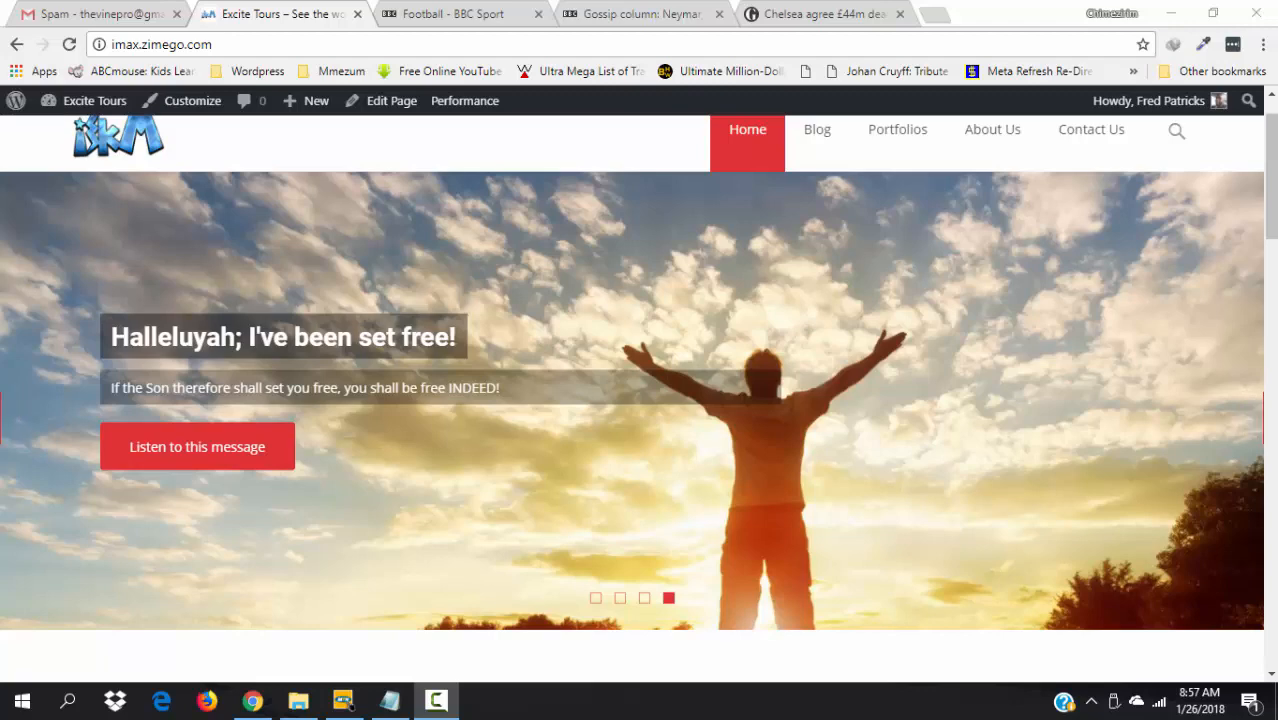
- Scroll the demo homepage and cycle the hero slider through the potter, third and fourth slides
left_click_drag(1275, 178, 1273, 146)
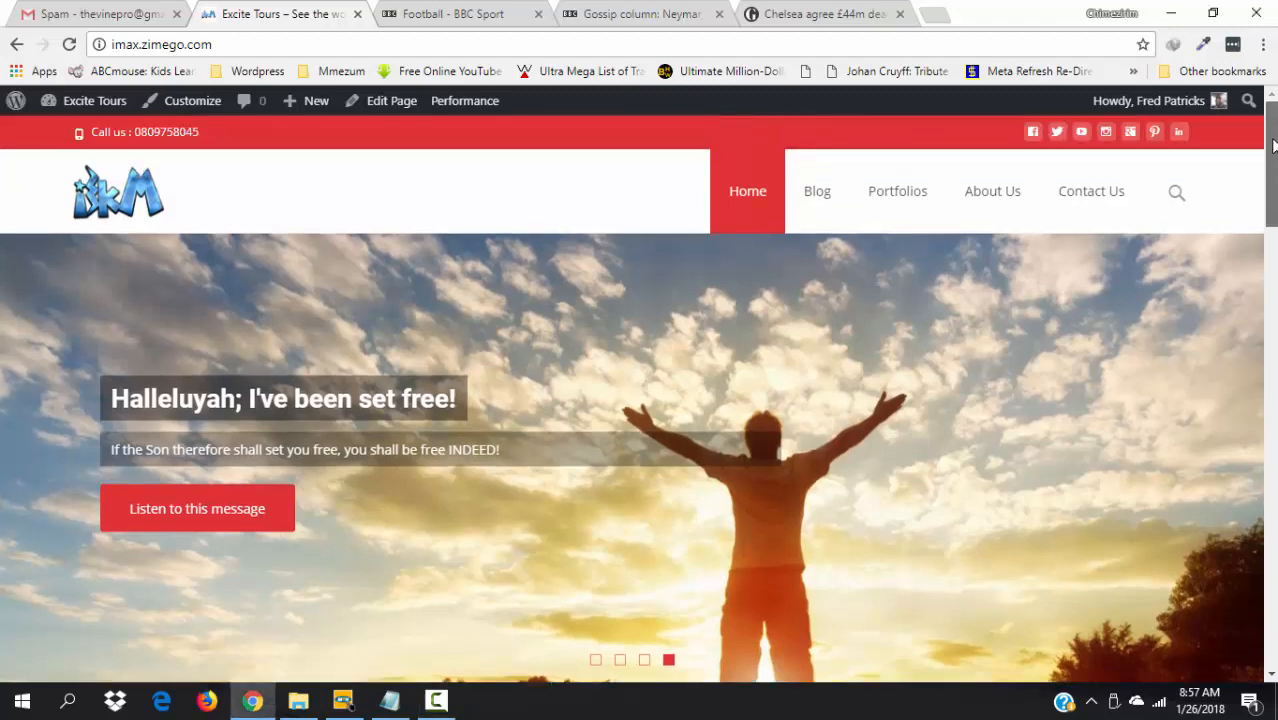
scroll(1273, 170, "down", 2)
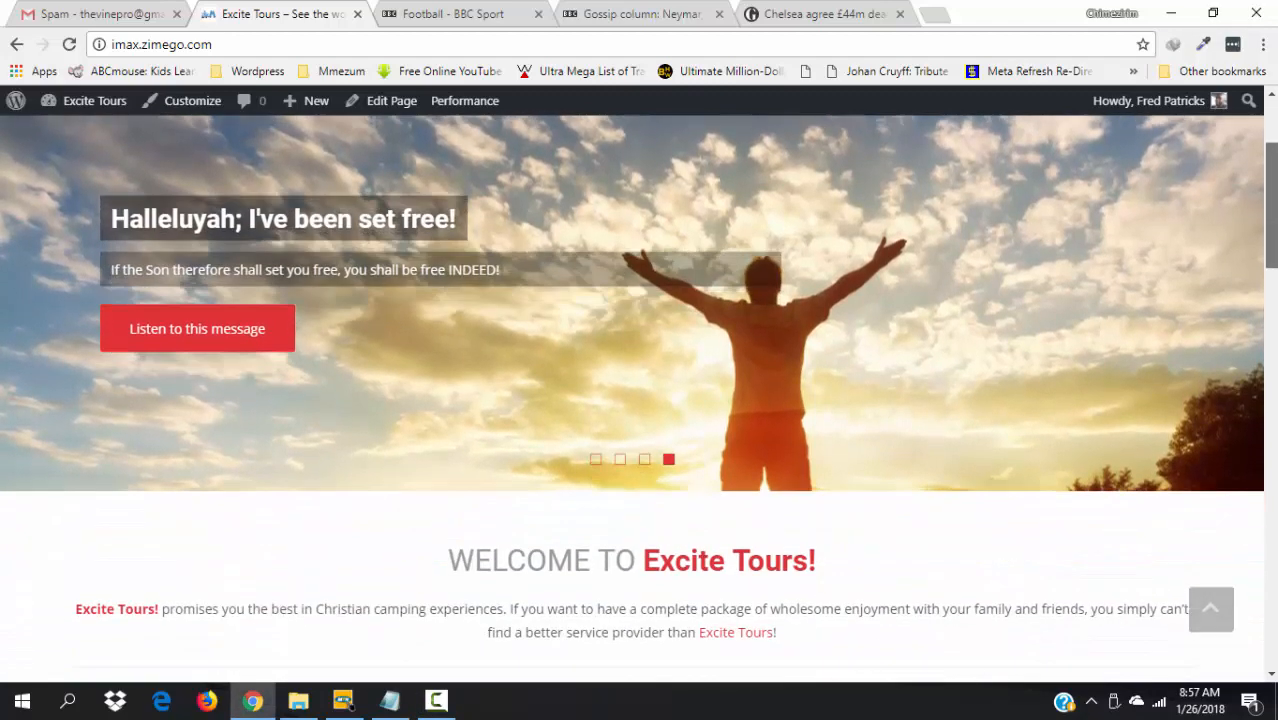
scroll(638, 400, "down", 4)
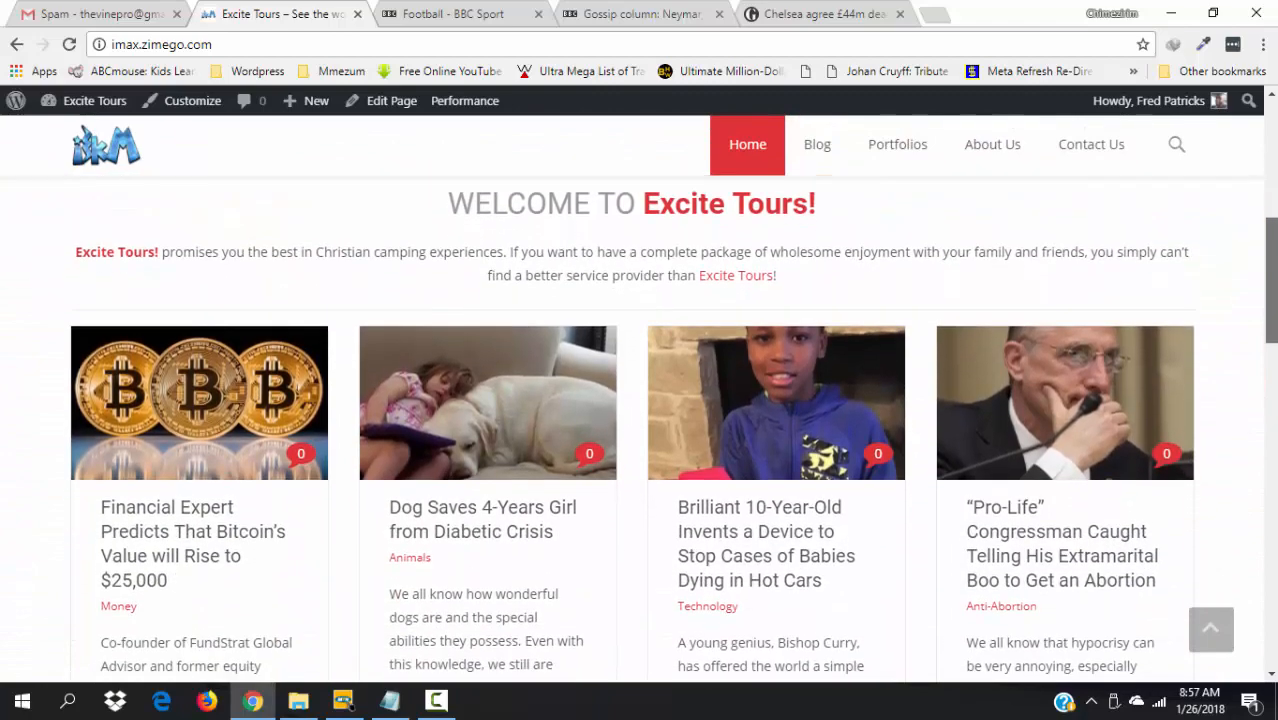
left_click_drag(1272, 284, 1272, 180)
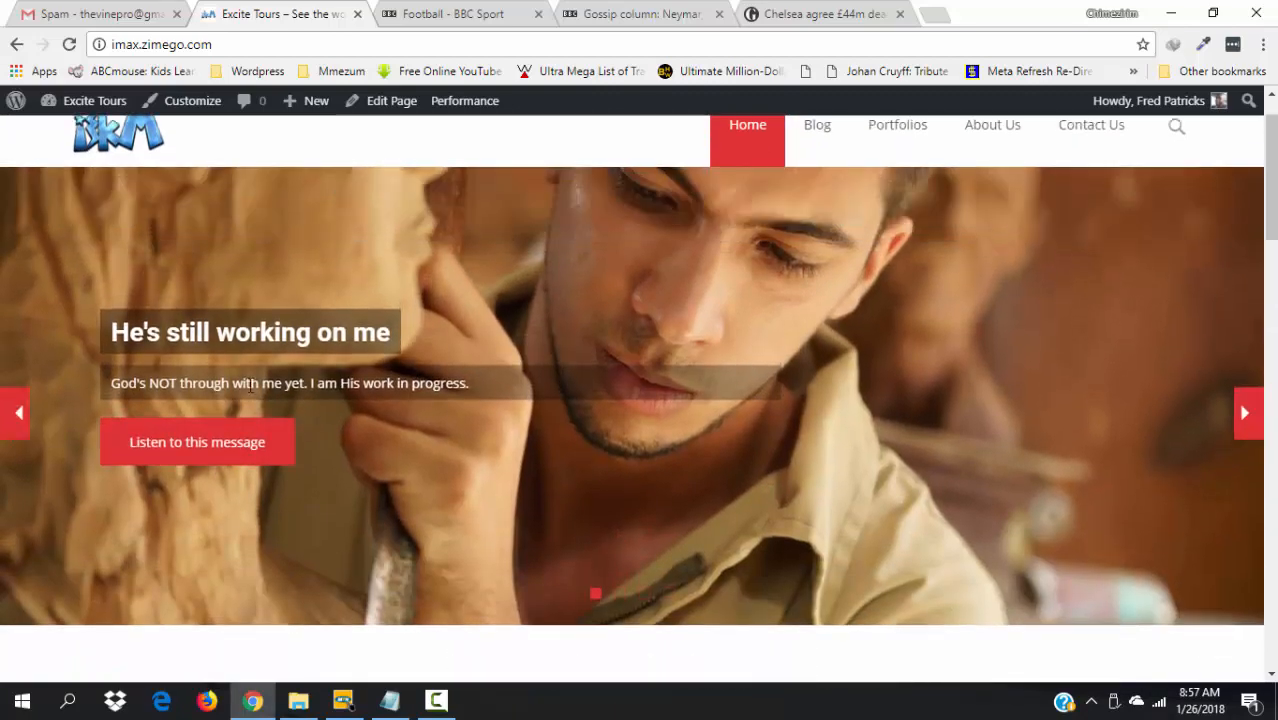
left_click(619, 595)
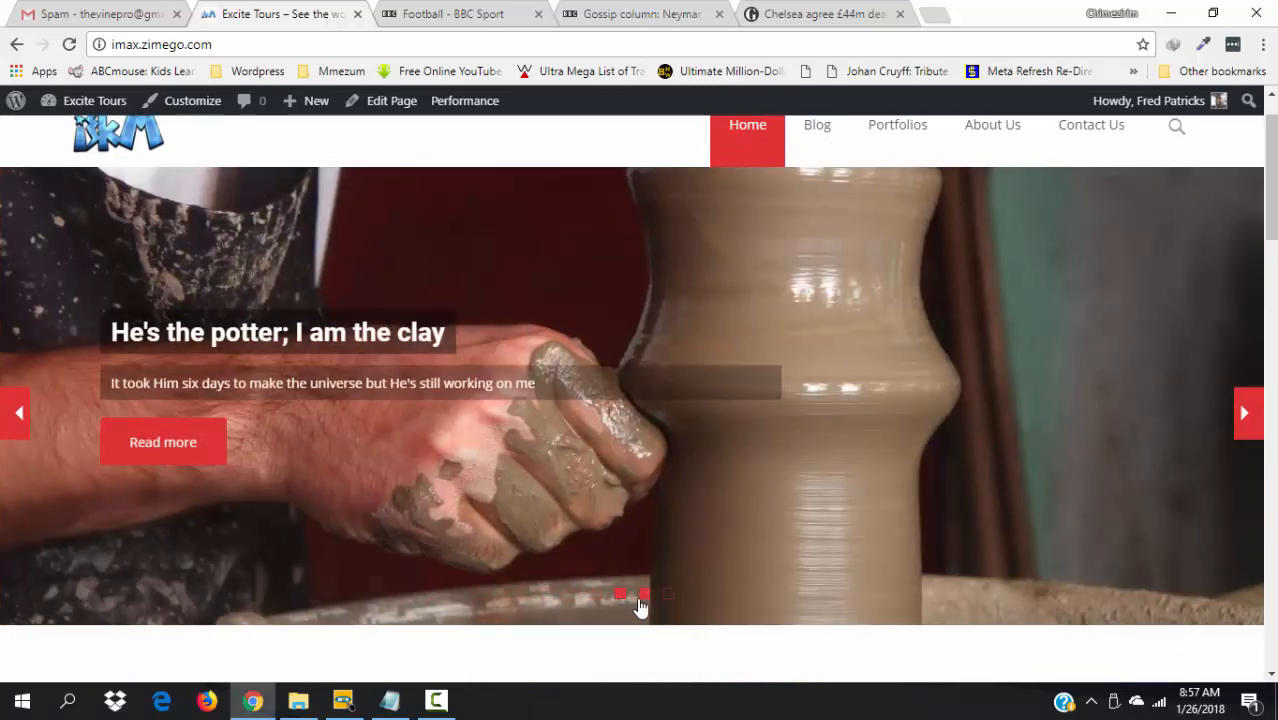
left_click(642, 597)
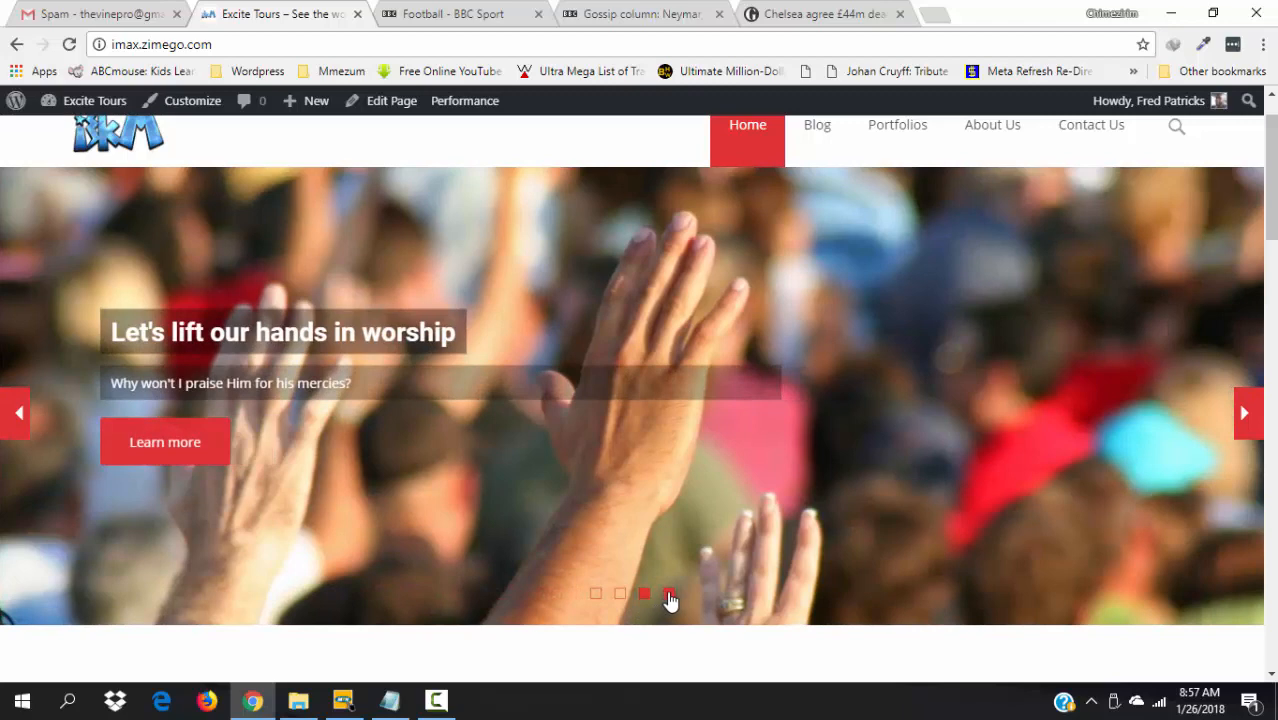
left_click(669, 596)
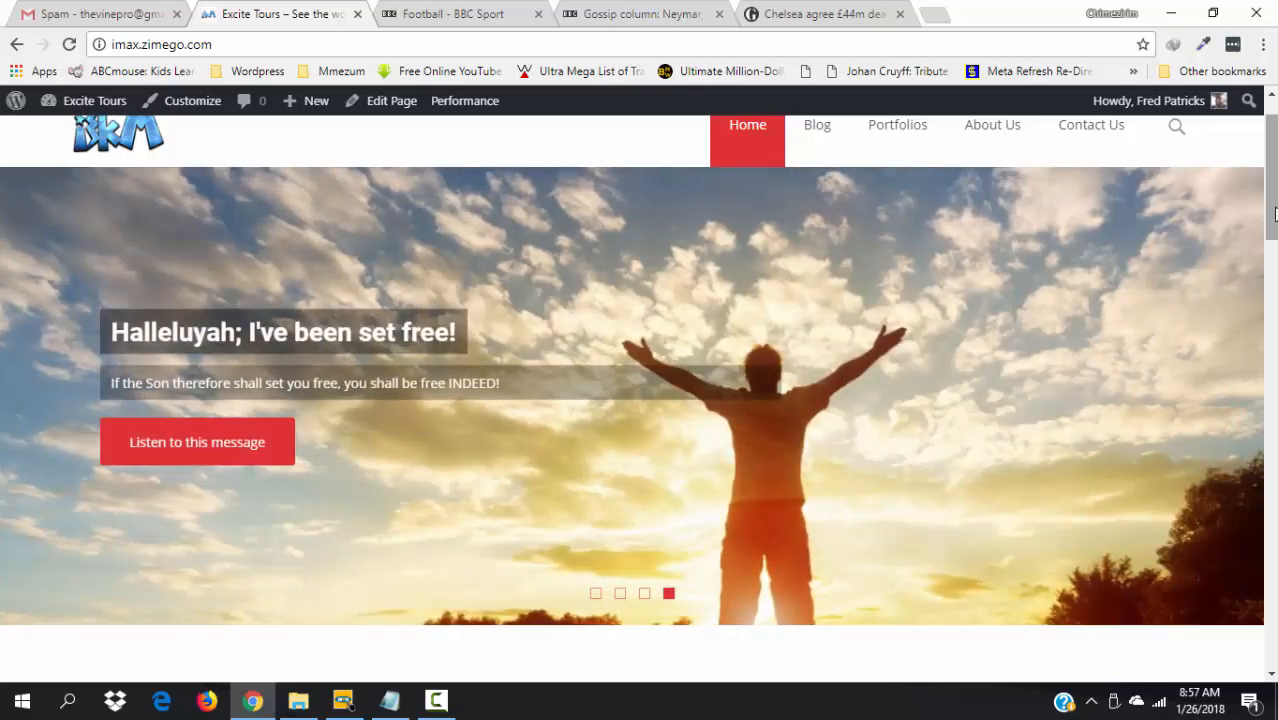
- Open the Bitcoin article in a new tab, skim it, then close it
scroll(1273, 178, "up", 2)
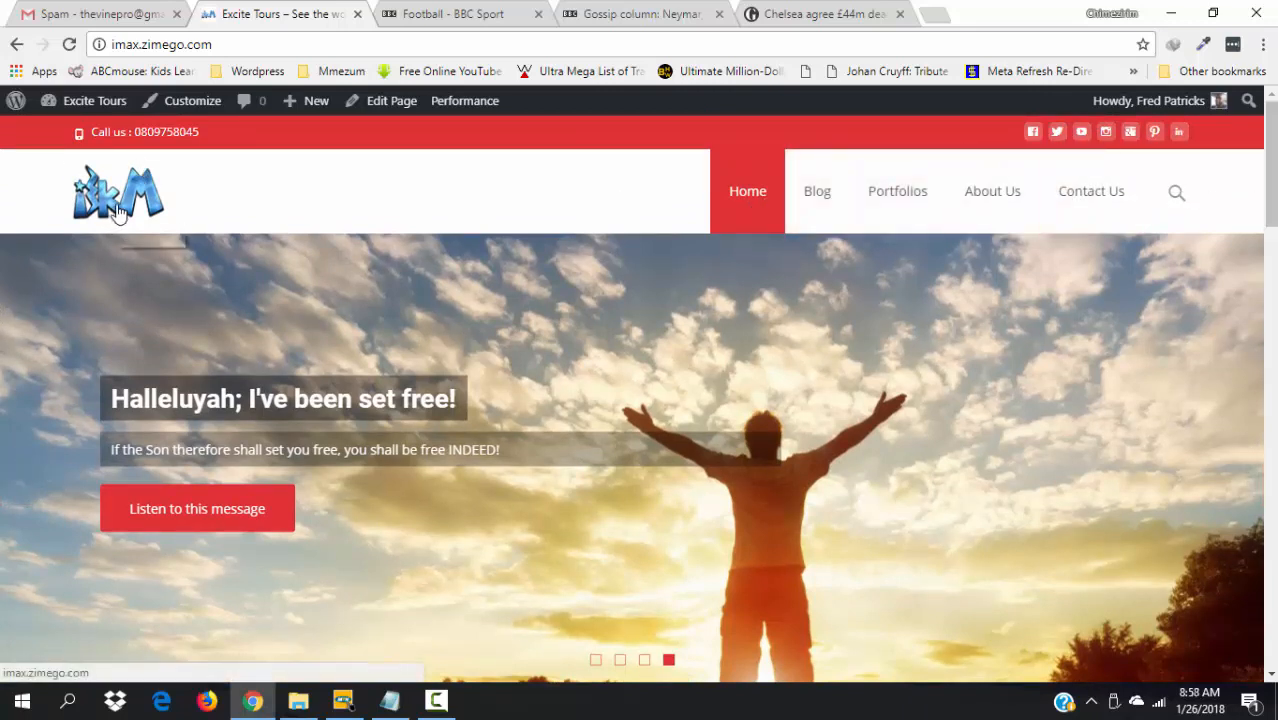
scroll(1001, 153, "down", 7)
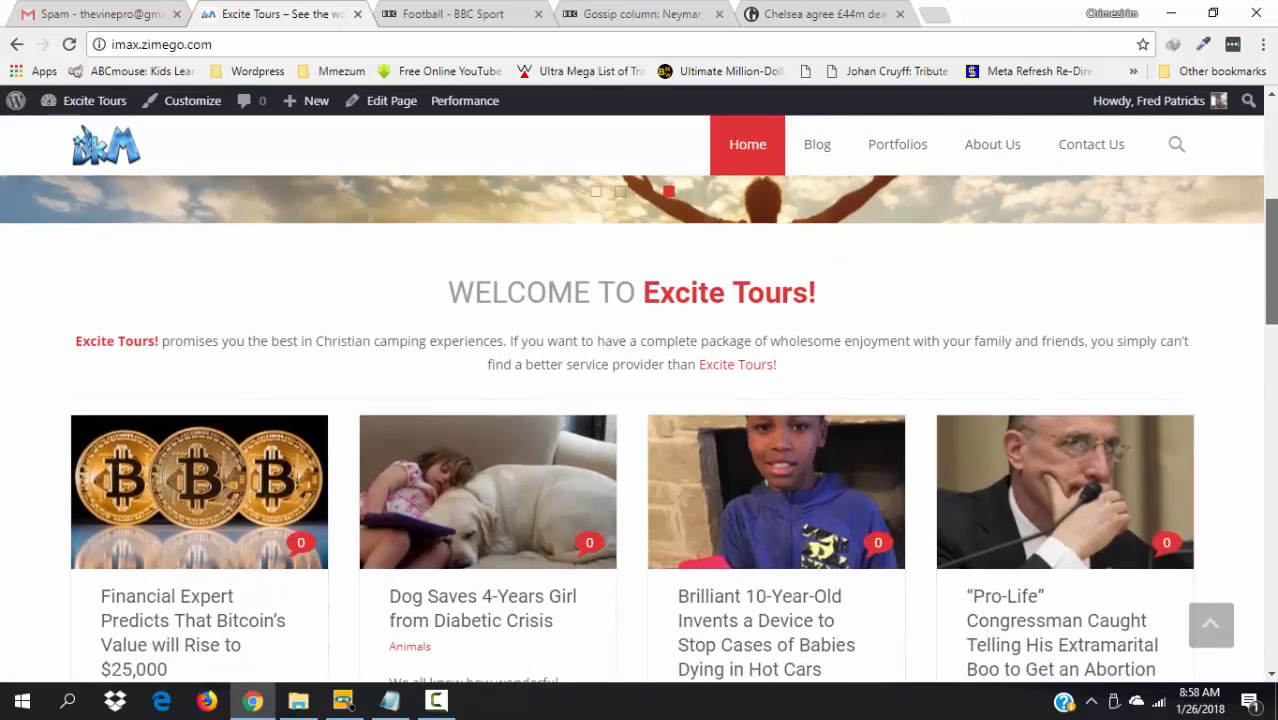
scroll(476, 493, "down", 2)
scroll(476, 493, "up", 2)
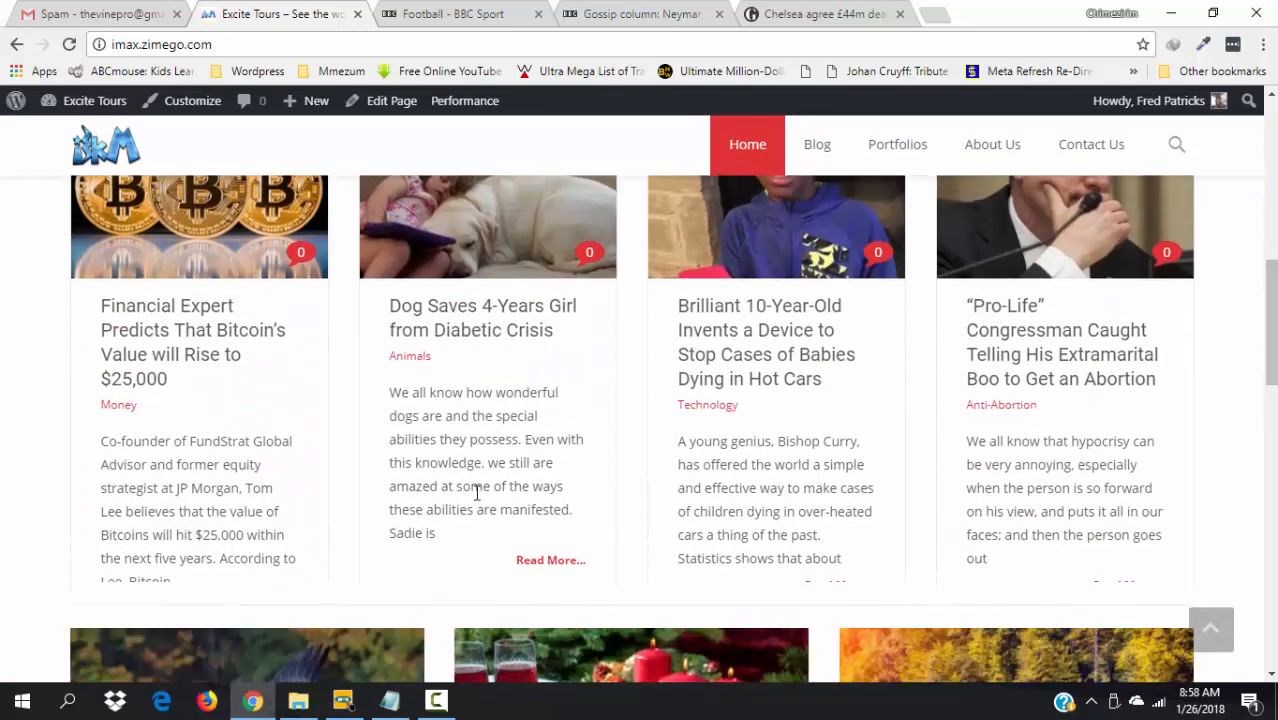
right_click(191, 316)
left_click(268, 327)
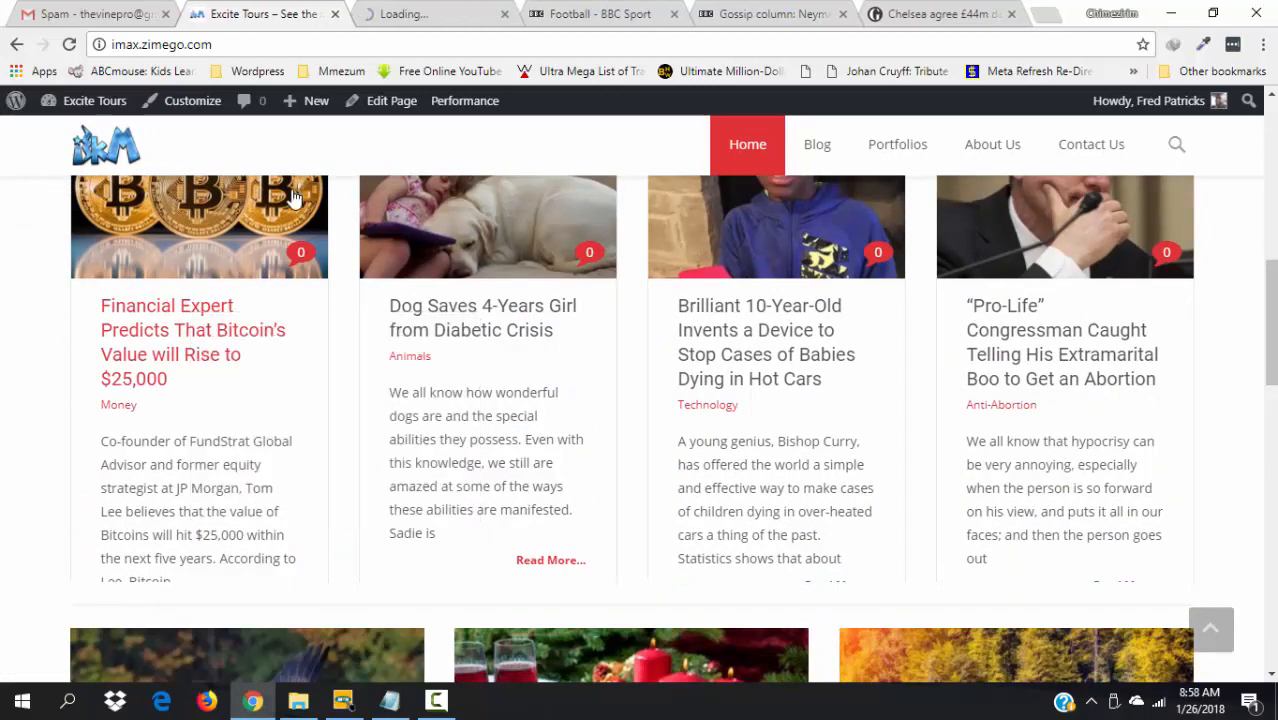
left_click(398, 10)
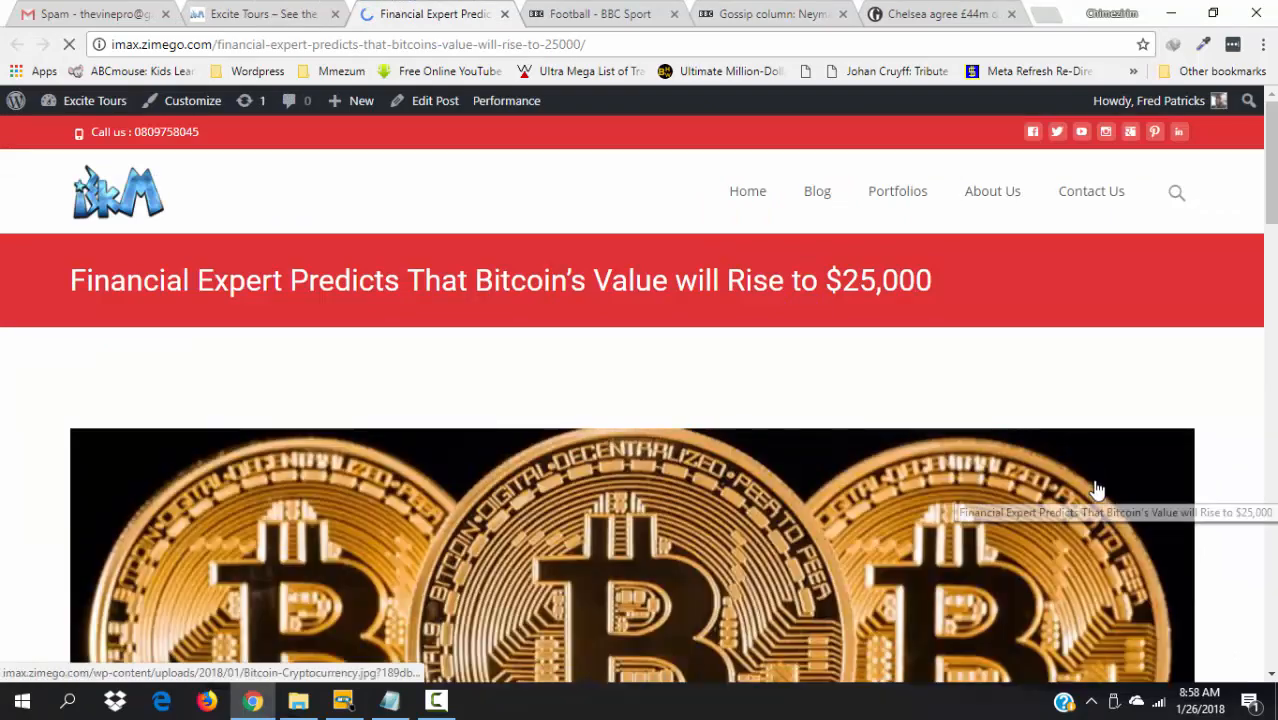
scroll(1097, 490, "down", 7)
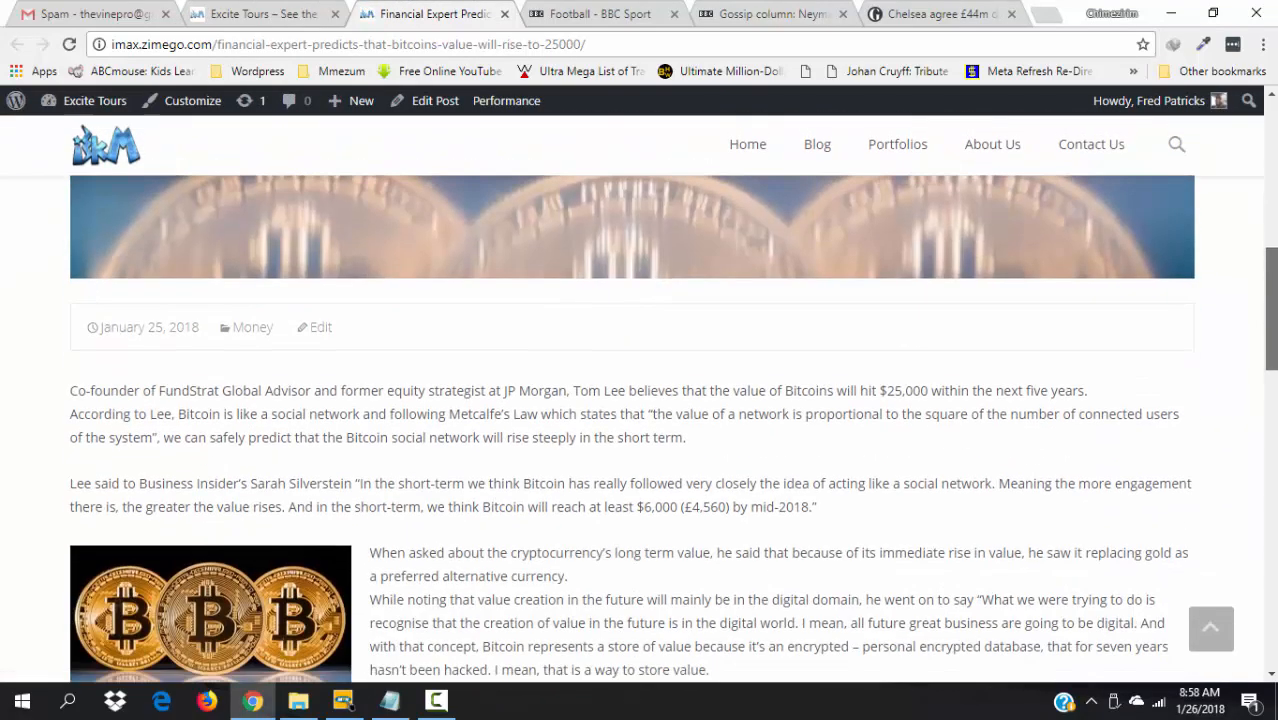
left_click_drag(1275, 288, 1275, 171)
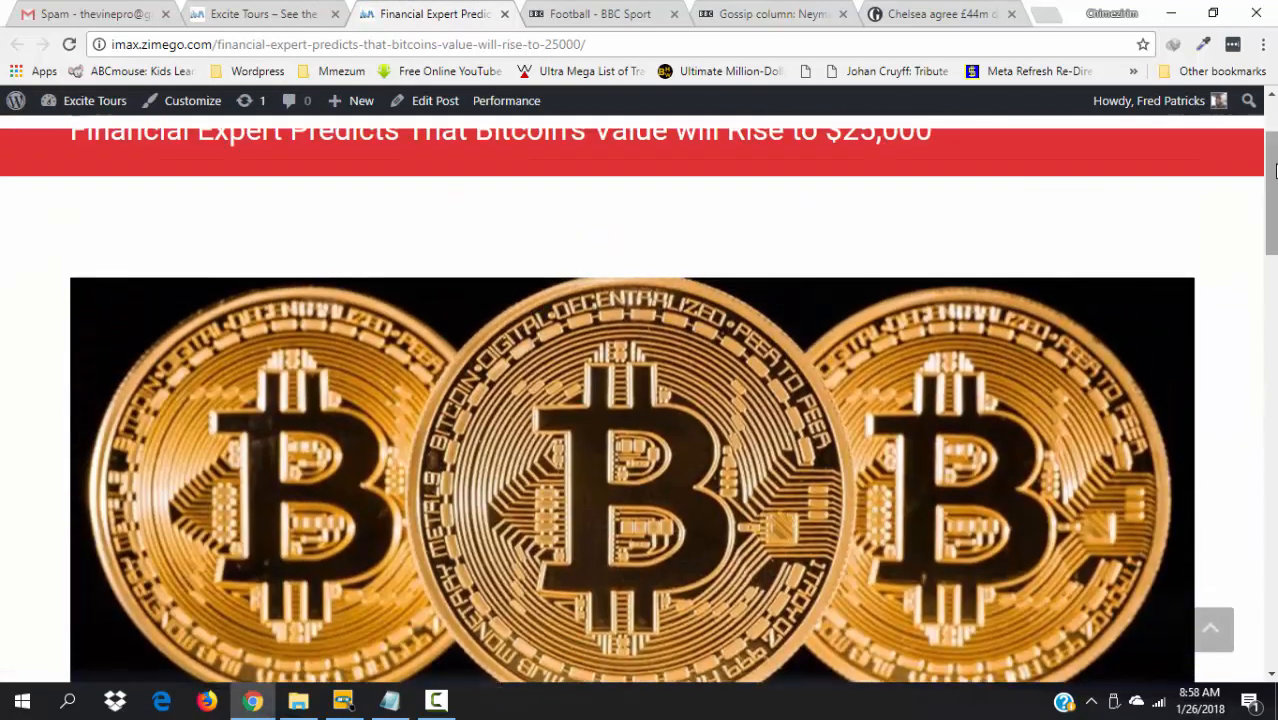
left_click(505, 14)
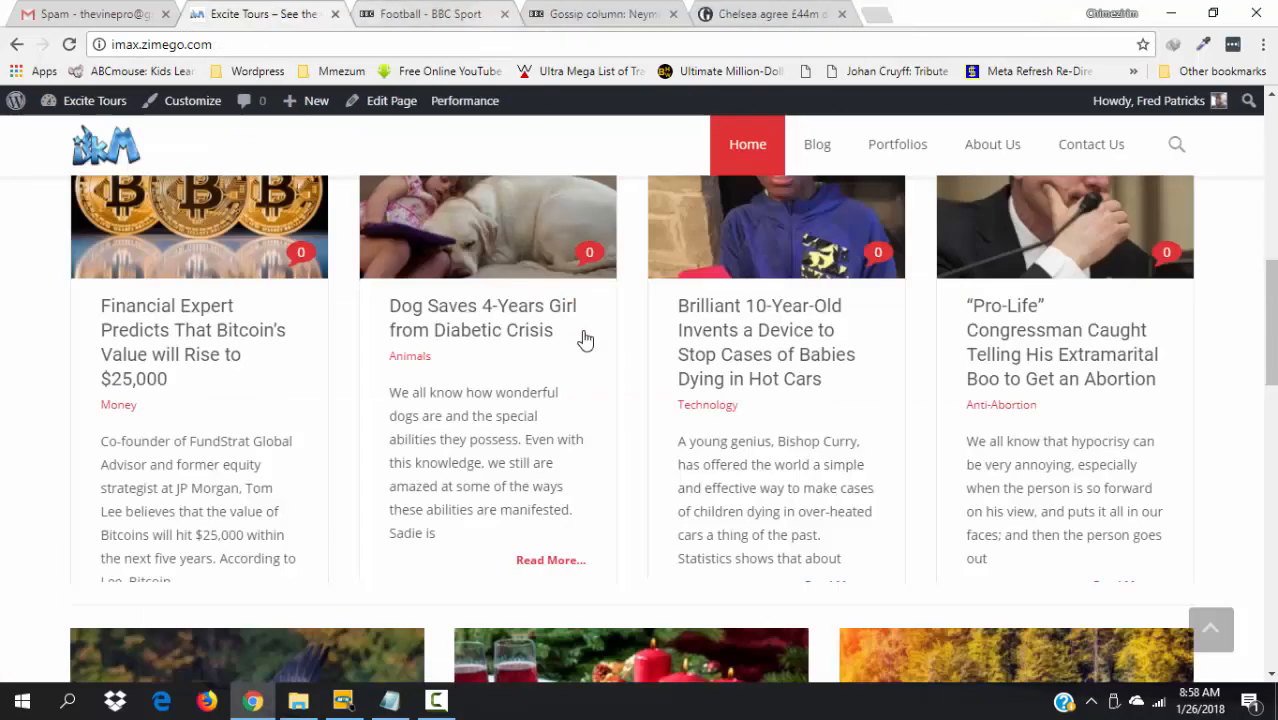
- View the banquet image full-size in a new tab, then close it
left_click_drag(1274, 290, 1274, 362)
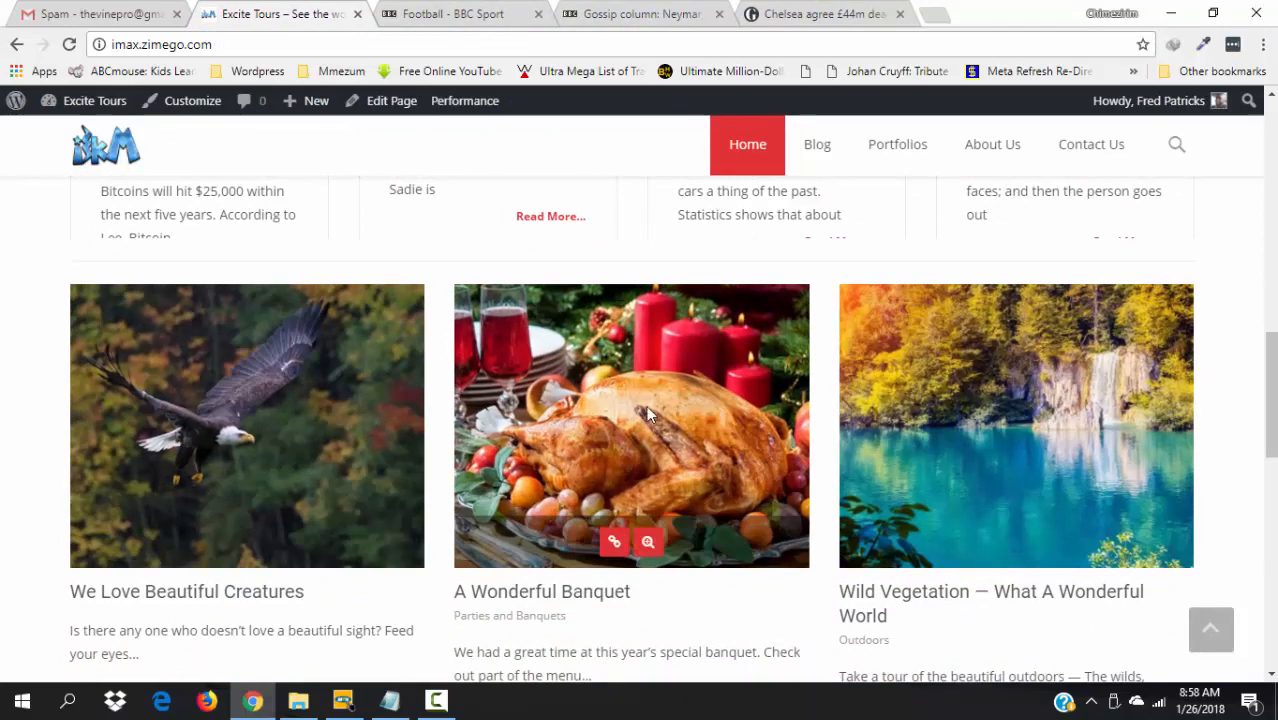
right_click(632, 405)
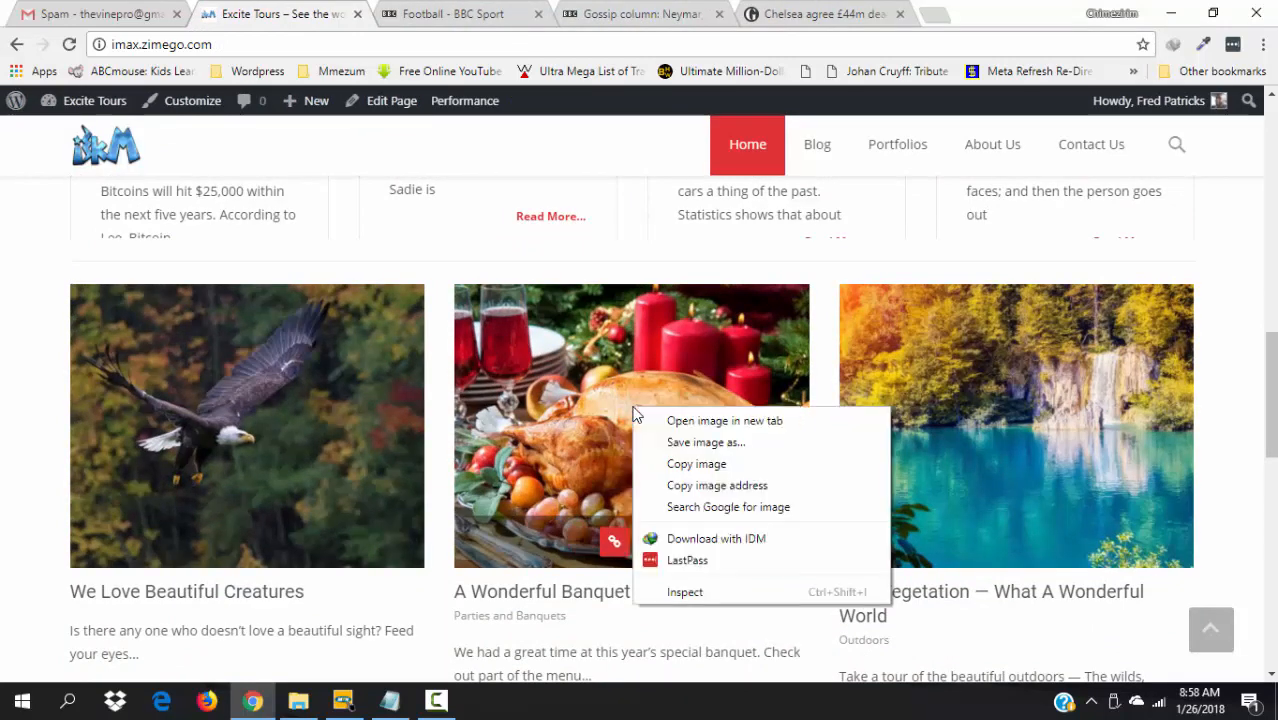
left_click(712, 424)
left_click(459, 10)
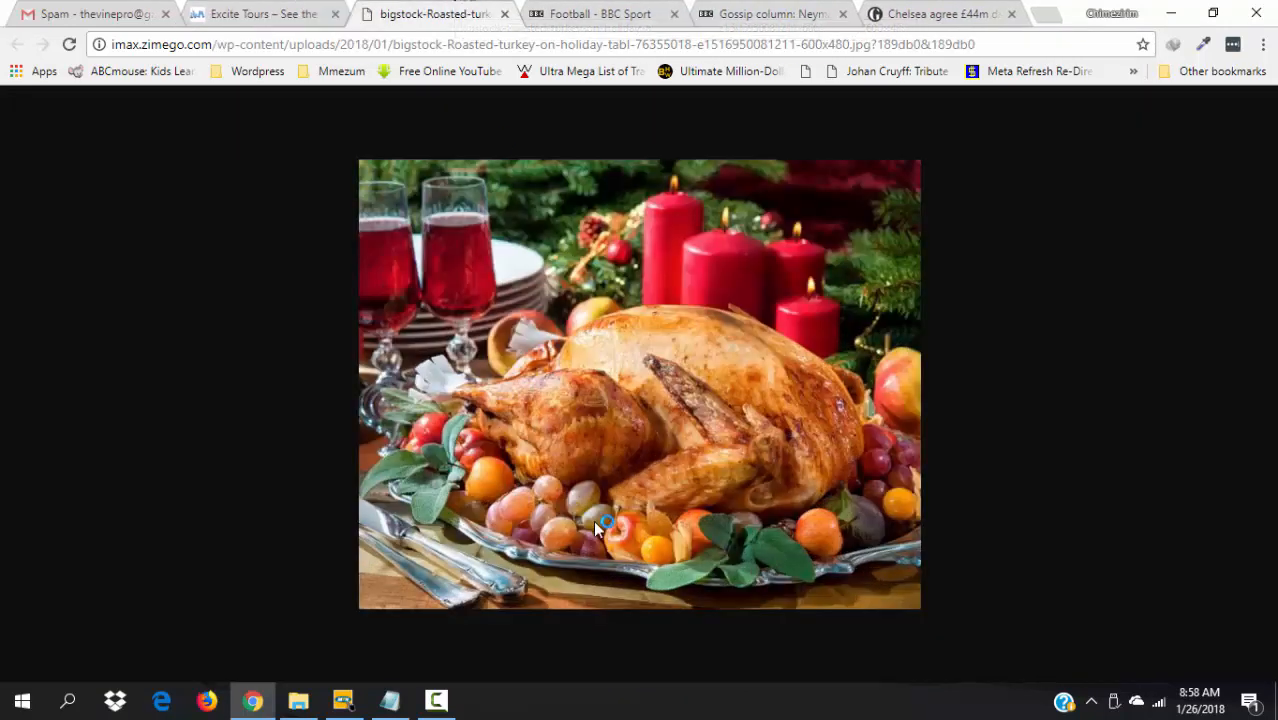
left_click(504, 14)
- Visit the A Wonderful Banquet portfolio page and return to the homepage
mouse_move(578, 436)
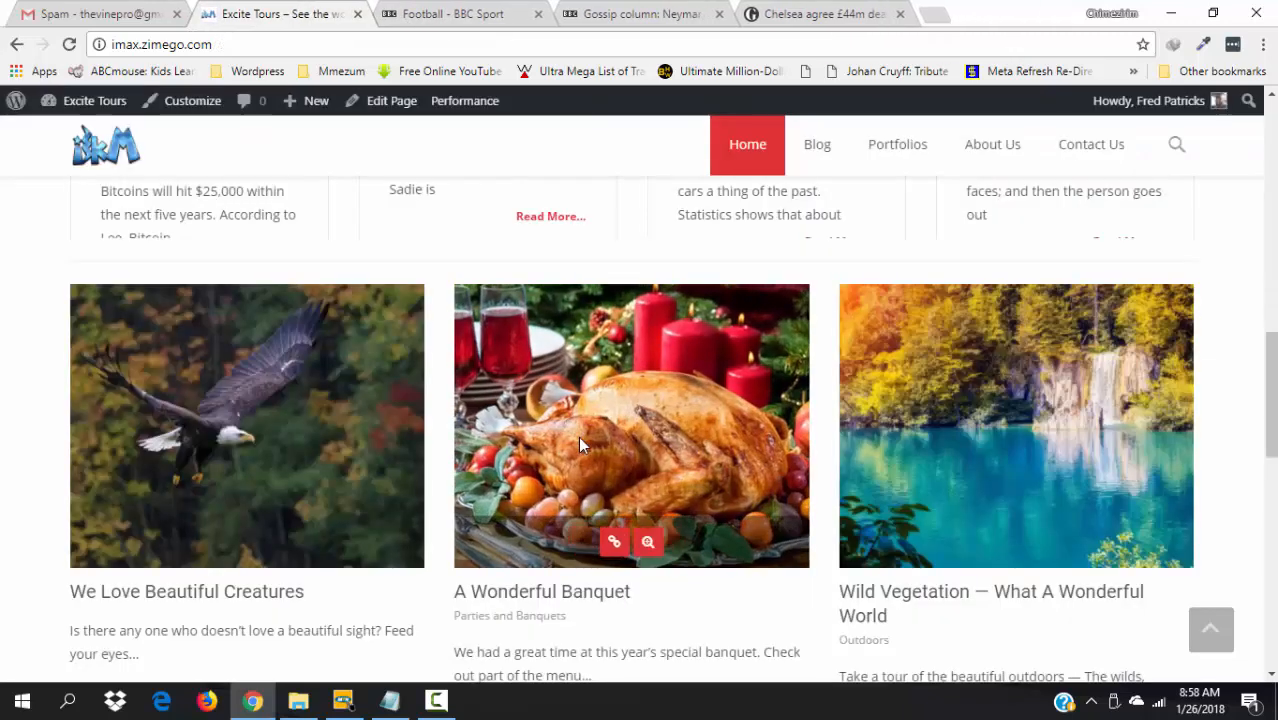
left_click(614, 541)
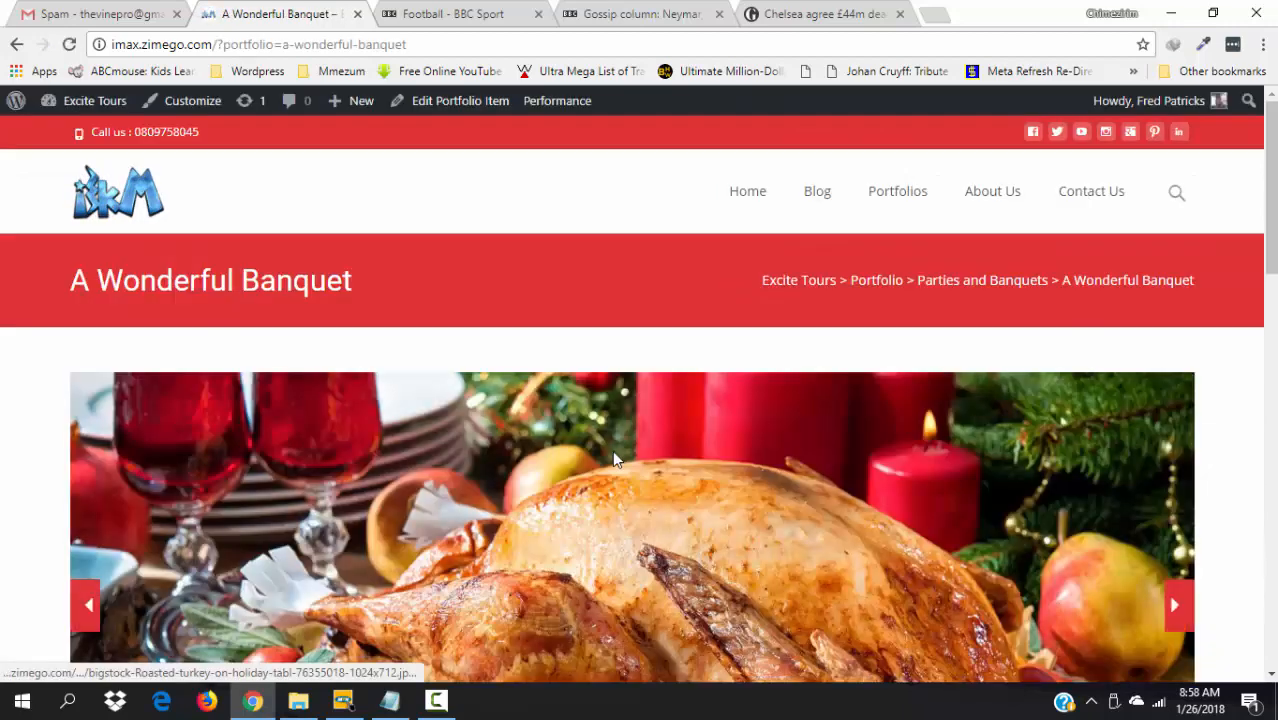
left_click_drag(1272, 220, 1211, 140)
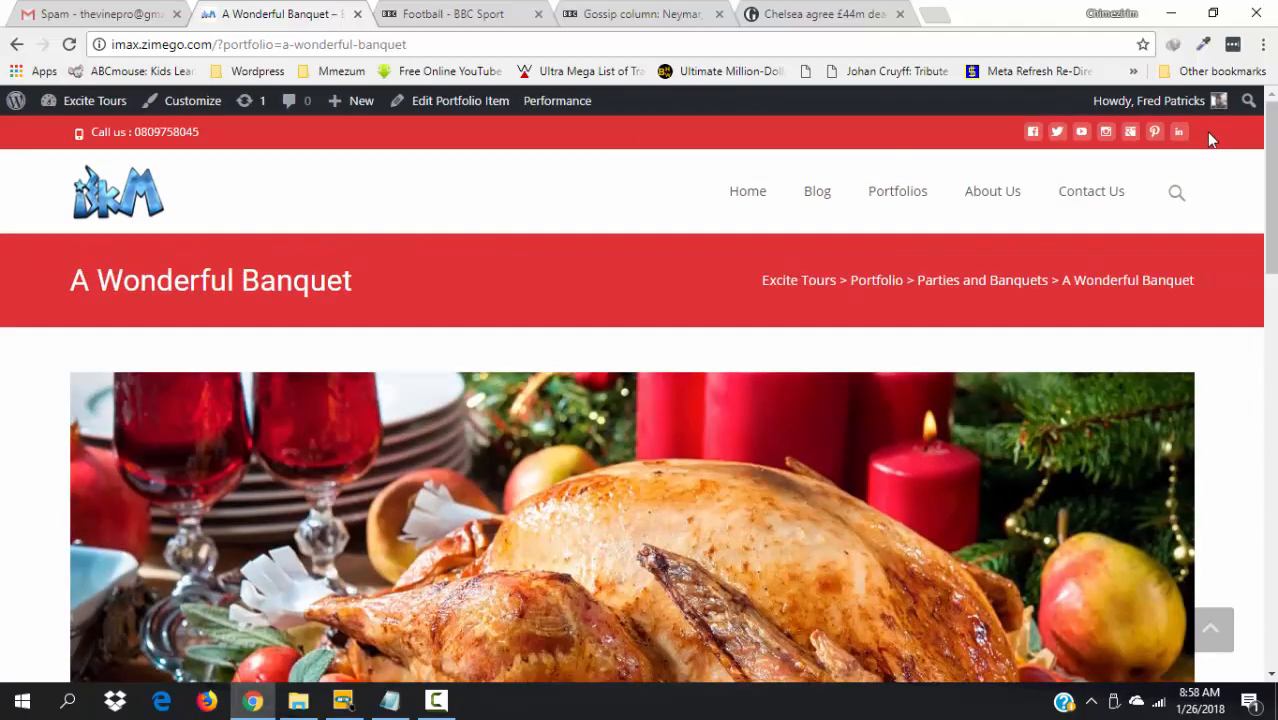
left_click(16, 44)
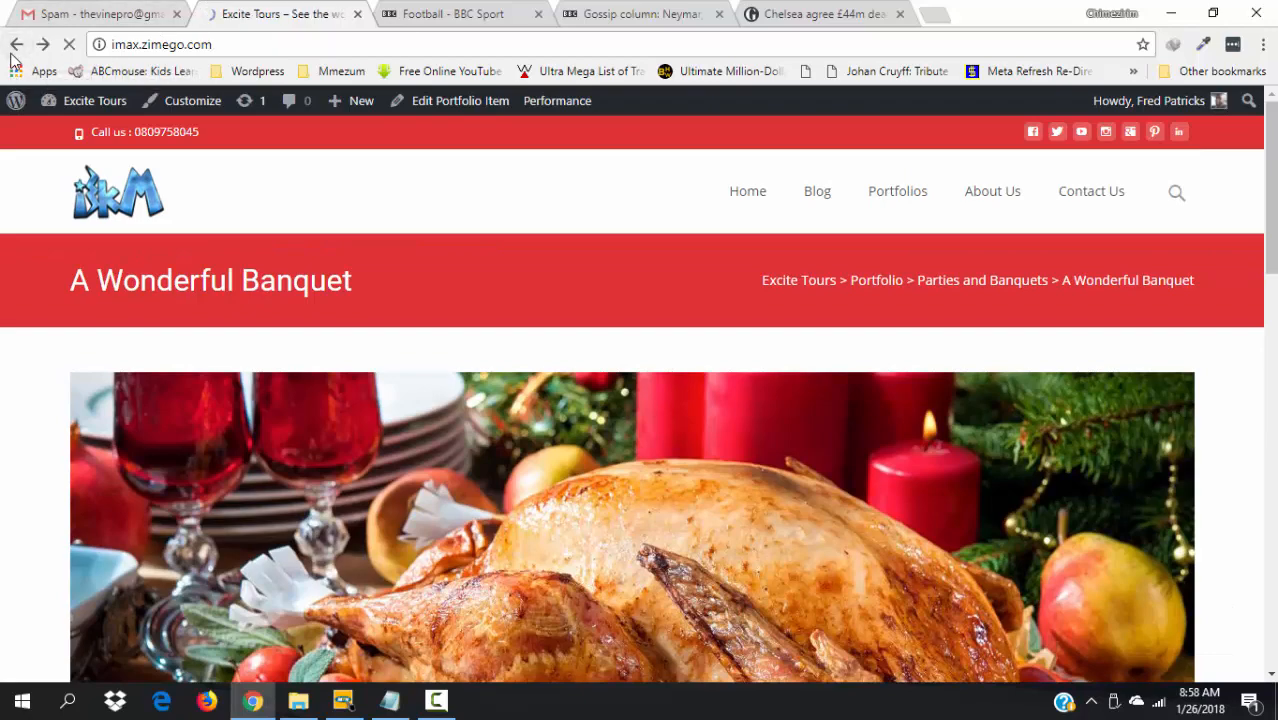
- Scroll A2 Hosting's pricing page and pick GET SWIFT under the Swift plan
scroll(775, 460, "down", 5)
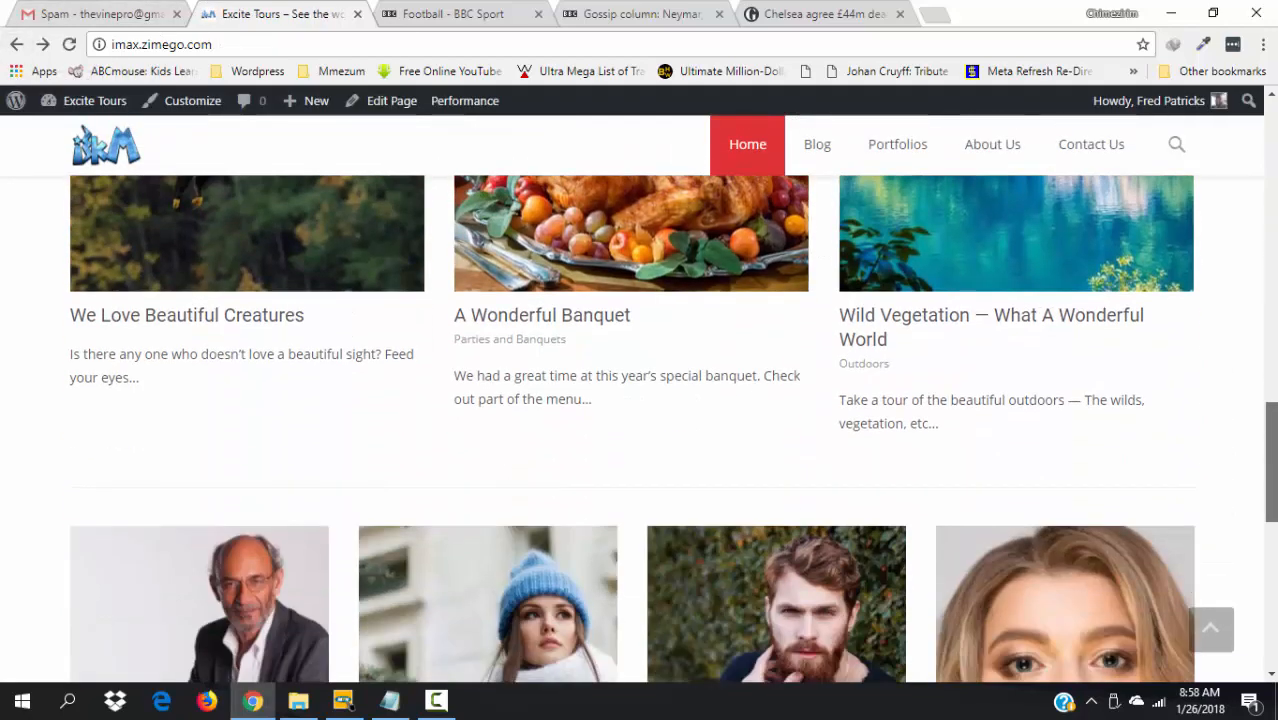
scroll(100, 613, "down", 1)
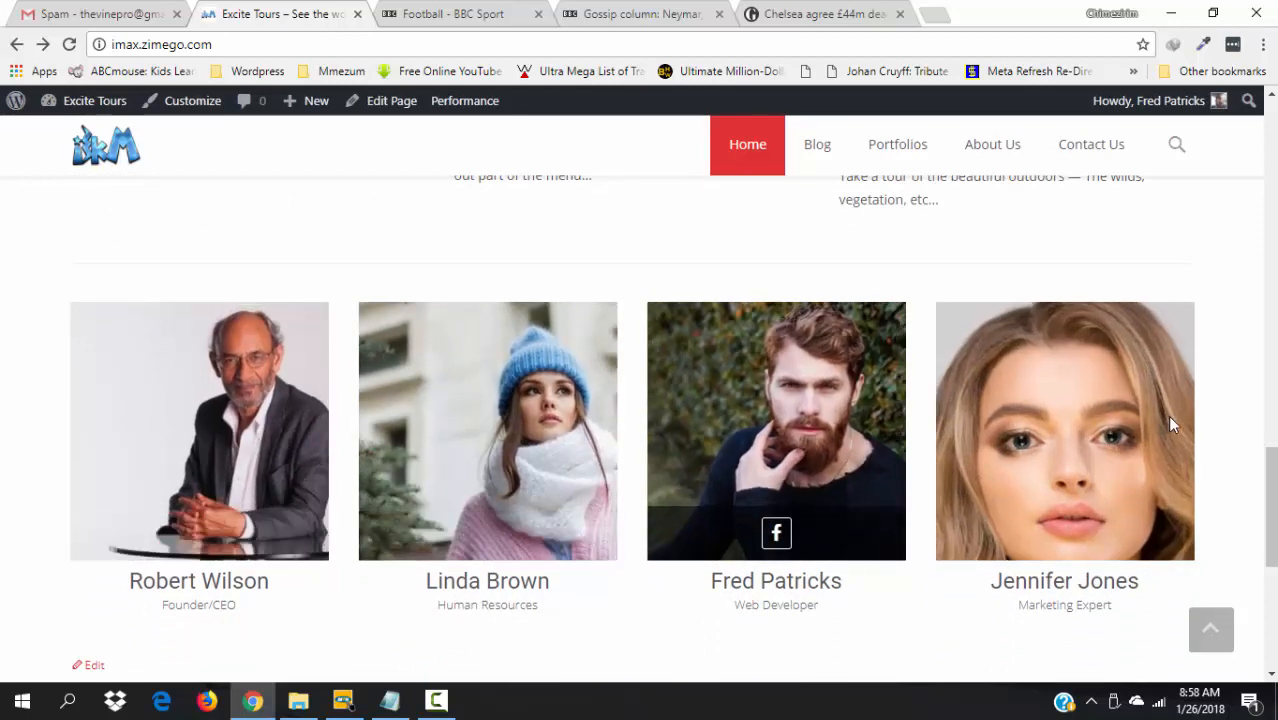
scroll(1167, 415, "up", 1)
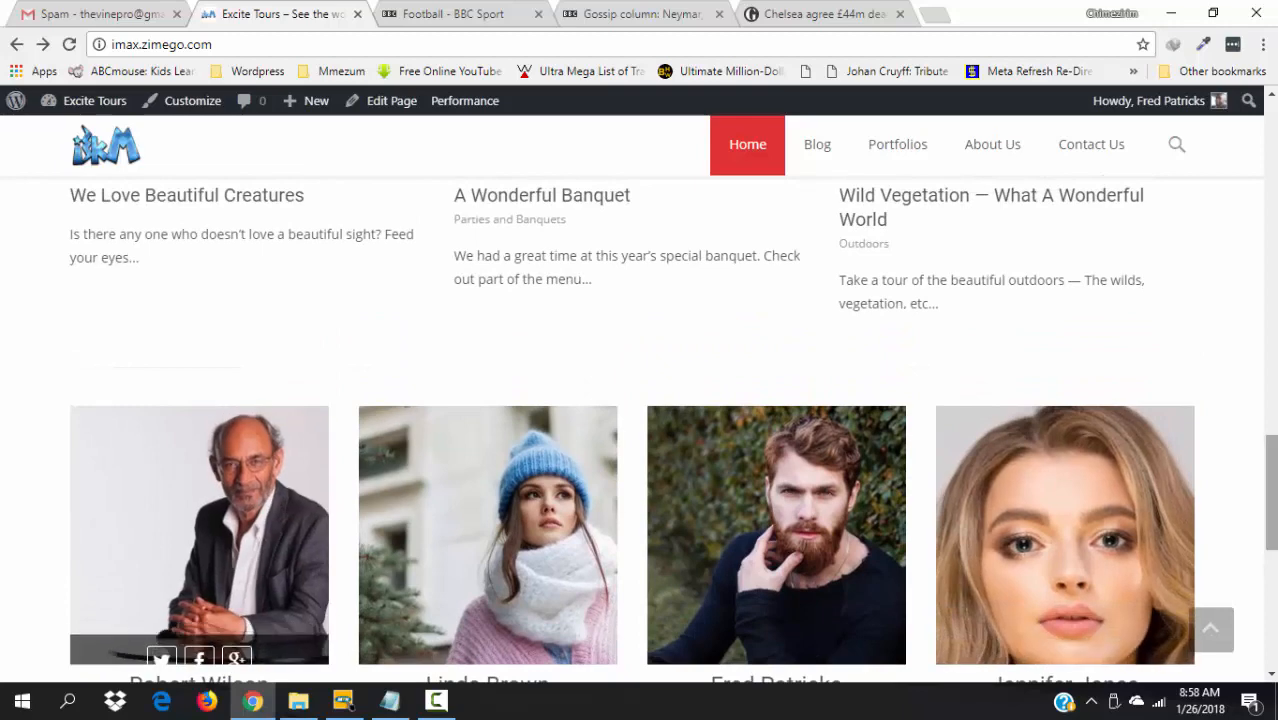
left_click_drag(1268, 495, 1271, 600)
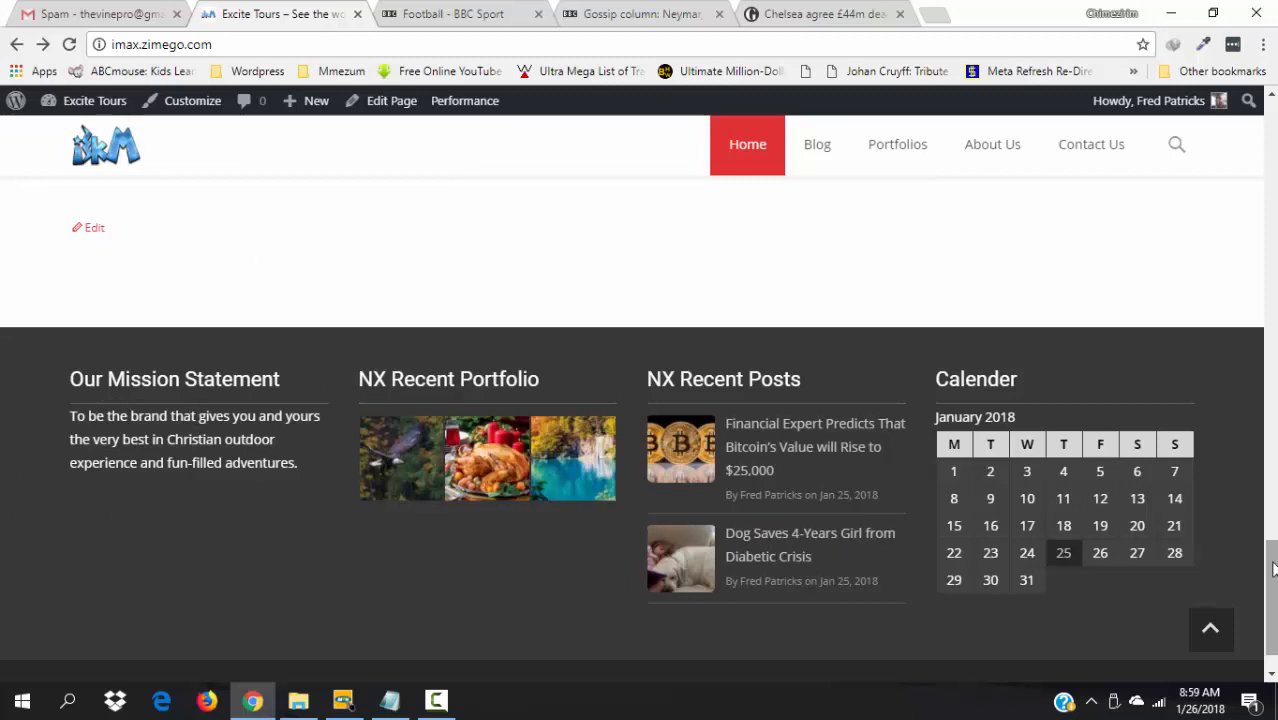
left_click_drag(1274, 568, 1274, 603)
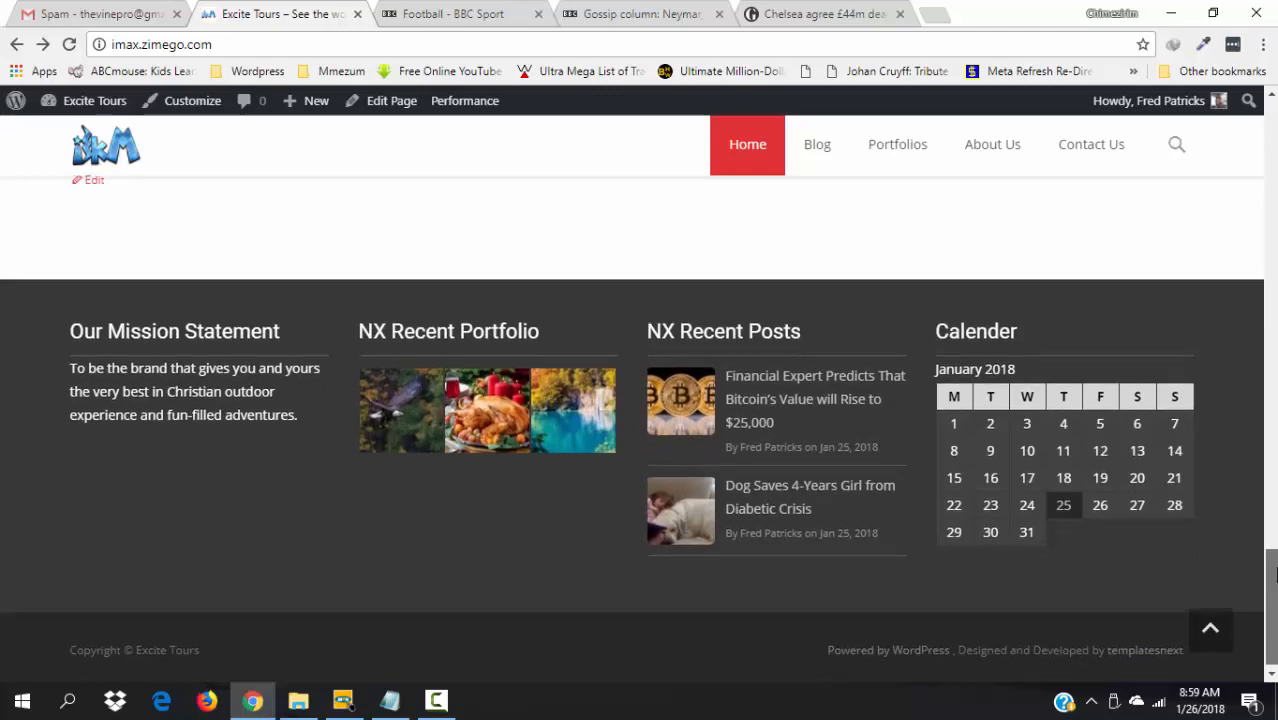
left_click_drag(1274, 596, 1216, 192)
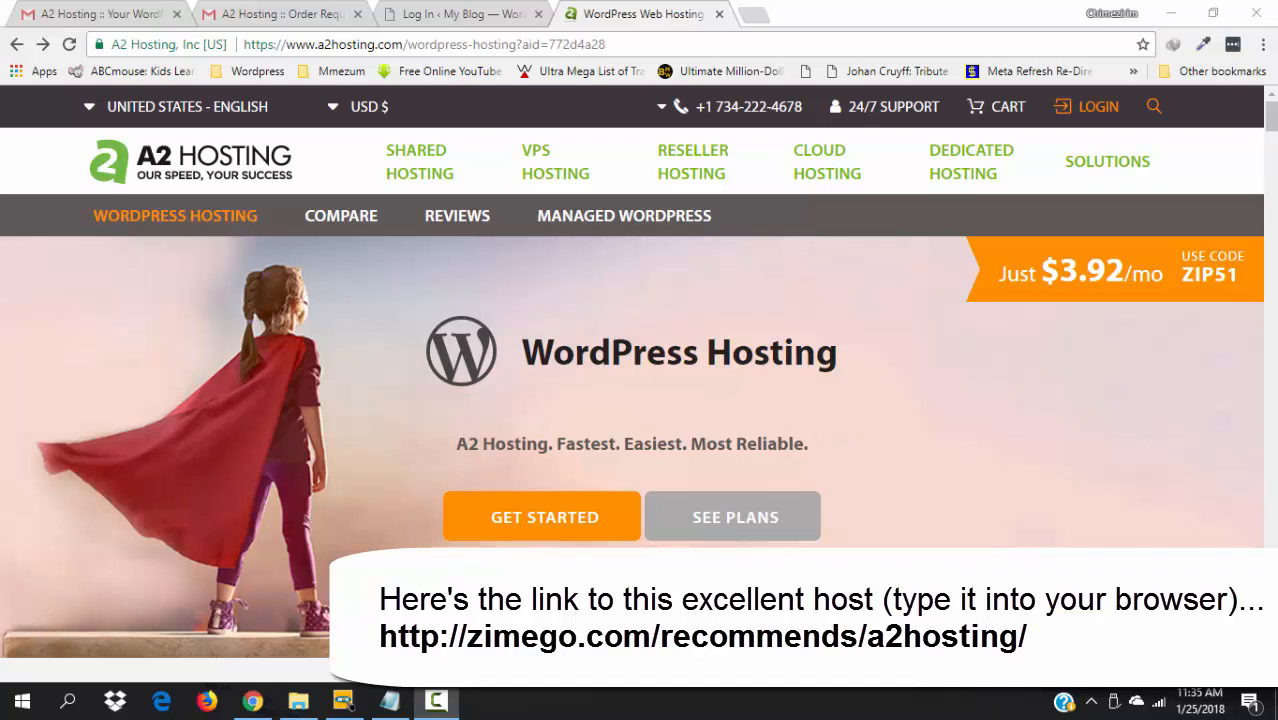
left_click_drag(1273, 122, 1273, 148)
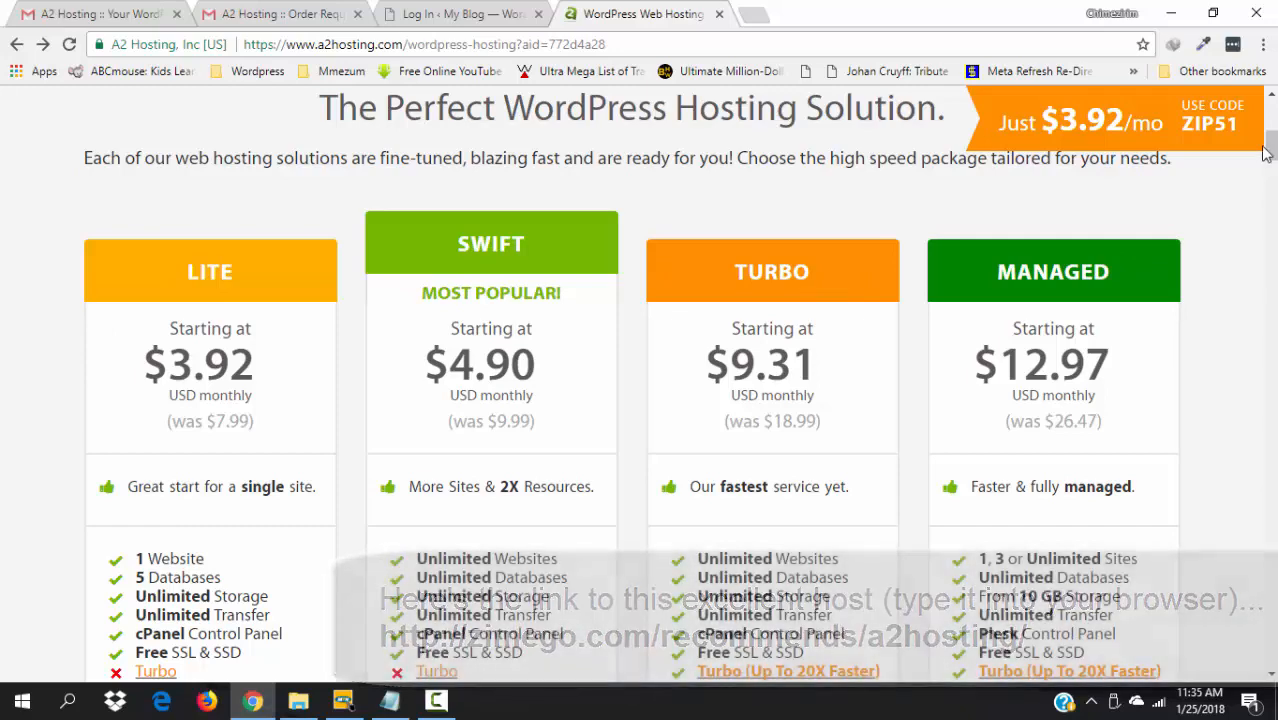
left_click_drag(1272, 150, 1272, 155)
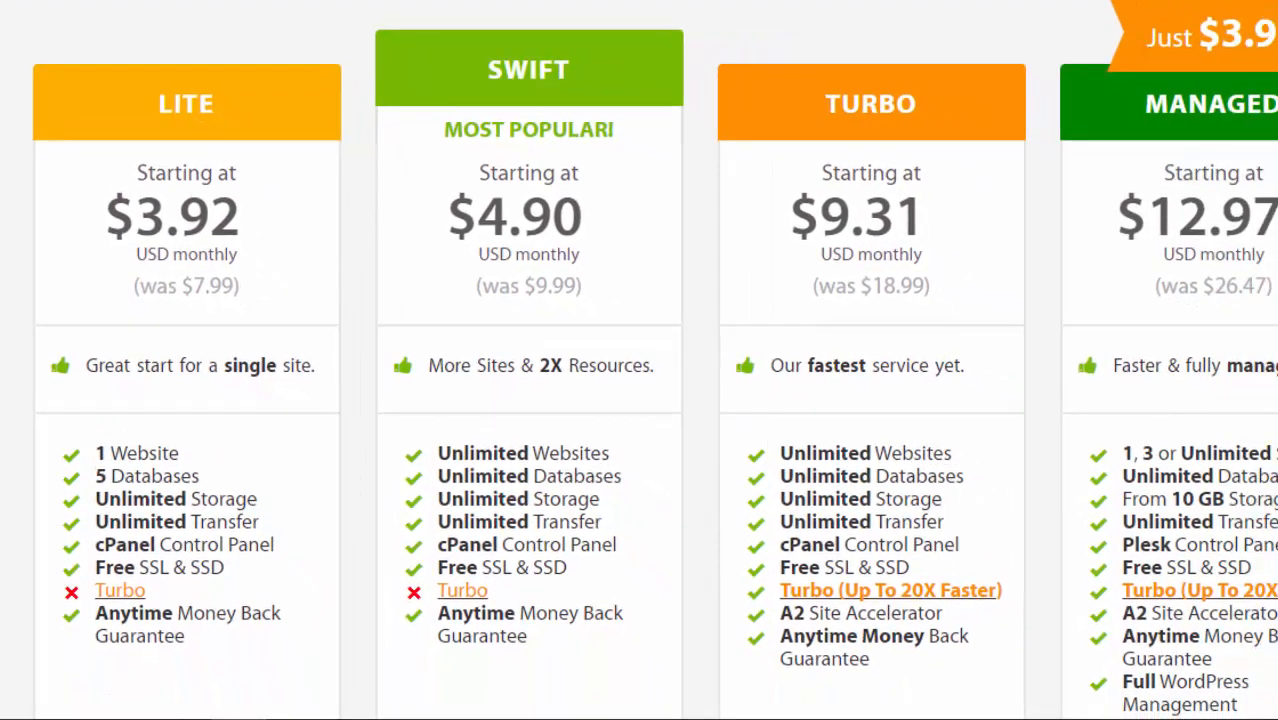
scroll(566, 343, "down", 5)
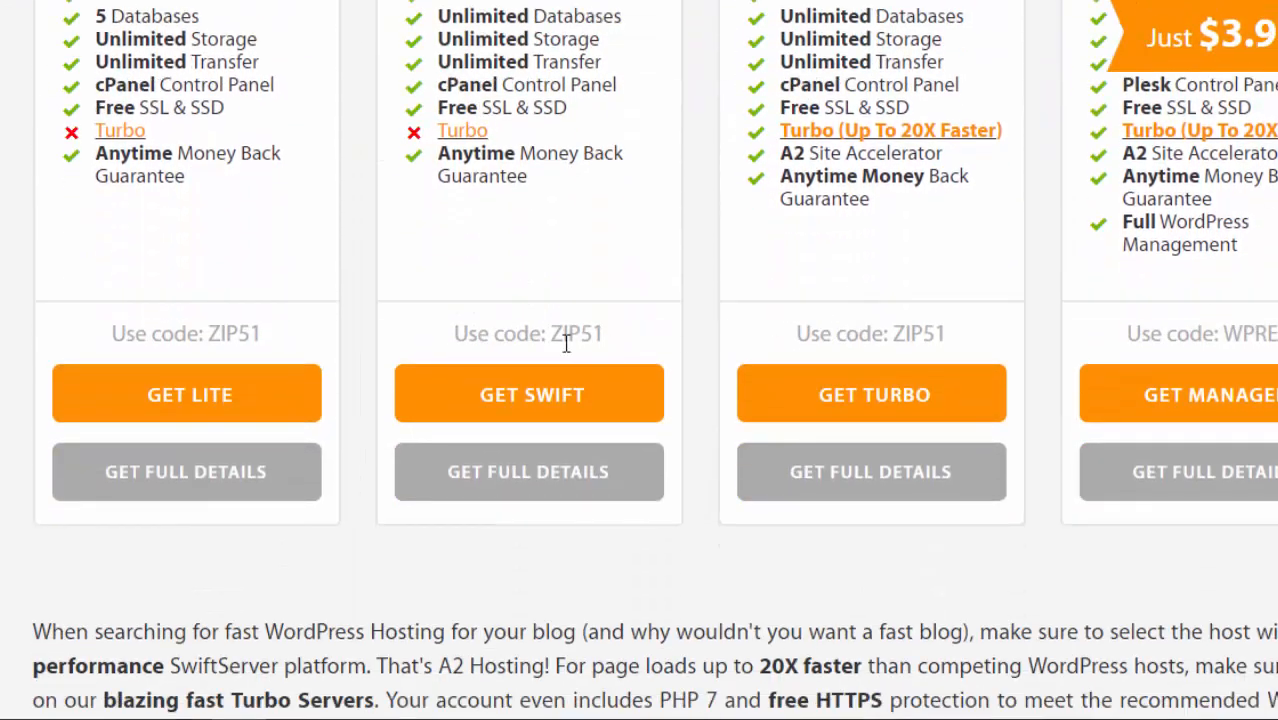
left_click(487, 423)
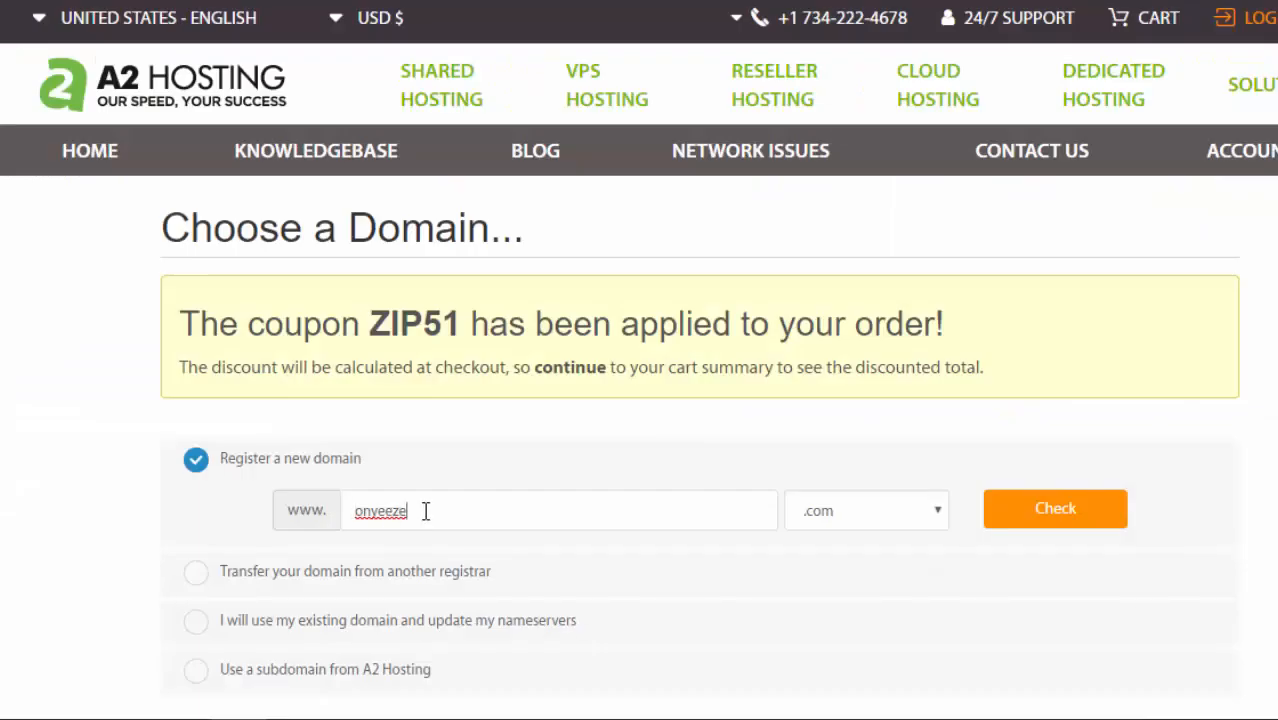
- Replace the domain with facebook and check it; facebook.com is unavailable
left_click_drag(414, 510, 357, 510)
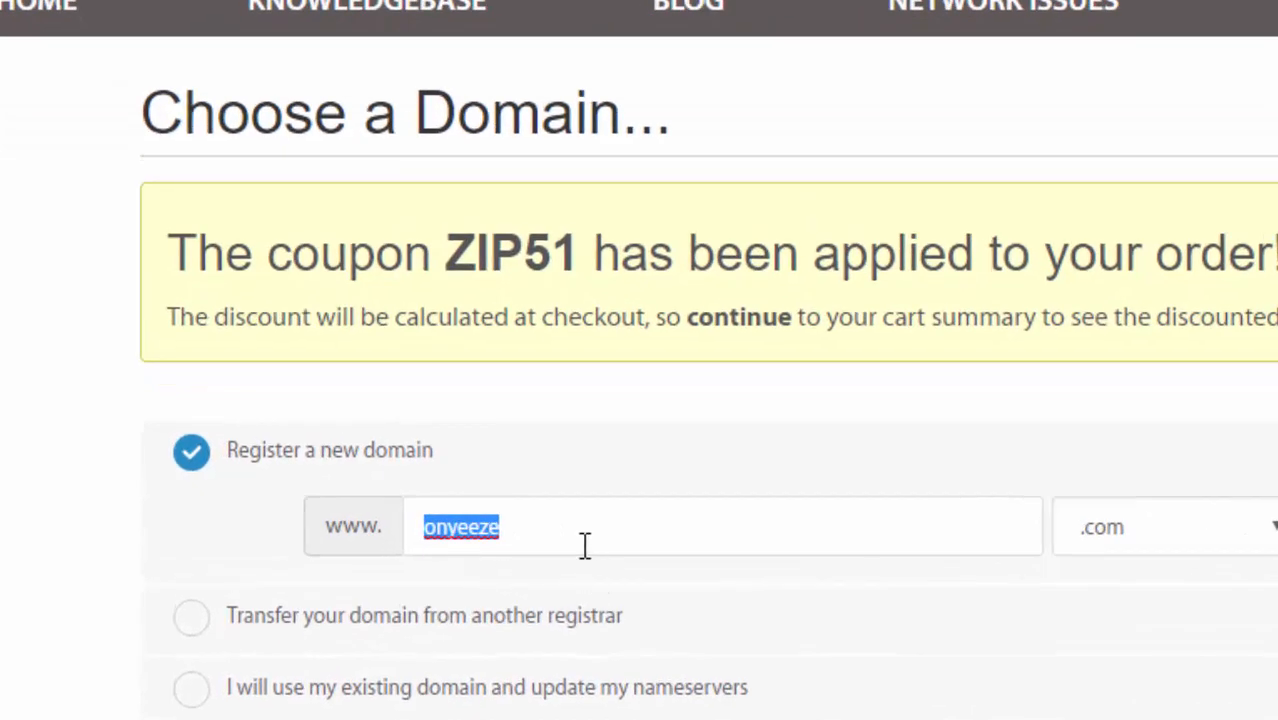
key("BackSpace")
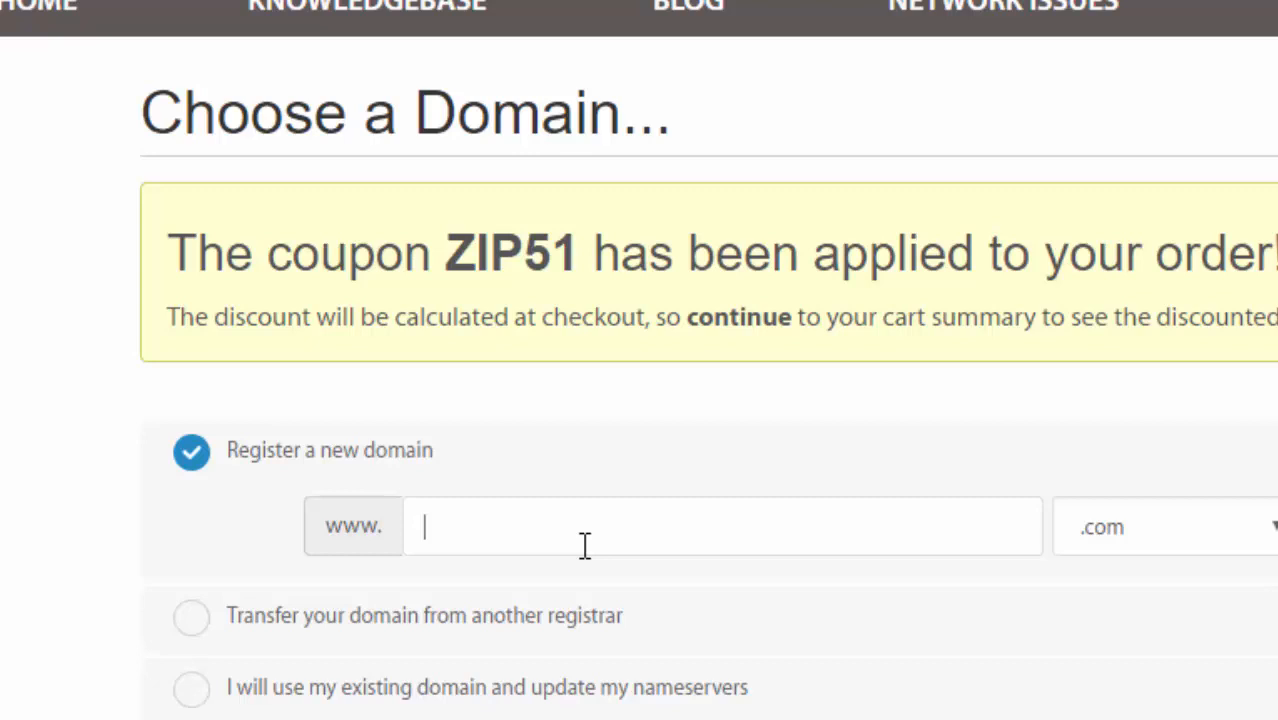
type("f")
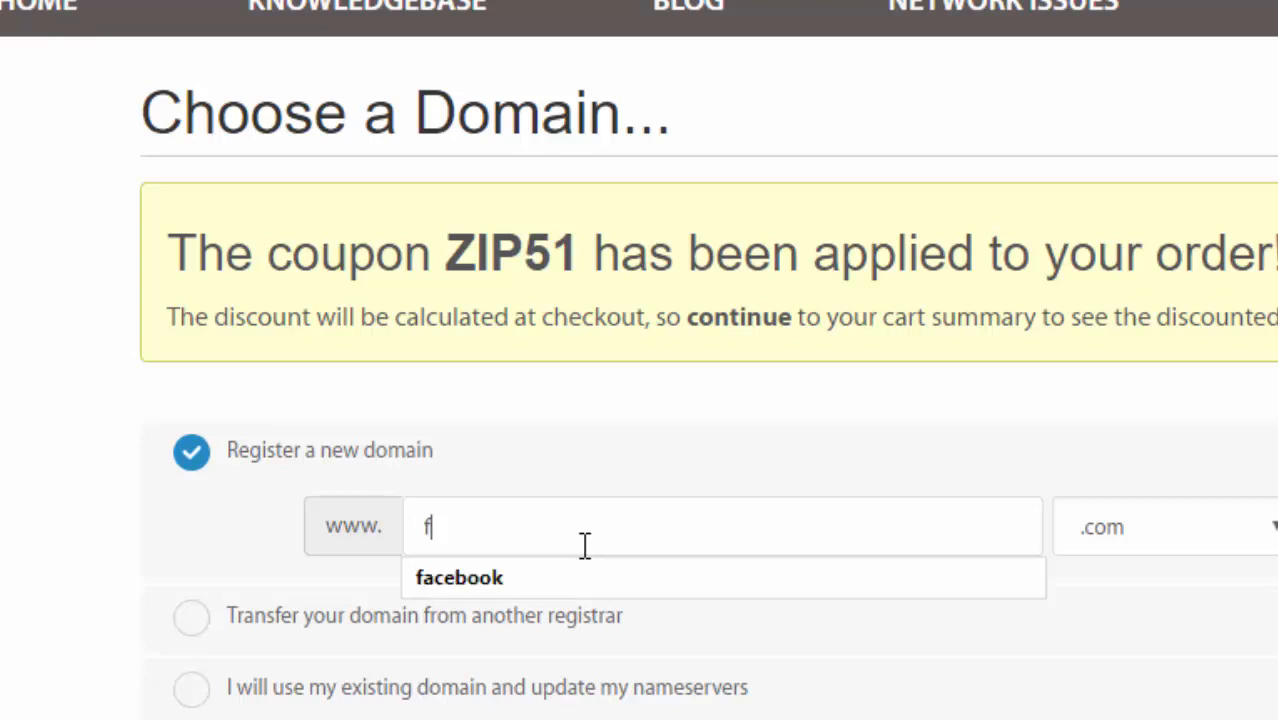
type("acebook")
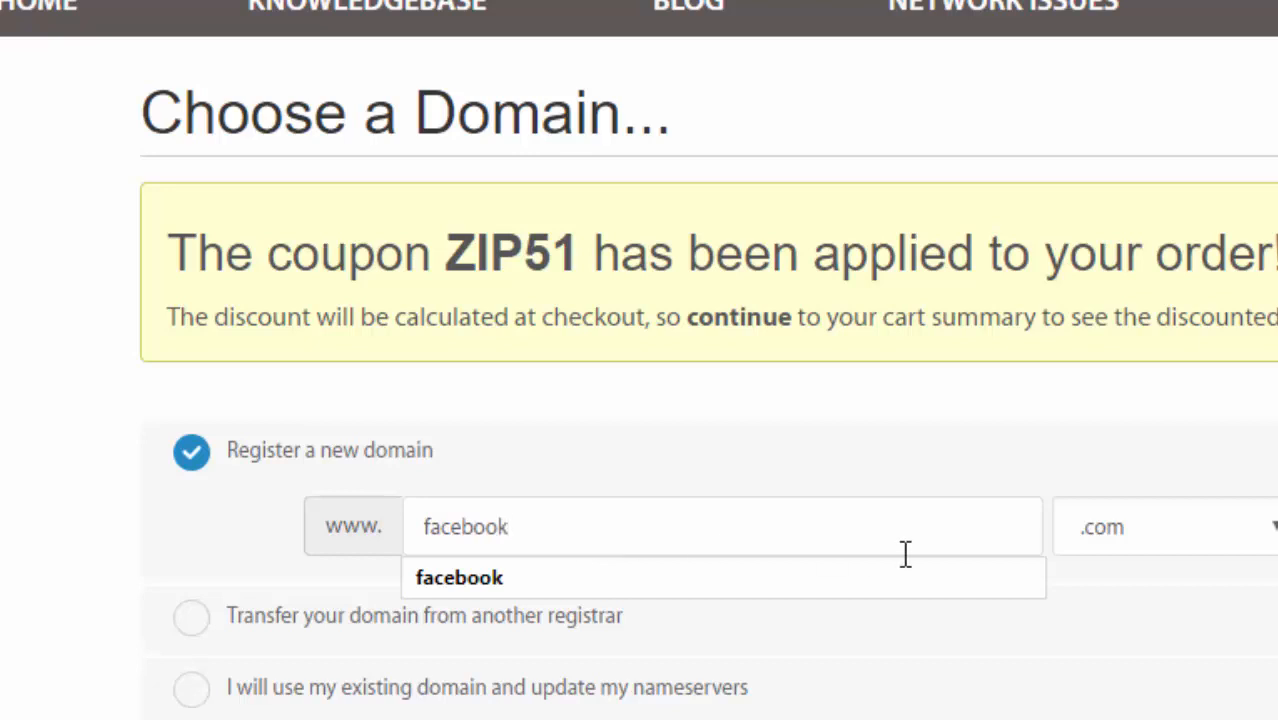
key("Return")
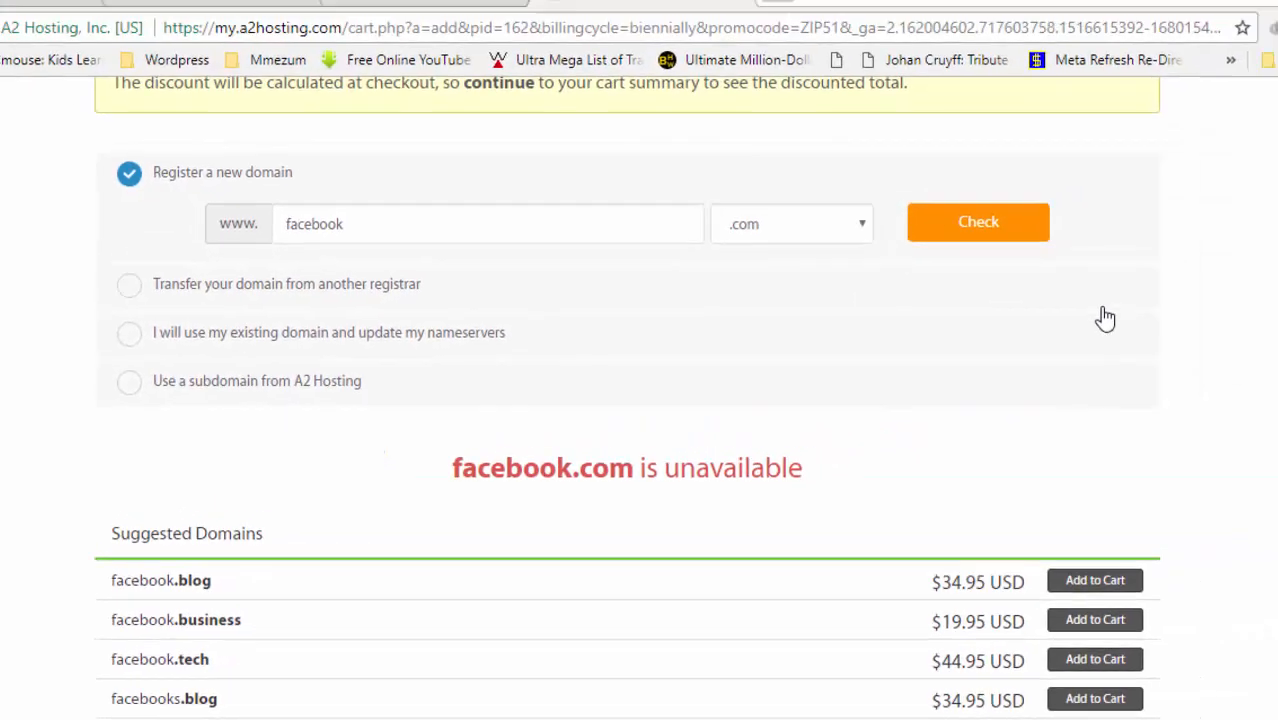
- Swap the domain back to onyeeze using the autofill suggestion
left_click_drag(349, 242, 269, 243)
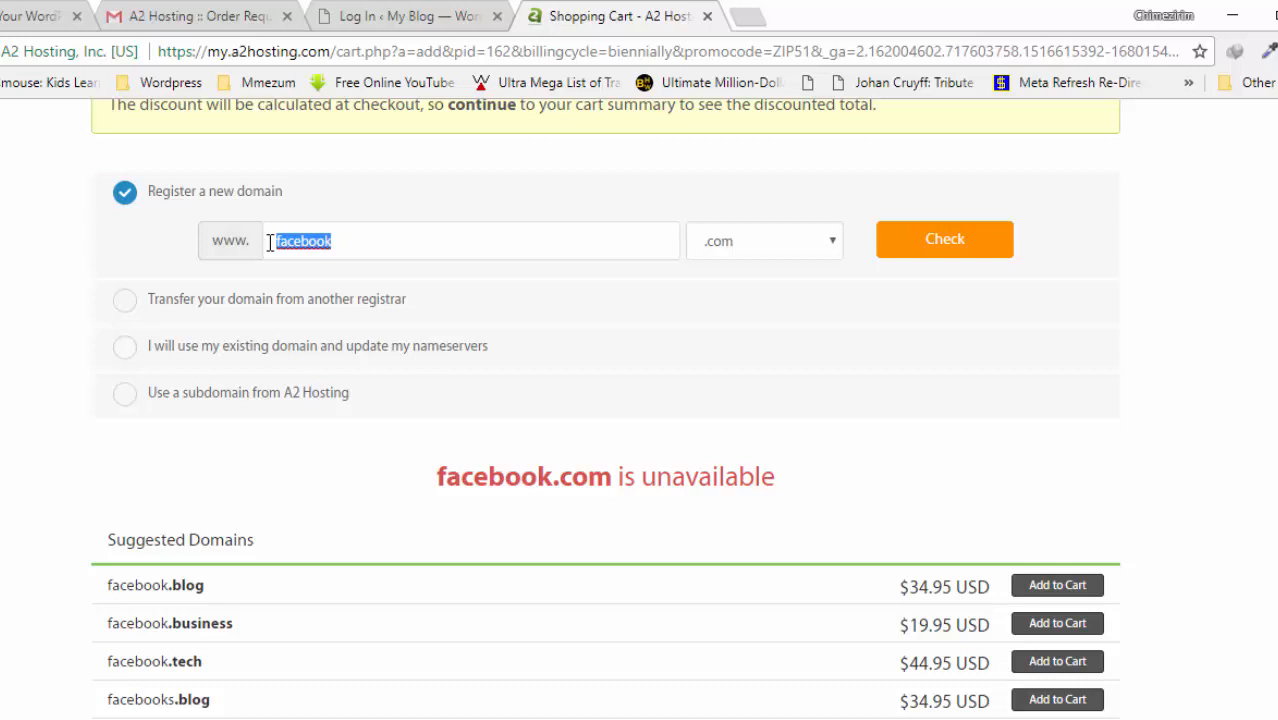
type("onye")
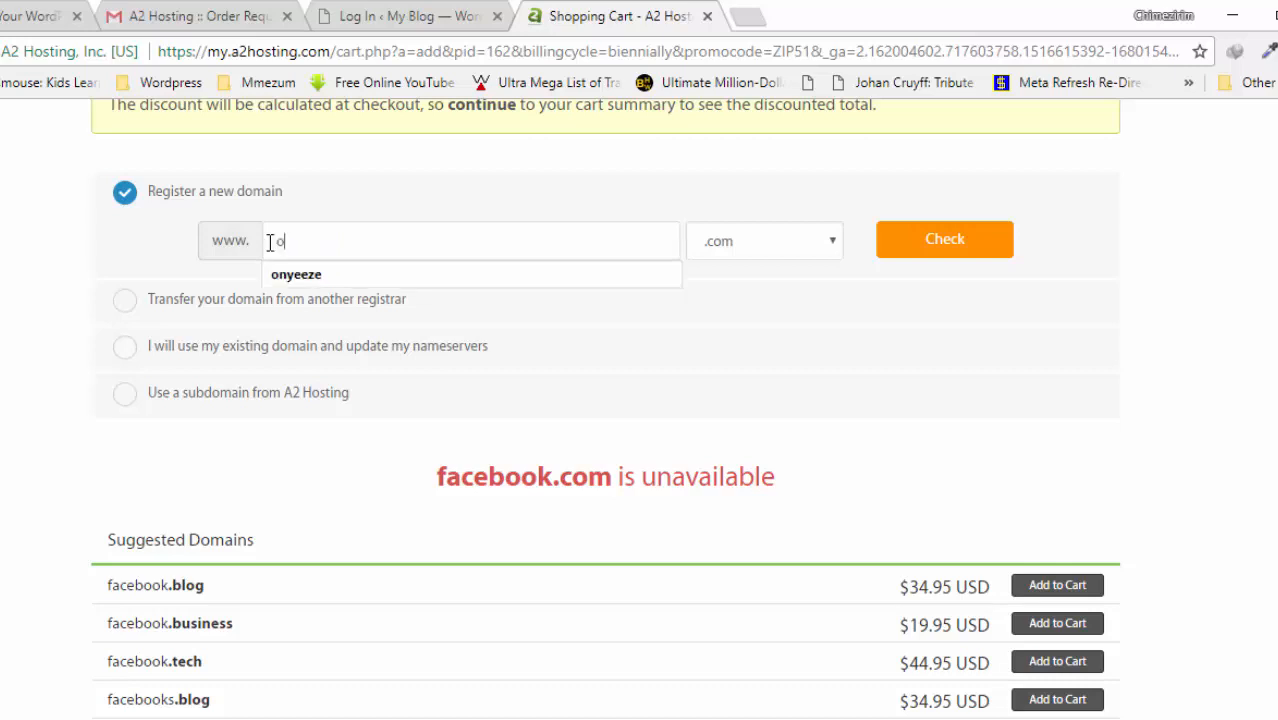
left_click(325, 271)
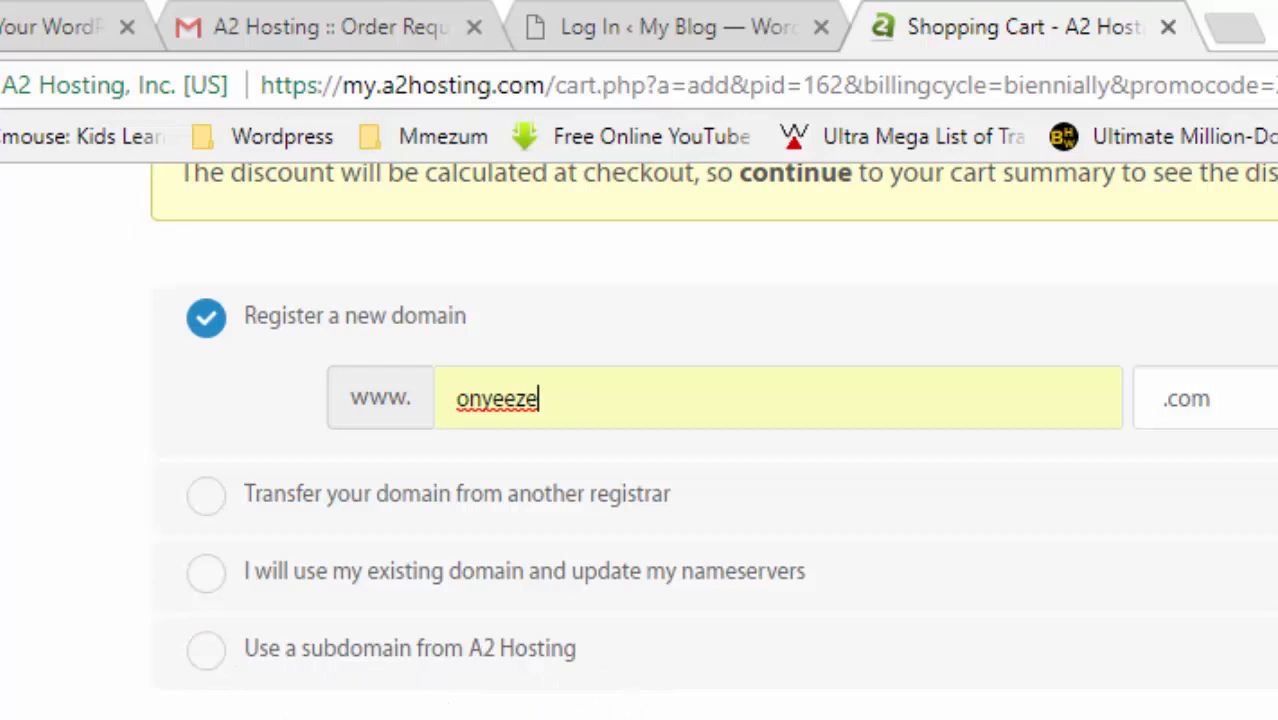
- Keep Register a new domain selected and check that onyeeze.com is available
left_click(204, 652)
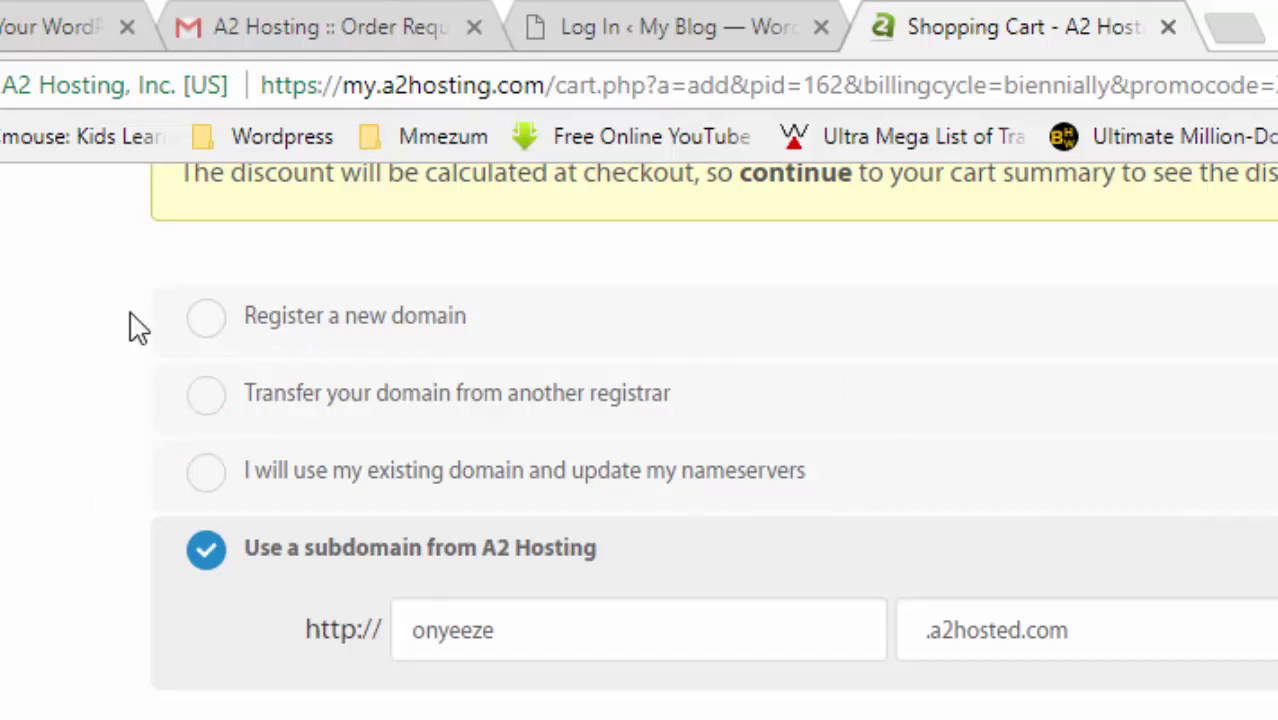
left_click(208, 320)
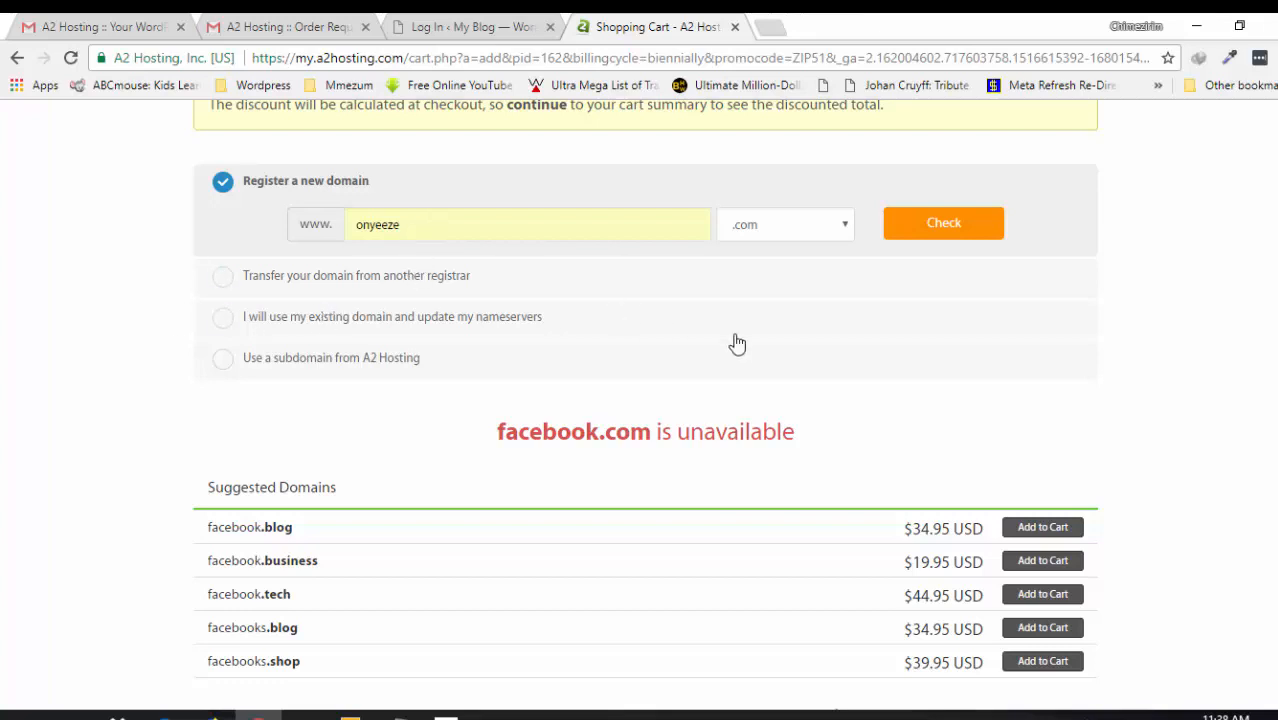
left_click(979, 225)
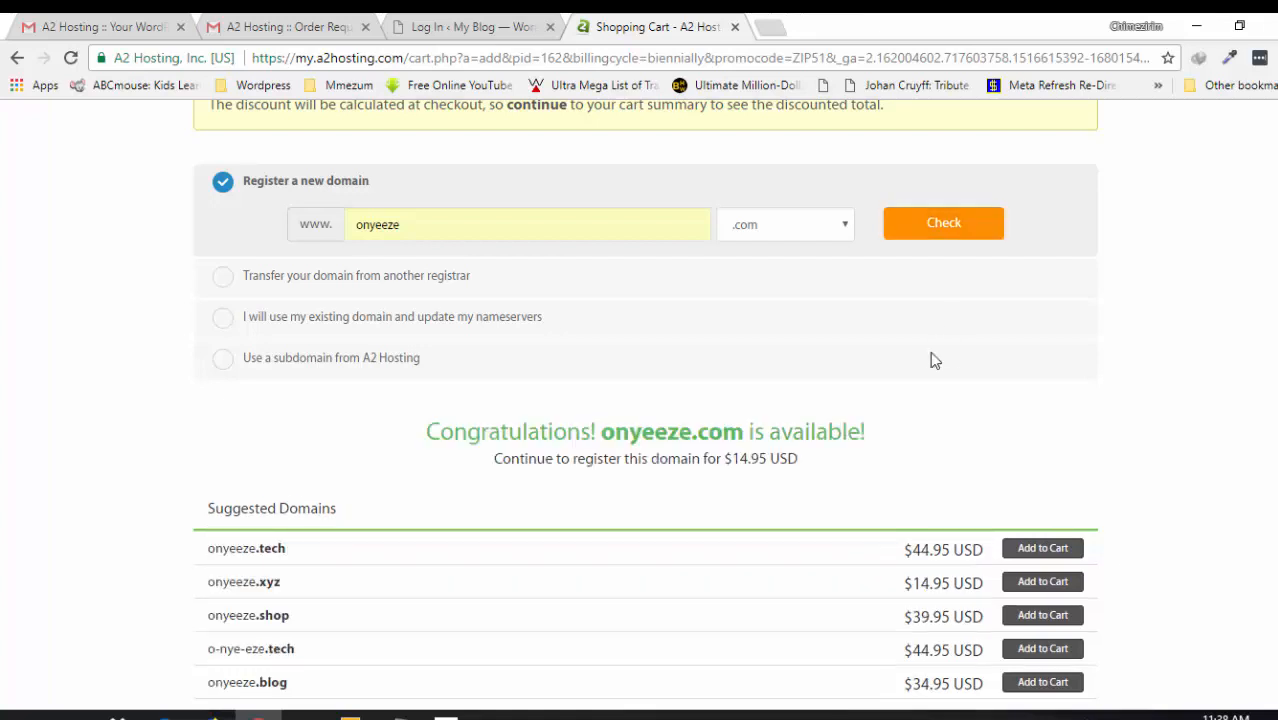
- Continue to the Swift hosting plan configuration page
scroll(645, 400, "up", 1)
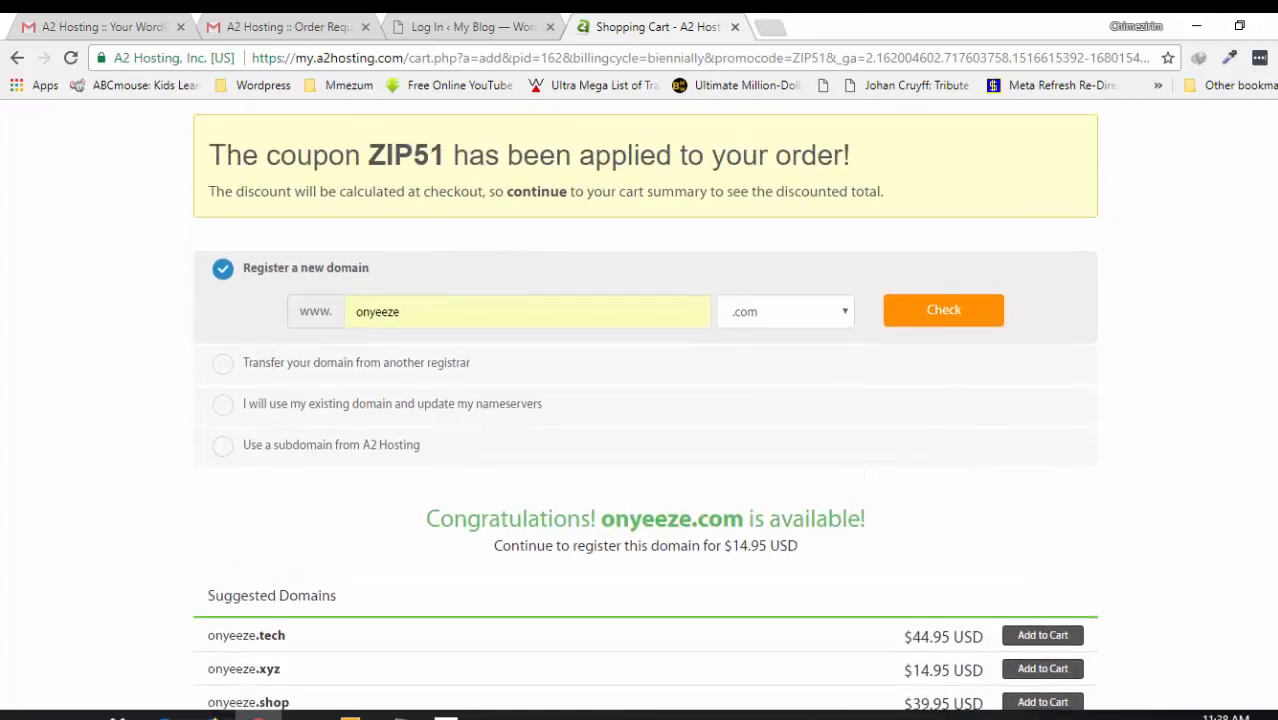
scroll(645, 405, "down", 1)
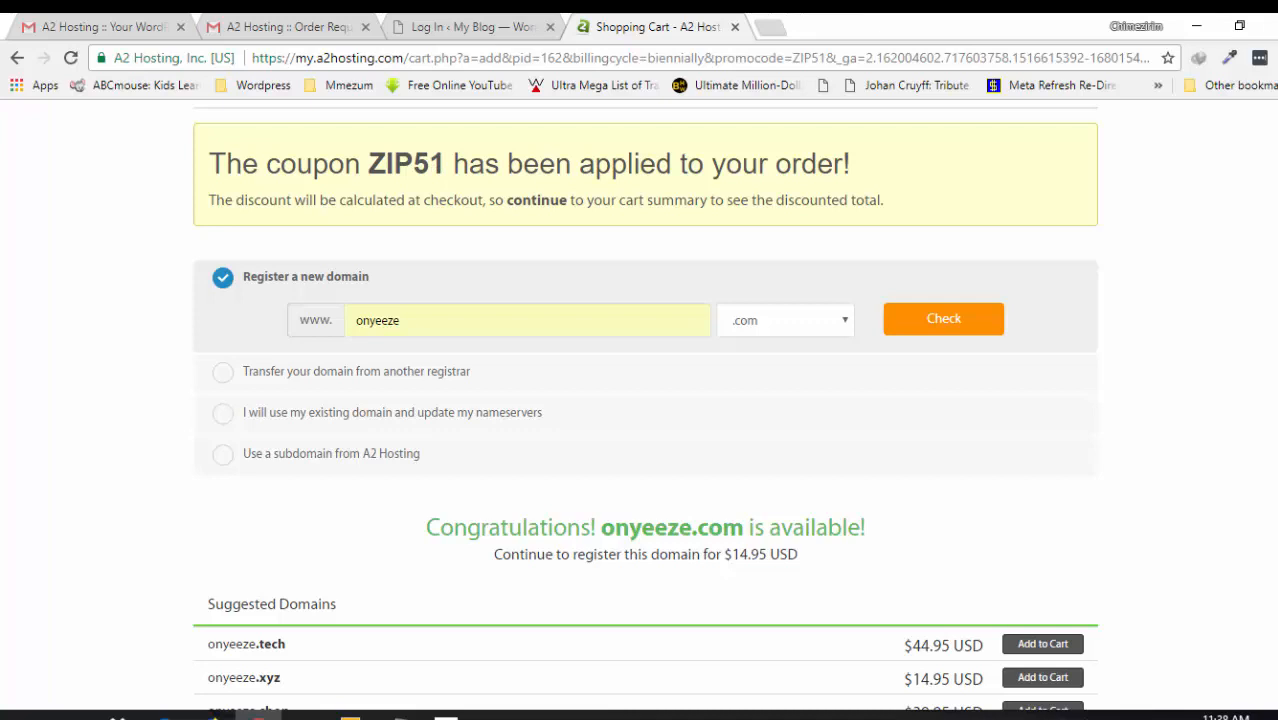
scroll(640, 410, "down", 5)
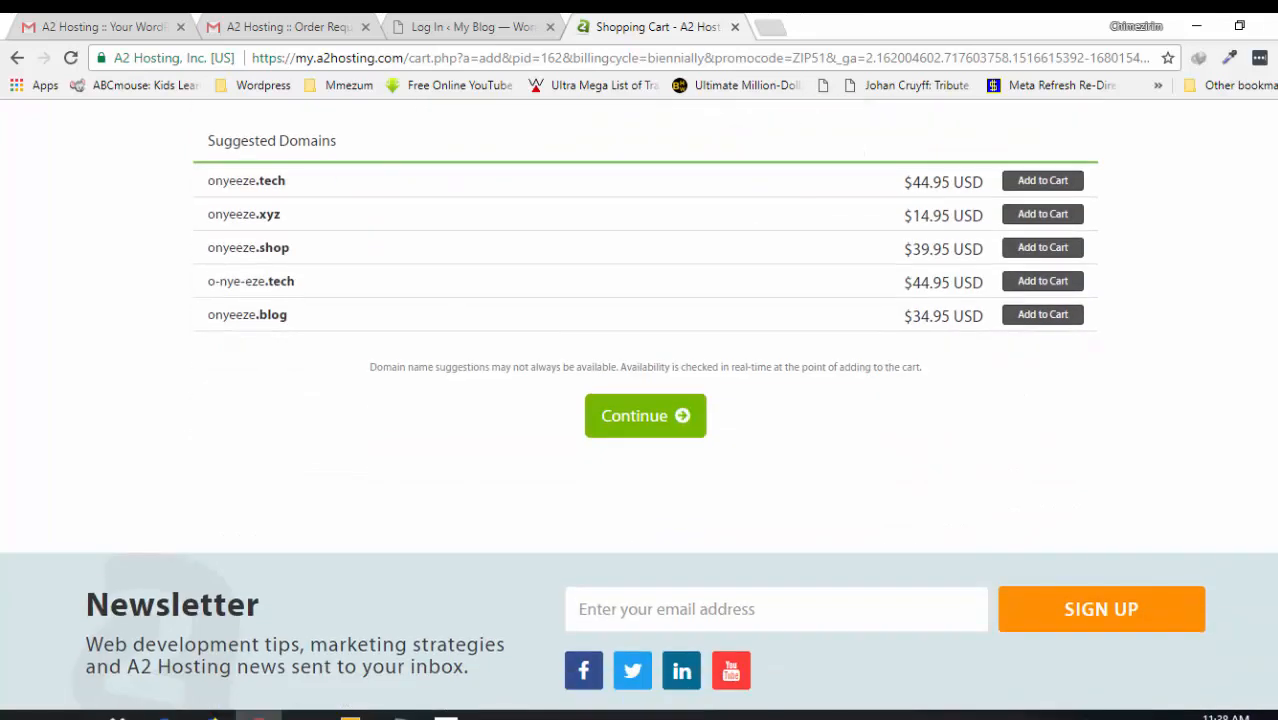
left_click(632, 379)
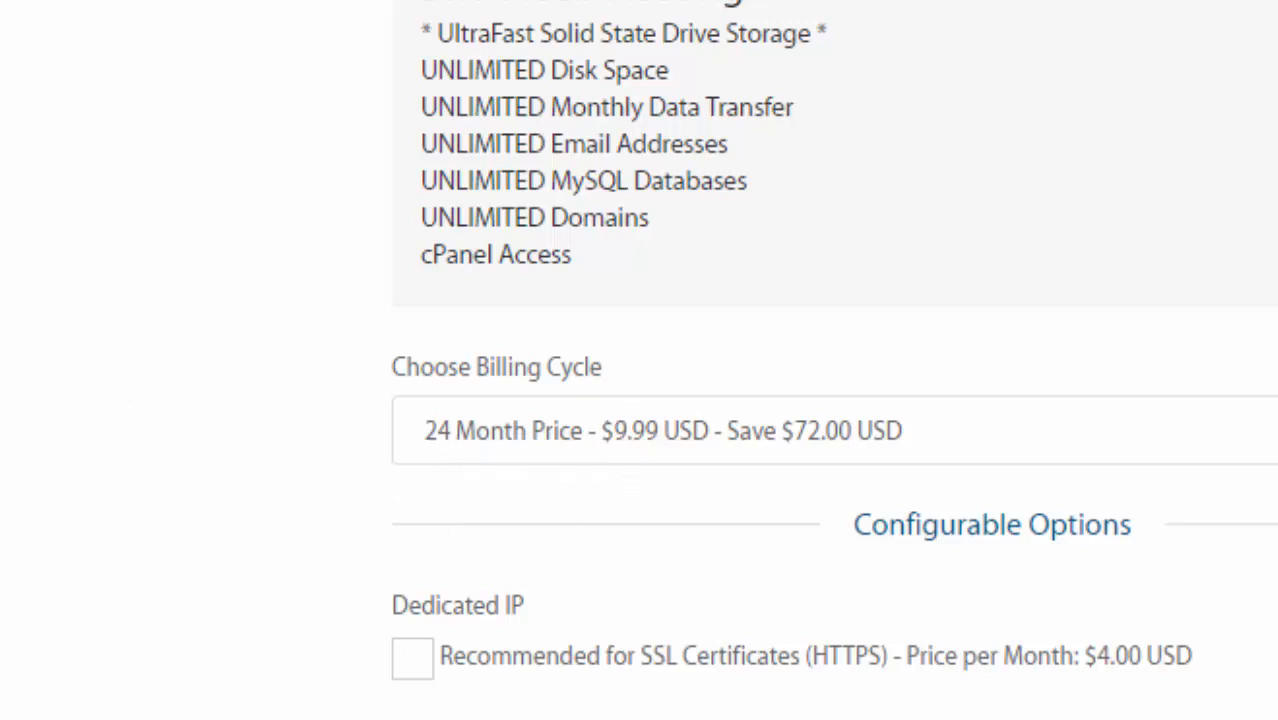
- Compare 1 Month and 36 Month billing cycles, ending on 1 Month at $12.99
left_click(700, 432)
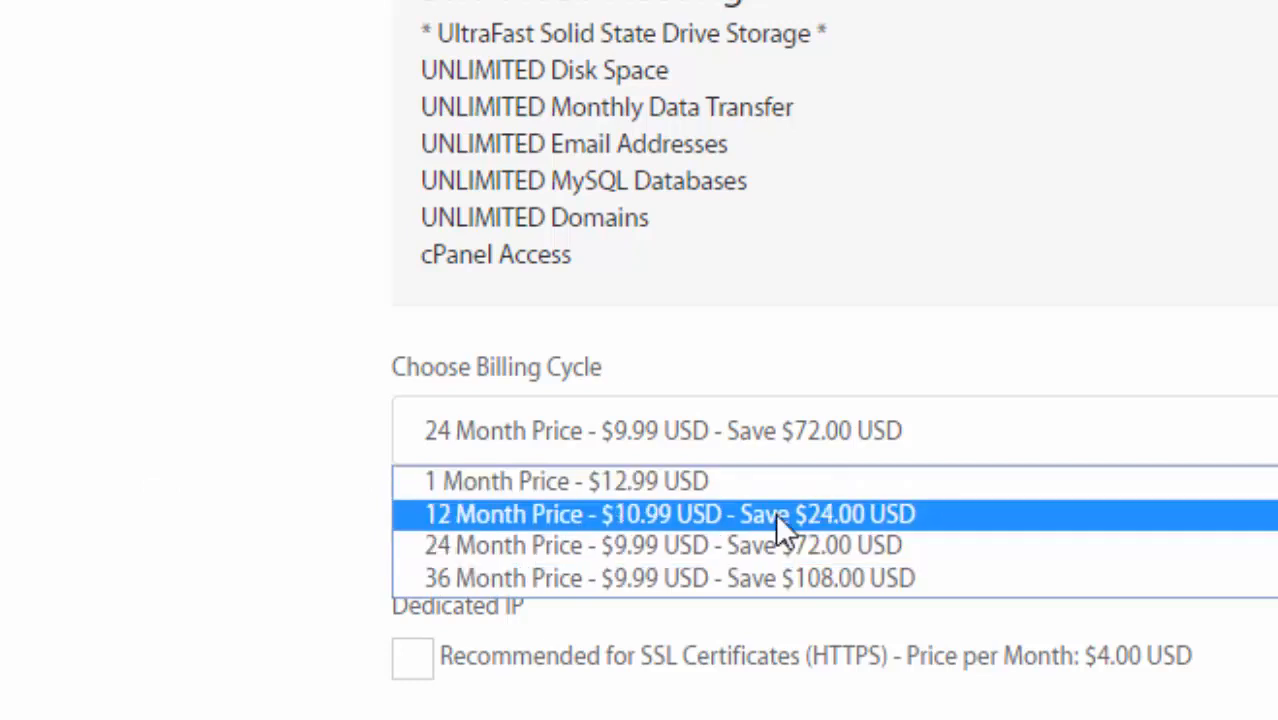
left_click(705, 481)
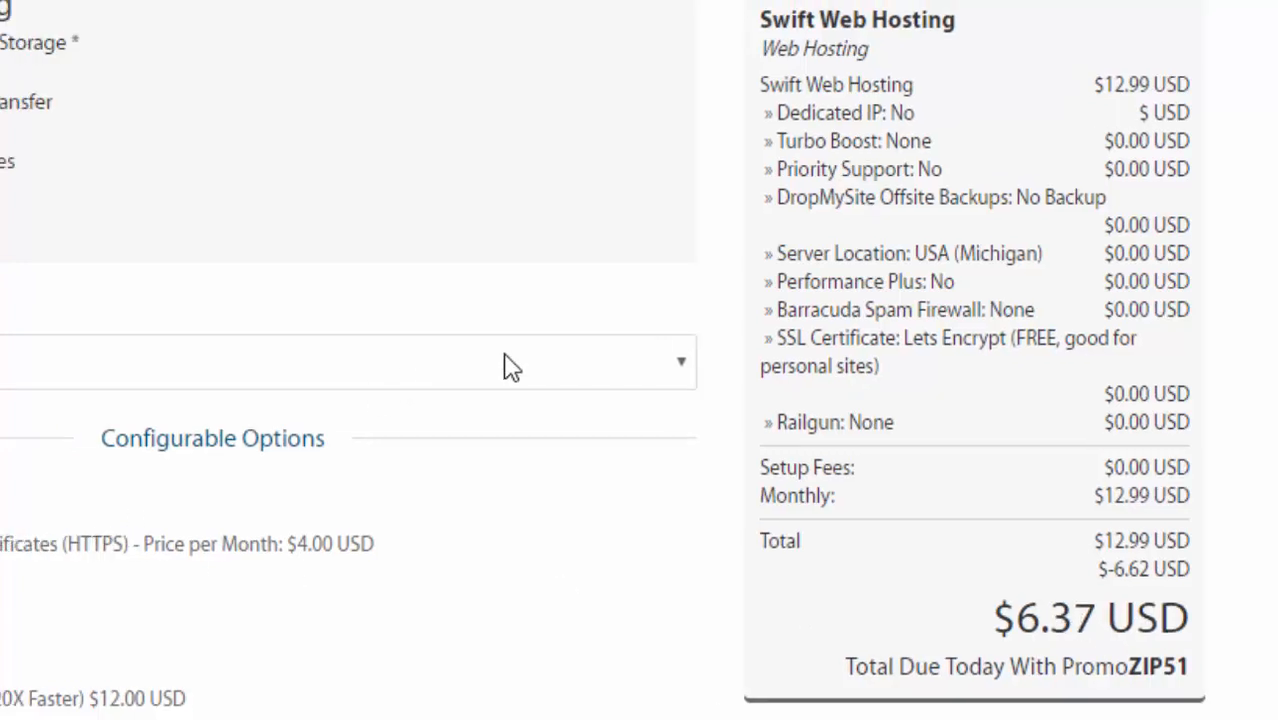
left_click(1079, 407)
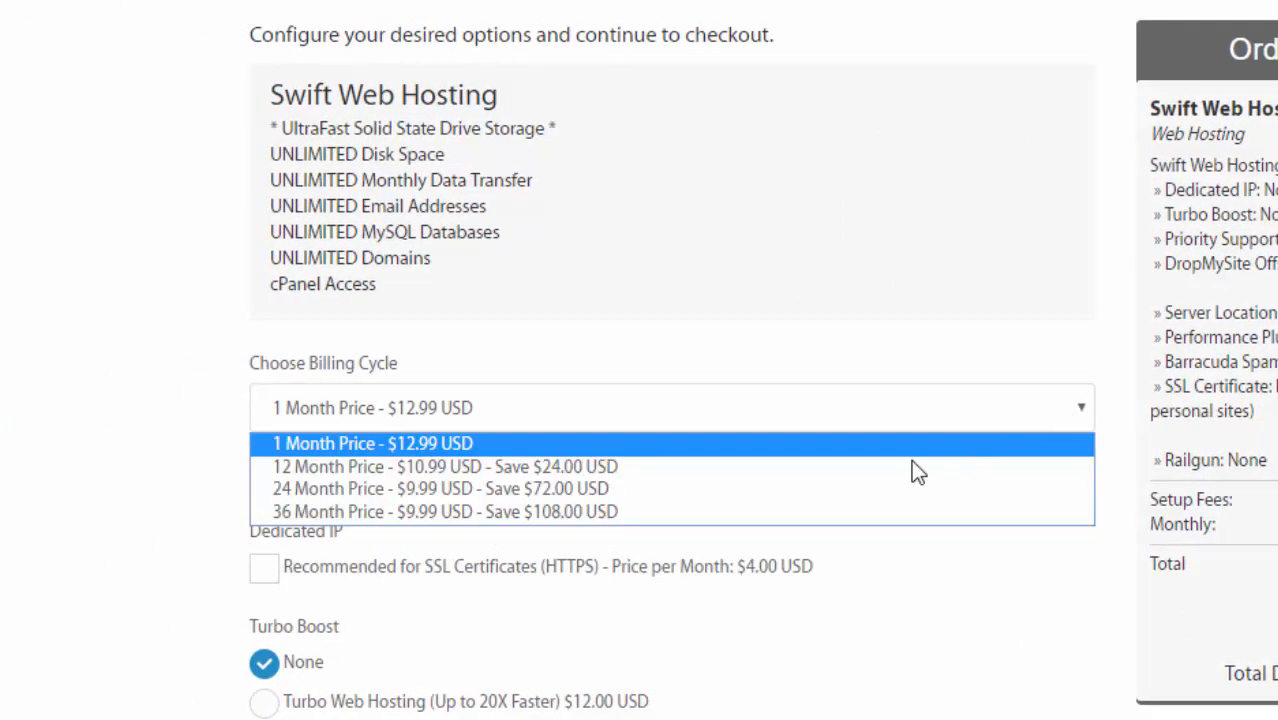
left_click(668, 511)
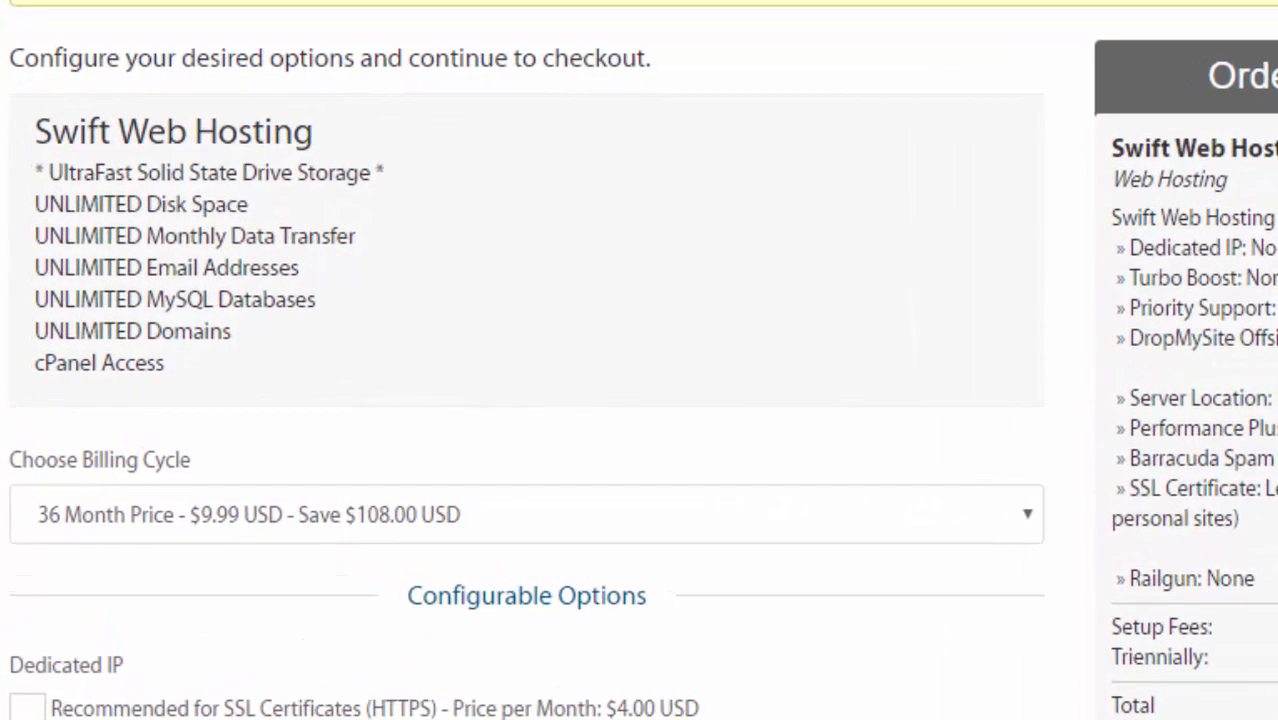
left_click(1027, 514)
left_click(228, 567)
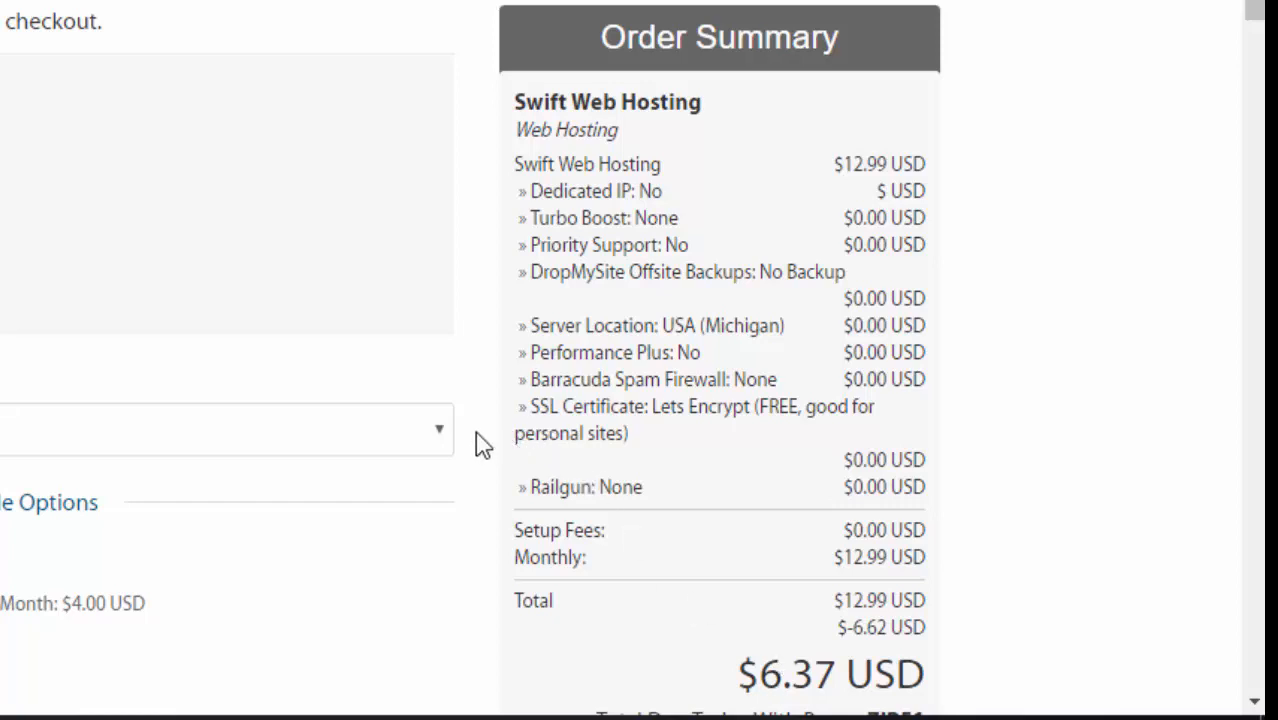
- Switch between 36 Month and 12 Month billing, ending on 12 Month at $10.99
left_click(442, 432)
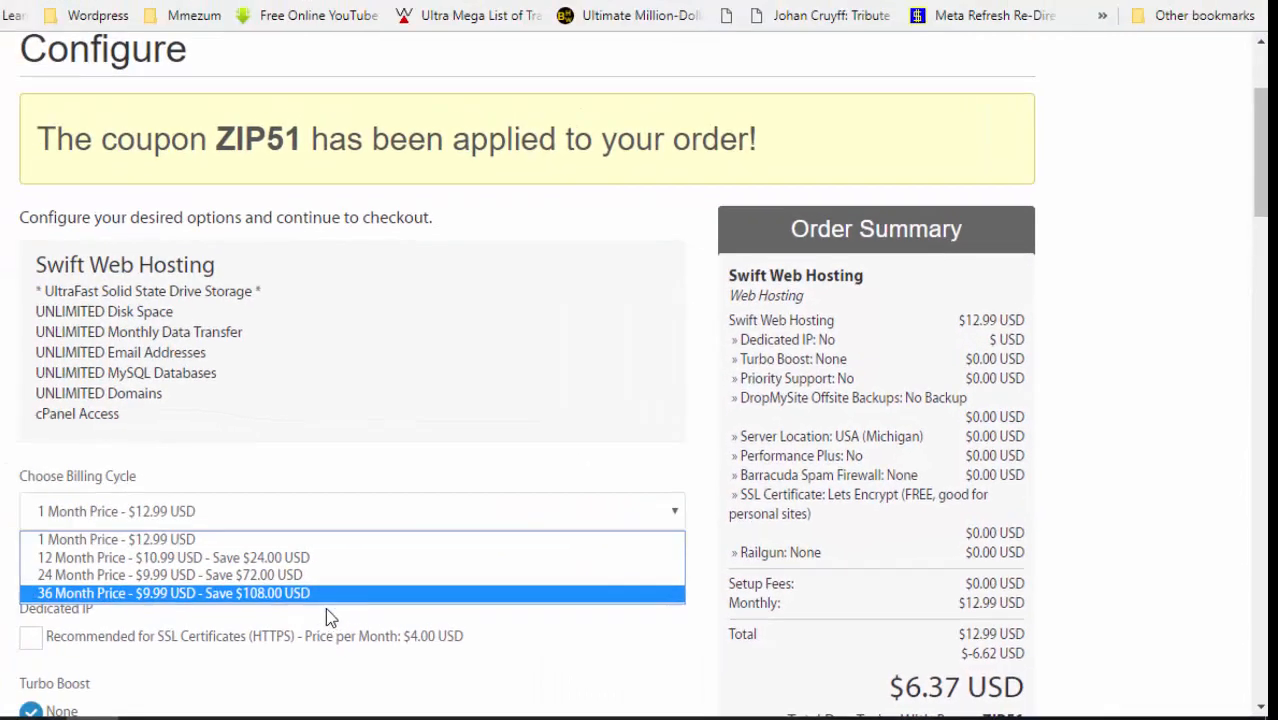
left_click(341, 595)
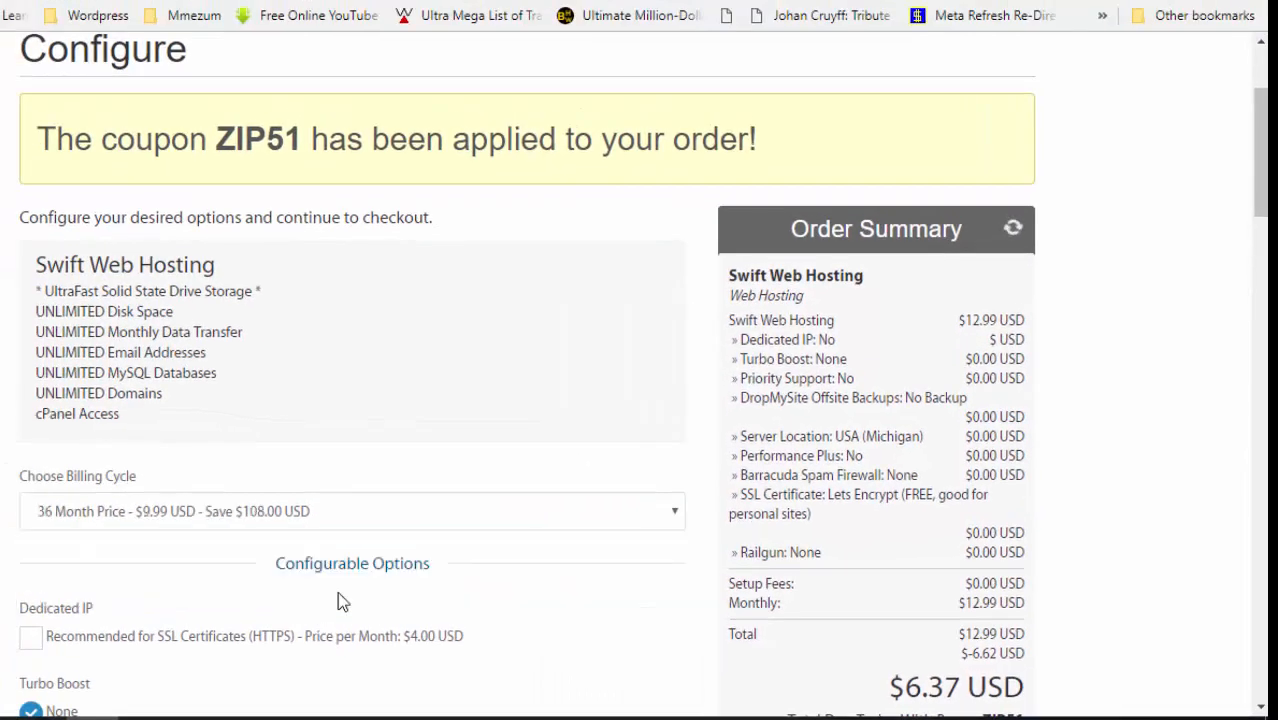
left_click(679, 520)
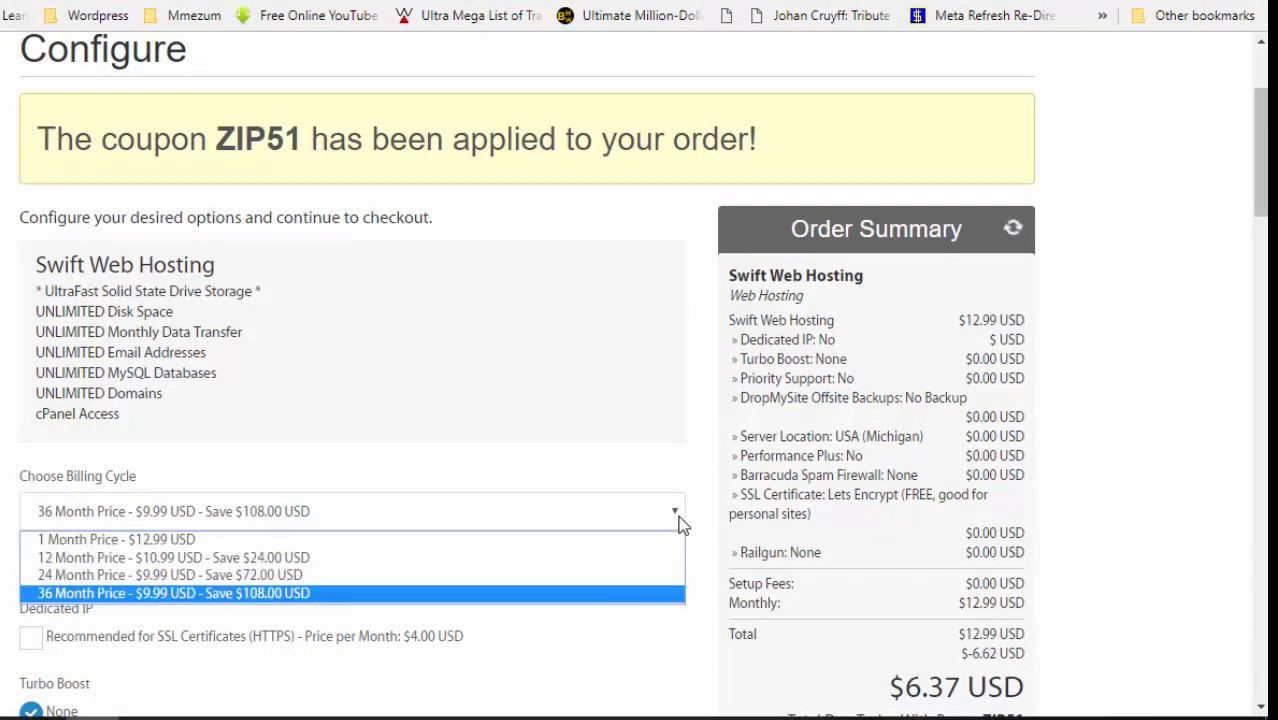
left_click(357, 558)
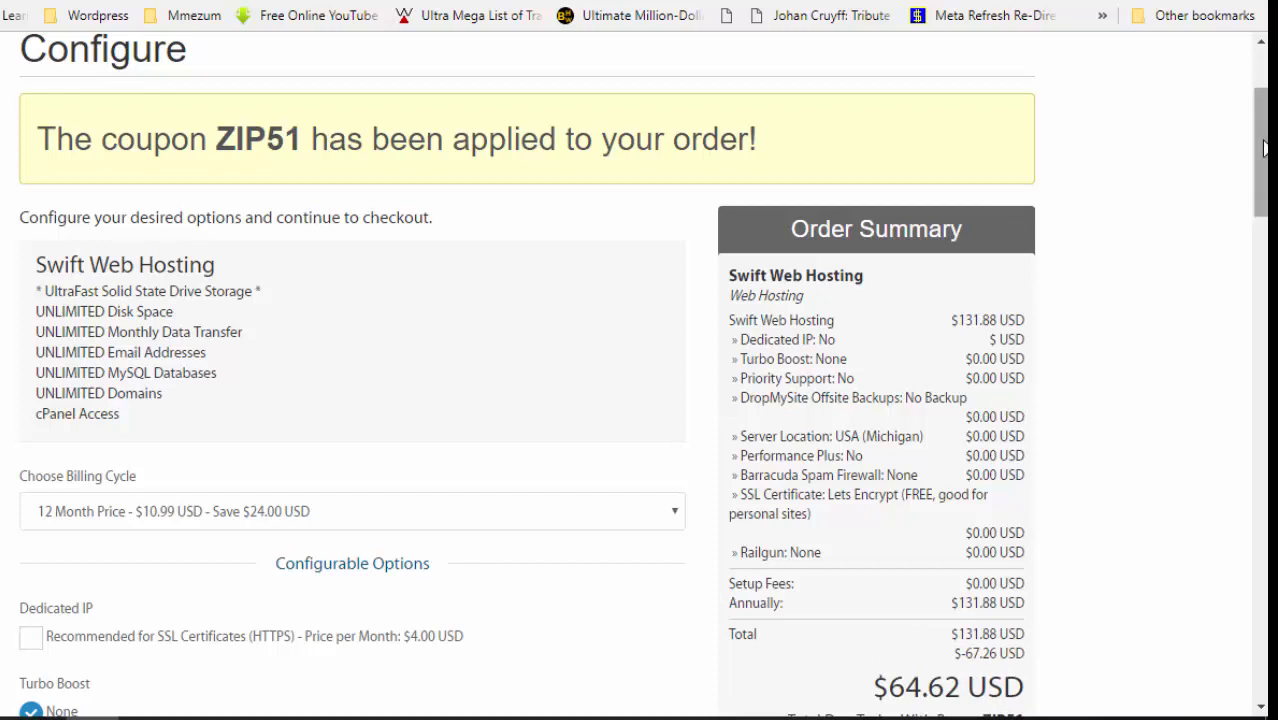
scroll(1263, 148, "down", 1)
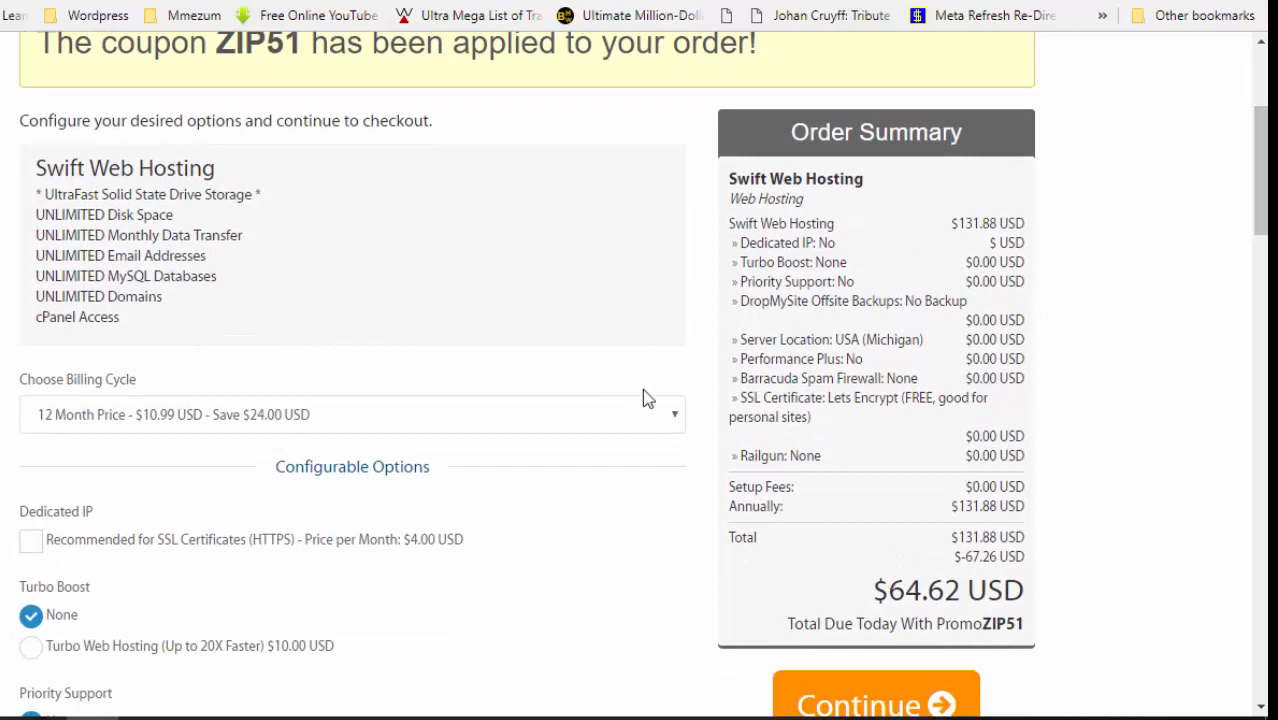
left_click(670, 414)
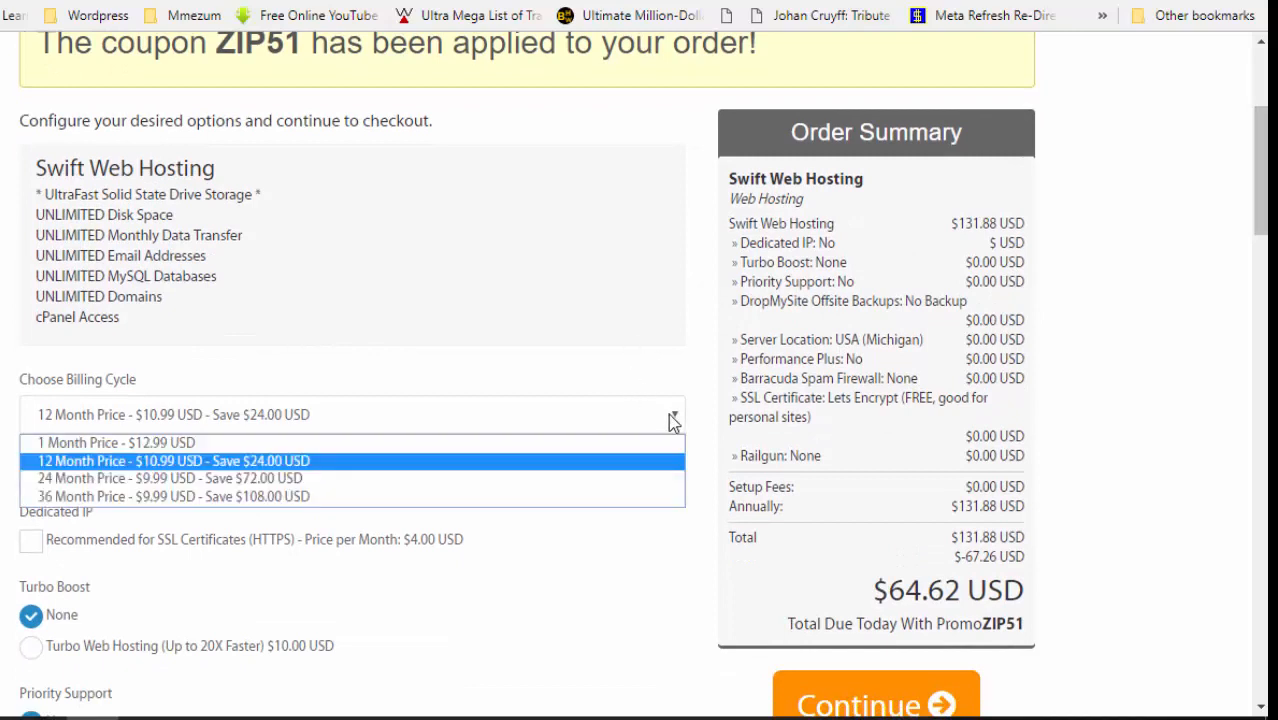
left_click(477, 497)
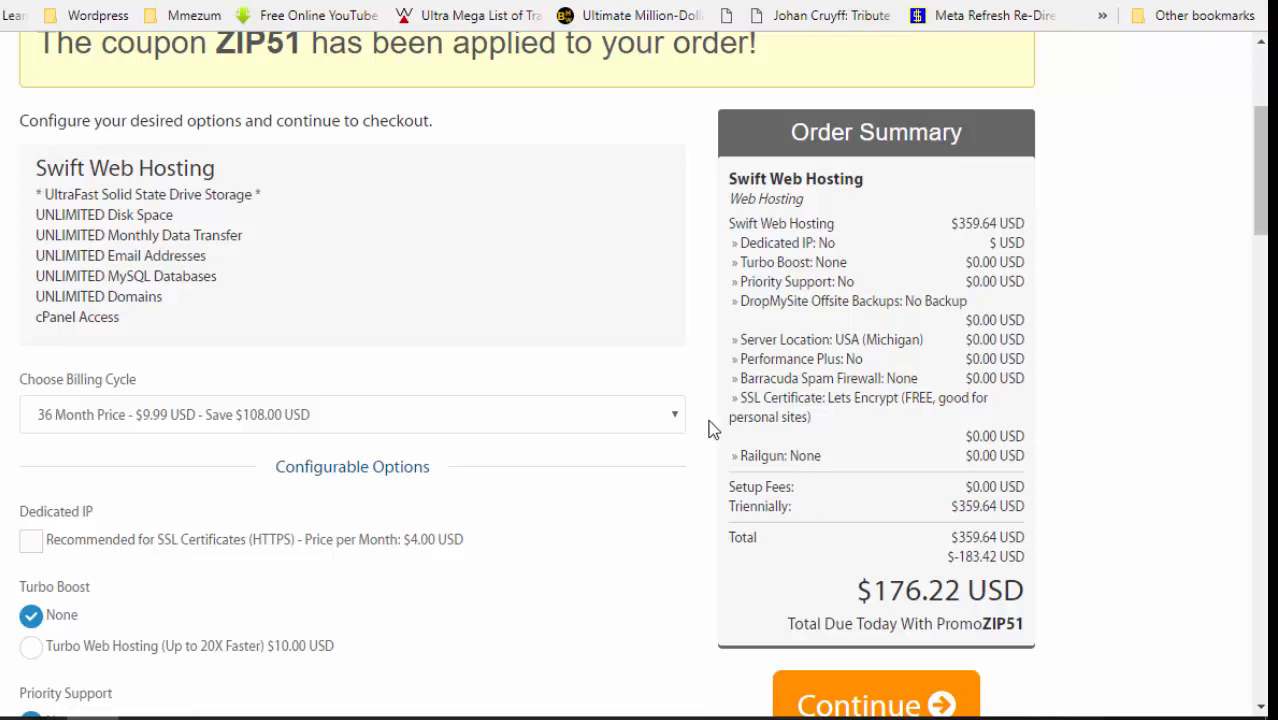
left_click(671, 415)
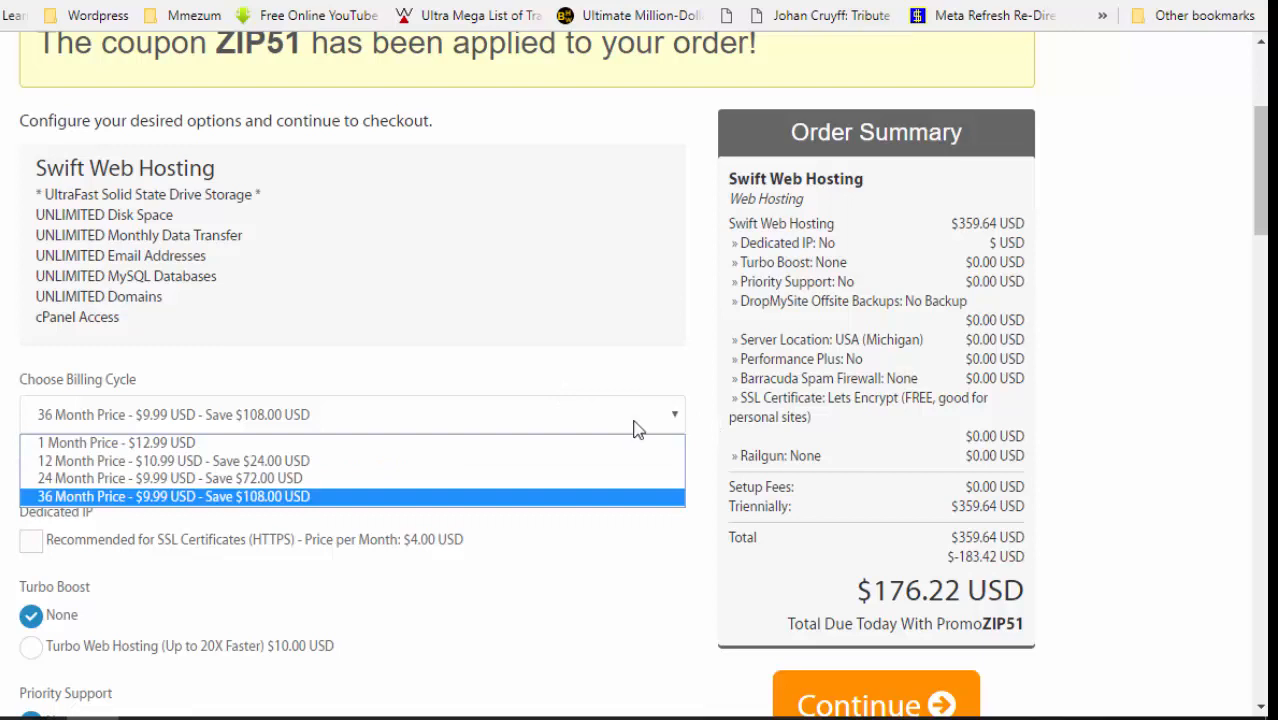
left_click(352, 461)
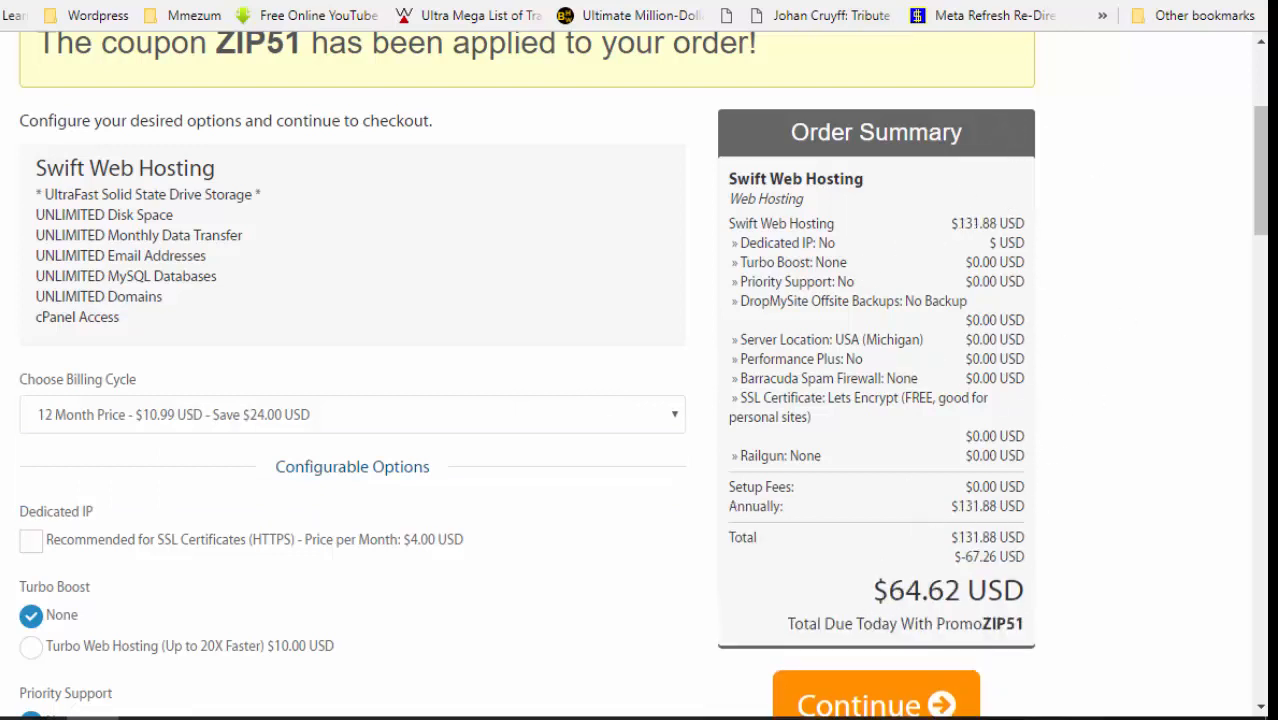
scroll(642, 374, "down", 3)
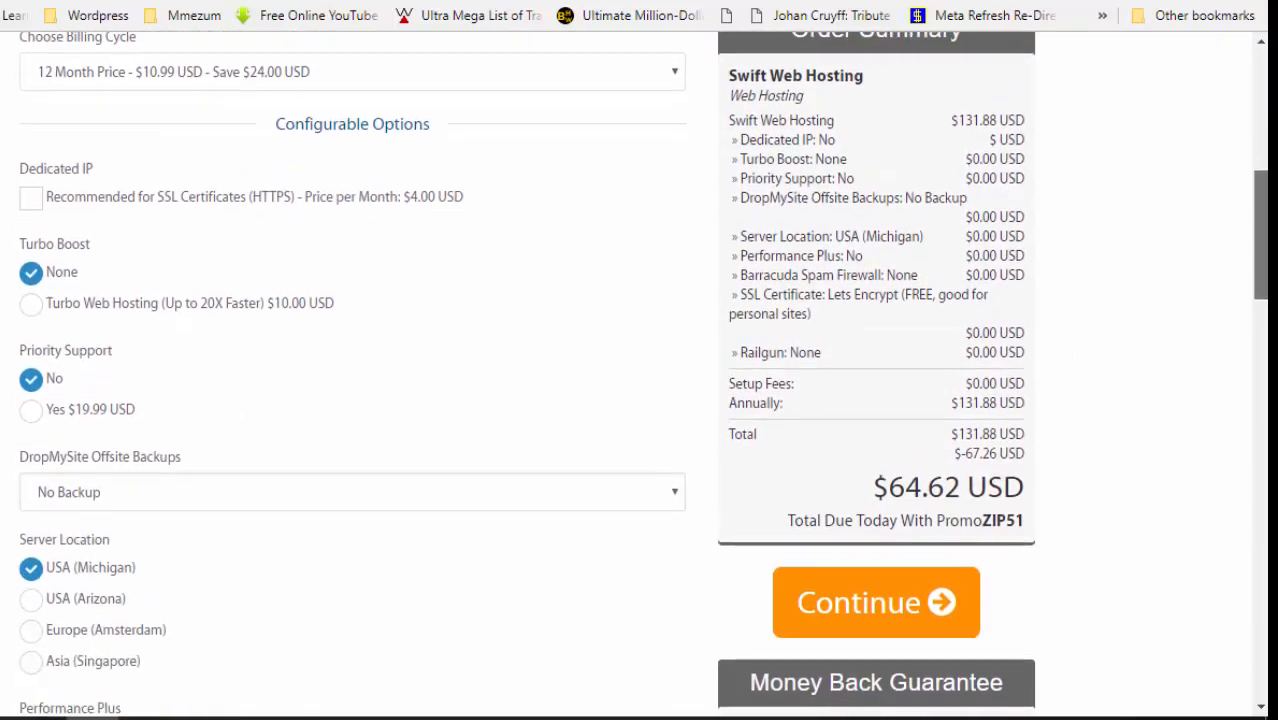
scroll(352, 380, "down", 6)
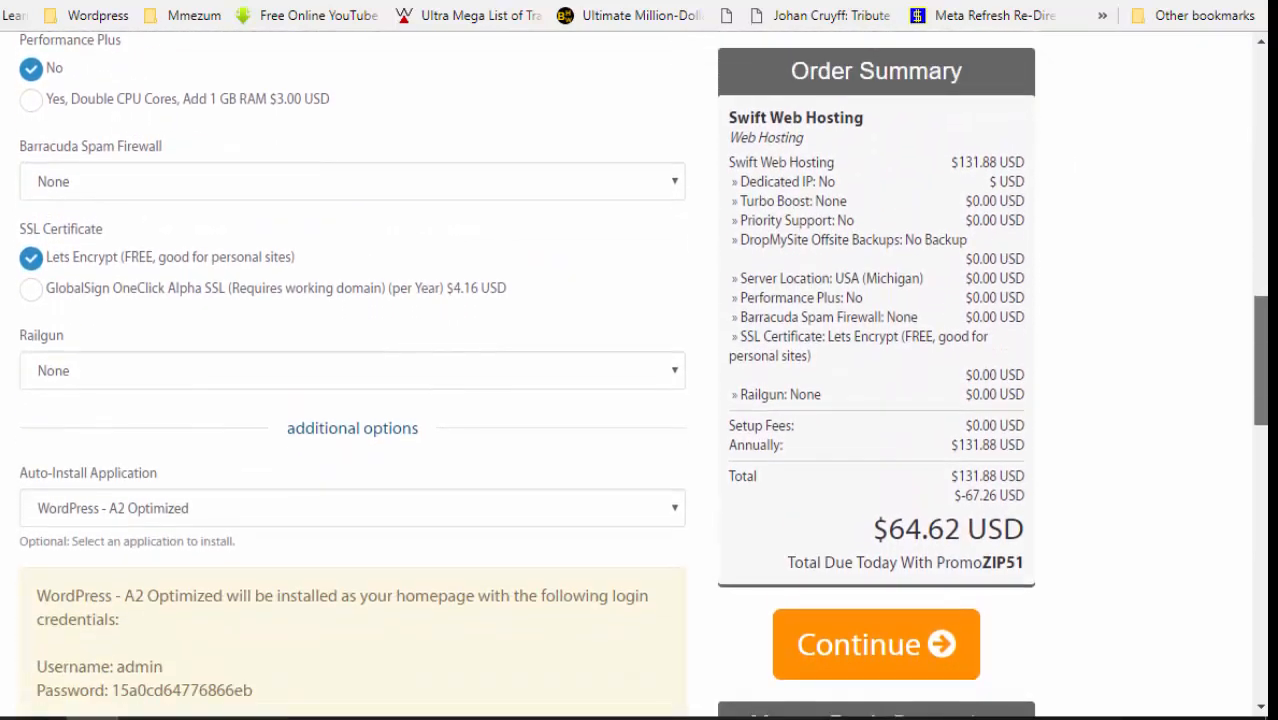
scroll(352, 380, "down", 2)
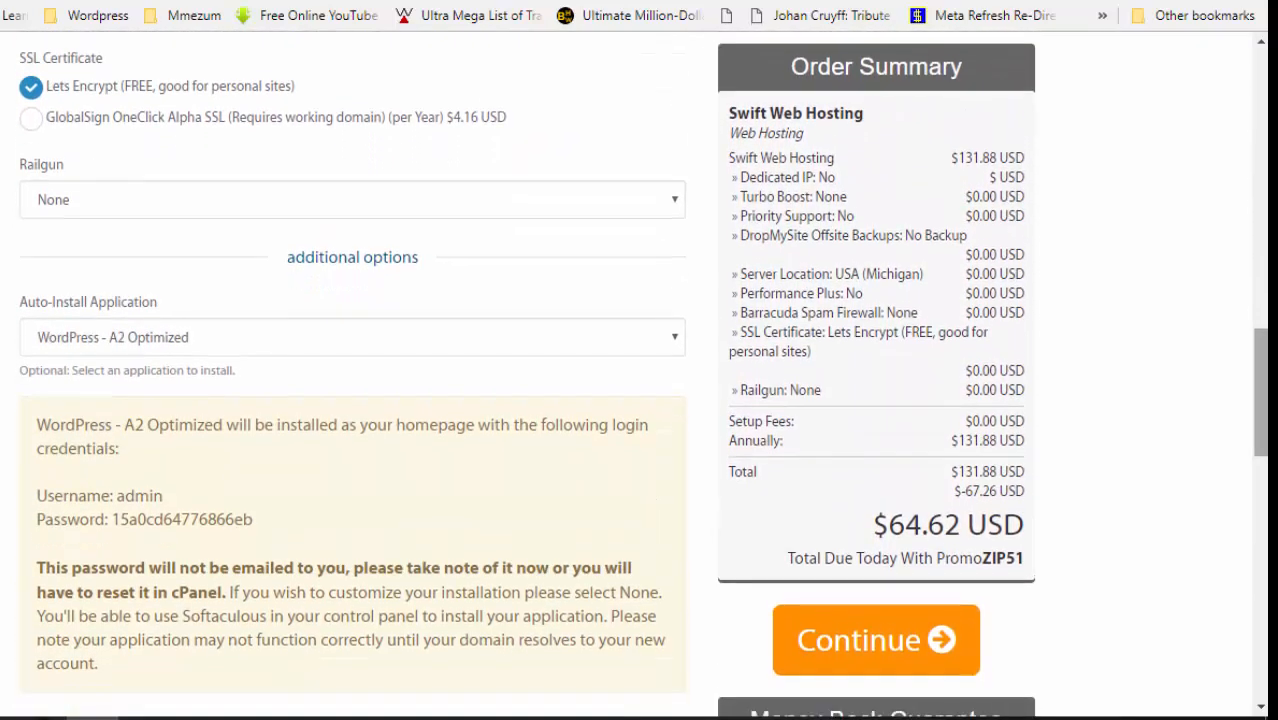
scroll(352, 380, "down", 1)
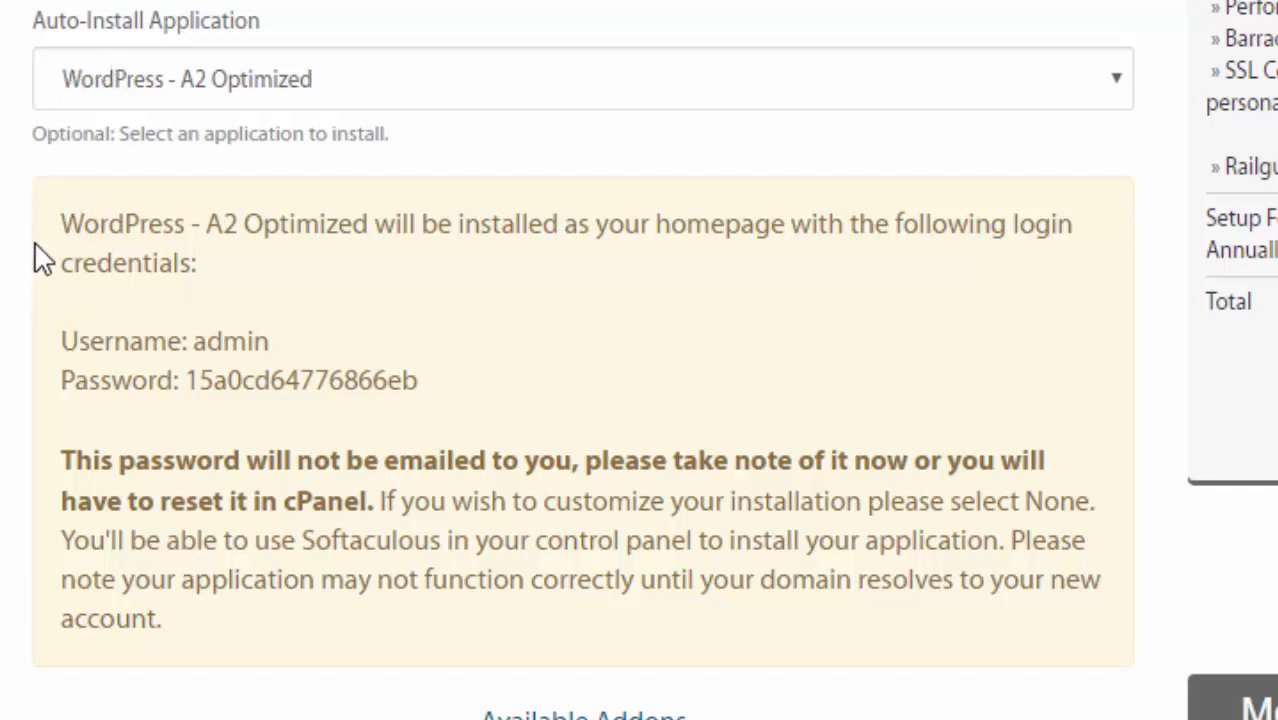
left_click_drag(61, 226, 234, 604)
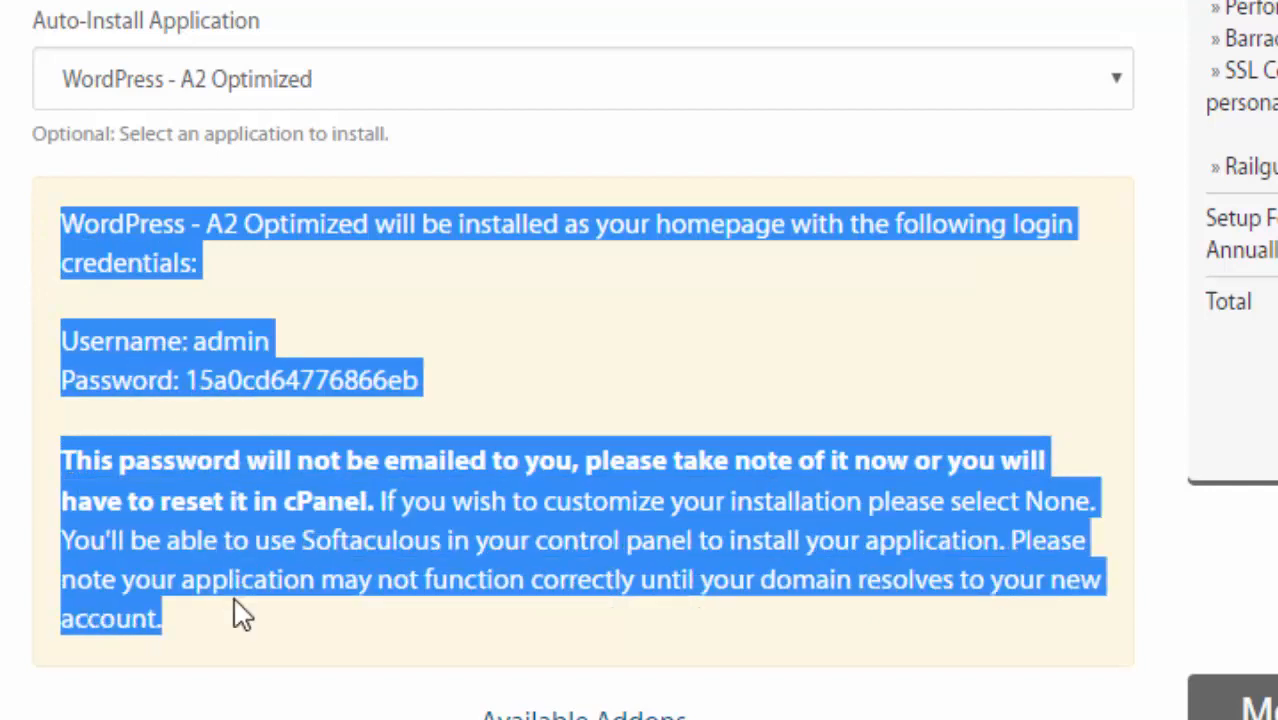
left_click(3, 240)
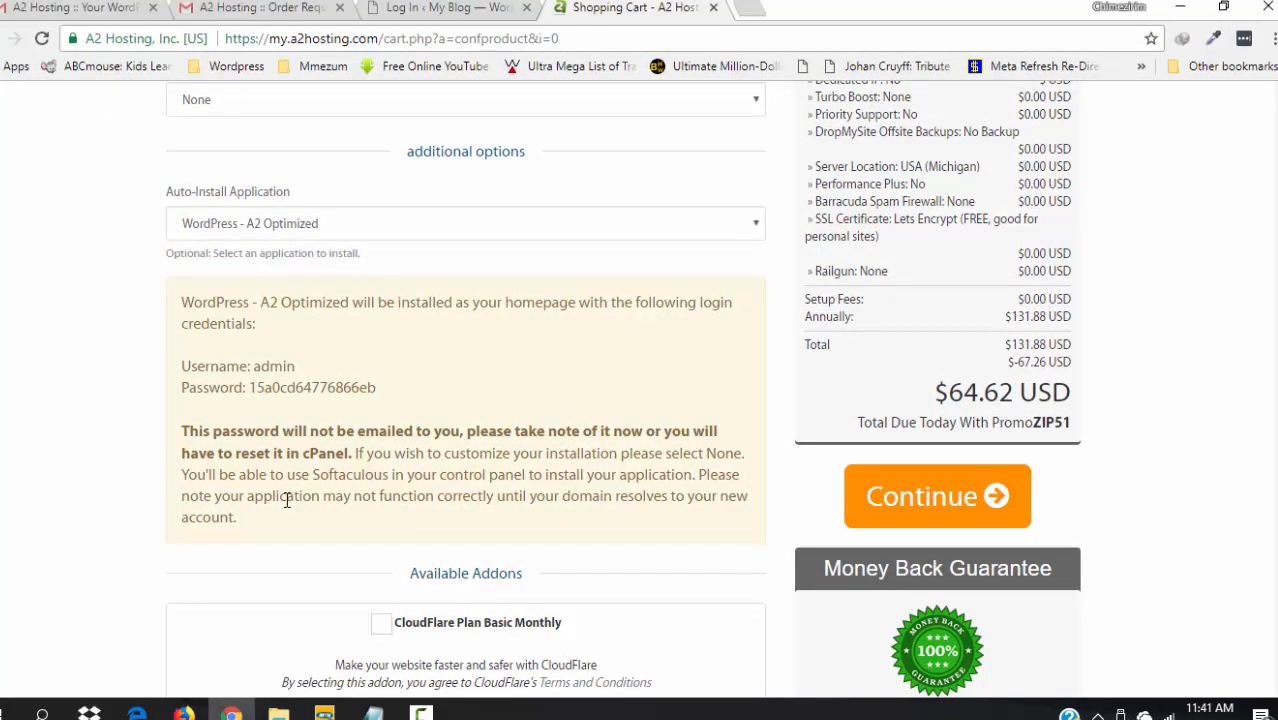
left_click_drag(290, 518, 175, 304)
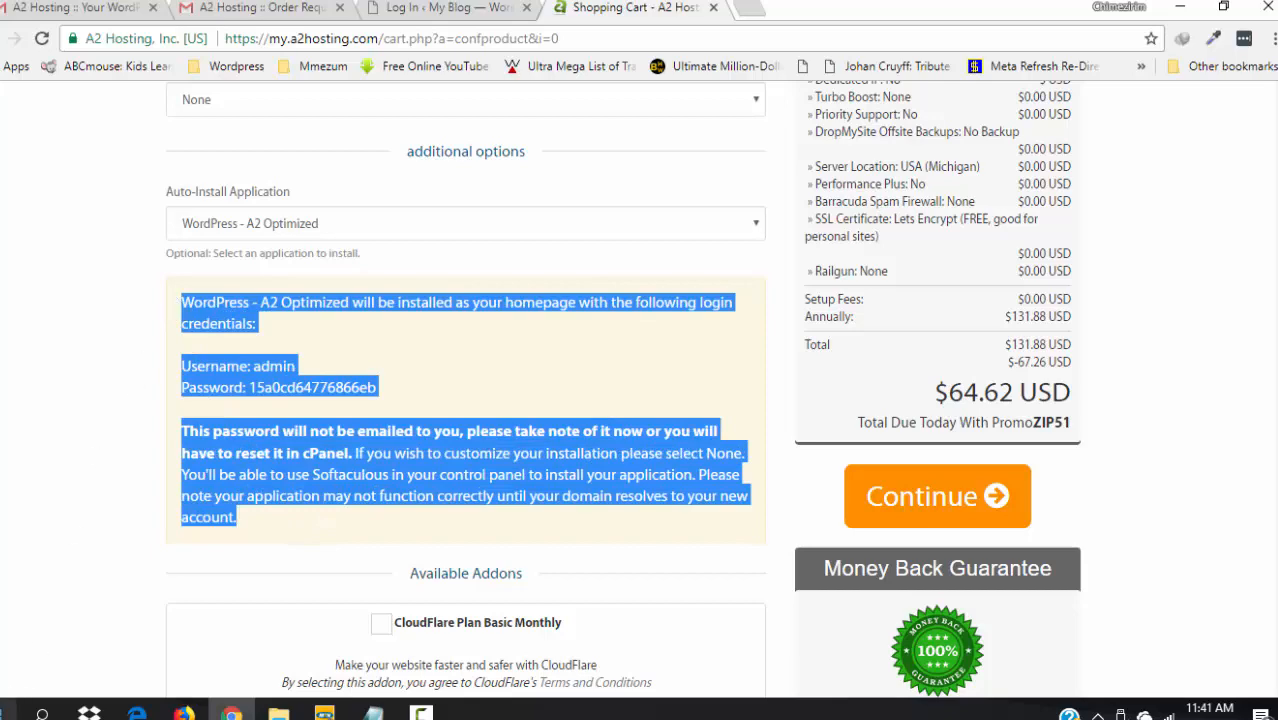
left_click(10, 711)
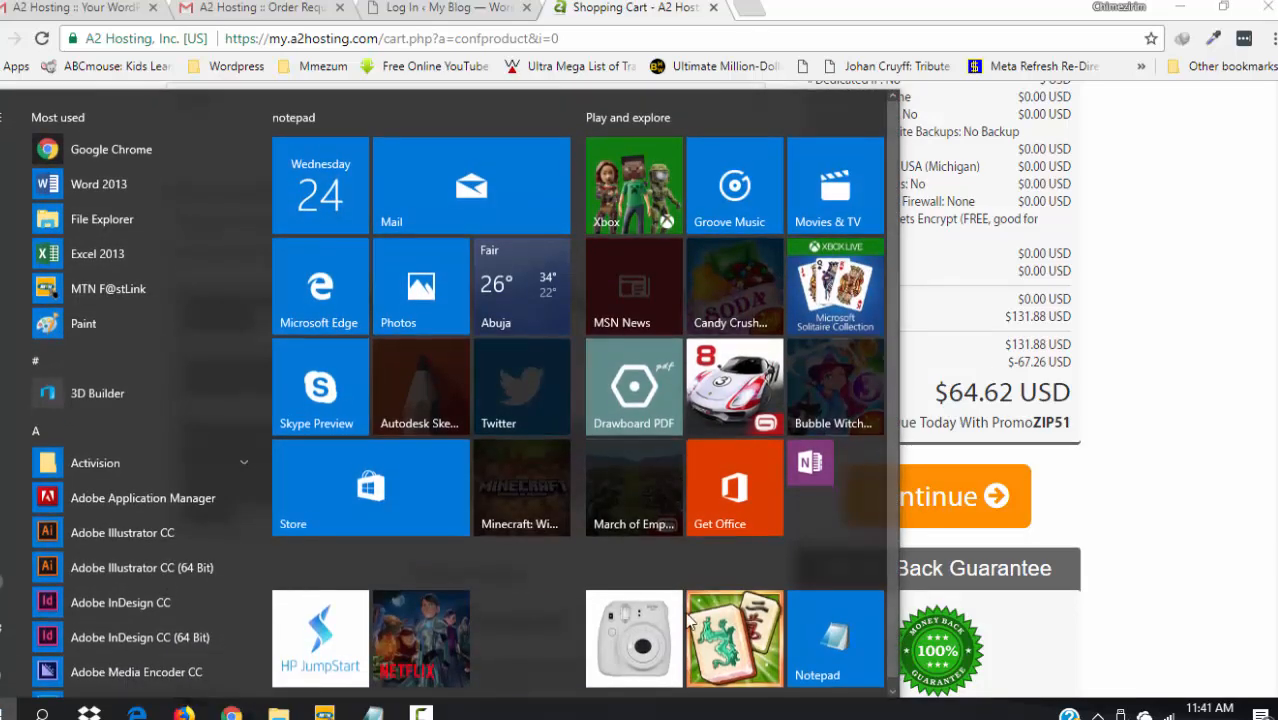
left_click(835, 647)
key("ctrl+v")
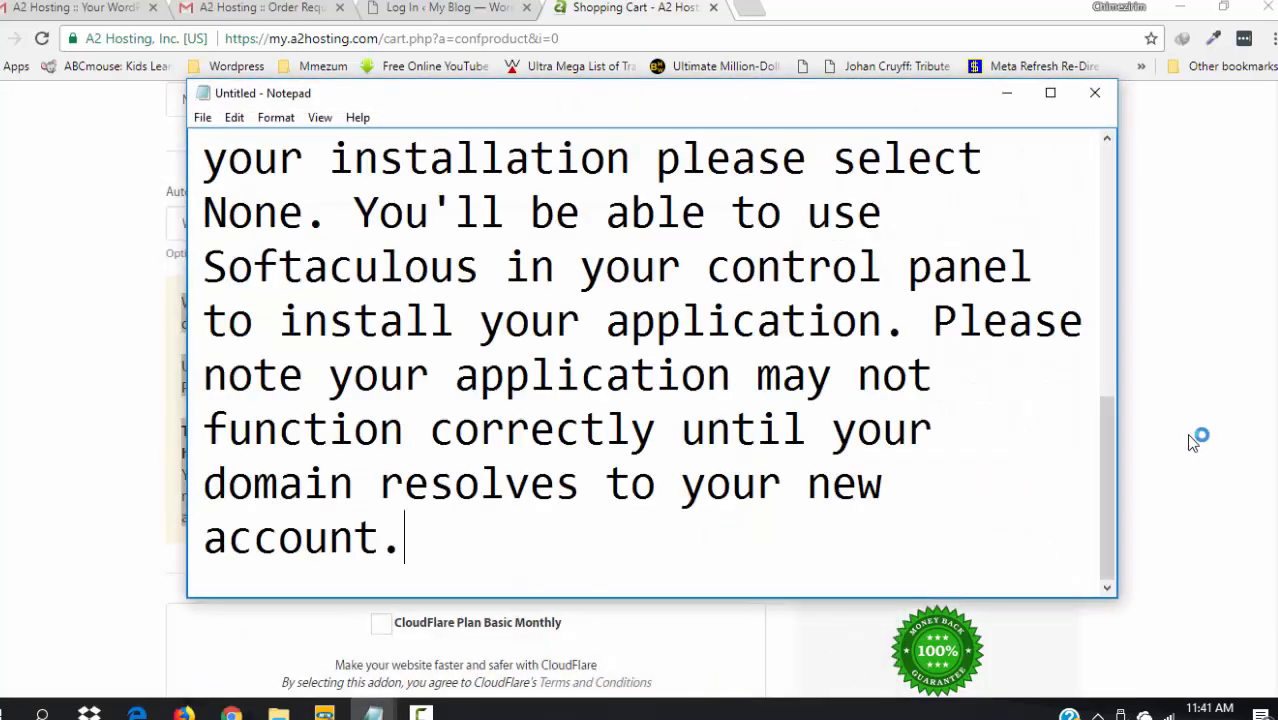
left_click_drag(1107, 490, 1070, 212)
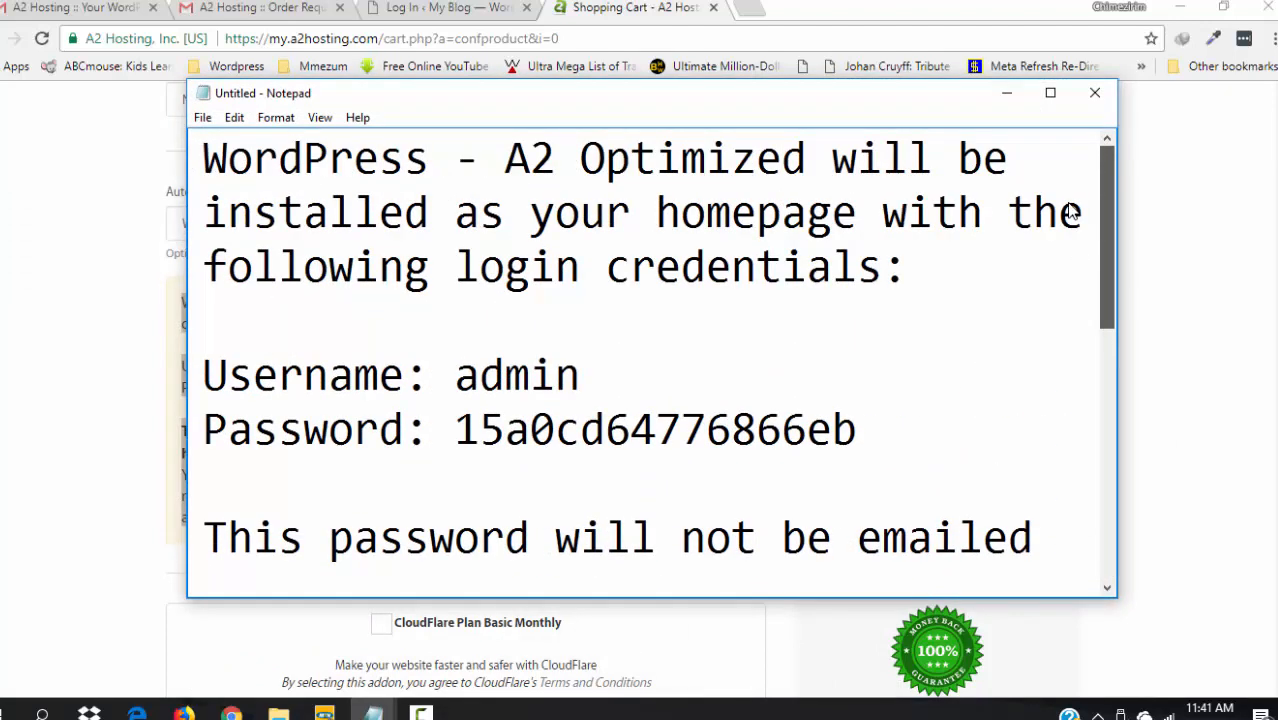
left_click(1095, 95)
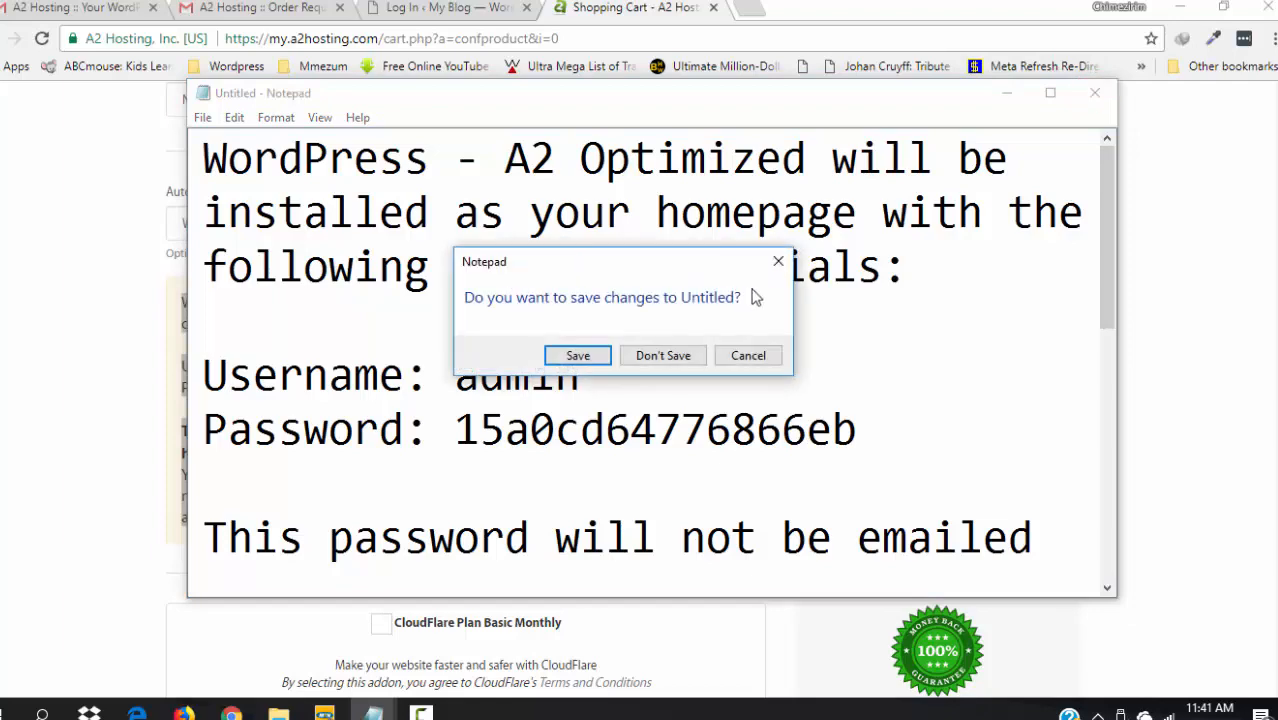
left_click(668, 356)
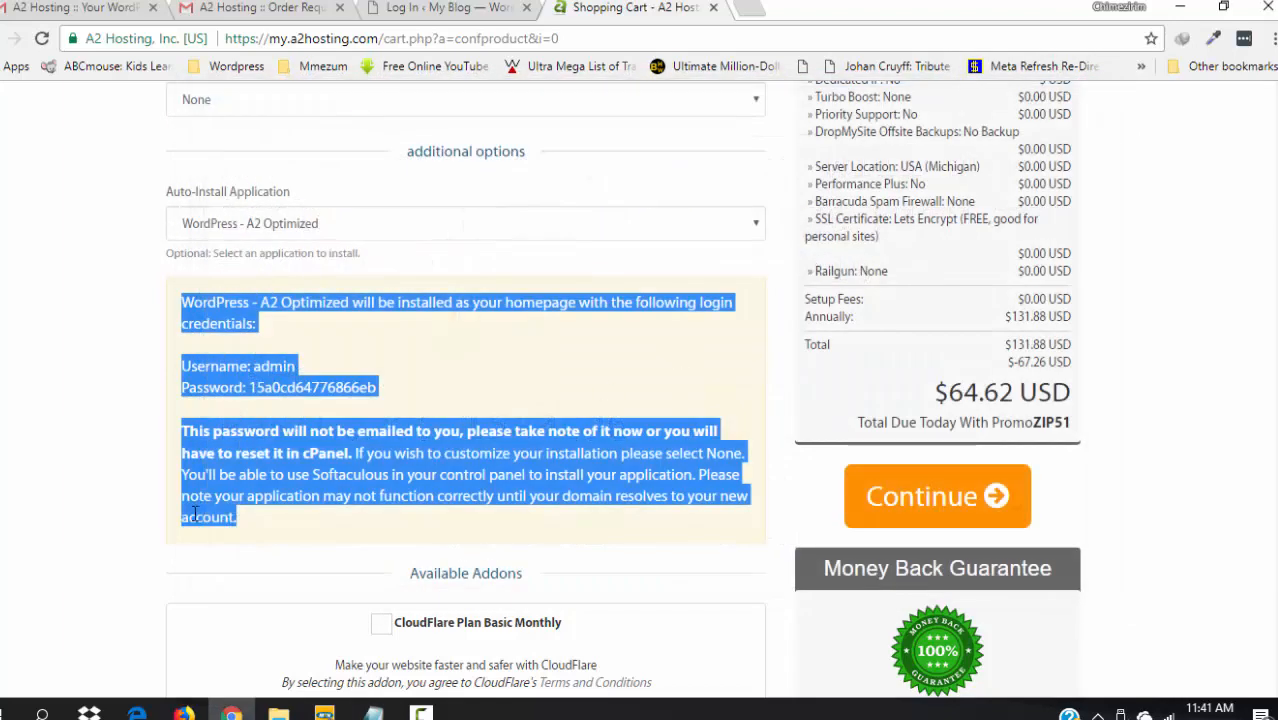
left_click(67, 424)
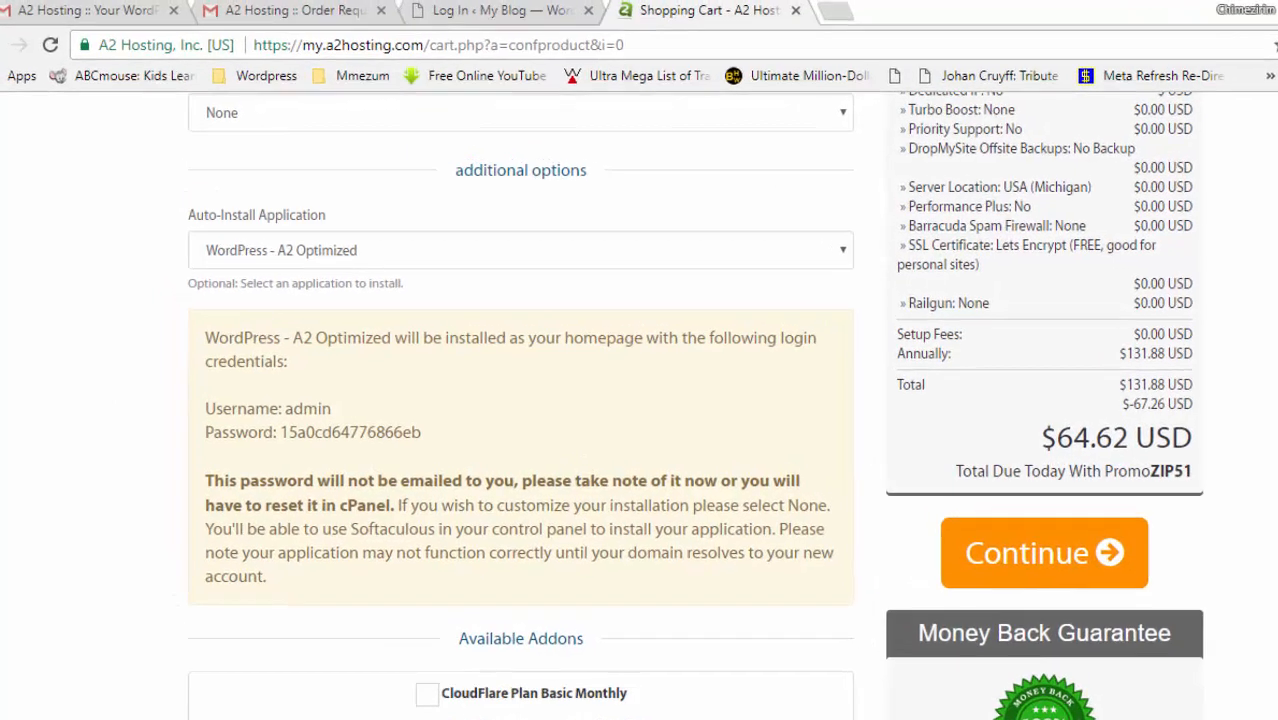
- Review the hosting configurable options and continue to Domains Configuration for onyeeze.com
scroll(465, 400, "up", 6)
scroll(740, 430, "up", 4)
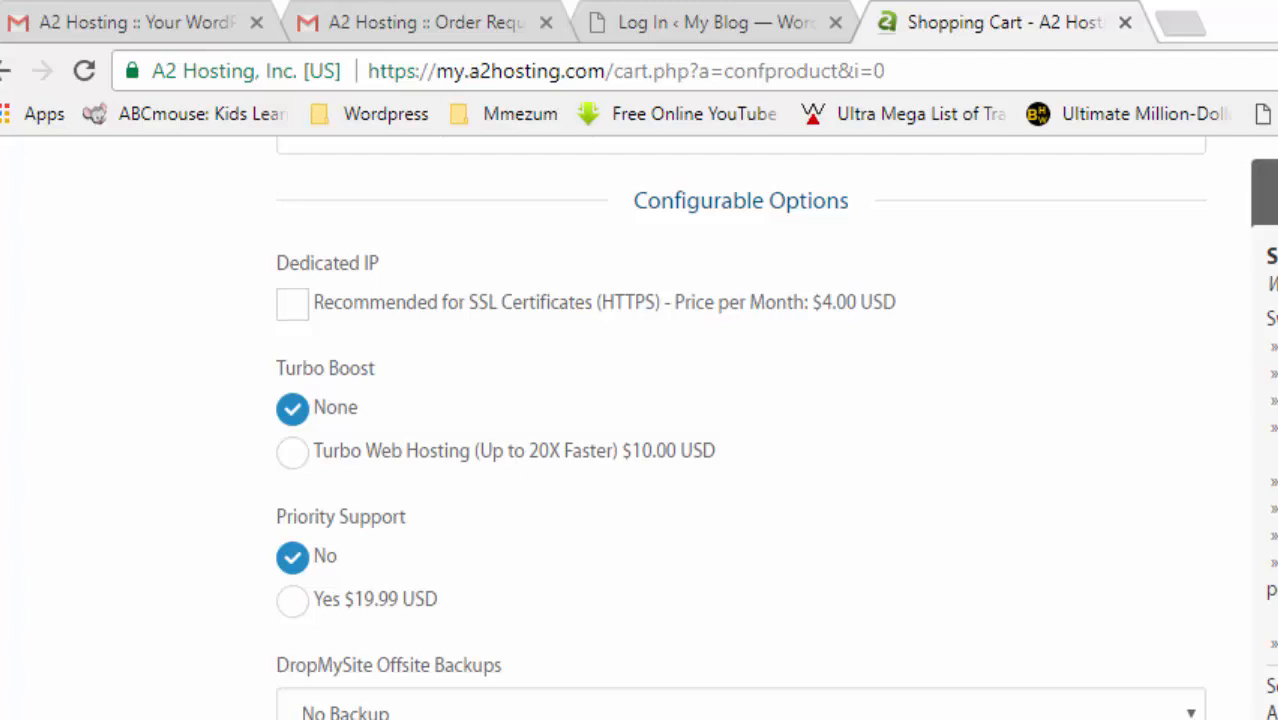
scroll(740, 430, "down", 10)
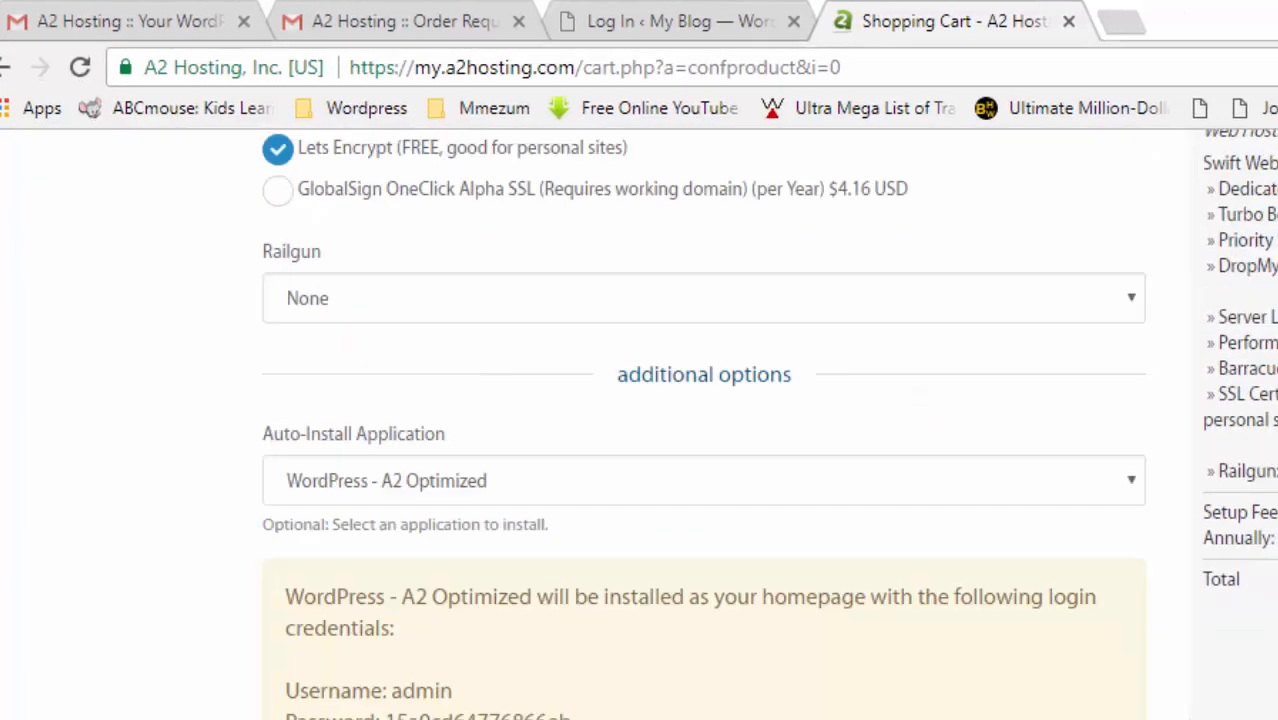
scroll(740, 430, "down", 3)
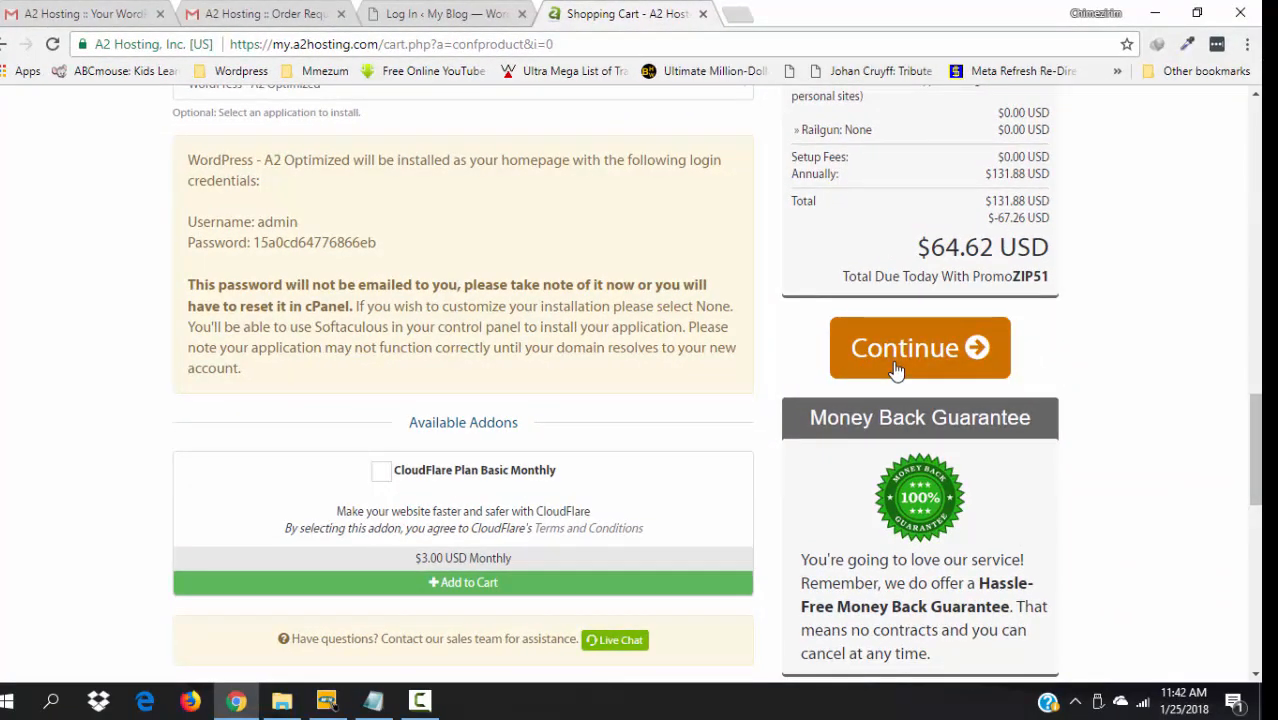
left_click(896, 371)
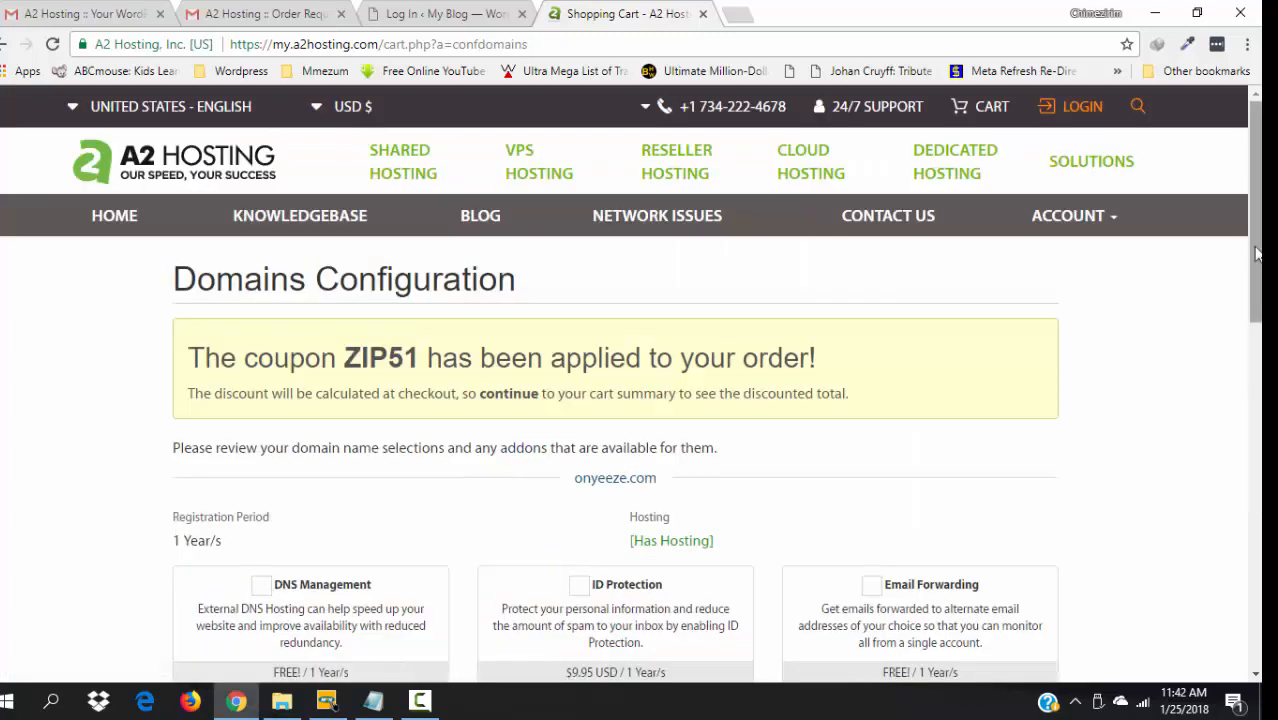
scroll(630, 385, "down", 3)
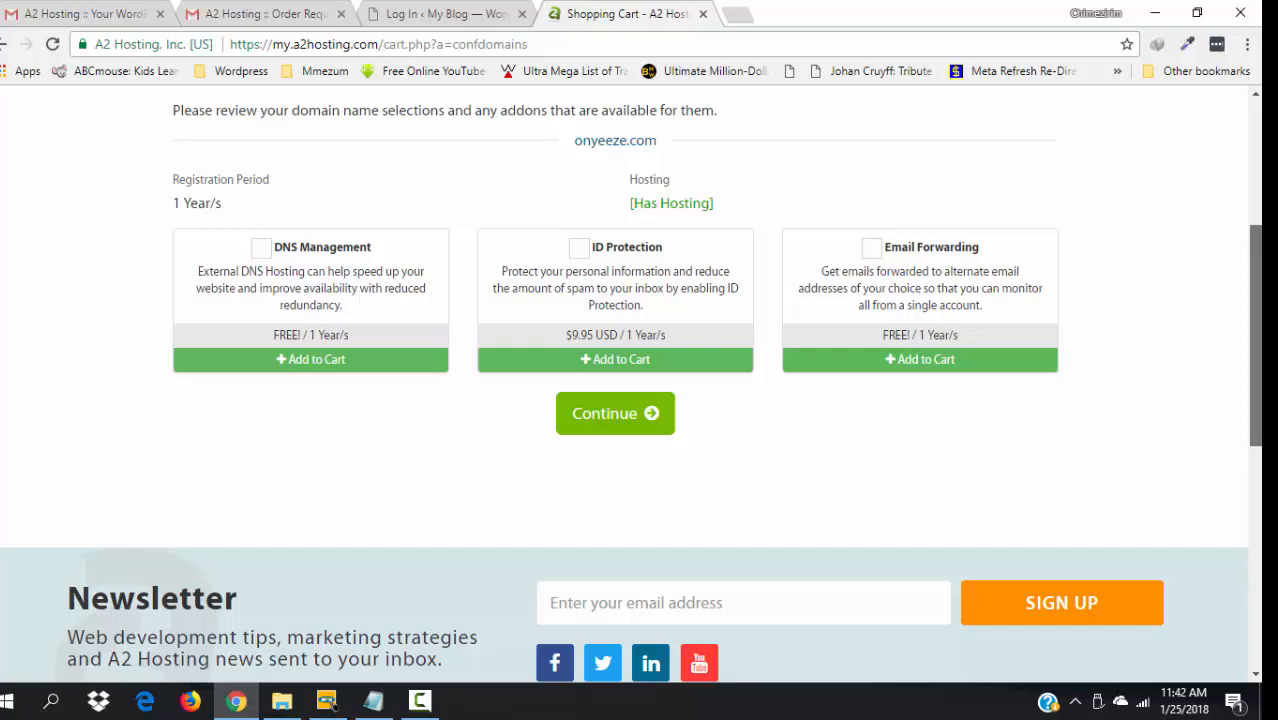
scroll(722, 479, "up", 2)
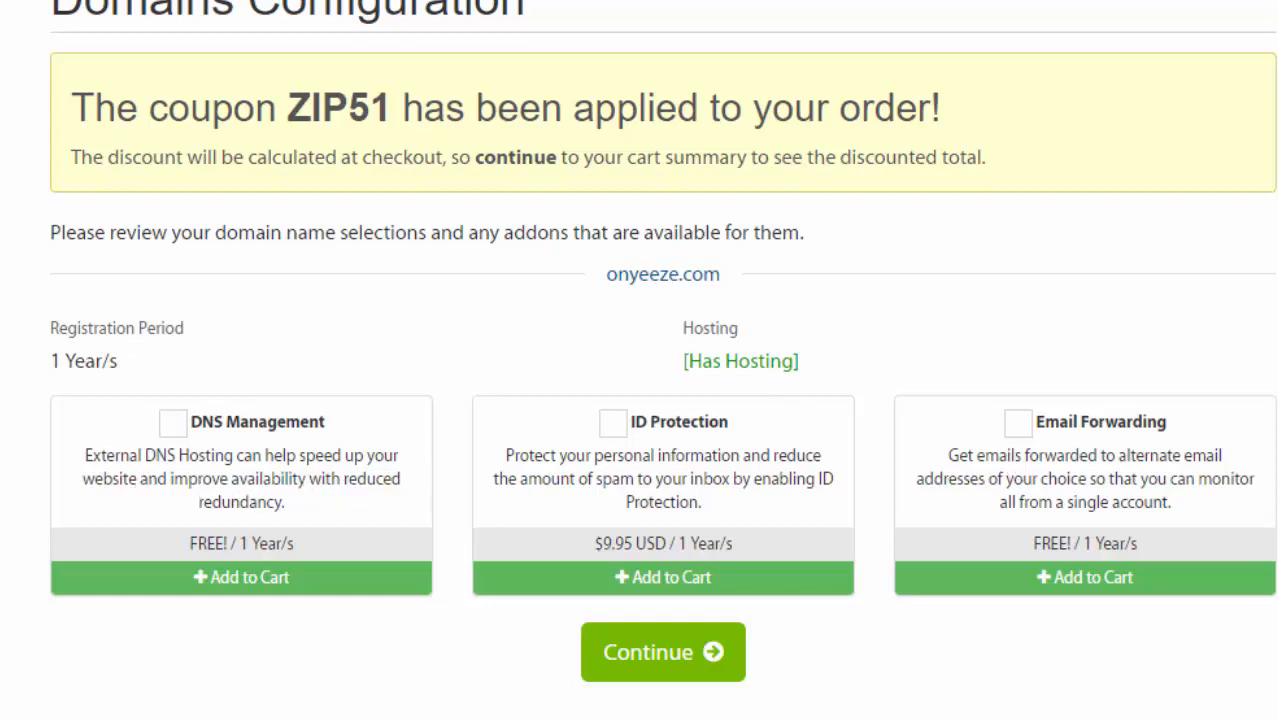
- Skip domain add-ons, review the $79.57 cart, and proceed to checkout
left_click(632, 674)
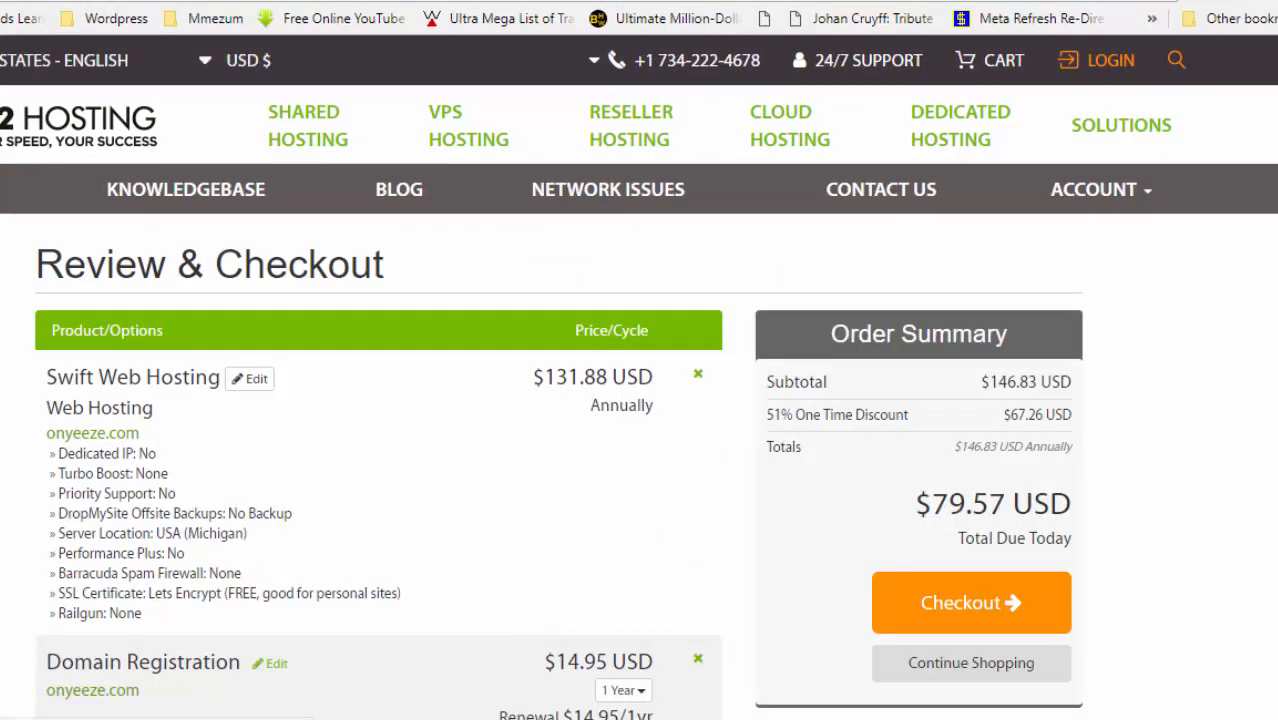
scroll(639, 400, "down", 3)
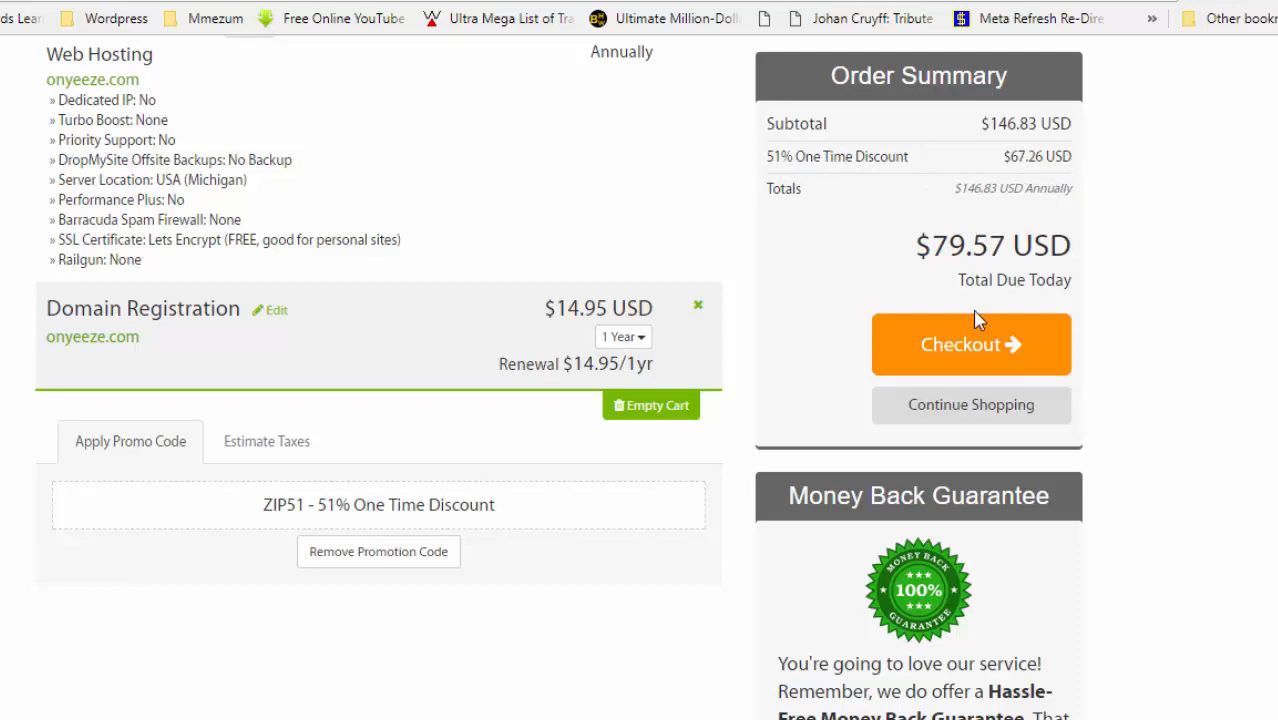
scroll(558, 377, "up", 1)
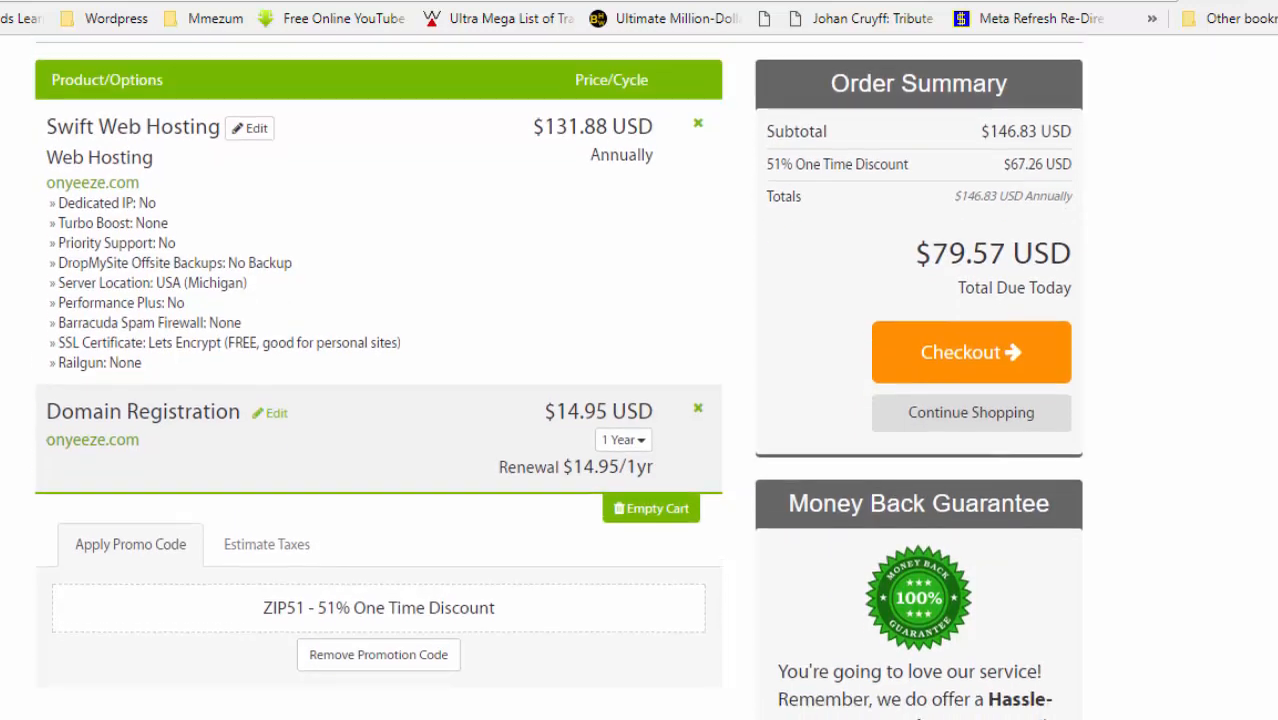
scroll(558, 377, "down", 1)
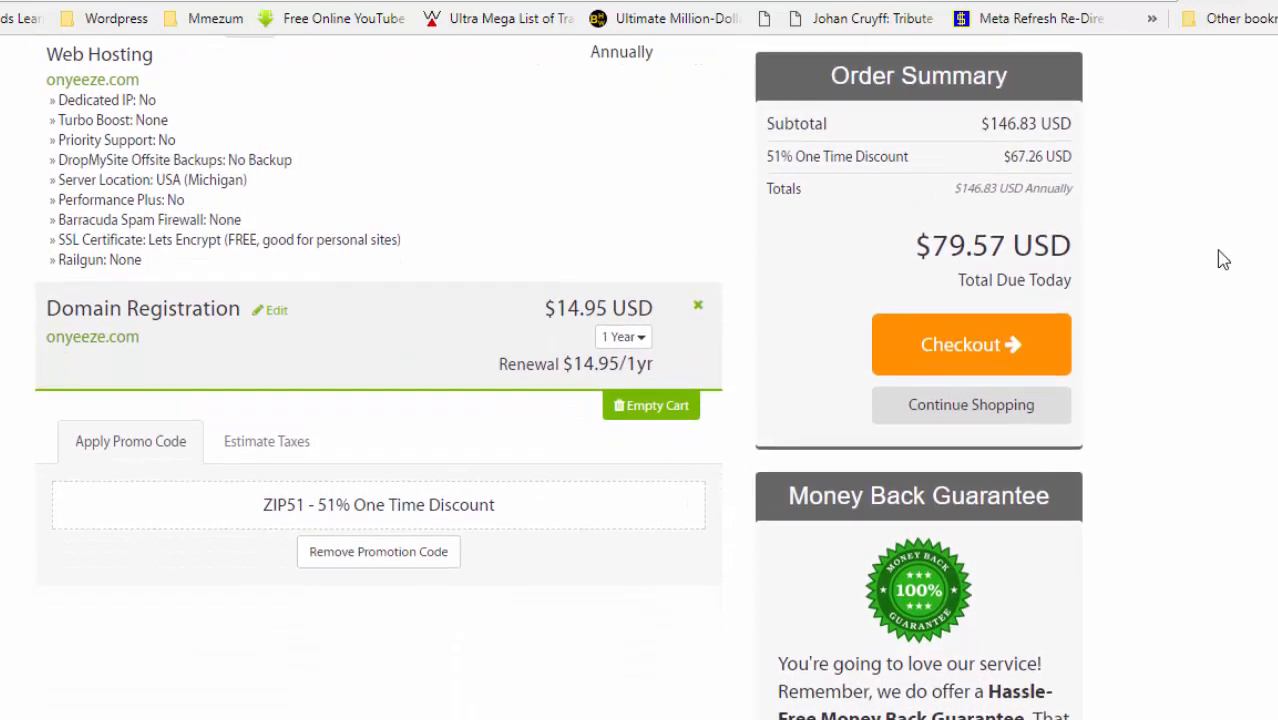
left_click(946, 357)
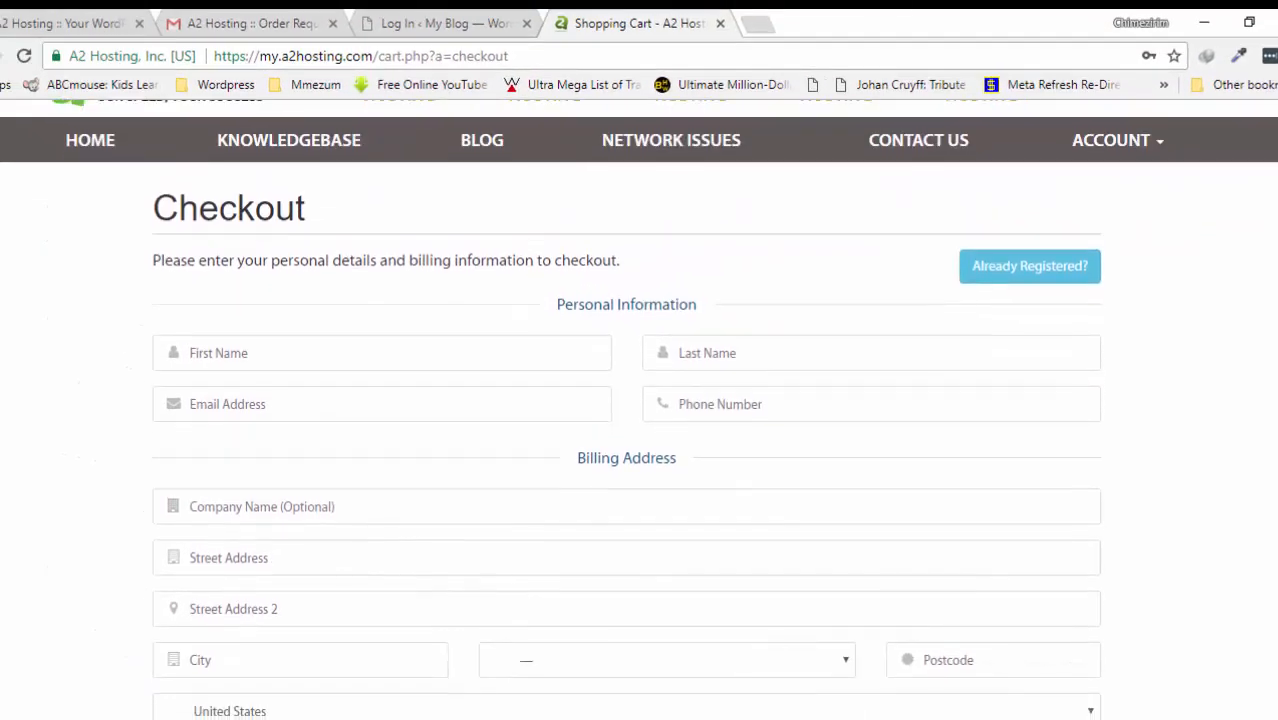
- Try the PayPal, Skrill, 2CheckOut, Check or MO and Bank Wire Transfer payment options
scroll(201, 247, "down", 1)
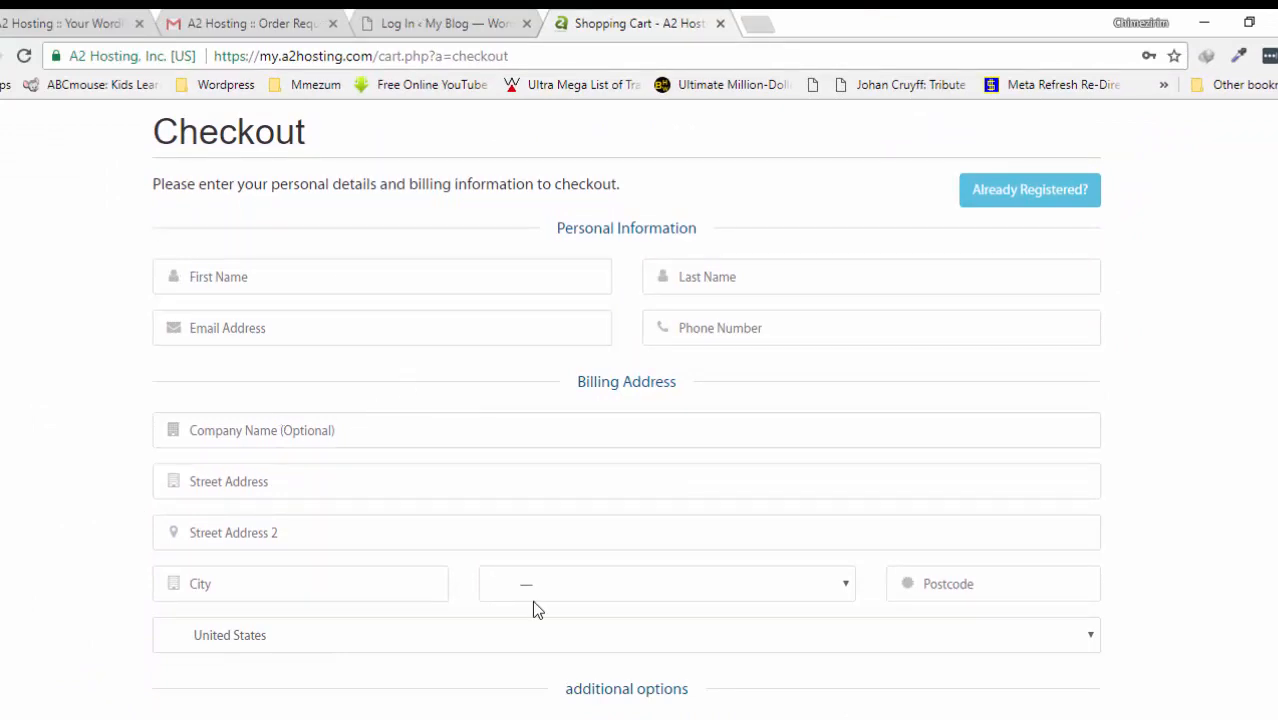
scroll(626, 409, "down", 5)
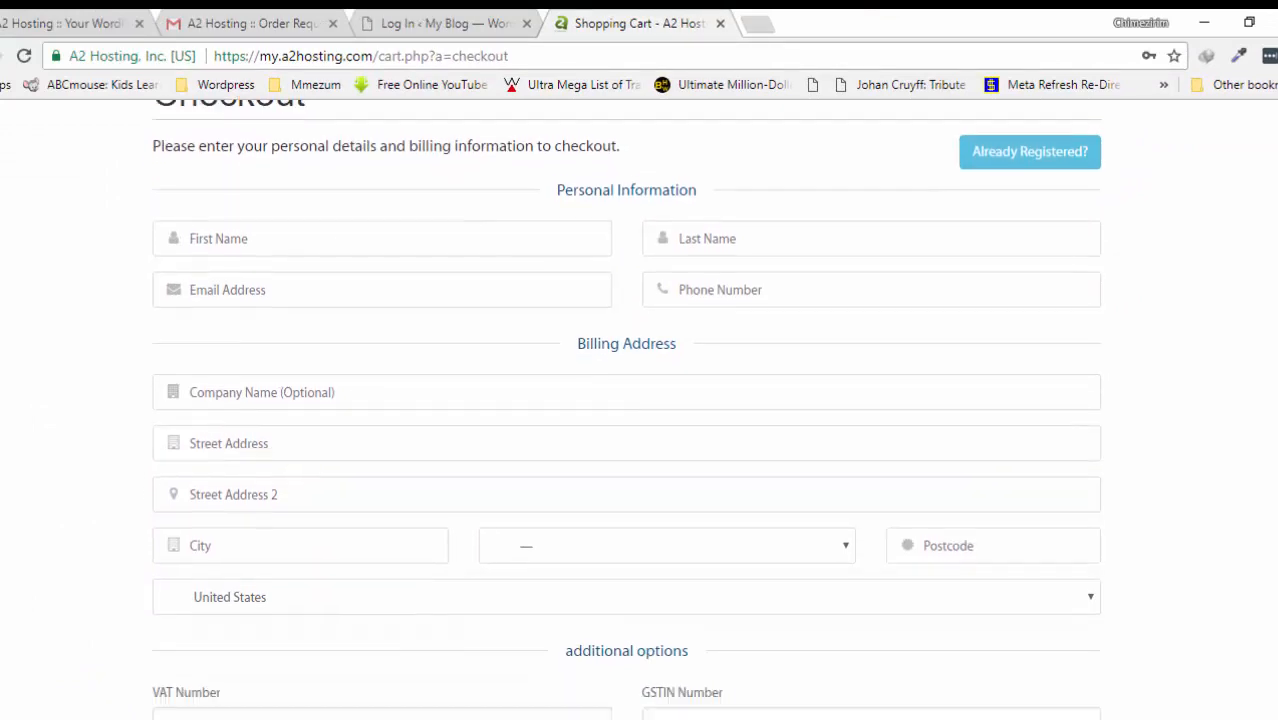
scroll(626, 409, "down", 4)
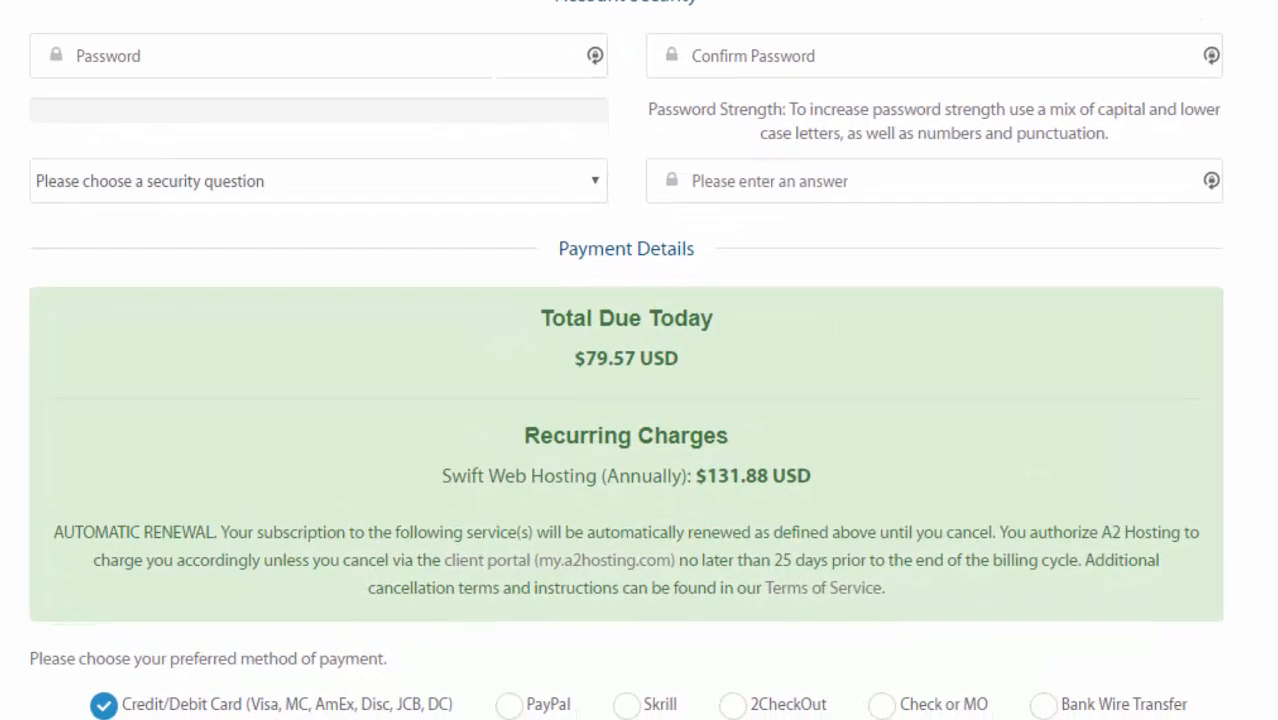
scroll(1120, 515, "down", 4)
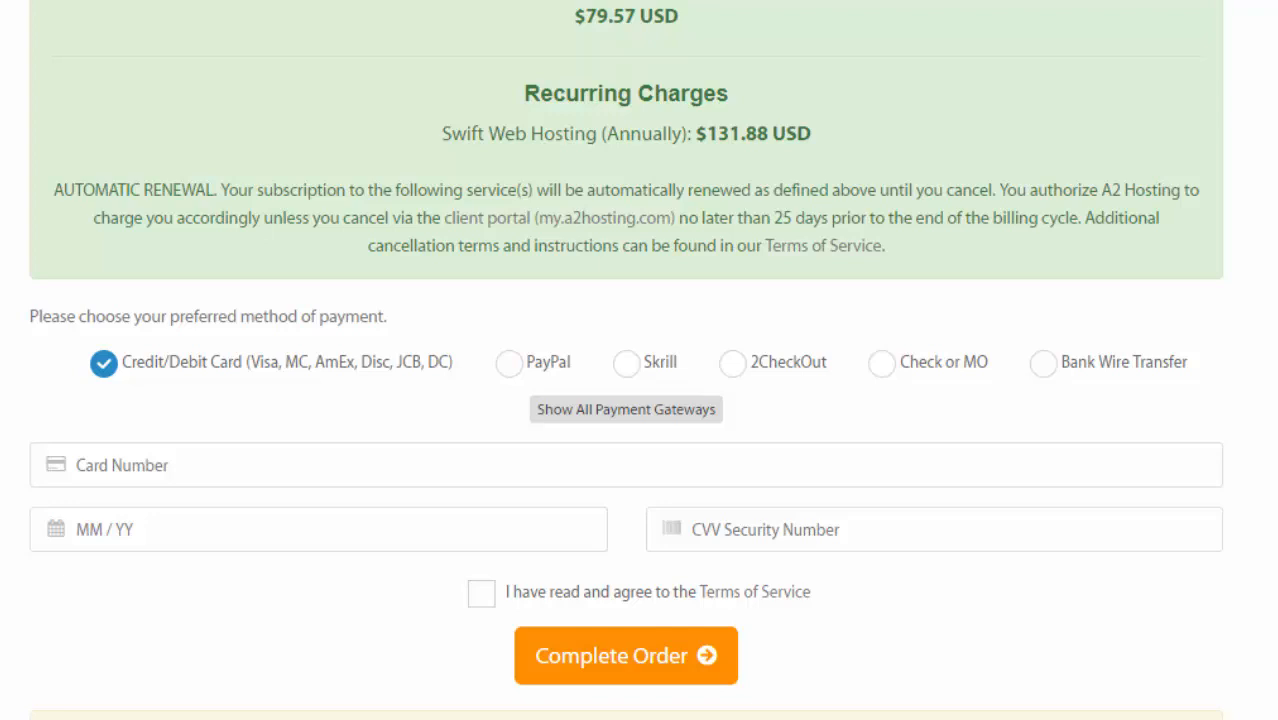
scroll(1170, 453, "up", 1)
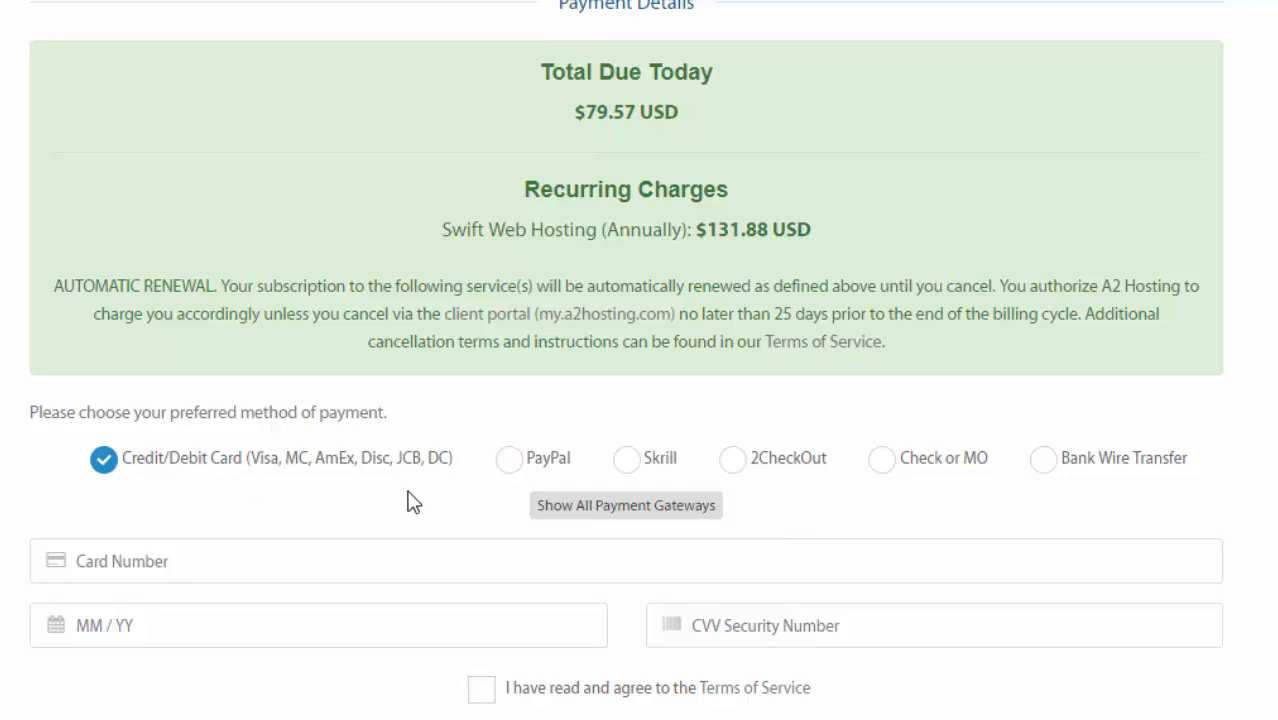
left_click(509, 458)
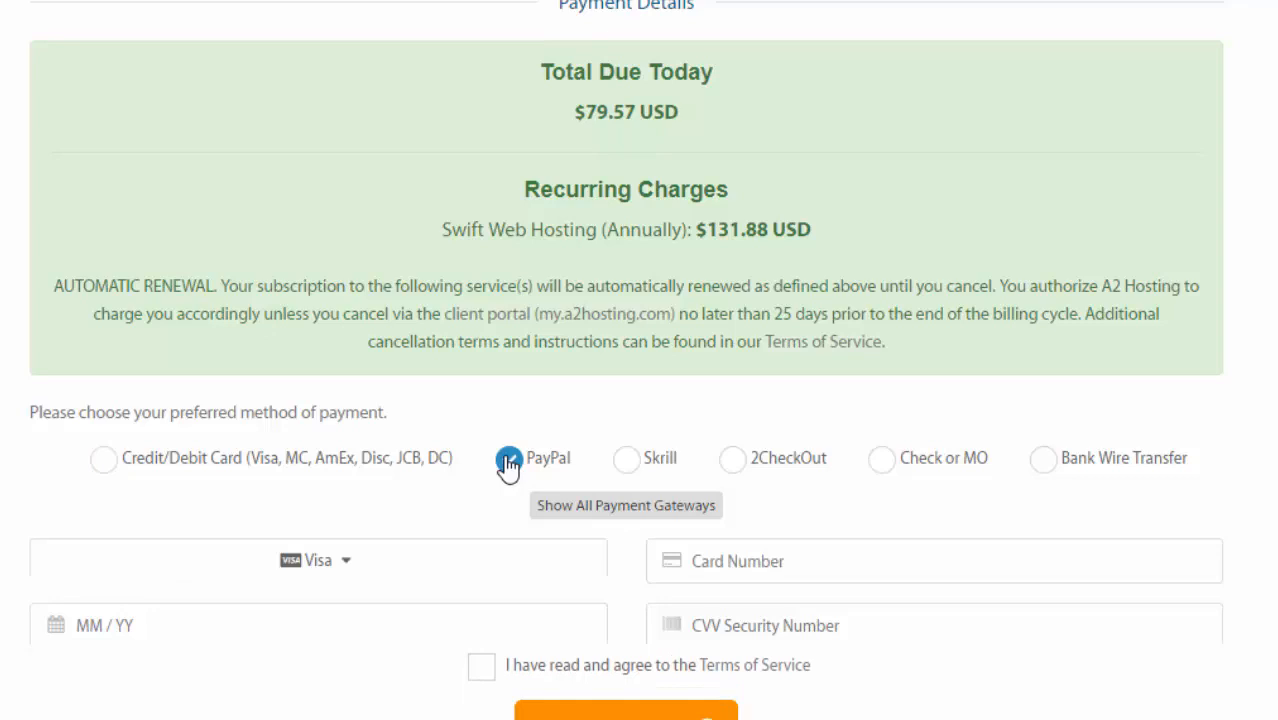
left_click(626, 459)
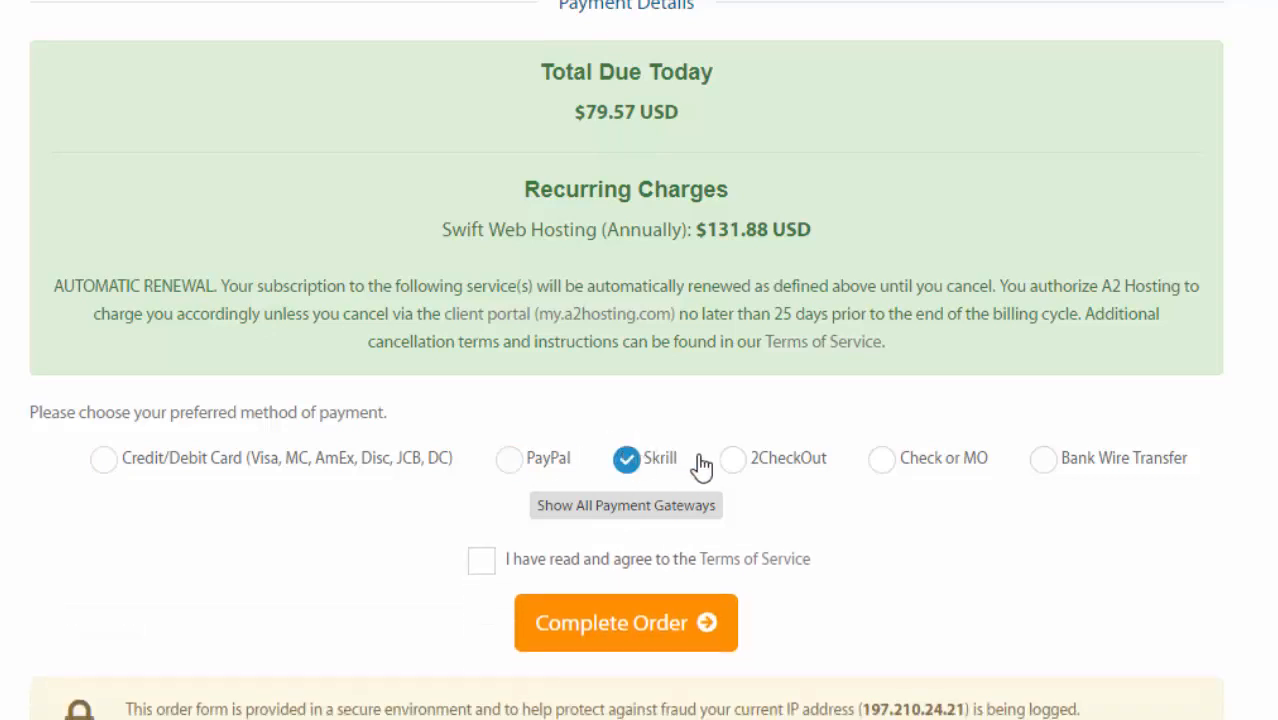
left_click(735, 459)
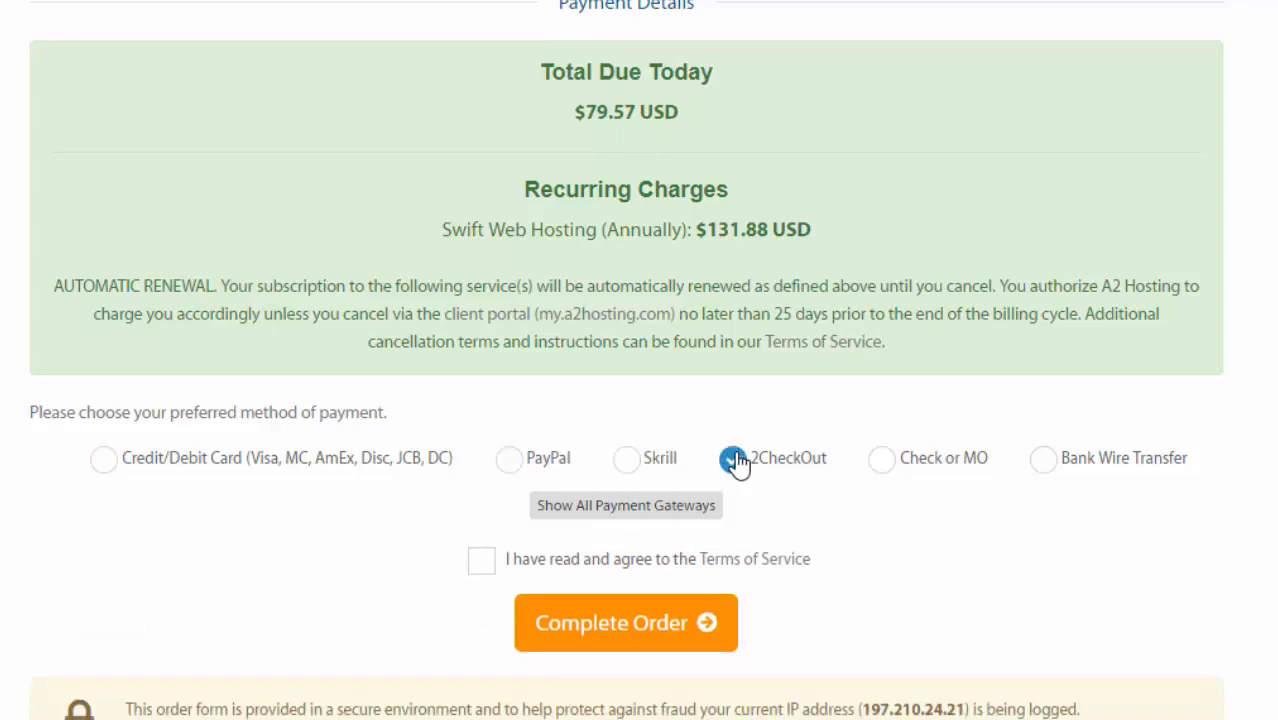
left_click(882, 468)
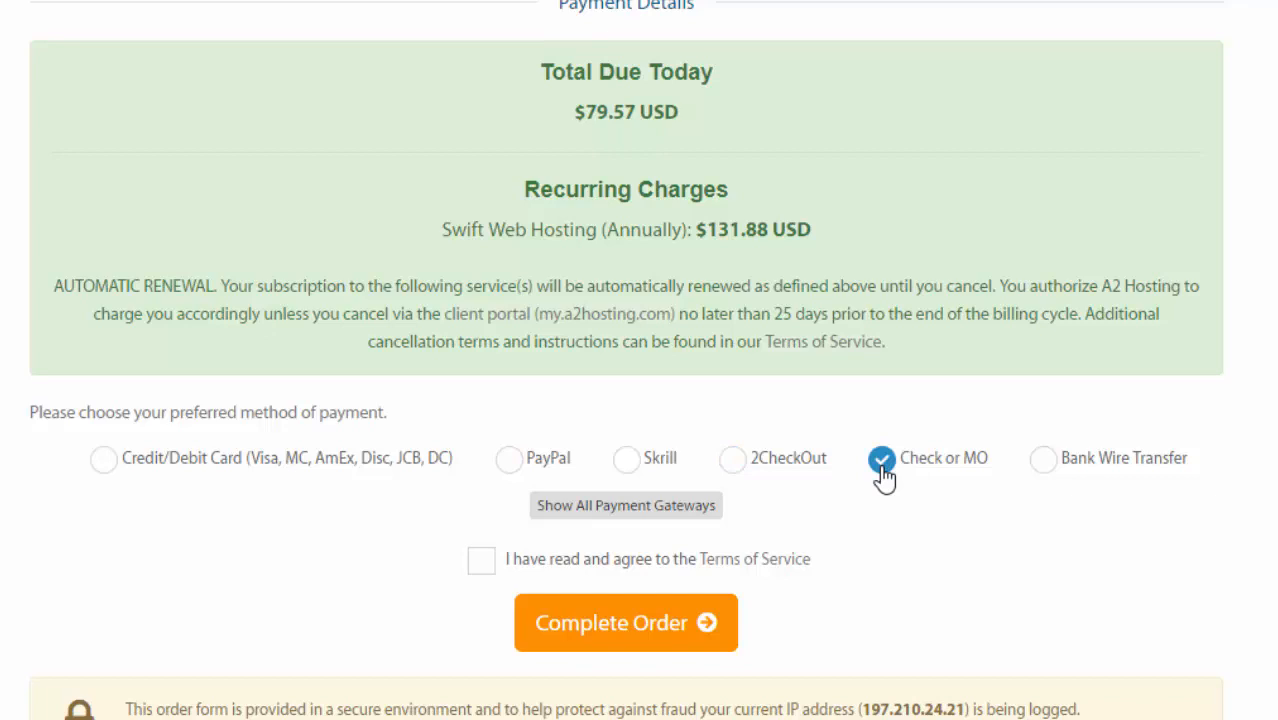
left_click(1044, 467)
- Pay by Credit/Debit Card, show all payment gateways, and accept the Terms of Service
scroll(626, 360, "up", 10)
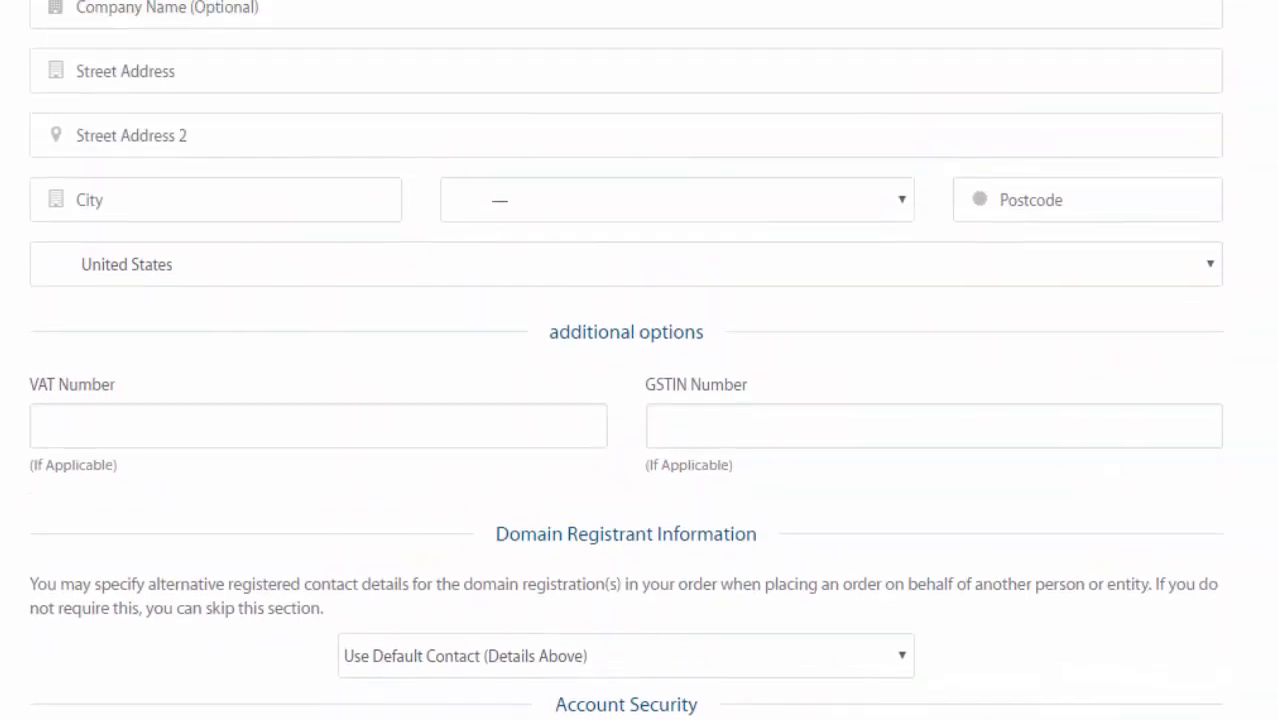
scroll(626, 360, "down", 9)
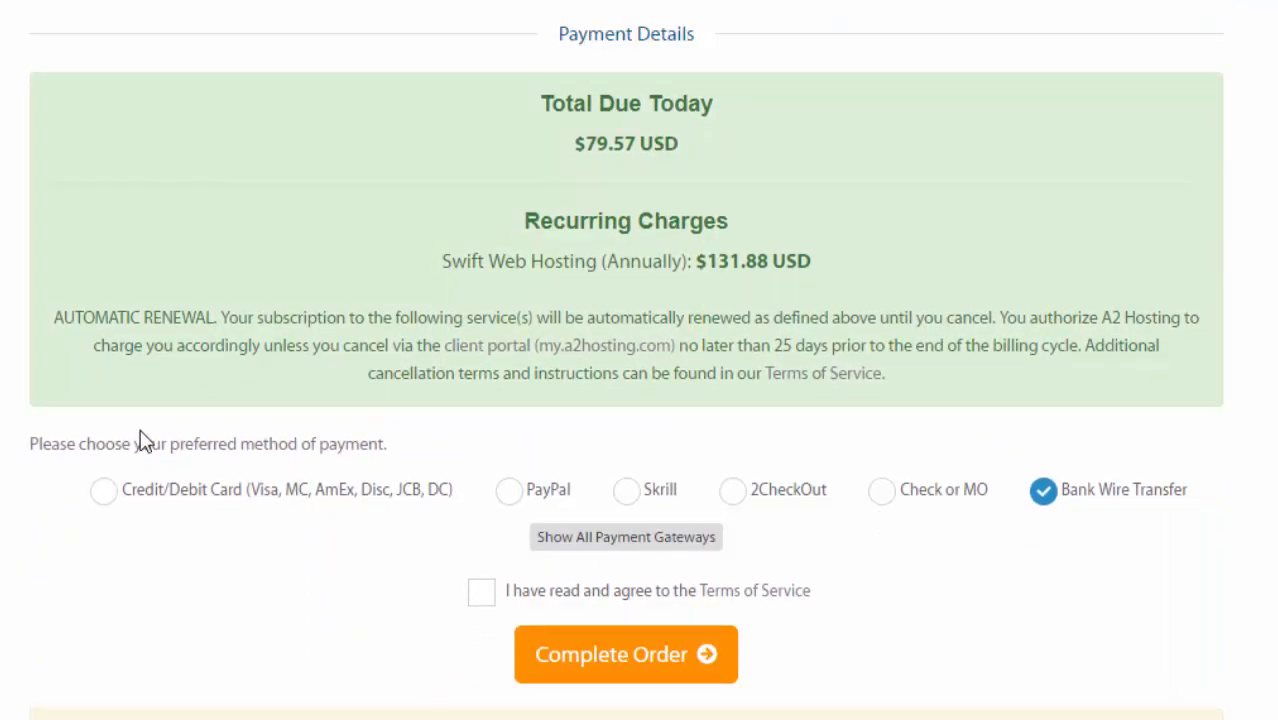
left_click(103, 492)
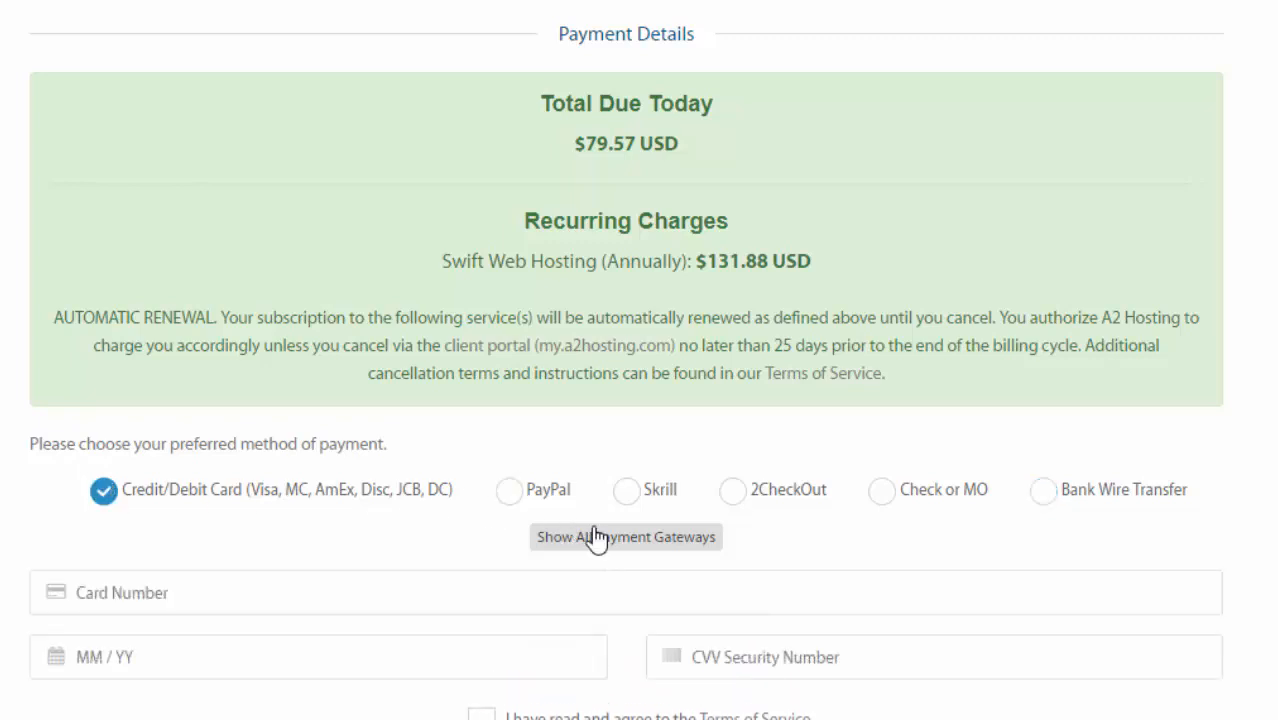
left_click(655, 540)
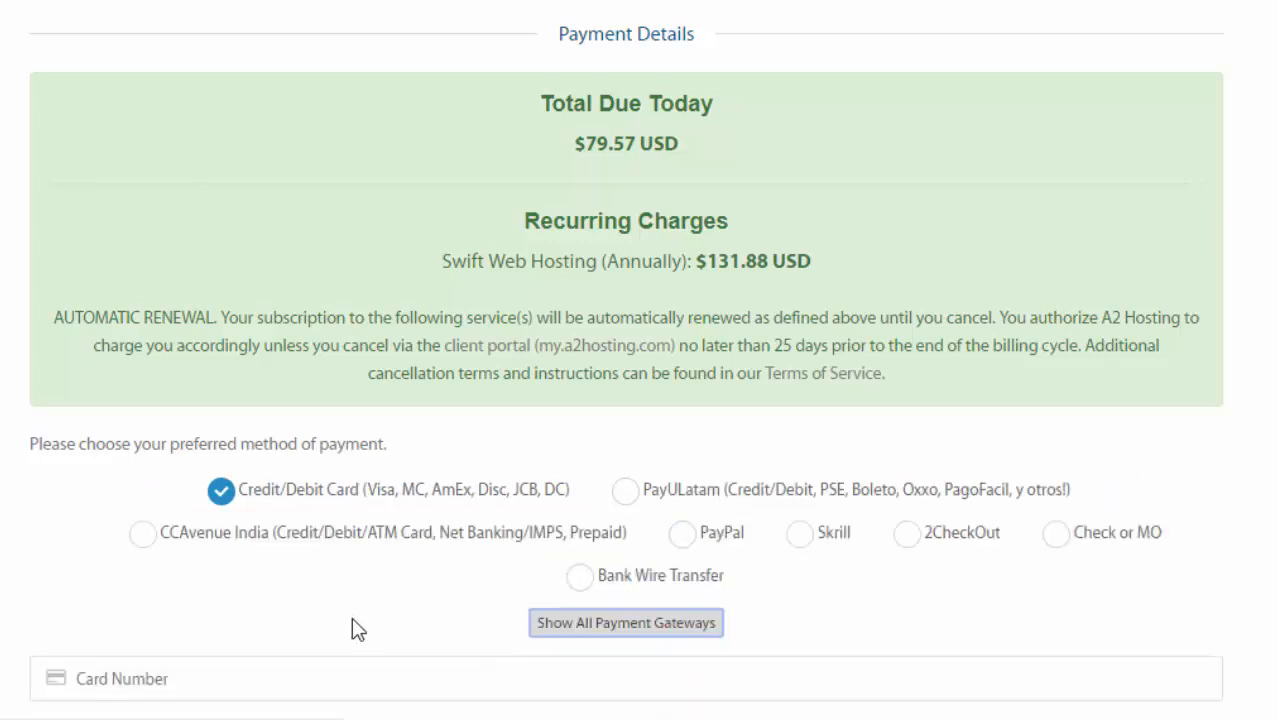
scroll(640, 400, "down", 5)
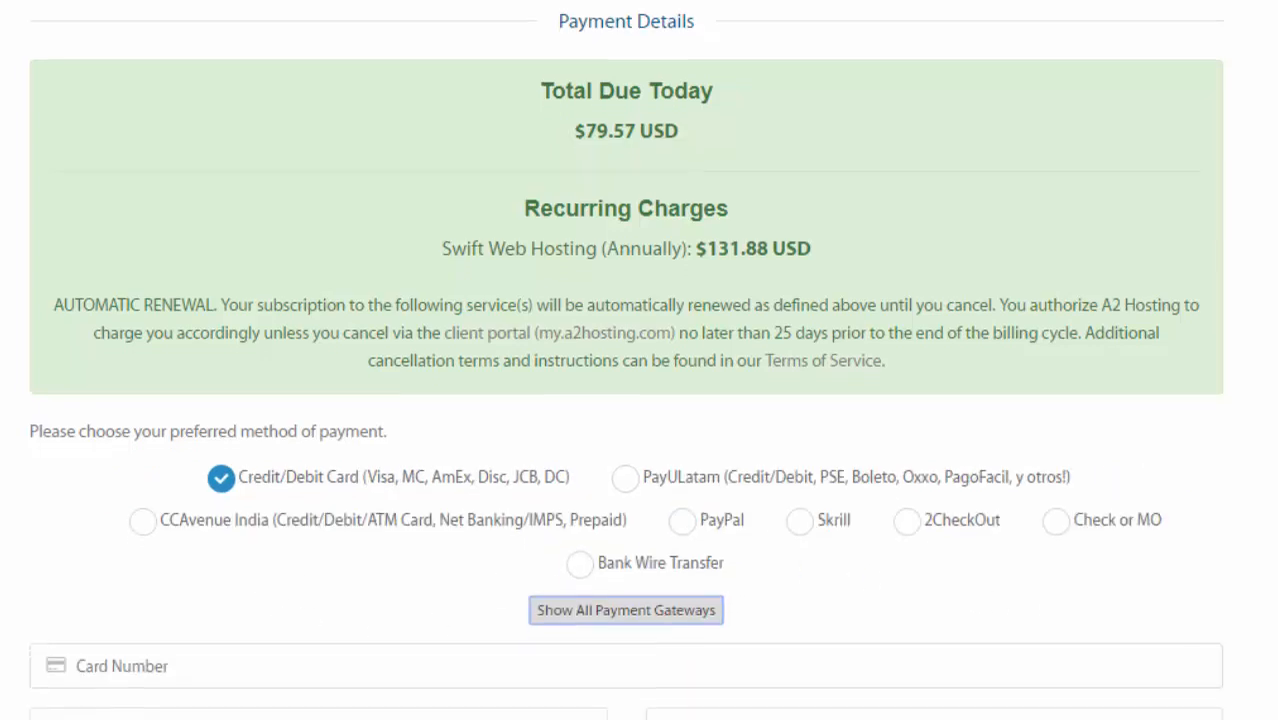
left_click(483, 170)
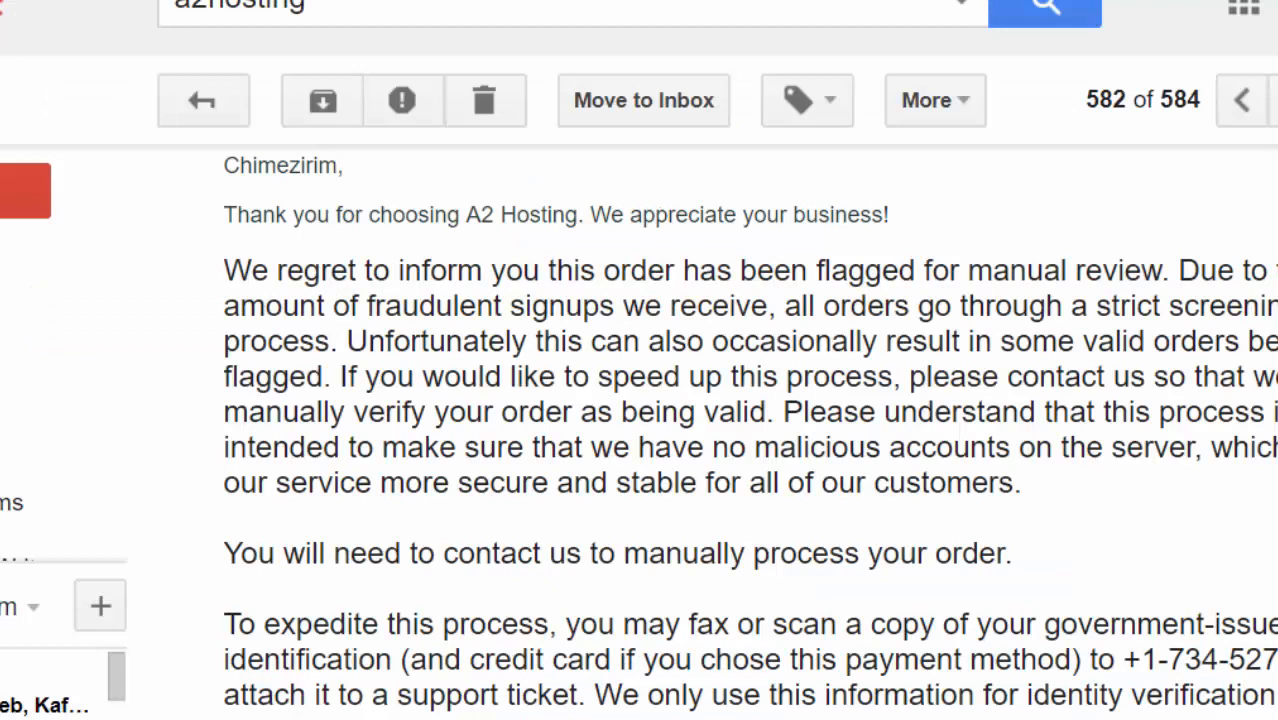
- Read A2 Hosting's flagged-order email in Gmail asking for government-issued photo ID
scroll(750, 430, "up", 3)
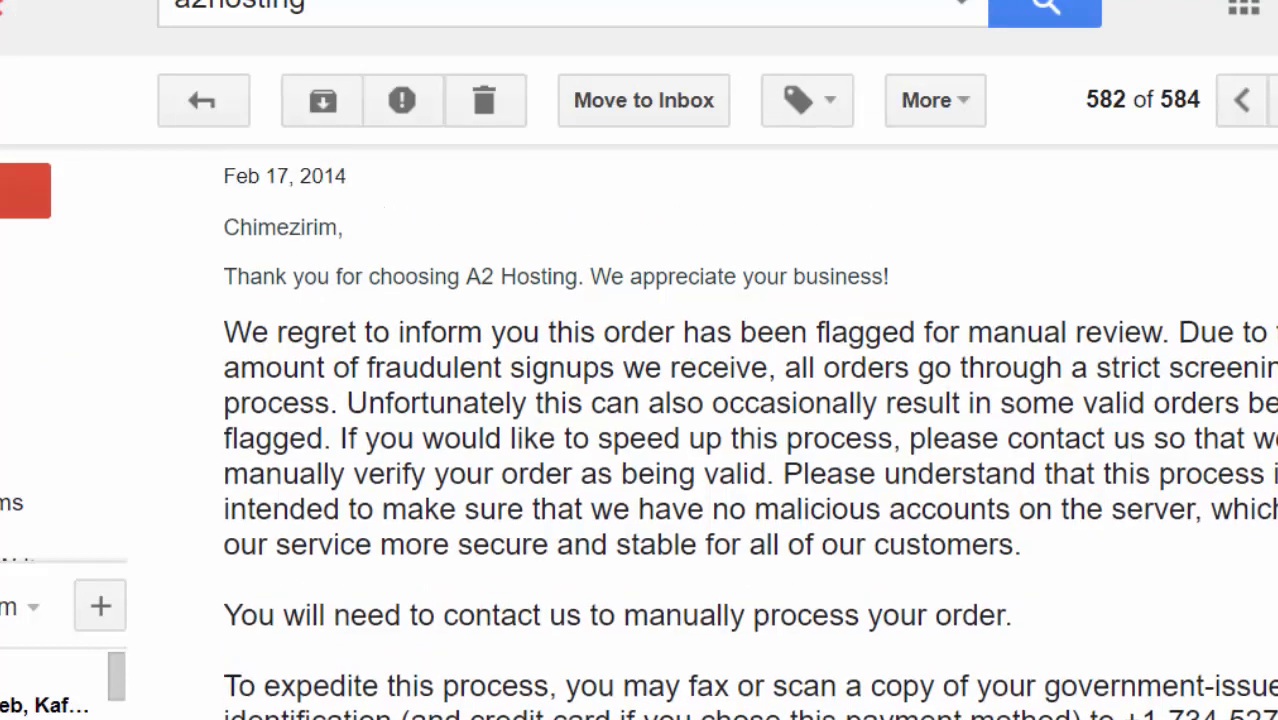
scroll(750, 430, "up", 2)
scroll(750, 430, "down", 5)
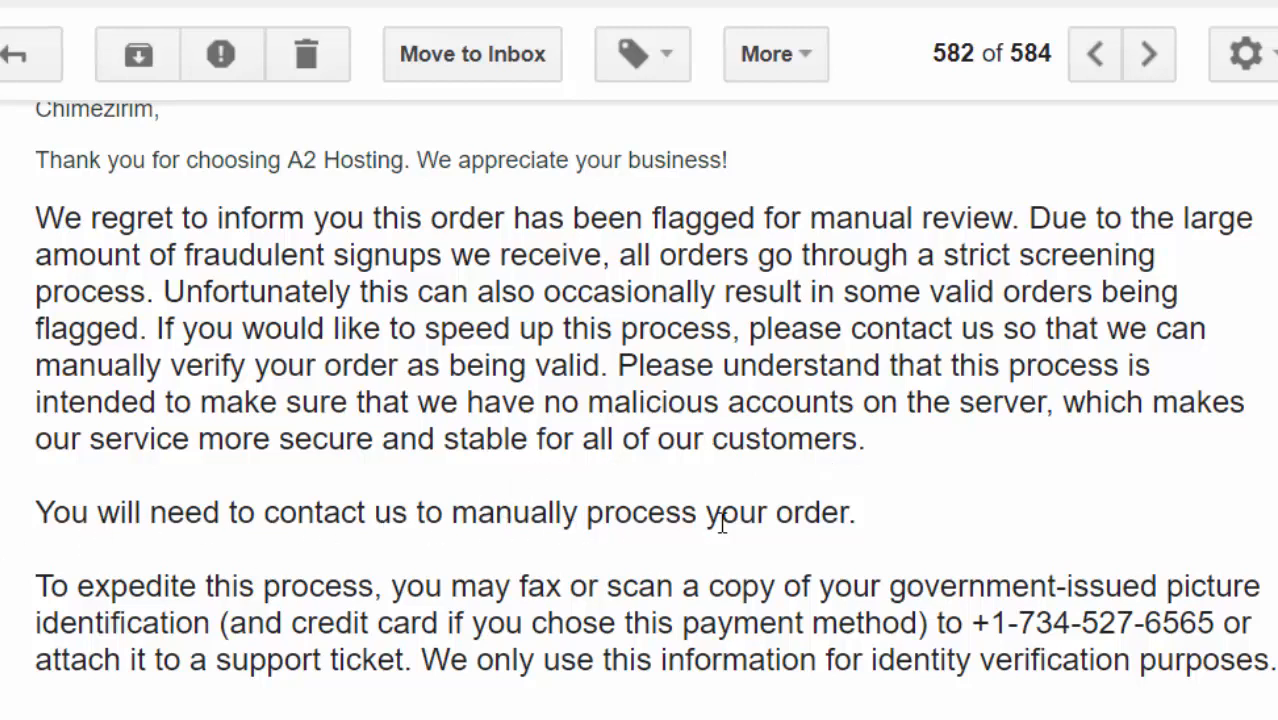
- Scroll through the A2 Hosting emails to reach the WordPress installation login details
scroll(826, 480, "down", 1)
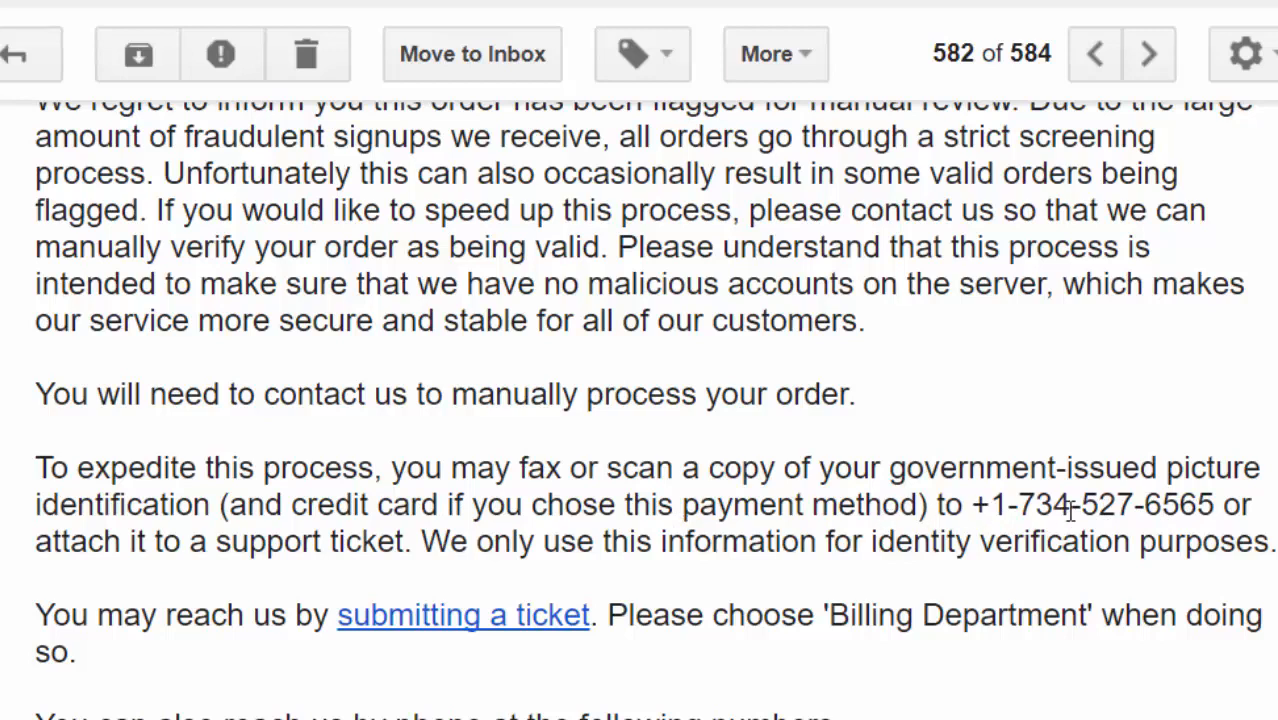
scroll(1070, 510, "down", 3)
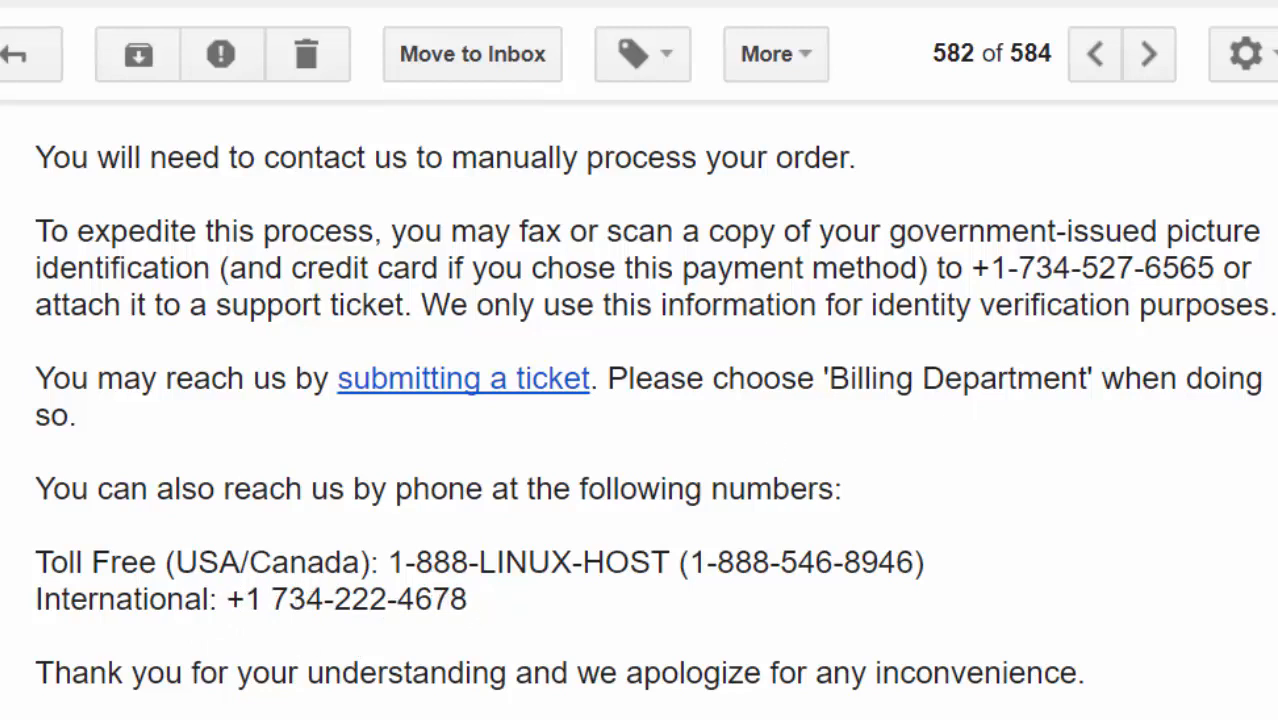
scroll(654, 405, "up", 2)
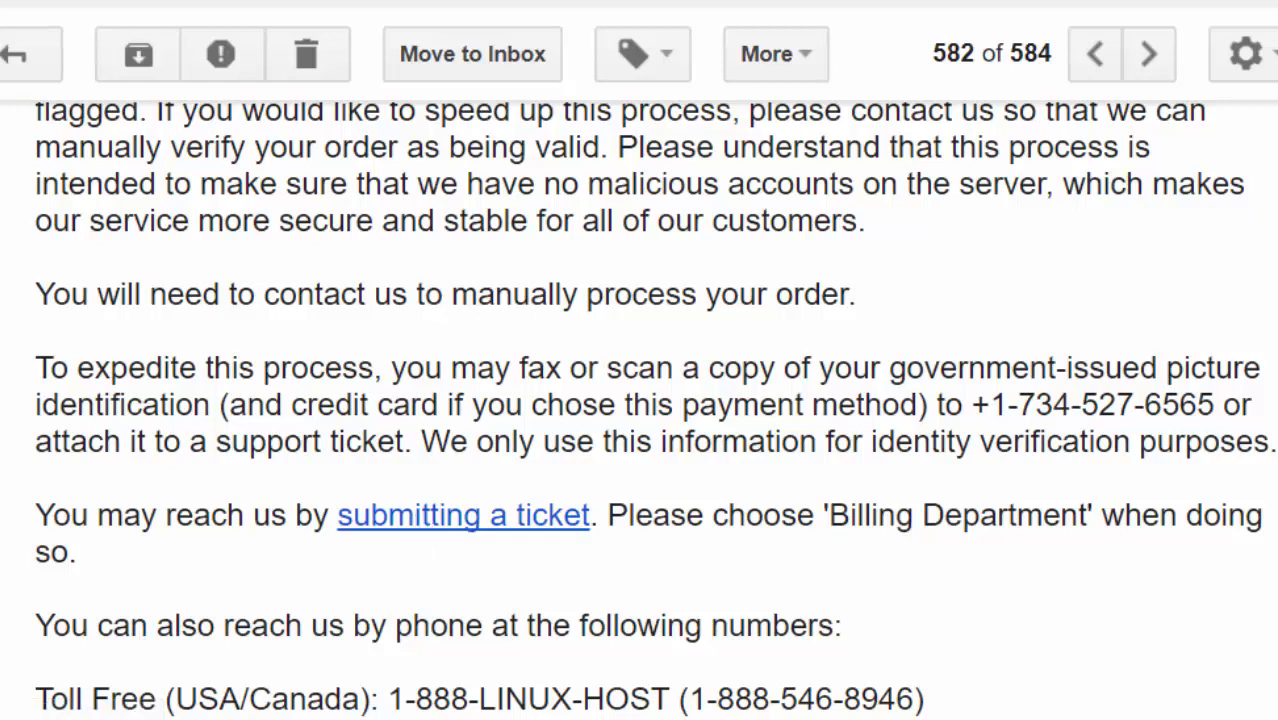
scroll(330, 403, "down", 4)
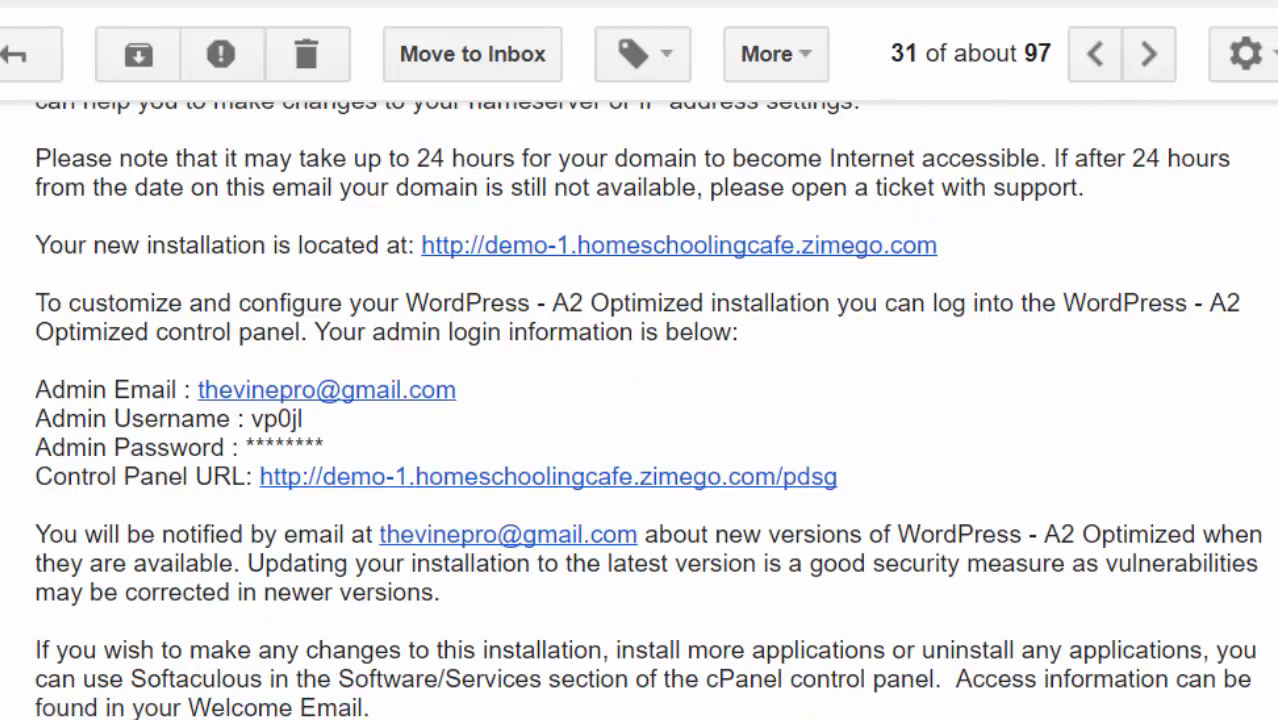
- Scroll up in the installation email to the site address and admin login details
scroll(698, 390, "up", 2)
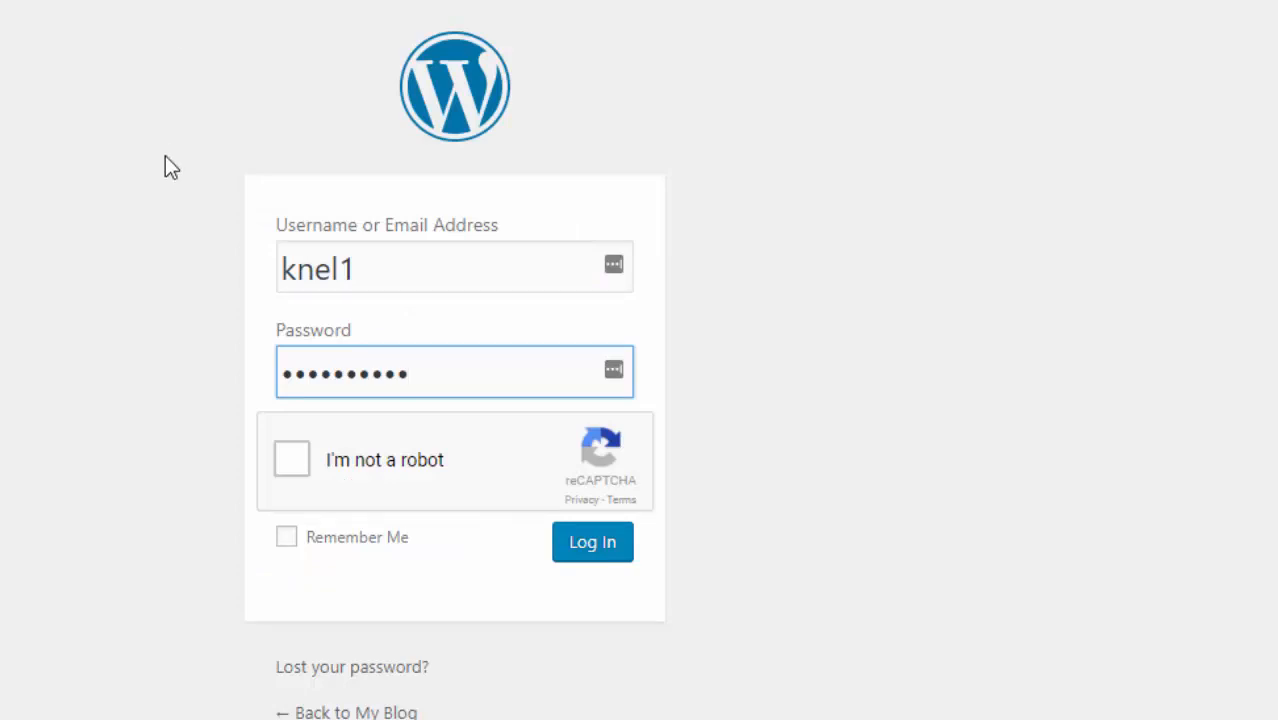
- Tick the reCAPTCHA 'I'm not a robot' check and log in to the WordPress admin
left_click(290, 463)
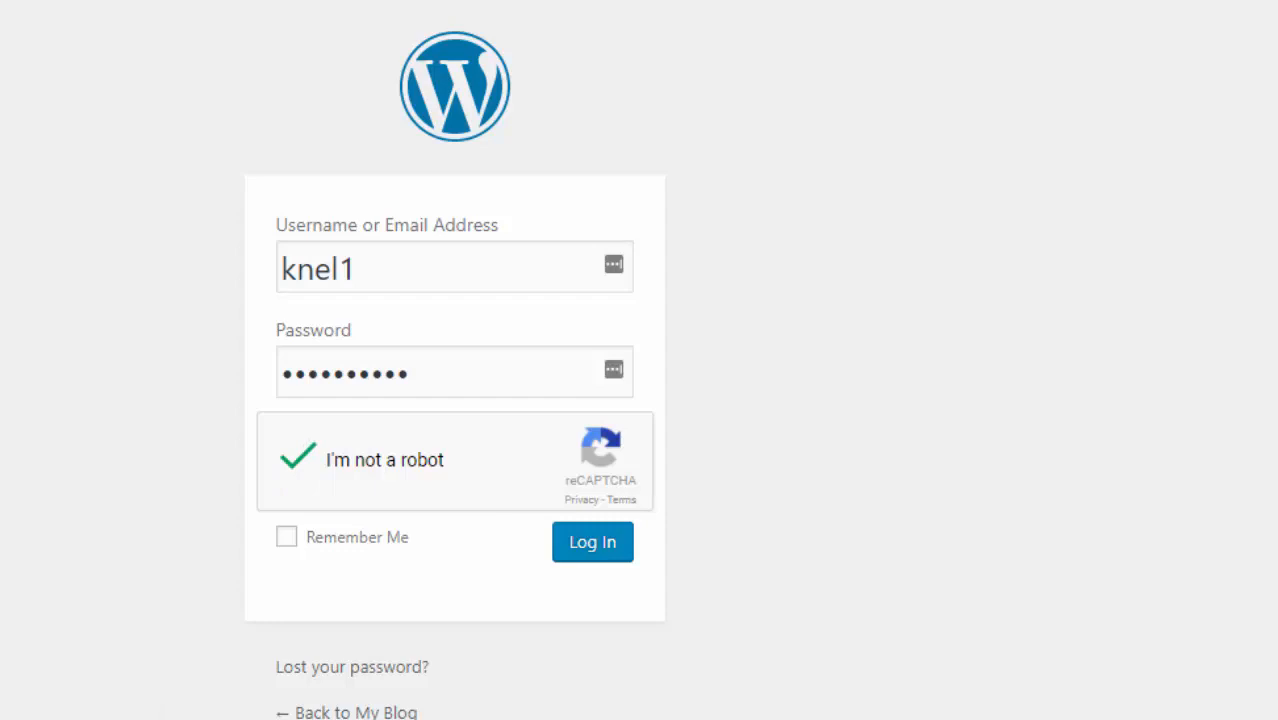
left_click(598, 552)
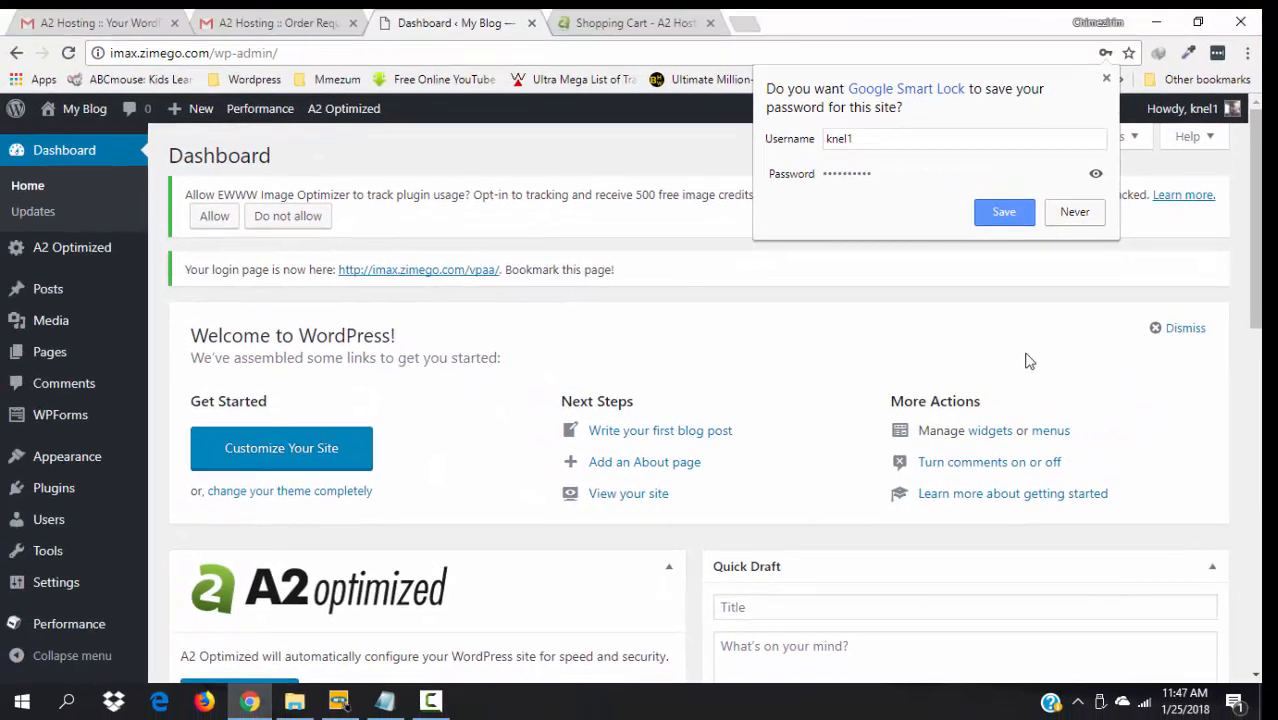
- Decline the browser's offer to save the WordPress password
left_click(1075, 212)
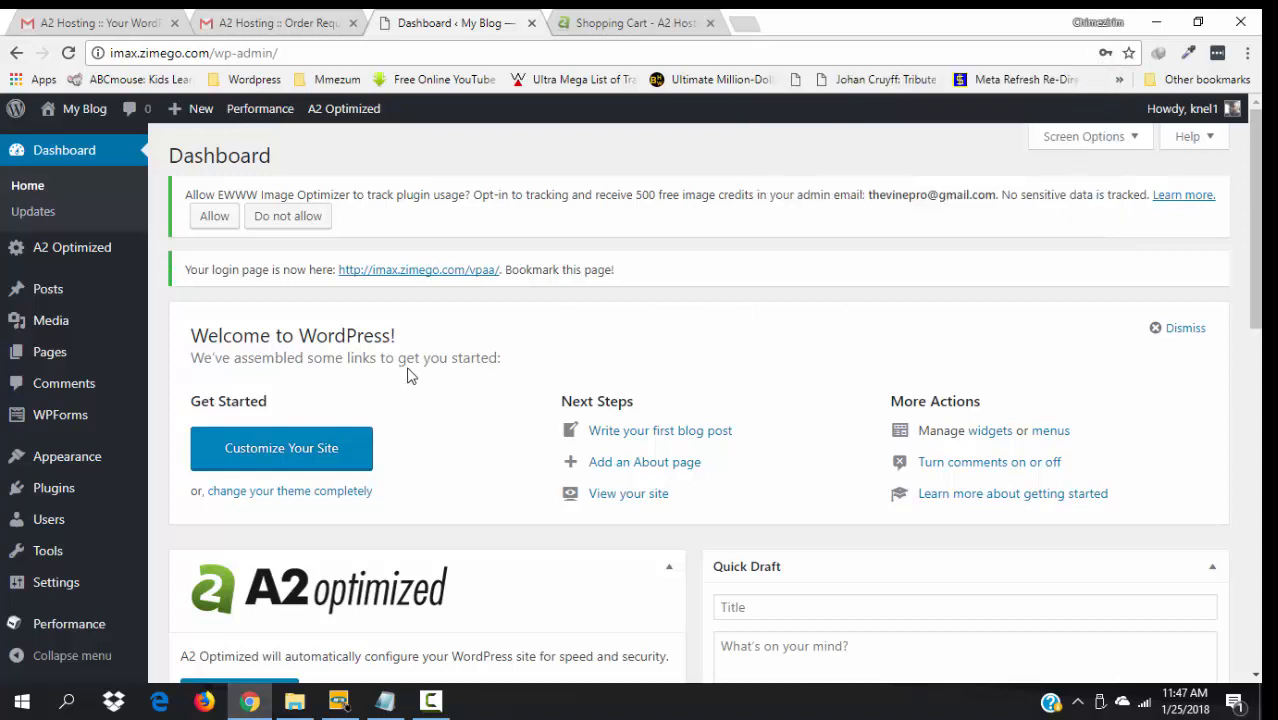
mouse_move(1256, 168)
left_mouse_down()
mouse_move(1256, 181)
mouse_move(1257, 166)
left_mouse_up()
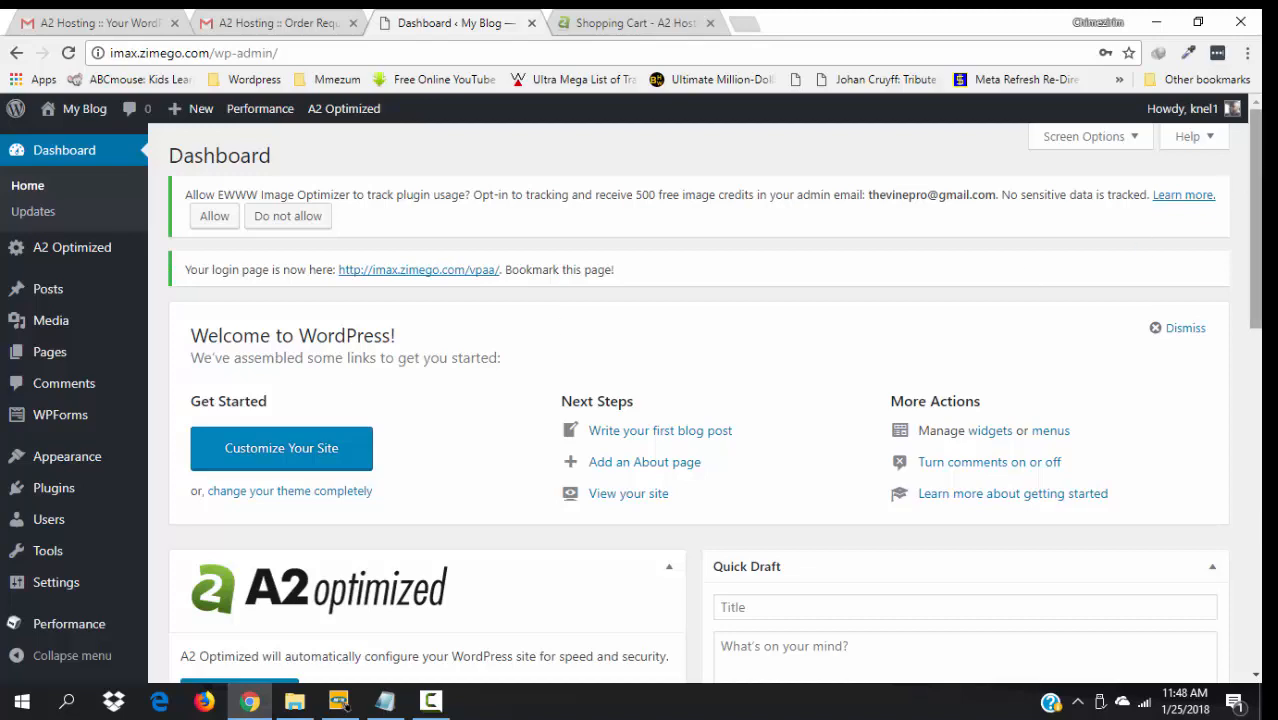
mouse_move(1256, 236)
left_mouse_down()
mouse_move(1256, 367)
mouse_move(1242, 229)
left_mouse_up()
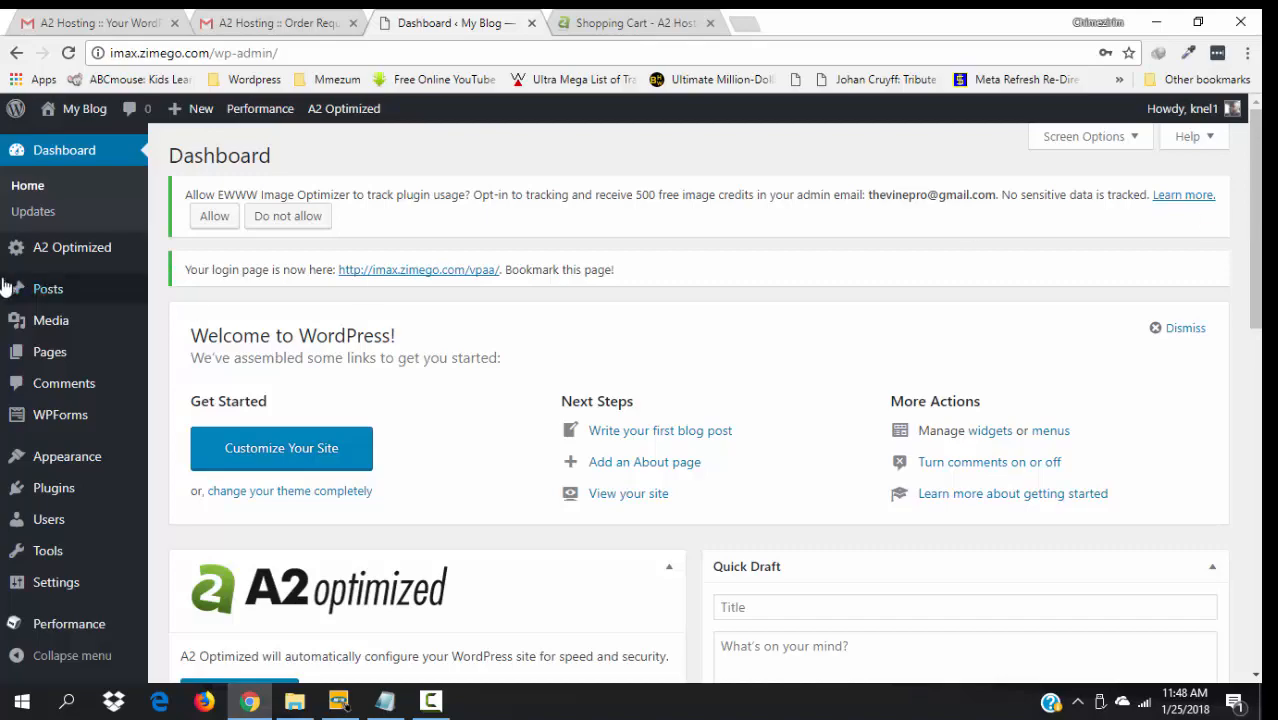
- Open the live My Blog site from the admin bar in a new tab and view it
mouse_move(85, 128)
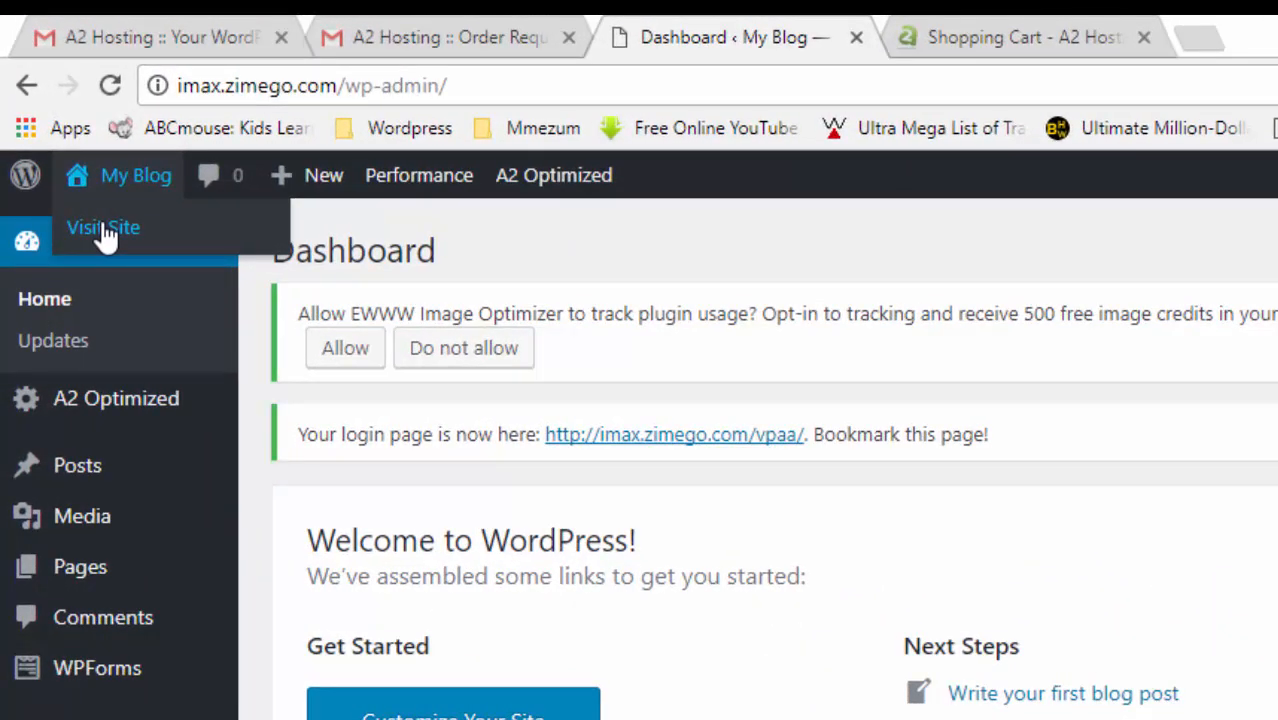
right_click(105, 230)
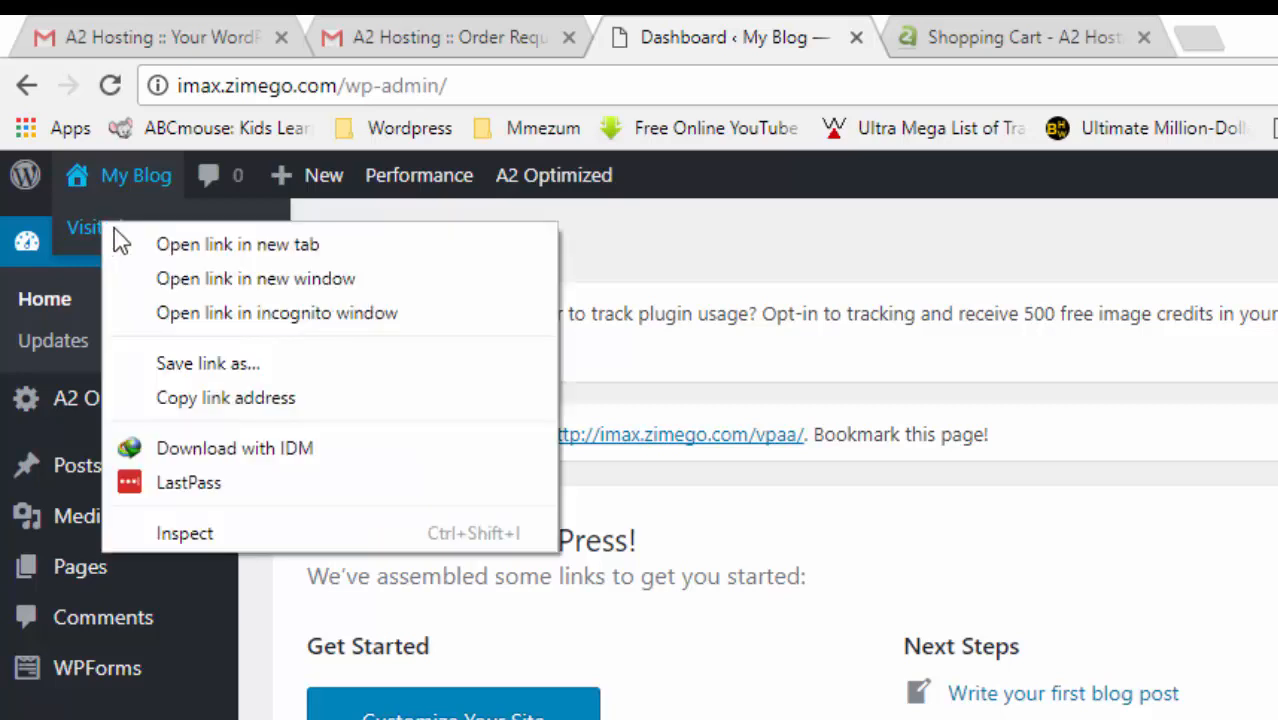
left_click(195, 244)
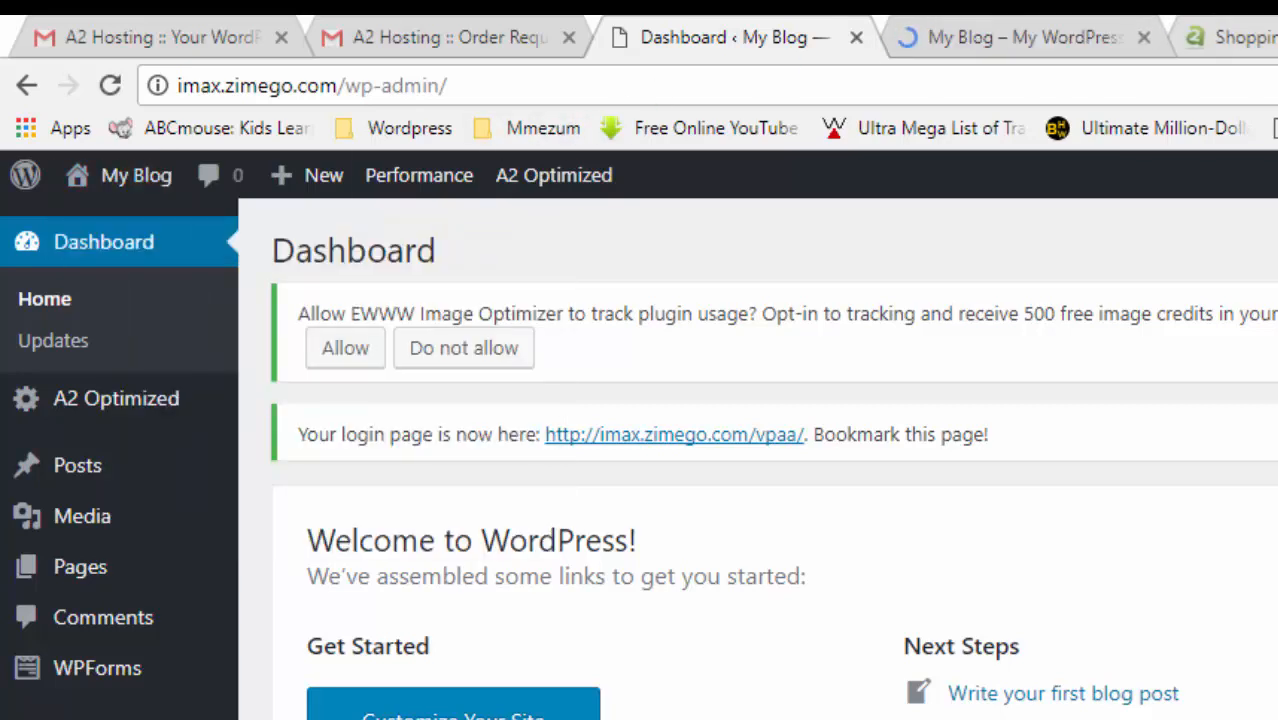
left_click(985, 30)
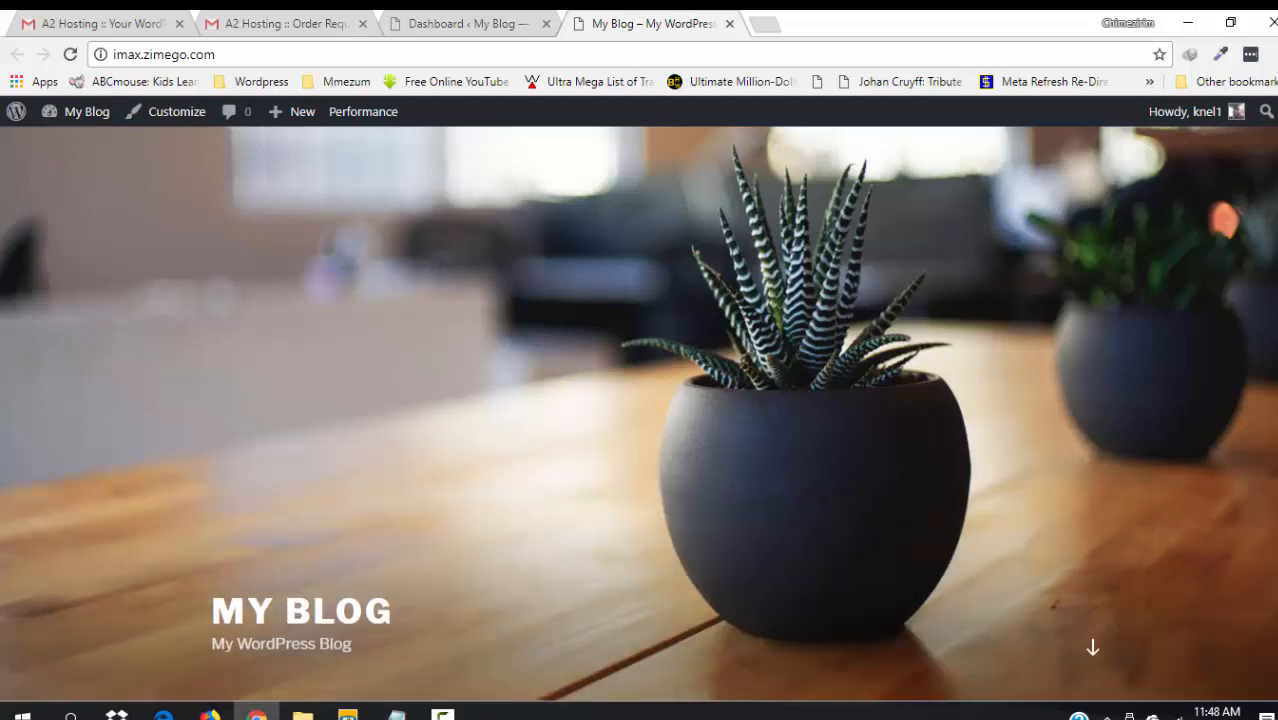
- Scroll through the My WordPress Blog front page, then return to the admin Dashboard tab
scroll(639, 400, "down", 5)
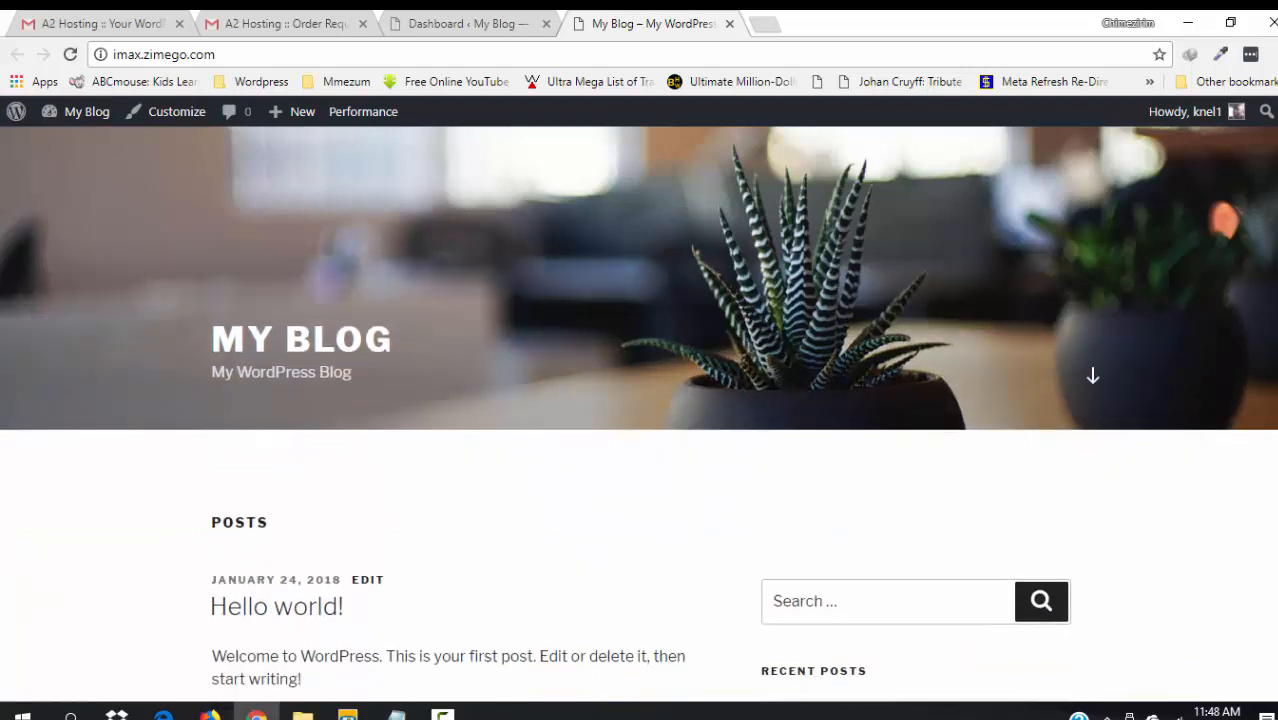
scroll(639, 400, "down", 4)
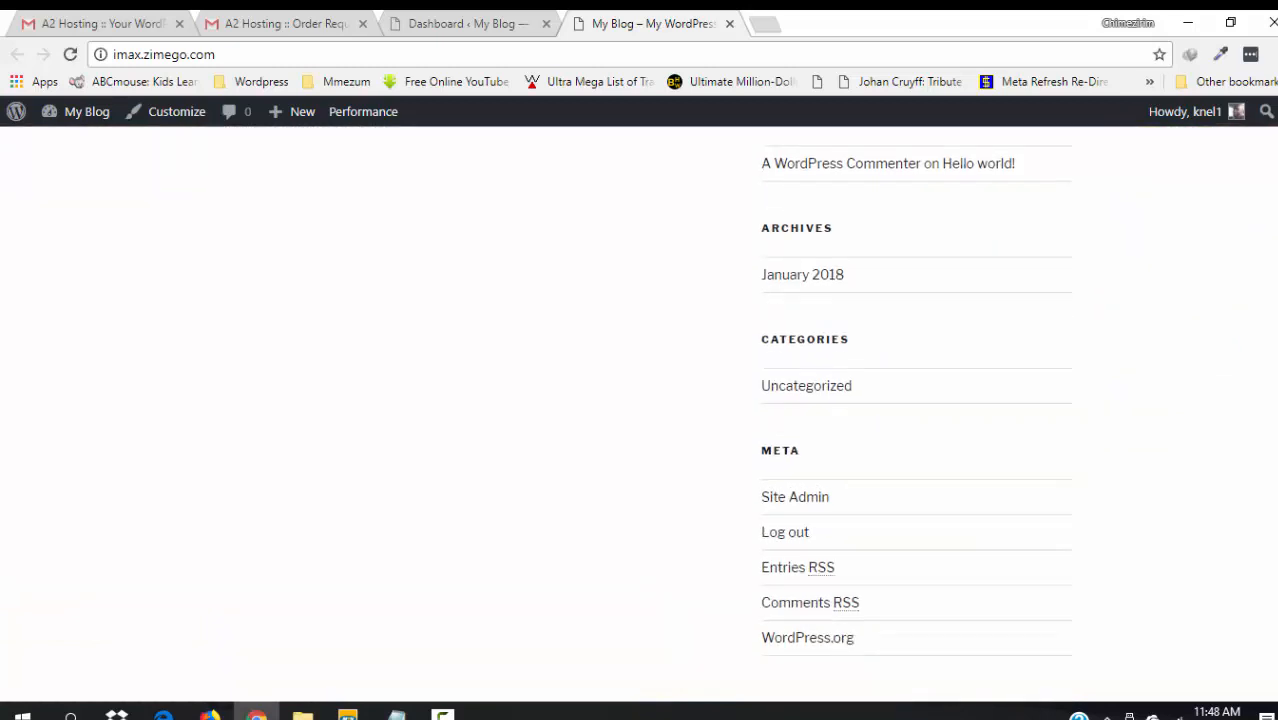
scroll(639, 400, "down", 2)
scroll(1275, 484, "up", 3)
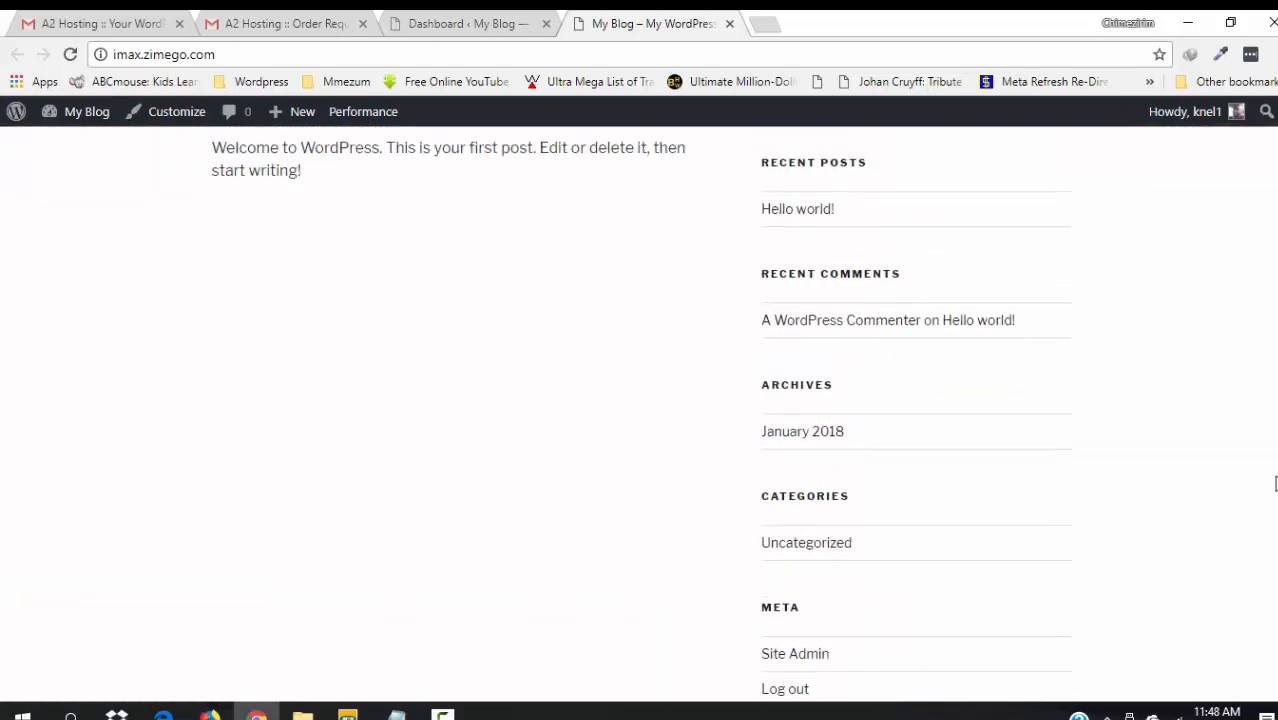
scroll(1275, 484, "up", 8)
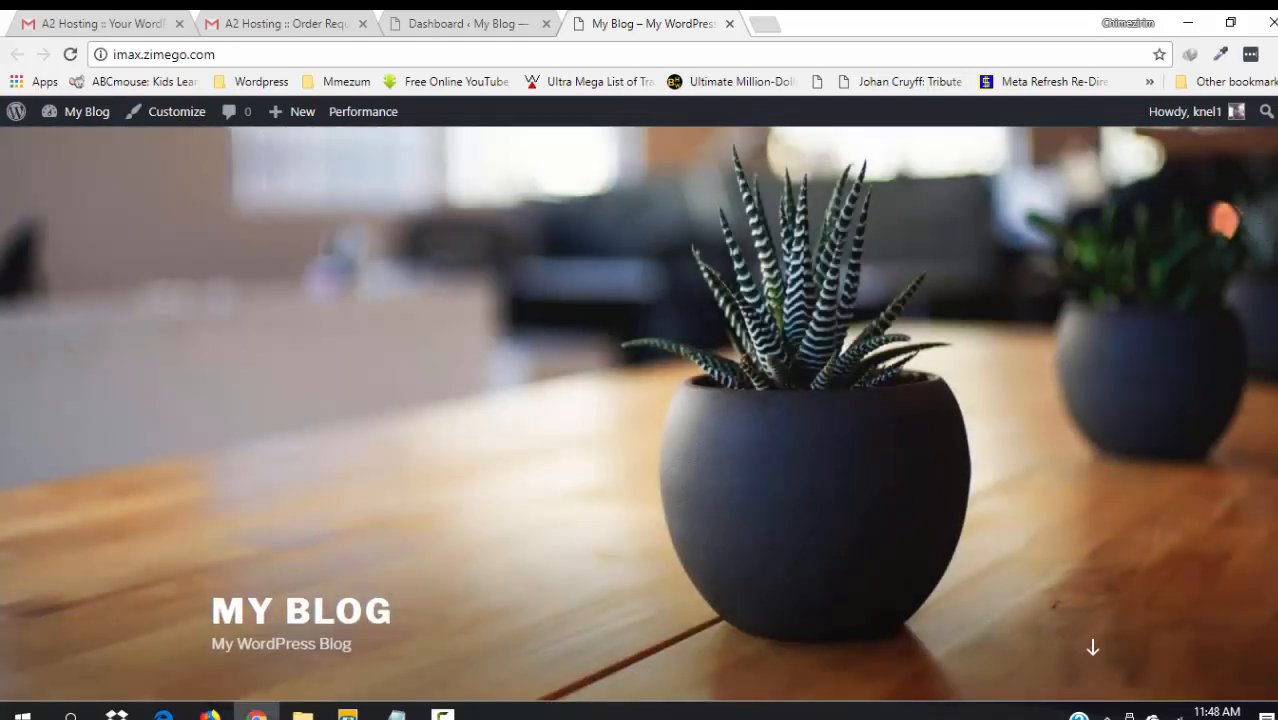
scroll(1270, 400, "down", 10)
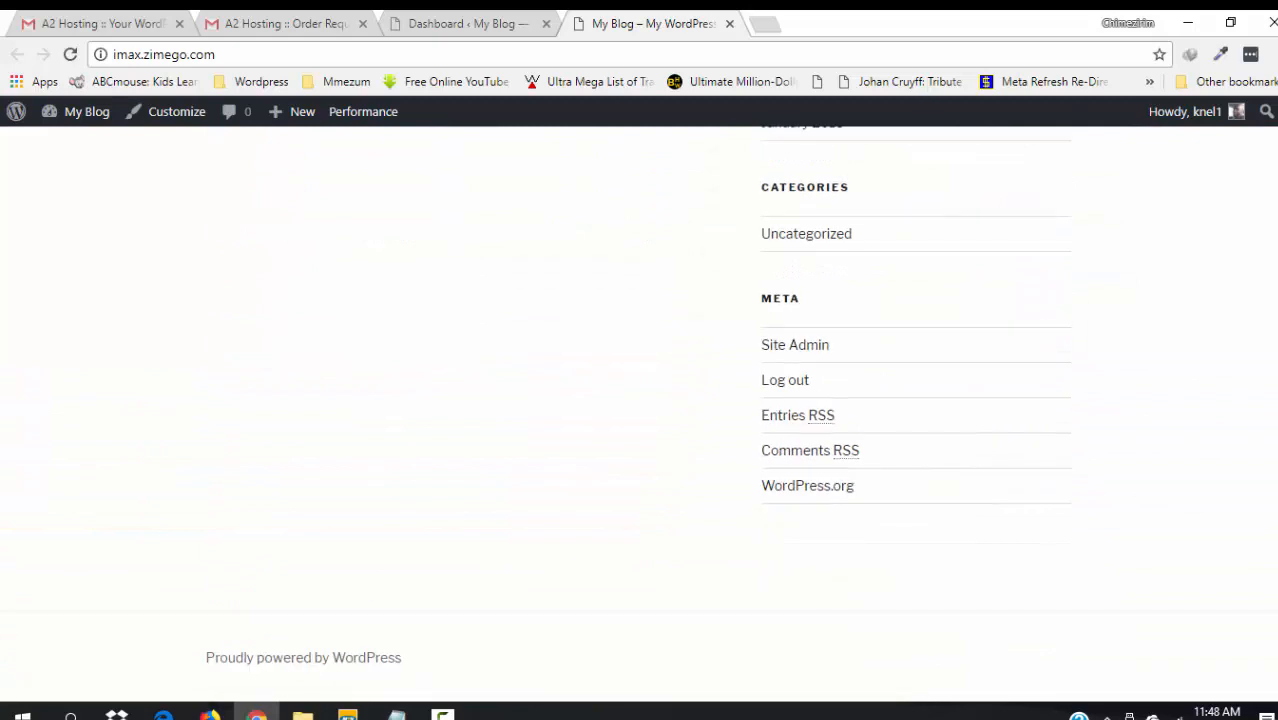
scroll(1226, 283, "up", 12)
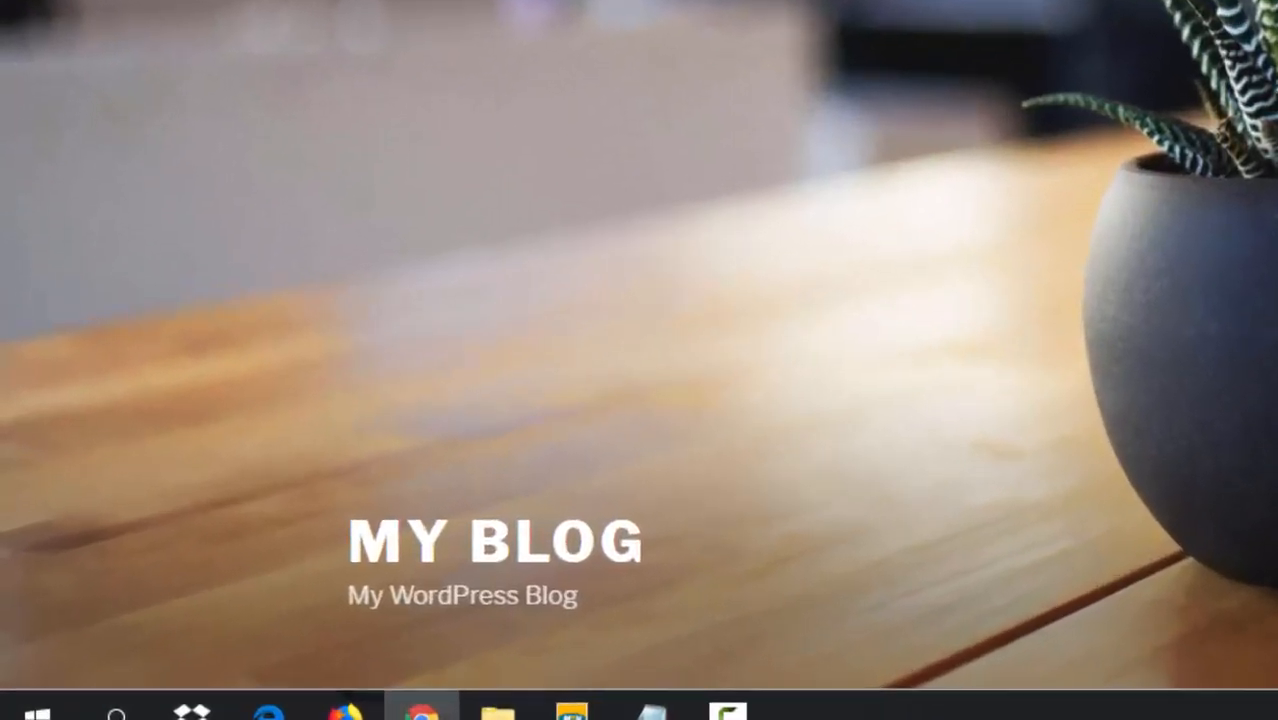
left_click(458, 16)
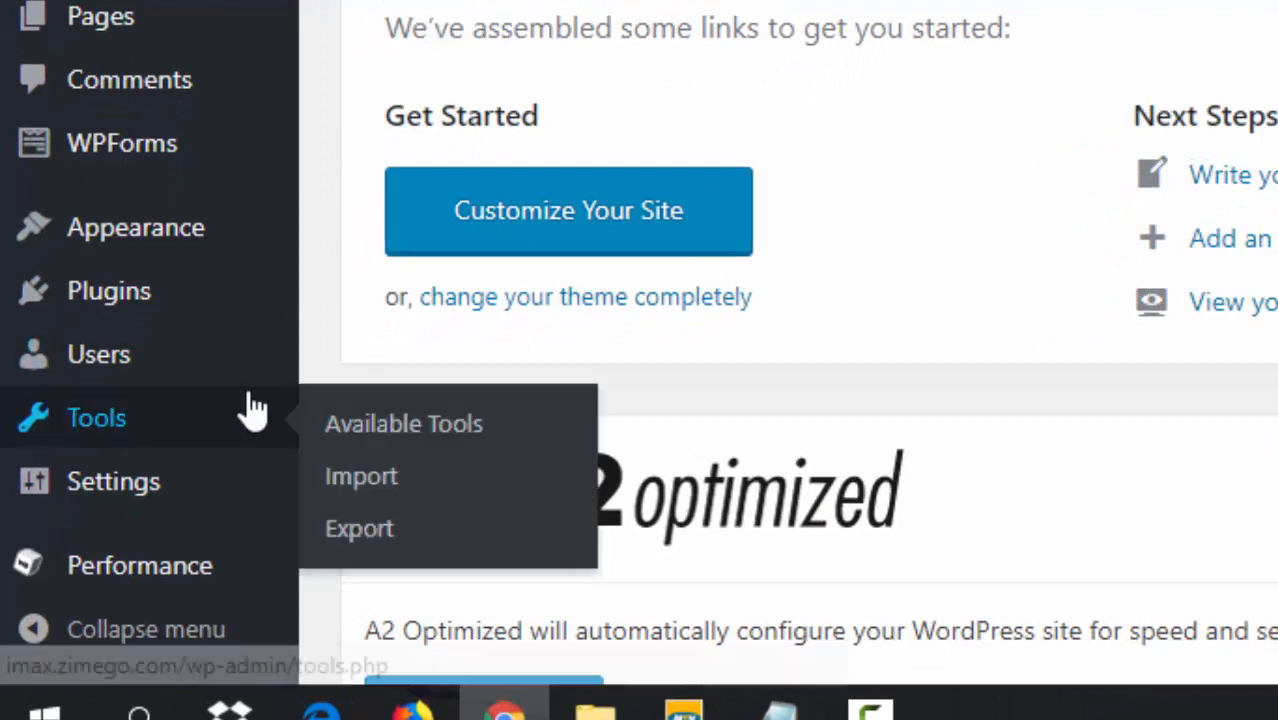
- In Settings > Permalinks, select the Post name structure instead of Day and name
mouse_move(106, 505)
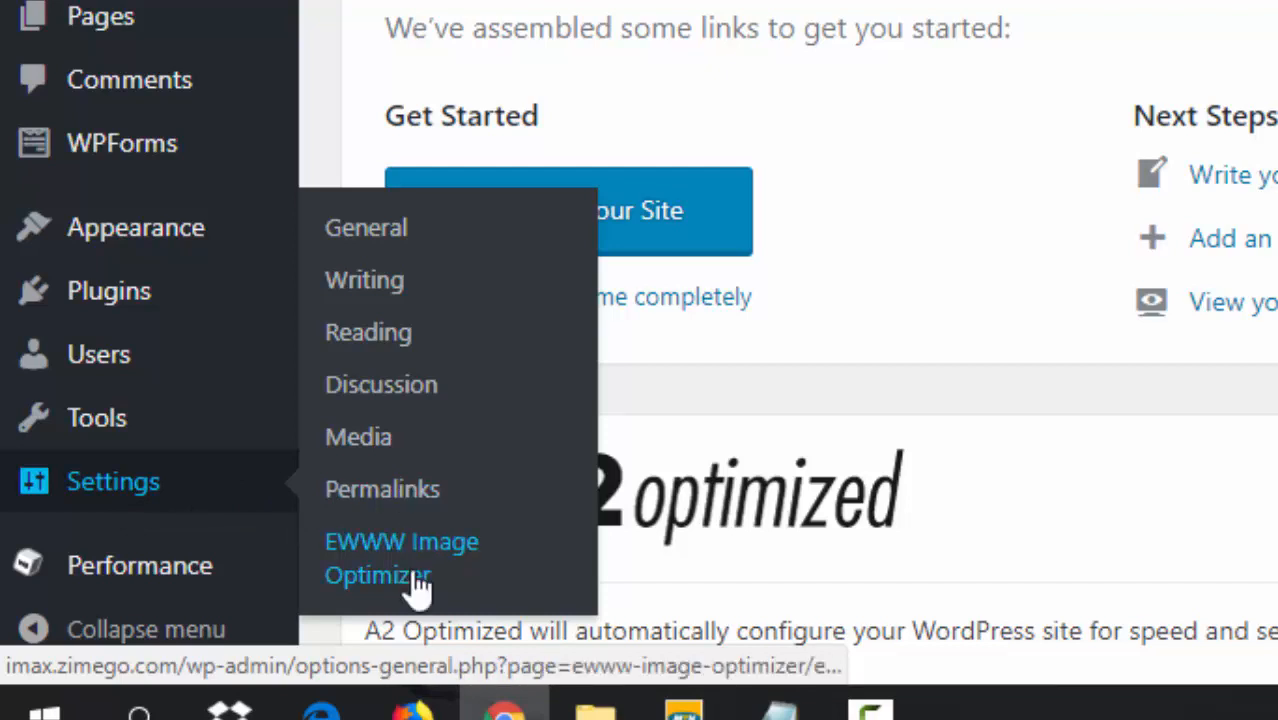
left_click(350, 500)
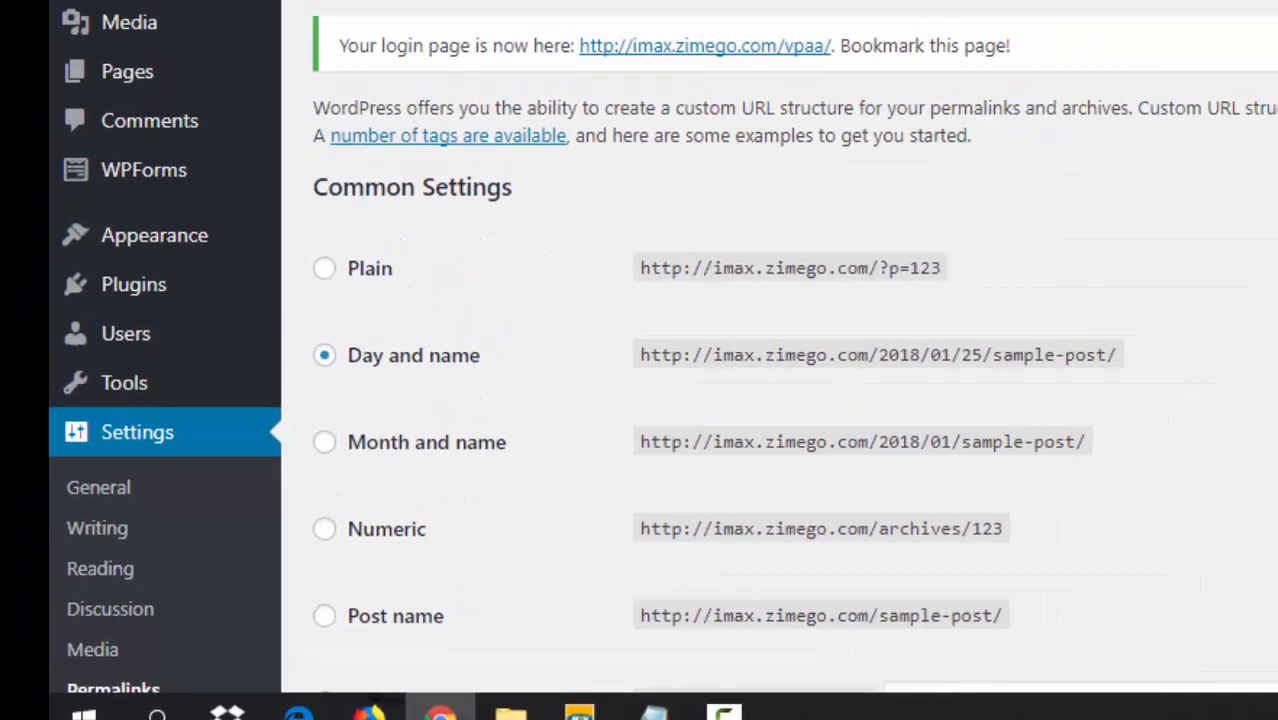
scroll(895, 145, "down", 3)
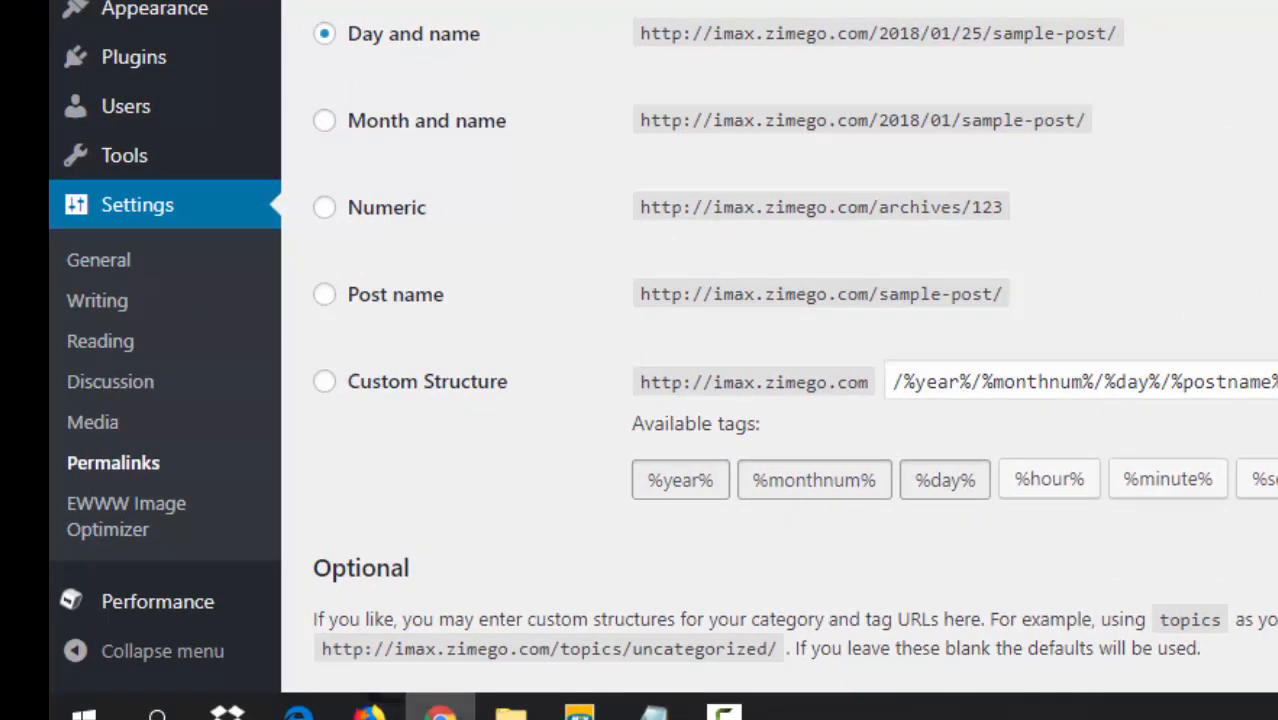
scroll(663, 347, "up", 1)
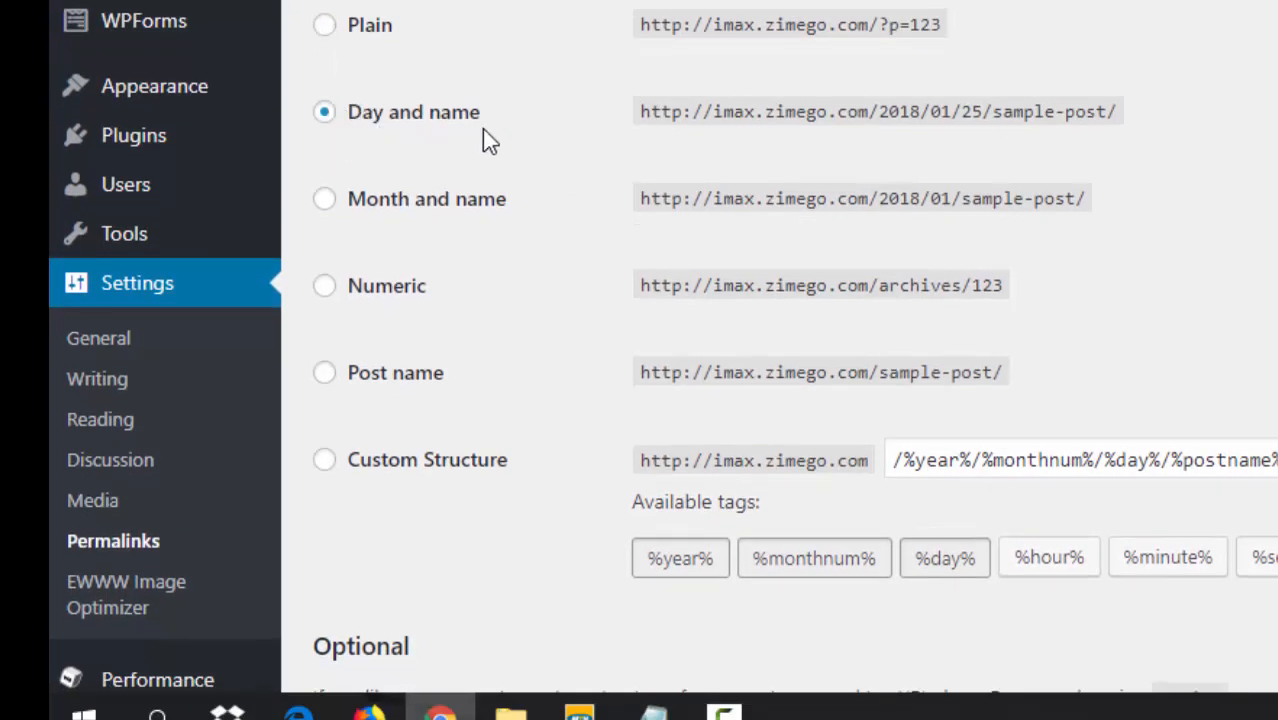
left_click(325, 376)
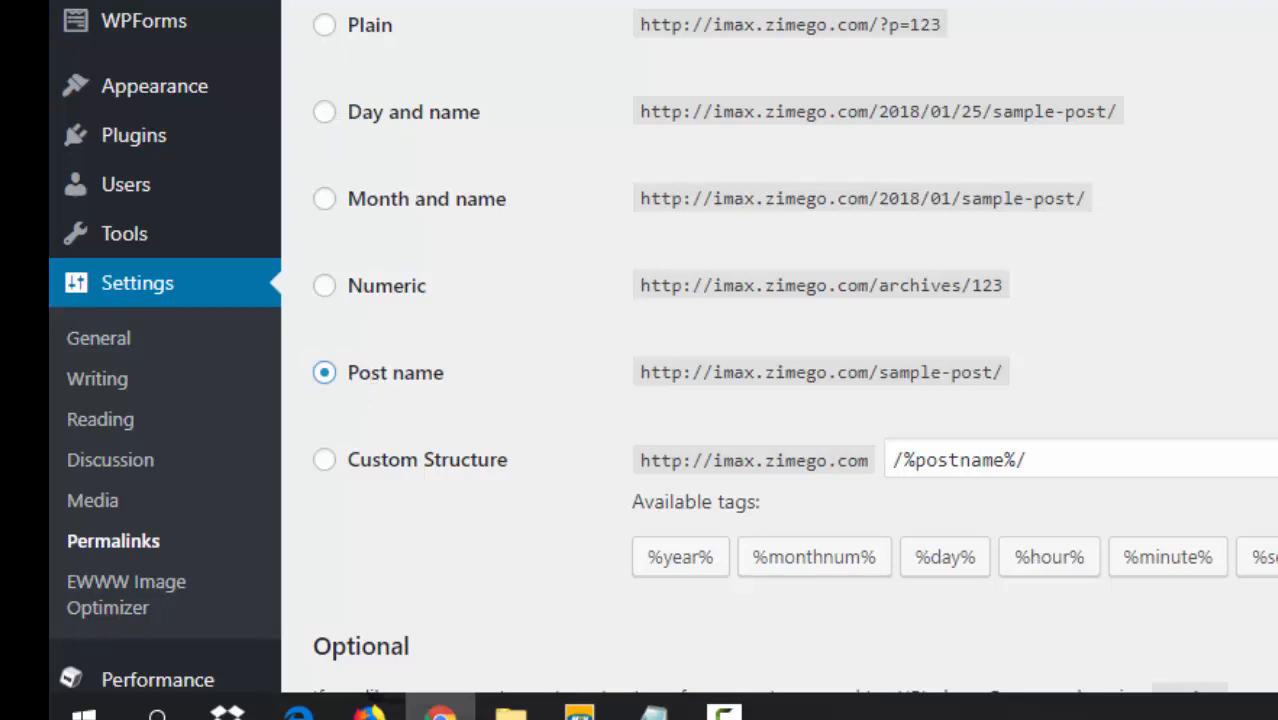
scroll(780, 350, "down", 6)
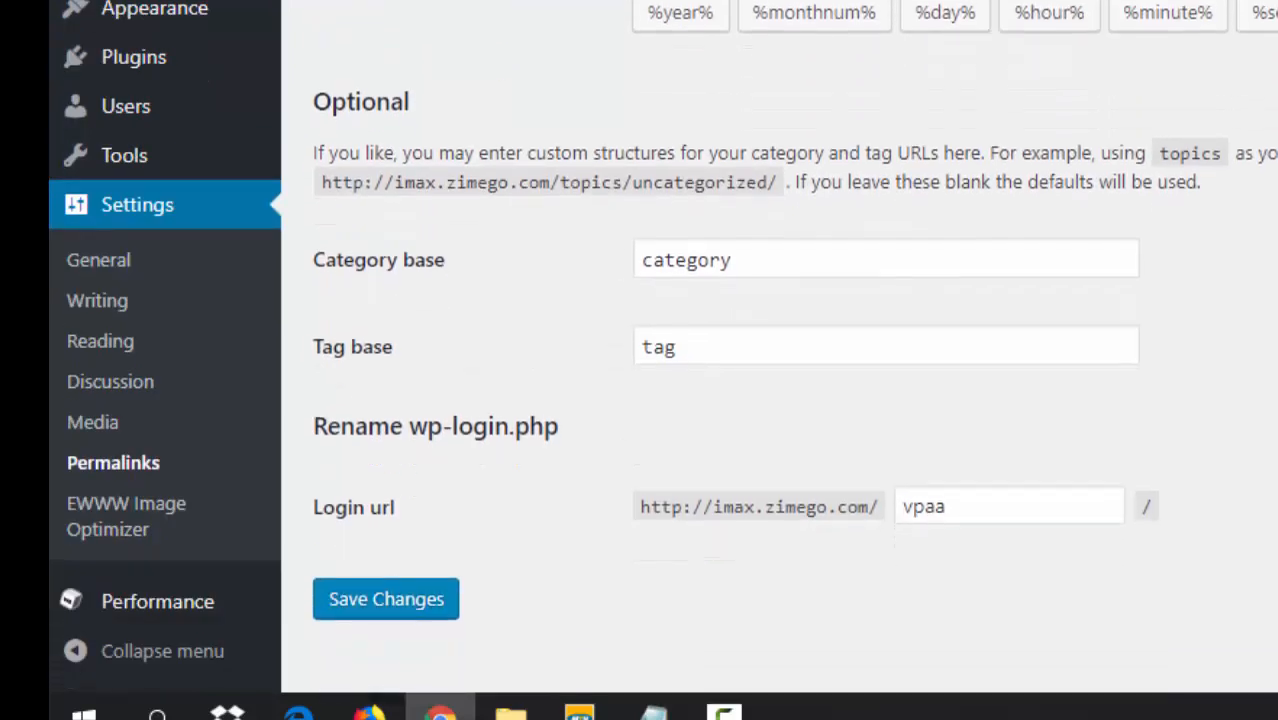
scroll(708, 440, "down", 1)
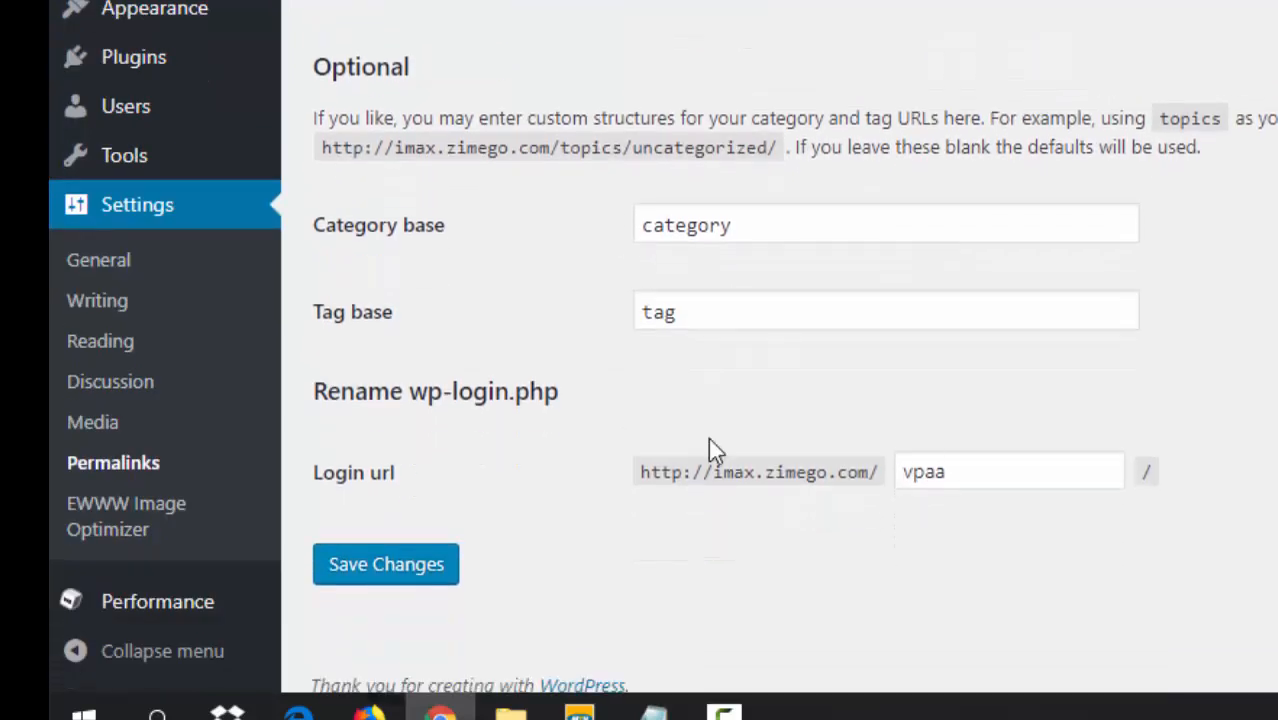
- Save the Post name permalinks, giving post URLs like imax.zimego.com/sample-post/
left_click(399, 572)
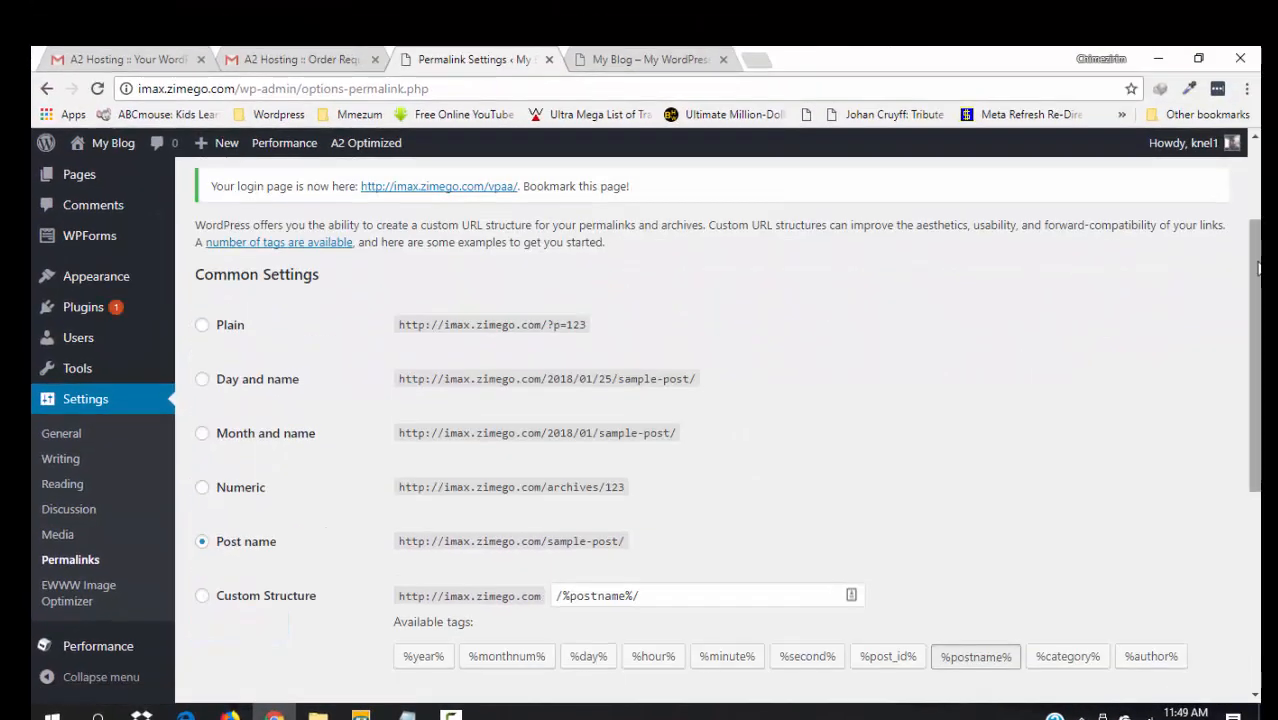
scroll(1258, 268, "up", 2)
mouse_move(1208, 147)
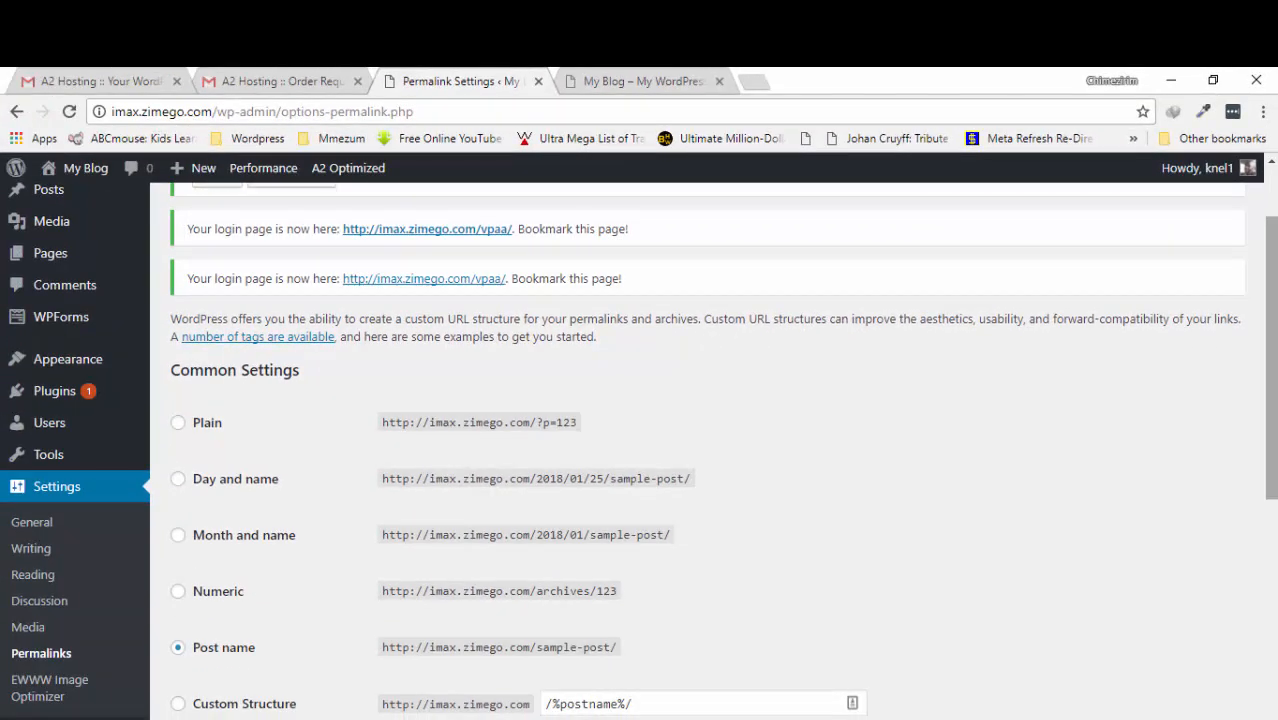
left_click_drag(1271, 358, 1271, 348)
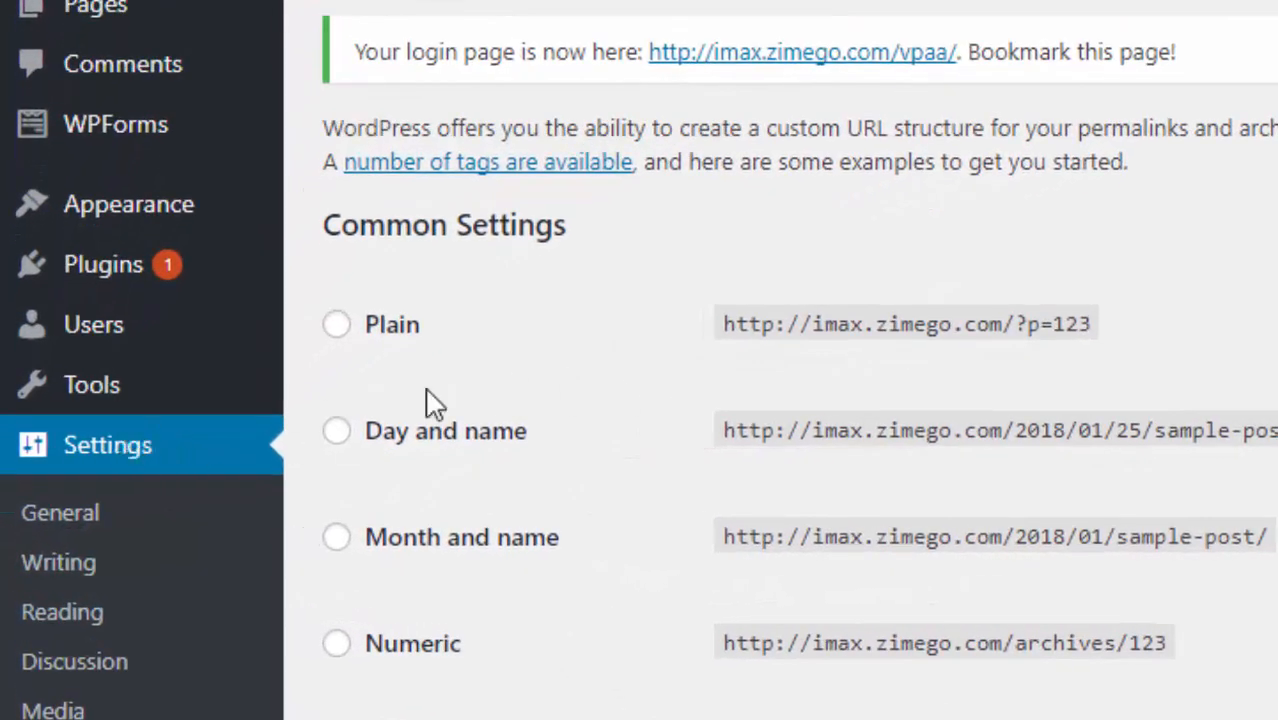
mouse_move(94, 322)
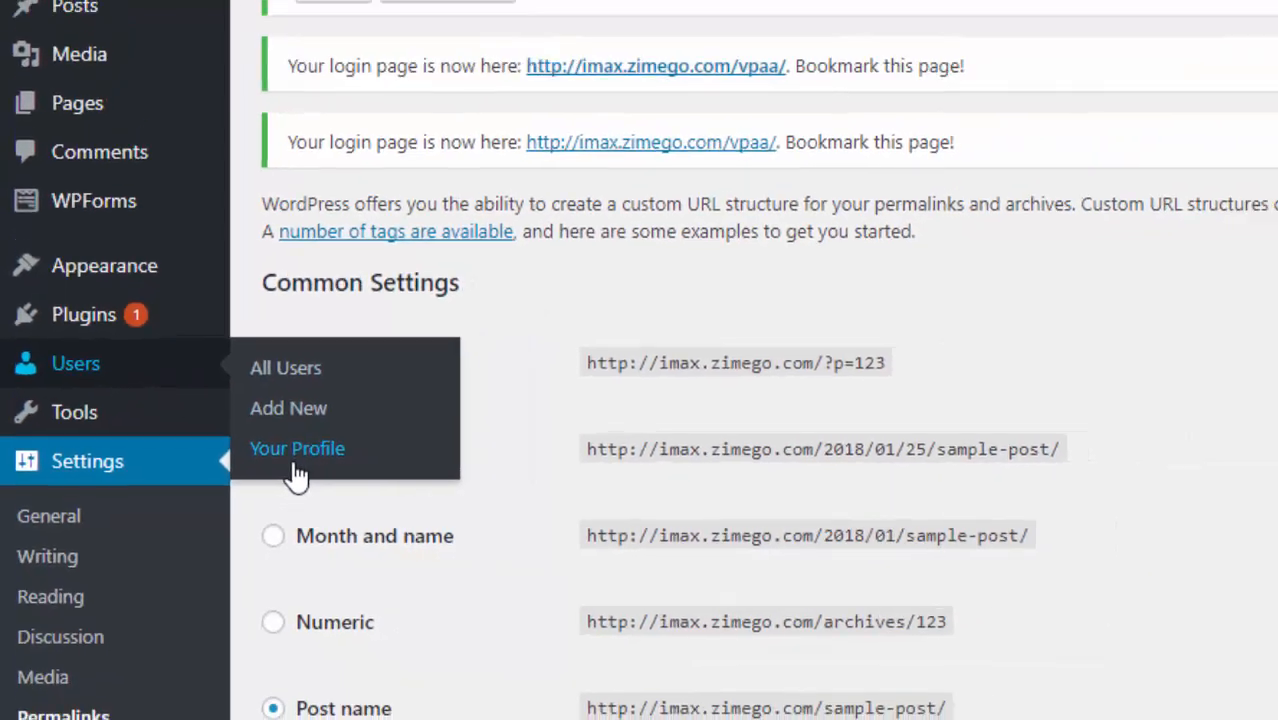
- Enter the user's first and last name in the profile and update it
mouse_move(1172, 220)
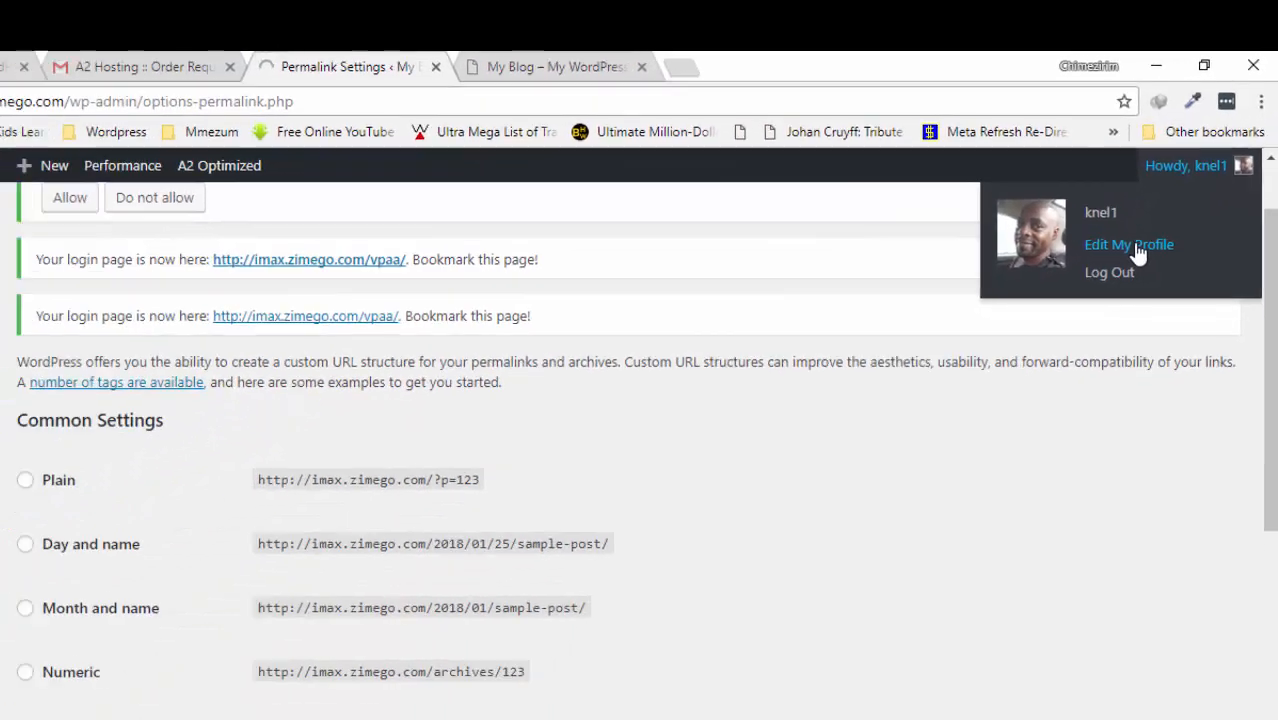
left_click(1048, 410)
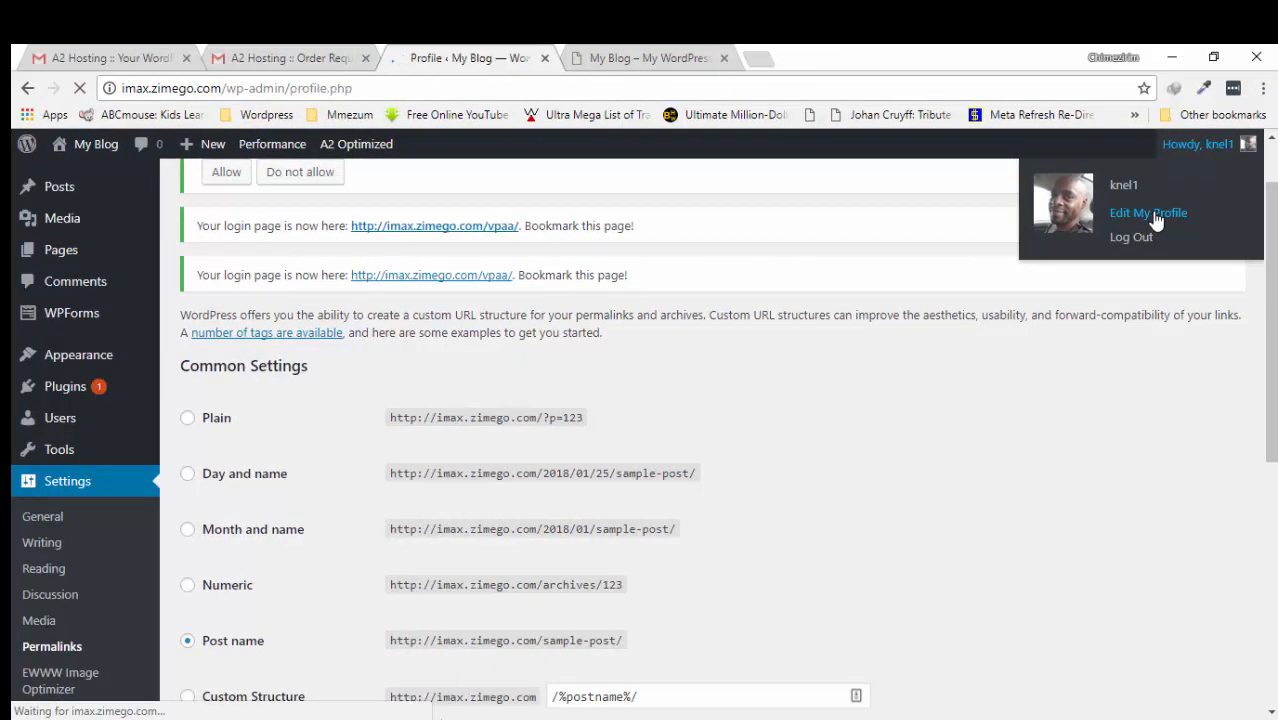
scroll(1156, 220, "down", 2)
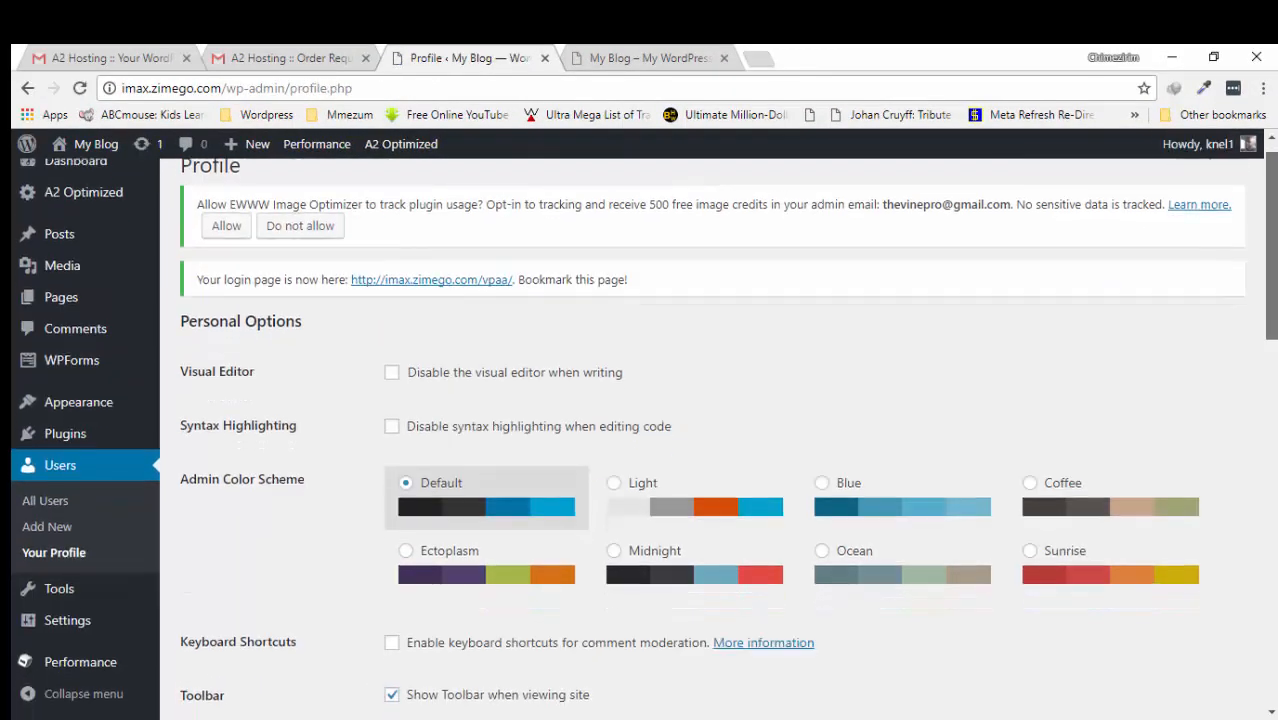
scroll(720, 440, "down", 4)
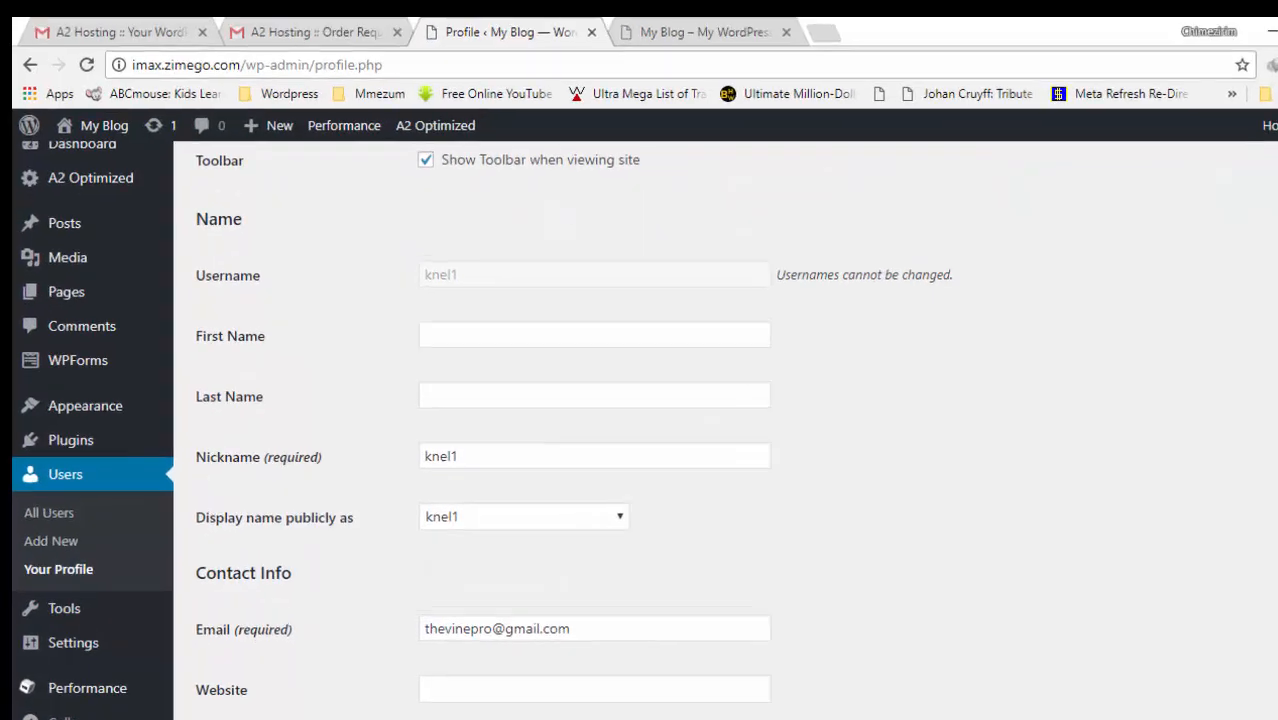
left_click(457, 341)
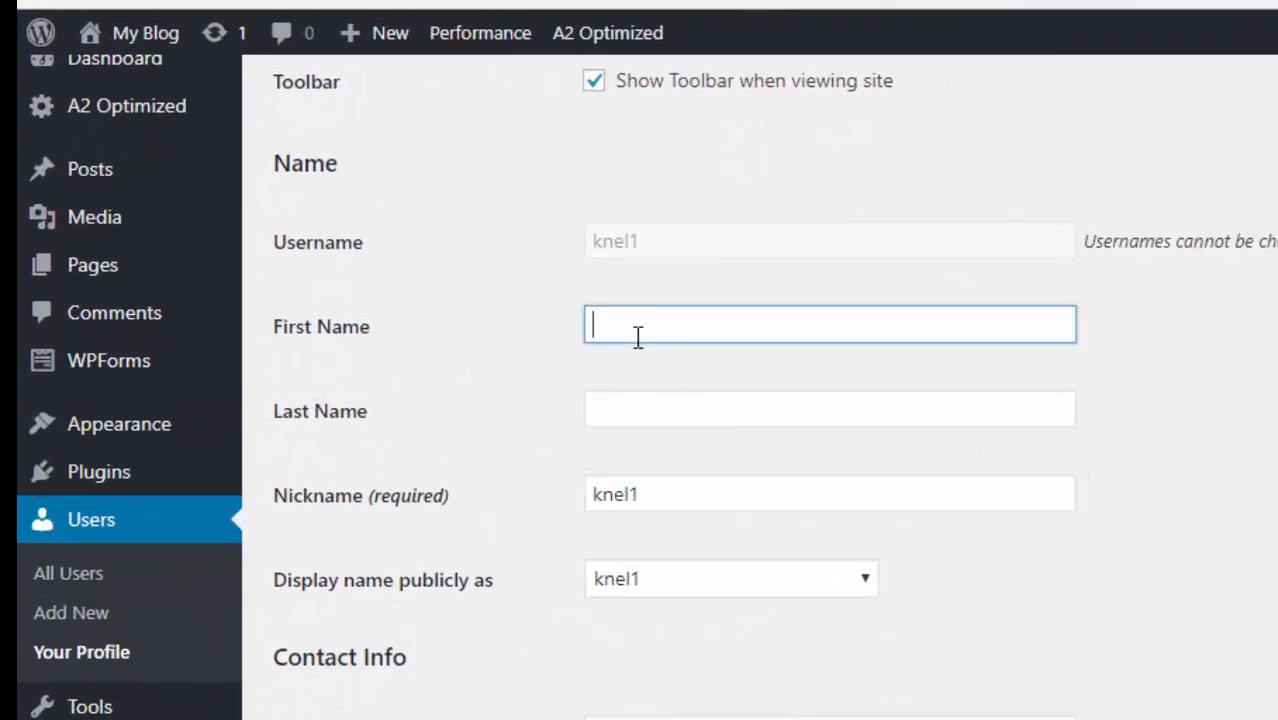
left_click(630, 417)
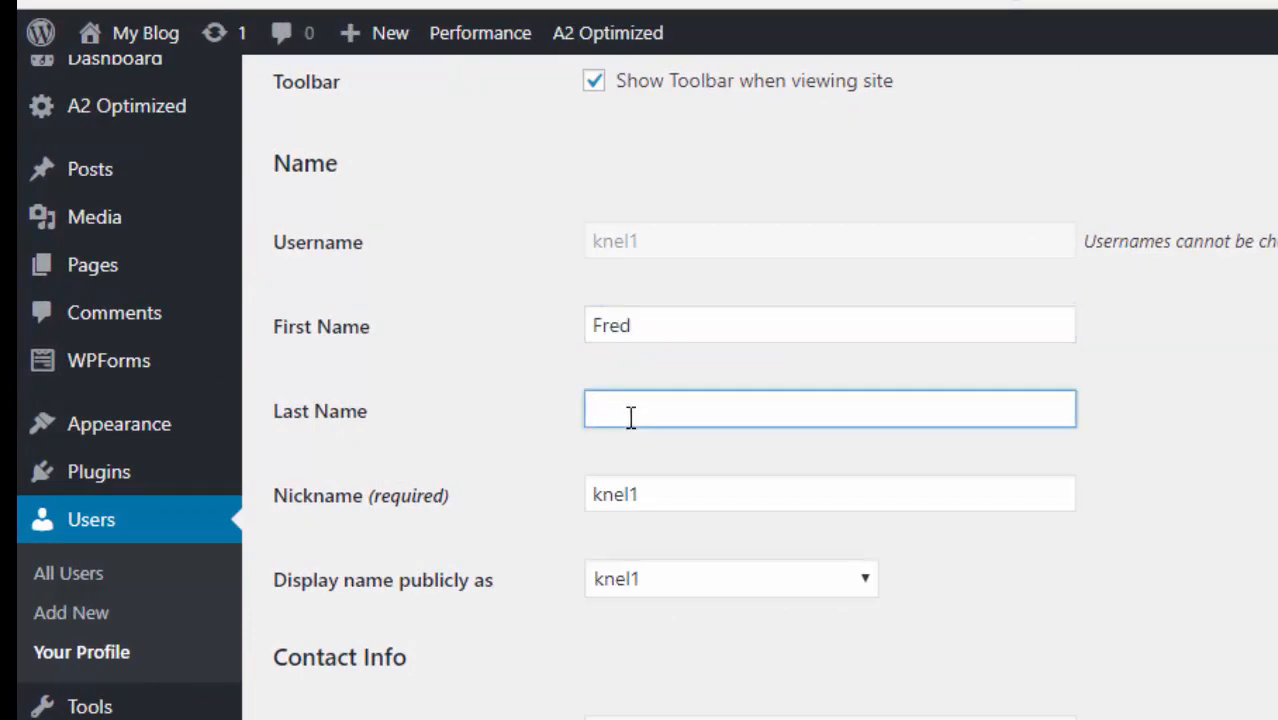
scroll(690, 506, "down", 6)
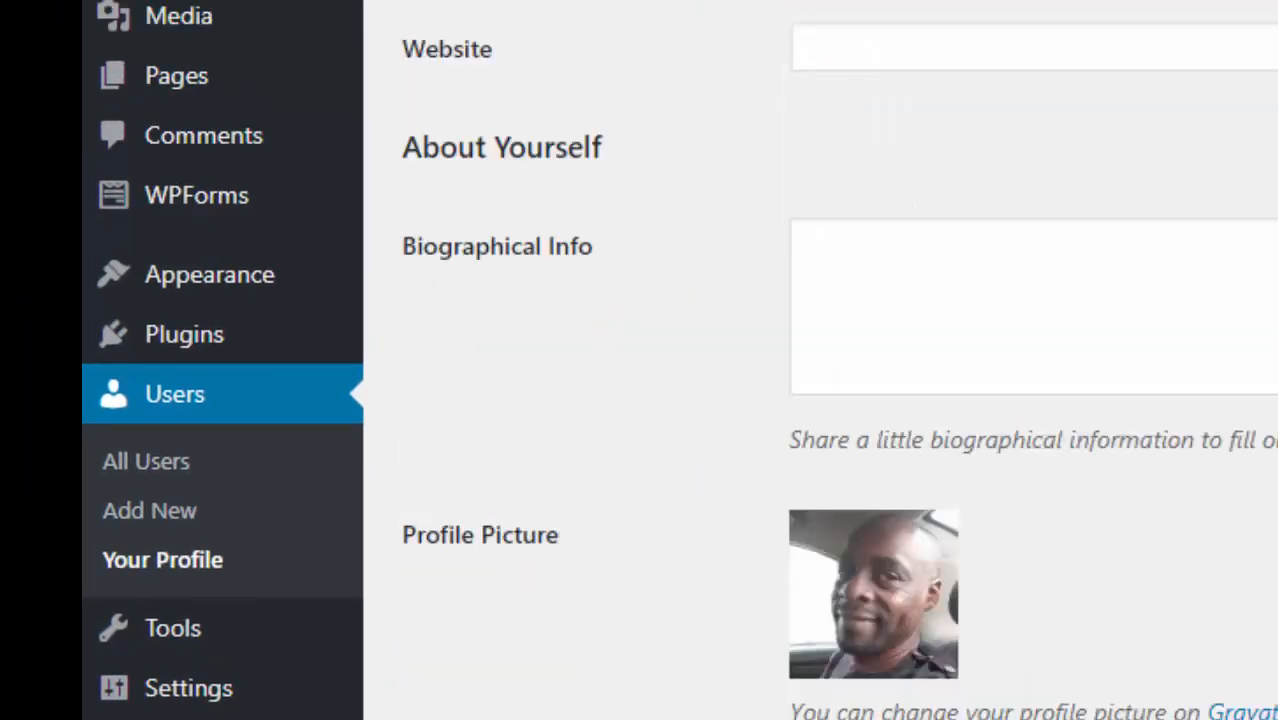
scroll(690, 400, "down", 7)
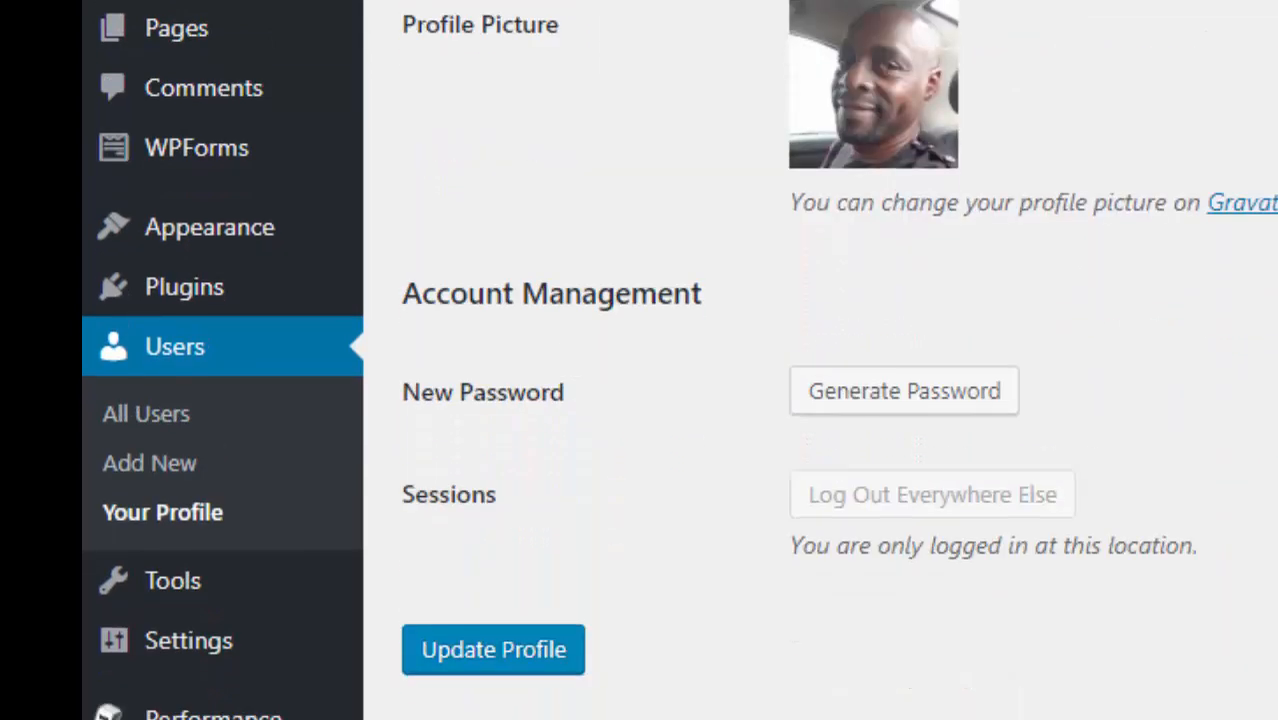
left_click(505, 670)
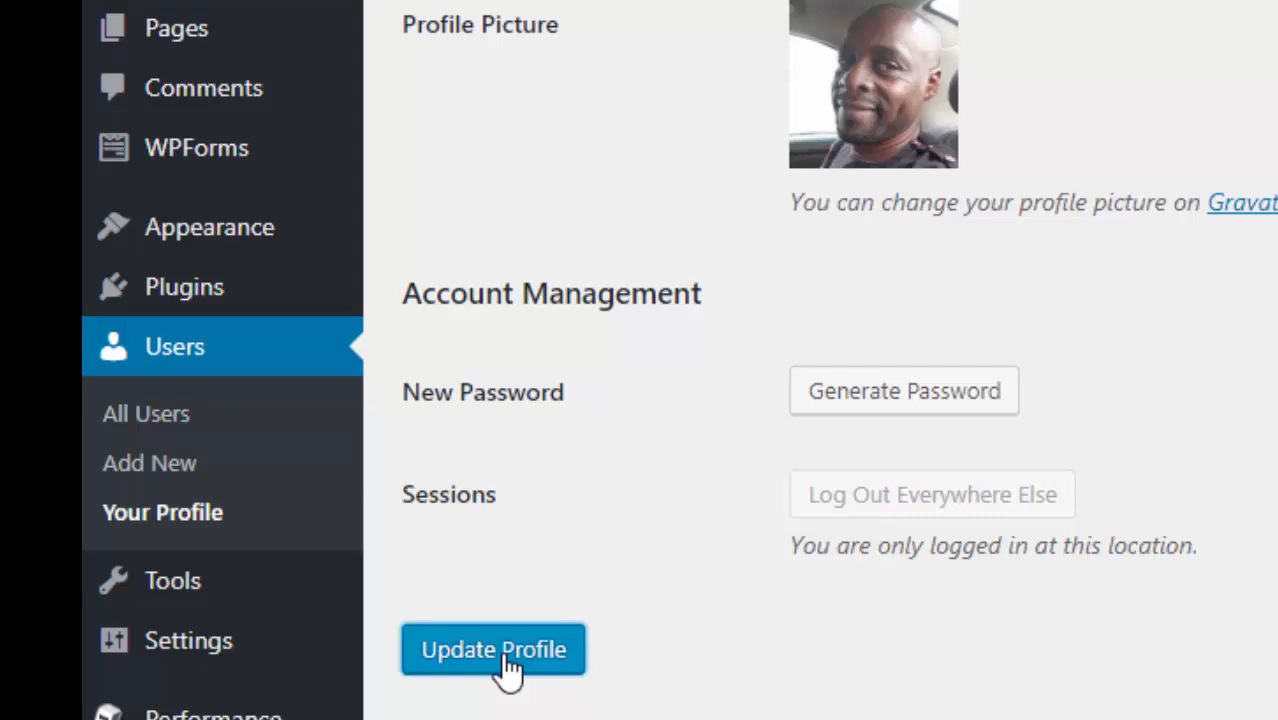
- Set 'Display name publicly as' to the user's full first and last name
scroll(1232, 543, "down", 10)
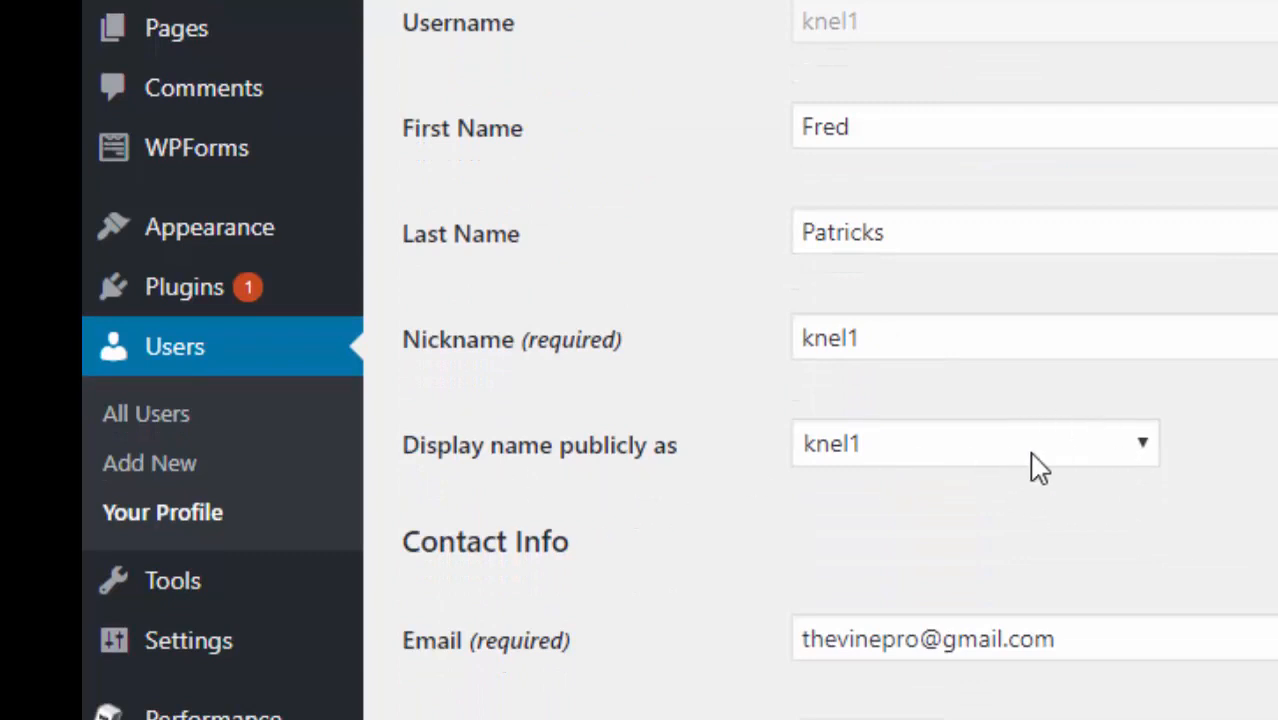
left_click(1146, 444)
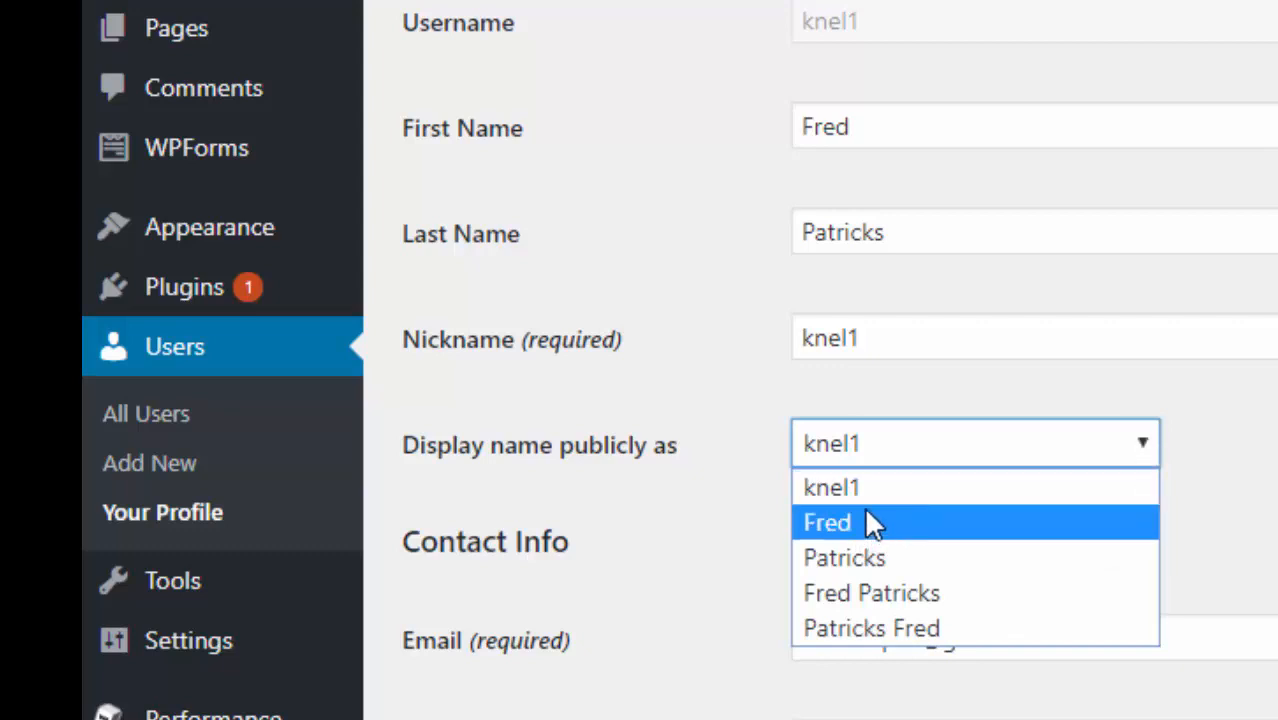
left_click(869, 590)
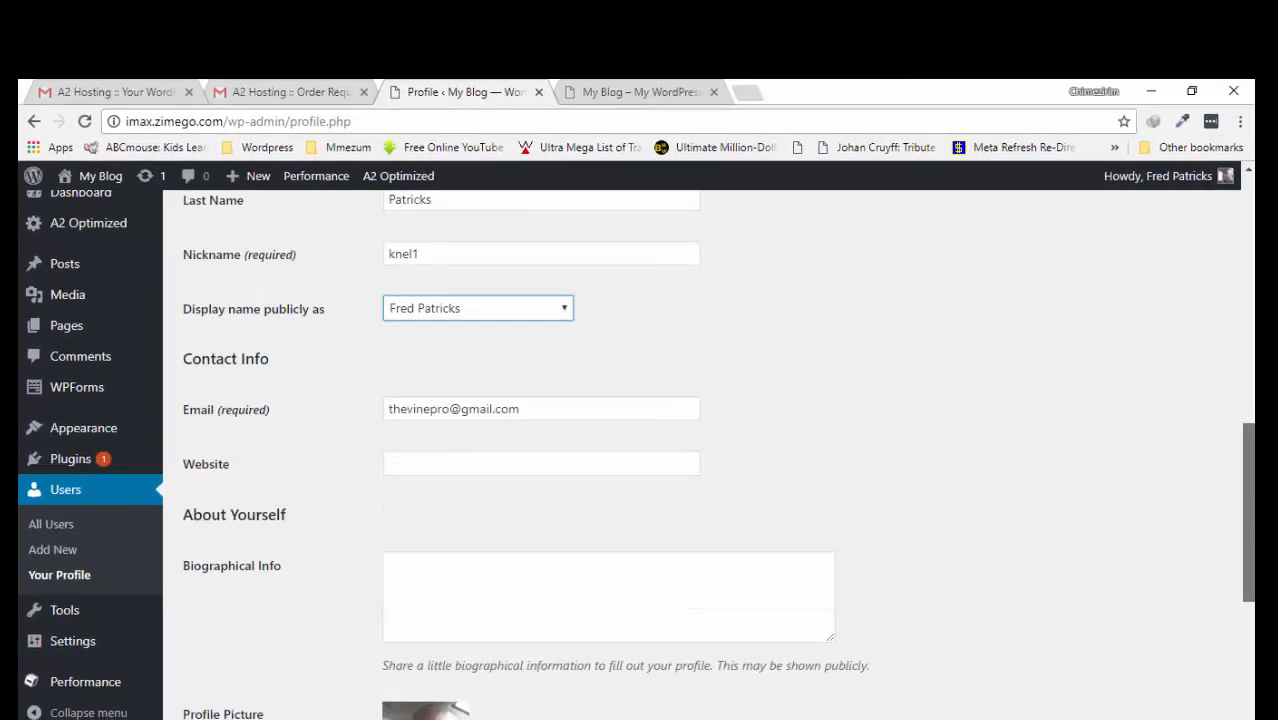
scroll(708, 450, "down", 3)
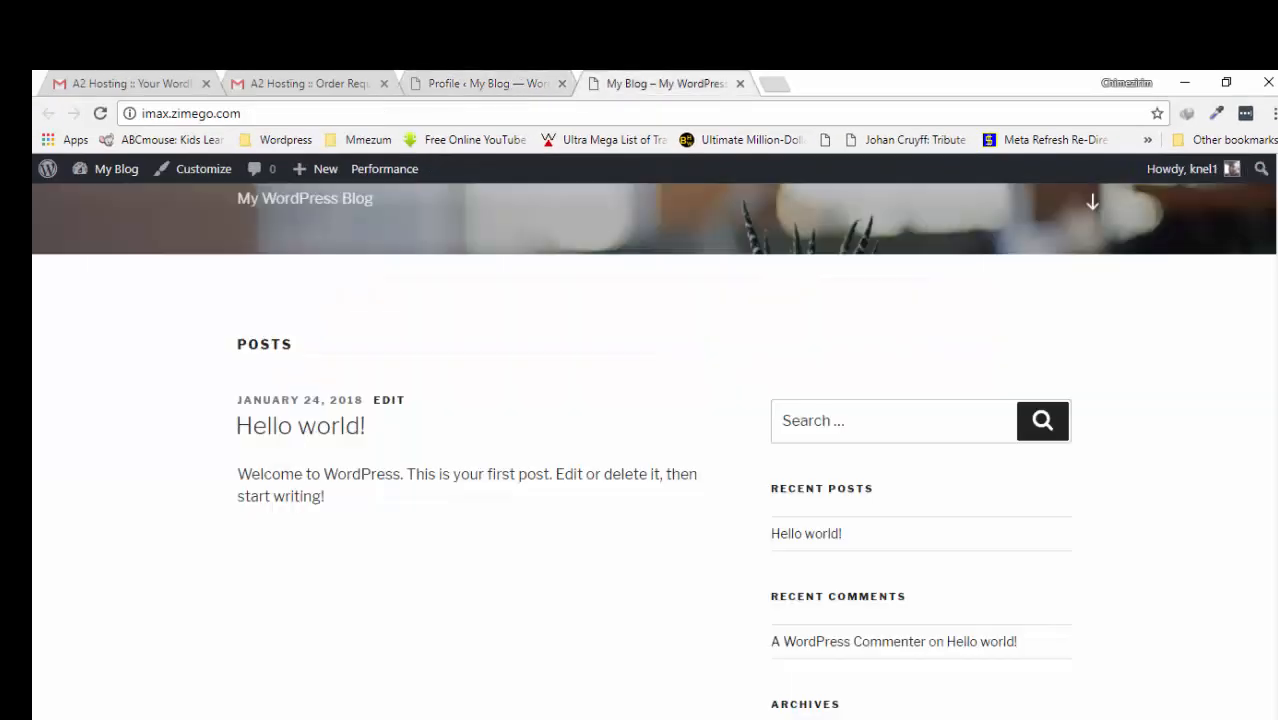
left_click_drag(1276, 446, 1229, 206)
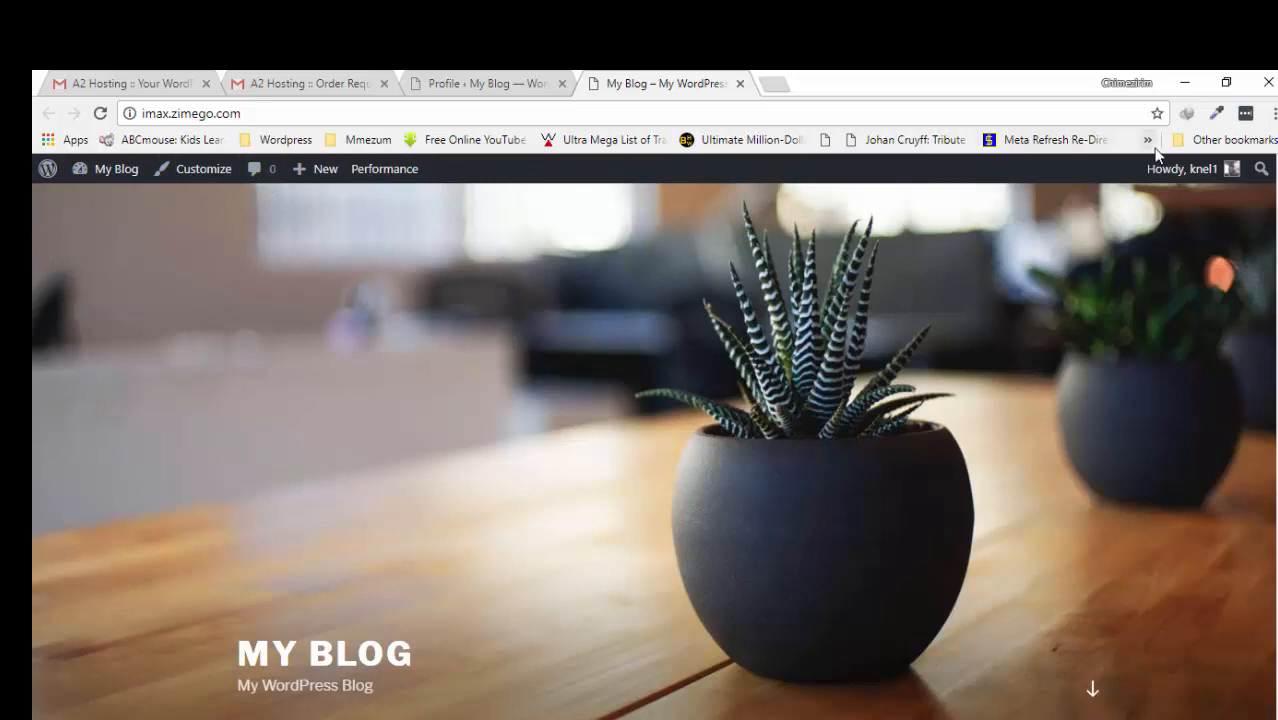
left_click(502, 80)
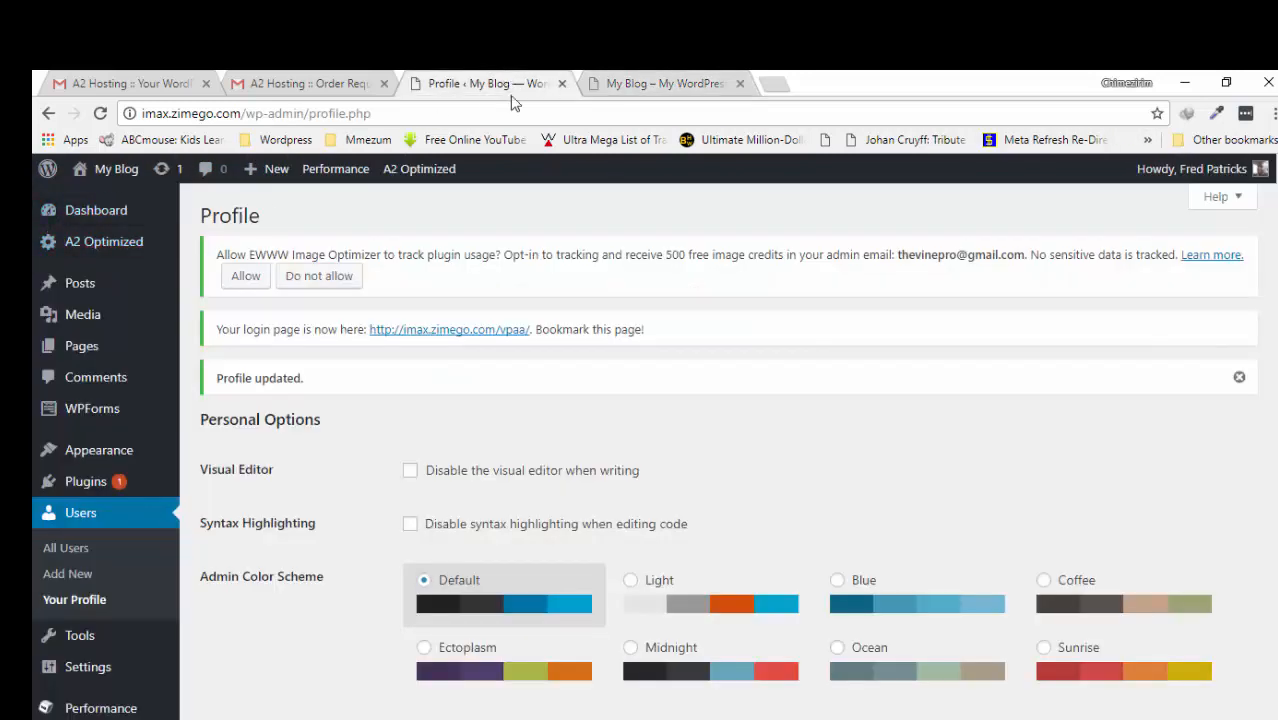
left_click(688, 80)
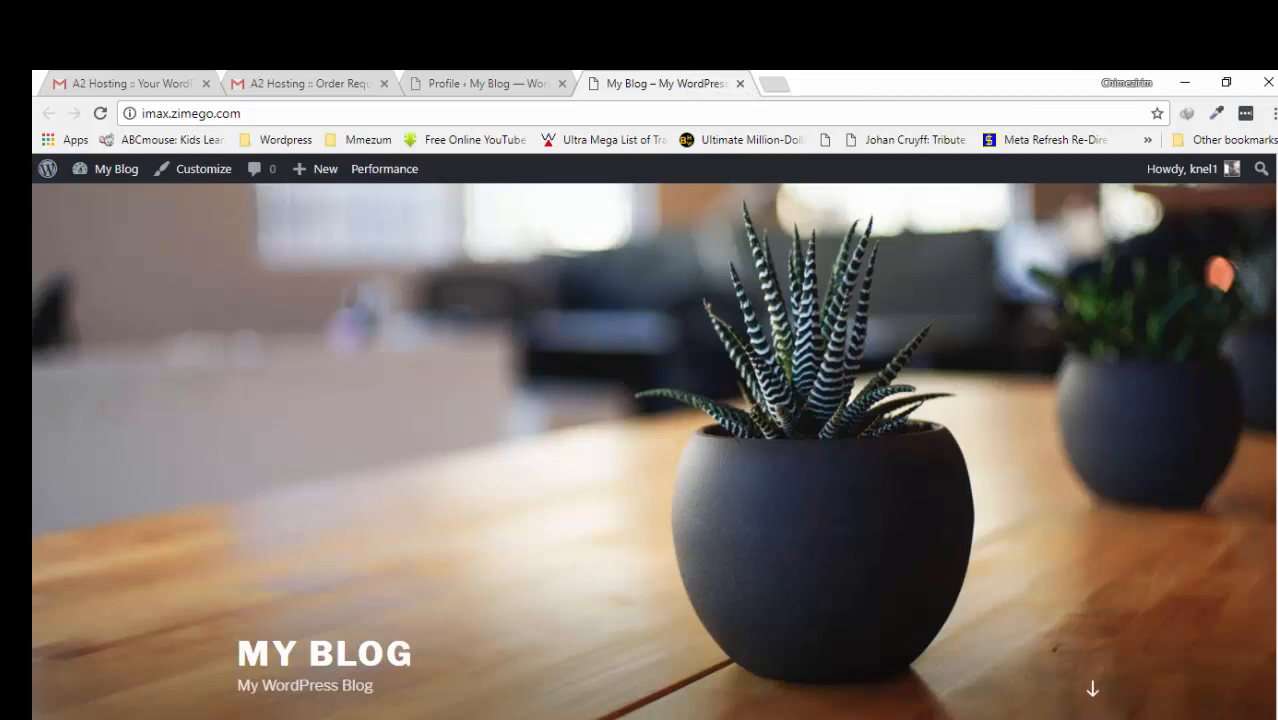
scroll(1272, 452, "down", 10)
scroll(1272, 452, "up", 6)
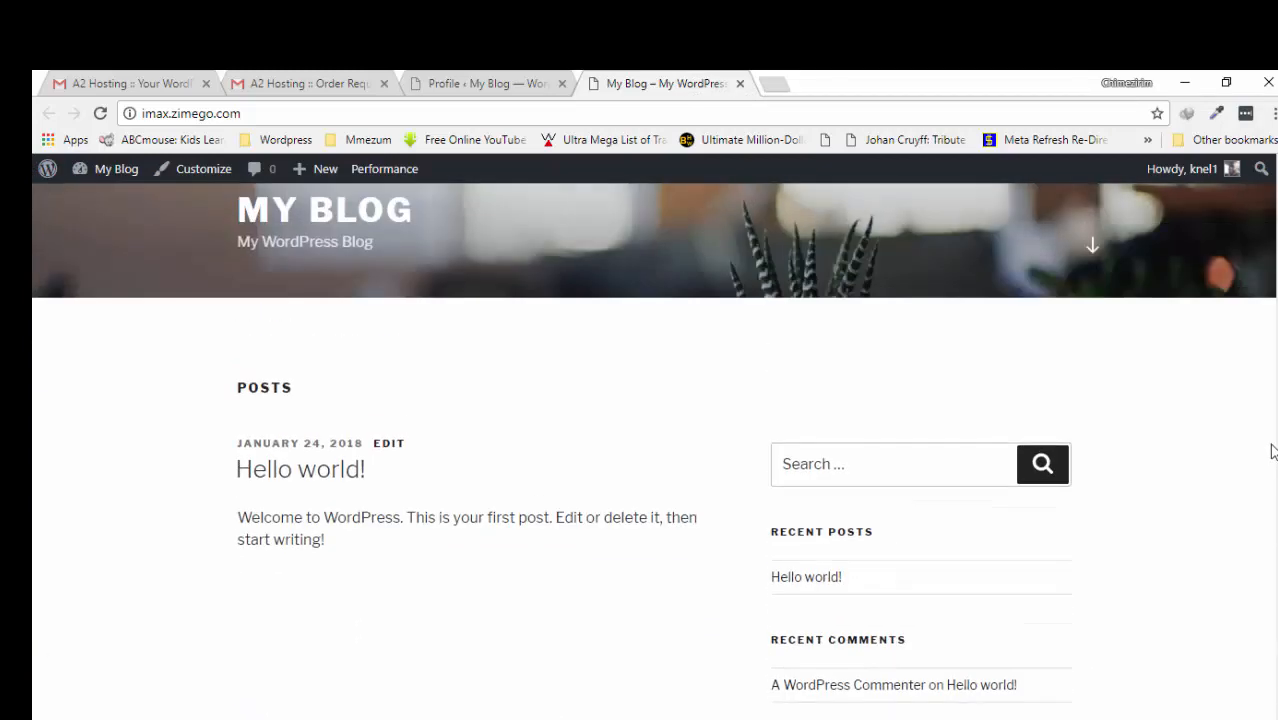
scroll(1272, 452, "up", 4)
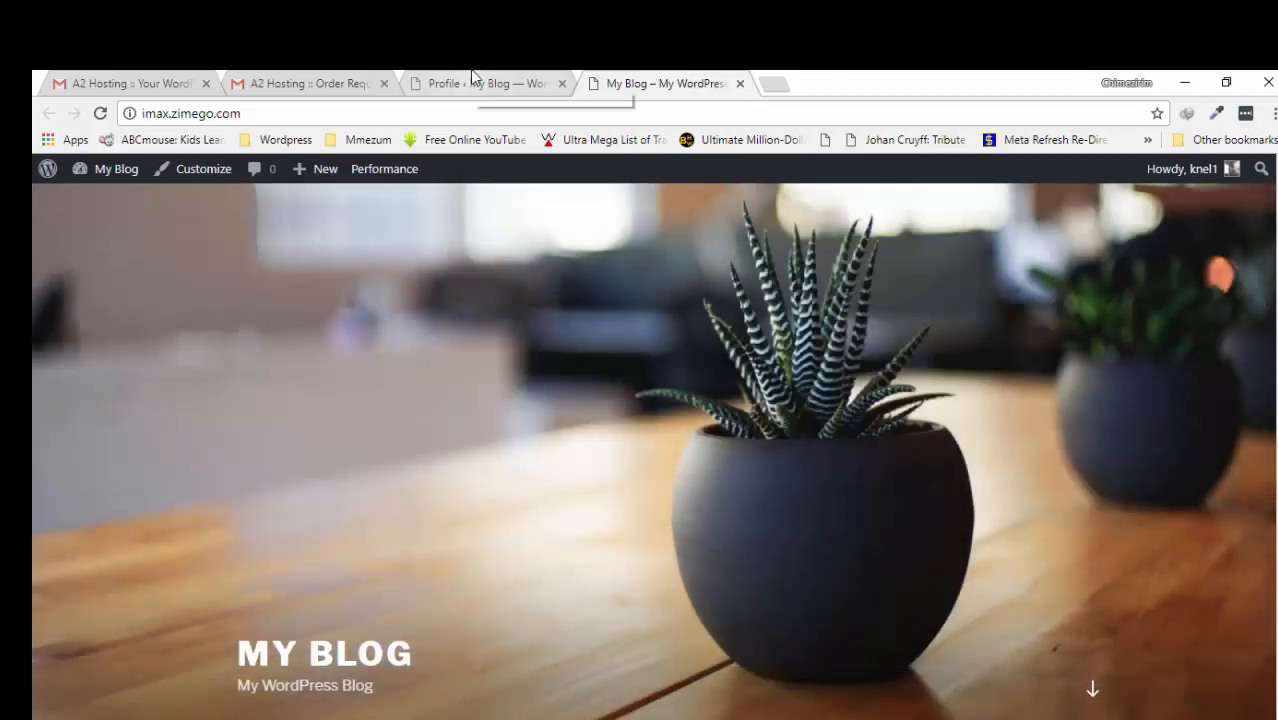
left_click(473, 80)
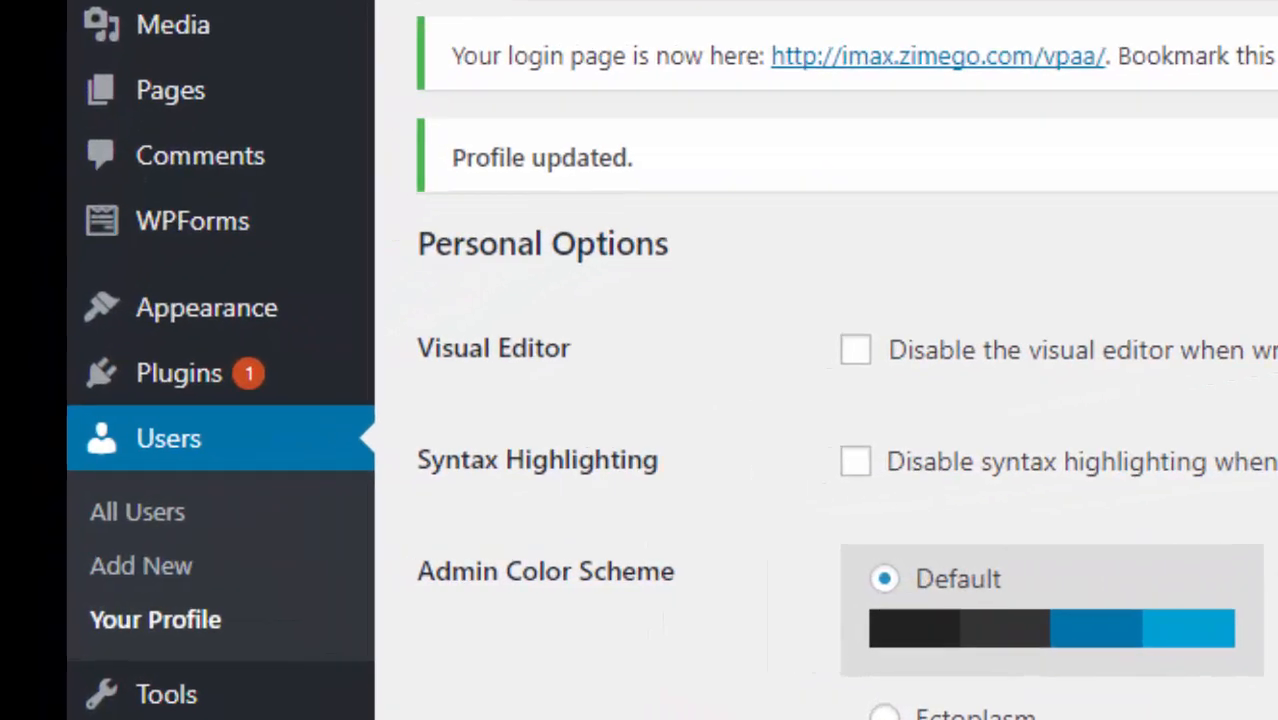
- Go to Appearance > Themes and open the Add New themes screen
mouse_move(80, 462)
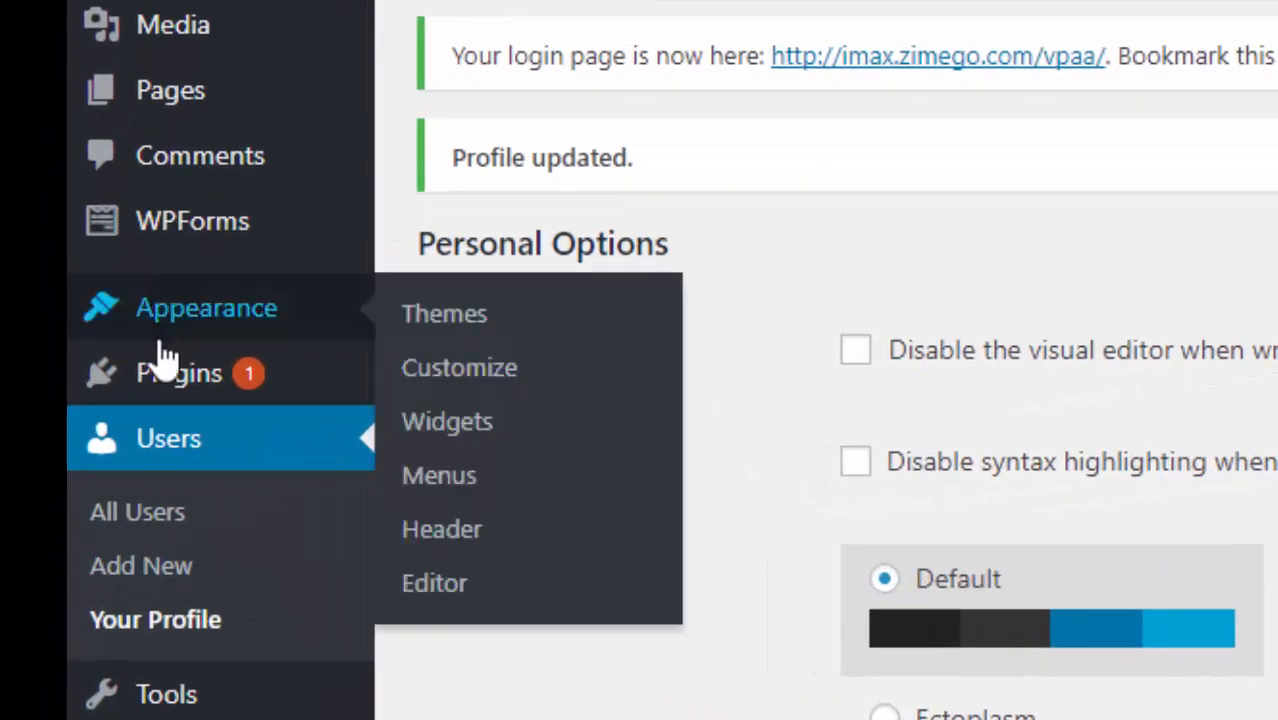
left_click(481, 318)
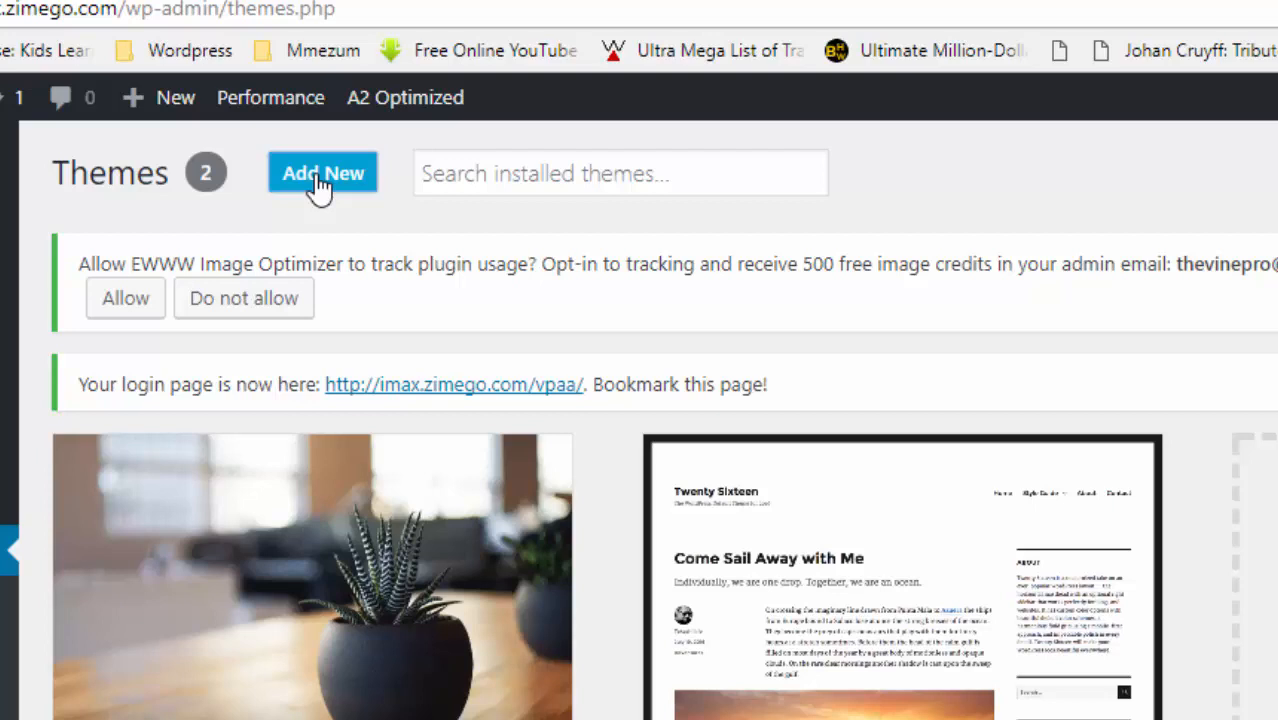
left_click(320, 180)
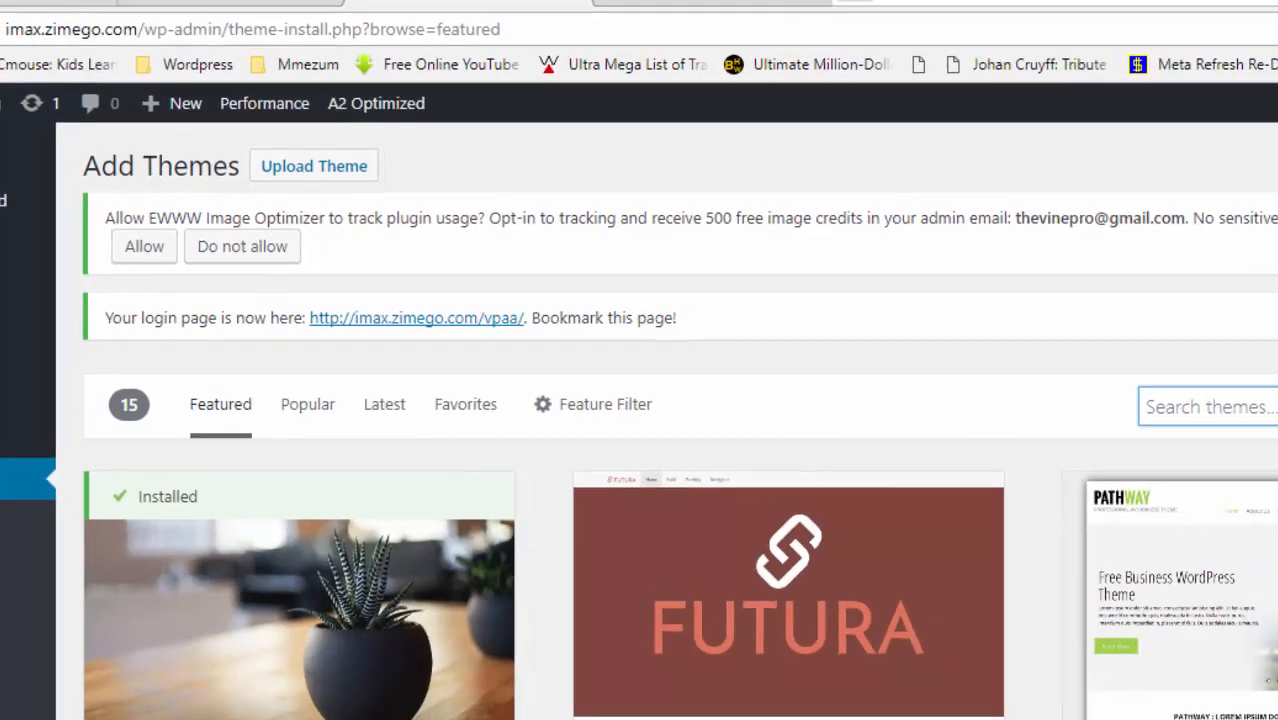
- Search the theme directory for 'i-max', install the i-max theme and activate it
left_click(1101, 359)
type("i-")
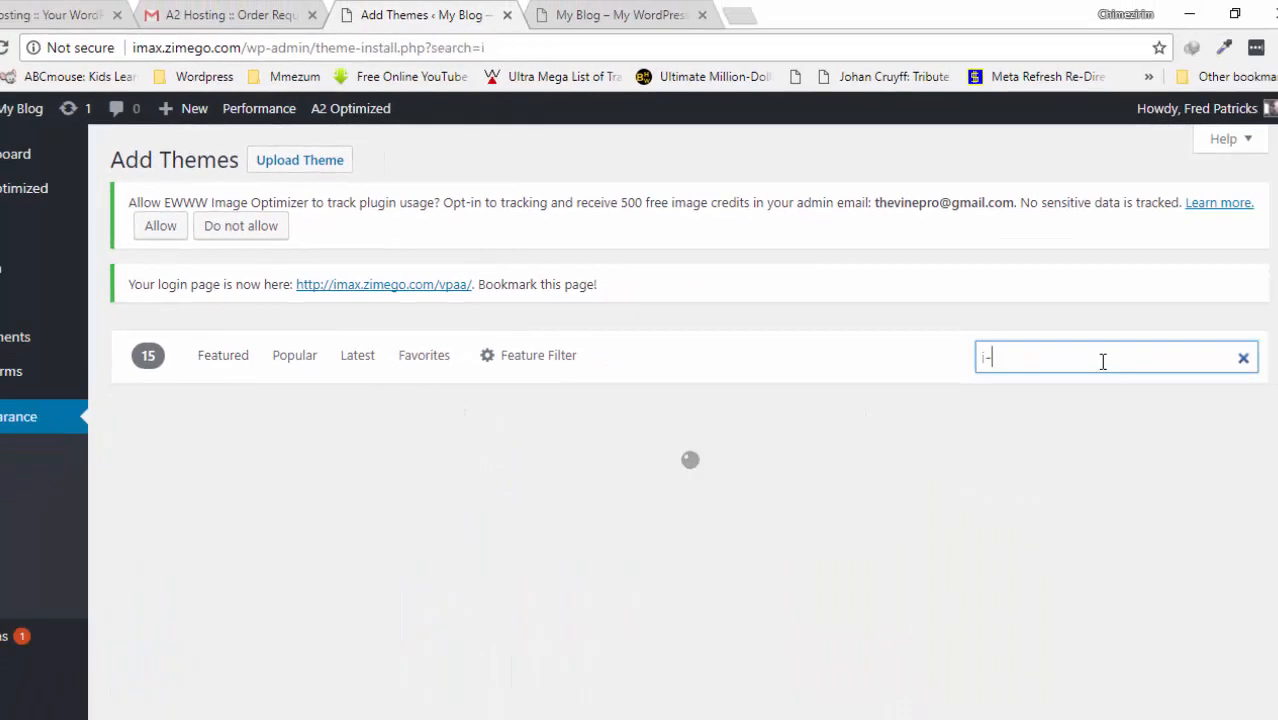
type("max")
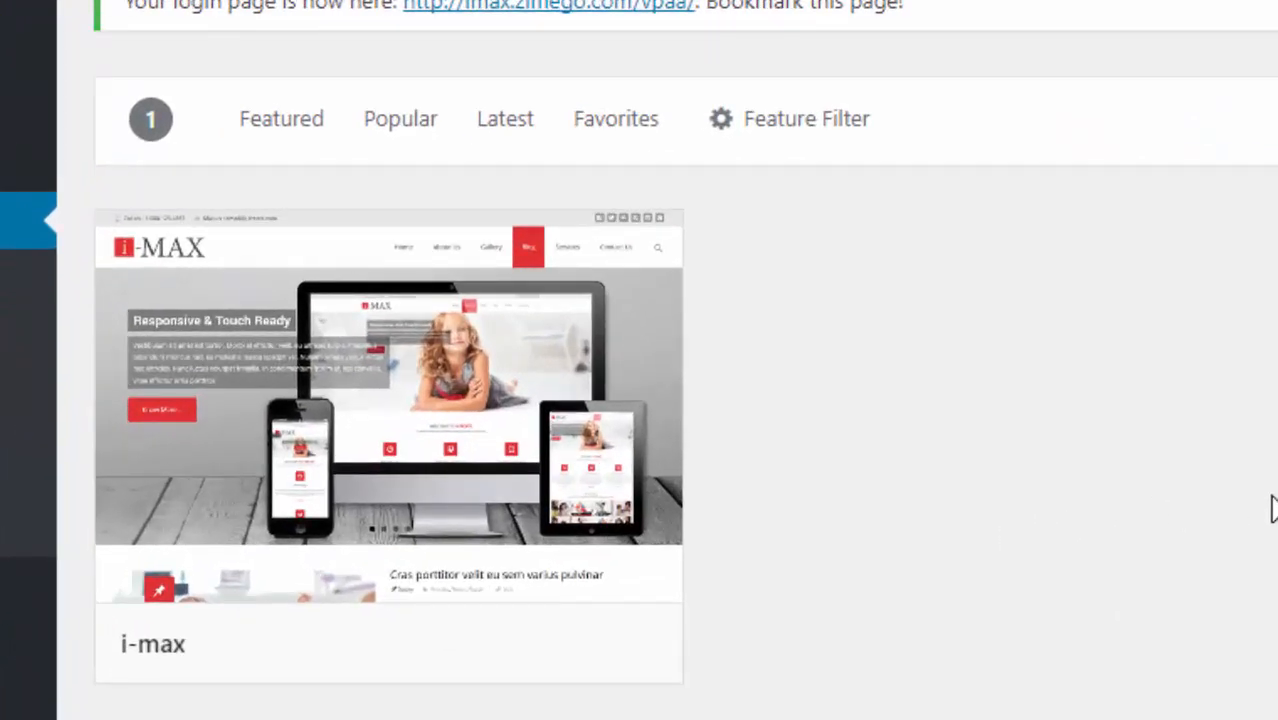
mouse_move(359, 476)
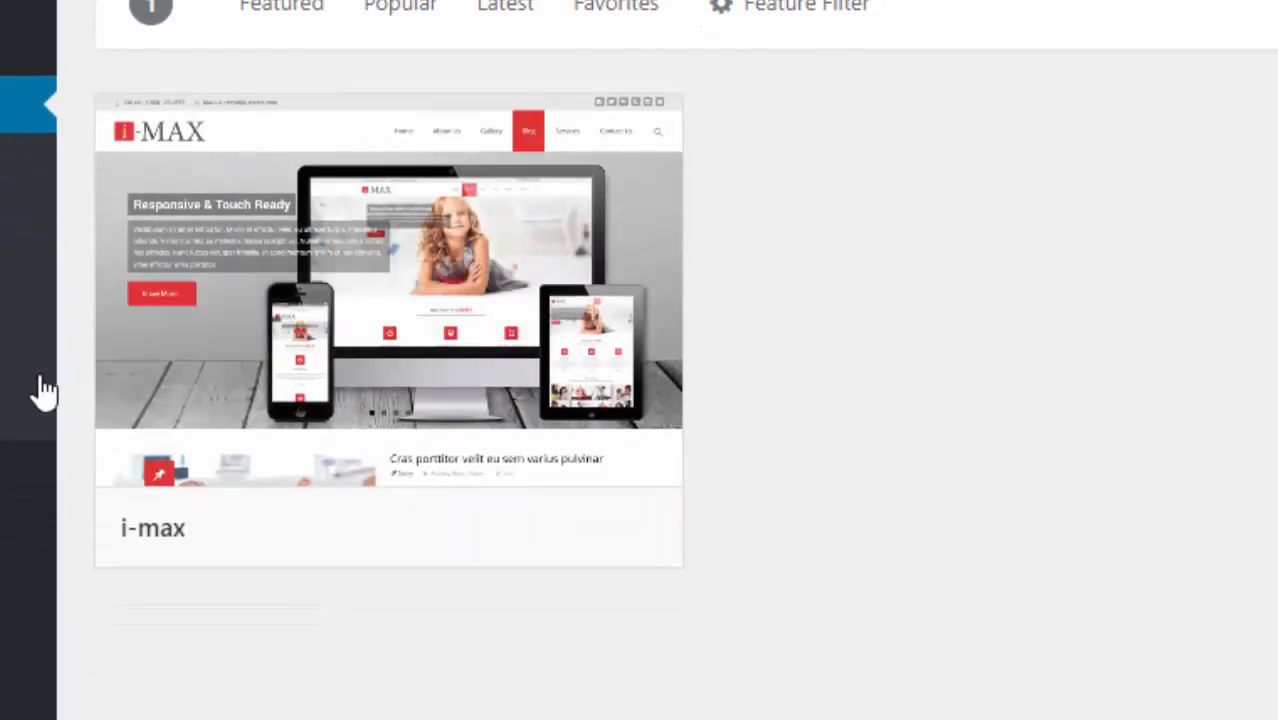
mouse_move(541, 198)
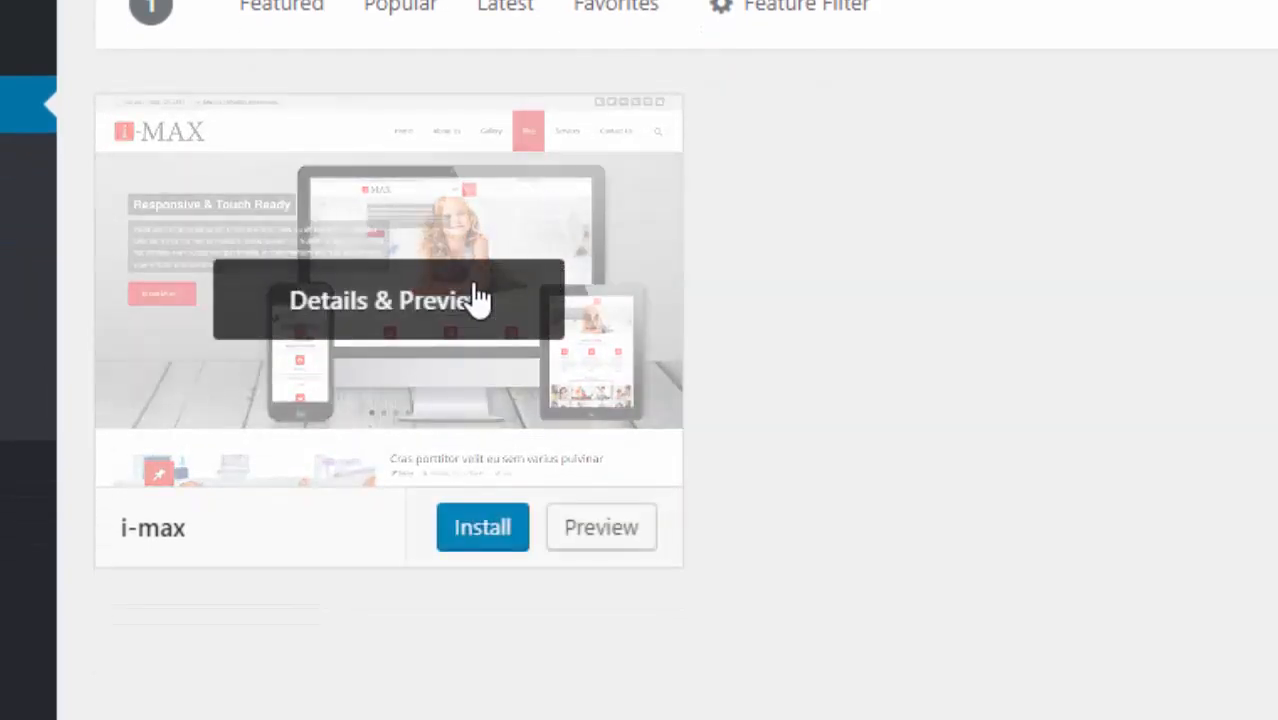
left_click(480, 533)
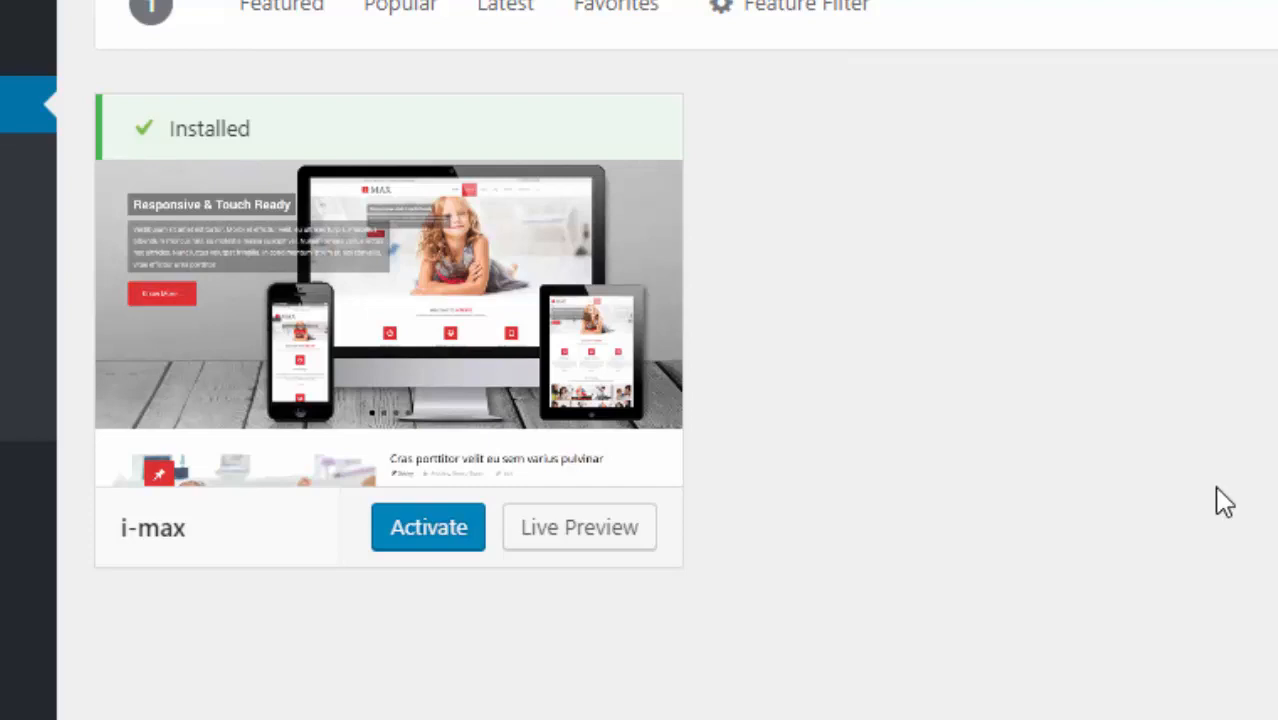
mouse_move(150, 620)
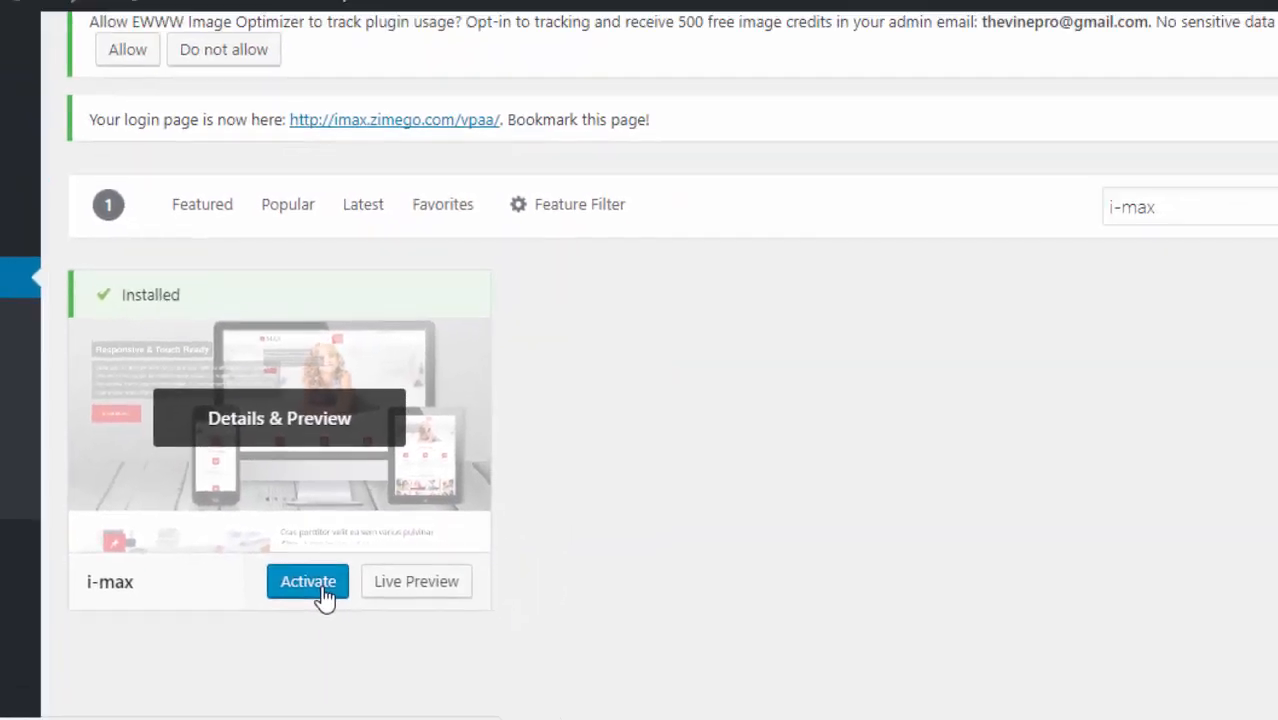
left_click(322, 588)
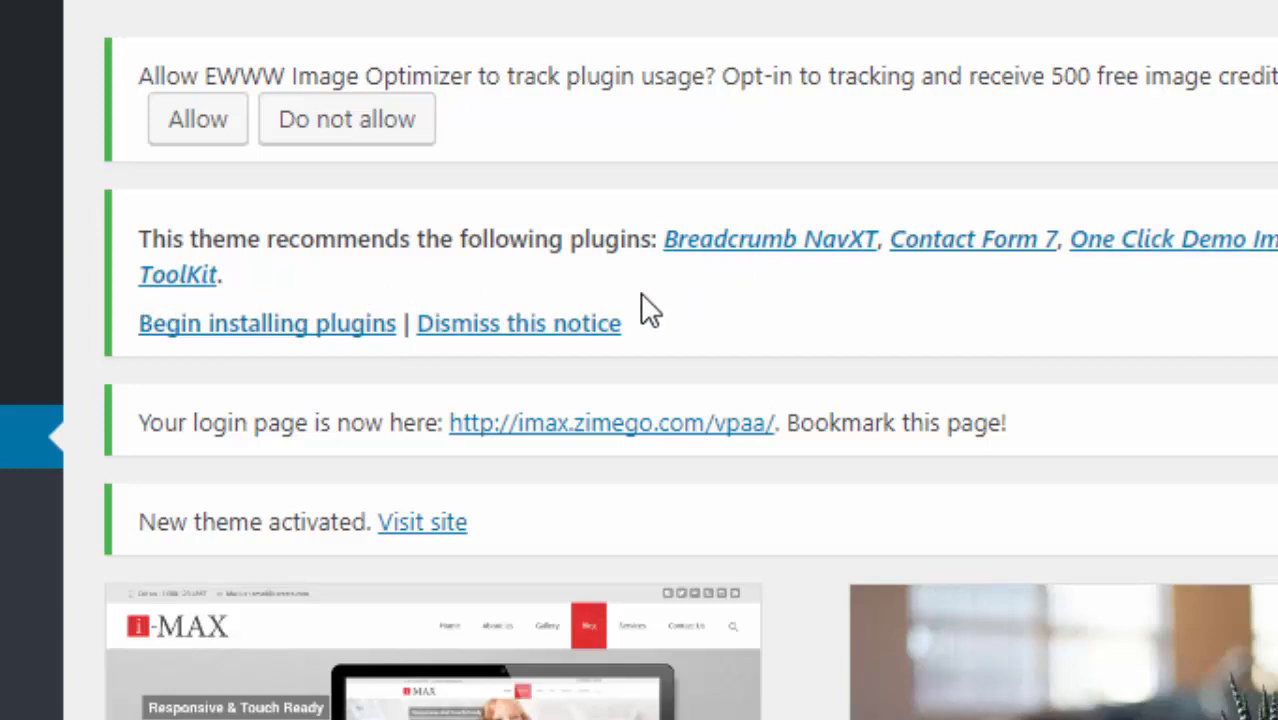
- Bulk-install all six recommended plugins, Breadcrumb NavXT through TemplatesNext ToolKit
left_click(298, 325)
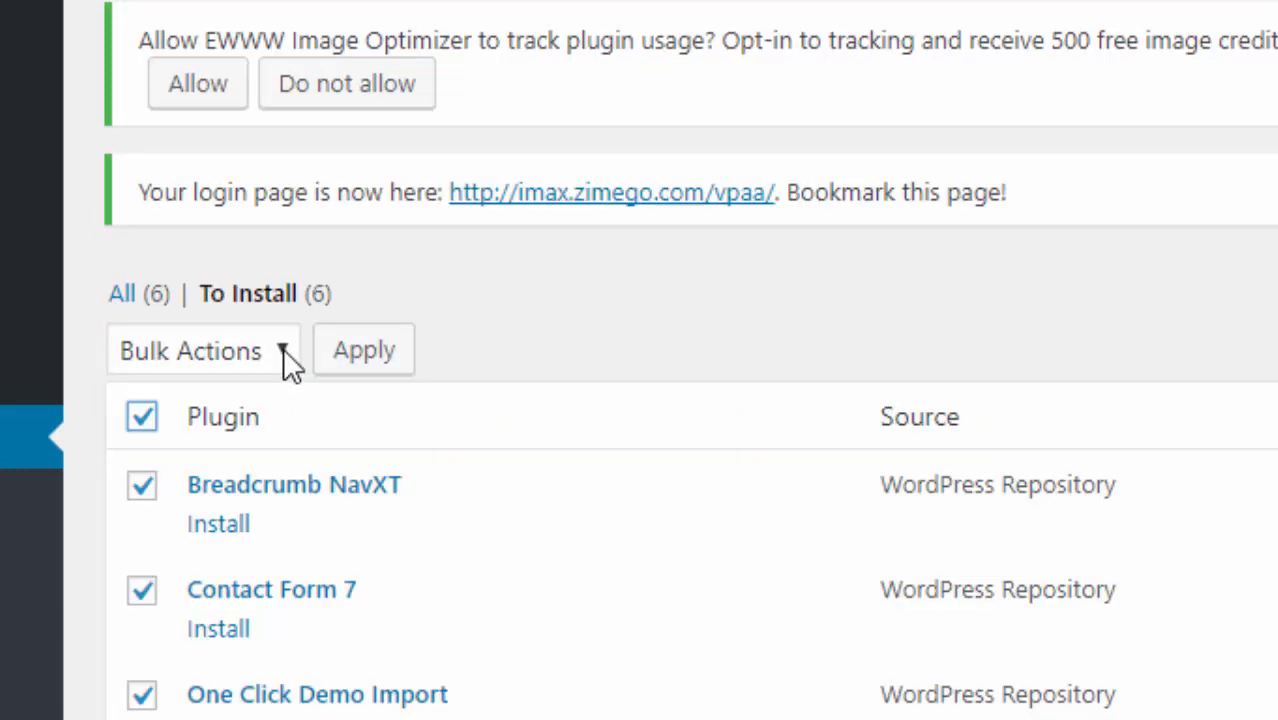
left_click(283, 348)
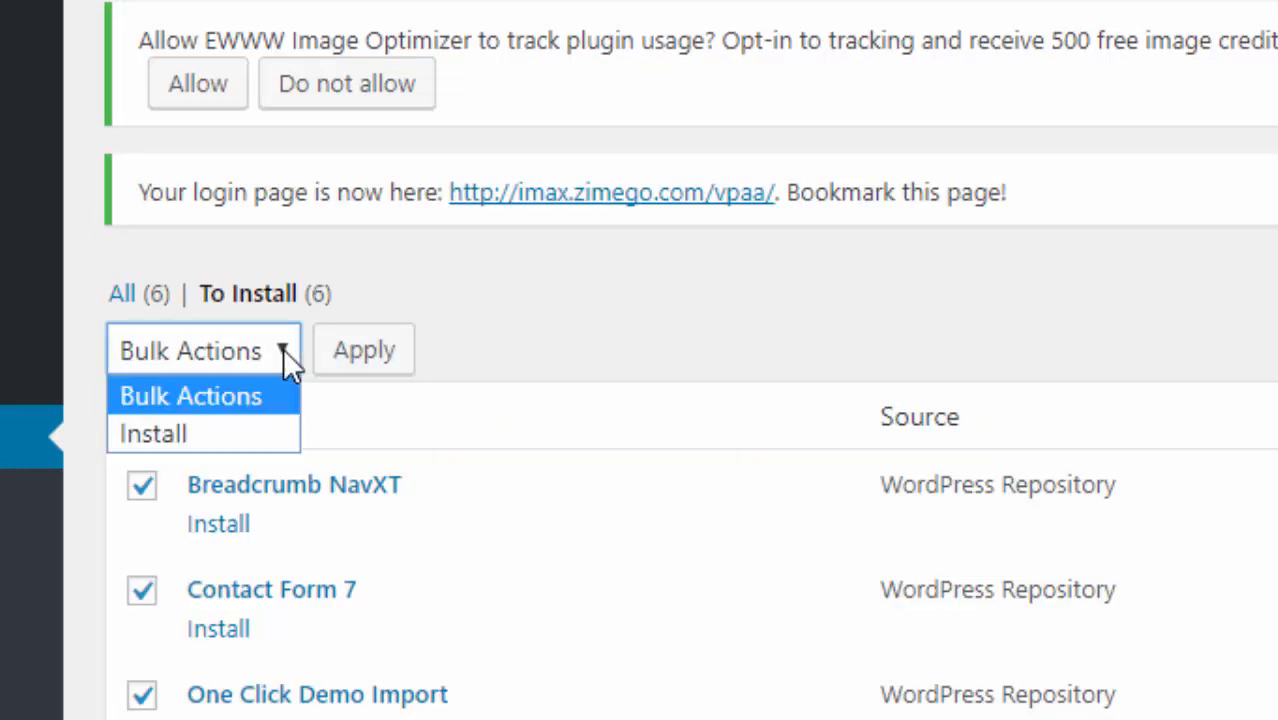
left_click(245, 436)
left_click(362, 358)
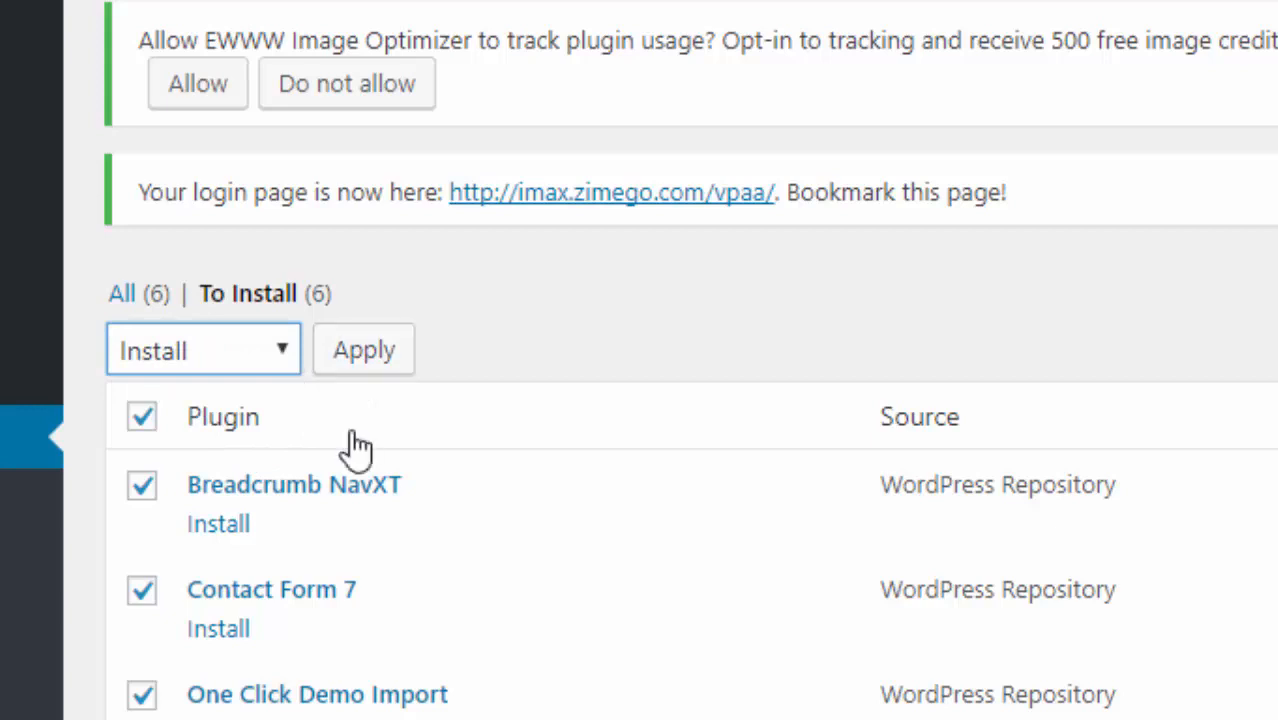
left_click(362, 374)
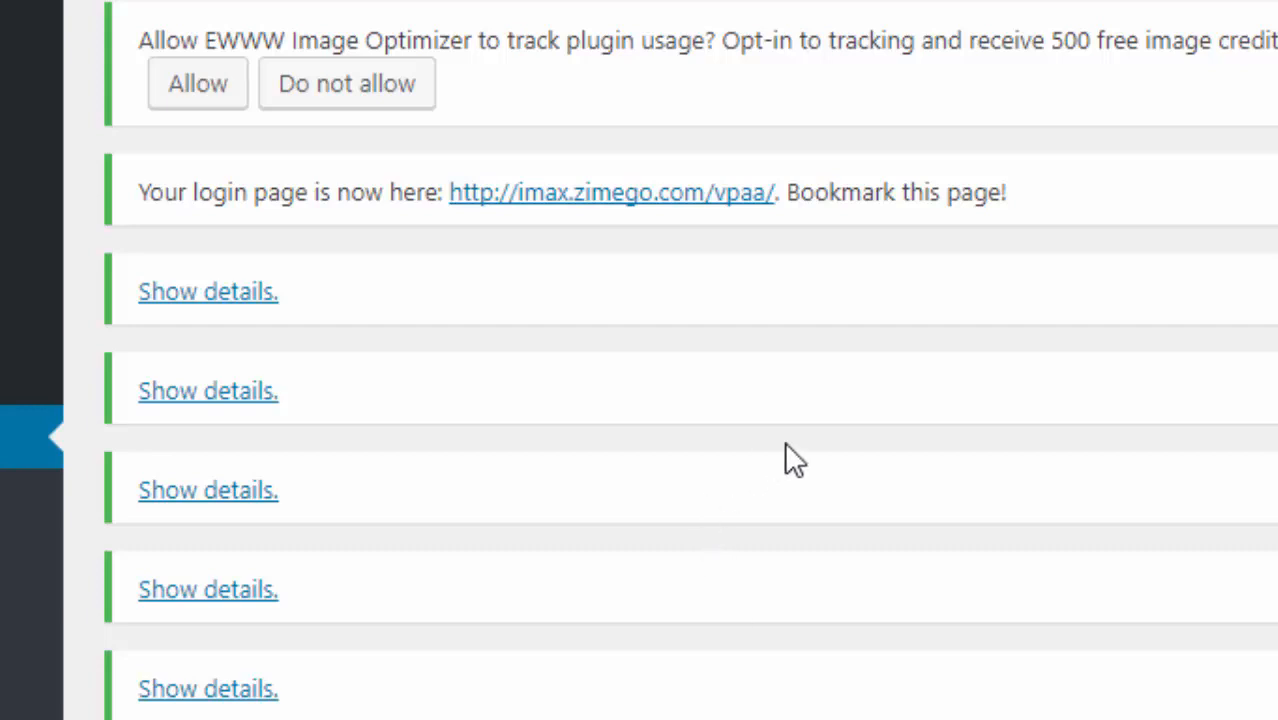
scroll(690, 380, "down", 3)
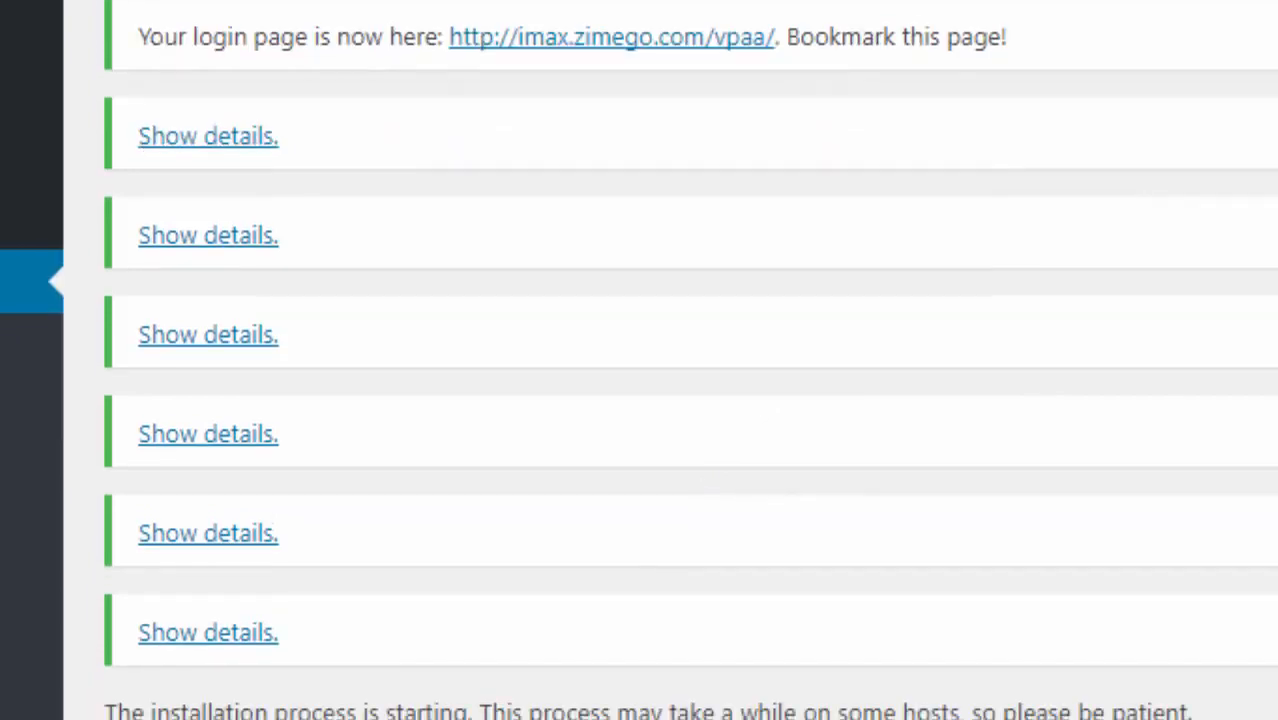
scroll(690, 380, "up", 2)
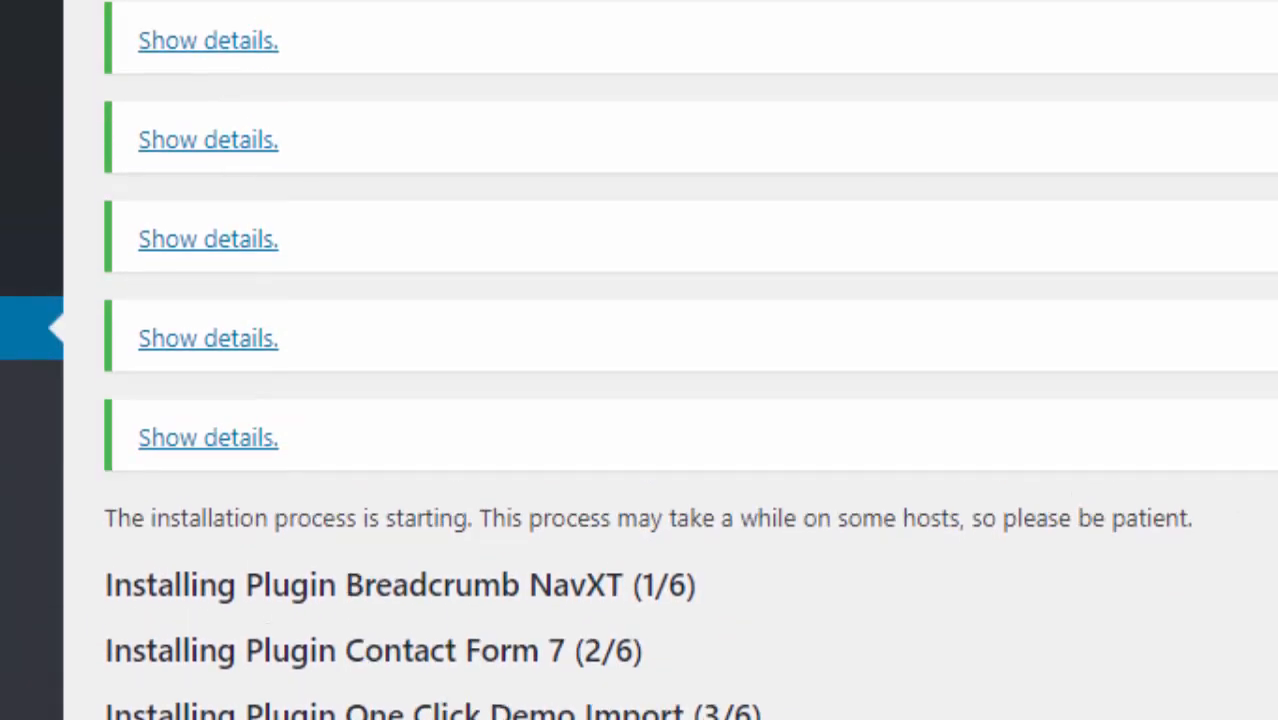
scroll(690, 380, "down", 2)
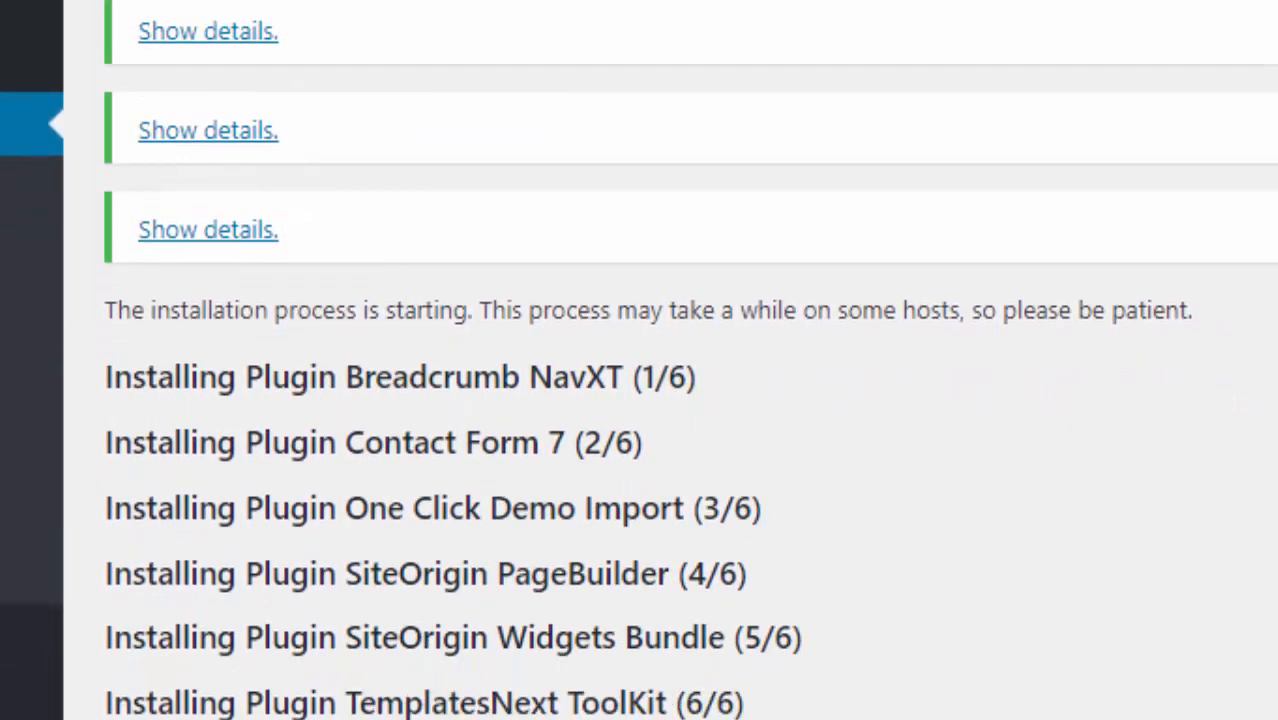
scroll(690, 360, "up", 4)
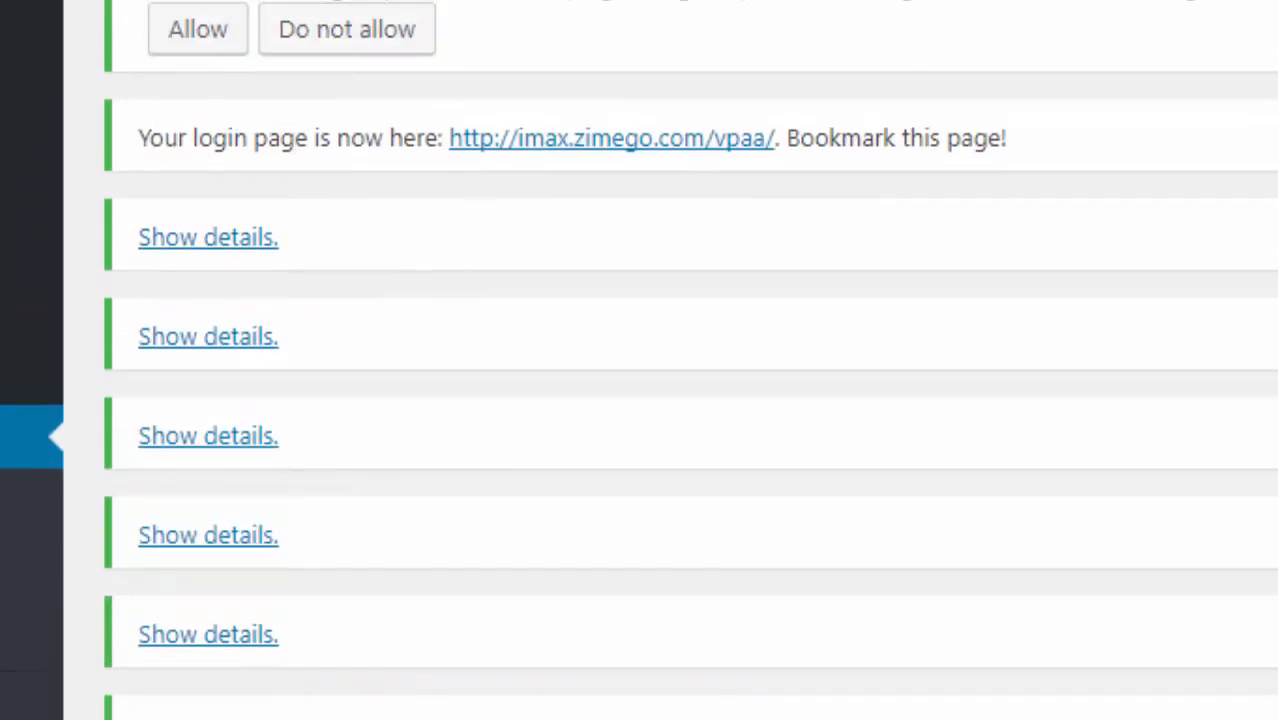
scroll(690, 360, "down", 4)
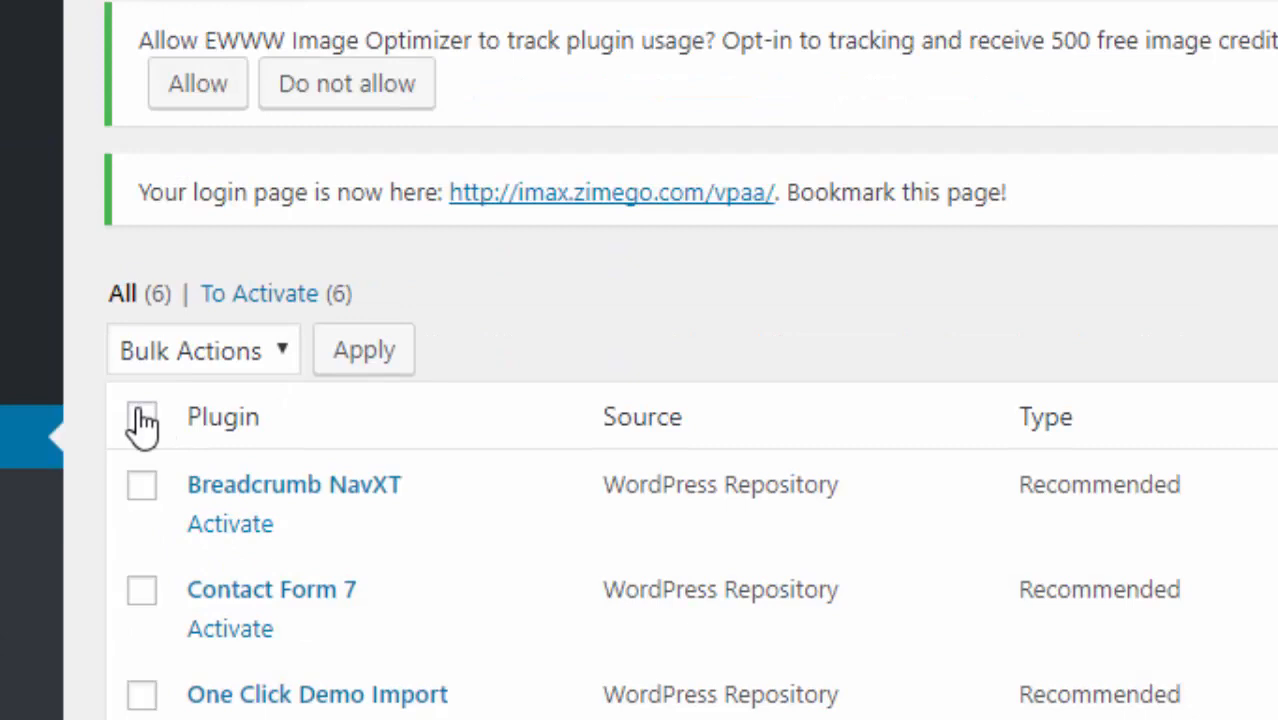
- Select all six recommended plugins and apply the Activate bulk action
left_click(142, 418)
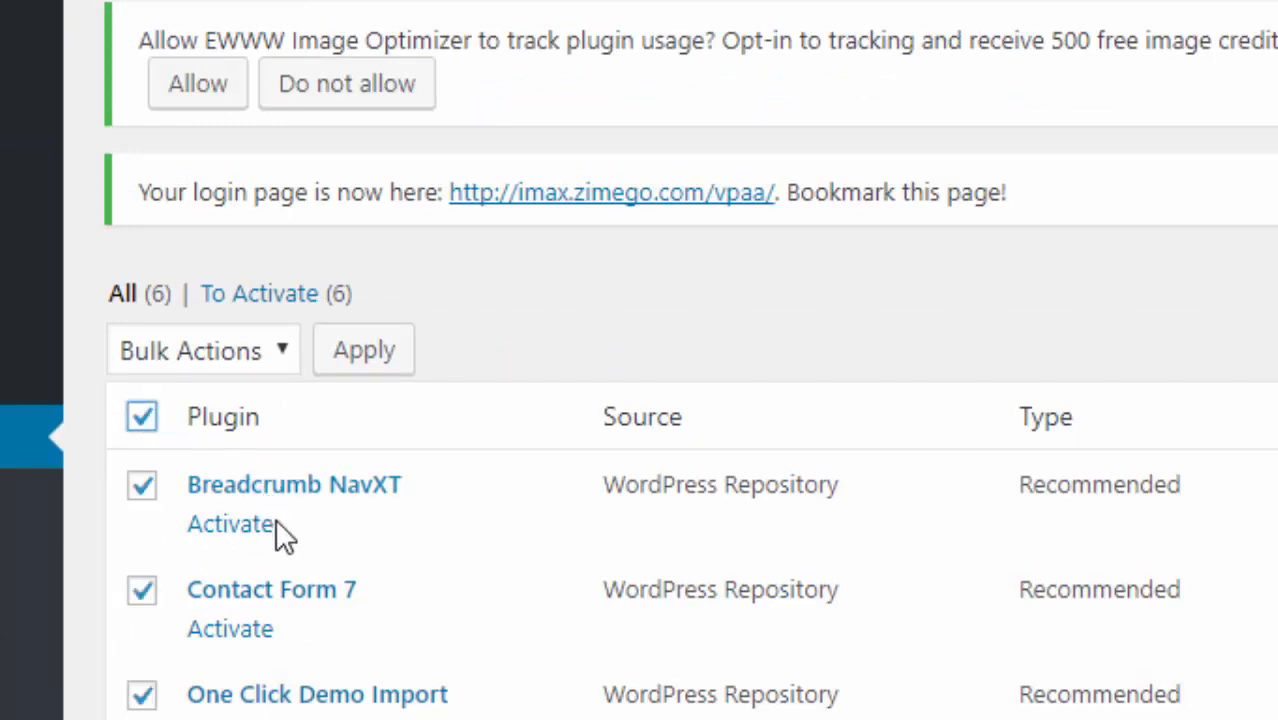
left_click(283, 348)
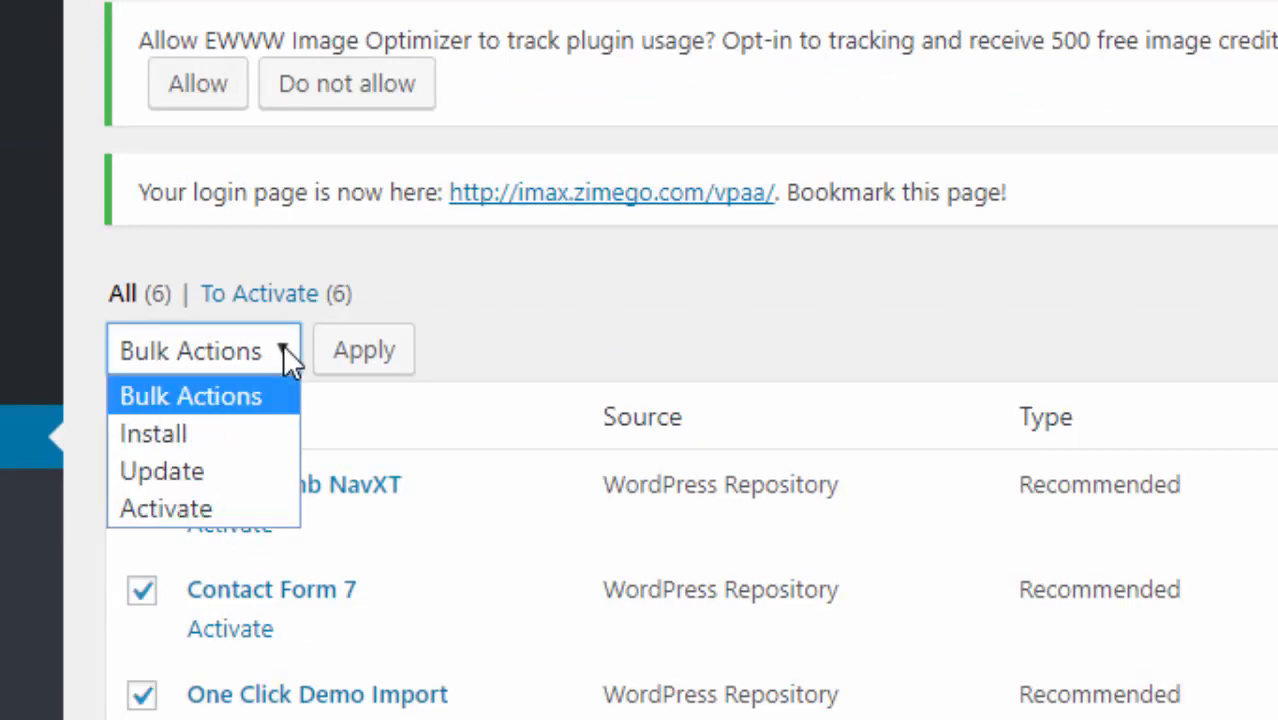
left_click(204, 508)
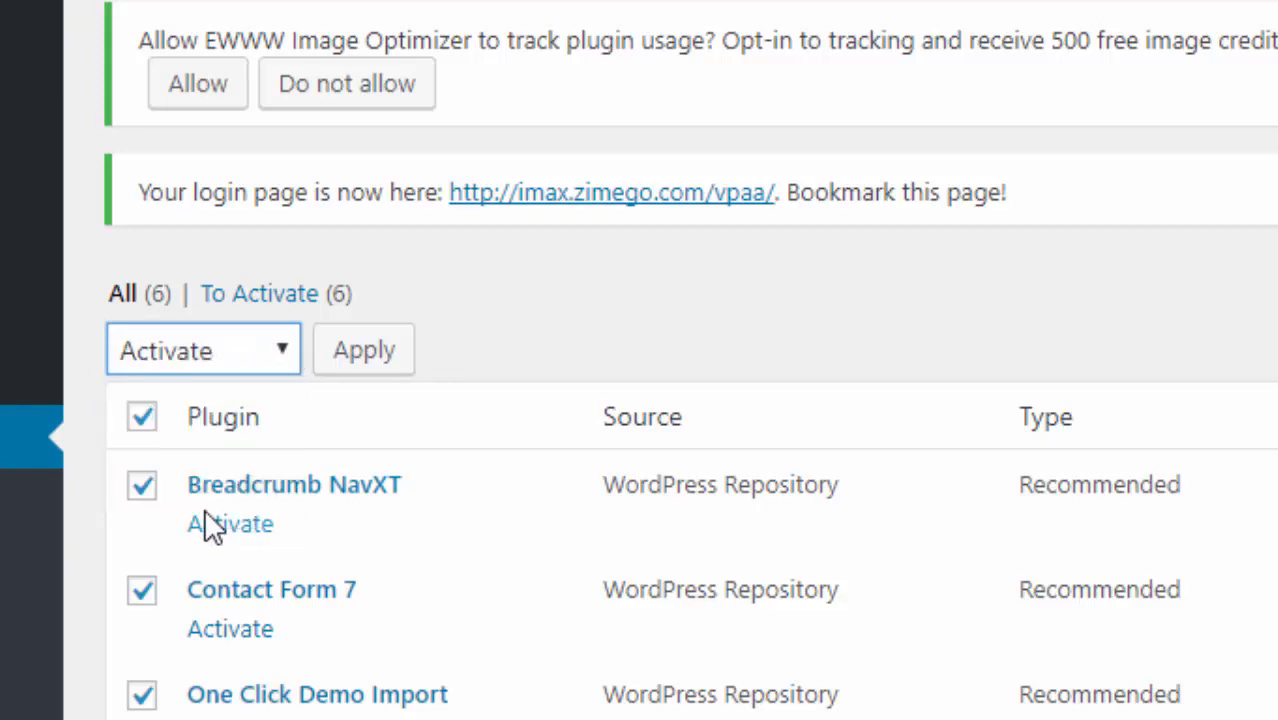
left_click(370, 356)
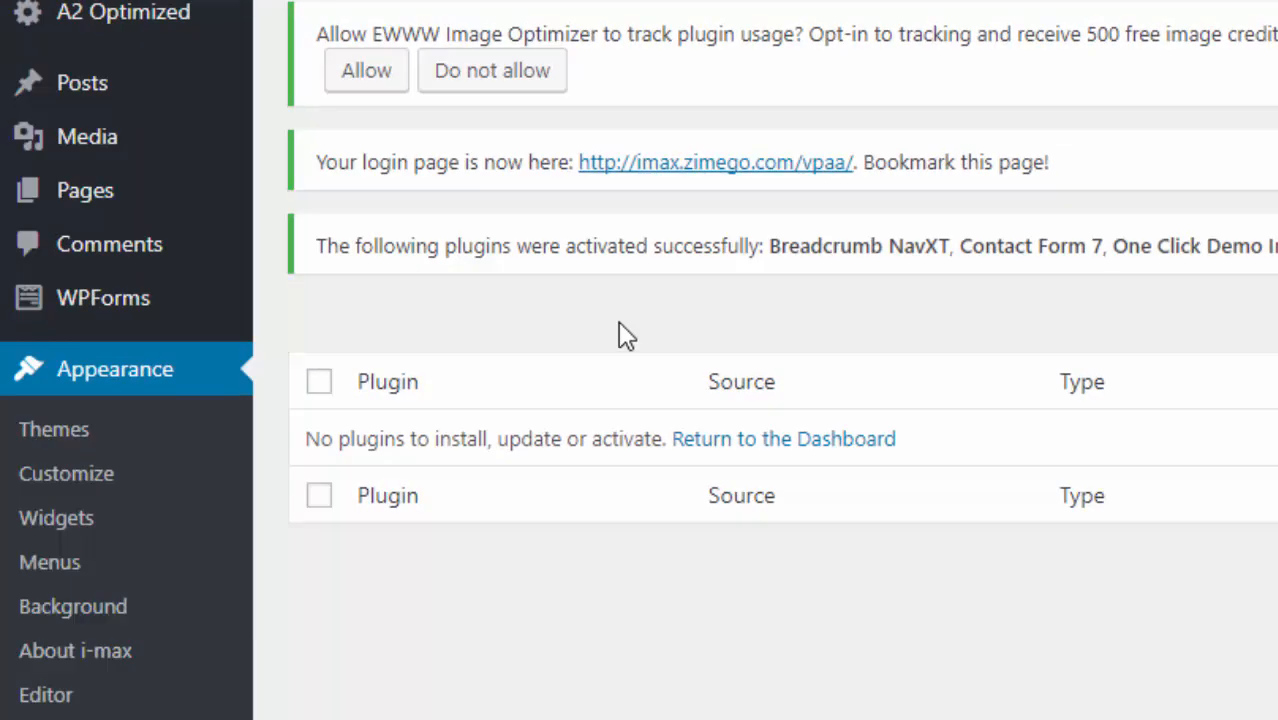
- Open the details of the current i-max theme, version 1.2.3, from the installed themes
left_click(65, 440)
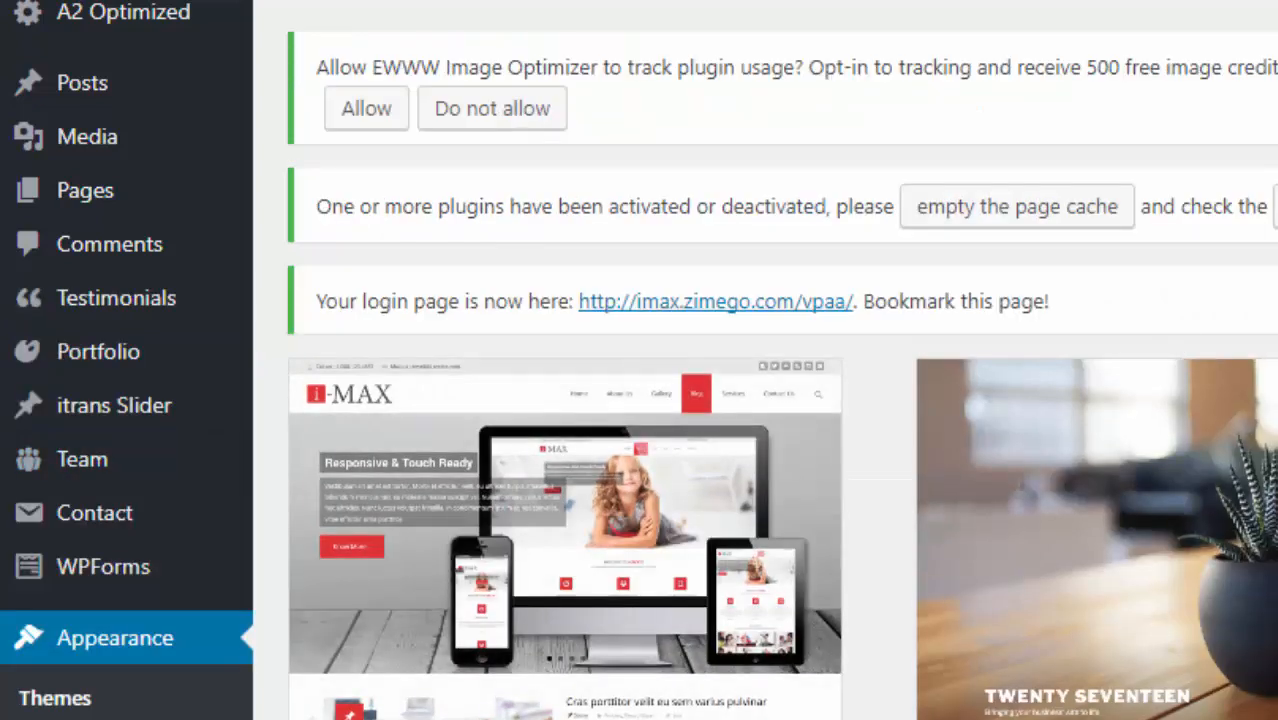
scroll(422, 197, "down", 3)
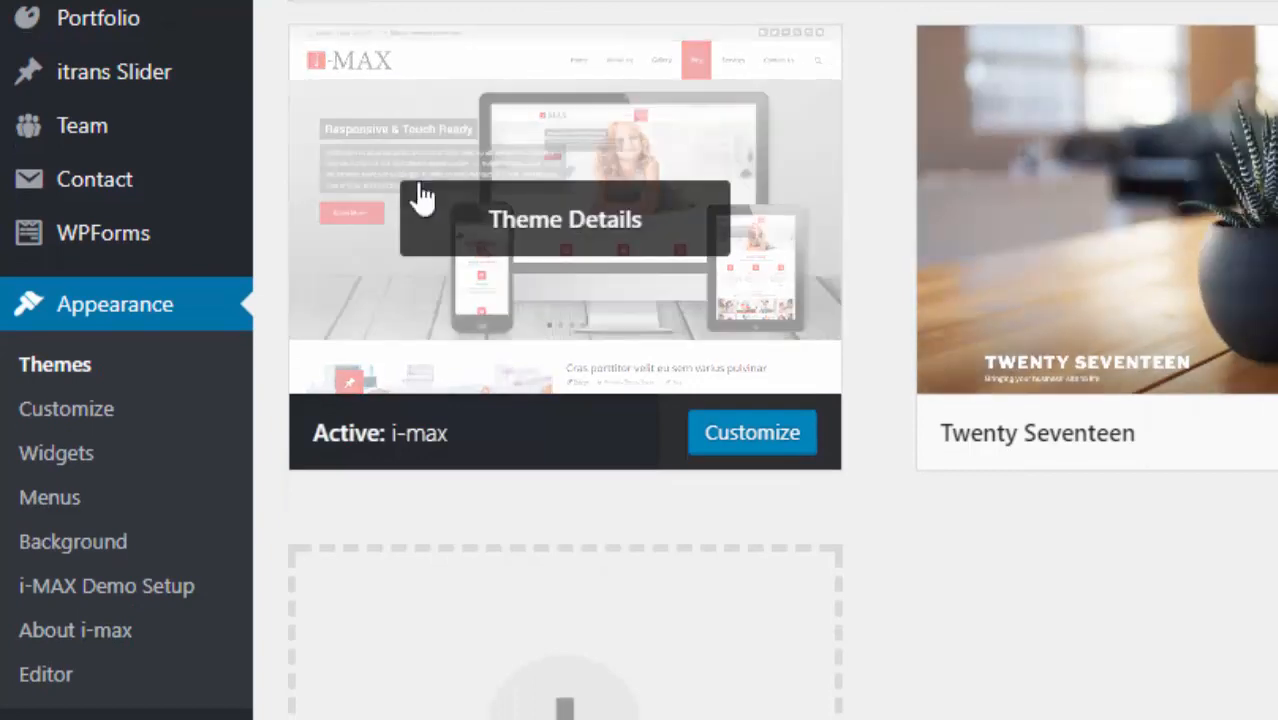
left_click(570, 218)
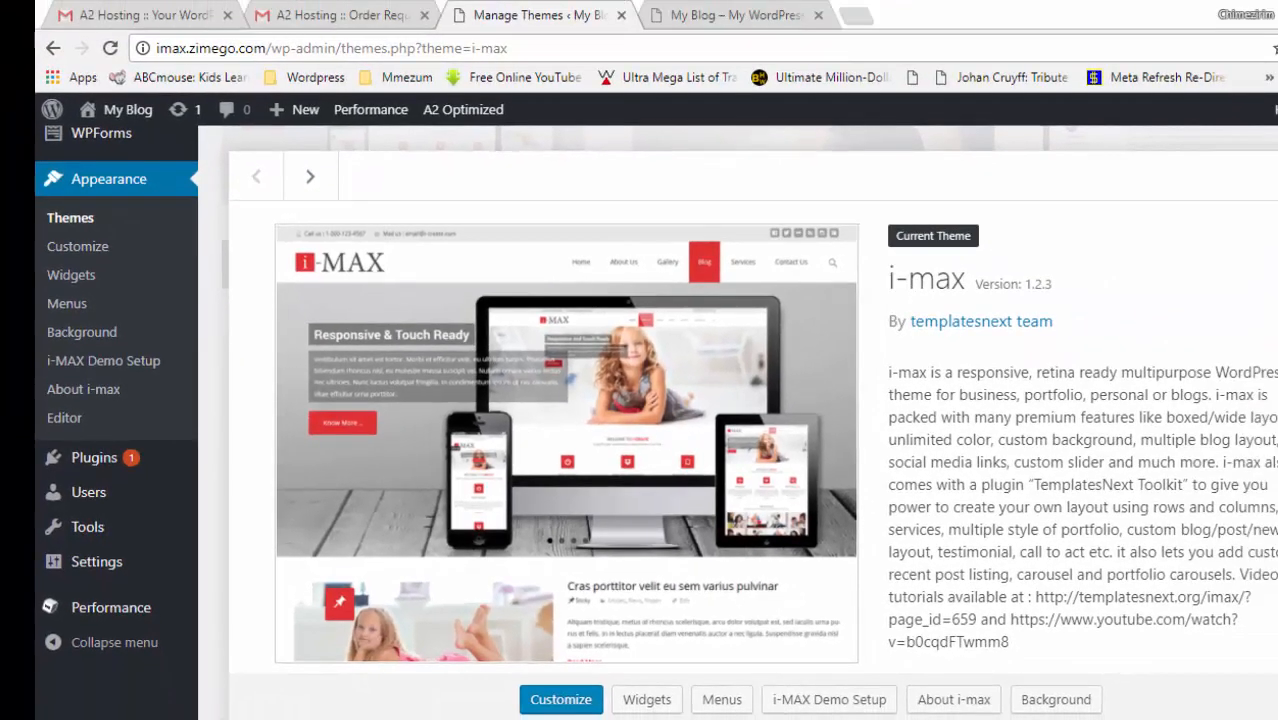
scroll(752, 432, "down", 2)
scroll(752, 432, "down", 1)
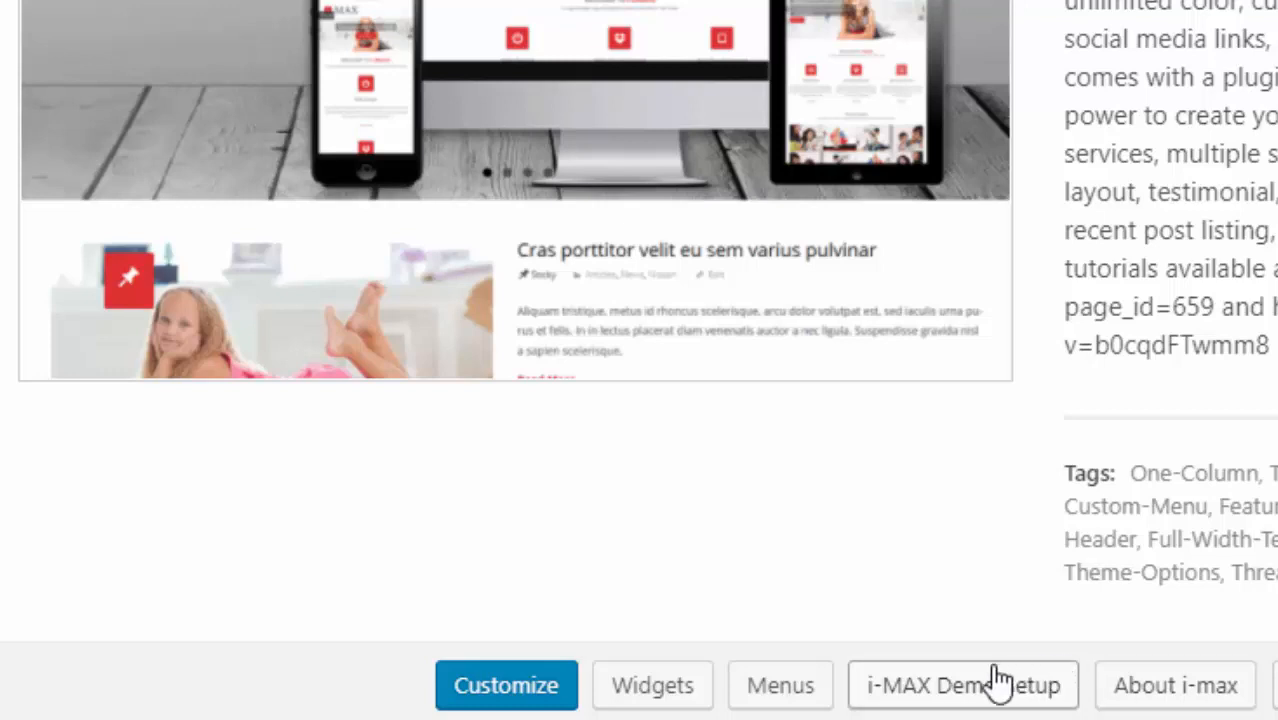
- Open i-MAX Demo Setup and review the Classic and Page Builder demos
left_click(958, 697)
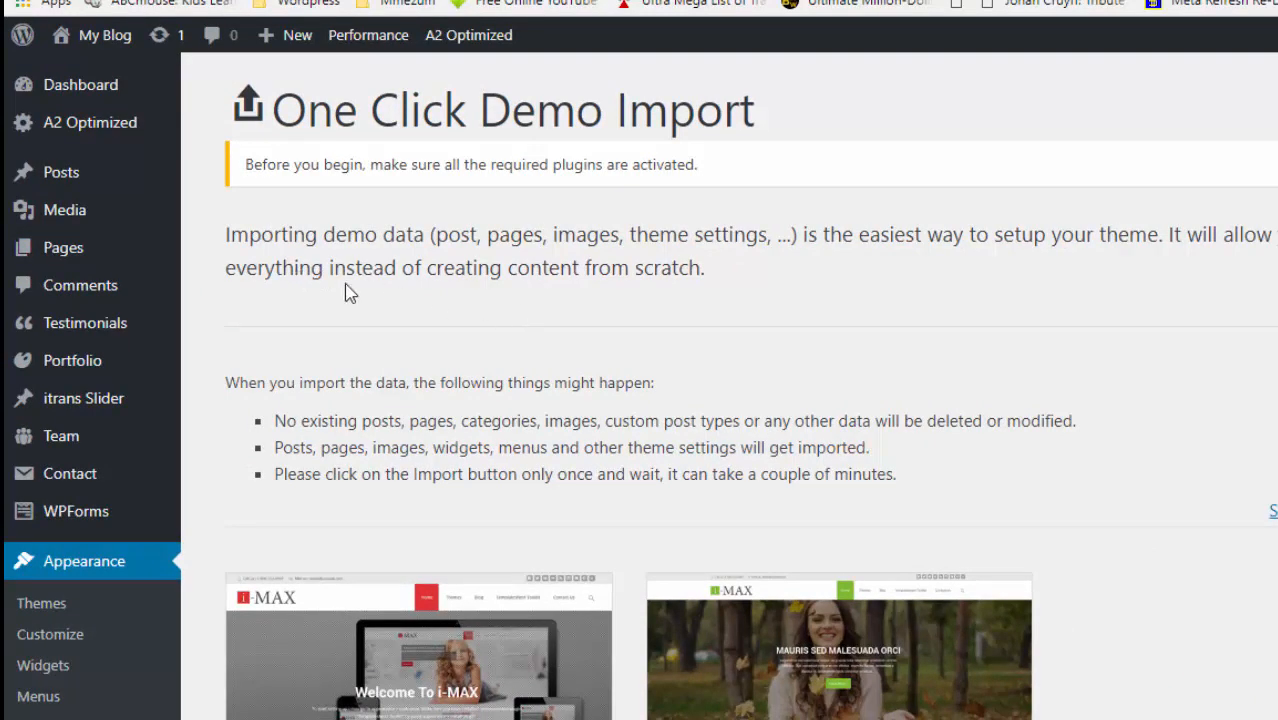
scroll(822, 371, "down", 1)
scroll(640, 386, "down", 3)
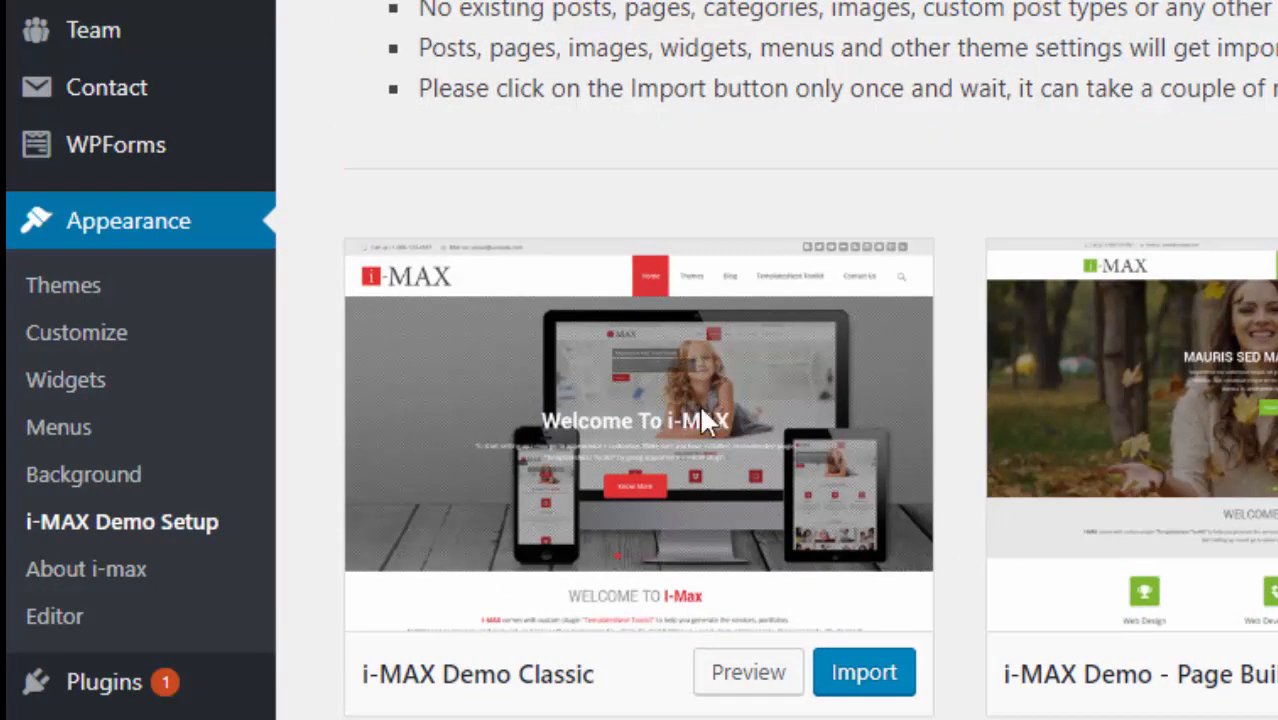
- Import and confirm the i-MAX Demo Classic demo, then return to the Themes list
left_click(865, 678)
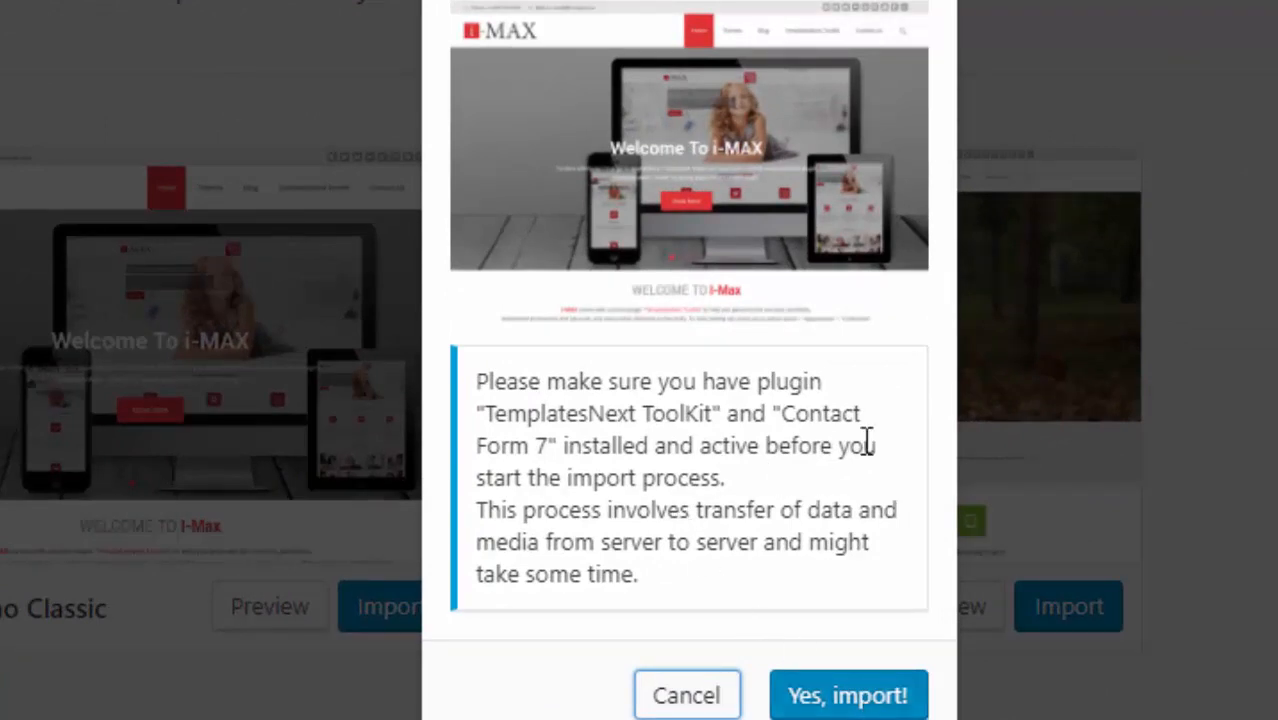
left_click(839, 706)
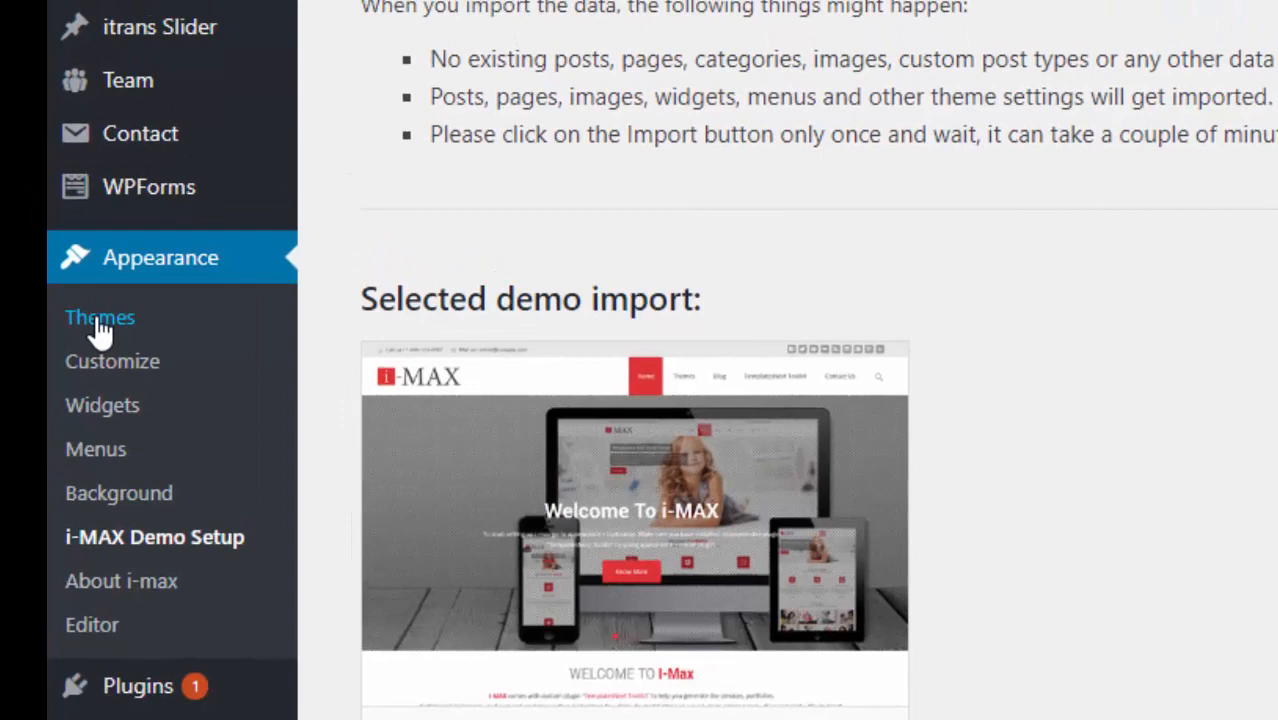
left_click(100, 320)
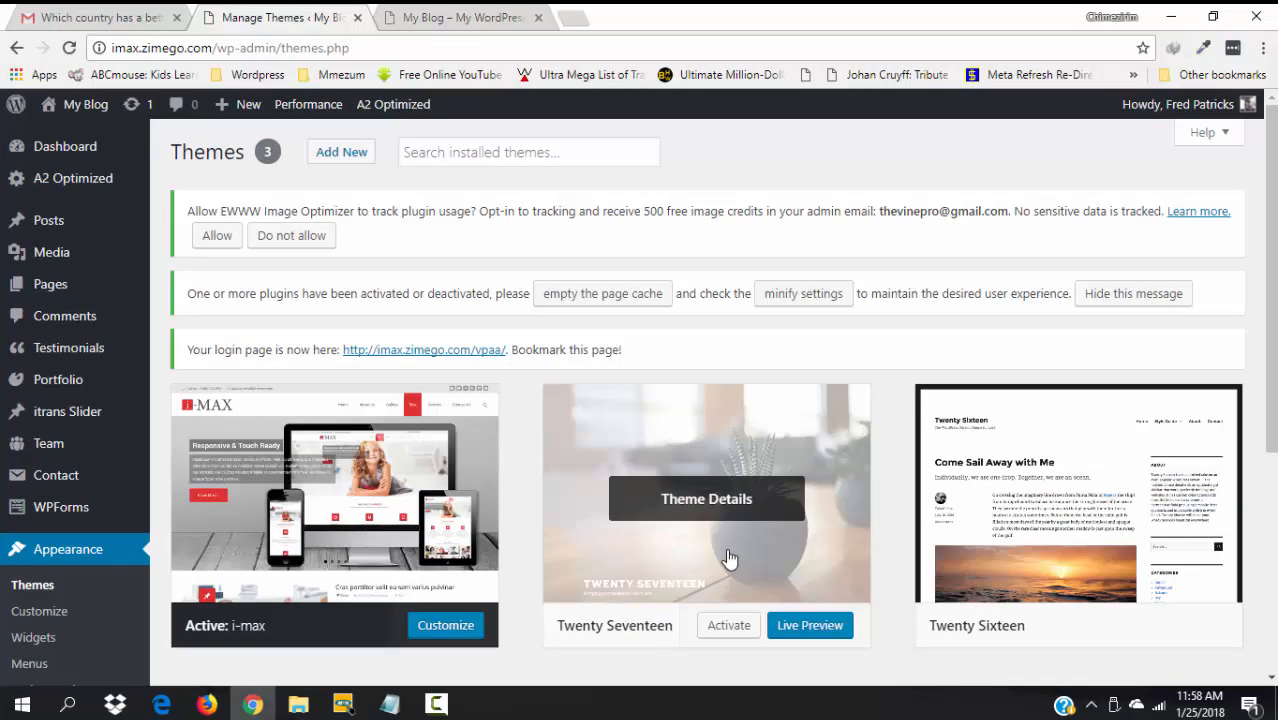
- Delete the Twenty Seventeen theme
left_click(729, 558)
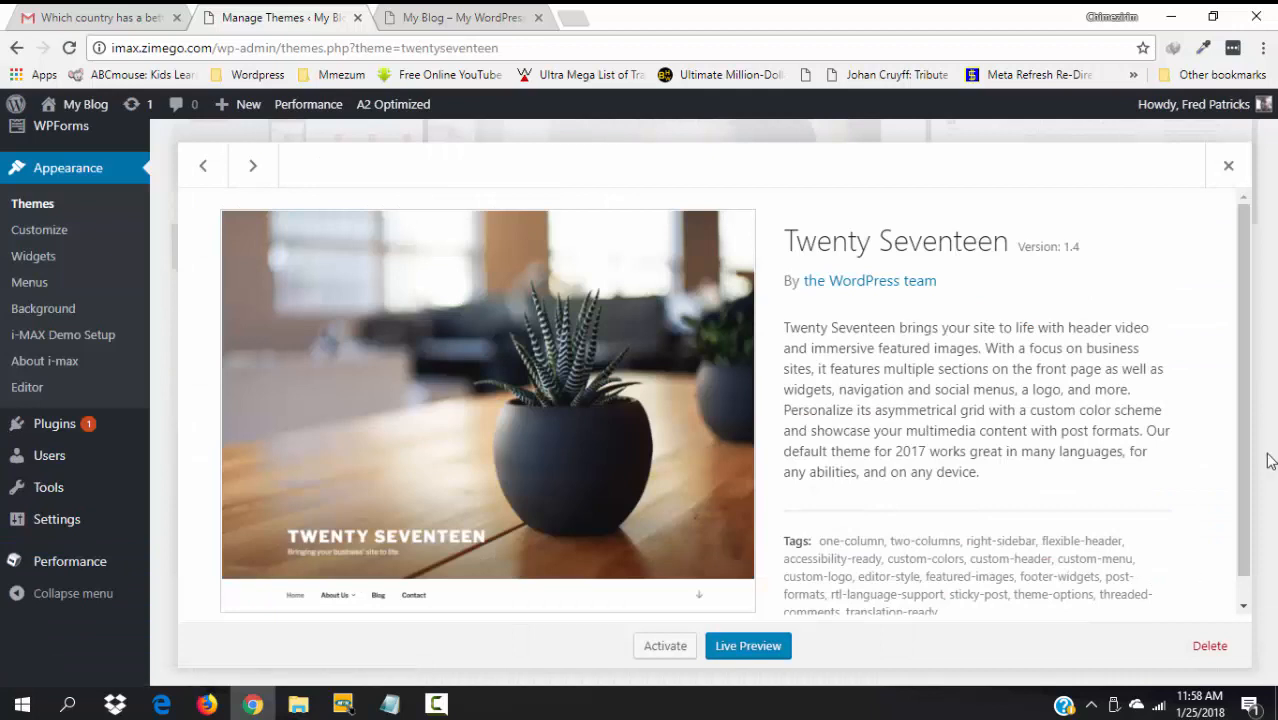
scroll(1258, 500, "down", 1)
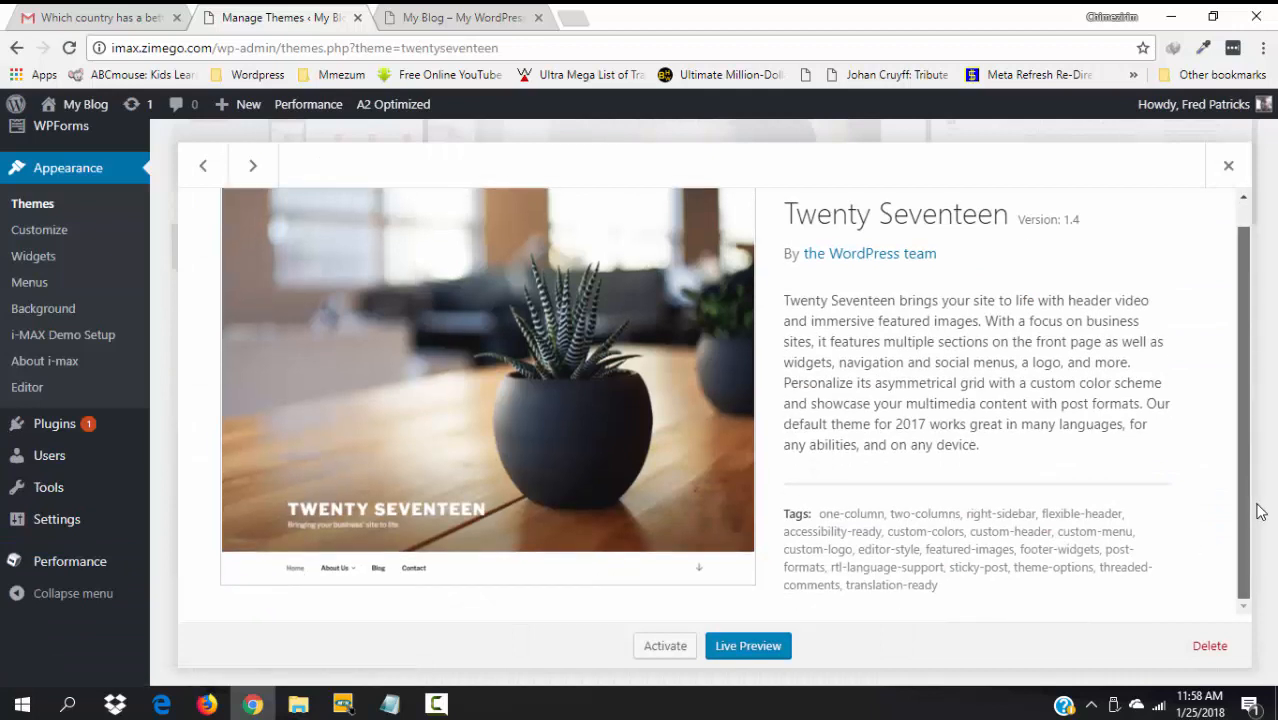
left_click(1207, 650)
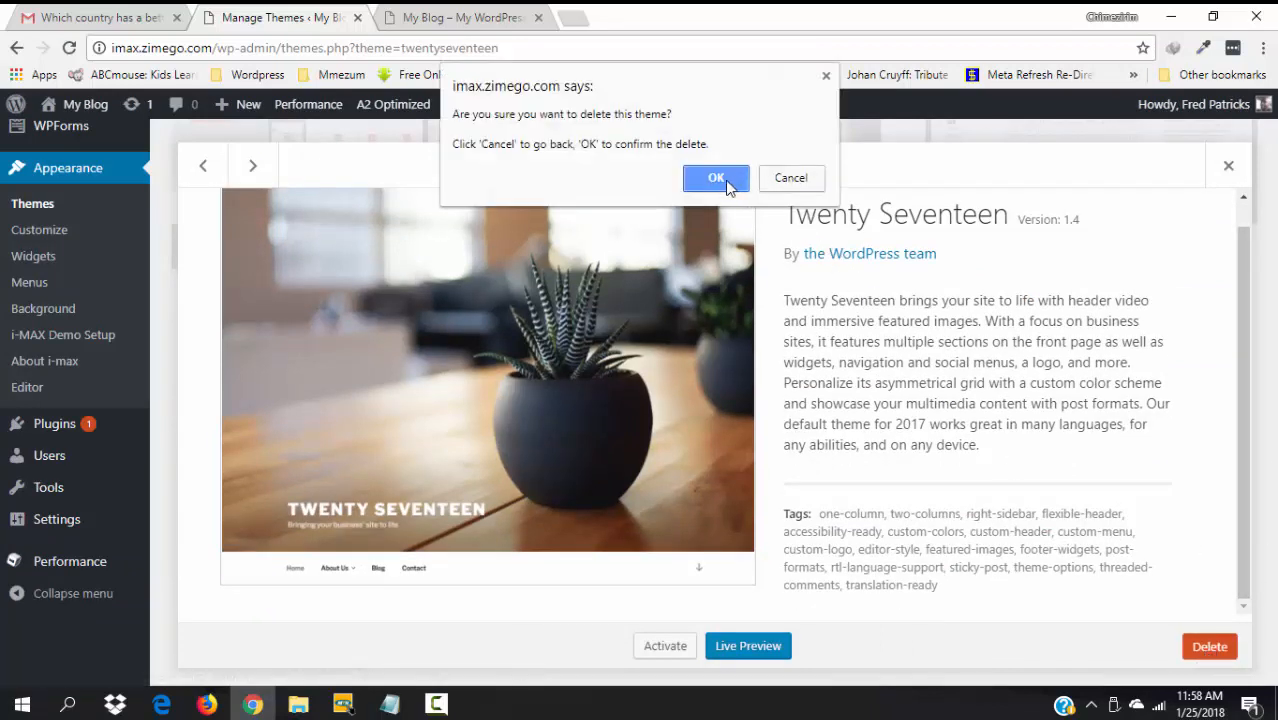
left_click(716, 178)
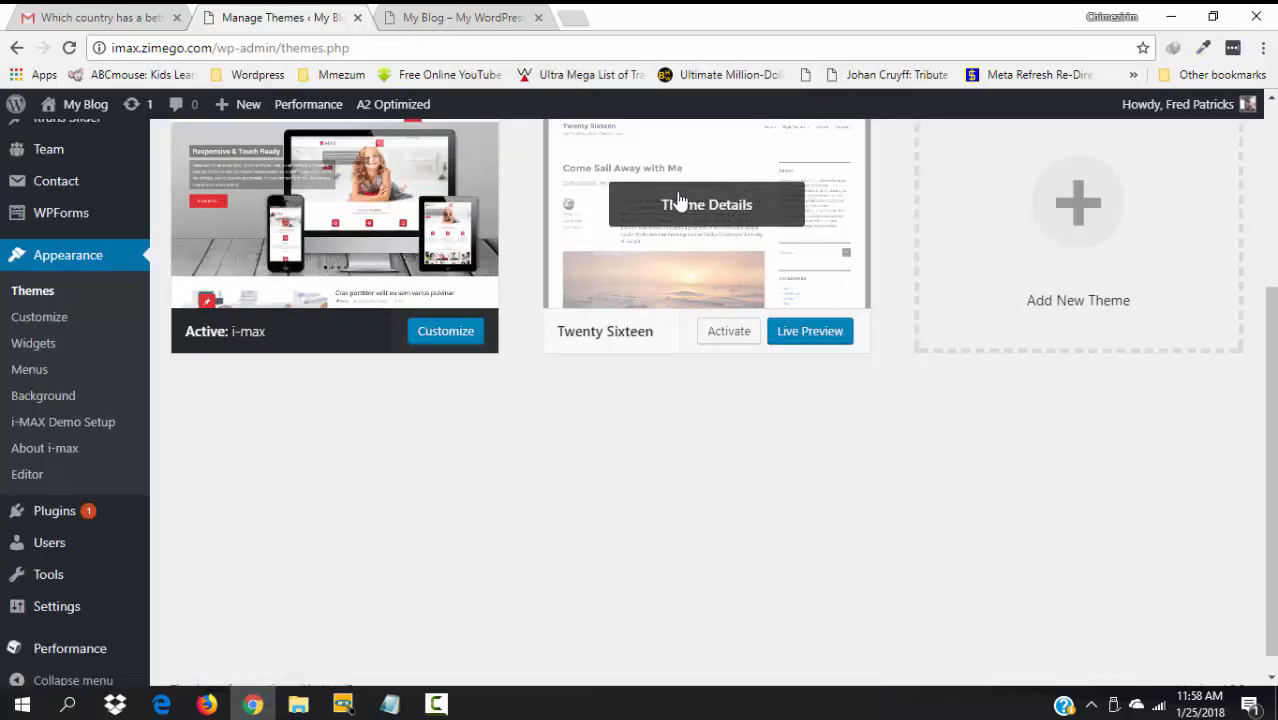
- Delete the Twenty Sixteen theme, leaving i-max as the only installed theme
left_click(680, 203)
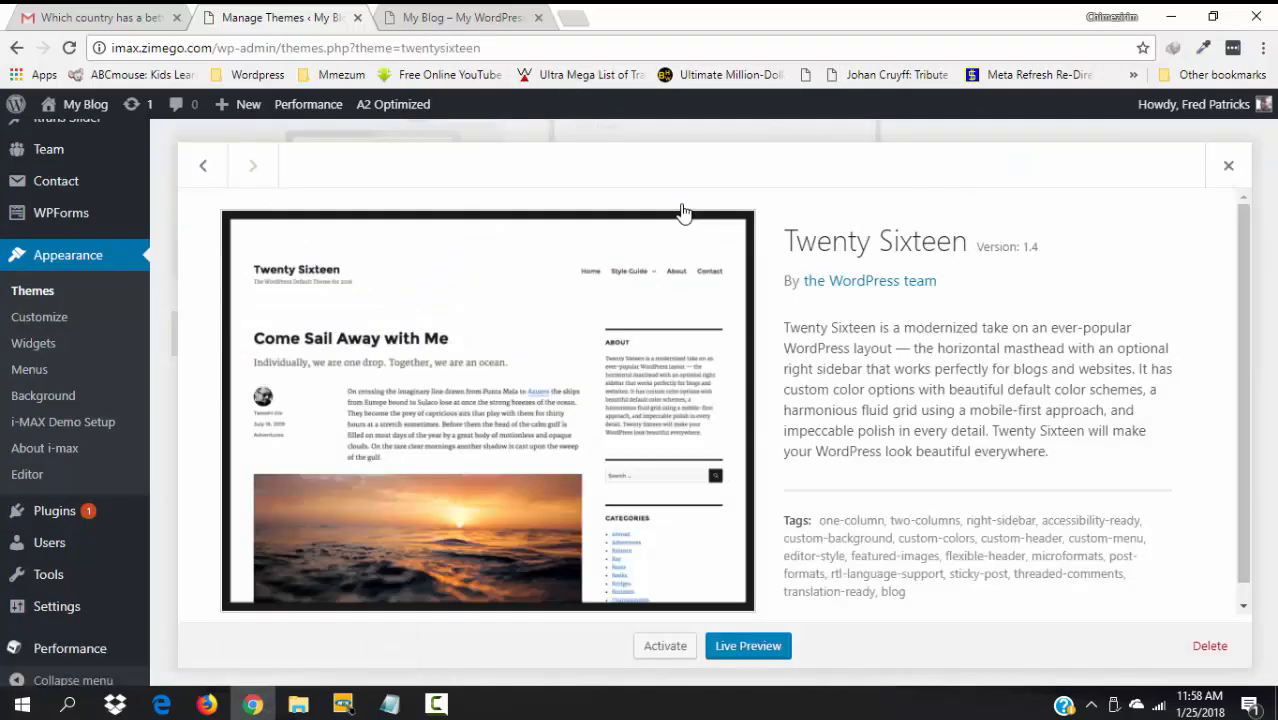
left_click(1225, 657)
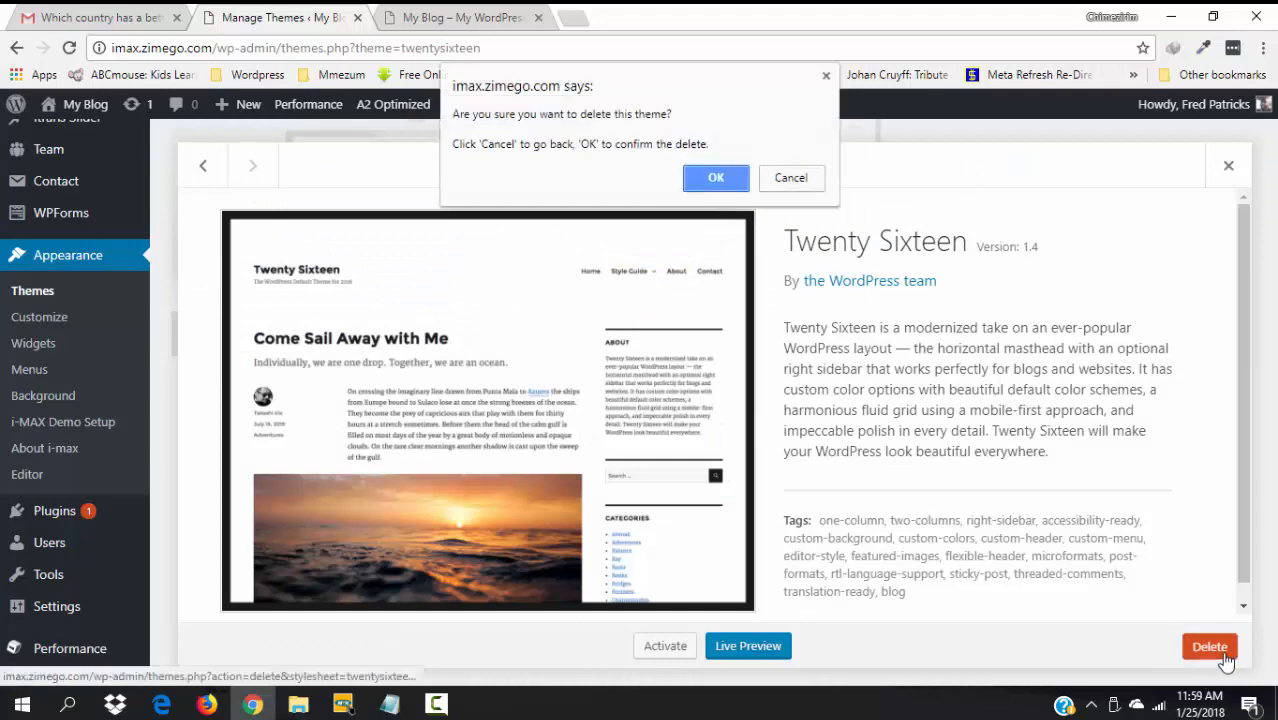
left_click(722, 178)
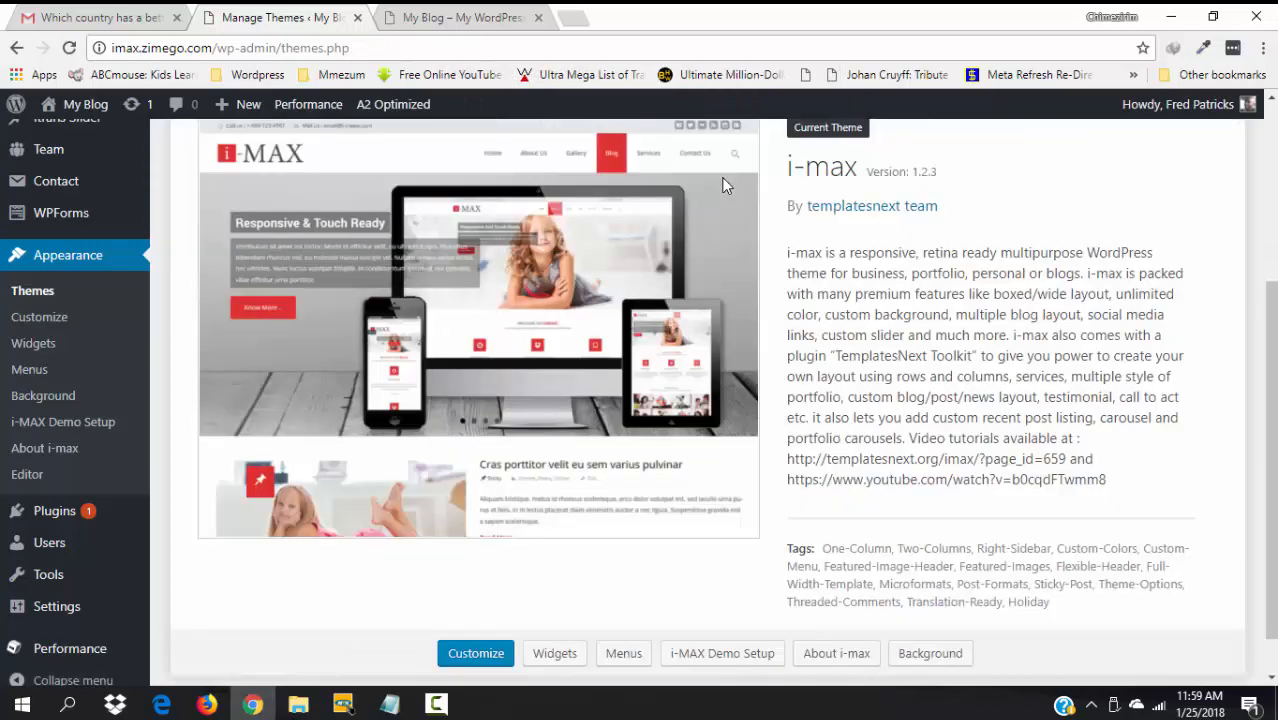
left_click_drag(1254, 247, 1254, 243)
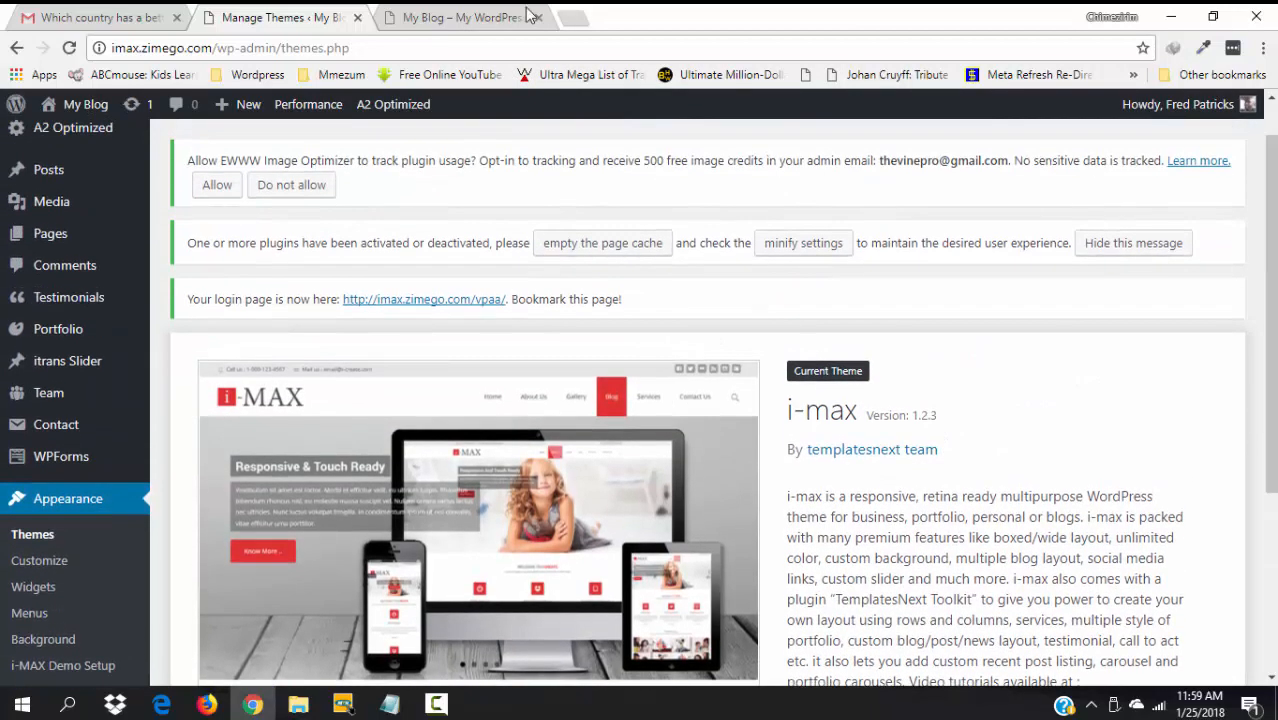
left_click(452, 16)
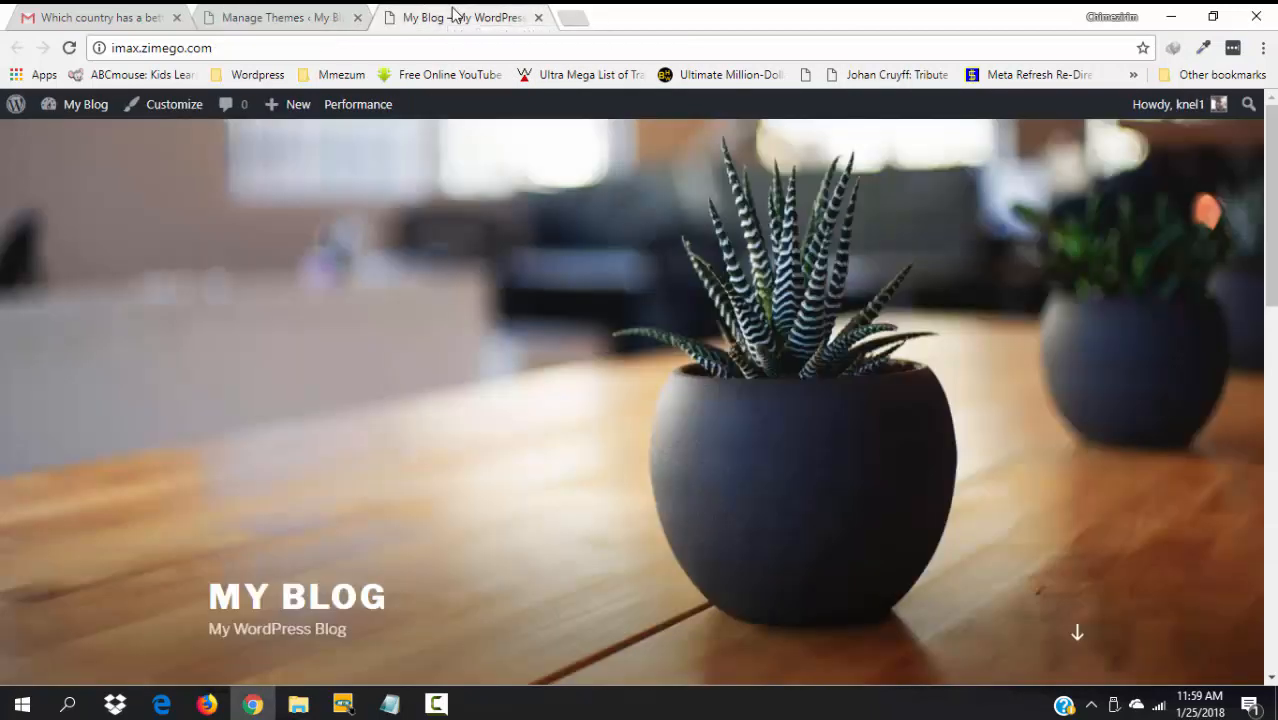
key("F5")
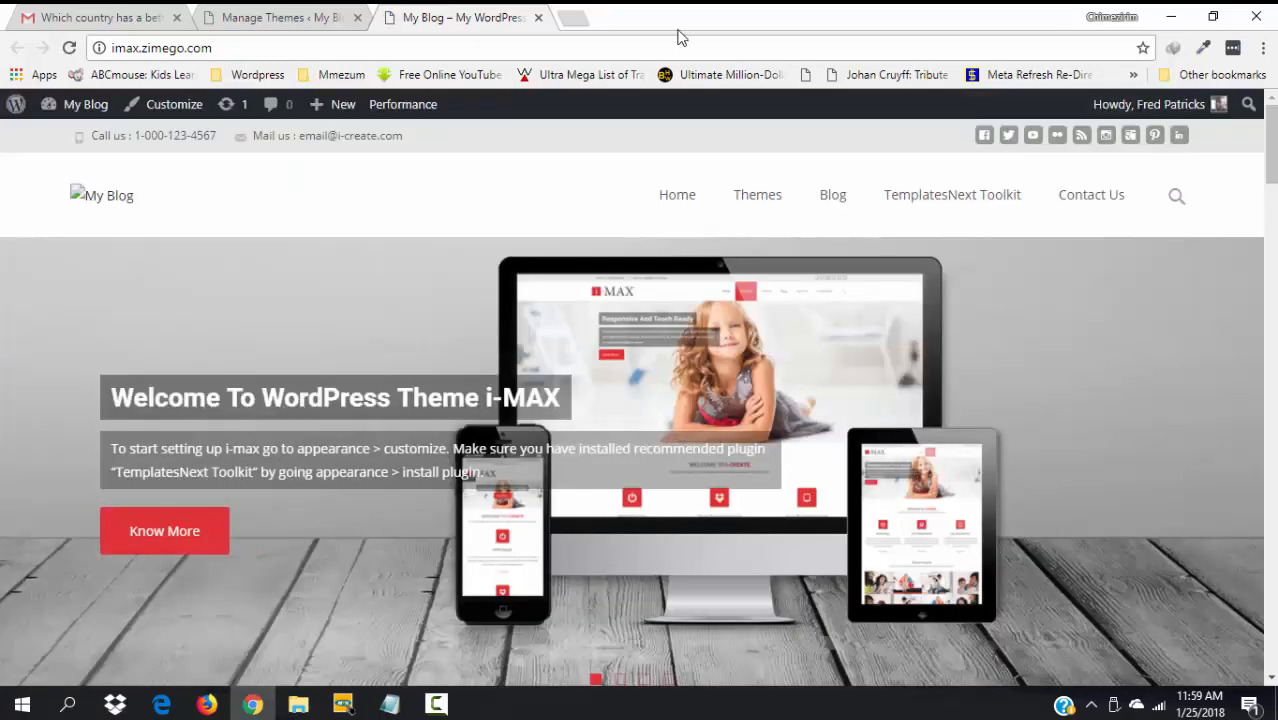
scroll(1268, 150, "down", 2)
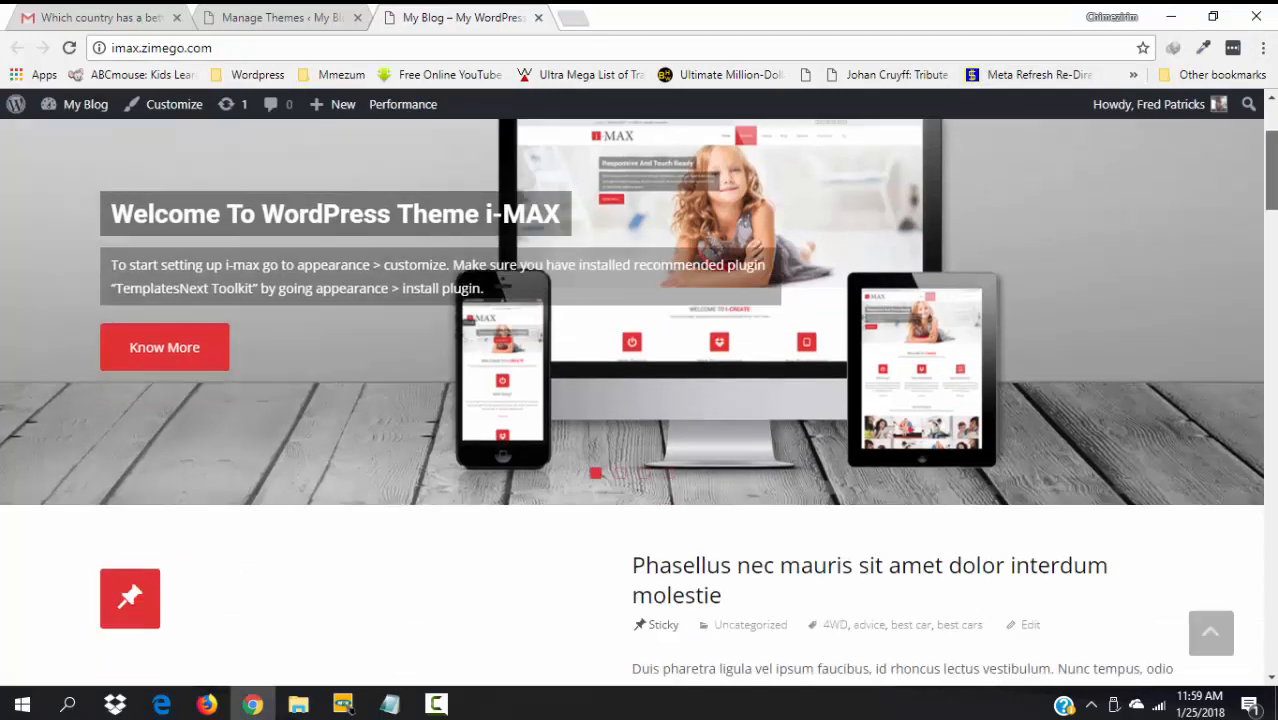
scroll(640, 400, "down", 15)
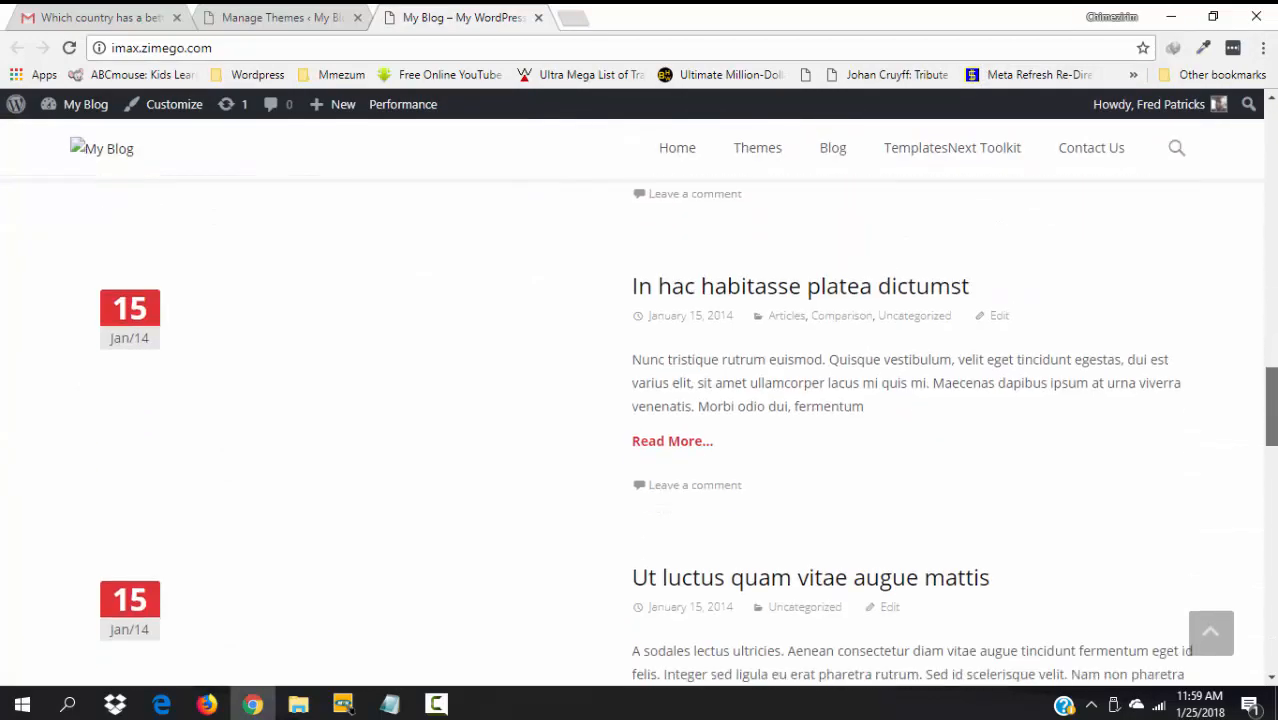
scroll(1229, 315, "down", 10)
scroll(1229, 315, "up", 15)
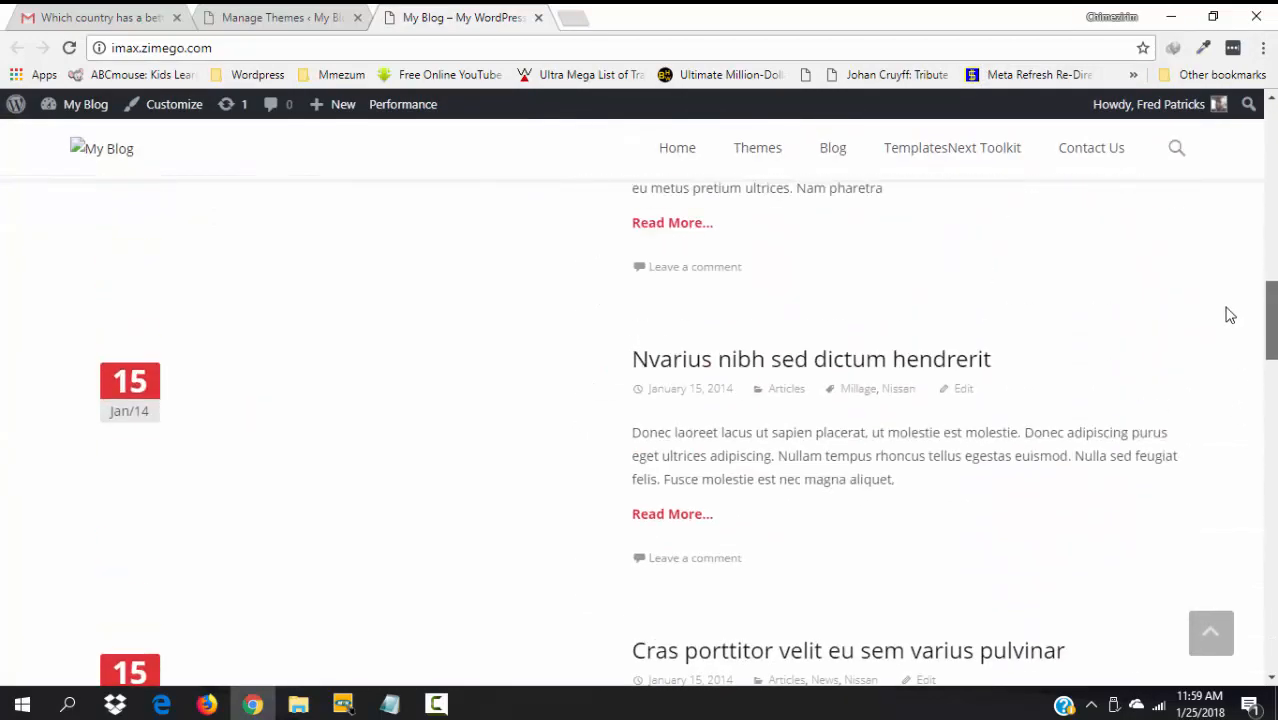
scroll(1230, 315, "up", 14)
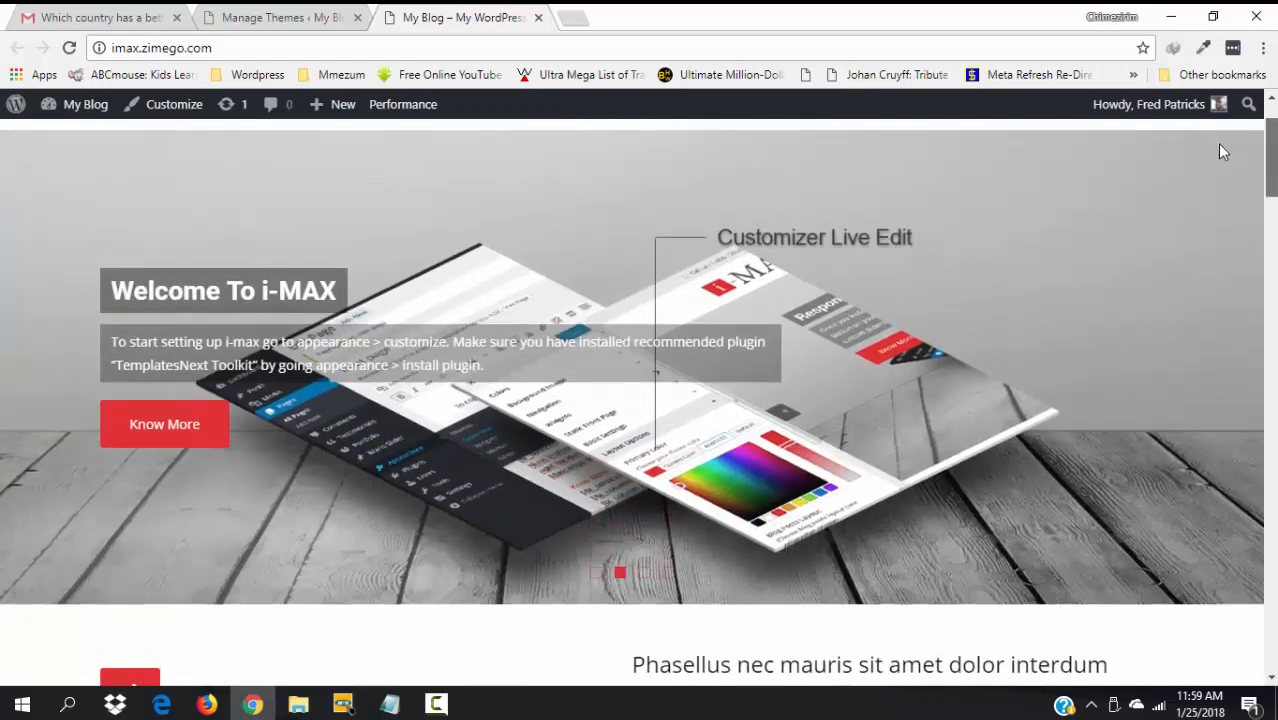
scroll(1219, 150, "up", 1)
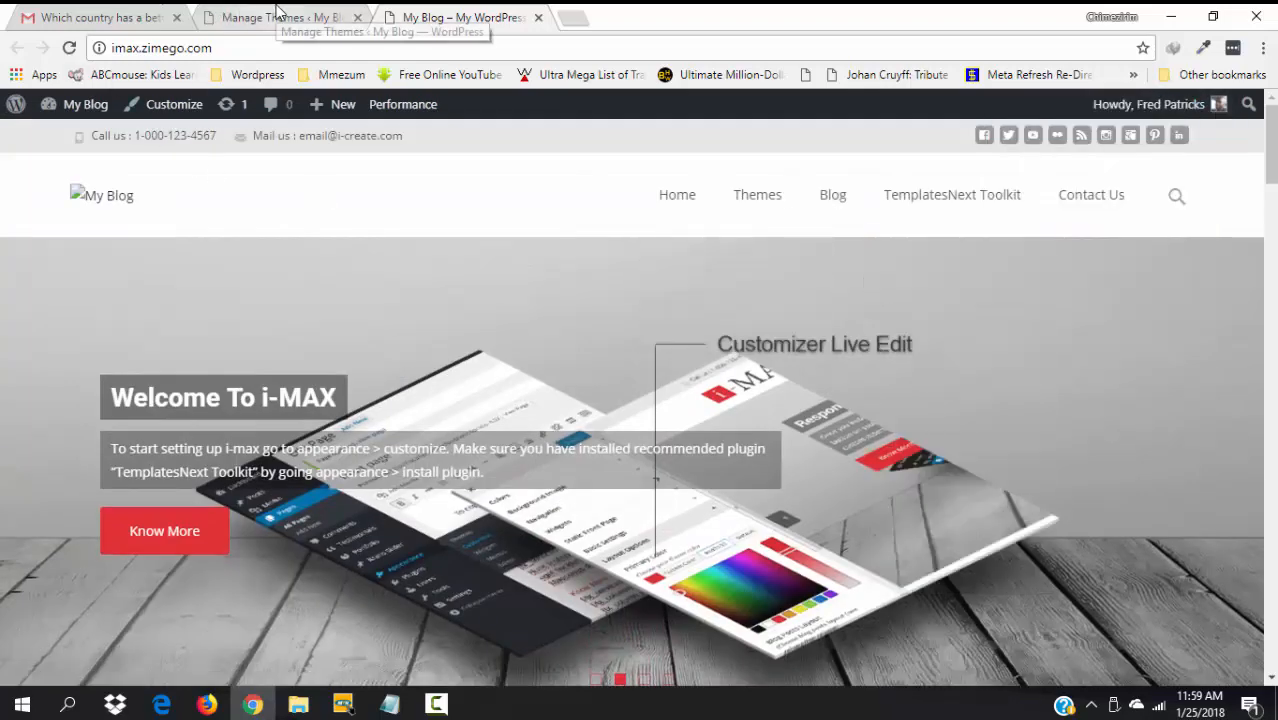
left_click(278, 14)
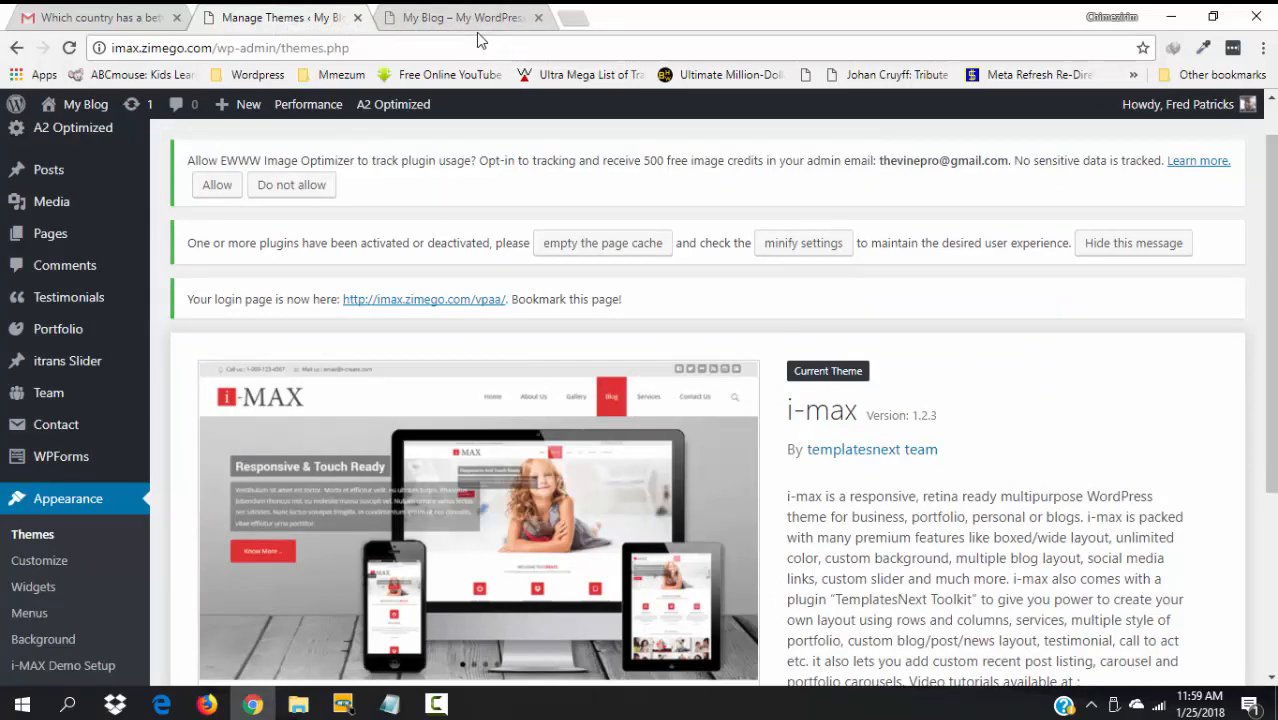
left_click(447, 17)
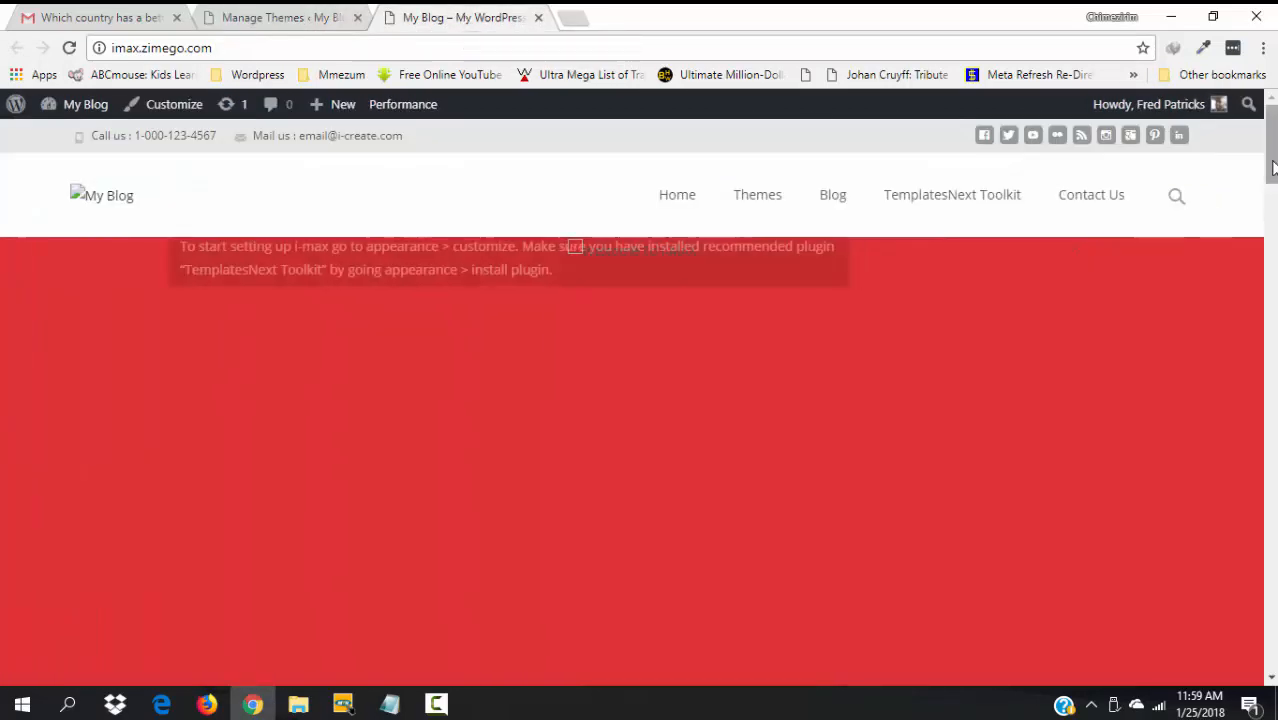
scroll(1272, 163, "down", 5)
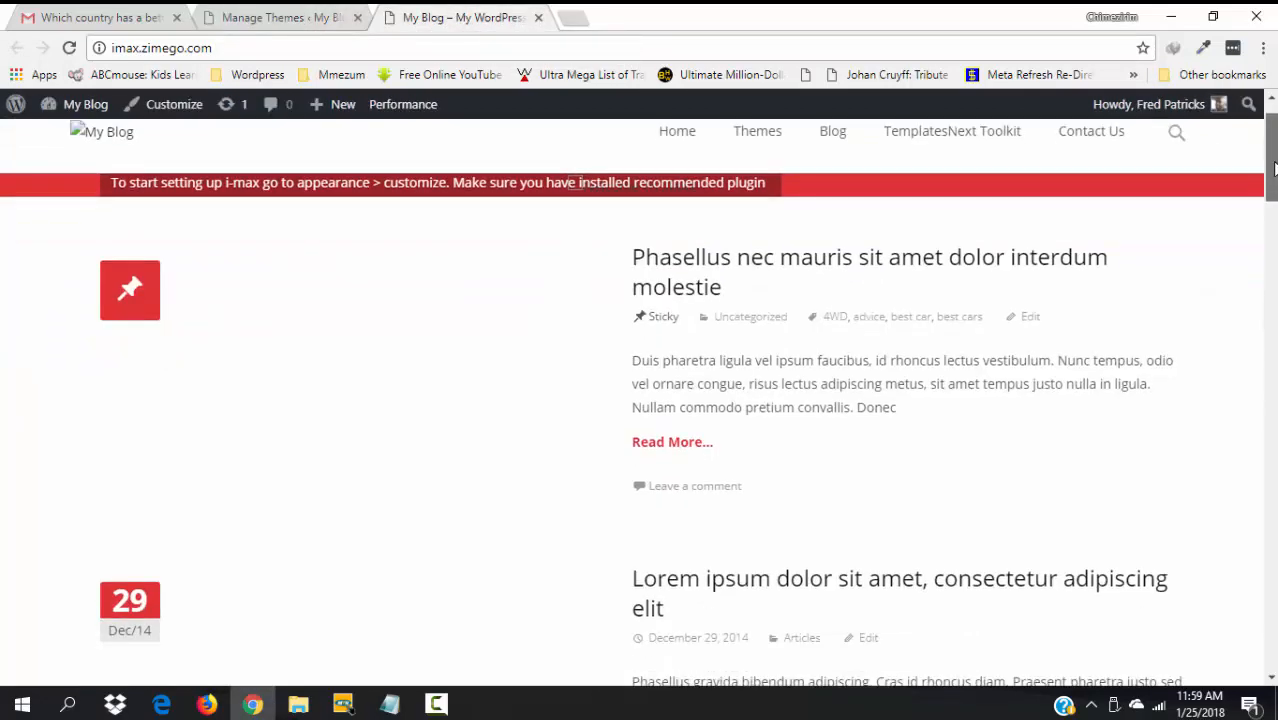
mouse_move(1272, 131)
left_mouse_down()
mouse_move(1272, 168)
mouse_move(1272, 131)
left_mouse_up()
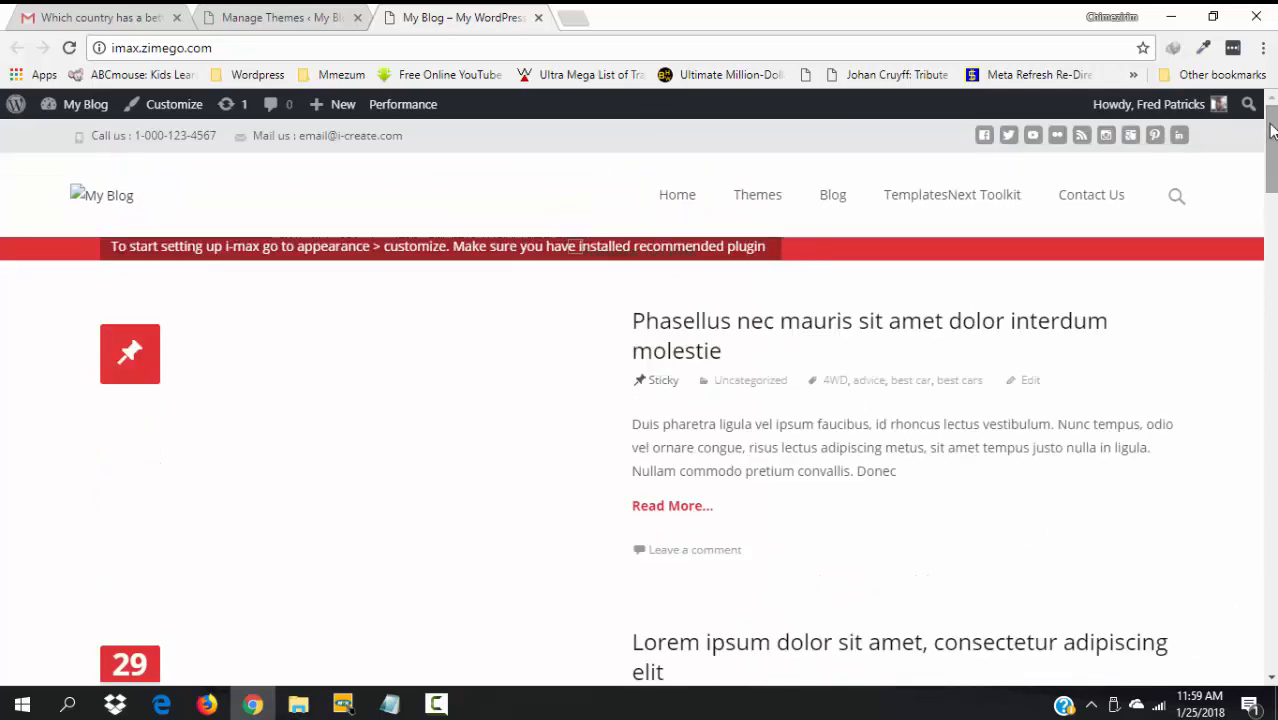
left_click(305, 10)
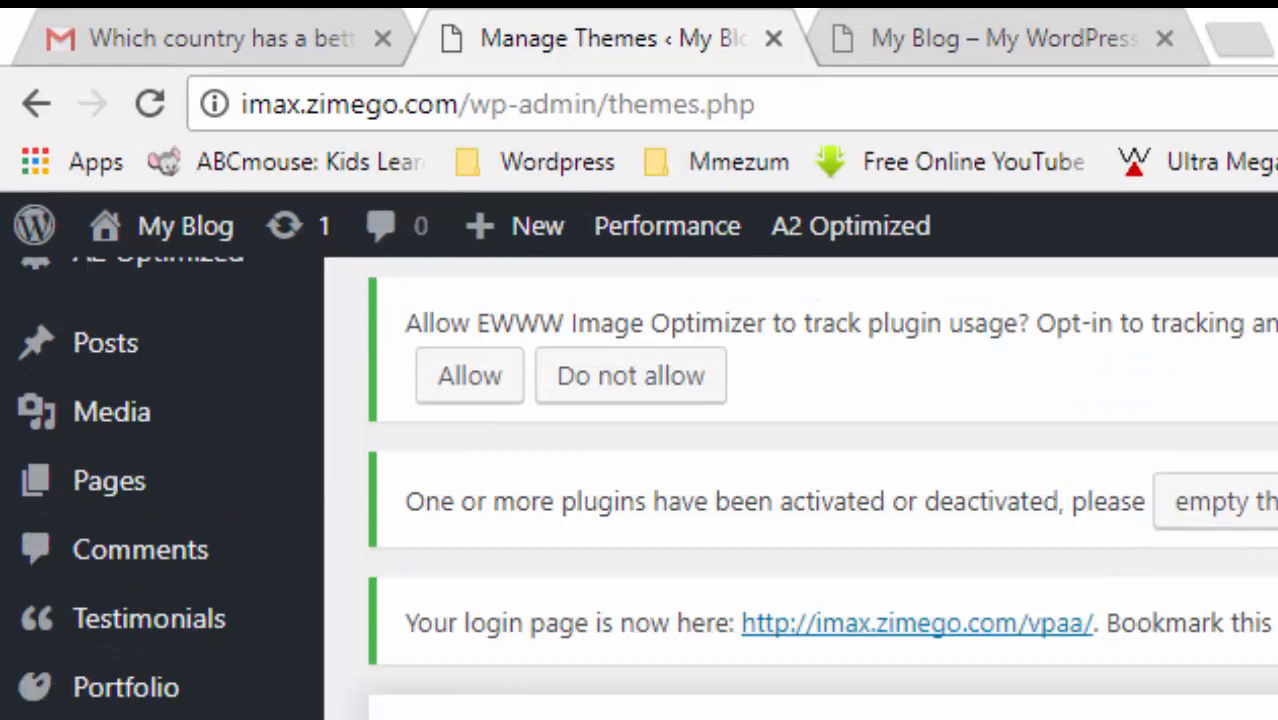
- Open All Pages and scroll through the 45 pages, including About Us and Front Page
scroll(800, 490, "up", 2)
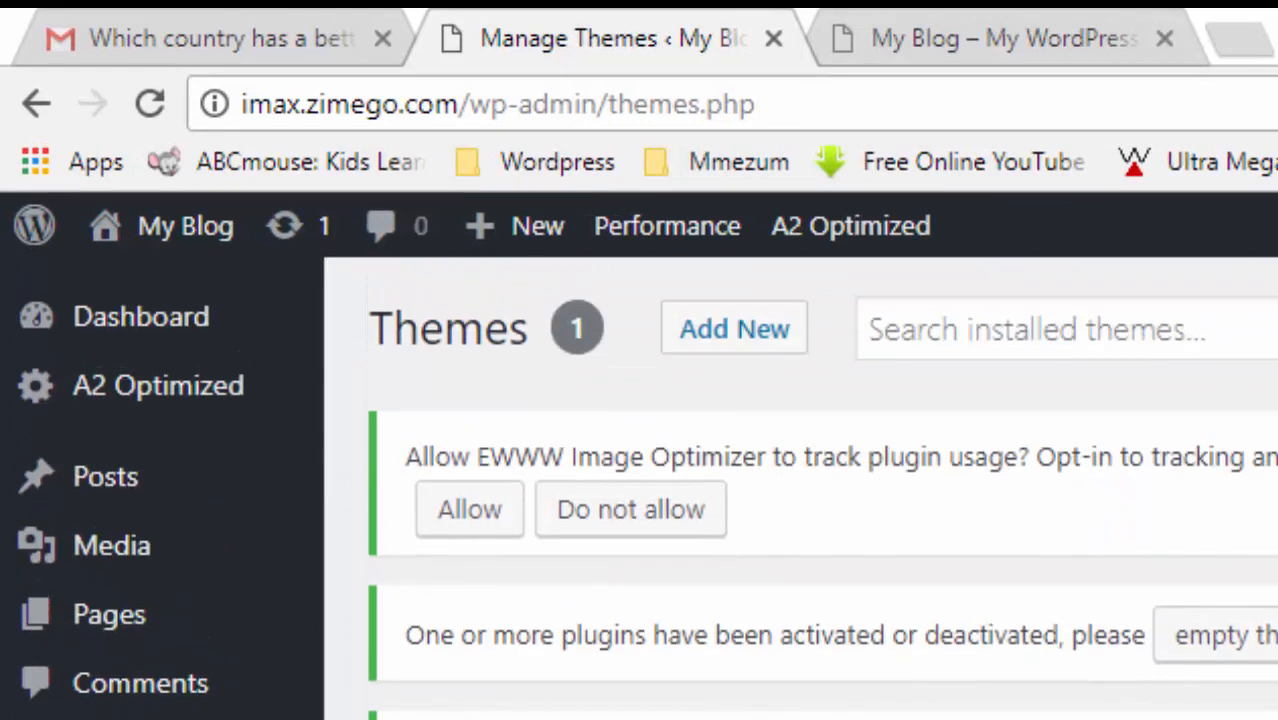
mouse_move(118, 640)
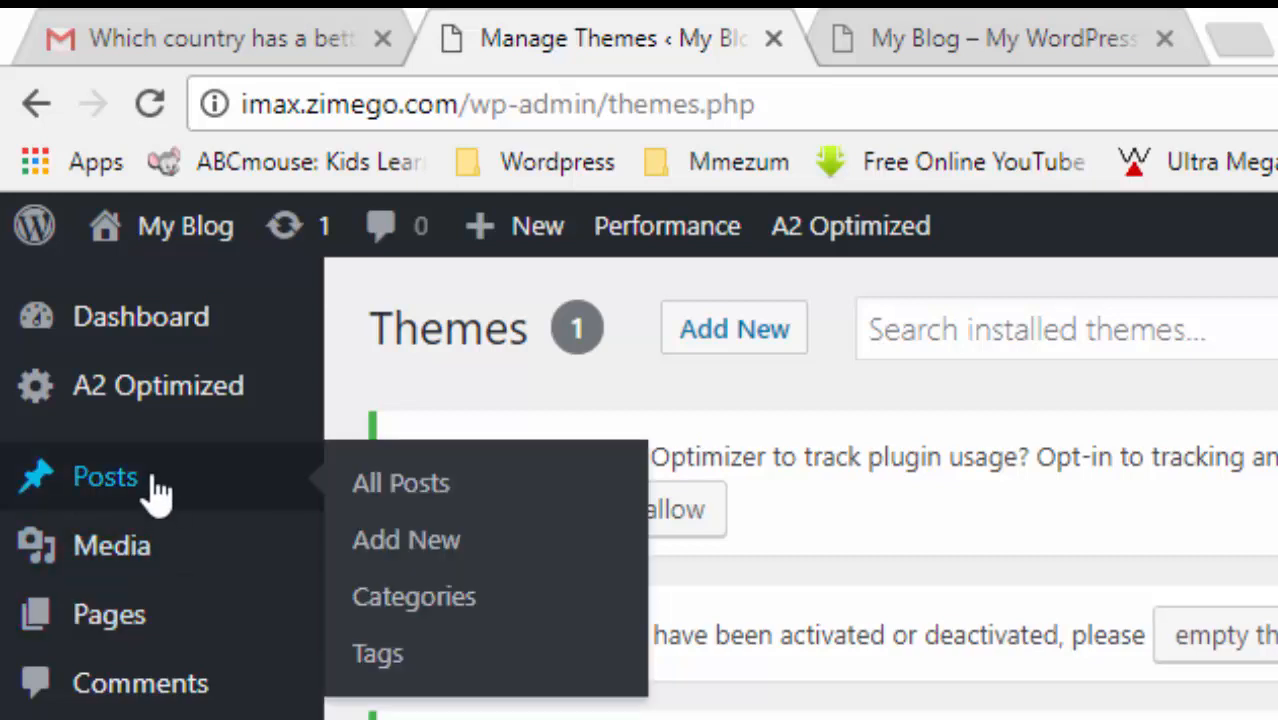
mouse_move(228, 633)
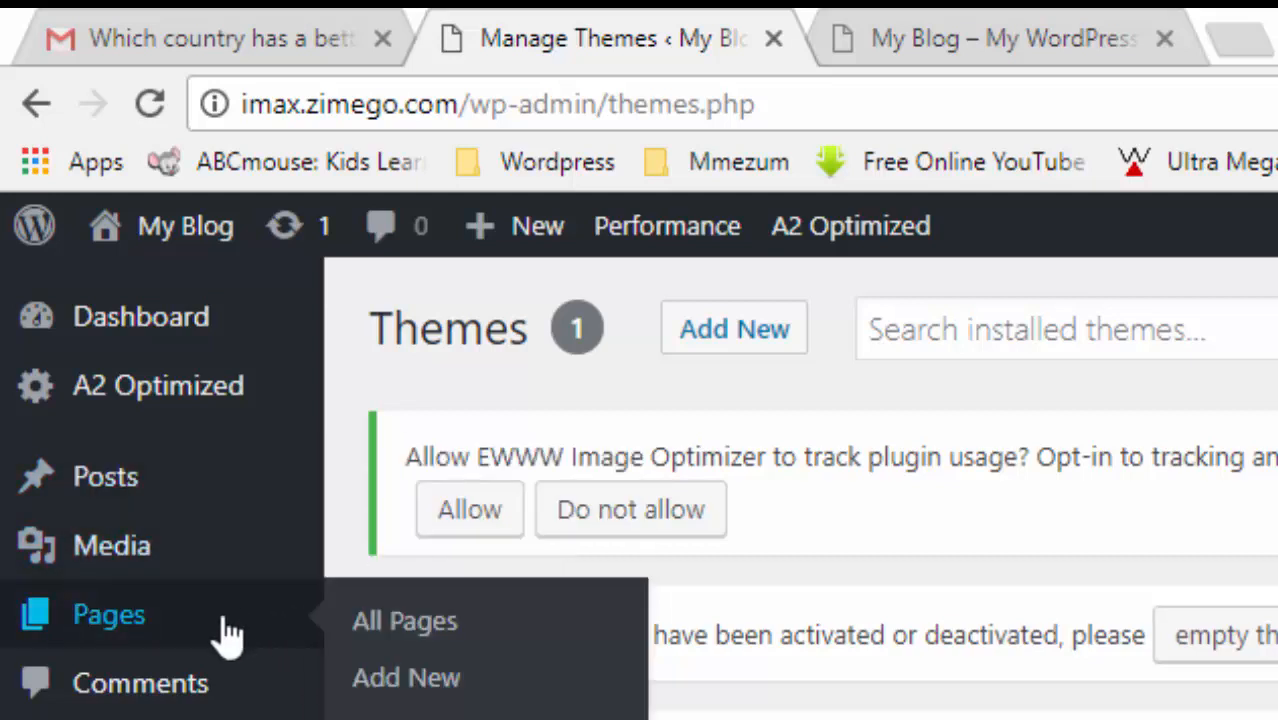
left_click(437, 622)
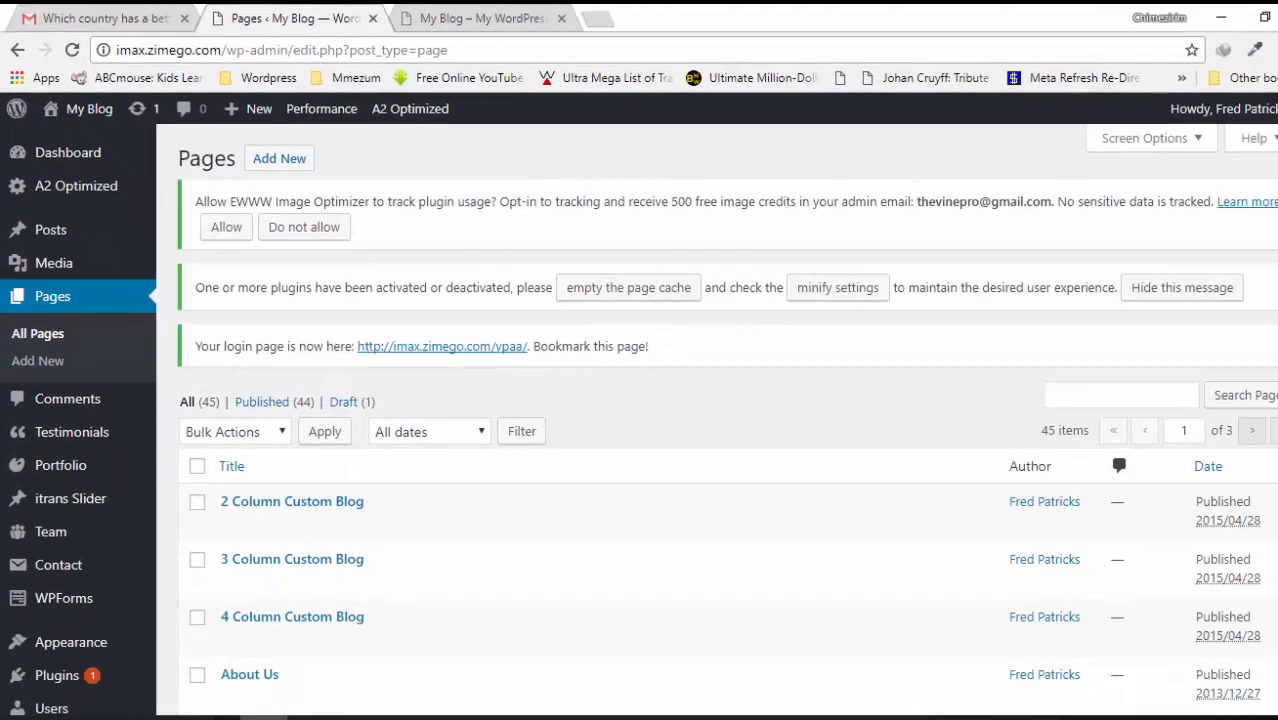
scroll(265, 373, "down", 3)
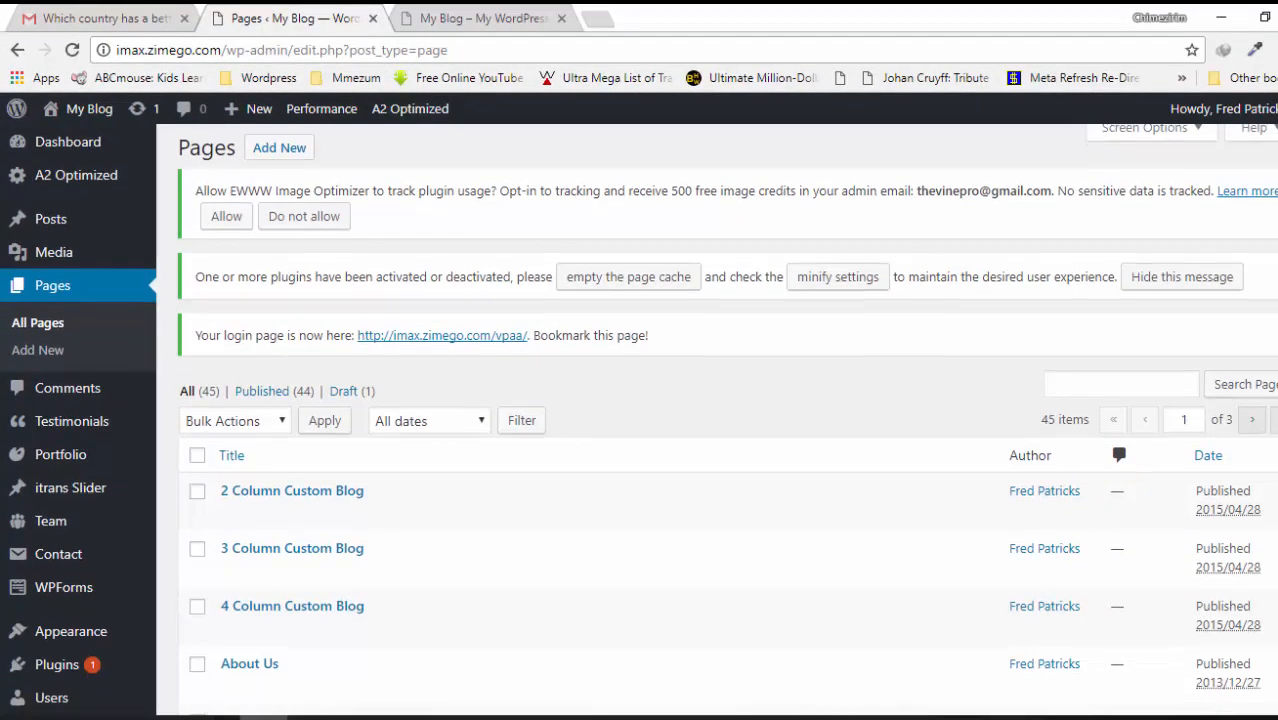
scroll(717, 420, "down", 3)
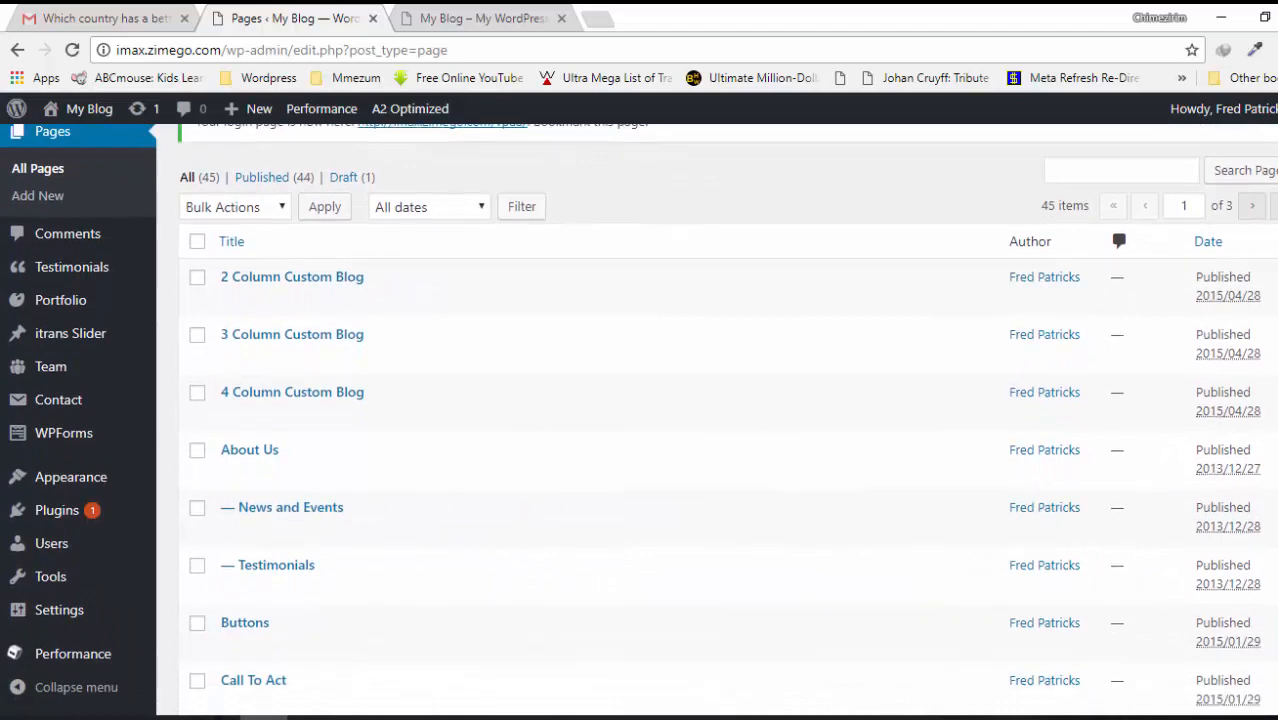
scroll(717, 420, "down", 4)
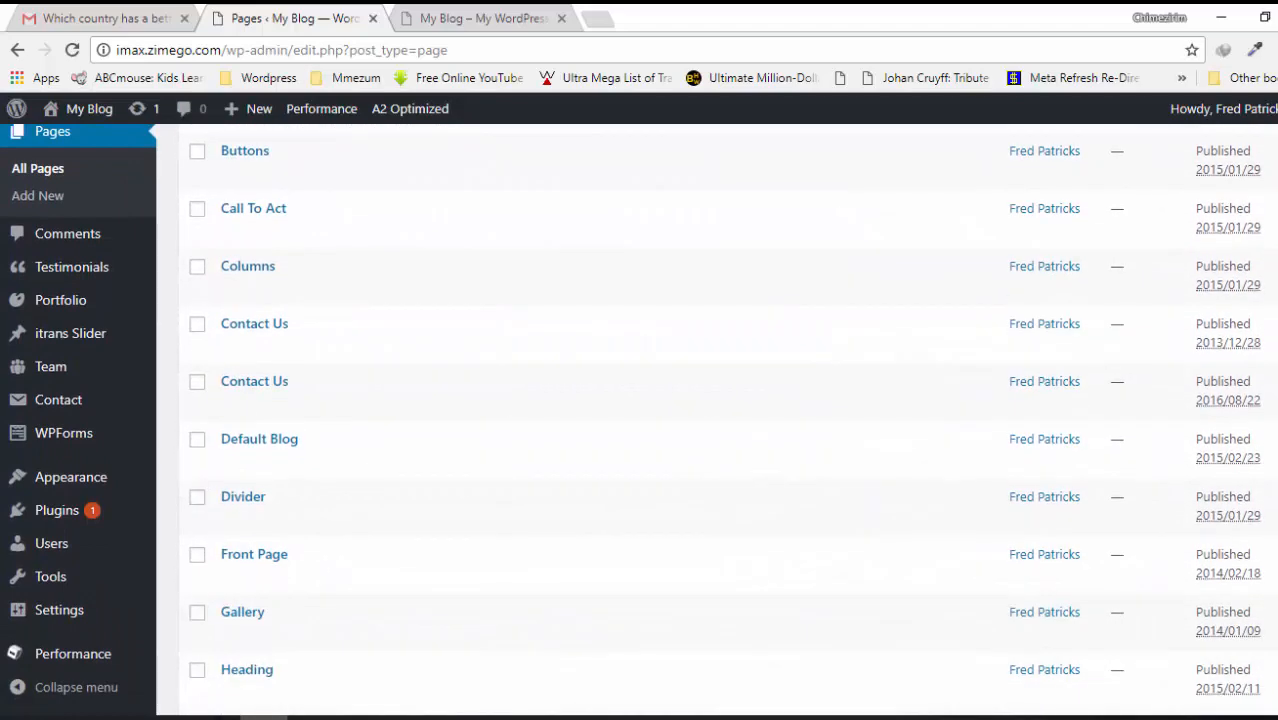
scroll(717, 420, "down", 3)
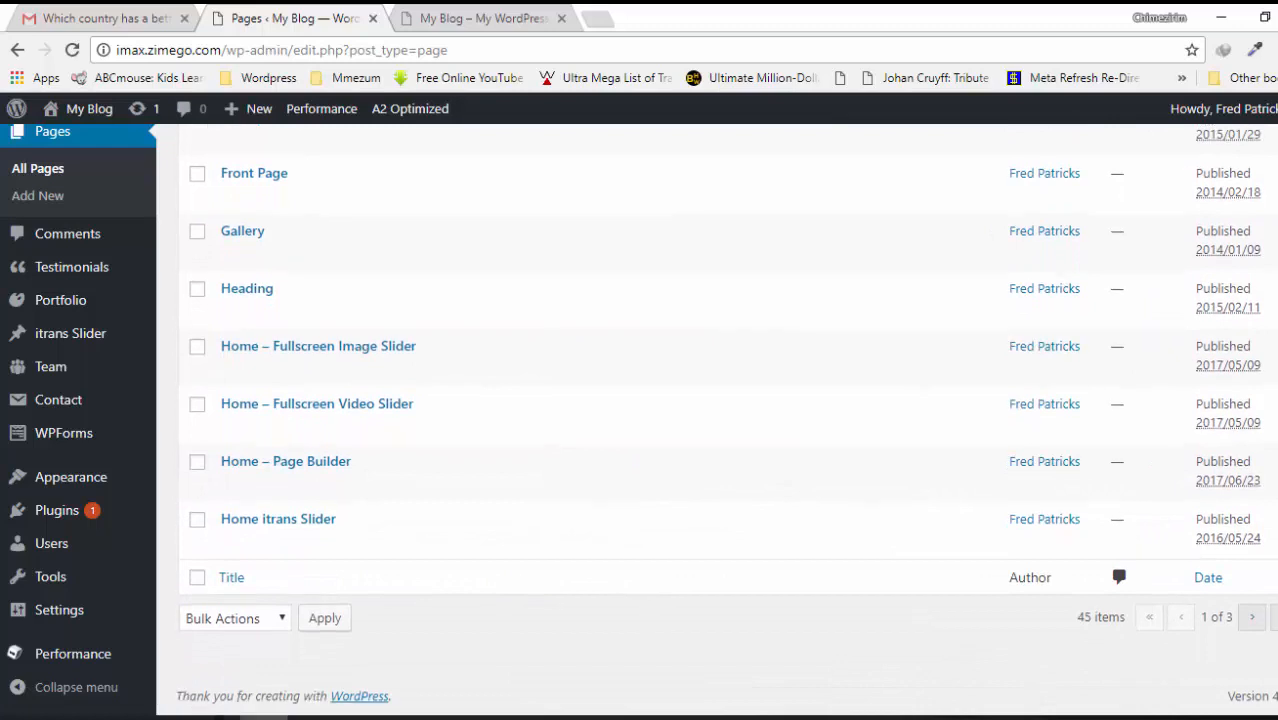
scroll(717, 420, "up", 10)
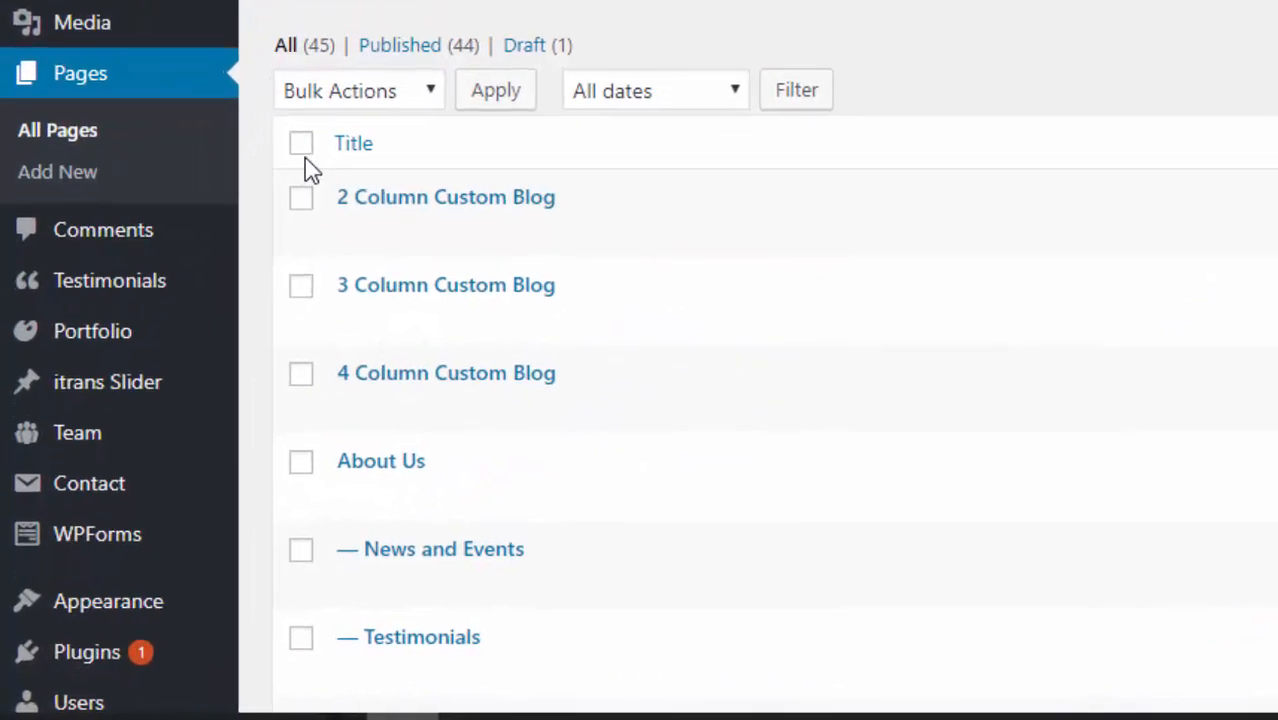
- Select all pages except About Us, Default Blog, Front Page and Home itrans Slider
left_click(318, 115)
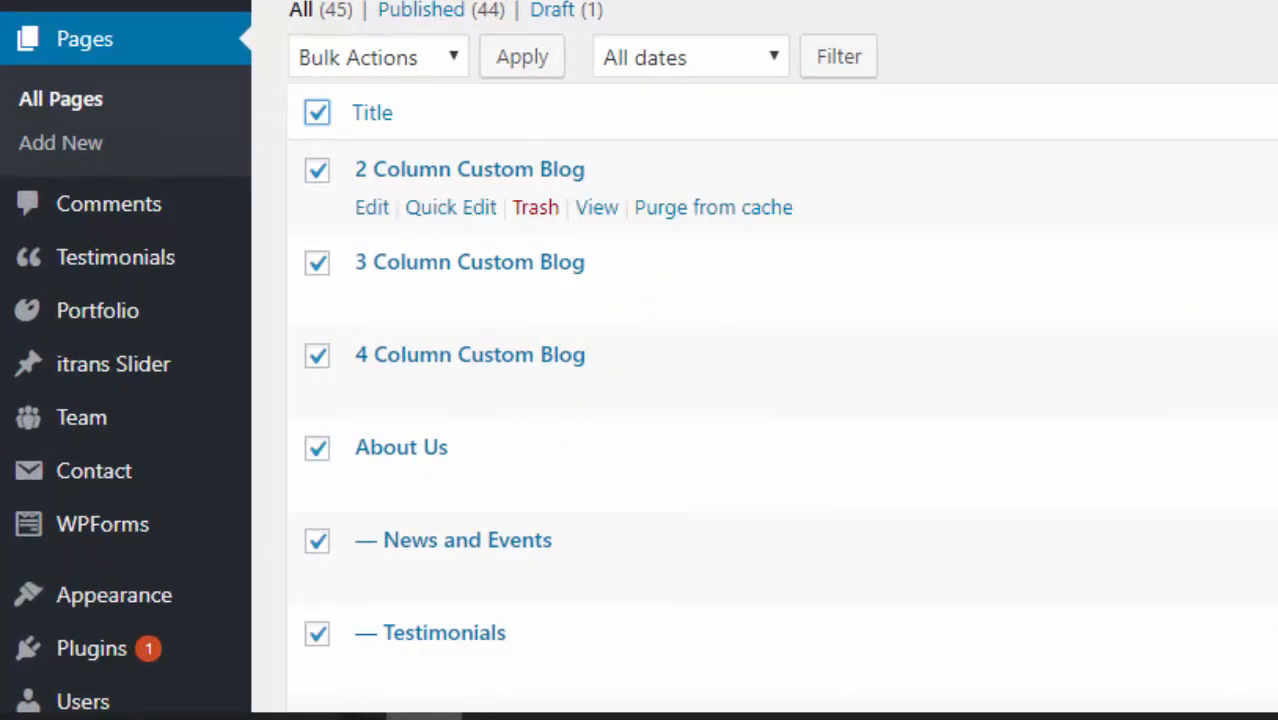
scroll(765, 360, "down", 2)
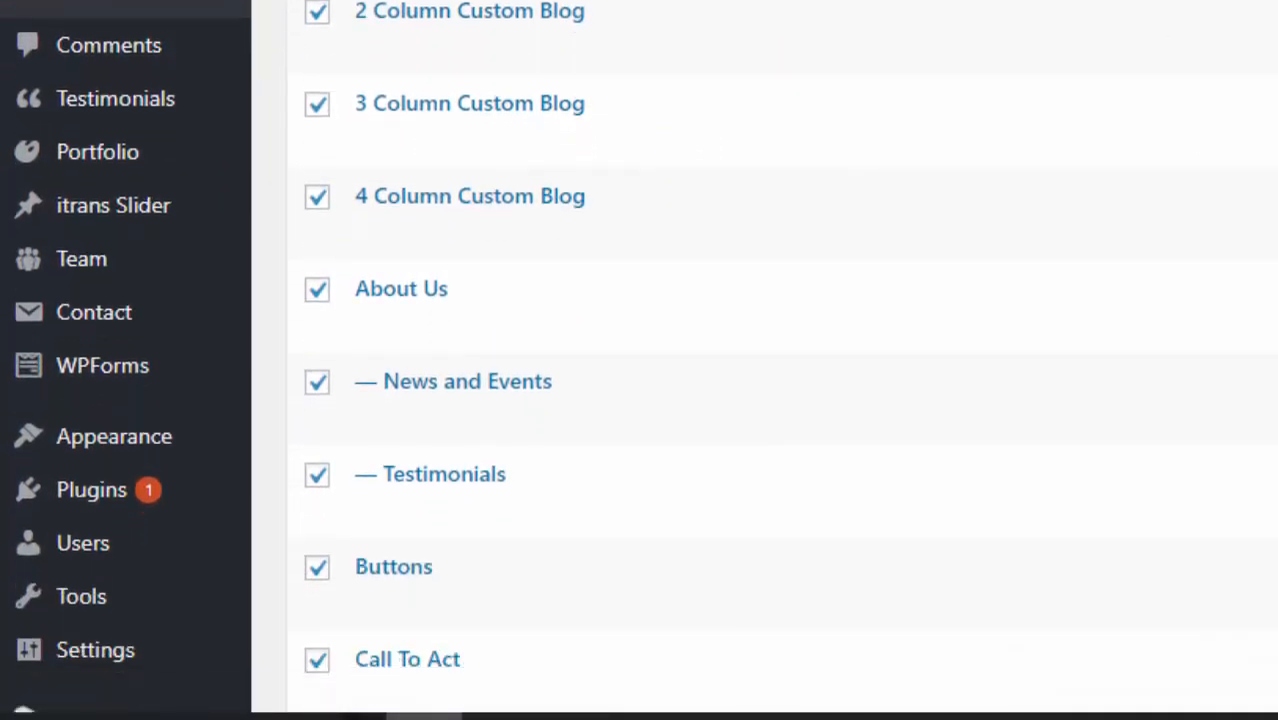
scroll(765, 360, "down", 6)
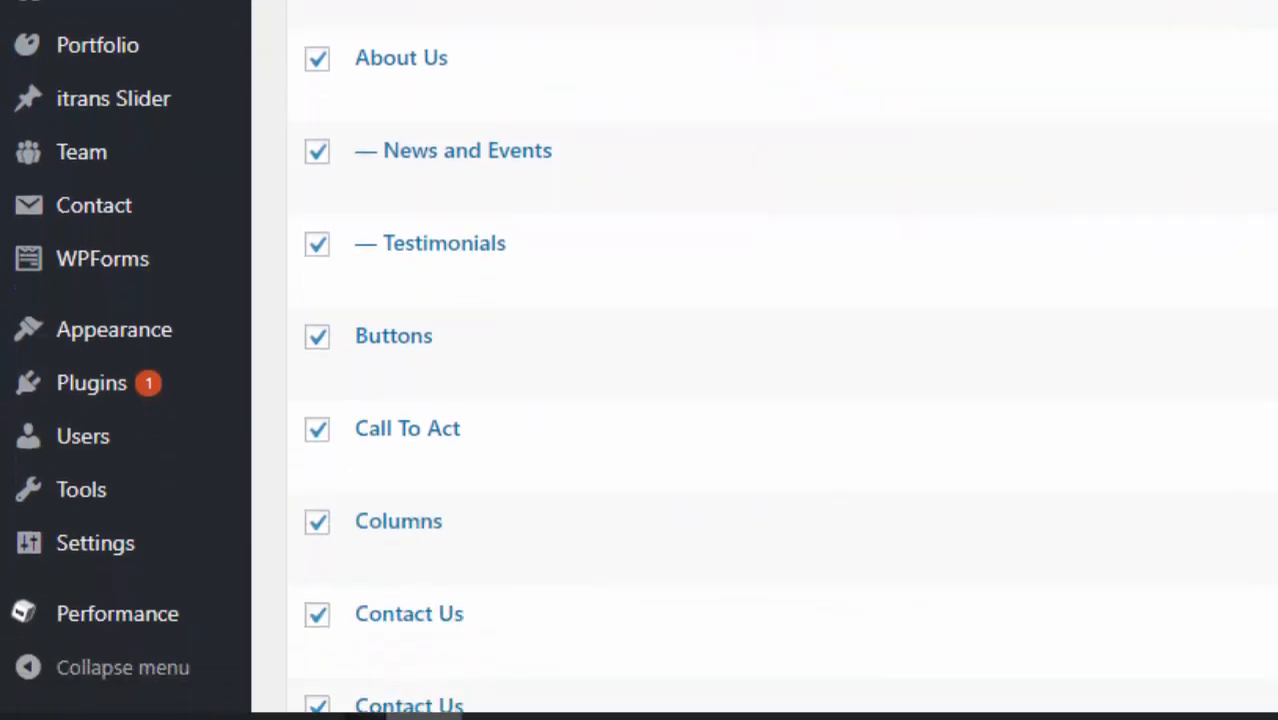
scroll(765, 360, "down", 3)
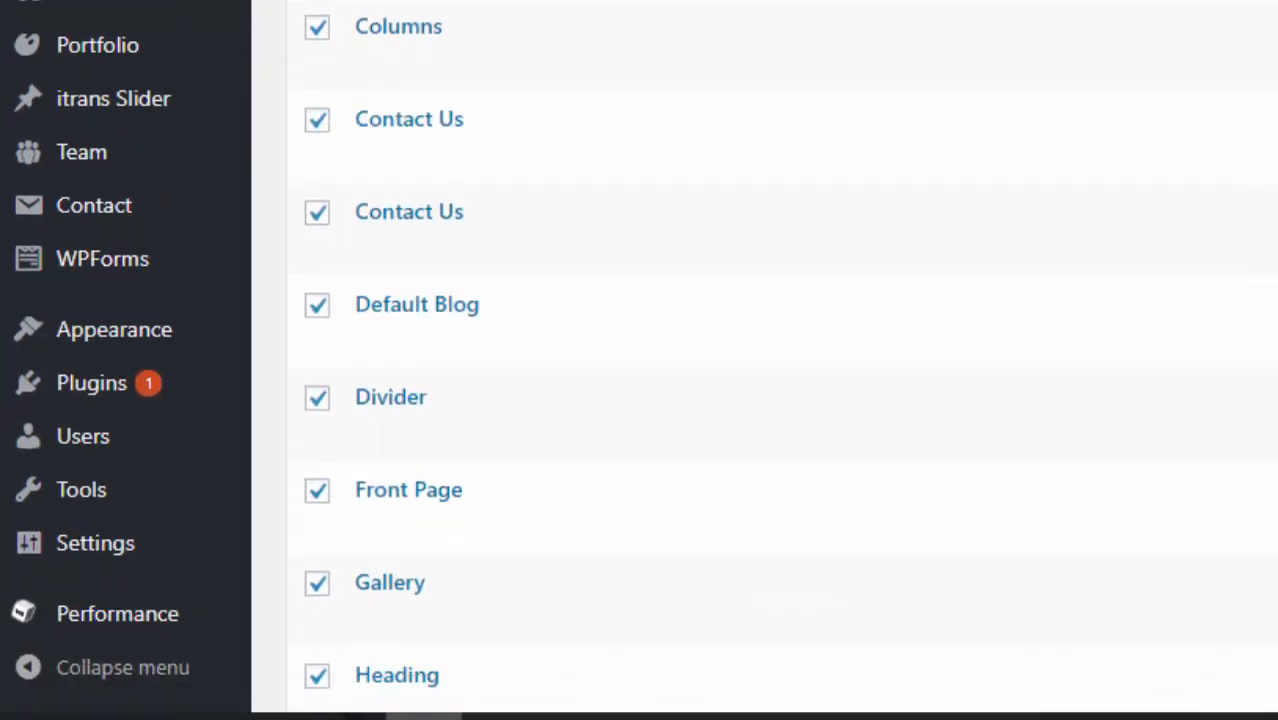
scroll(765, 360, "up", 12)
scroll(765, 360, "down", 5)
scroll(765, 360, "up", 1)
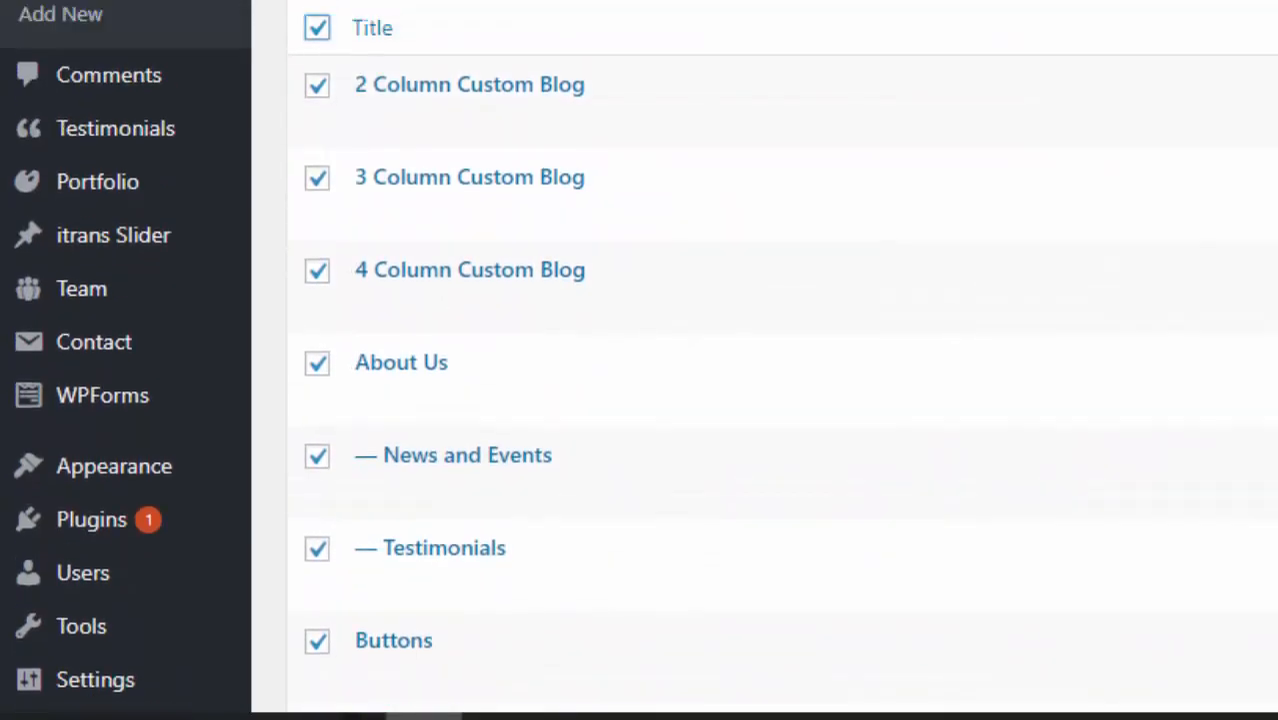
scroll(765, 360, "up", 1)
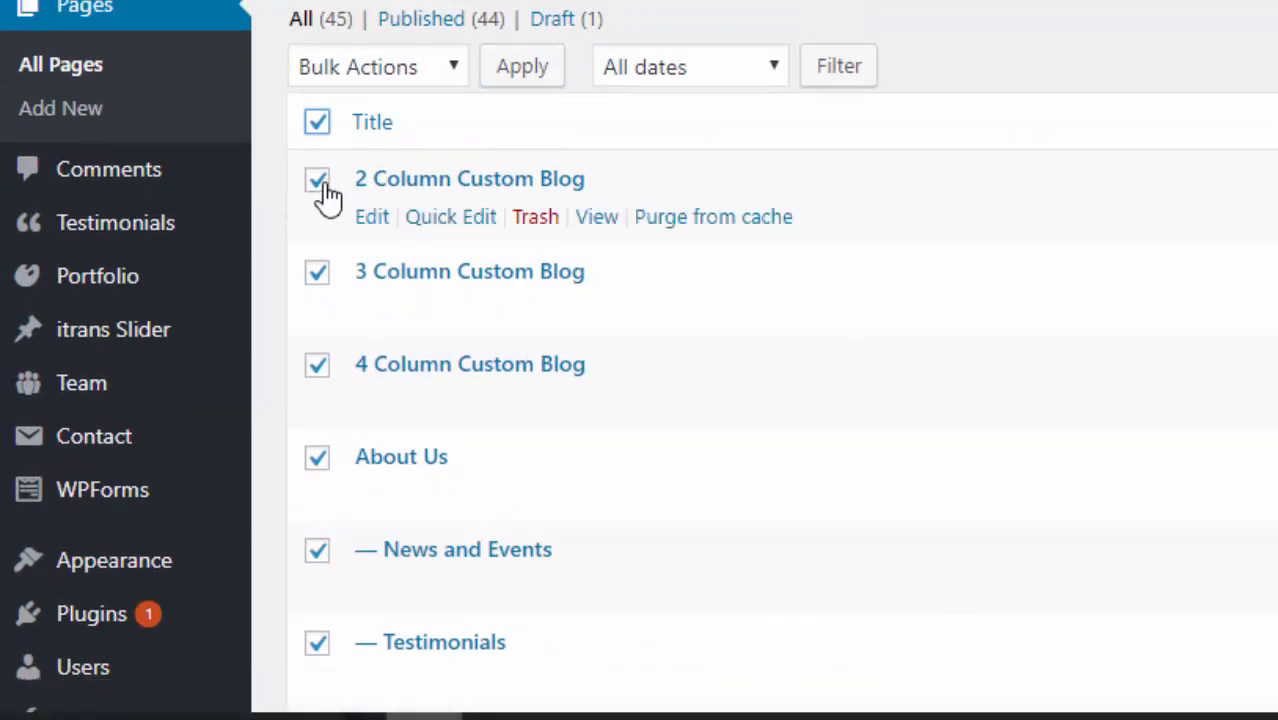
left_click(318, 460)
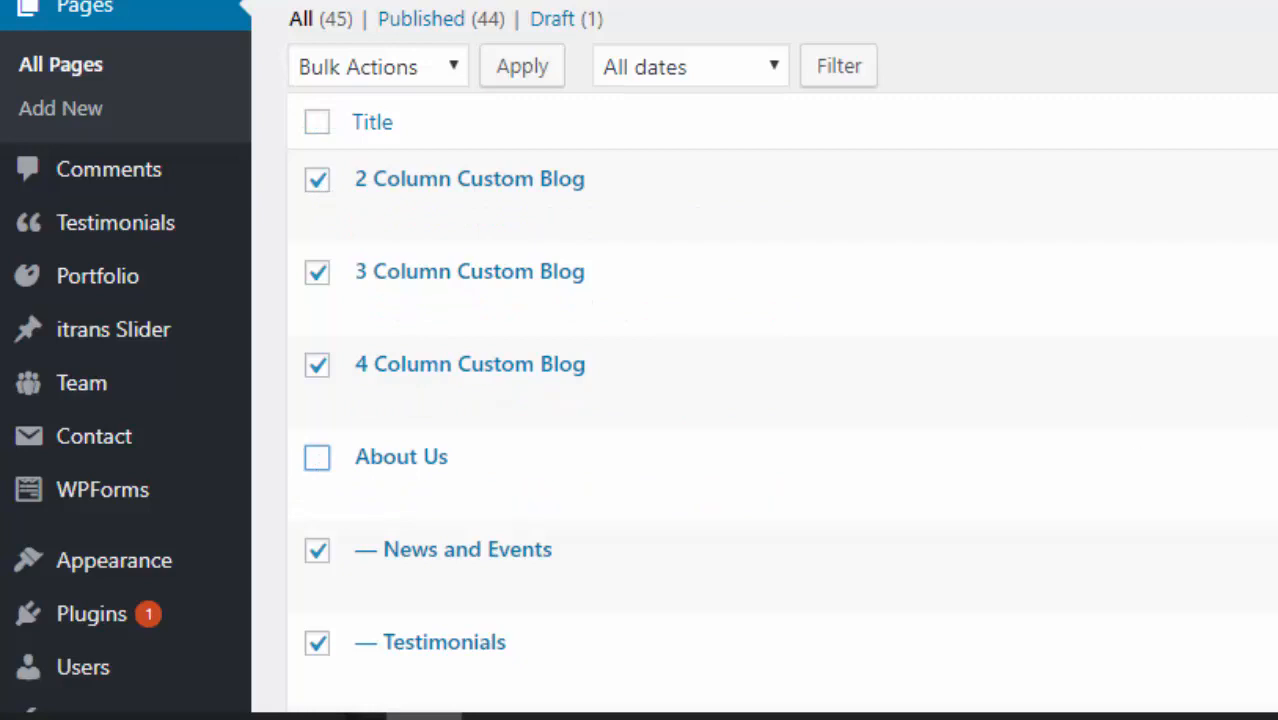
scroll(765, 360, "down", 5)
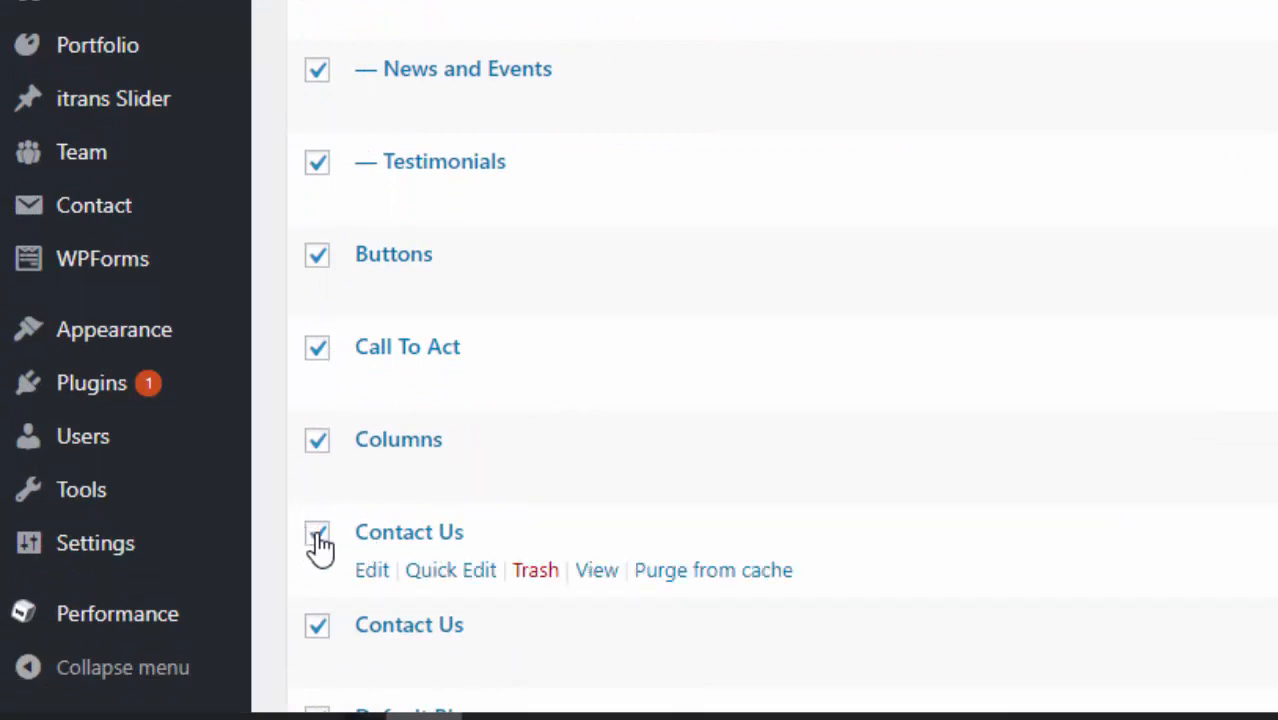
scroll(422, 479, "down", 5)
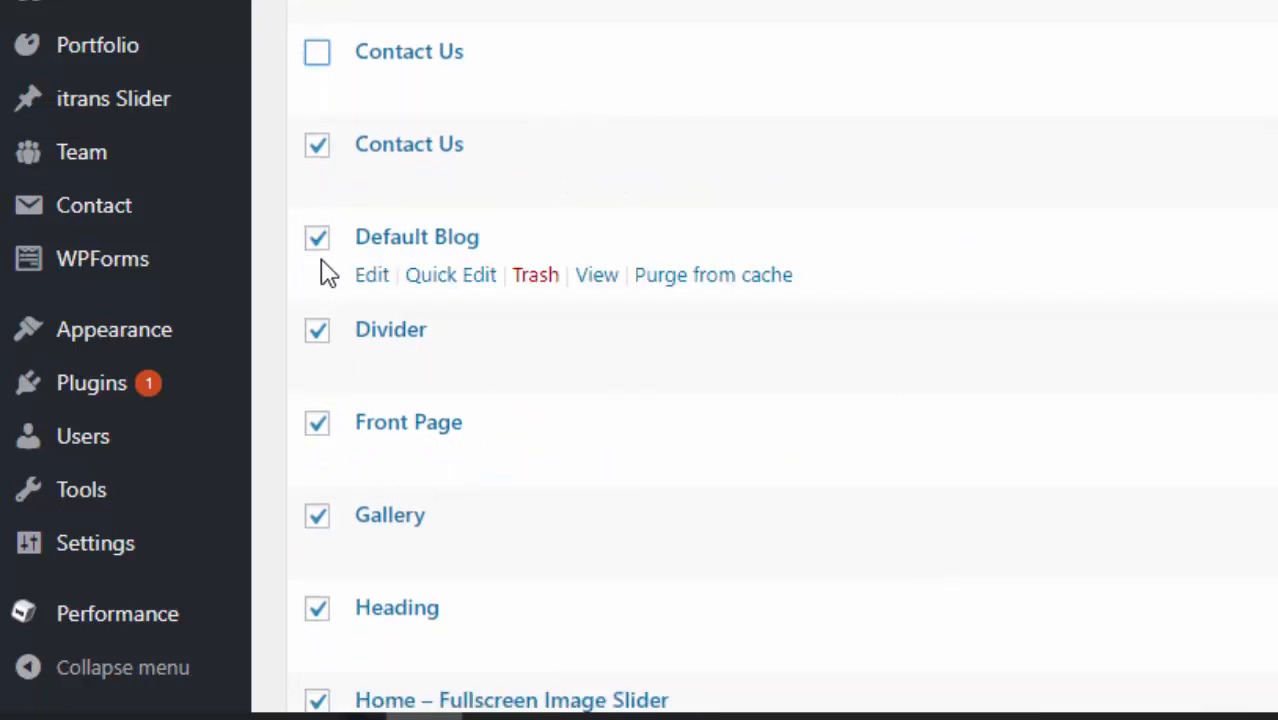
left_click(318, 239)
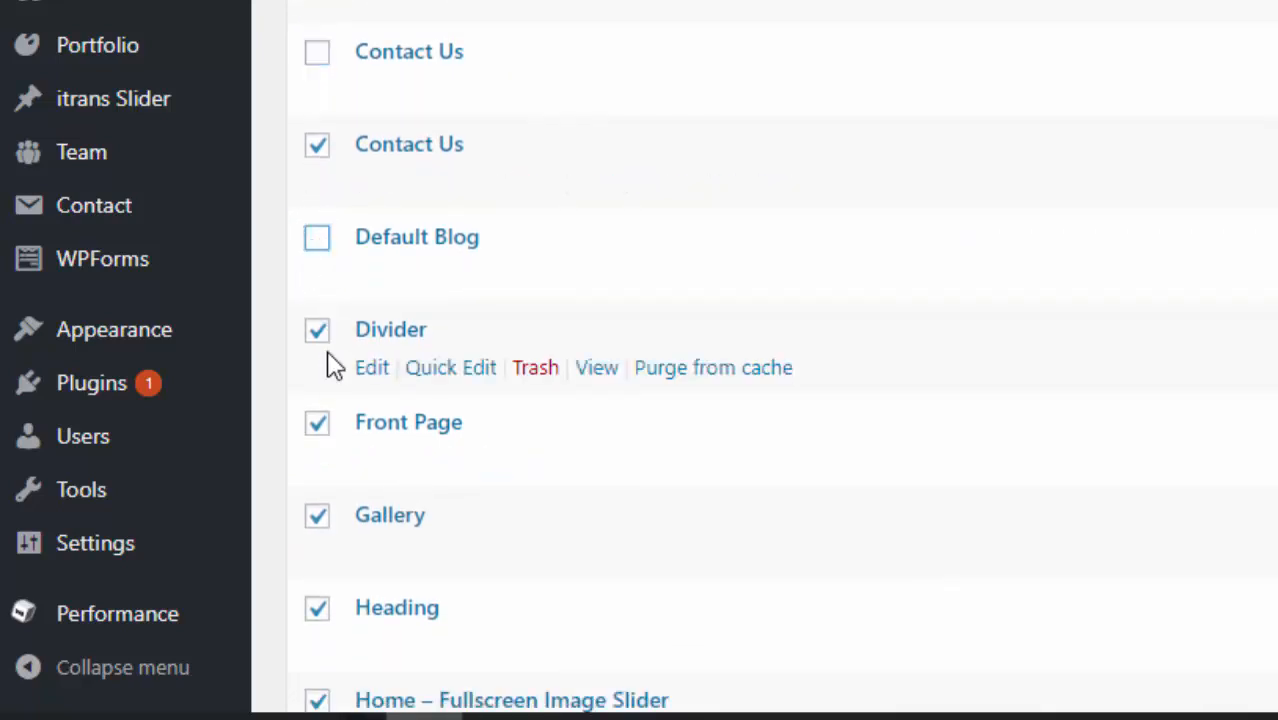
left_click(318, 428)
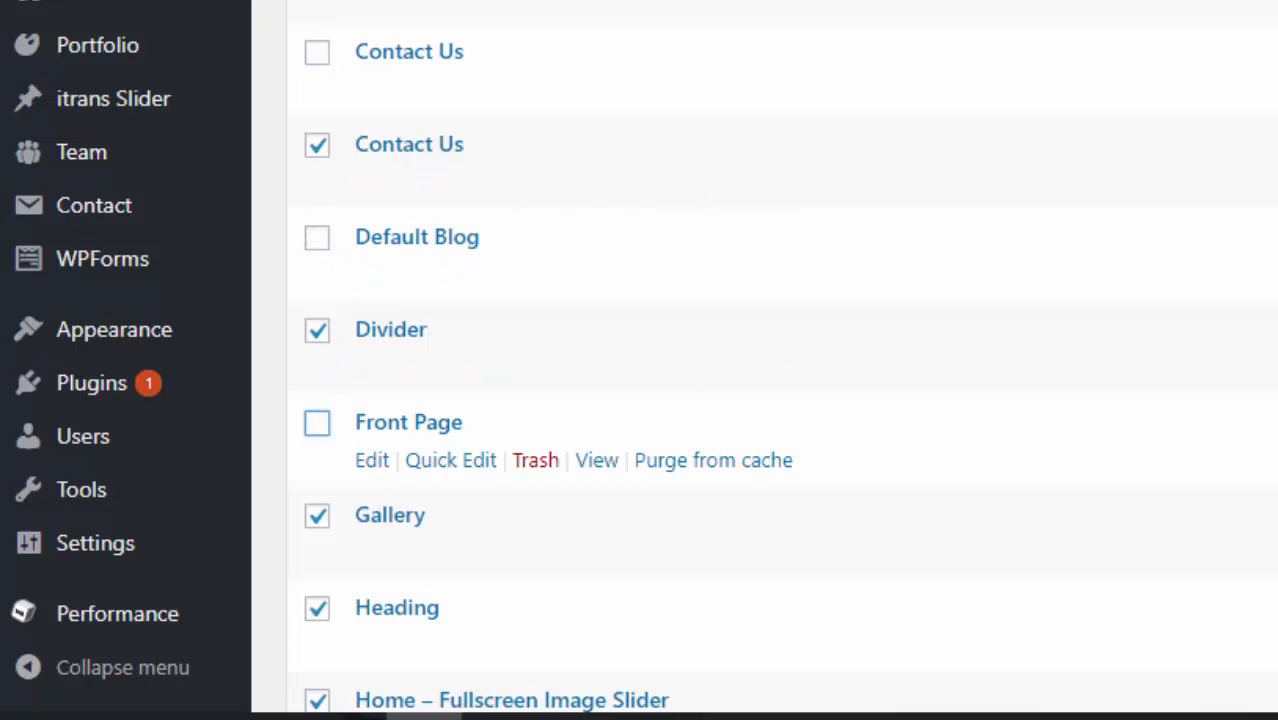
scroll(640, 360, "down", 3)
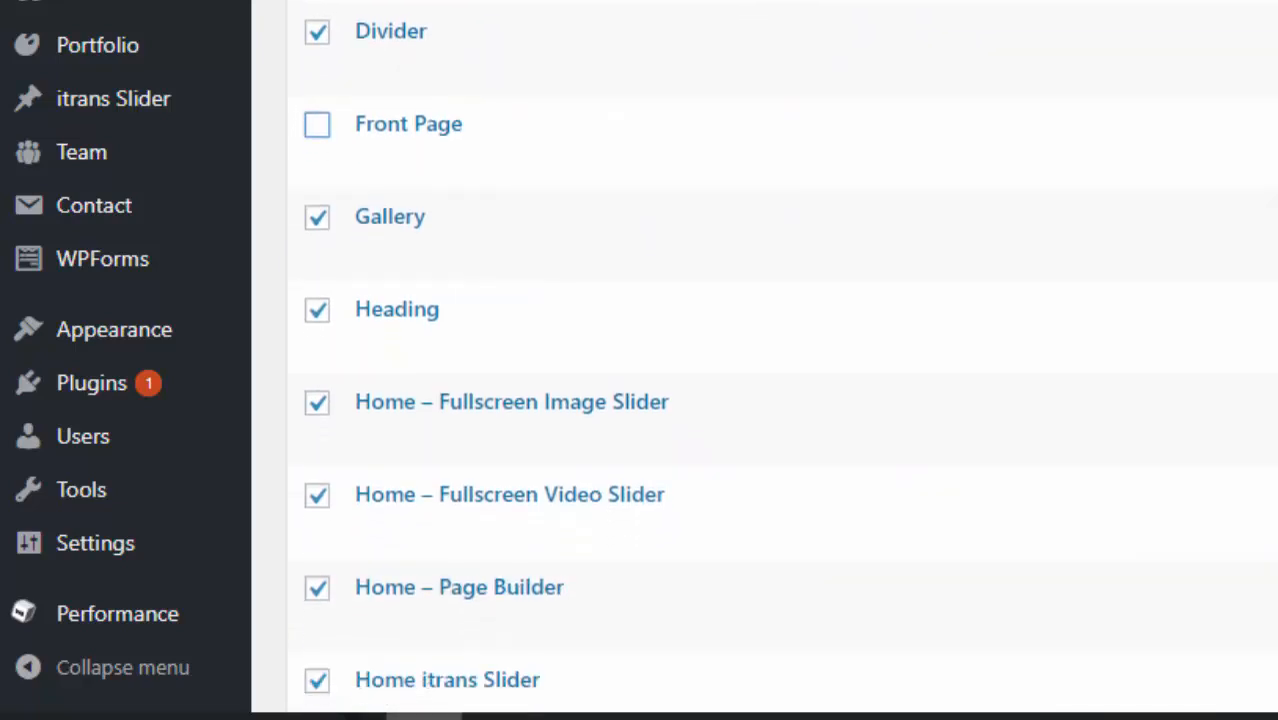
scroll(780, 360, "down", 3)
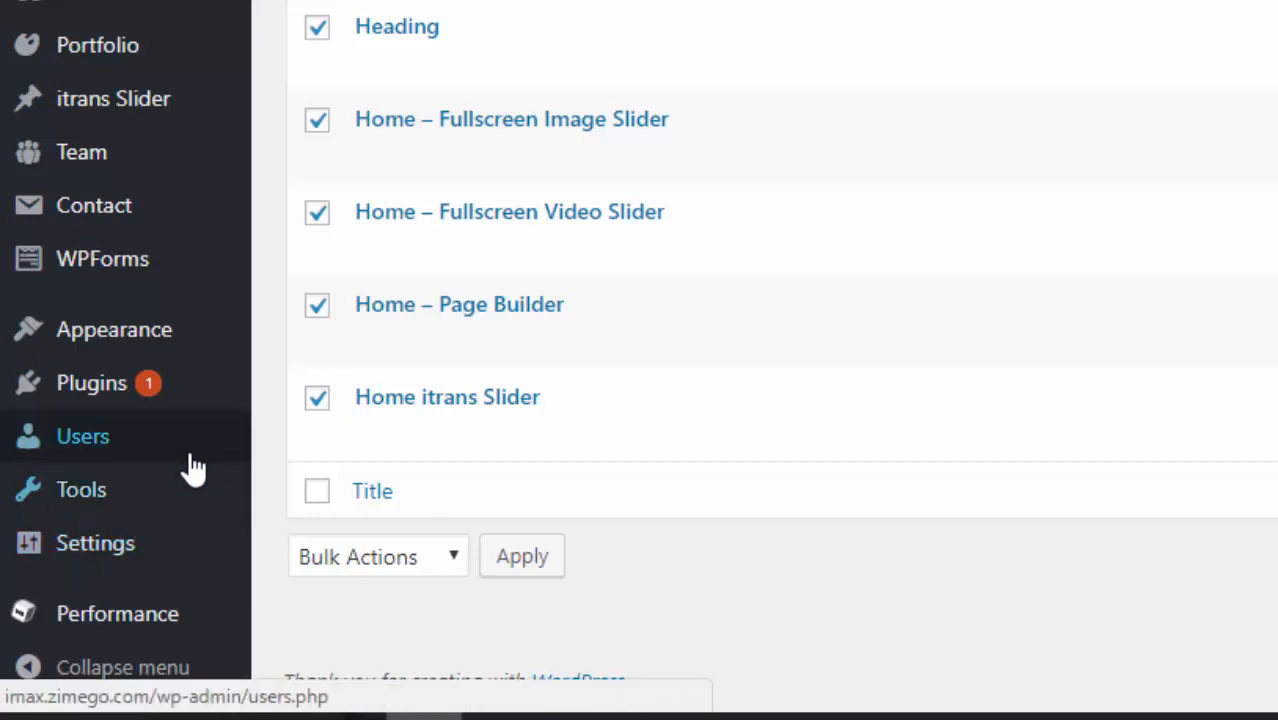
left_click(319, 399)
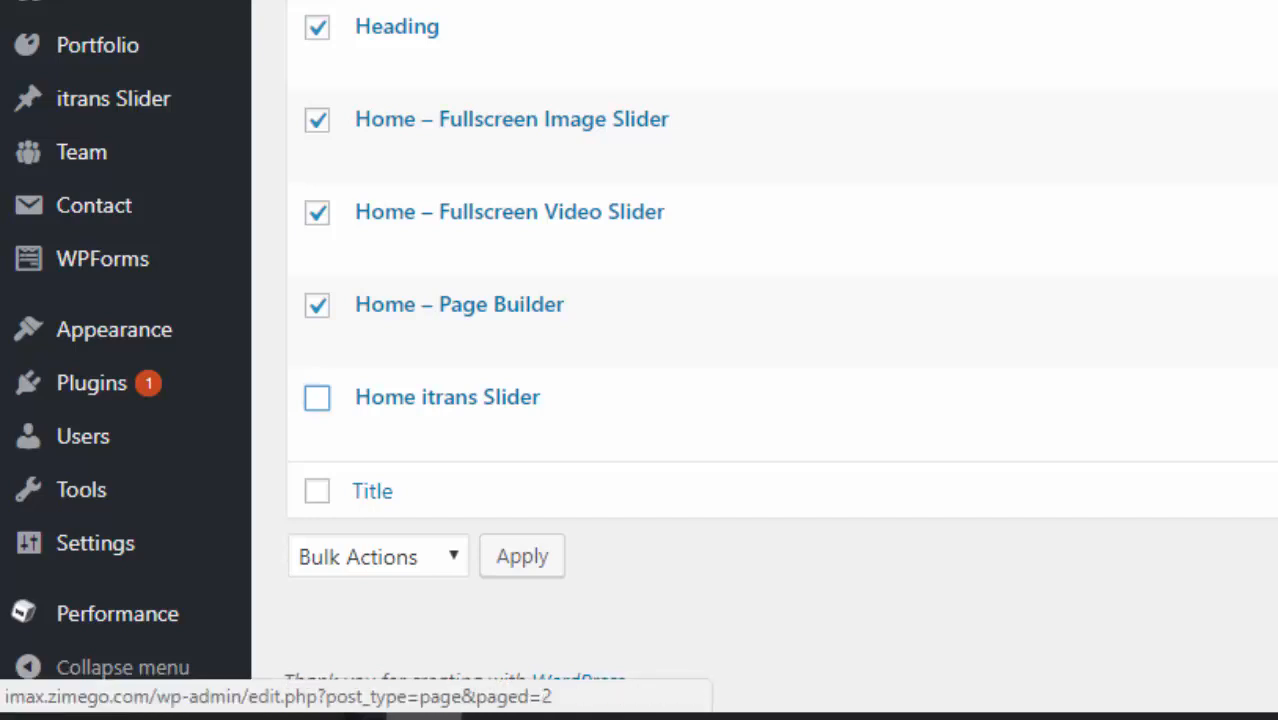
scroll(760, 360, "up", 5)
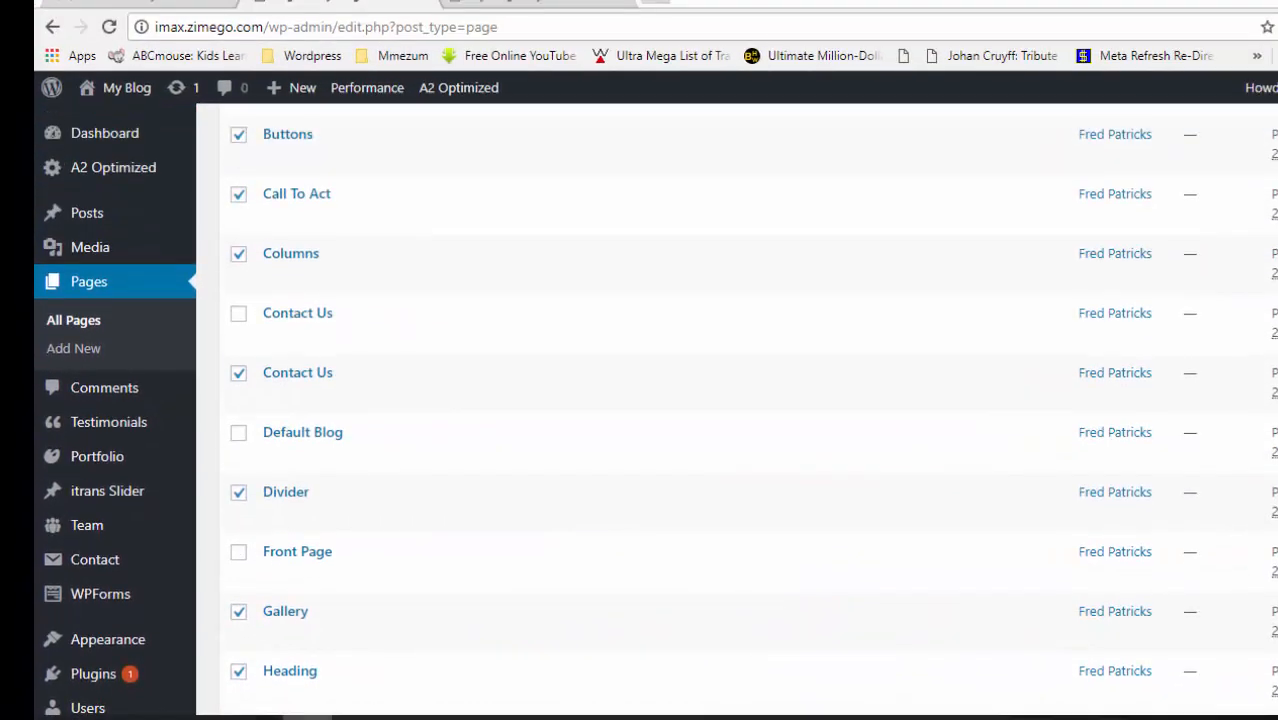
scroll(740, 400, "up", 5)
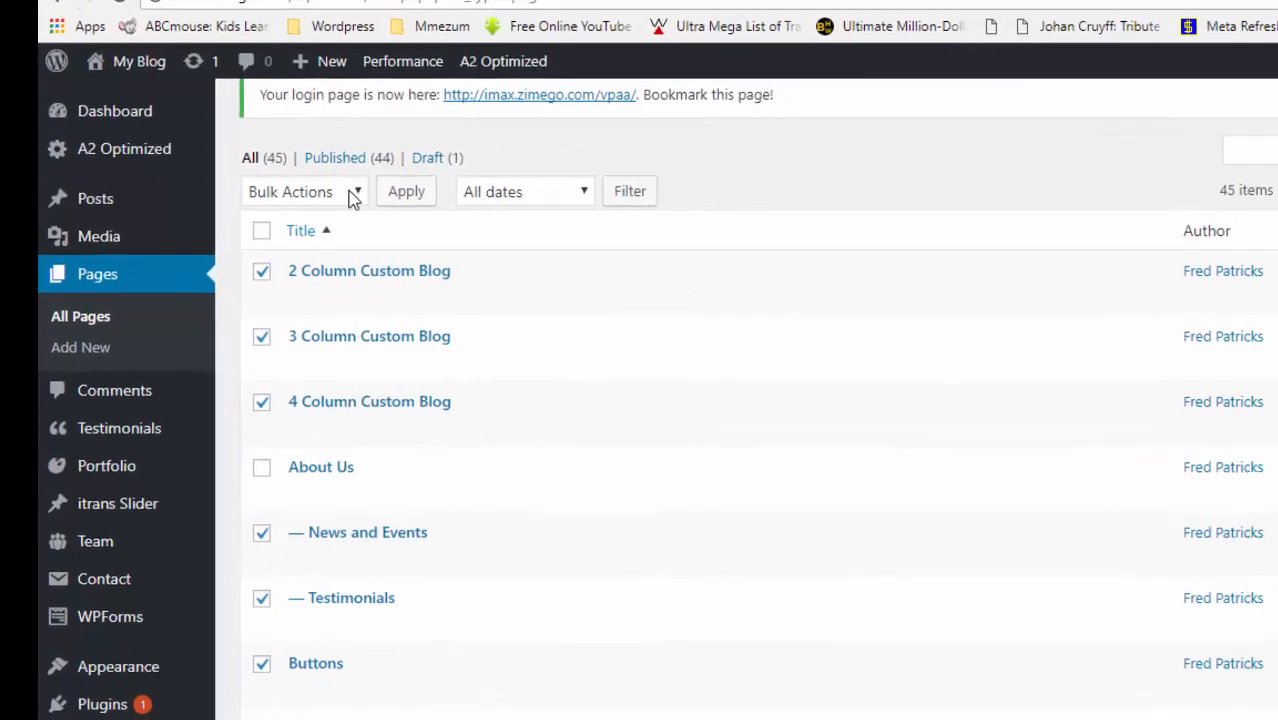
- Move the 15 checked demo pages to the Trash, leaving 30 pages
left_click(354, 193)
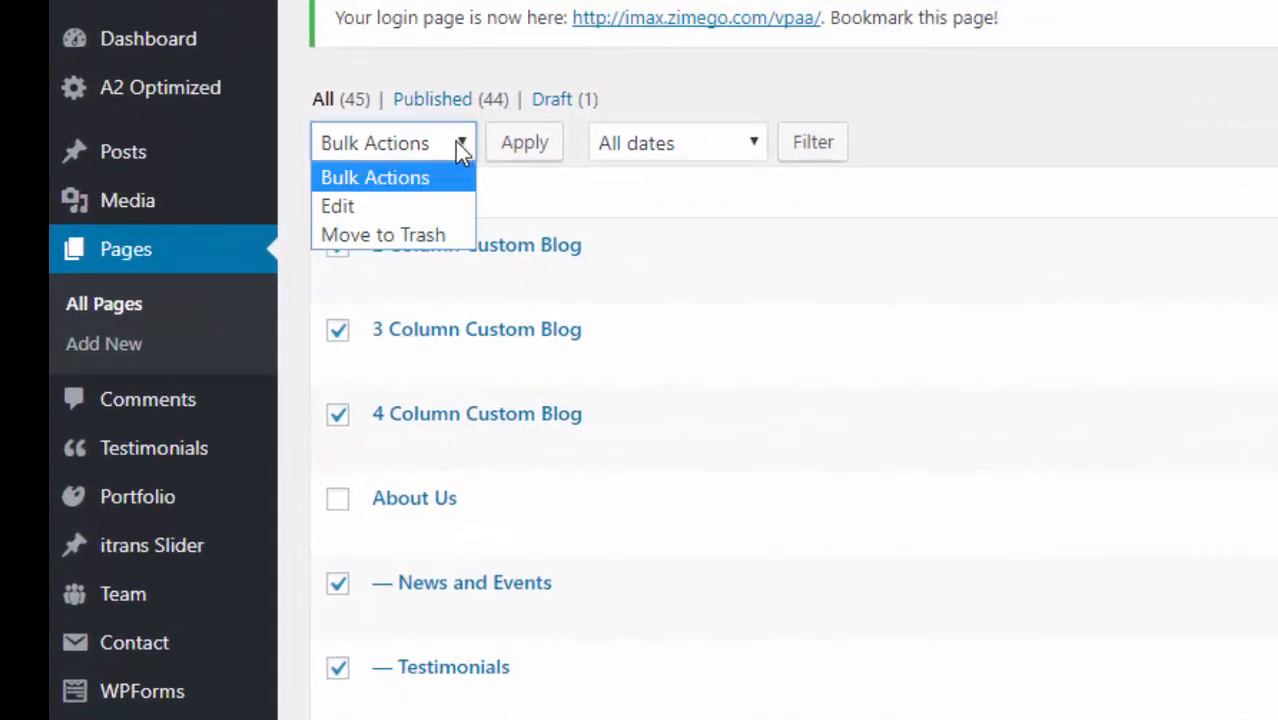
left_click(404, 226)
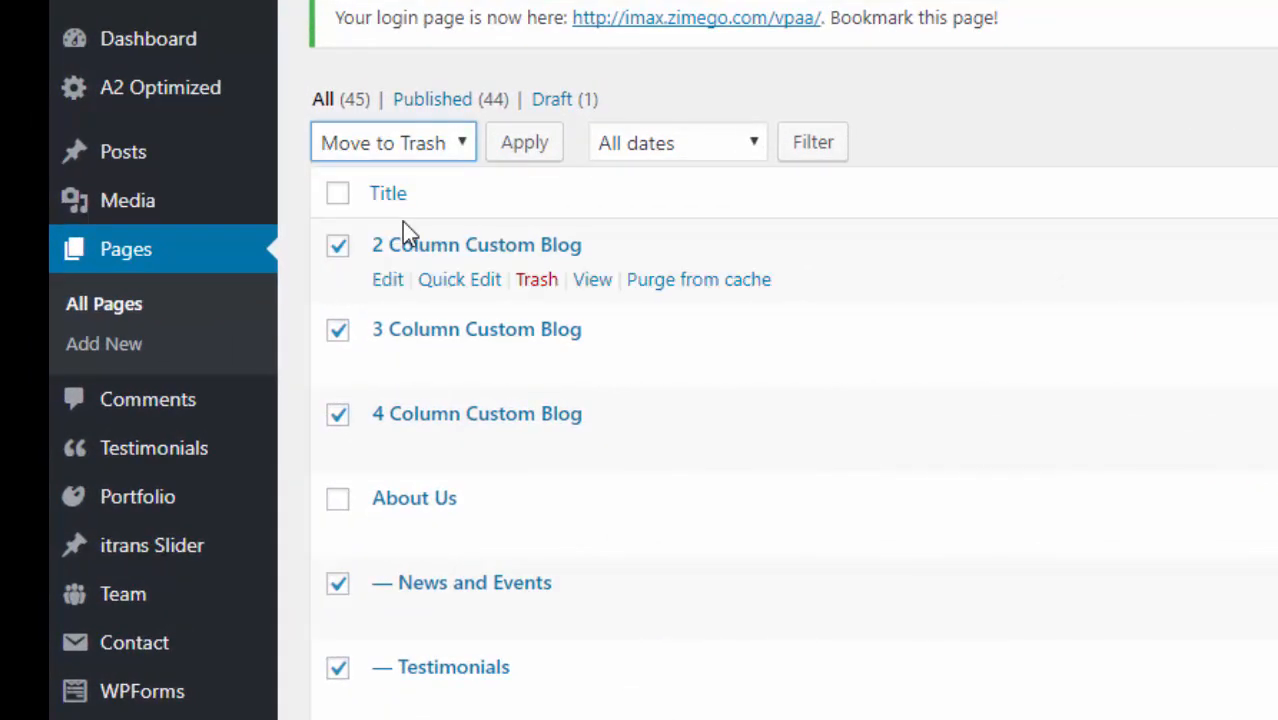
left_click(522, 145)
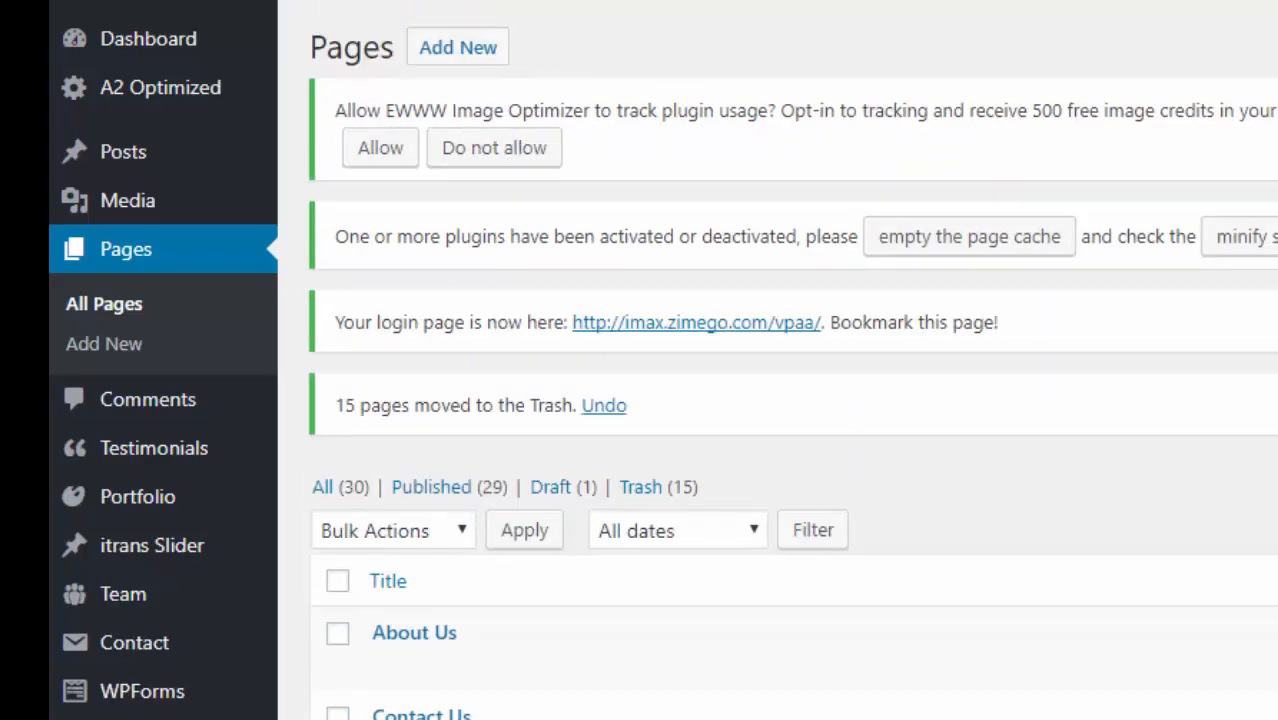
scroll(660, 400, "down", 5)
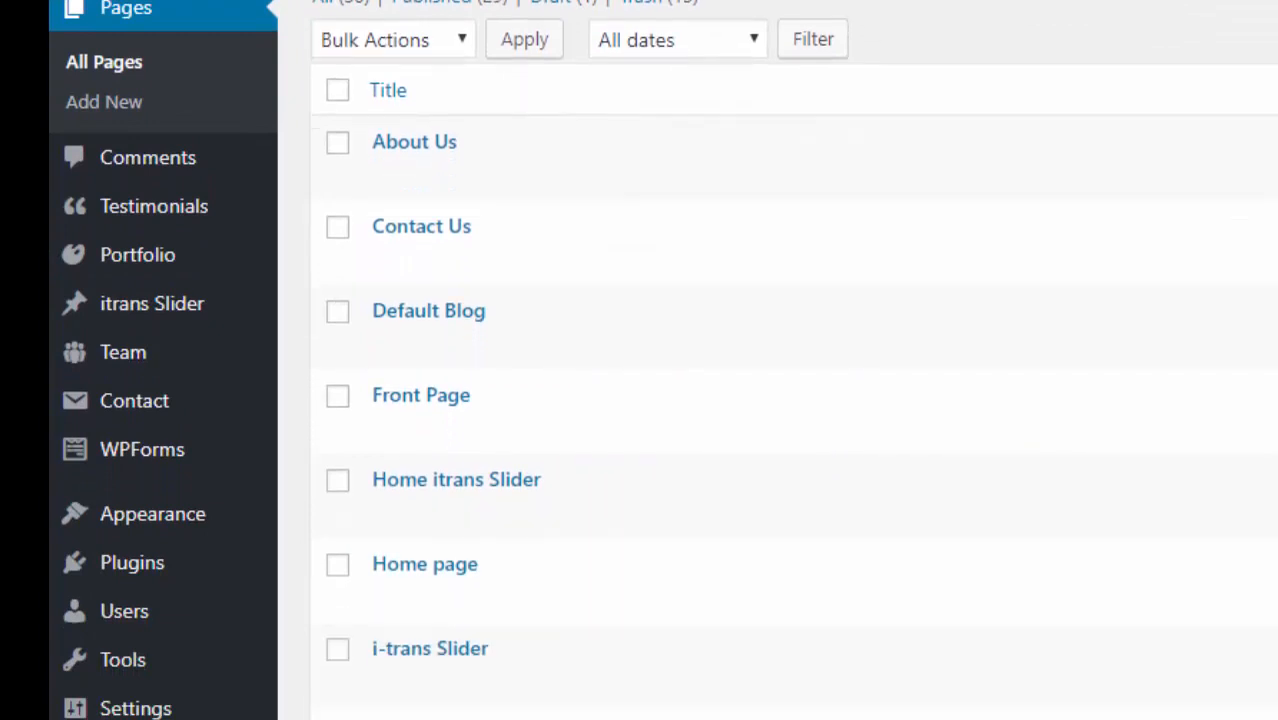
scroll(790, 400, "down", 1)
scroll(660, 400, "up", 1)
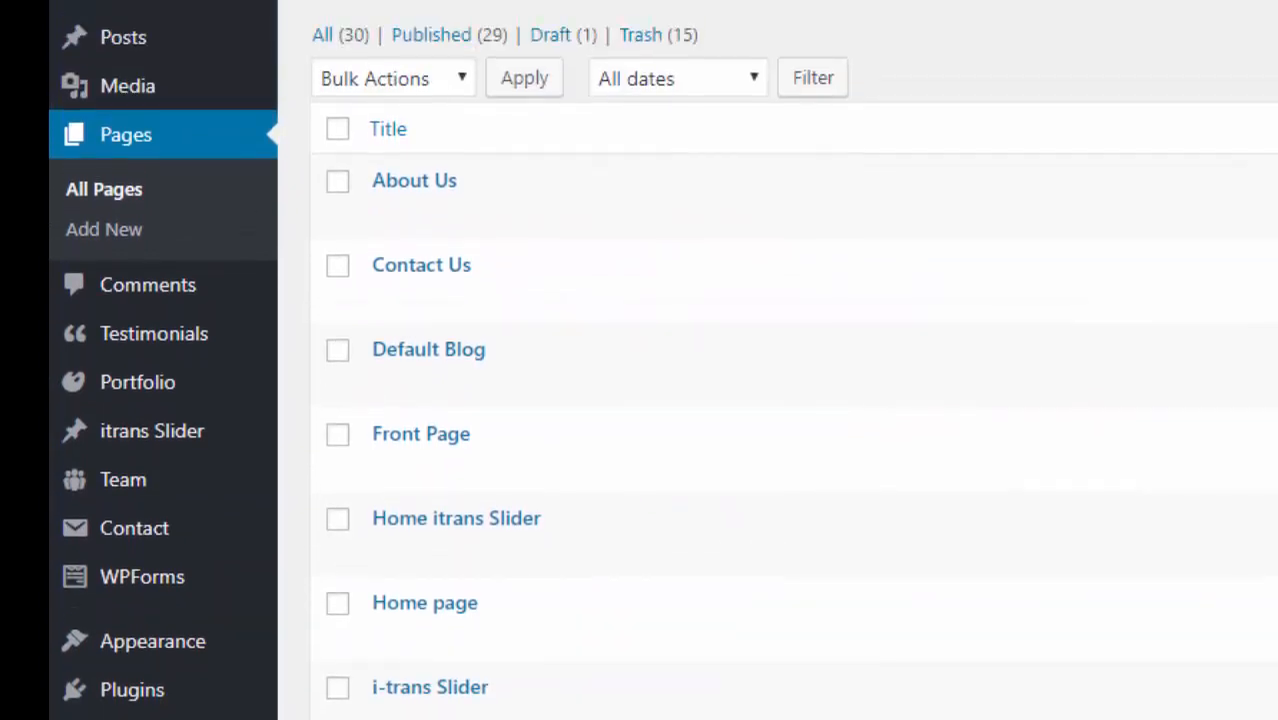
scroll(660, 400, "down", 1)
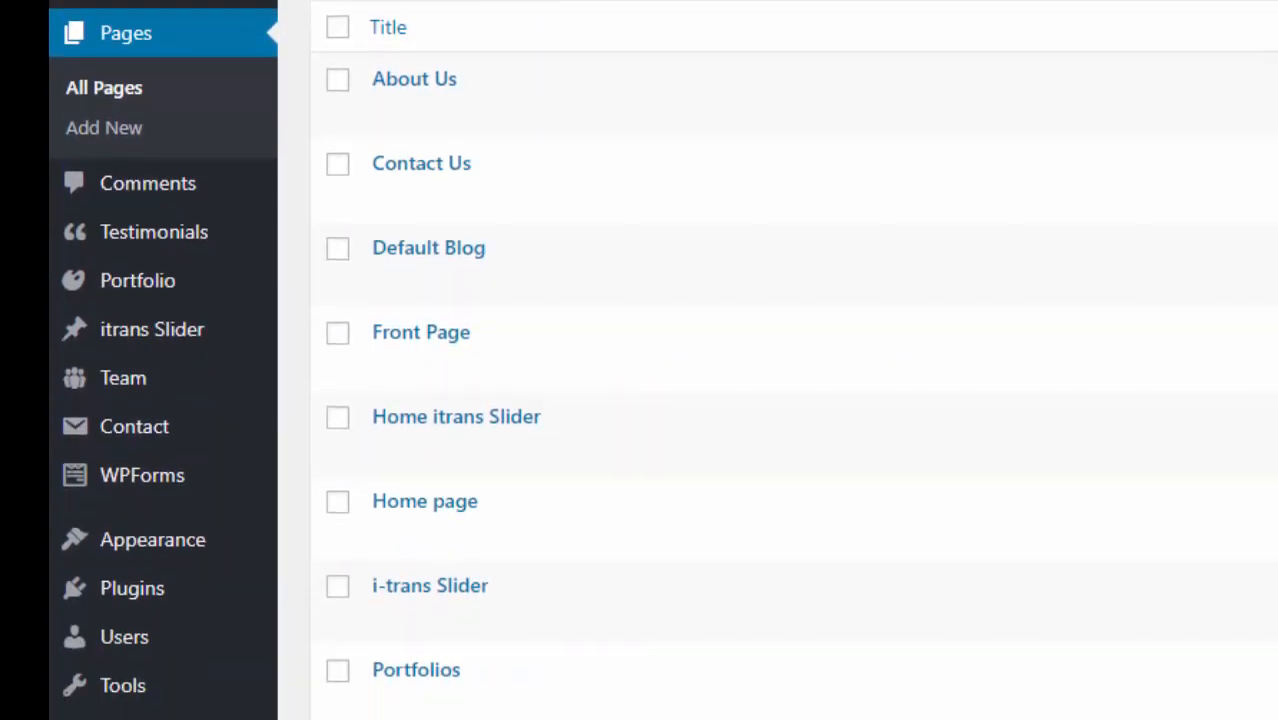
scroll(660, 400, "down", 2)
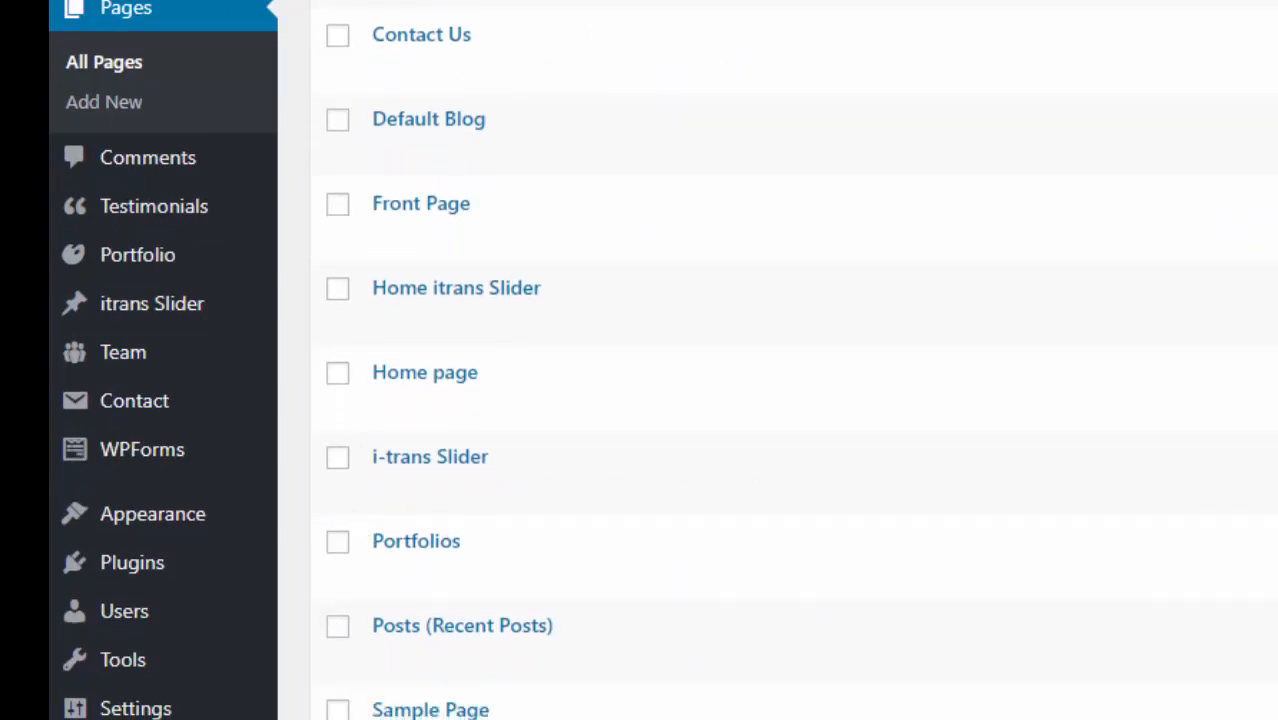
scroll(757, 240, "up", 4)
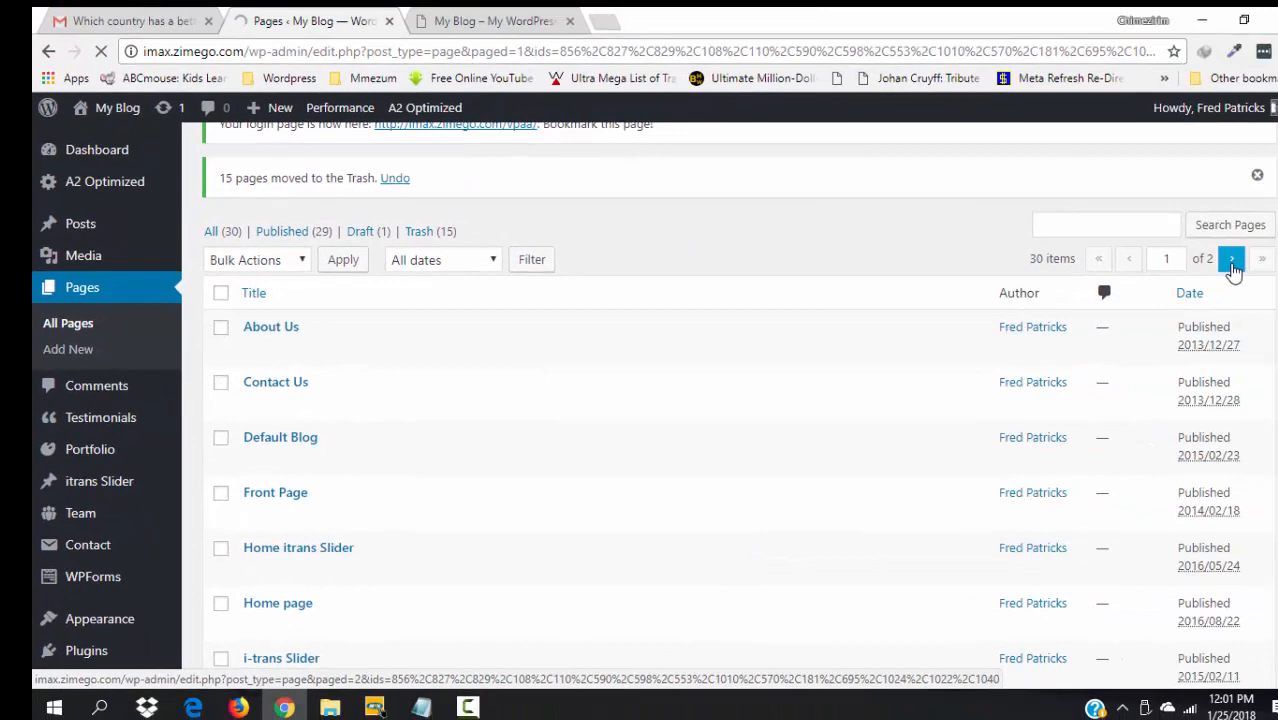
- Go to page 2 of the pages list and scroll from Services down to Tutorials
left_click(1232, 259)
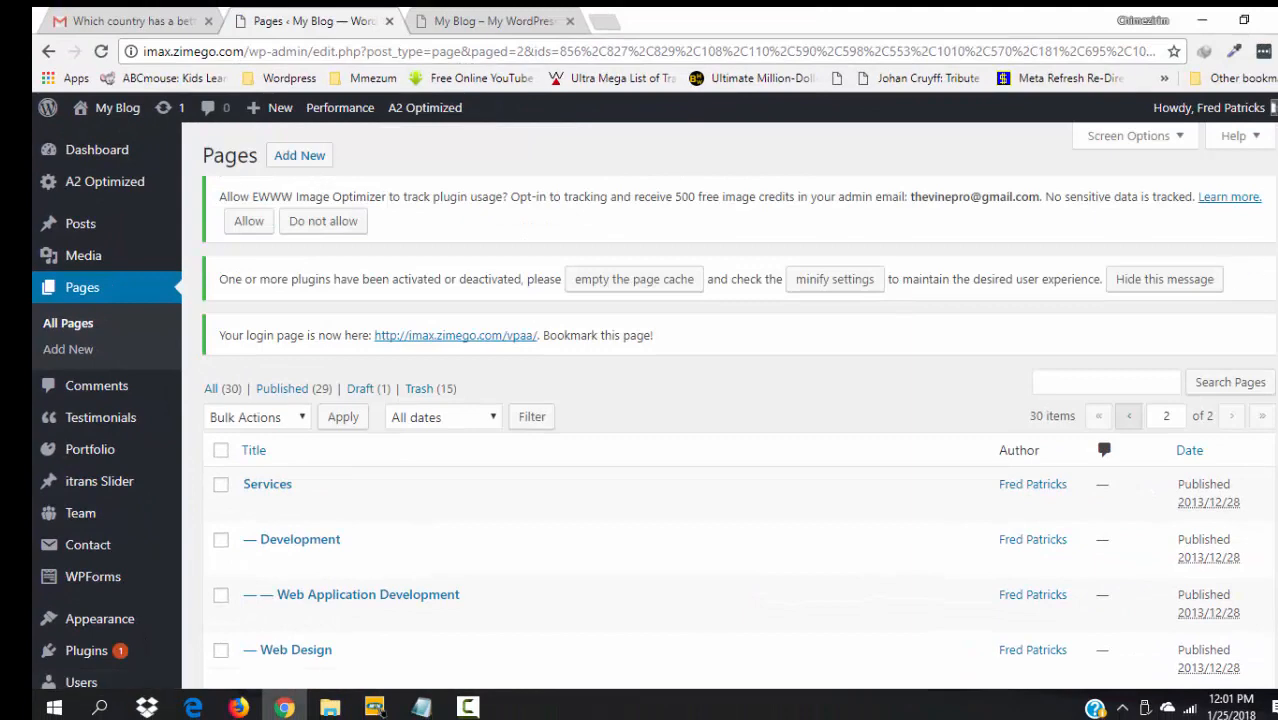
scroll(730, 450, "down", 1)
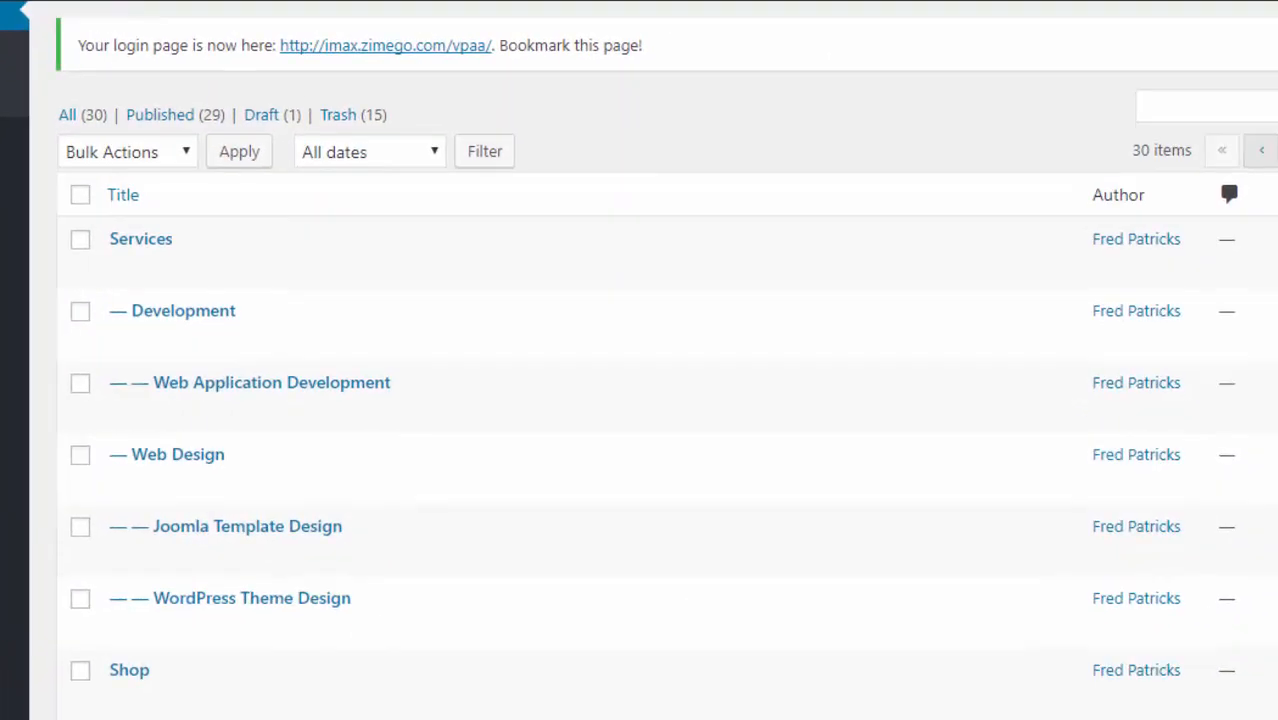
scroll(667, 400, "down", 1)
scroll(667, 400, "up", 1)
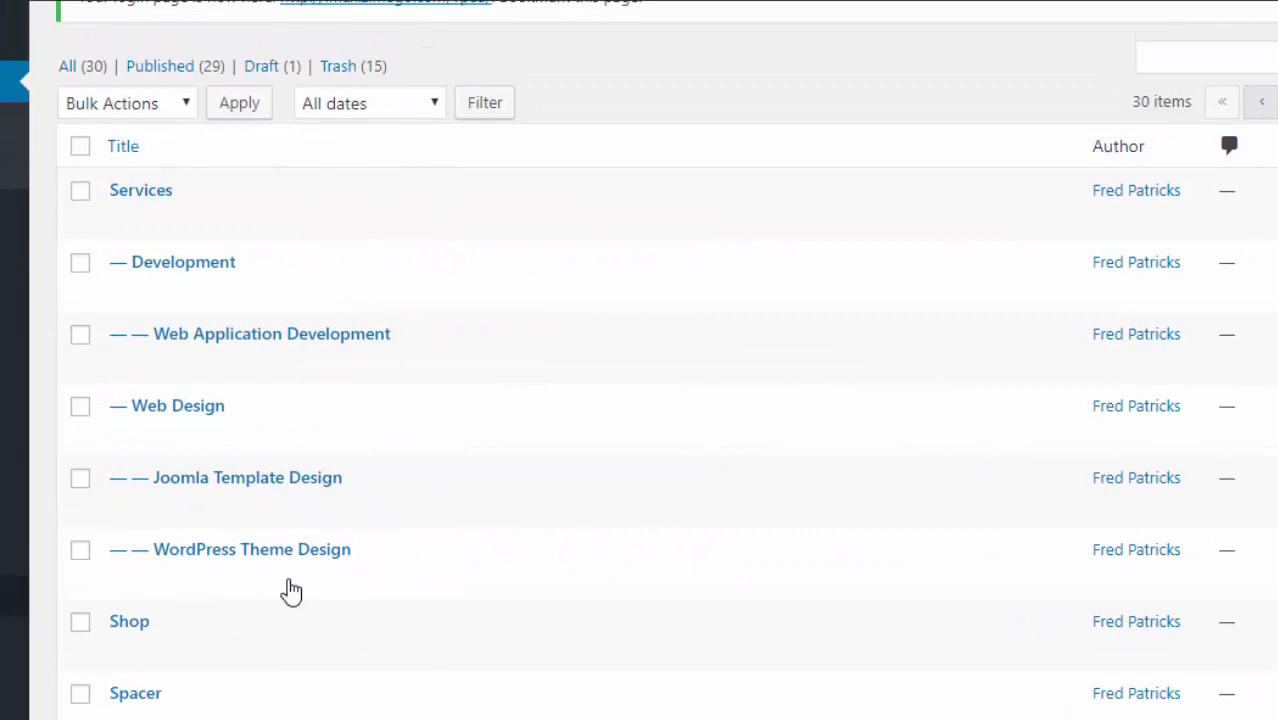
scroll(640, 400, "down", 5)
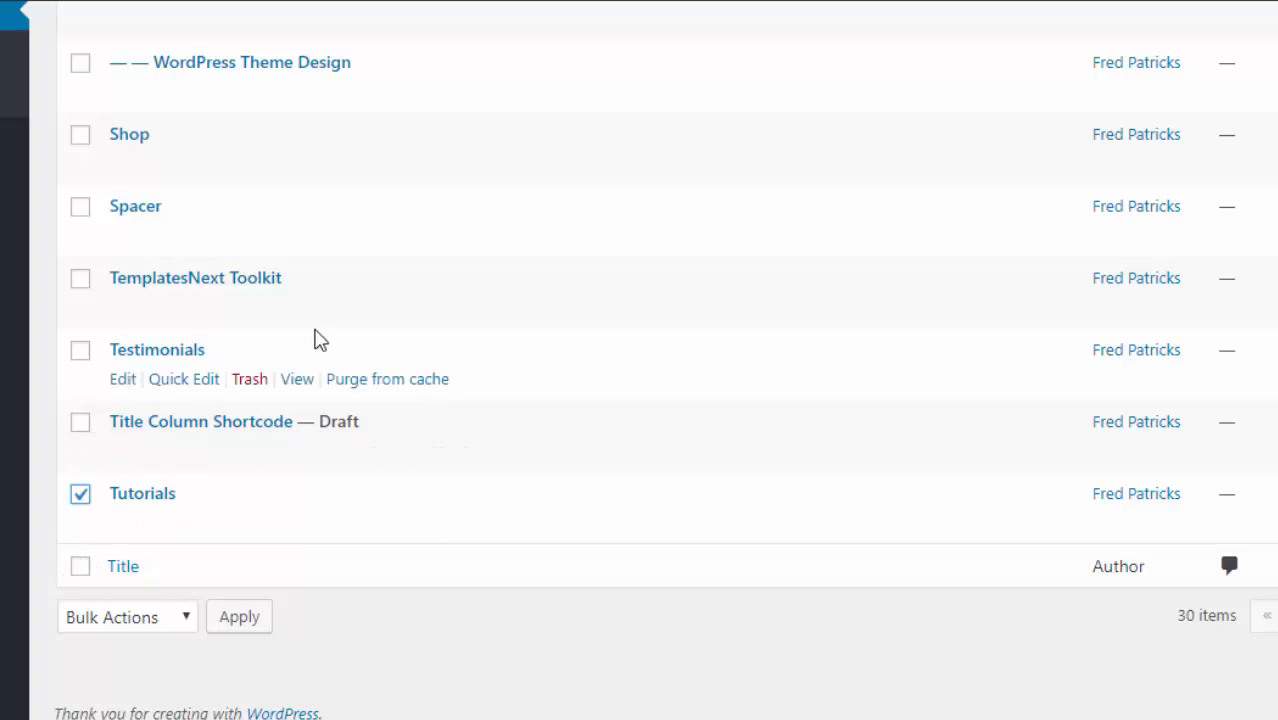
scroll(666, 360, "up", 5)
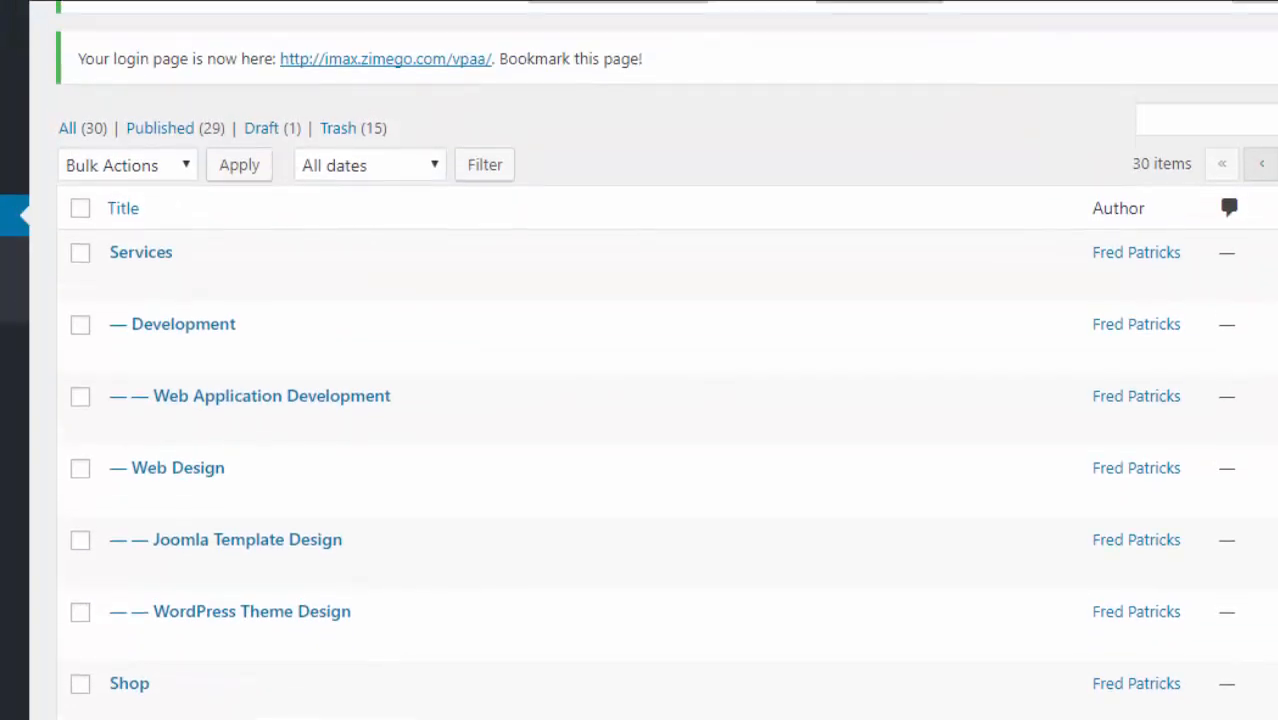
- Select every page on page 2 of the list, including Development and Services
left_click(80, 212)
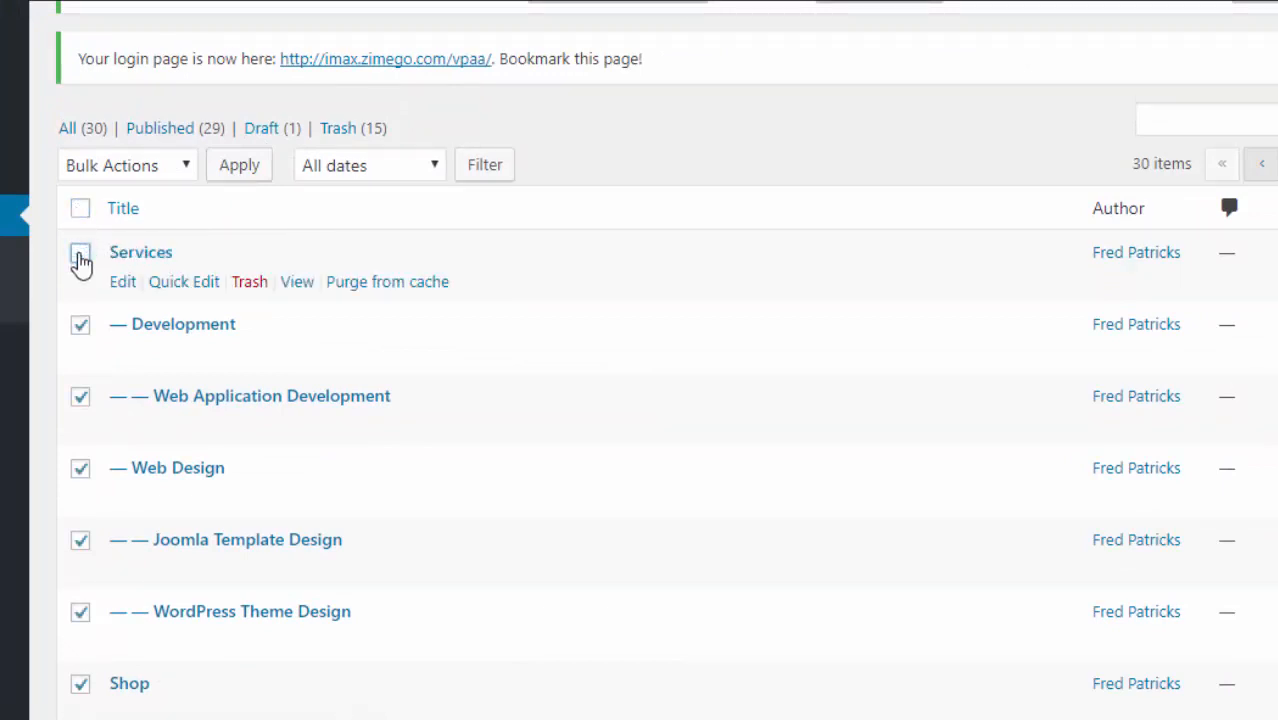
left_click(81, 322)
left_click(80, 253)
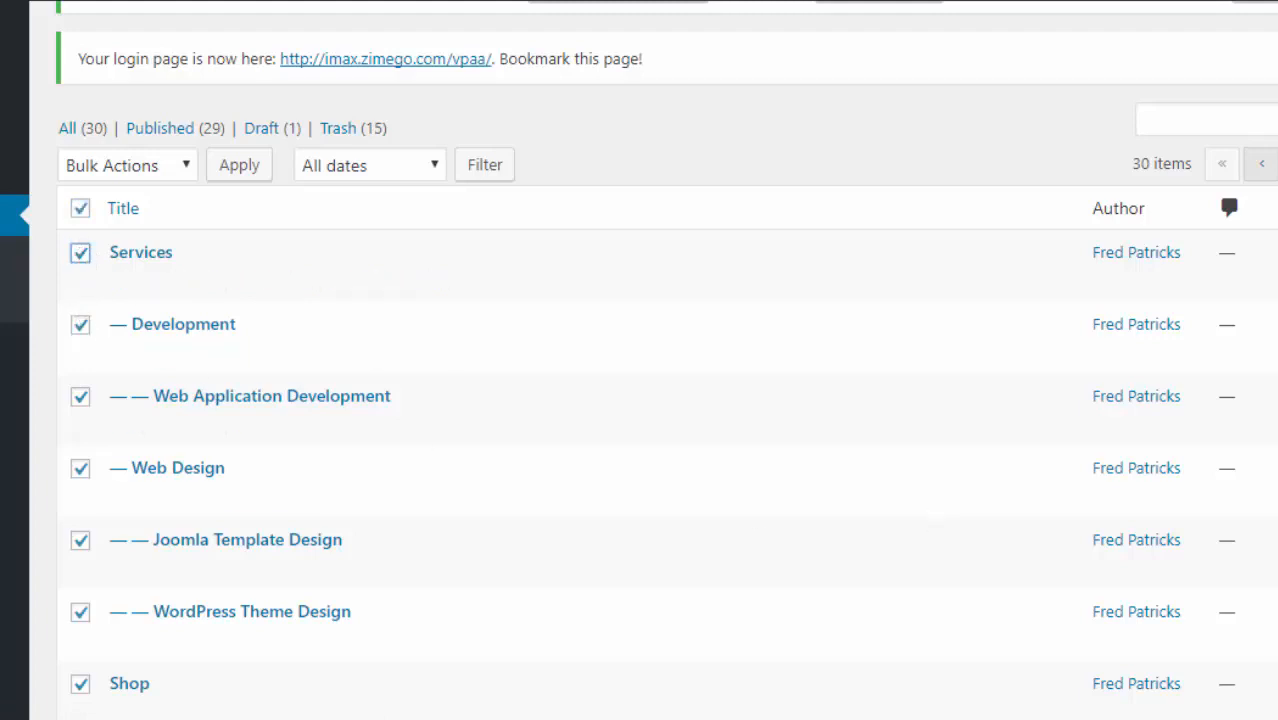
scroll(667, 400, "down", 5)
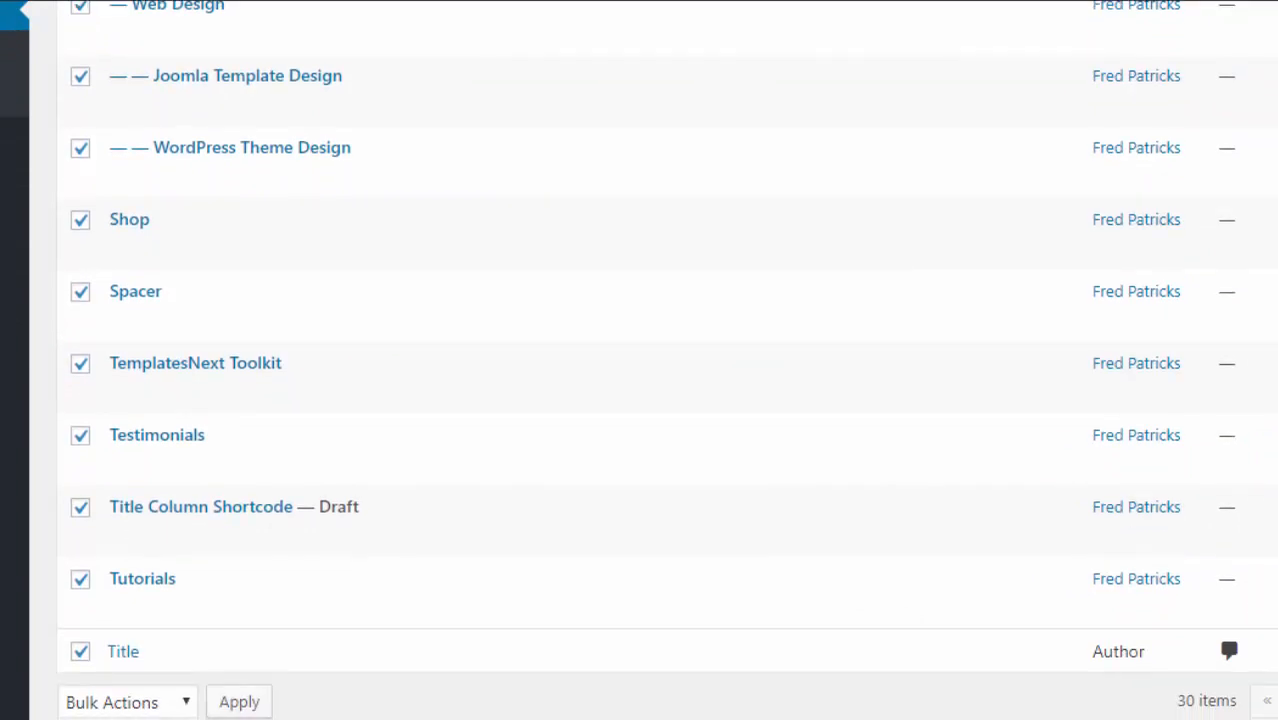
scroll(667, 400, "down", 1)
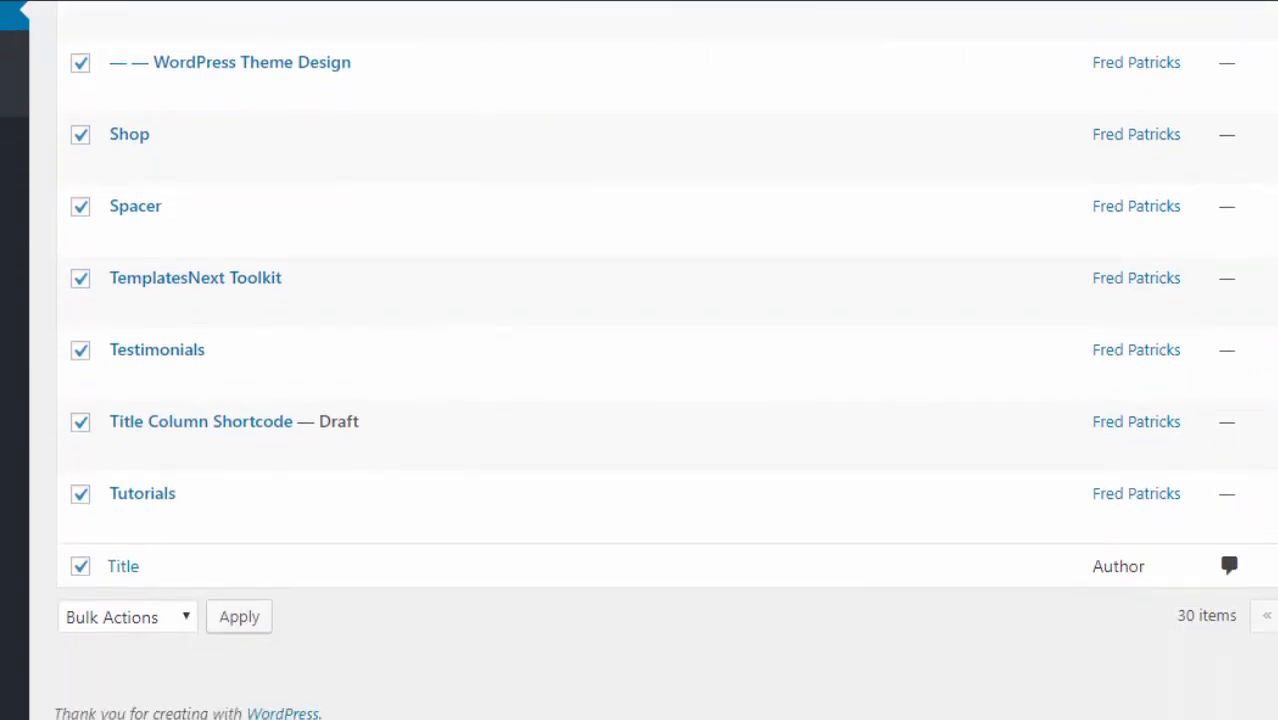
scroll(667, 400, "up", 6)
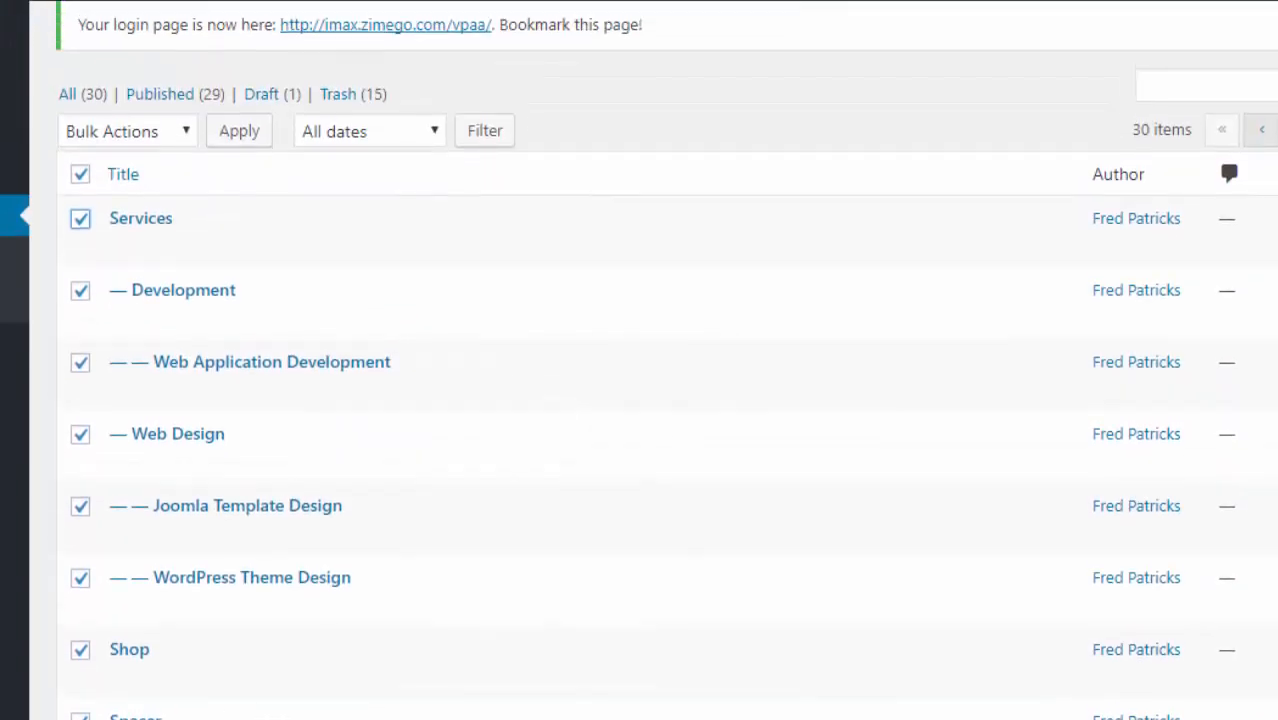
- Move the 12 checked pages, such as Development, Web Design and Shop, to the Trash
left_click(185, 150)
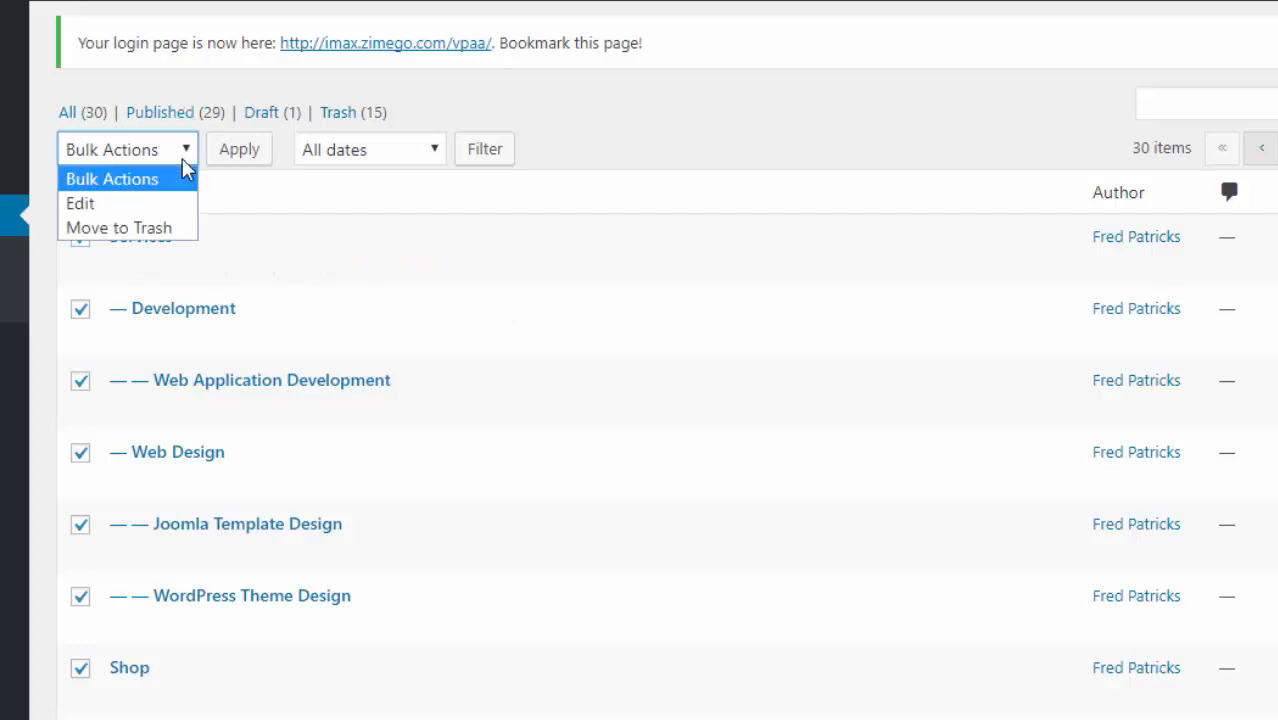
left_click(165, 231)
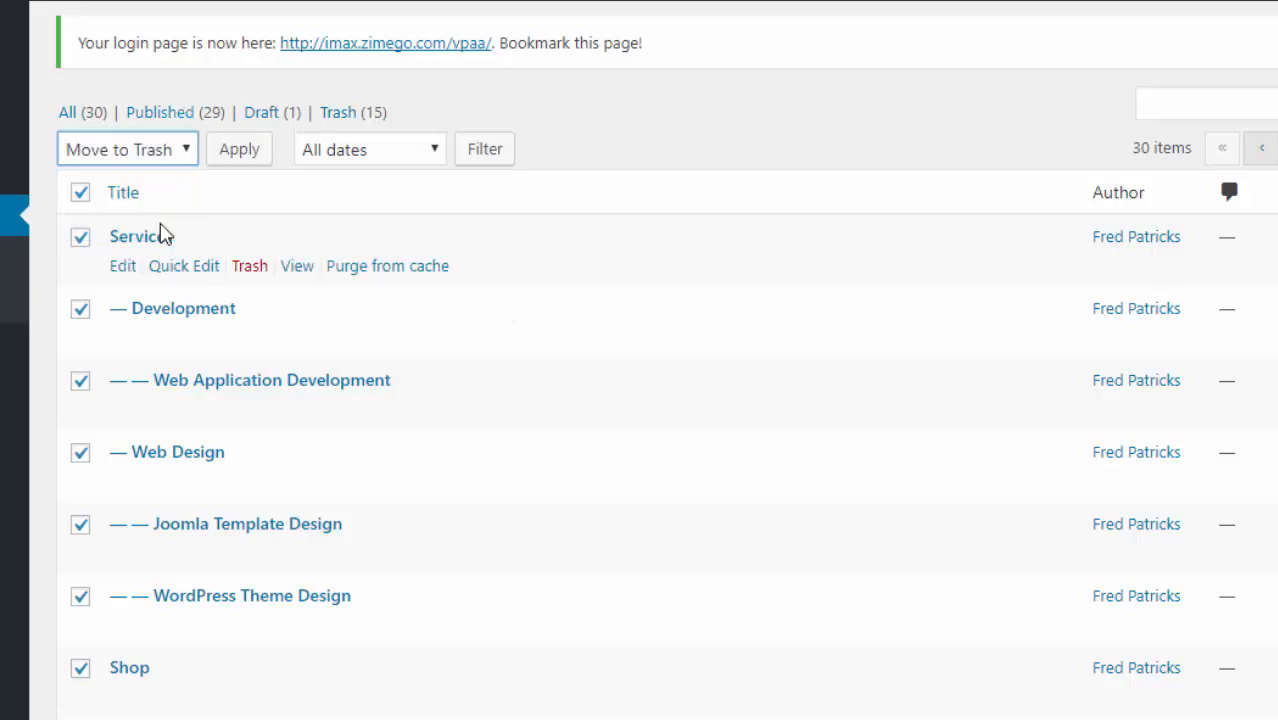
left_click(252, 158)
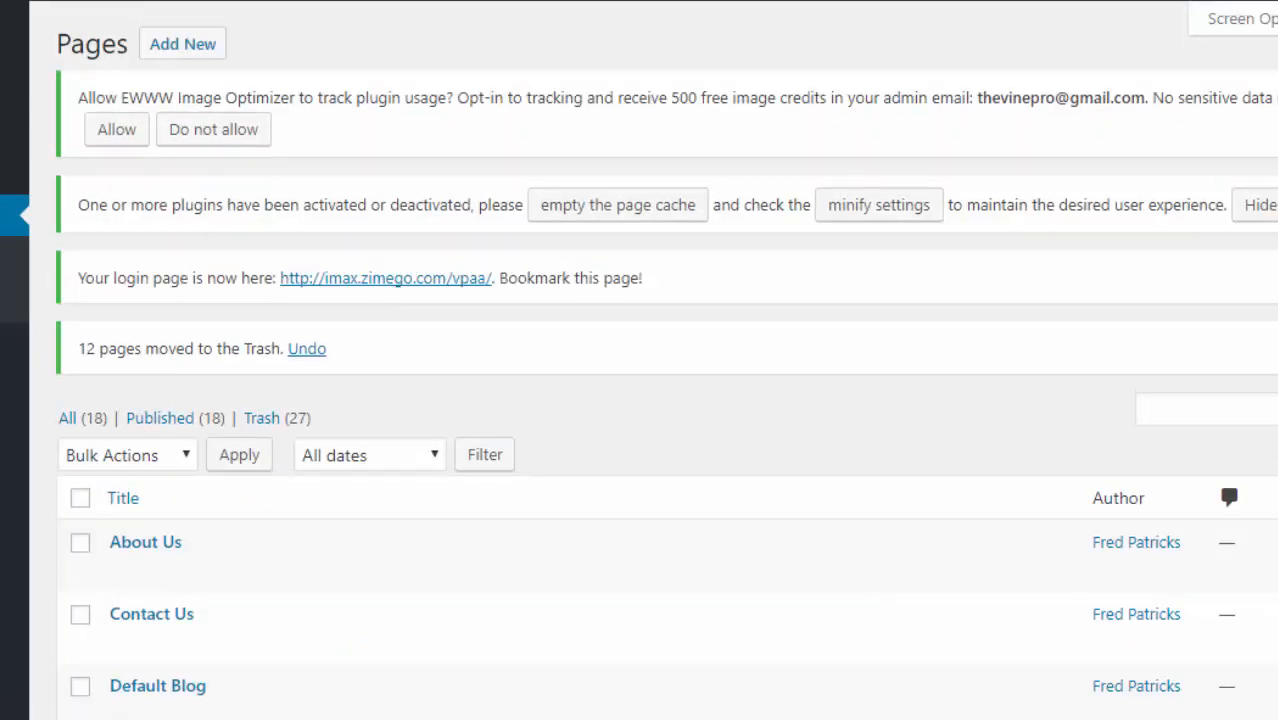
- Tick the remaining Sample Page rows for deletion
scroll(667, 400, "down", 5)
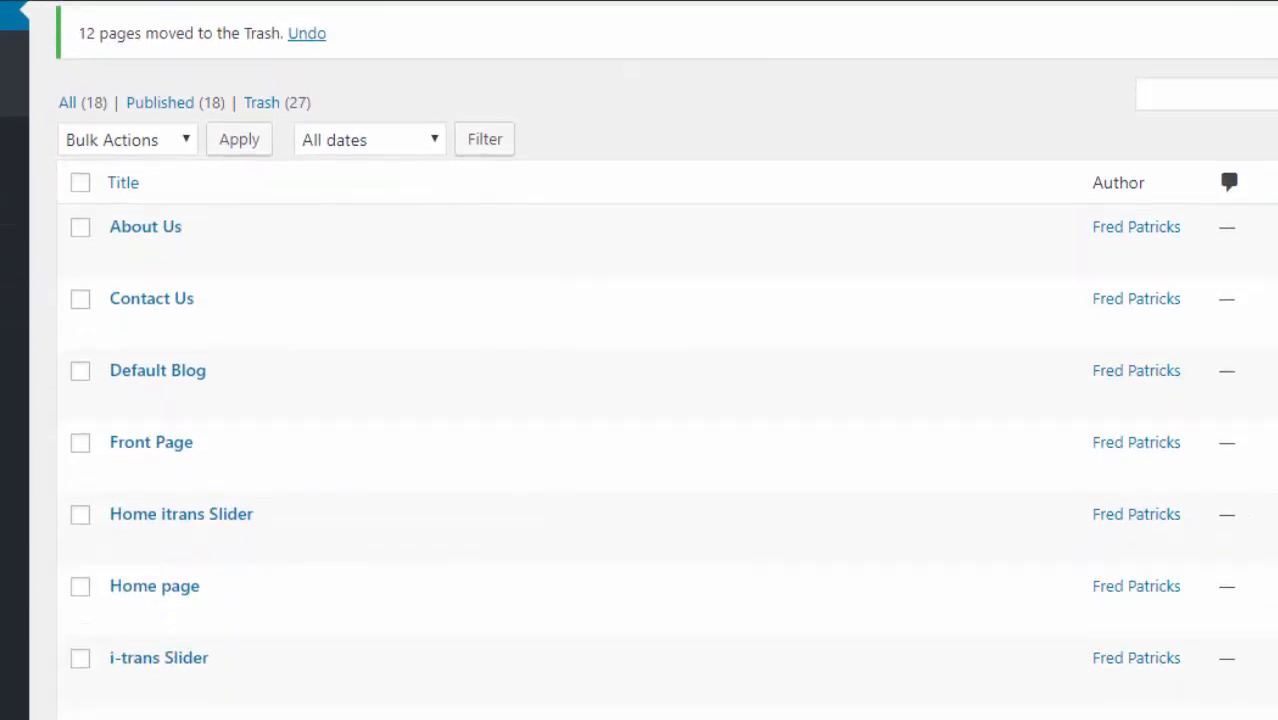
scroll(667, 400, "down", 3)
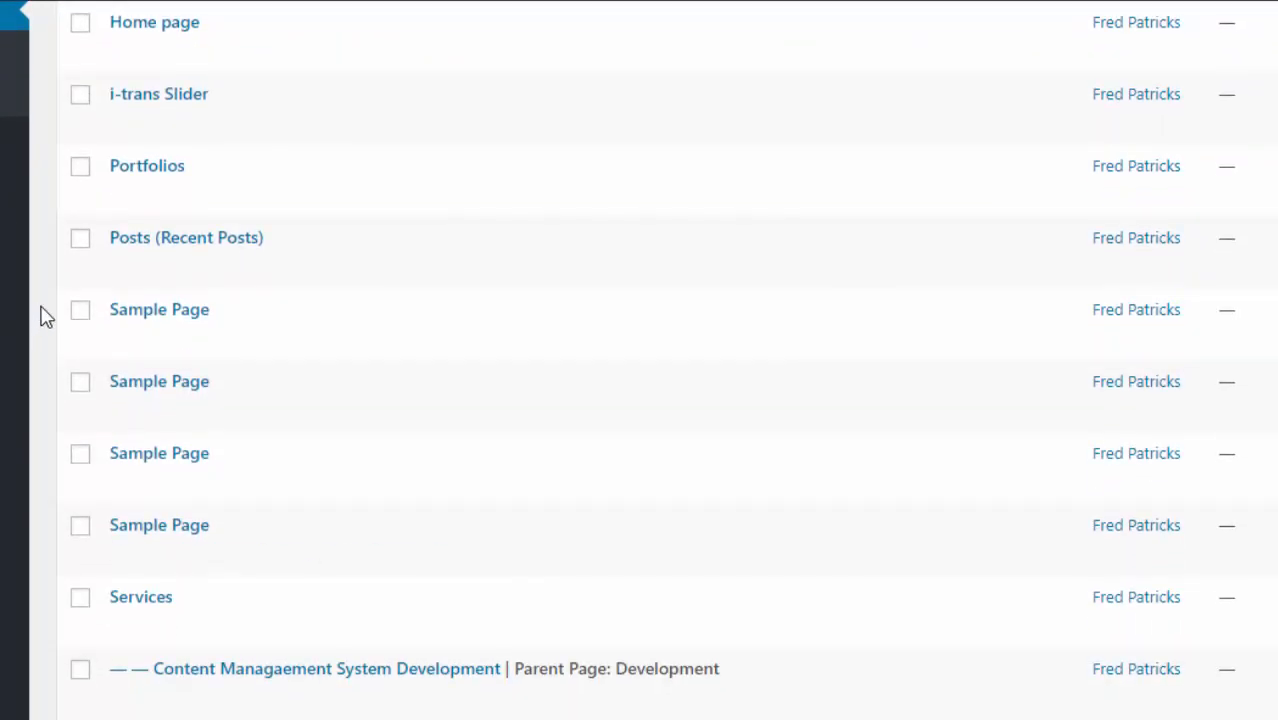
mouse_move(72, 314)
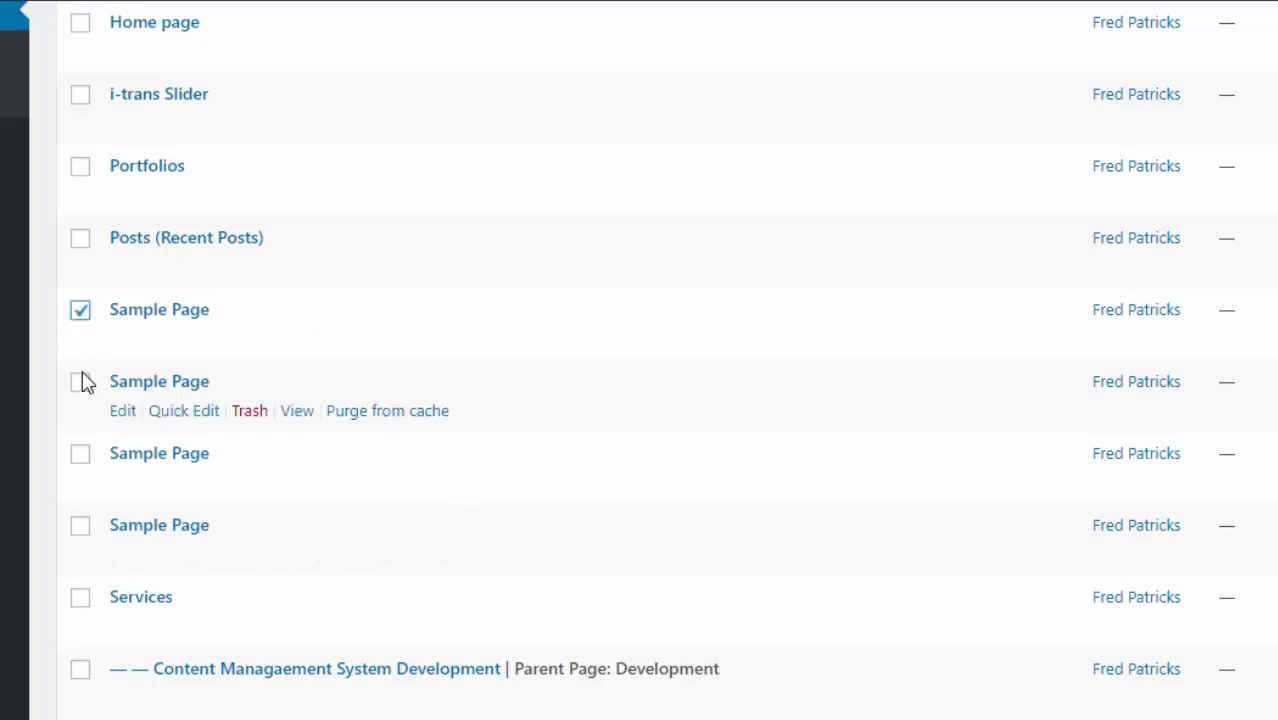
left_click(79, 458)
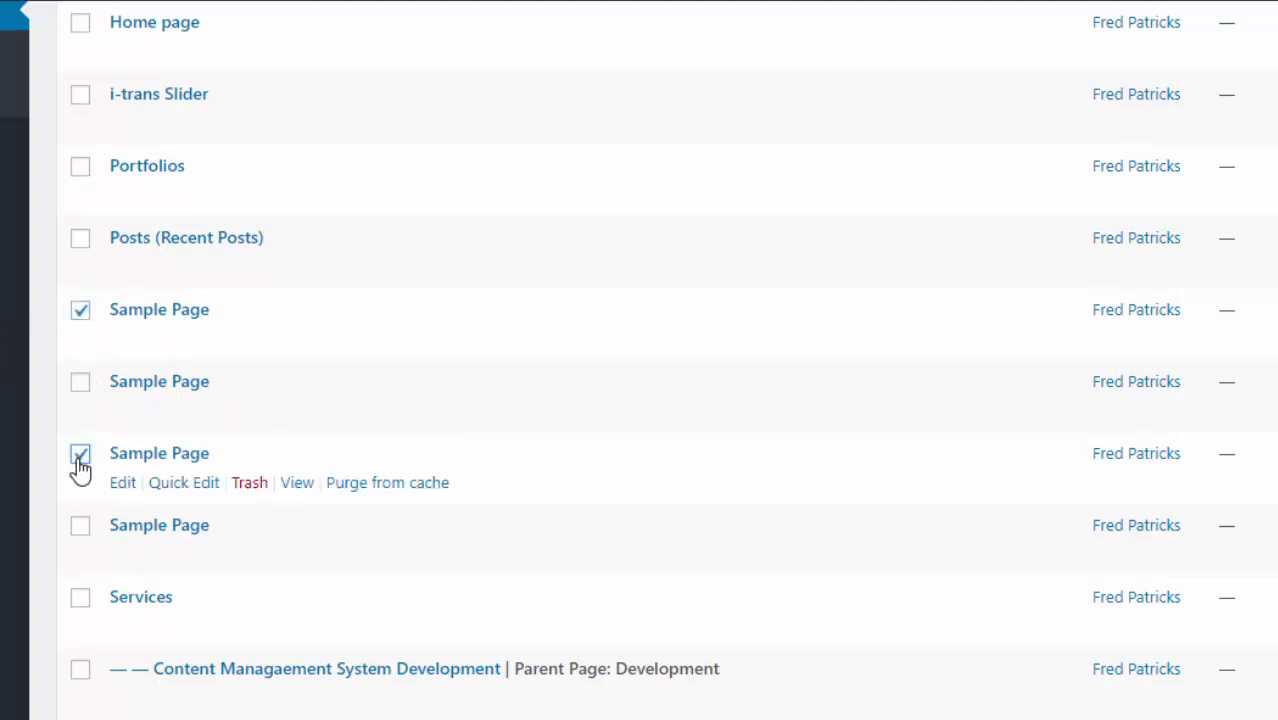
left_click(80, 385)
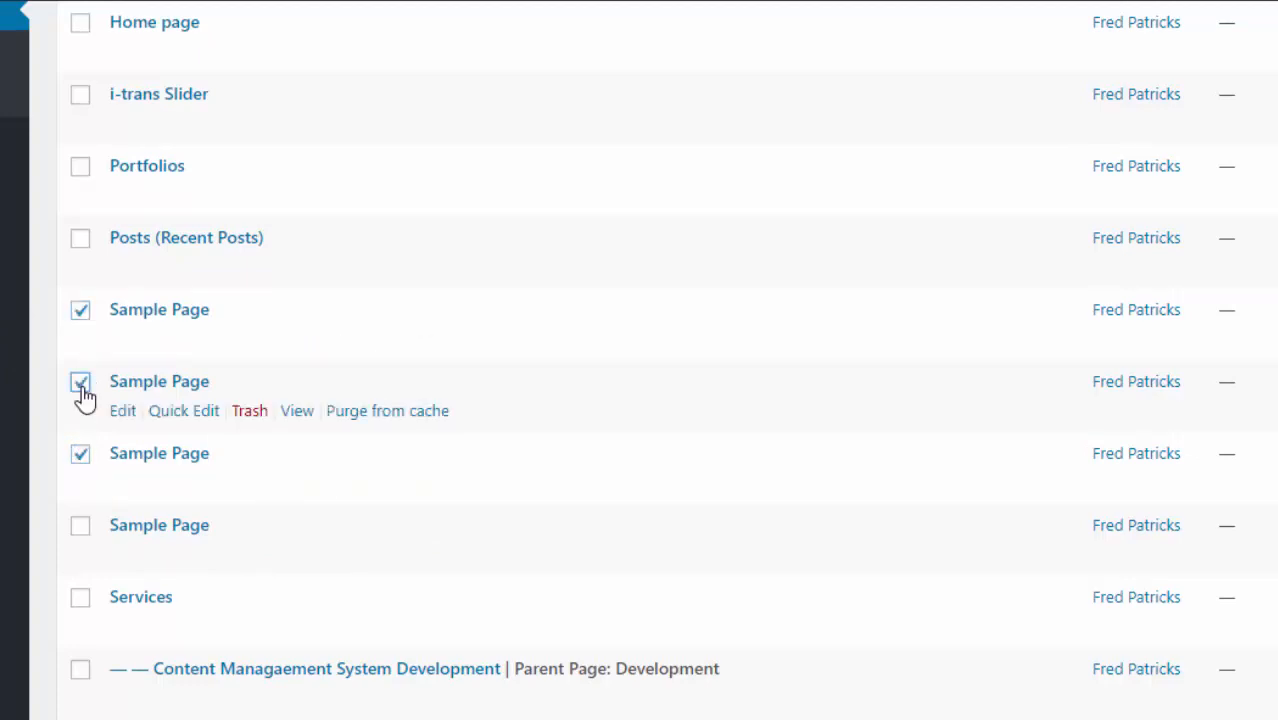
left_click(80, 527)
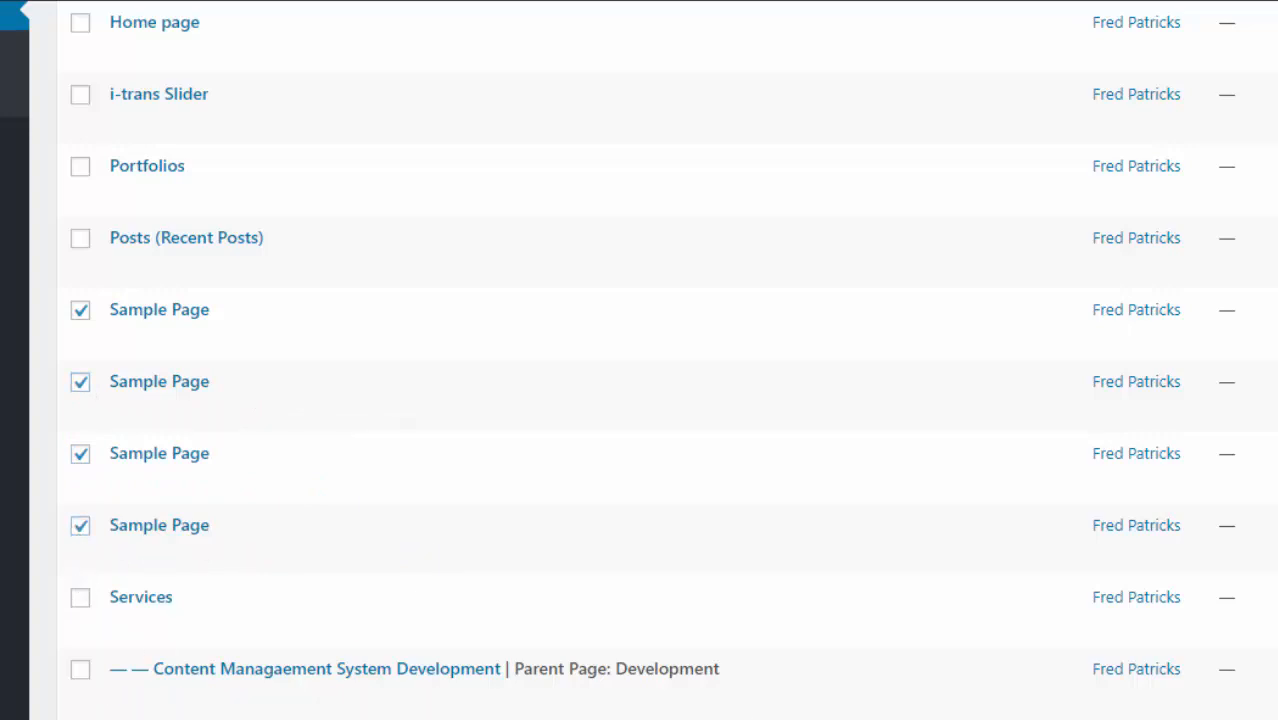
- Tick Services and the Content Management, Corporate Web Site, Ecommerce and Software Development pages
scroll(652, 360, "down", 3)
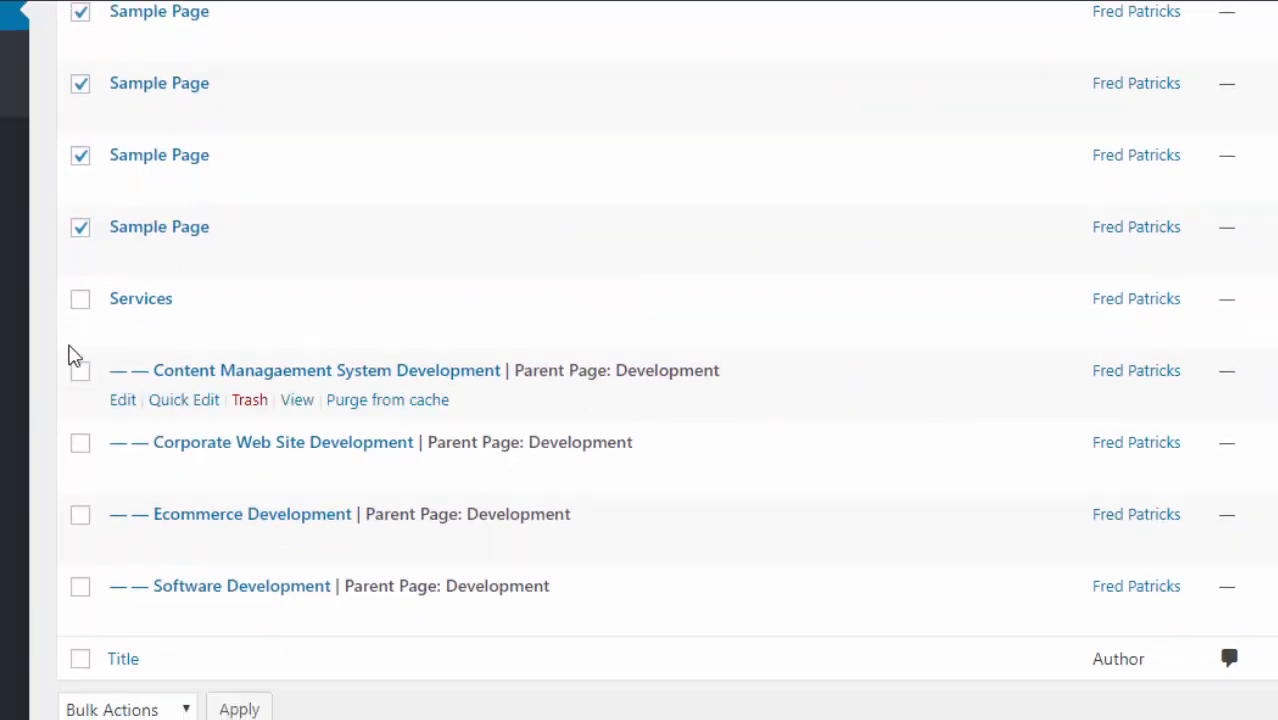
left_click(80, 299)
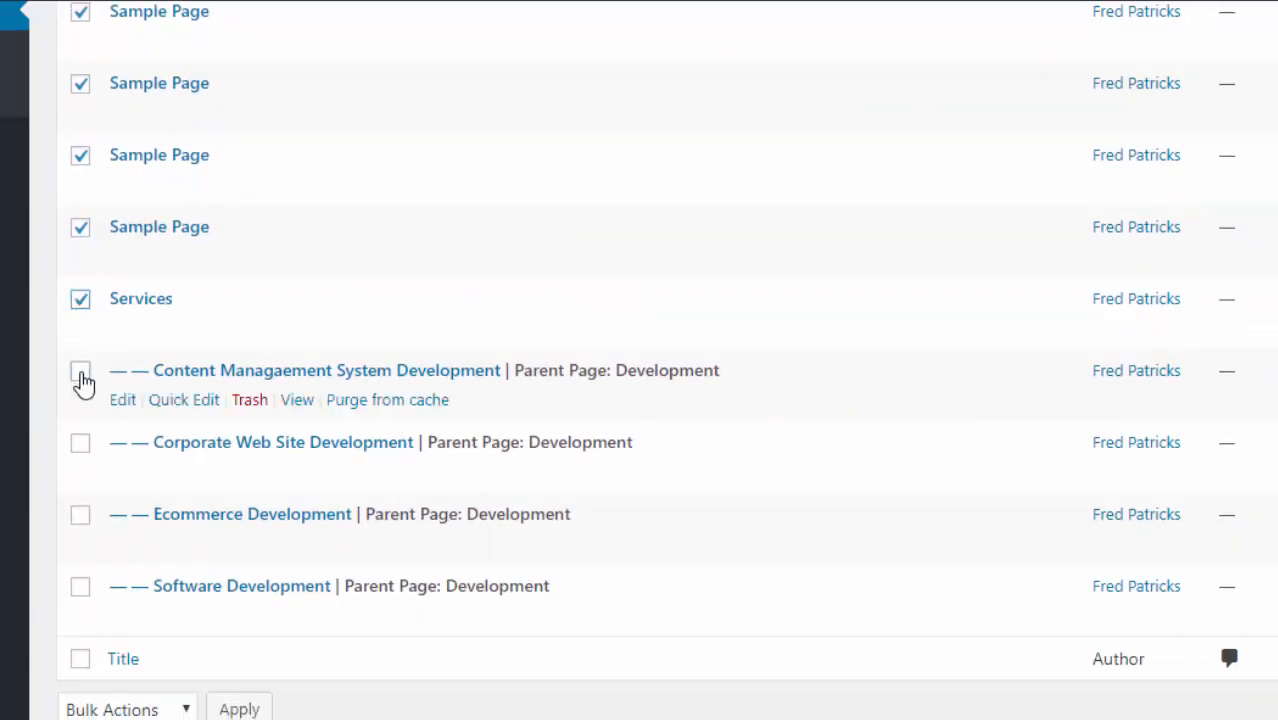
left_click(80, 372)
left_click(80, 443)
left_click(80, 515)
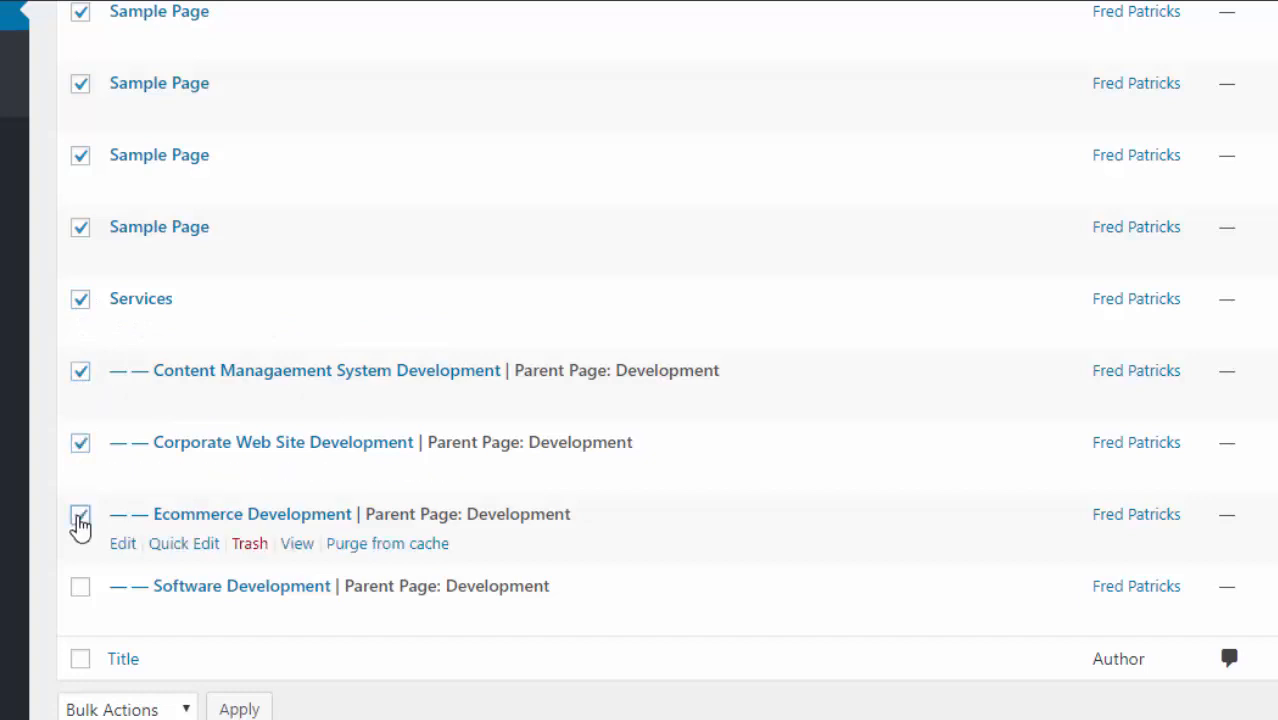
left_click(79, 588)
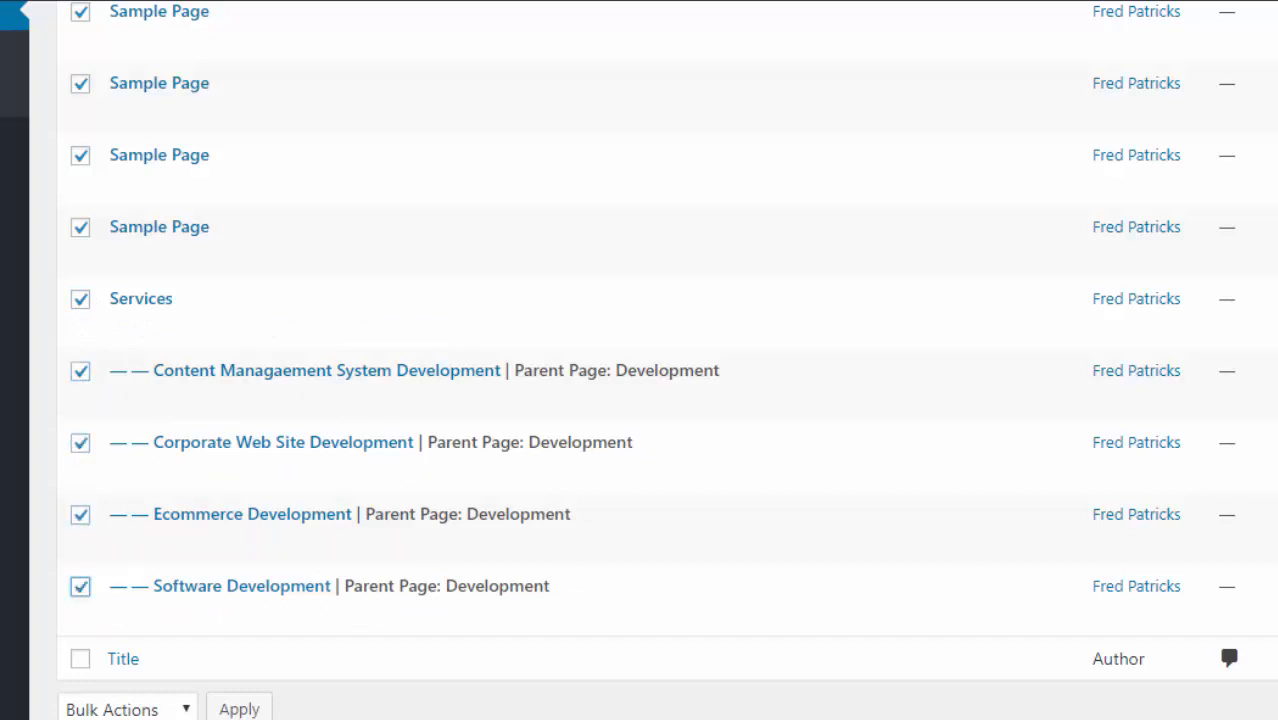
- Move the nine checked pages to the Trash, leaving 9 published pages
scroll(640, 380, "up", 10)
scroll(640, 380, "up", 2)
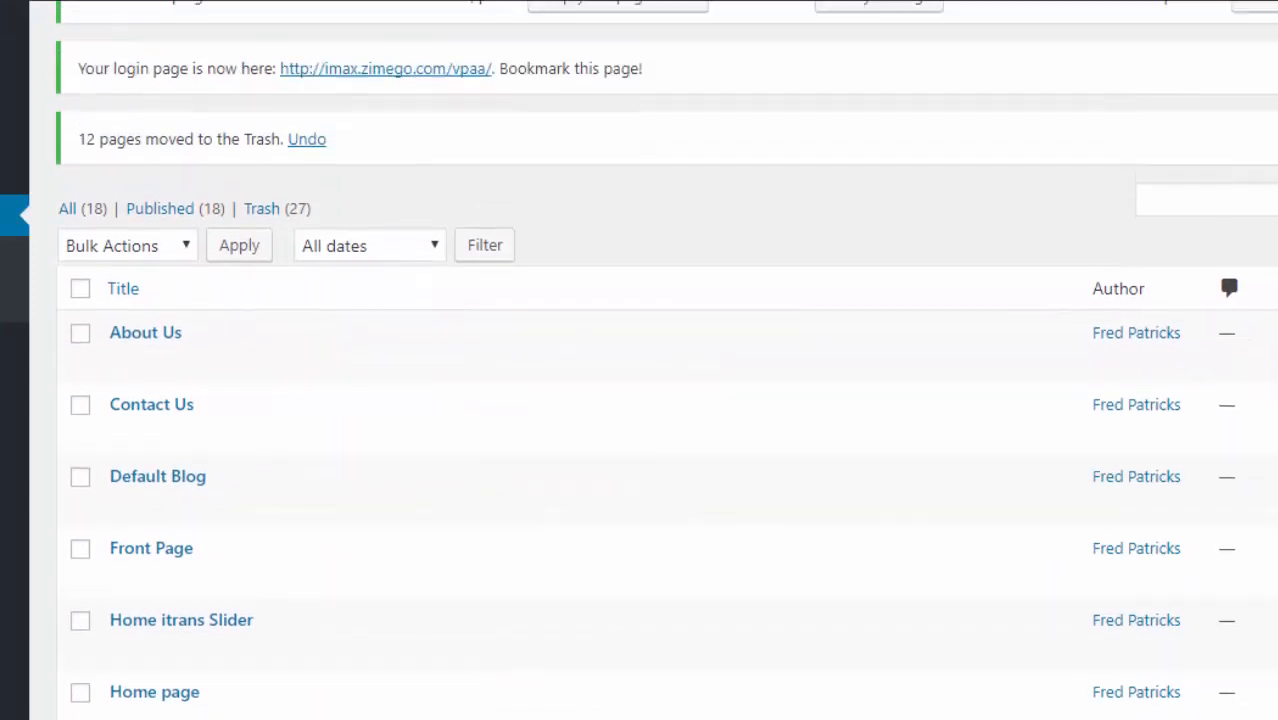
left_click(190, 250)
left_click(165, 324)
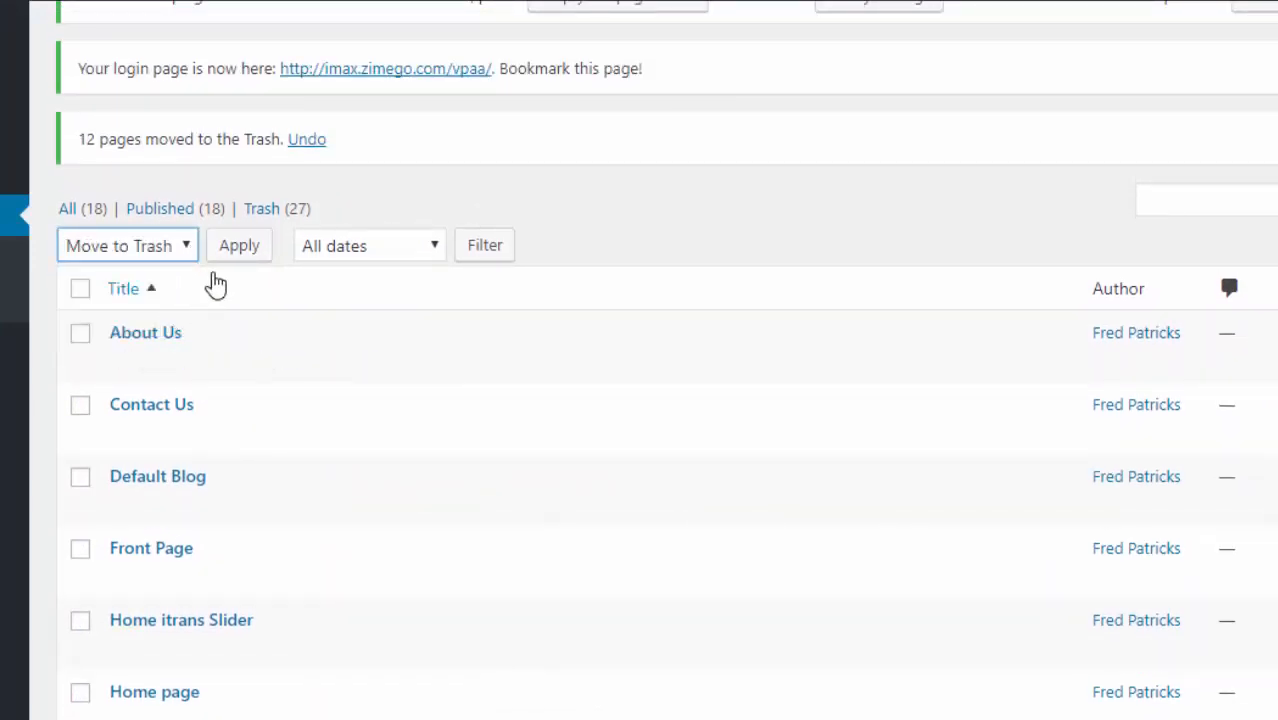
left_click(240, 250)
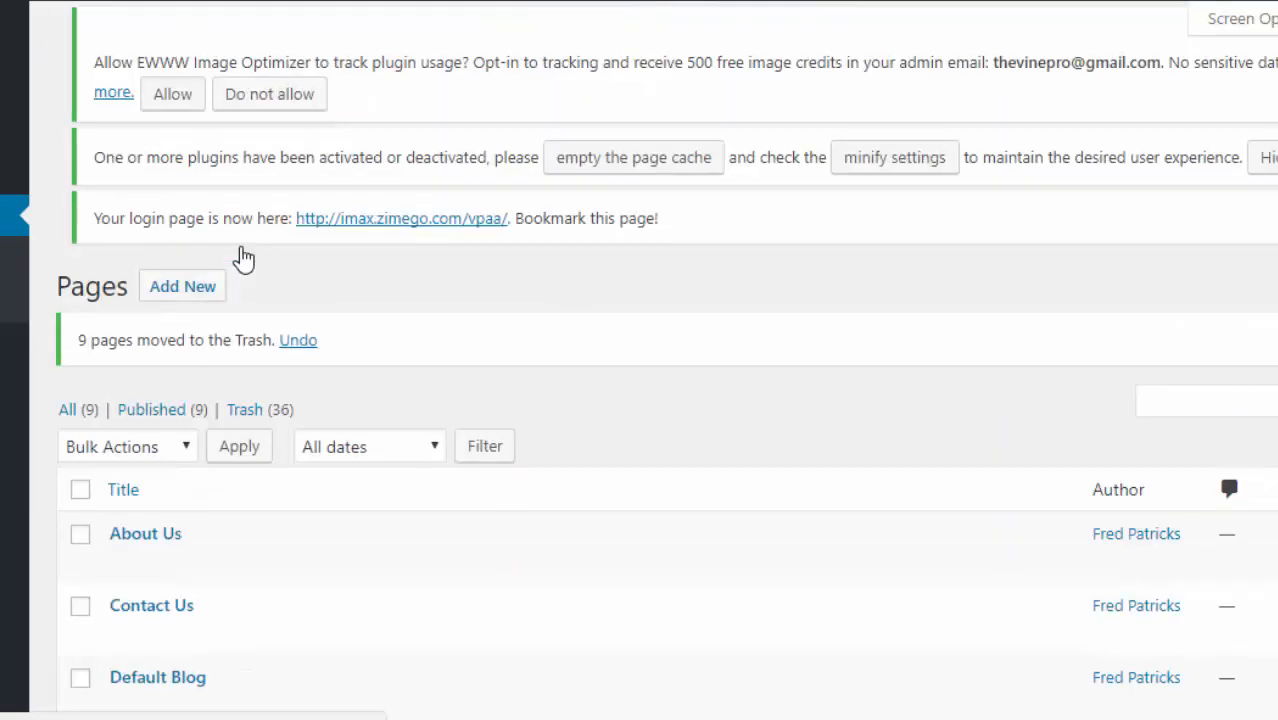
scroll(640, 400, "down", 5)
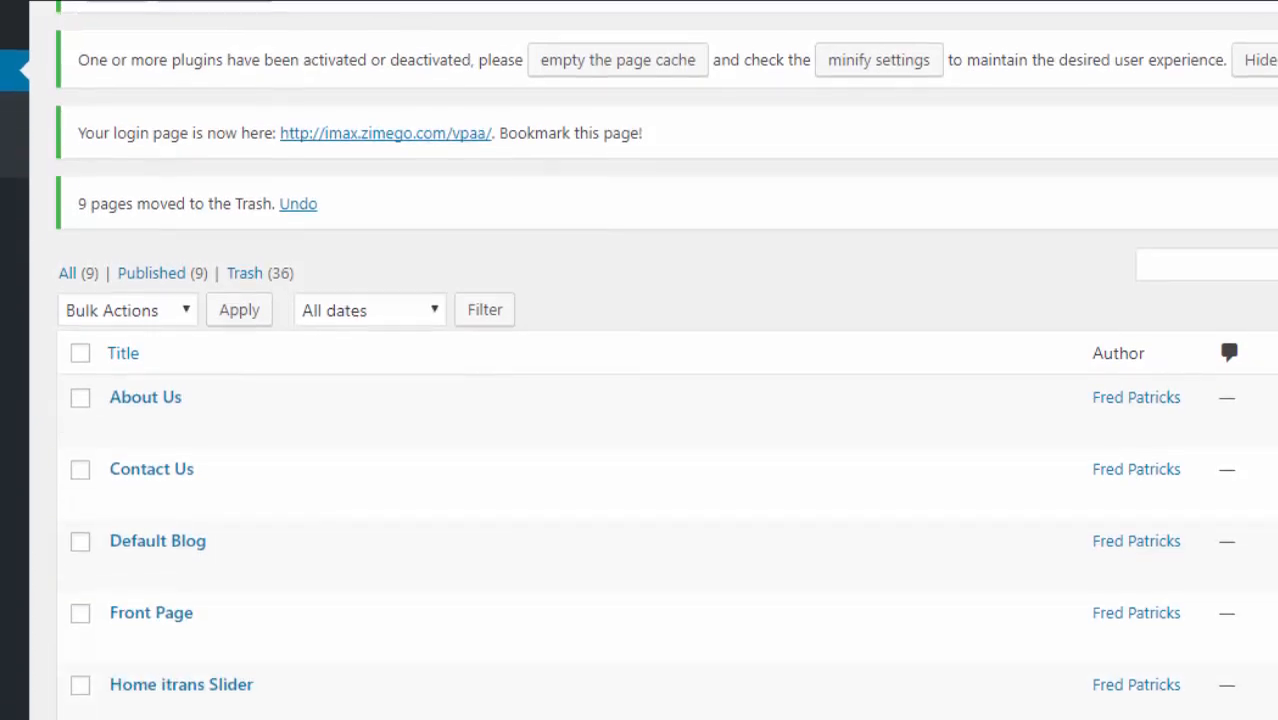
scroll(640, 400, "down", 1)
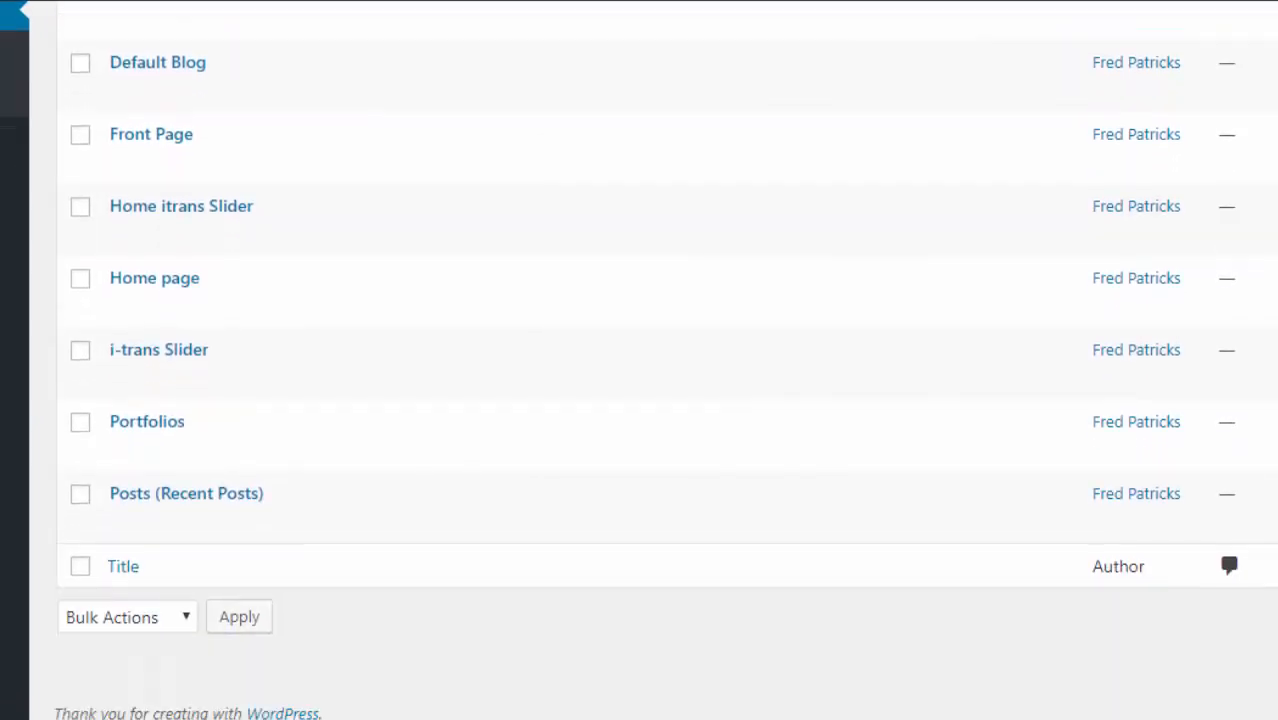
scroll(640, 400, "up", 3)
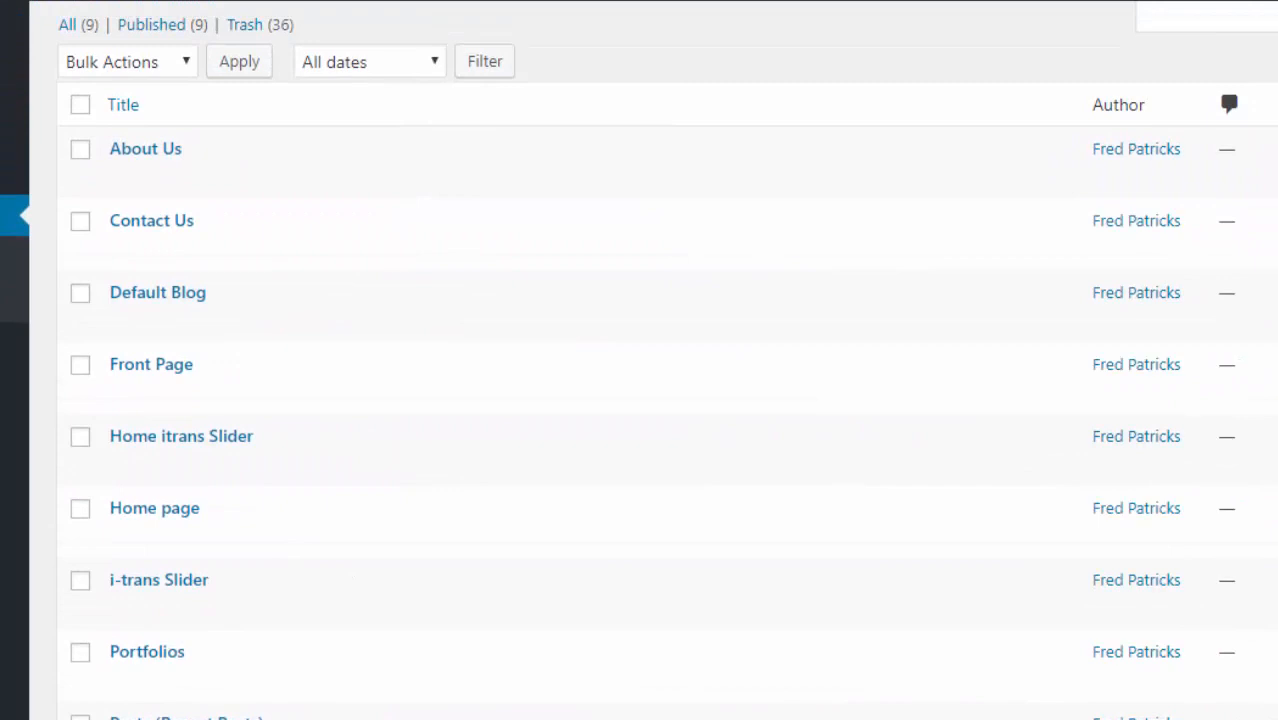
scroll(640, 400, "down", 2)
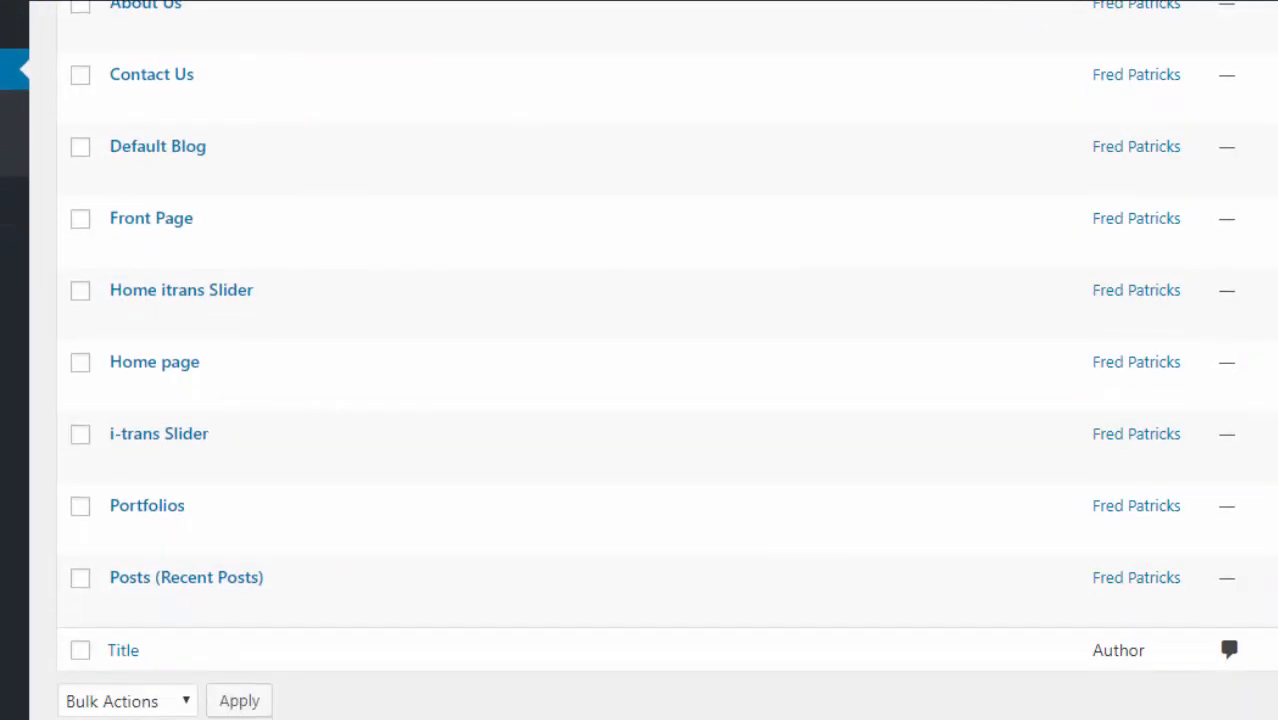
scroll(640, 400, "up", 5)
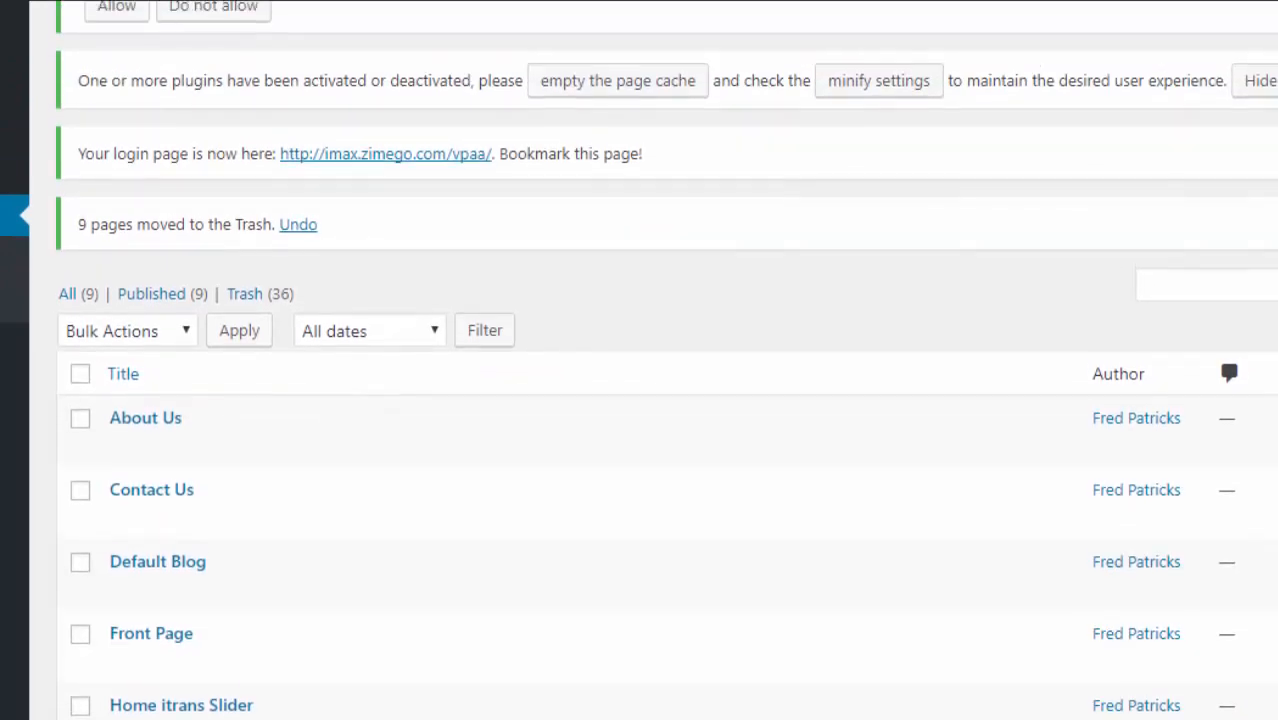
scroll(640, 400, "down", 1)
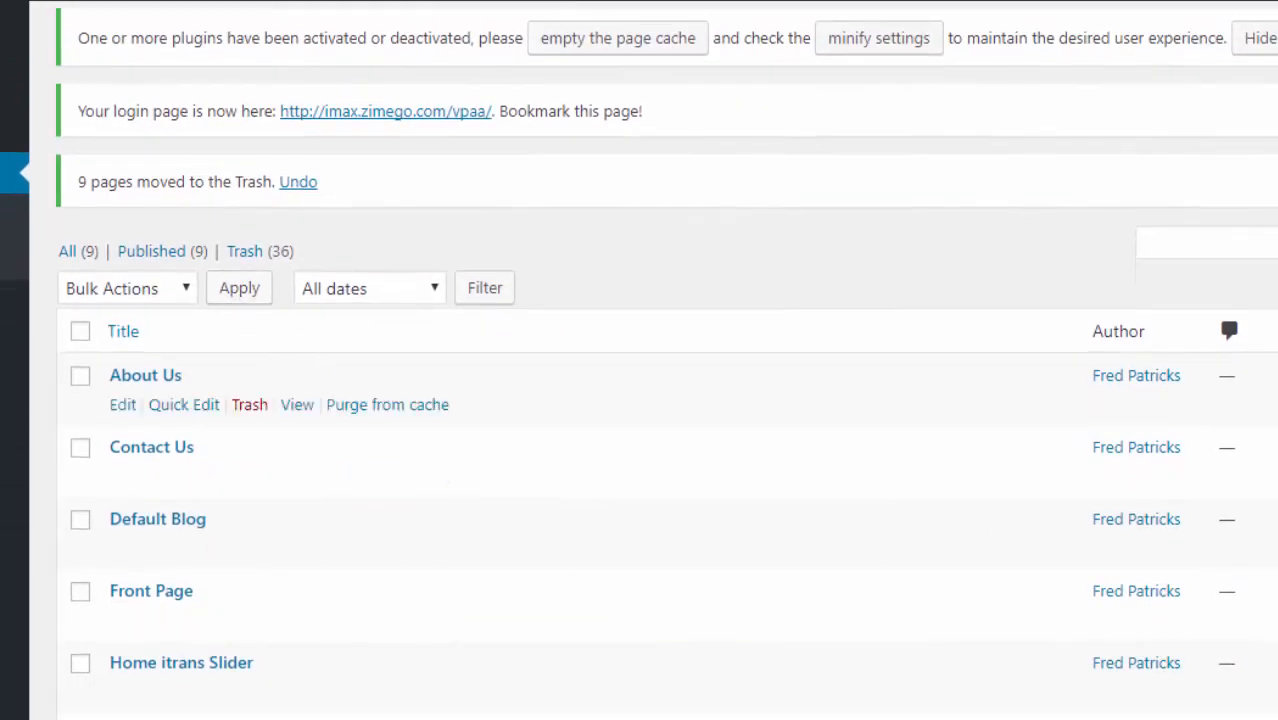
scroll(640, 400, "down", 4)
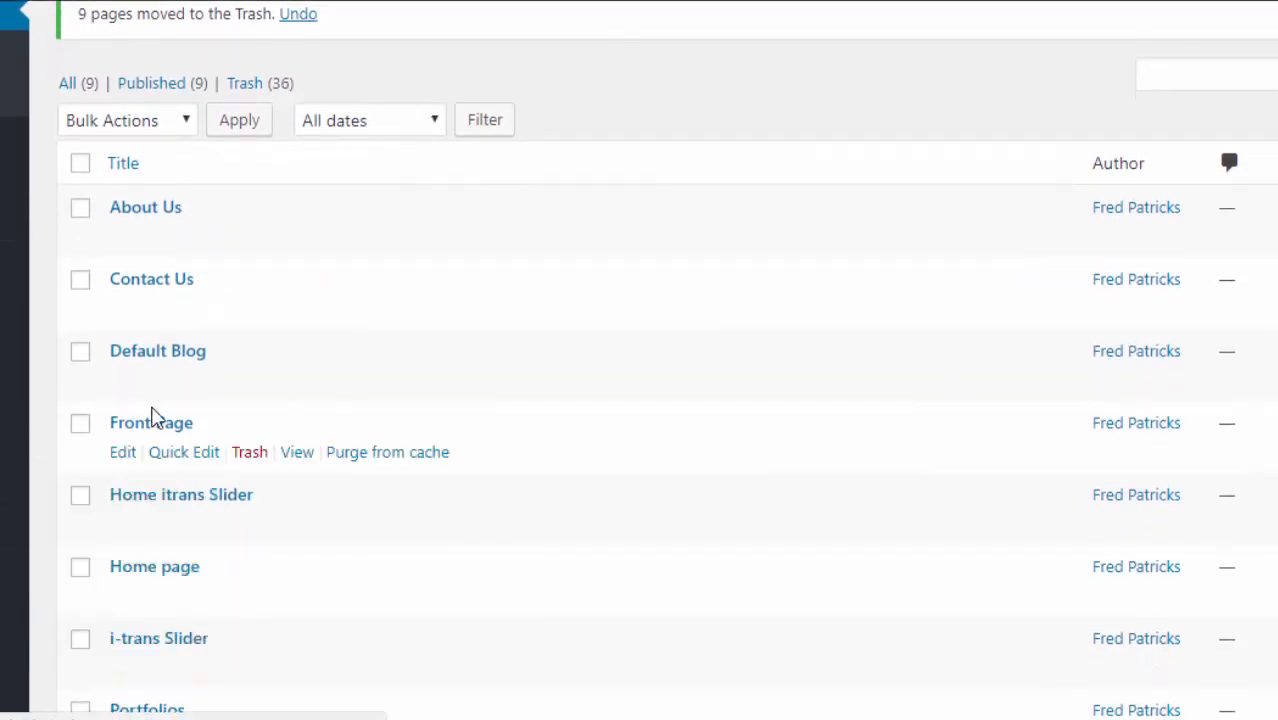
mouse_move(12, 441)
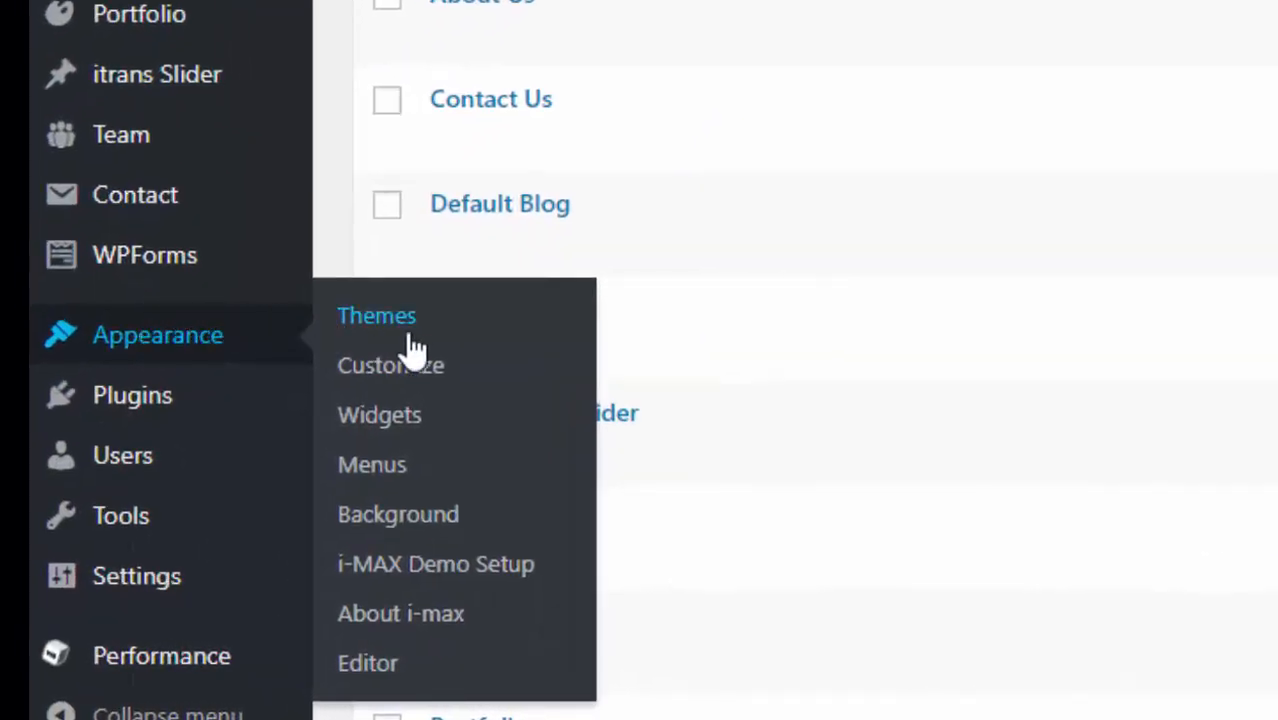
- Go to Settings > Reading and review the homepage display, currently latest posts with 10 per page
mouse_move(163, 595)
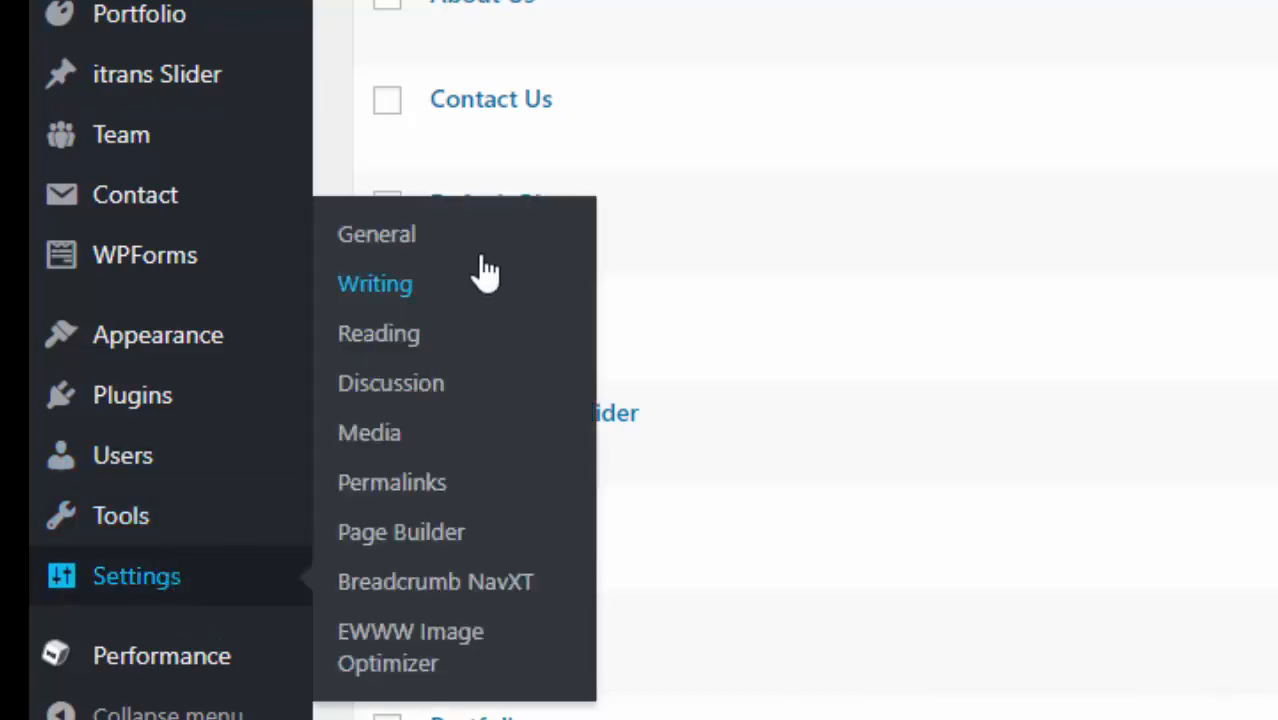
left_click(378, 334)
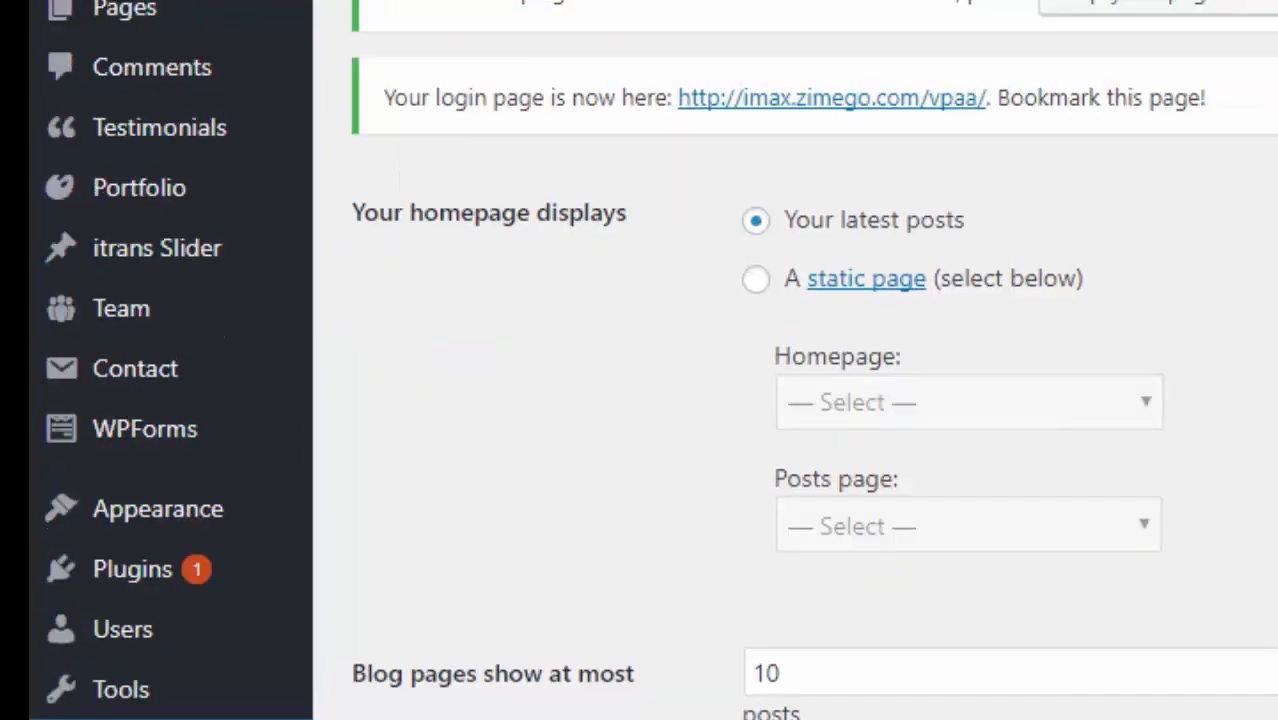
scroll(640, 400, "down", 2)
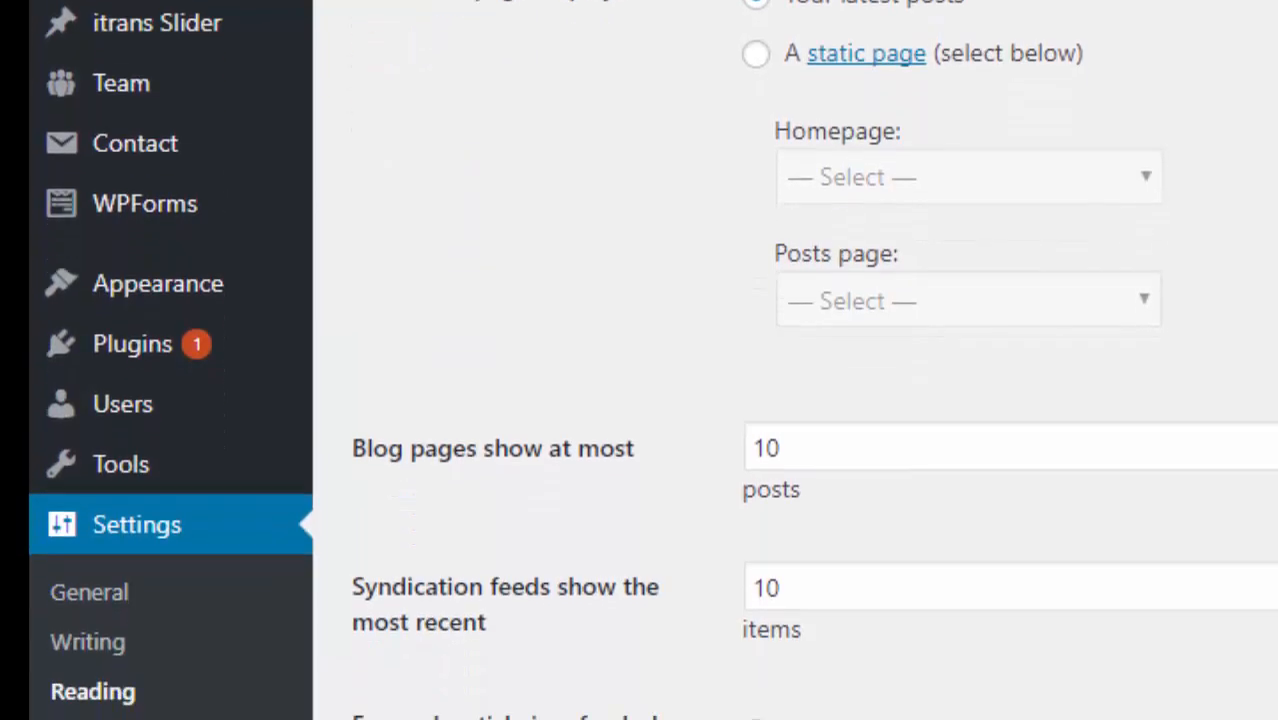
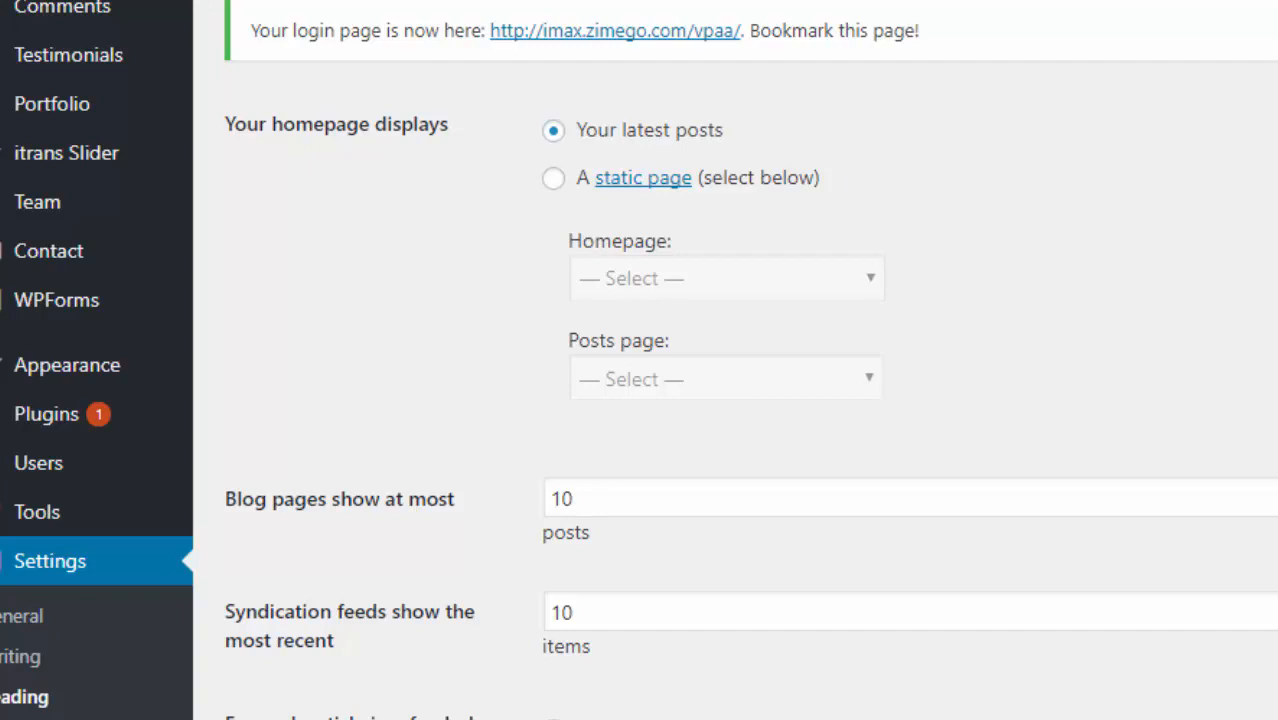
- Choose 'A static page' with Front Page as homepage and Default Blog as posts page, then save
left_click(553, 186)
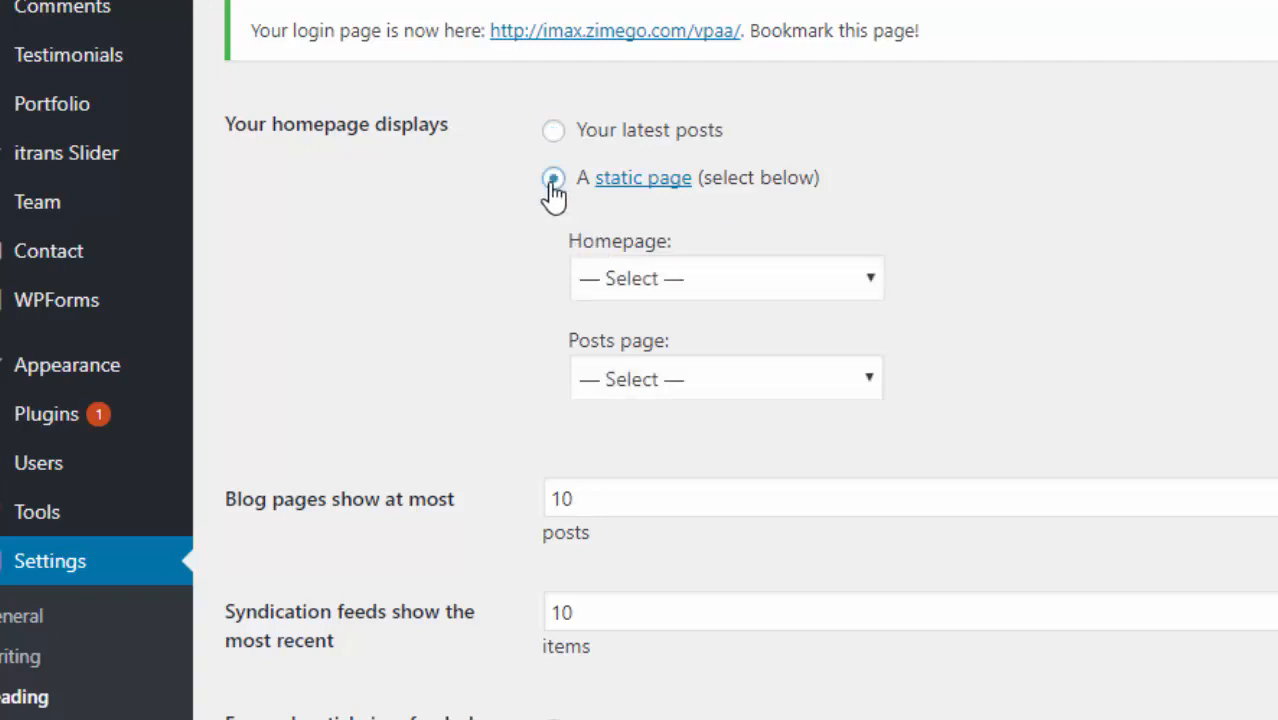
left_click(869, 288)
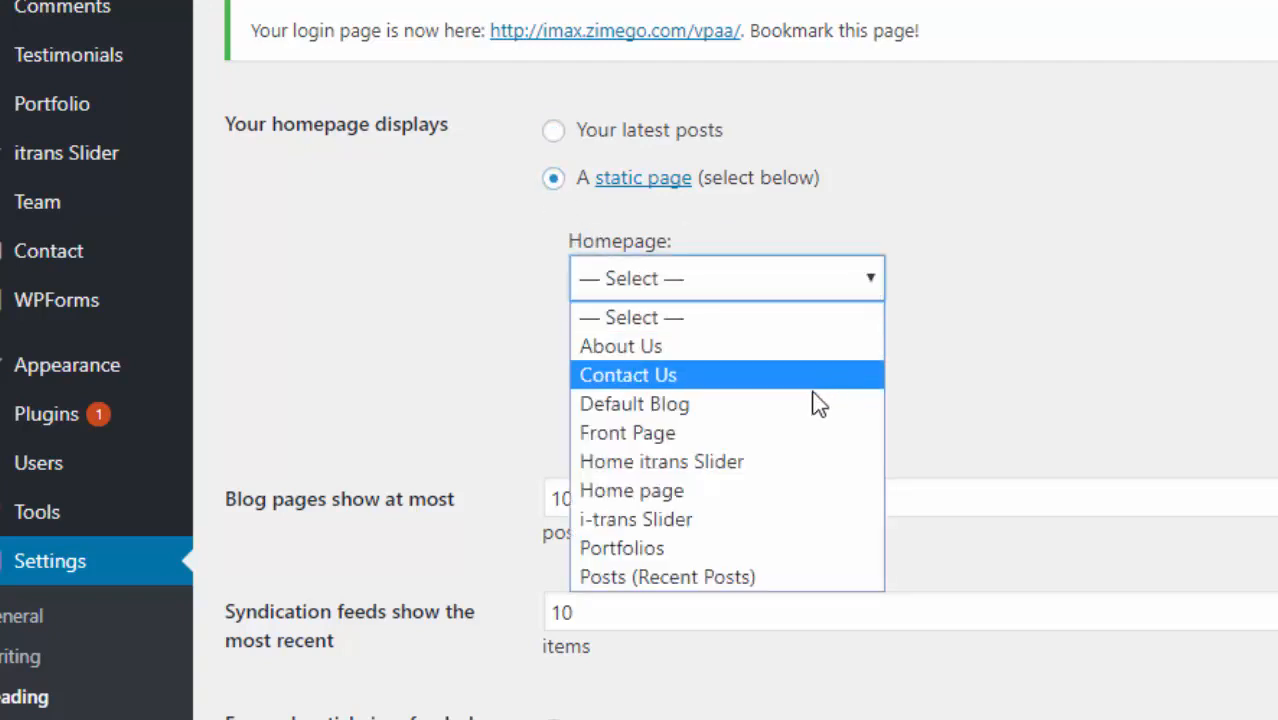
left_click(778, 438)
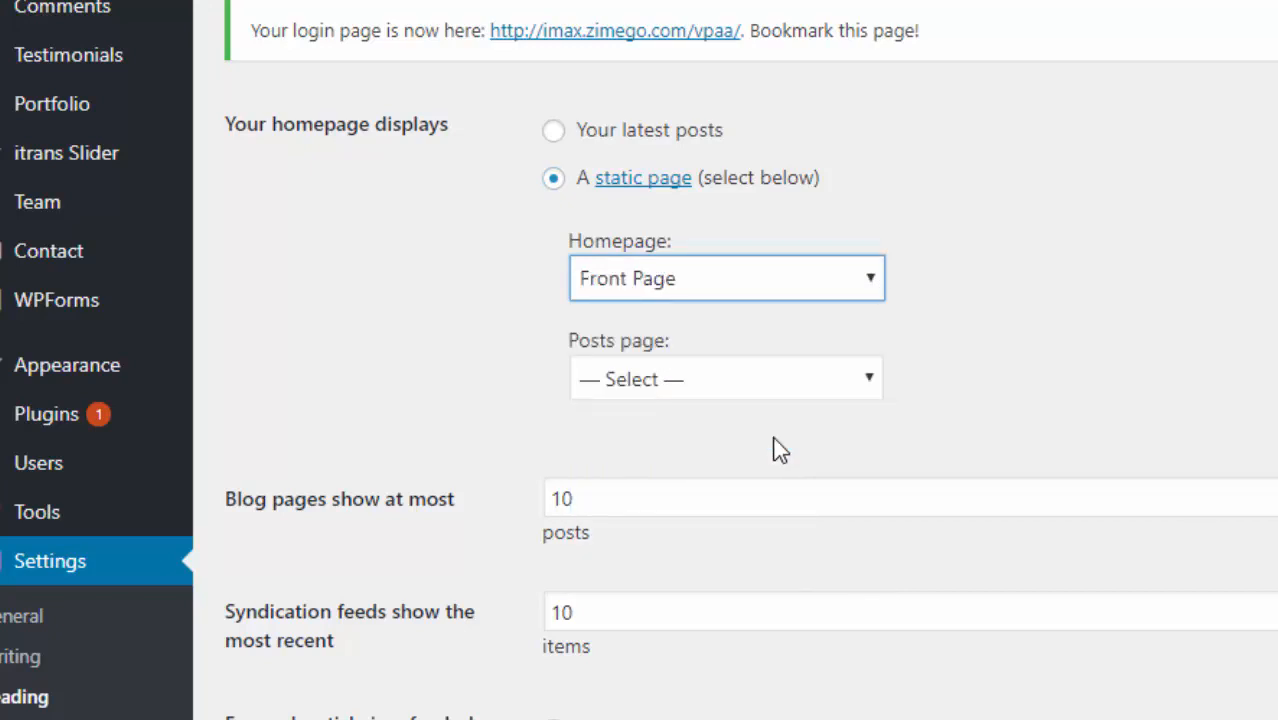
left_click(867, 381)
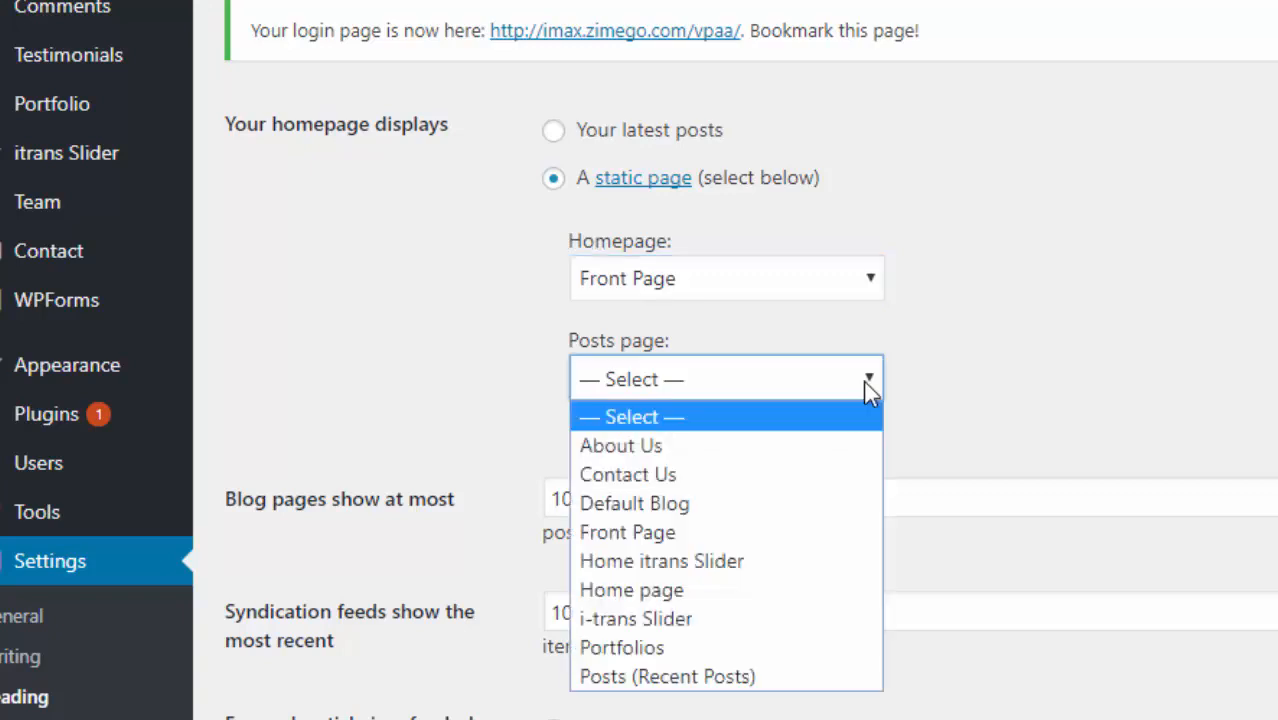
left_click(766, 505)
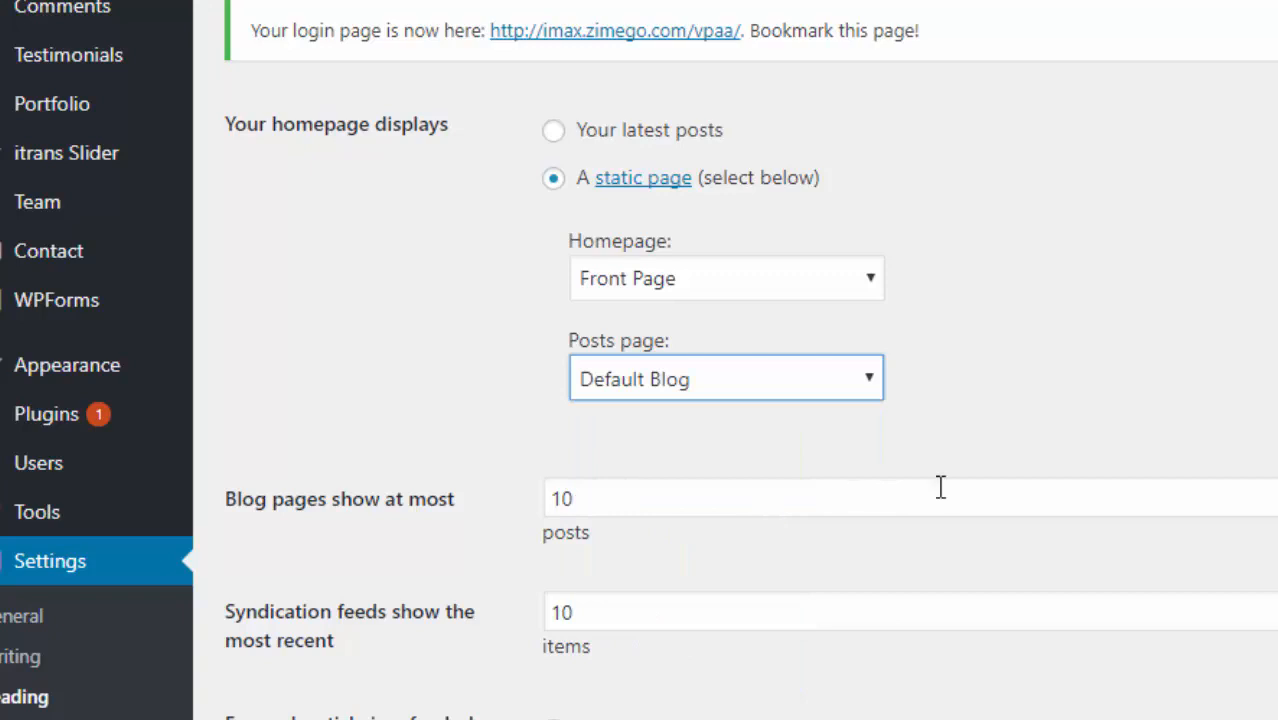
scroll(640, 360, "down", 3)
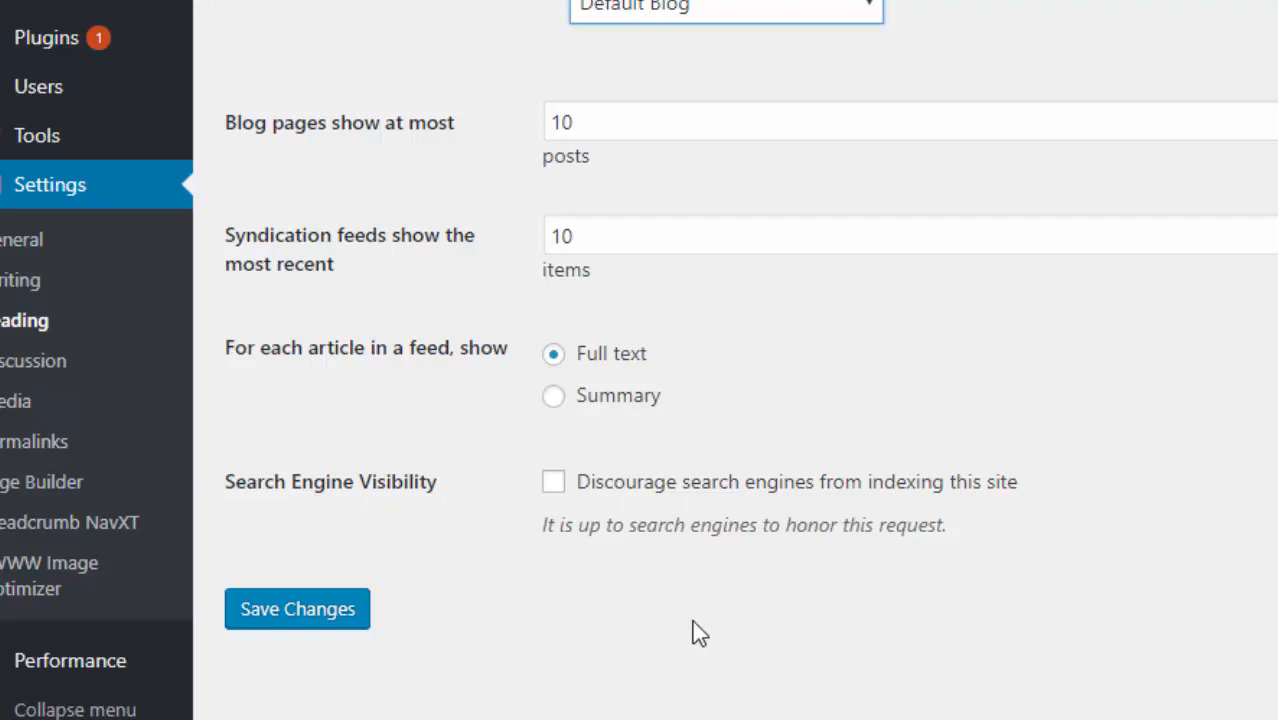
left_click(299, 612)
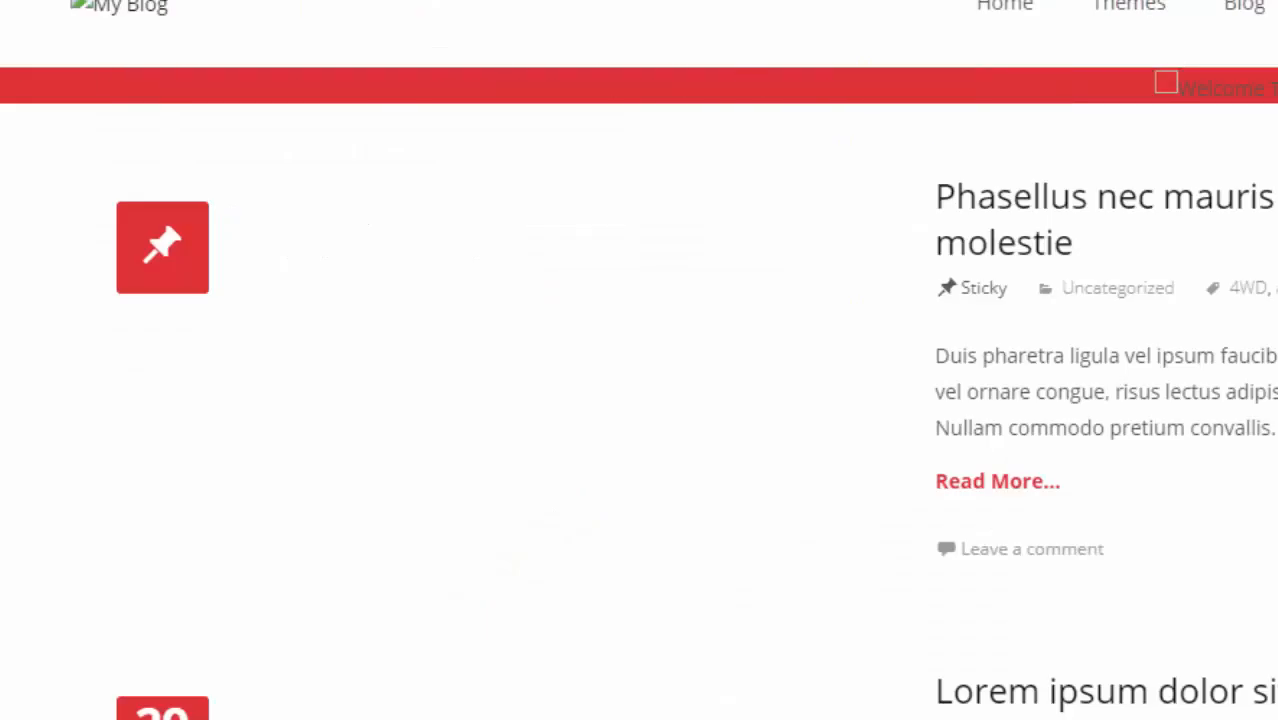
- Reload the live site, scroll through the new I-Max front page, then return to Reading Settings
scroll(639, 360, "down", 12)
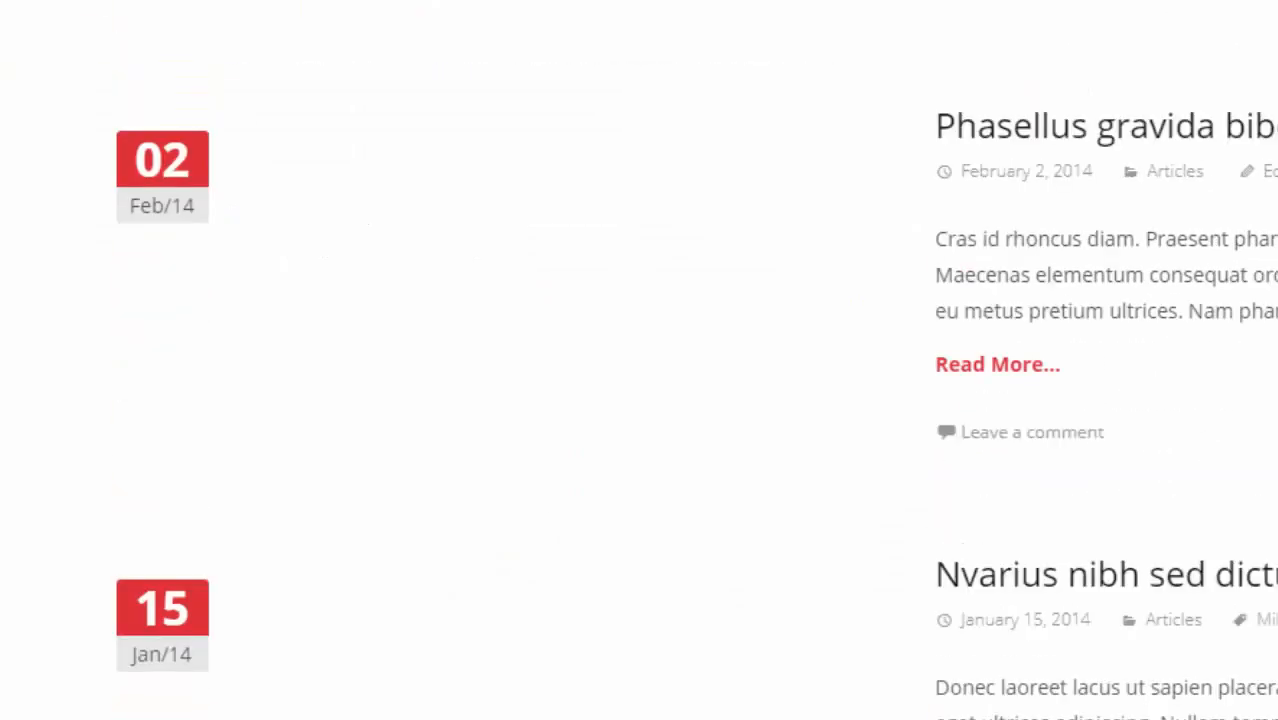
scroll(639, 360, "up", 12)
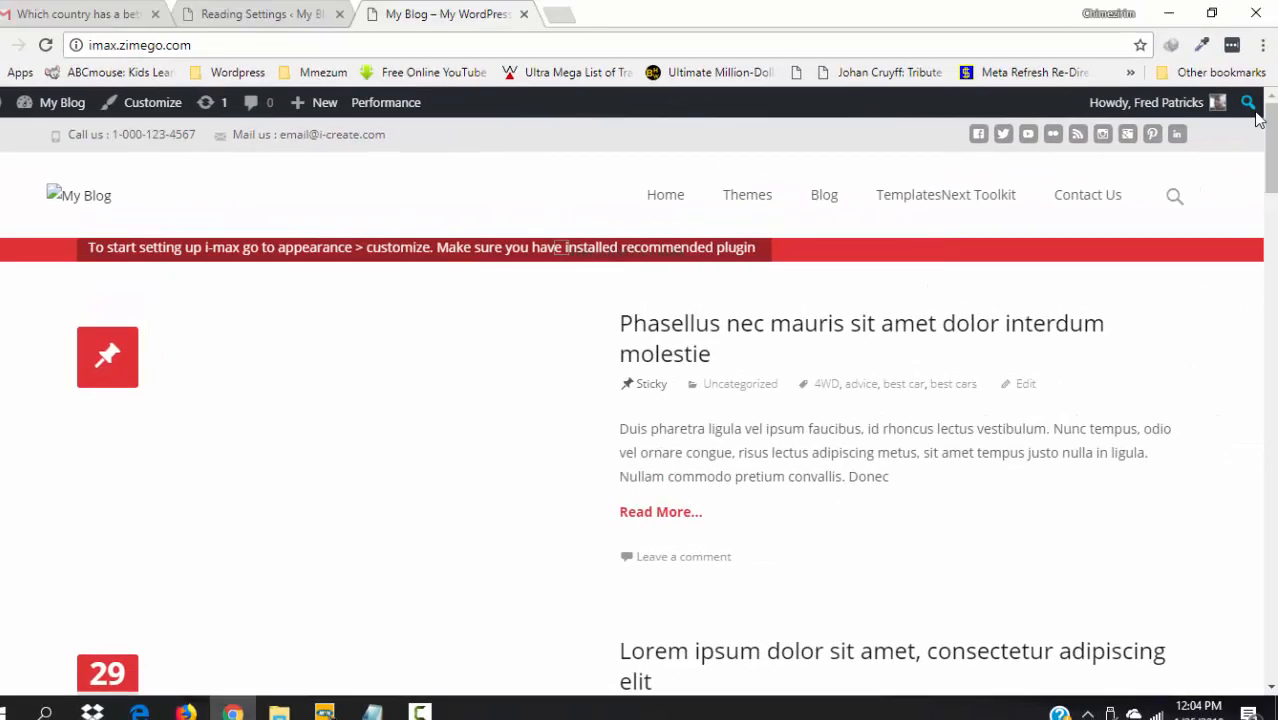
key("F5")
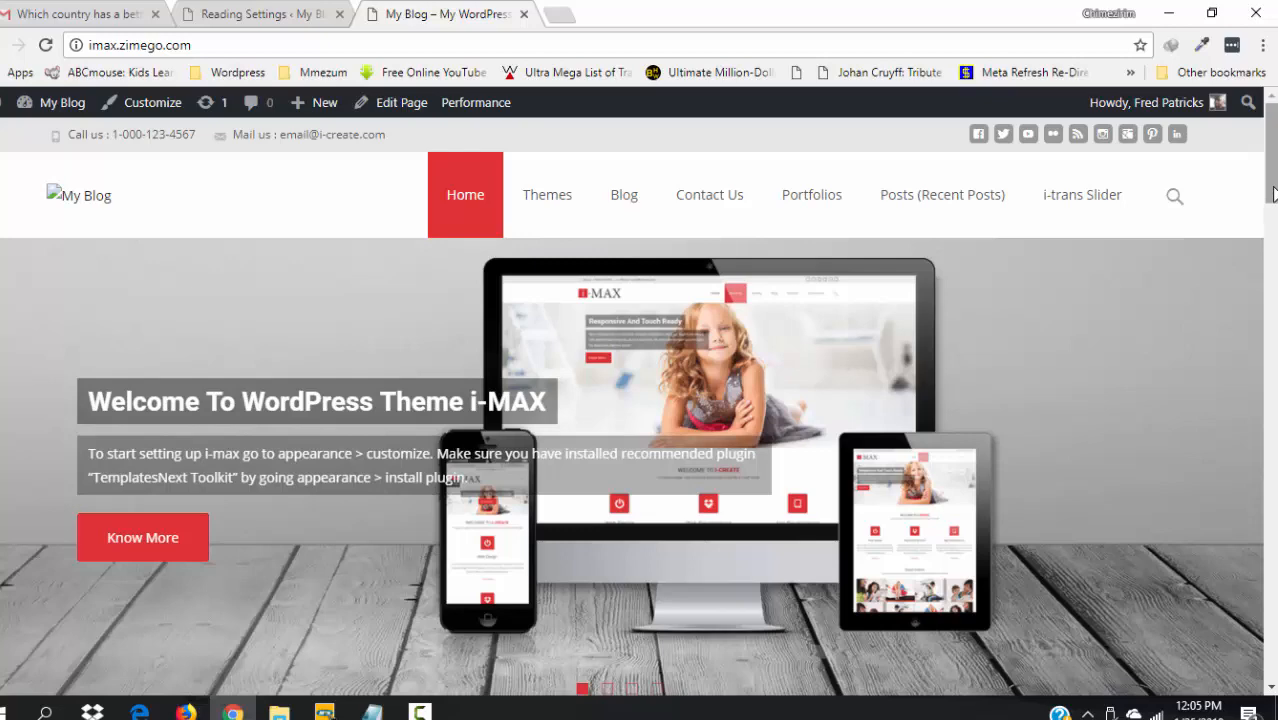
scroll(1272, 193, "down", 5)
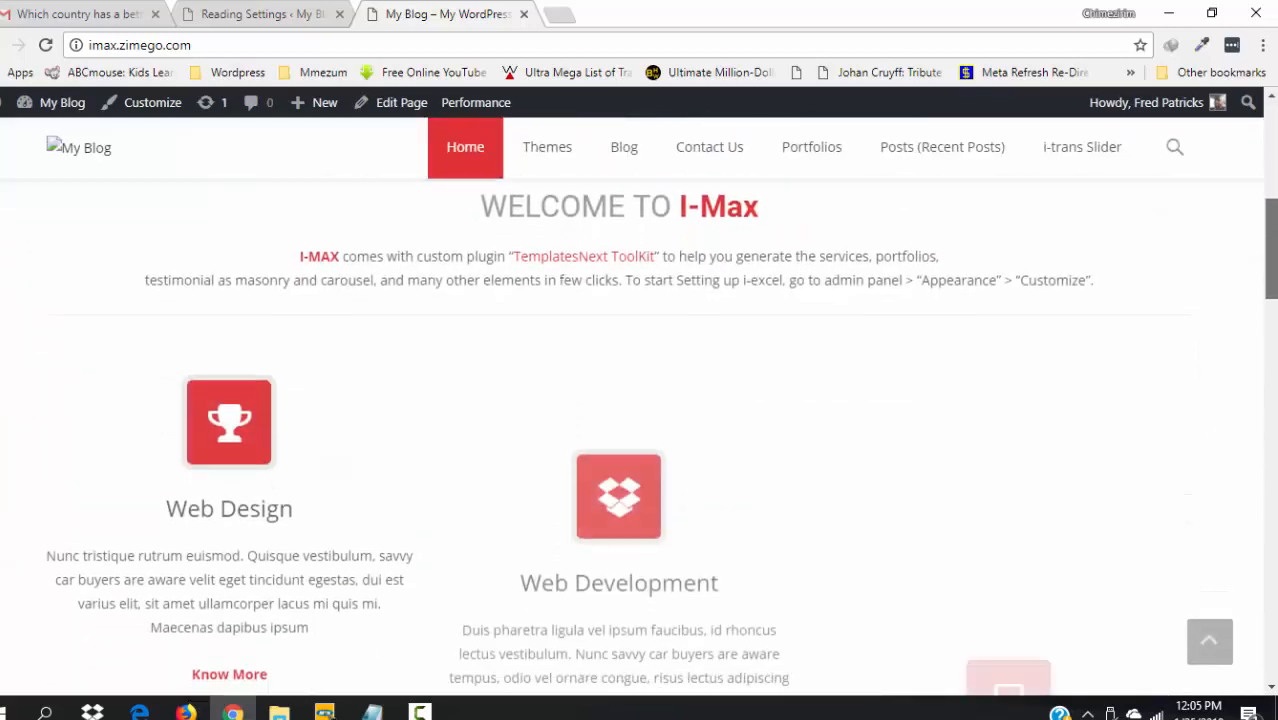
scroll(640, 400, "down", 5)
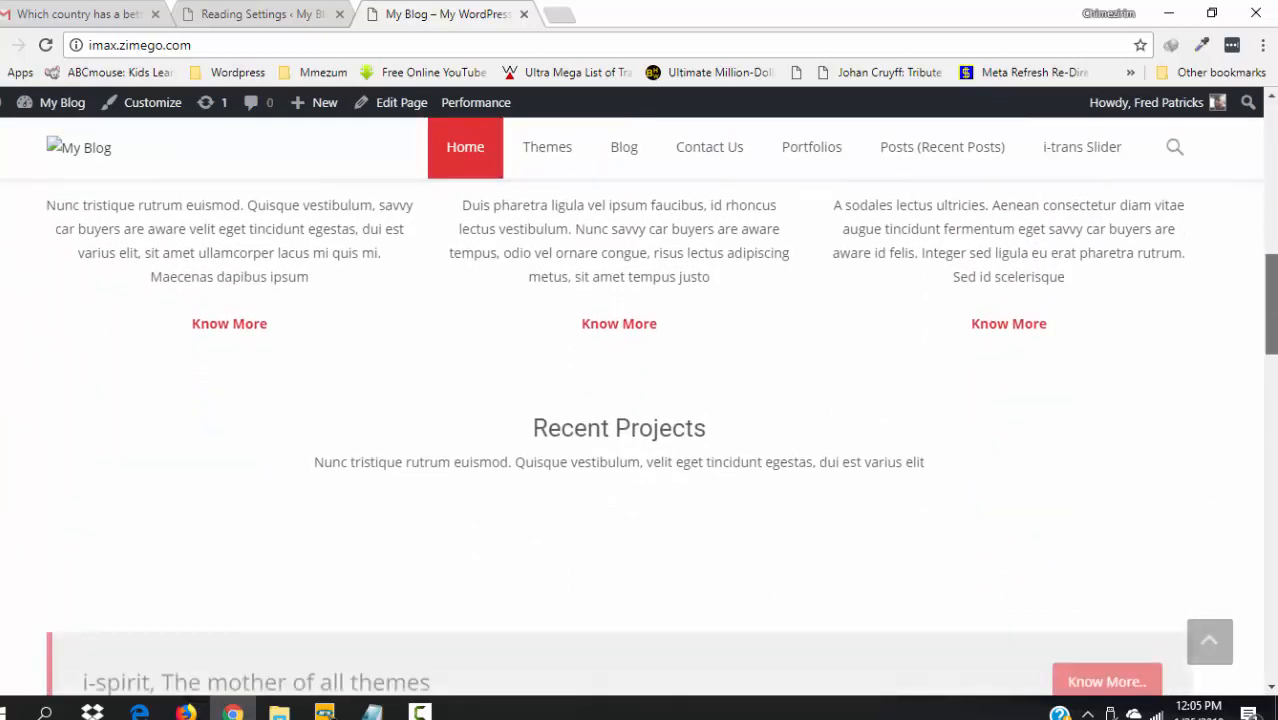
scroll(640, 400, "down", 5)
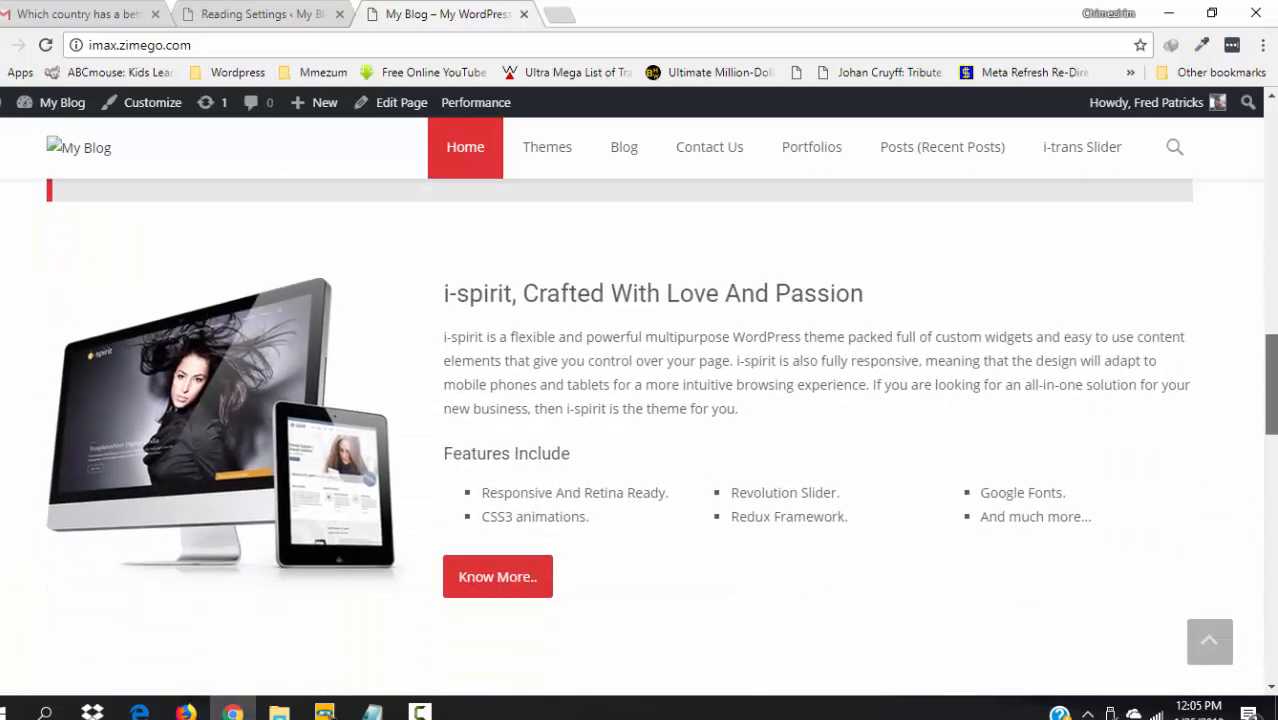
scroll(640, 400, "down", 5)
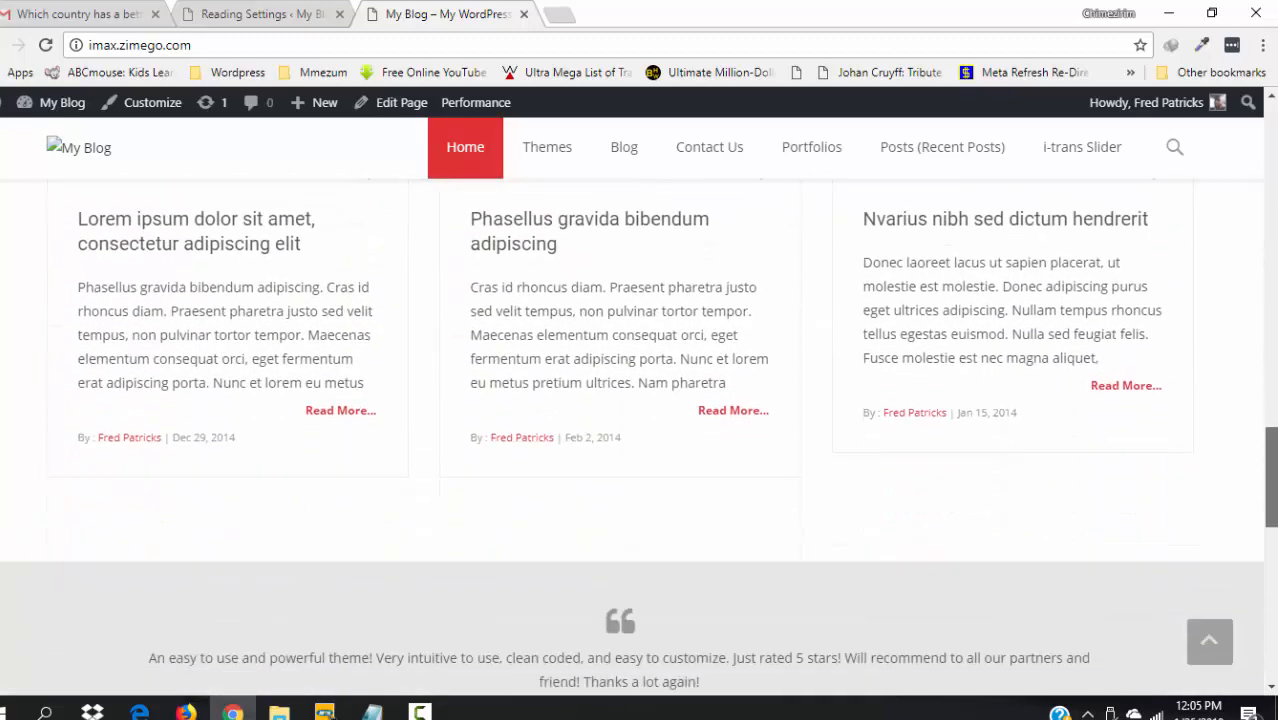
left_click_drag(1272, 519, 1276, 280)
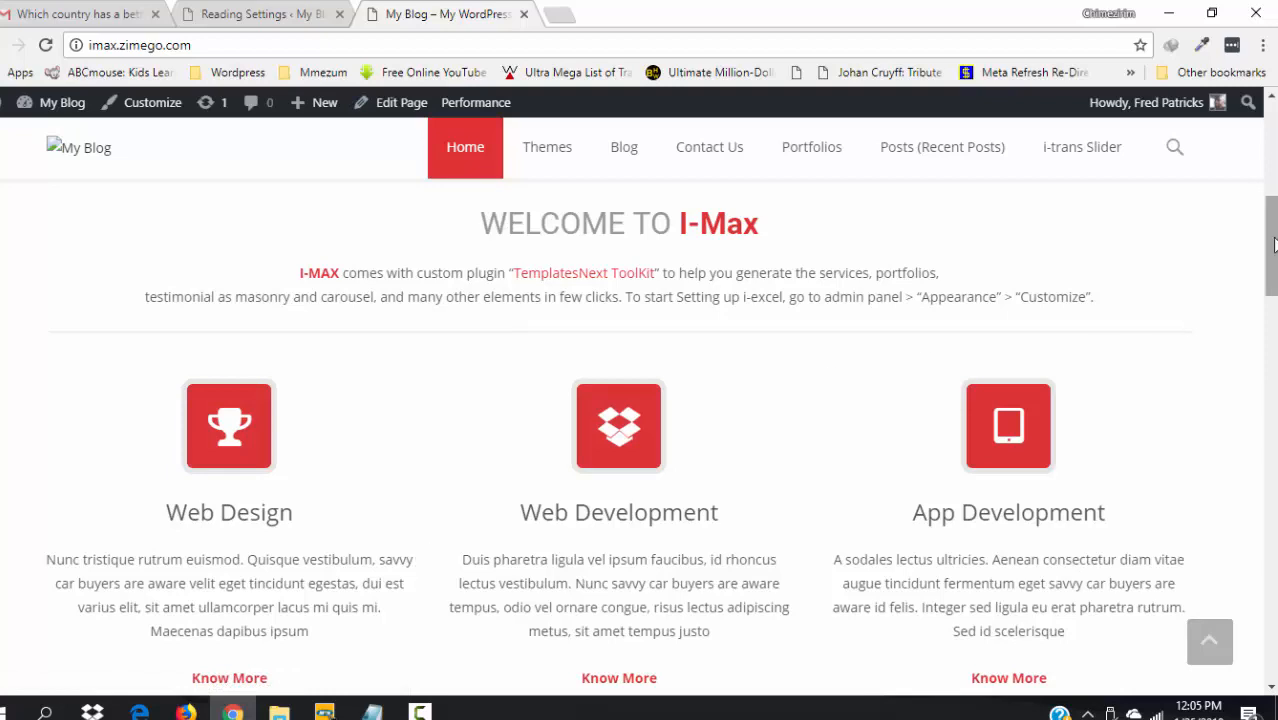
left_click_drag(1269, 246, 1268, 145)
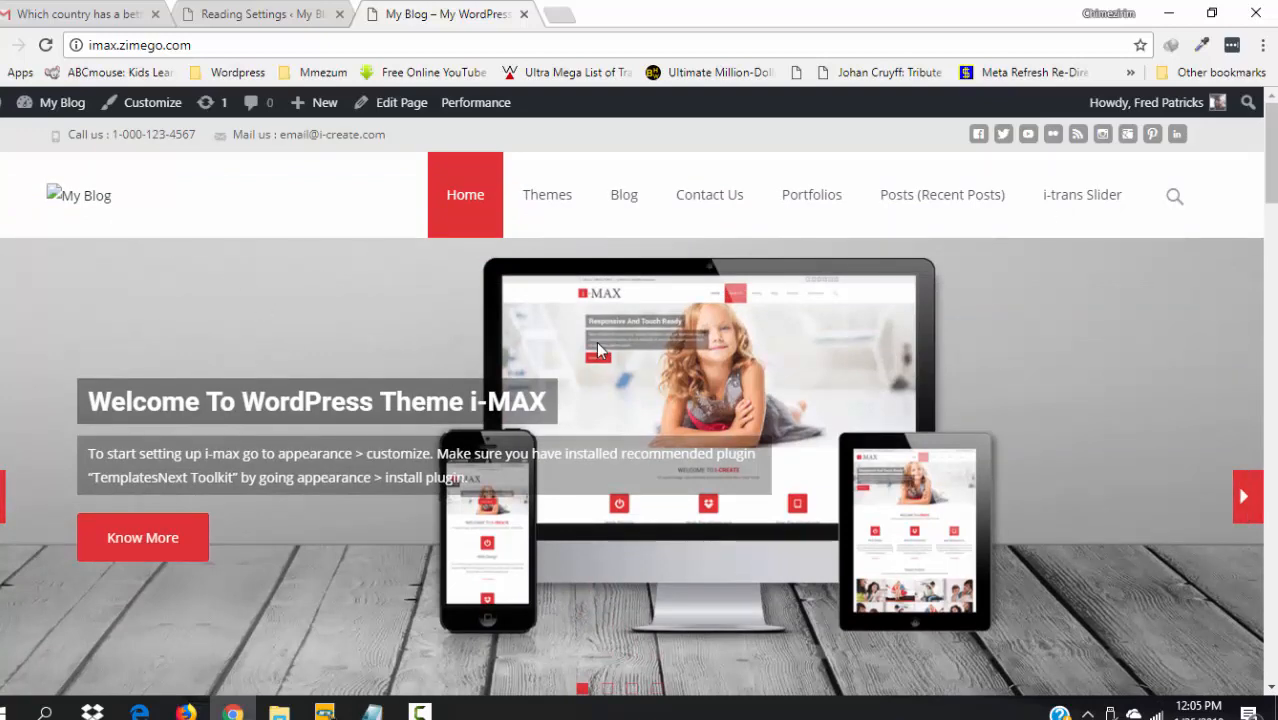
left_click(257, 8)
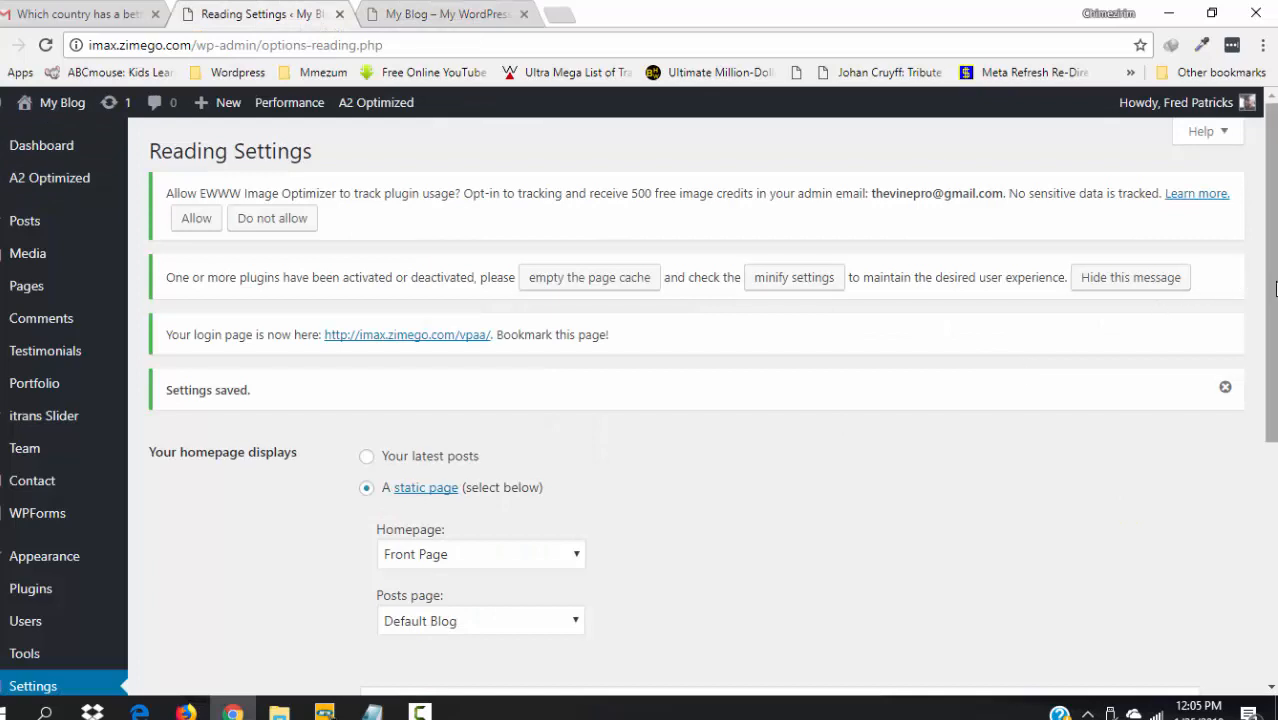
- Open Appearance > Menus and scroll through the main nav menu's items, including the invalid ones
scroll(1265, 300, "down", 3)
mouse_move(35, 387)
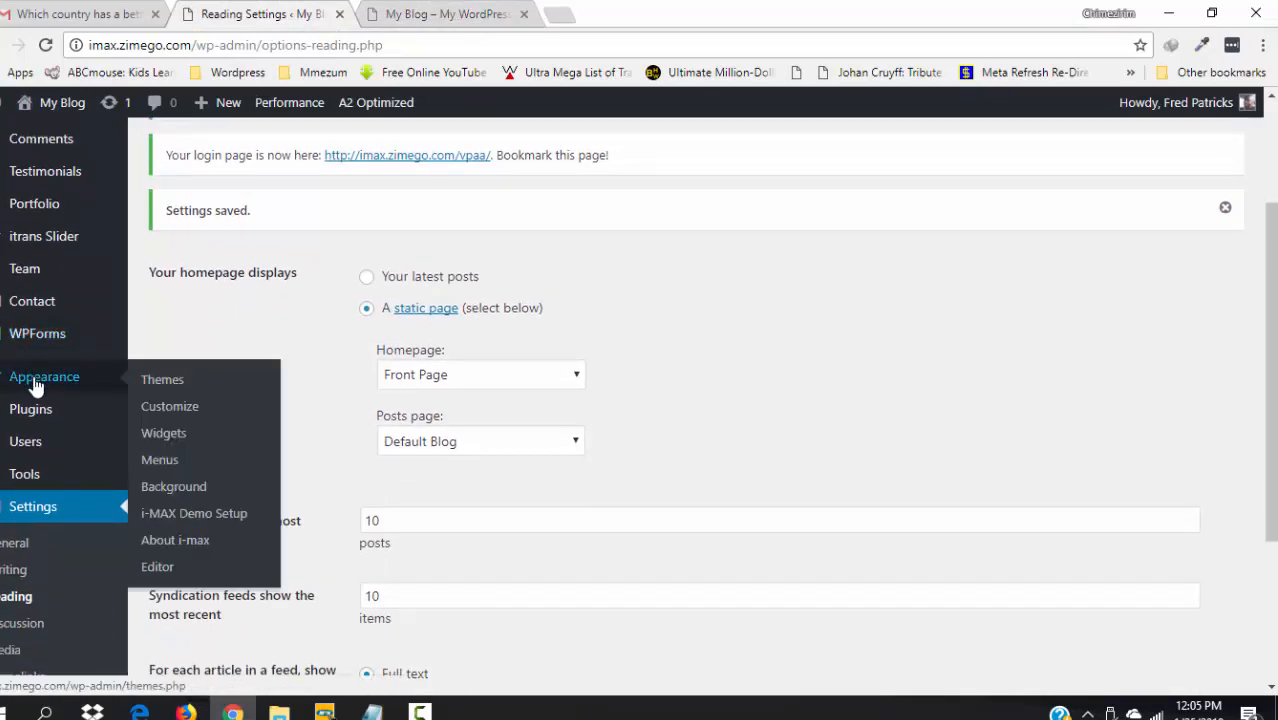
left_click(172, 469)
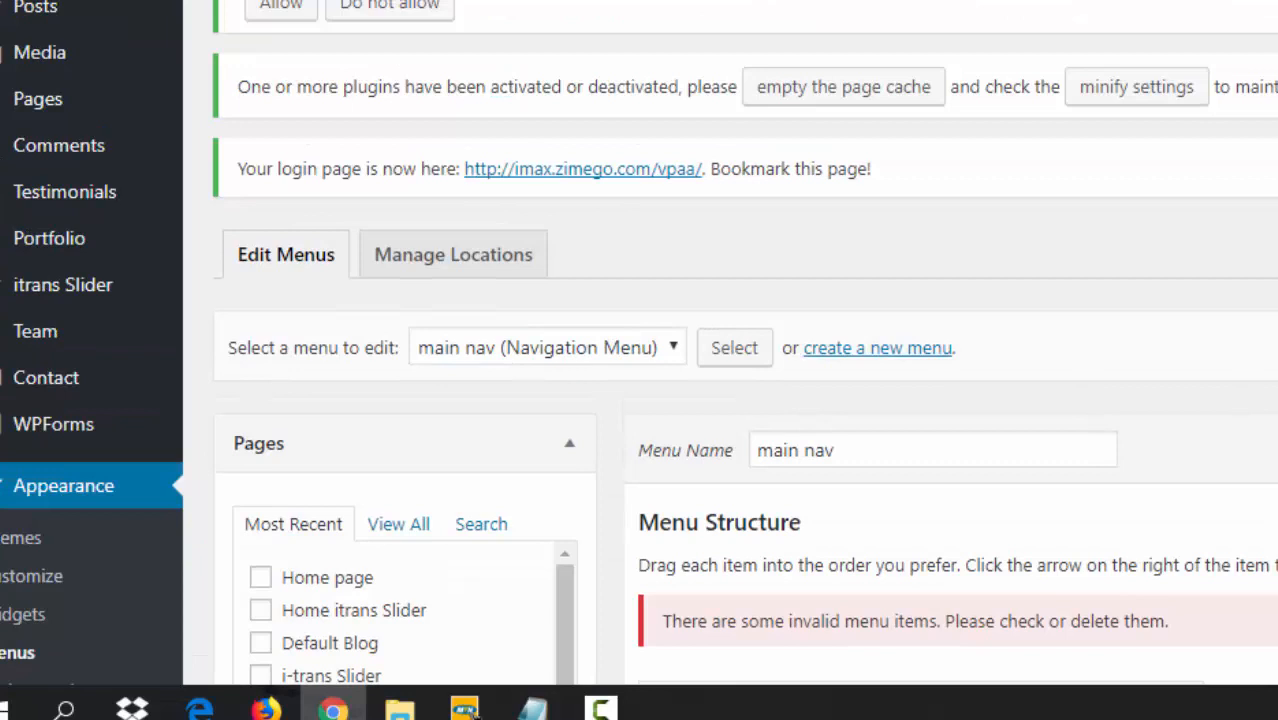
scroll(640, 343, "down", 5)
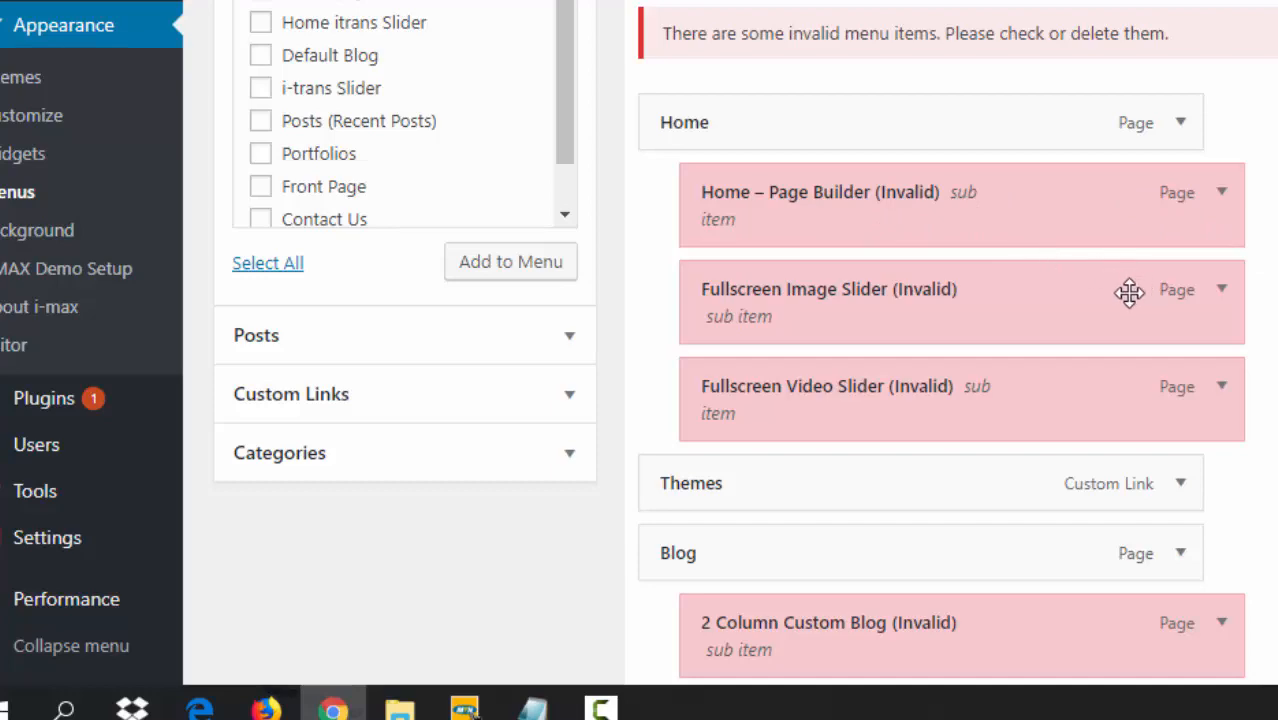
scroll(940, 350, "down", 15)
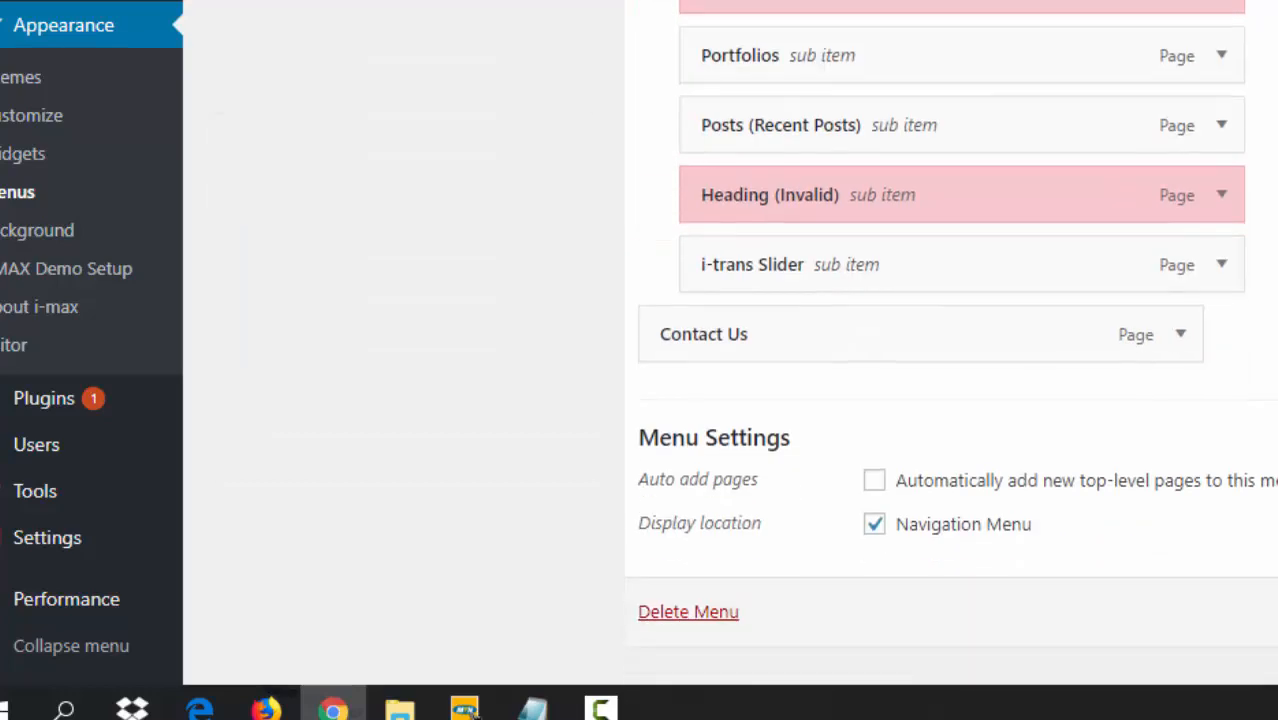
scroll(940, 350, "up", 15)
scroll(940, 350, "down", 2)
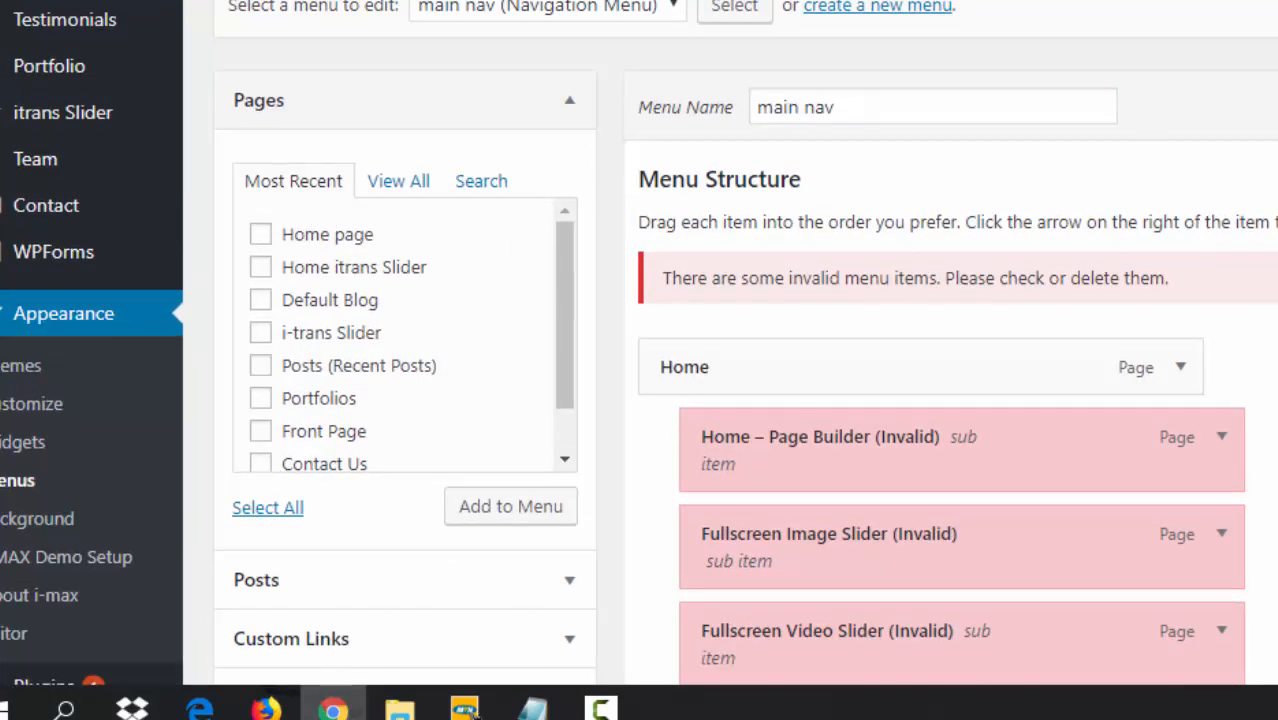
scroll(940, 350, "down", 10)
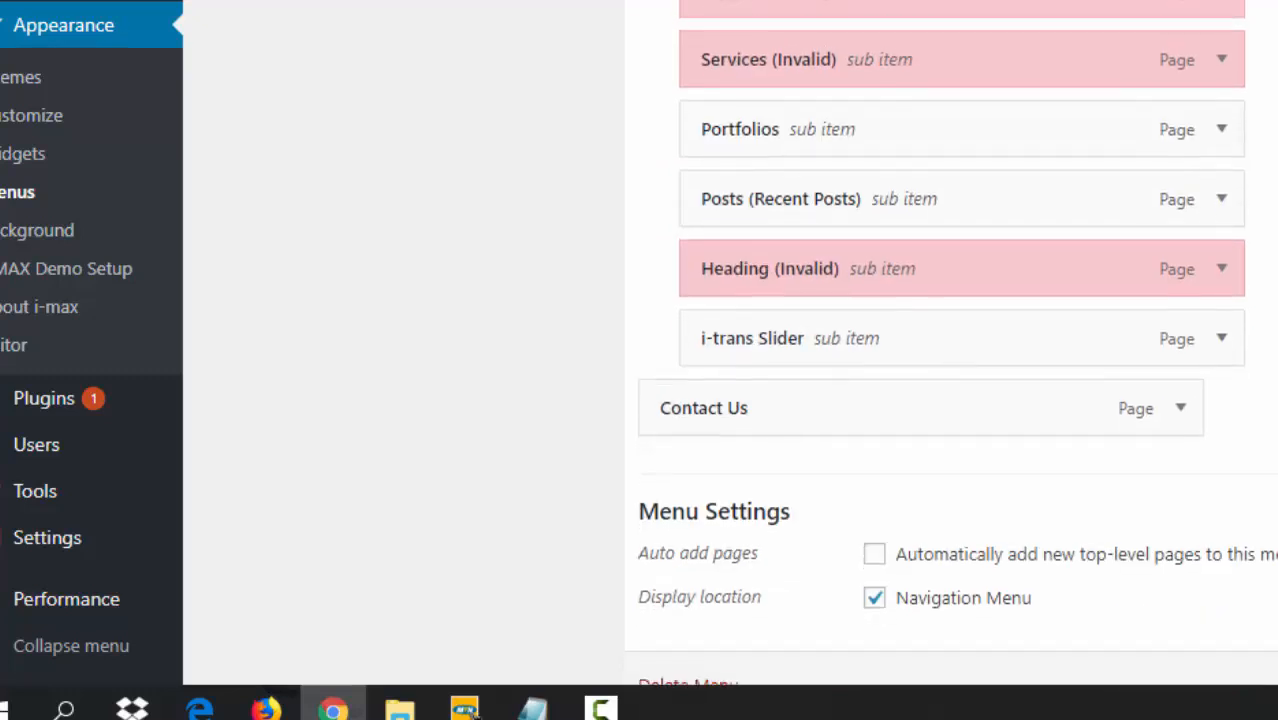
scroll(950, 343, "down", 3)
scroll(940, 350, "up", 13)
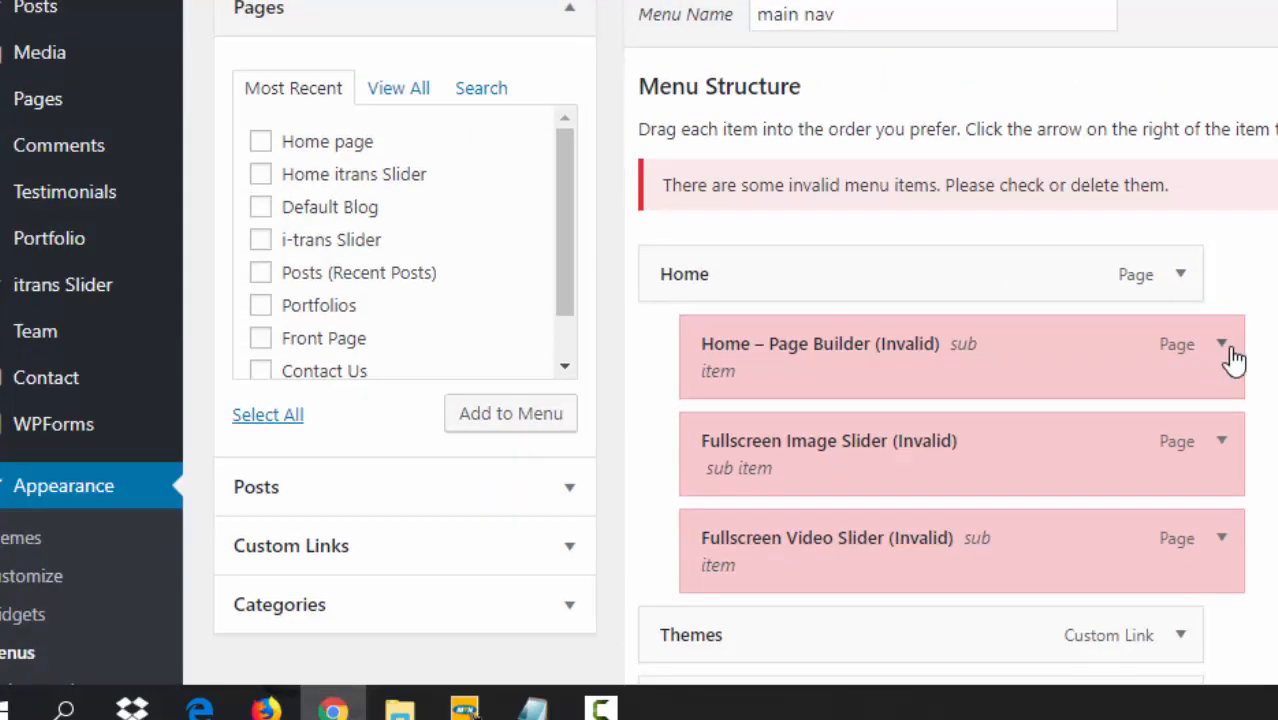
- Remove the invalid Home – Page Builder, Fullscreen Image Slider and Fullscreen Video Slider items
left_click(1228, 350)
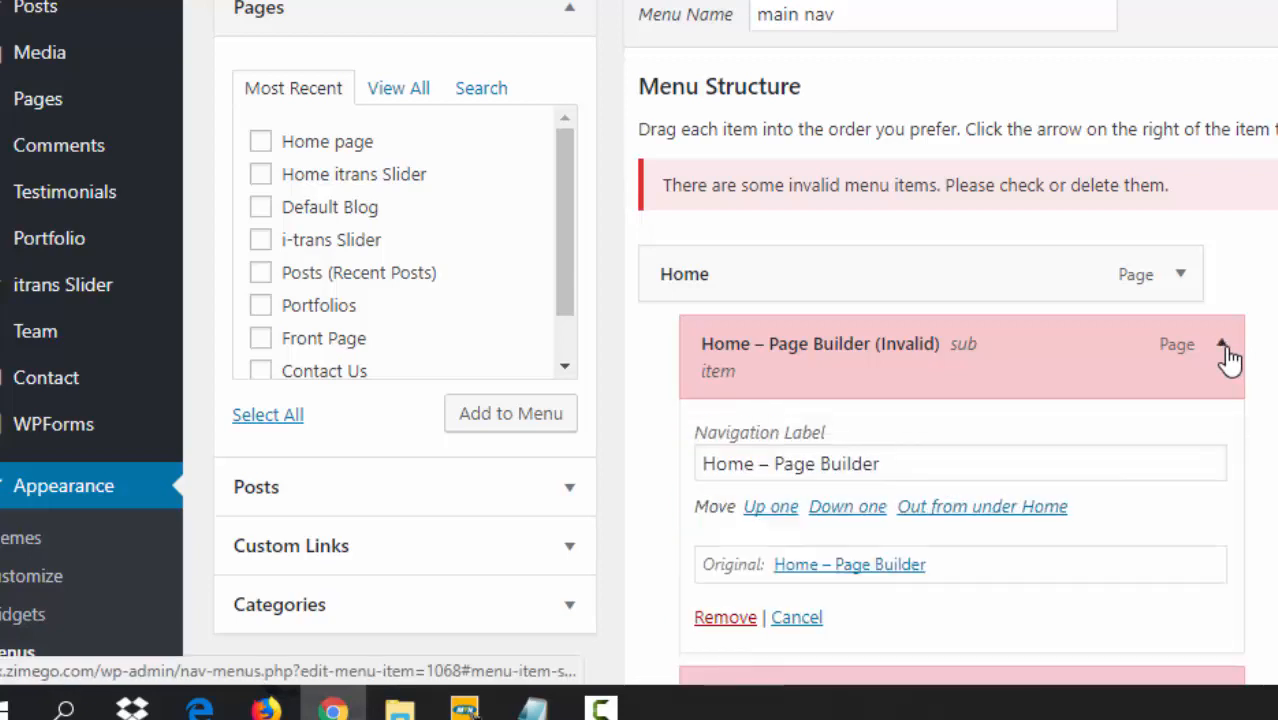
left_click(726, 618)
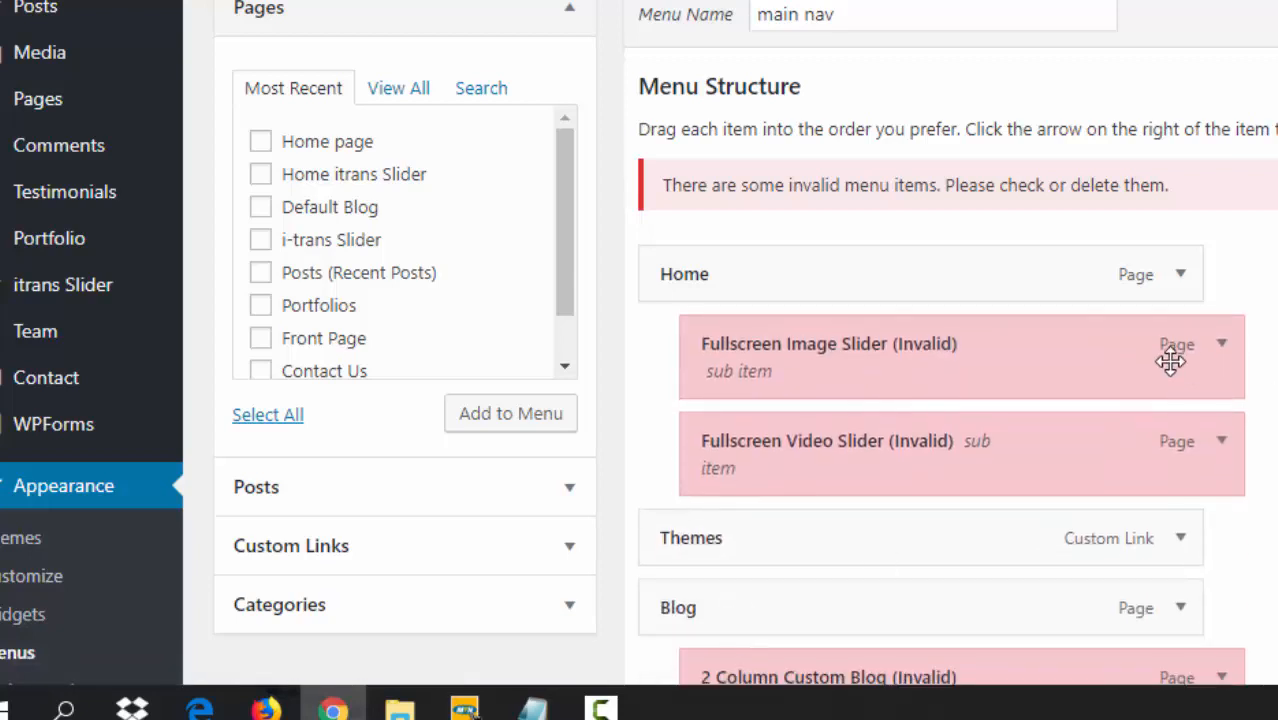
left_click(1224, 352)
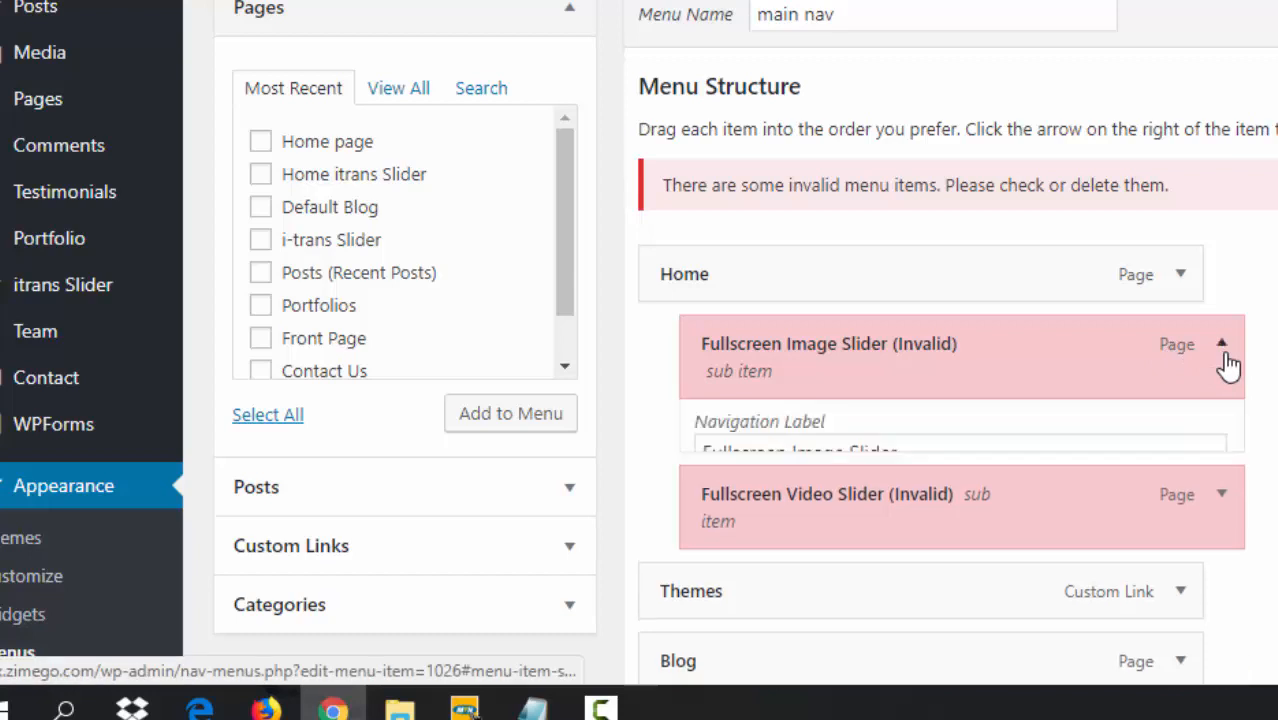
left_click(730, 619)
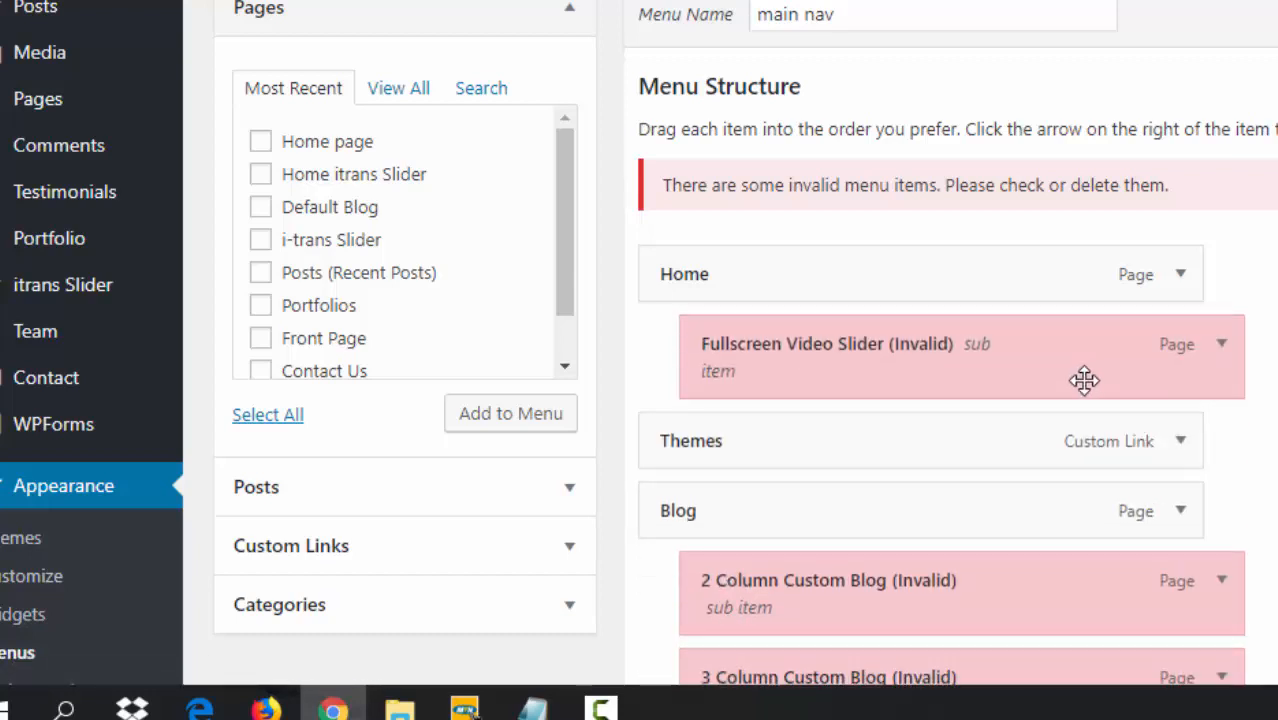
left_click(1223, 356)
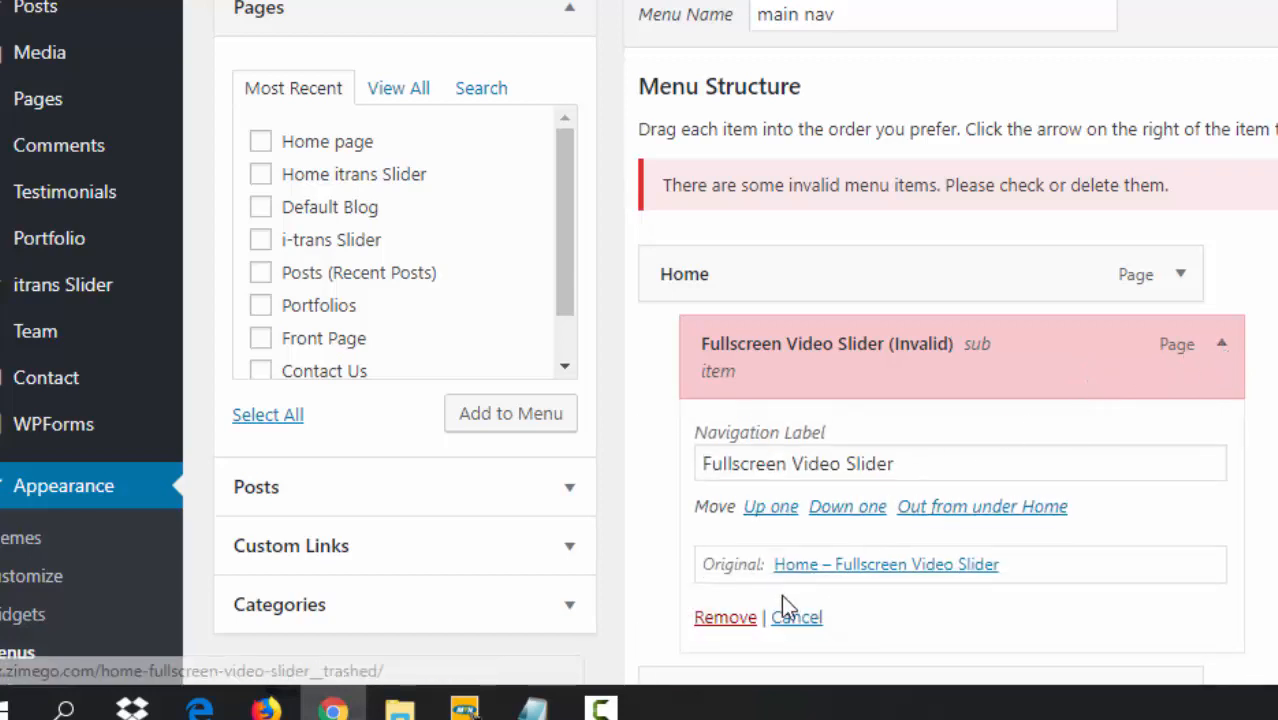
left_click(728, 619)
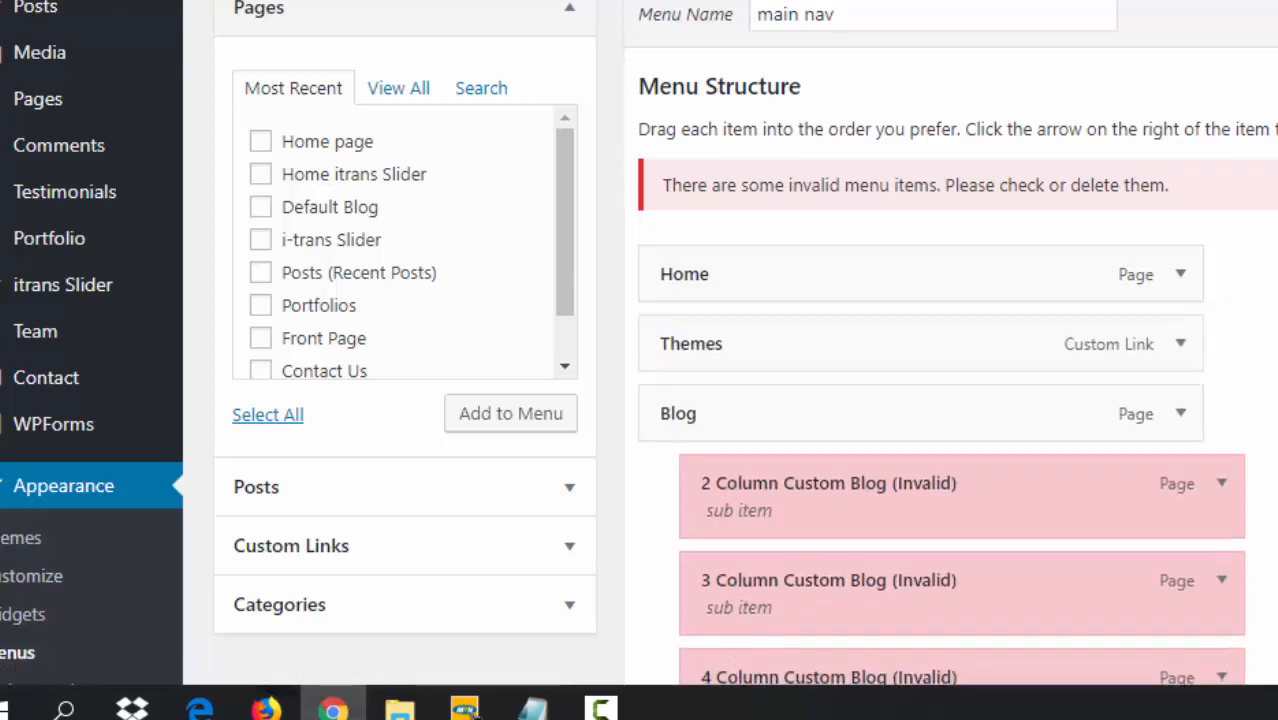
- Remove the 2, 3 and 4 Column Custom Blog items from the menu
scroll(640, 400, "down", 4)
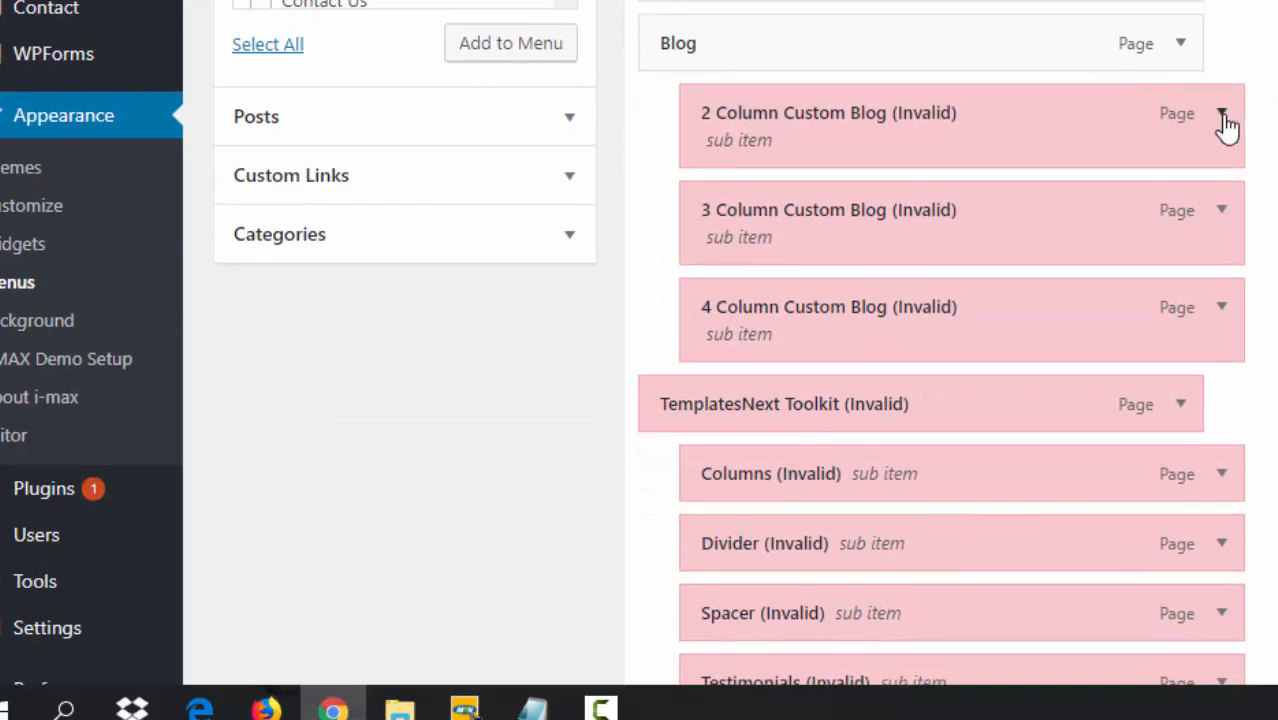
left_click(1222, 116)
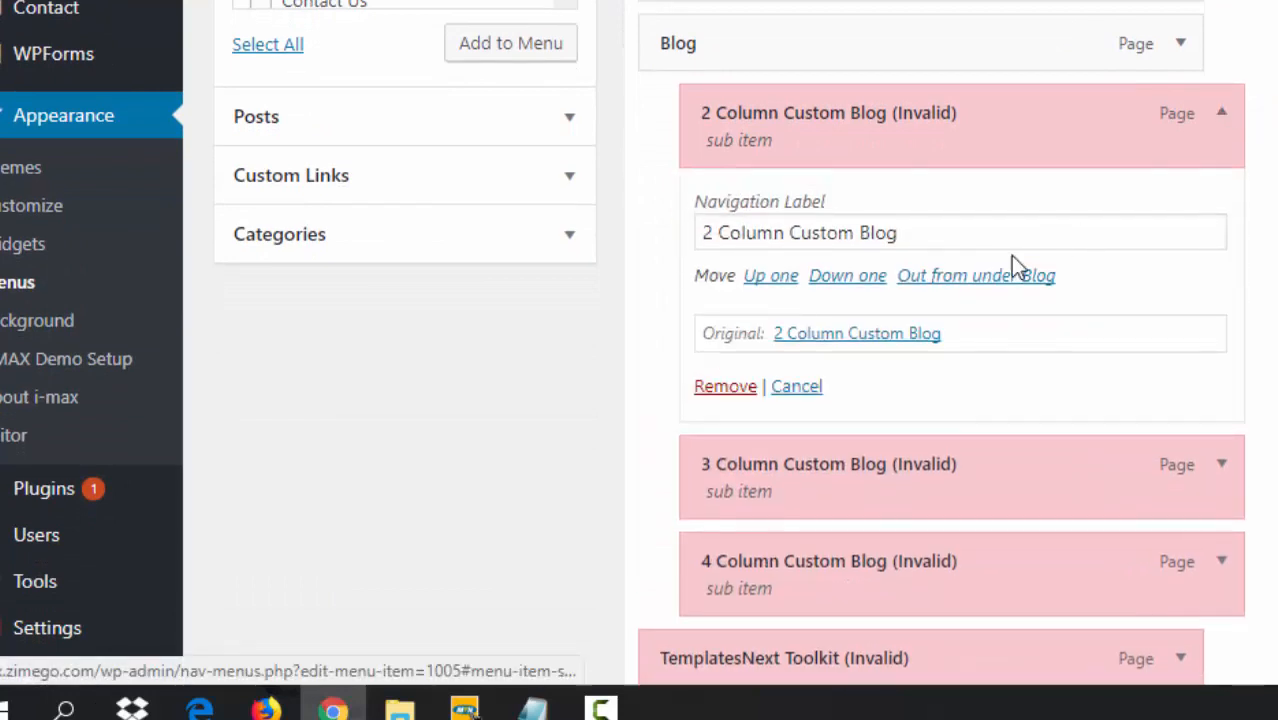
left_click(730, 387)
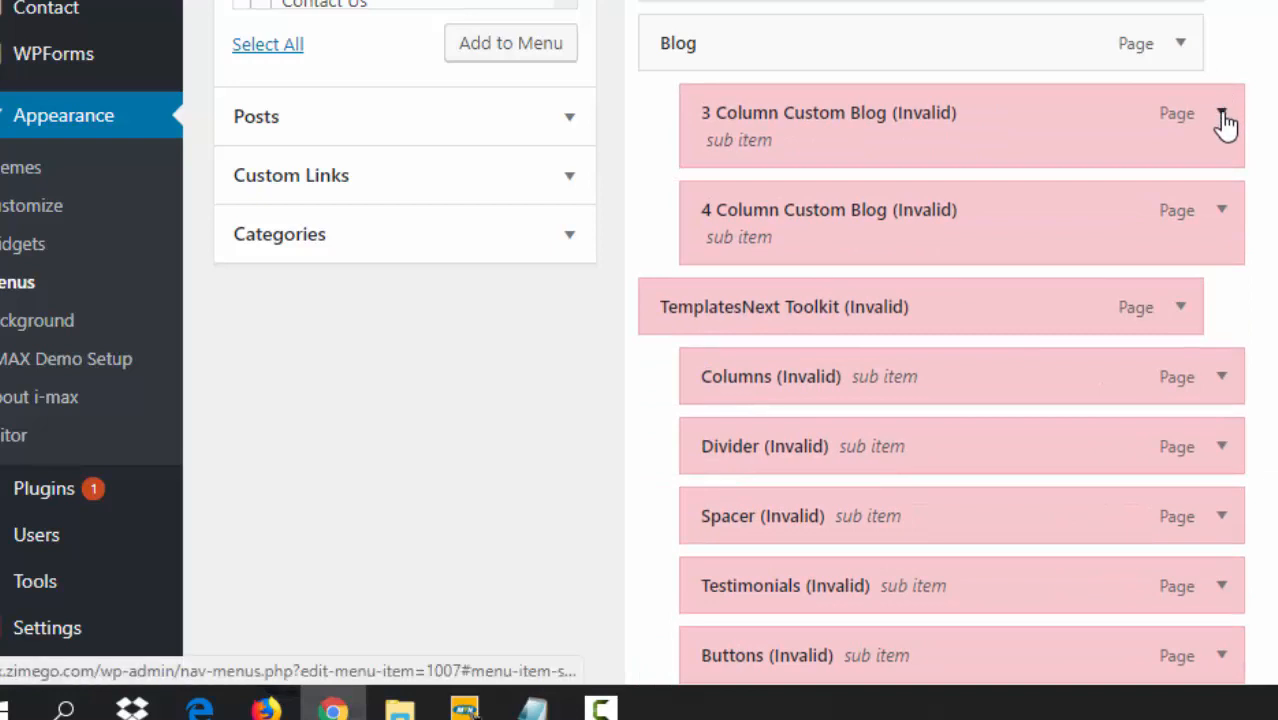
left_click(1222, 113)
left_click(724, 388)
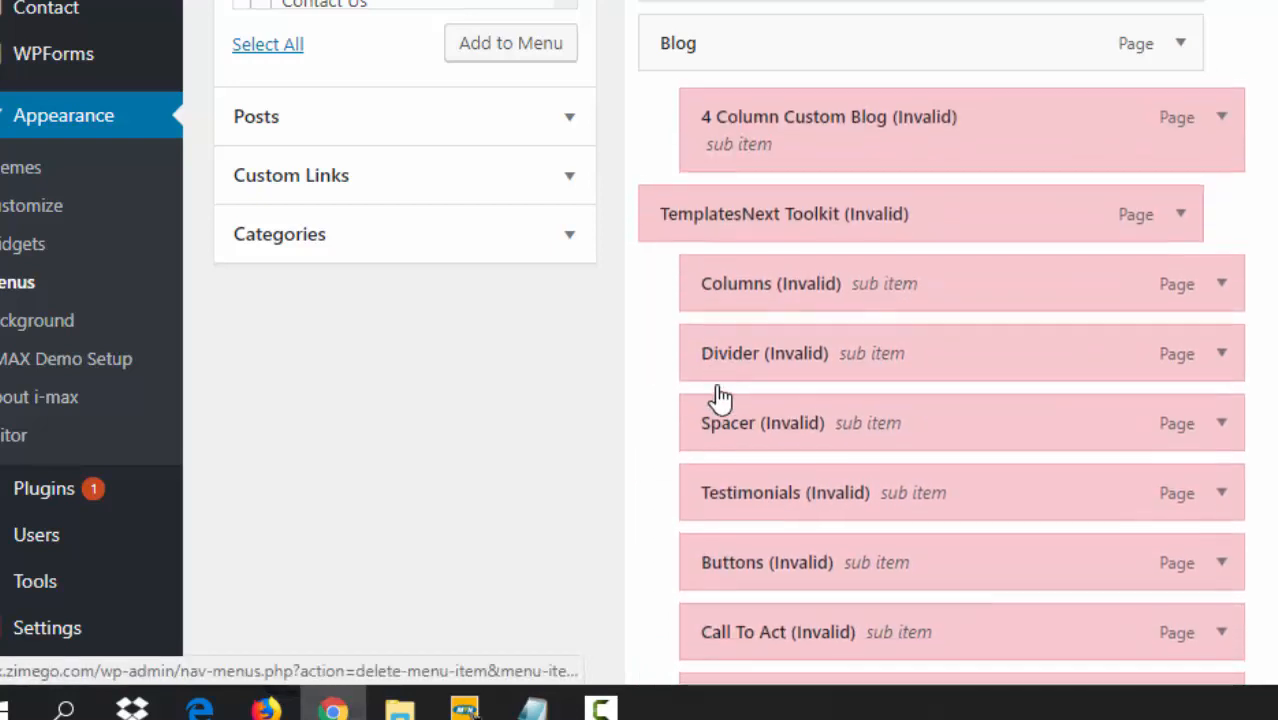
left_click(1221, 124)
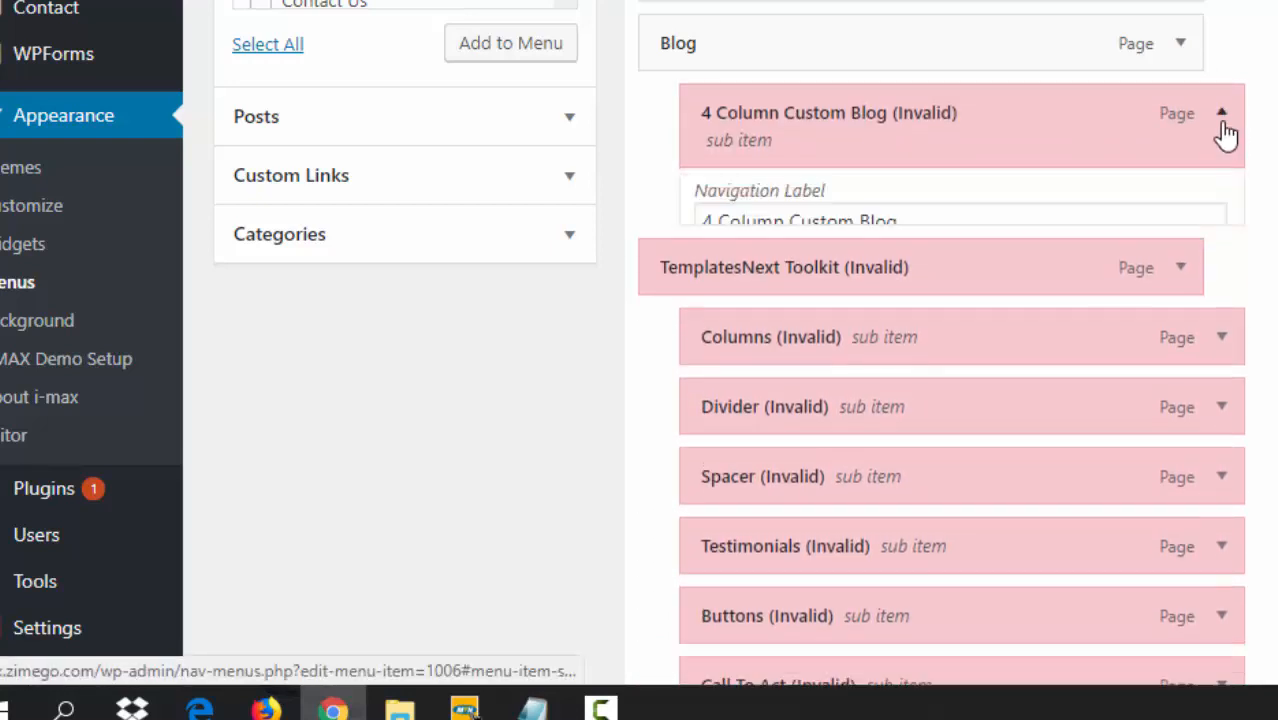
left_click(716, 392)
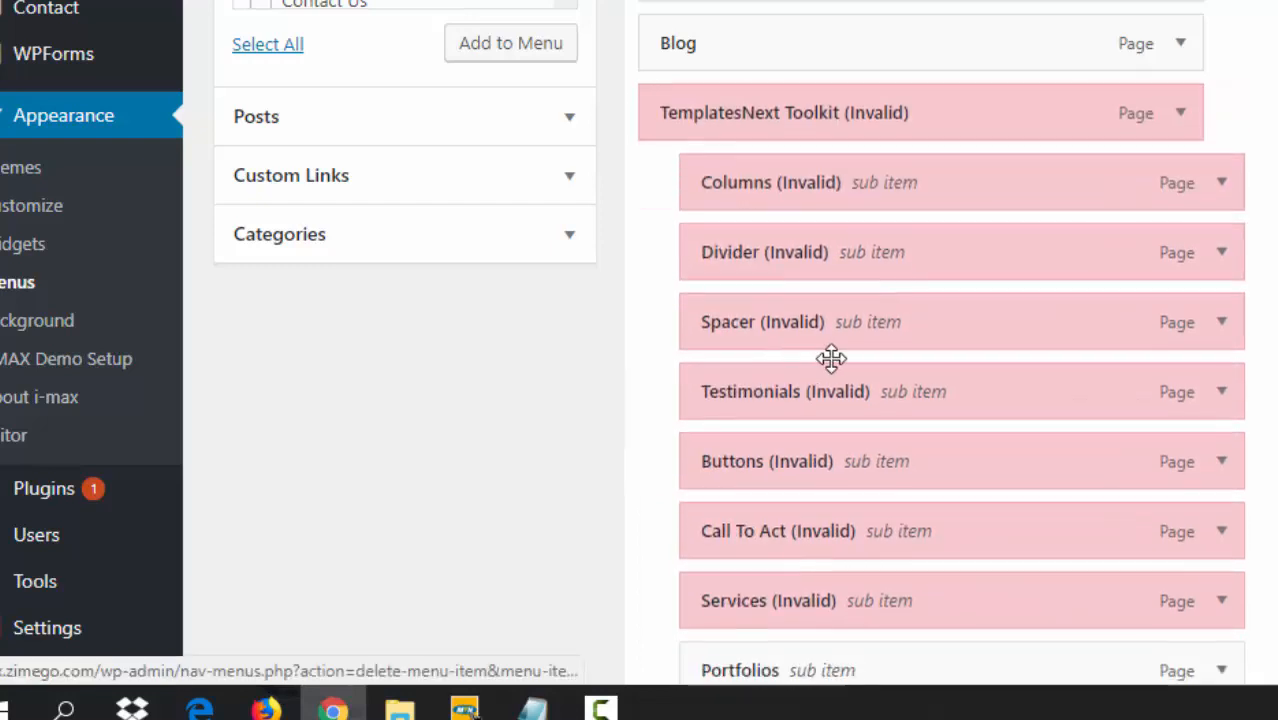
- Remove the TemplatesNext Toolkit, Columns, Divider and Spacer items
left_click(1180, 115)
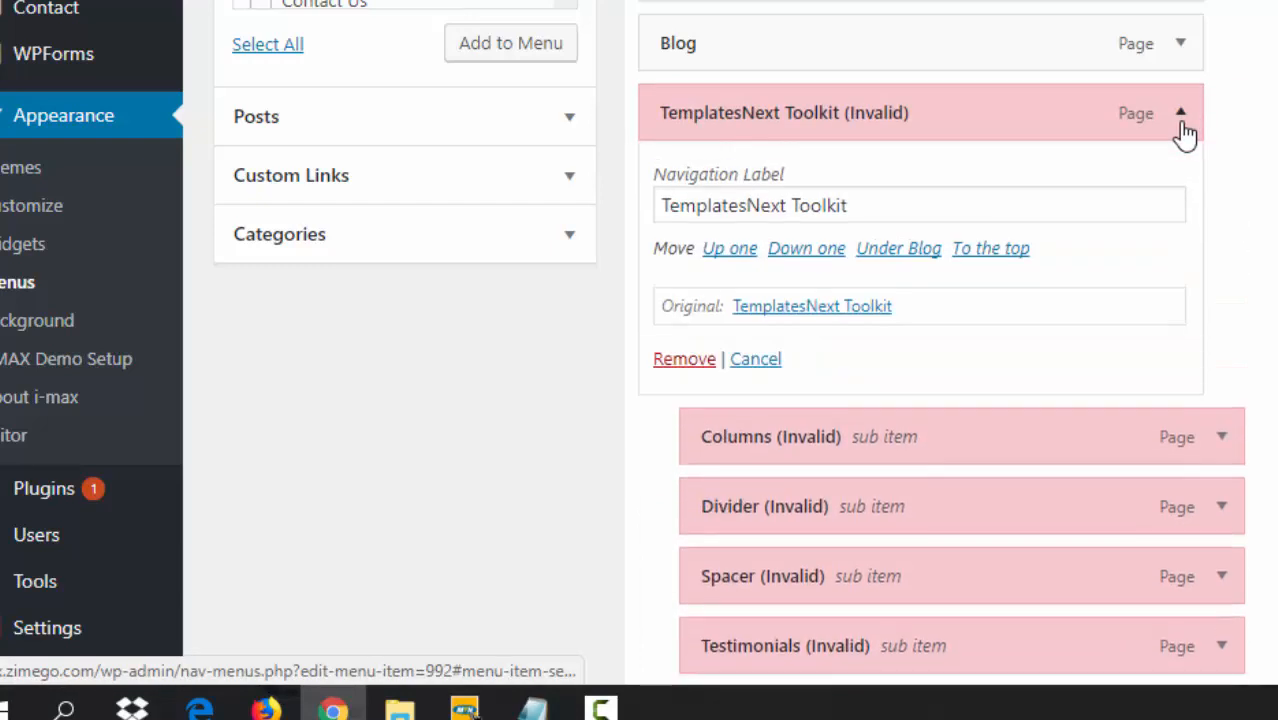
left_click(678, 362)
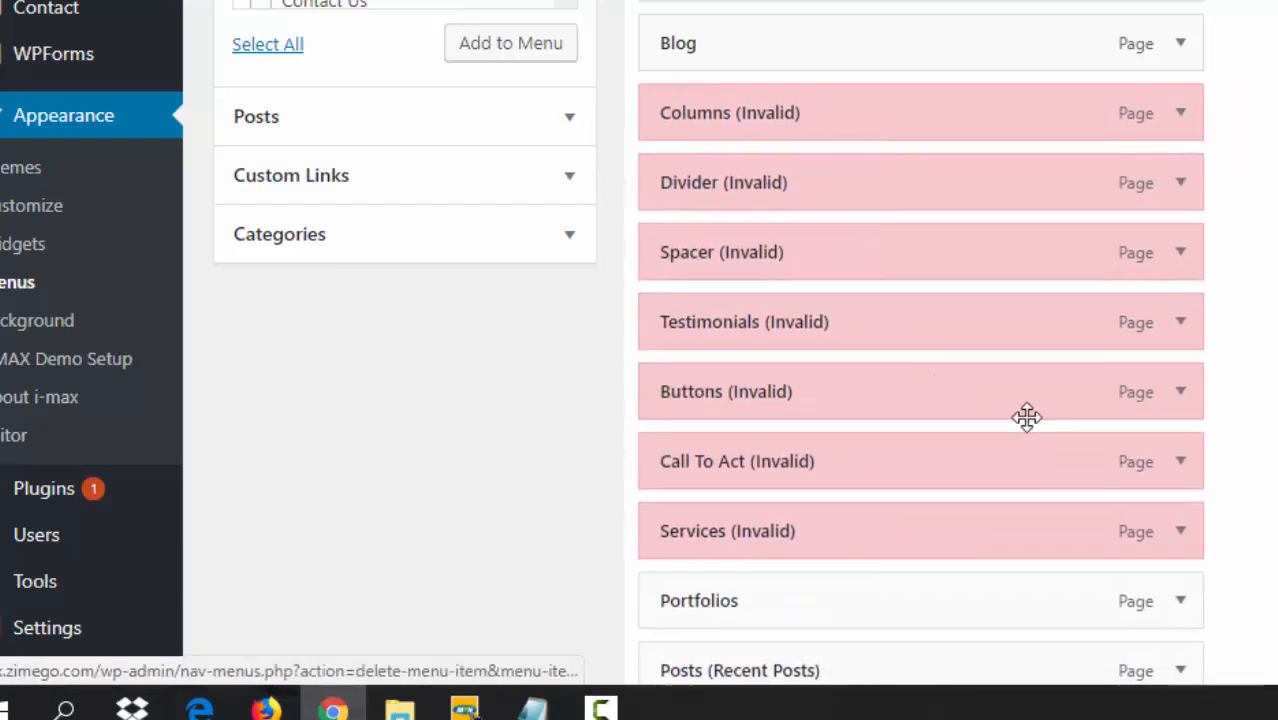
left_click(1183, 125)
left_click(681, 364)
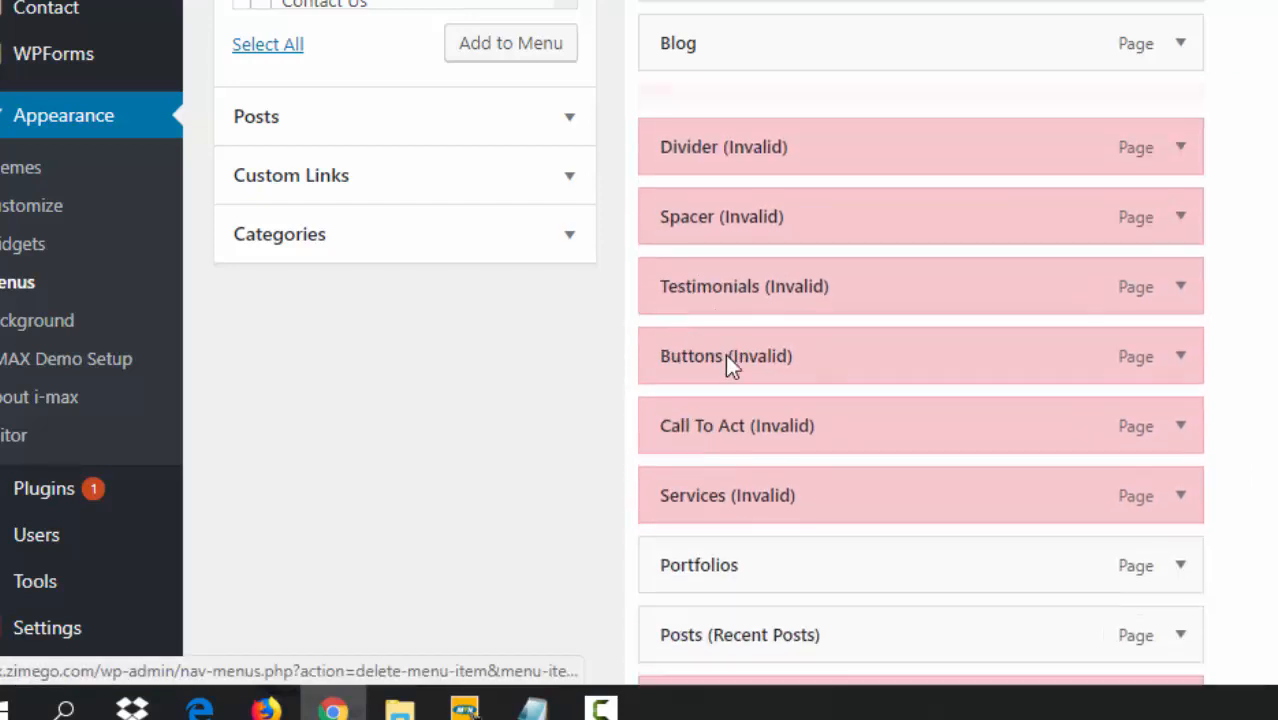
left_click(1190, 122)
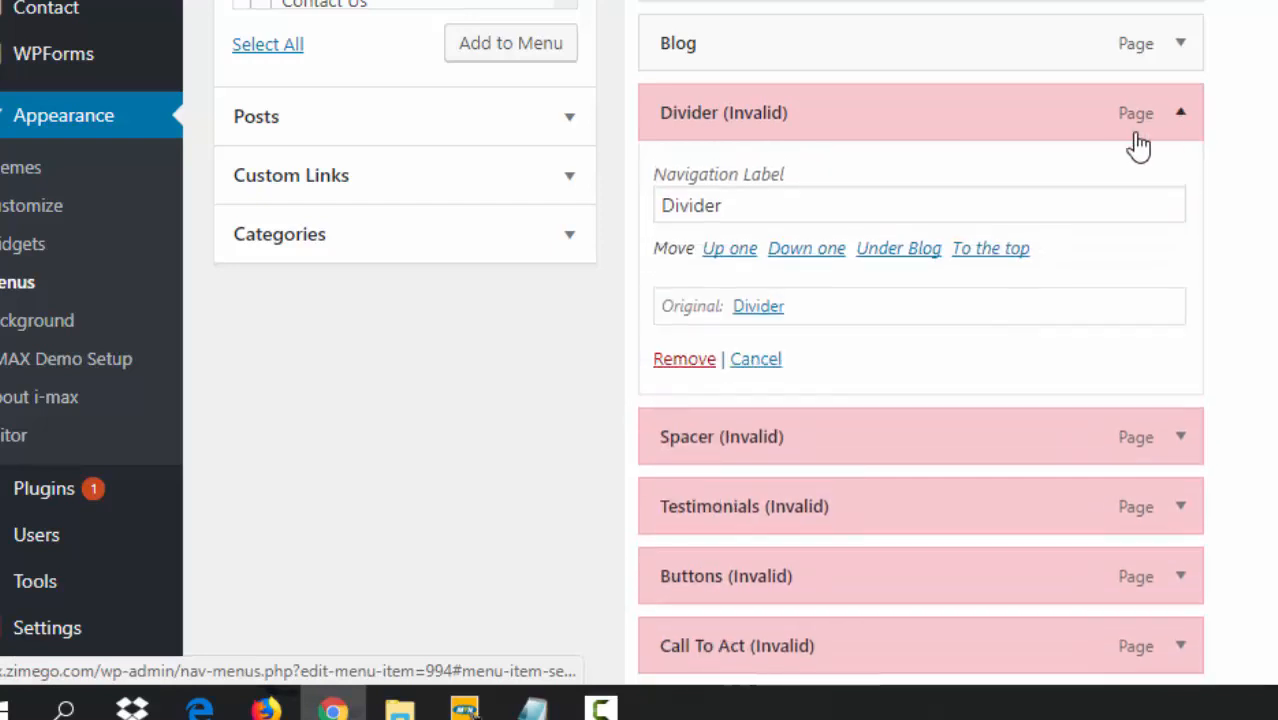
left_click(666, 362)
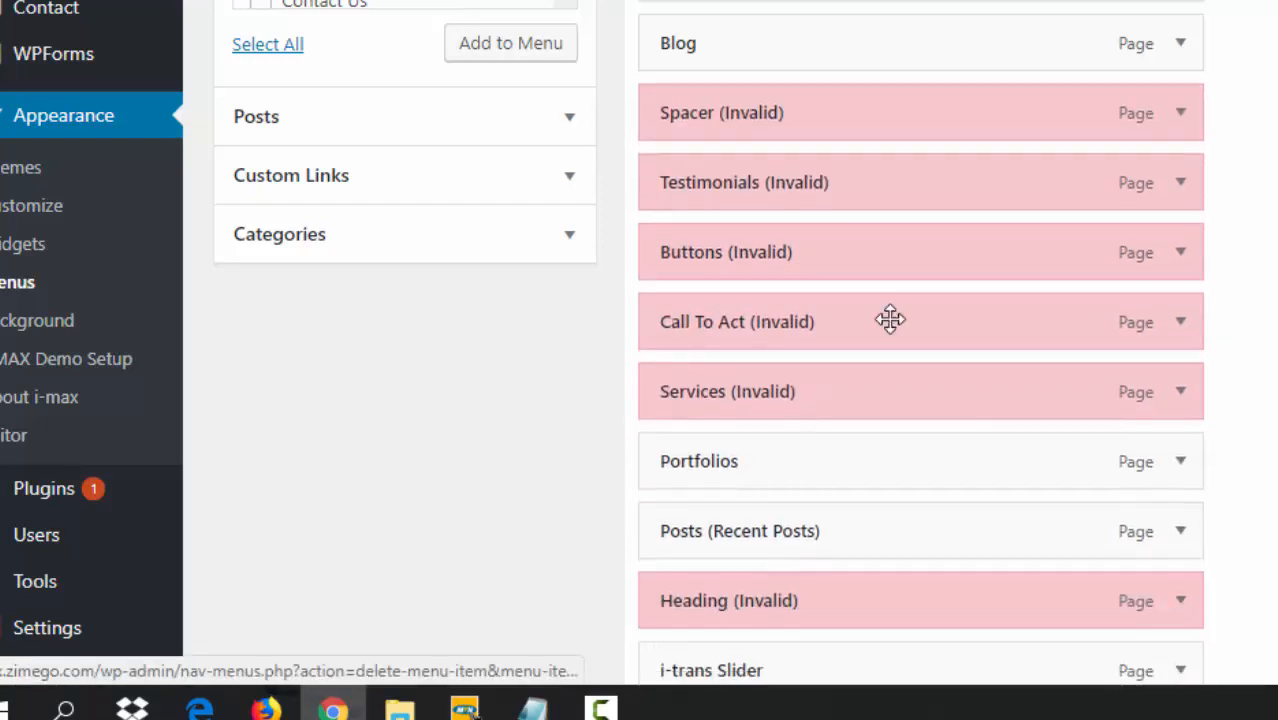
left_click(1184, 125)
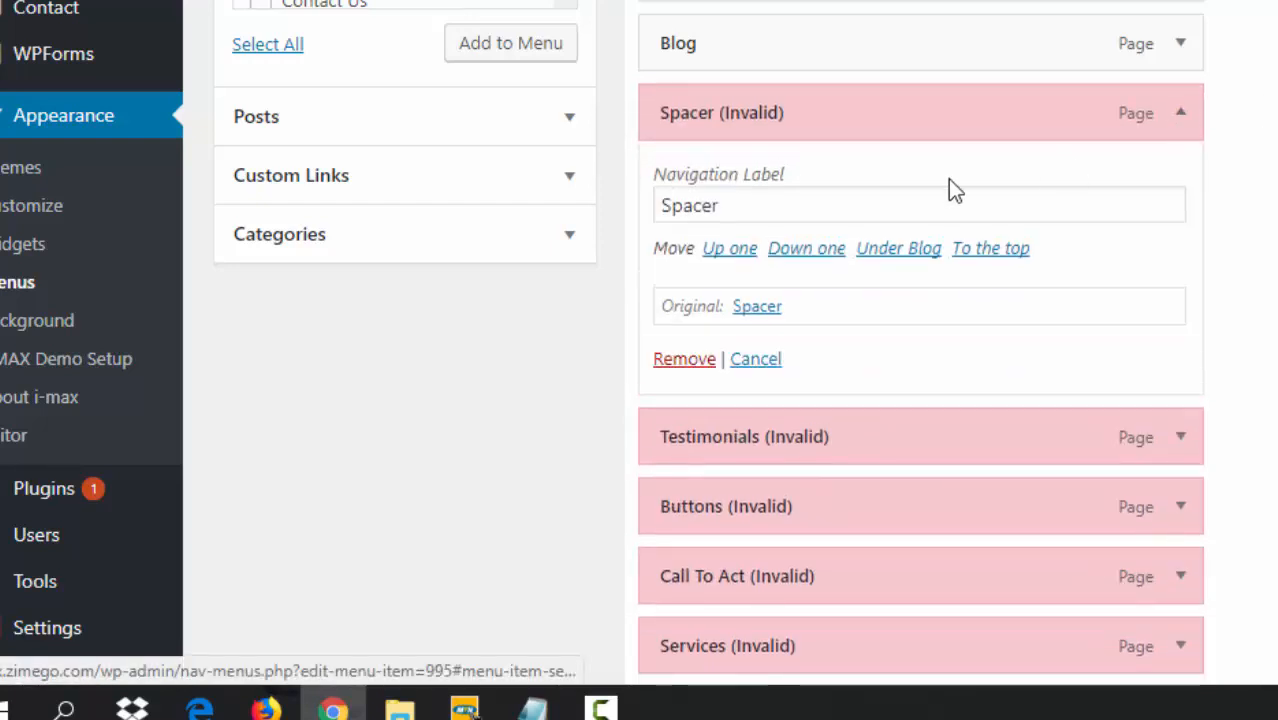
left_click(688, 362)
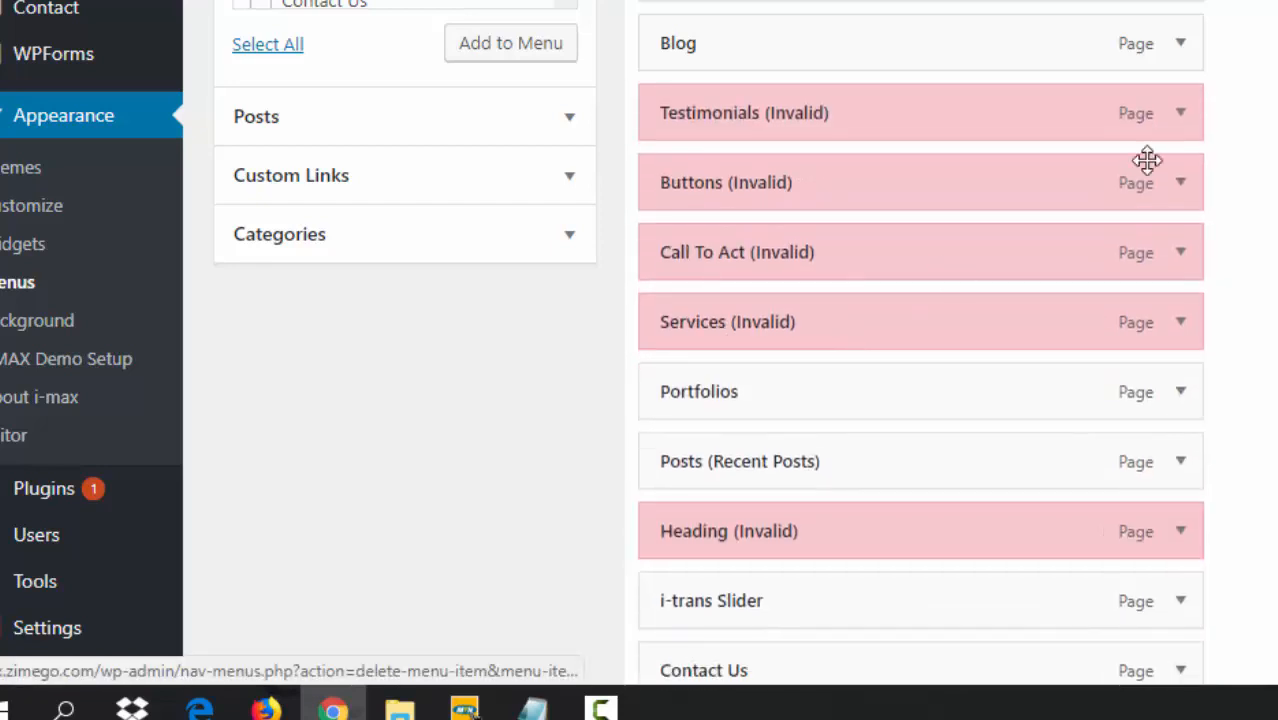
- Remove the Testimonials, Buttons, Call To Act and Services items
left_click(1184, 118)
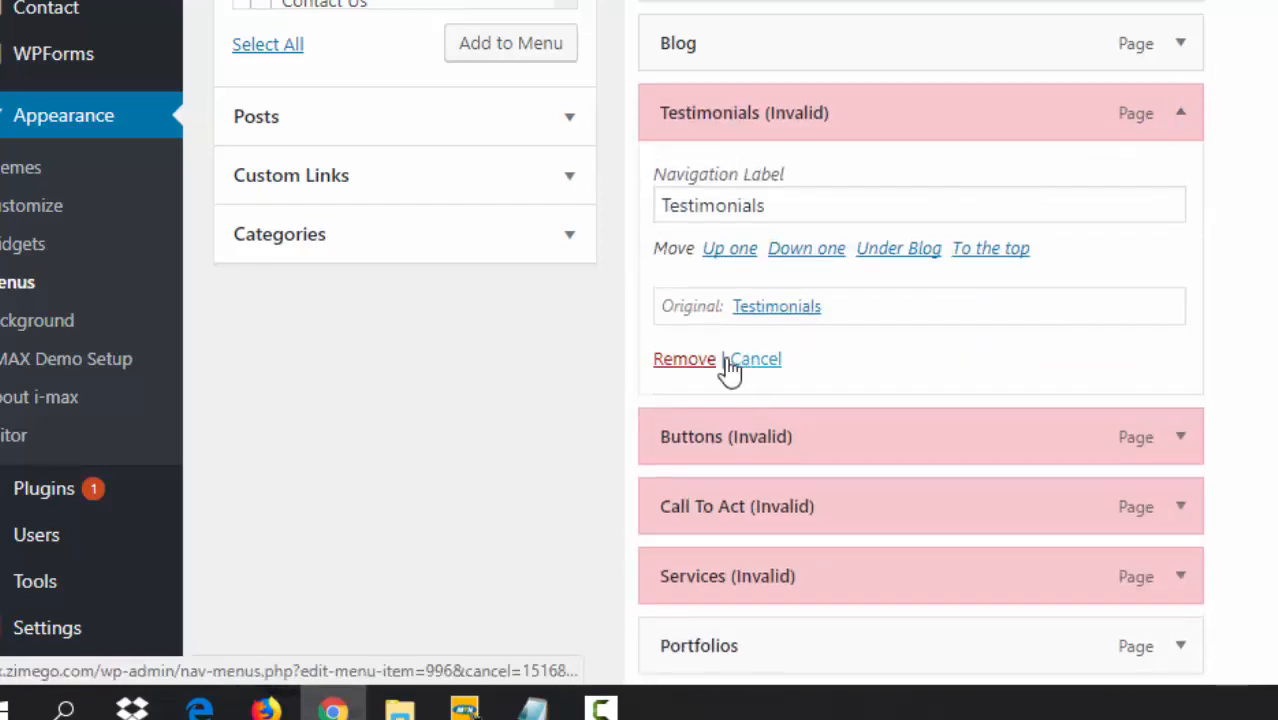
left_click(688, 360)
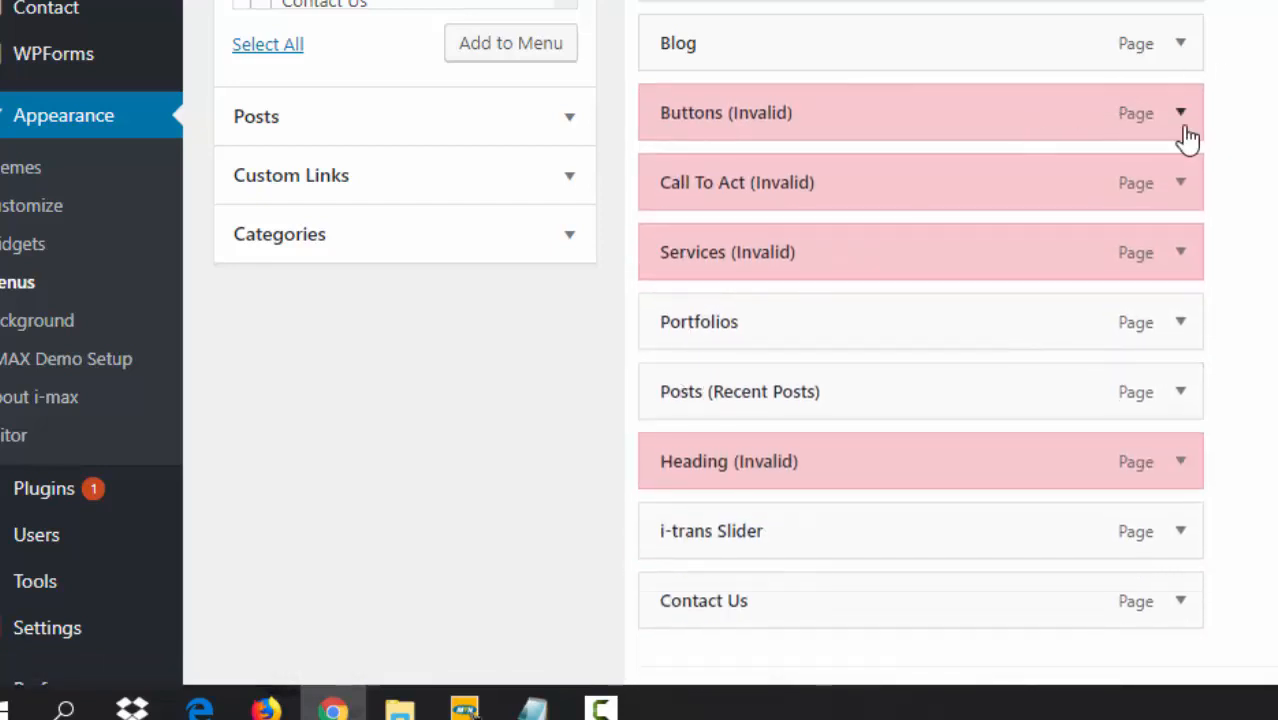
left_click(1180, 122)
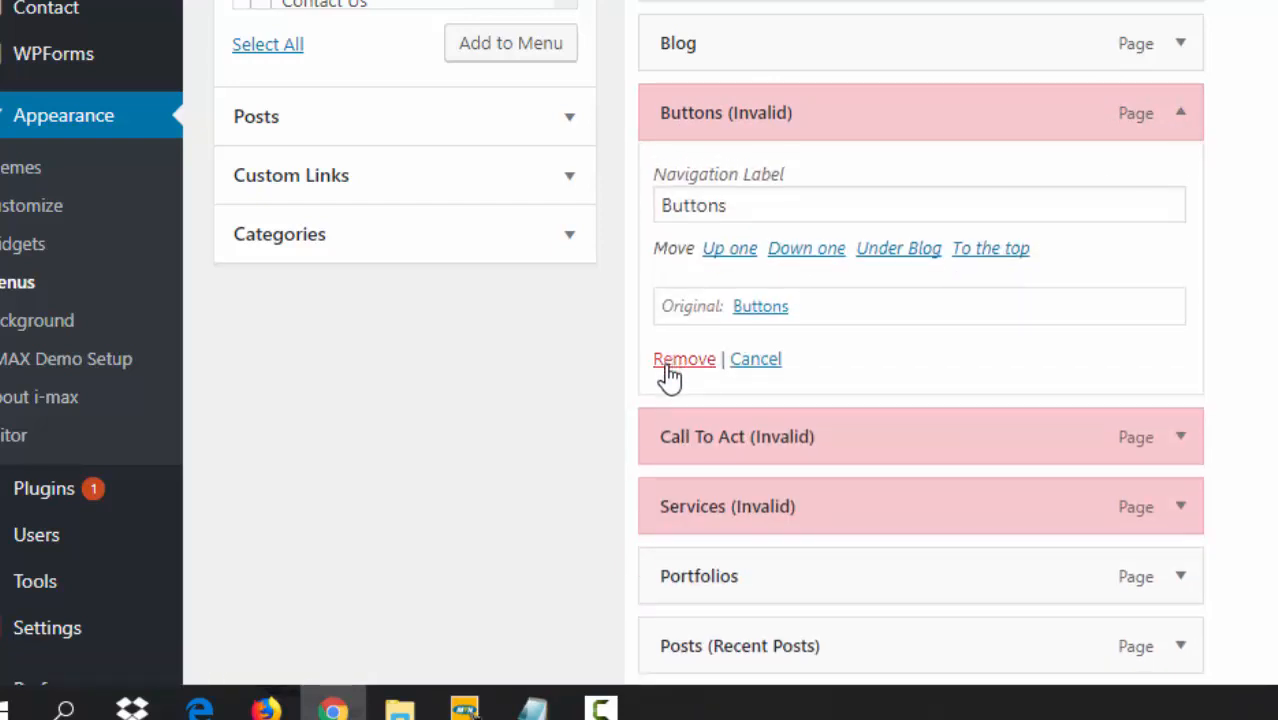
left_click(684, 358)
left_click(1182, 118)
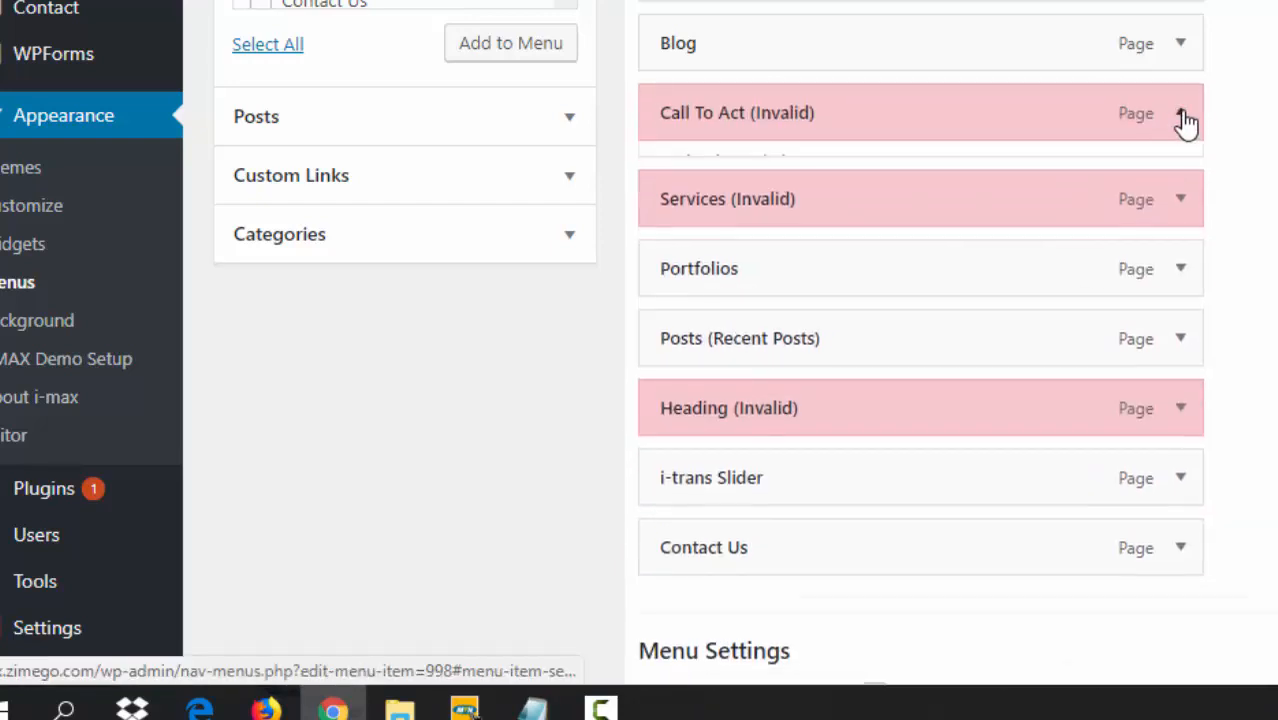
left_click(676, 368)
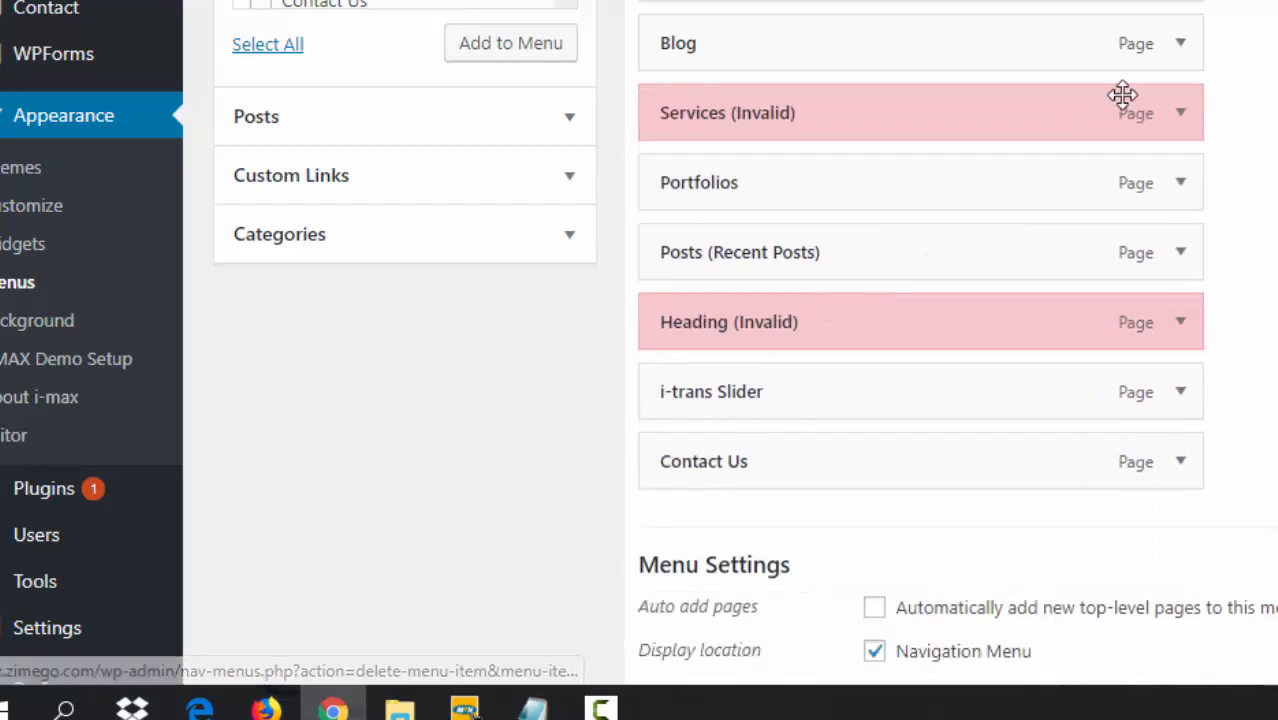
left_click(1183, 122)
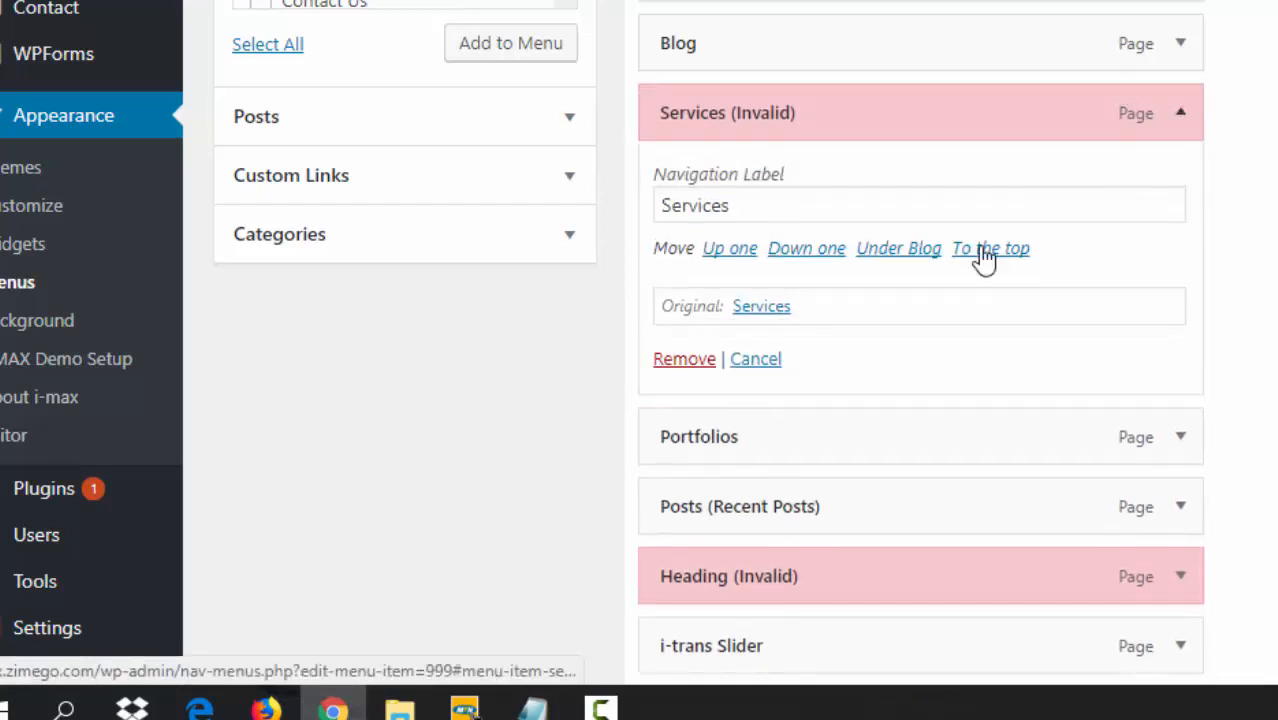
left_click(680, 362)
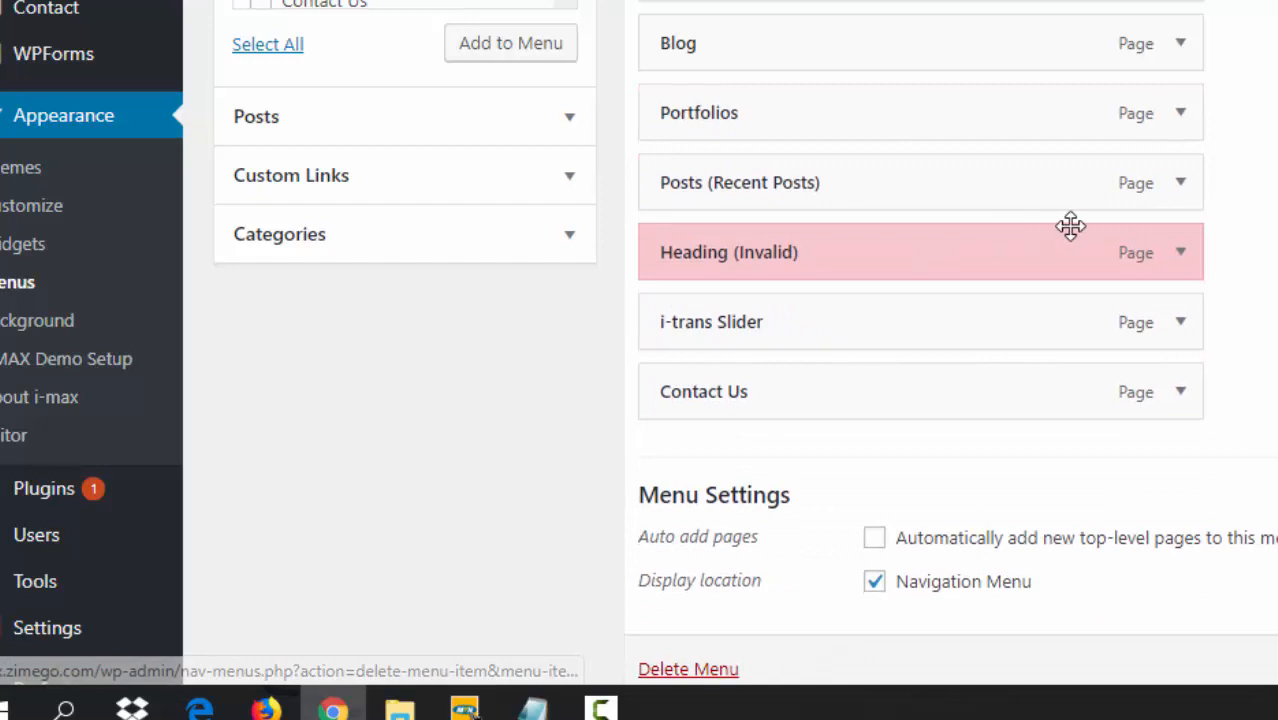
- Remove the Heading, i-trans Slider and Posts (Recent Posts) items
left_click(1183, 256)
left_click(678, 499)
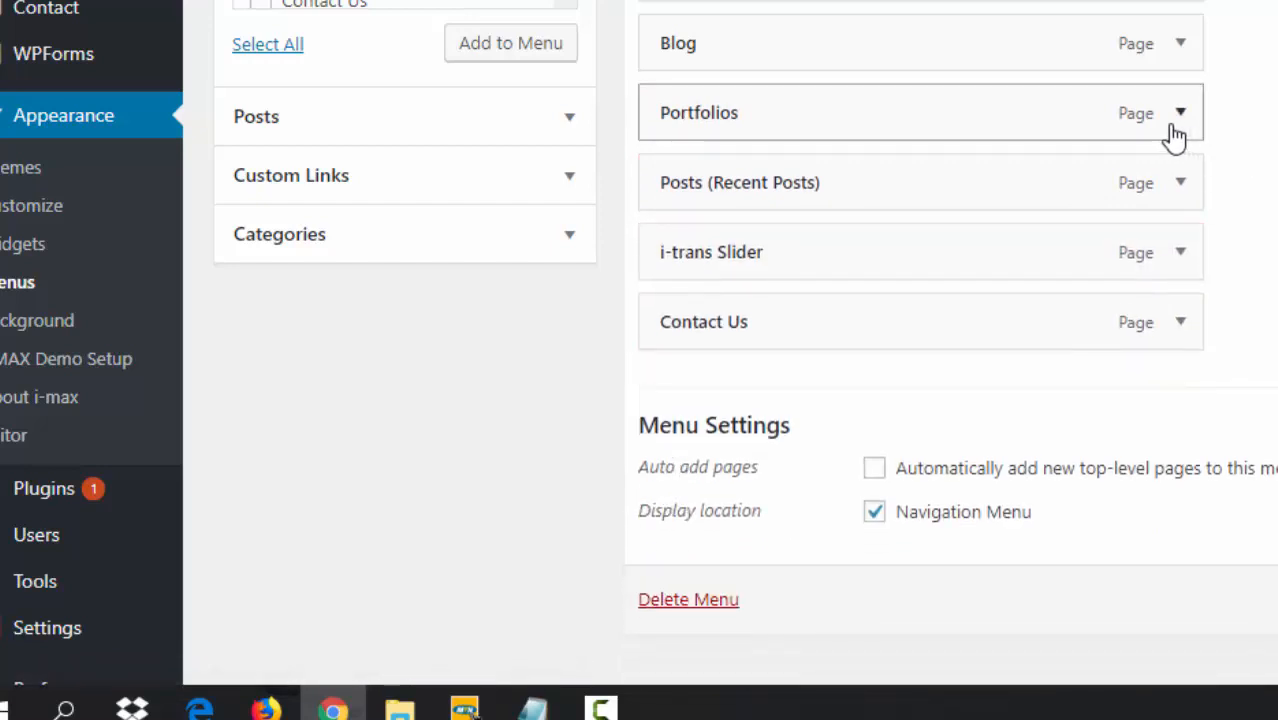
left_click(1181, 256)
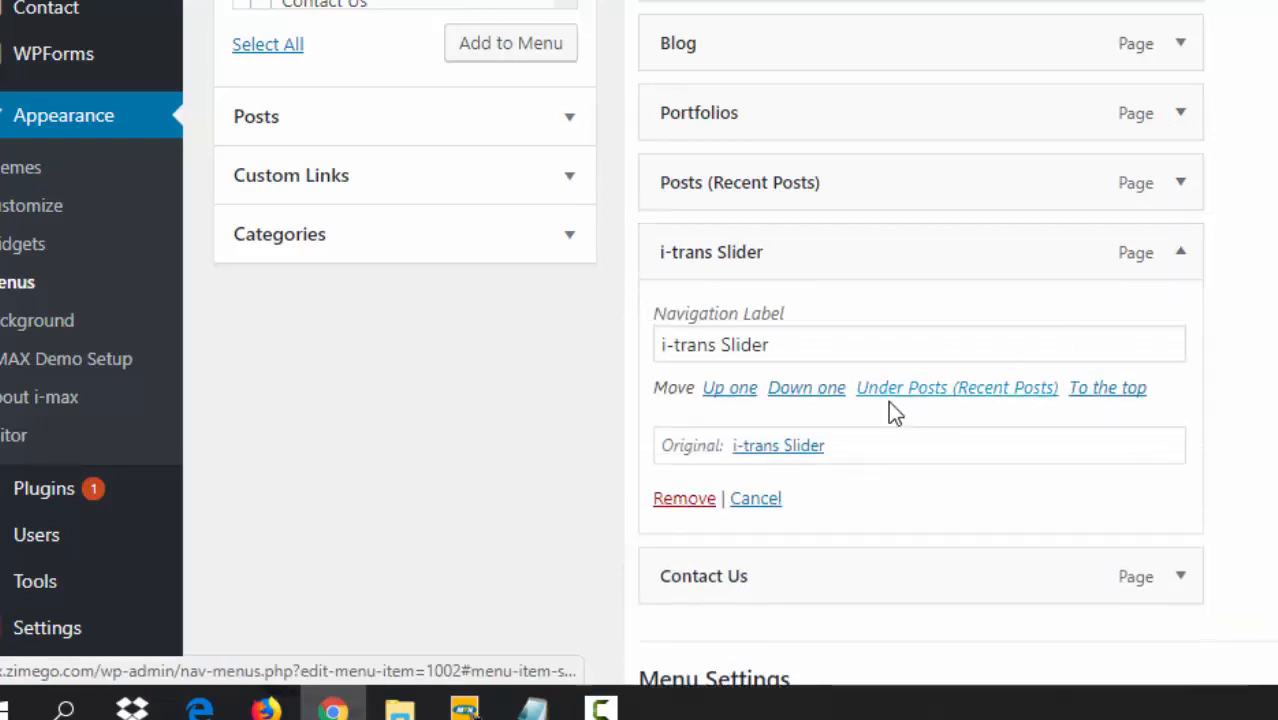
left_click(692, 500)
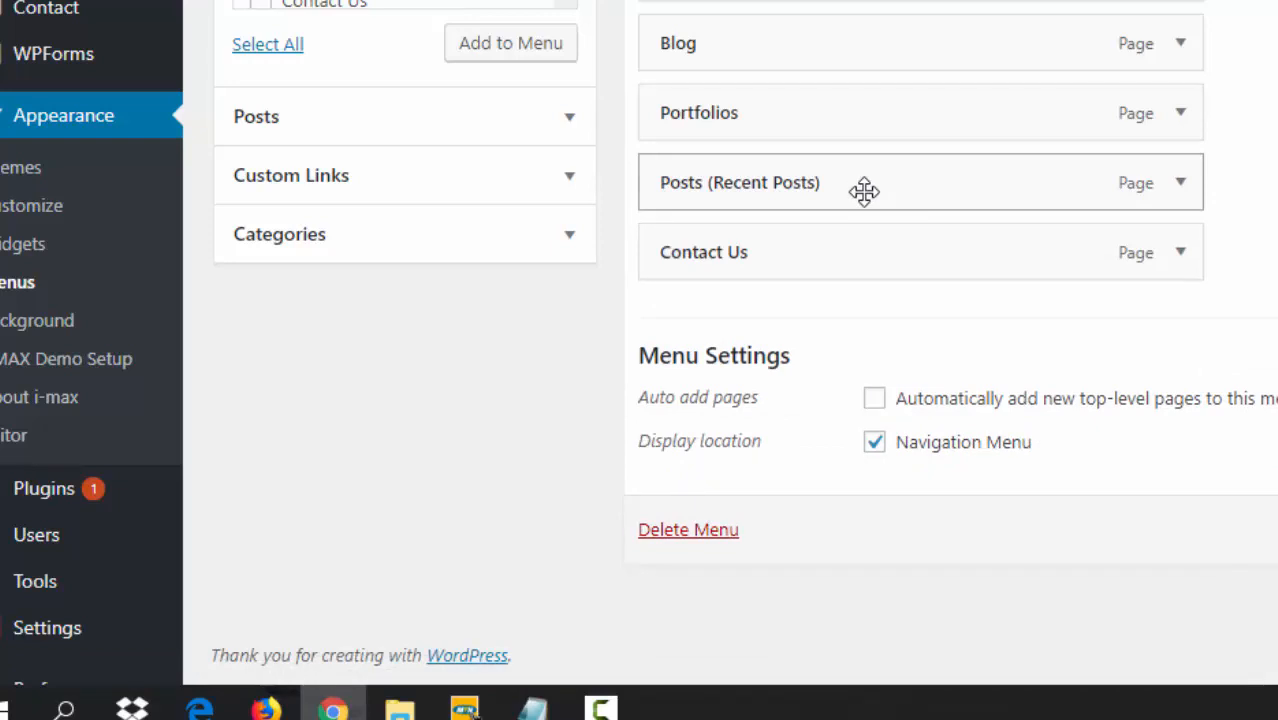
left_click(1180, 183)
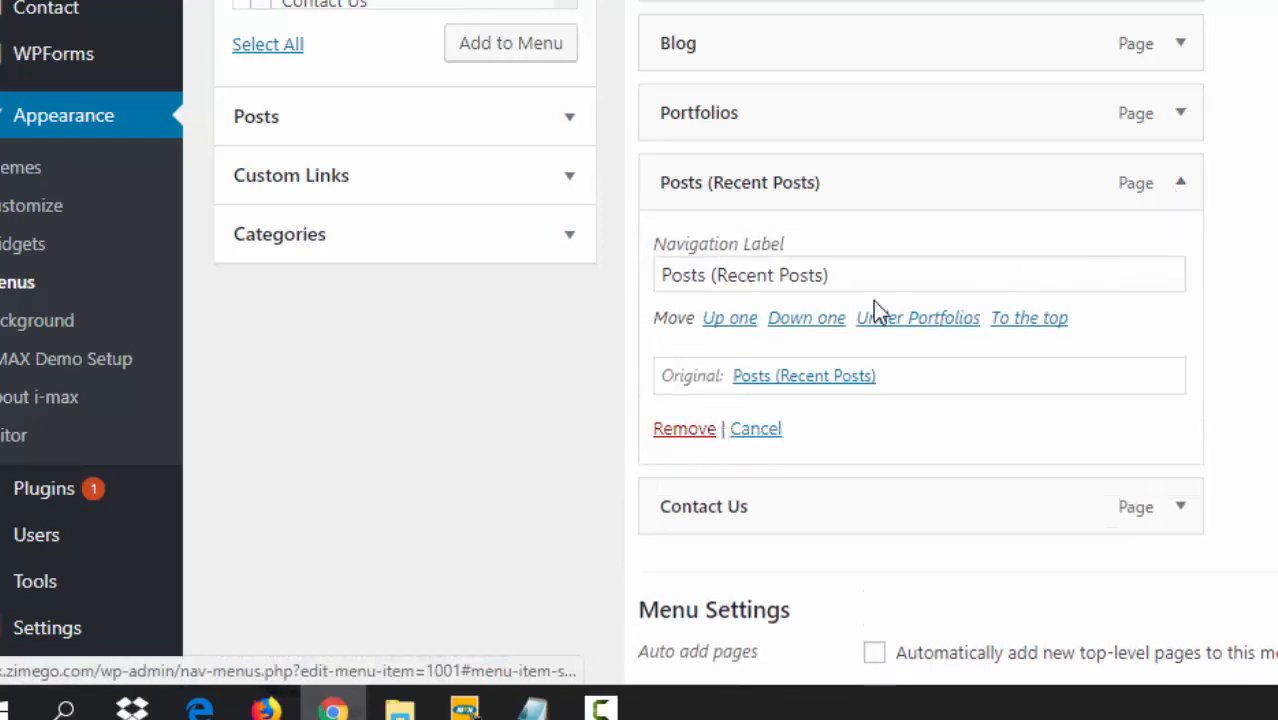
left_click(692, 432)
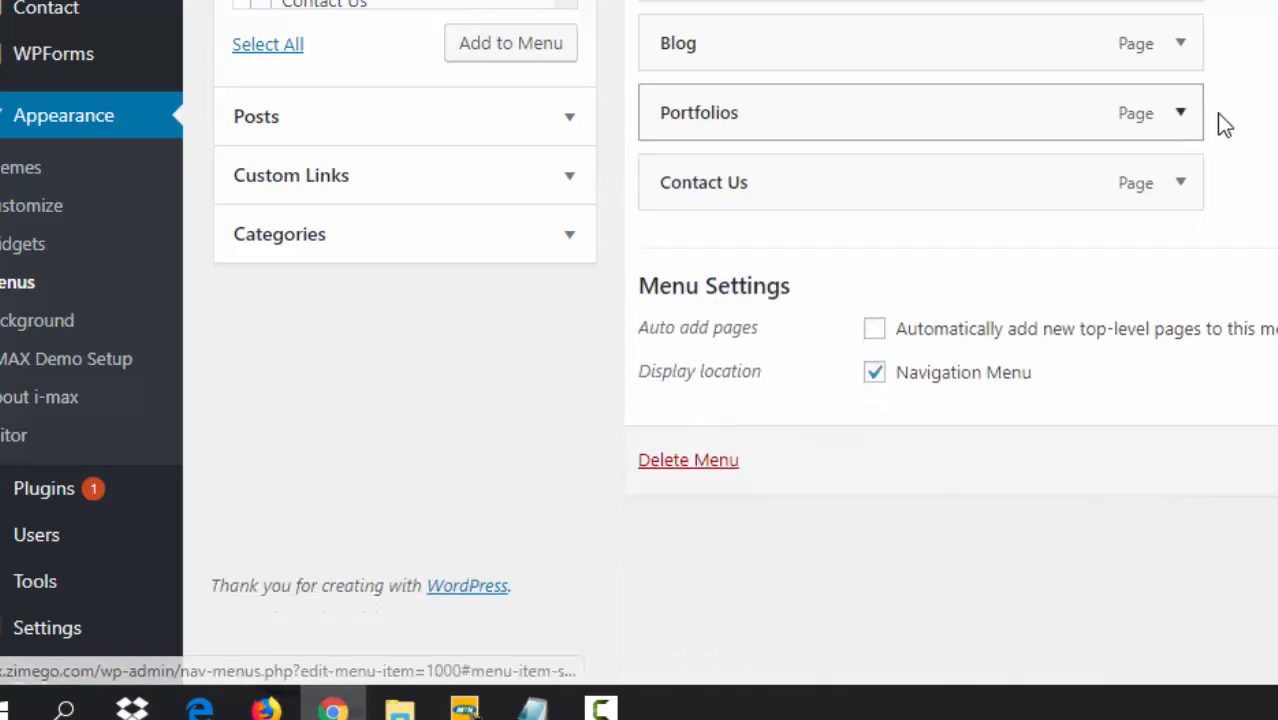
- Tick About Us in the Pages checklist and add it to the end of the menu
scroll(640, 340, "up", 2)
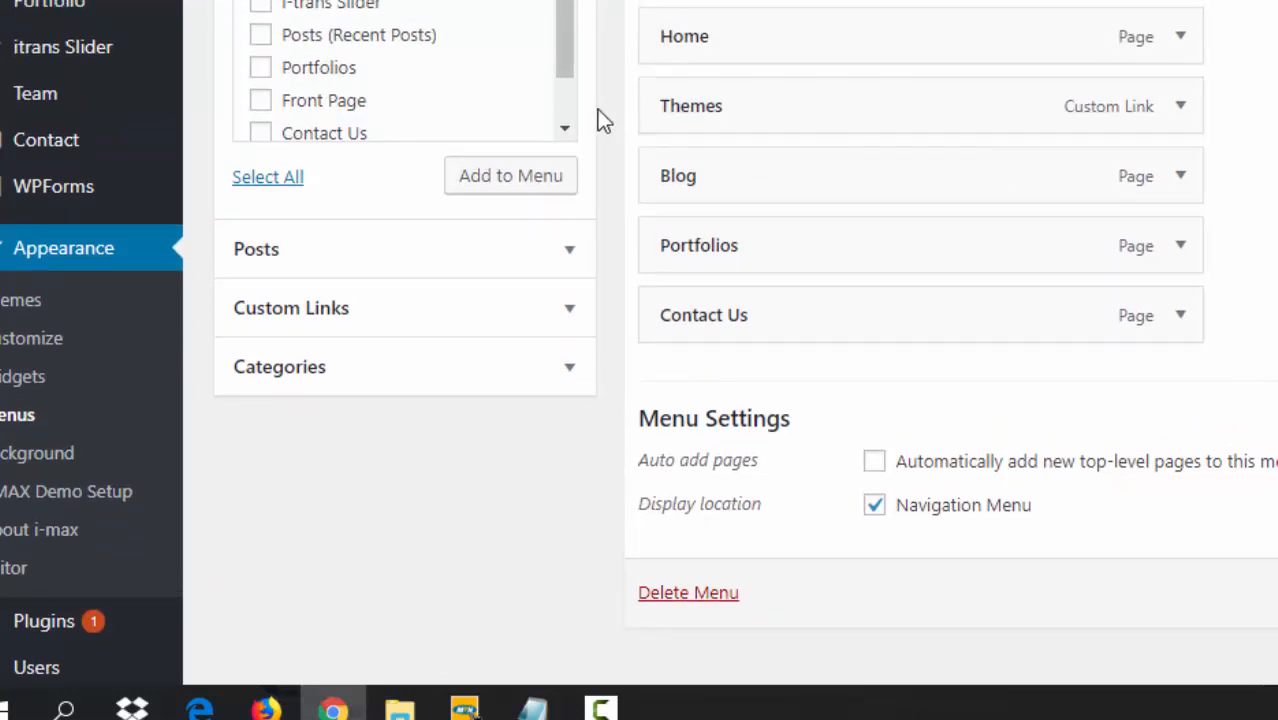
left_click_drag(562, 34, 568, 102)
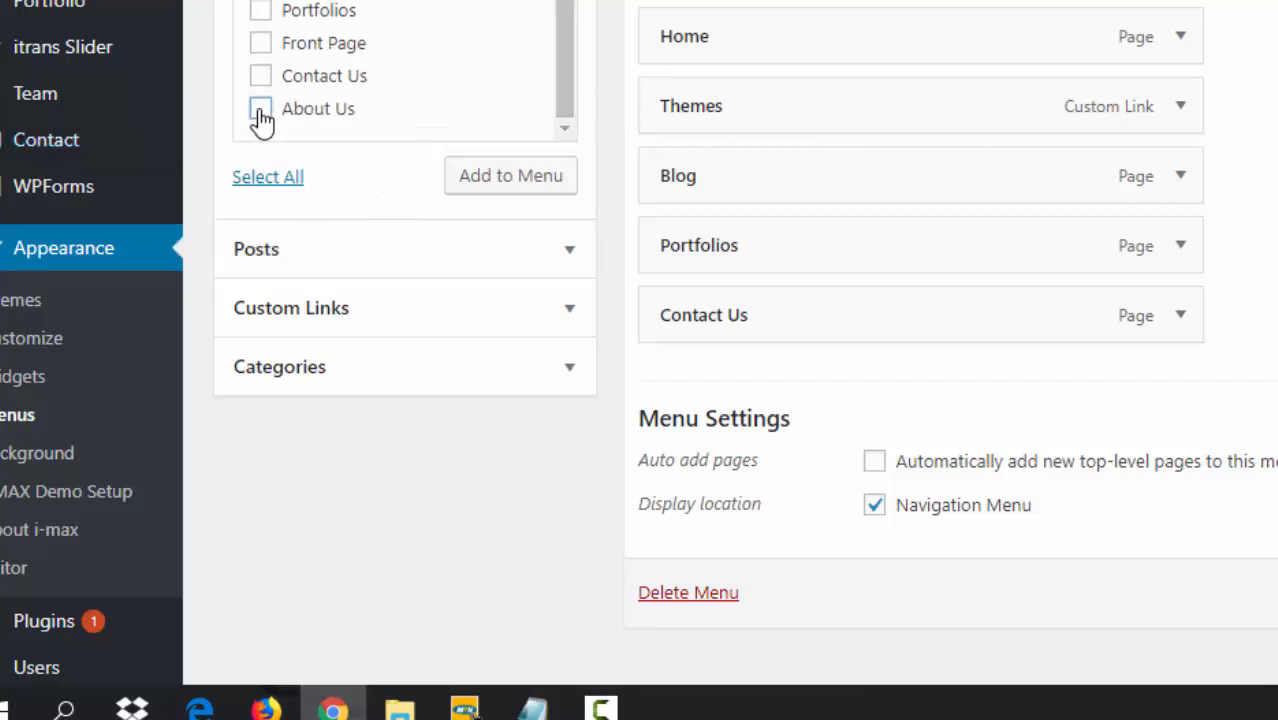
left_click(490, 174)
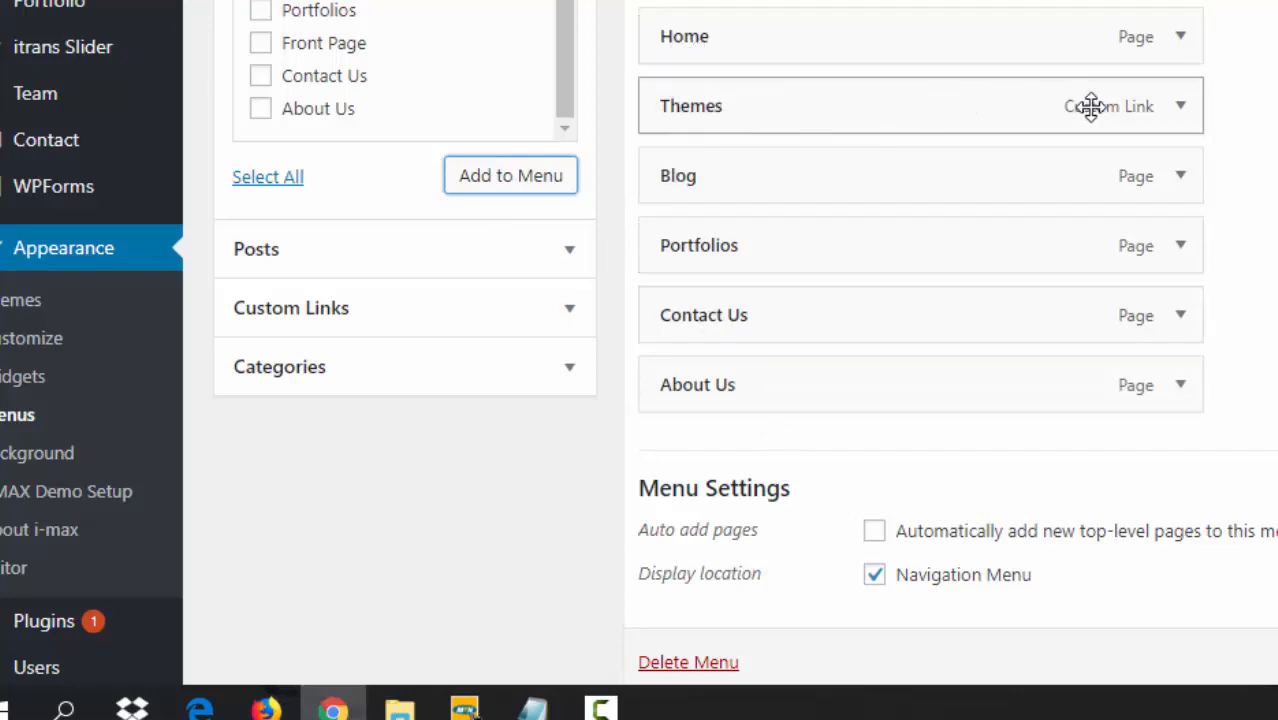
left_click(1169, 114)
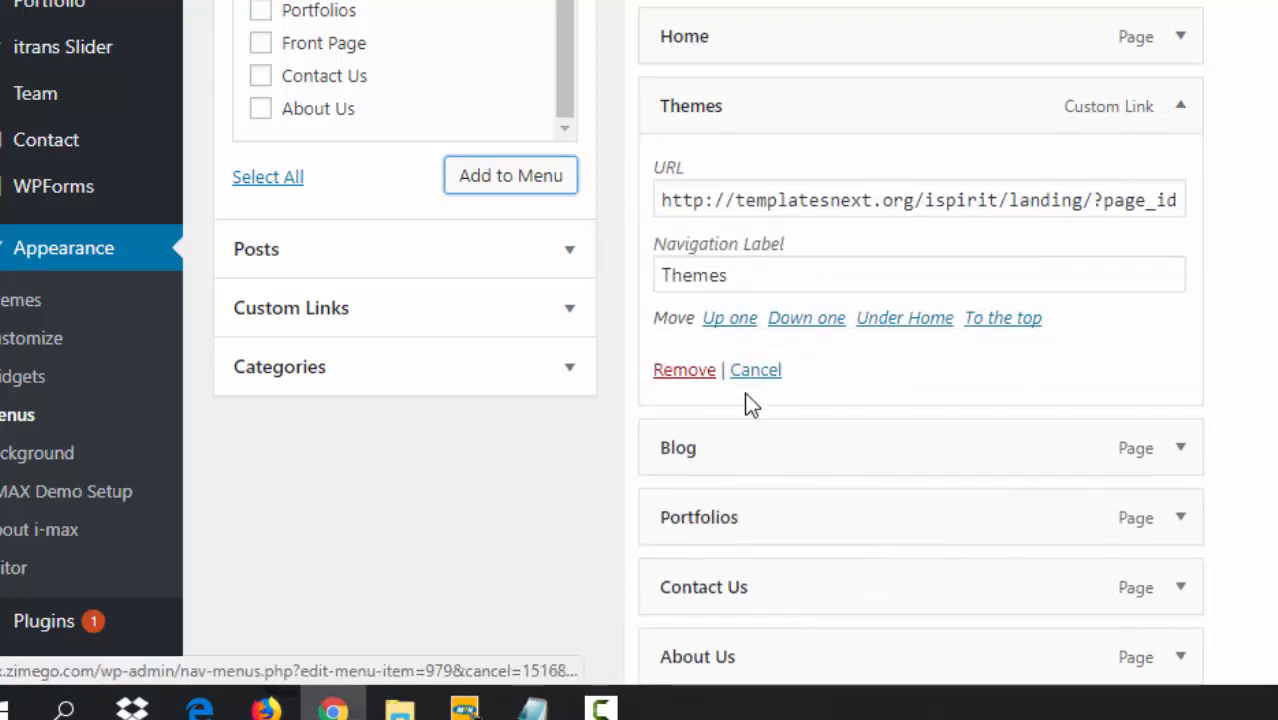
- Remove the Themes custom link from the menu and return to the Menus admin page
left_click(683, 370)
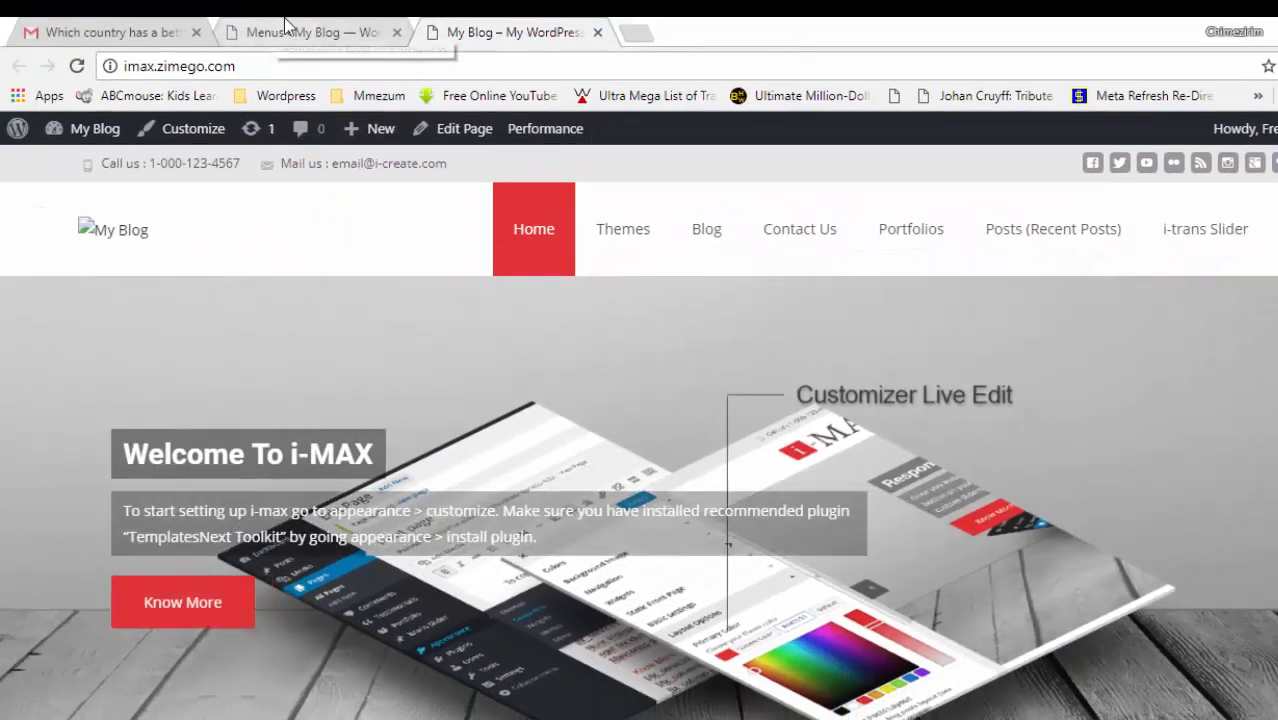
left_click(297, 38)
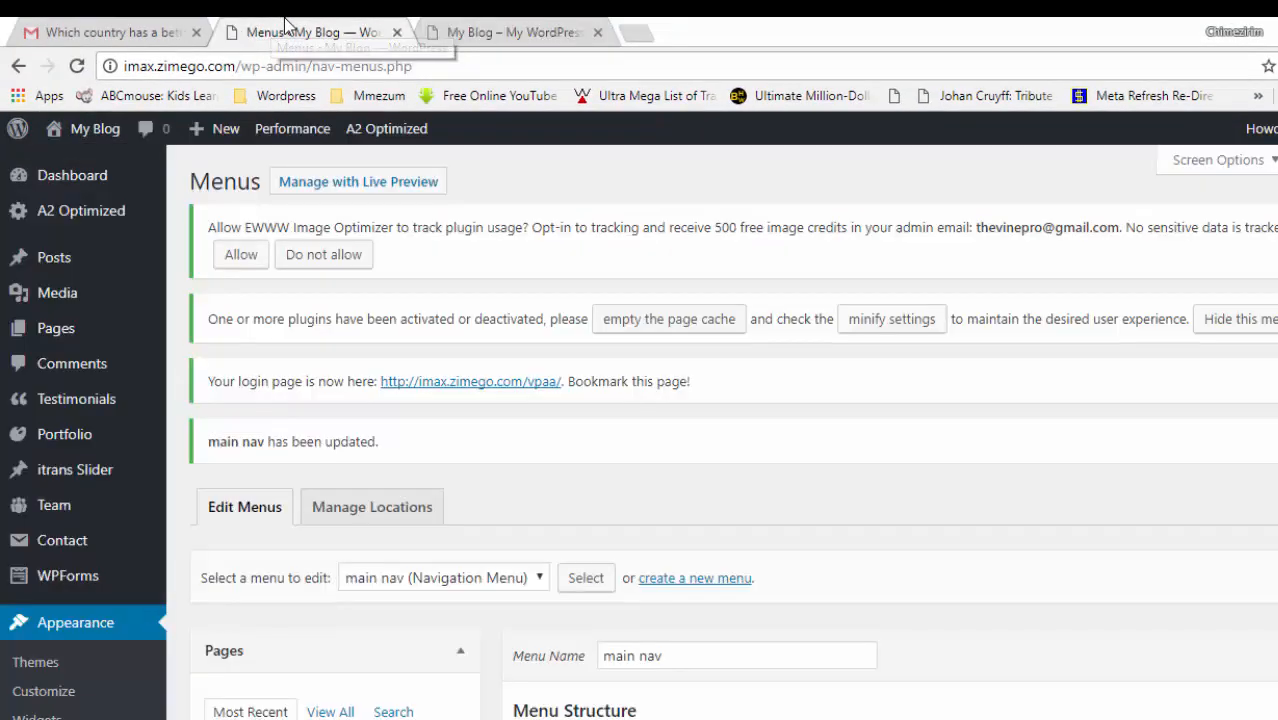
- Drag Contact Us below About Us so it sits last, and save the menu
left_click(477, 28)
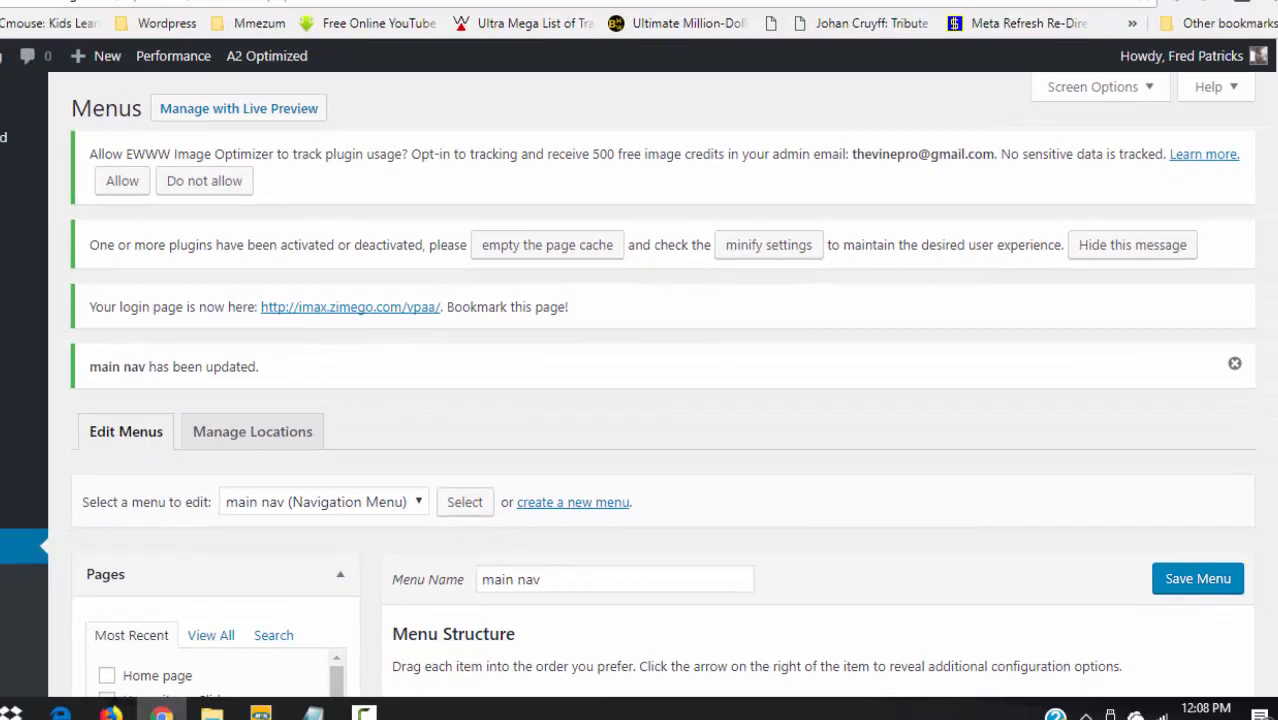
scroll(660, 385, "down", 3)
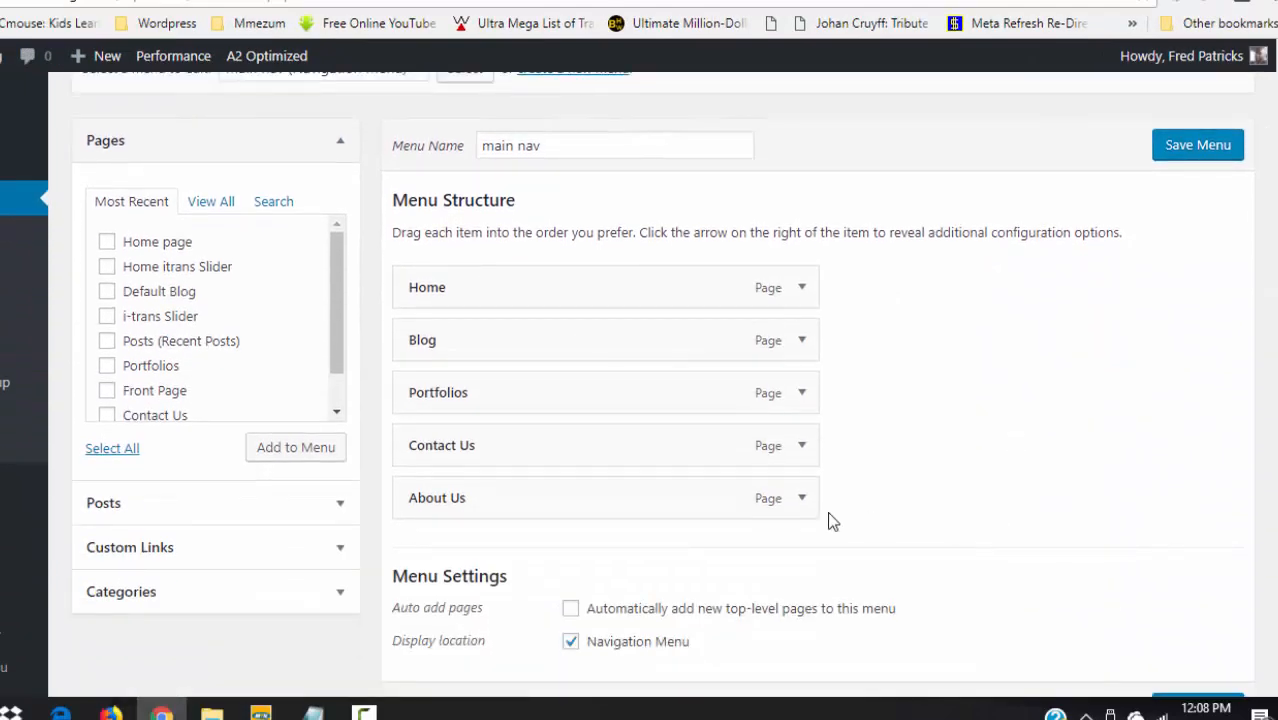
left_click_drag(610, 444, 609, 489)
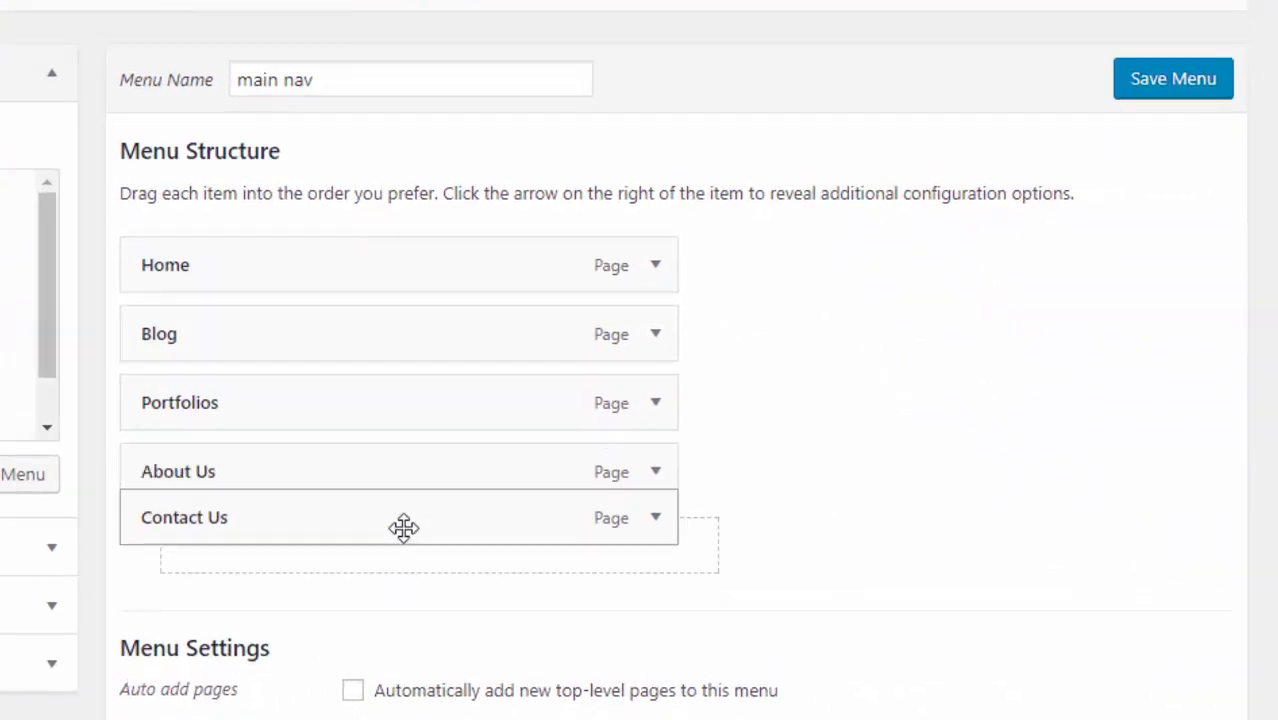
left_click_drag(404, 527, 402, 536)
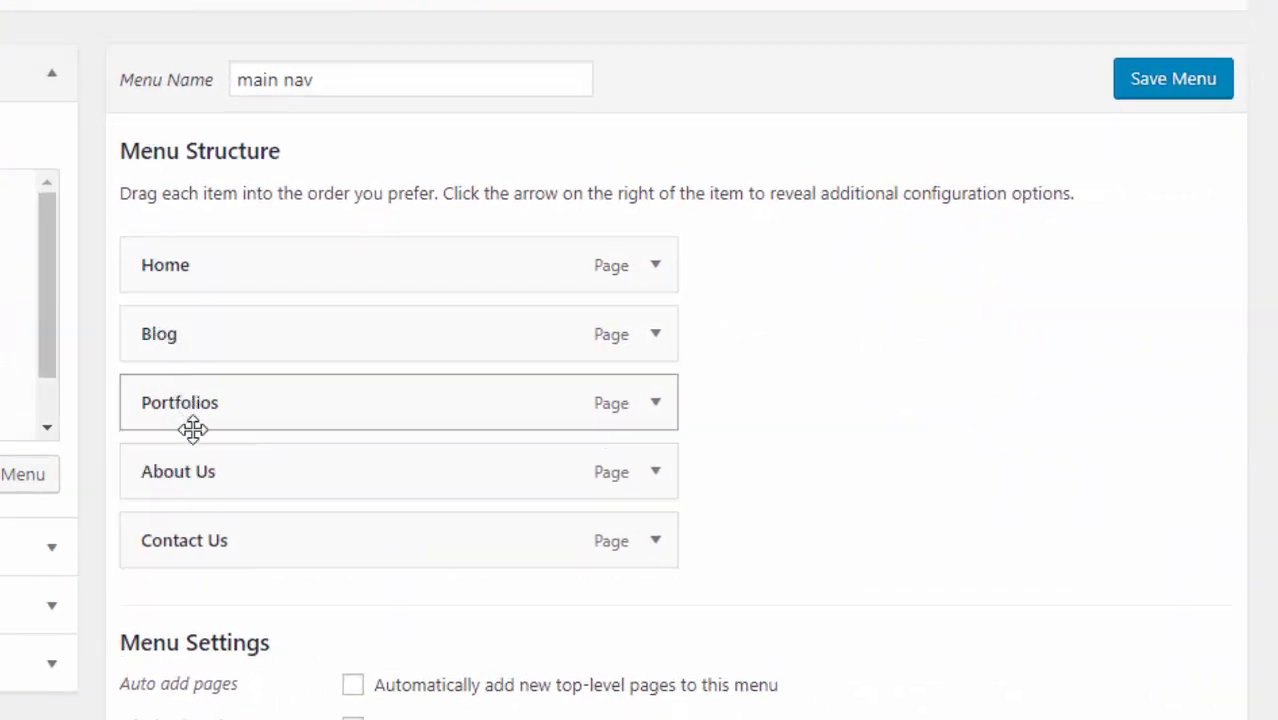
left_click(1201, 80)
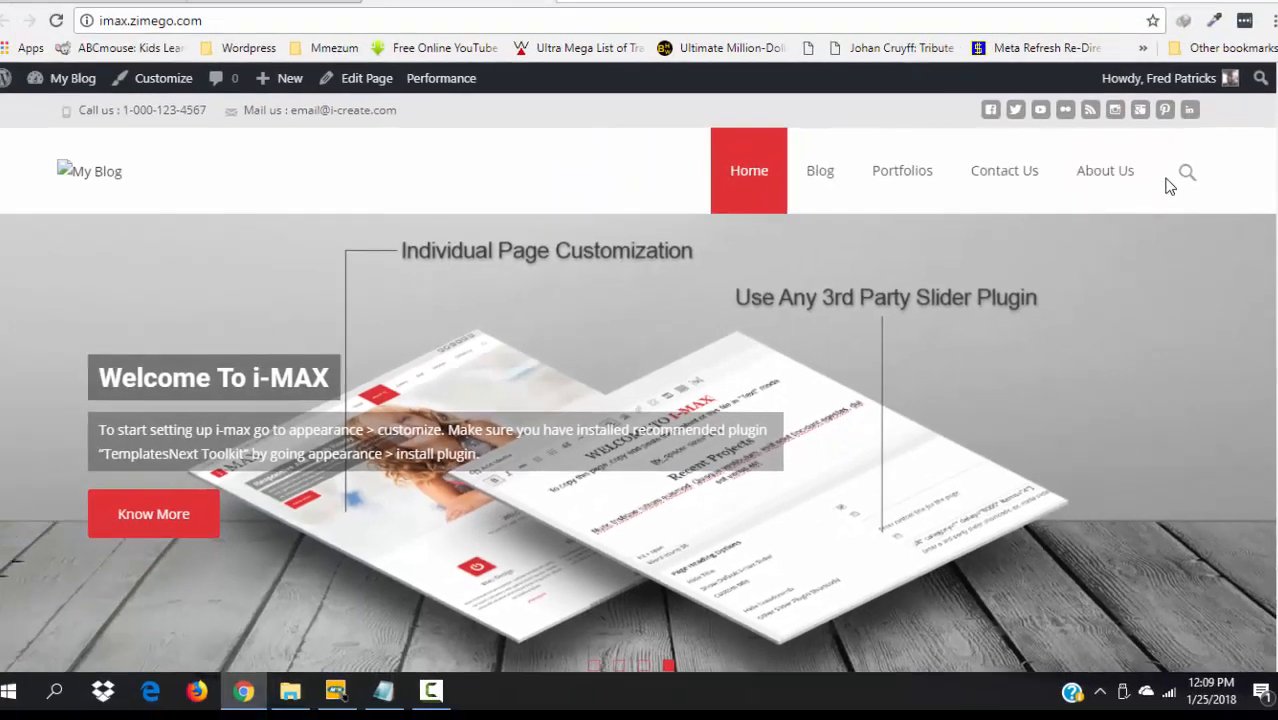
- Reload the live site and confirm the navigation reads Home, Blog, Portfolios, About Us, Contact Us
key("F5")
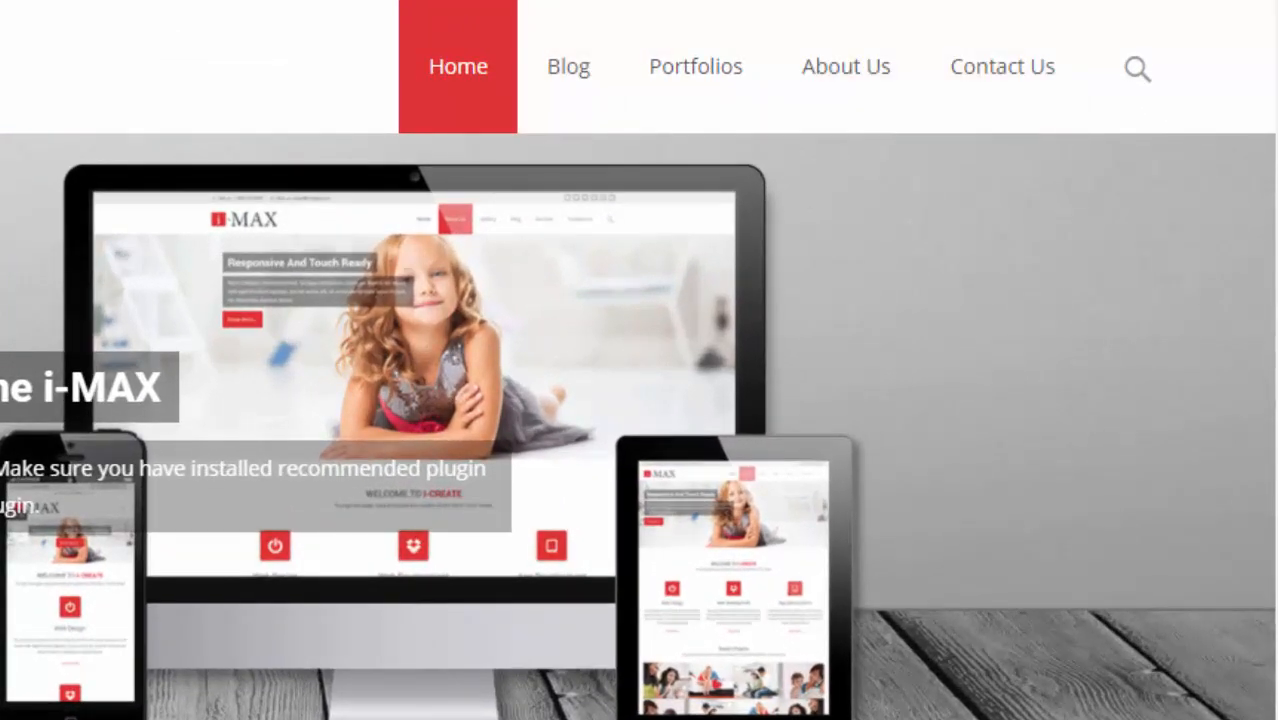
scroll(640, 400, "down", 5)
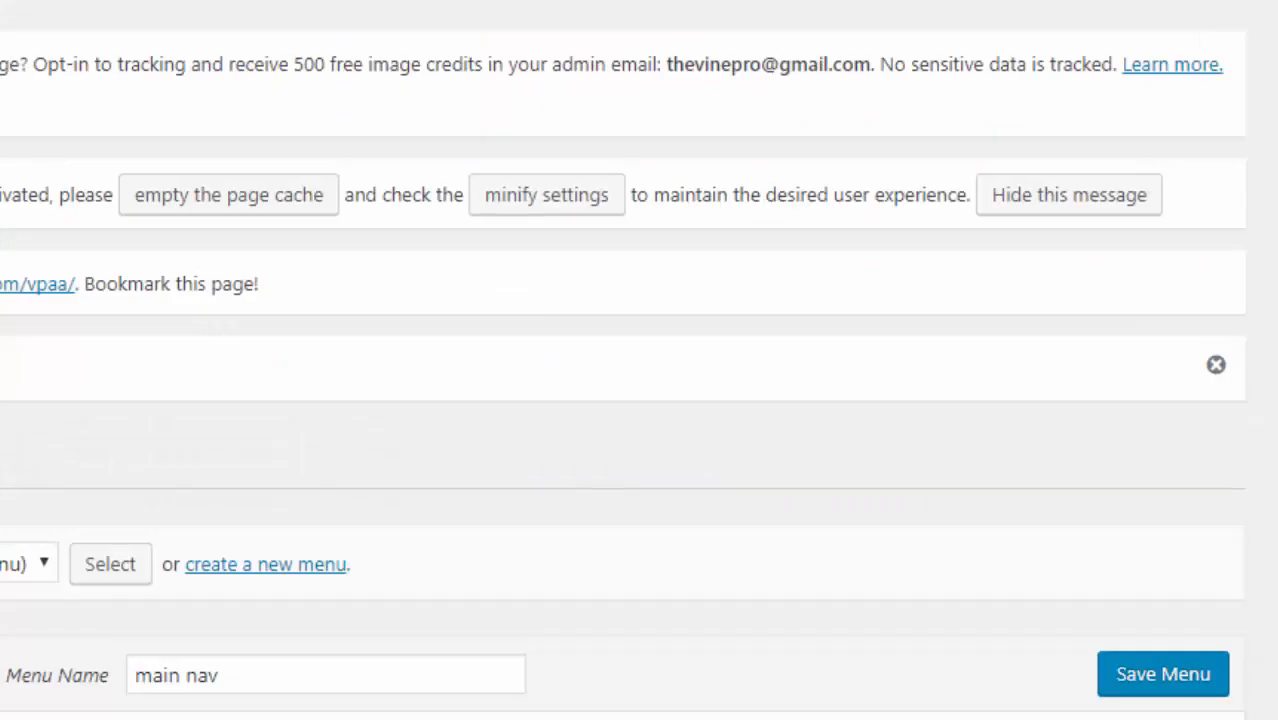
scroll(640, 400, "down", 4)
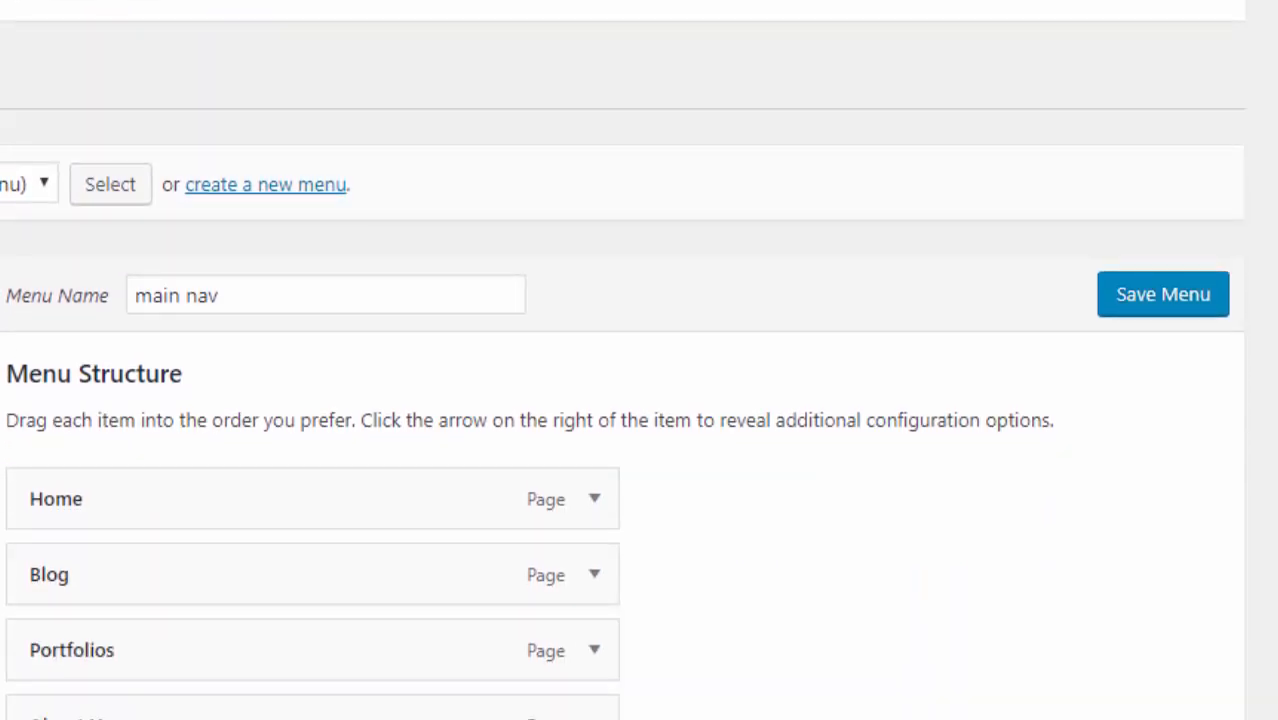
scroll(22, 14, "up", 3)
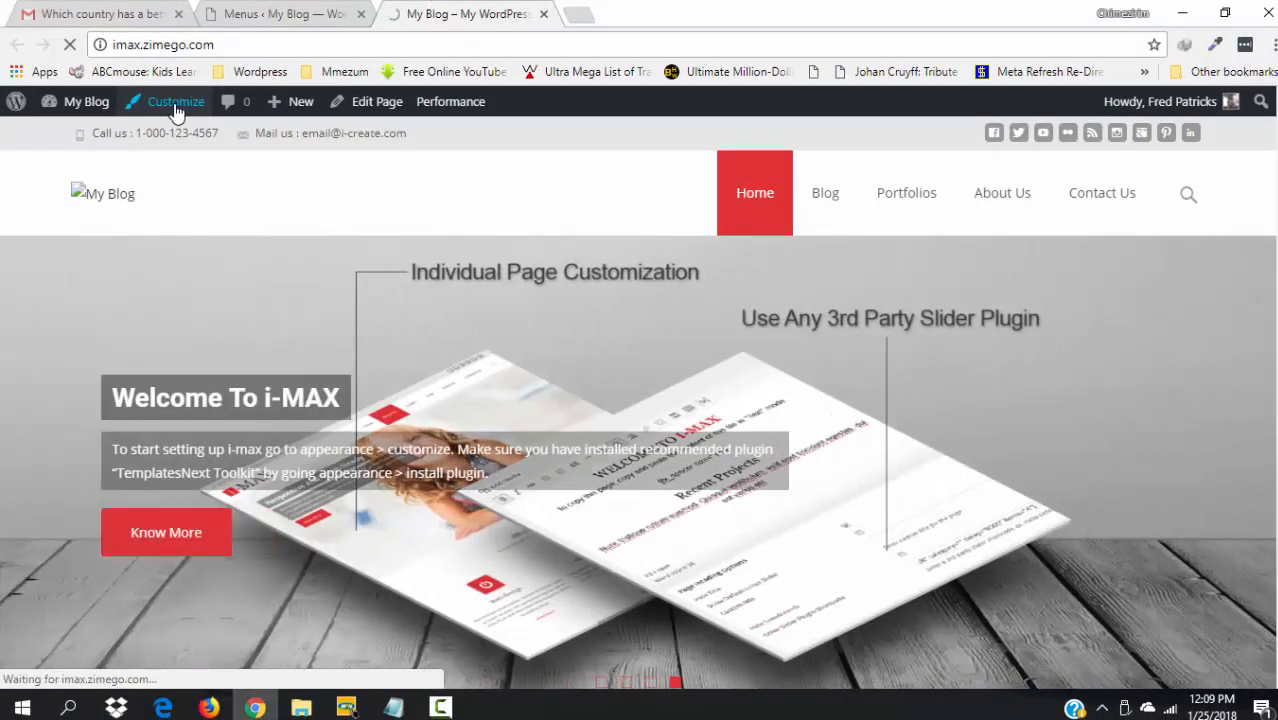
- Open the Customizer's Site Identity panel and select the current 'My Blog' site title
left_click(175, 104)
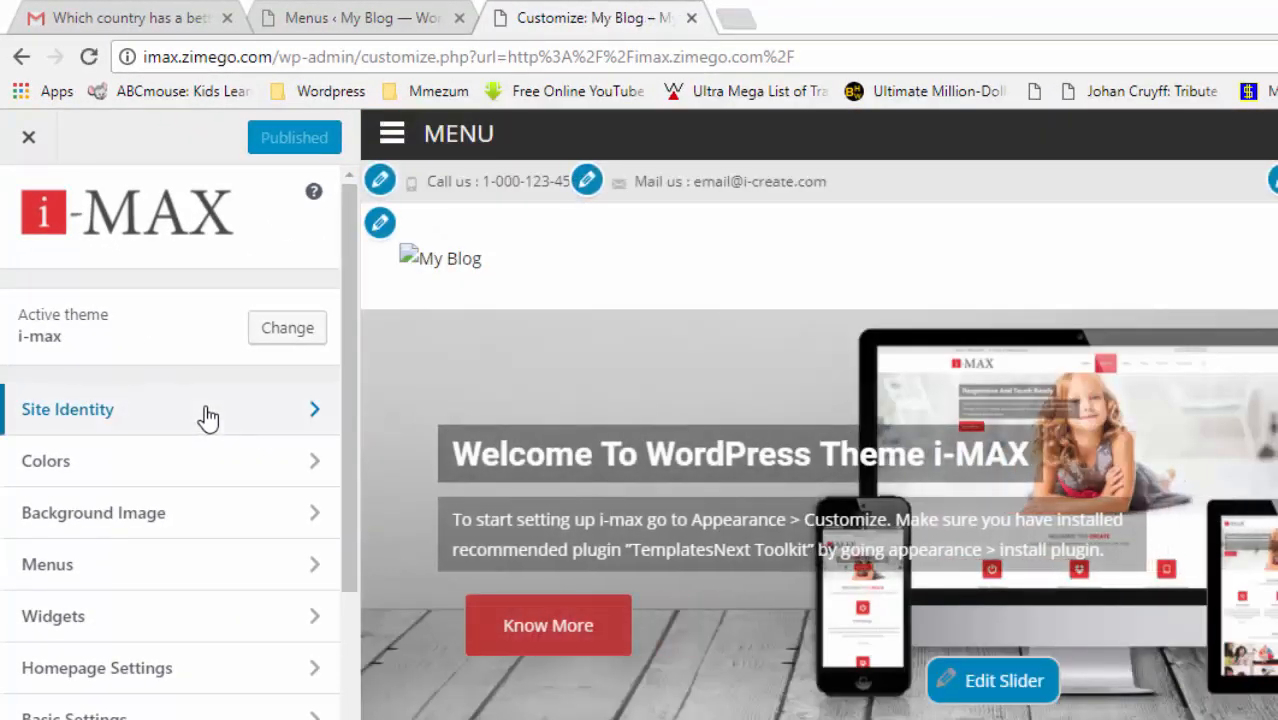
left_click(208, 418)
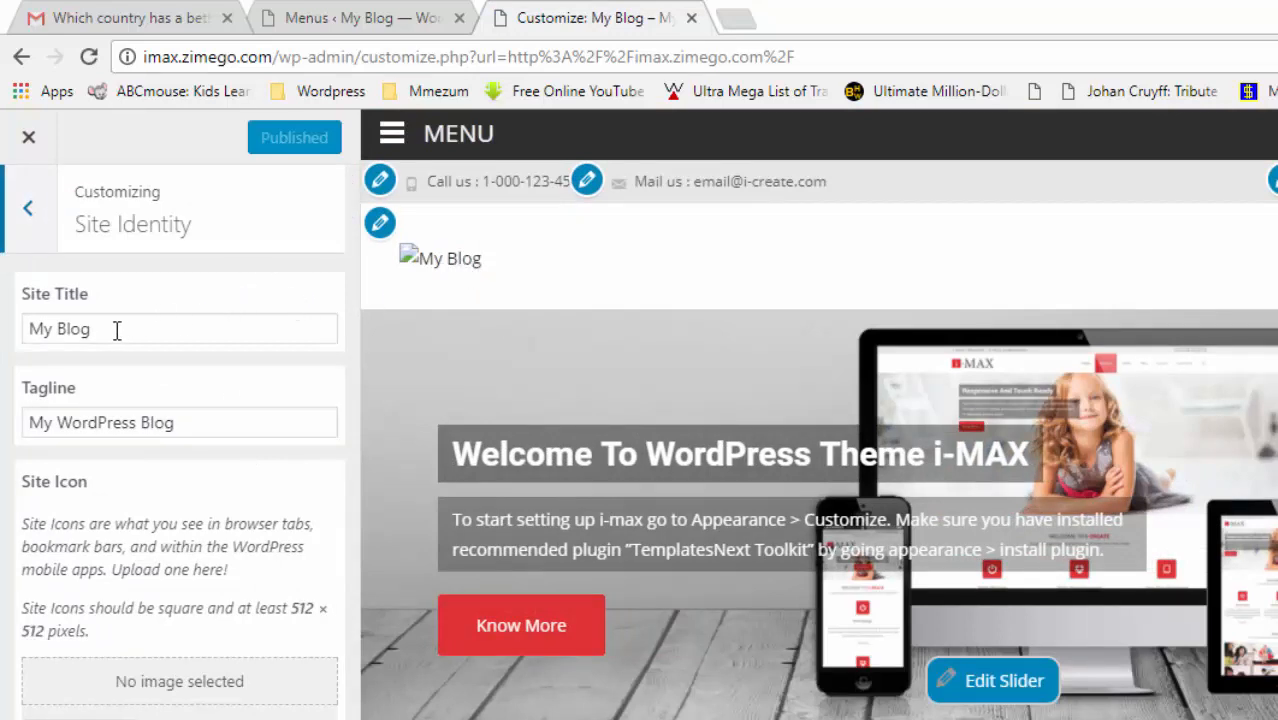
left_click_drag(117, 331, 12, 322)
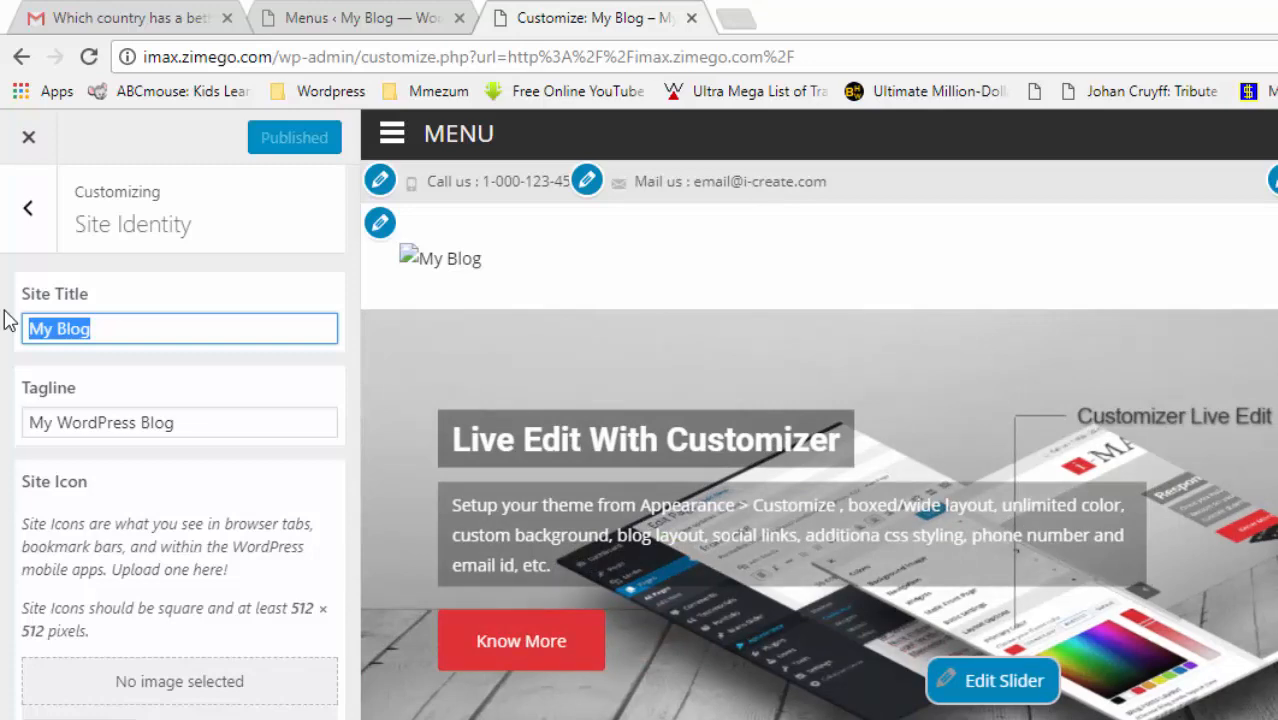
- Change the site title to 'Excite Tours' and the tagline to 'See the world; a beautiful'
type("Excite Tours")
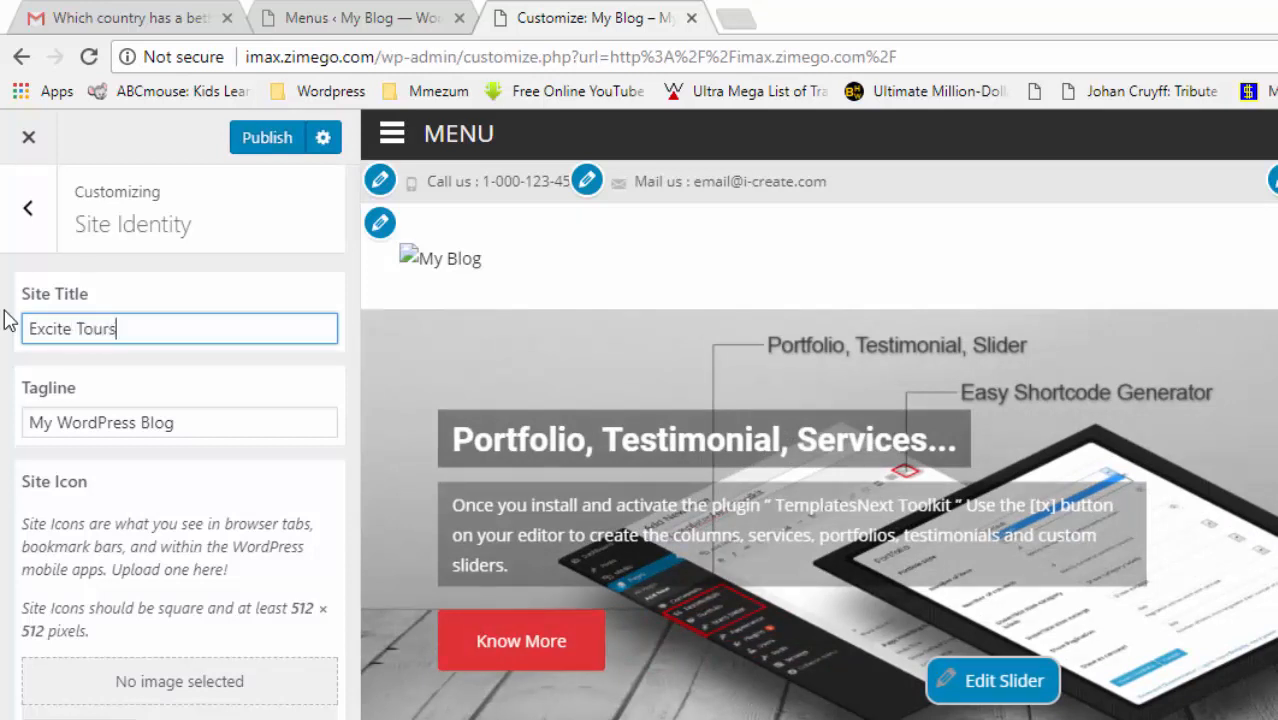
left_click_drag(196, 420, 5, 428)
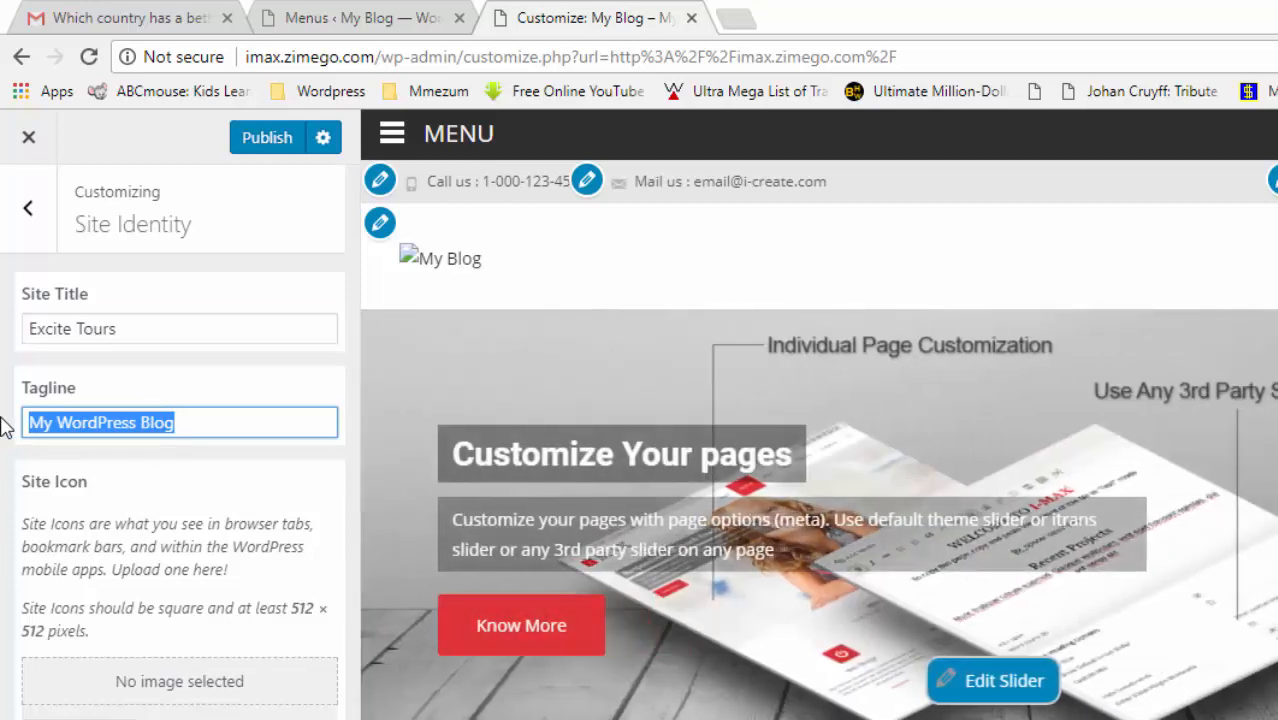
type("S")
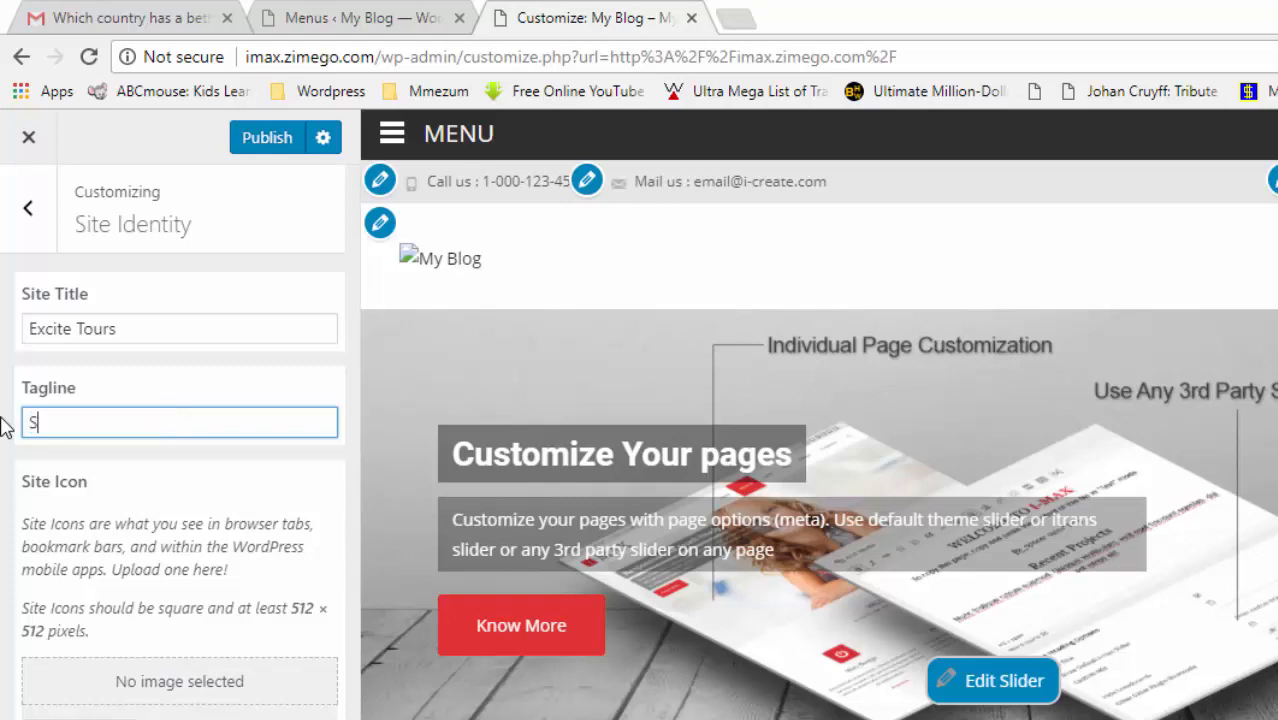
type("ee the W")
key("BackSpace")
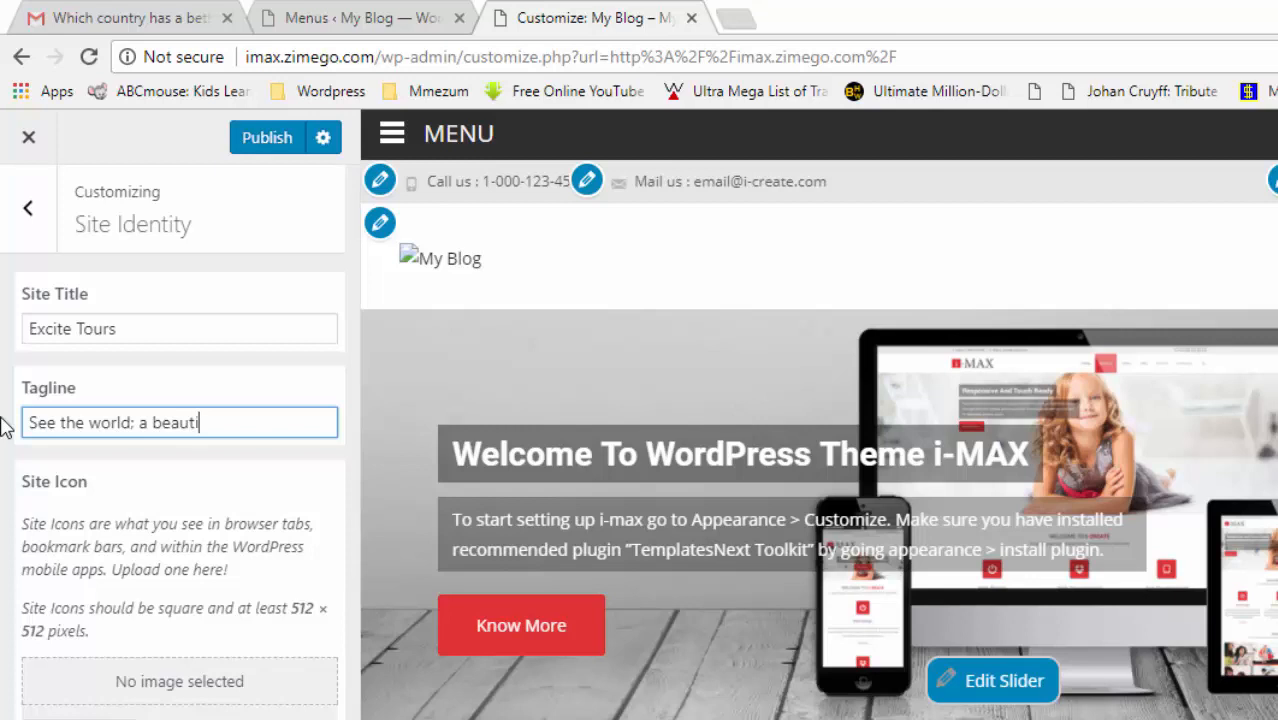
type("ful")
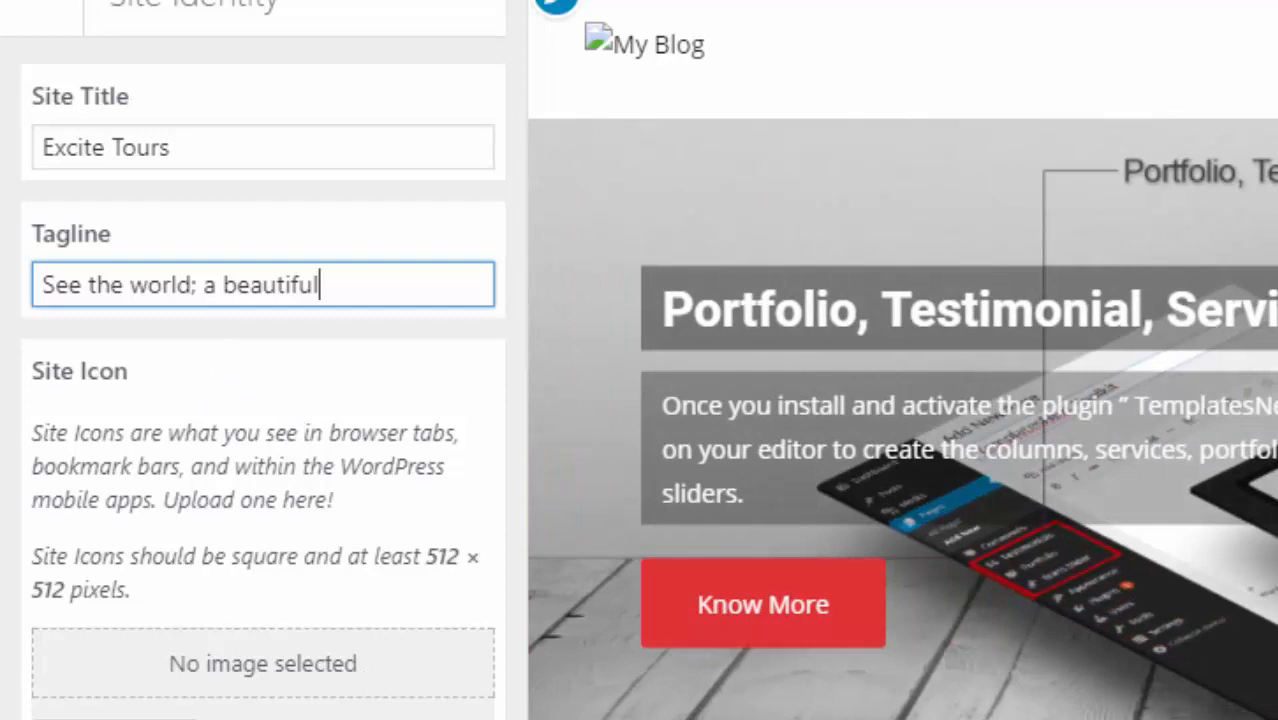
scroll(903, 360, "down", 2)
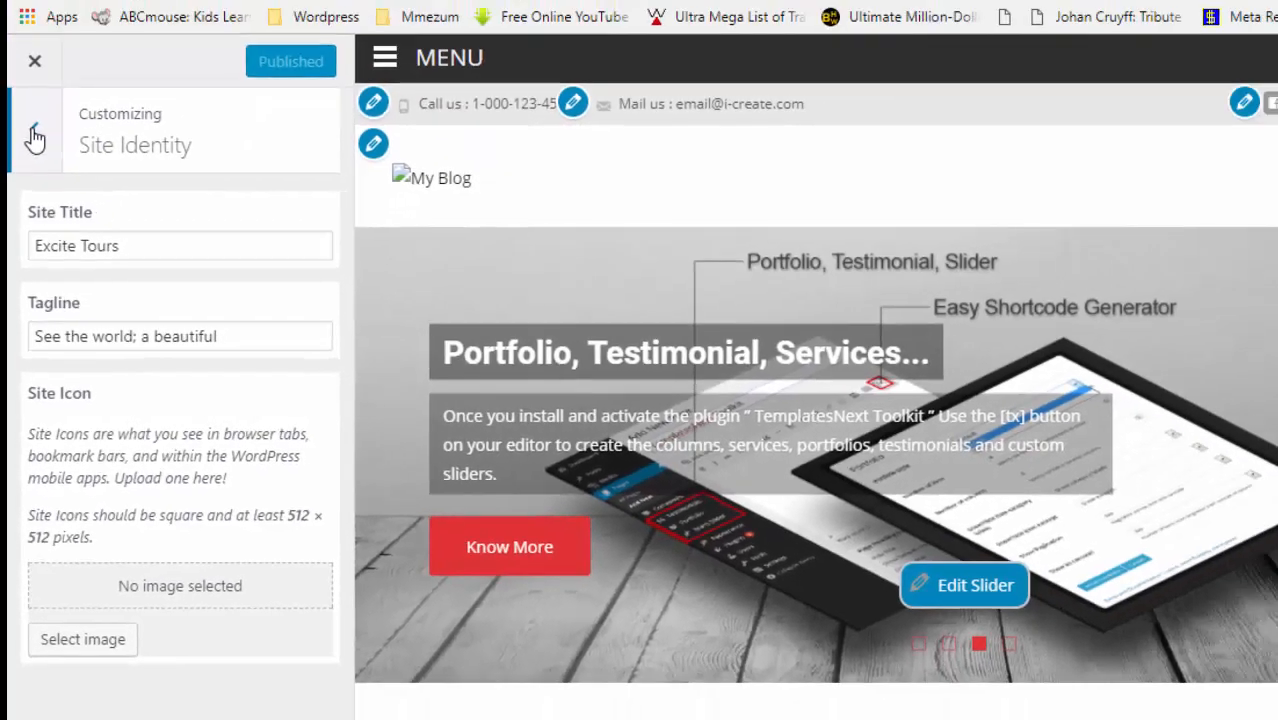
left_click(34, 140)
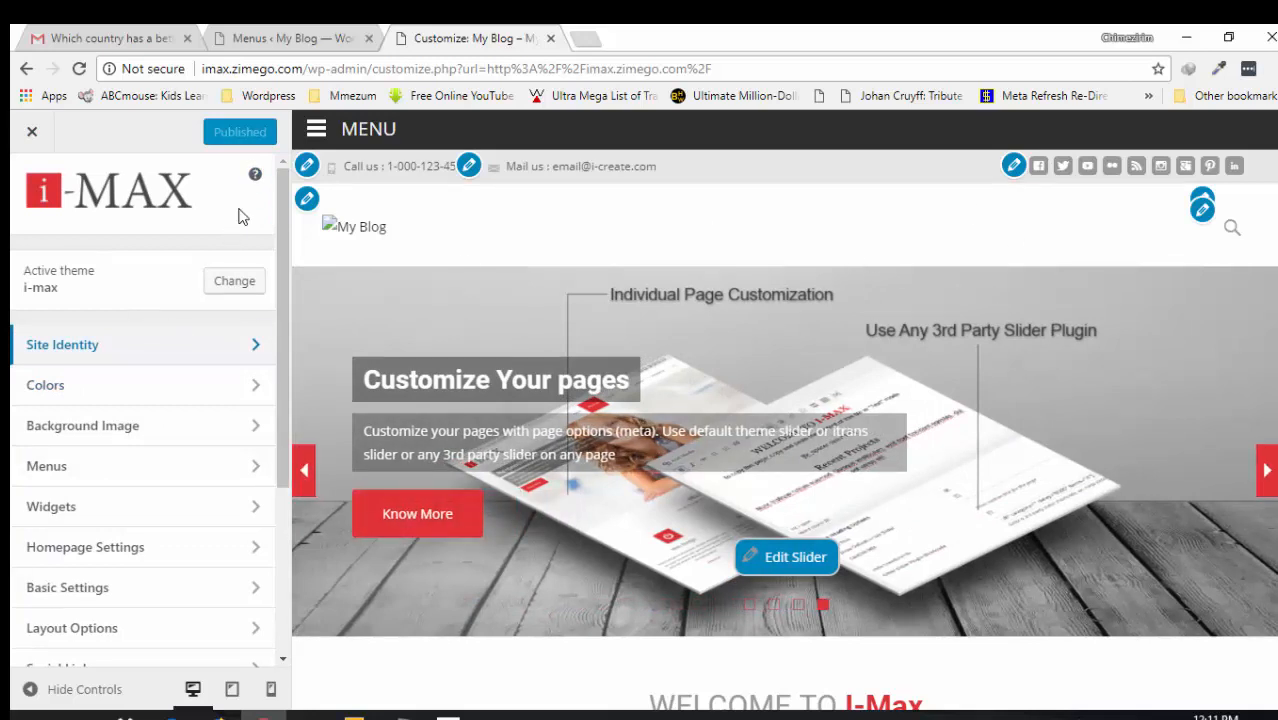
- Check the #f3f1ed background colour in Colors, then bring up the Background Image settings
left_click(128, 399)
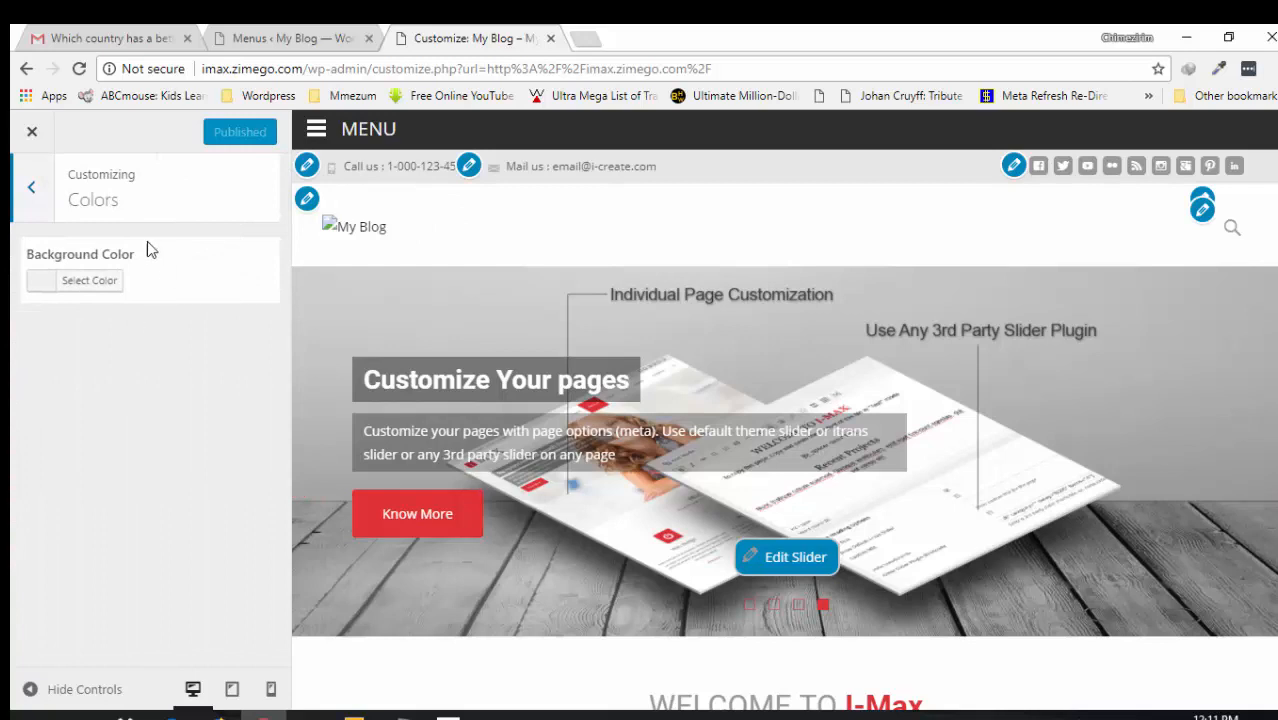
left_click(86, 283)
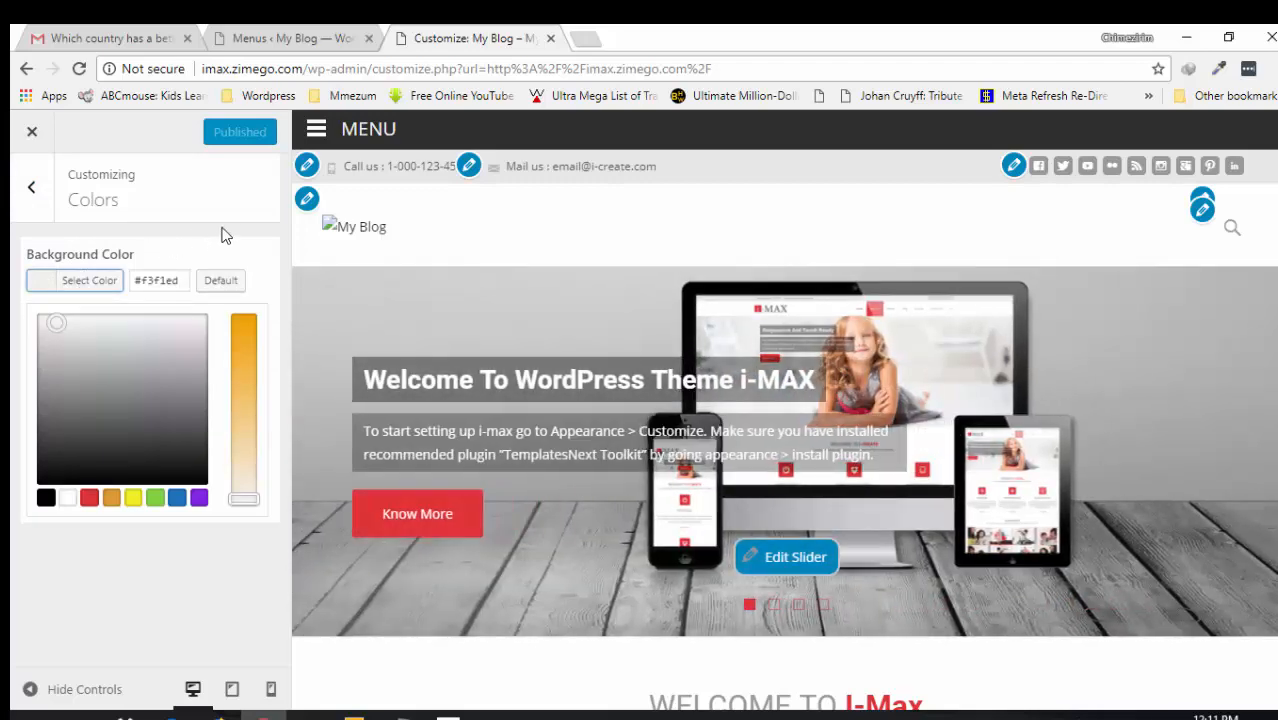
left_click(1228, 95)
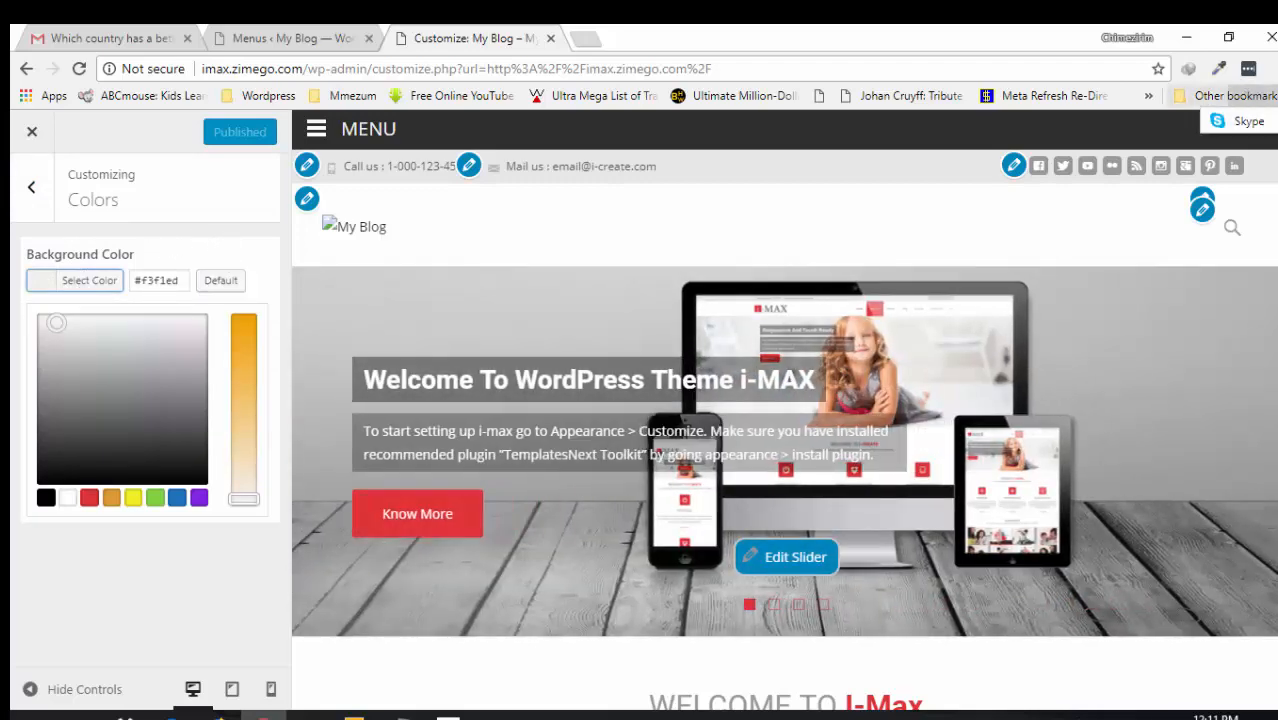
mouse_move(1277, 170)
left_mouse_down()
mouse_move(1277, 305)
mouse_move(1277, 165)
left_mouse_up()
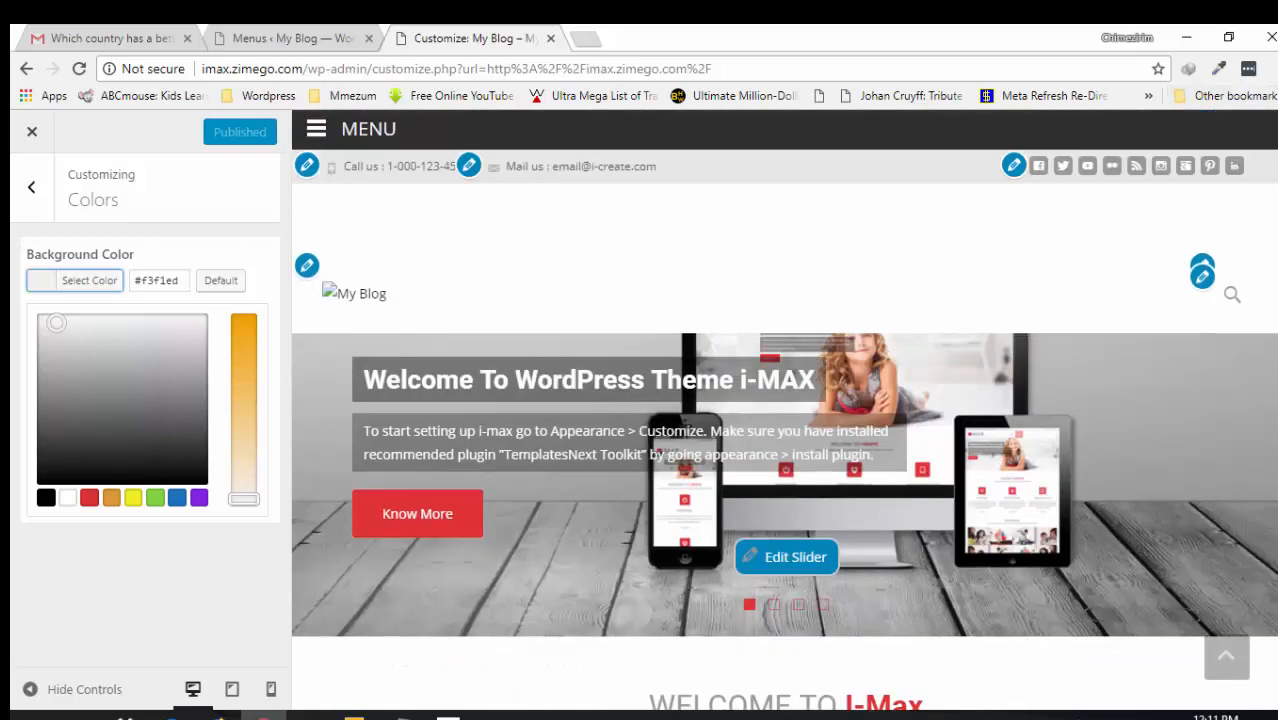
left_click(28, 187)
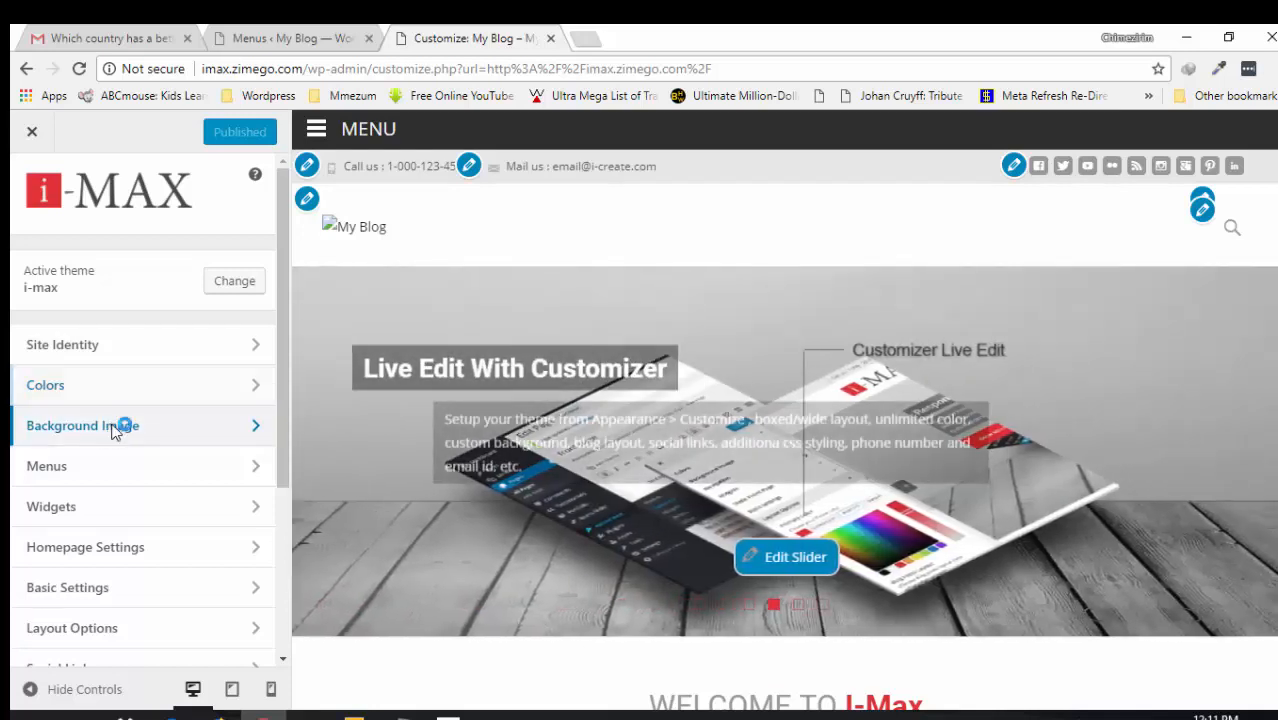
left_click(113, 428)
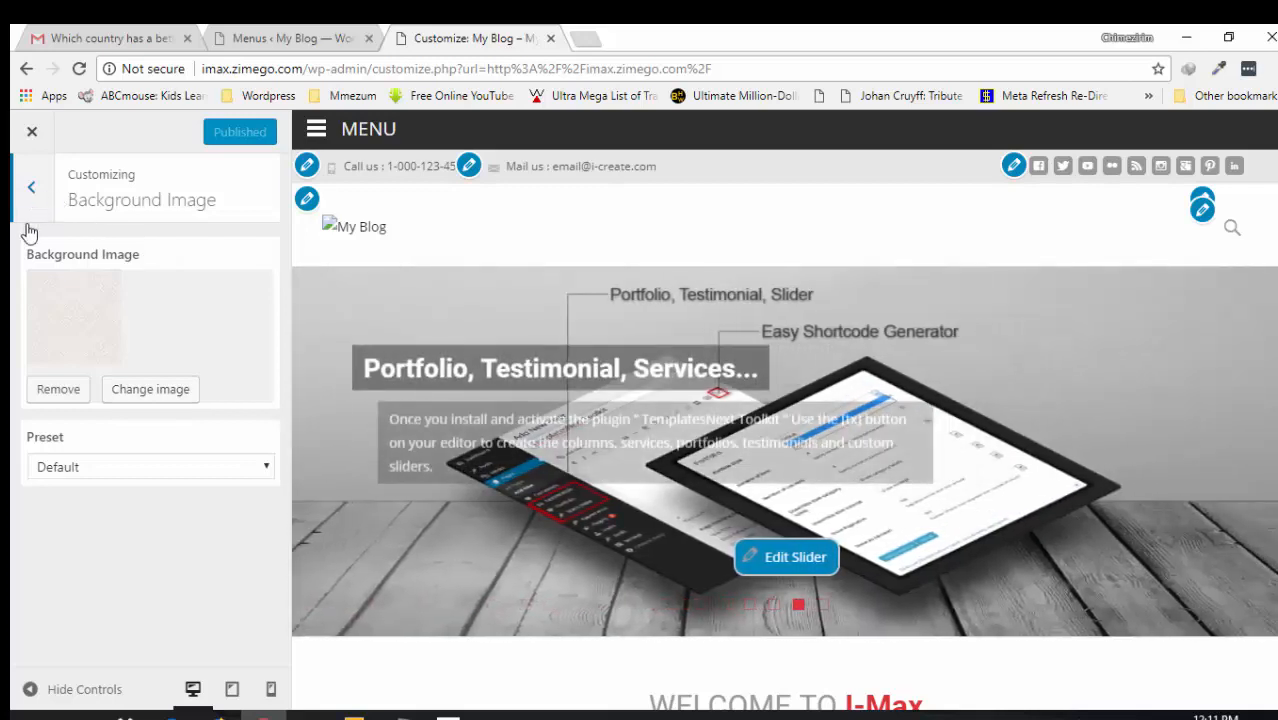
- Browse the Test Sidebar Menu's google links and News category, then return to the main list
left_click(32, 190)
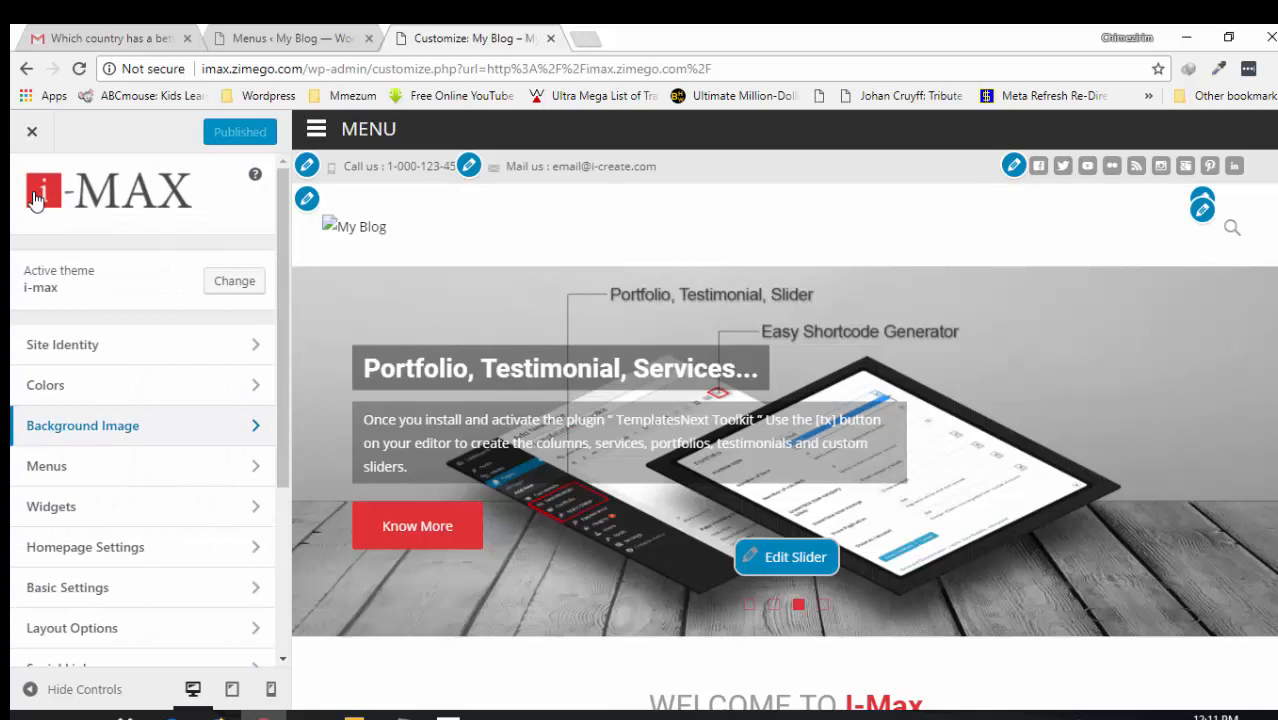
left_click(50, 470)
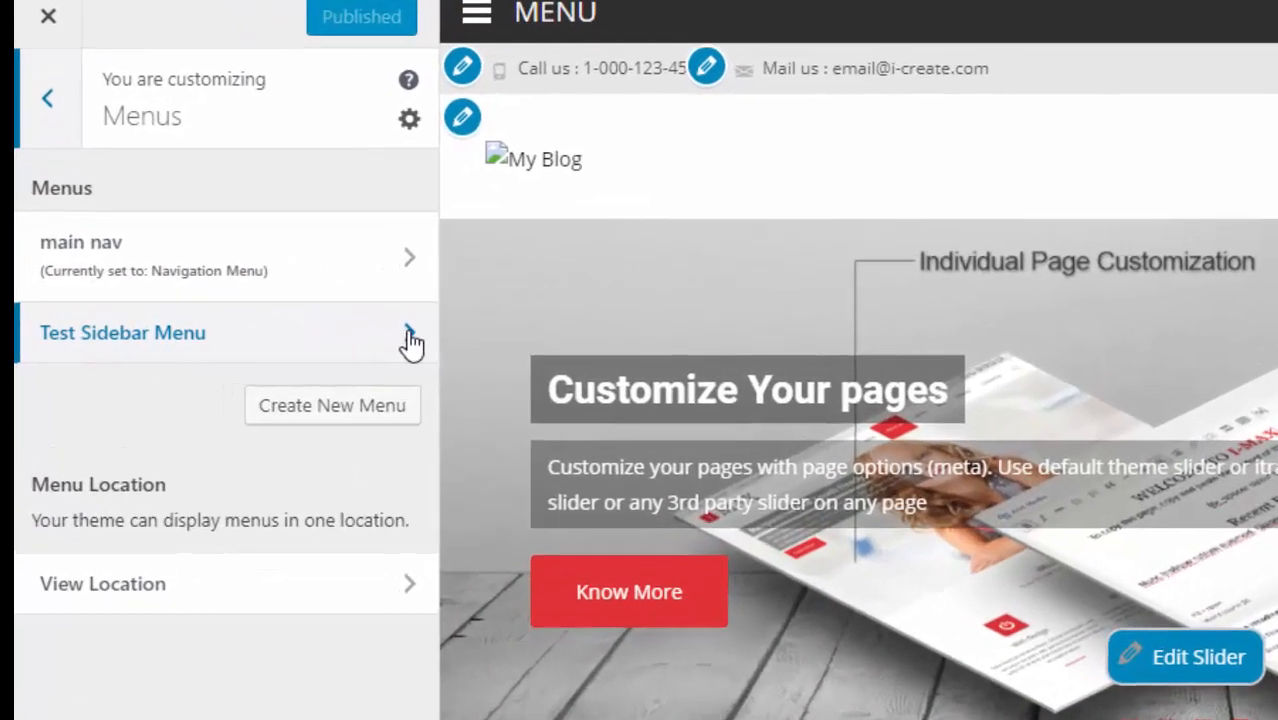
left_click(269, 346)
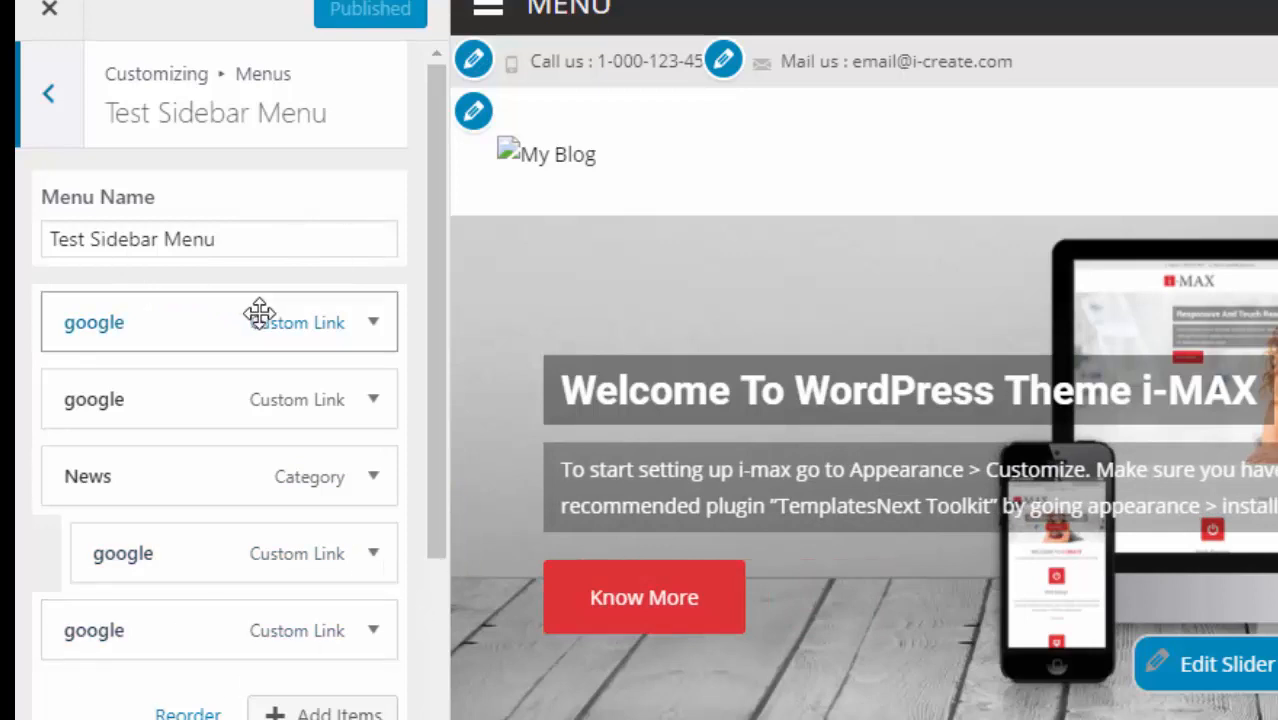
left_click(50, 100)
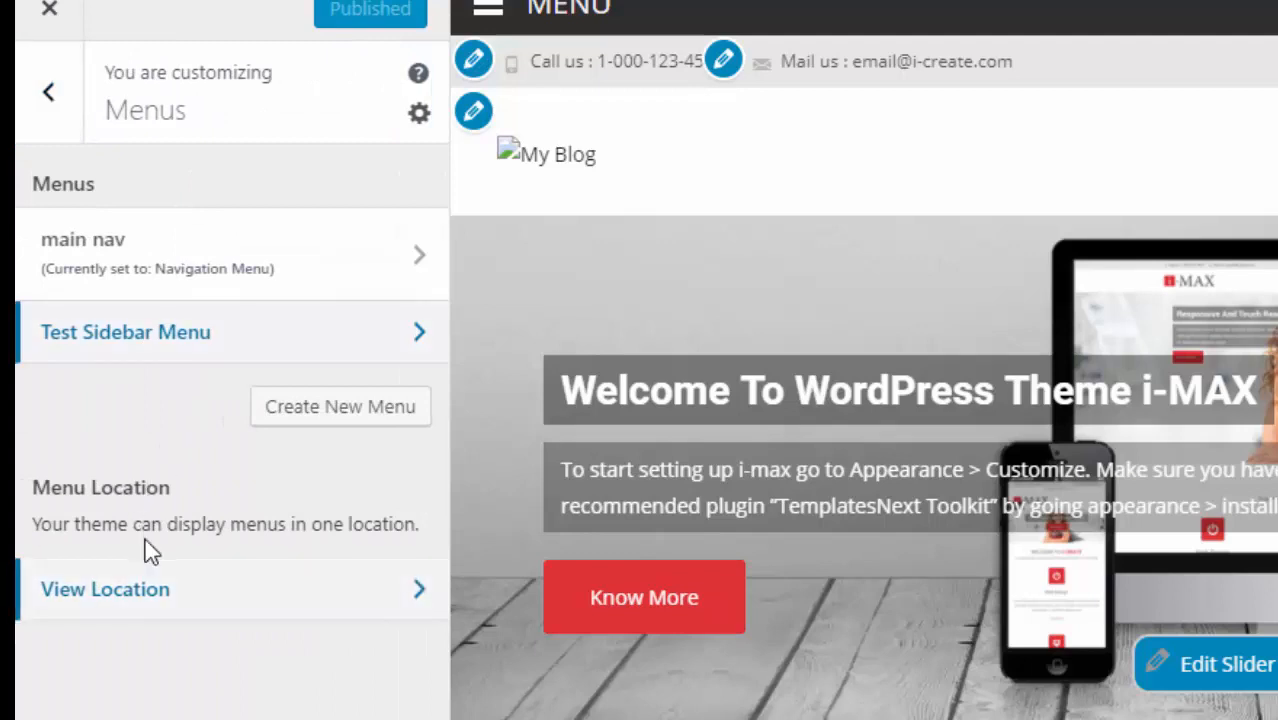
left_click(48, 104)
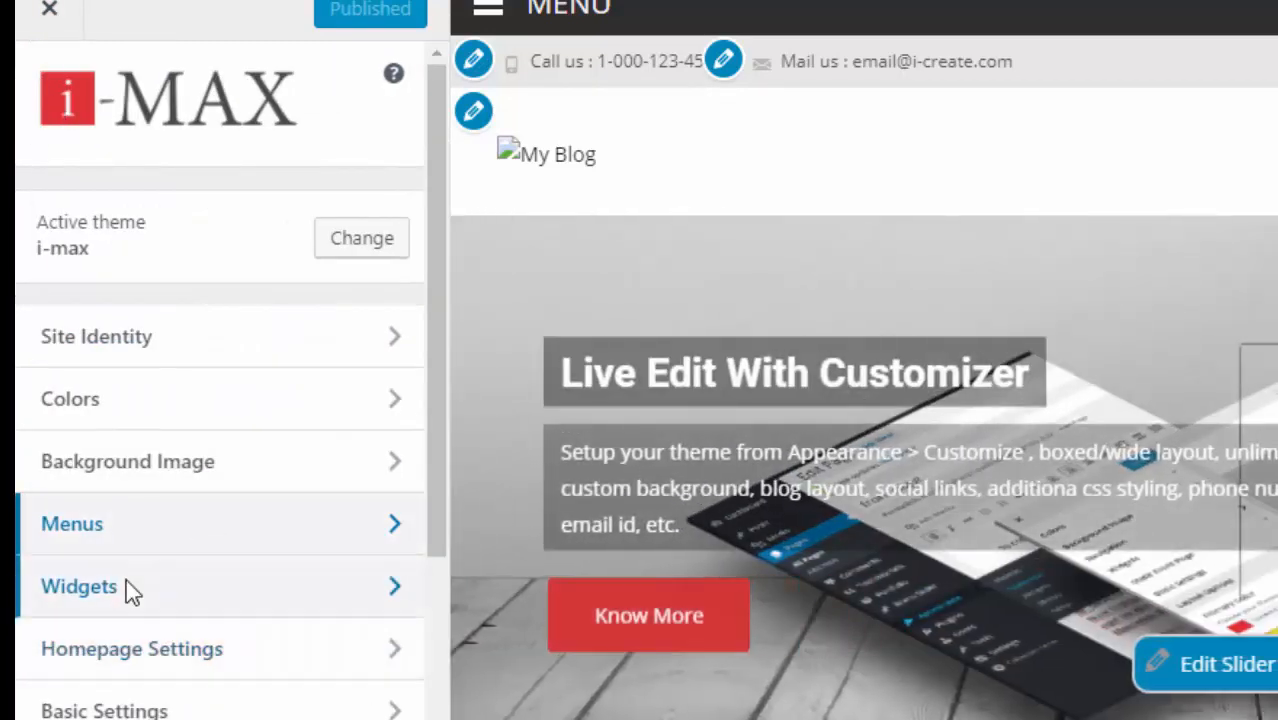
- Review the four footer widgets in Main Widget Area, then open the empty Main Sidebar Widget Area
left_click(127, 585)
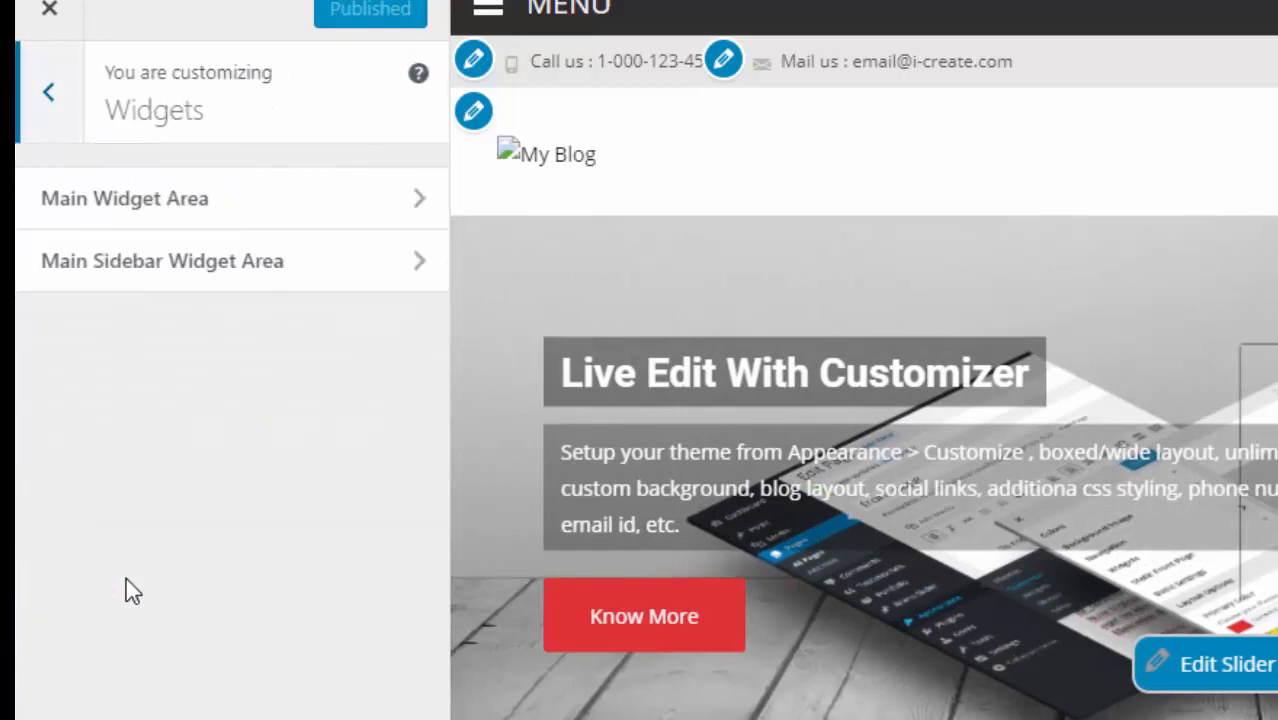
left_click(147, 208)
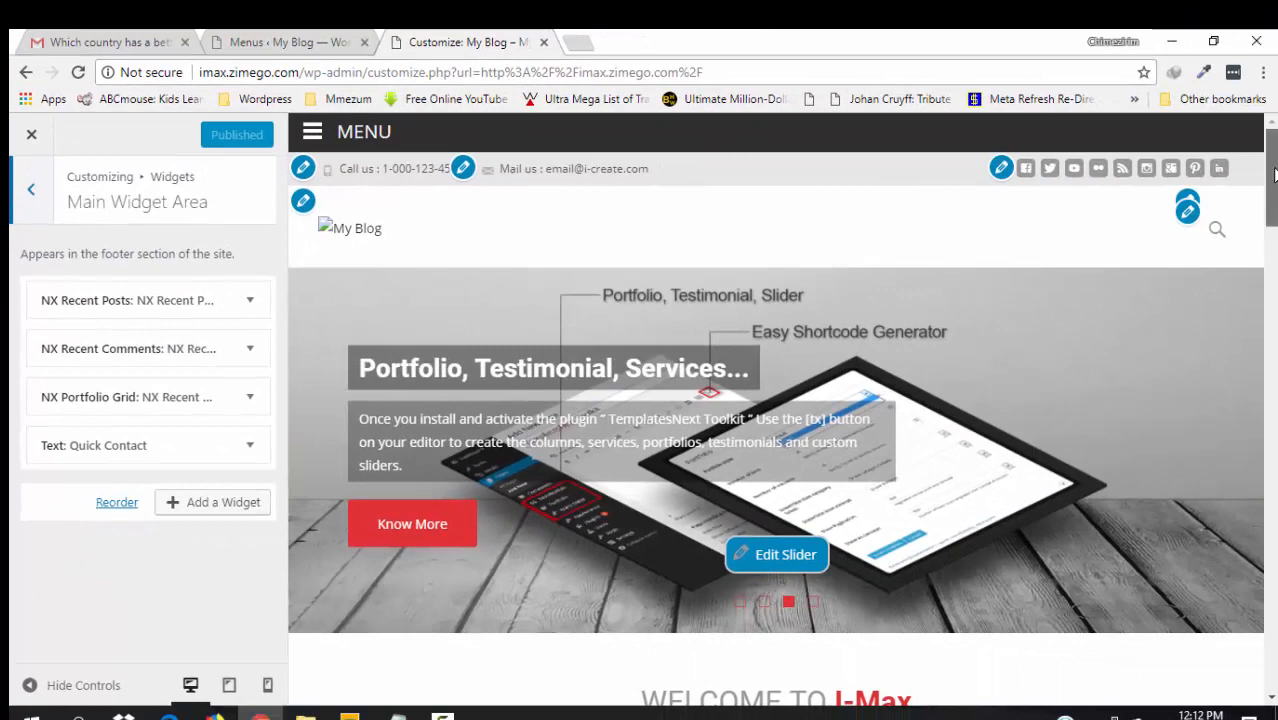
left_click_drag(1275, 175, 1275, 630)
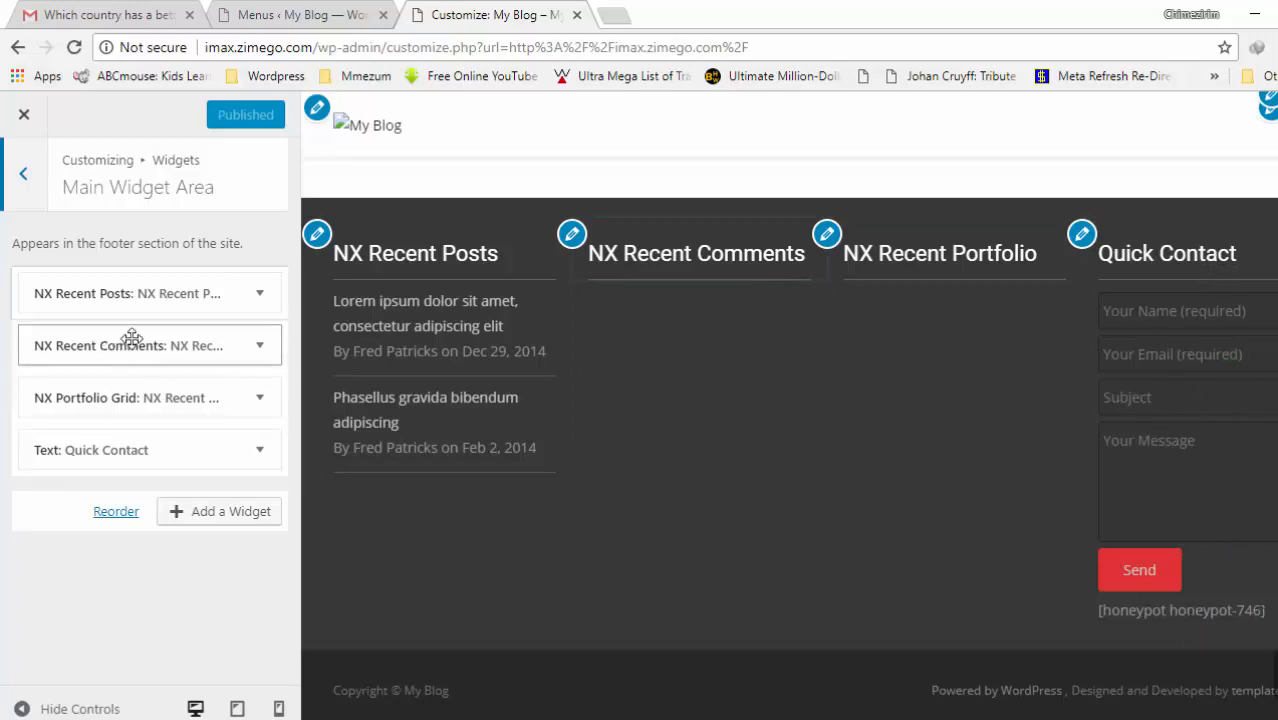
left_click(24, 178)
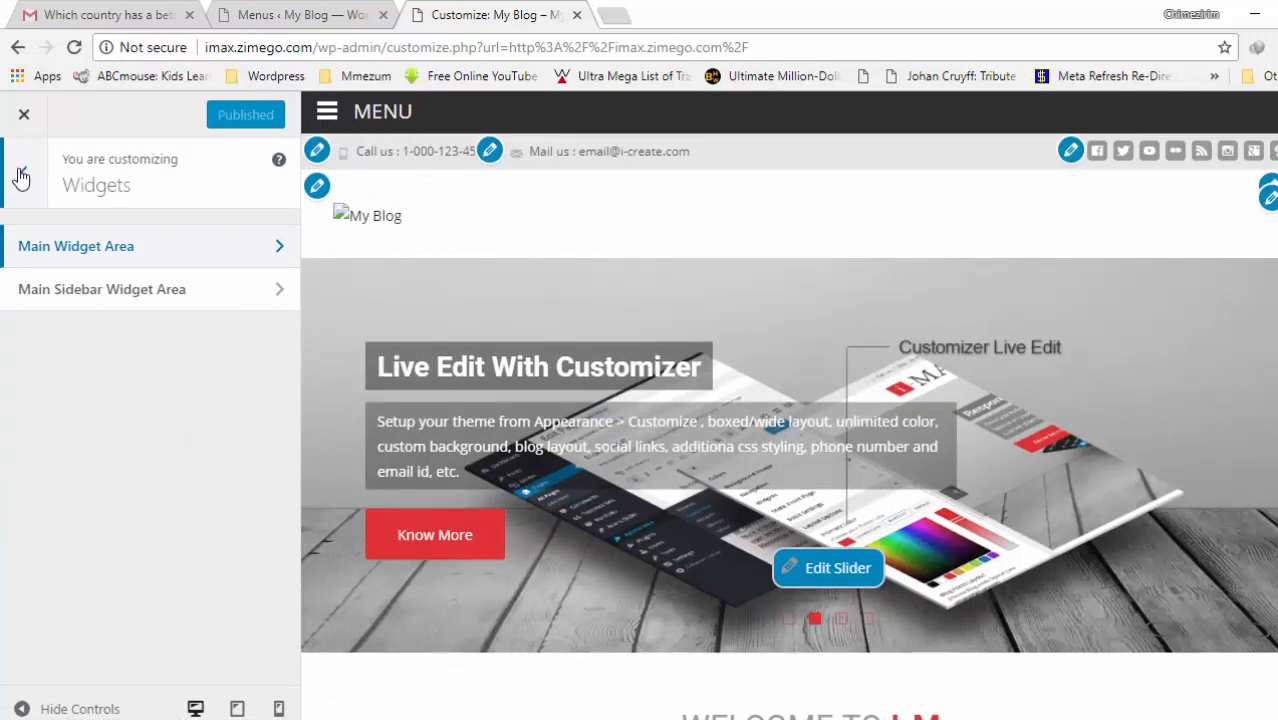
left_click(106, 292)
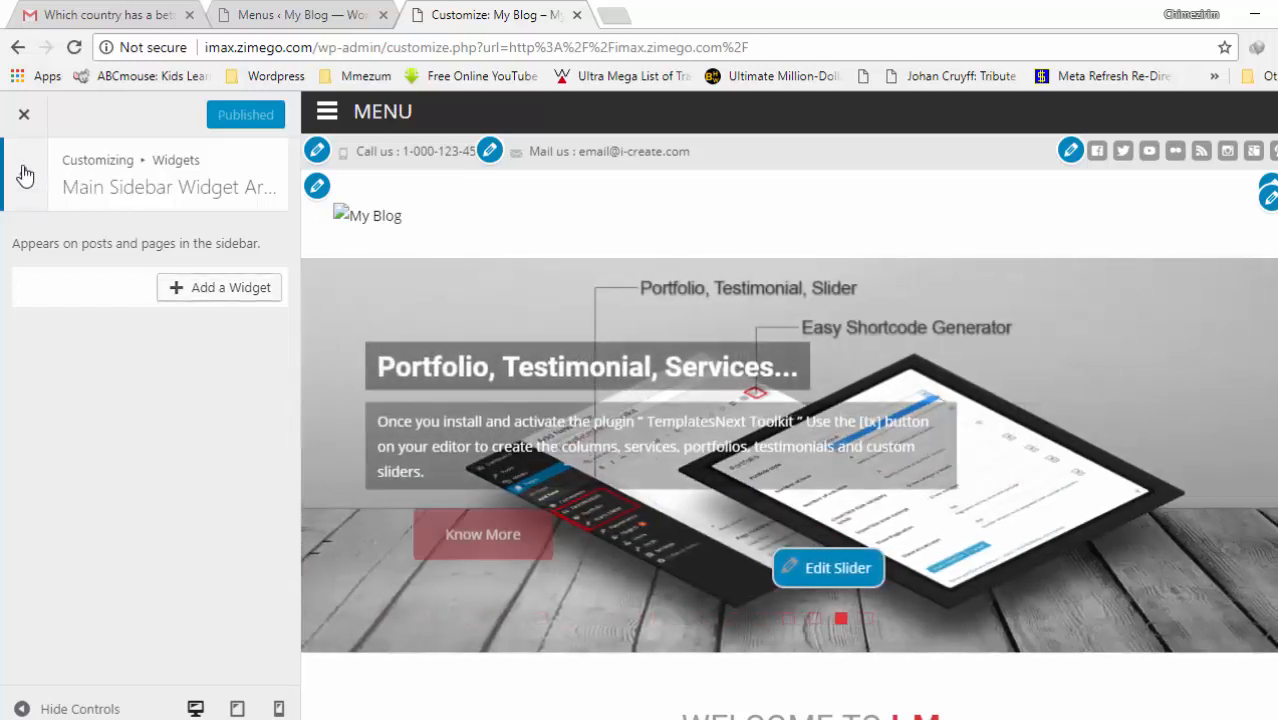
- Return to the Customizer root and open Homepage Settings with its static Front Page
left_click(25, 175)
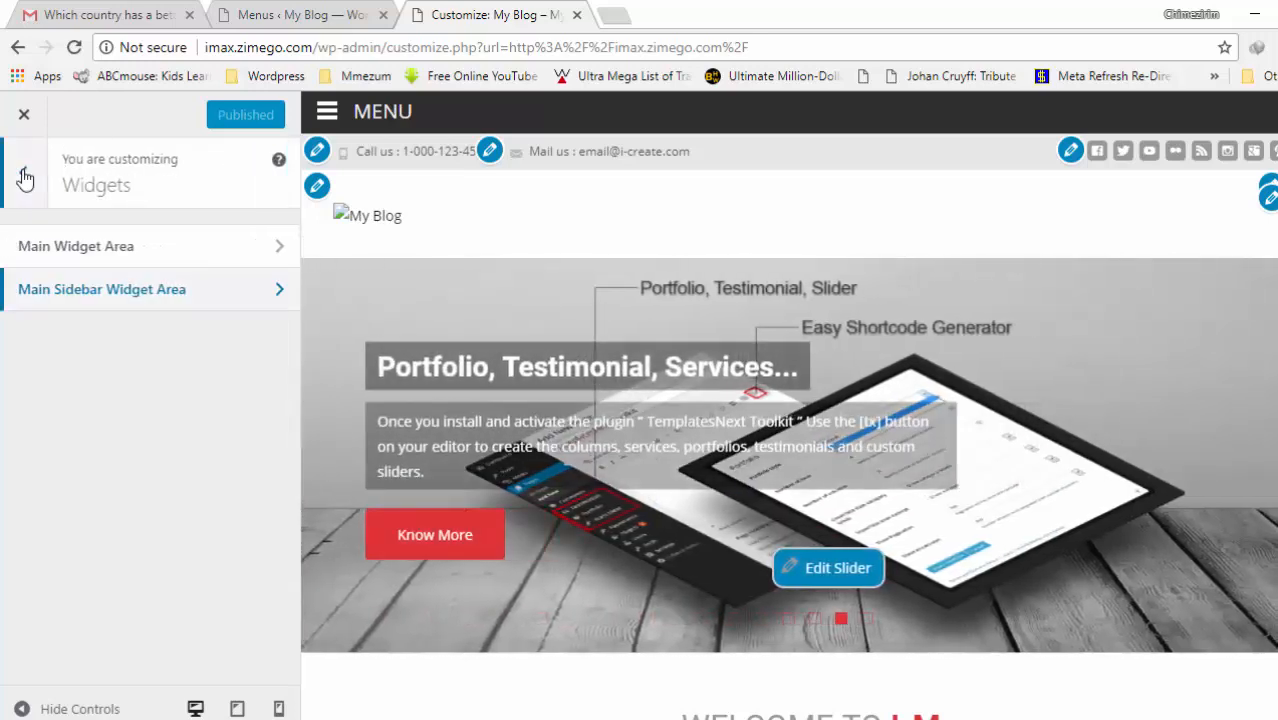
left_click(25, 175)
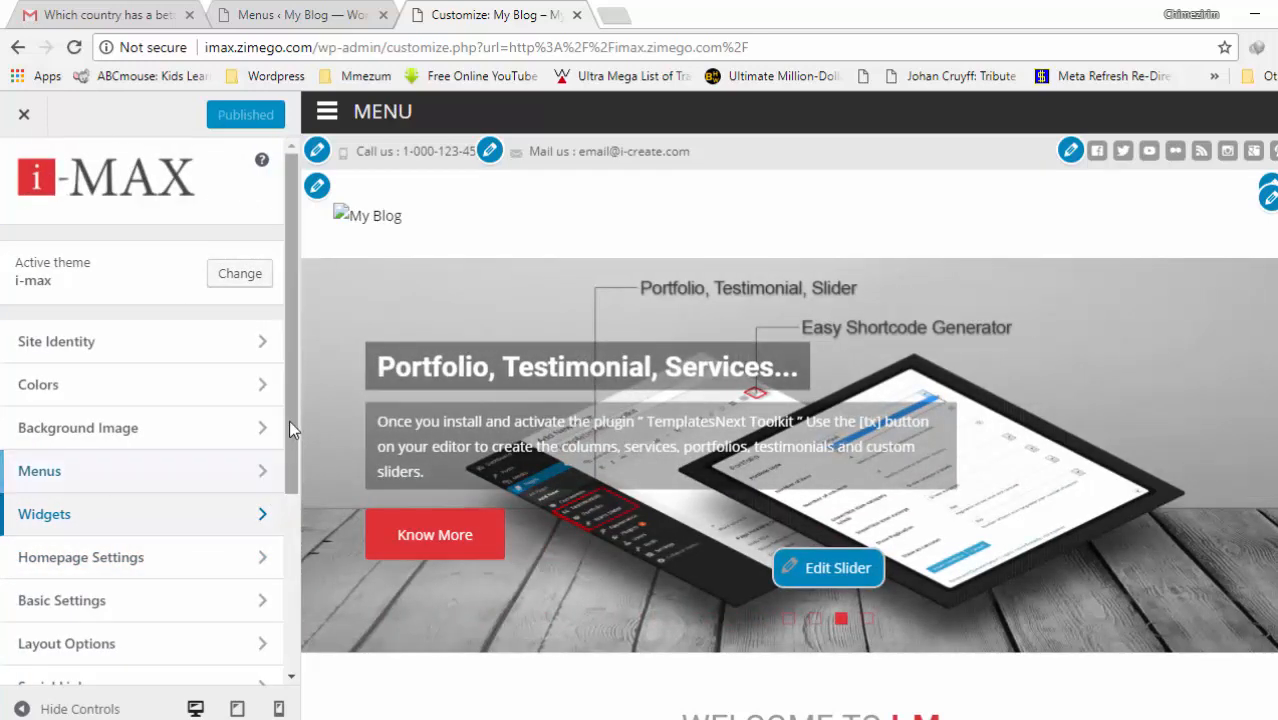
double_click(102, 567)
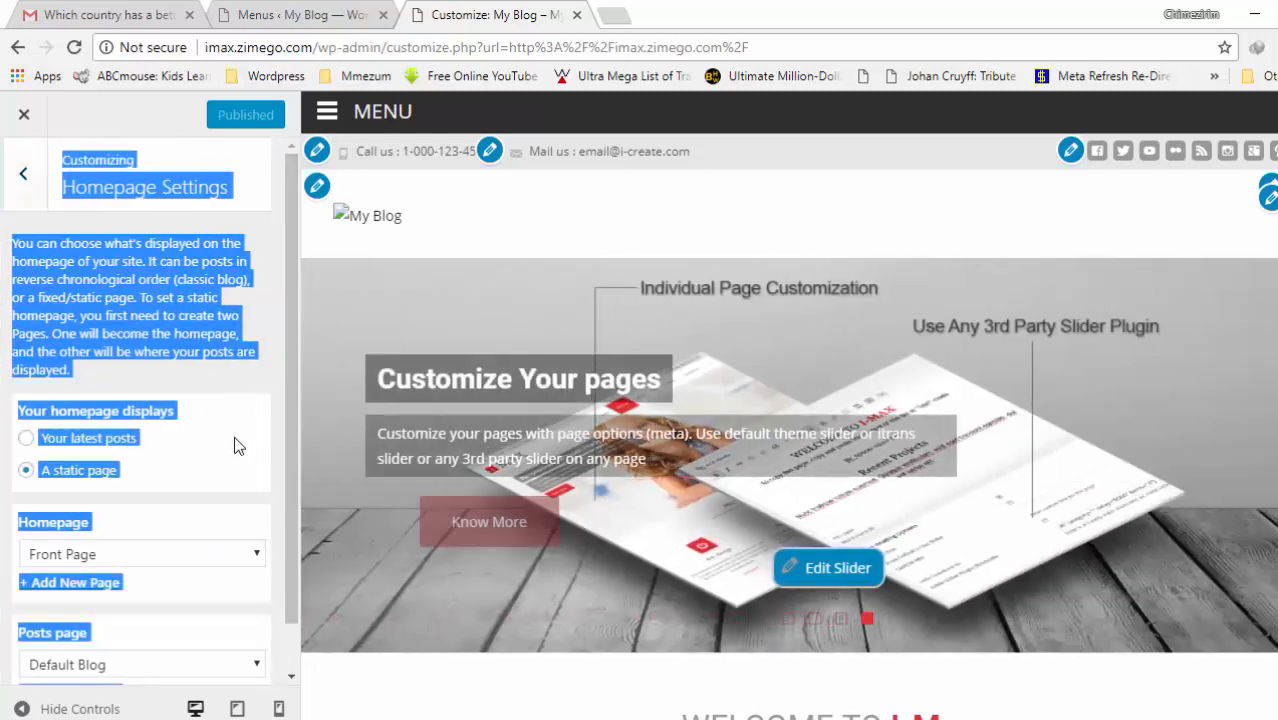
left_click(234, 445)
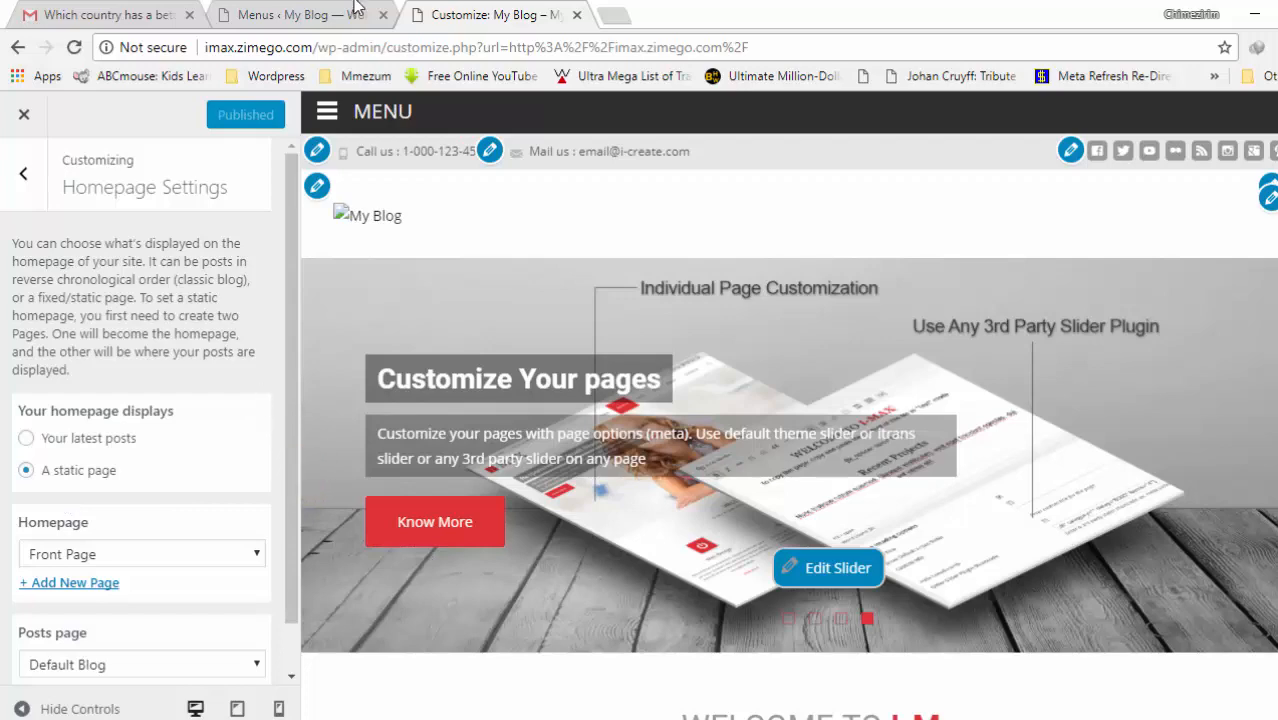
- Look at the Menus admin page and Settings > Reading, then return to the Customizer main list
left_click(300, 15)
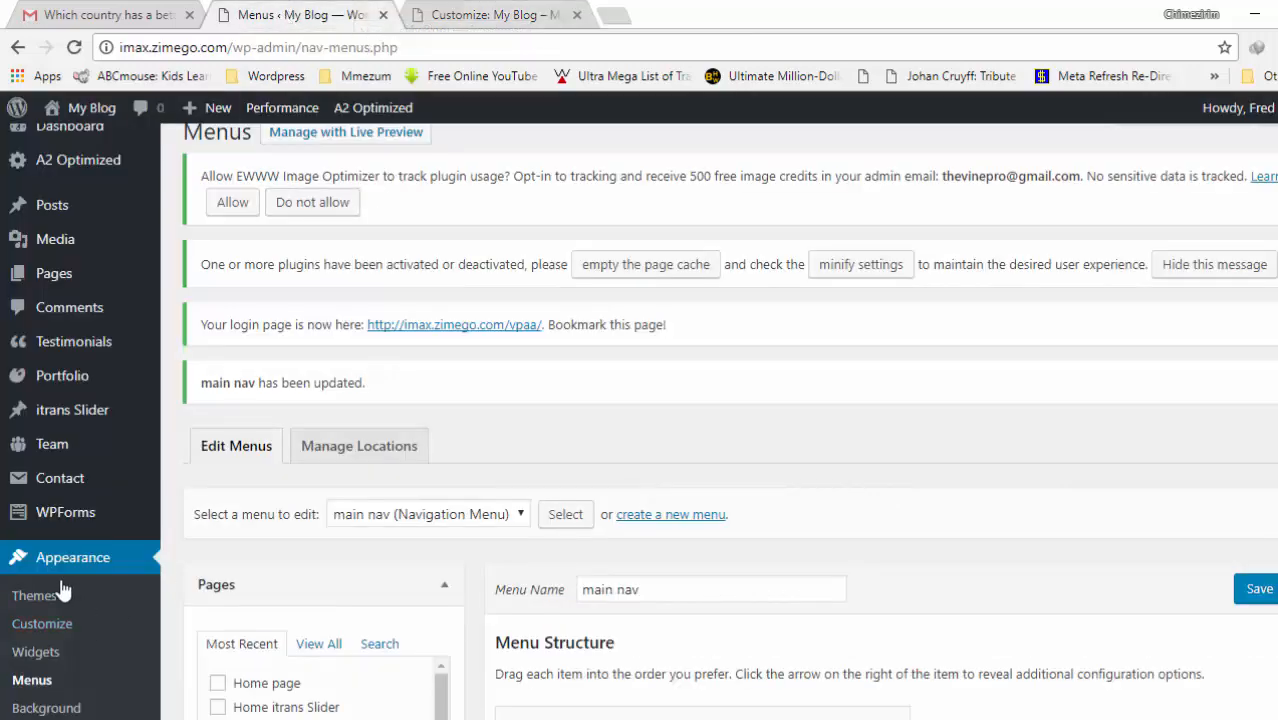
scroll(640, 420, "down", 1)
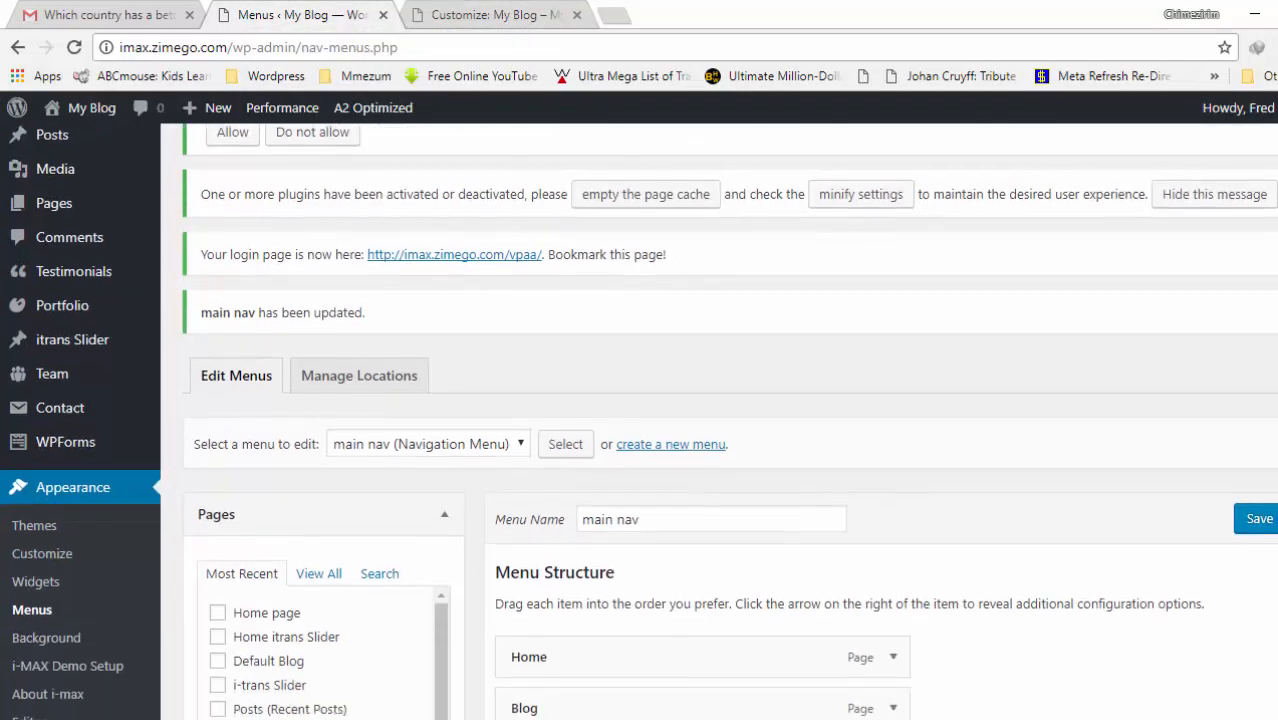
scroll(720, 420, "down", 4)
mouse_move(40, 620)
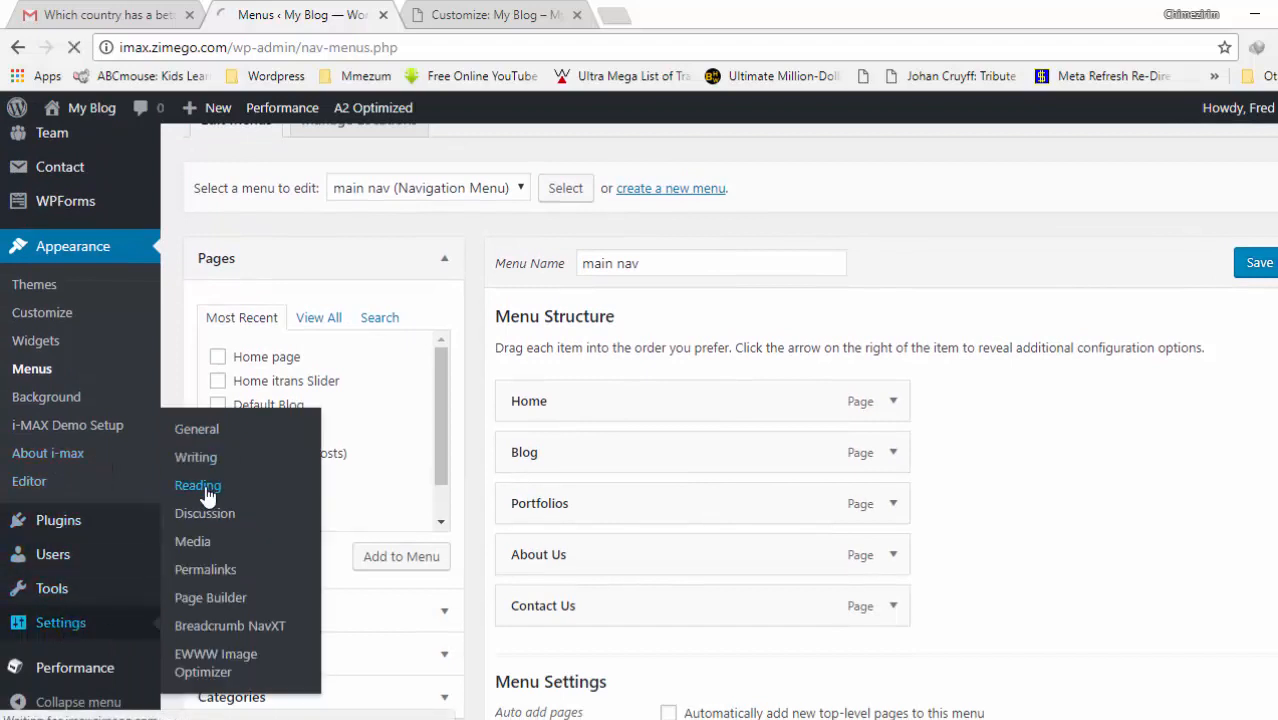
left_click(470, 14)
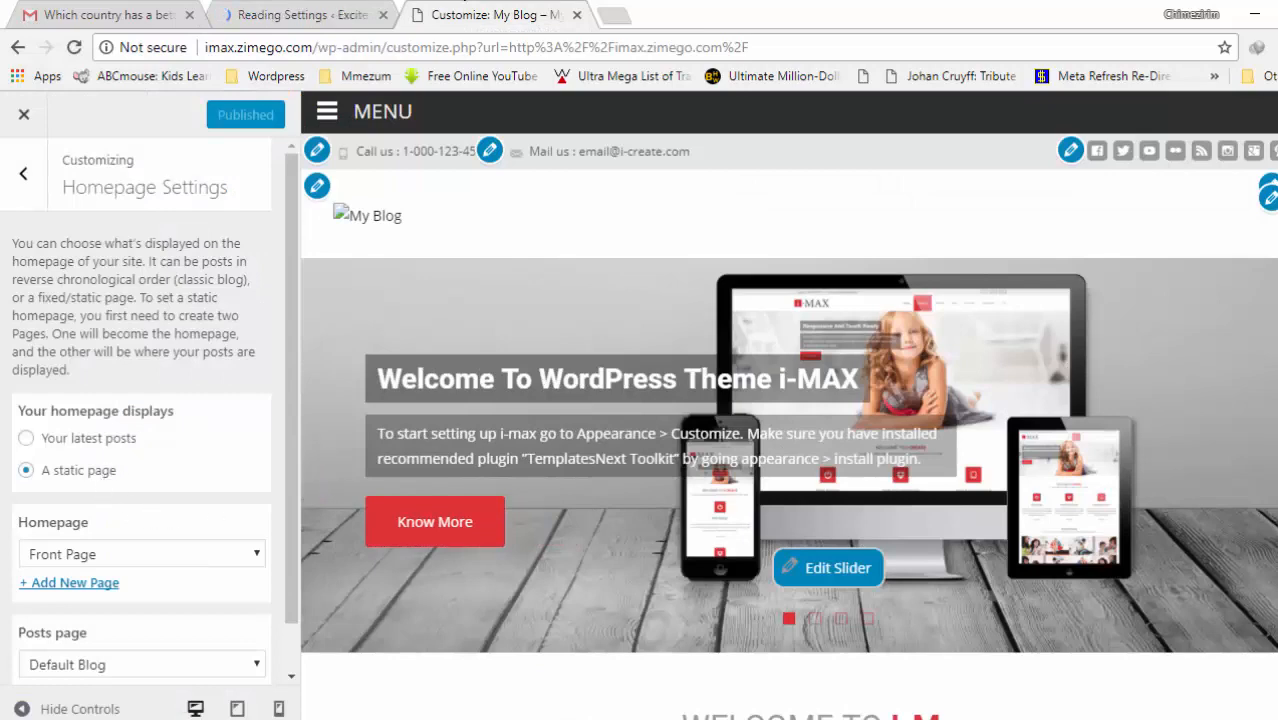
scroll(1004, 342, "down", 3)
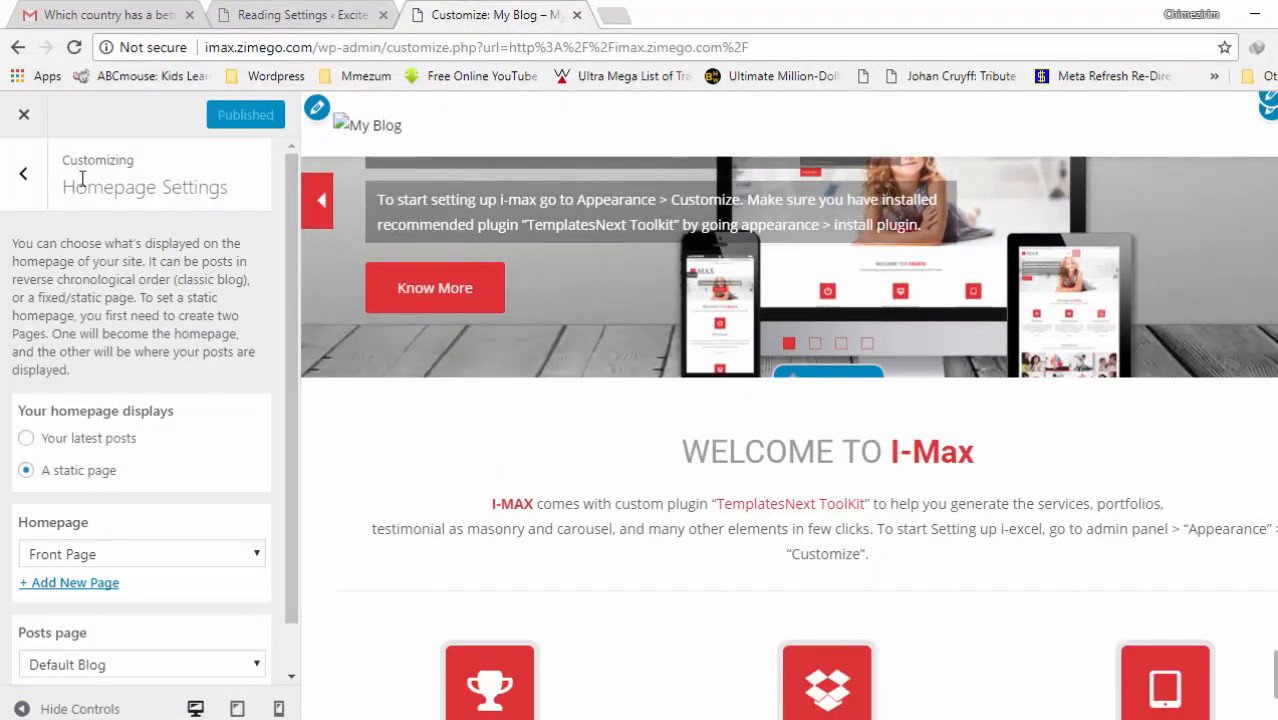
left_click(24, 177)
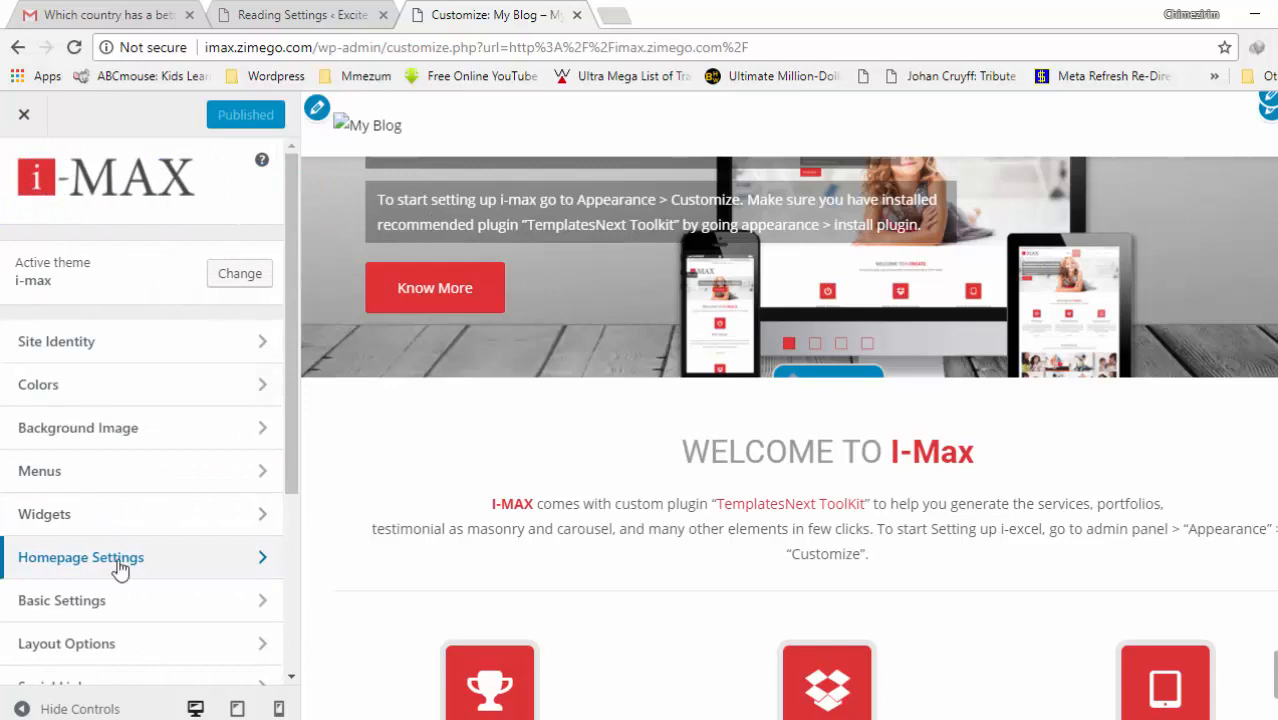
left_click_drag(290, 436, 295, 549)
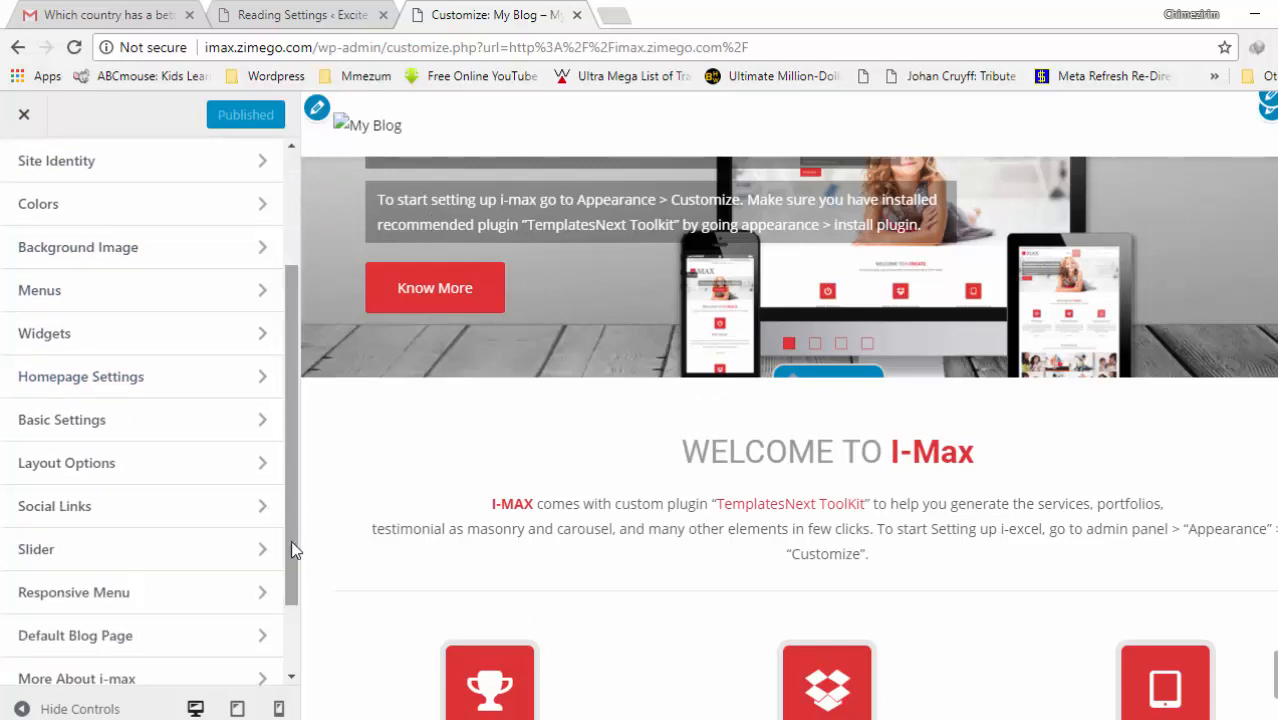
- In Basic Settings, replace the placeholder top-bar phone number with the site's own number
left_click(77, 430)
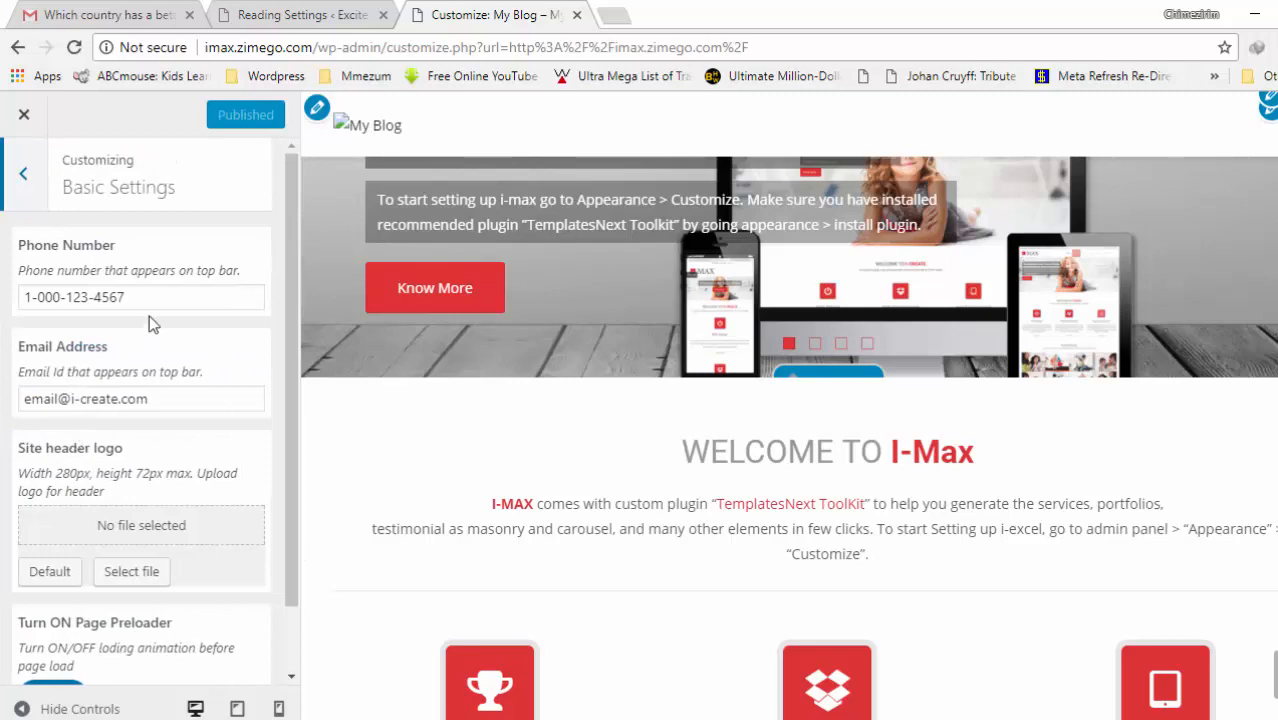
left_click_drag(143, 296, 23, 299)
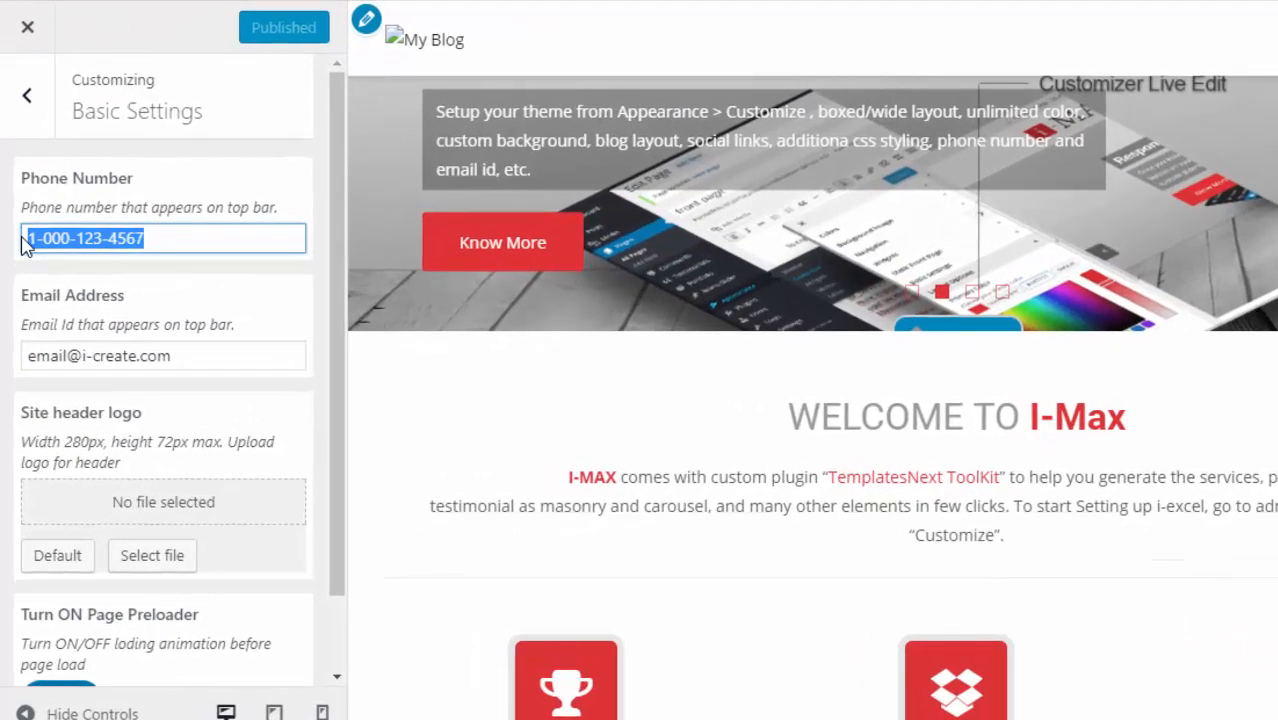
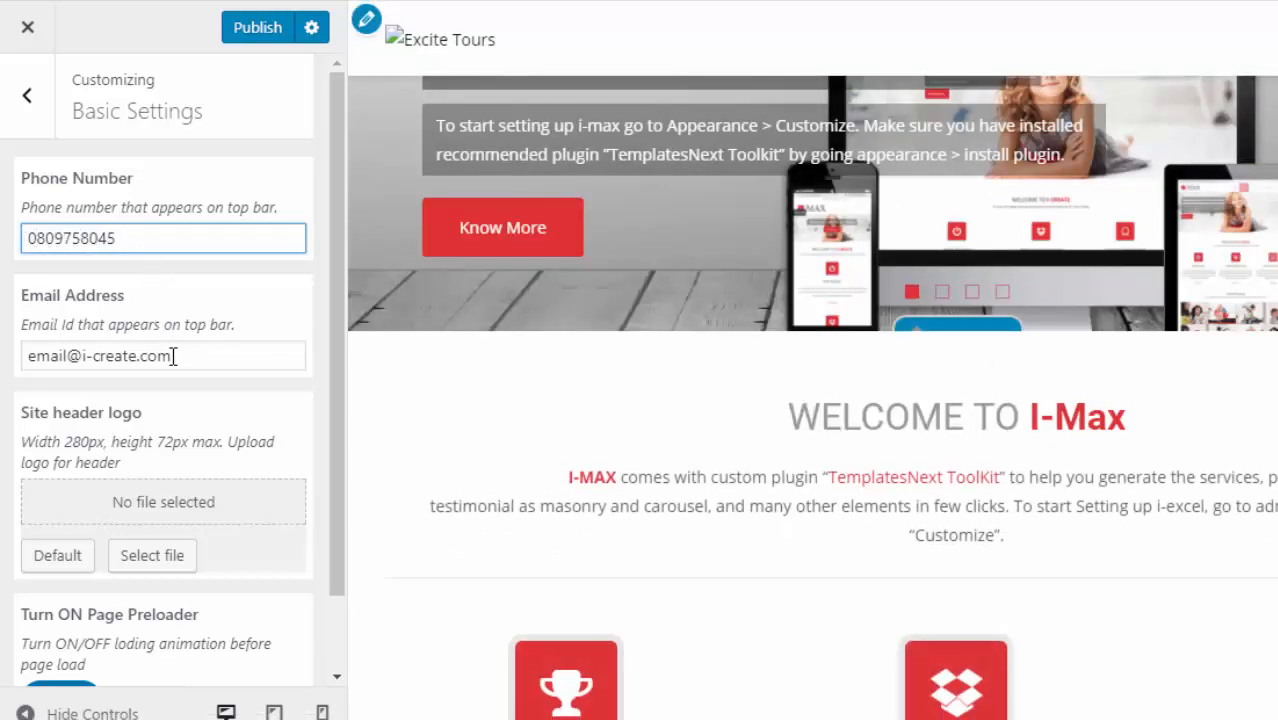
left_click_drag(181, 361, 31, 352)
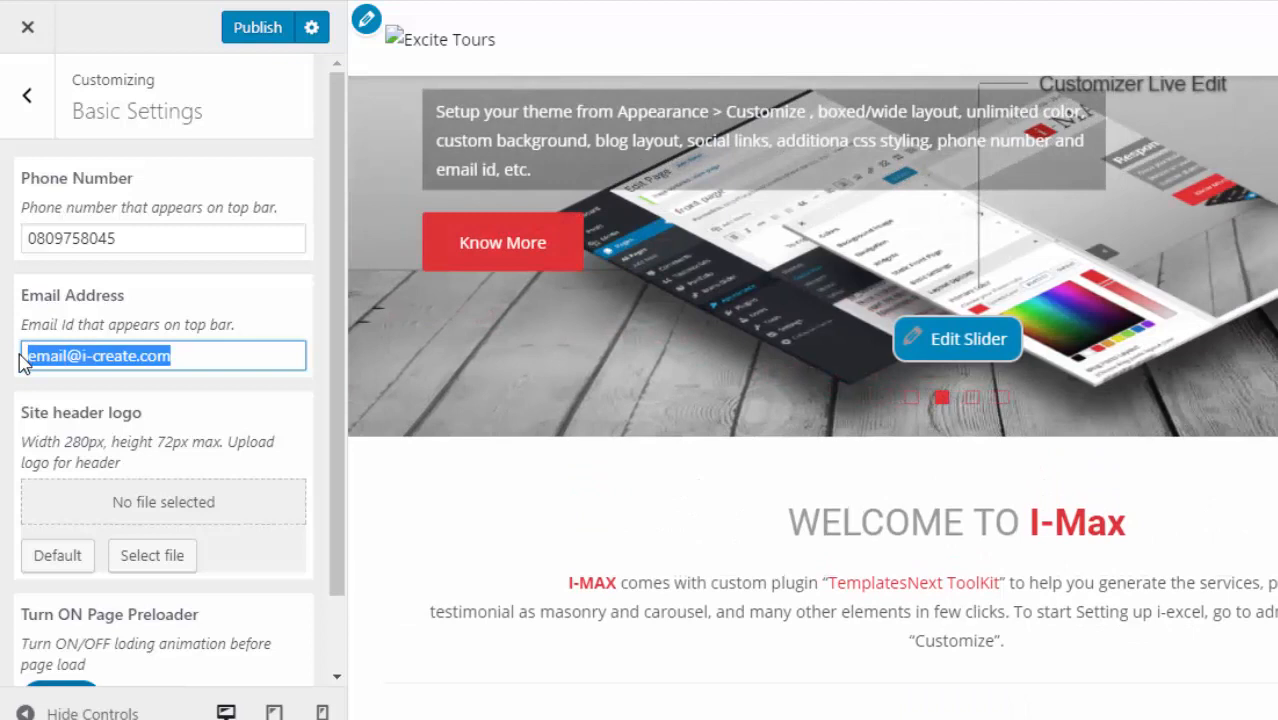
- Type the site's contact e-mail address into the top-bar Email Address field, correcting typos
type("pl")
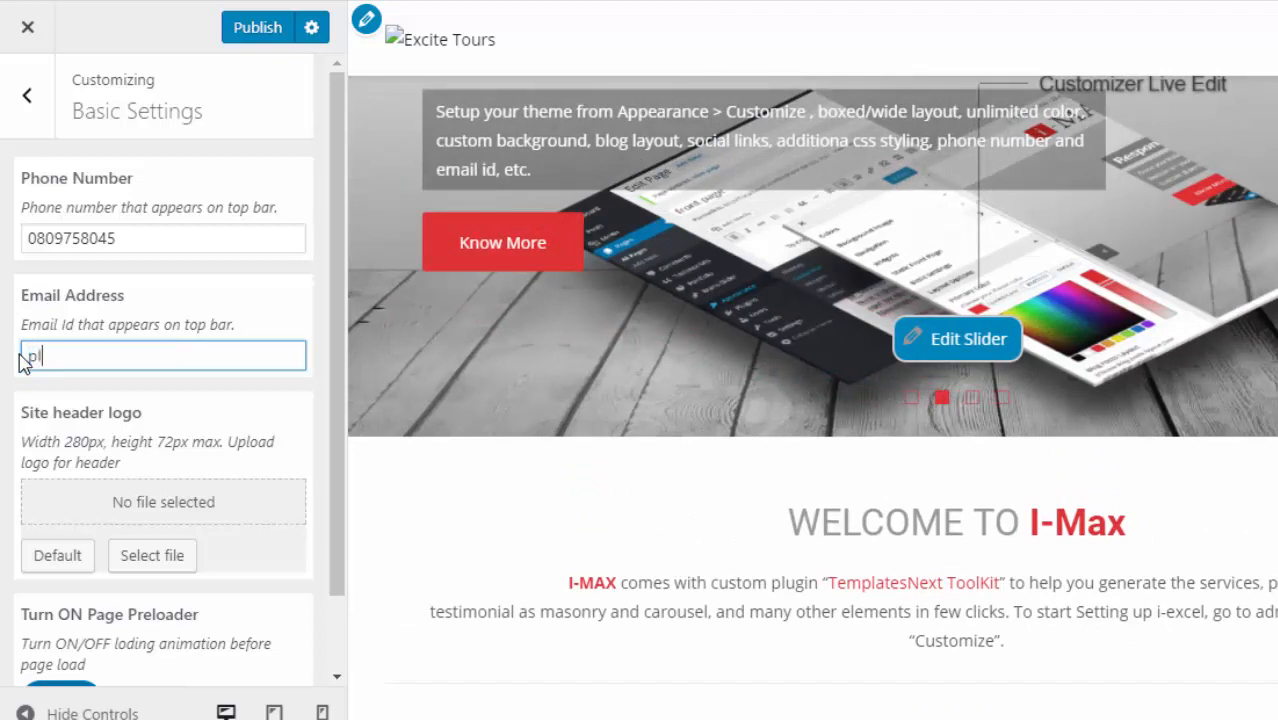
type("aying")
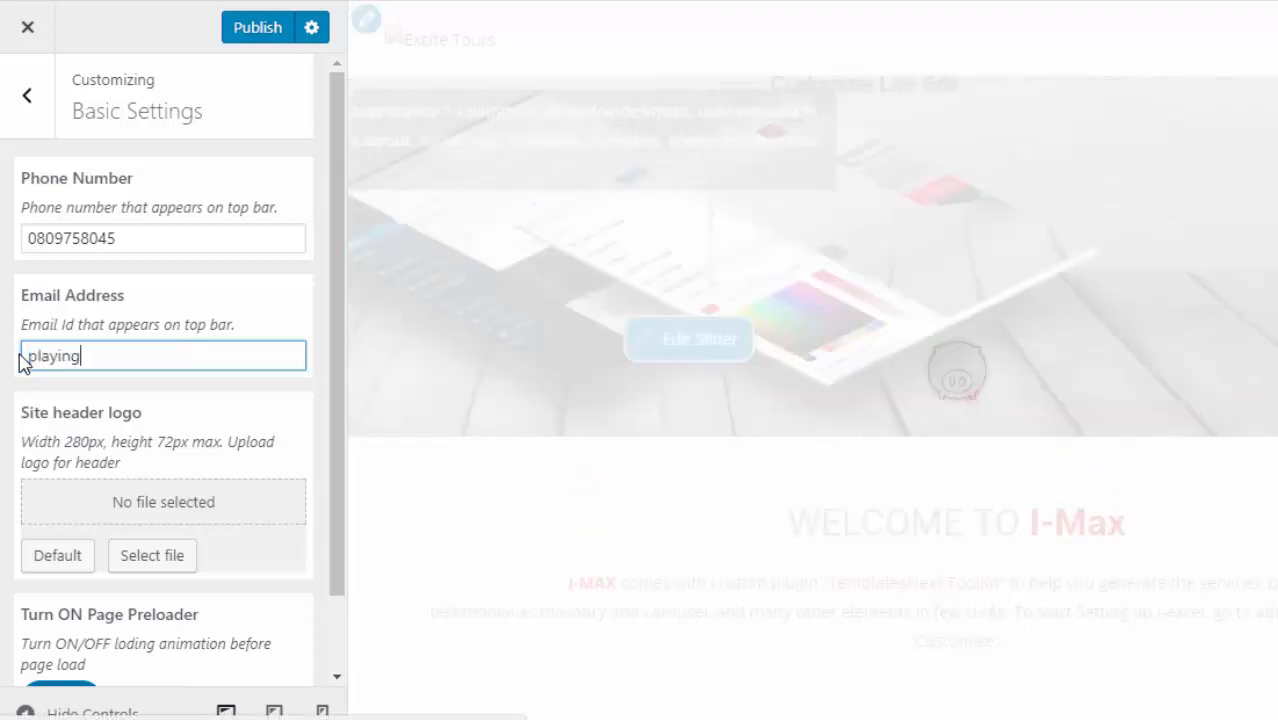
key("BackSpace")
key("BackSpace")
key("BackSpace")
key("BackSpace")
key("BackSpace")
key("BackSpace")
key("BackSpace")
type("test")
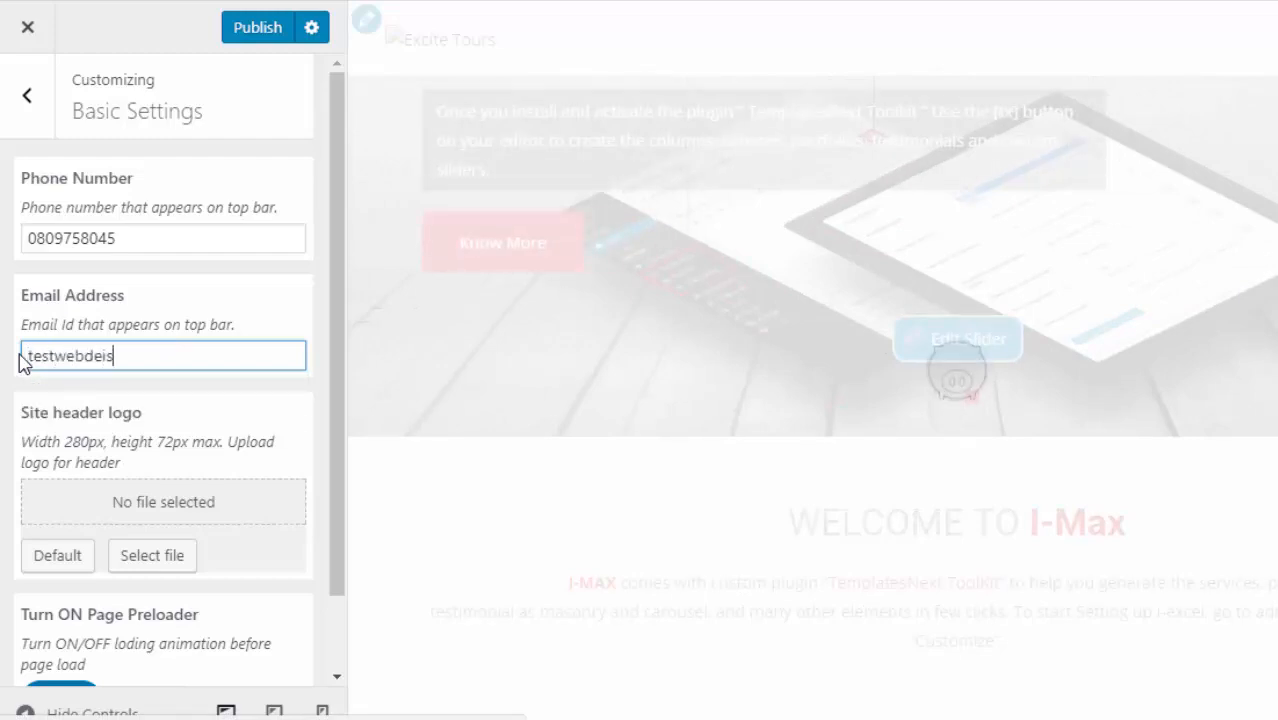
type("webdesign")
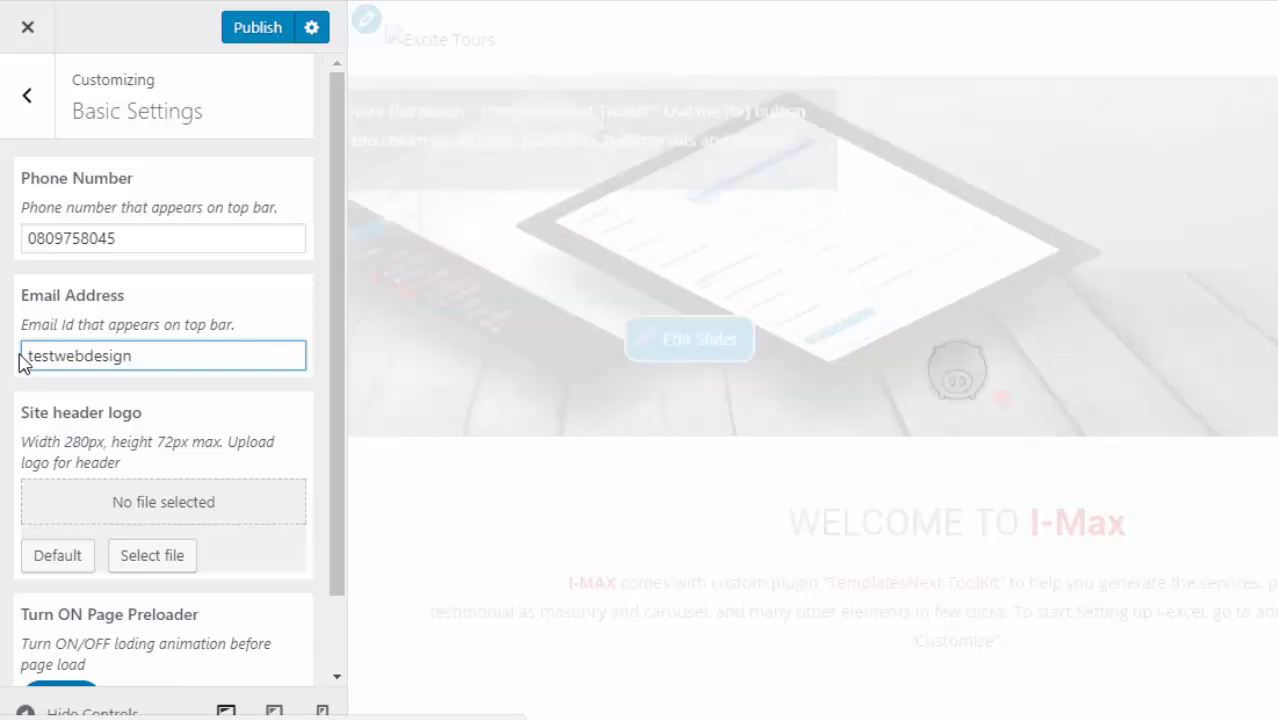
type("@")
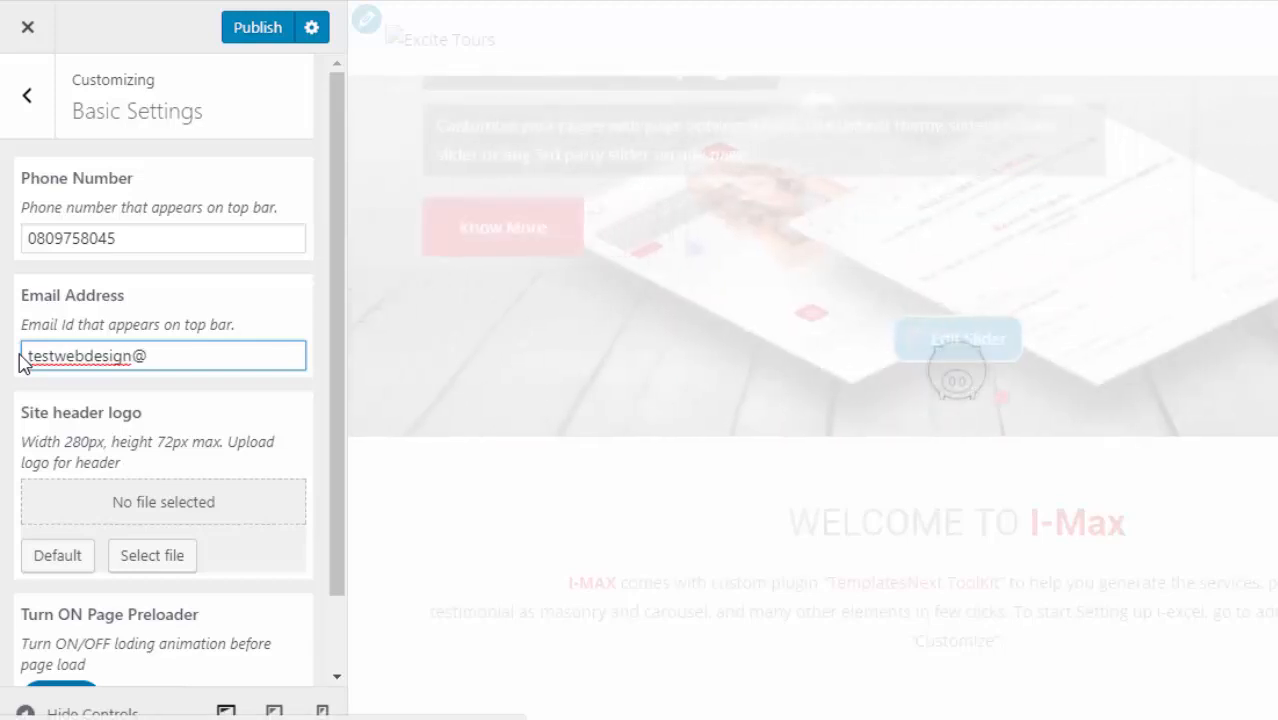
type("mysite.com")
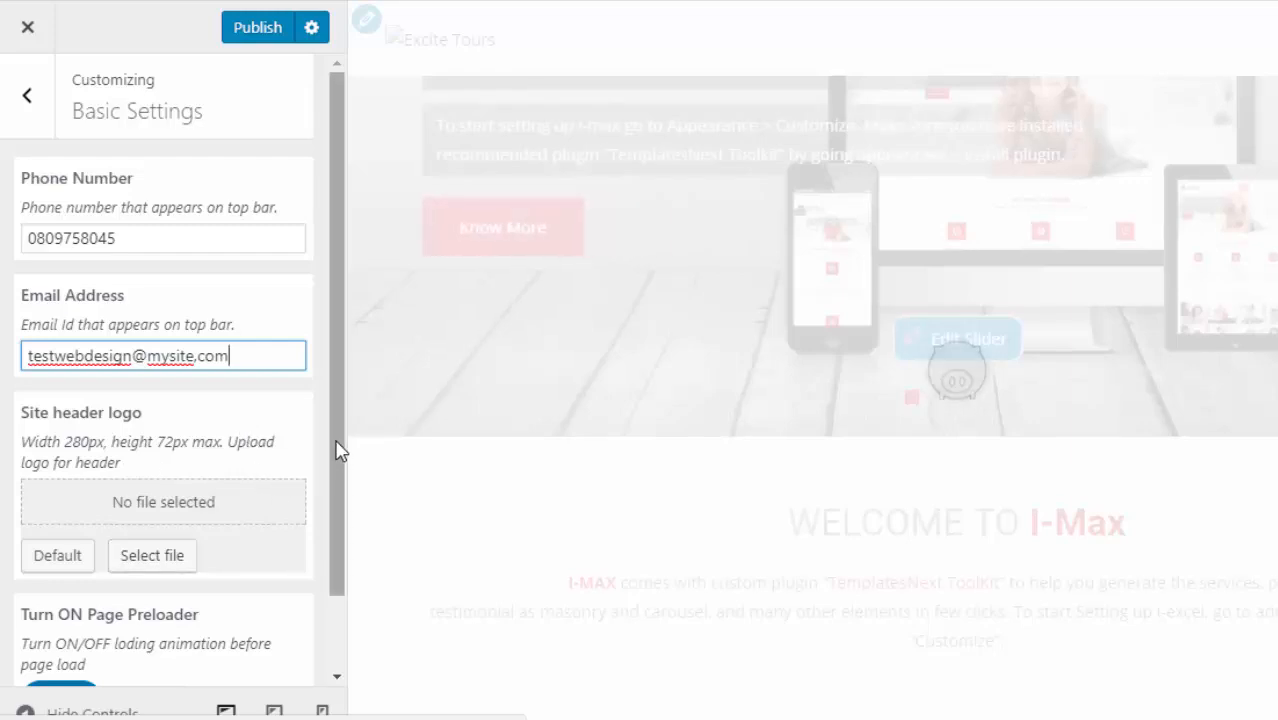
left_click_drag(337, 448, 337, 534)
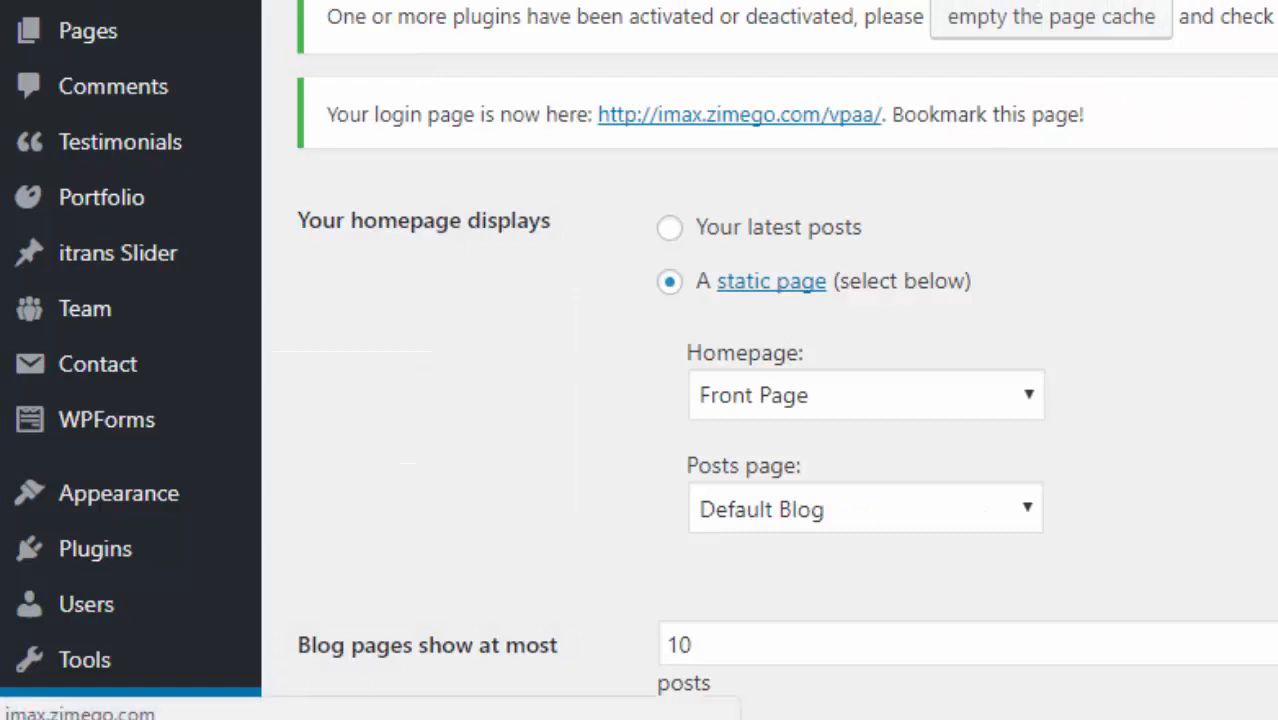
- View the live Excite Tours site and set Turn ON Page Preloader to Off
right_click(130, 2)
key("Escape")
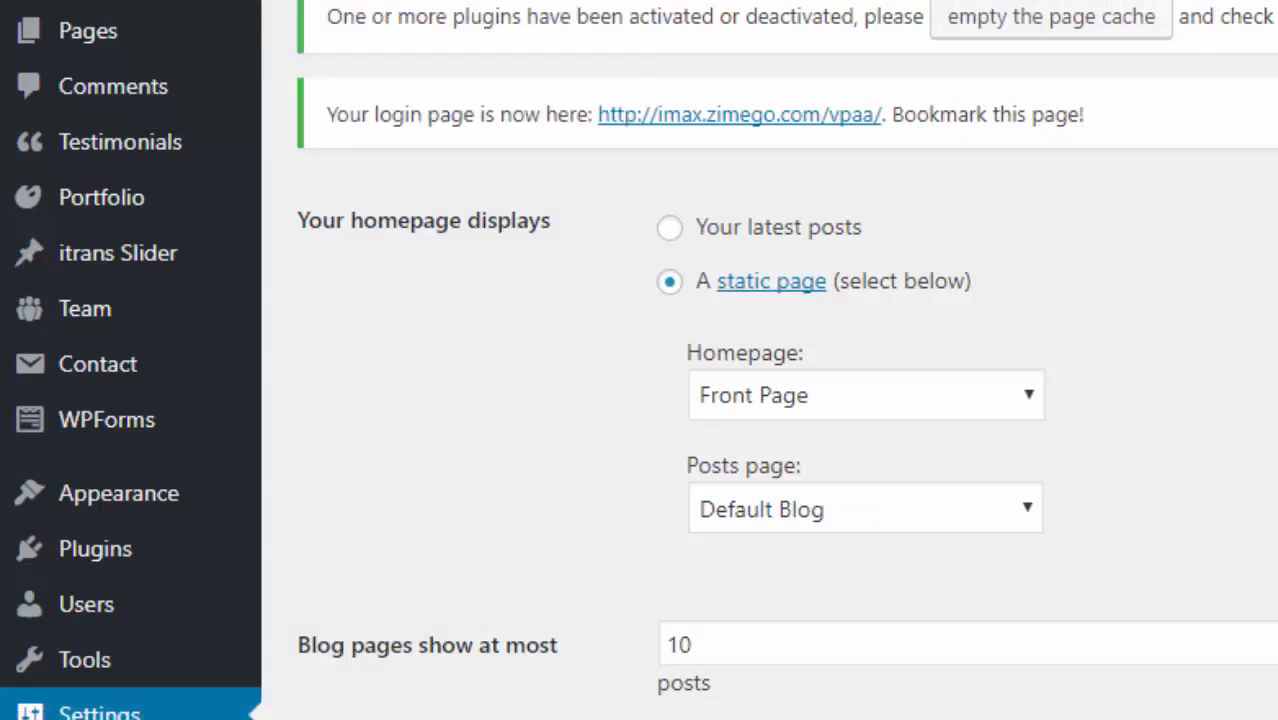
key("ctrl+Tab")
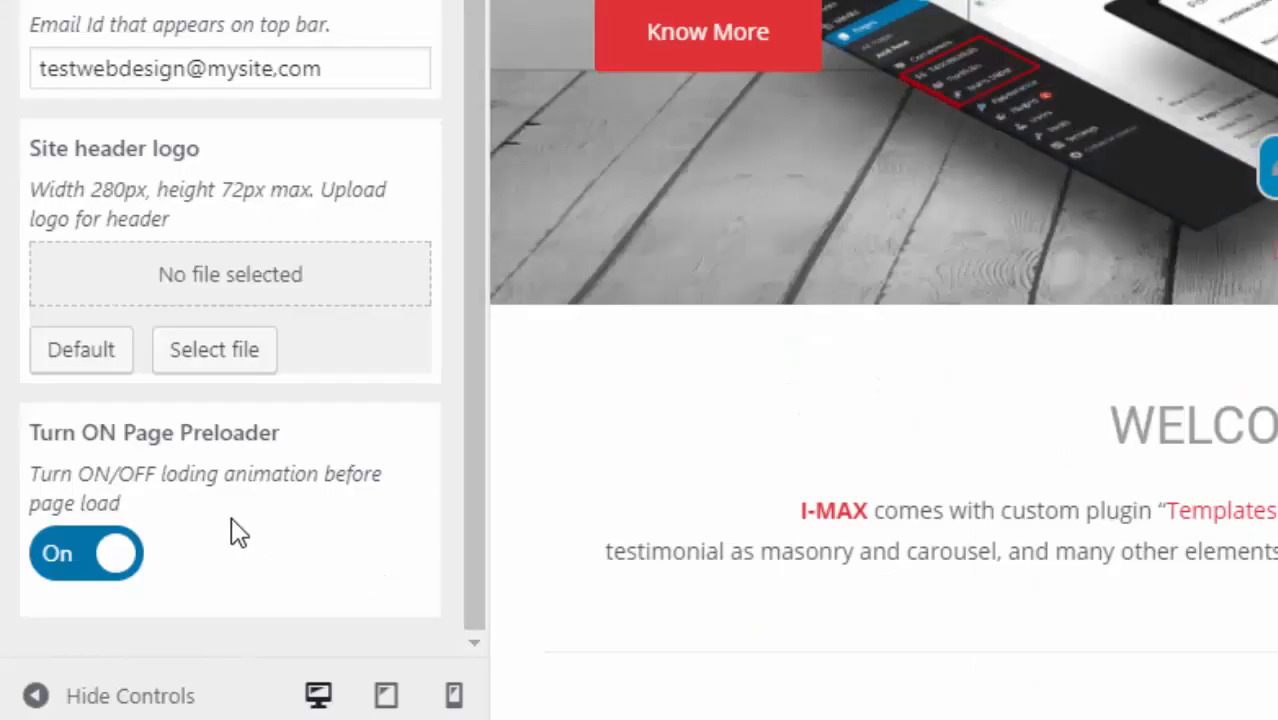
left_click(130, 568)
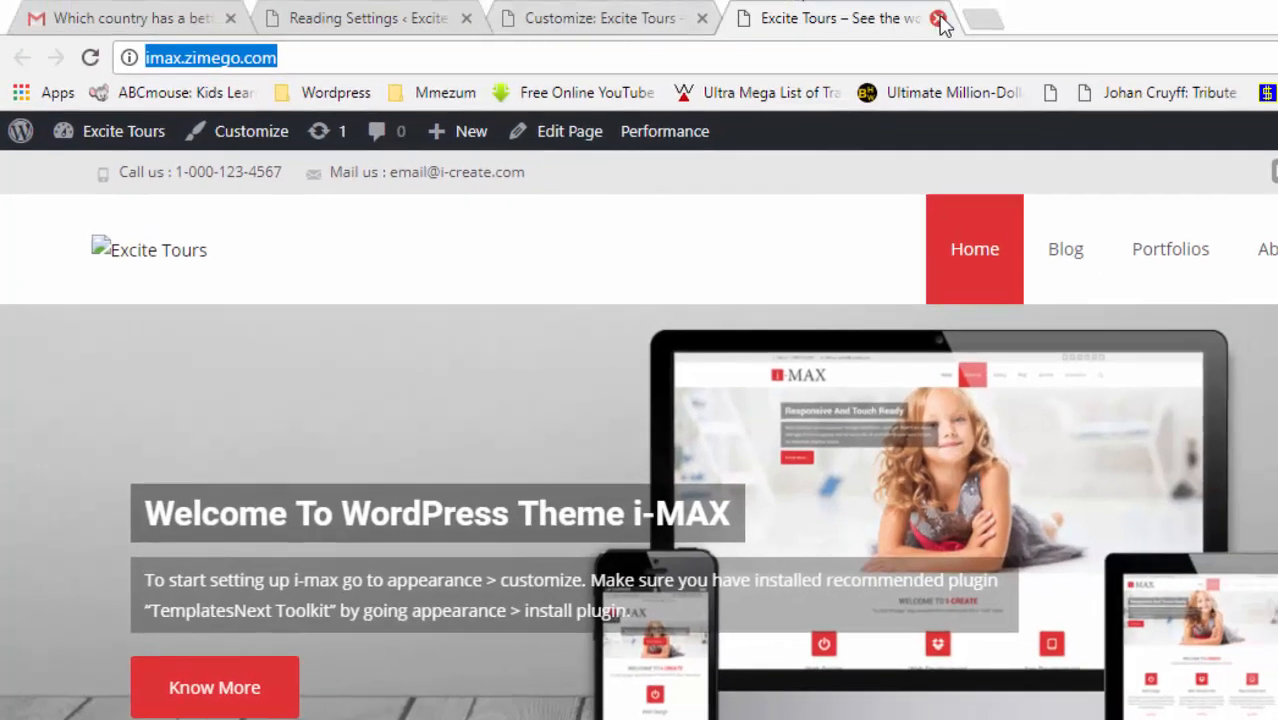
- Close the Excite Tours tab and publish the contact details and preloader change
left_click(938, 19)
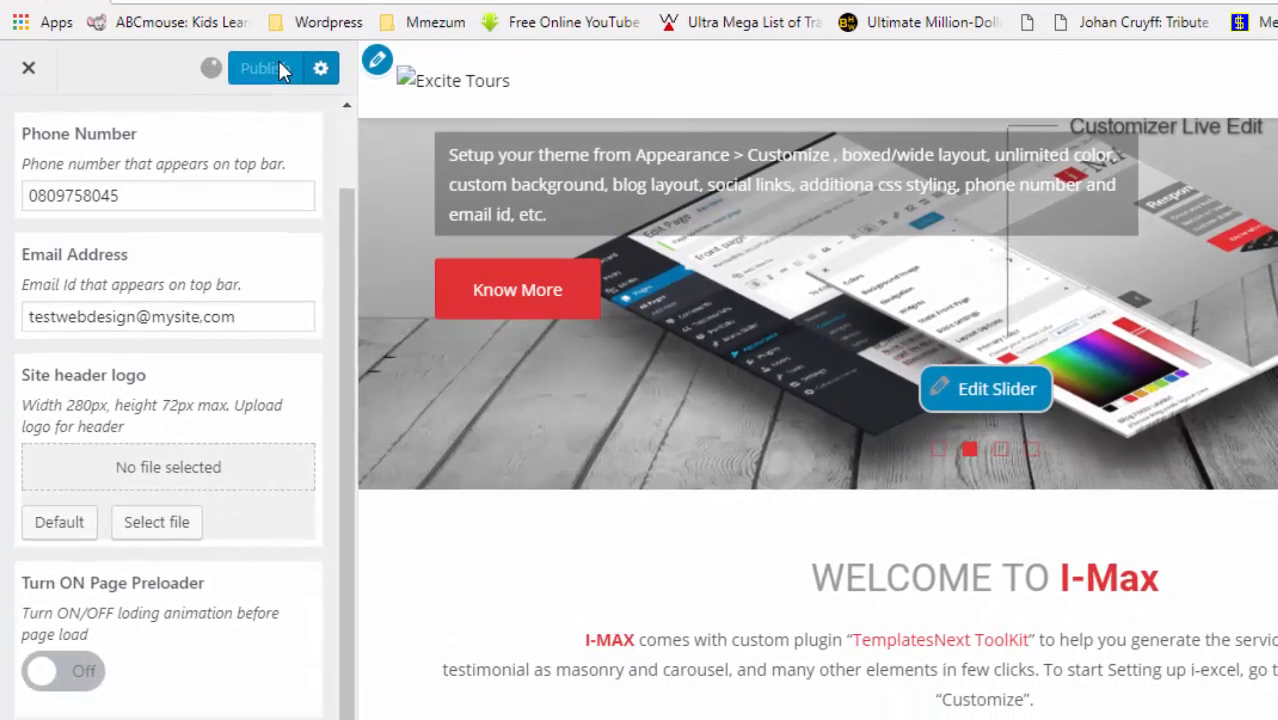
left_click(289, 142)
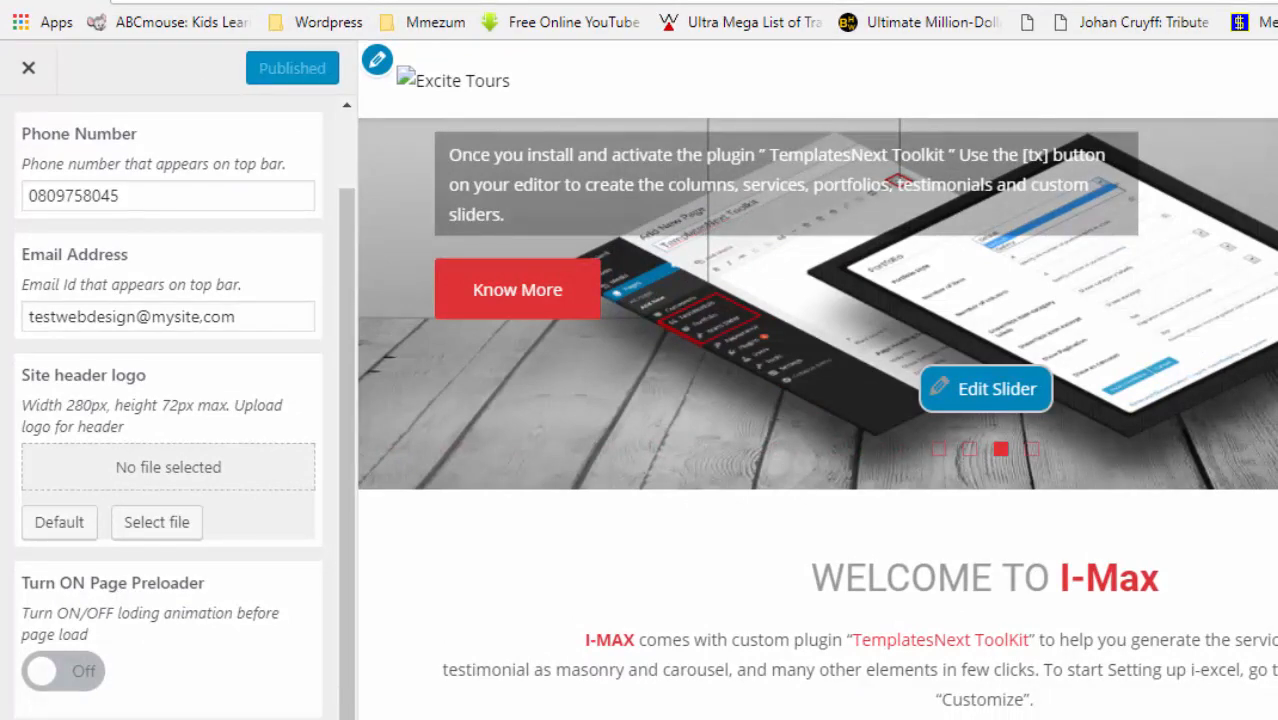
type("http://imax.zimego.com/")
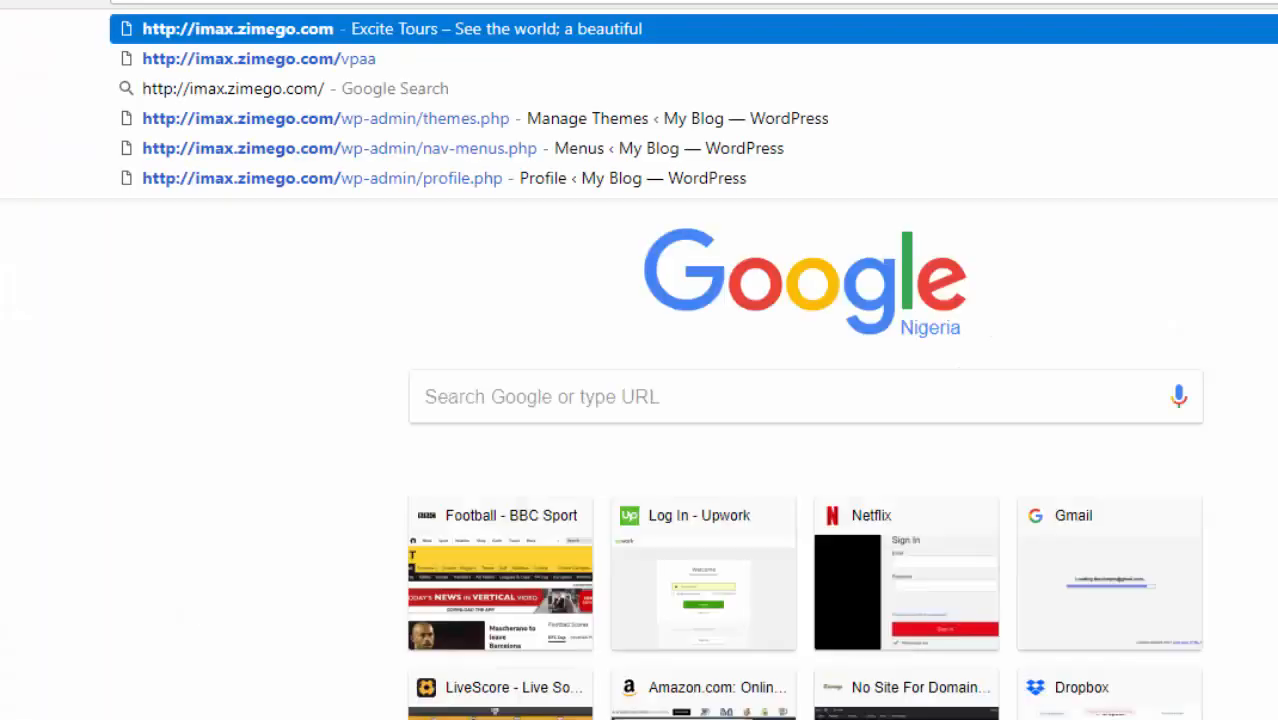
key("Return")
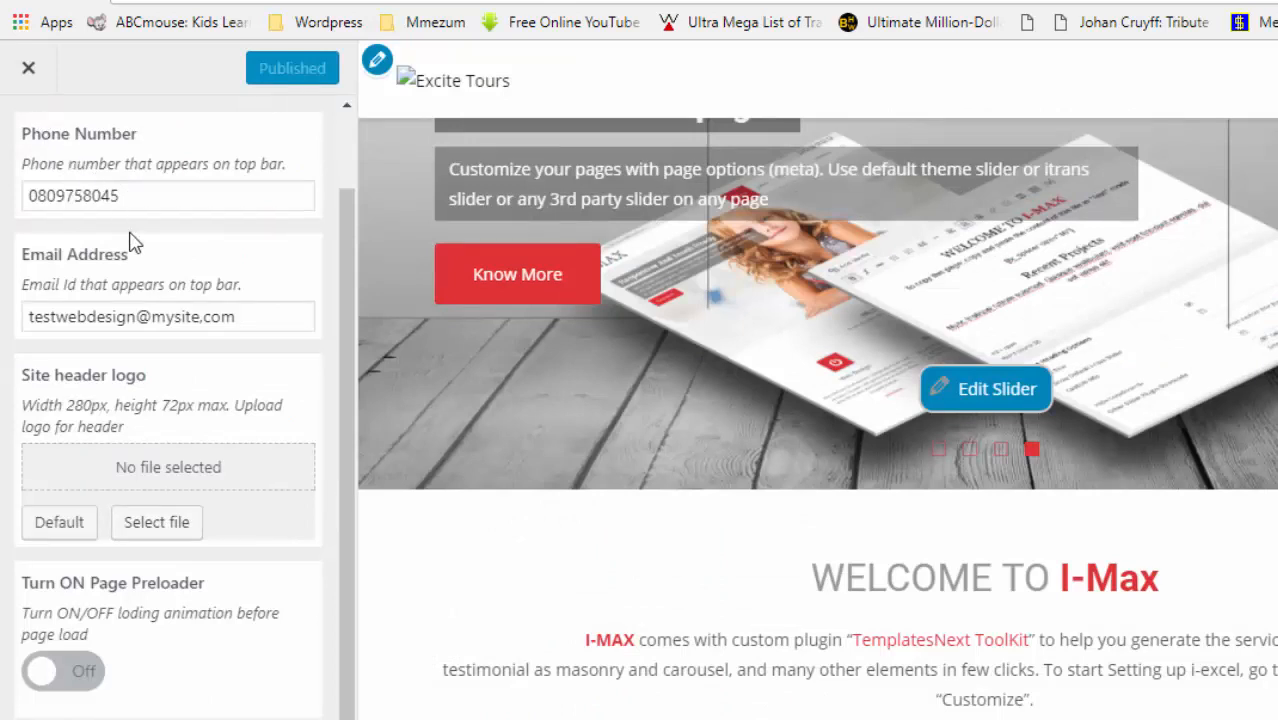
- Replace the top-bar e-mail with the new admin address and publish it
triple_click(221, 317)
key("BackSpace")
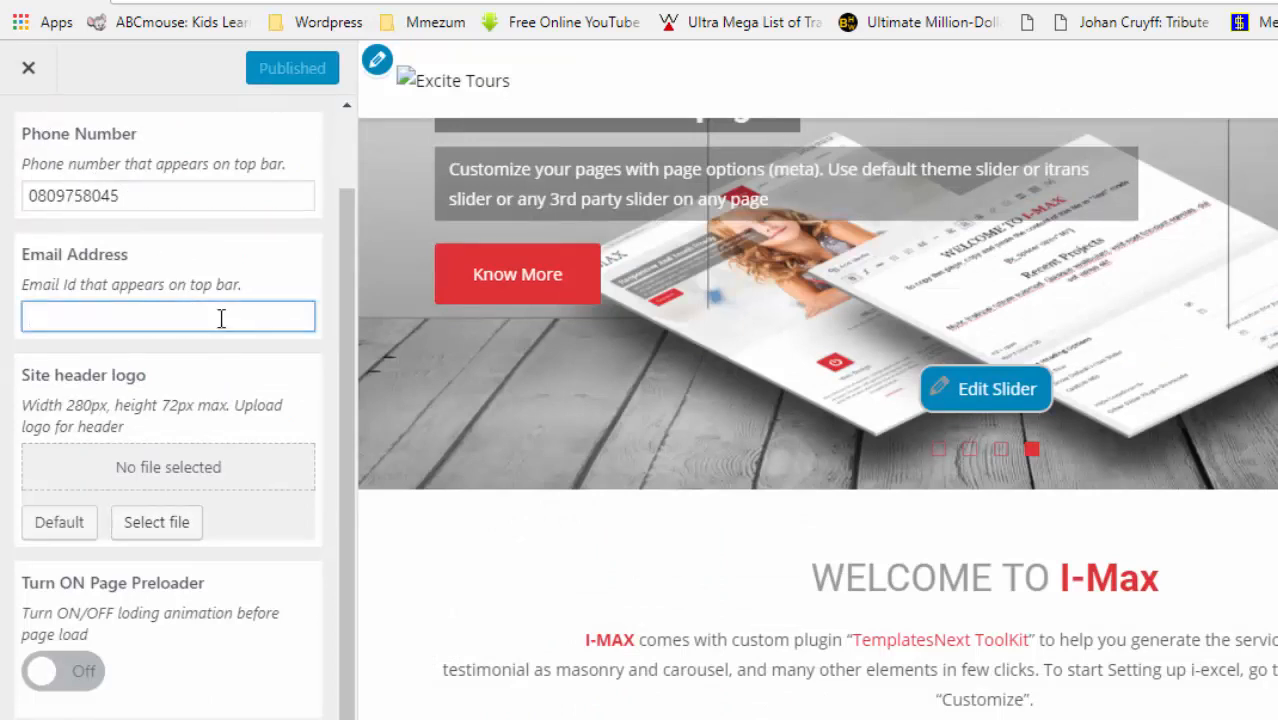
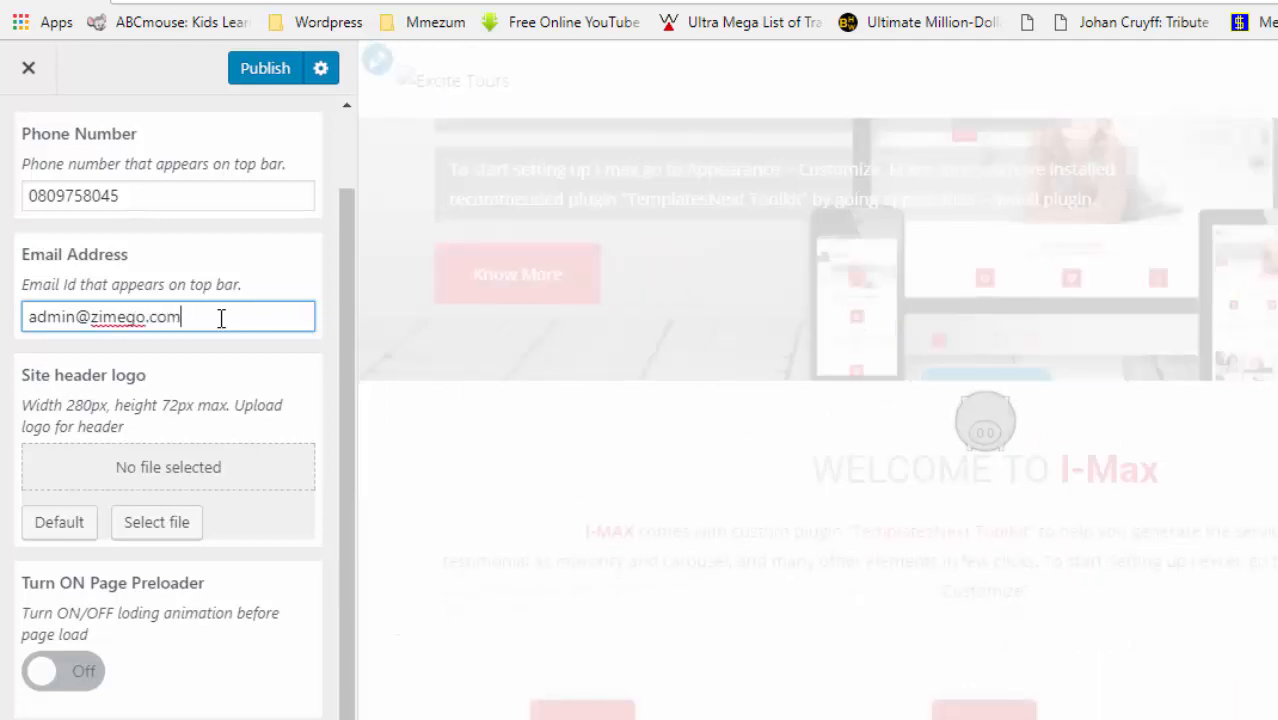
left_click(264, 72)
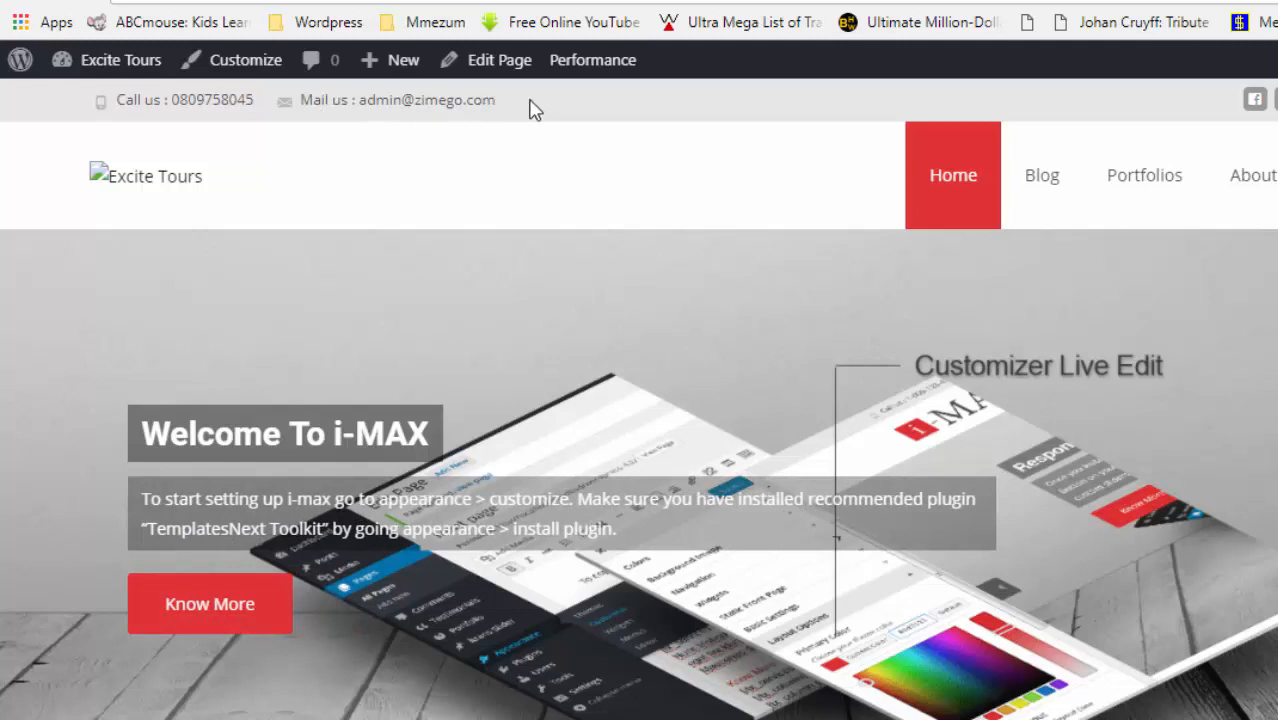
- Clear the Email Address field so the top bar shows only the phone number, then go back
left_click_drag(113, 100, 435, 93)
left_click(477, 103)
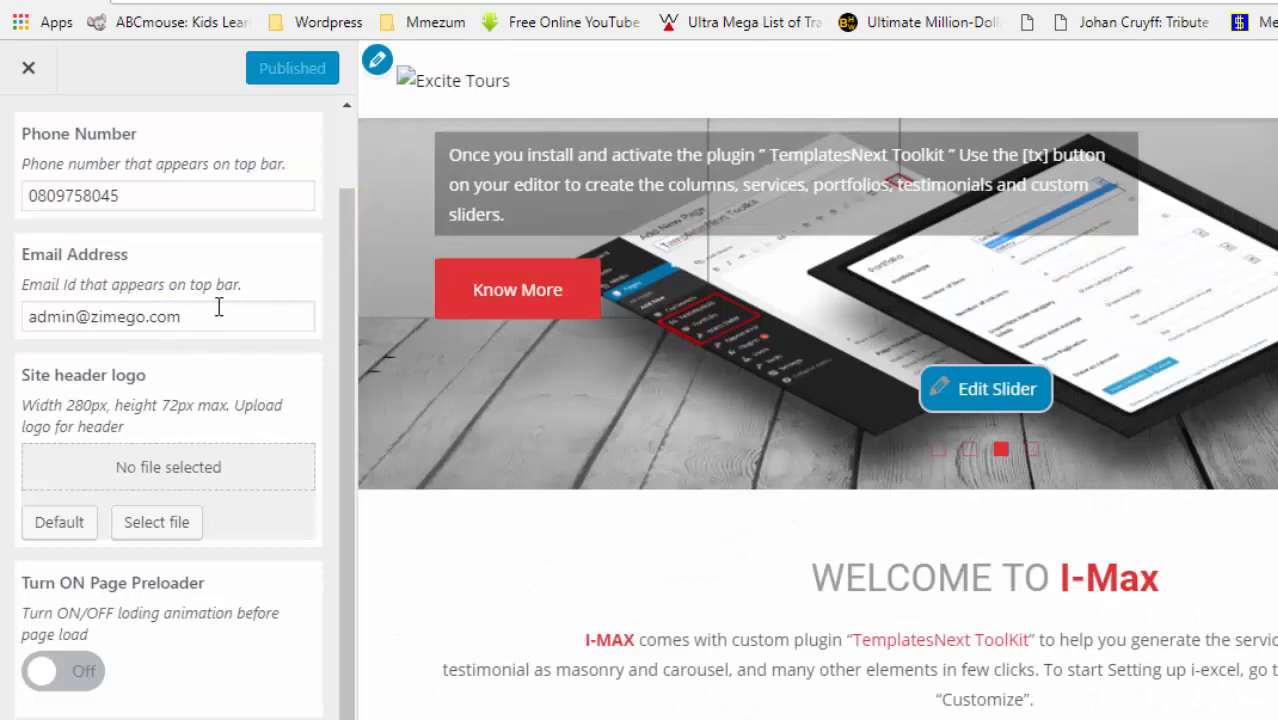
left_click_drag(218, 310, 33, 302)
key("BackSpace")
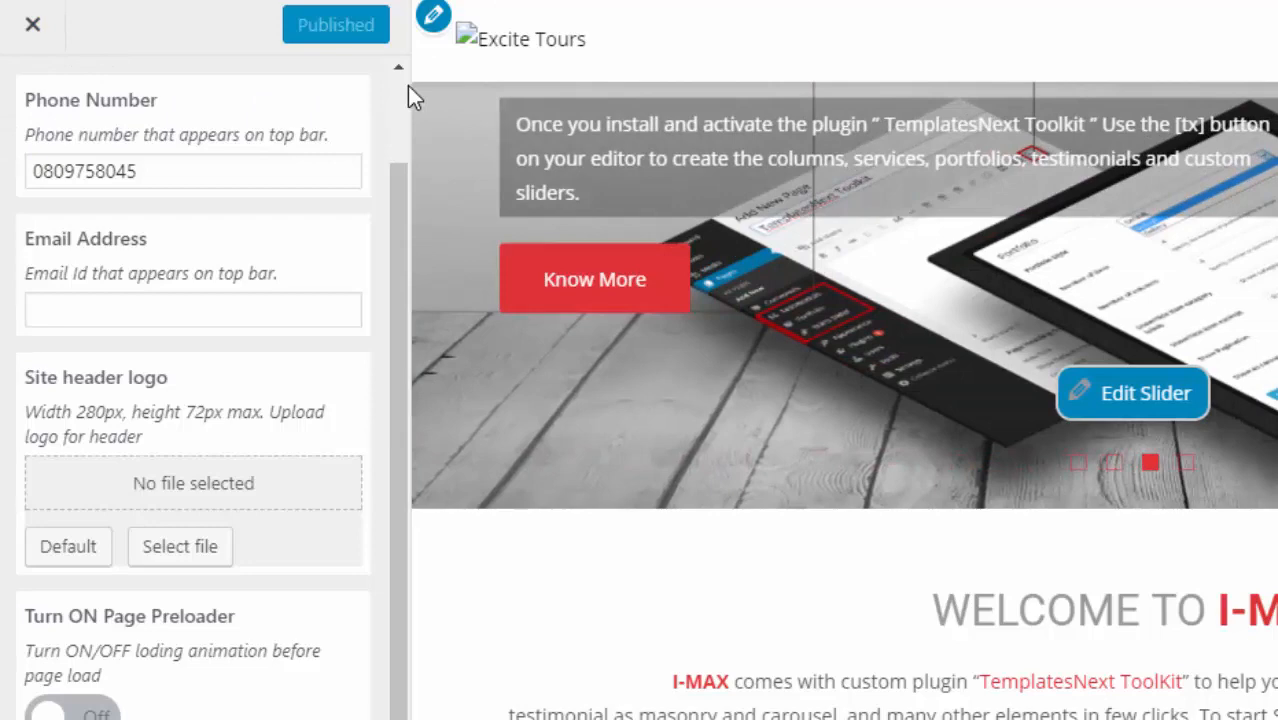
scroll(399, 86, "up", 2)
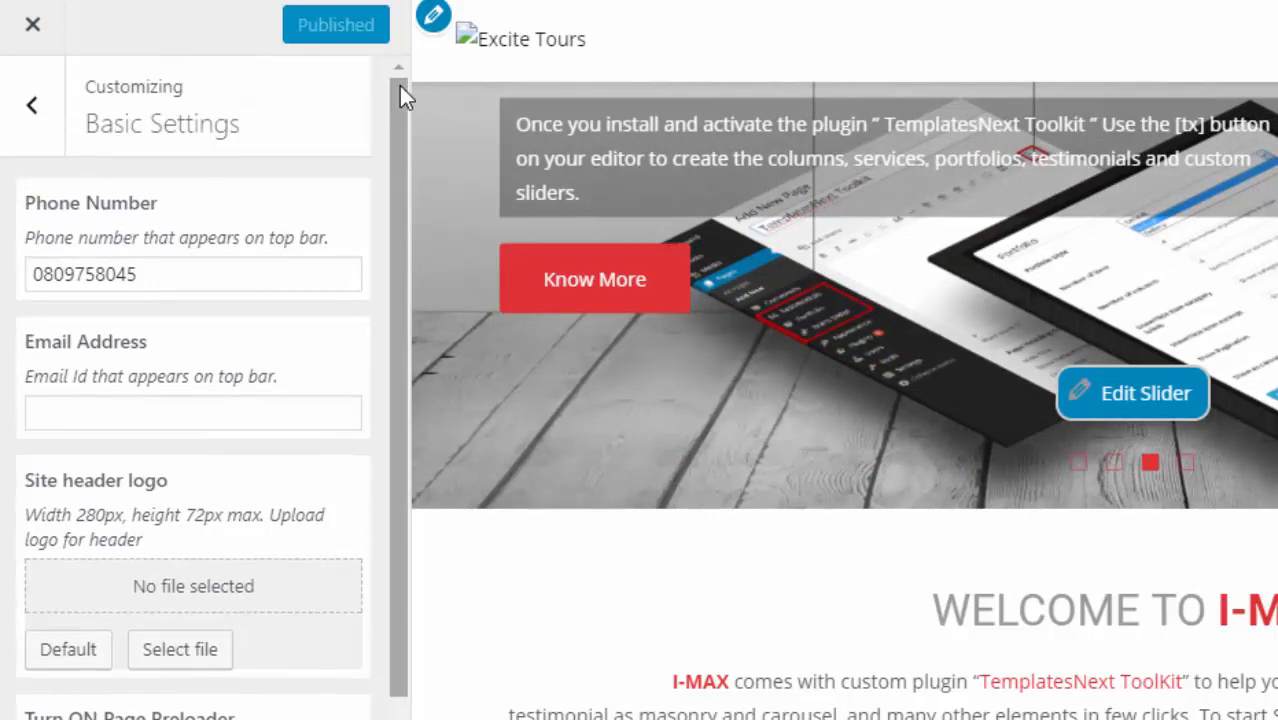
left_click(26, 120)
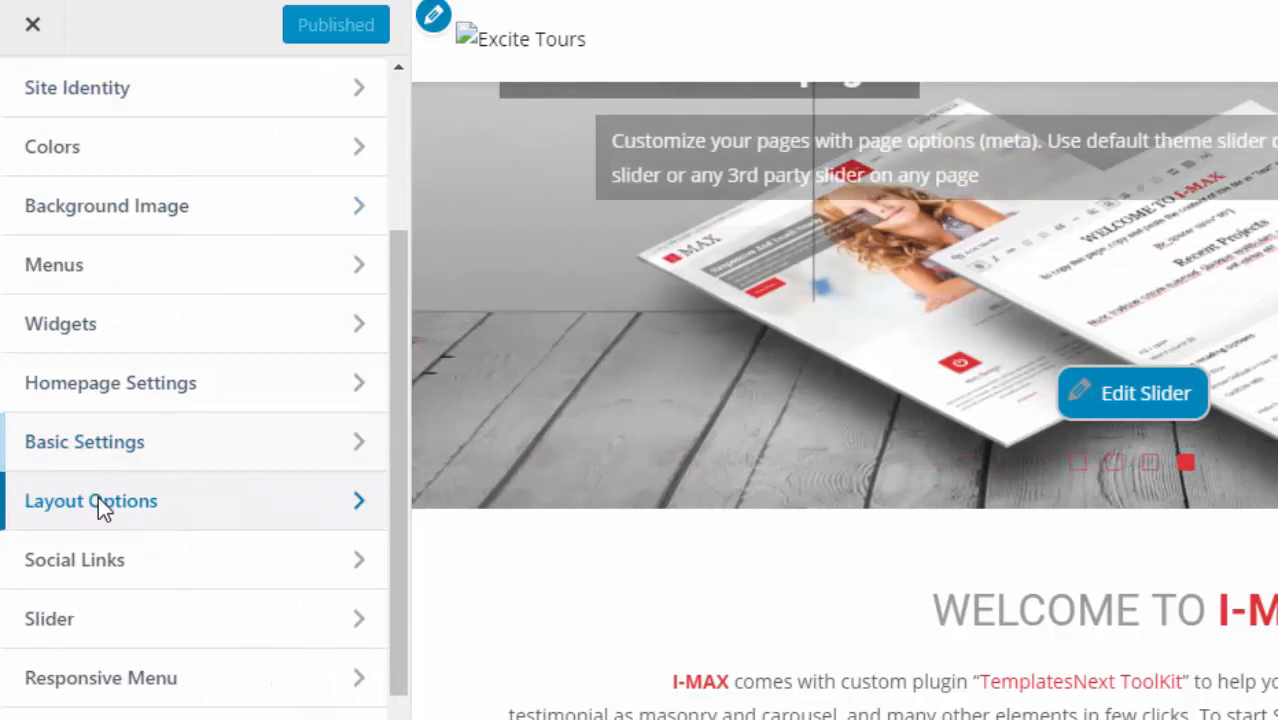
- Copy the primary colour hex #dd3333 from Layout Options into a new Notepad note
left_click(100, 501)
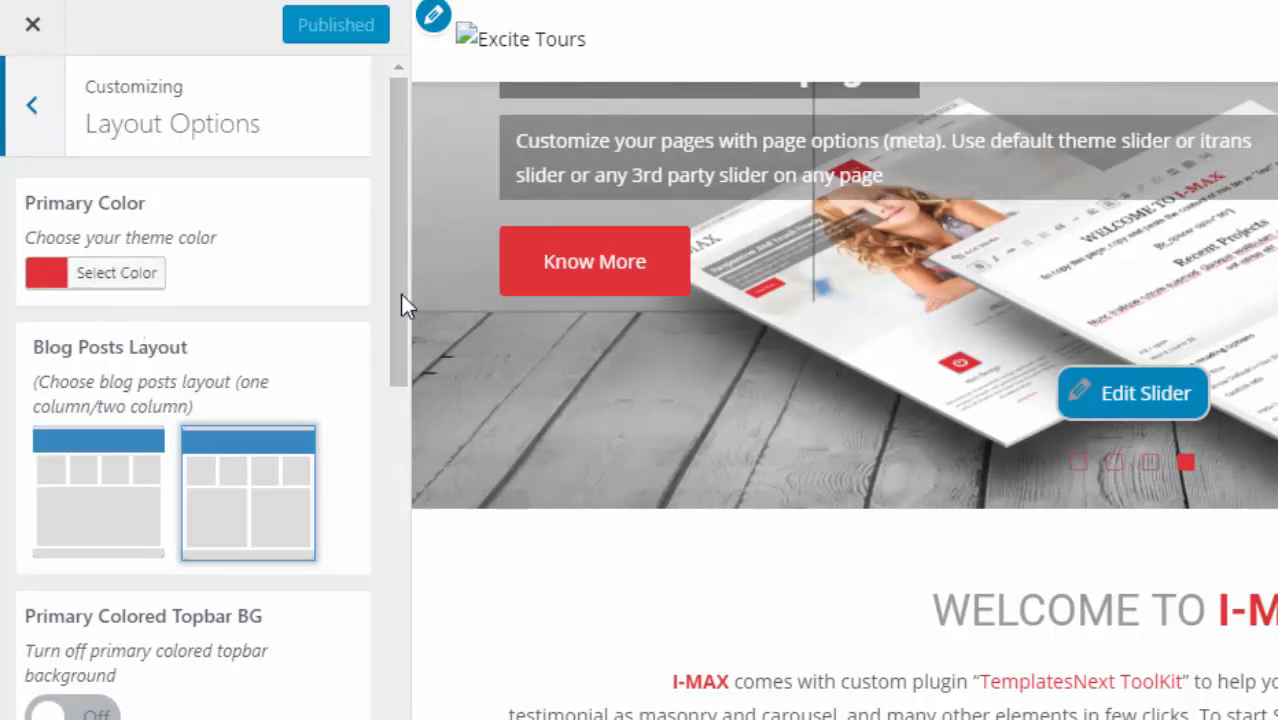
left_click(109, 280)
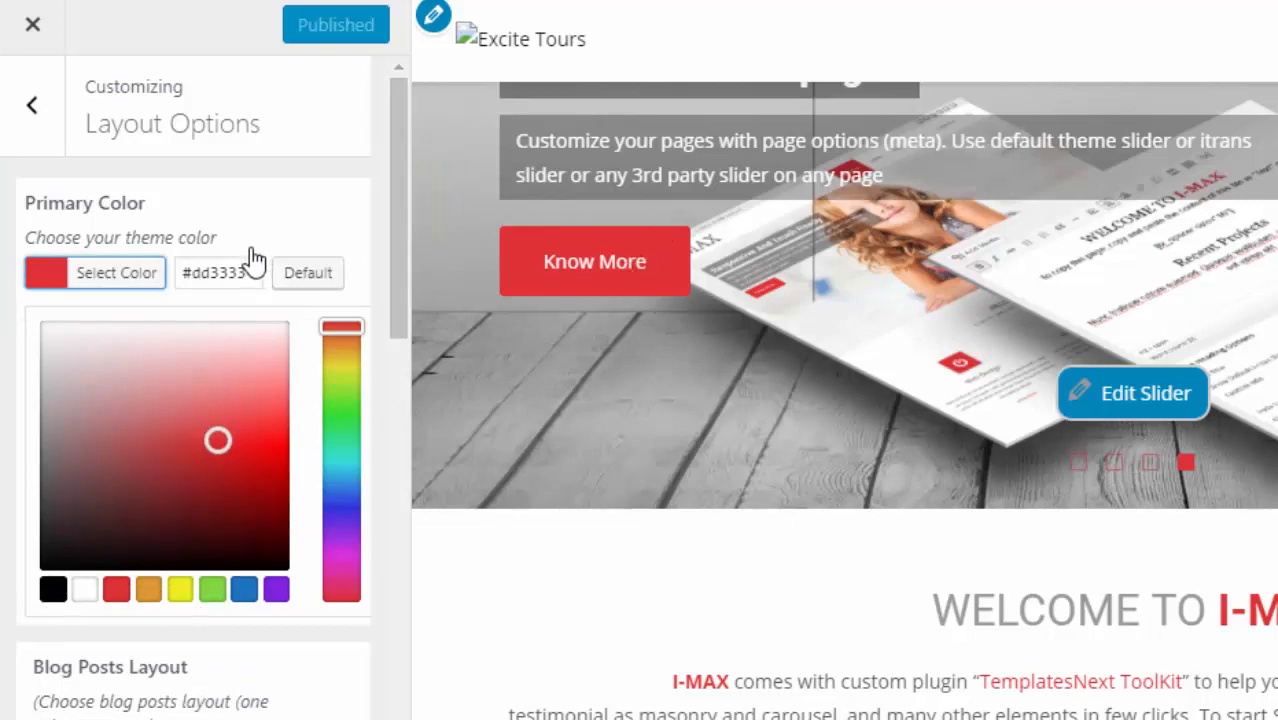
left_click_drag(253, 272, 182, 272)
key("ctrl+c")
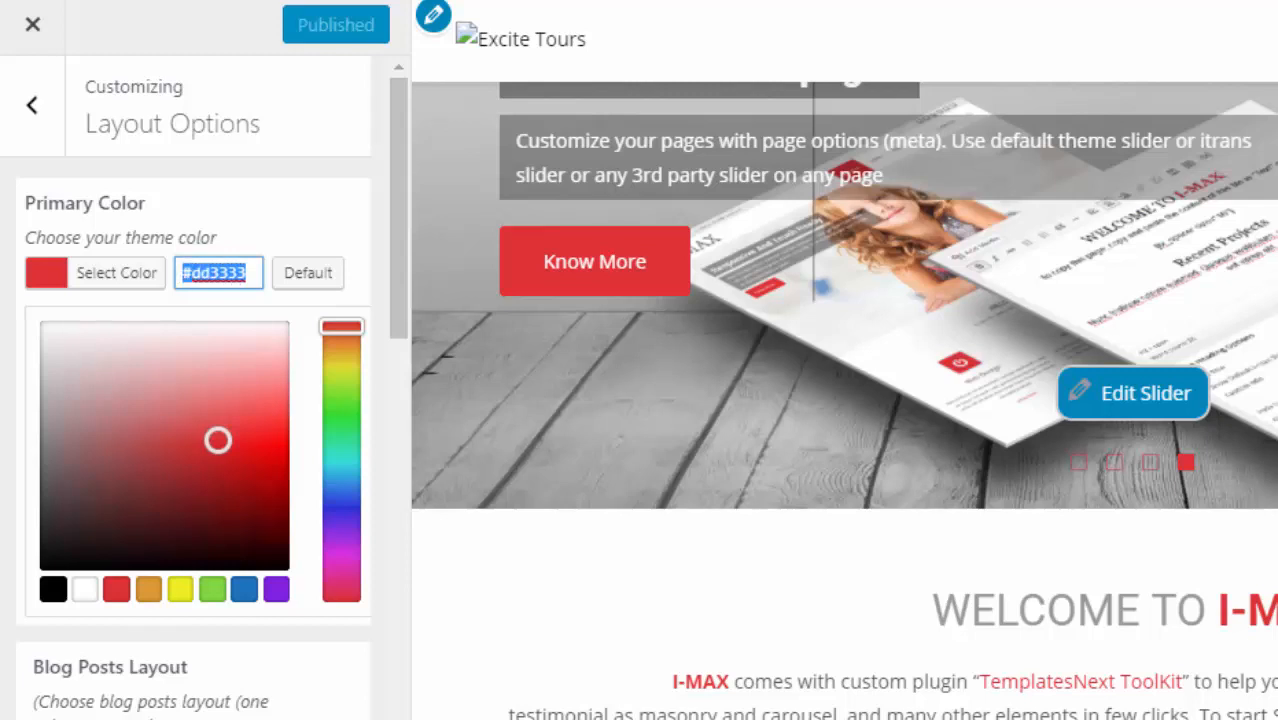
key("super")
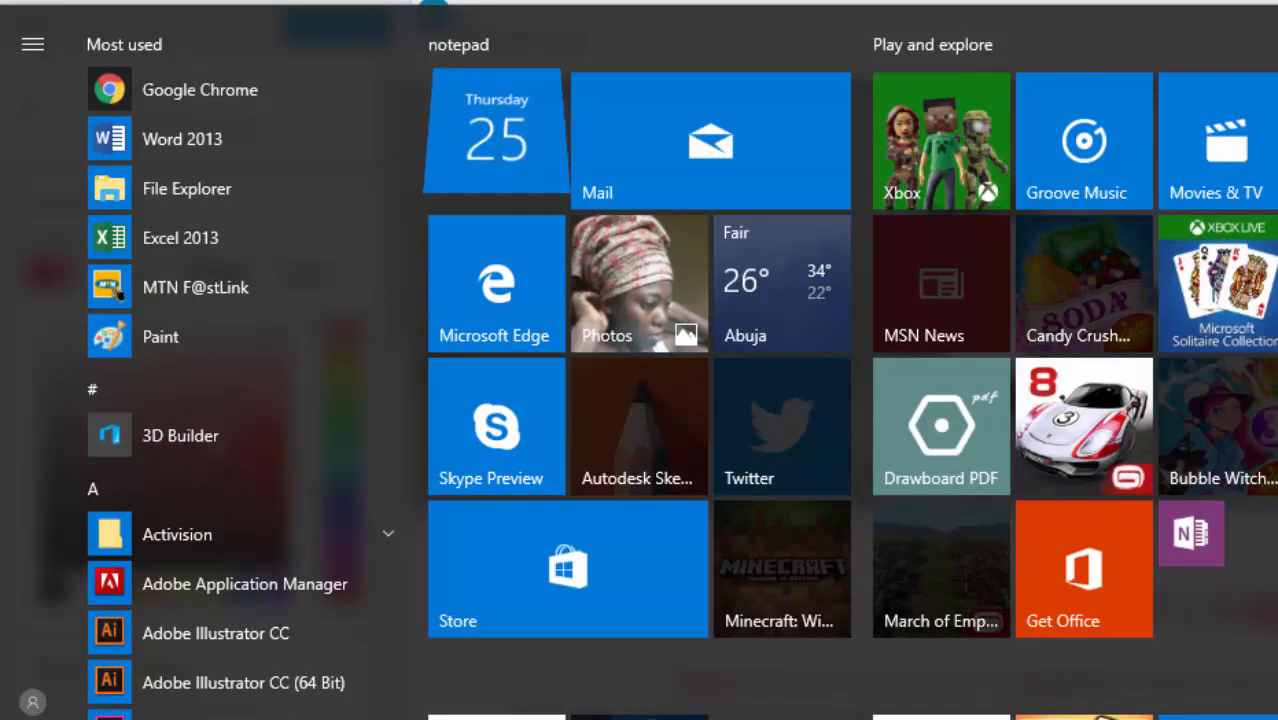
left_click(1214, 717)
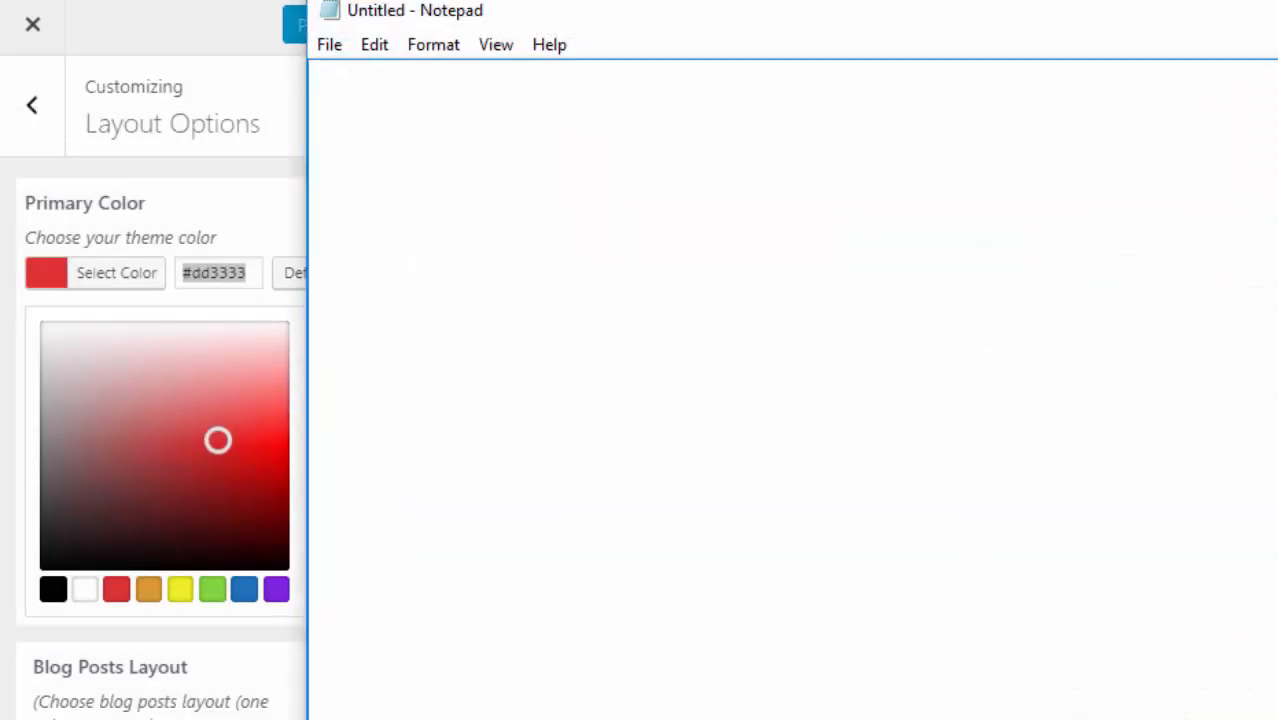
key("ctrl+v")
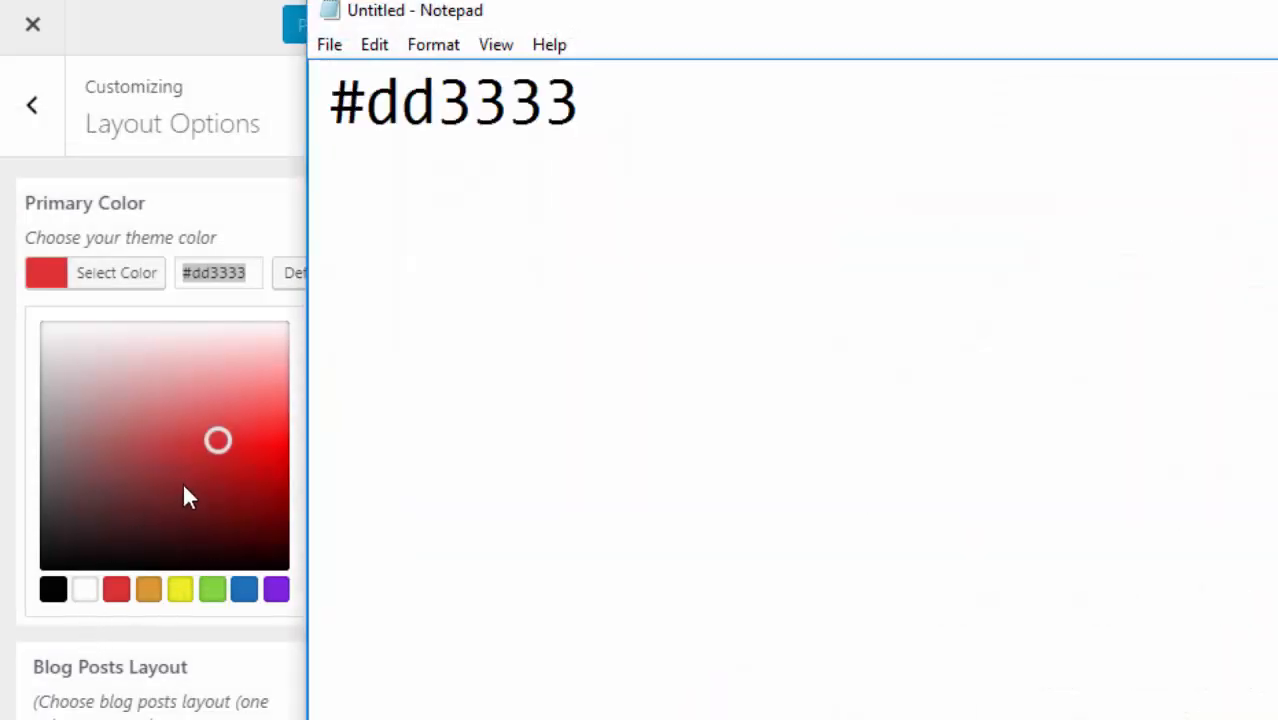
- Change the primary colour from the green preset to #4eab0b and publish it
left_click(212, 591)
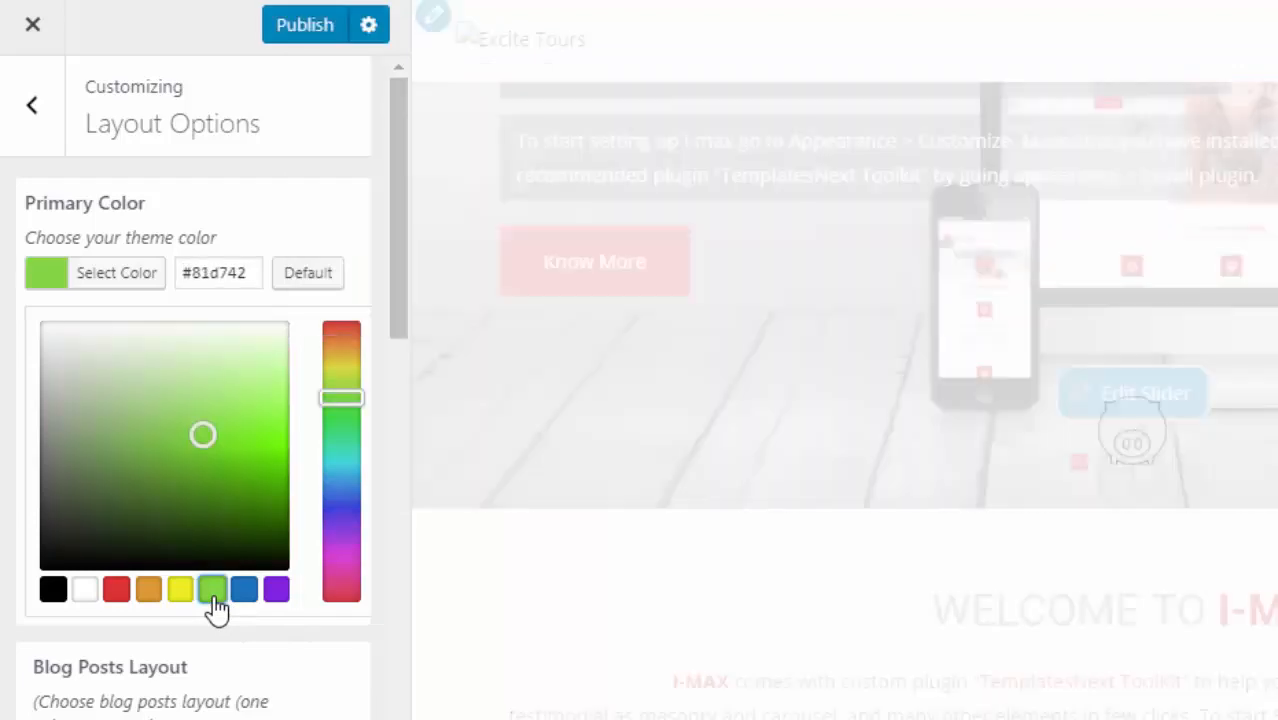
left_click(208, 529)
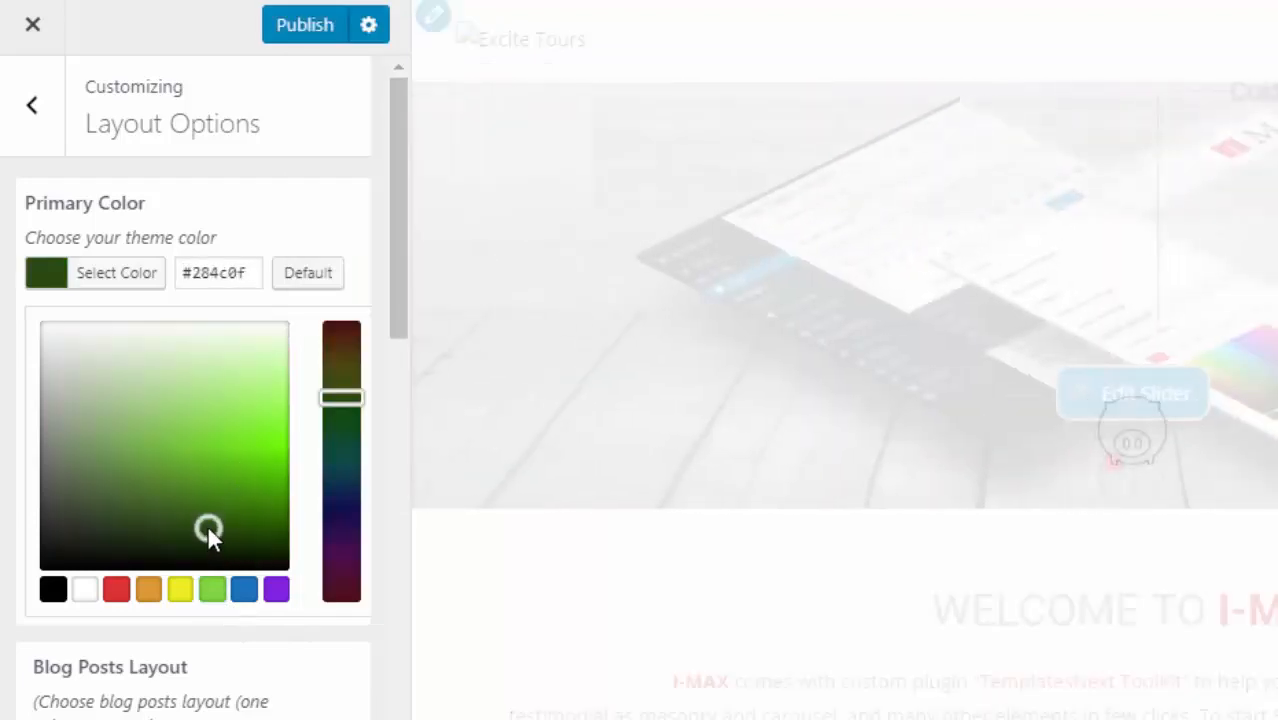
left_click(256, 484)
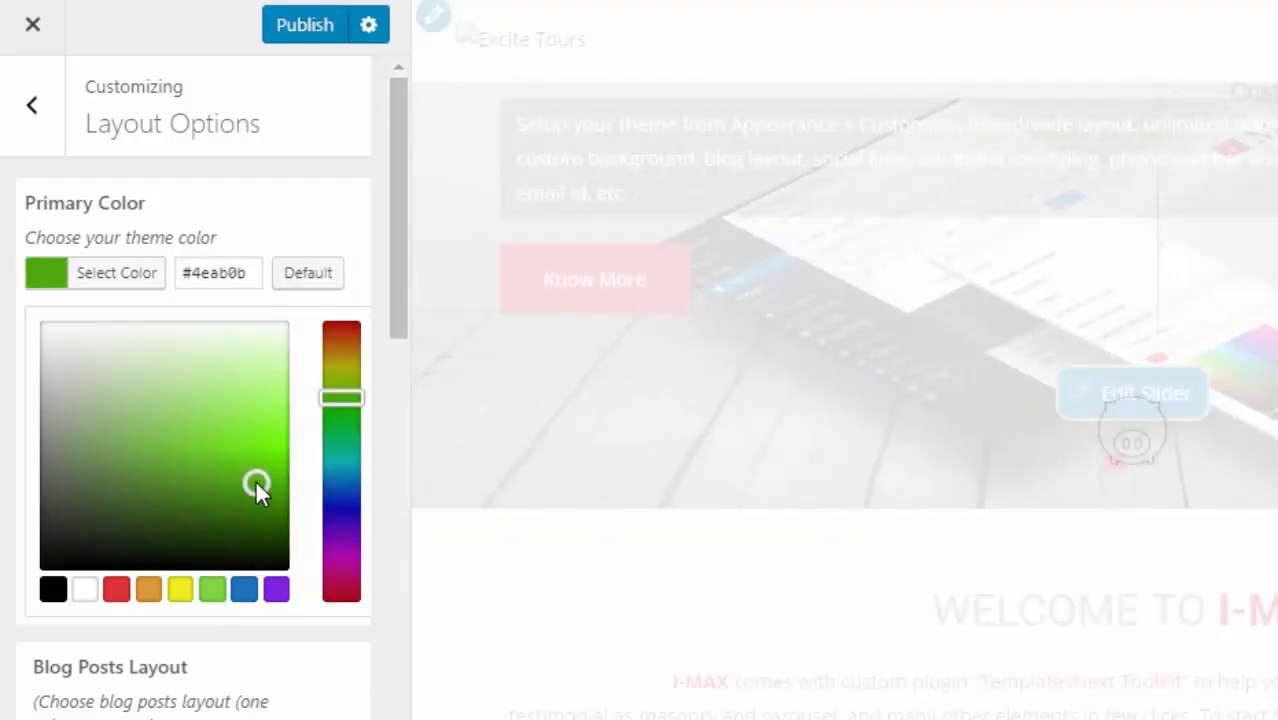
left_click(300, 30)
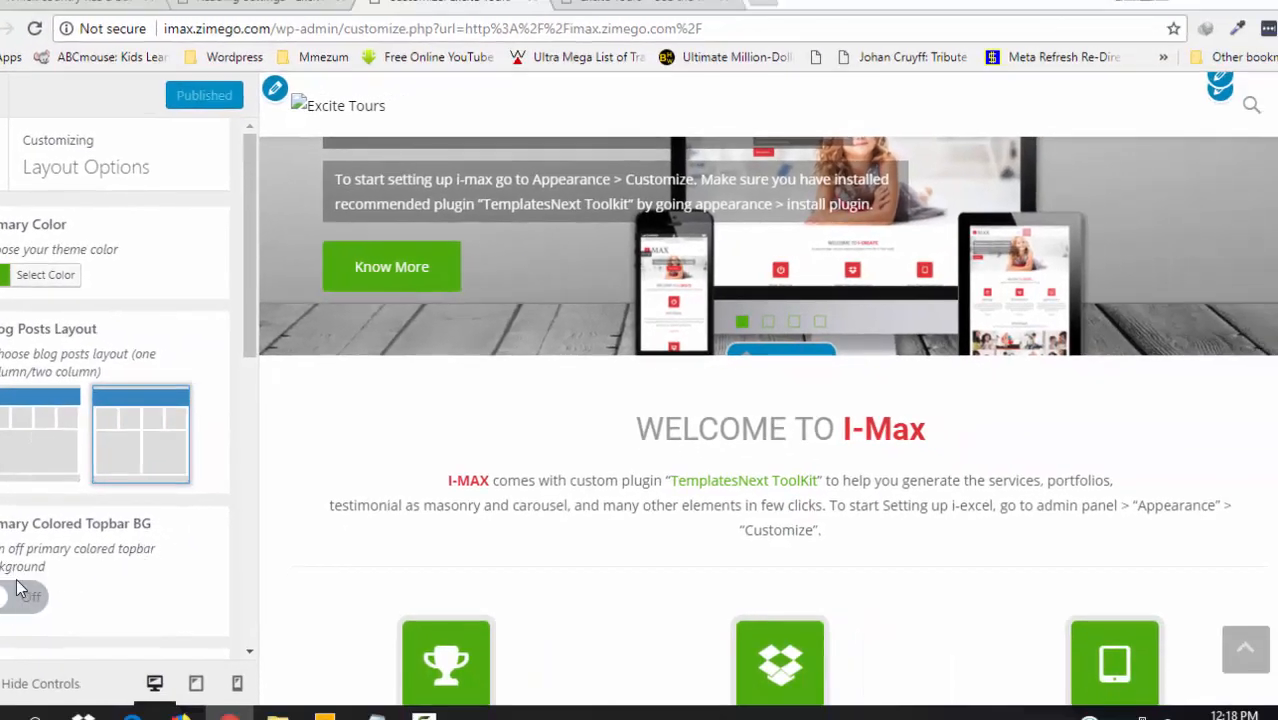
- Turn Primary Colored Topbar BG on, off, then back on in Layout Options
left_click(8, 600)
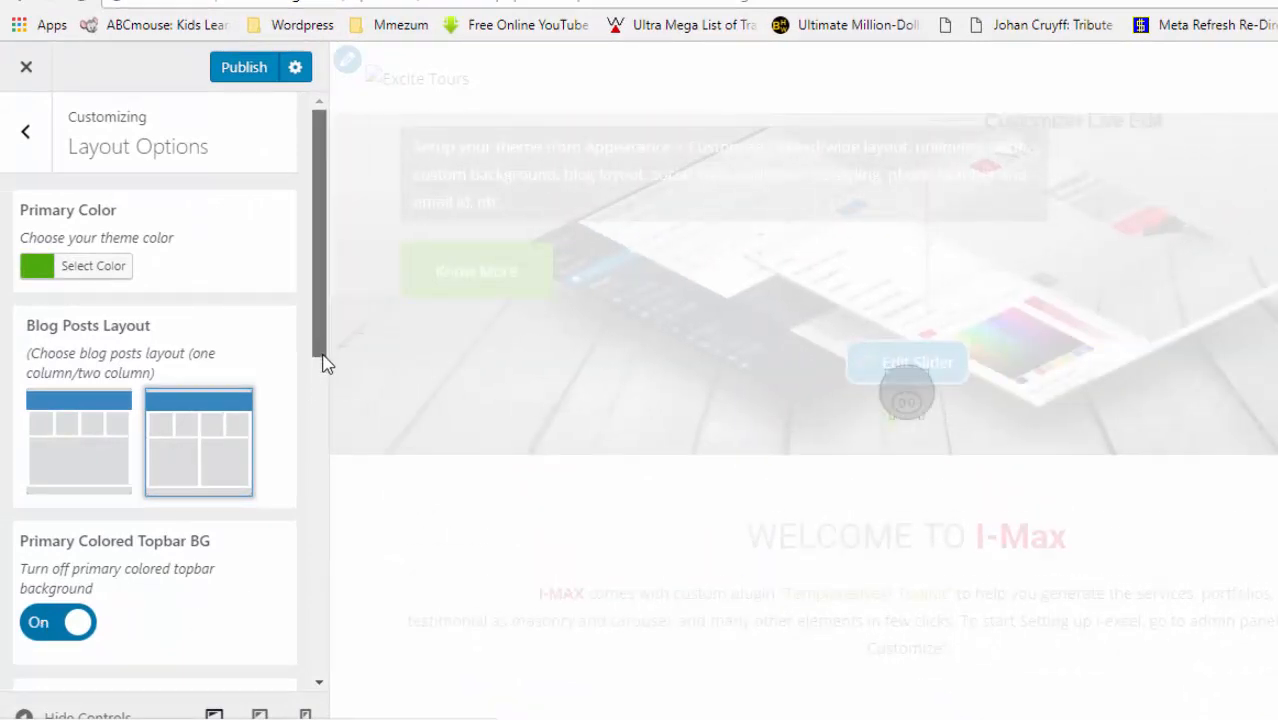
scroll(328, 370, "down", 1)
left_click_drag(328, 366, 322, 263)
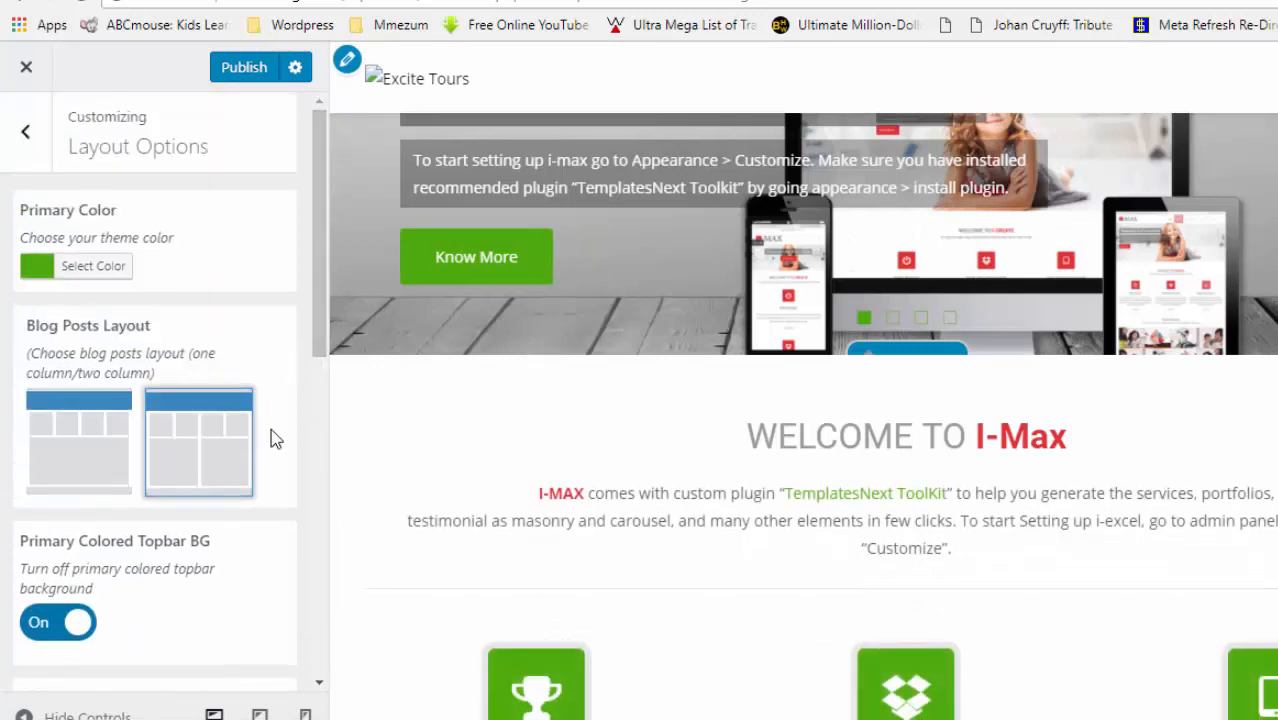
left_click_drag(320, 345, 320, 391)
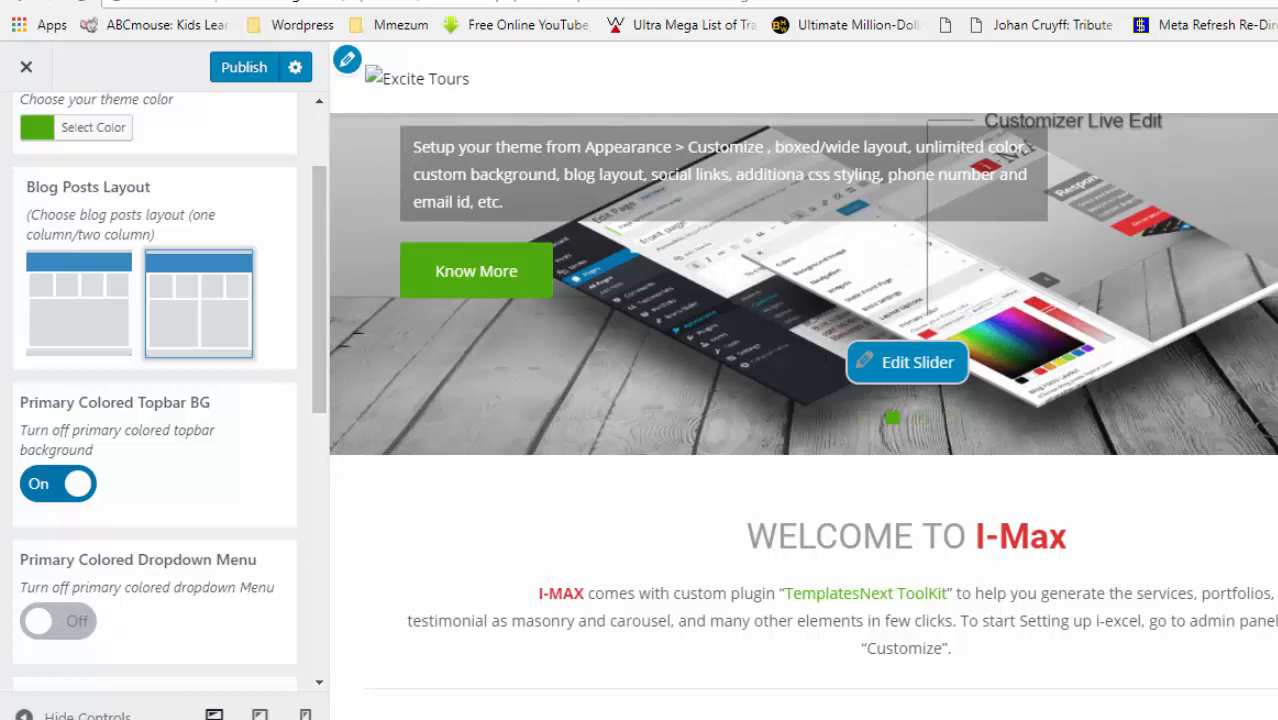
scroll(804, 380, "up", 3)
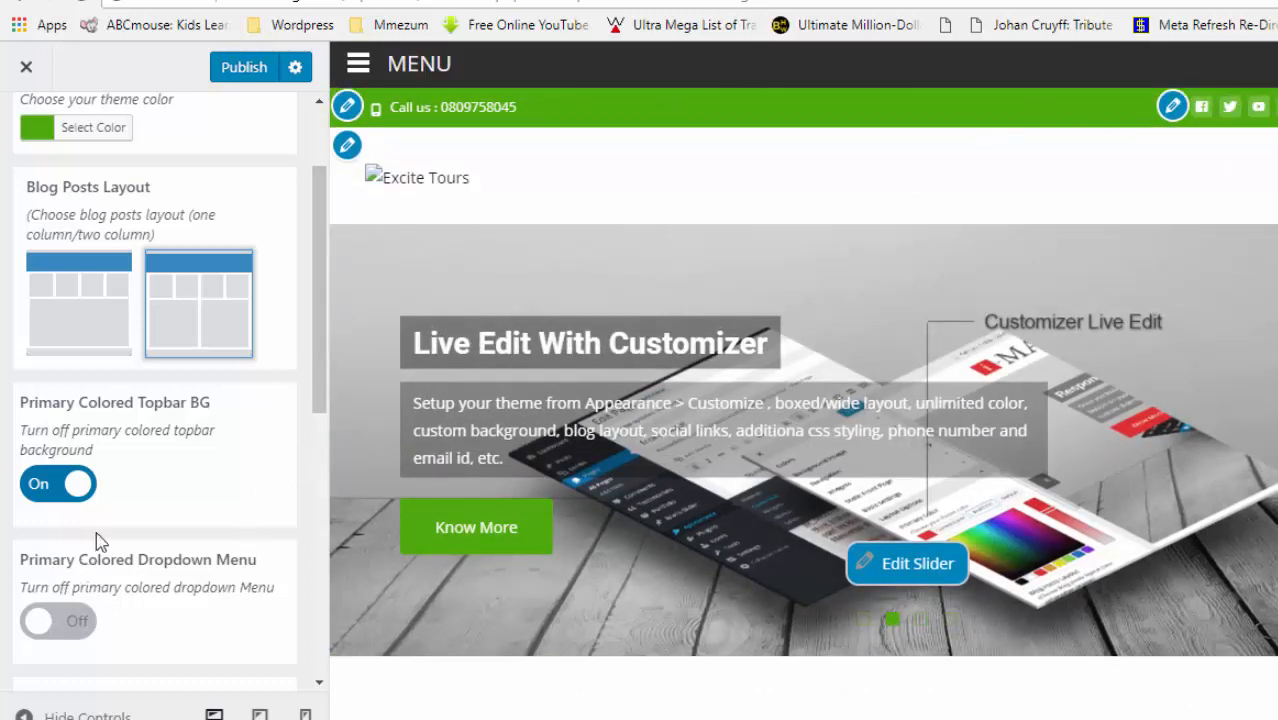
left_click(73, 487)
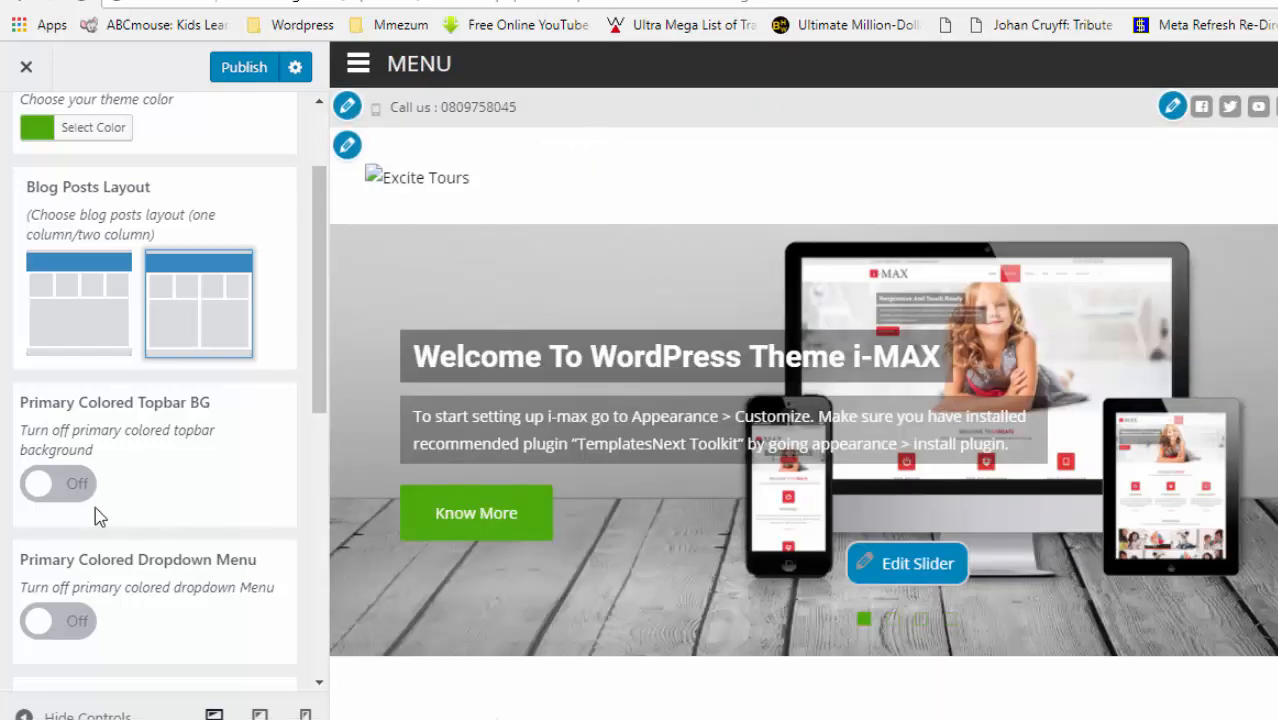
left_click(43, 485)
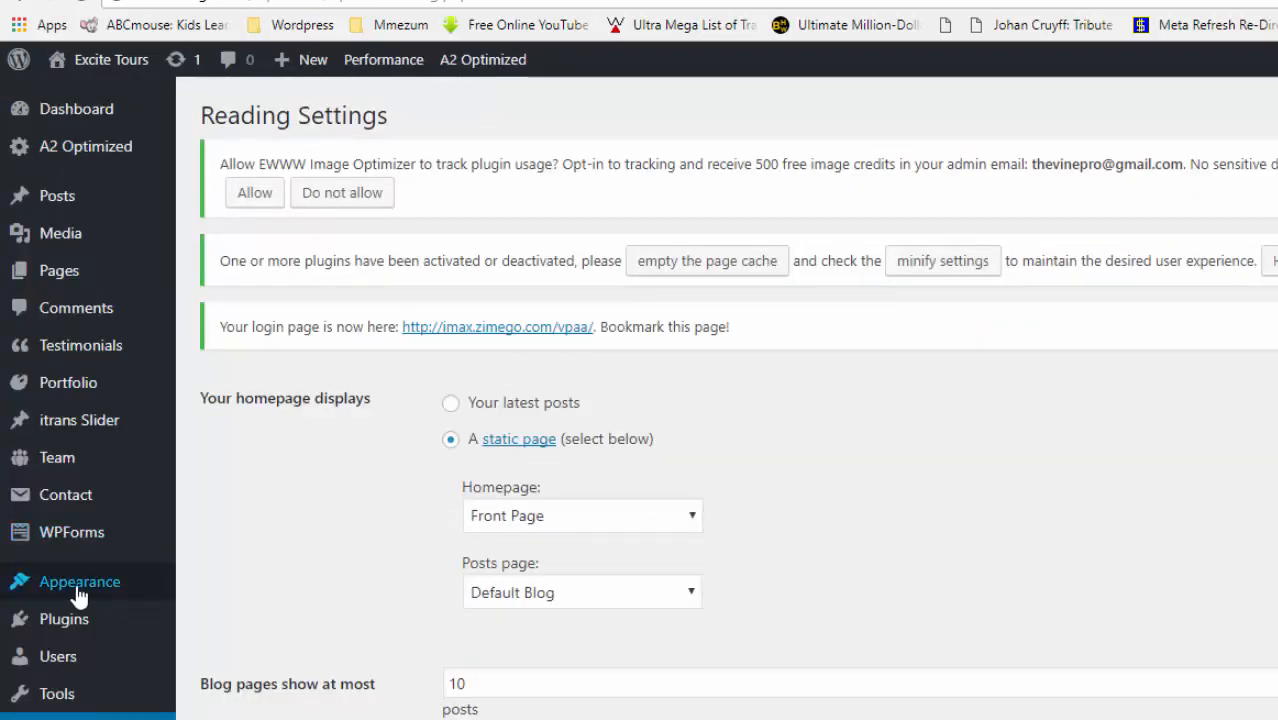
- Add the checked i-trans Slider and Home itrans Slider pages to the main nav menu
mouse_move(77, 595)
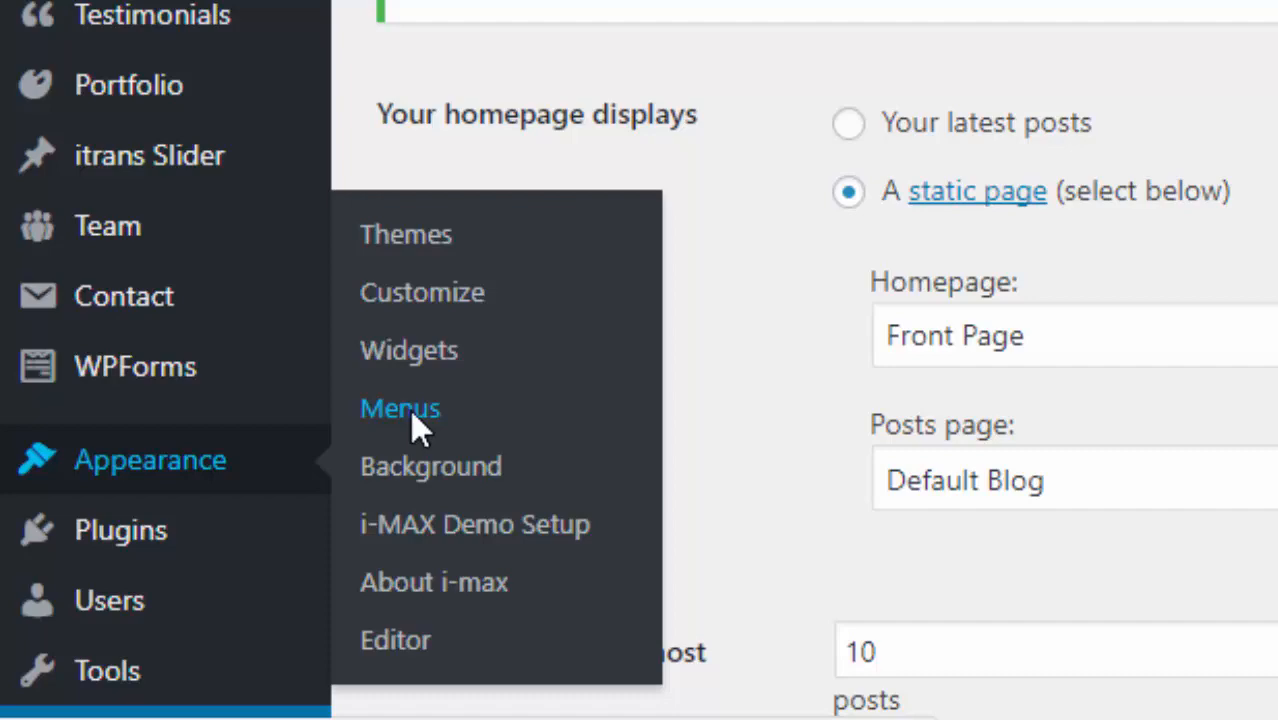
left_click(411, 412)
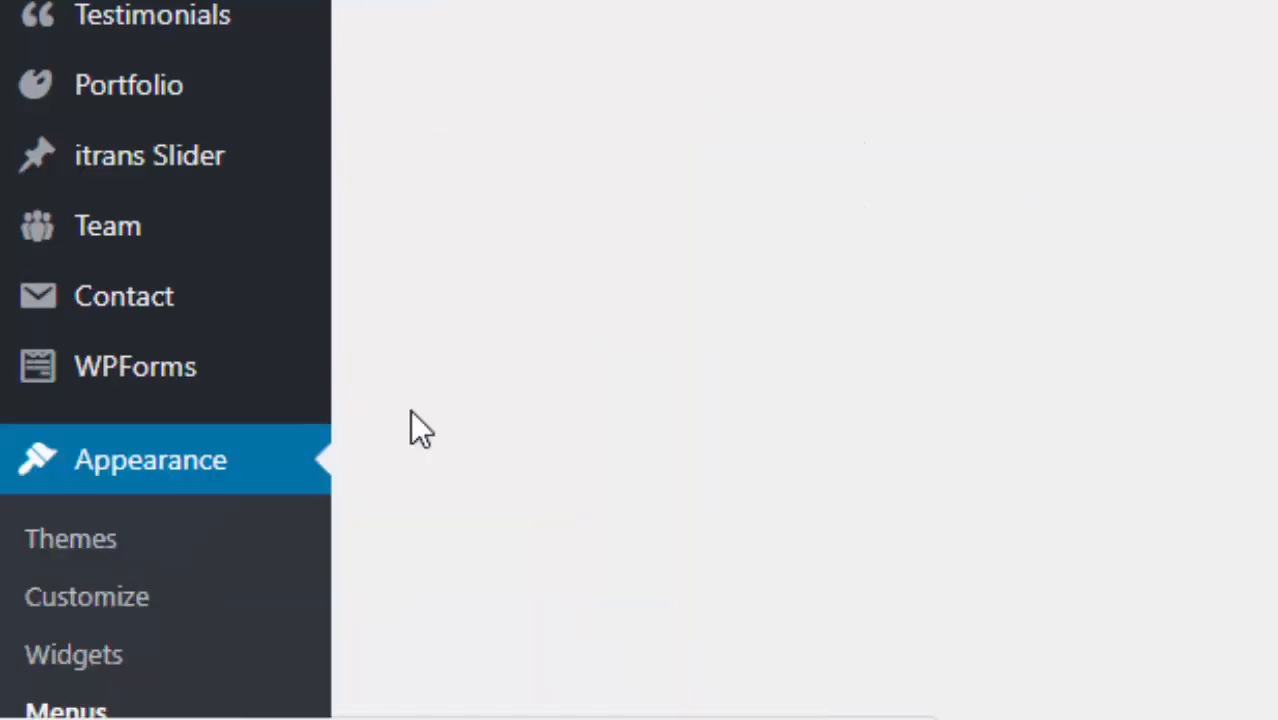
scroll(230, 363, "down", 5)
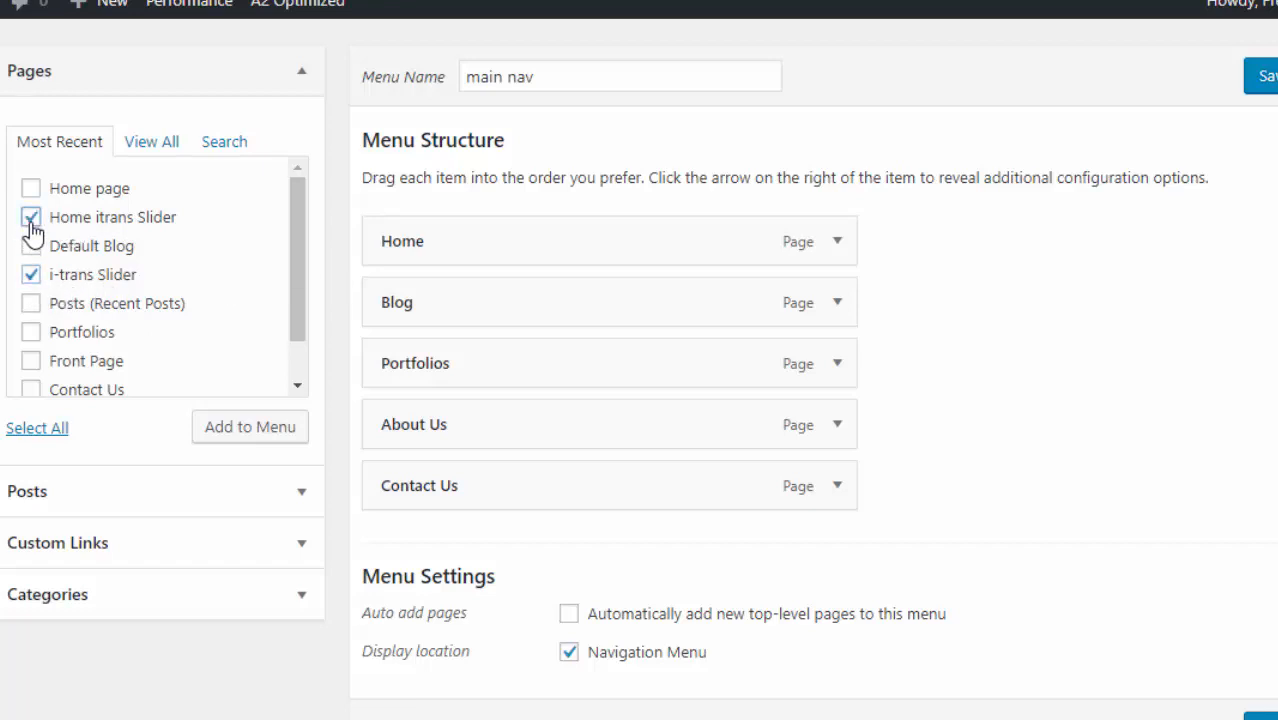
left_click(249, 433)
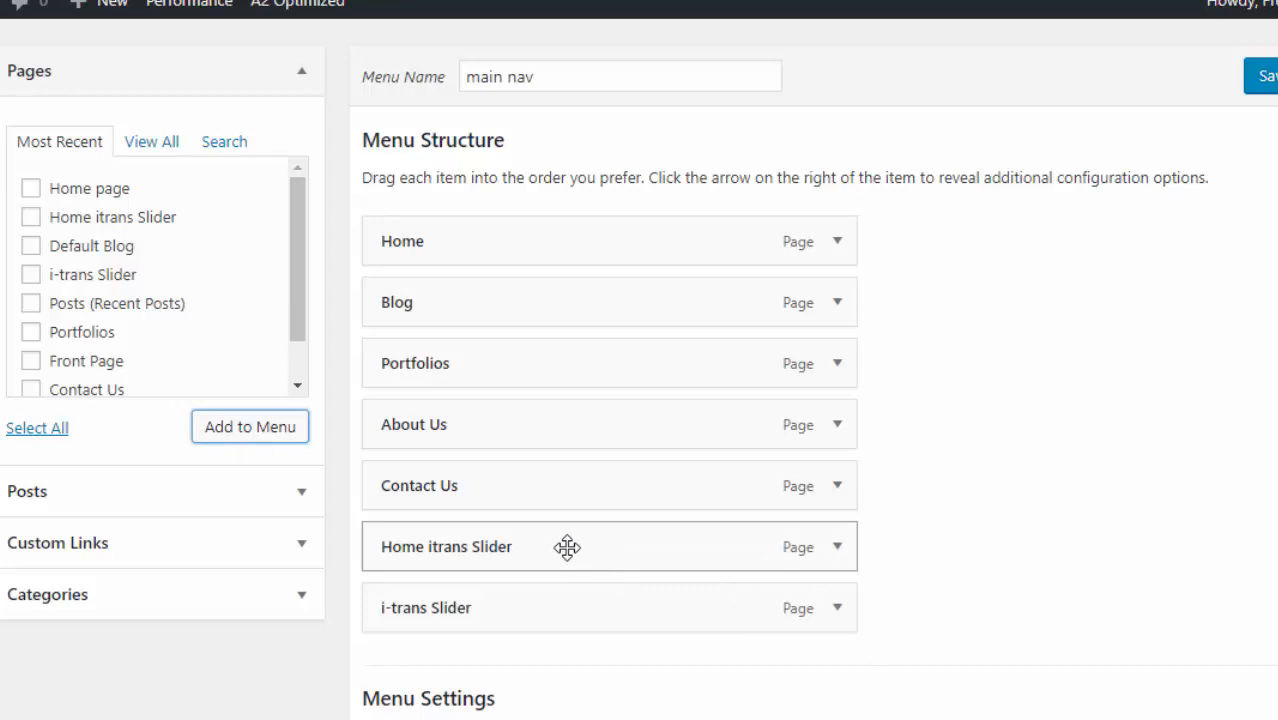
- Arrange i-trans Slider and Home itrans Slider as sub-items under Portfolios
left_click_drag(567, 547, 619, 426)
left_click_drag(516, 613, 556, 492)
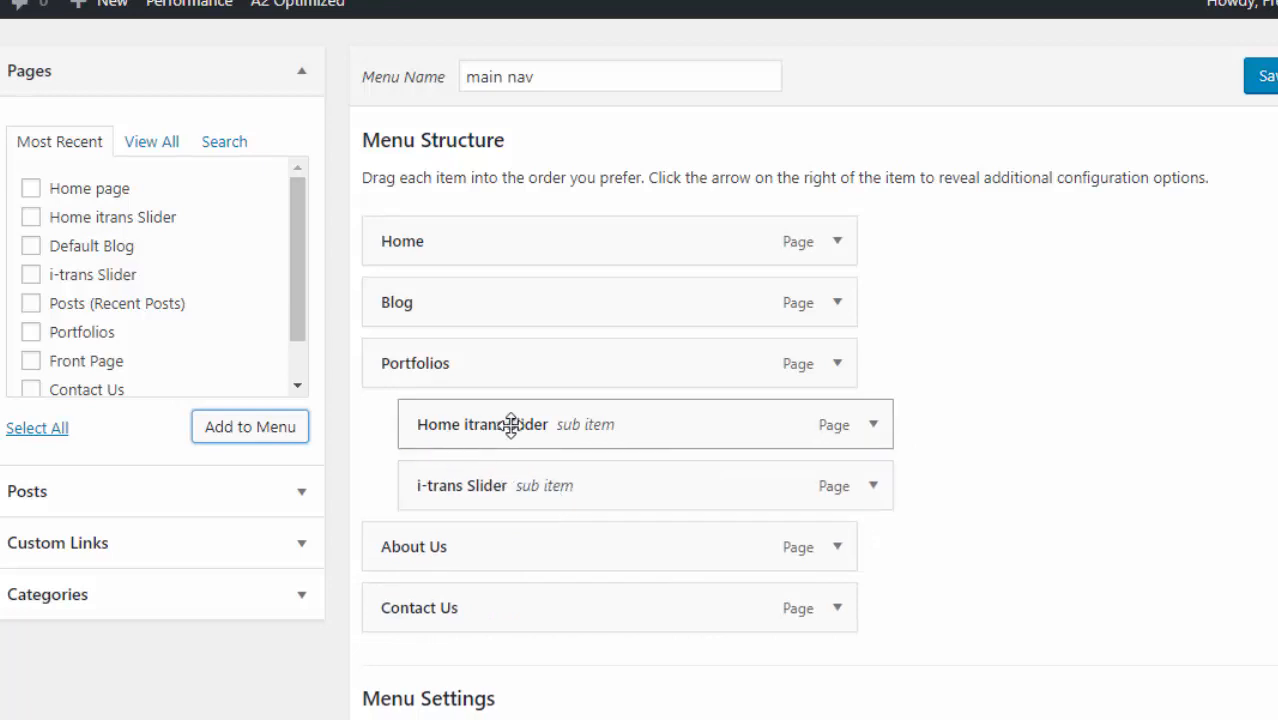
left_click_drag(488, 423, 378, 417)
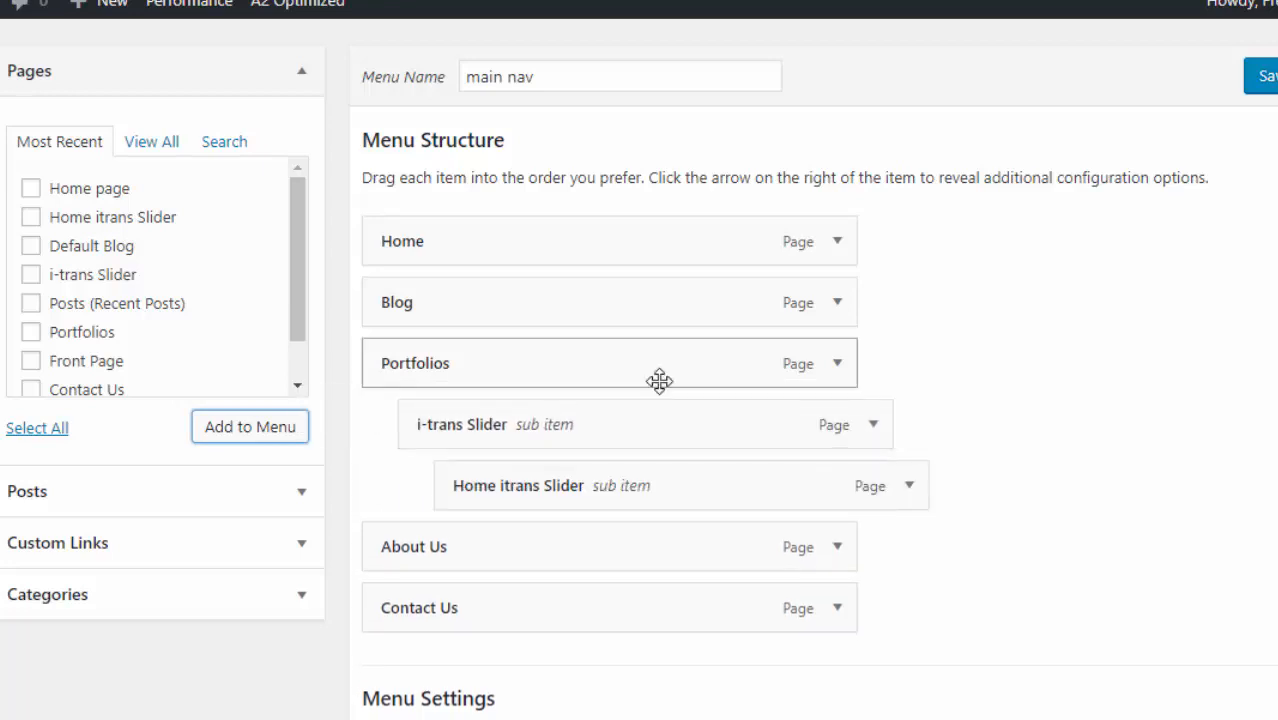
left_click_drag(568, 491, 540, 502)
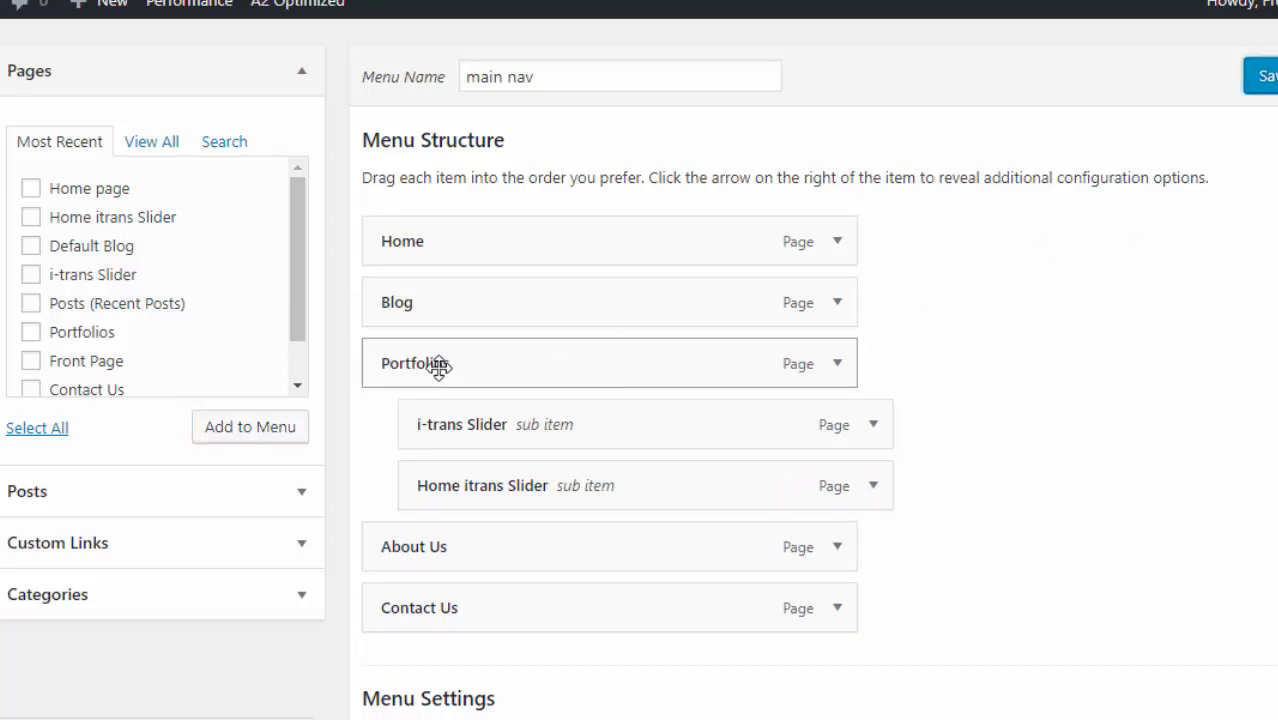
scroll(439, 368, "up", 5)
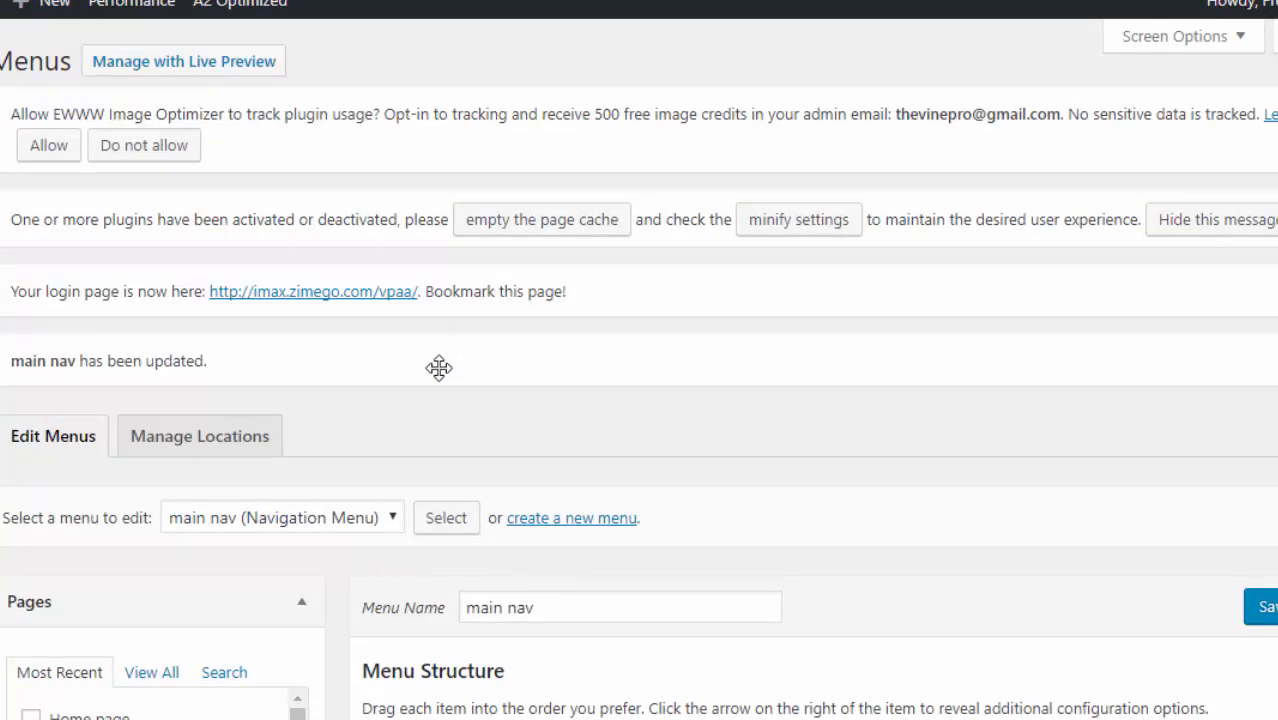
scroll(342, 536, "down", 4)
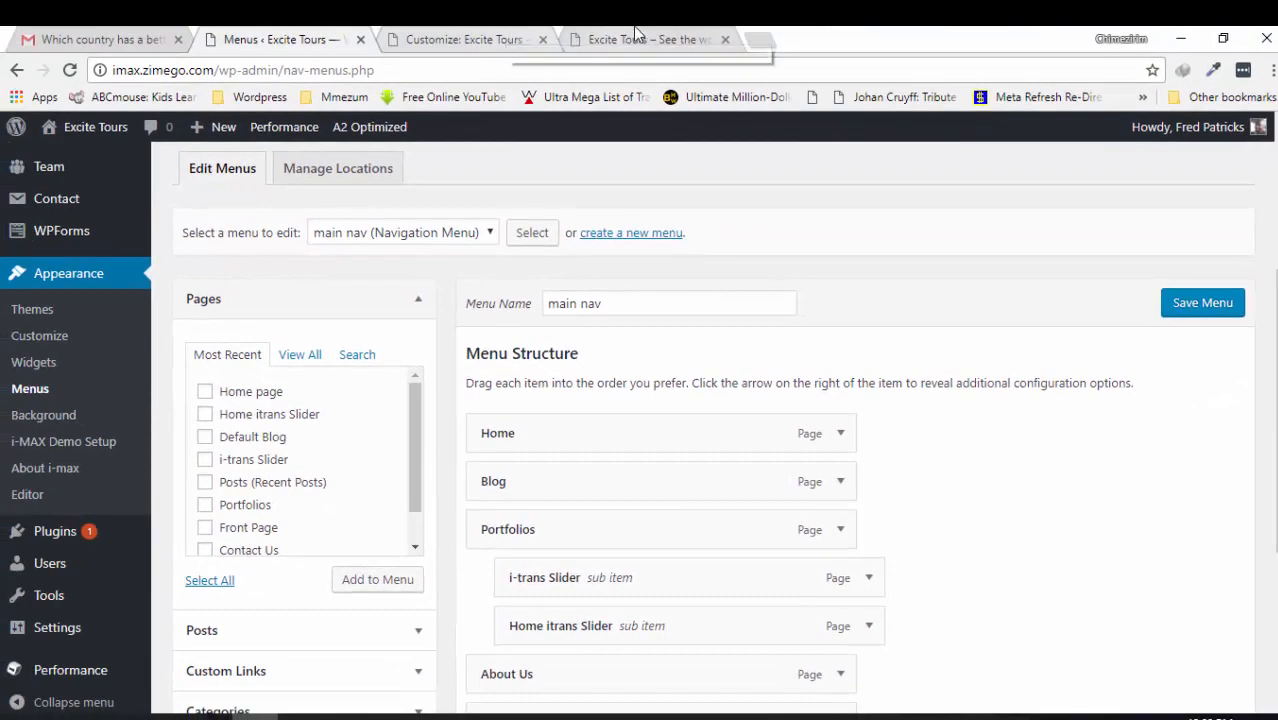
left_click(635, 38)
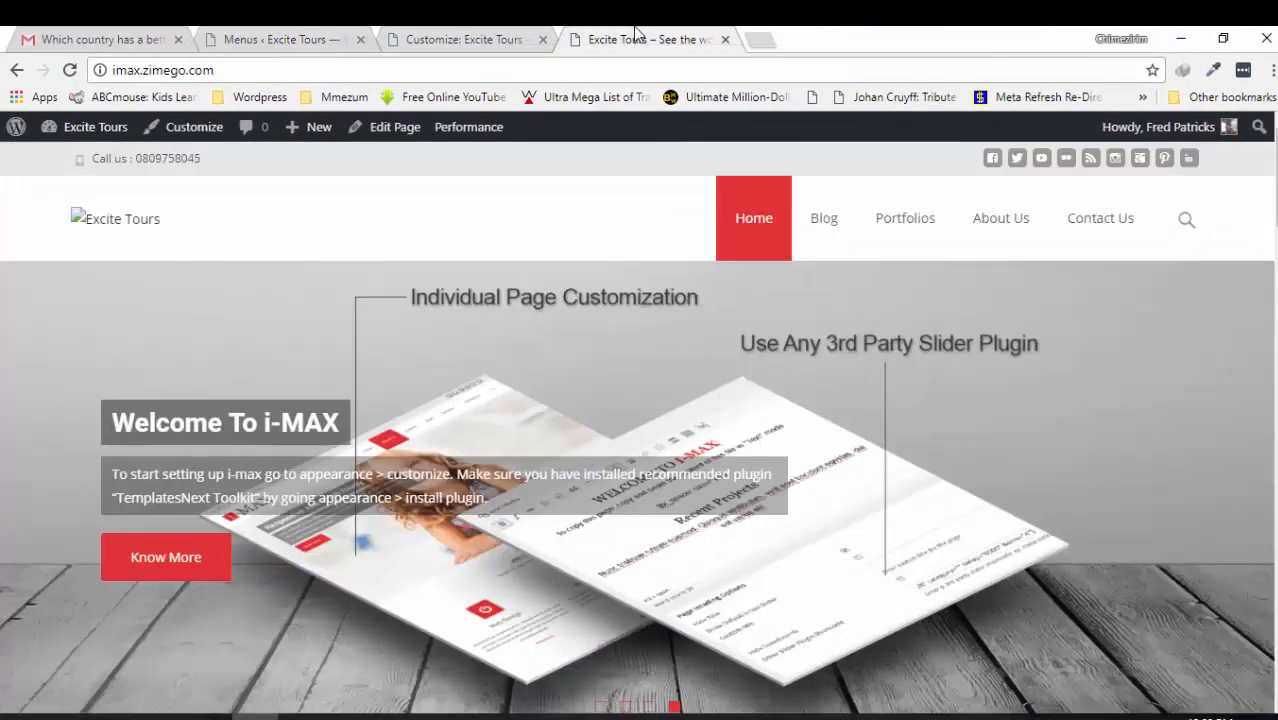
key("F5")
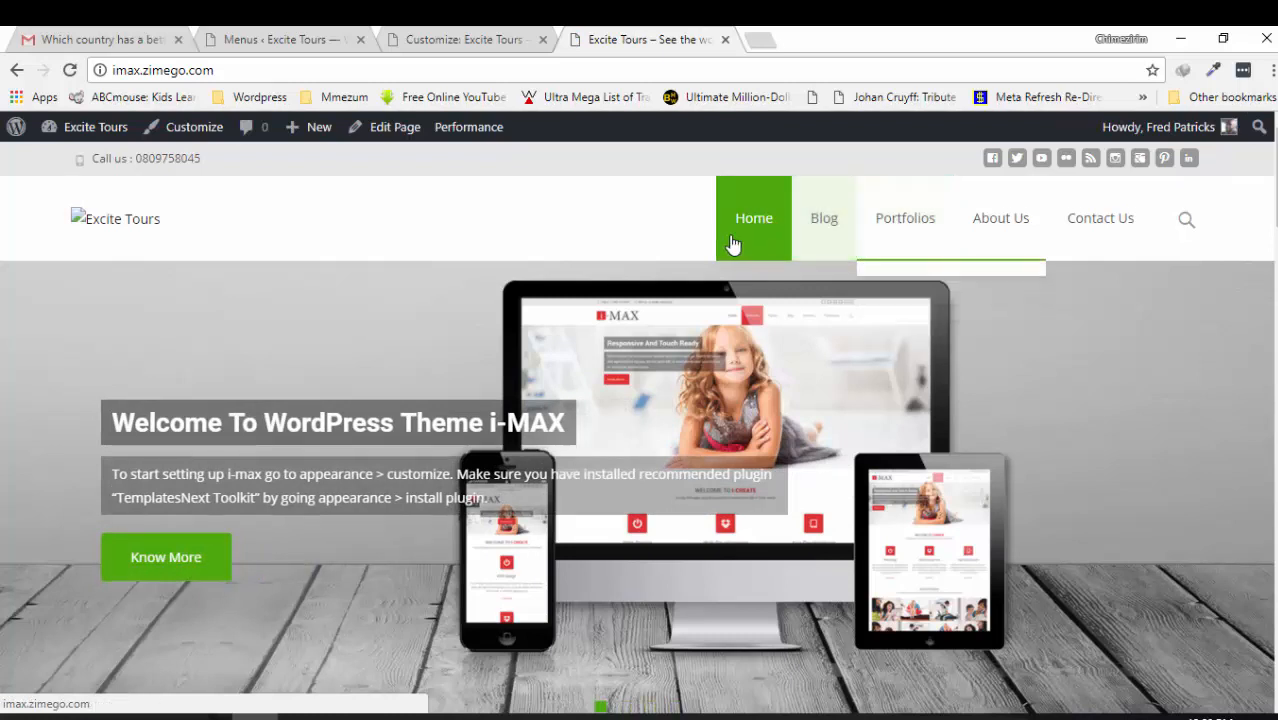
mouse_move(901, 224)
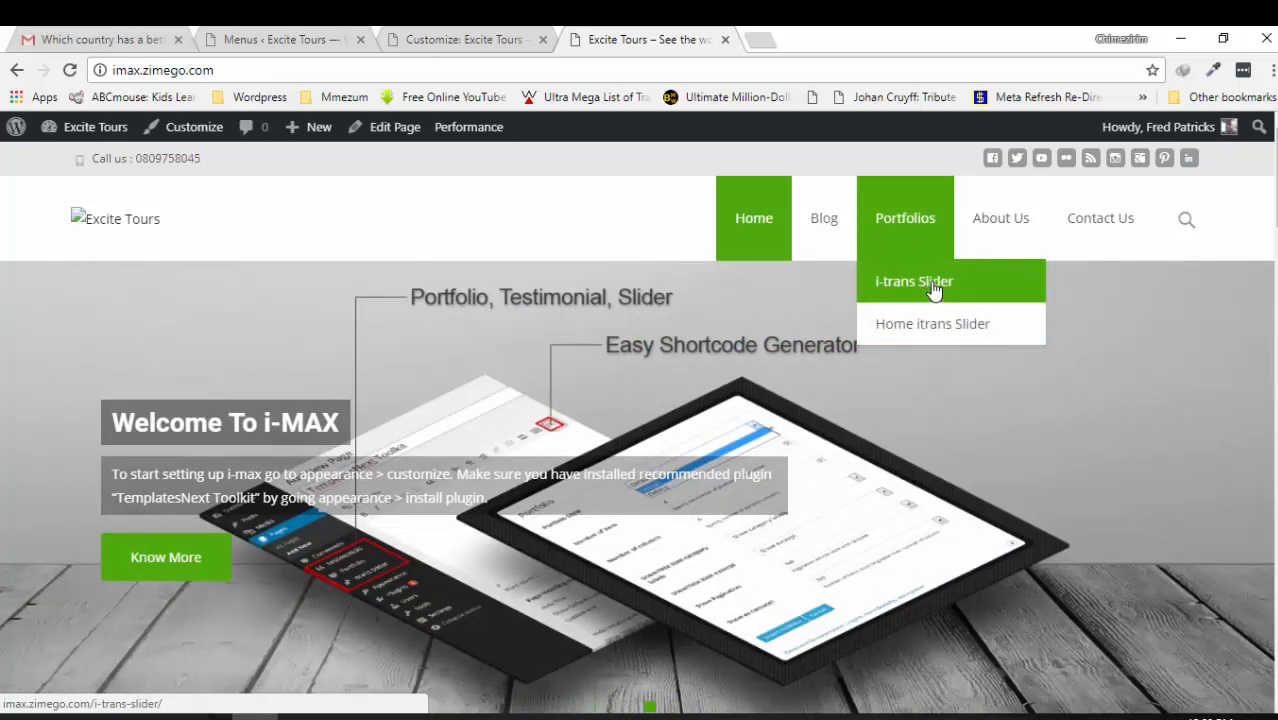
left_click(422, 40)
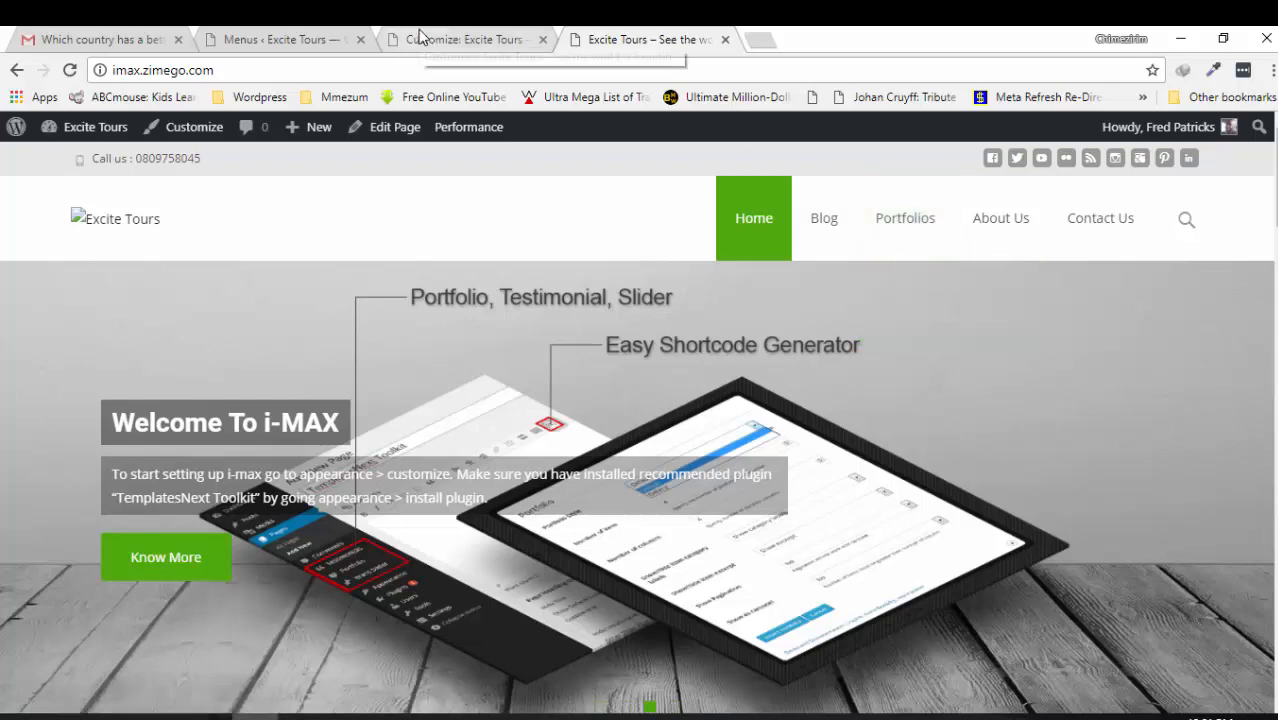
left_click(282, 39)
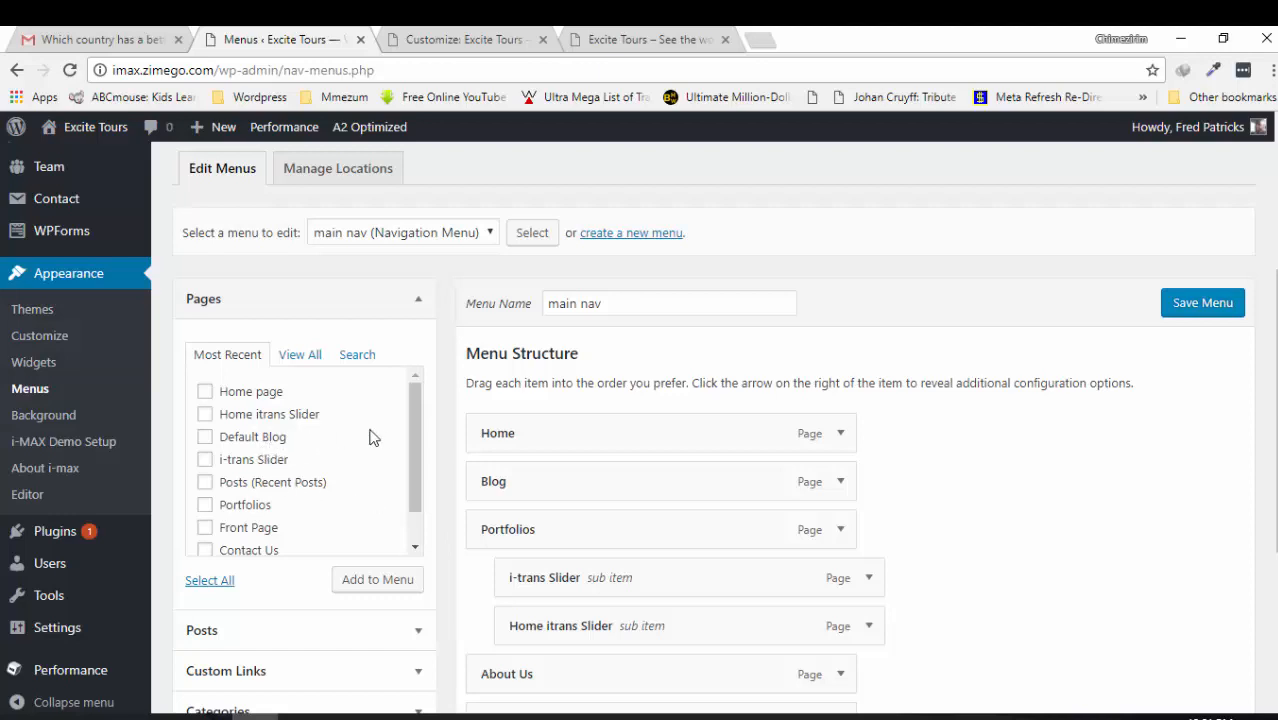
- Add Posts (Recent Posts) to main nav, nest it under Home itrans Slider, and save
scroll(416, 463, "down", 1)
scroll(416, 463, "up", 1)
left_click(206, 484)
left_click(378, 581)
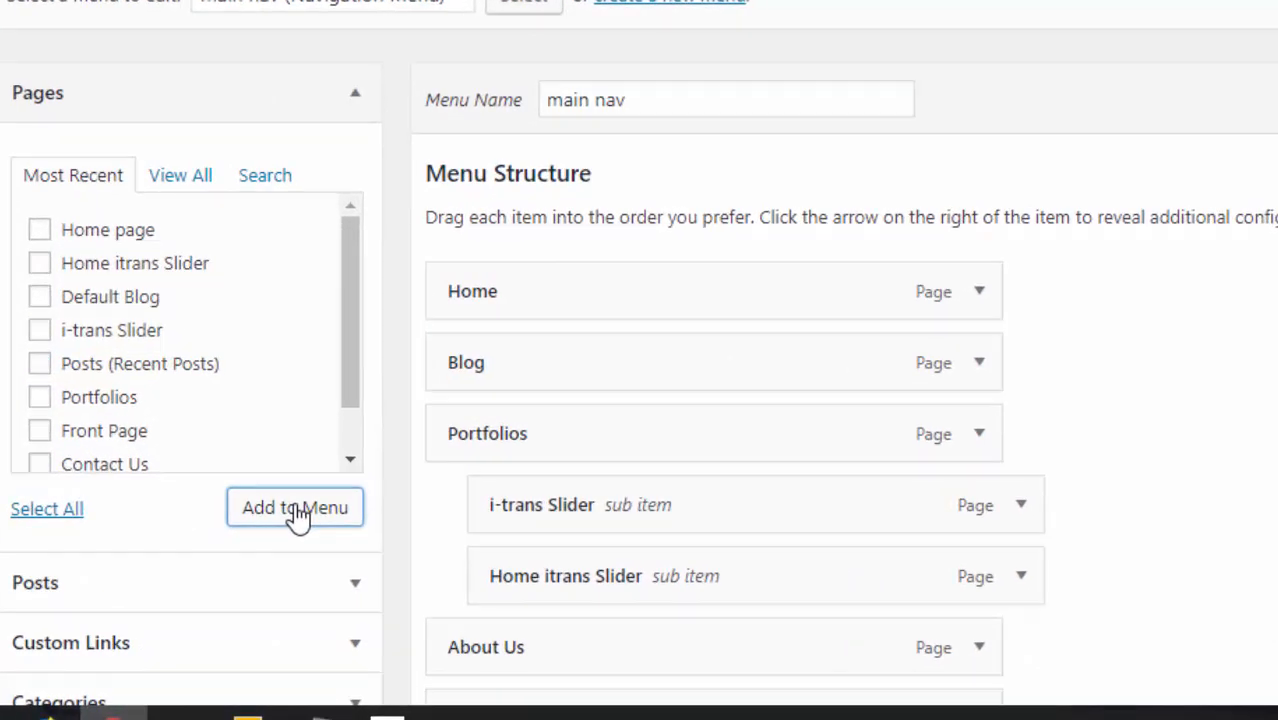
scroll(875, 479, "down", 3)
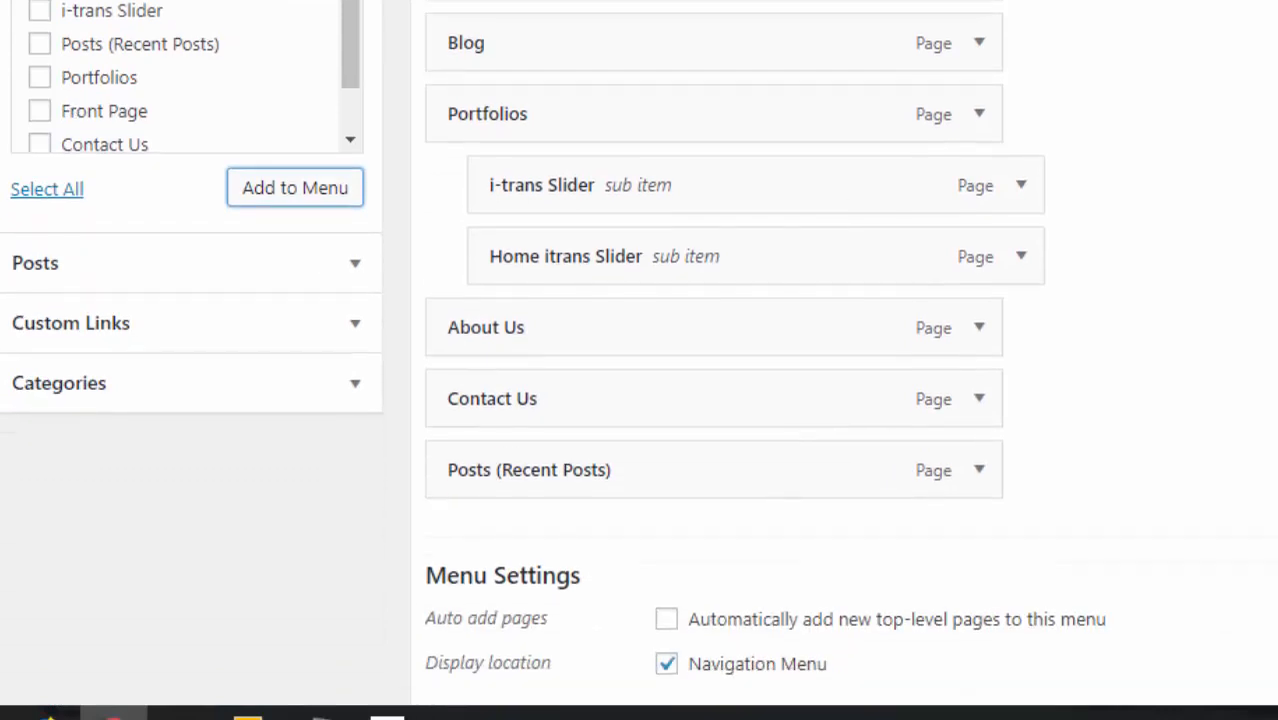
left_click_drag(875, 479, 950, 303)
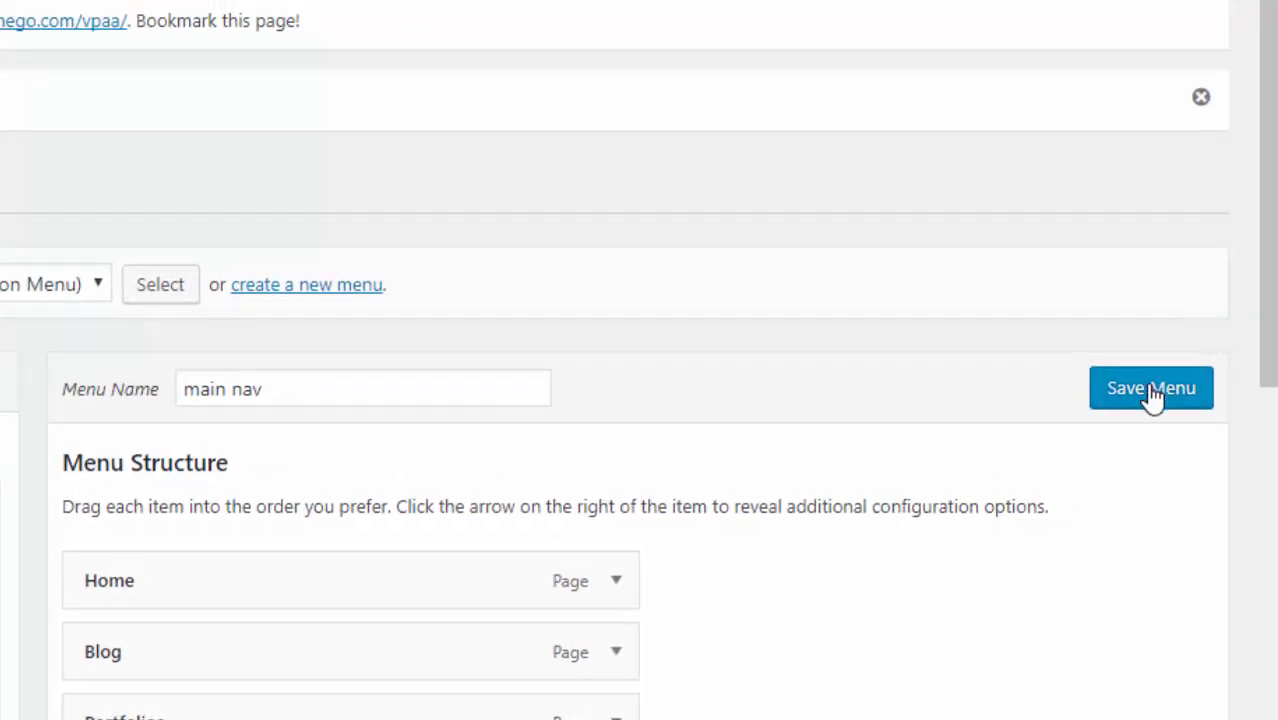
left_click(1153, 396)
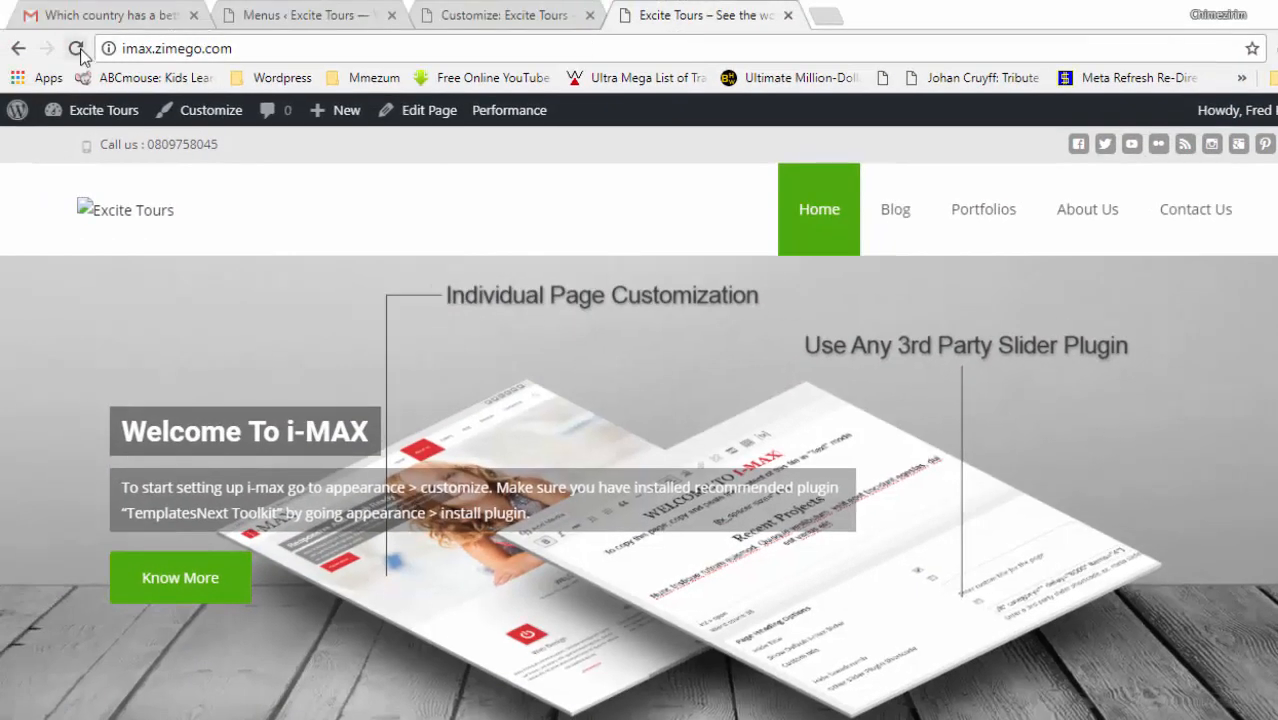
- Reload the live homepage and check the Portfolios > Home itrans Slider > Posts flyout
left_click(79, 52)
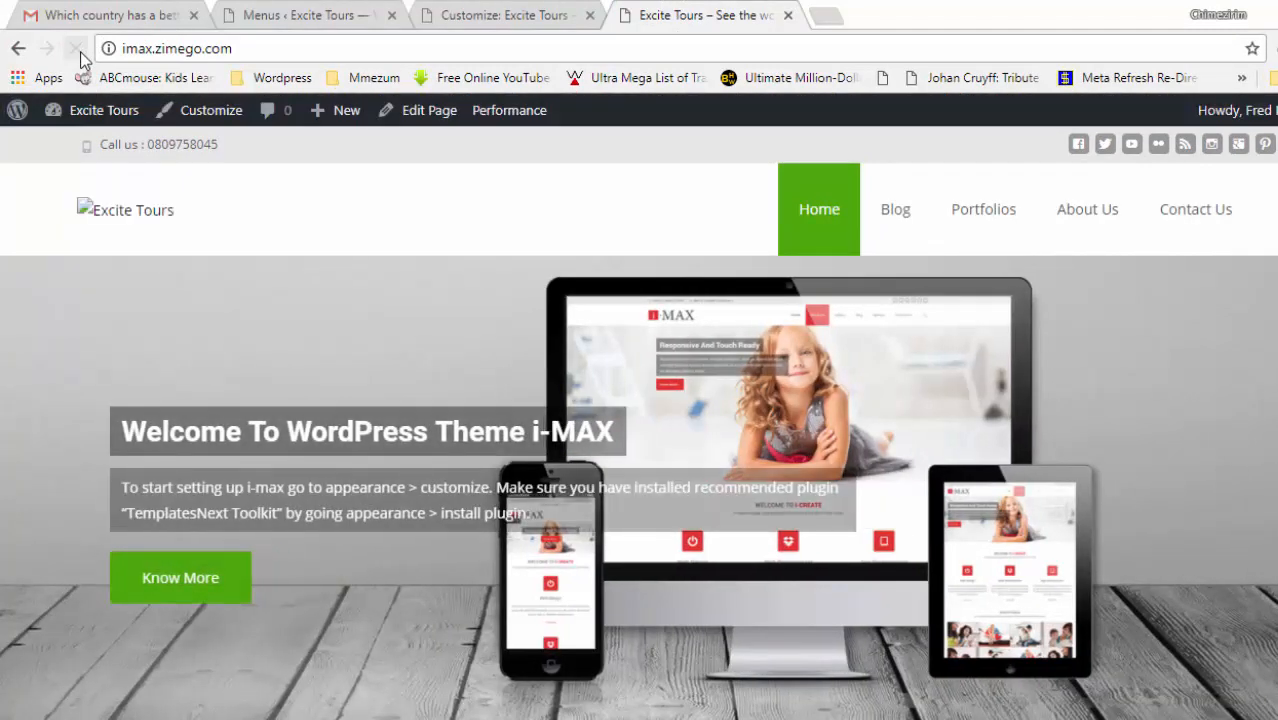
mouse_move(984, 214)
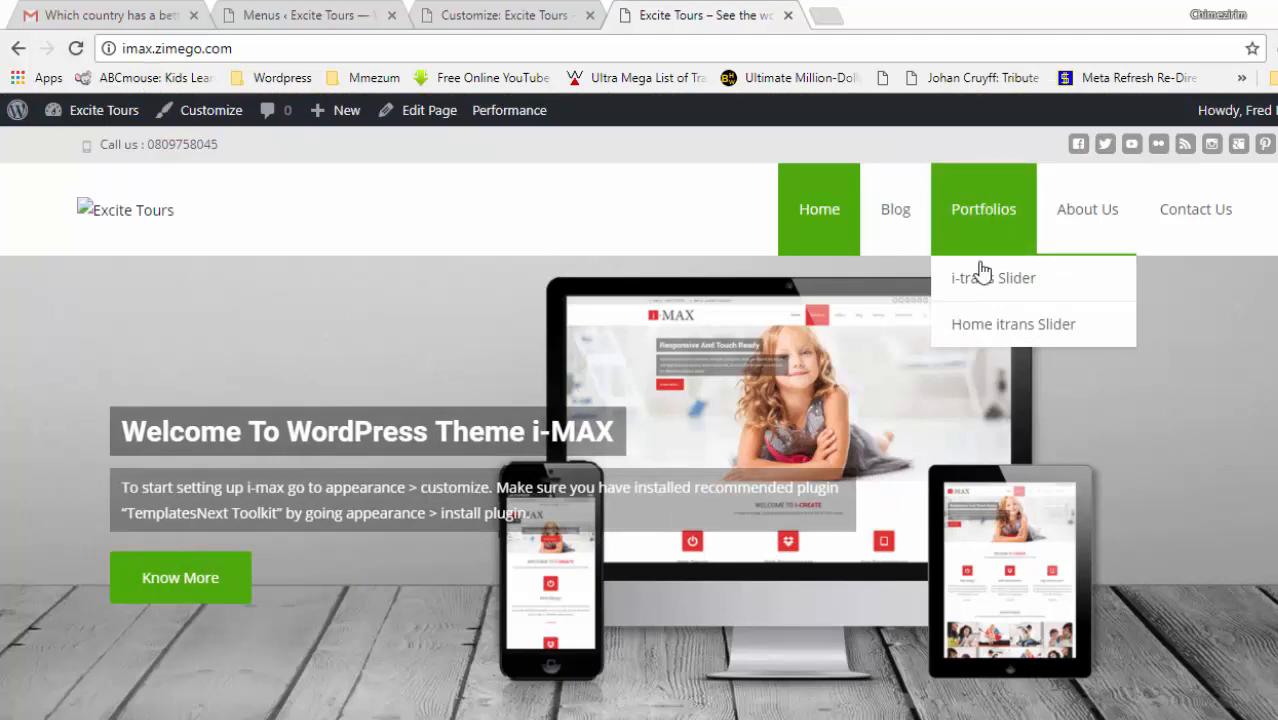
mouse_move(984, 326)
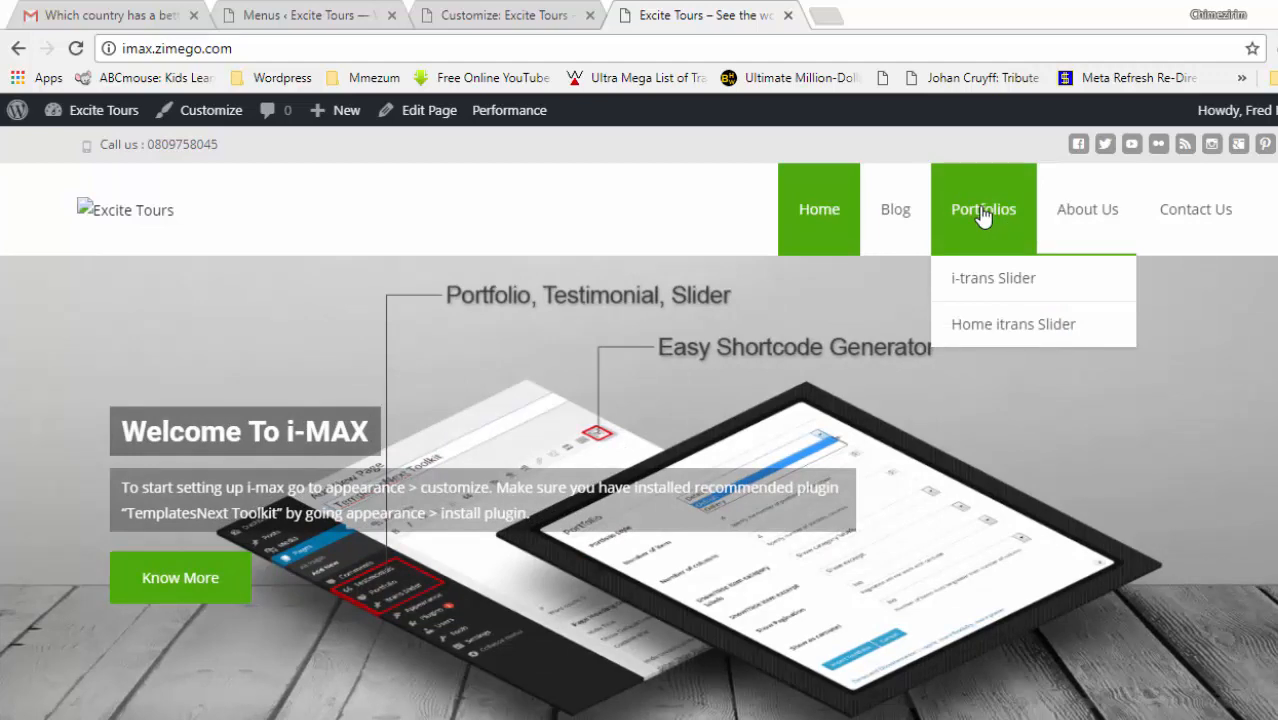
- Remove Posts (Recent Posts), Home itrans Slider and i-trans Slider from the main nav menu
left_click(510, 12)
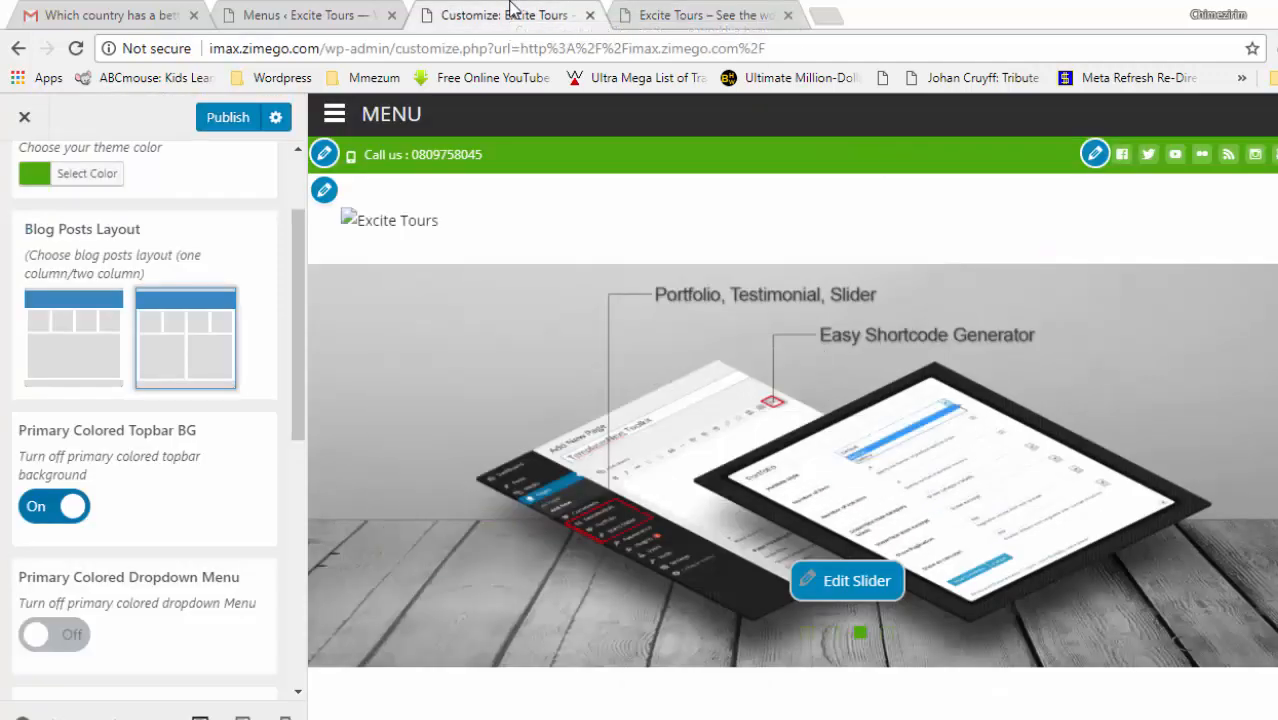
left_click(305, 14)
scroll(730, 420, "down", 6)
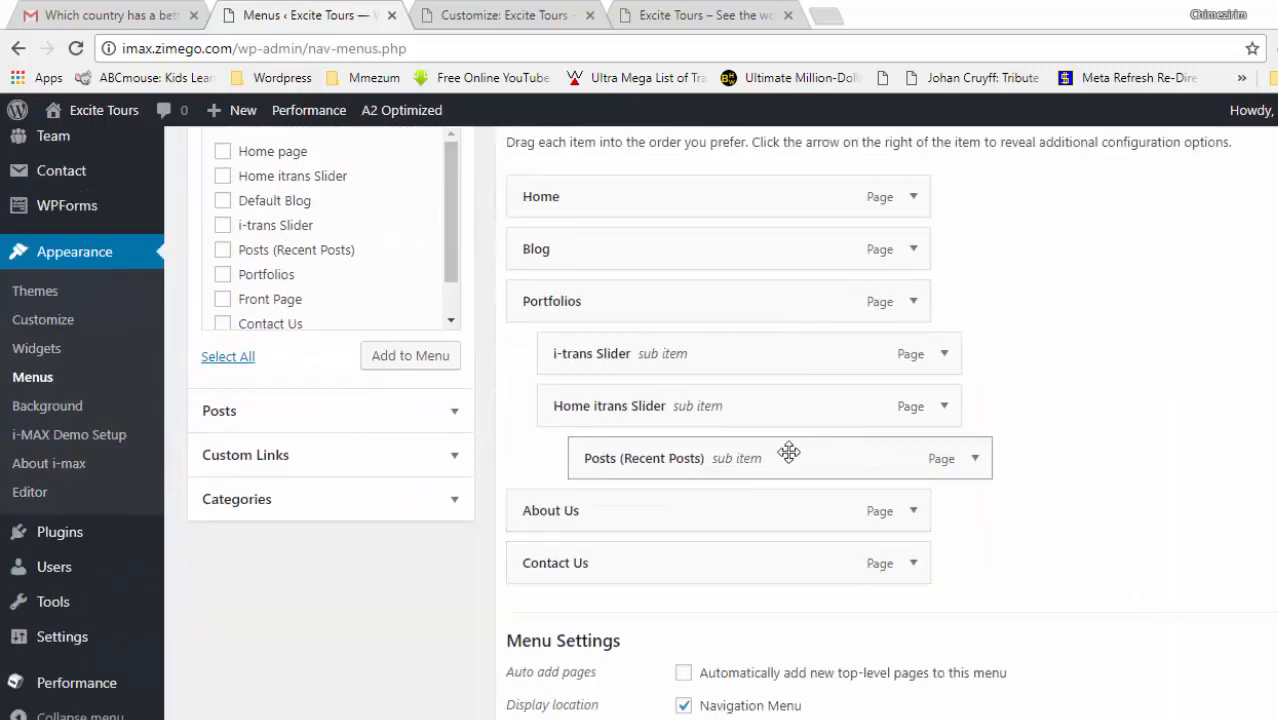
left_click(975, 459)
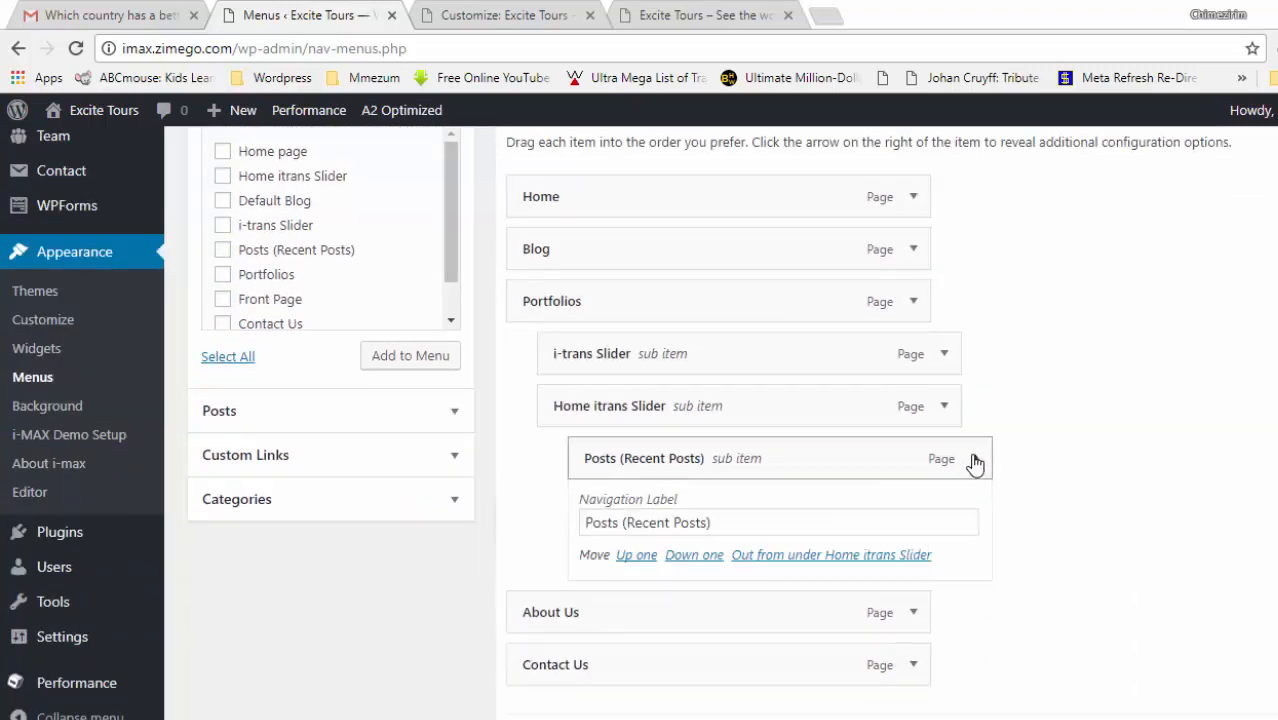
left_click(598, 648)
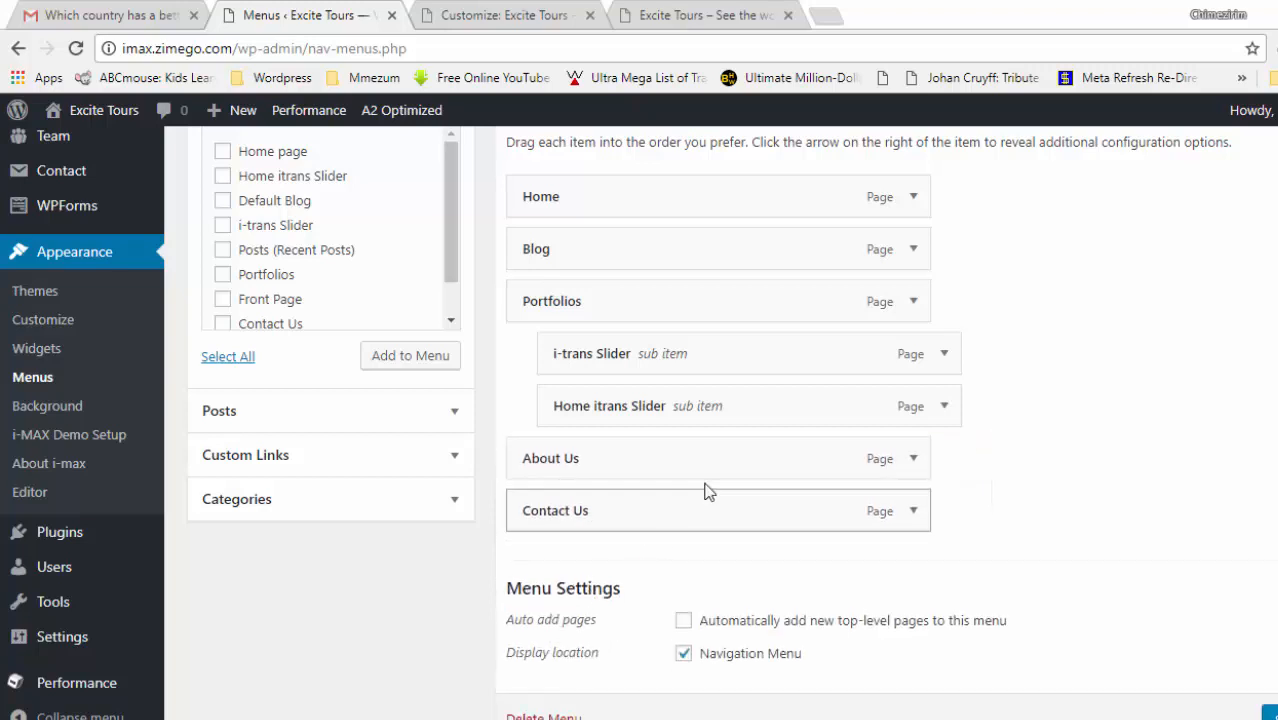
left_click(945, 407)
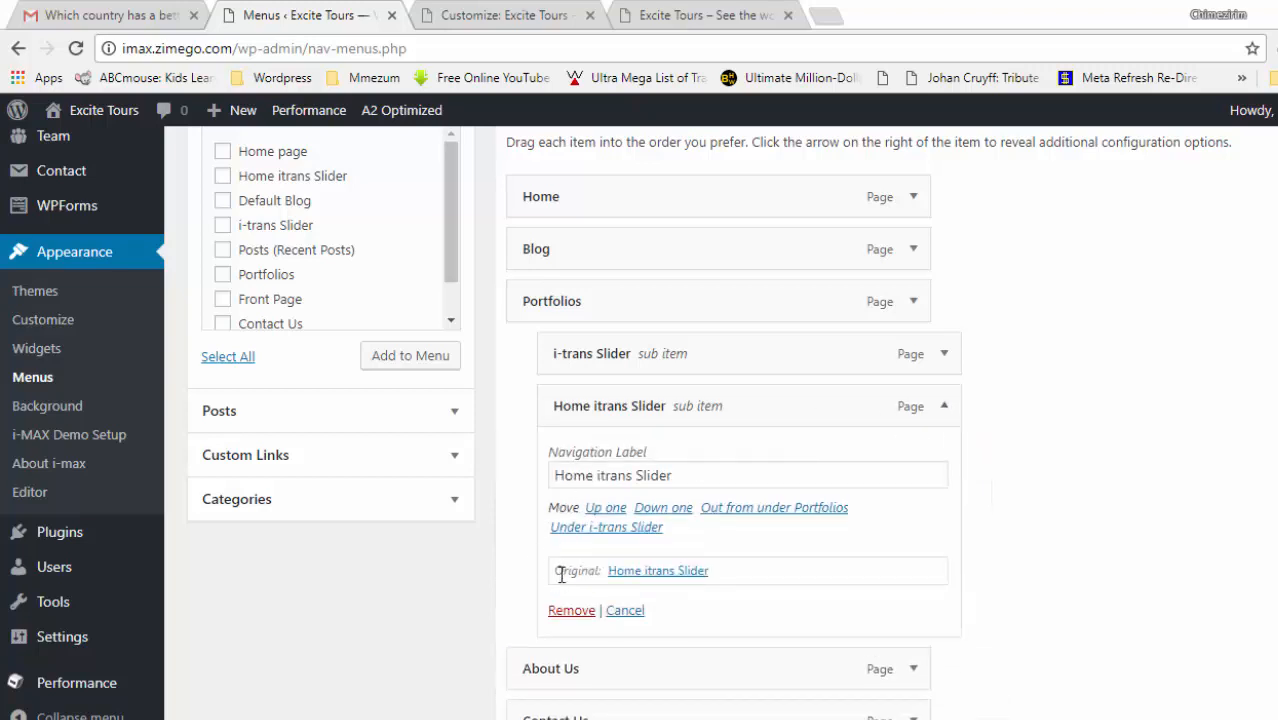
left_click(572, 611)
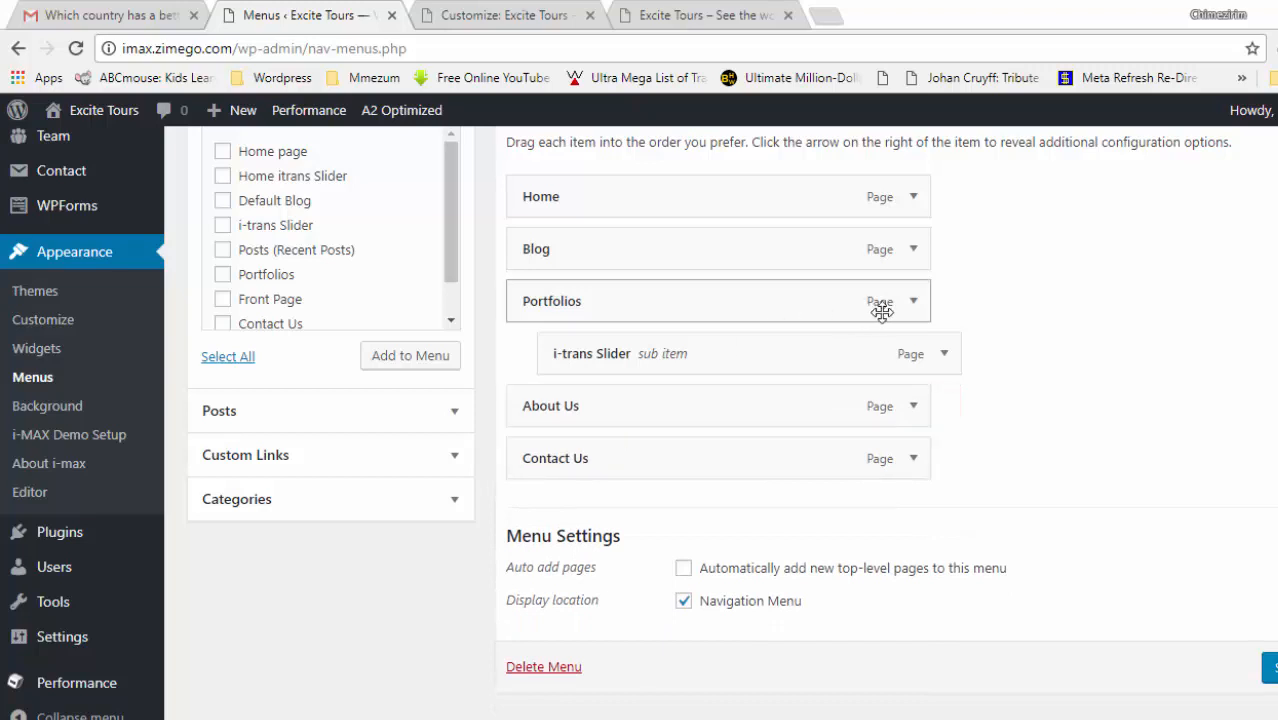
left_click(943, 360)
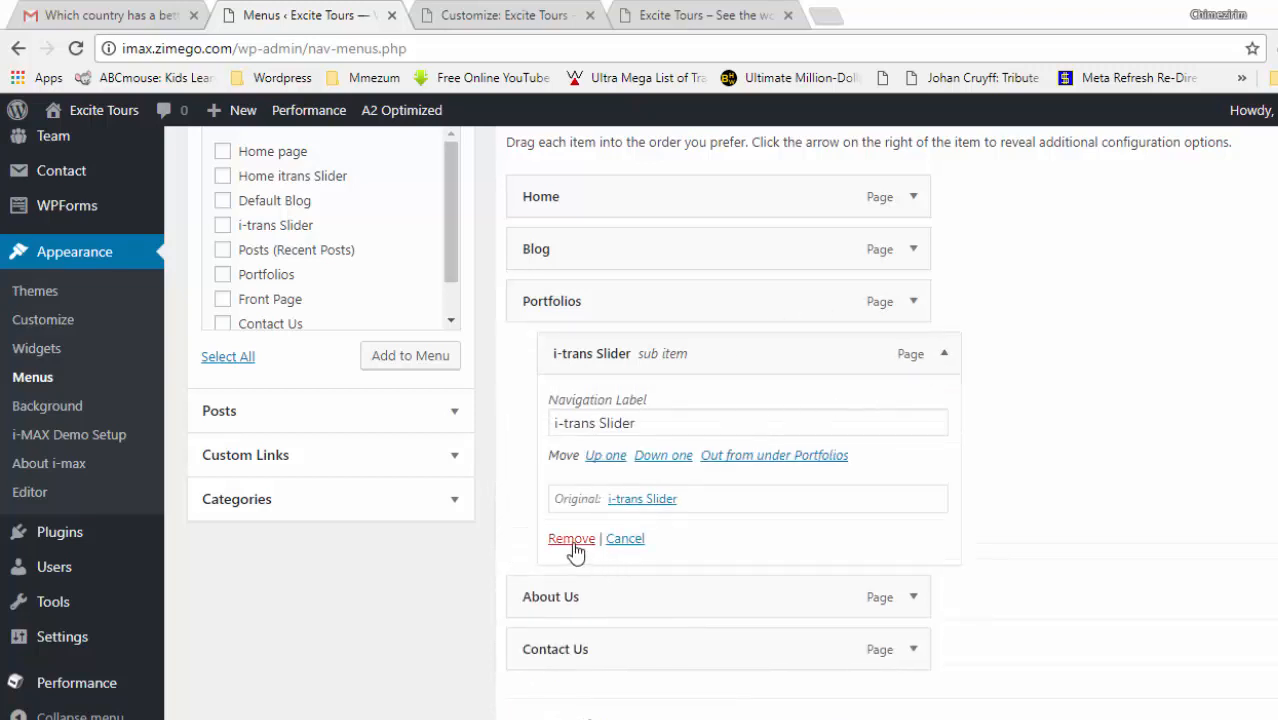
left_click(573, 546)
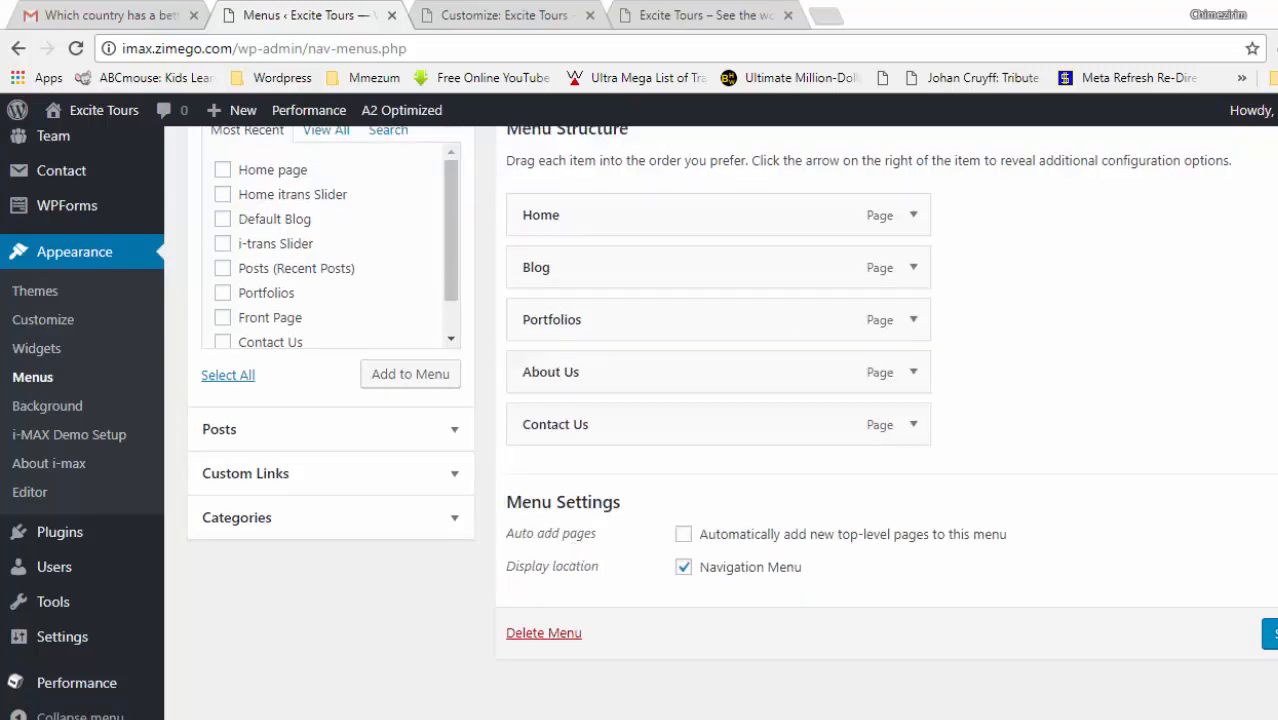
left_click(553, 10)
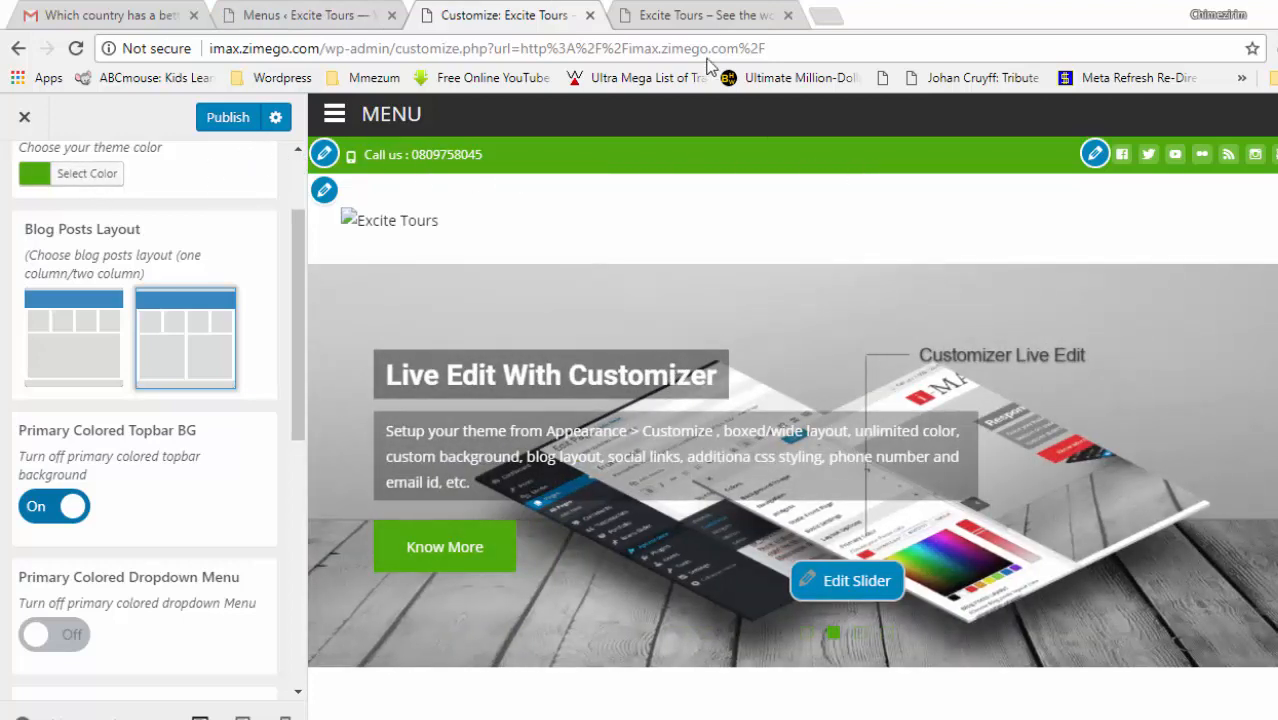
- Publish the Customizer changes and check the green top bar on the live site
left_click(705, 20)
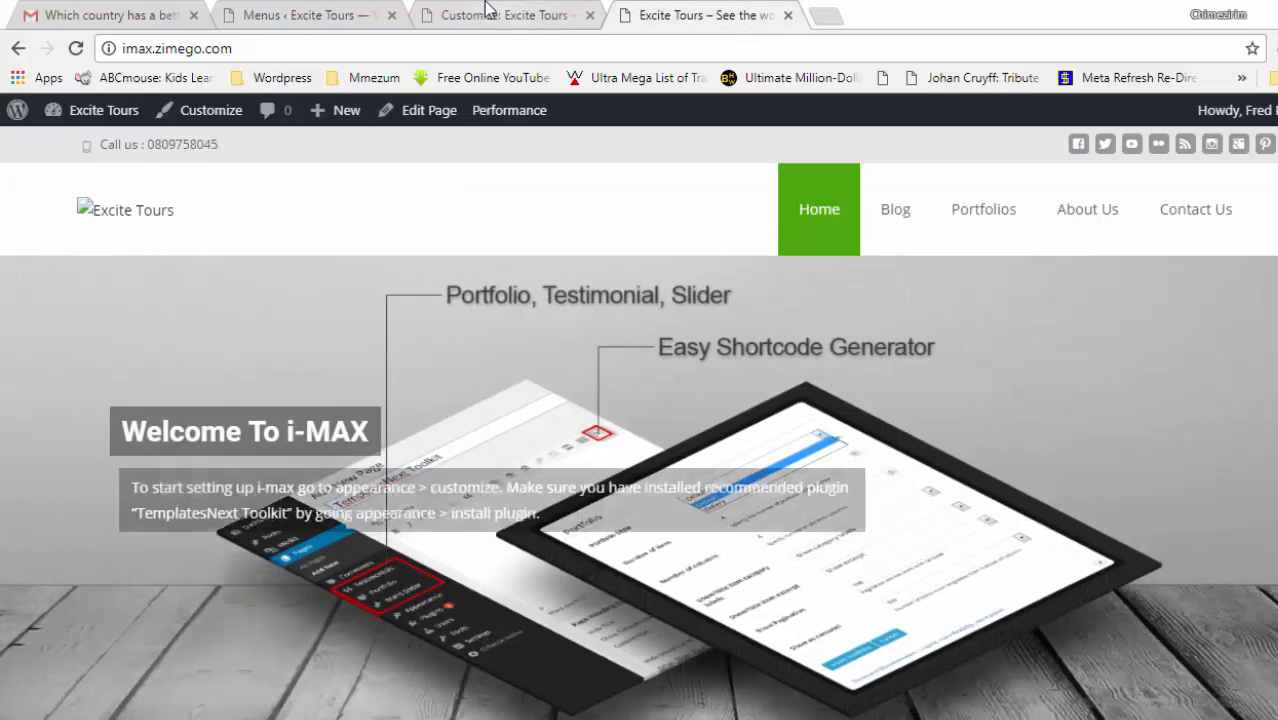
left_click(487, 12)
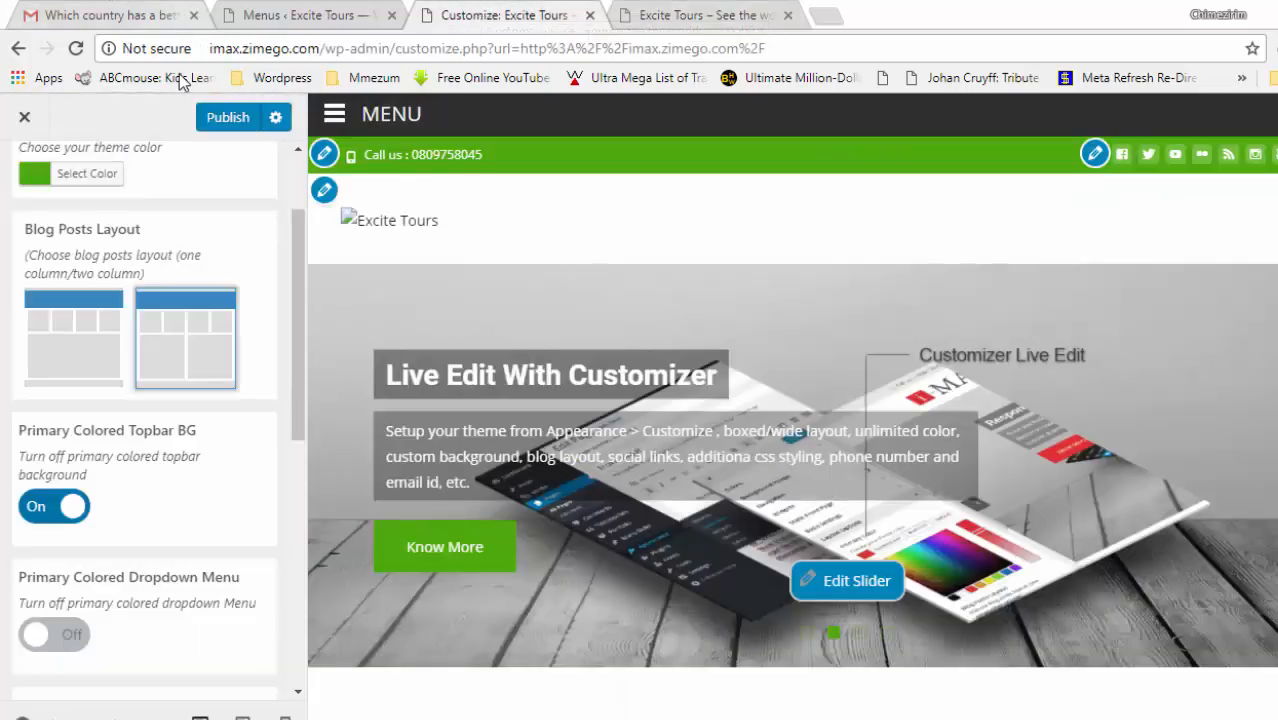
left_click(213, 117)
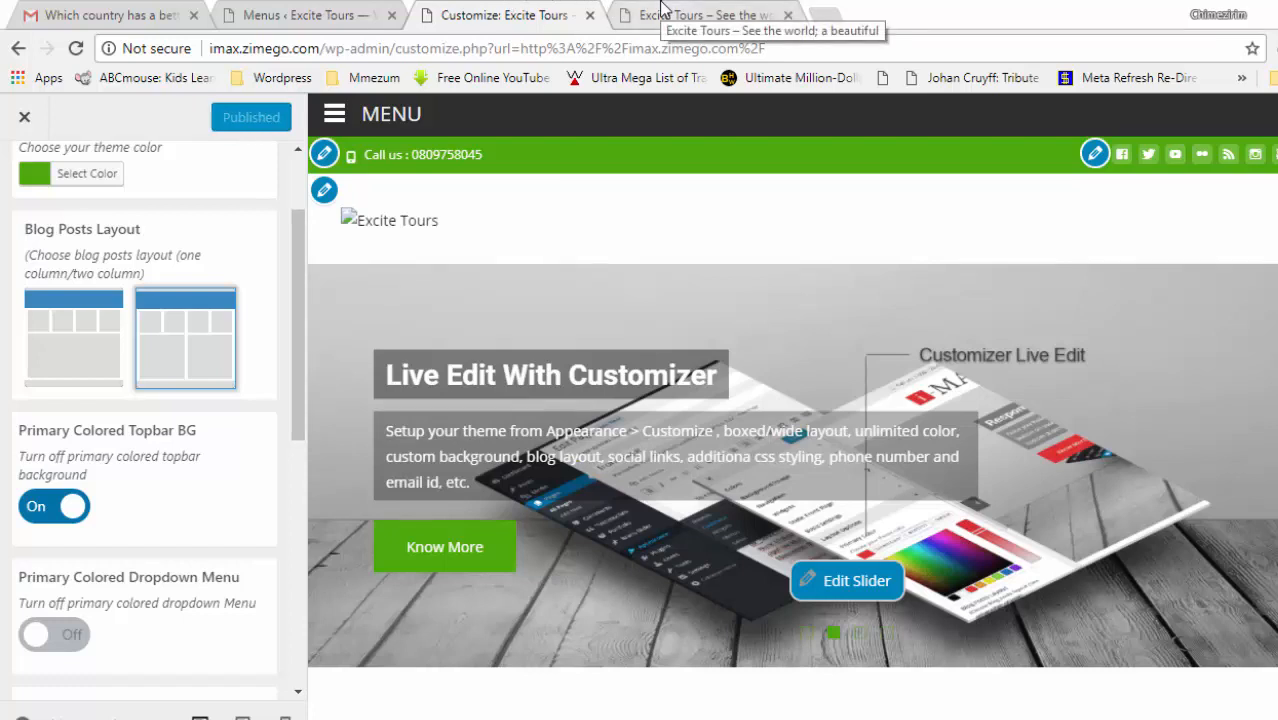
left_click(660, 8)
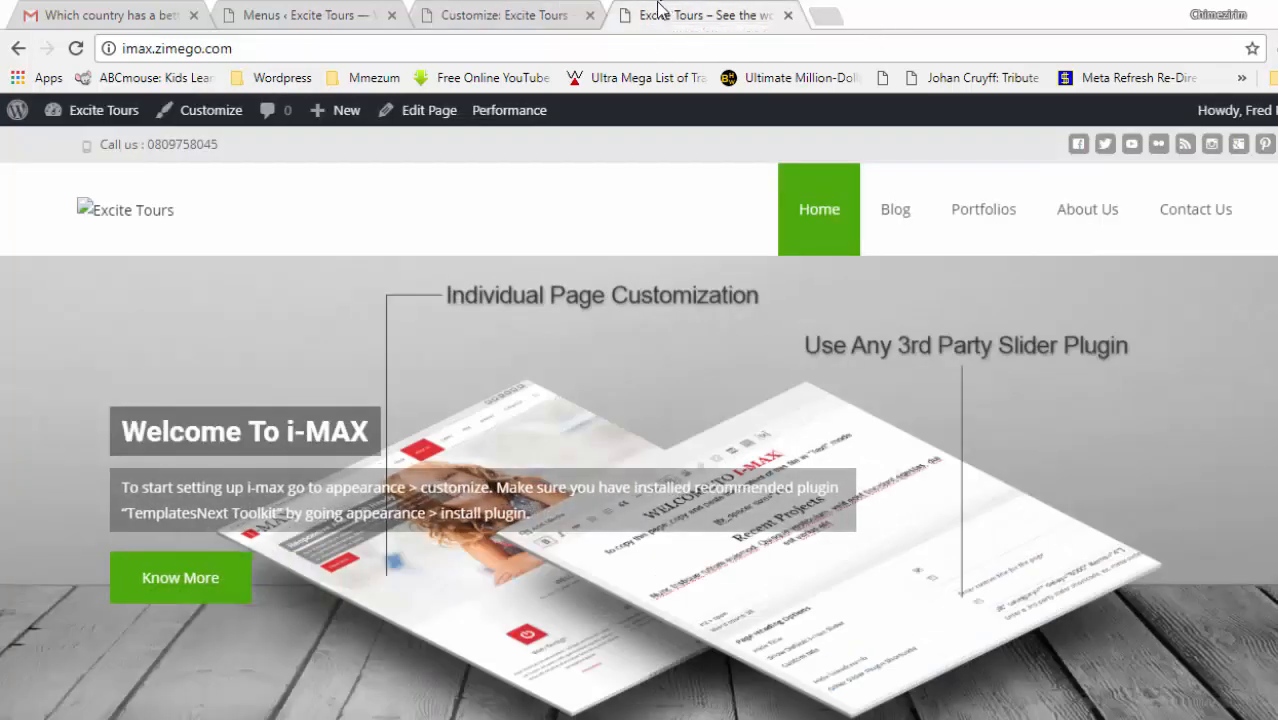
left_click(465, 12)
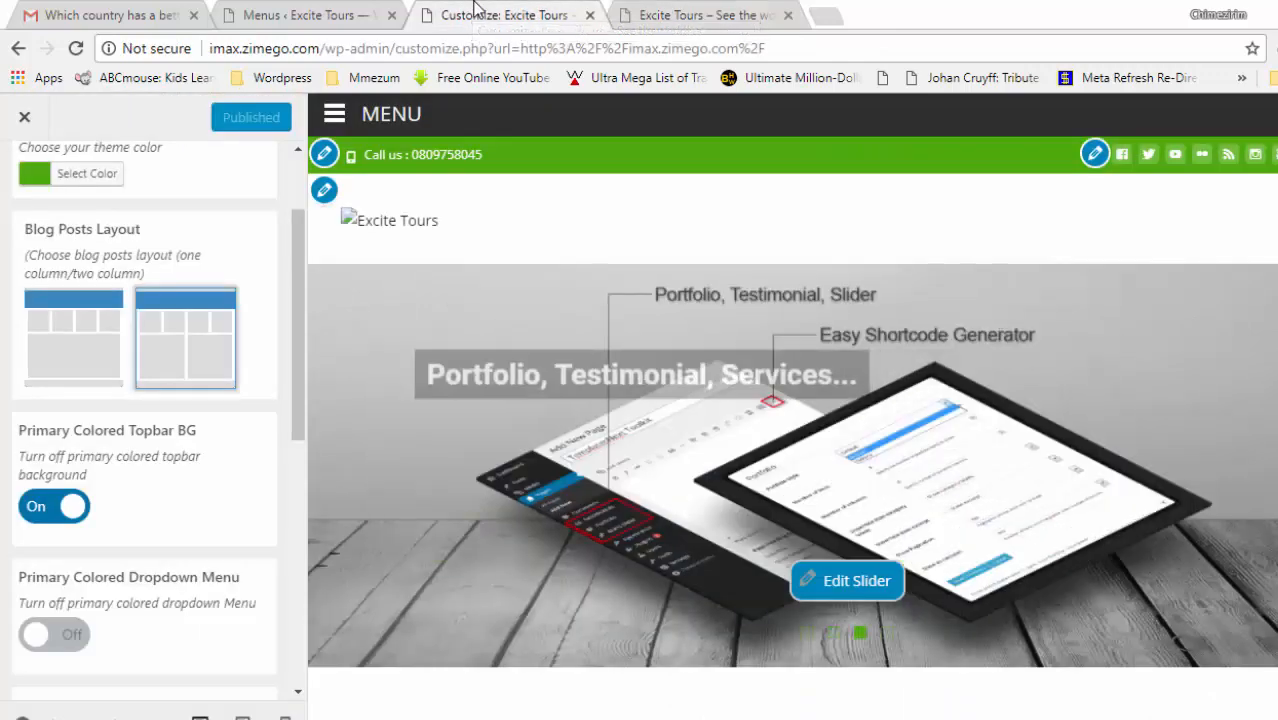
left_click(680, 10)
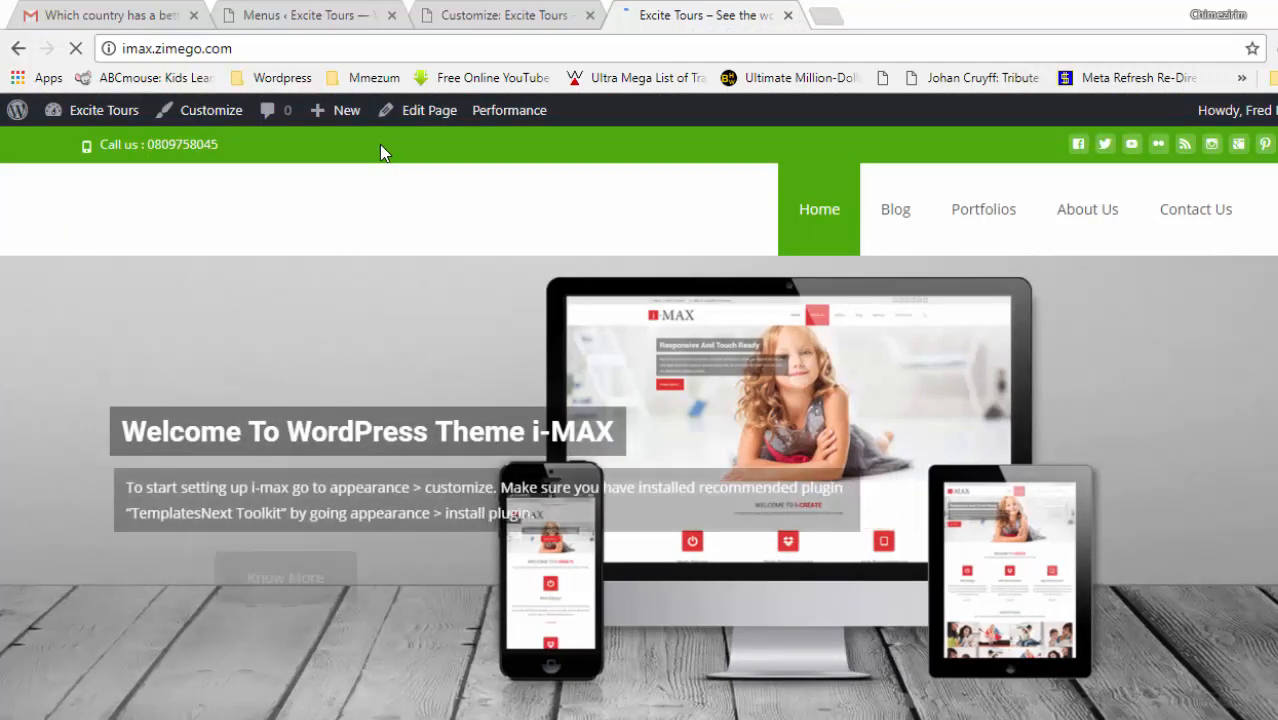
- Turn Primary Colored Dropdown Menu on, then back off
left_click(508, 14)
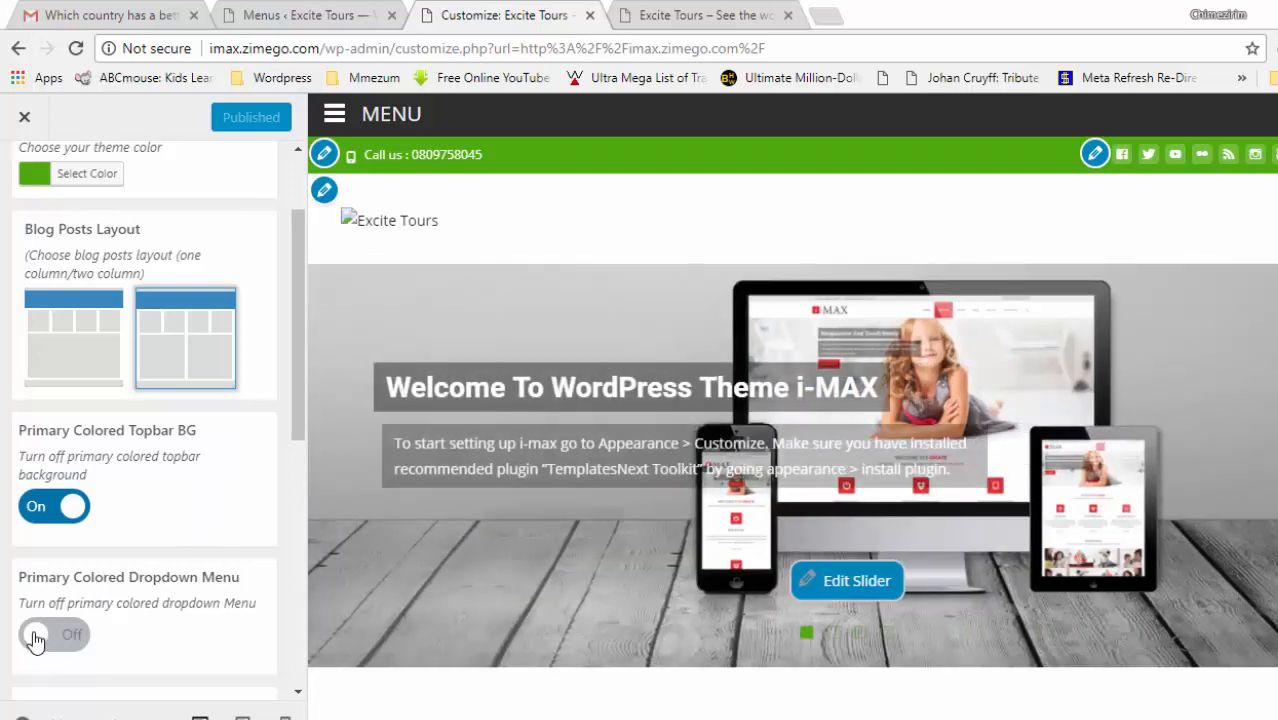
left_click(35, 637)
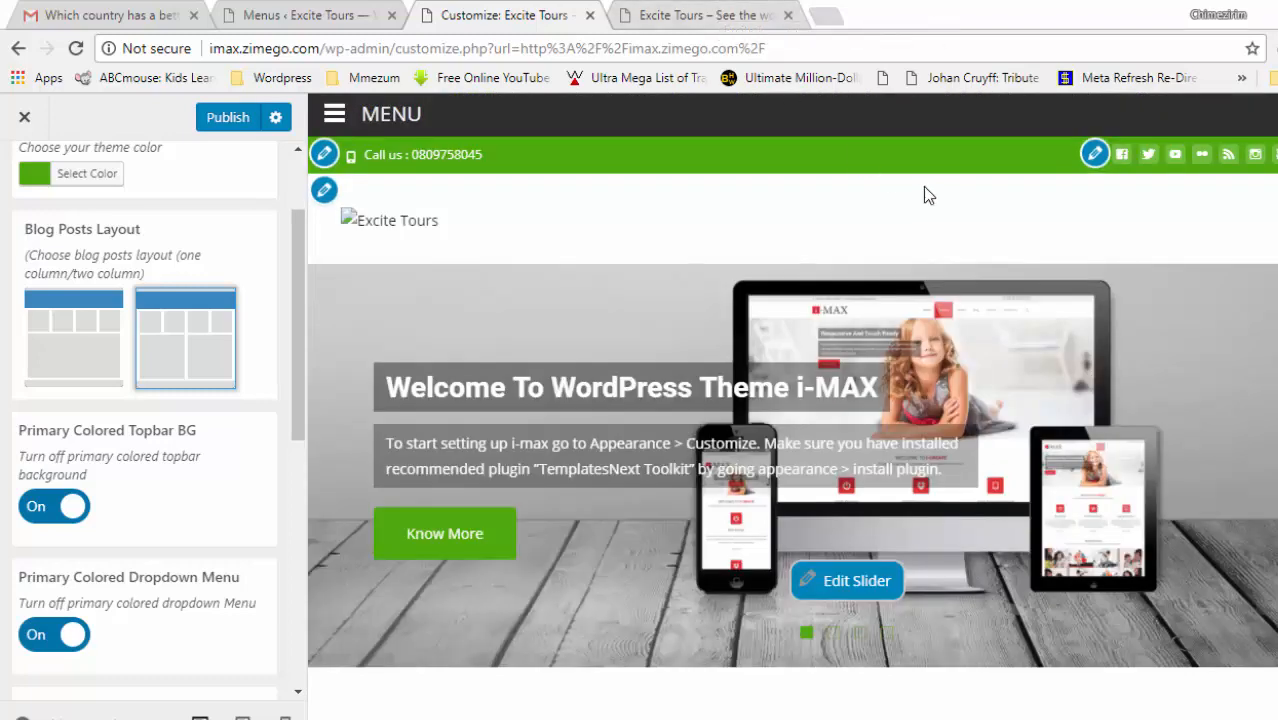
left_click(74, 634)
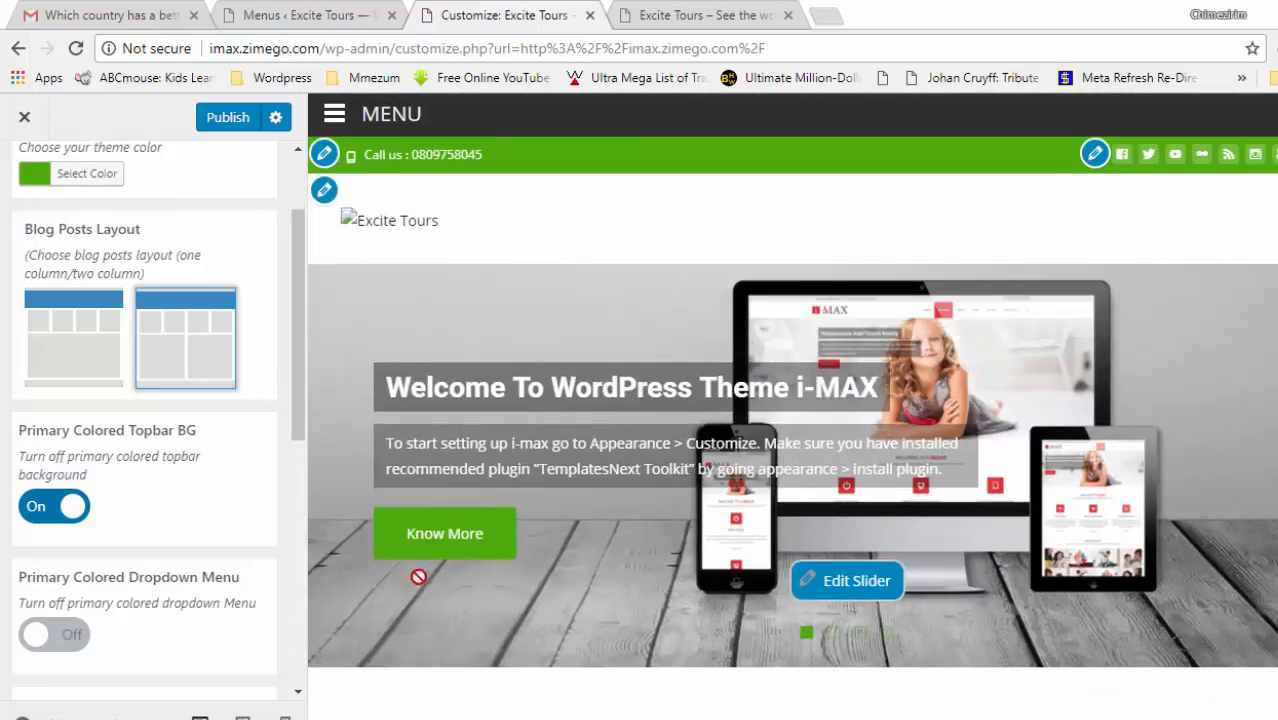
- Replace the theme colour #4eab0b with #dd3333 copied from the Notepad note
mouse_move(430, 718)
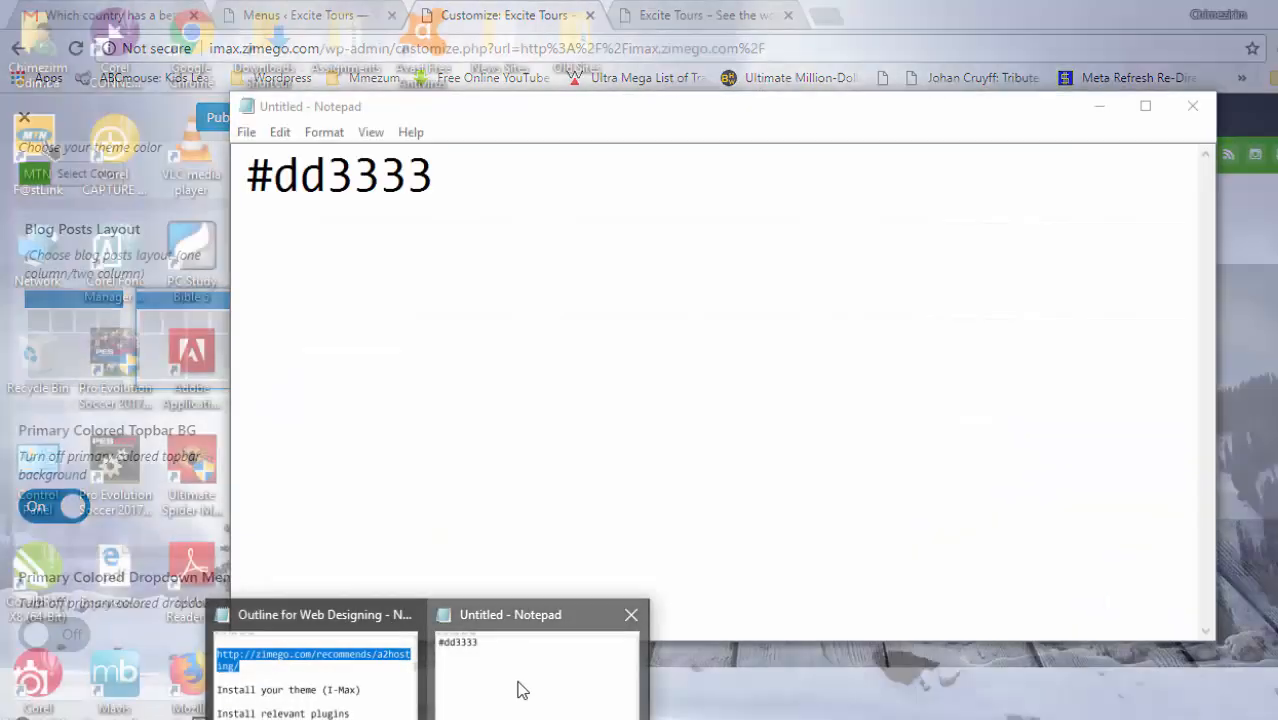
left_click(519, 688)
left_click_drag(459, 190, 243, 176)
key("ctrl+c")
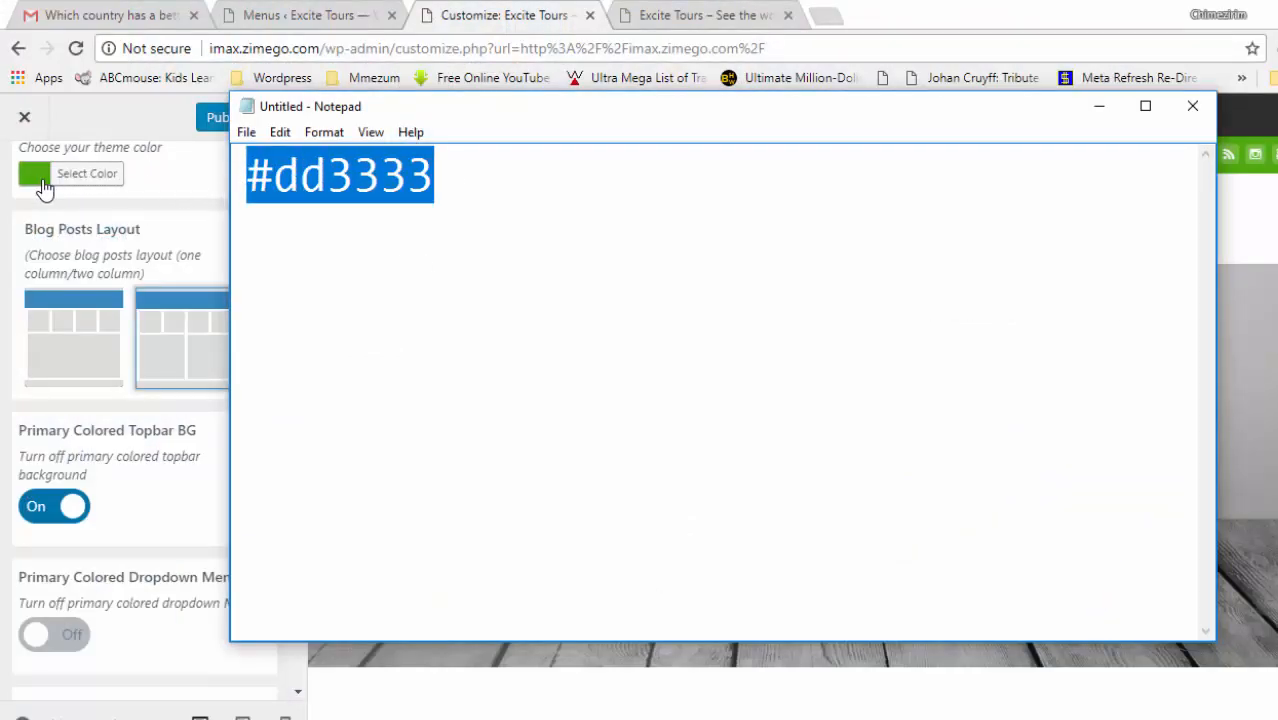
left_click(88, 181)
left_click(88, 181)
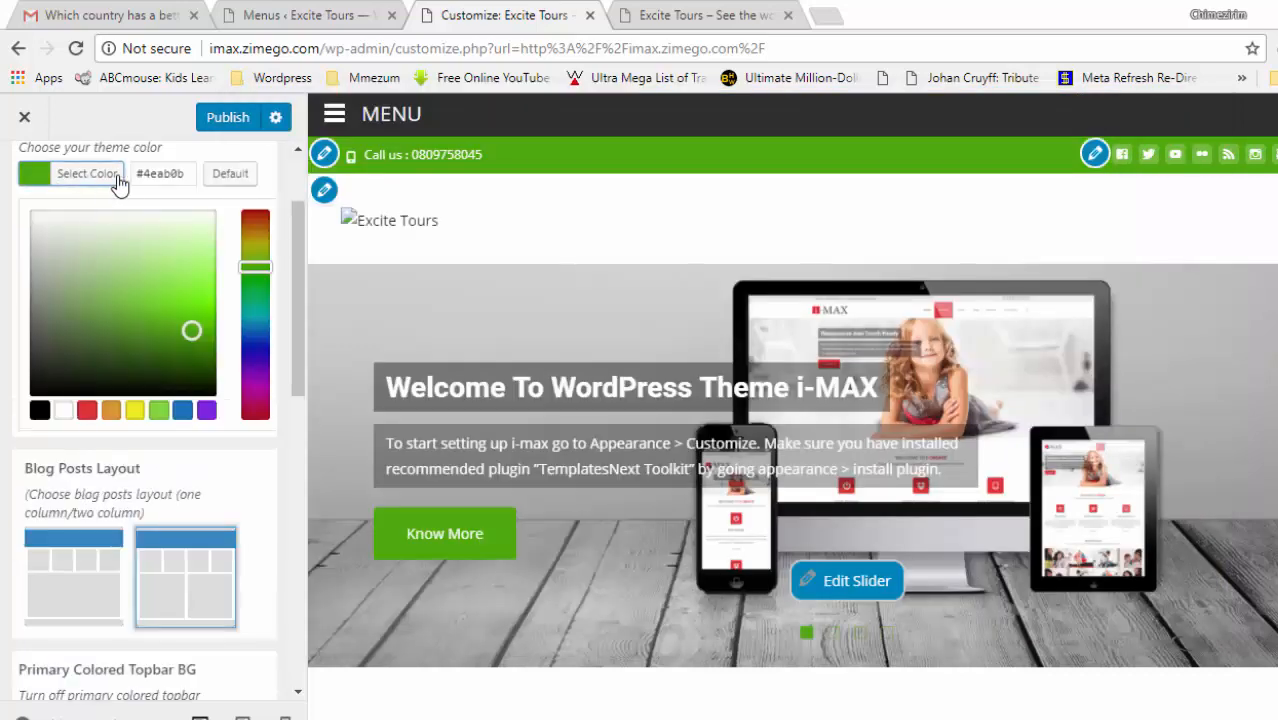
left_click(183, 173)
key("ctrl+a")
key("ctrl+v")
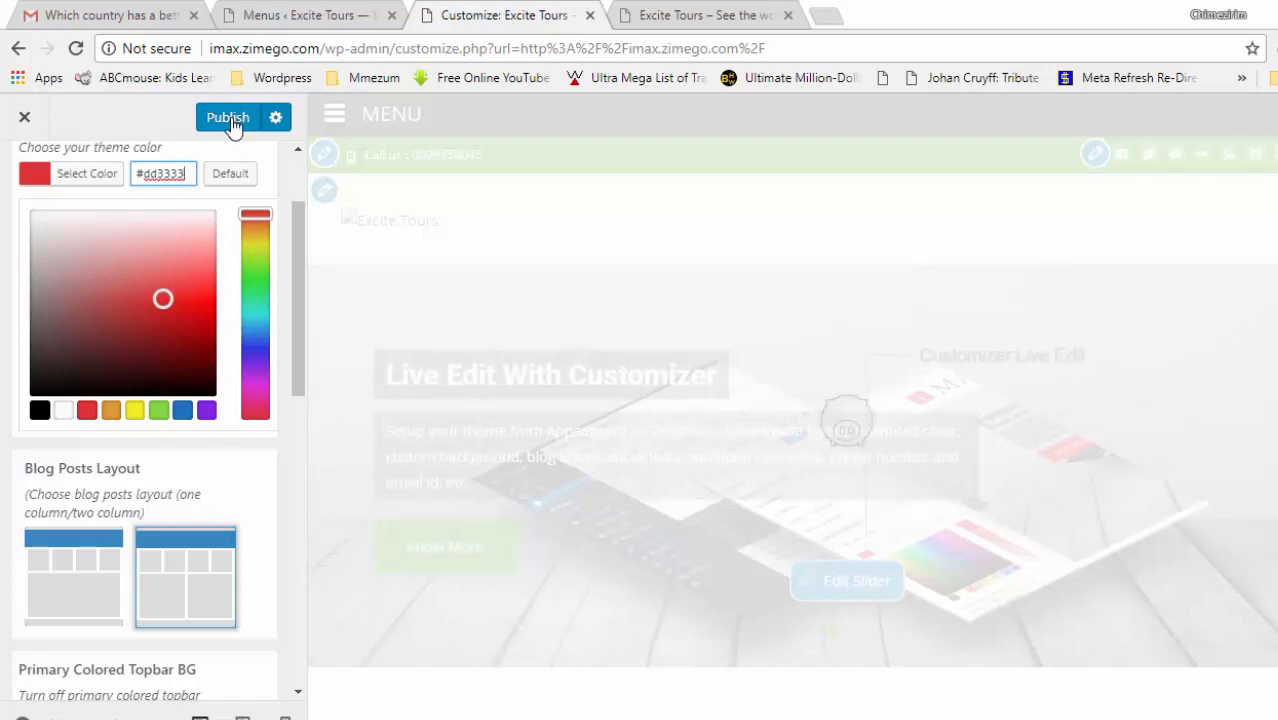
- Publish the red theme colour and view it on the live homepage
left_click(226, 119)
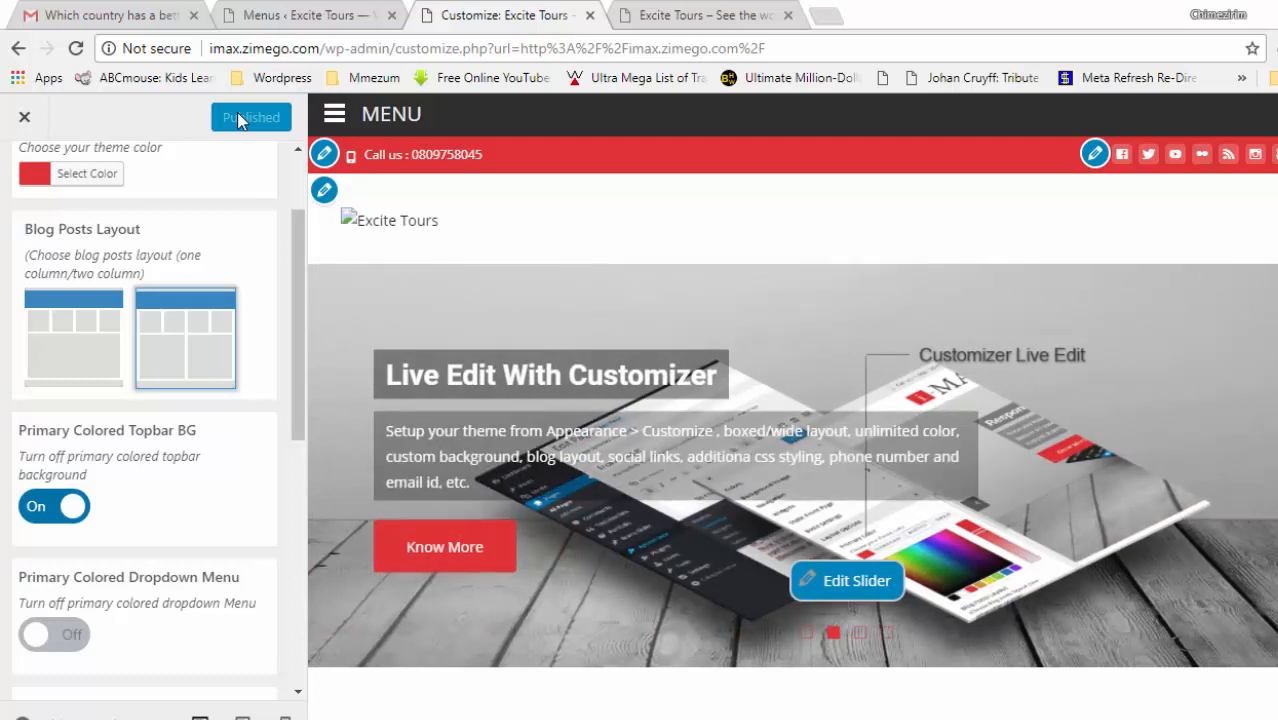
left_click(697, 15)
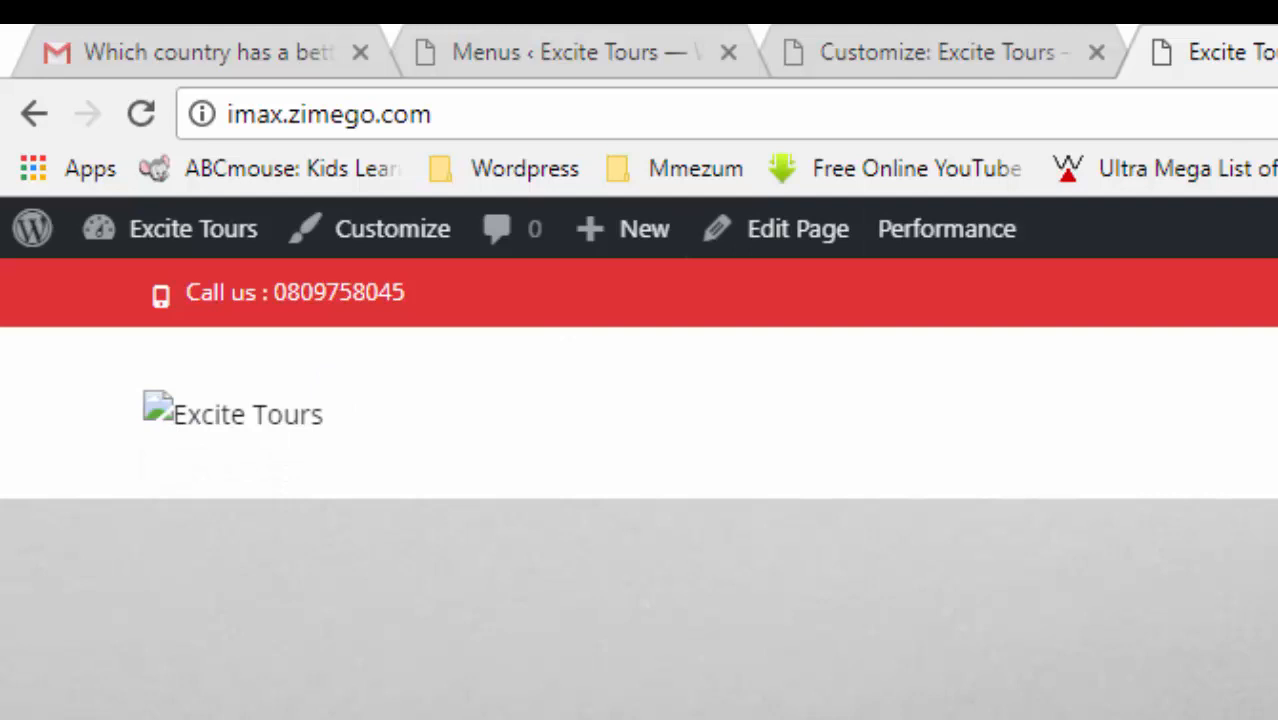
key("ctrl+t")
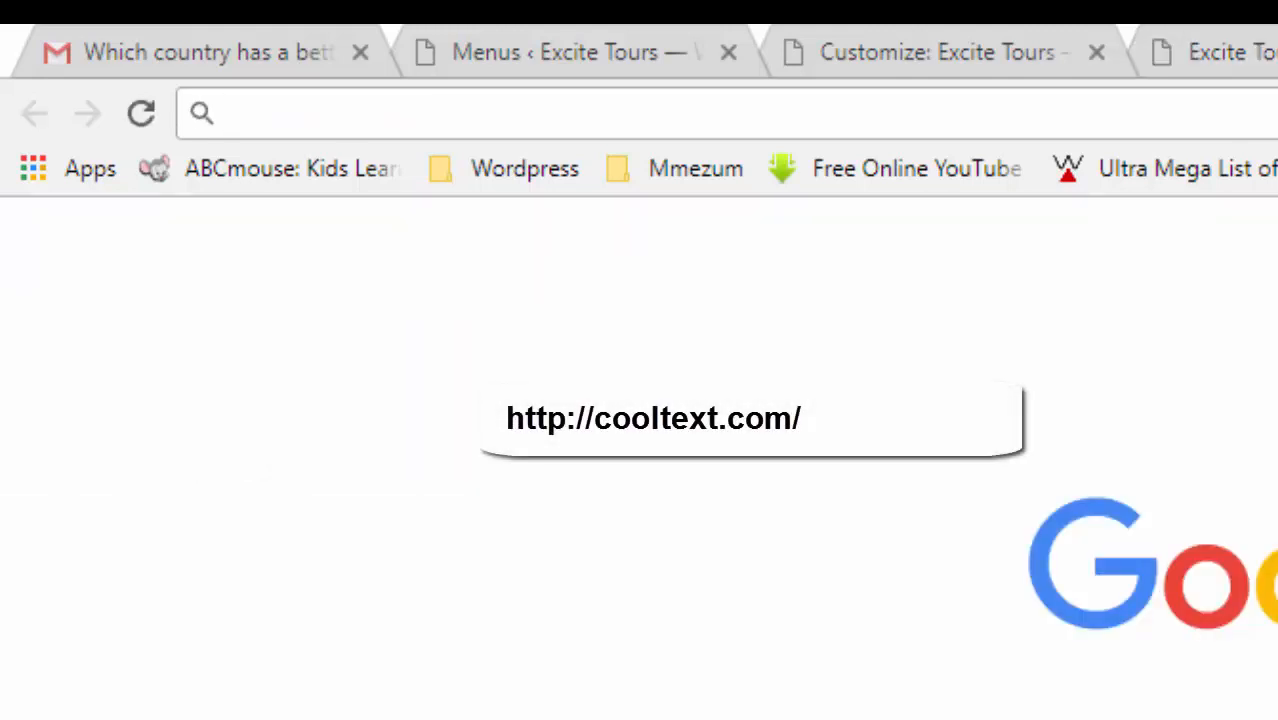
- Go to cooltext.com and pick the Ice Cube style from the Logos page
type("coolt")
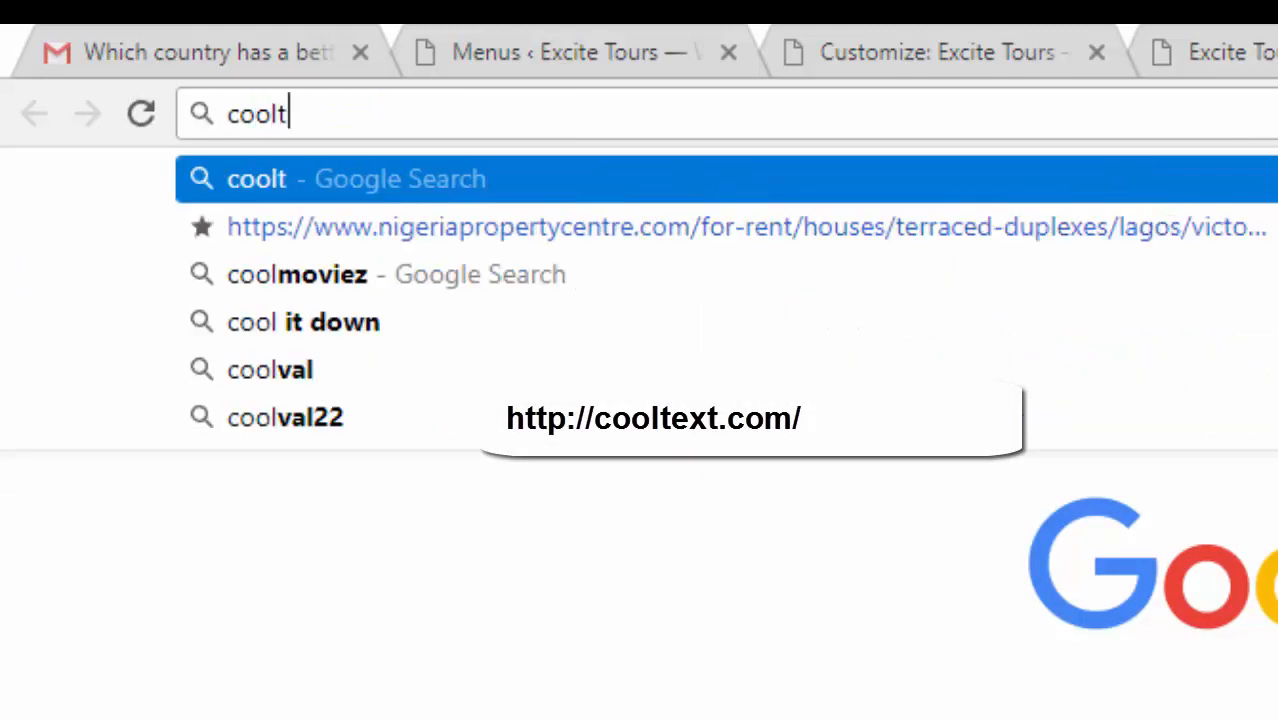
type("ext.co")
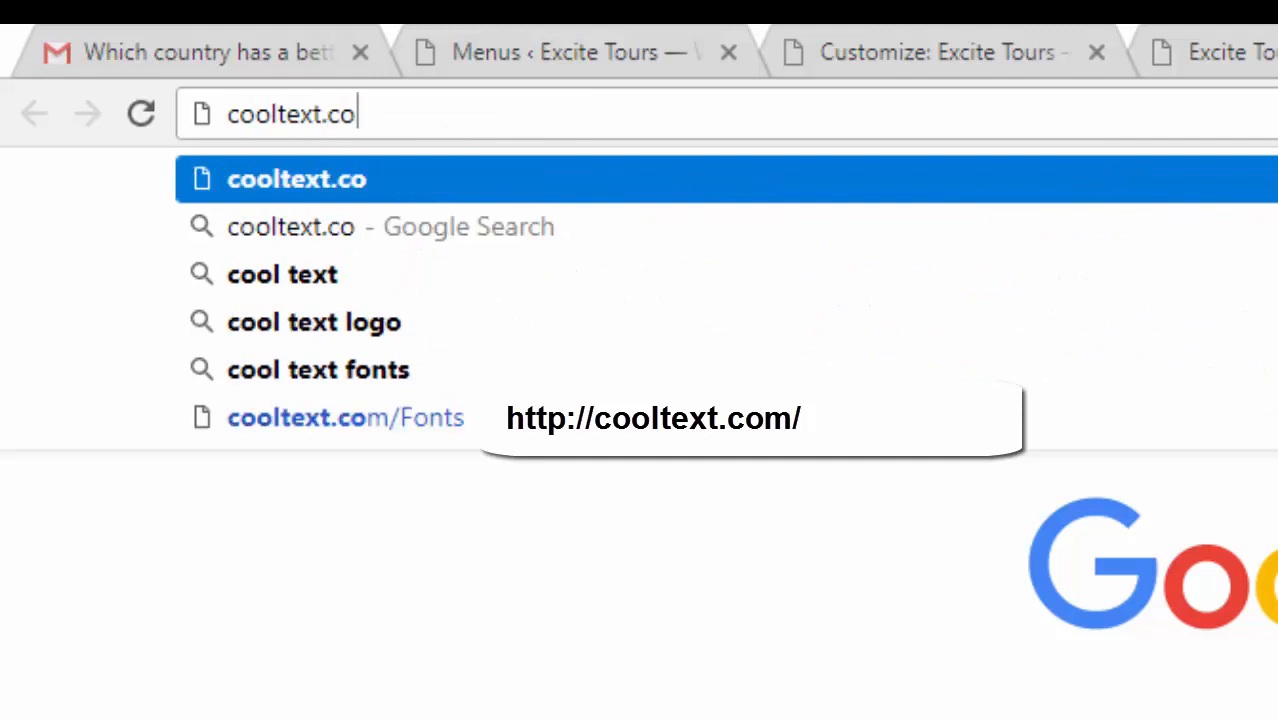
type("m")
key("Return")
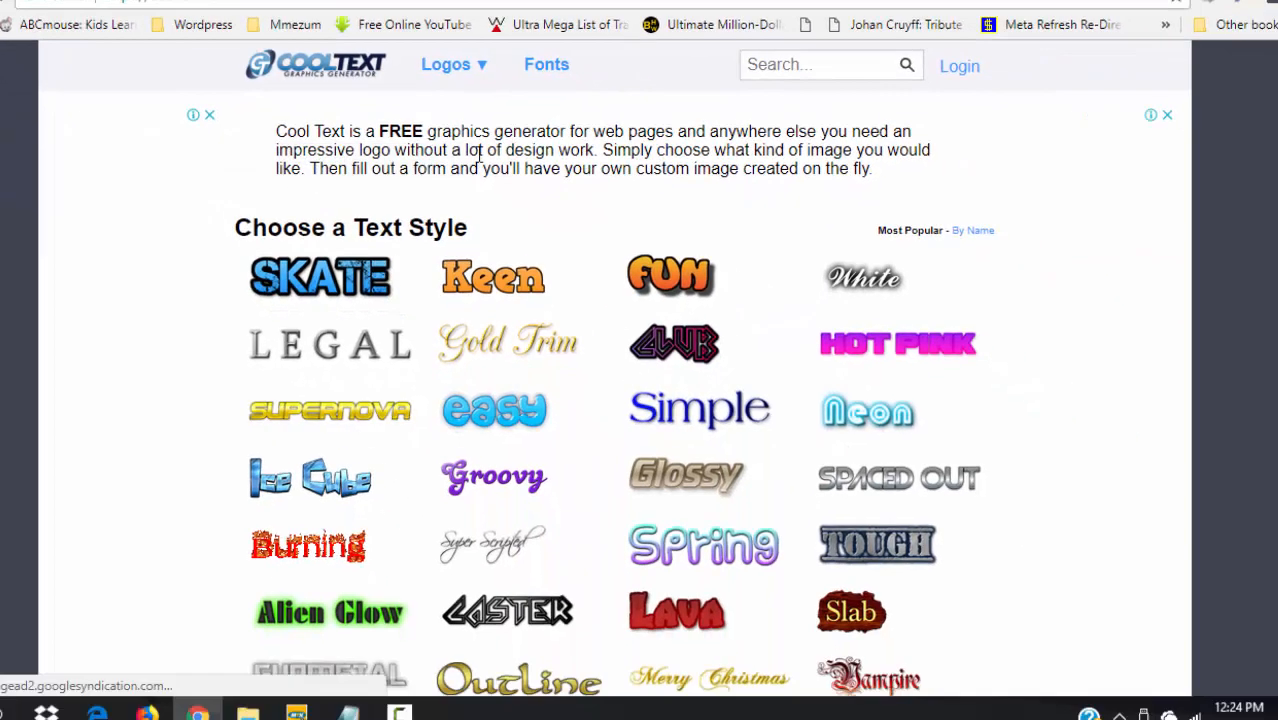
scroll(615, 370, "down", 3)
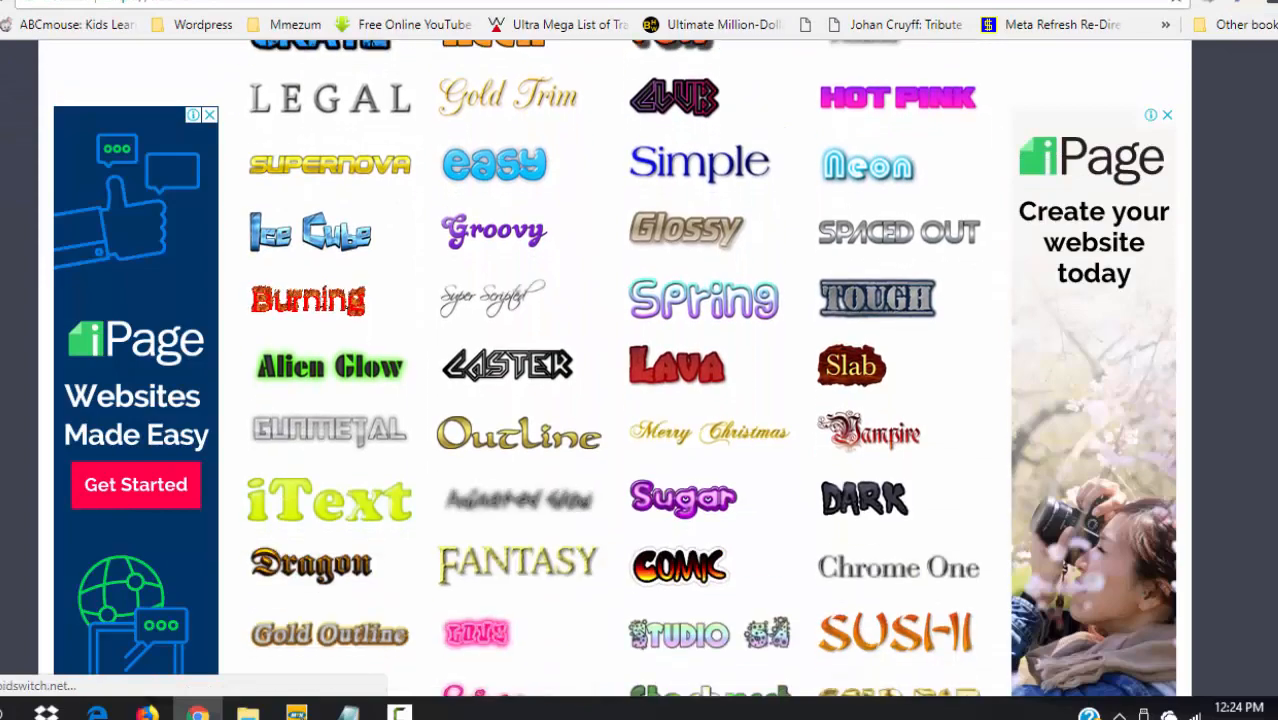
scroll(615, 370, "down", 5)
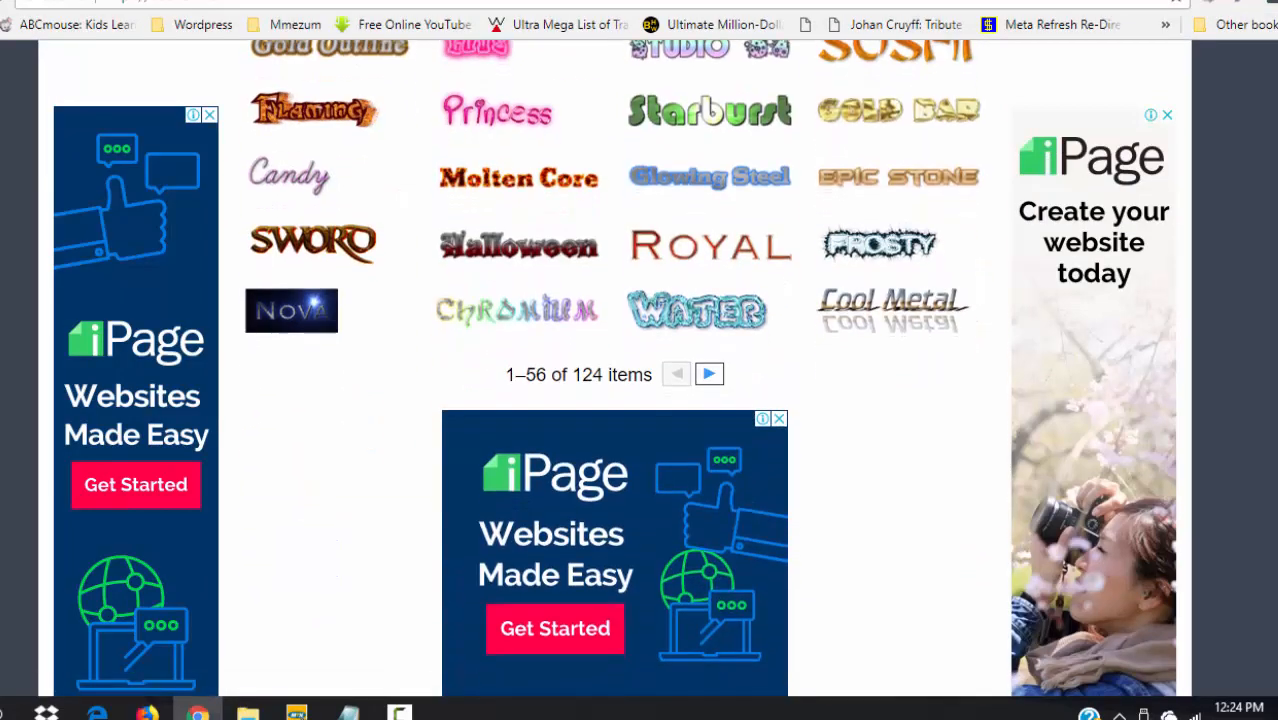
scroll(1240, 140, "up", 10)
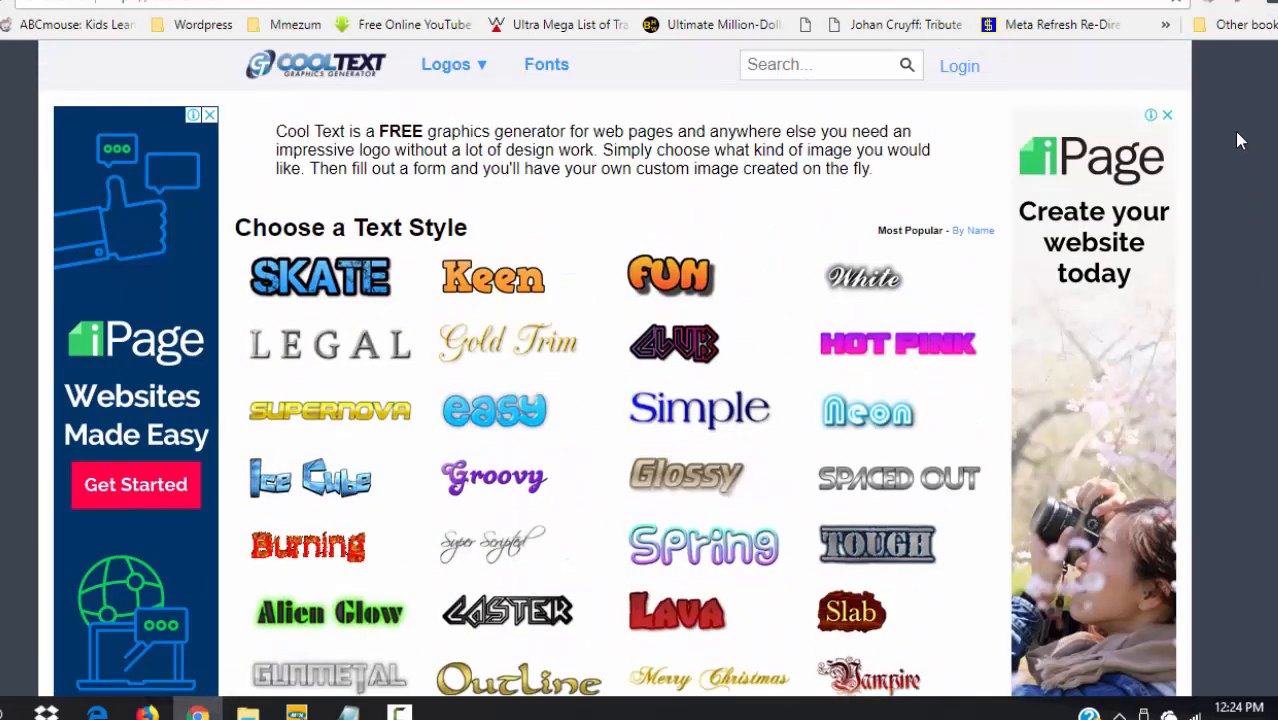
left_click(459, 68)
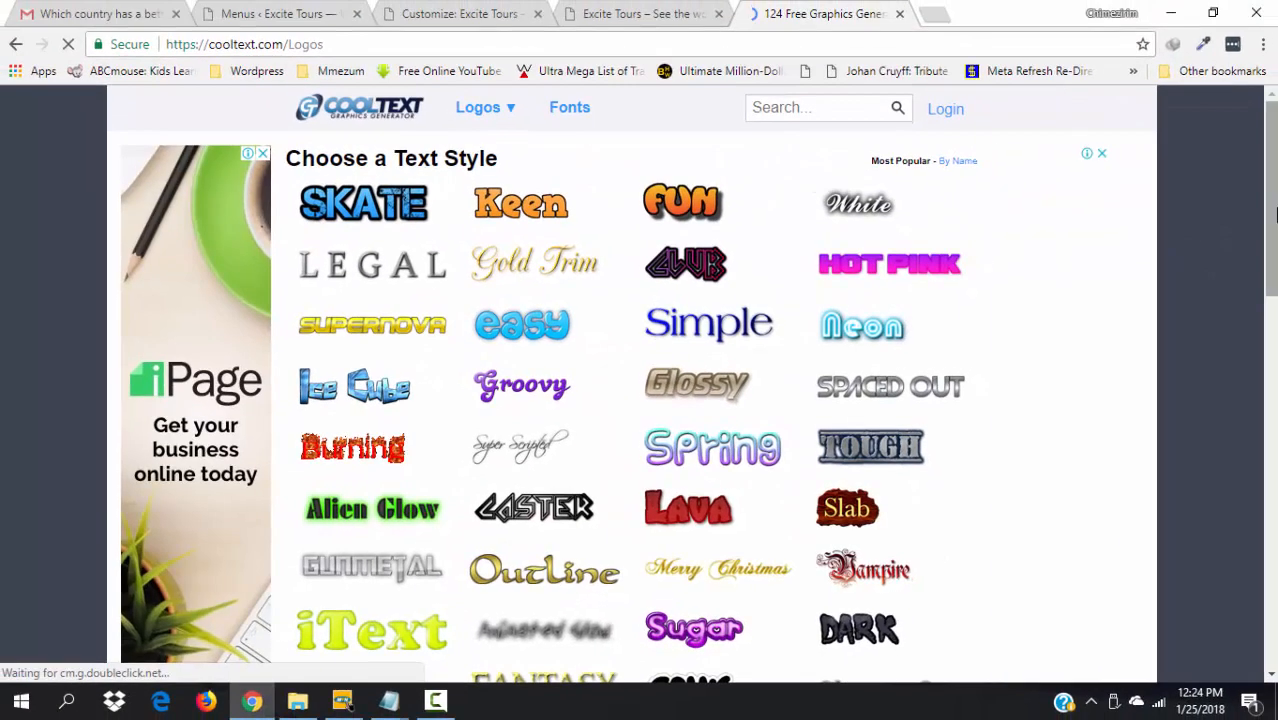
left_click_drag(1271, 185, 1271, 208)
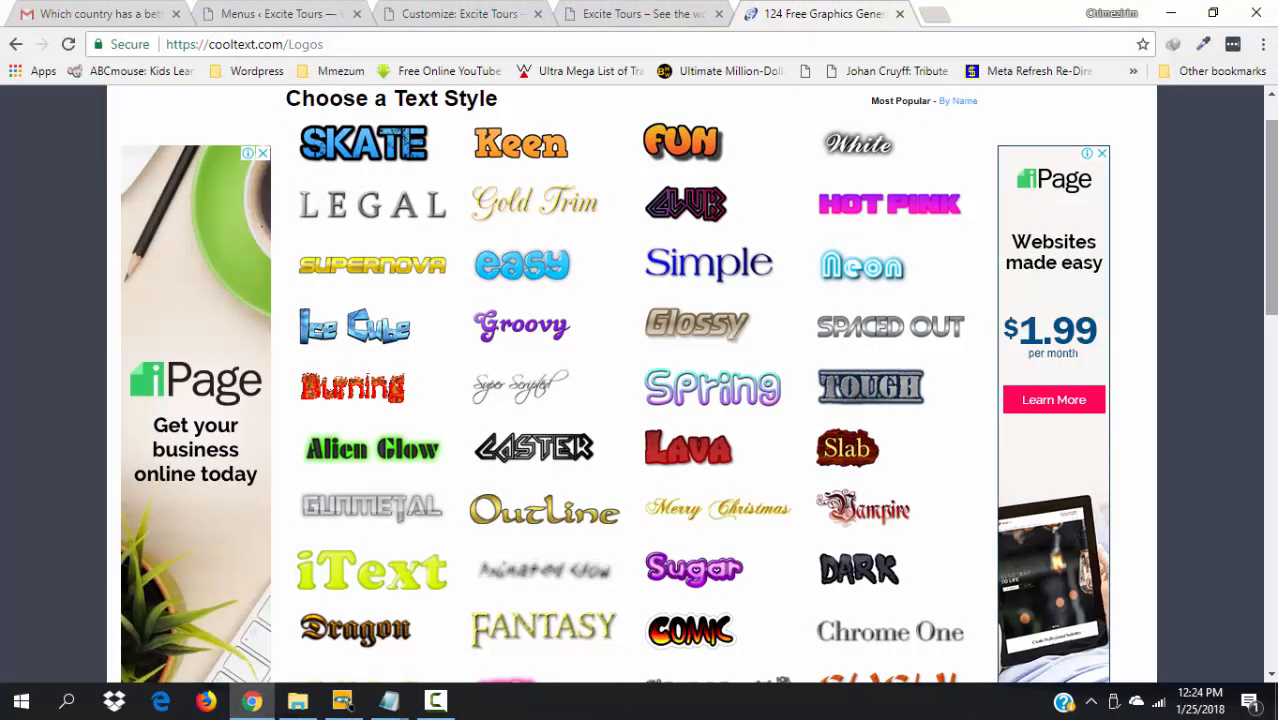
mouse_move(417, 305)
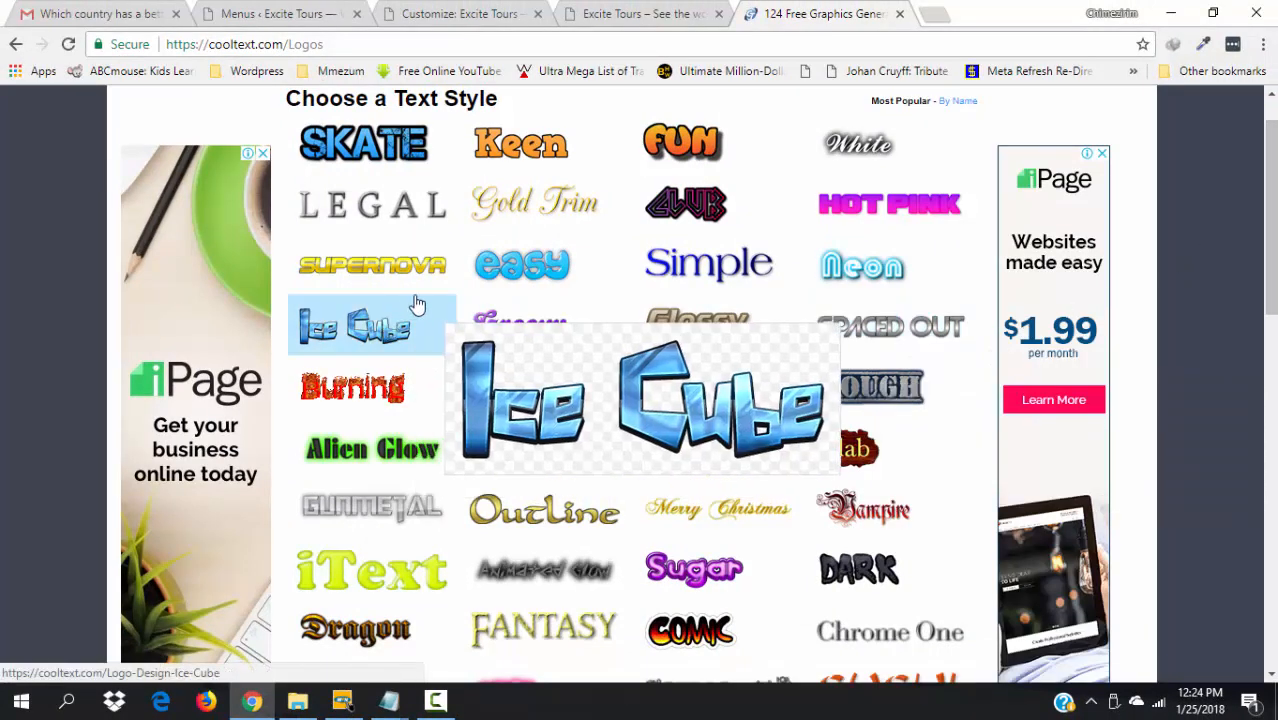
left_click(378, 330)
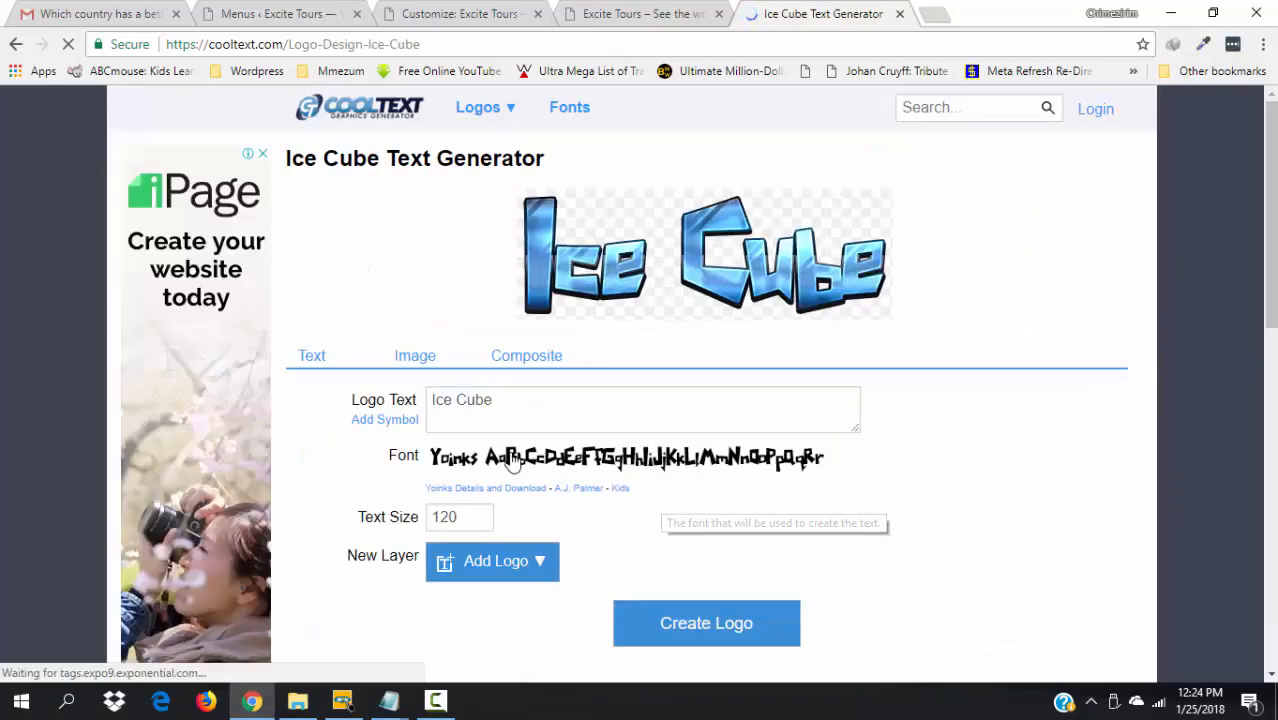
left_click(455, 400)
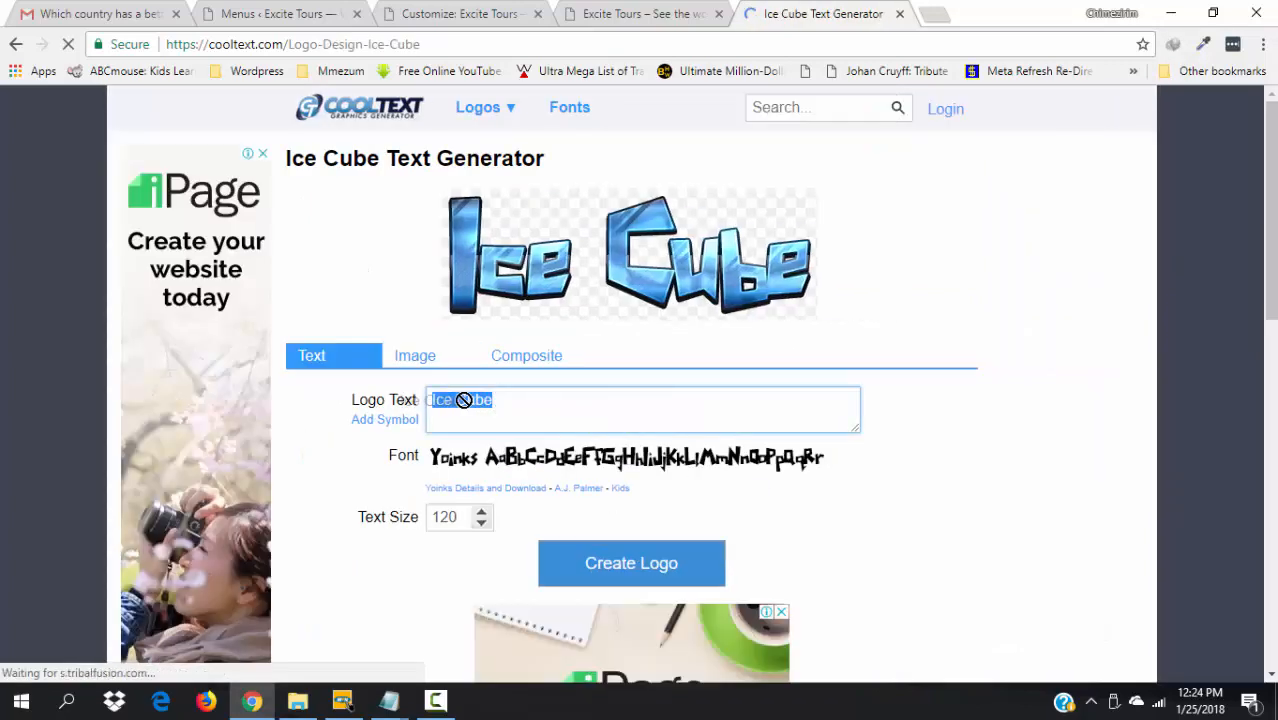
left_click(506, 400)
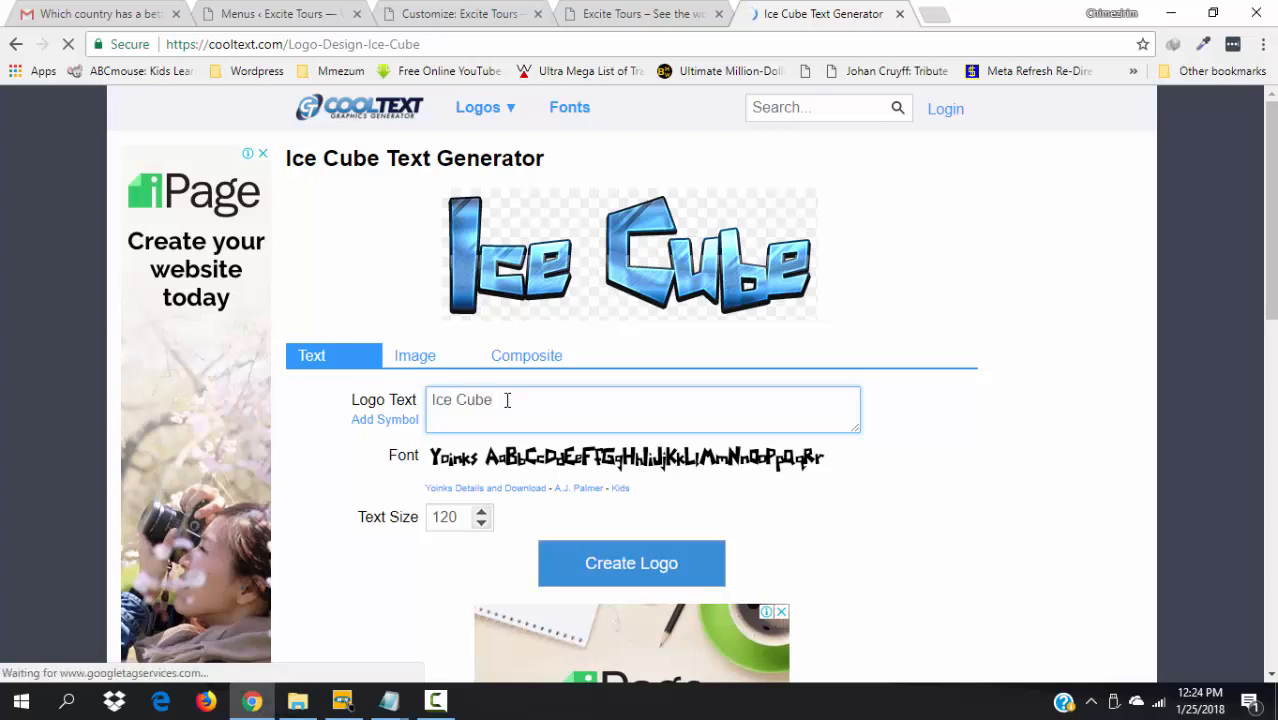
key("BackSpace")
key("BackSpace")
key("BackSpace")
key("BackSpace")
key("BackSpace")
key("BackSpace")
key("BackSpace")
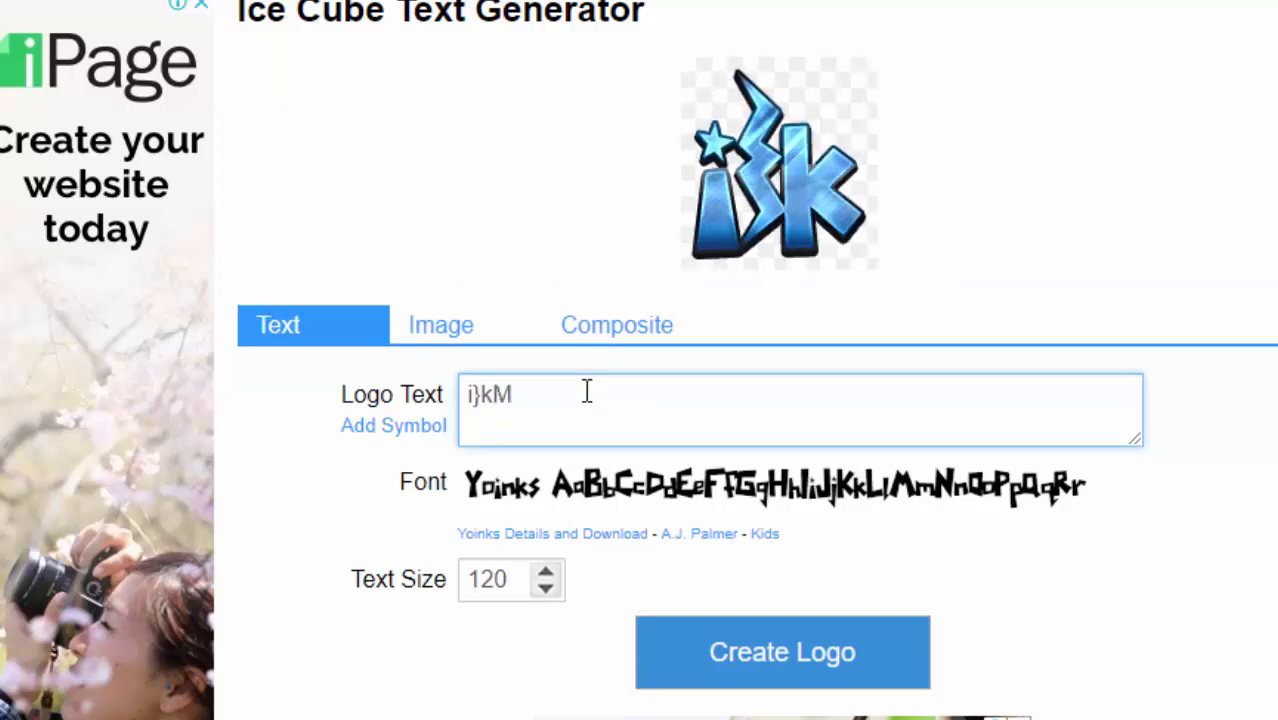
left_click(546, 589)
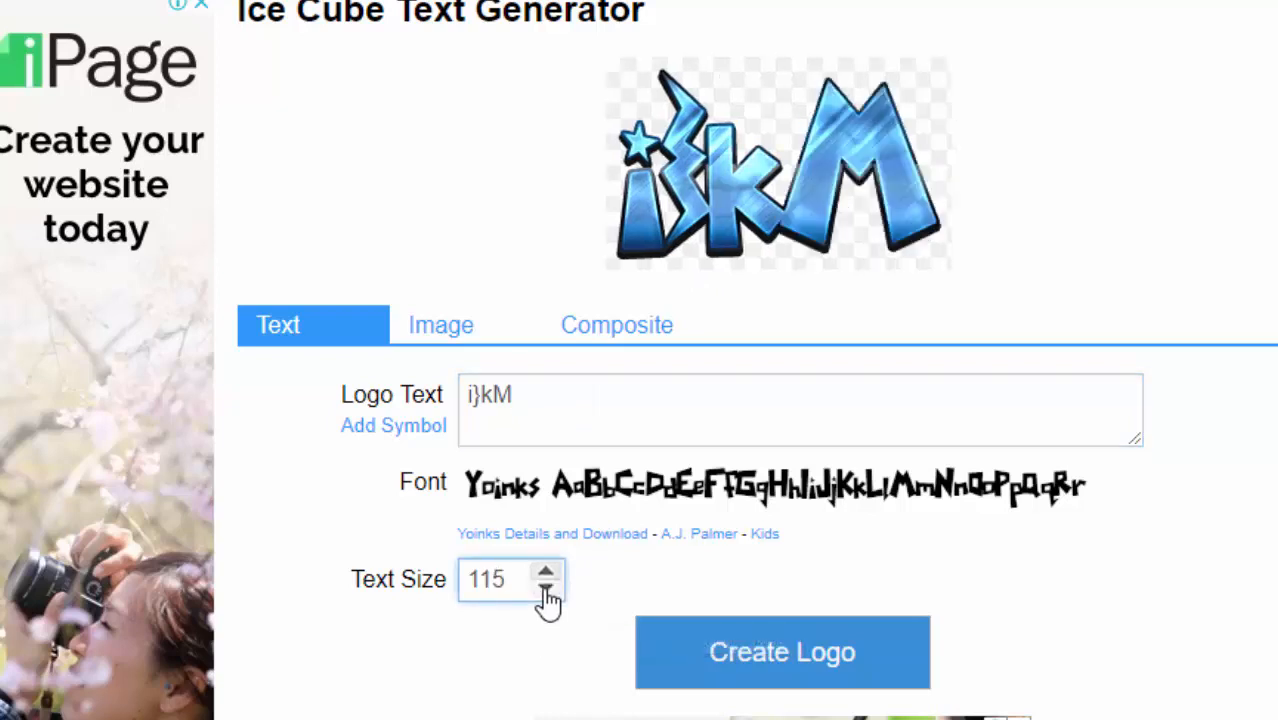
left_click(617, 408)
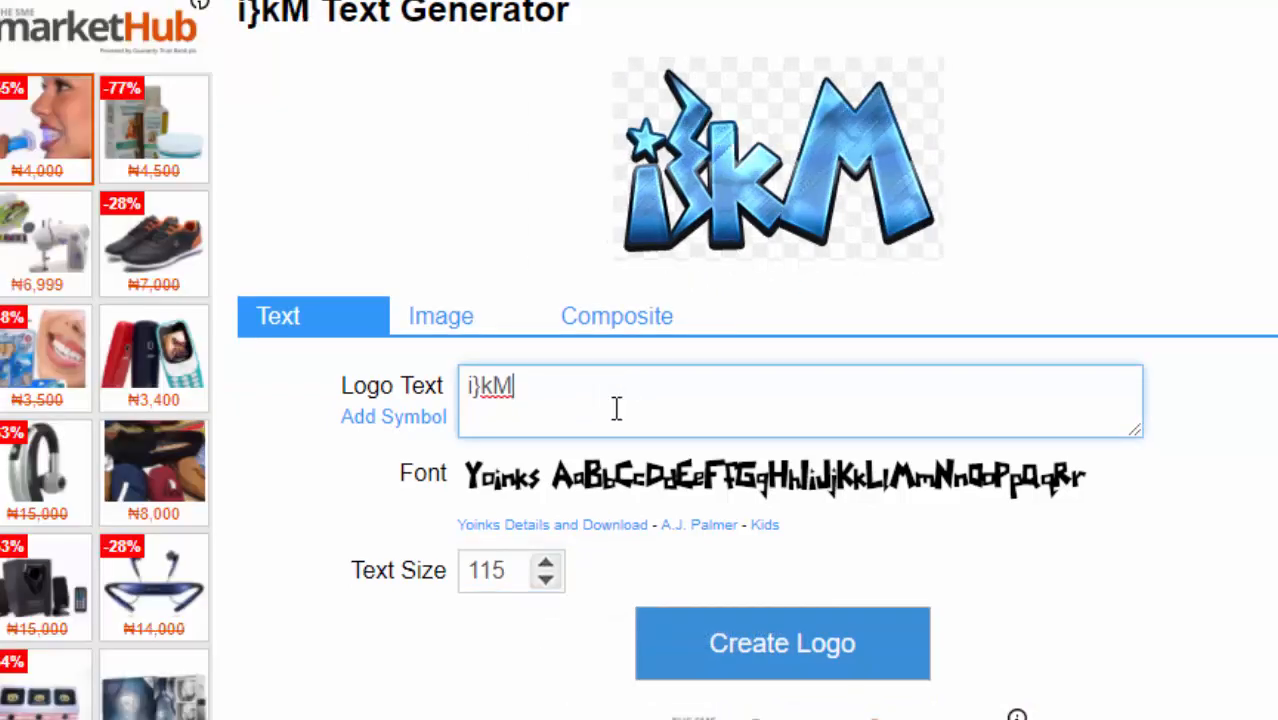
left_click(548, 563)
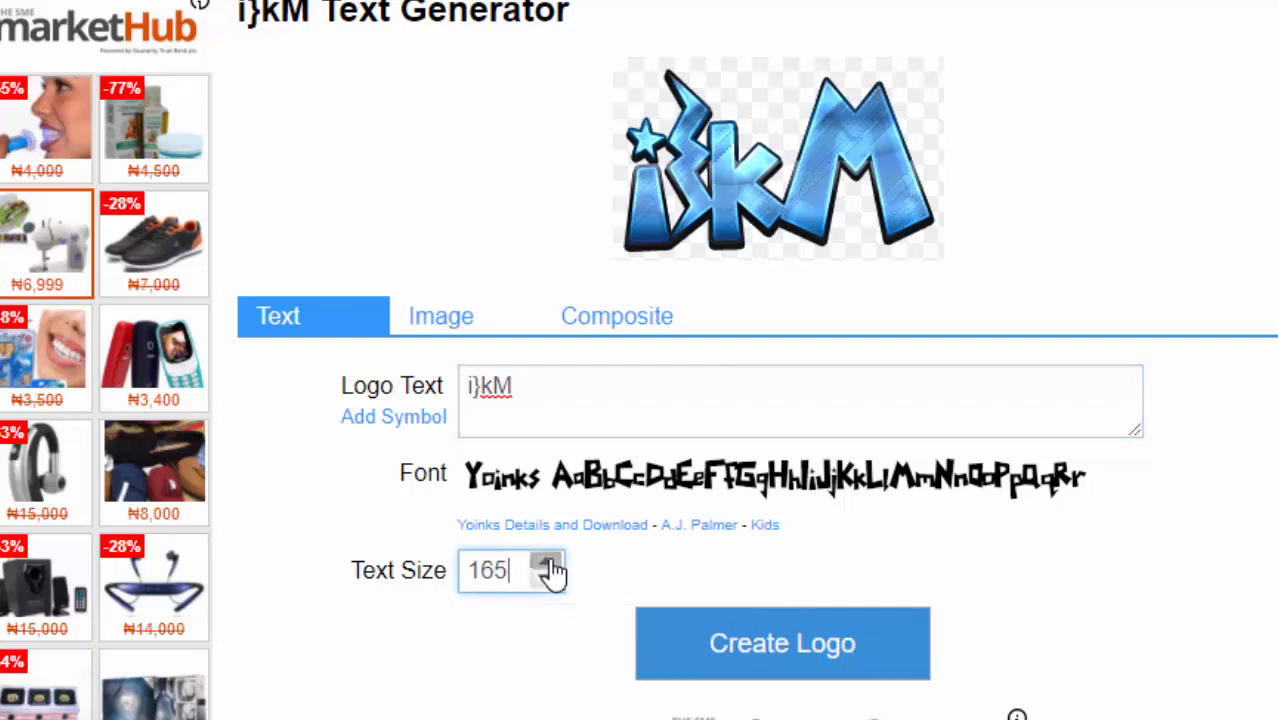
left_click(548, 563)
left_click(548, 563)
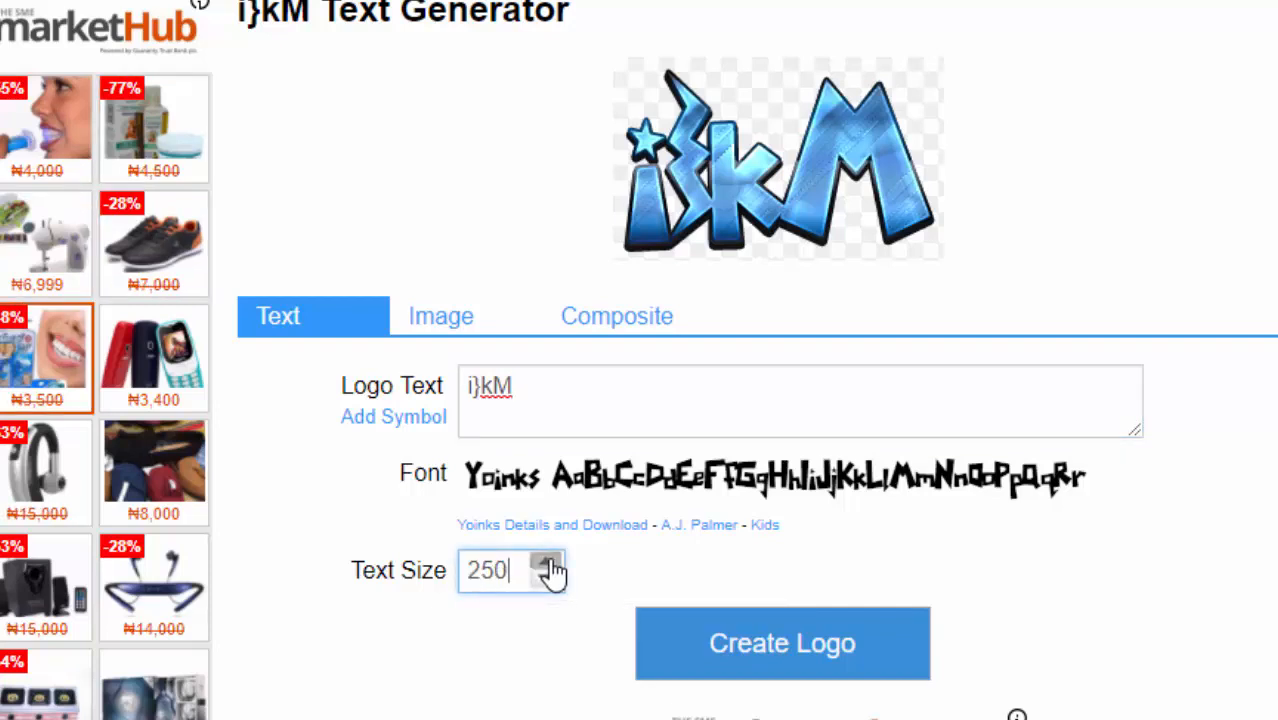
left_click(549, 563)
left_click(549, 563)
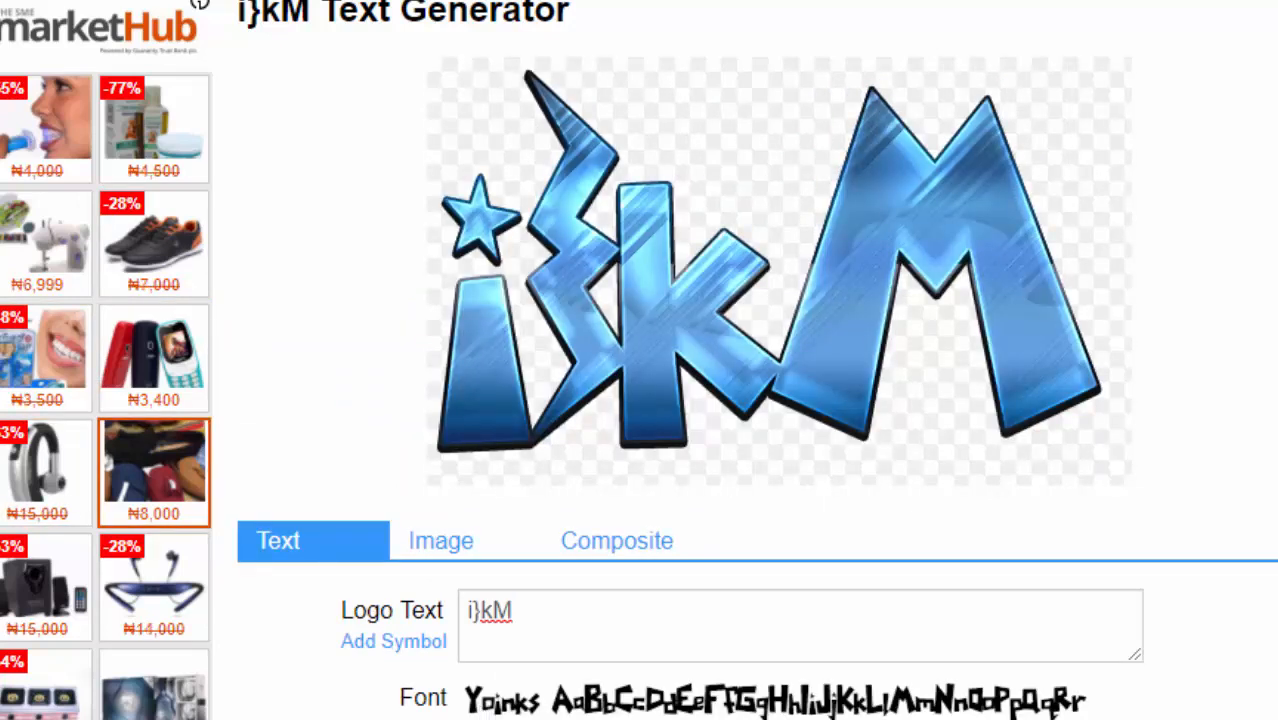
scroll(756, 360, "down", 3)
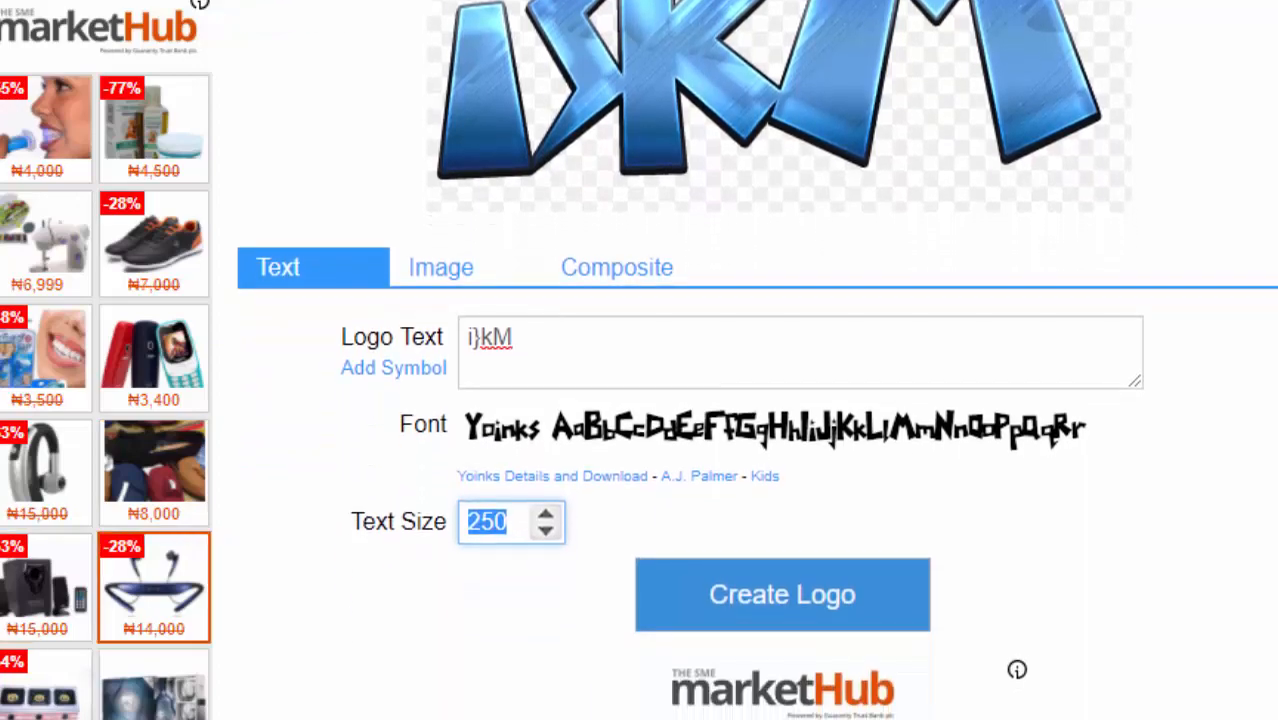
left_click(792, 610)
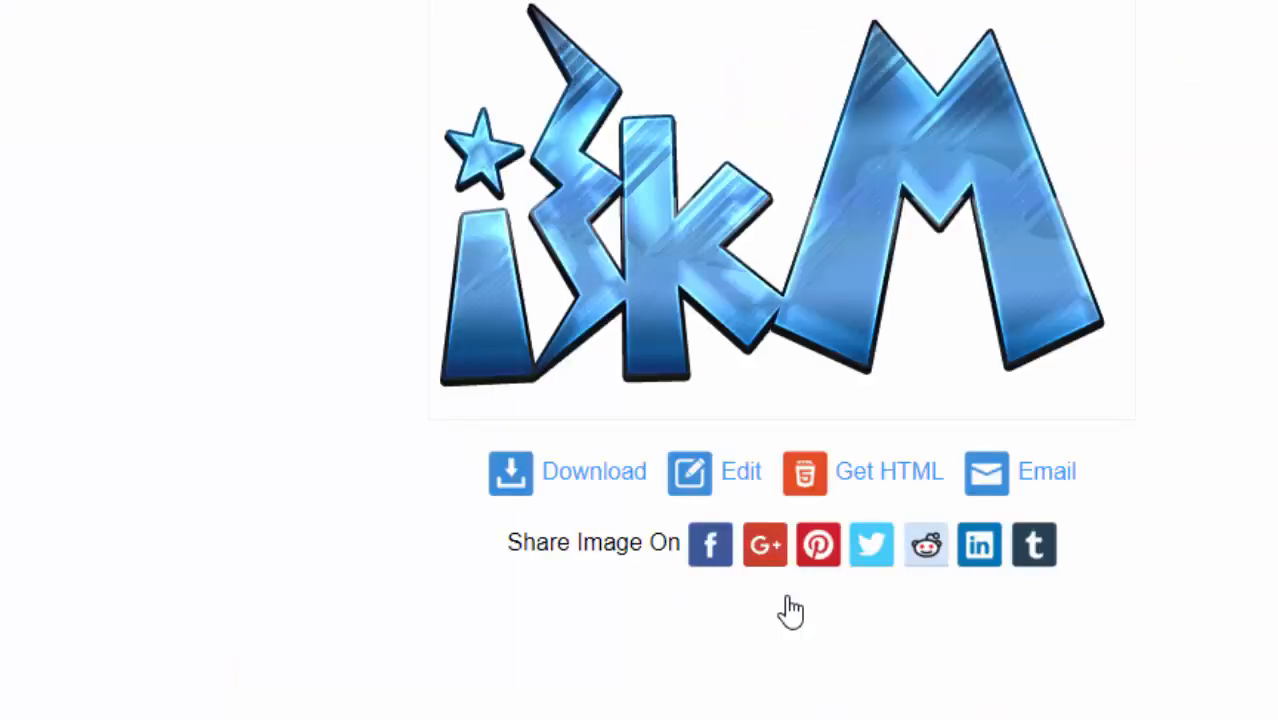
right_click(714, 242)
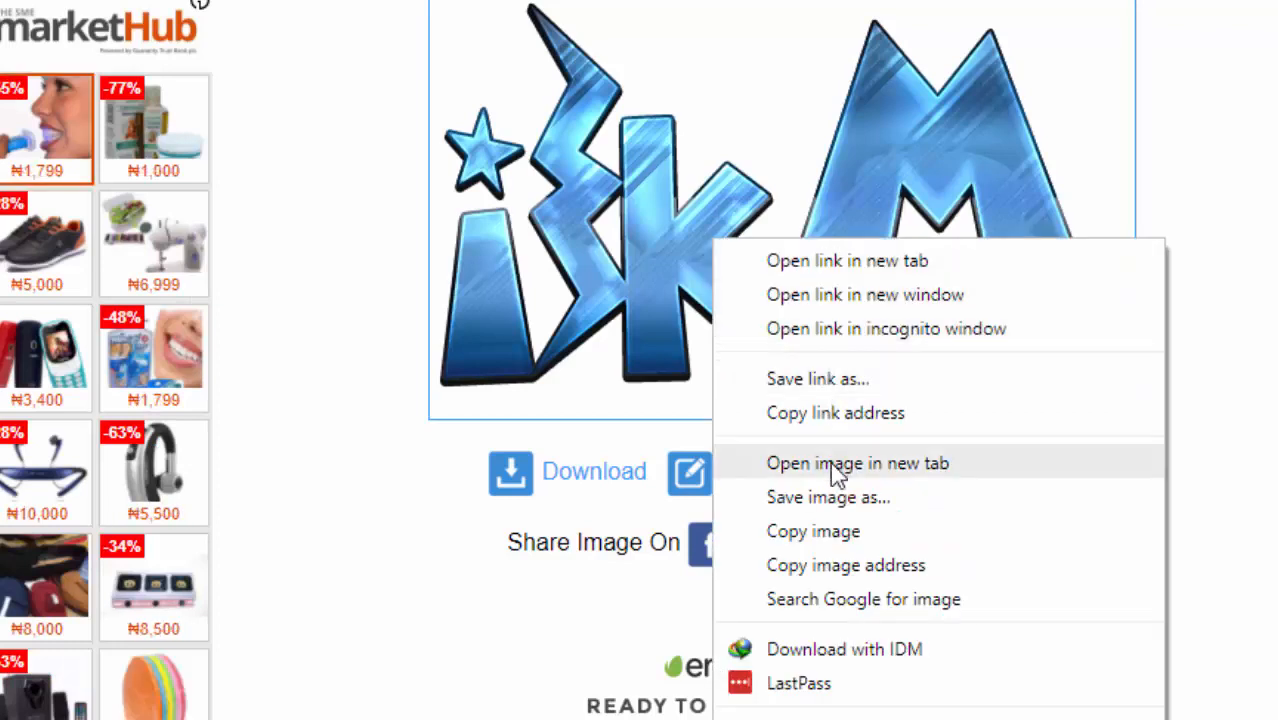
left_click(605, 485)
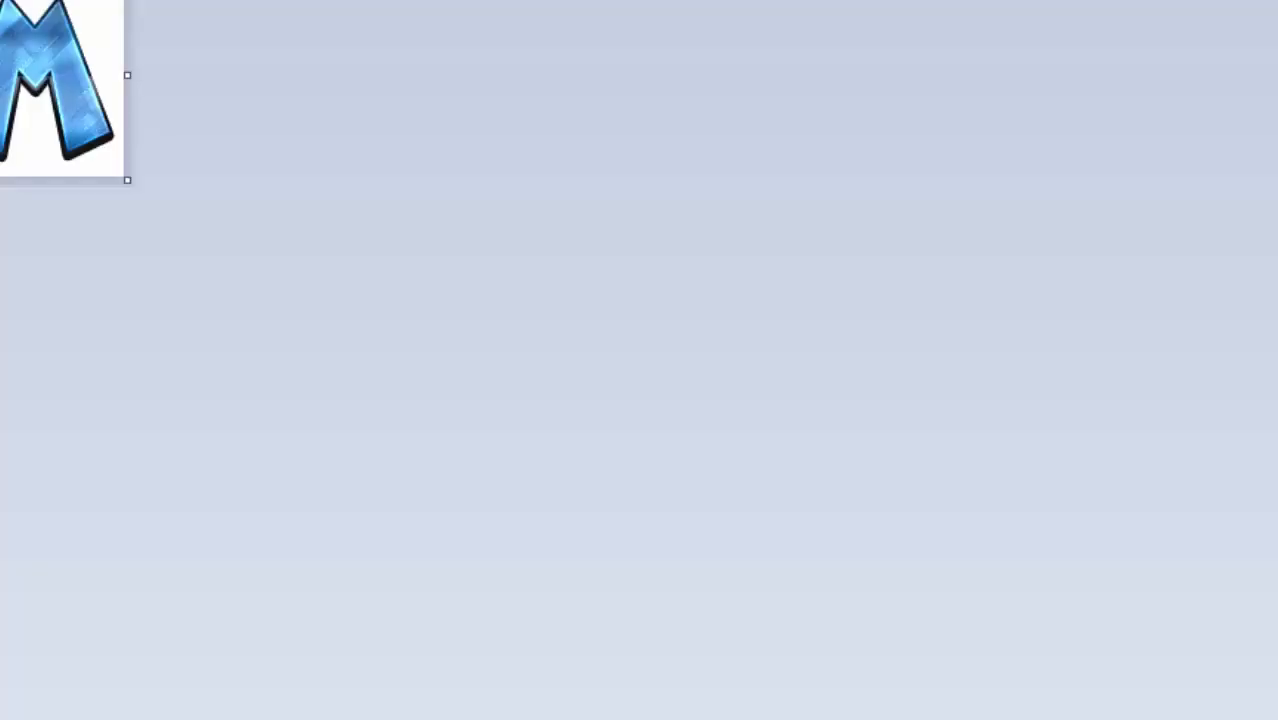
mouse_move(258, 719)
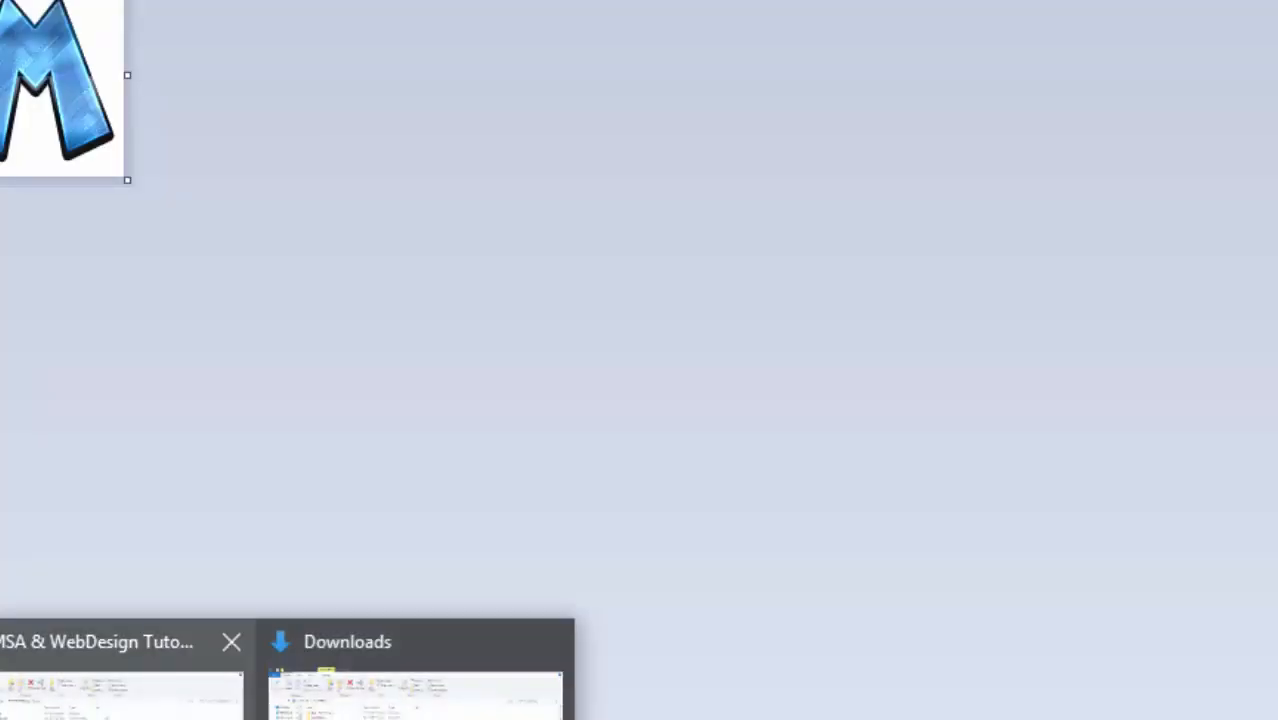
left_click(415, 690)
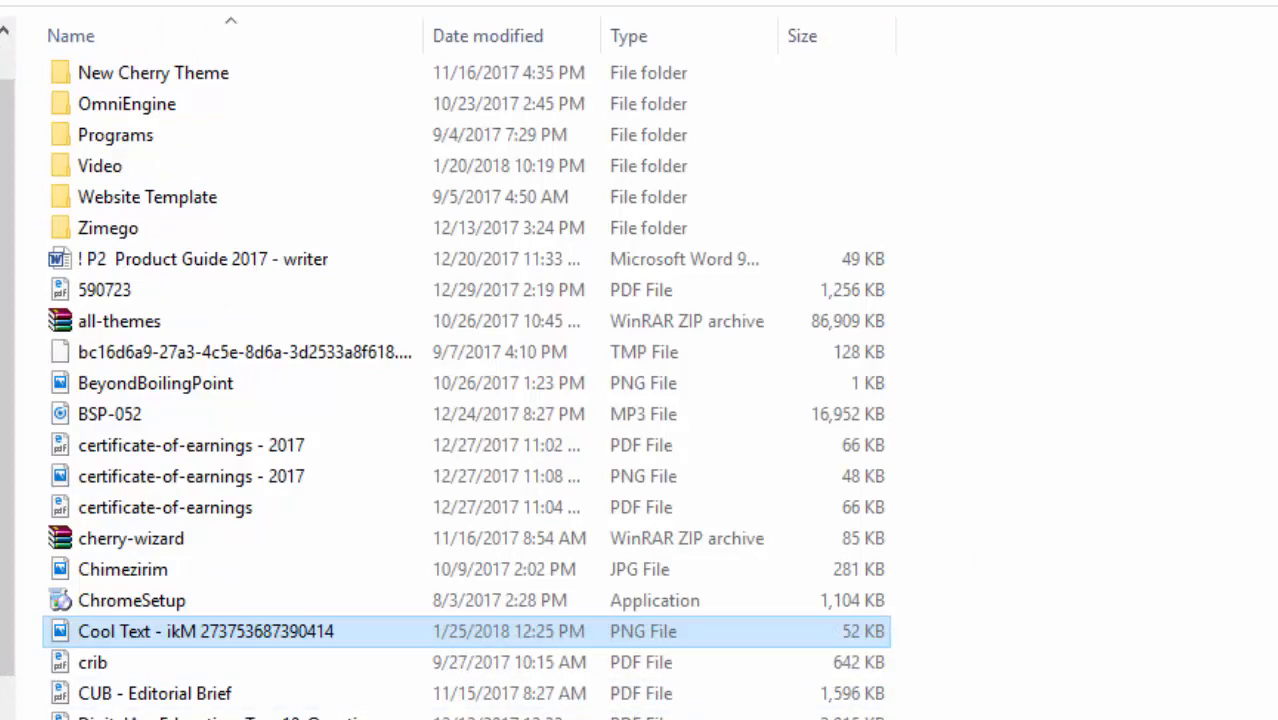
scroll(466, 386, "down", 6)
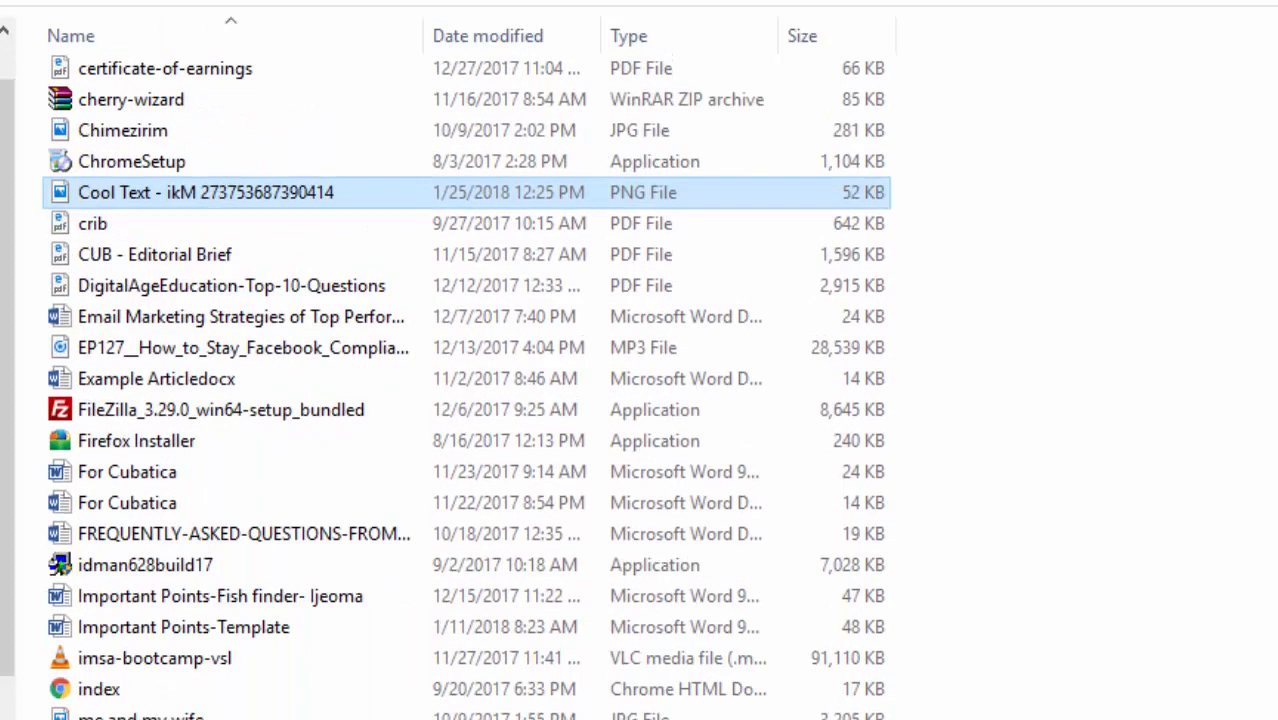
scroll(466, 386, "down", 3)
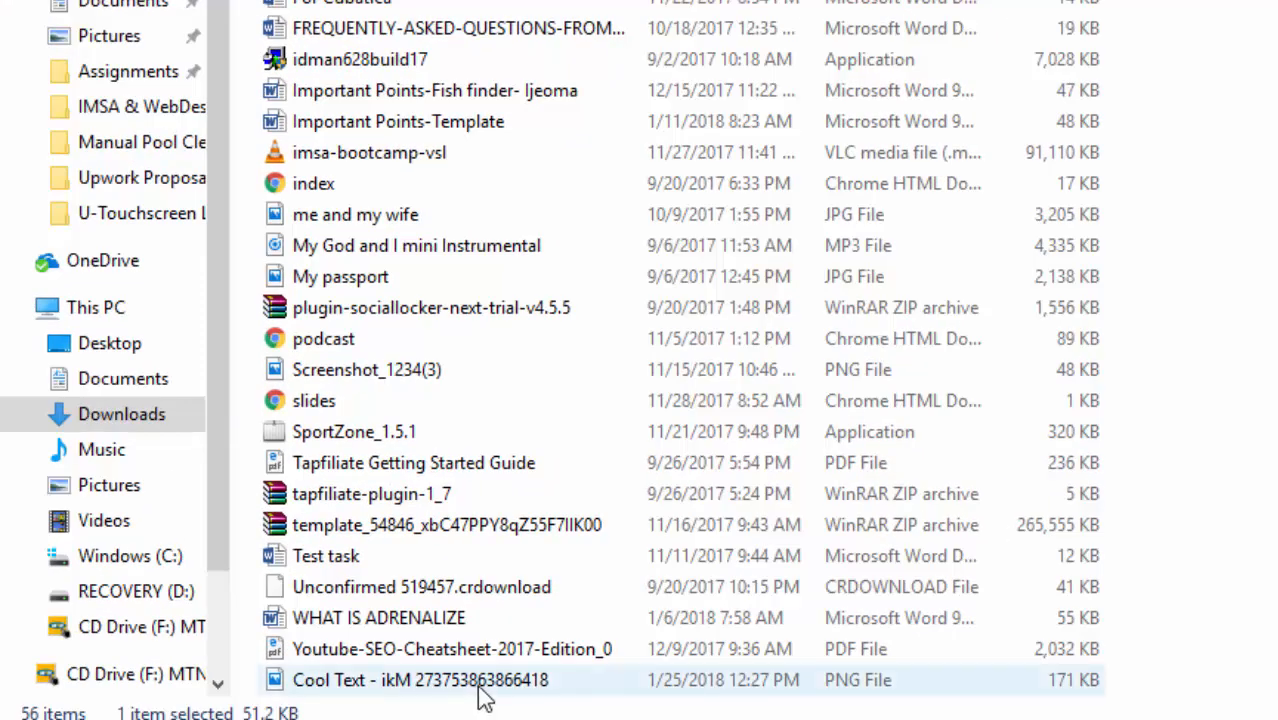
left_click(480, 690)
left_click(479, 686)
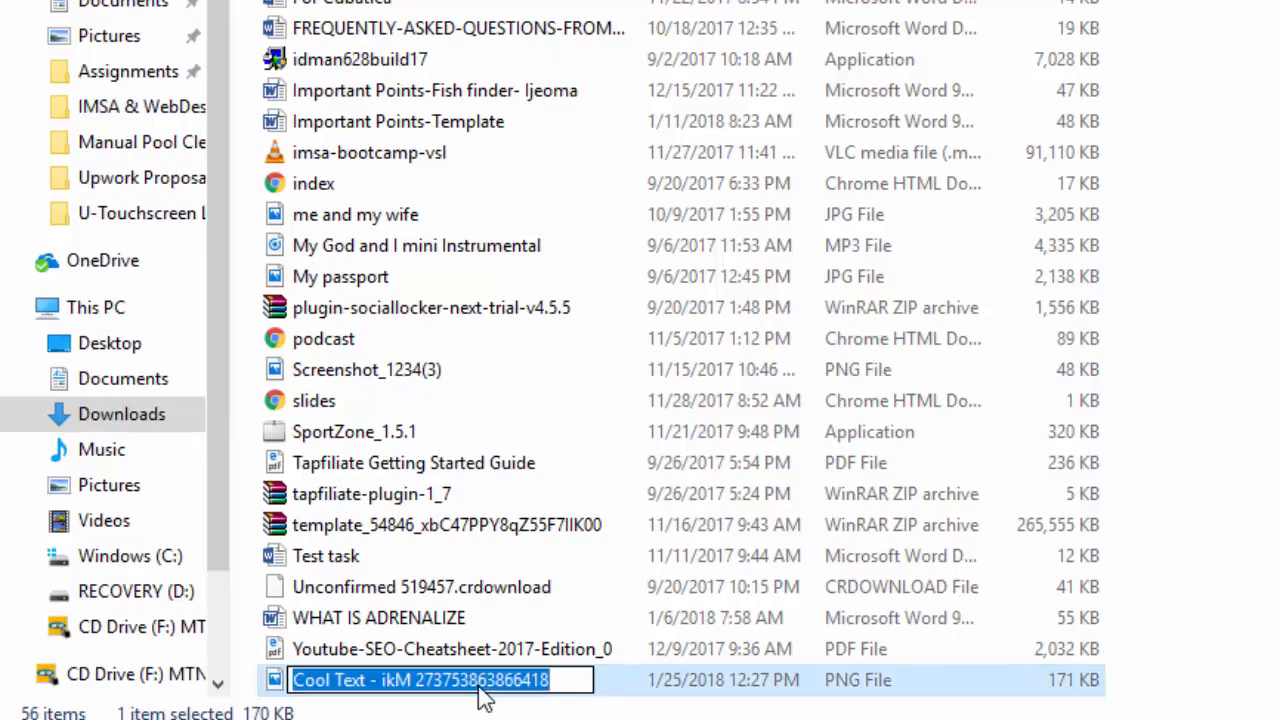
type("Test Logo")
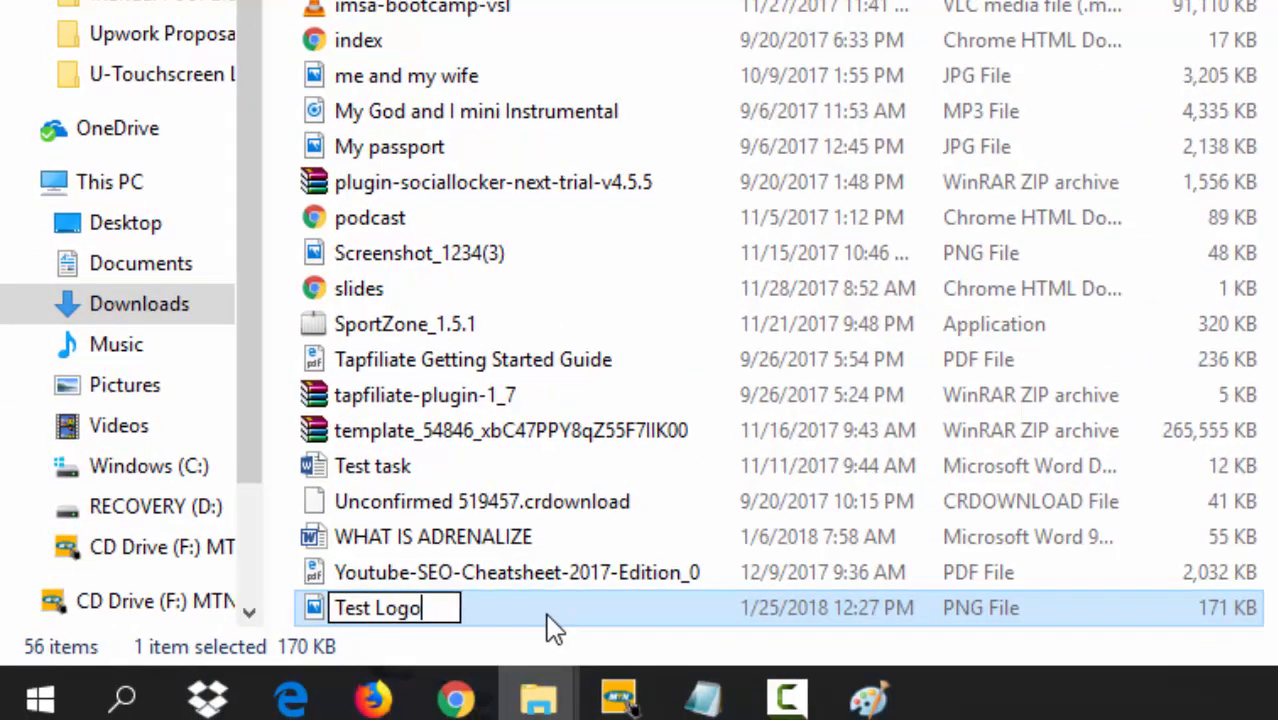
key("Return")
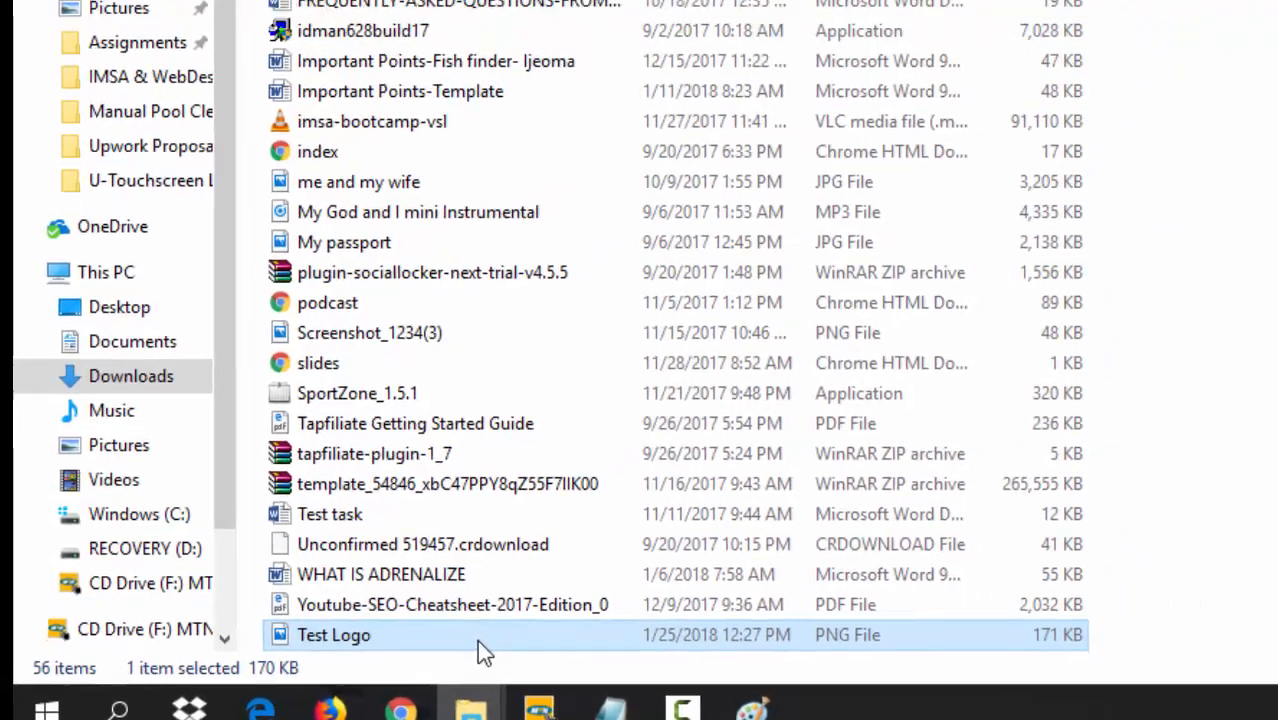
right_click(550, 612)
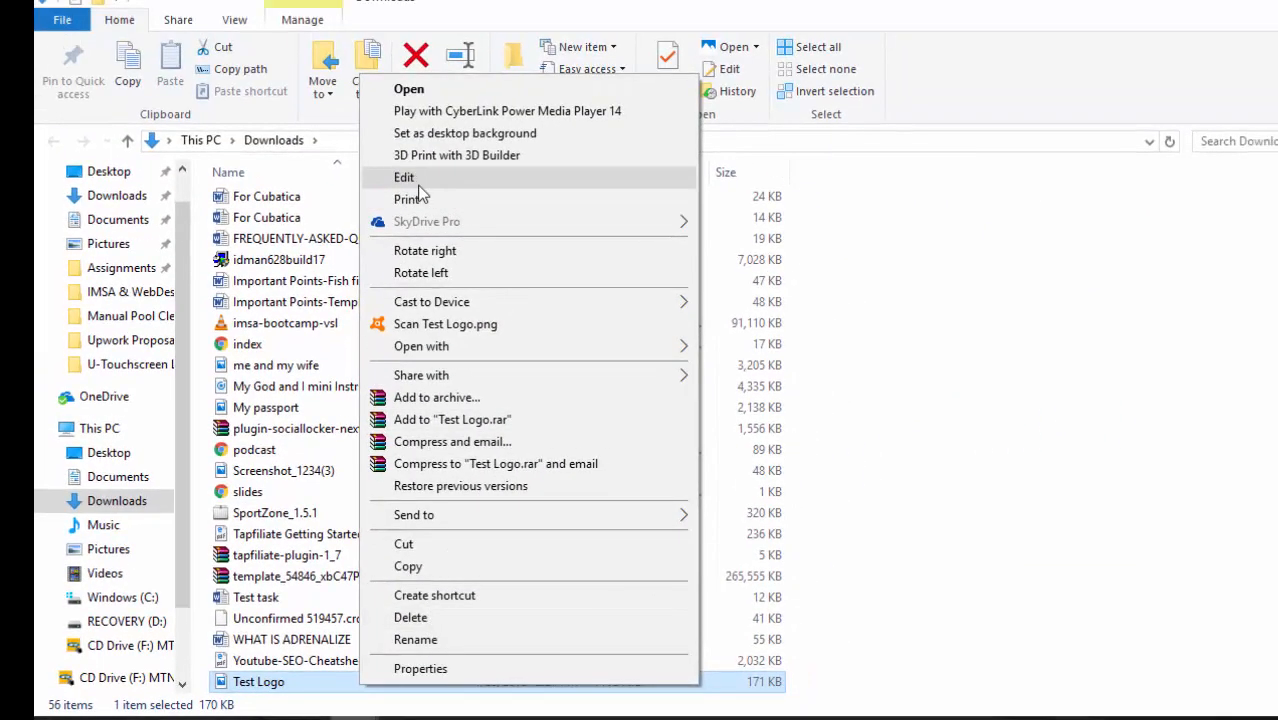
left_click(416, 185)
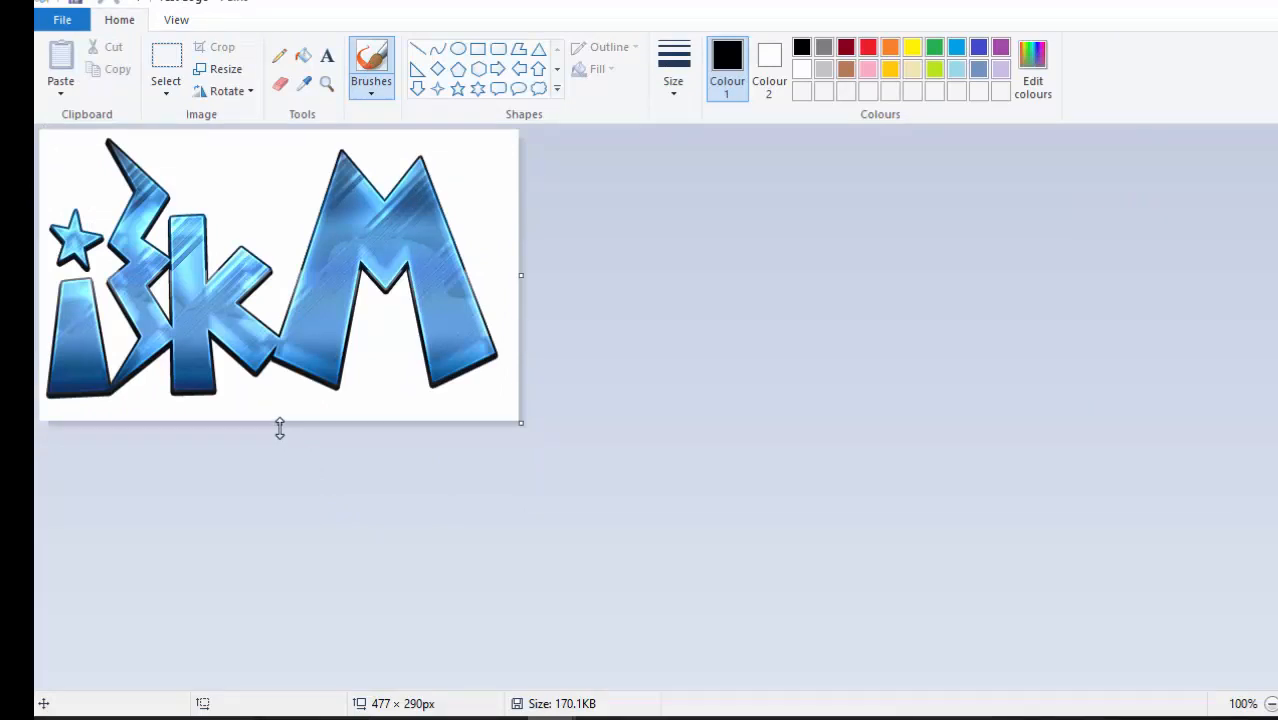
left_click_drag(280, 427, 288, 608)
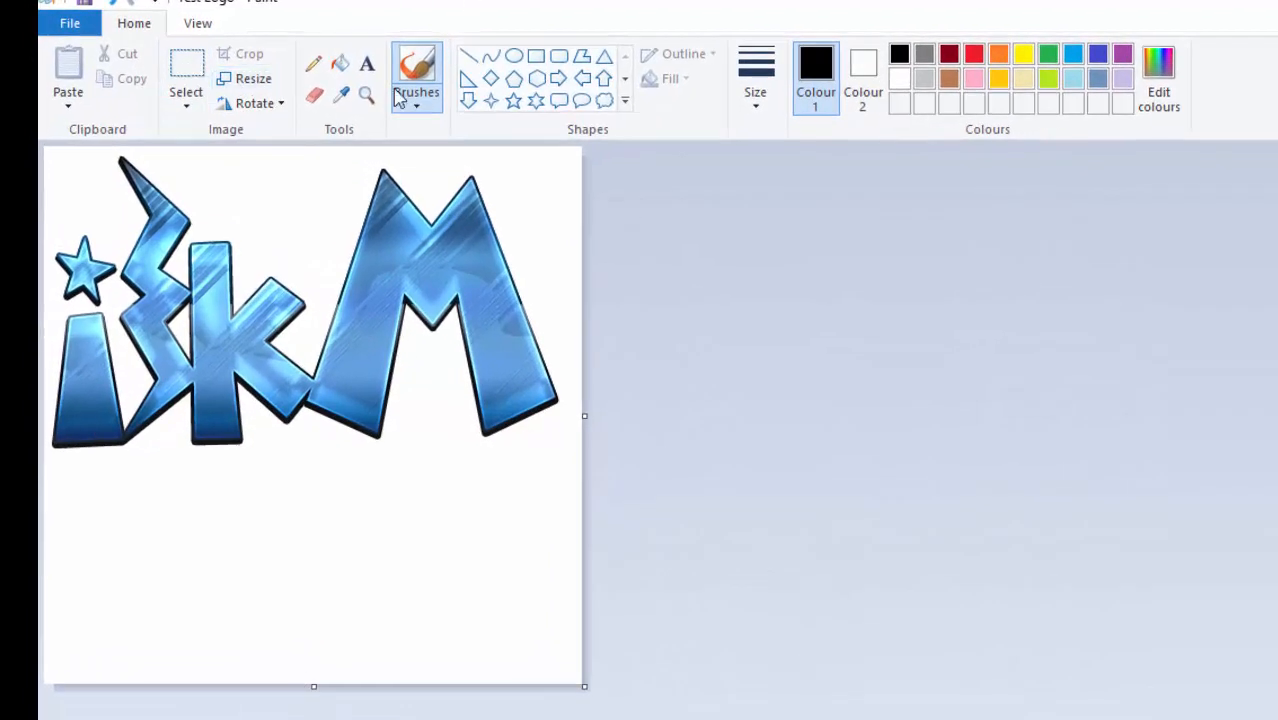
left_click(195, 58)
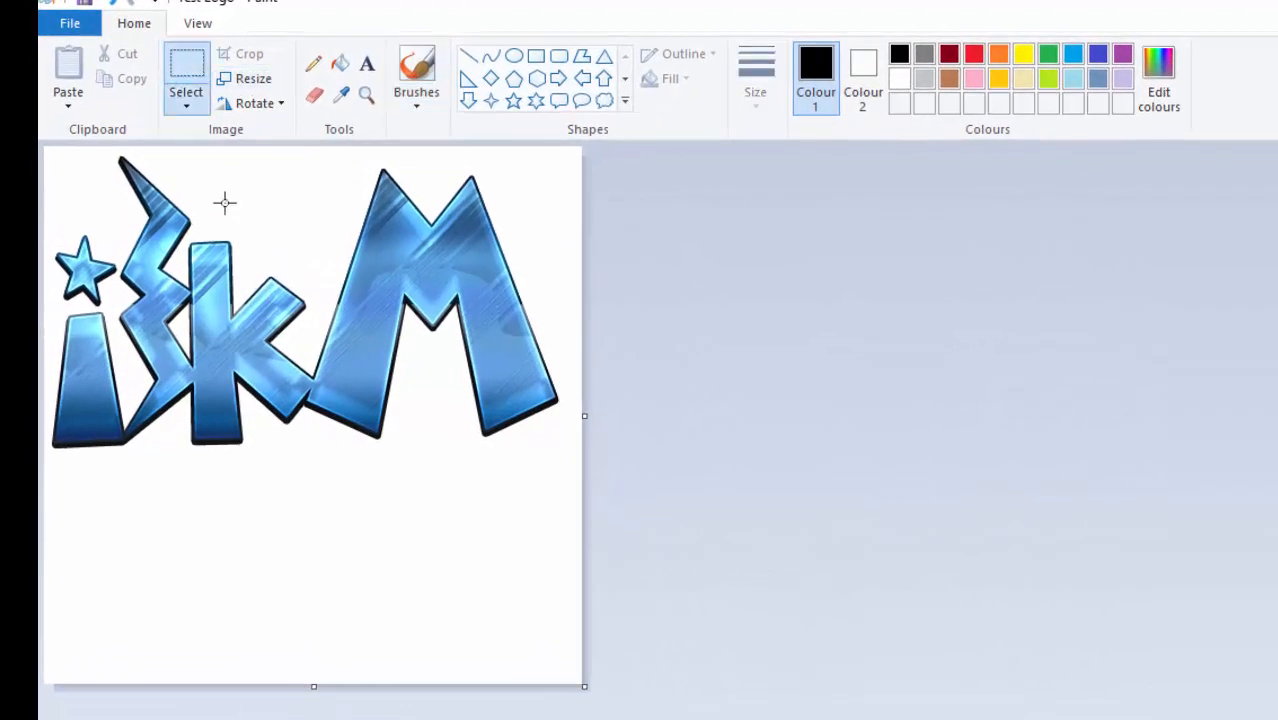
right_click(268, 358)
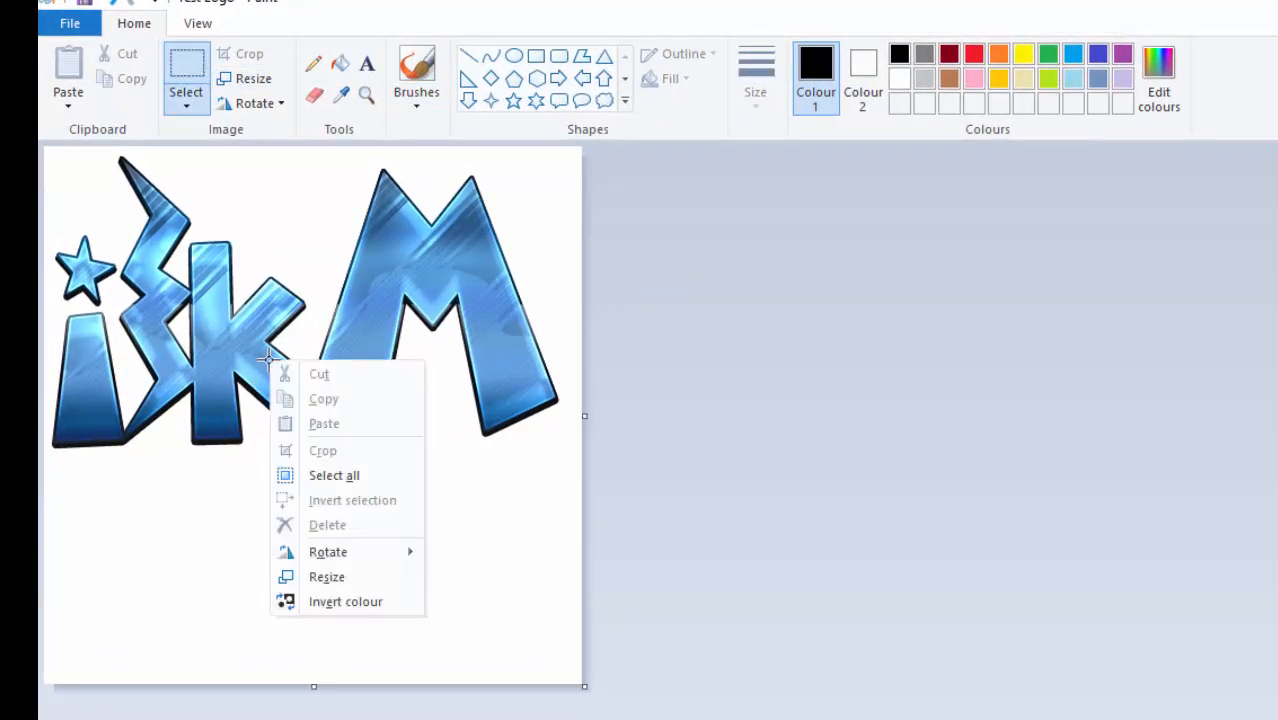
left_click(334, 476)
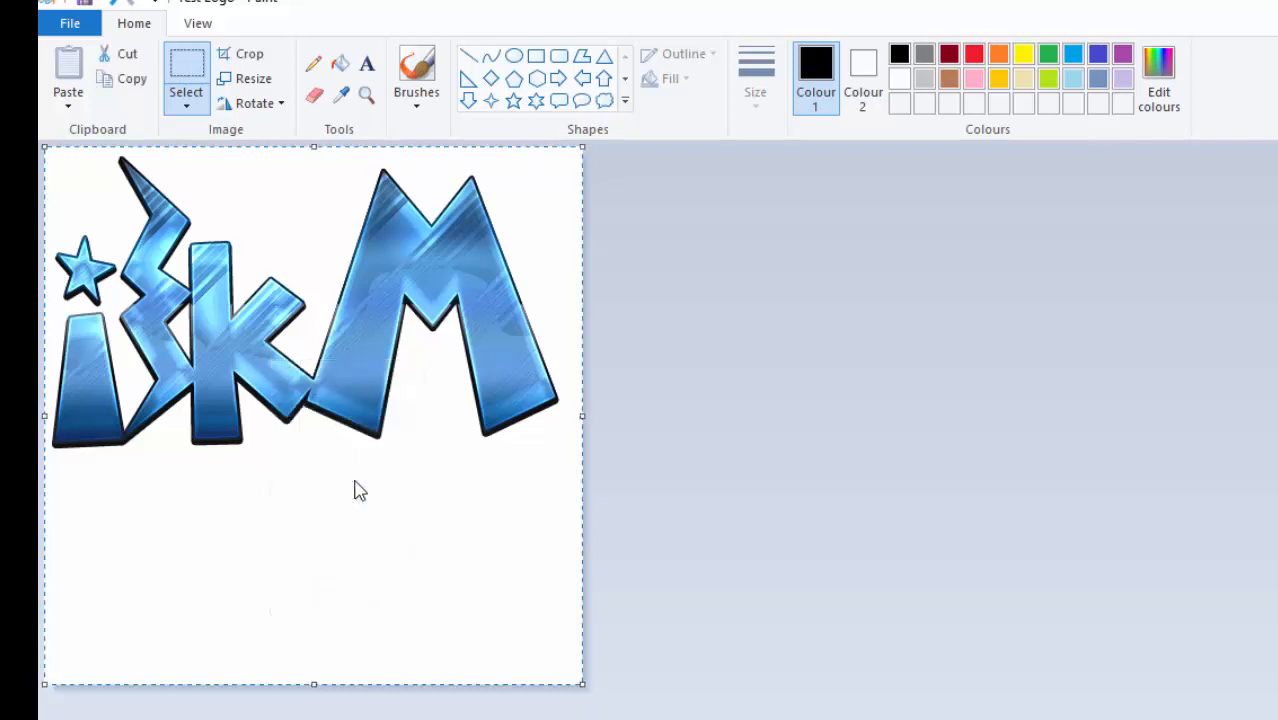
left_click_drag(354, 479, 357, 586)
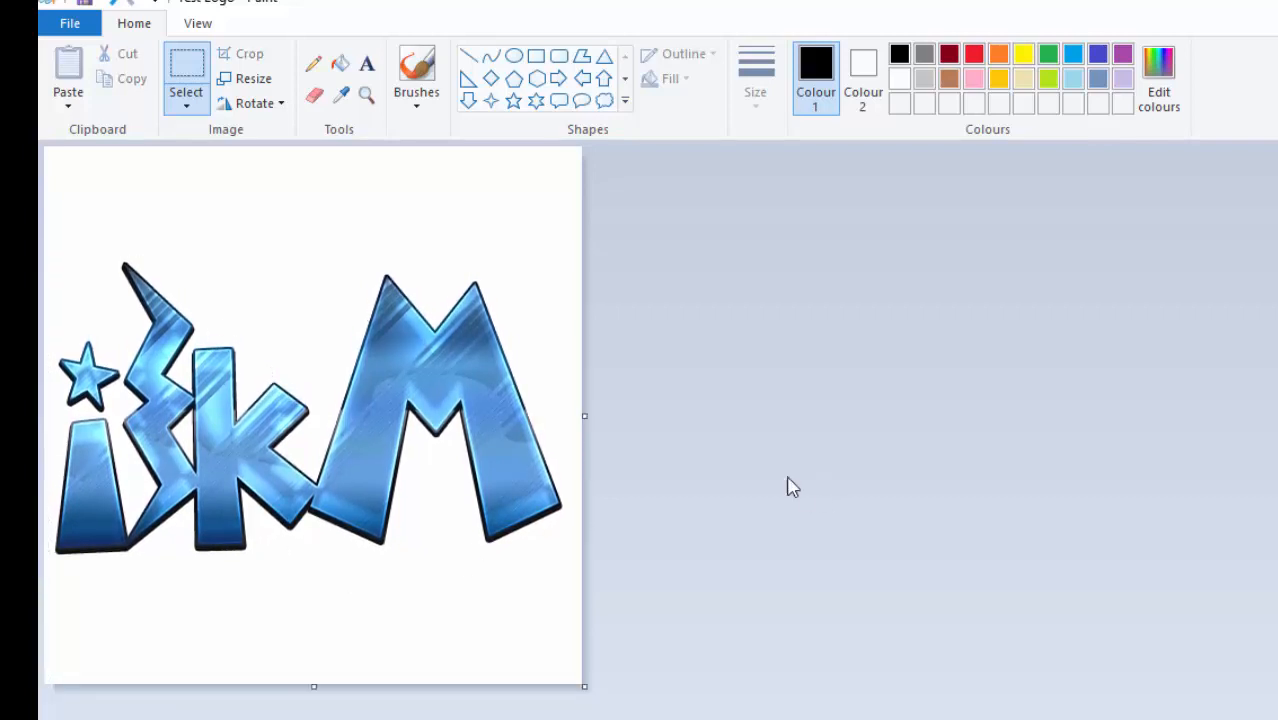
left_click(245, 78)
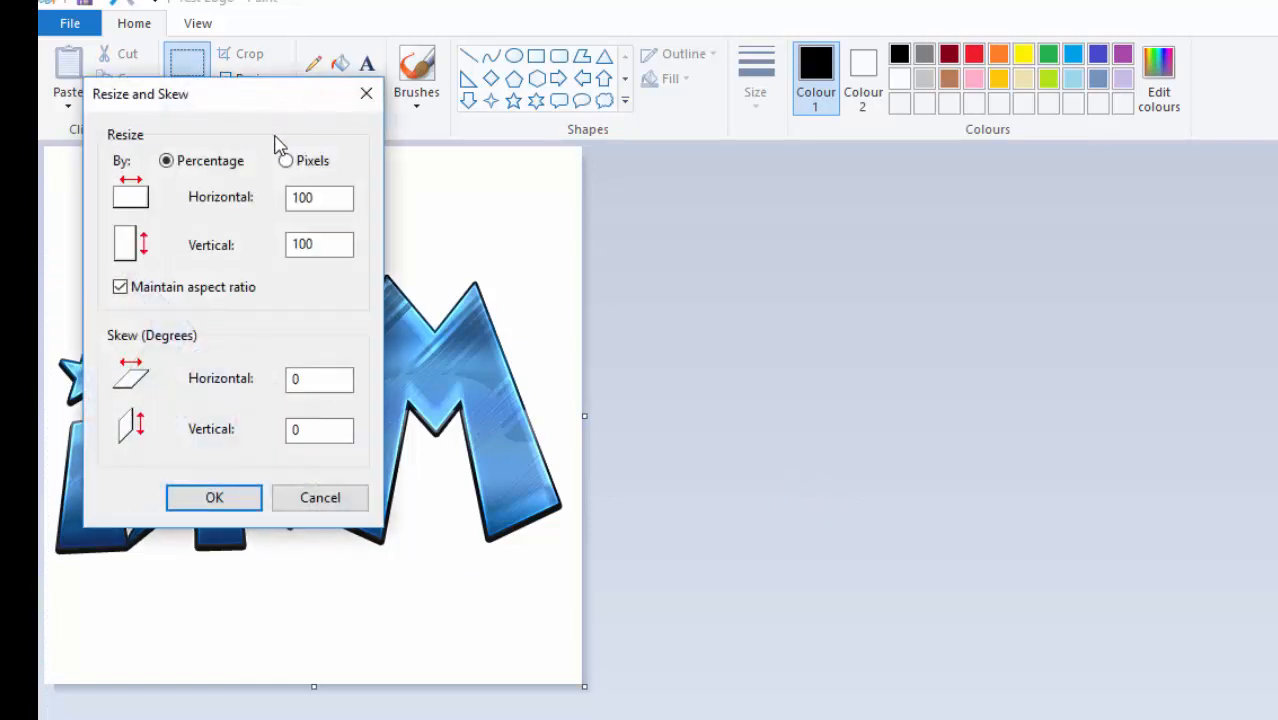
left_click(292, 168)
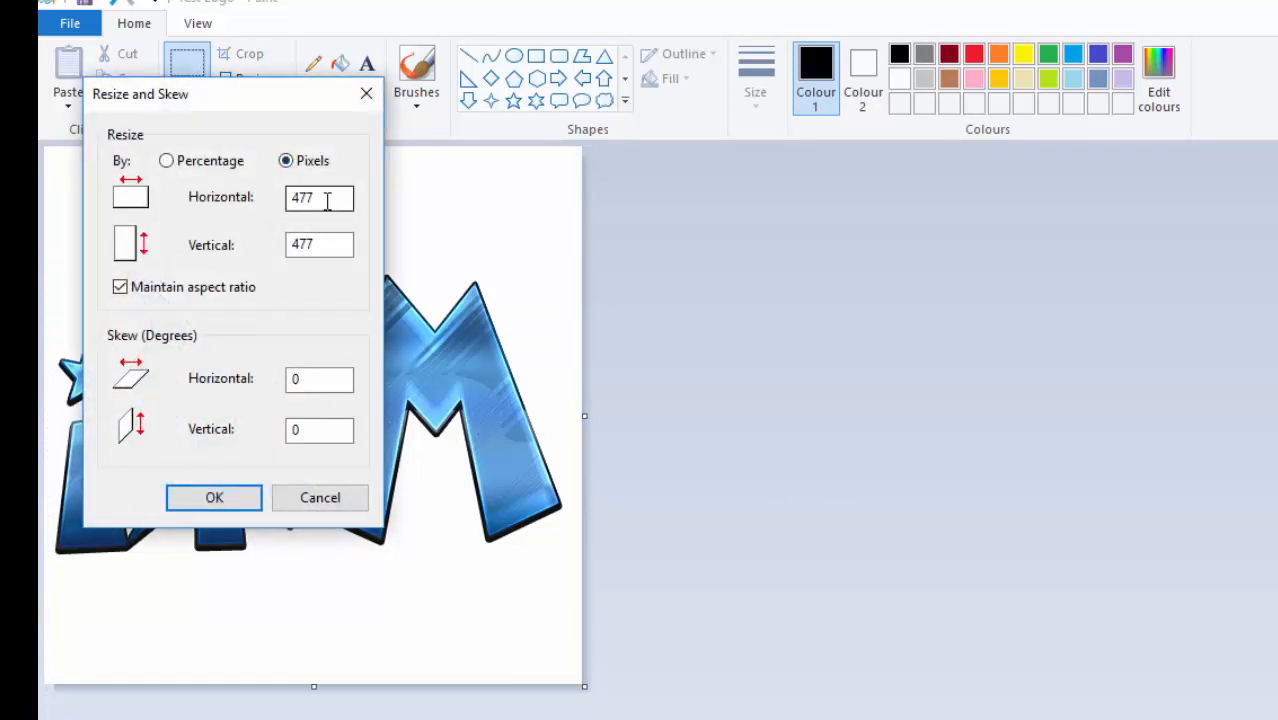
left_click_drag(334, 199, 295, 198)
type("512")
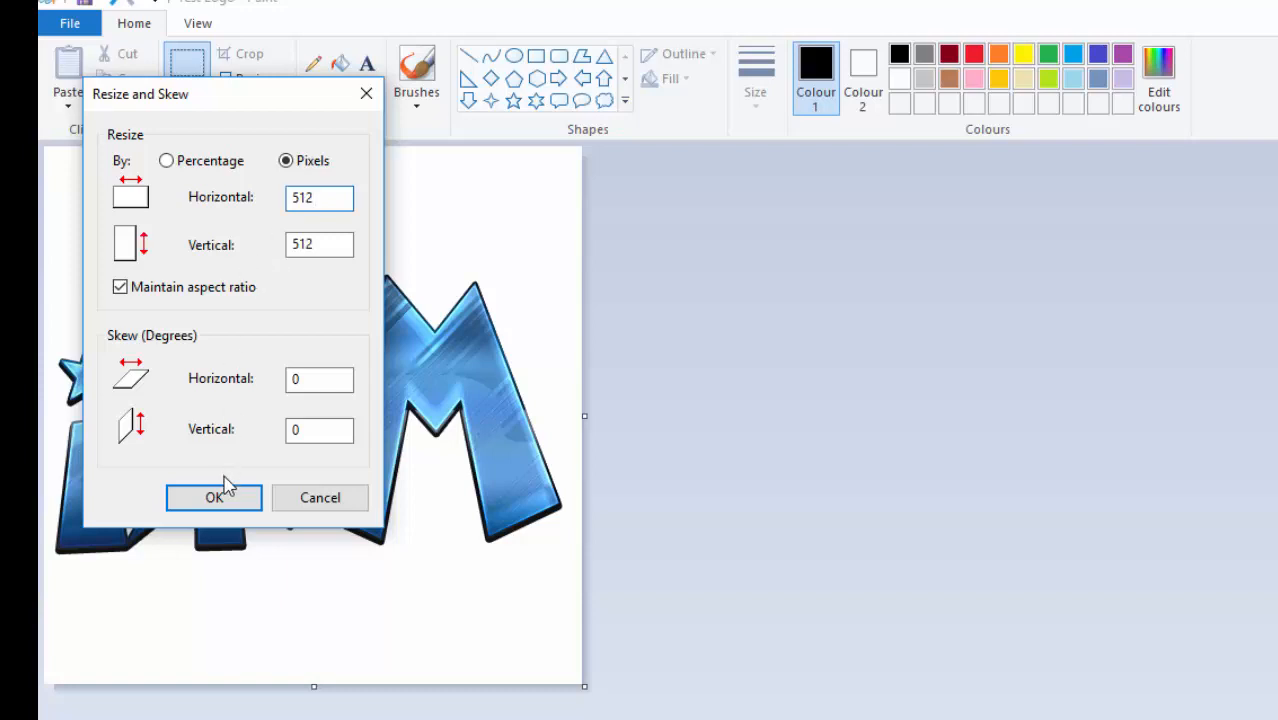
left_click(219, 497)
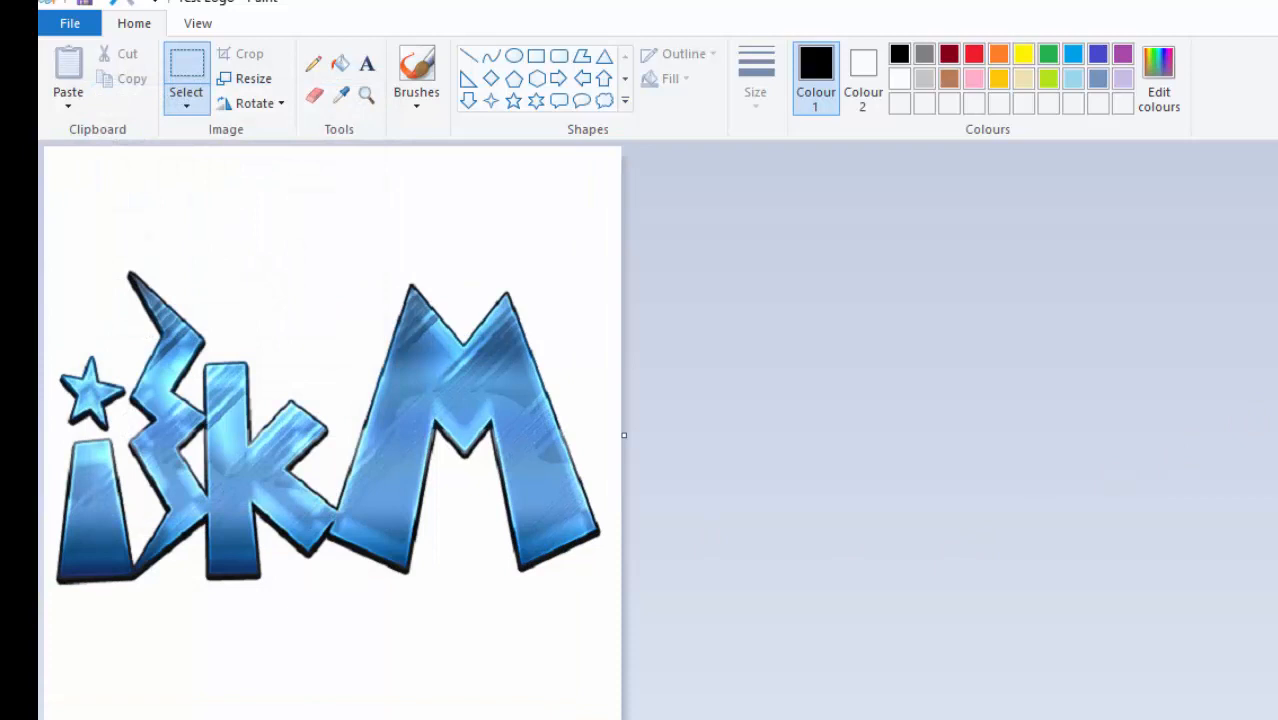
key("alt+F4")
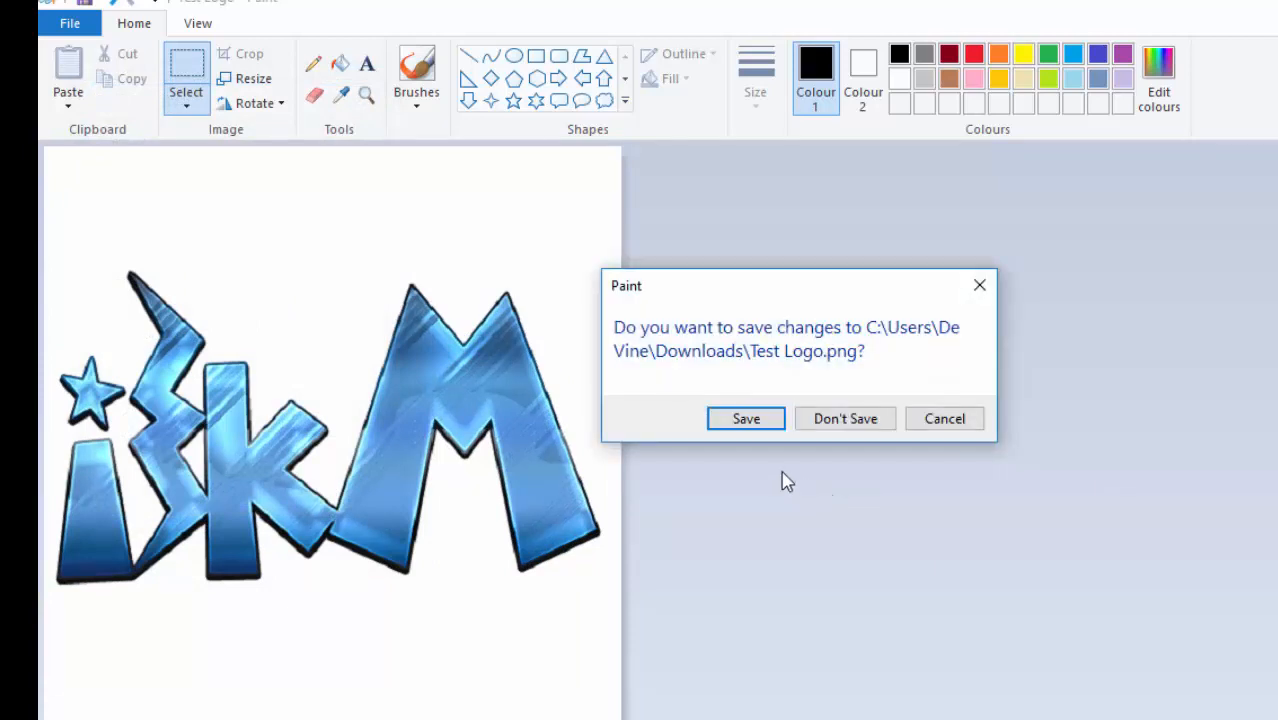
left_click(740, 424)
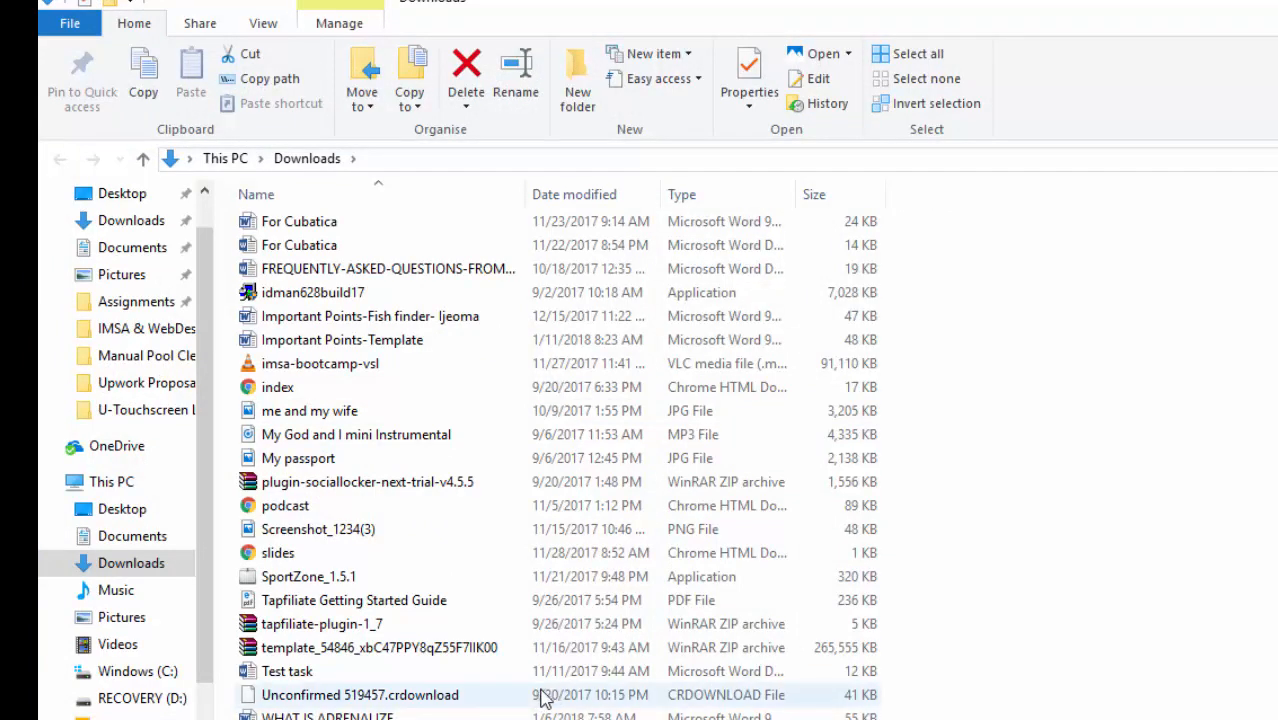
key("ctrl+c")
mouse_move(380, 718)
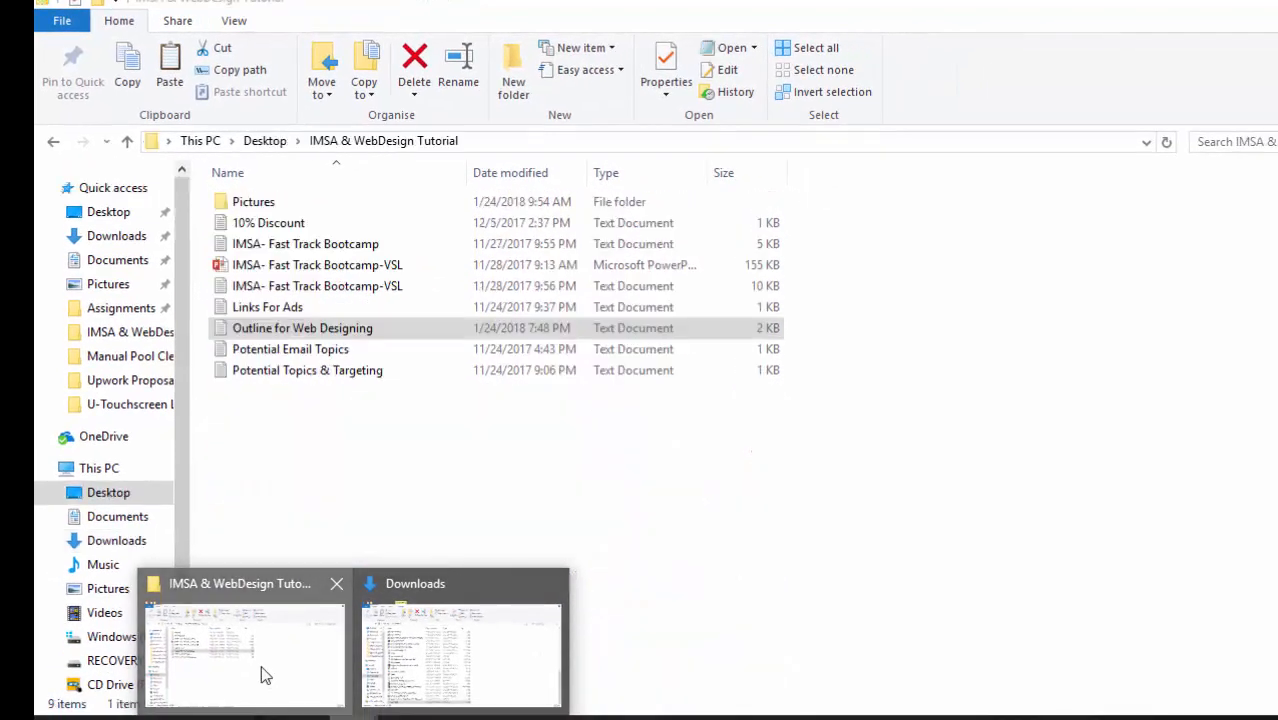
left_click(263, 676)
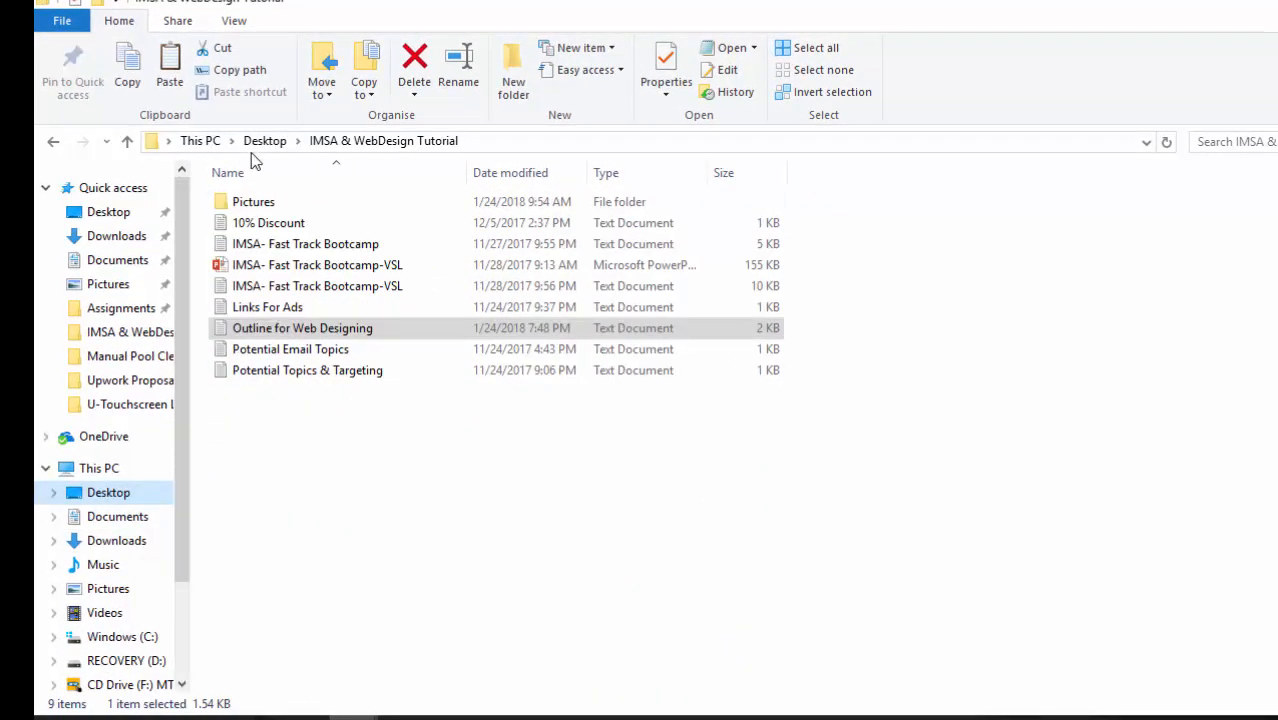
double_click(253, 201)
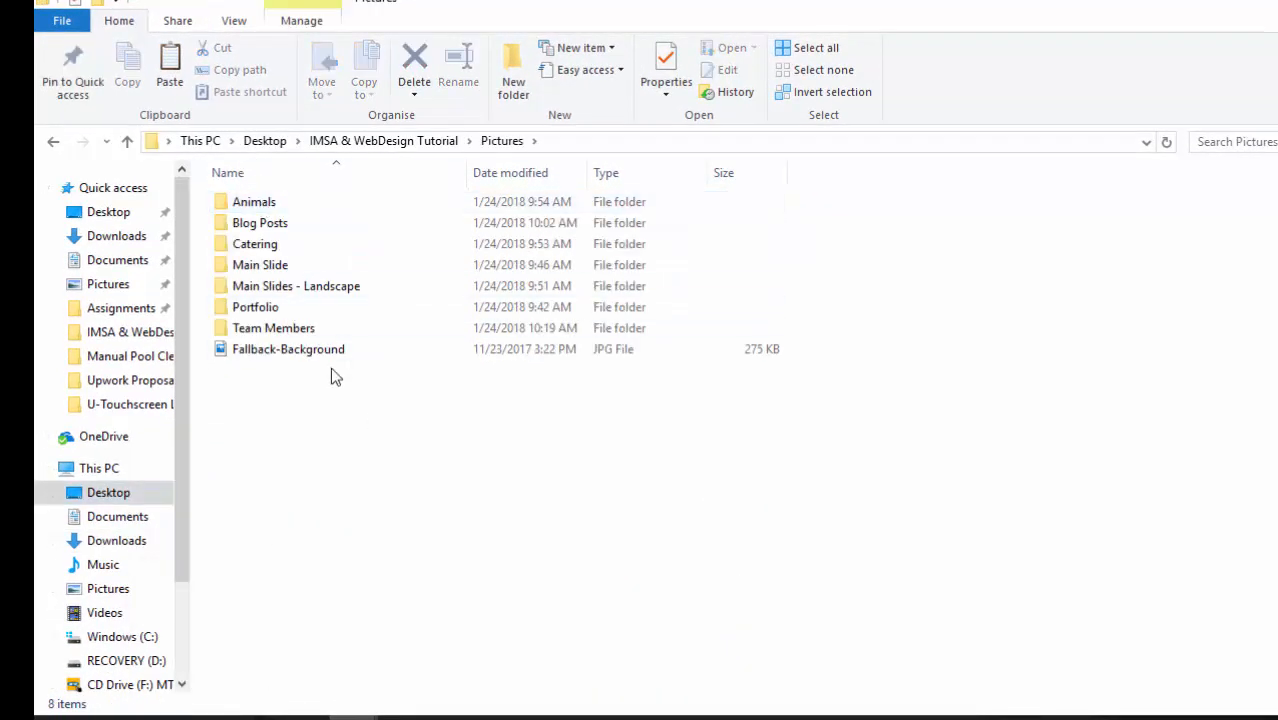
key("ctrl+v")
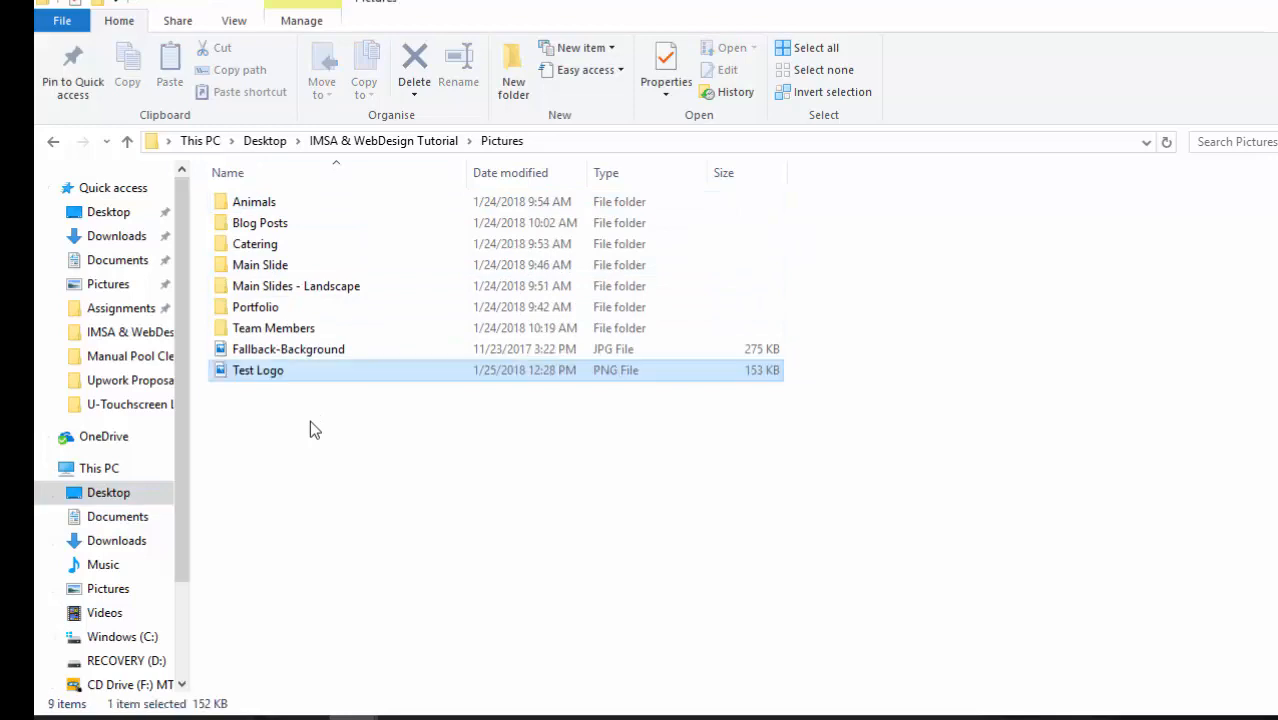
left_click(304, 717)
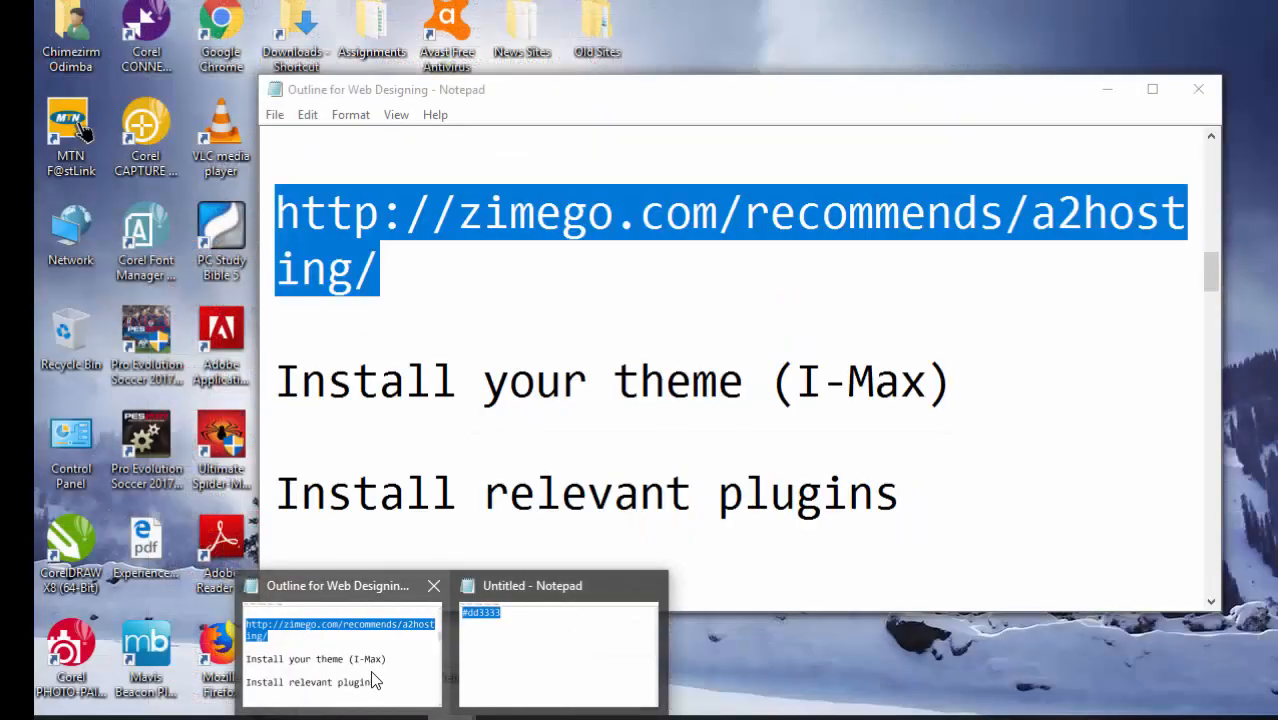
left_click(375, 681)
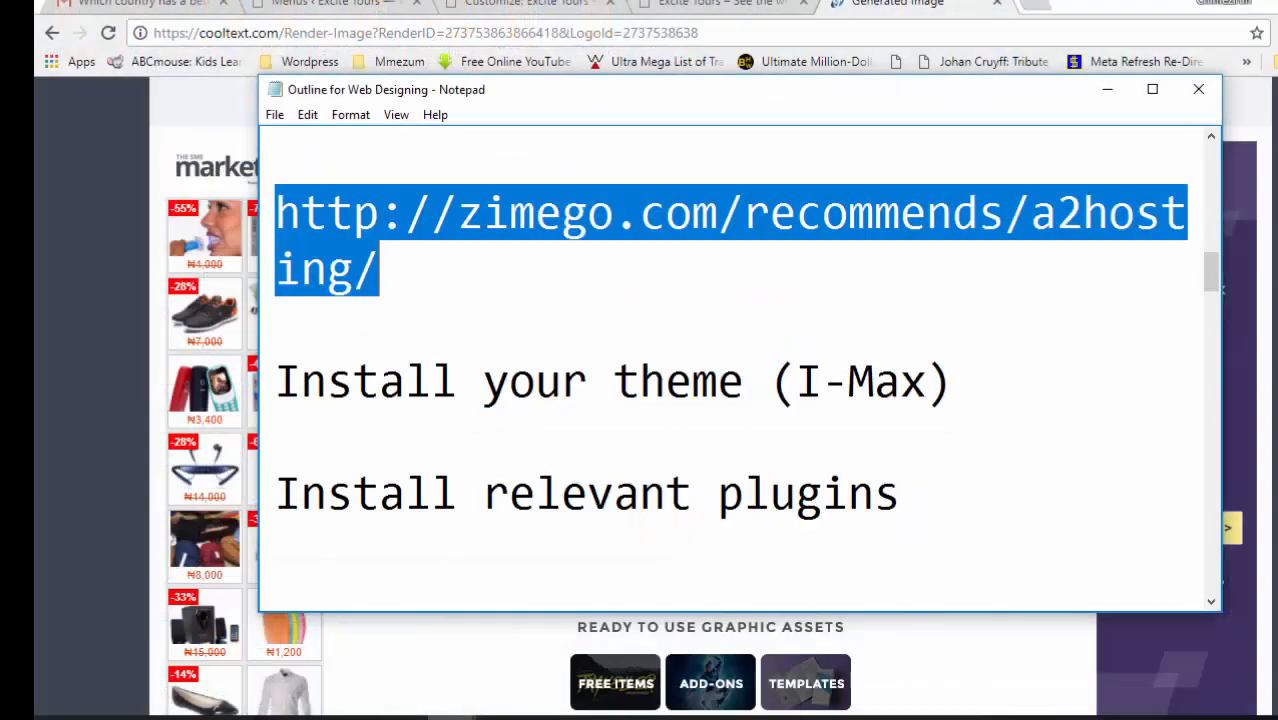
left_click_drag(1217, 273, 1233, 545)
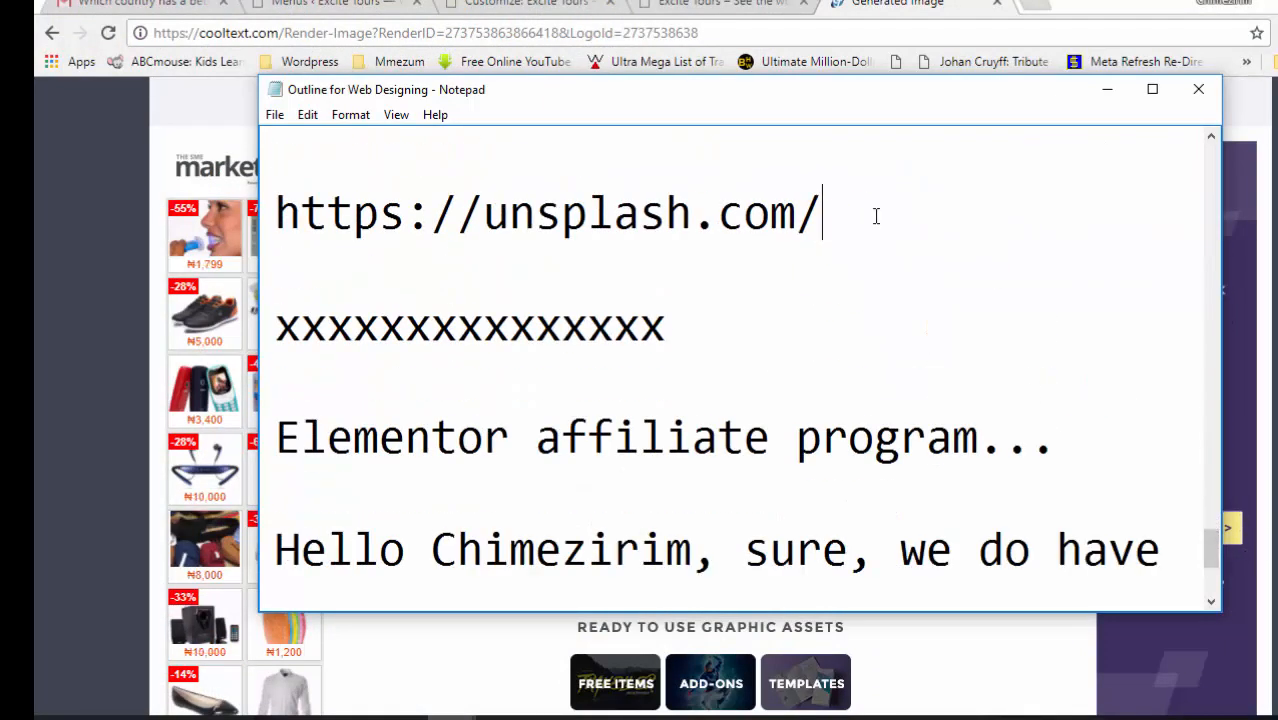
key("Return")
key("Return")
type("Co")
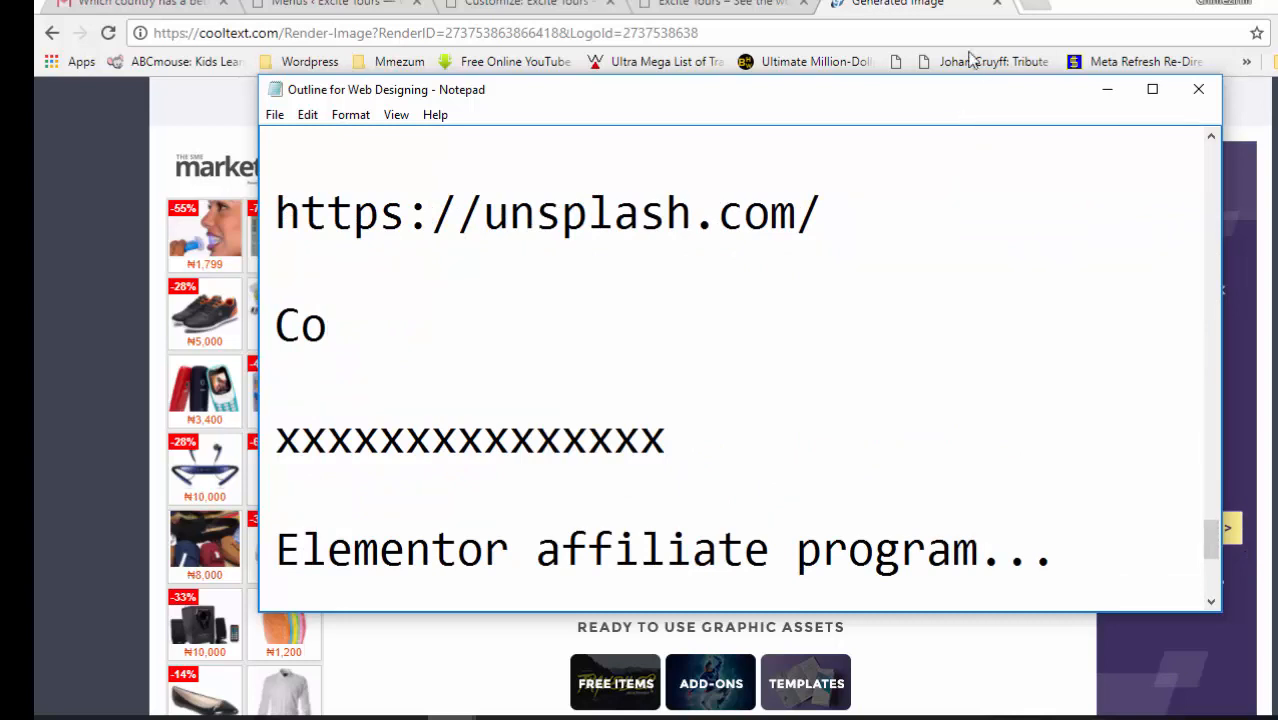
left_click(704, 33)
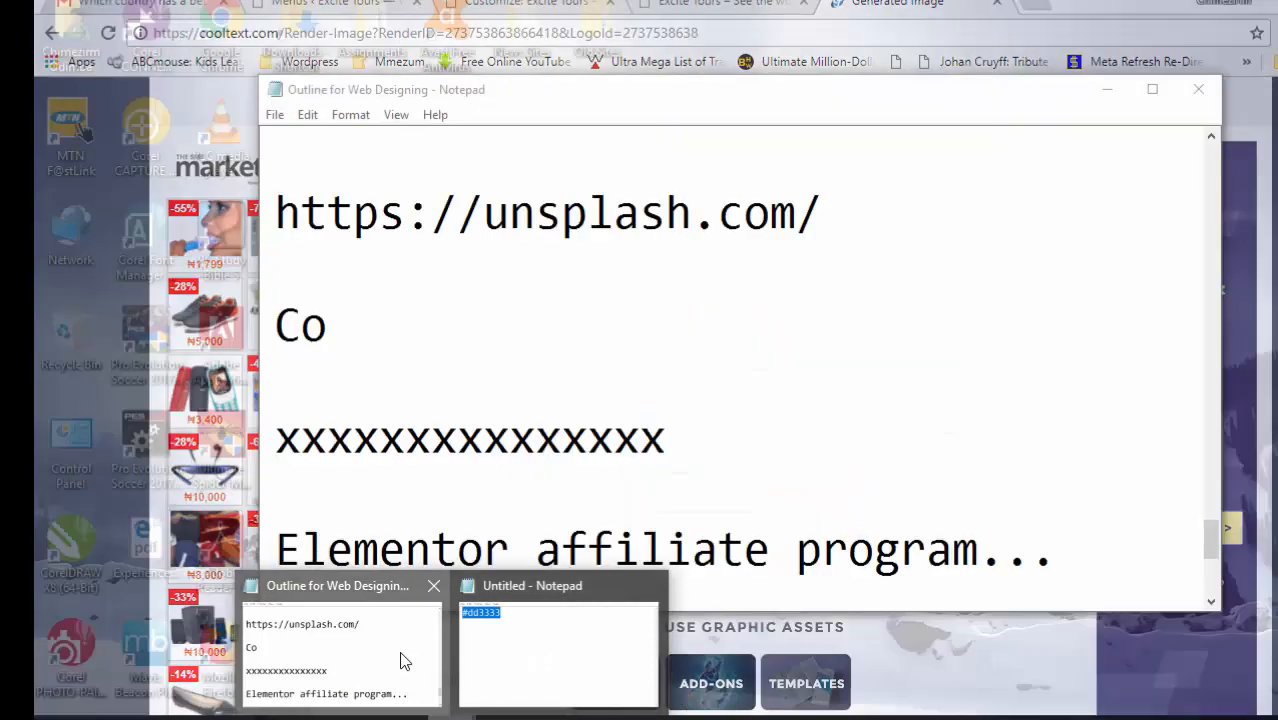
left_click(399, 660)
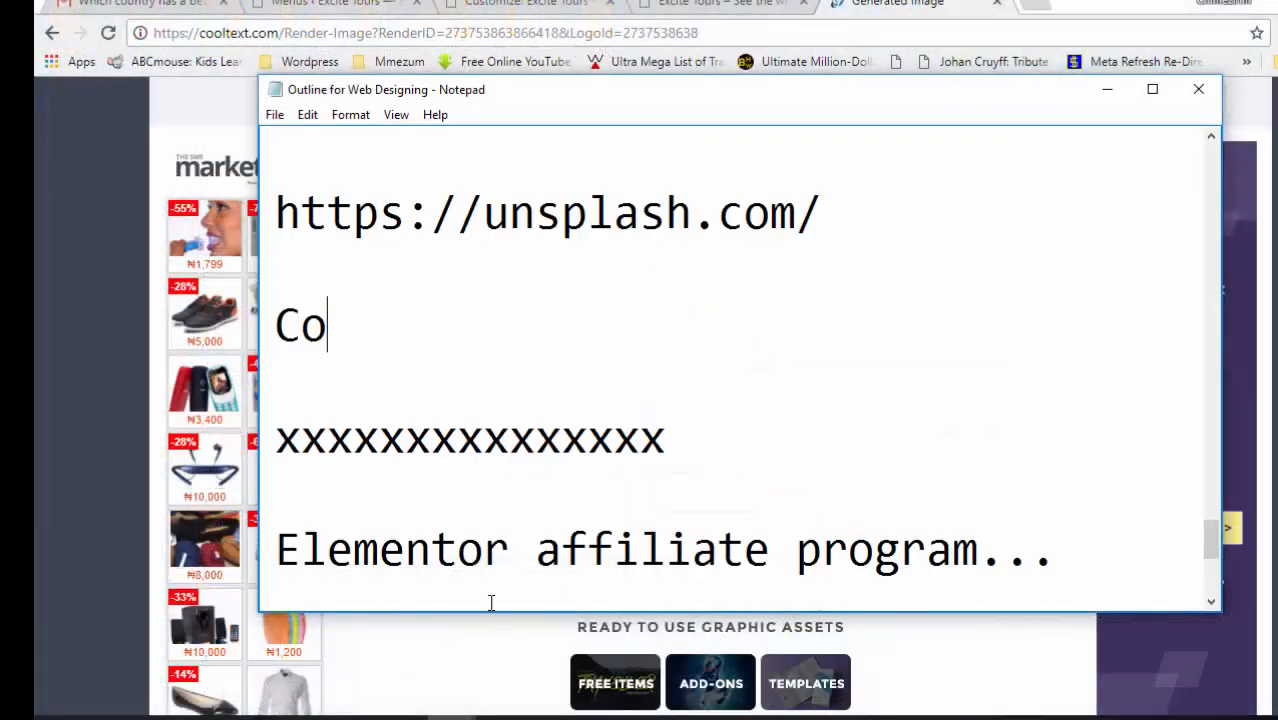
left_click_drag(346, 322, 272, 318)
key("ctrl+v")
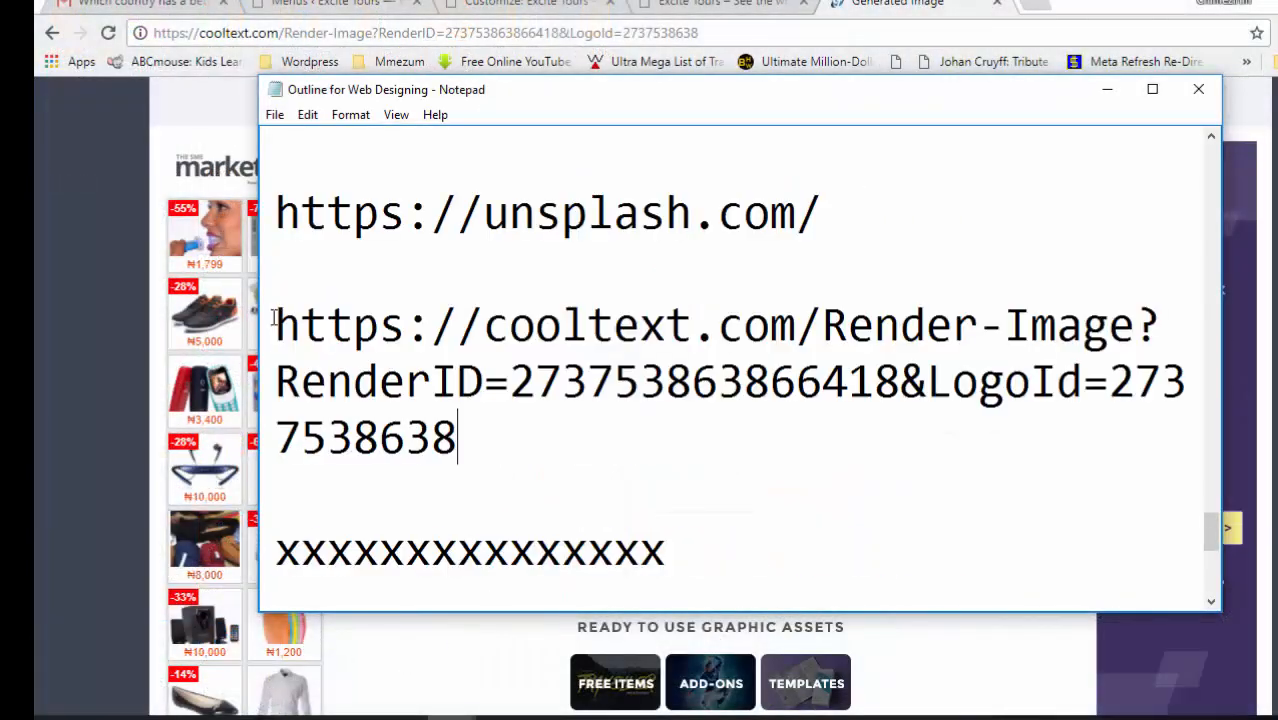
left_click_drag(457, 440, 822, 303)
key("BackSpace")
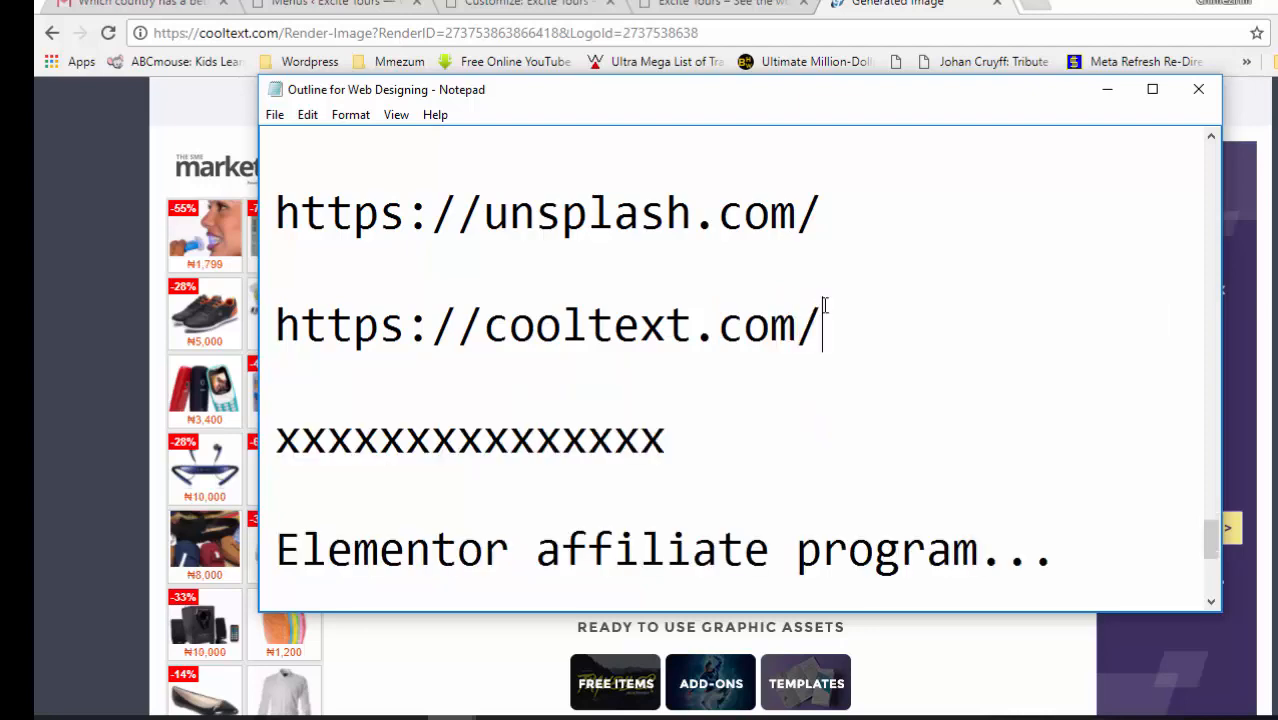
left_click(990, 5)
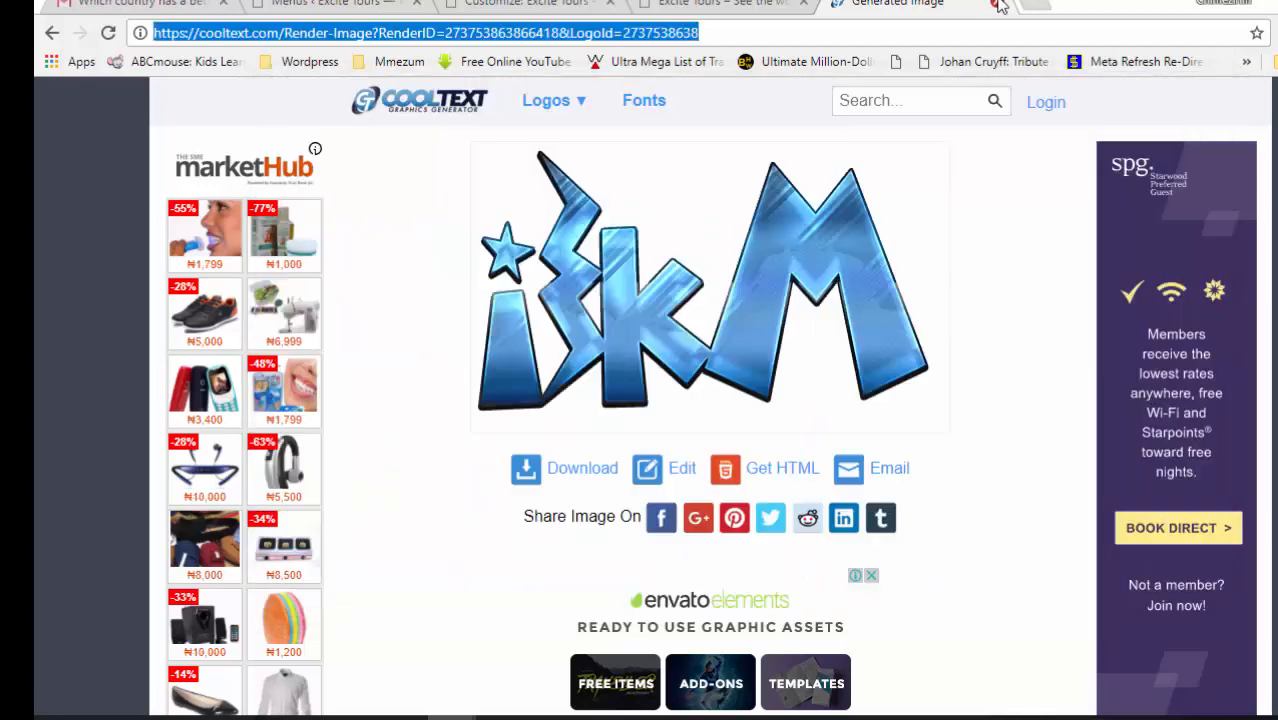
left_click(997, 4)
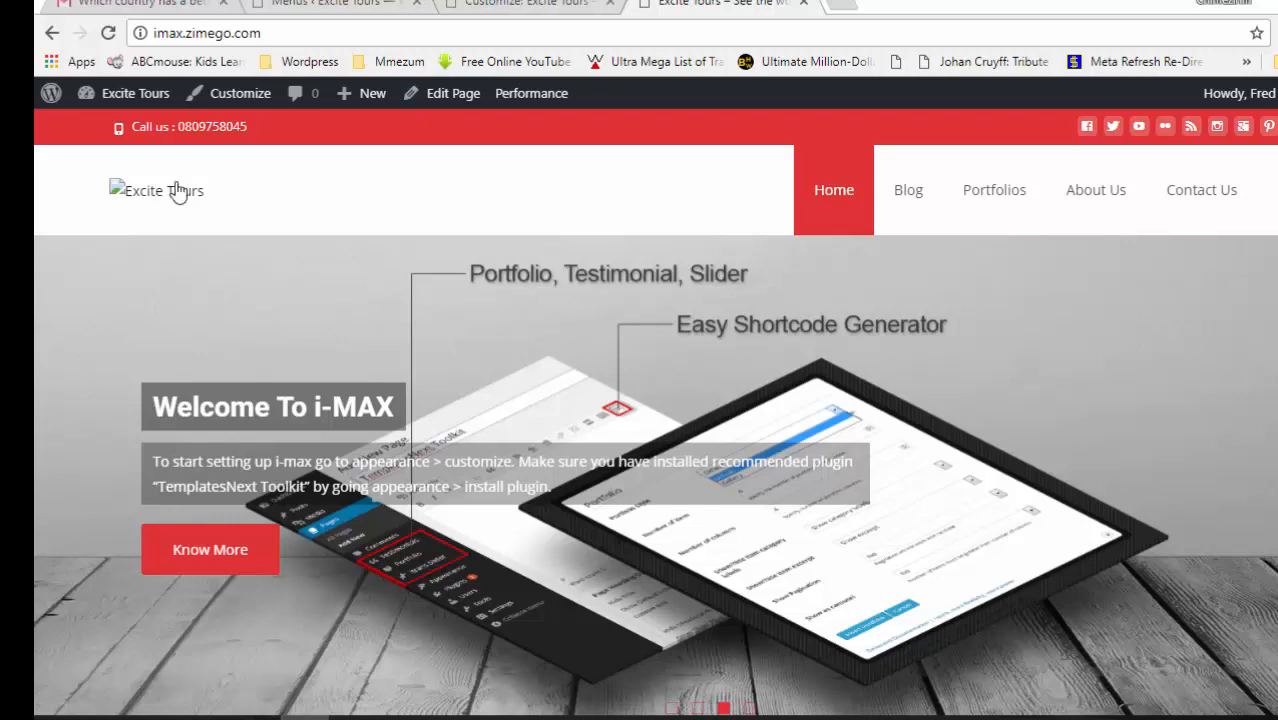
left_click(520, 4)
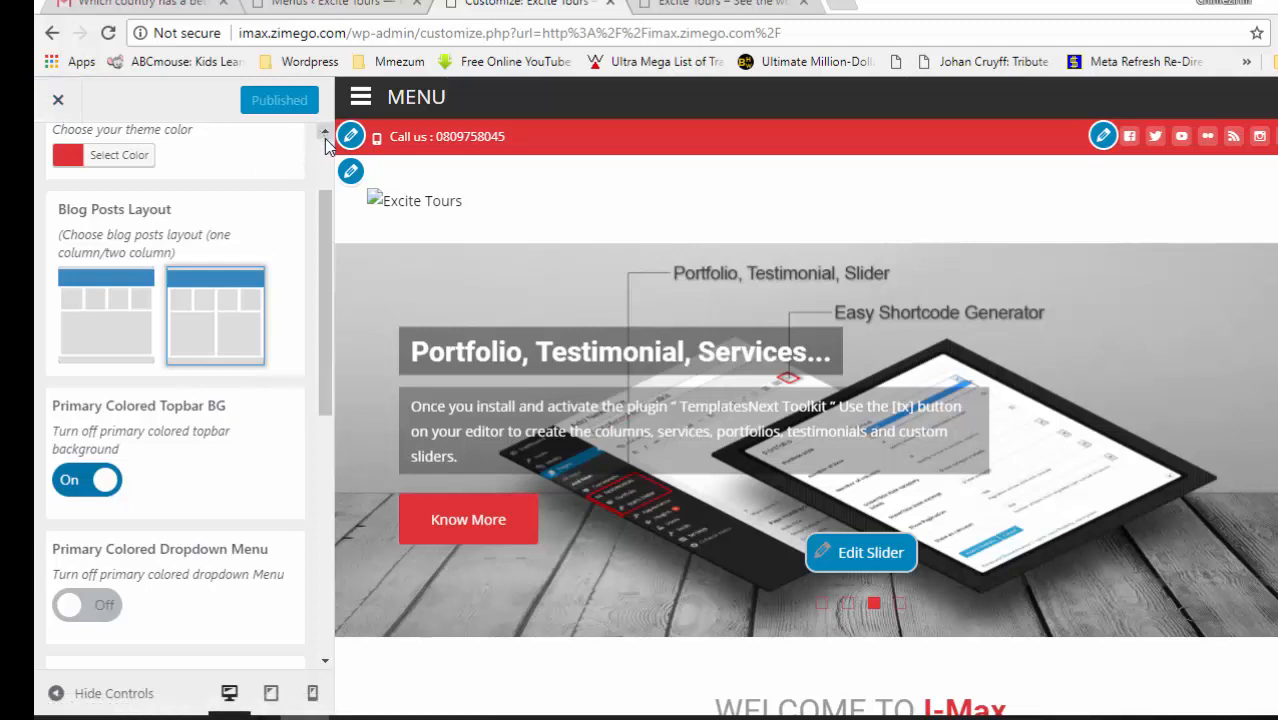
scroll(326, 140, "up", 1)
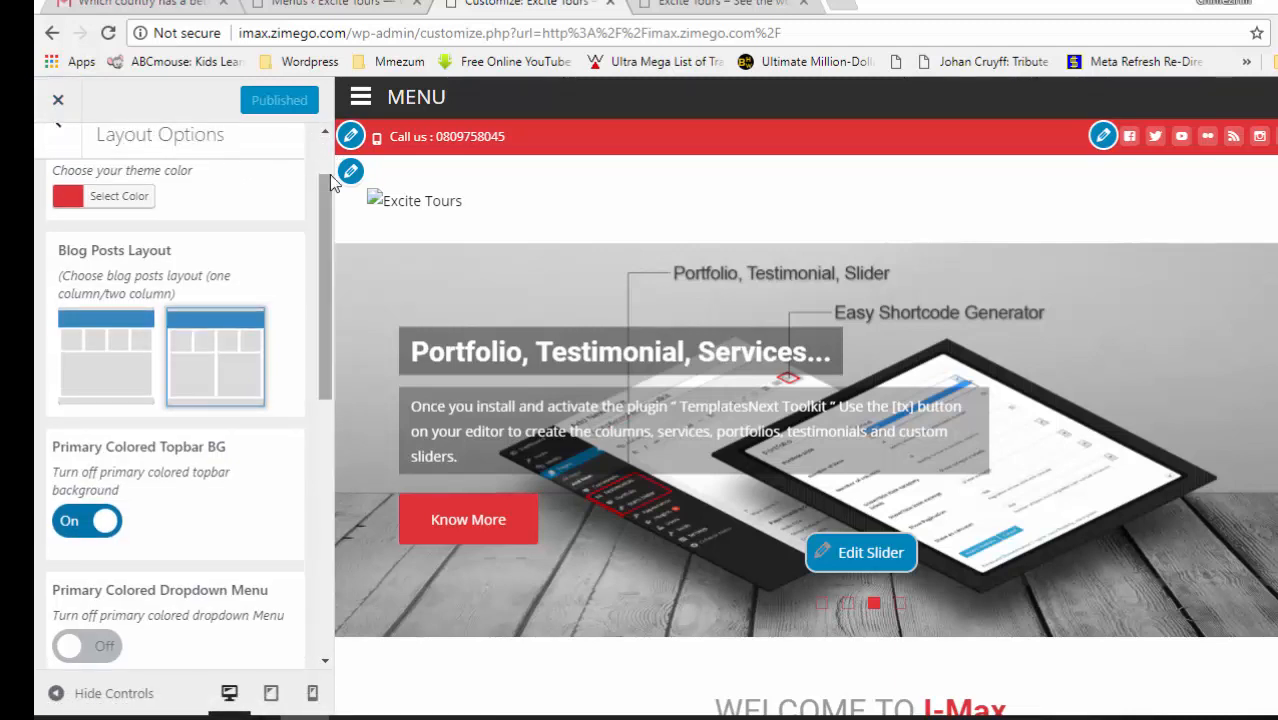
scroll(323, 151, "up", 2)
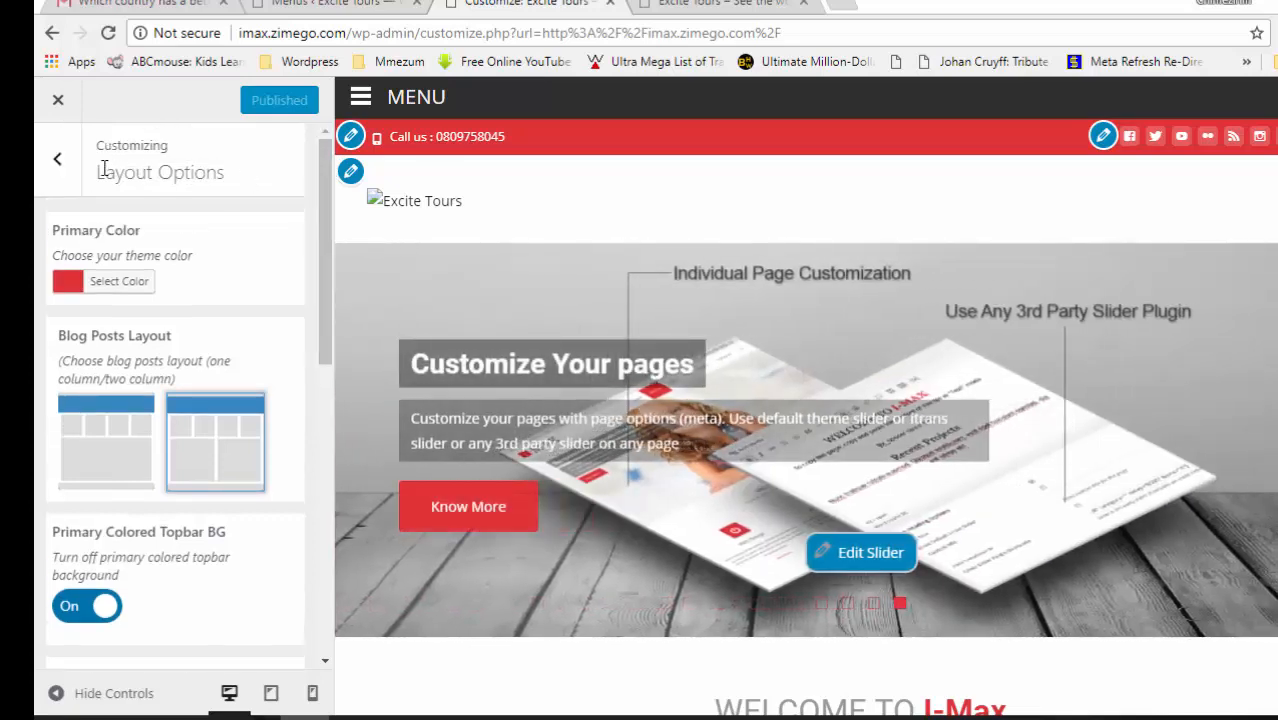
left_click(58, 160)
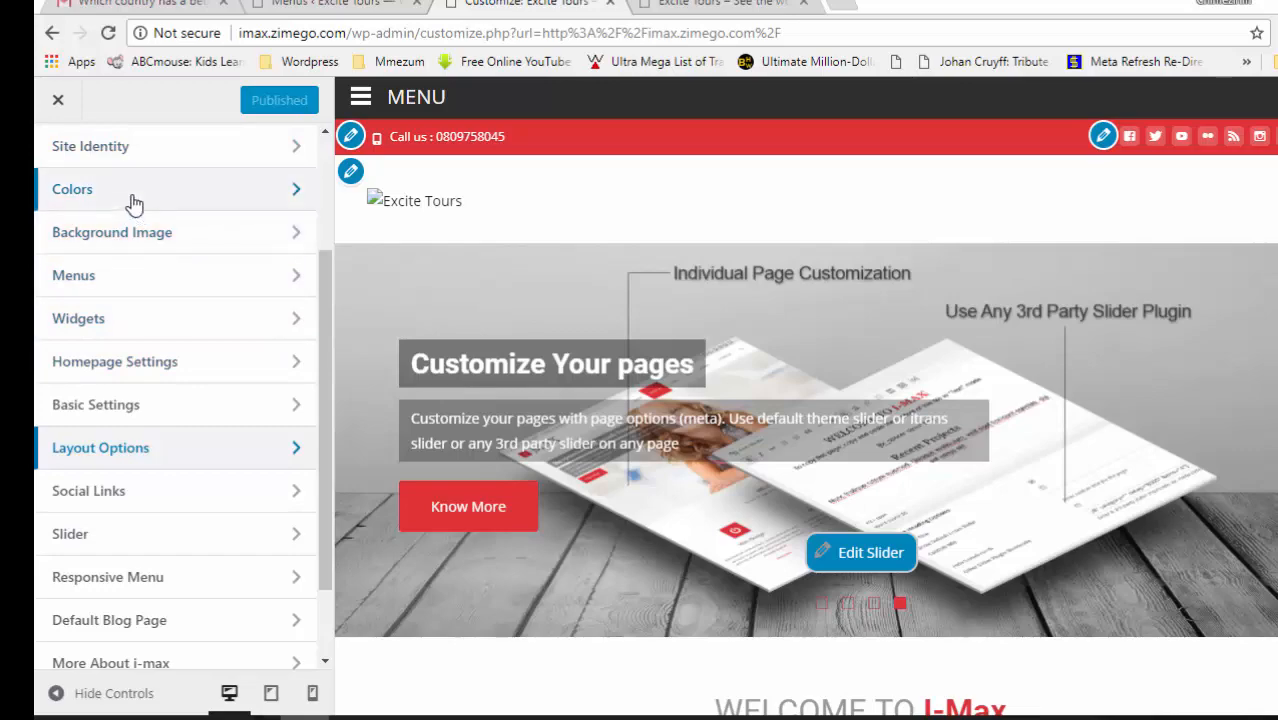
left_click(221, 160)
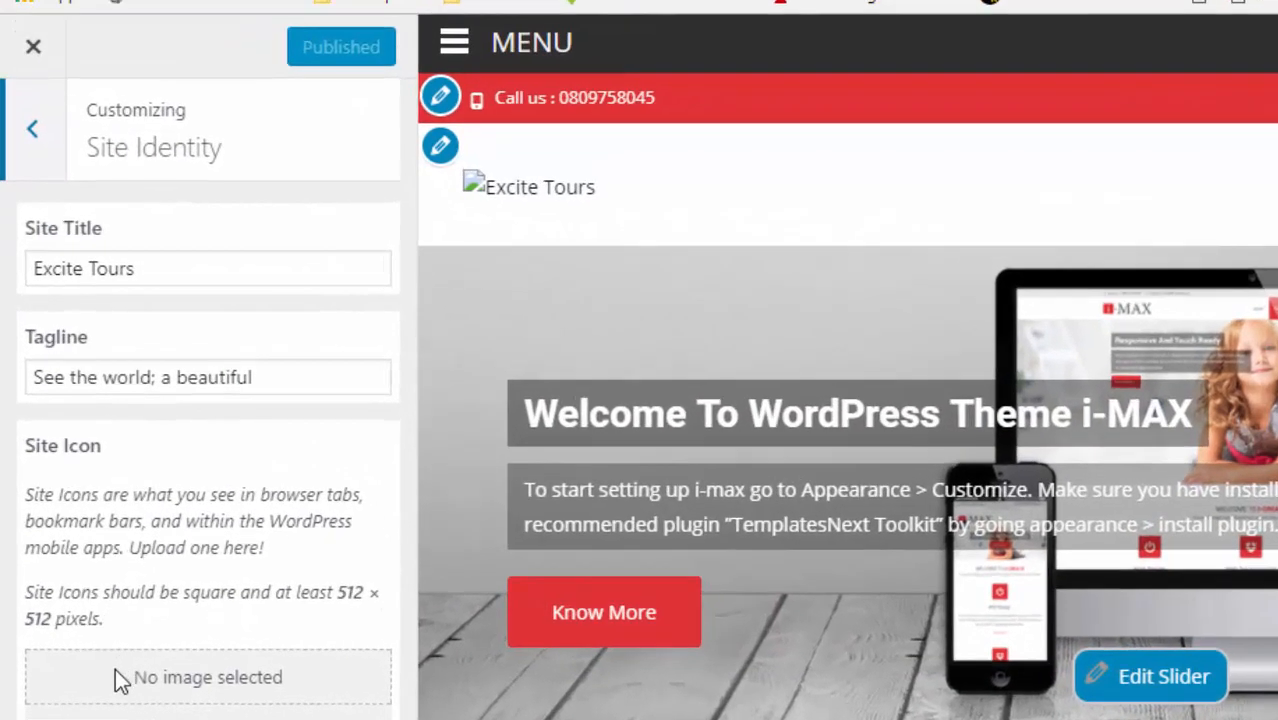
left_click(325, 719)
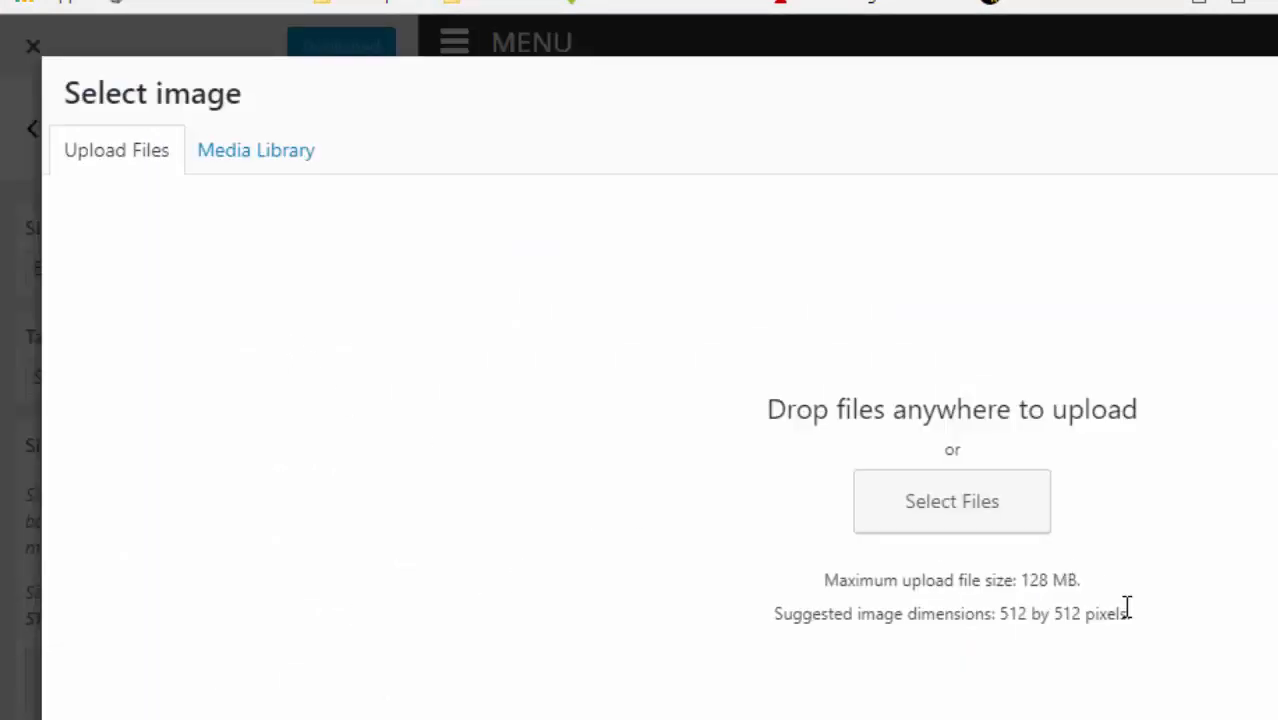
left_click(930, 505)
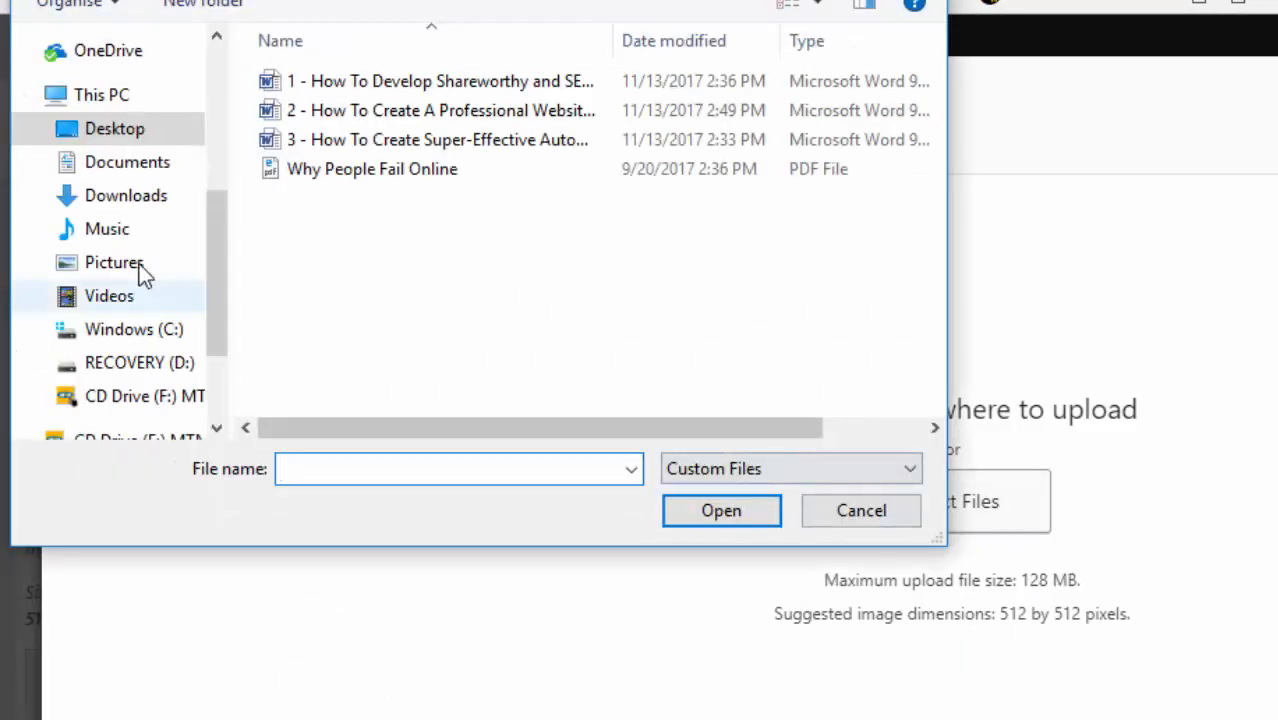
left_click(128, 138)
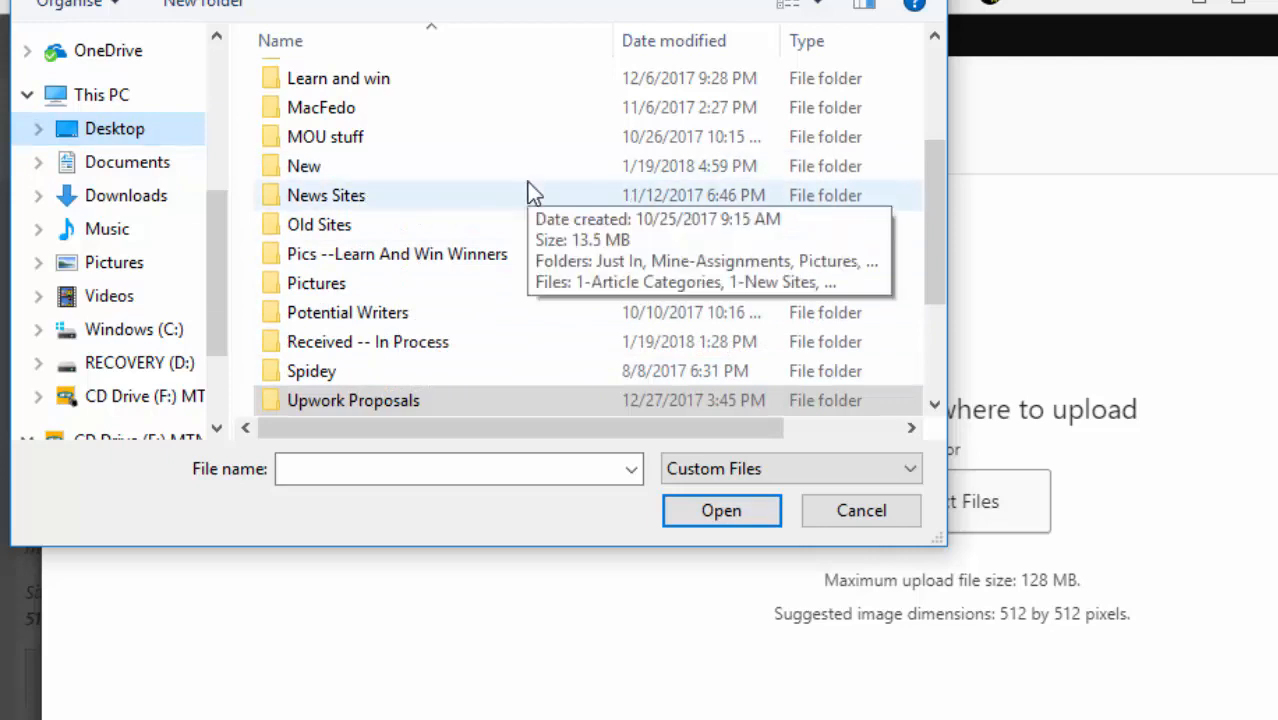
left_click_drag(937, 229, 929, 160)
double_click(510, 124)
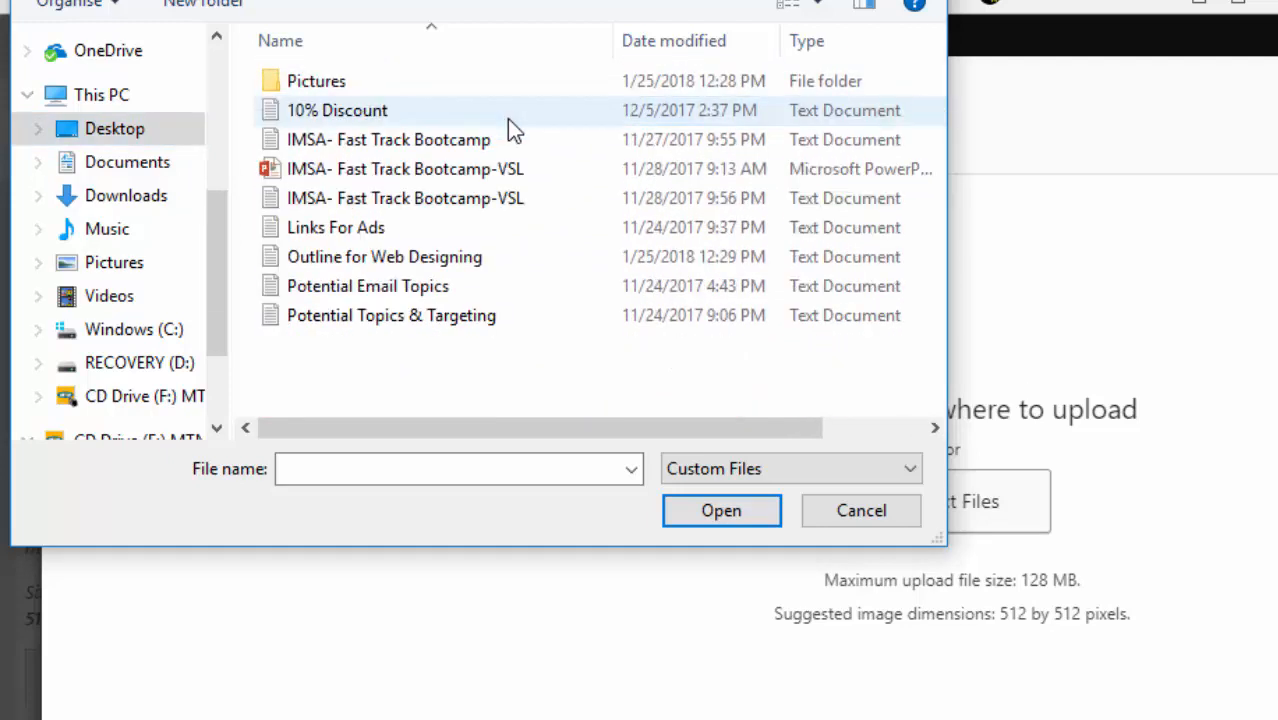
double_click(316, 81)
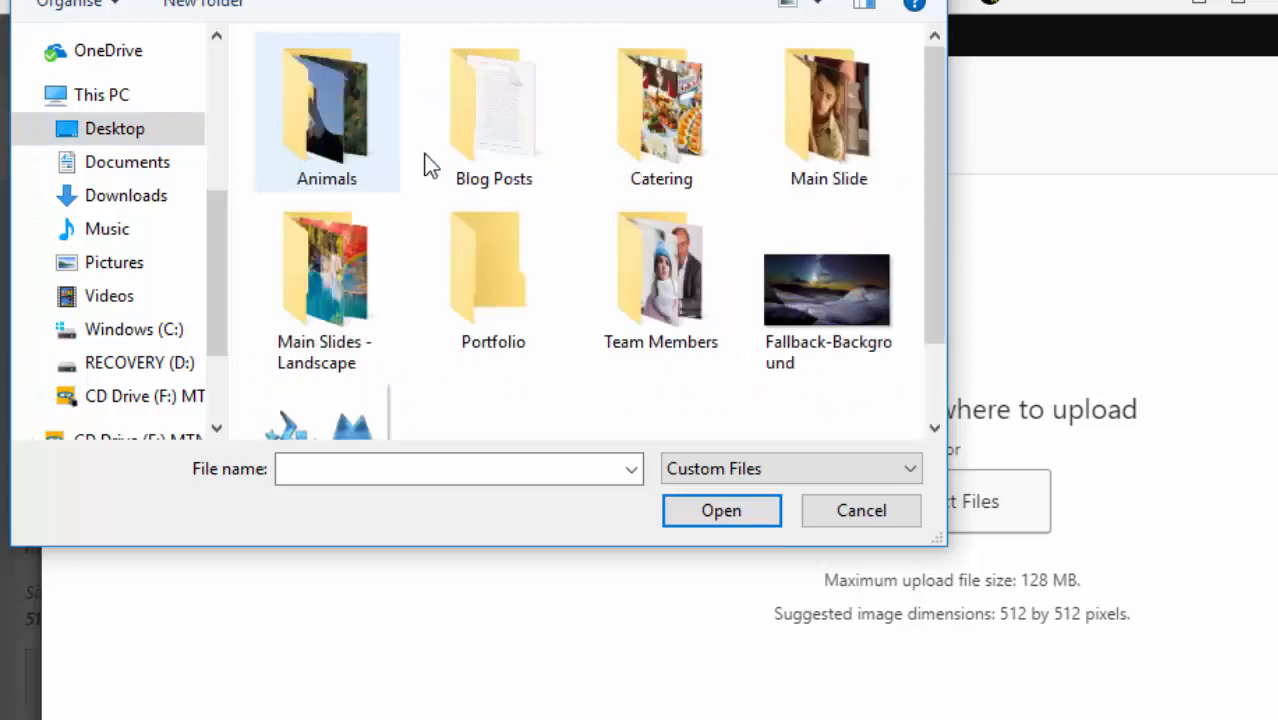
double_click(324, 420)
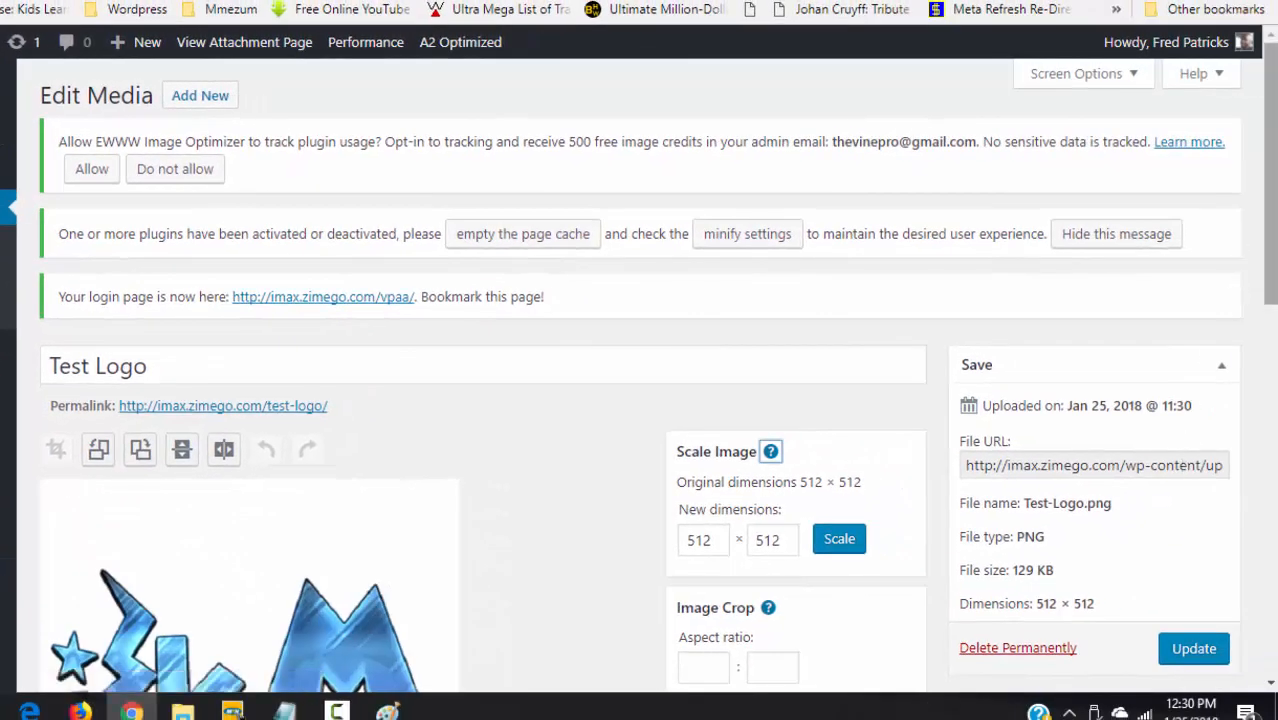
left_click_drag(1271, 190, 1271, 321)
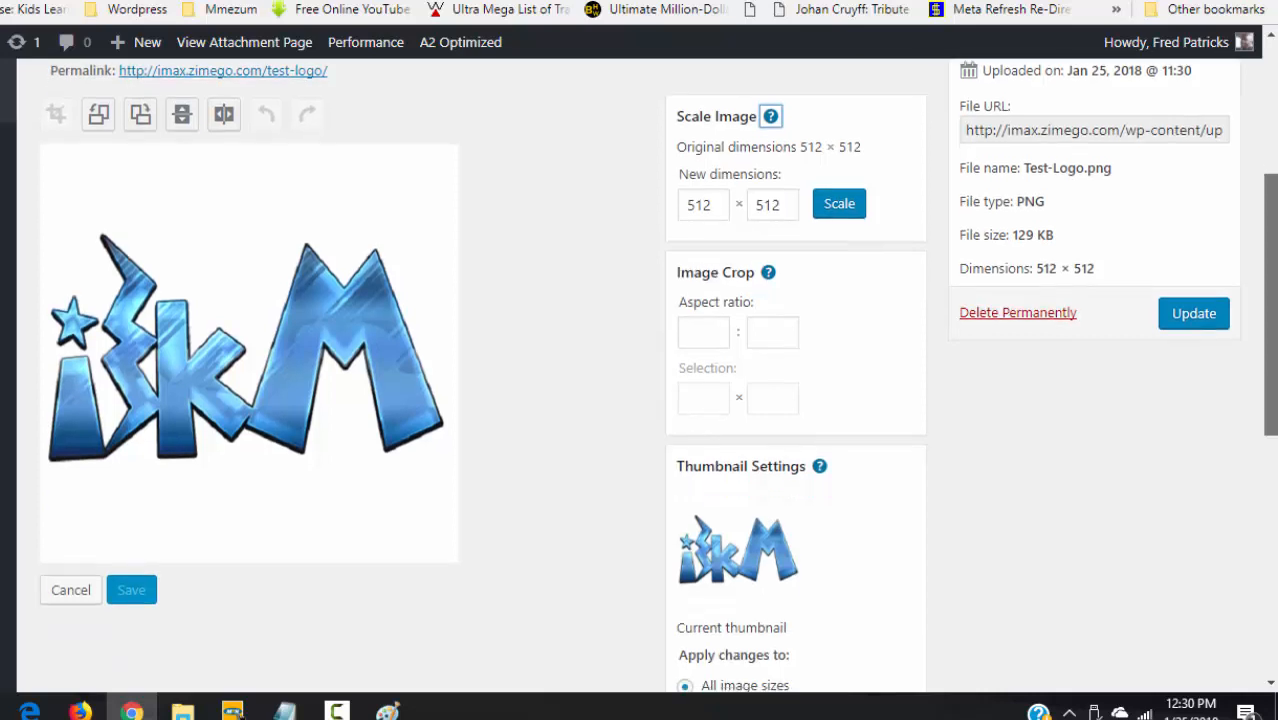
left_click_drag(1271, 240, 1241, 124)
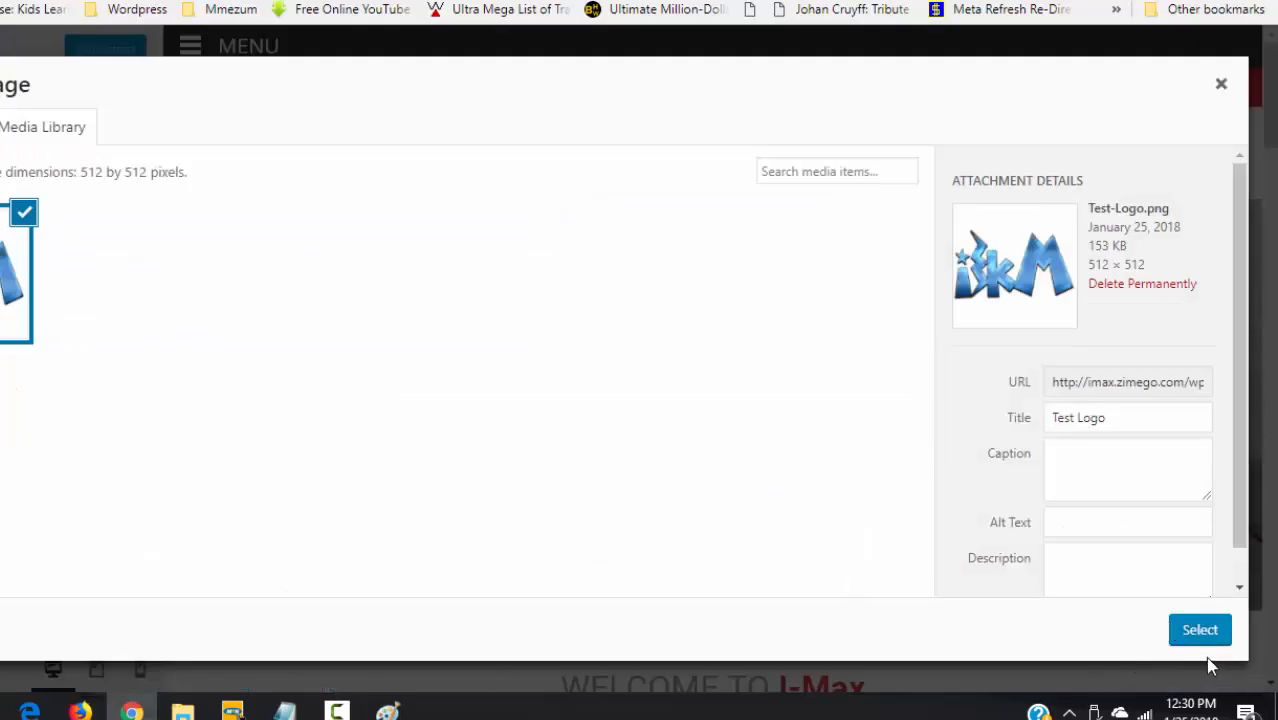
left_click(1188, 632)
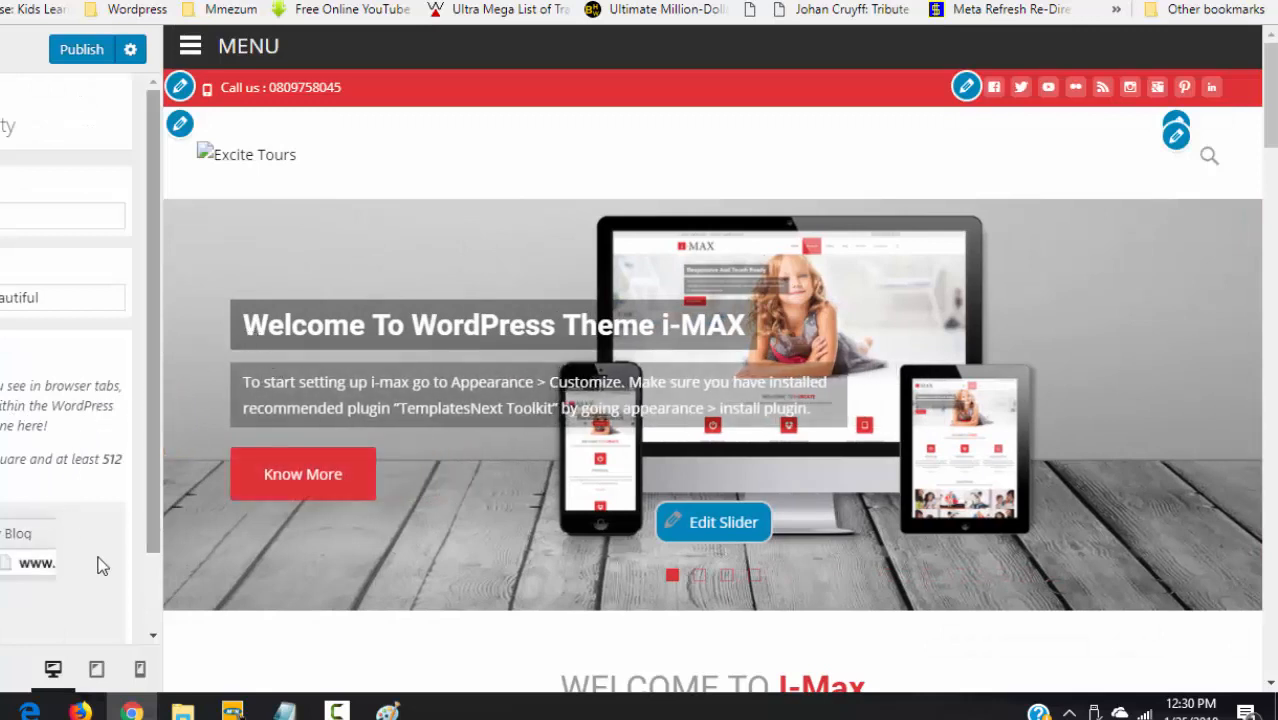
left_click_drag(152, 476, 155, 573)
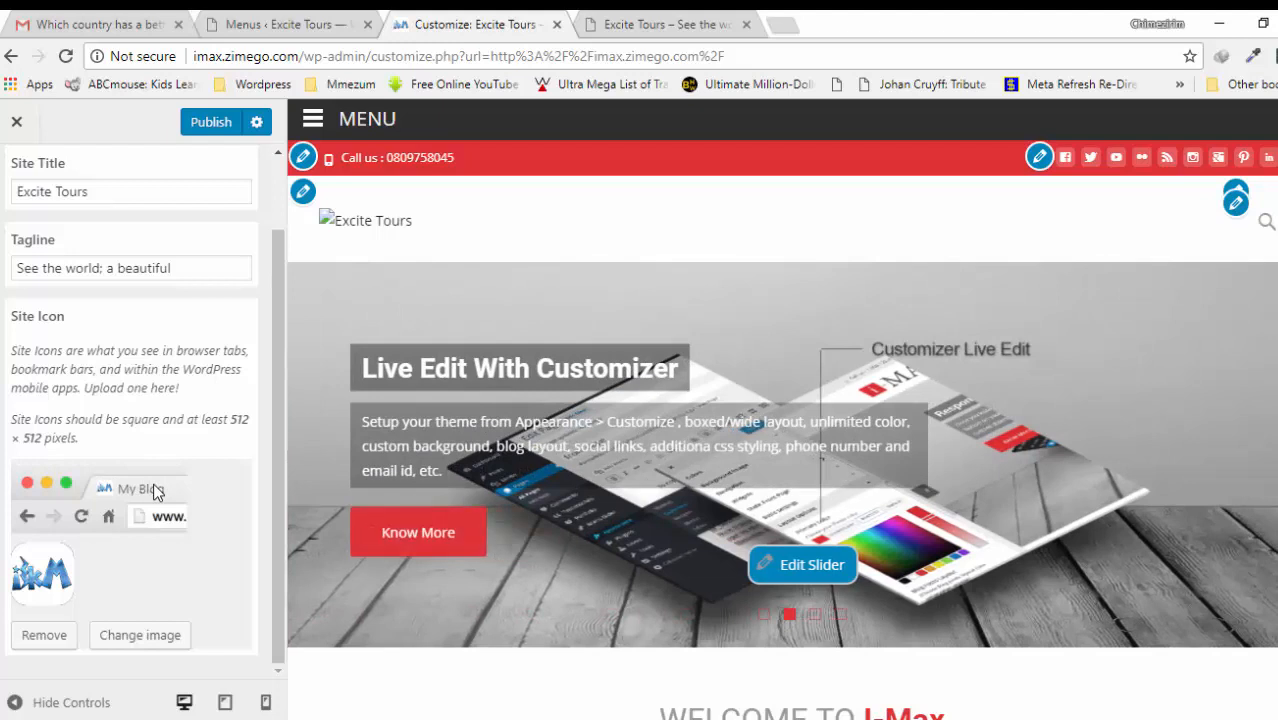
left_click(212, 128)
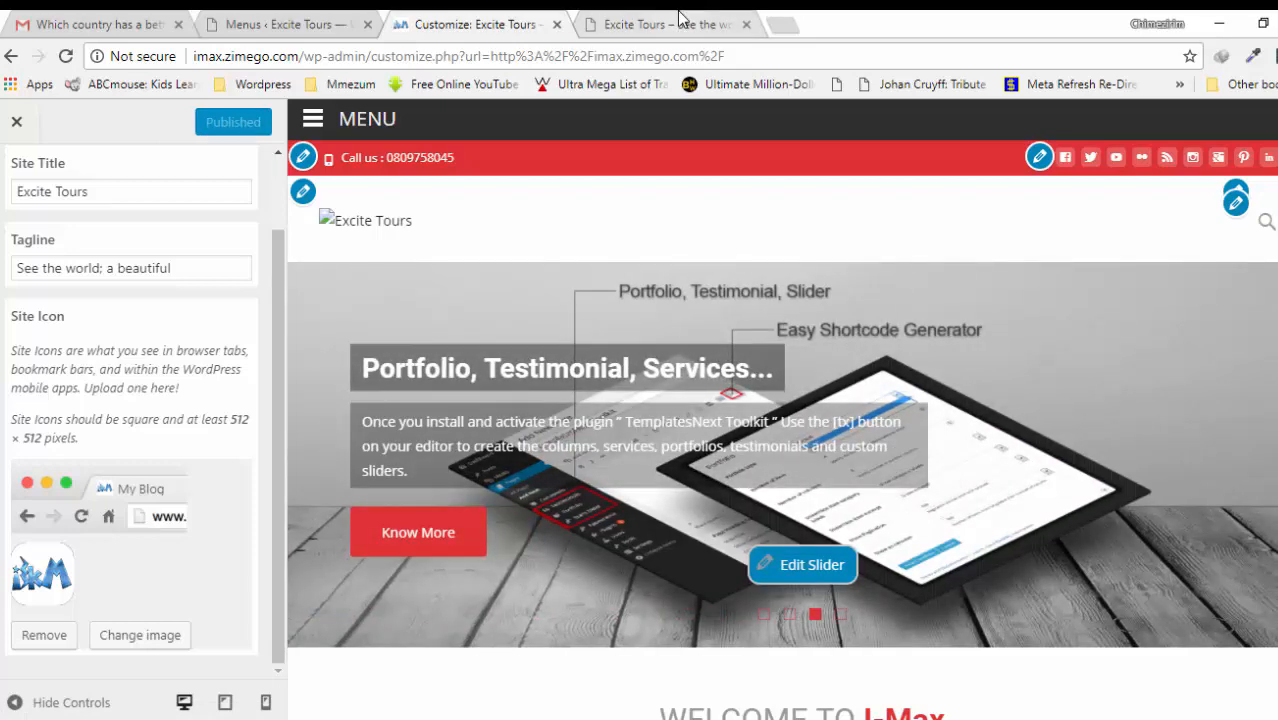
left_click(679, 18)
key("F5")
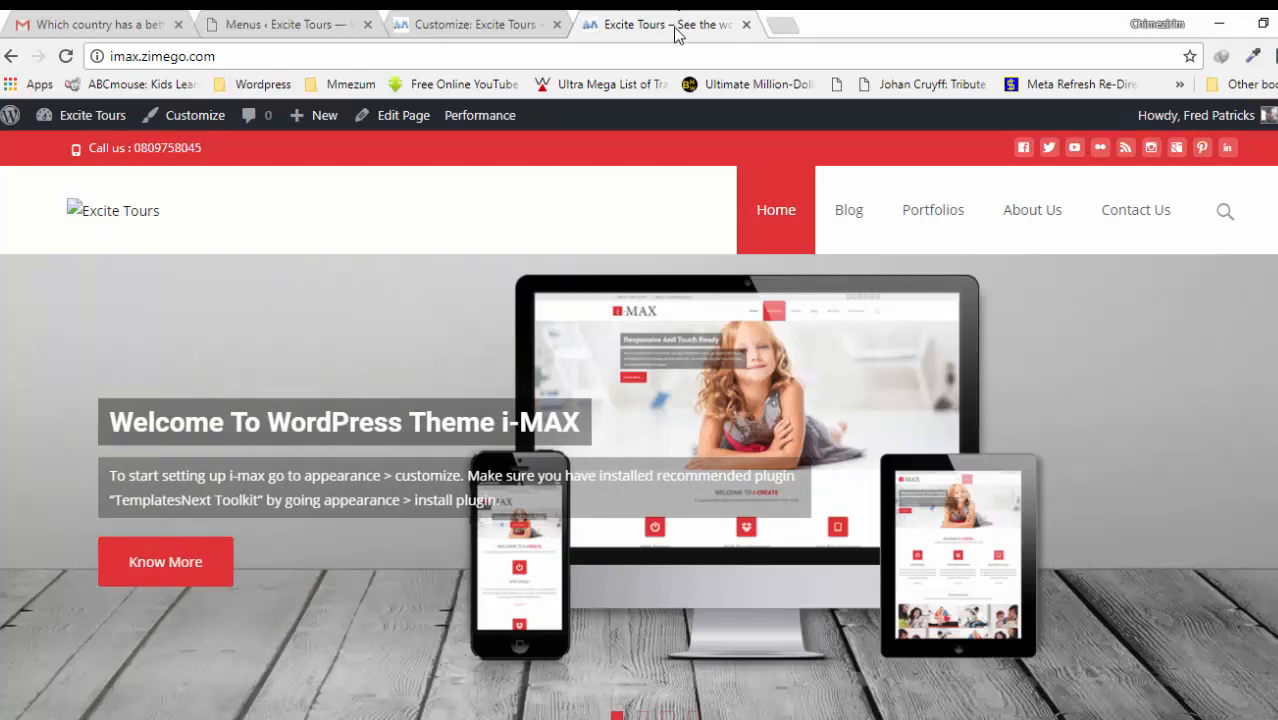
left_click(436, 22)
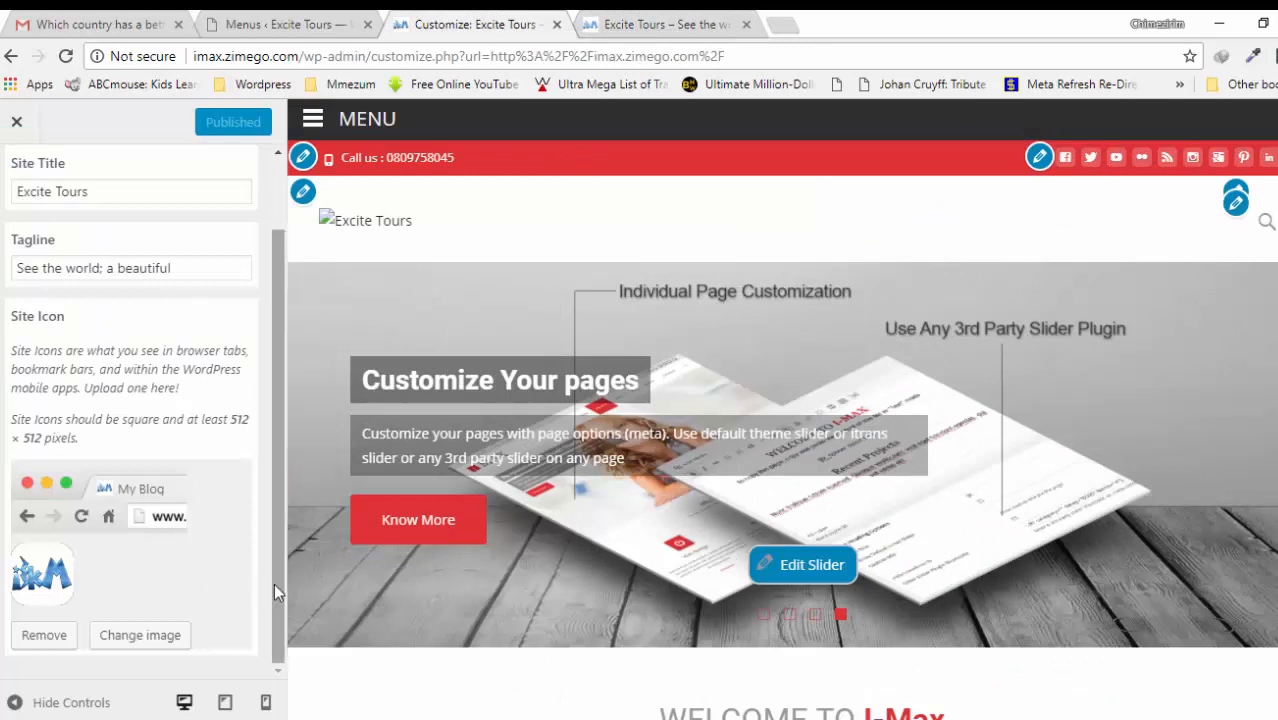
mouse_move(274, 583)
left_mouse_down()
mouse_move(268, 513)
mouse_move(274, 594)
left_mouse_up()
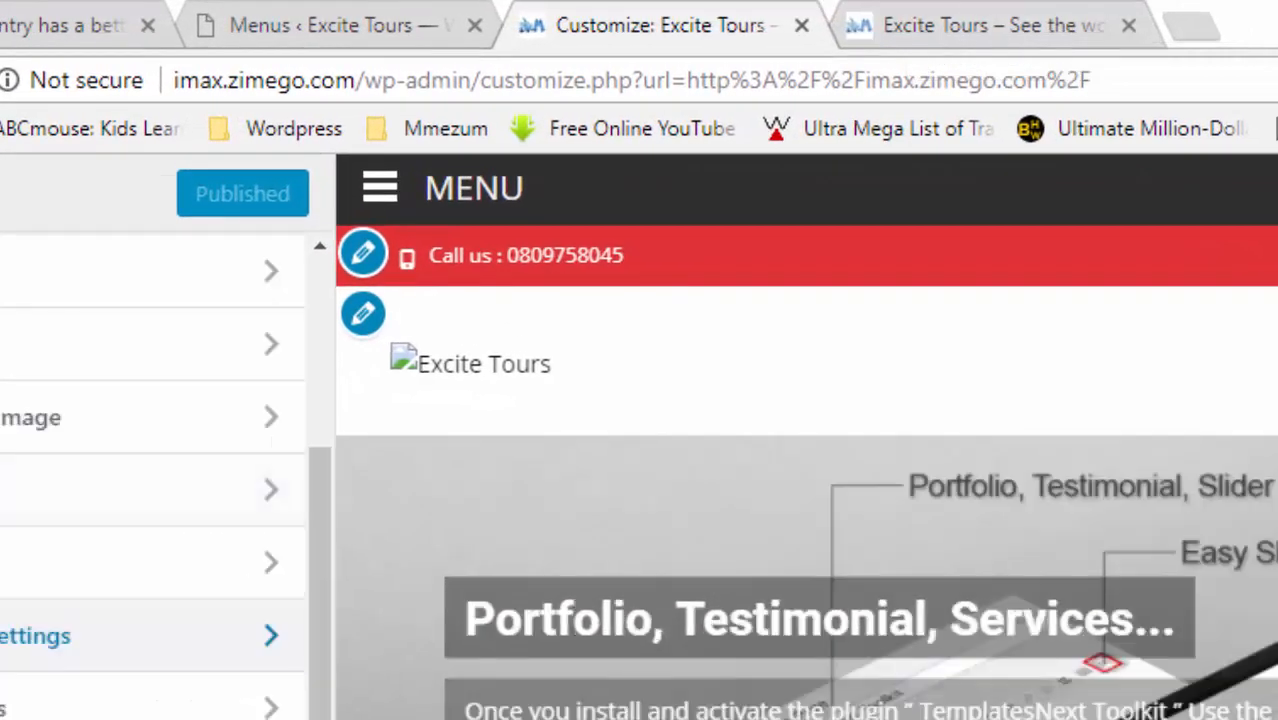
left_click(110, 371)
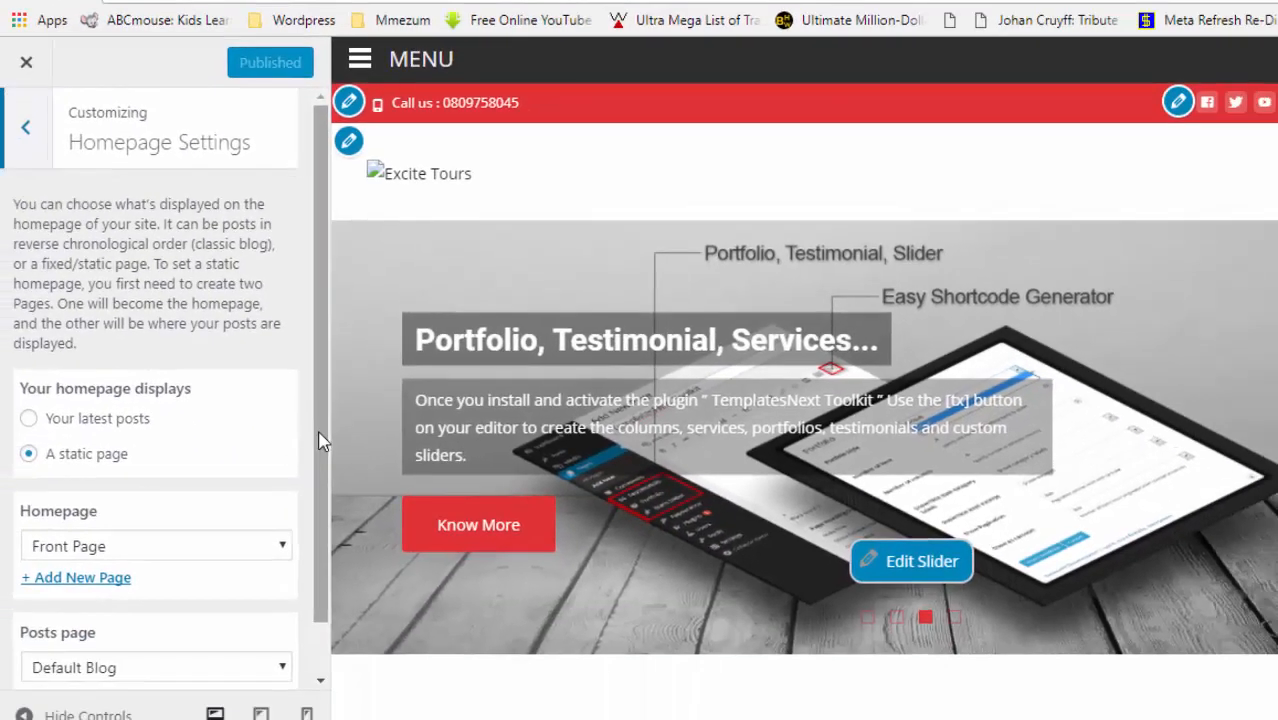
left_click_drag(319, 433, 304, 246)
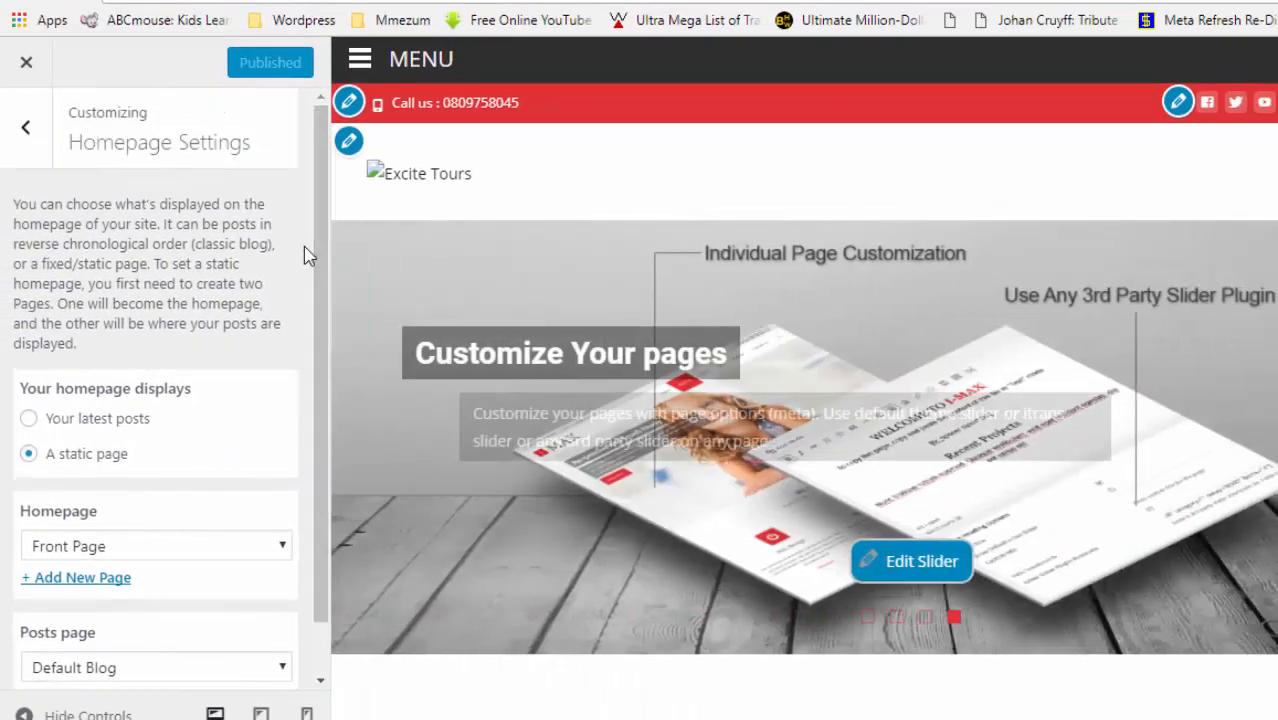
left_click(36, 141)
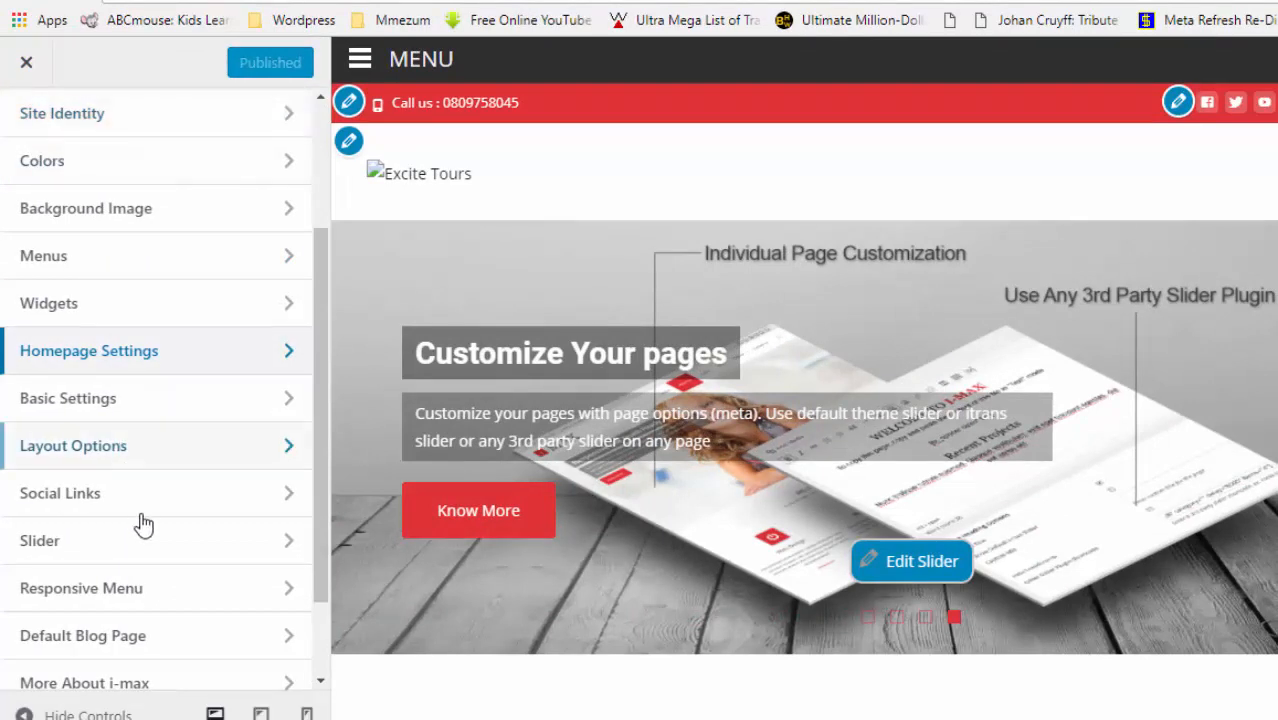
left_click(71, 400)
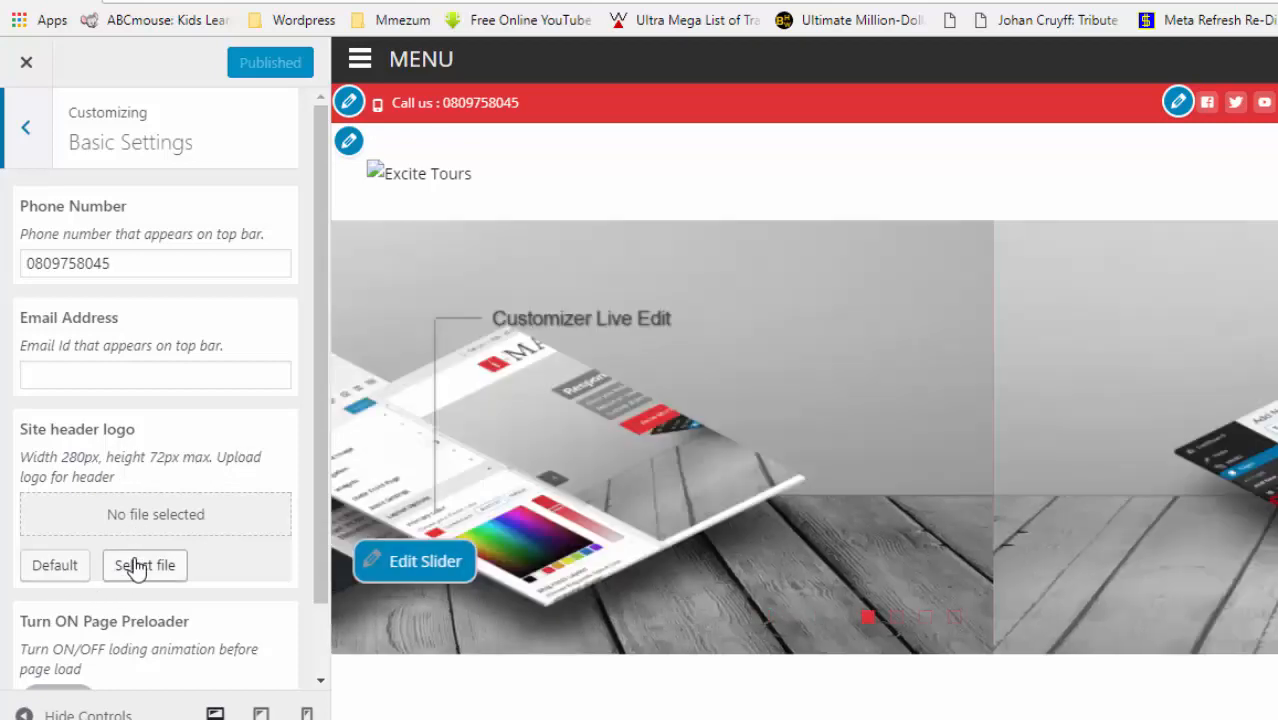
left_click(140, 566)
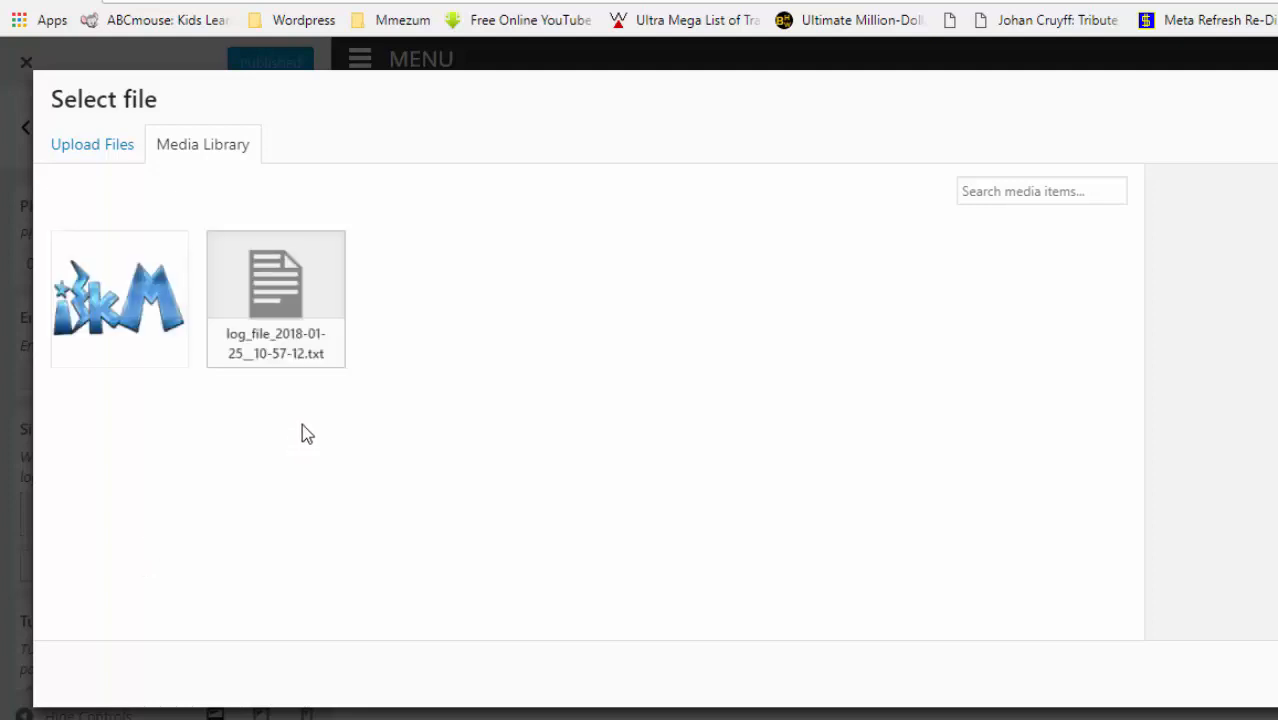
left_click(81, 150)
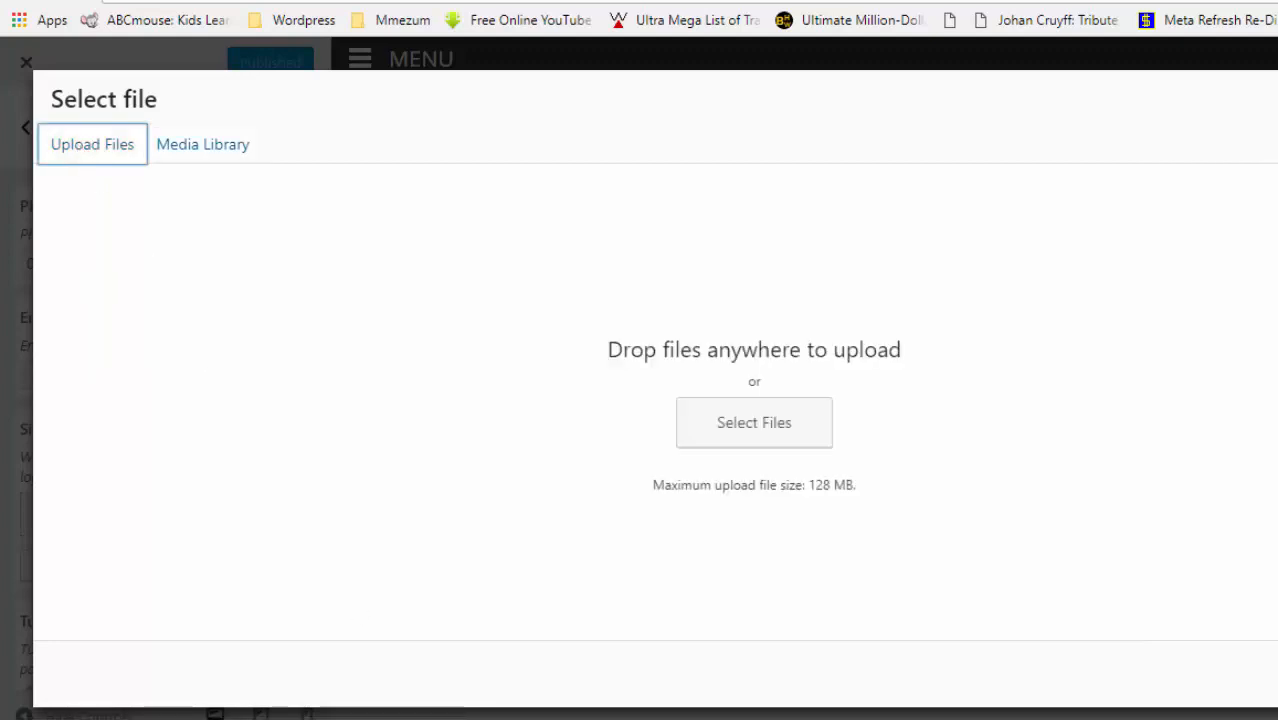
key("alt+Tab")
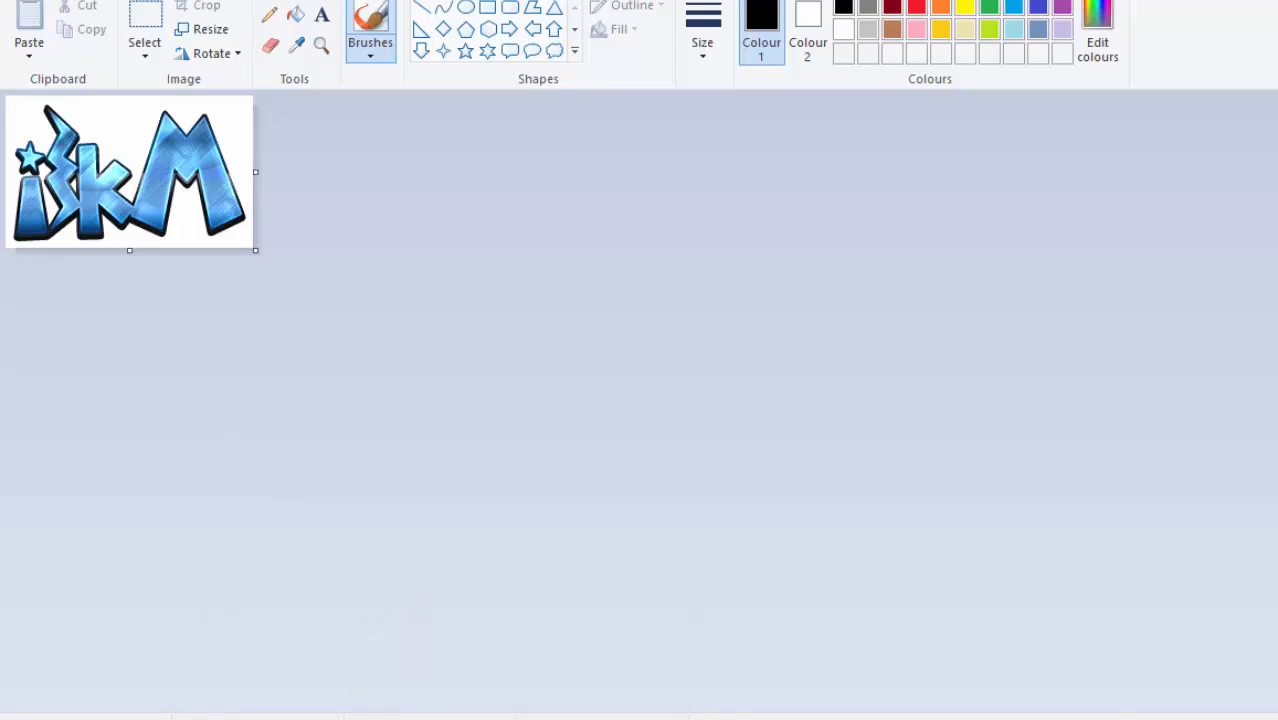
key("alt+Tab")
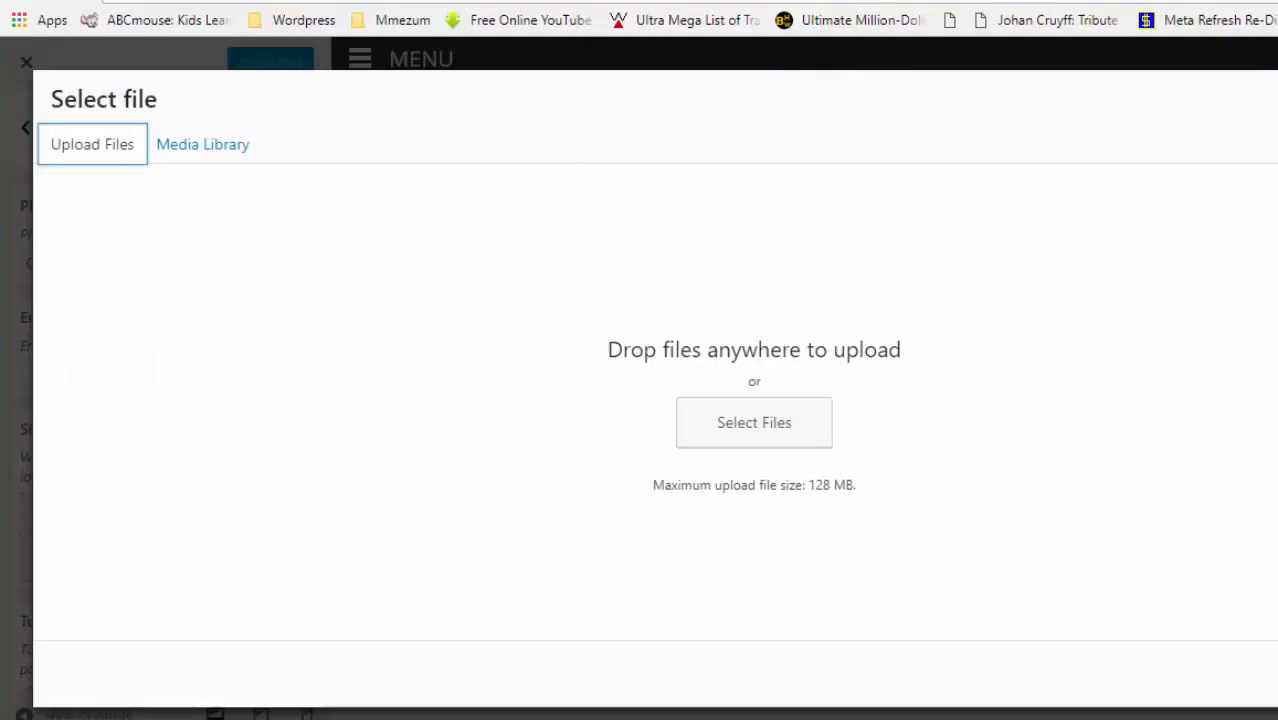
left_click(1274, 96)
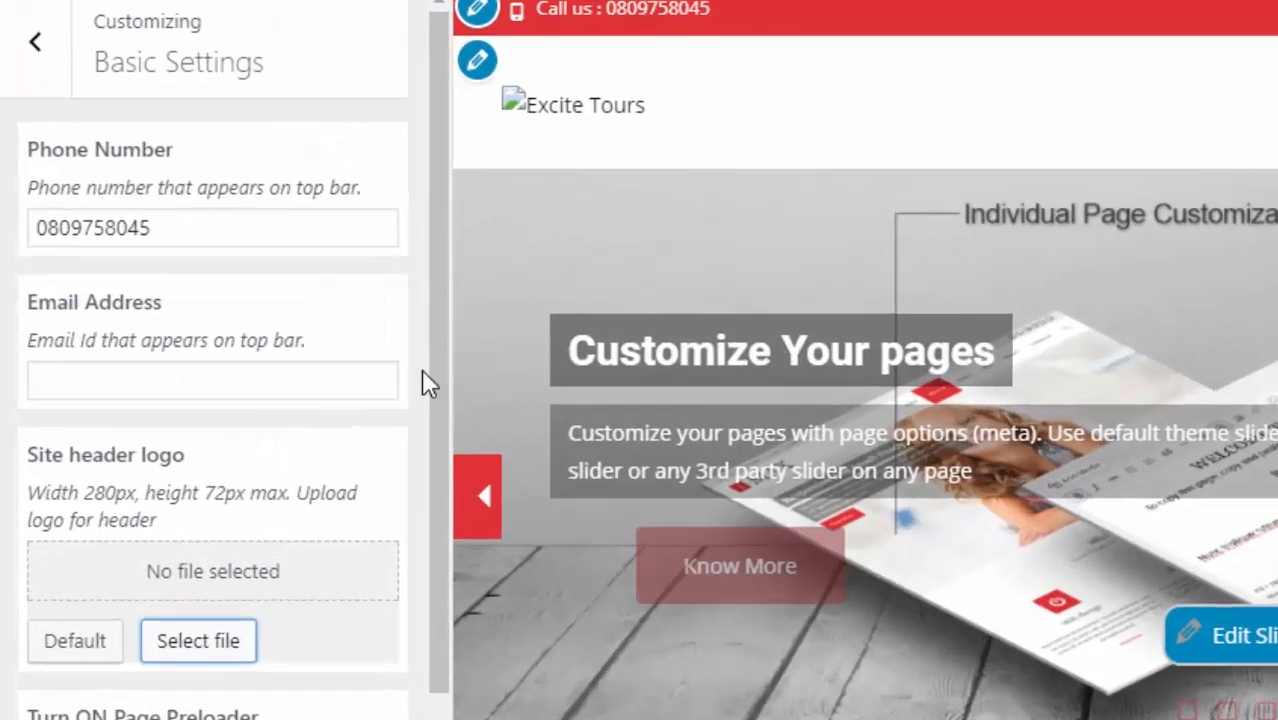
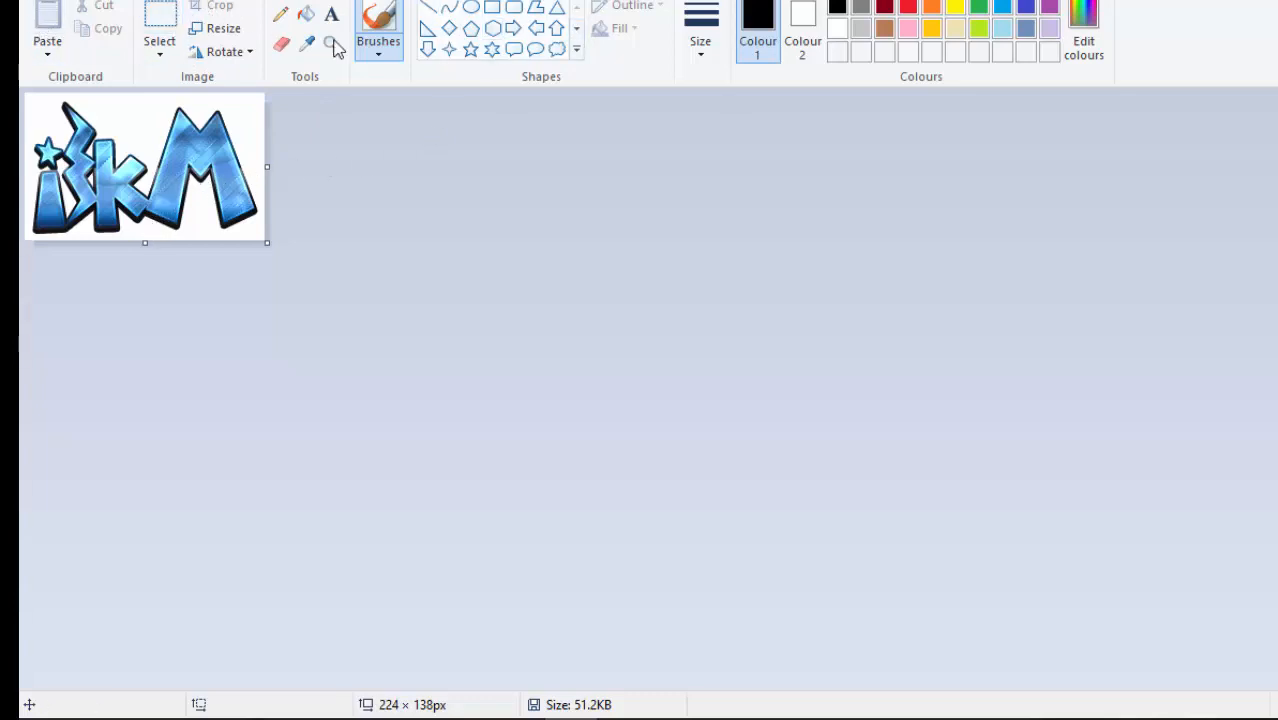
- Save the ikM logo as a PNG in the tutorial's Pictures folder, cancelling at the transparency warning
left_click(36, 4)
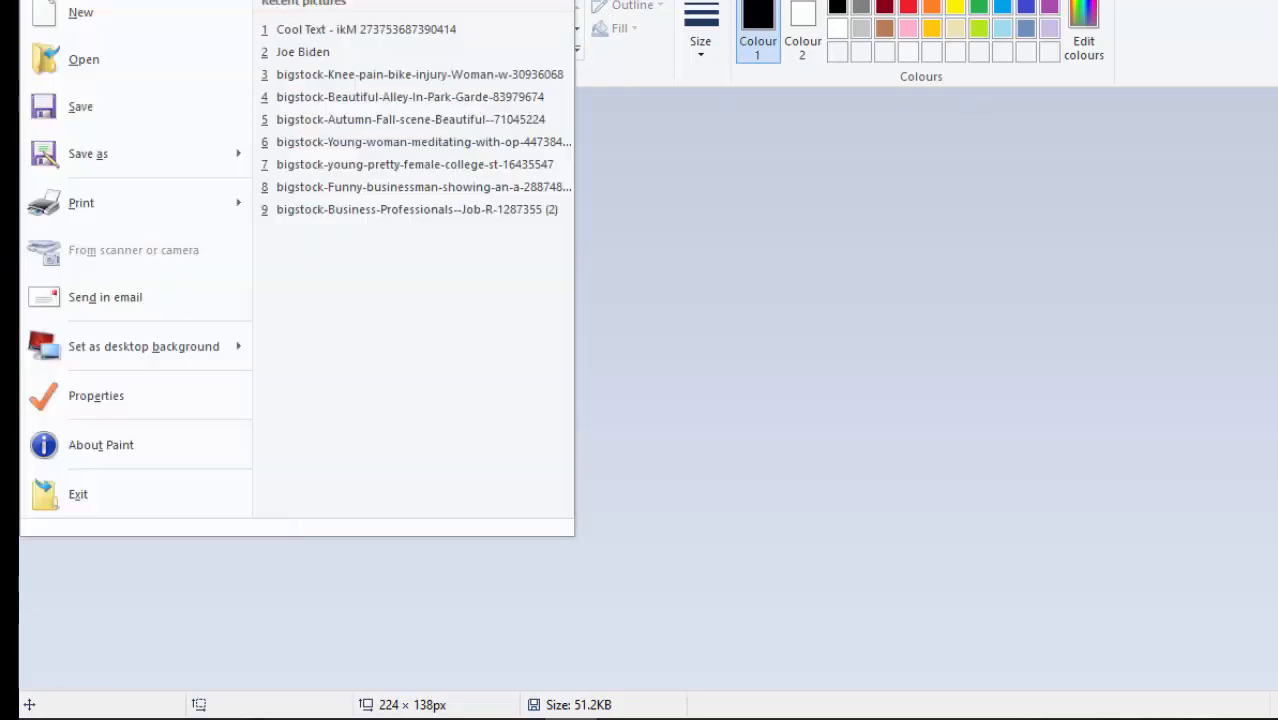
left_click(95, 155)
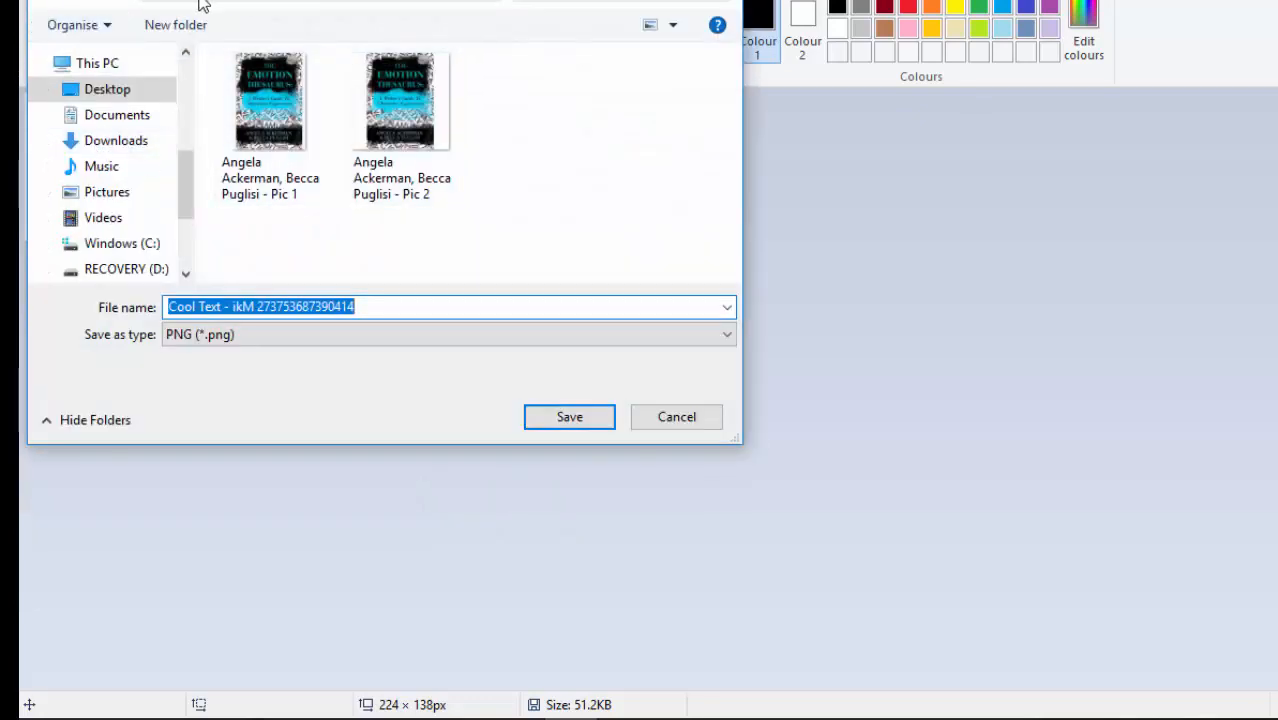
left_click(118, 94)
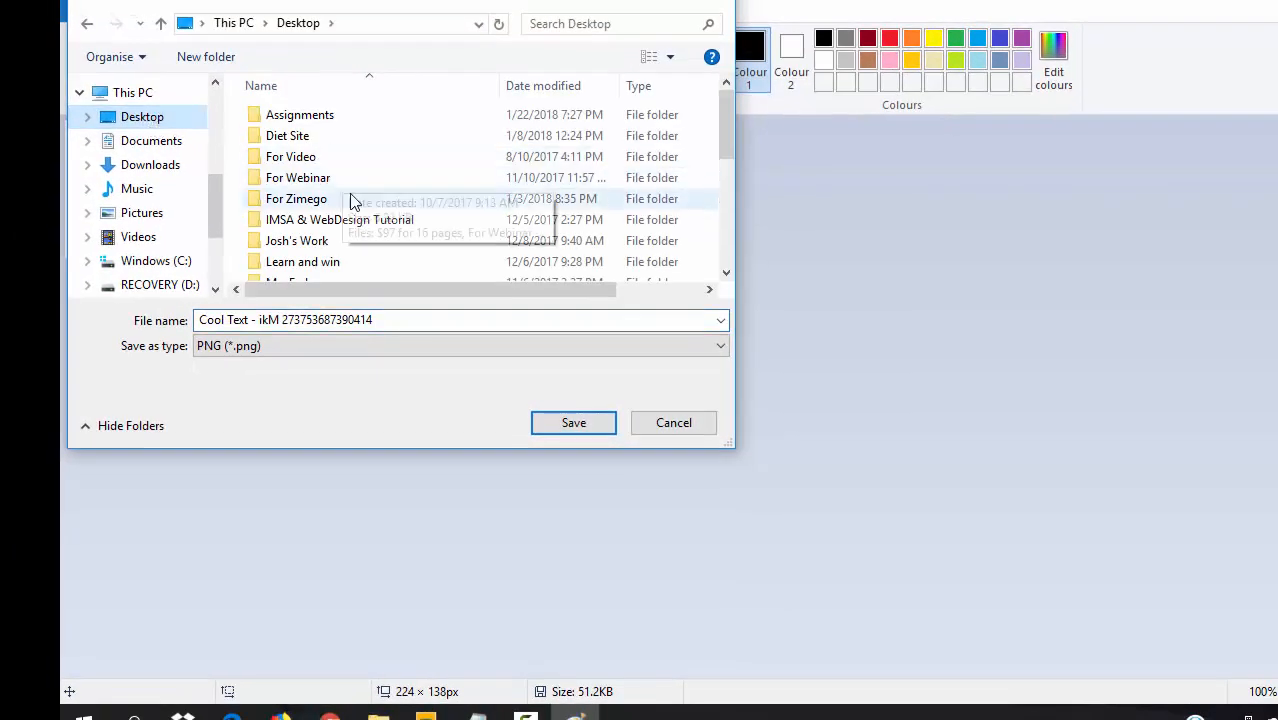
double_click(322, 222)
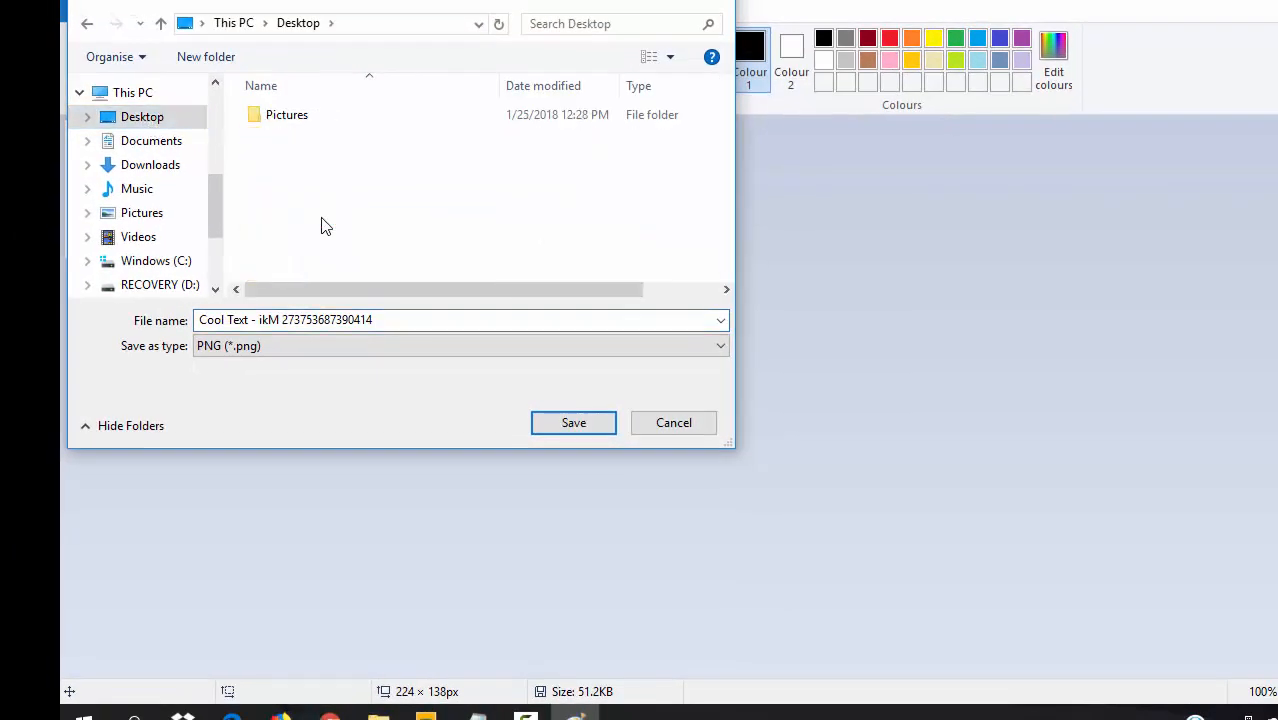
double_click(282, 116)
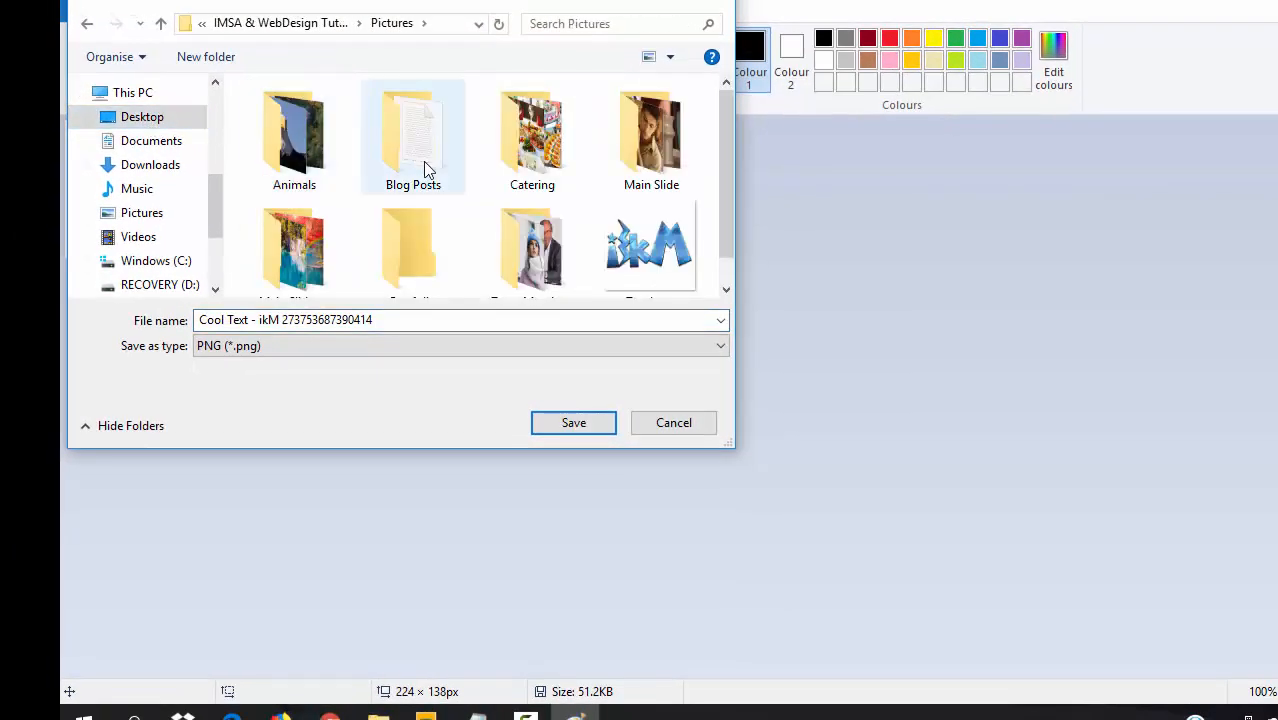
left_click(400, 321)
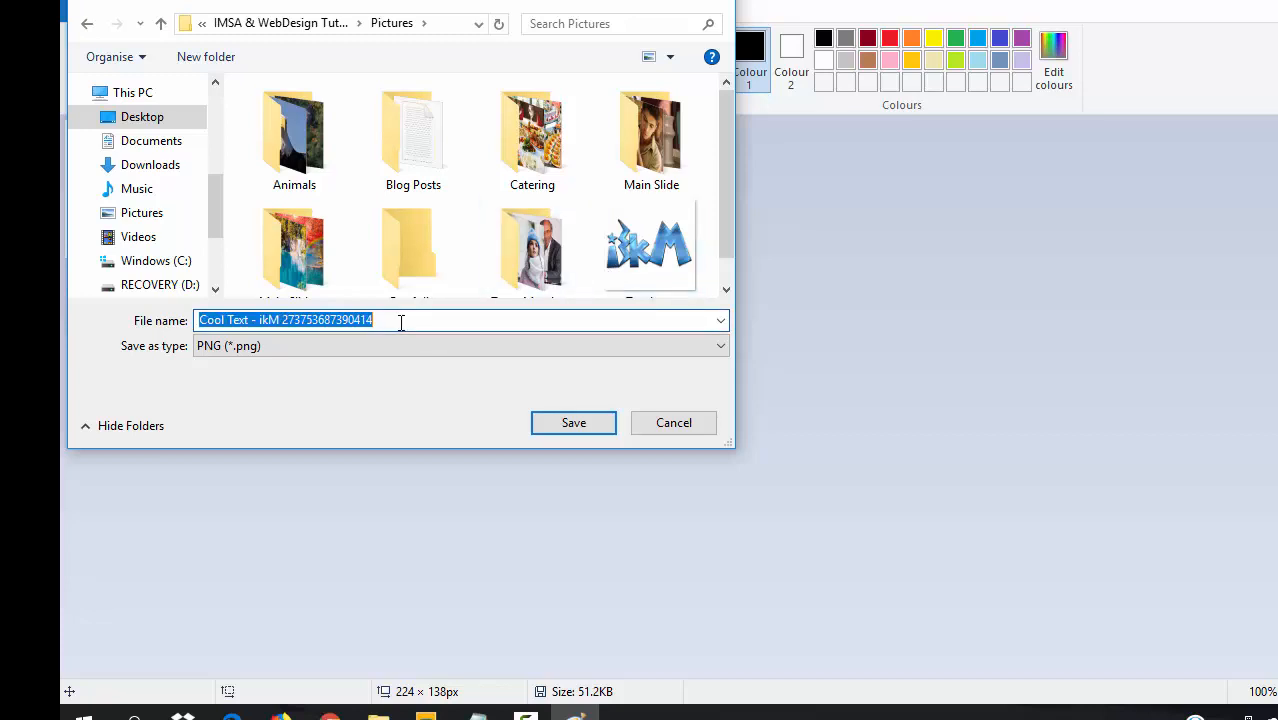
type("Site logo")
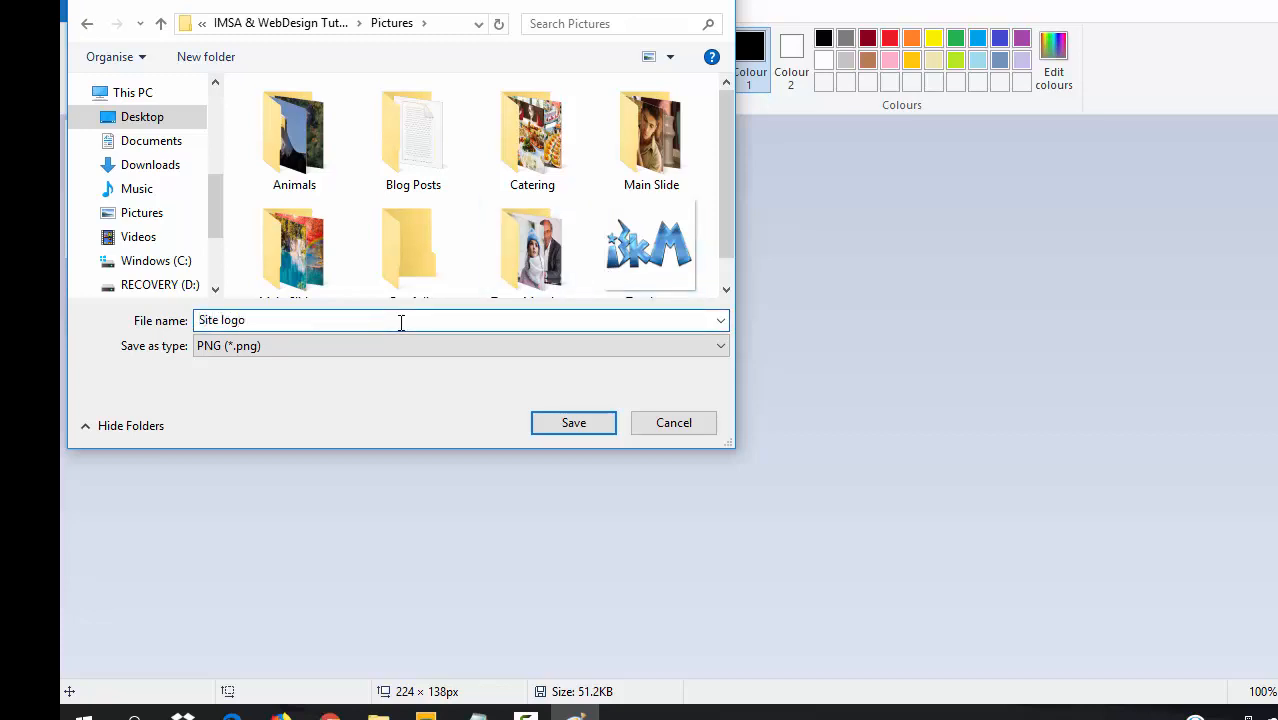
key("Return")
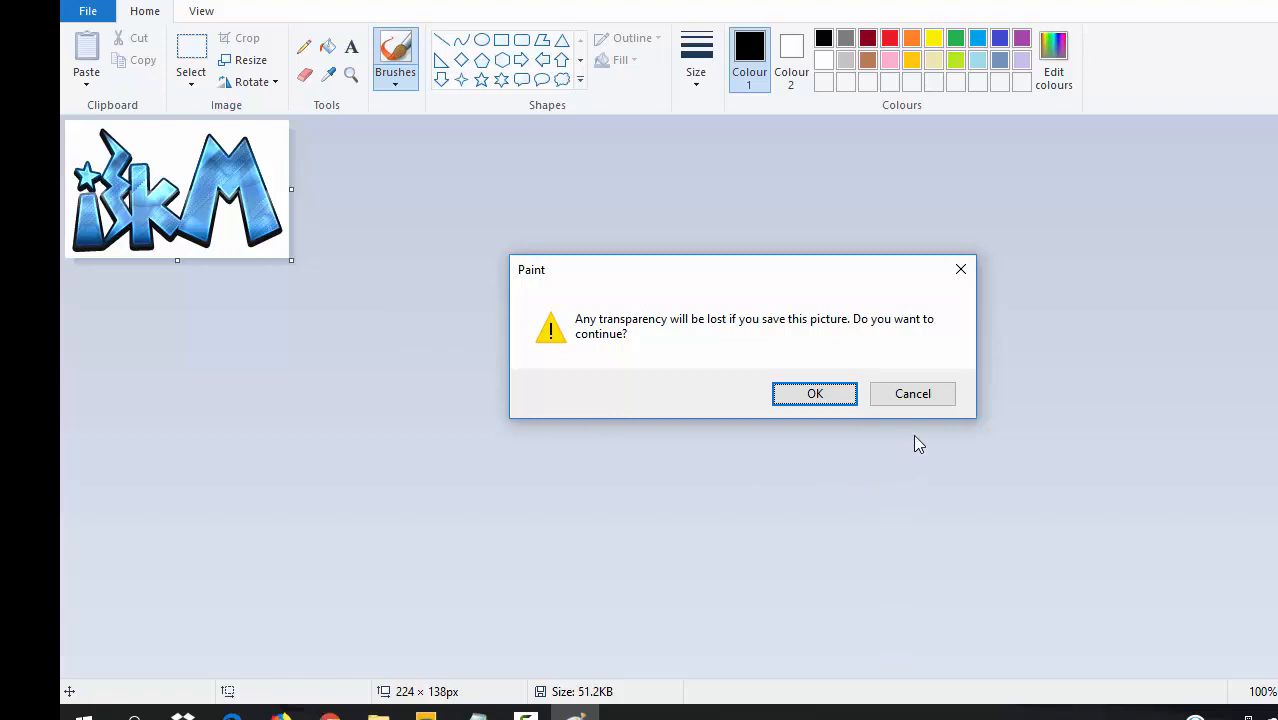
left_click(908, 400)
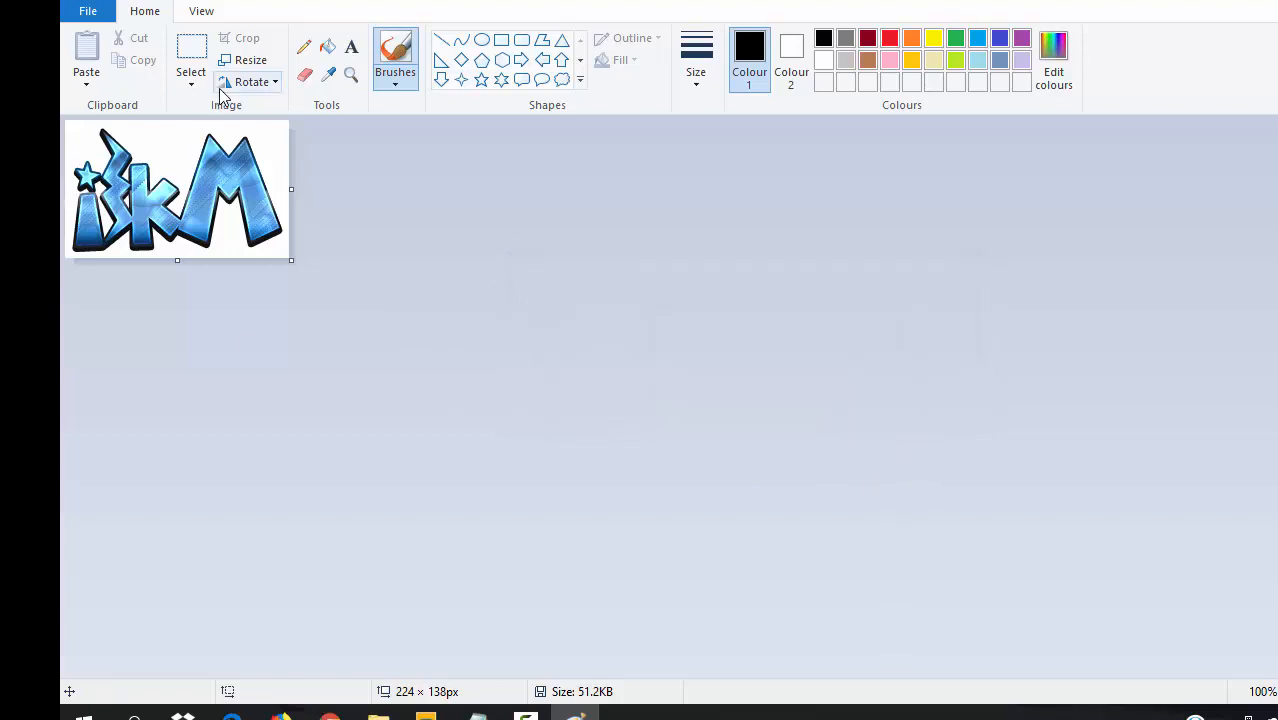
- Reopen Save as PNG and retry saving the logo into the Pictures folder
left_click(88, 12)
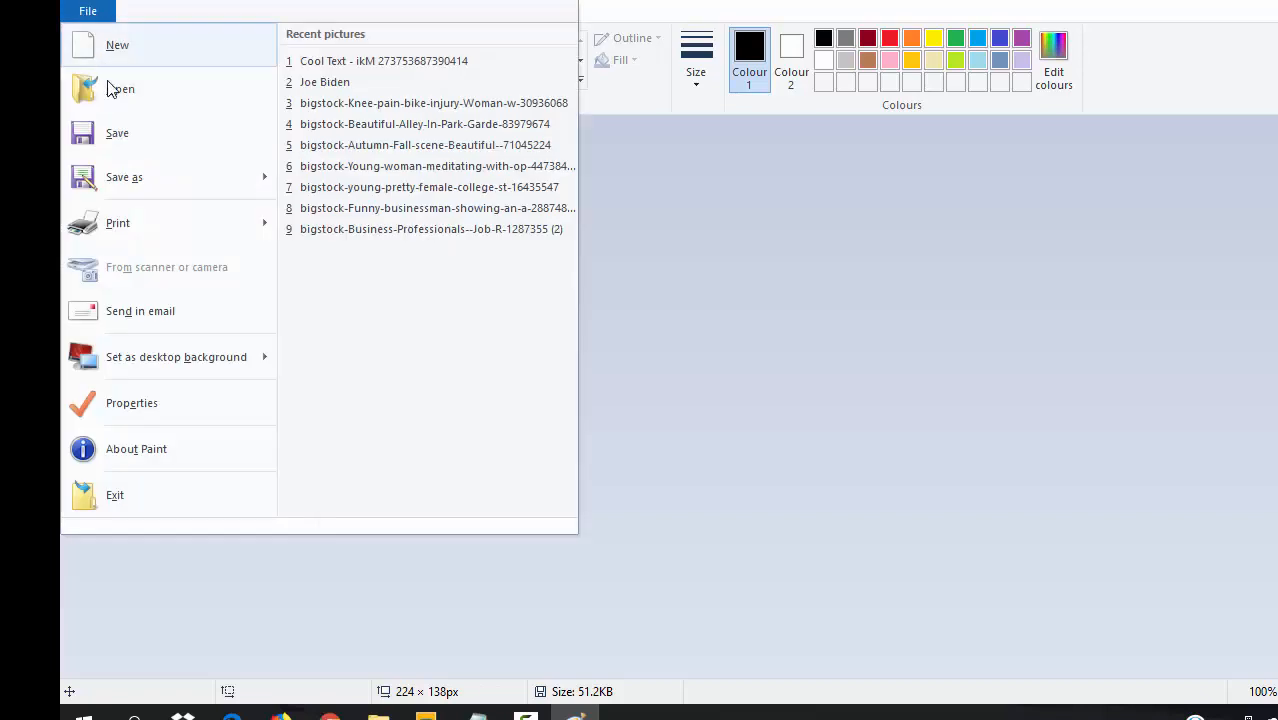
left_click(128, 170)
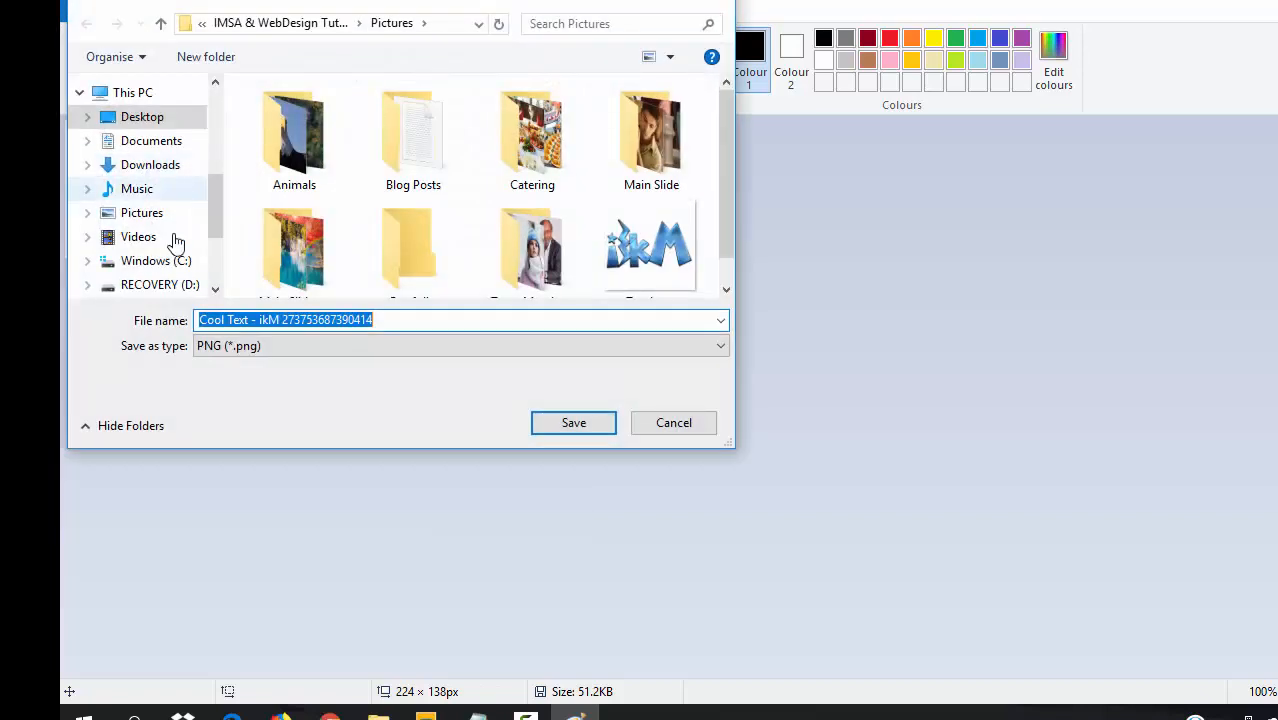
left_click(389, 319)
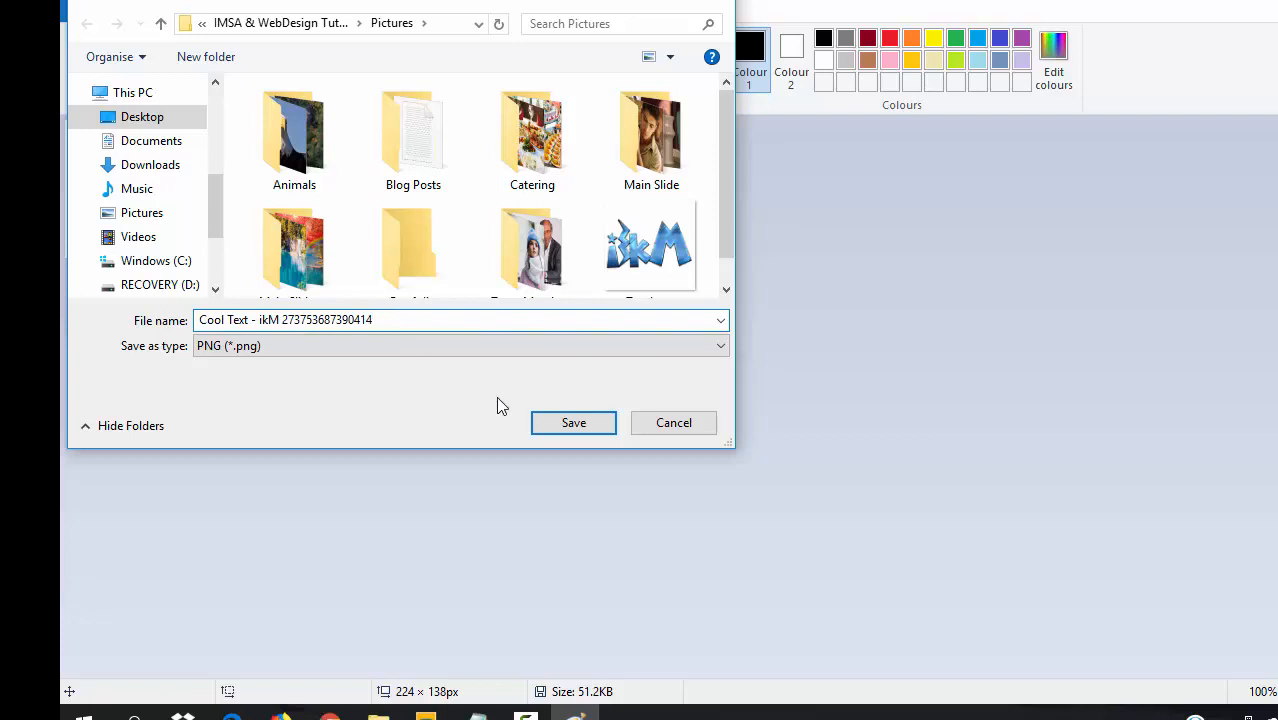
left_click(569, 424)
- Abandon the Paint save and bring up the Downloads folder window
left_click(665, 430)
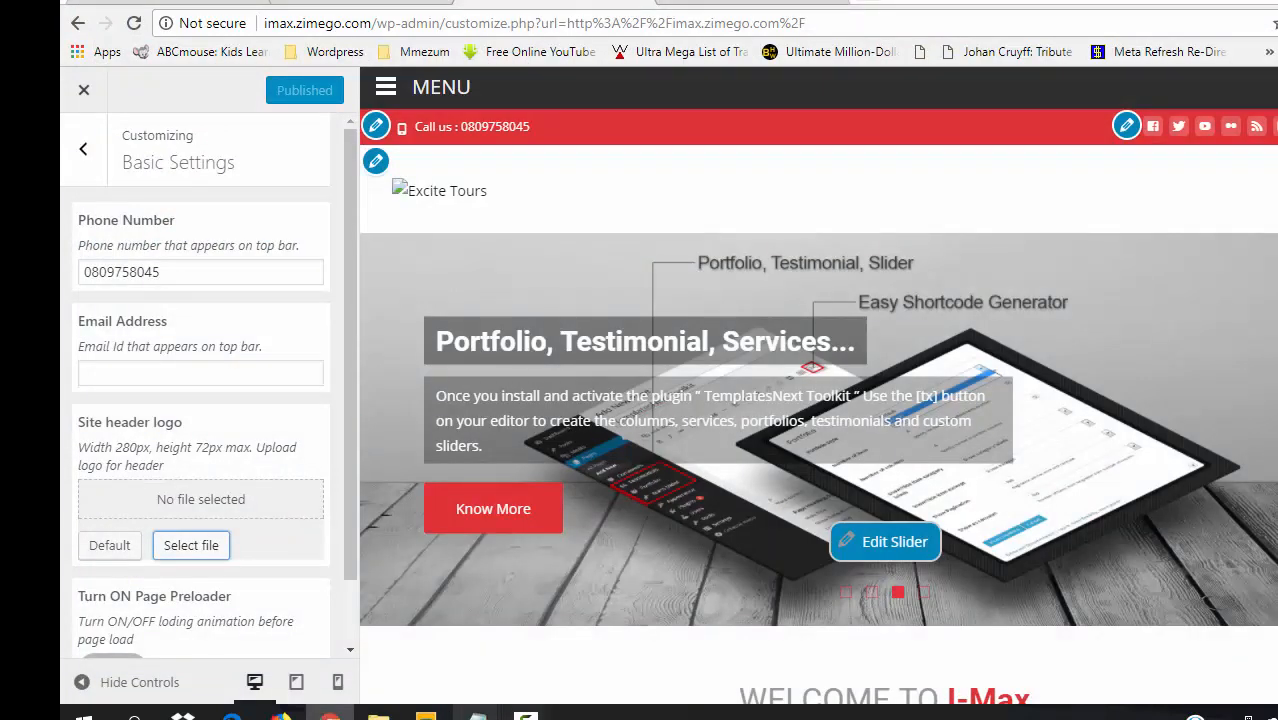
mouse_move(378, 712)
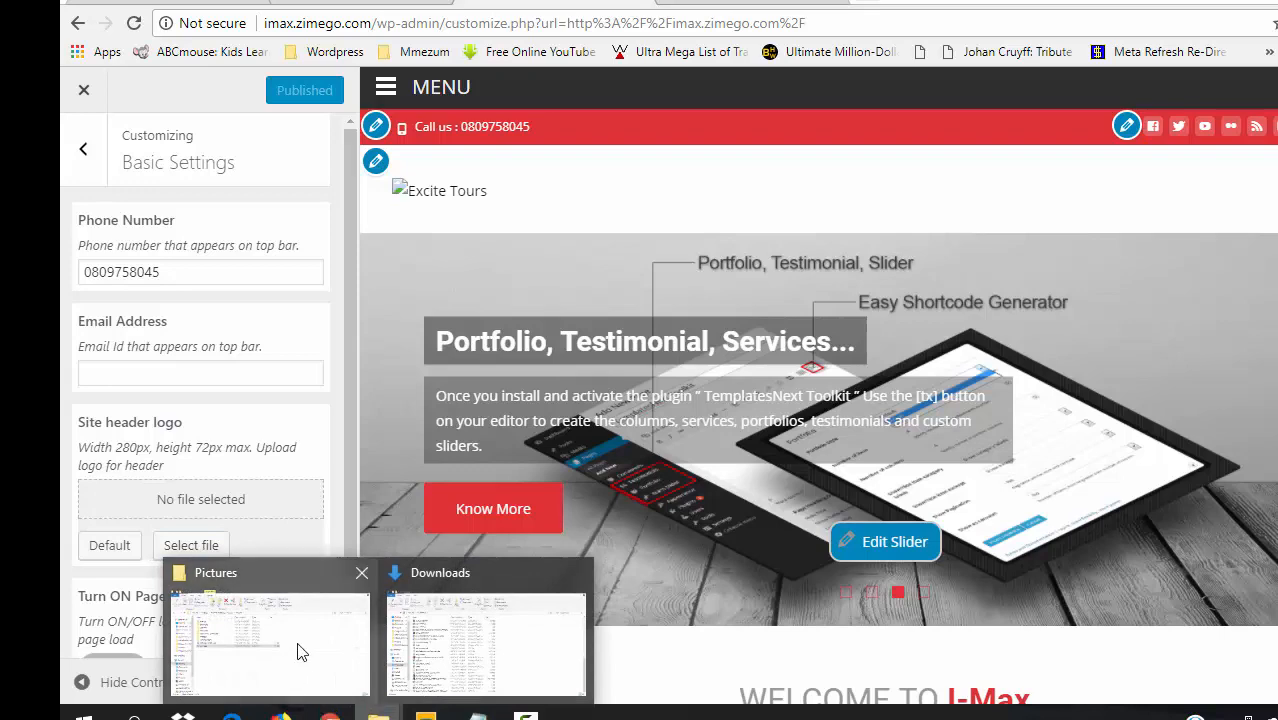
left_click(502, 645)
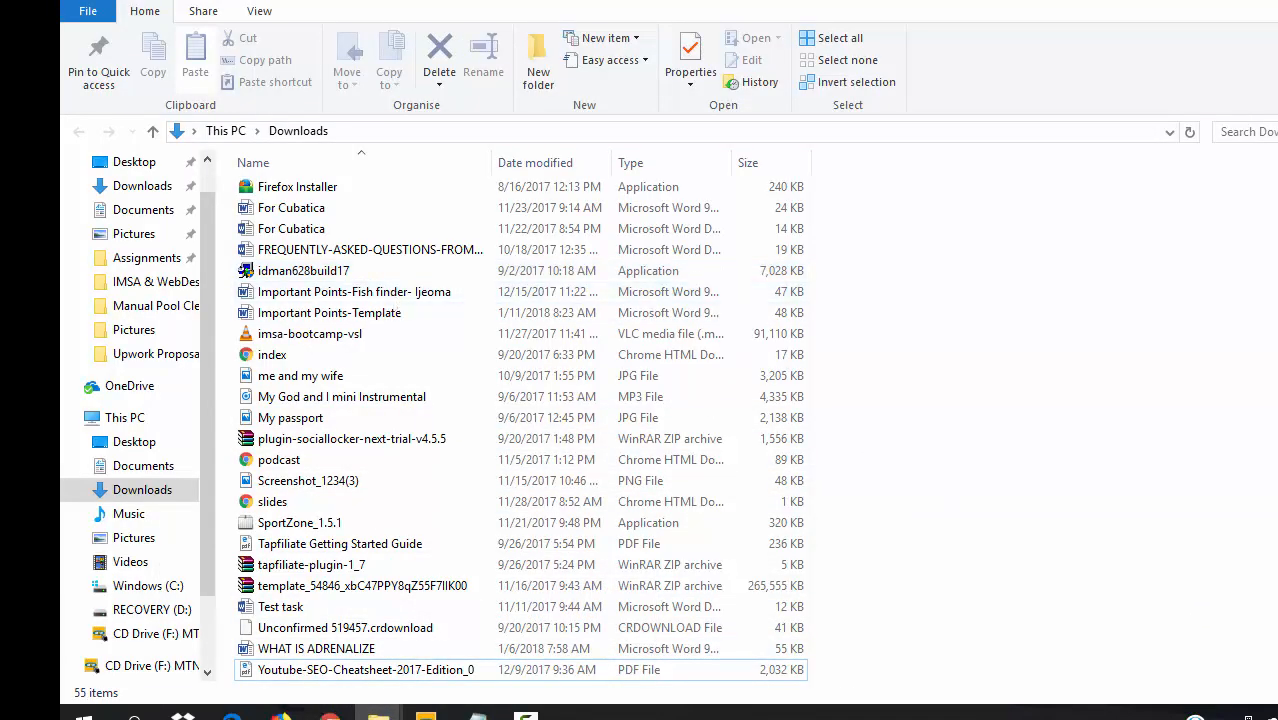
scroll(568, 443, "up", 4)
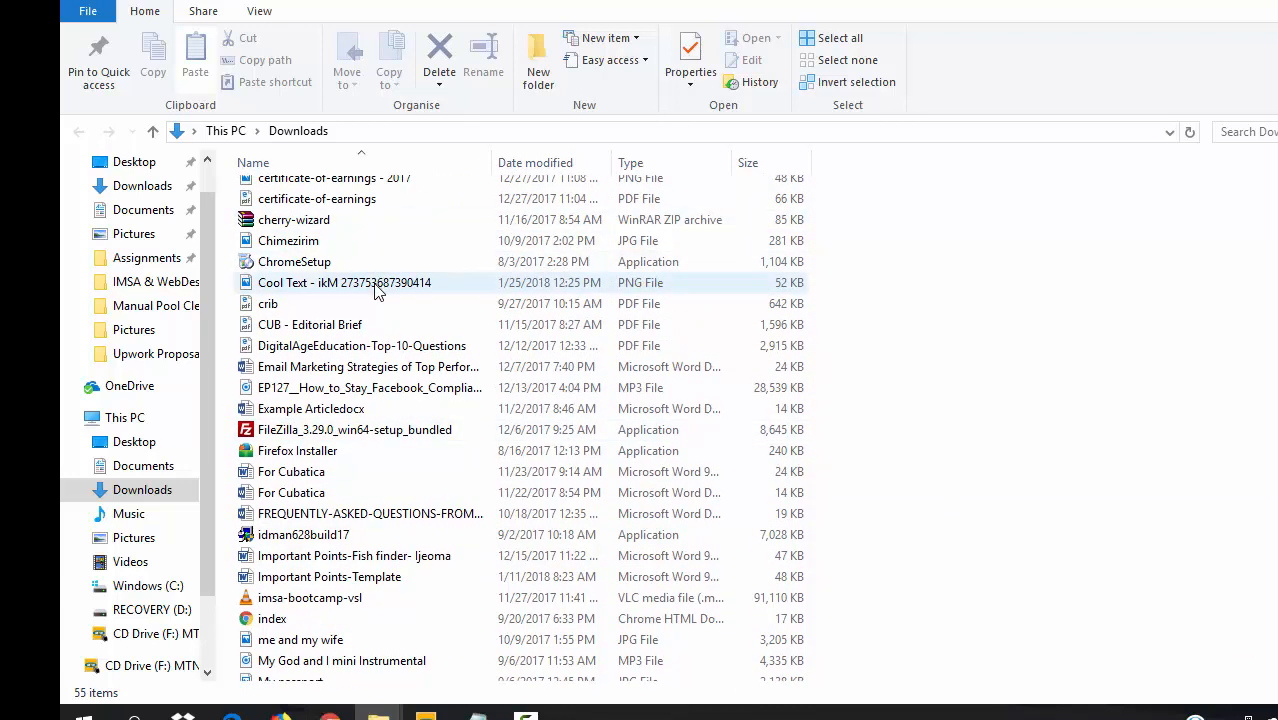
- Rename the Cool Text logo PNG in Downloads to 'Site logo'
left_click(378, 285)
left_click(378, 285)
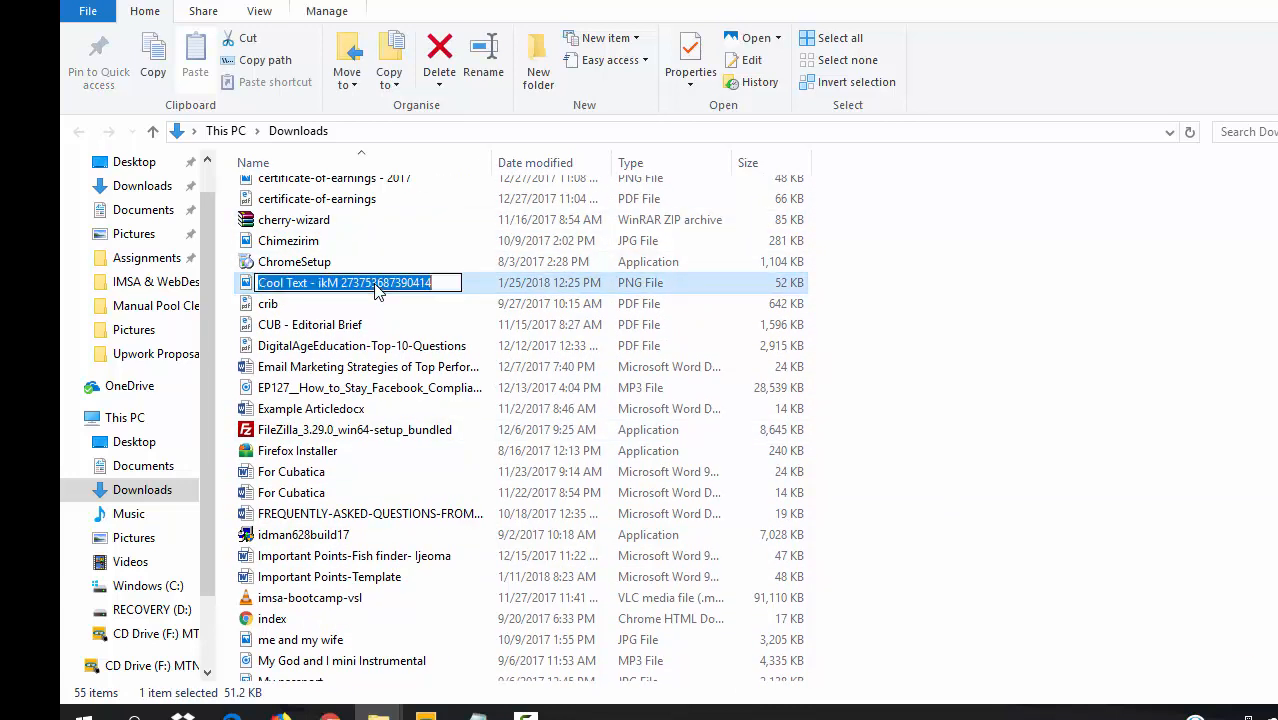
left_click(441, 287)
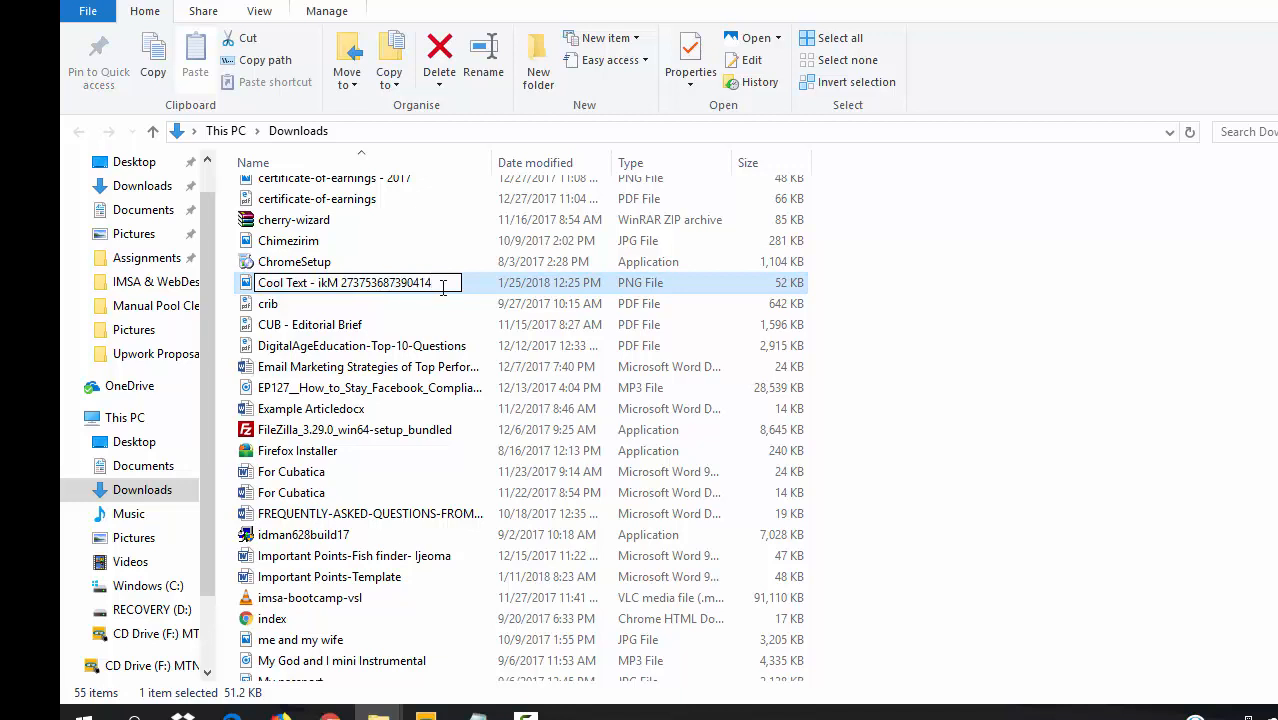
key("BackSpace")
key("BackSpace")
key("BackSpace")
key("BackSpace")
key("BackSpace")
key("BackSpace")
key("BackSpace")
key("BackSpace")
key("BackSpace")
key("BackSpace")
key("BackSpace")
key("BackSpace")
key("BackSpace")
key("BackSpace")
key("BackSpace")
key("BackSpace")
key("BackSpace")
key("BackSpace")
key("BackSpace")
key("BackSpace")
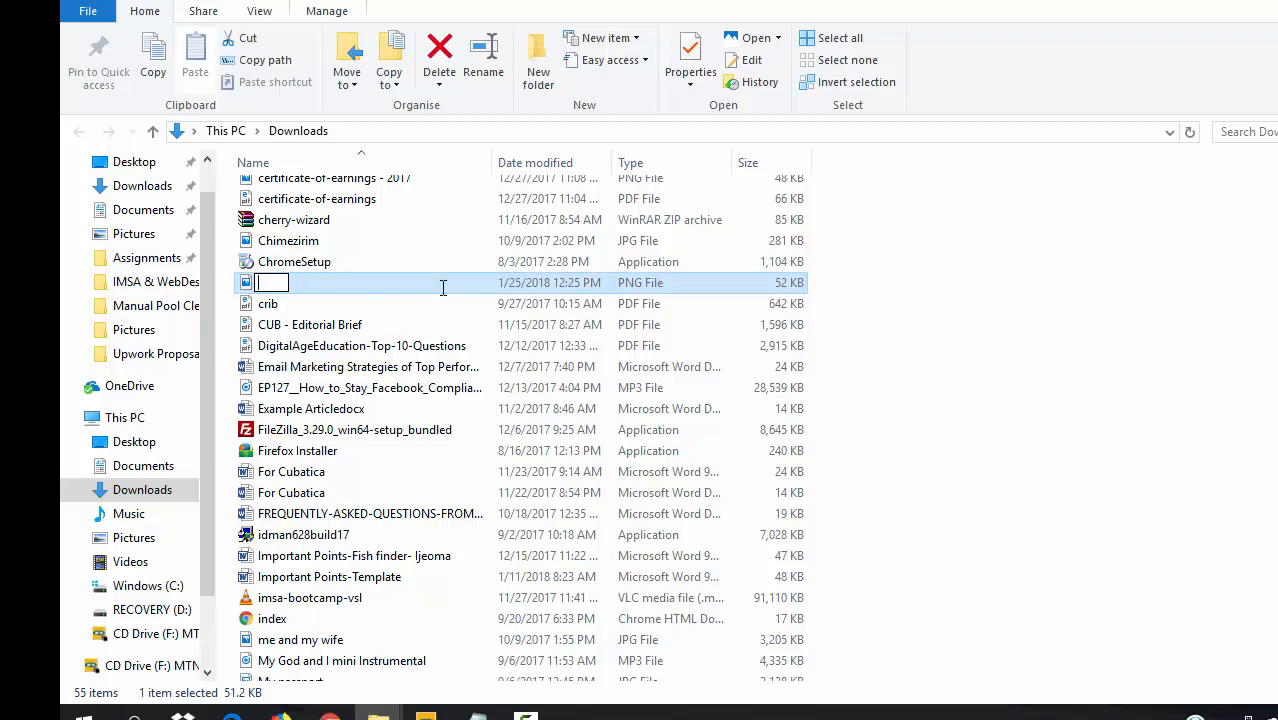
type("Site log")
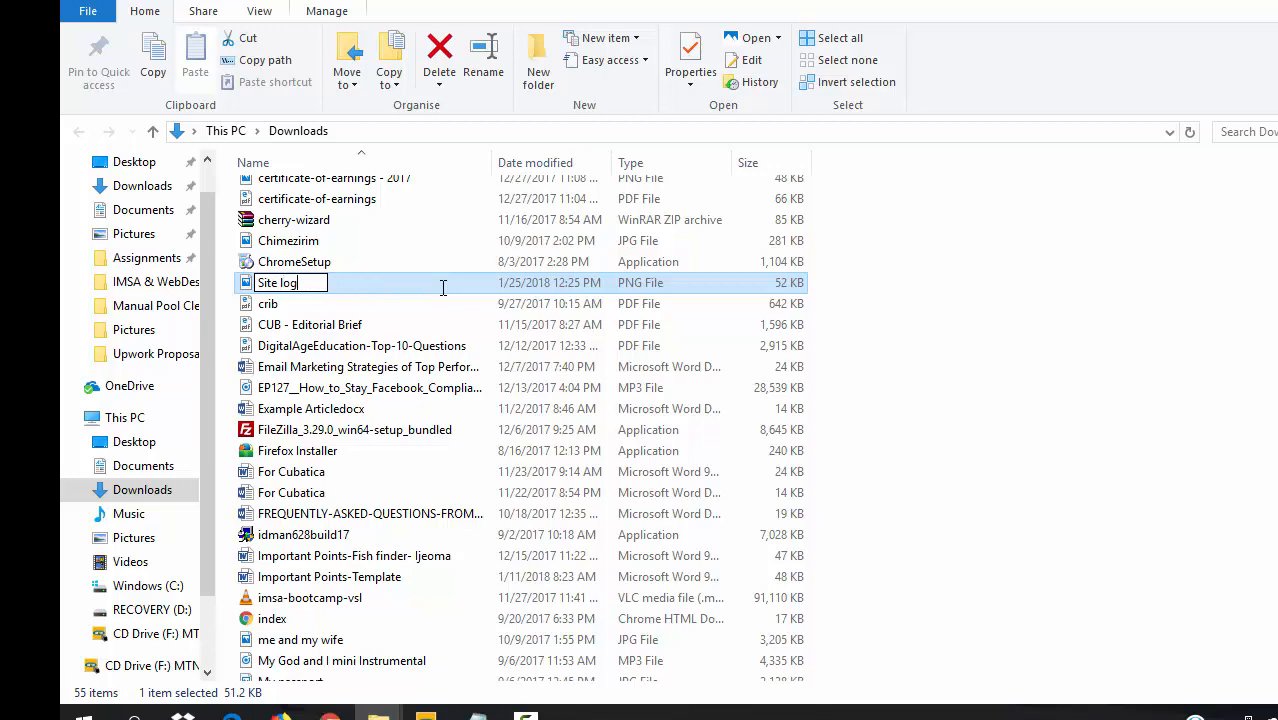
key("Return")
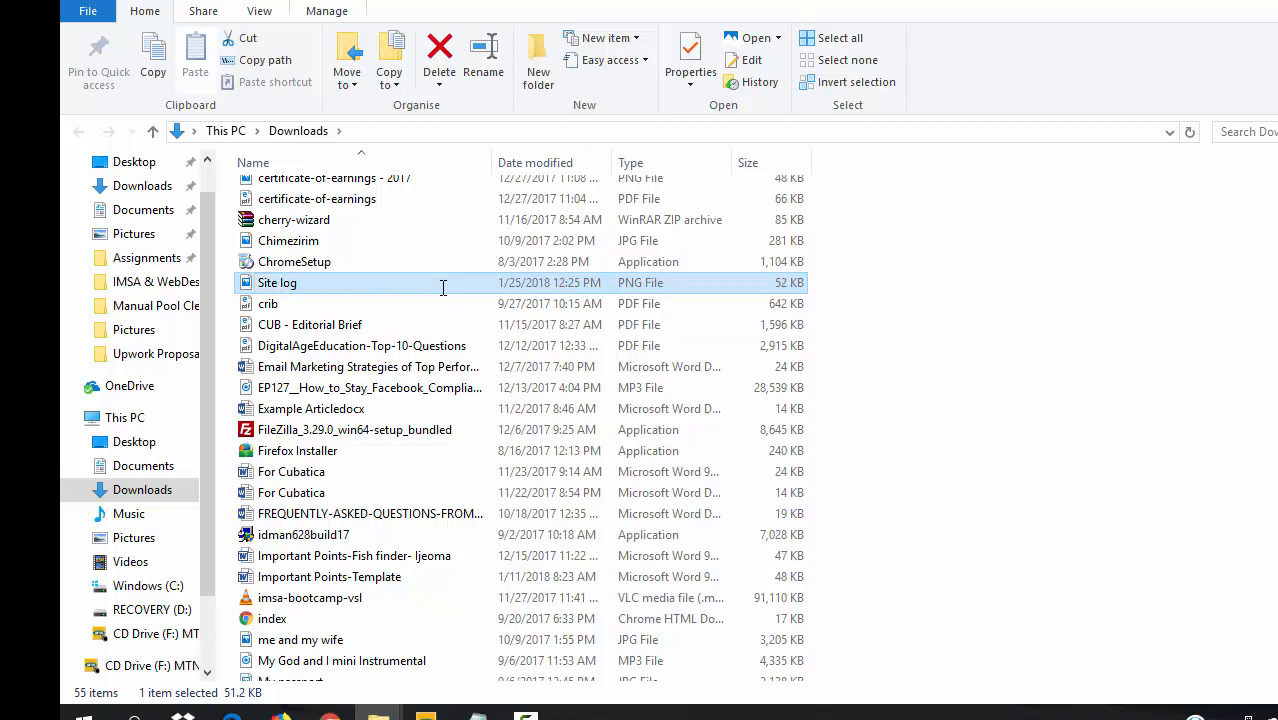
left_click(320, 287)
left_click(311, 289)
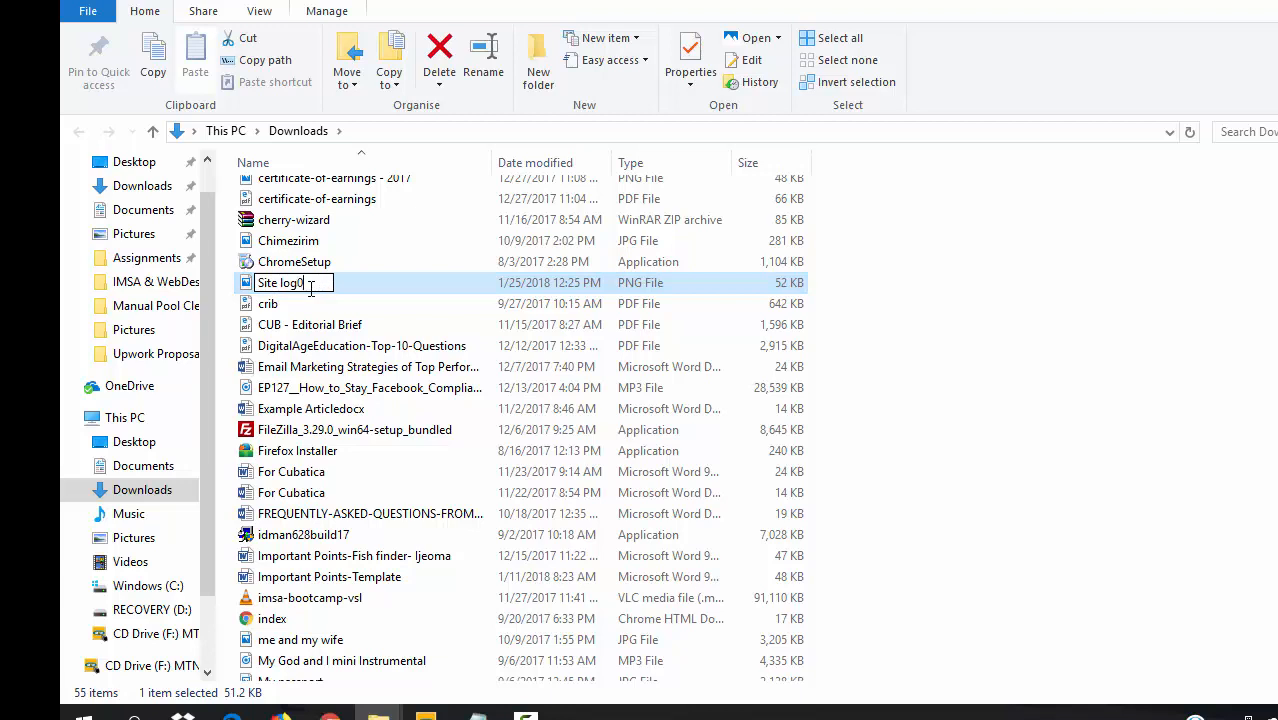
key("Return")
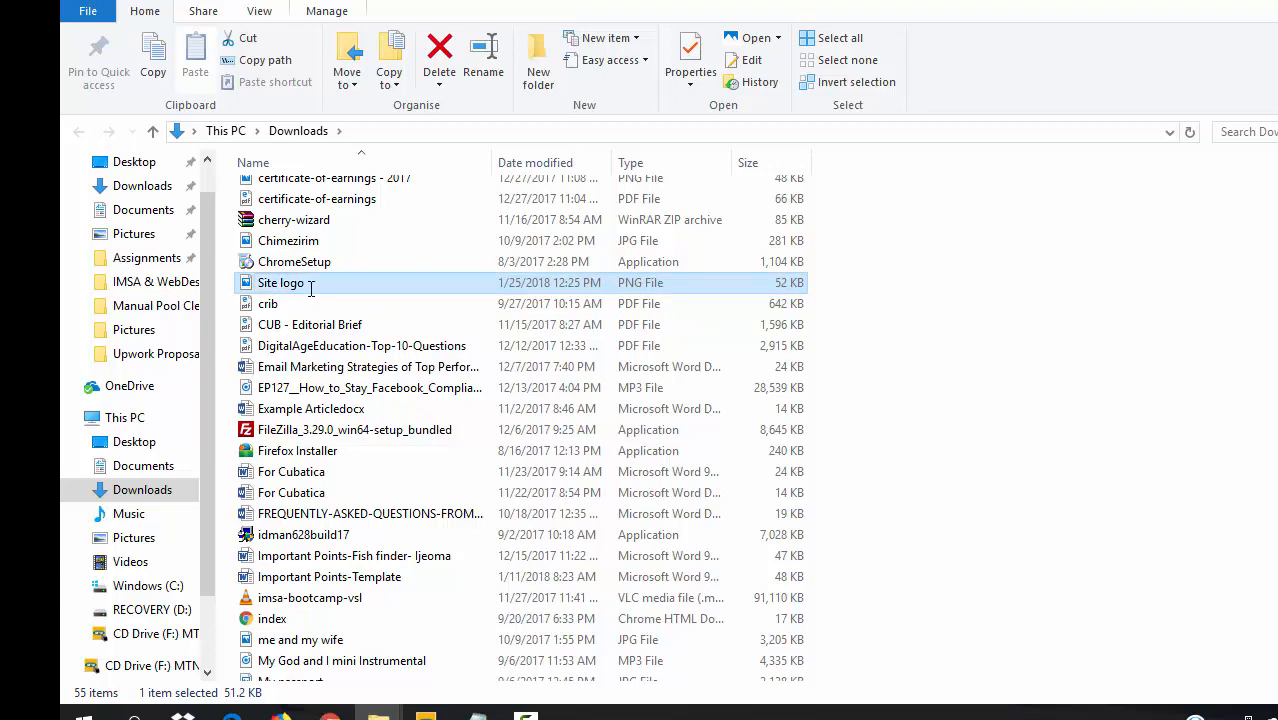
- Copy the Site logo file into the tutorial's Pictures folder and return to the browser
key("ctrl+c")
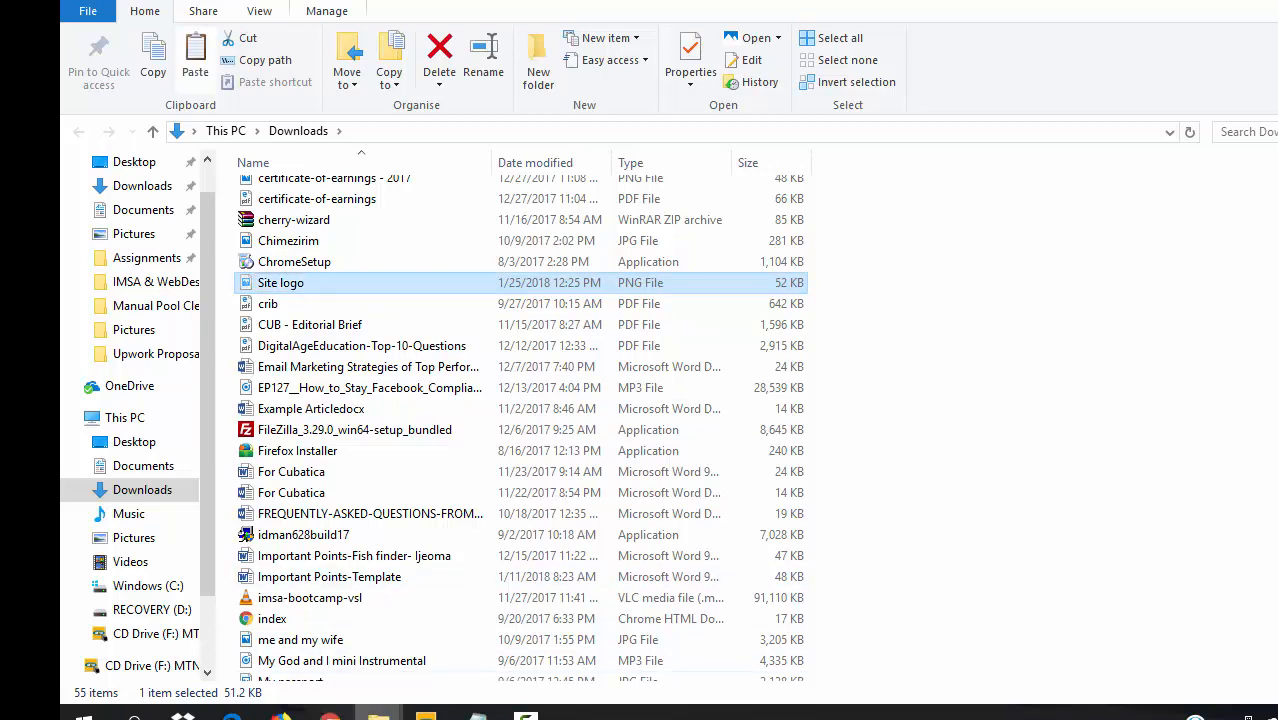
left_click(314, 662)
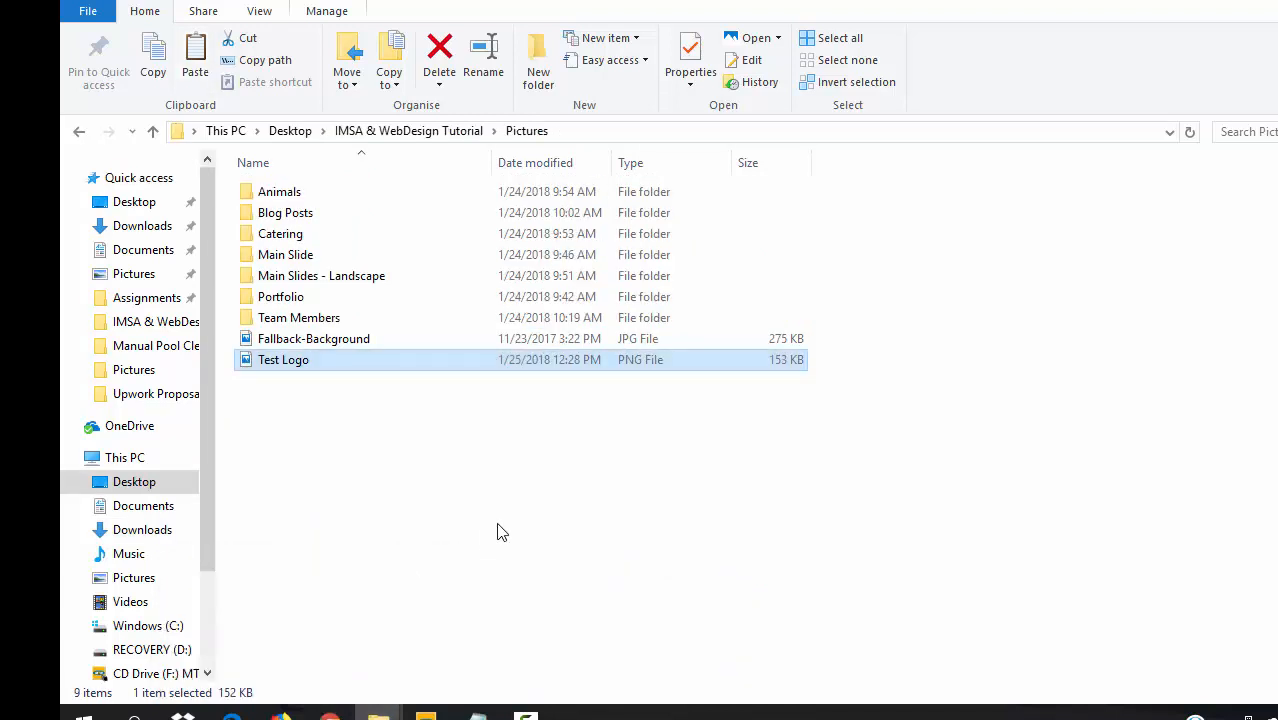
key("ctrl+v")
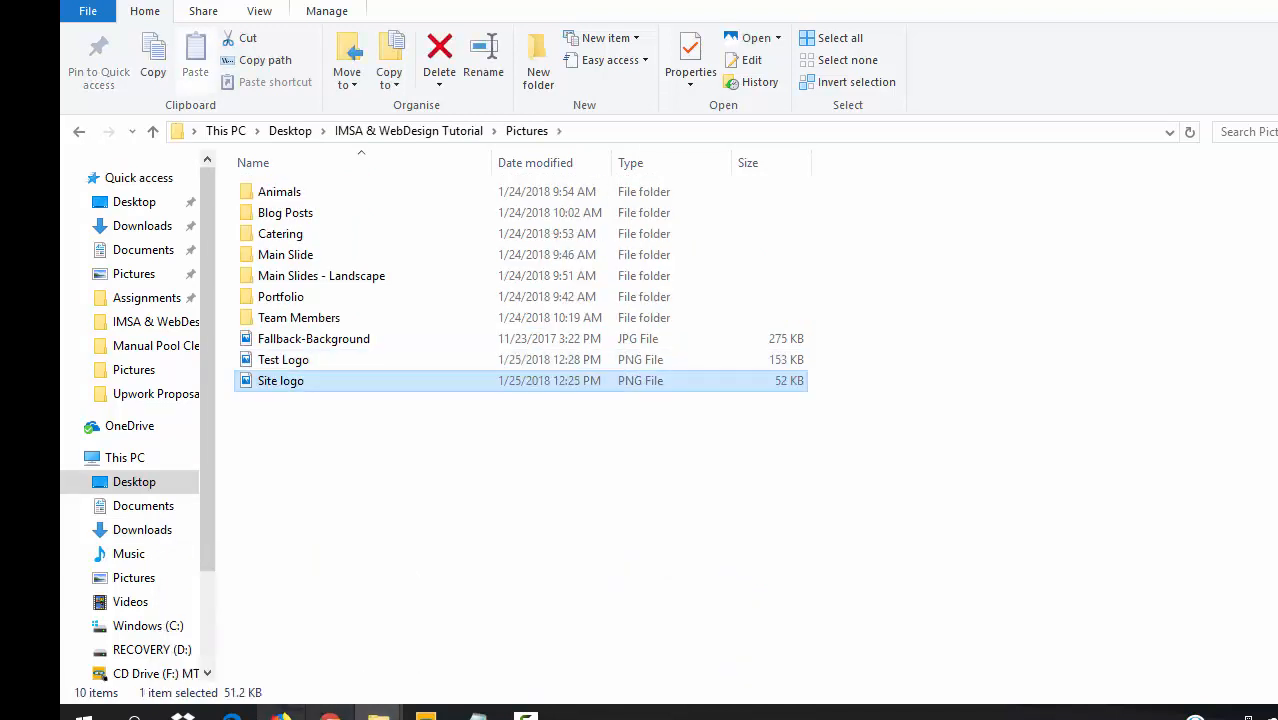
left_click(330, 712)
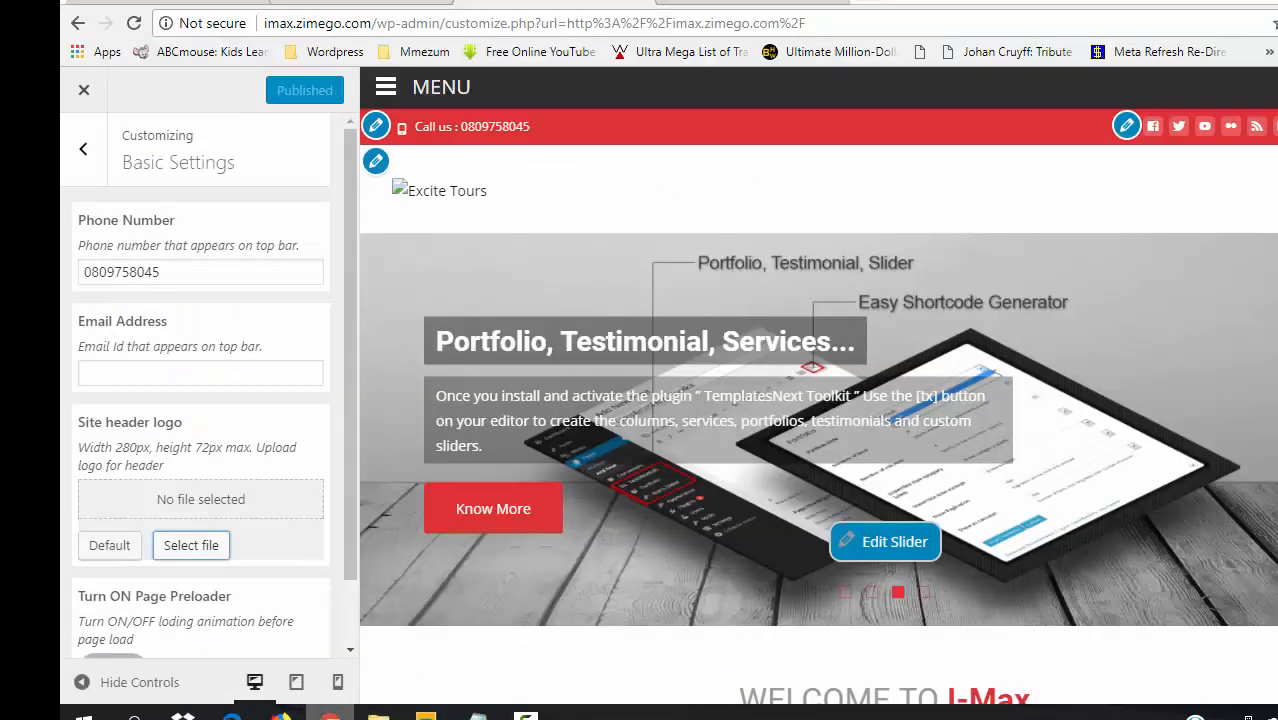
- Upload Site logo.png as the site header logo and go back to the Customizer sections
left_click(188, 548)
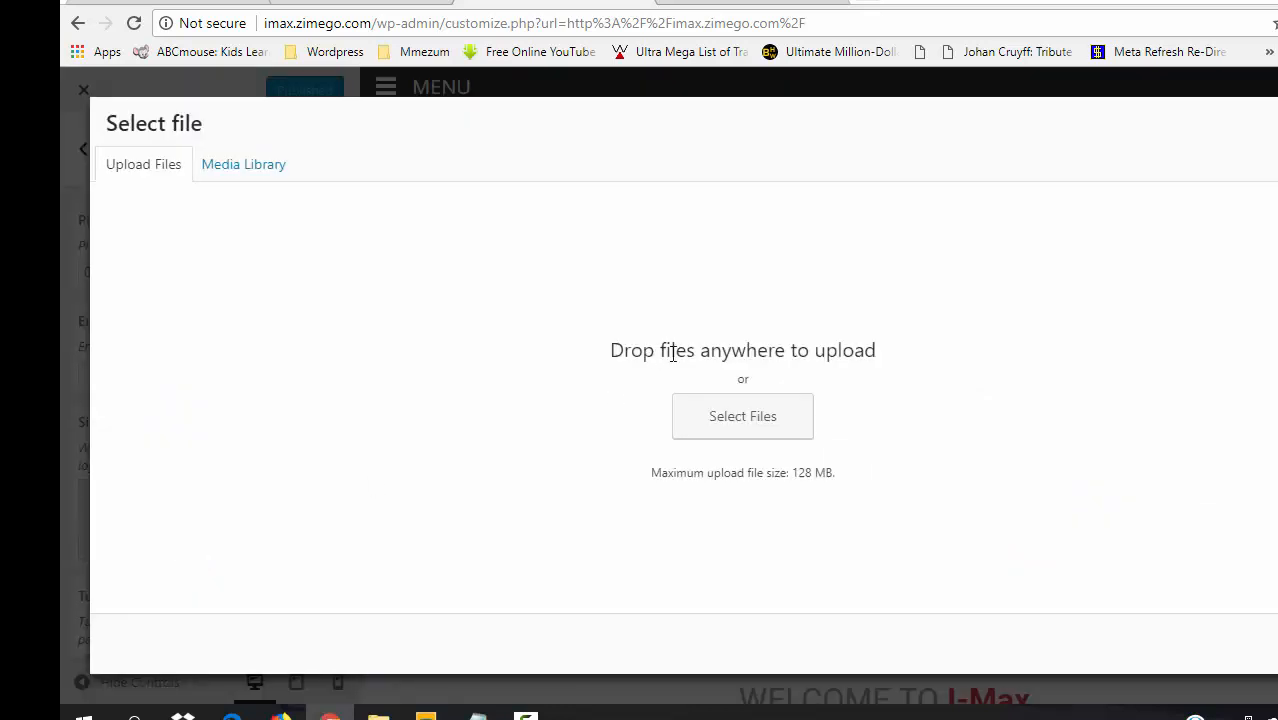
left_click(720, 421)
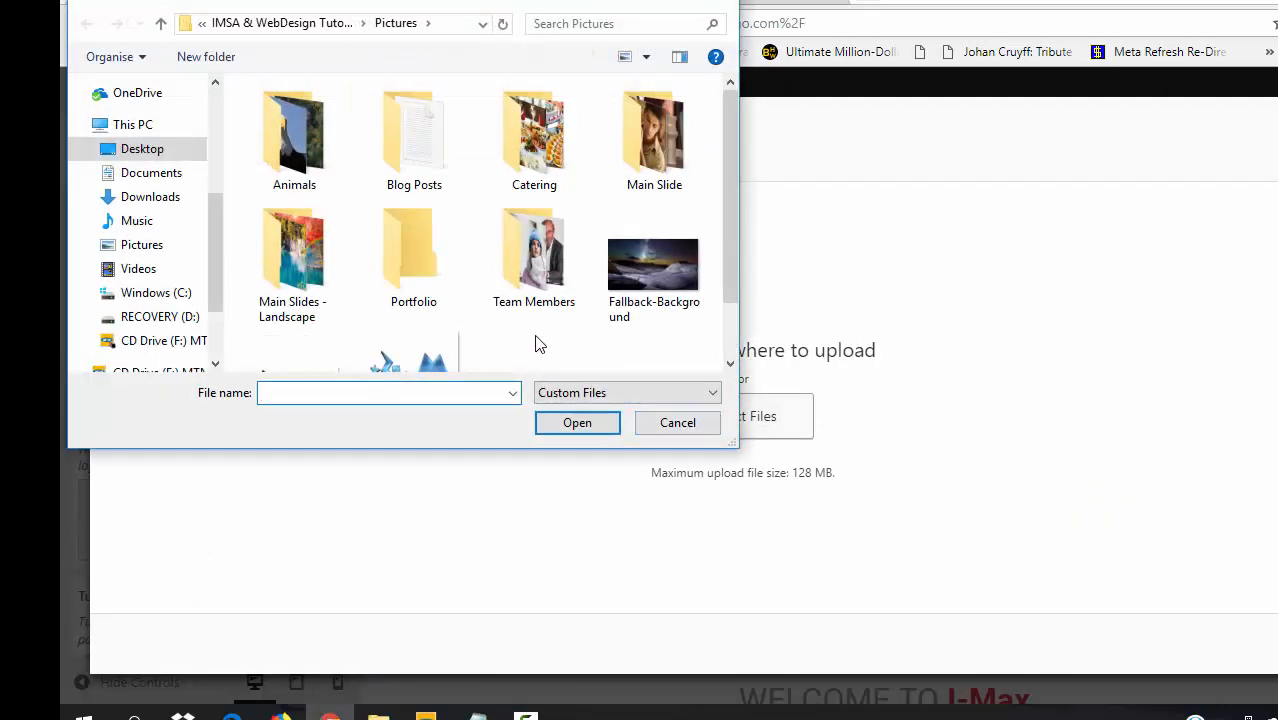
scroll(738, 352, "down", 1)
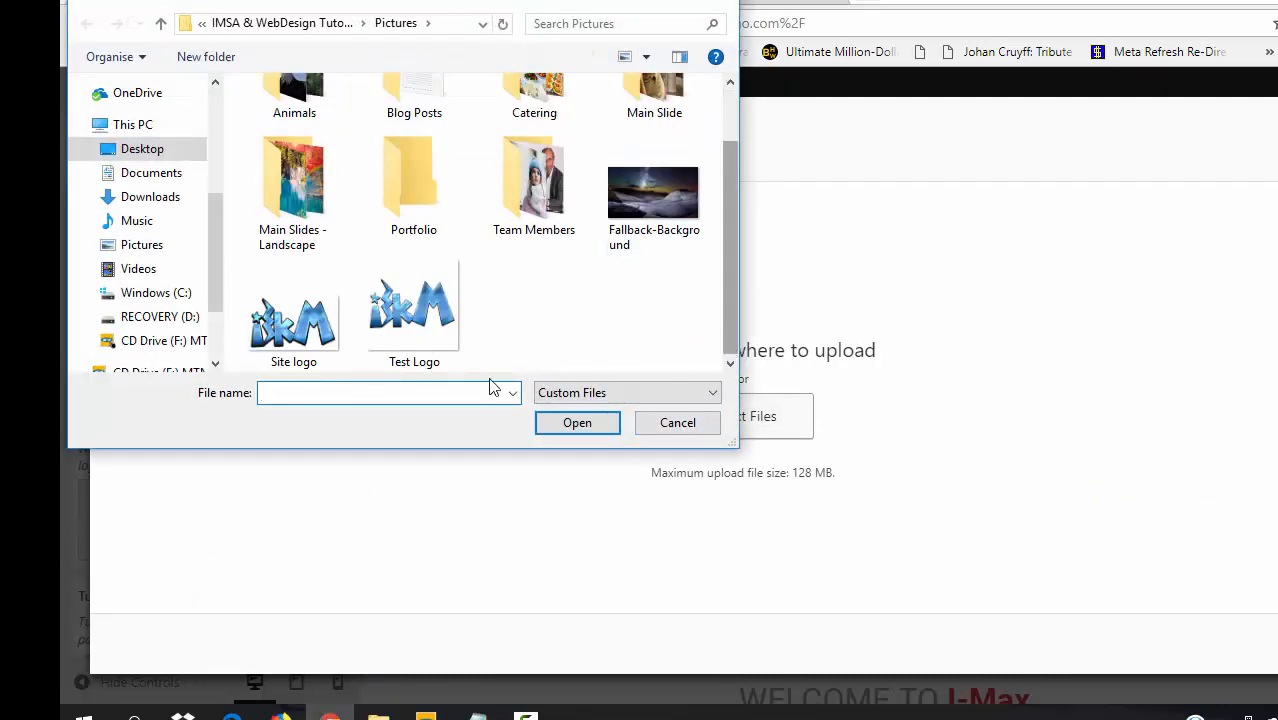
double_click(308, 345)
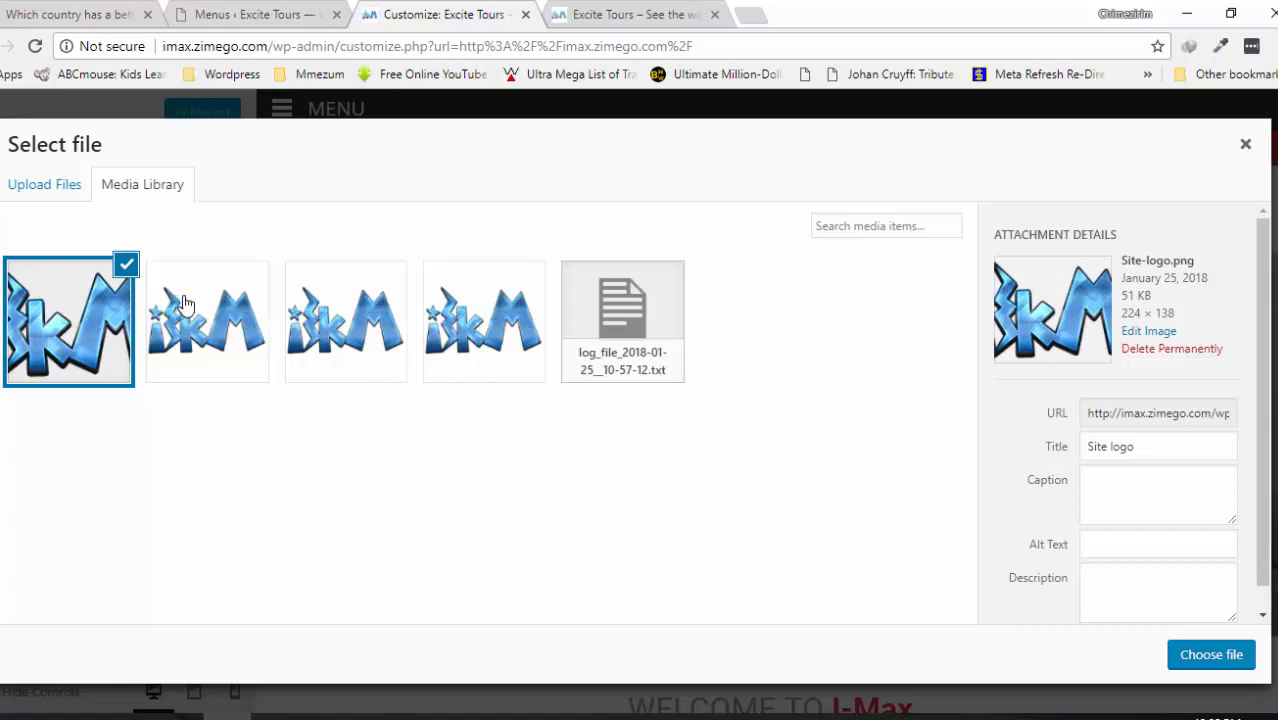
left_click(1211, 656)
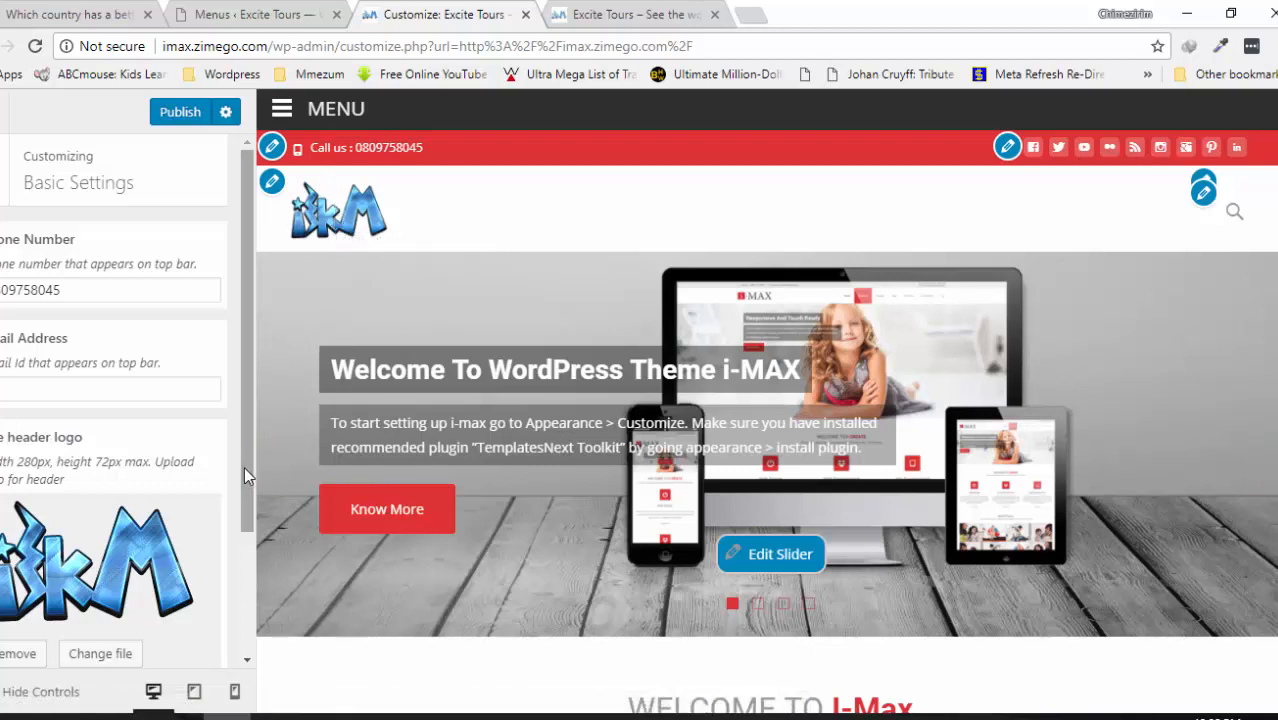
left_click_drag(249, 491, 232, 390)
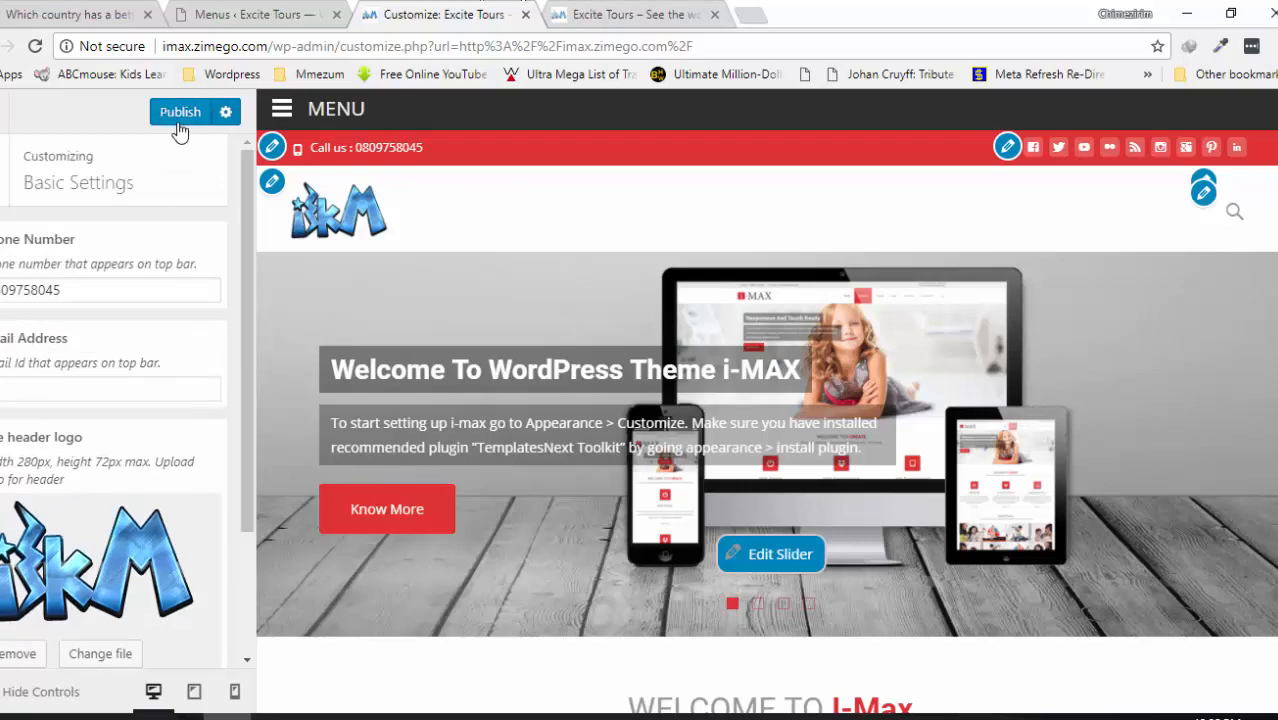
left_click(2, 170)
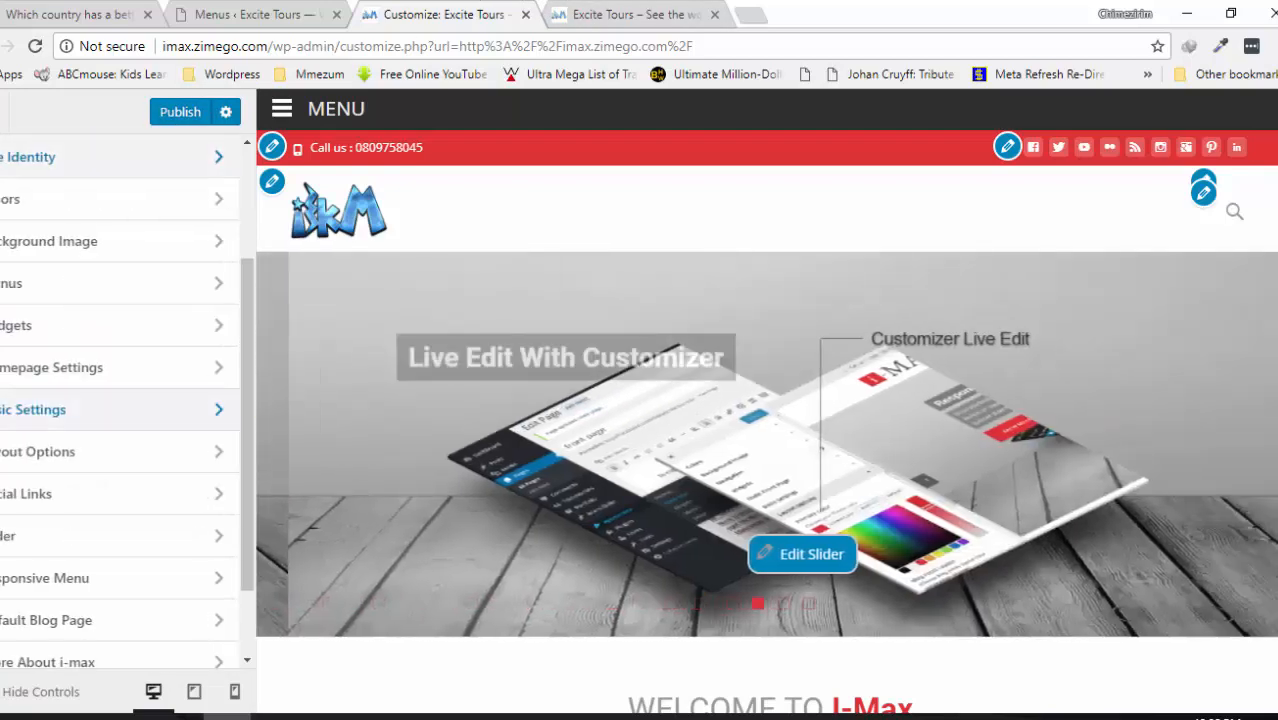
- Set the Blog Posts Layout in Layout Options to one column
left_click(64, 454)
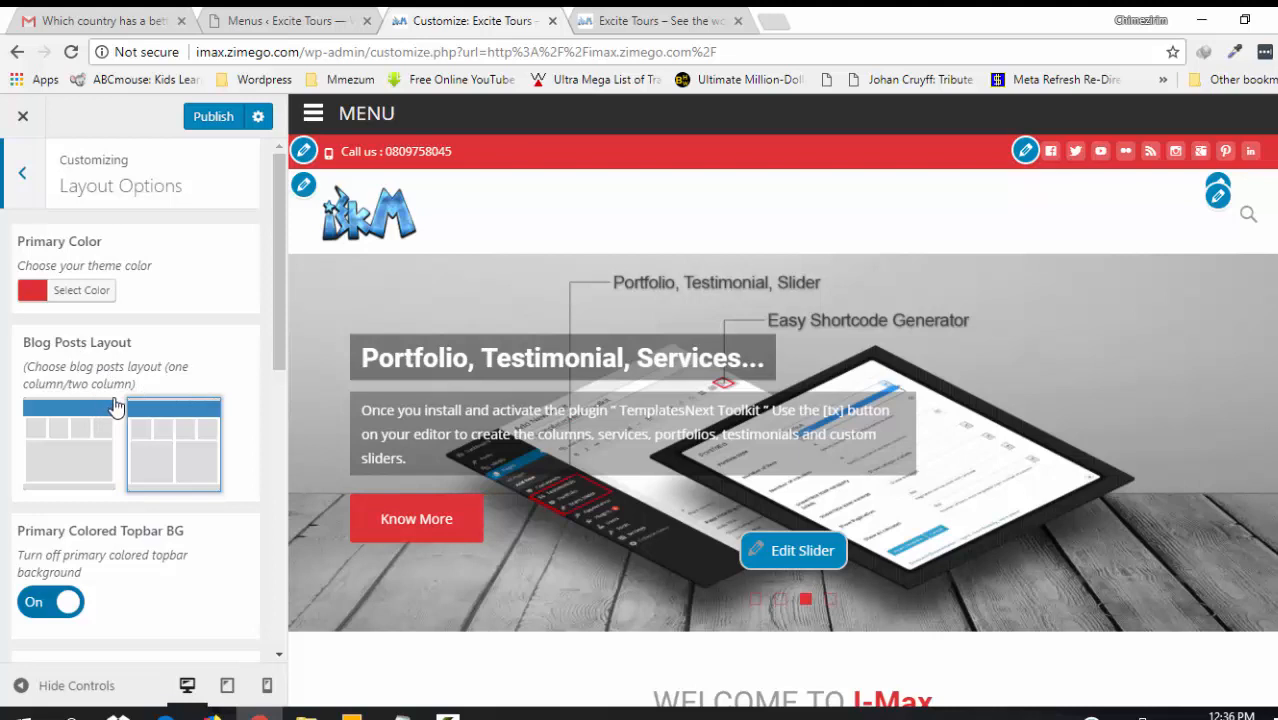
left_click_drag(279, 352, 279, 377)
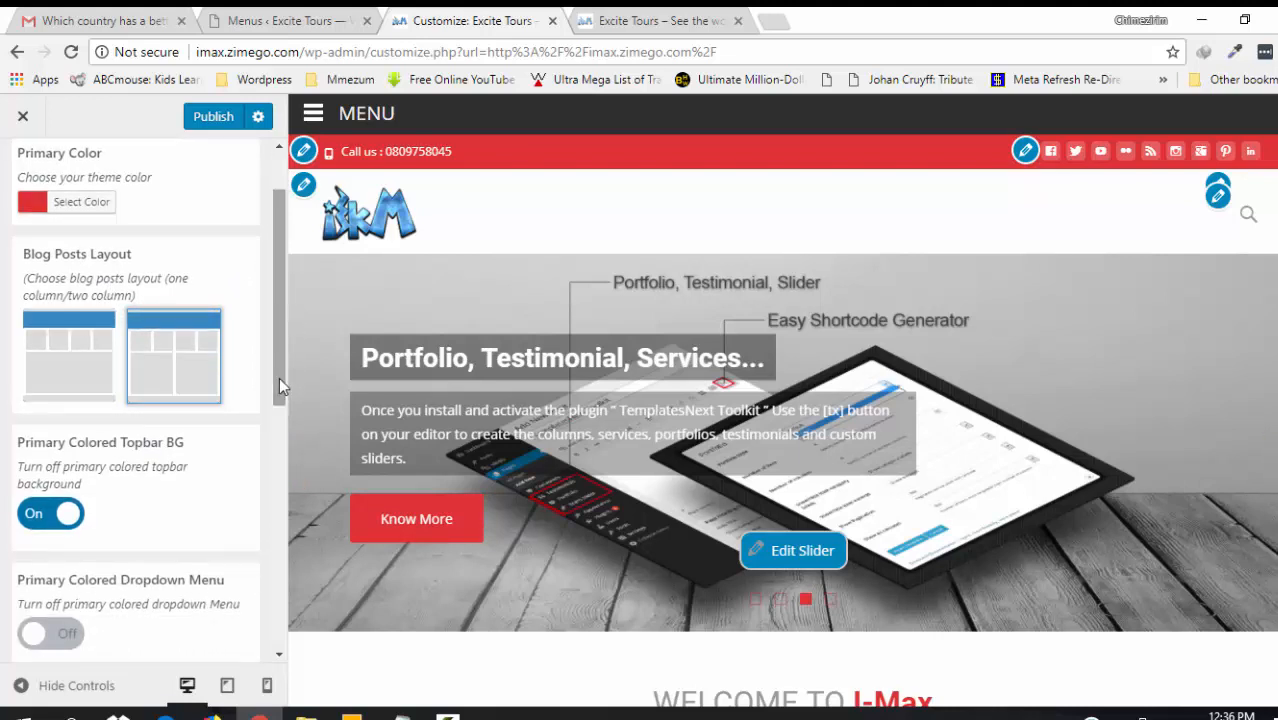
left_click(45, 350)
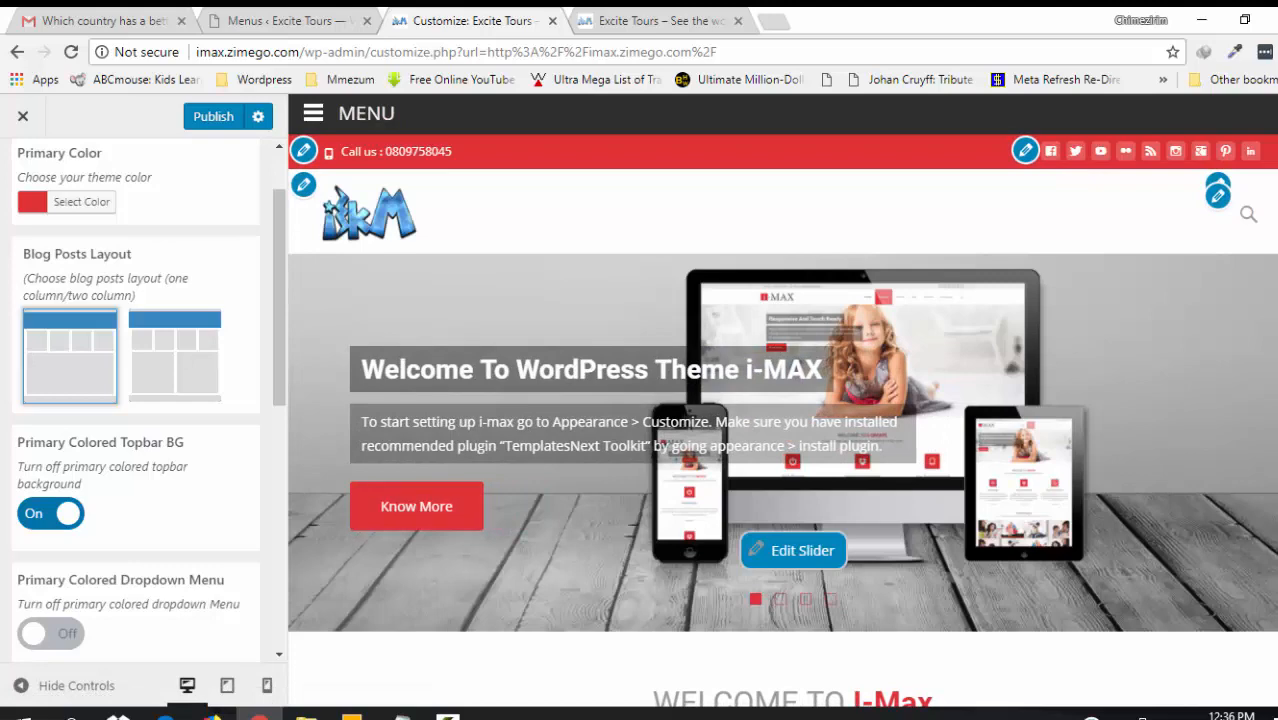
scroll(783, 400, "down", 15)
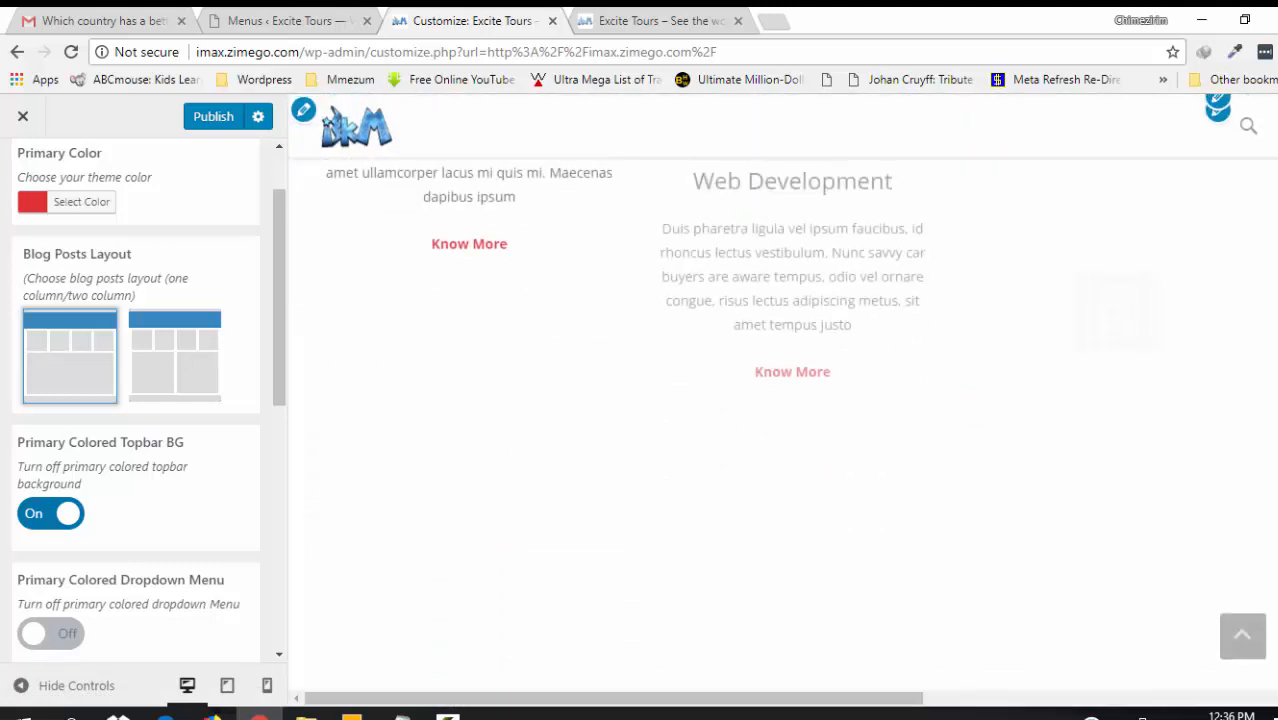
scroll(783, 400, "up", 7)
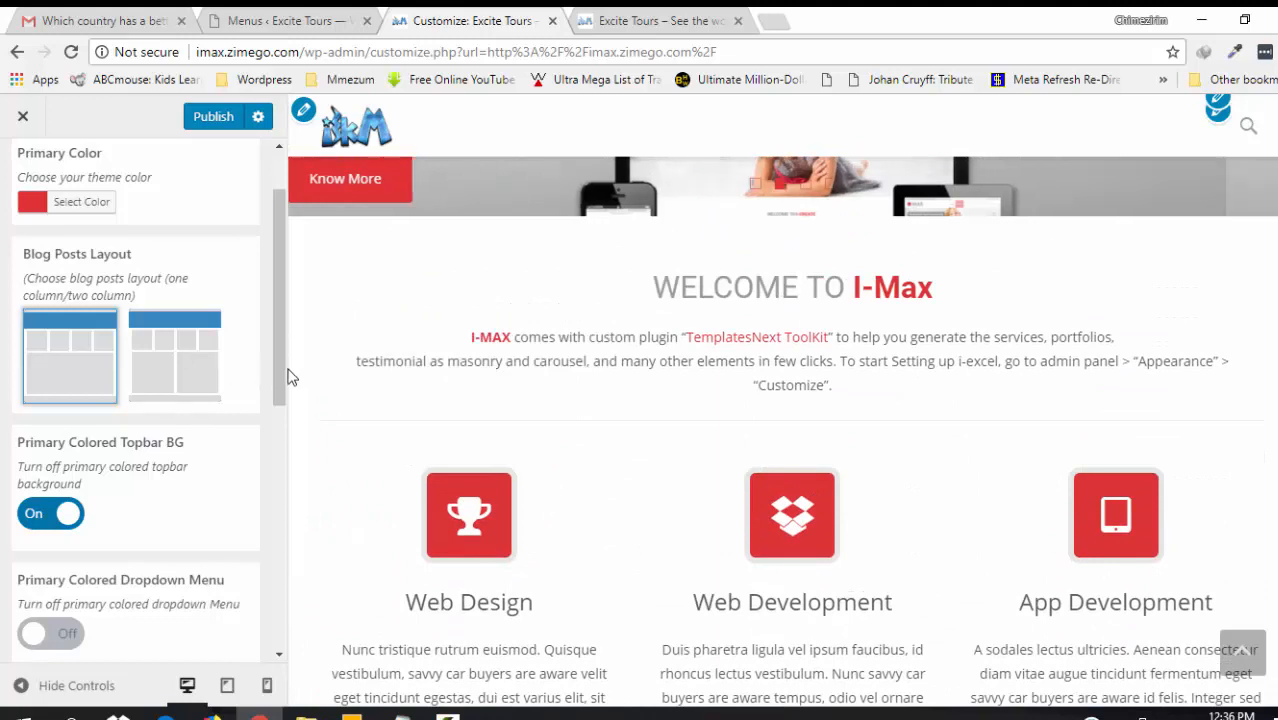
left_click_drag(284, 440, 237, 303)
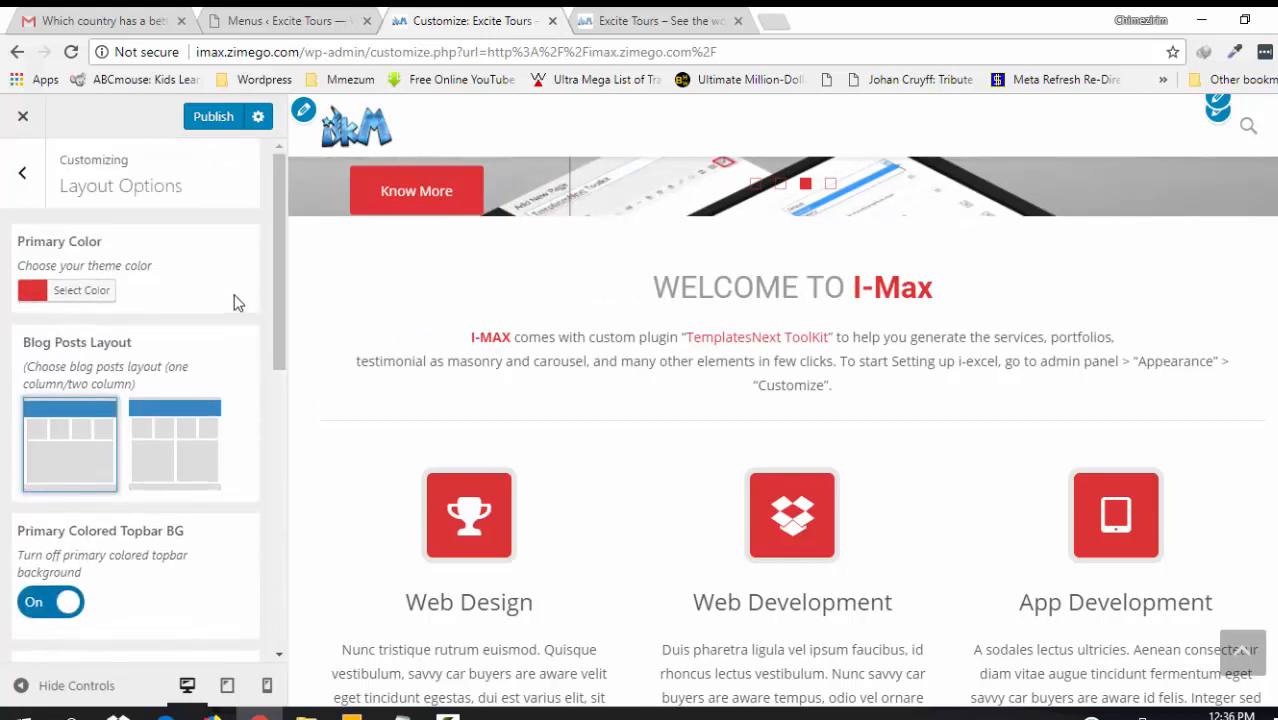
left_click(24, 177)
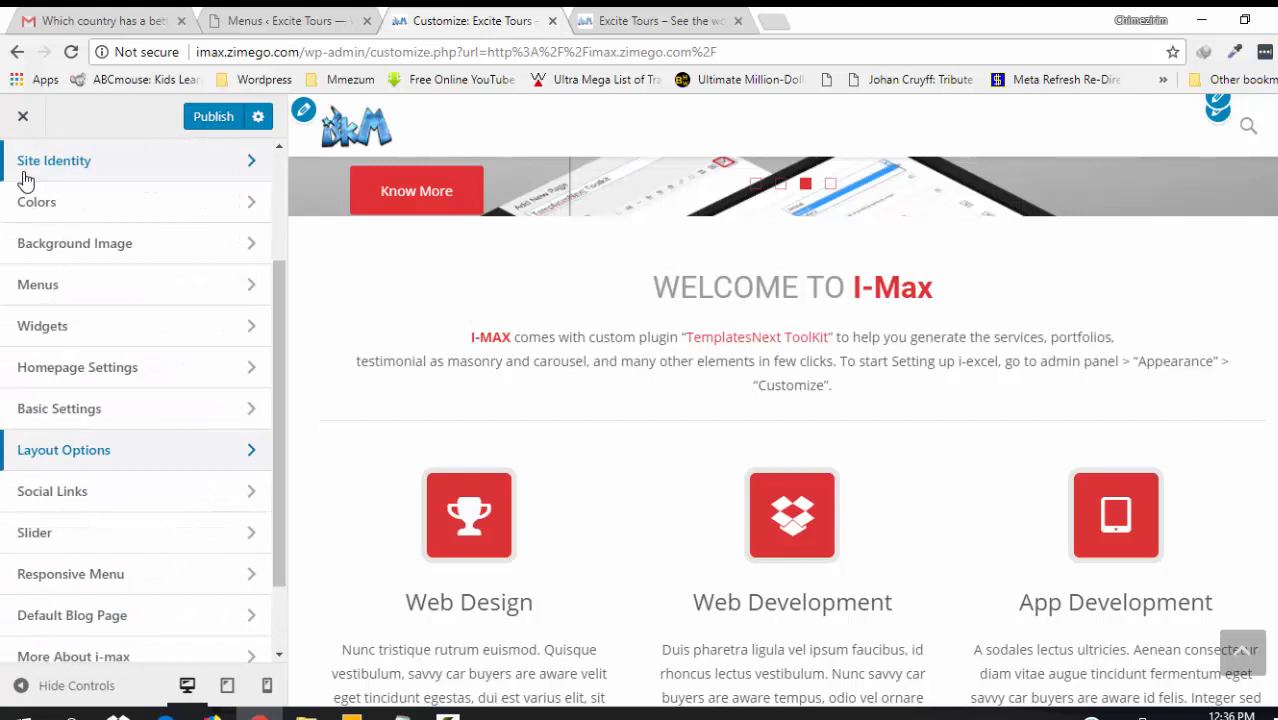
- Open Social Links, then start entering 'face' in a new browser tab
left_click(52, 491)
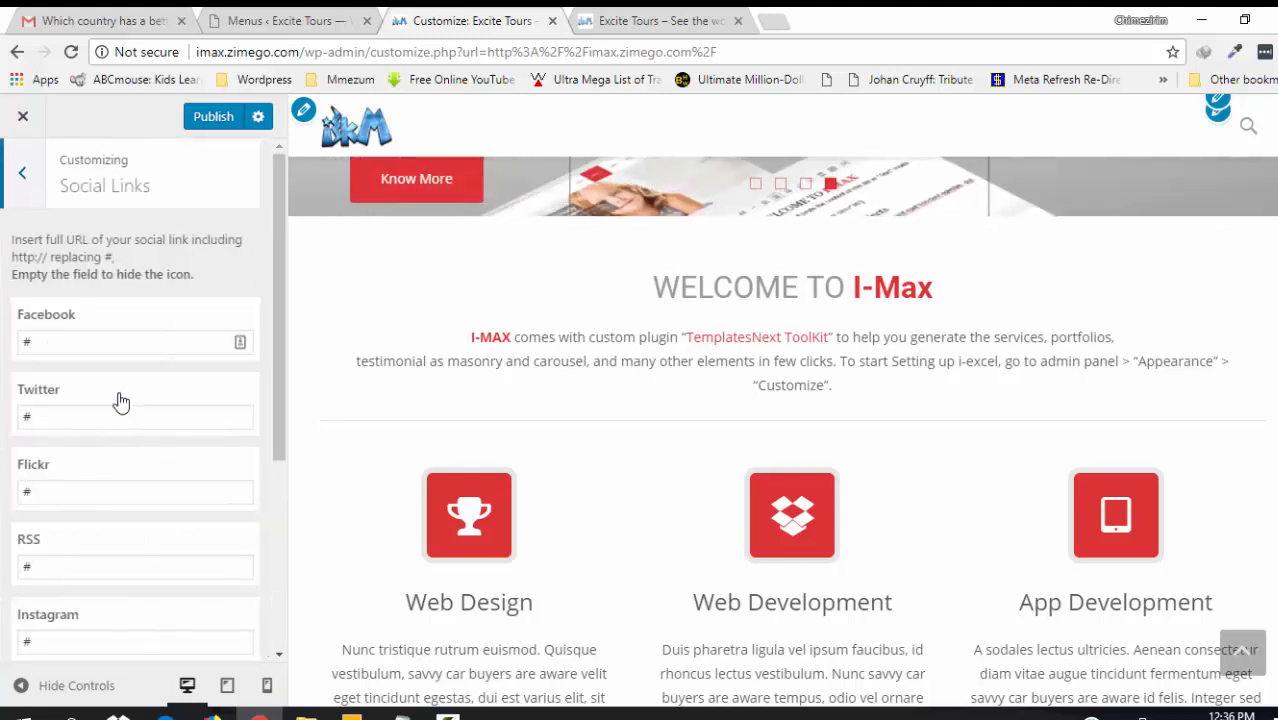
left_click(779, 22)
type("facebook.com")
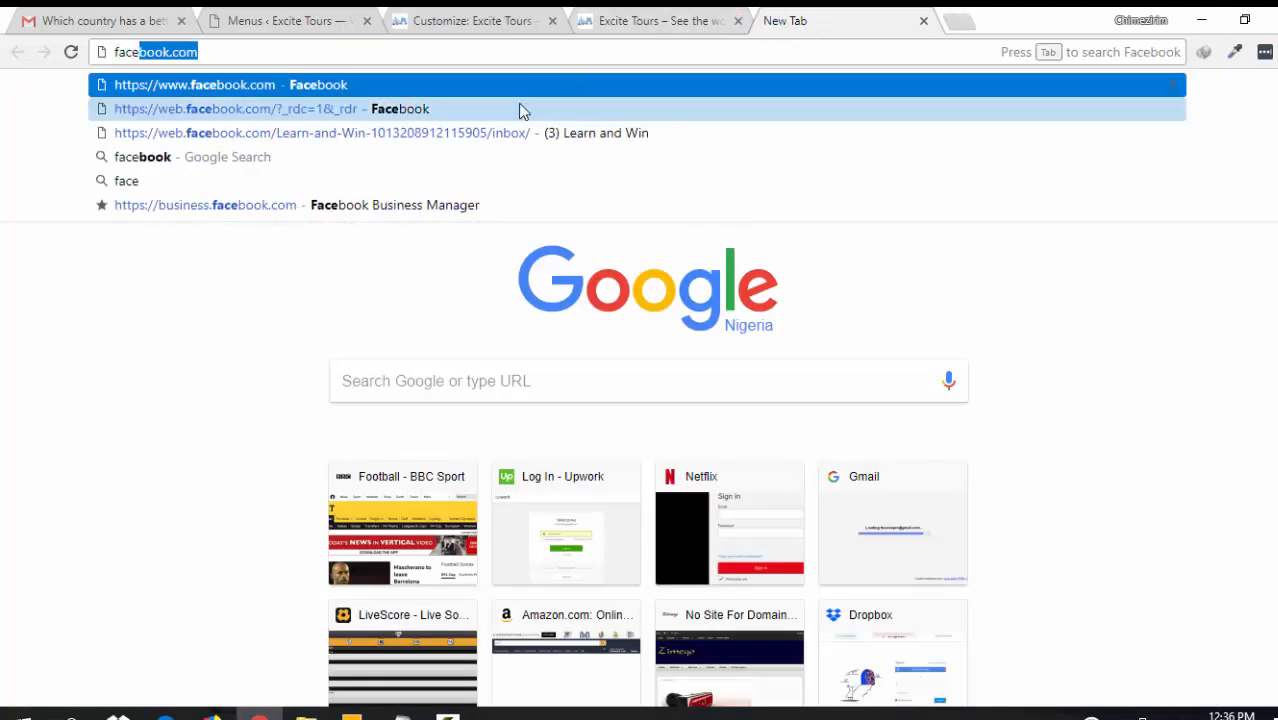
- Load the Learn and Win Facebook page without inbox/, select its address, and return to Customize
left_click(505, 135)
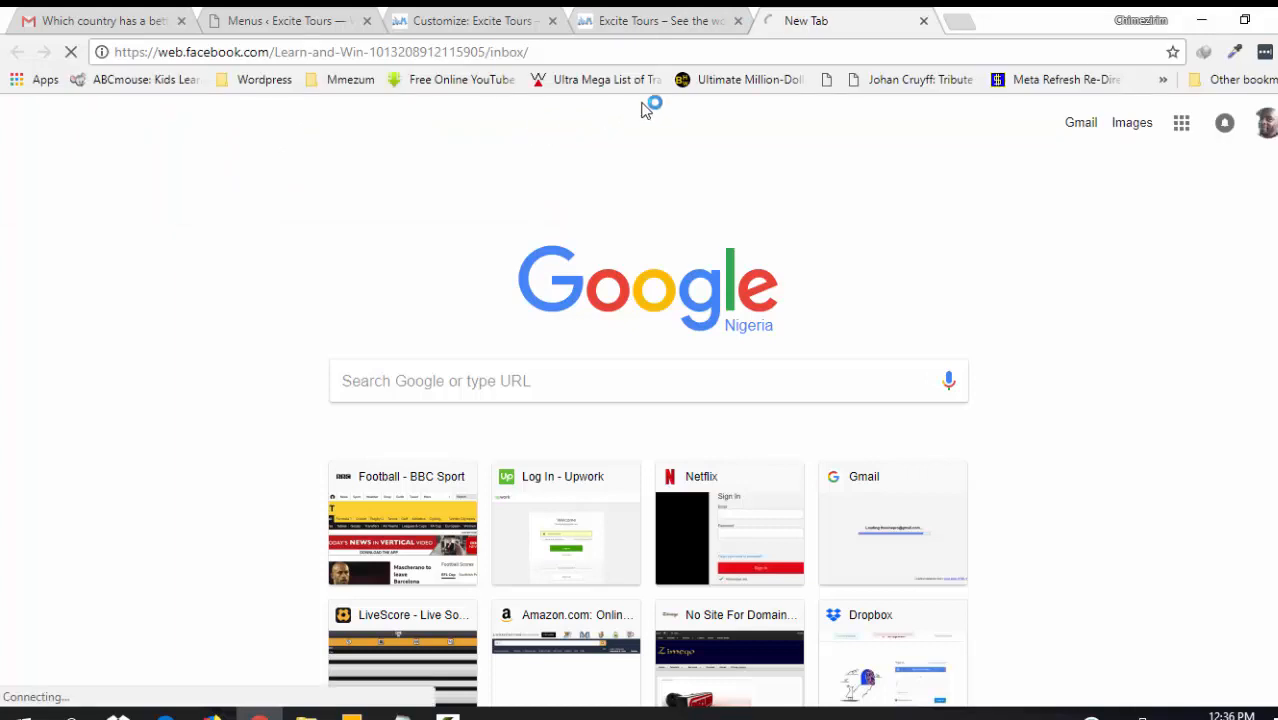
left_click_drag(561, 57, 562, 58)
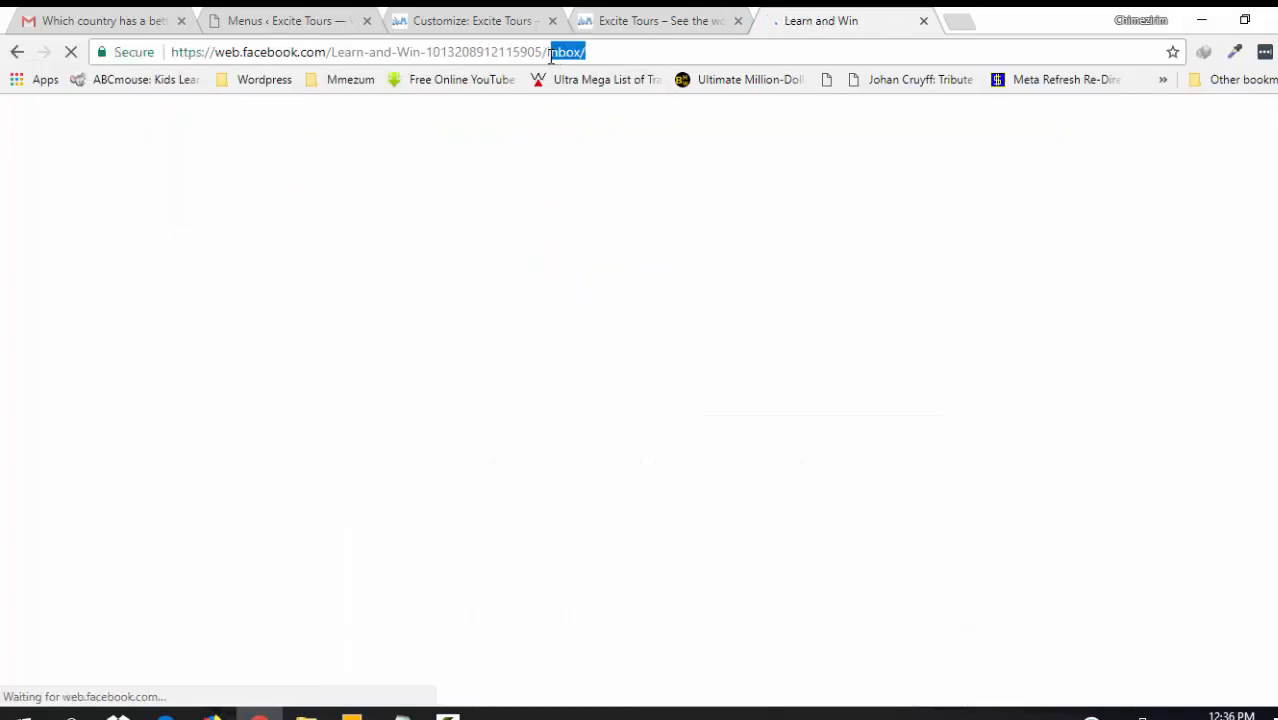
key("BackSpace")
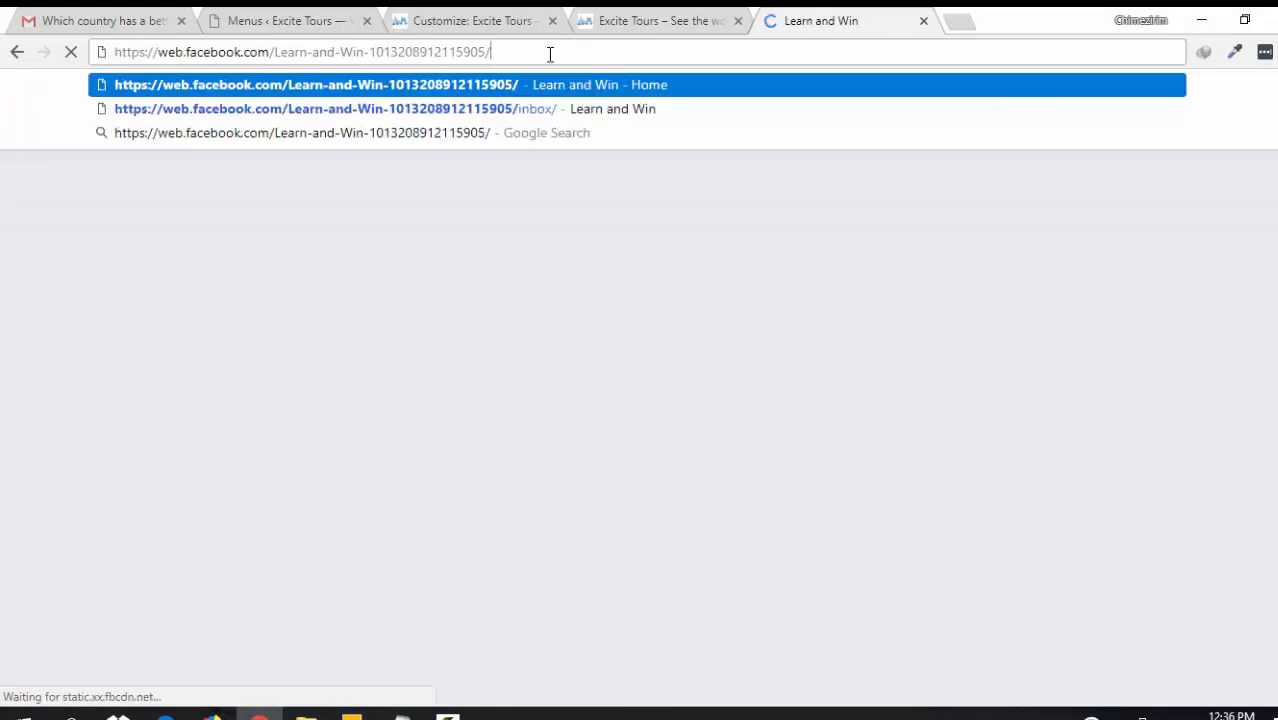
key("Return")
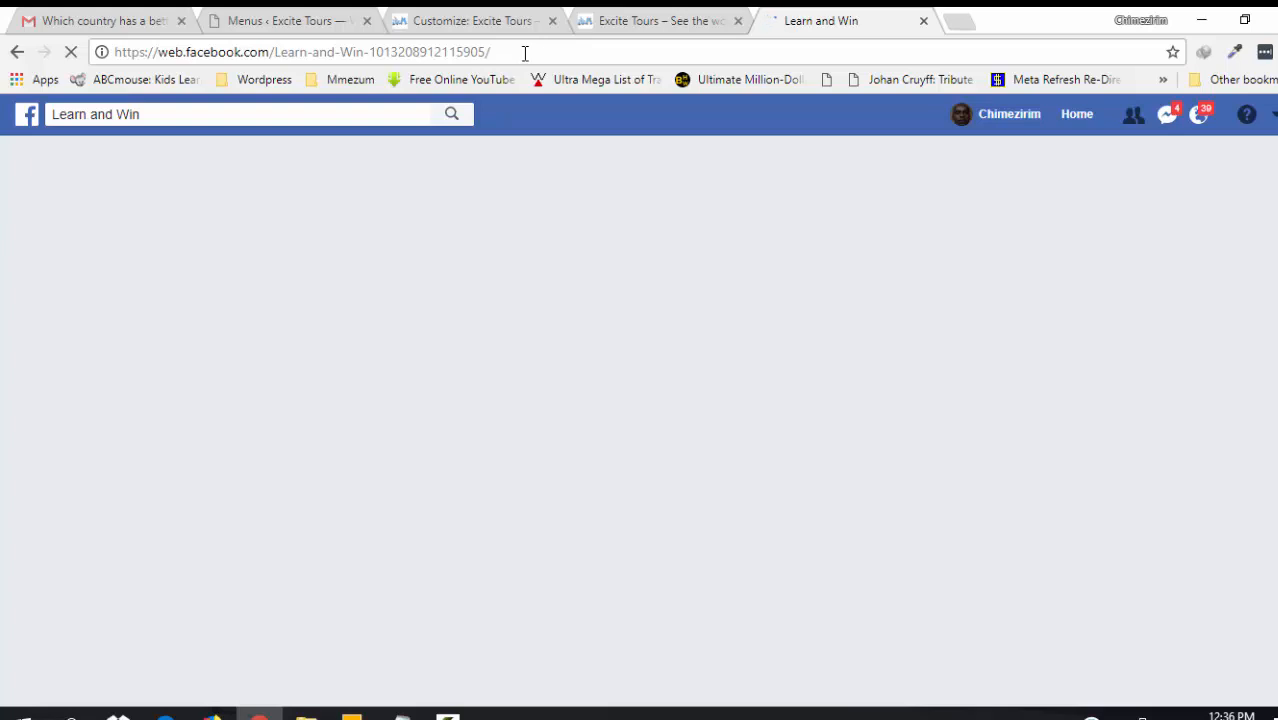
left_click(524, 52)
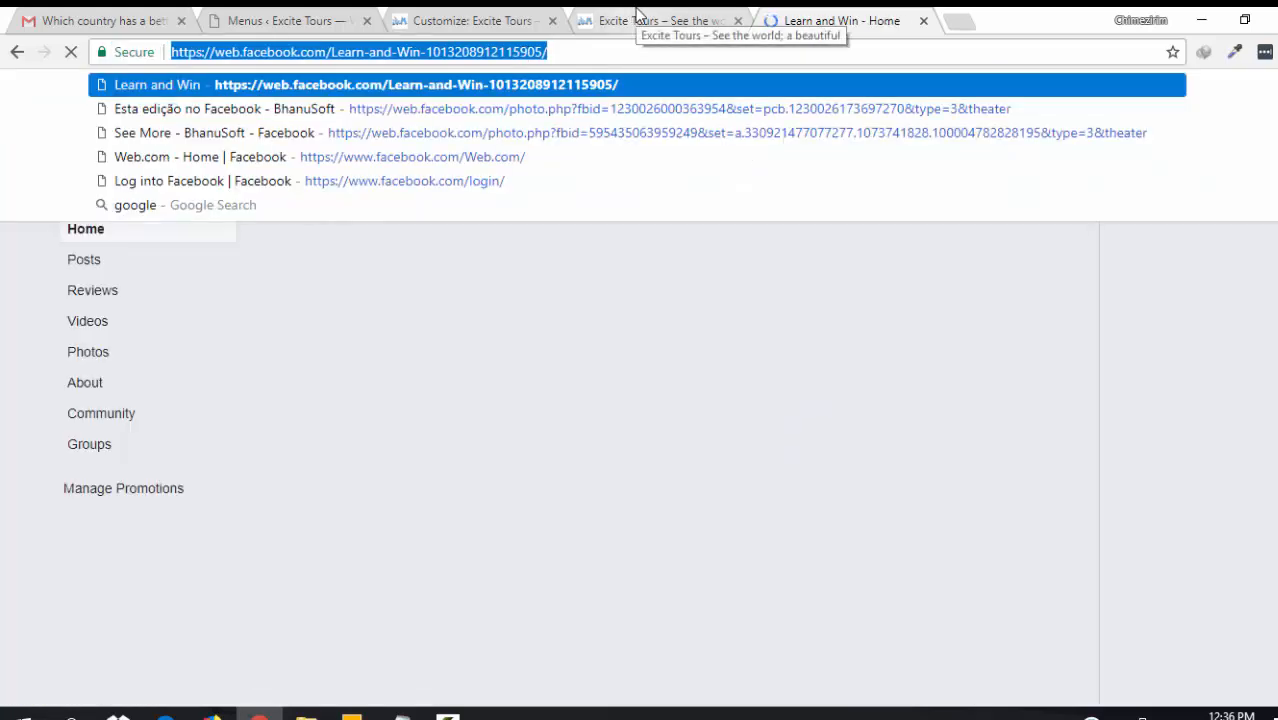
left_click(637, 12)
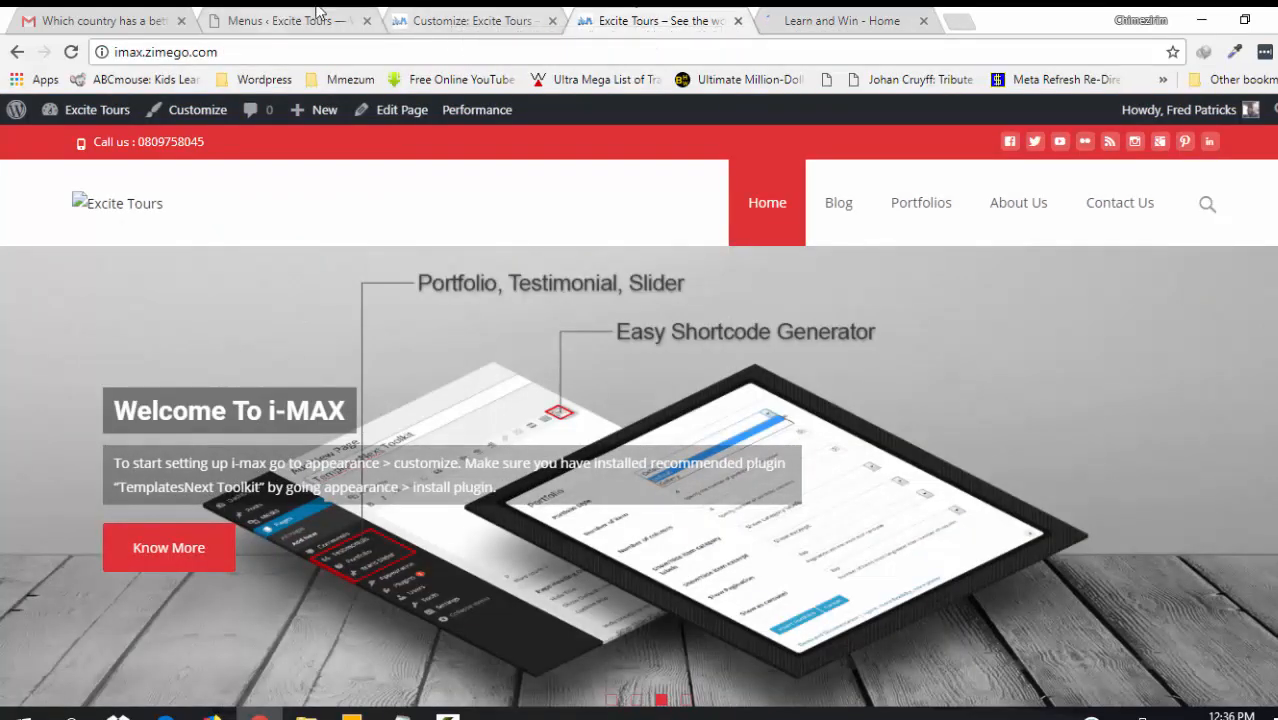
left_click(435, 14)
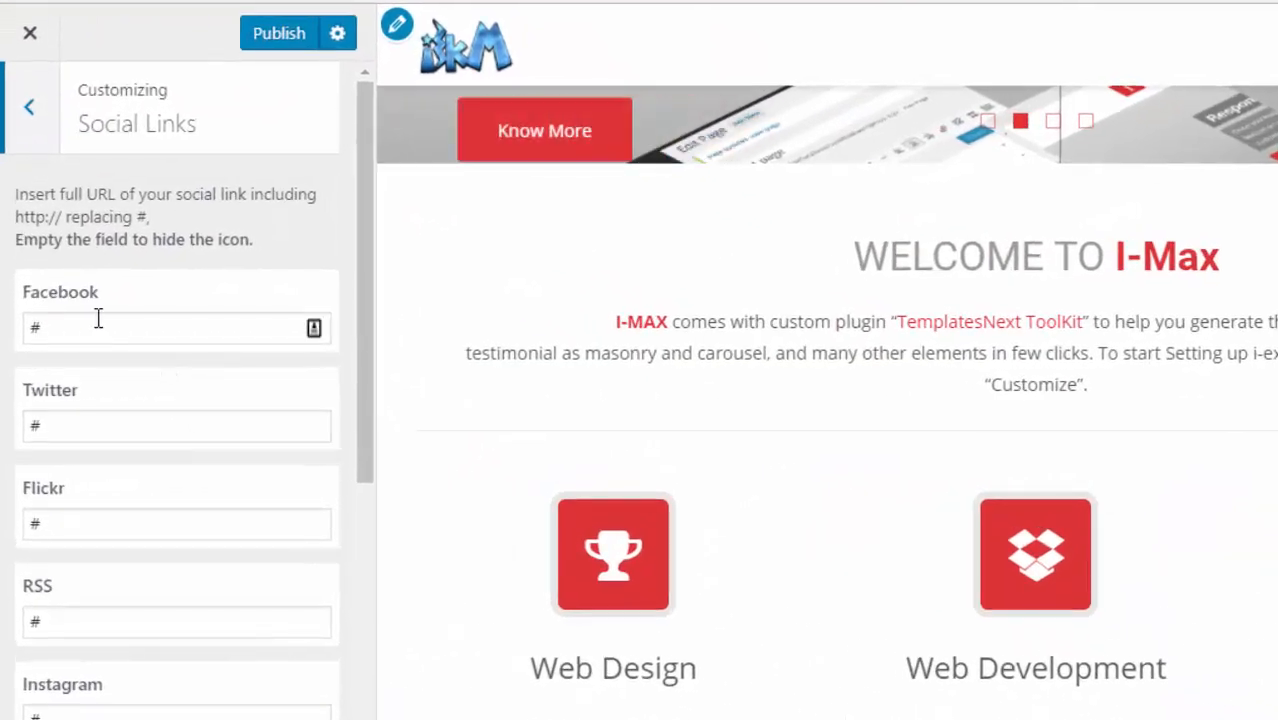
- Paste the Learn and Win URL as the Facebook link and clear the Flickr and RSS placeholders
left_click(78, 345)
key("ctrl+v")
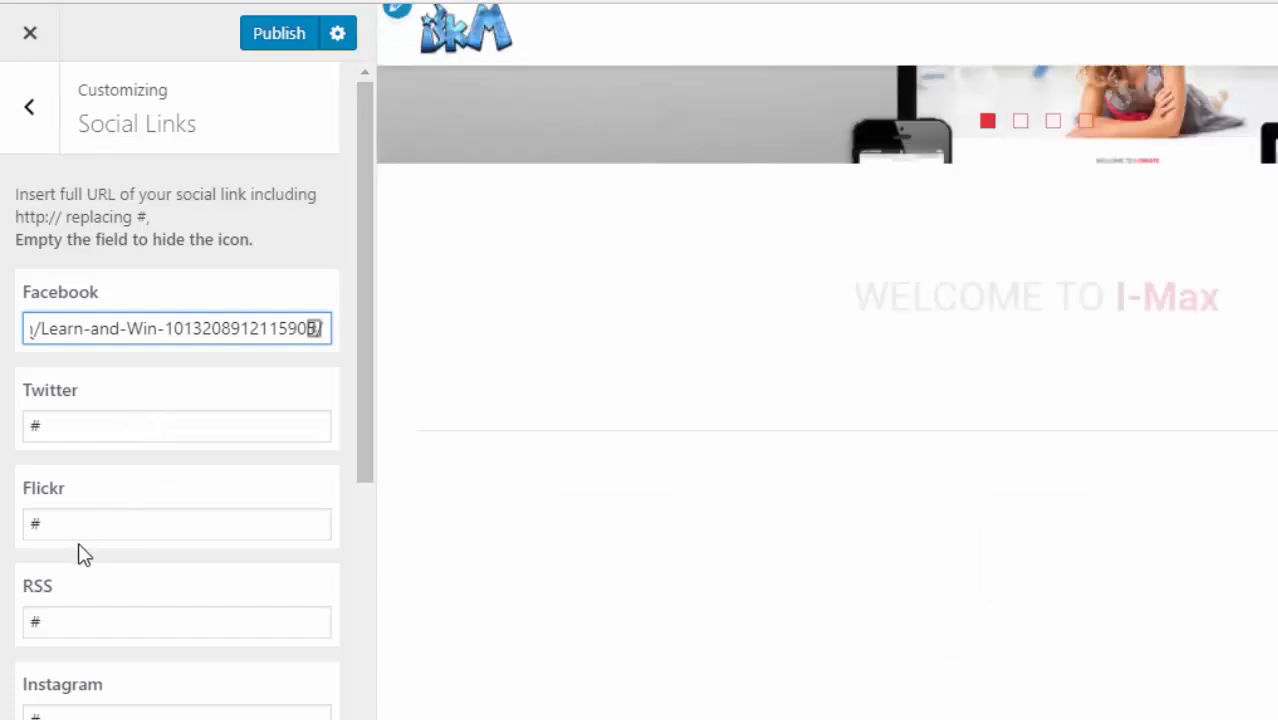
left_click(57, 523)
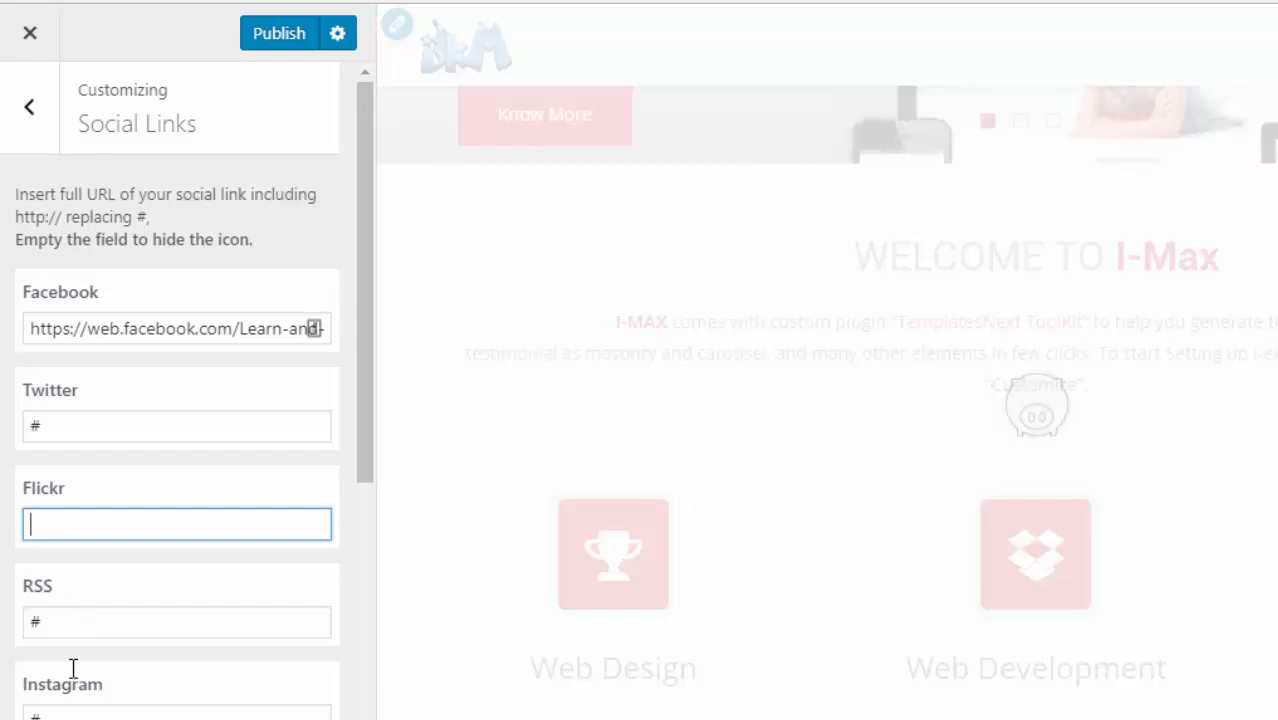
left_click(61, 625)
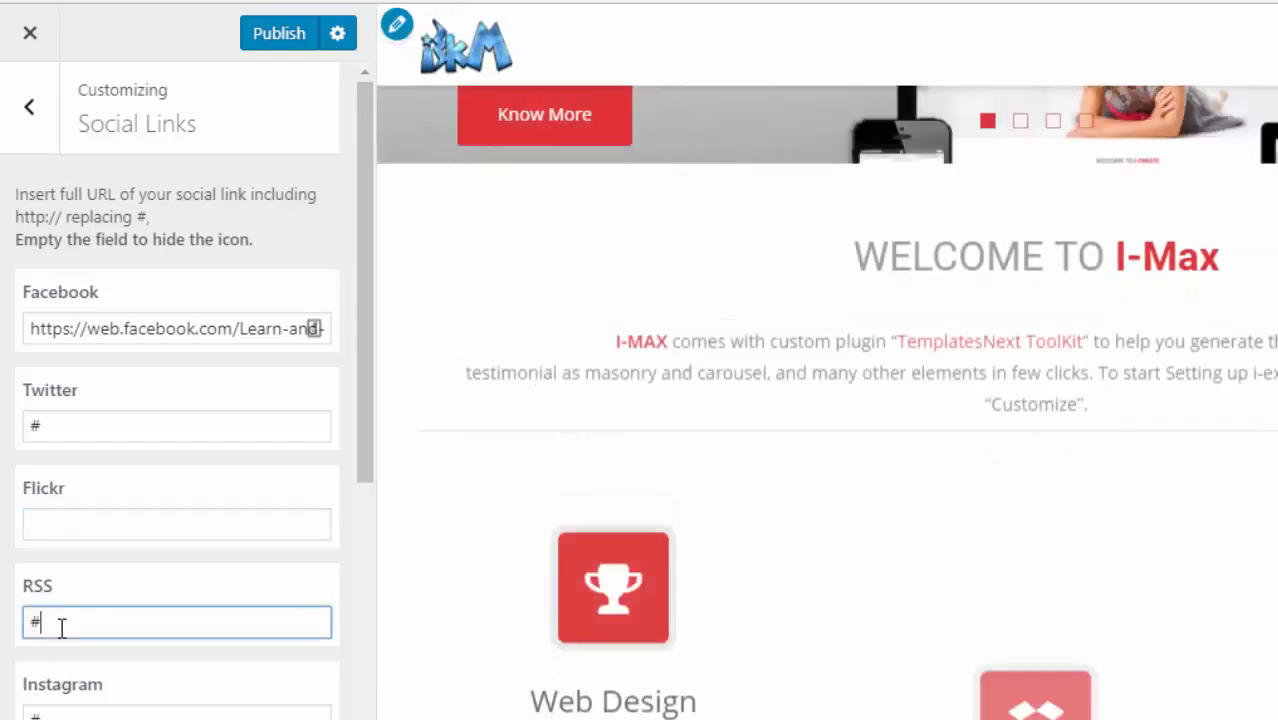
key("BackSpace")
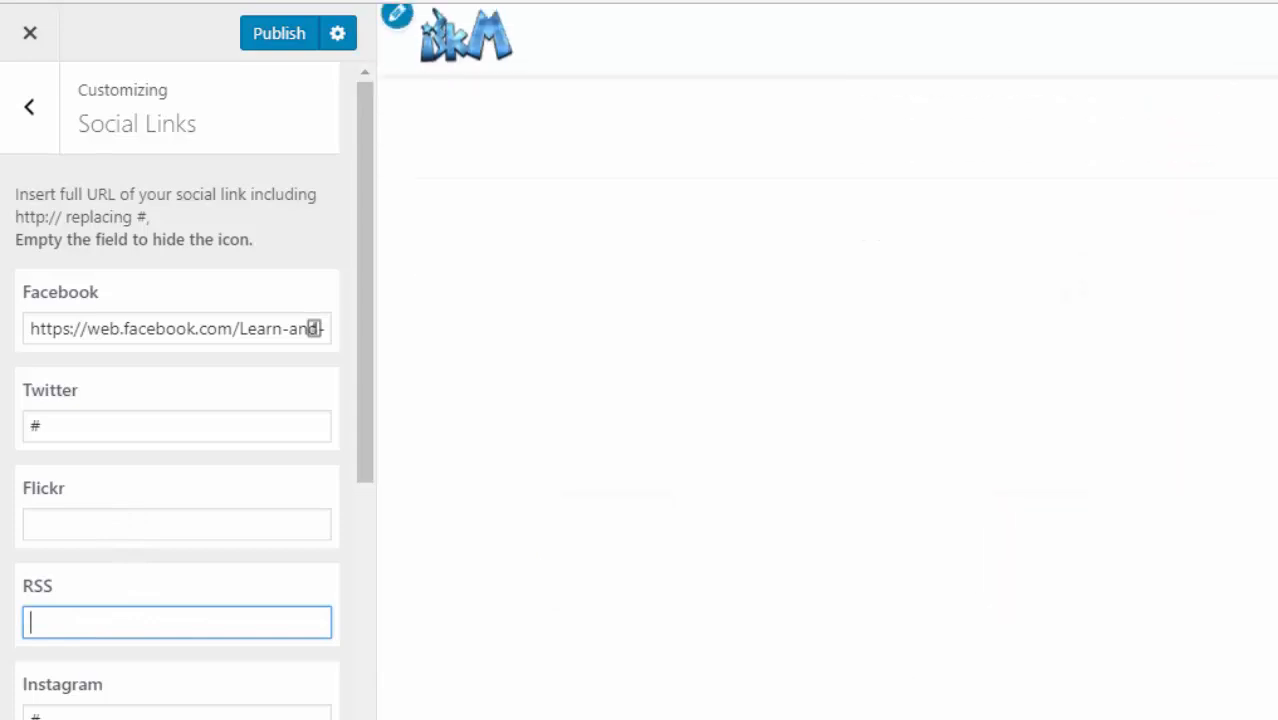
- Clear the Linkedin placeholder link too
left_click_drag(362, 434, 357, 467)
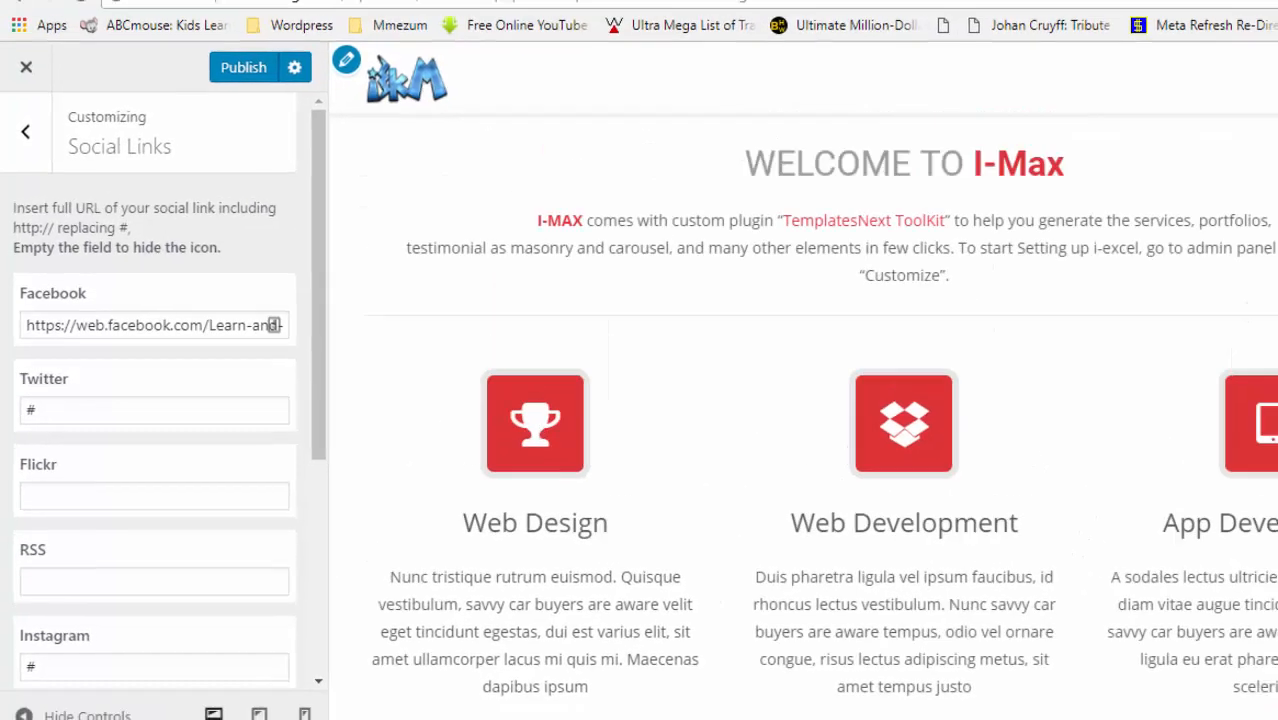
left_click_drag(1270, 240, 1258, 116)
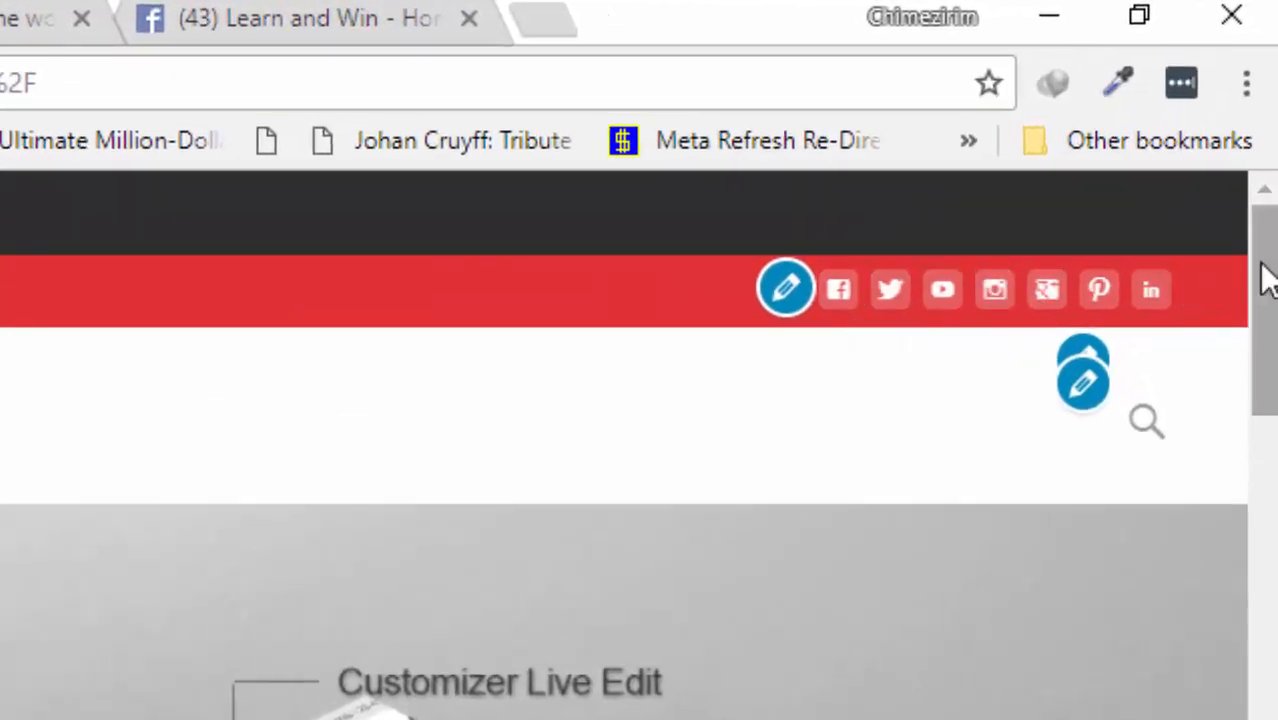
mouse_move(1268, 280)
left_mouse_down()
mouse_move(1270, 328)
mouse_move(1270, 271)
mouse_move(1268, 295)
left_mouse_up()
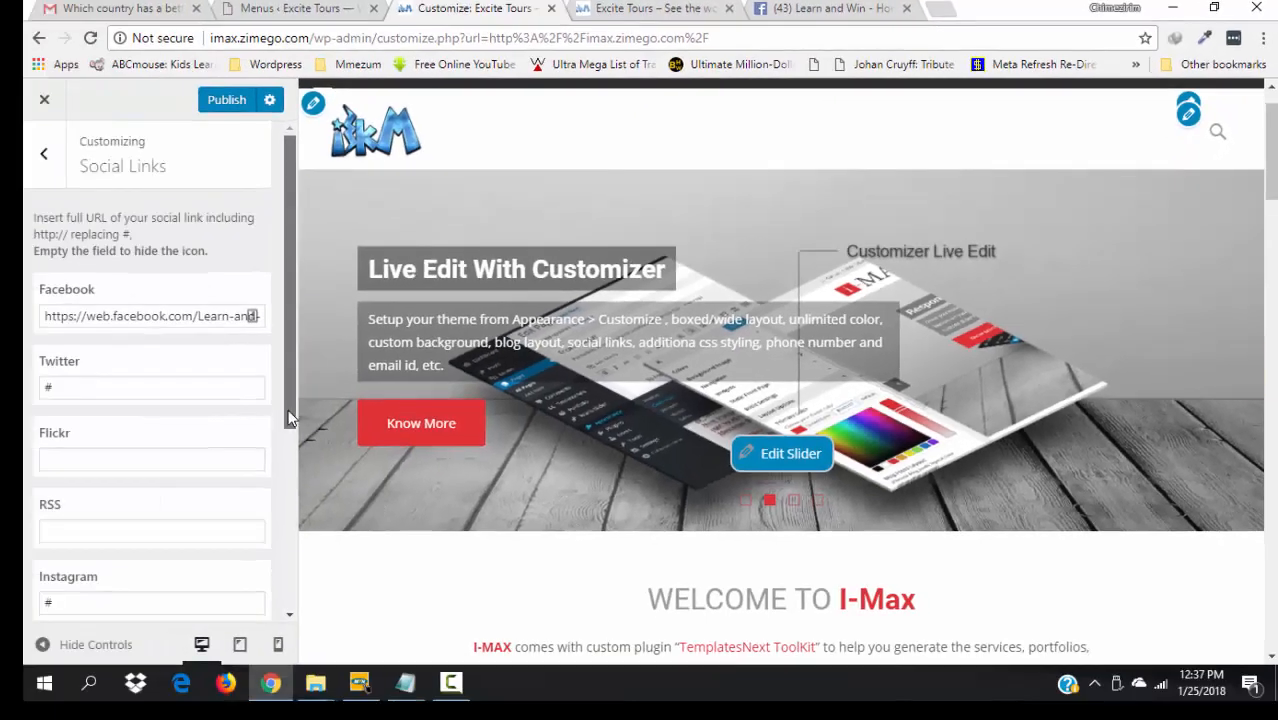
left_click_drag(289, 418, 288, 608)
left_click(65, 584)
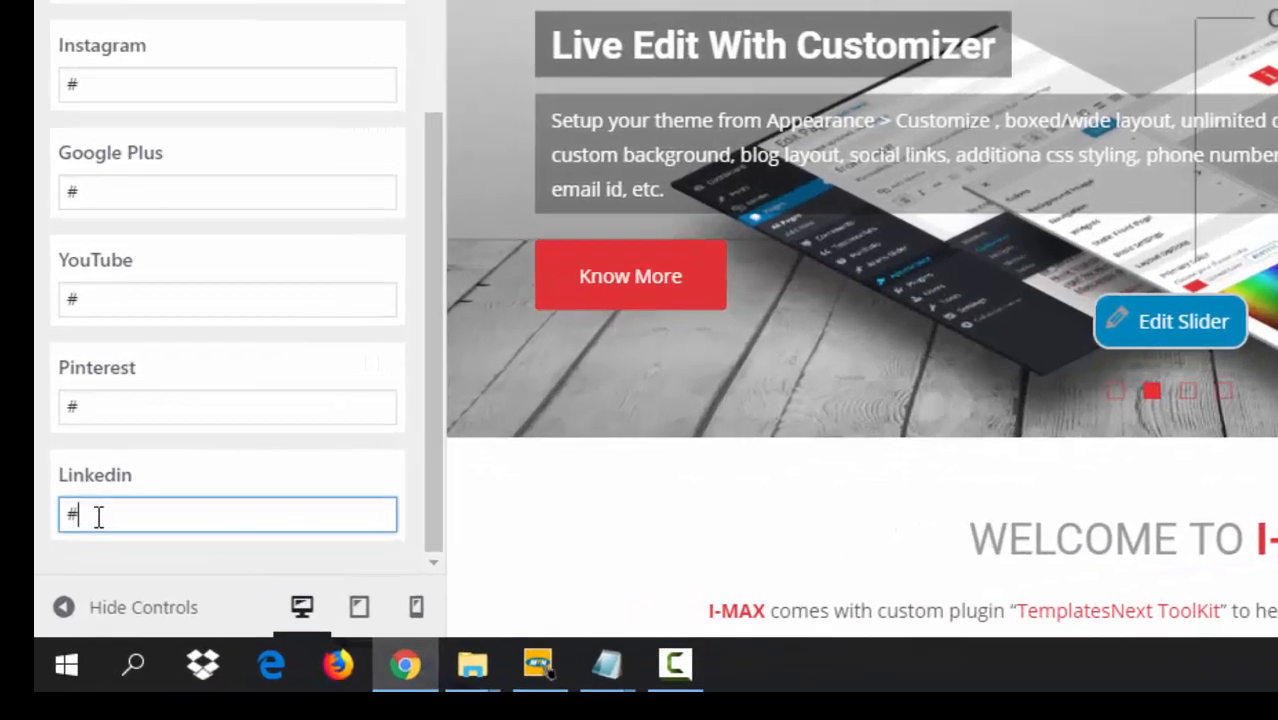
key("BackSpace")
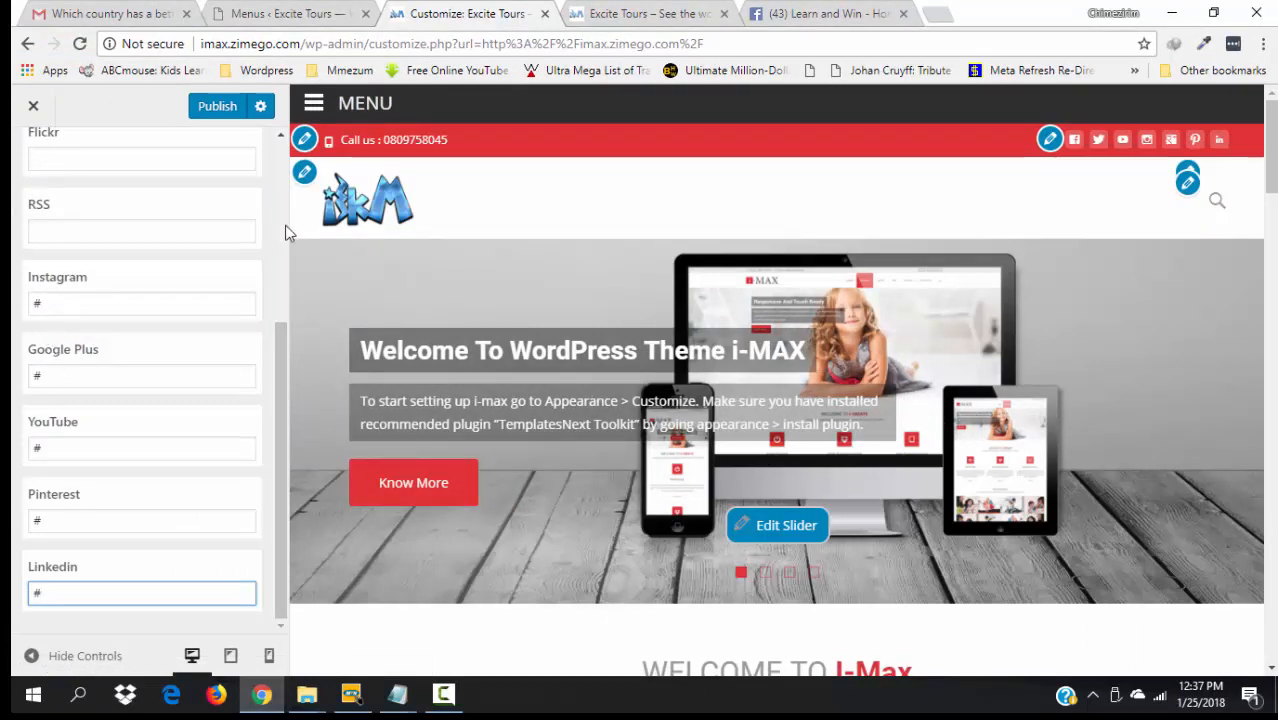
scroll(278, 342, "up", 3)
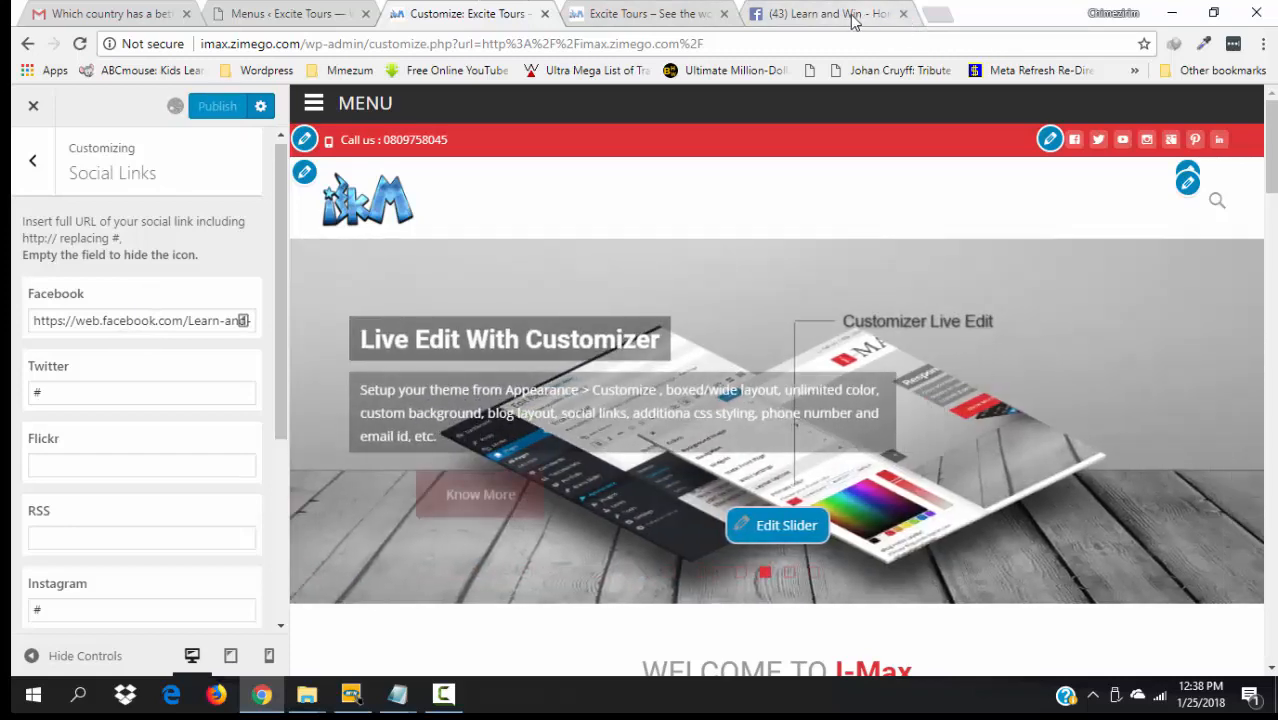
- Close the Facebook tab and go back to the live Excite Tours site
left_click(853, 14)
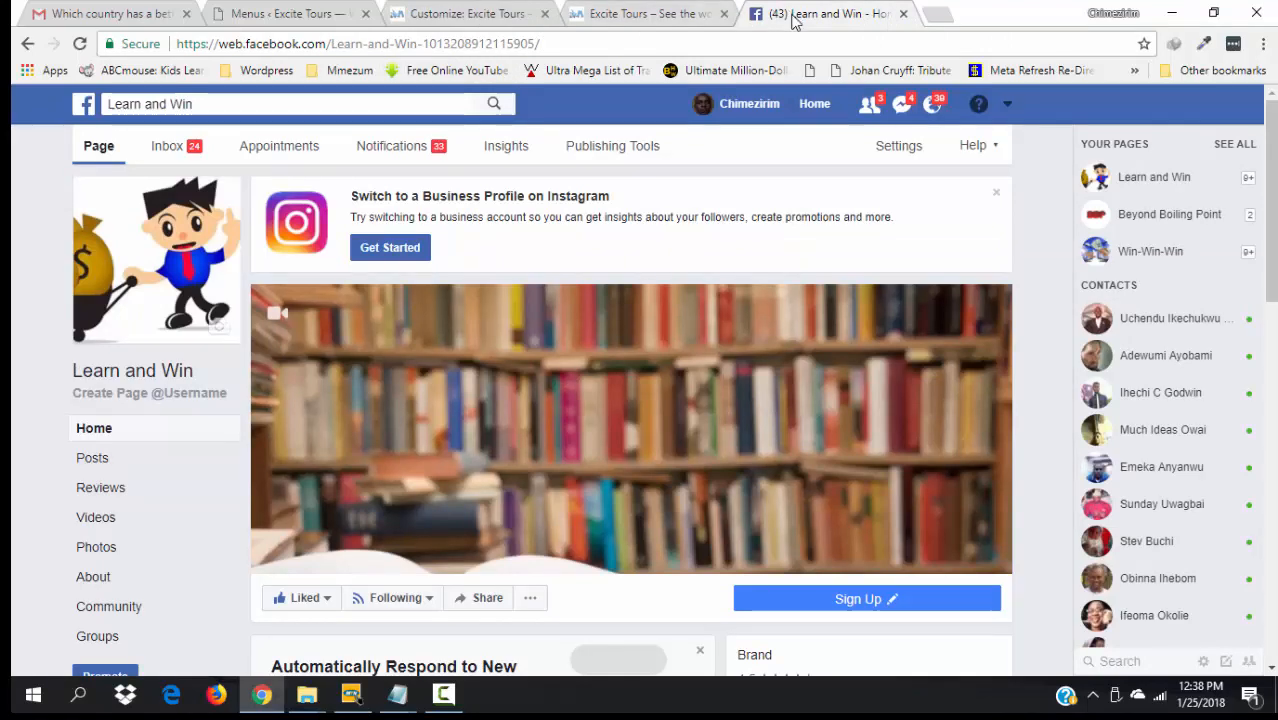
left_click(903, 14)
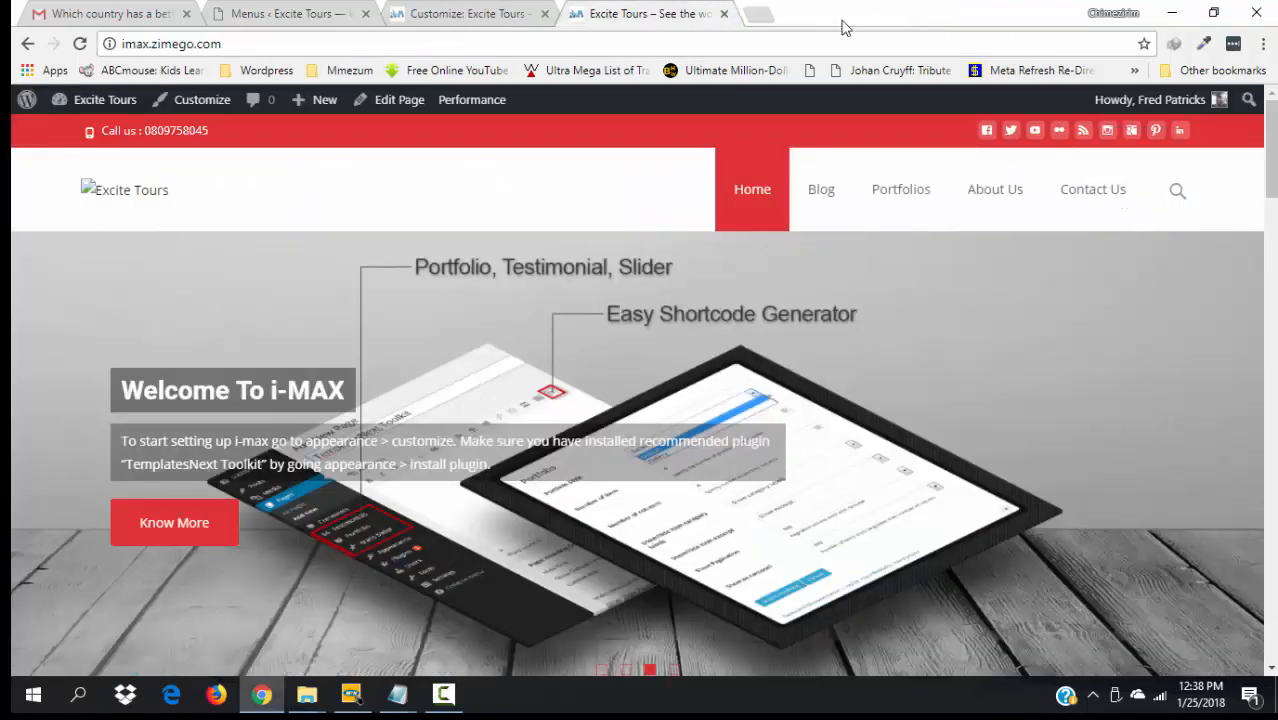
left_click(500, 8)
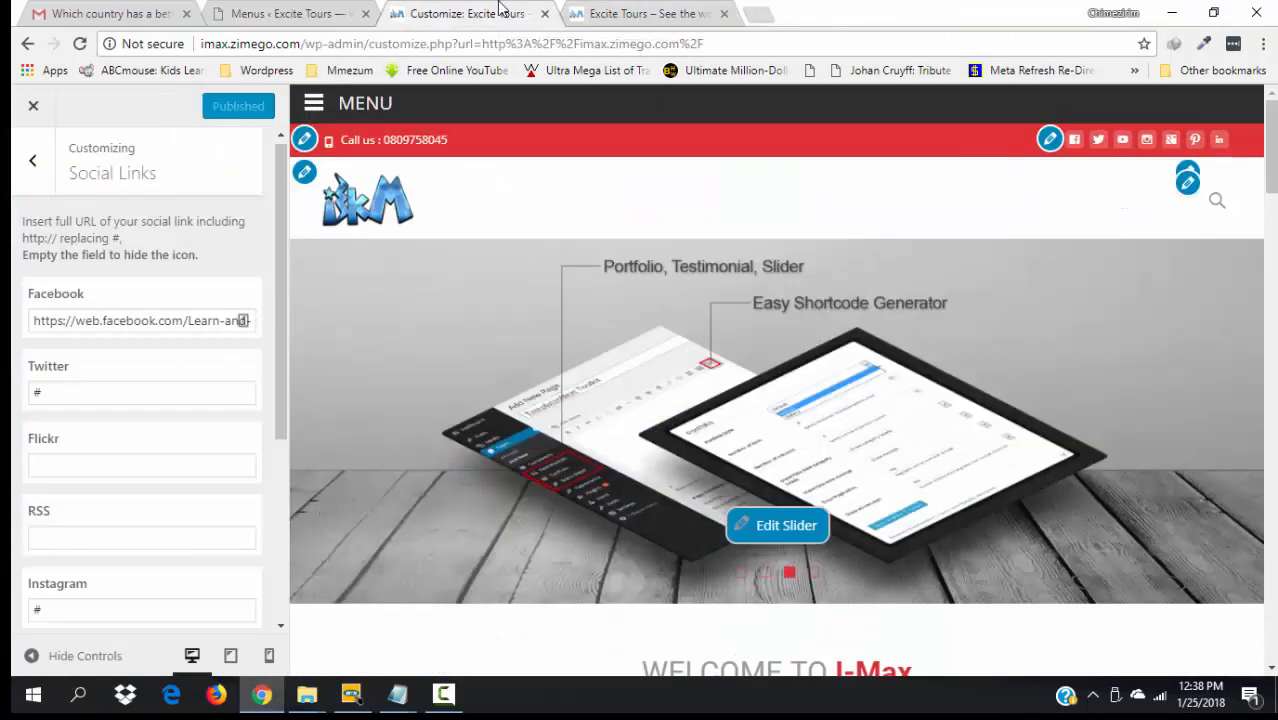
left_click(645, 10)
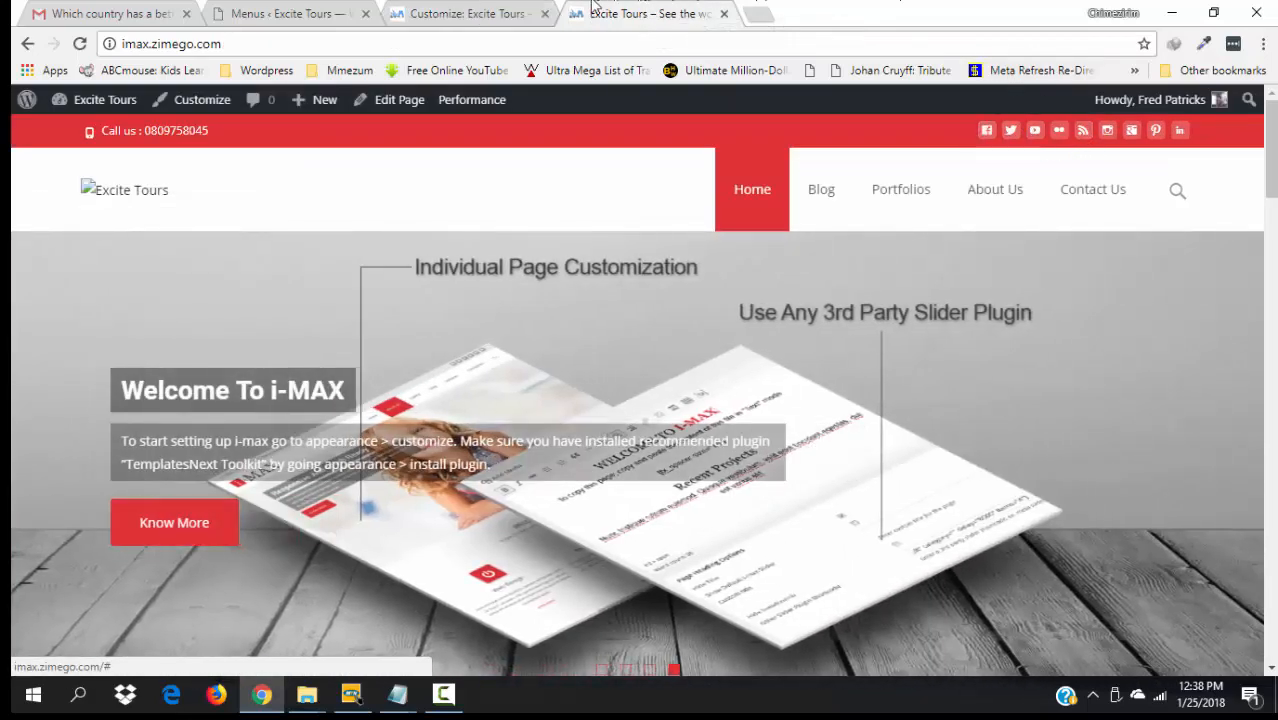
- Reload the live site, confirm its Facebook icon opens Learn and Win, then return to Customize
key("F5")
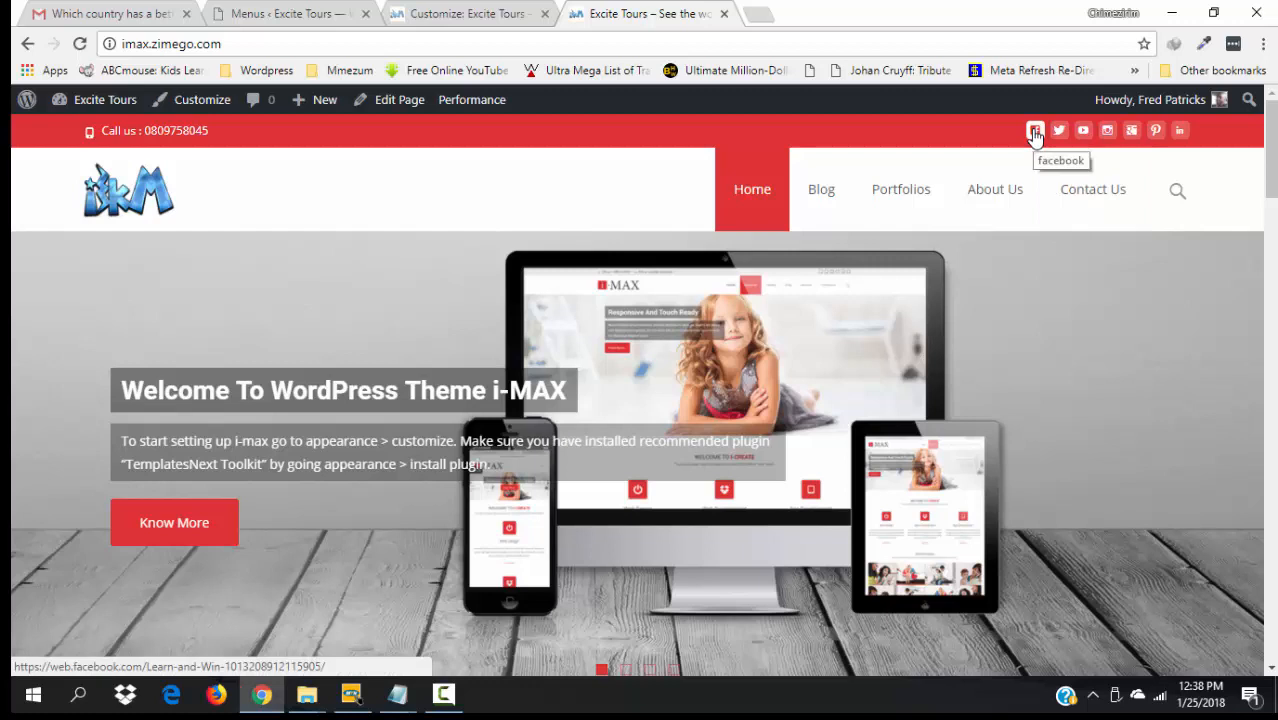
left_click(1035, 131)
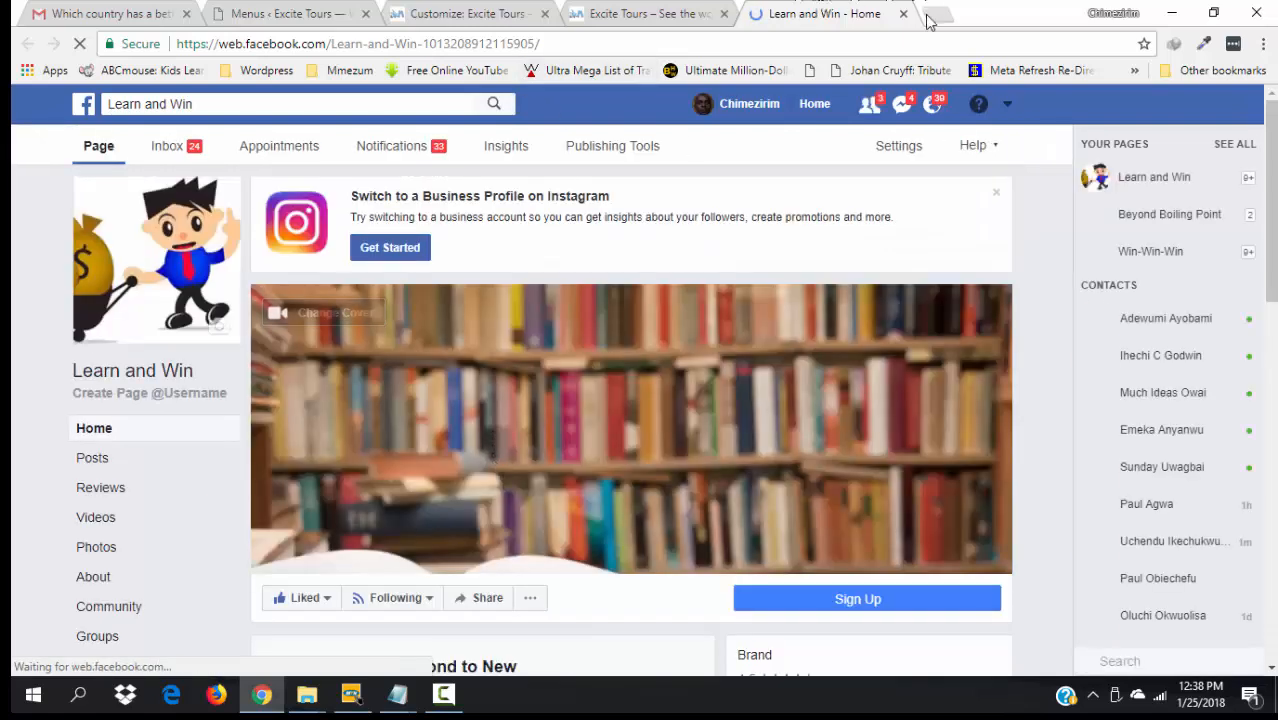
left_click_drag(1271, 170, 1264, 8)
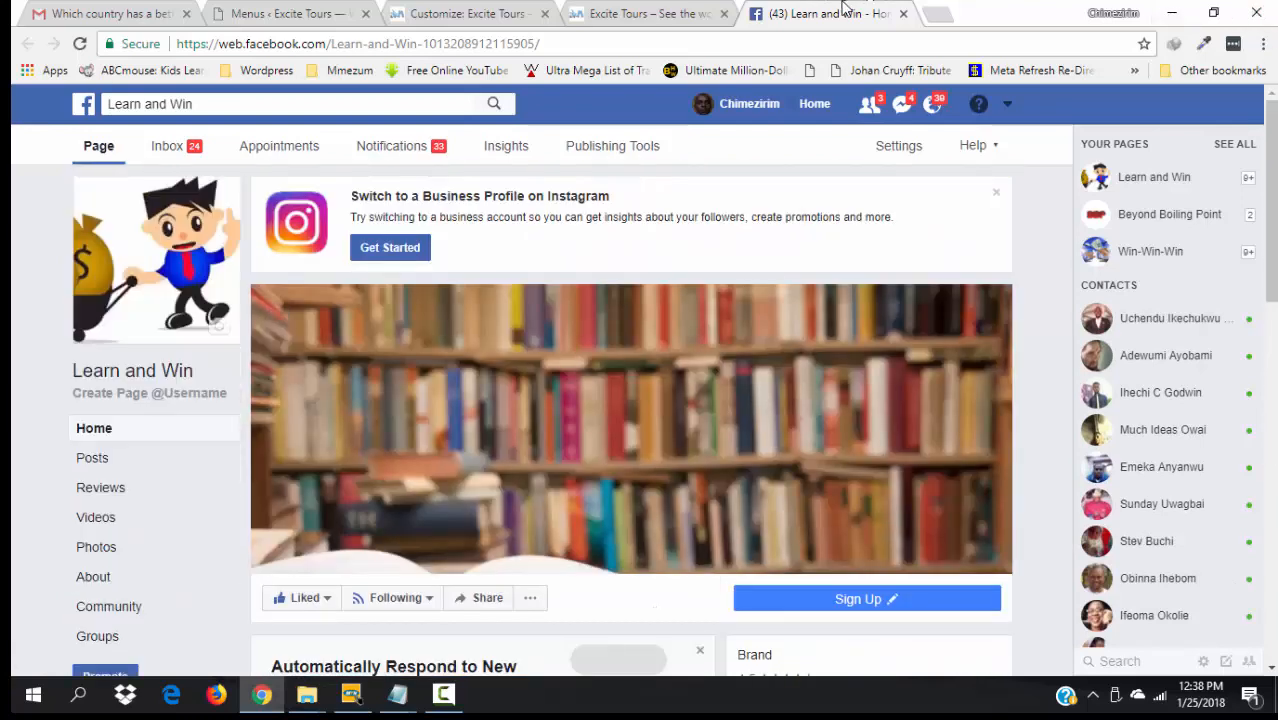
left_click(903, 13)
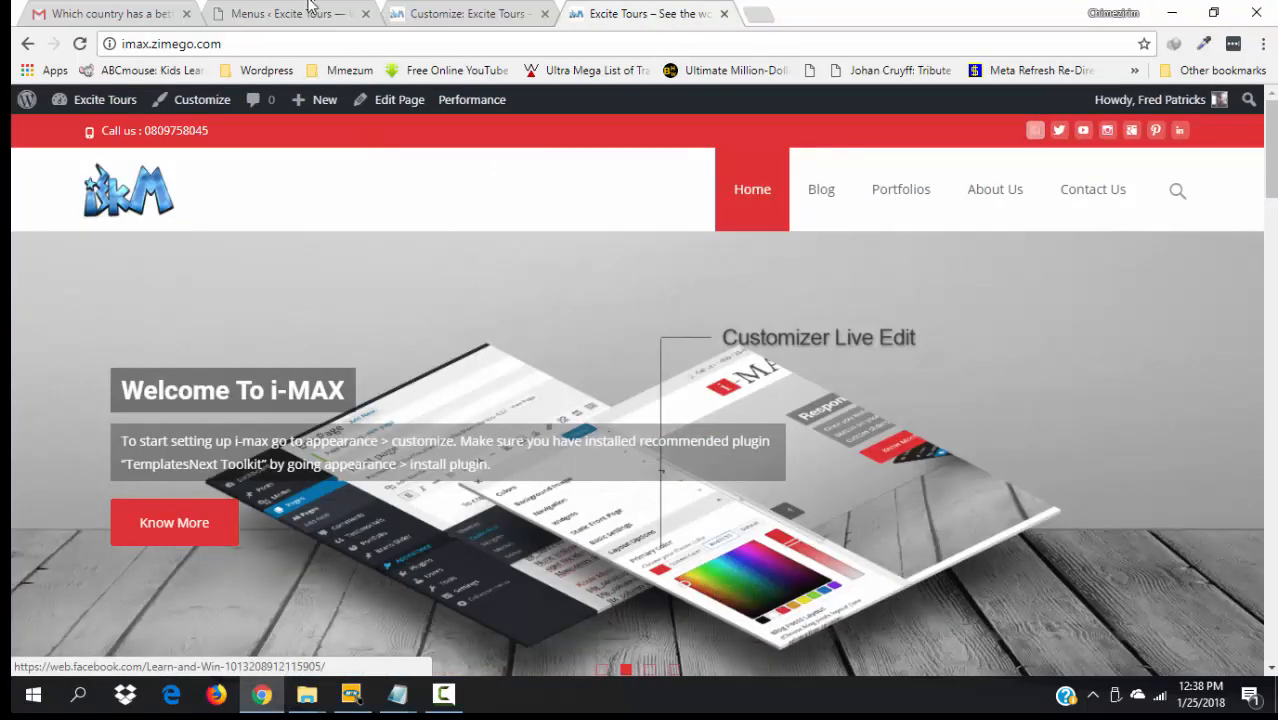
left_click(455, 13)
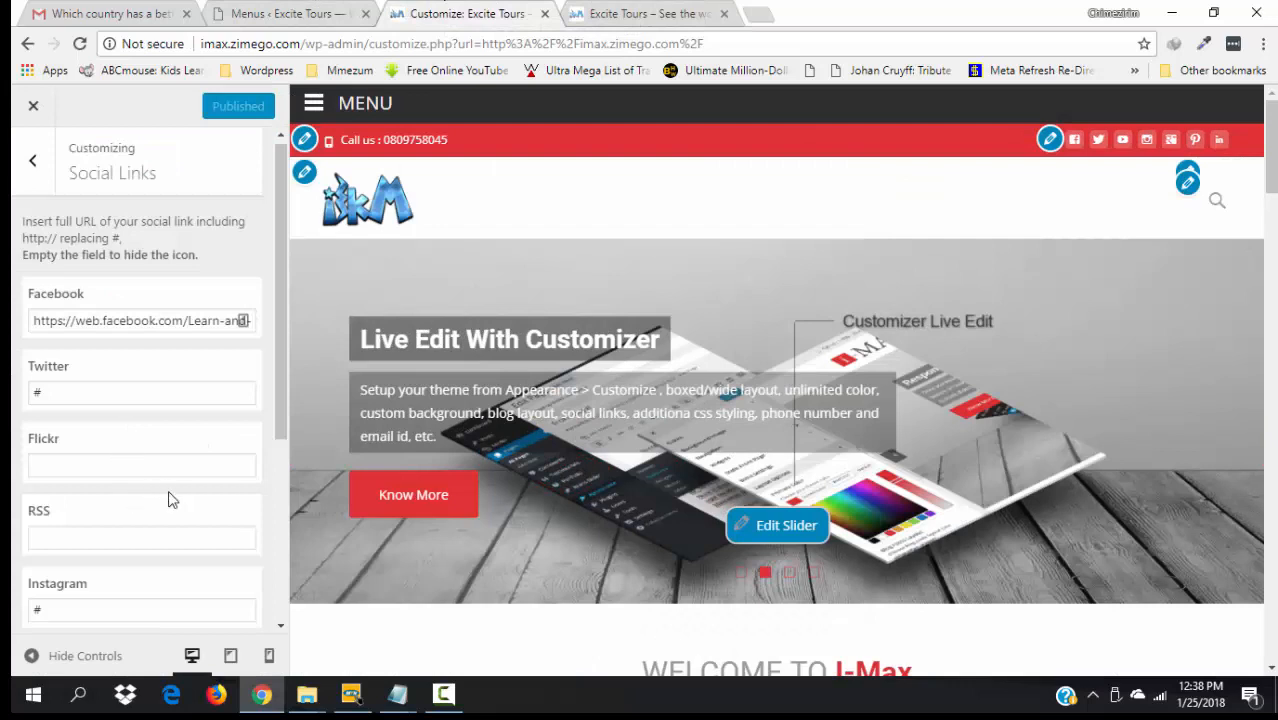
left_click_drag(280, 406, 294, 355)
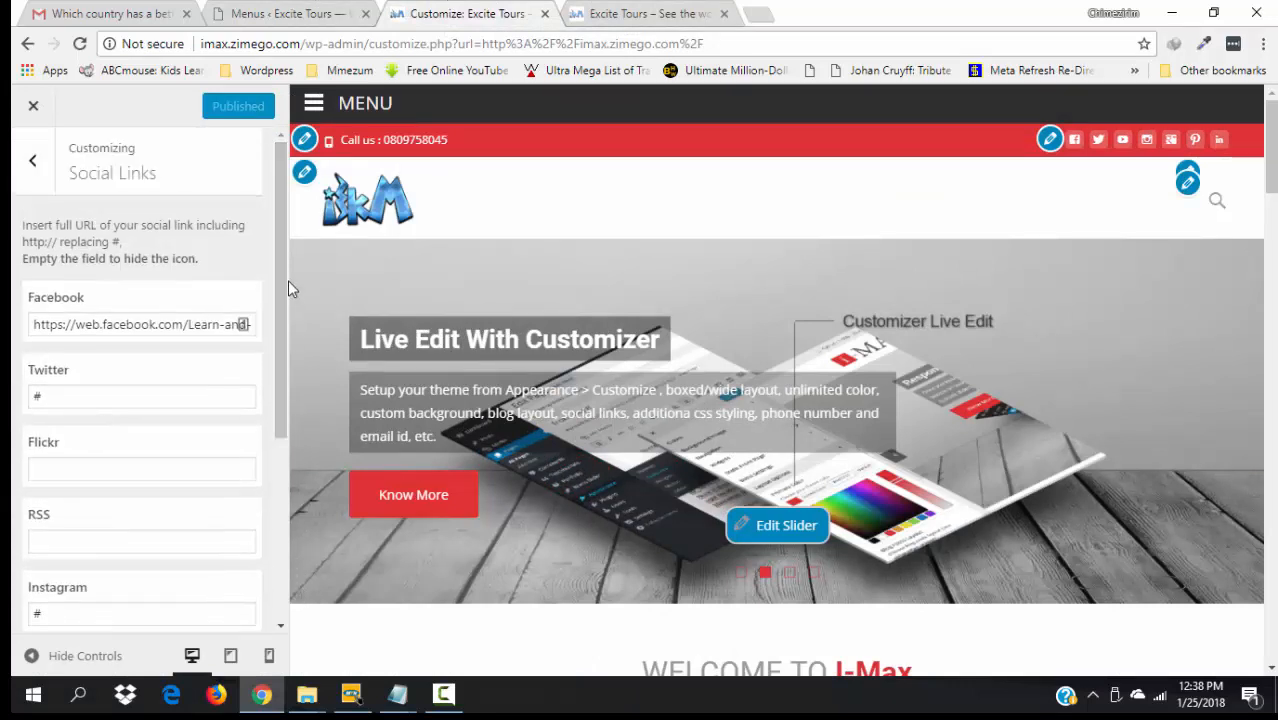
- Delete the 'Welcome To My Blog' Banner Text in the Default Blog Page settings
left_click(38, 175)
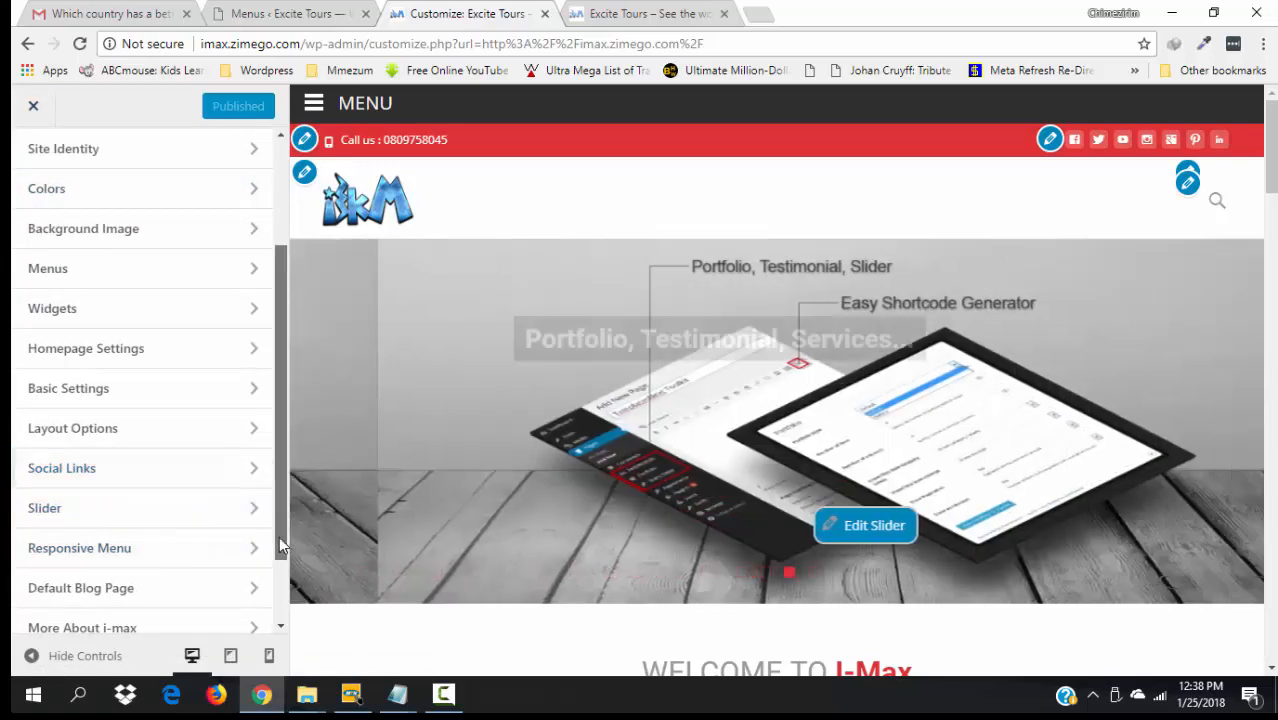
left_click_drag(279, 536, 280, 620)
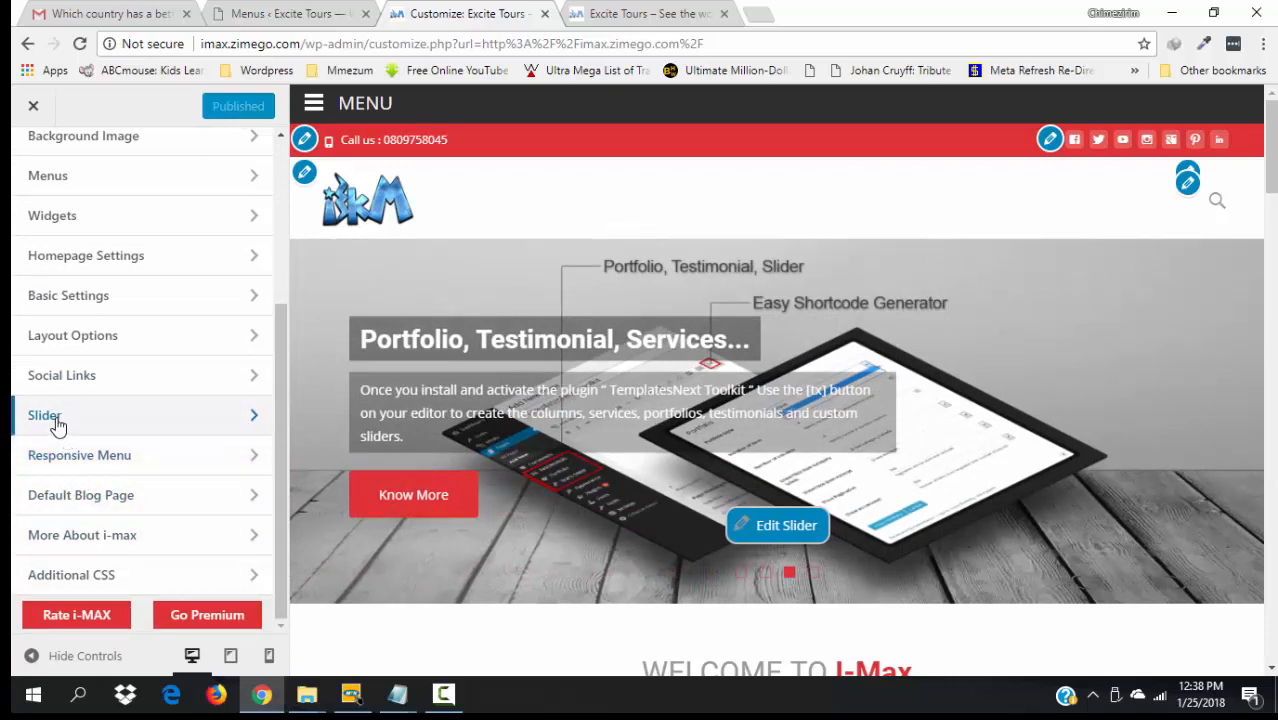
left_click(131, 508)
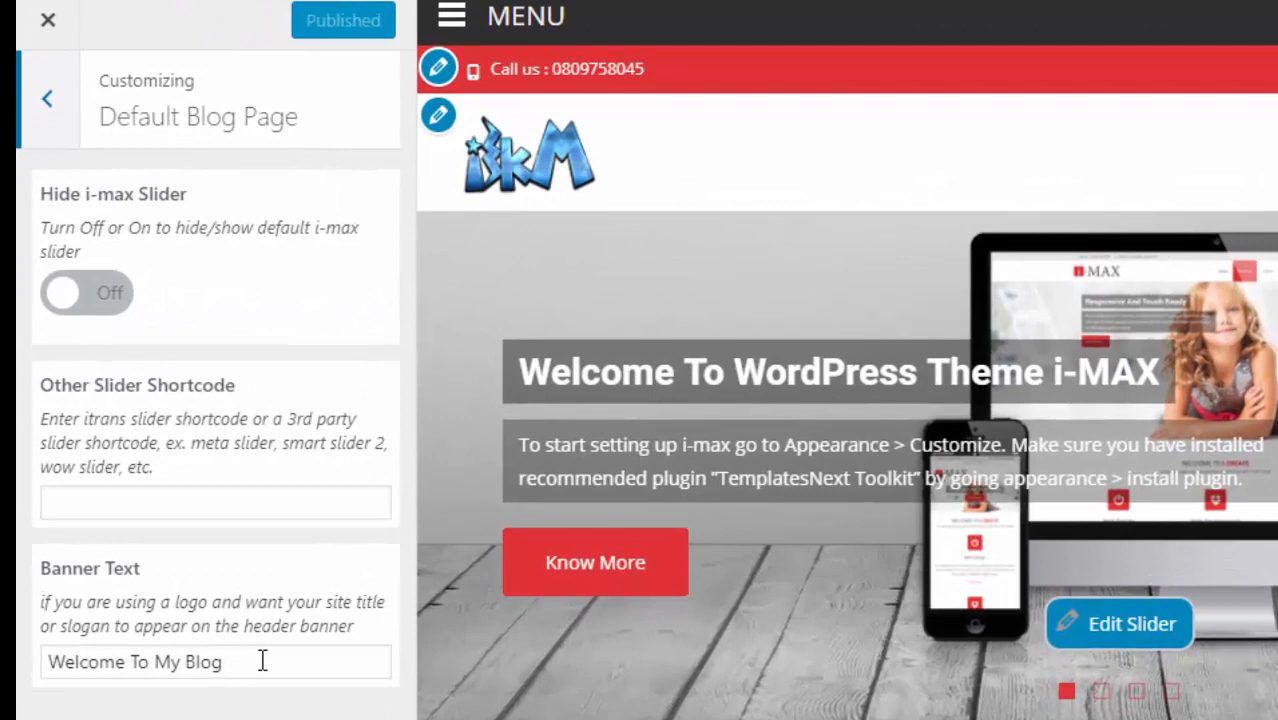
left_click_drag(262, 661, 37, 654)
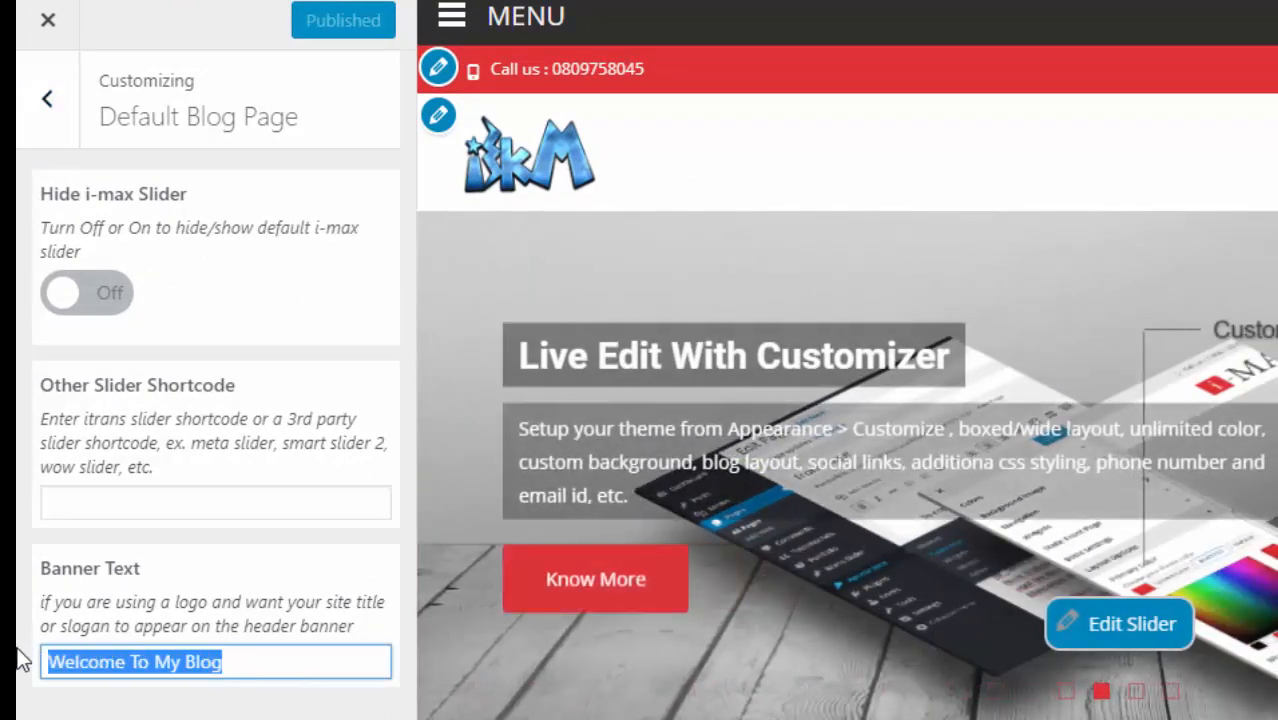
key("BackSpace")
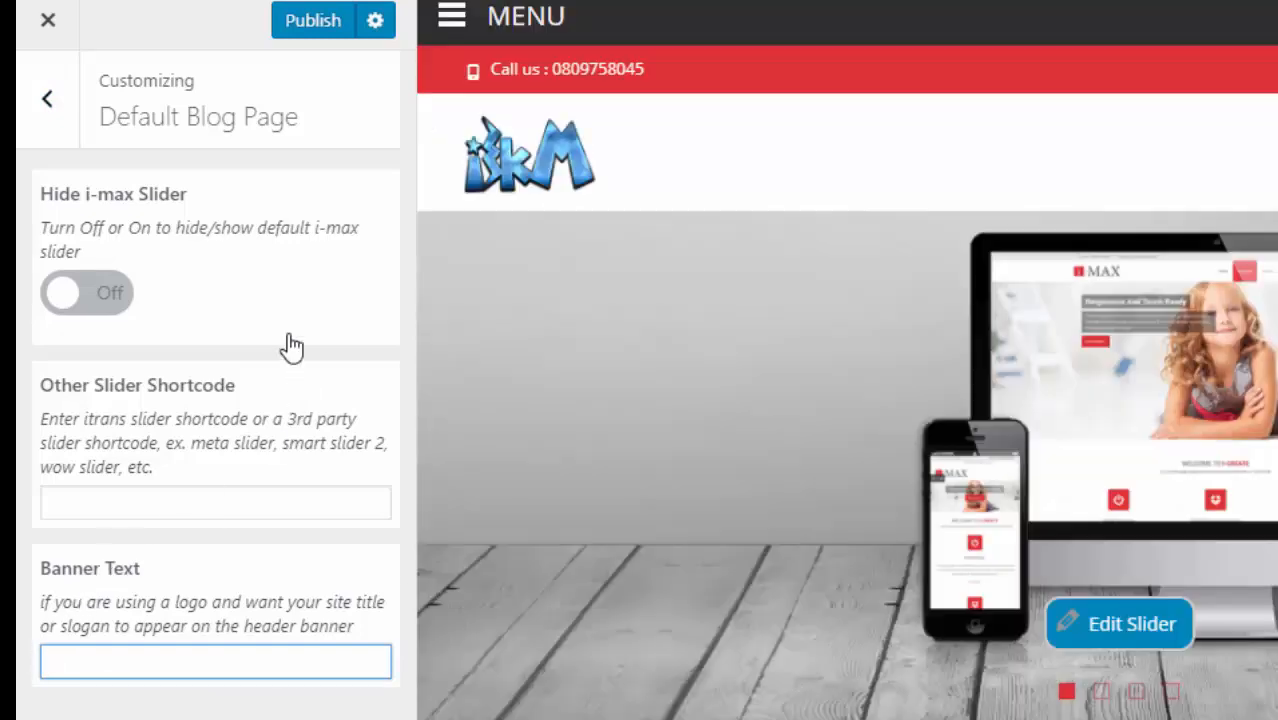
left_click(49, 99)
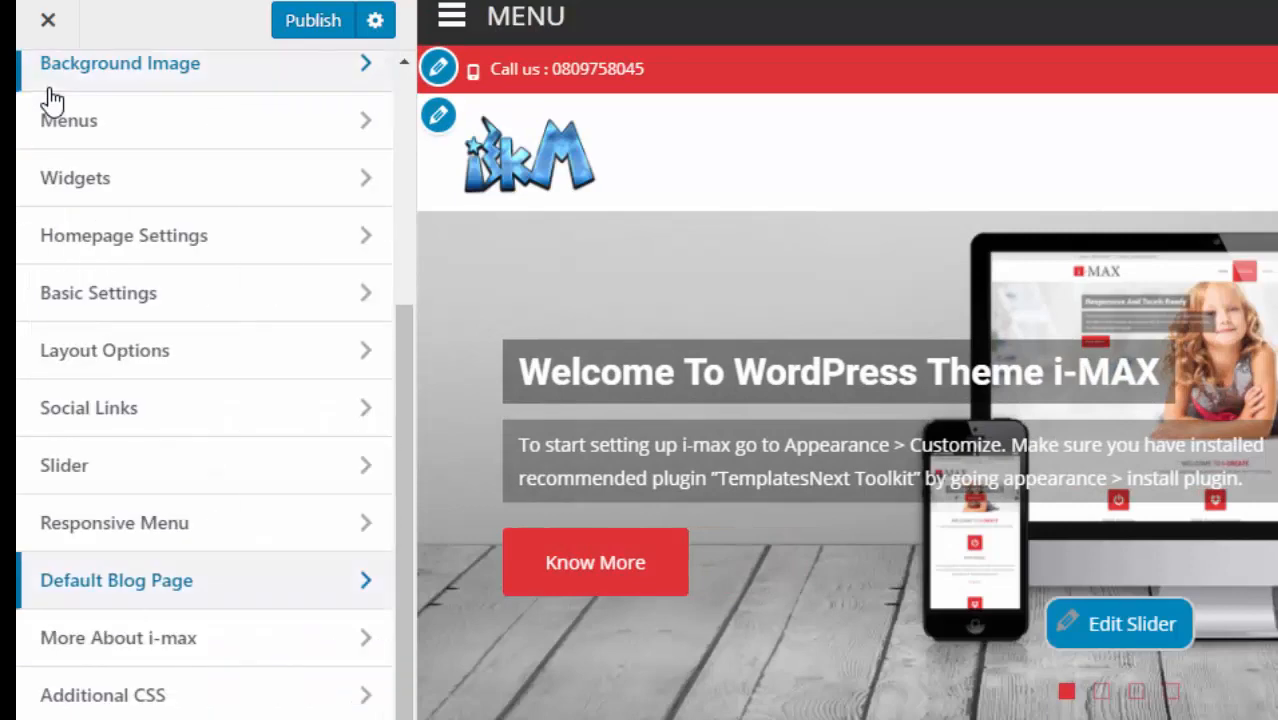
- Look through the Responsive Menu's General Options and return to the Responsive Menu panel
left_click(152, 529)
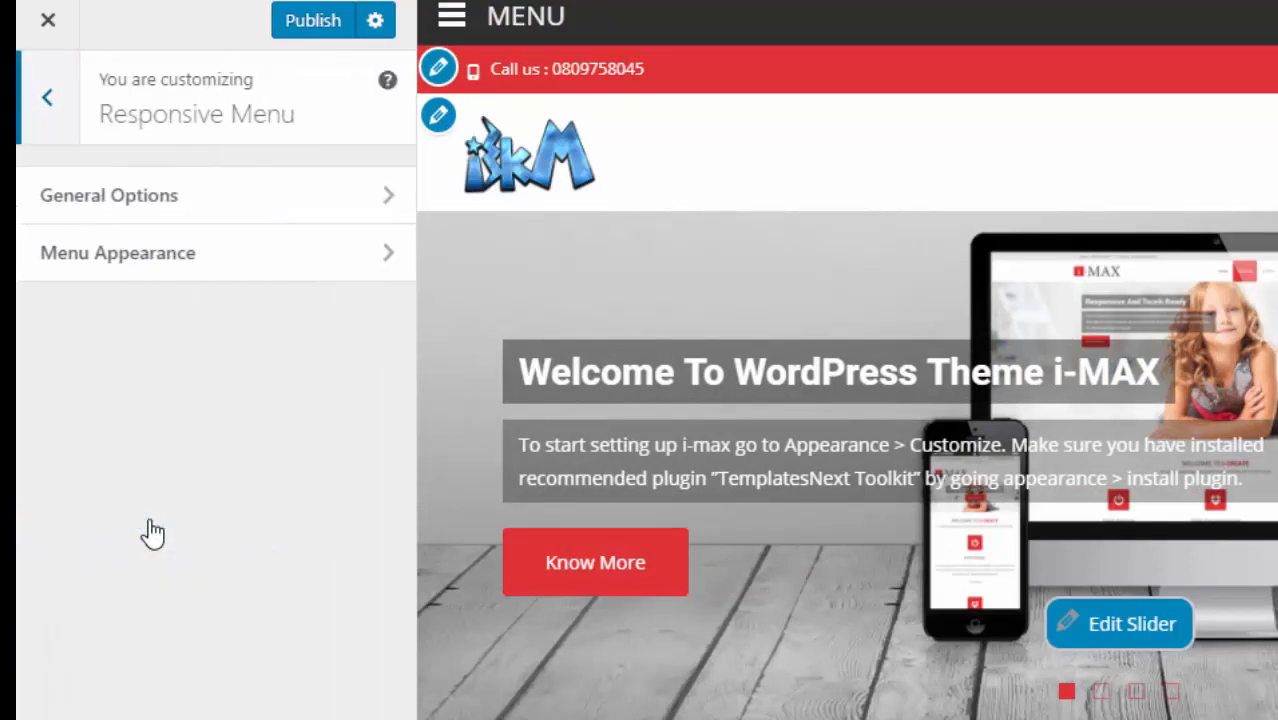
left_click(165, 205)
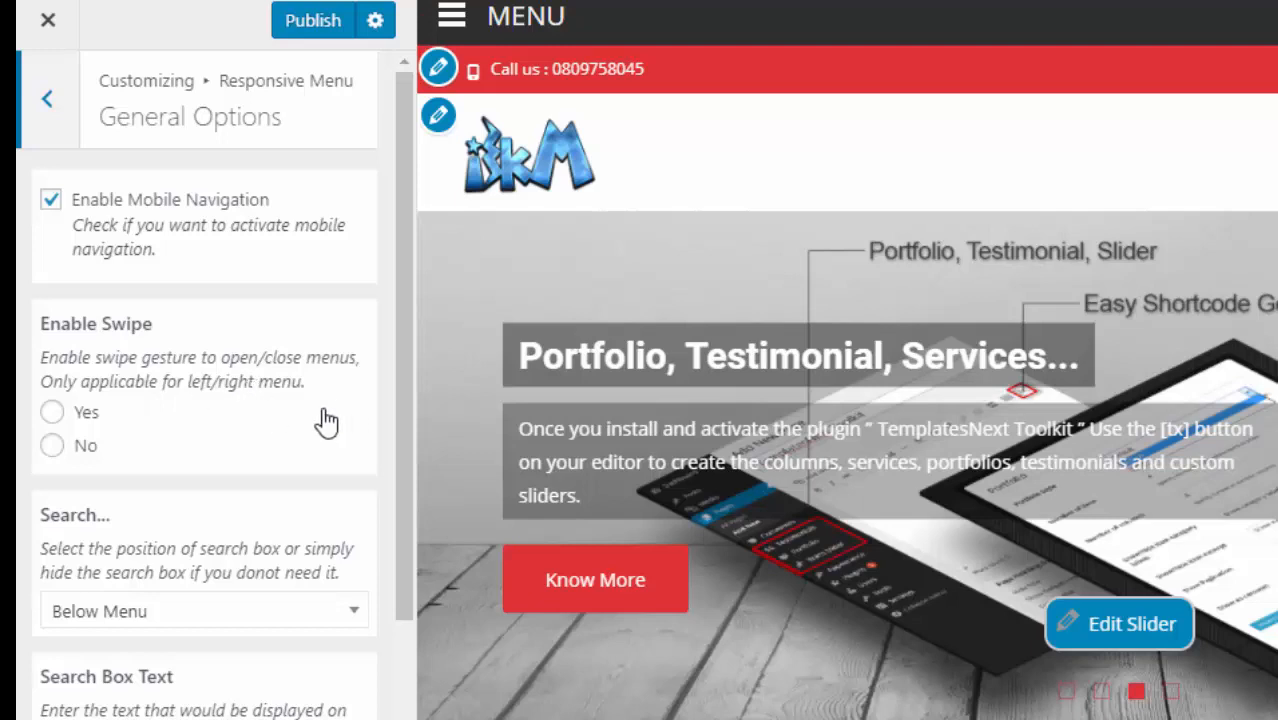
left_click_drag(397, 417, 397, 612)
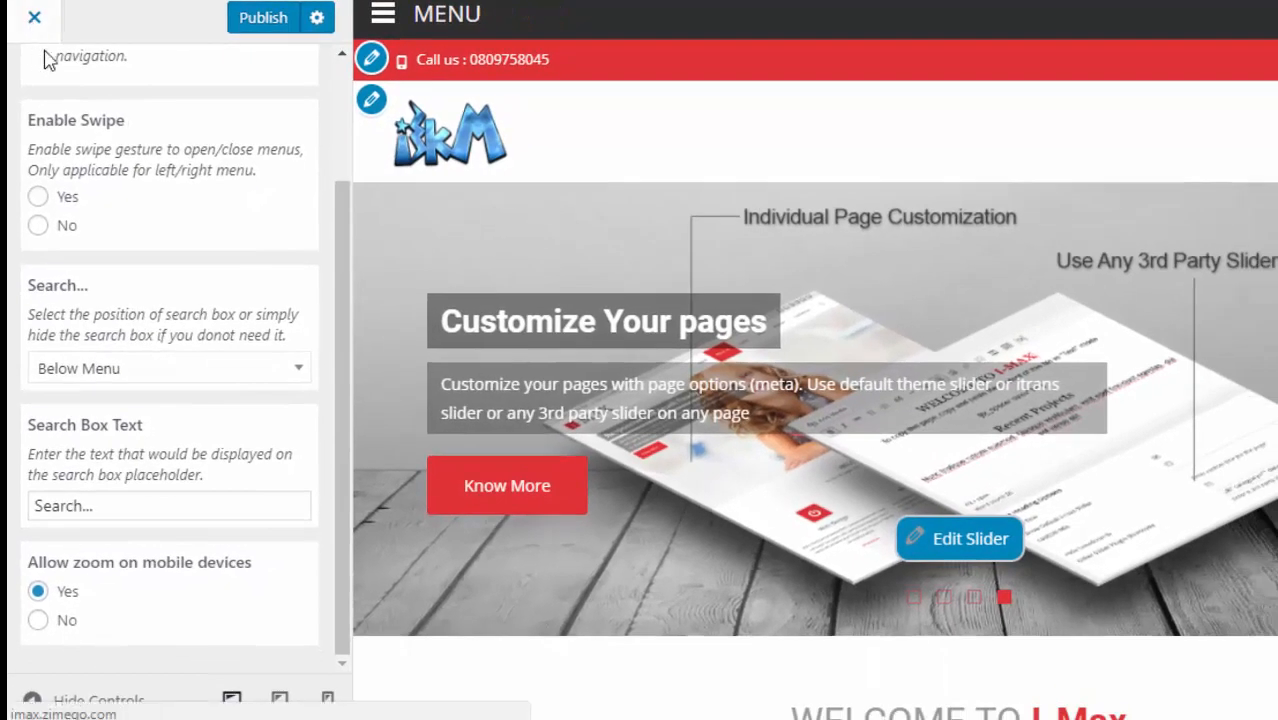
left_click(341, 84)
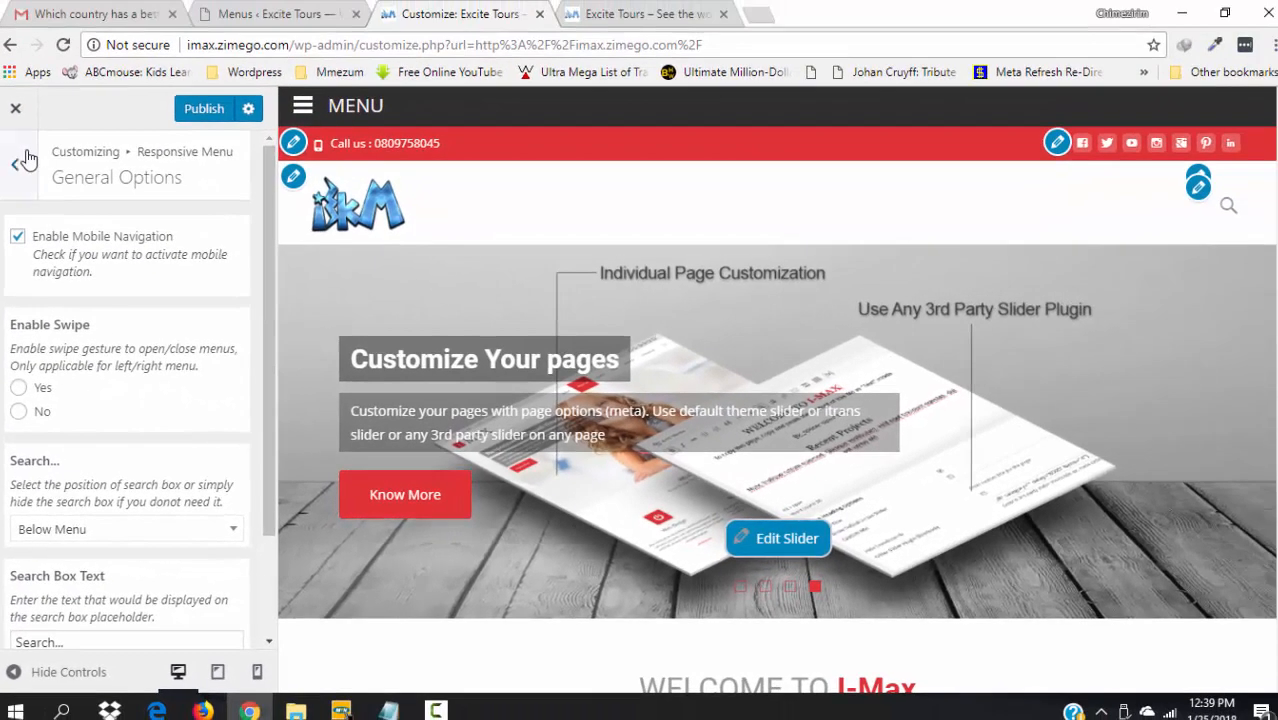
left_click(20, 167)
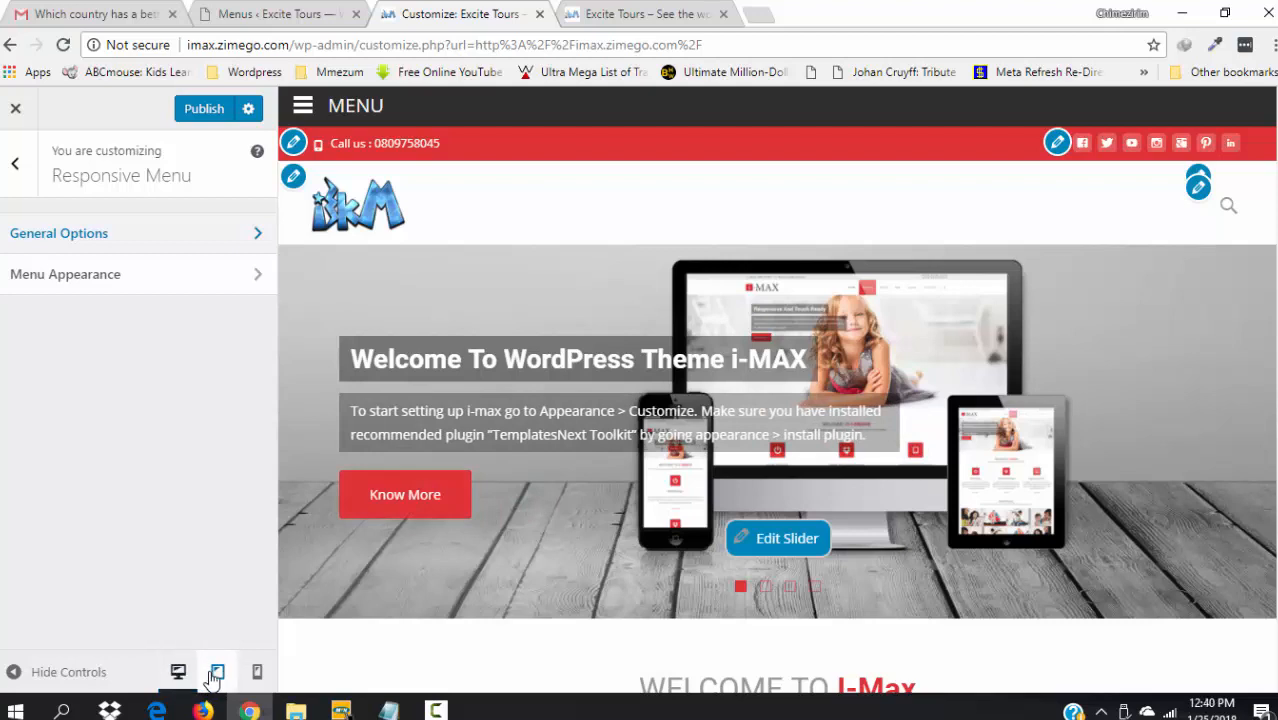
- Preview at tablet and phone widths, then review Menu Appearance (MENU text, 1069 px breakpoint, 80% width)
left_click(217, 672)
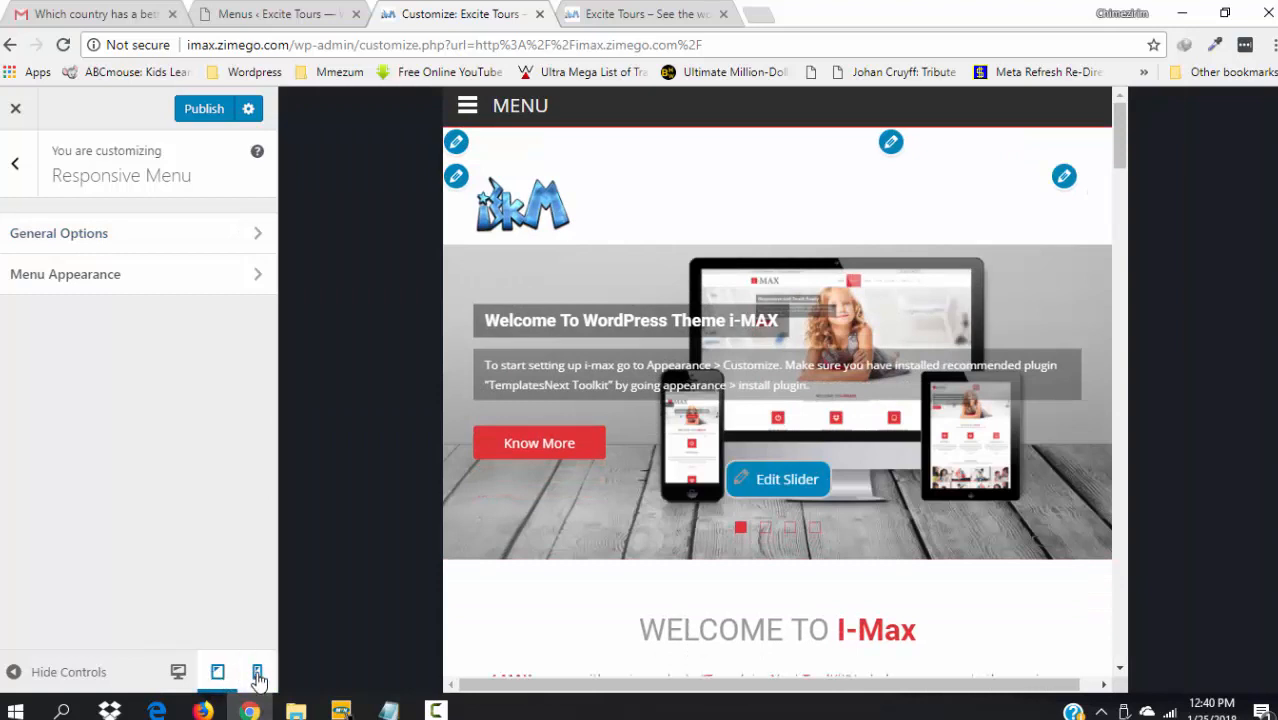
left_click(257, 673)
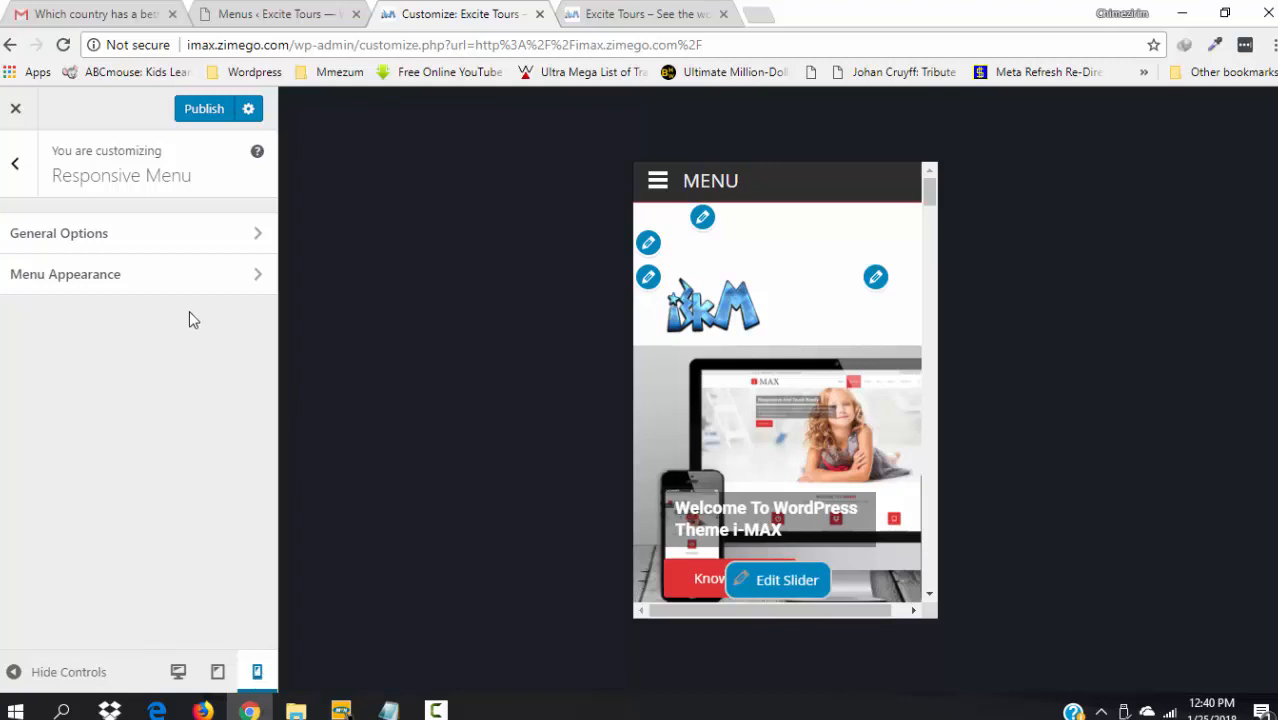
left_click(103, 285)
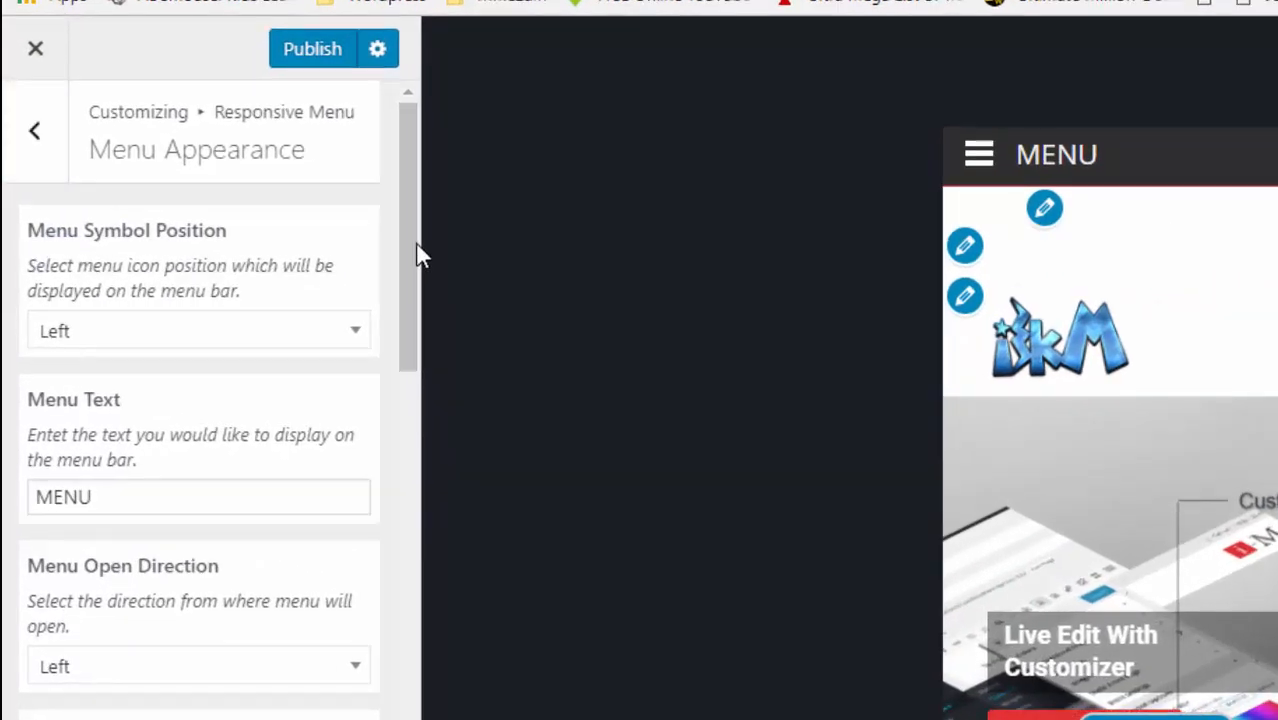
left_click_drag(420, 255, 120, 94)
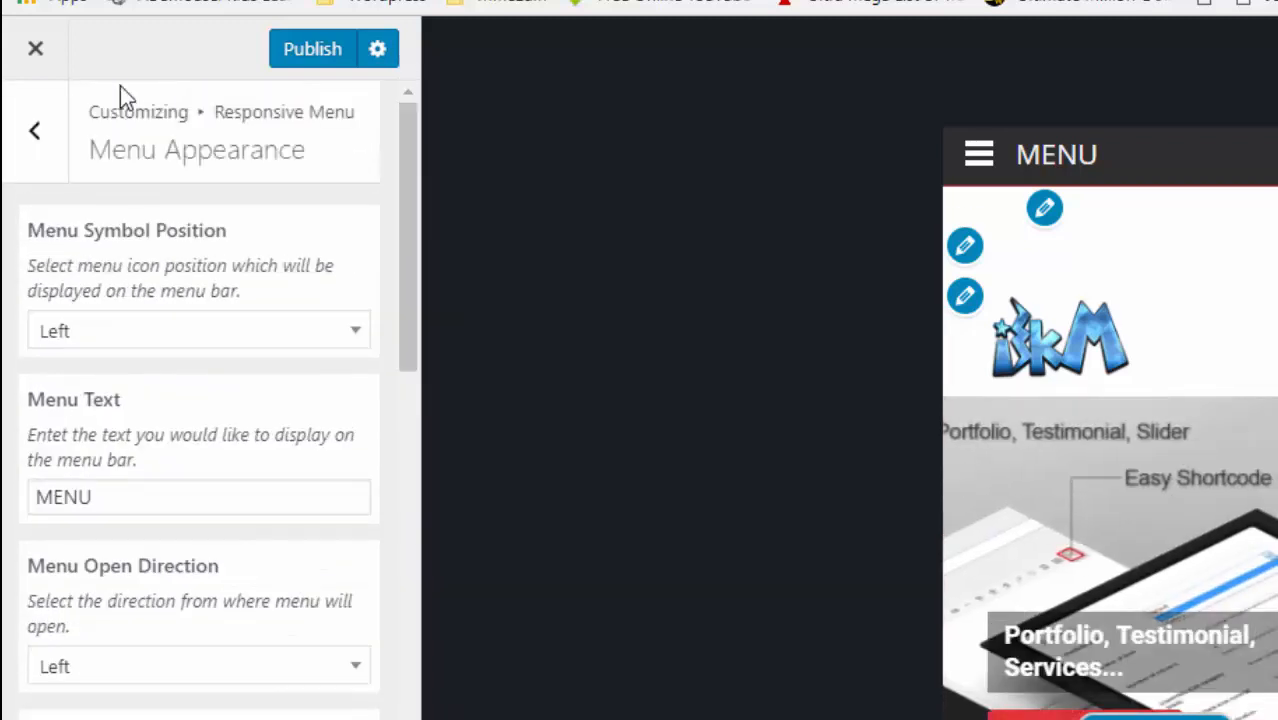
left_click(33, 136)
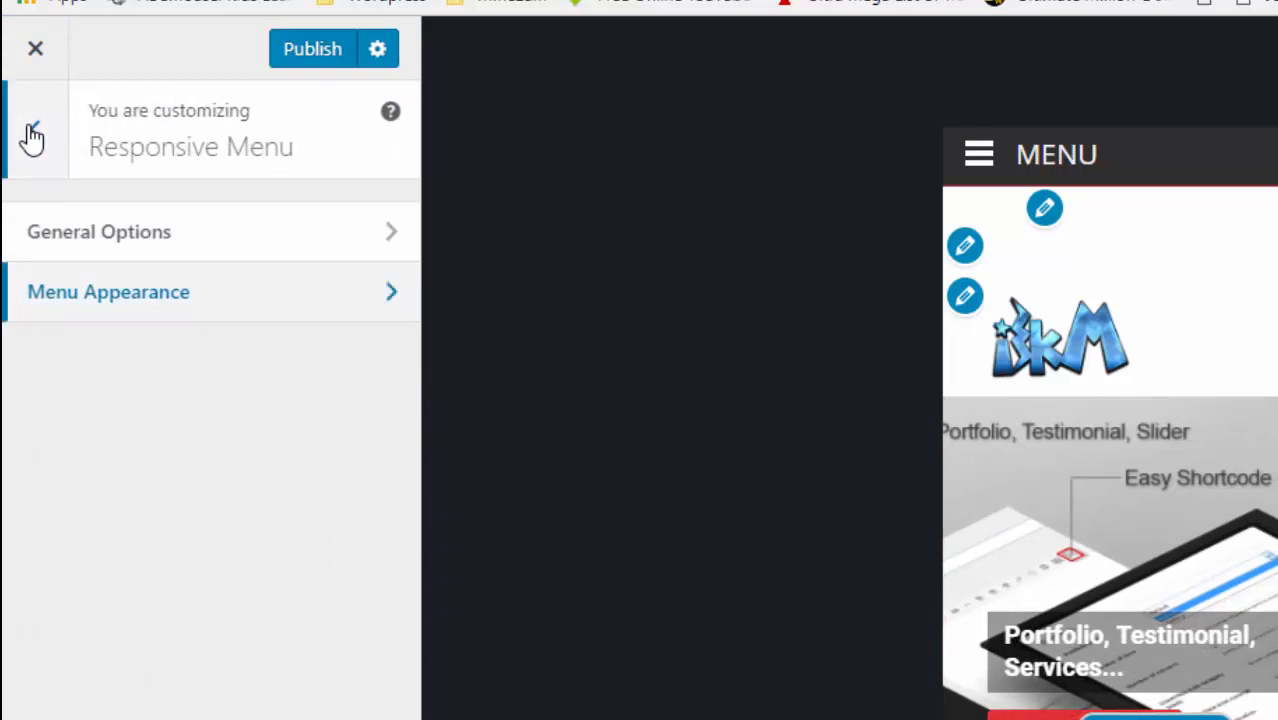
- Return to the main Customizer list and open the Slider section with Slides 1 to 4
left_click(36, 124)
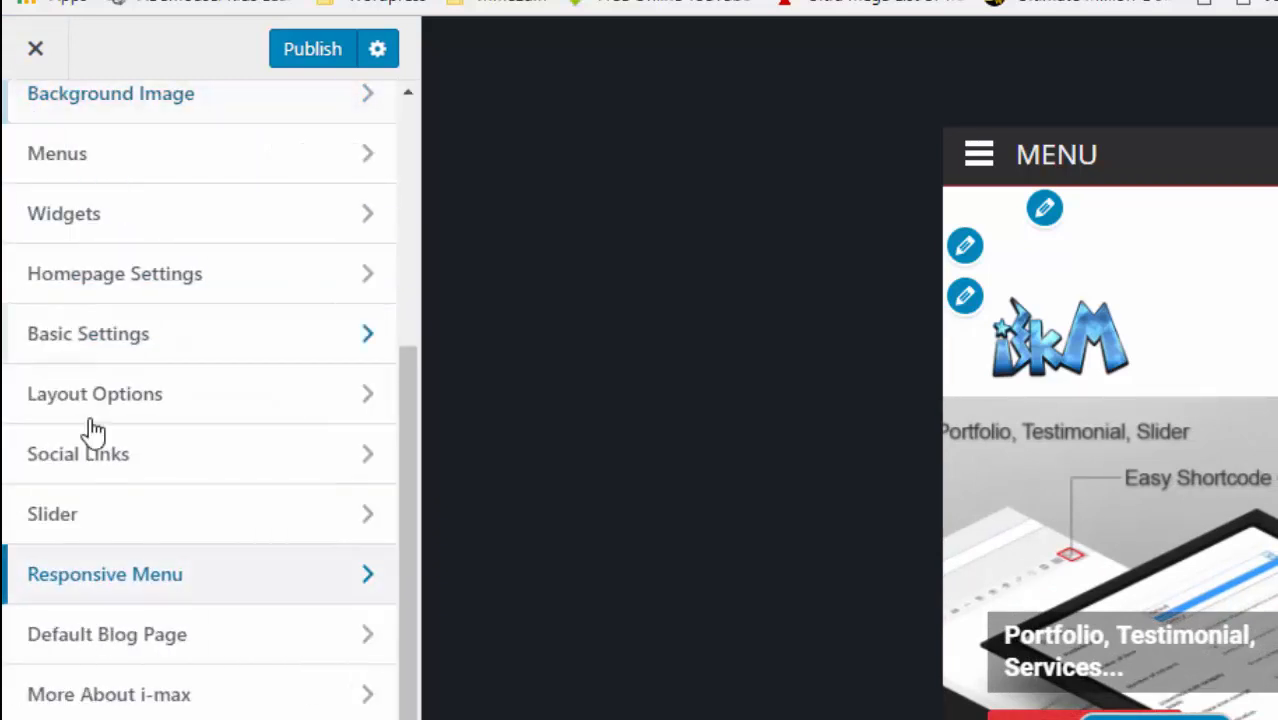
left_click(74, 531)
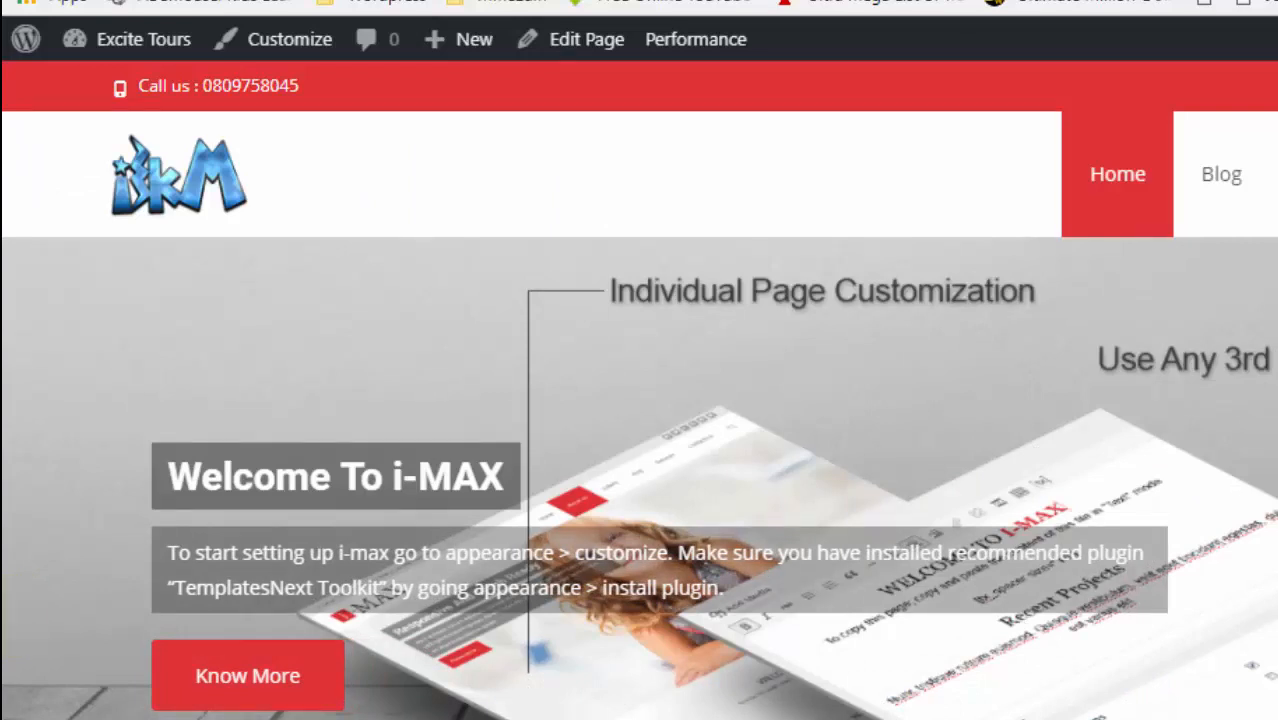
scroll(640, 390, "down", 2)
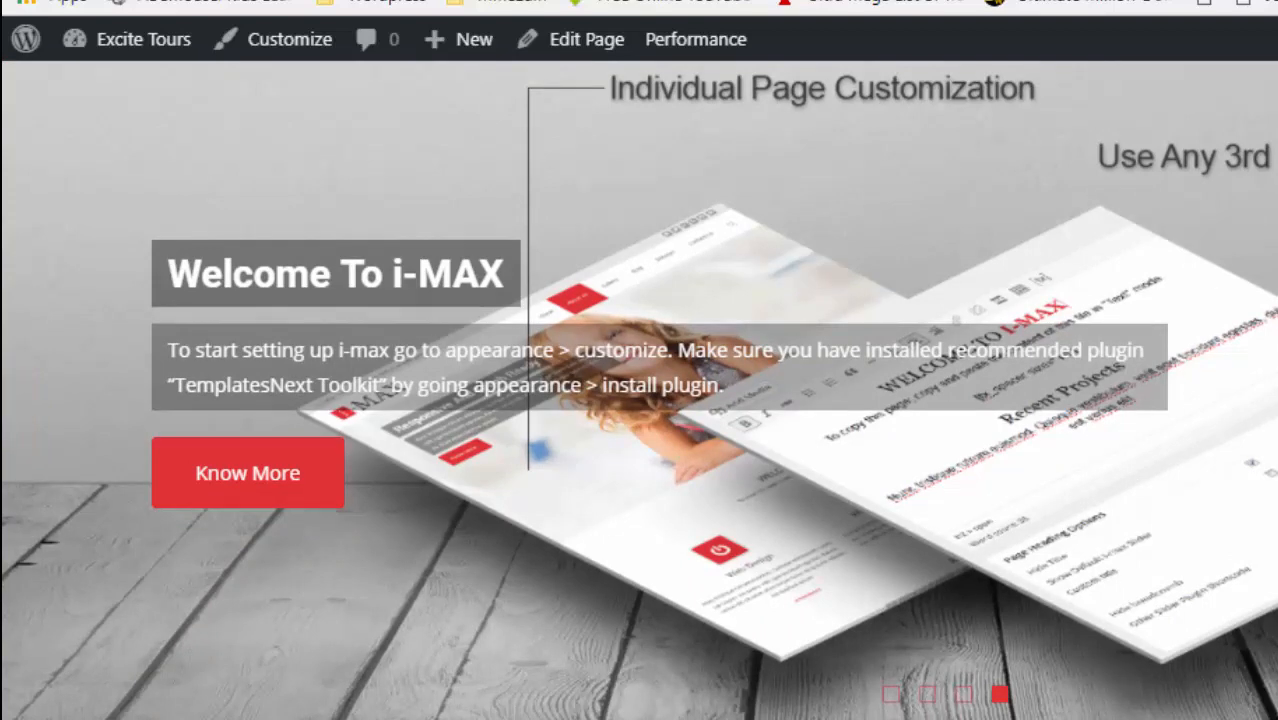
scroll(742, 437, "up", 2)
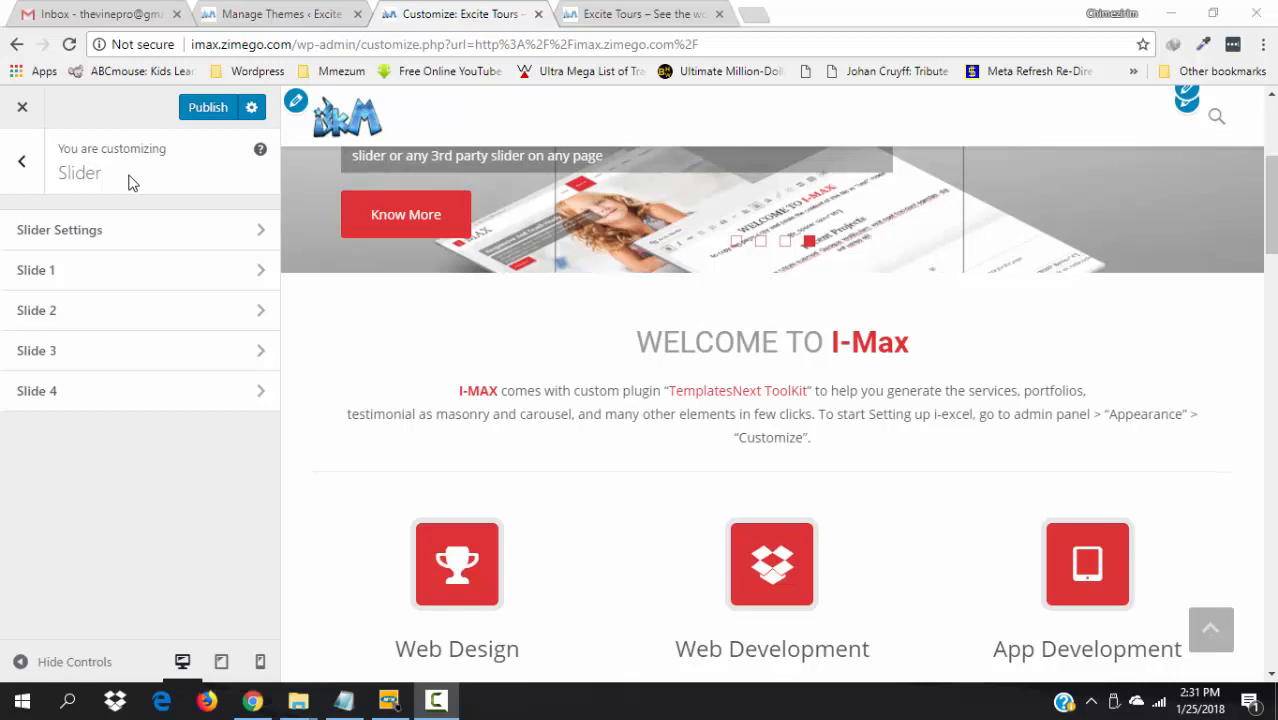
- Scroll the preview back to the slider and open the Slider Settings panel
left_click_drag(1274, 184, 1275, 150)
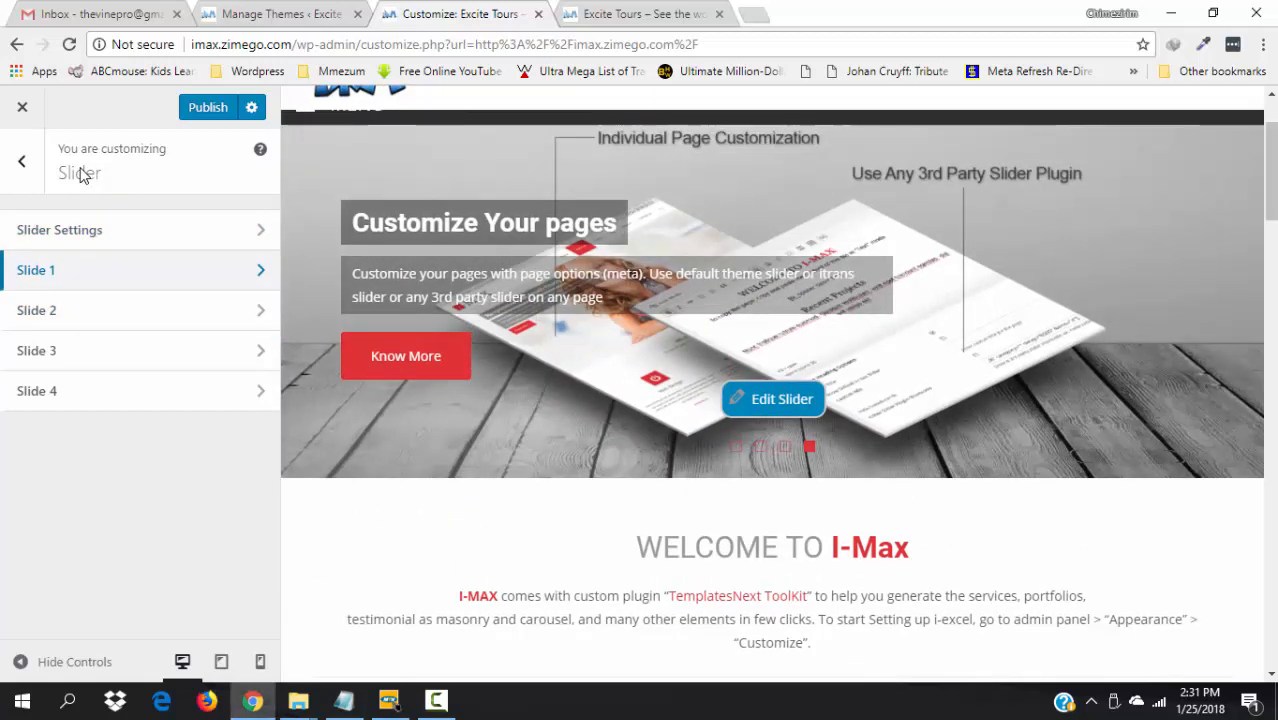
left_click(57, 231)
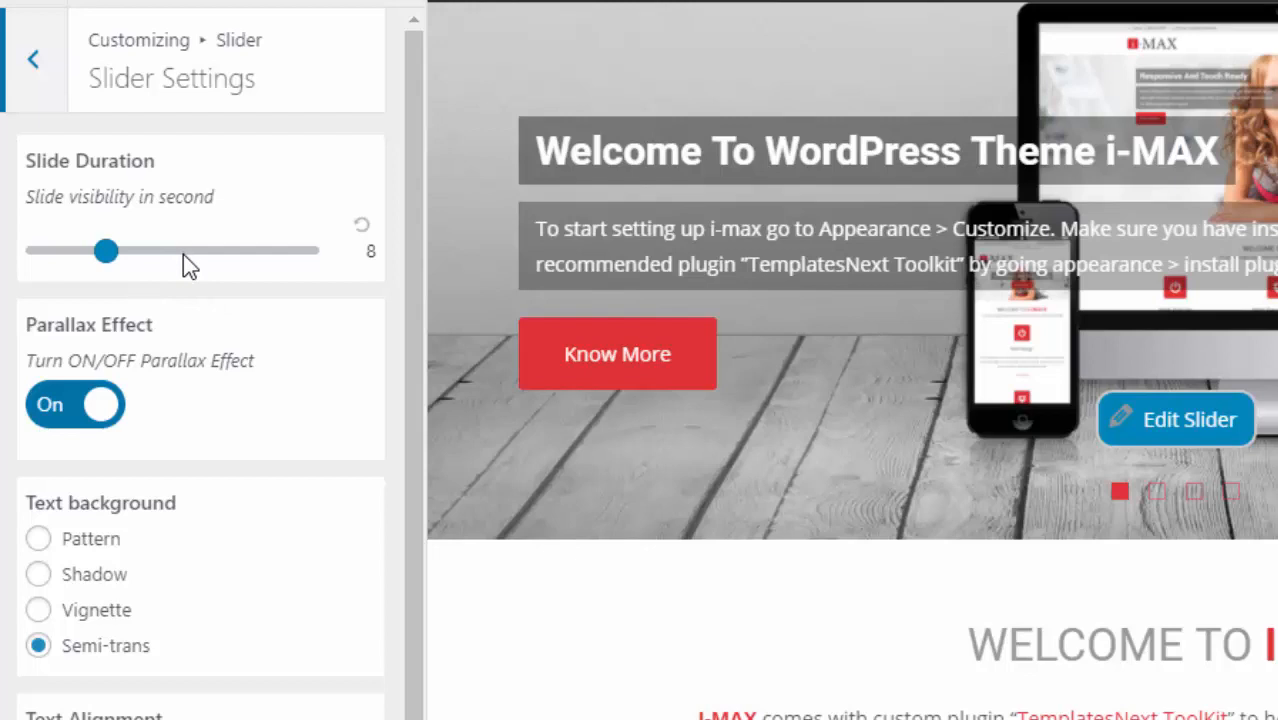
left_click(183, 251)
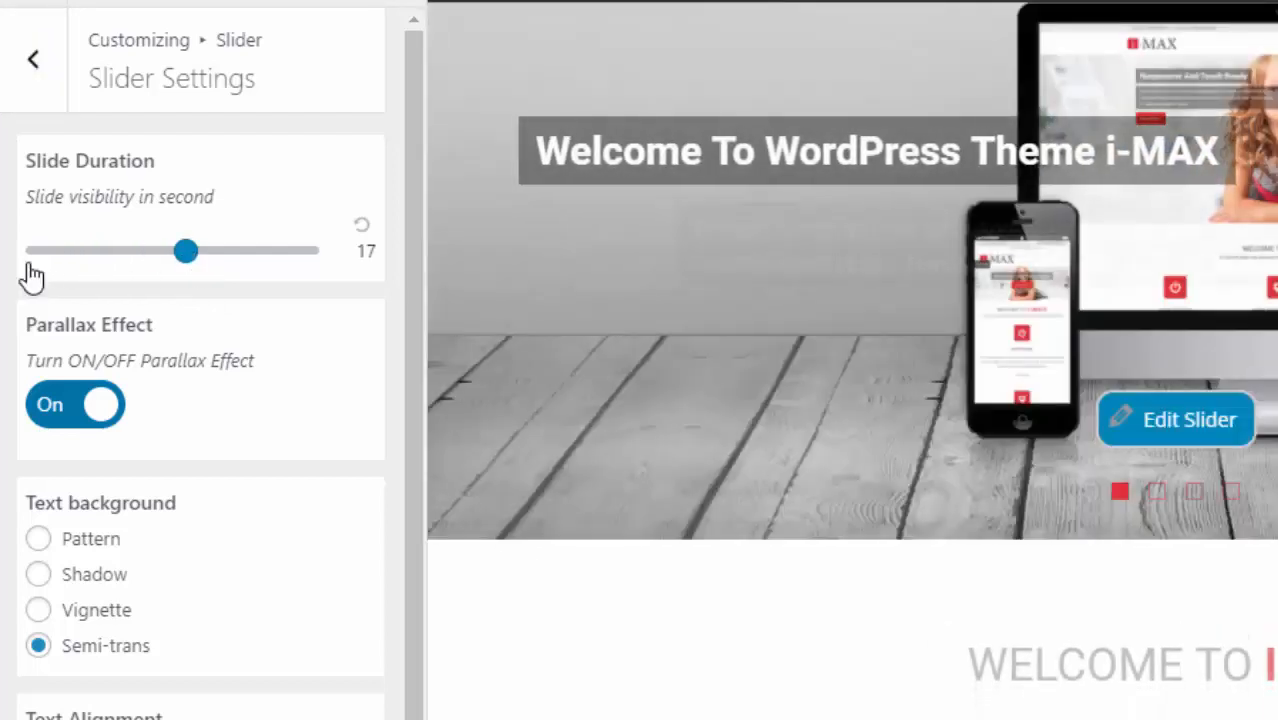
left_click(46, 251)
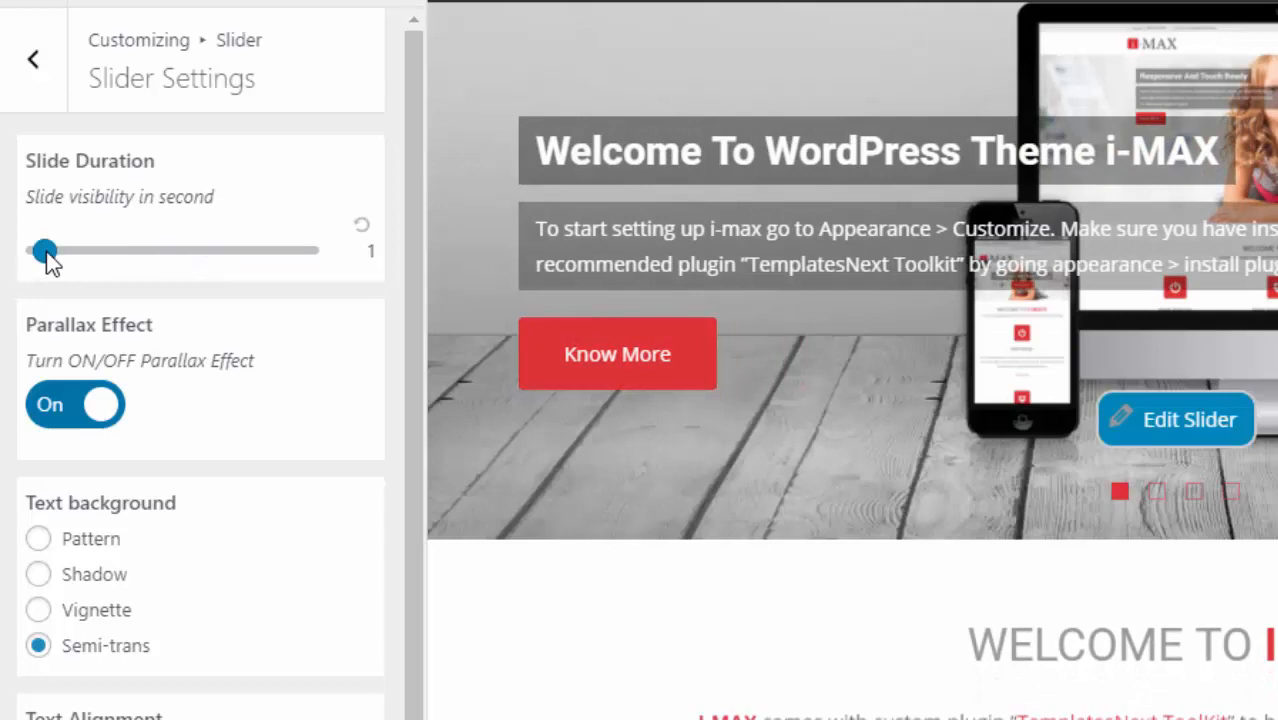
left_click(105, 252)
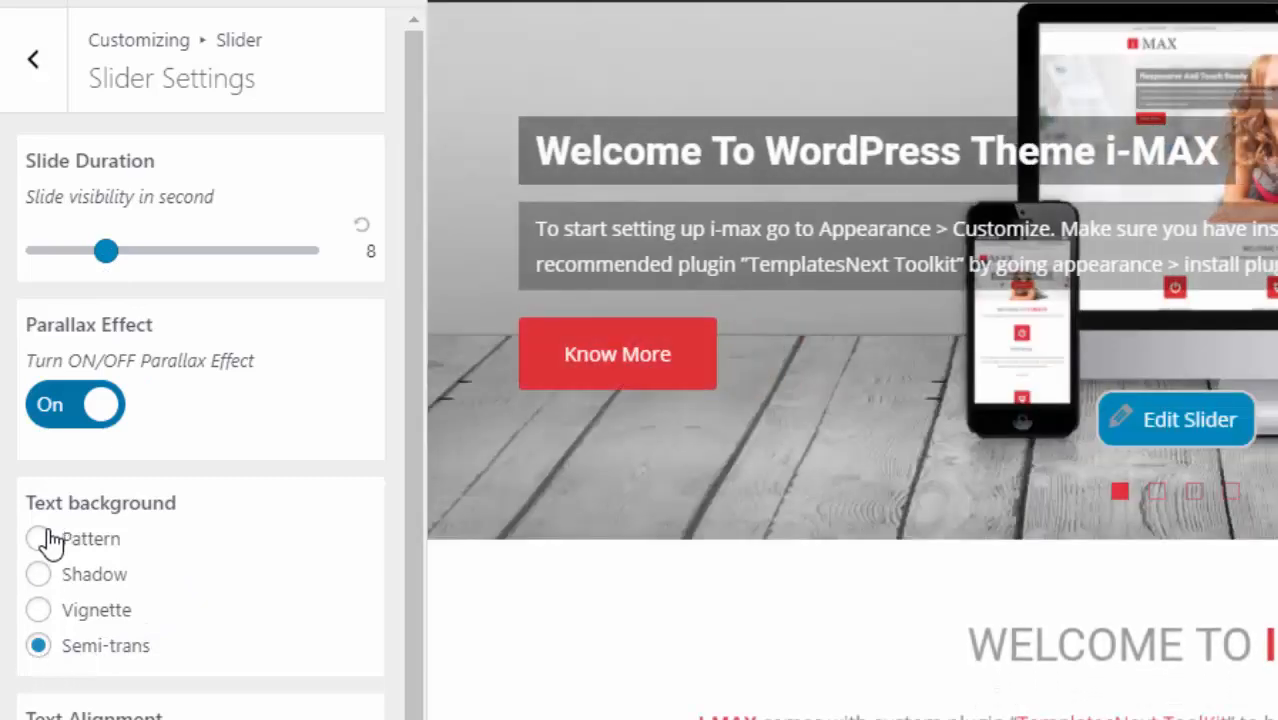
left_click(39, 540)
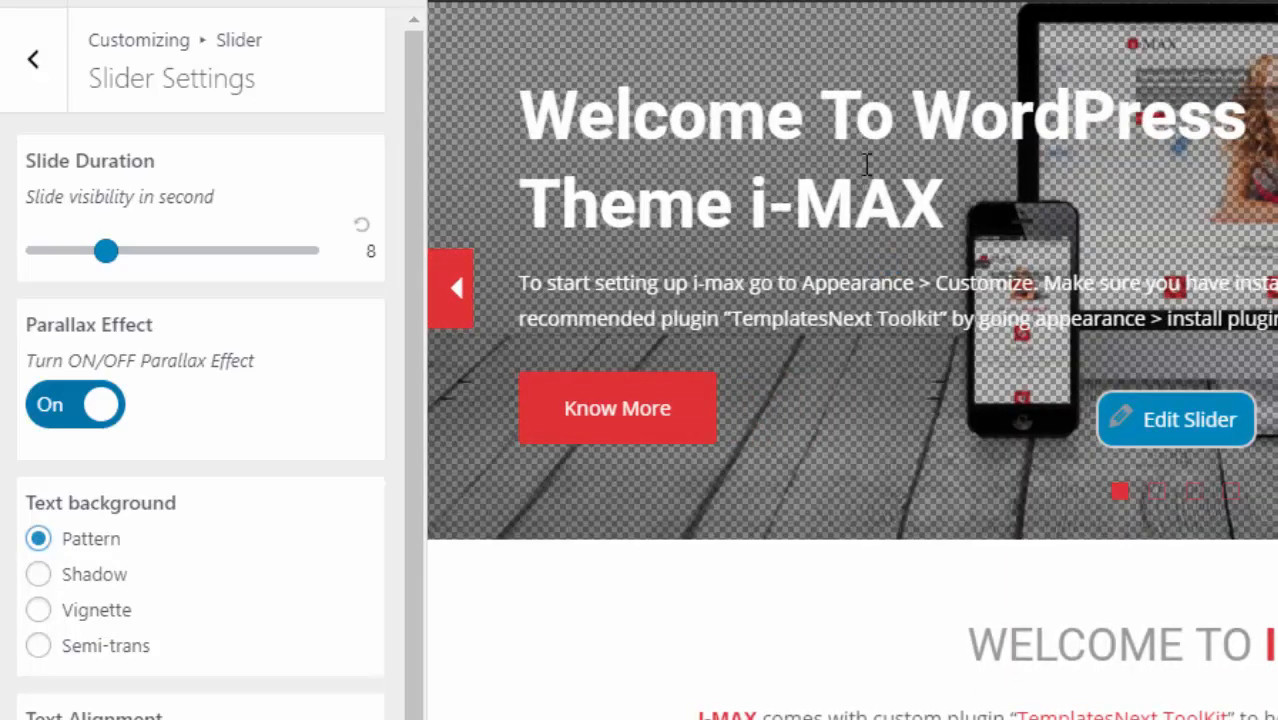
left_click(38, 575)
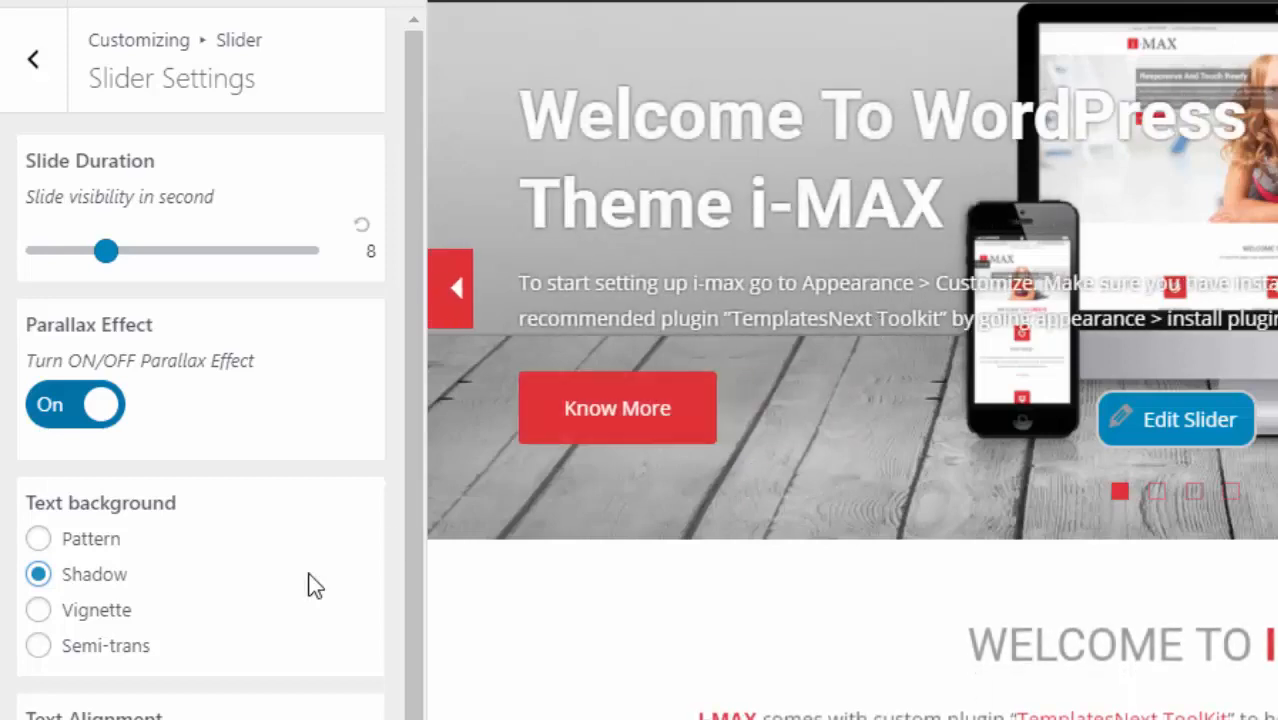
left_click(40, 614)
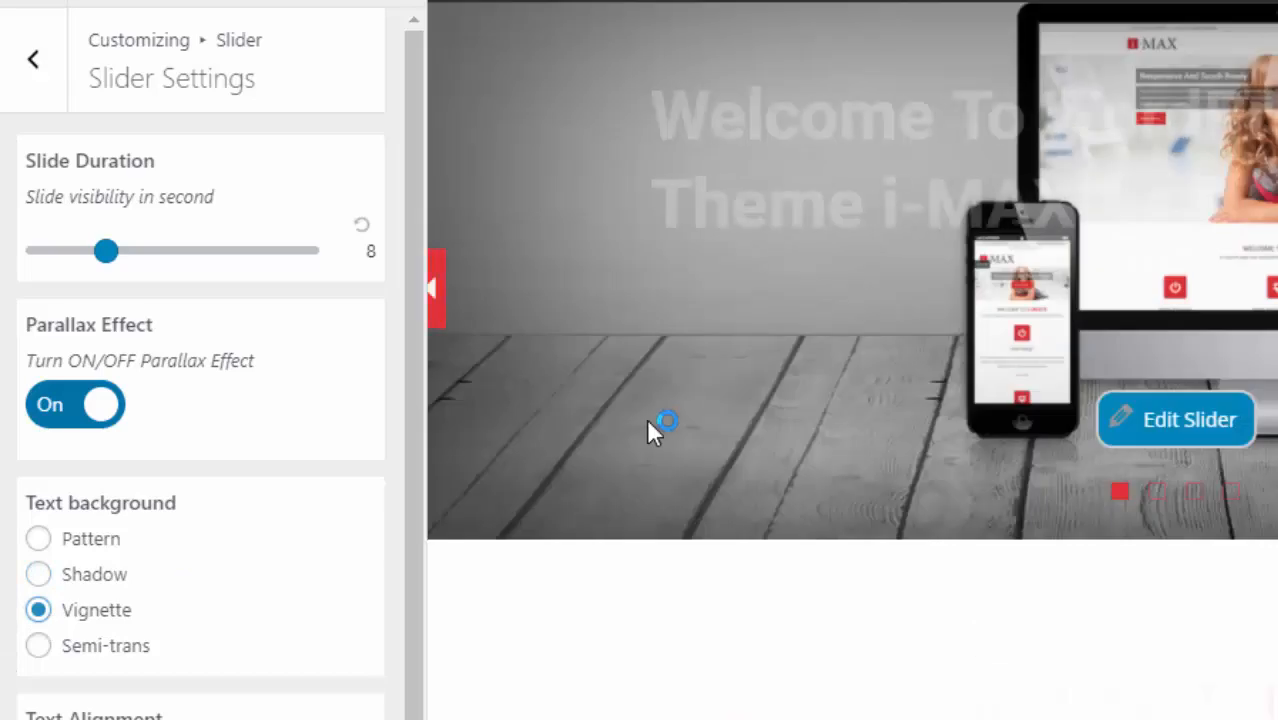
left_click(37, 648)
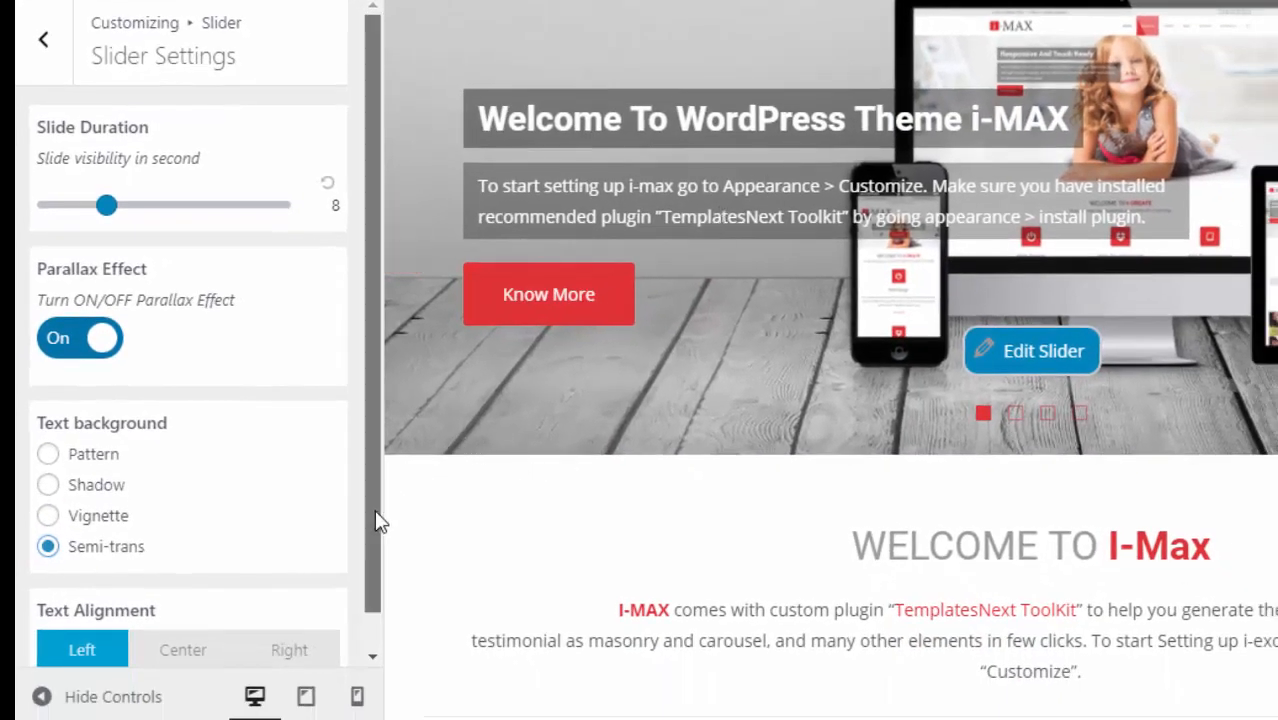
left_click_drag(374, 510, 370, 603)
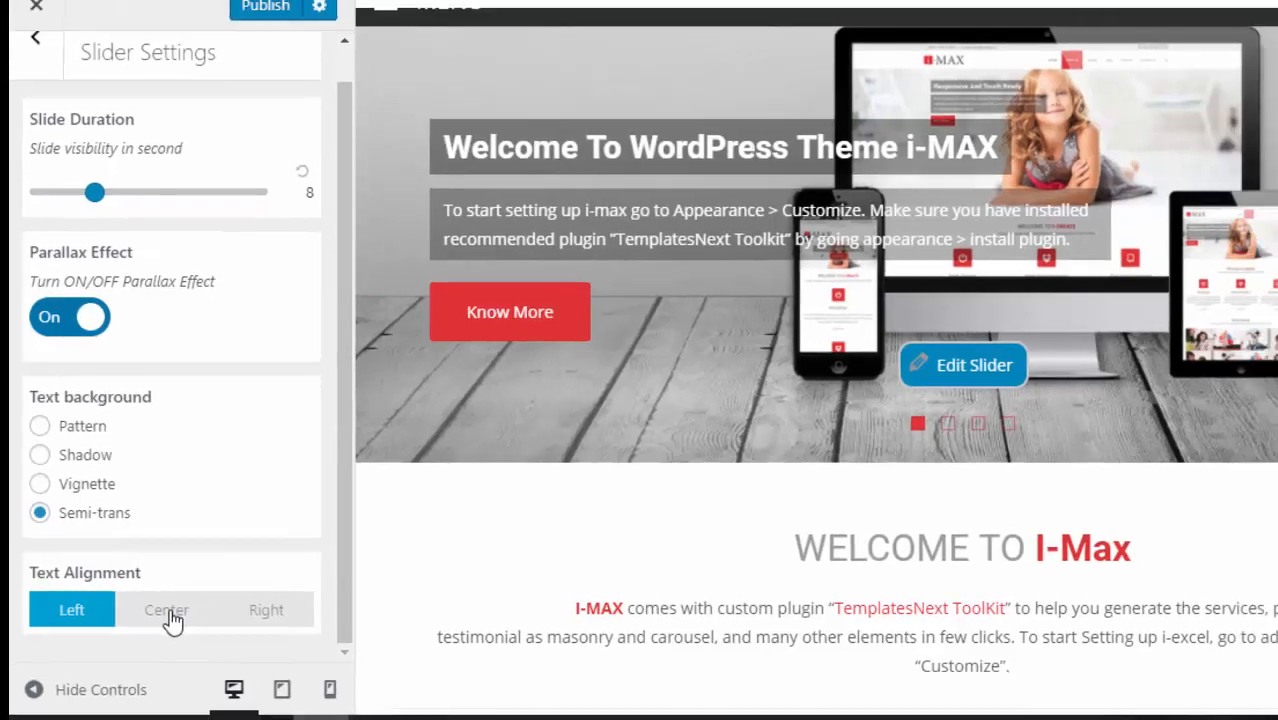
left_click(191, 619)
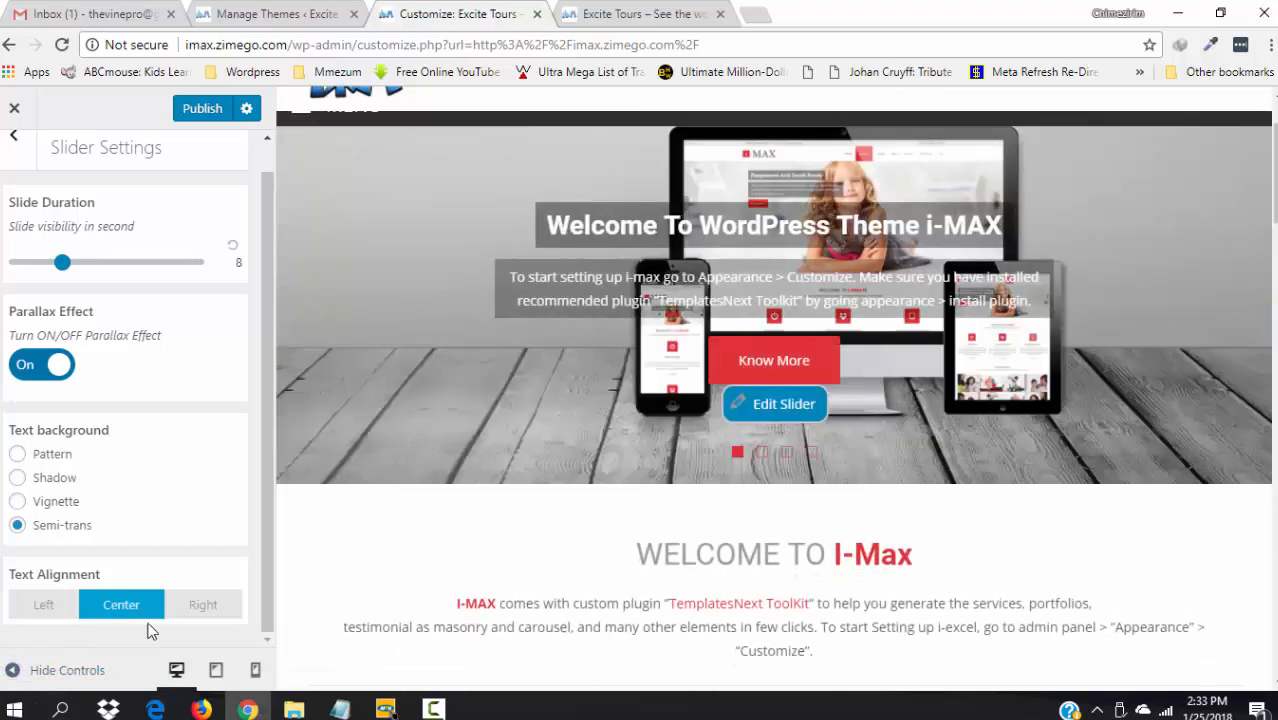
left_click(203, 606)
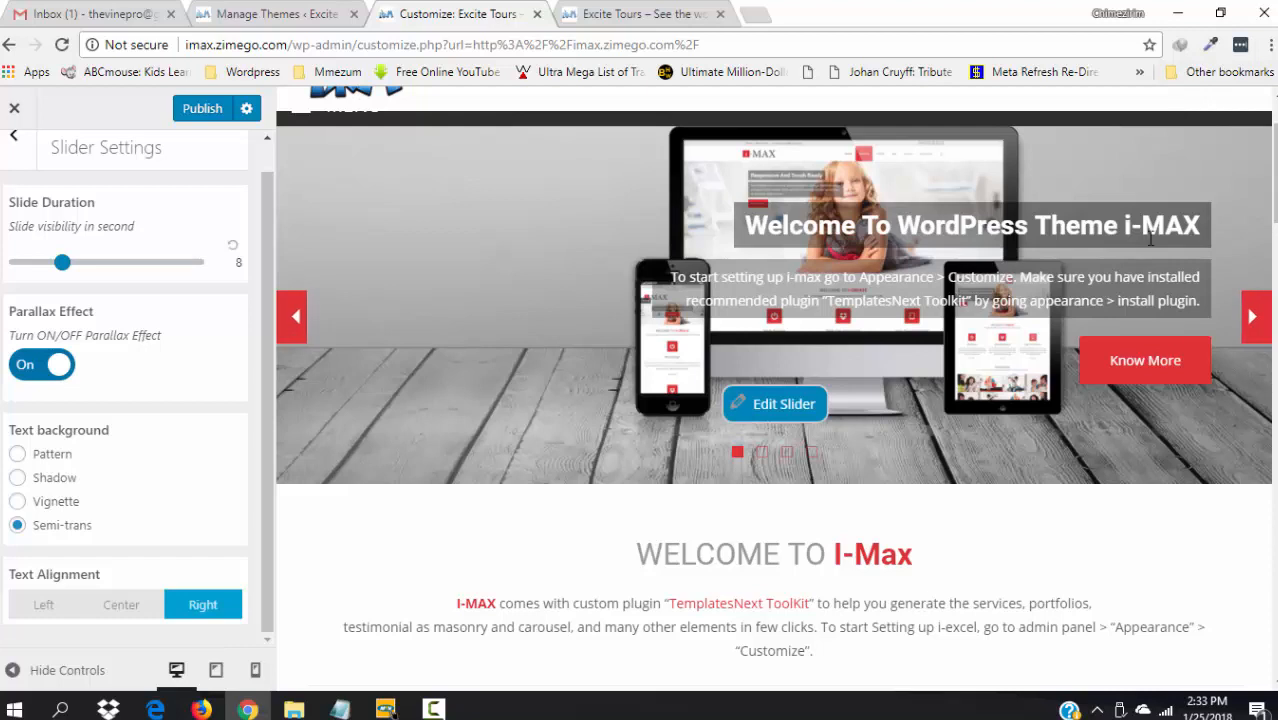
left_click(44, 605)
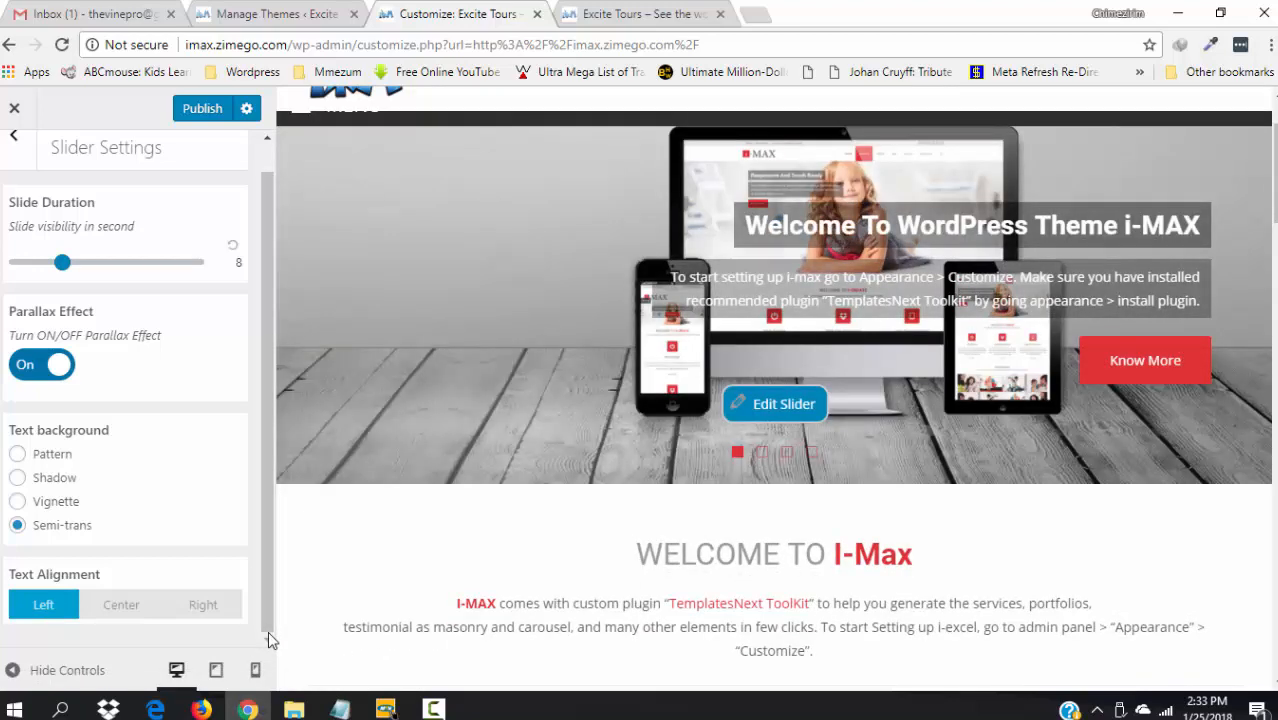
scroll(264, 300, "up", 1)
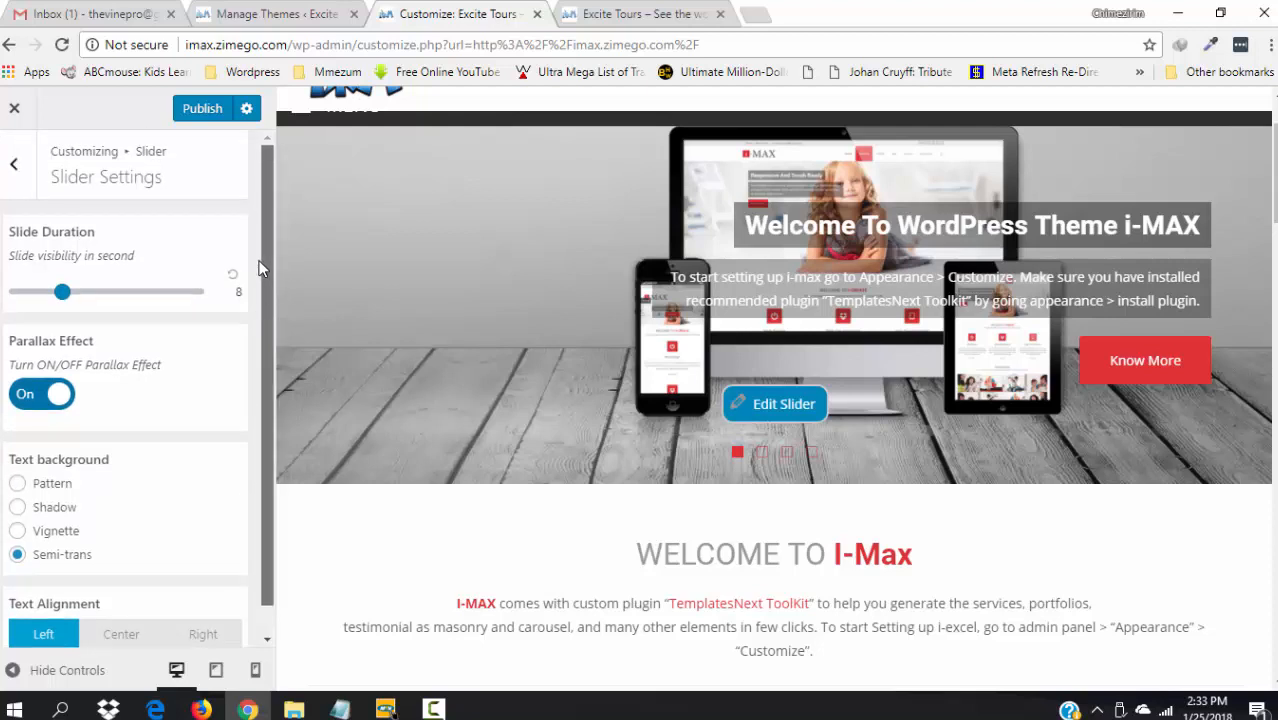
- Back in the Slider list, preview slides 2, 3 and 4, then open Slide 1's settings
left_click(14, 170)
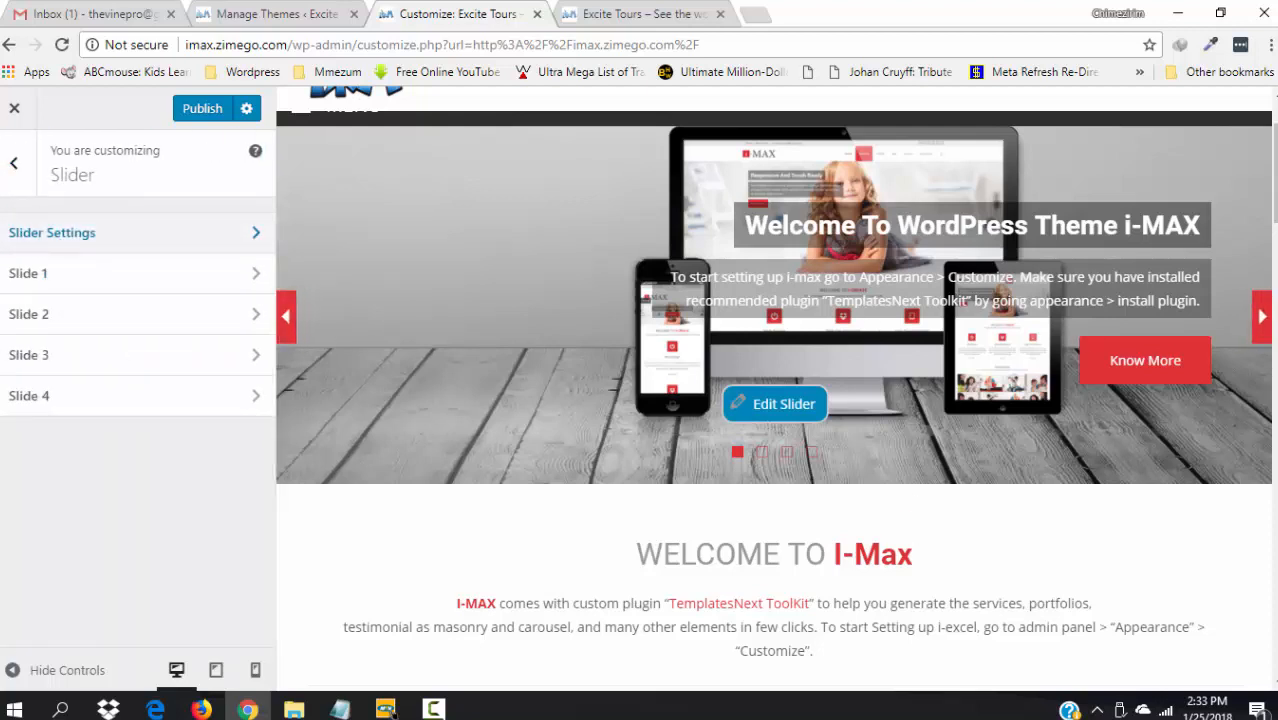
scroll(1274, 148, "up", 1)
scroll(1274, 148, "up", 1)
scroll(1250, 170, "down", 2)
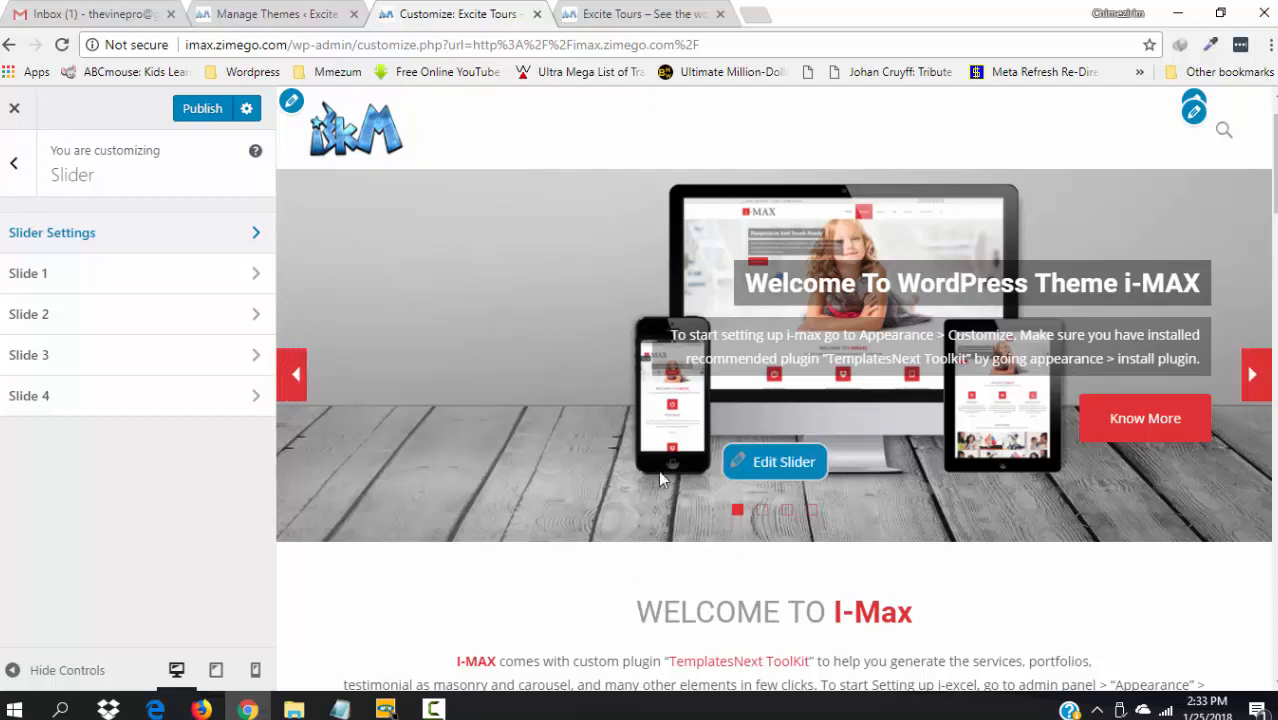
left_click(763, 513)
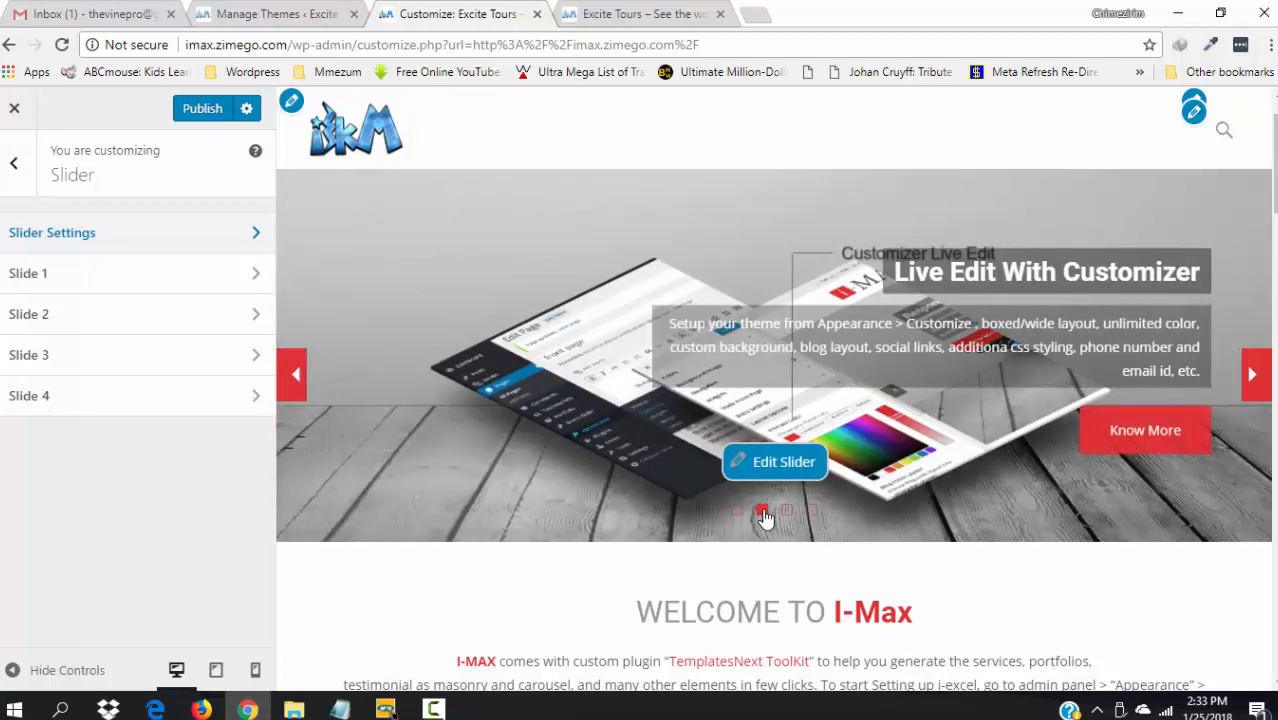
left_click(787, 514)
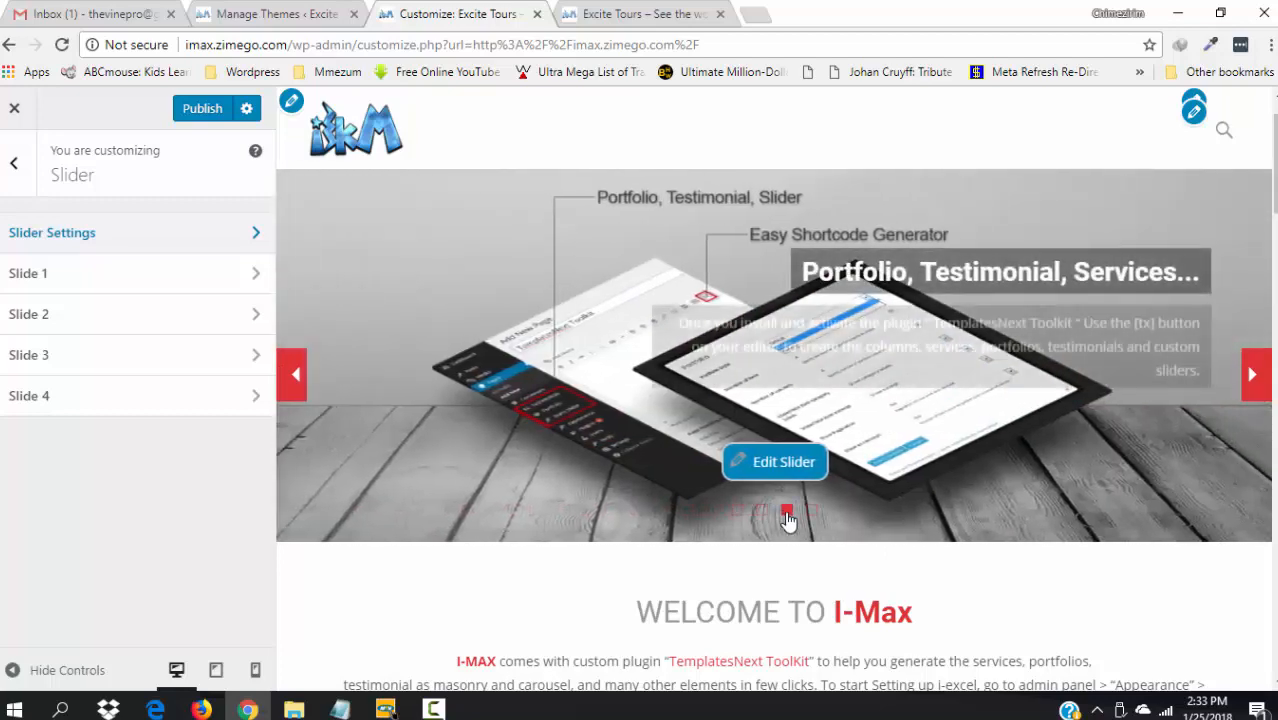
left_click(814, 513)
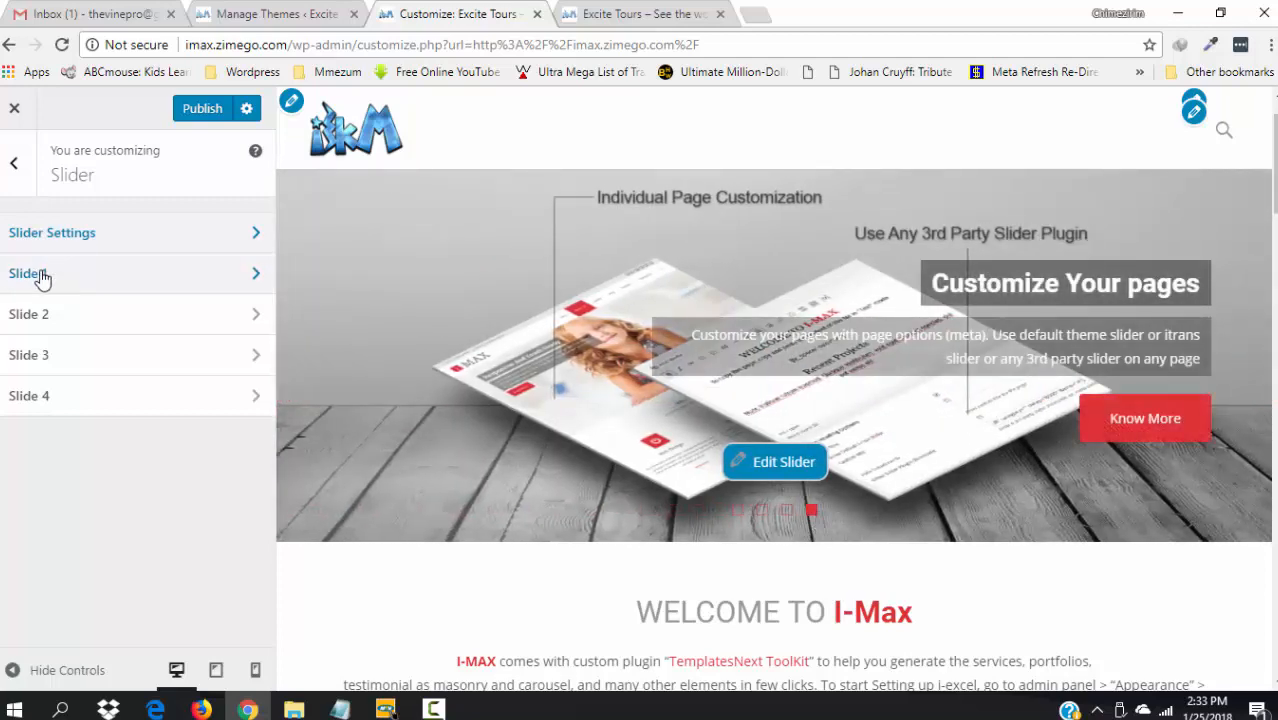
left_click(43, 278)
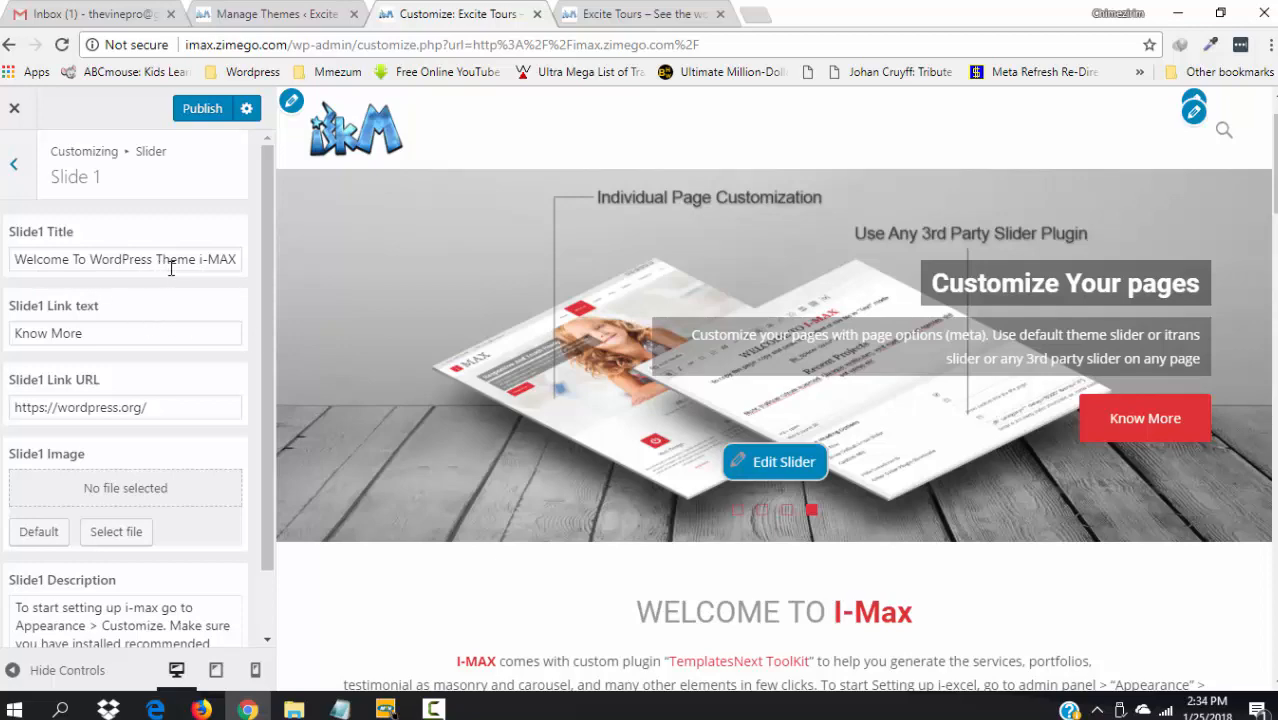
- Show slide 1, reopen Slider Settings and publish the pending customizer changes
left_click(740, 514)
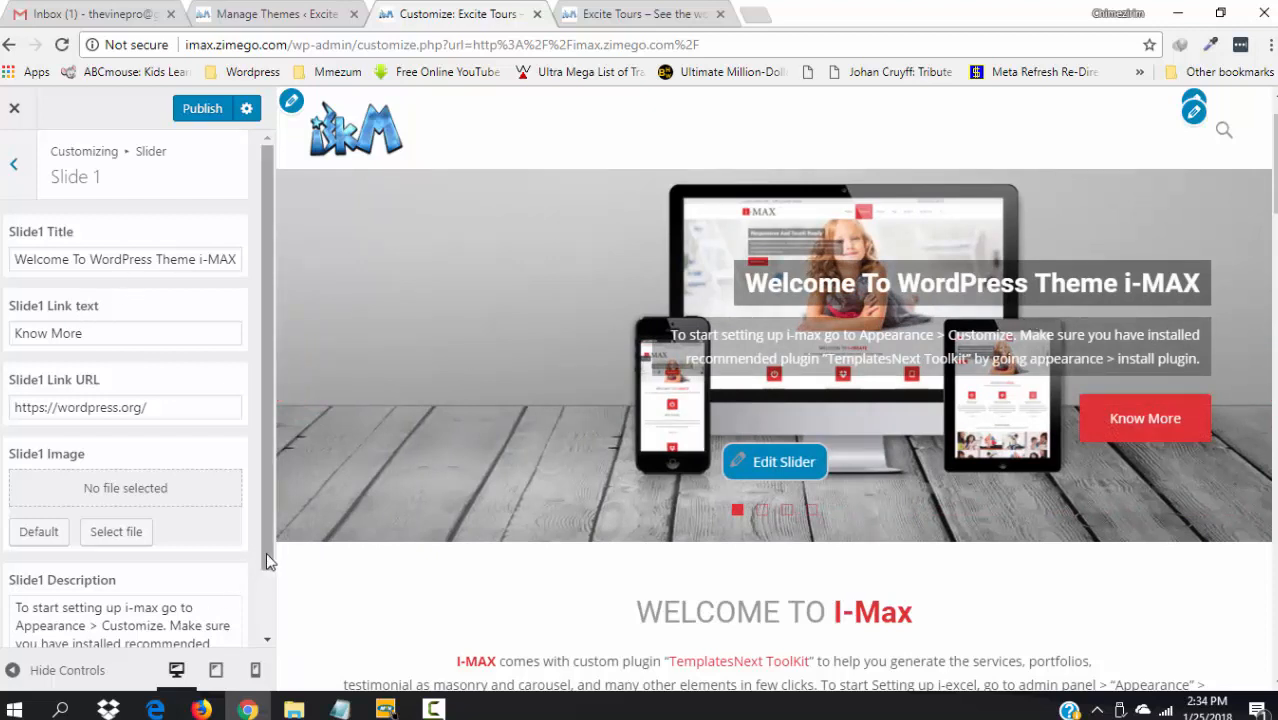
left_click(14, 165)
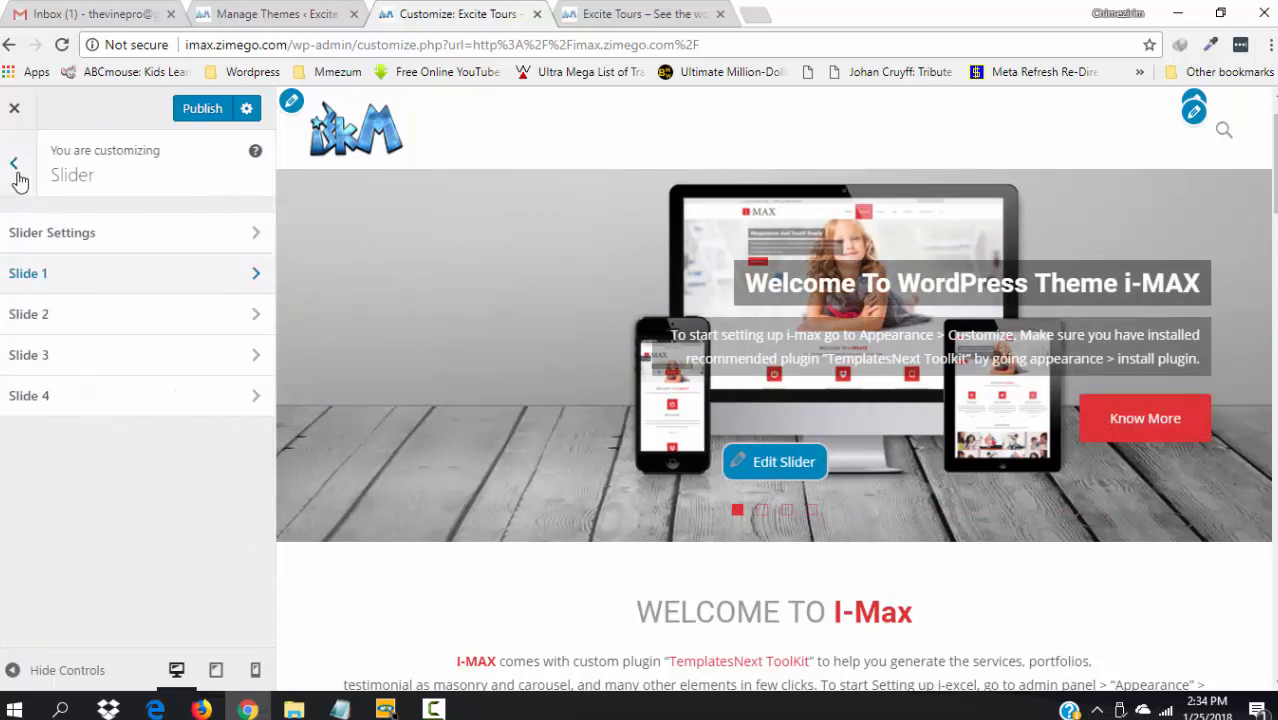
left_click(45, 232)
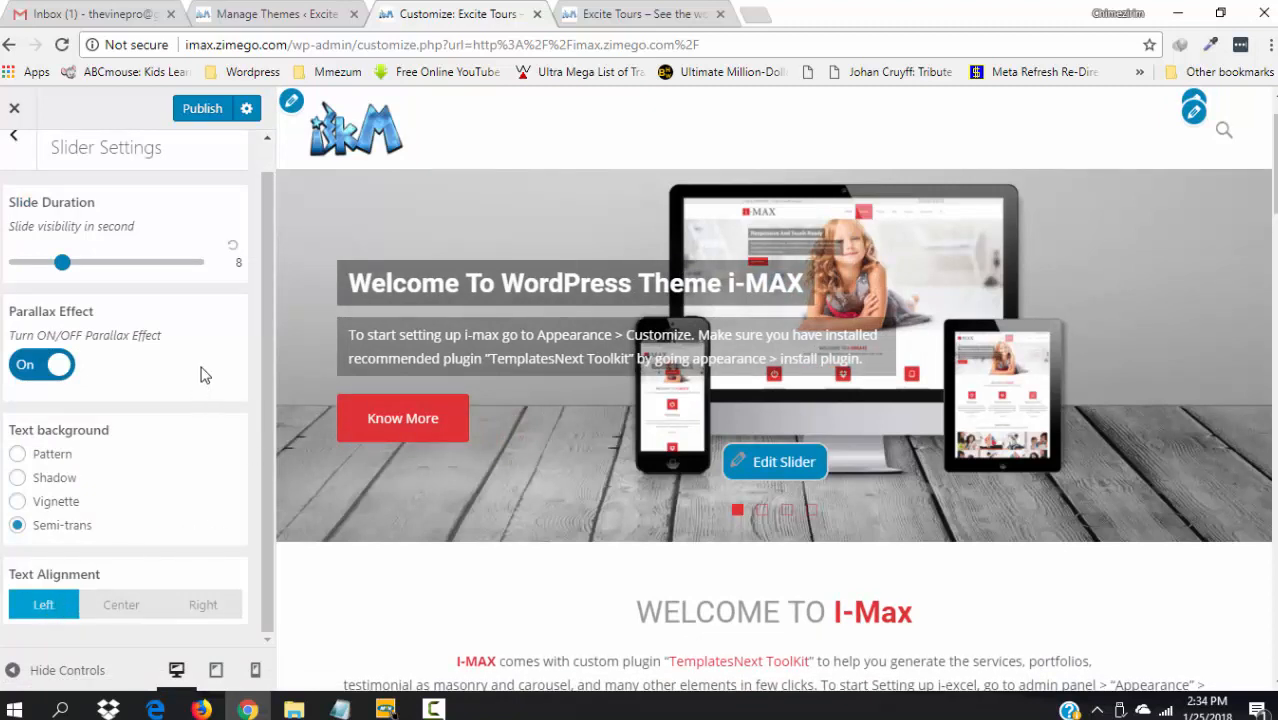
left_click(198, 112)
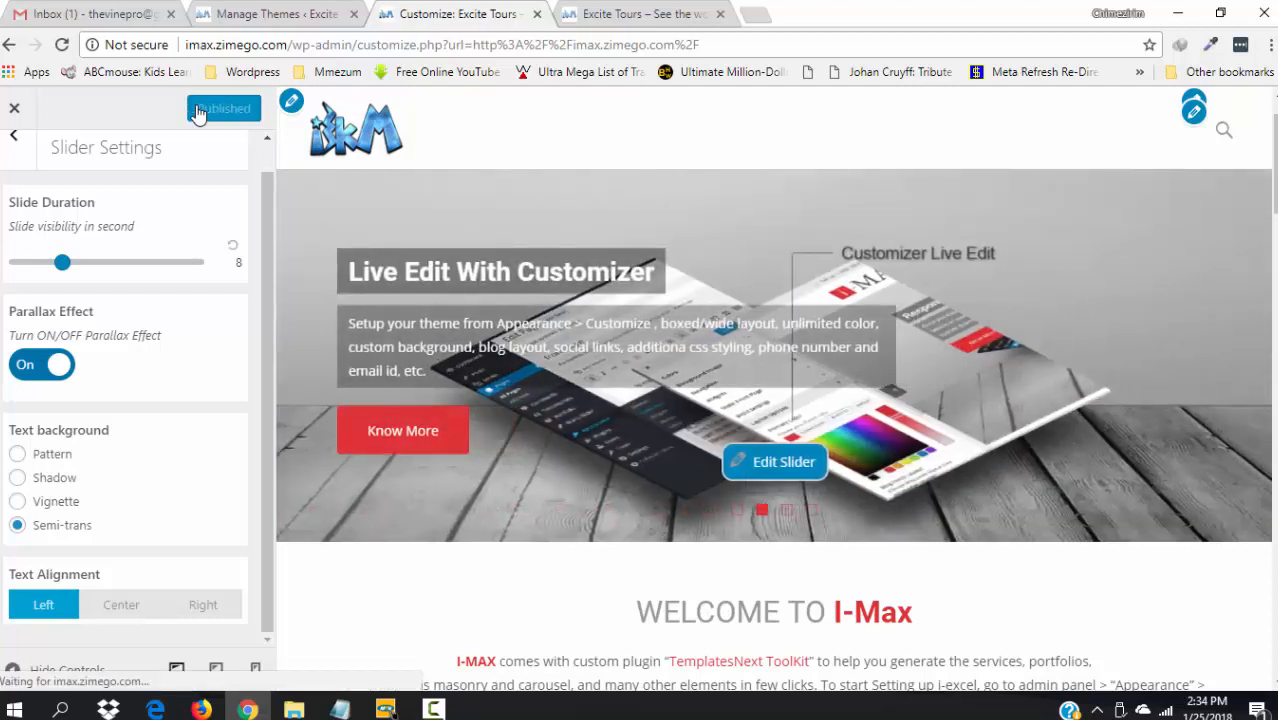
left_click(13, 148)
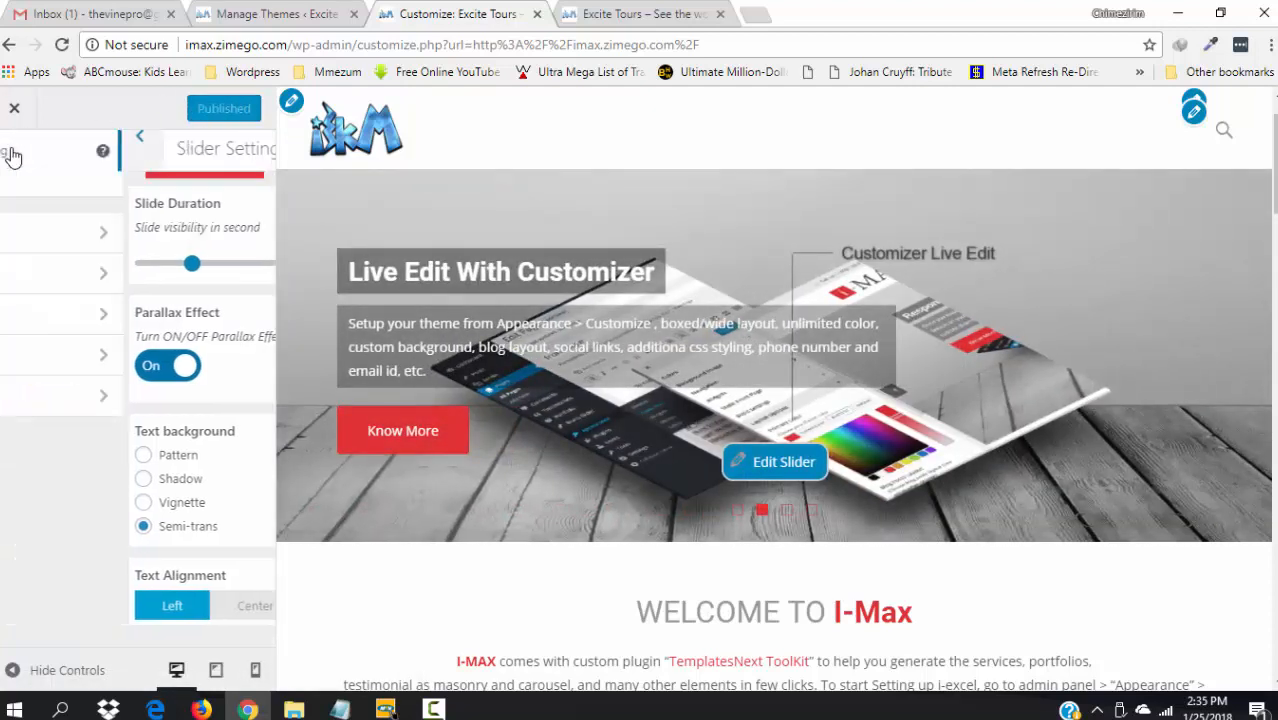
- Open Slide 1 with the first slide previewed, deleting then restoring its description with Ctrl+Z
left_click(82, 282)
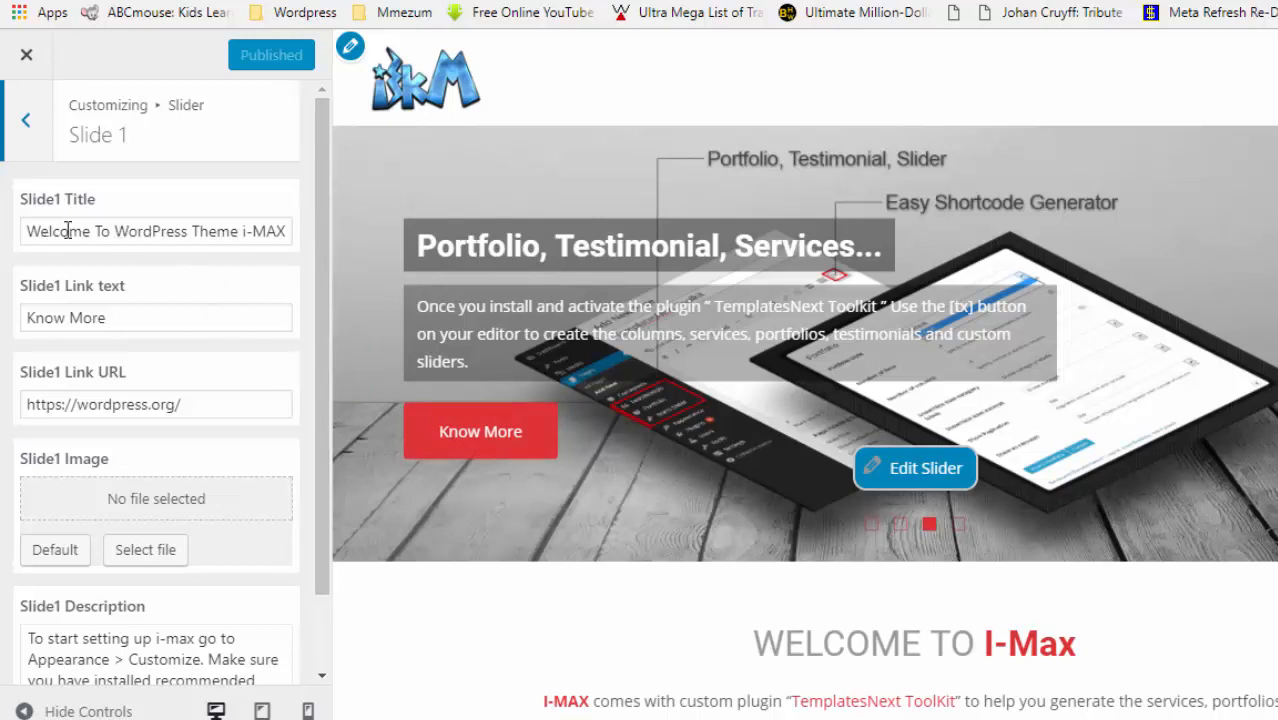
left_click(871, 524)
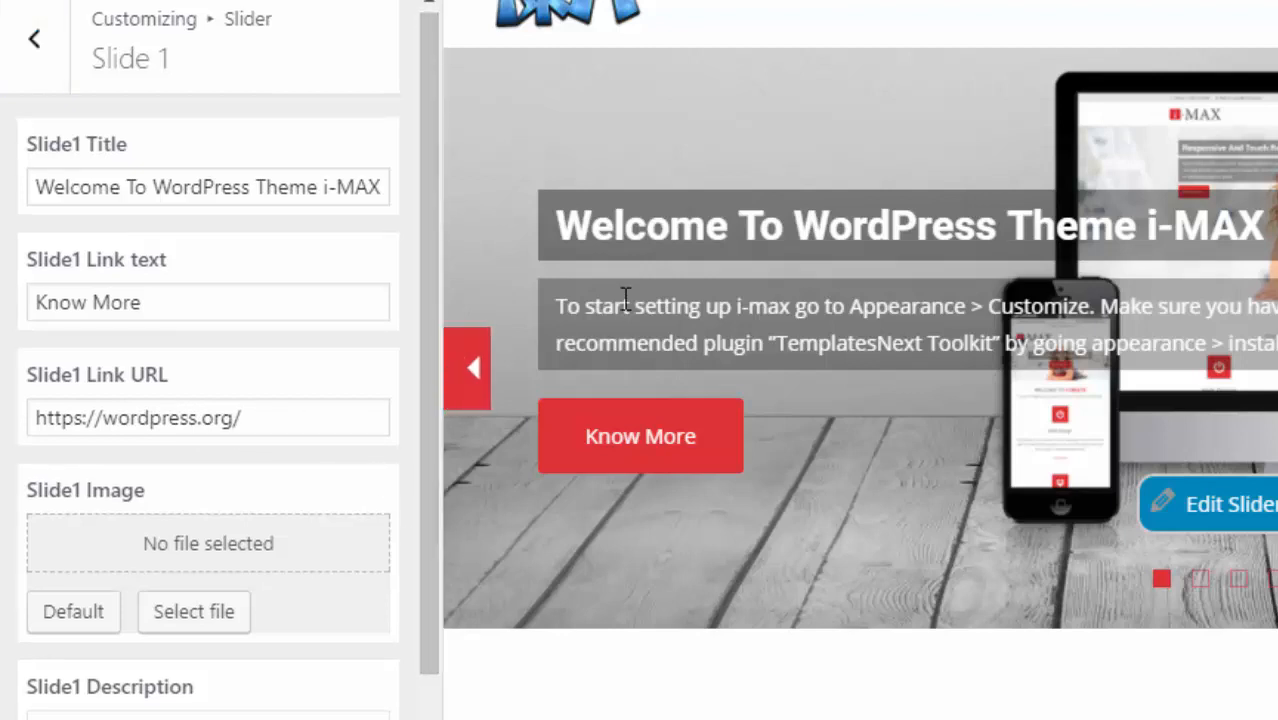
left_click_drag(434, 561, 428, 690)
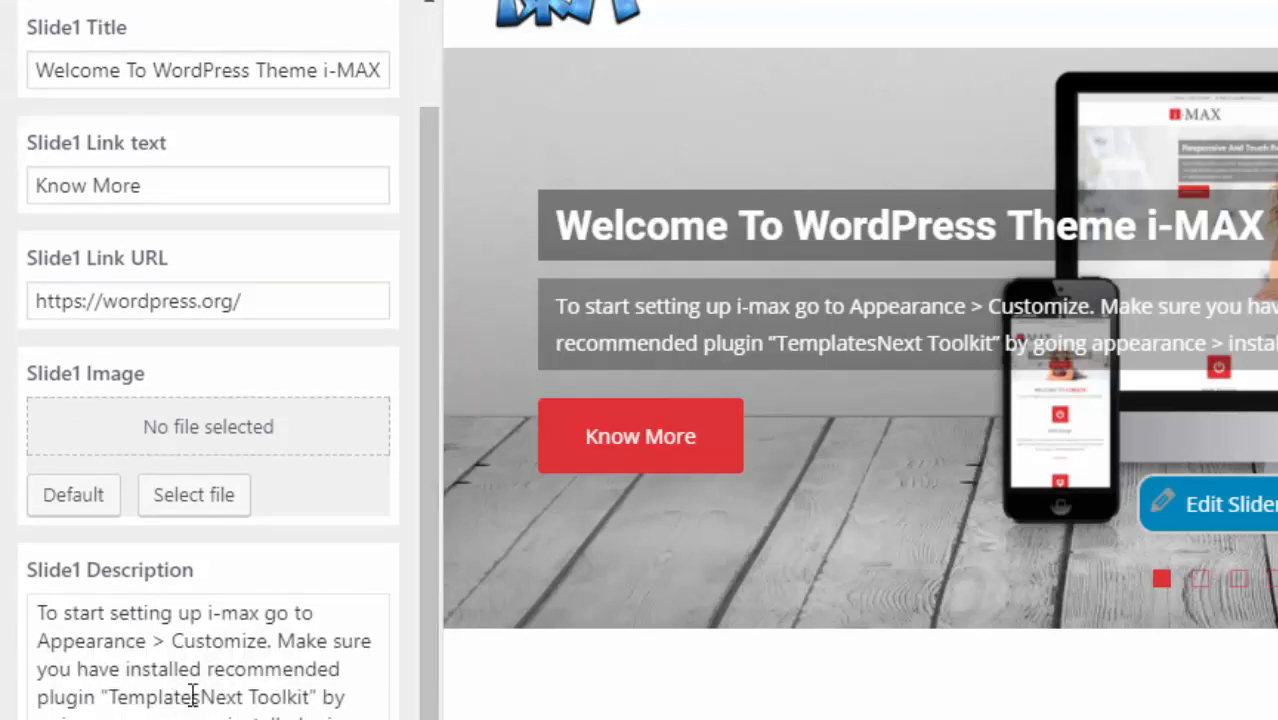
left_click_drag(250, 714, 13, 619)
key("BackSpace")
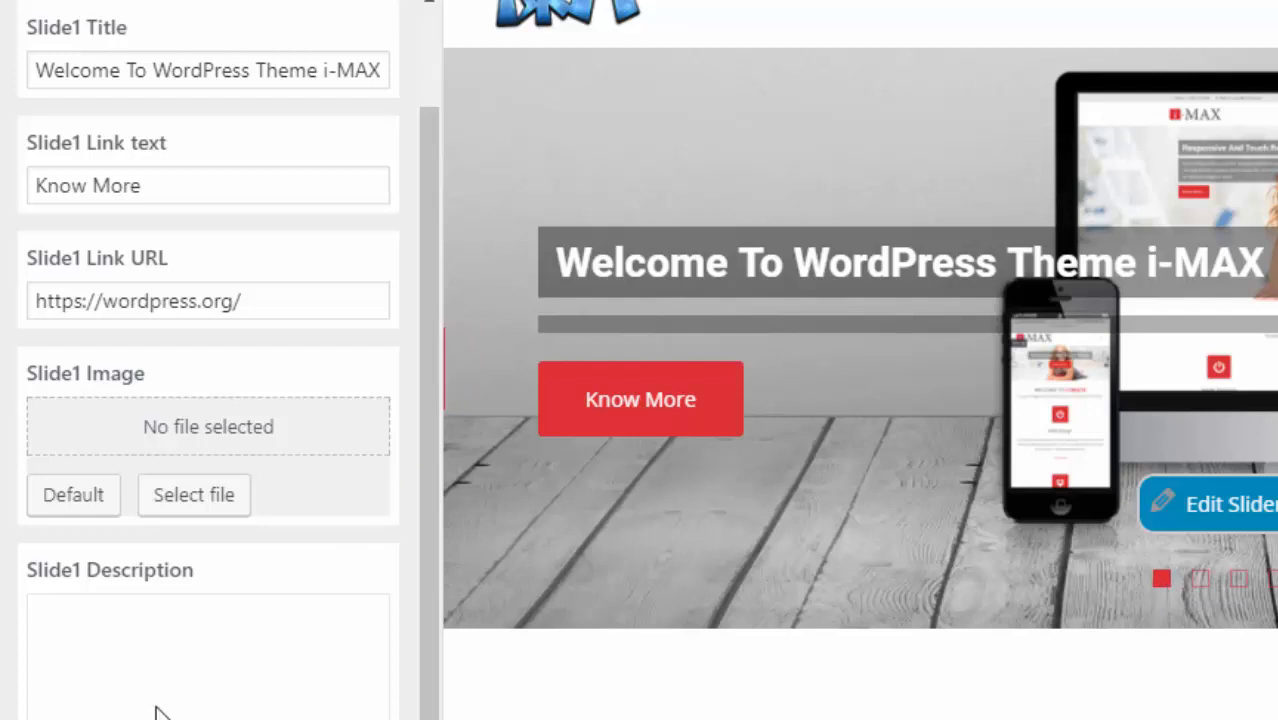
key("ctrl+z")
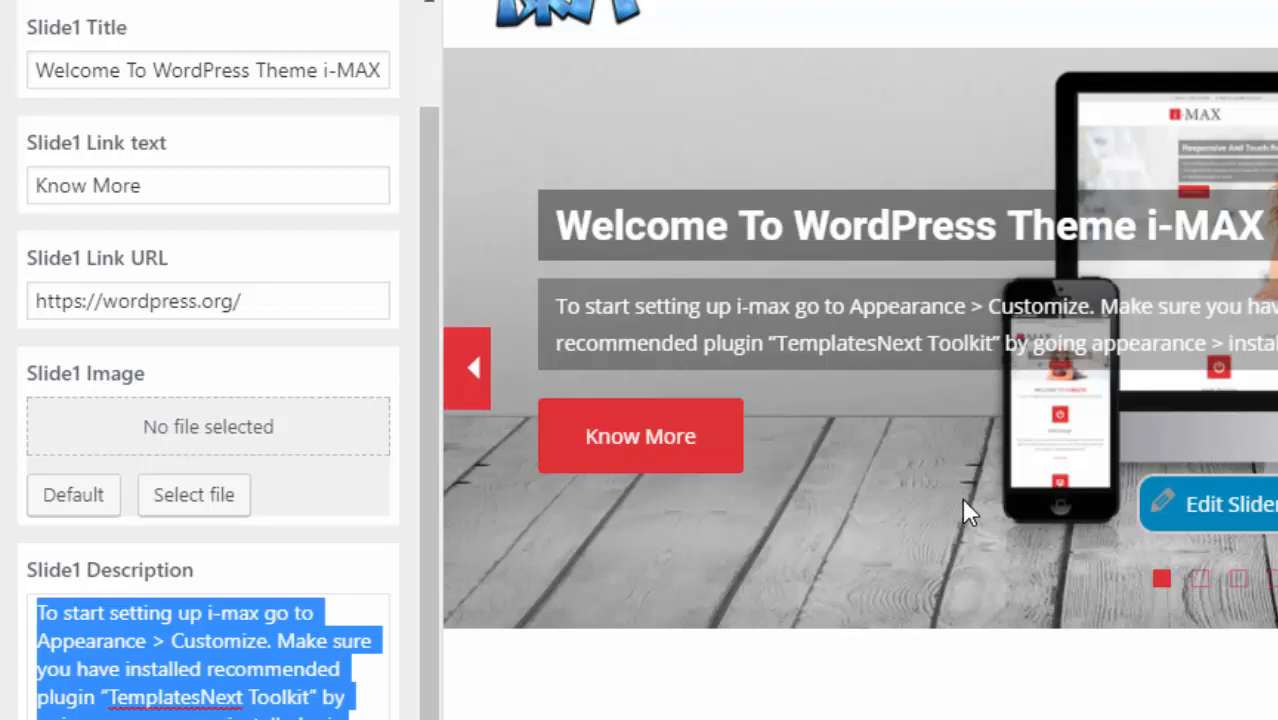
- Upload the four bigstock images from the Main Slide folder, then look at Unsplash and Pixabay
left_click(189, 497)
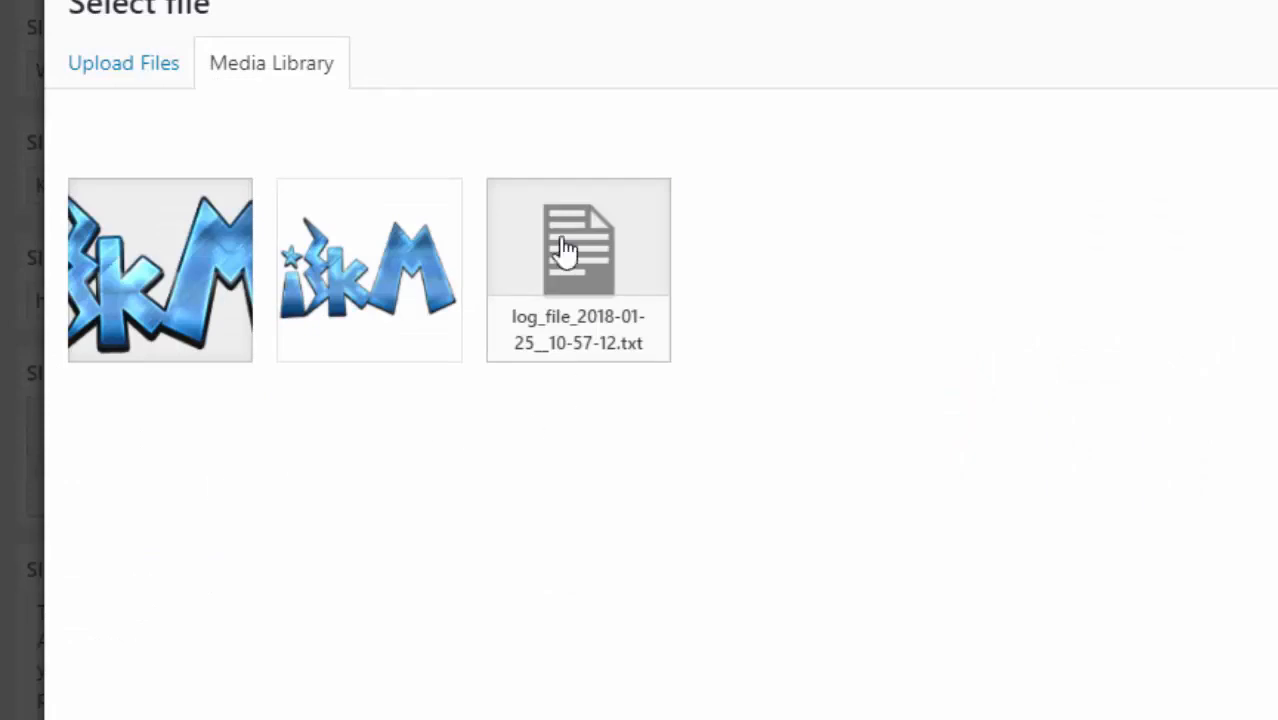
left_click(122, 66)
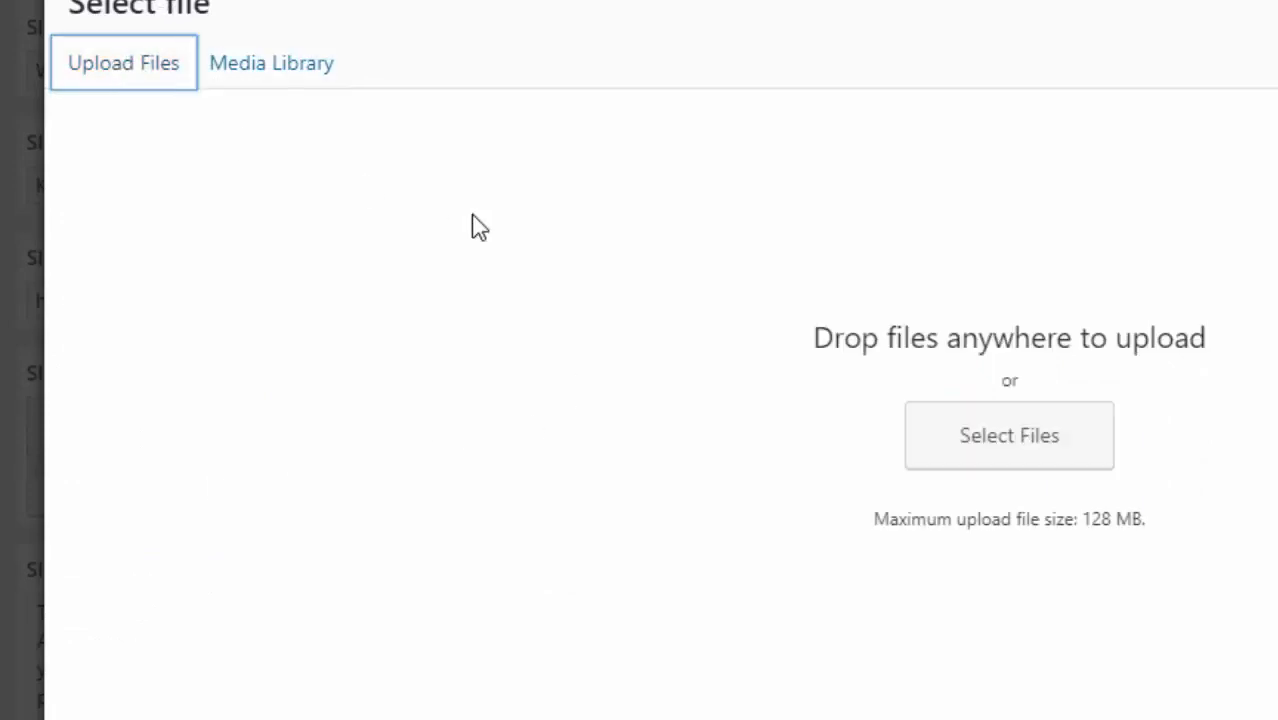
left_click(1057, 449)
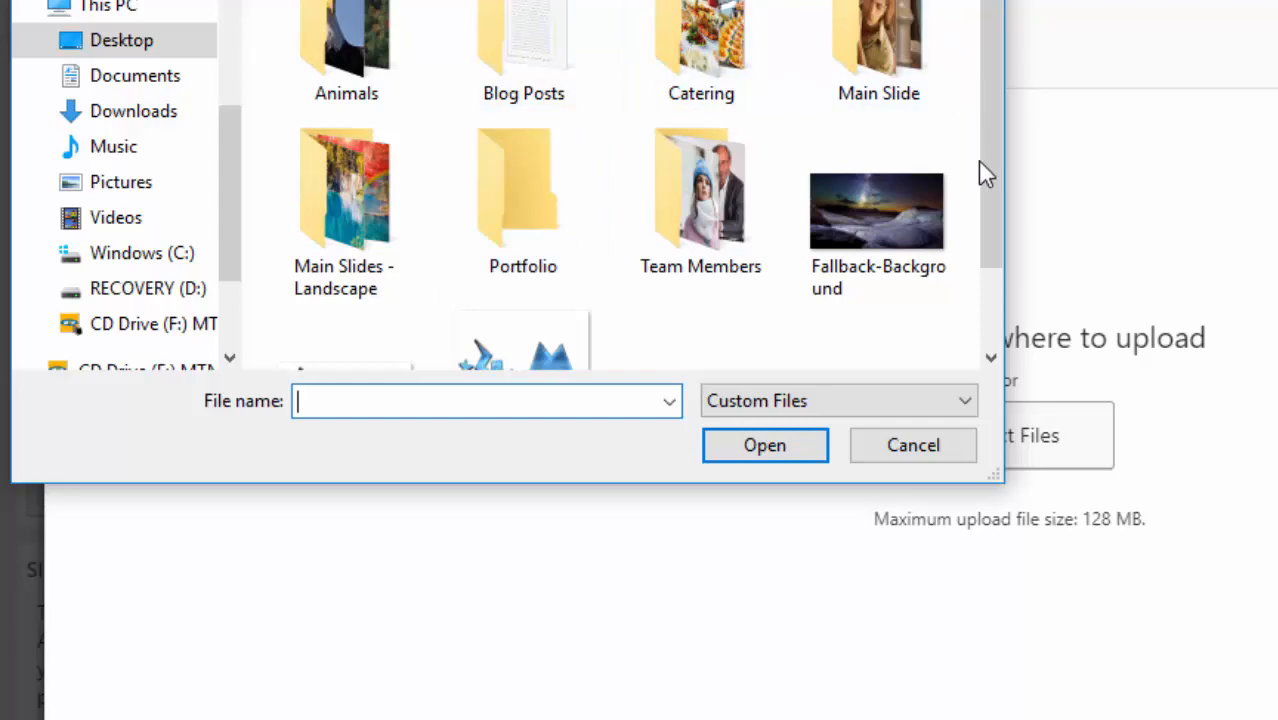
double_click(885, 30)
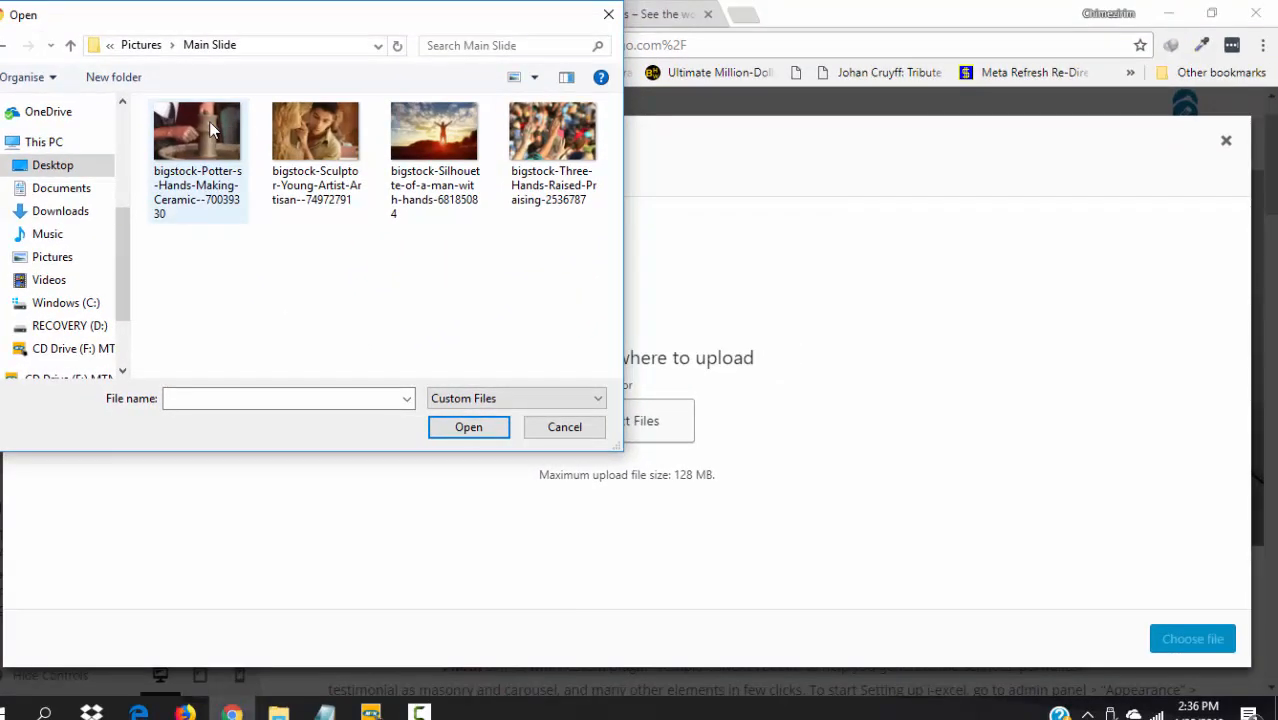
left_click(368, 10)
key("shift+Right")
key("shift+Right")
key("shift+Right")
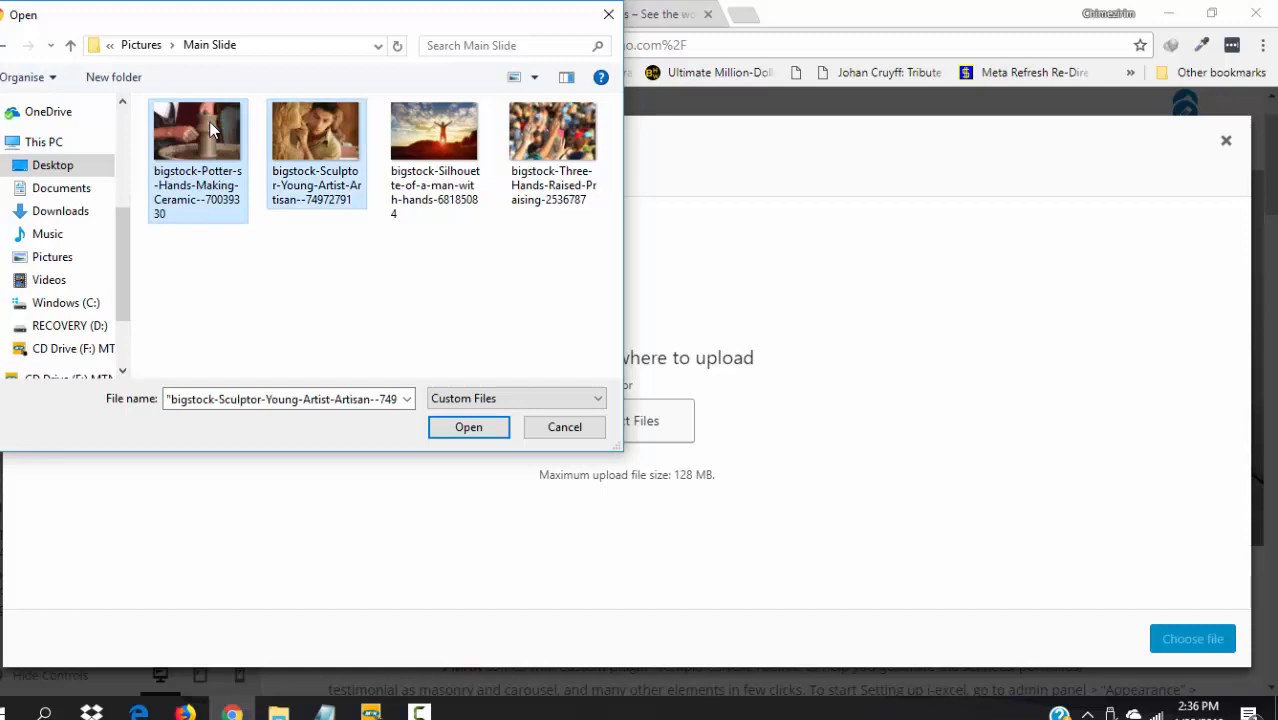
key("Return")
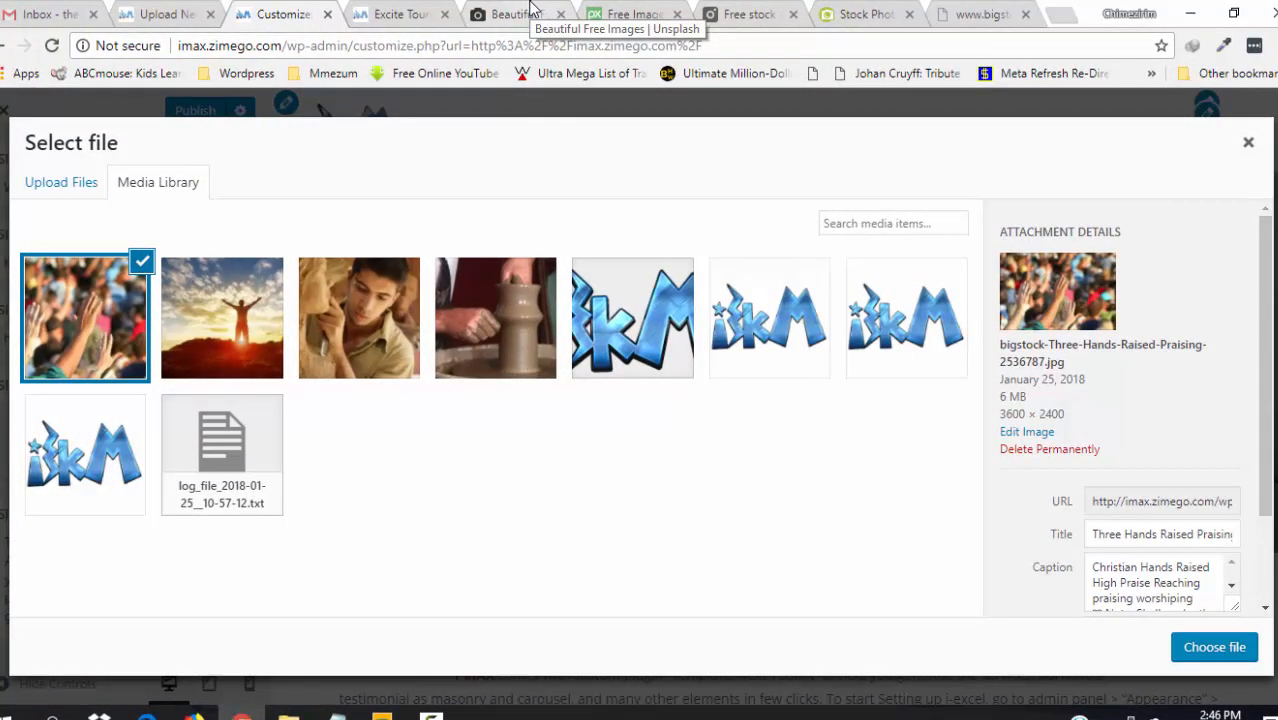
left_click(515, 14)
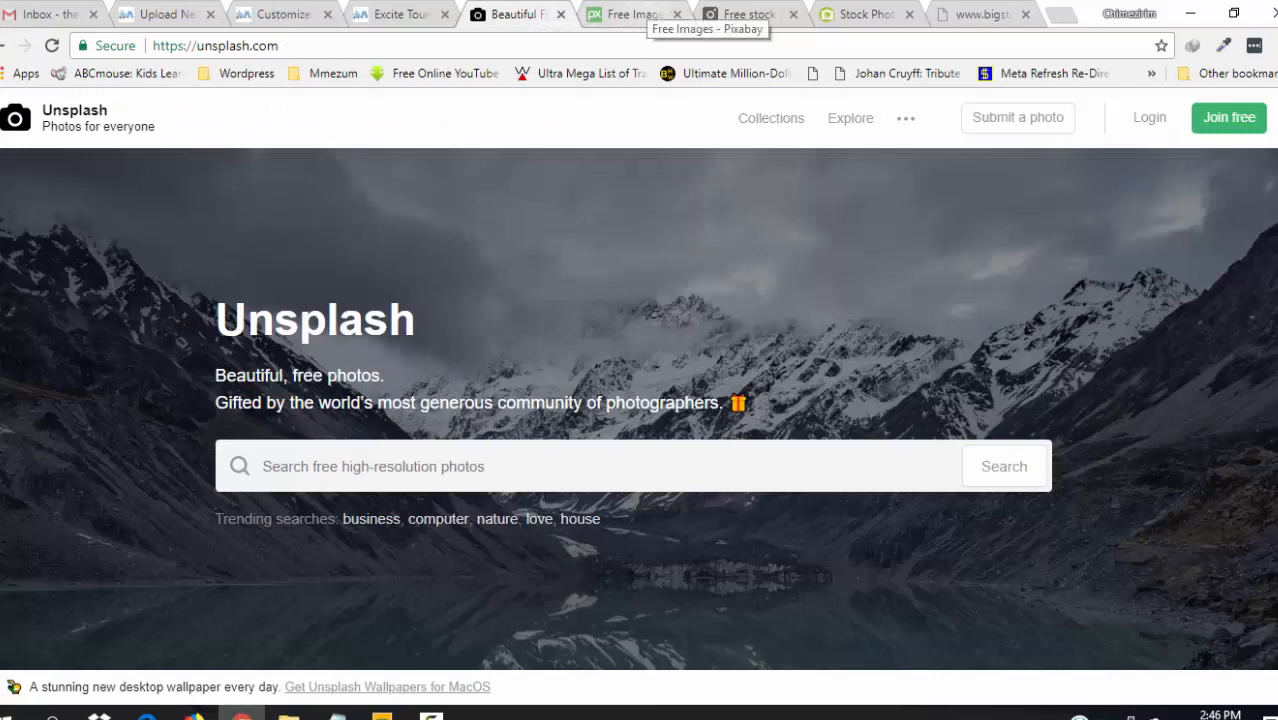
left_click(640, 14)
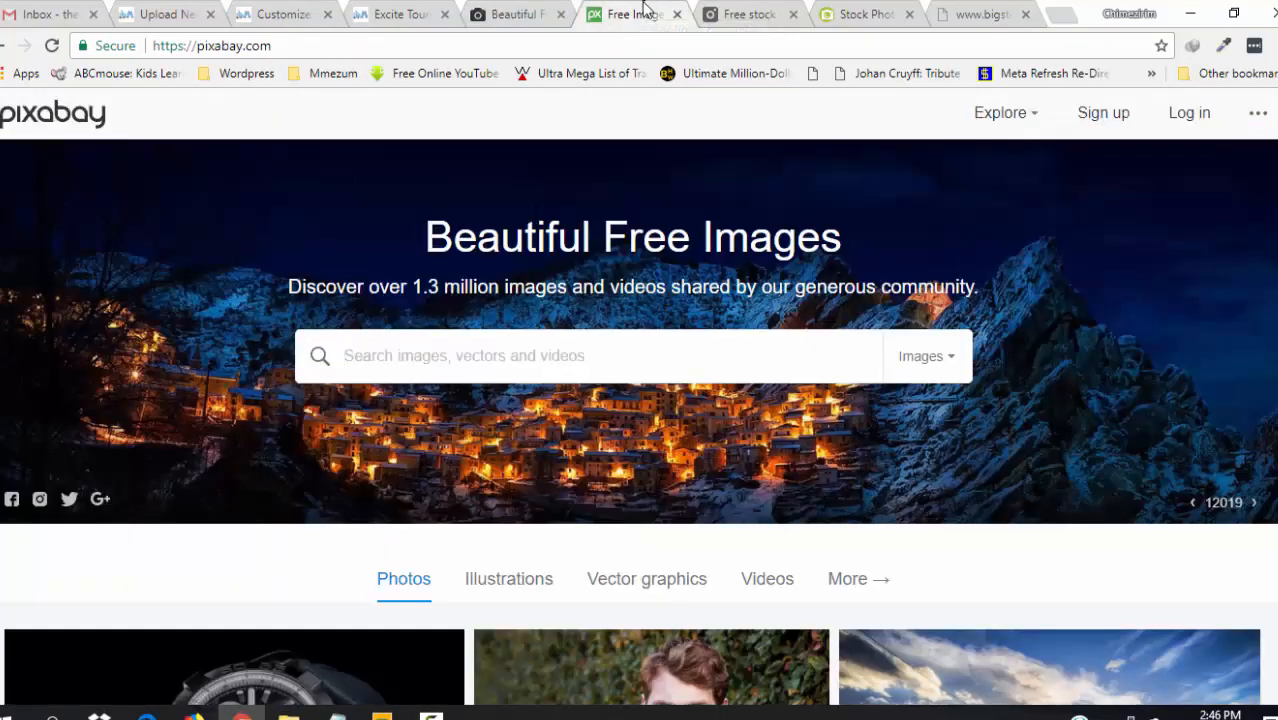
- Browse the Pexels, Depositphotos and Unsplash sites, then go back to the Customize tab's file picker
left_click(752, 12)
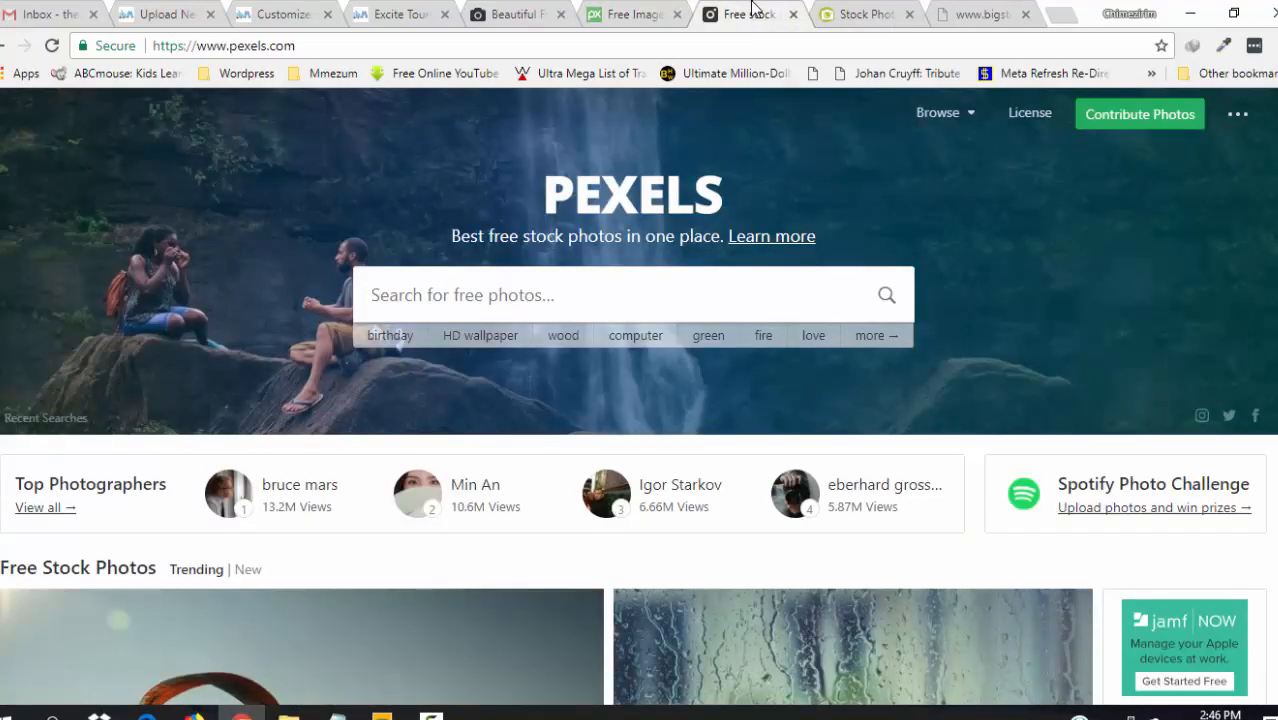
left_click(866, 10)
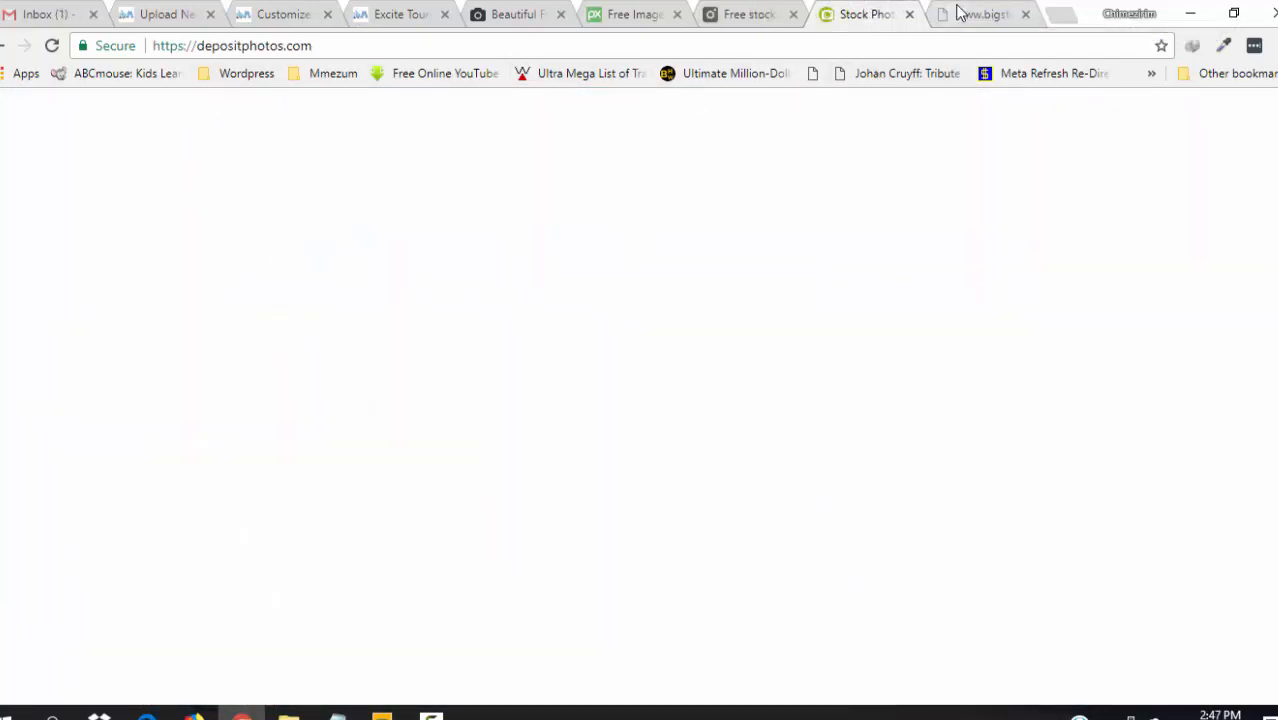
left_click(509, 10)
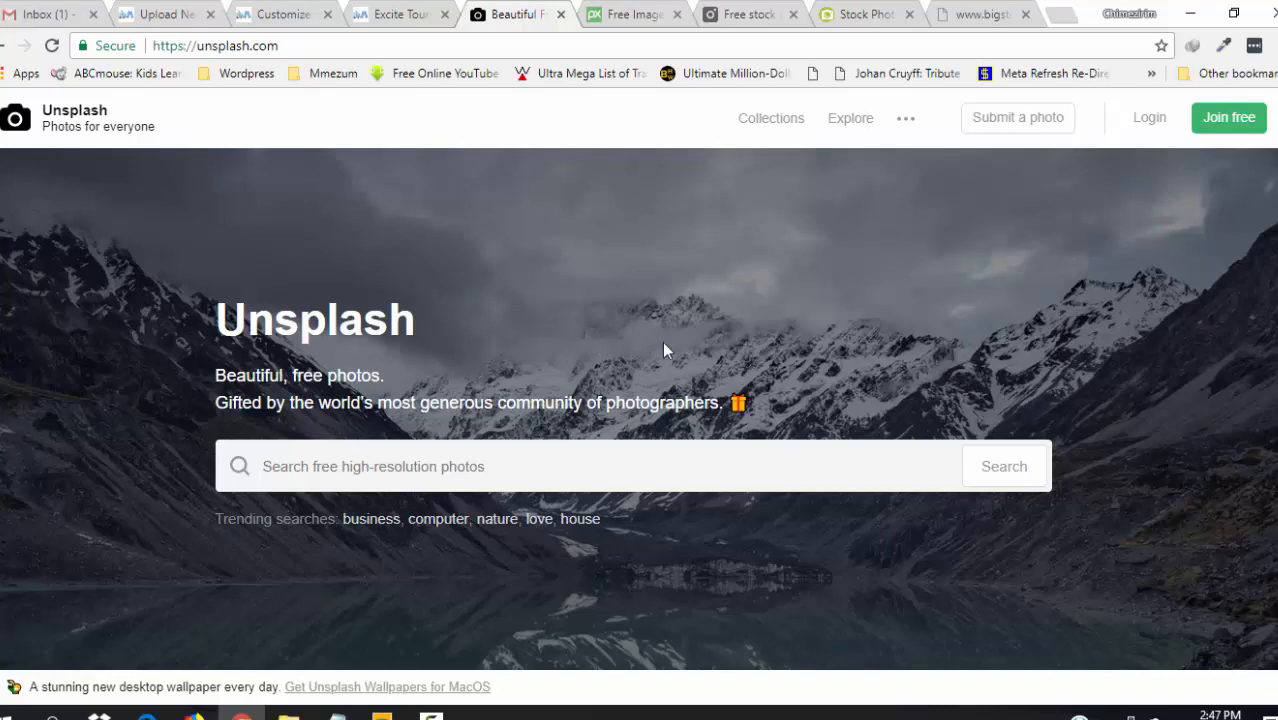
left_click(288, 12)
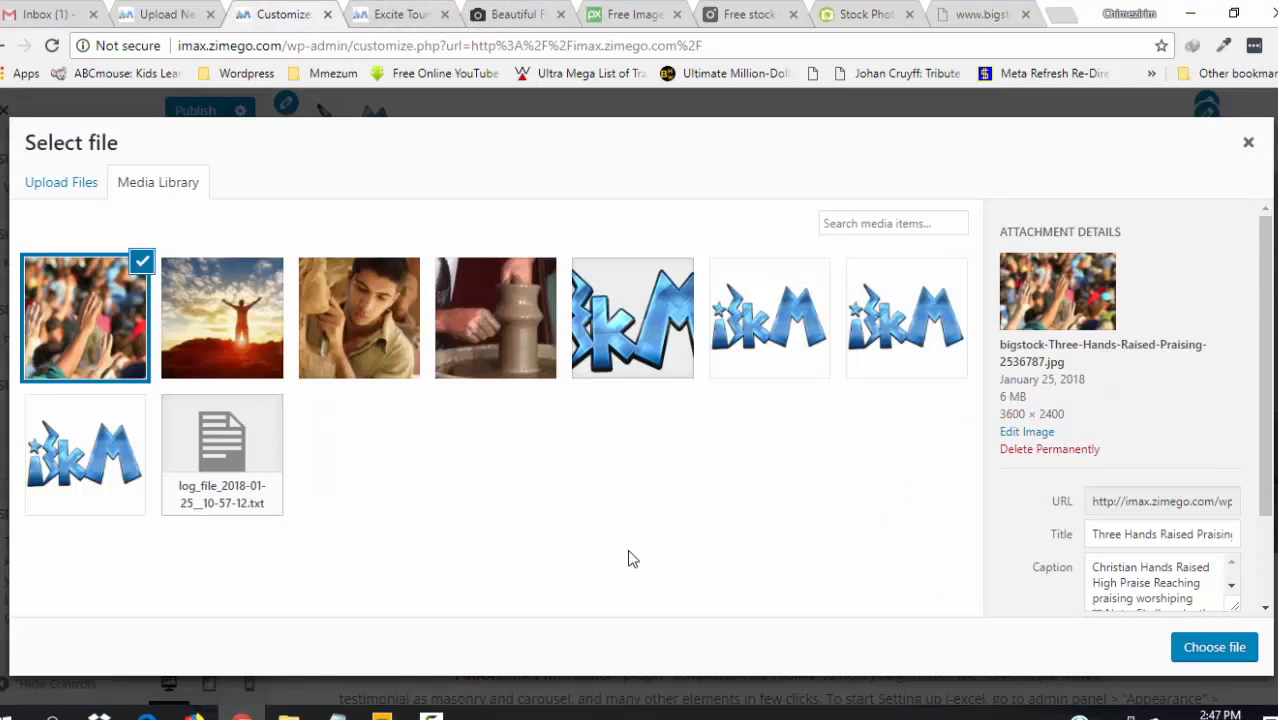
- Choose the young sculptor photo as the Slide1 image and check the Upload New Media page
left_click(367, 372)
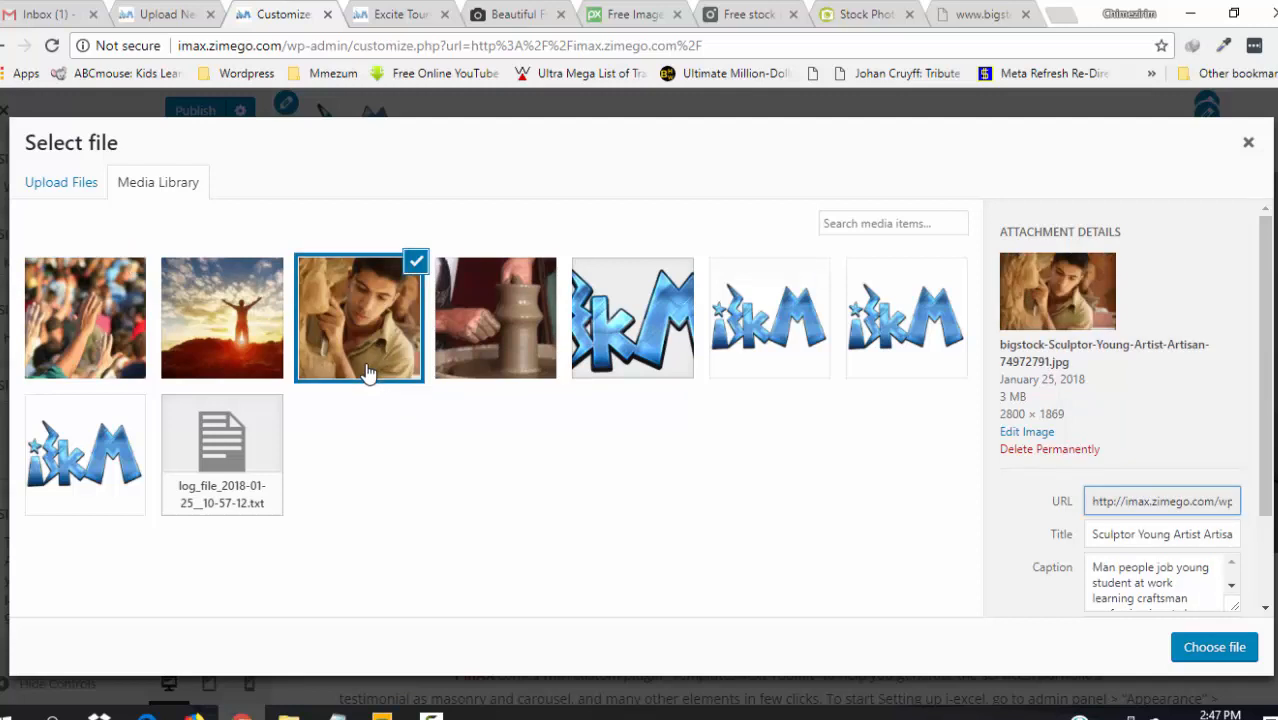
left_click(1214, 648)
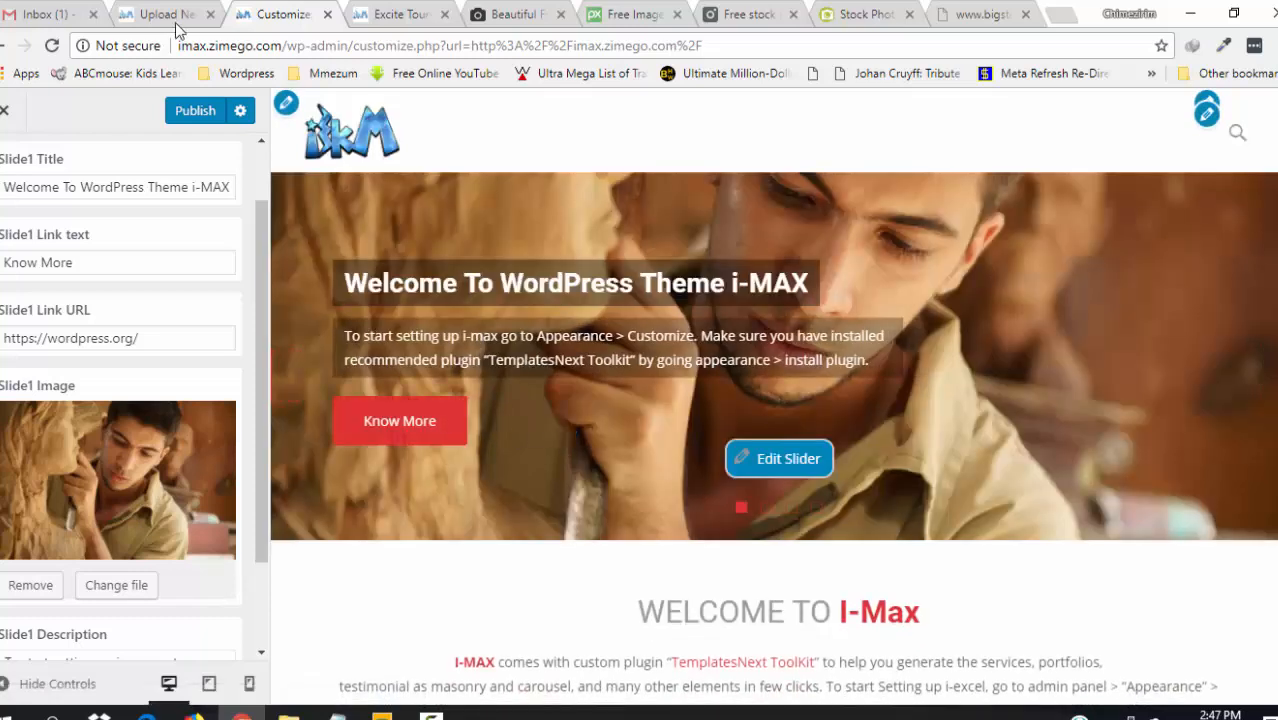
left_click(172, 14)
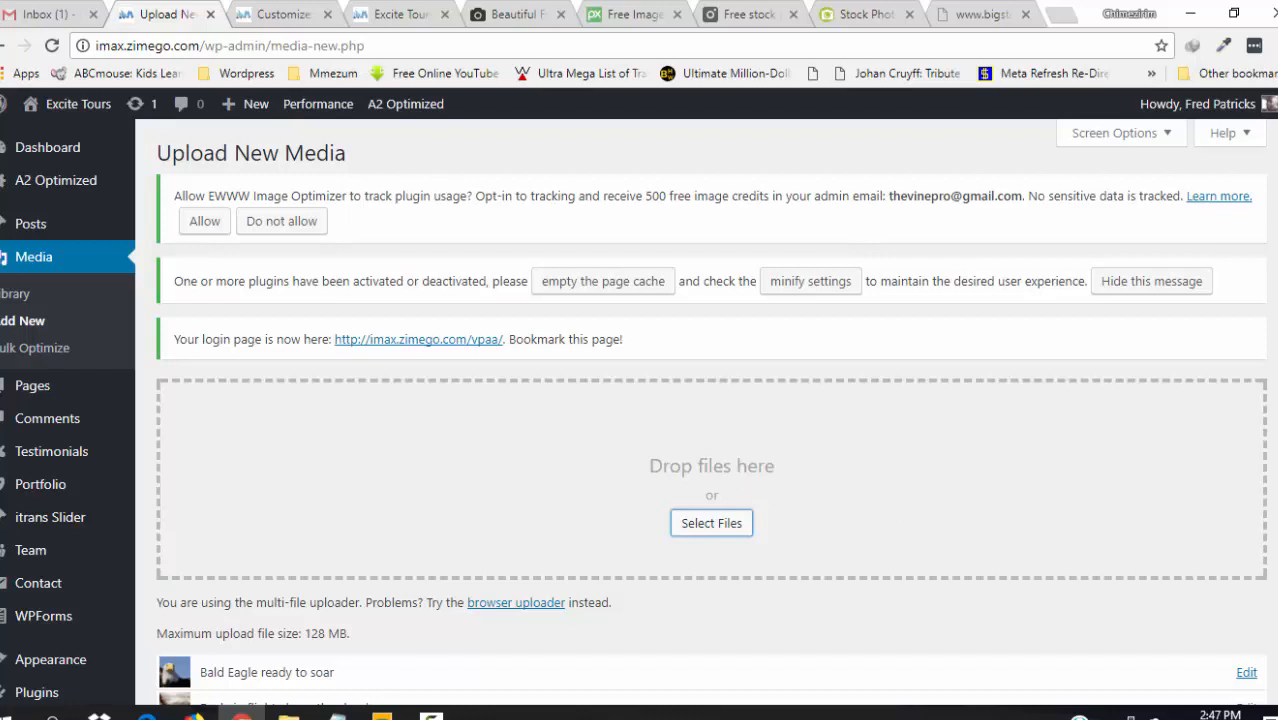
- Scroll through the Upload New Media queue to check upload progress, then return to the customizer
scroll(710, 410, "down", 3)
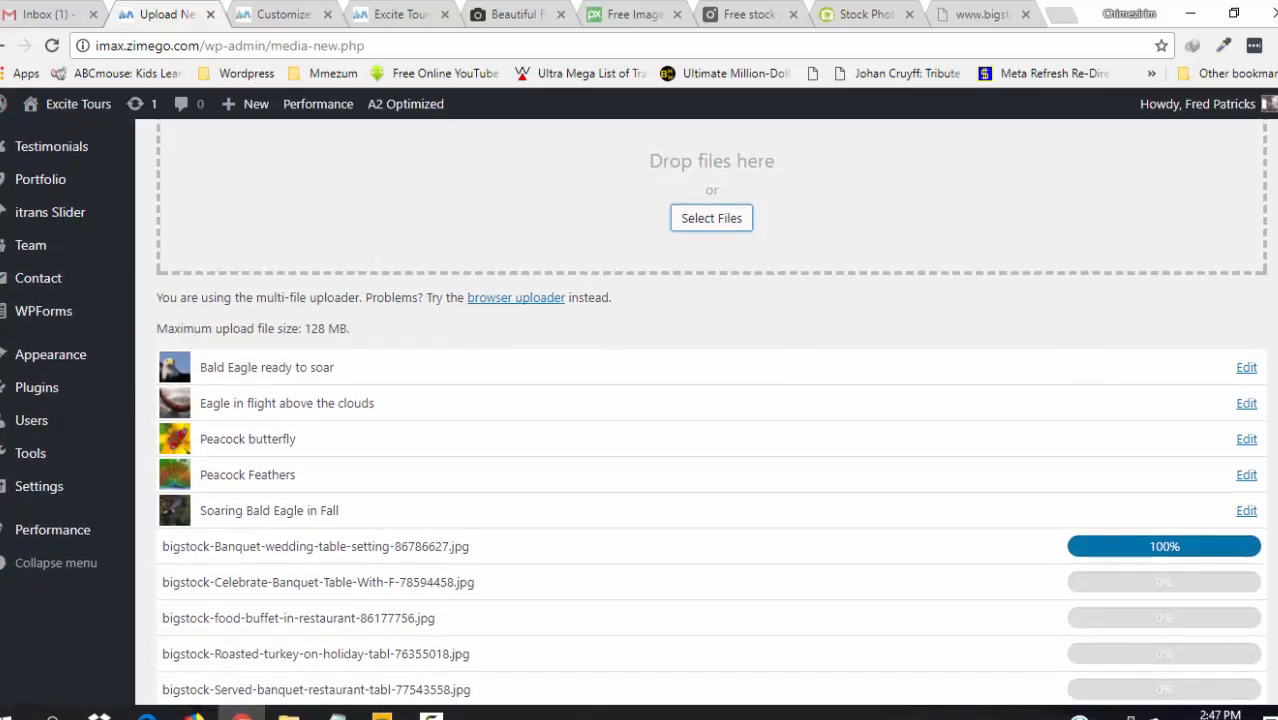
scroll(710, 410, "down", 1)
scroll(710, 410, "down", 5)
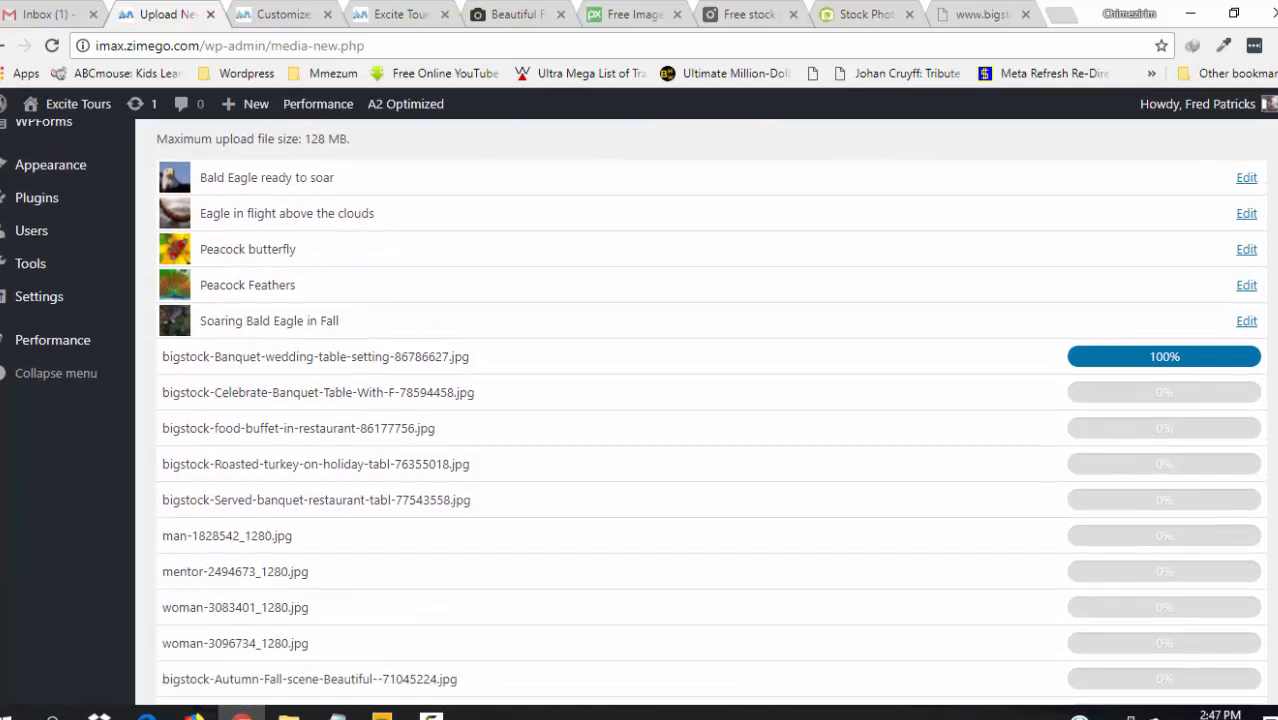
scroll(1270, 372, "up", 10)
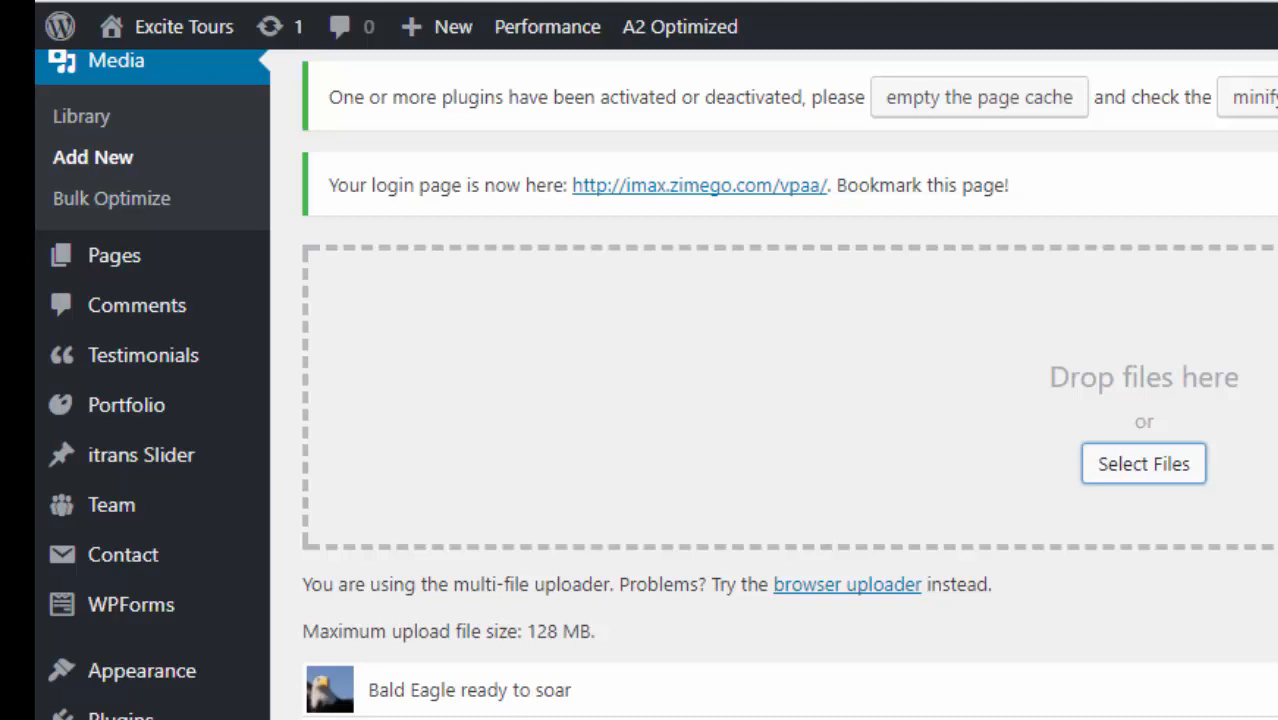
scroll(318, 298, "up", 3)
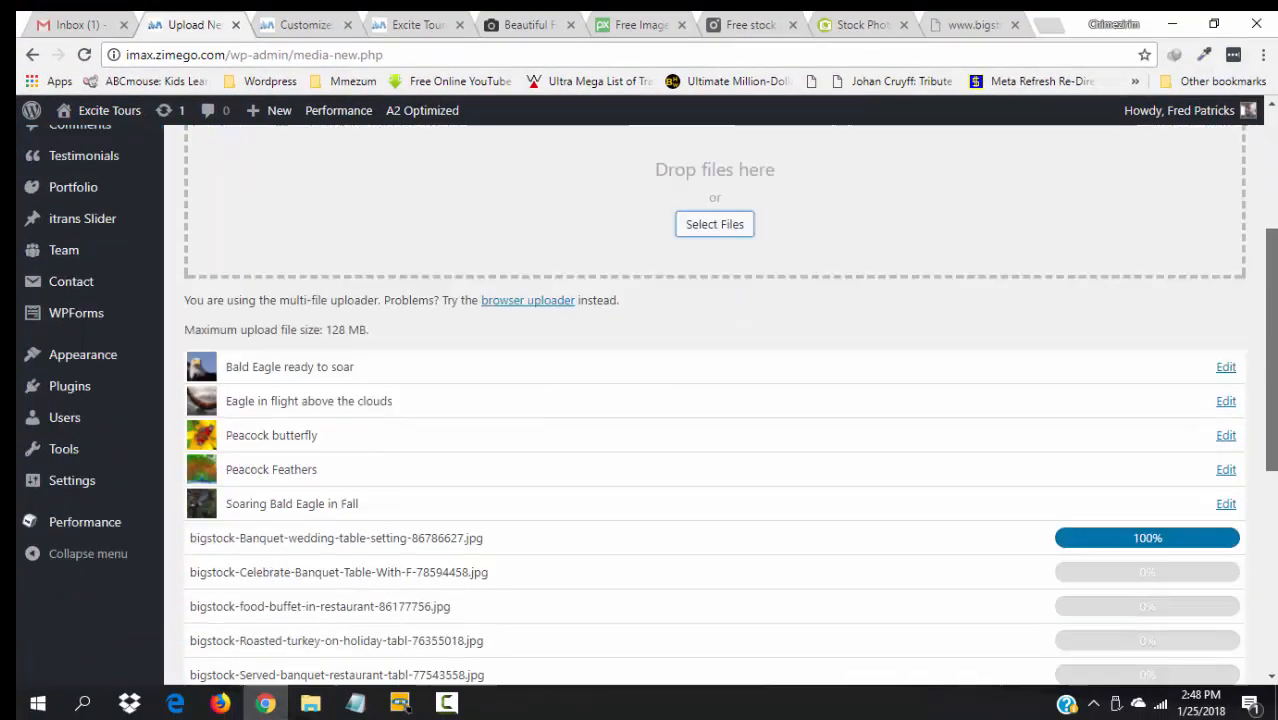
scroll(700, 420, "down", 3)
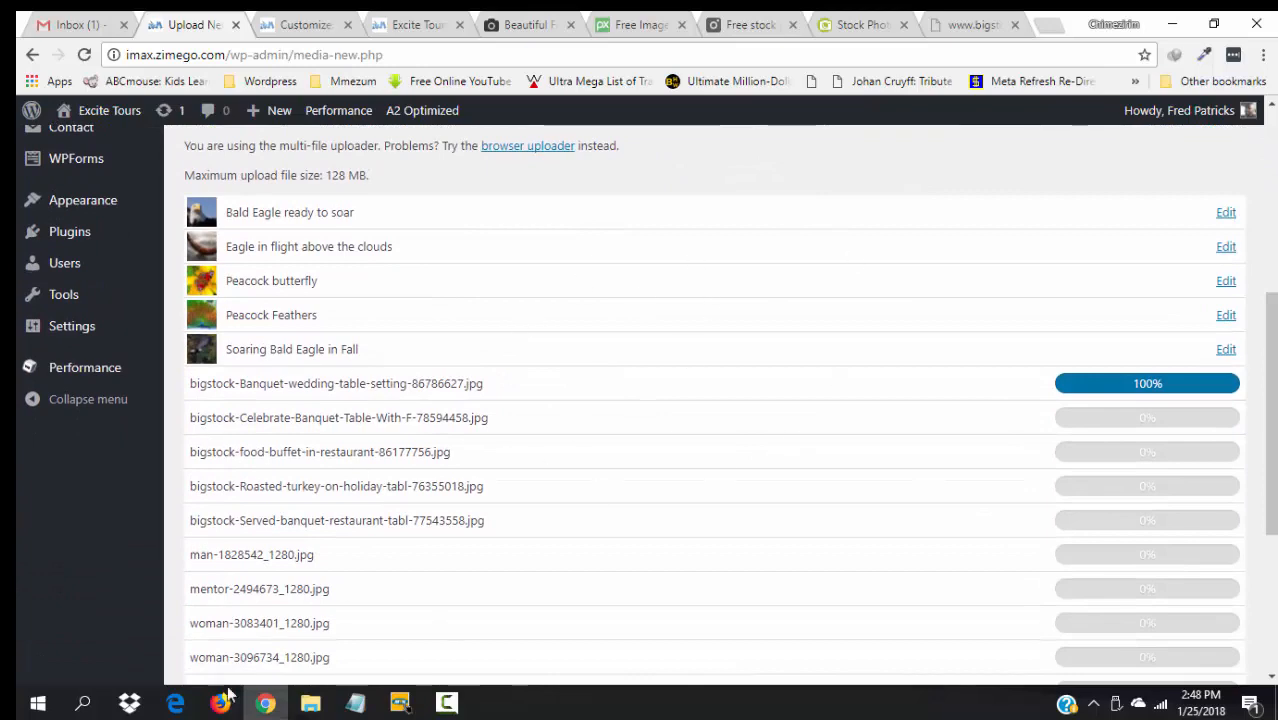
left_click(296, 20)
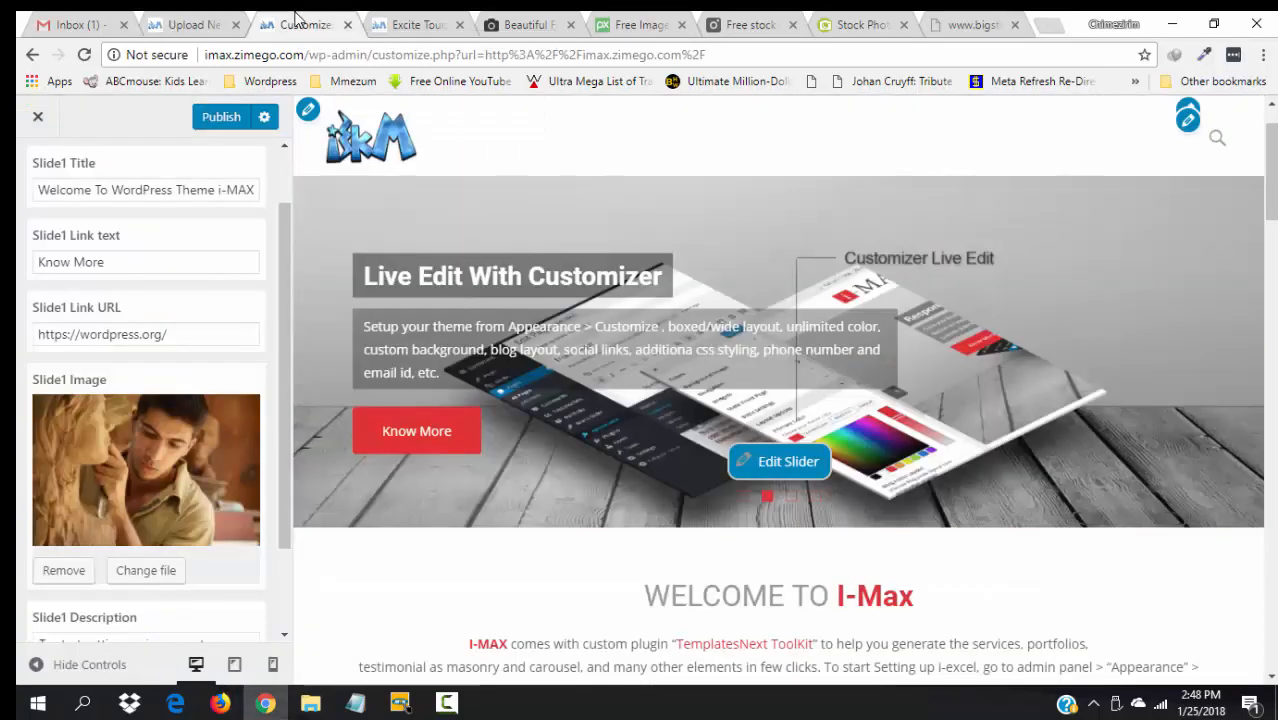
- With slide 1 previewed, replace the Slide1 Title with "He's still working on me"
left_click(743, 497)
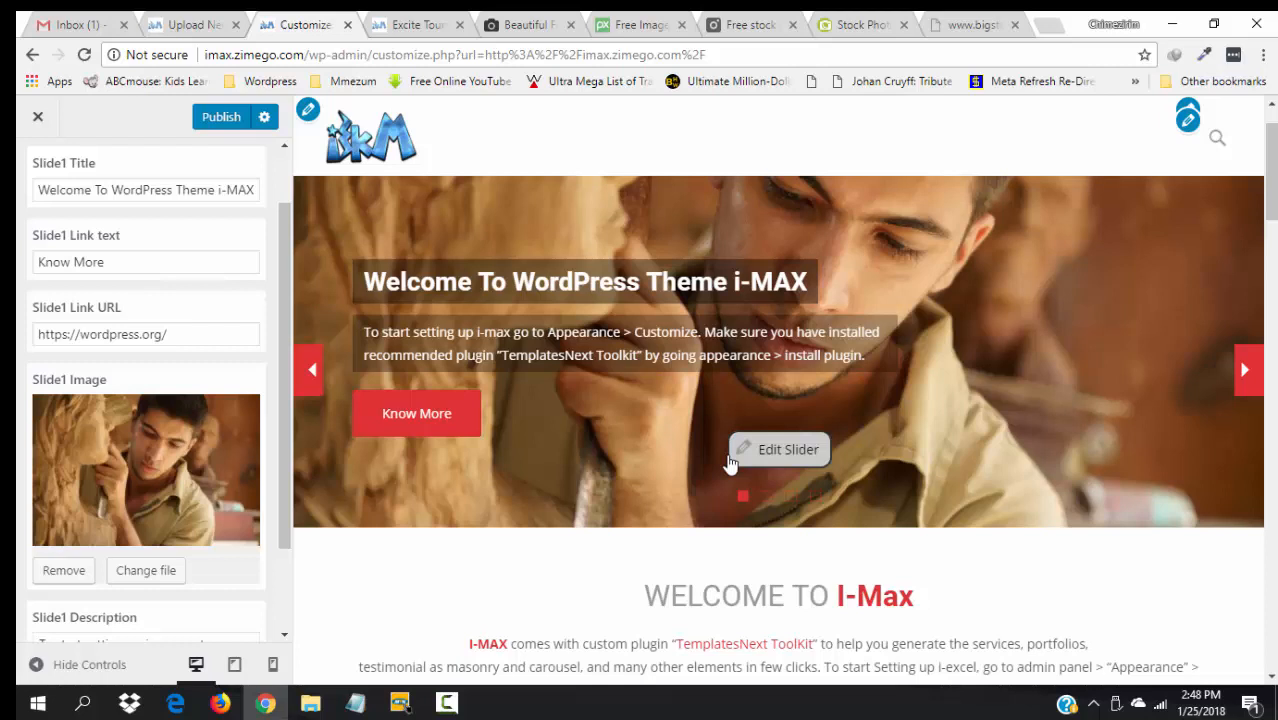
left_click(171, 188)
key("ctrl+a")
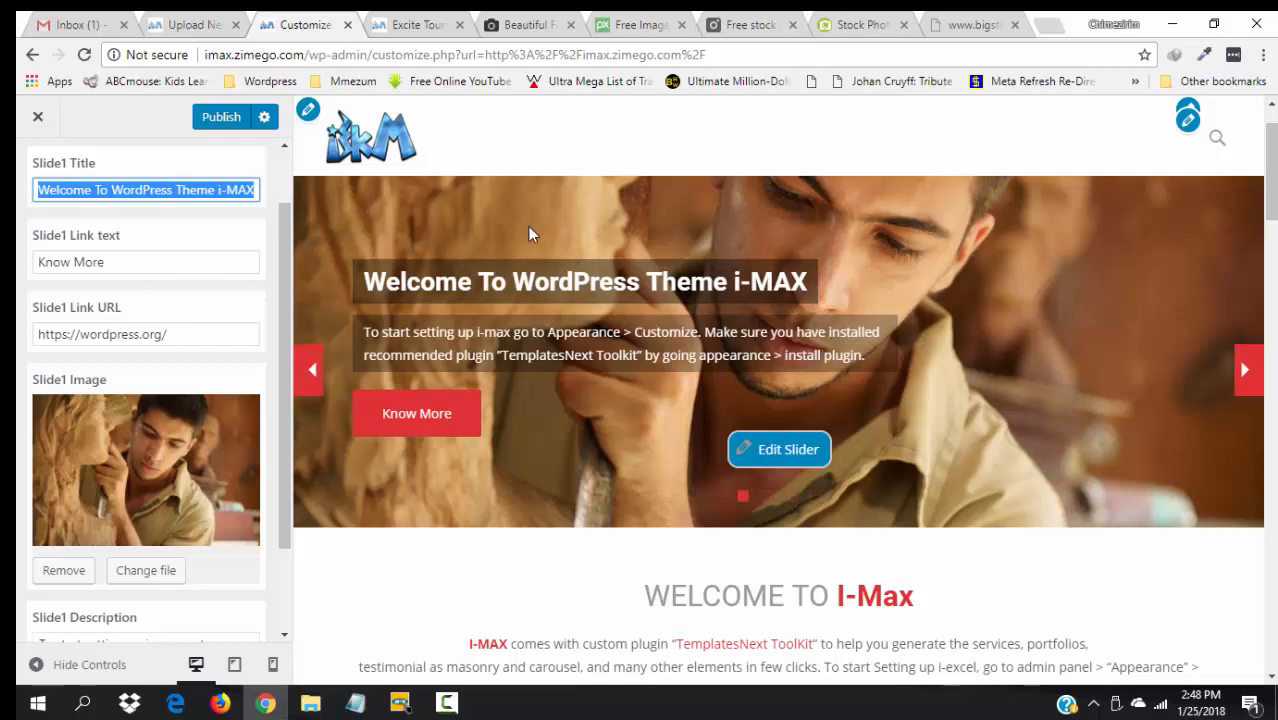
type("He's s")
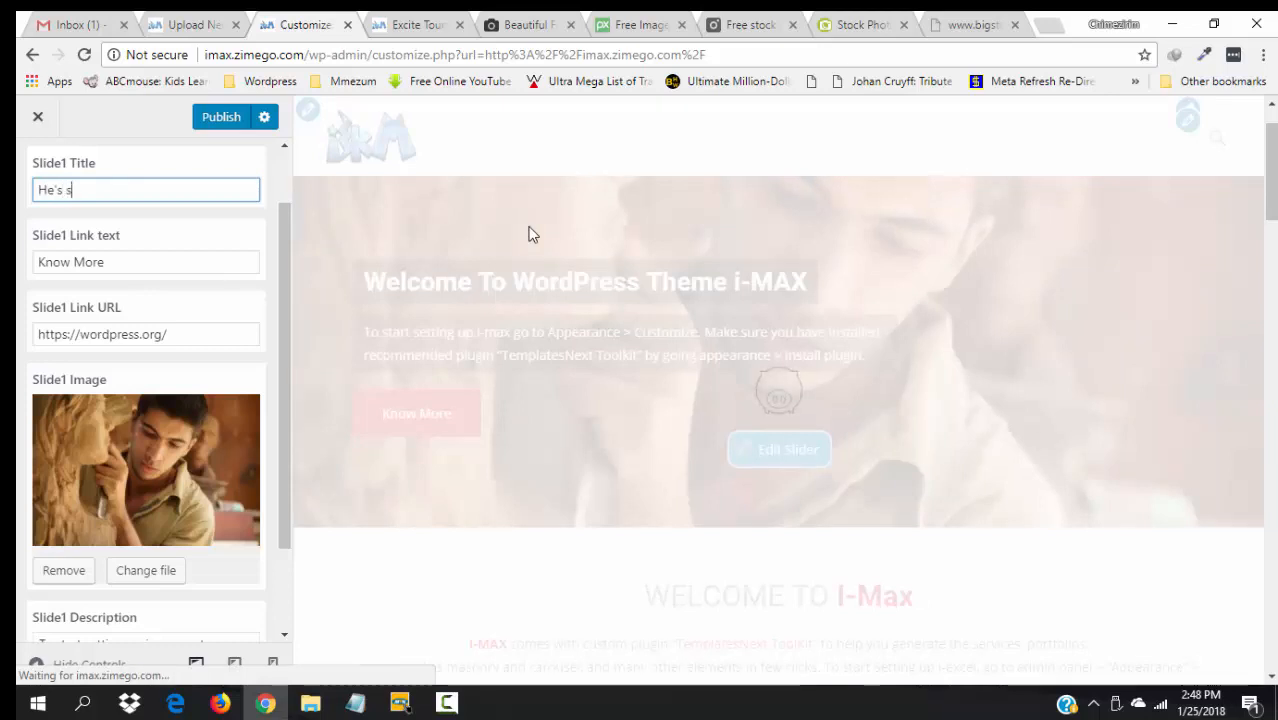
type("till working on")
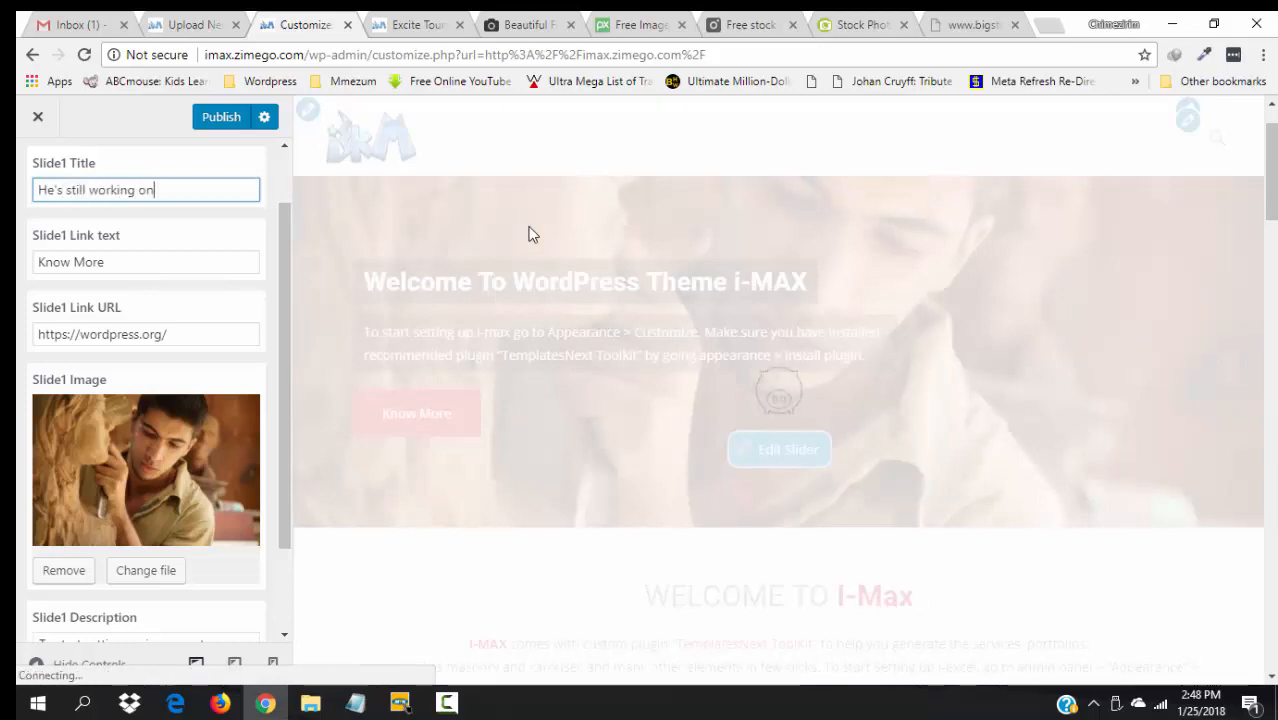
type(" me")
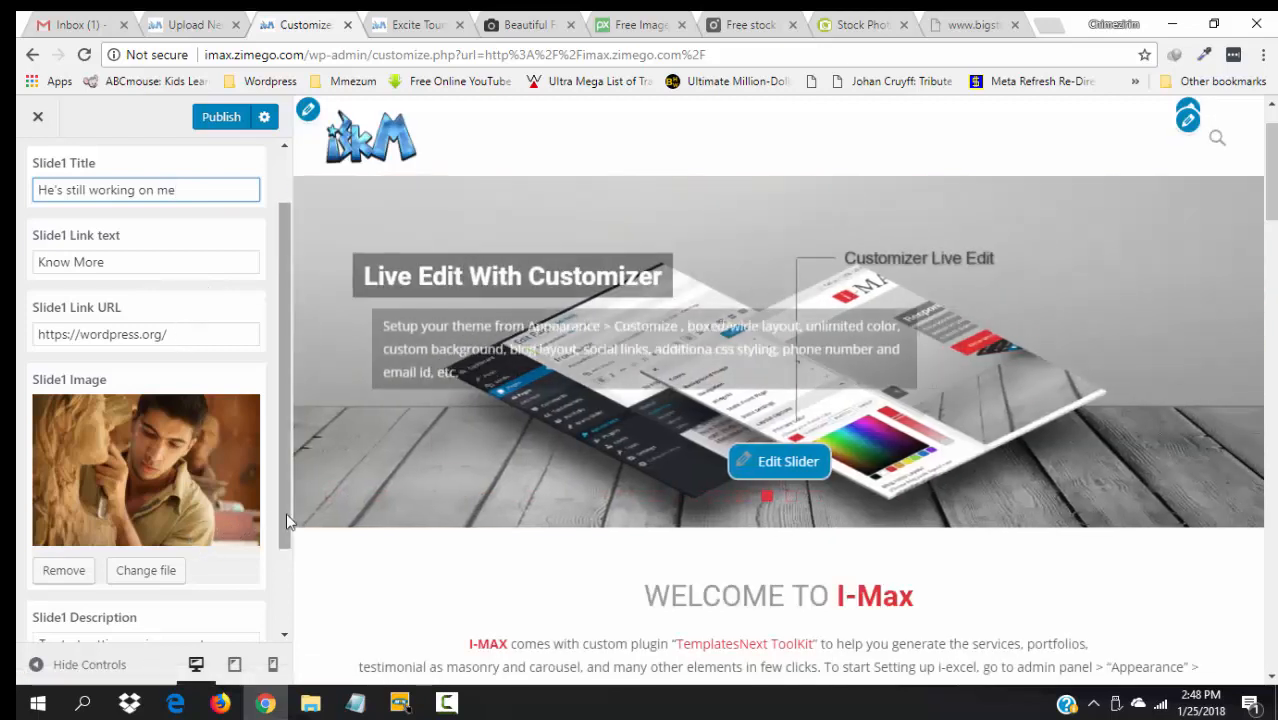
scroll(286, 512, "down", 1)
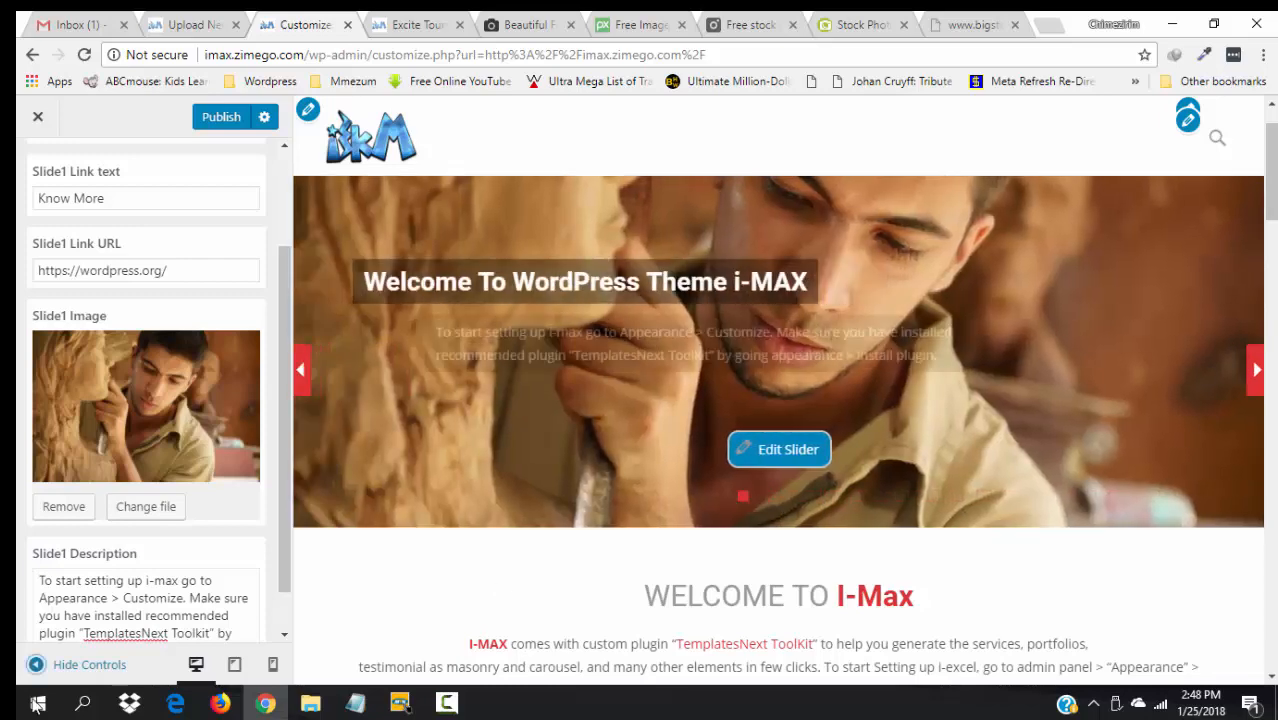
- Replace slide 1's description with "God's NOT through with me yet. I am His work in progress." and publish
triple_click(159, 615)
type("God's ")
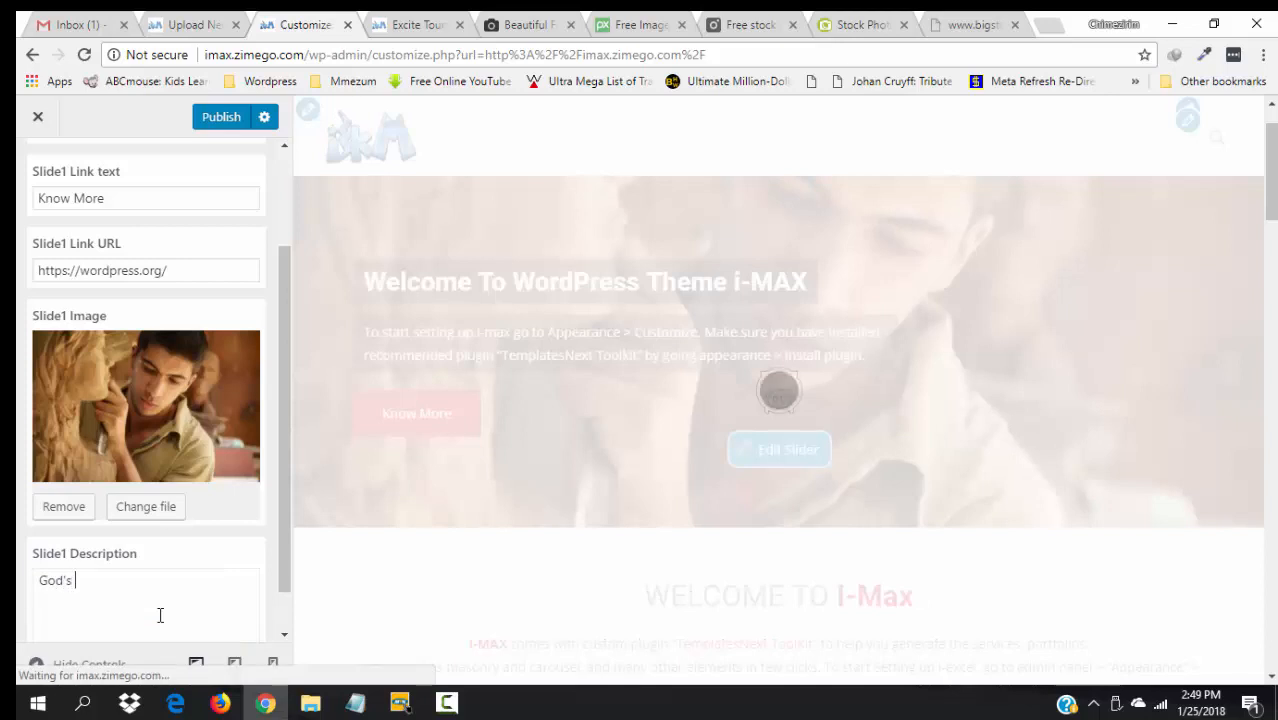
type("NOT th")
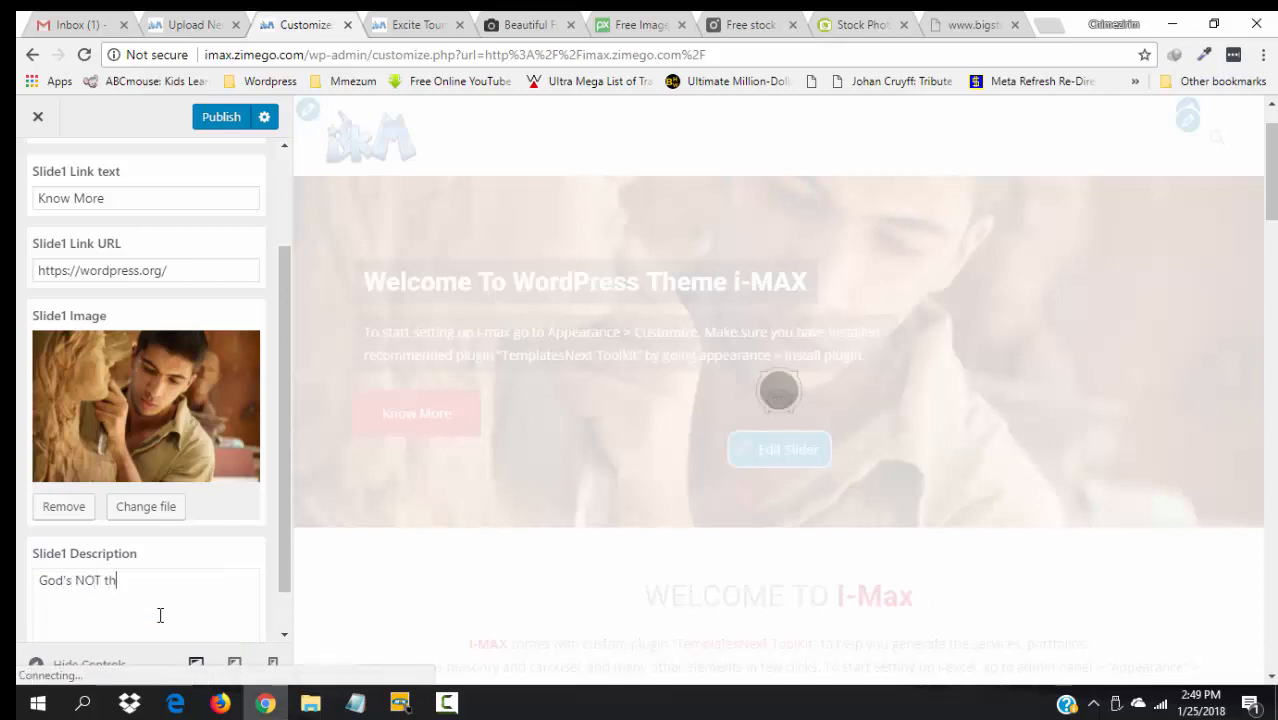
type("rough with me y")
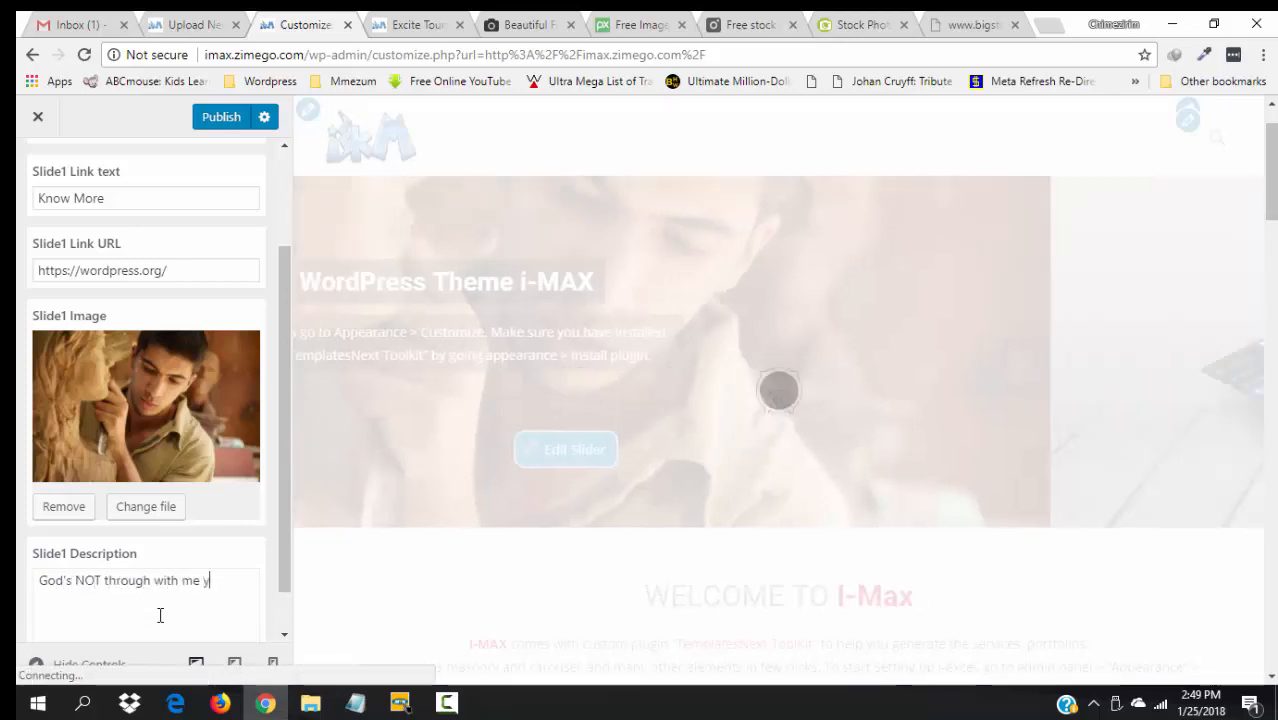
type("et. I")
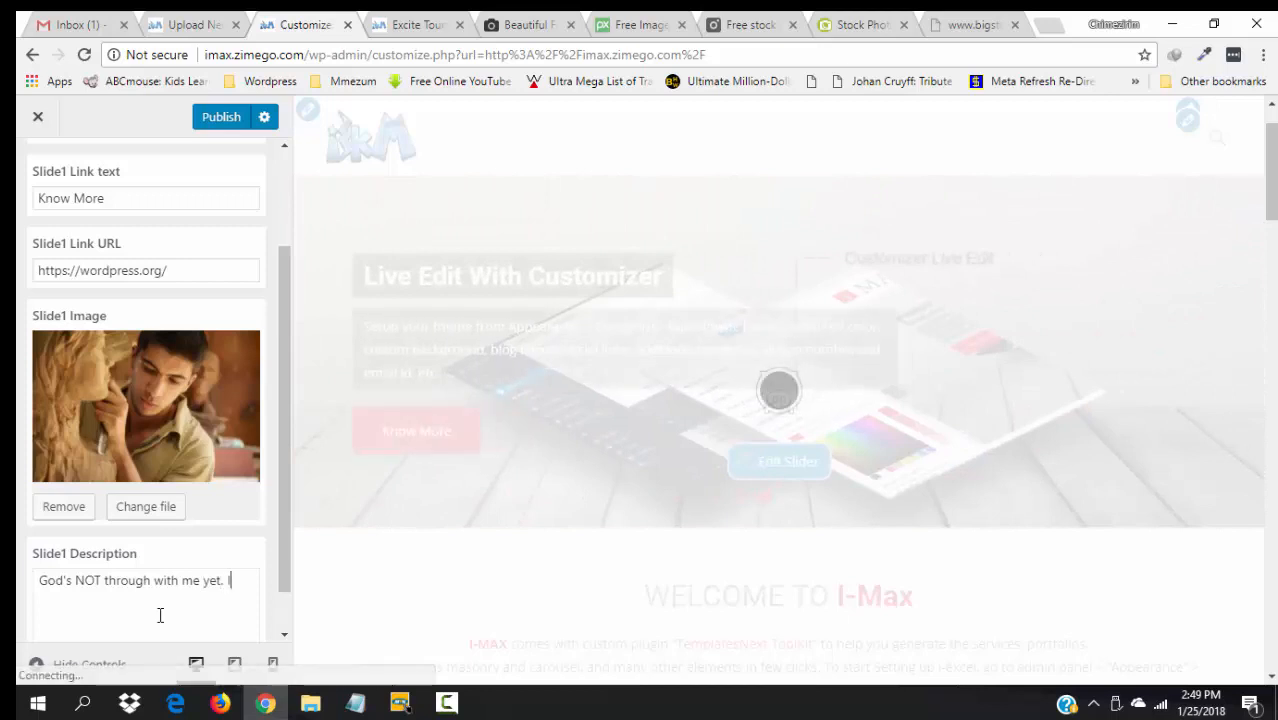
type(" am H")
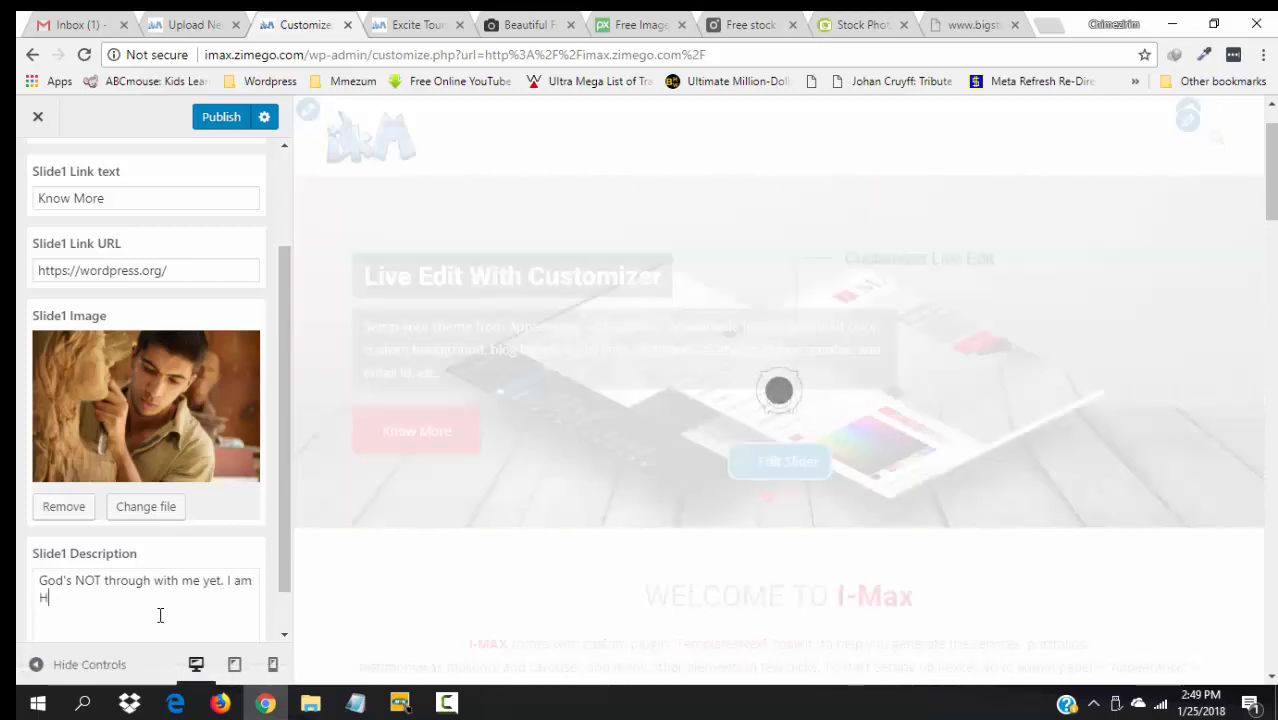
type("is work in ")
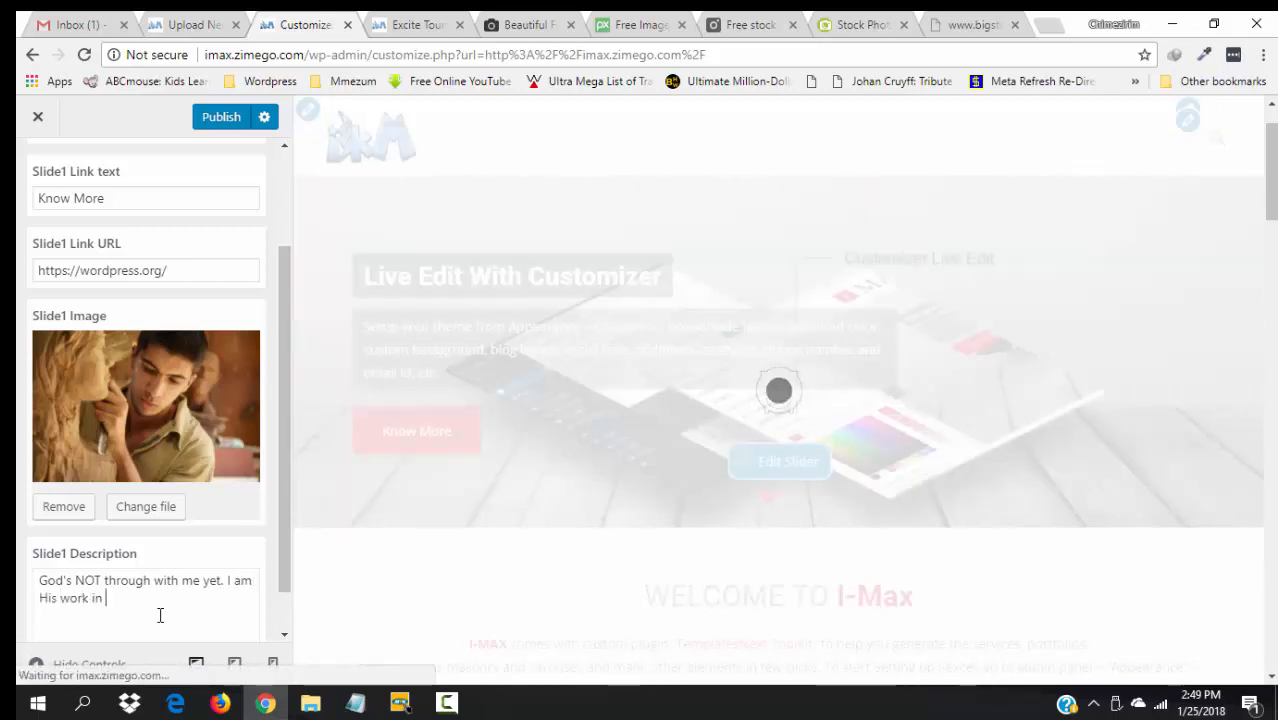
type("progress")
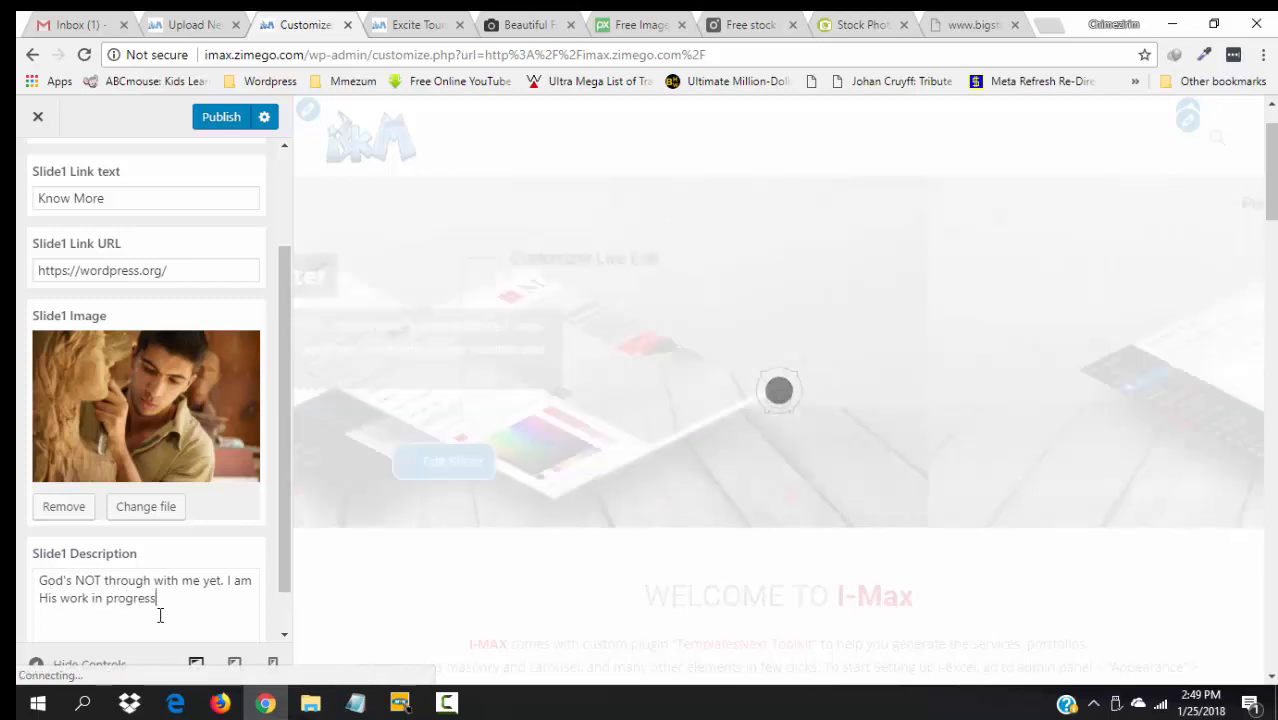
type(".")
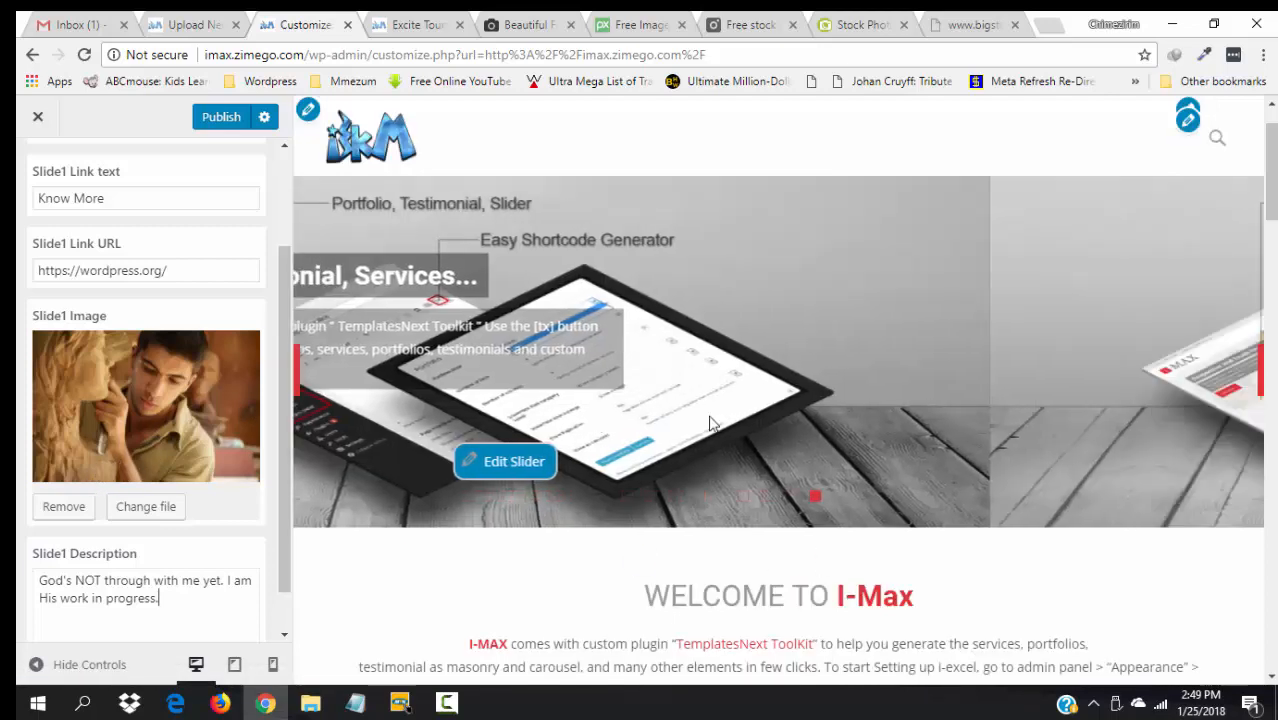
left_click(741, 498)
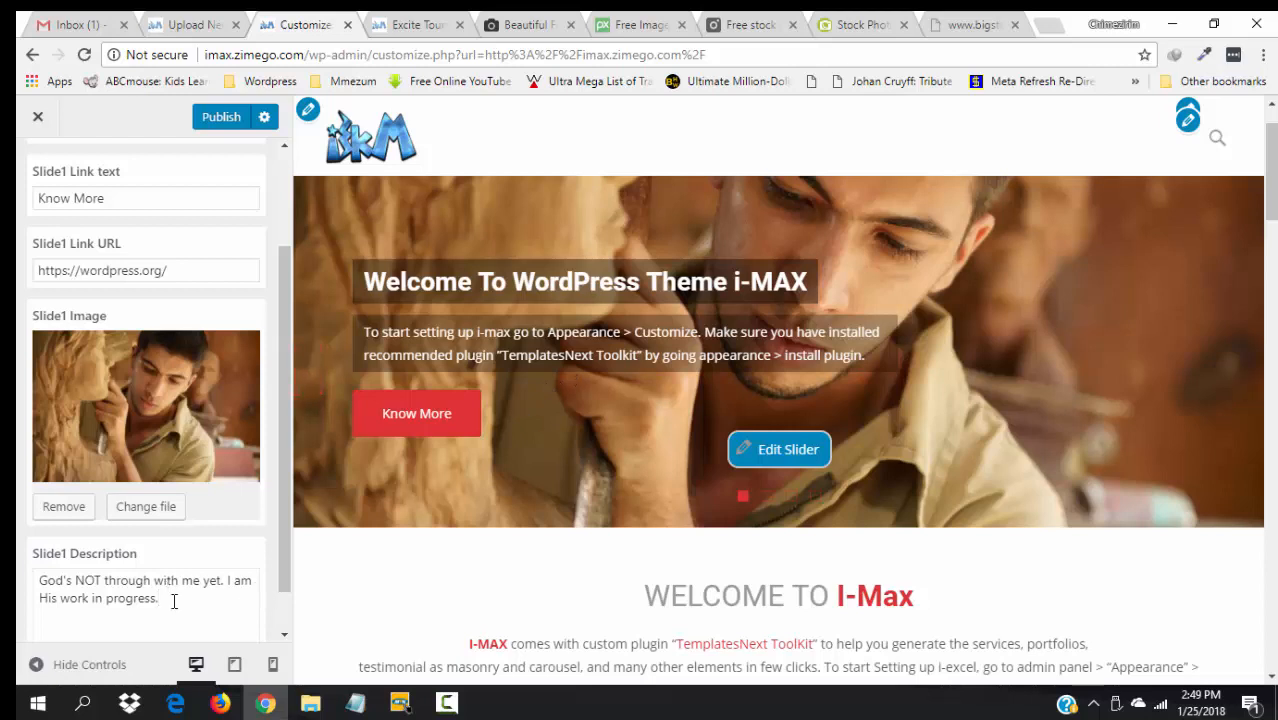
left_click(222, 117)
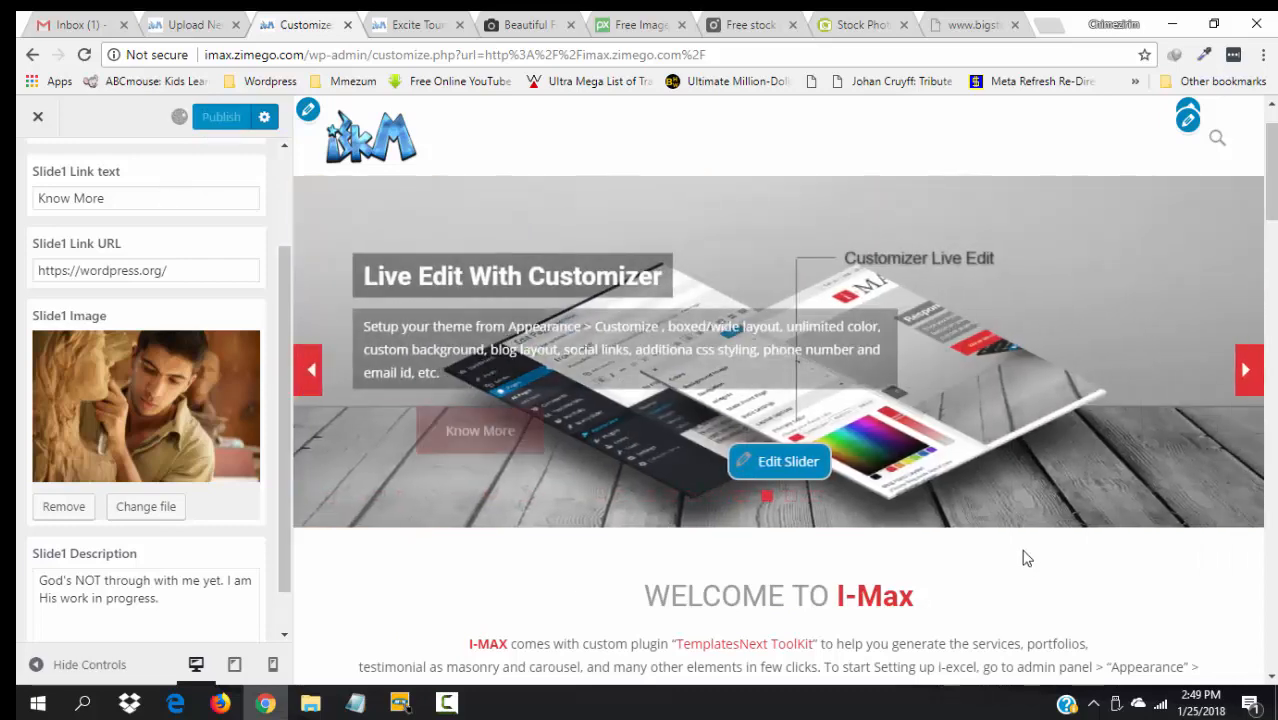
left_click(742, 500)
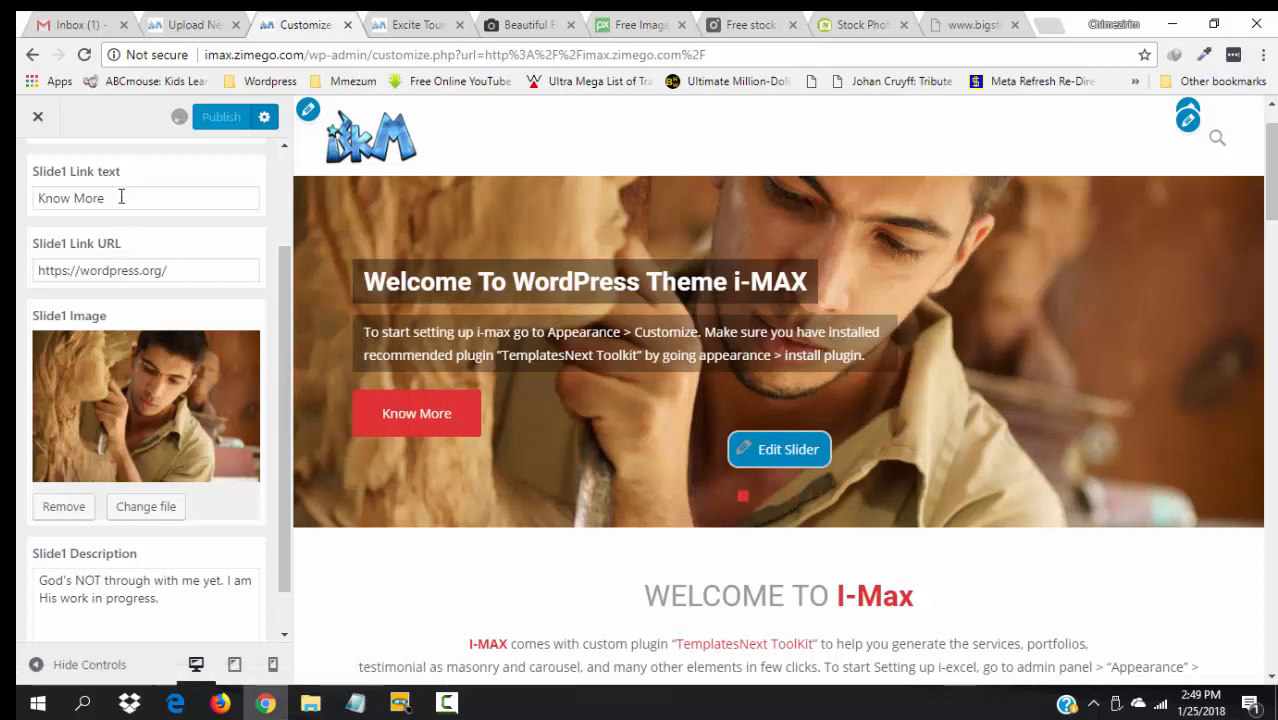
- Replace Slide 1's link text "Know More" with "Listen to this message" and check slide 1 in the preview
left_click_drag(121, 197, 38, 197)
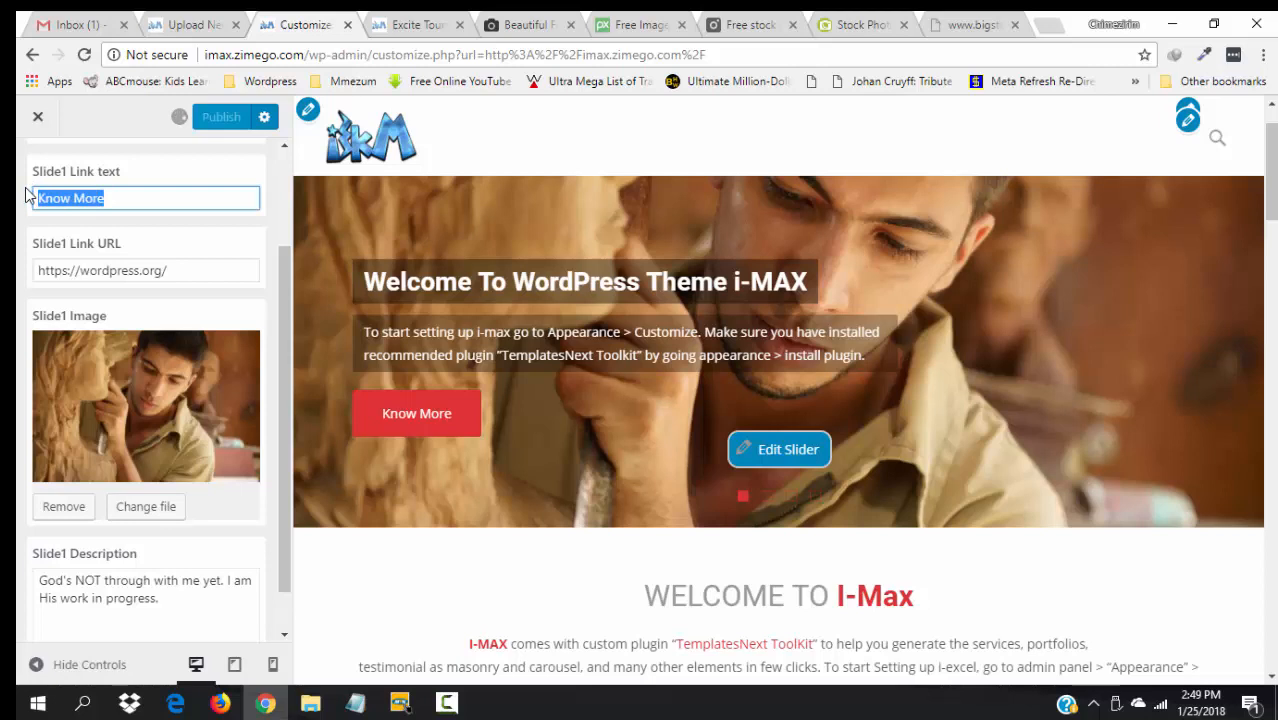
type("Listen ")
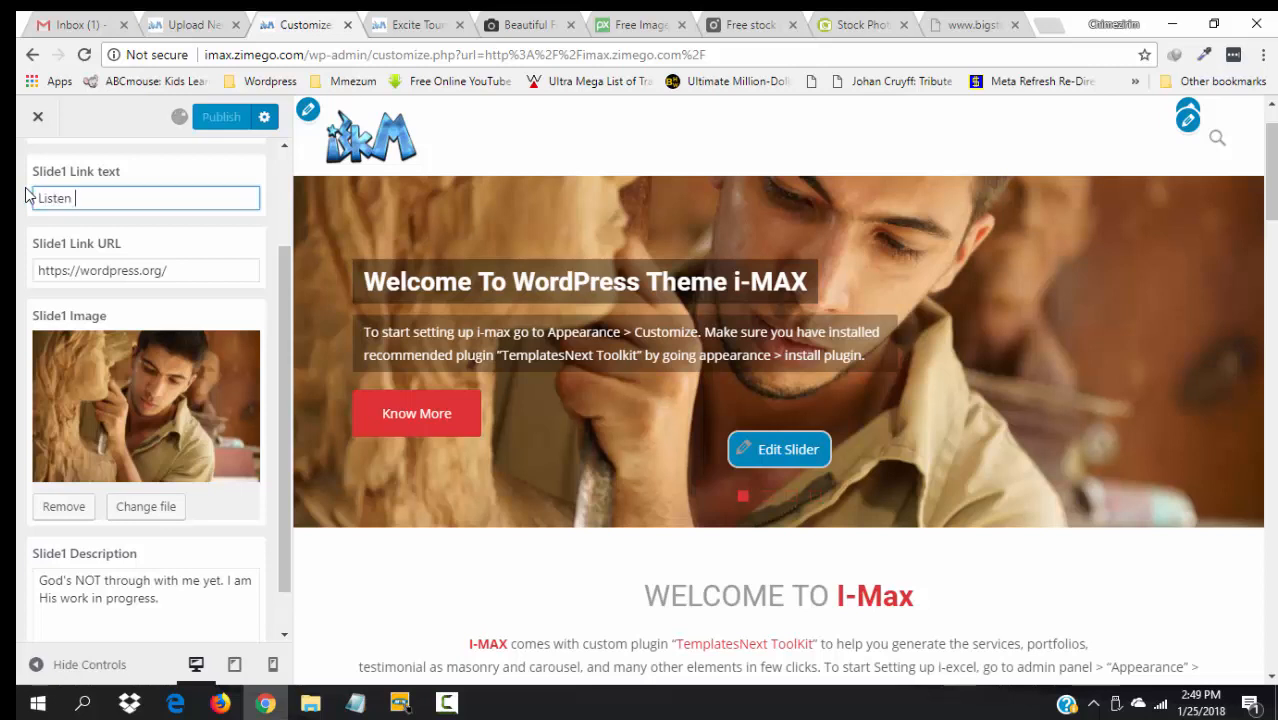
type("to this message")
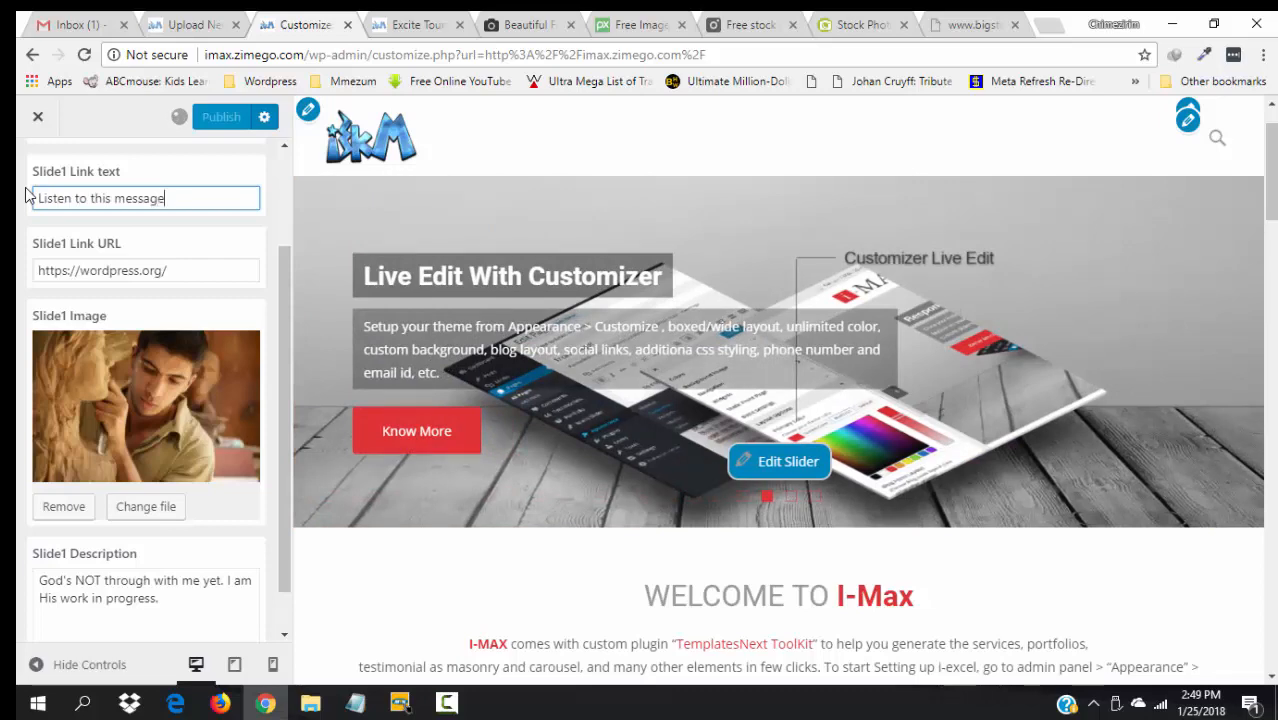
left_click(742, 498)
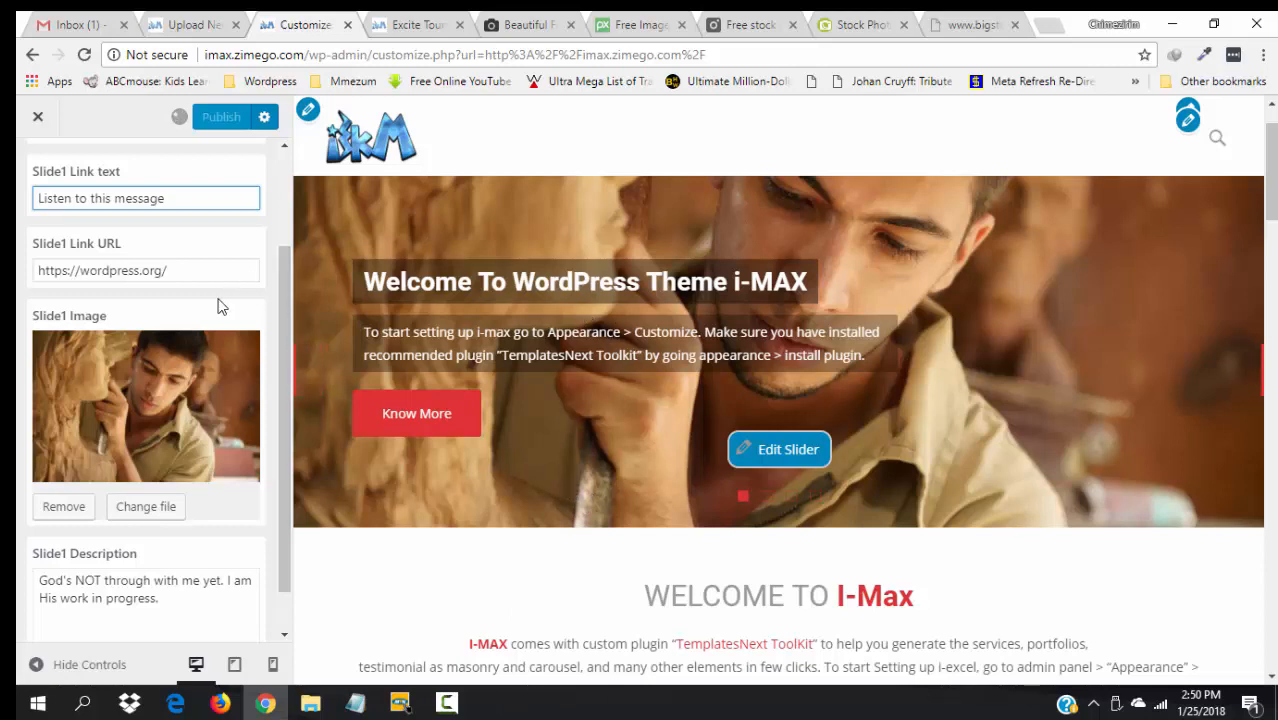
left_click_drag(282, 316, 257, 350)
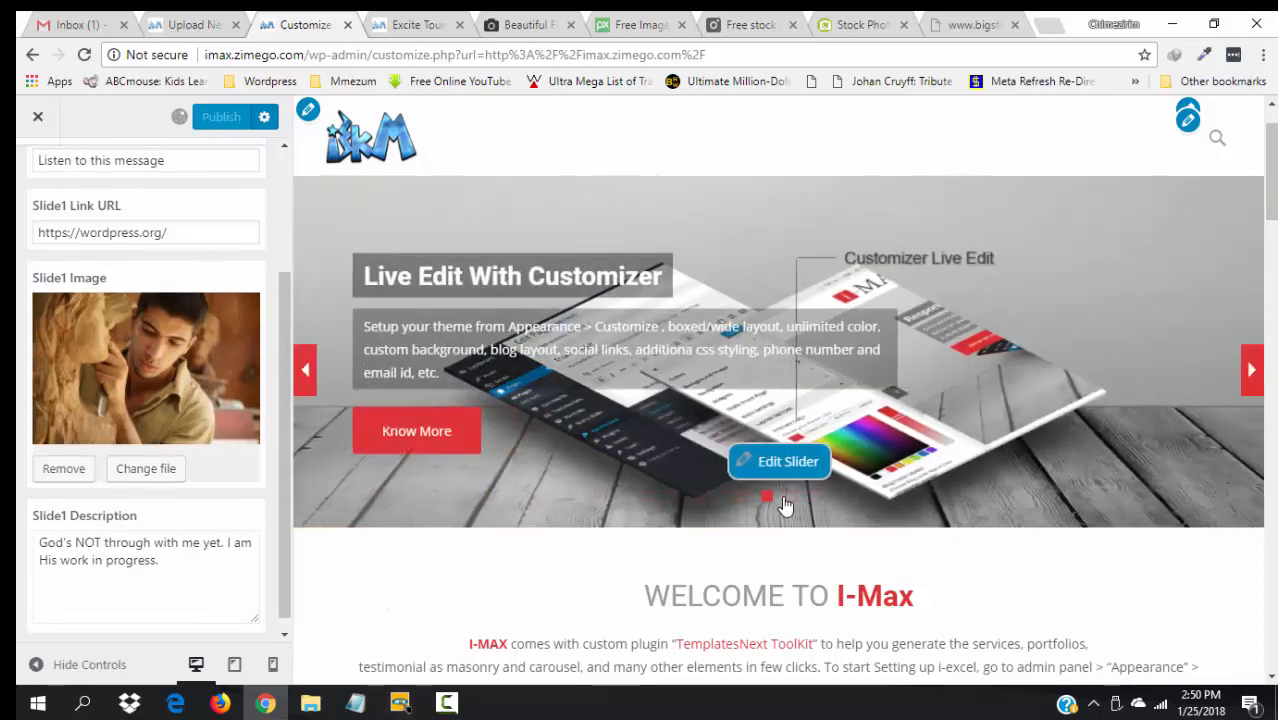
left_click(742, 497)
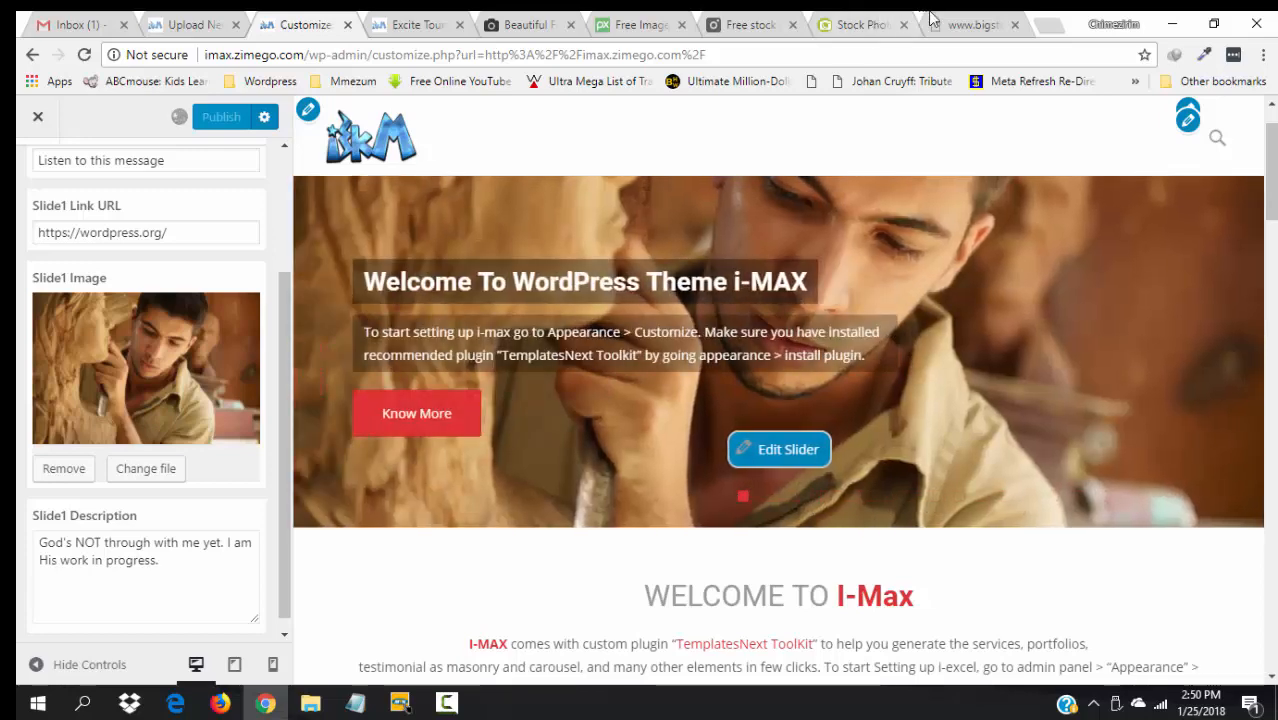
- Load zimego.com in a new browser tab
left_click(1048, 25)
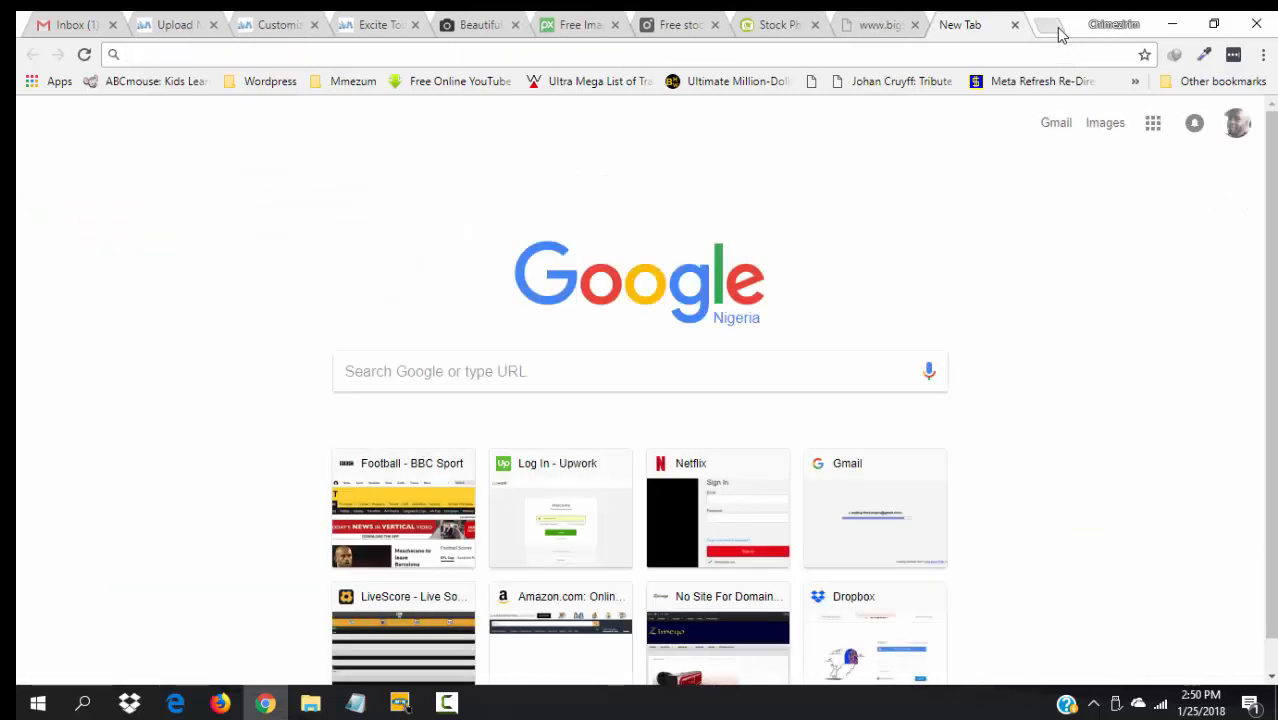
type("zim")
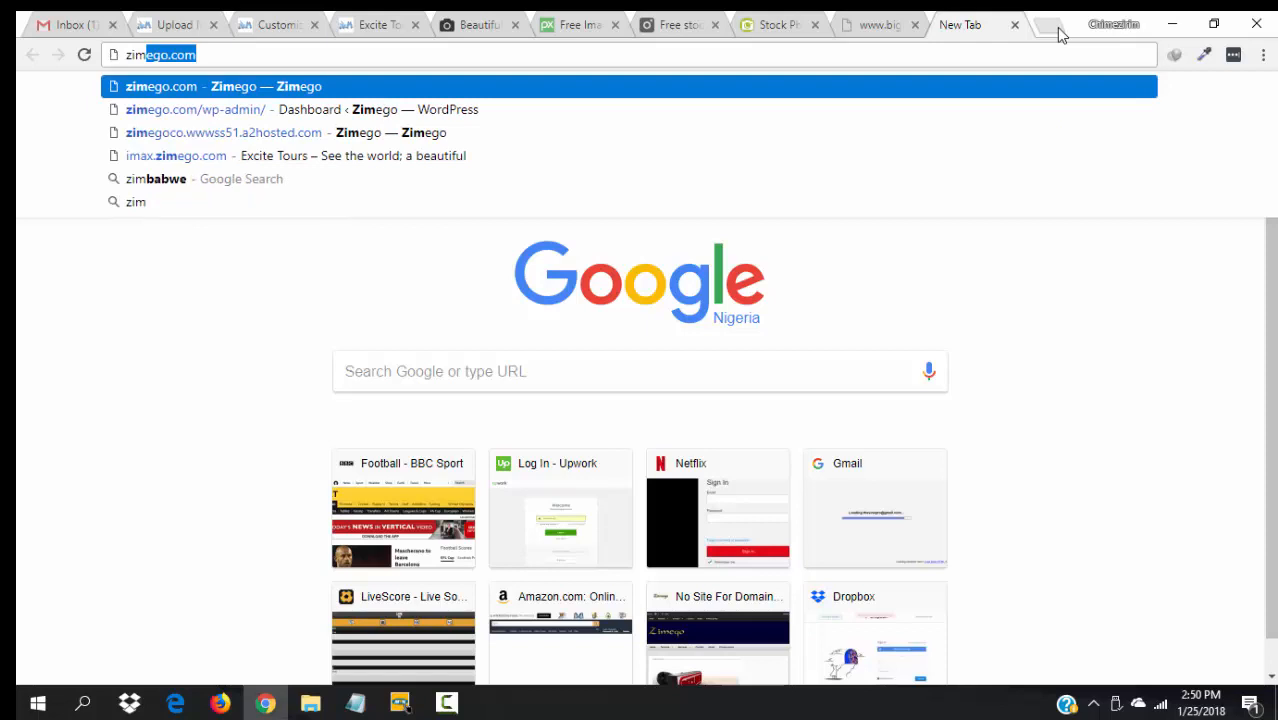
key("Right")
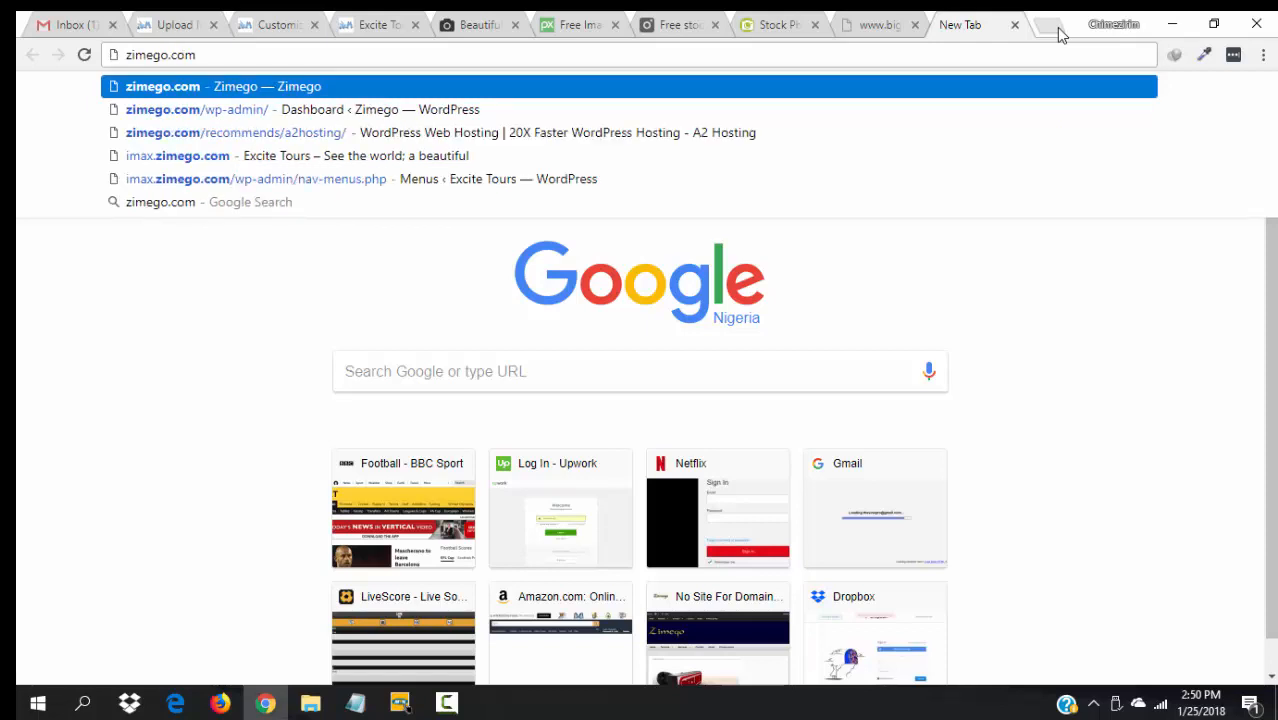
type("/")
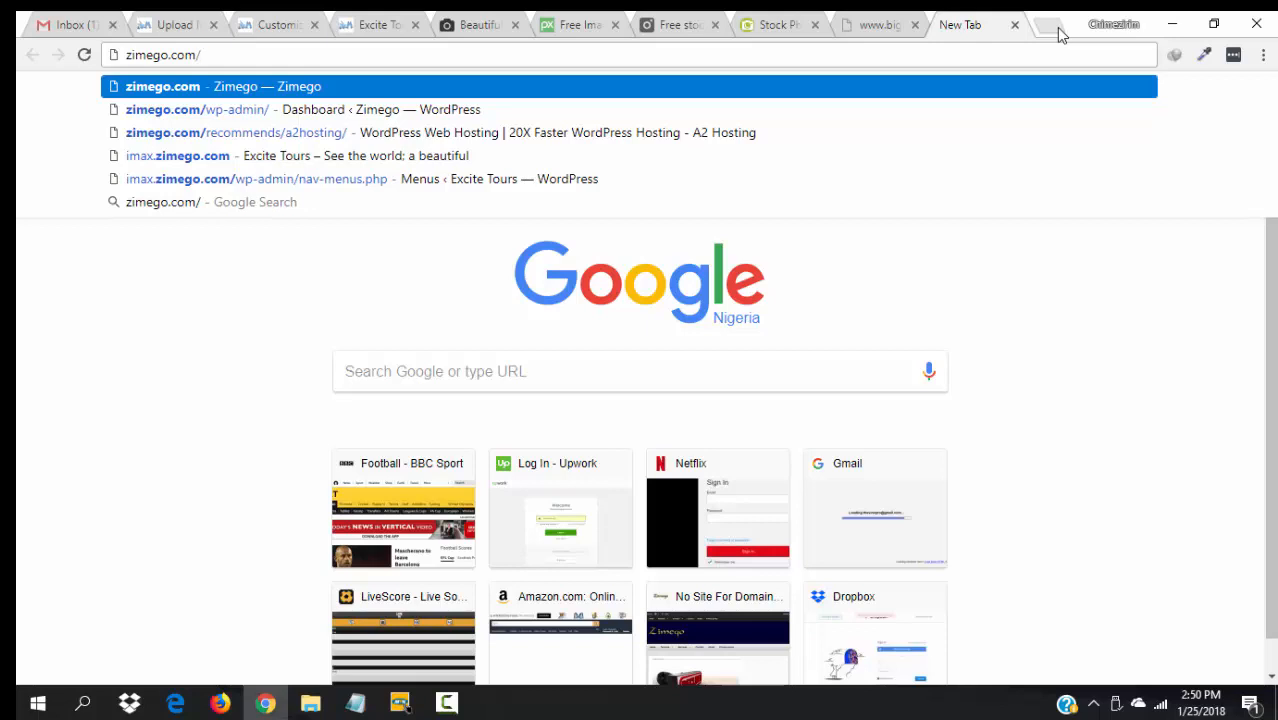
key("Return")
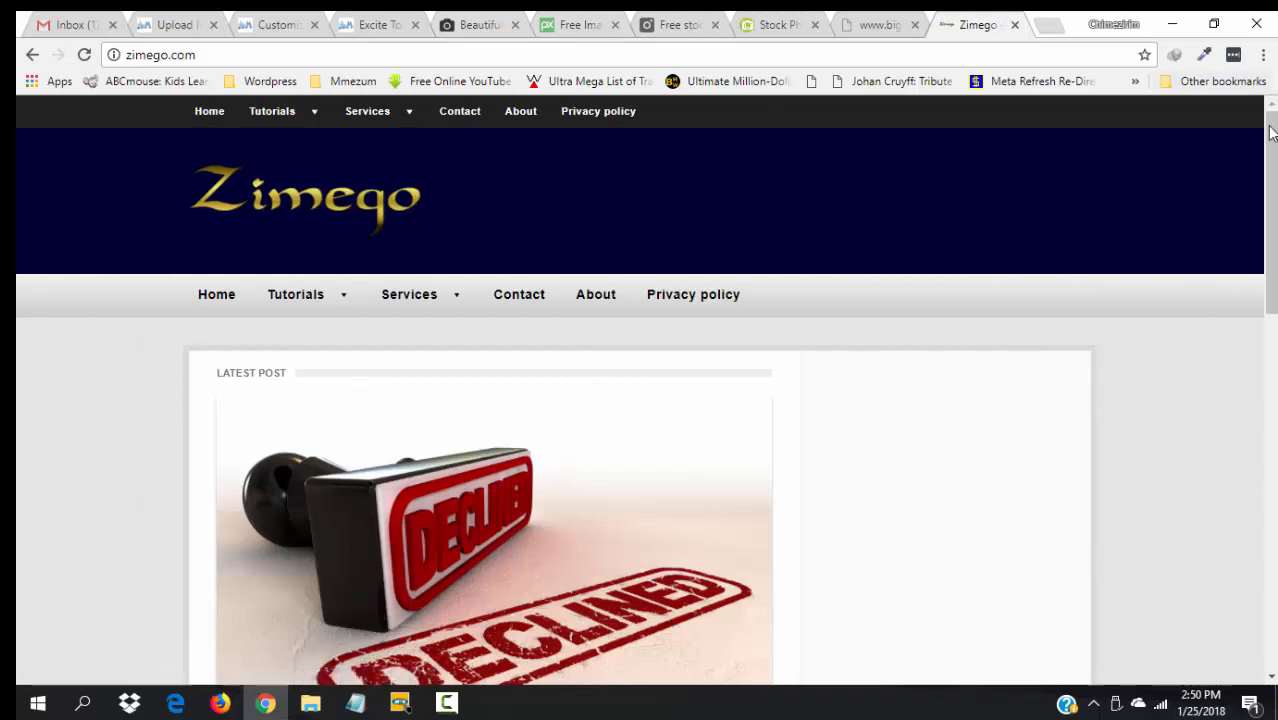
- Open the "What To Do If They Can't or Won't Hire You!" article and copy its address
left_click_drag(1271, 133, 1271, 263)
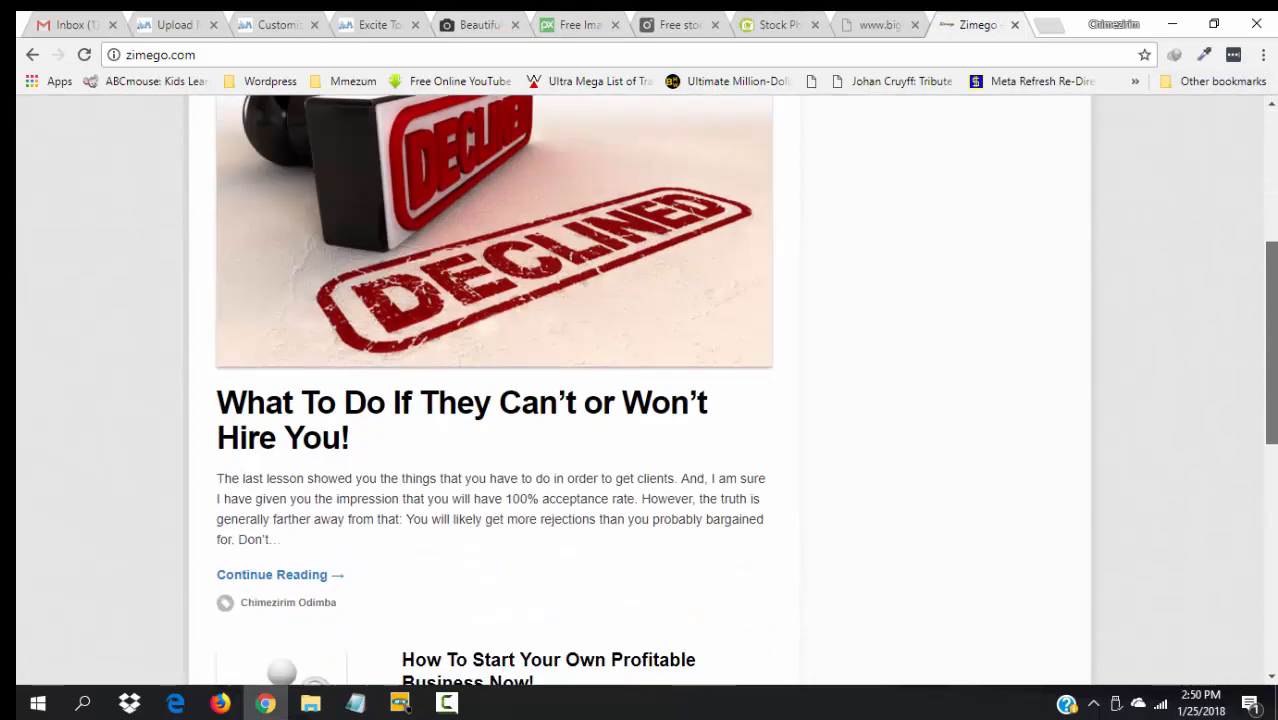
left_click(417, 417)
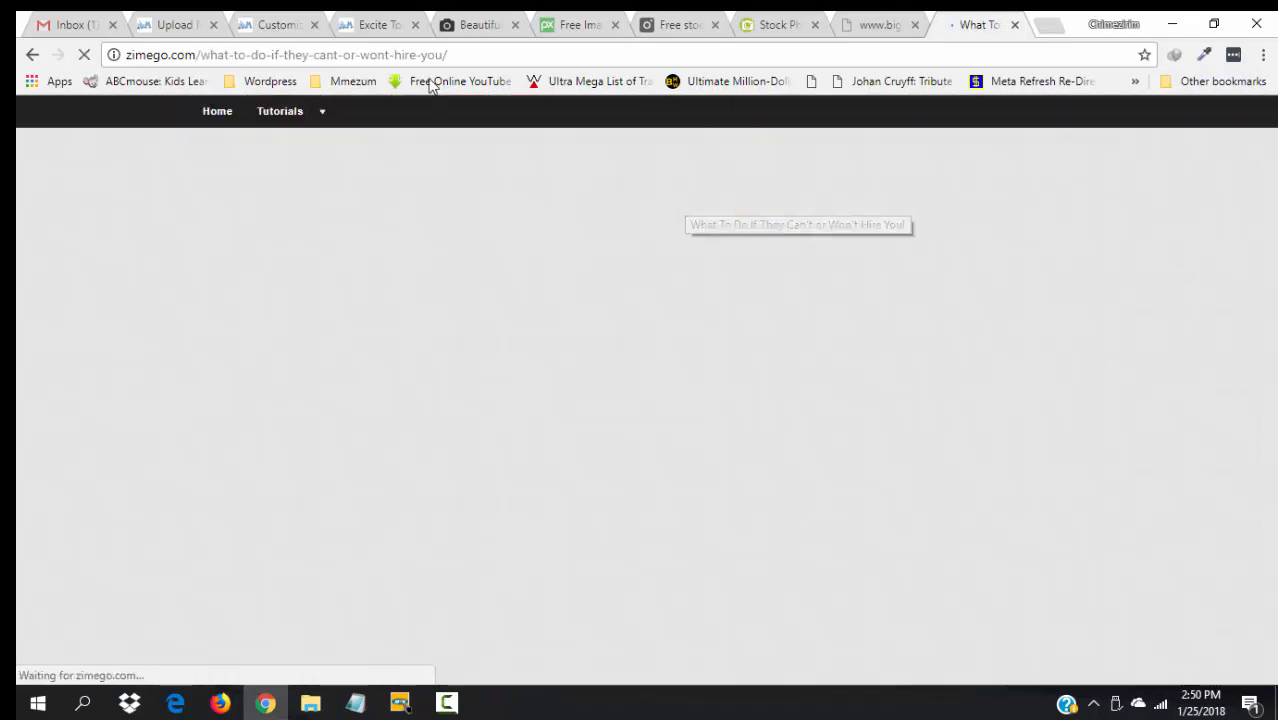
left_click(471, 55)
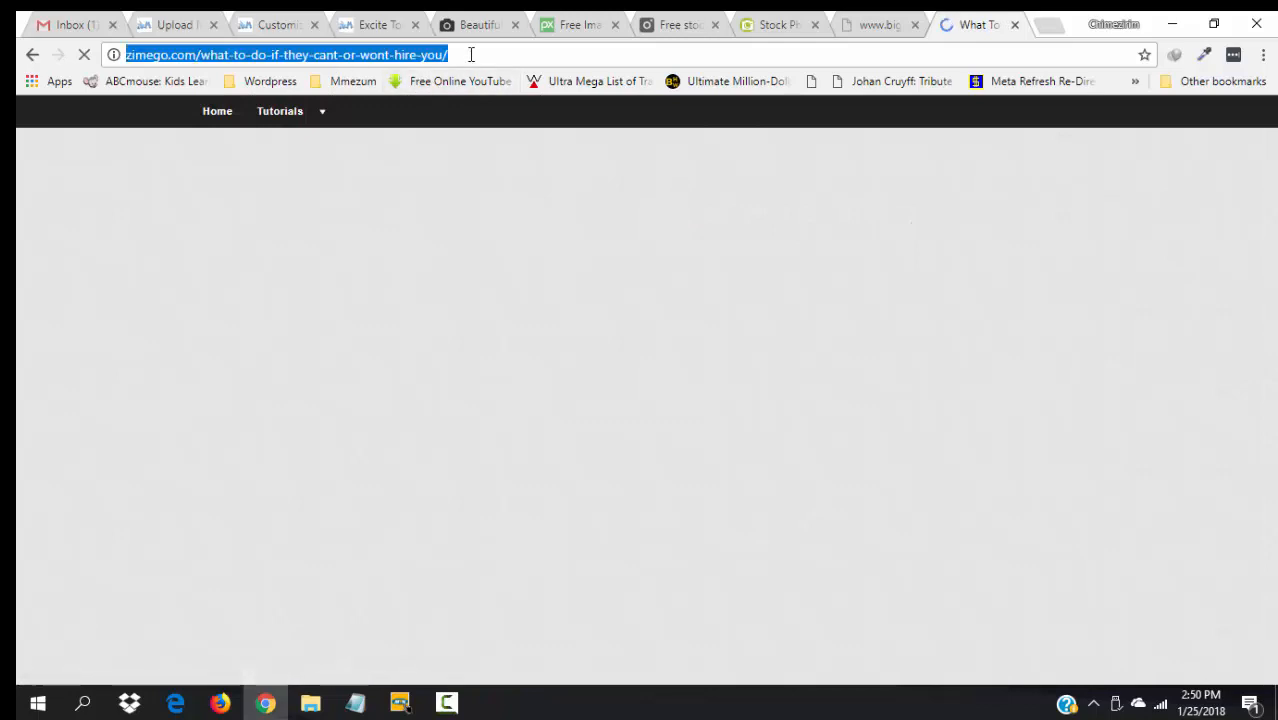
left_click(277, 24)
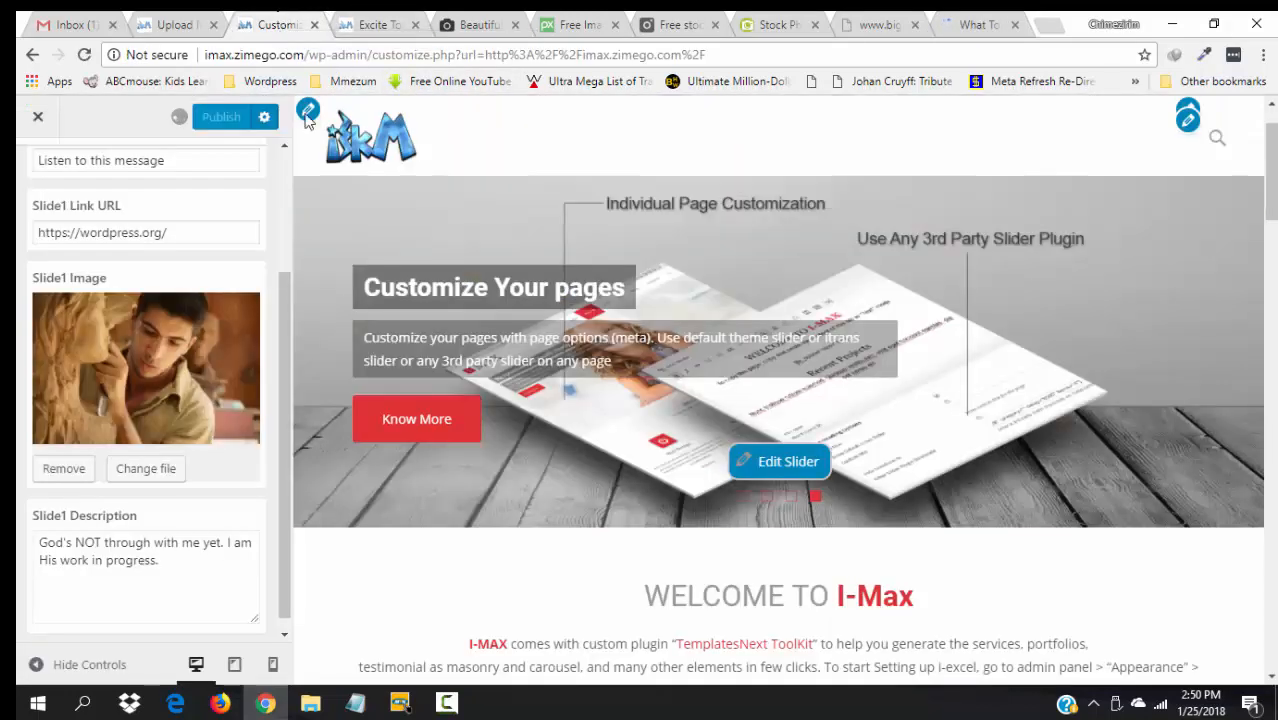
- Paste the zimego.com article address as Slide 1's link URL and preview the first slide
triple_click(195, 231)
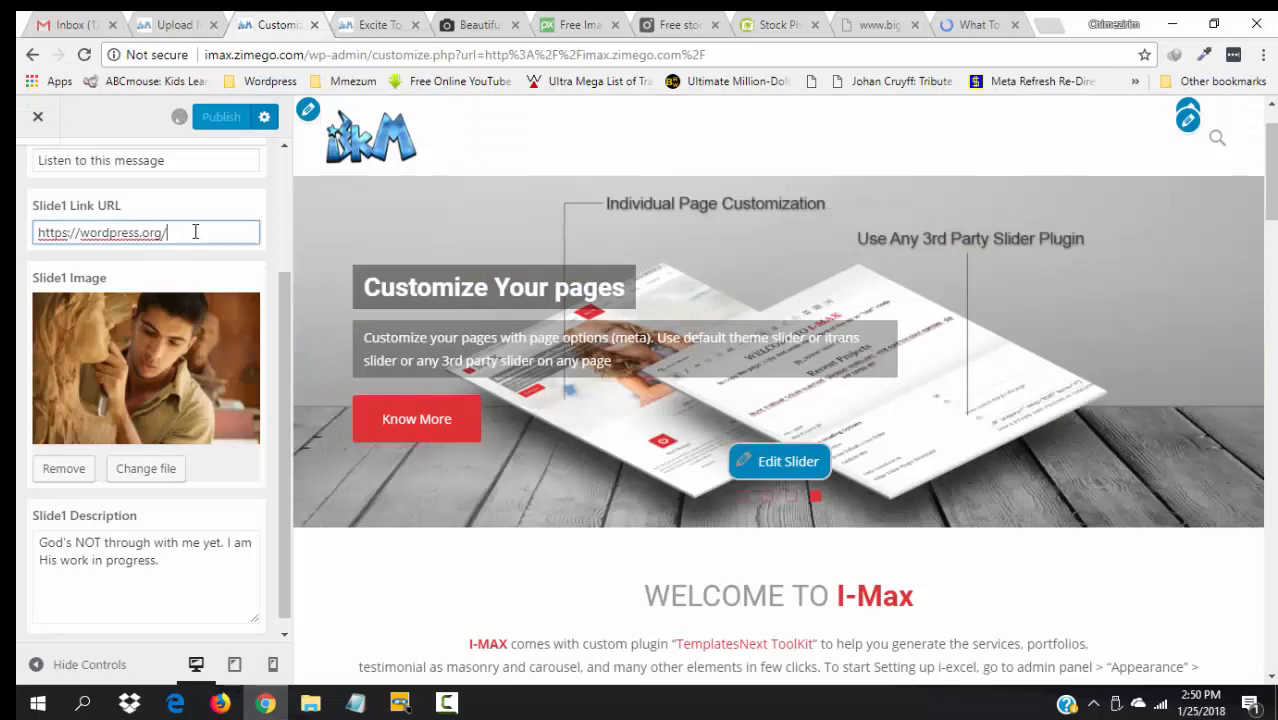
key("ctrl+v")
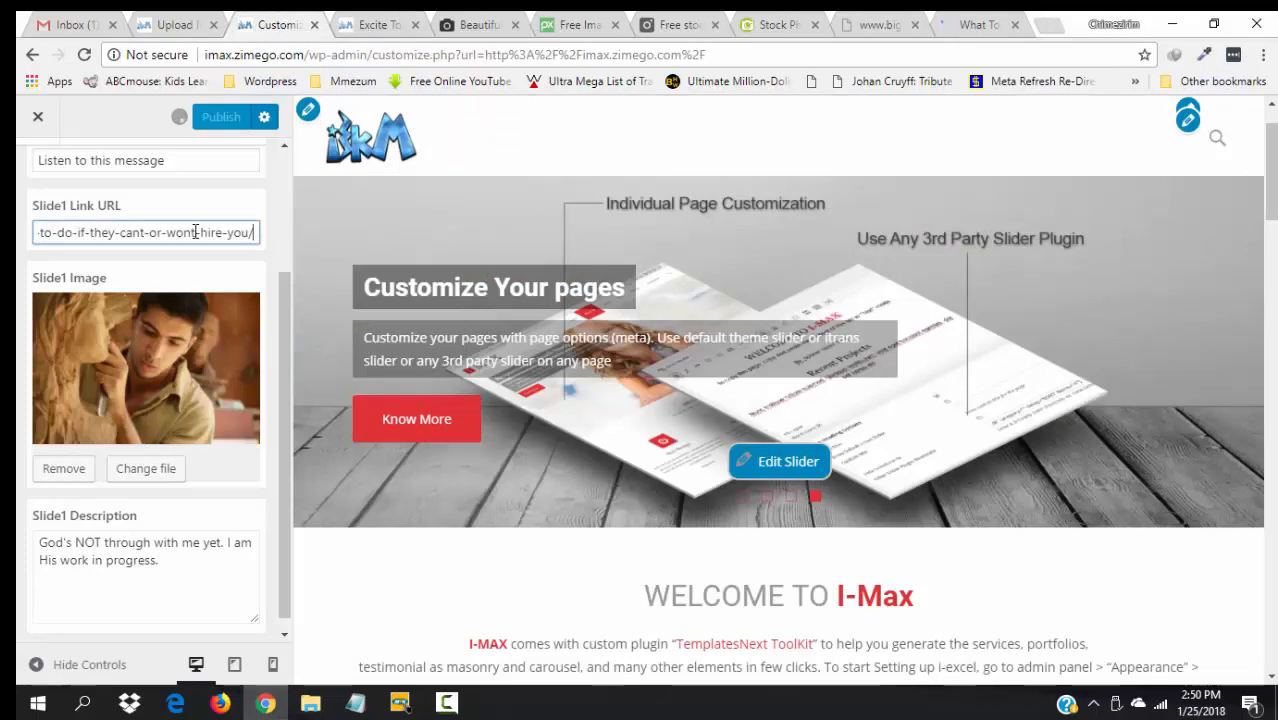
left_click(362, 706)
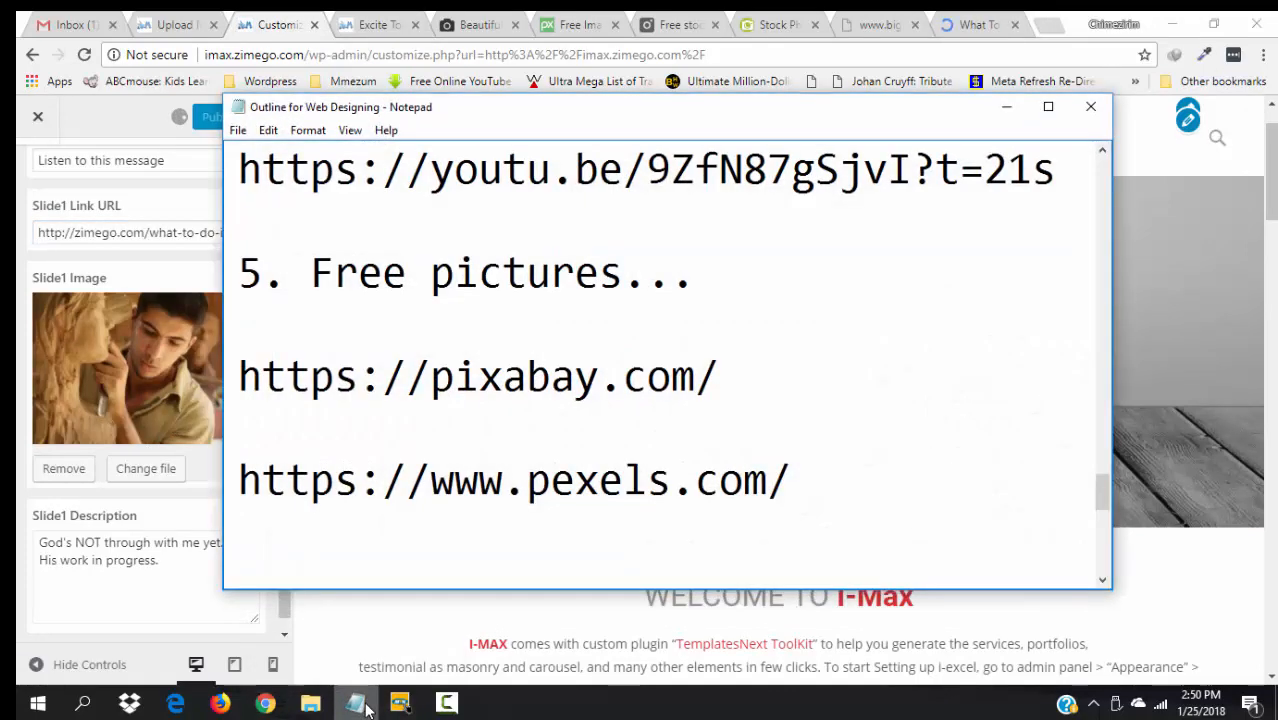
left_click(290, 22)
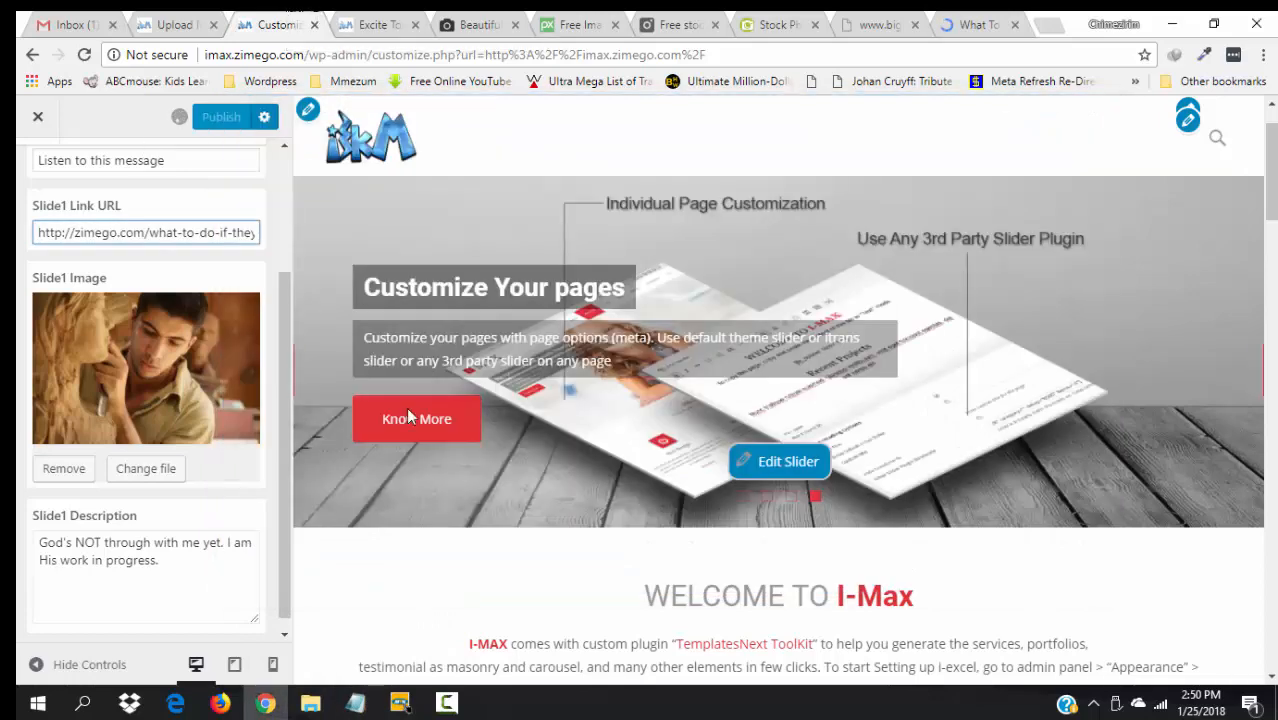
left_click(743, 498)
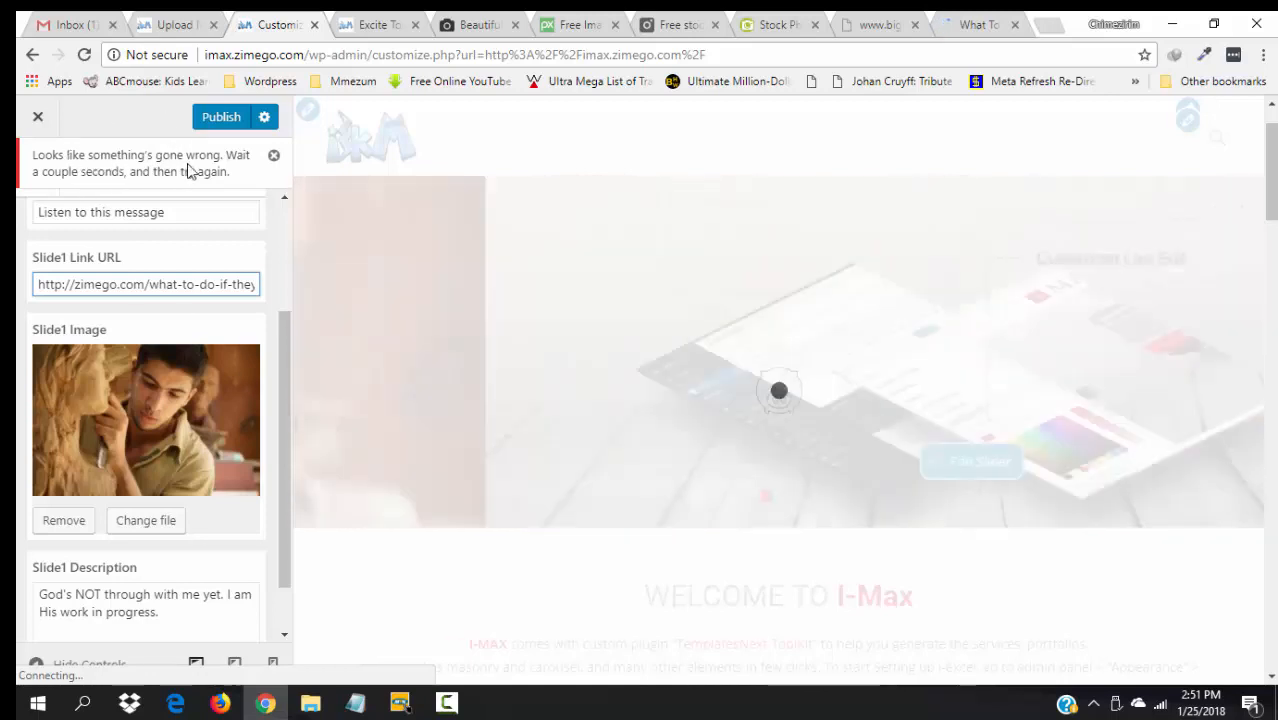
- Dismiss the error notice, check the mobile internet connection manager, and bring the Customizer back
left_click(274, 157)
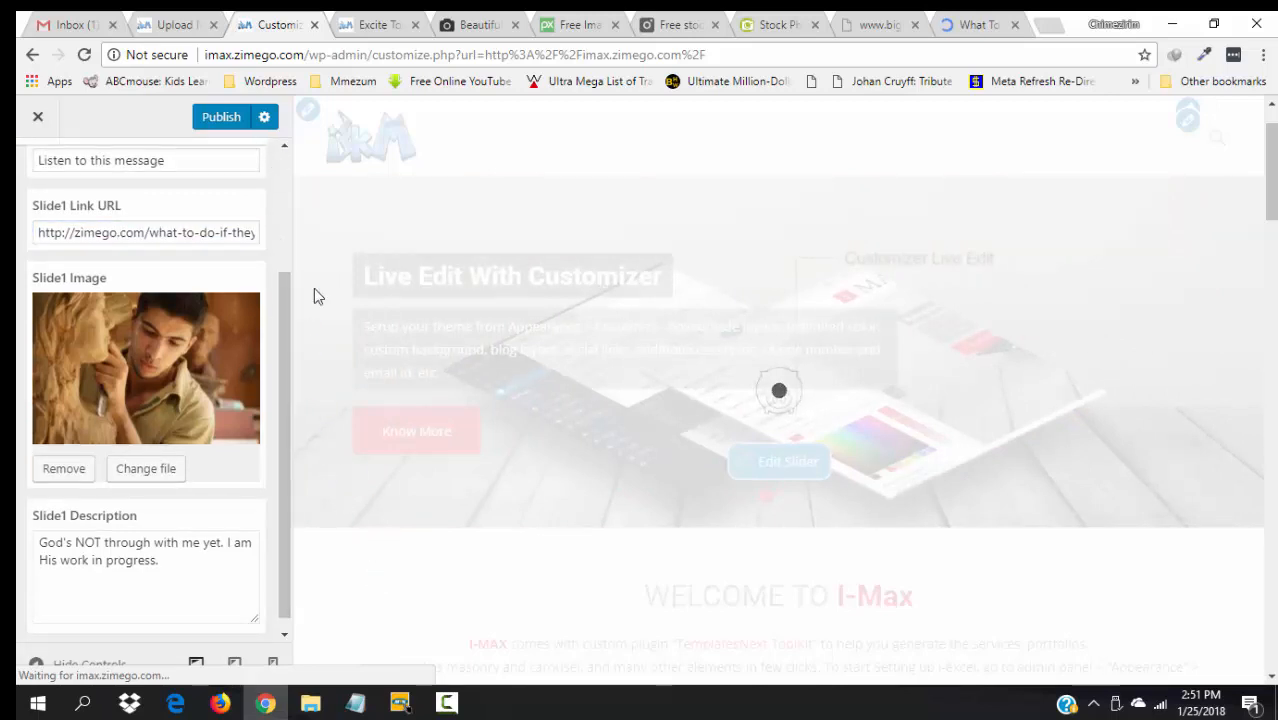
left_click_drag(286, 302, 273, 154)
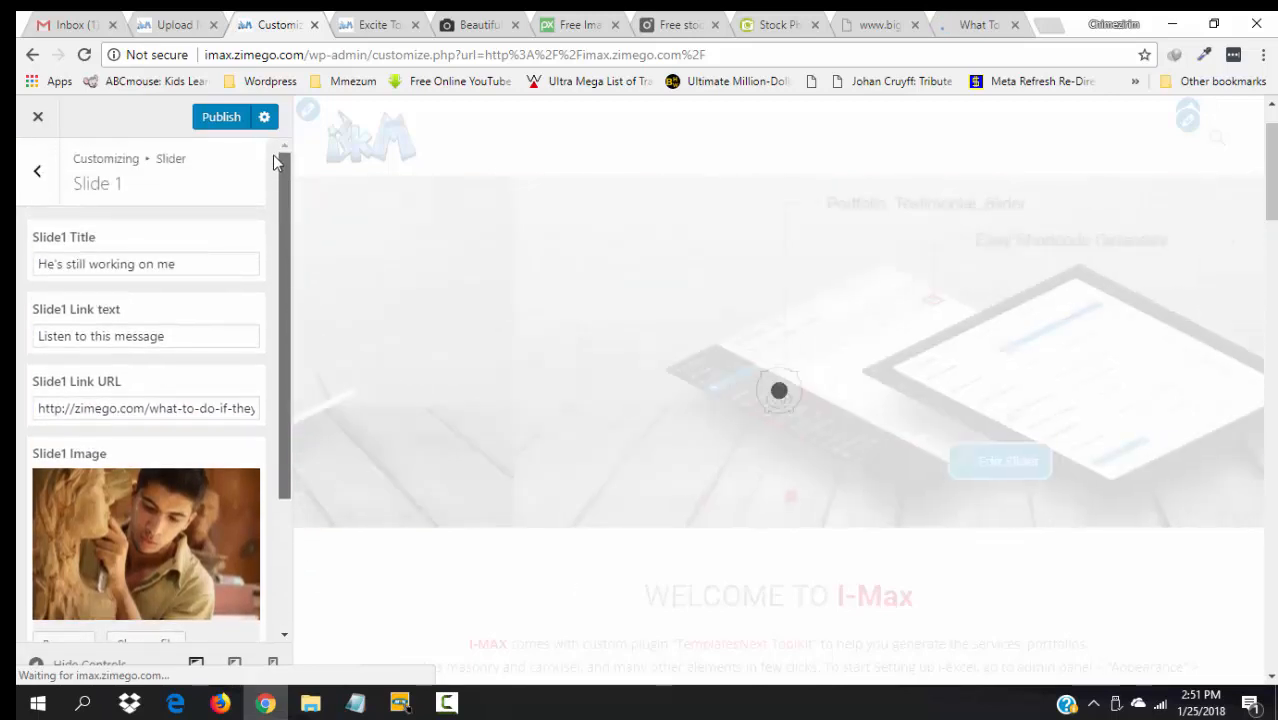
left_click_drag(279, 208, 286, 319)
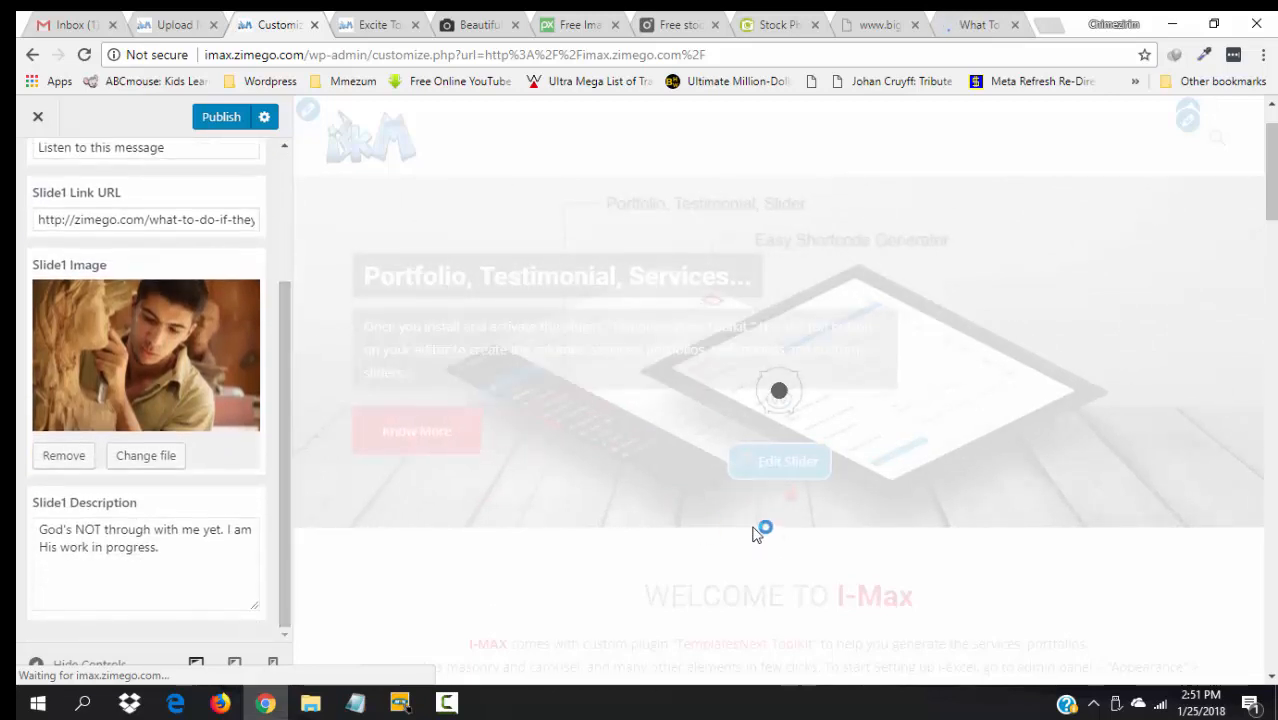
left_click(400, 703)
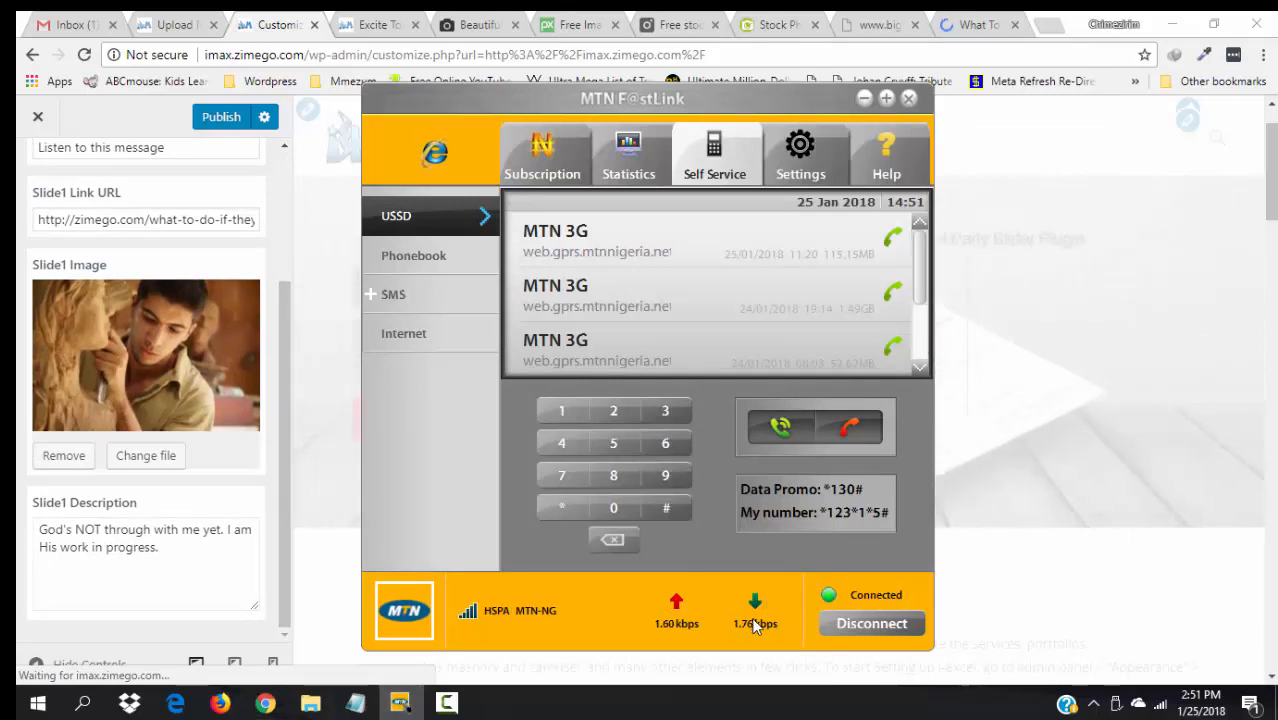
left_click(278, 20)
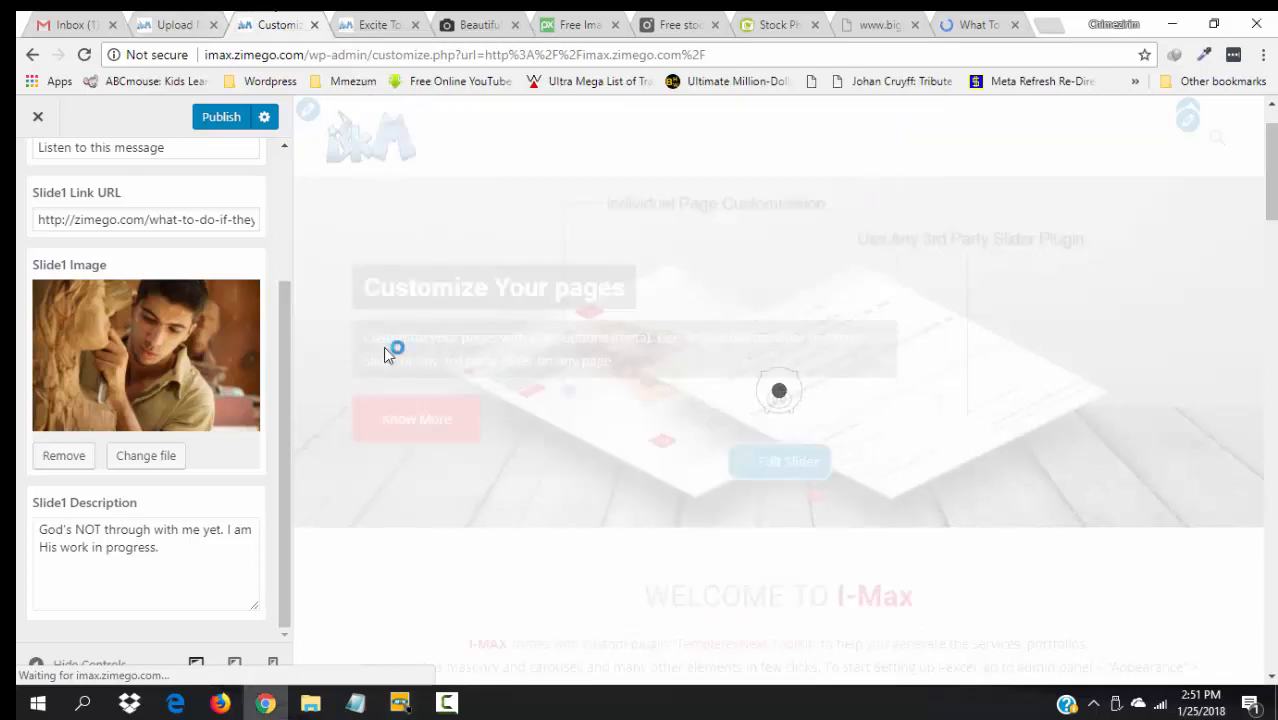
left_click(466, 705)
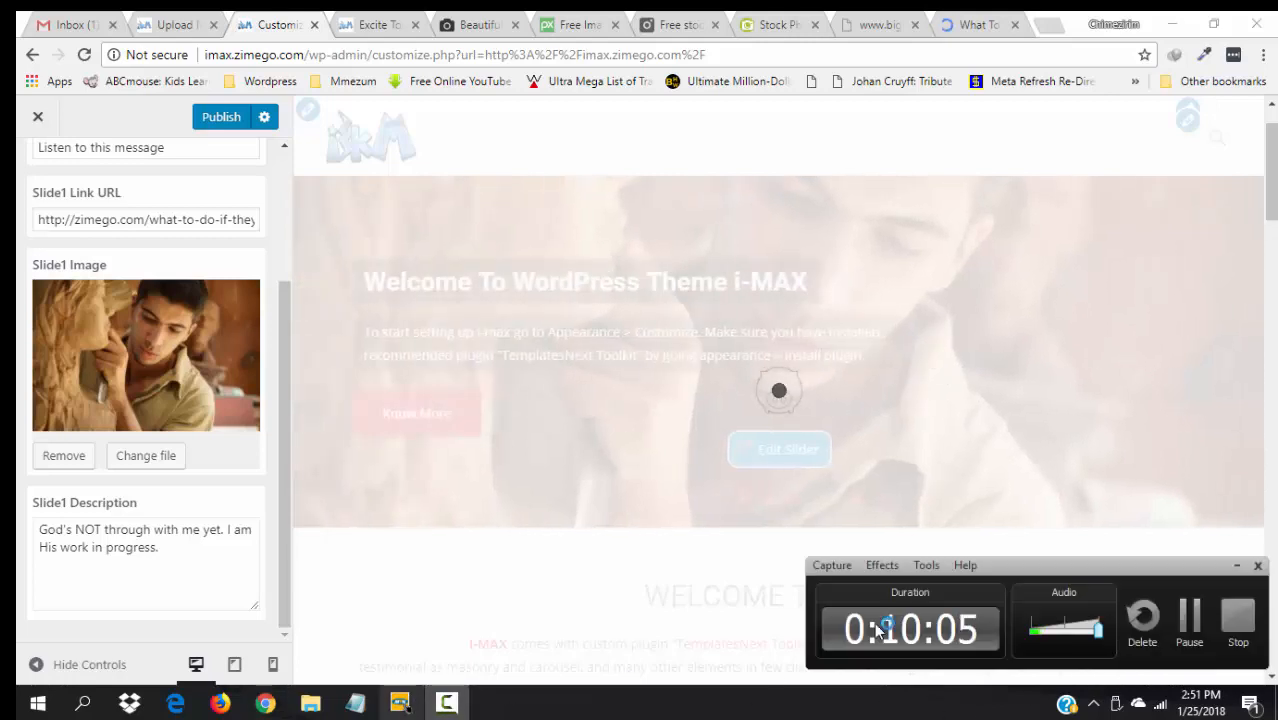
- Show the "He's still working on me" sculptor slide in the preview and scroll back to Slide 1's settings
left_click(1190, 627)
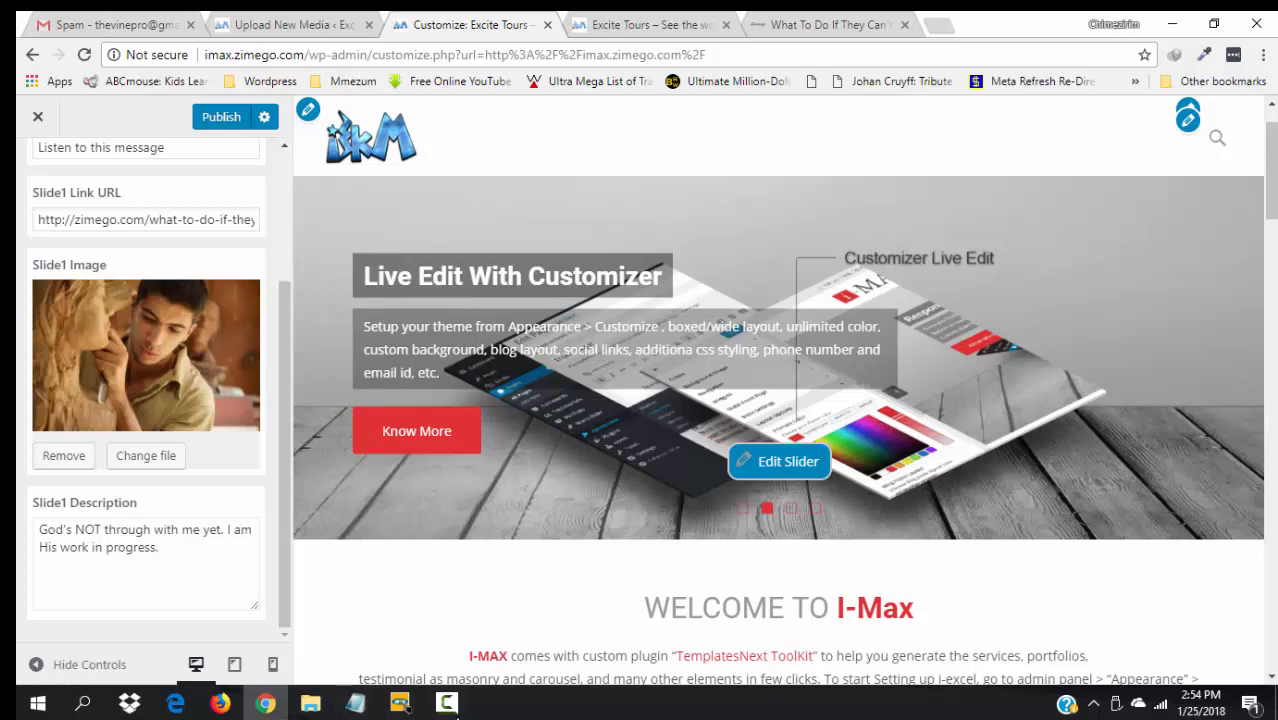
left_click(448, 706)
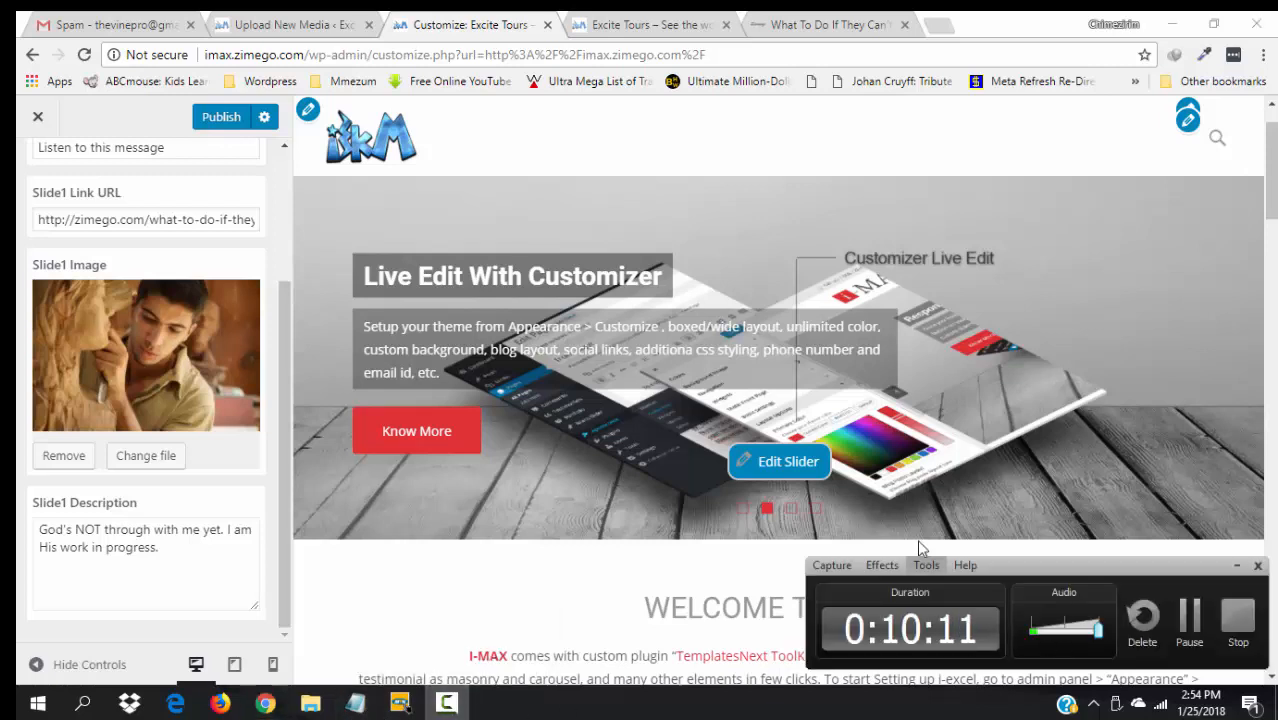
left_click(495, 598)
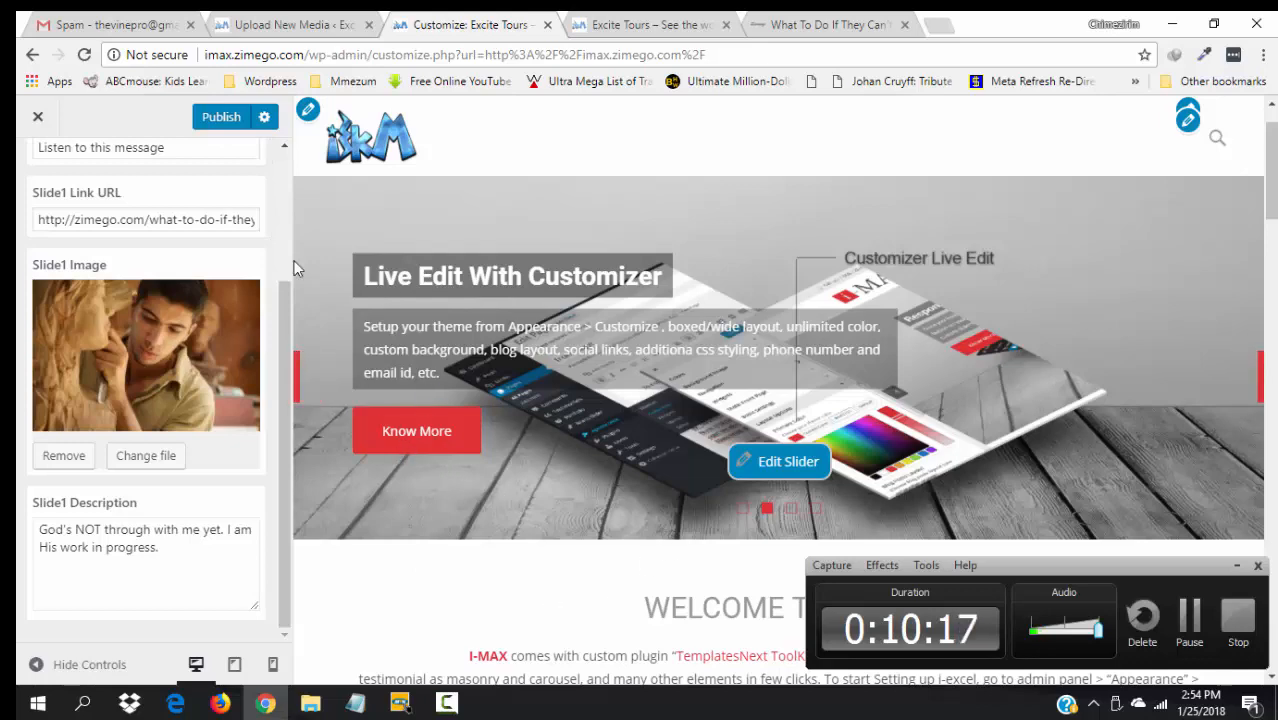
left_click(748, 512)
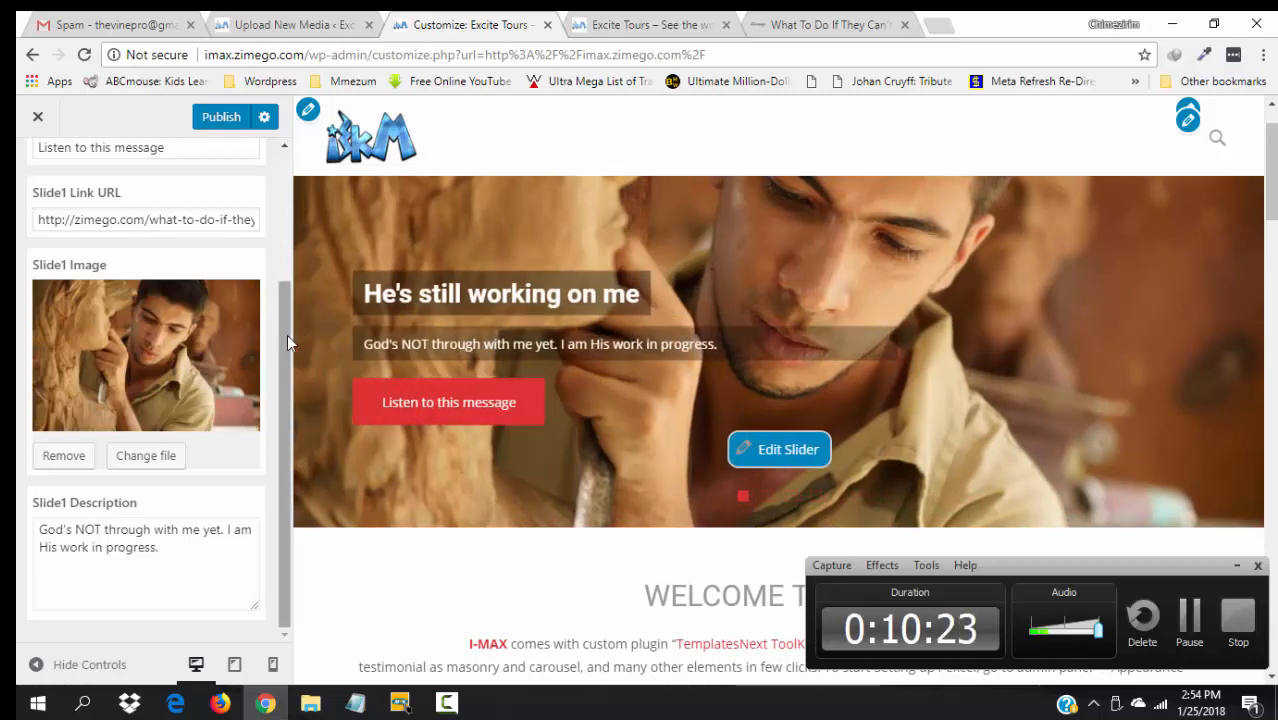
left_click_drag(287, 334, 280, 197)
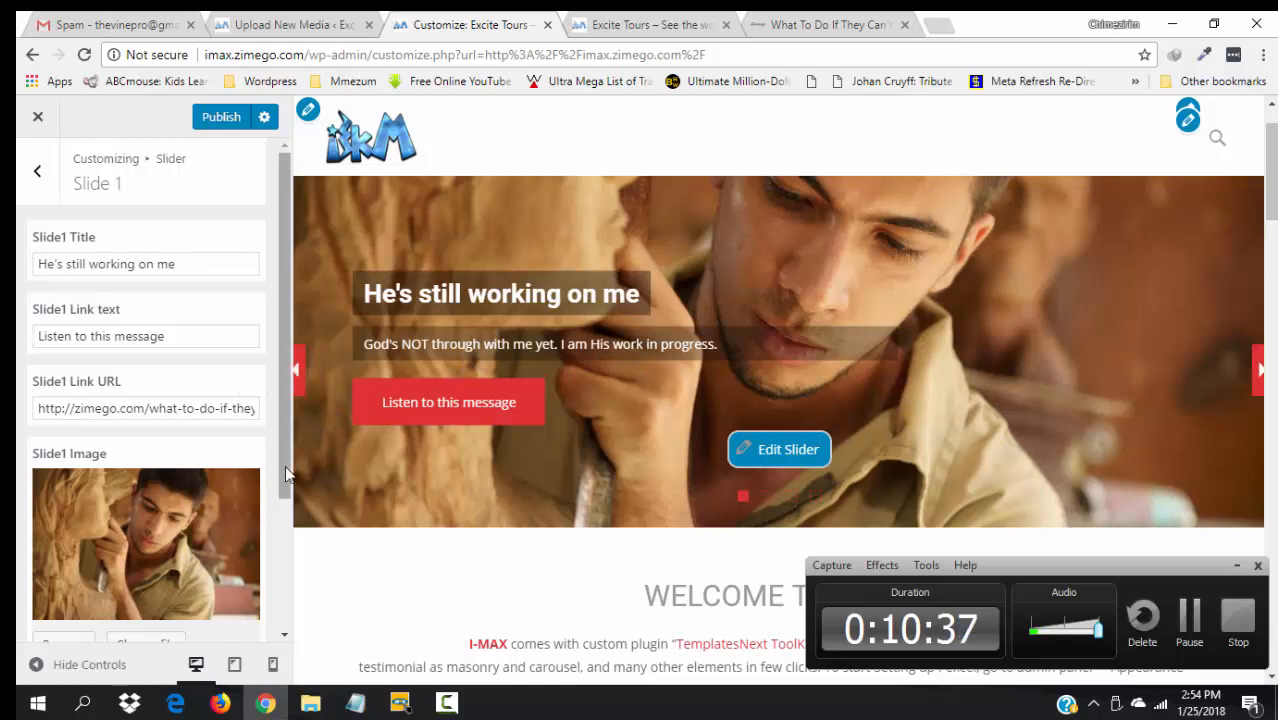
left_click_drag(285, 465, 285, 630)
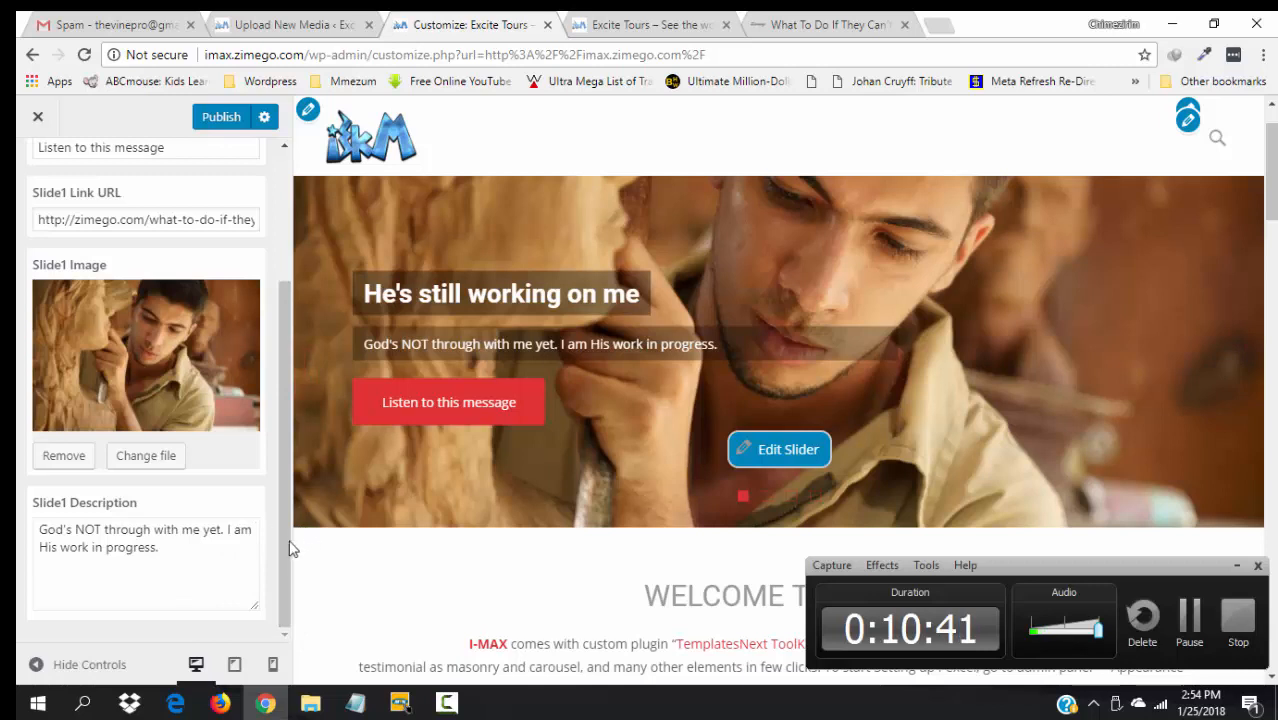
scroll(280, 455, "up", 1)
scroll(280, 455, "up", 2)
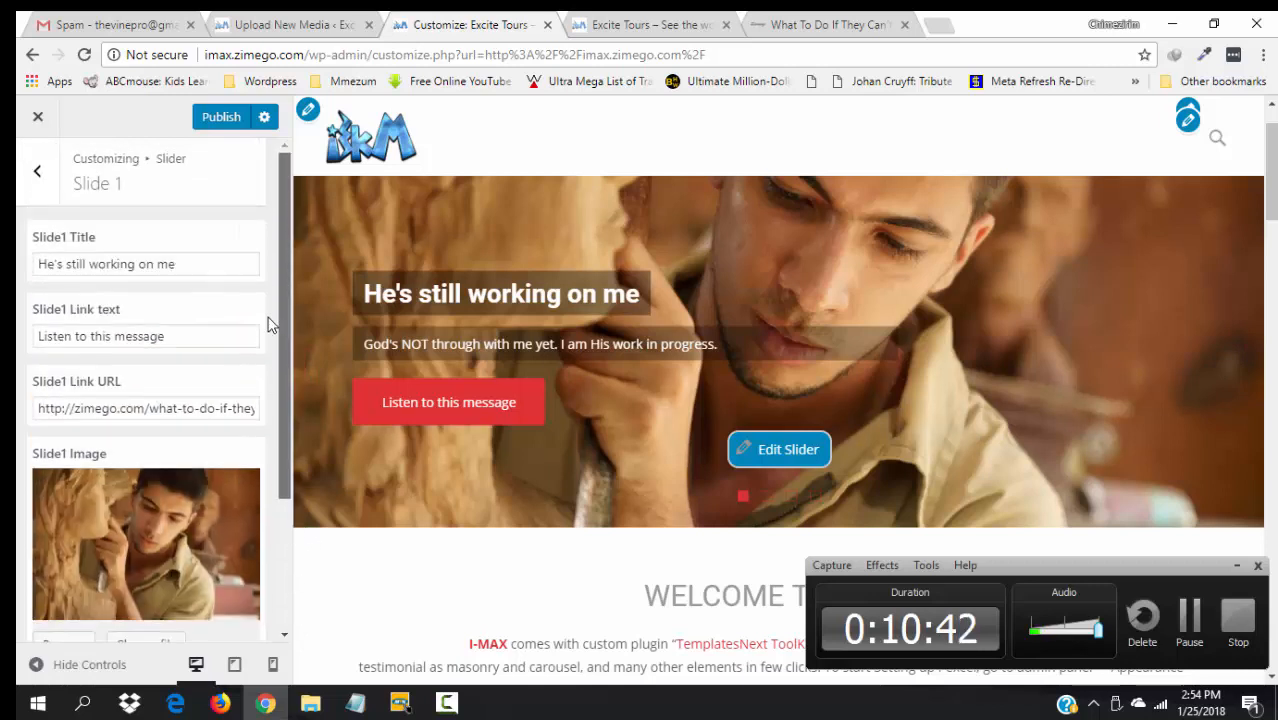
- Publish Slide 1's new title, link text, article link and sculptor image, then view slide 1
left_click(222, 118)
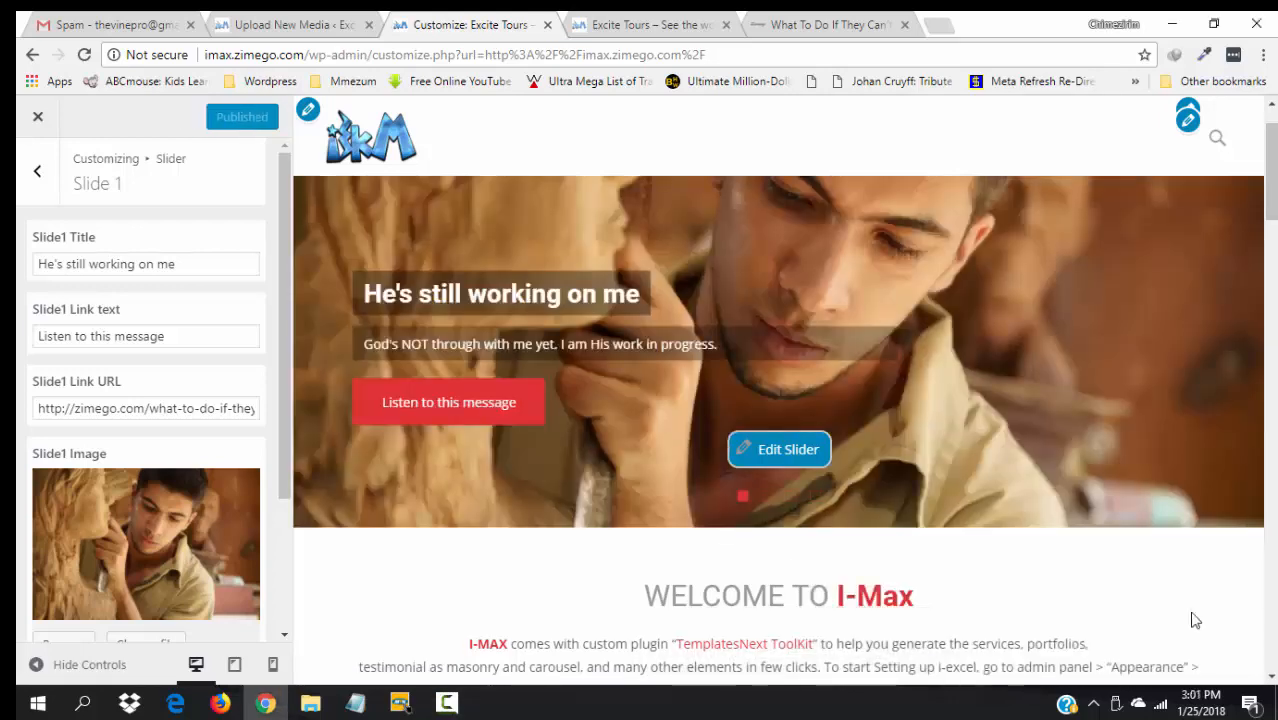
left_click(460, 706)
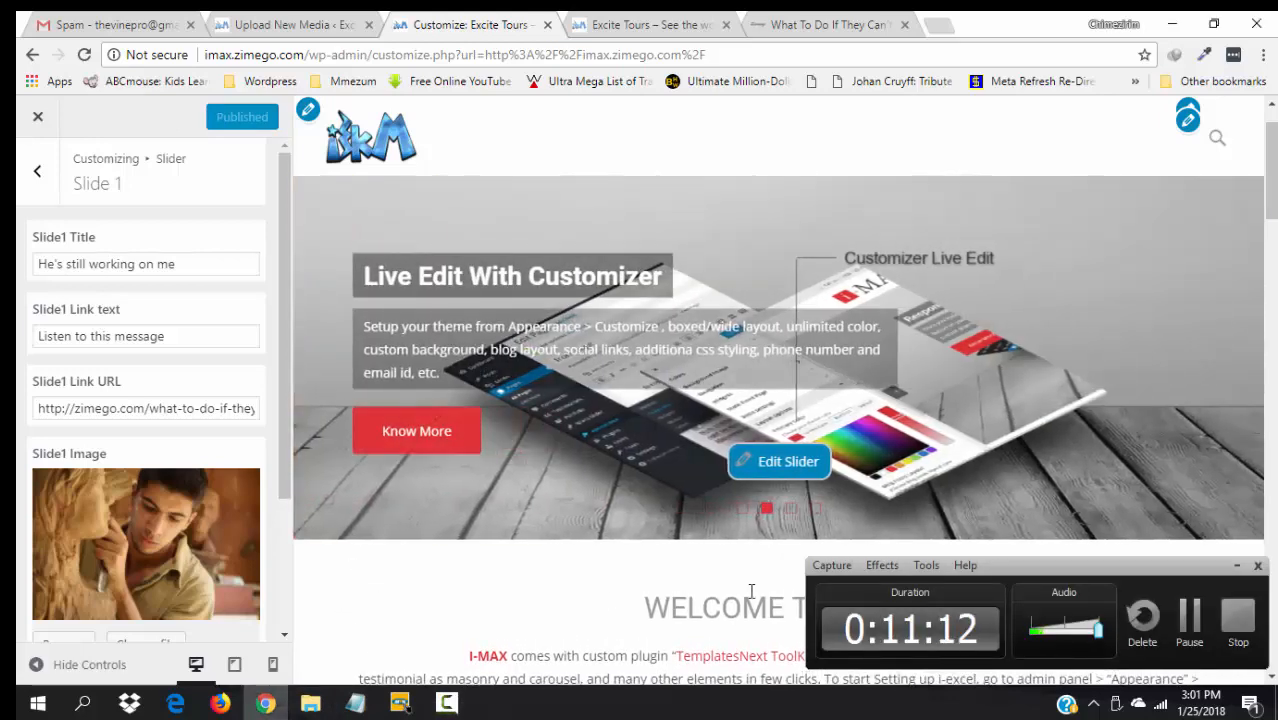
left_click(1237, 565)
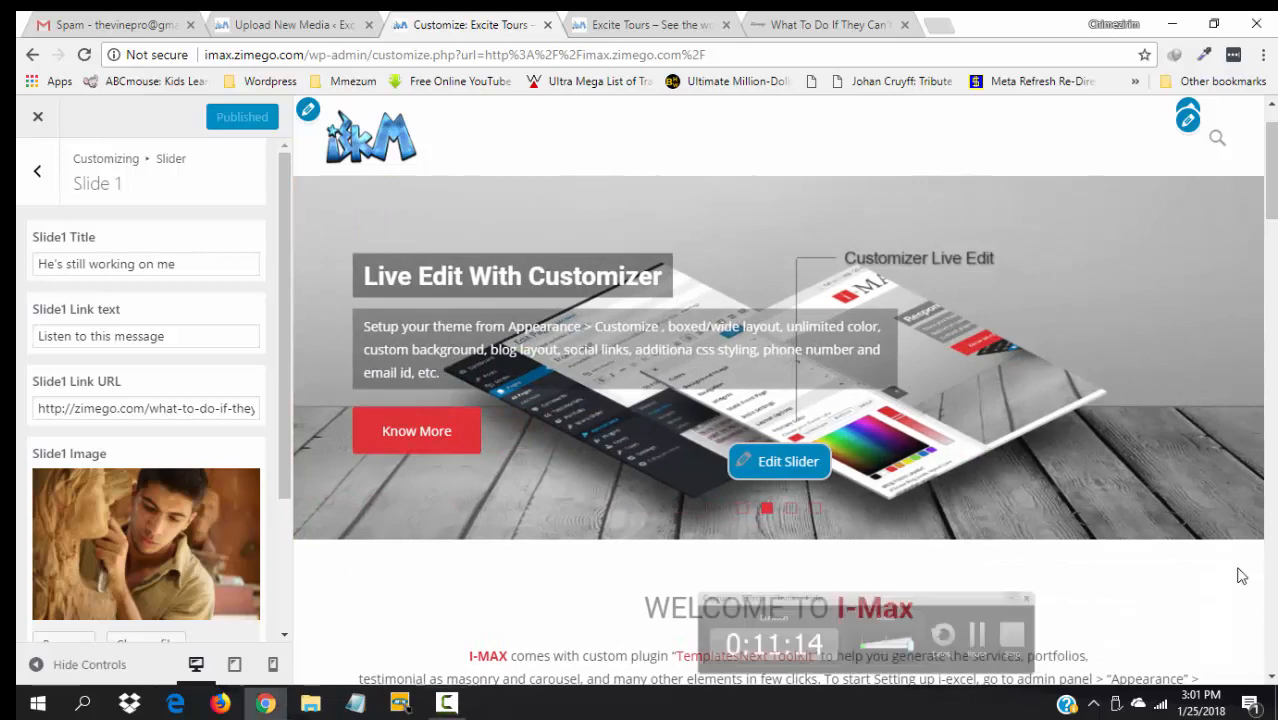
left_click(742, 510)
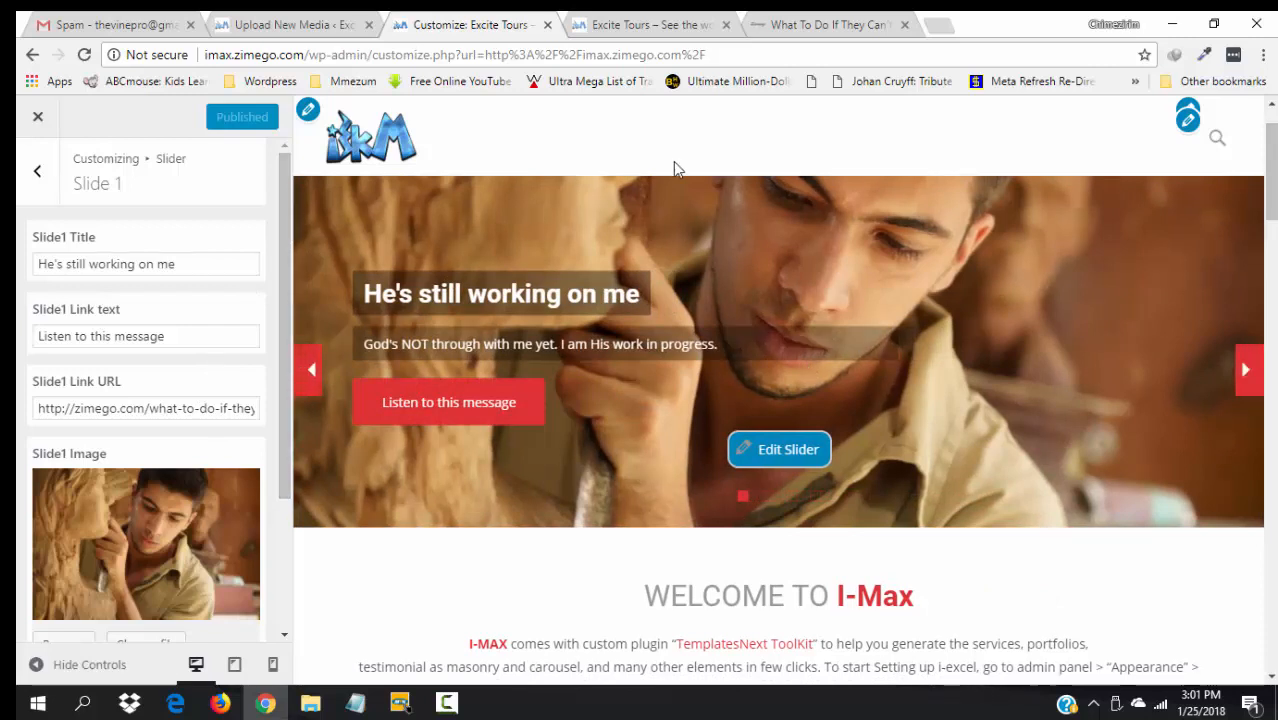
- Reload the live Excite Tours homepage and confirm "Listen to this message" opens the zimego.com article
left_click(631, 16)
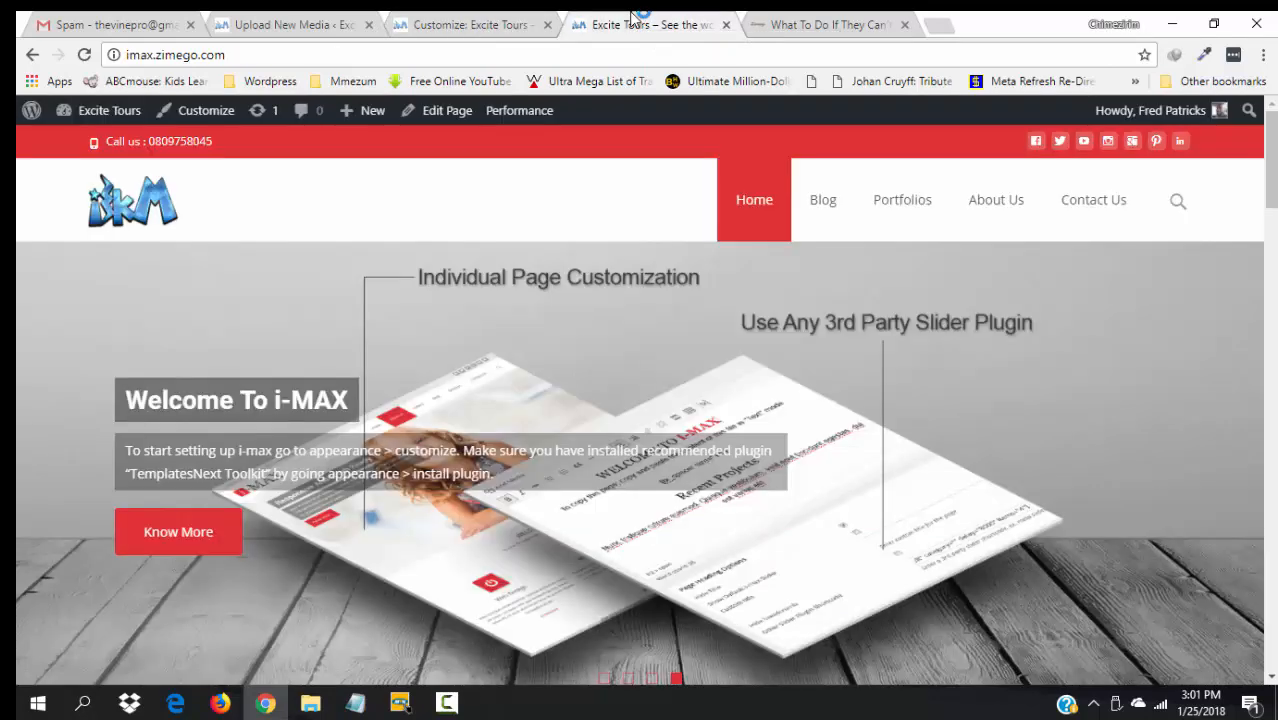
key("F5")
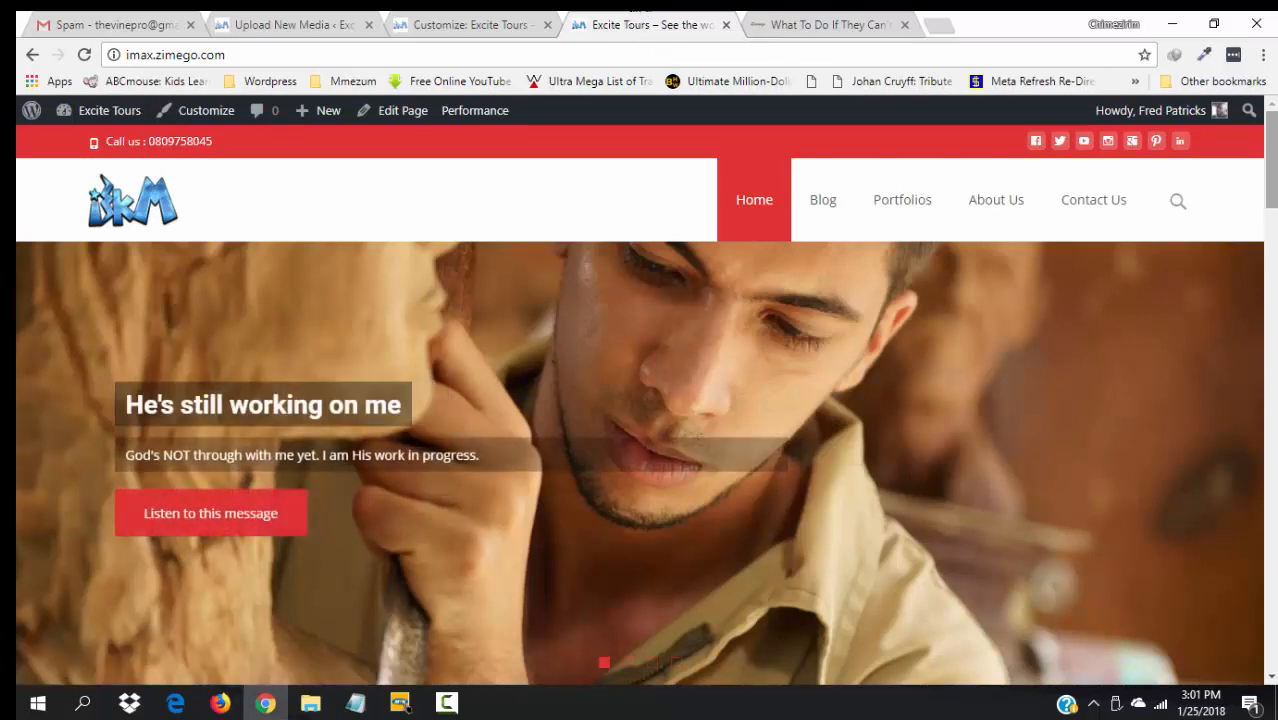
scroll(640, 400, "down", 1)
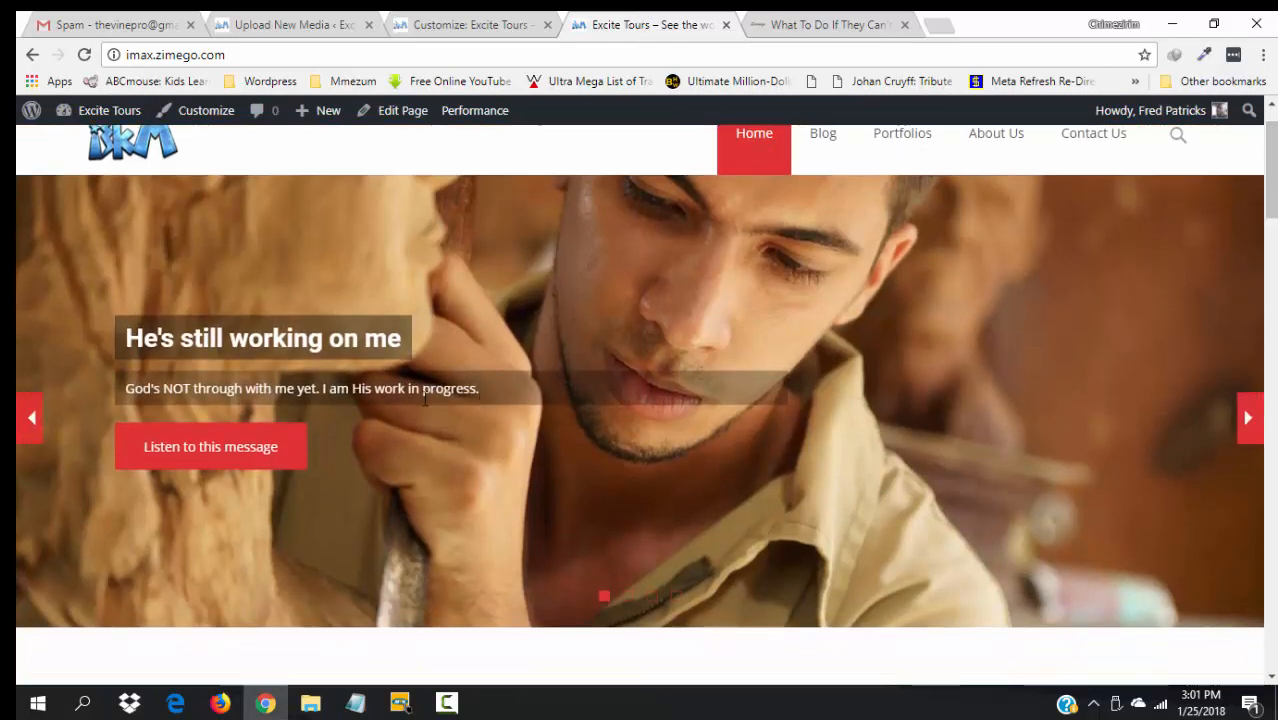
left_click(210, 455)
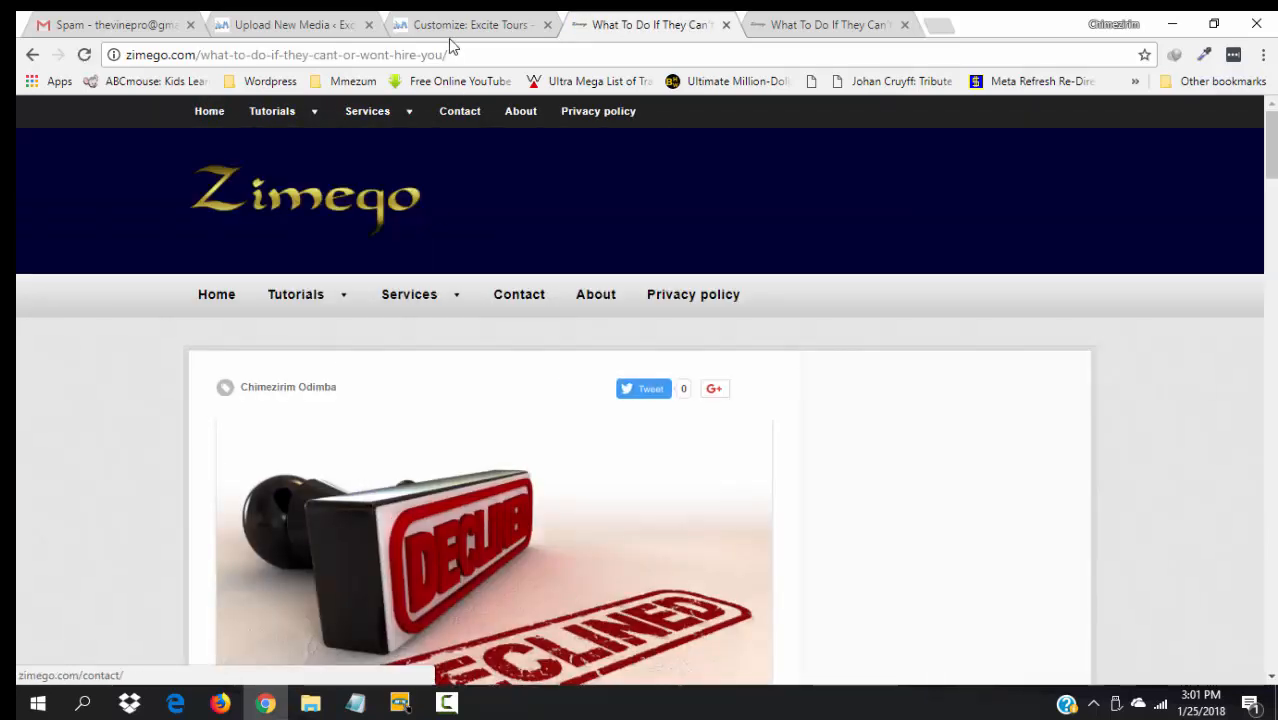
left_click(34, 55)
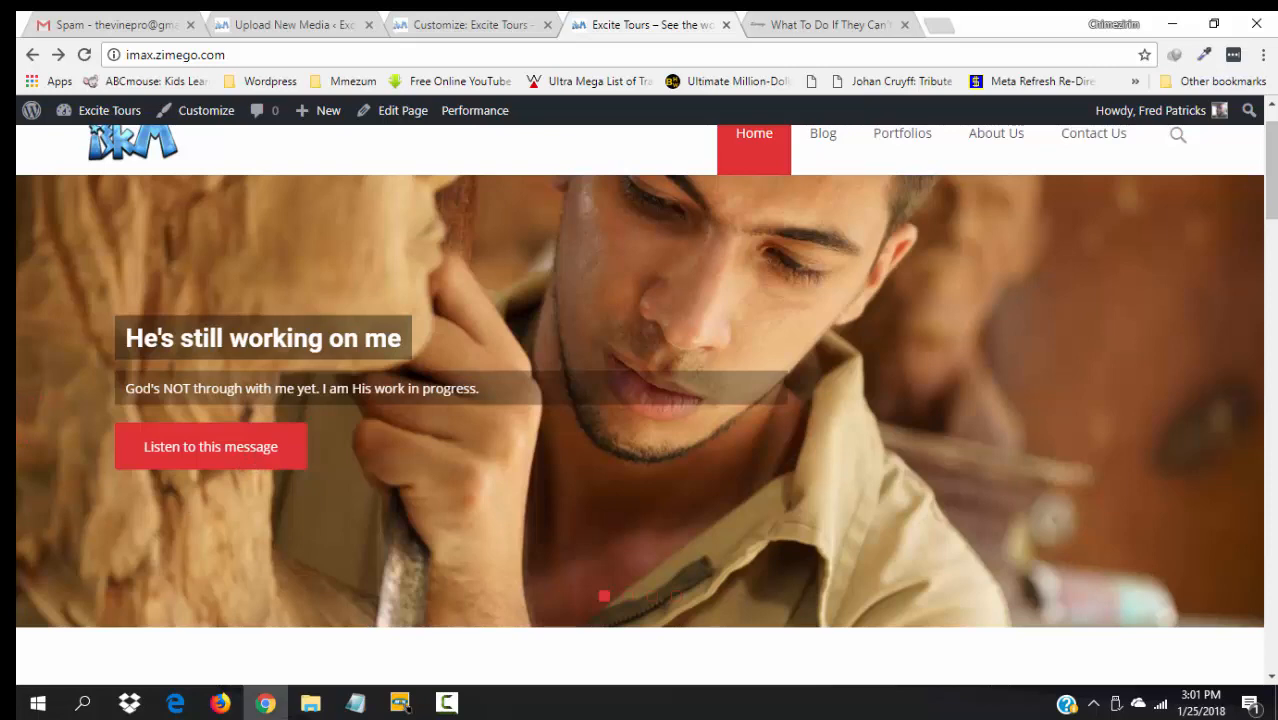
scroll(640, 400, "down", 2)
scroll(640, 400, "up", 3)
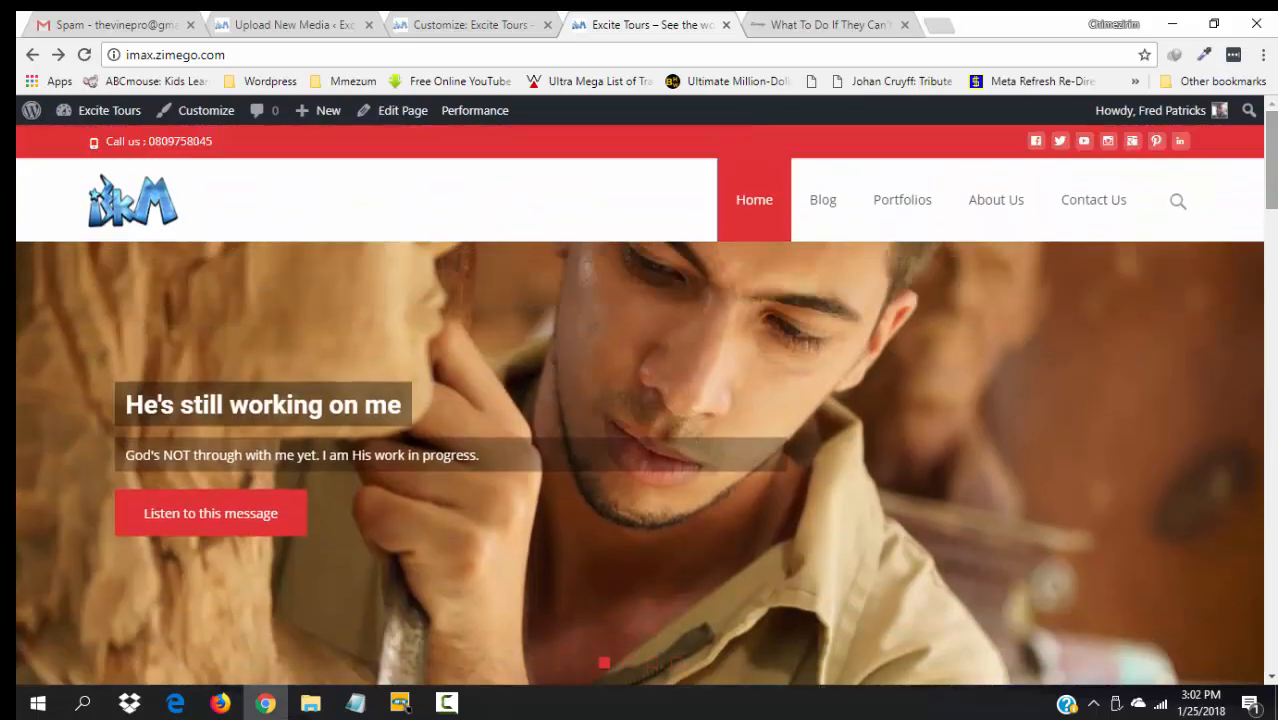
- Open Slide 2's settings and retitle it "He's potter: I am the clay"
left_click(468, 20)
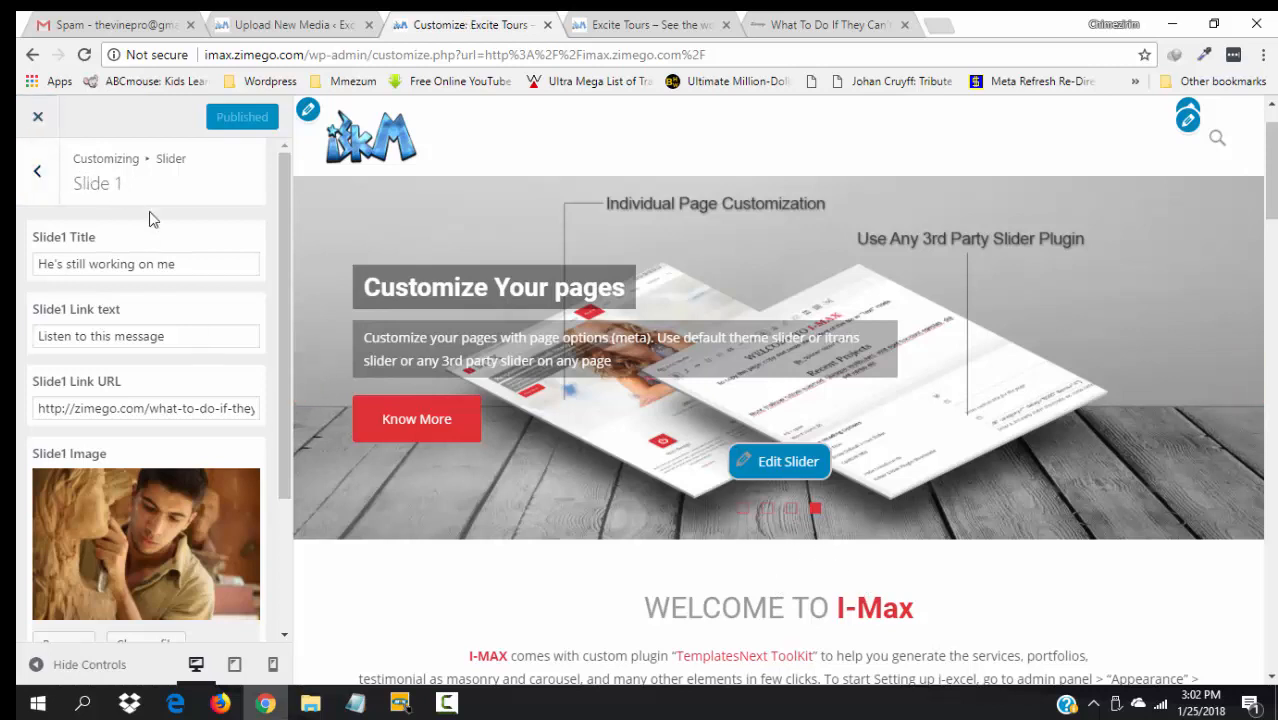
left_click_drag(287, 475, 276, 343)
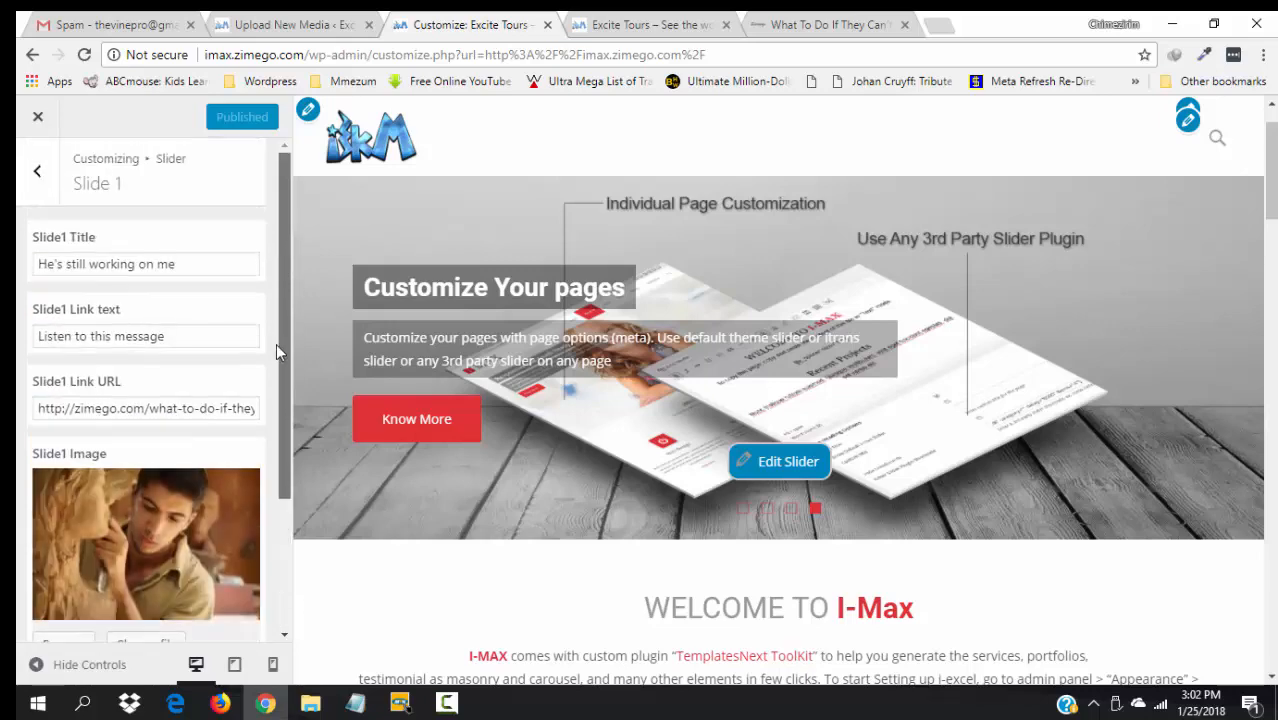
left_click(38, 176)
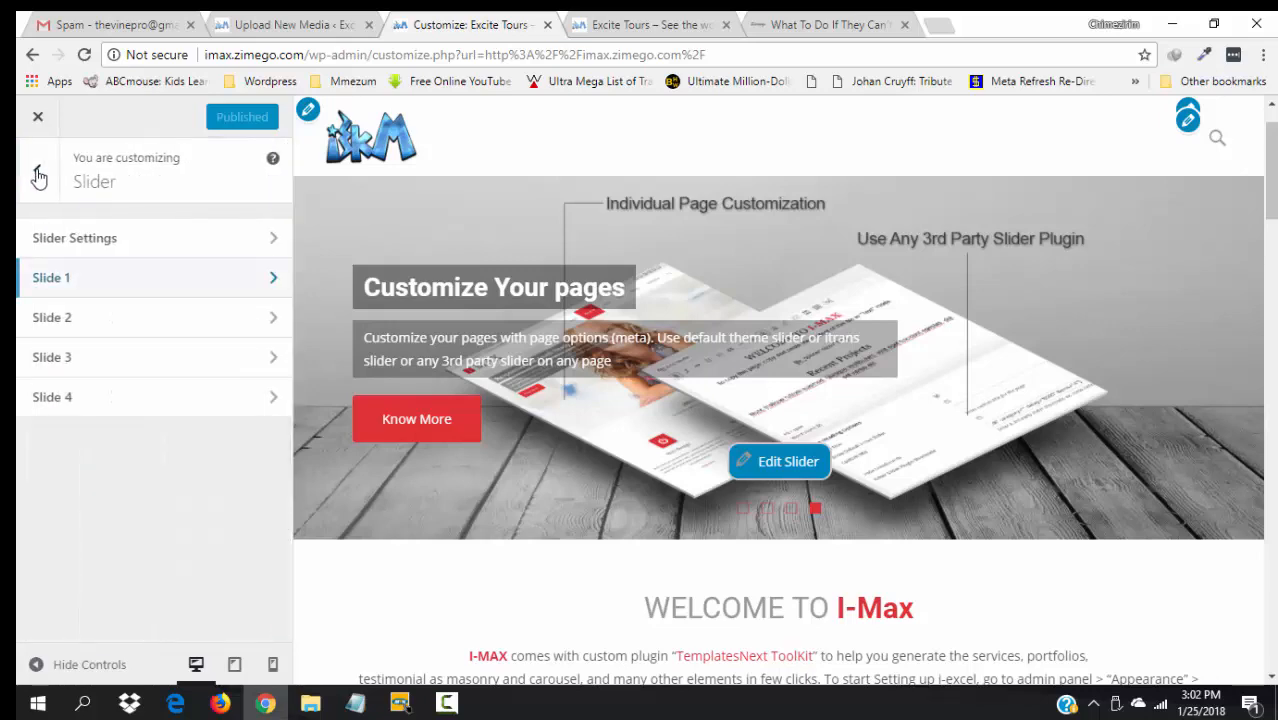
left_click(74, 318)
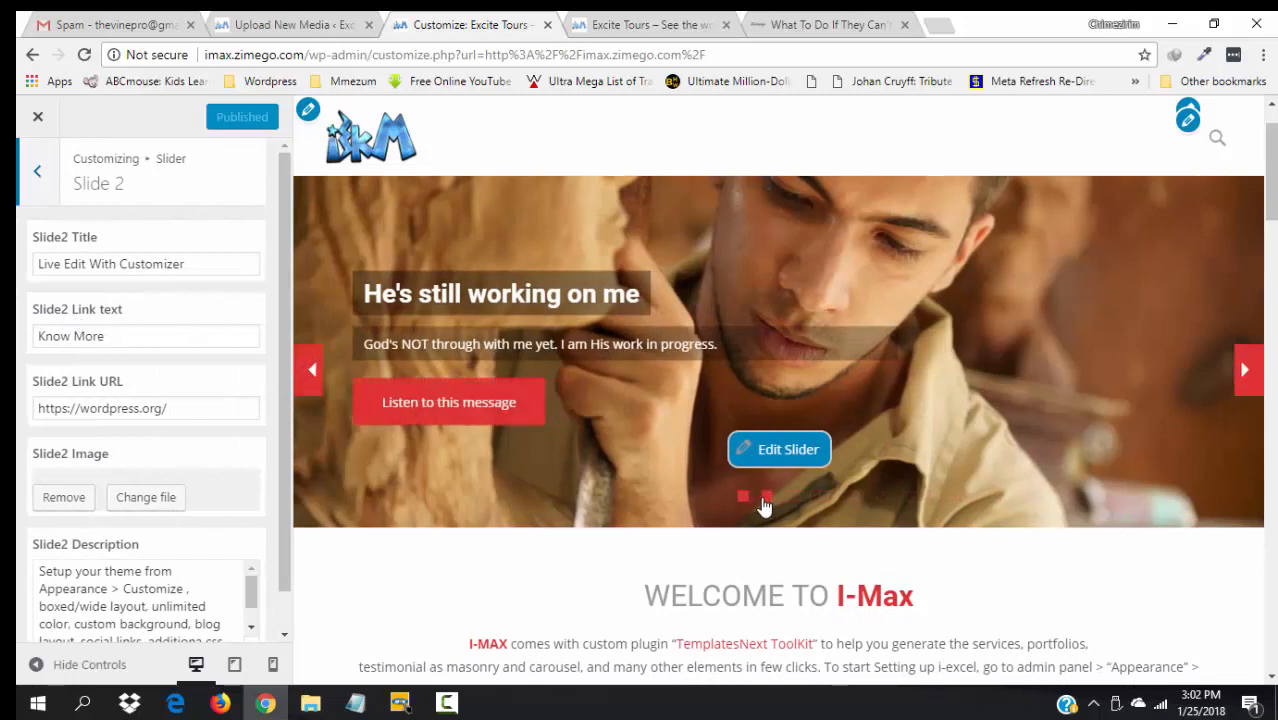
left_click(765, 498)
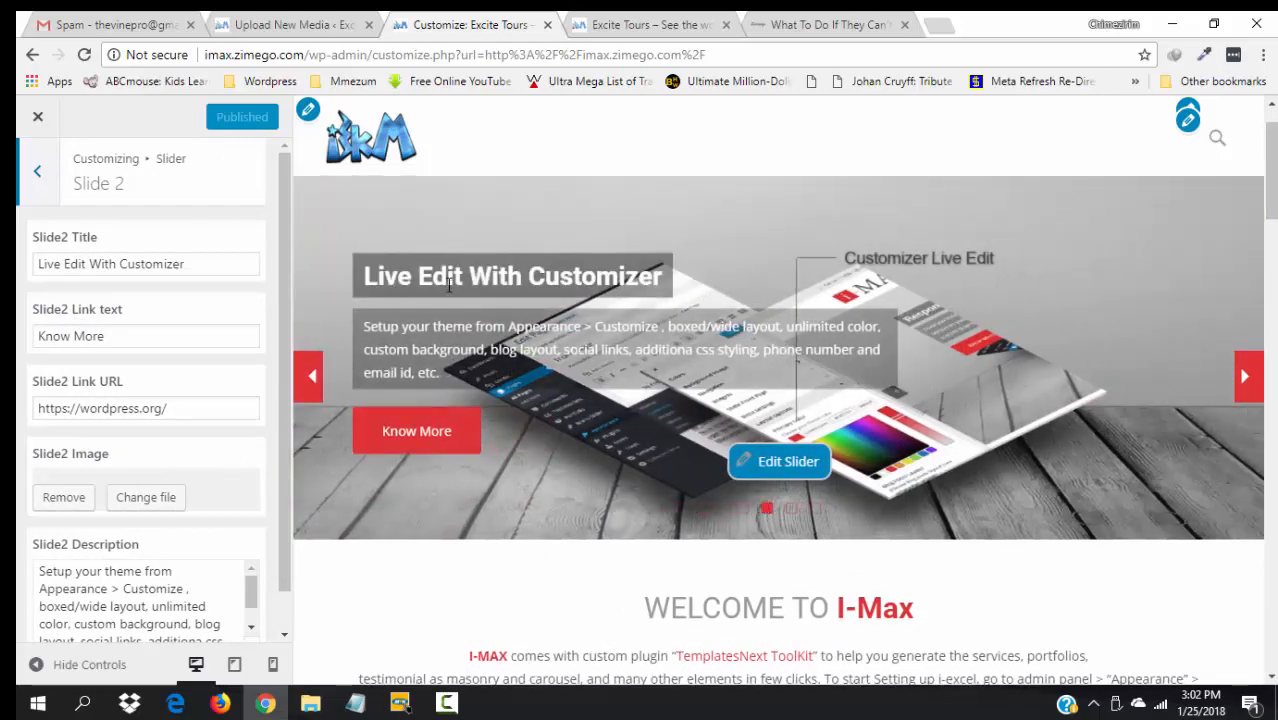
left_click_drag(255, 262, 30, 254)
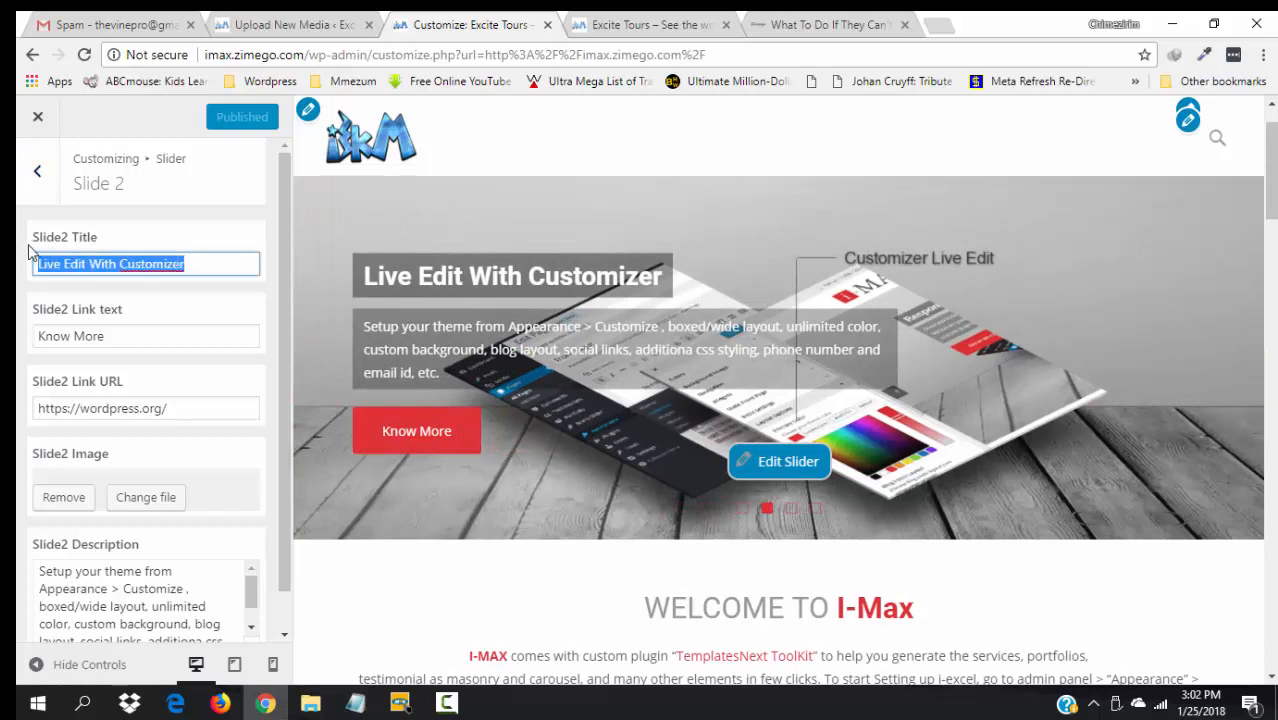
type("He")
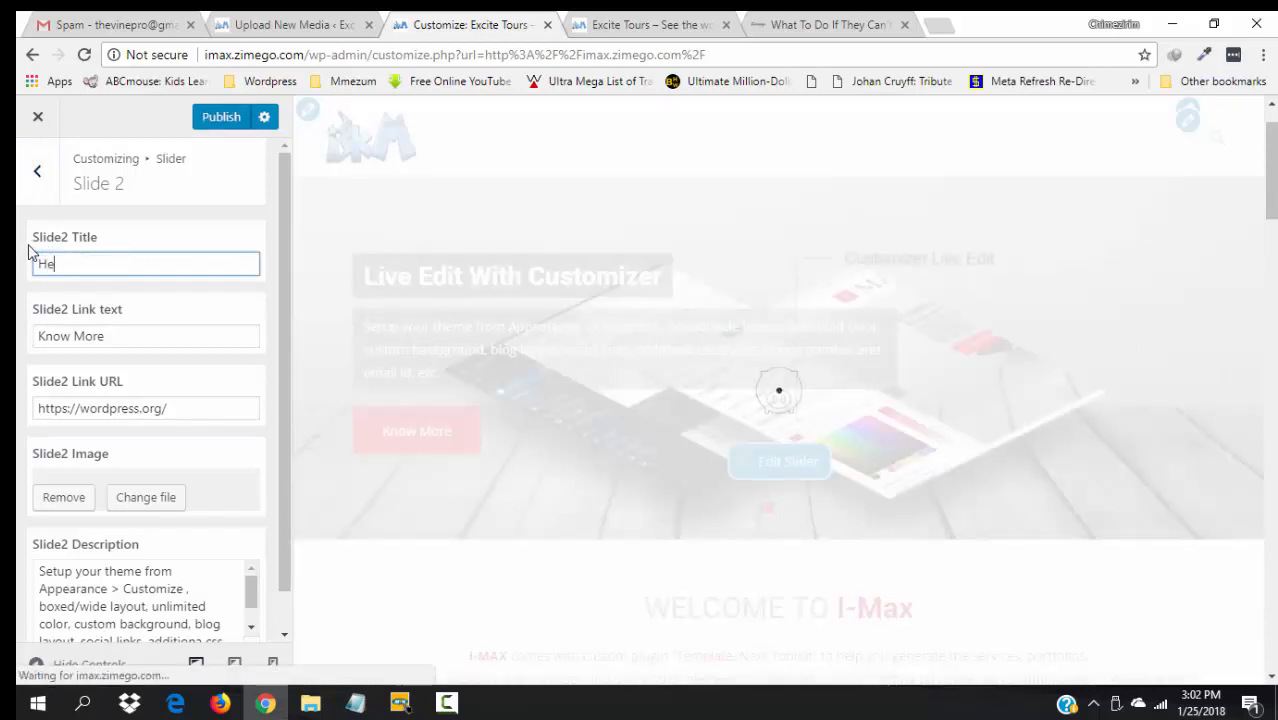
type("'s")
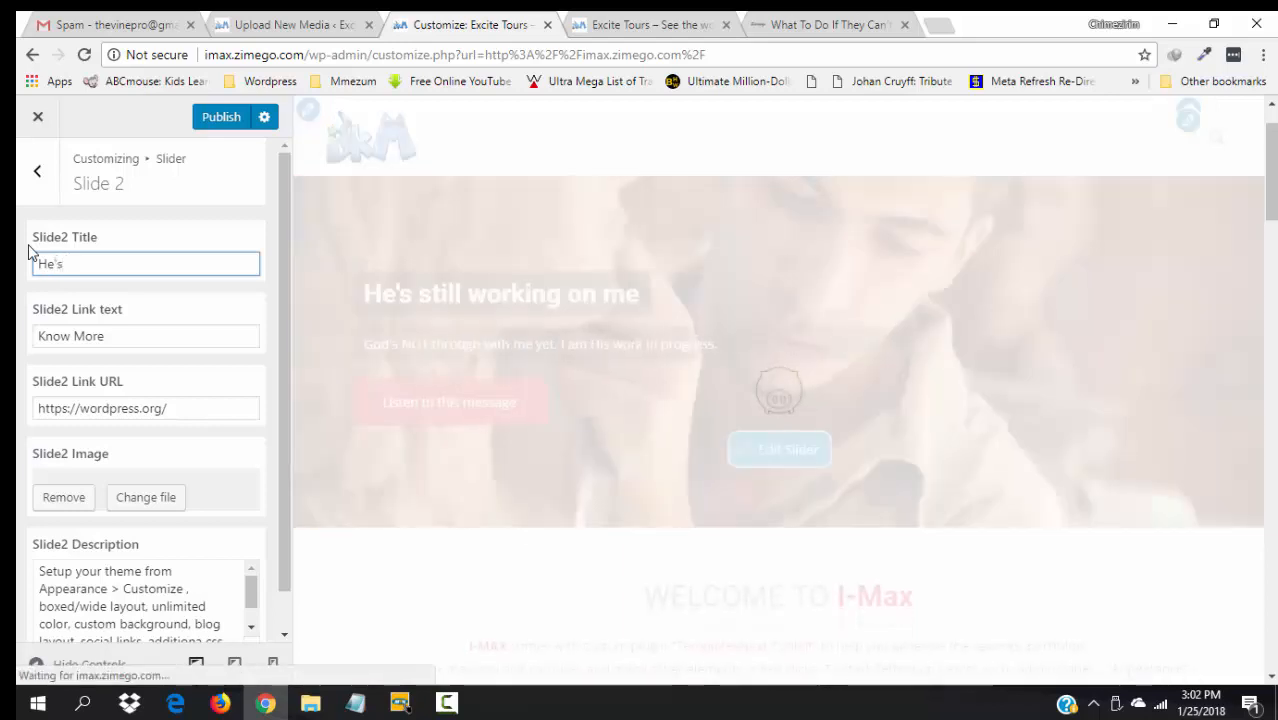
type(" potter")
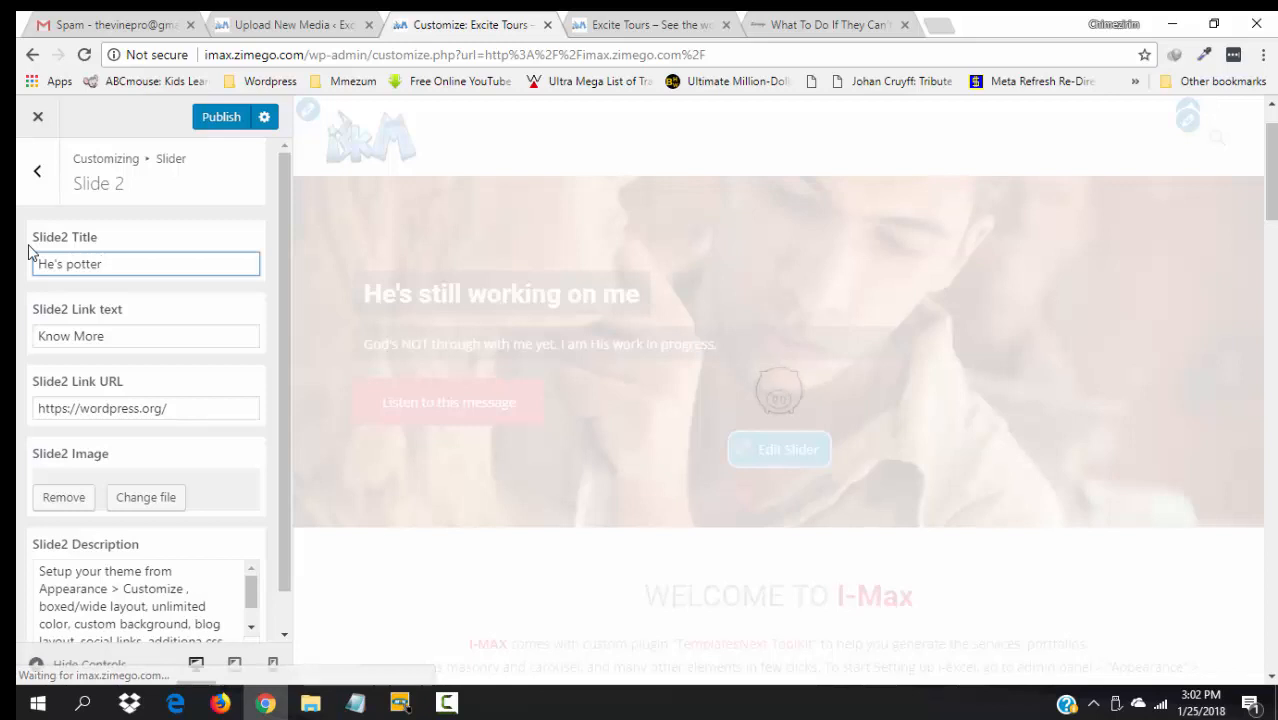
type(": I")
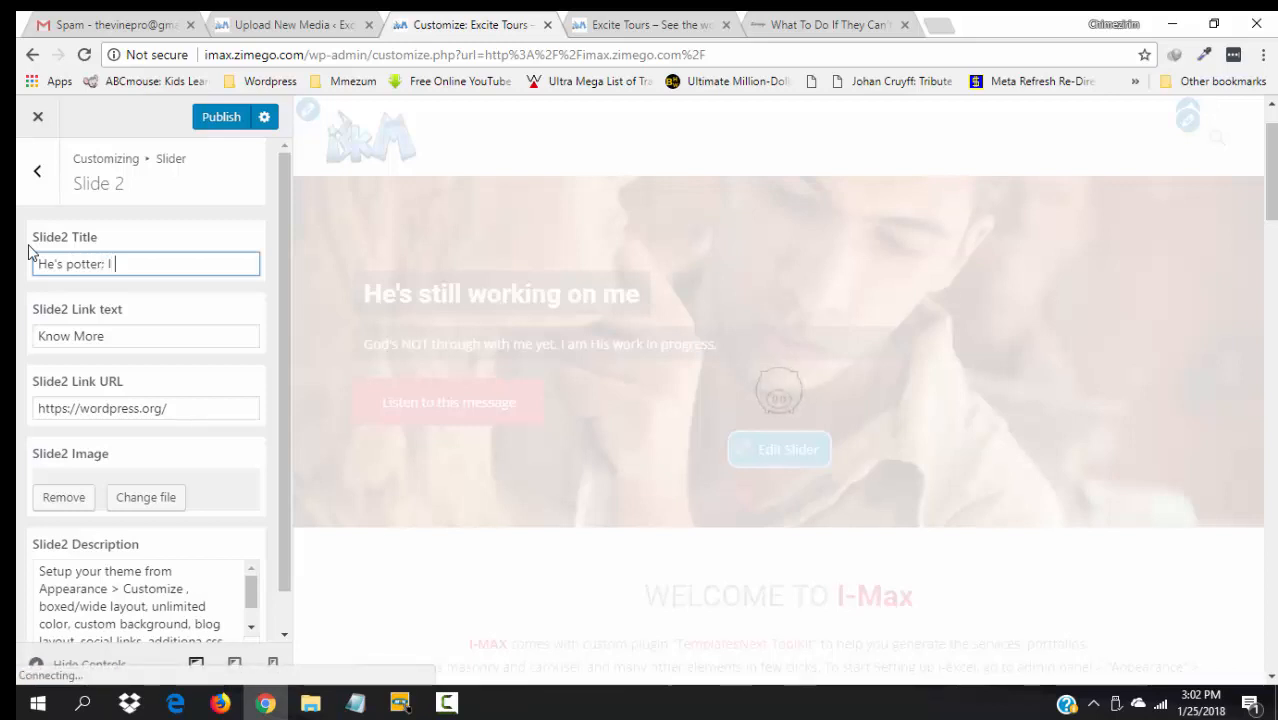
type(" am the clay")
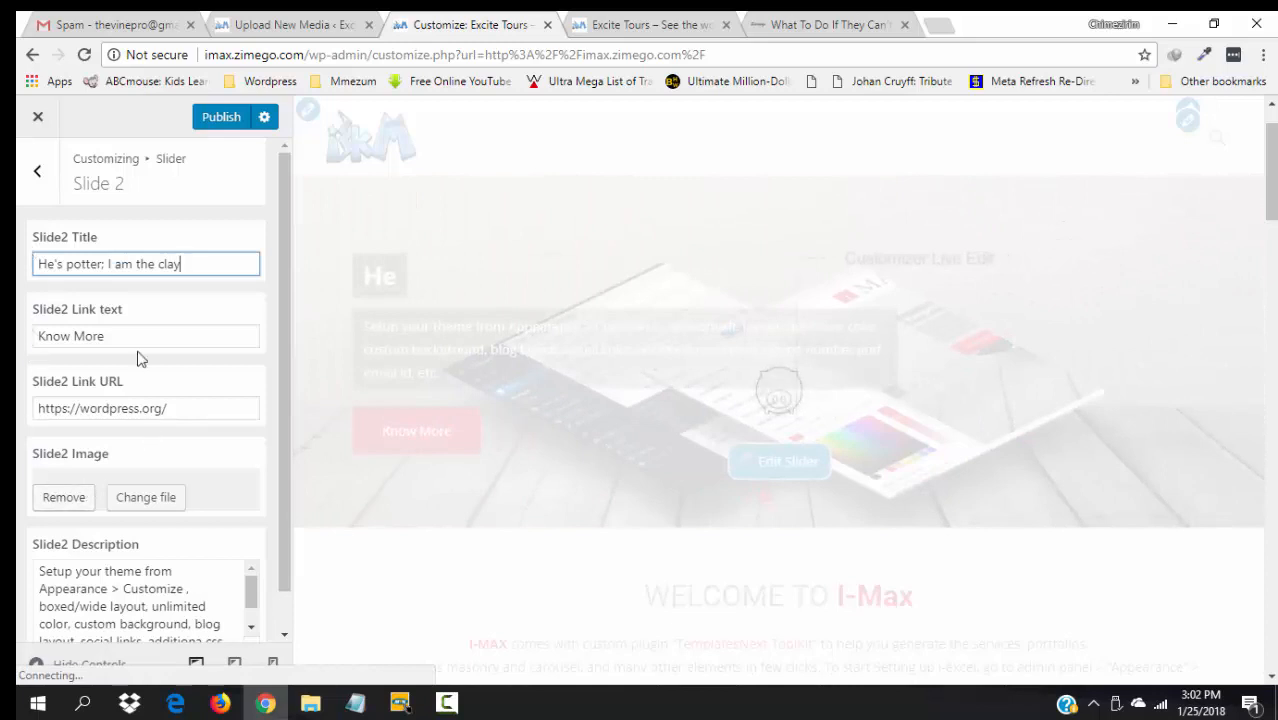
- Clear Slide 2's link text and URL and set its description to "It took Him six days to make the universe but He's still working on me"
left_click_drag(123, 340, 18, 345)
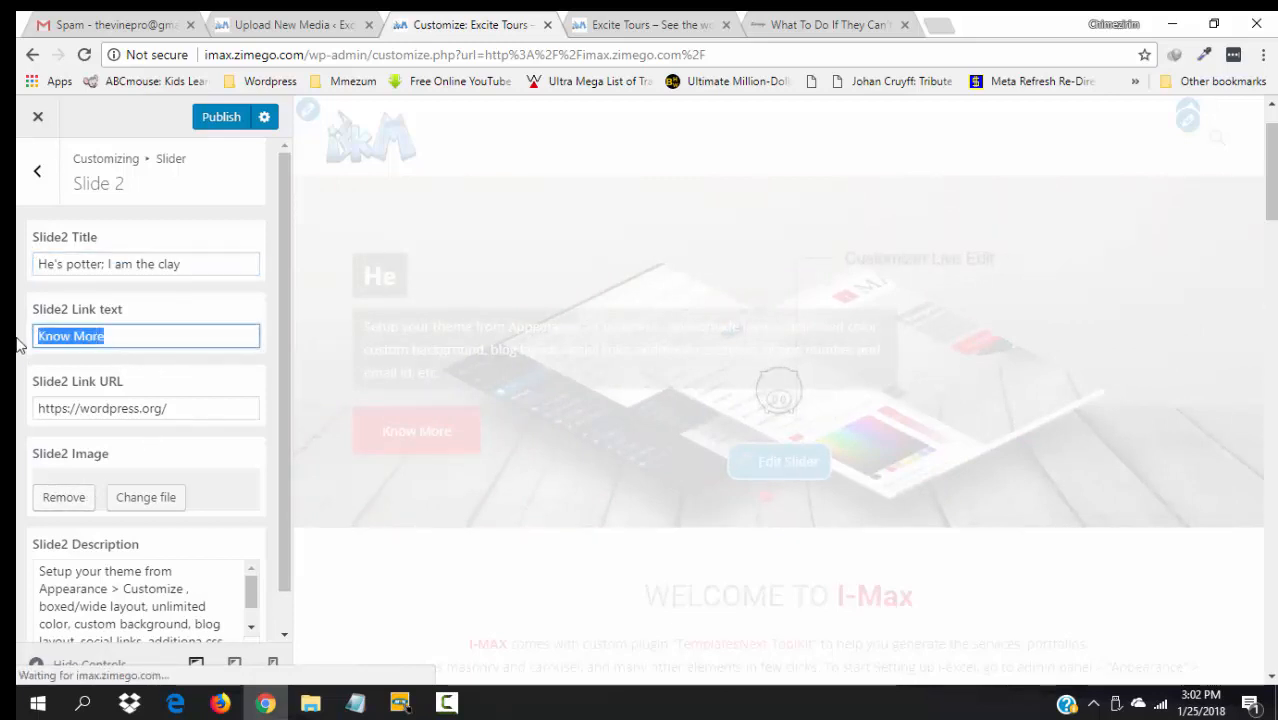
key("BackSpace")
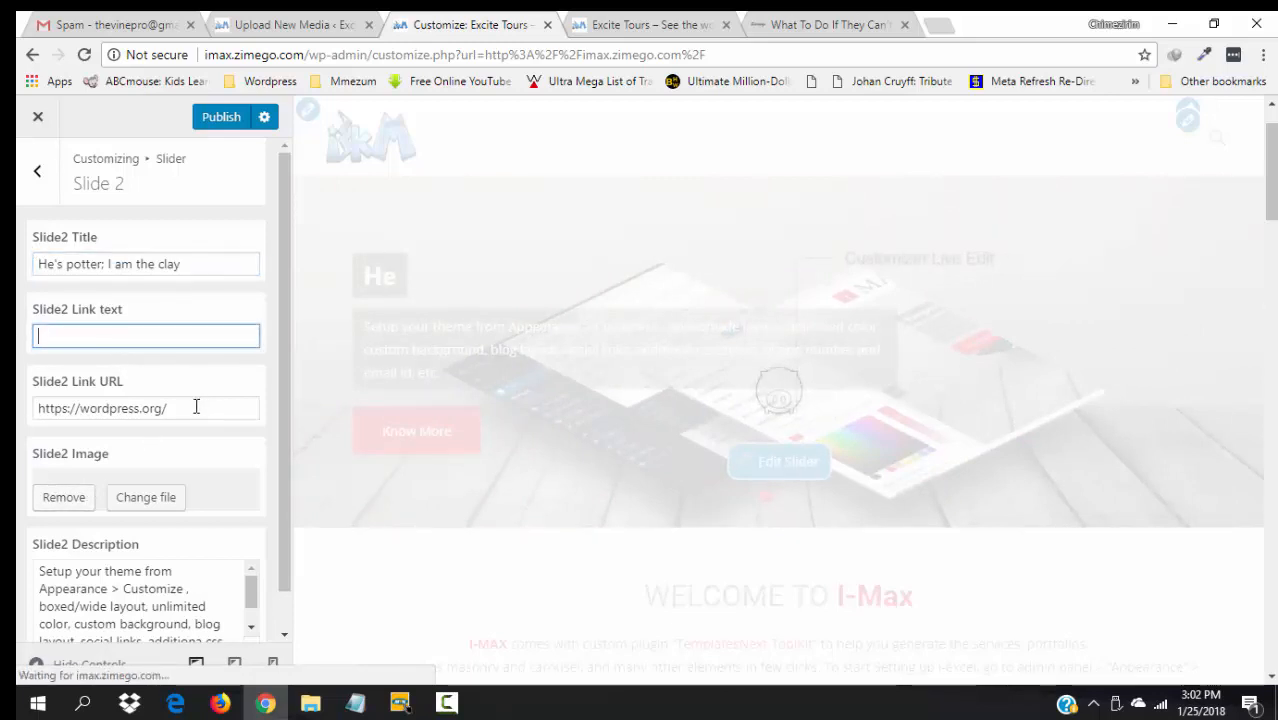
left_click_drag(196, 406, 18, 410)
key("BackSpace")
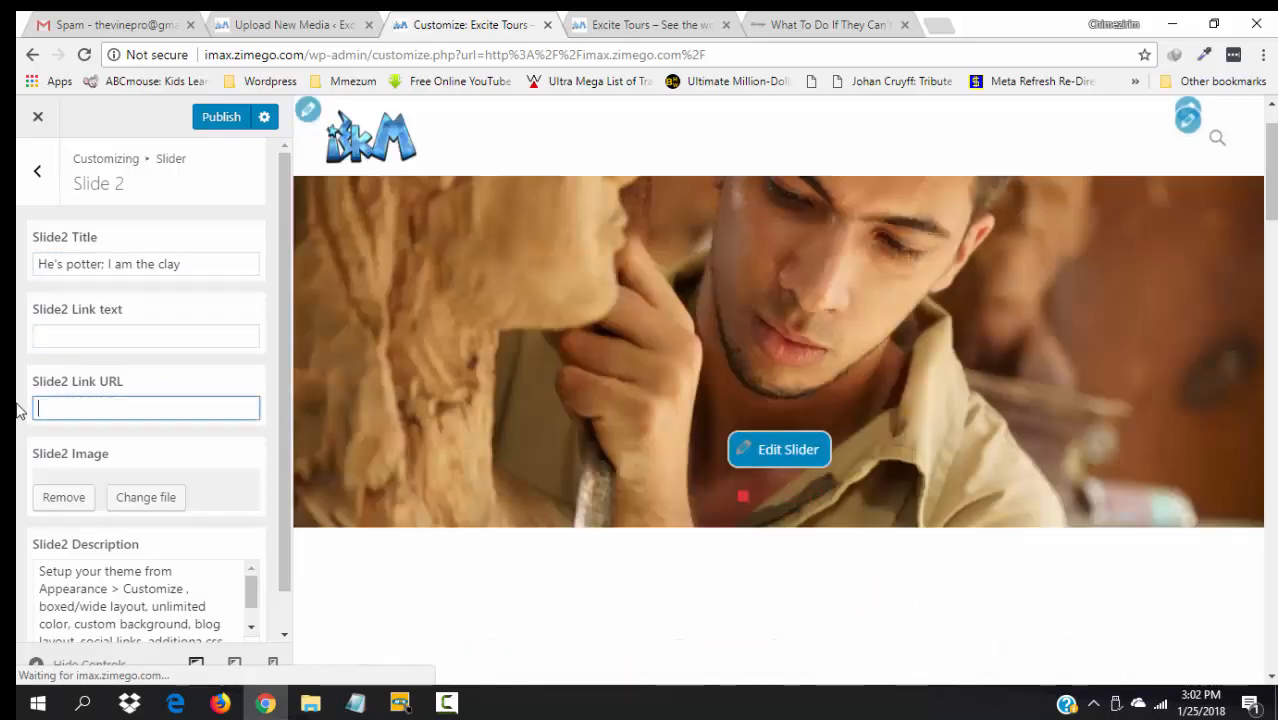
triple_click(198, 603)
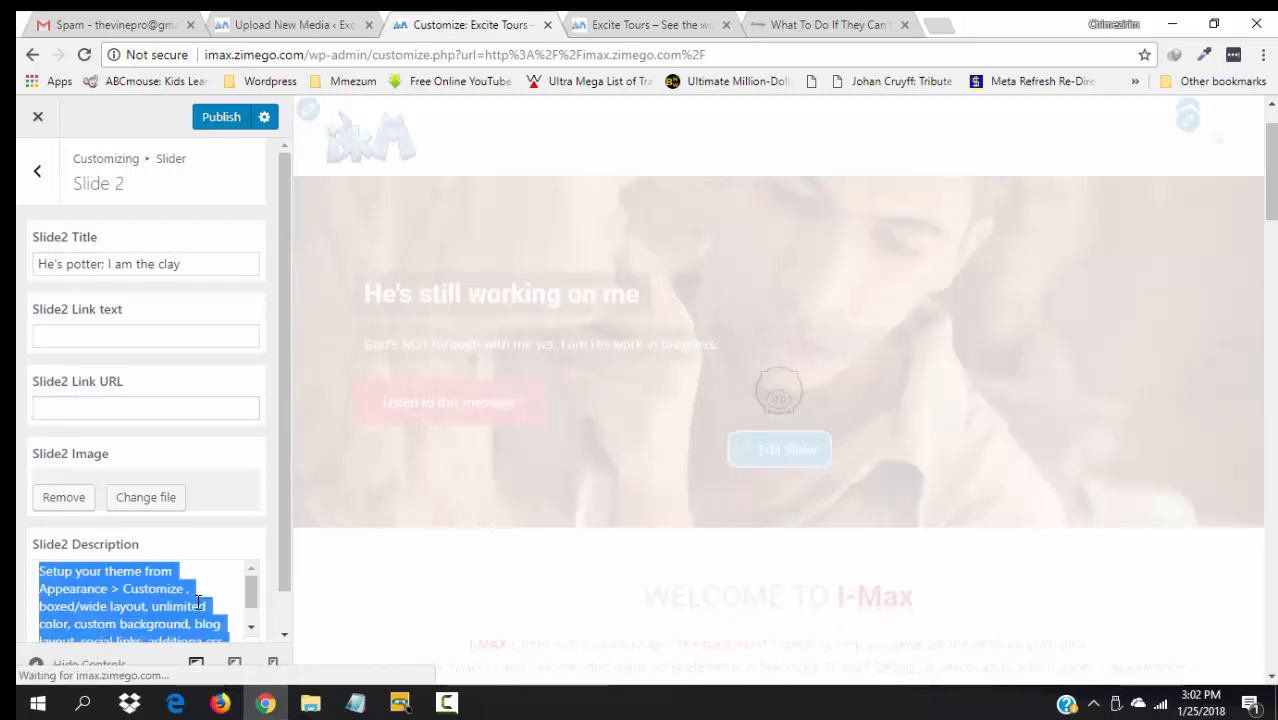
type("It to")
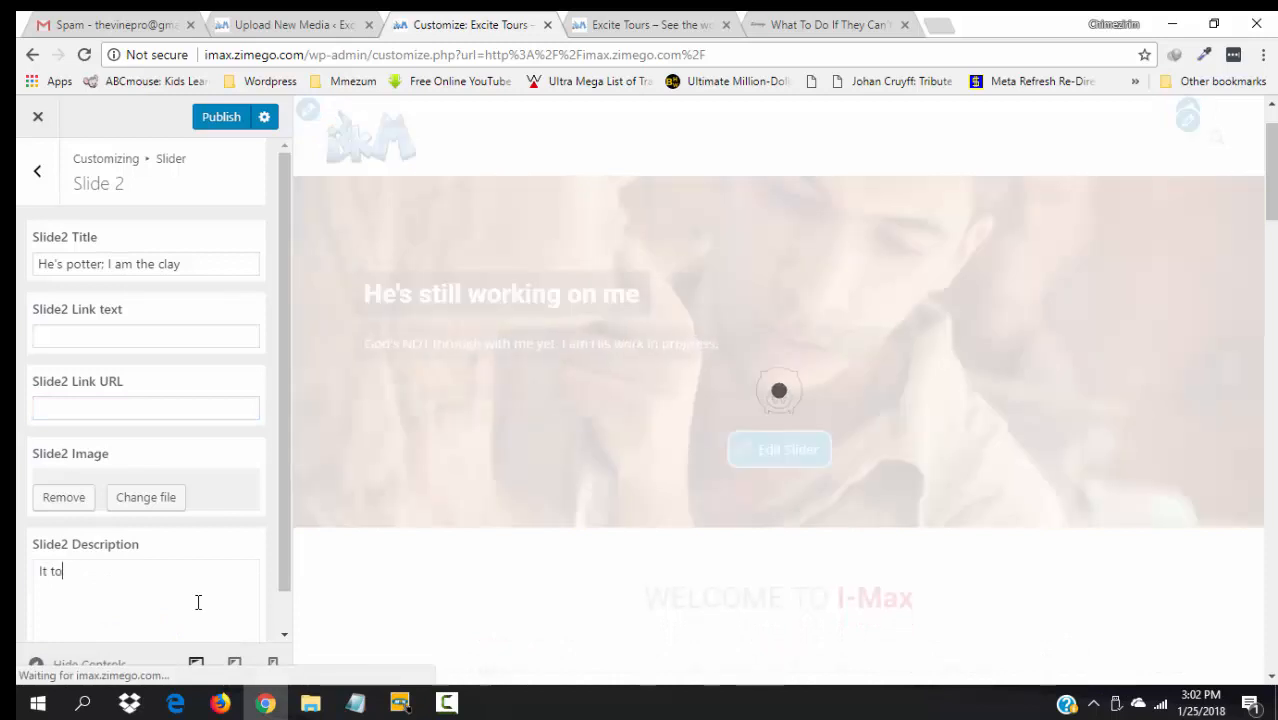
type("ok him")
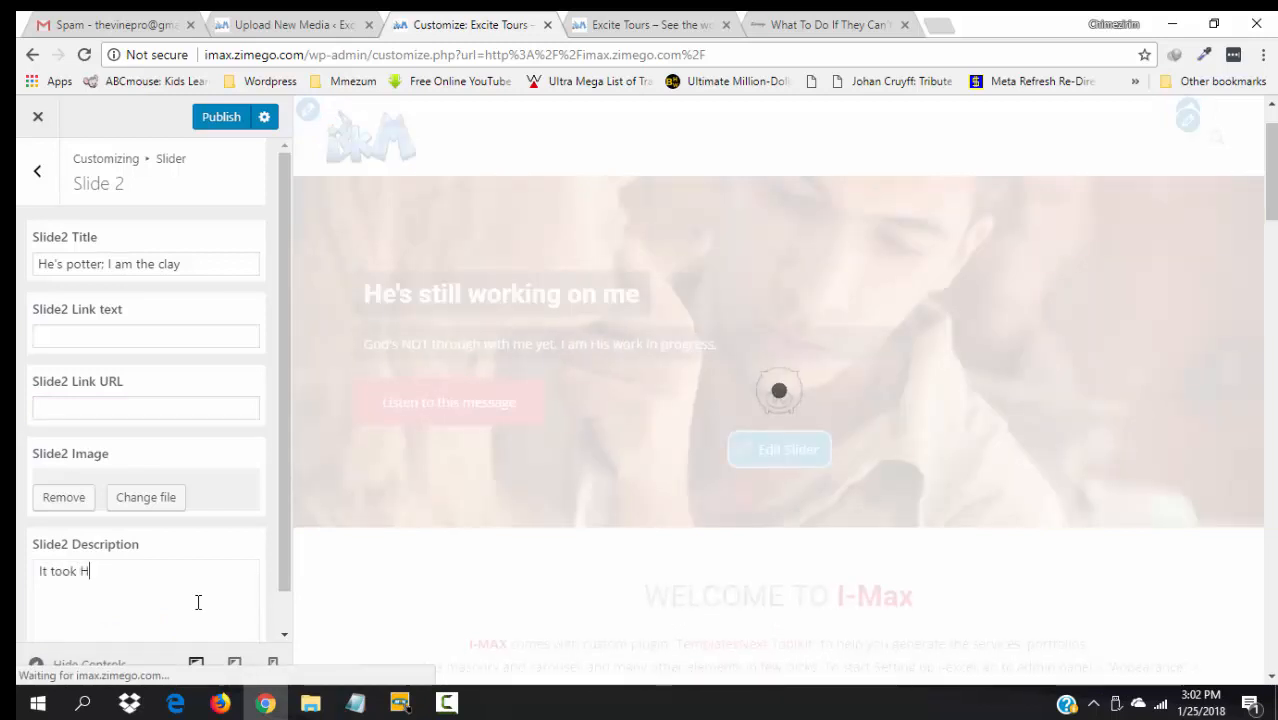
type("im ")
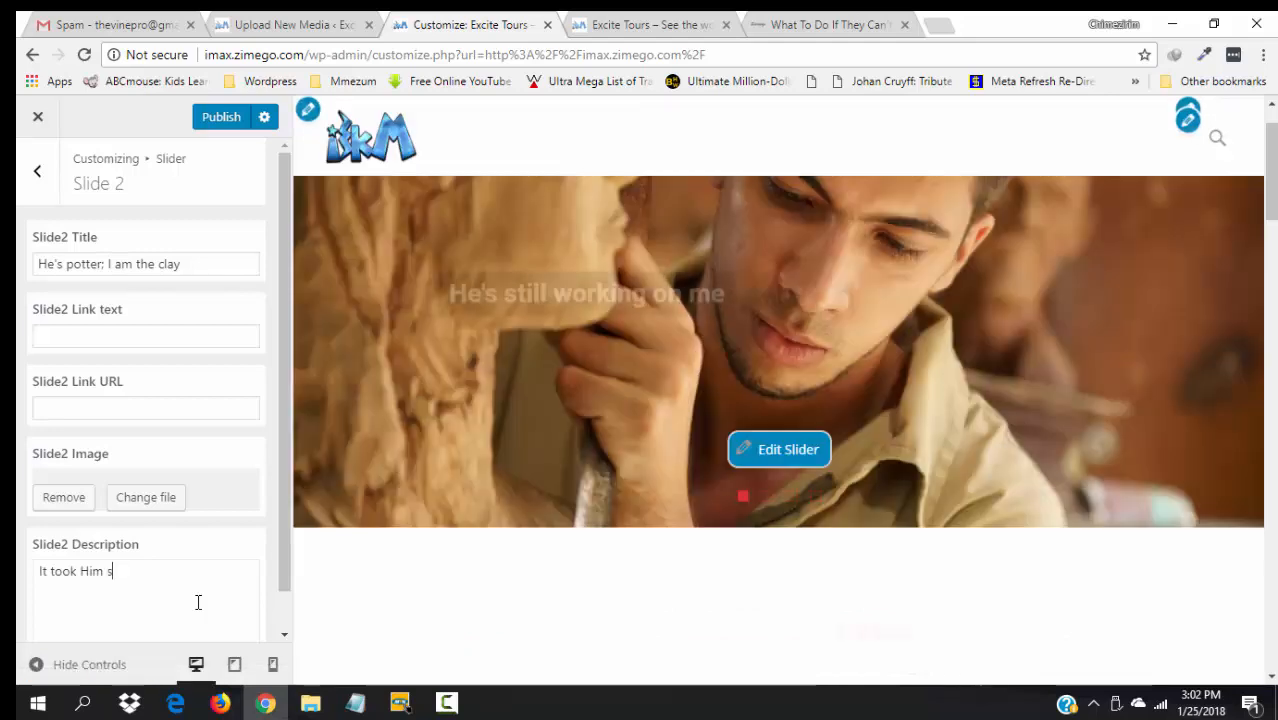
type("six day")
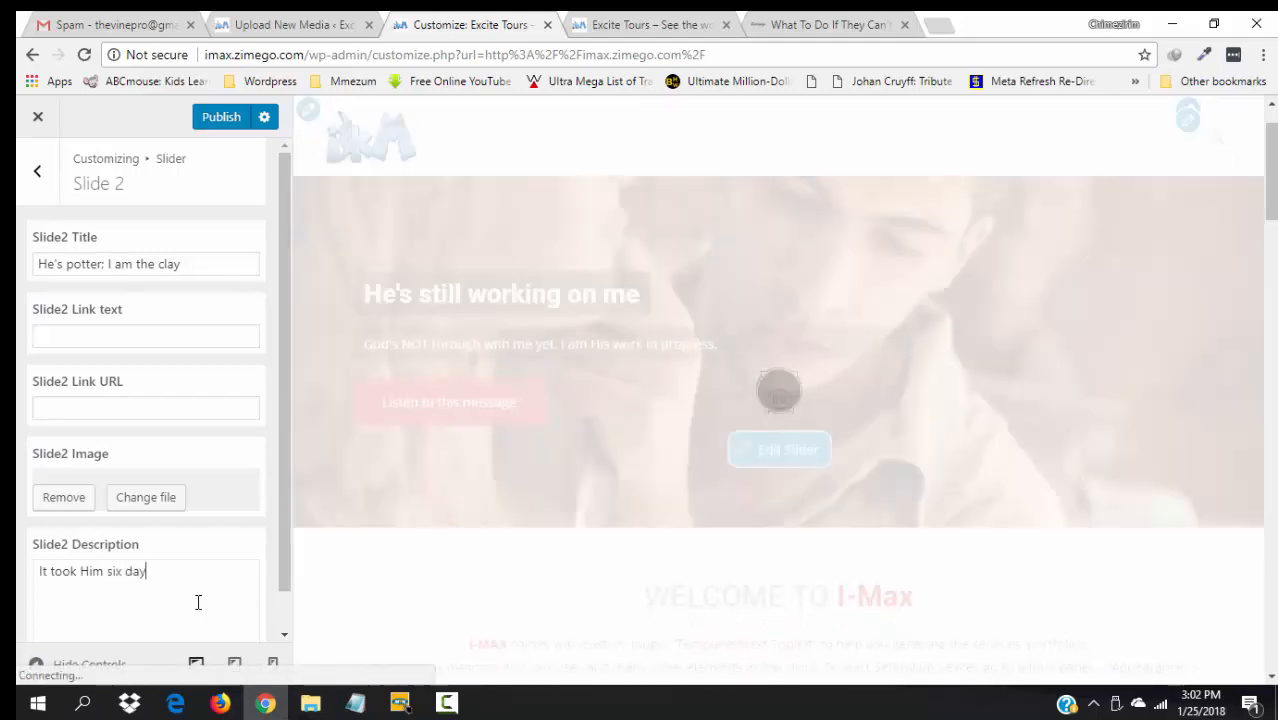
type("s to make the ")
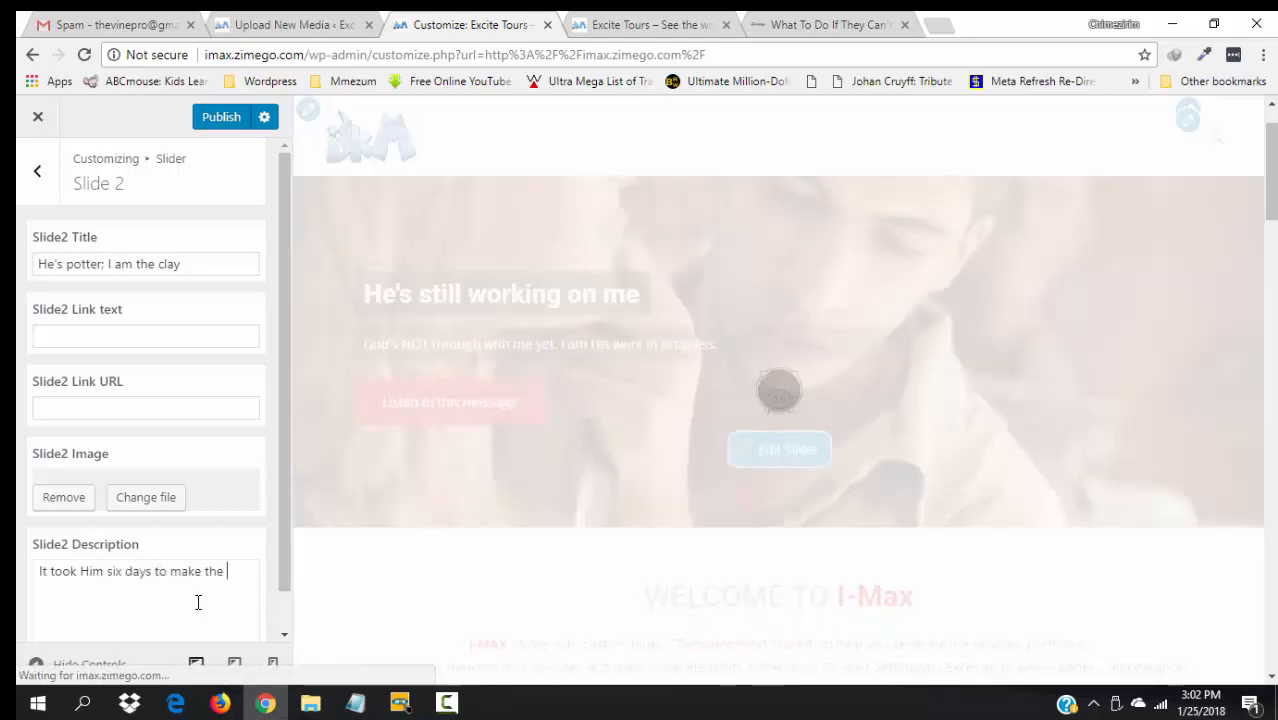
type("universe")
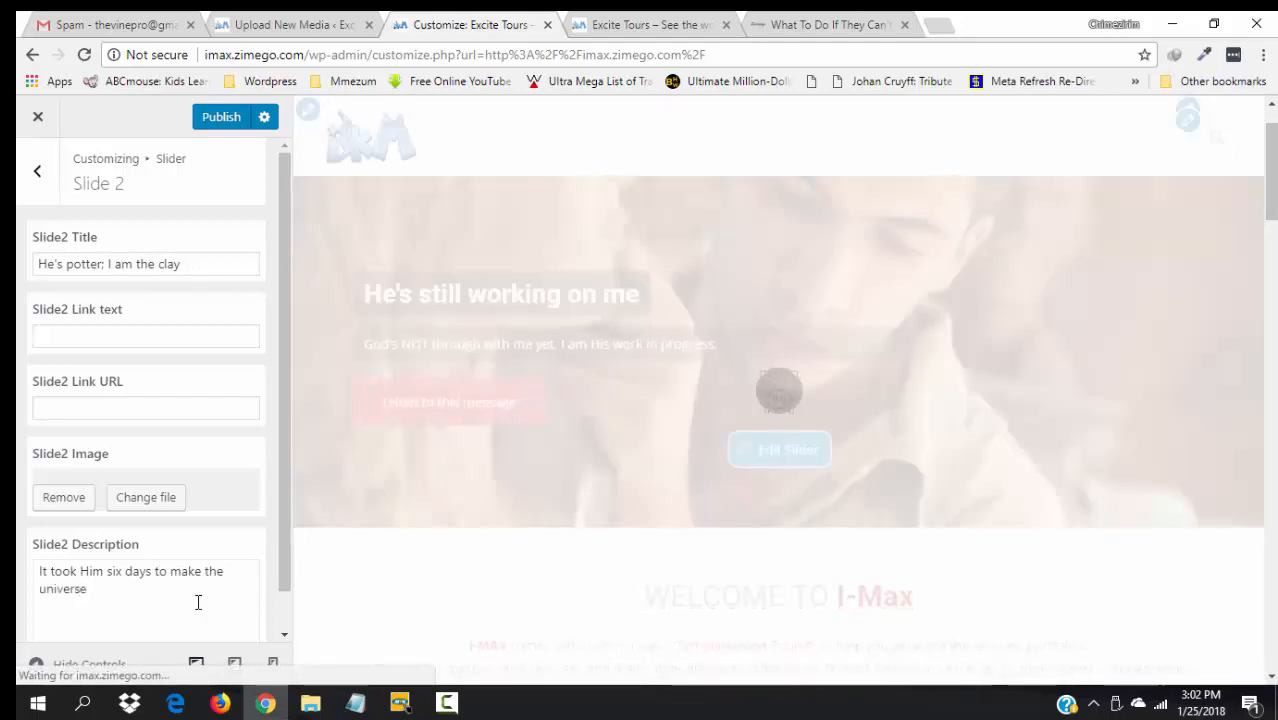
type(" b")
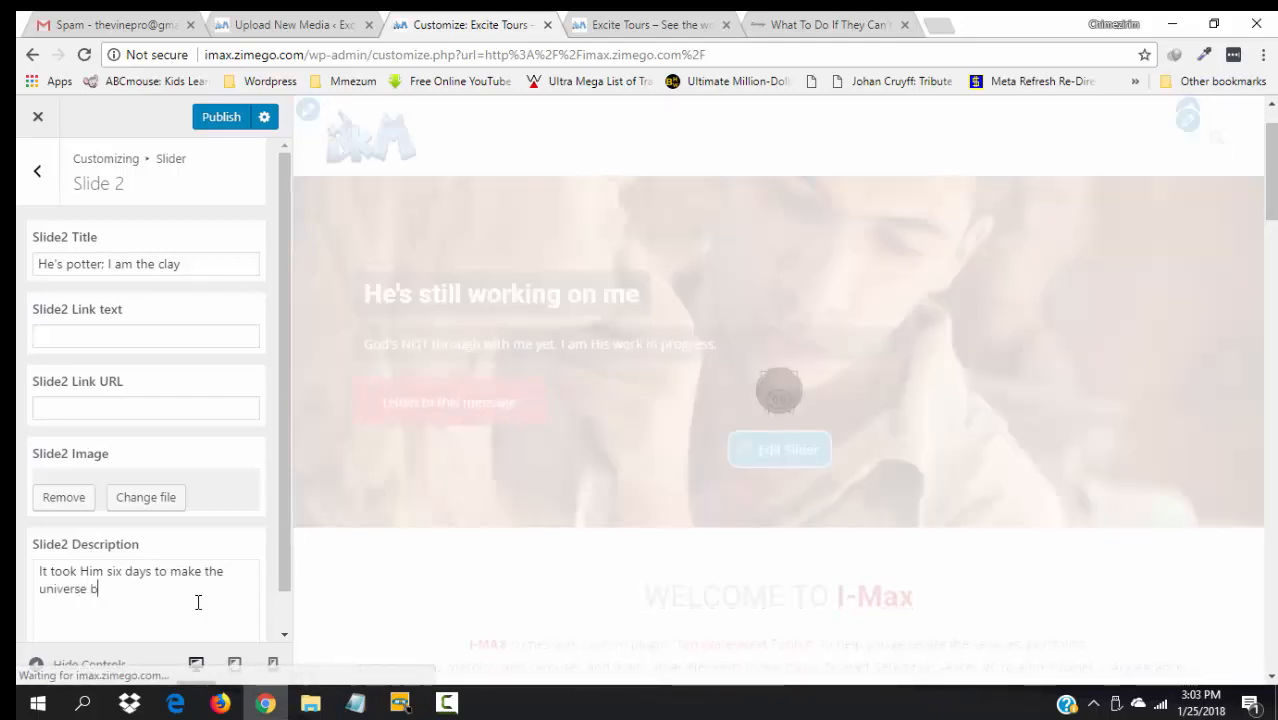
type("ut H")
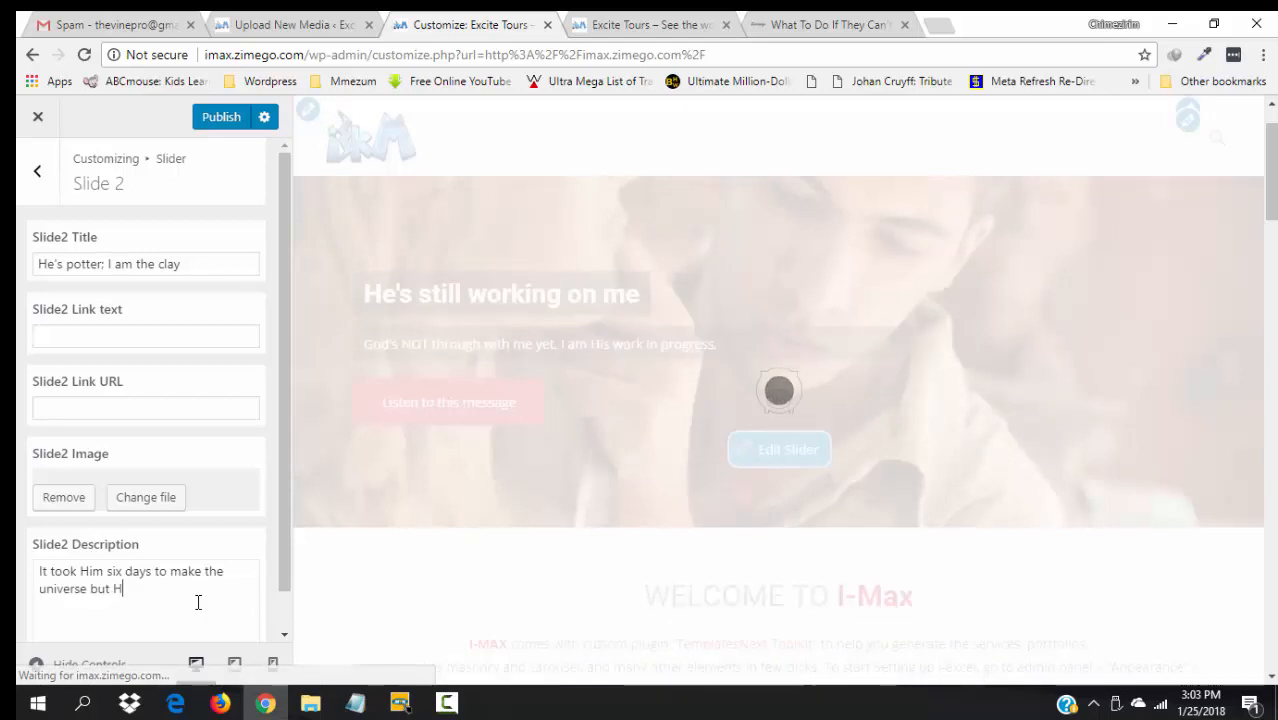
type("e's still working on me")
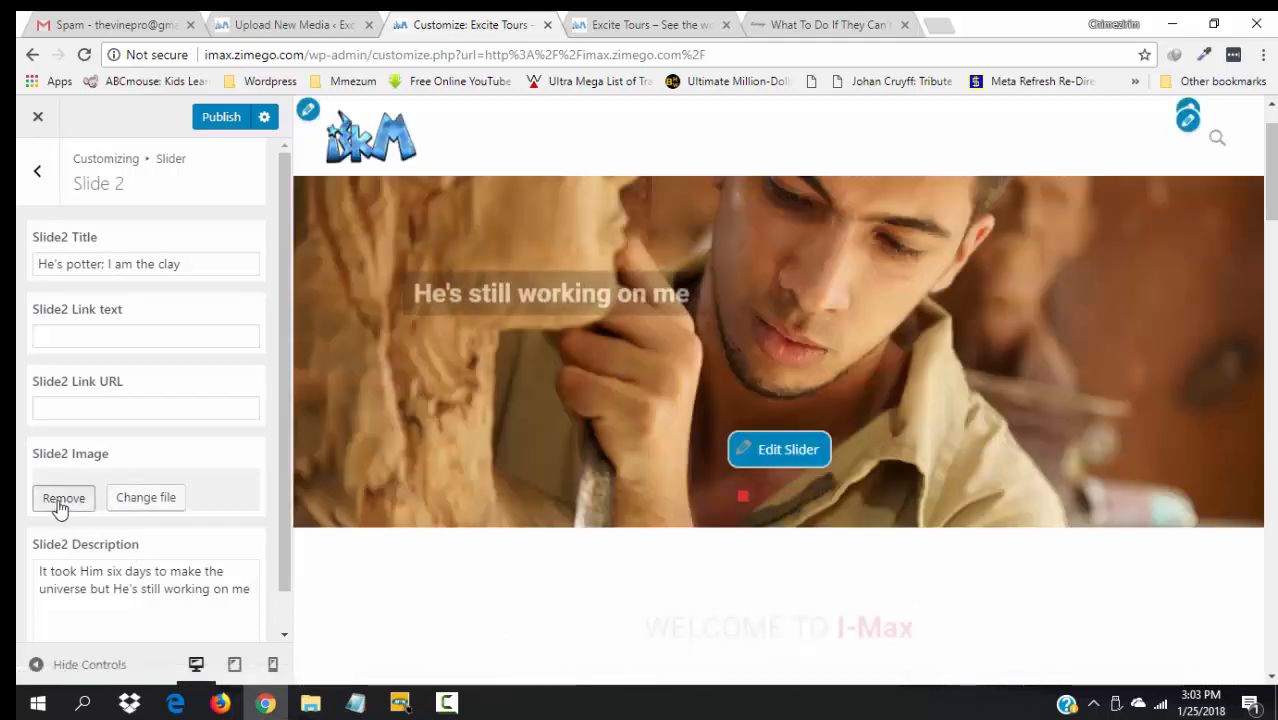
- Replace Slide 2's image with the potter photo
left_click(58, 503)
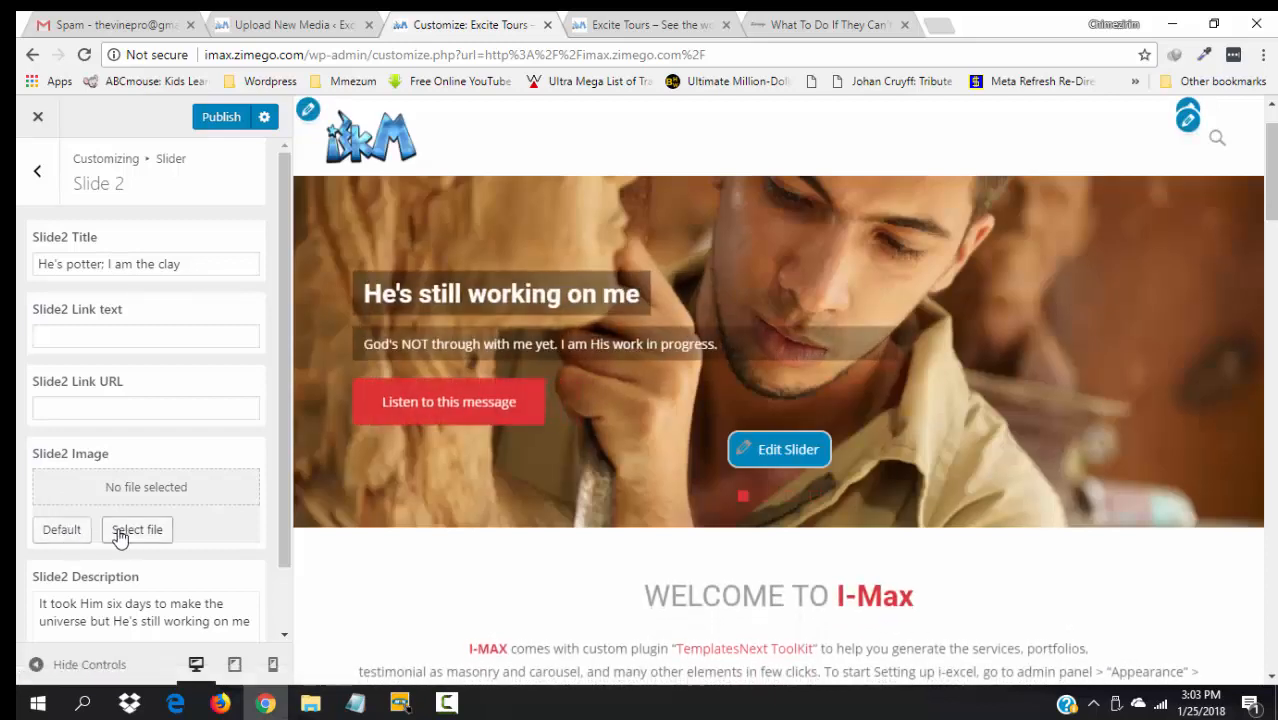
left_click(120, 533)
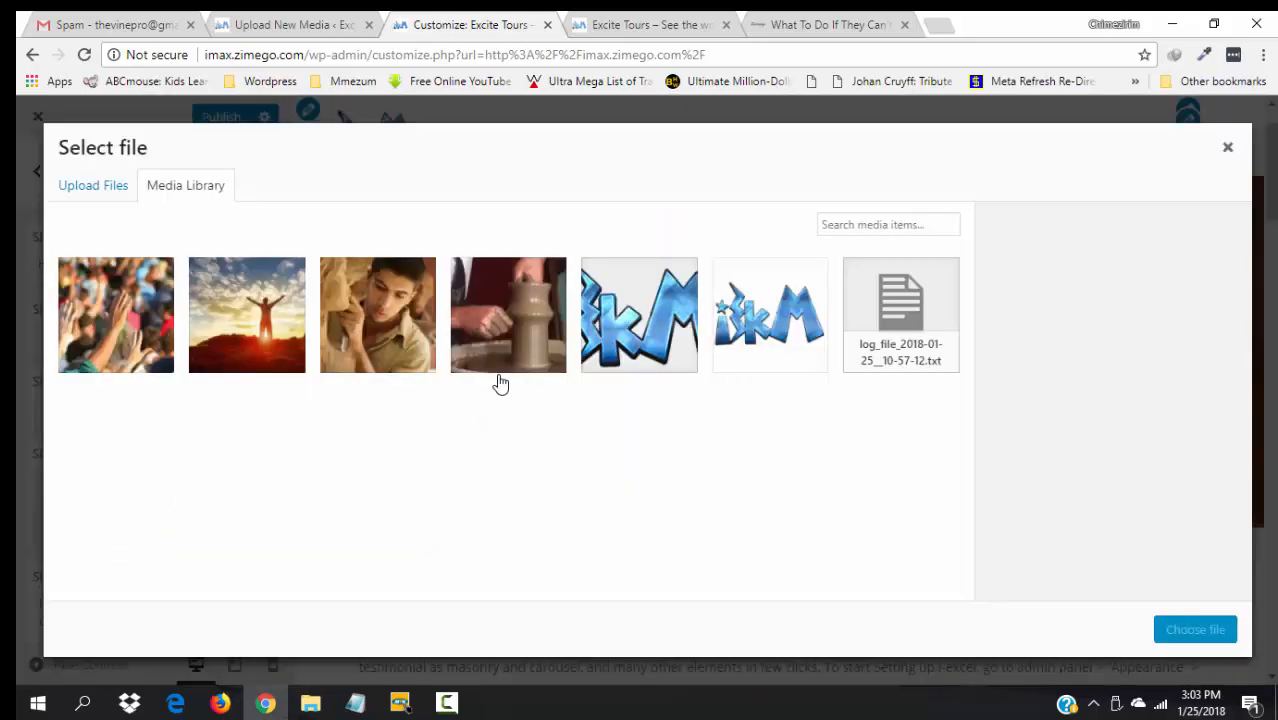
left_click(537, 323)
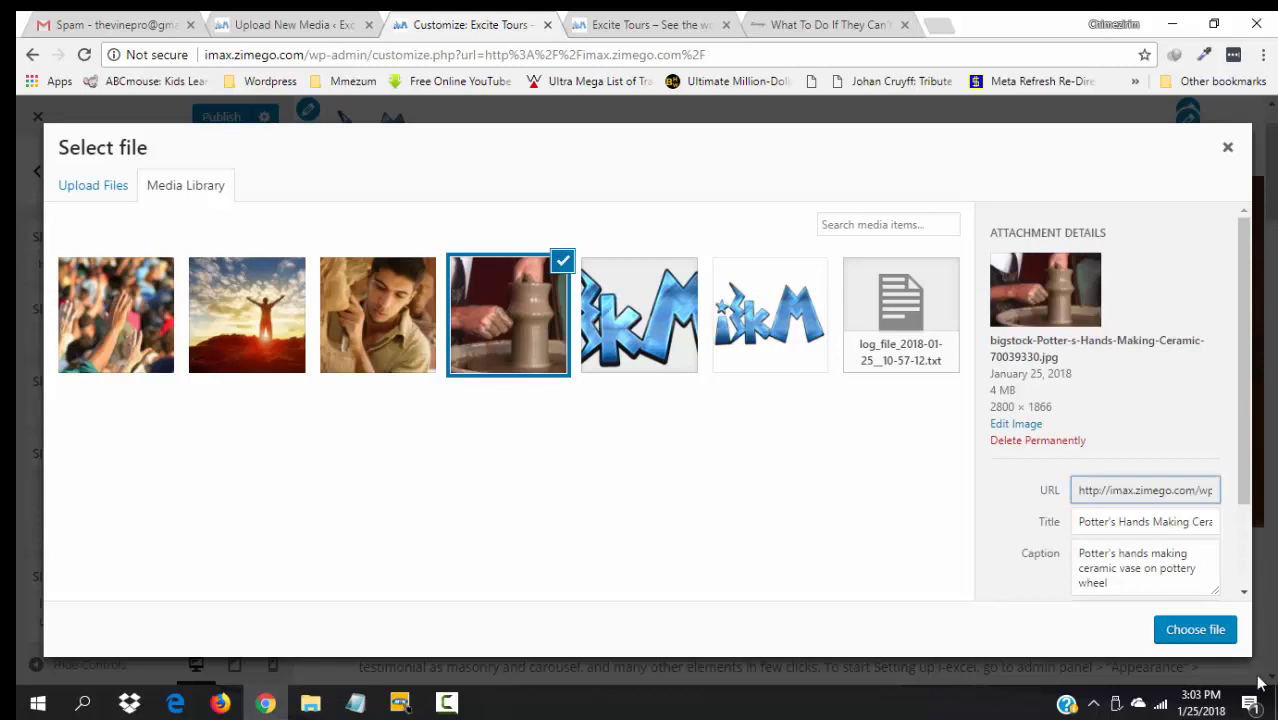
left_click(1196, 630)
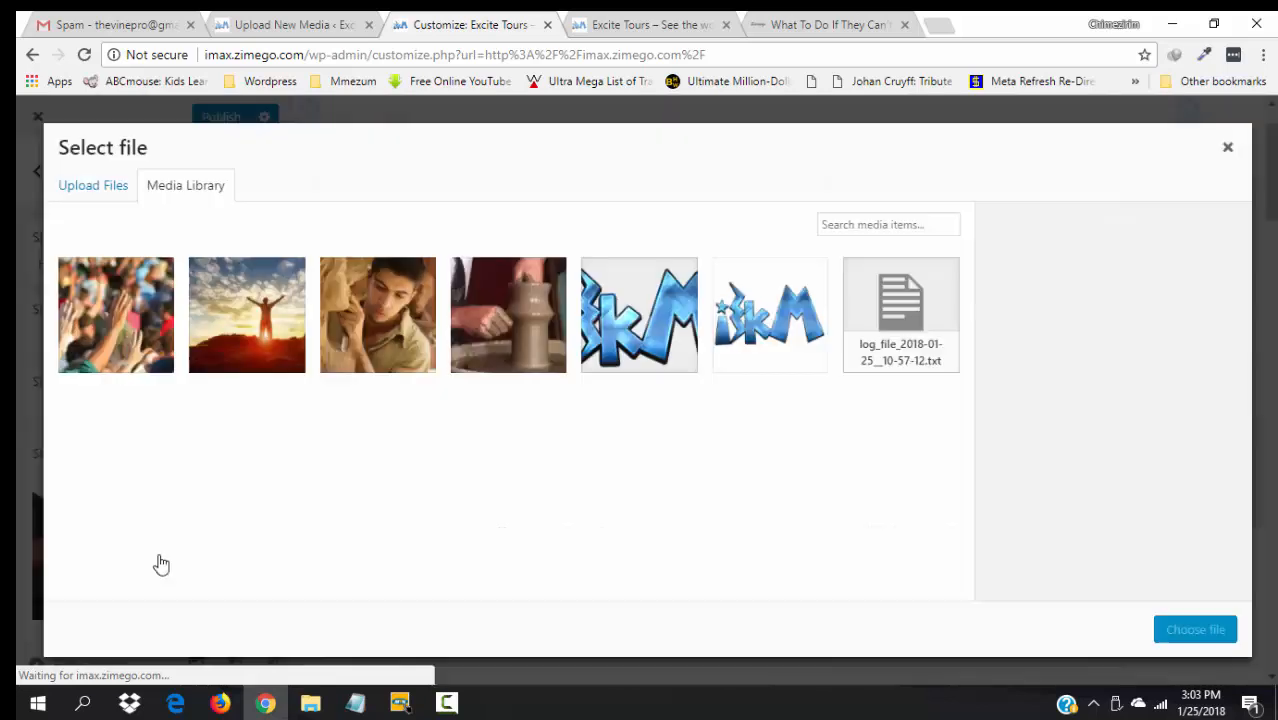
- Pick the sculptor photo in the media library and open it in the image editor
left_click(161, 565)
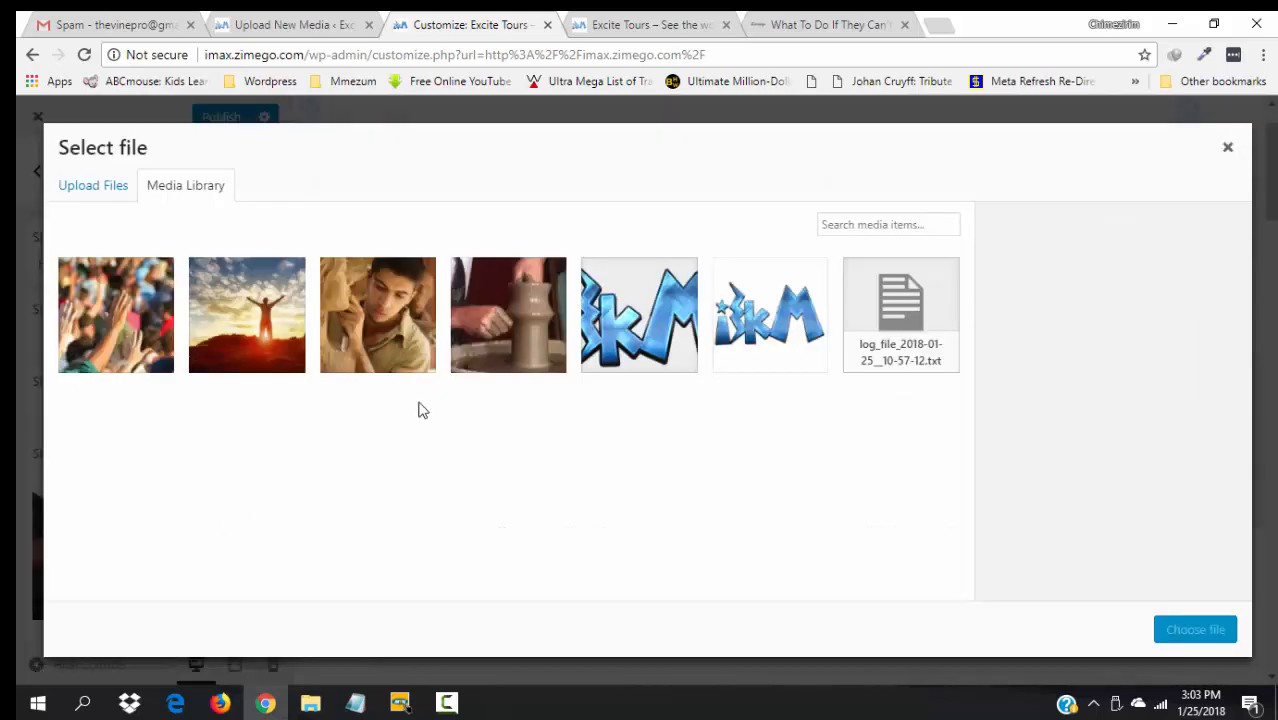
left_click(397, 322)
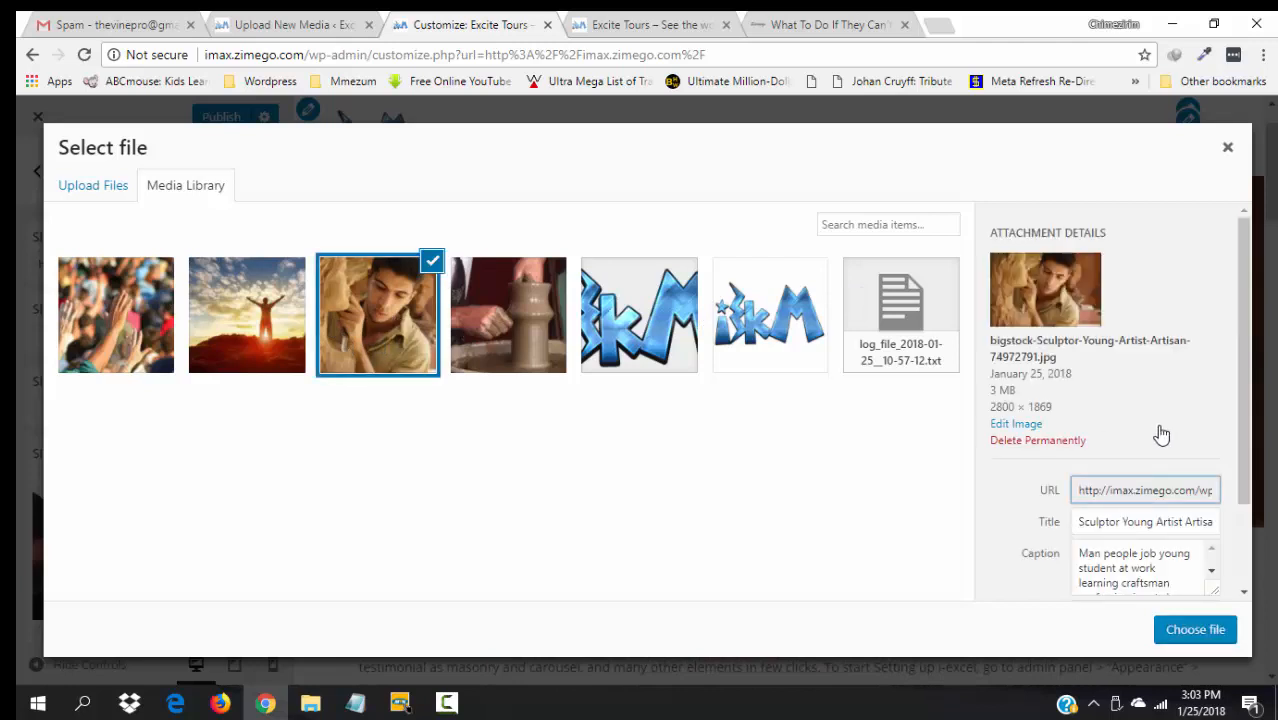
left_click(526, 313)
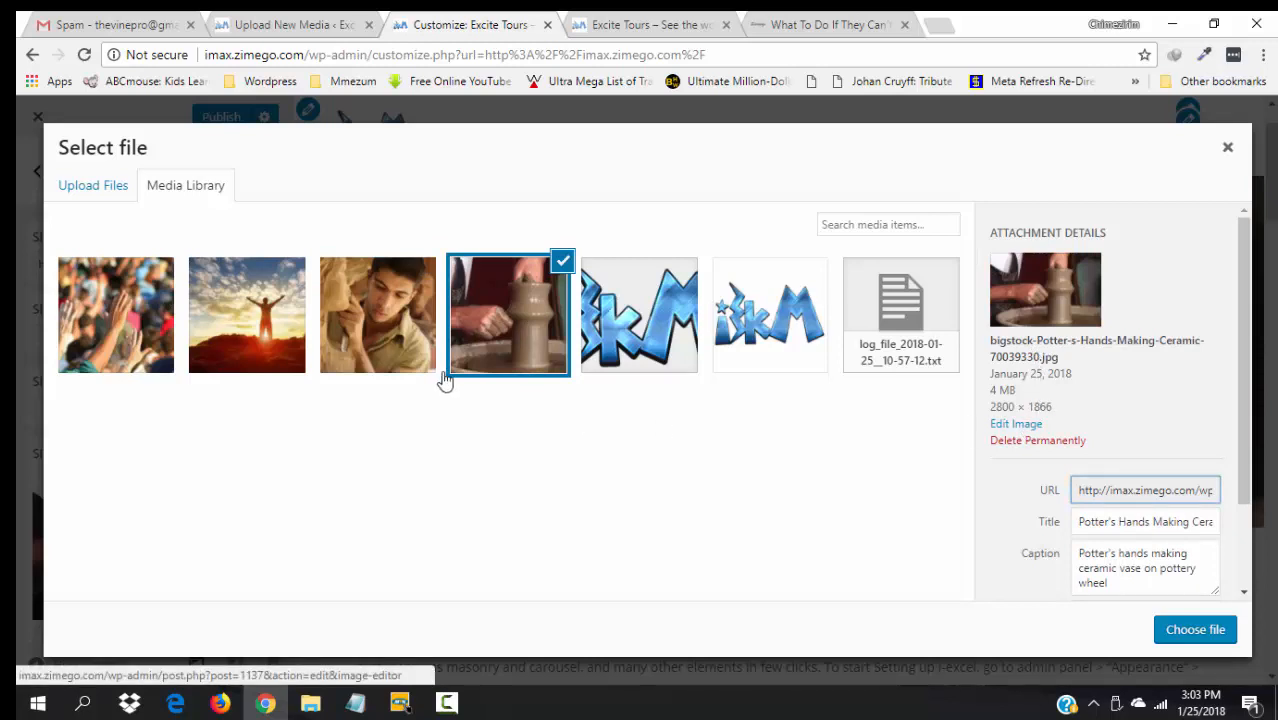
left_click(85, 343)
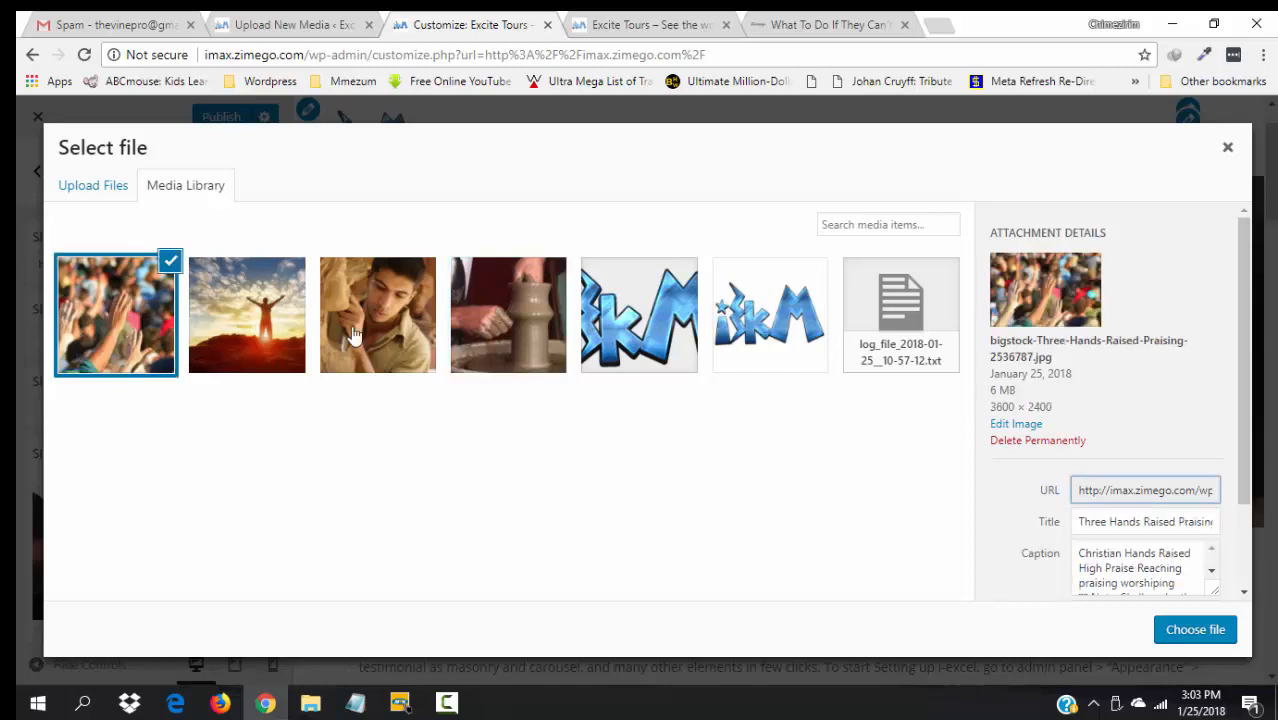
left_click(383, 320)
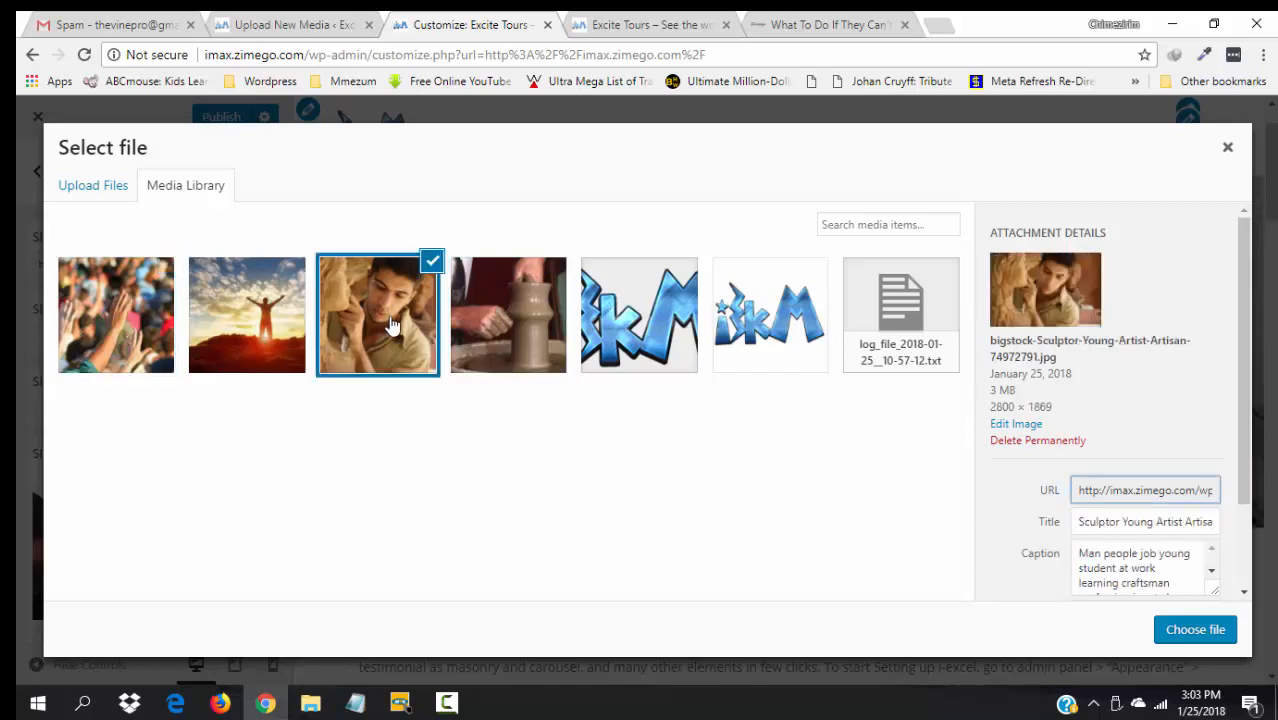
left_click(1014, 425)
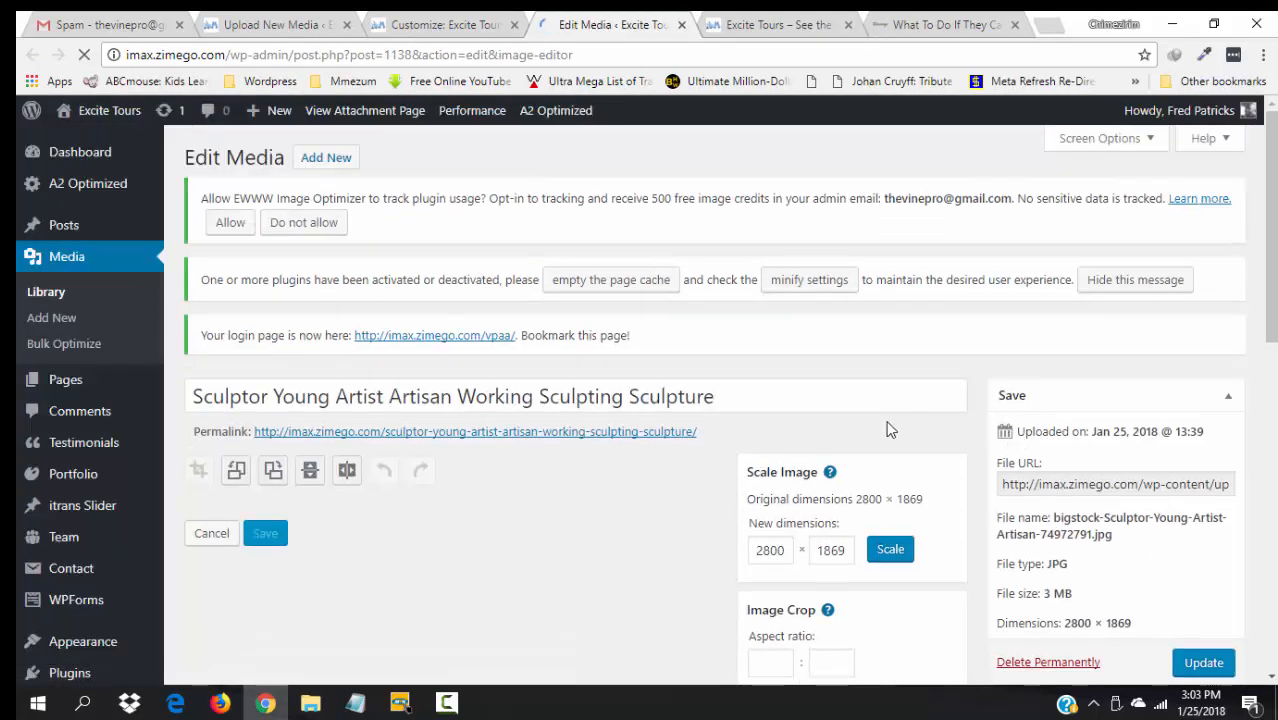
- Scale the sculptor image from 2800 wide down to 1600 × 1068, then view the Excite Tours homepage
scroll(1272, 298, "down", 2)
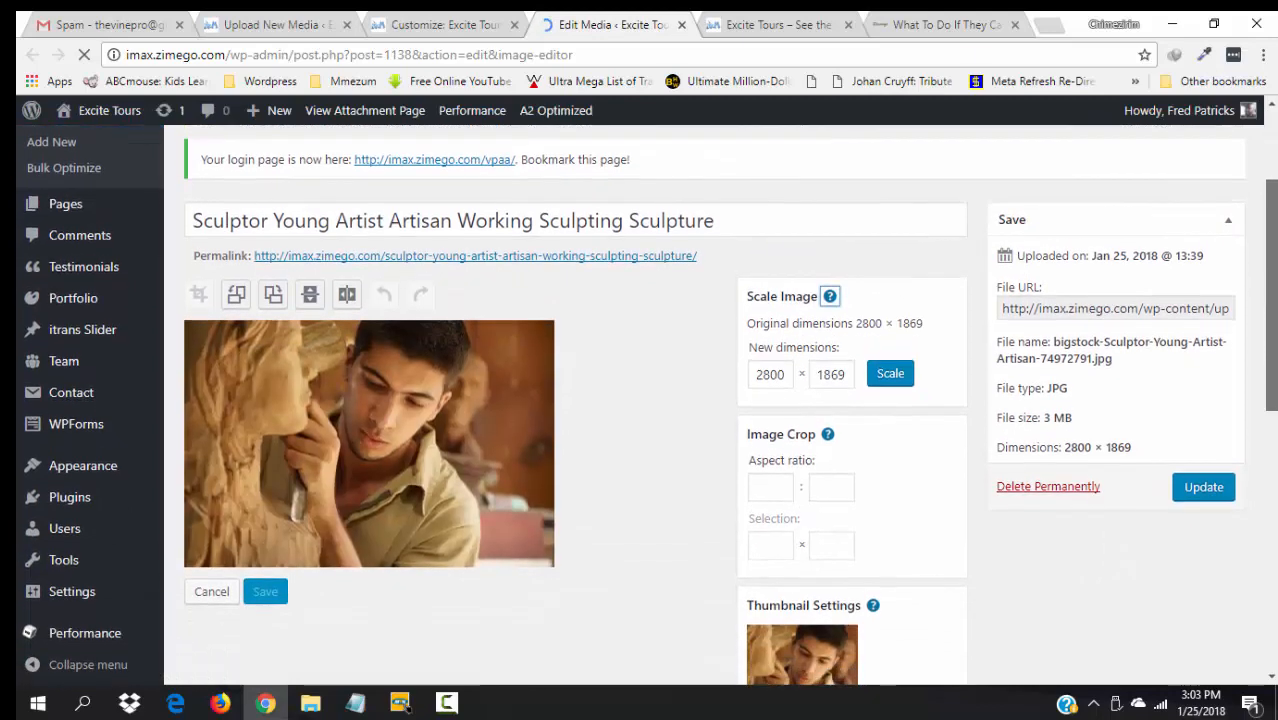
left_click(763, 375)
key("BackSpace")
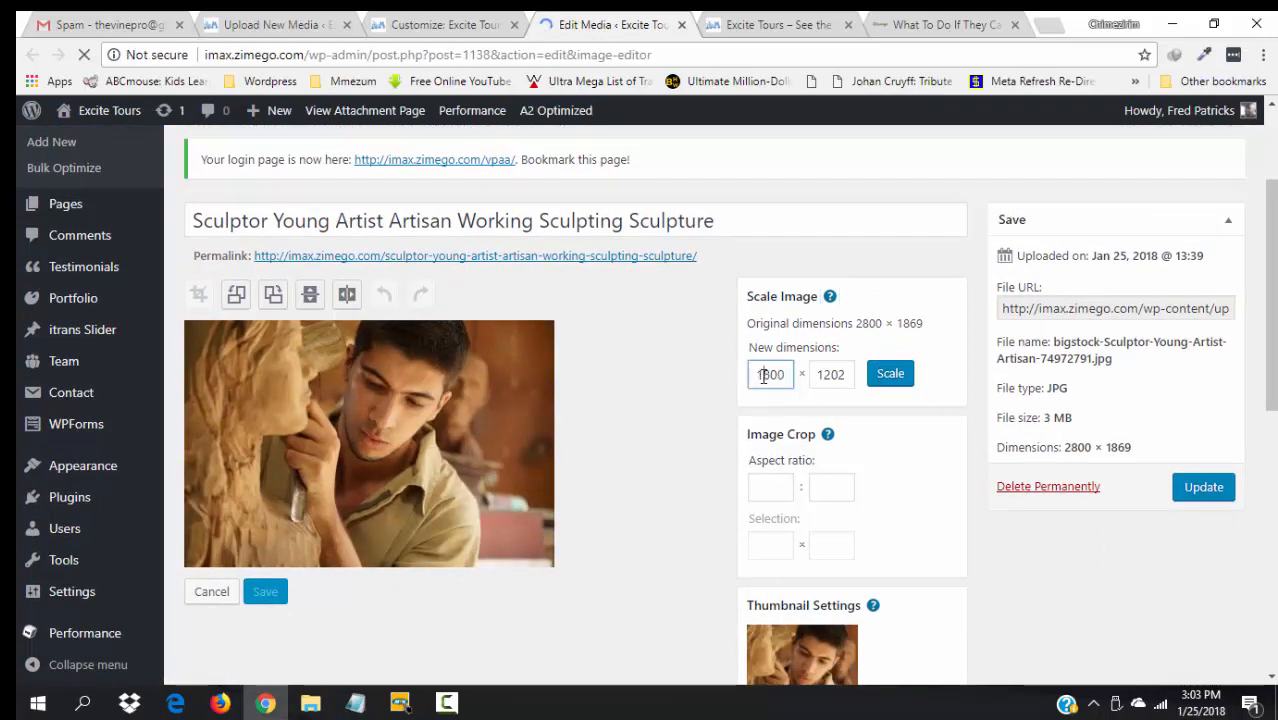
type("16")
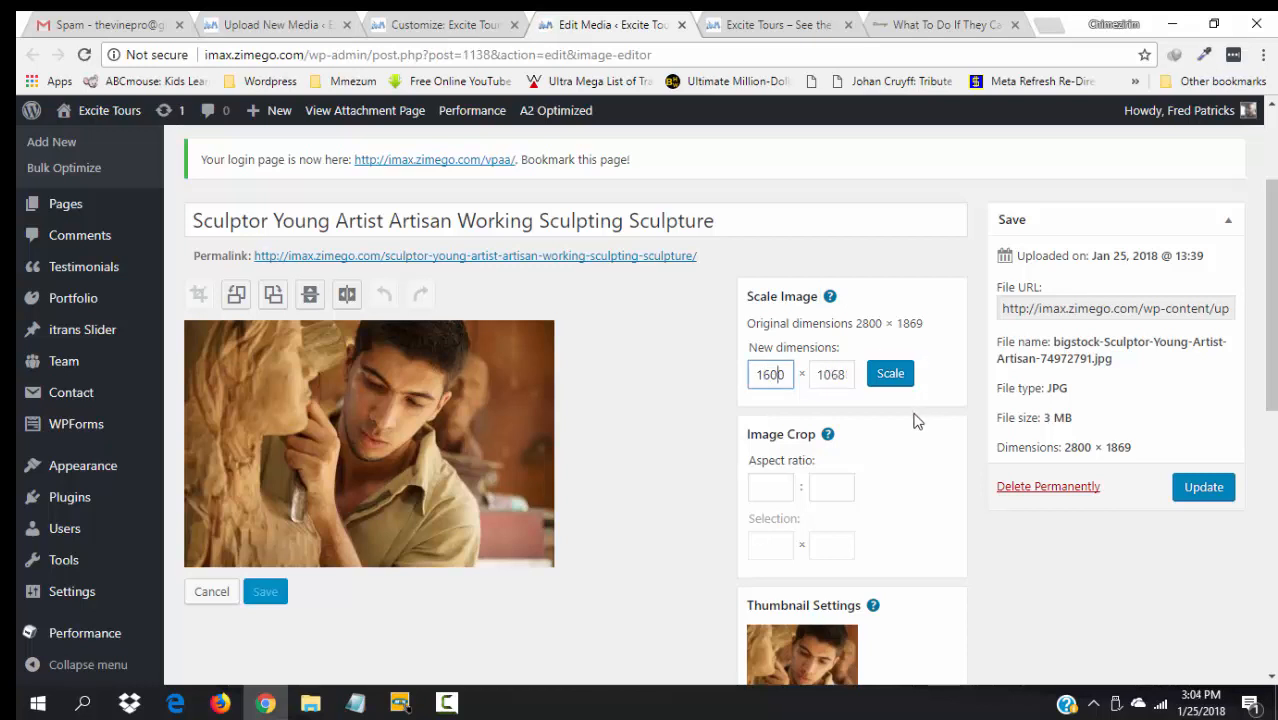
left_click(889, 376)
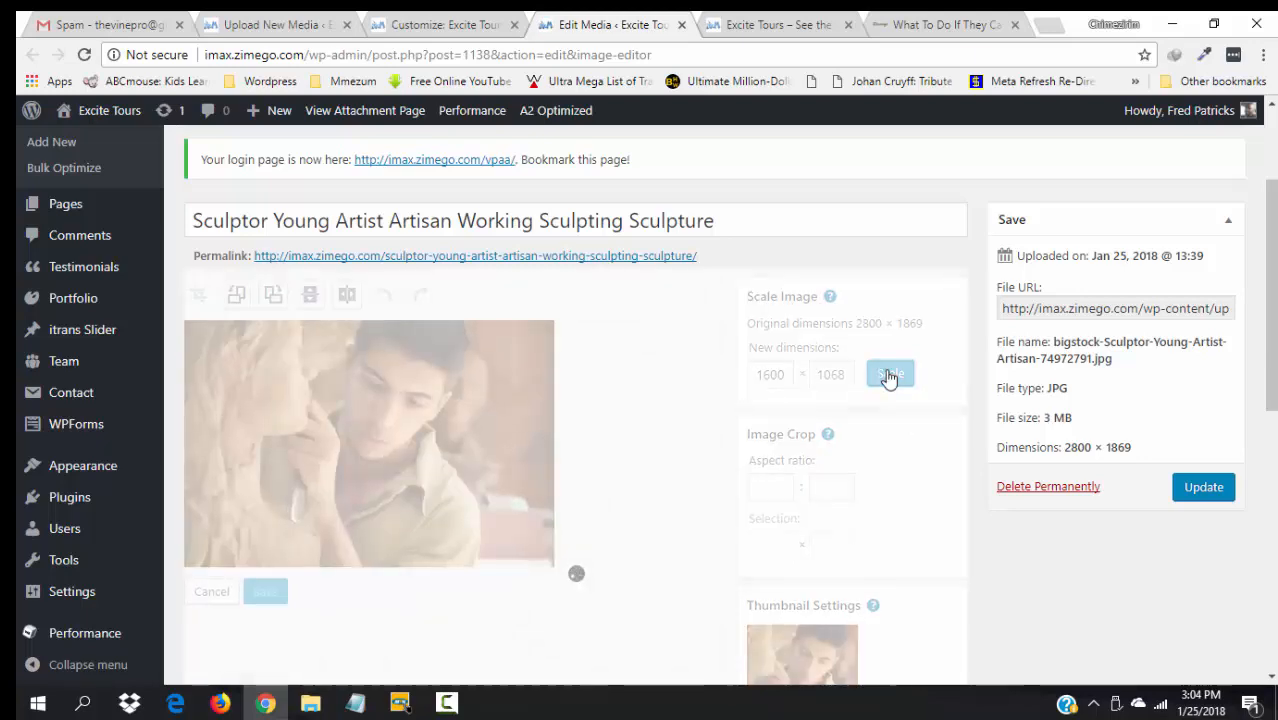
left_click(784, 22)
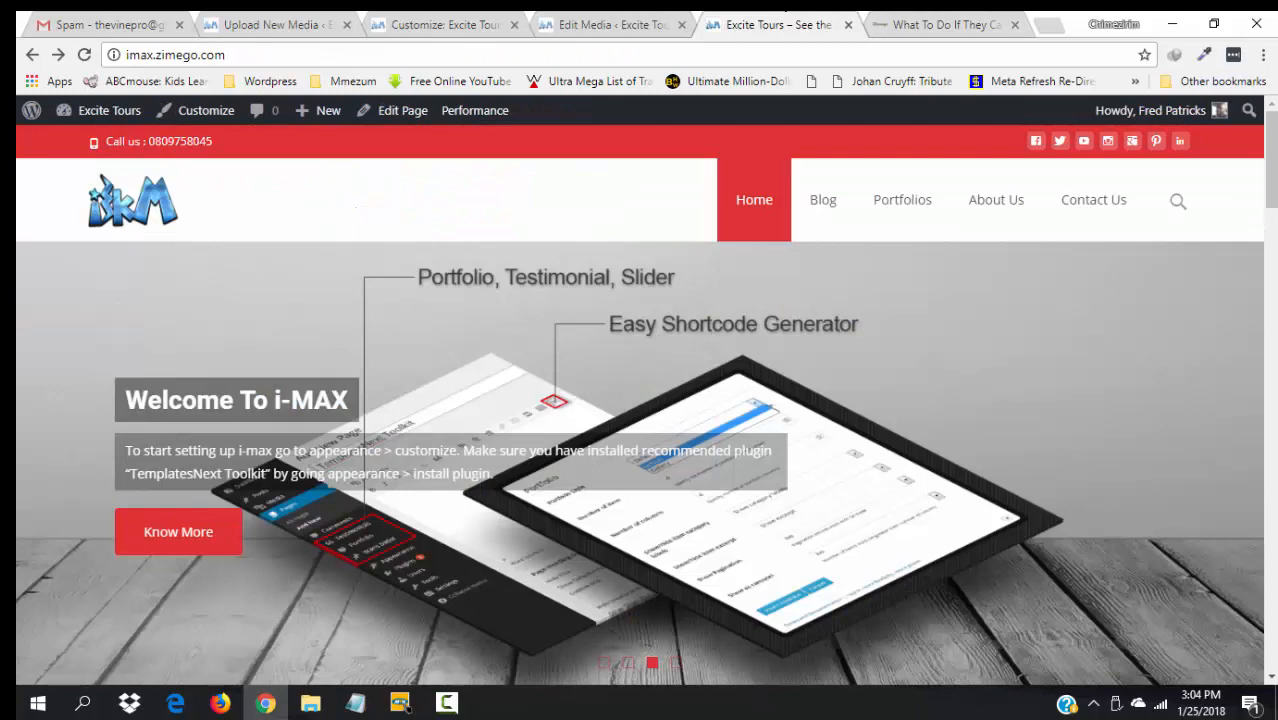
- Show the 'He's still working on me' slide in the preview and check the other open pages
left_click(604, 664)
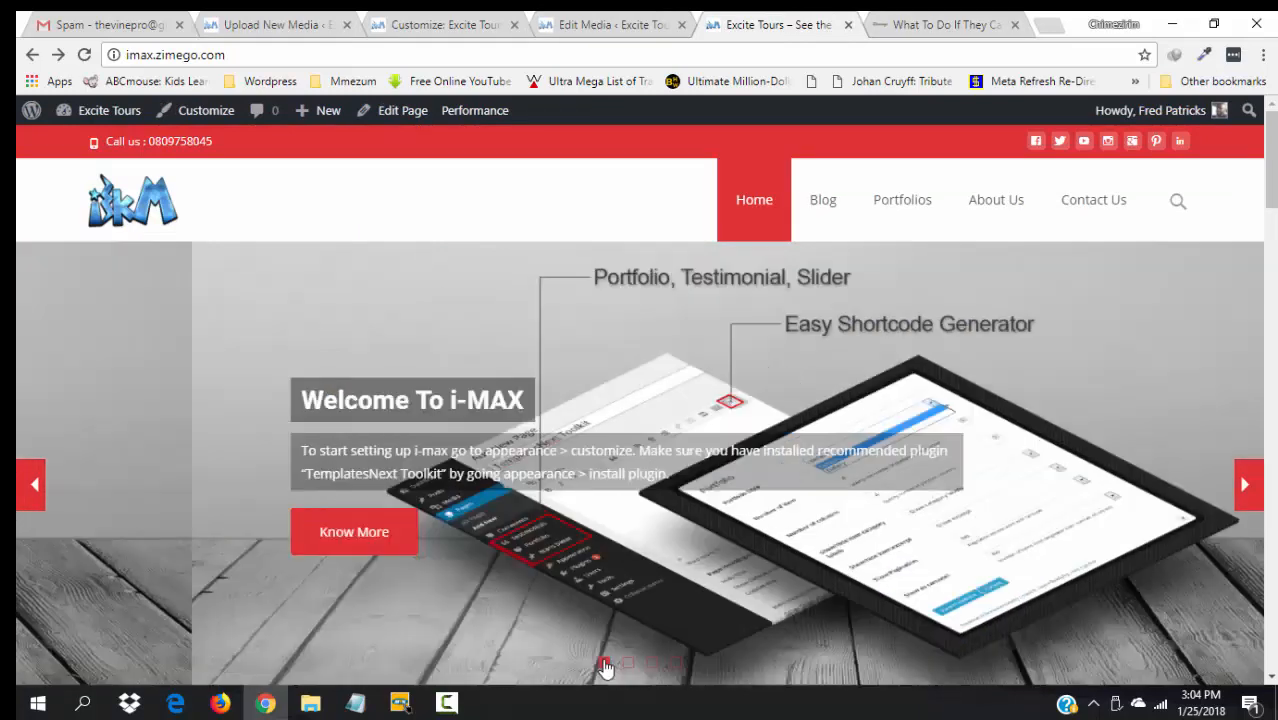
scroll(1274, 180, "down", 2)
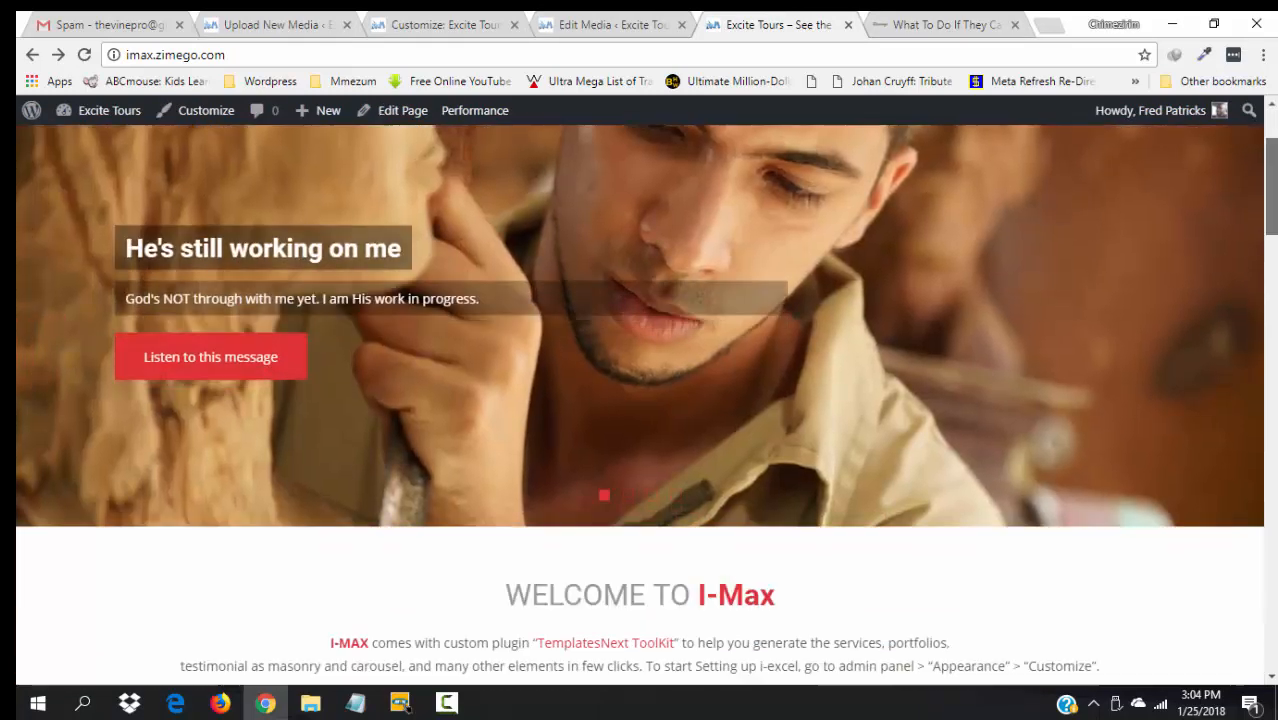
scroll(1272, 150, "up", 2)
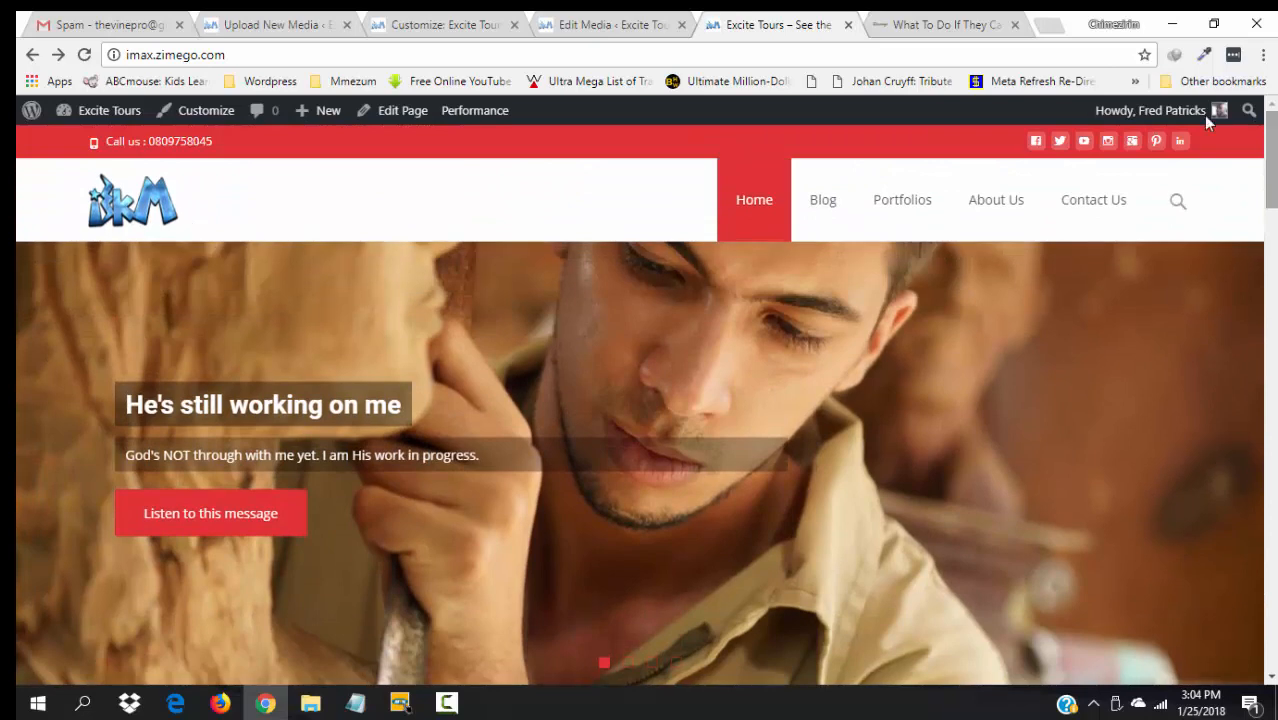
left_click(927, 24)
left_click(748, 20)
- Update the sculptor image's media file so it is saved at 1600 × 1068, about 150 KB
left_click(580, 20)
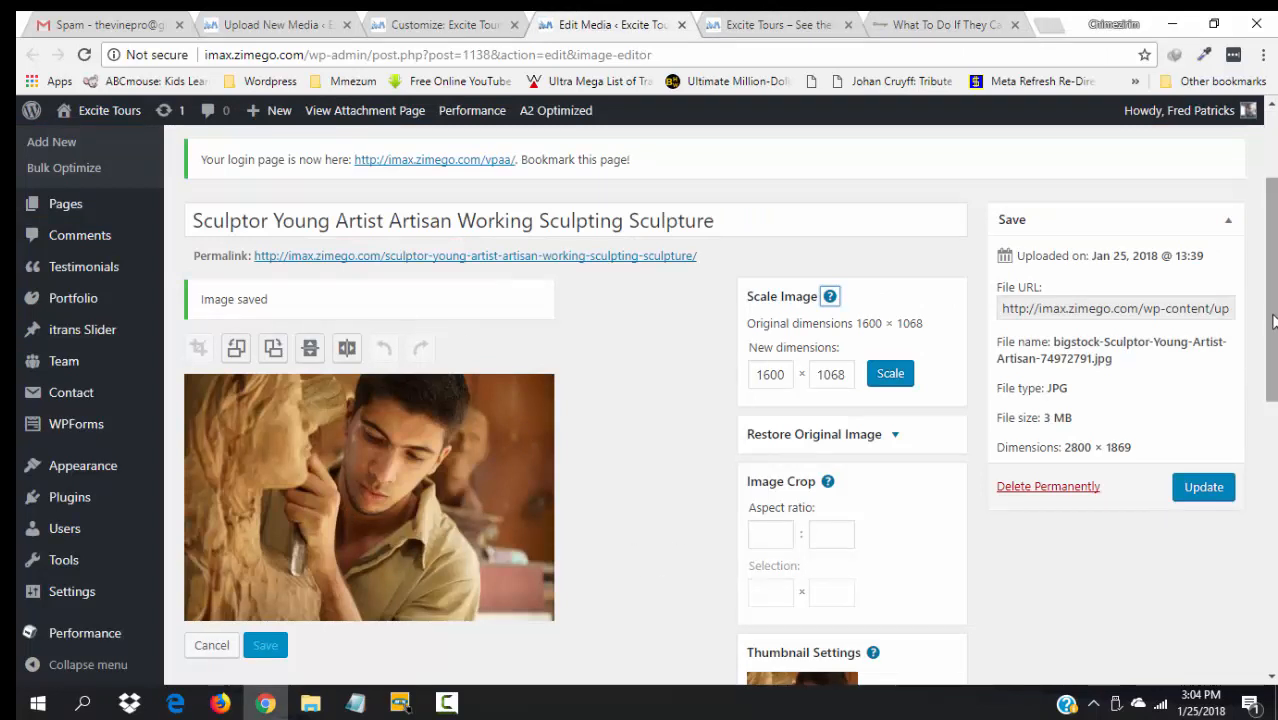
scroll(798, 550, "down", 2)
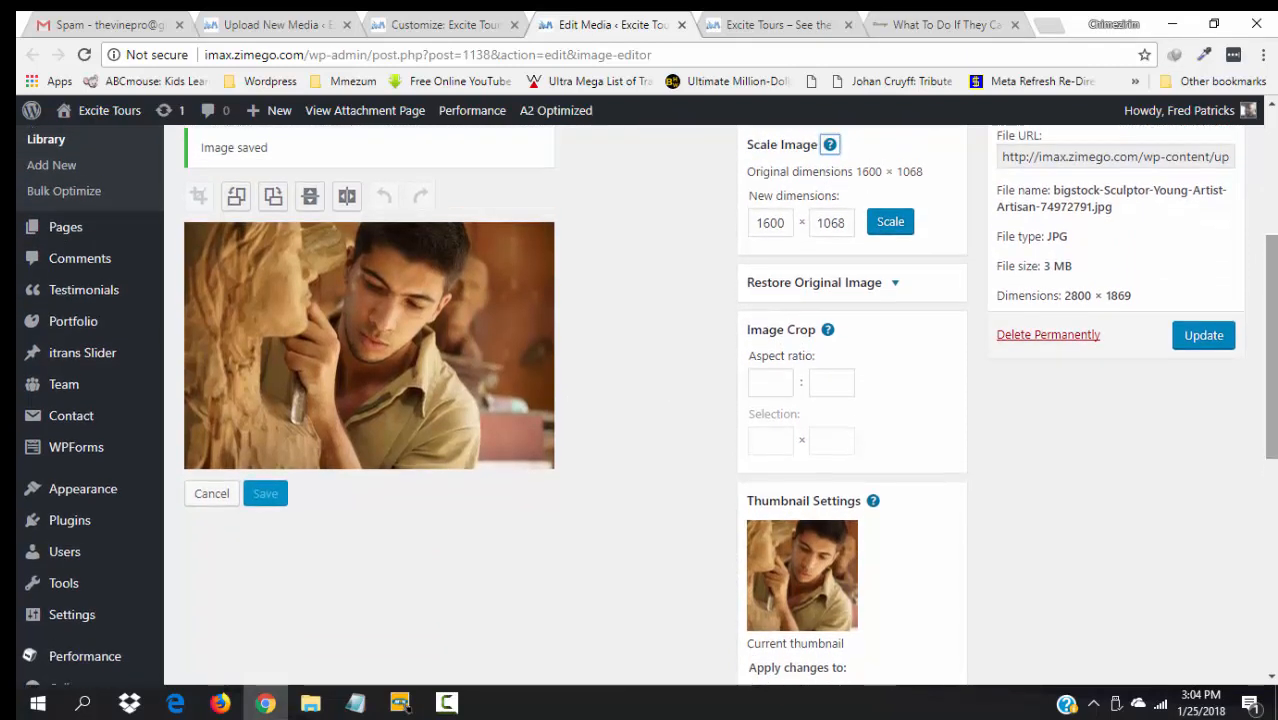
left_click(1212, 346)
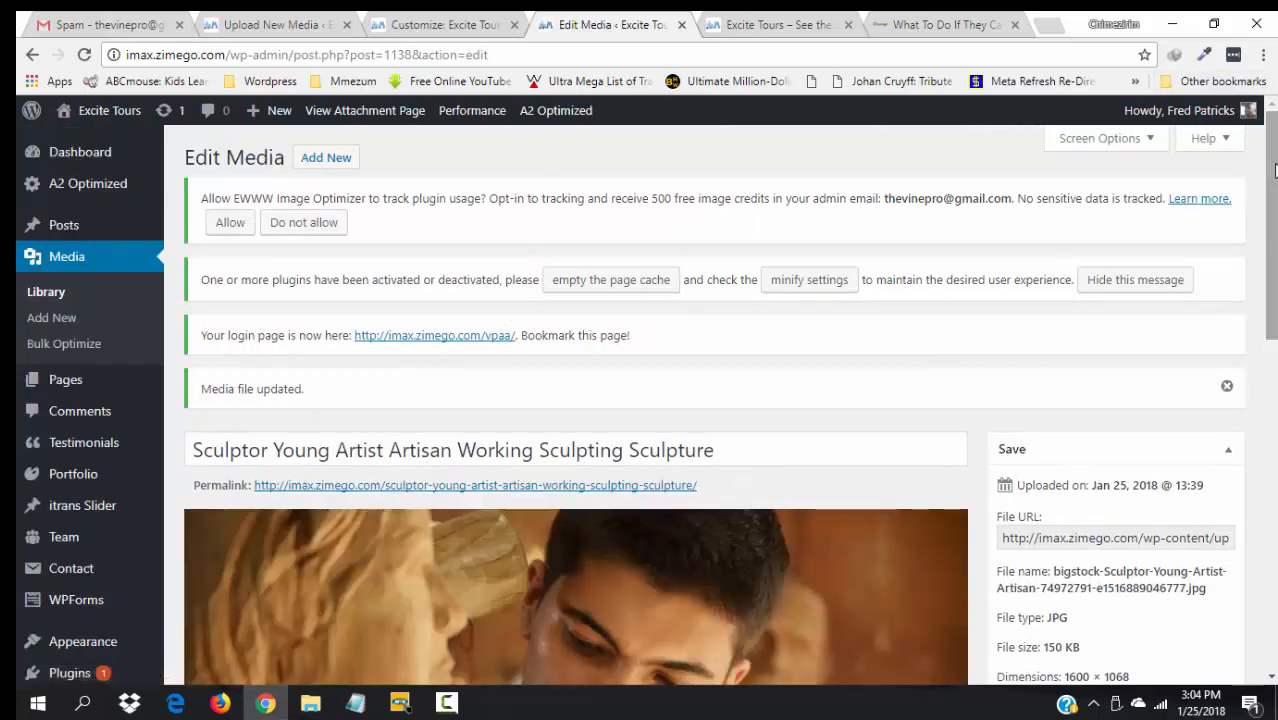
scroll(1150, 250, "down", 3)
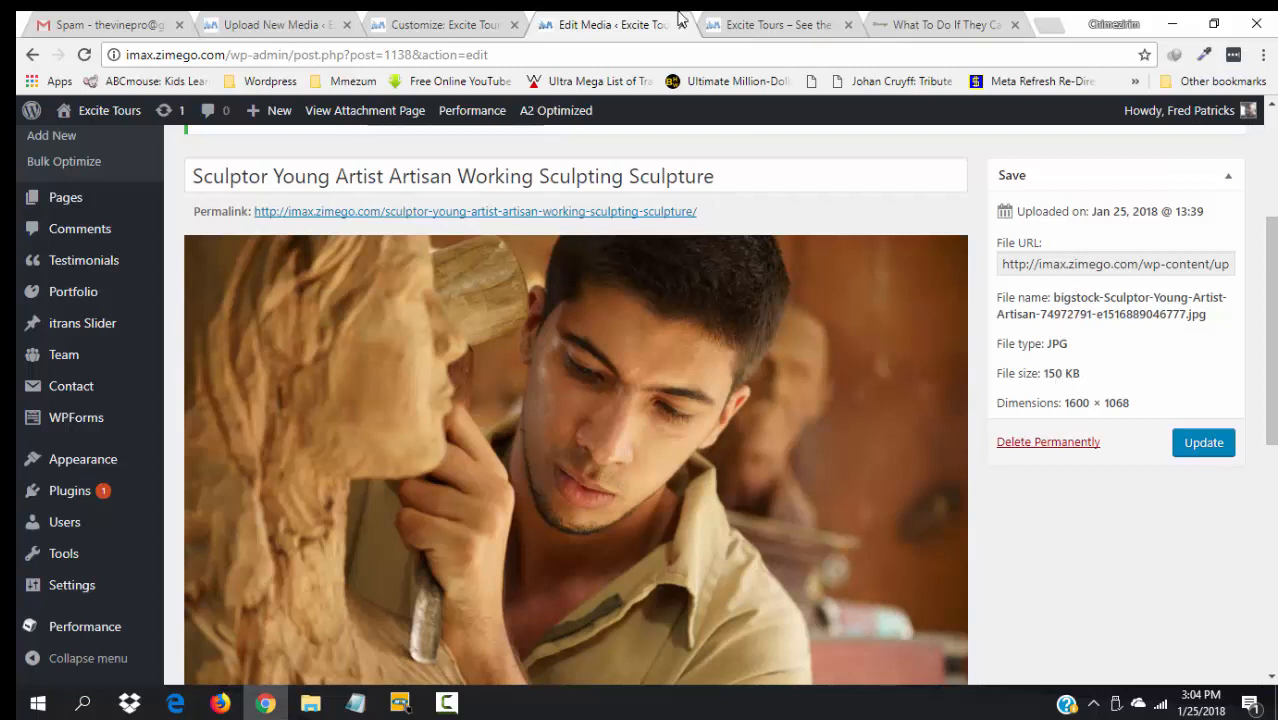
- Open the Potter's Hands Making Ceramic Vase image for editing and close the sculptor's edit page
left_click(462, 20)
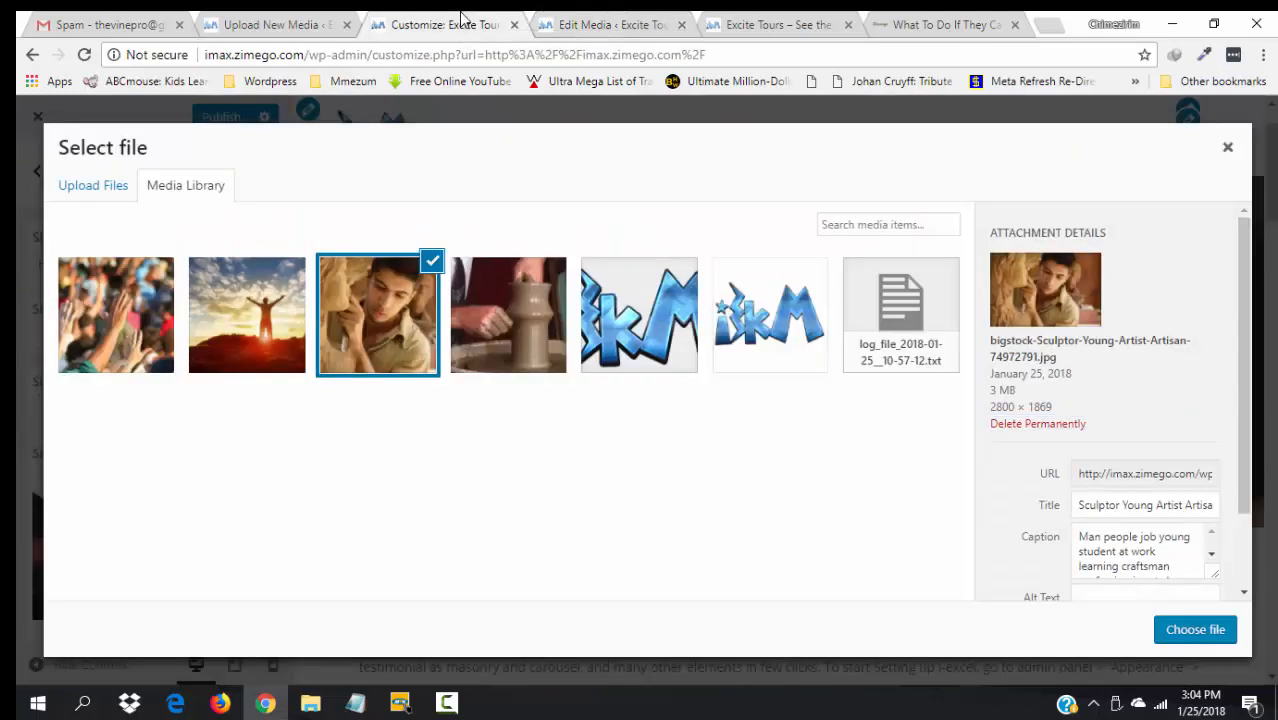
left_click(528, 364)
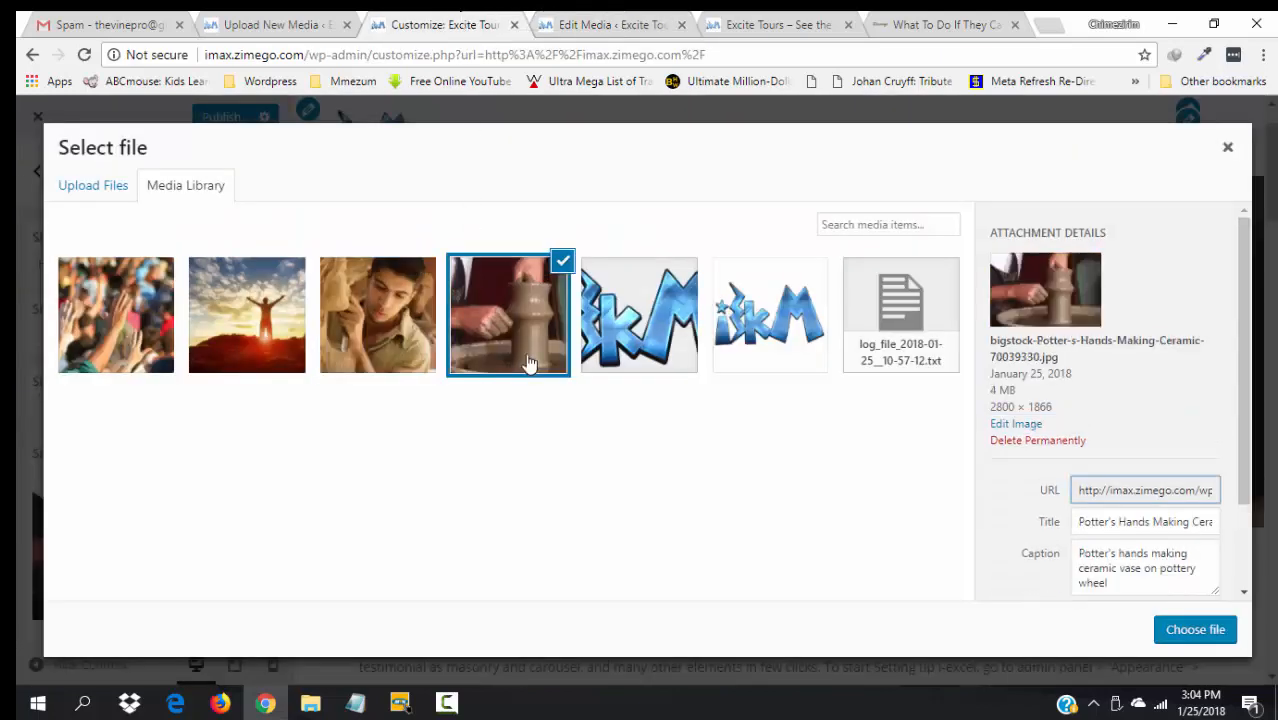
left_click(1036, 425)
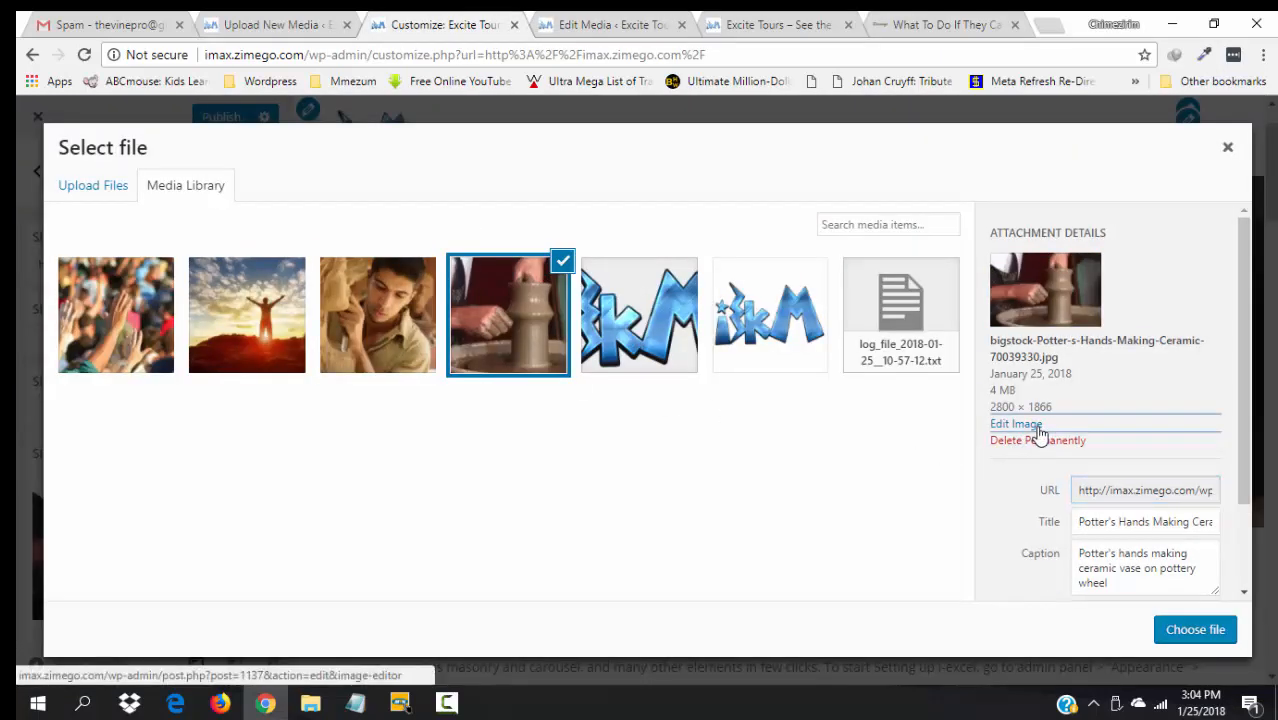
left_click(672, 22)
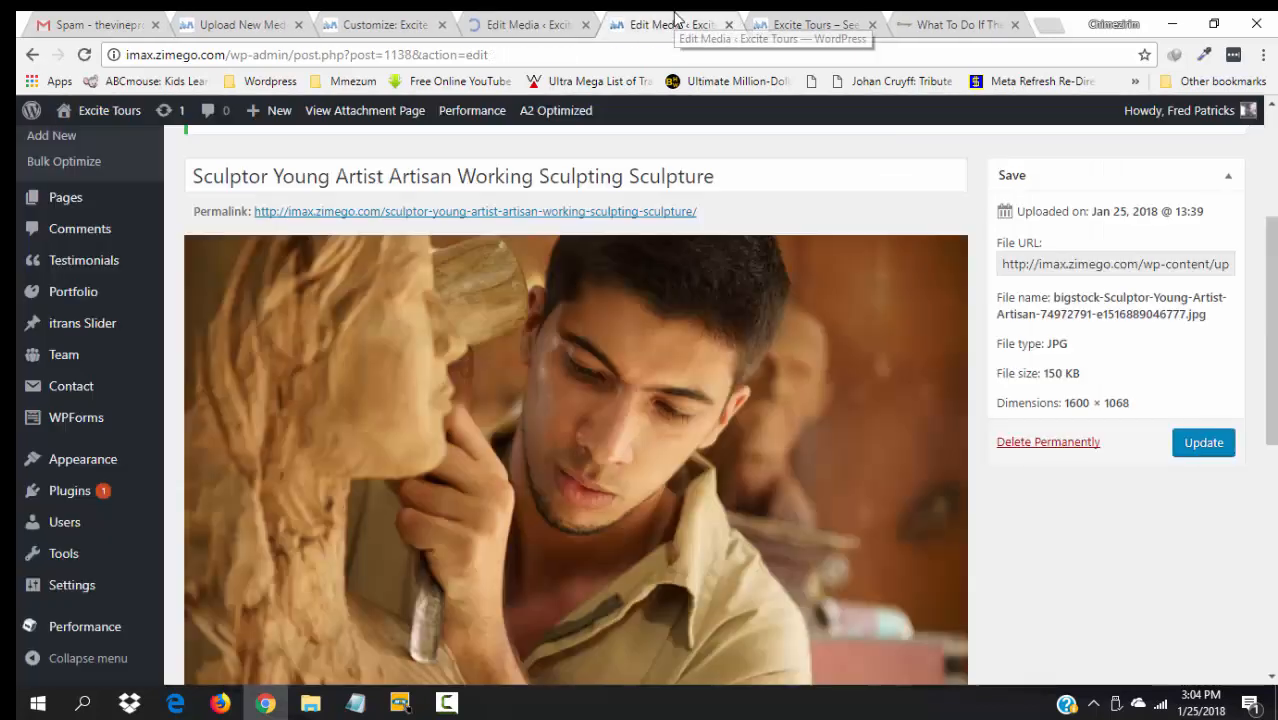
left_click(727, 24)
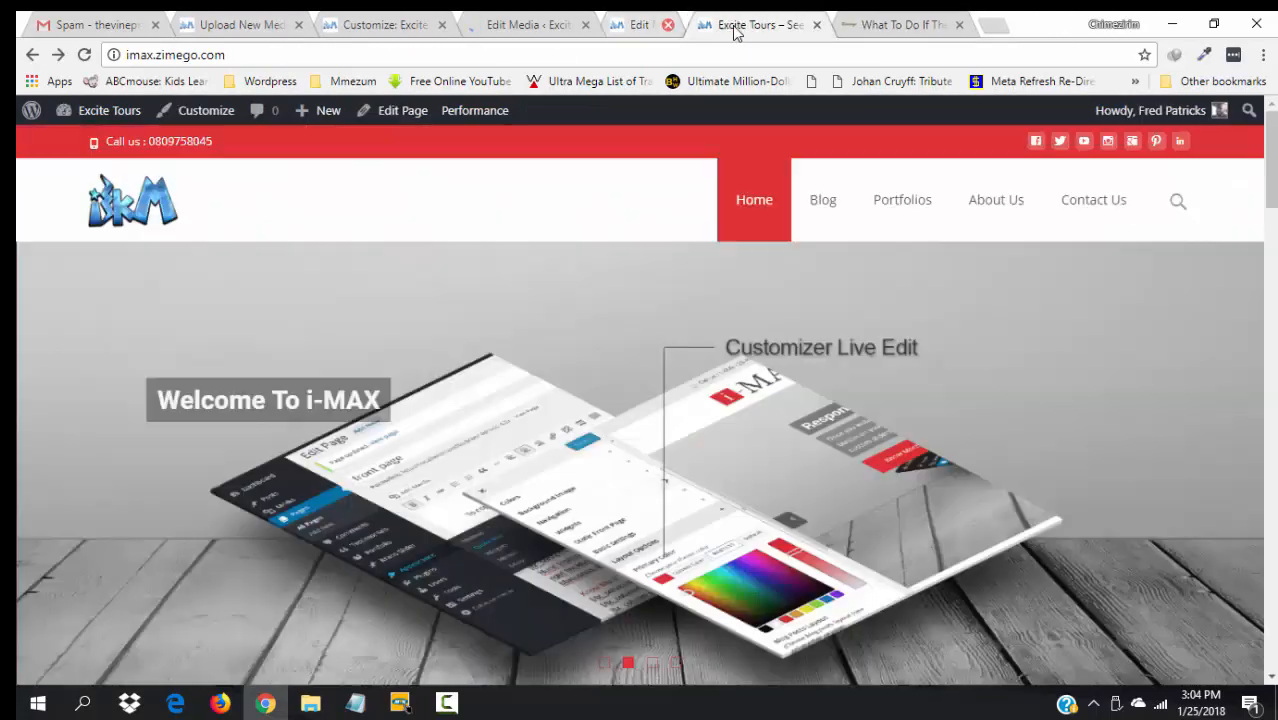
left_click(620, 22)
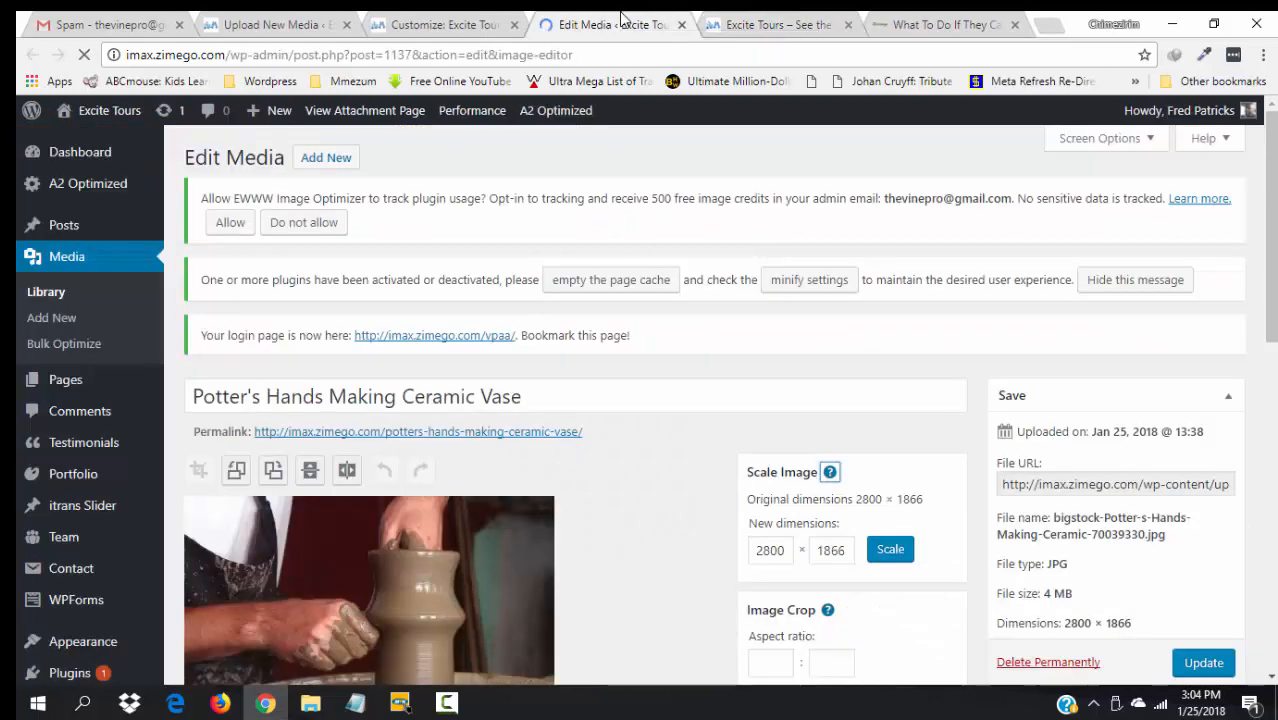
- Scale the potter image from 2800 to 1600 wide (1600 × 1066) and update the file
left_click(768, 550)
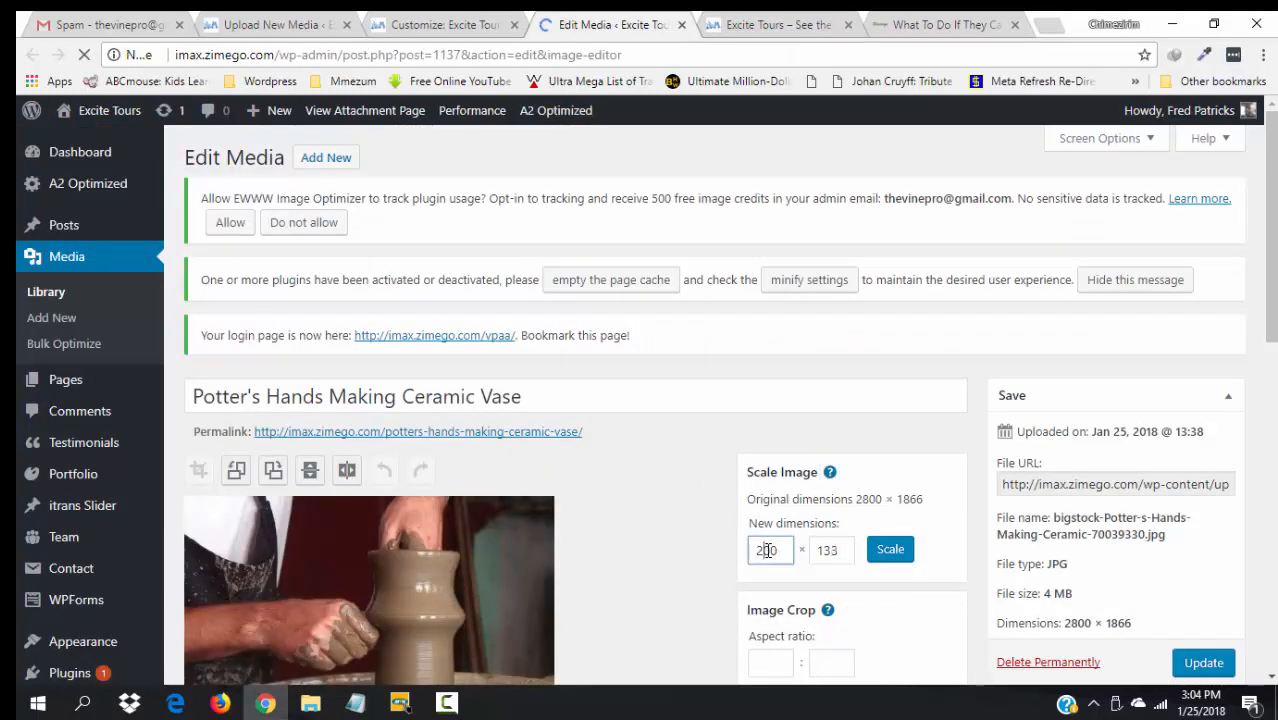
key("BackSpace")
key("BackSpace")
key("BackSpace")
key("BackSpace")
type("16")
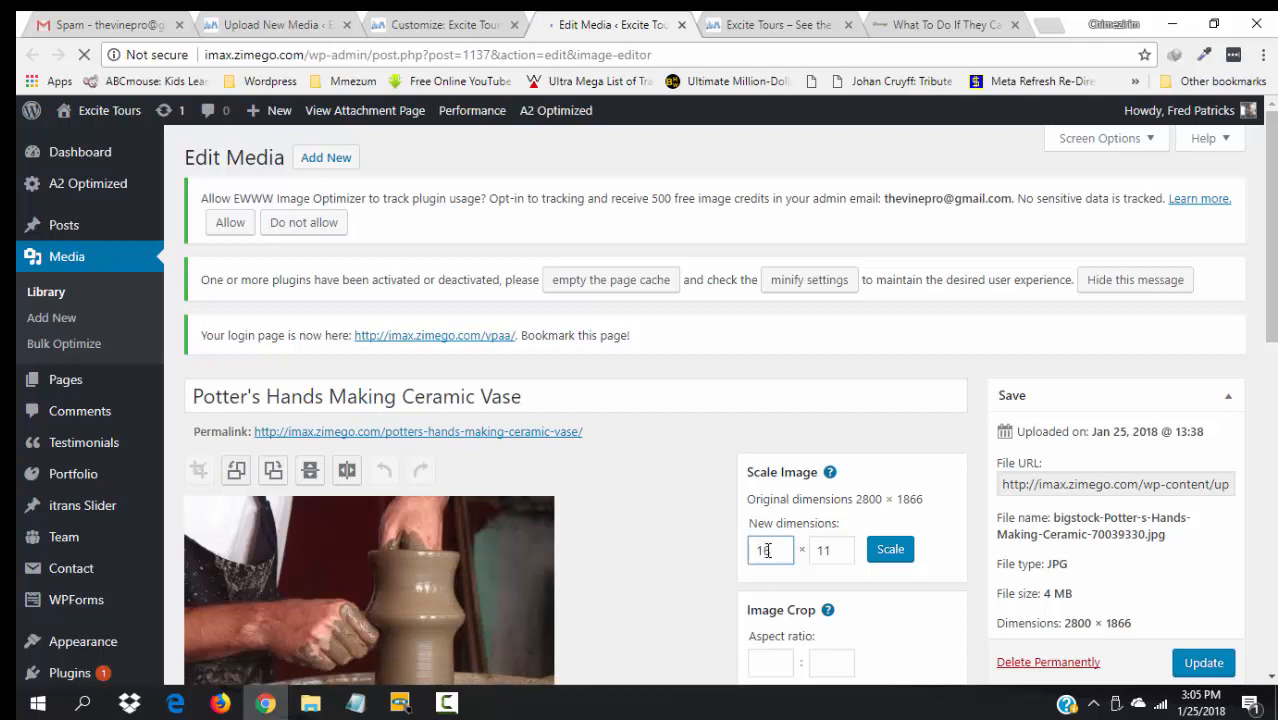
left_click(900, 552)
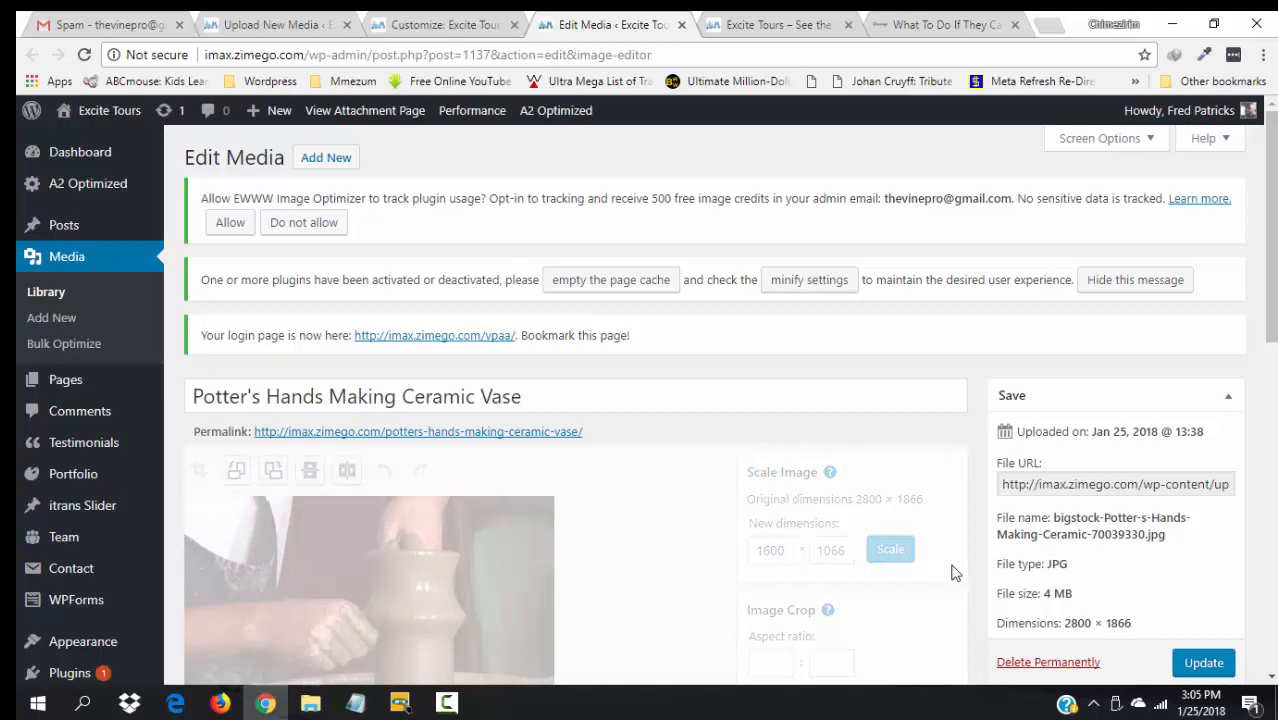
left_click(1201, 664)
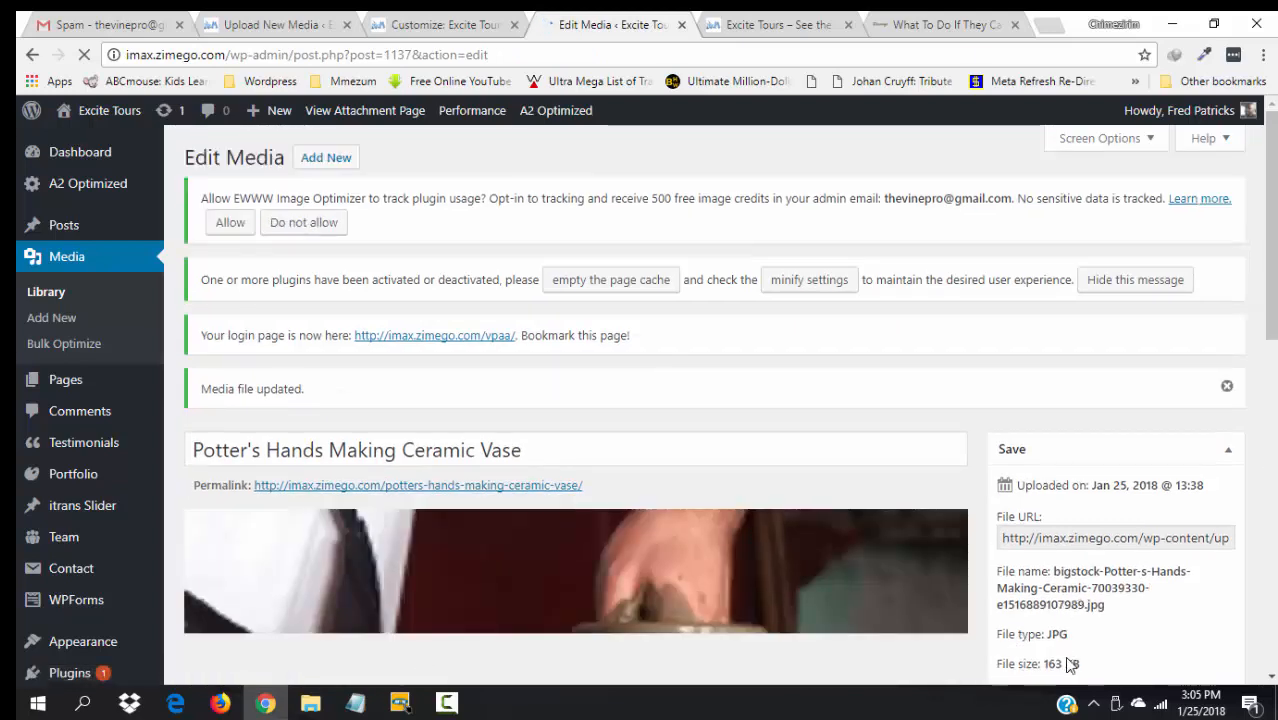
scroll(1064, 659, "down", 2)
scroll(730, 400, "down", 2)
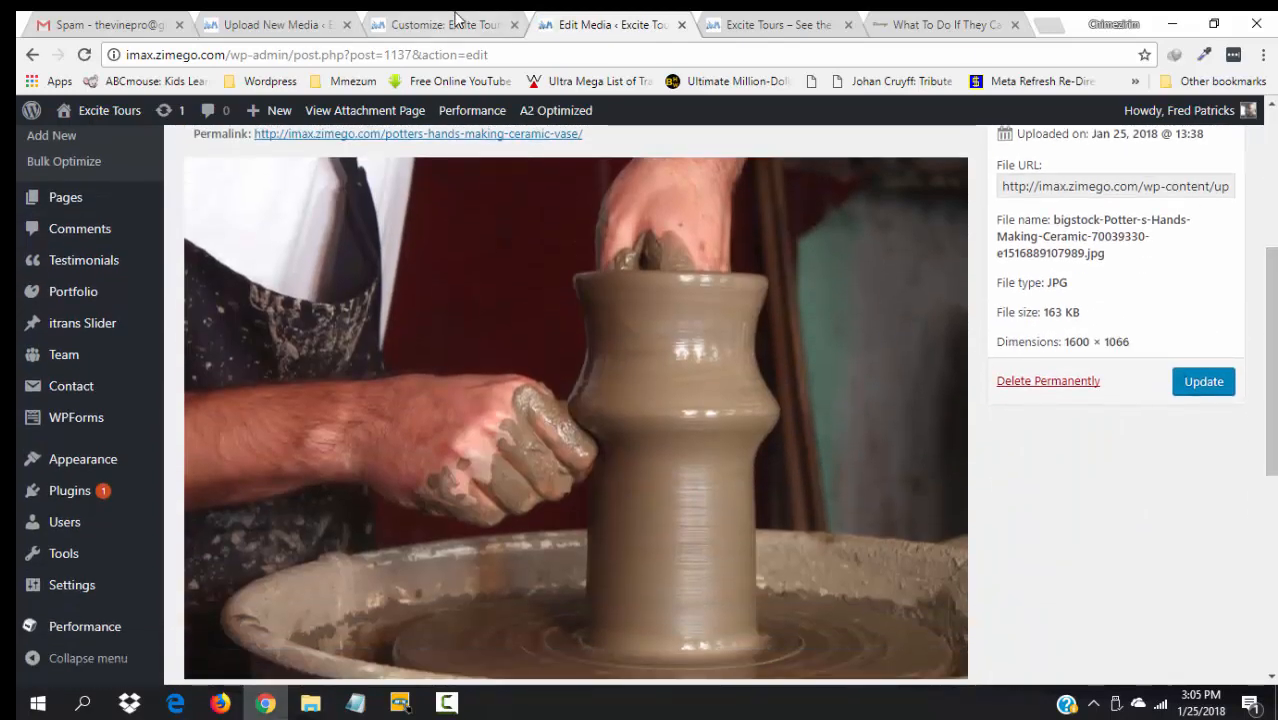
- Close the potter edit page and the file picker without choosing, returning to the Slides 1–4 list
left_click(682, 25)
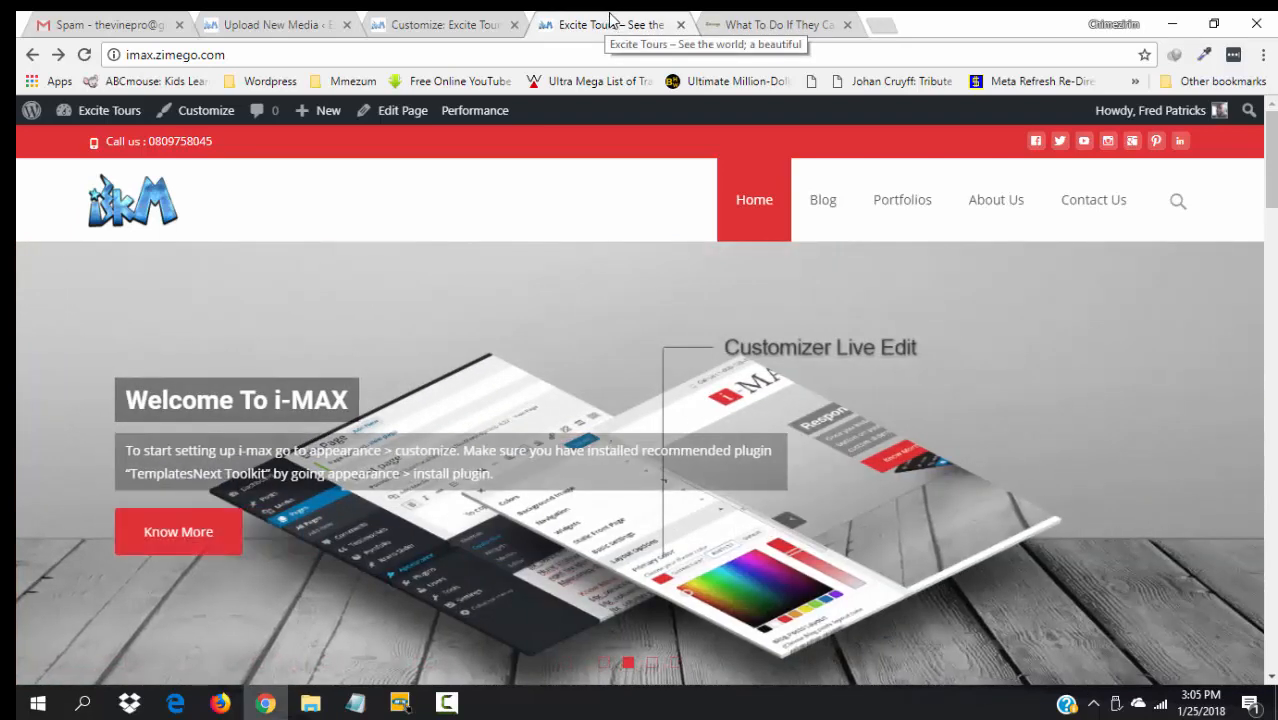
left_click(477, 22)
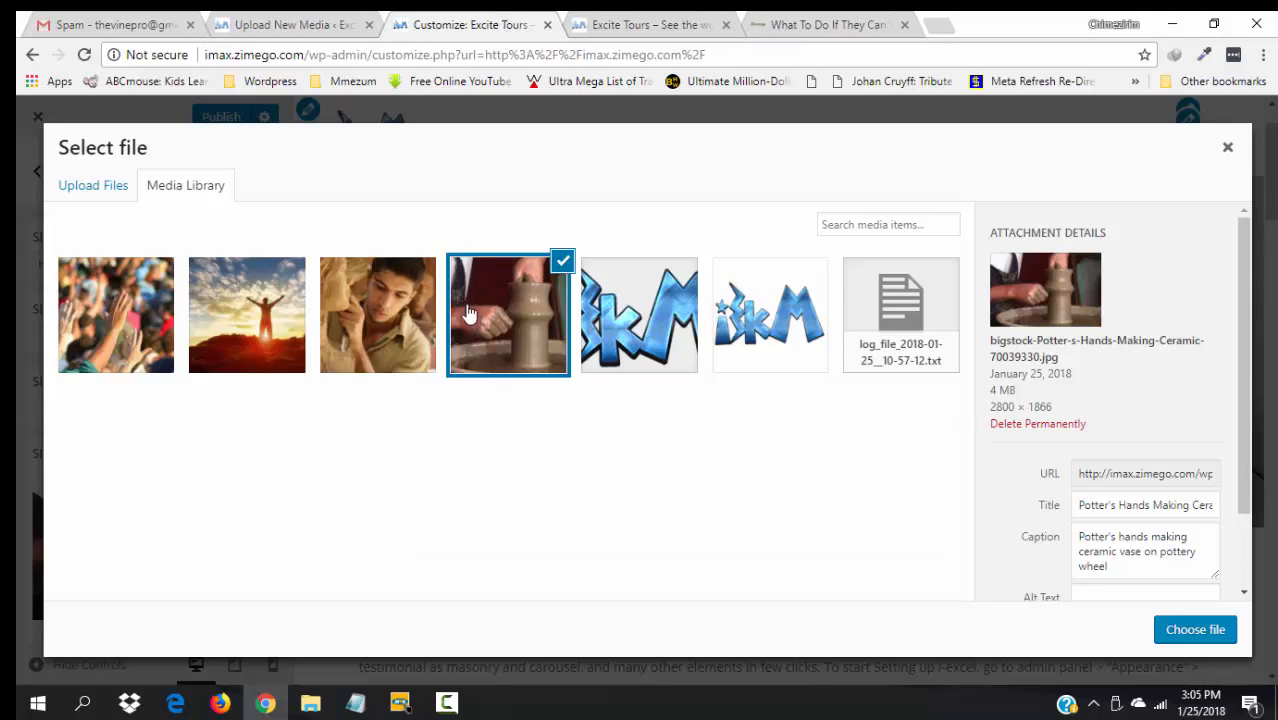
left_click(503, 325)
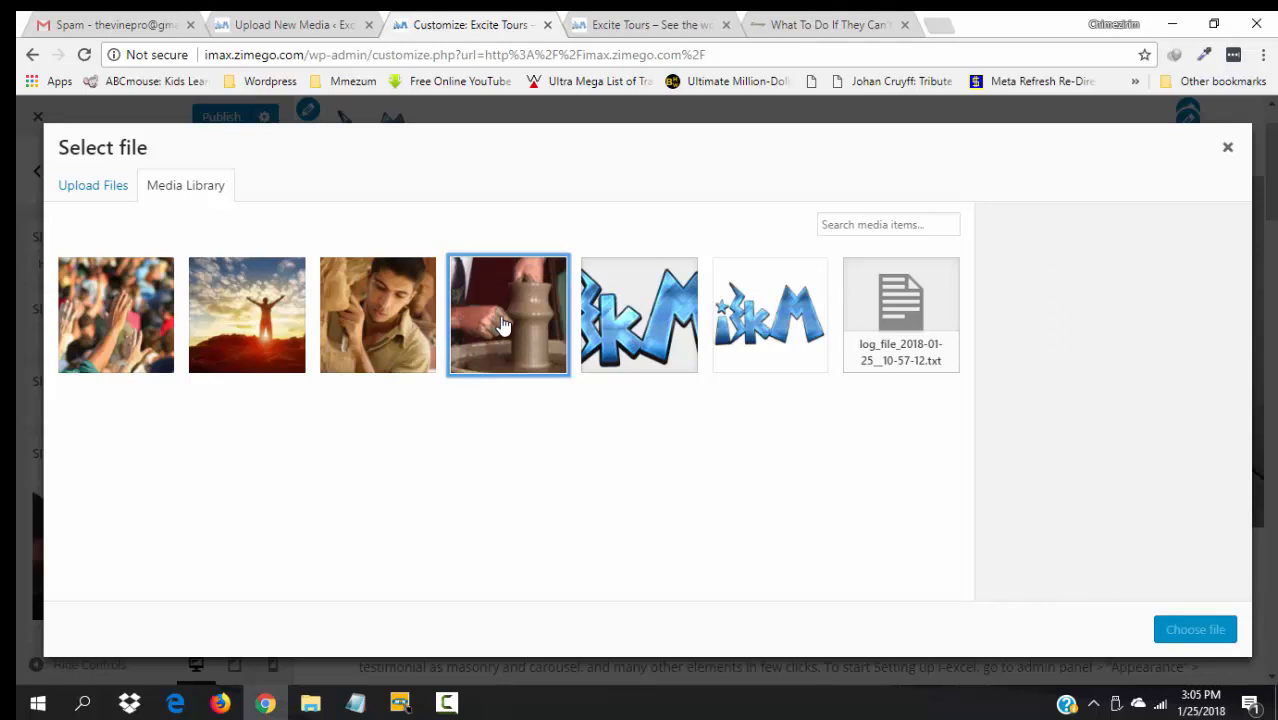
left_click(405, 325)
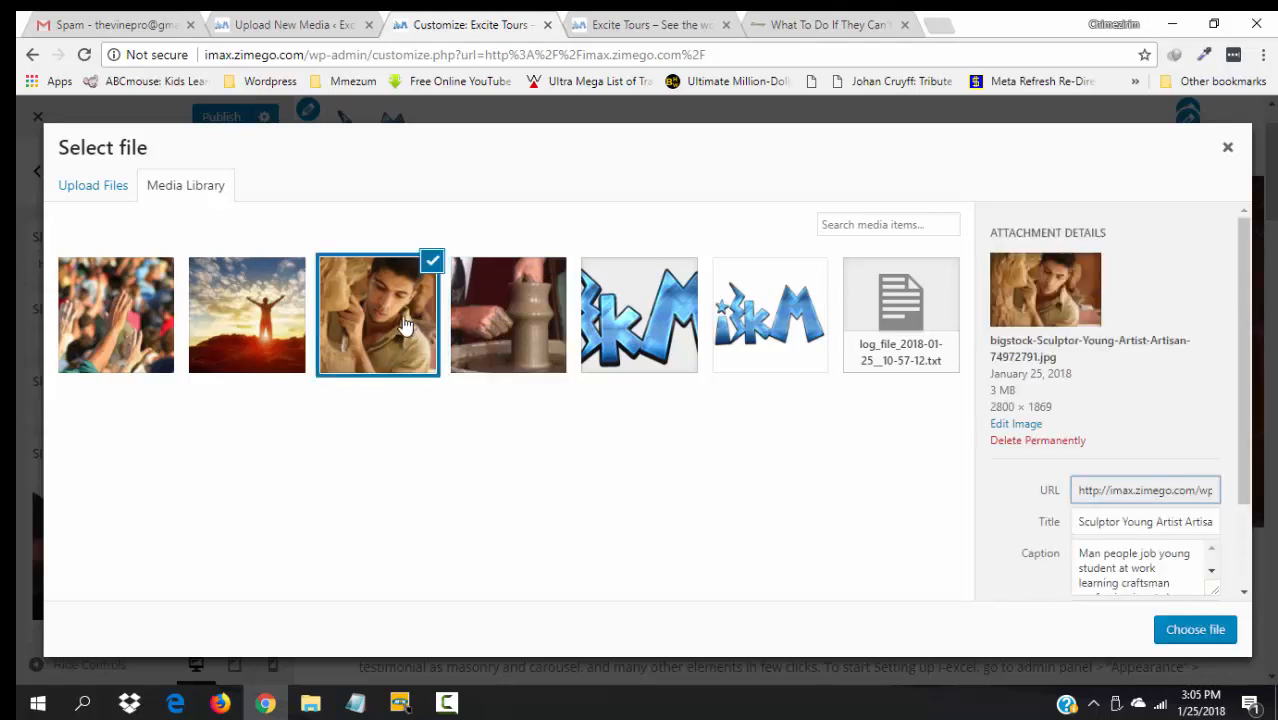
left_click(1228, 150)
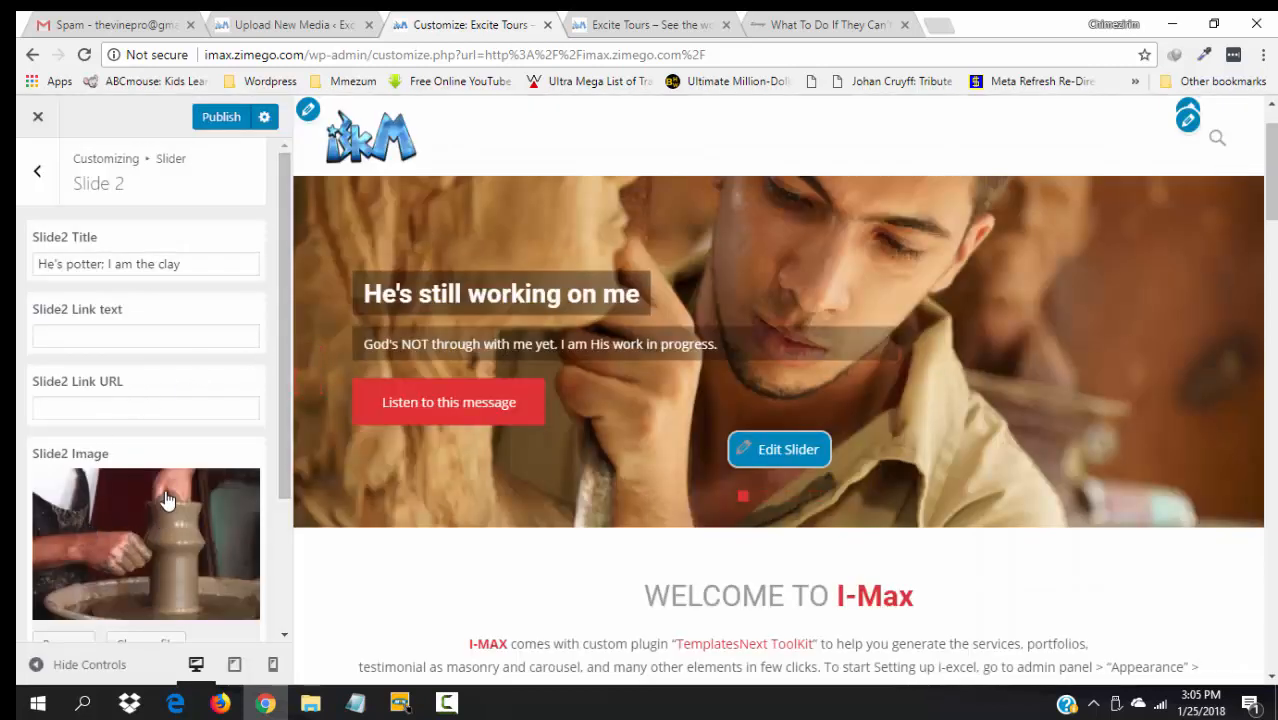
left_click(32, 177)
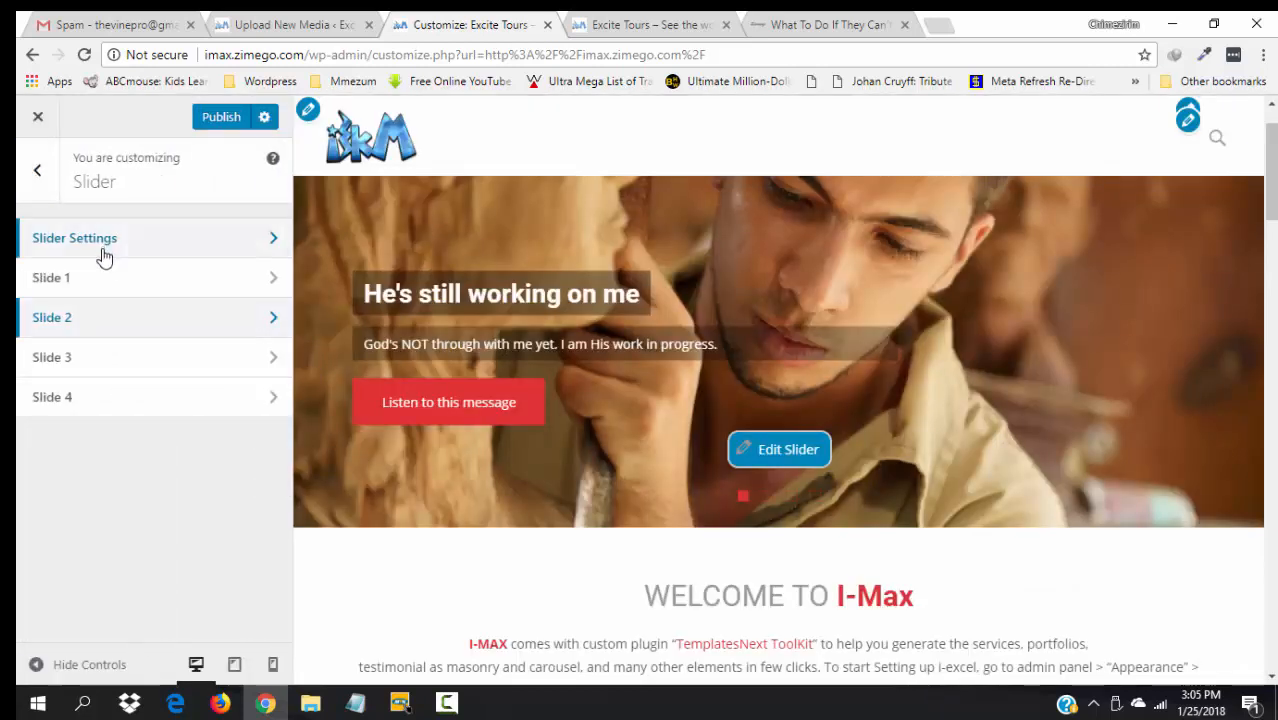
- Remove Slide 1's current image and pick the sculptor photo in the media library as its replacement
left_click(61, 285)
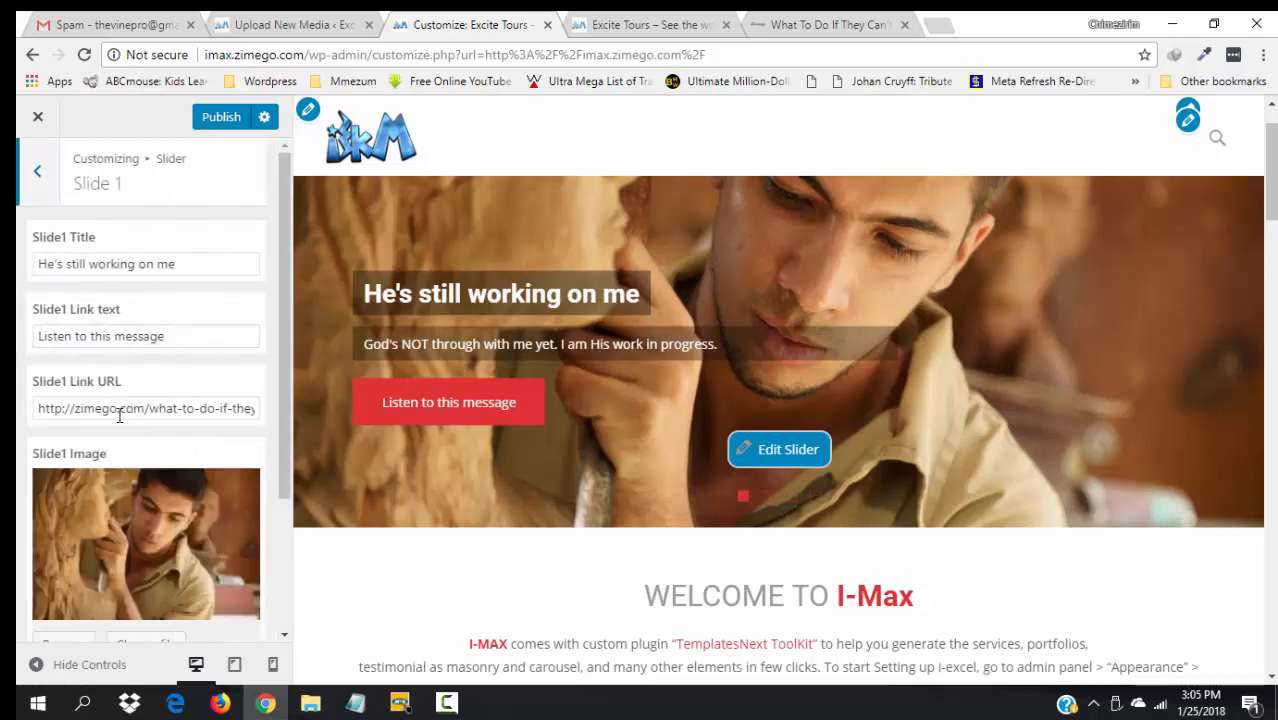
scroll(280, 600, "down", 1)
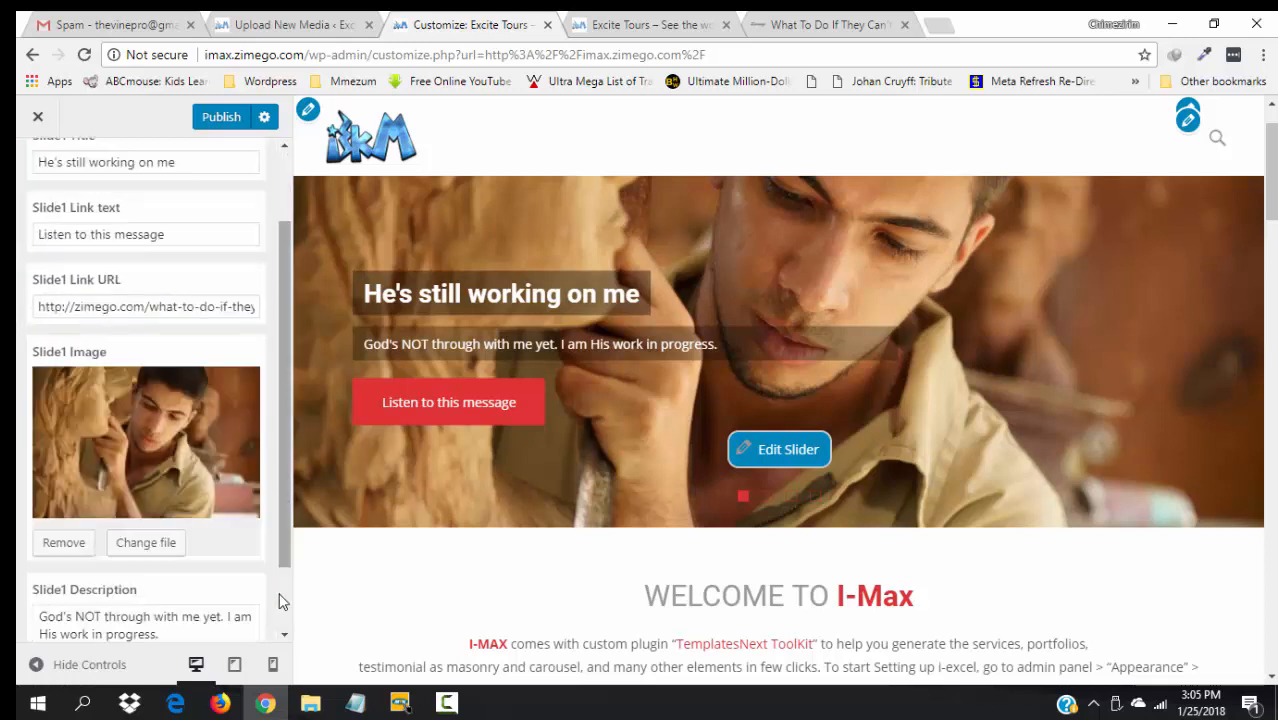
scroll(280, 601, "down", 1)
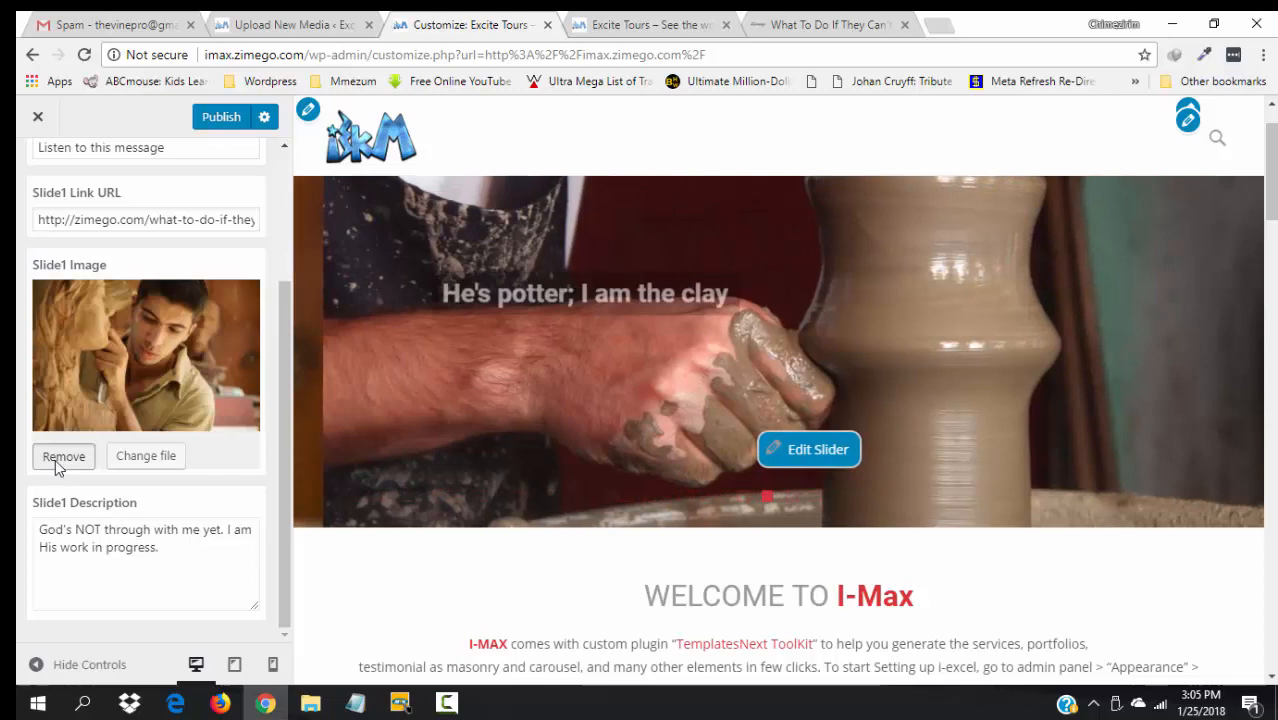
left_click(55, 459)
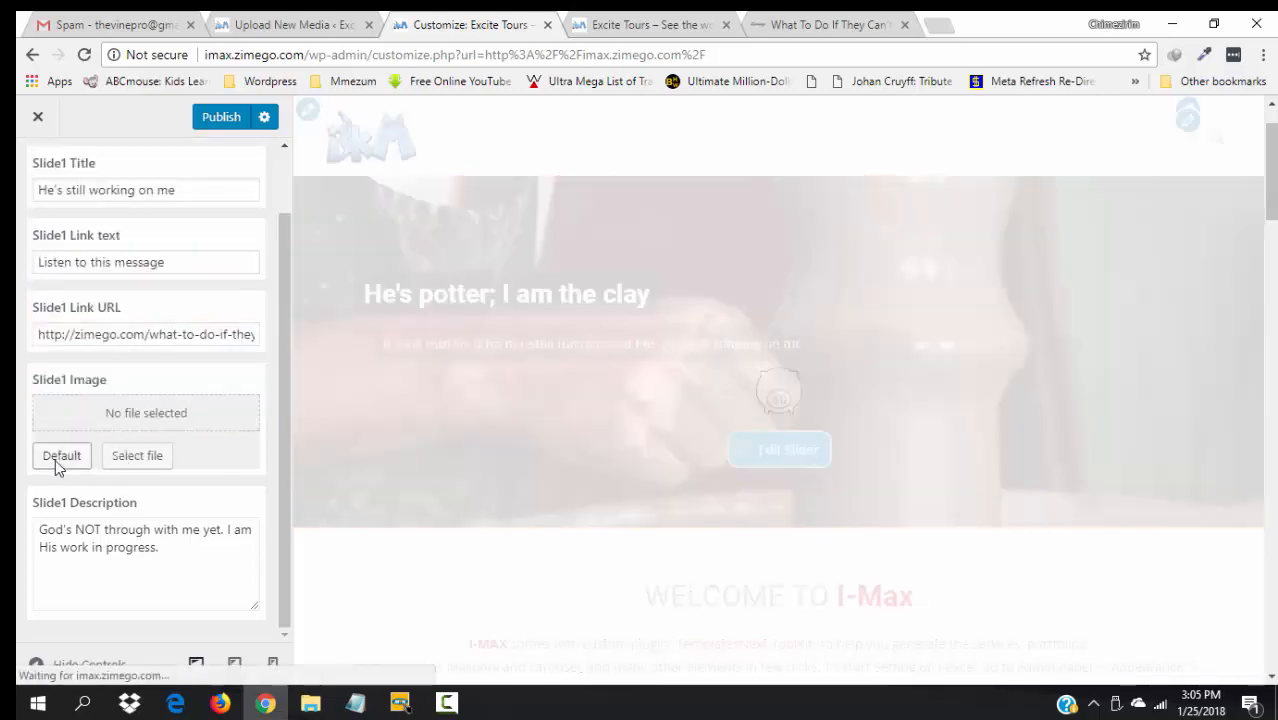
left_click(137, 458)
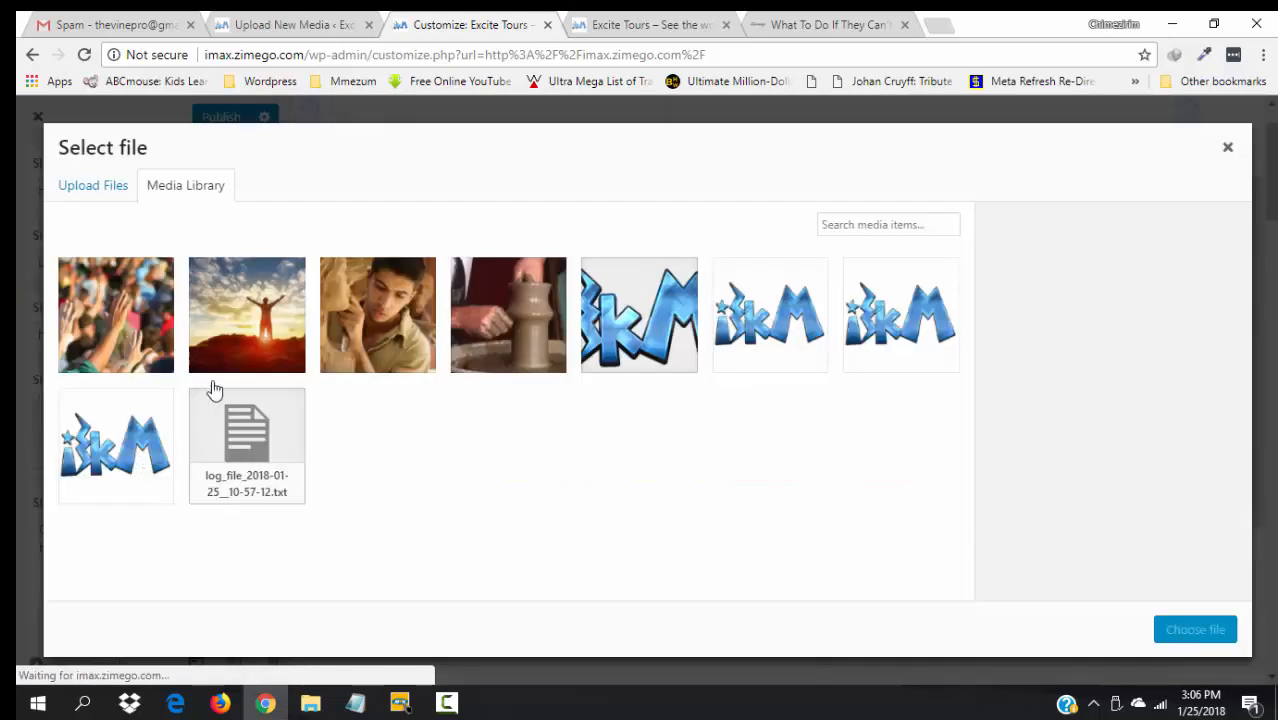
left_click(362, 344)
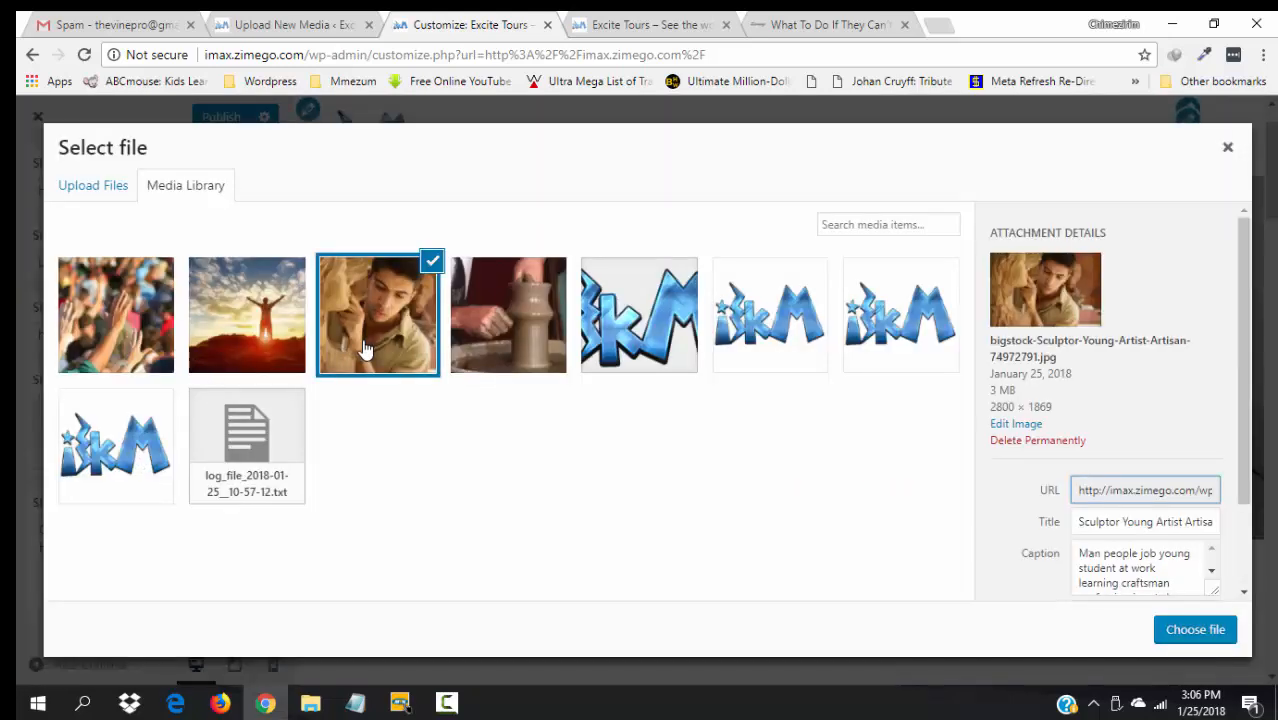
- Re-save the sculptor image's media file at 1600 × 1068 (150 KB) and return to the Customizer
left_click(1020, 432)
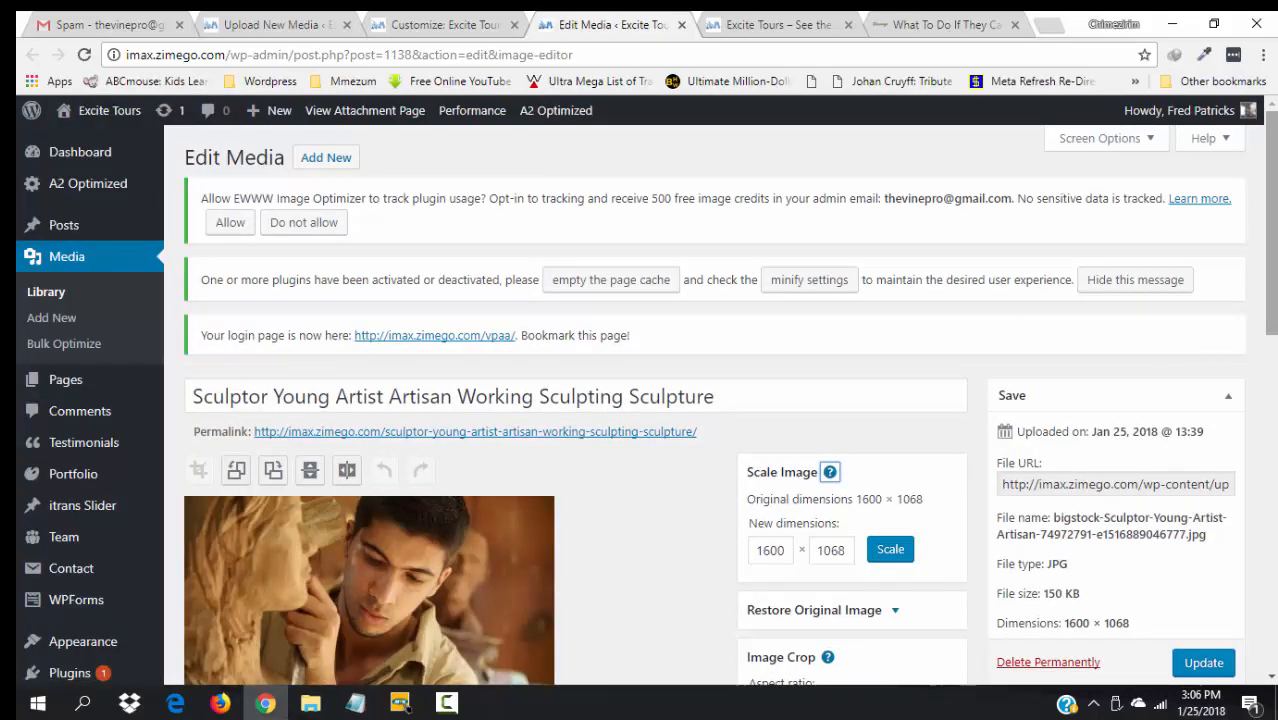
right_click(1237, 459)
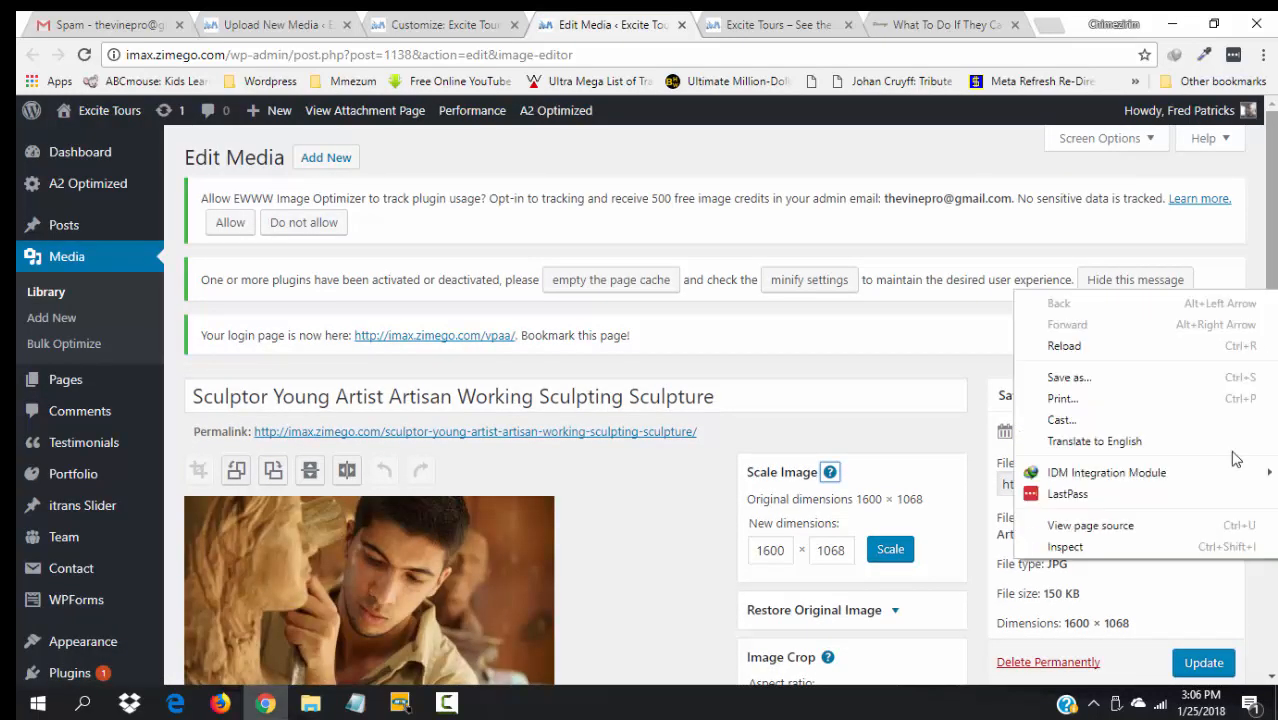
left_click(1201, 663)
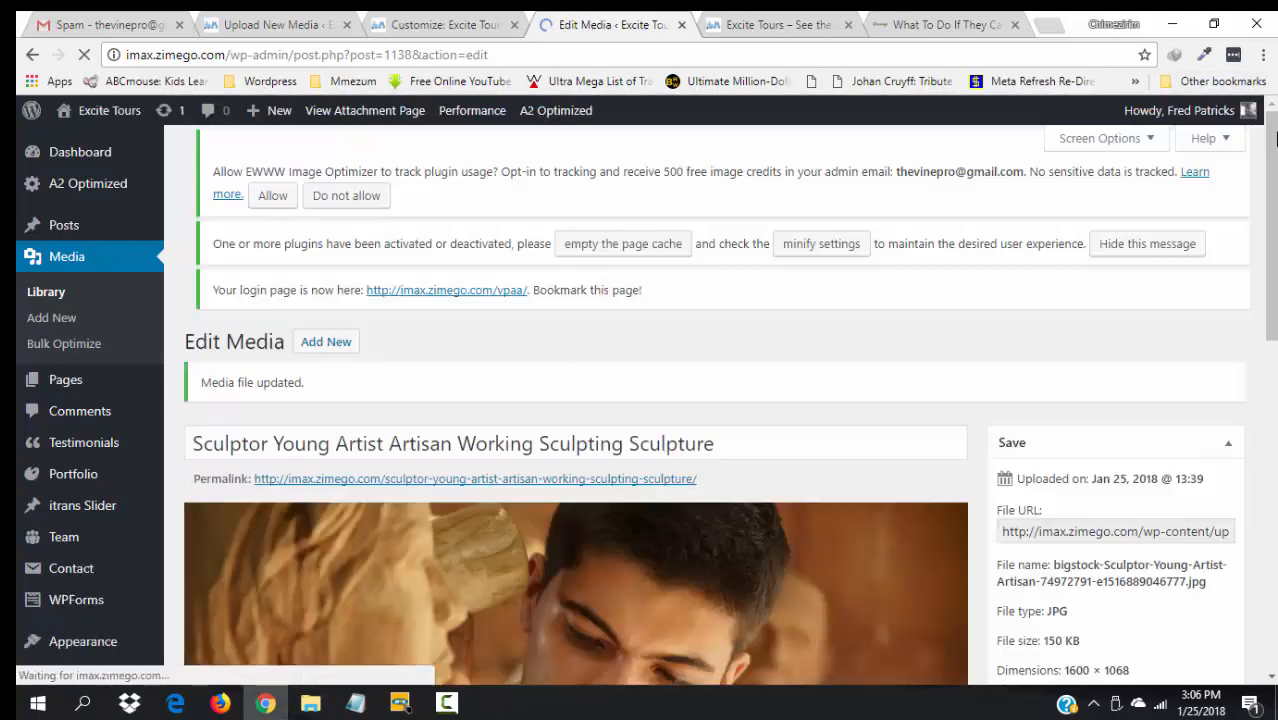
scroll(1275, 138, "down", 5)
scroll(730, 405, "down", 4)
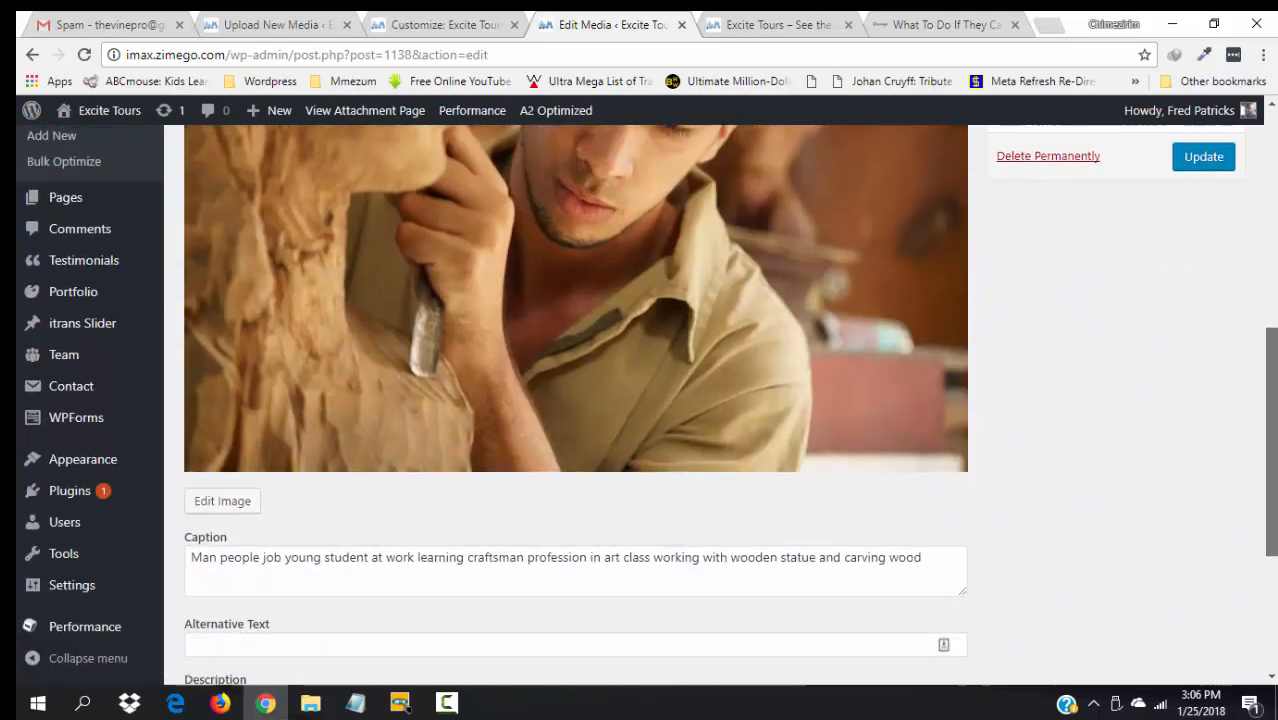
scroll(1232, 171, "up", 9)
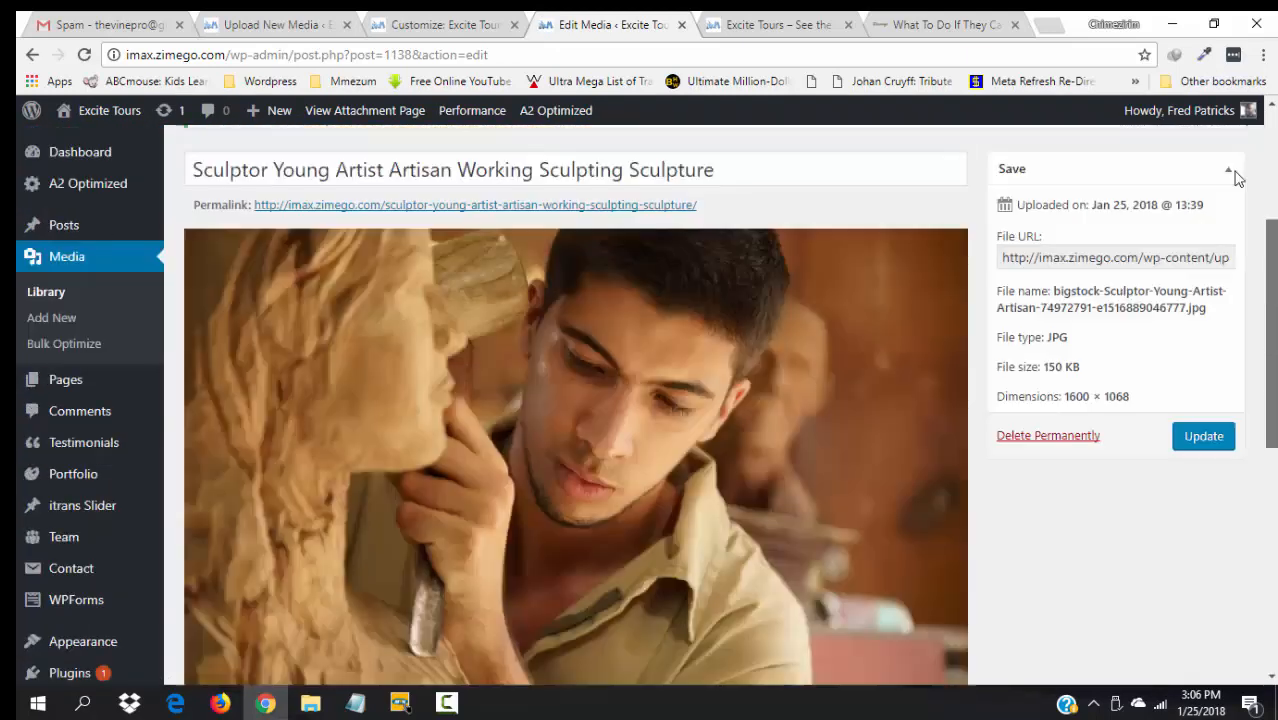
left_click(681, 24)
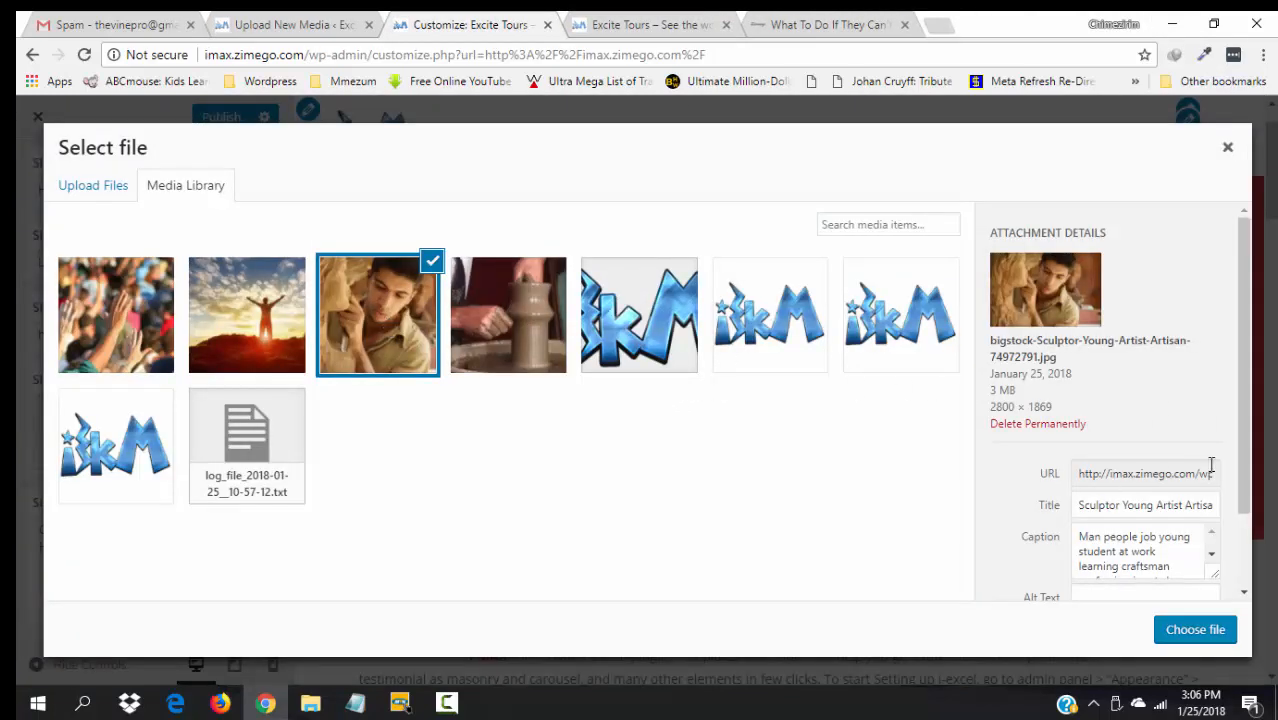
- Dismiss the media library without choosing, publish the Customizer changes and reload the Customizer
scroll(1246, 530, "down", 1)
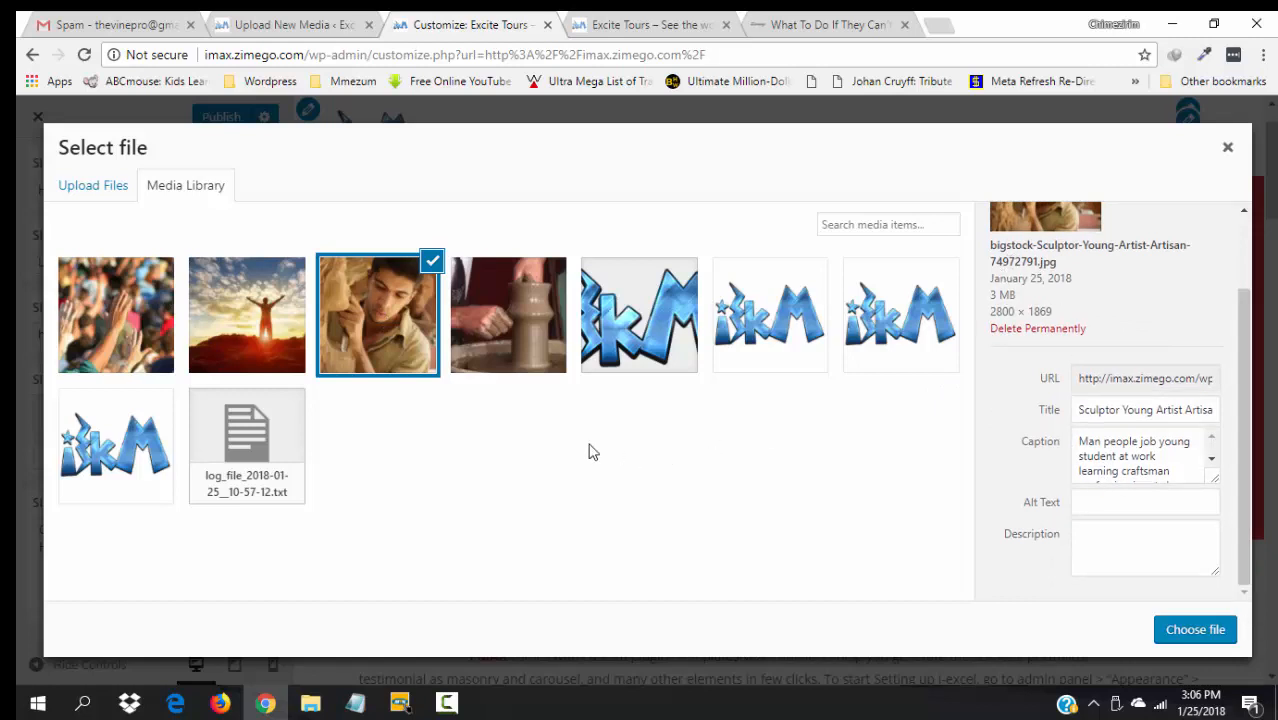
left_click(372, 342)
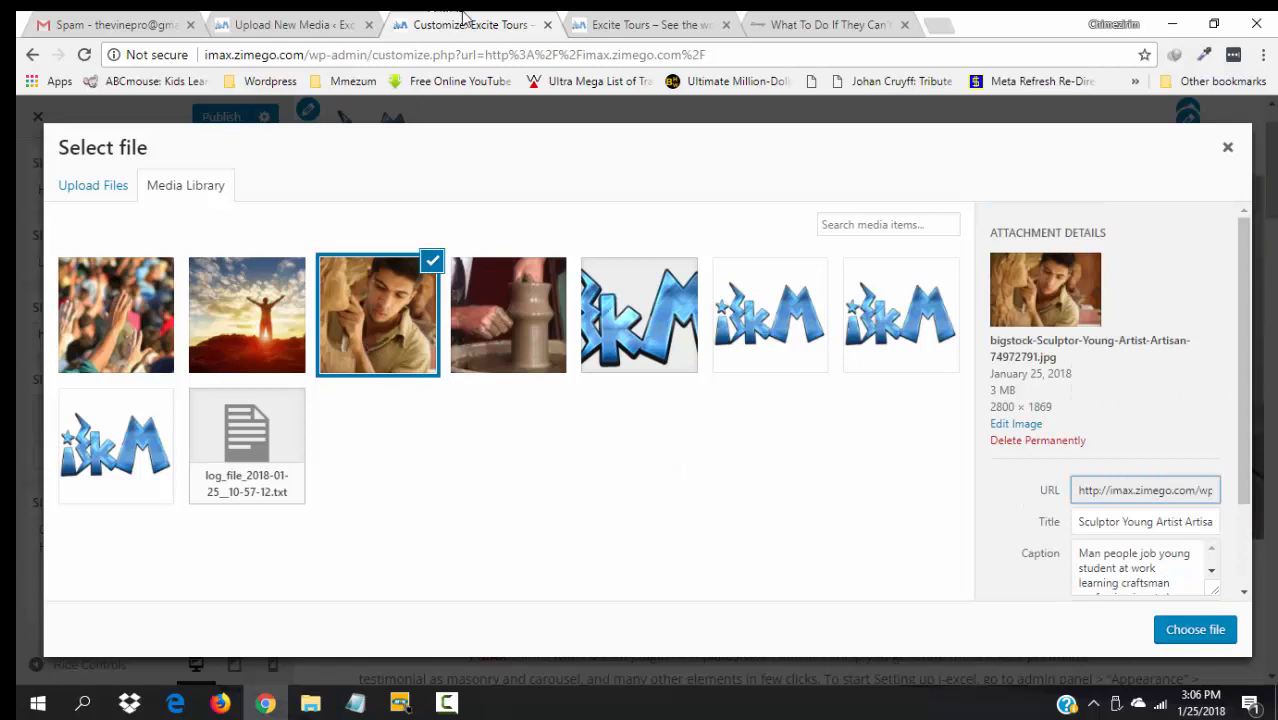
left_click(1226, 150)
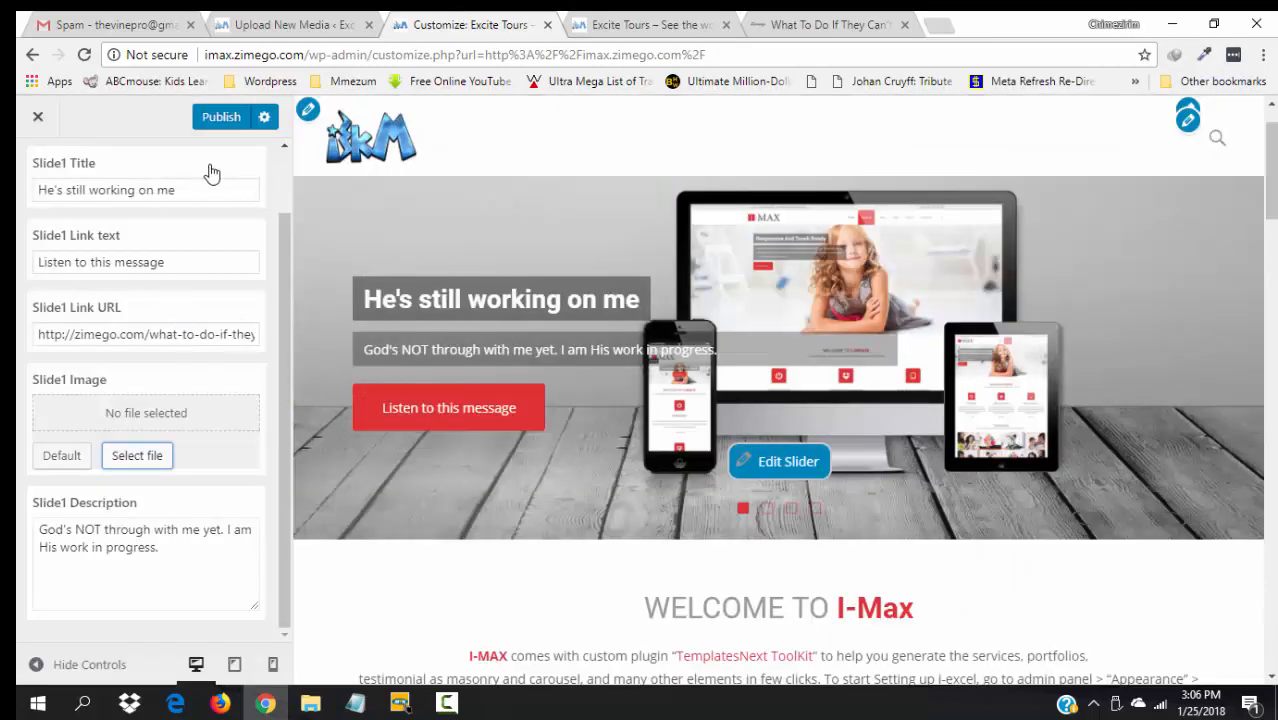
left_click(213, 118)
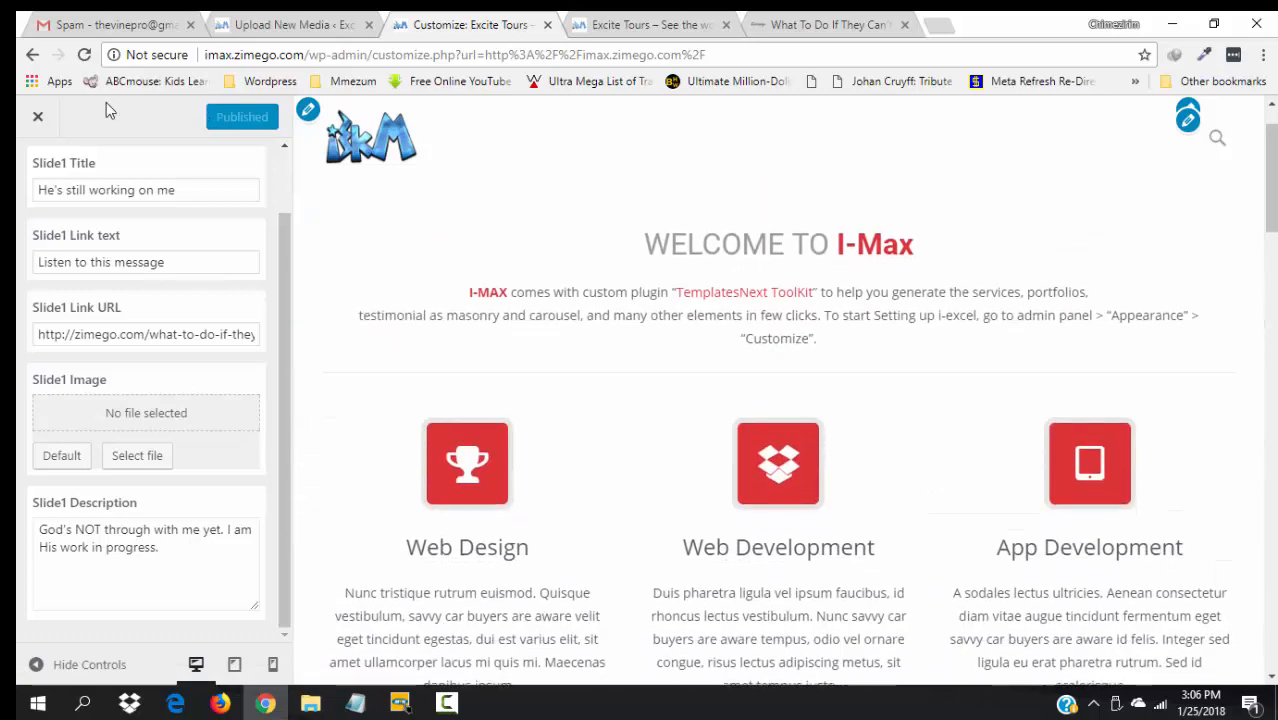
left_click(84, 56)
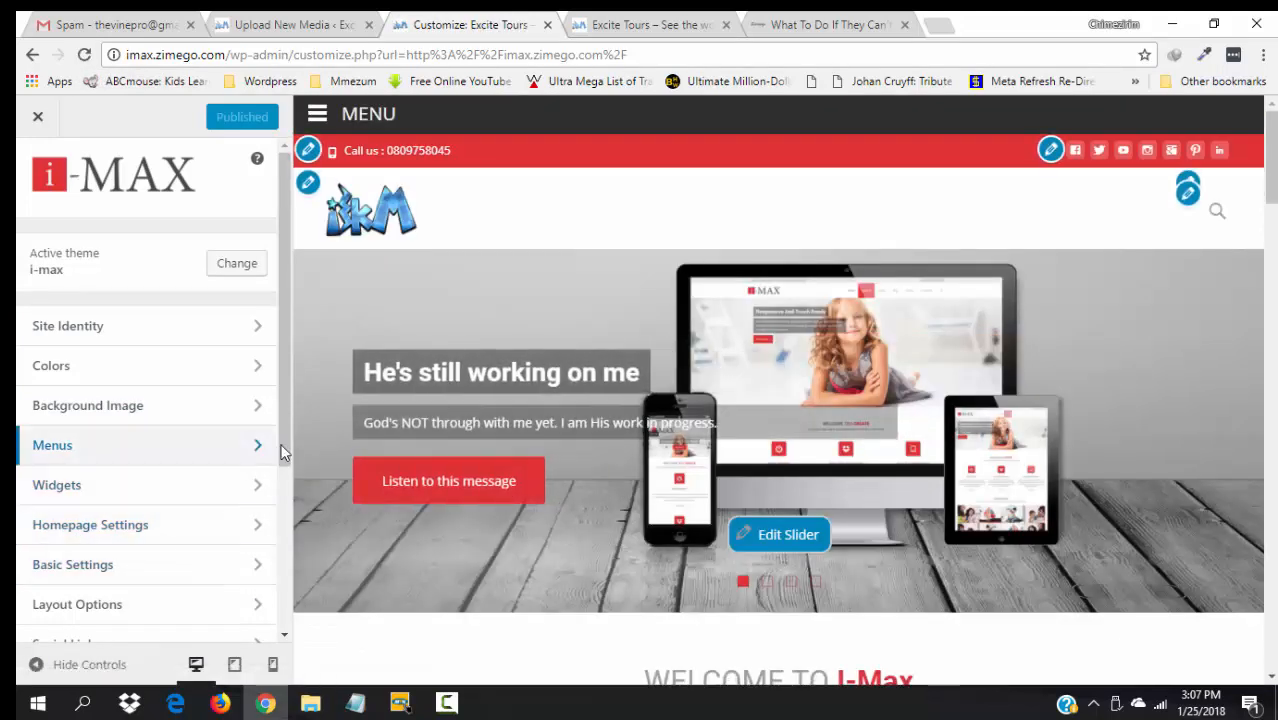
- Set Slide 1's image to the 1600 × 1068 sculptor photo and return to the slide list
left_click_drag(282, 442, 291, 545)
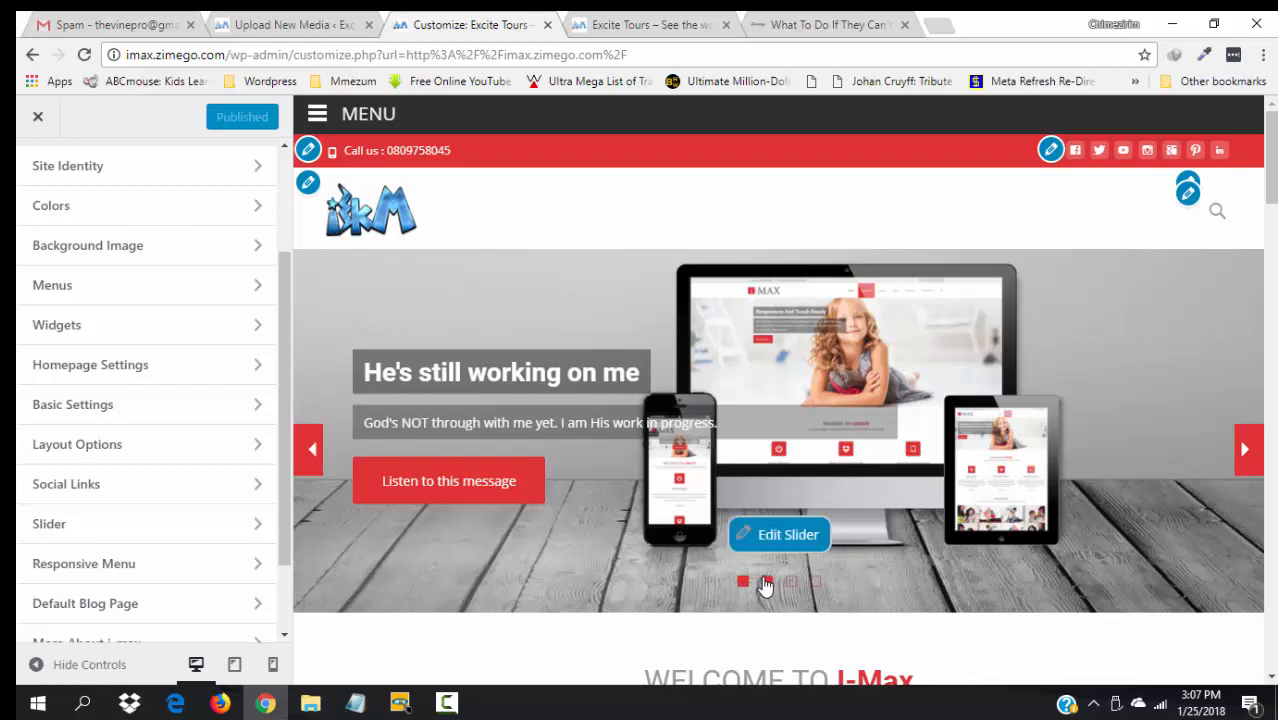
left_click(63, 526)
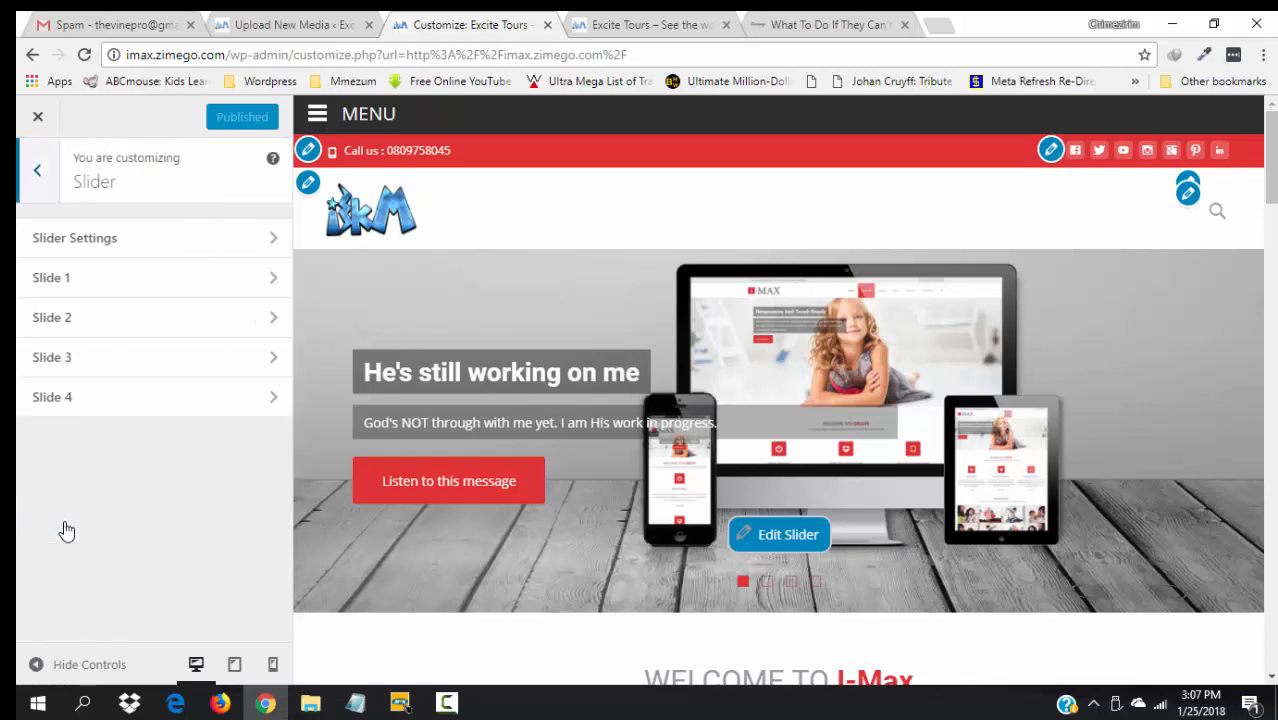
left_click(58, 284)
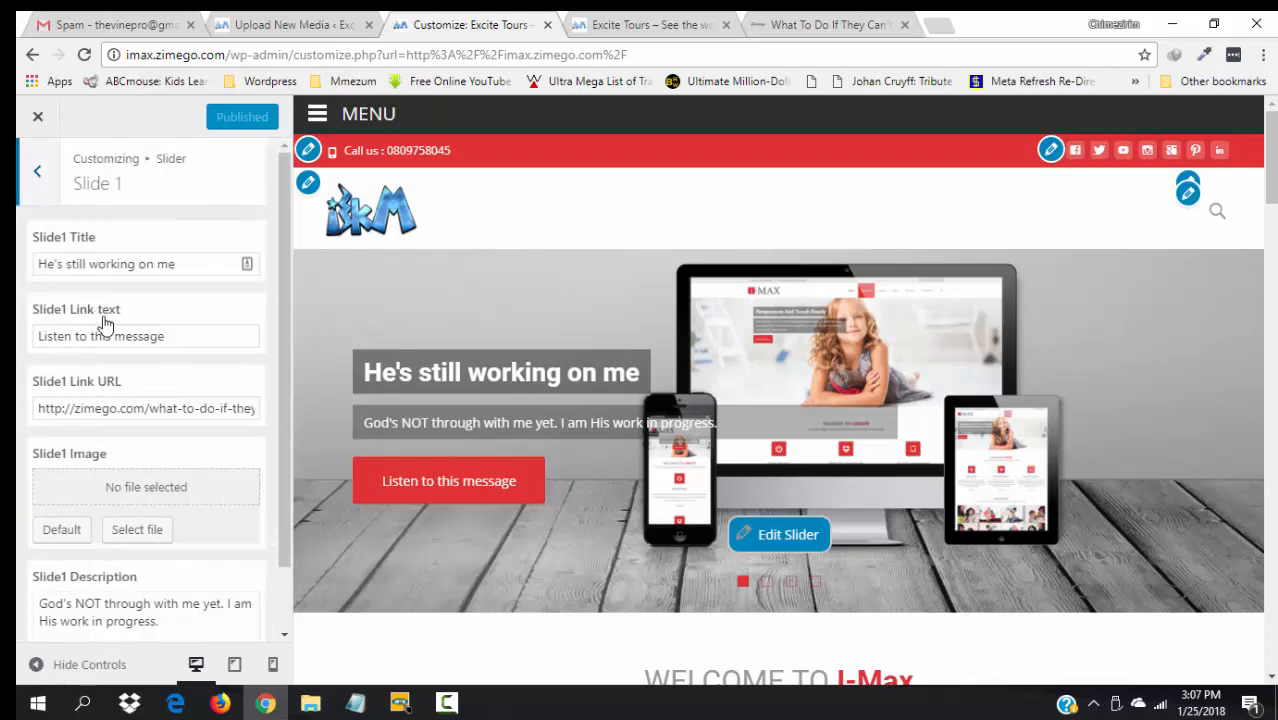
left_click(137, 530)
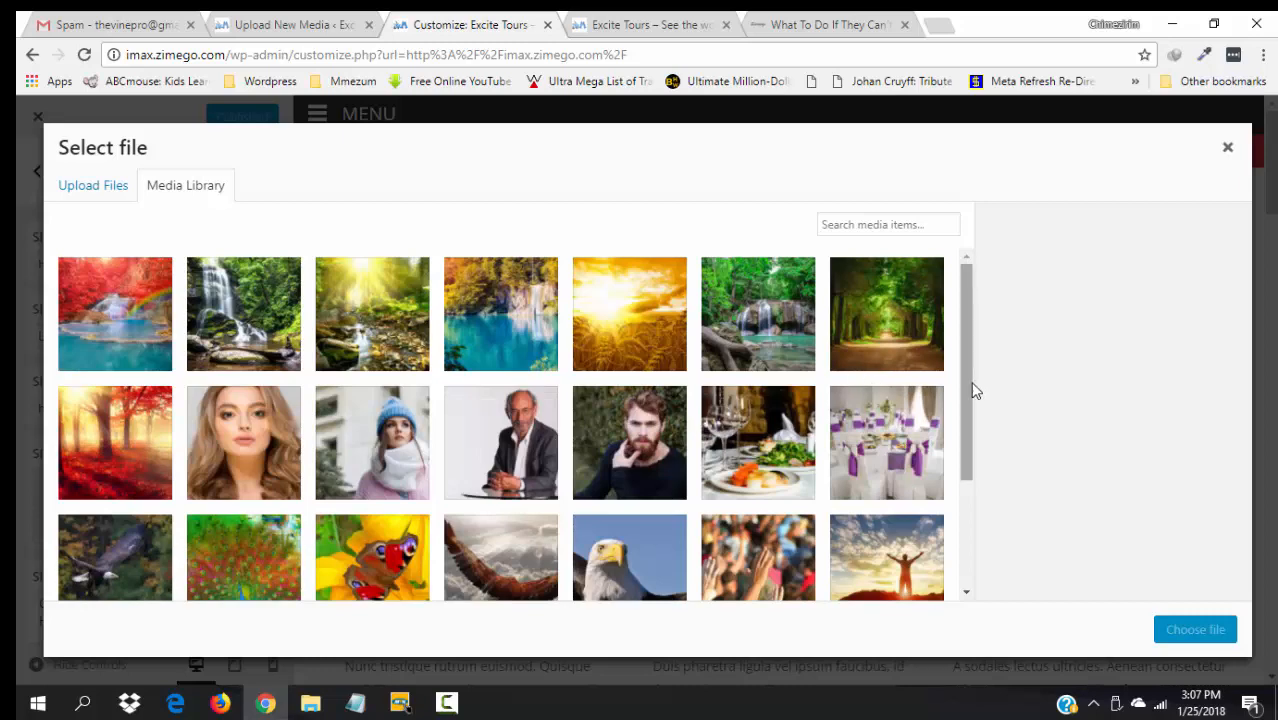
left_click_drag(971, 383, 982, 512)
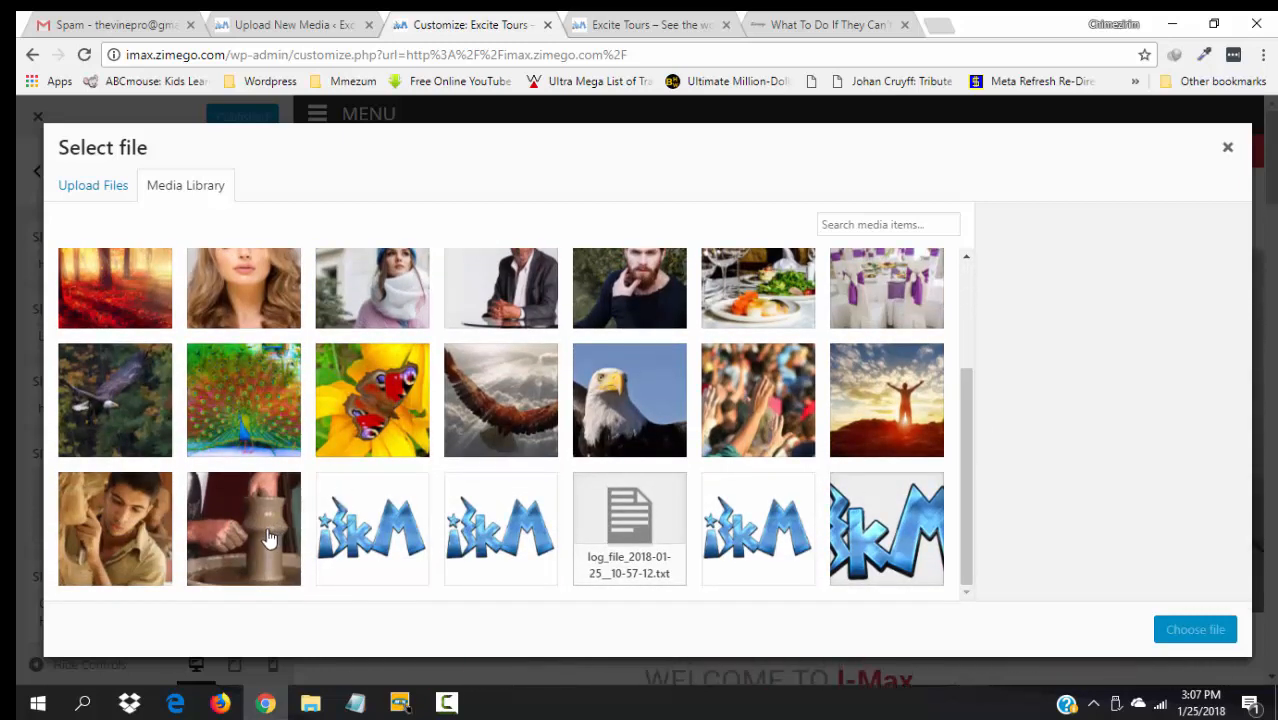
left_click(140, 528)
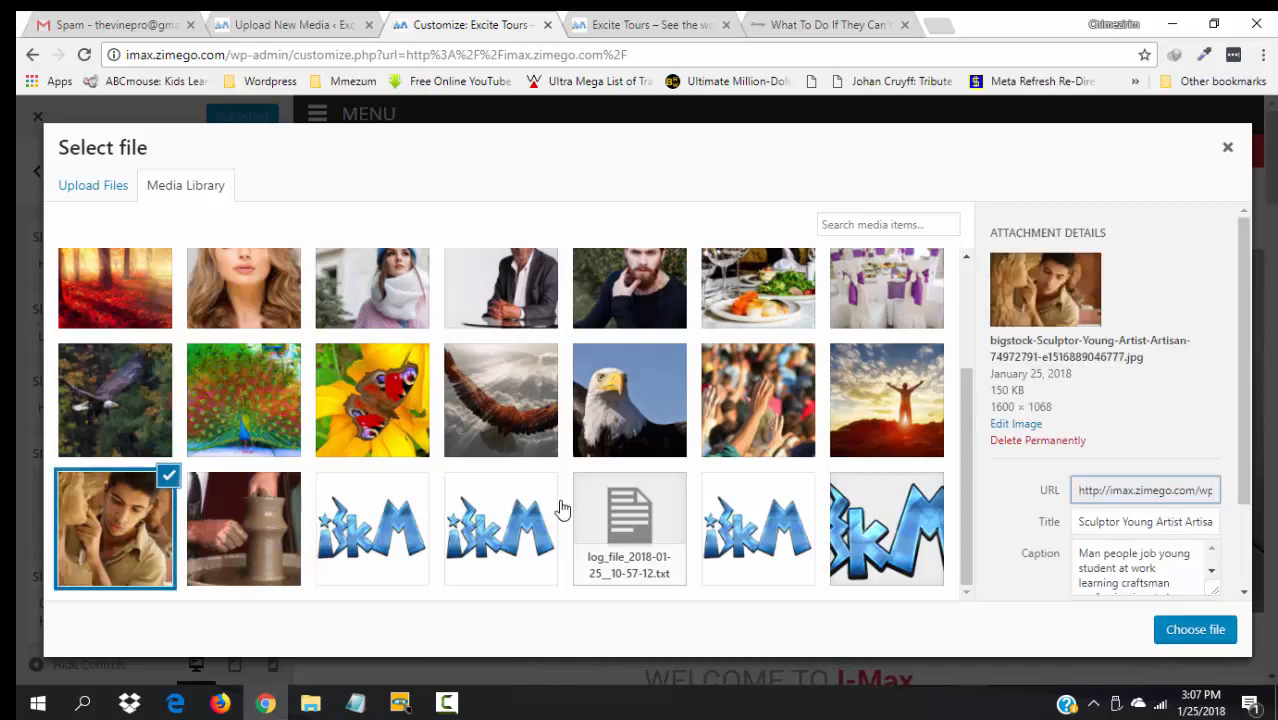
left_click(1193, 630)
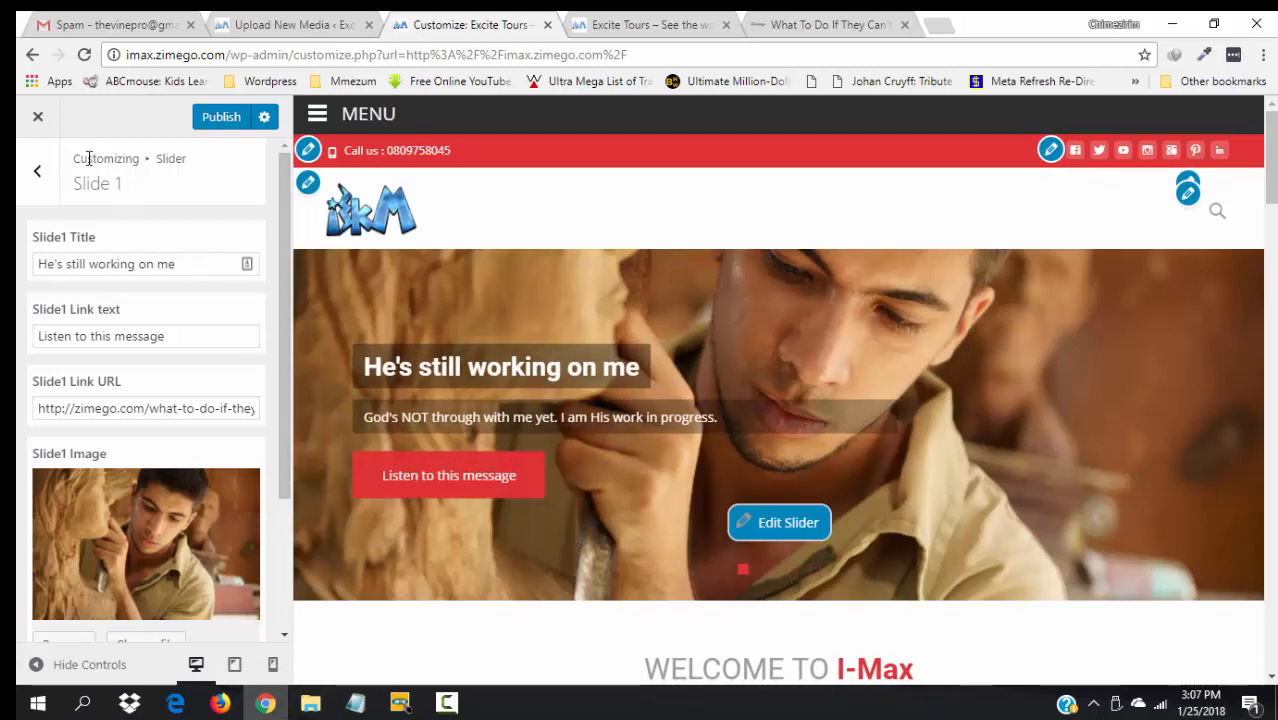
left_click(37, 171)
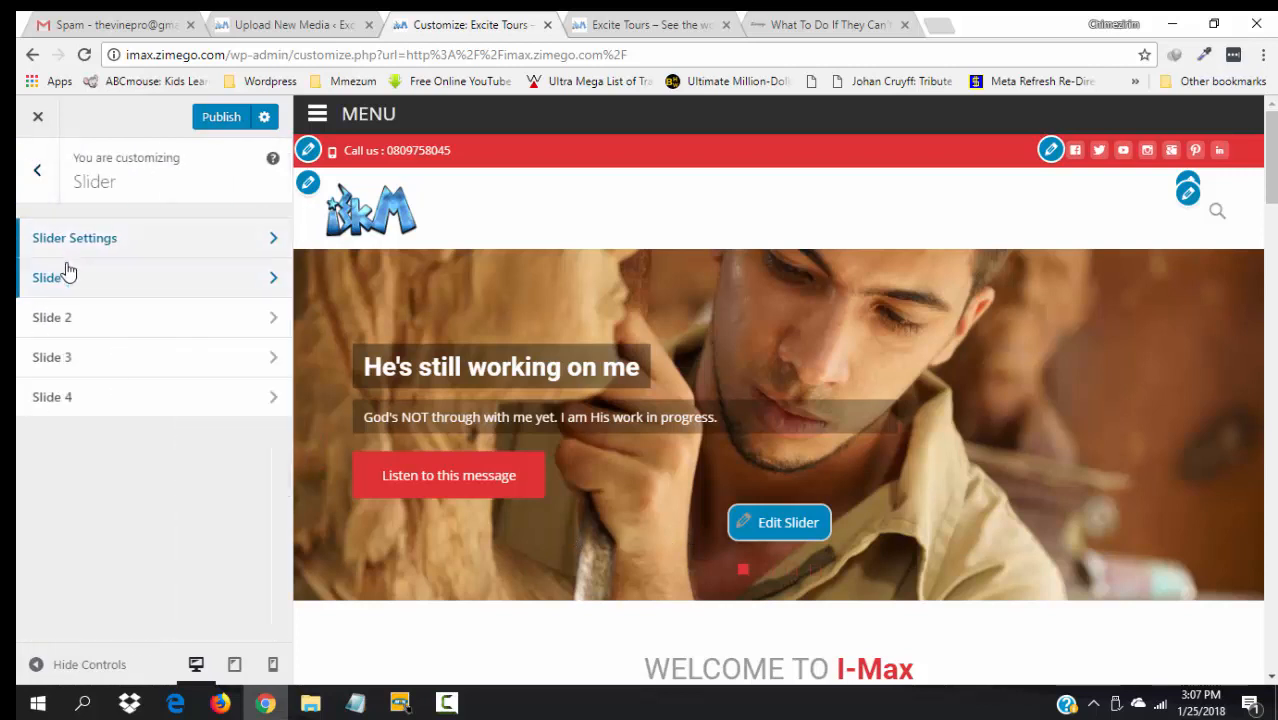
- Assign the 1600 × 1066 potter photo to Slide 2 and preview it under 'He's potter; I am the clay'
left_click(66, 328)
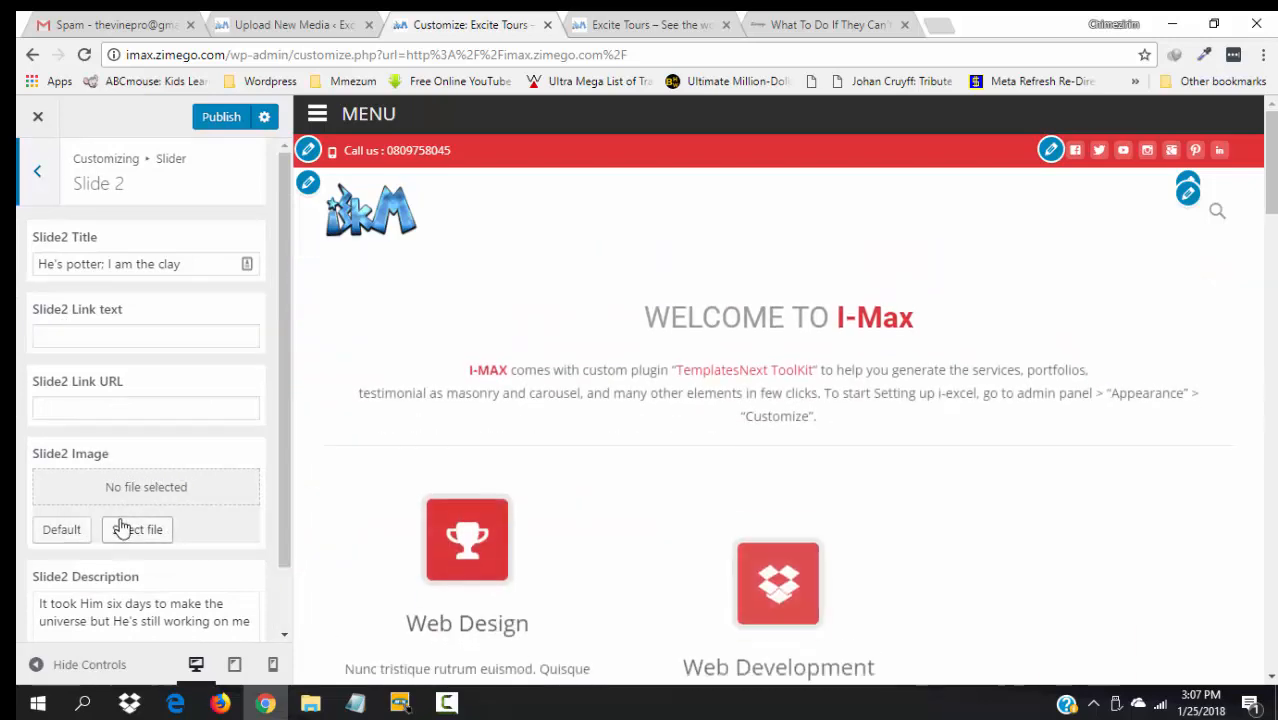
left_click(124, 530)
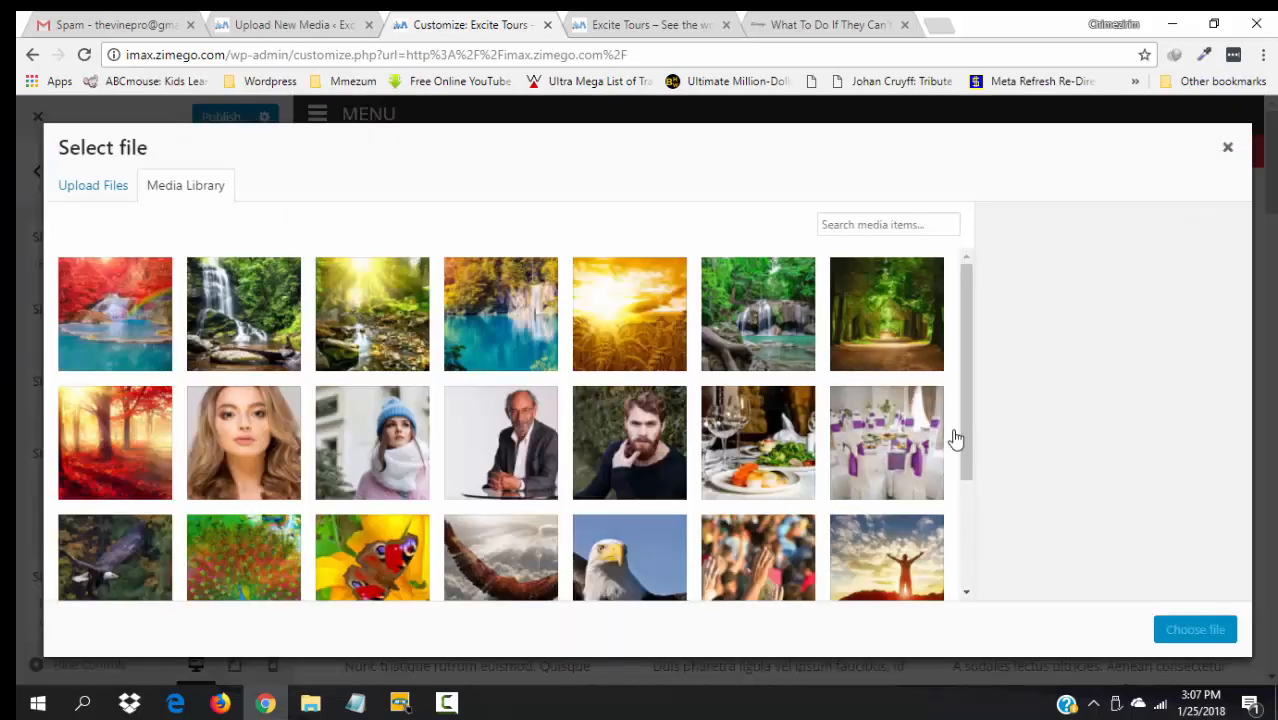
left_click_drag(964, 451, 984, 574)
left_click(268, 517)
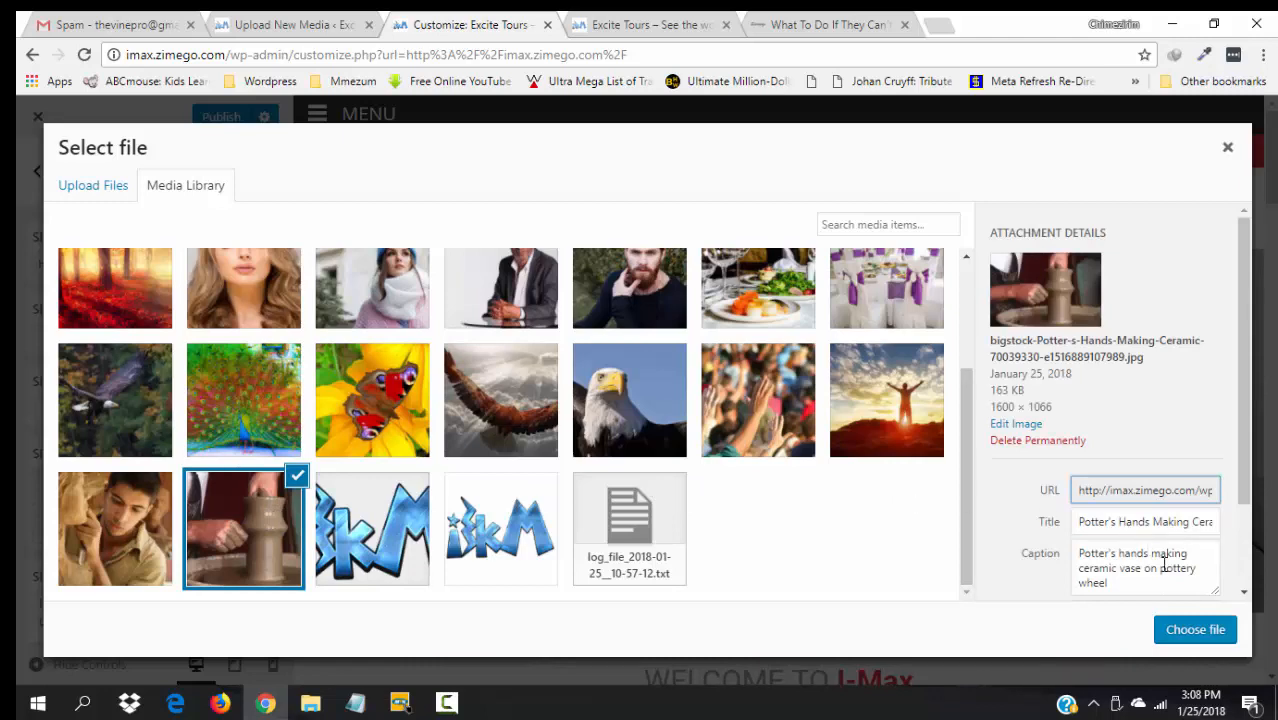
left_click(1193, 630)
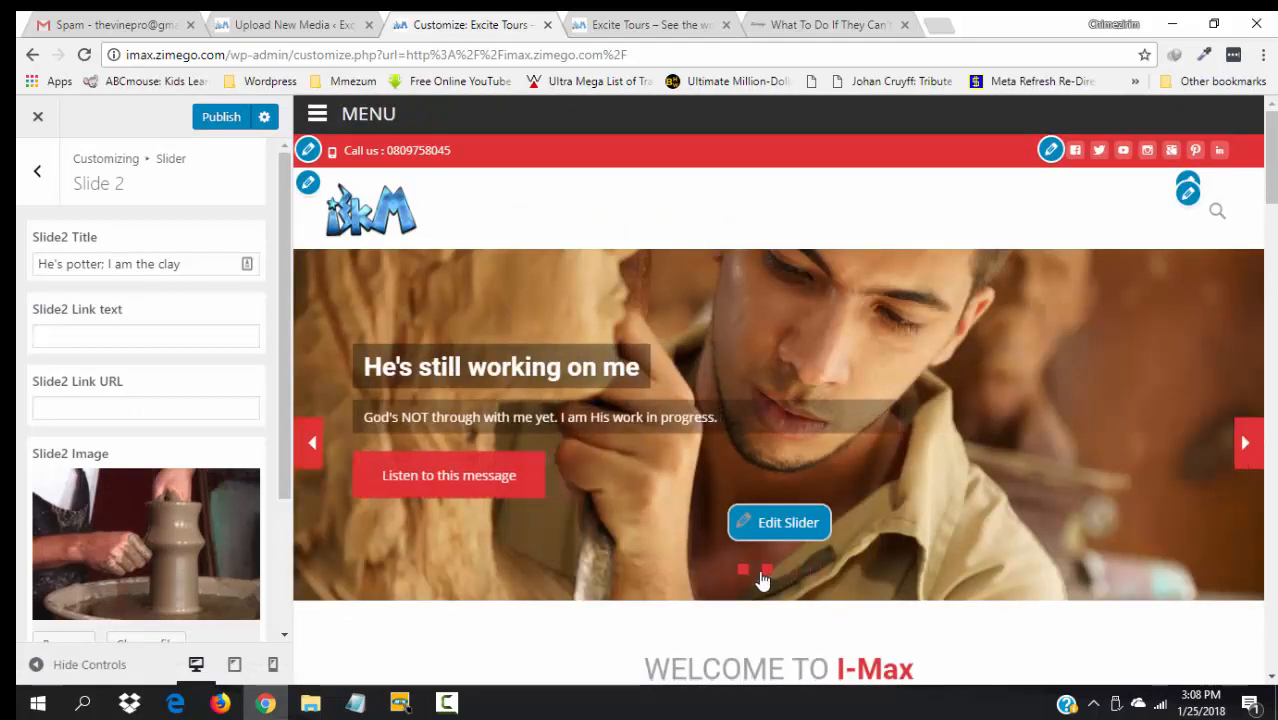
left_click(766, 571)
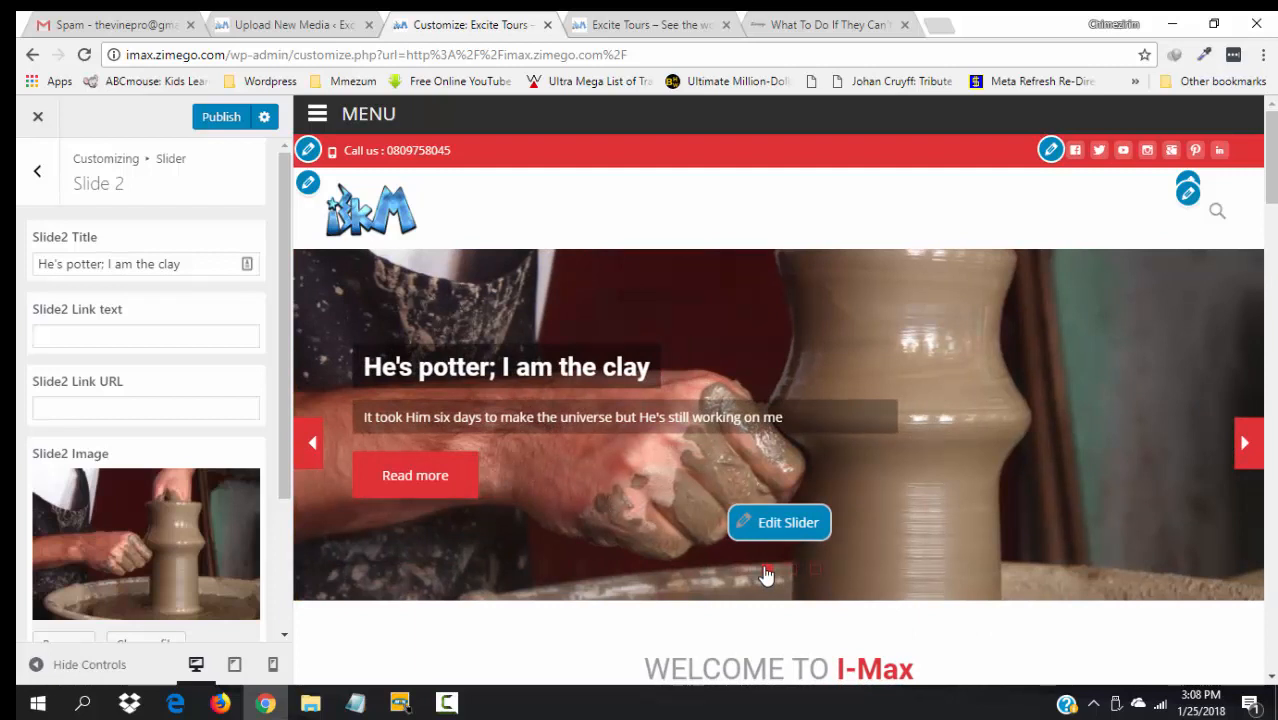
left_click(168, 331)
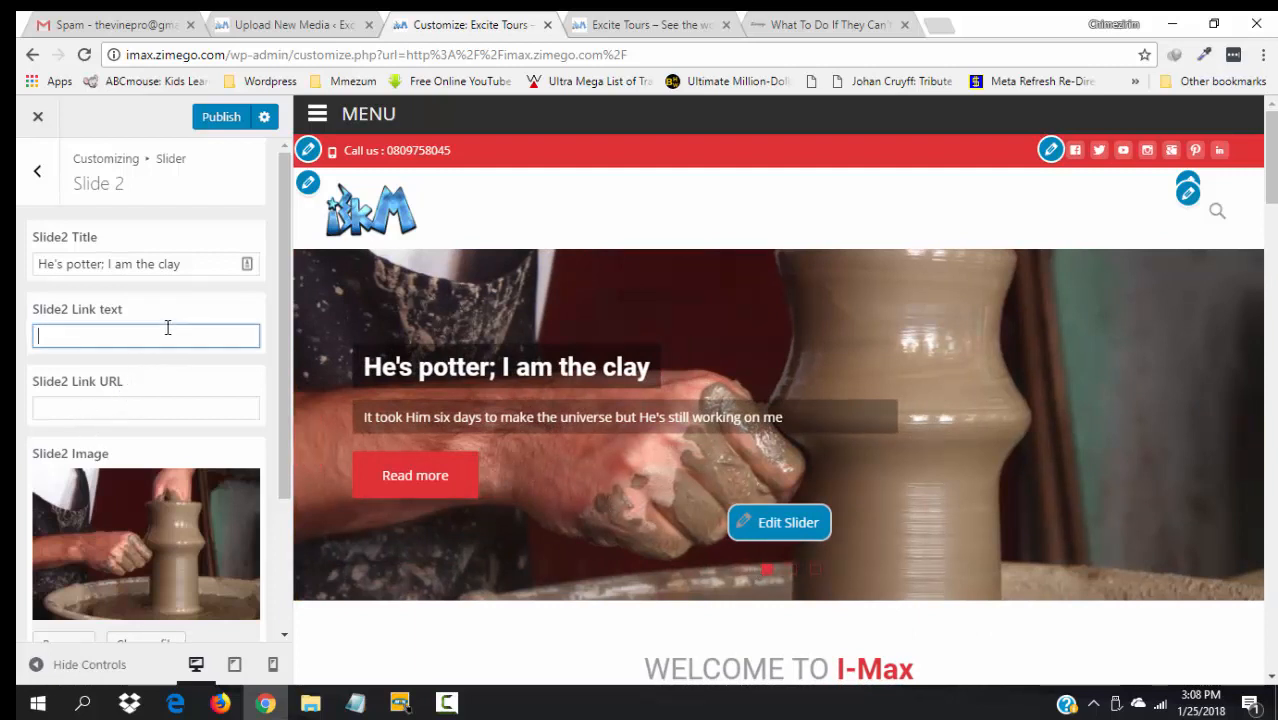
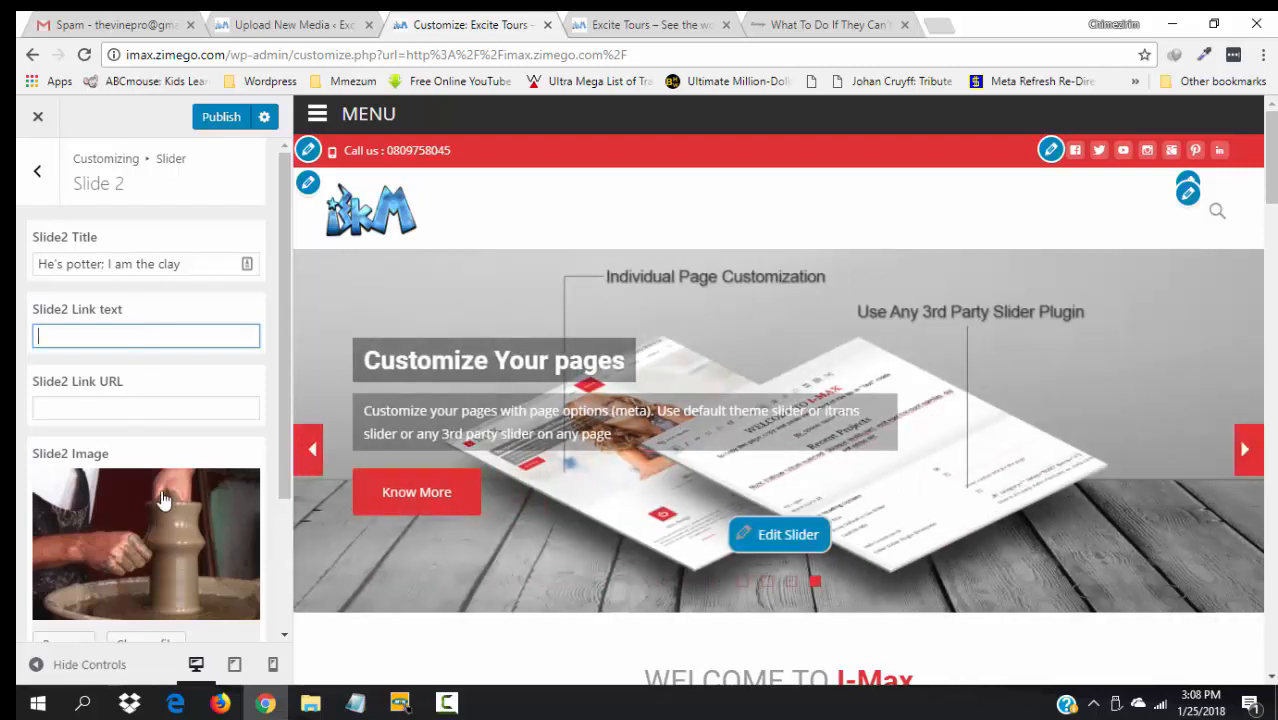
- Publish the Slide 2 changes and test the slide's button link in the preview
left_click(221, 120)
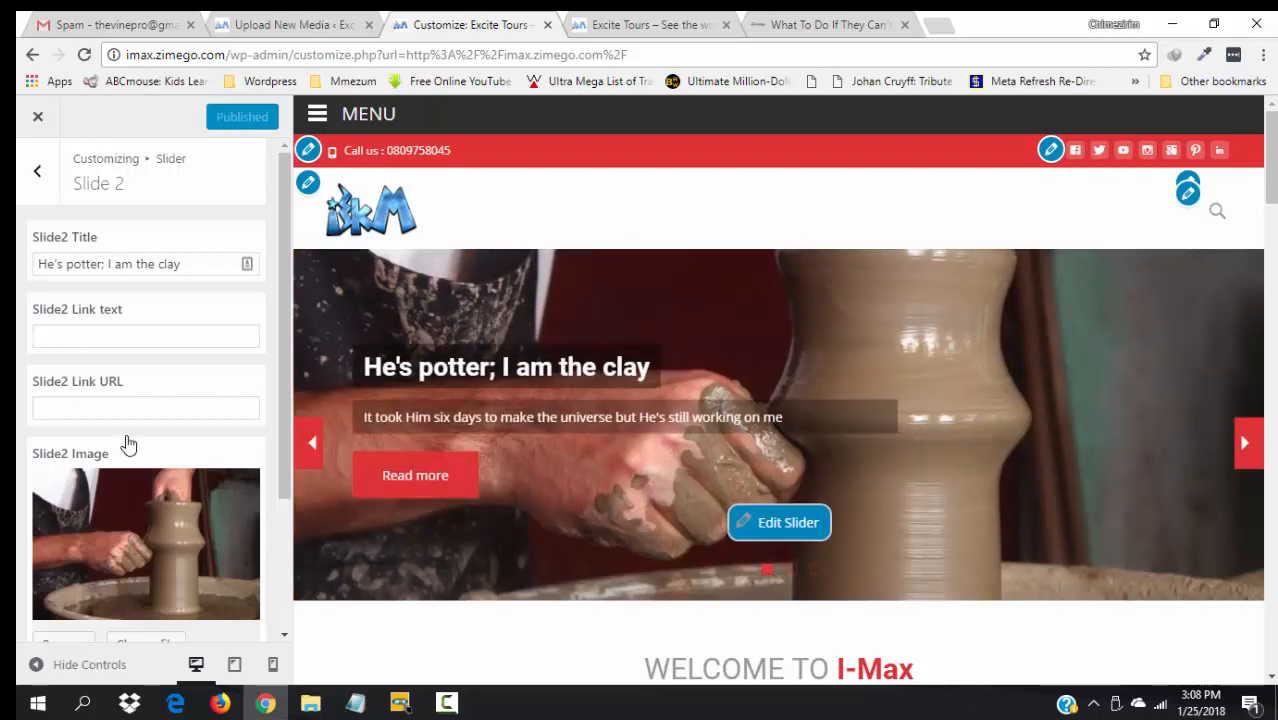
left_click(412, 478)
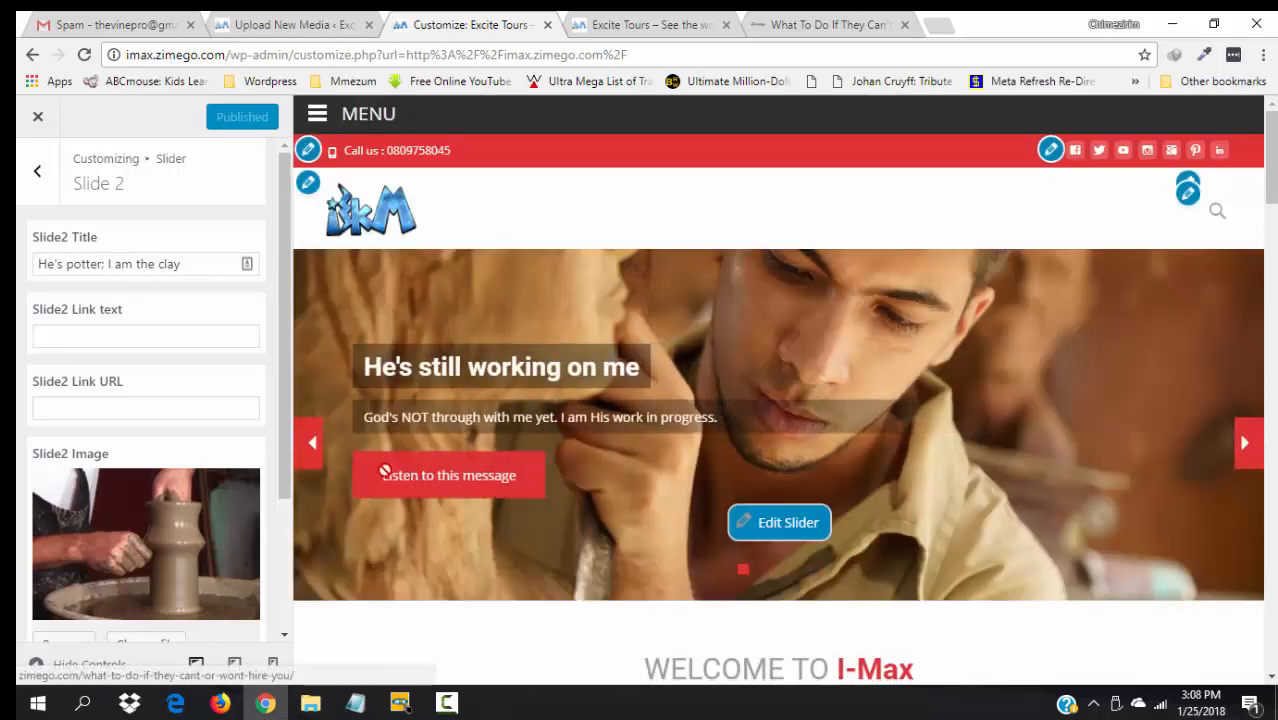
left_click(92, 338)
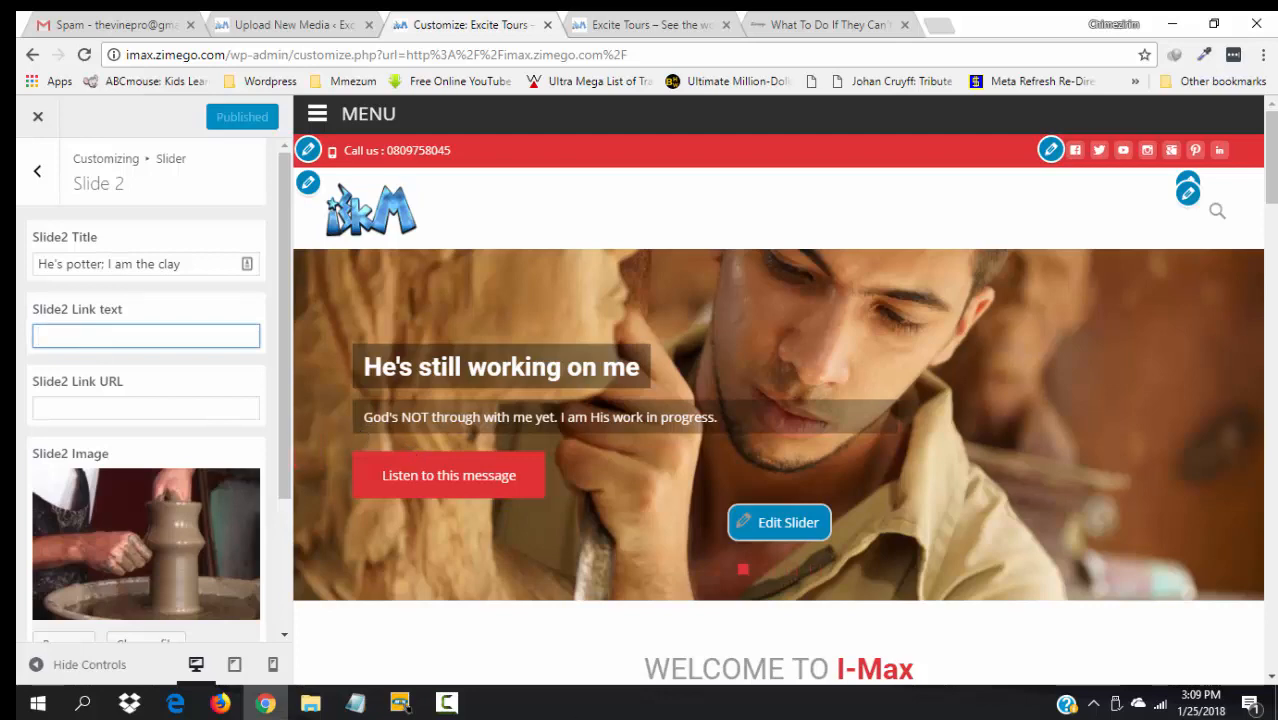
left_click(355, 703)
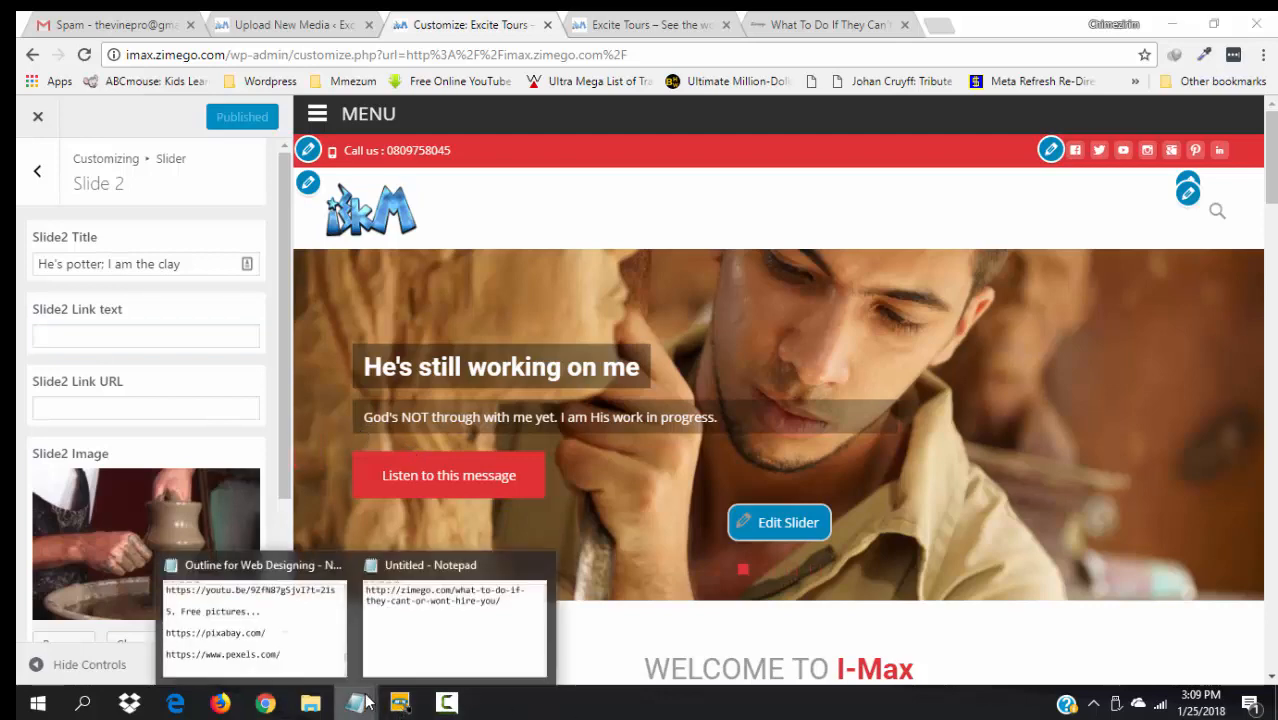
- Paste the zimego post URL from Notepad into Slide 2's Link URL field
left_click(448, 634)
key("ctrl+a")
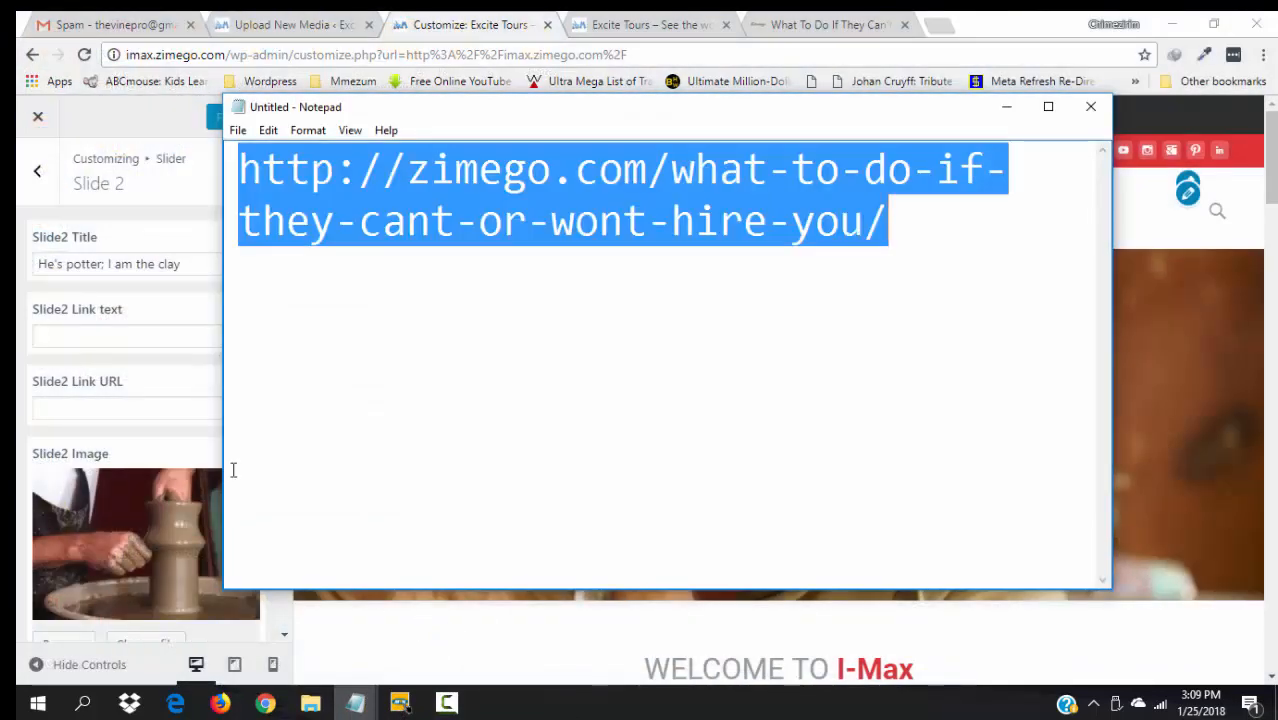
left_click(106, 335)
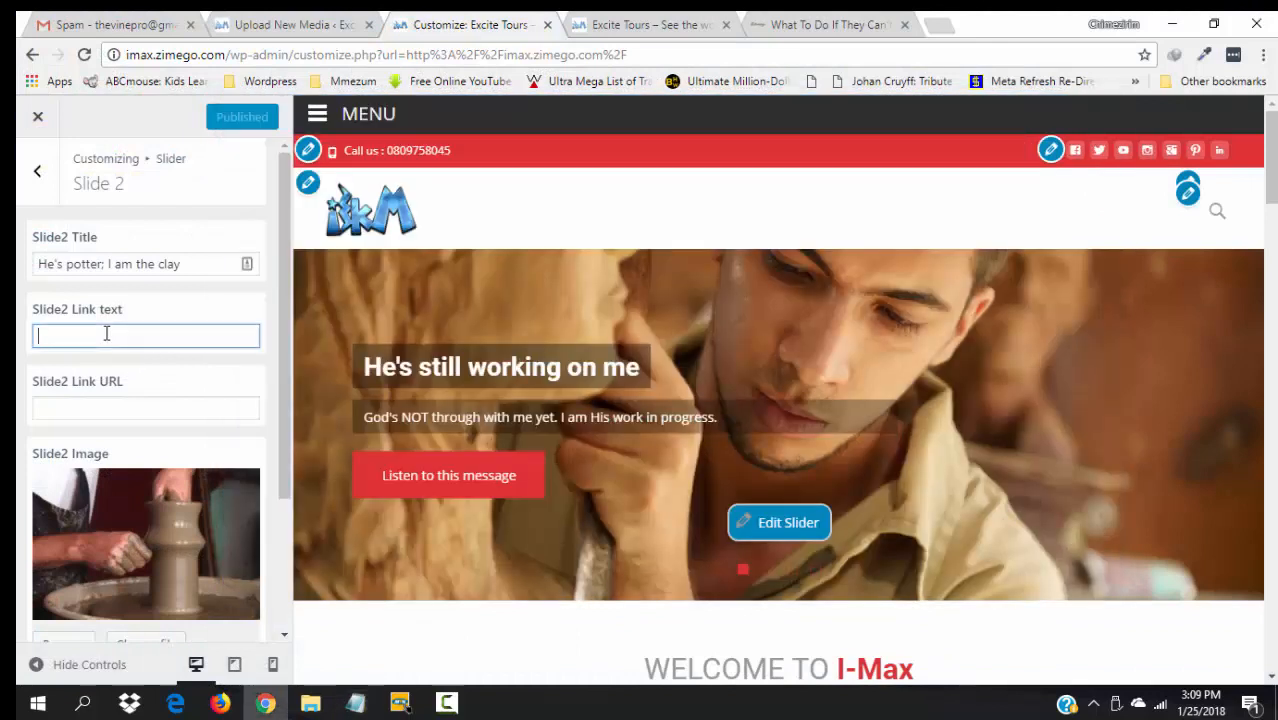
key("ctrl+v")
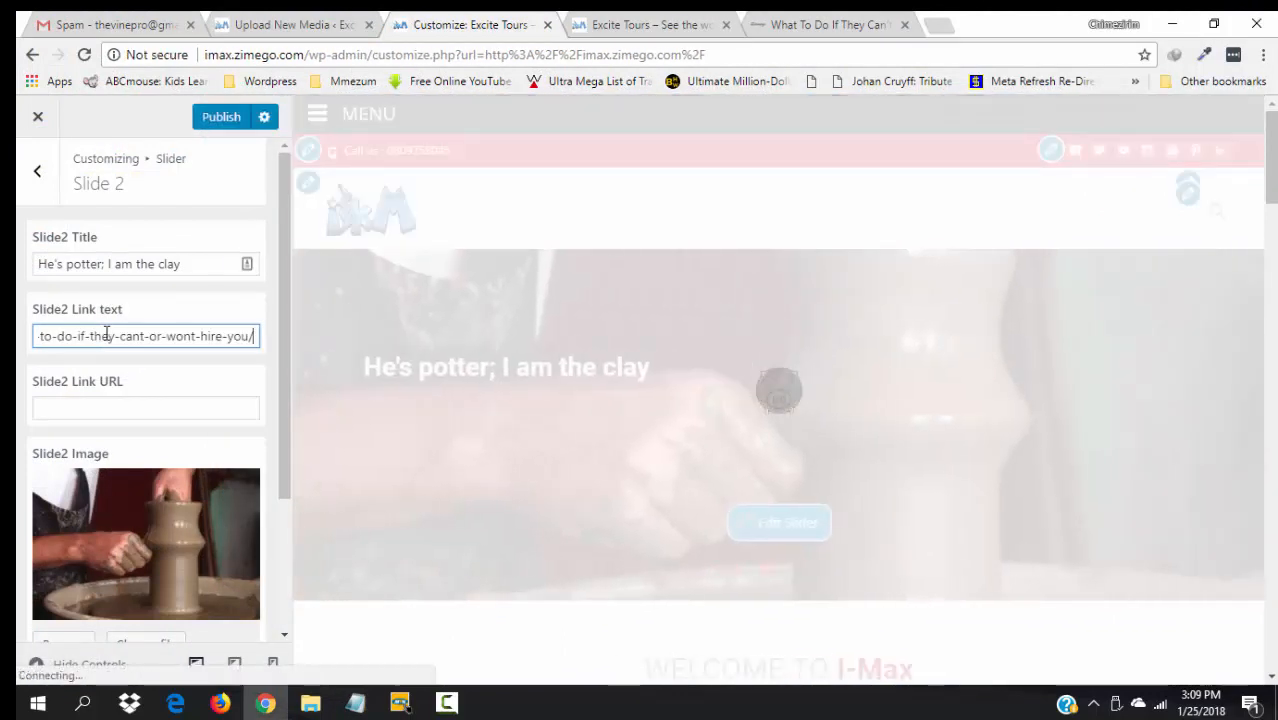
key("ctrl+z")
left_click(102, 410)
key("ctrl+v")
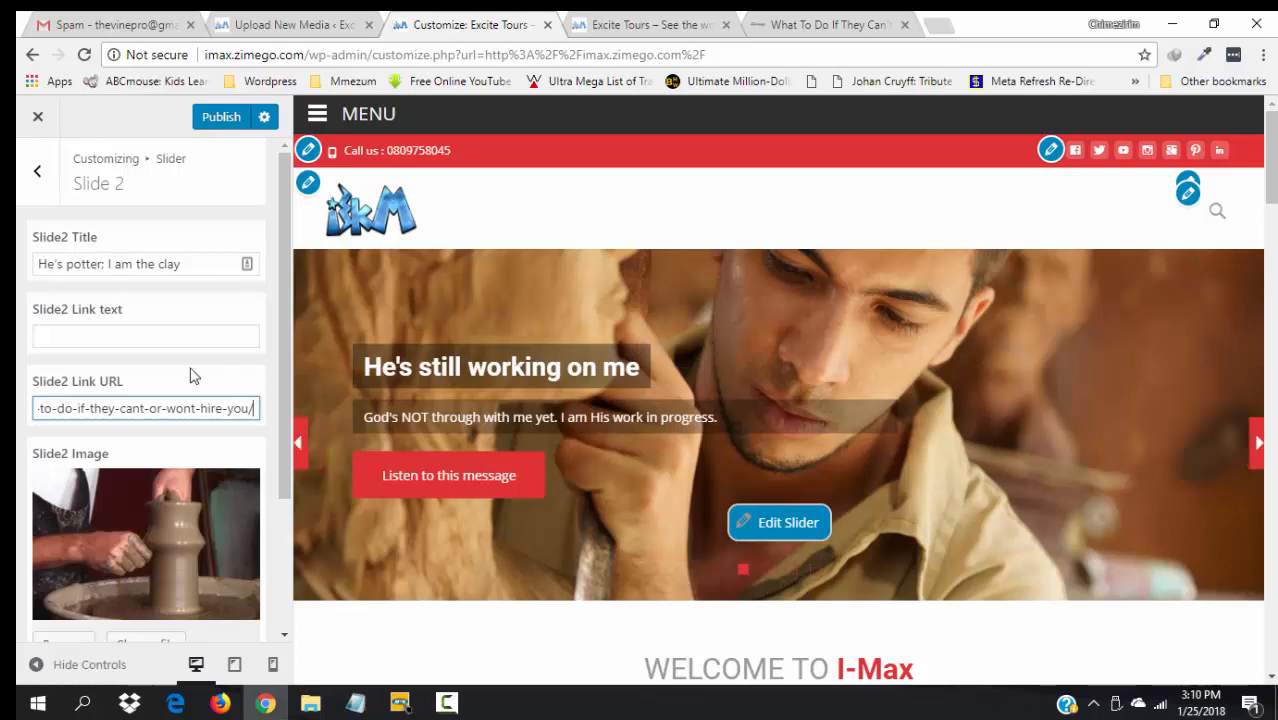
- Set Slide 2's link text to 'Read more' with a lowercase m
left_click(138, 337)
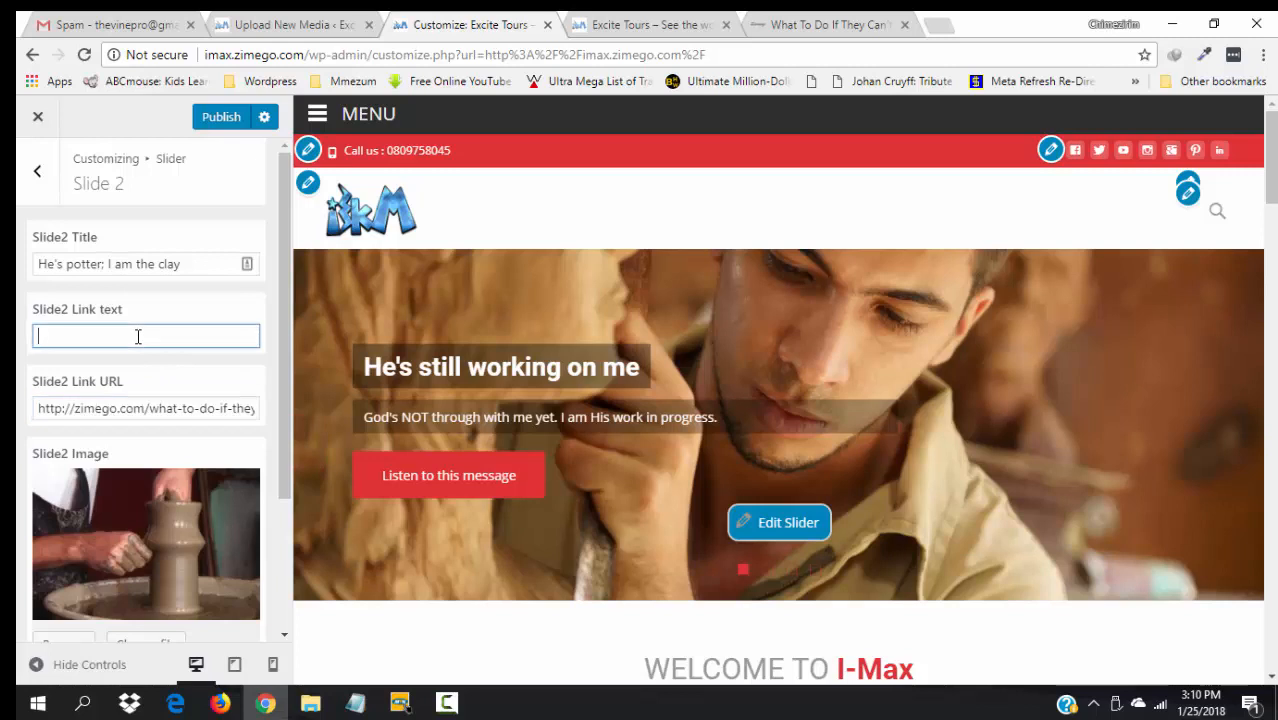
type("Read More")
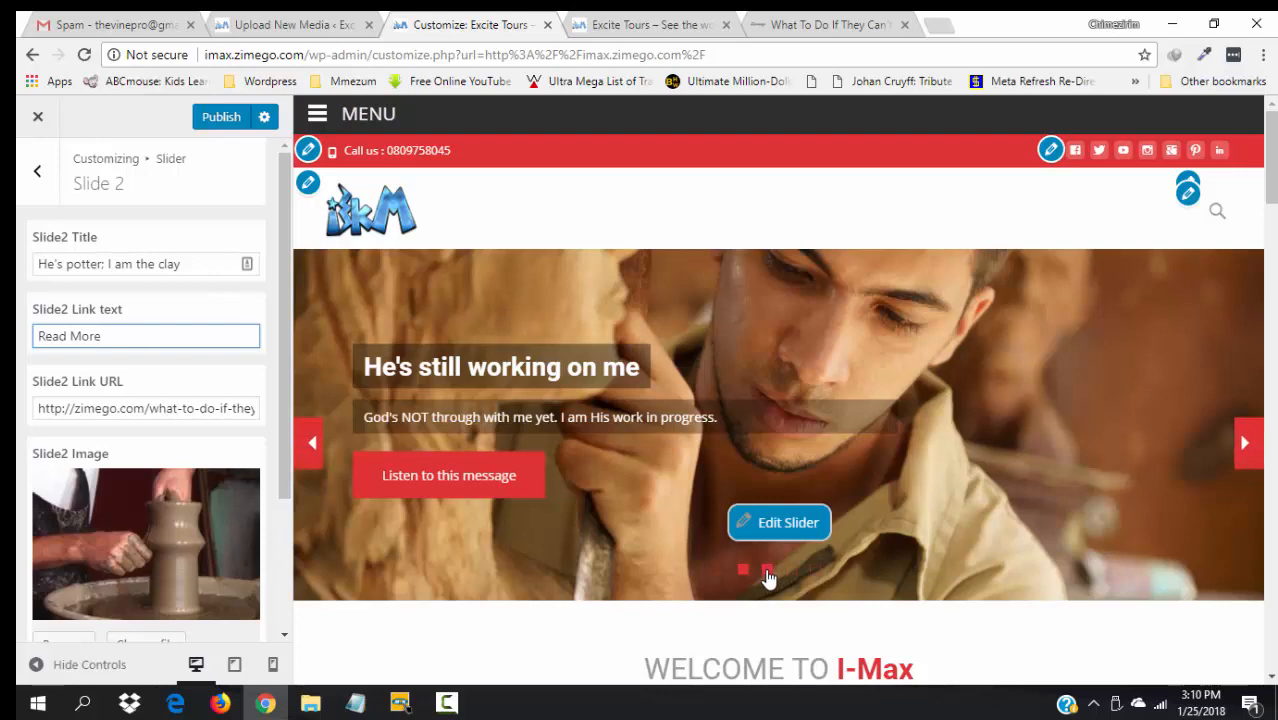
left_click(767, 572)
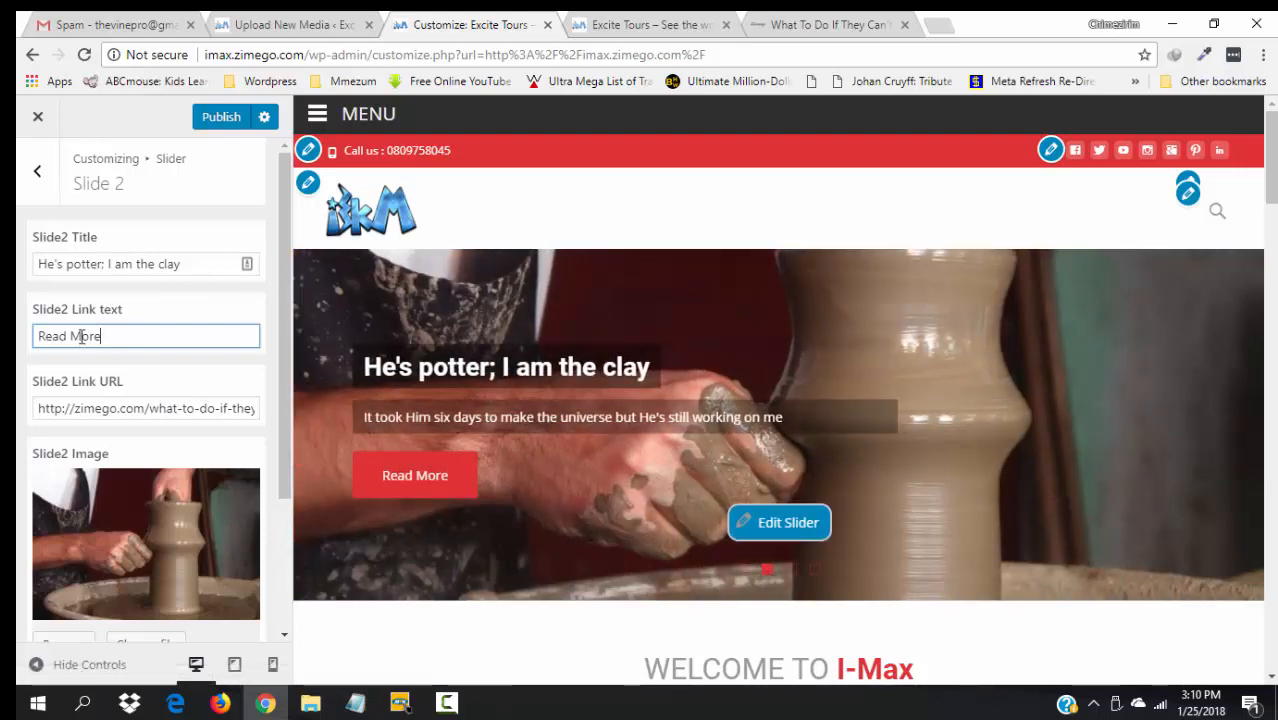
key("BackSpace")
type("m")
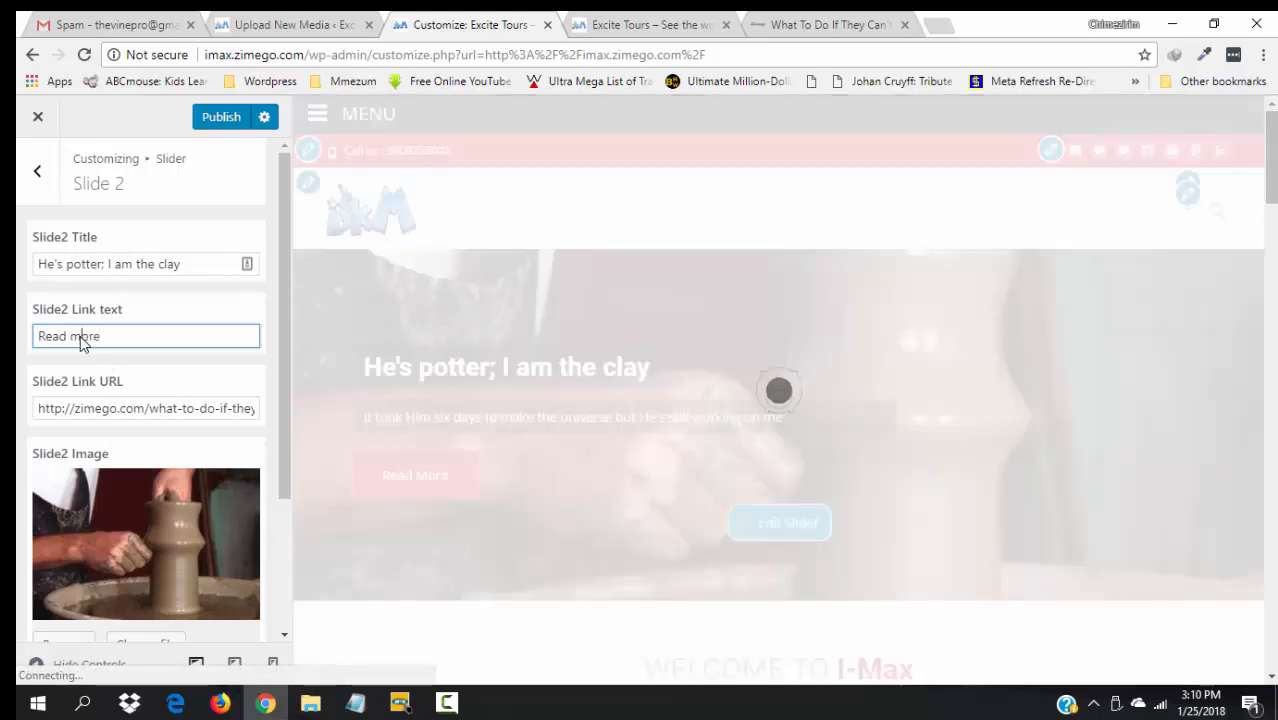
left_click_drag(282, 478, 268, 347)
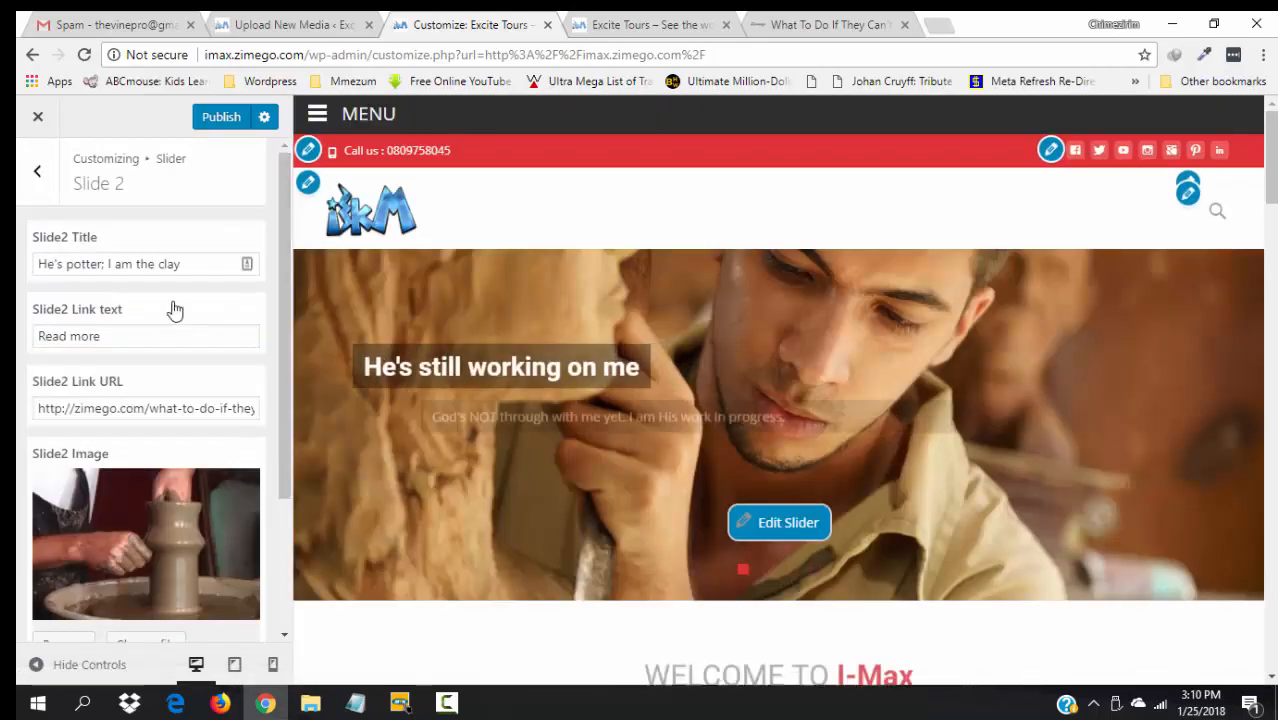
- Open Slide 3 and set its link text to 'Learn more'
left_click(37, 171)
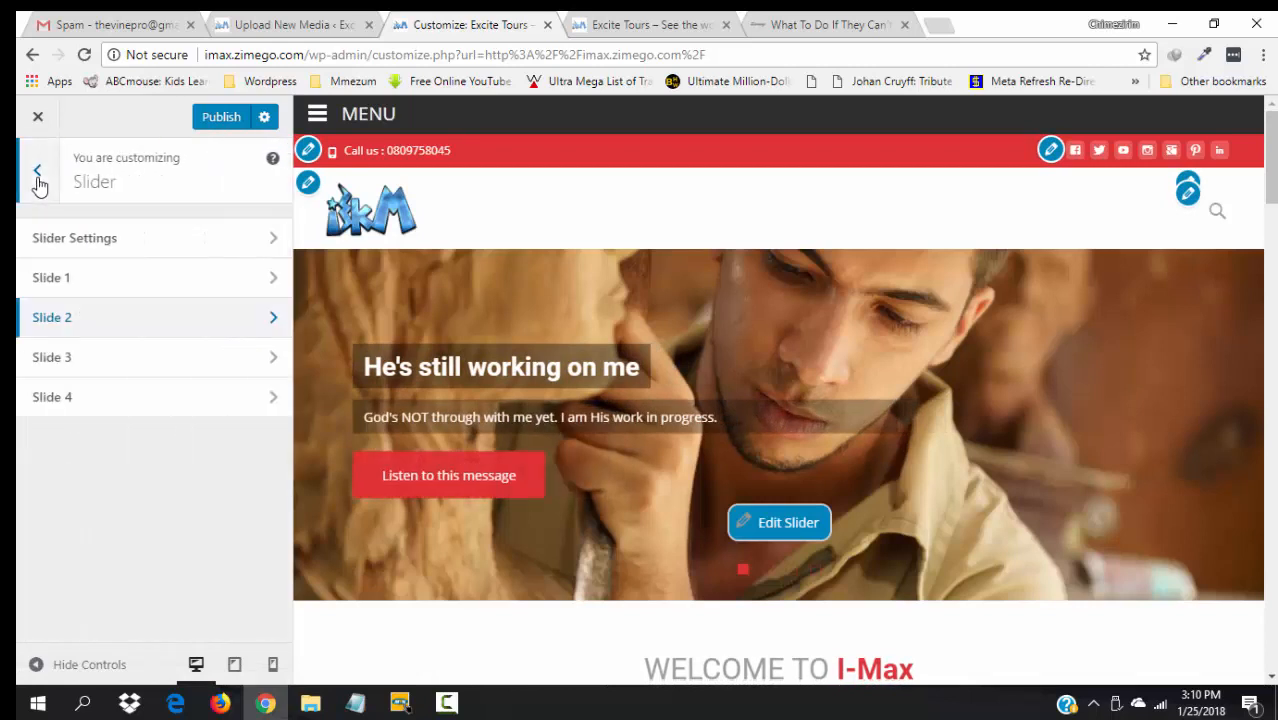
left_click(57, 374)
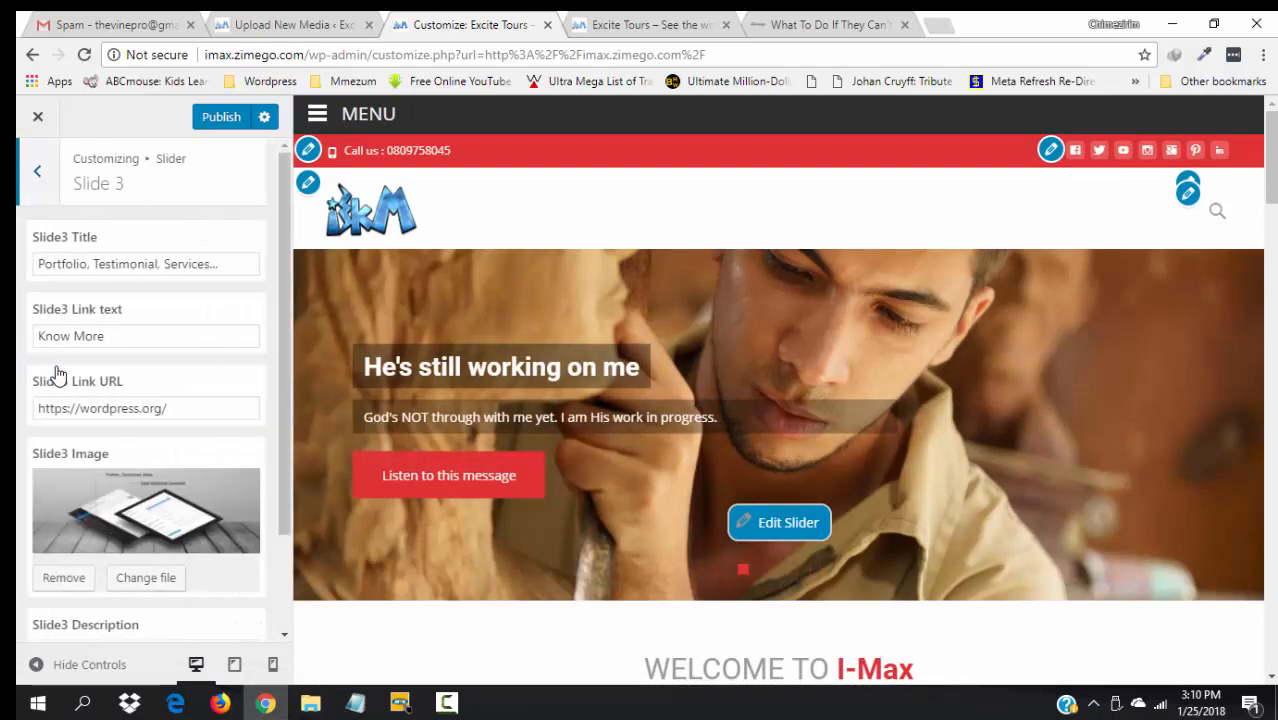
left_click(197, 405)
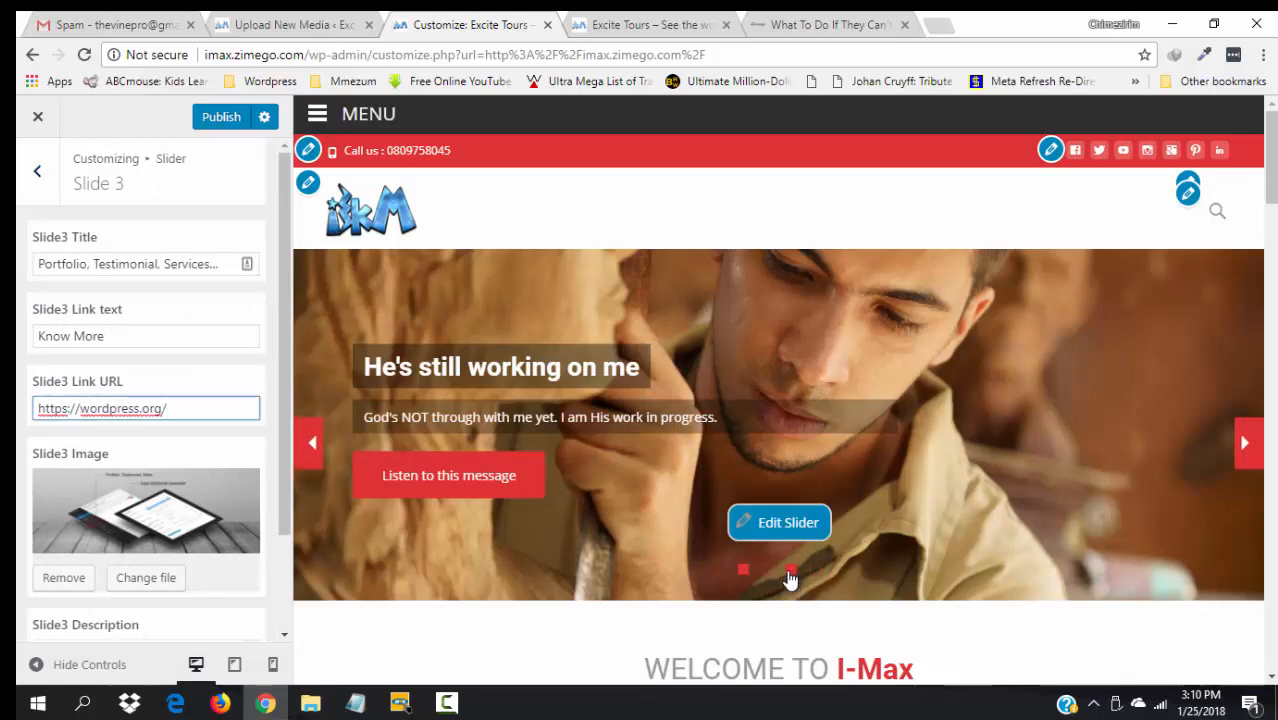
left_click(789, 572)
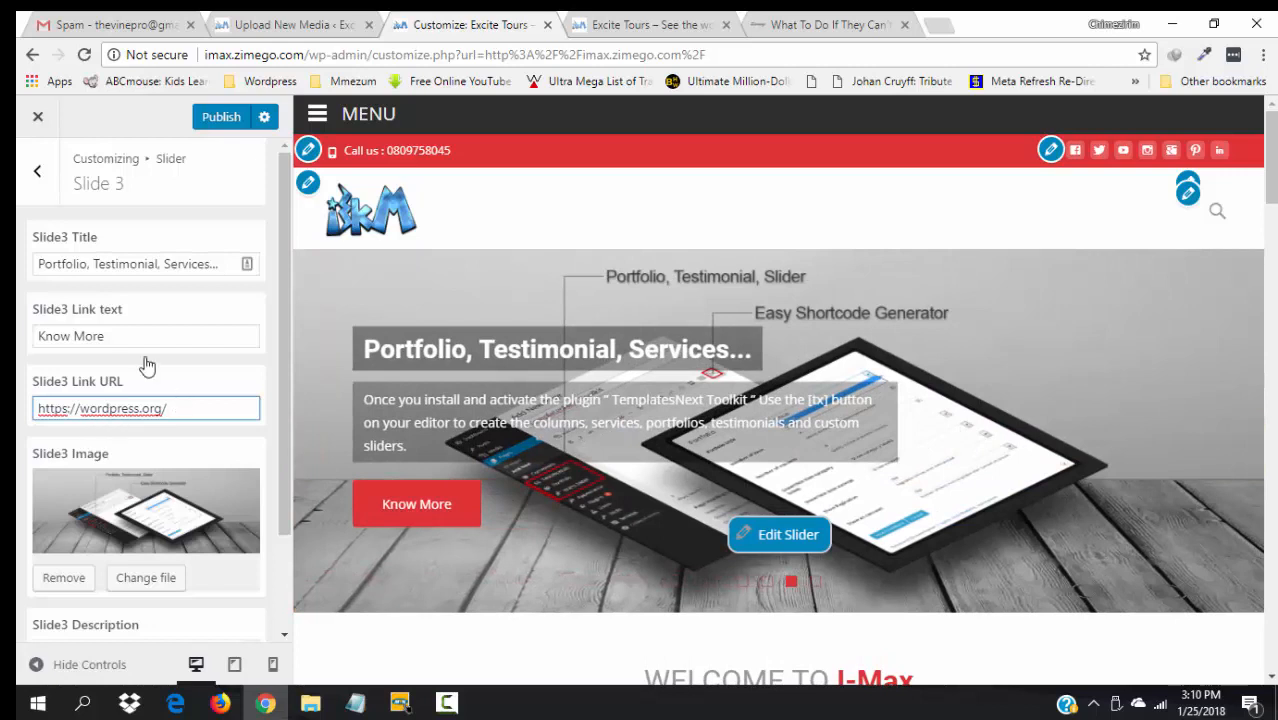
left_click(89, 334)
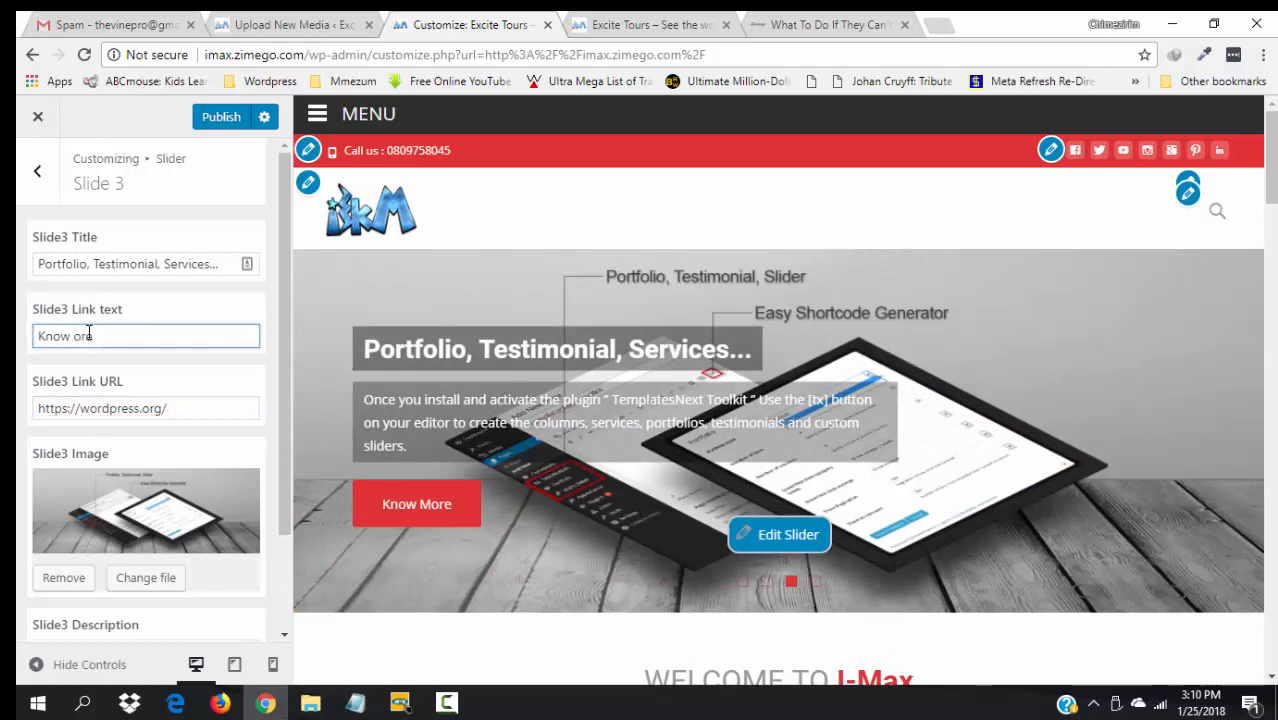
type("Learn ")
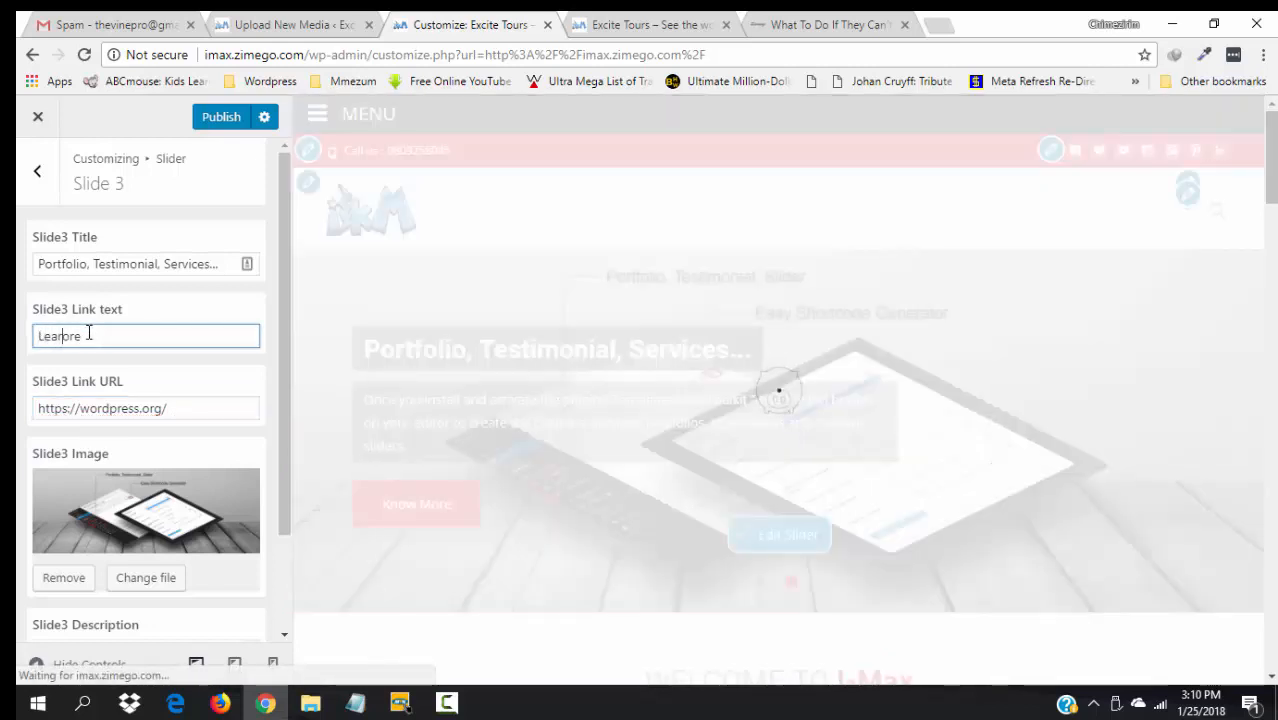
type("m")
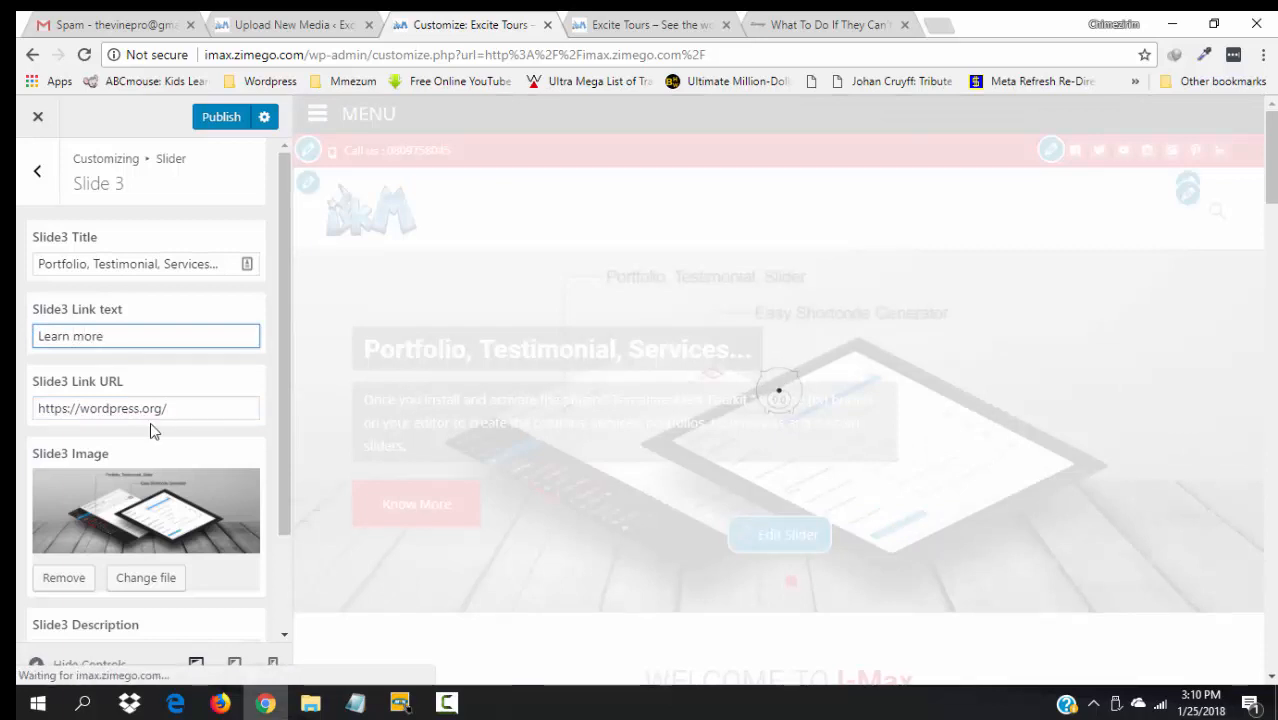
left_click_drag(200, 411, 35, 418)
key("ctrl+v")
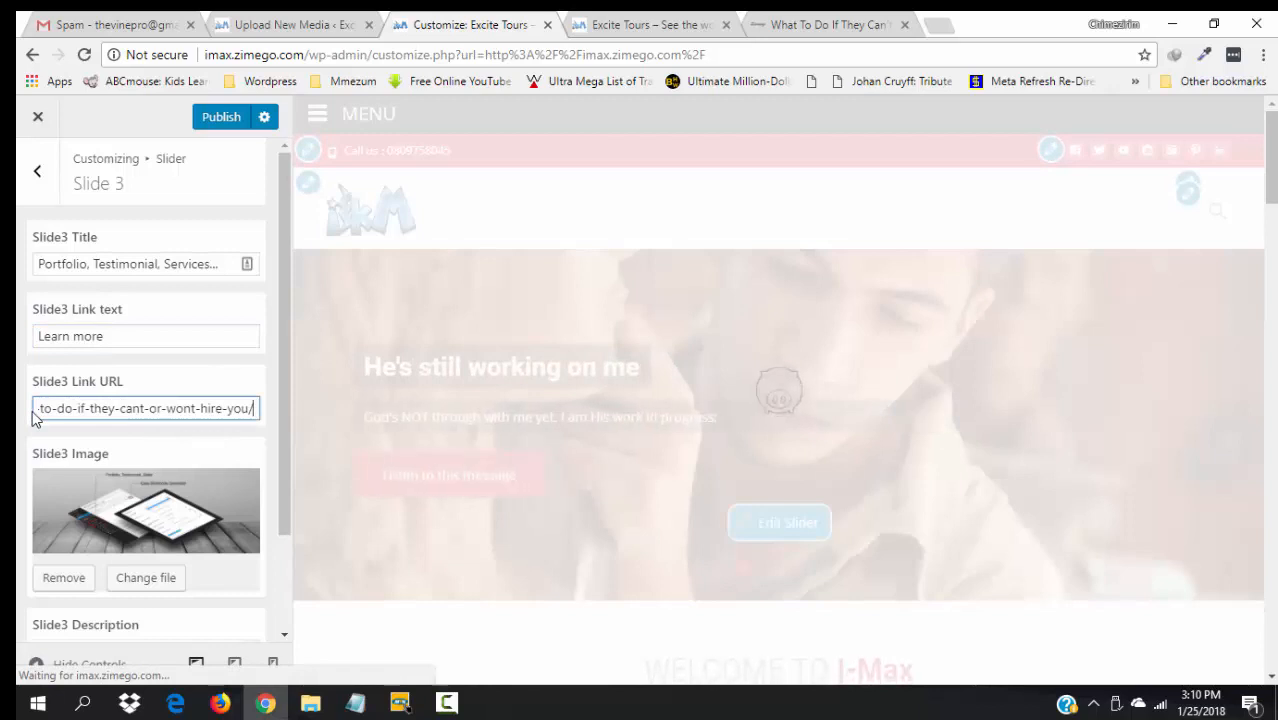
left_click(76, 578)
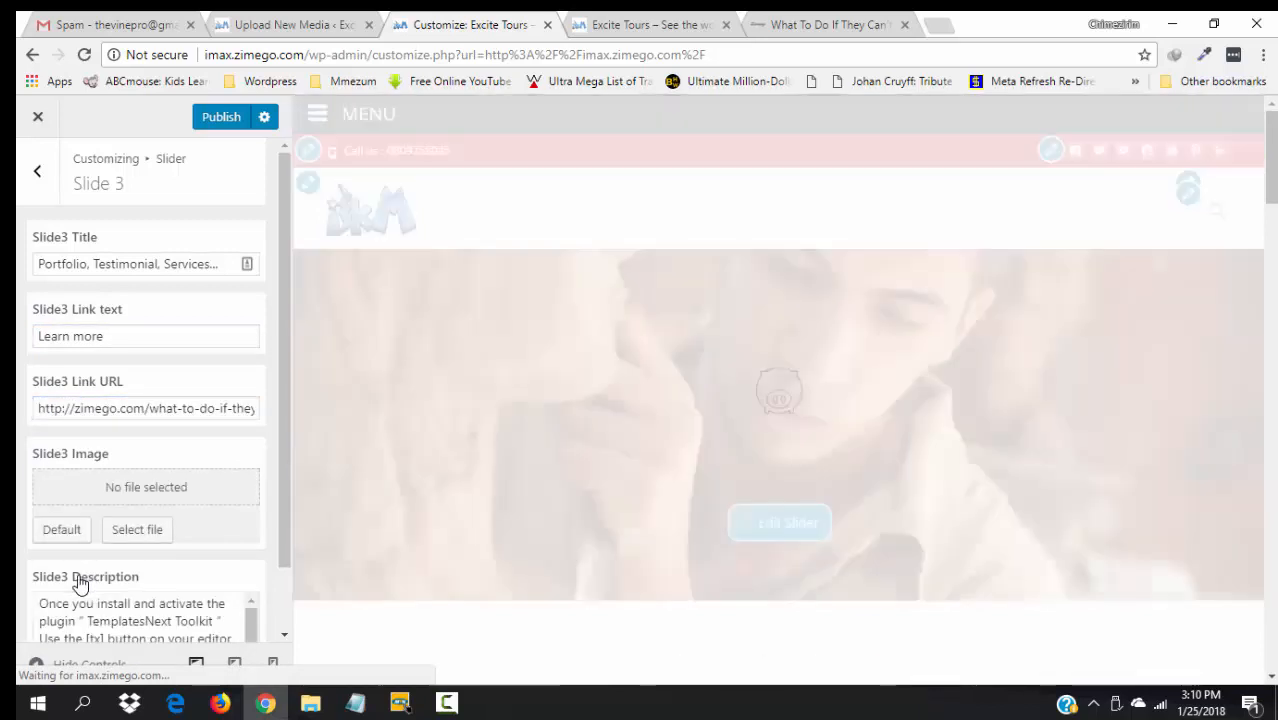
left_click(128, 537)
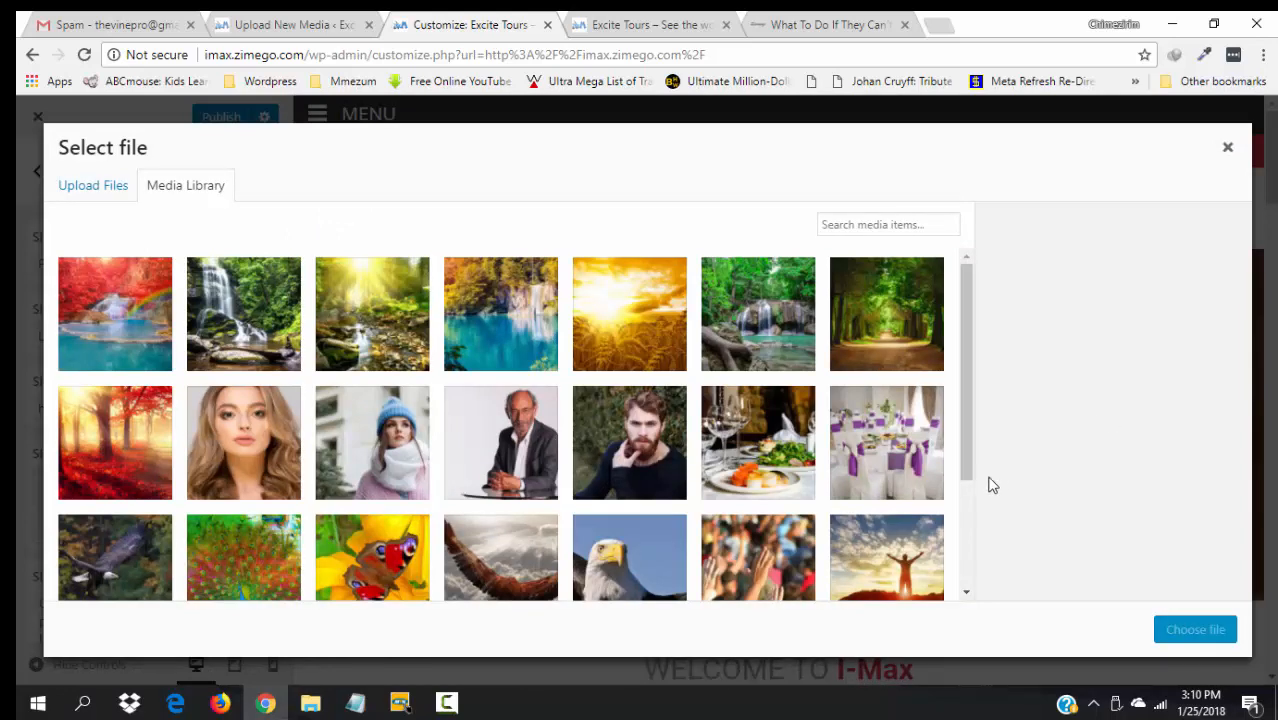
- Pick the Three Hands Raised Praising crowd photo (3600 × 2400) and check the upload page
left_click_drag(963, 458, 983, 588)
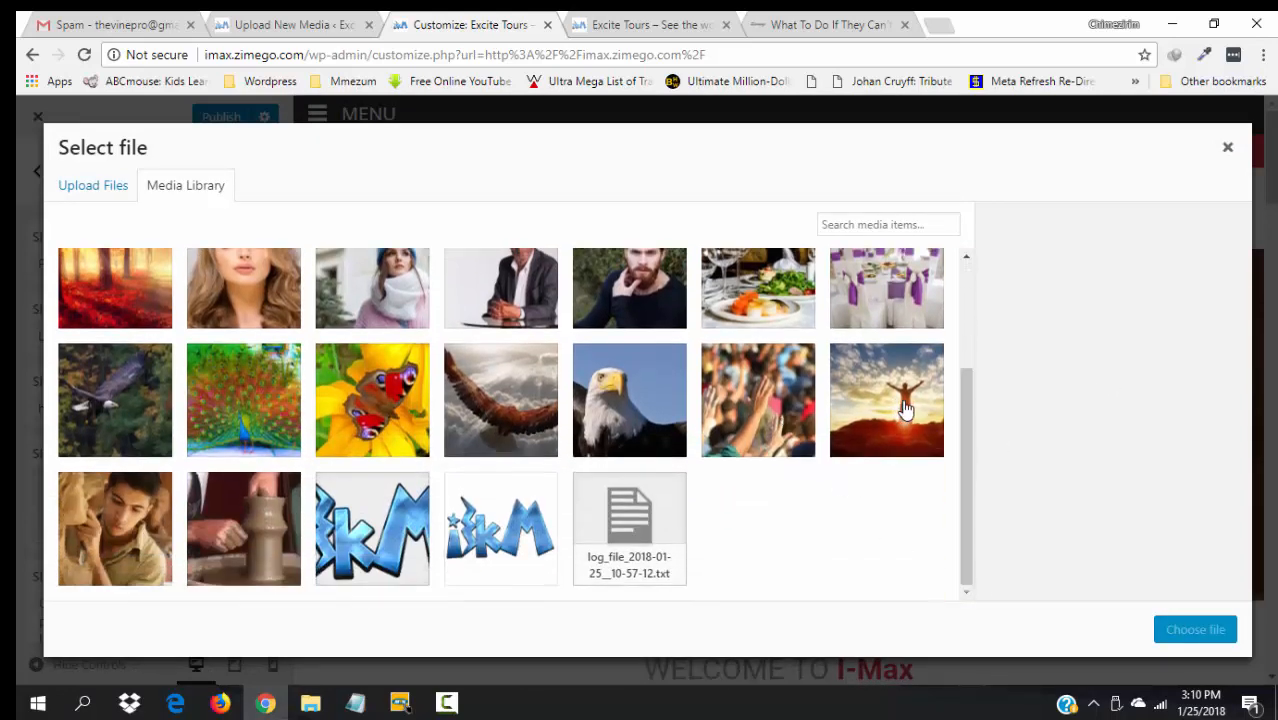
left_click(769, 406)
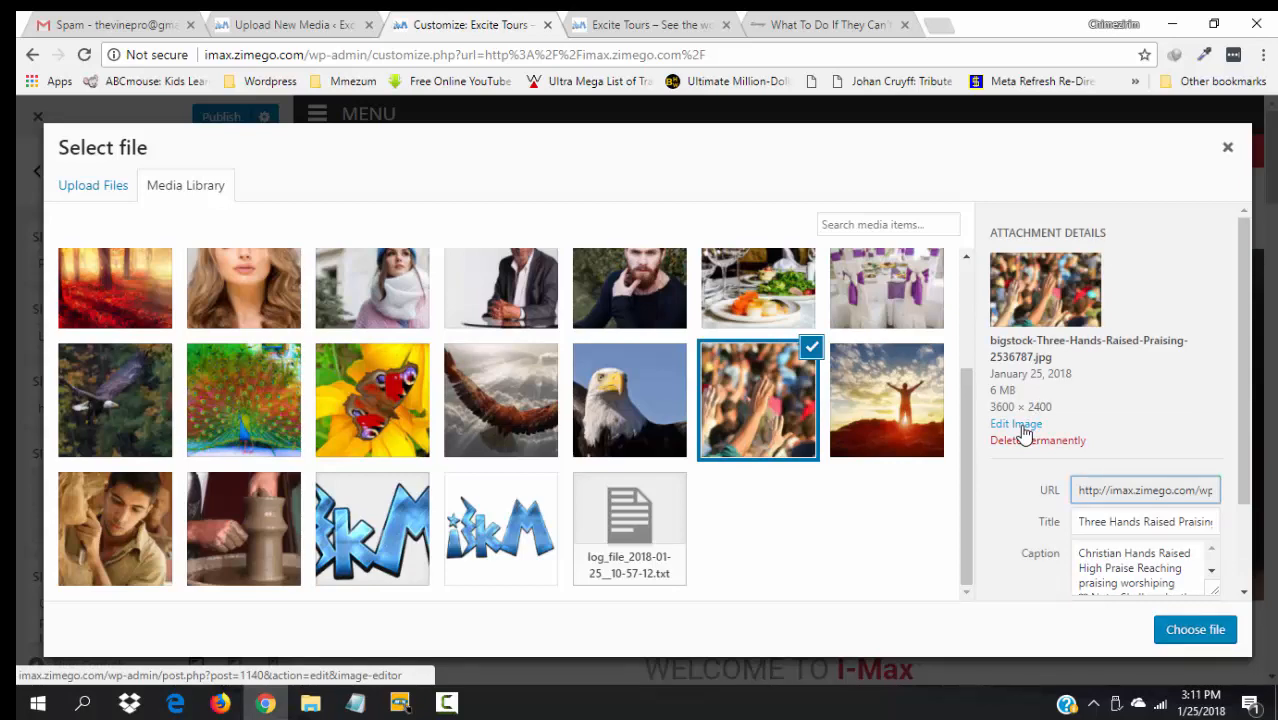
left_click(277, 22)
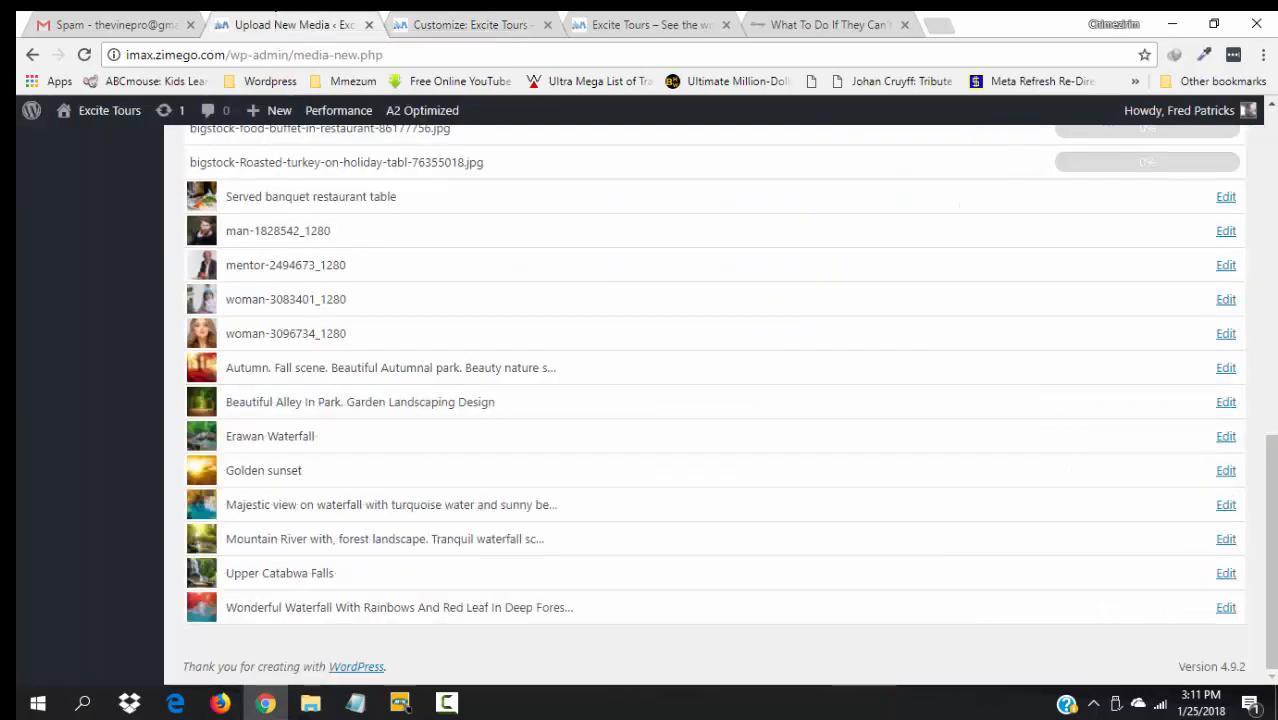
left_click_drag(1270, 519, 1264, 461)
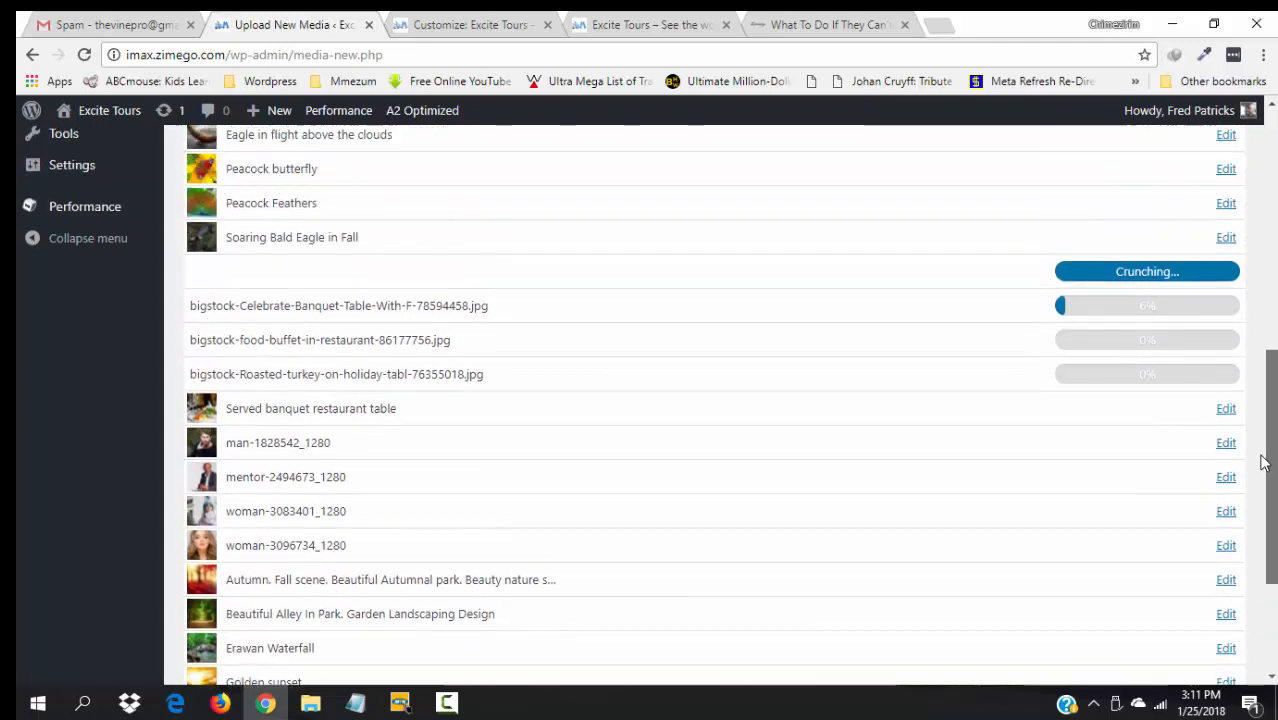
left_click(470, 24)
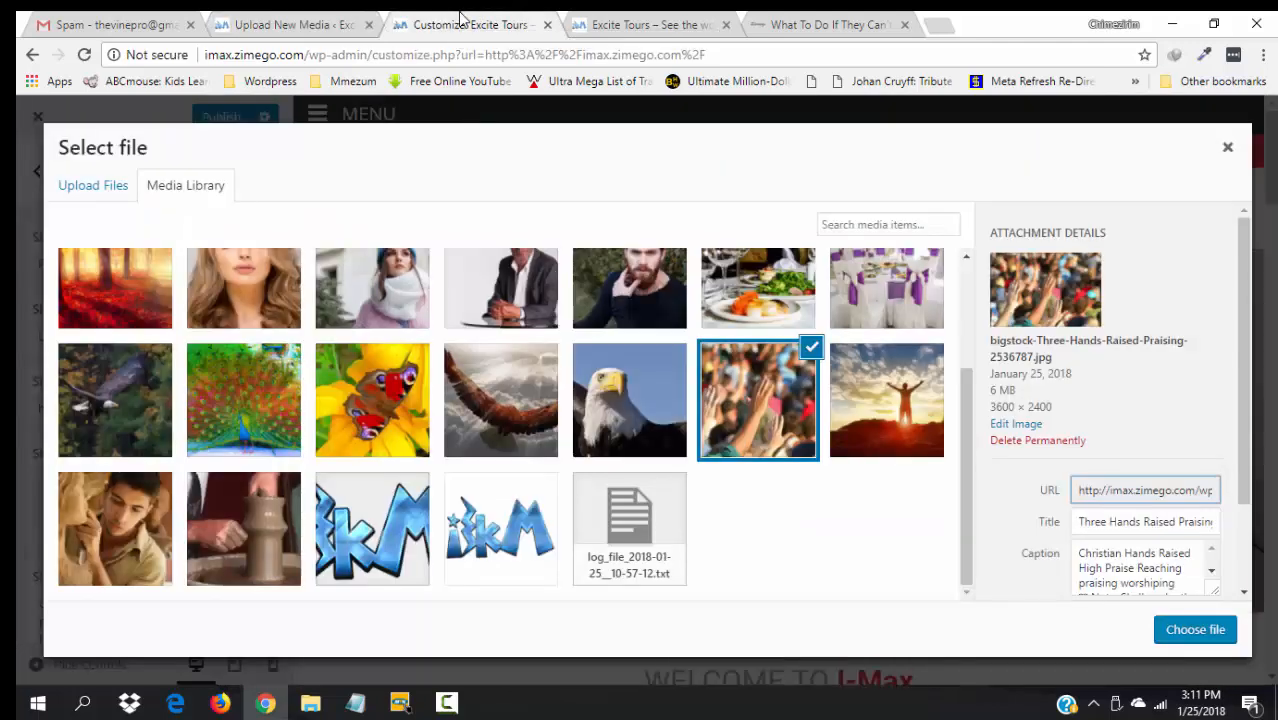
- Scale the Three Hands Raised Praising image to 1600 × 1067 and update the media file
left_click(1012, 430)
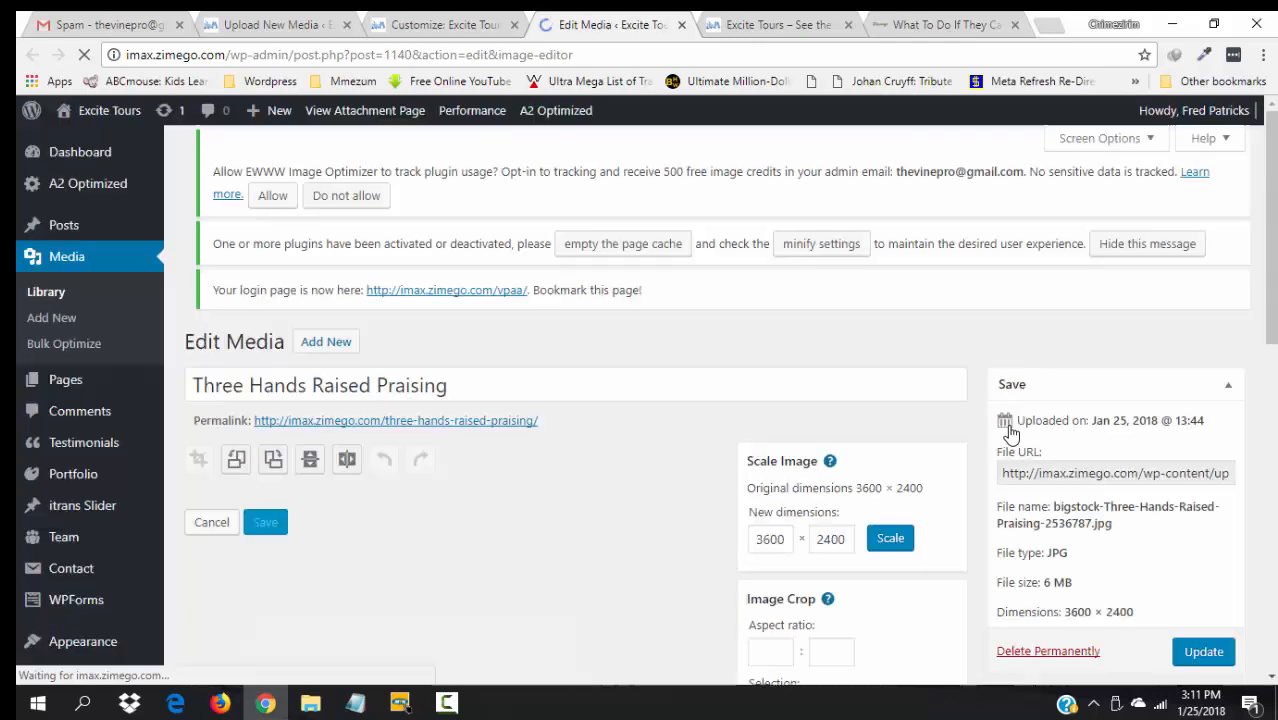
left_click(765, 549)
key("BackSpace")
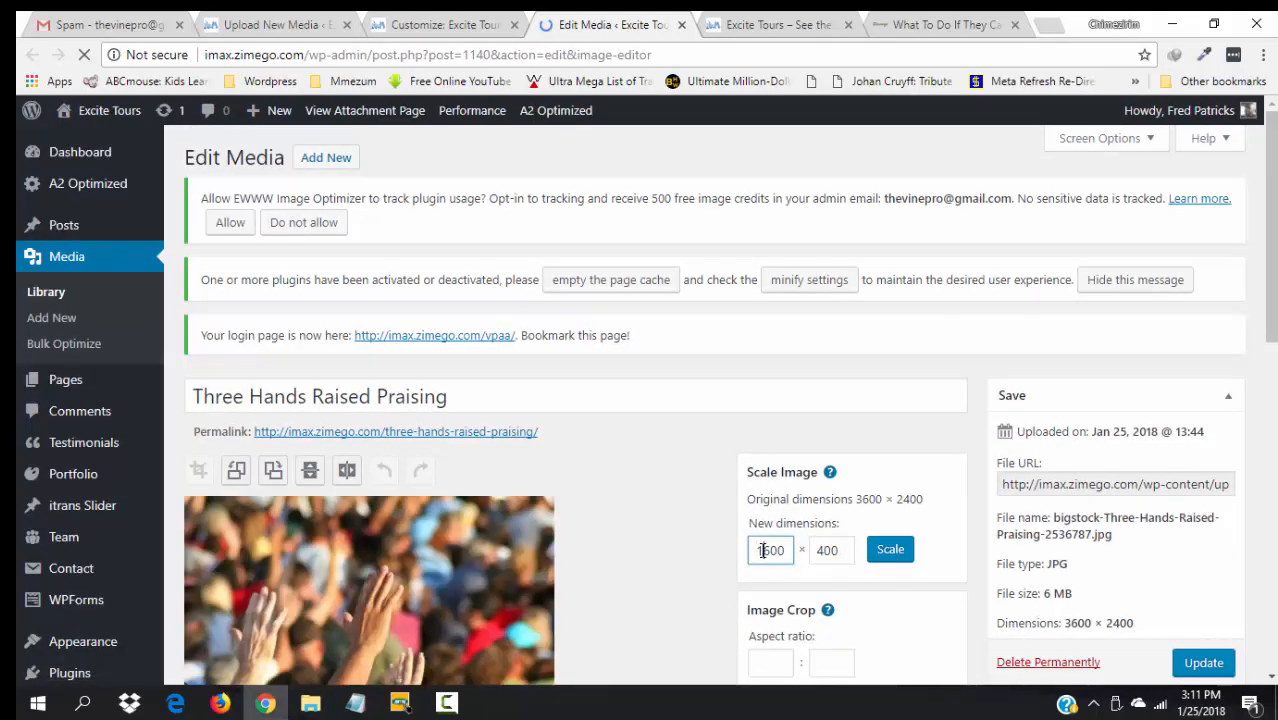
left_click(891, 556)
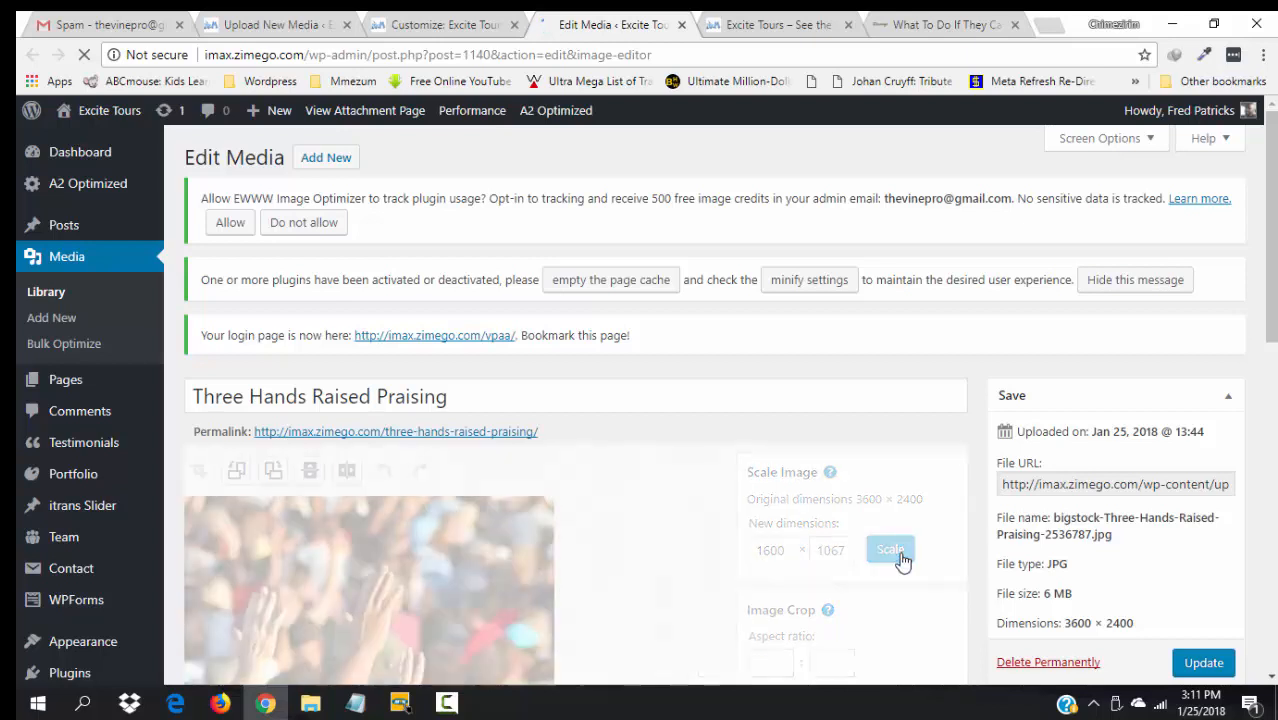
scroll(1274, 262, "down", 3)
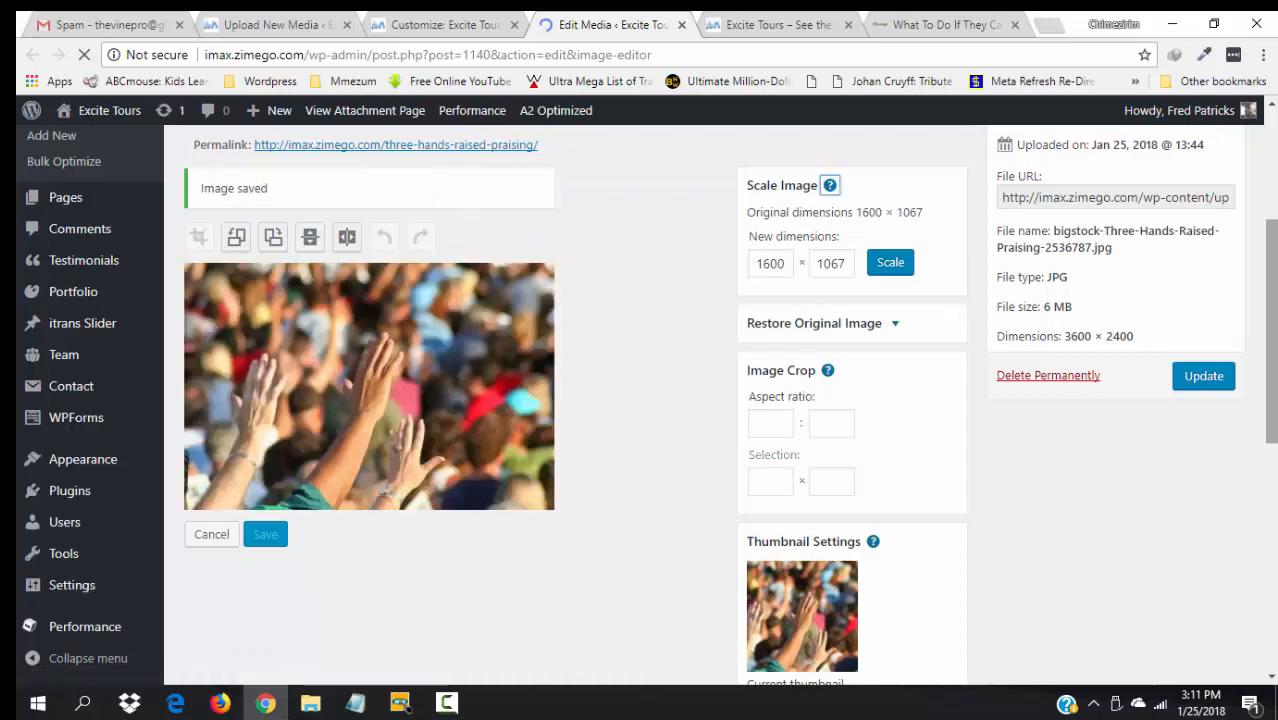
left_click(1207, 380)
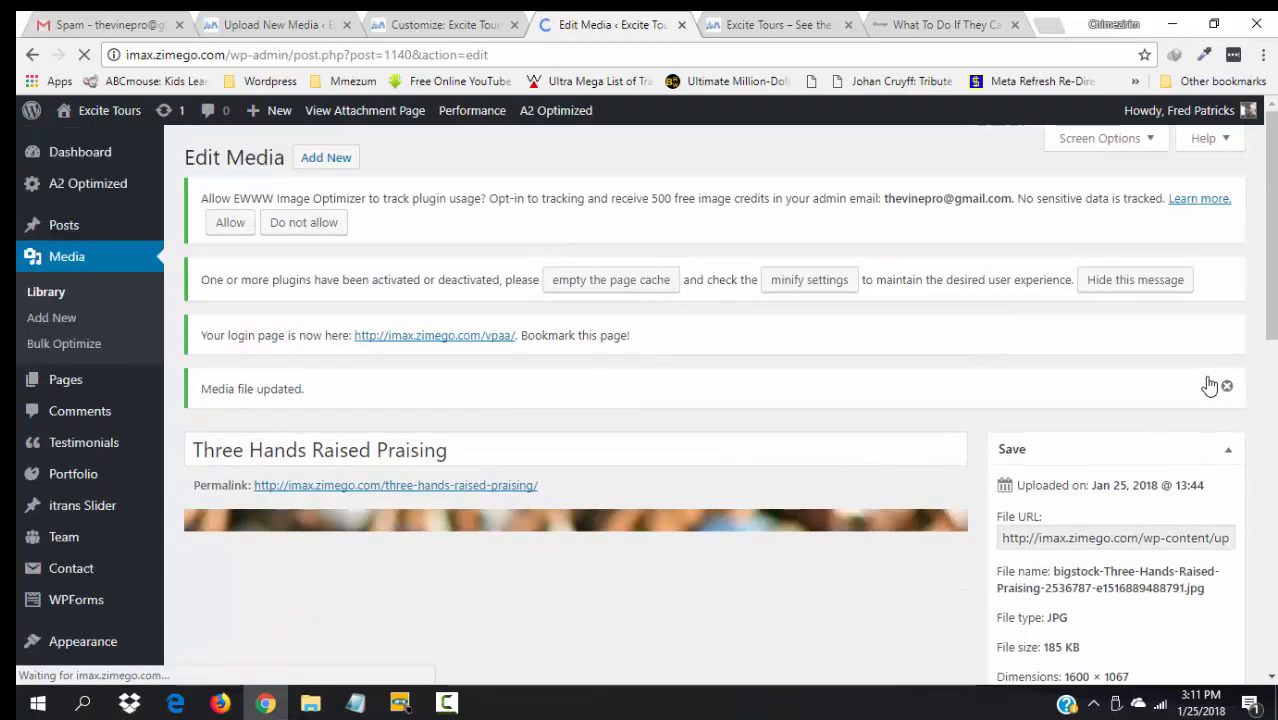
scroll(1180, 350, "down", 2)
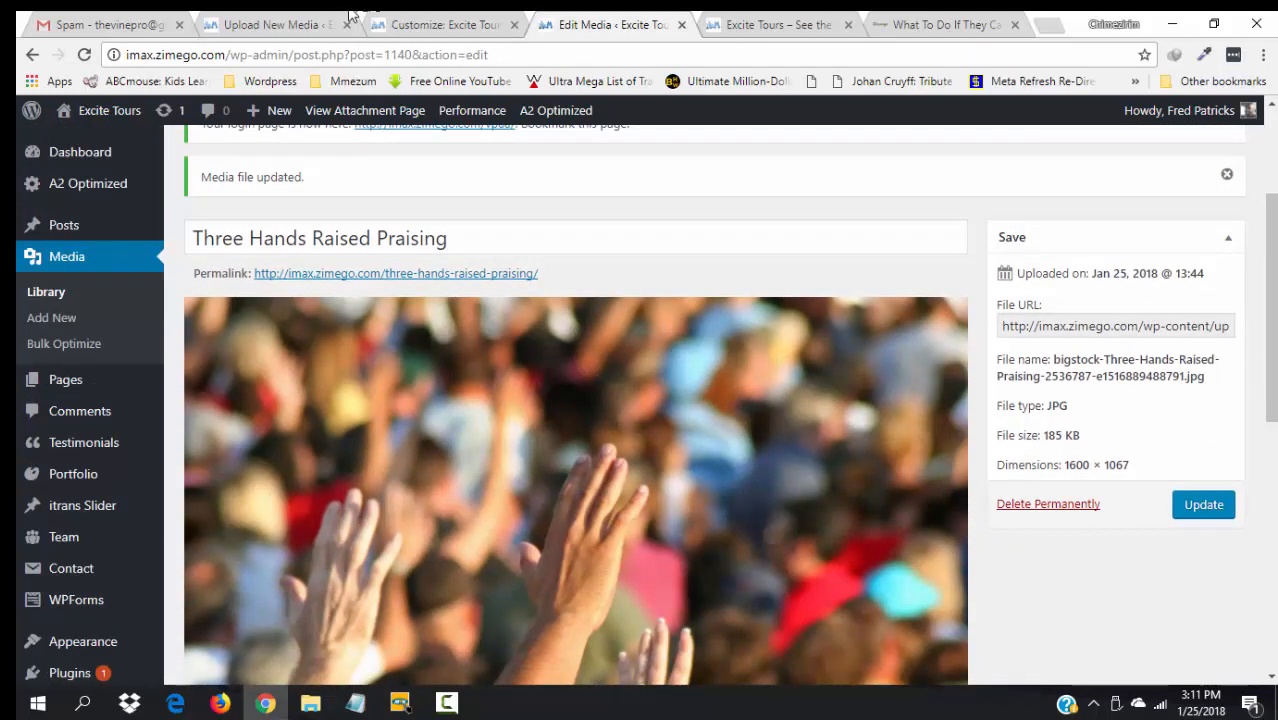
left_click(437, 22)
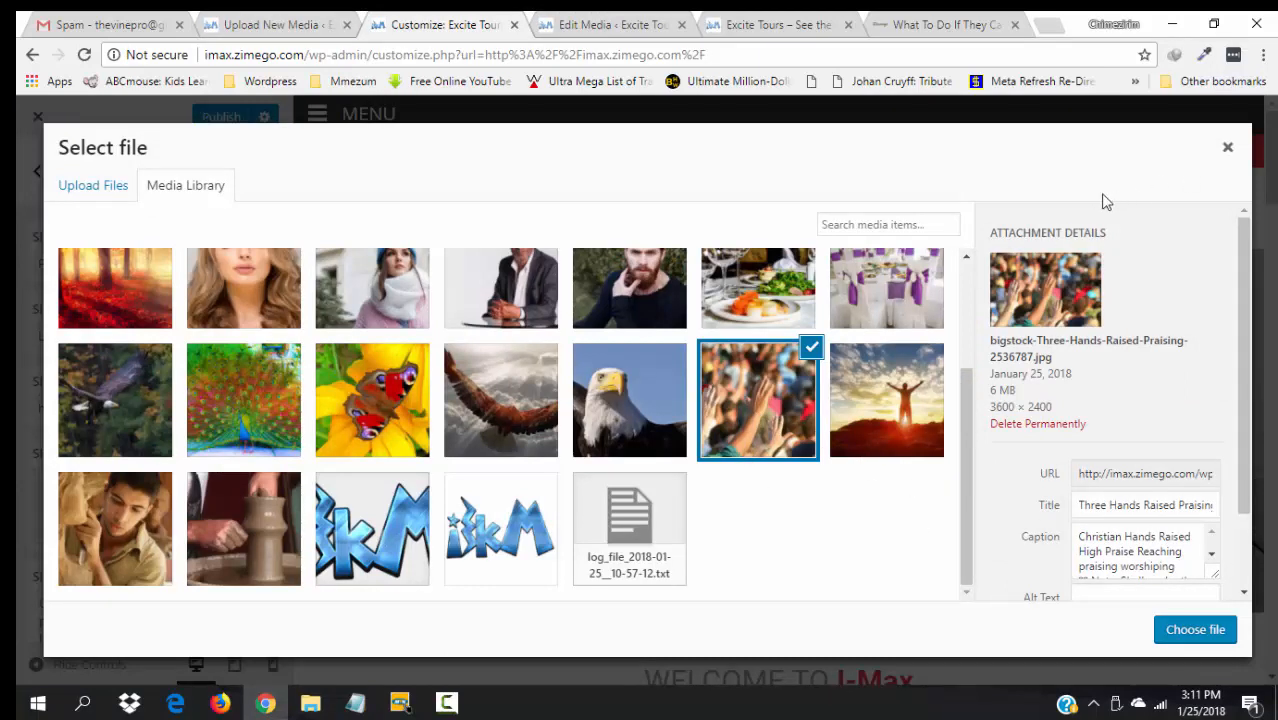
- Dismiss the file picker, publish the Customizer changes and reload the Customizer
left_click(1229, 150)
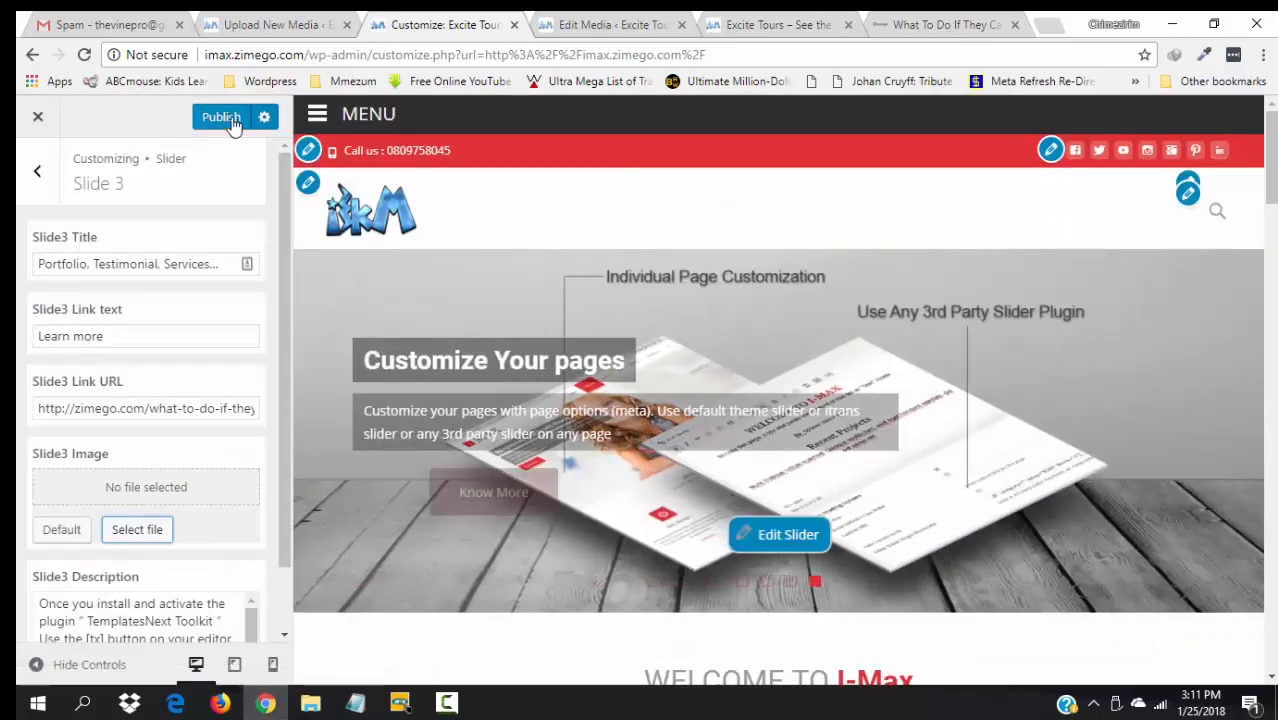
left_click(226, 118)
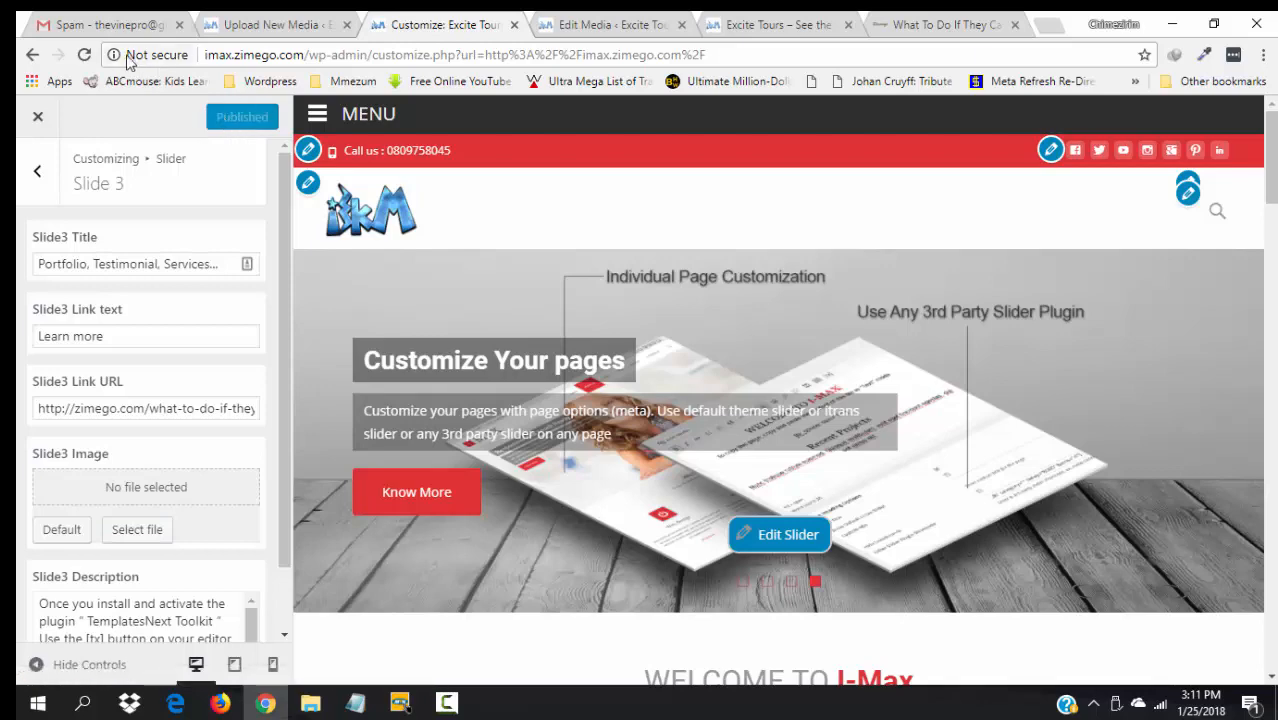
left_click(84, 57)
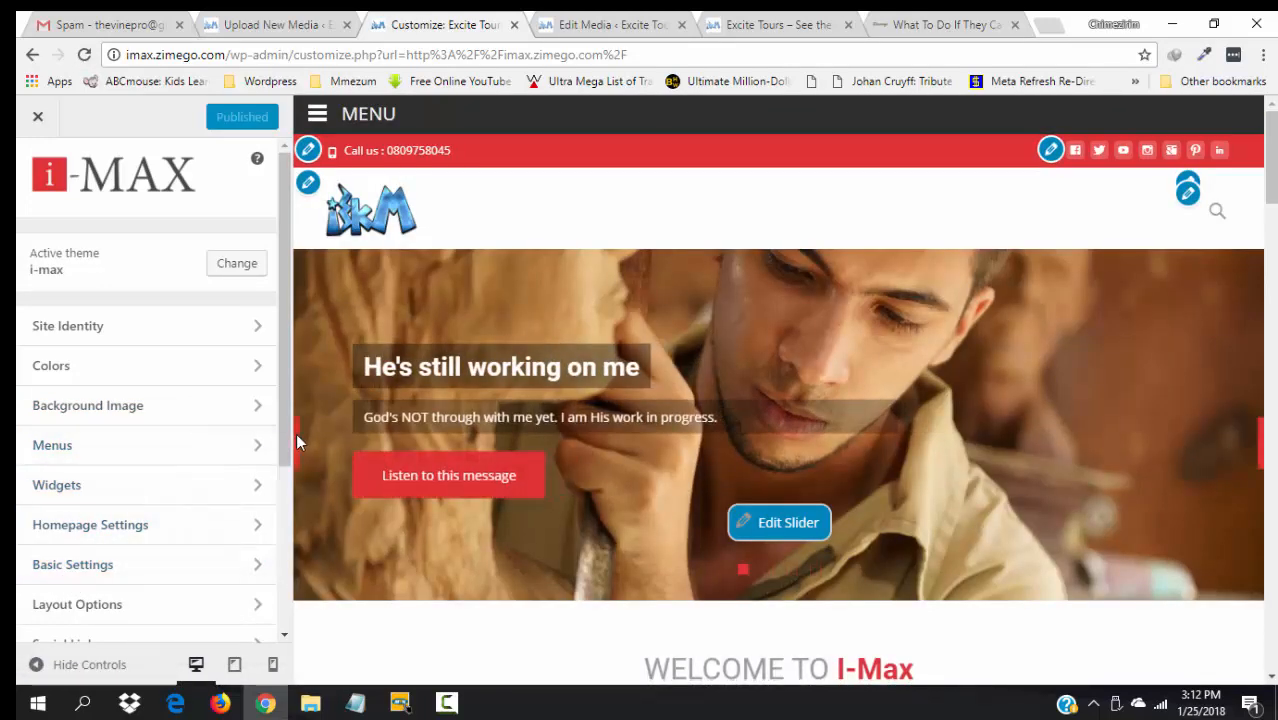
- From Slide 3's media library, open the sunset silhouette photo in the image editor
left_click_drag(284, 449, 295, 517)
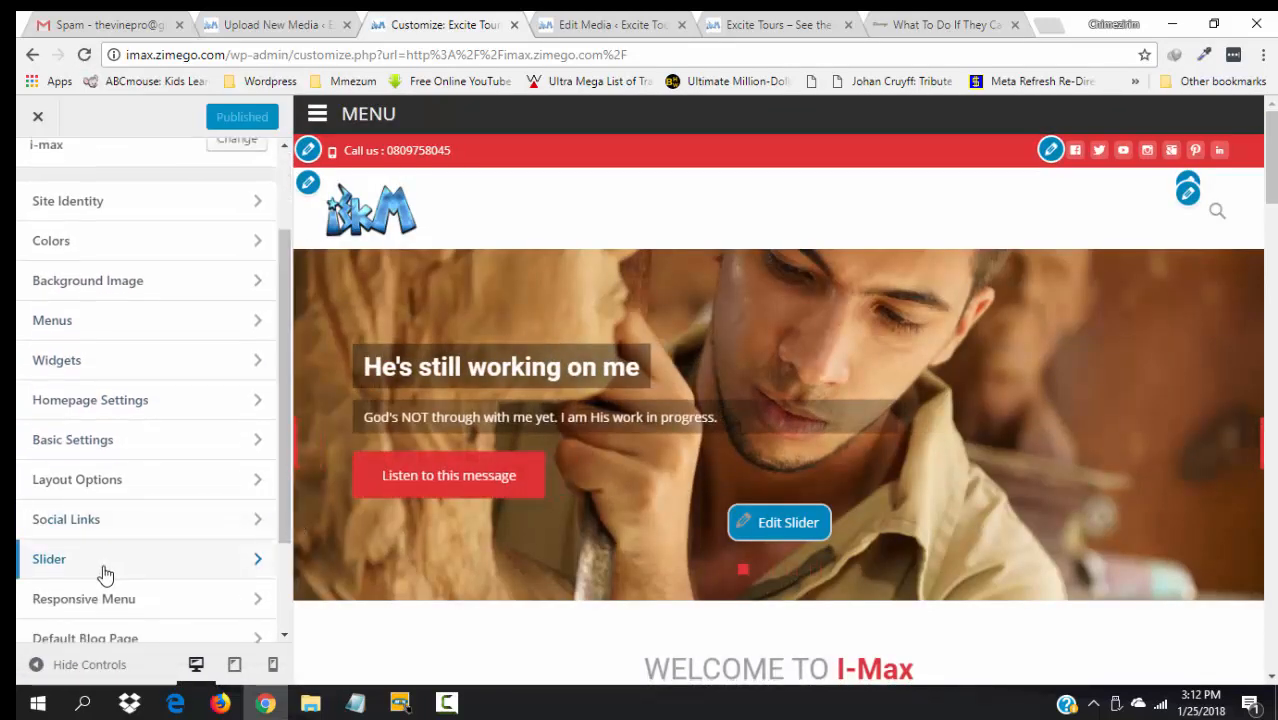
left_click(62, 562)
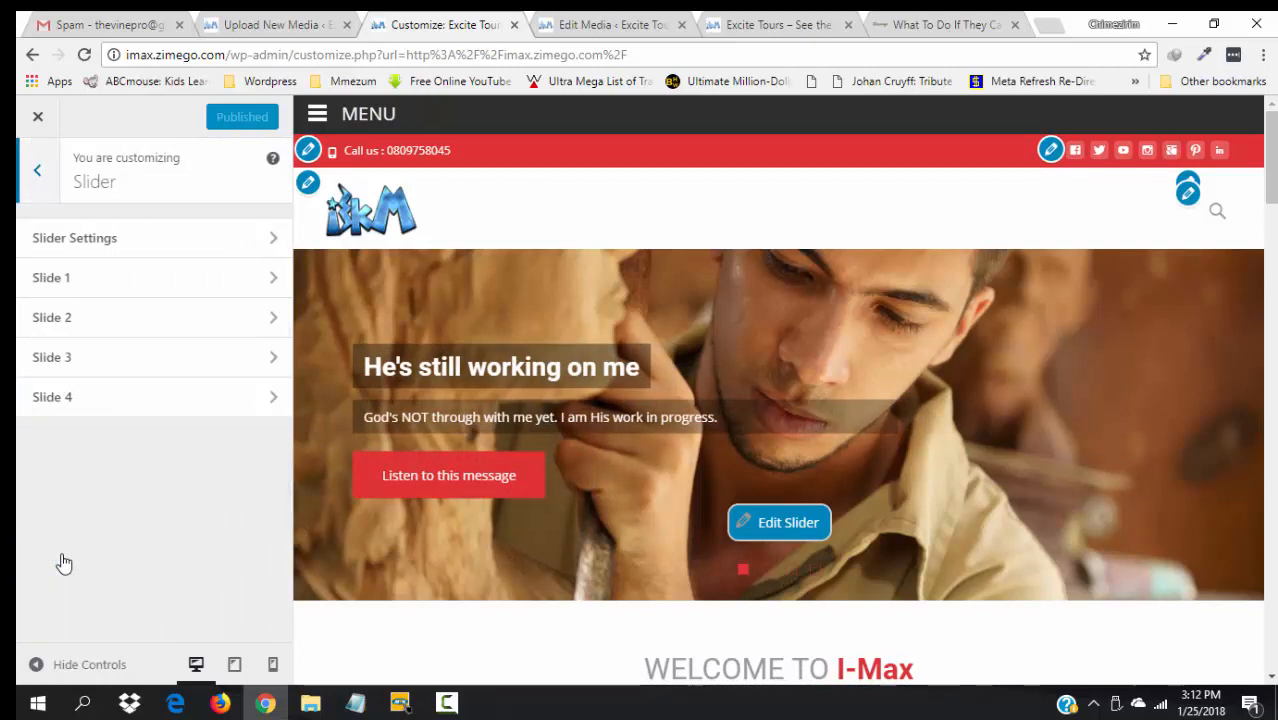
left_click(77, 366)
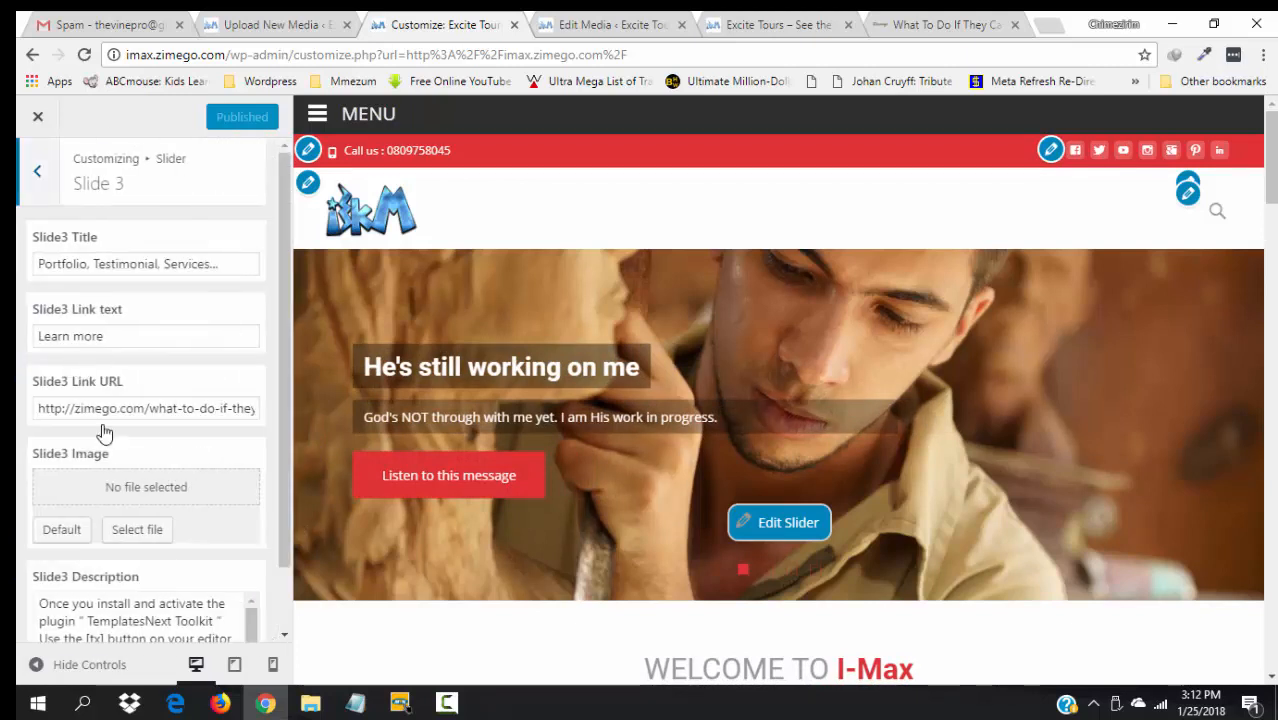
left_click(136, 532)
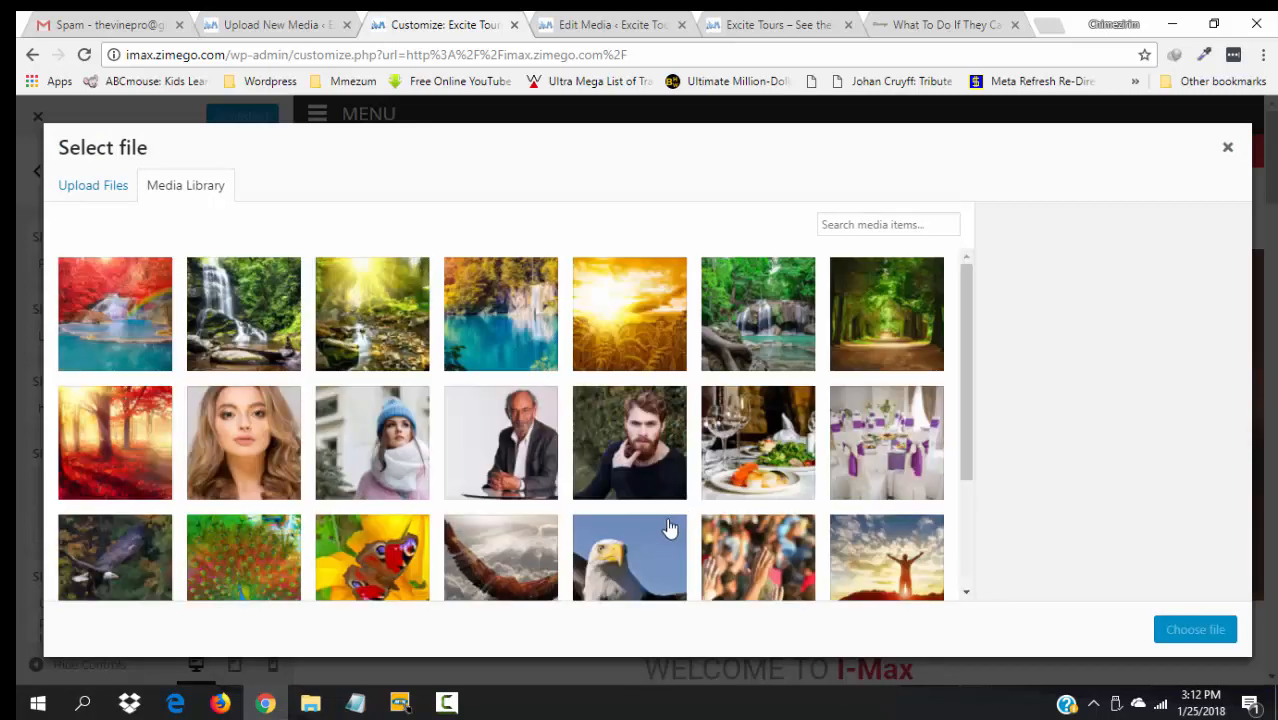
left_click_drag(966, 466, 971, 587)
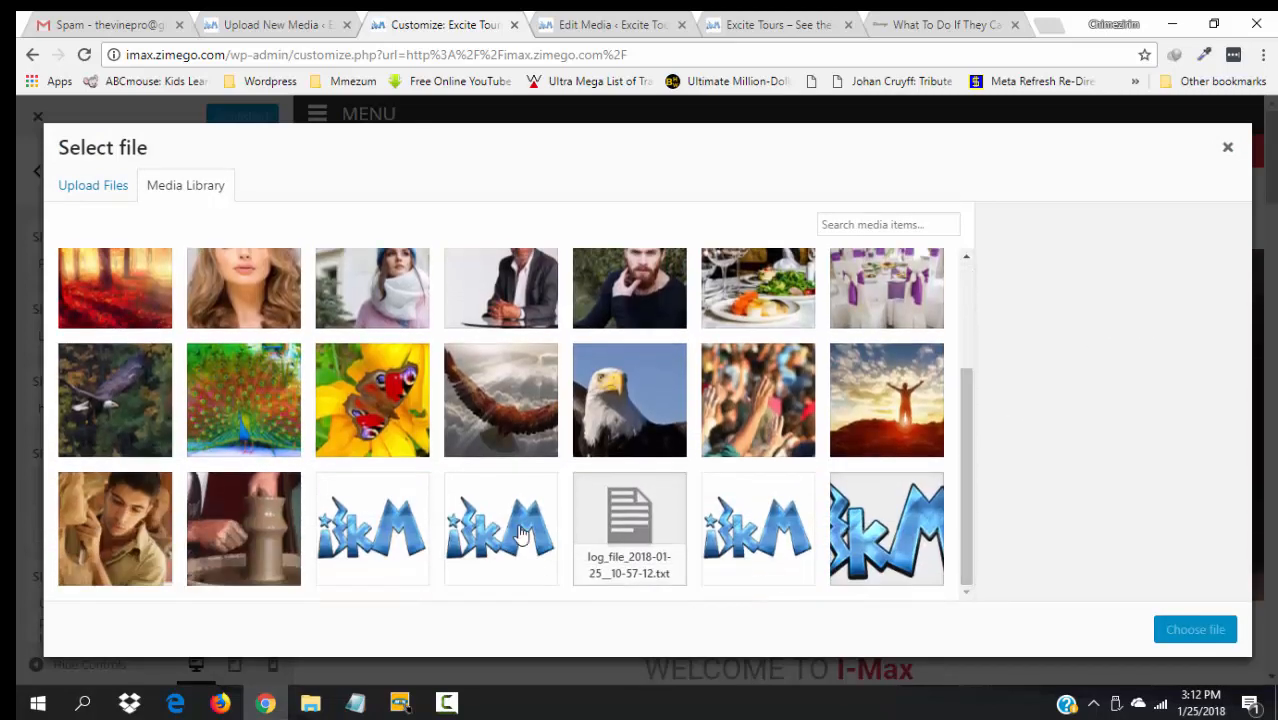
left_click(780, 407)
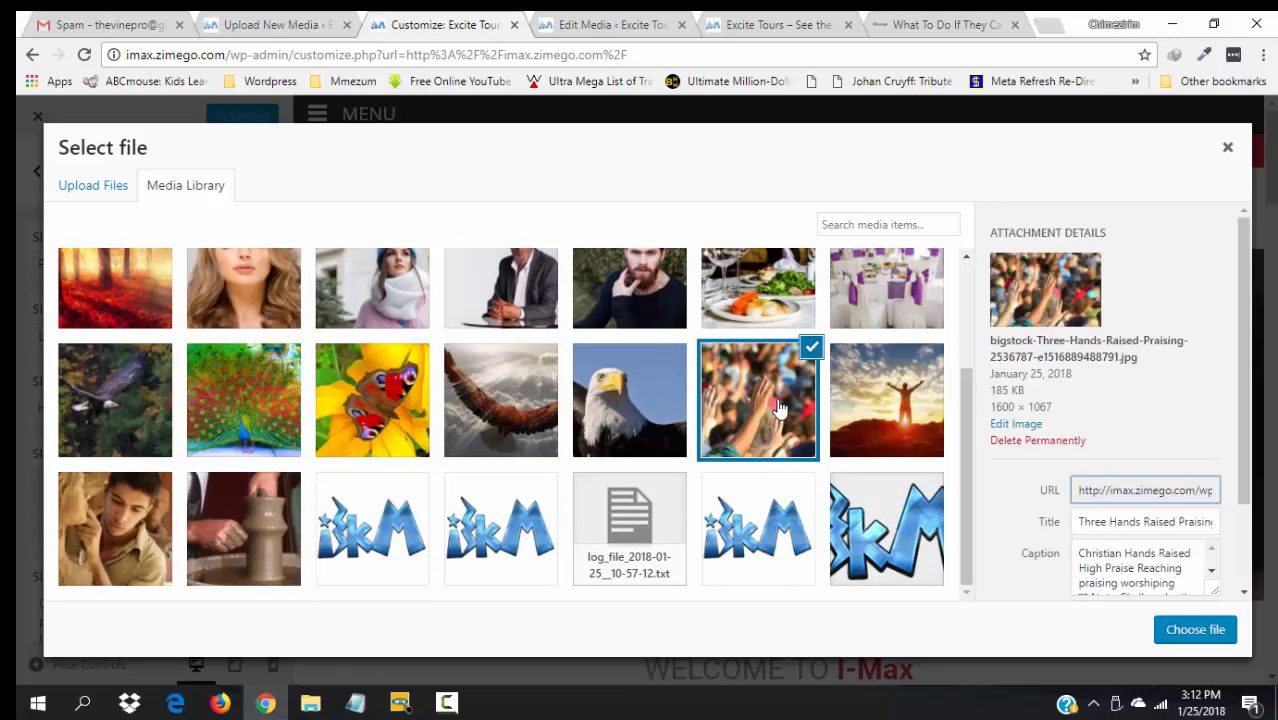
left_click(884, 396)
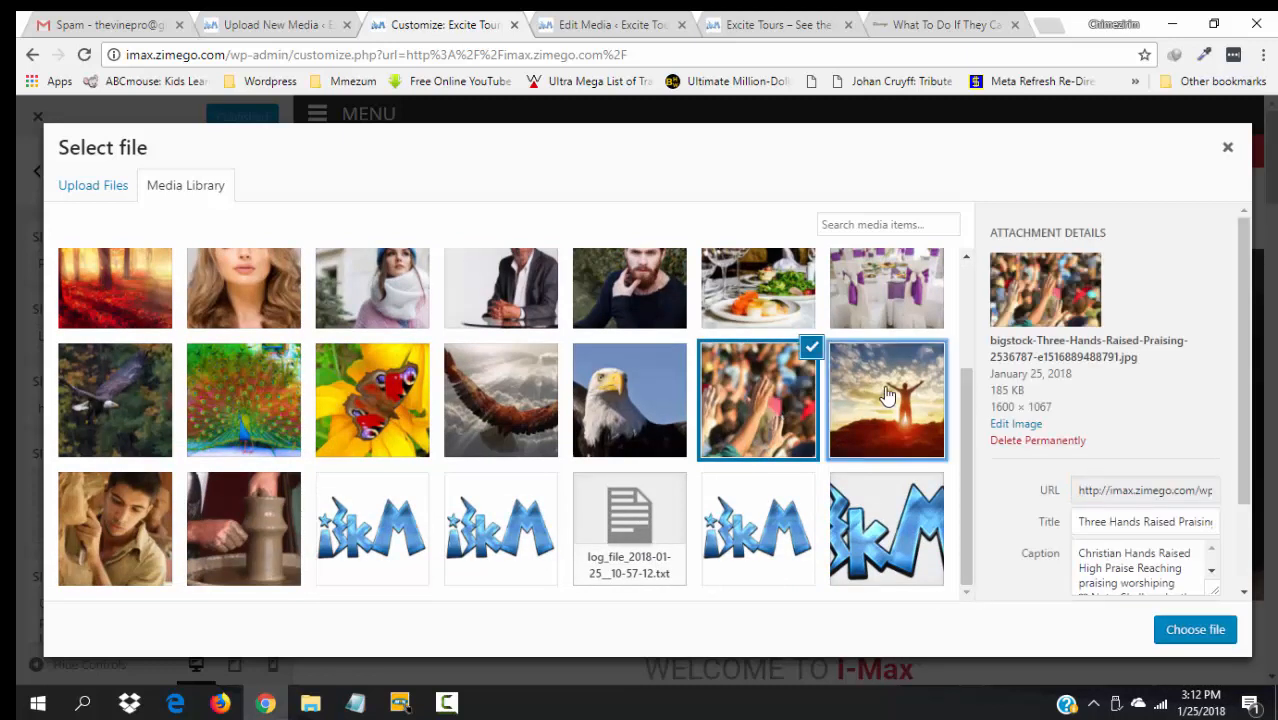
left_click(1022, 426)
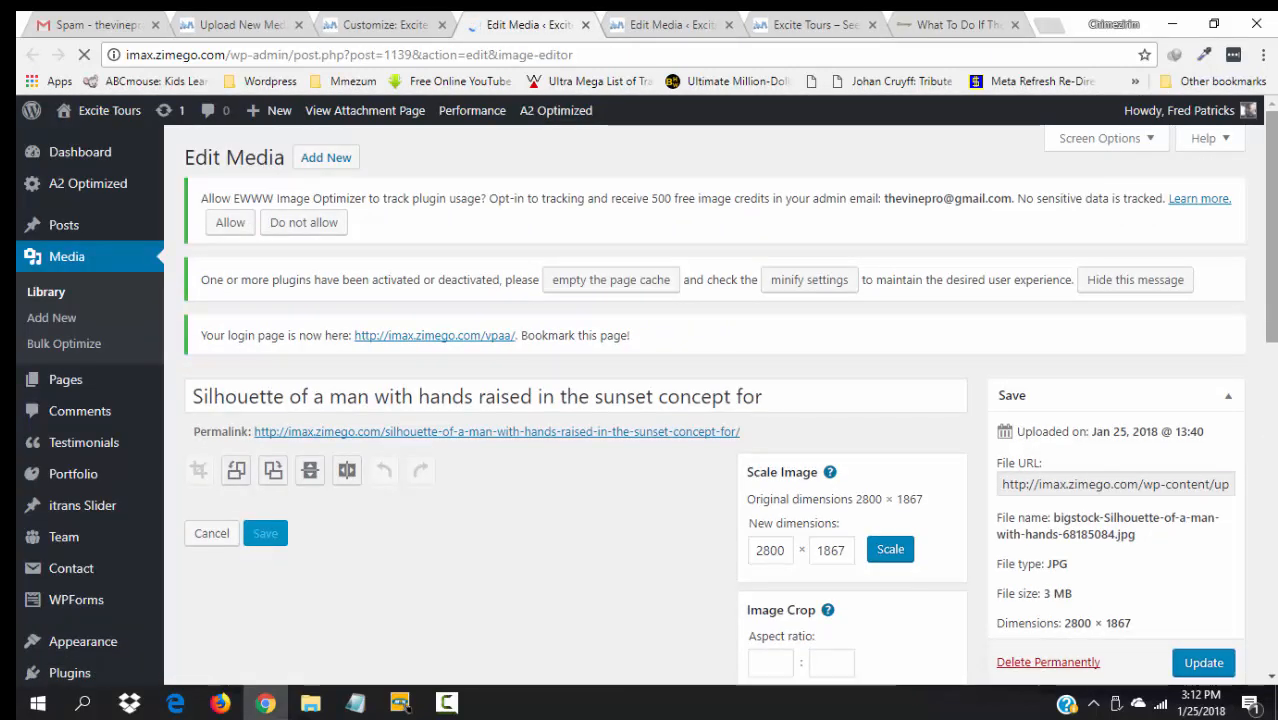
- Crop the sunset silhouette photo to 2779 × 1463 and save it
scroll(1022, 432, "down", 2)
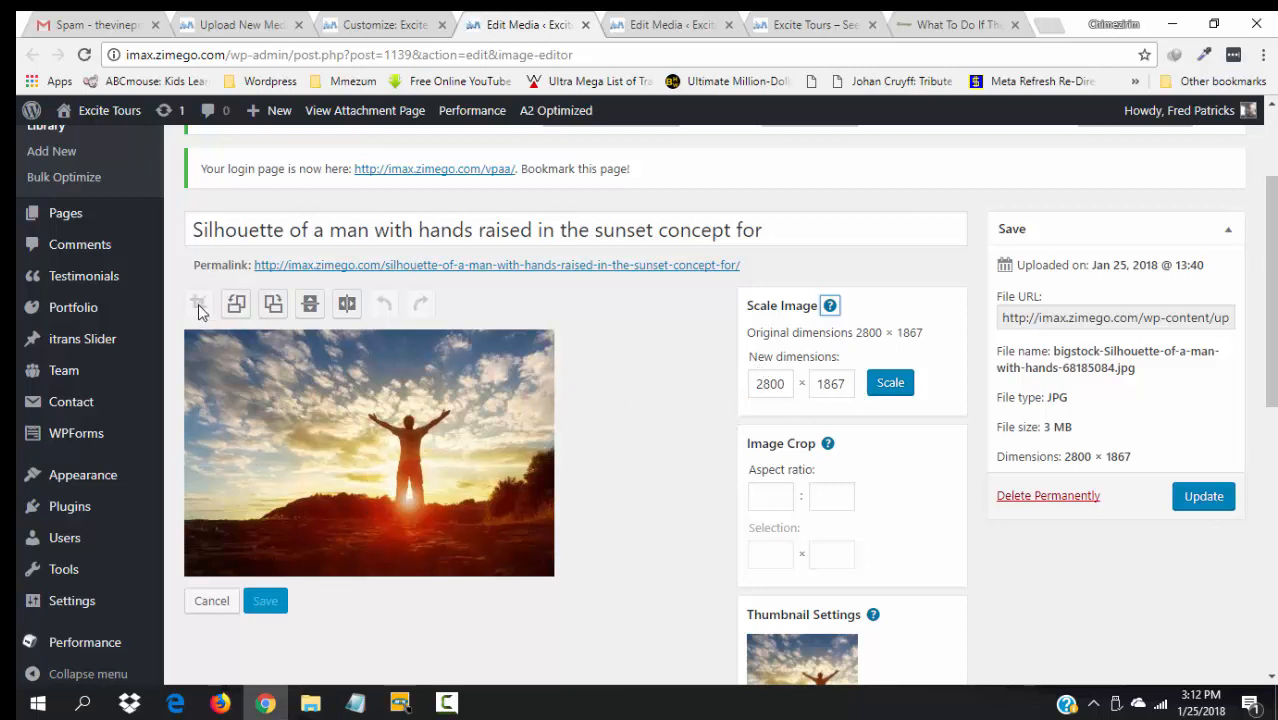
left_click_drag(187, 332, 573, 532)
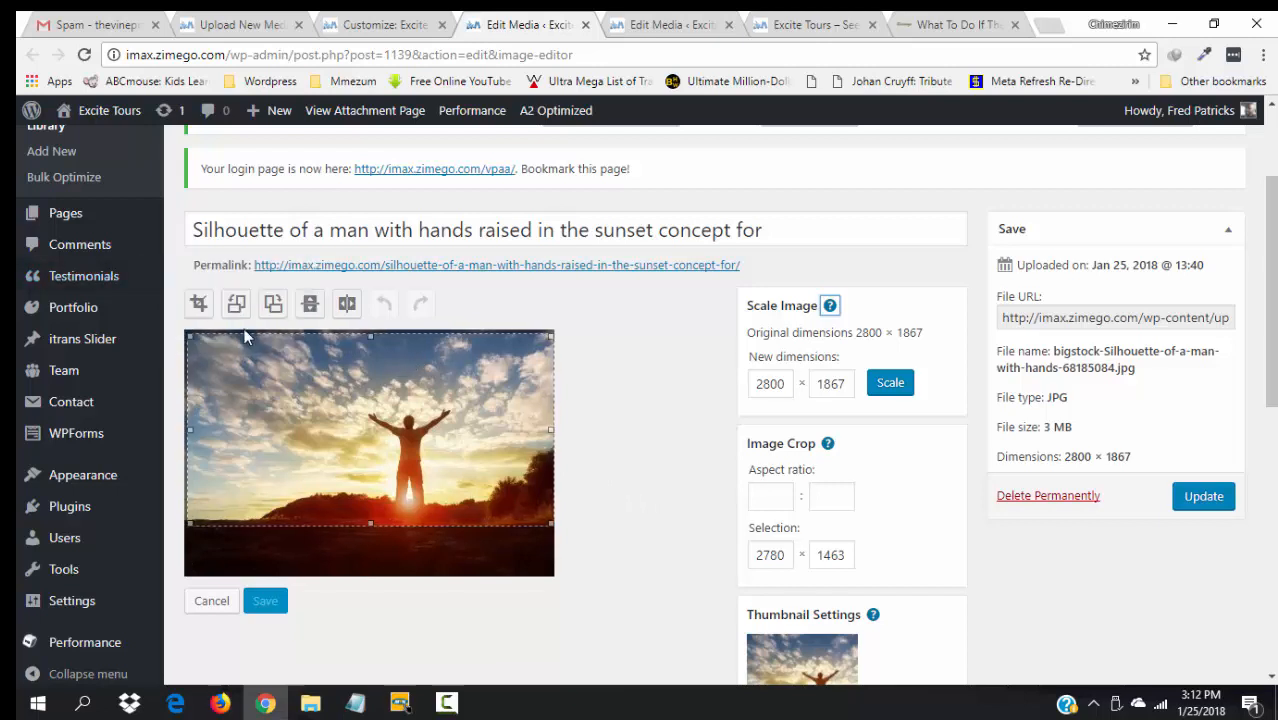
left_click(197, 305)
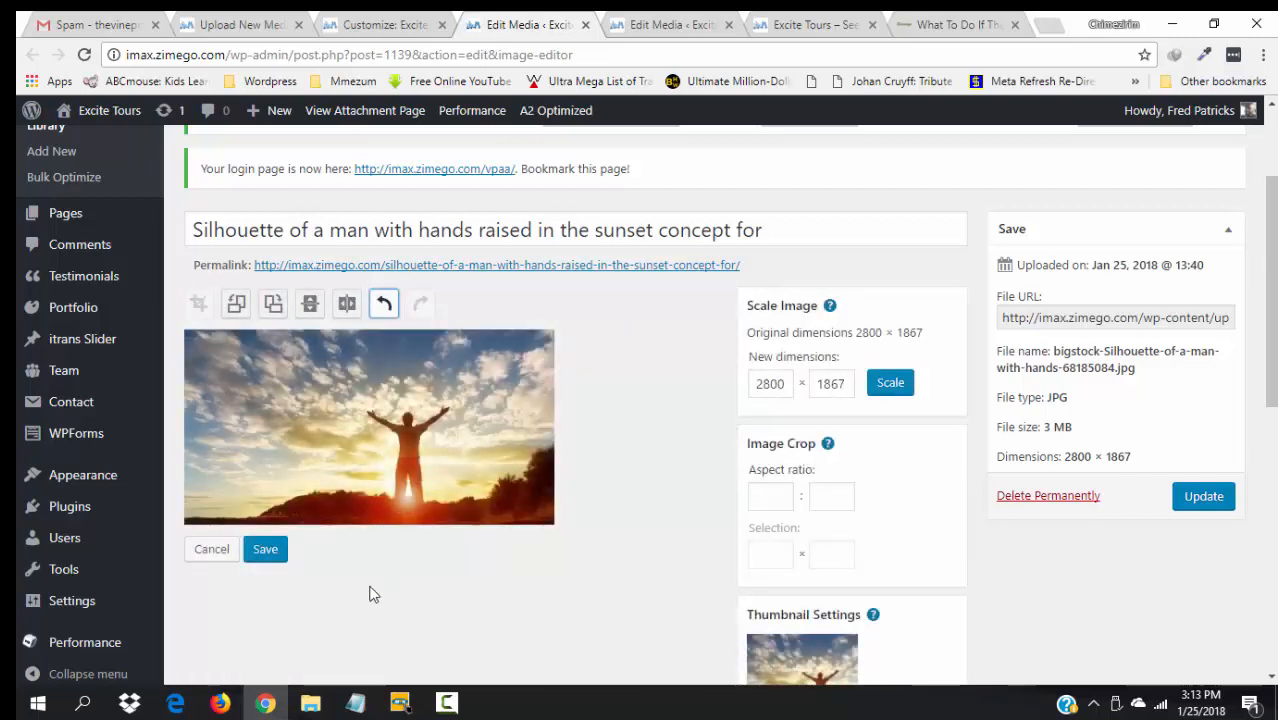
left_click(265, 549)
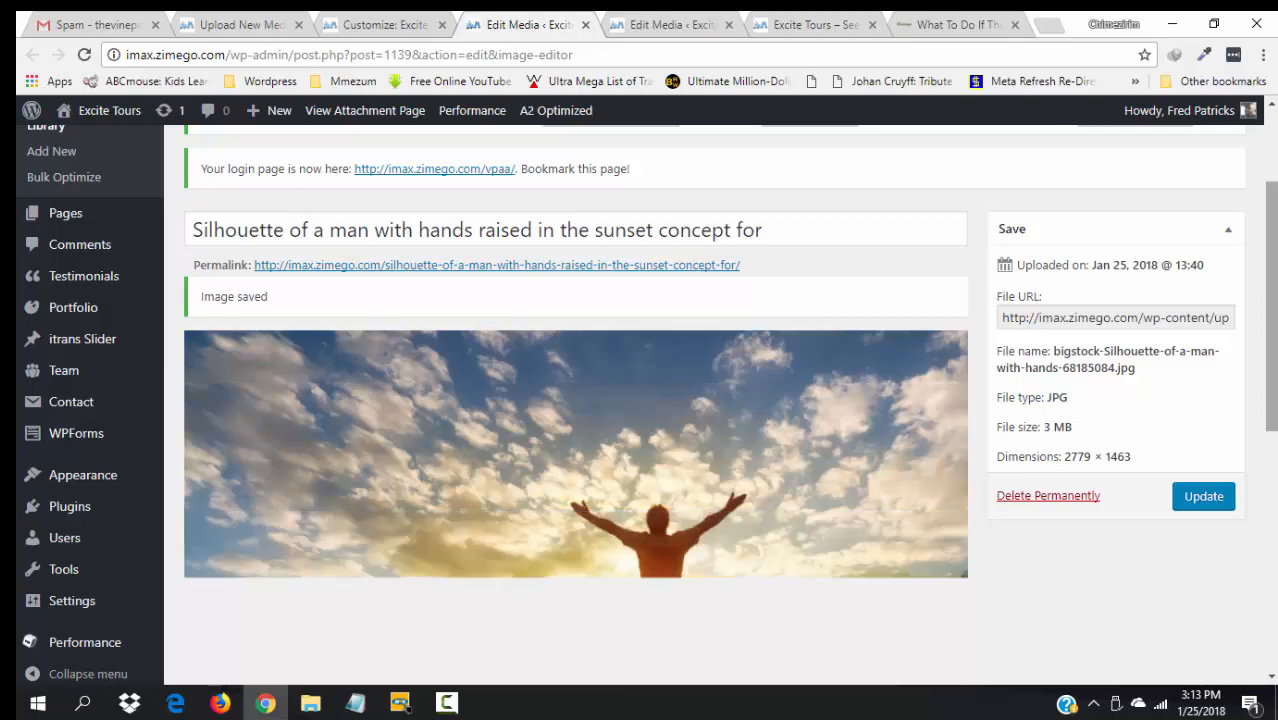
- Reopen the cropped silhouette photo in the image editor
left_click_drag(1271, 307, 1271, 398)
scroll(241, 501, "down", 2)
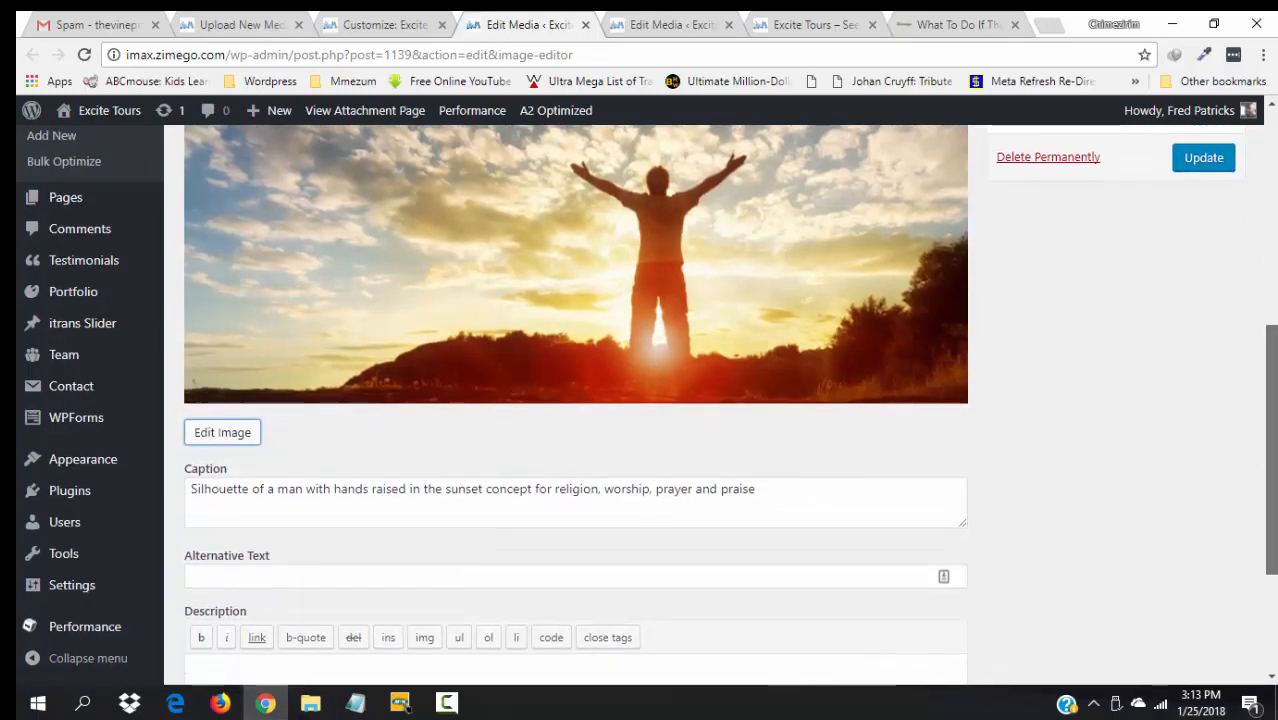
scroll(241, 501, "up", 1)
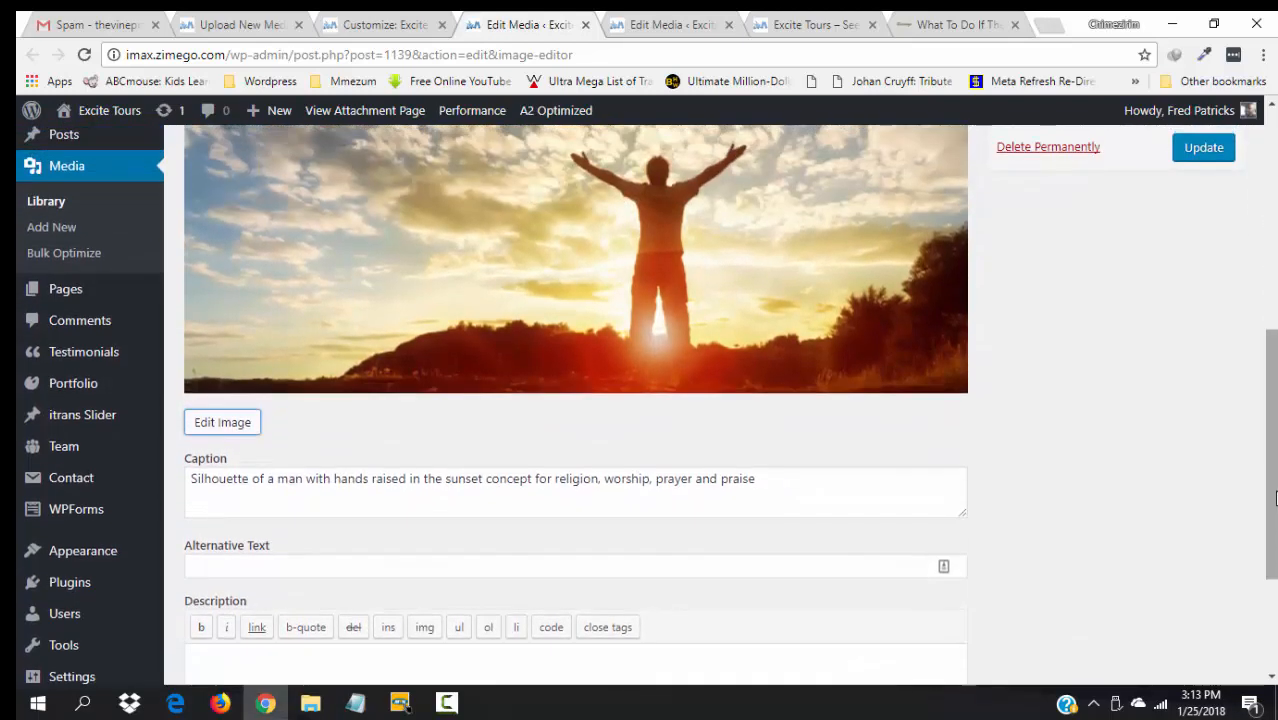
left_click(208, 433)
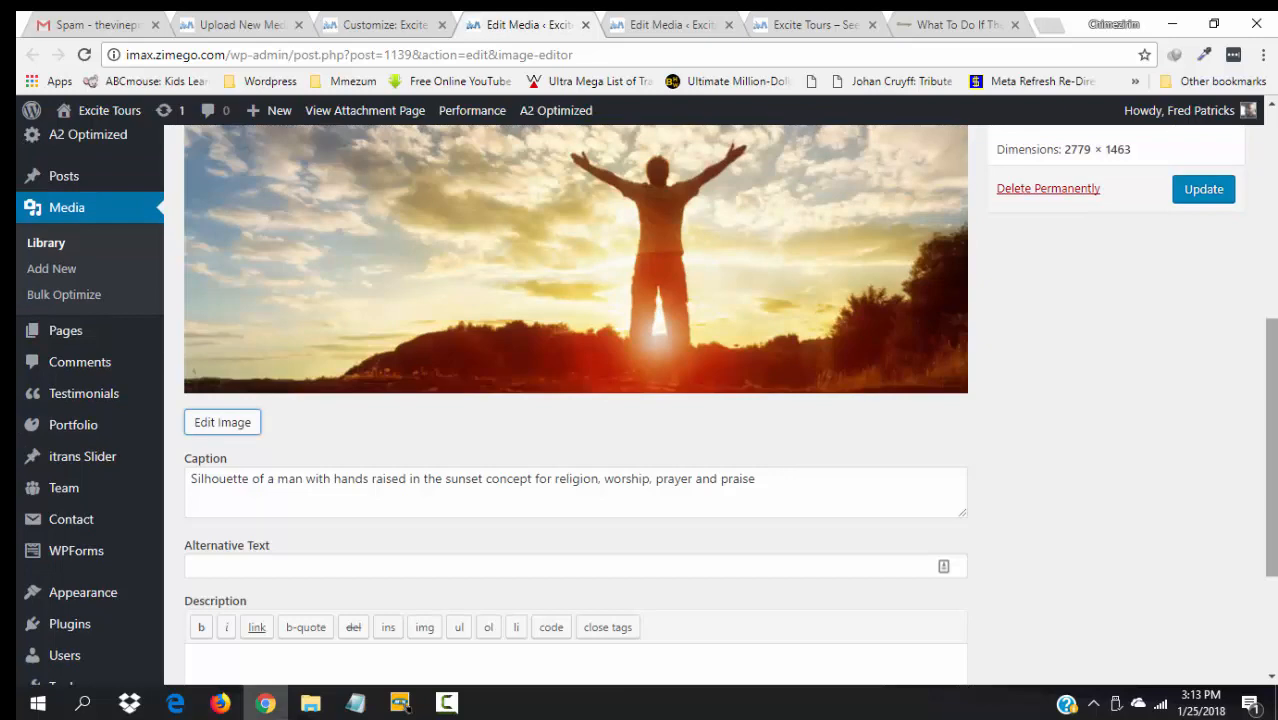
scroll(1263, 397, "up", 2)
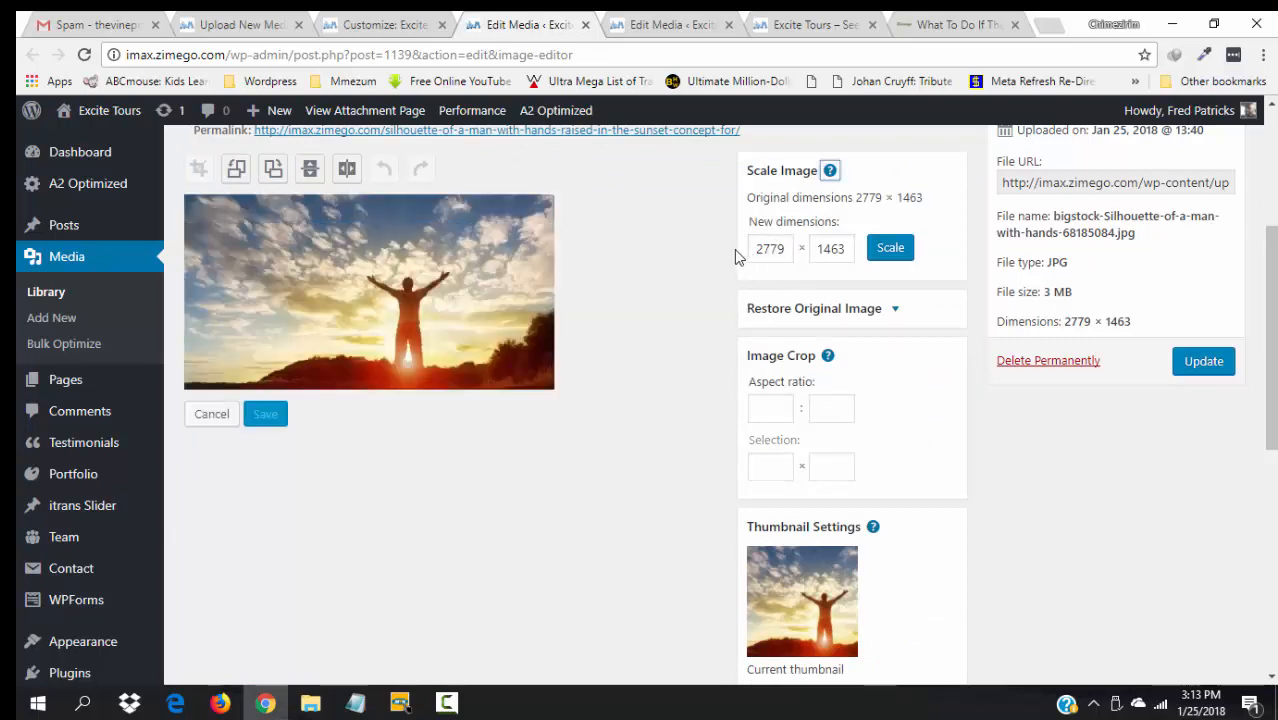
- Scale the silhouette photo to 1600 × 842 and update it, cutting the file to 153 KB
left_click(790, 257)
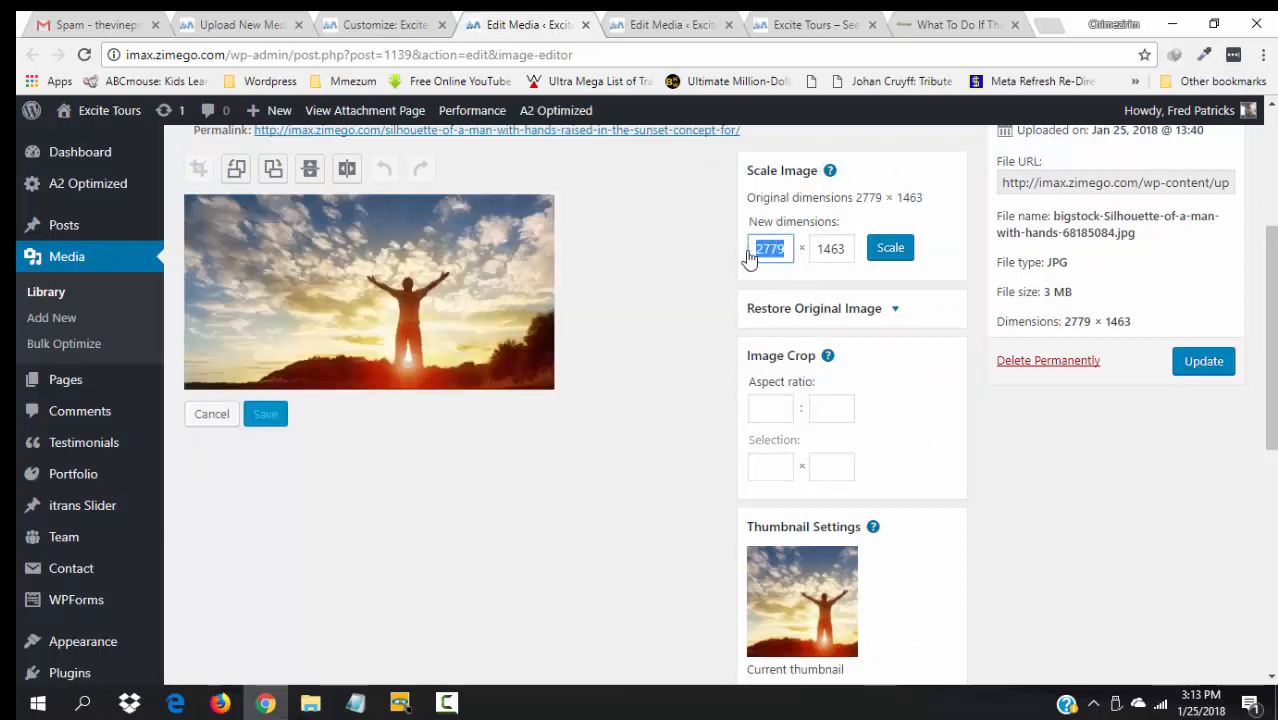
type("1600")
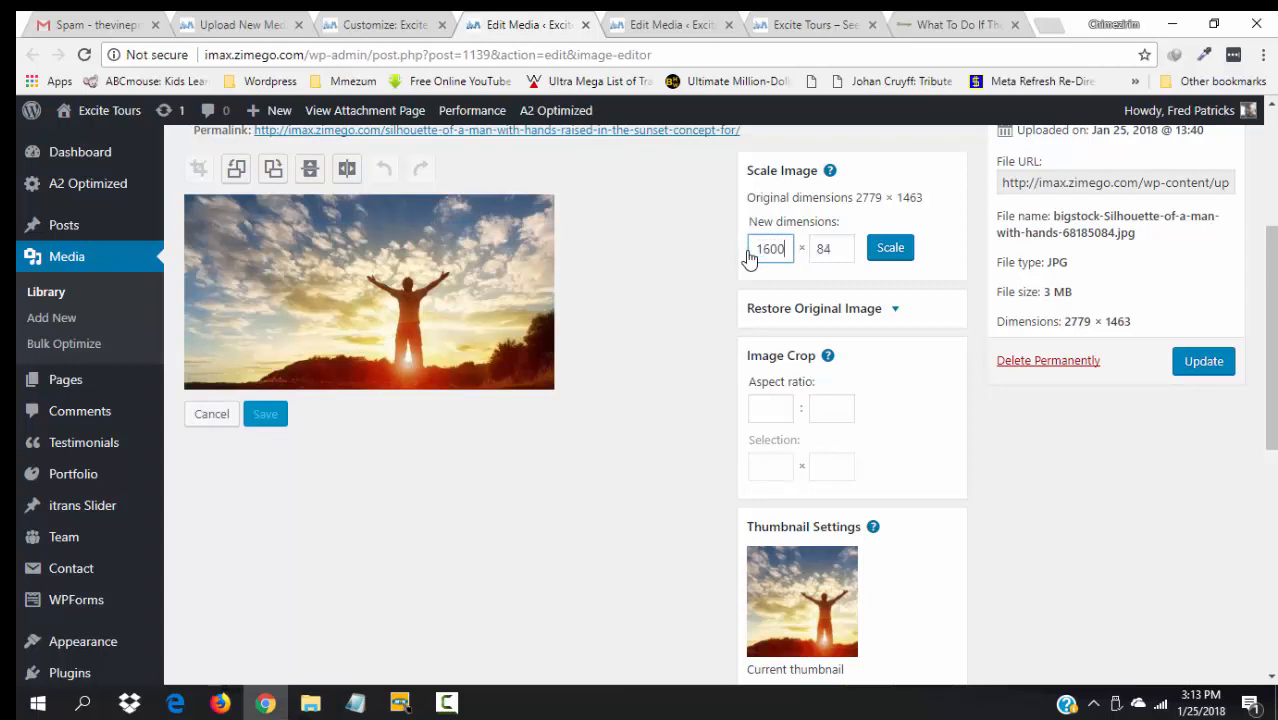
left_click(886, 258)
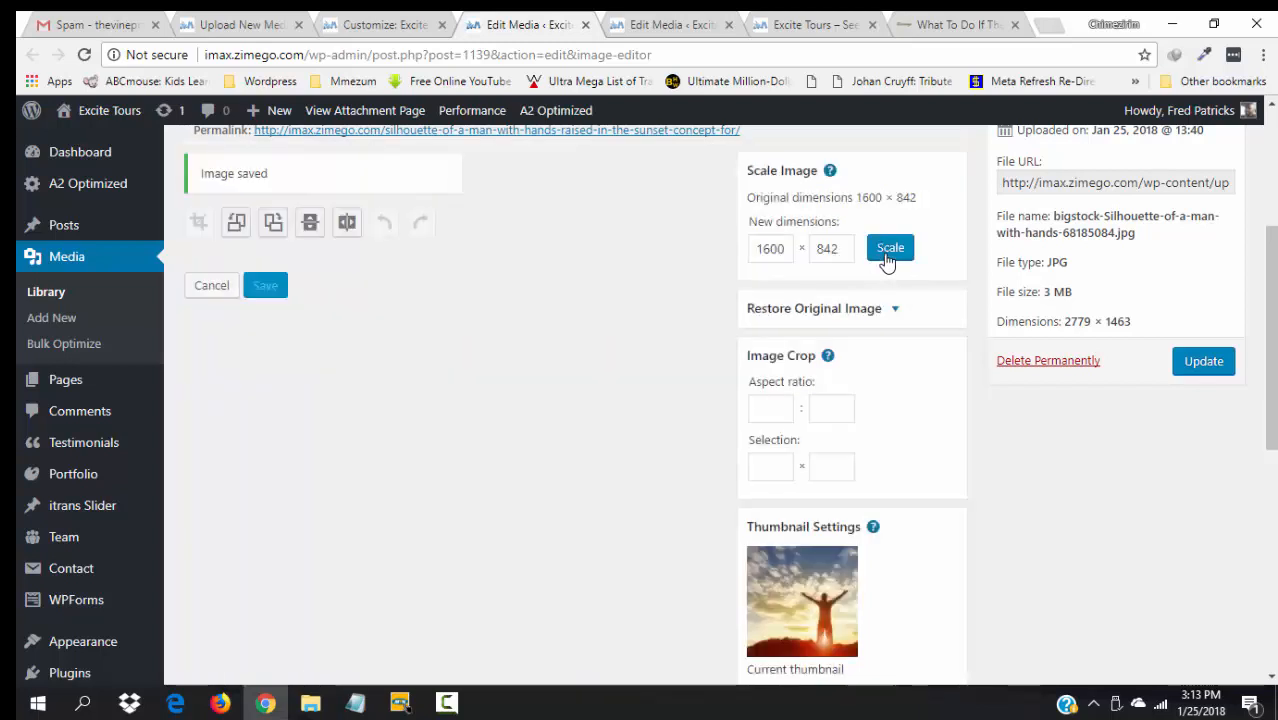
left_click(1203, 362)
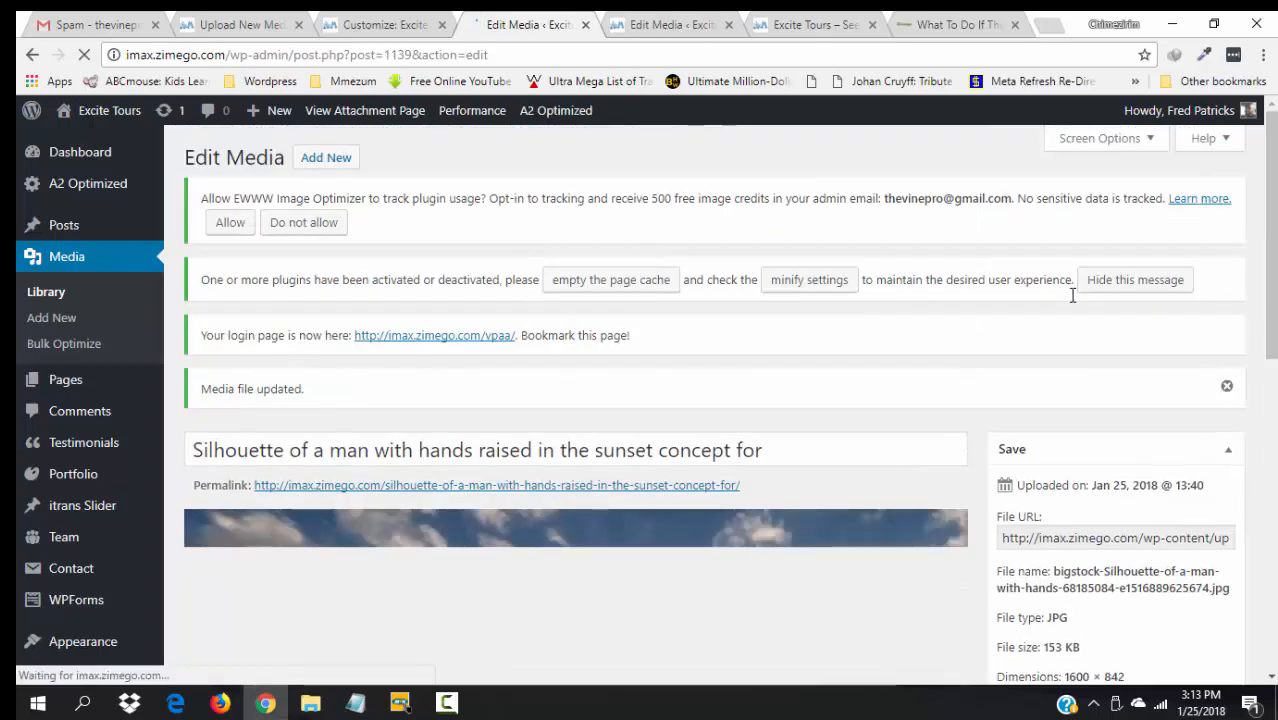
scroll(1070, 466, "down", 2)
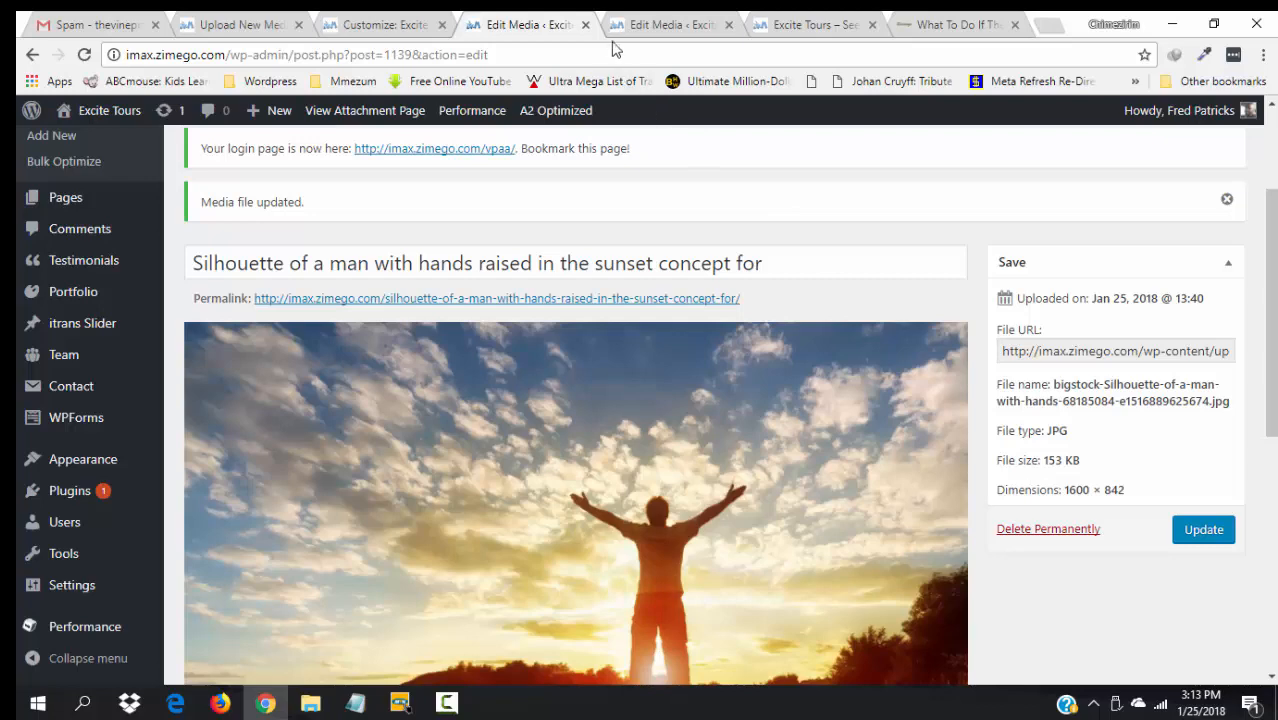
- Use the raised-hands crowd photo as Slide 3's image and preview slide 3
left_click(586, 25)
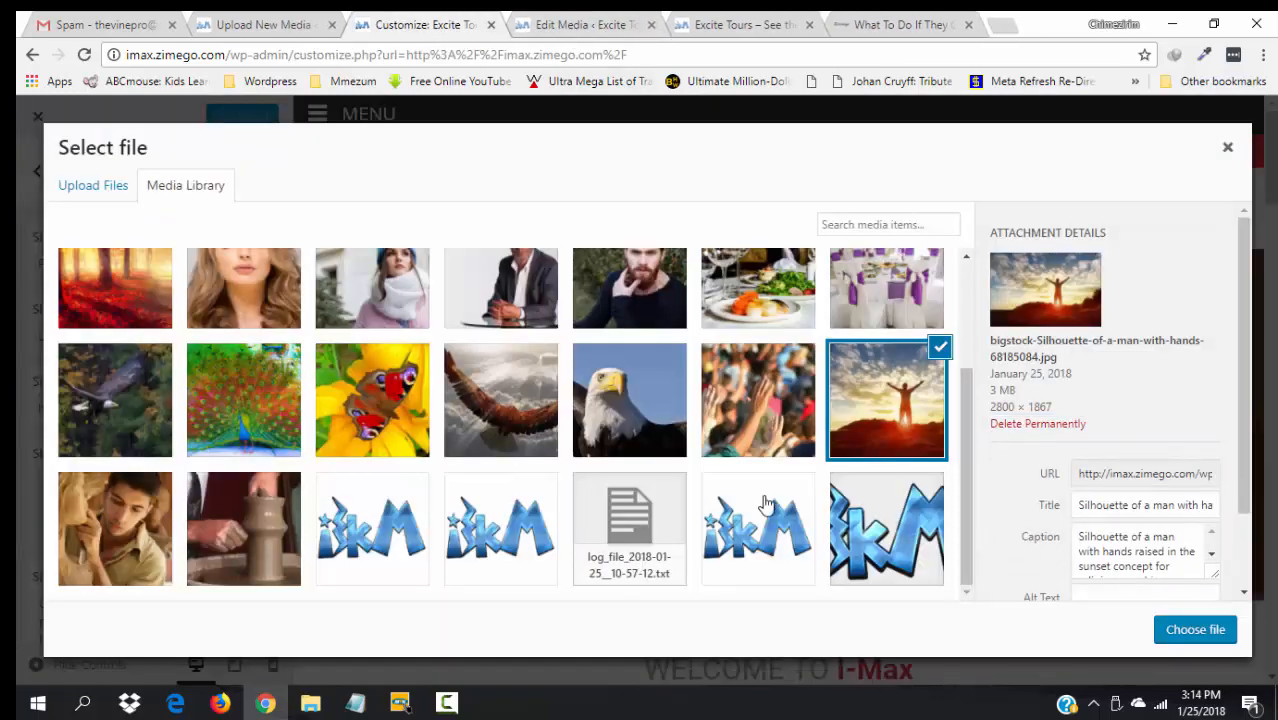
left_click(773, 432)
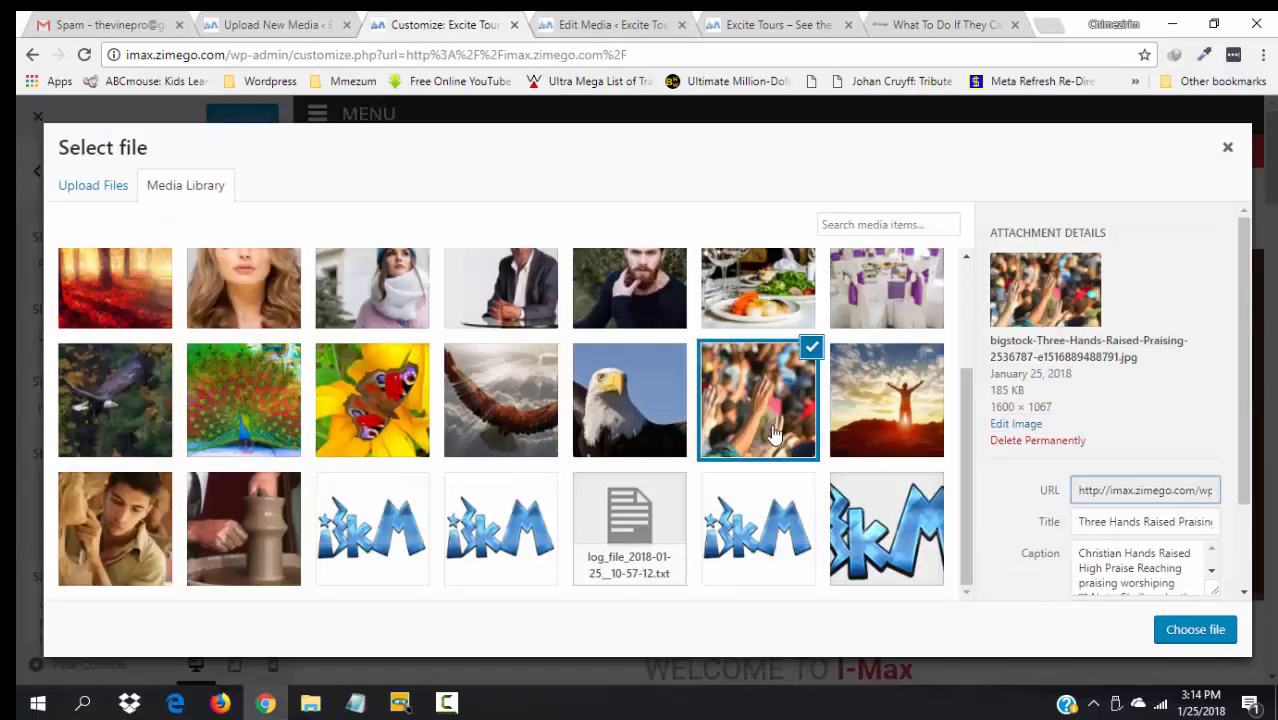
left_click(1210, 632)
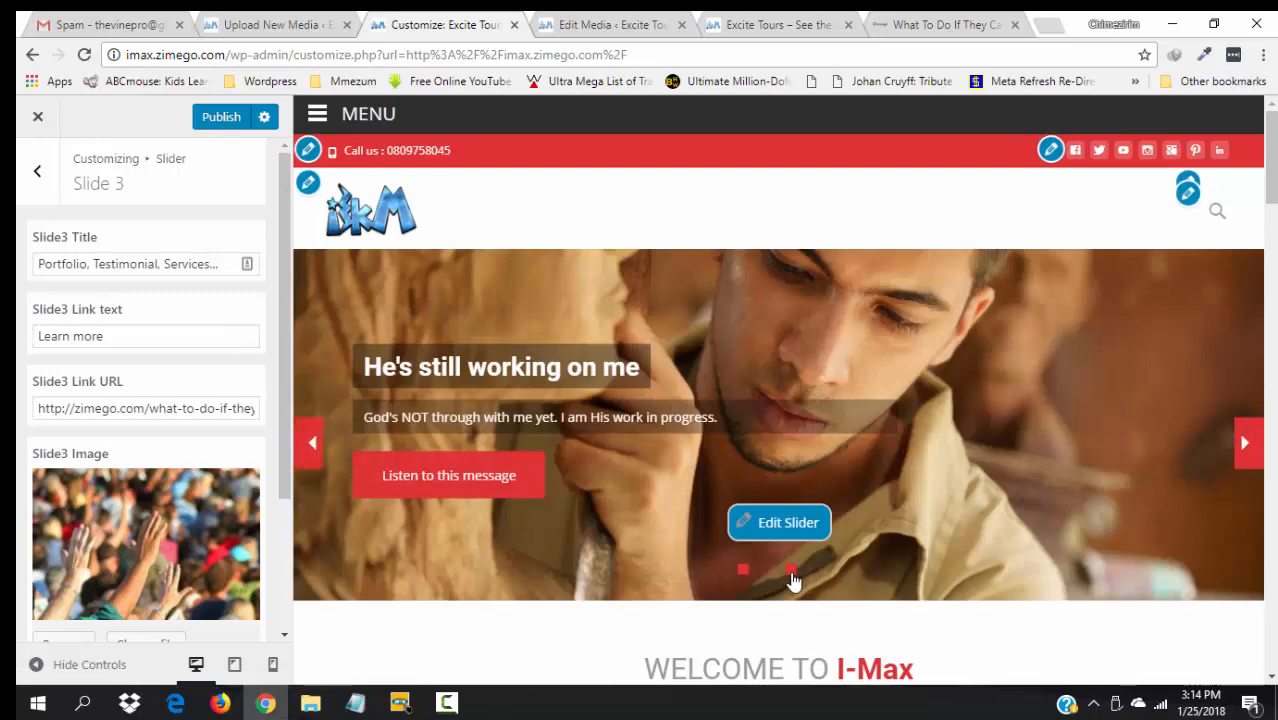
left_click(791, 571)
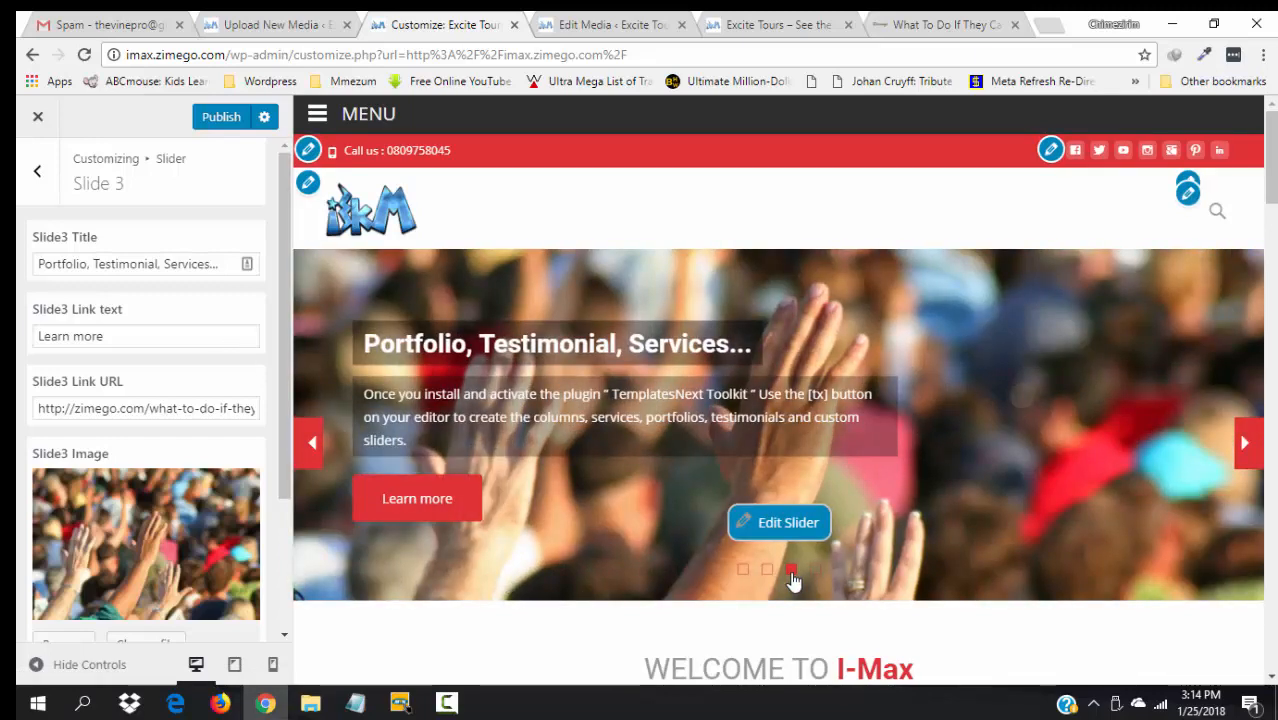
- Retitle Slide 3 'Let's lift out hands in worship'
left_click(181, 266)
key("ctrl+a")
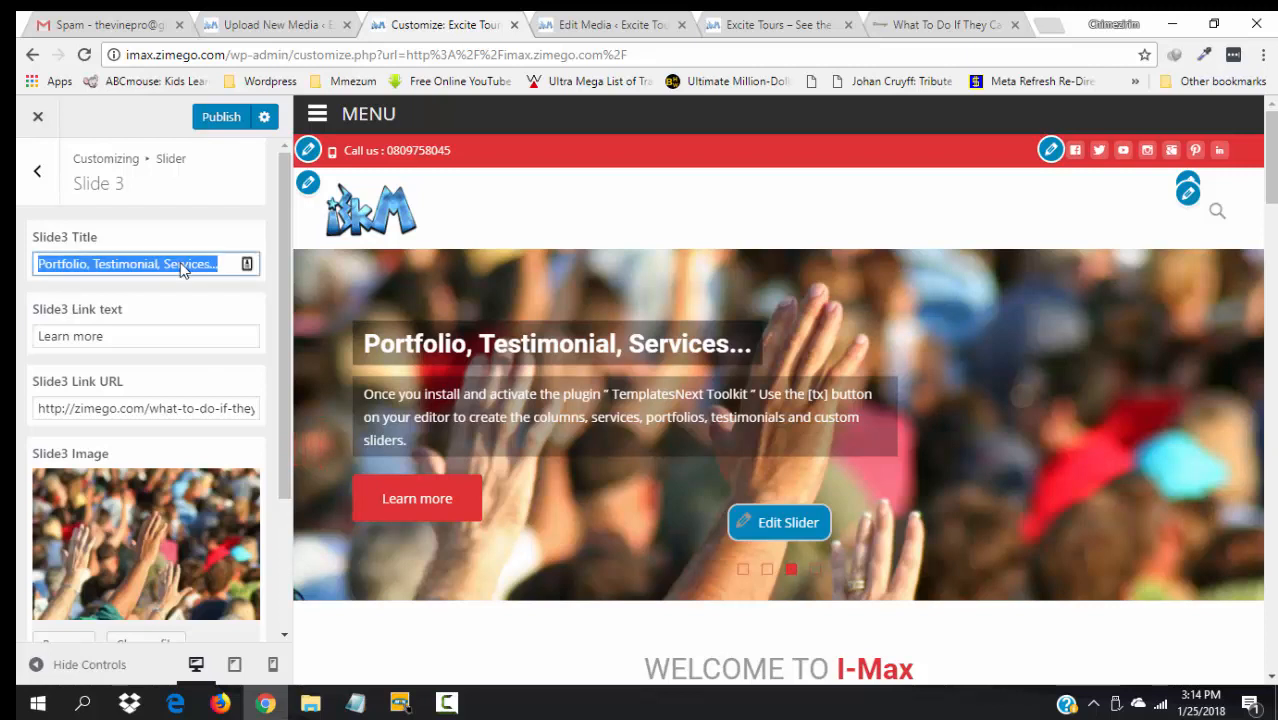
type("Let's jo")
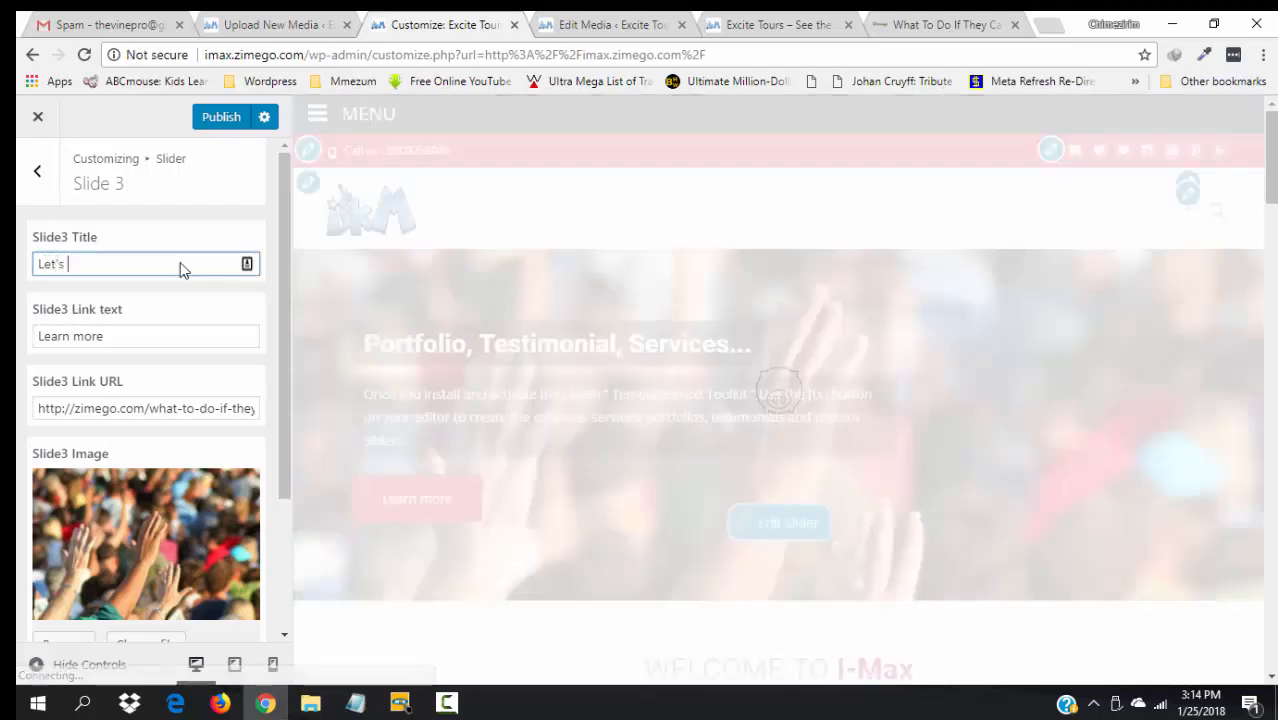
key("BackSpace")
key("BackSpace")
type("lif")
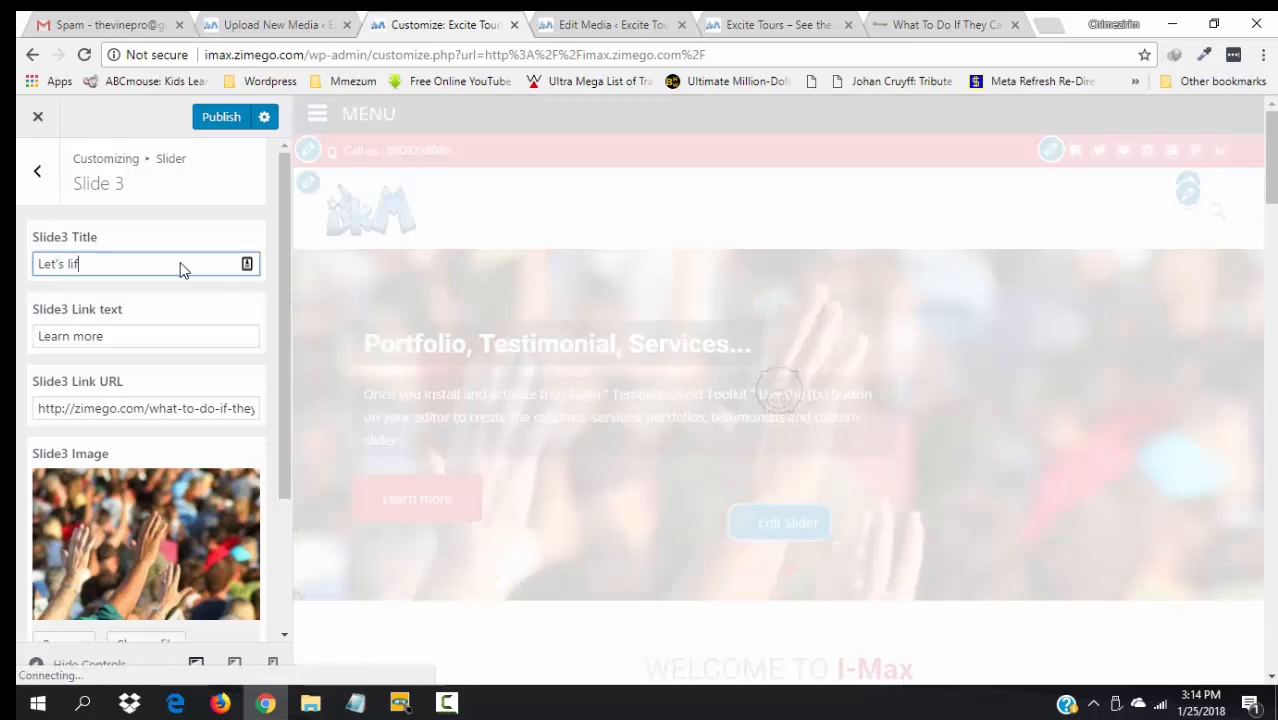
type("t out hands ")
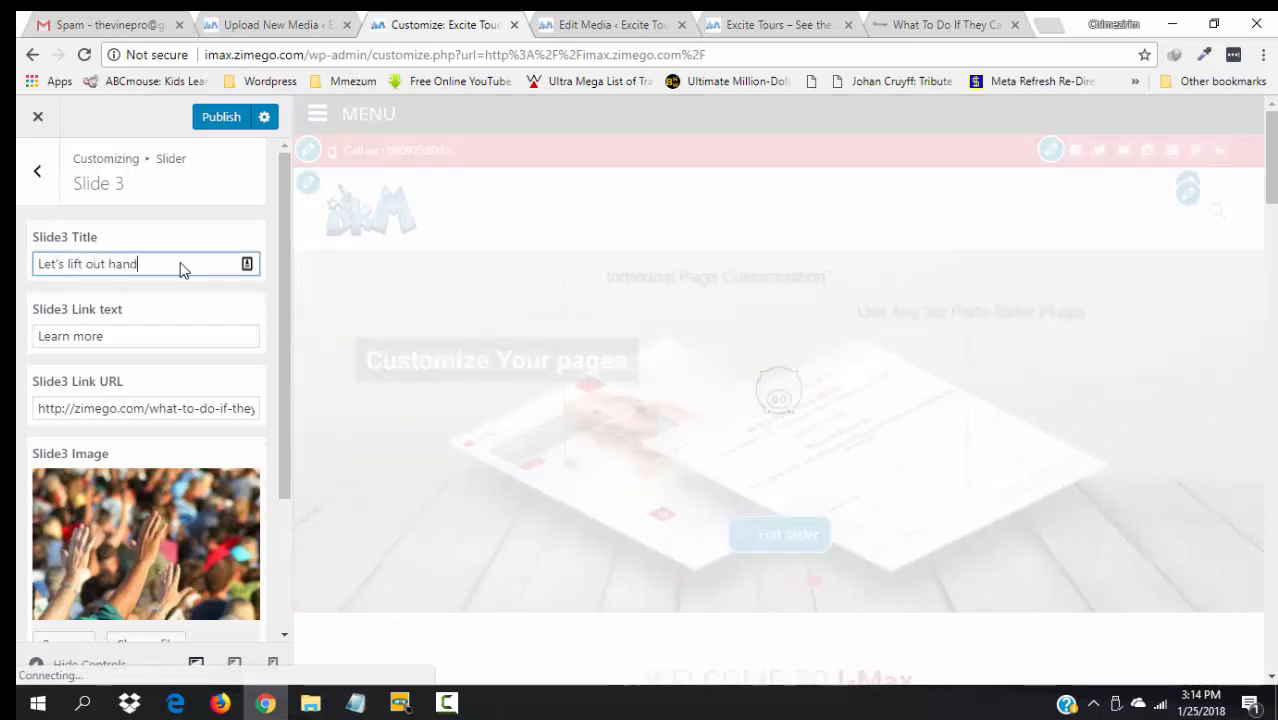
type("in worship")
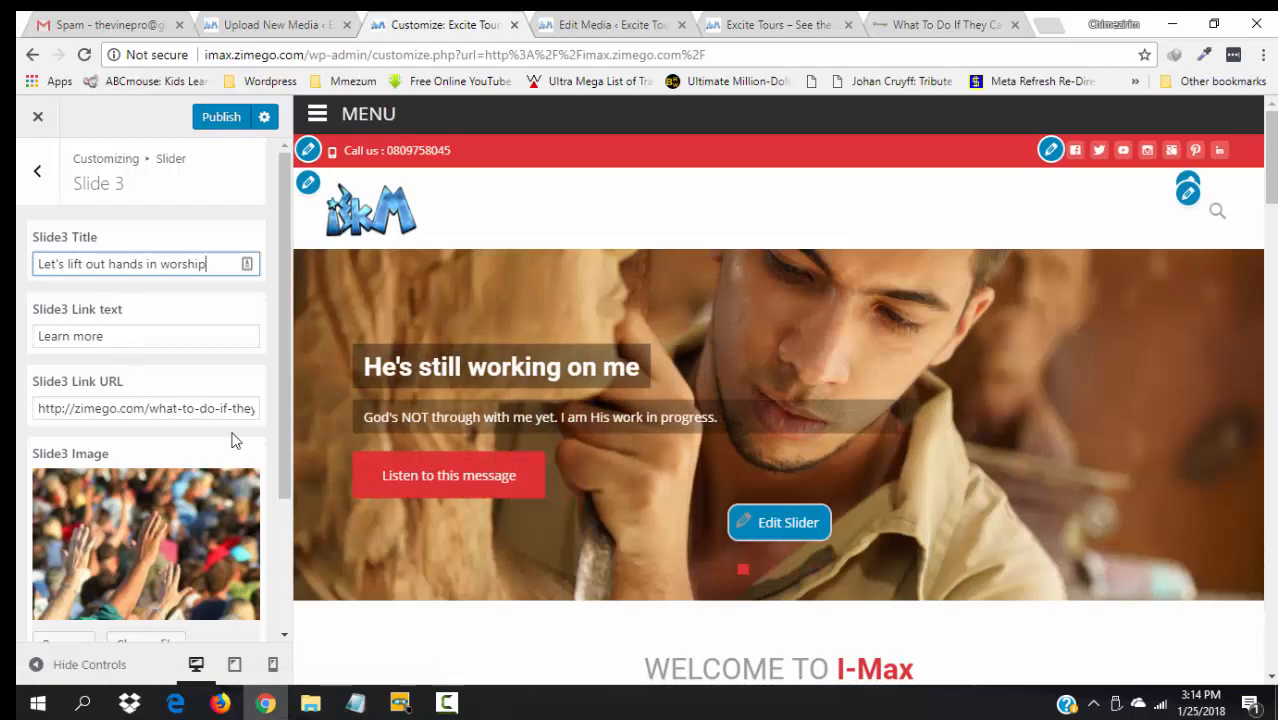
left_click(290, 470)
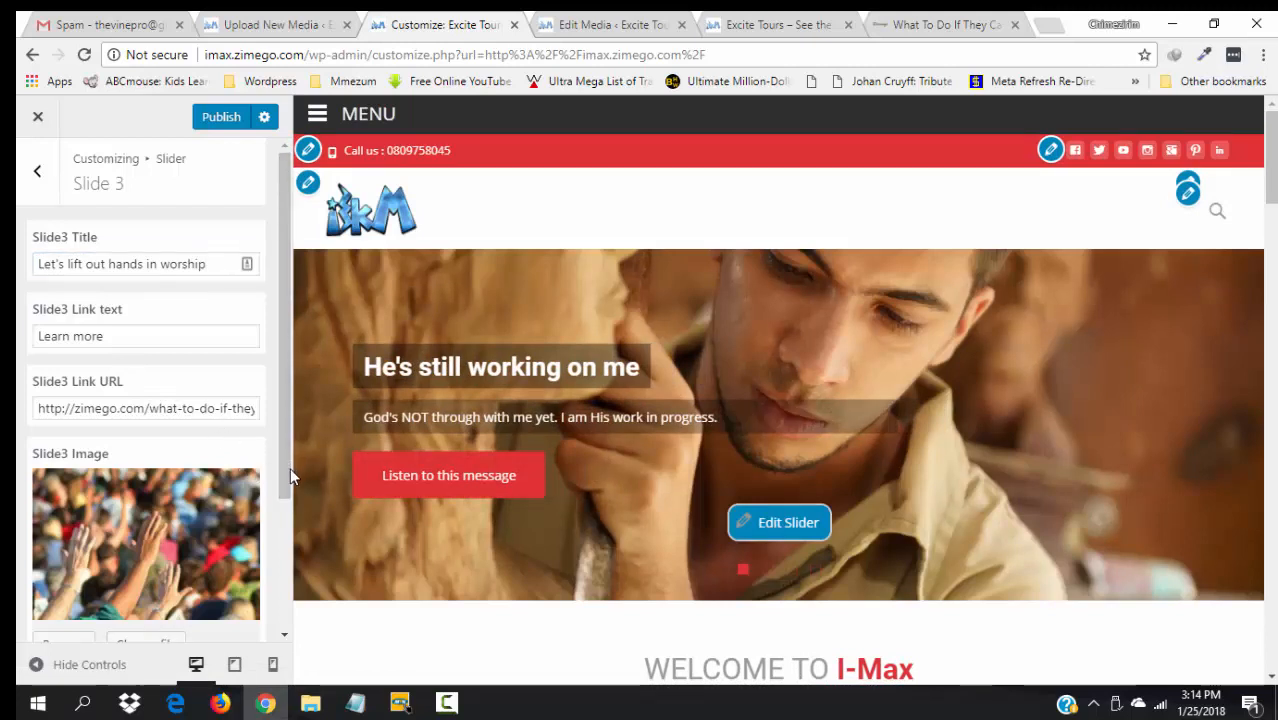
- Set Slide 3's description to 'Why won't I praise Him for his mercies?' and preview it
scroll(289, 585, "down", 2)
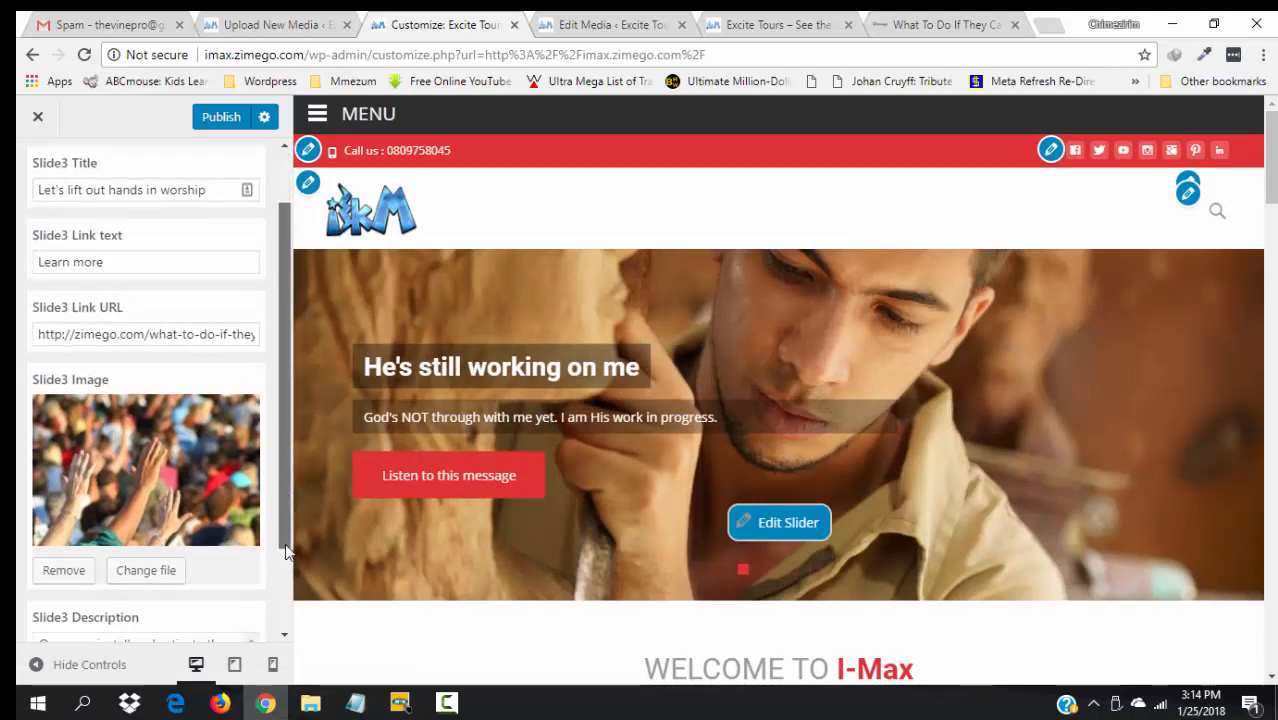
scroll(287, 615, "down", 1)
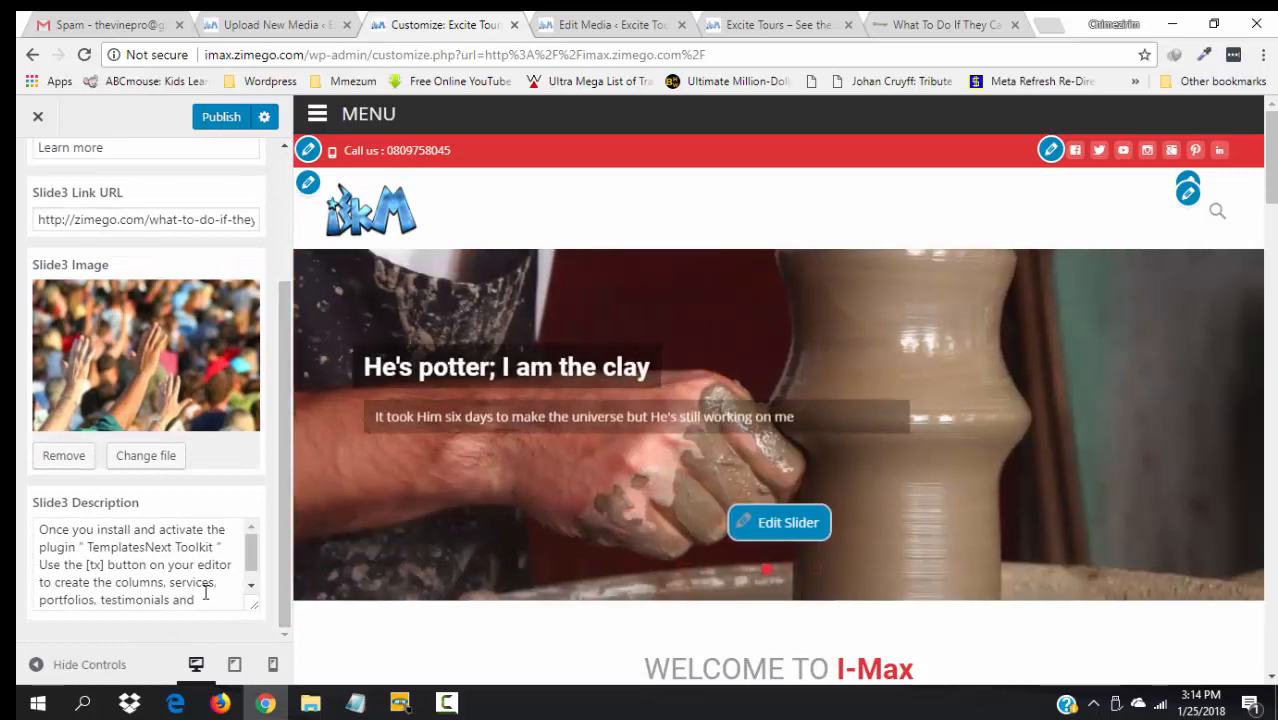
left_click(205, 592)
key("ctrl+a")
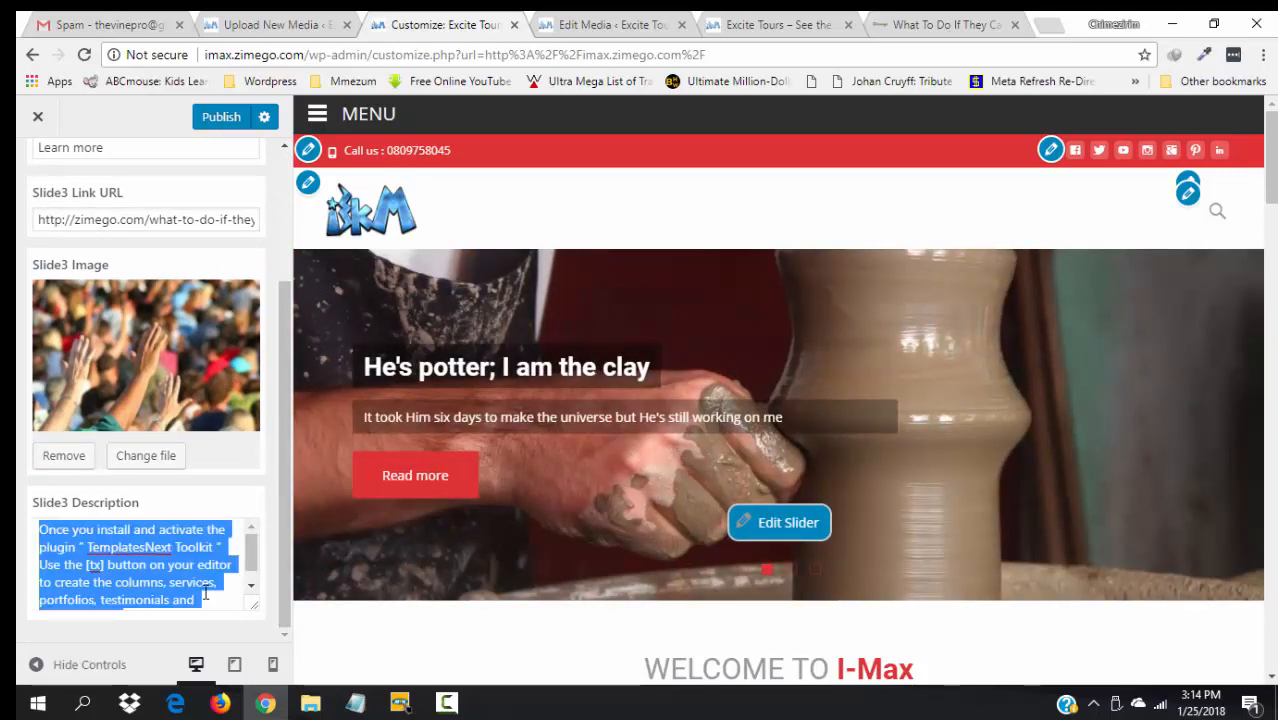
type("Can s")
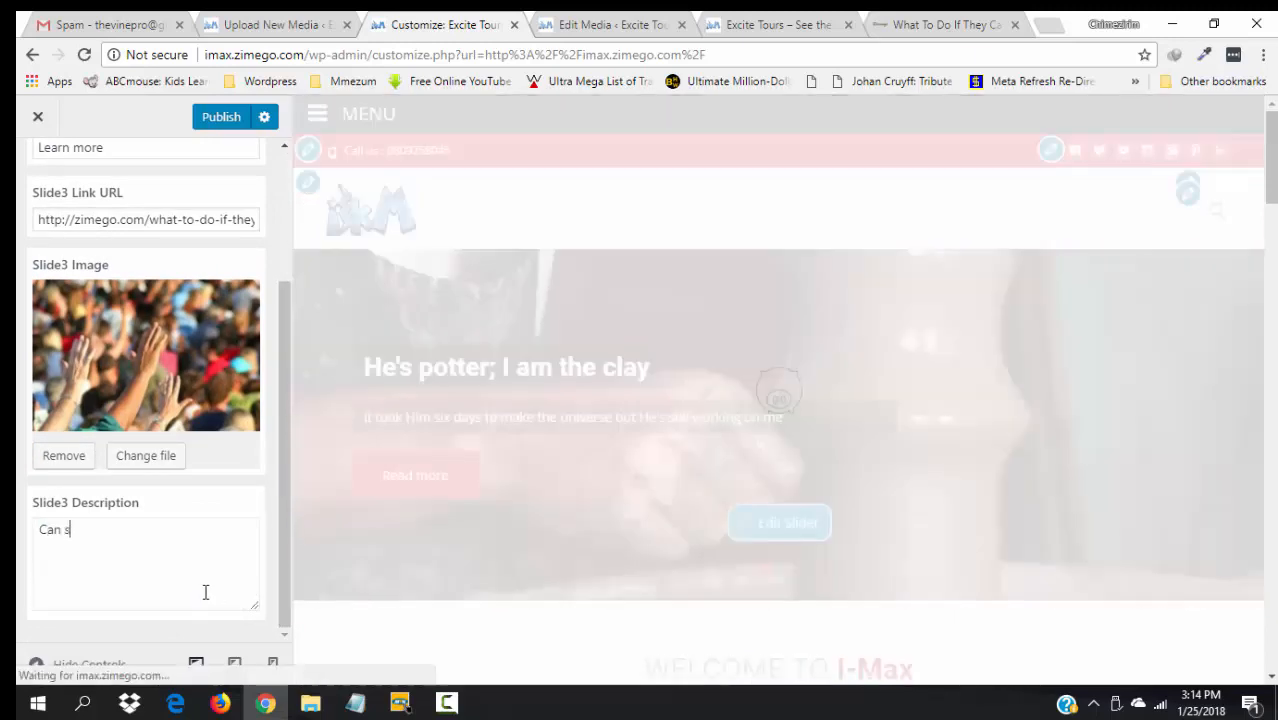
type("omeb")
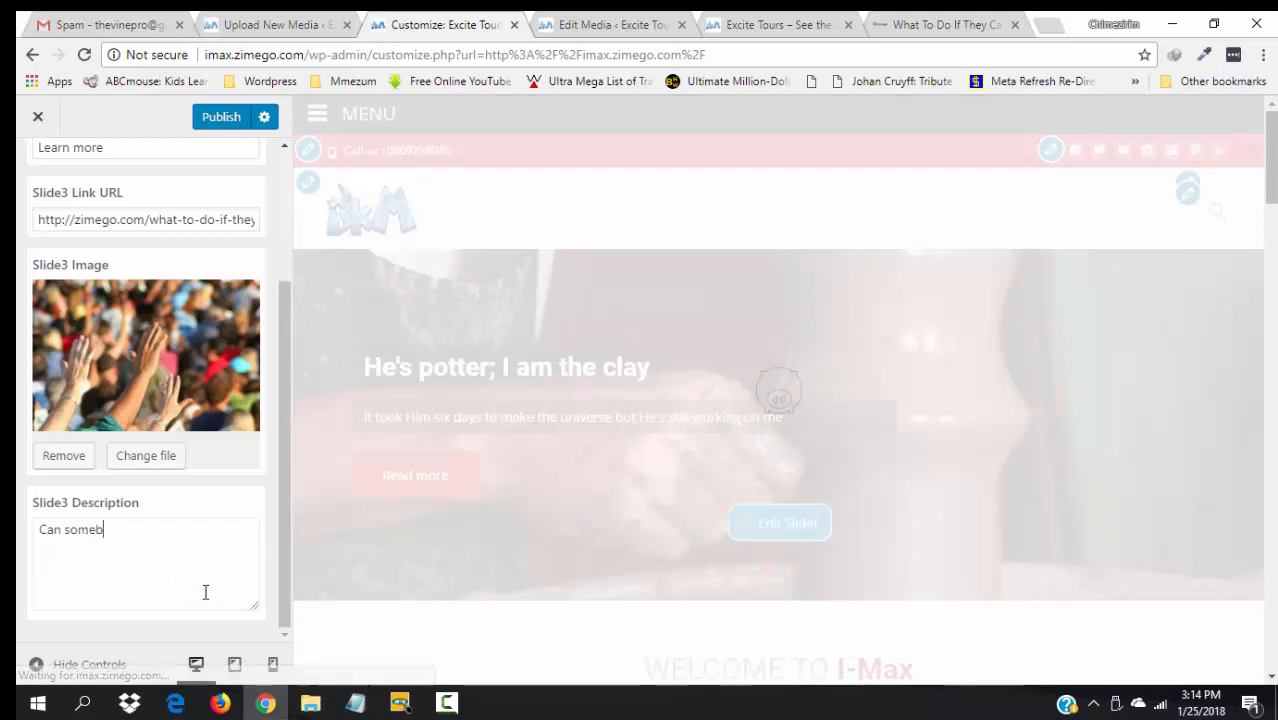
key("BackSpace")
key("BackSpace")
key("BackSpace")
key("BackSpace")
key("BackSpace")
key("BackSpace")
key("BackSpace")
key("BackSpace")
key("BackSpace")
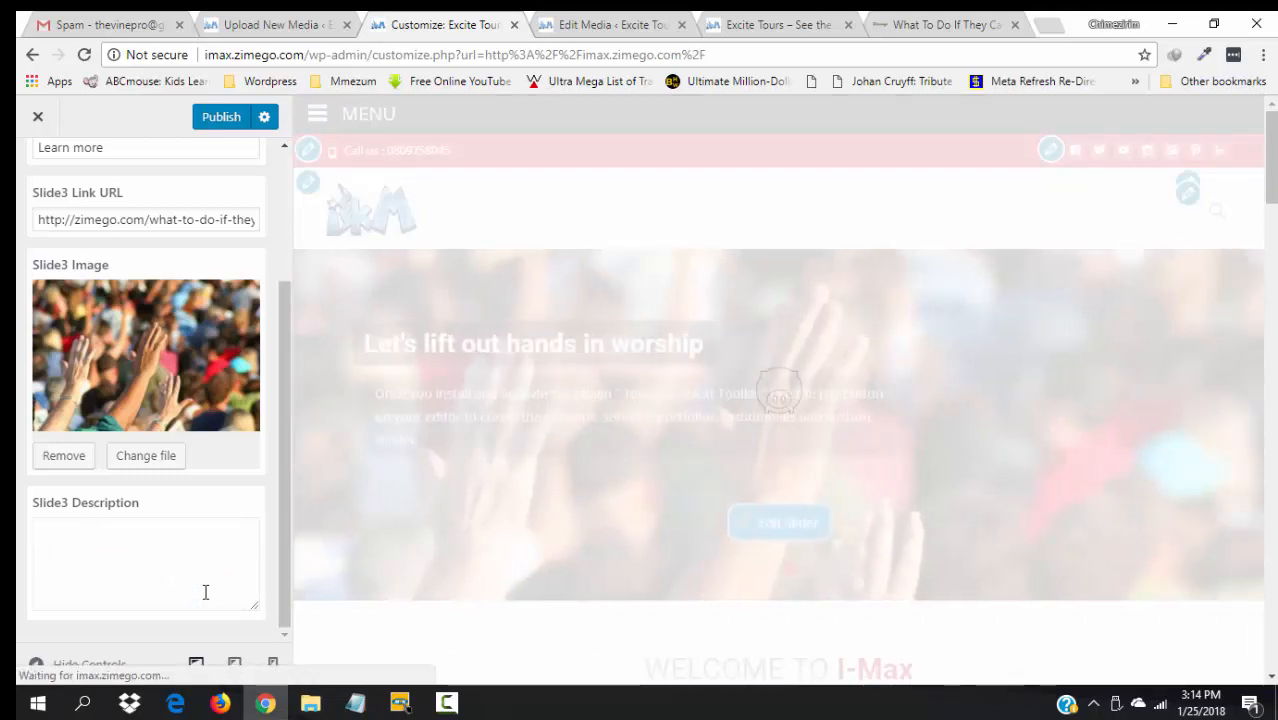
type("Why won't I")
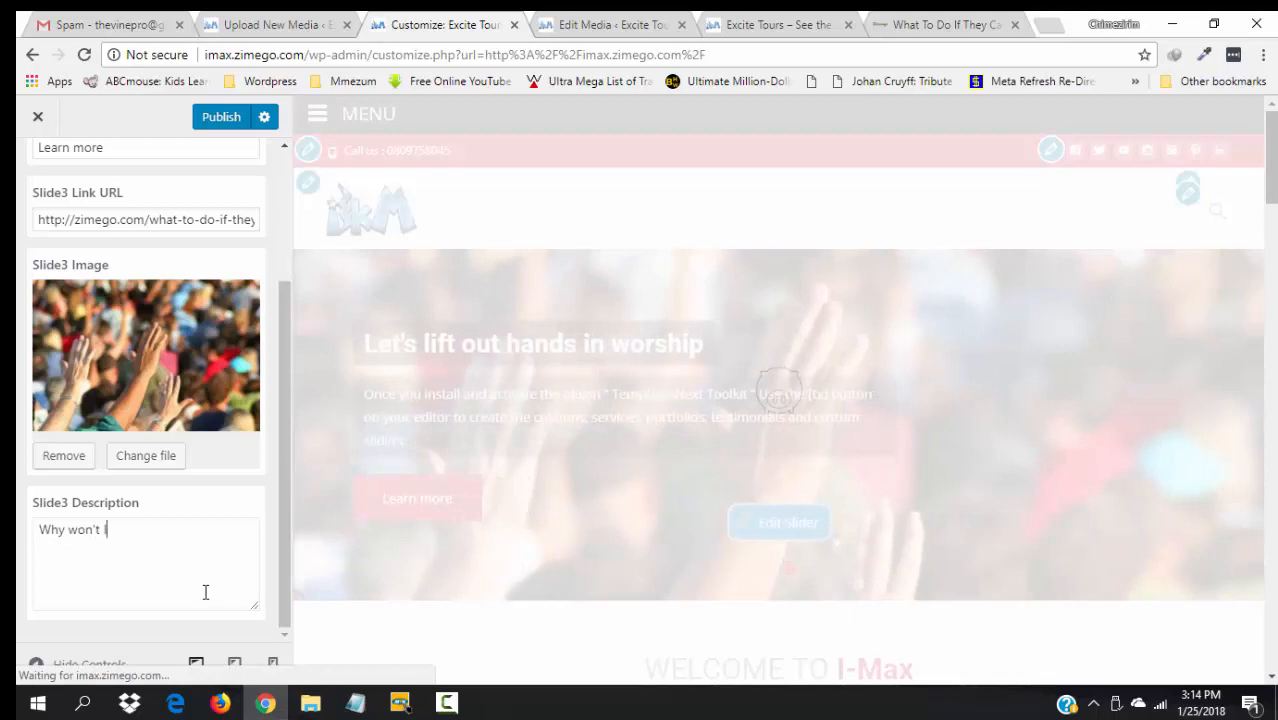
type(" praise H")
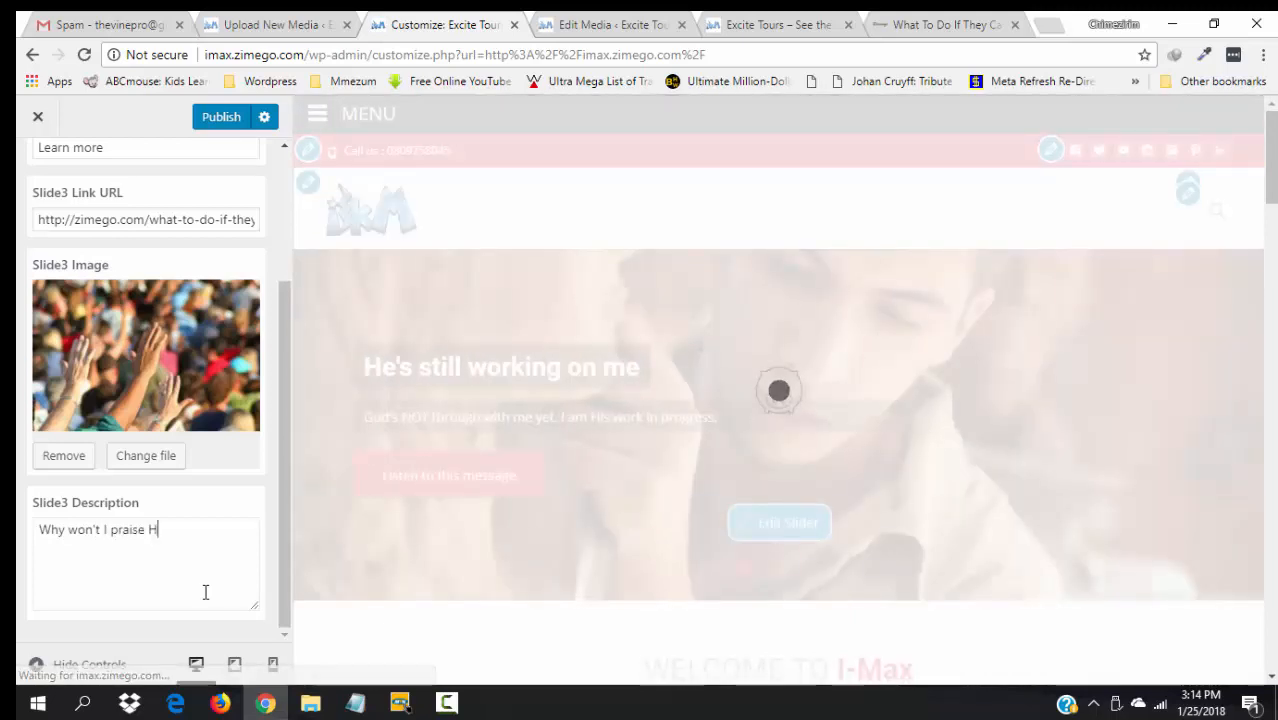
type("im for his ")
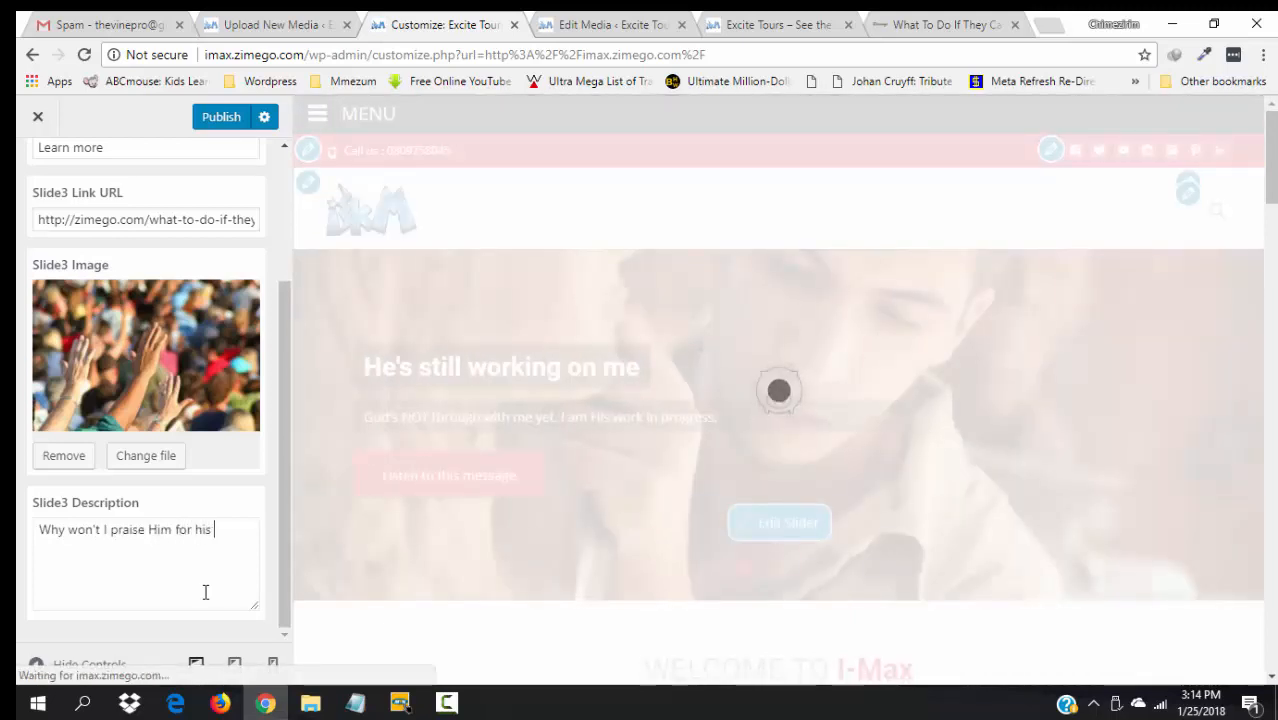
type("mercie")
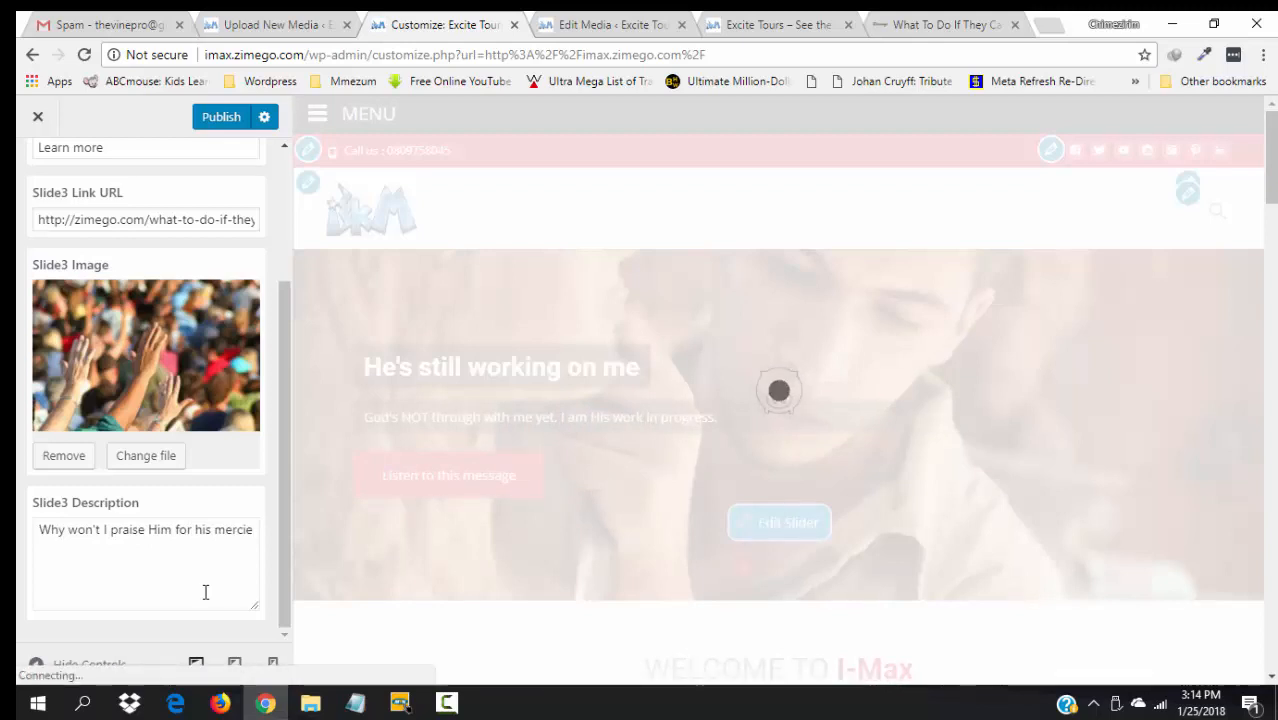
type("s?")
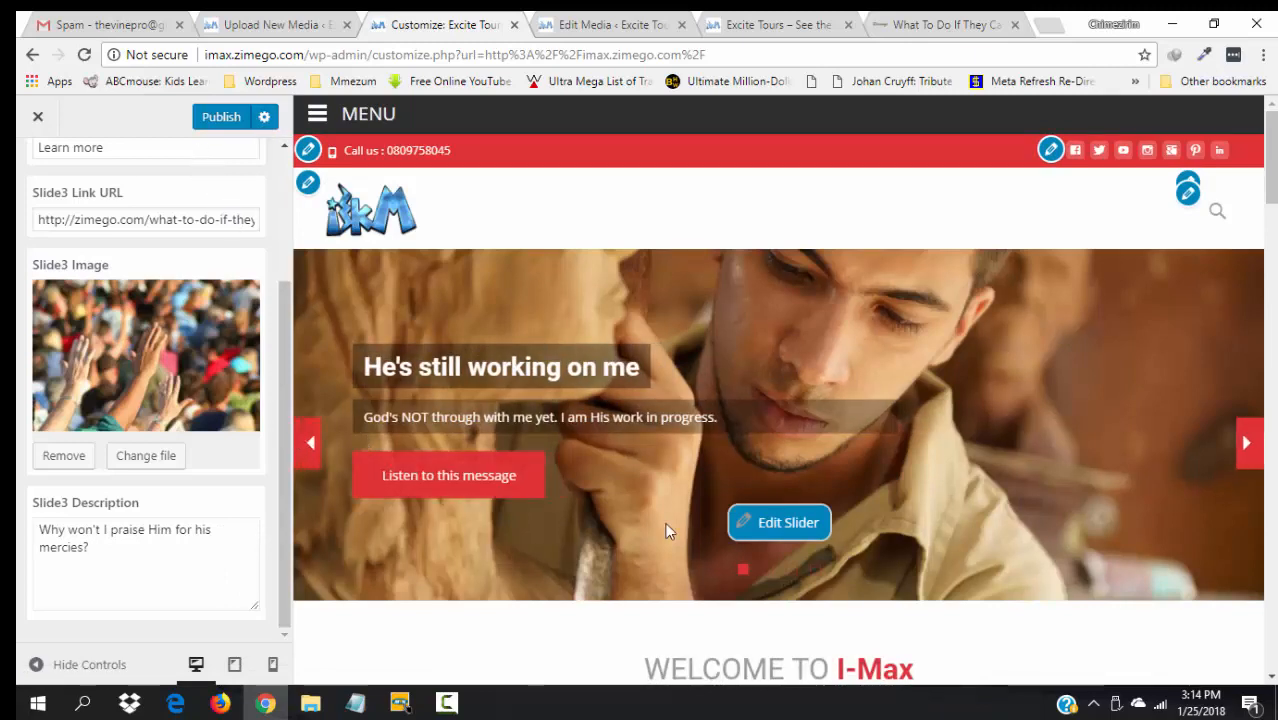
left_click(792, 572)
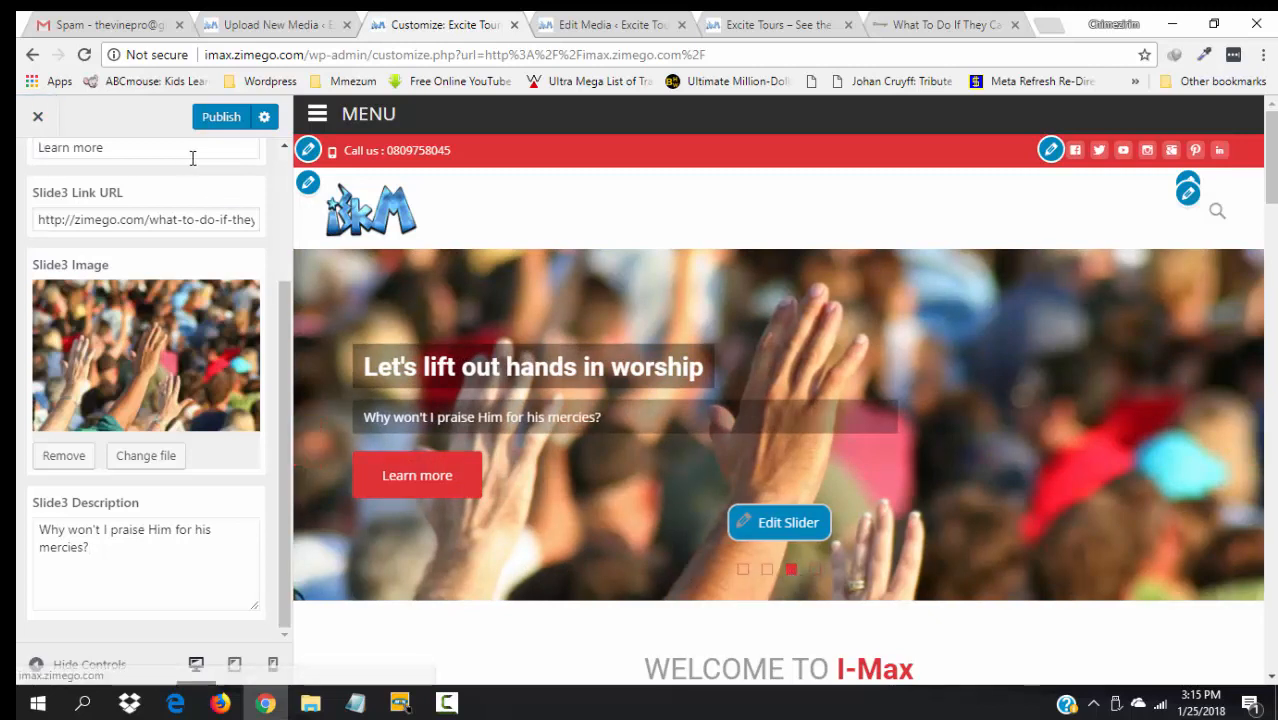
scroll(270, 172, "up", 2)
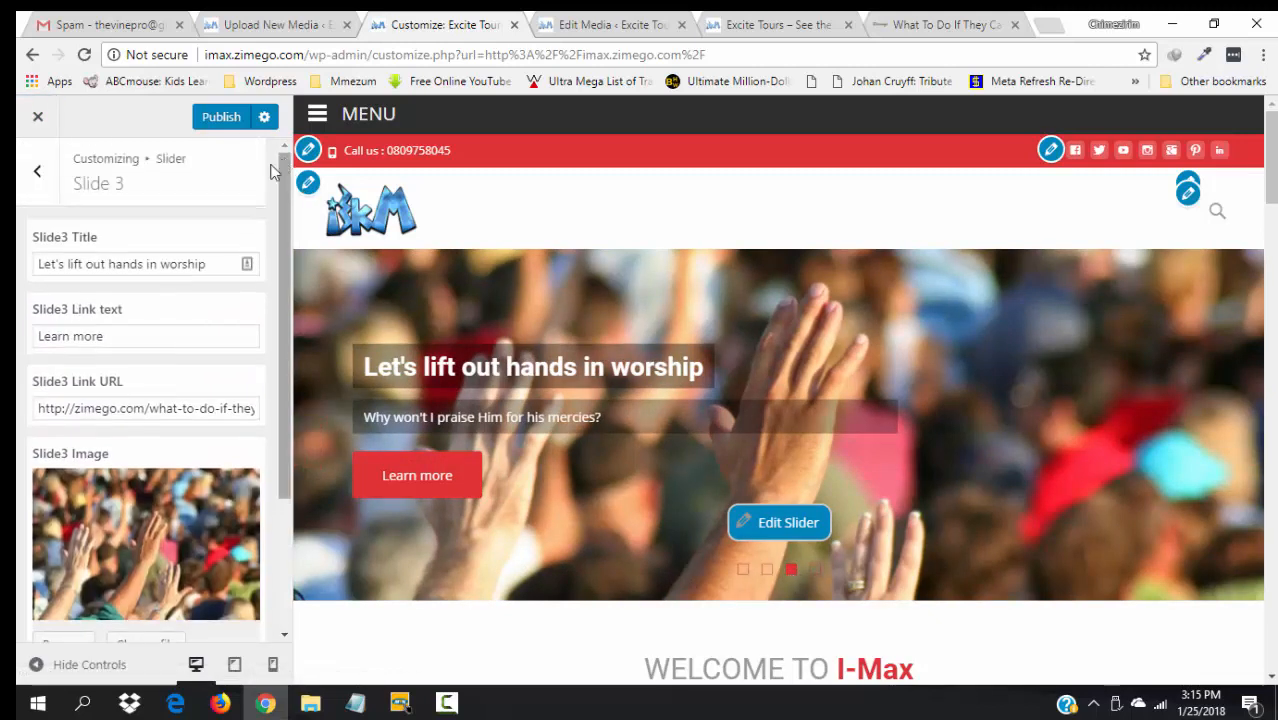
- Clear Slide 4's image, leave the media library without choosing one, and publish
left_click(37, 172)
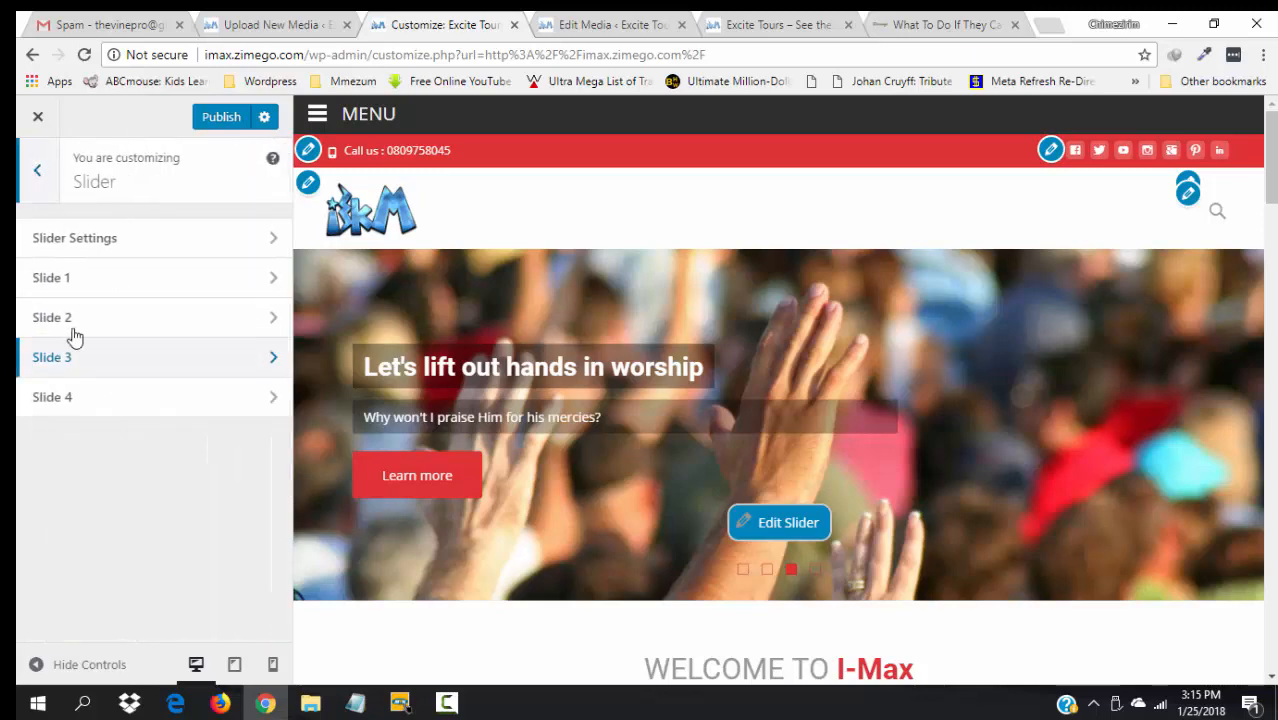
left_click(100, 398)
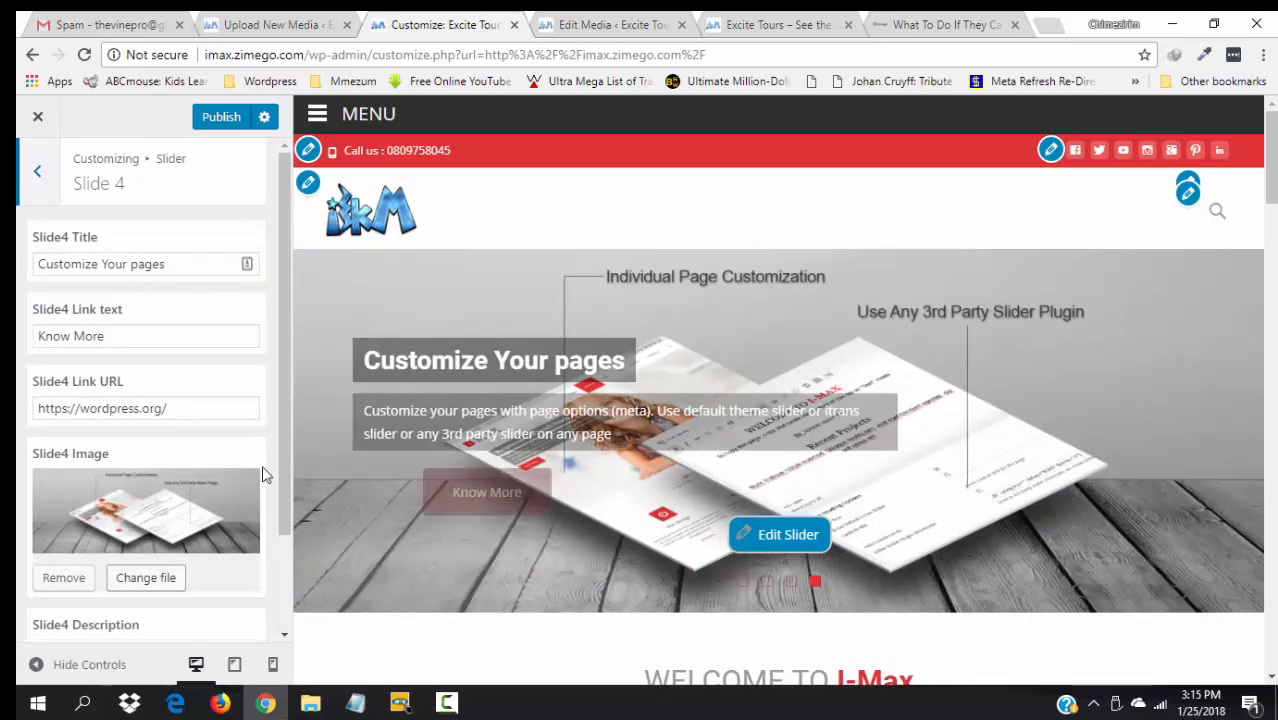
left_click(50, 579)
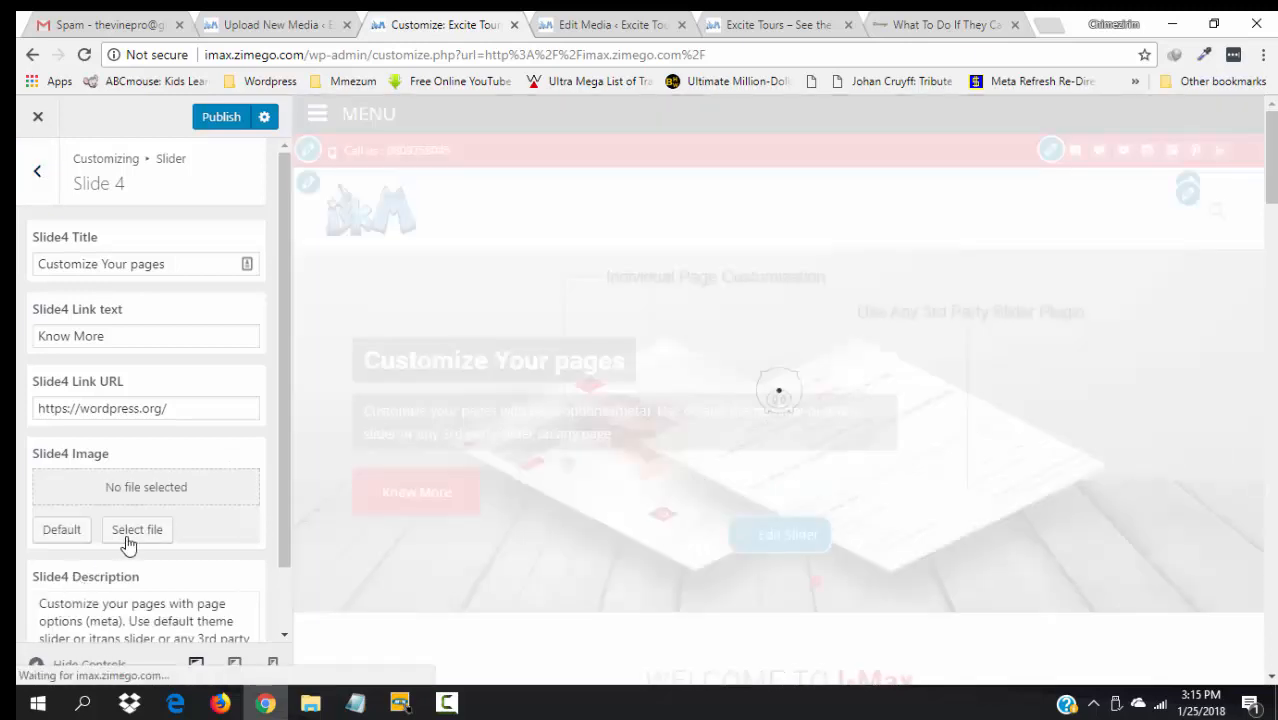
left_click(137, 531)
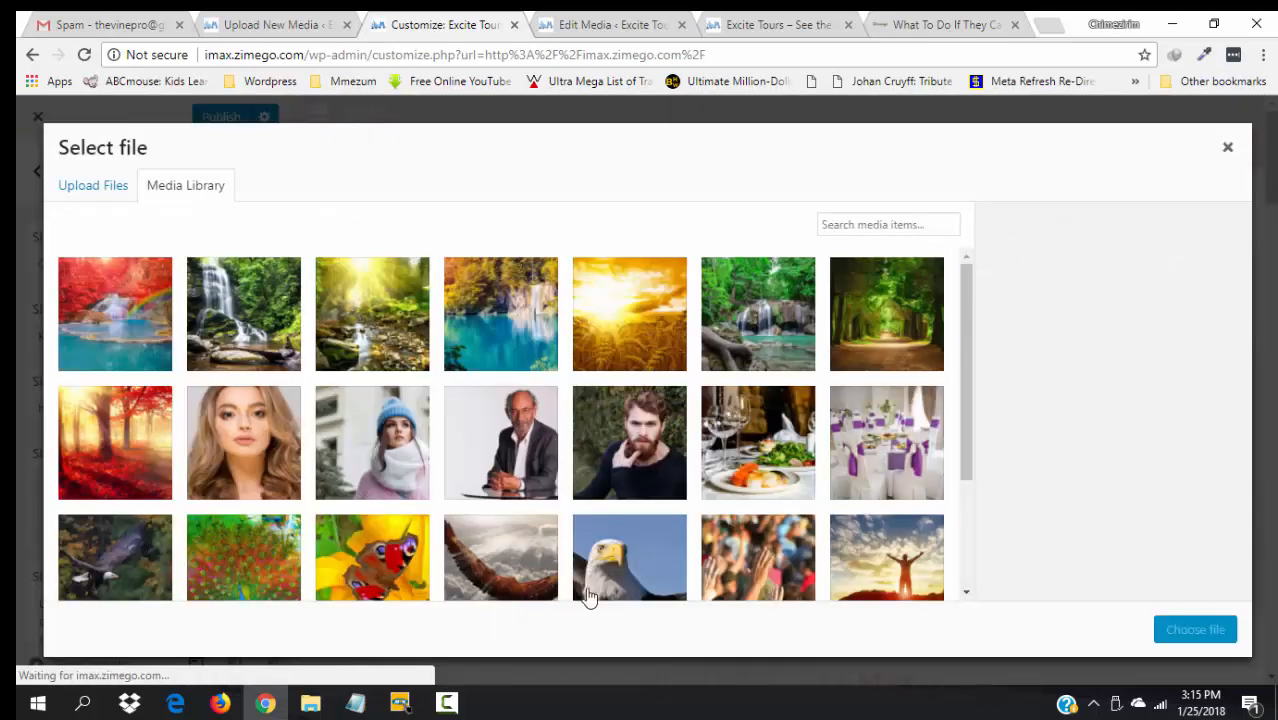
left_click(900, 566)
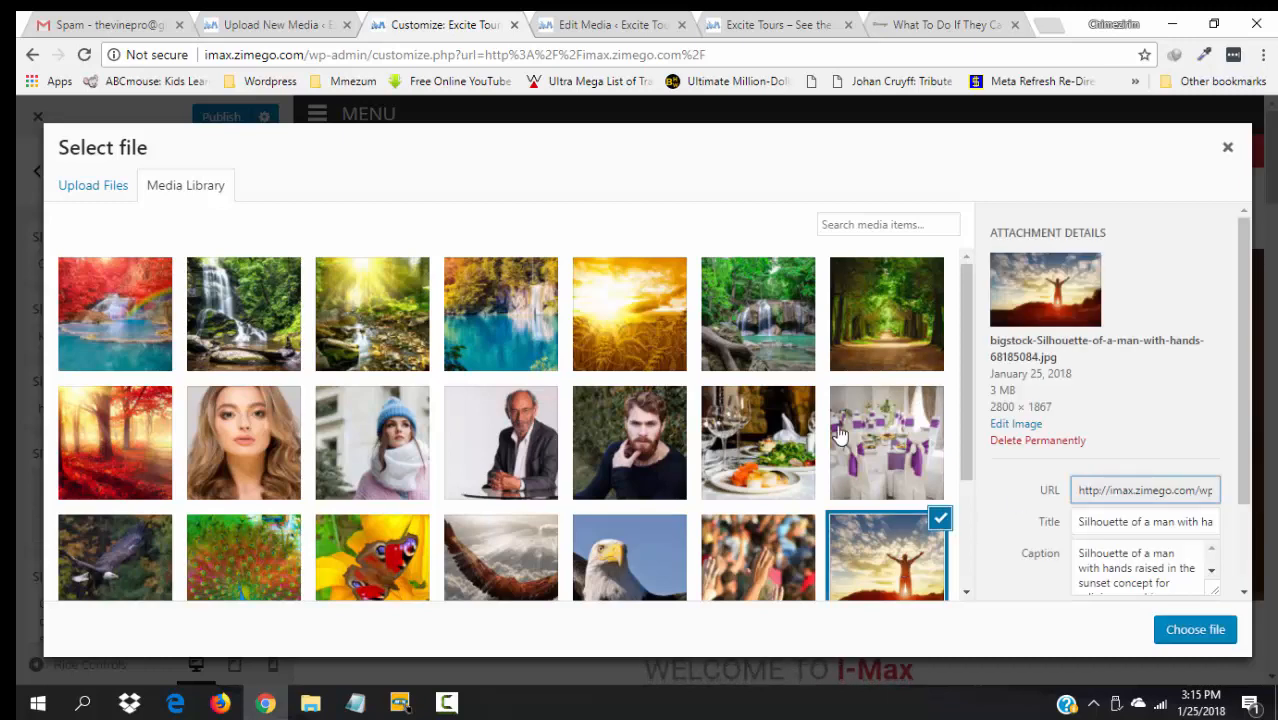
left_click(1229, 150)
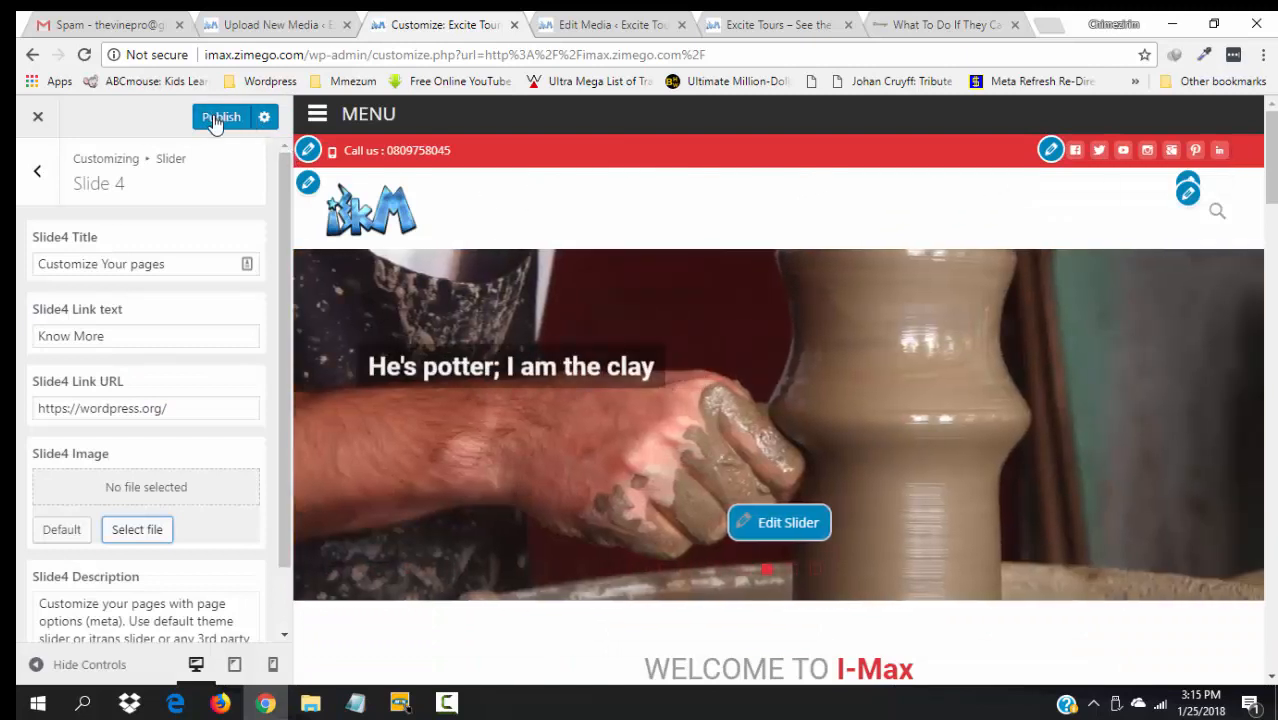
left_click(216, 118)
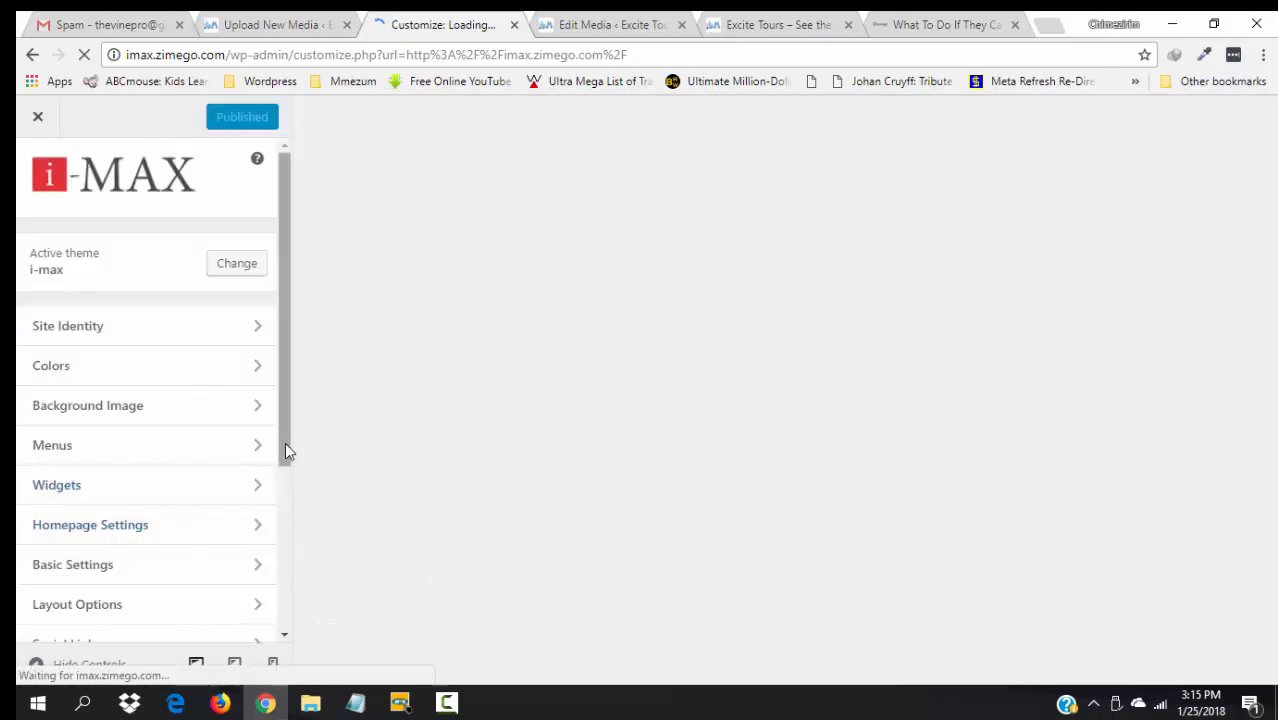
- Set Slide 4's image to the sunset photo of a man raising his arms
scroll(284, 455, "down", 3)
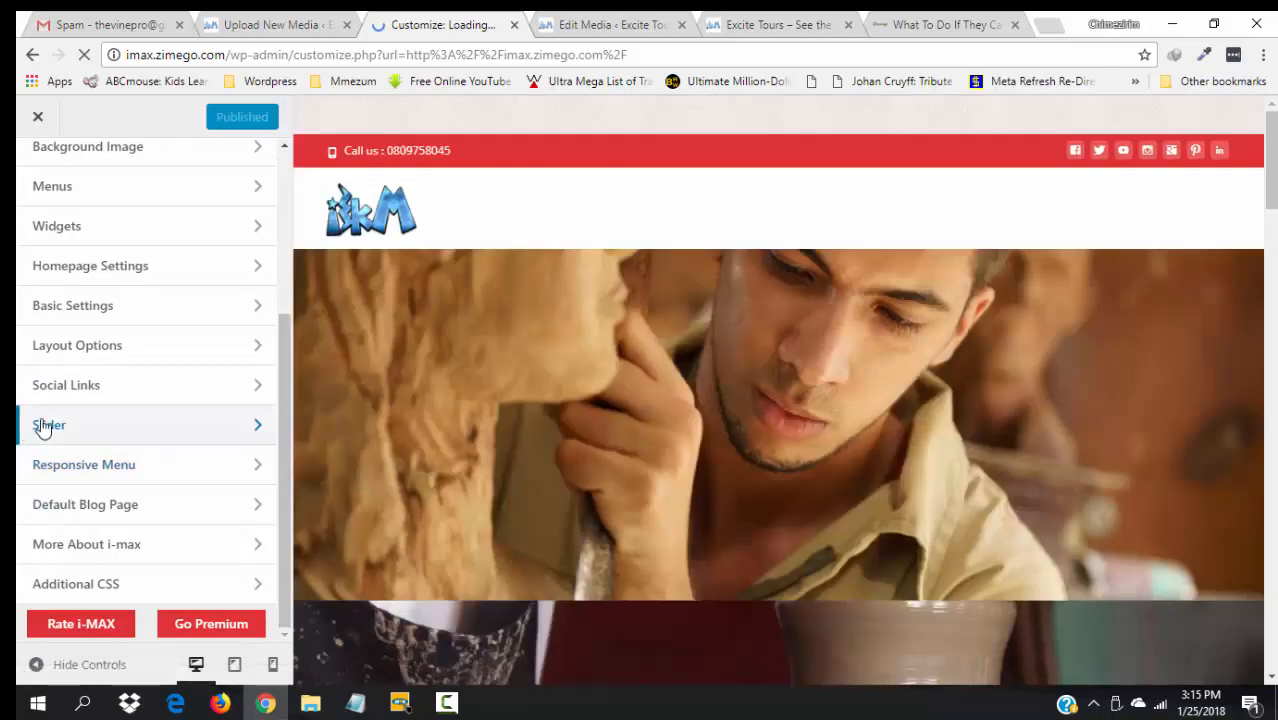
left_click(45, 425)
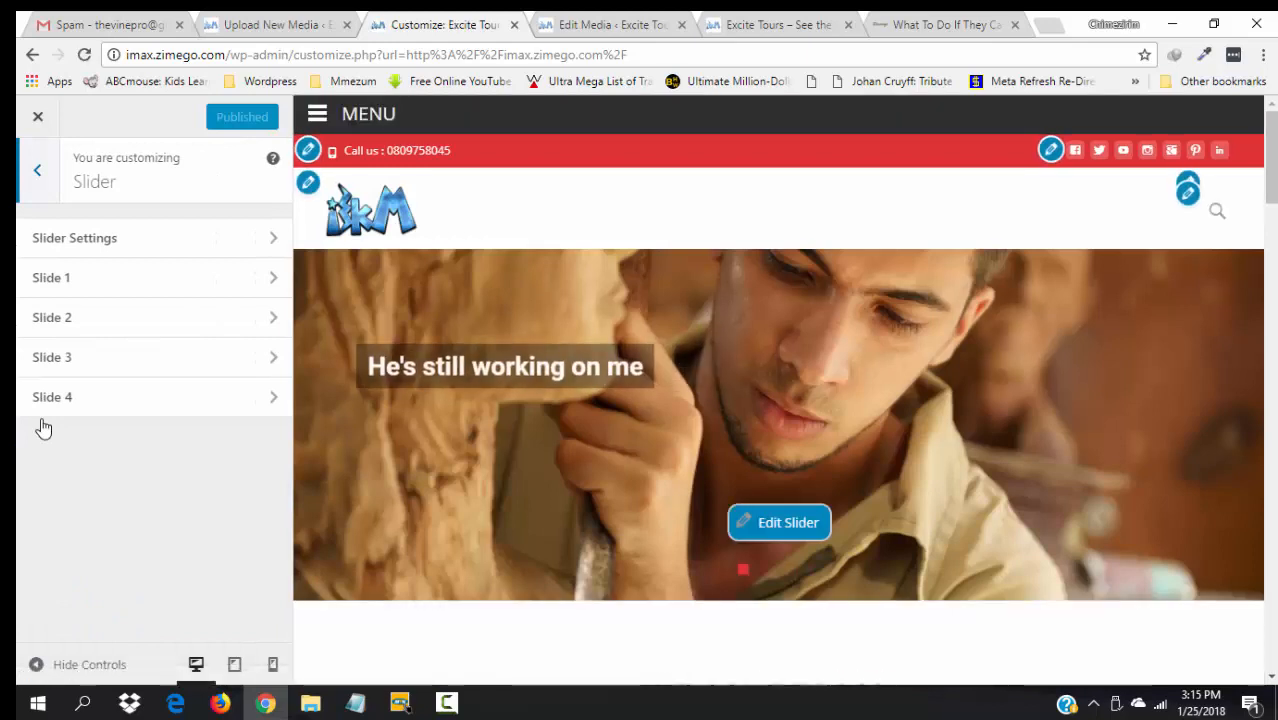
left_click(61, 396)
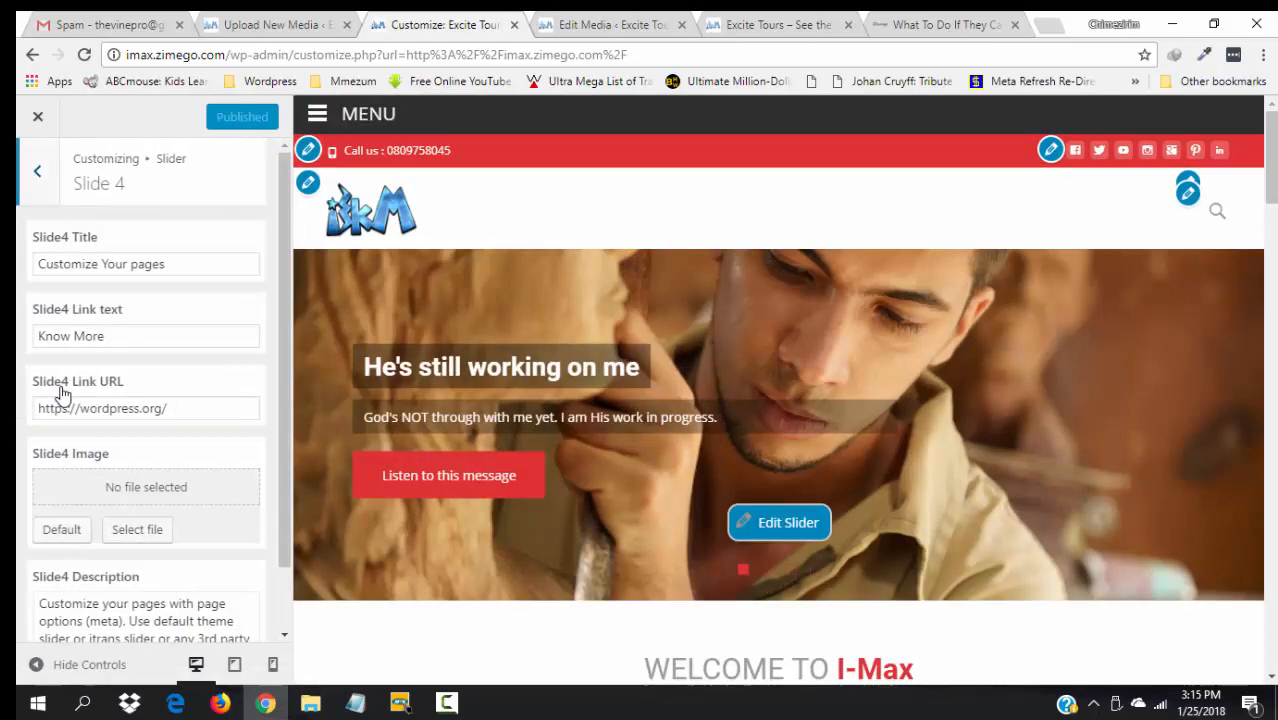
left_click(130, 529)
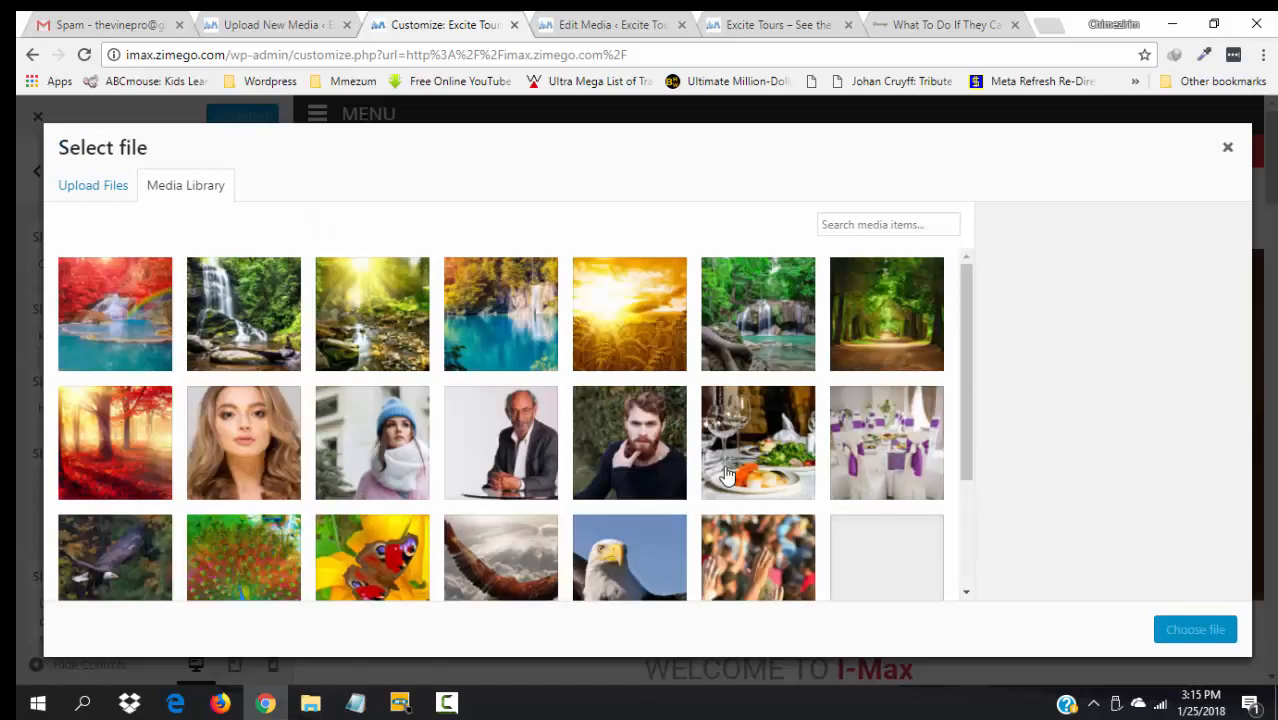
left_click(916, 573)
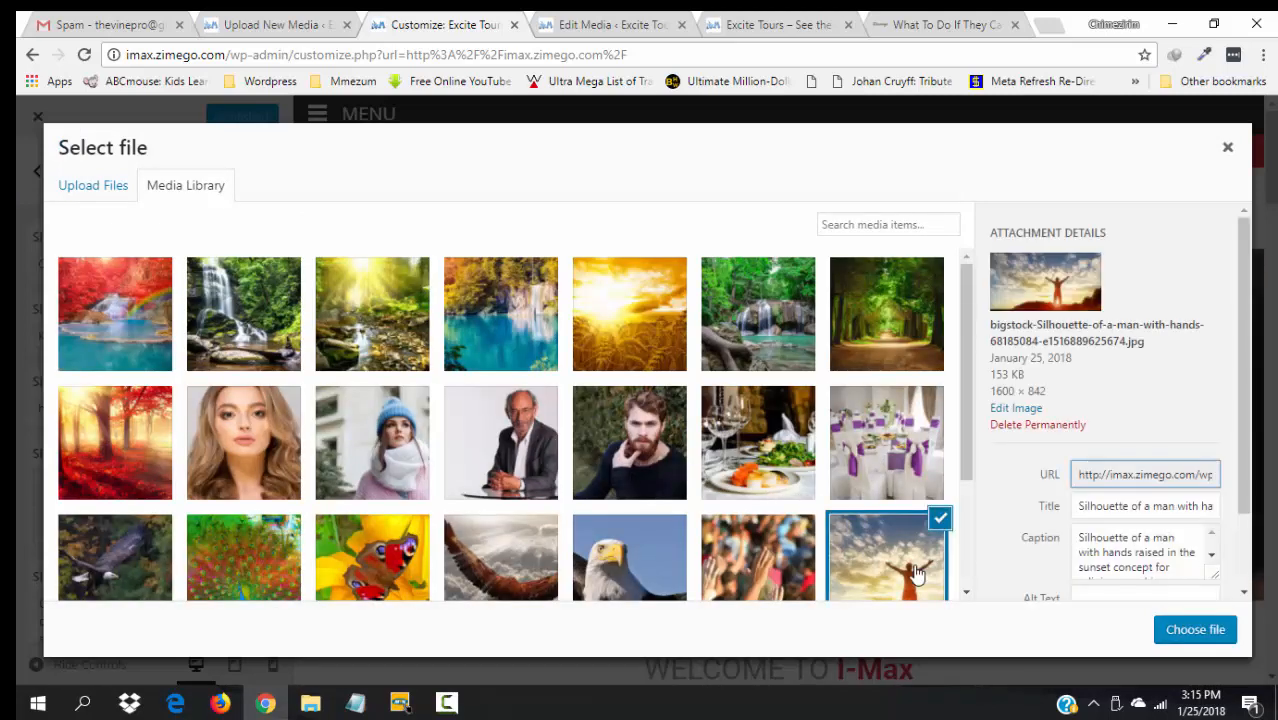
left_click(1195, 630)
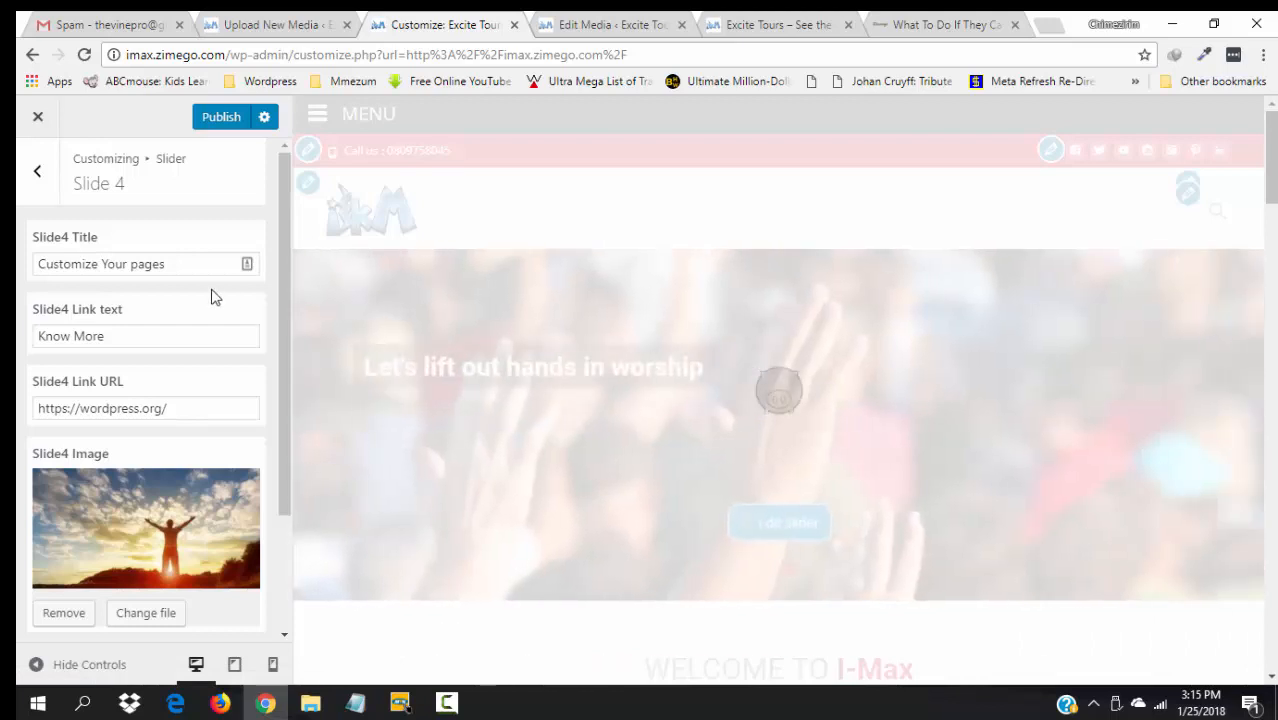
- Set Slide 4's title to "Halleluyah; I'm be set free!", link text "Listen to this message", and paste the zimego article link
left_click(168, 265)
triple_click(168, 265)
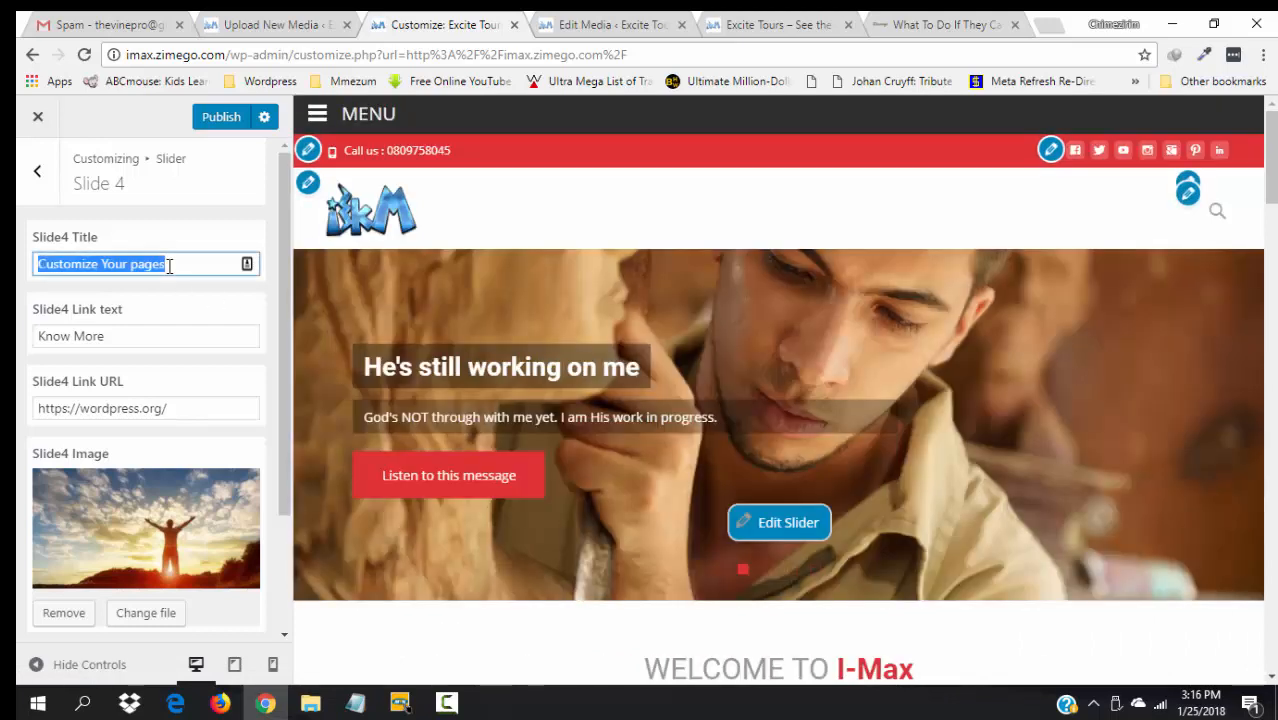
type("Hall")
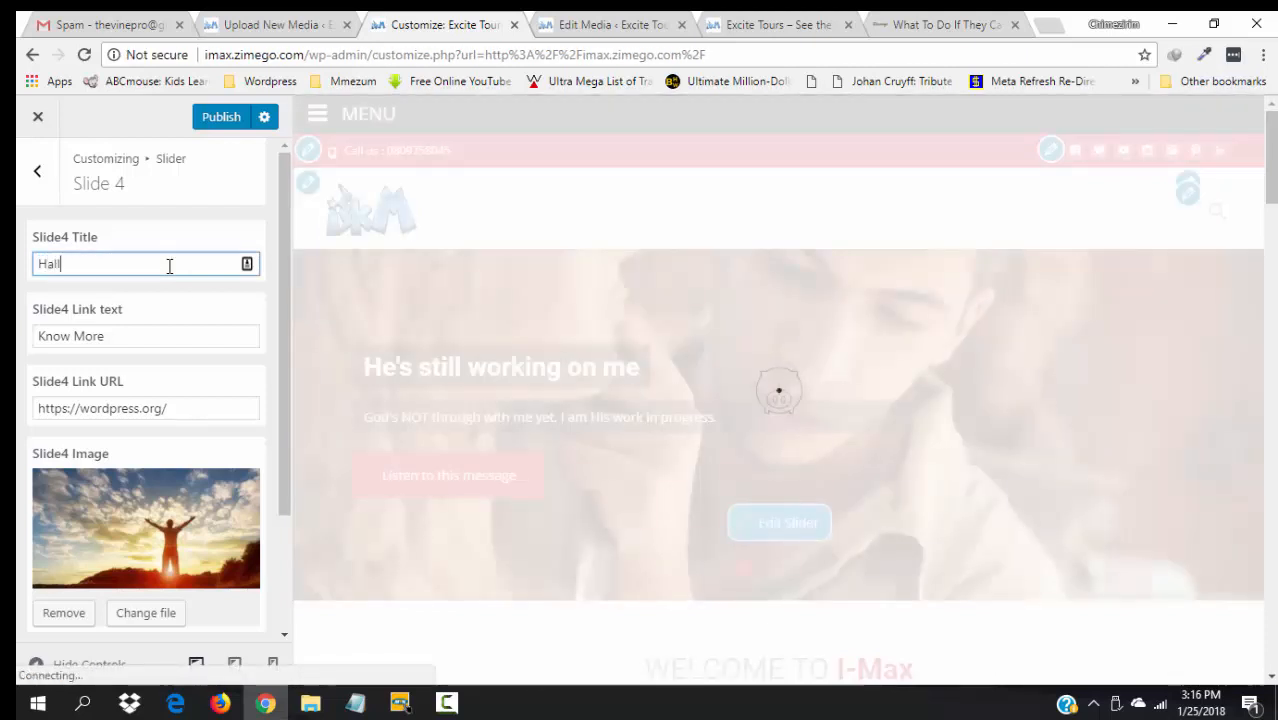
type("elu")
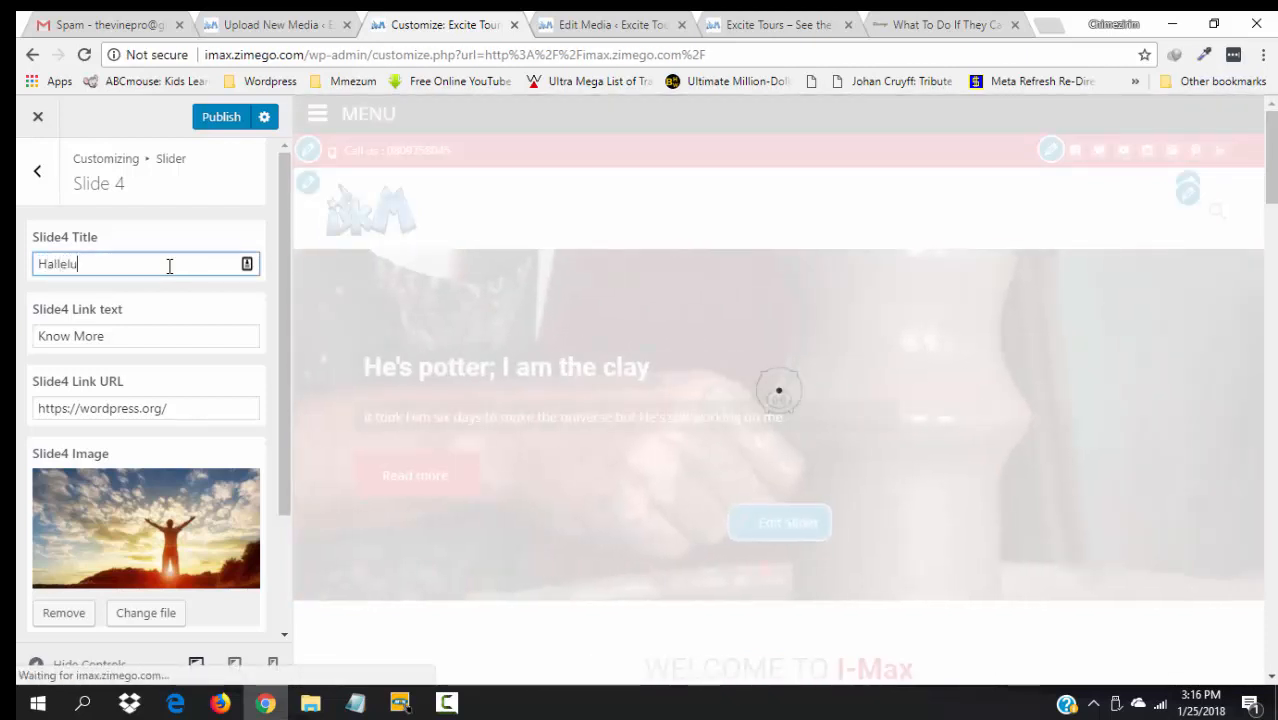
type("yan")
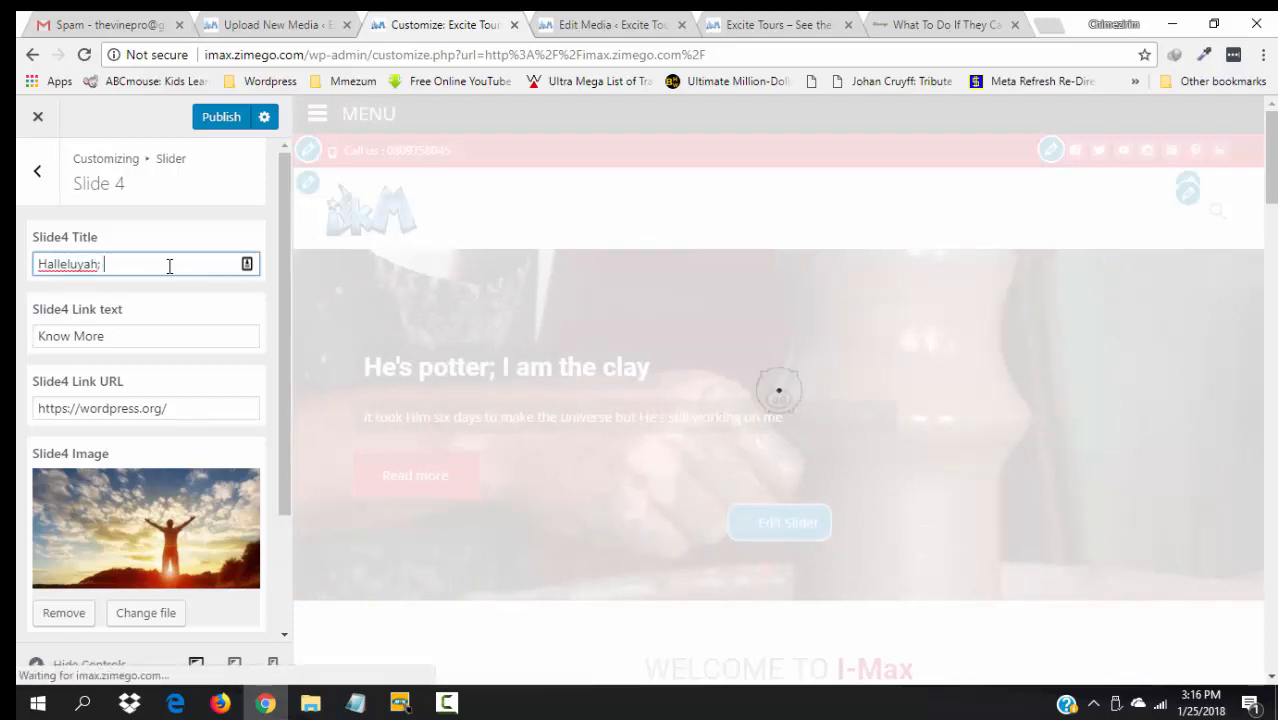
type("; I'm be set free!")
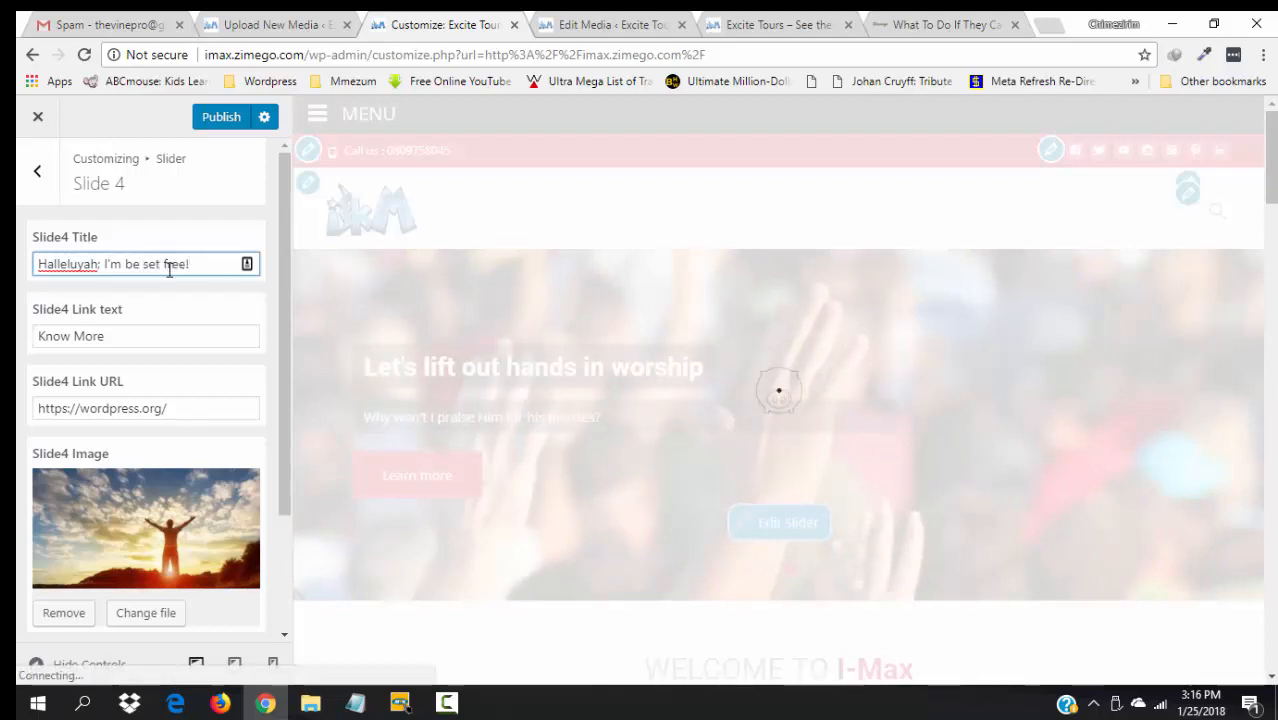
left_click_drag(106, 336, 36, 334)
type("Lis")
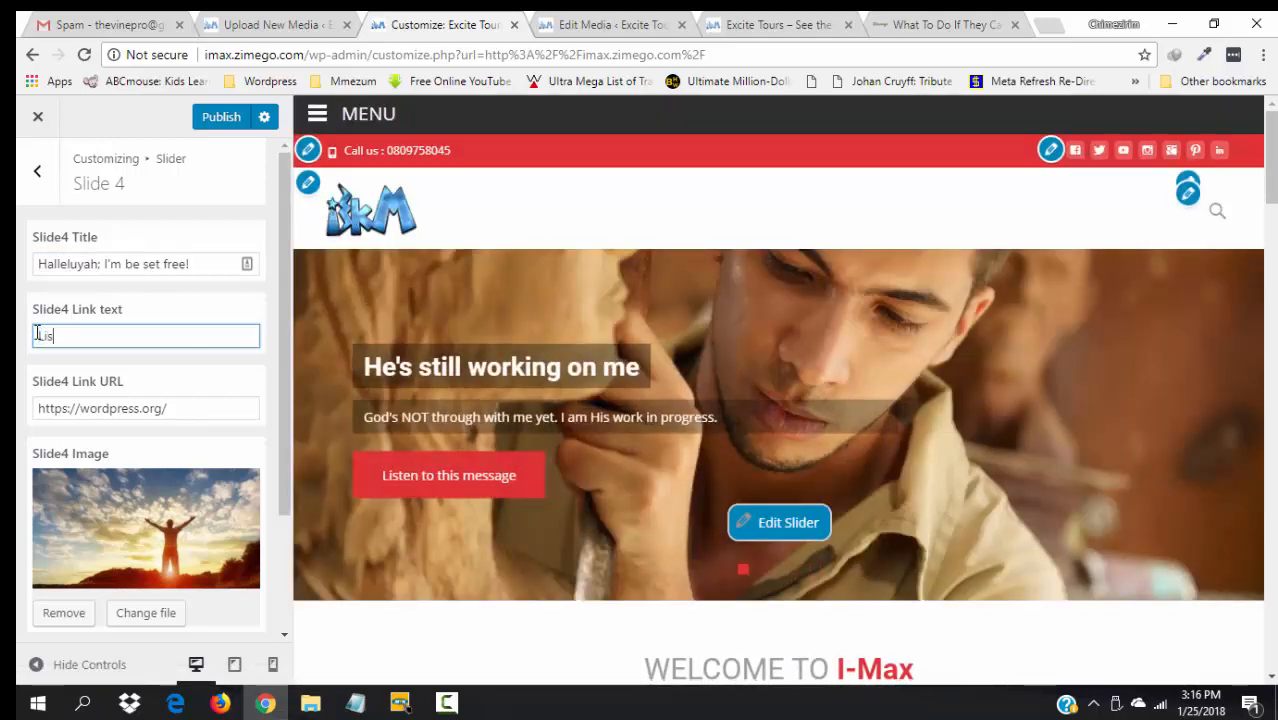
type("ten to thi")
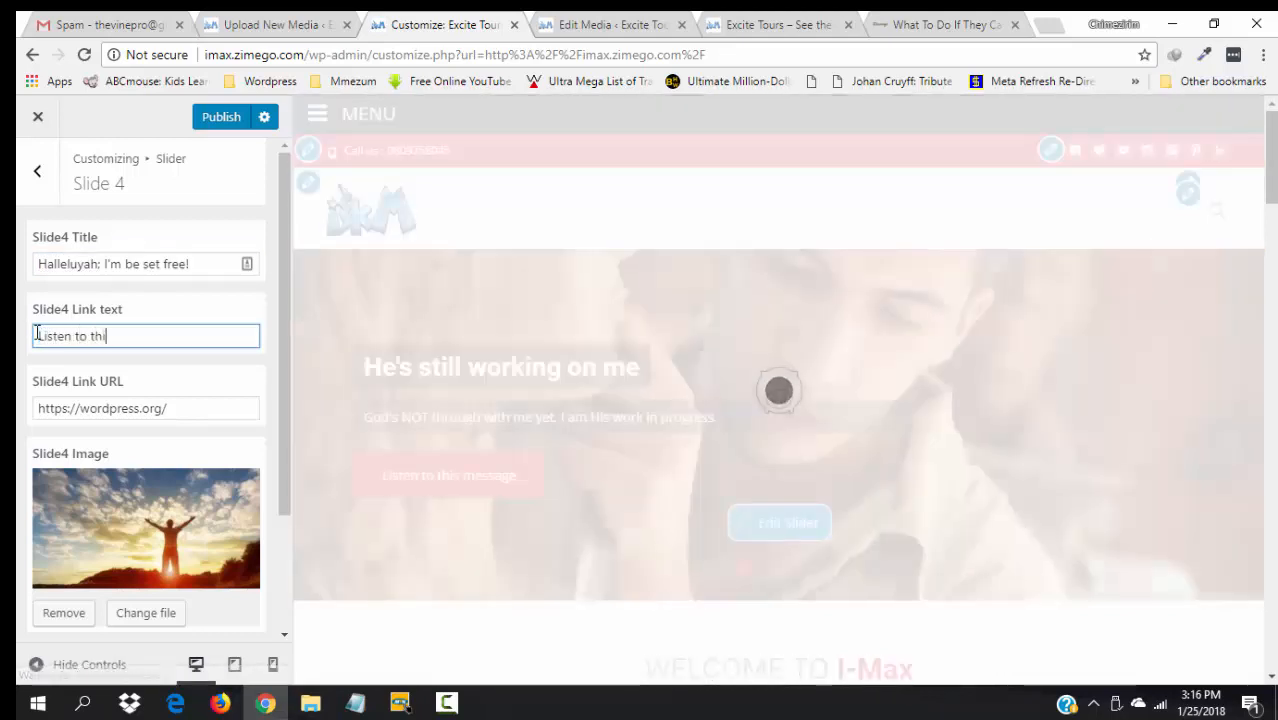
type("s message")
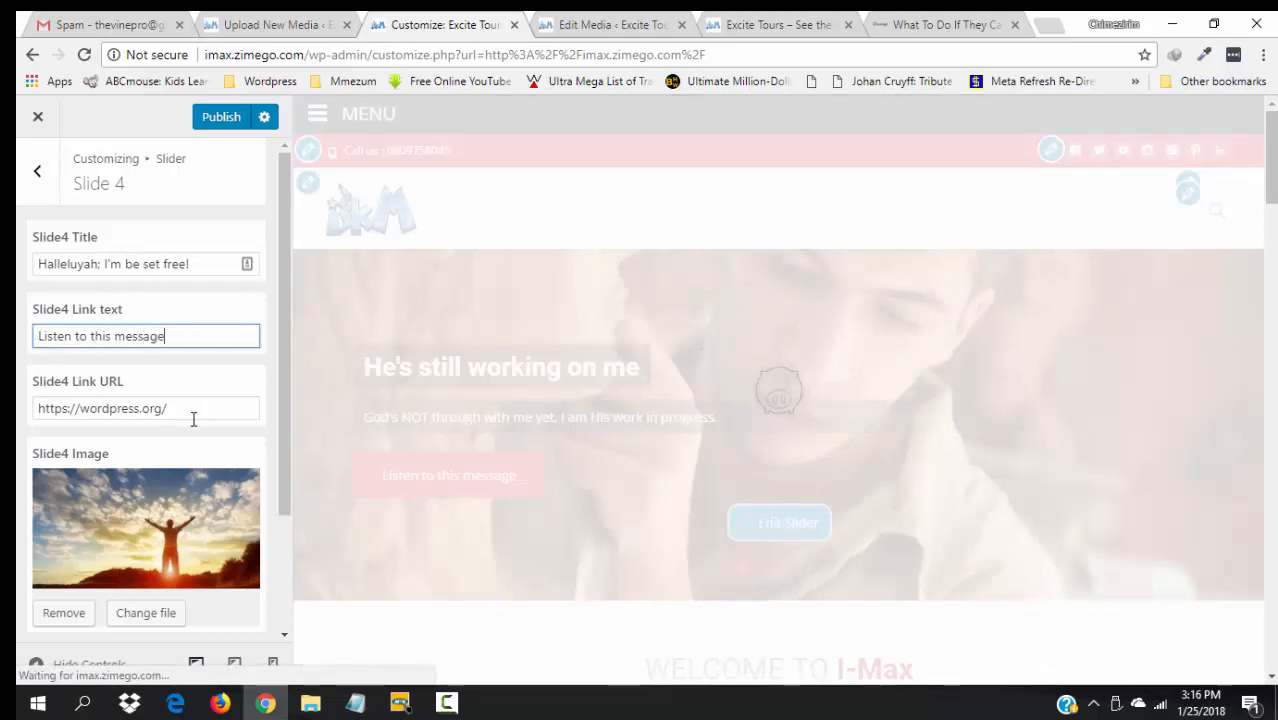
left_click_drag(170, 408, 37, 410)
key("ctrl+v")
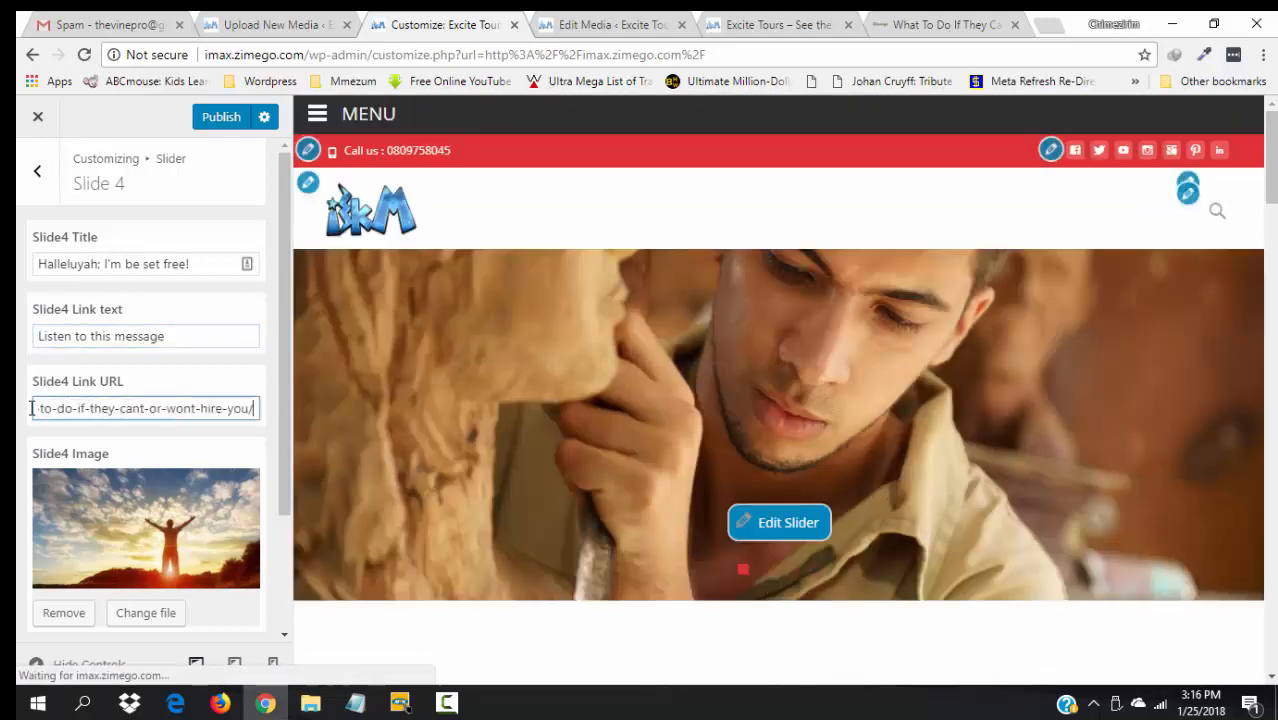
- Replace Slide 4's description with "If the Son therefore shall set you free, you shall be free INDEED!"
left_click_drag(284, 482, 270, 611)
left_click(179, 600)
key("ctrl+a")
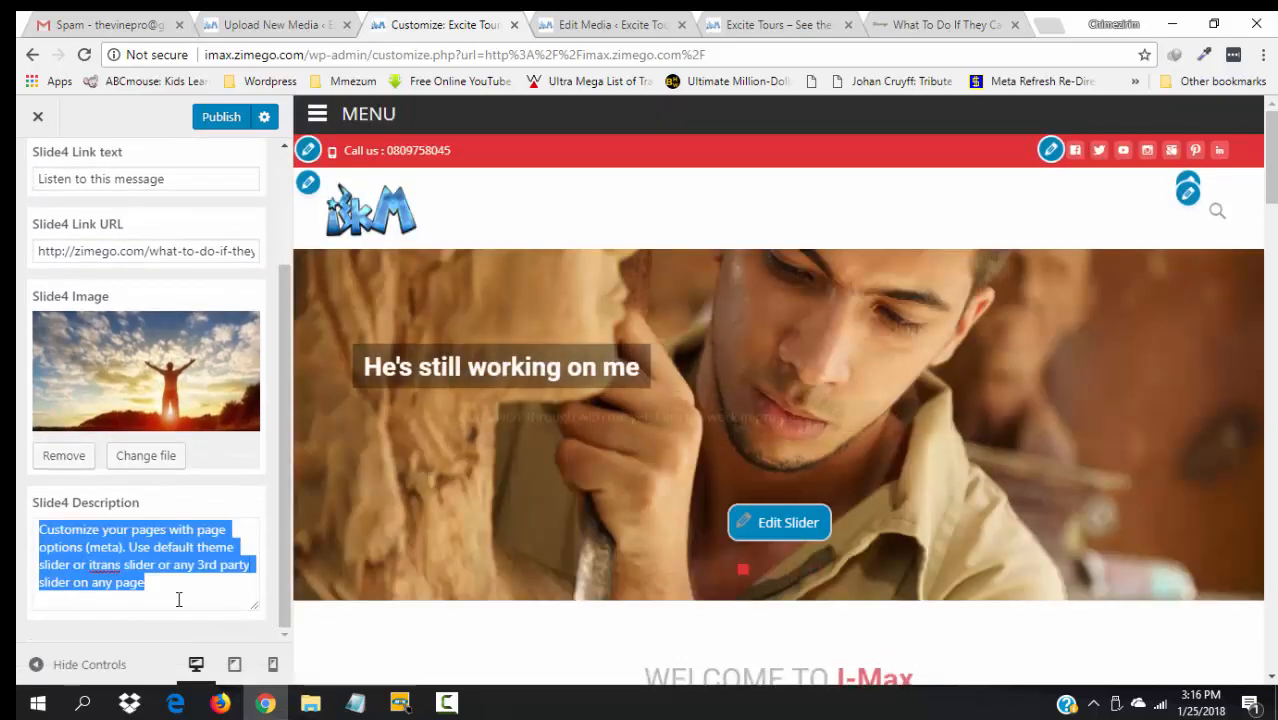
type("If so")
key("BackSpace")
key("BackSpace")
key("BackSpace")
type("the ")
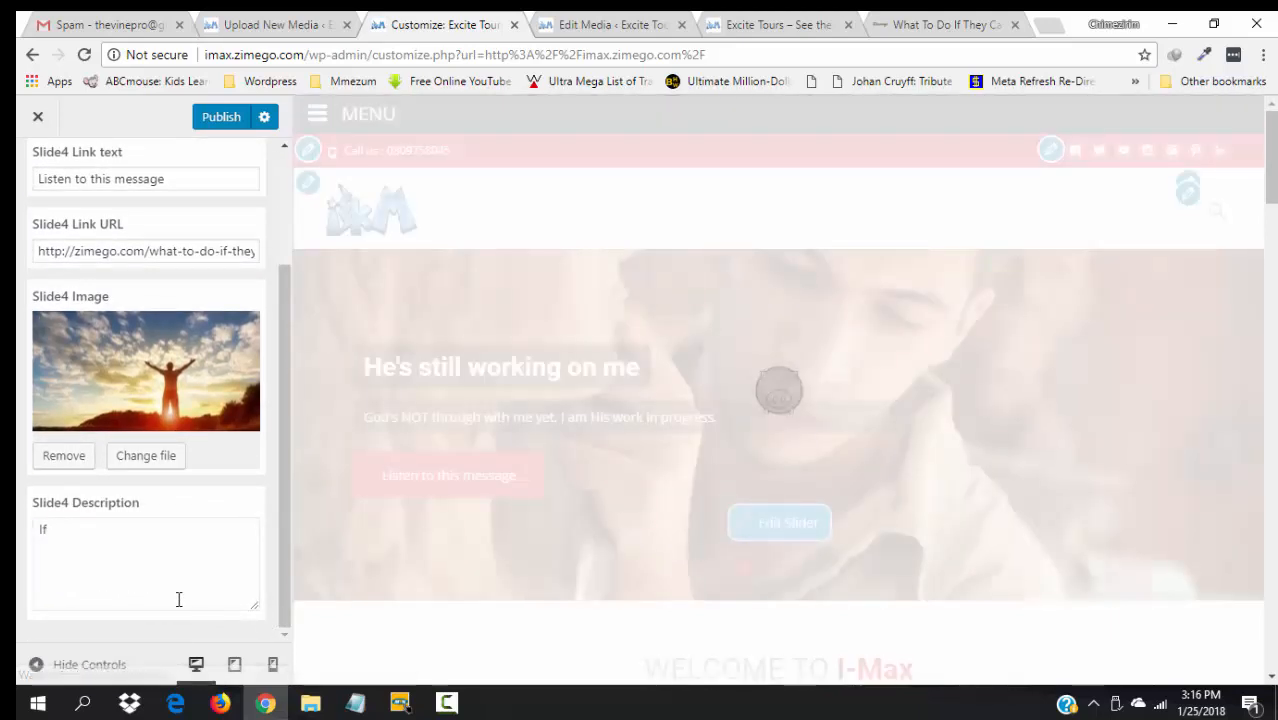
type("So")
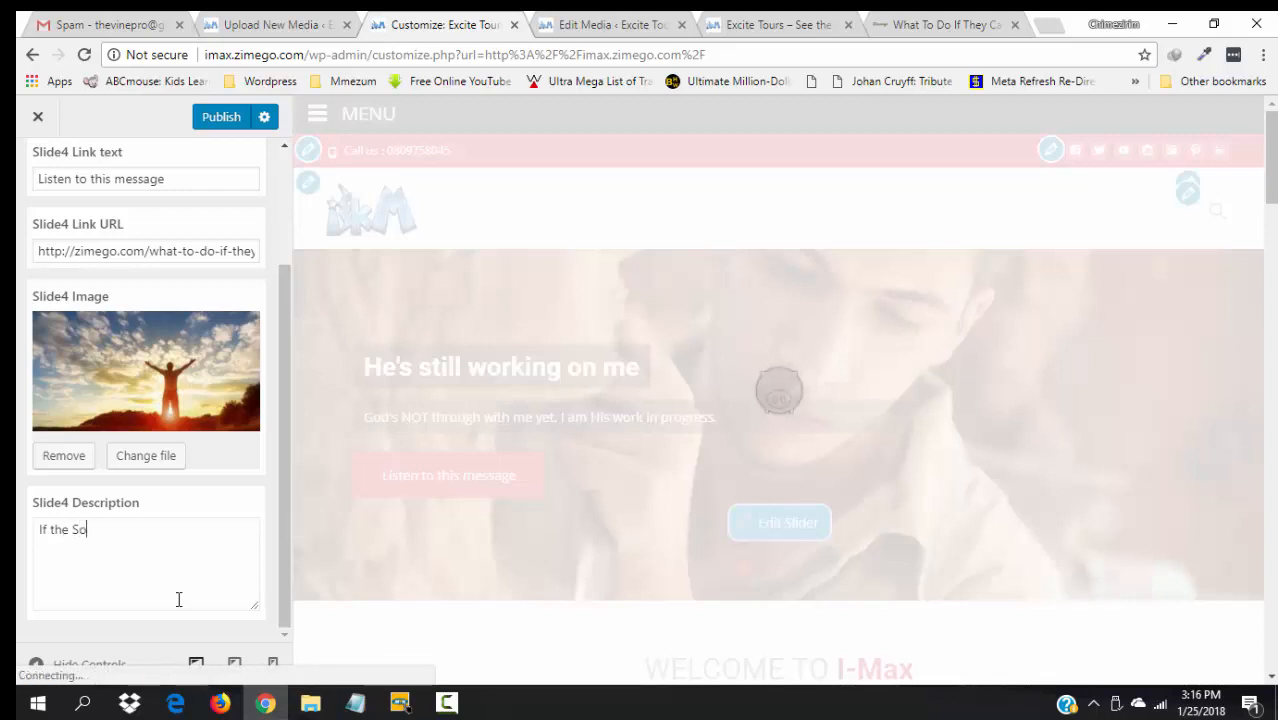
type("n therefore shall set")
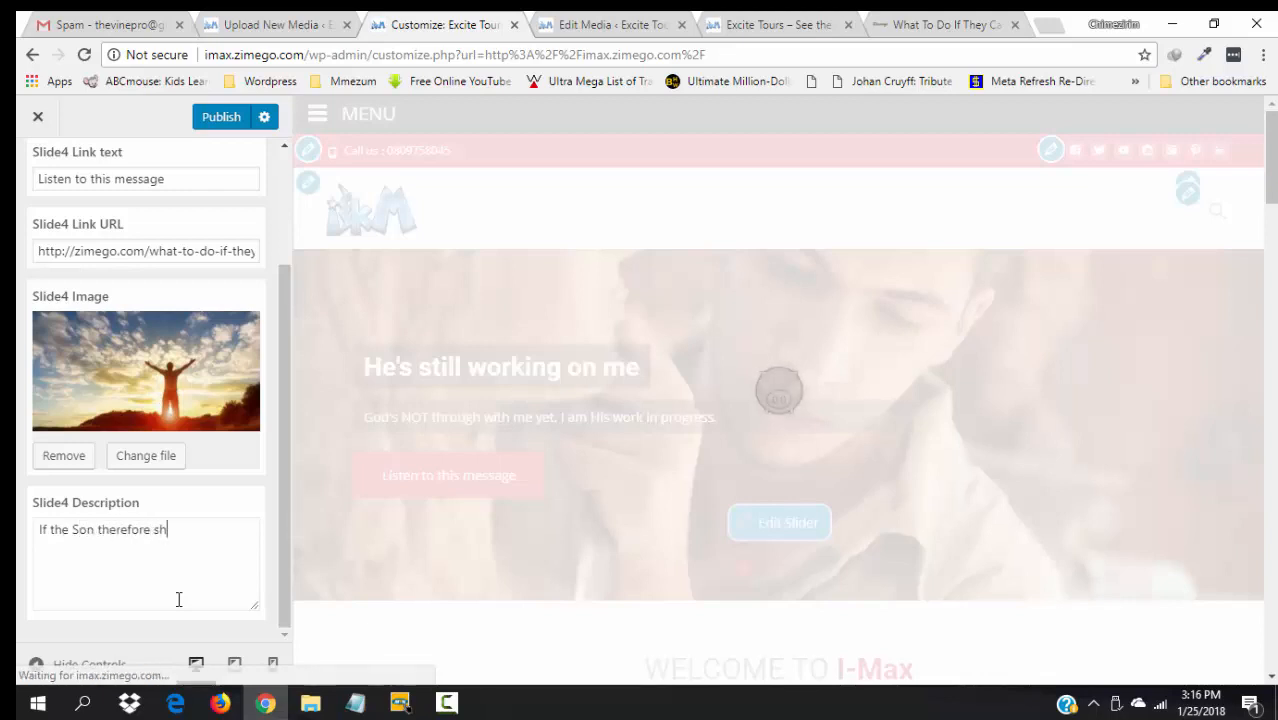
type("fr")
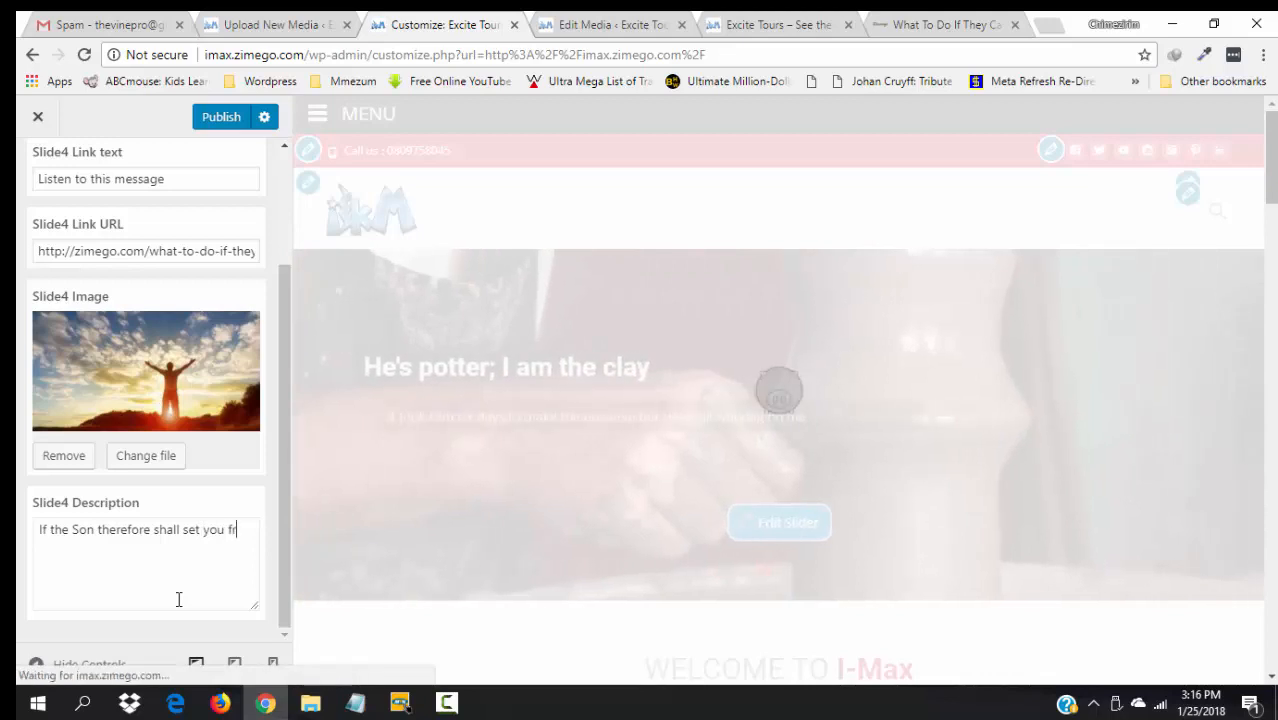
type("ee, you shall be ")
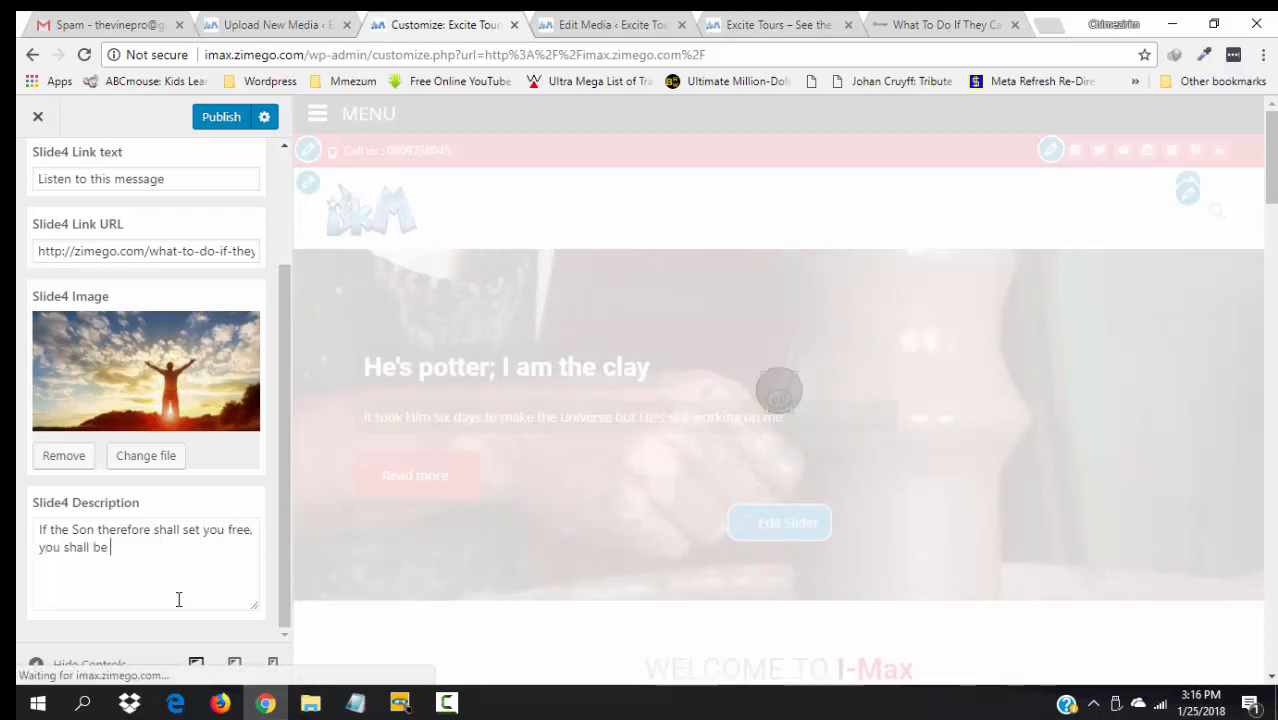
type("free I")
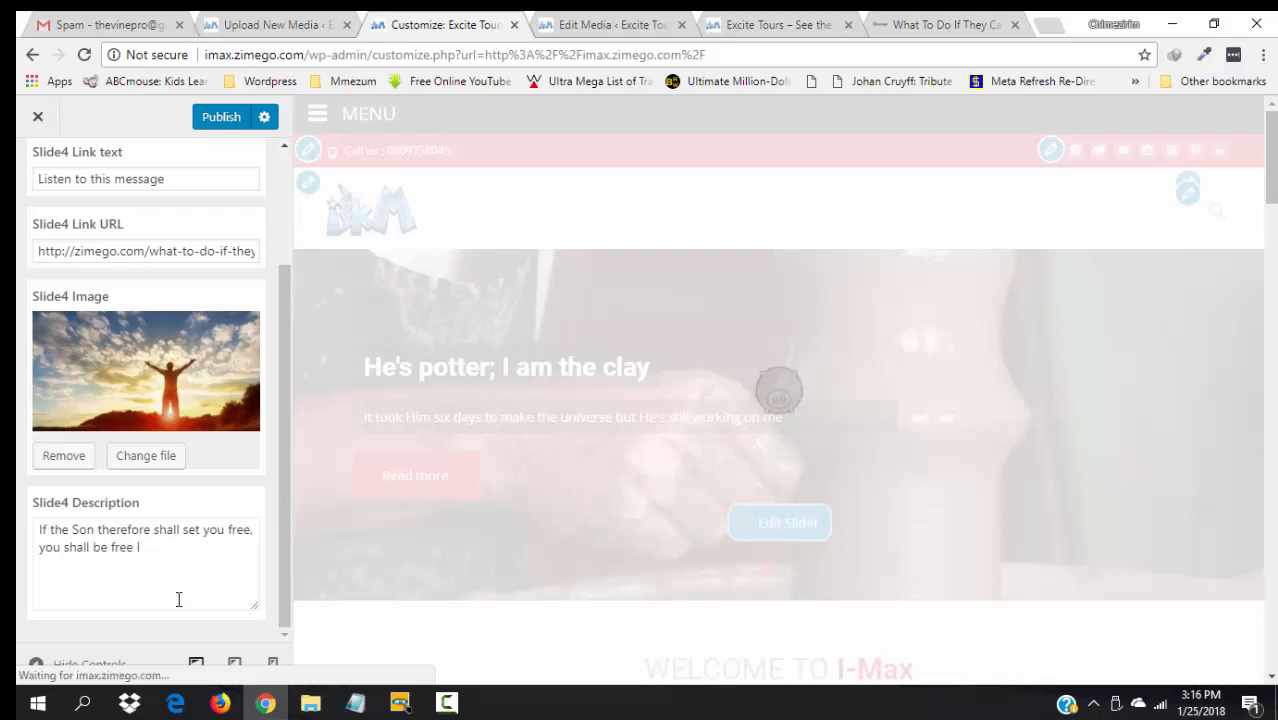
type("NDEED!")
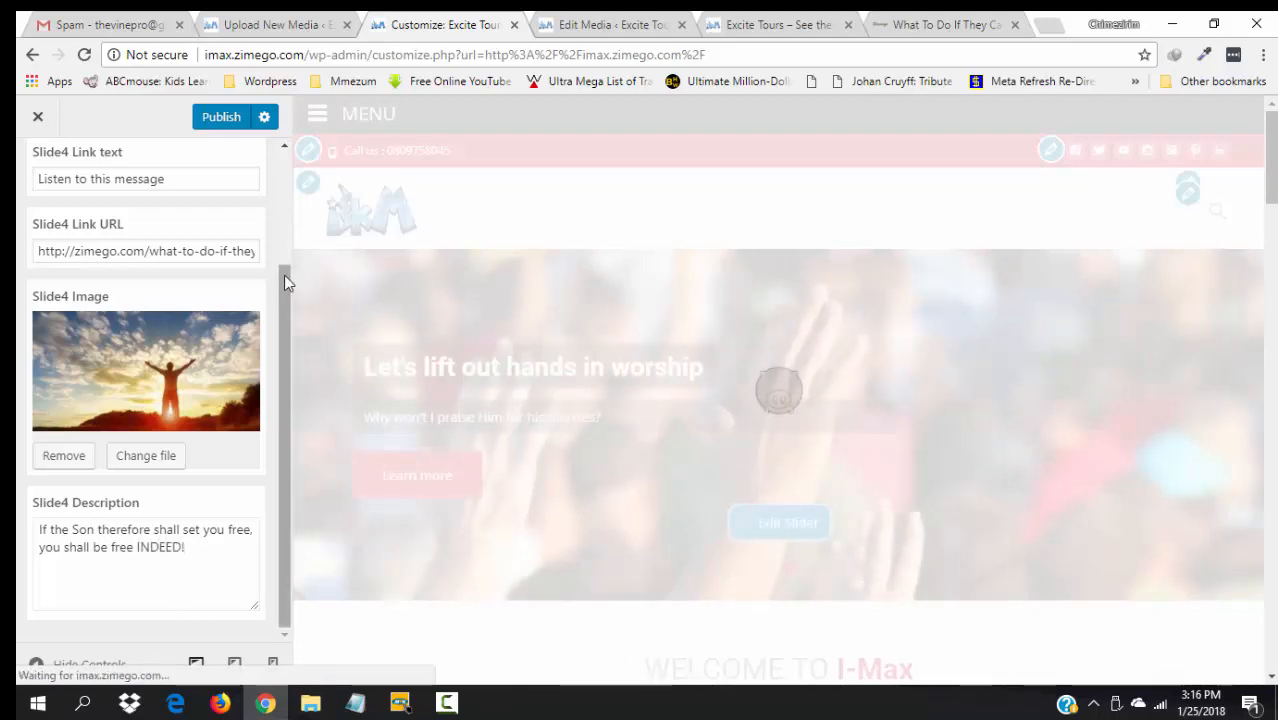
scroll(286, 260, "up", 1)
scroll(286, 250, "up", 1)
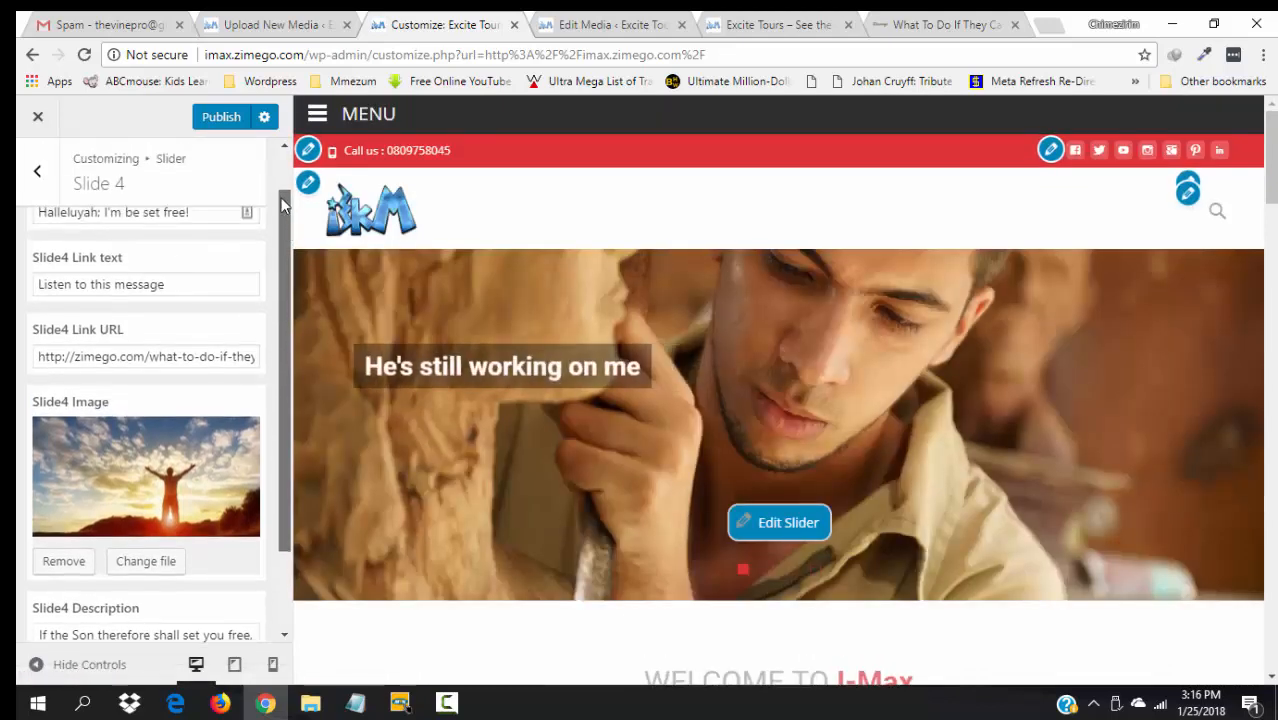
scroll(282, 225, "up", 1)
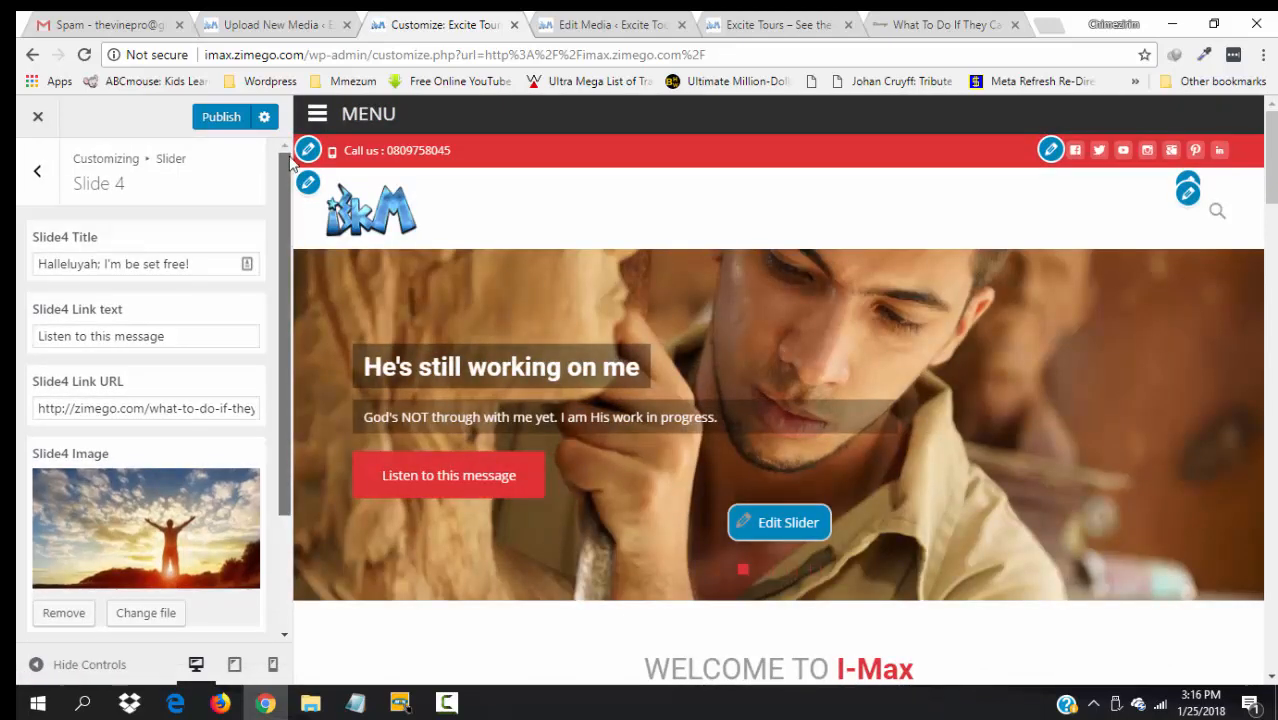
- Publish the Slide 4 changes, preview slides 3 and 4, then go to the media page
left_click(222, 118)
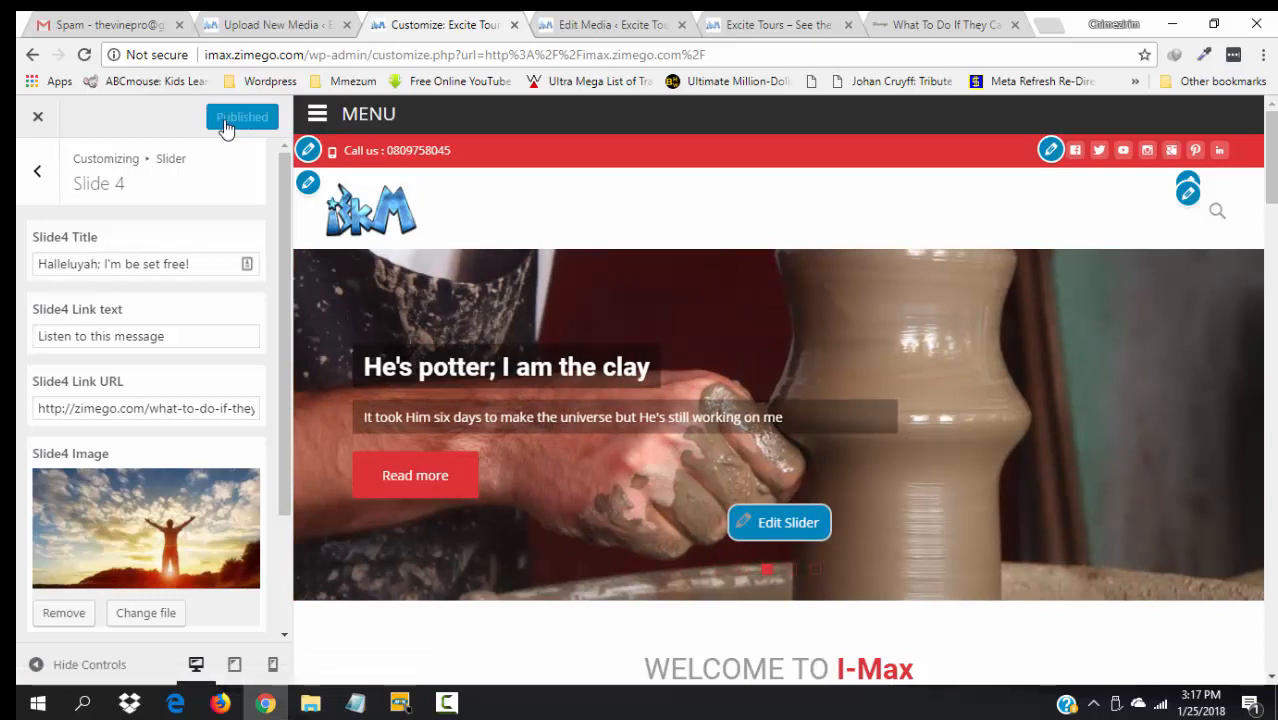
left_click(790, 570)
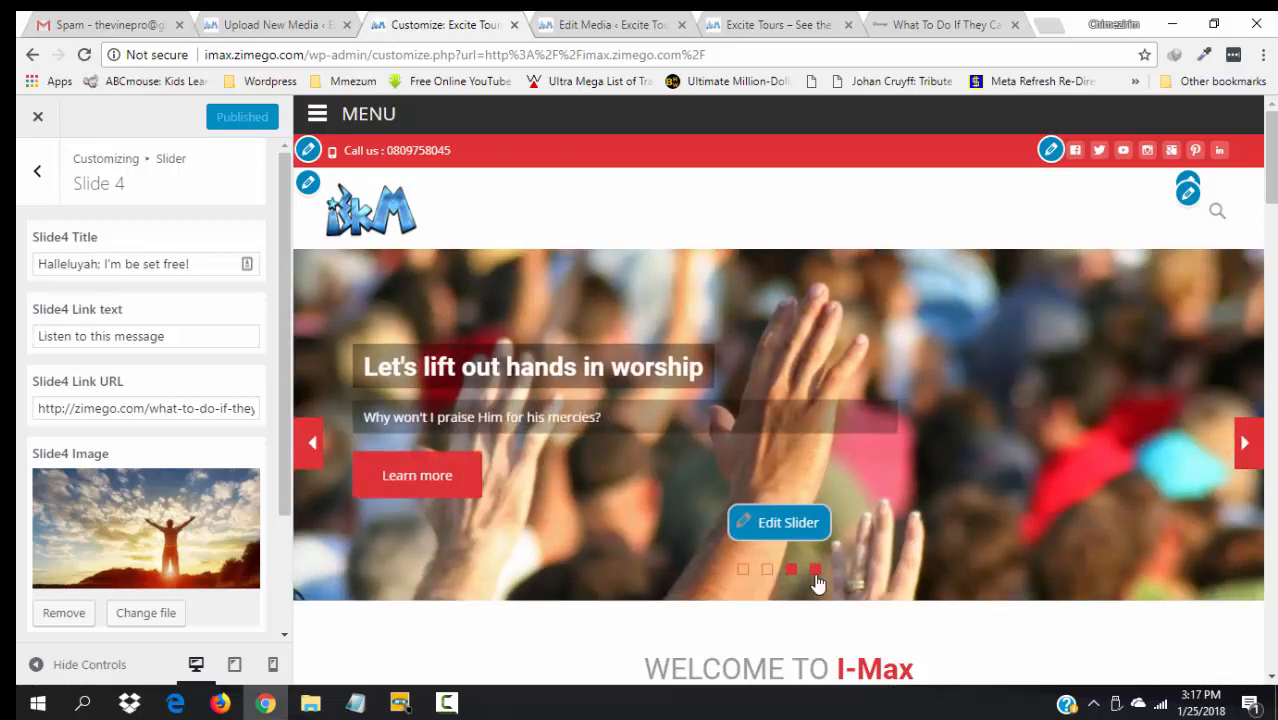
left_click(817, 571)
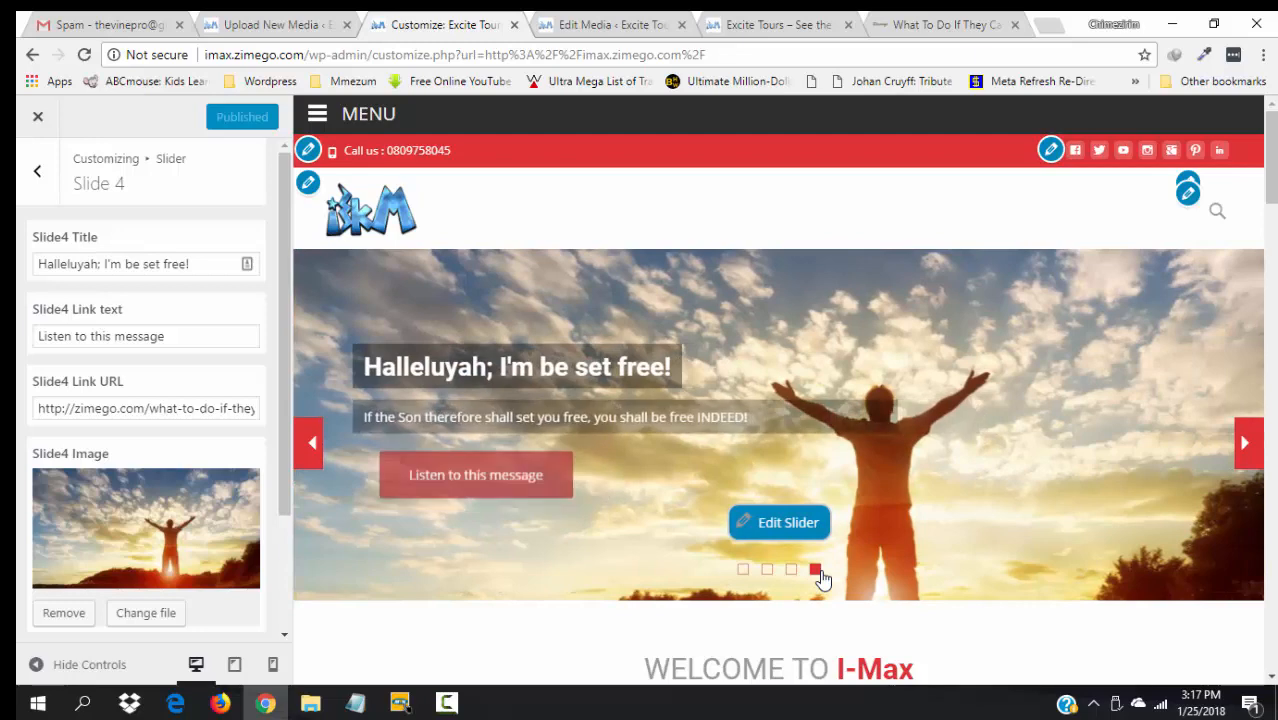
left_click(604, 22)
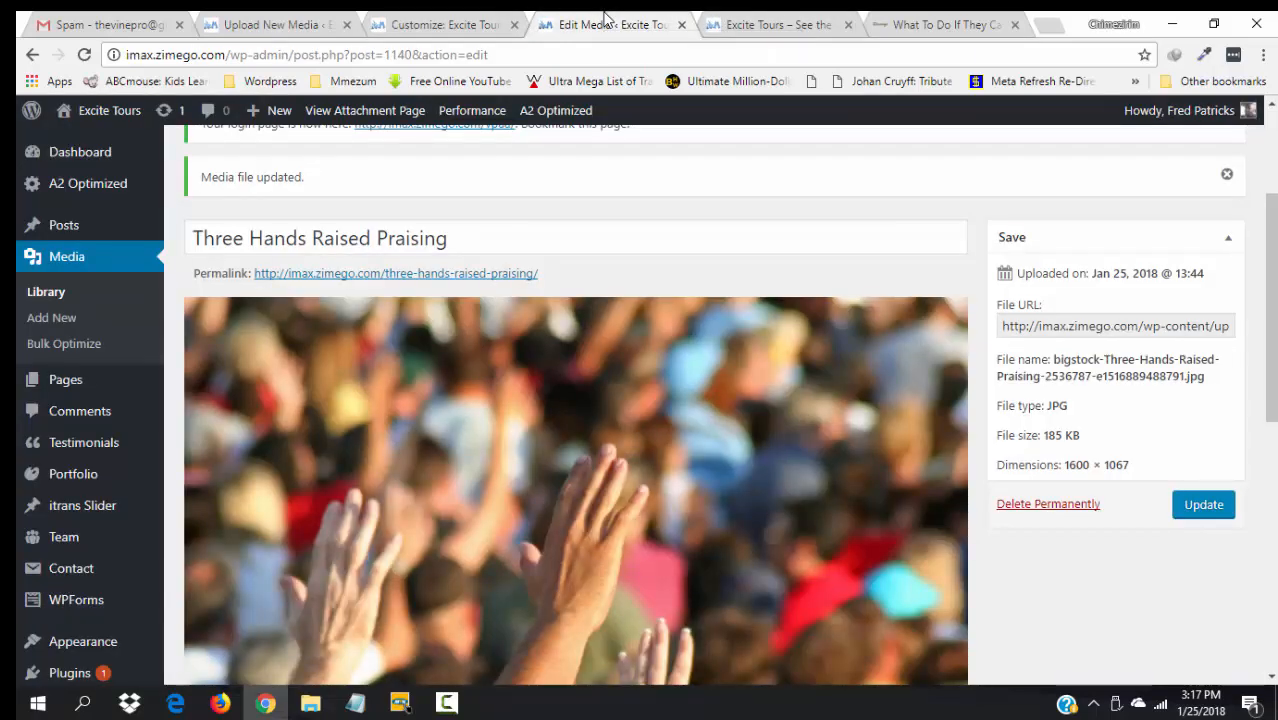
- Reload the live homepage, step through the potter and worship slides, and return to the Customizer
left_click(681, 24)
key("F5")
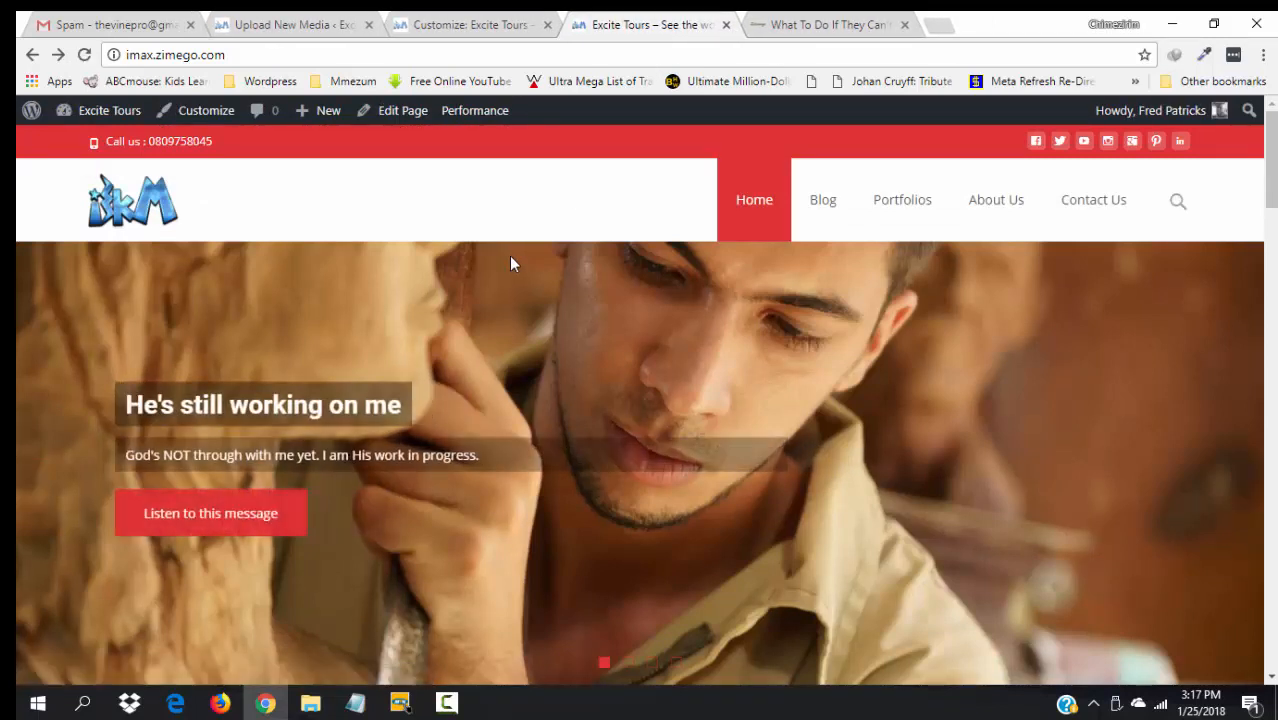
left_click_drag(1270, 152, 1273, 160)
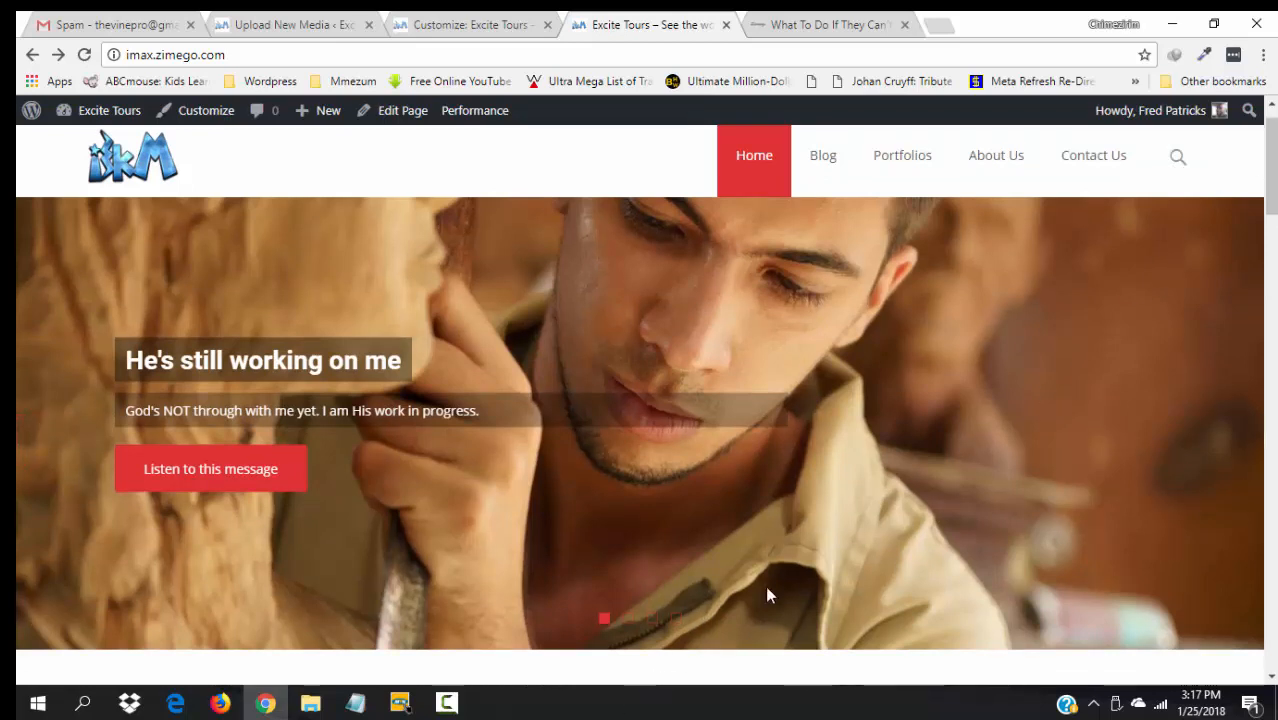
left_click(1246, 444)
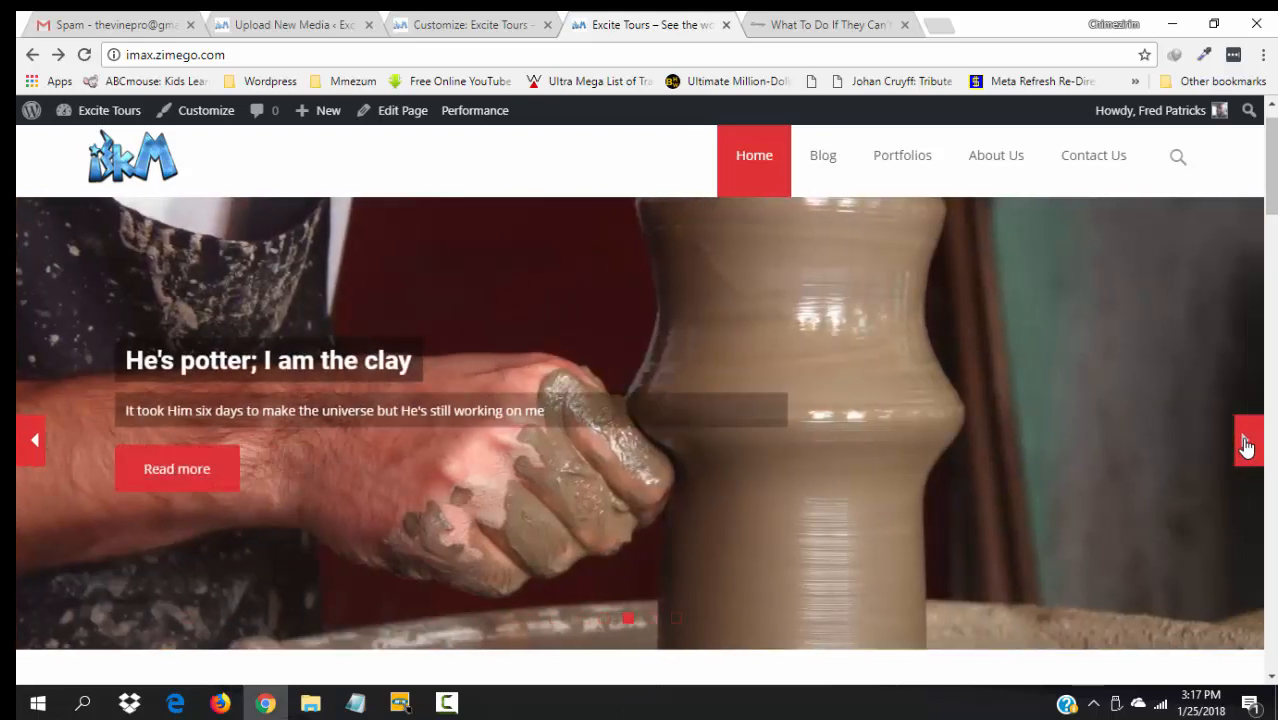
left_click(1246, 444)
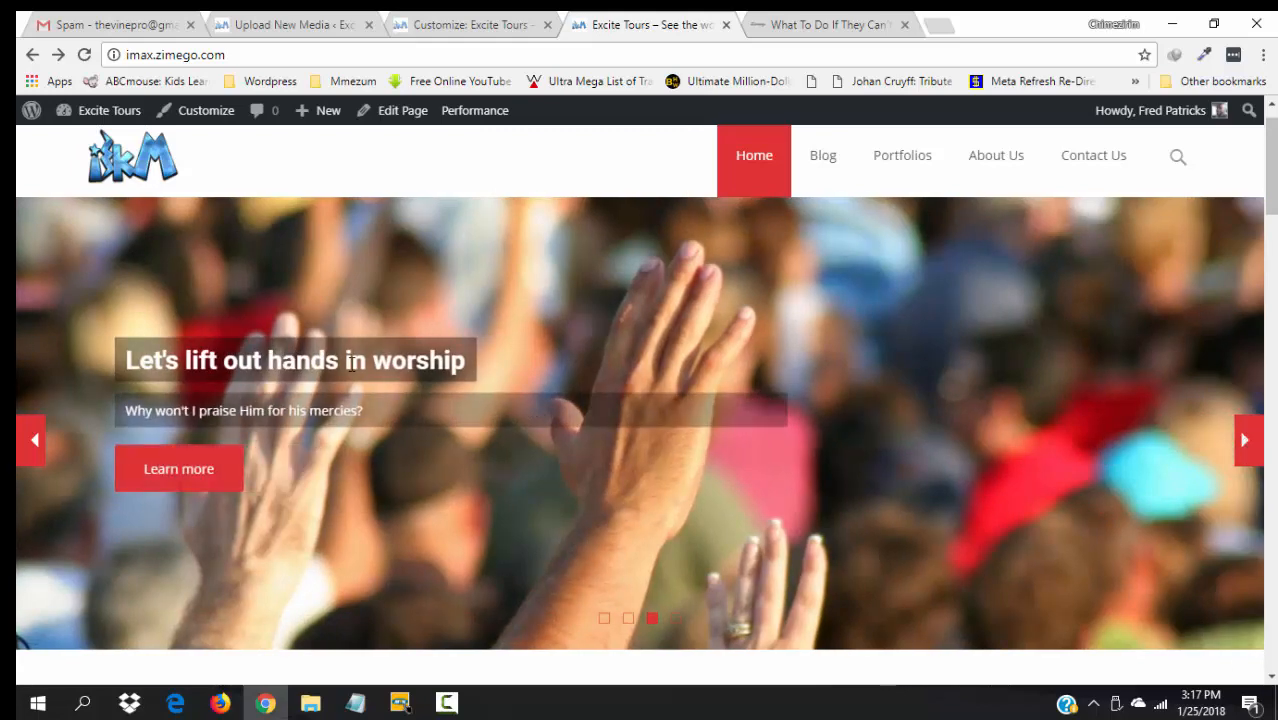
left_click(456, 22)
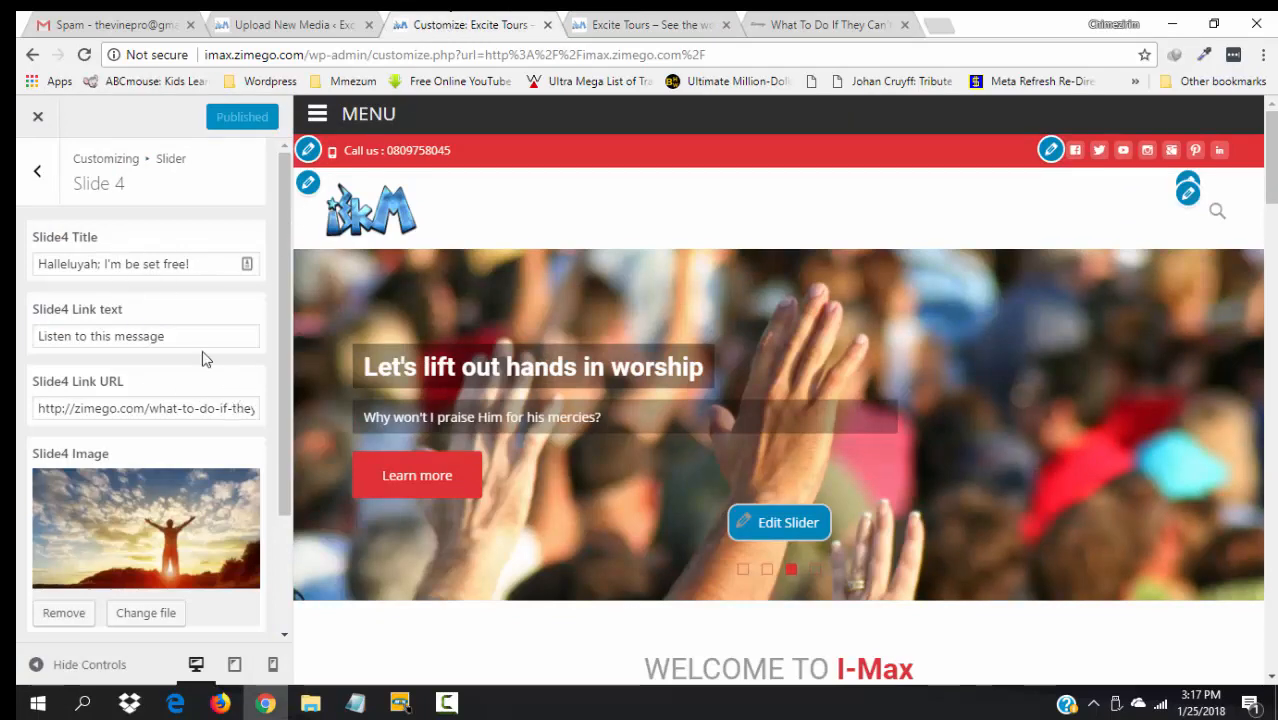
- Correct Slide 3's title to "Let's lift our hands in worship" and publish it
left_click(38, 173)
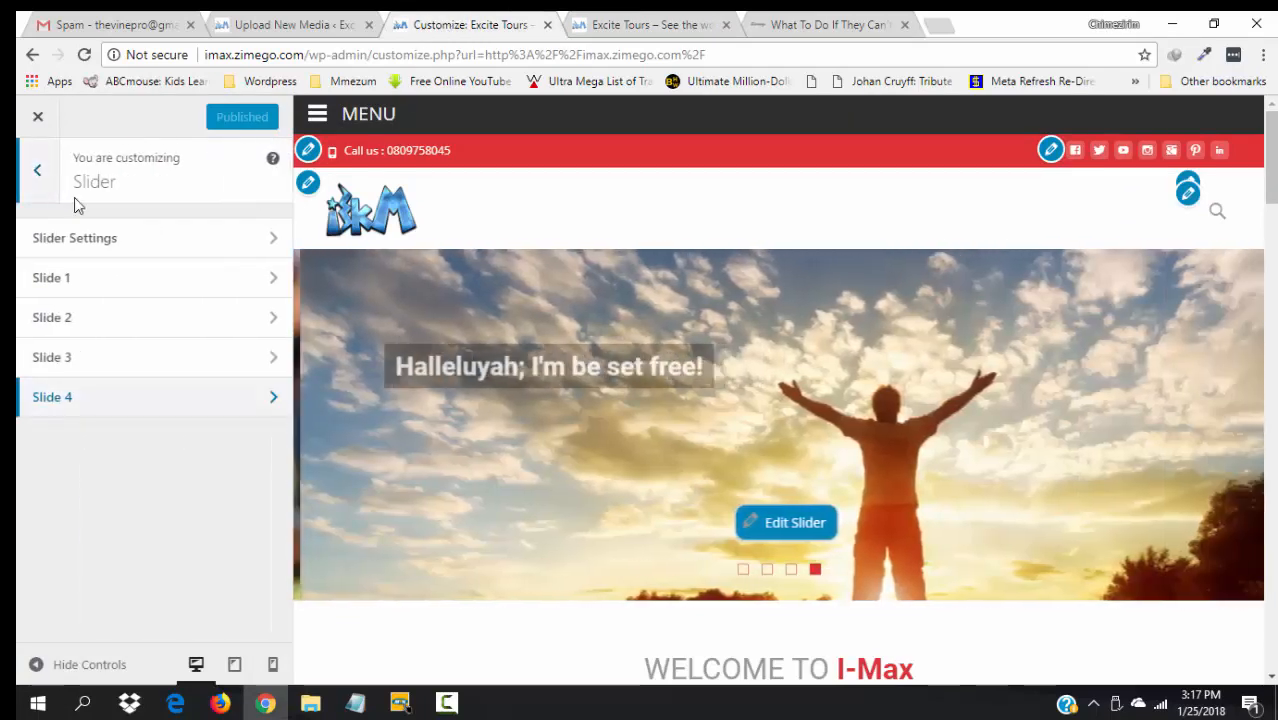
left_click(55, 356)
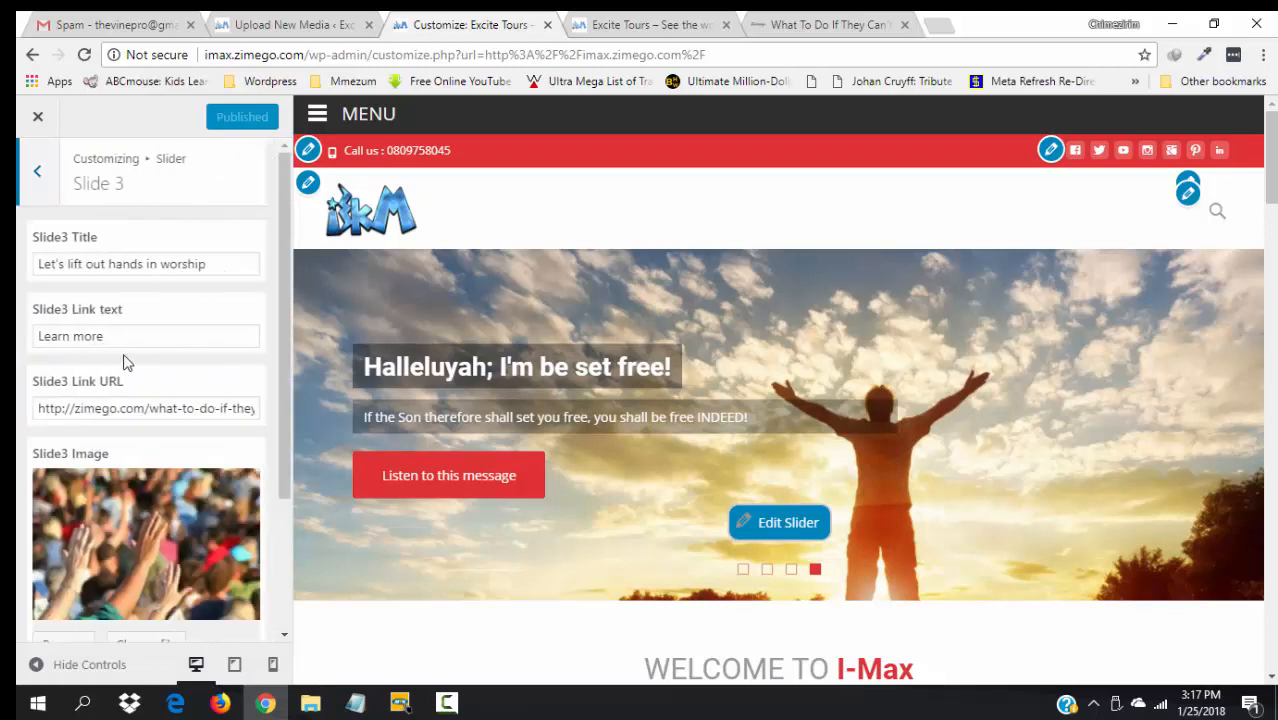
left_click(108, 266)
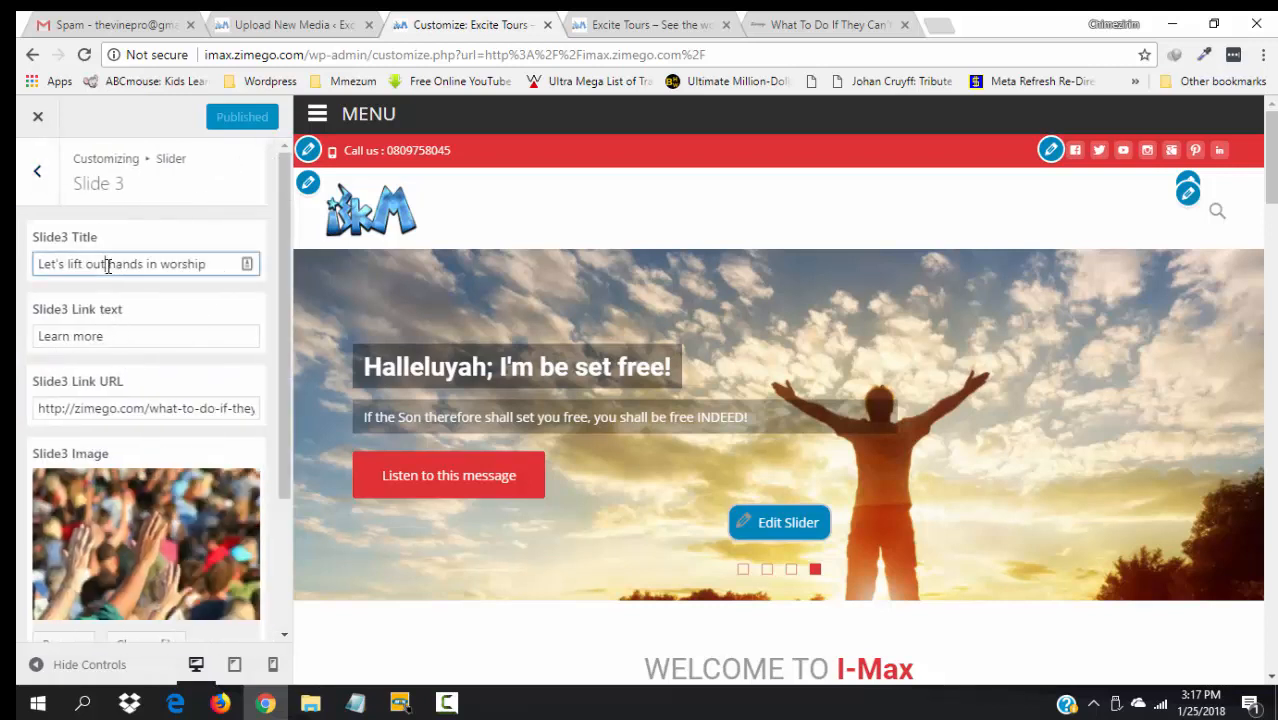
key("BackSpace")
type("r")
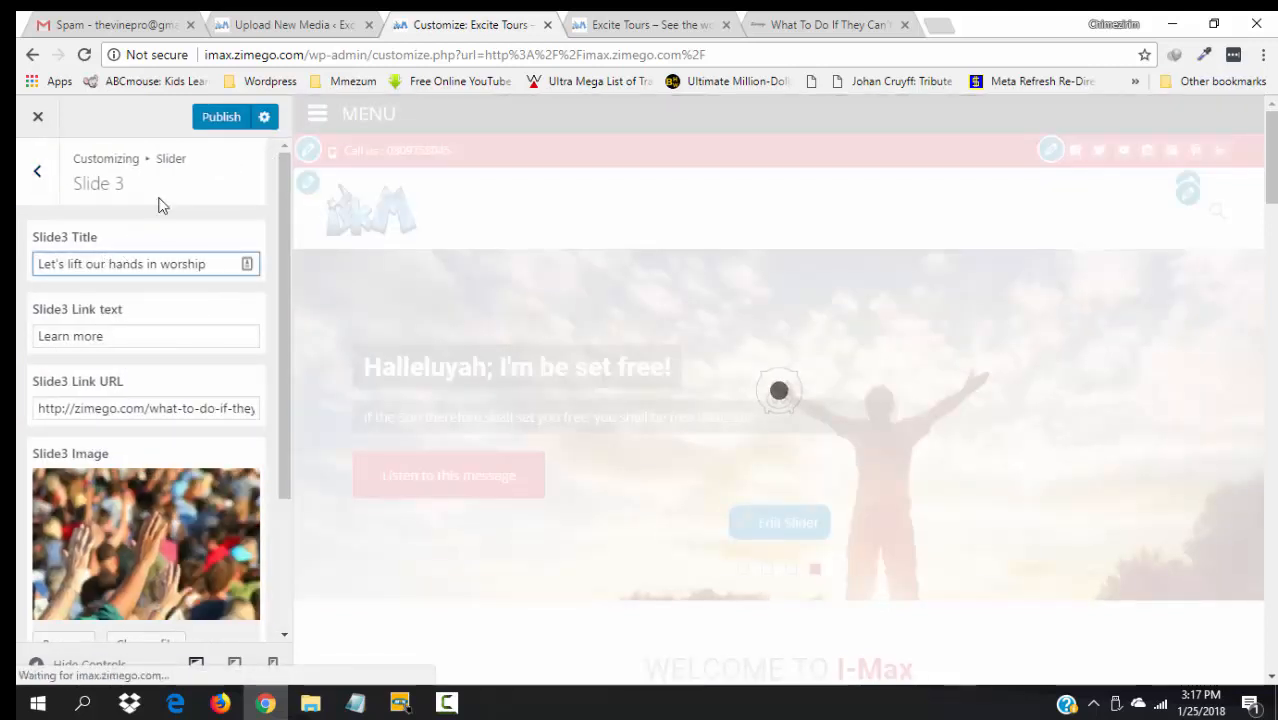
left_click(218, 120)
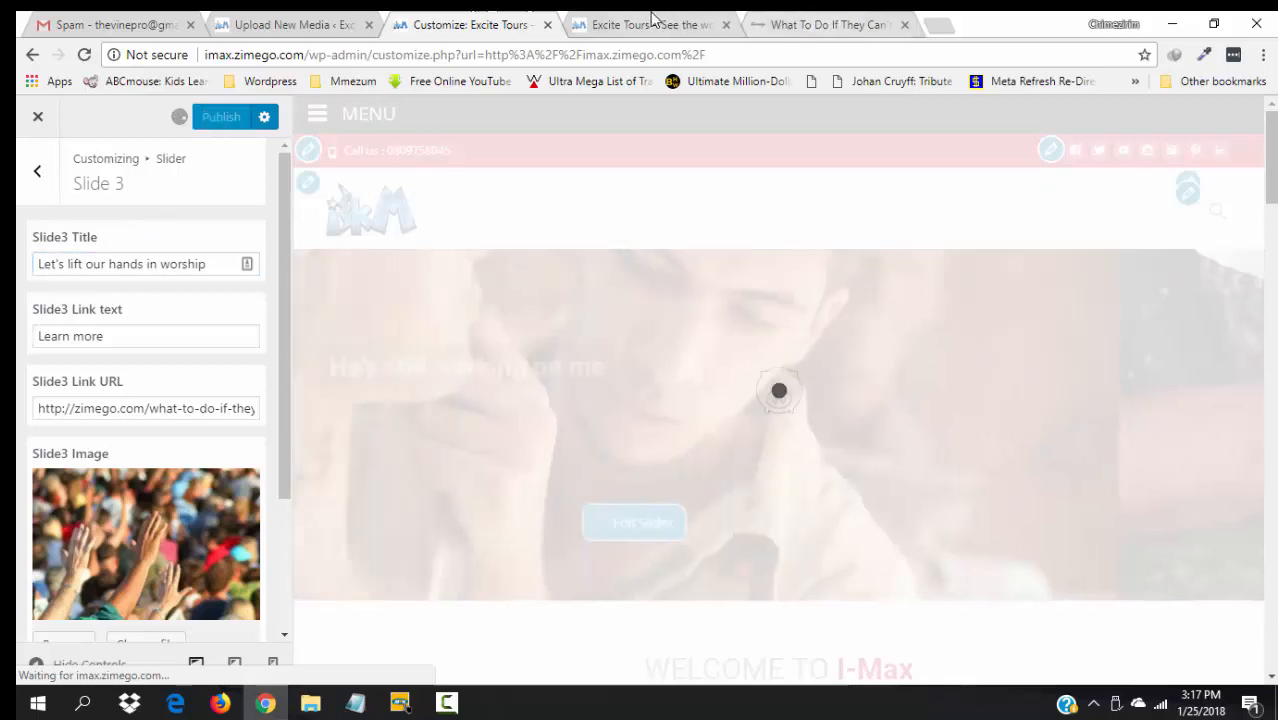
left_click(652, 24)
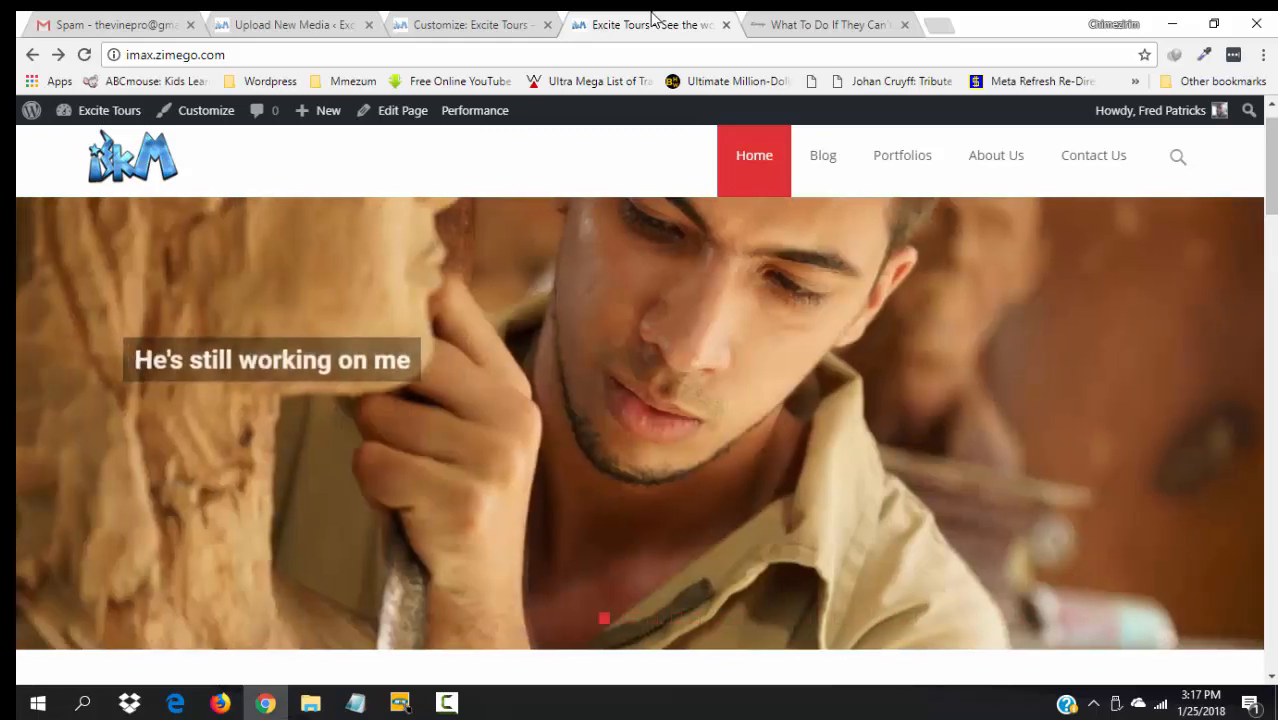
- Correct Slide 4's title to "Halleluyah; I've been set free!" and publish it
left_click(502, 22)
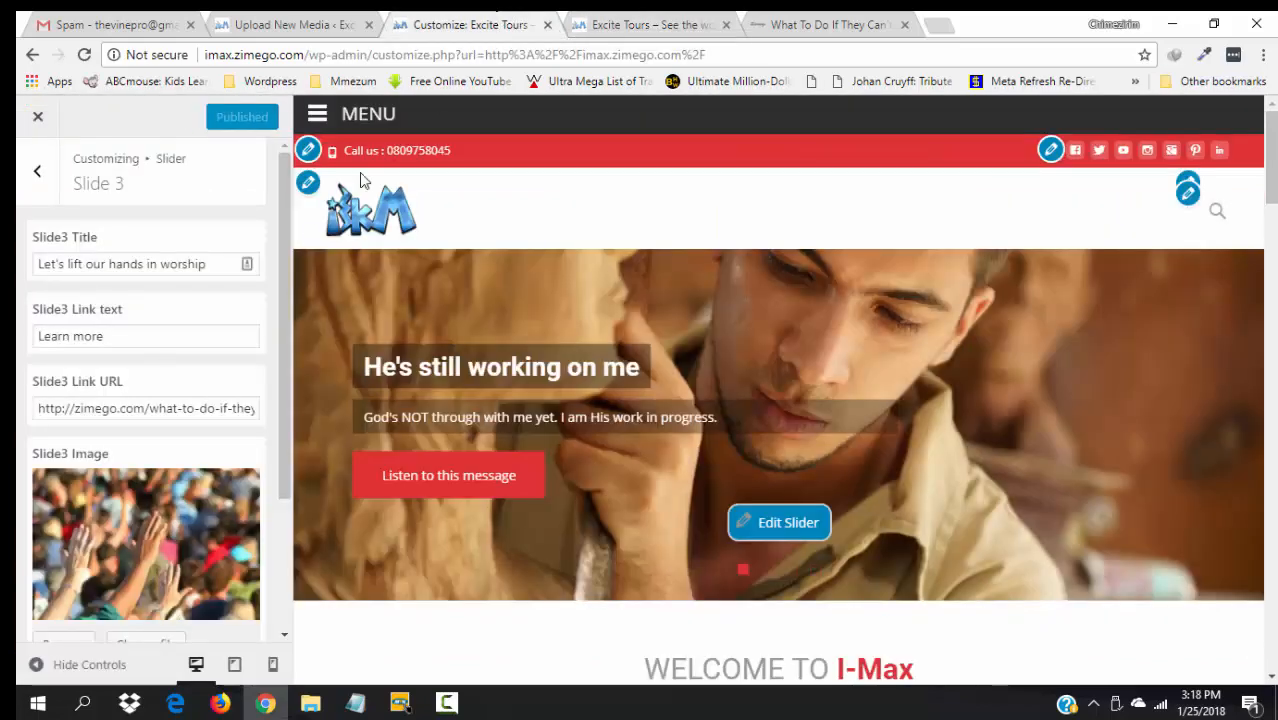
left_click(37, 171)
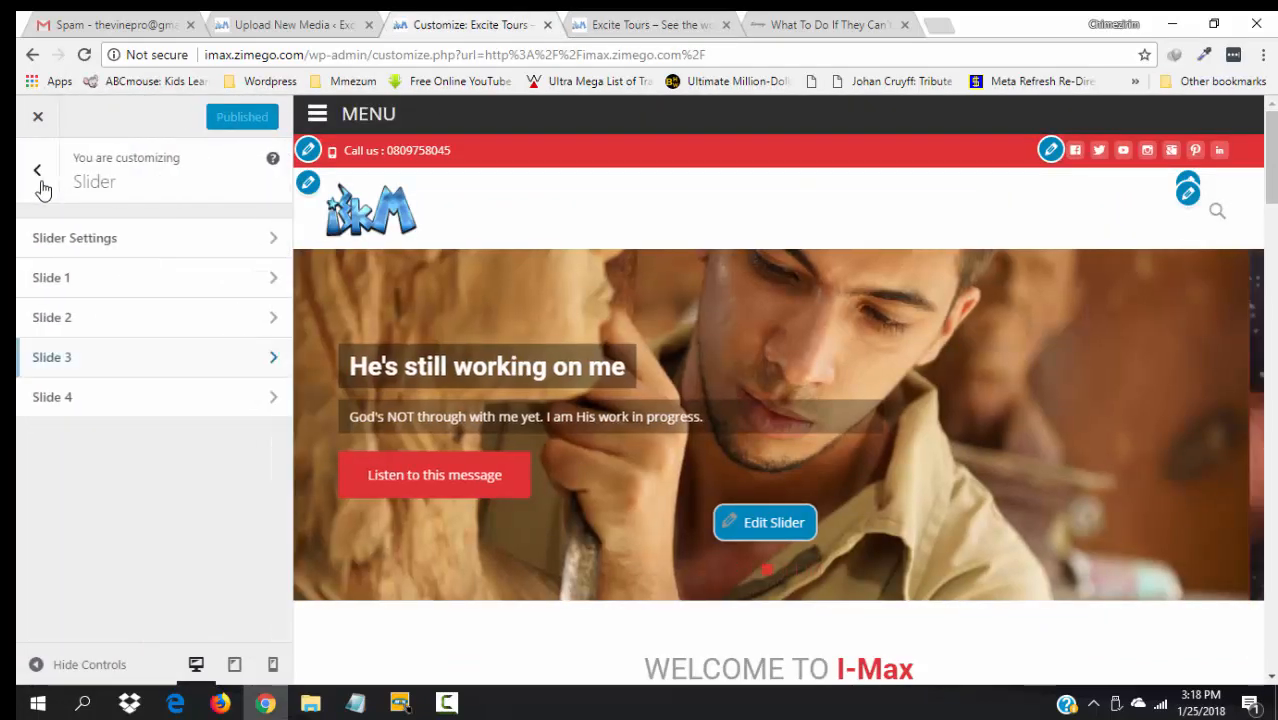
left_click(68, 402)
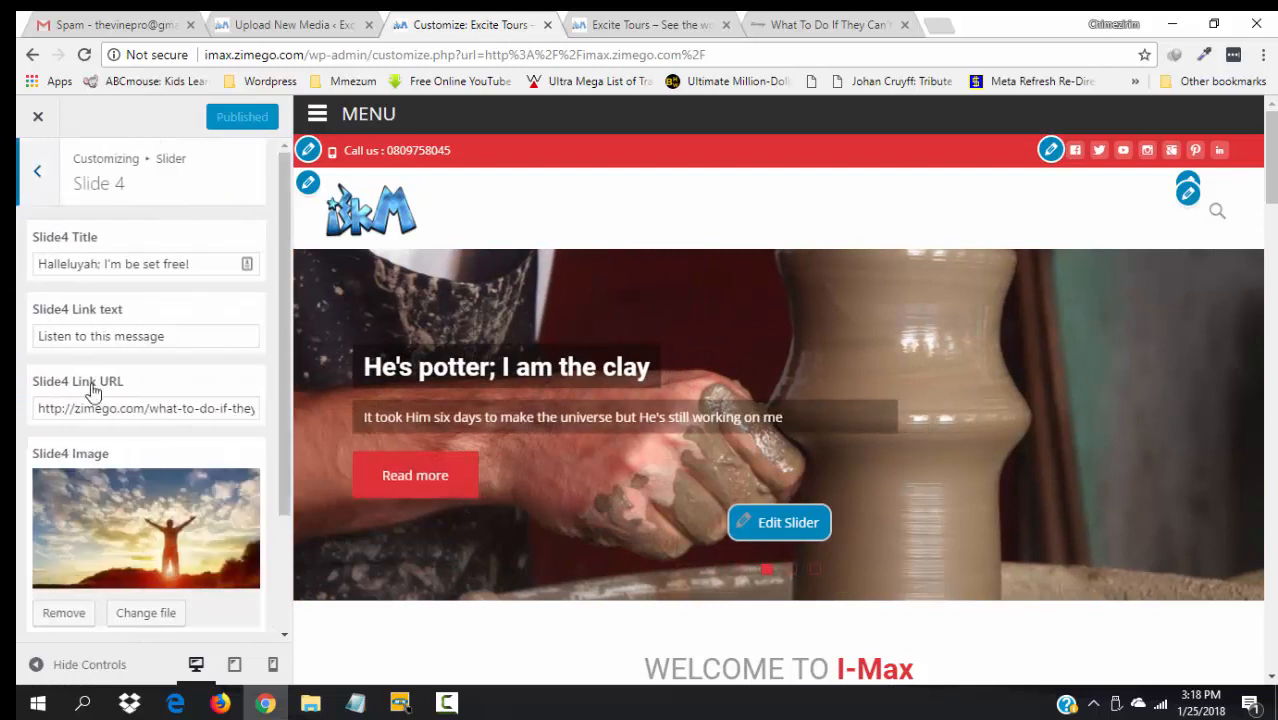
left_click(142, 265)
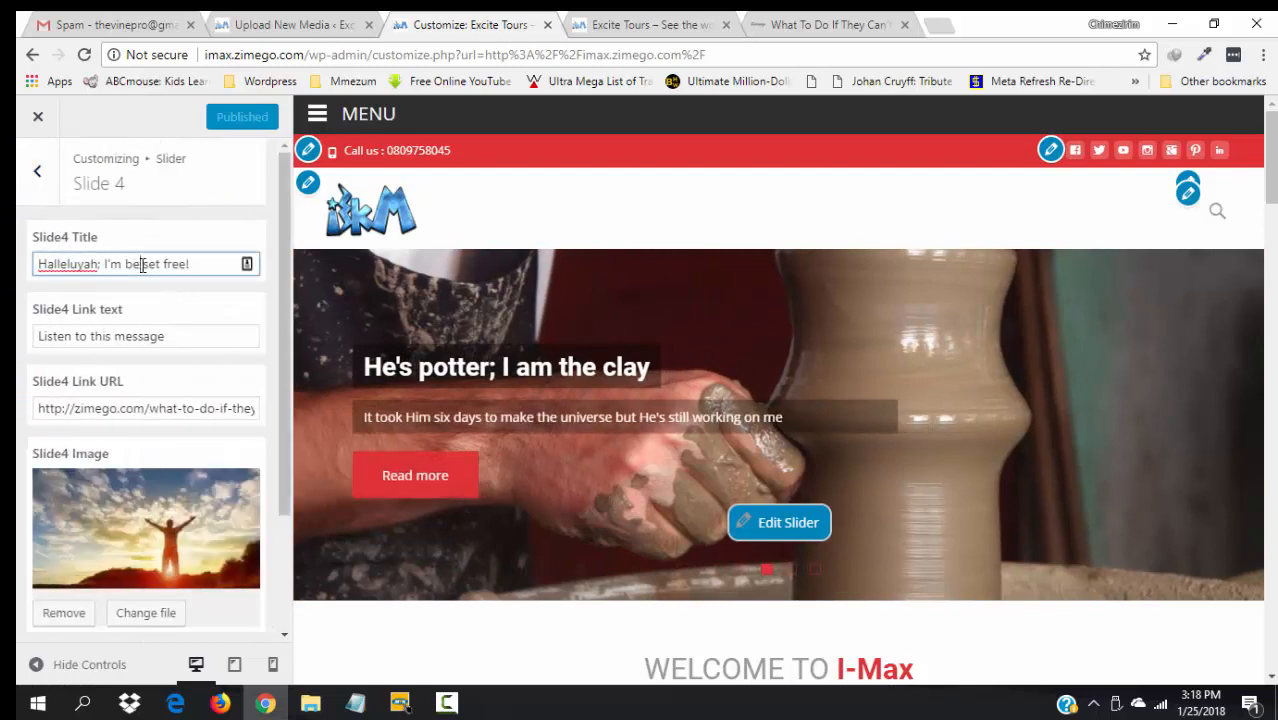
type("en")
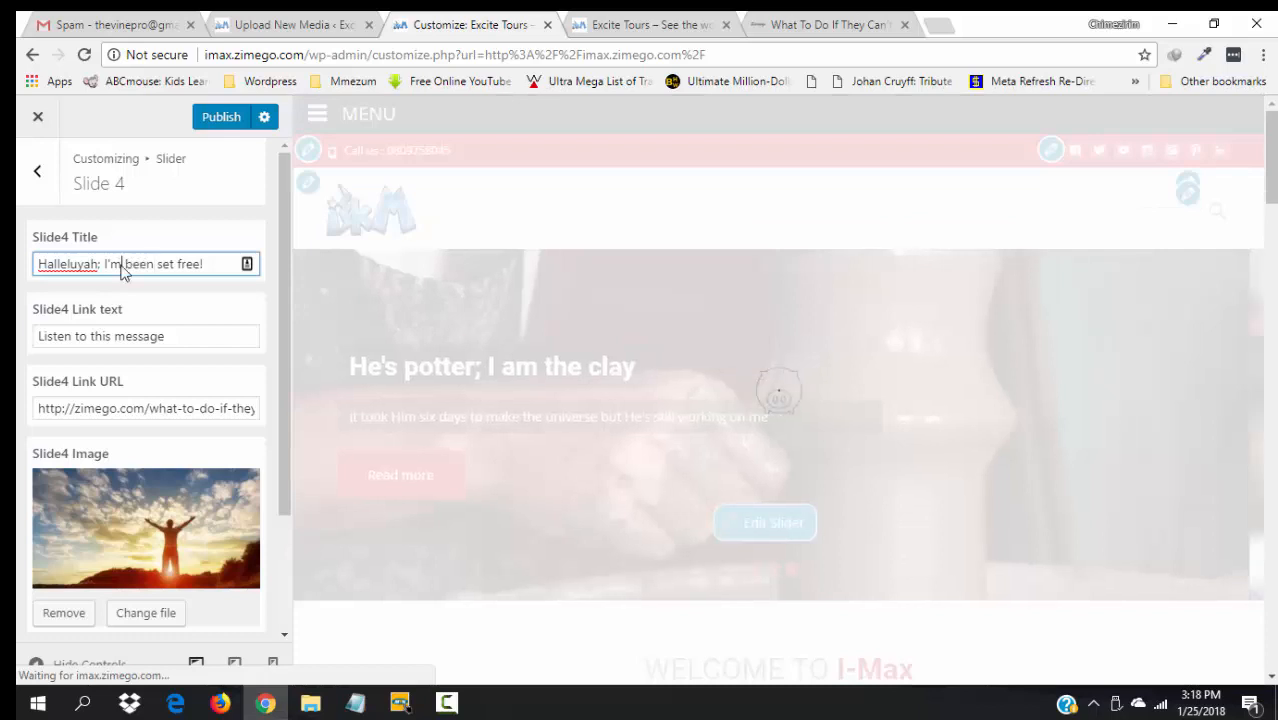
left_click(121, 265)
key("BackSpace")
type("v")
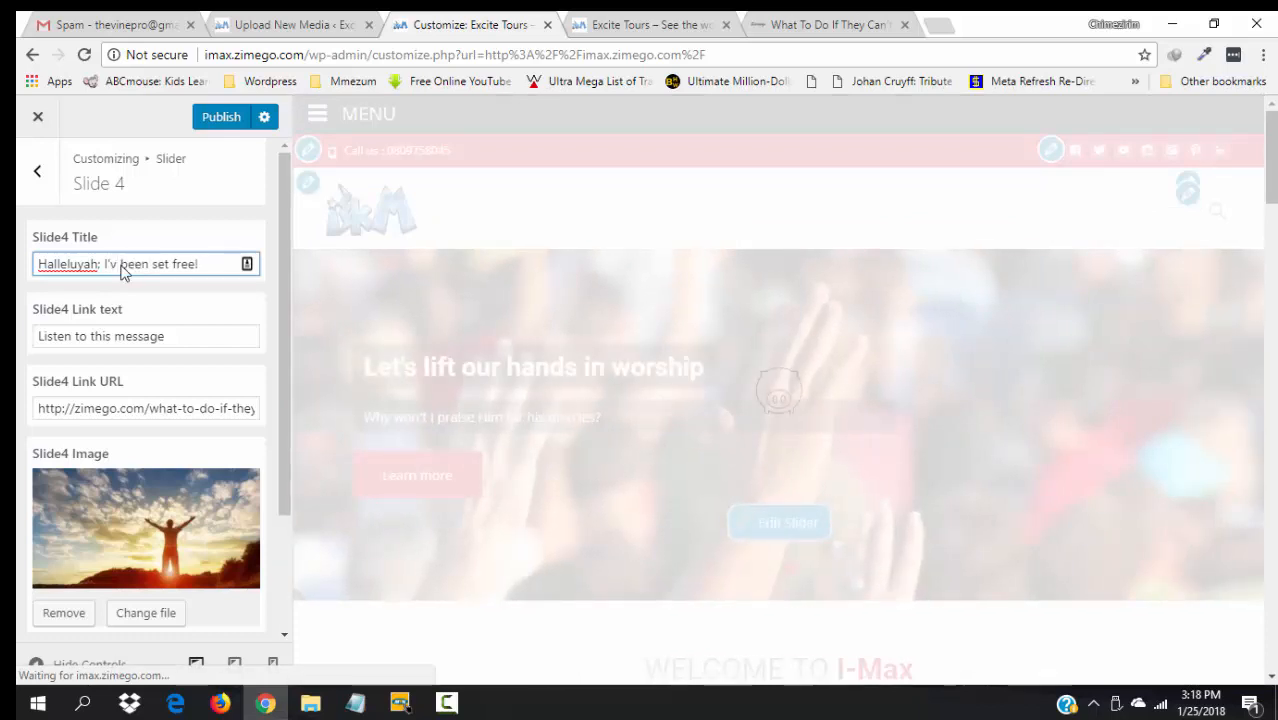
type("e")
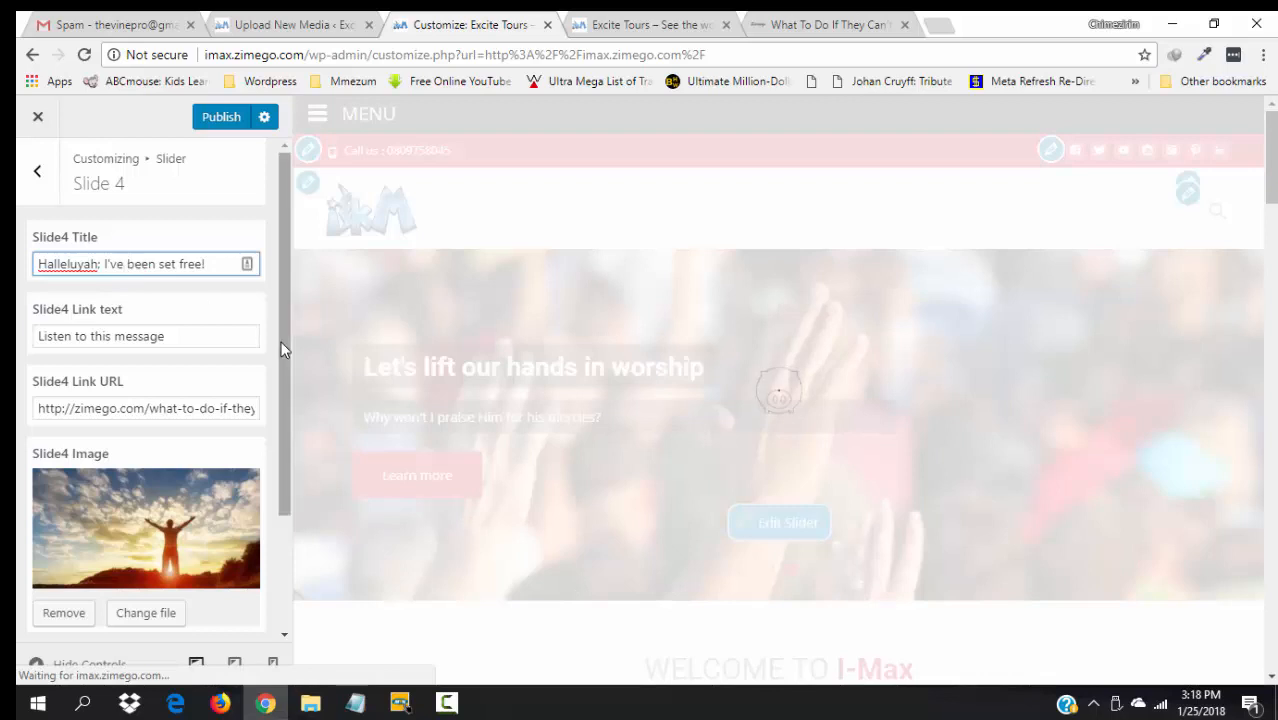
left_click_drag(287, 352, 293, 487)
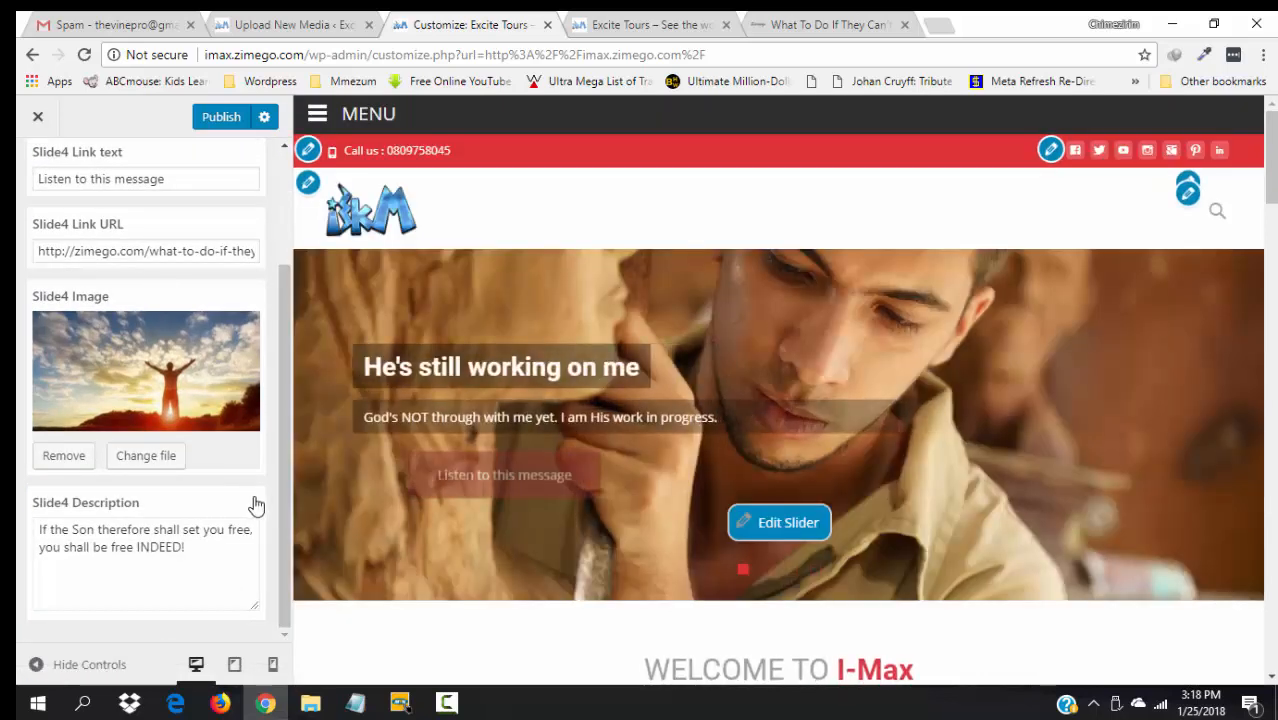
left_click(224, 117)
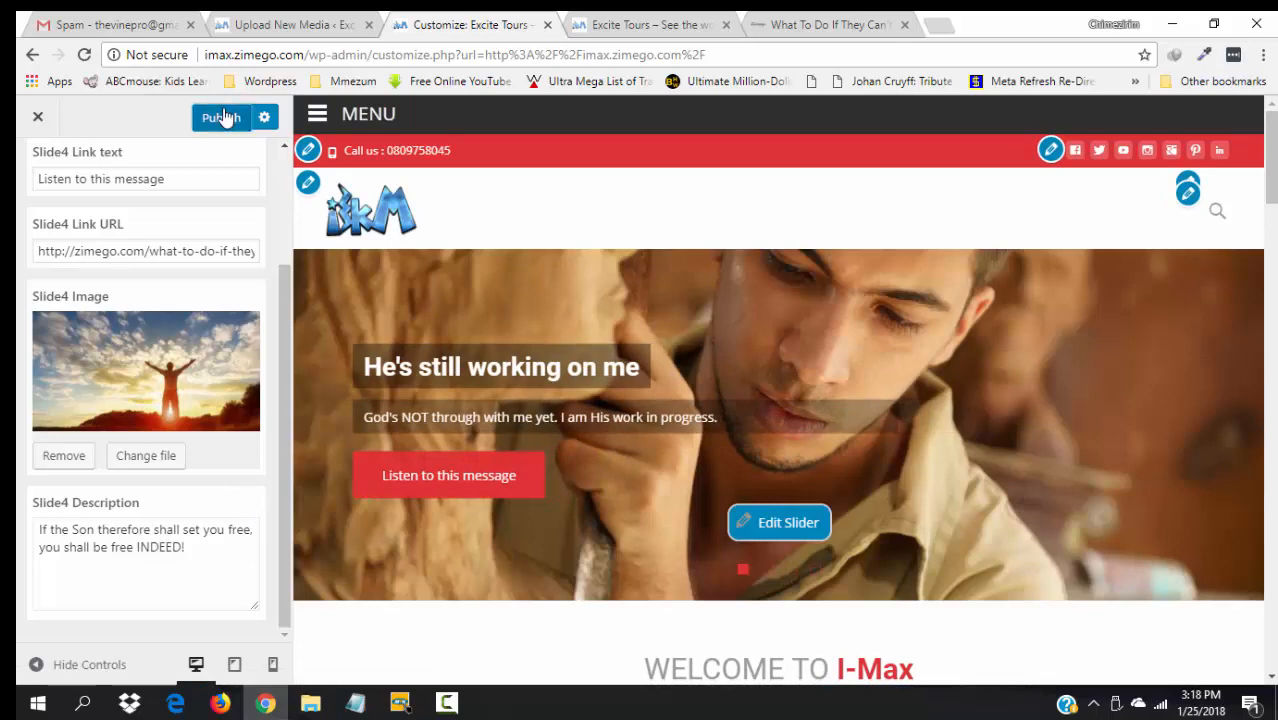
left_click(620, 17)
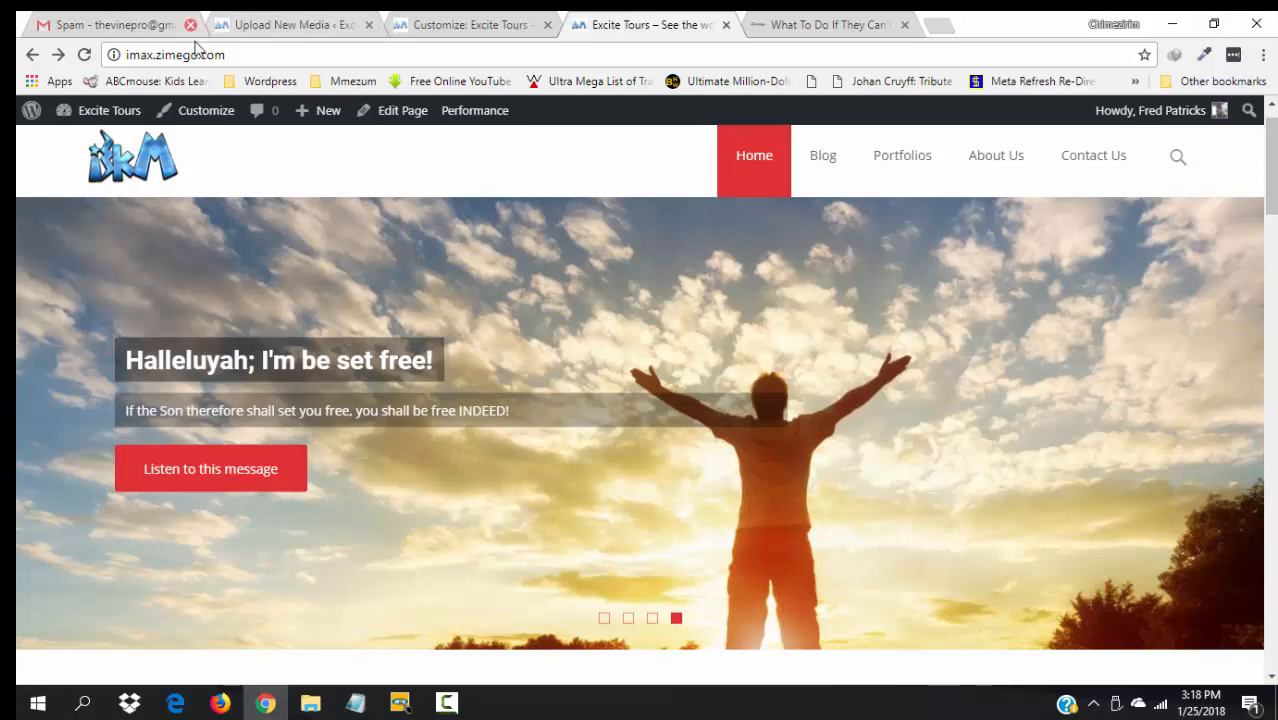
- Reload the live front page and check slides 2 through 4 for the corrected titles
left_click(474, 22)
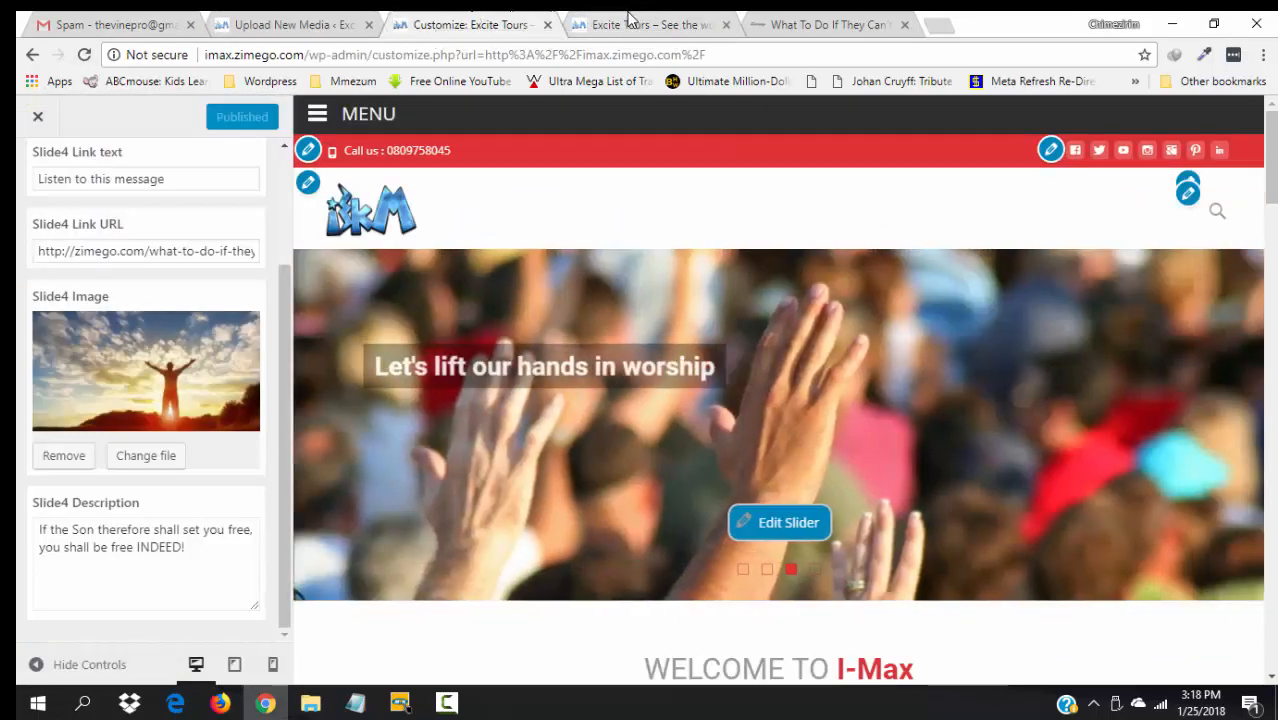
left_click(637, 22)
key("F5")
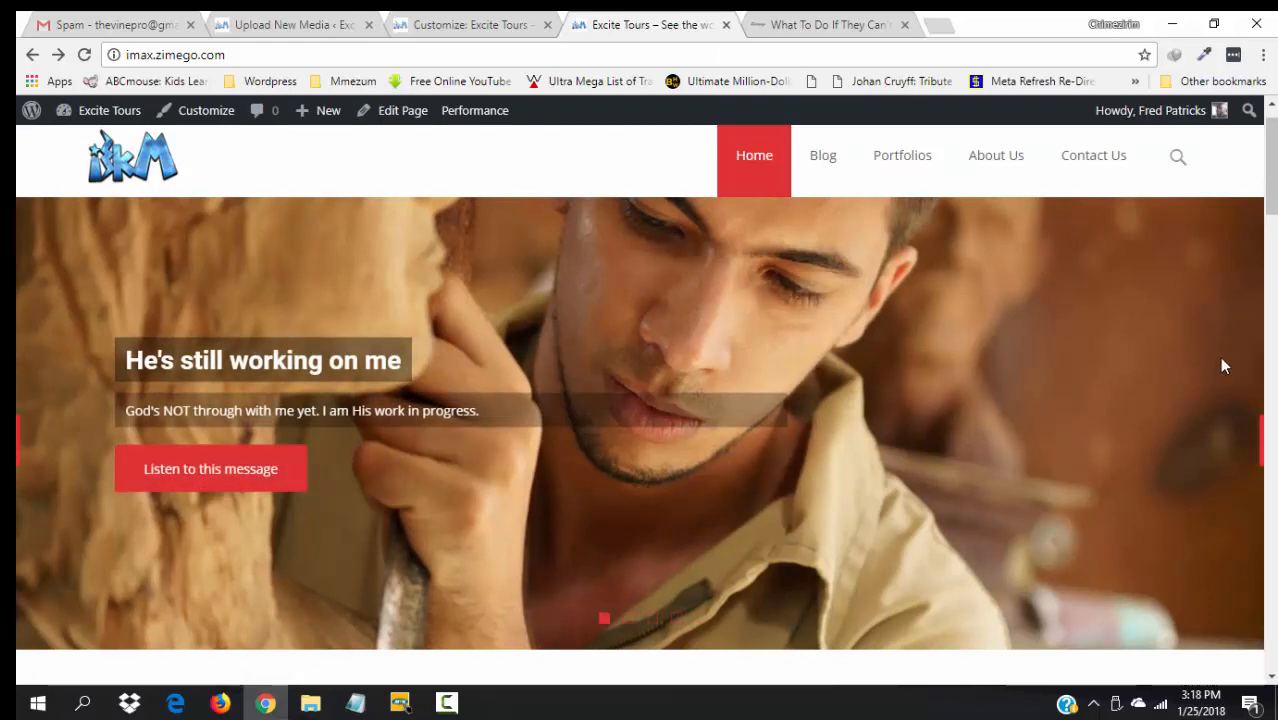
mouse_move(1205, 196)
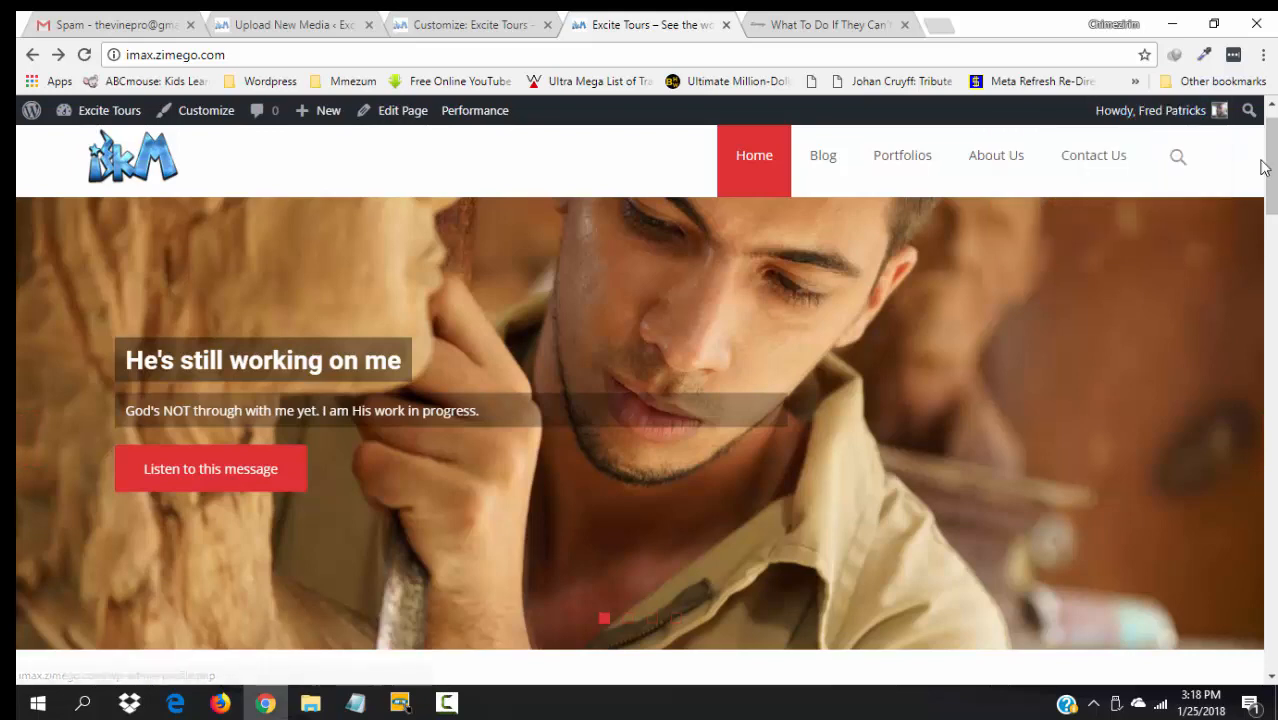
scroll(1270, 170, "down", 2)
left_click_drag(1272, 212, 1273, 110)
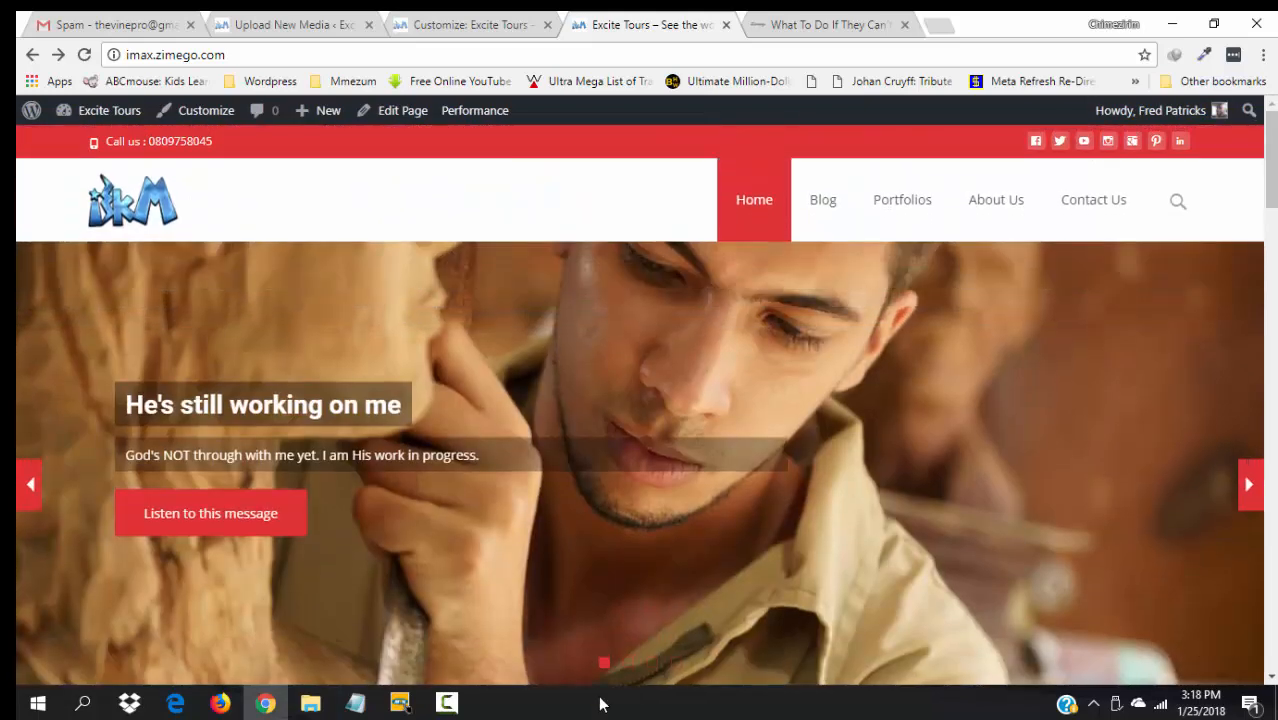
left_click(629, 664)
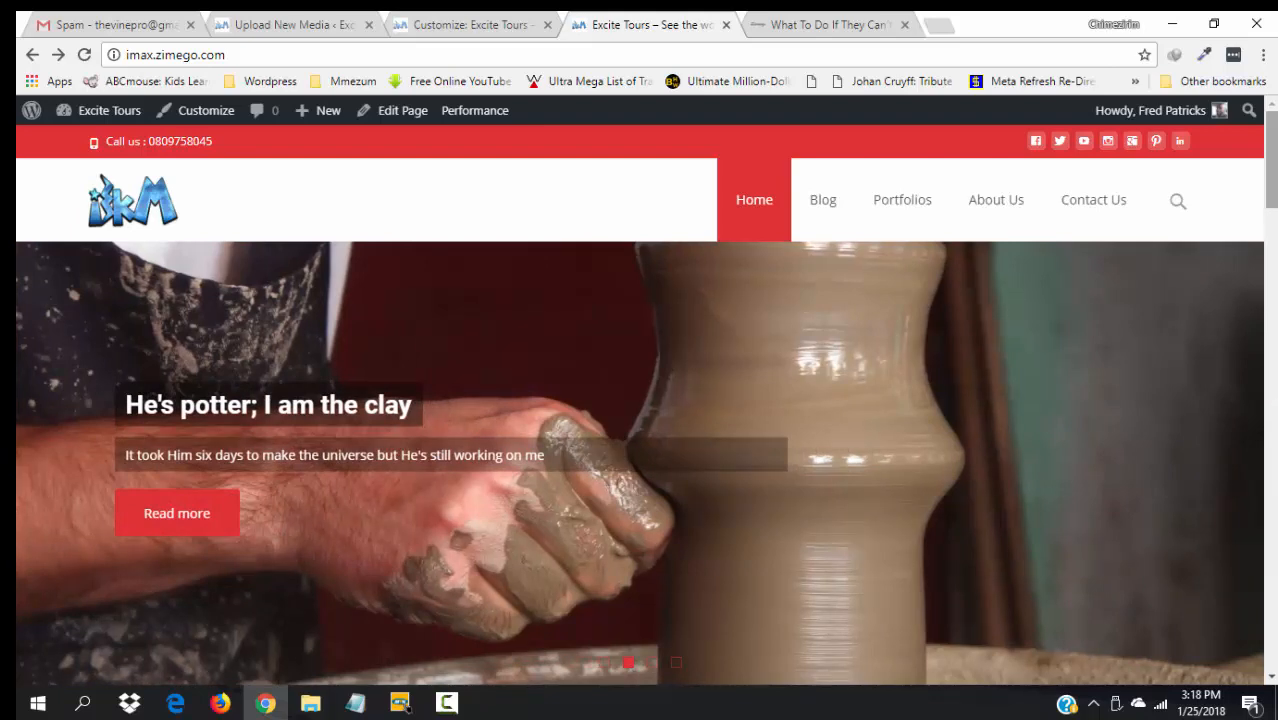
left_click(653, 664)
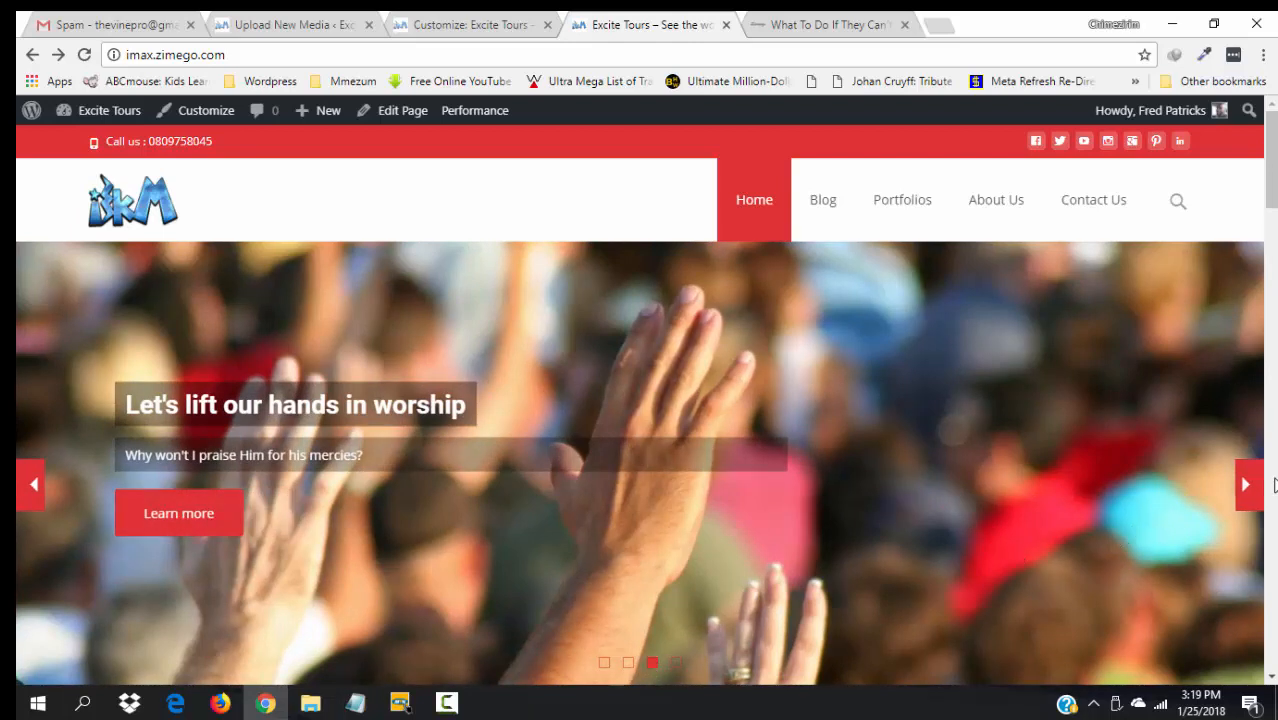
left_click(1247, 490)
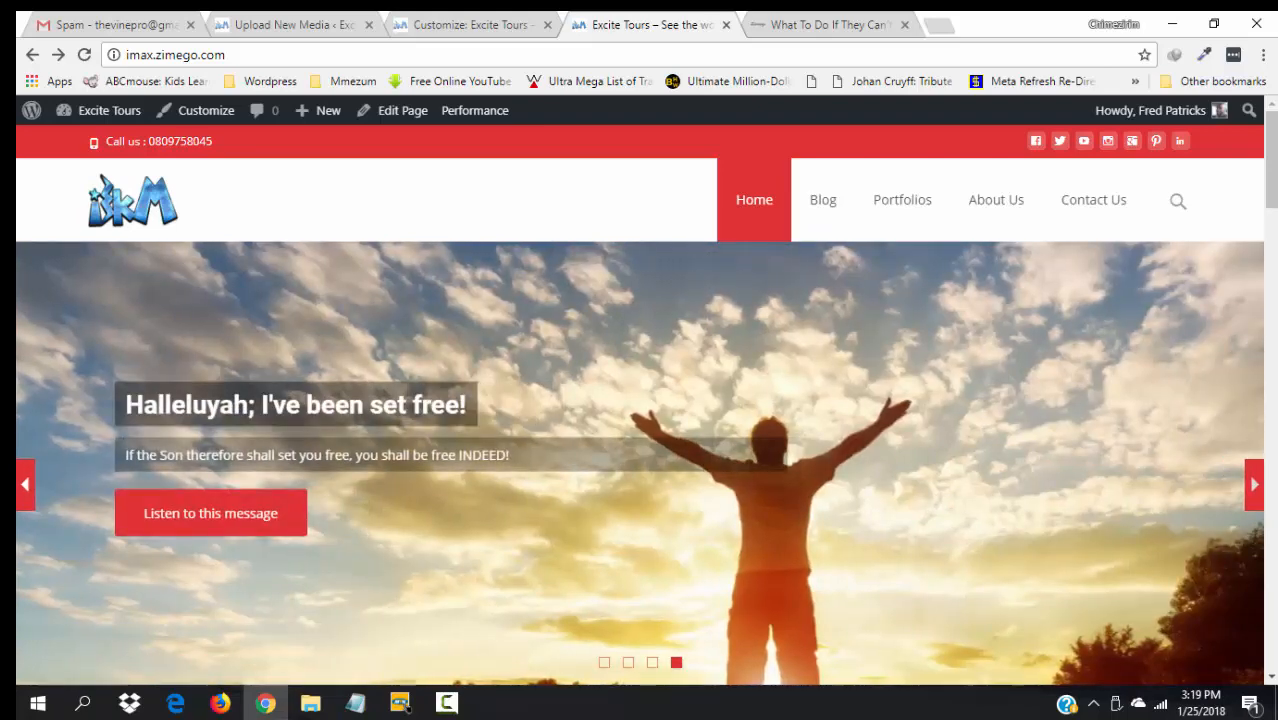
left_click_drag(1274, 153, 1272, 116)
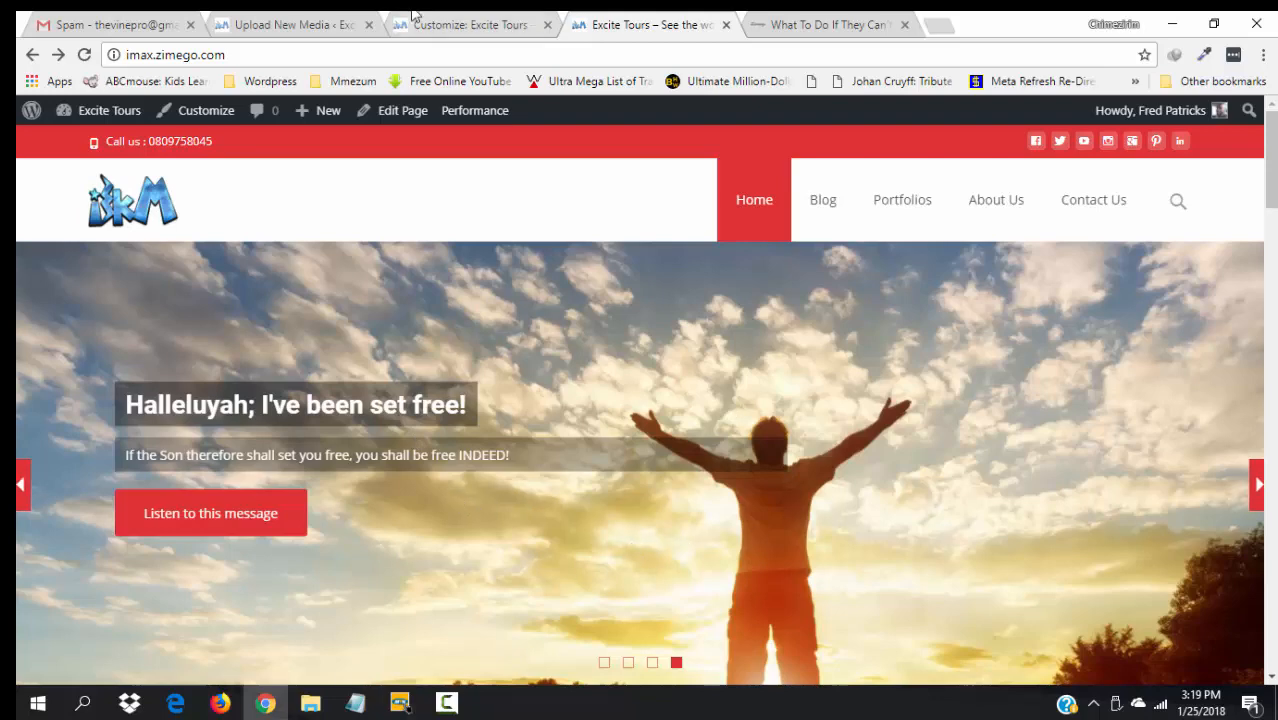
left_click(470, 24)
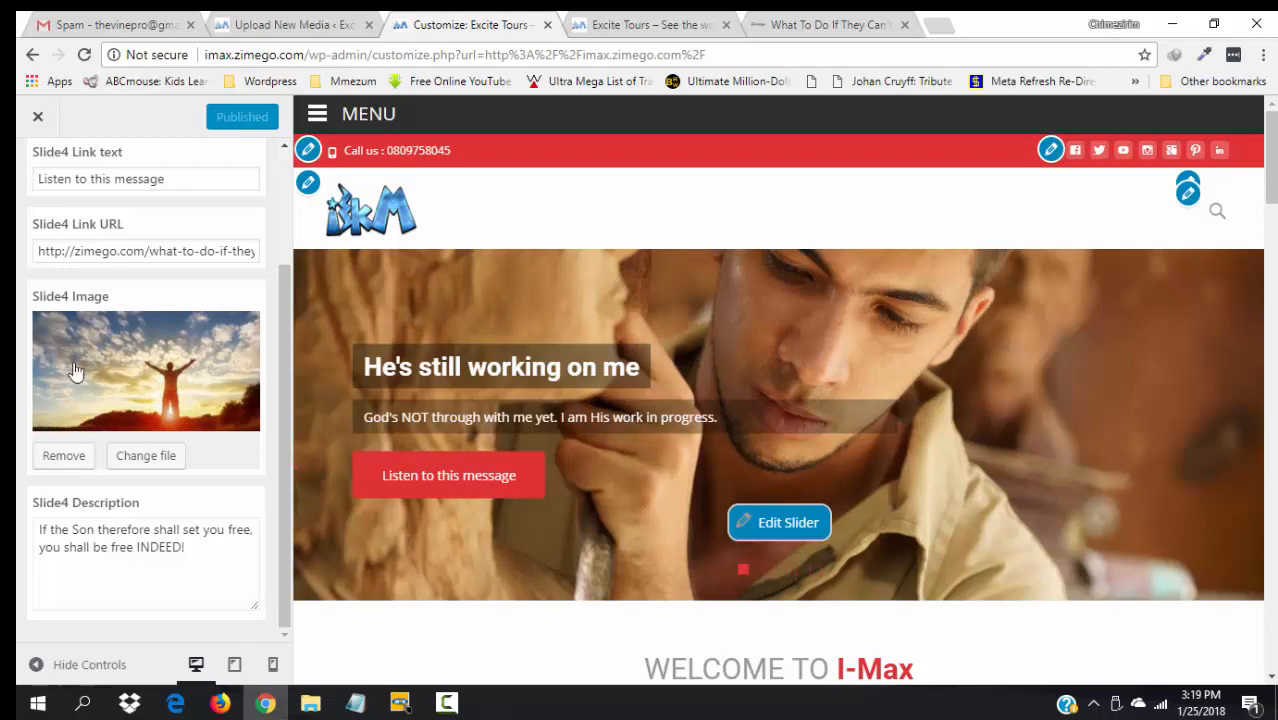
- Close the Customizer, look over the live front page, and open it with Edit Page
left_click(37, 120)
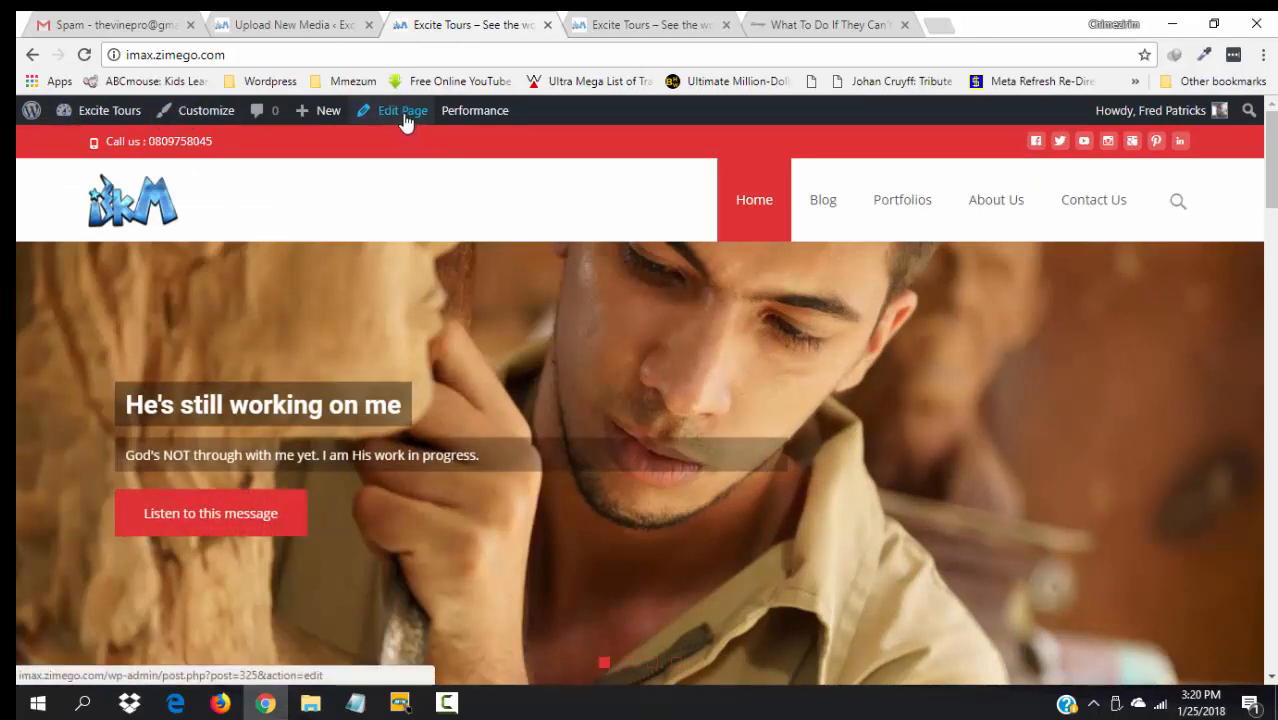
left_click_drag(1274, 158, 1276, 235)
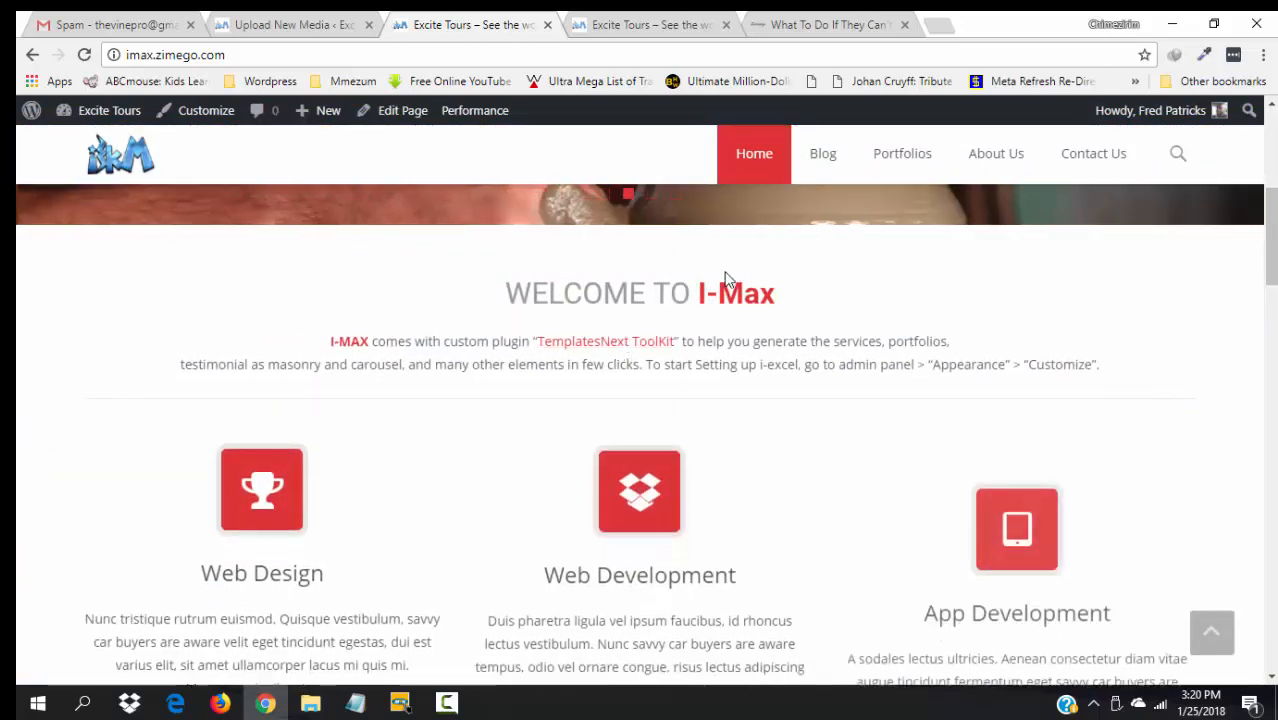
left_click_drag(1274, 253, 1251, 143)
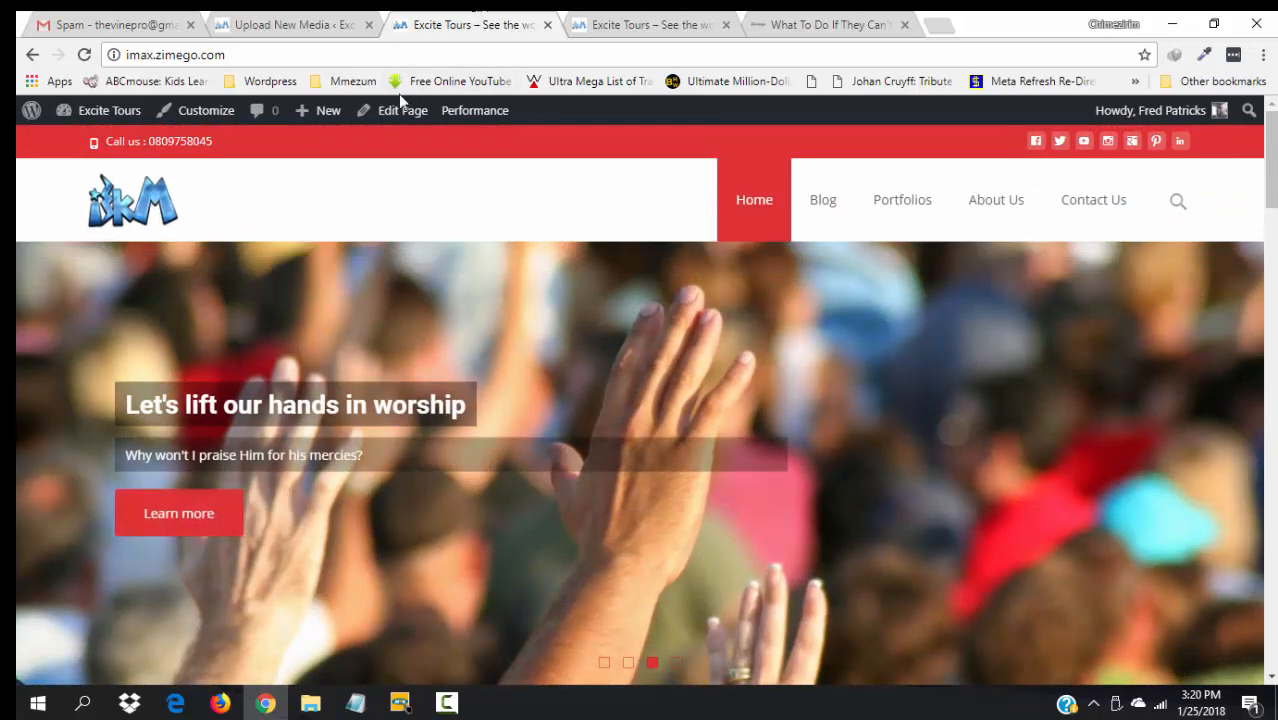
left_click(393, 118)
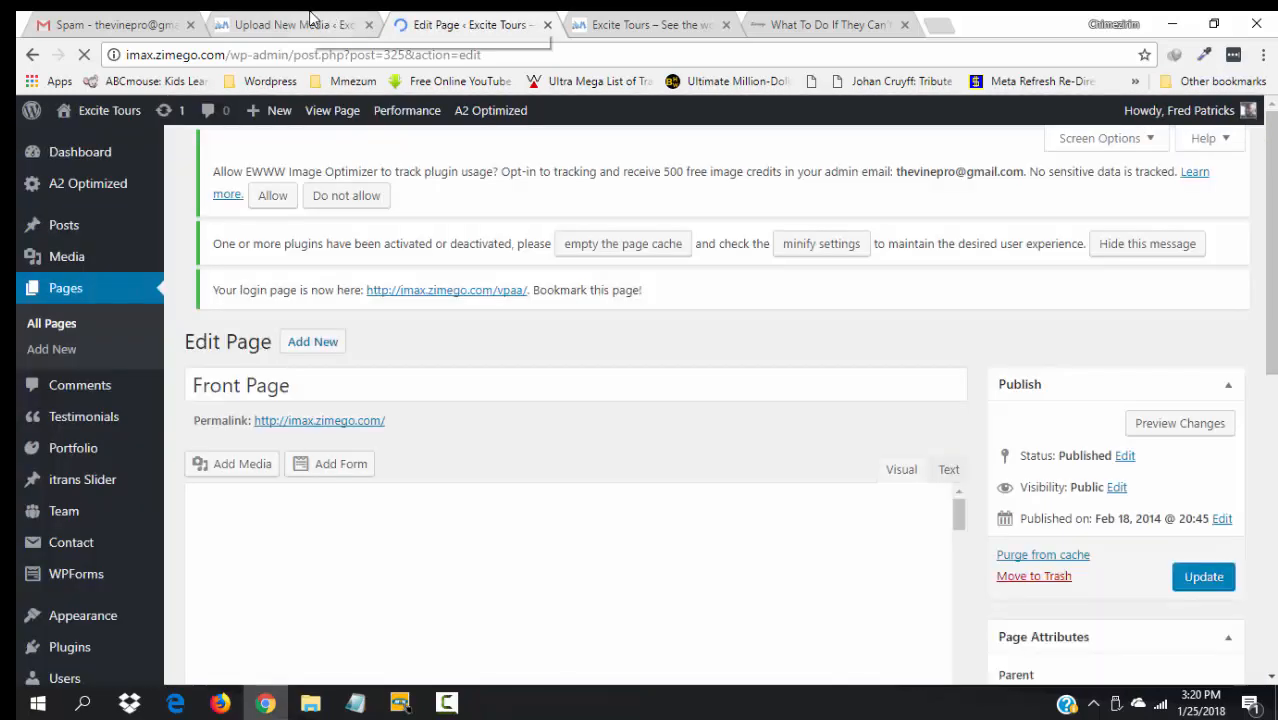
- Reload the Upload New Media page, then open Media > Library and browse the uploaded images
left_click(311, 19)
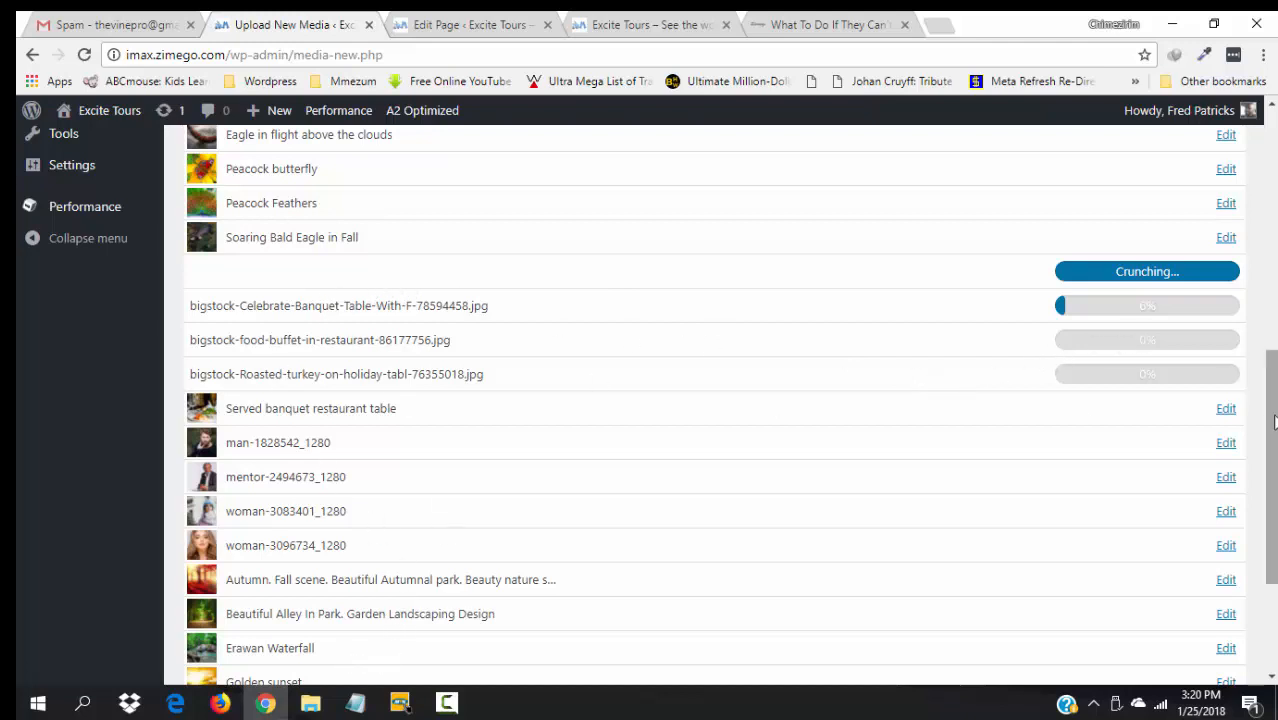
left_click_drag(1275, 421, 1275, 349)
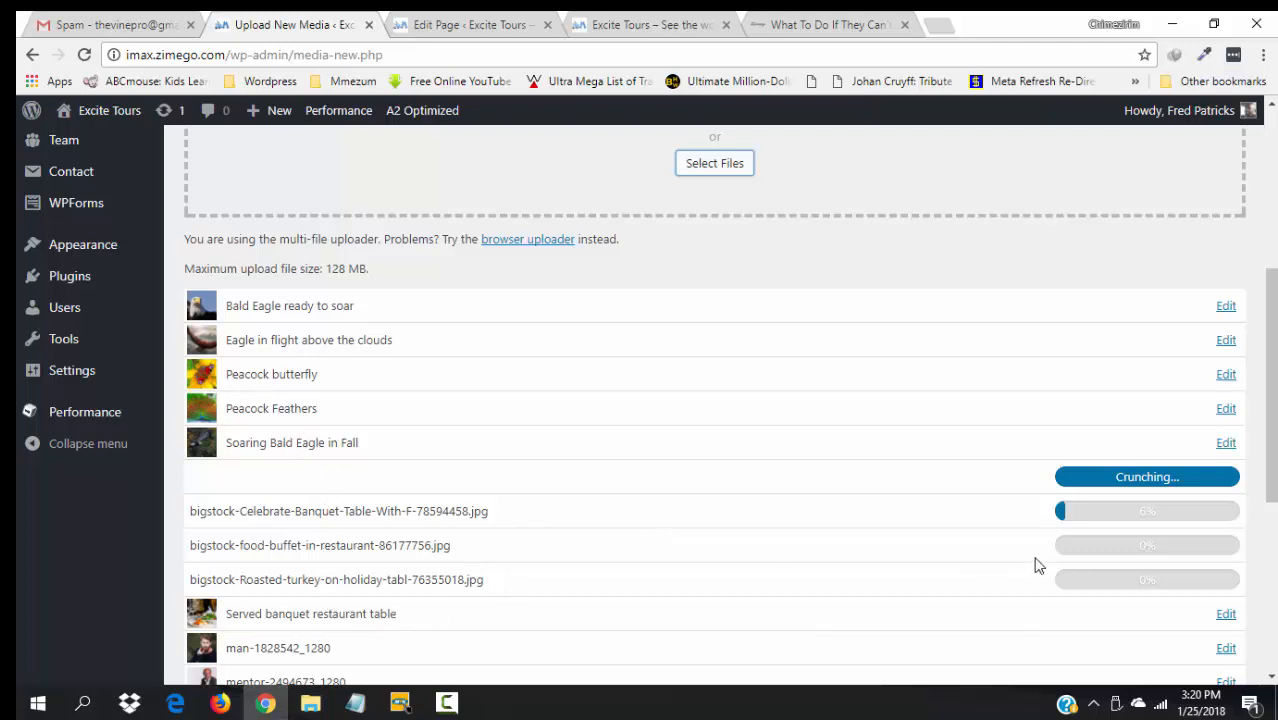
left_click(85, 56)
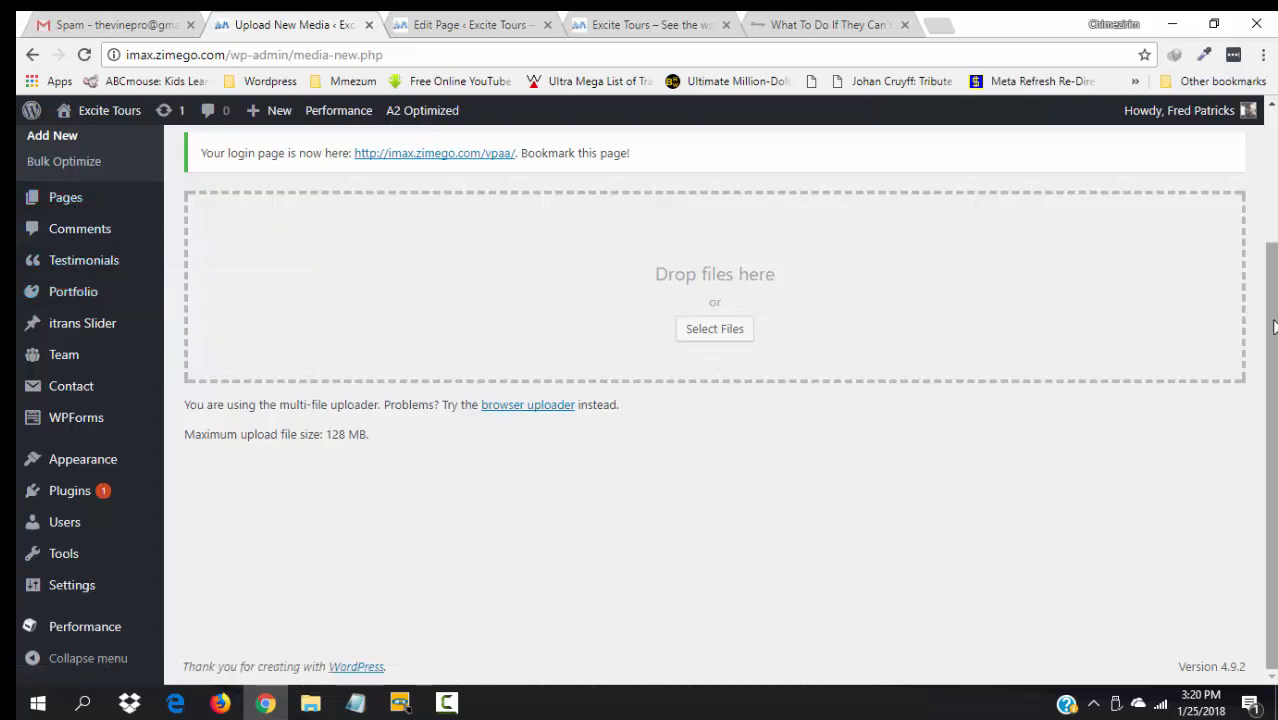
scroll(1274, 326, "up", 2)
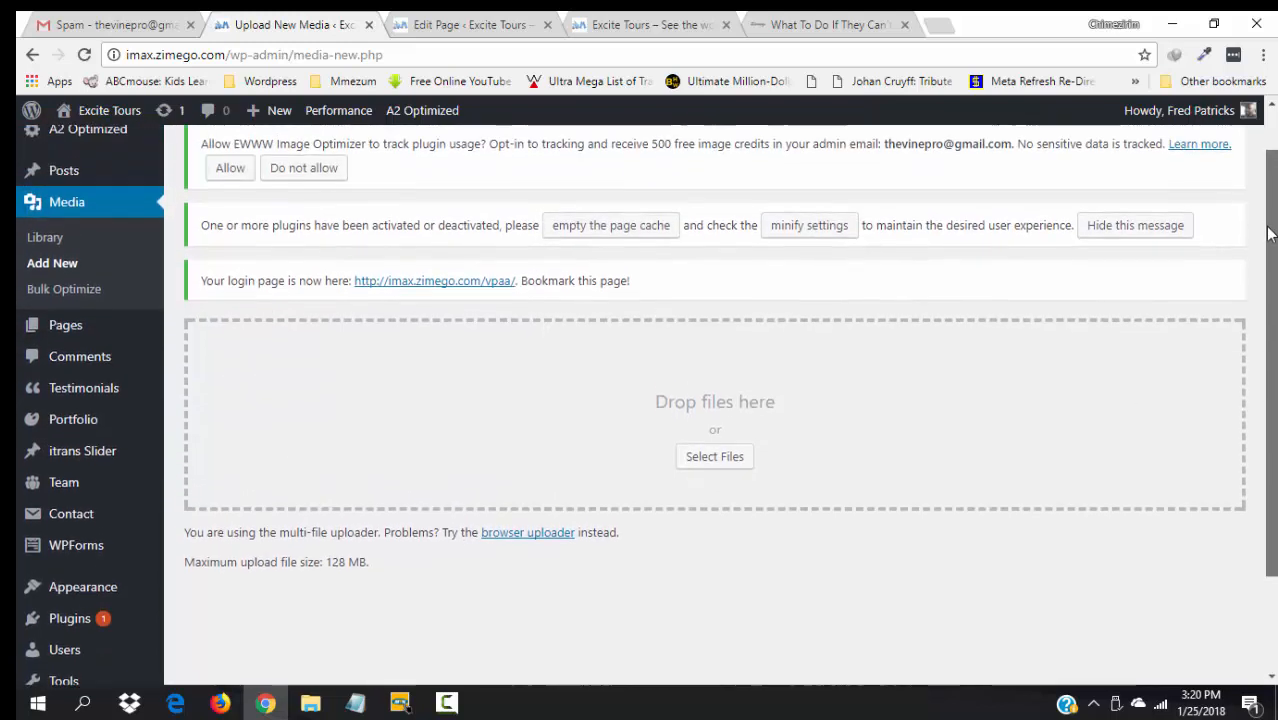
left_click(54, 247)
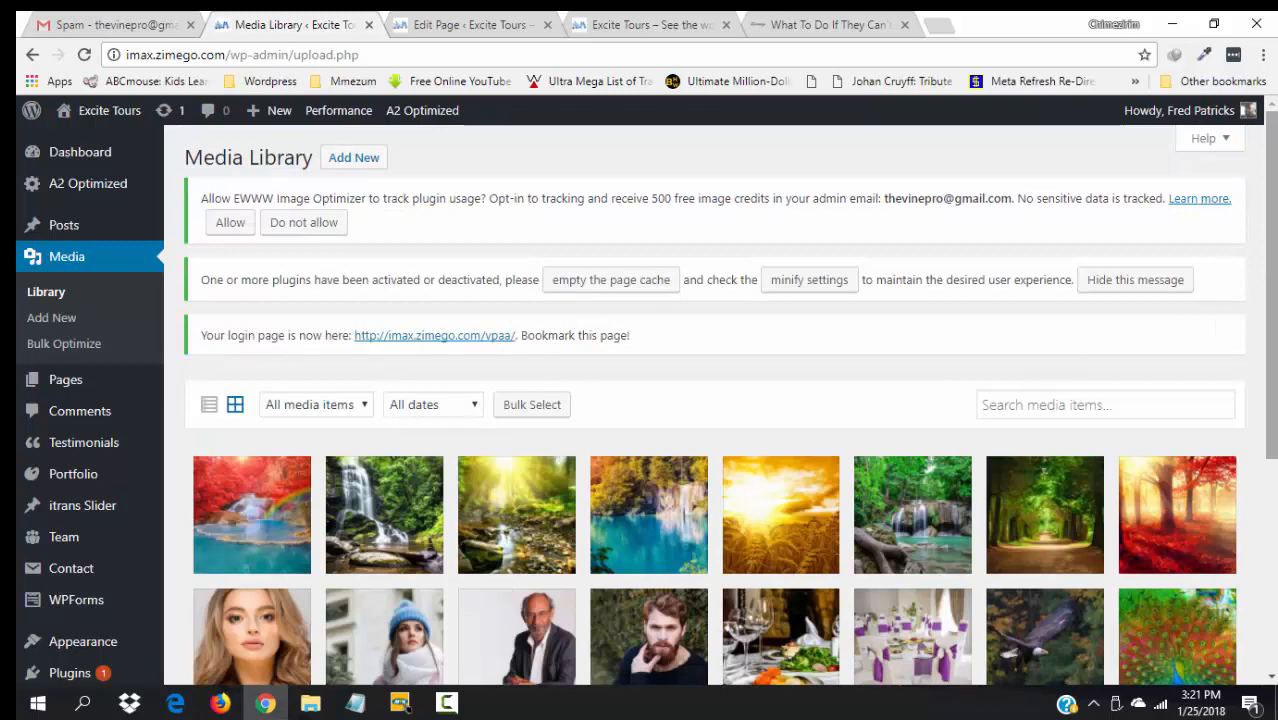
scroll(646, 405, "down", 3)
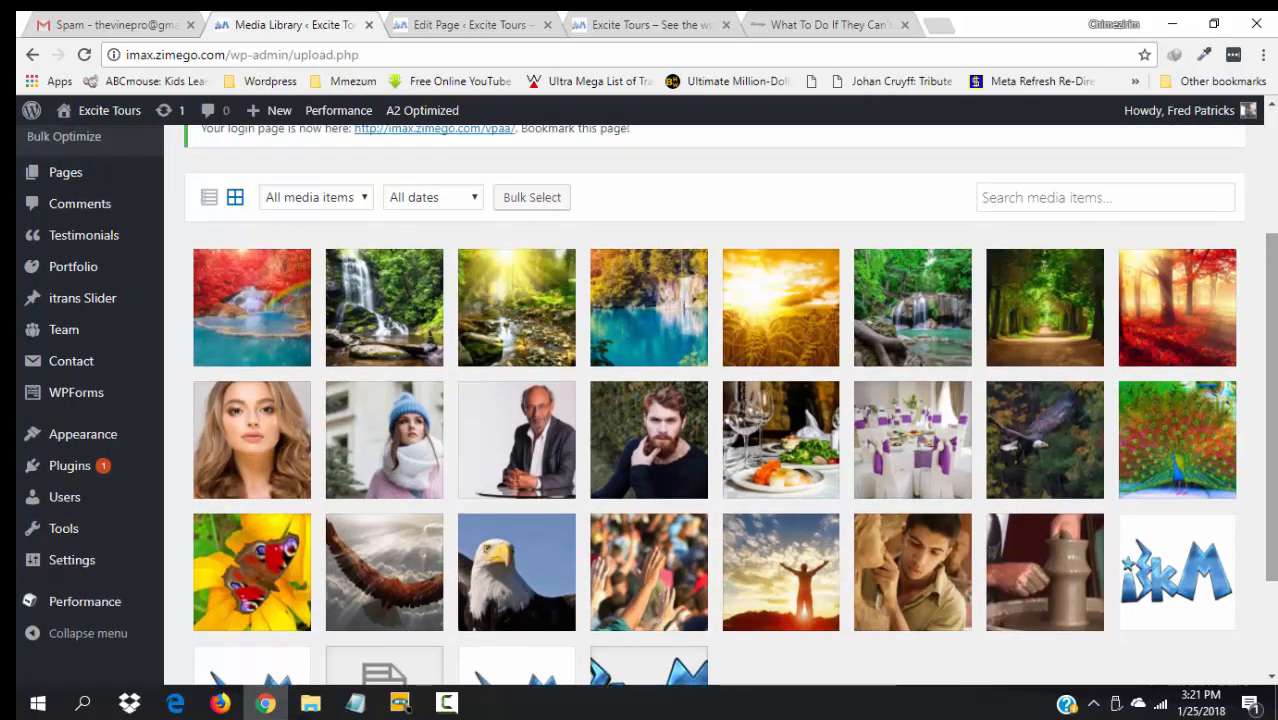
scroll(1272, 458, "down", 1)
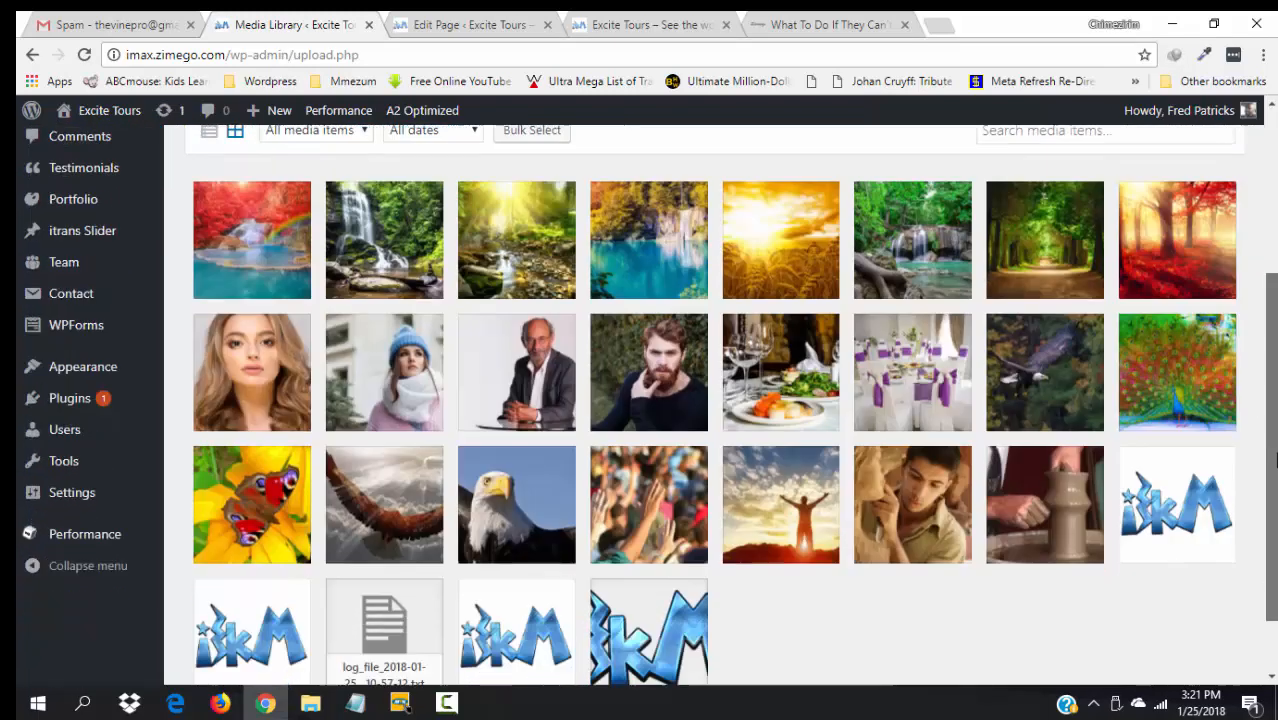
scroll(1272, 458, "down", 1)
scroll(1266, 400, "up", 3)
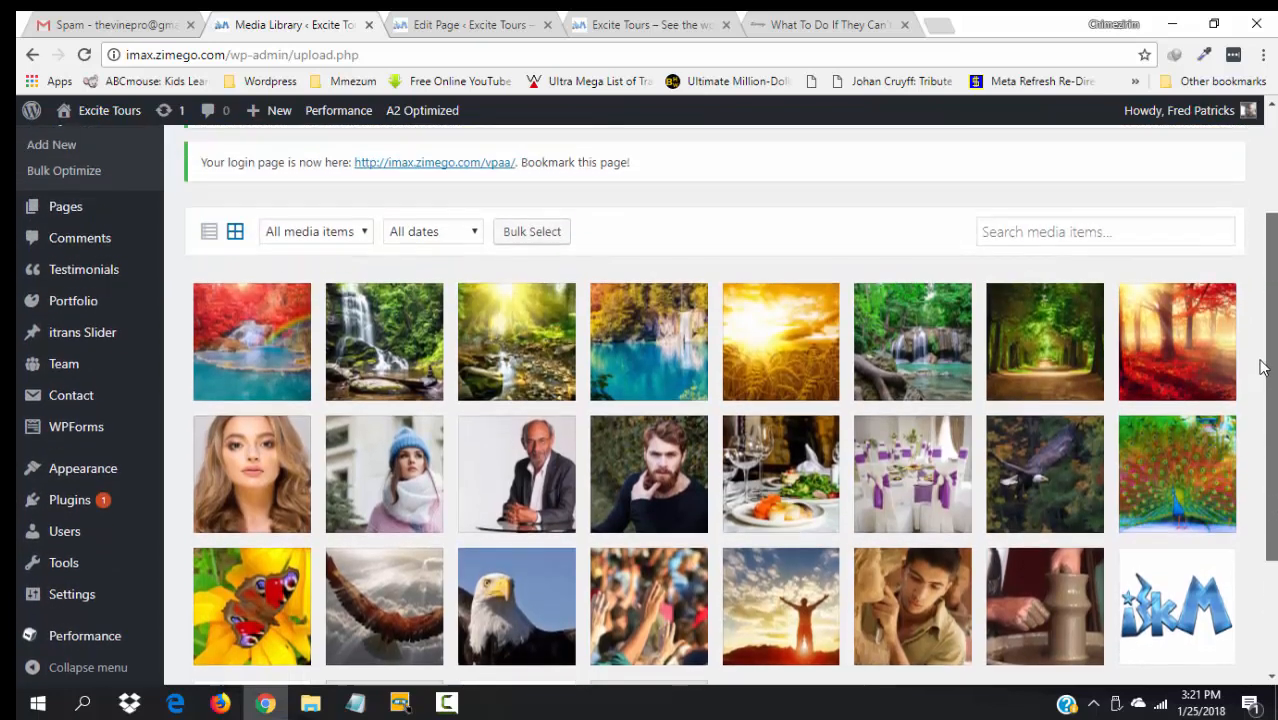
scroll(1250, 340, "up", 1)
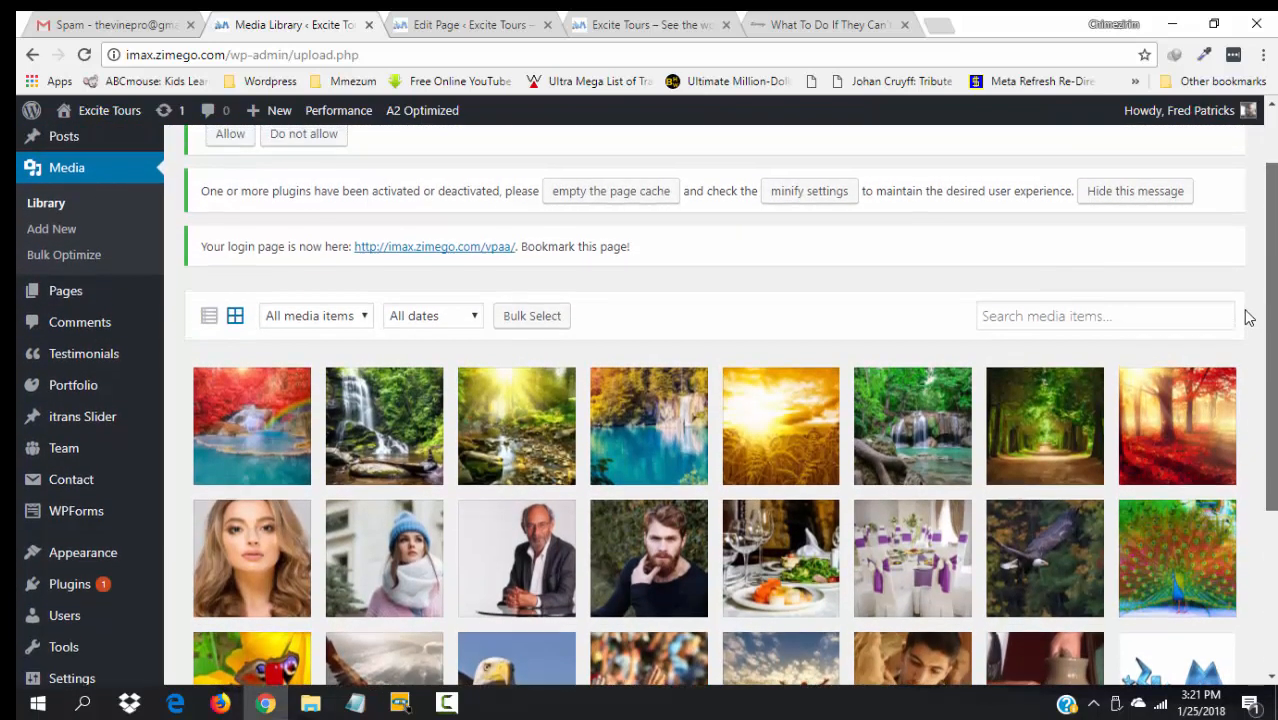
scroll(1248, 320, "down", 1)
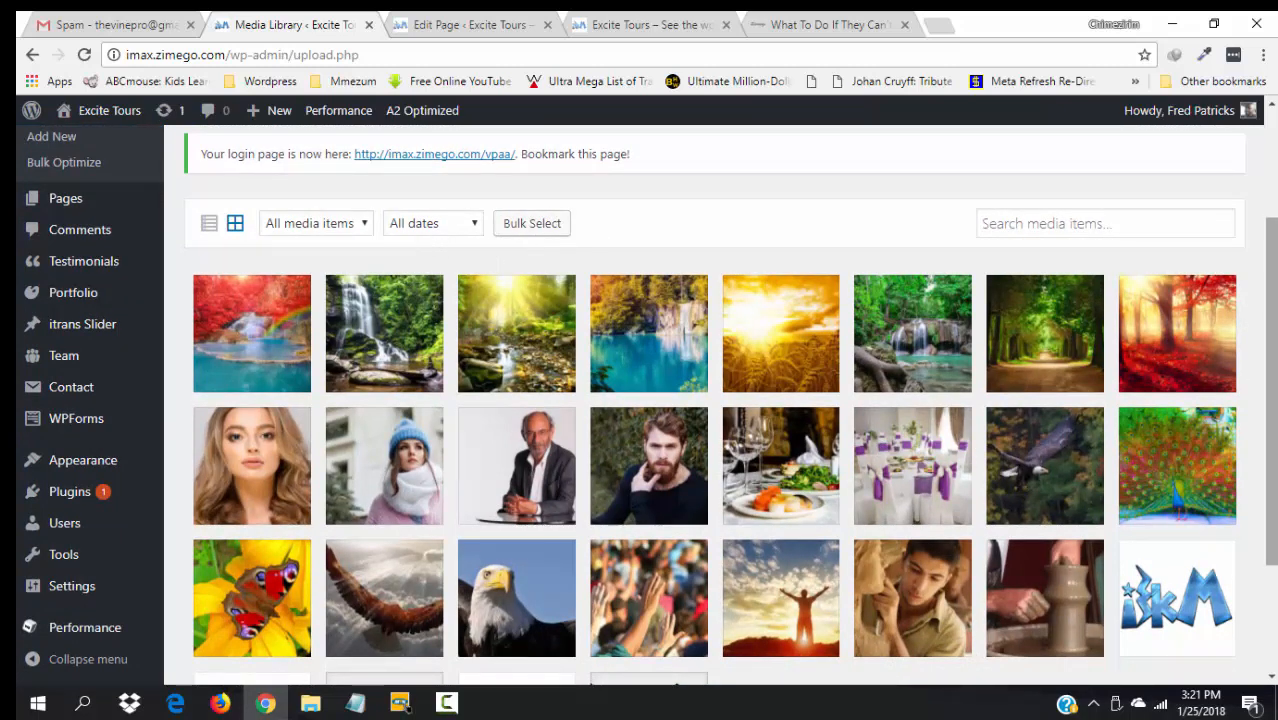
left_click_drag(1271, 300, 1264, 193)
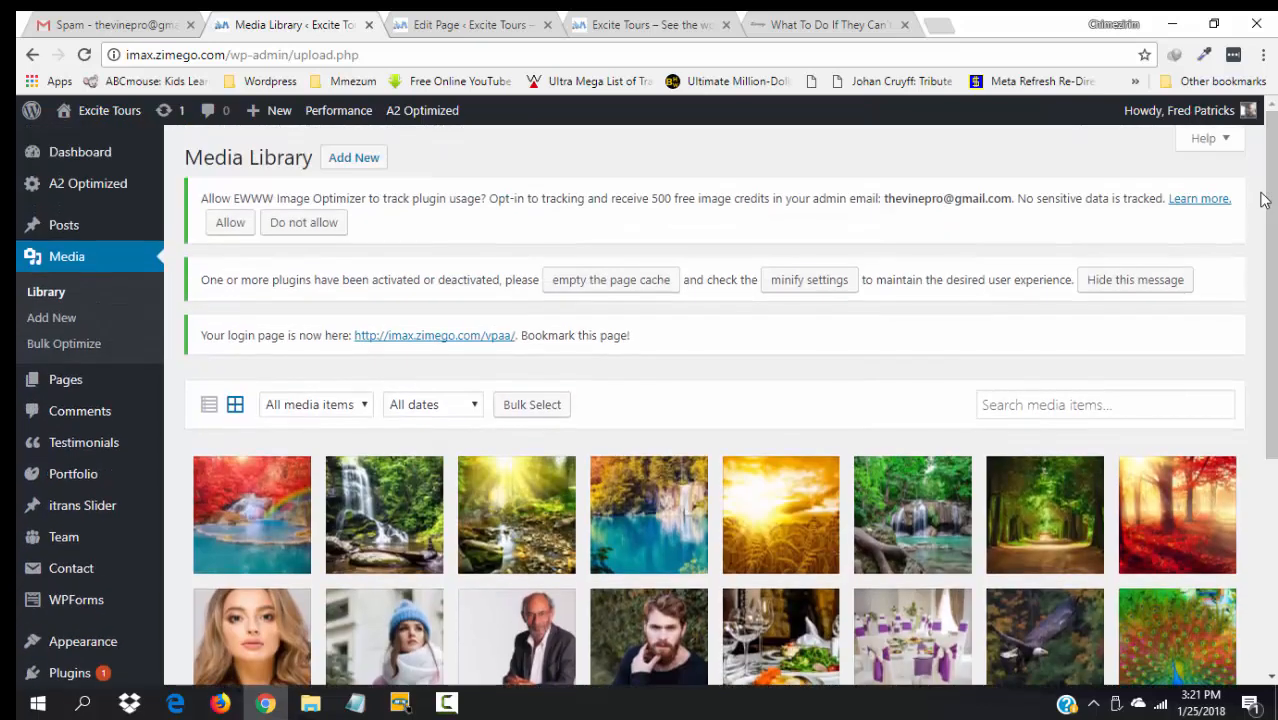
- Upload the four food images from Pictures > Catering, starting with the banquet table photo
left_click(347, 161)
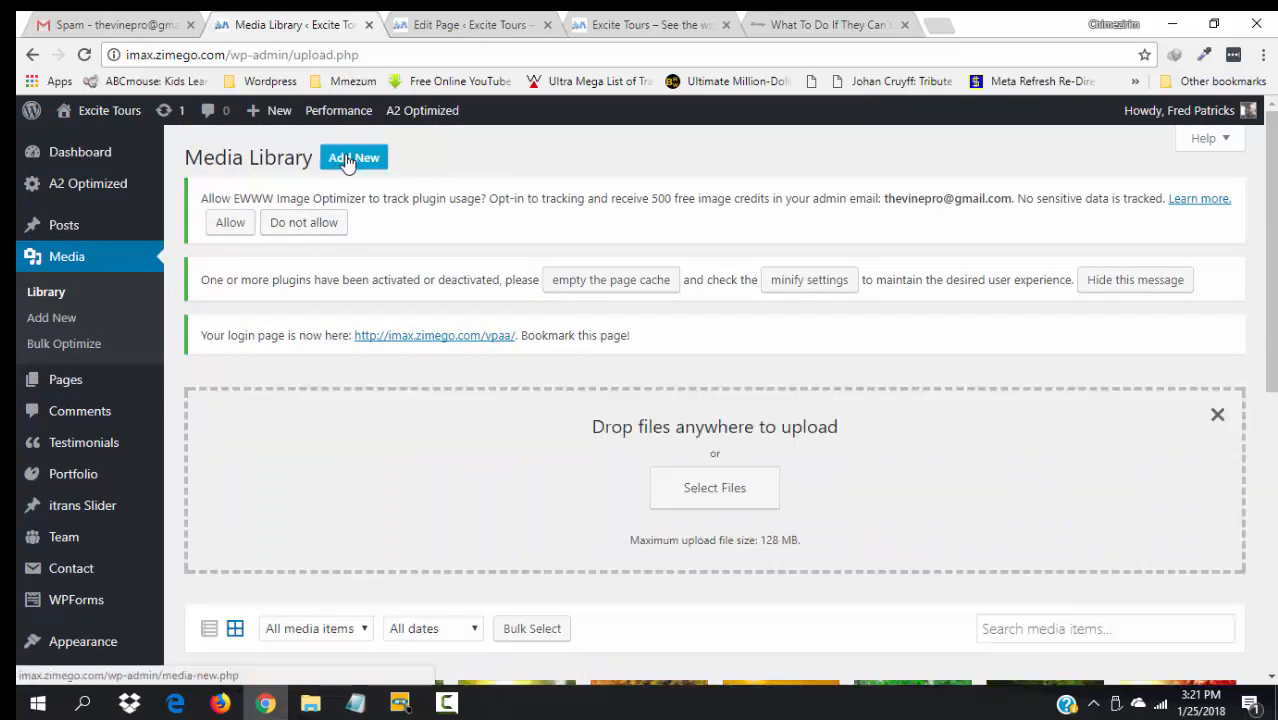
left_click(727, 502)
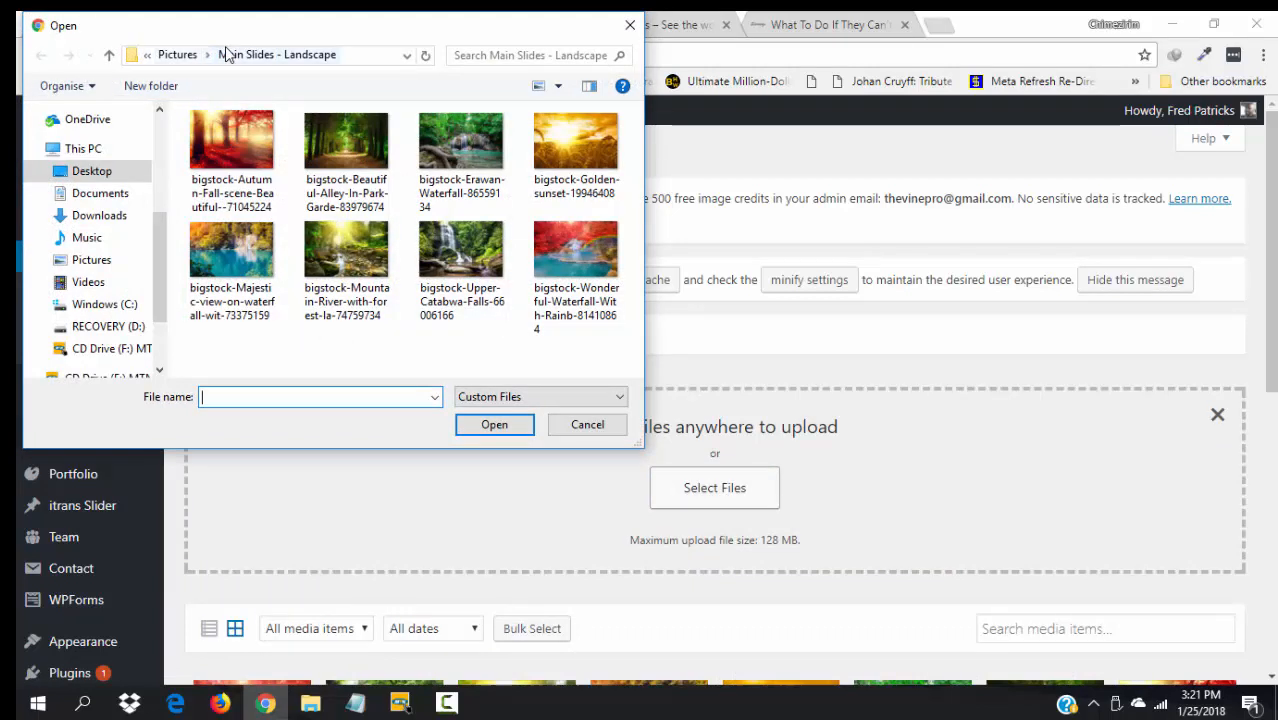
left_click(176, 55)
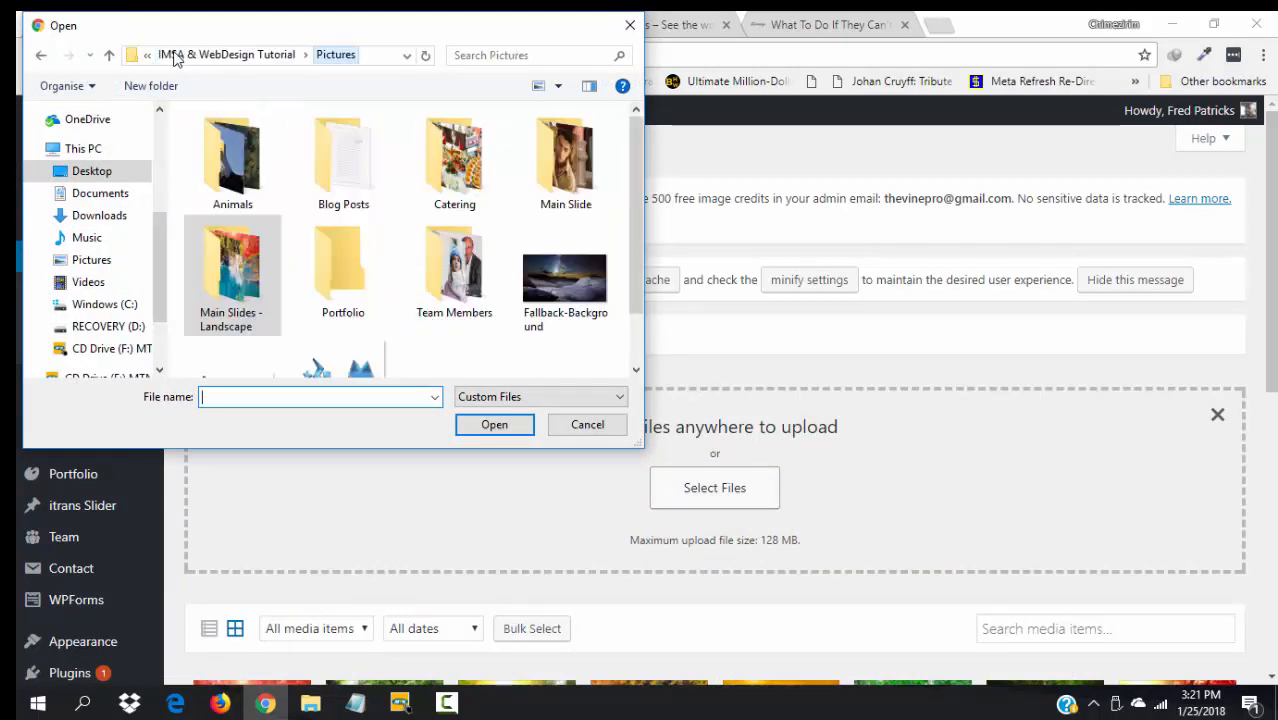
double_click(456, 205)
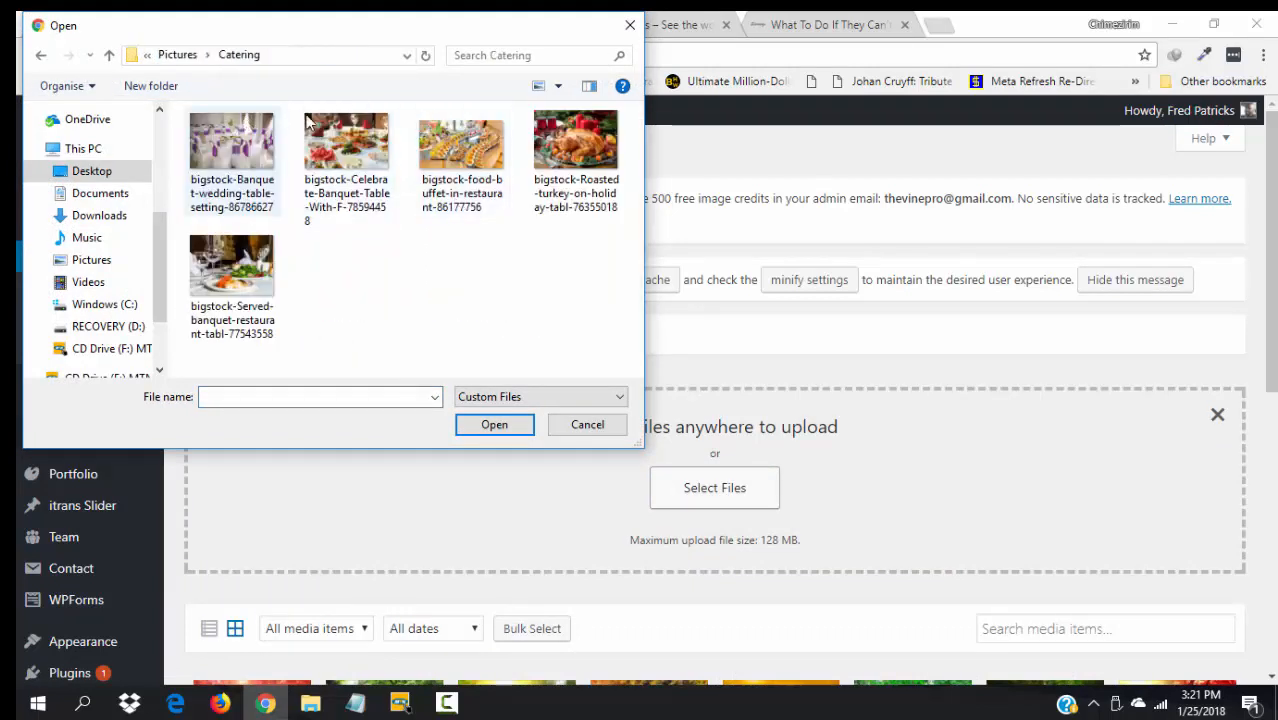
left_click(368, 146)
key("shift+Right")
key("shift+Right")
key("shift+Right")
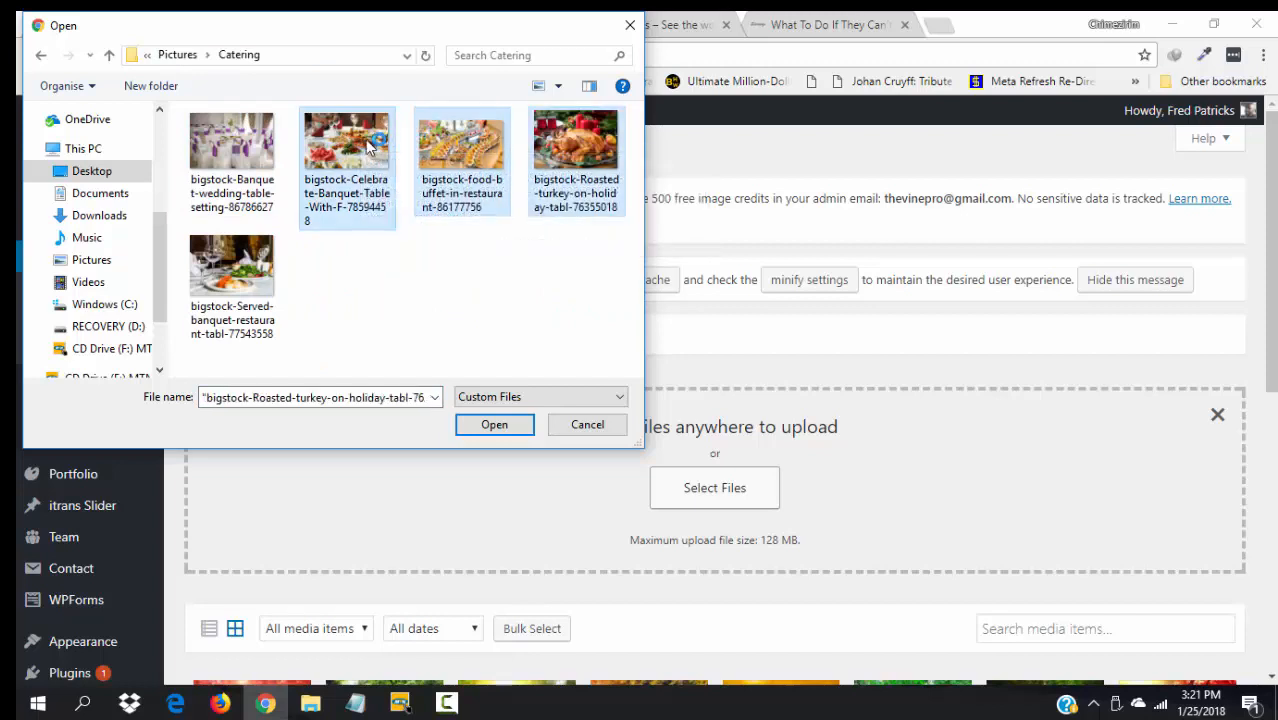
key("Return")
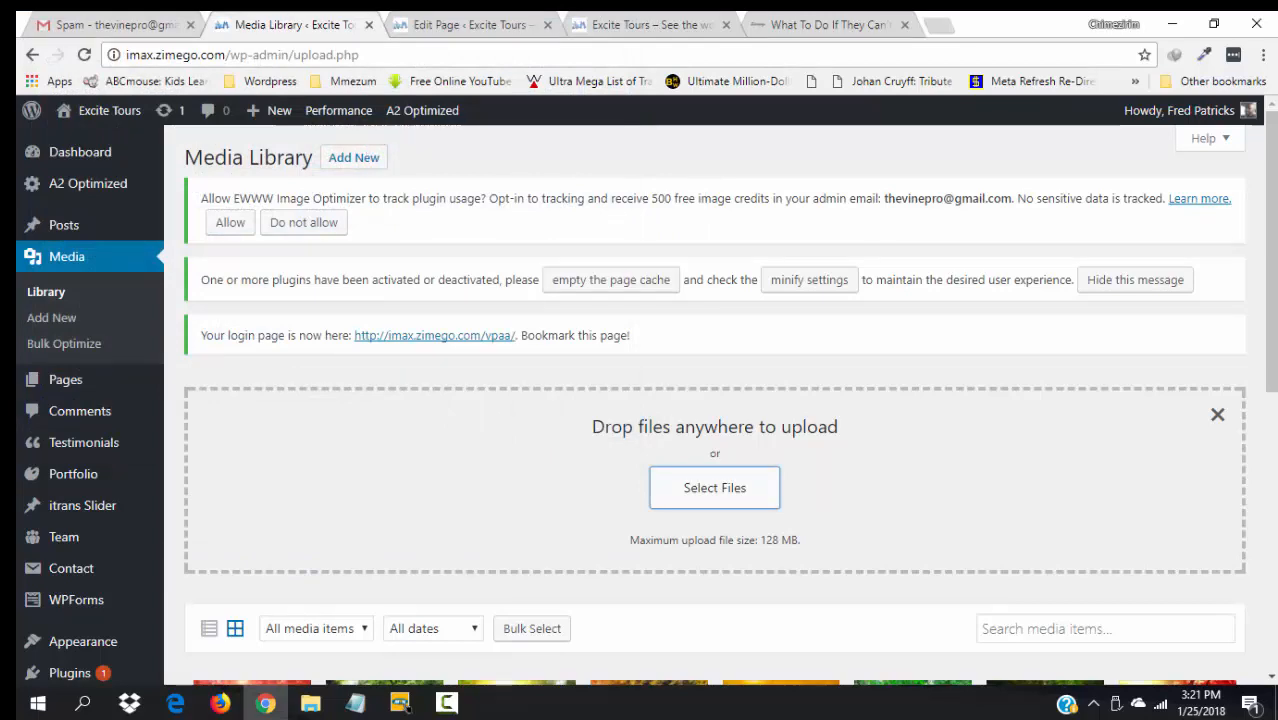
- Scroll through the library to see the new uploads, then go back to the Front Page editor
scroll(714, 400, "down", 2)
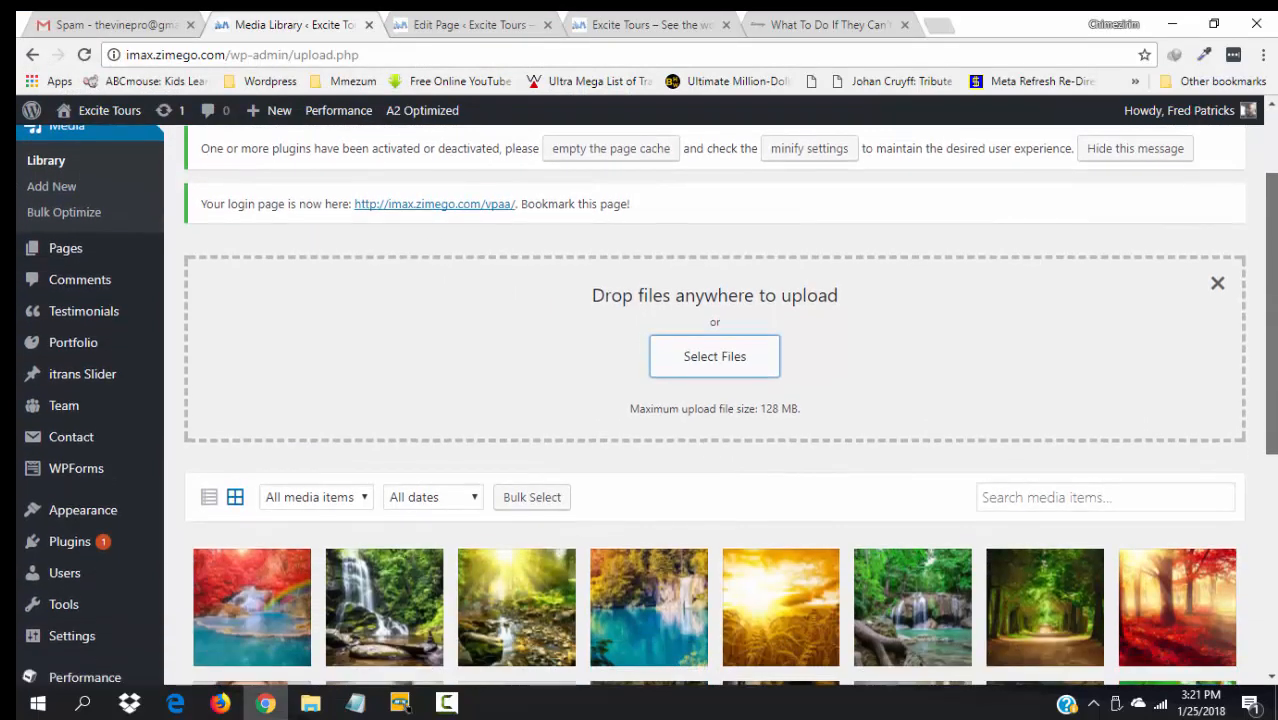
scroll(714, 400, "down", 3)
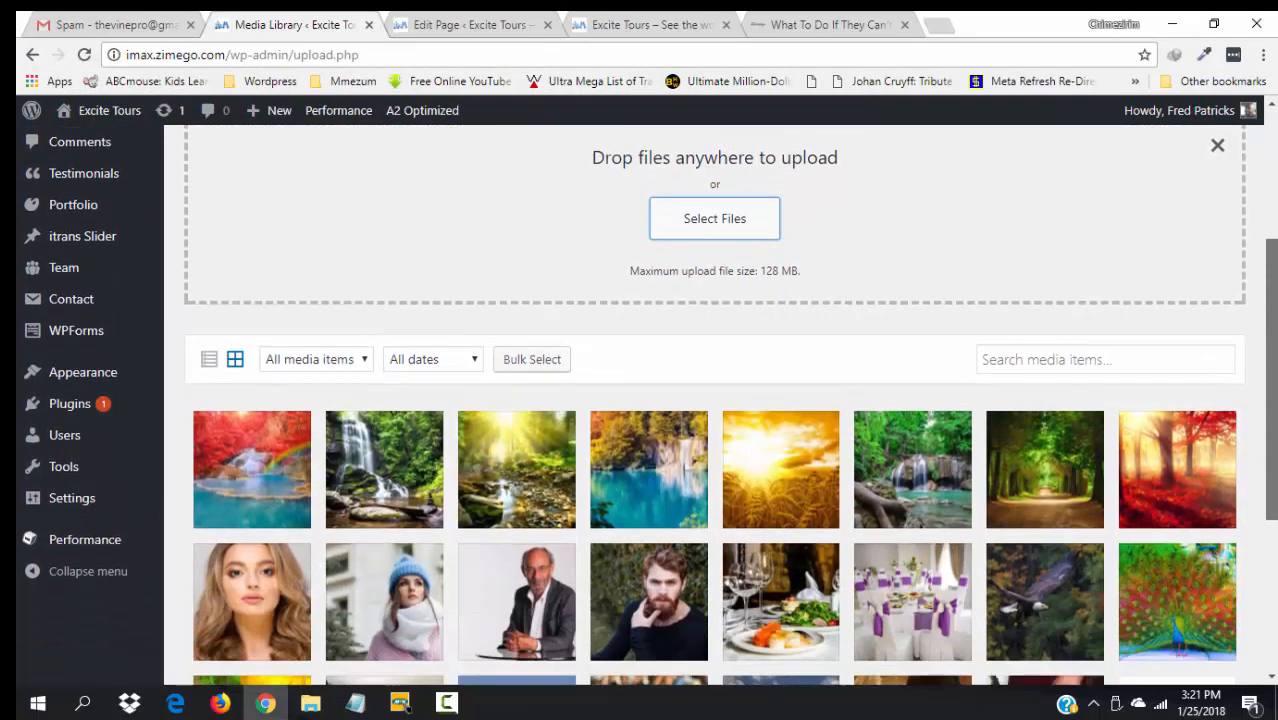
scroll(714, 400, "down", 4)
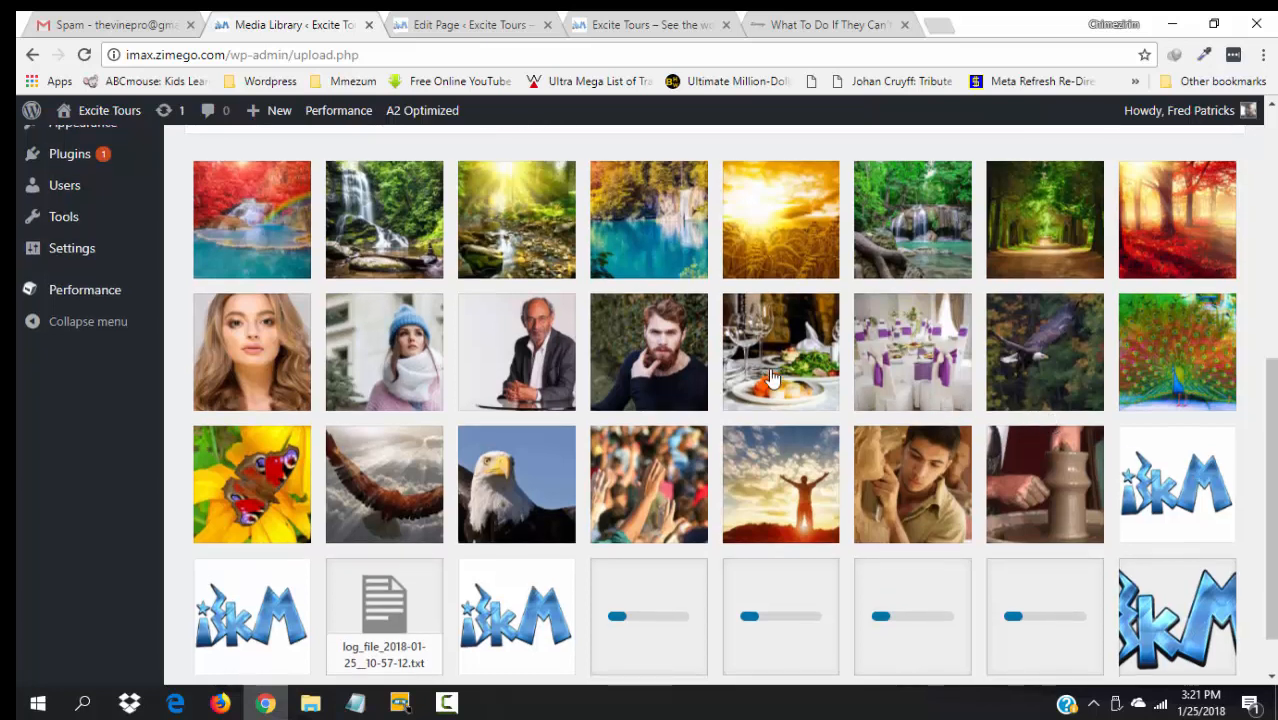
mouse_move(1273, 496)
left_mouse_down()
mouse_move(1273, 477)
mouse_move(1273, 527)
mouse_move(1273, 496)
left_mouse_up()
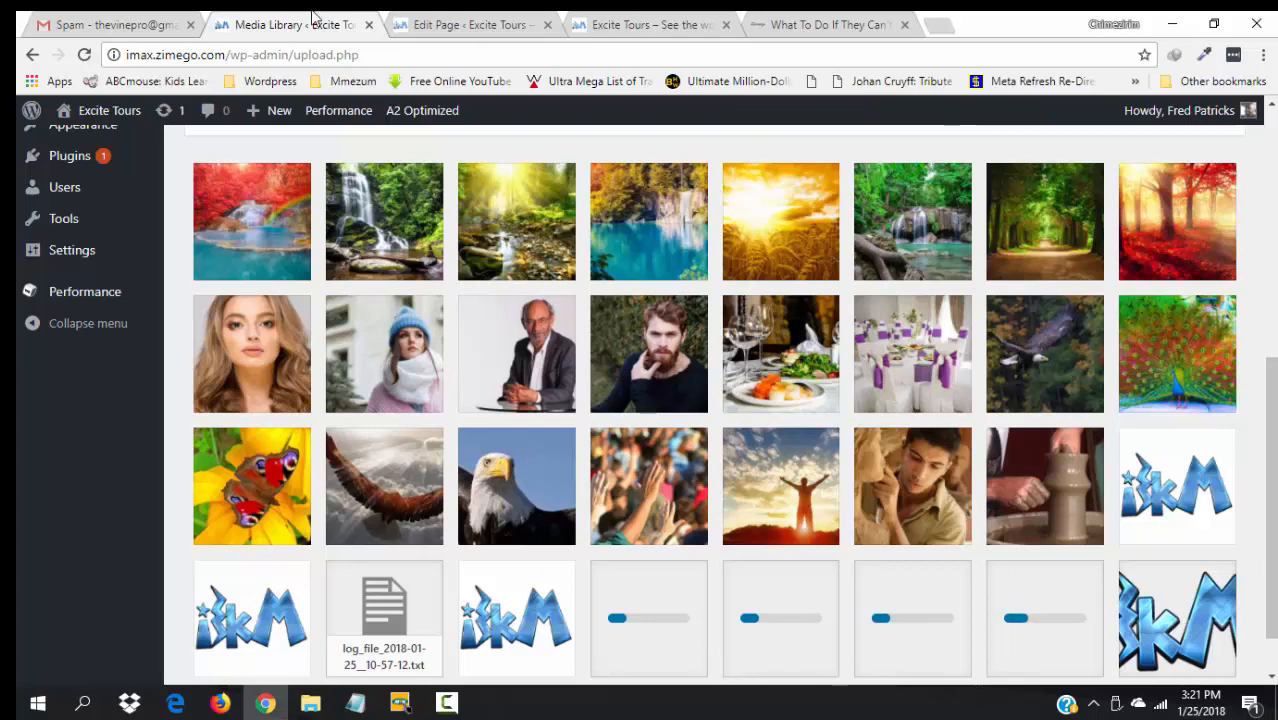
left_click(463, 18)
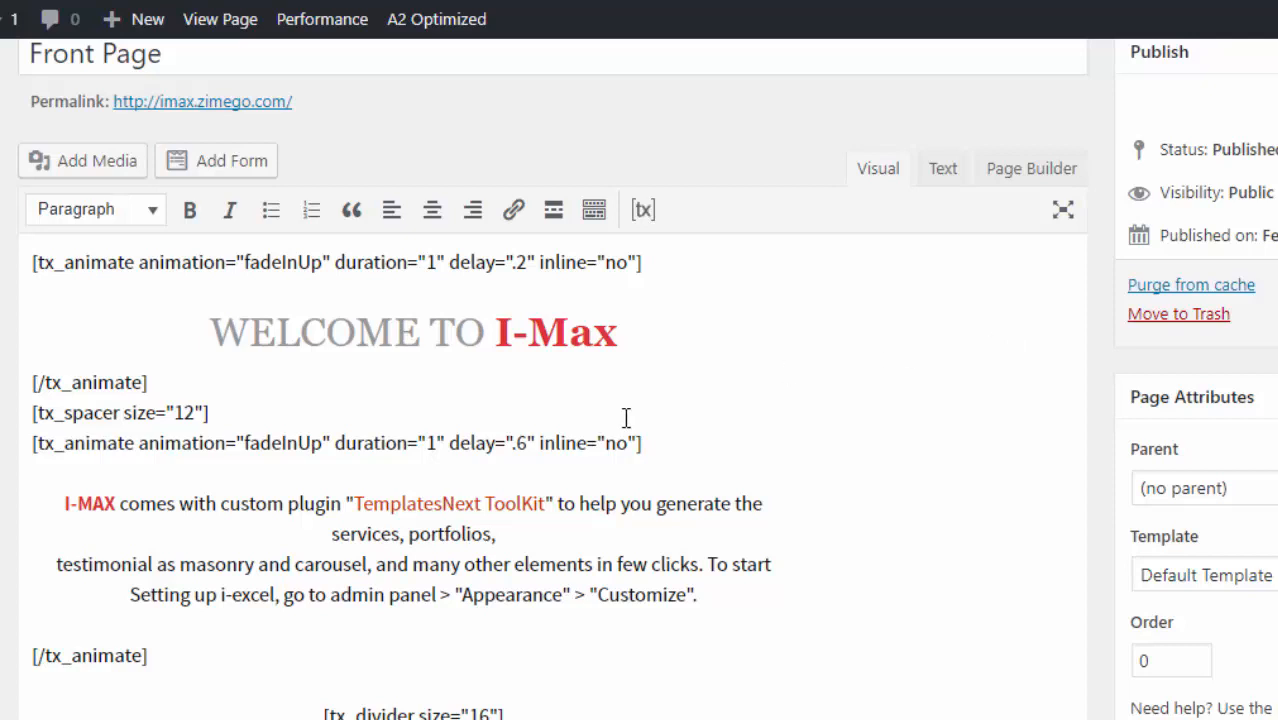
- Replace I-Max with "Excite Tours!" in the welcome heading and the intro paragraph
left_click_drag(619, 333, 514, 335)
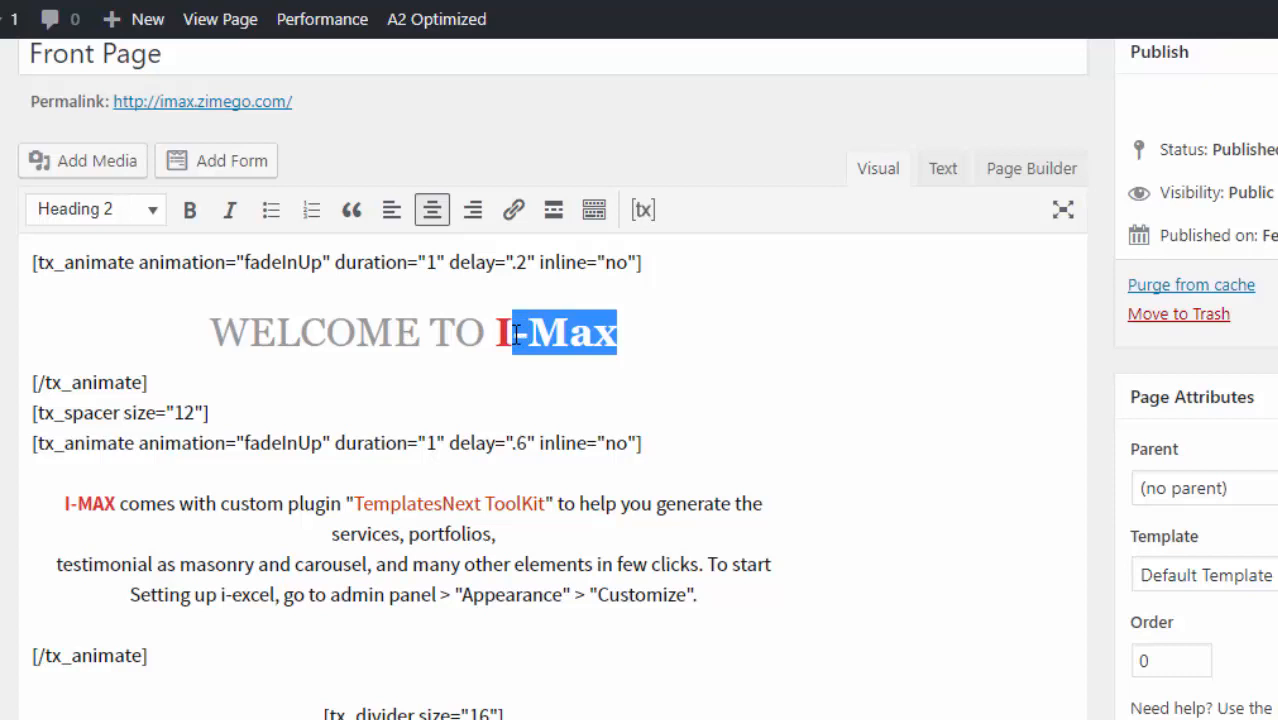
type("E")
type("xcite To")
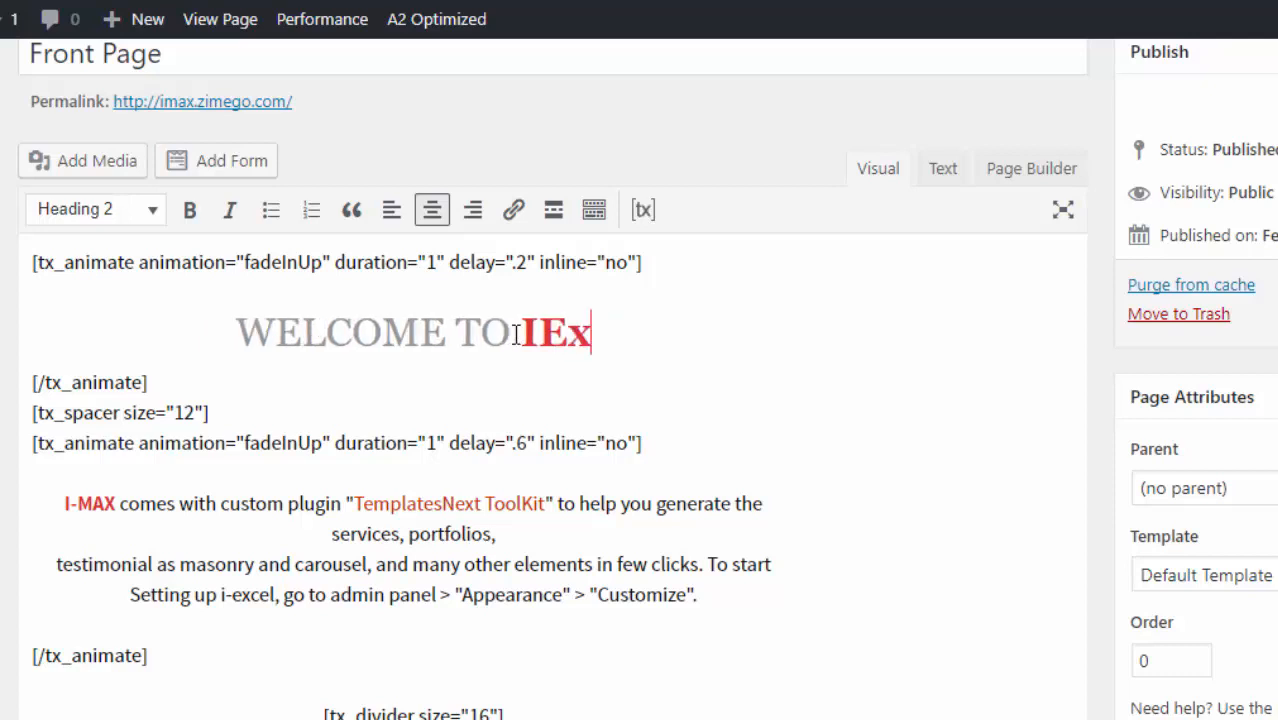
type("ur")
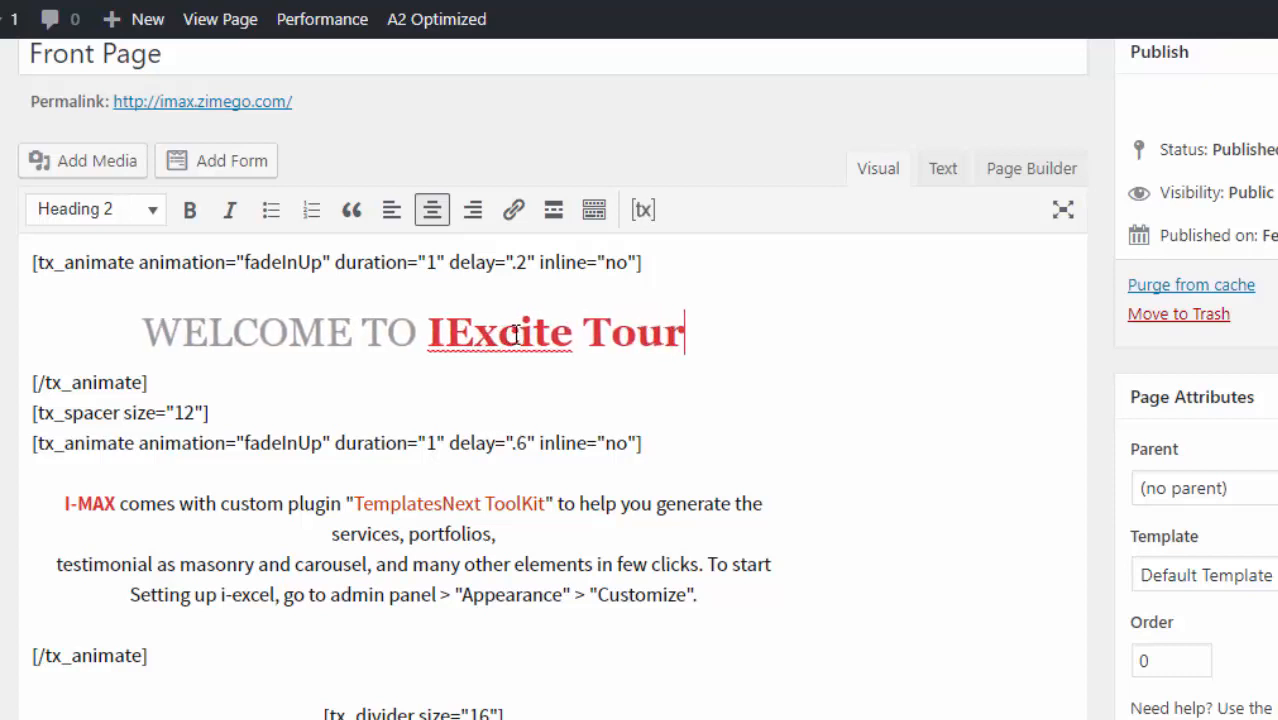
type("s!")
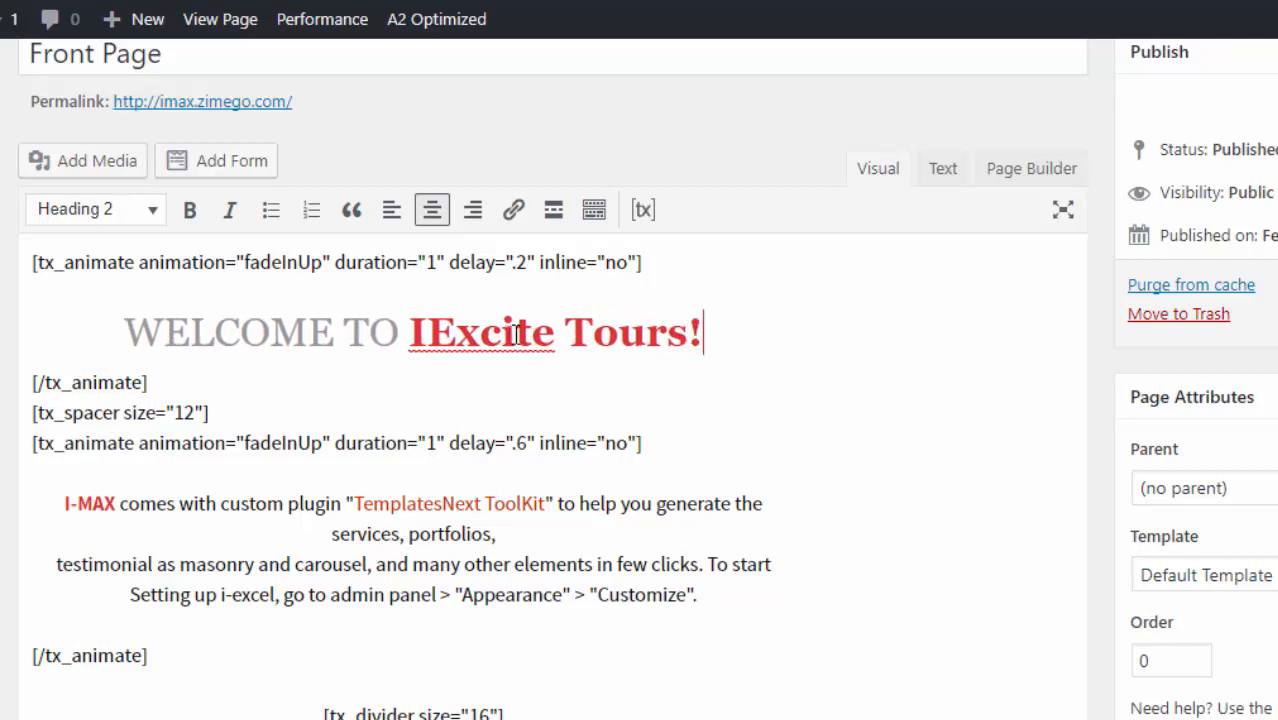
left_click(429, 337)
key("BackSpace")
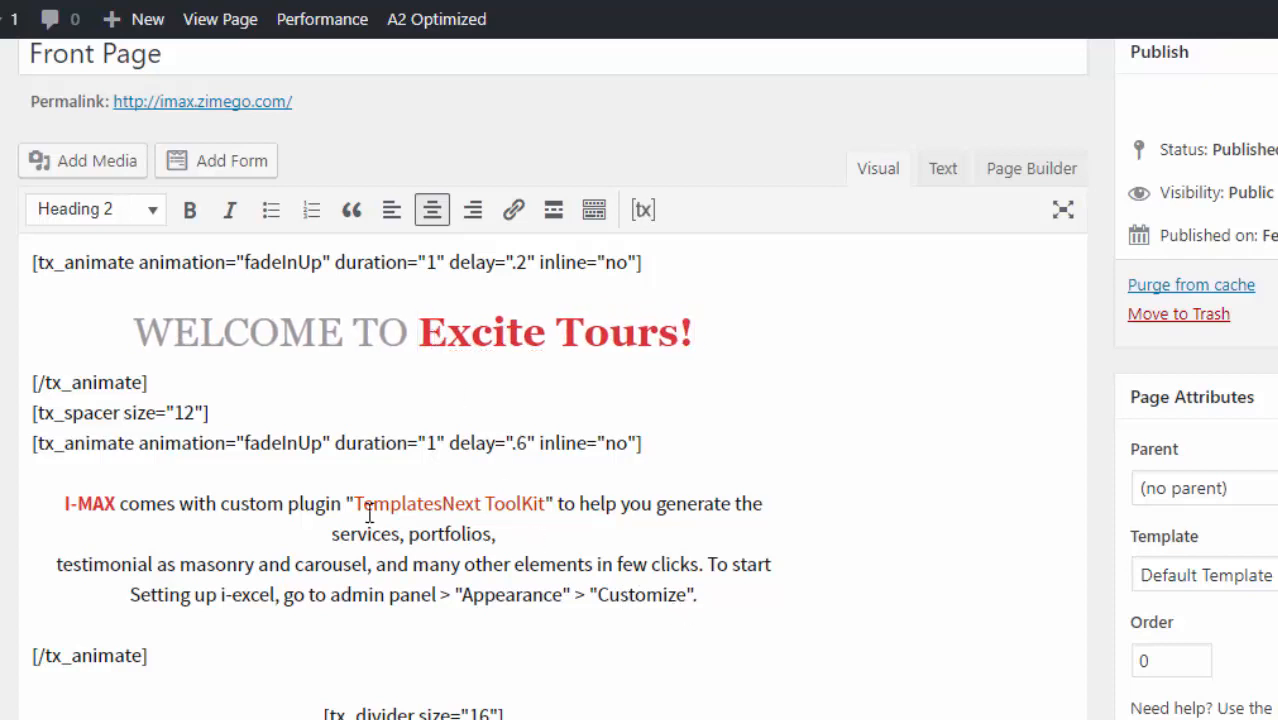
left_click_drag(117, 504, 70, 504)
type("Excit")
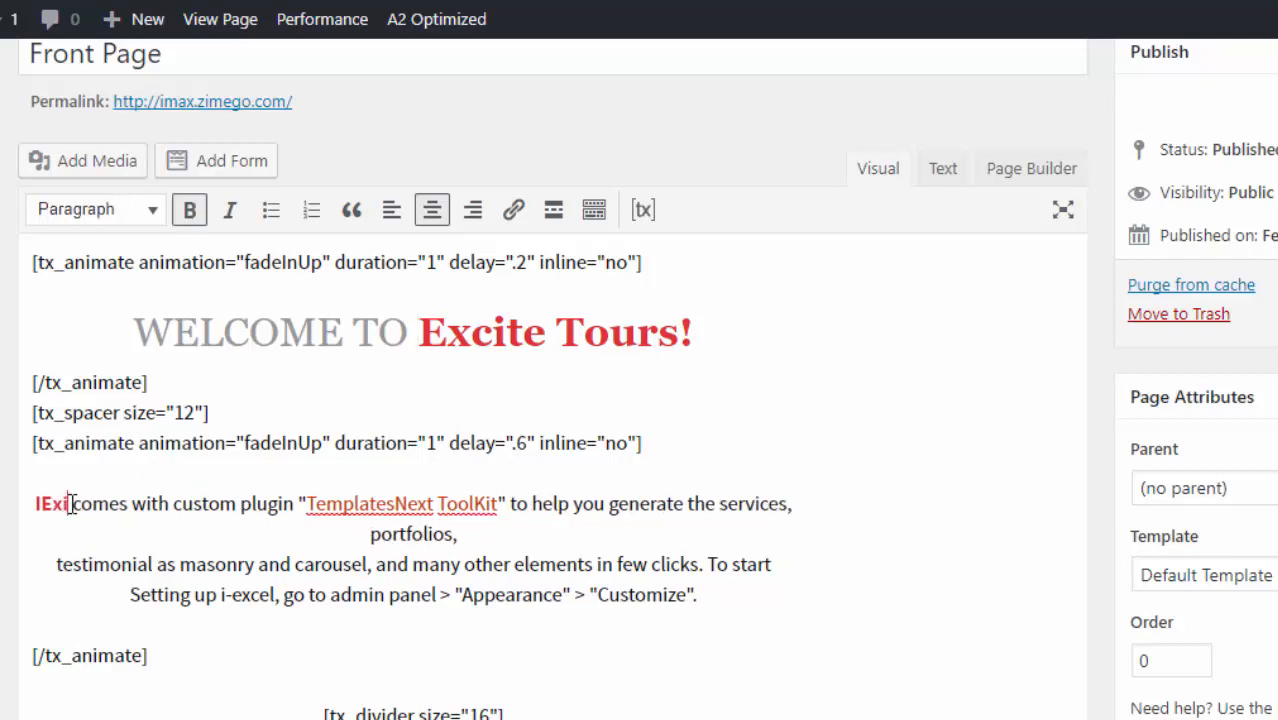
type("e ")
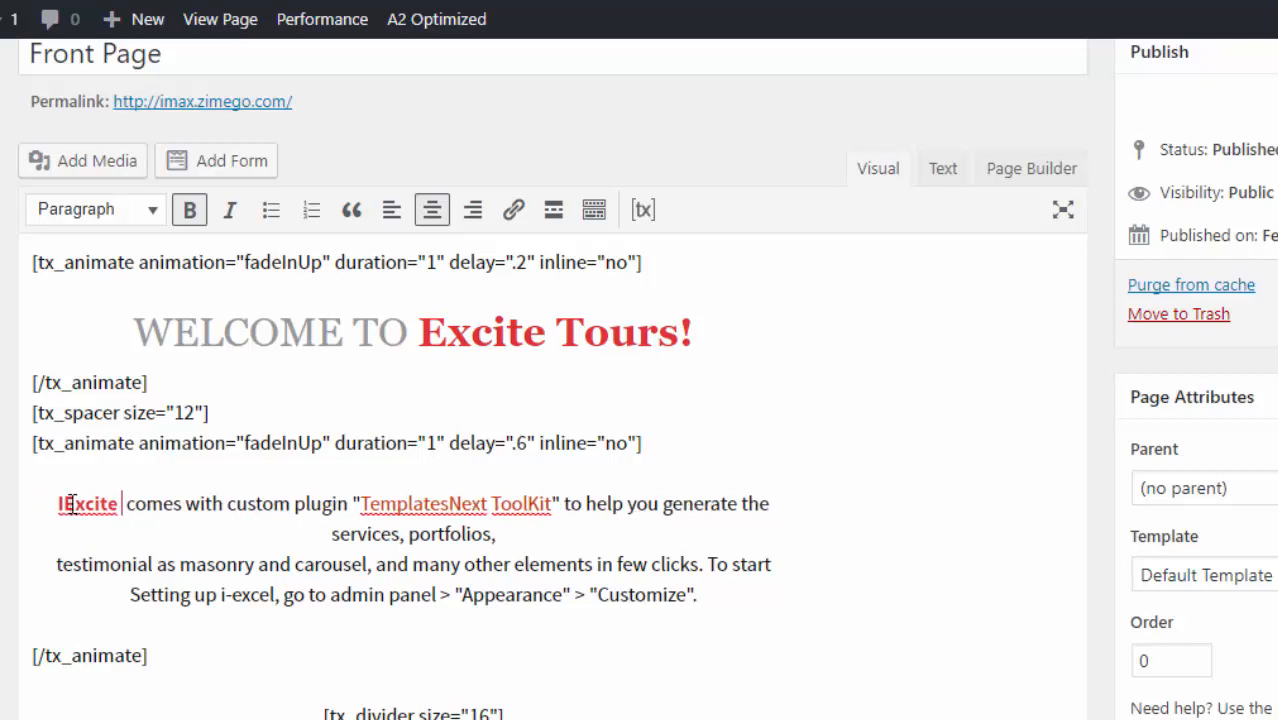
type("Tours!")
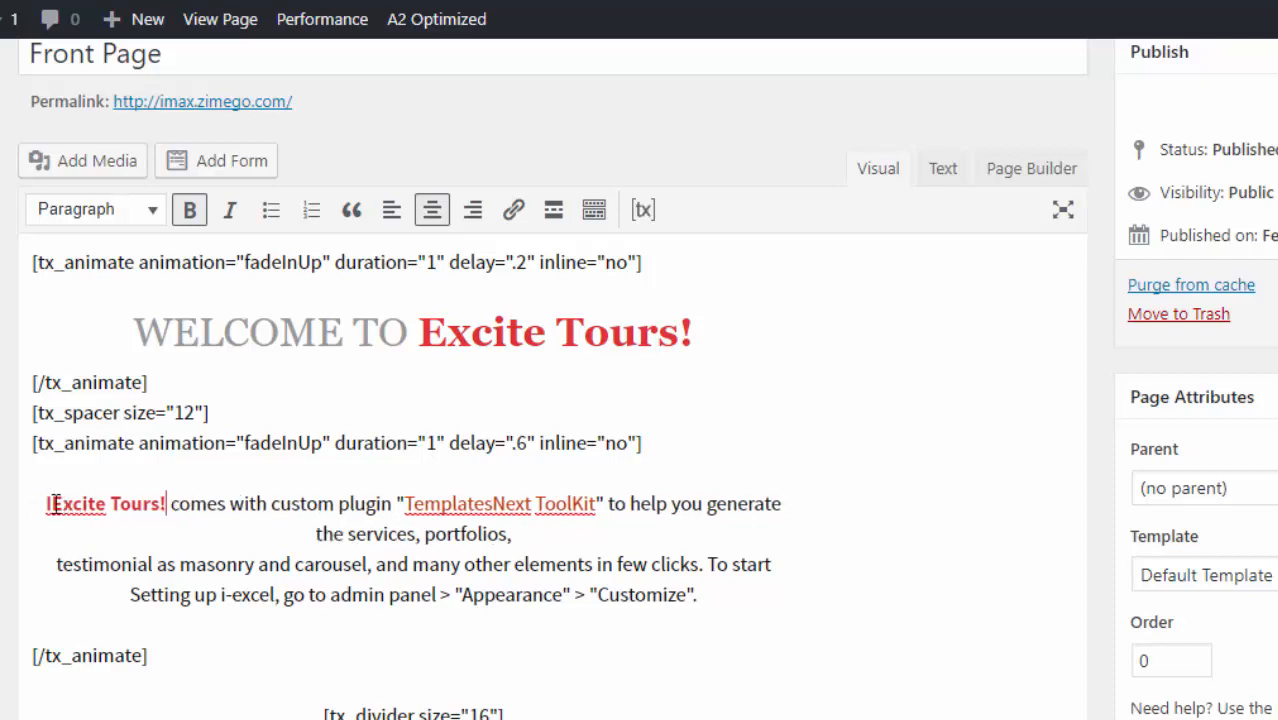
left_click(51, 503)
key("BackSpace")
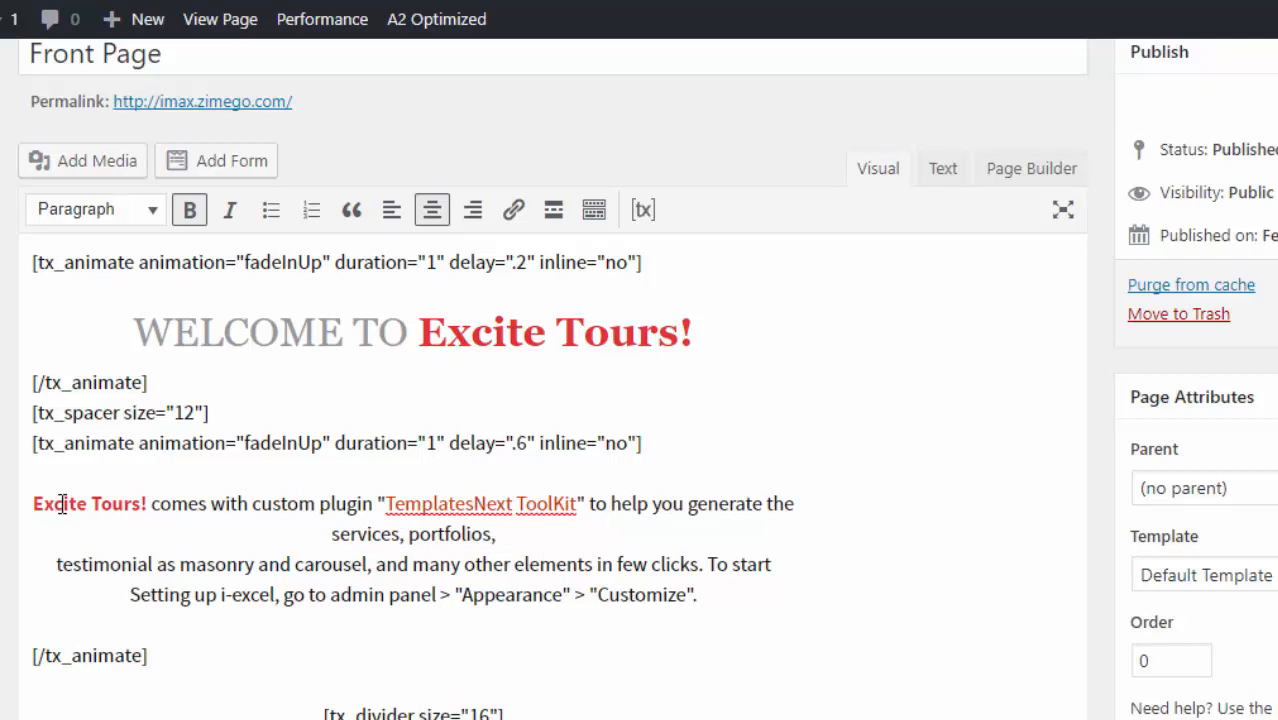
- Reword the intro to say it "promises you the best in" camping and "you simply can't find a better service provider"
left_click(212, 503)
key("BackSpace")
key("BackSpace")
key("BackSpace")
key("BackSpace")
key("BackSpace")
key("BackSpace")
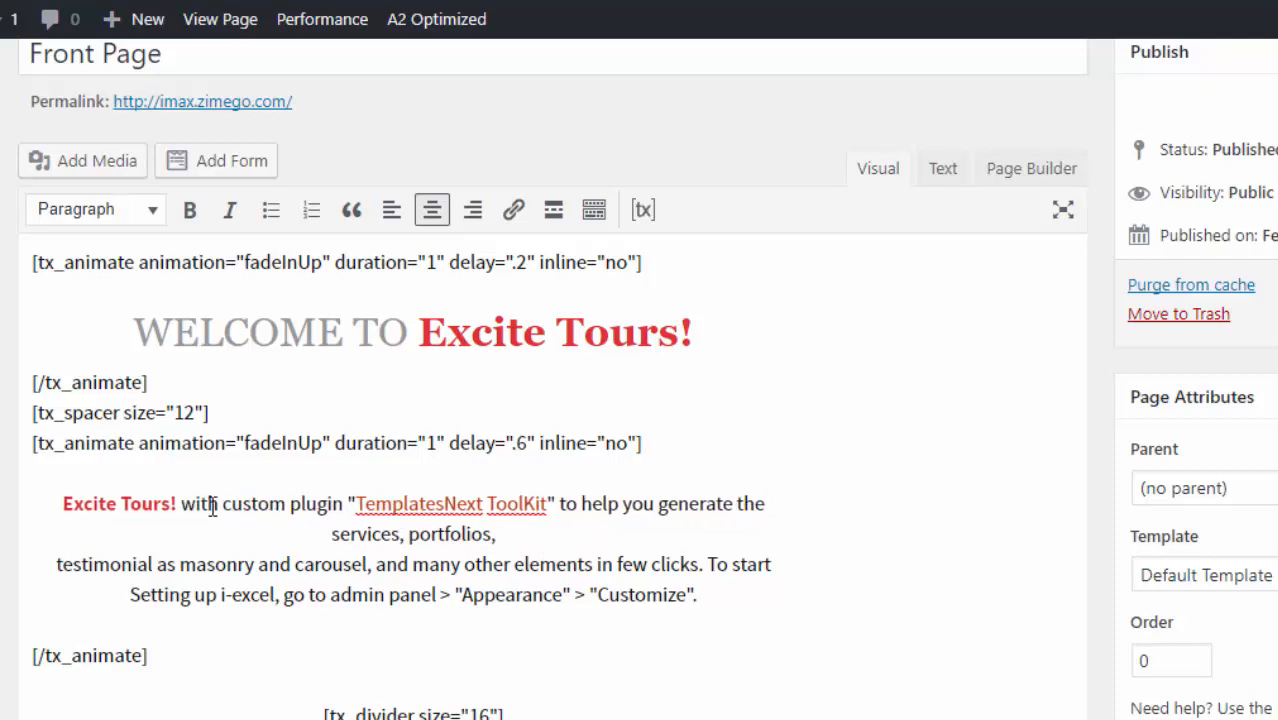
type("promises you t")
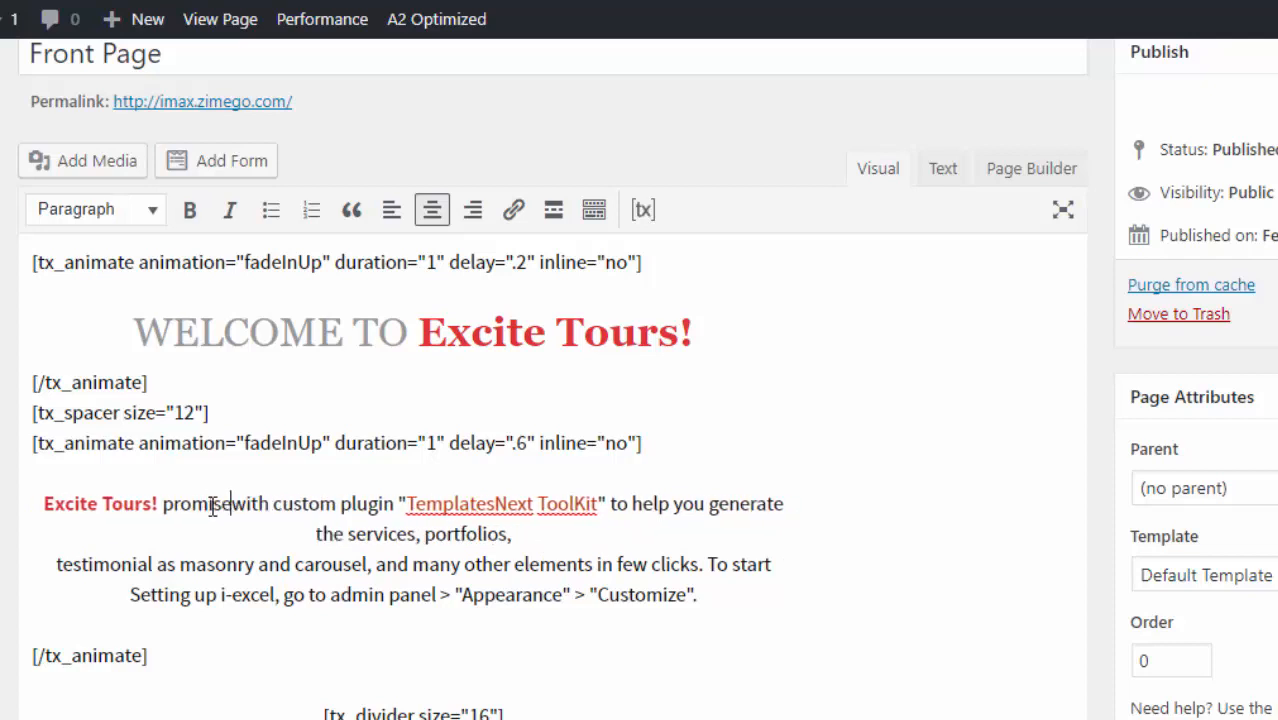
type("he best in")
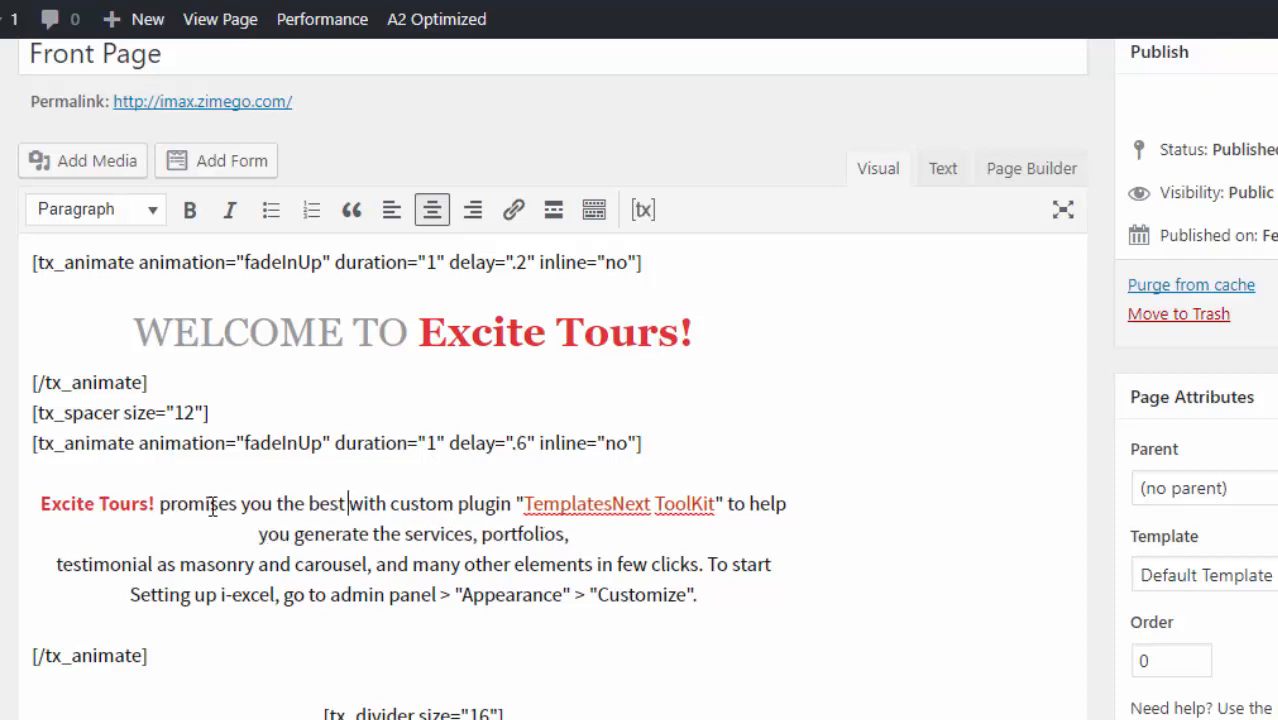
type(" out")
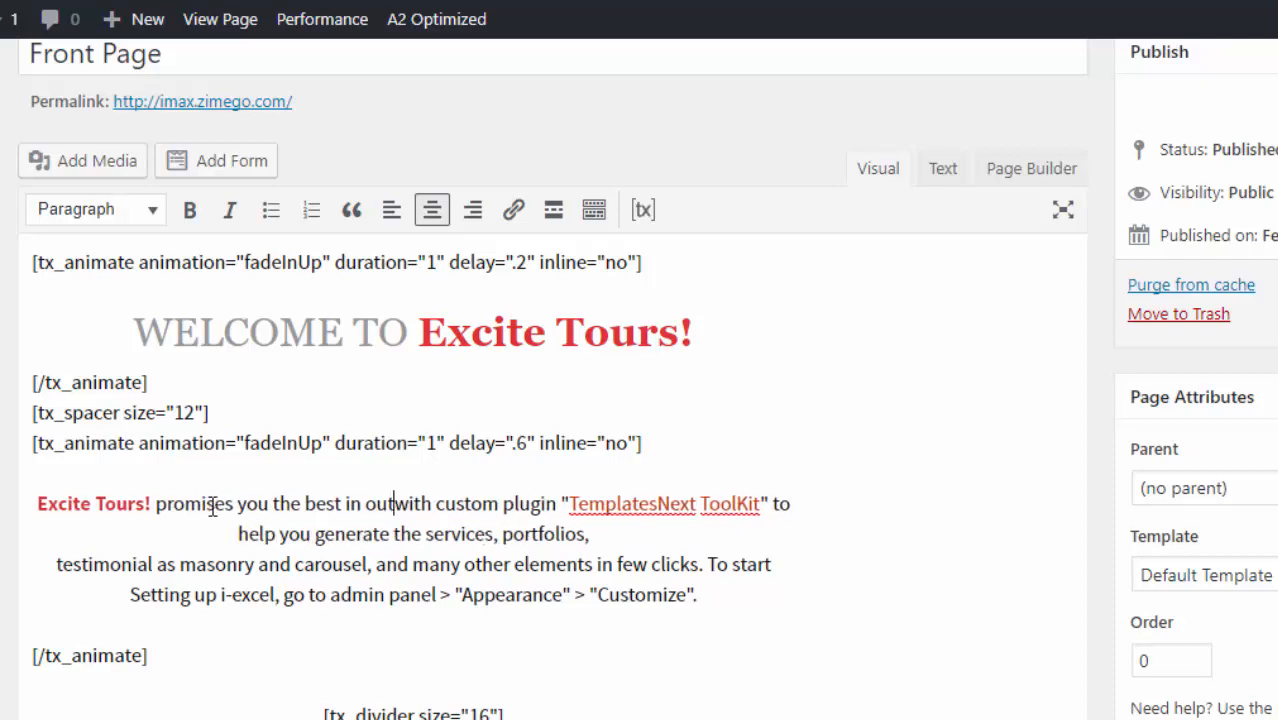
type("d")
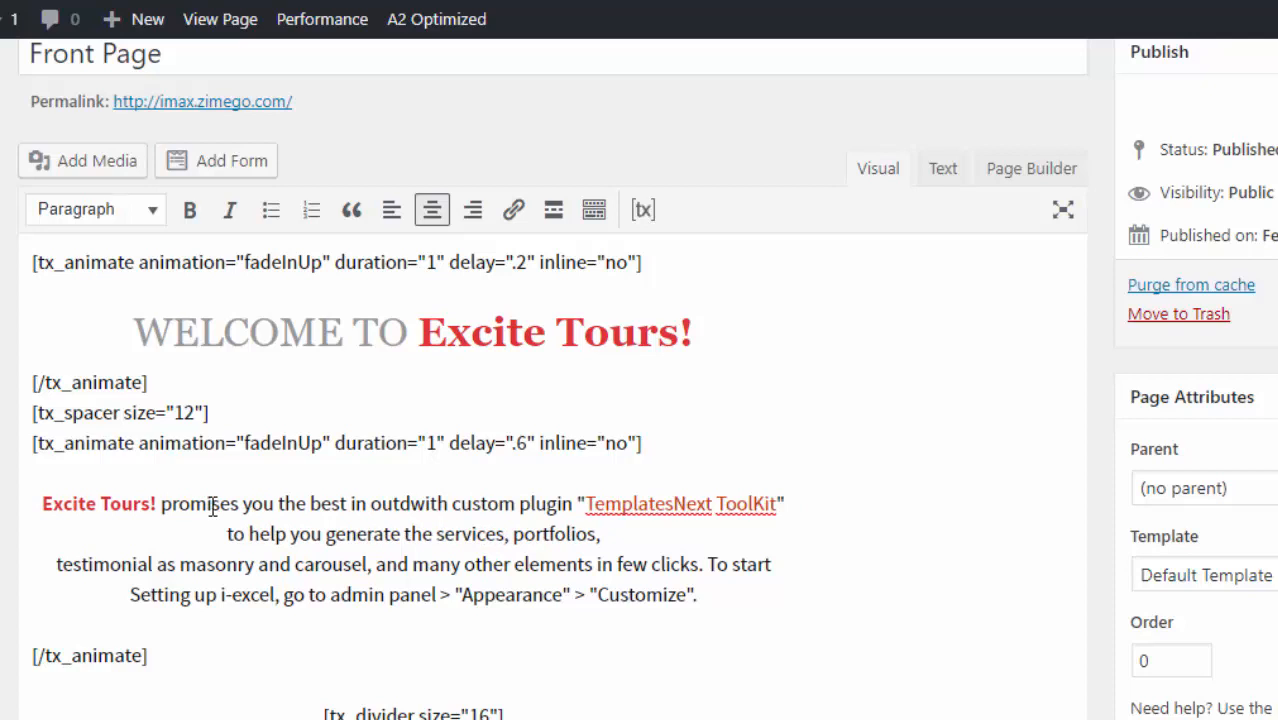
key("BackSpace")
key("BackSpace")
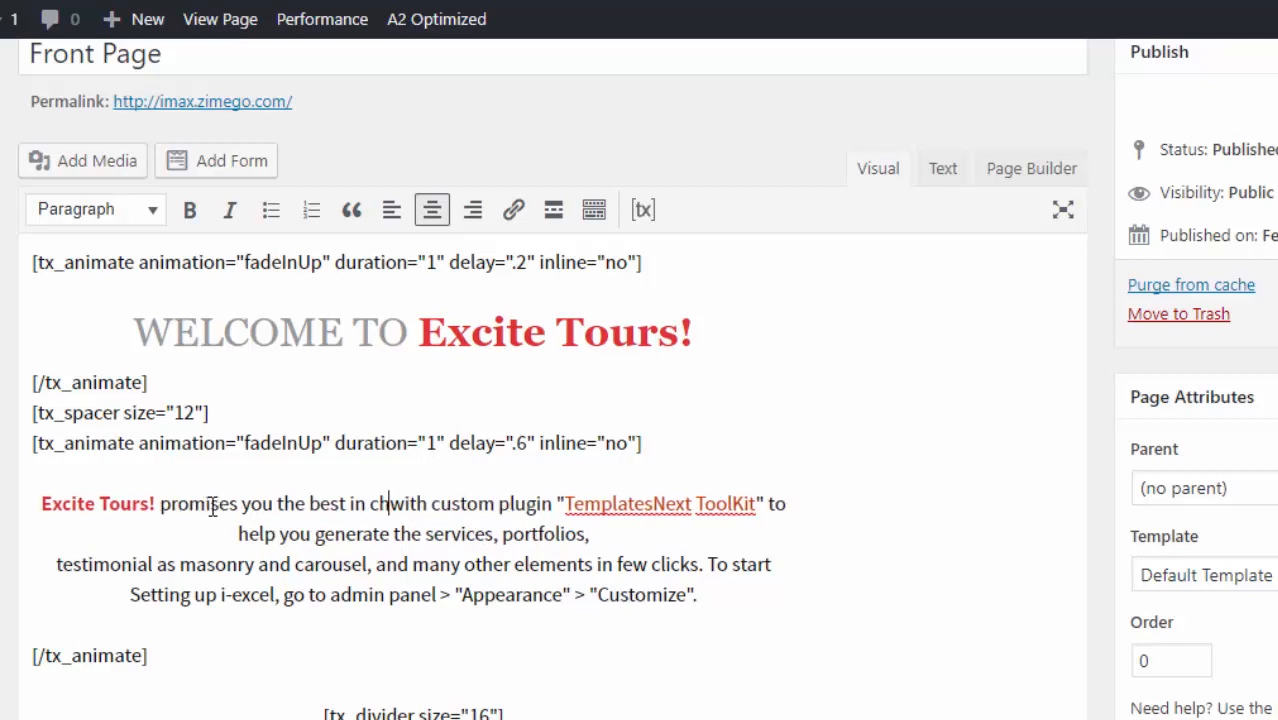
key("Up")
type("c")
key("BackSpace")
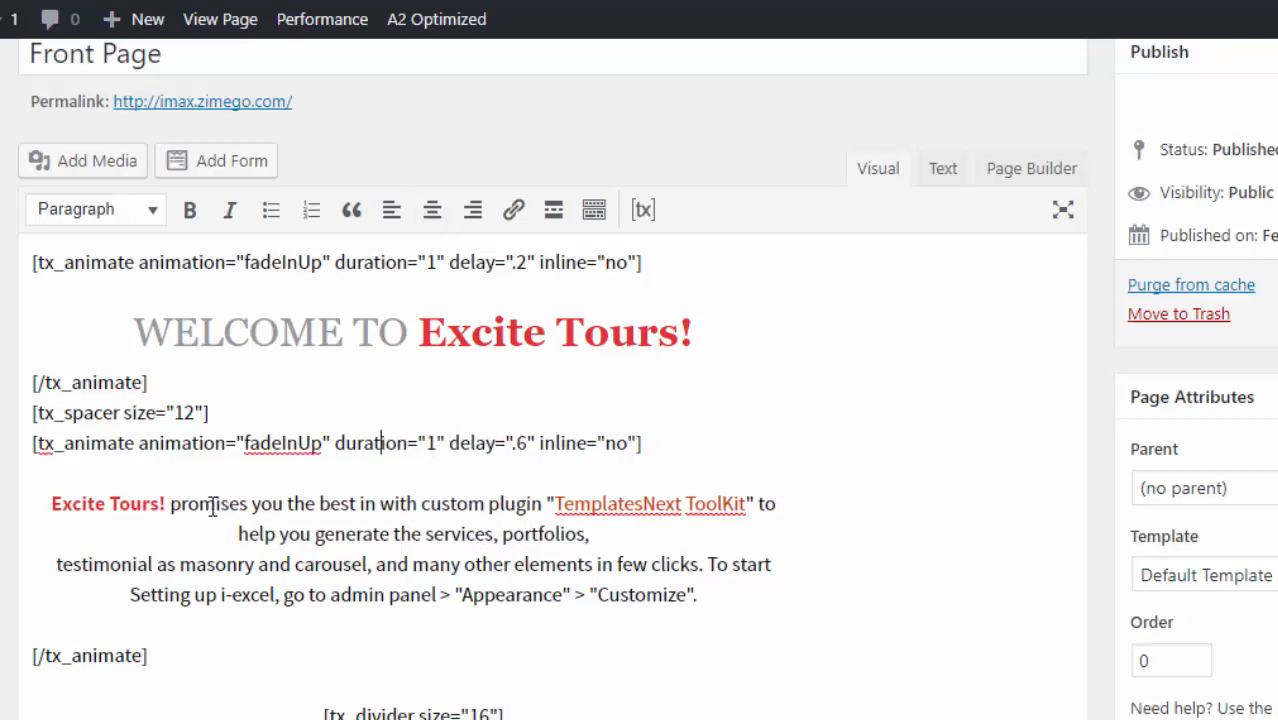
left_click(380, 504)
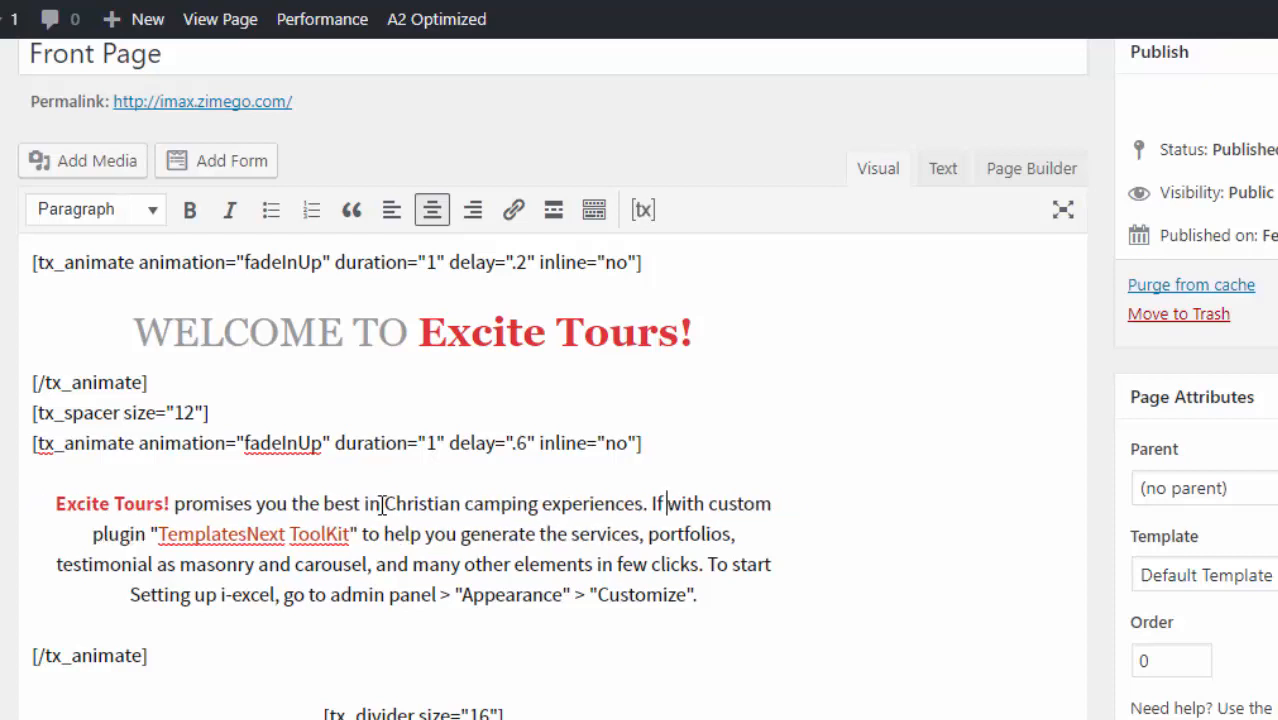
type("have ")
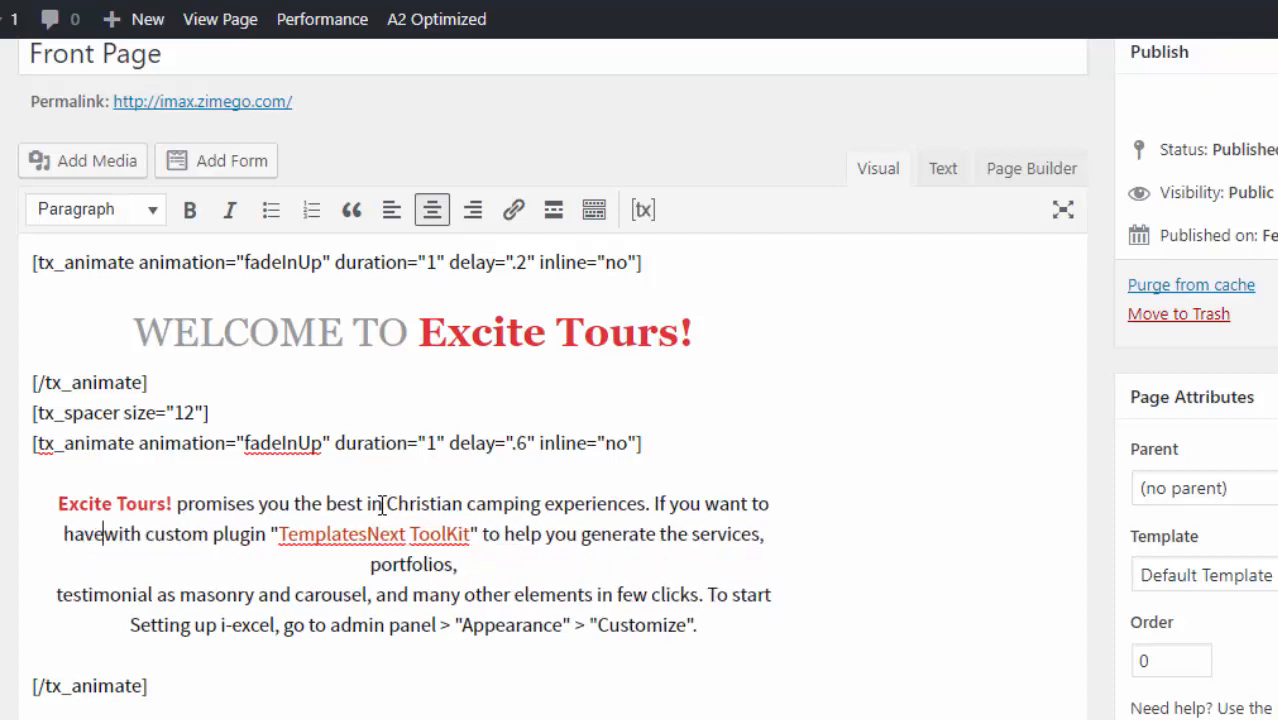
type("a")
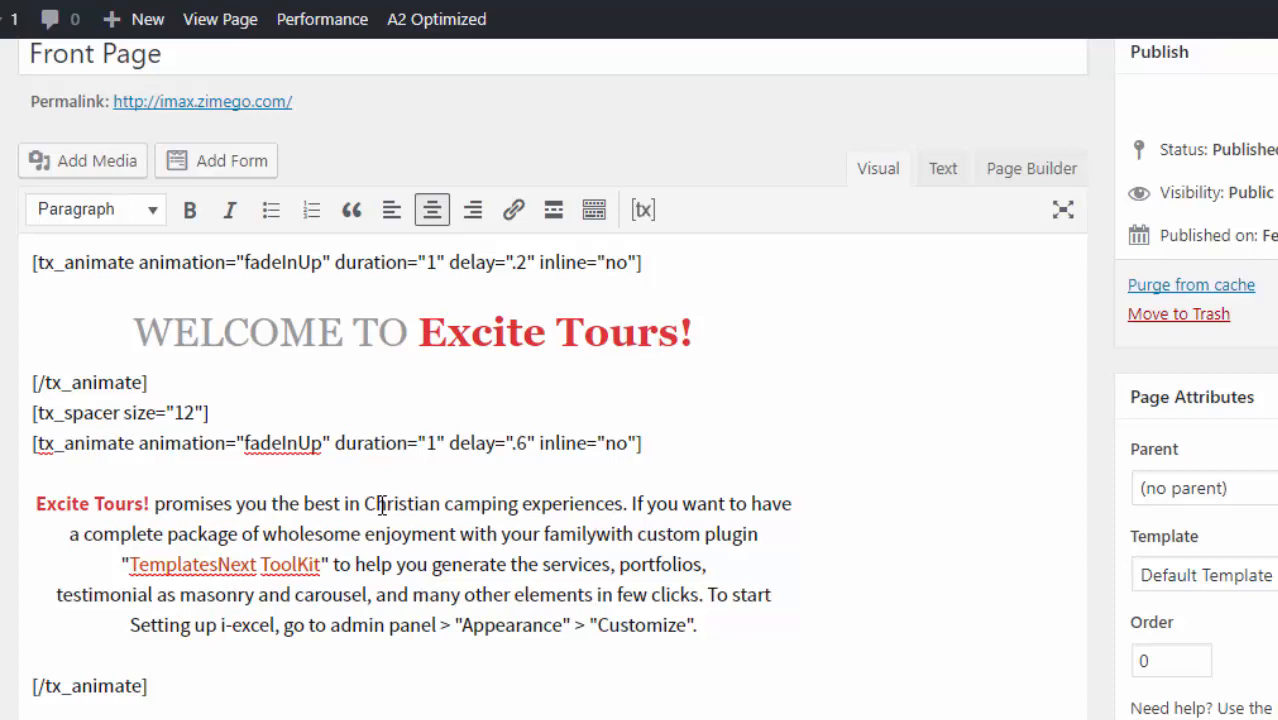
type("and f")
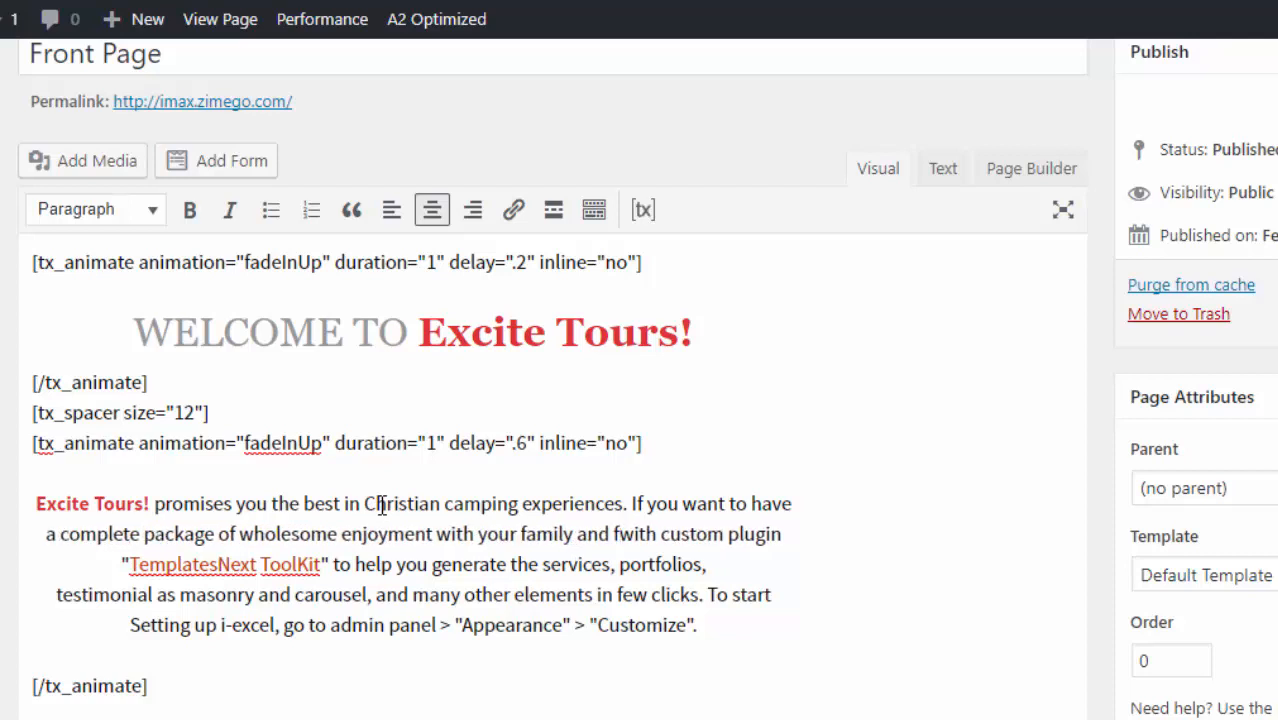
type("riends,")
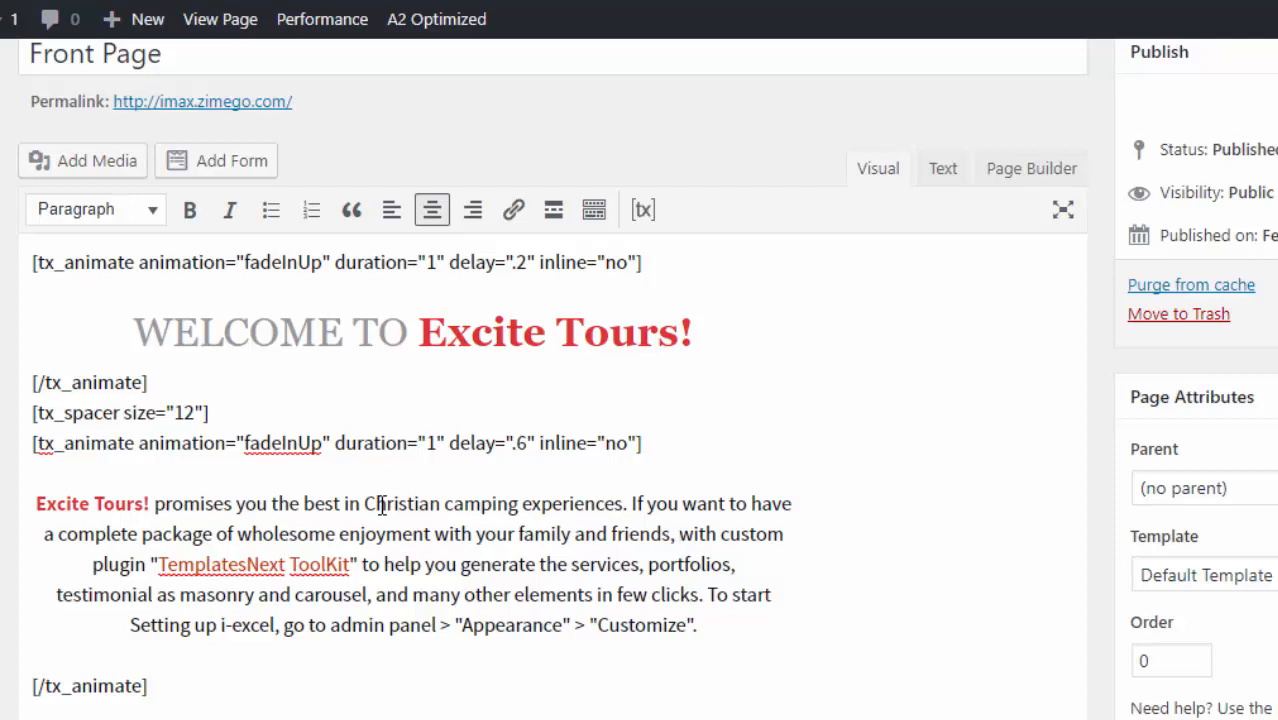
type(" you simply ")
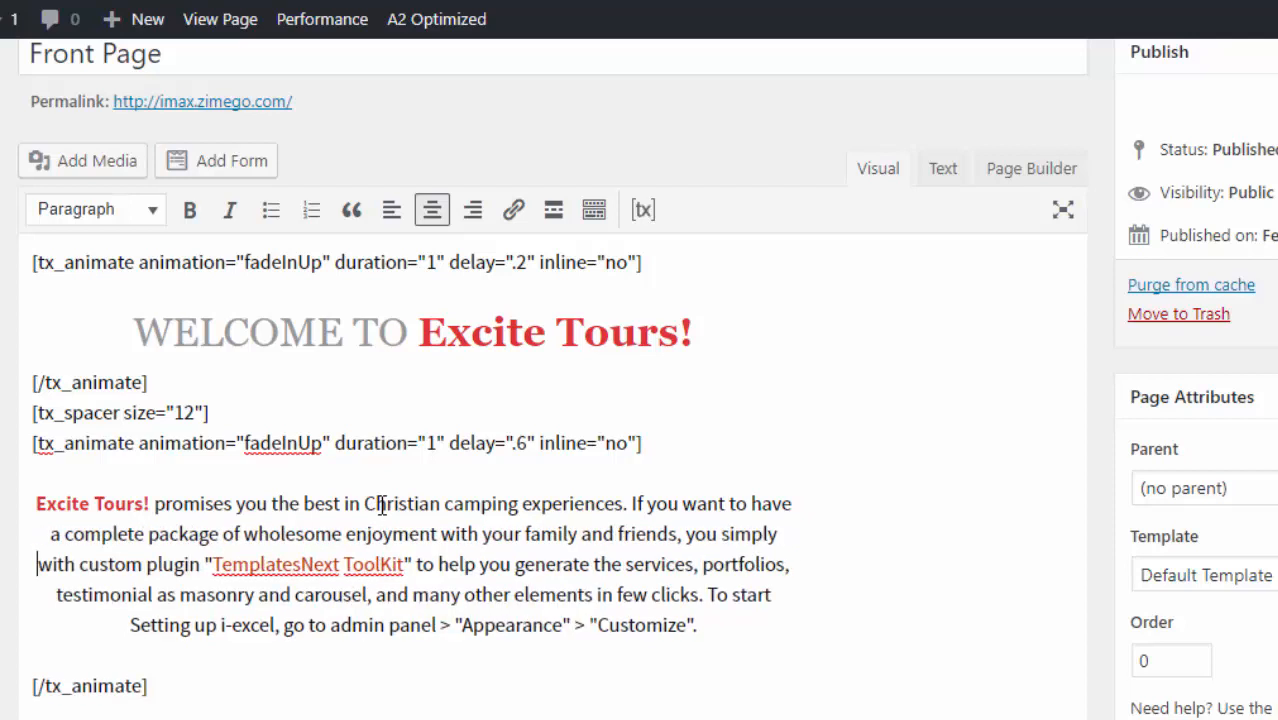
type("can't find a ")
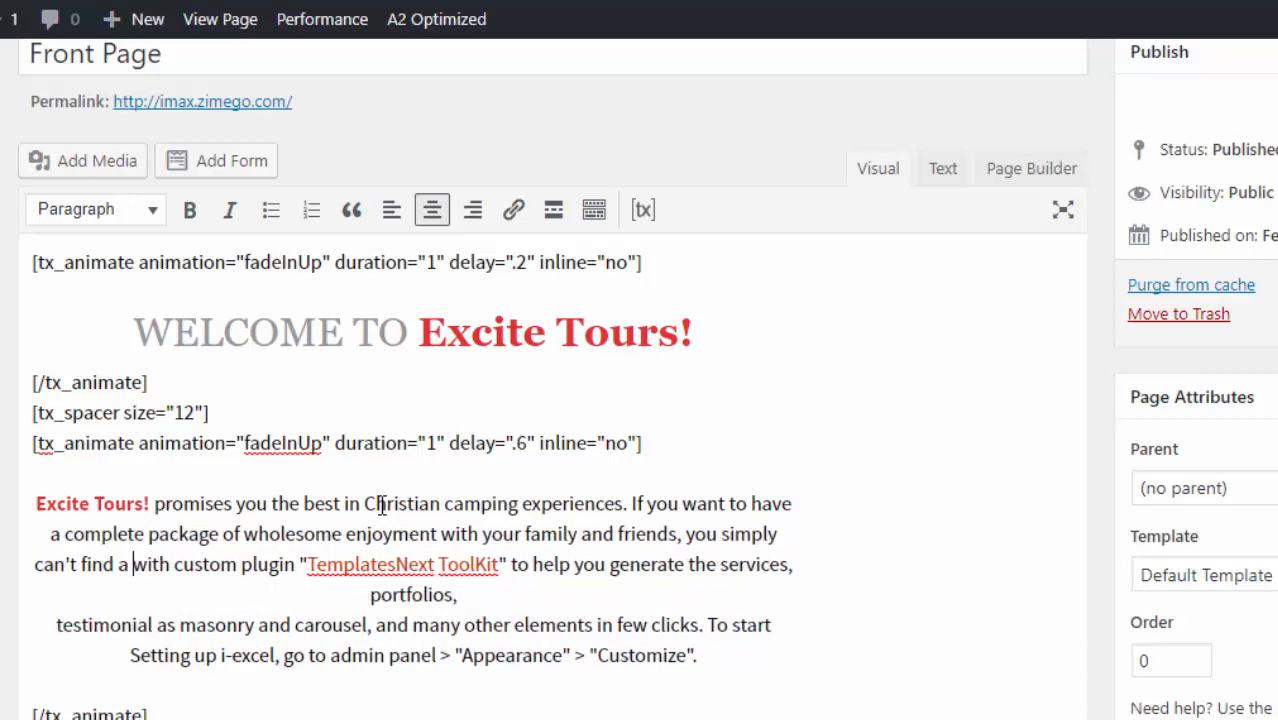
type("better ")
type("service provi")
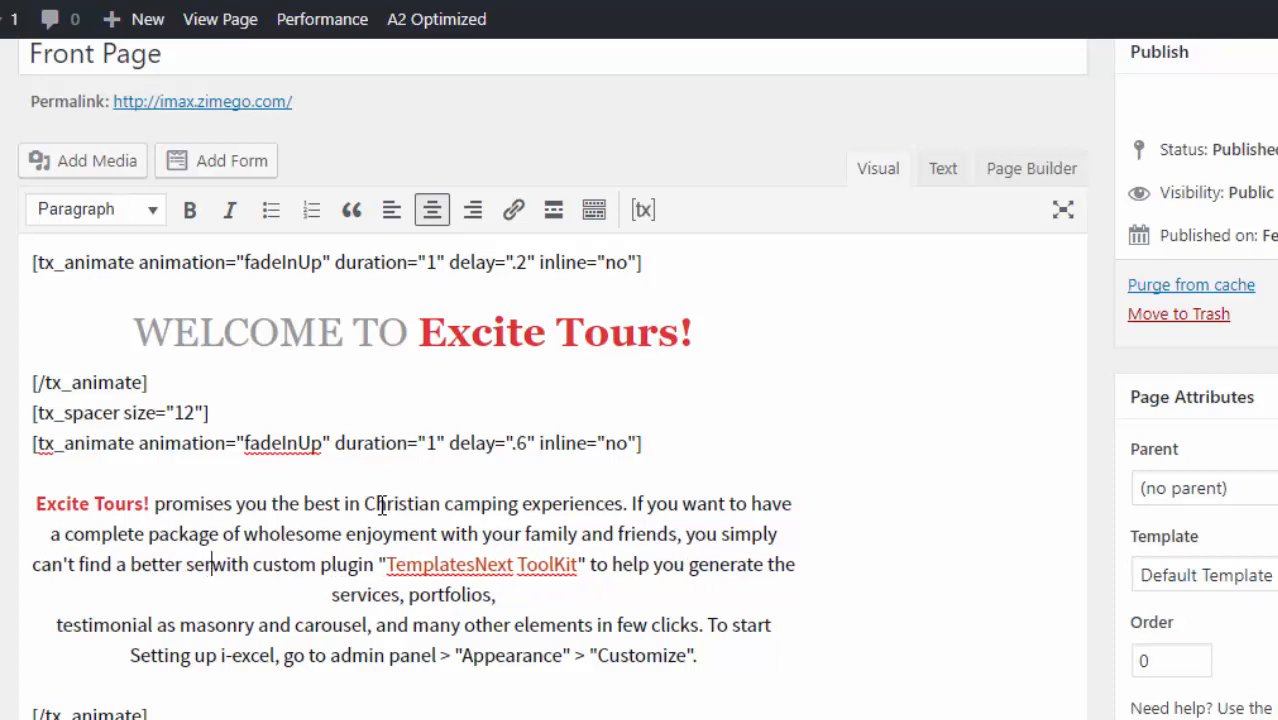
type("der")
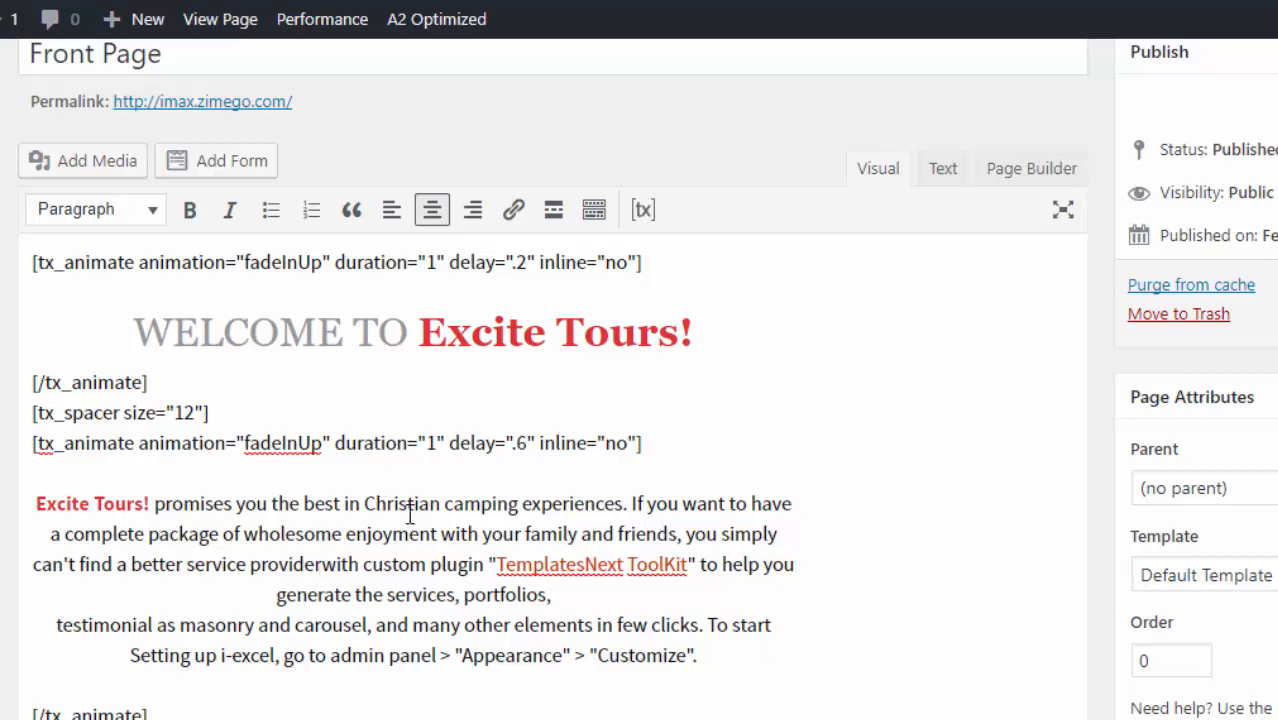
- Delete the leftover sample sentences and replace "custom plugin with" by "than"
left_click_drag(697, 655, 697, 564)
key("BackSpace")
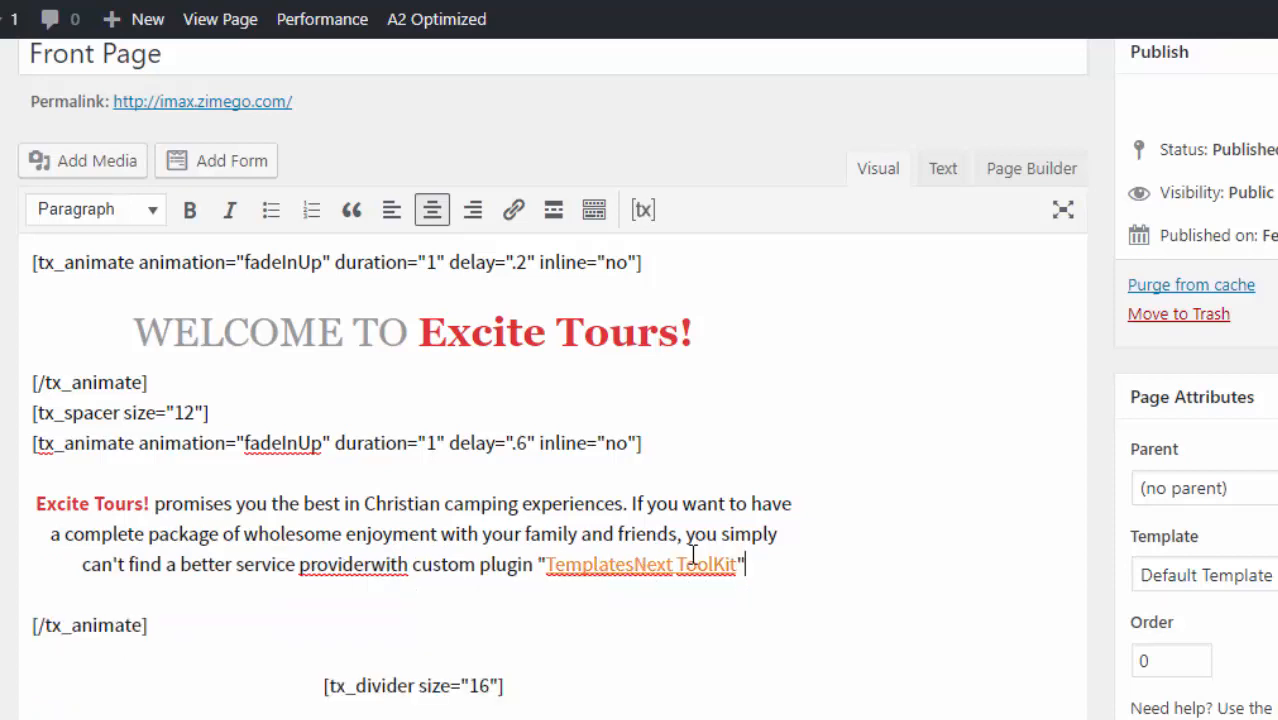
left_click(537, 564)
key("BackSpace")
key("BackSpace")
key("BackSpace")
key("BackSpace")
key("BackSpace")
key("BackSpace")
key("BackSpace")
key("BackSpace")
key("BackSpace")
key("BackSpace")
key("BackSpace")
key("BackSpace")
key("BackSpace")
key("BackSpace")
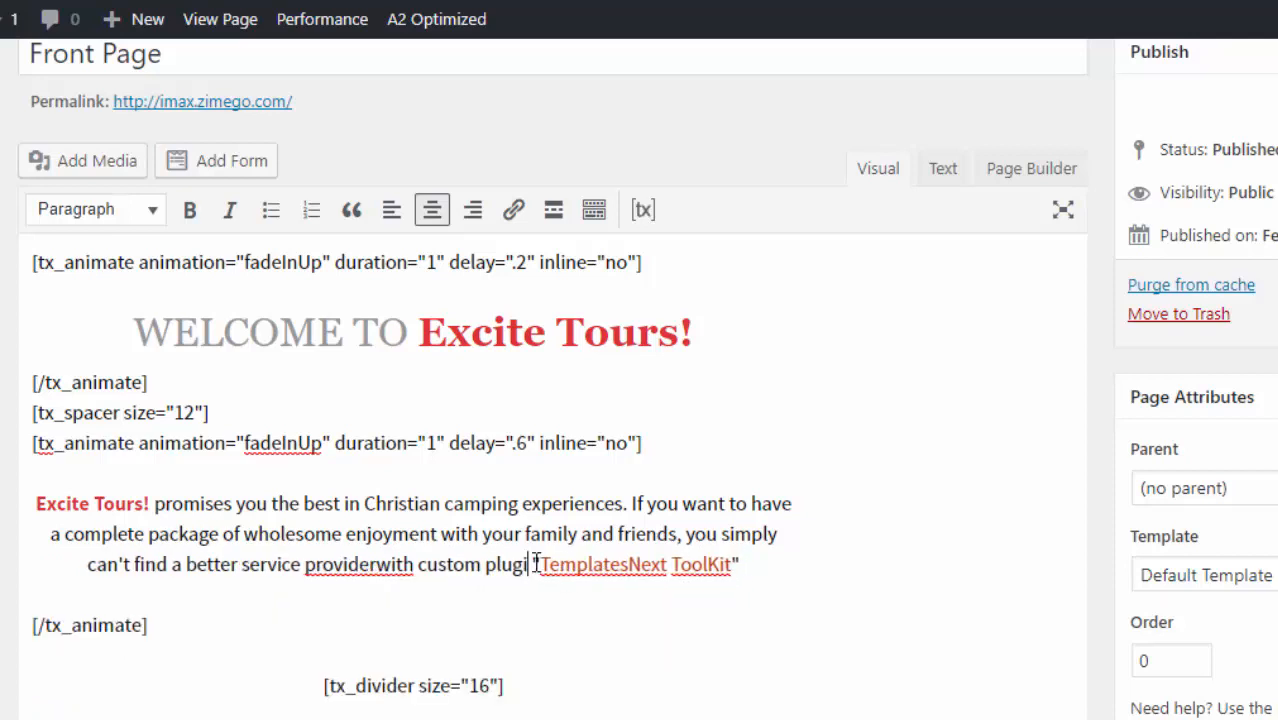
key("BackSpace")
key("BackSpace")
key("BackSpace")
key("BackSpace")
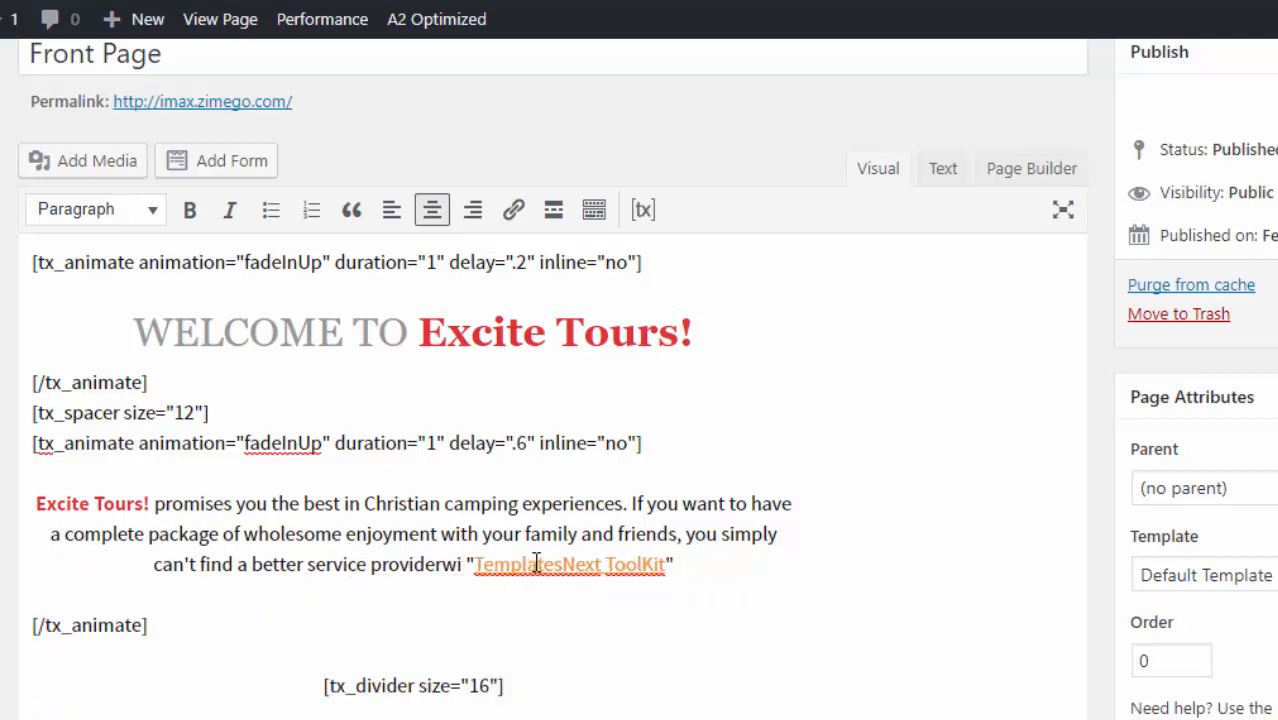
type("than")
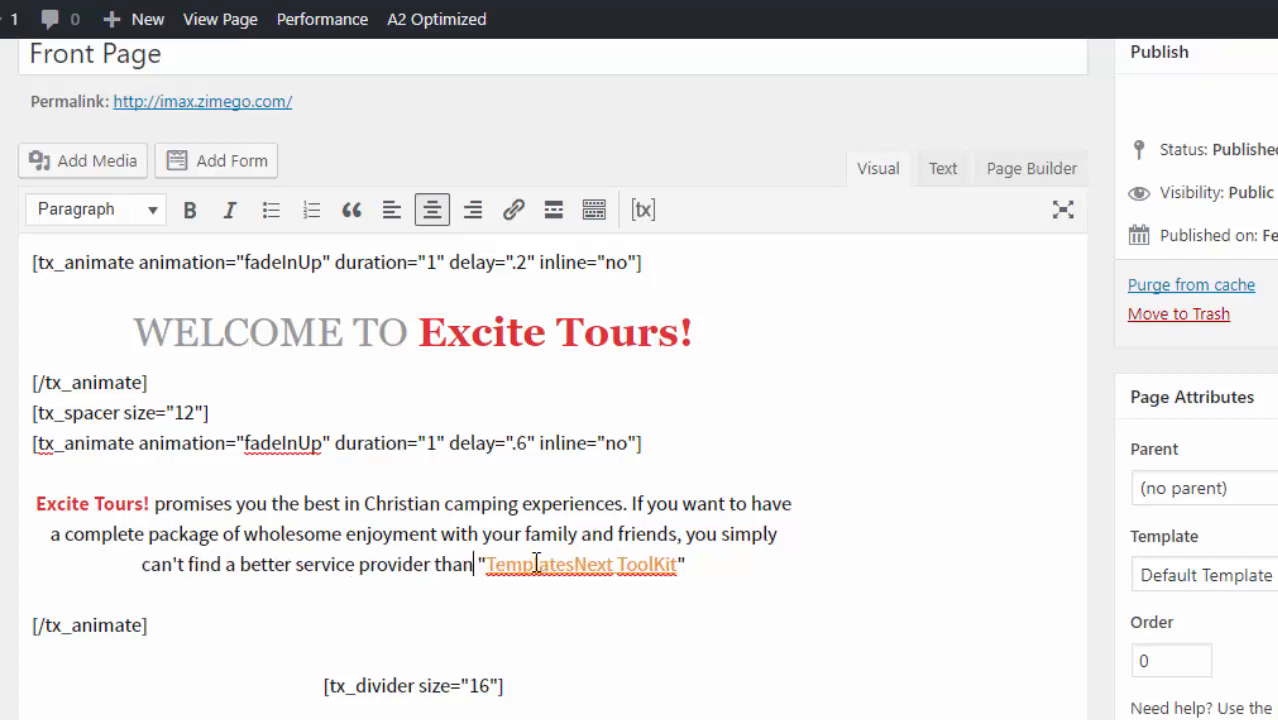
- Replace the TemplatesNext ToolKit link text with "Excite Tours!", removing the stray T and quotes
left_click(679, 563)
key("BackSpace")
key("BackSpace")
key("BackSpace")
key("BackSpace")
key("BackSpace")
key("BackSpace")
key("BackSpace")
key("BackSpace")
key("BackSpace")
key("BackSpace")
key("BackSpace")
key("BackSpace")
key("BackSpace")
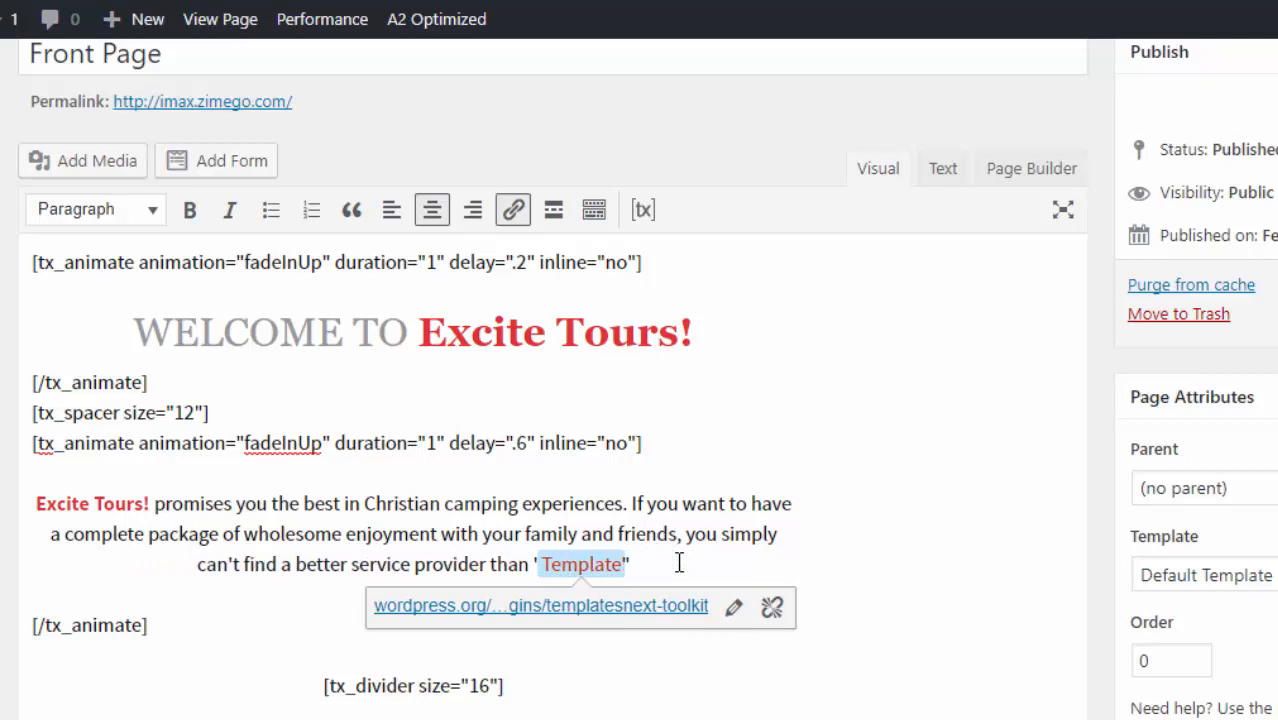
key("BackSpace")
key("BackSpace")
key("BackSpace")
key("BackSpace")
key("BackSpace")
key("BackSpace")
key("BackSpace")
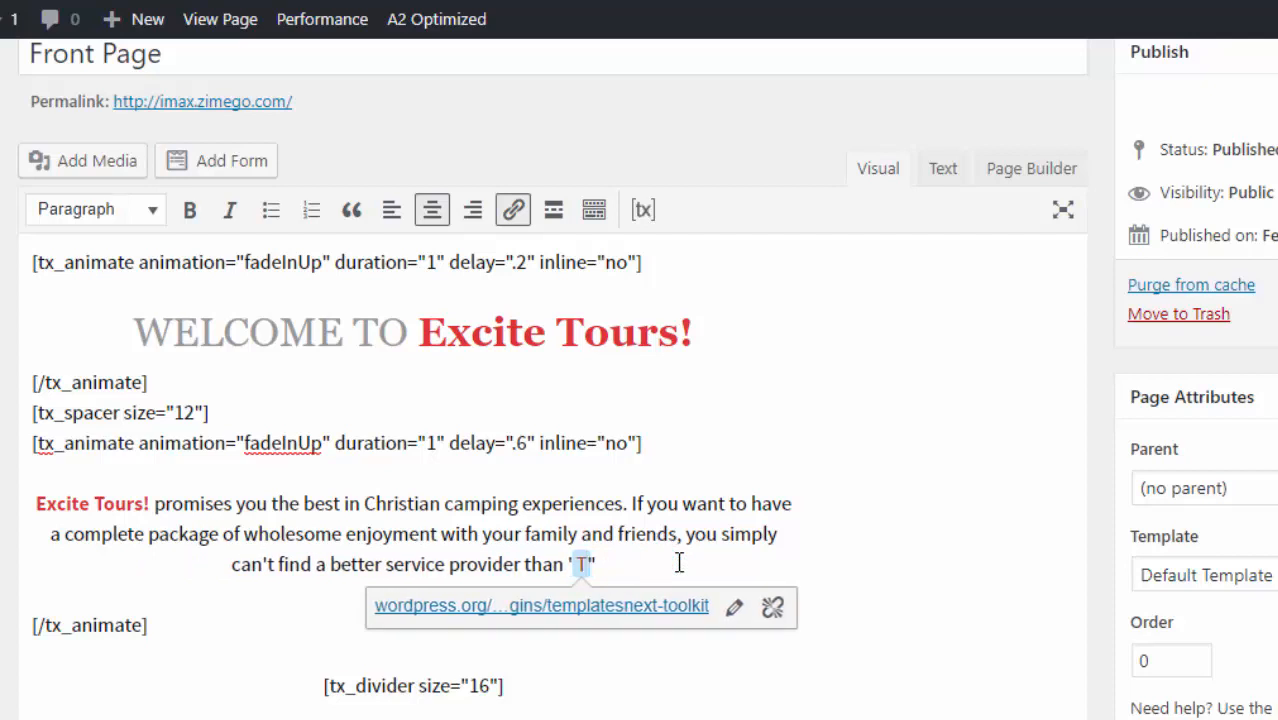
type("Excite To")
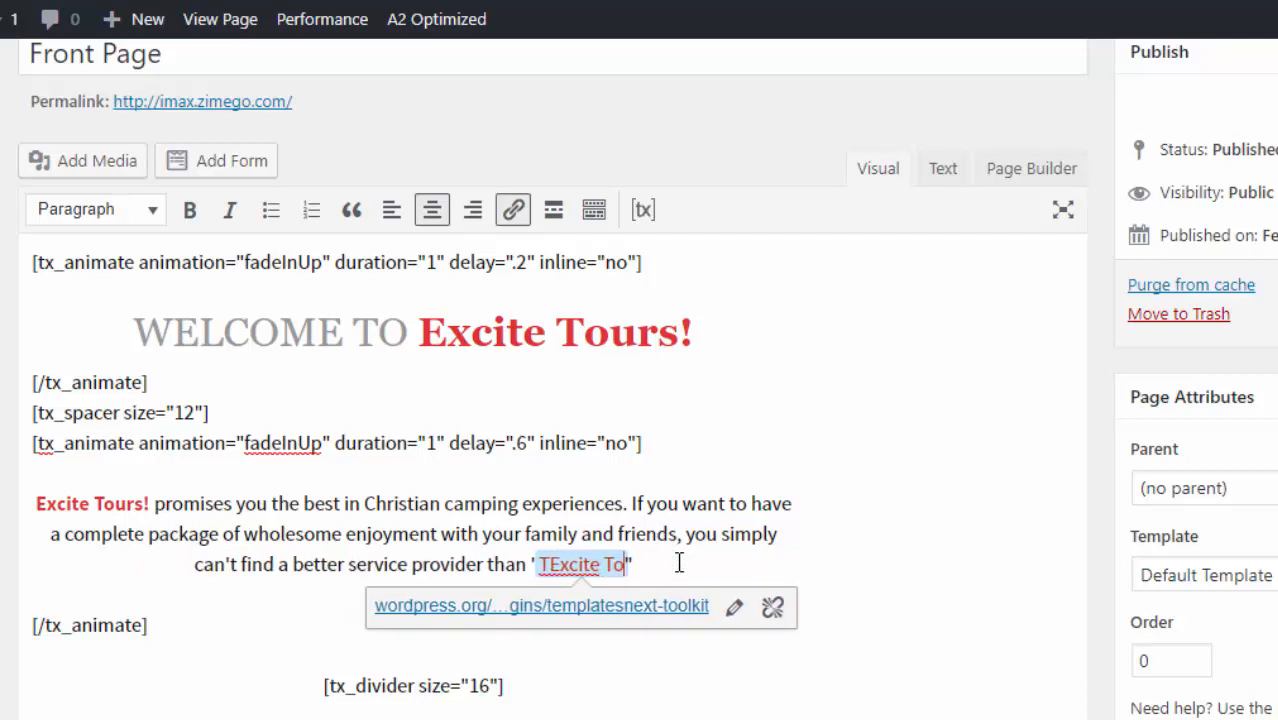
type("urs")
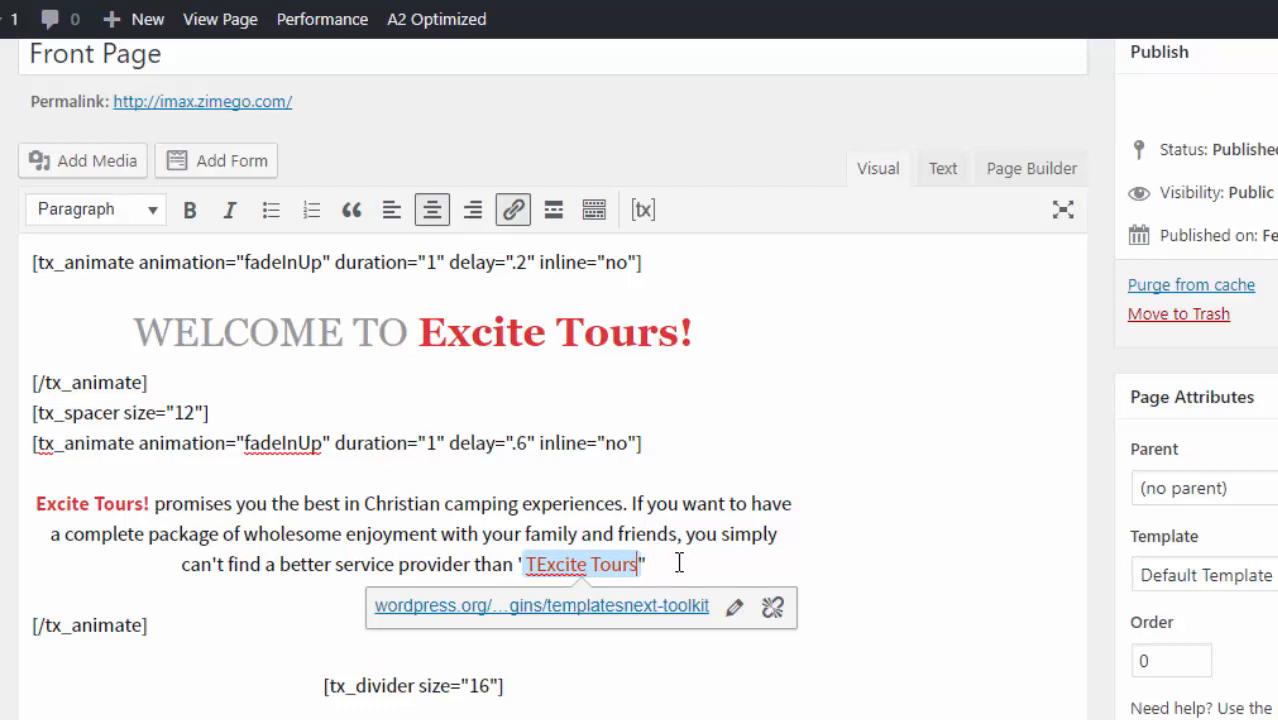
key("Right")
key("Delete")
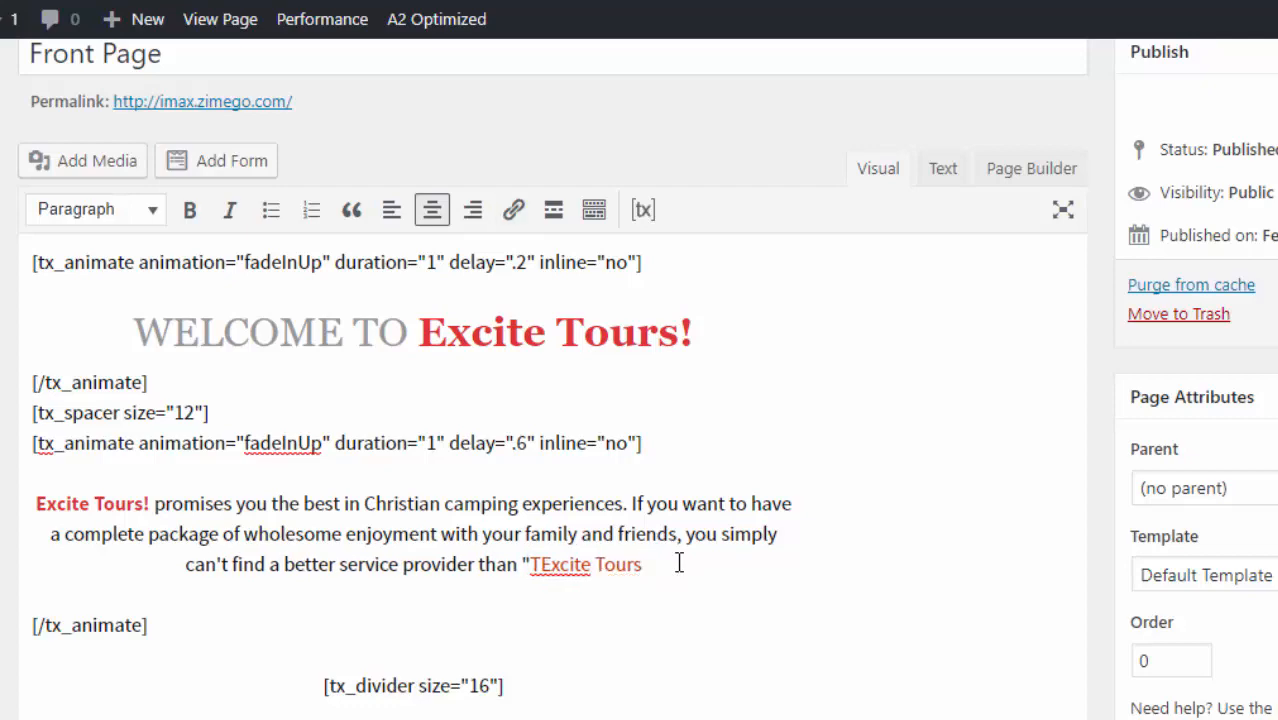
type("!")
key("Left")
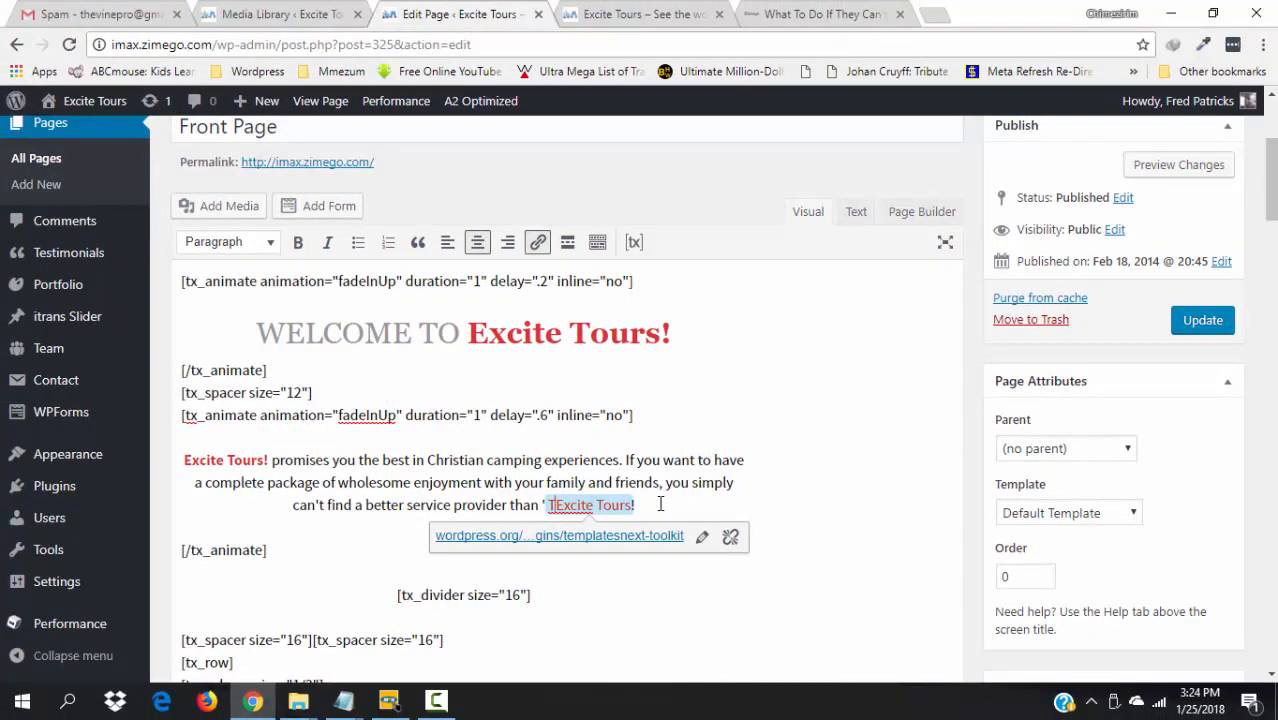
key("BackSpace")
key("Left")
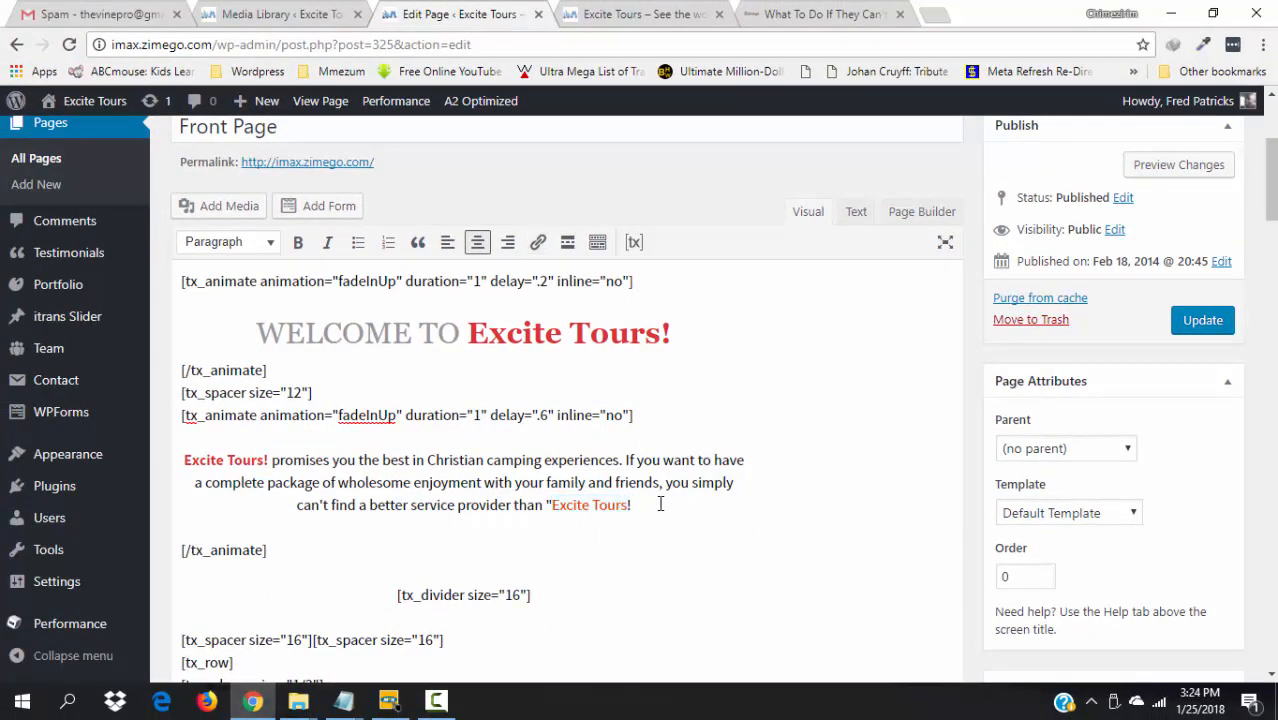
key("BackSpace")
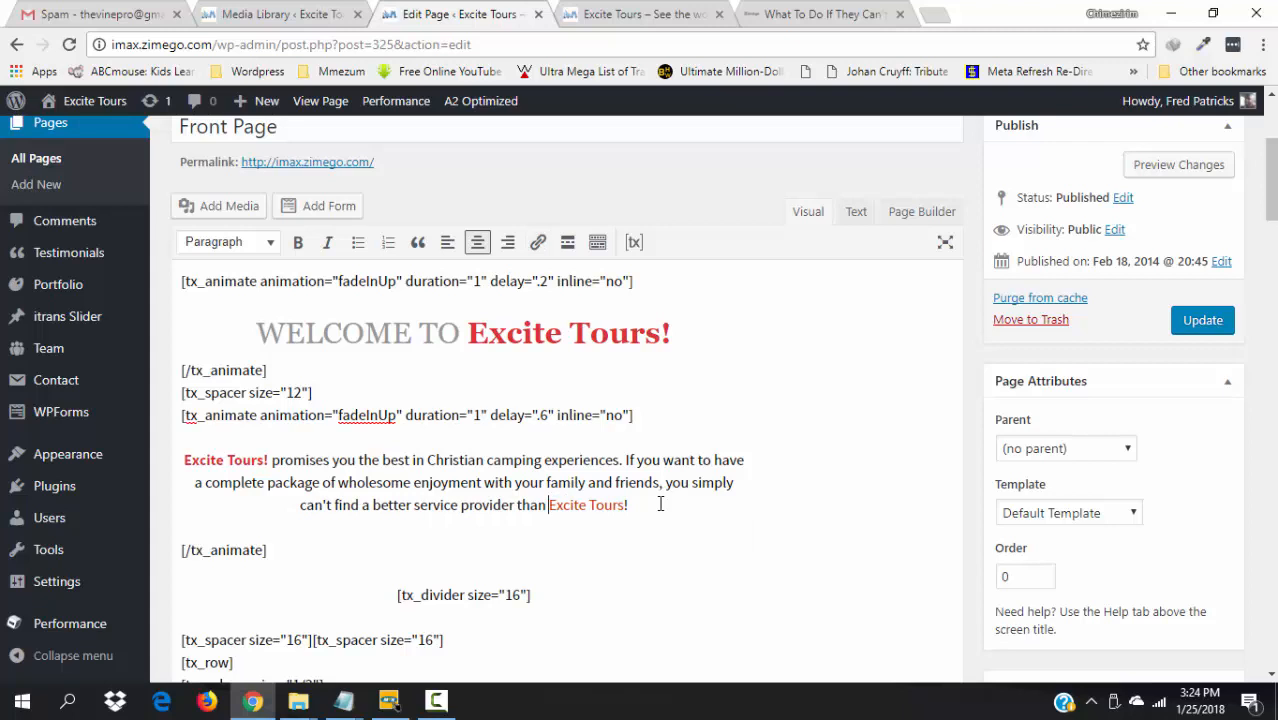
- Update the front page, then look between the editor, media library and live site
left_click(1218, 330)
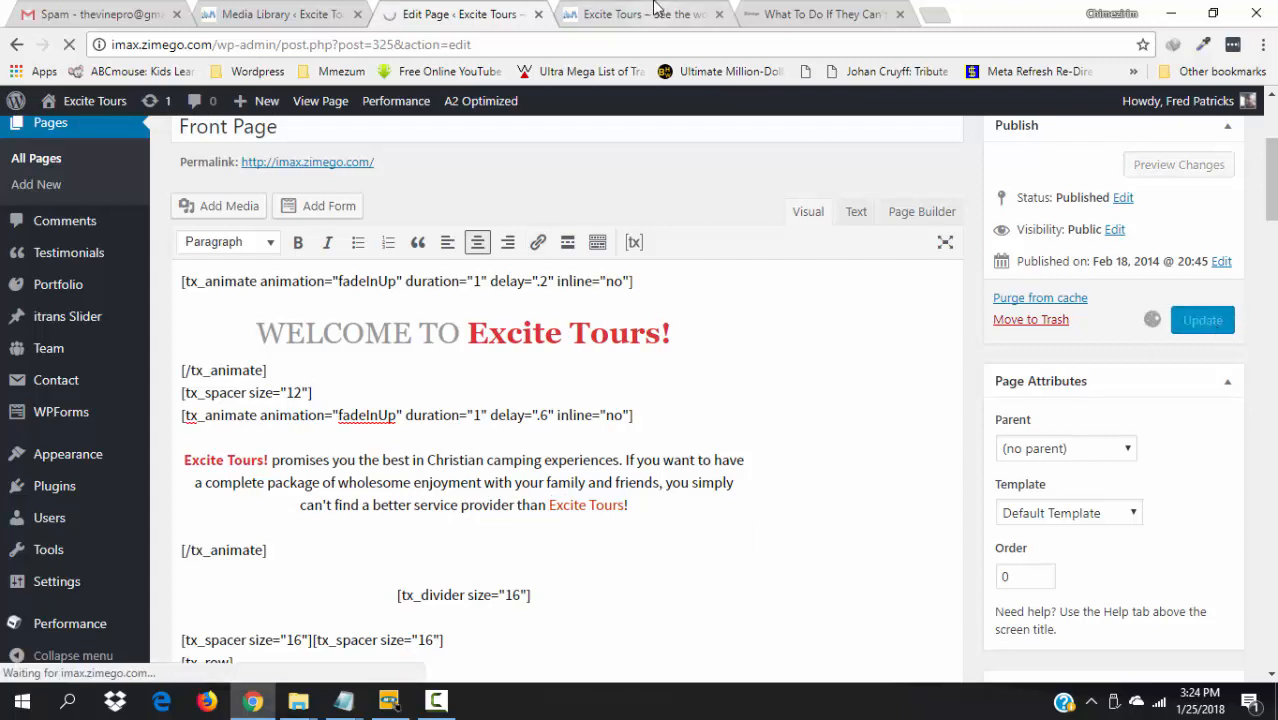
left_click(655, 14)
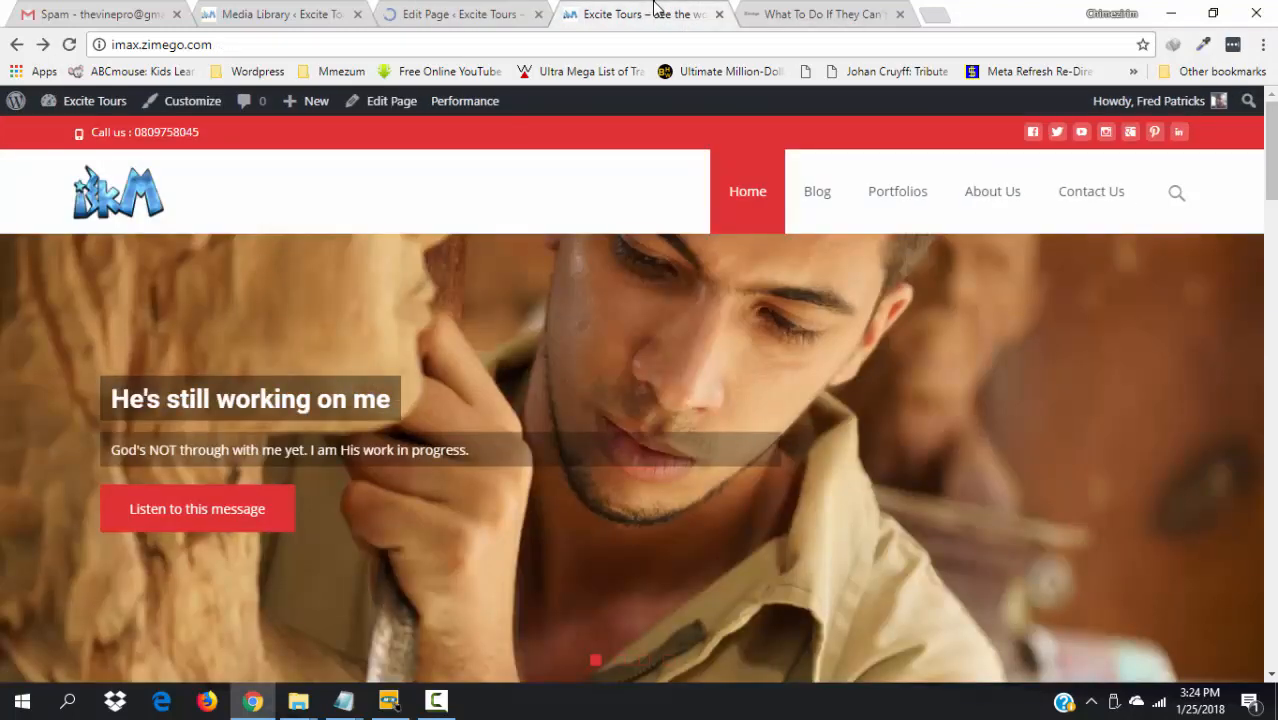
left_click(479, 10)
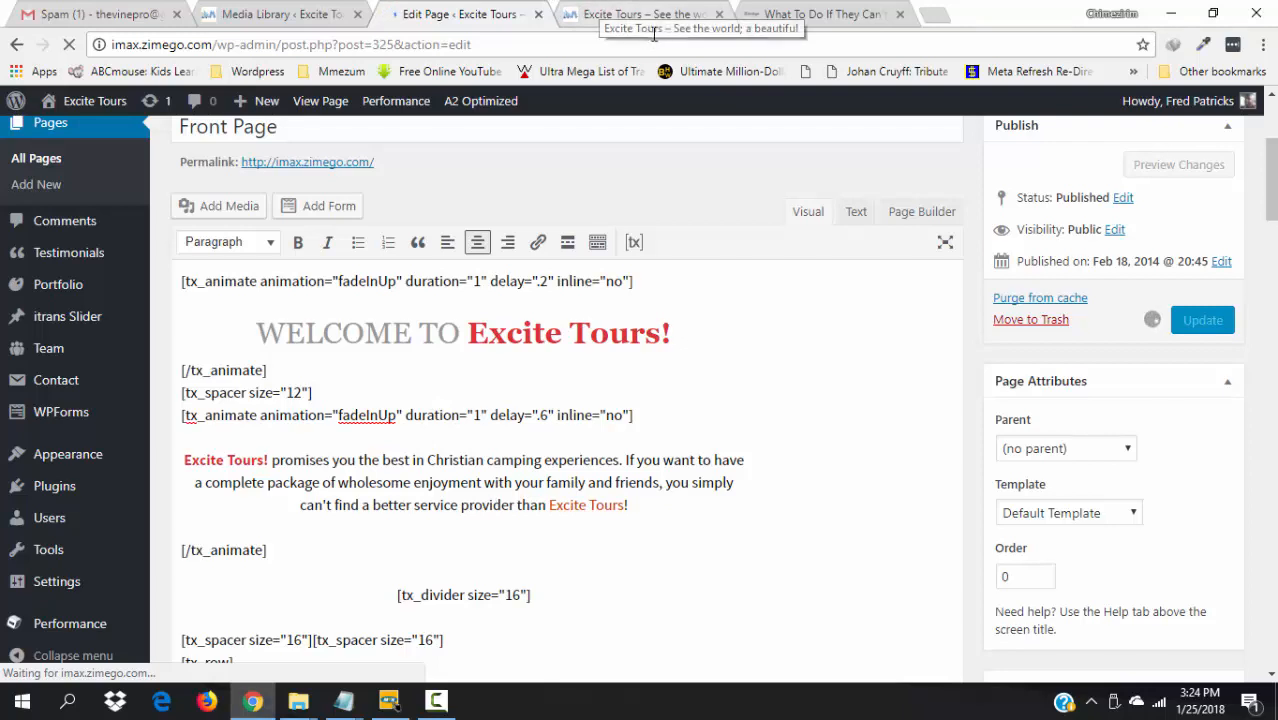
left_click(270, 10)
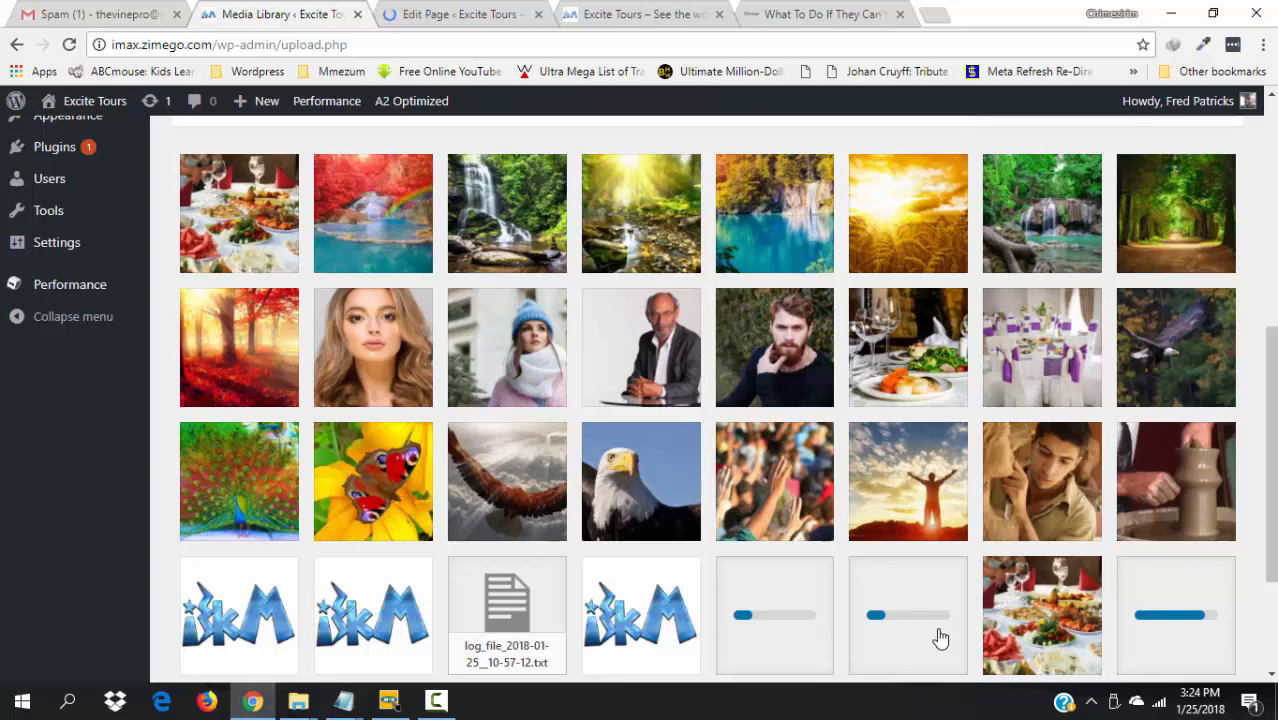
left_click(621, 10)
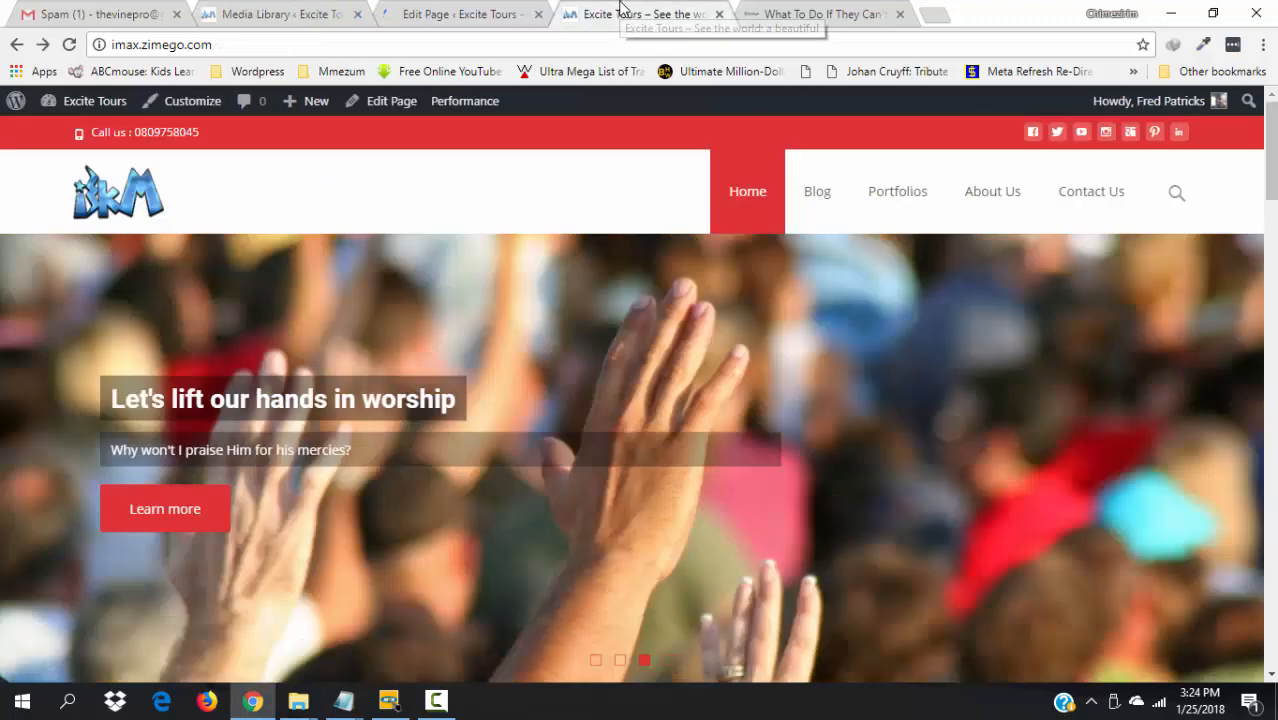
left_click(497, 6)
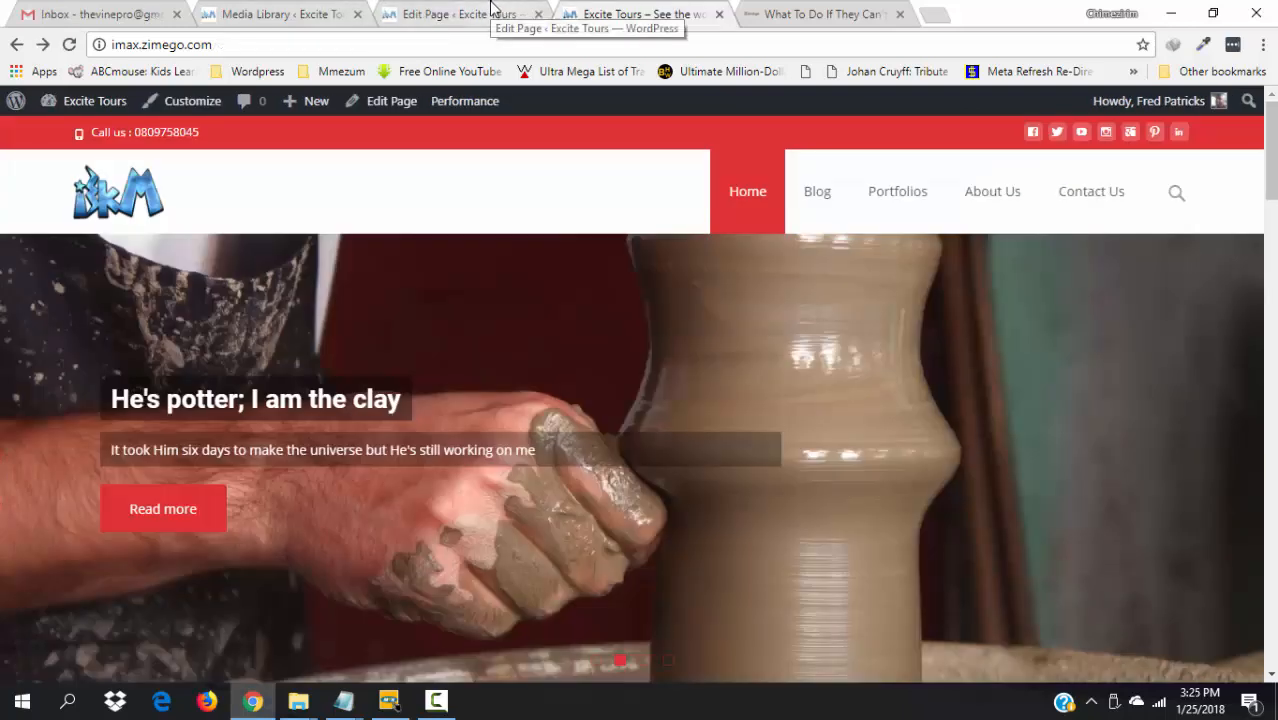
left_click(490, 8)
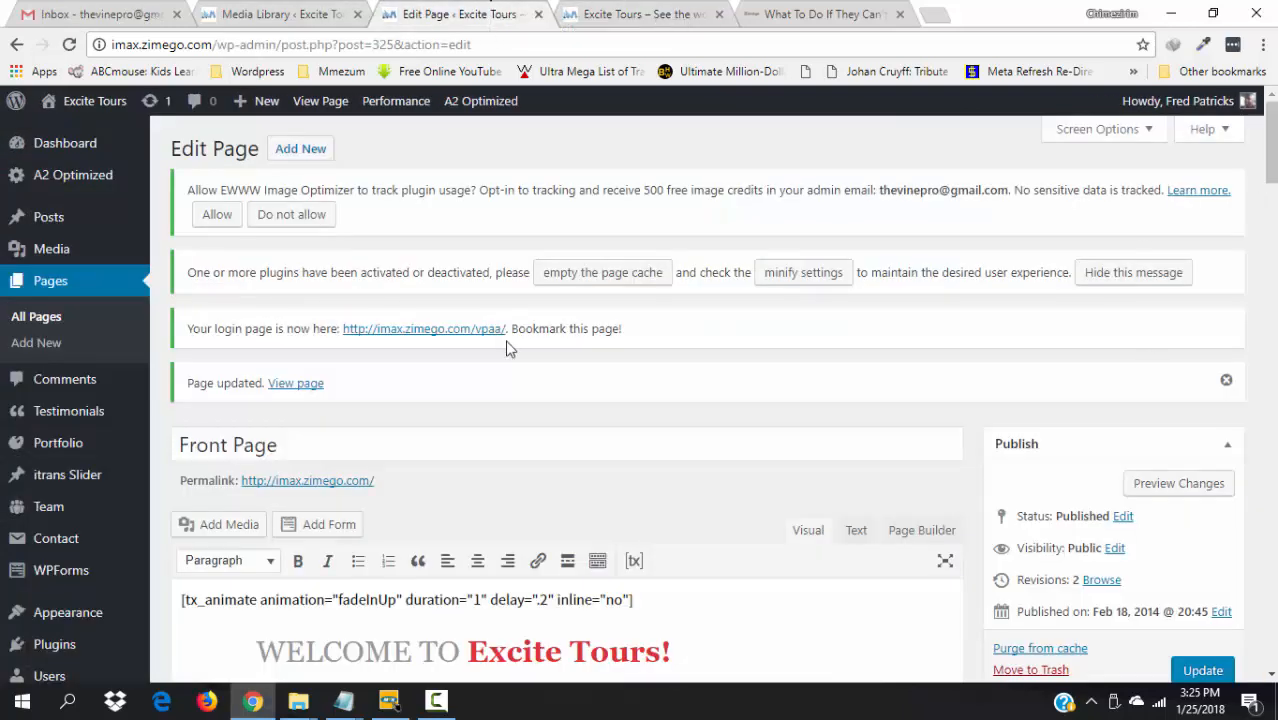
- Reload the live homepage and scroll down to the new Excite Tours welcome section
left_click(630, 8)
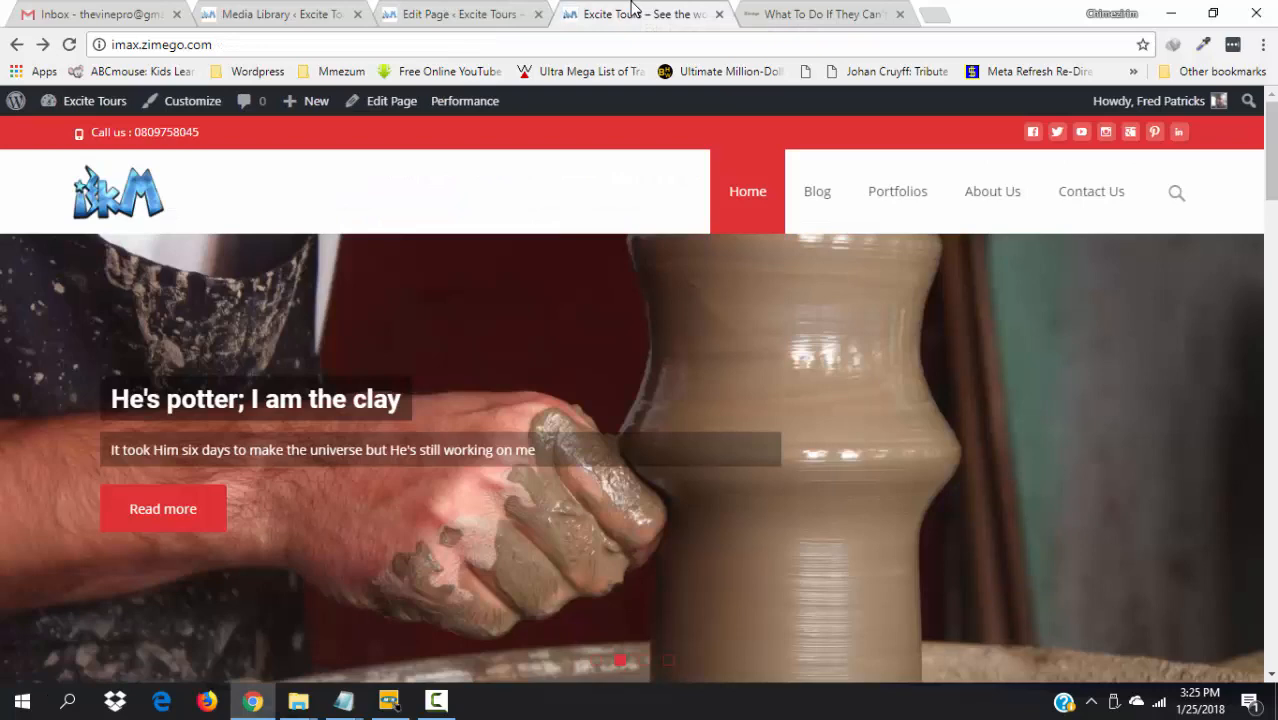
scroll(741, 443, "down", 4)
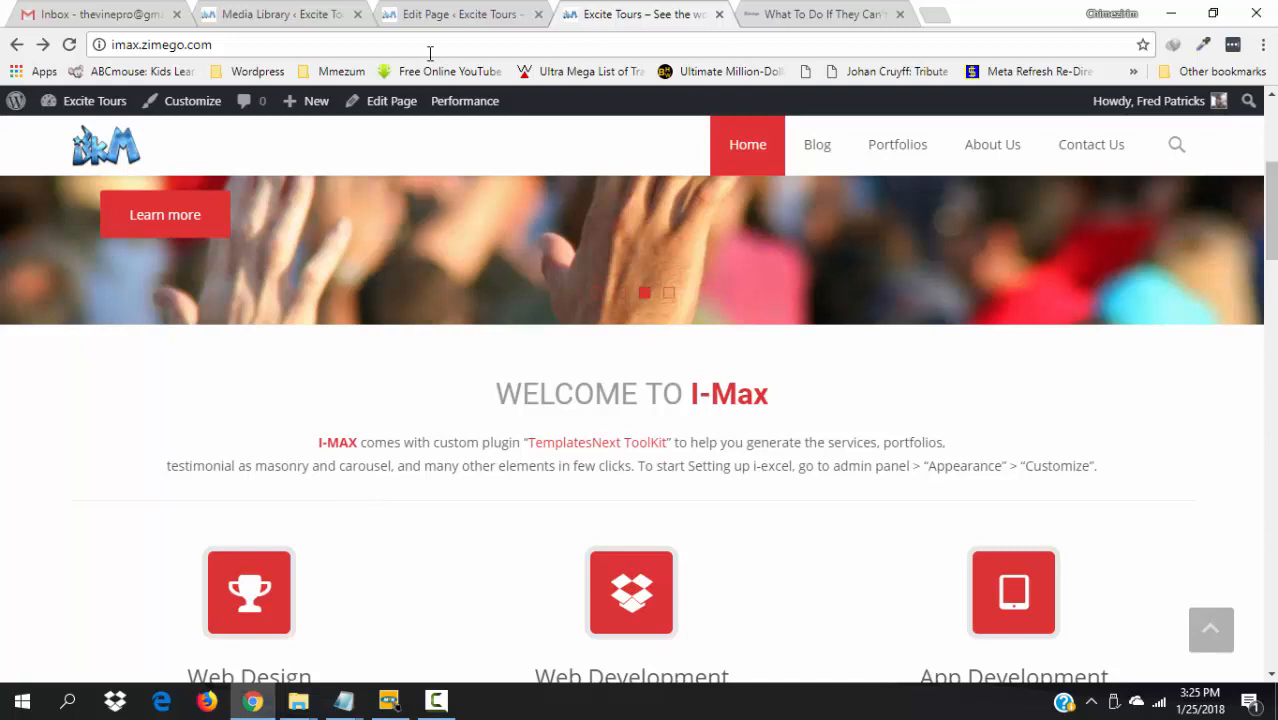
key("F5")
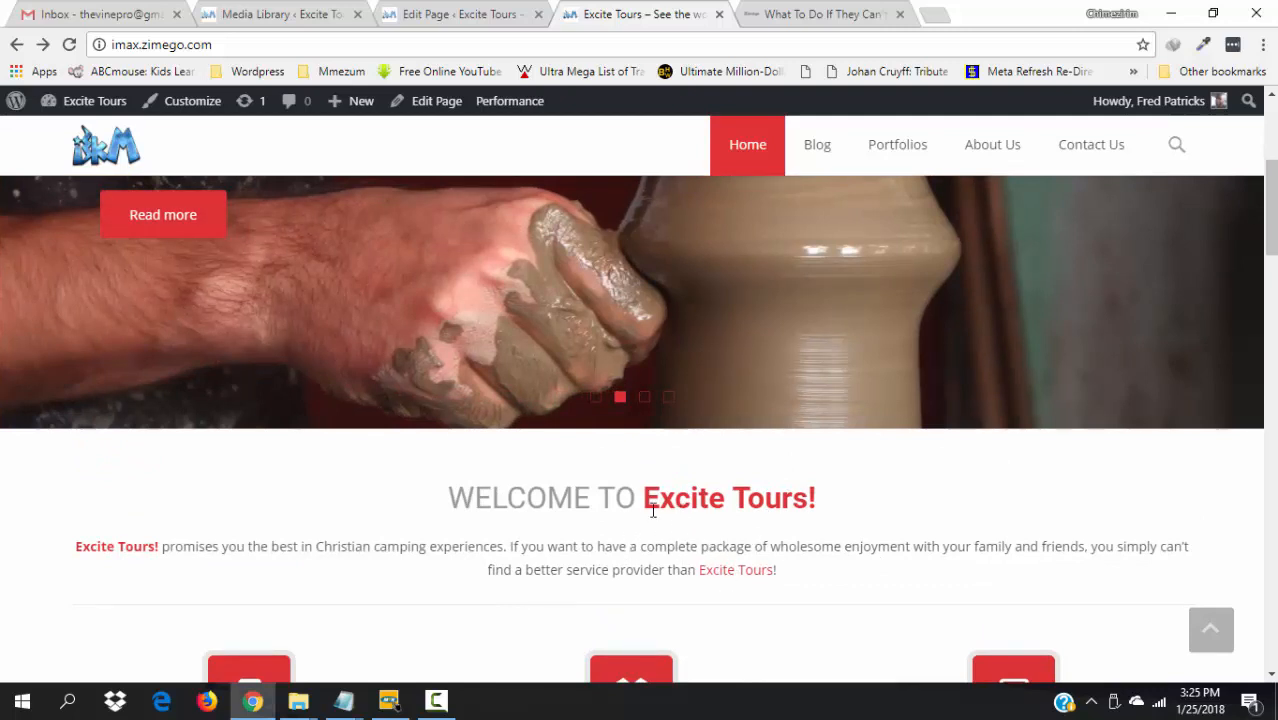
scroll(1272, 303, "down", 1)
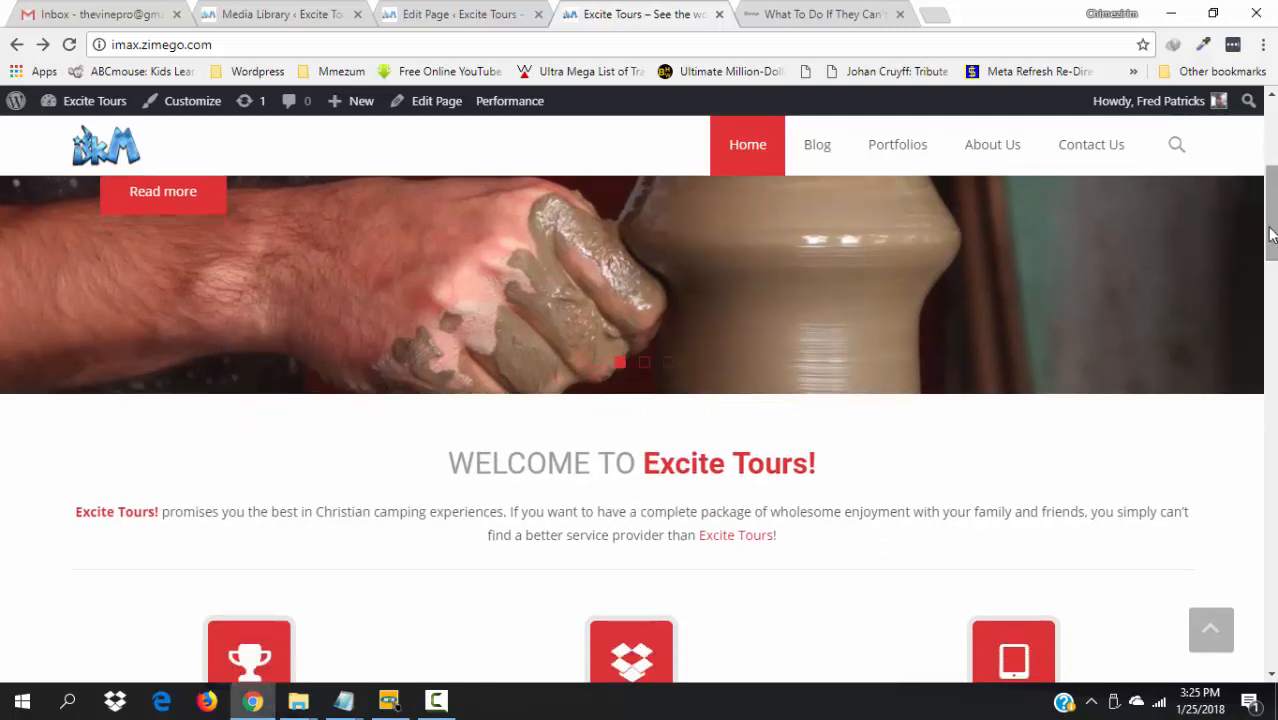
- Locate the double spacer shortcode line in the editor and compare it with the live homepage
left_click(419, 8)
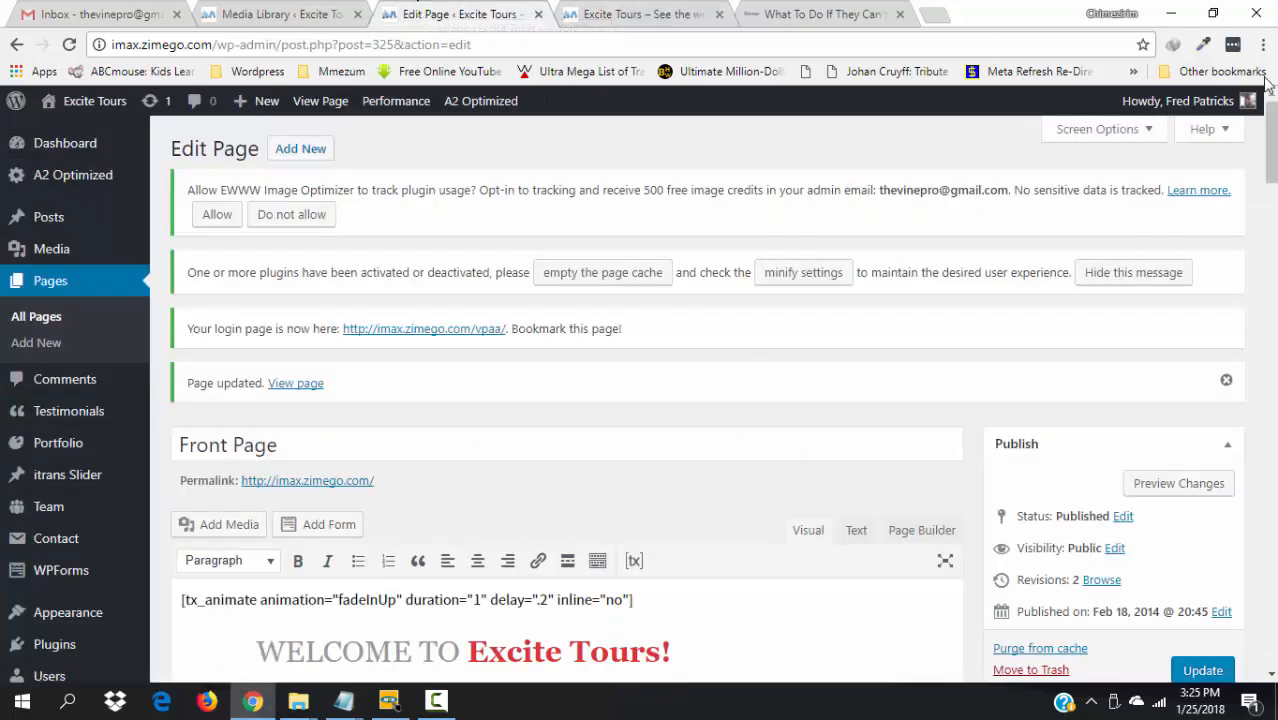
scroll(1272, 148, "down", 3)
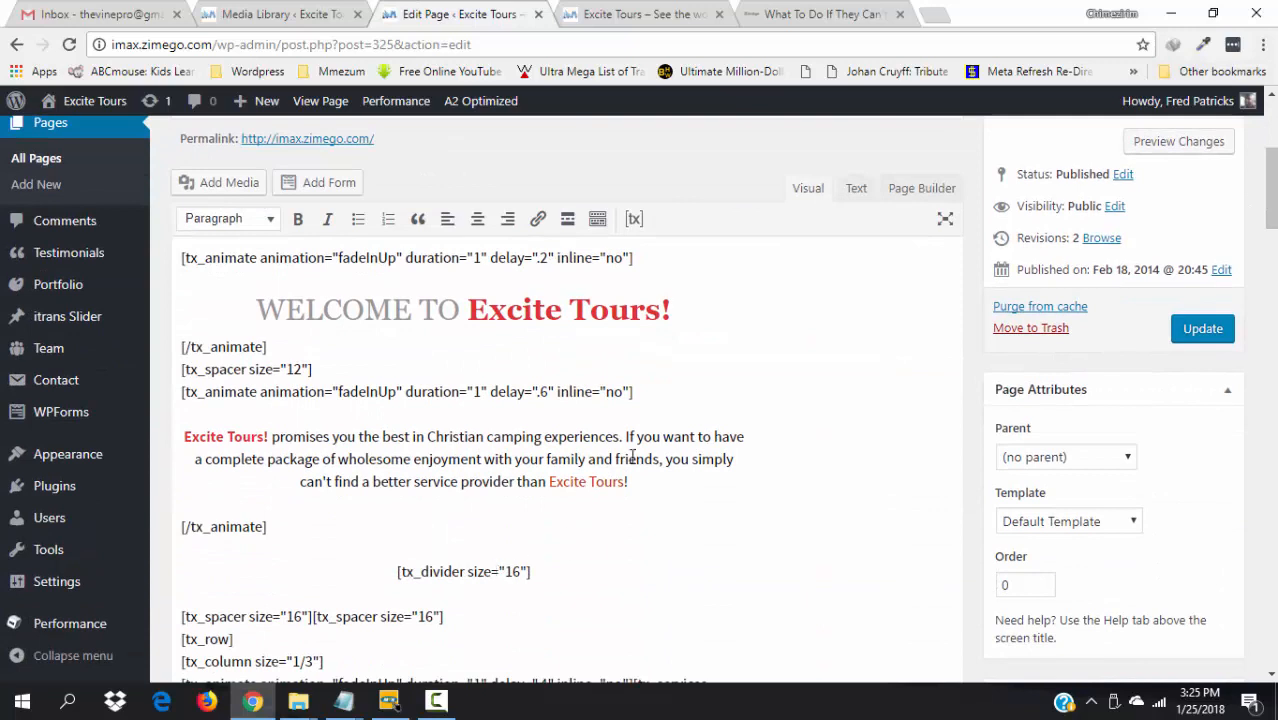
triple_click(546, 590)
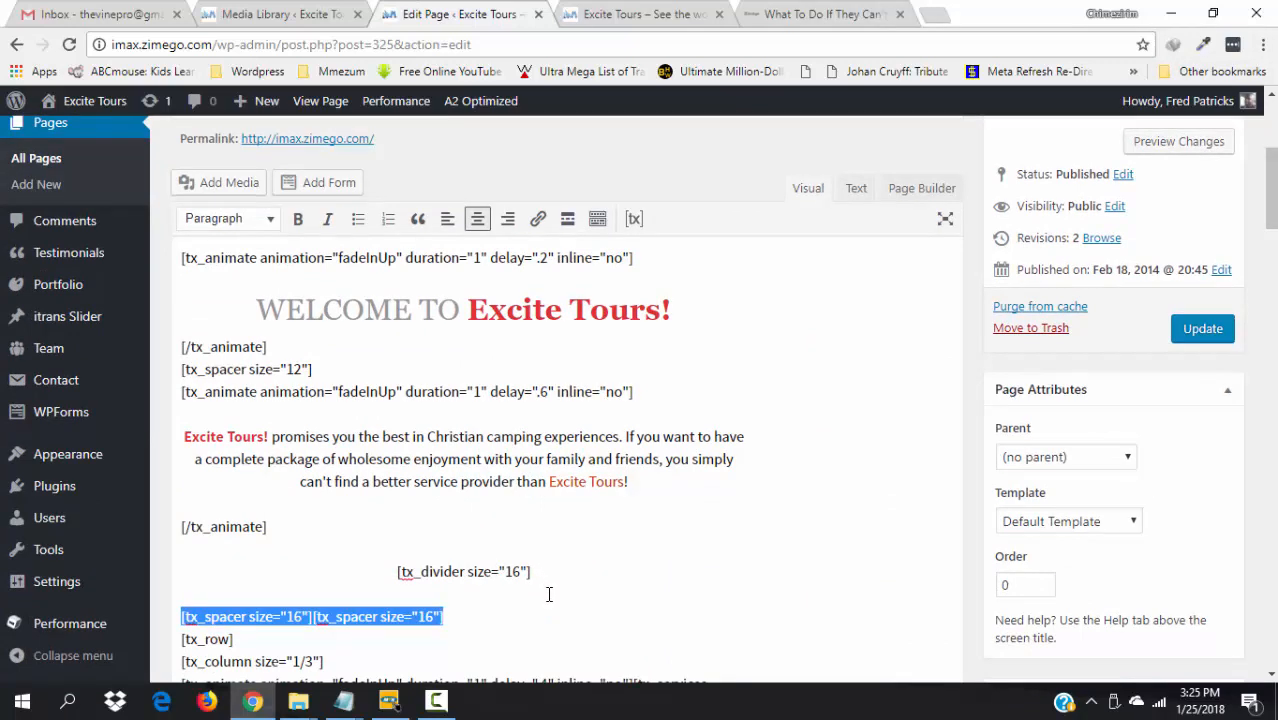
left_click(545, 613)
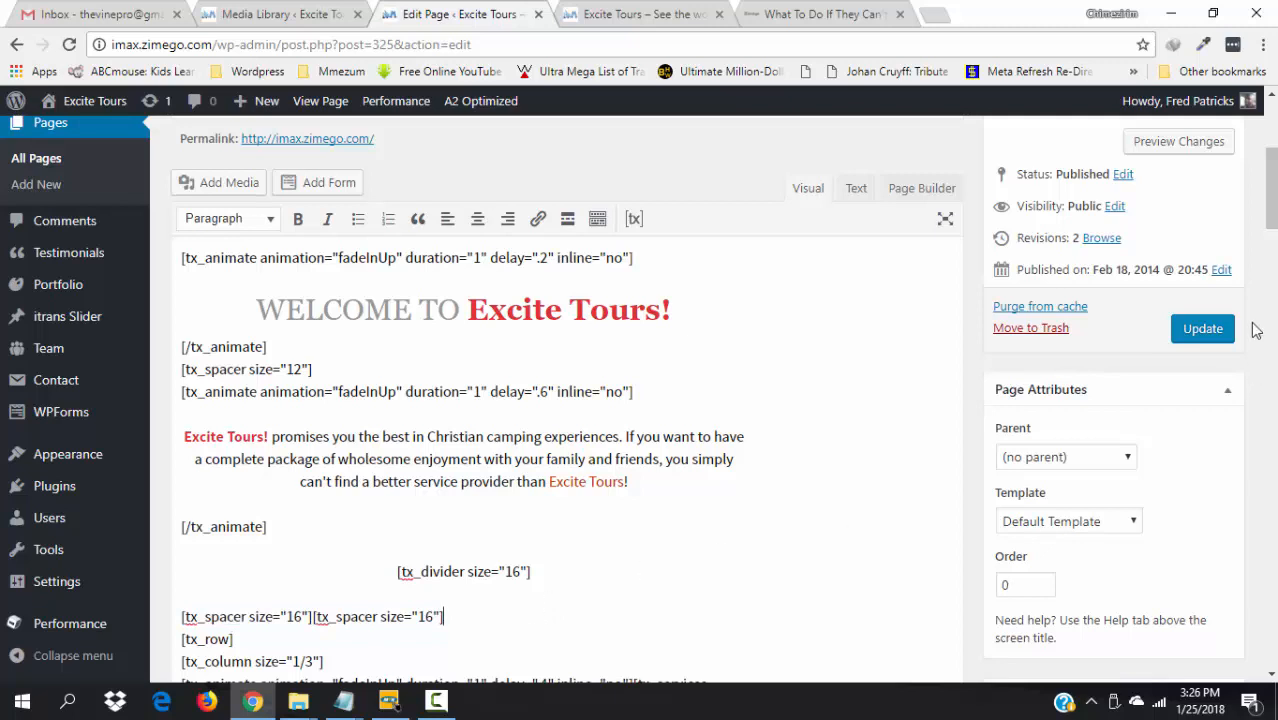
left_click_drag(1270, 202, 1270, 226)
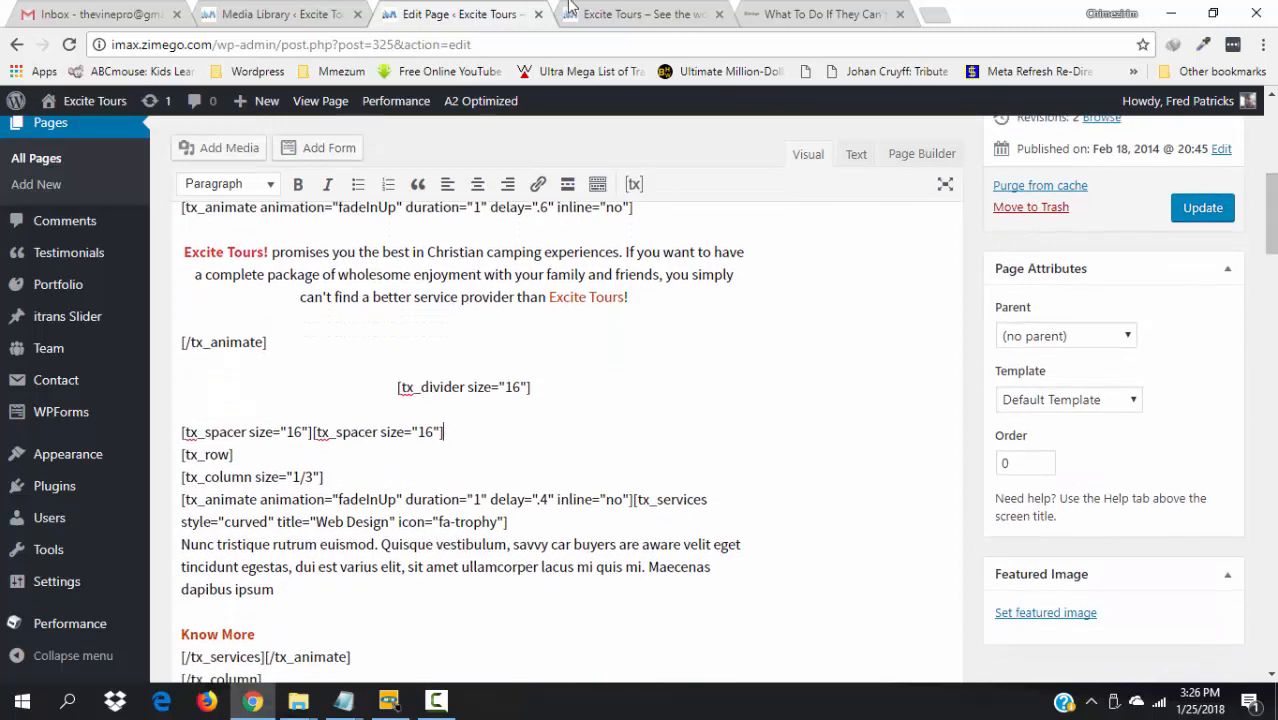
left_click(615, 14)
scroll(640, 430, "down", 3)
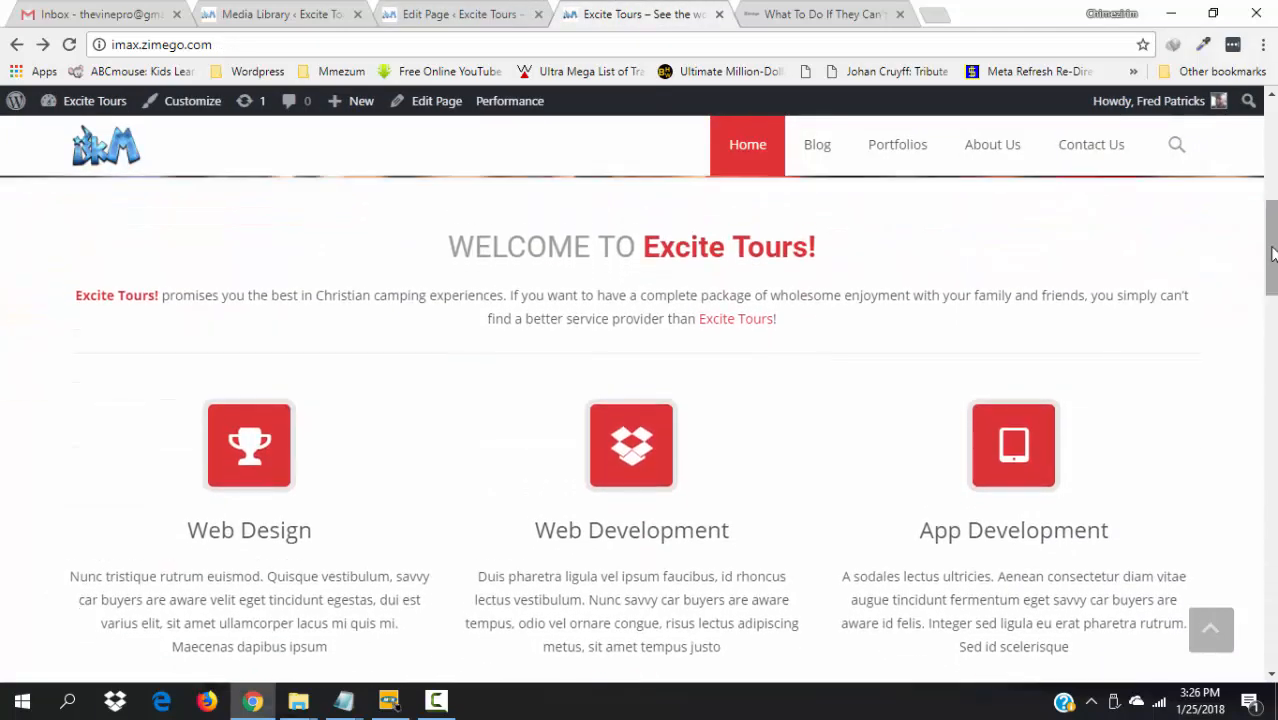
left_click(478, 12)
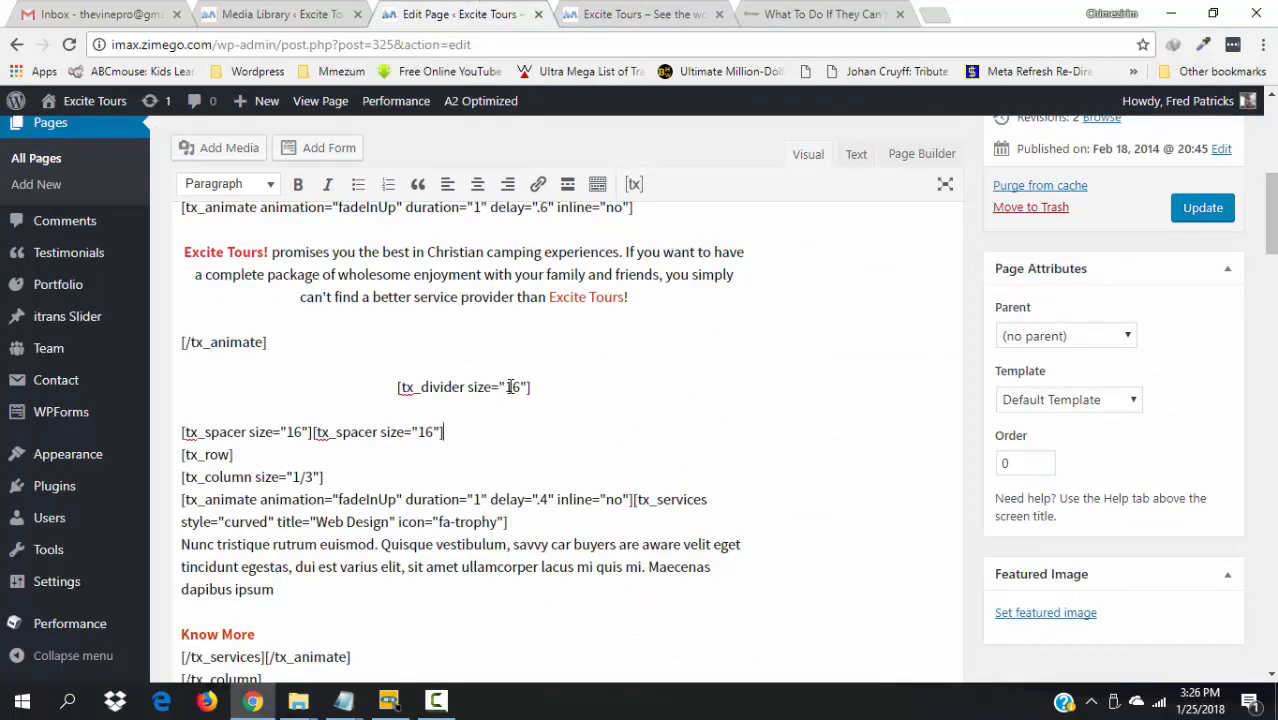
- Remove the old testimonial shortcodes and Download line below [tx_divider]
left_click(548, 387)
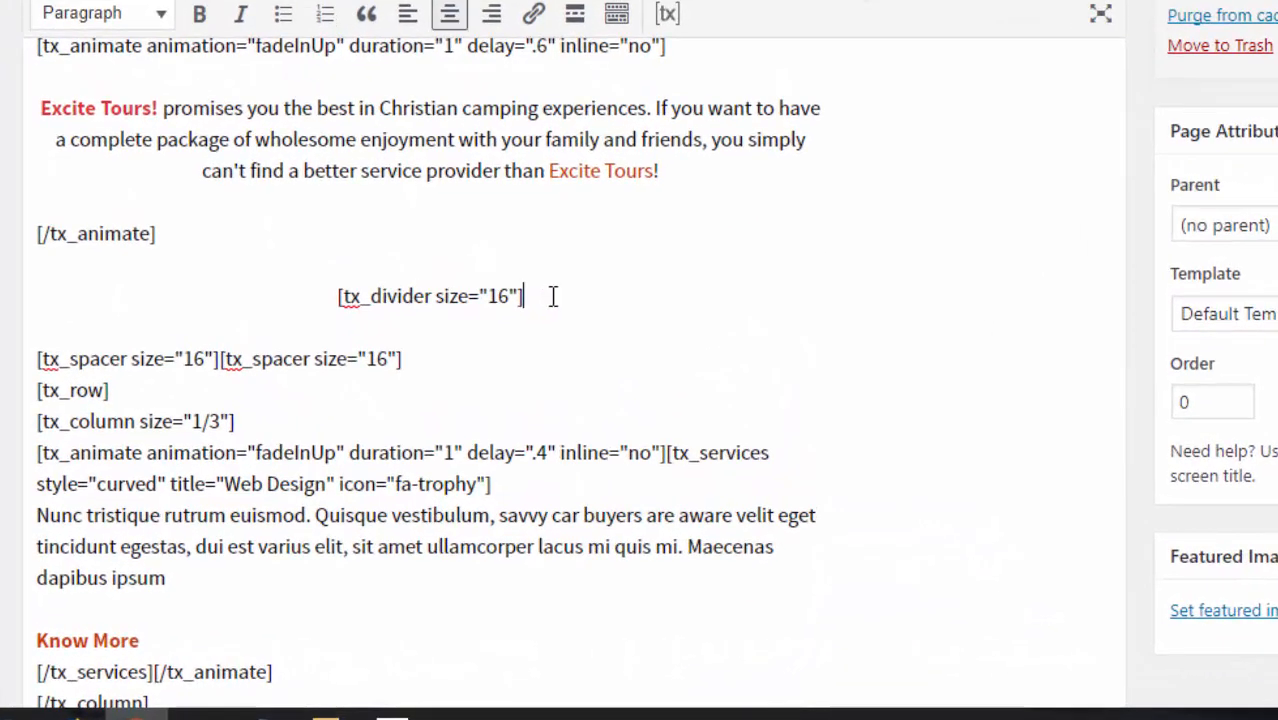
left_click_drag(561, 317, 720, 312)
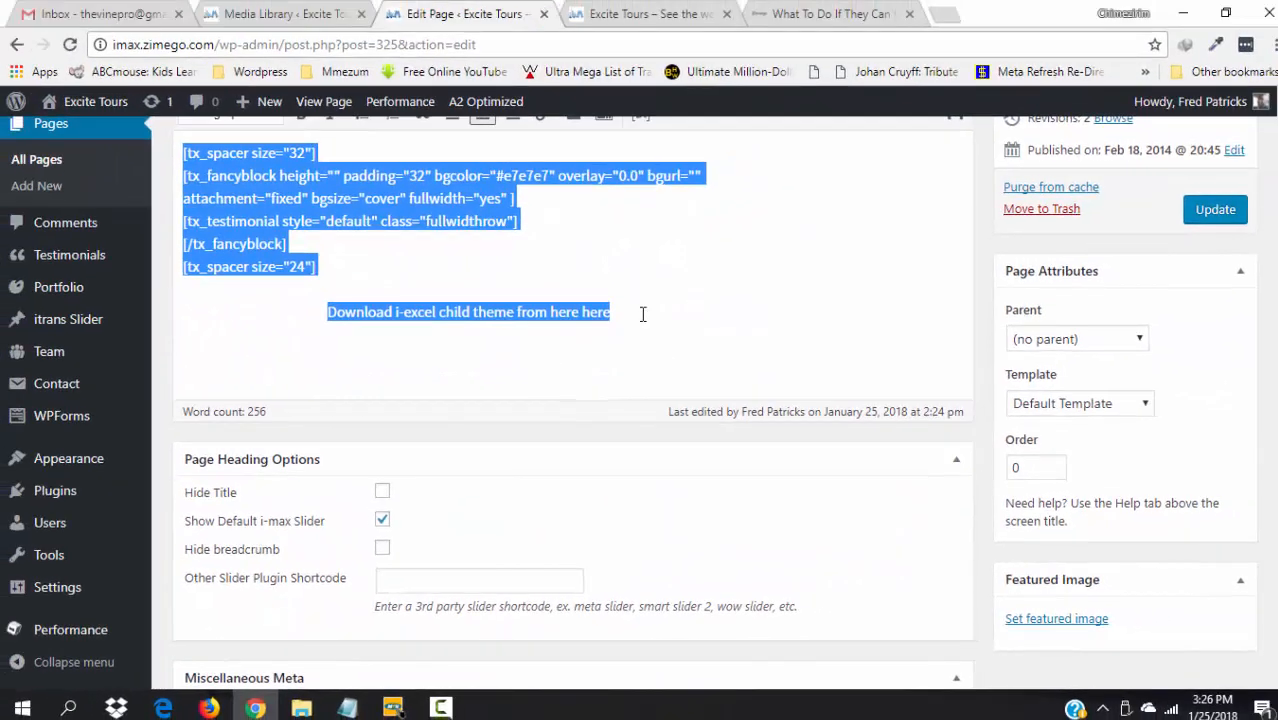
left_click_drag(643, 314, 668, 303)
scroll(671, 316, "down", 2)
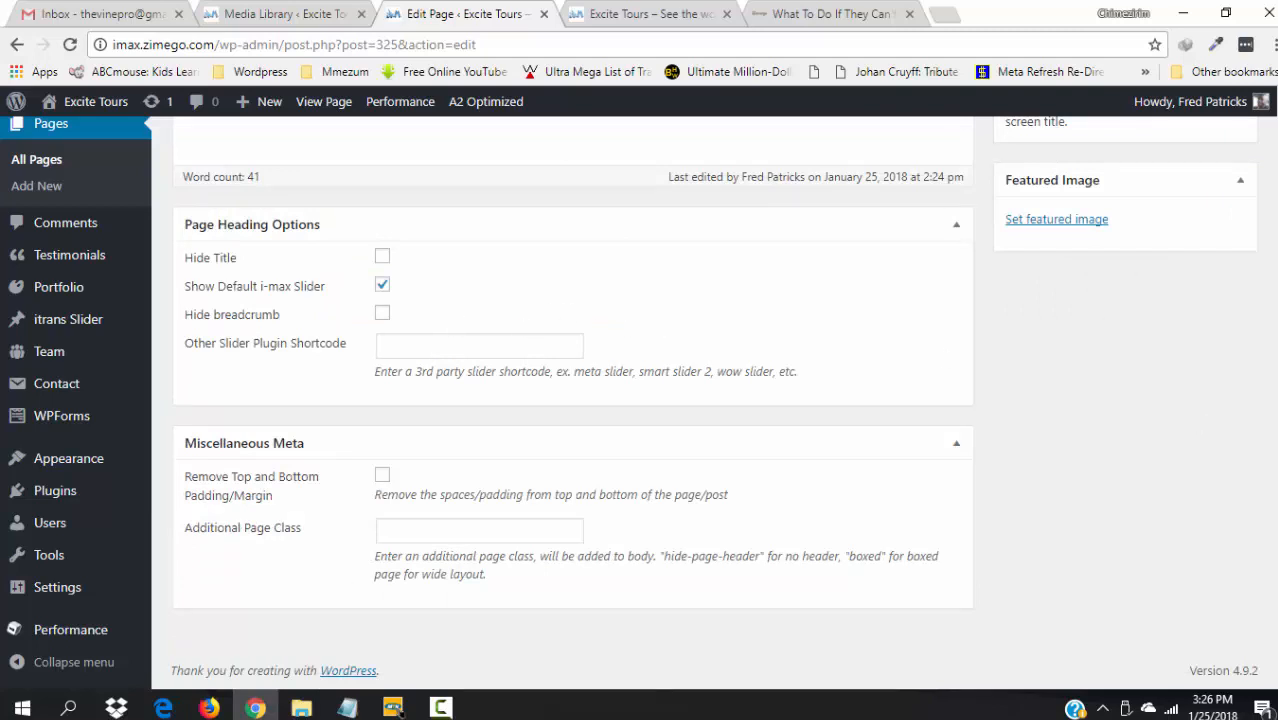
scroll(640, 400, "up", 2)
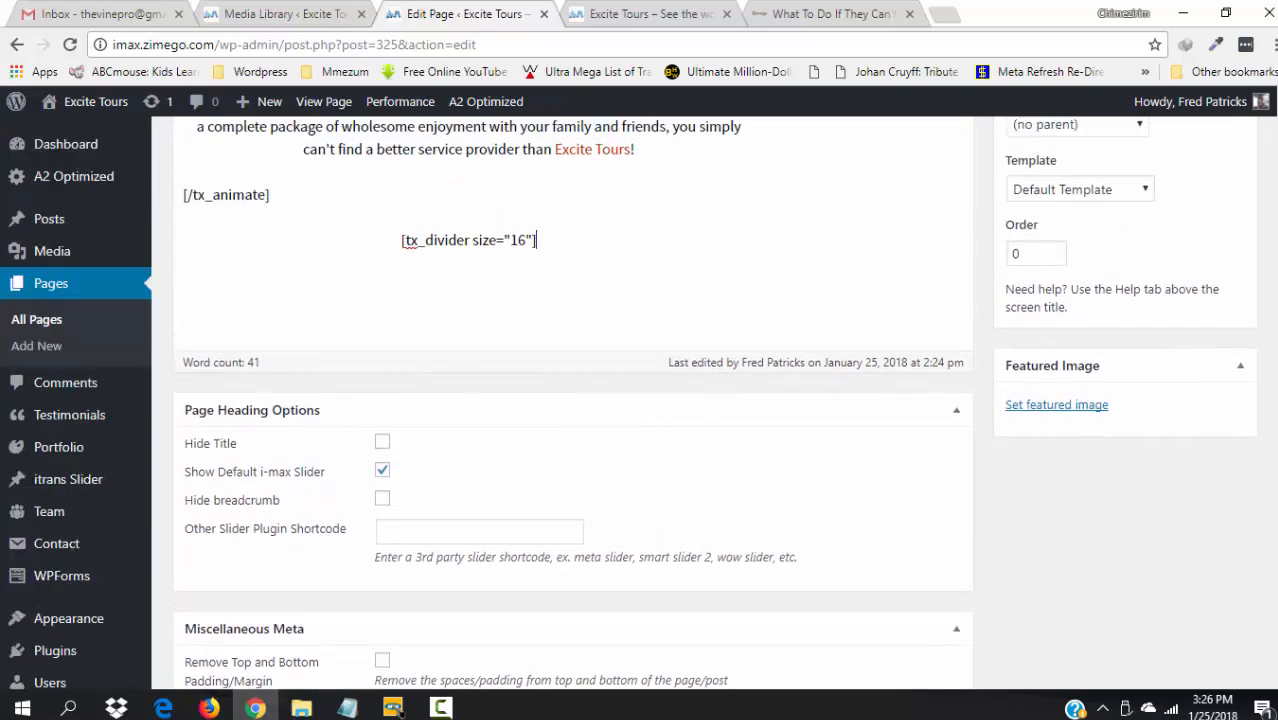
scroll(1272, 398, "up", 2)
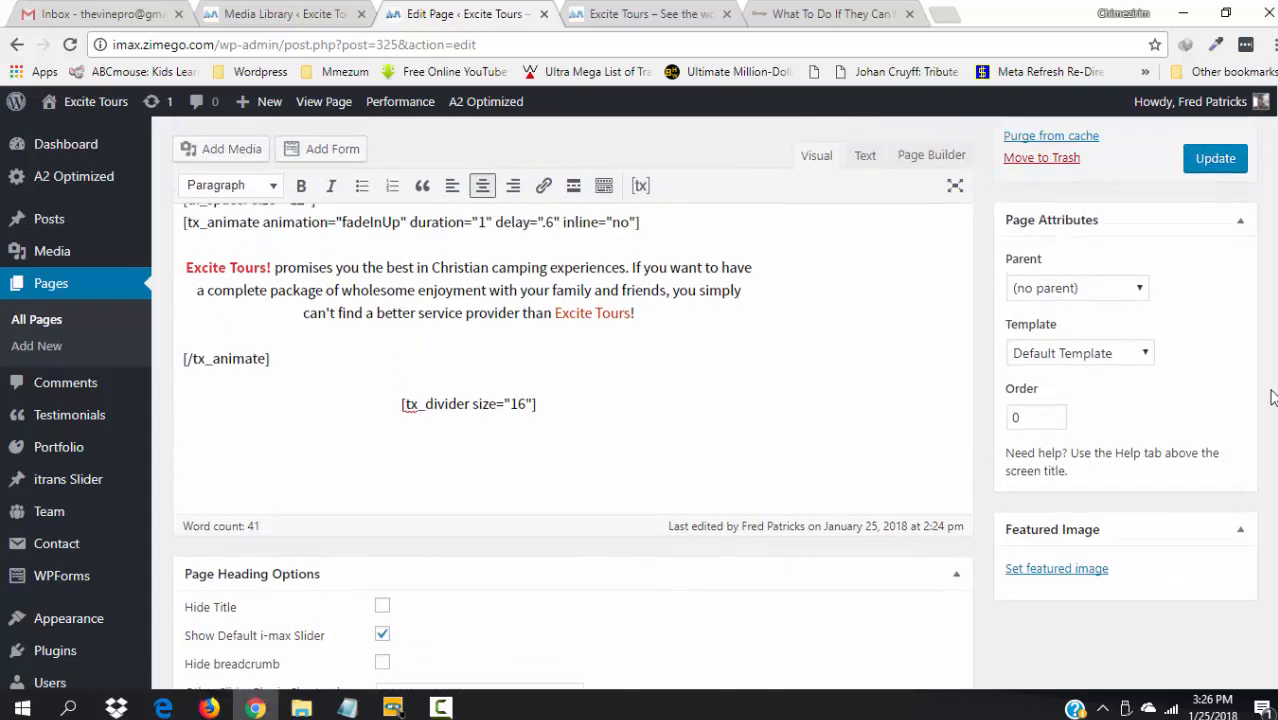
scroll(1268, 380, "up", 2)
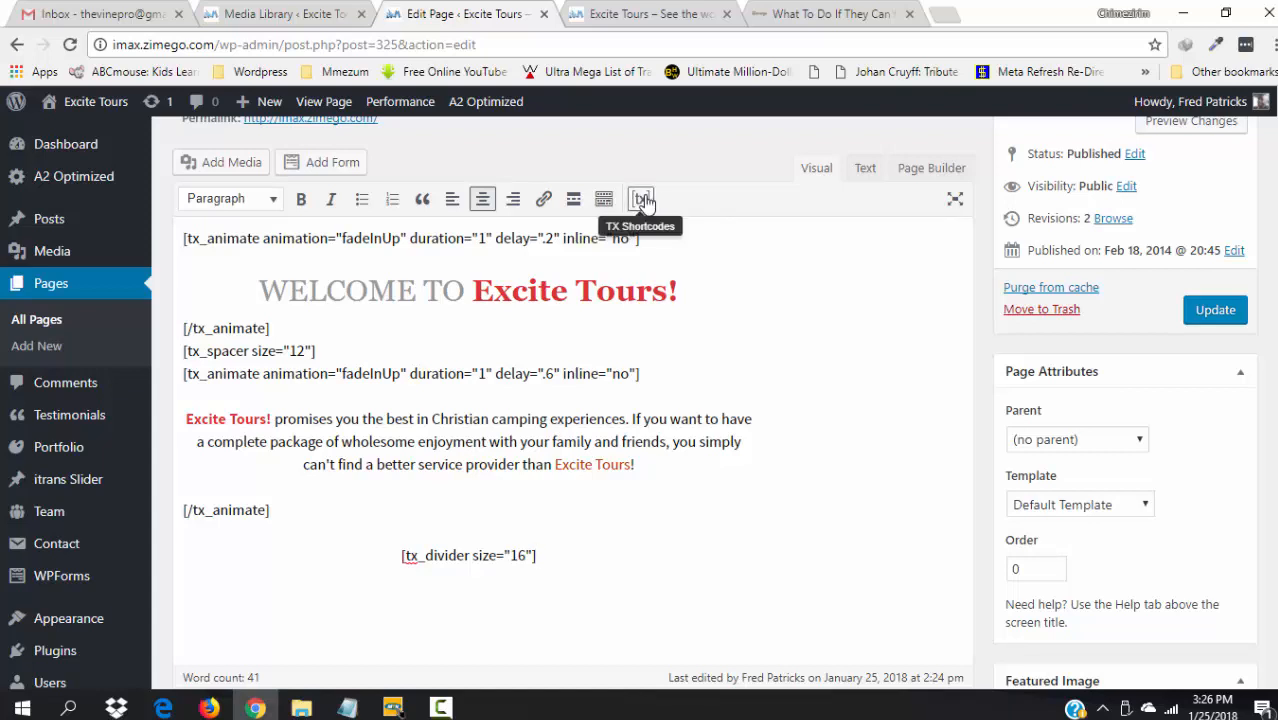
- Add an empty line after [tx_divider] and bring up the TX Shortcodes dialog
scroll(1276, 415, "down", 1)
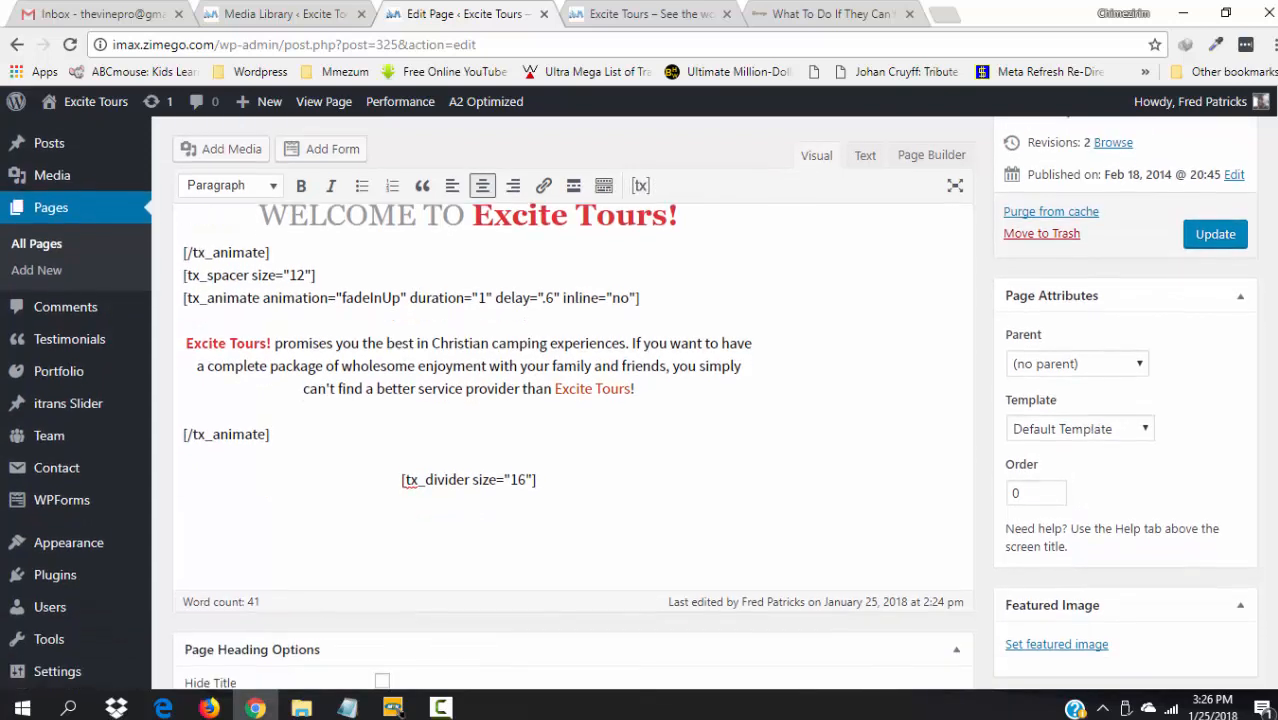
key("Return")
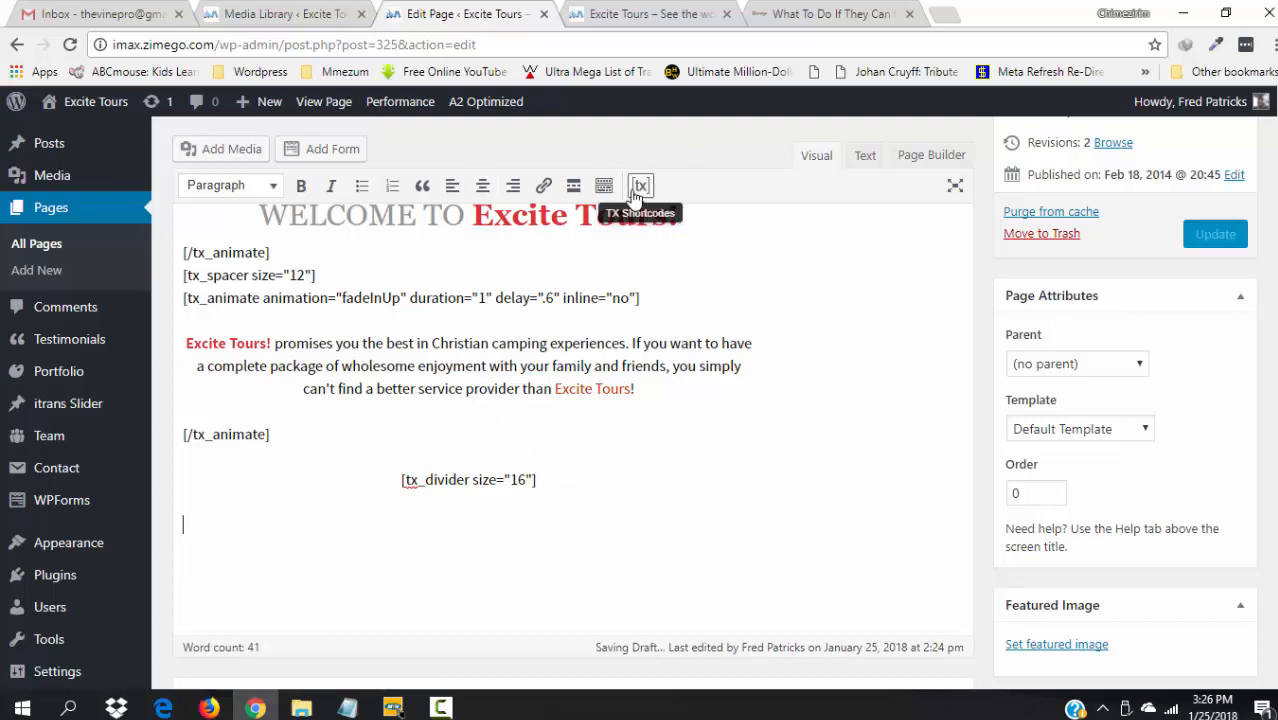
left_click(640, 188)
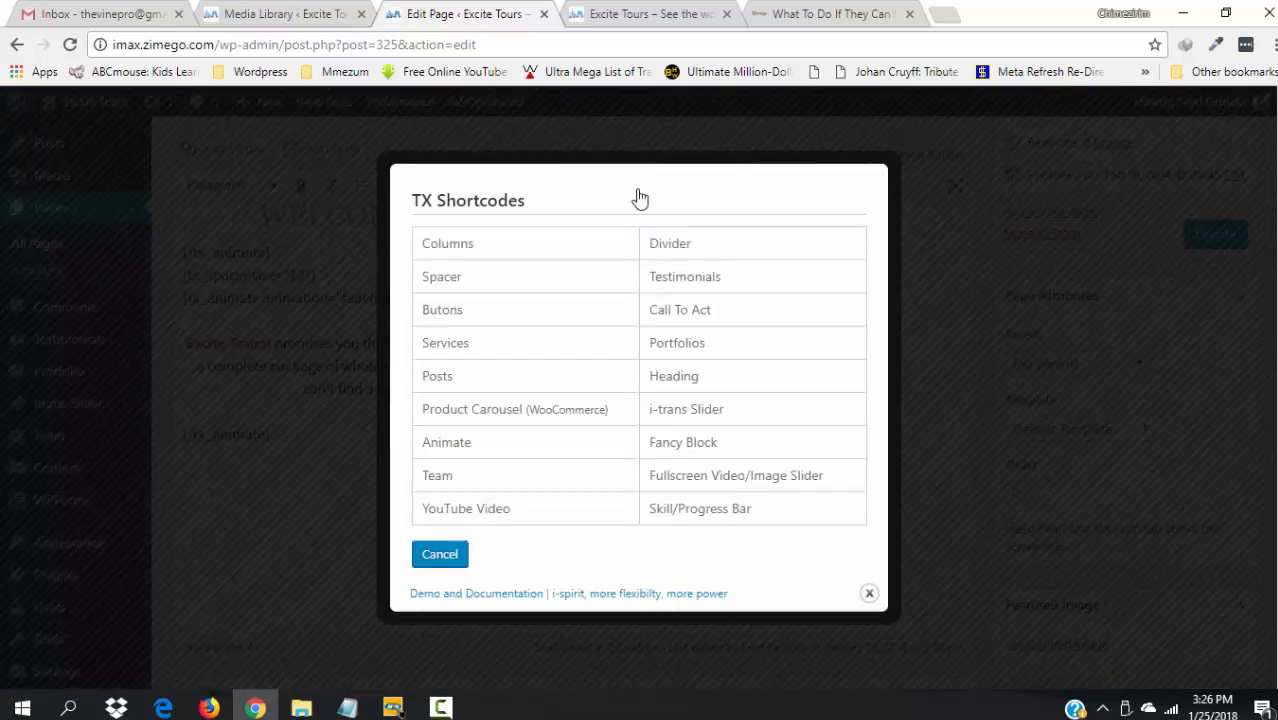
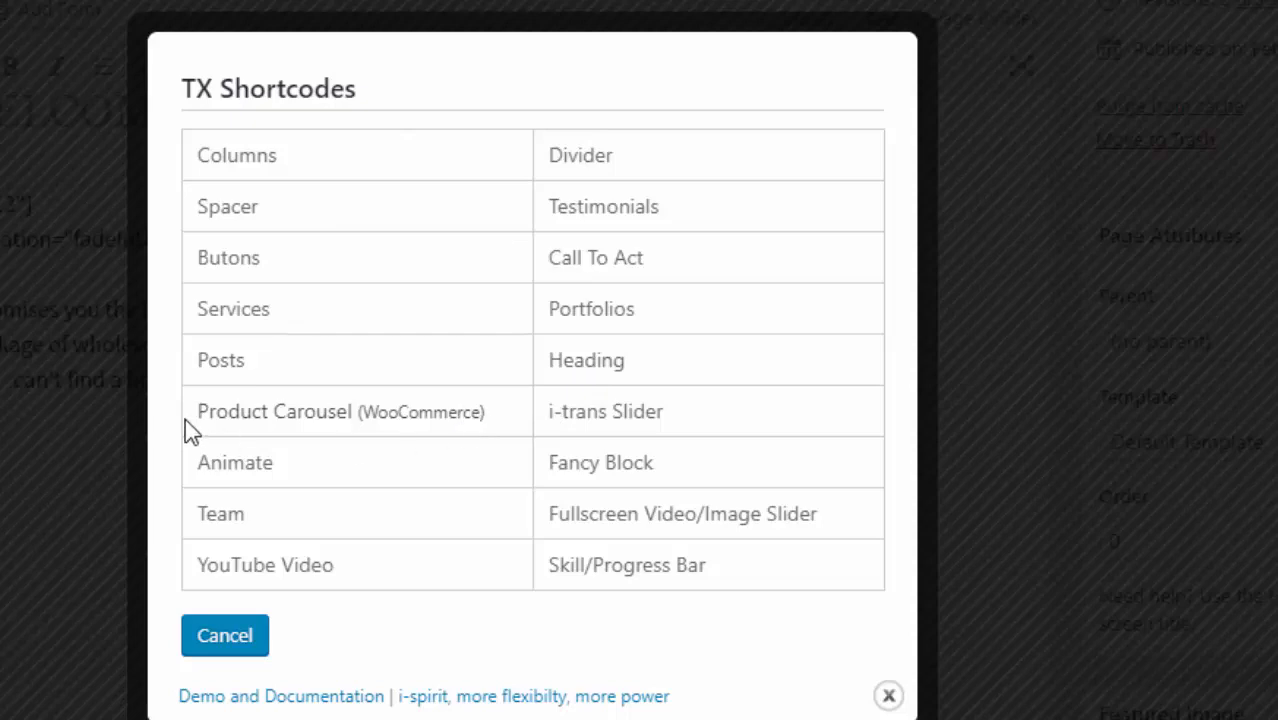
- Insert a tx_blog posts block (4 items, 4 columns, carousel Yes) and update the Front Page
left_click(220, 362)
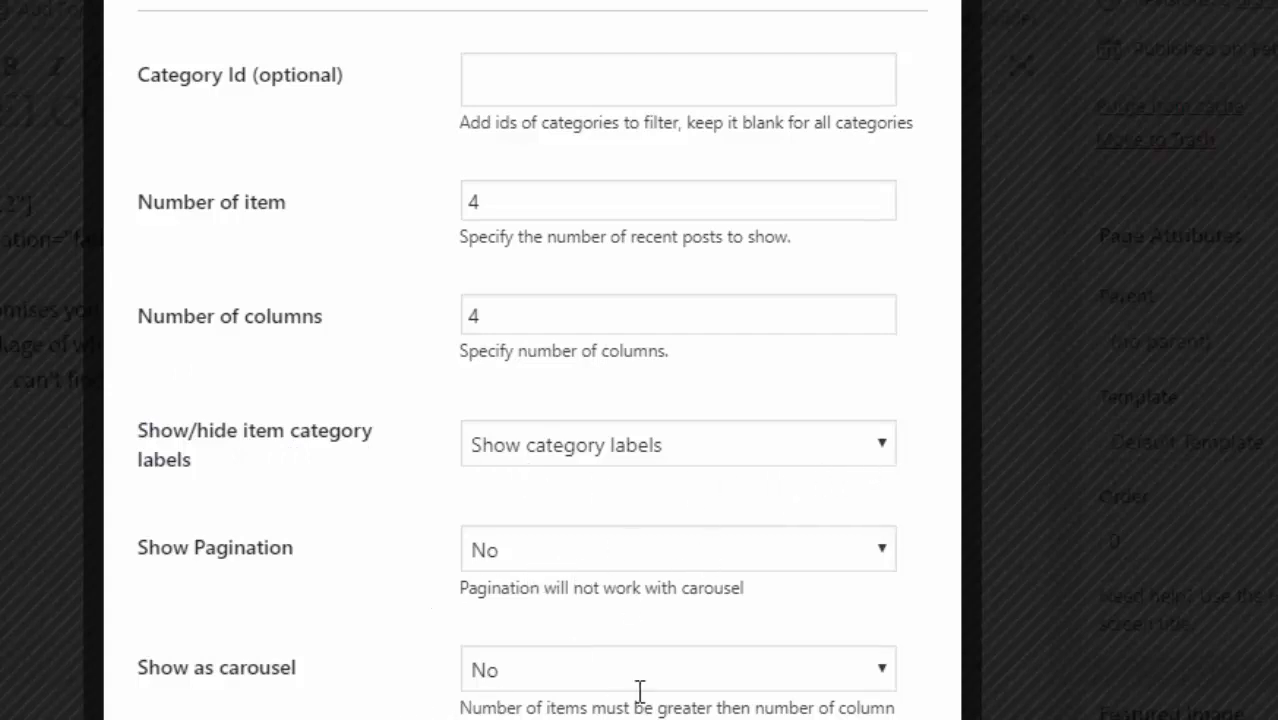
left_click(882, 680)
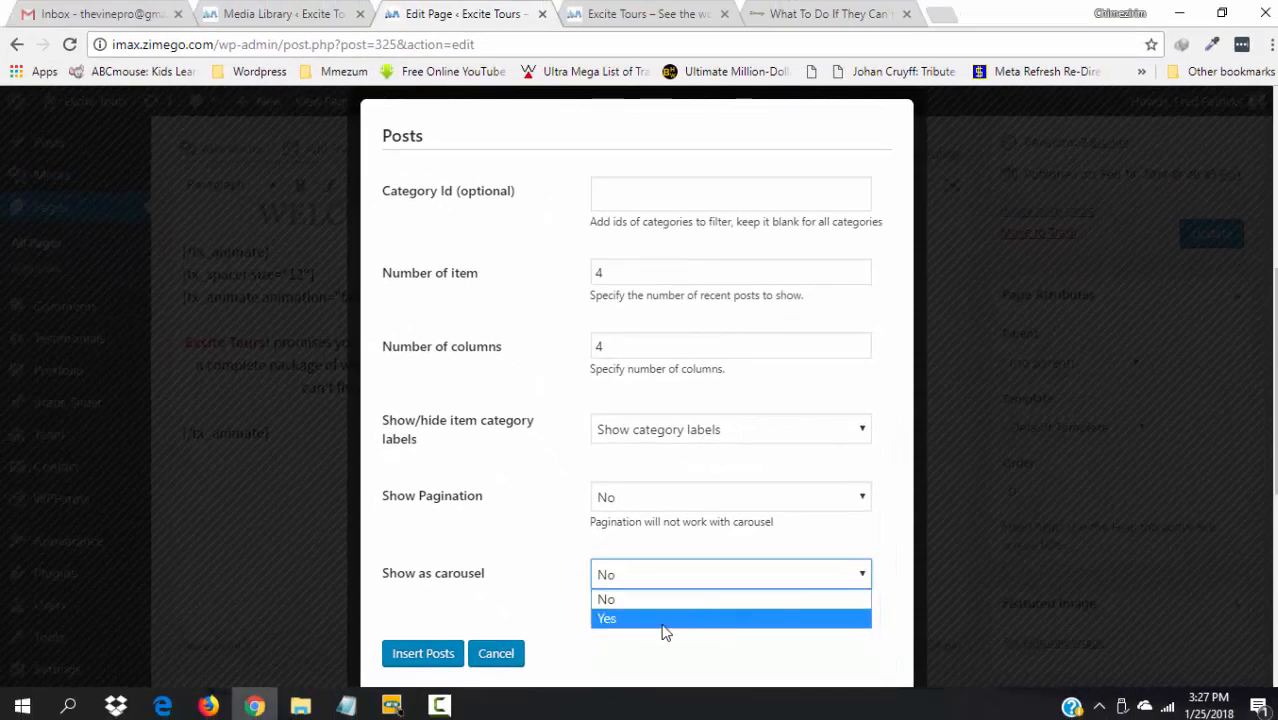
left_click(620, 619)
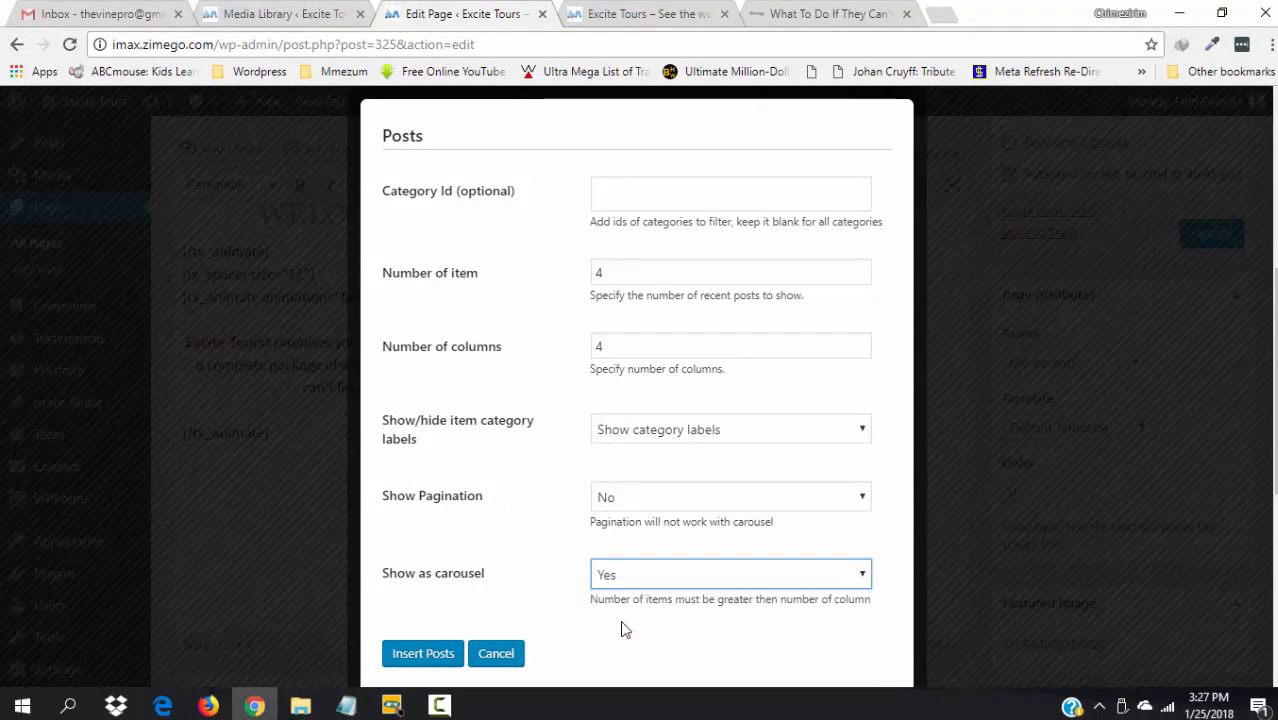
left_click(430, 660)
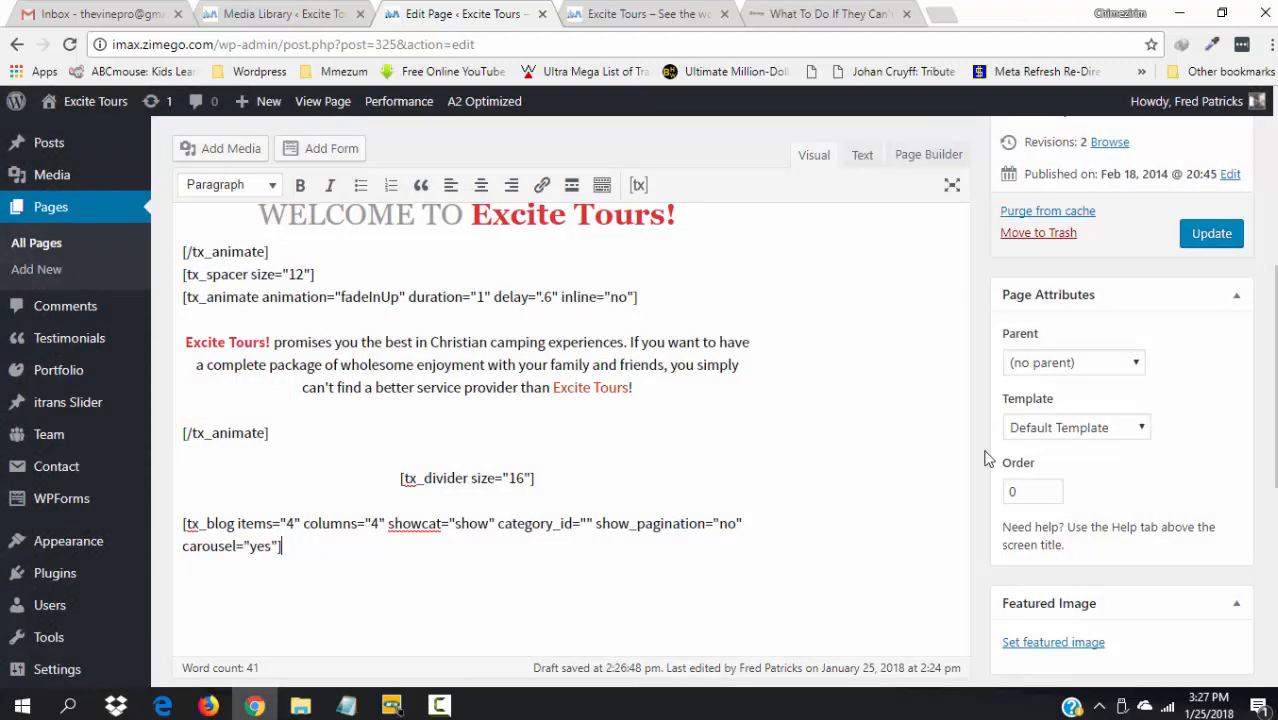
left_click(1207, 237)
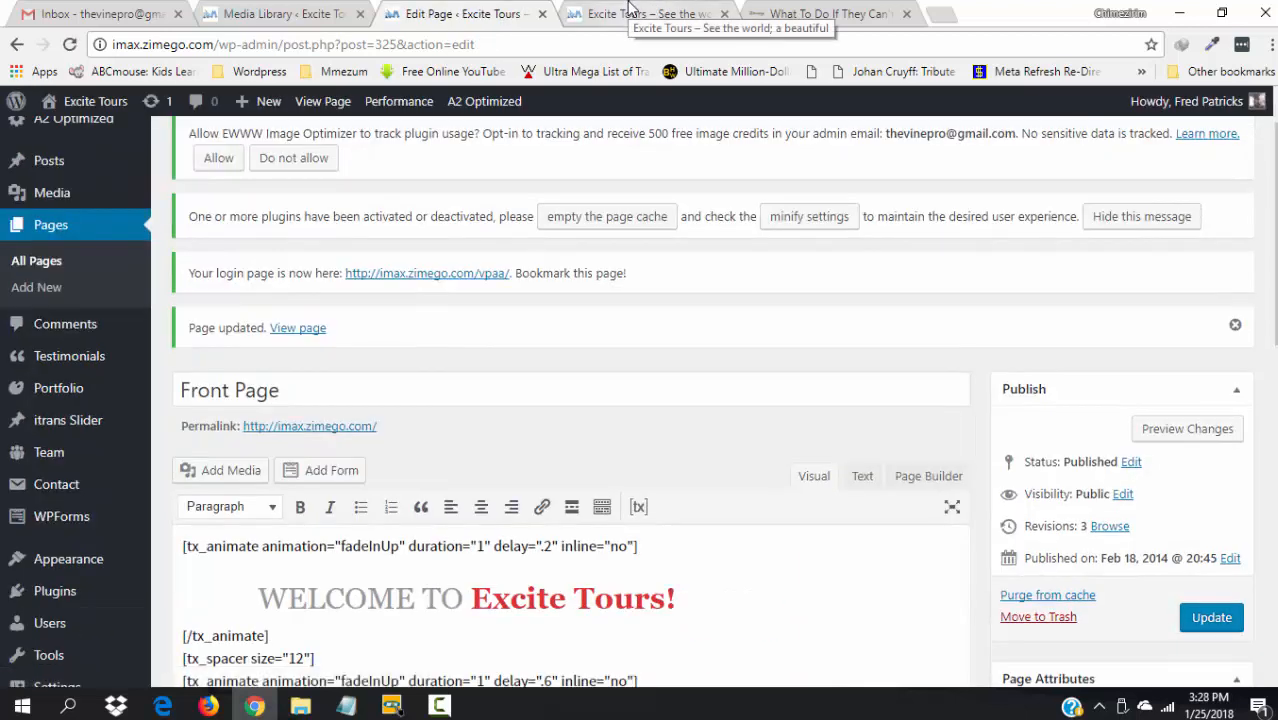
left_click(631, 10)
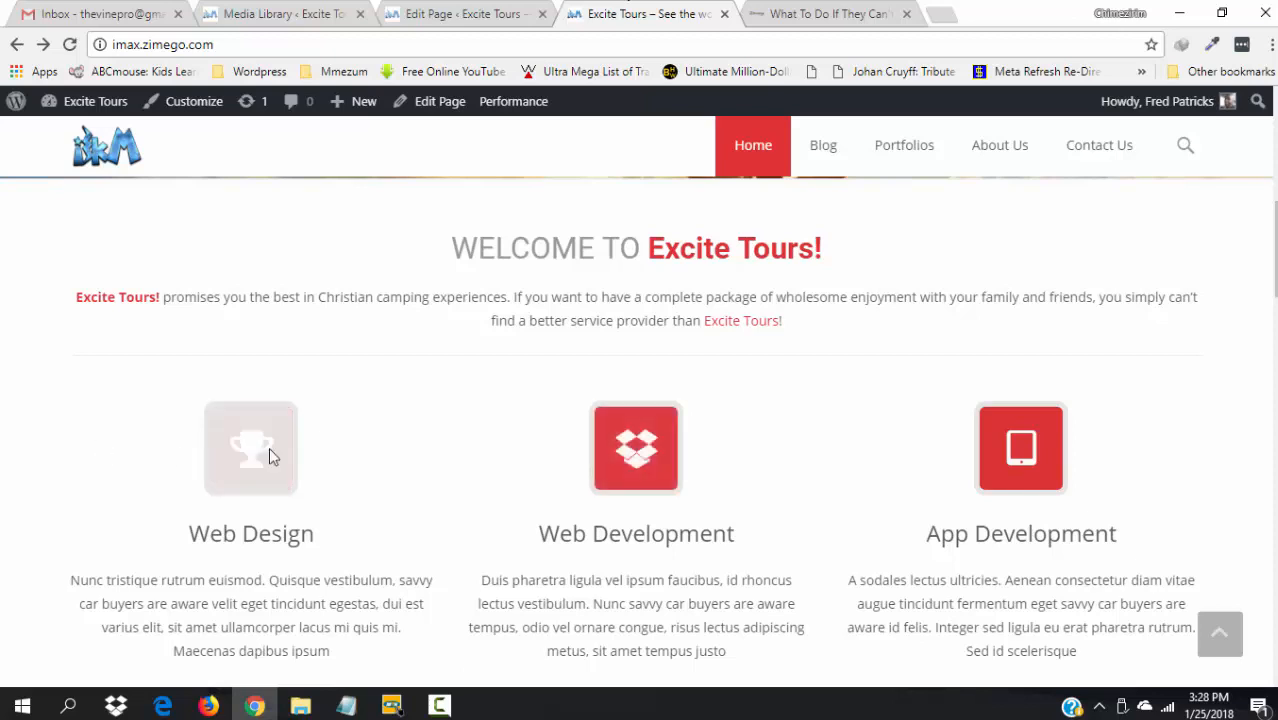
key("F5")
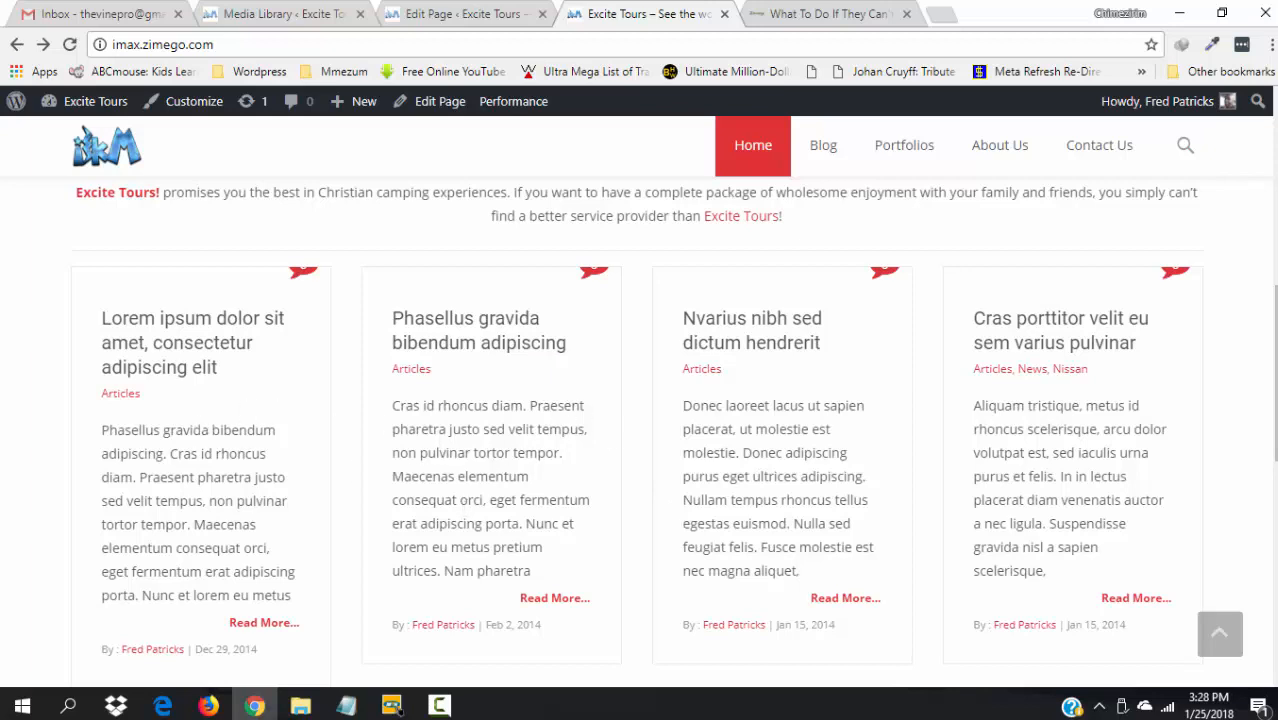
scroll(866, 538, "up", 1)
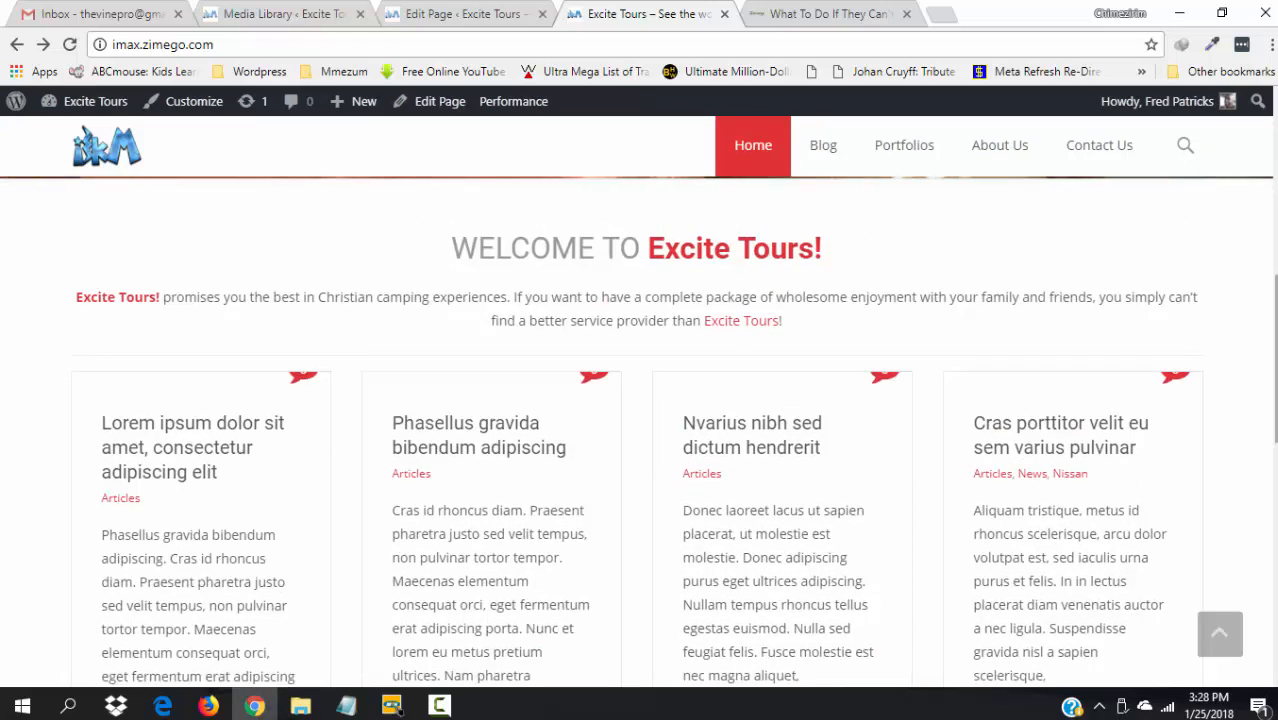
scroll(866, 538, "down", 5)
left_click_drag(1275, 547, 1266, 317)
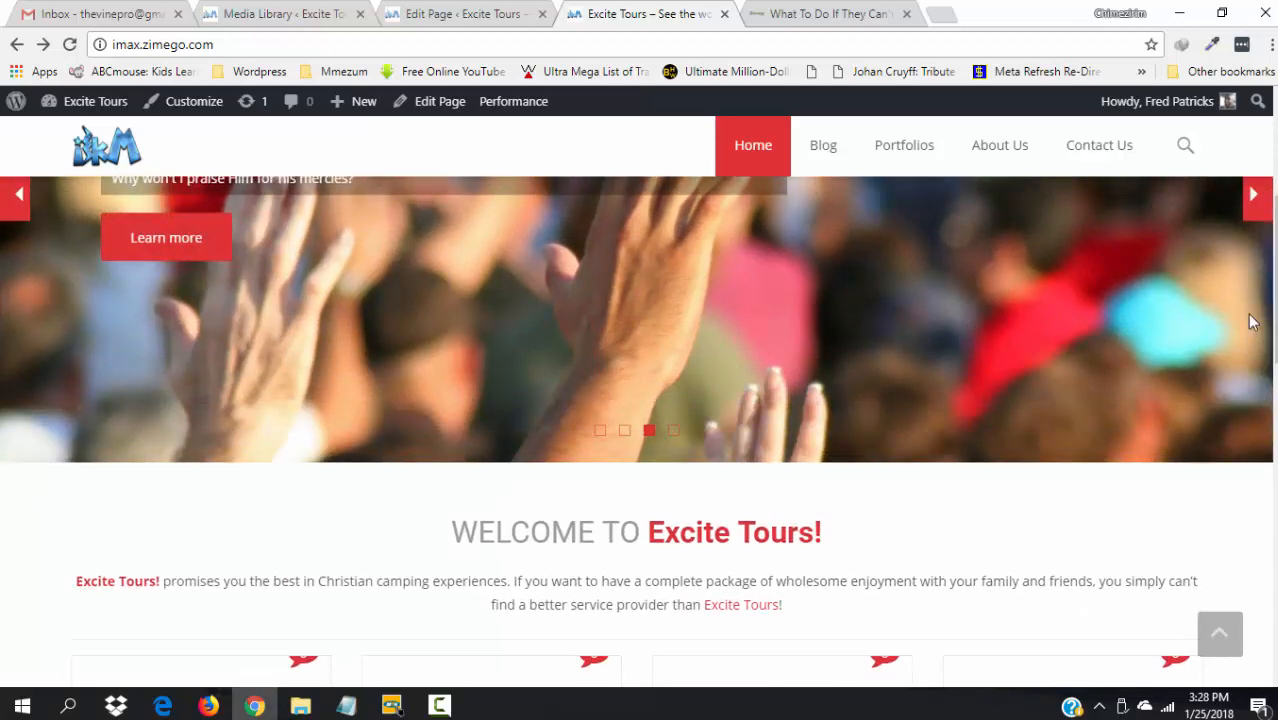
left_click(476, 12)
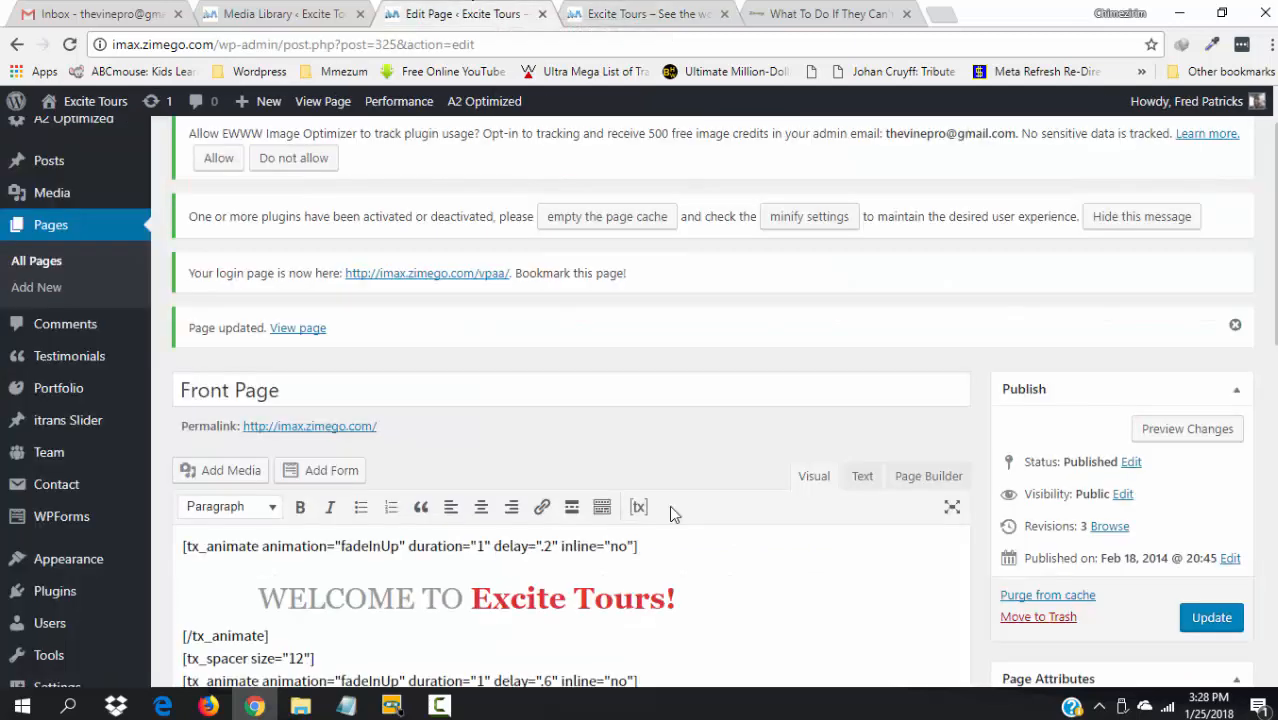
- Insert a default tx_portfolio shortcode (4 items, 4 columns, no carousel) below the blog block and tidy blank lines
scroll(446, 662, "down", 4)
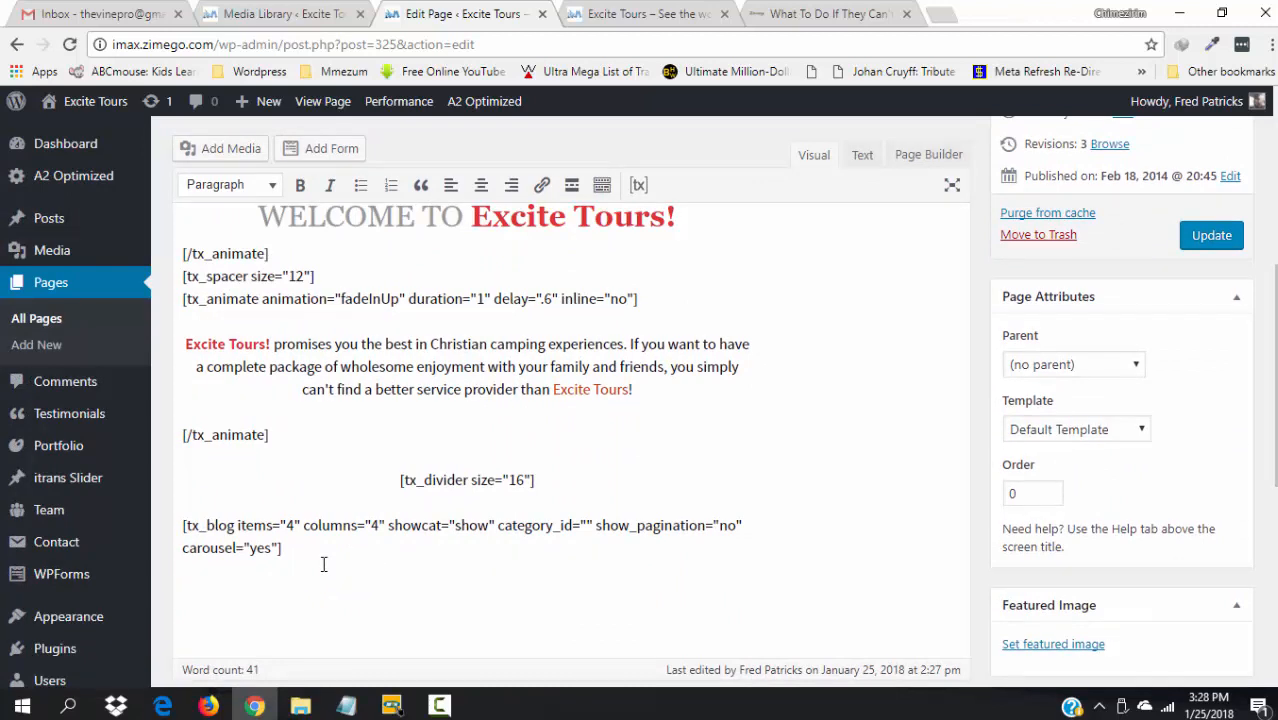
left_click(640, 186)
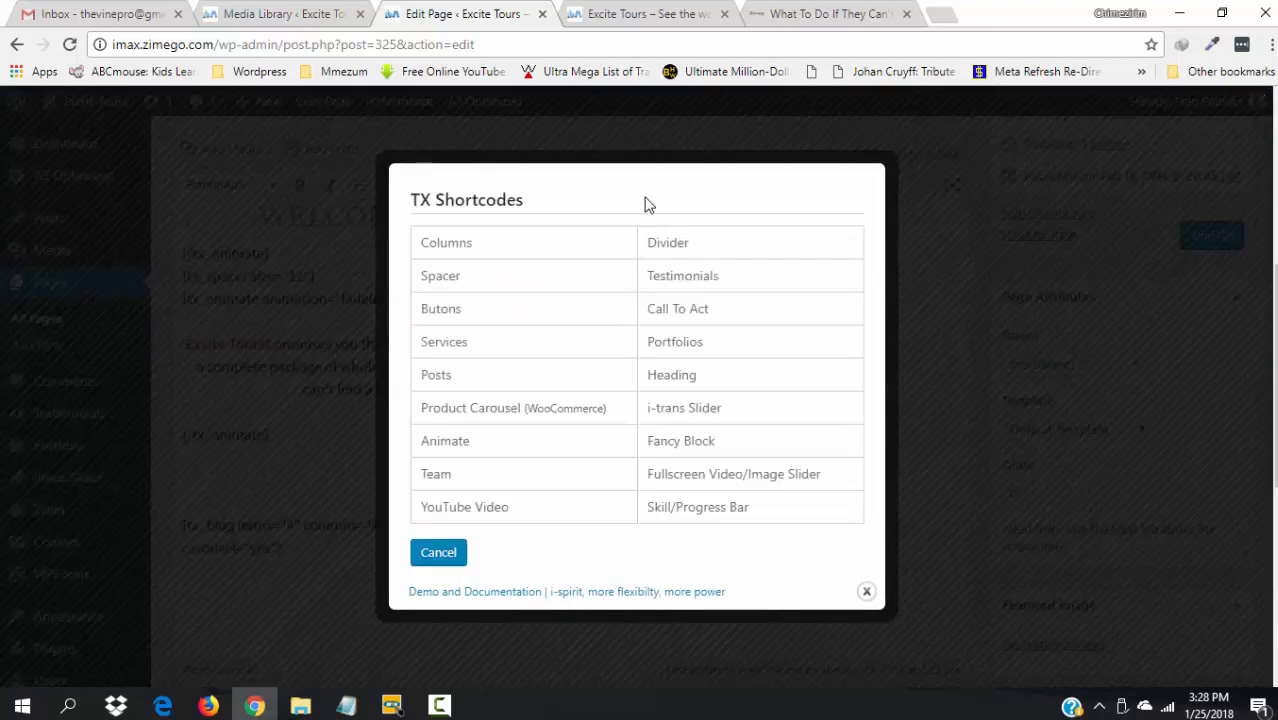
left_click(676, 342)
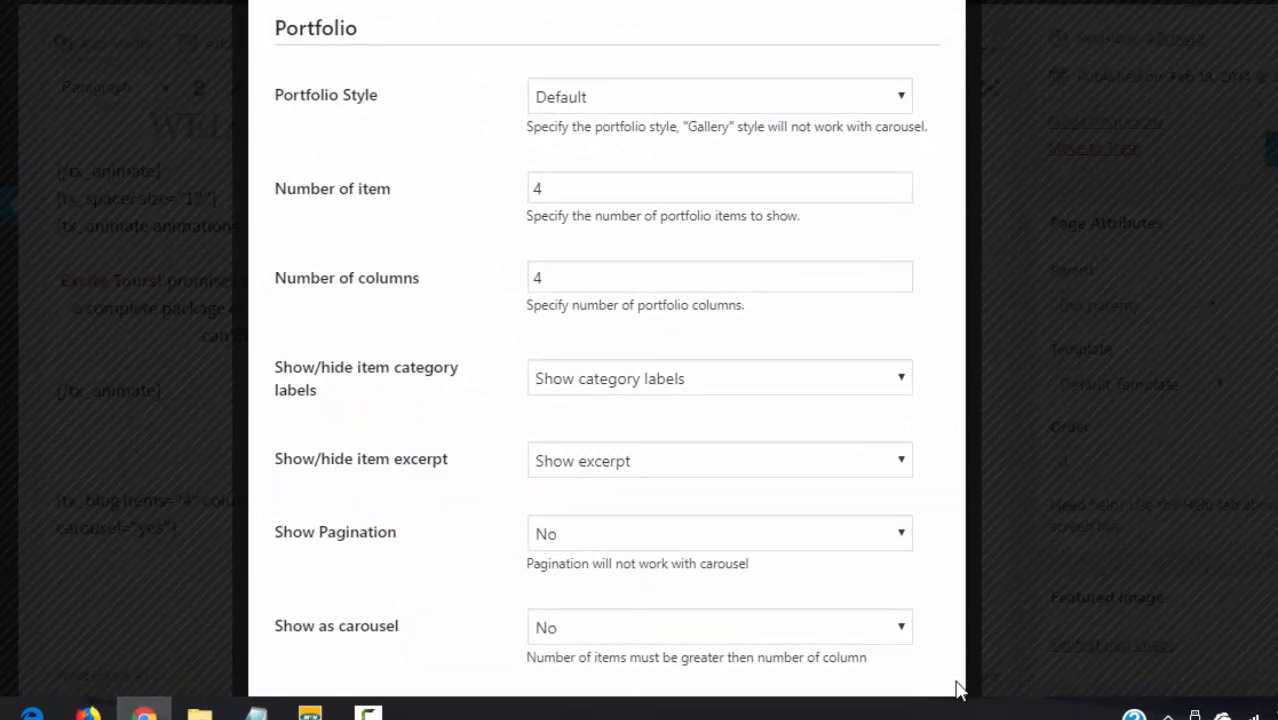
scroll(642, 546, "down", 3)
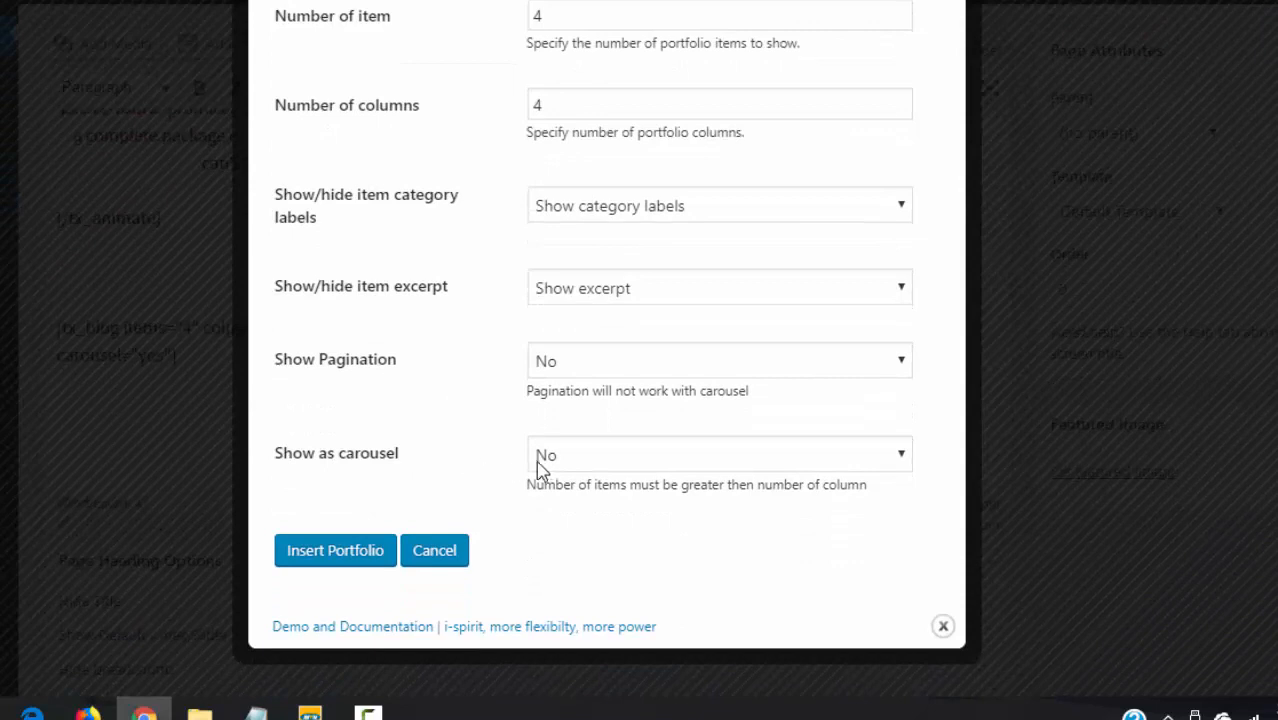
left_click(335, 551)
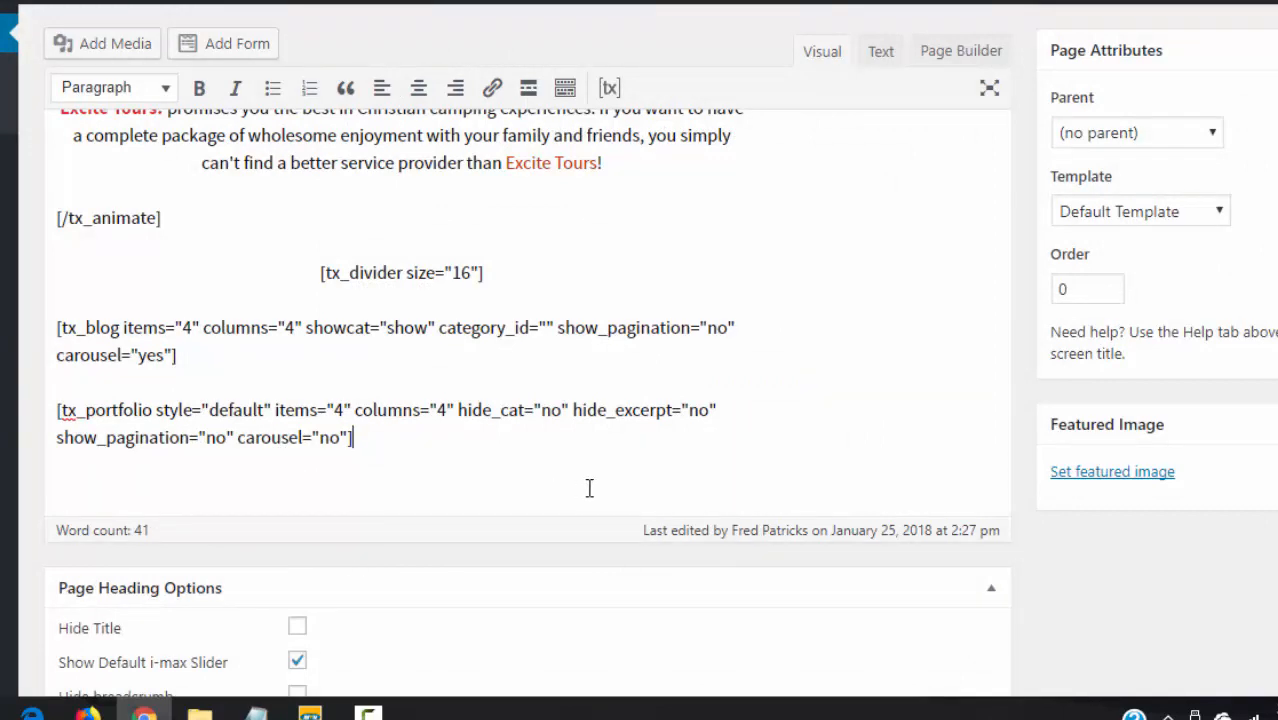
key("Return")
key("Return")
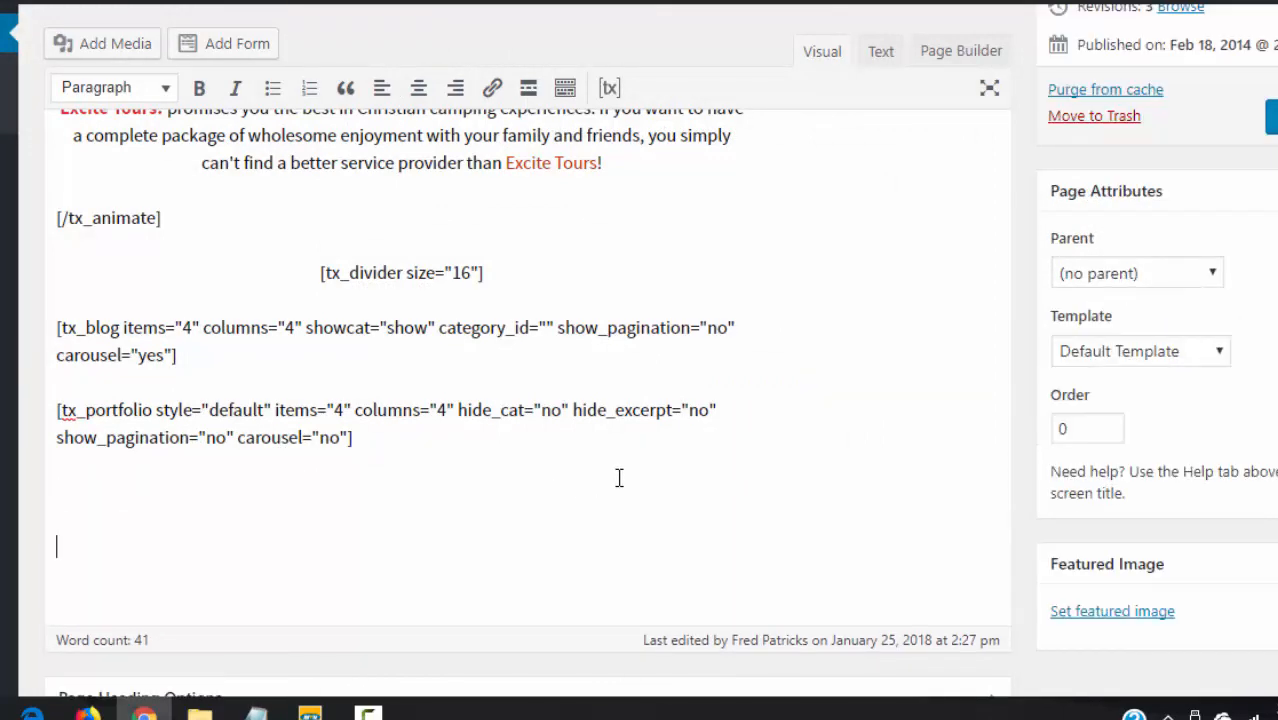
key("BackSpace")
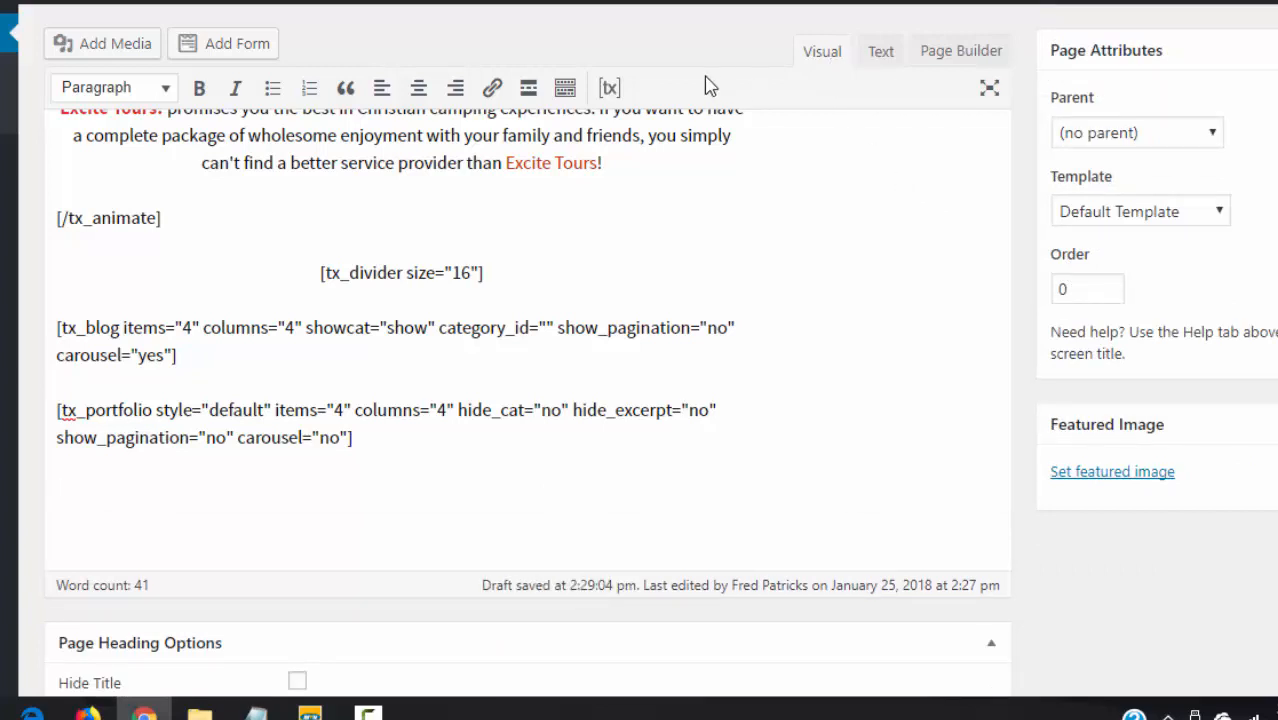
- Insert a tx_team shortcode with 4 columns and 4 items
left_click(611, 90)
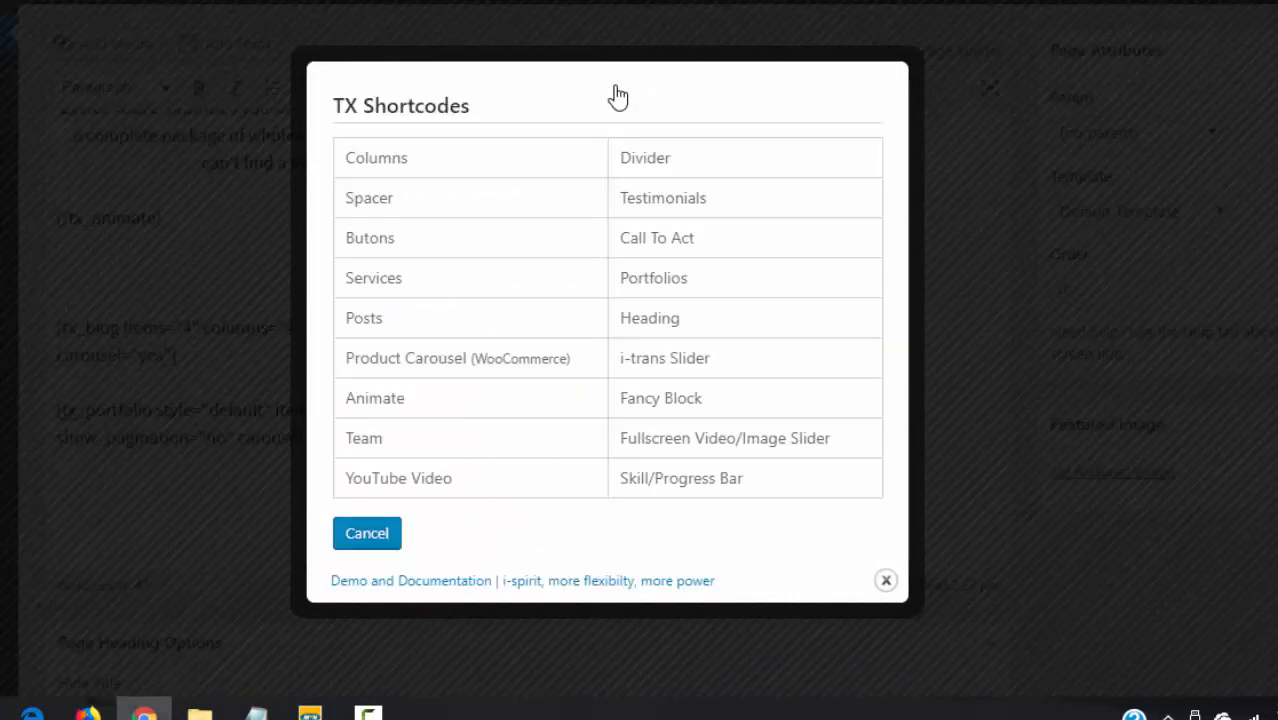
left_click(383, 451)
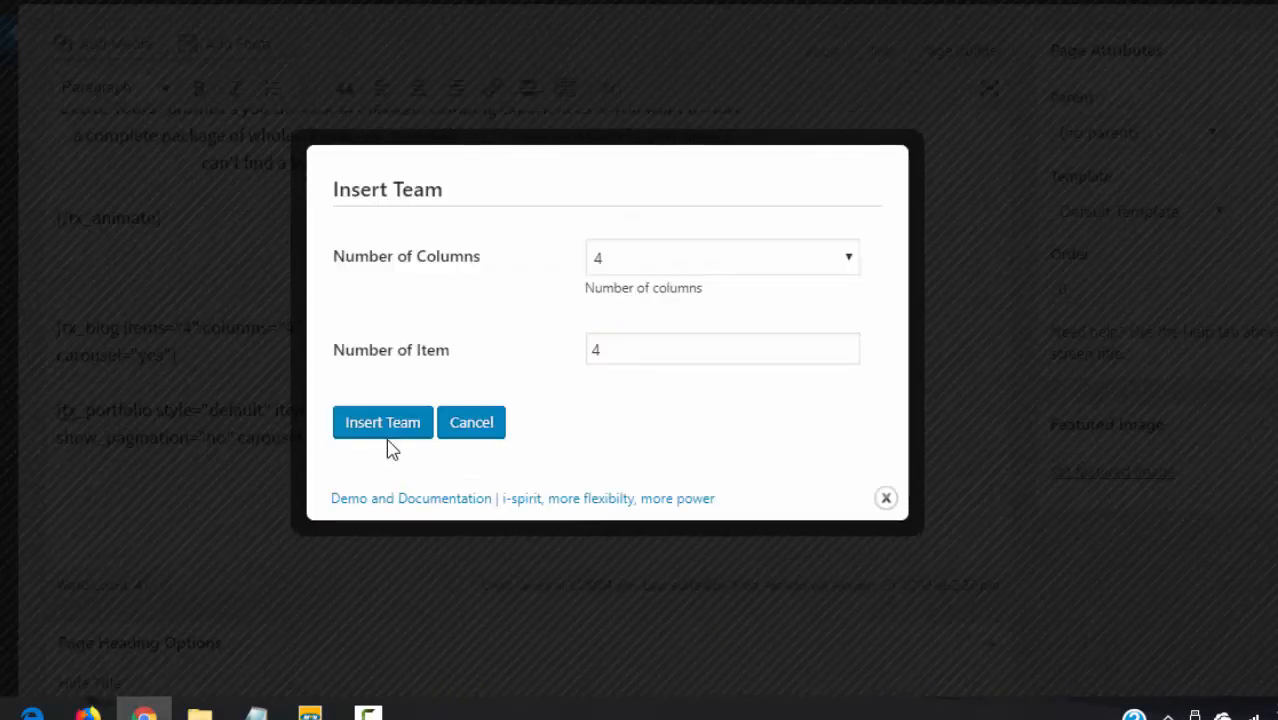
left_click_drag(442, 322, 485, 320)
left_click(485, 320)
left_click(364, 434)
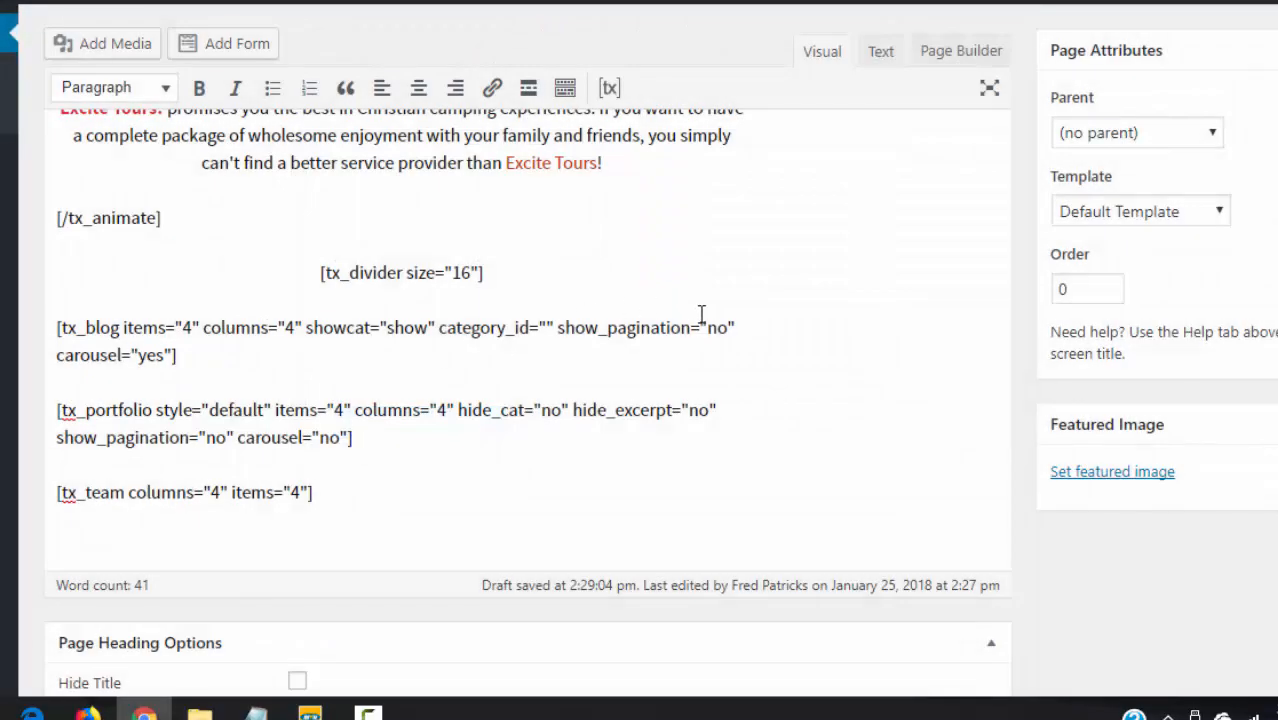
- Add a 24 px tx_divider on a new line below the posts block
left_click(206, 362)
key("Return")
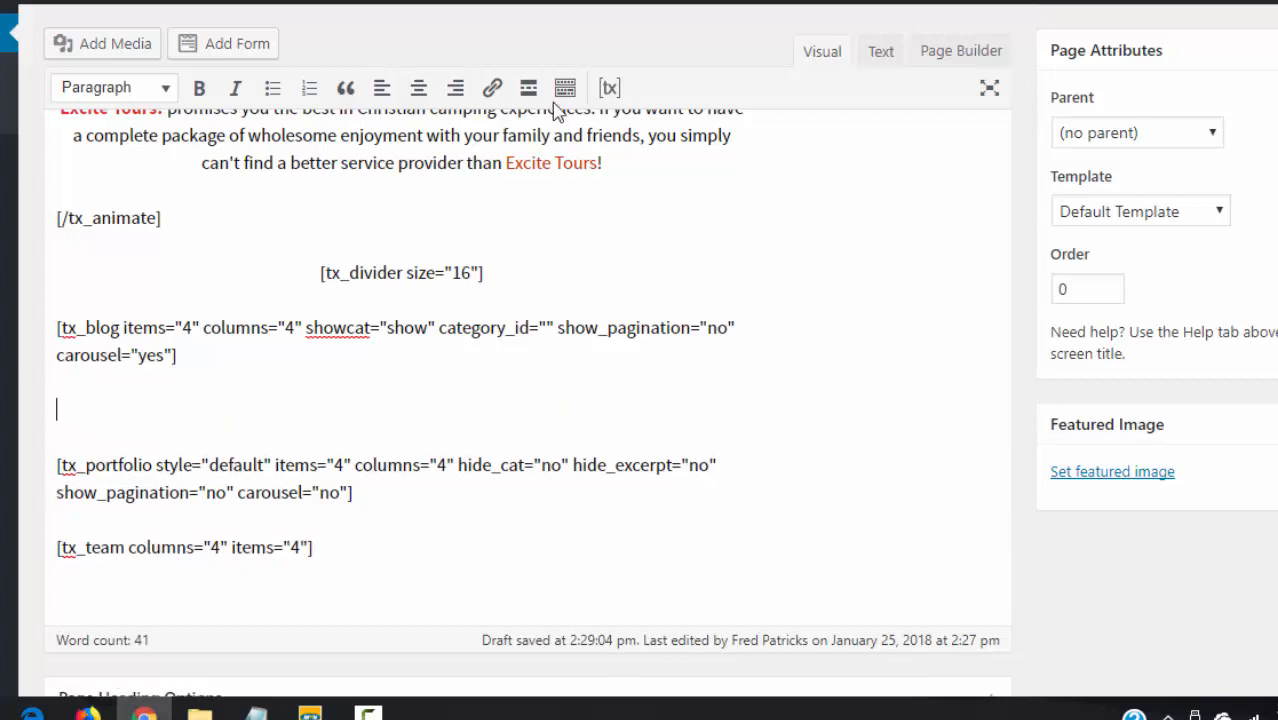
left_click(609, 88)
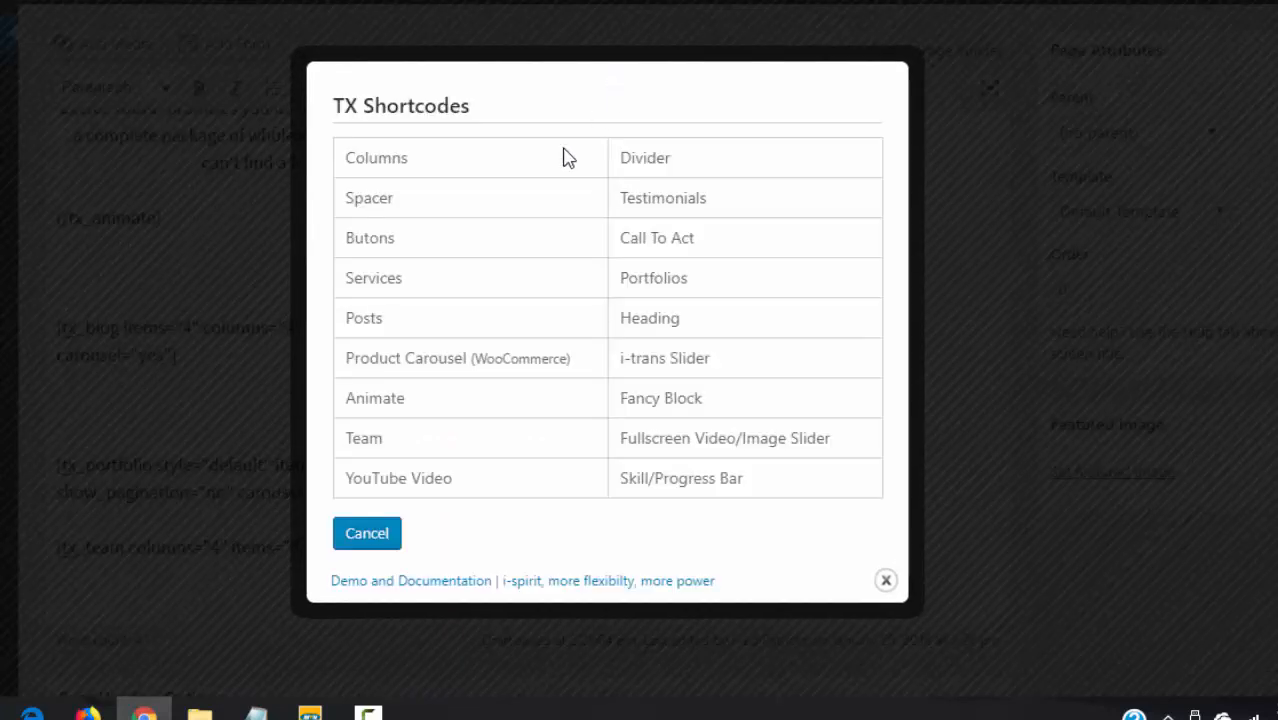
left_click(659, 168)
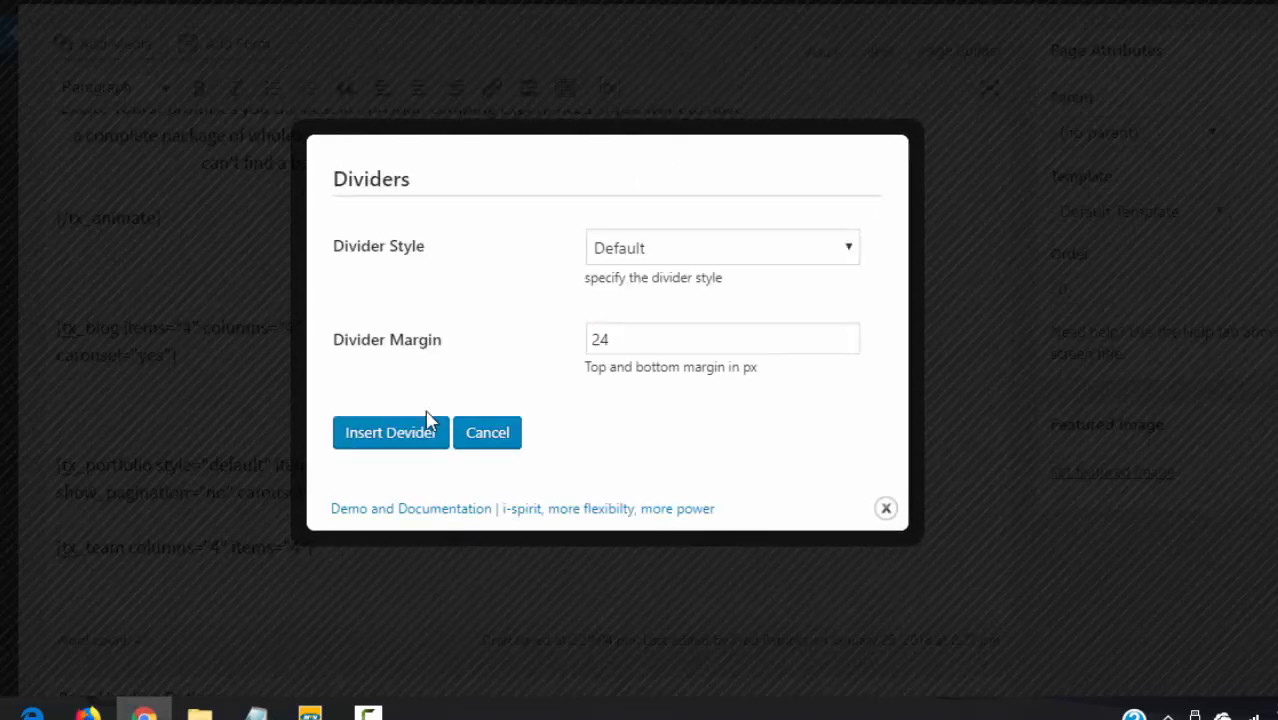
left_click(405, 442)
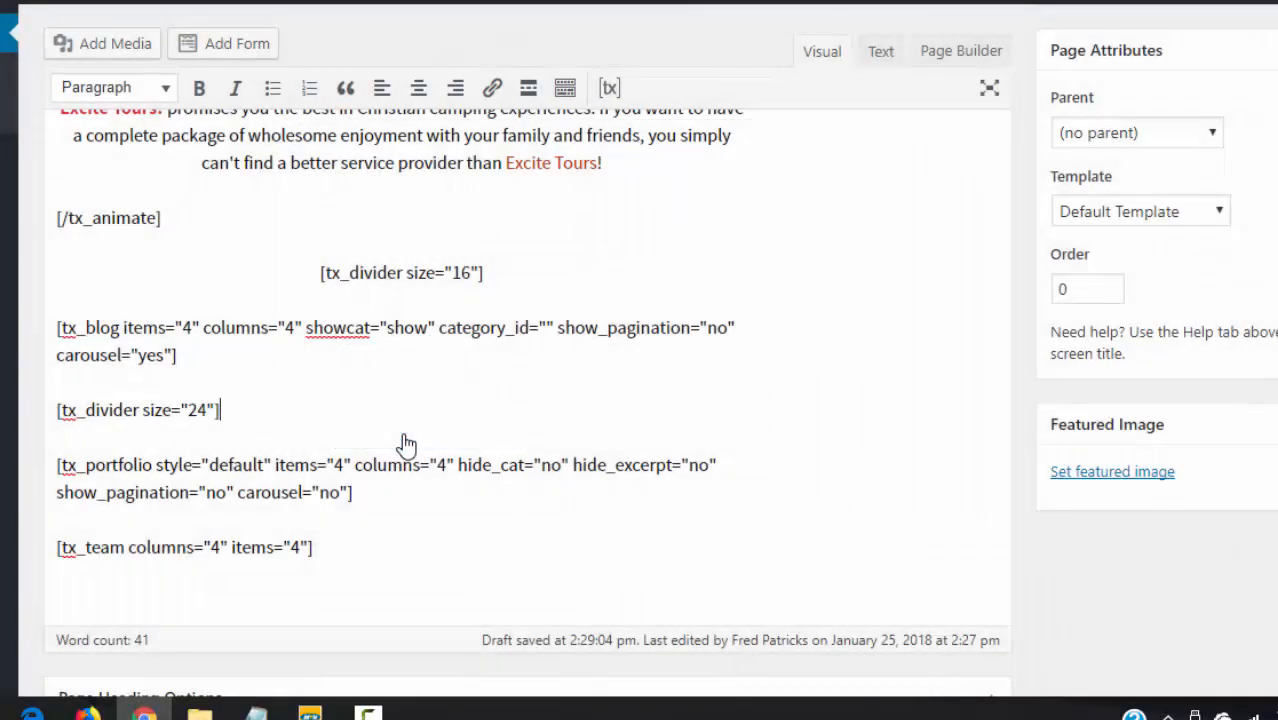
- Add another 24 px divider between the portfolio and team blocks, then update the page
key("Return")
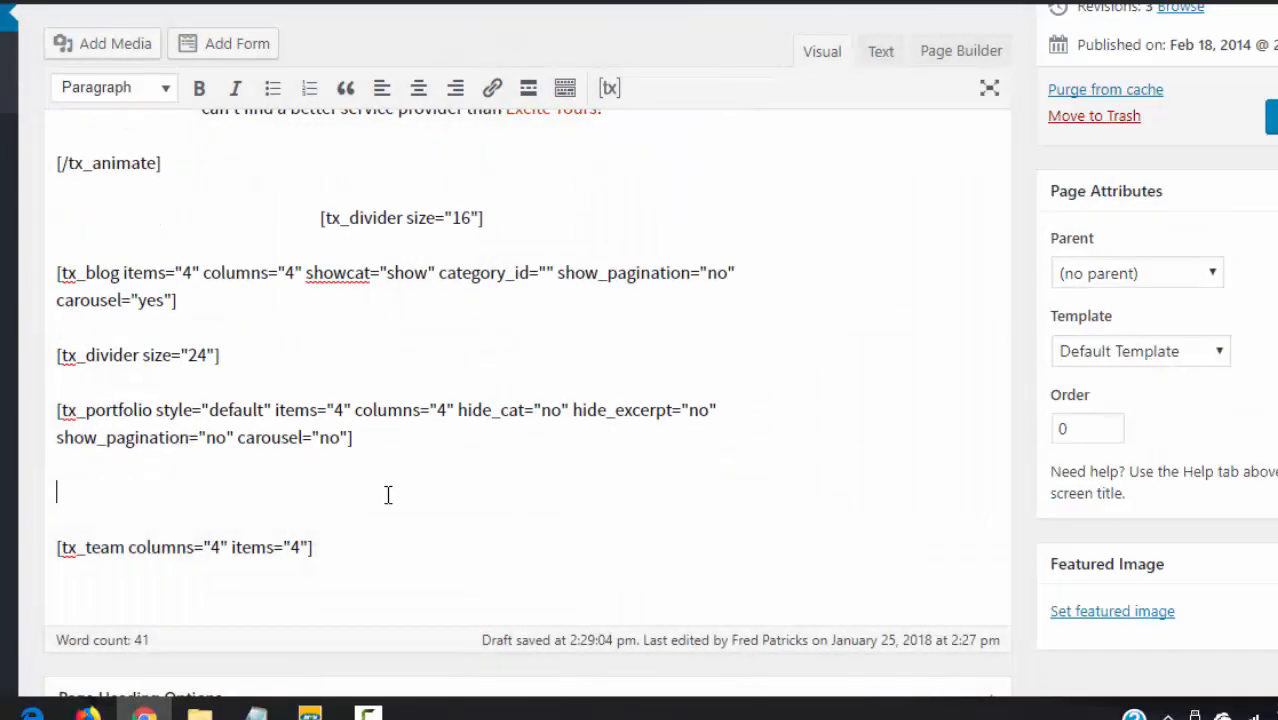
left_click(609, 89)
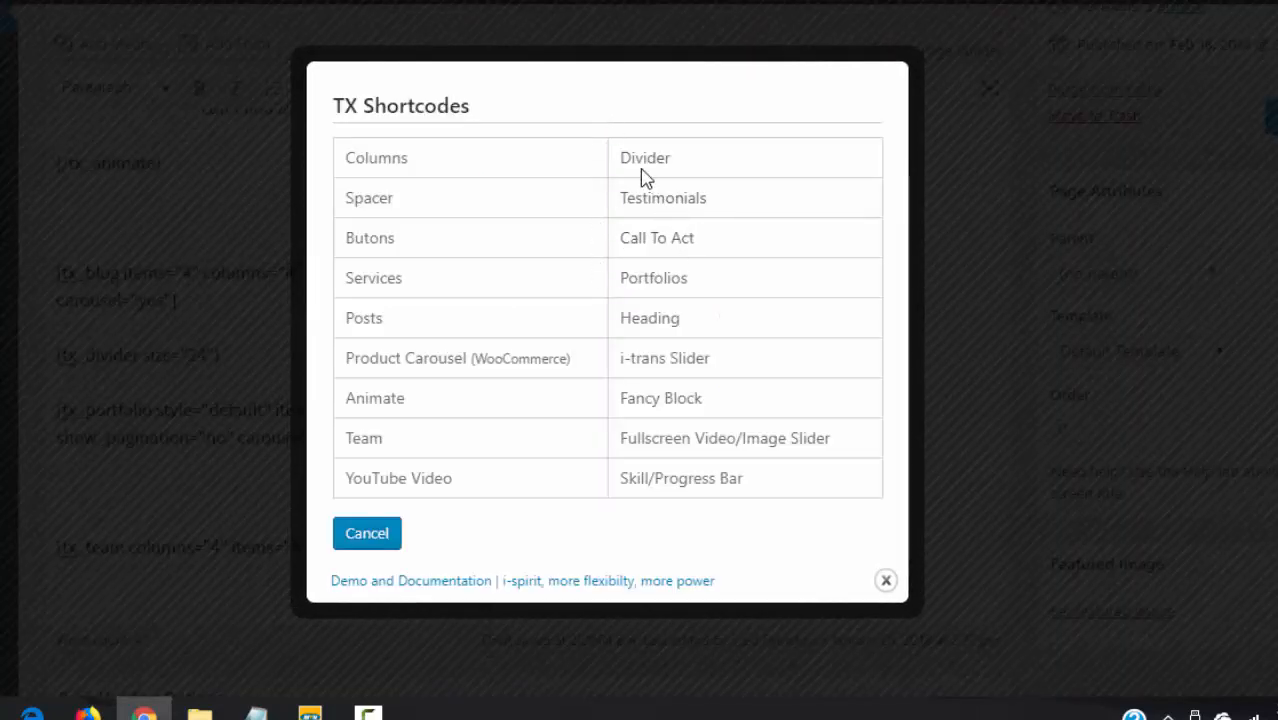
left_click(645, 174)
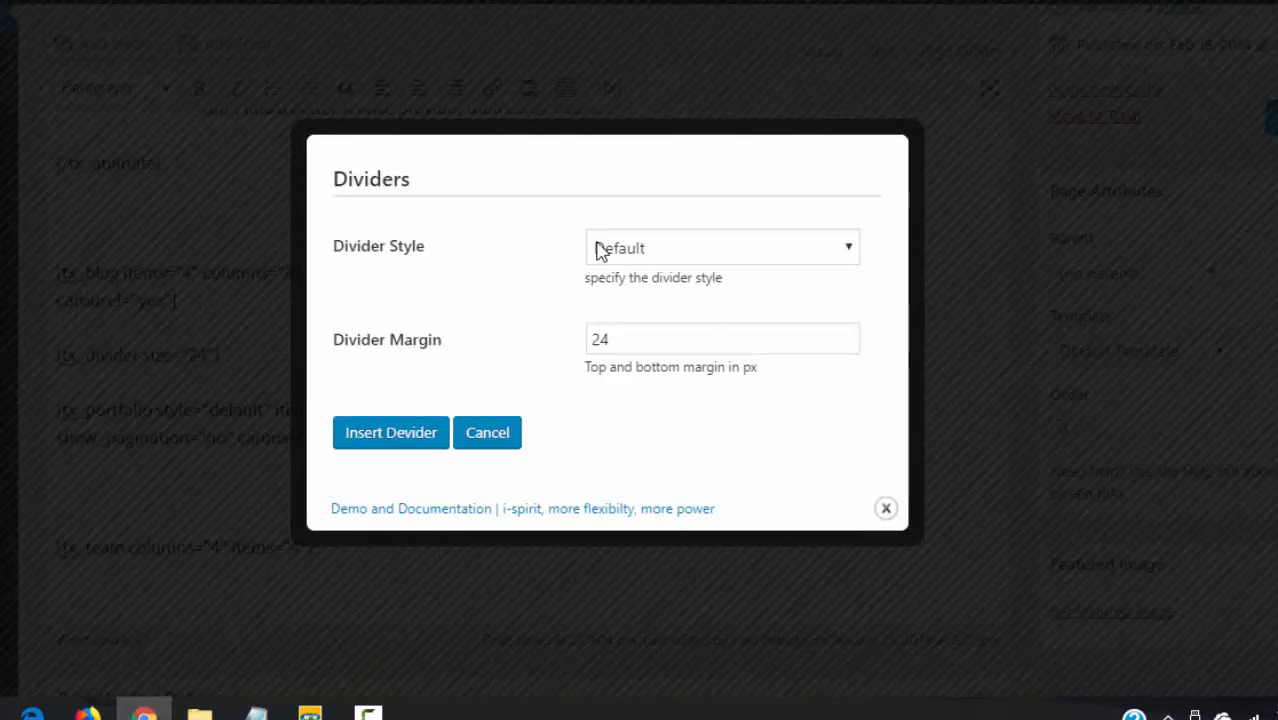
left_click_drag(599, 251, 371, 451)
left_click(670, 432)
left_click(390, 434)
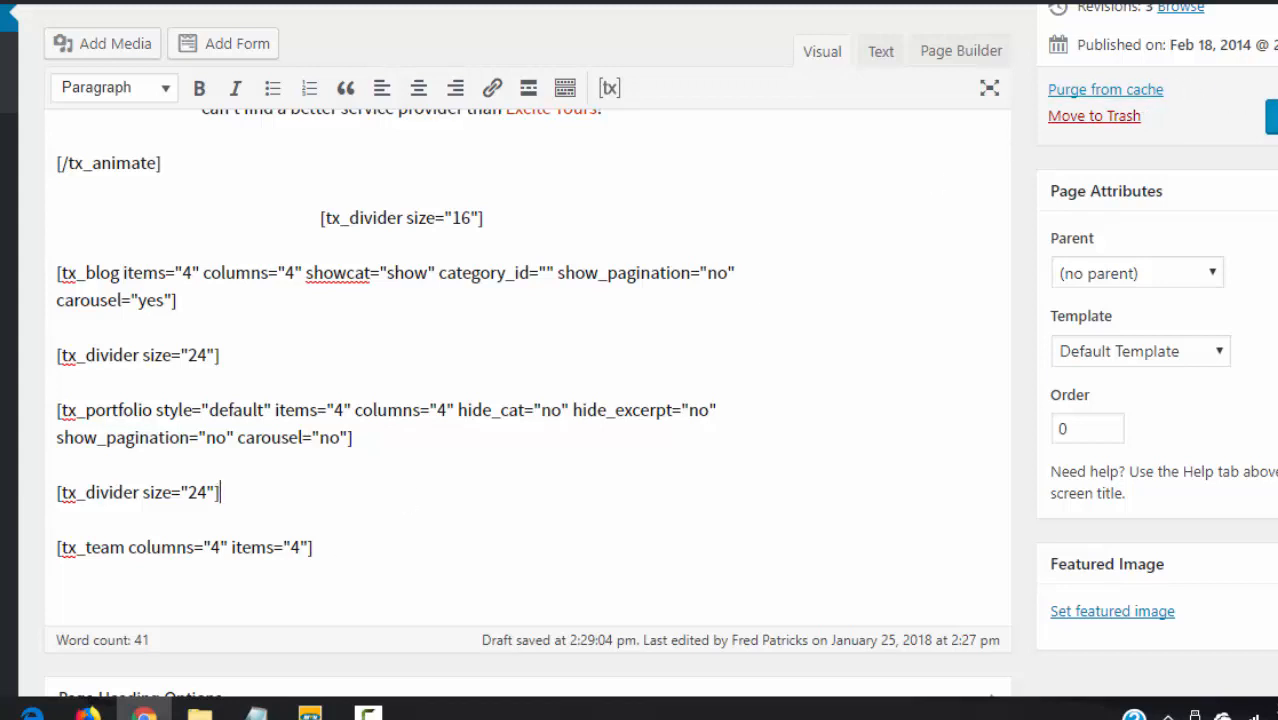
left_click(1271, 117)
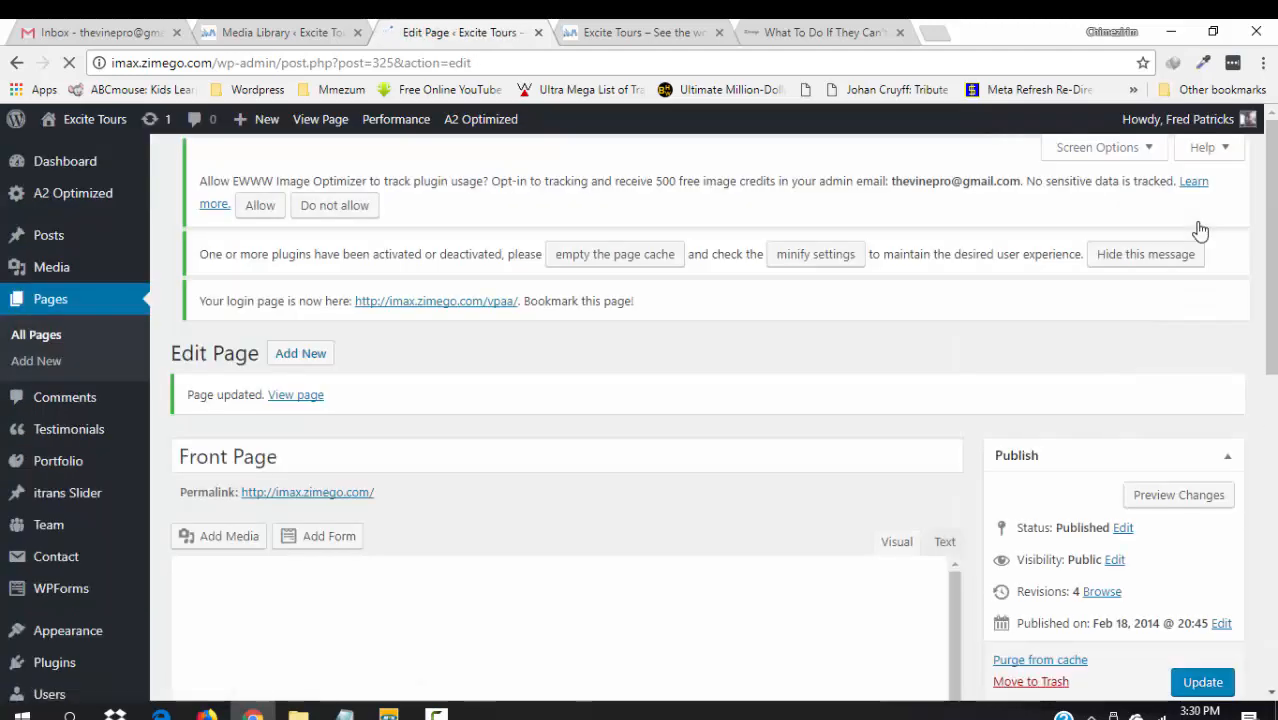
- Scroll through the live Excite Tours home page to review the new sections
left_click(632, 31)
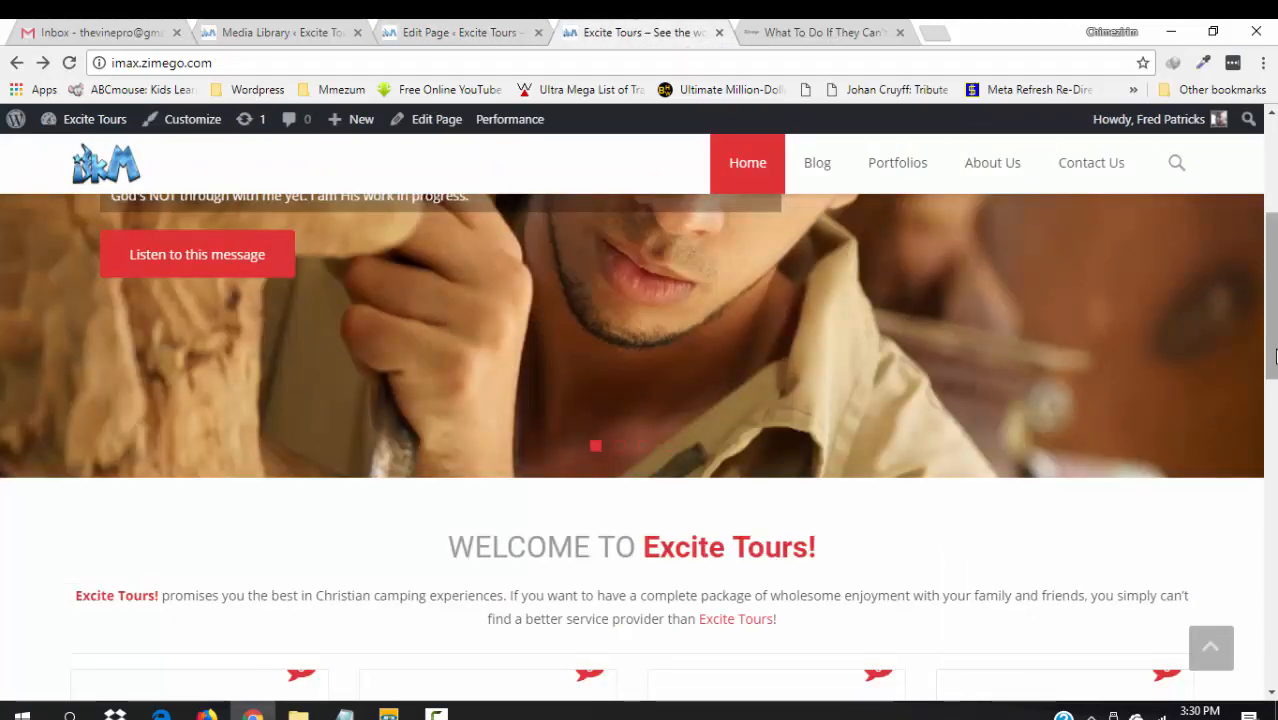
scroll(639, 400, "down", 9)
left_click_drag(1273, 549, 1238, 388)
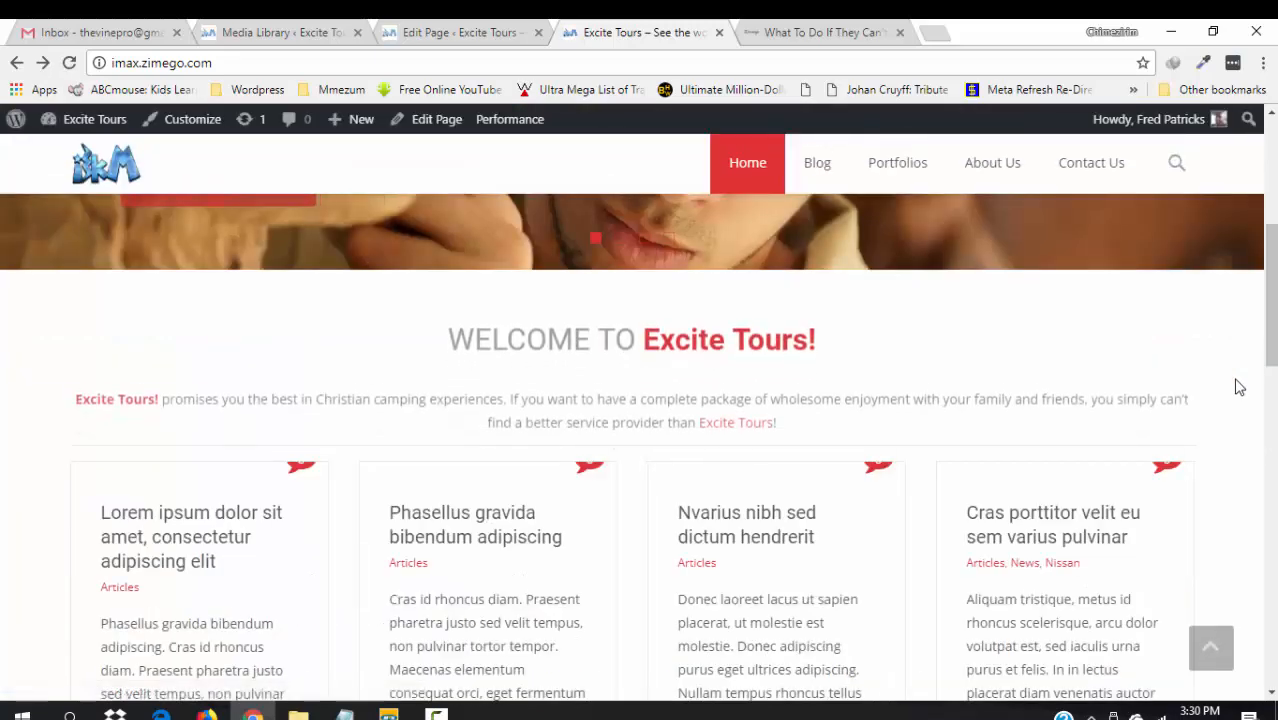
left_click_drag(1270, 341, 1250, 272)
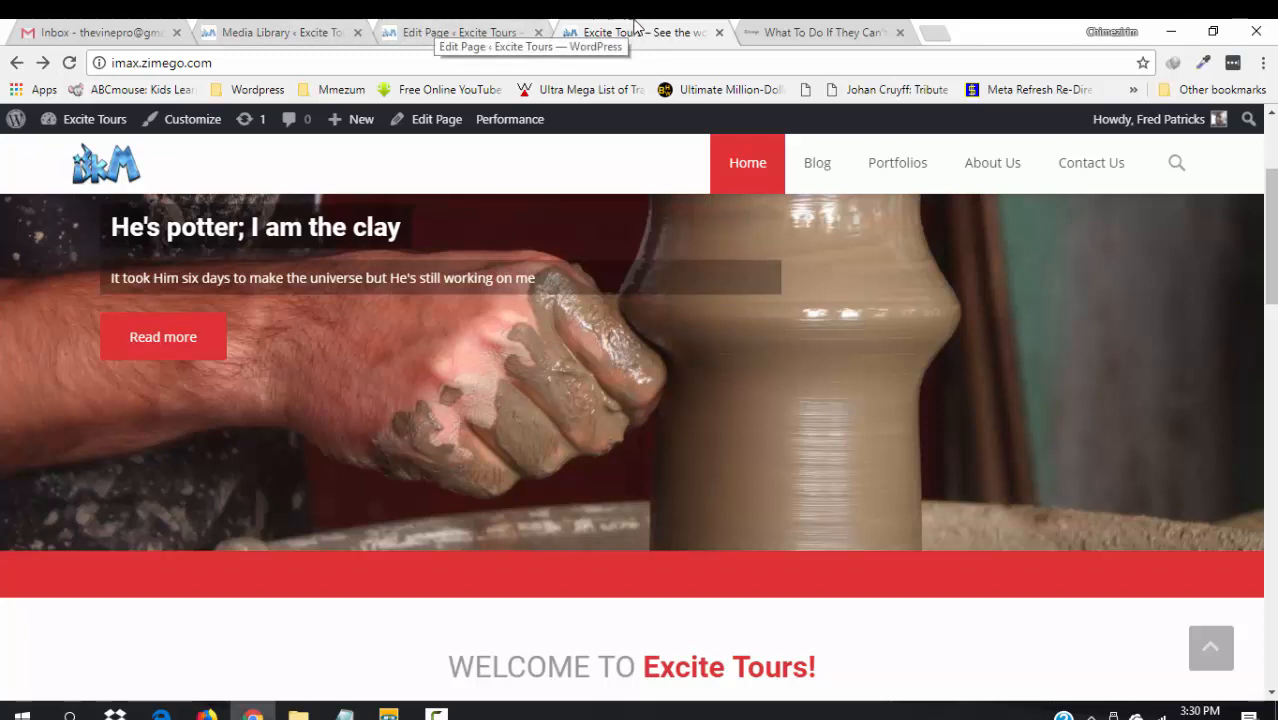
- Recheck the lower home page, close the 'What To Do…' tab, and return to the Front Page editor
left_click(460, 30)
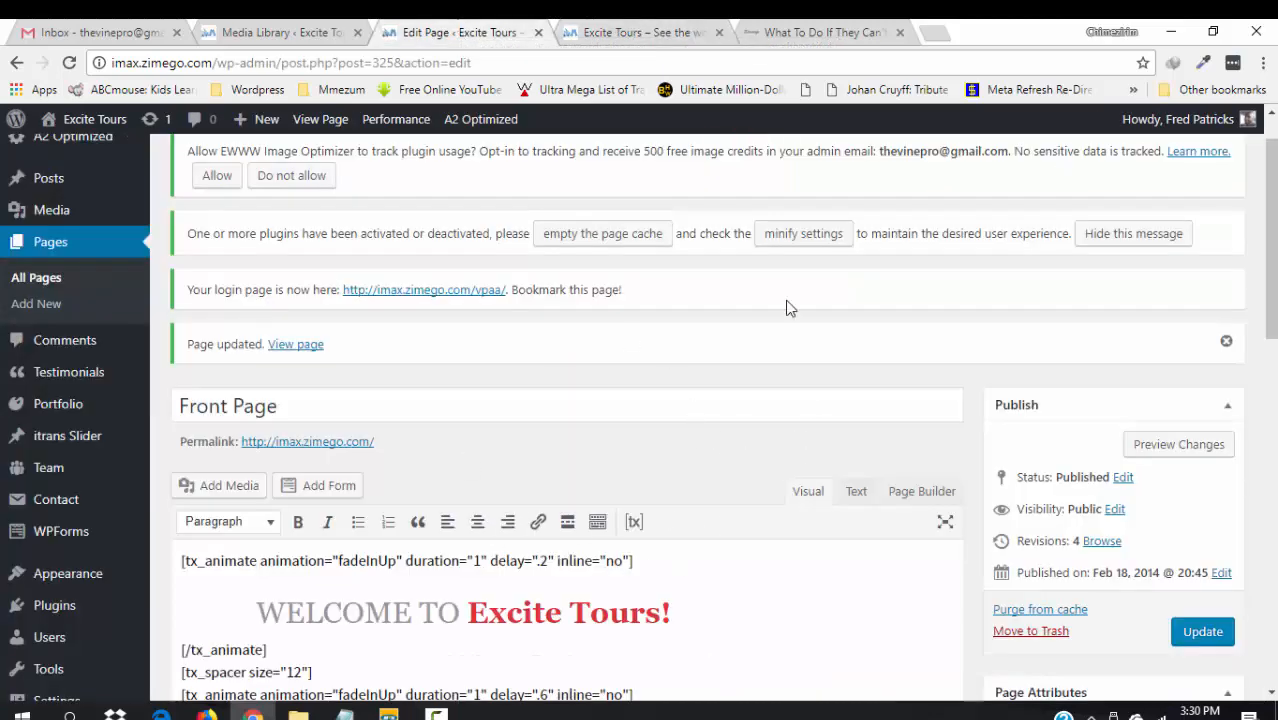
left_click(638, 30)
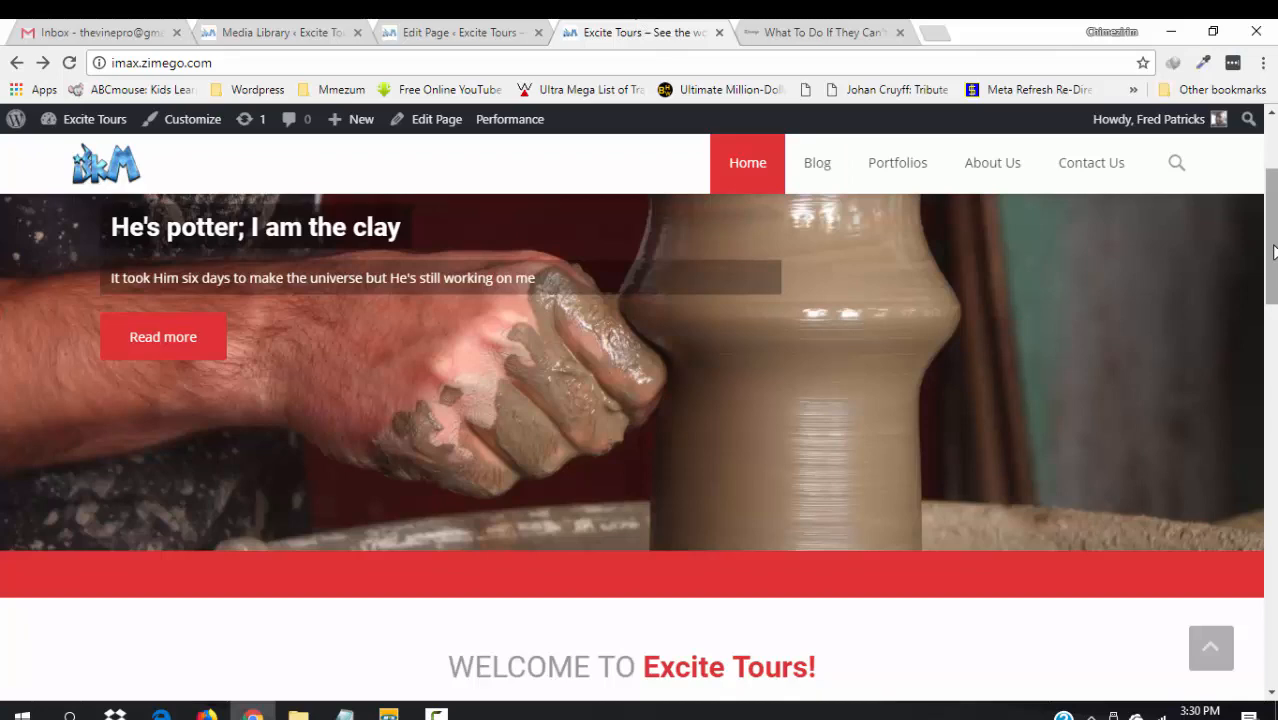
scroll(1022, 398, "down", 6)
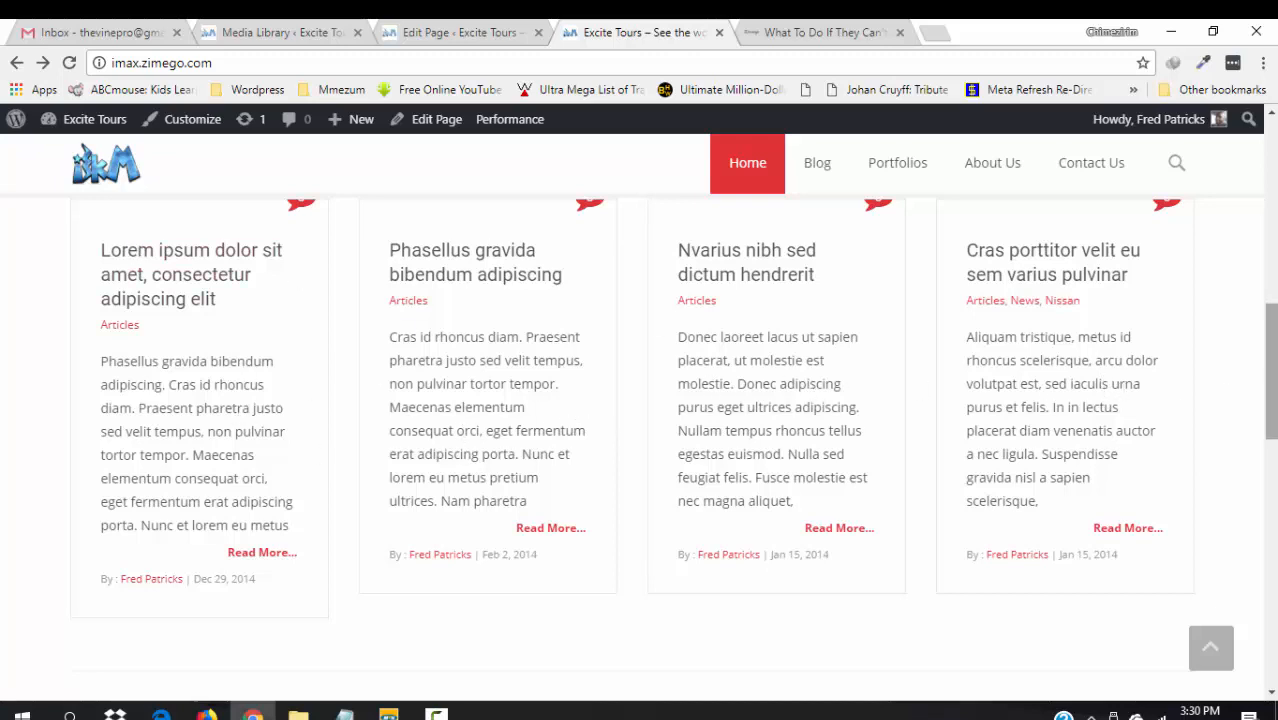
scroll(1274, 445, "down", 4)
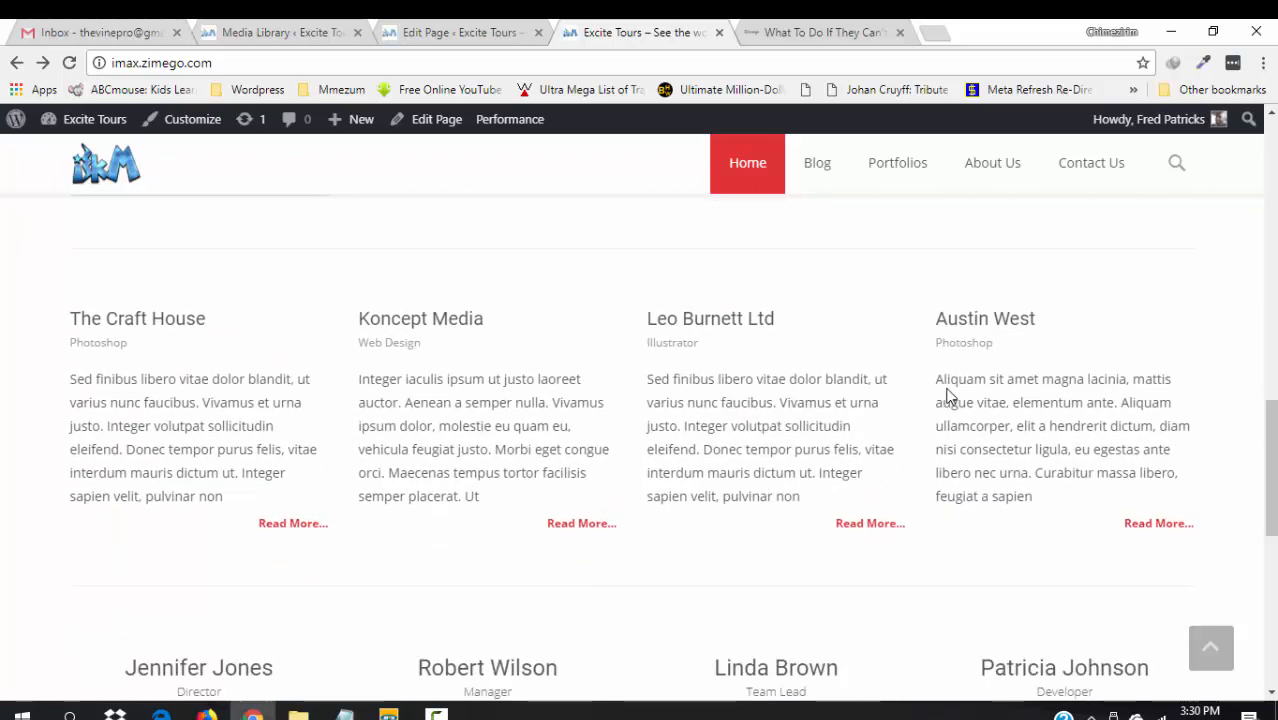
scroll(1272, 457, "down", 3)
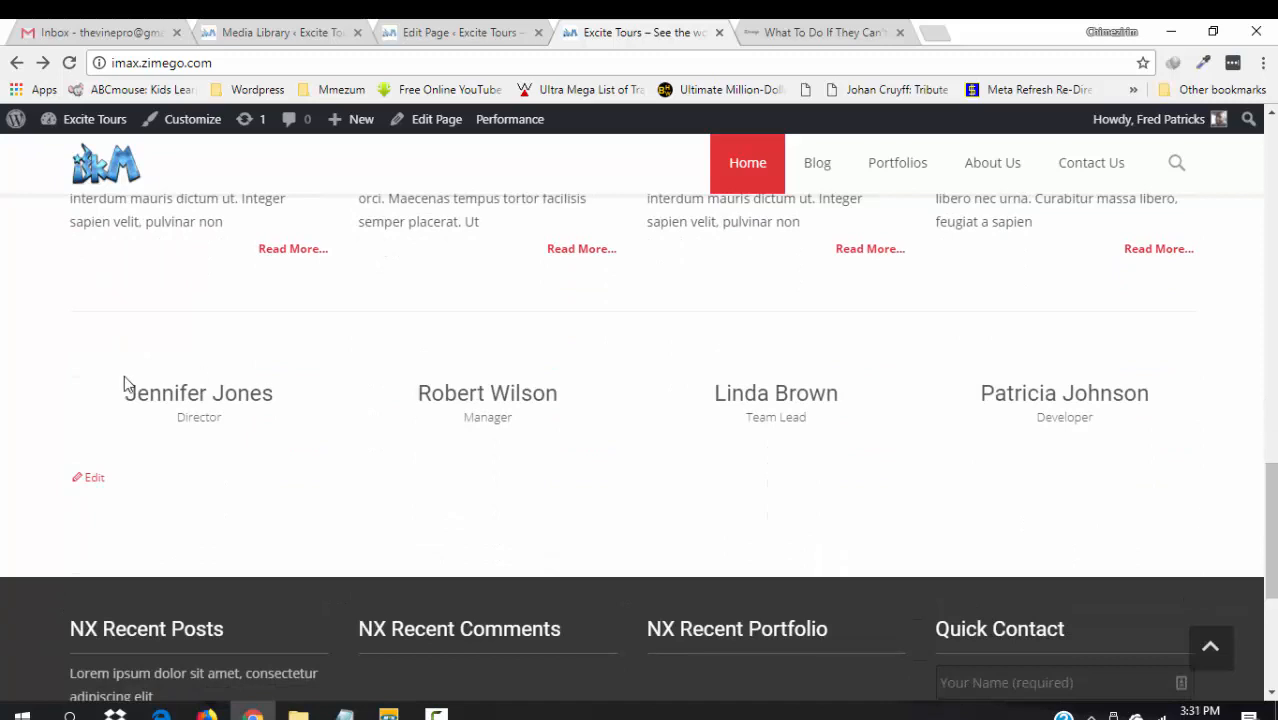
mouse_move(448, 380)
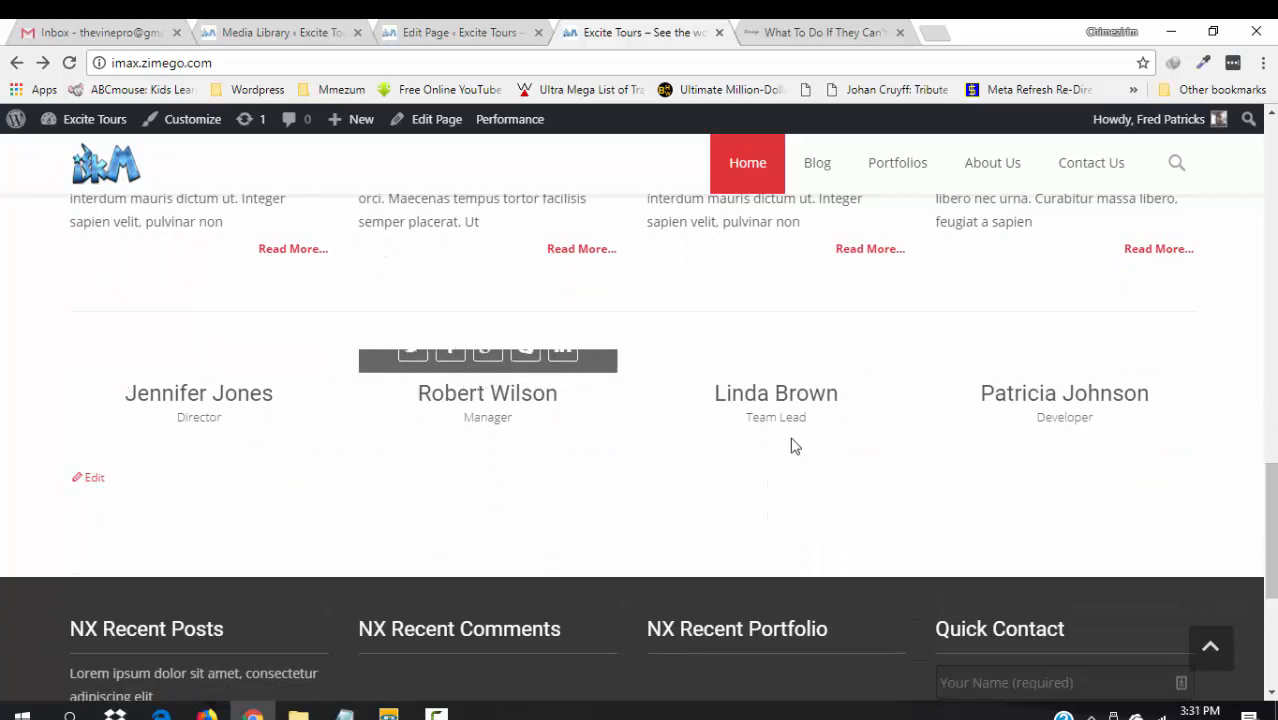
mouse_move(1084, 408)
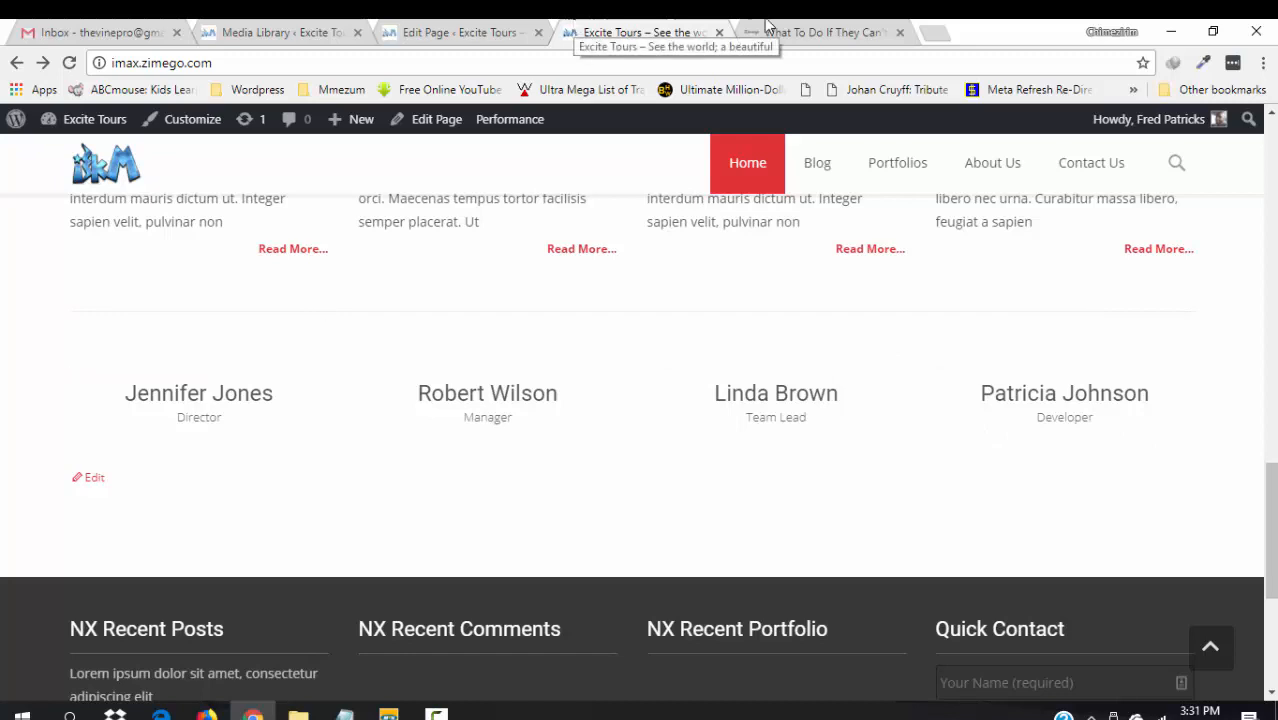
left_click(900, 34)
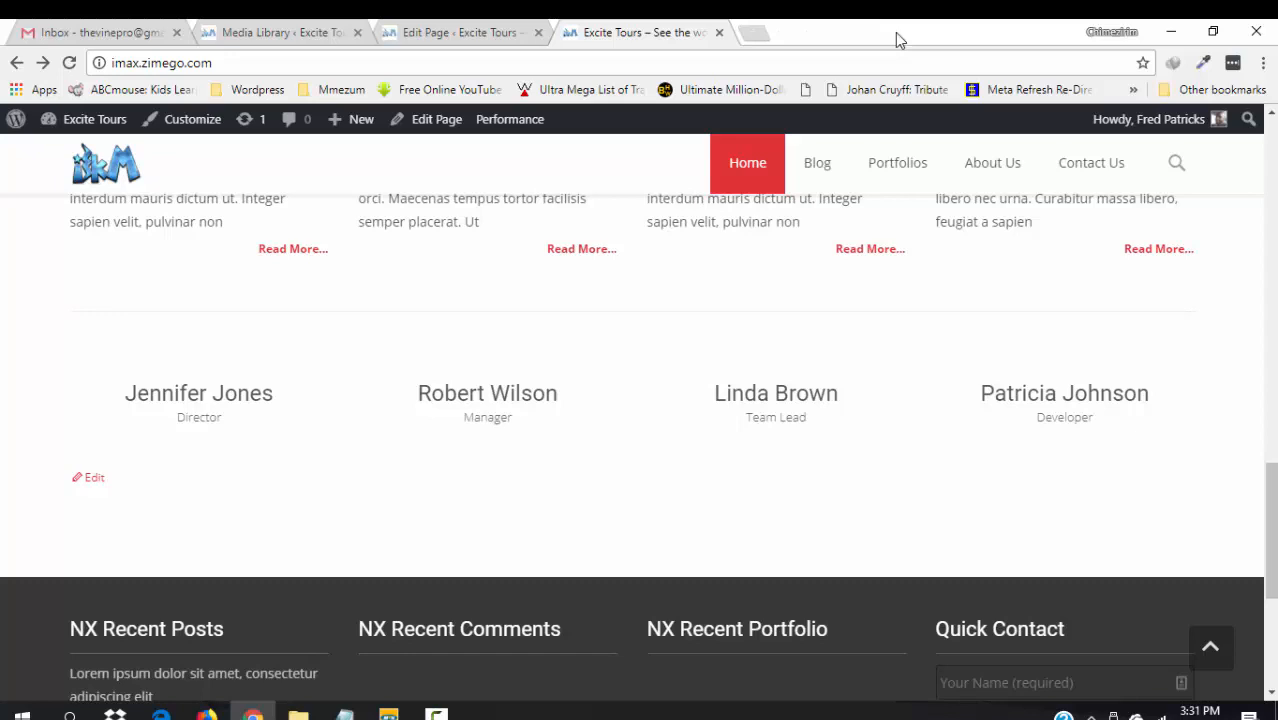
left_click(505, 31)
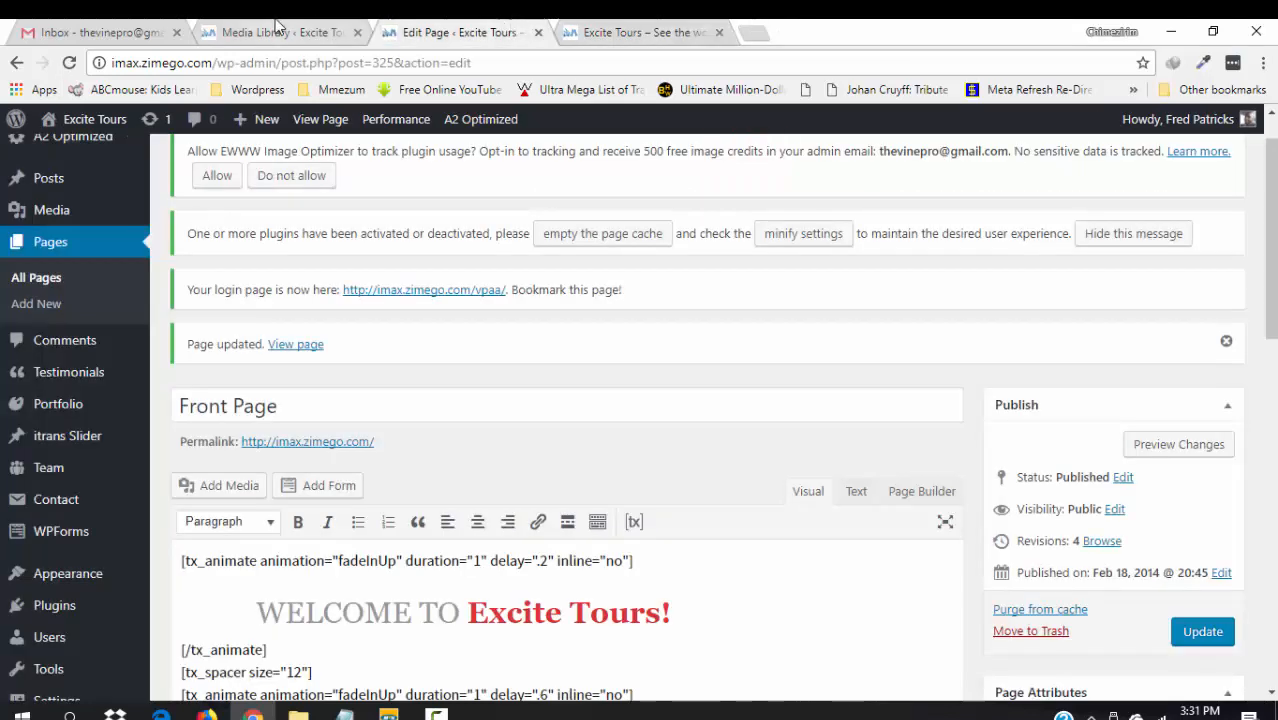
- Permanently delete the banquet restaurant table image from the Media Library
left_click(279, 30)
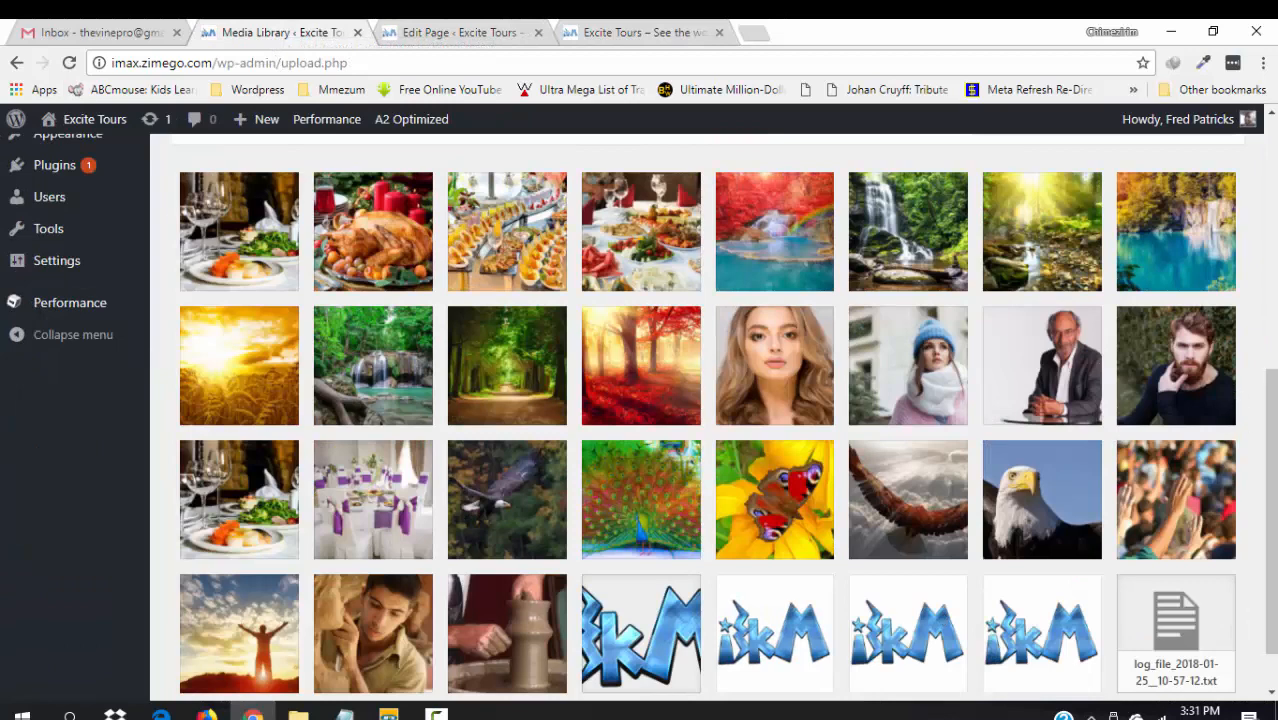
left_click_drag(1276, 575, 1250, 538)
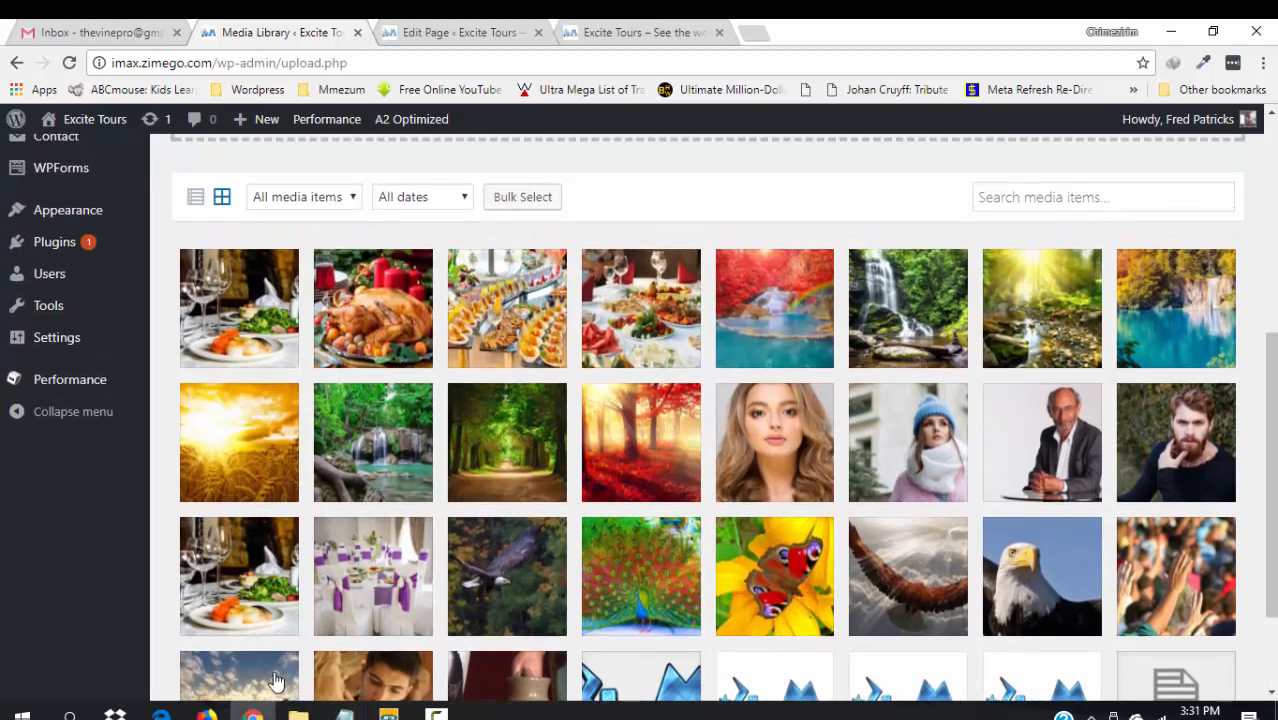
left_click(248, 608)
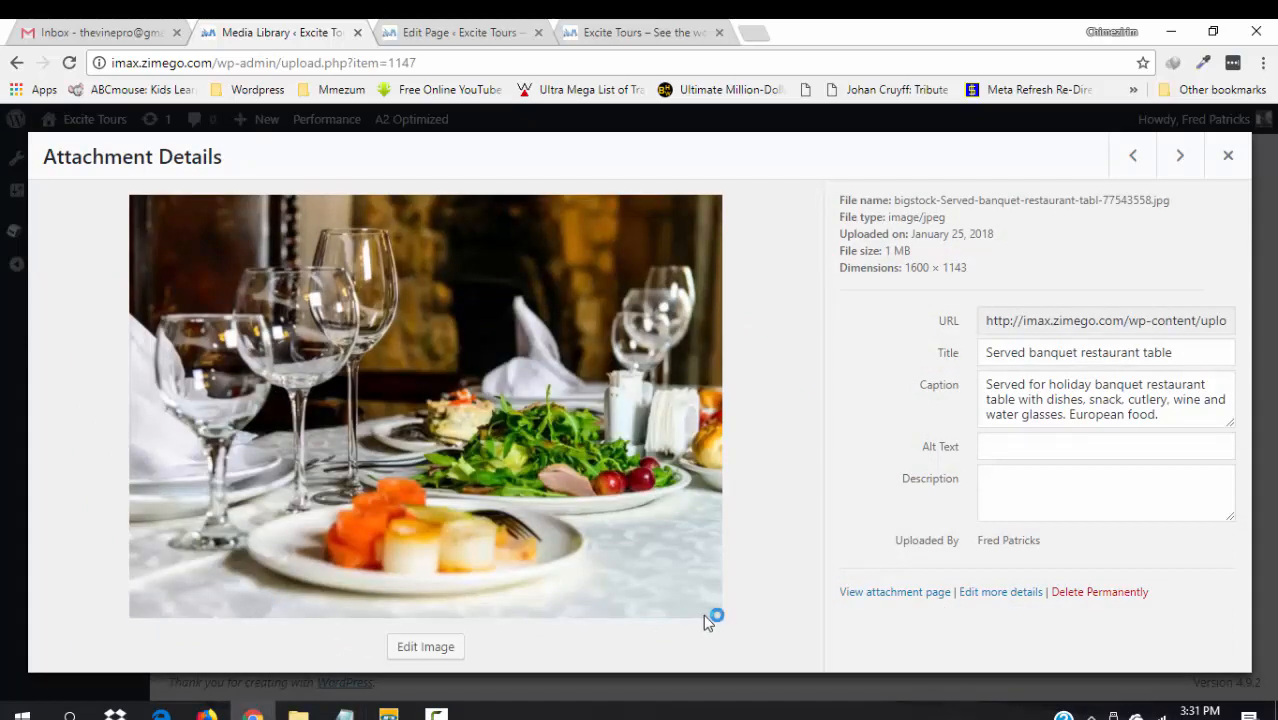
left_click(1068, 594)
left_click(716, 193)
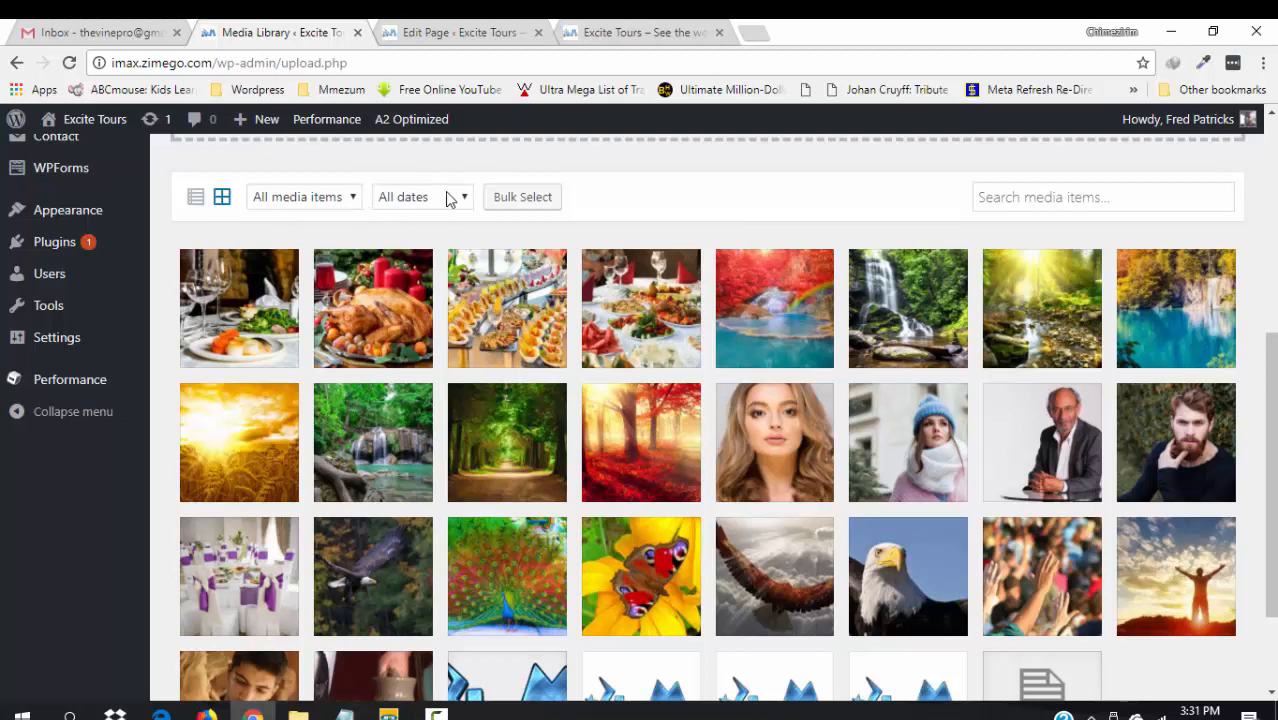
- Filter the Media Library to Images, trying and then cancelling a bulk selection
left_click(352, 200)
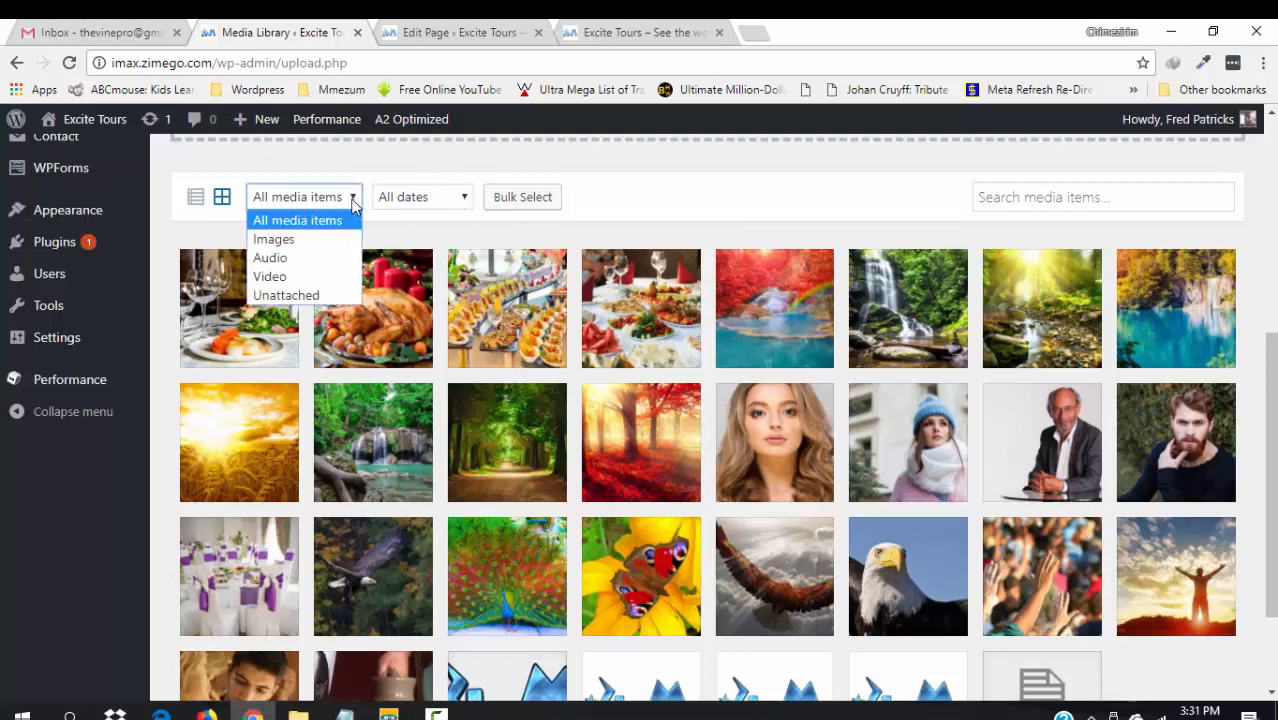
left_click(316, 240)
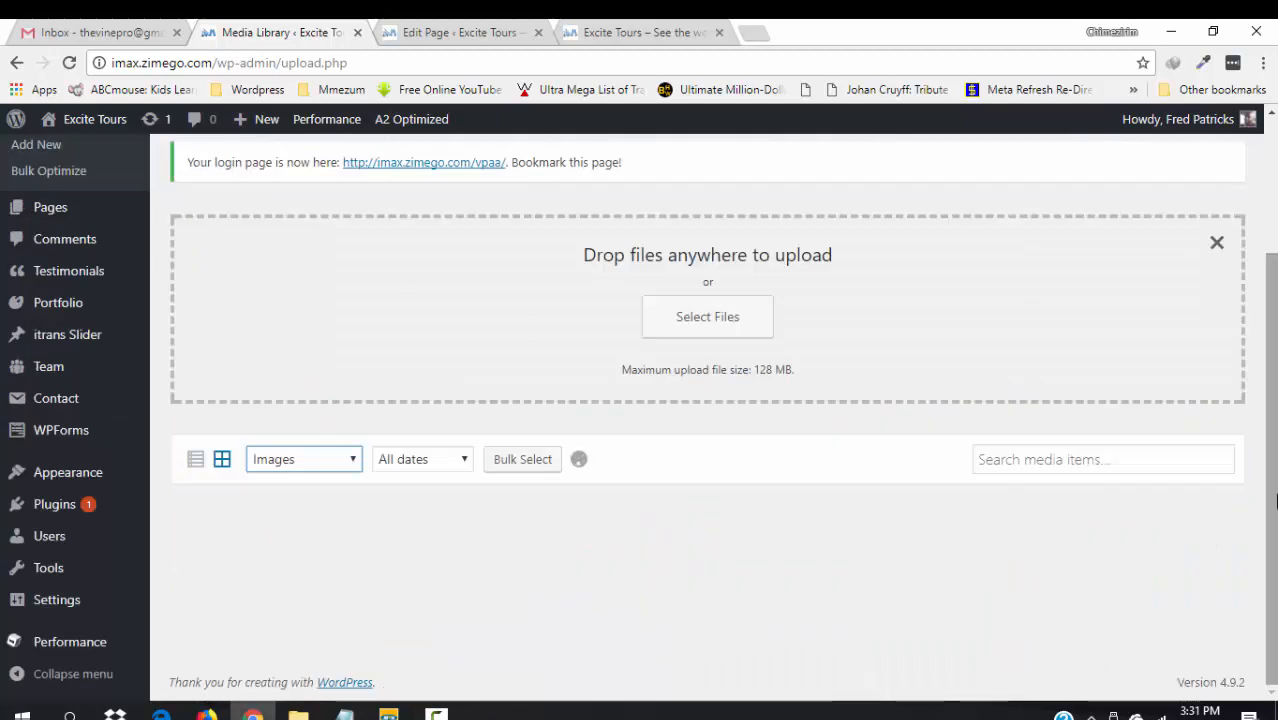
scroll(328, 605, "down", 3)
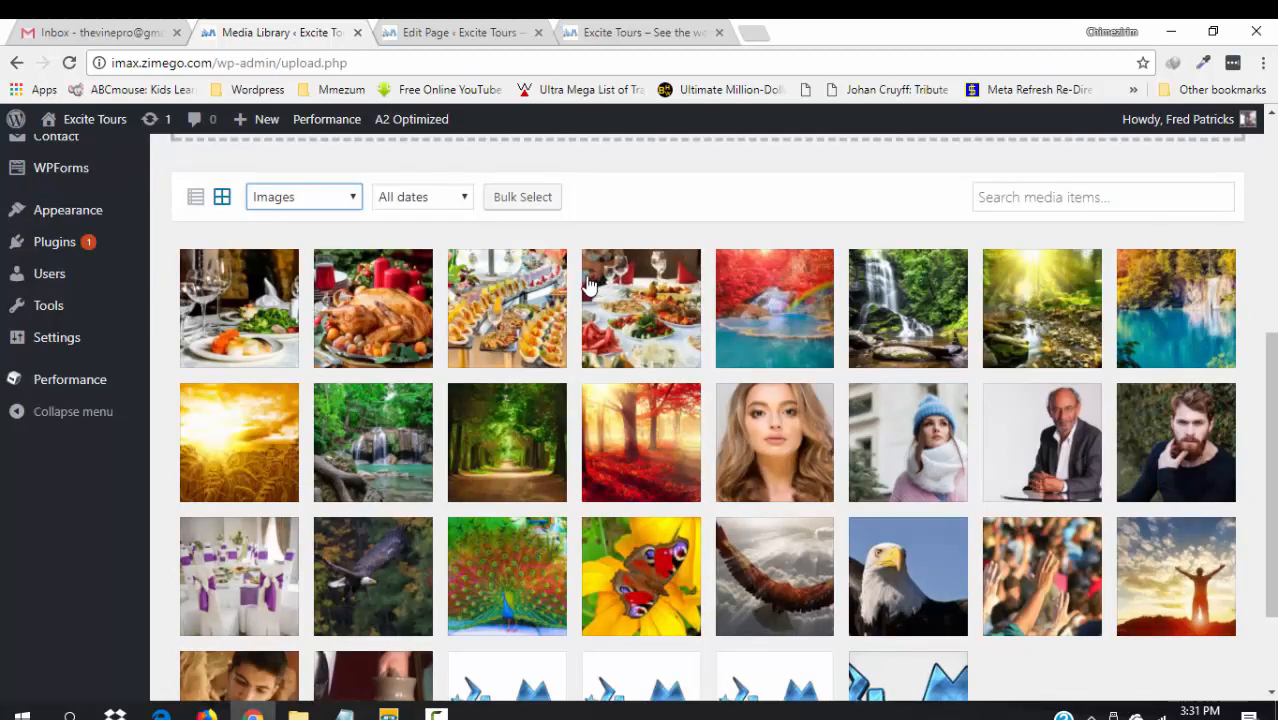
left_click(535, 197)
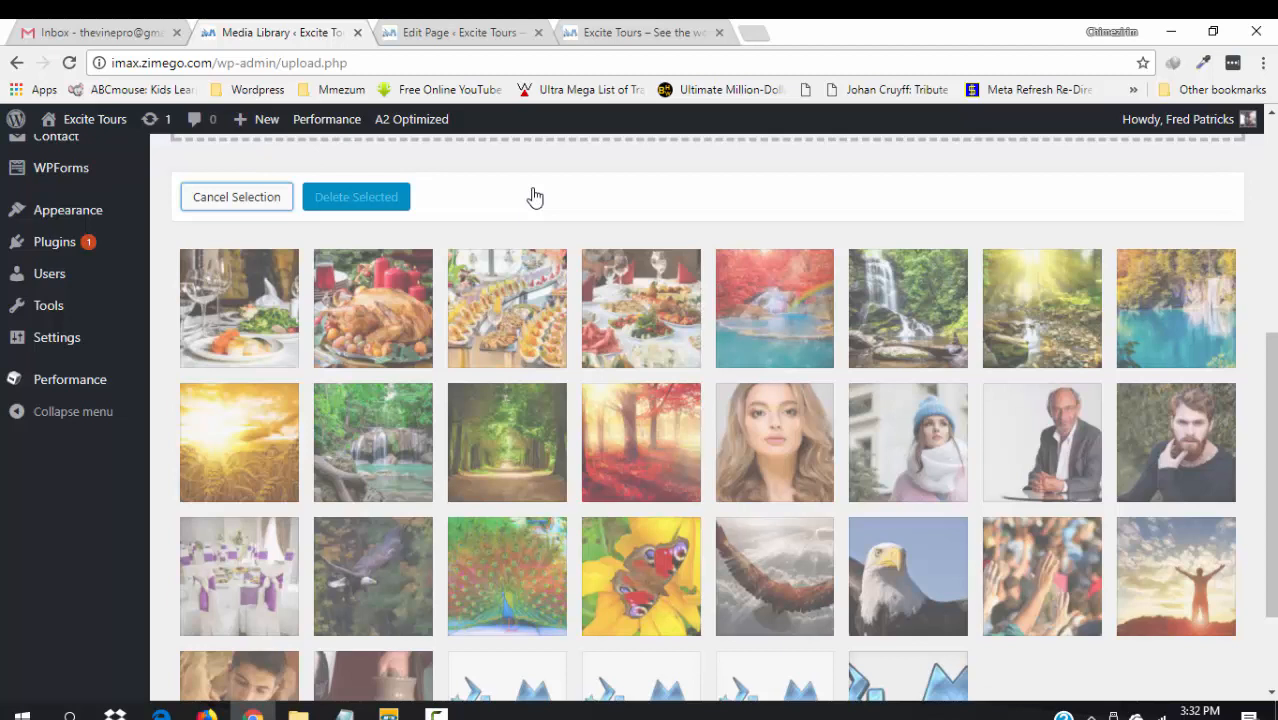
scroll(1271, 453, "down", 2)
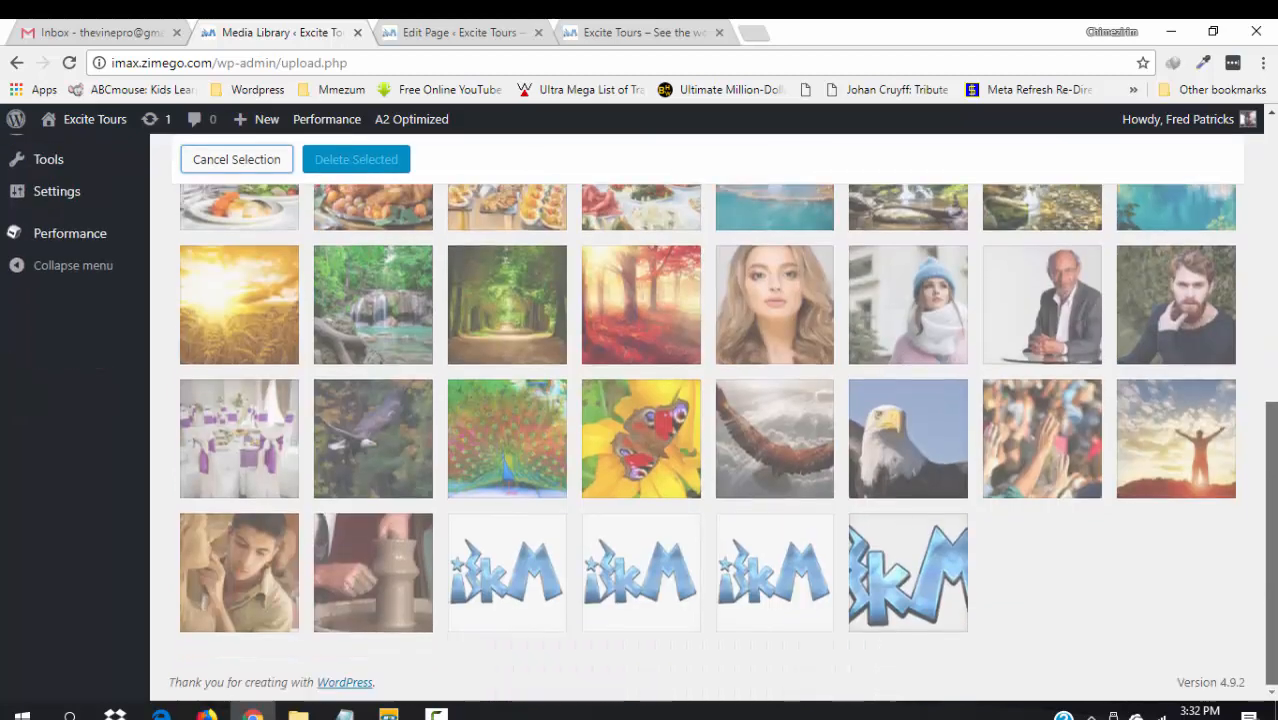
scroll(1252, 241, "up", 6)
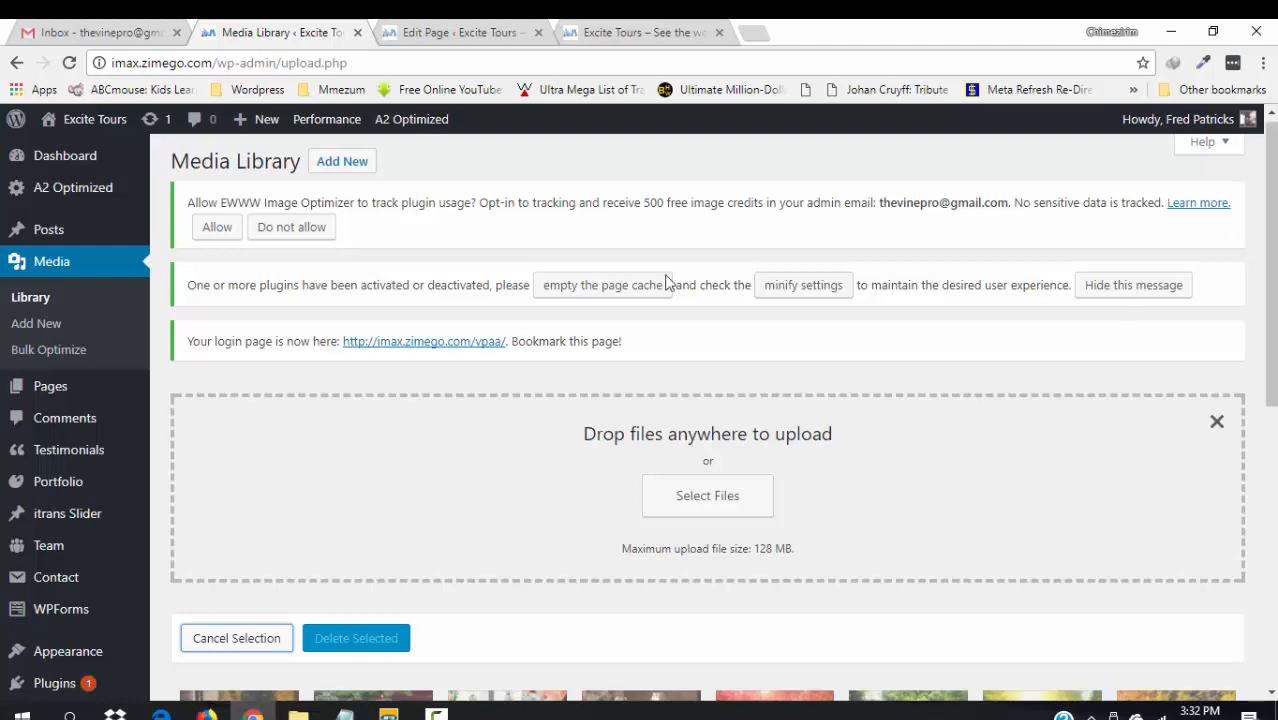
left_click(267, 641)
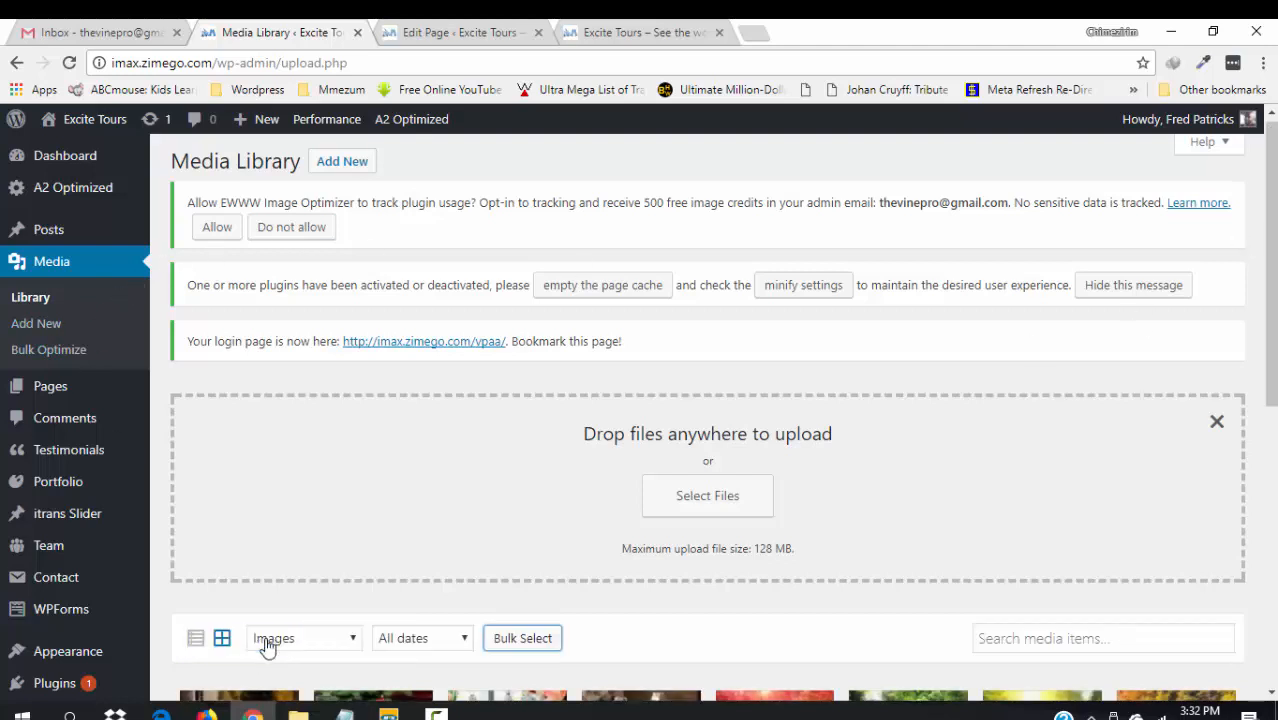
left_click(57, 359)
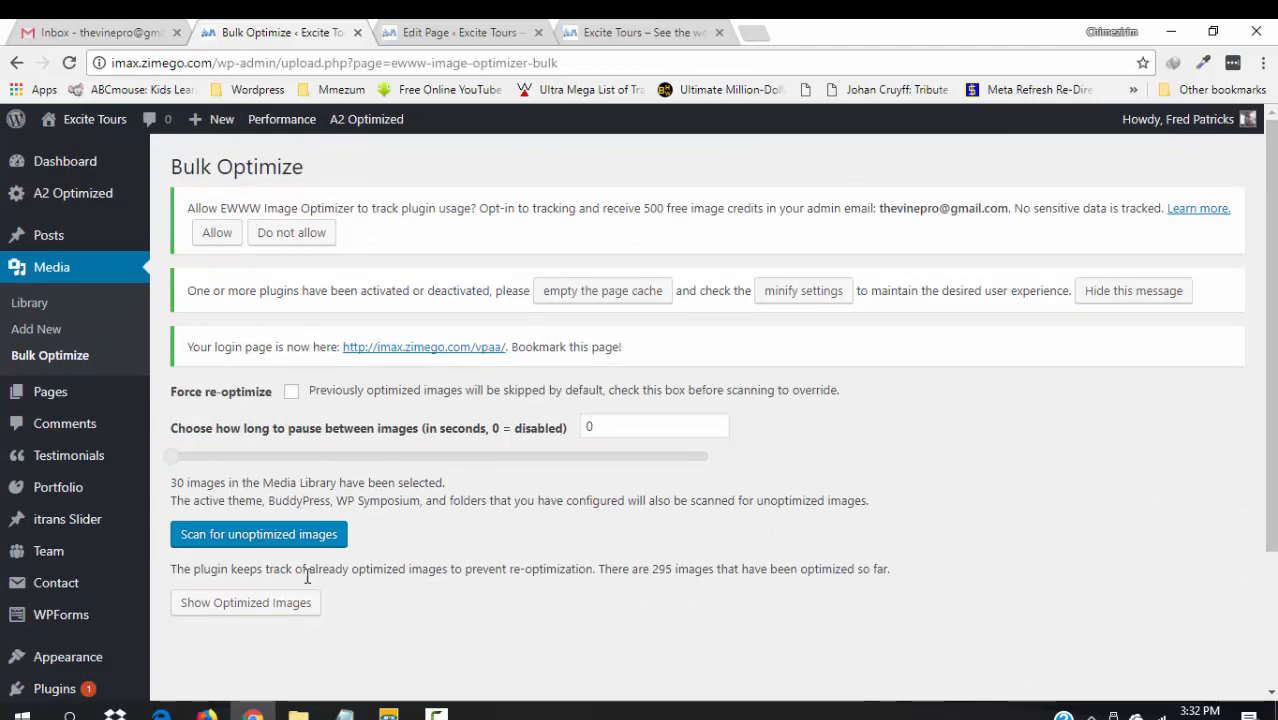
- Scan for unoptimized images and optimize all 82 until the run shows 82/82
left_click(236, 538)
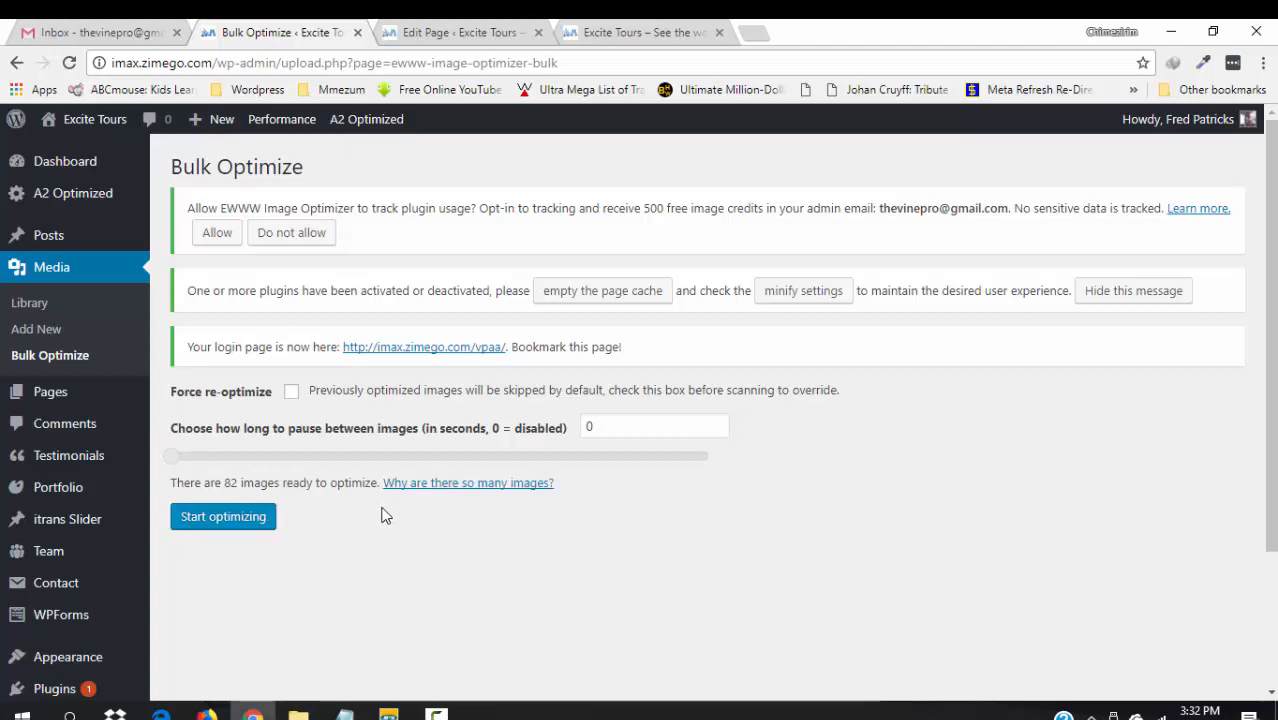
left_click(221, 524)
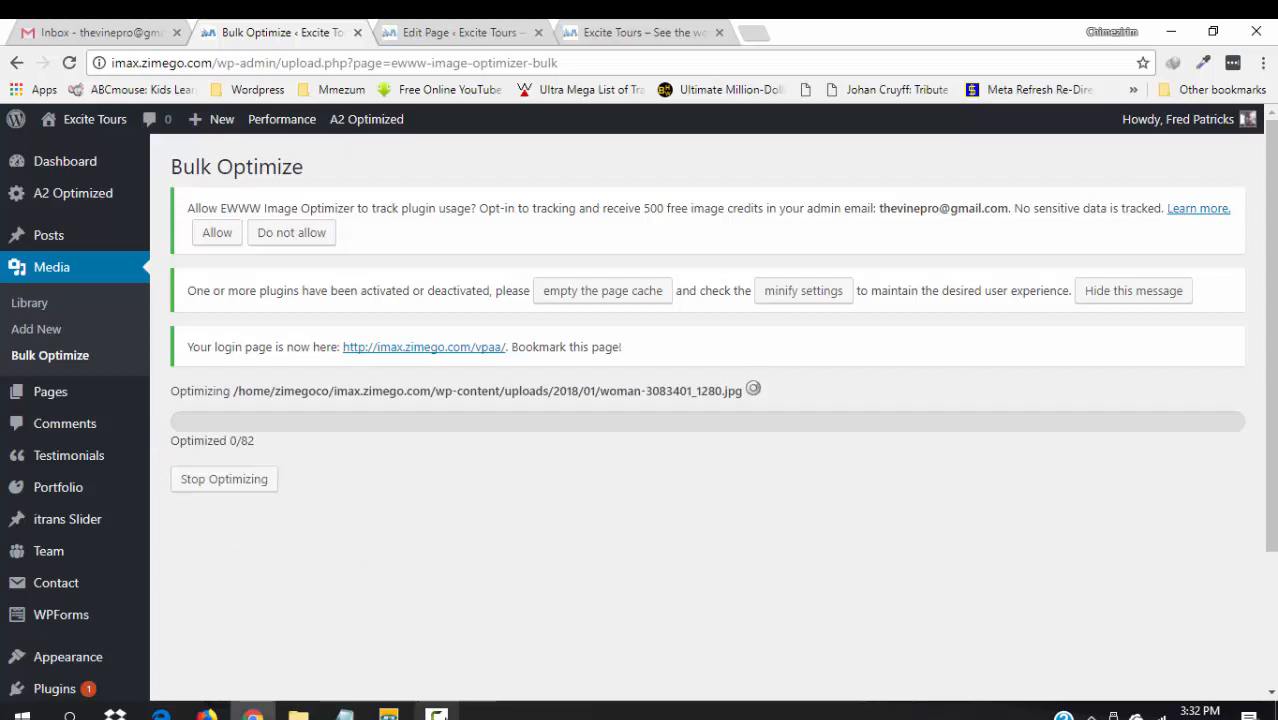
left_click(436, 712)
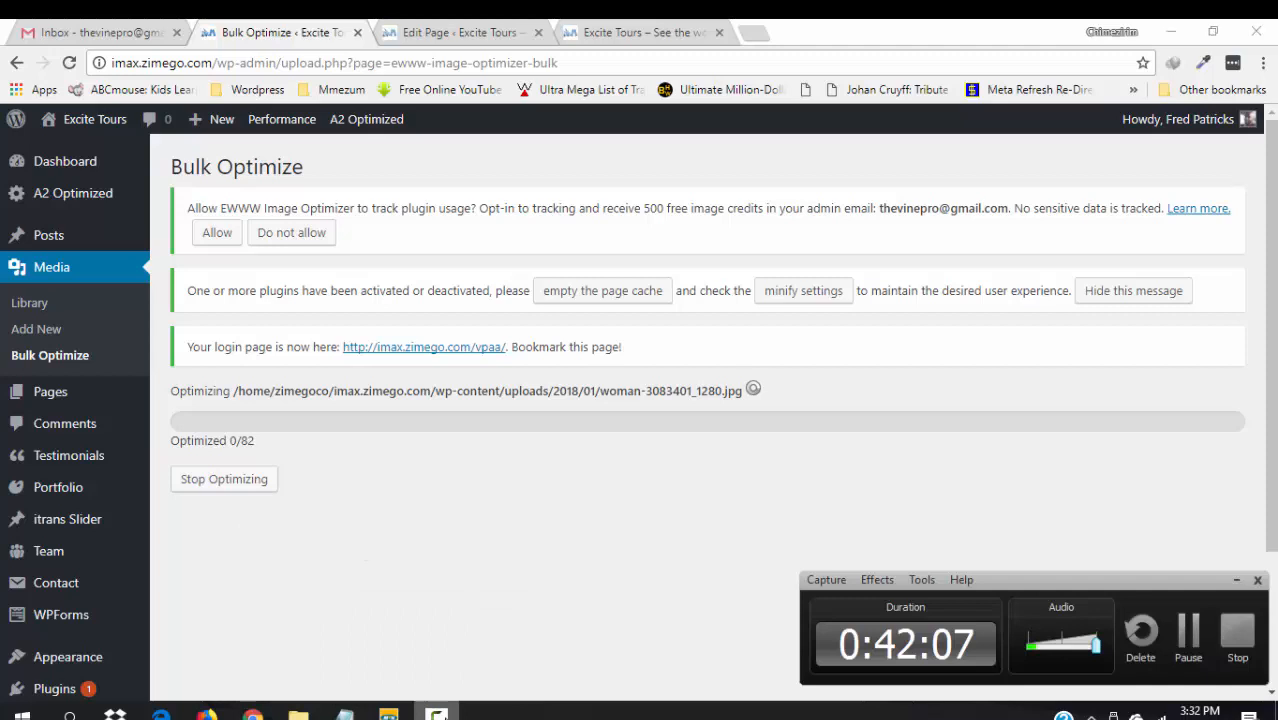
left_click(1188, 630)
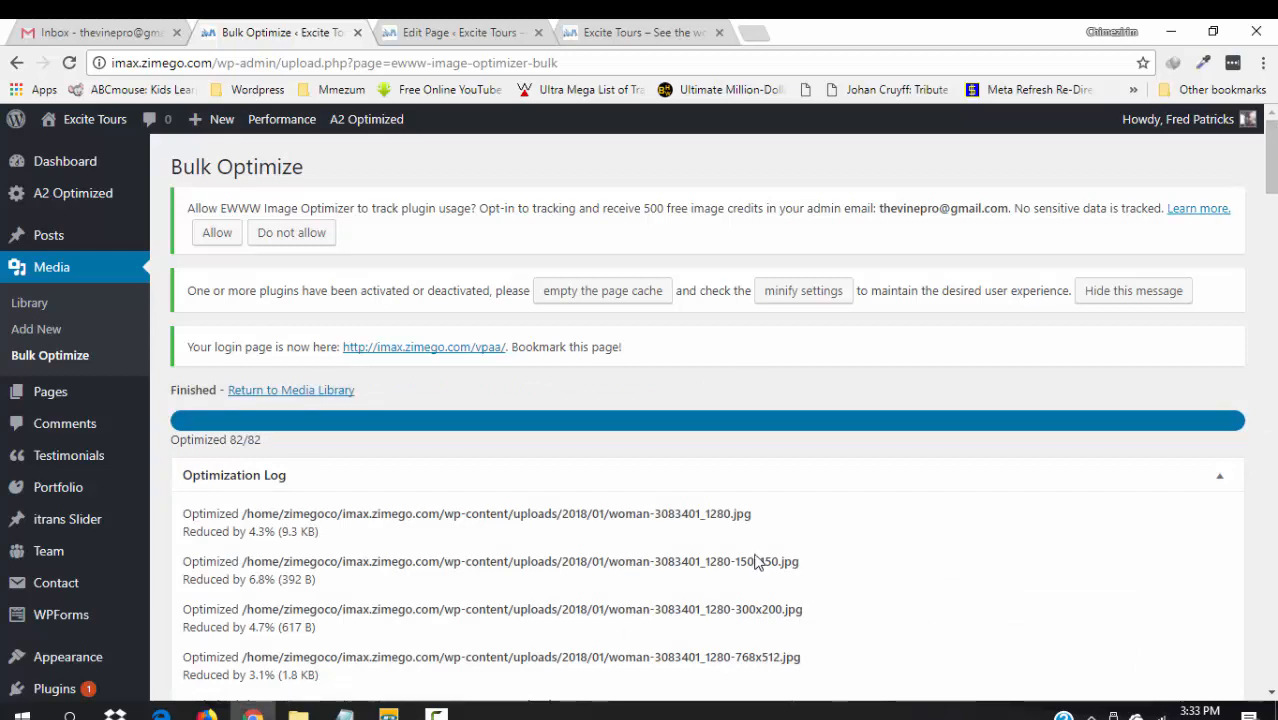
- Review the table of 295 optimized images with their size reductions, then return to the Media Library
left_click(436, 712)
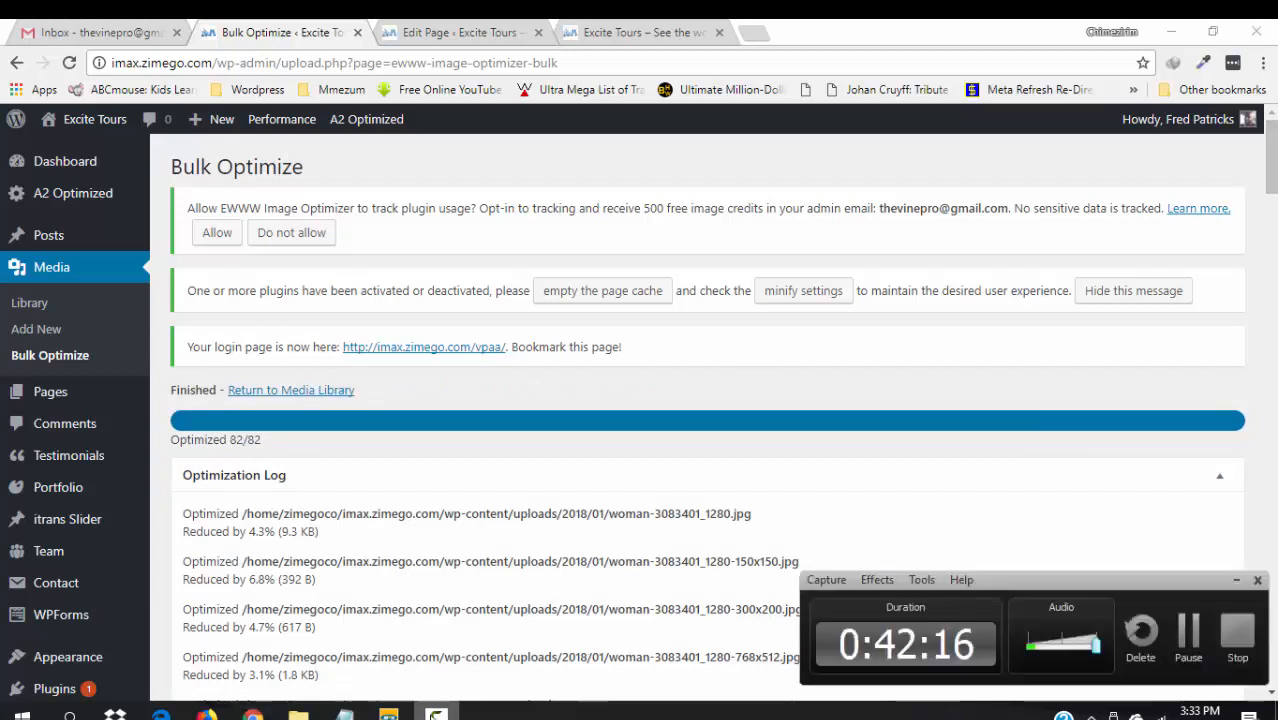
left_click(1257, 385)
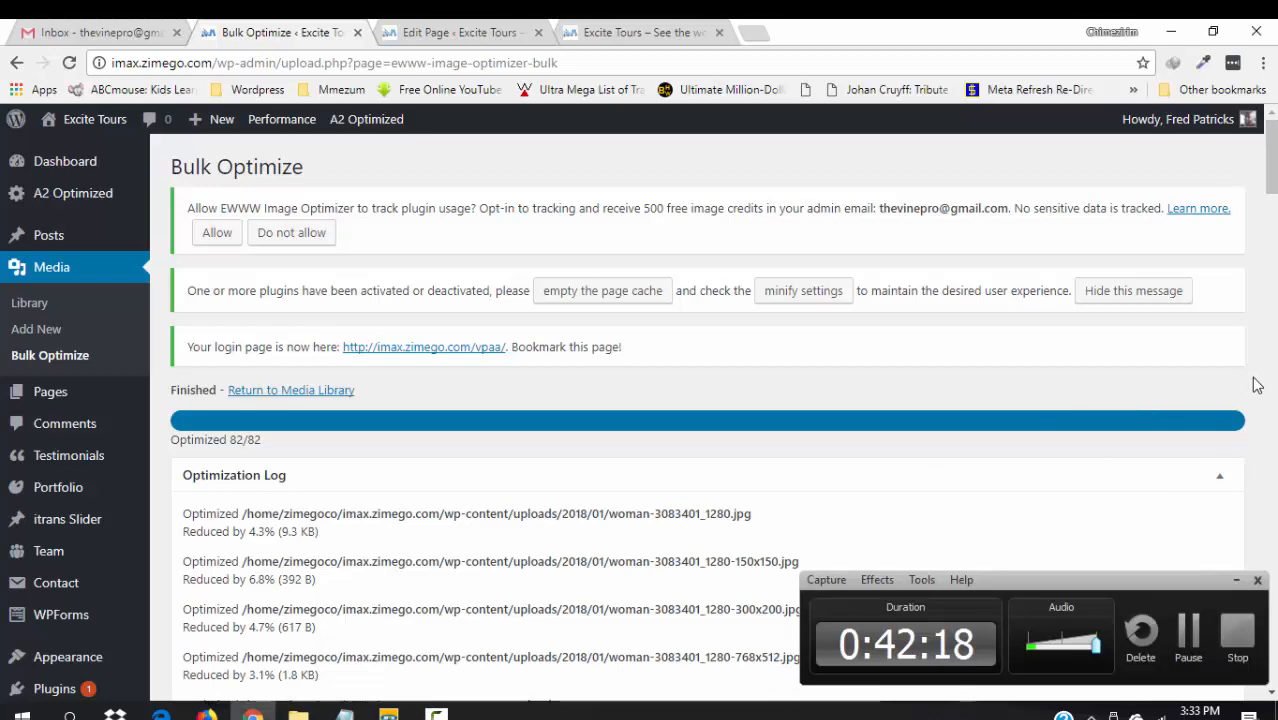
scroll(1272, 488, "down", 5)
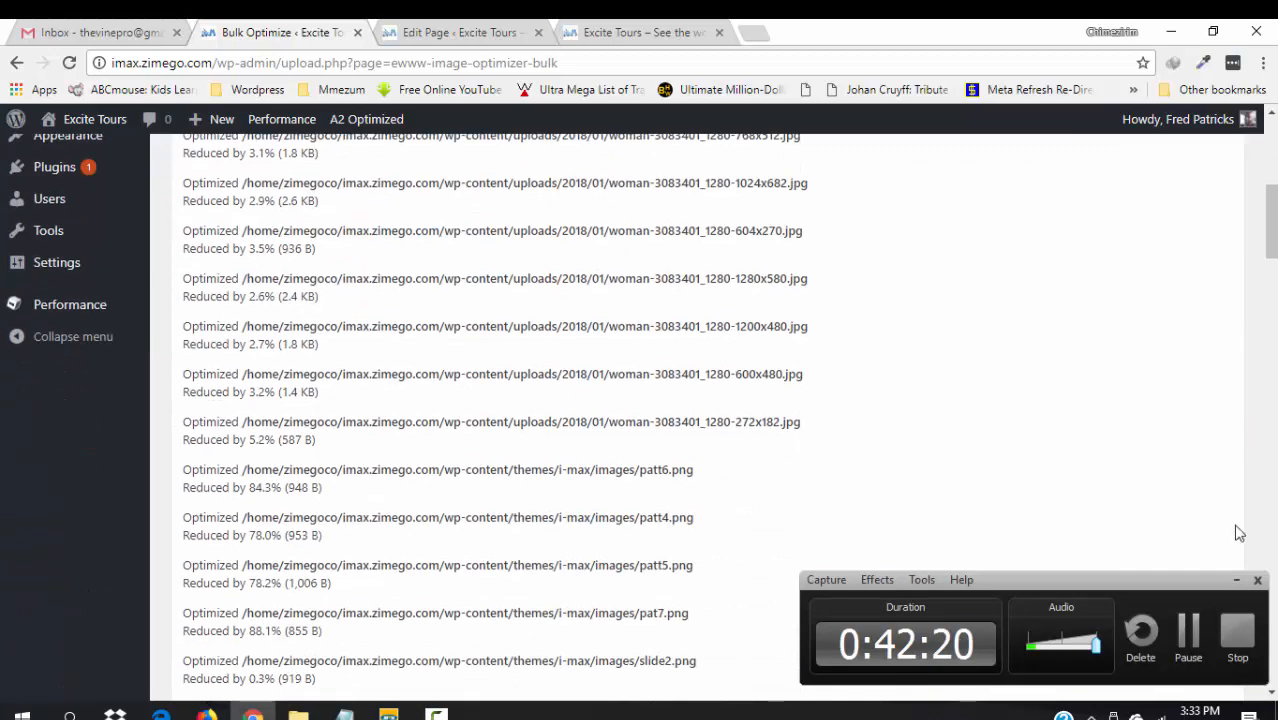
left_click(1237, 580)
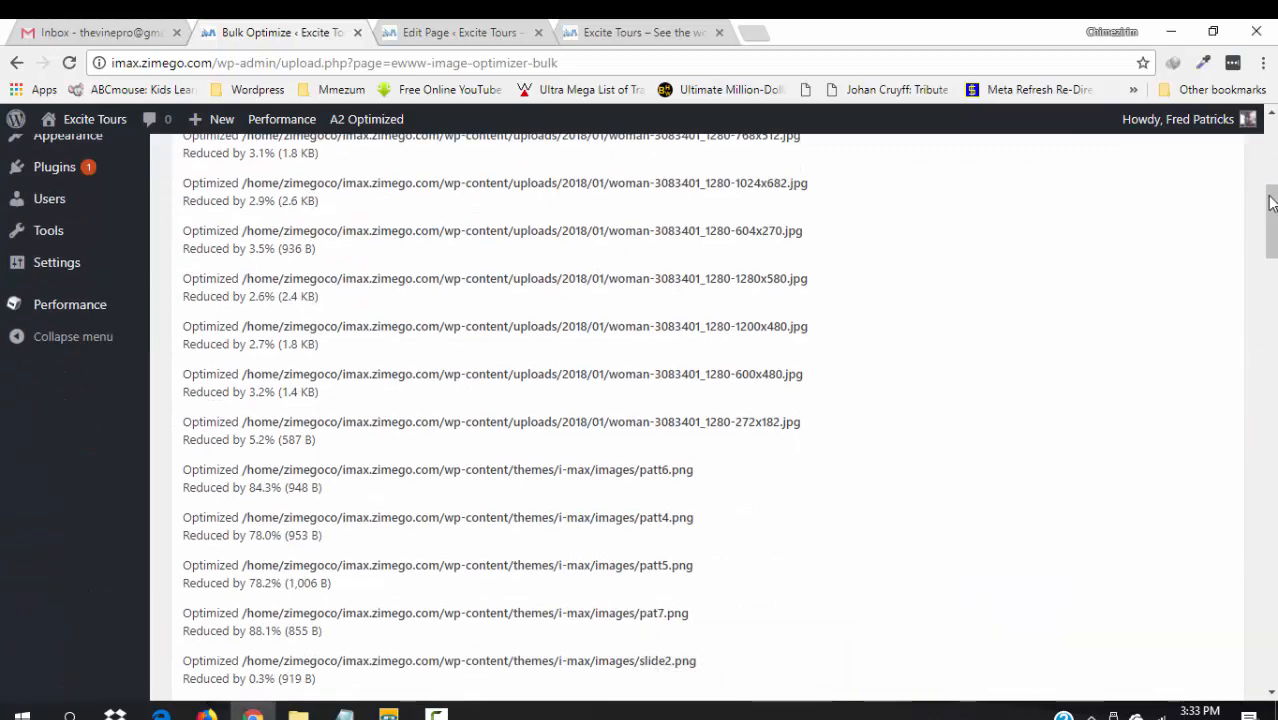
left_click_drag(1271, 203, 1271, 625)
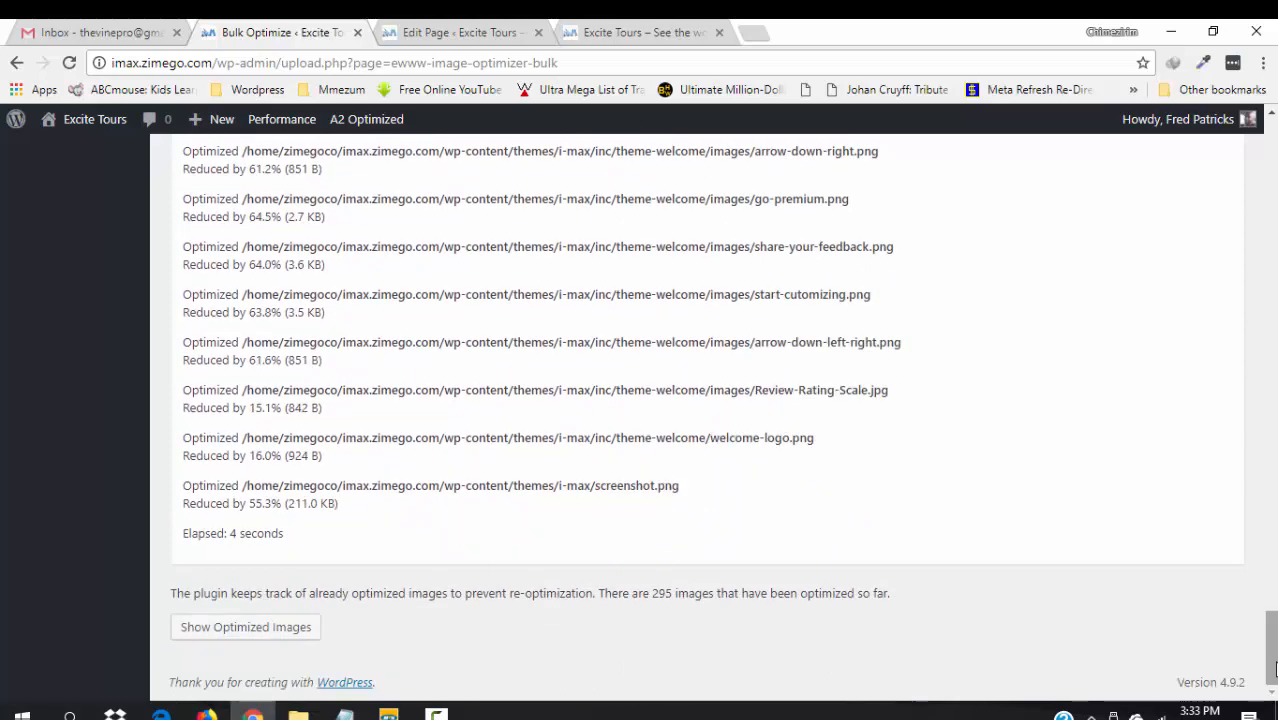
right_click(1236, 380)
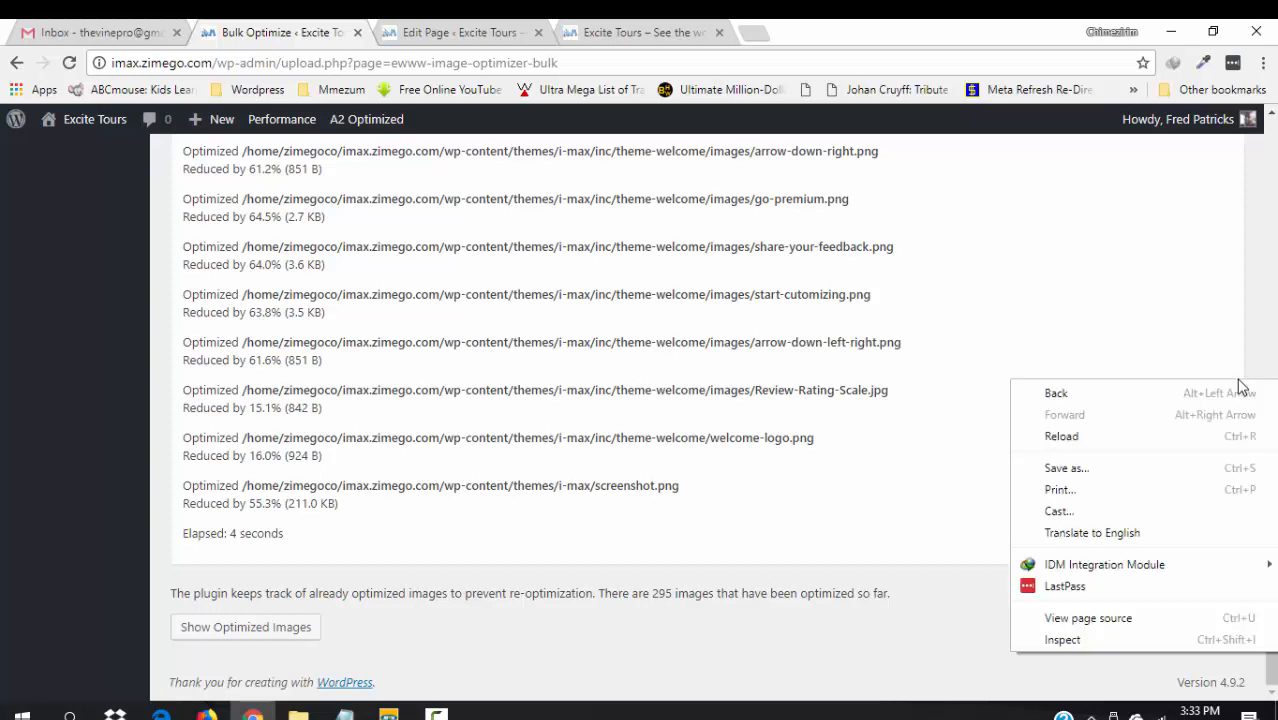
left_click(210, 627)
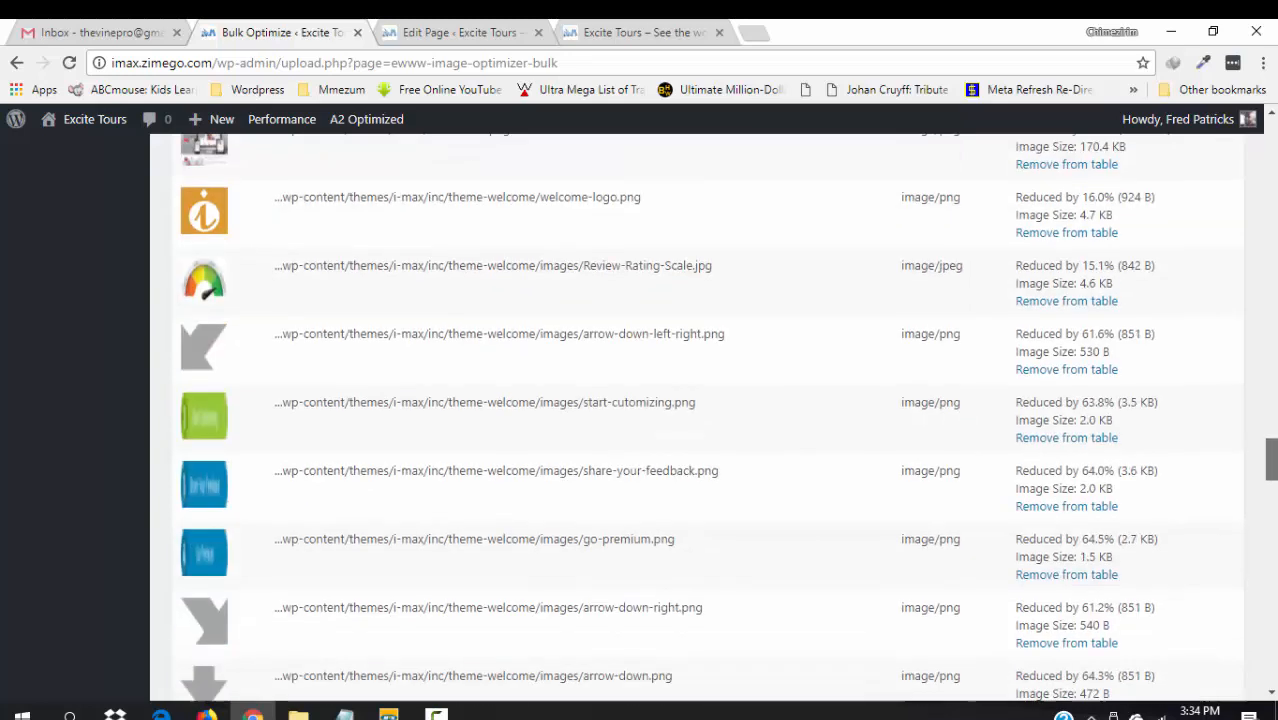
left_click_drag(1270, 420, 1198, 165)
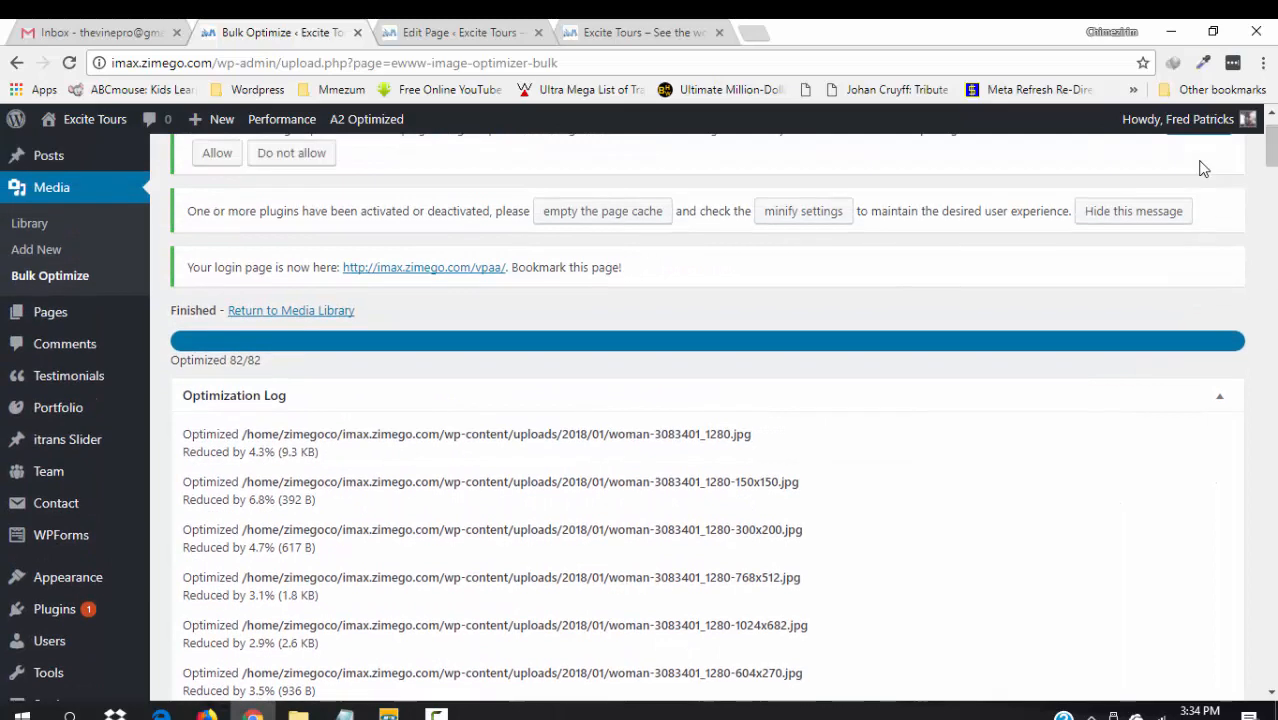
left_click(323, 317)
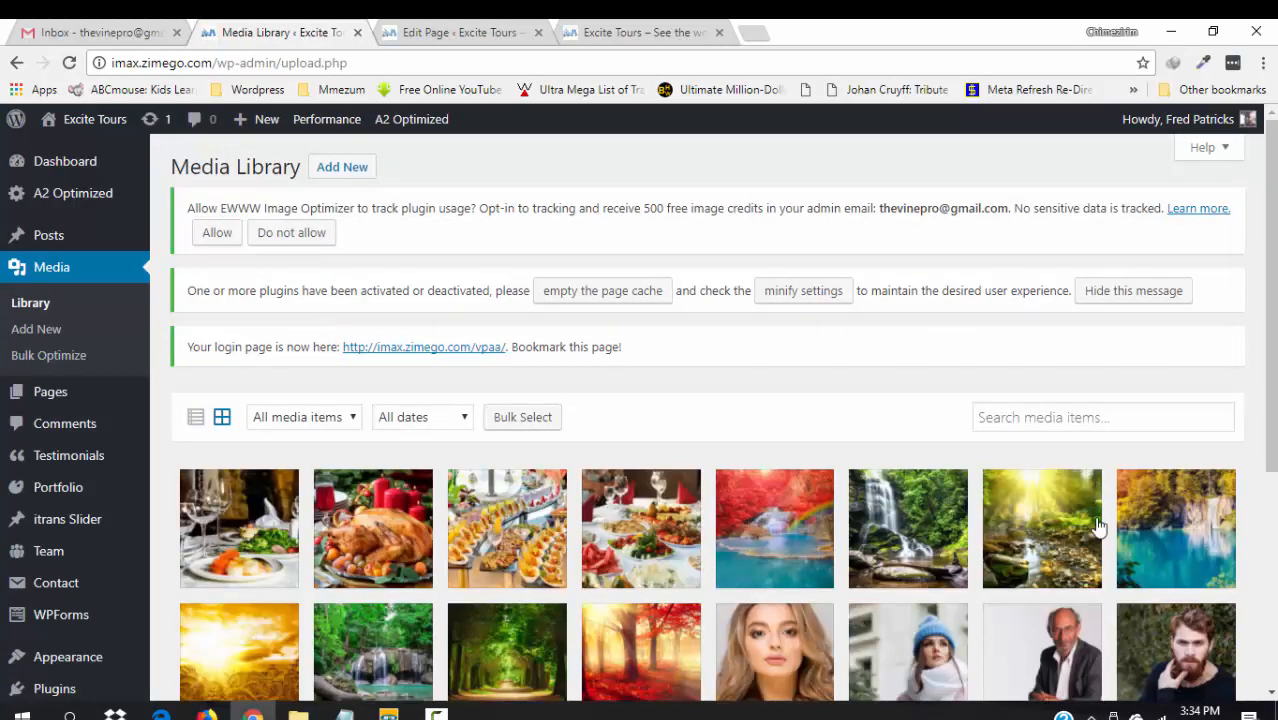
- Open the Edit Media page for the 1600 × 1067 Celebrate Banquet Table With Food JPG
left_click(647, 535)
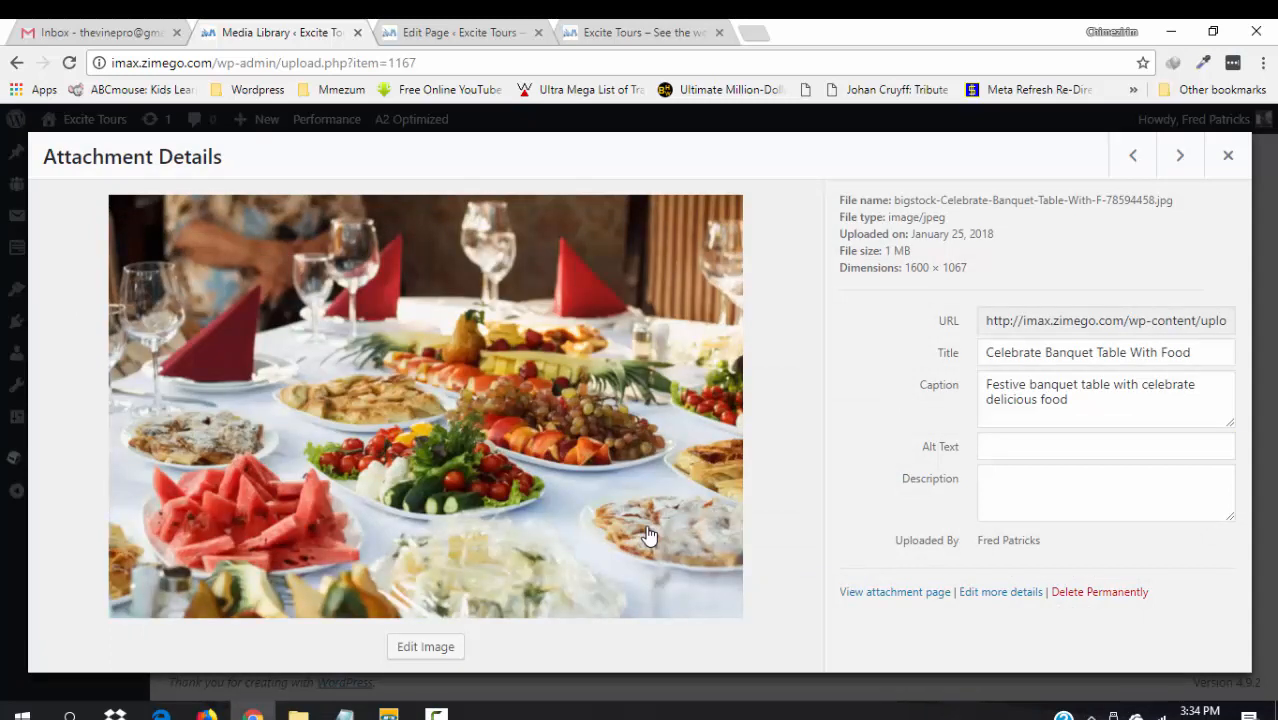
left_click(995, 597)
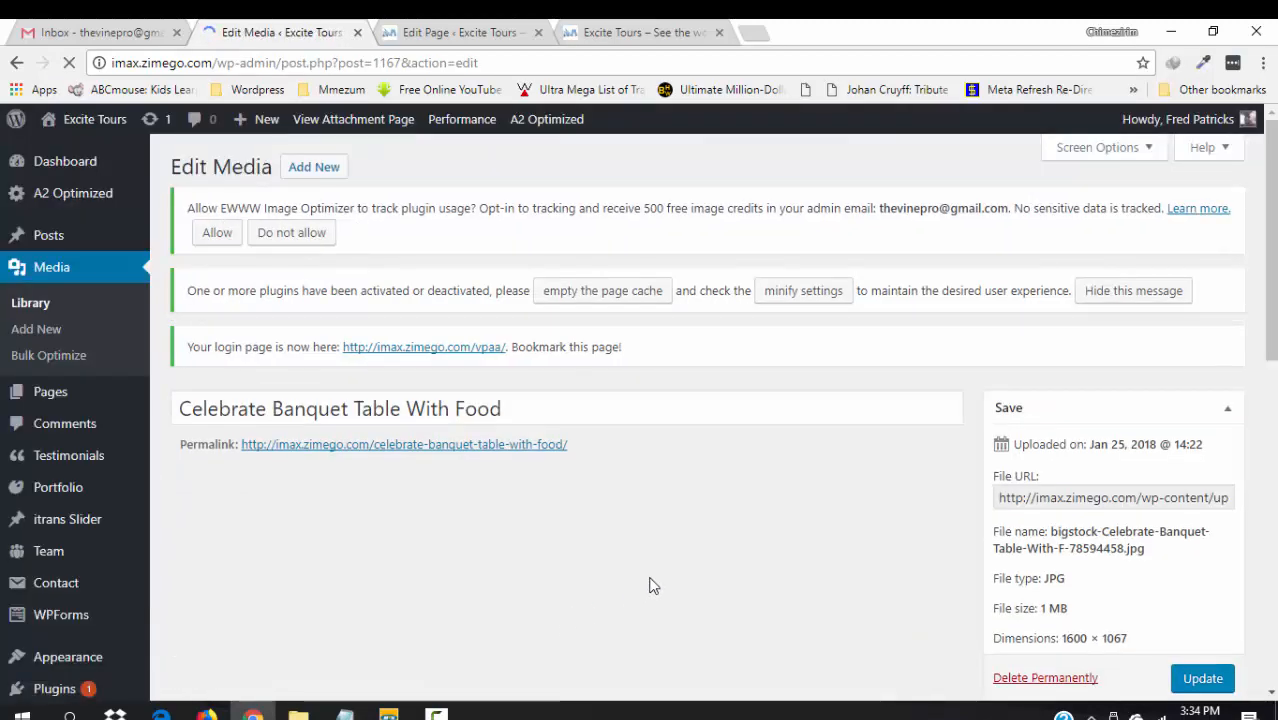
- Scale the banquet image to width 1200 (1200 × 800) and update the media file to 149 KB
scroll(567, 420, "down", 3)
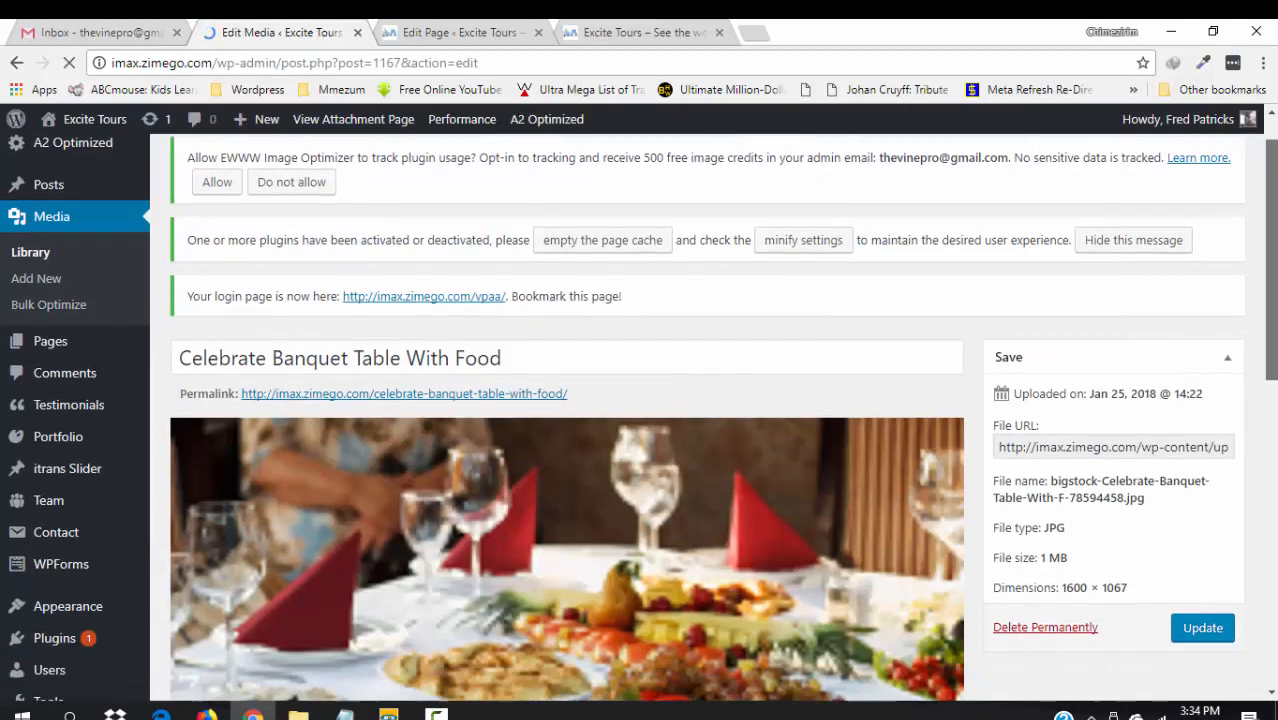
scroll(567, 420, "down", 3)
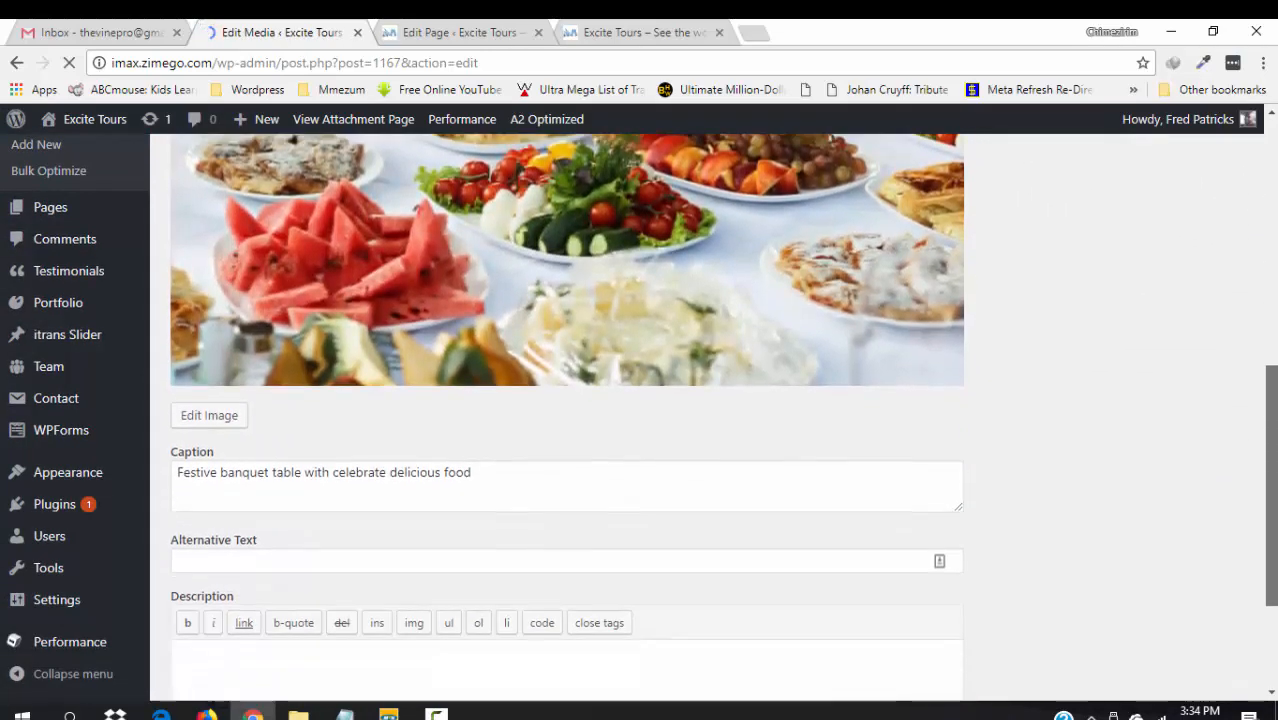
scroll(428, 542, "up", 1)
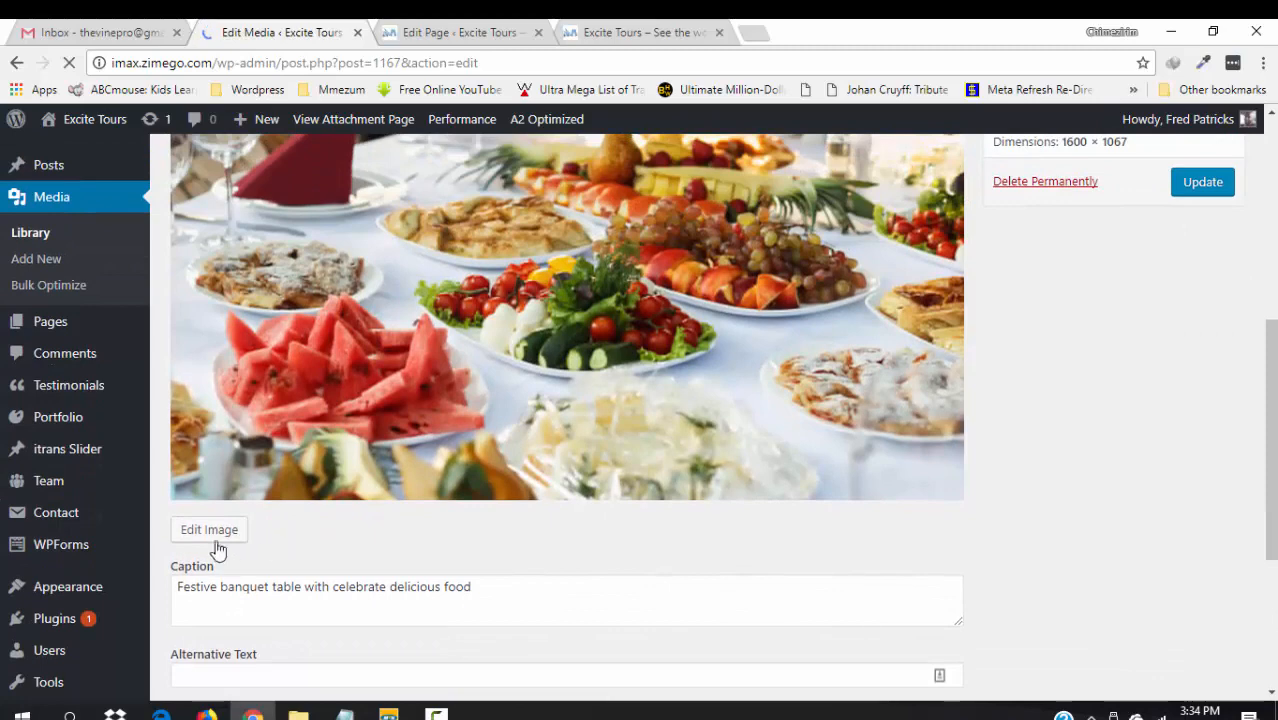
left_click(207, 535)
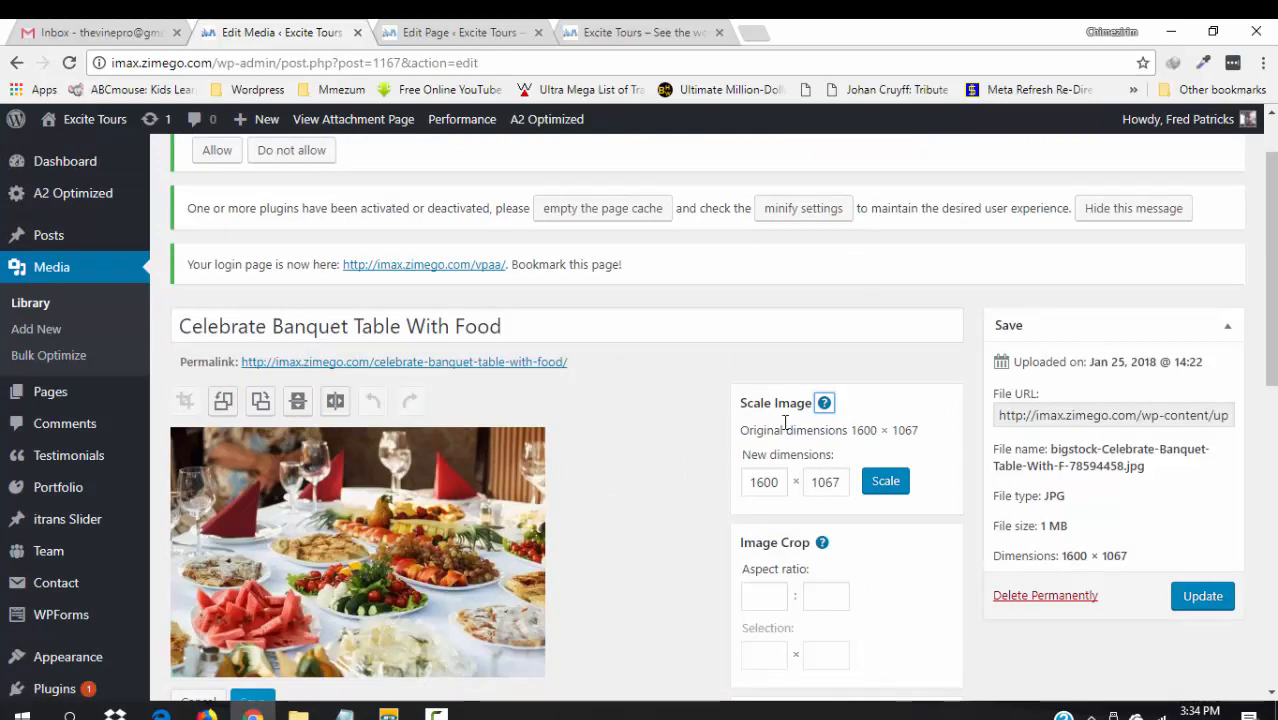
left_click(765, 482)
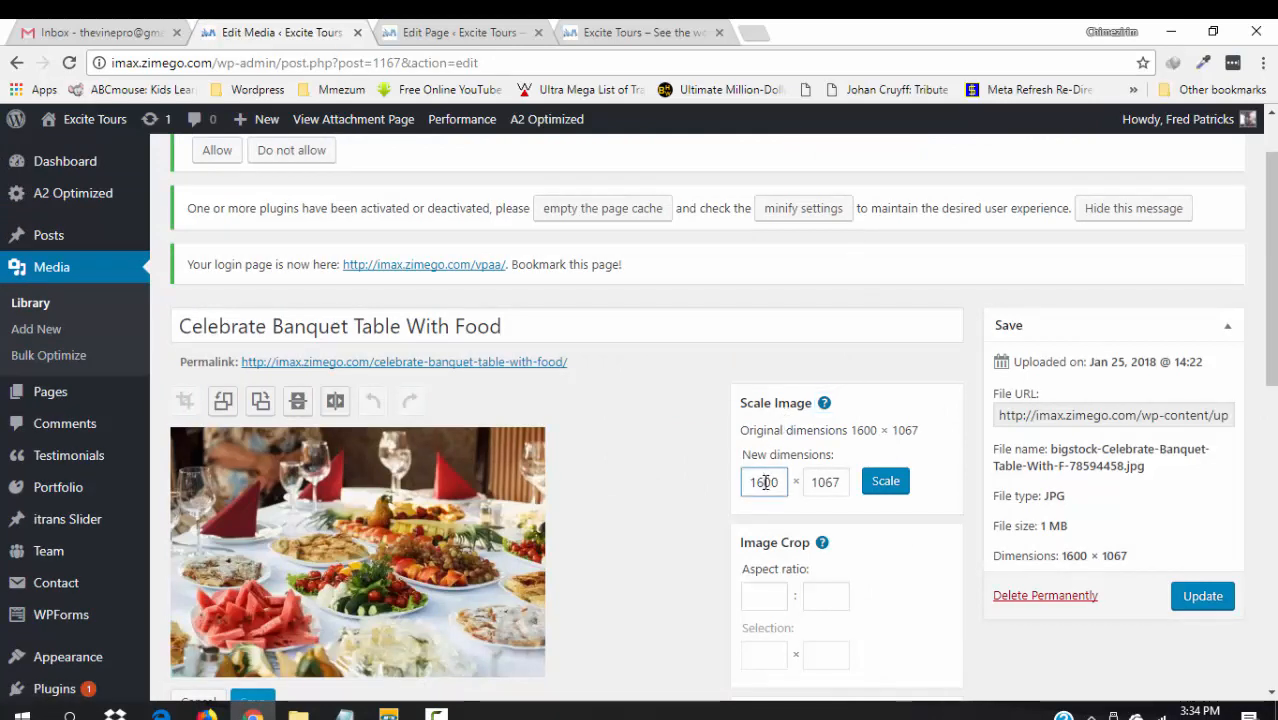
left_click(888, 490)
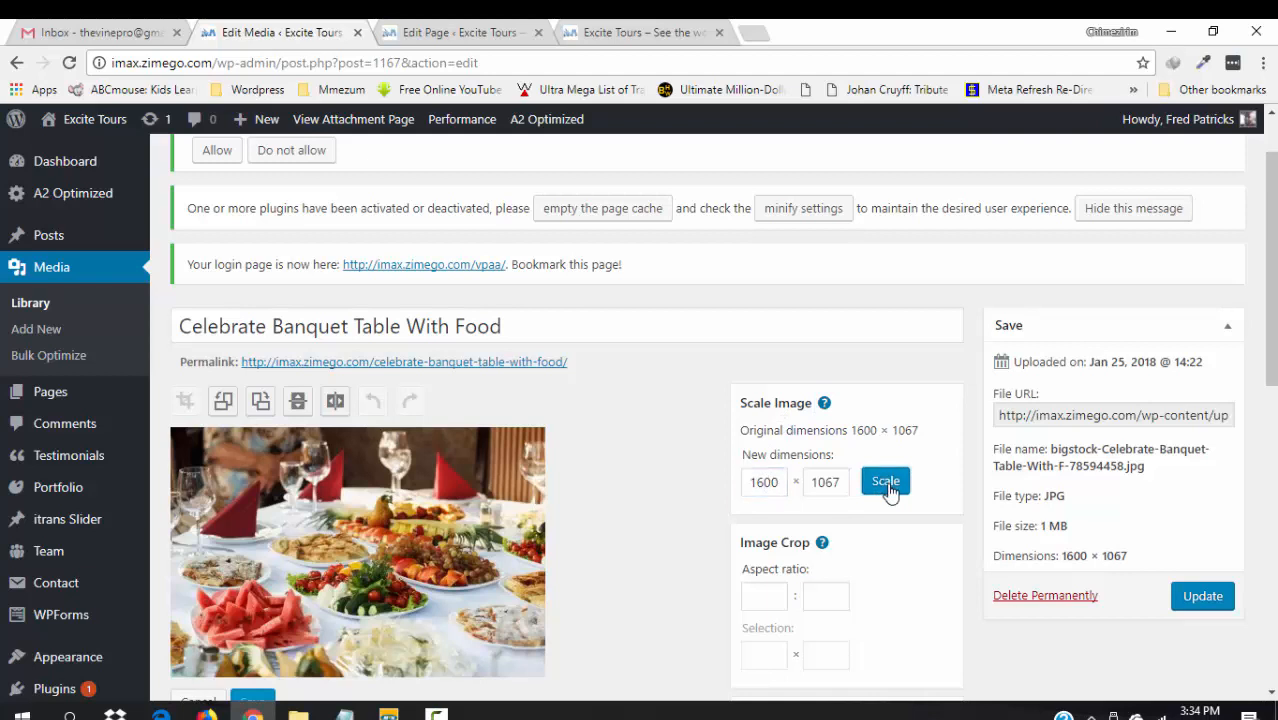
left_click(765, 482)
key("BackSpace")
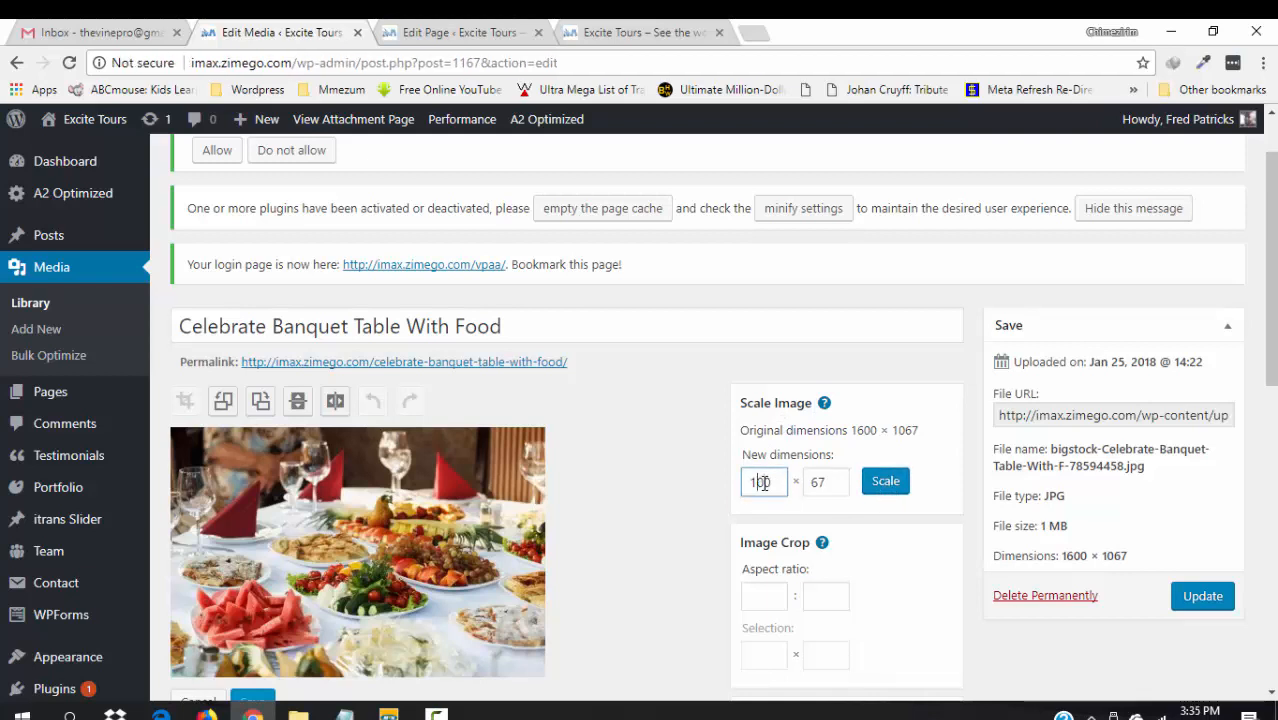
type("2")
left_click(886, 483)
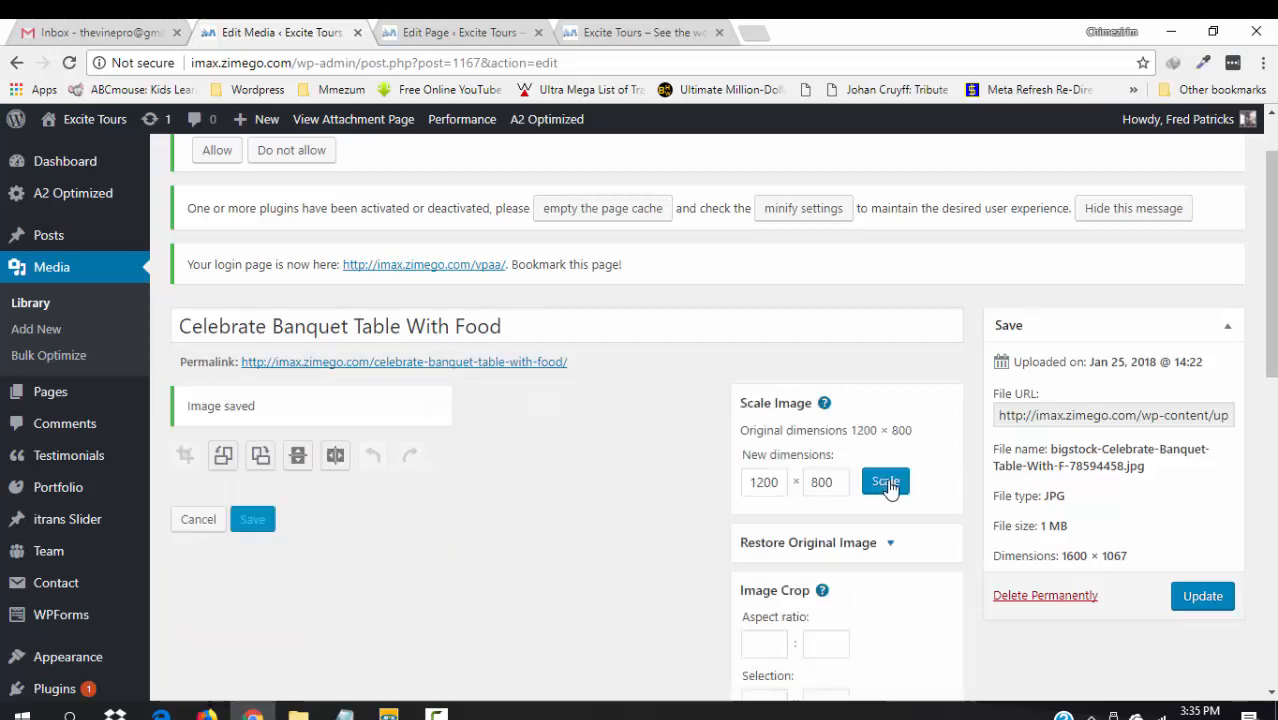
left_click(1208, 600)
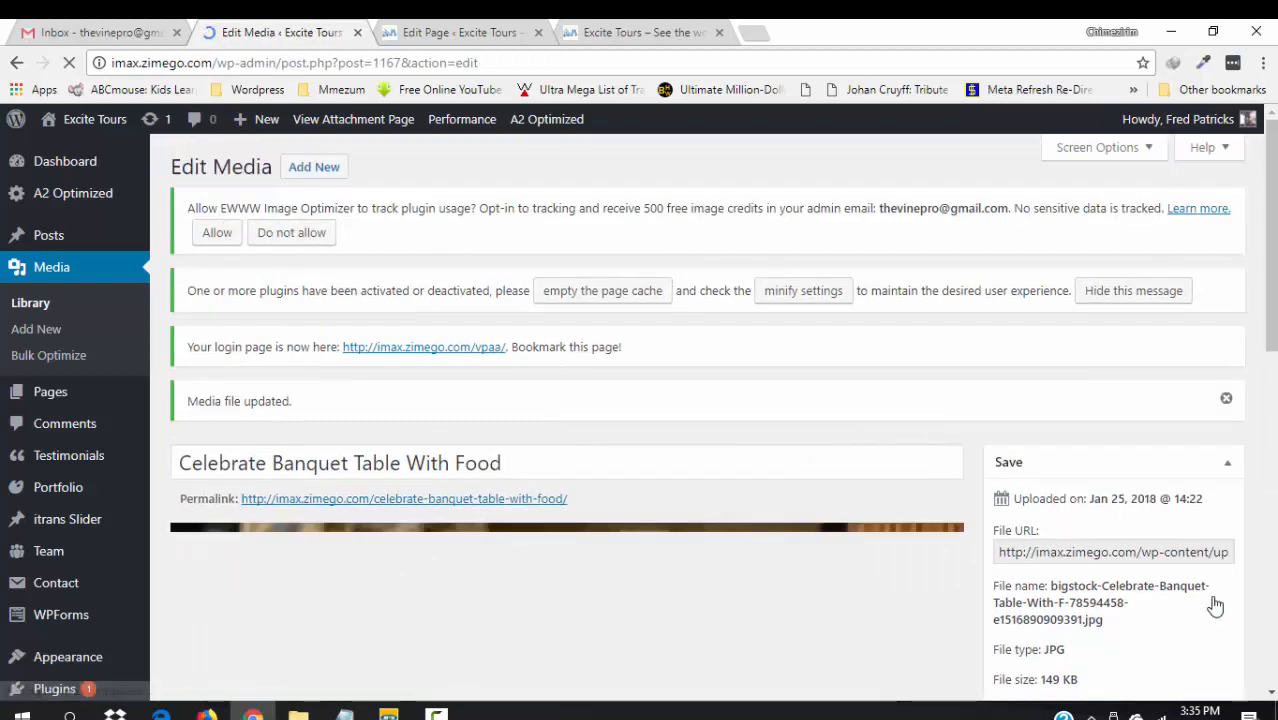
- Rescale the banquet image to width 900 (900 × 600) and update it, shrinking it to 100 KB
scroll(1216, 602, "down", 3)
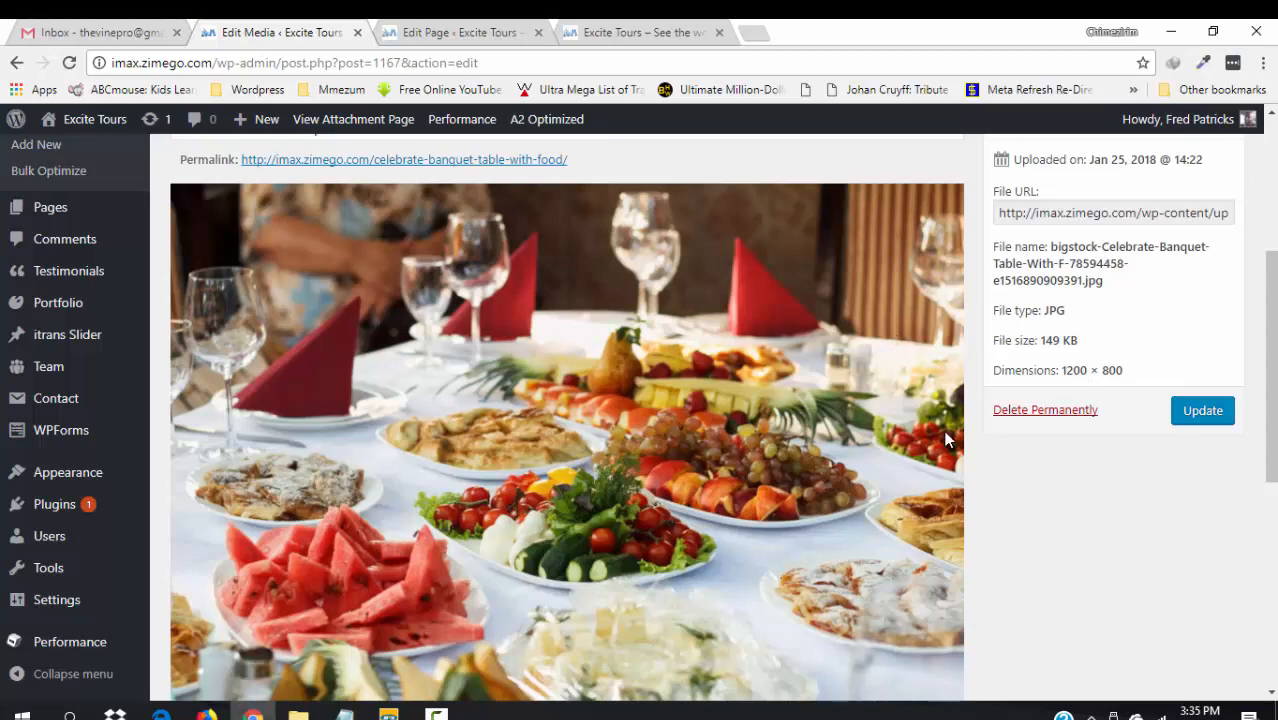
left_click_drag(1270, 345, 1270, 455)
left_click(219, 458)
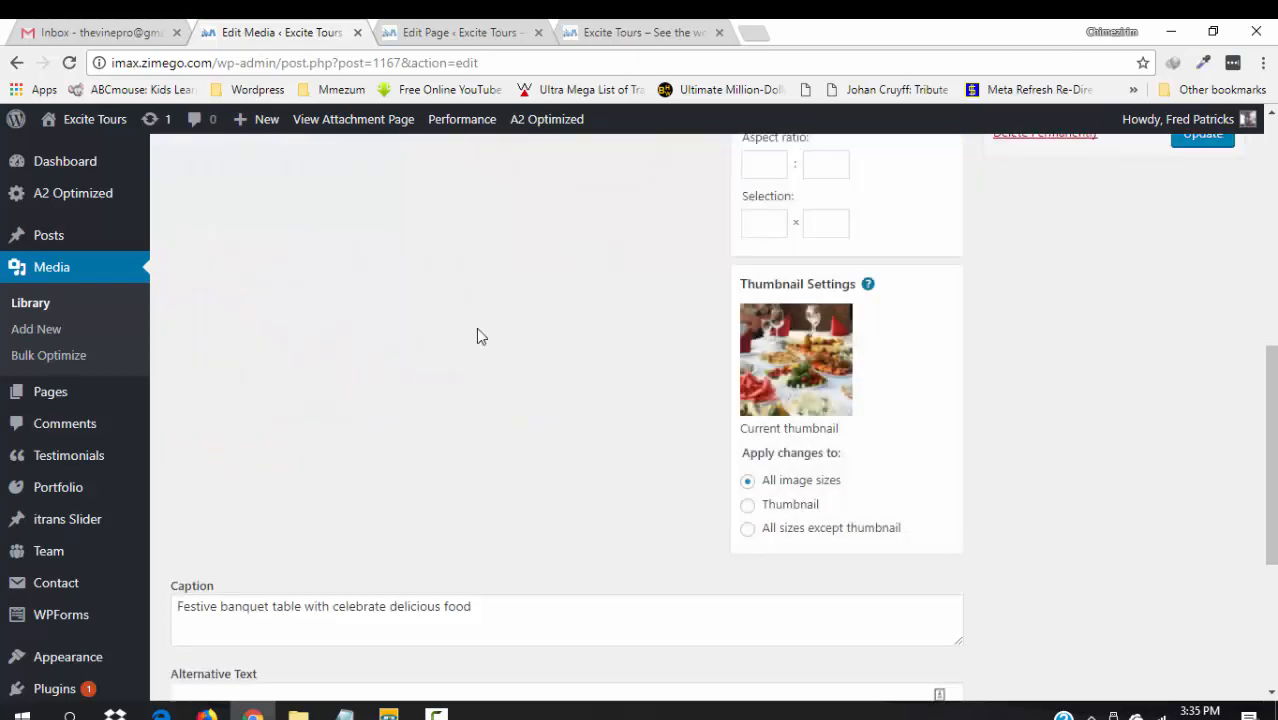
left_click_drag(1271, 455, 1272, 363)
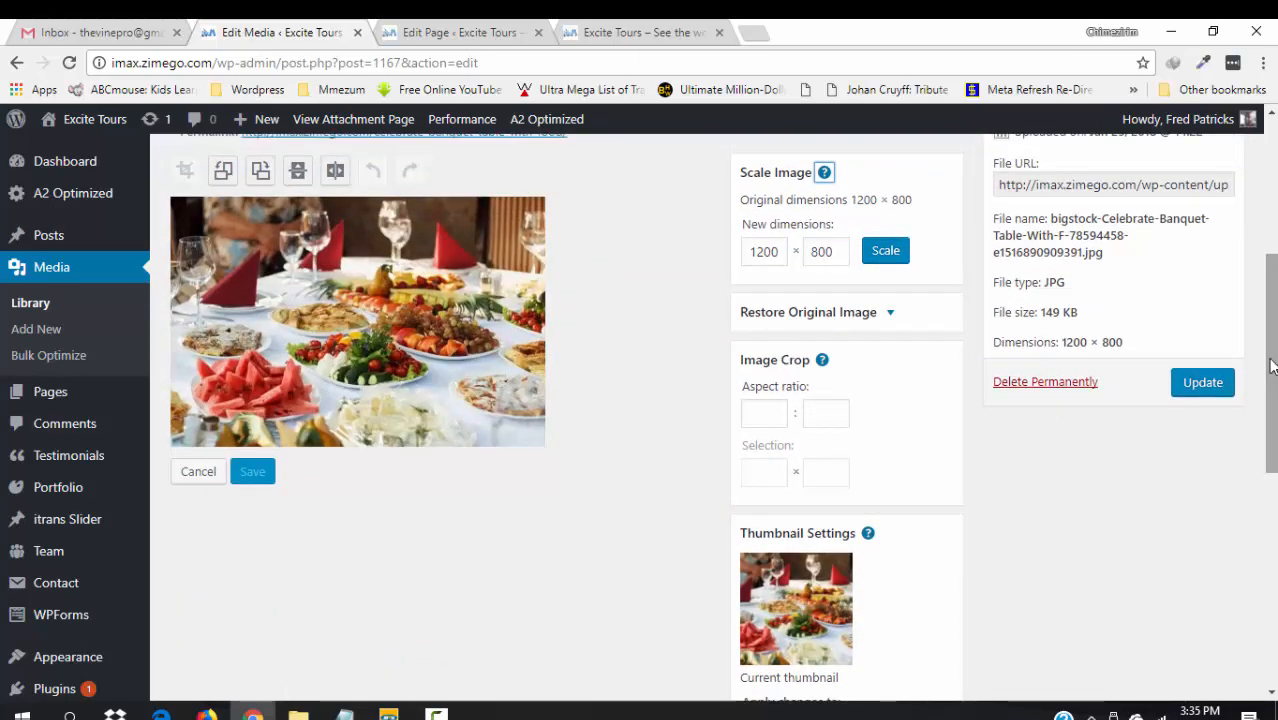
left_click(766, 258)
key("BackSpace")
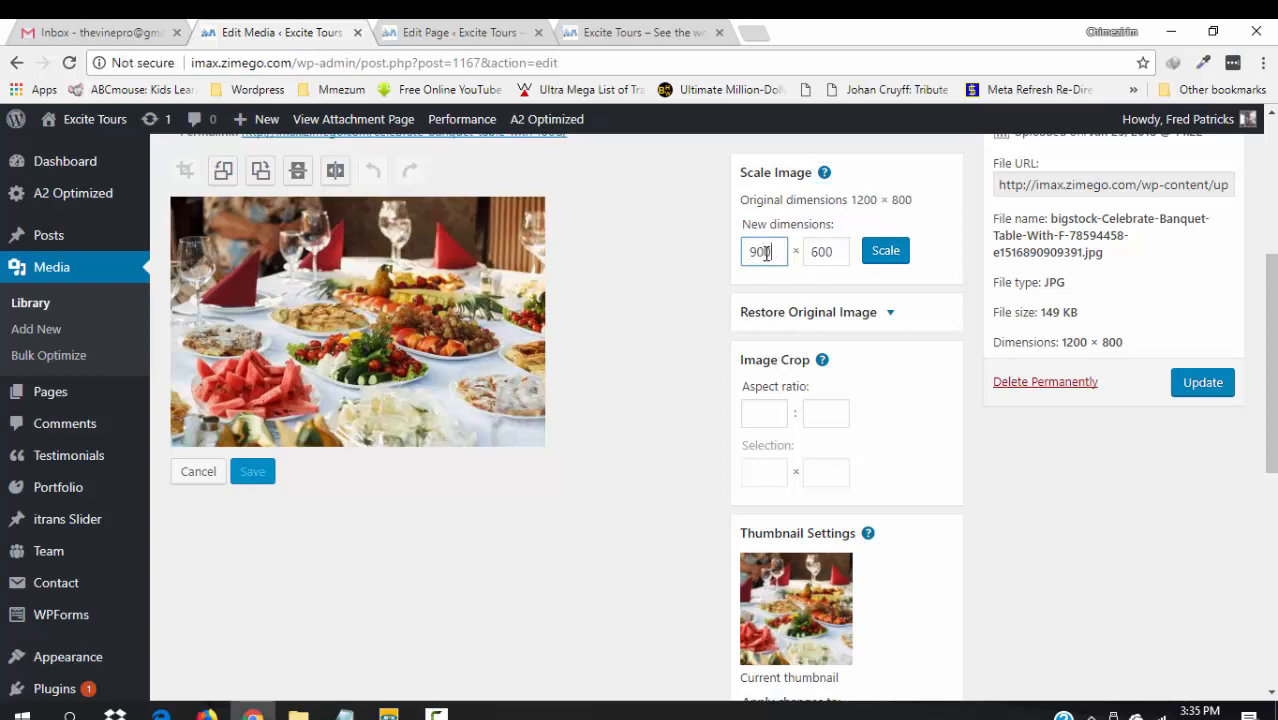
left_click(888, 256)
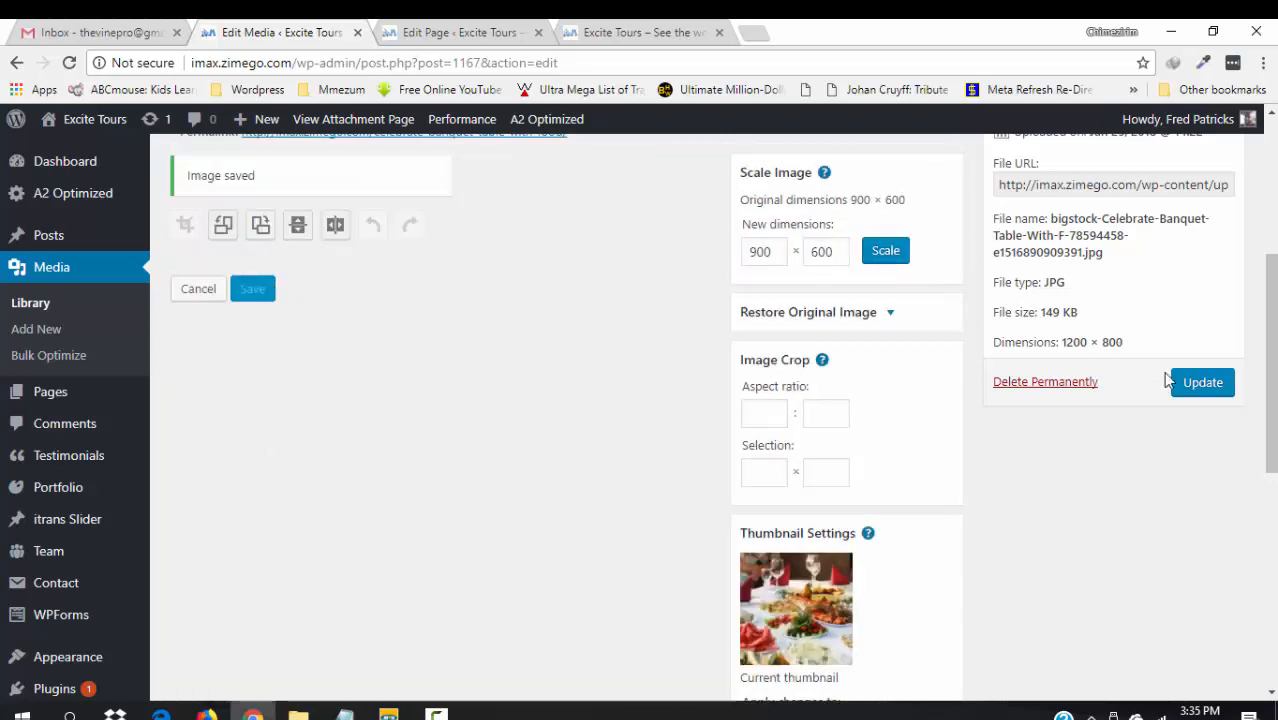
left_click(1204, 384)
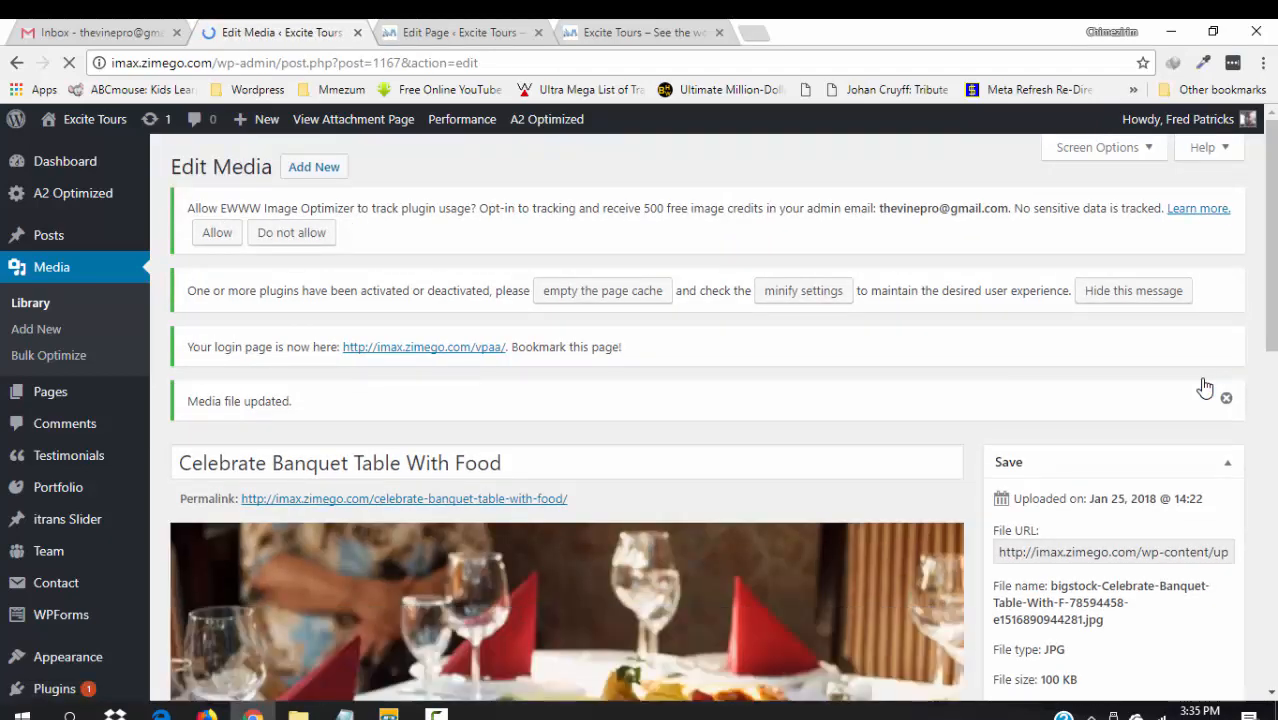
scroll(1268, 320, "down", 2)
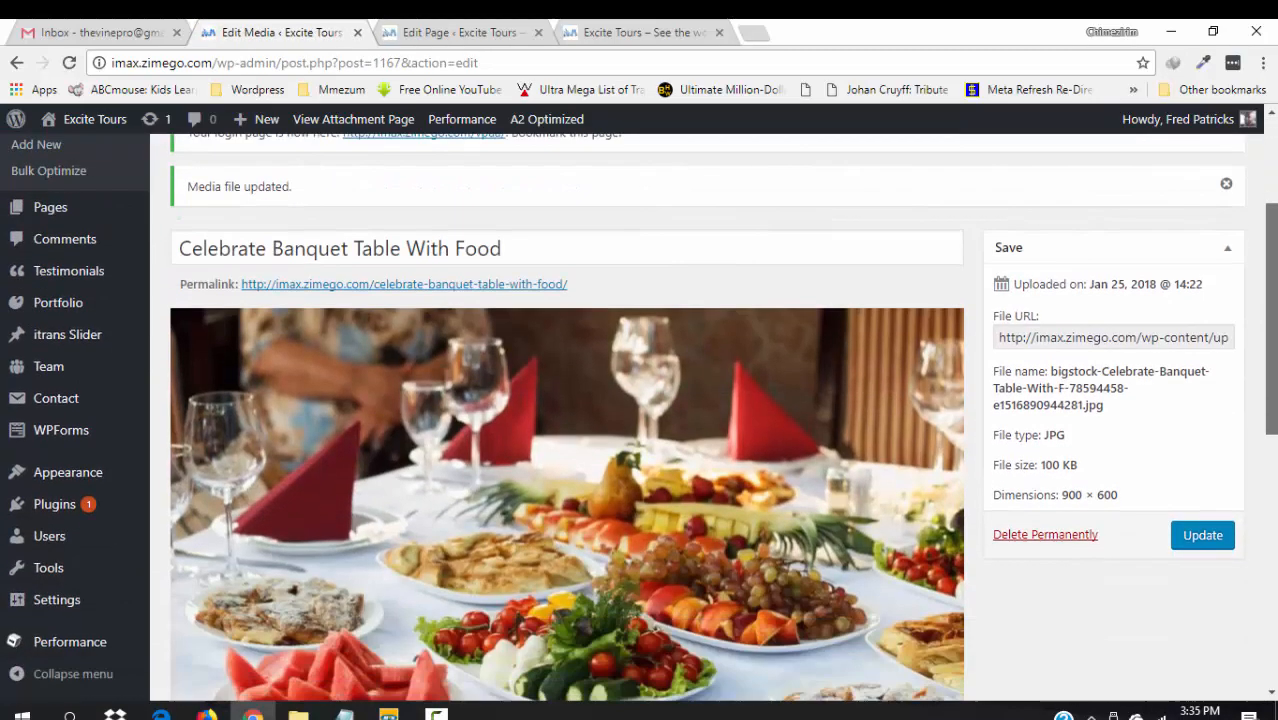
scroll(1268, 320, "down", 3)
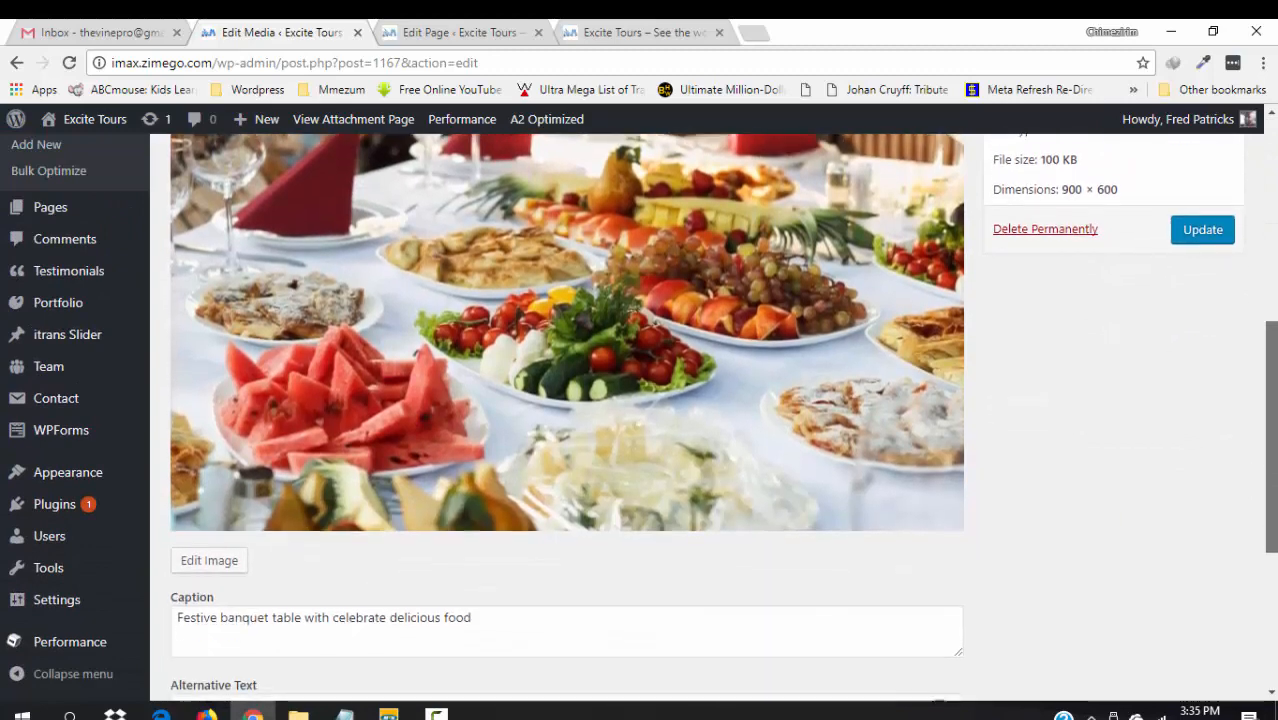
scroll(1246, 400, "down", 2)
scroll(1246, 400, "up", 5)
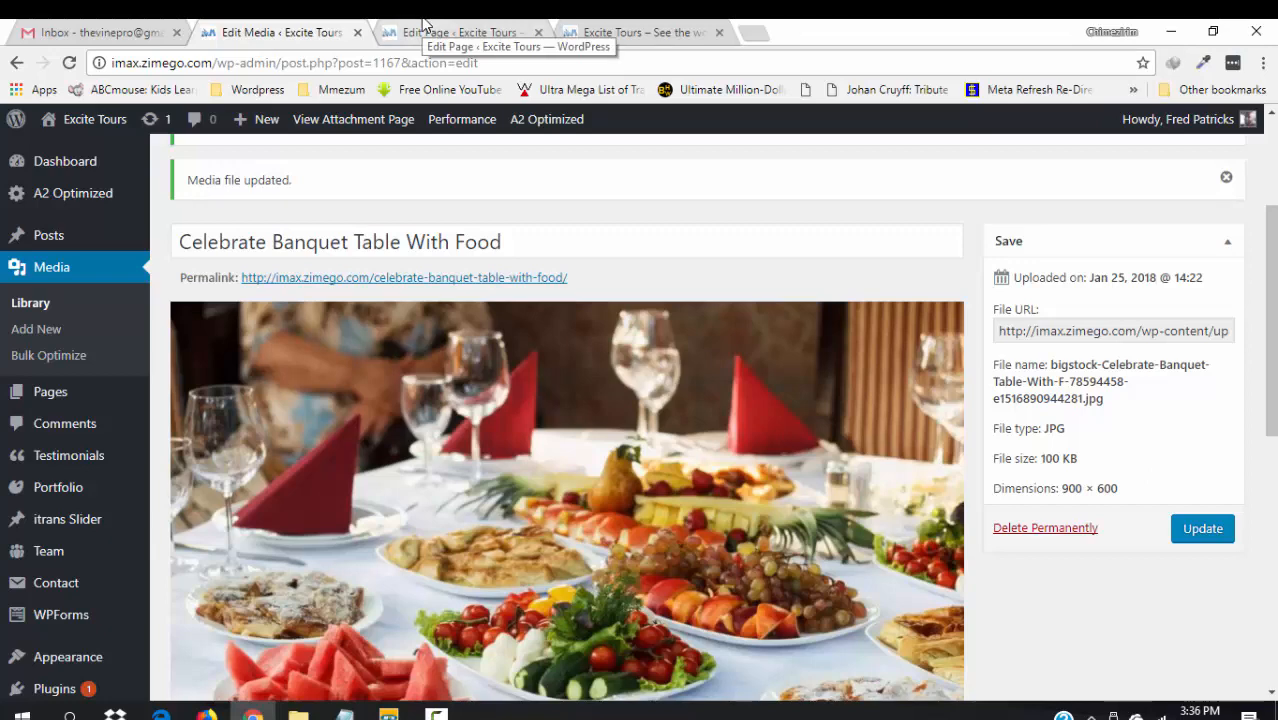
left_click(425, 22)
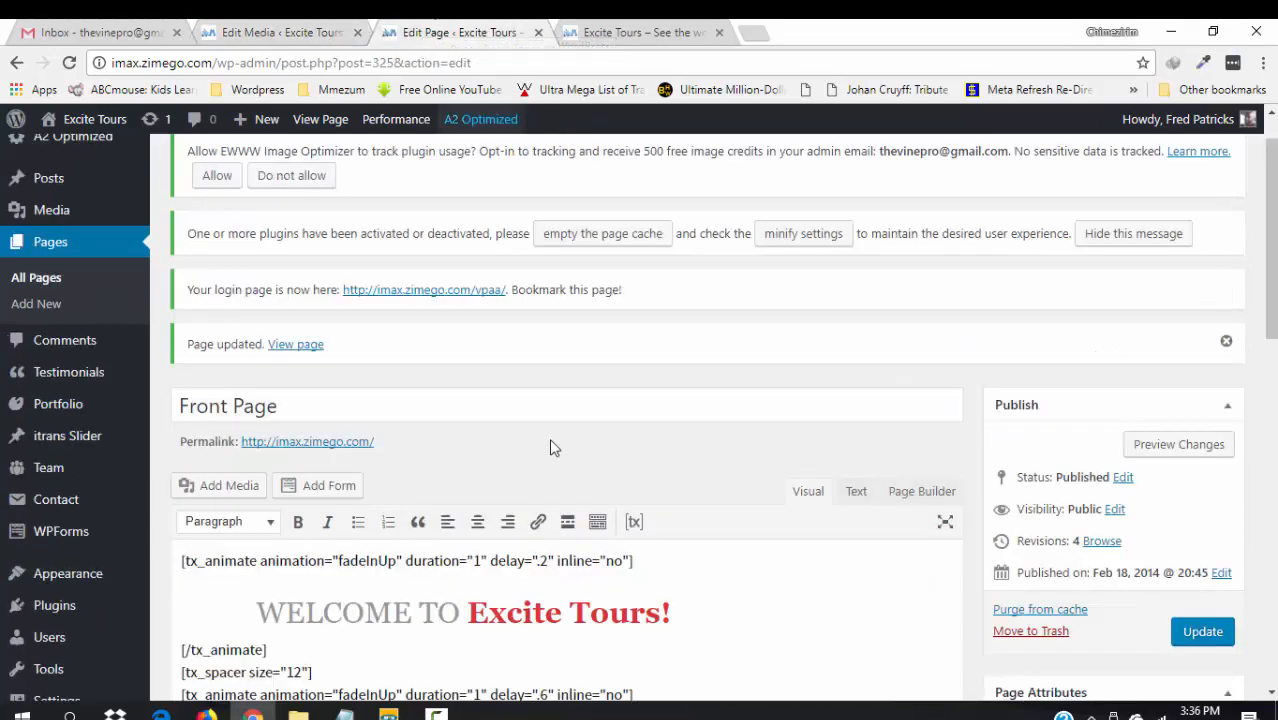
scroll(1270, 183, "down", 3)
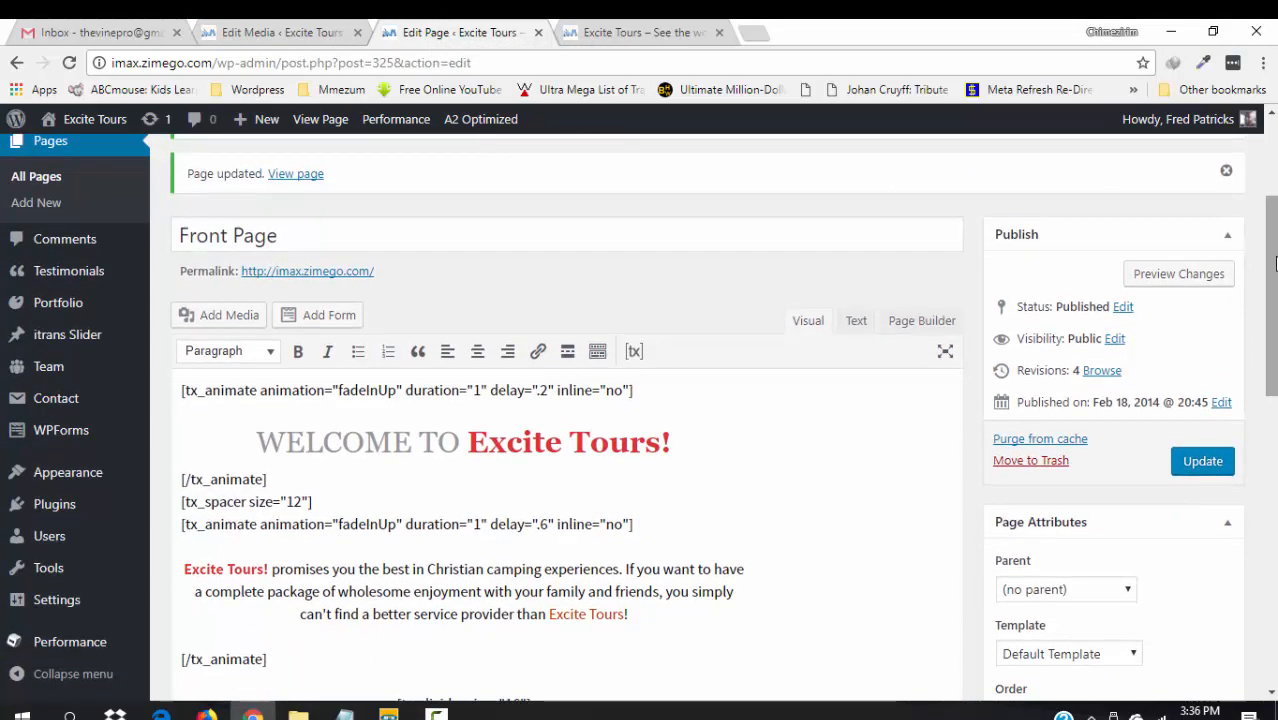
left_click(640, 32)
left_click_drag(1271, 480, 1262, 266)
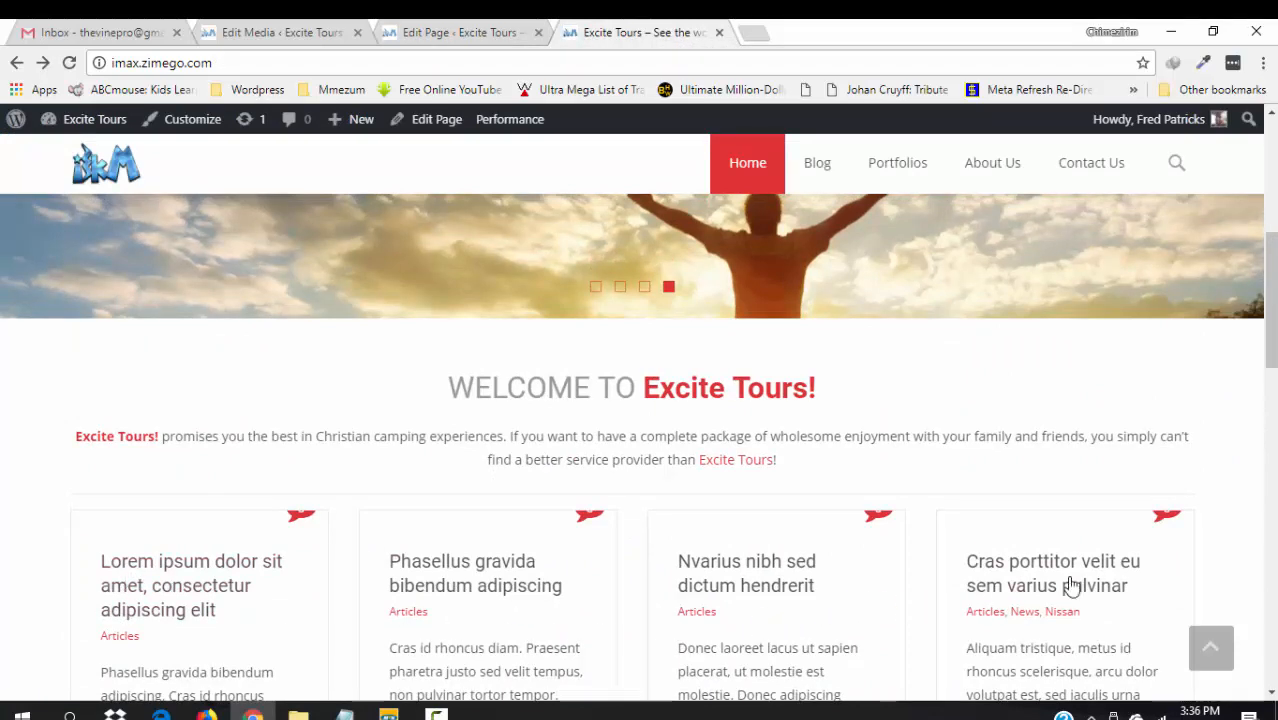
left_click(289, 32)
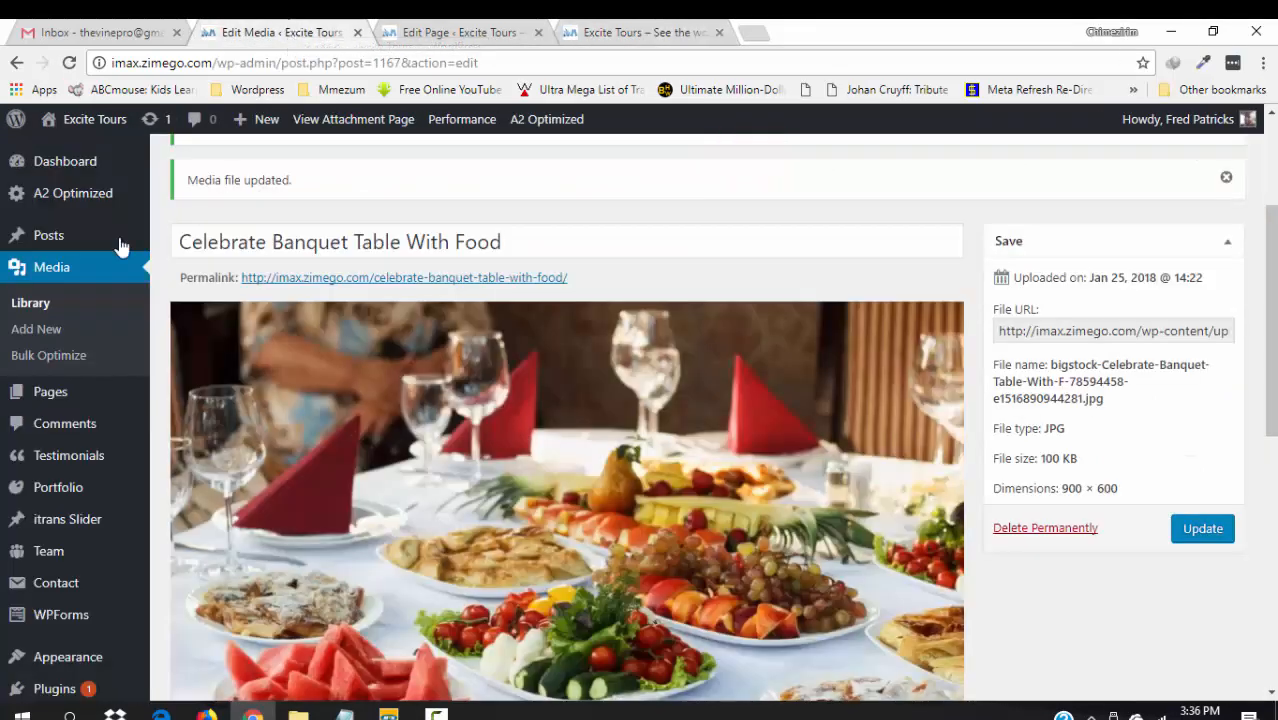
mouse_move(55, 238)
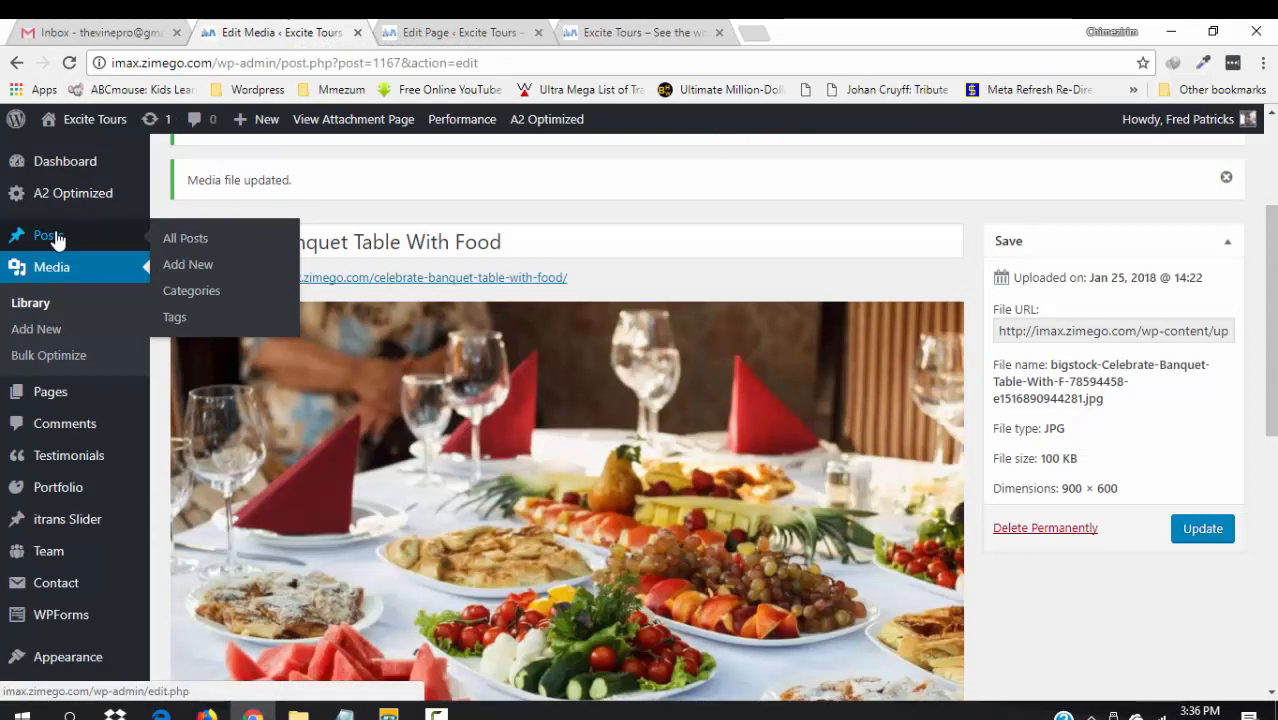
- Select all 12 posts in All Posts and apply the Move to Trash bulk action
left_click(55, 235)
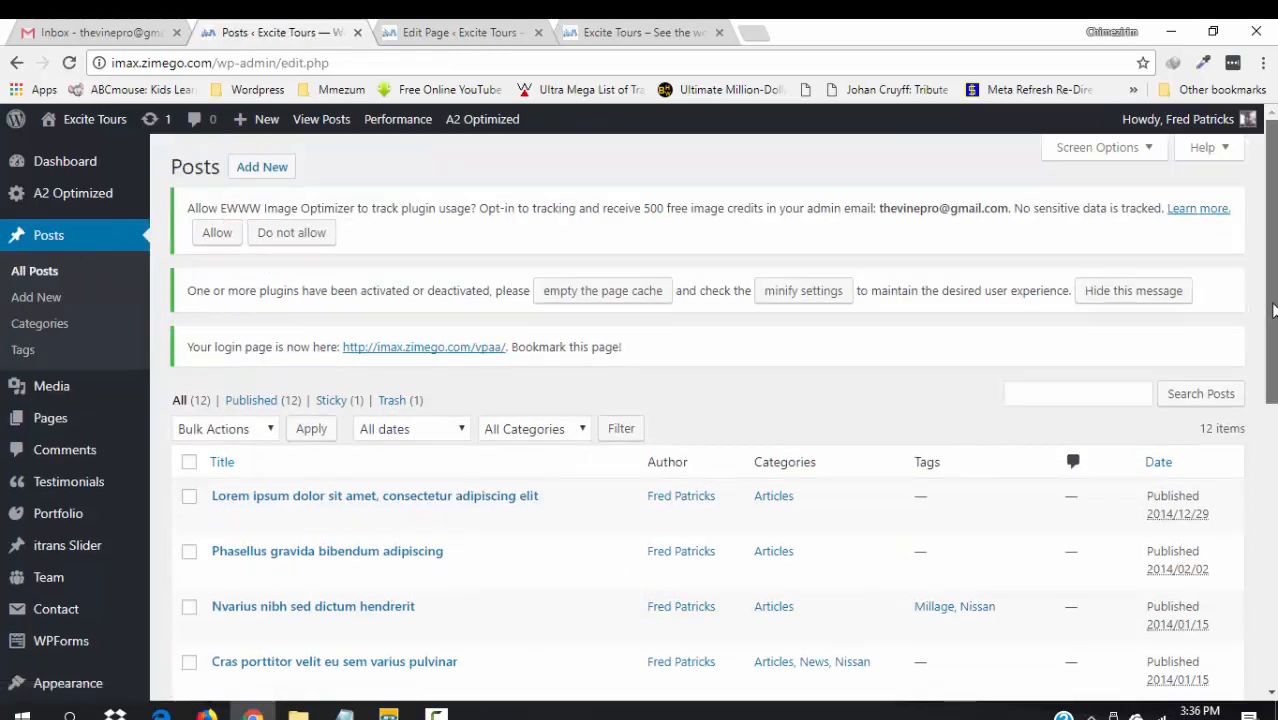
scroll(1270, 300, "down", 3)
scroll(1270, 400, "down", 2)
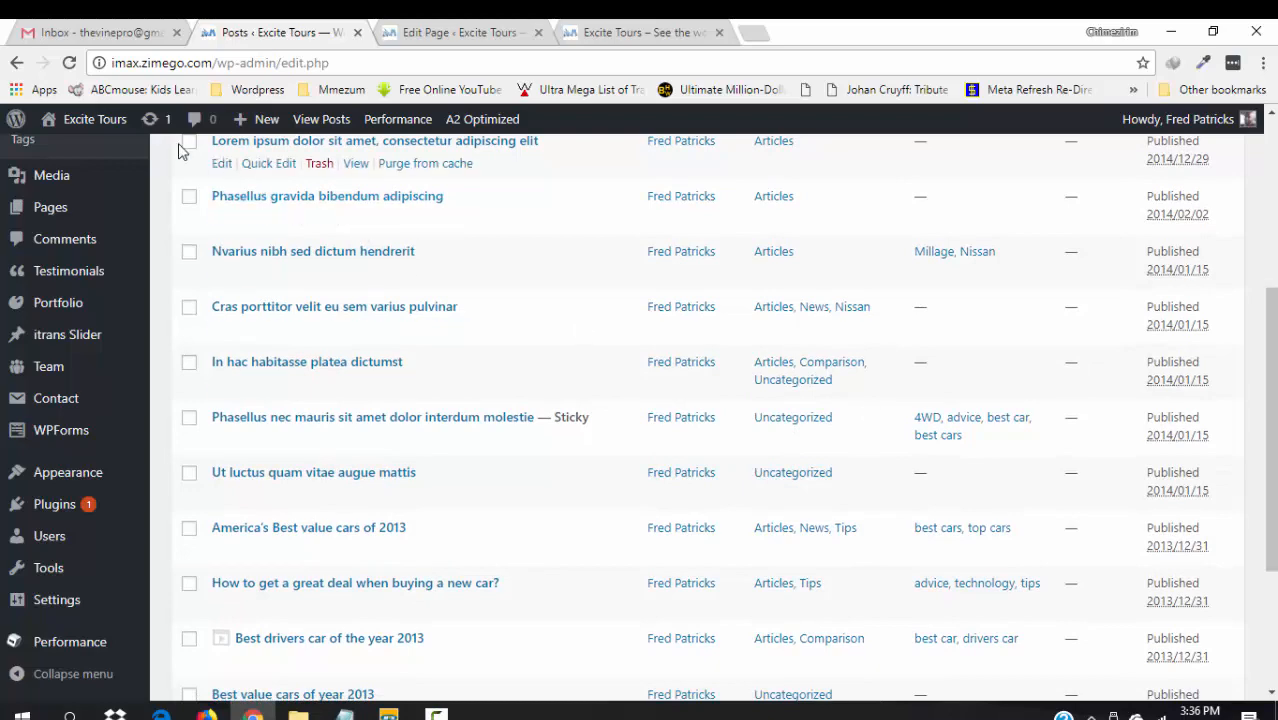
left_click_drag(1271, 440, 1271, 552)
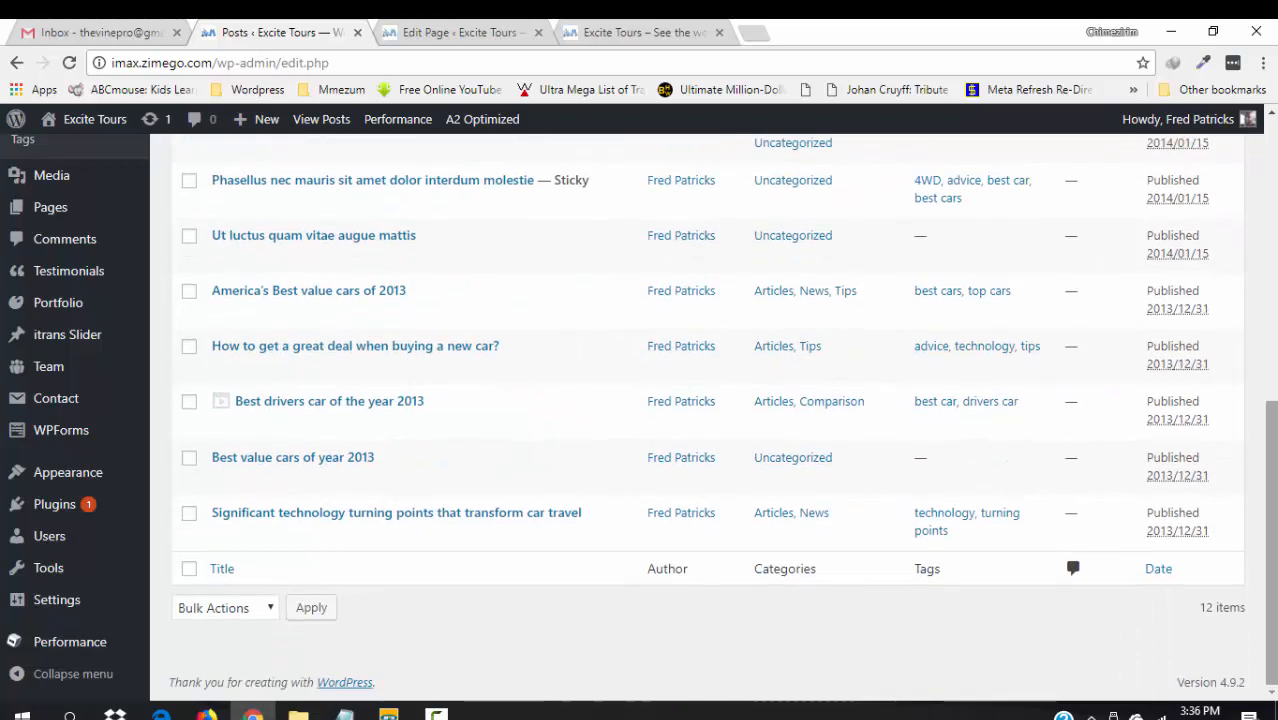
scroll(1264, 434, "up", 5)
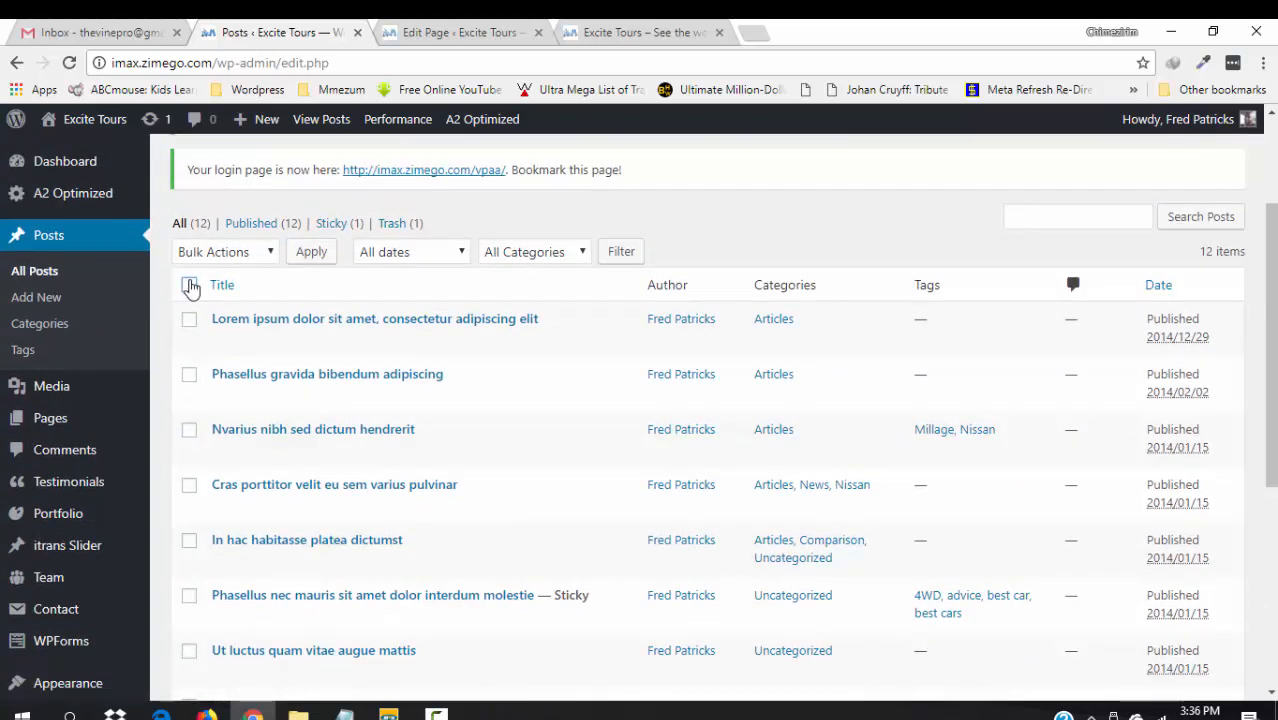
left_click(190, 286)
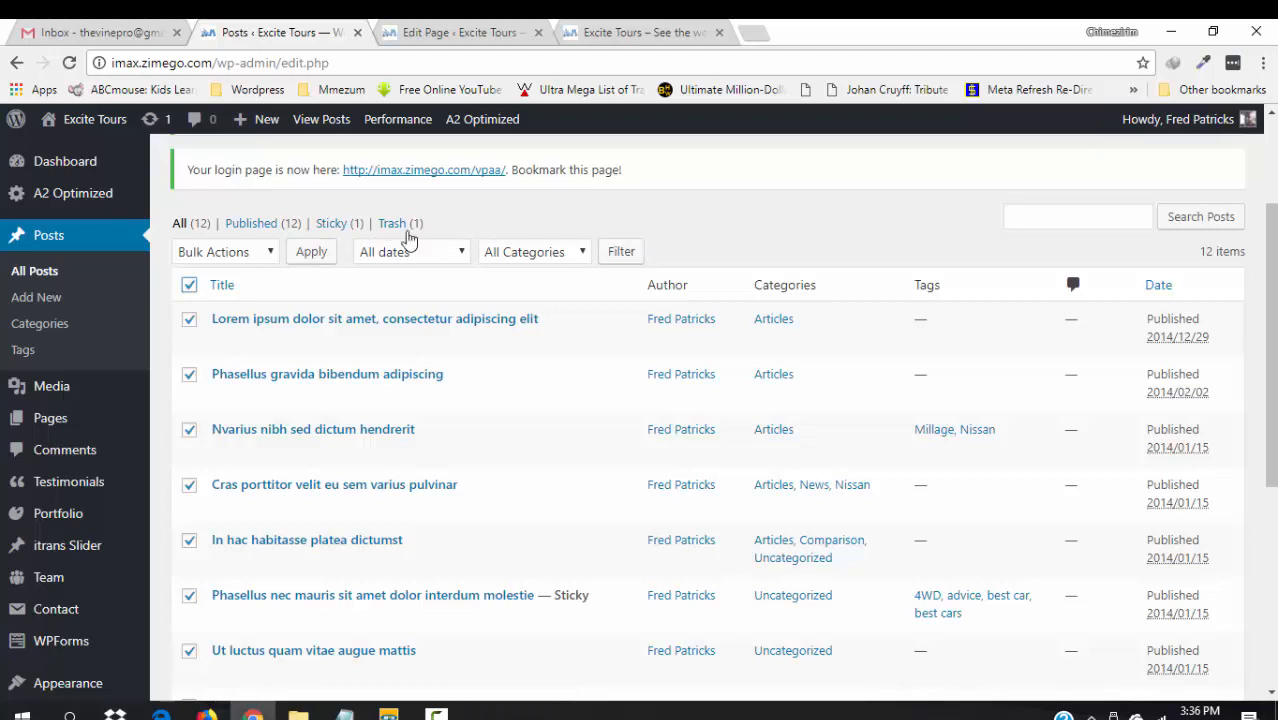
left_click(270, 252)
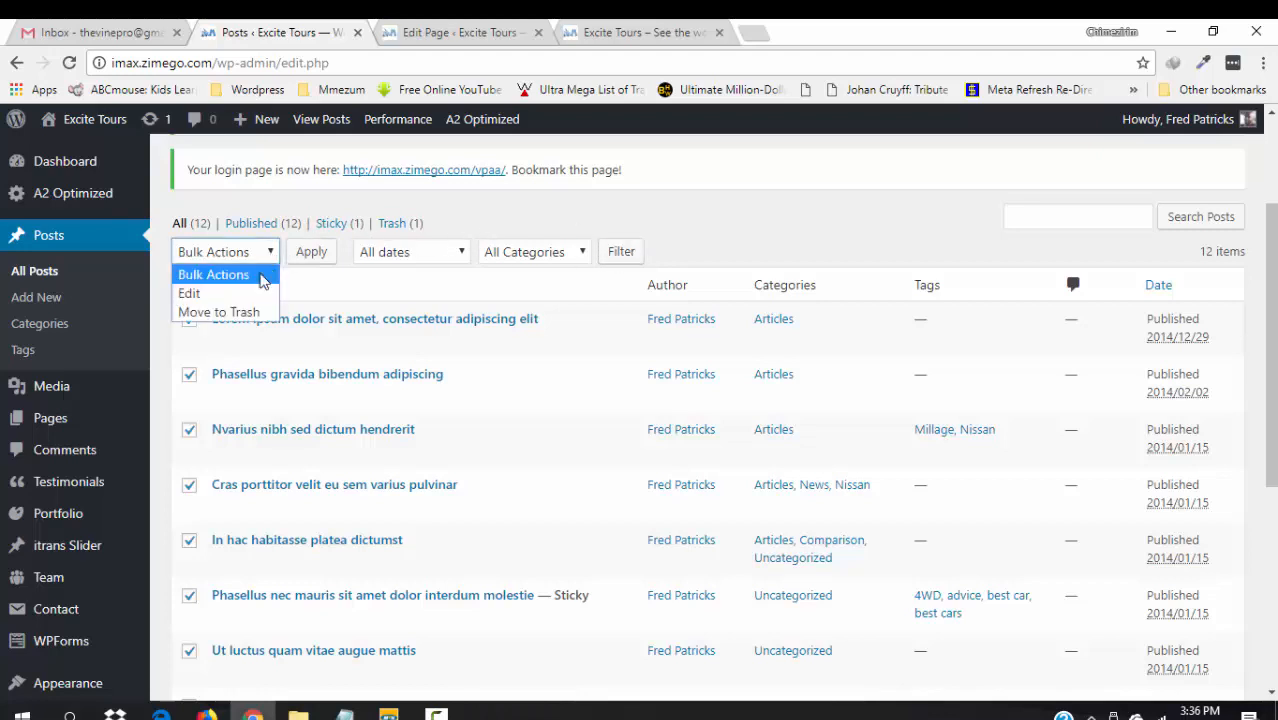
left_click(237, 312)
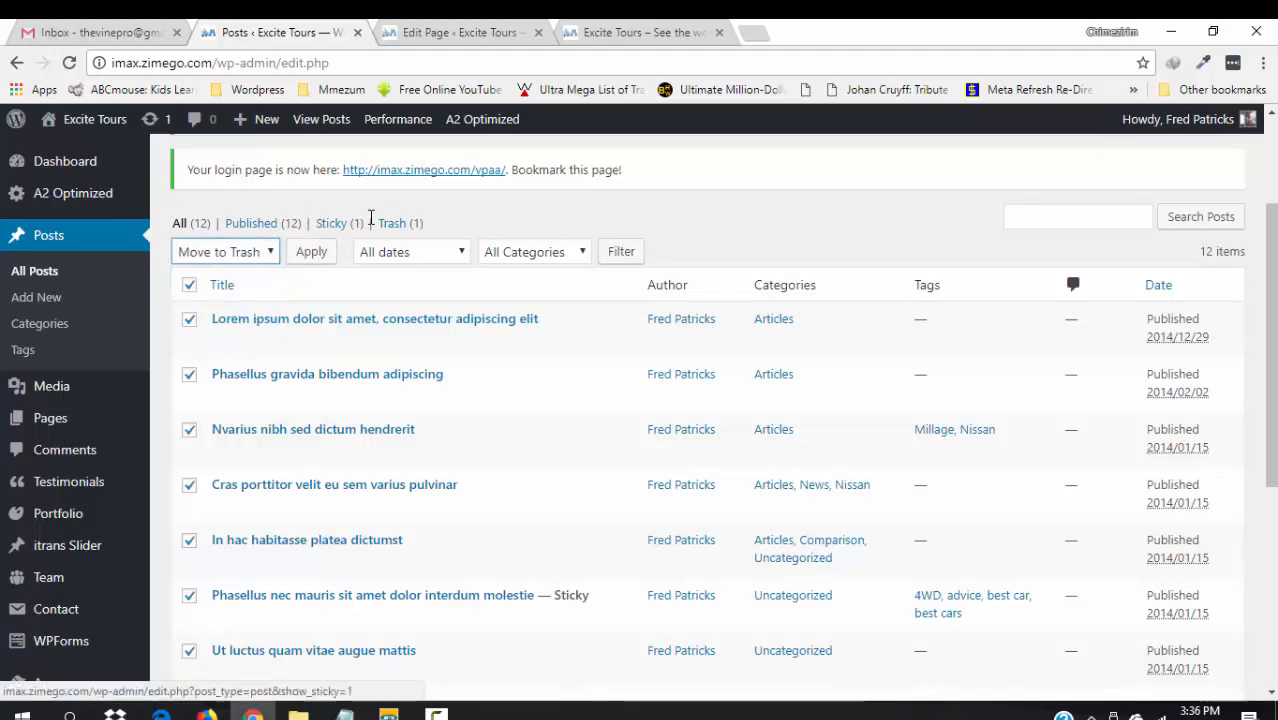
left_click(316, 253)
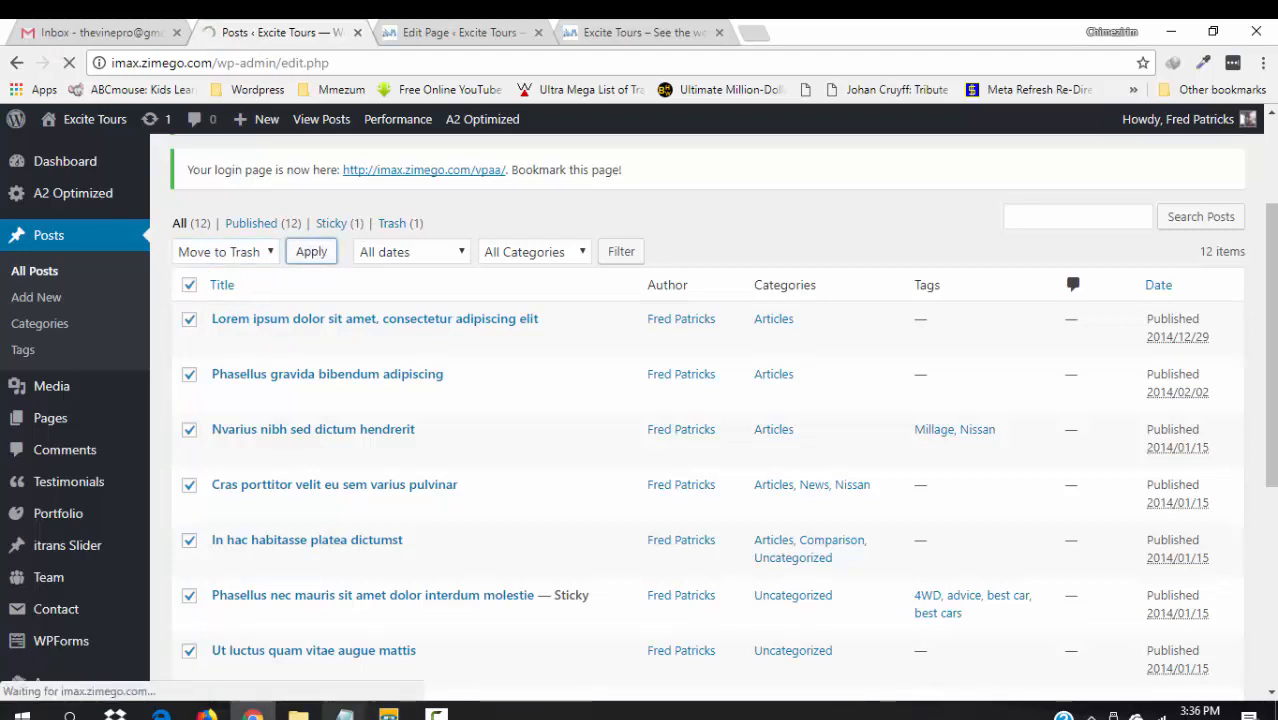
- From the Pictures window, check Portfolio, then open Placeholder Text in the Blog Posts folder
mouse_move(298, 712)
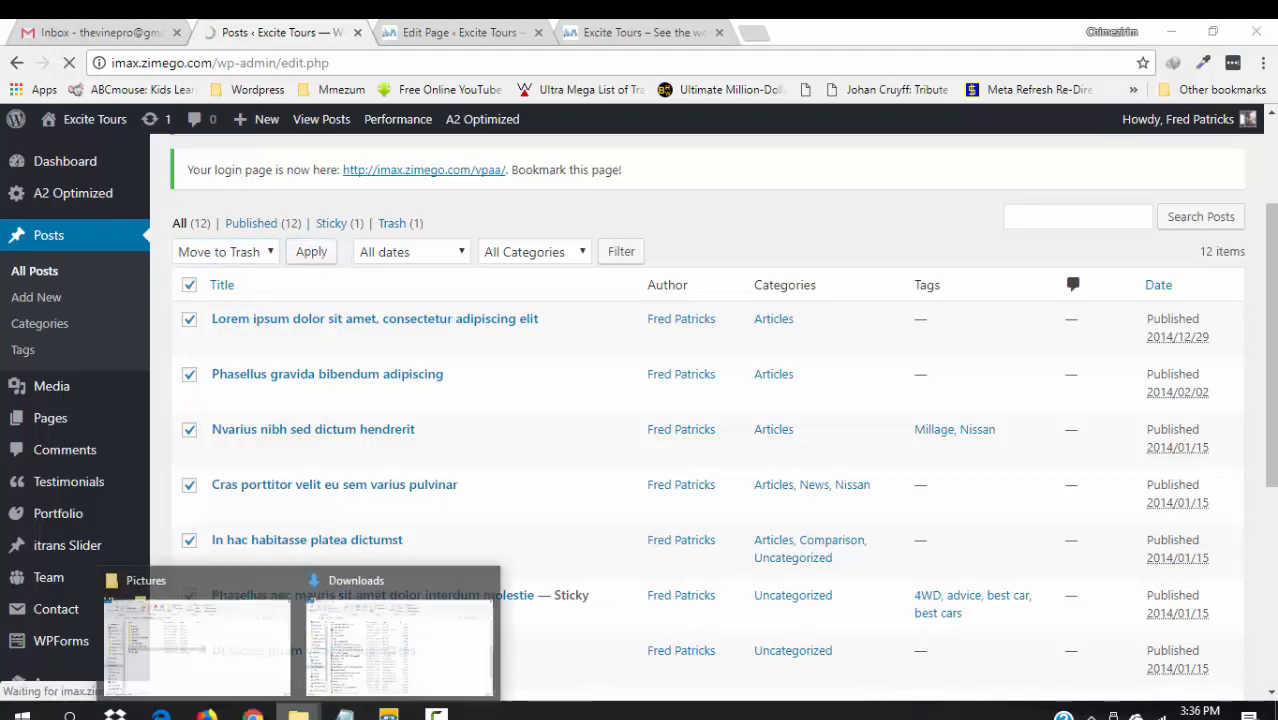
left_click(232, 605)
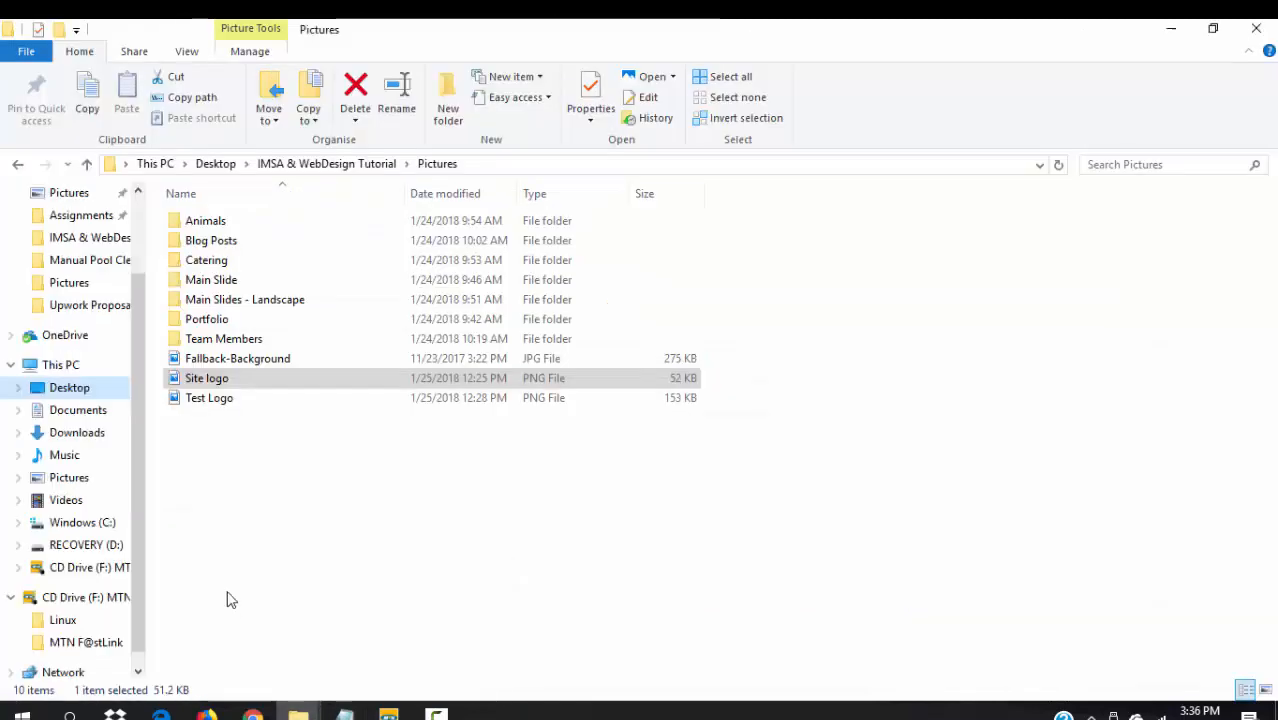
double_click(224, 326)
key("alt+Left")
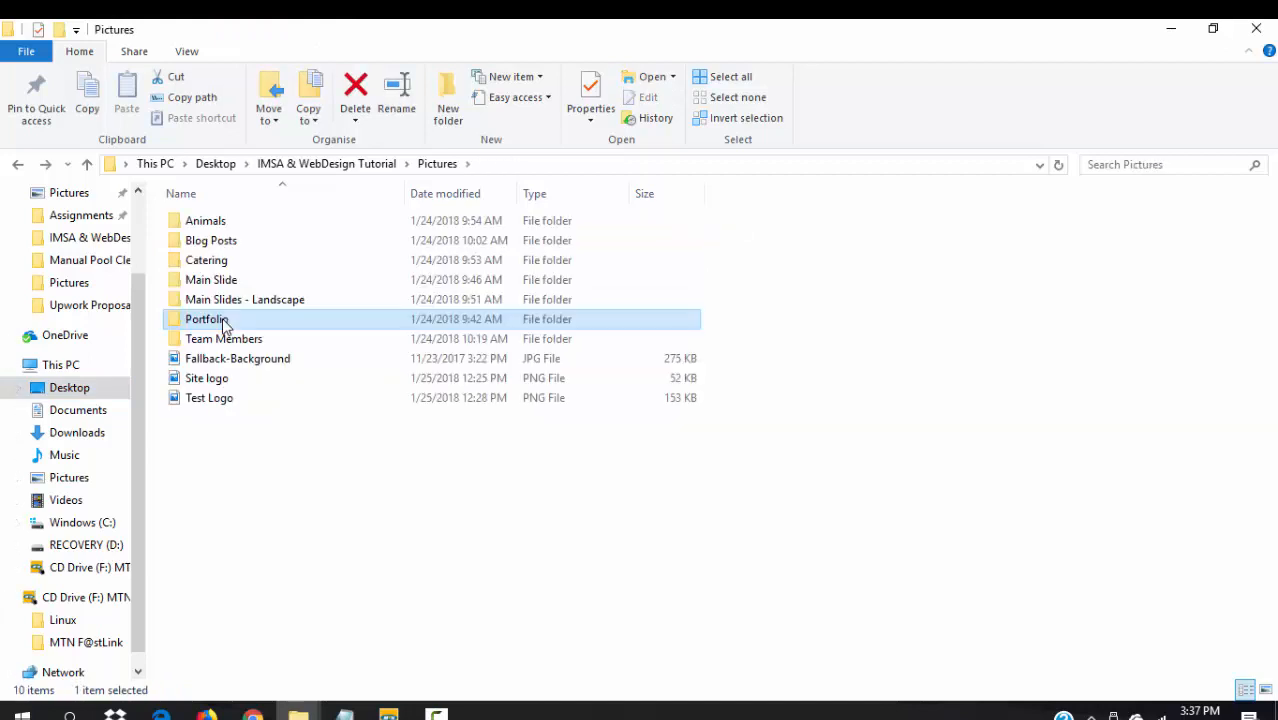
double_click(219, 244)
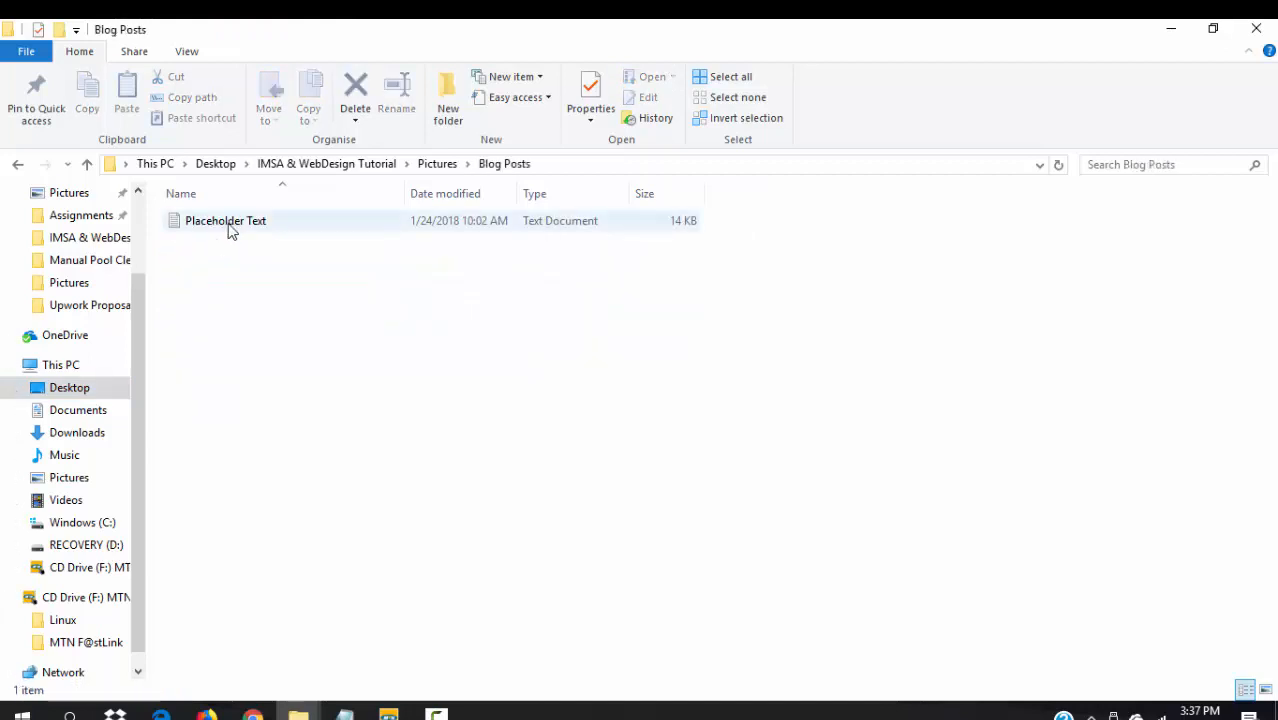
double_click(229, 222)
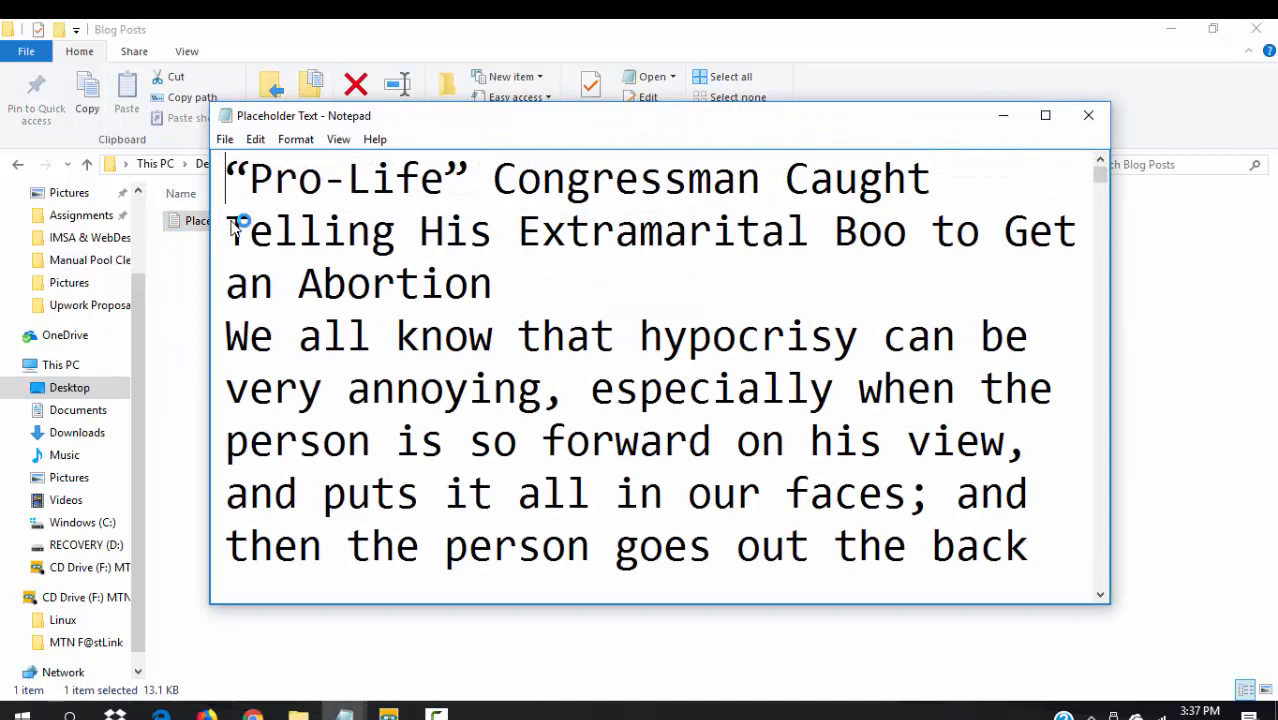
- Maximize Notepad, copy the “Pro-Life” Congressman headline, and go back to WordPress
double_click(955, 124)
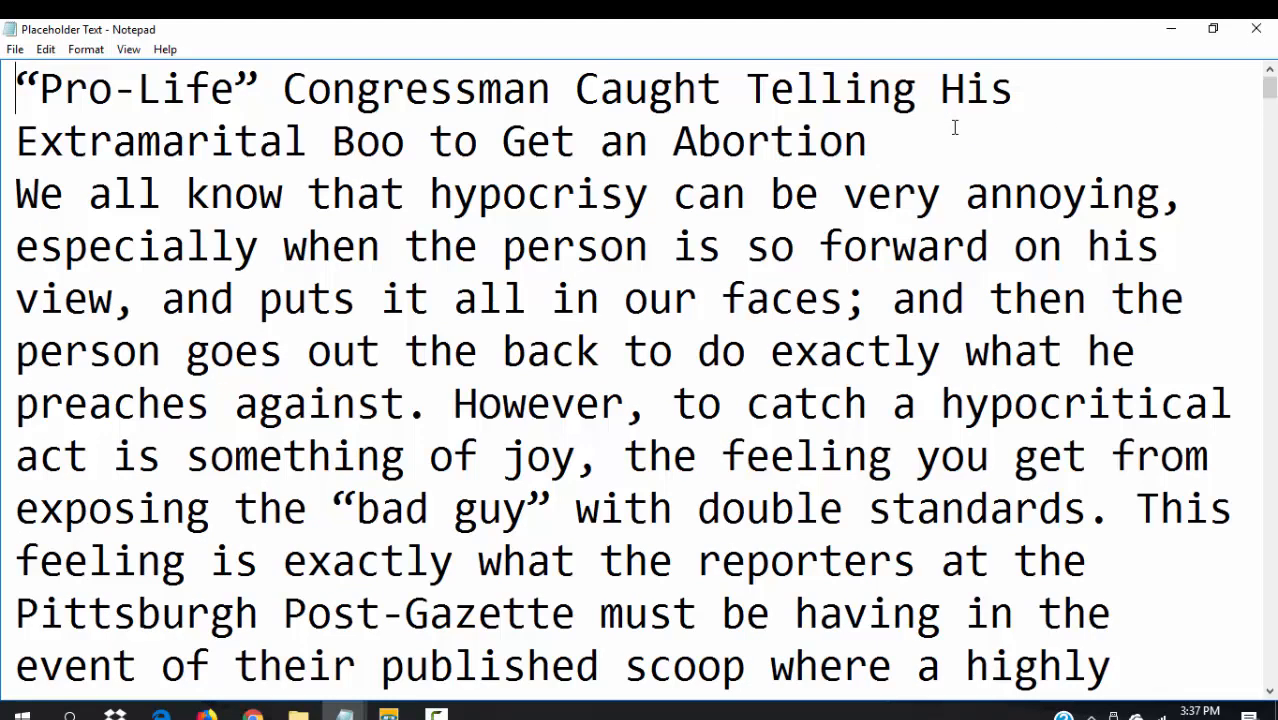
left_click_drag(887, 143, 4, 24)
key("ctrl+c")
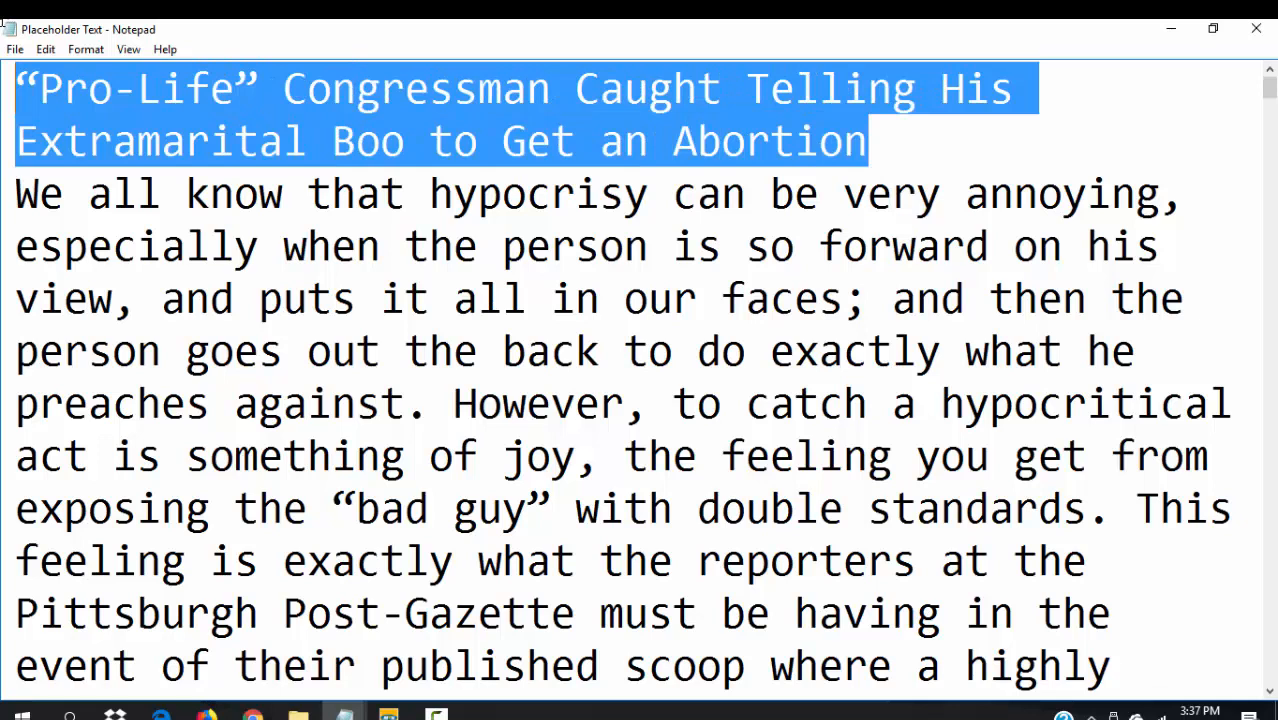
left_click(253, 714)
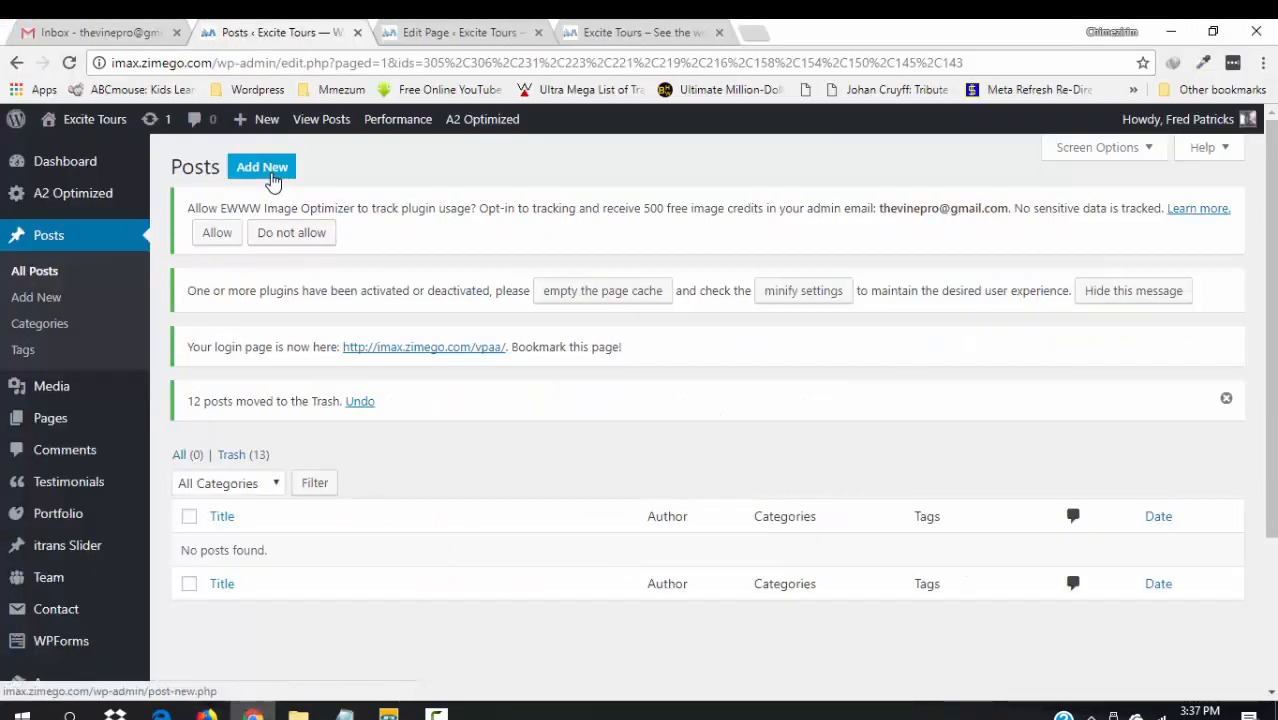
- Start a new post and paste the copied headline as its title
left_click(273, 180)
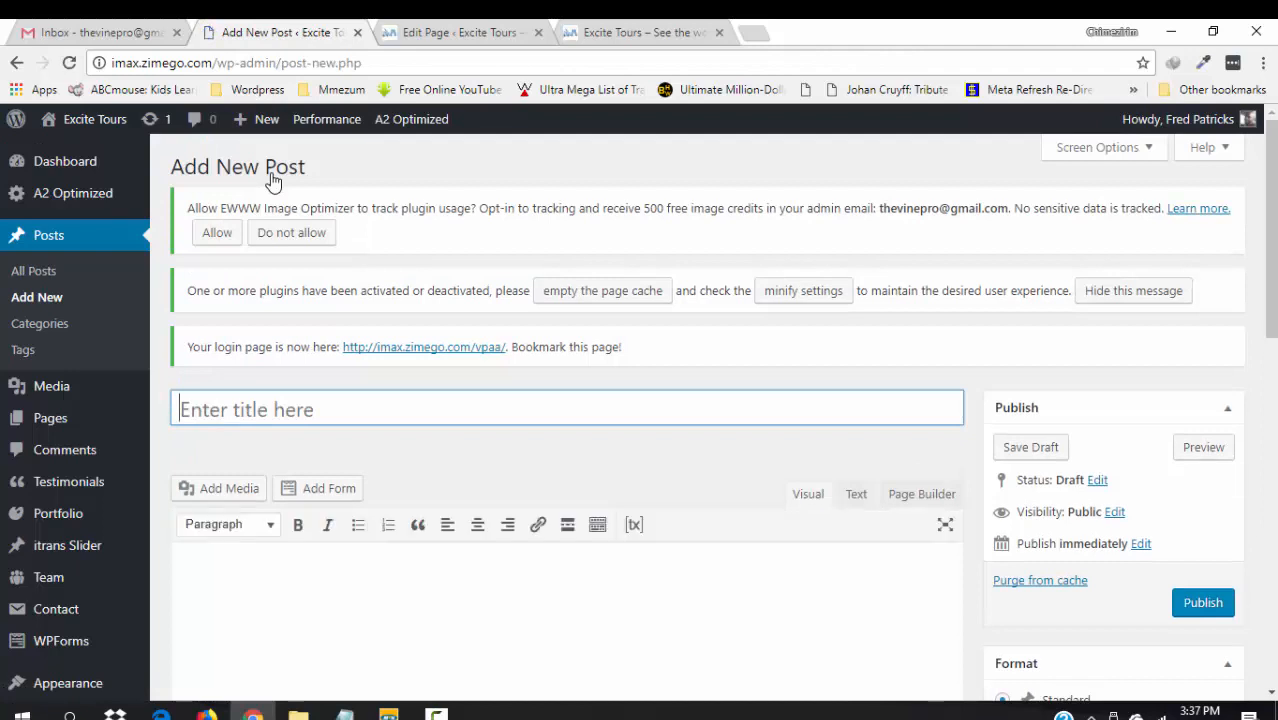
left_click(384, 407)
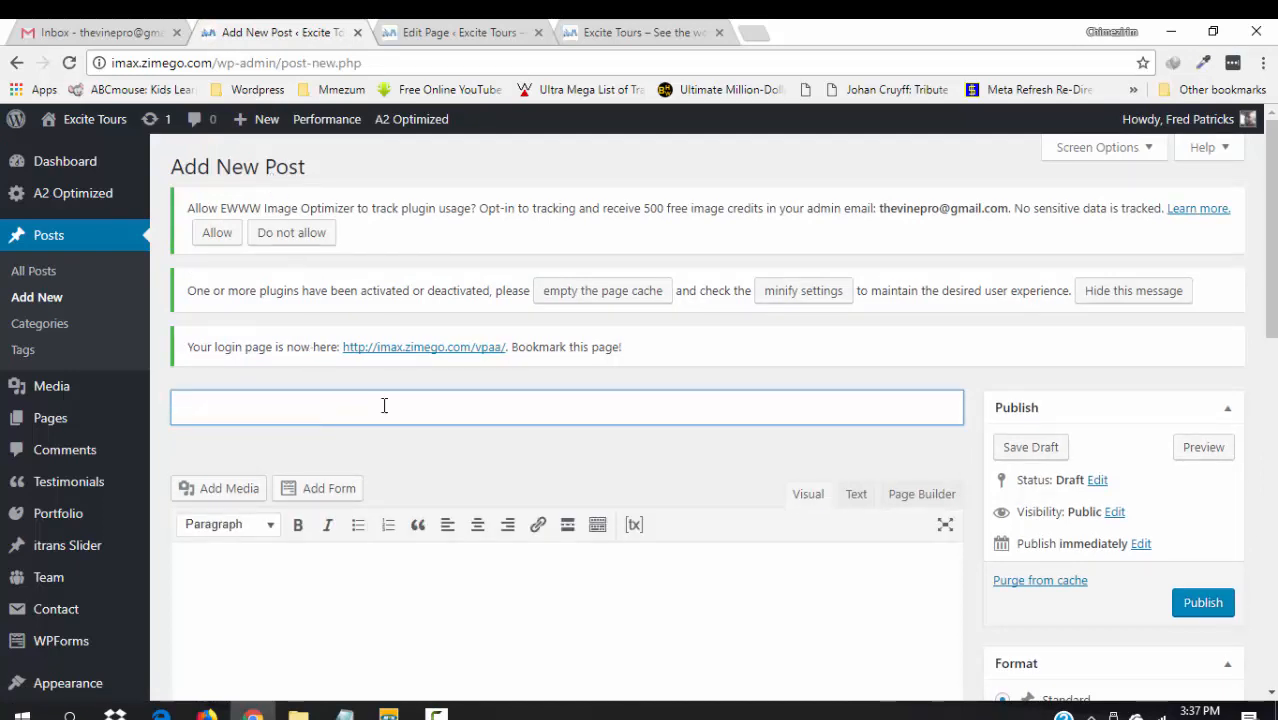
key("ctrl+v")
- Copy the article body from the Placeholder Text Notepad window and focus the post's body editor
left_click(344, 712)
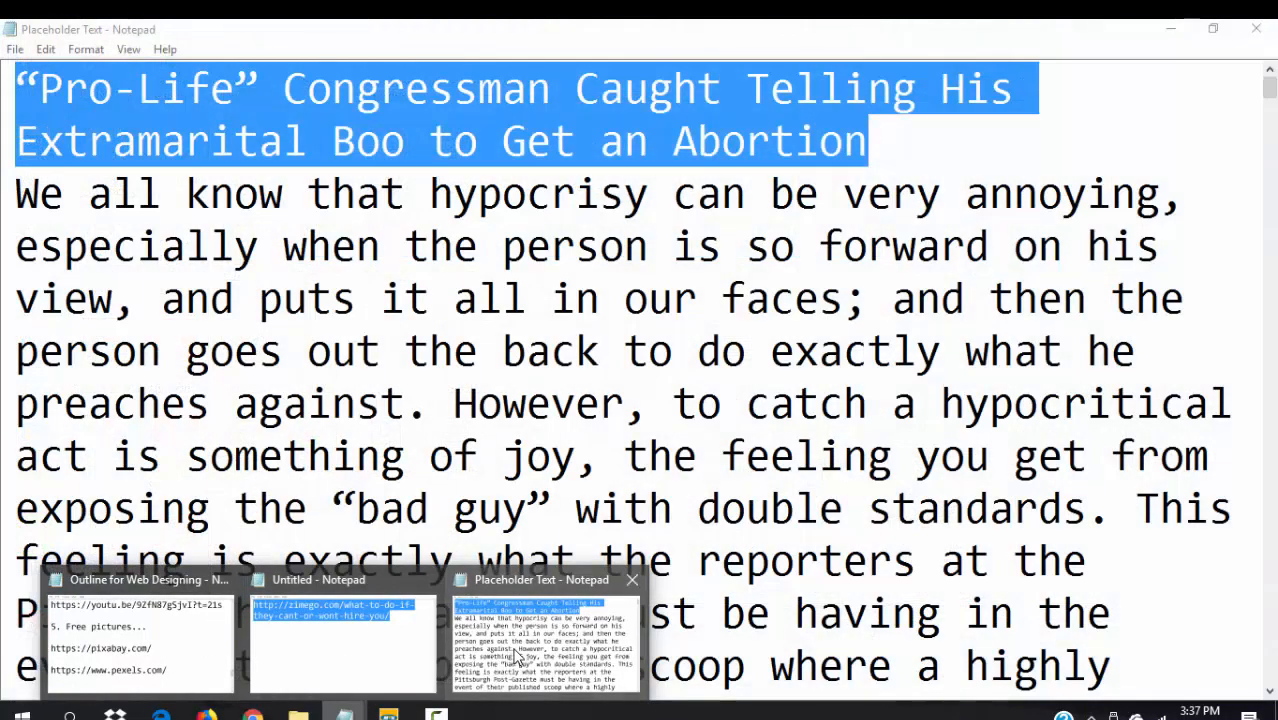
left_click(517, 655)
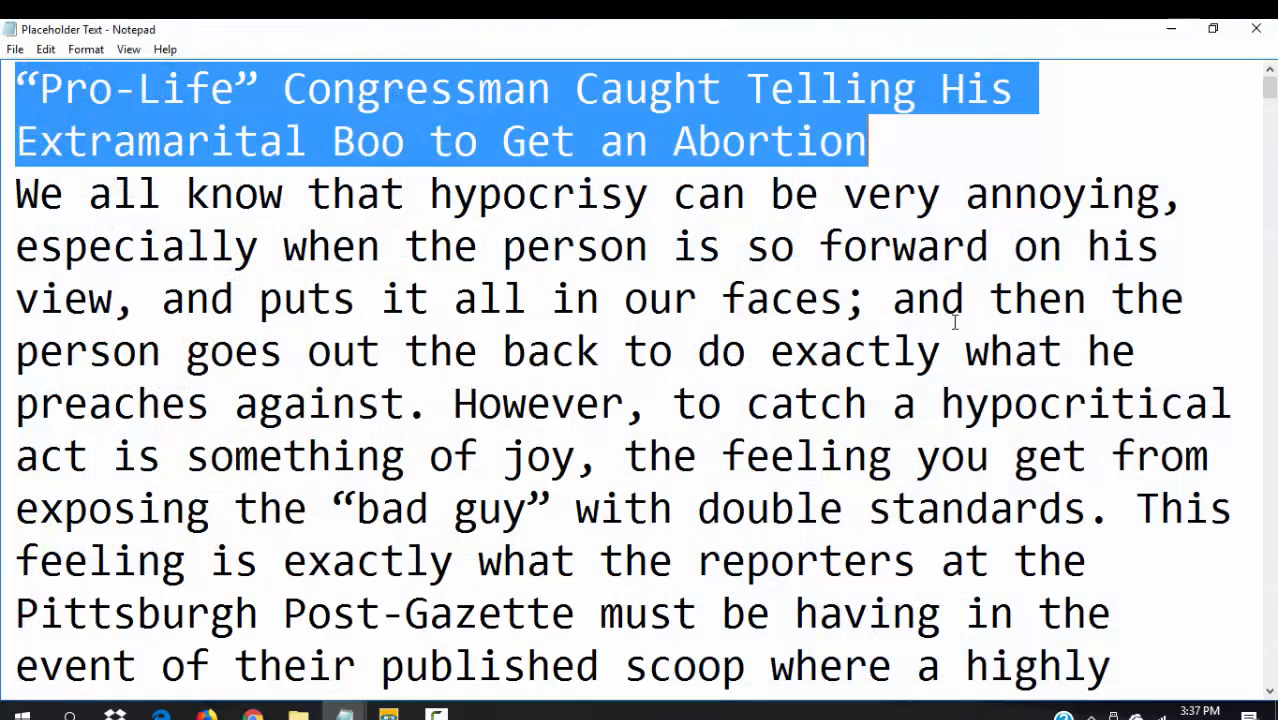
left_click_drag(918, 190, 990, 403)
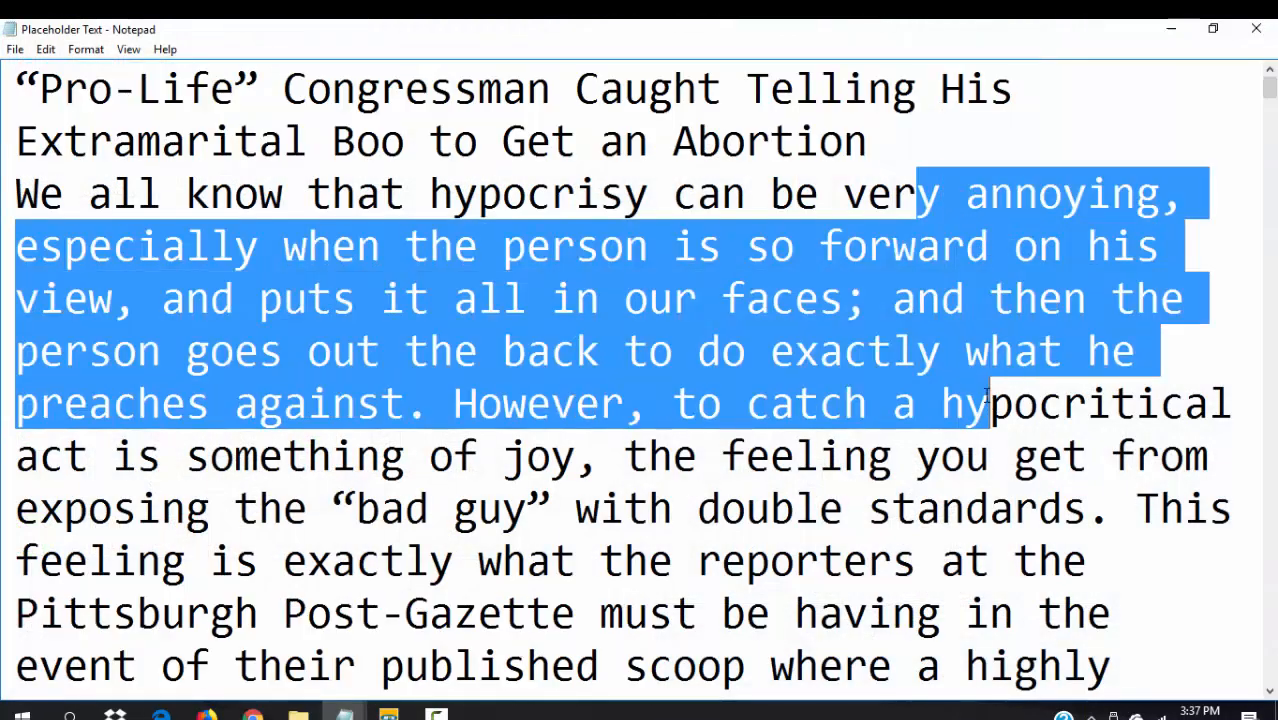
left_click_drag(890, 157, 986, 187)
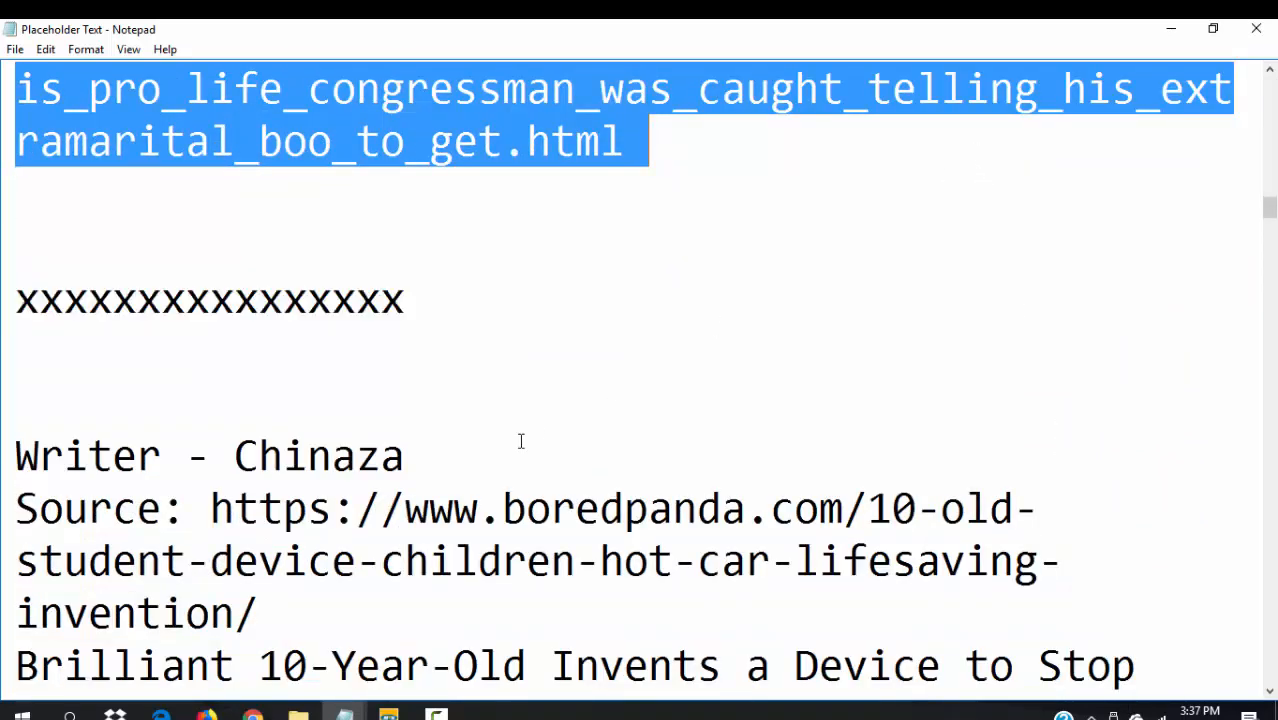
left_click(253, 714)
left_click(400, 640)
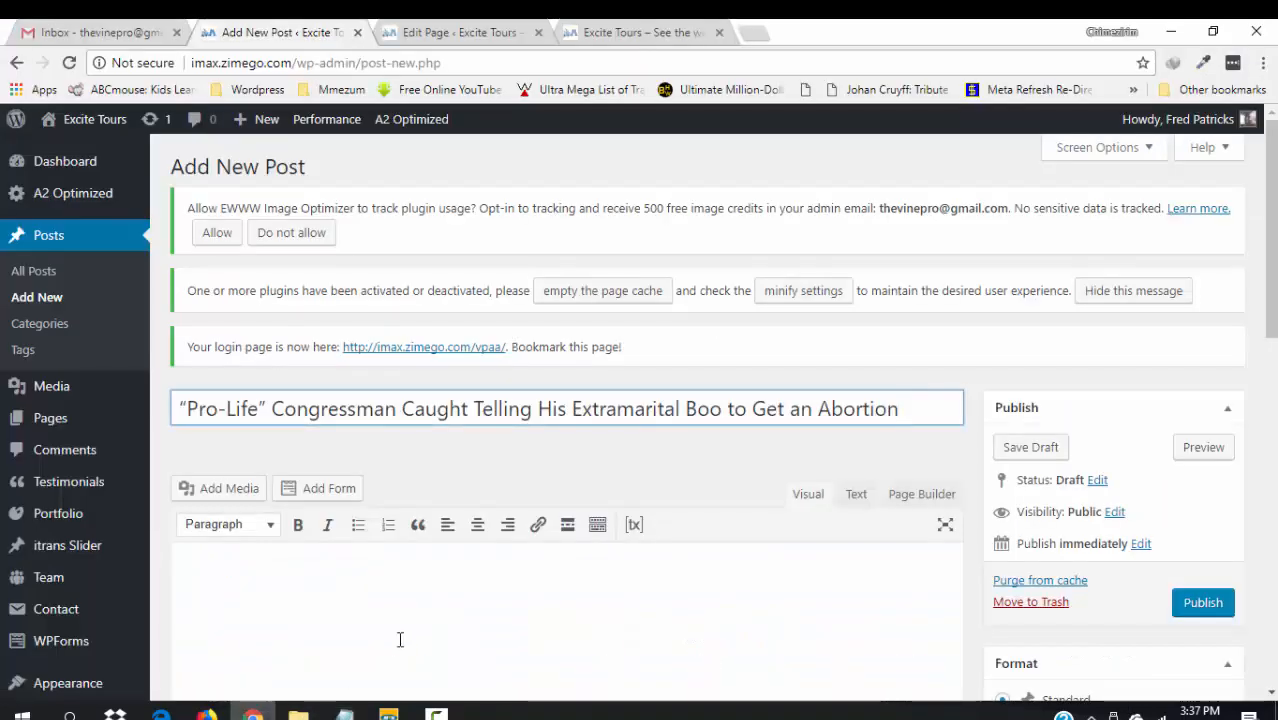
- Paste the article into the body and split “The only message back” into its own paragraph after “abortion ban.”
key("ctrl+v")
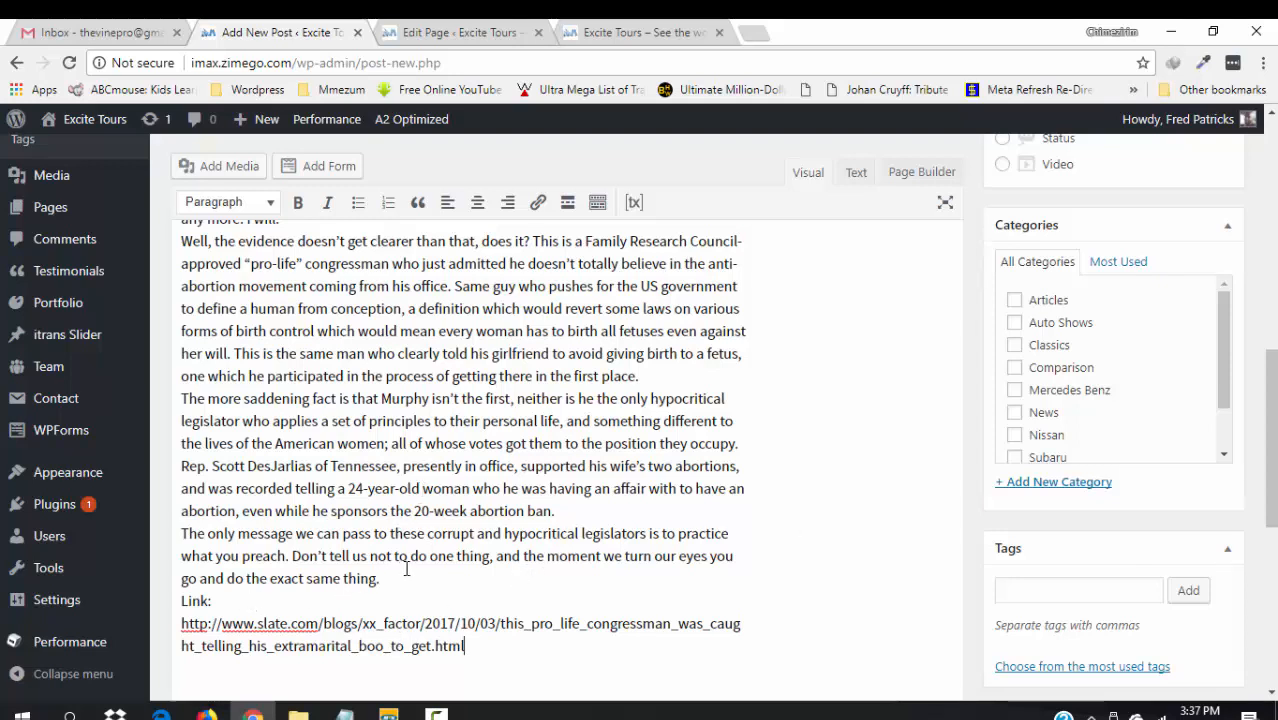
left_click(585, 505)
key("Return")
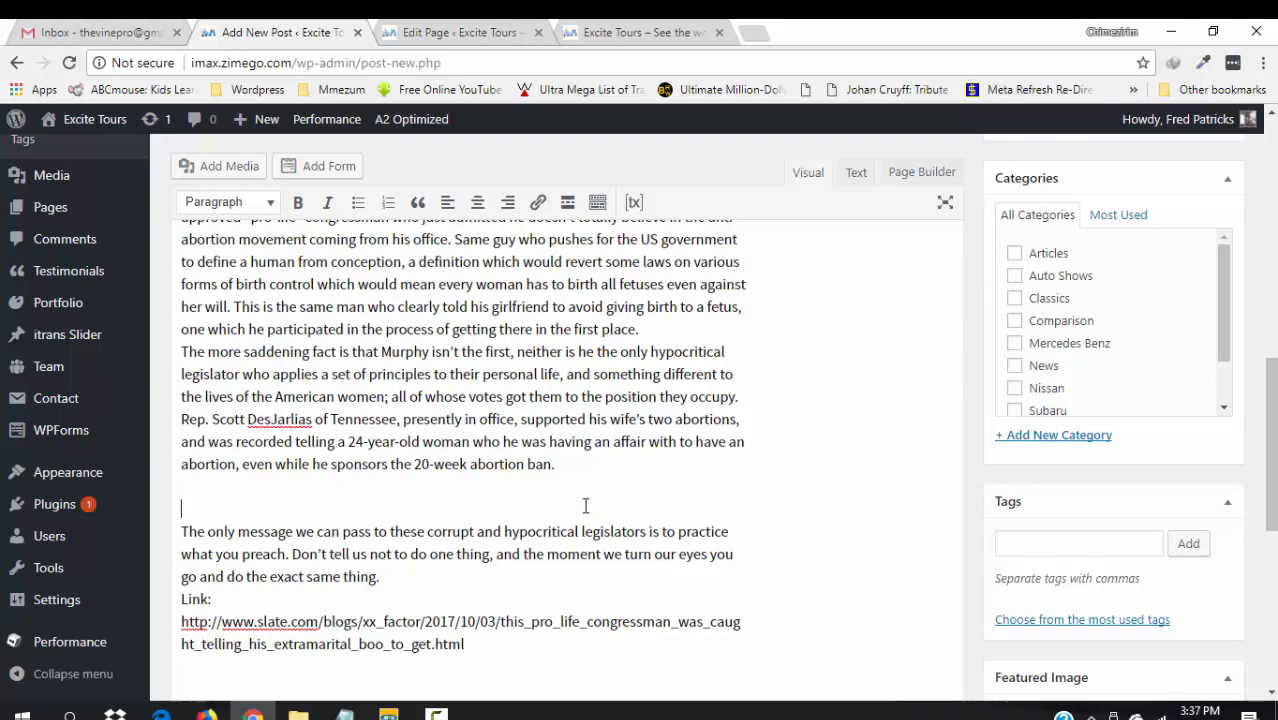
key("BackSpace")
key("BackSpace")
key("BackSpace")
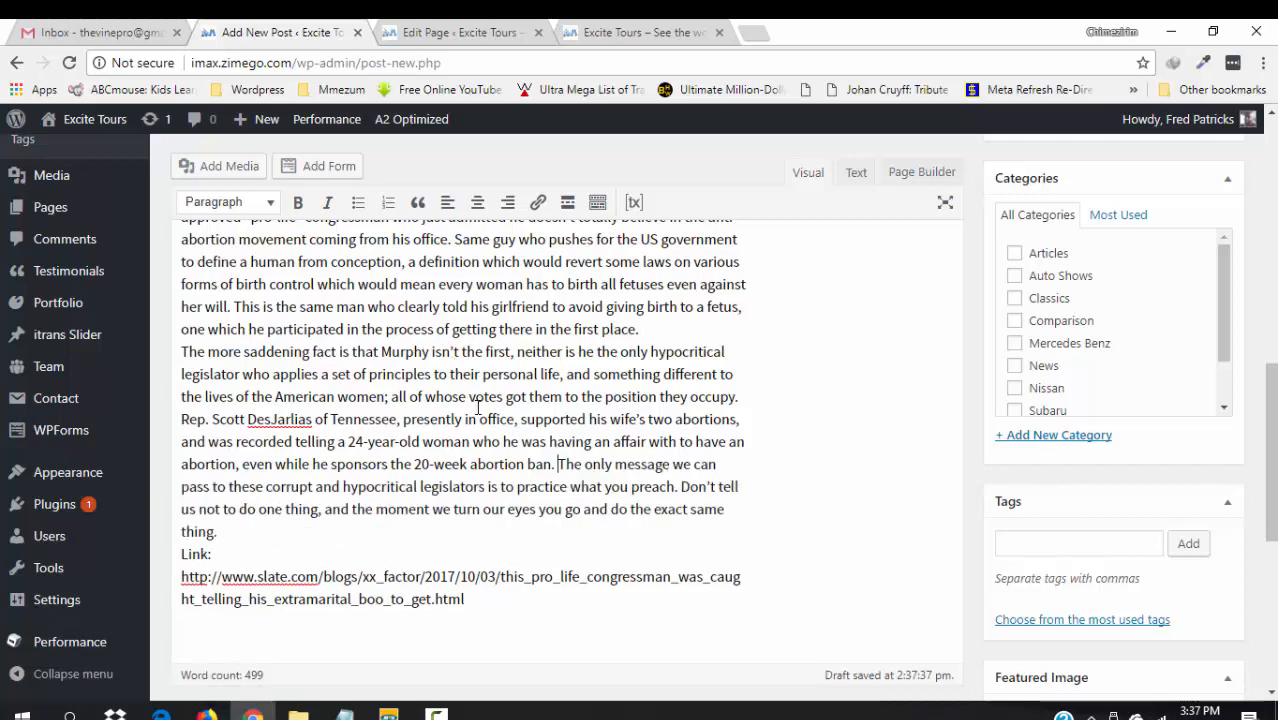
key("Return")
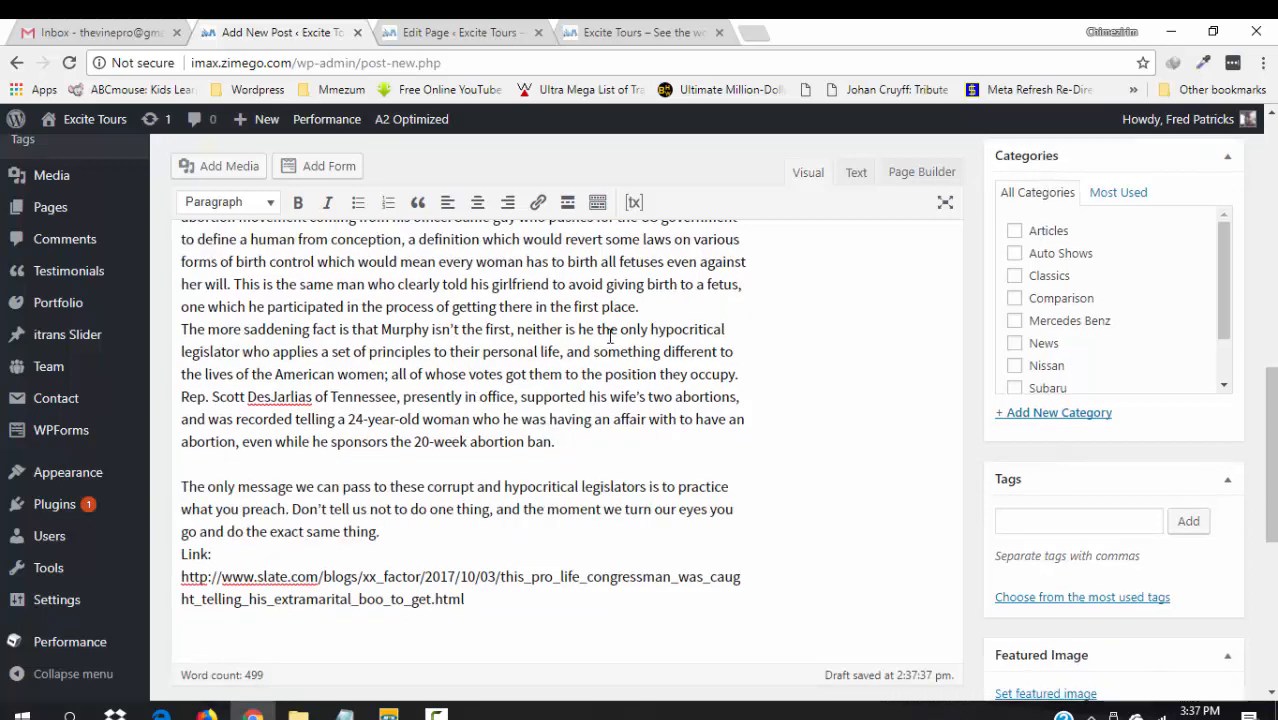
- Add blank lines after the “first place”, “I will quote” and “this year” paragraphs
left_click(657, 306)
key("Return")
key("Return")
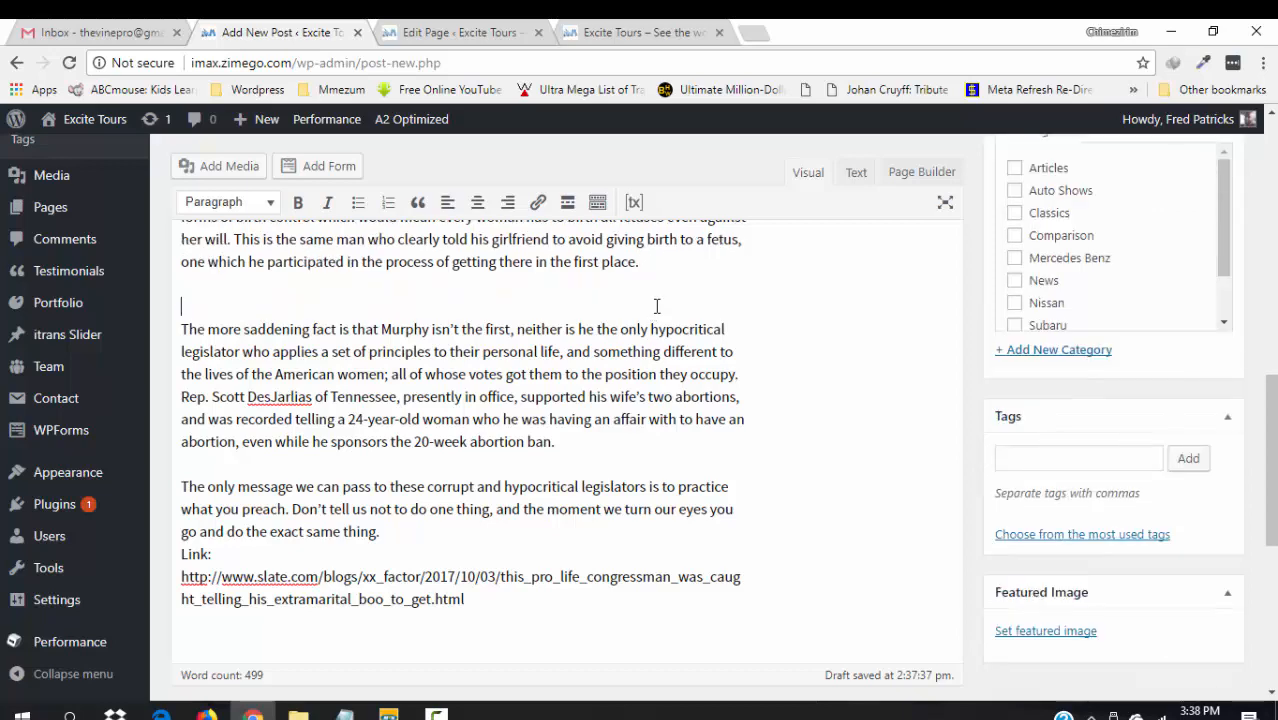
key("Up")
key("Up")
key("Up")
key("Up")
key("Up")
key("Up")
key("Up")
key("Up")
key("Up")
key("Up")
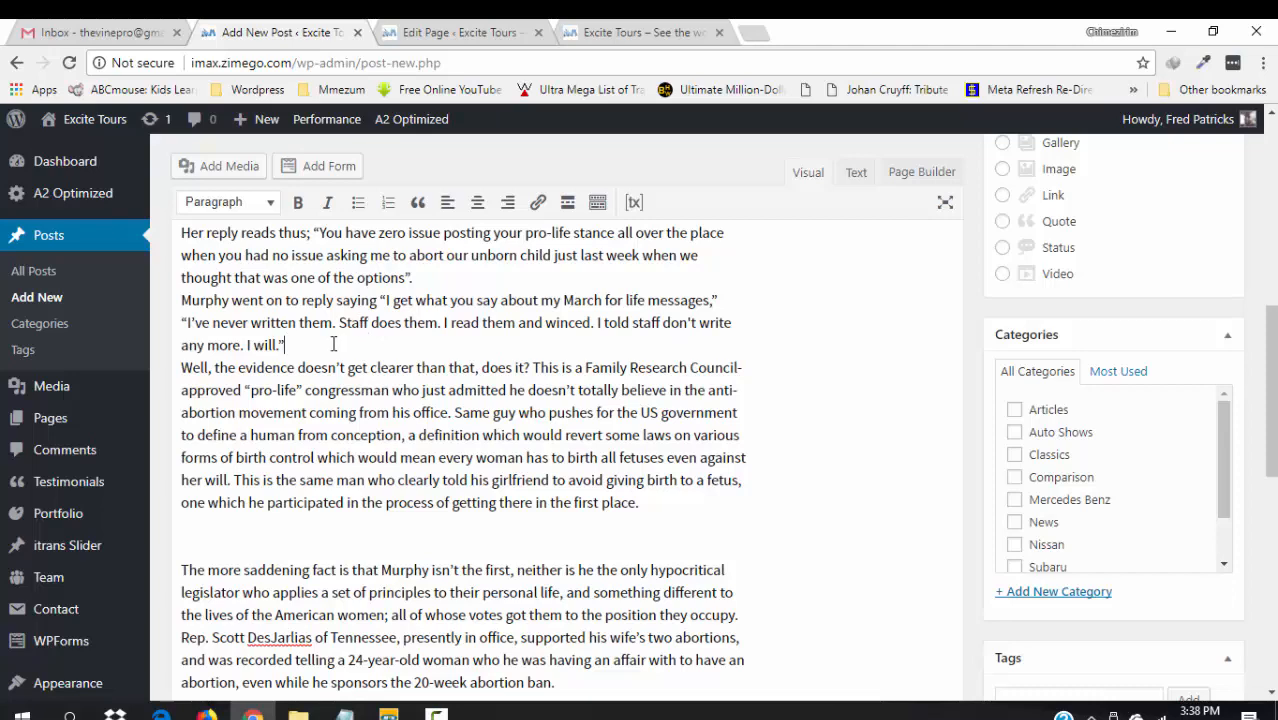
key("Return")
key("Return")
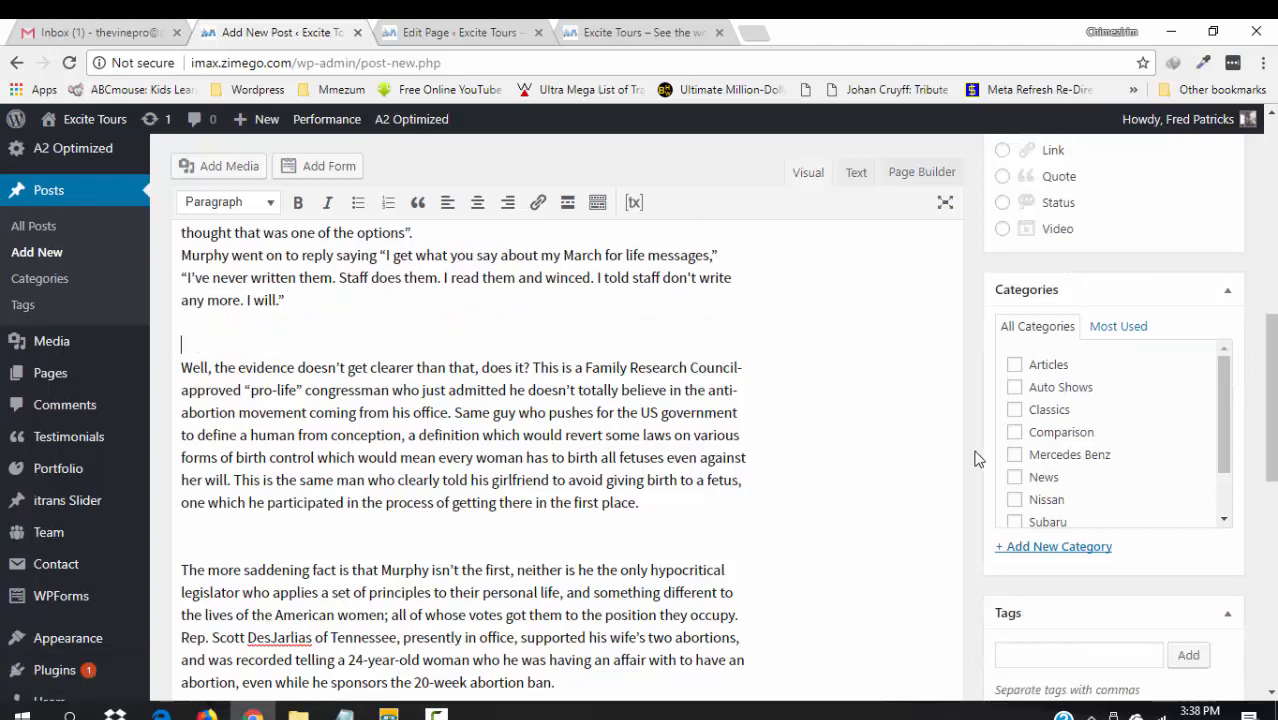
left_click_drag(1271, 425, 1262, 344)
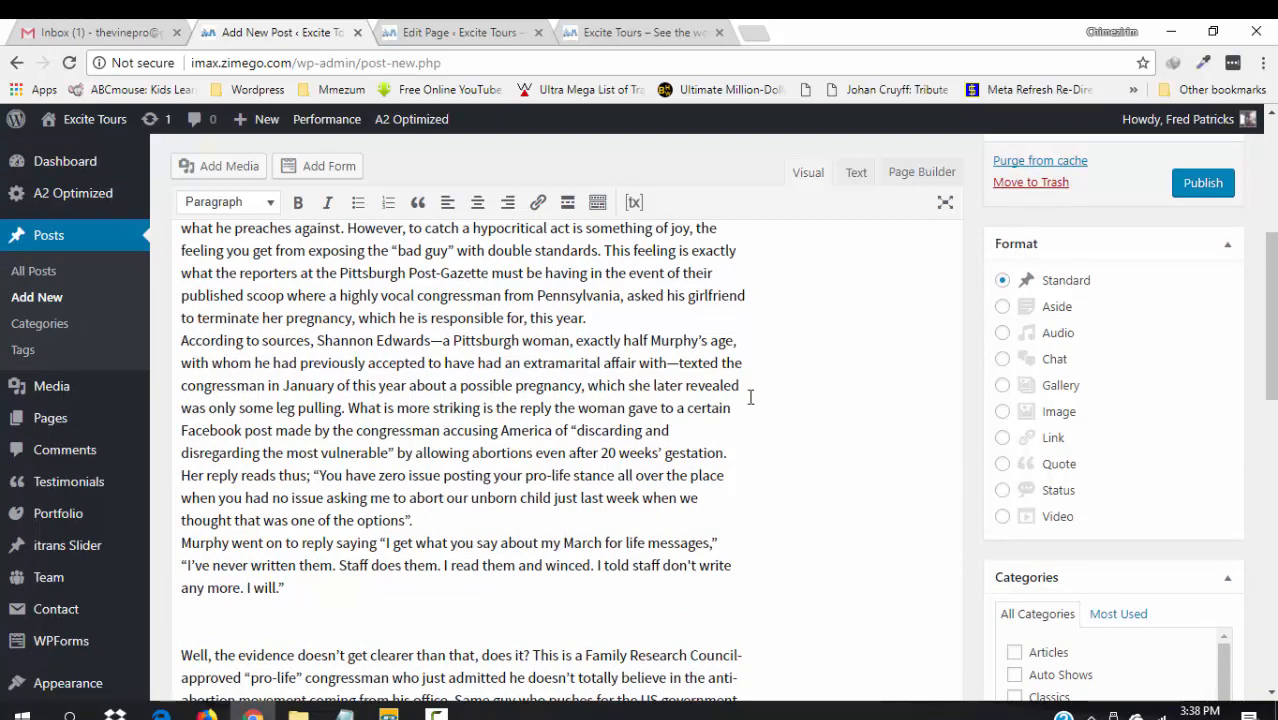
key("Return")
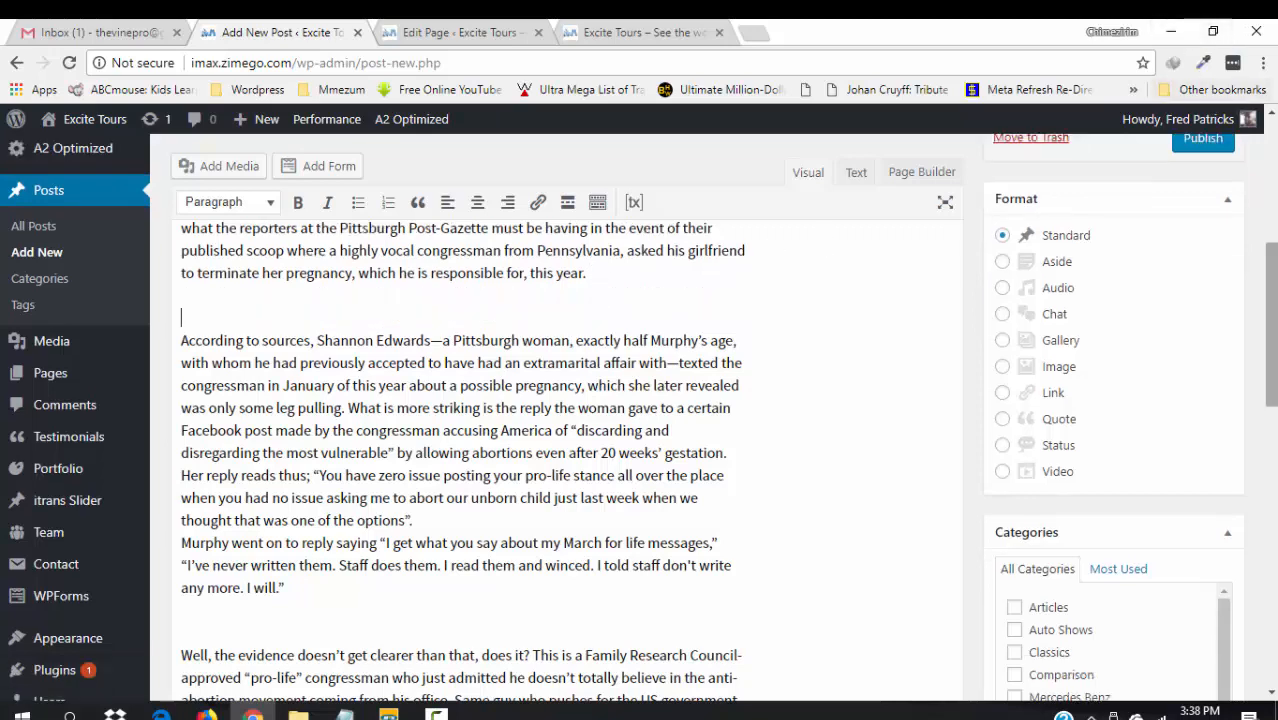
scroll(1263, 314, "up", 1)
left_click_drag(1263, 314, 1263, 412)
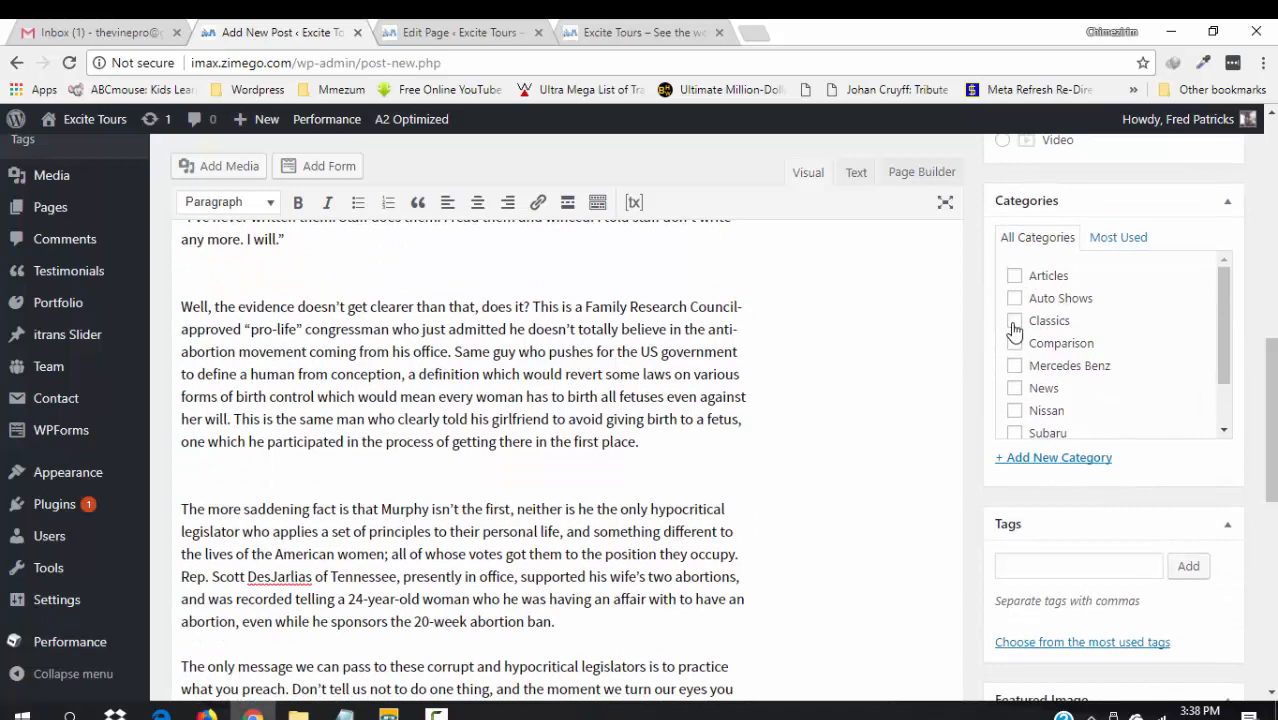
left_click_drag(1233, 364, 1223, 405)
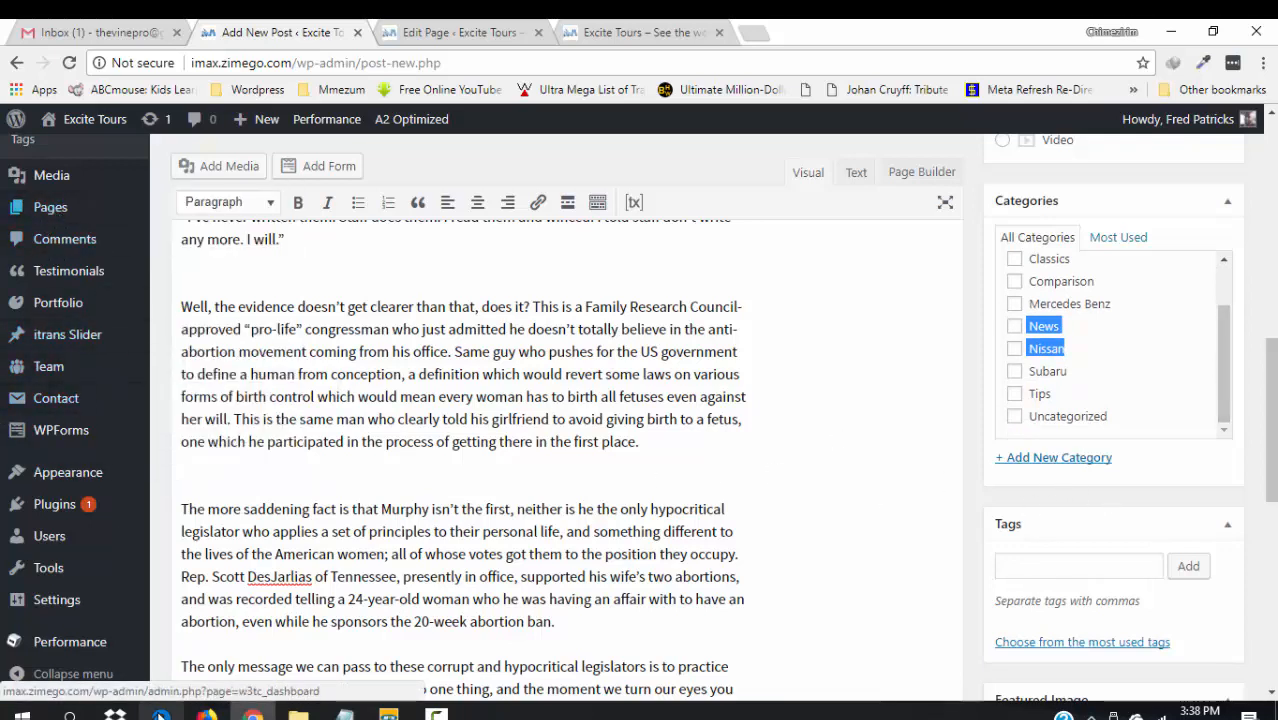
mouse_move(43, 160)
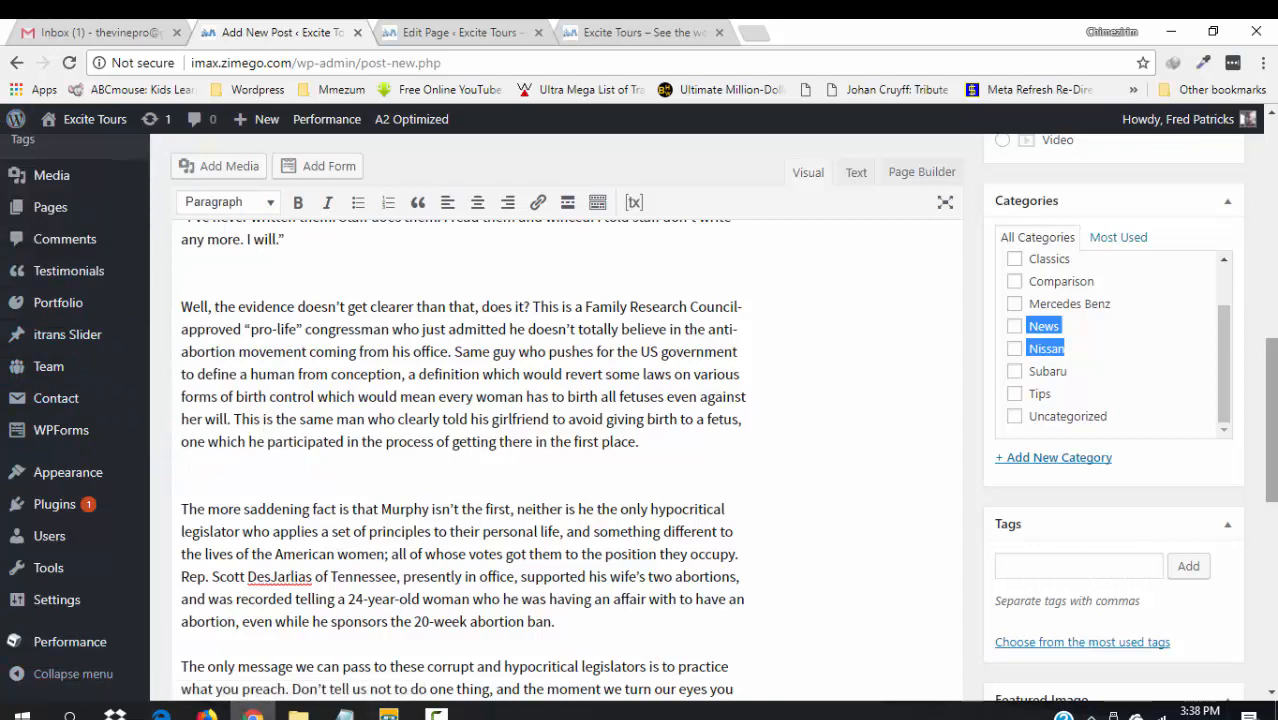
scroll(1270, 450, "up", 3)
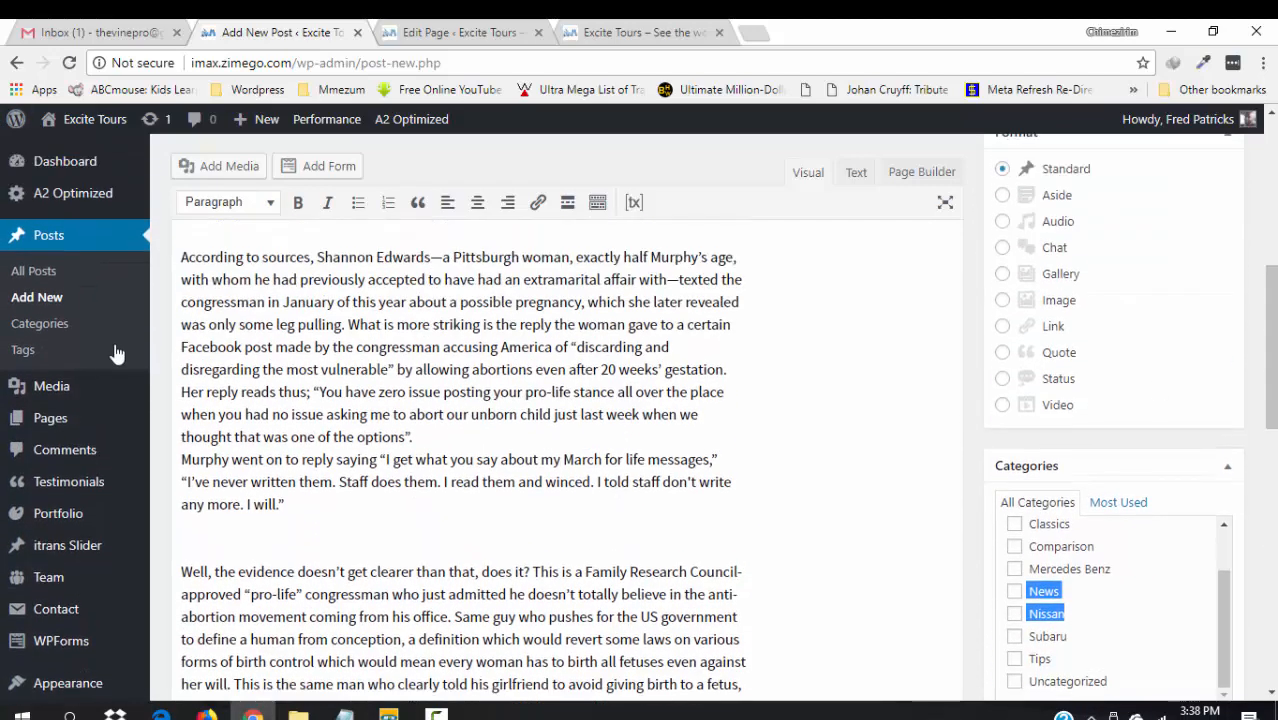
- In a new Categories tab, bulk-delete all 10 categories, then switch back to the post editor
right_click(39, 328)
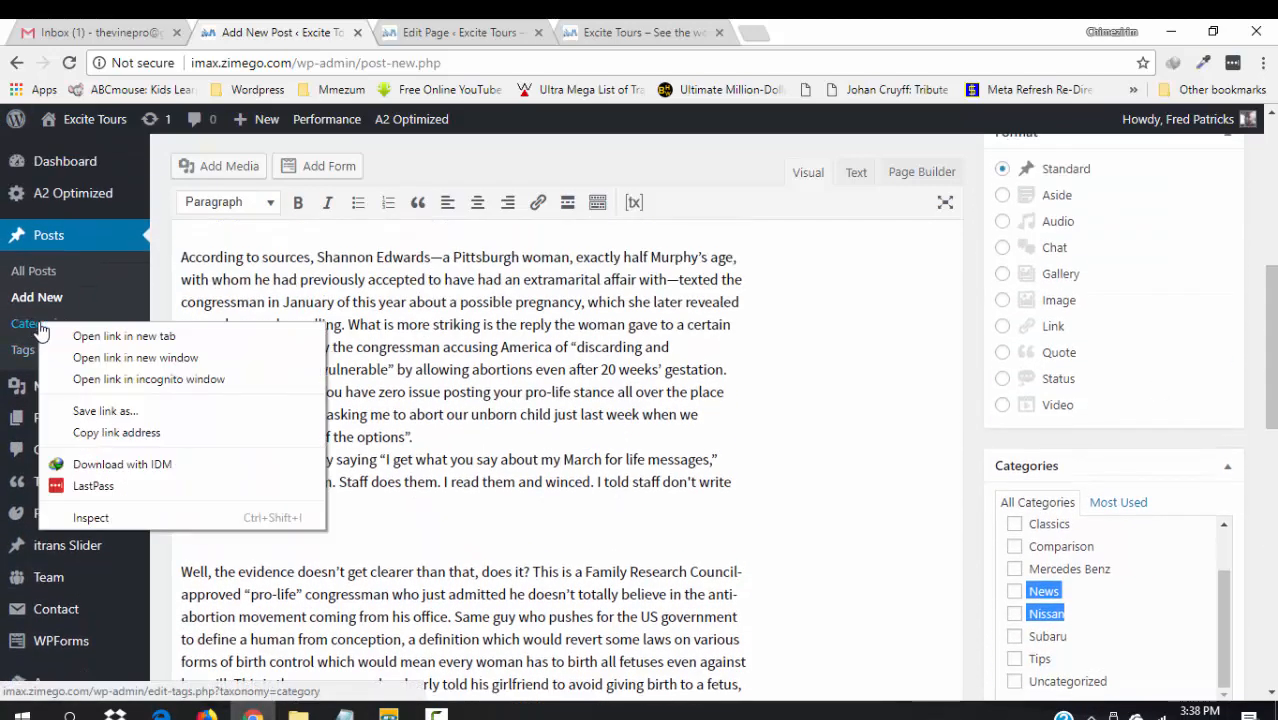
left_click(106, 333)
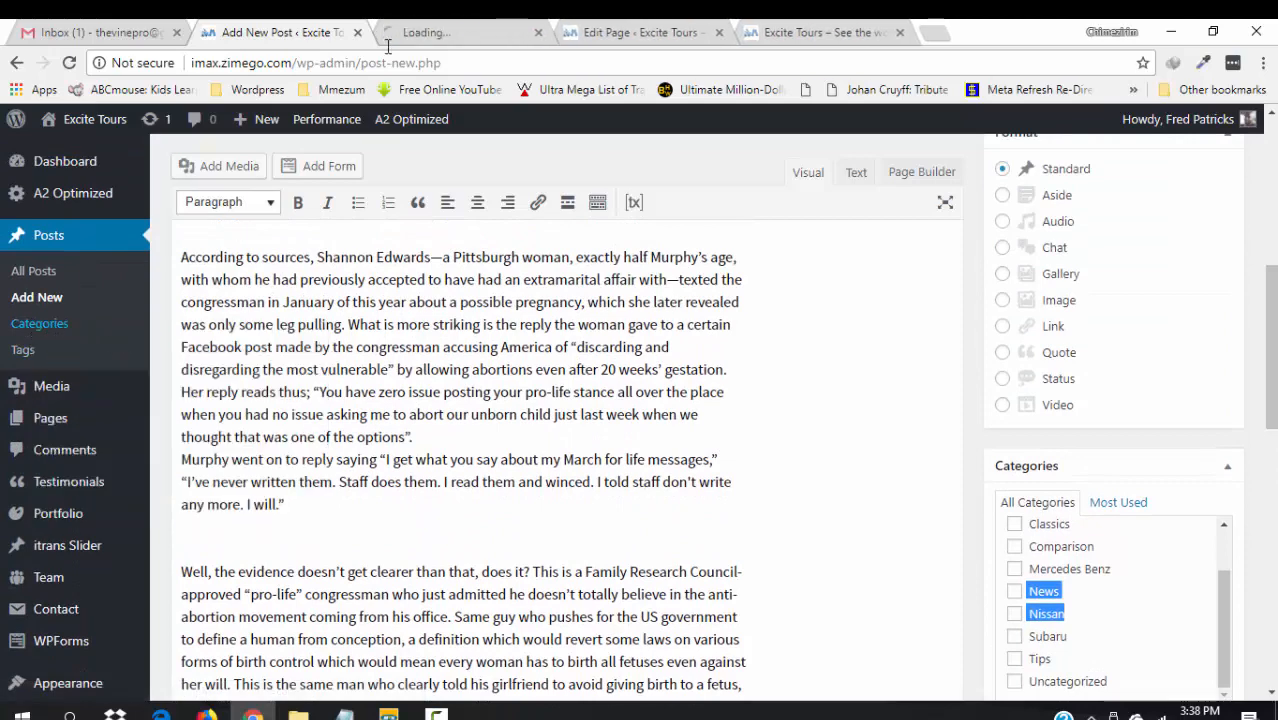
left_click(444, 26)
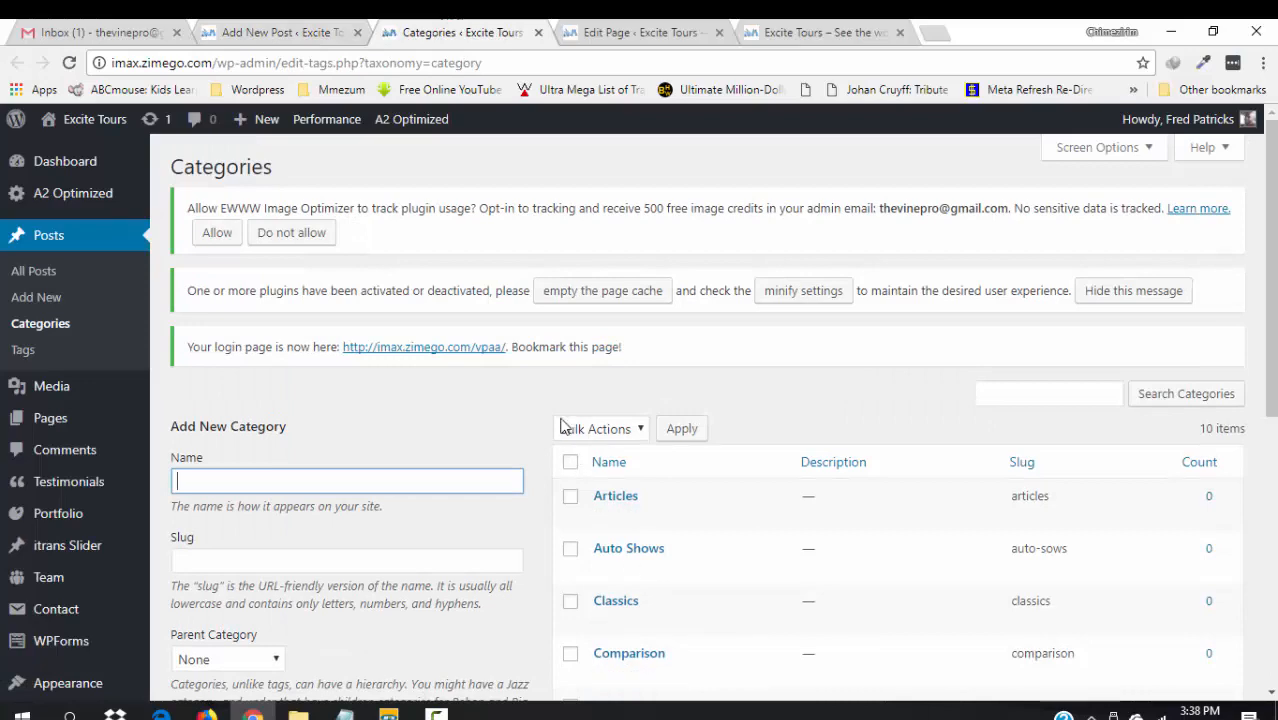
left_click(570, 461)
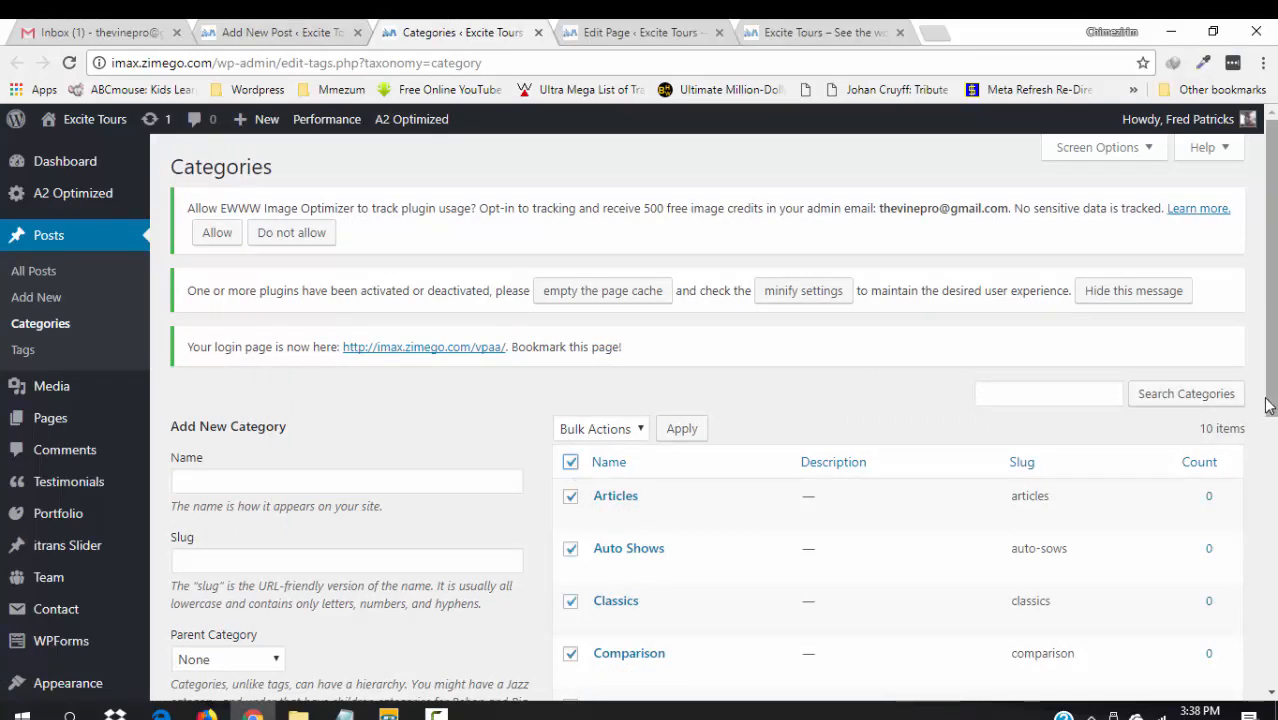
scroll(1268, 404, "down", 3)
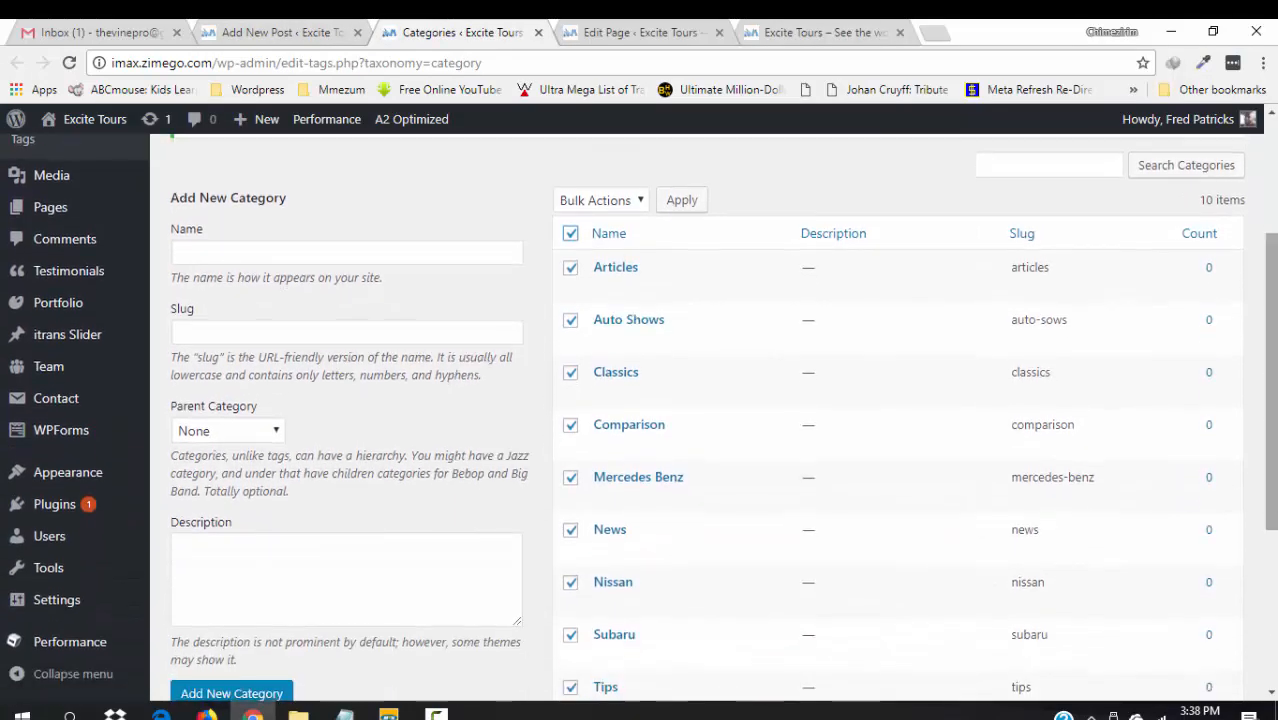
left_click(641, 201)
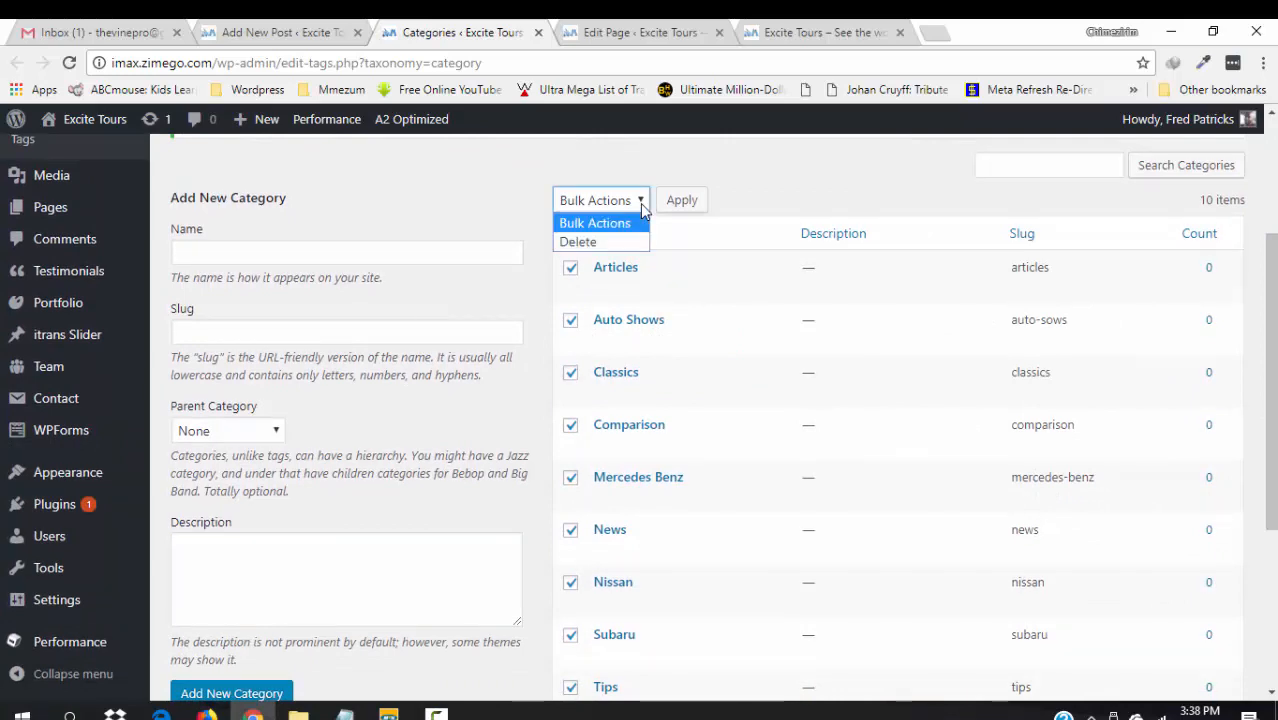
left_click(612, 244)
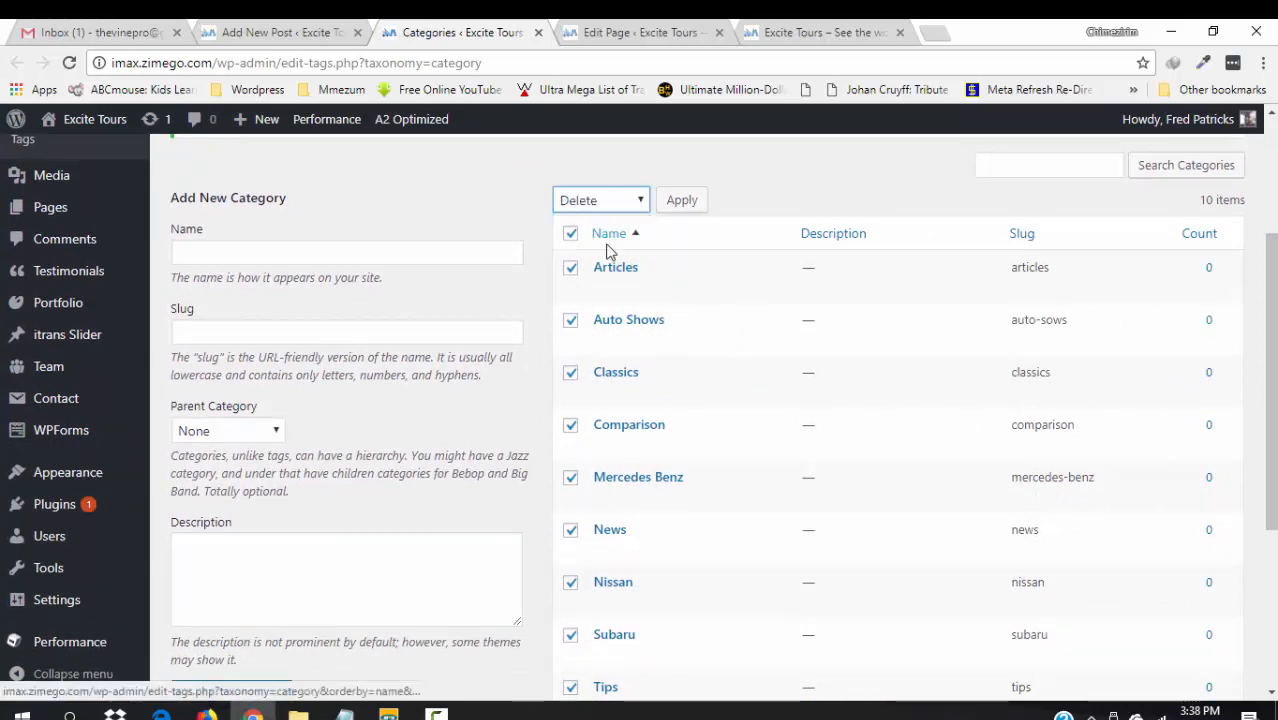
left_click(681, 201)
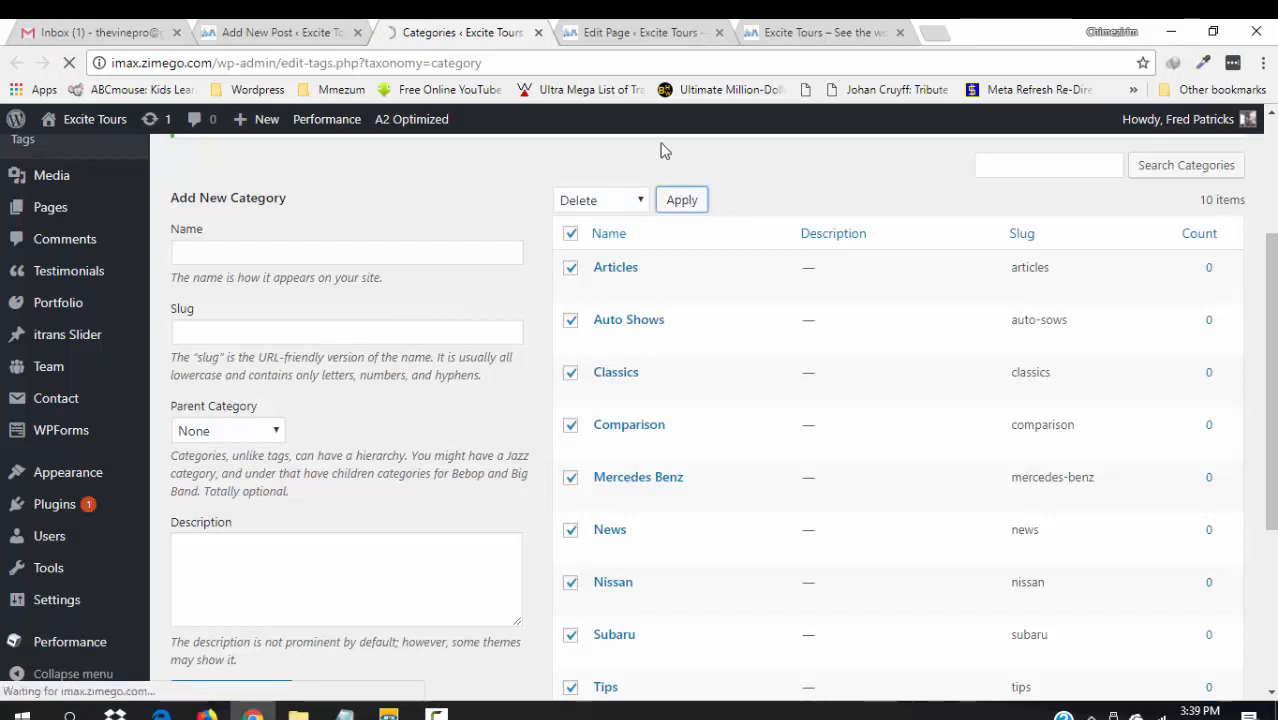
left_click(274, 30)
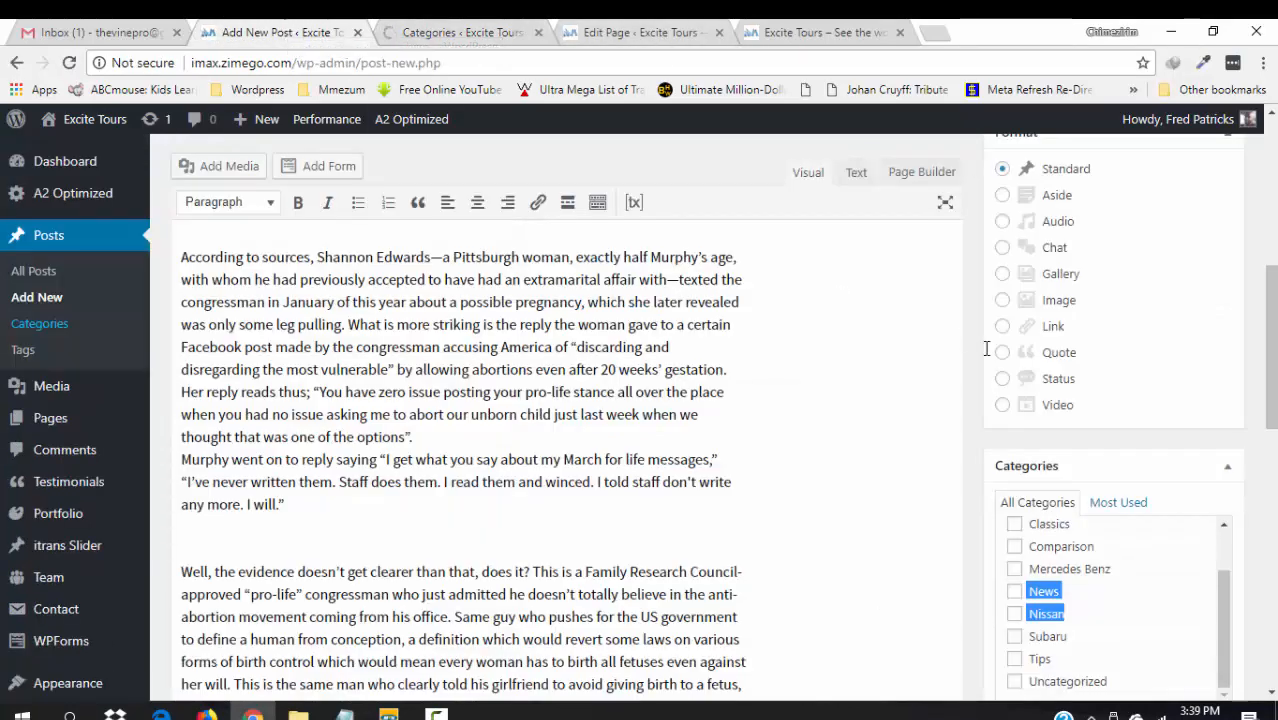
- Verify only Uncategorized remains, then add a new Anti-Abortion category from the post editor
left_click(450, 32)
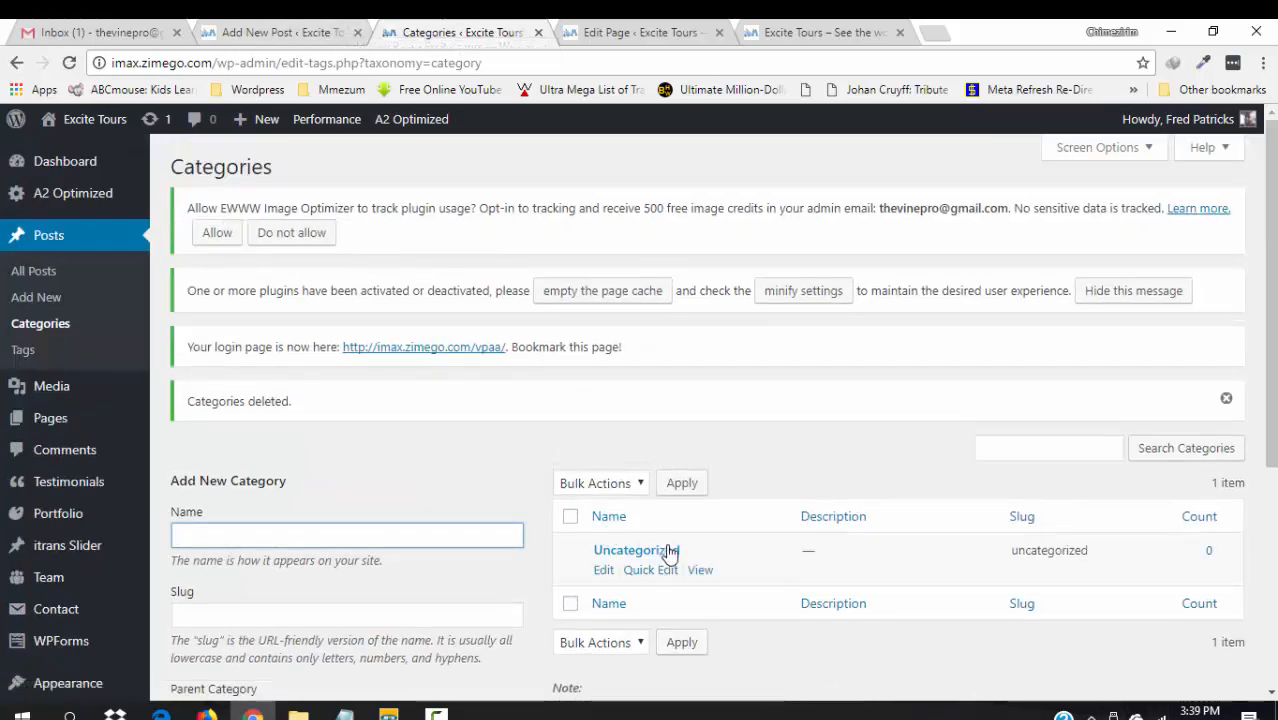
left_click(289, 36)
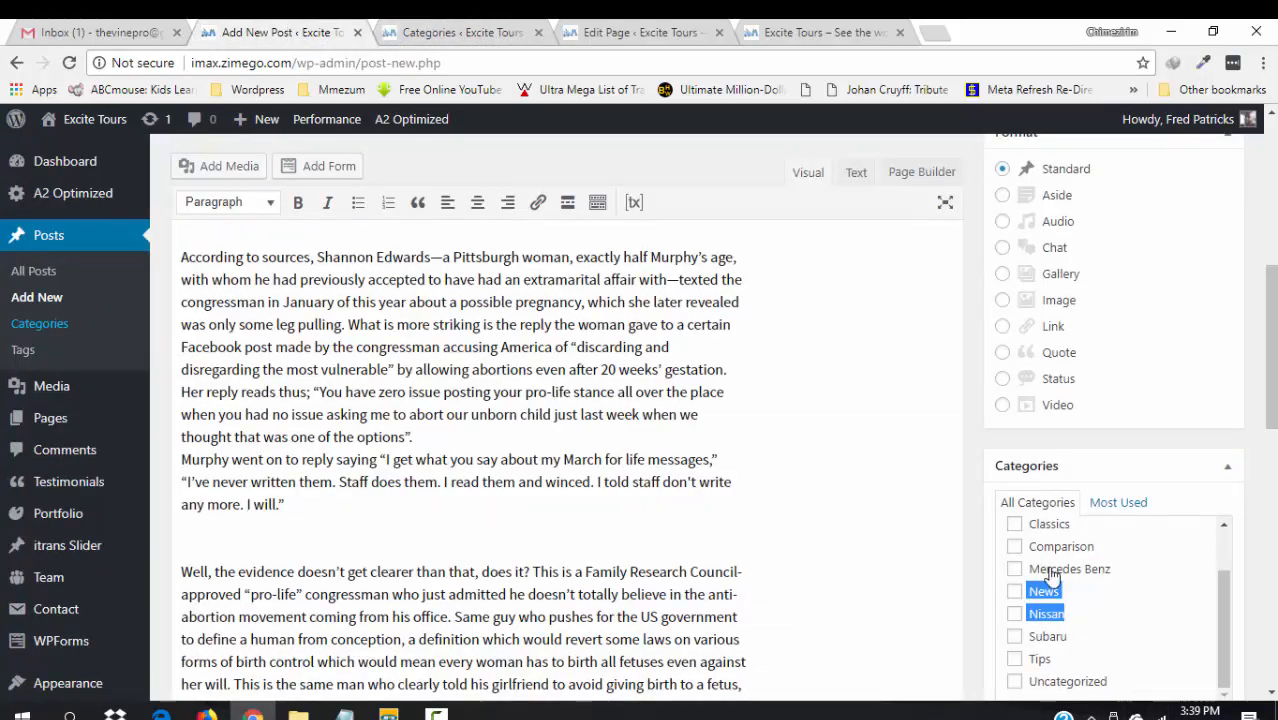
scroll(1066, 408, "down", 3)
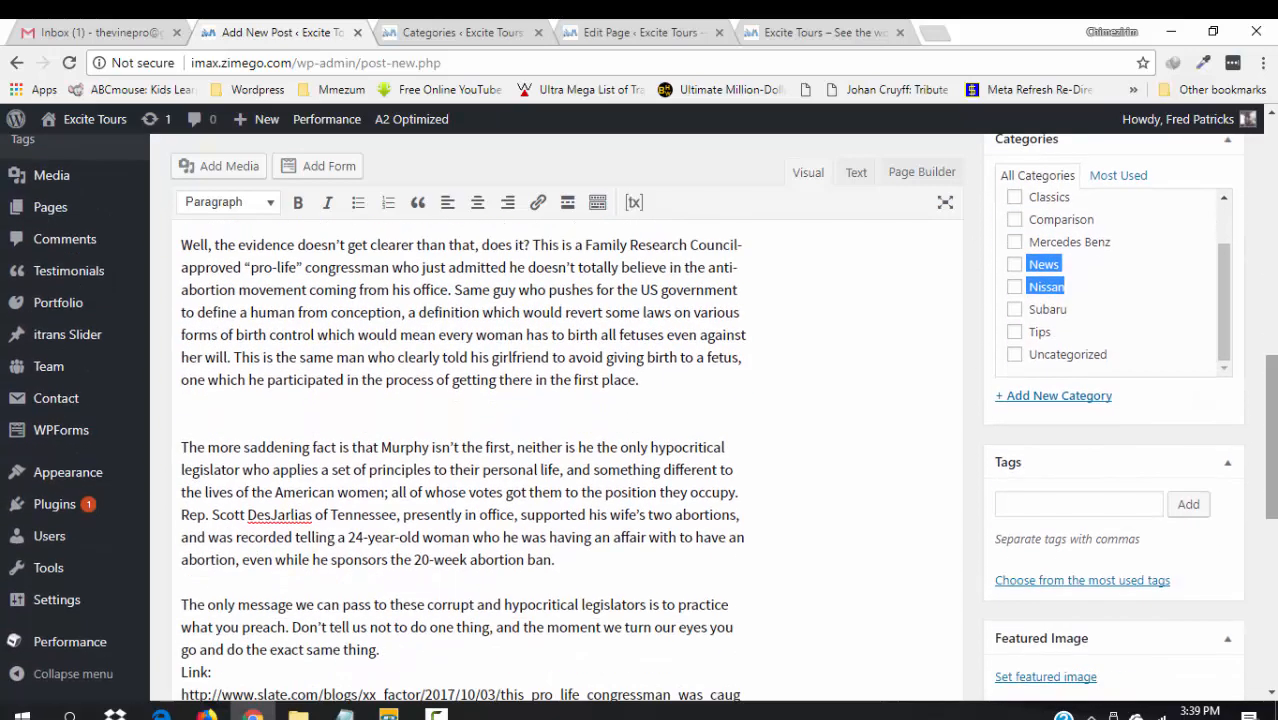
left_click(1066, 400)
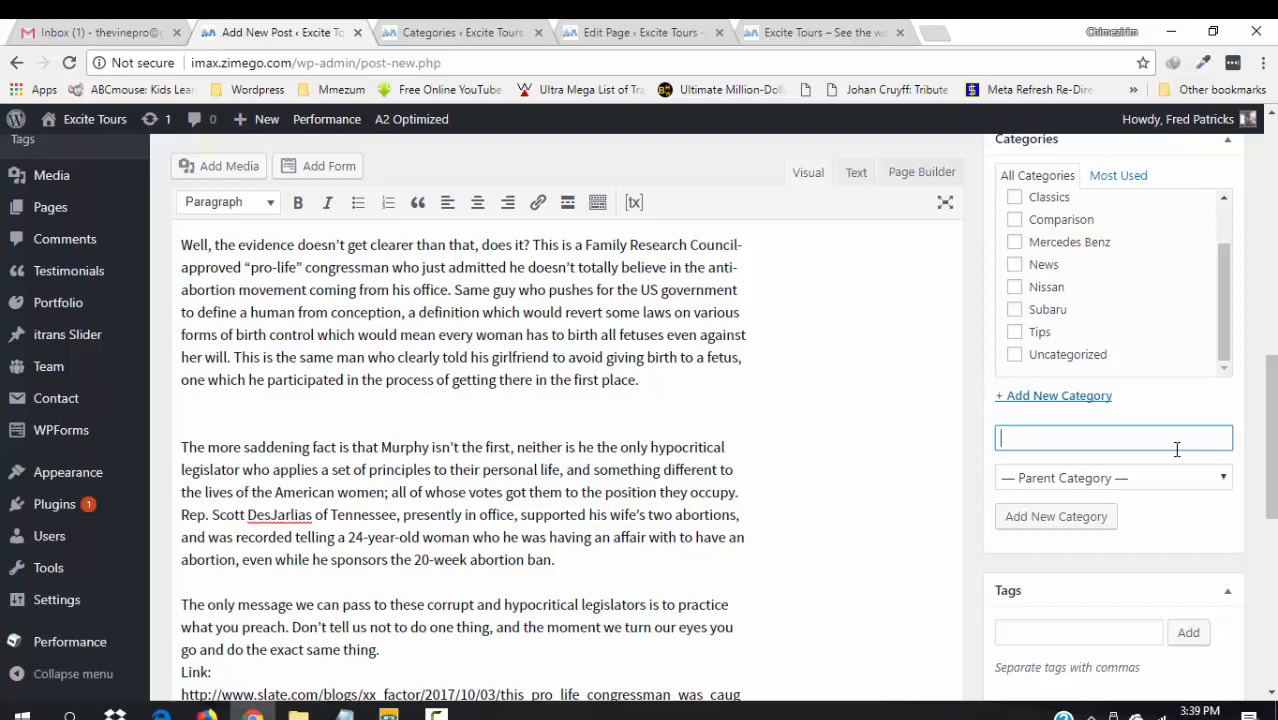
type("Anti-Abortion")
left_click(1082, 526)
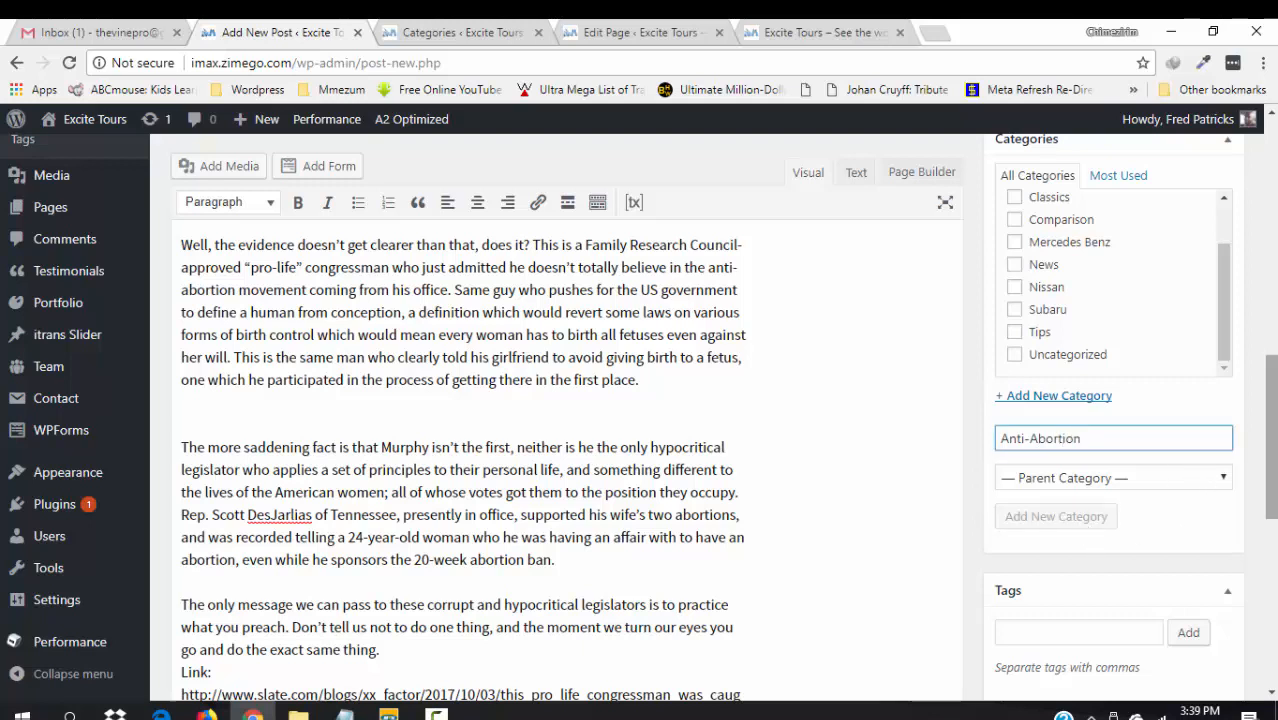
left_click_drag(1273, 457, 1266, 300)
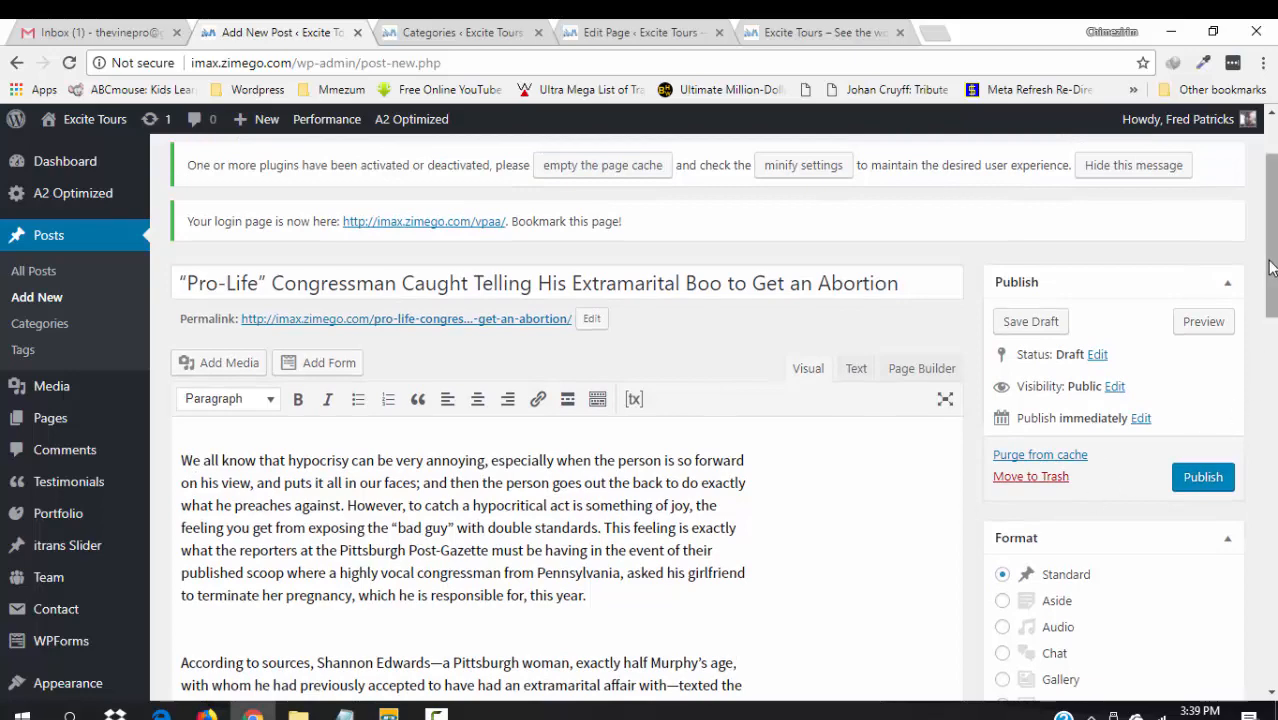
scroll(1271, 300, "down", 1)
scroll(550, 567, "down", 2)
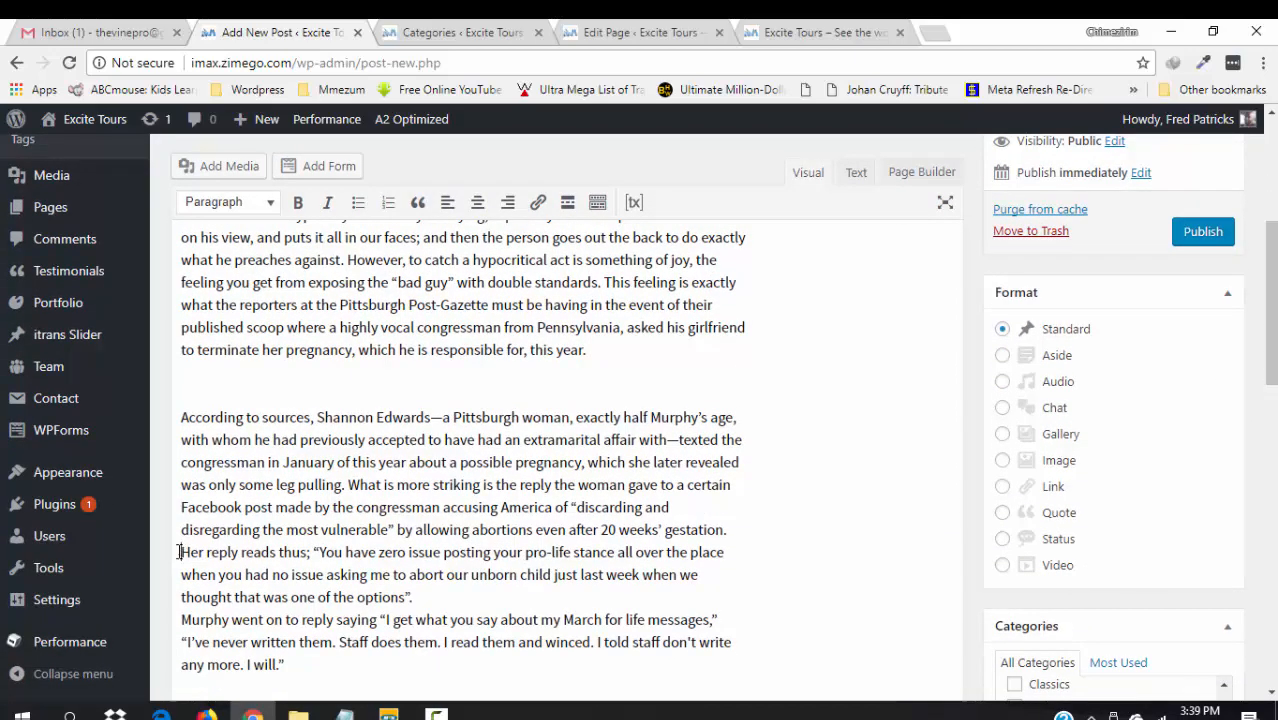
- Through Add Media, upload the prolife congressman image from Desktop\News Sites\Pictures
left_click(231, 167)
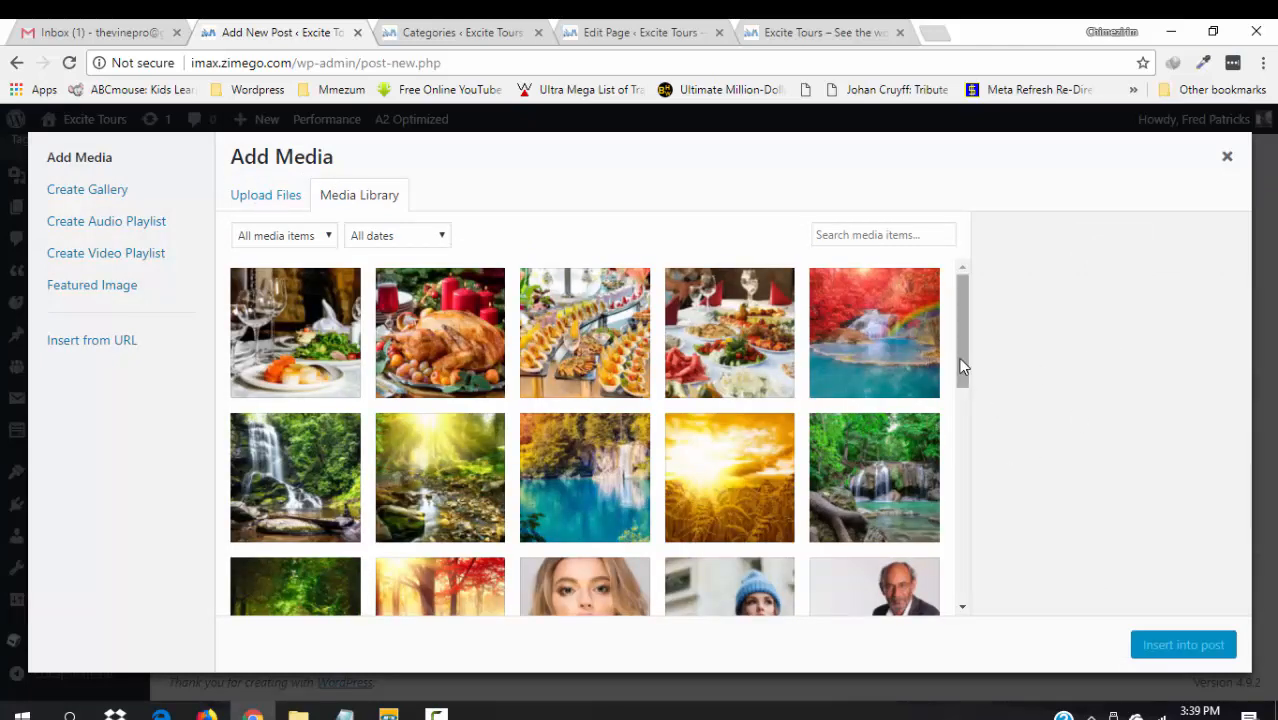
left_click_drag(962, 366, 998, 573)
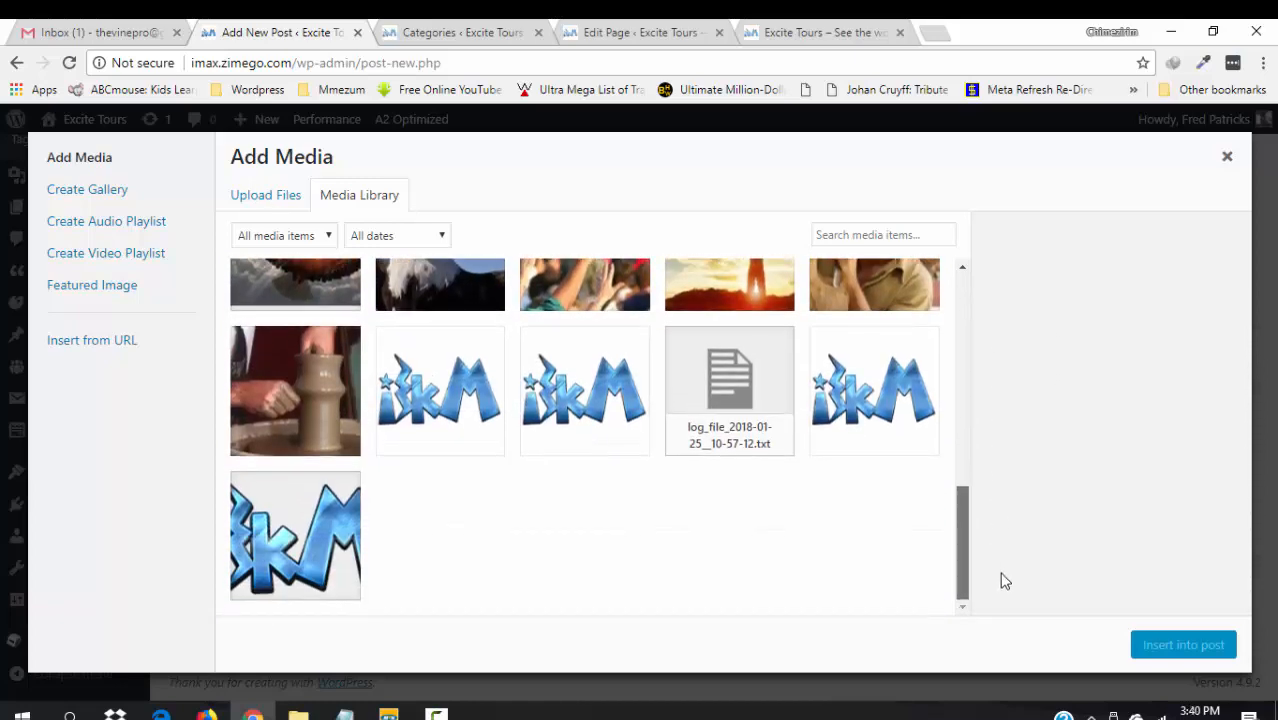
left_click(260, 197)
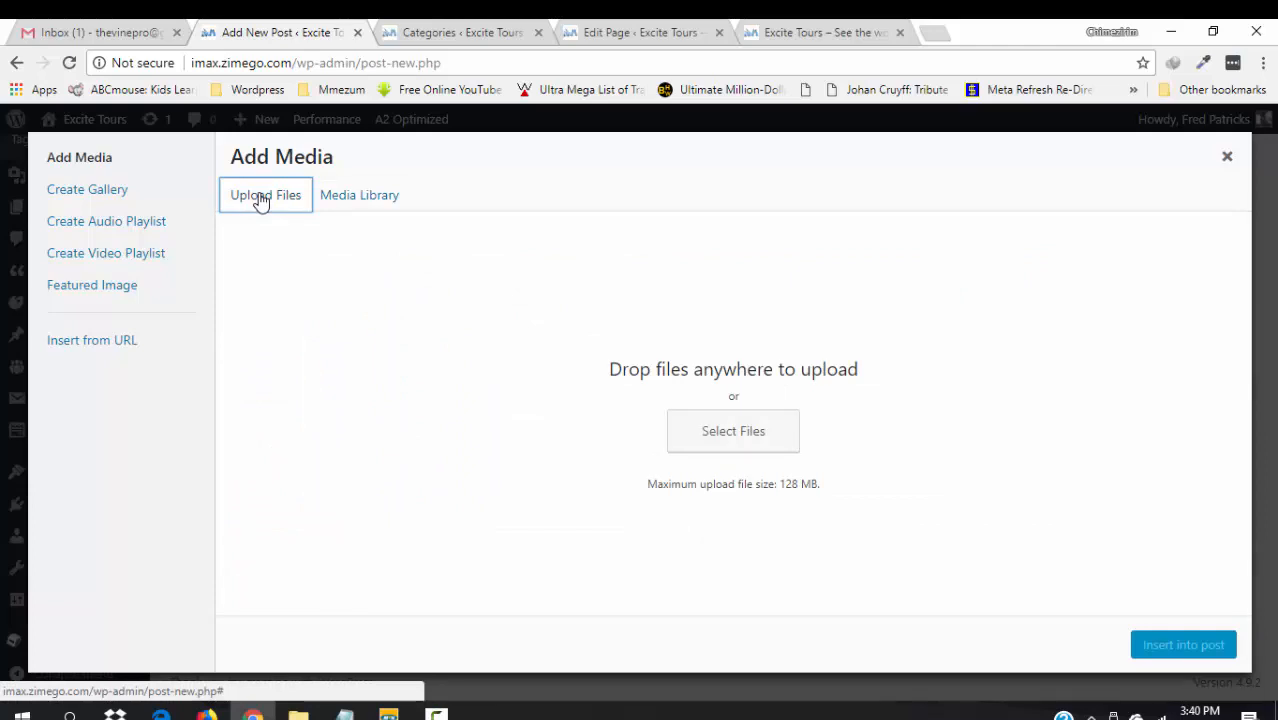
left_click(719, 433)
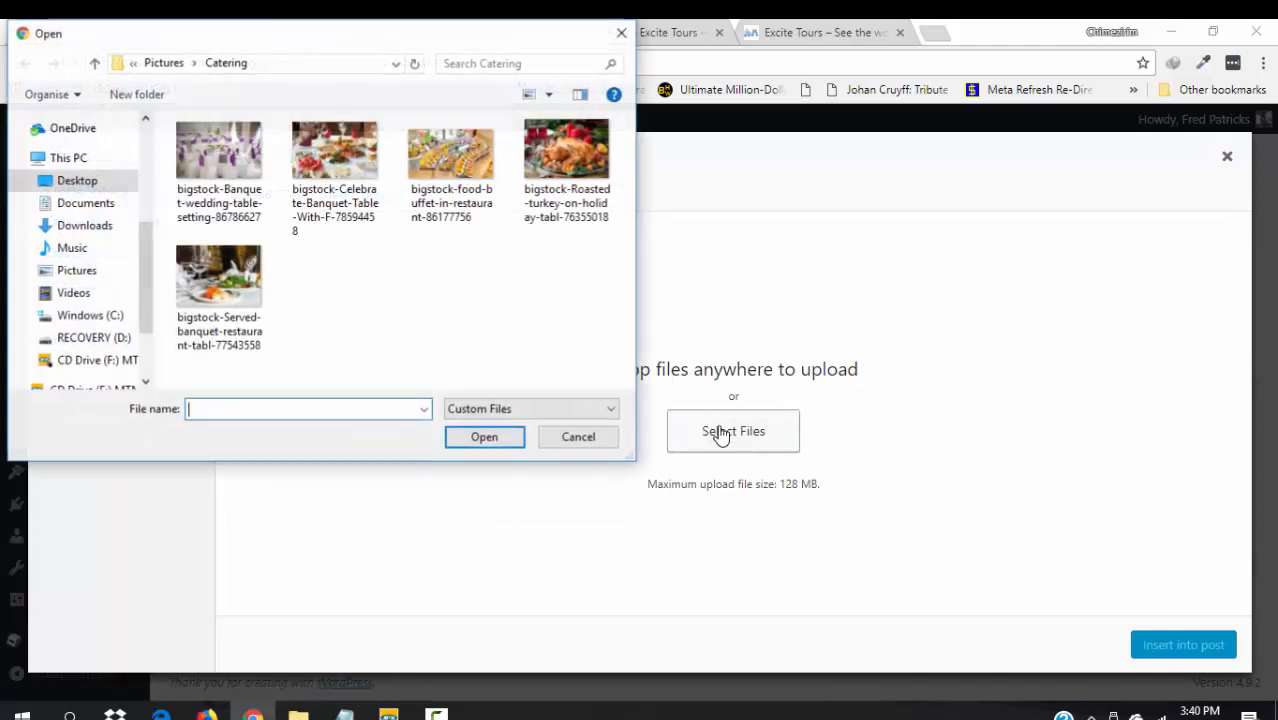
left_click(69, 184)
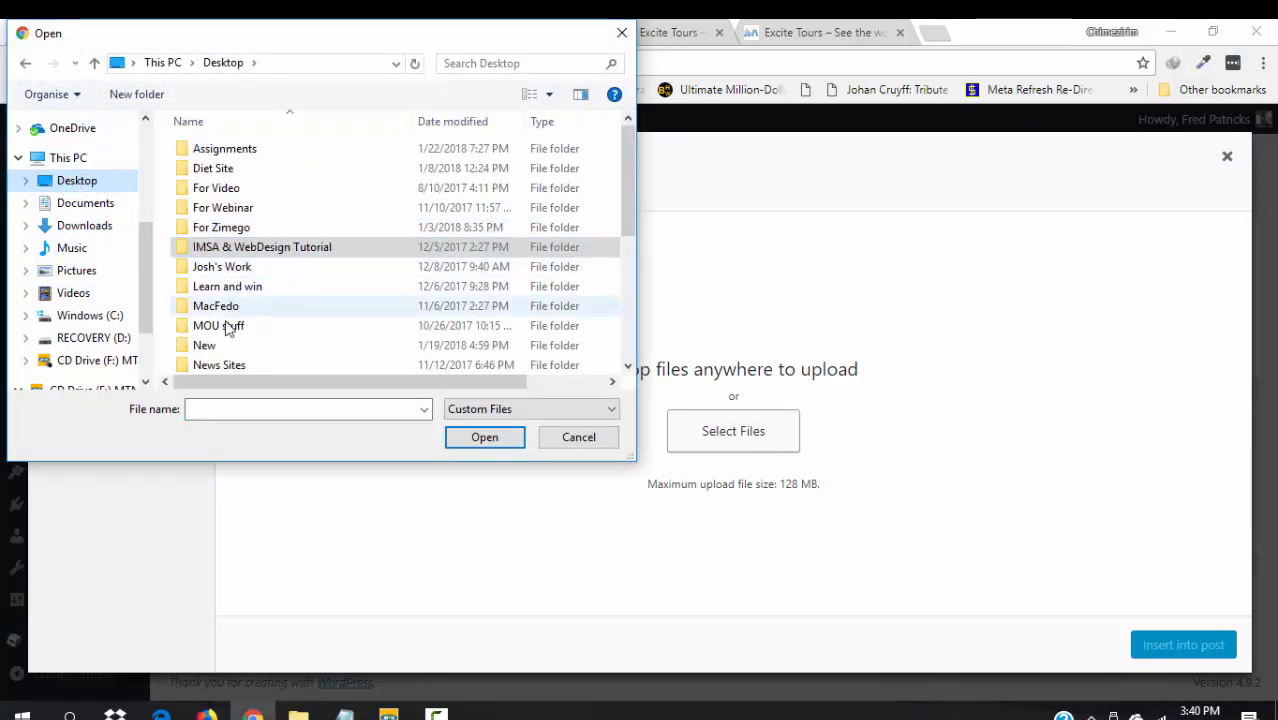
double_click(222, 364)
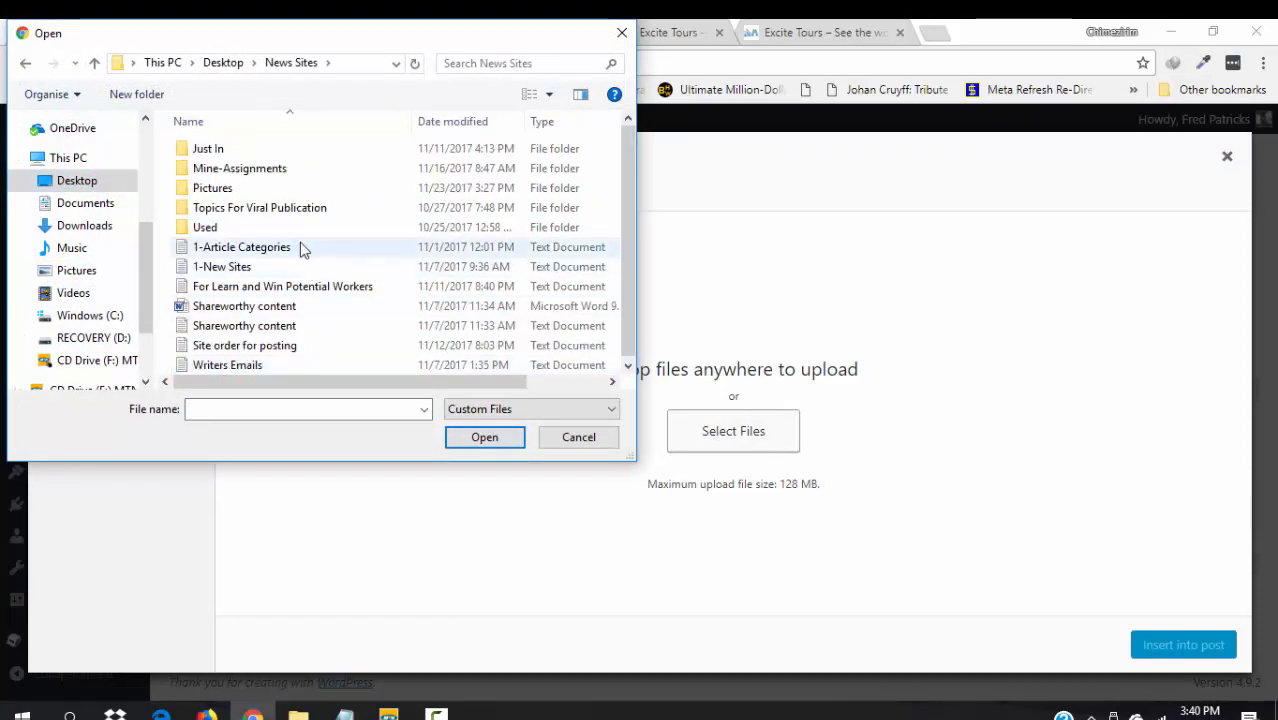
left_click(226, 192)
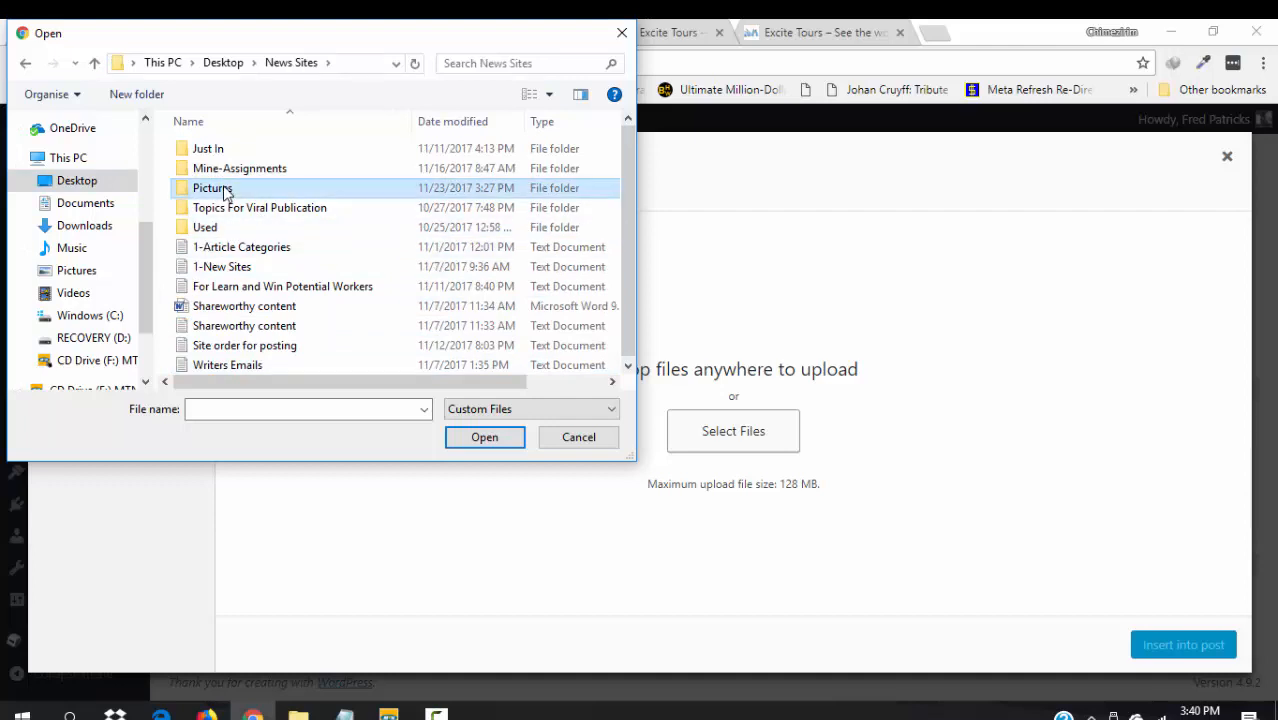
double_click(226, 192)
left_click_drag(628, 154, 650, 335)
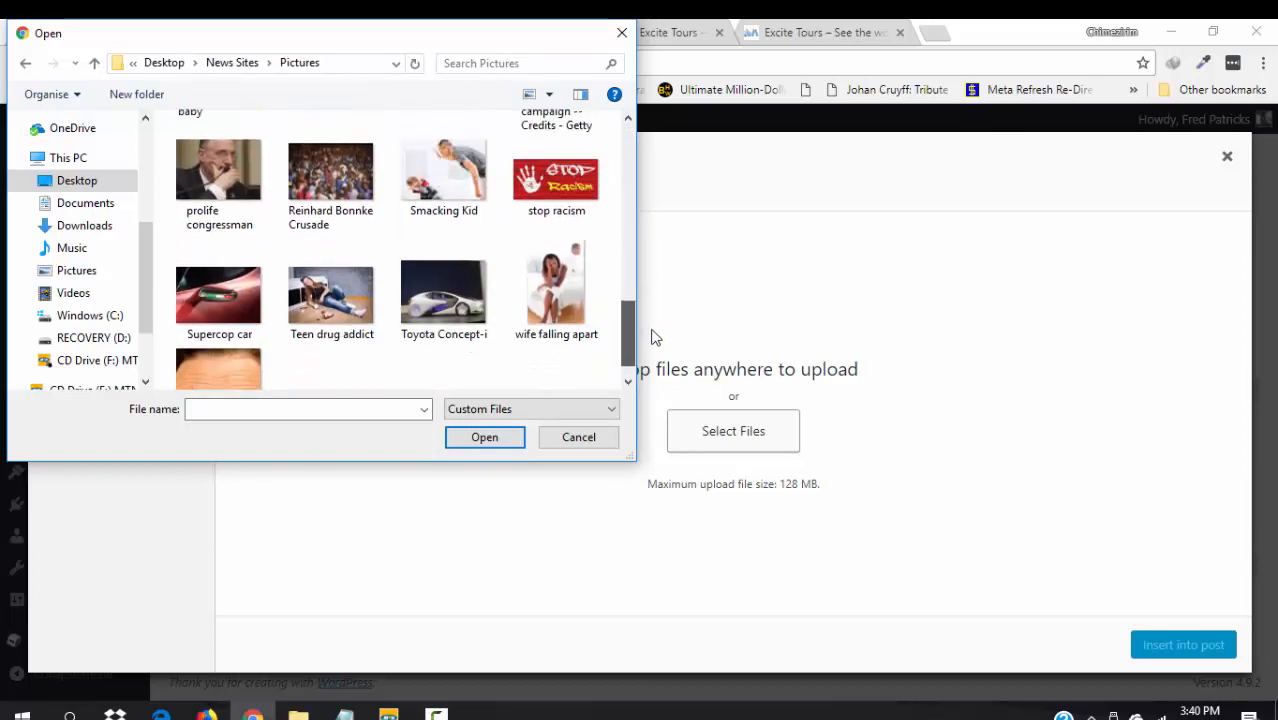
double_click(245, 186)
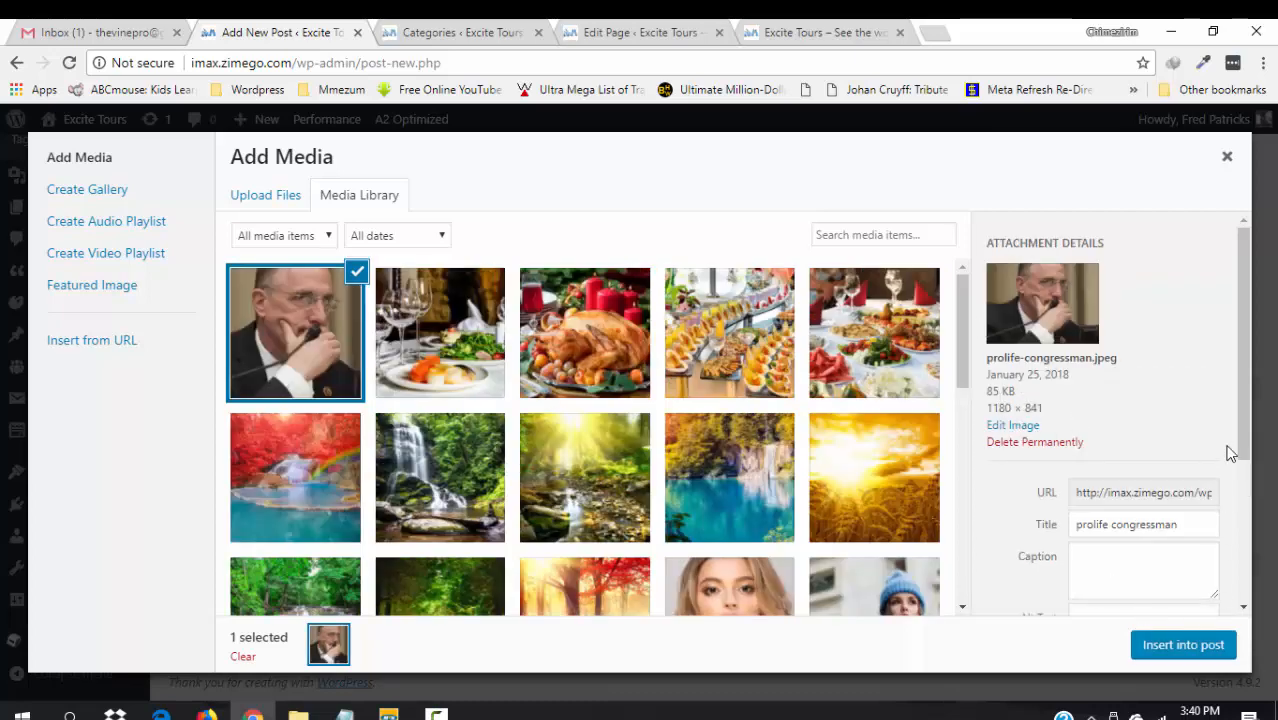
- Give the photo alt text “pro life” and description “pro life anti-abortion”
left_click_drag(1244, 418, 1245, 556)
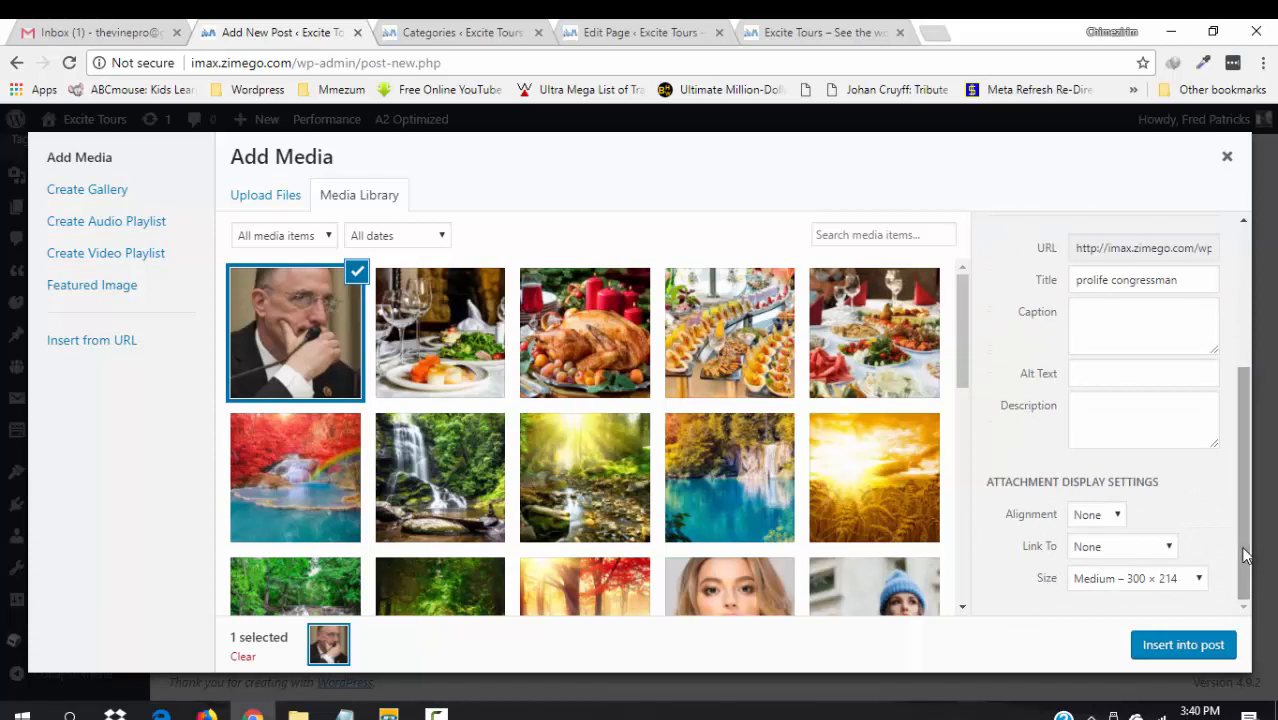
left_click(1100, 380)
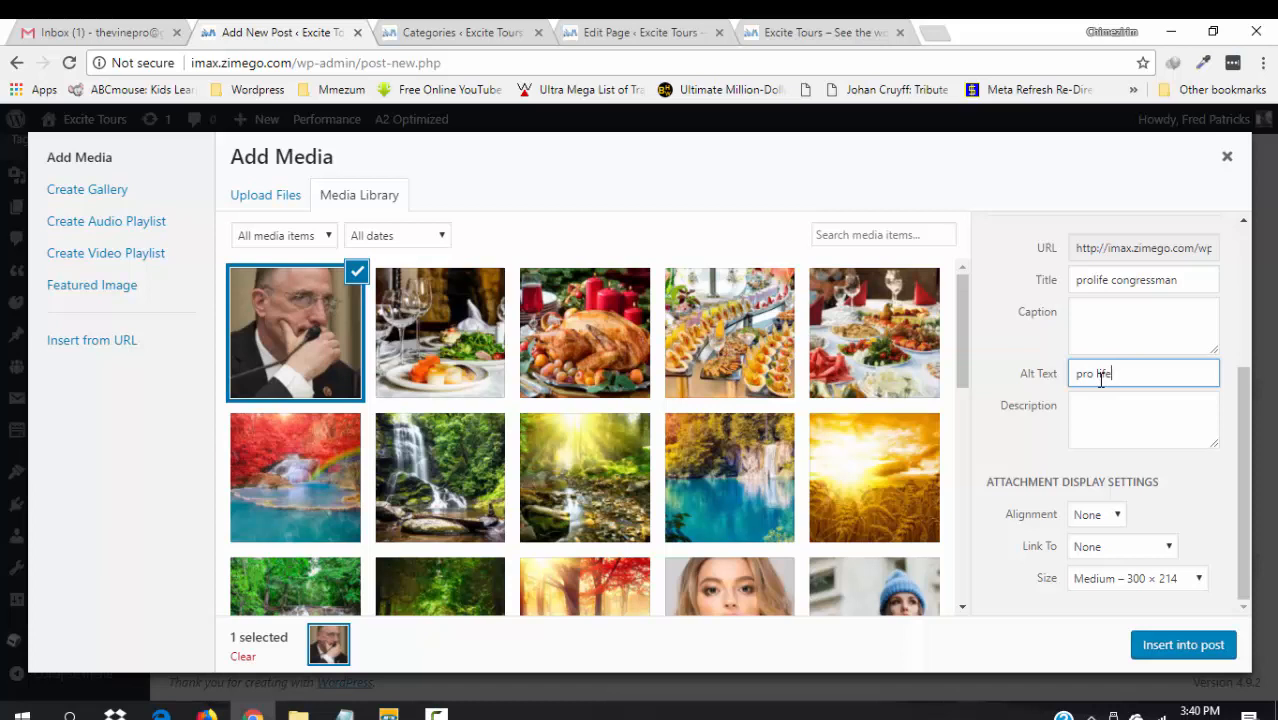
left_click(1106, 408)
type("p")
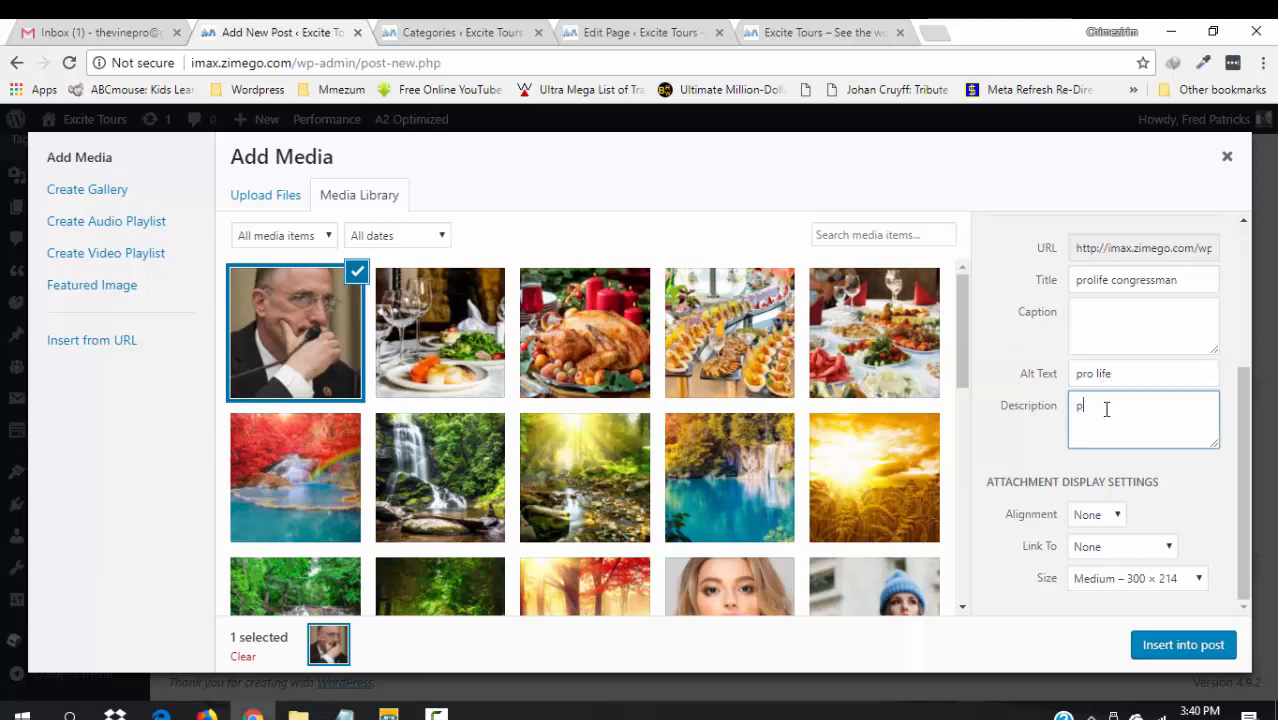
type("ro life  an")
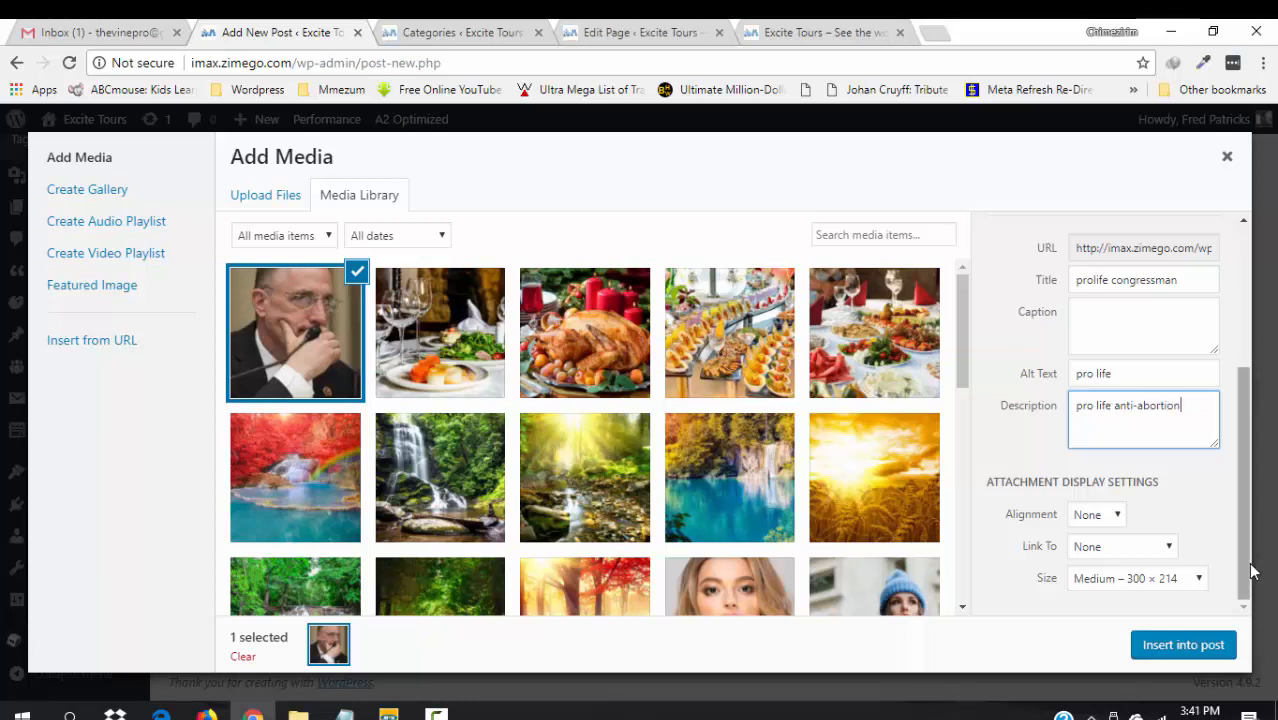
- Insert the photo into the post at Medium 300 × 214 size, aligned left
left_click_drag(1246, 569, 1246, 589)
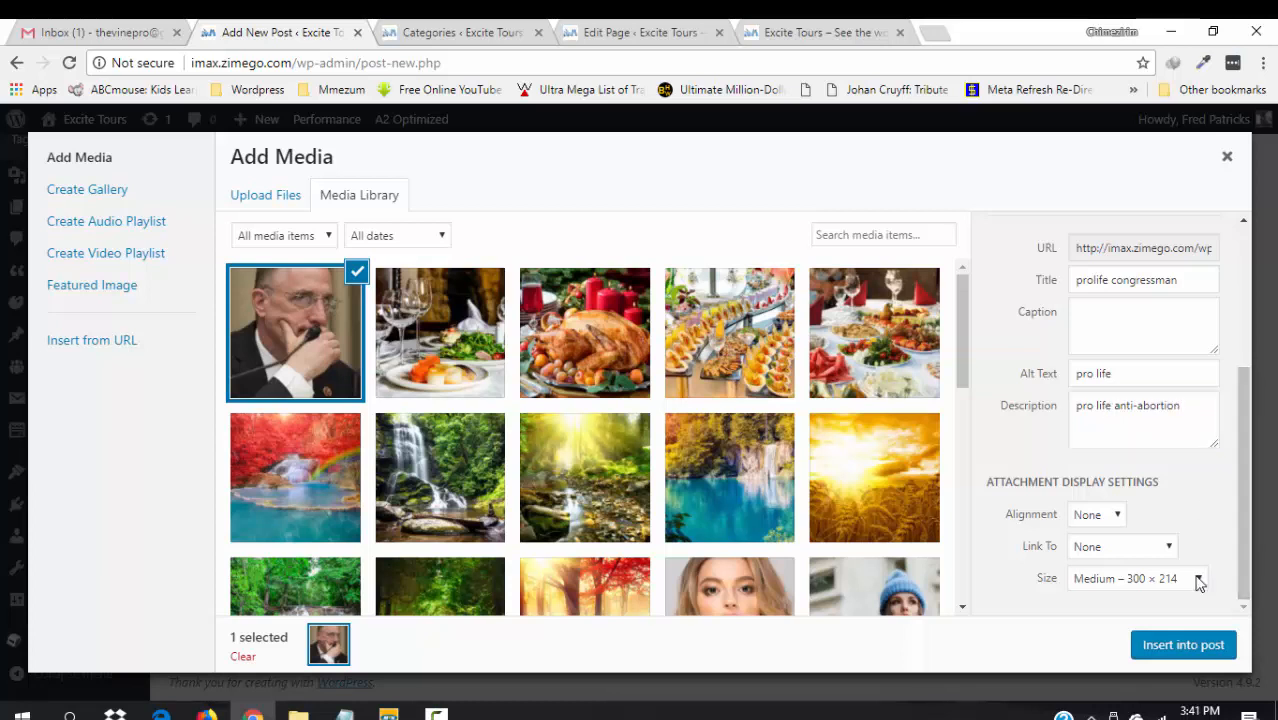
left_click(1199, 580)
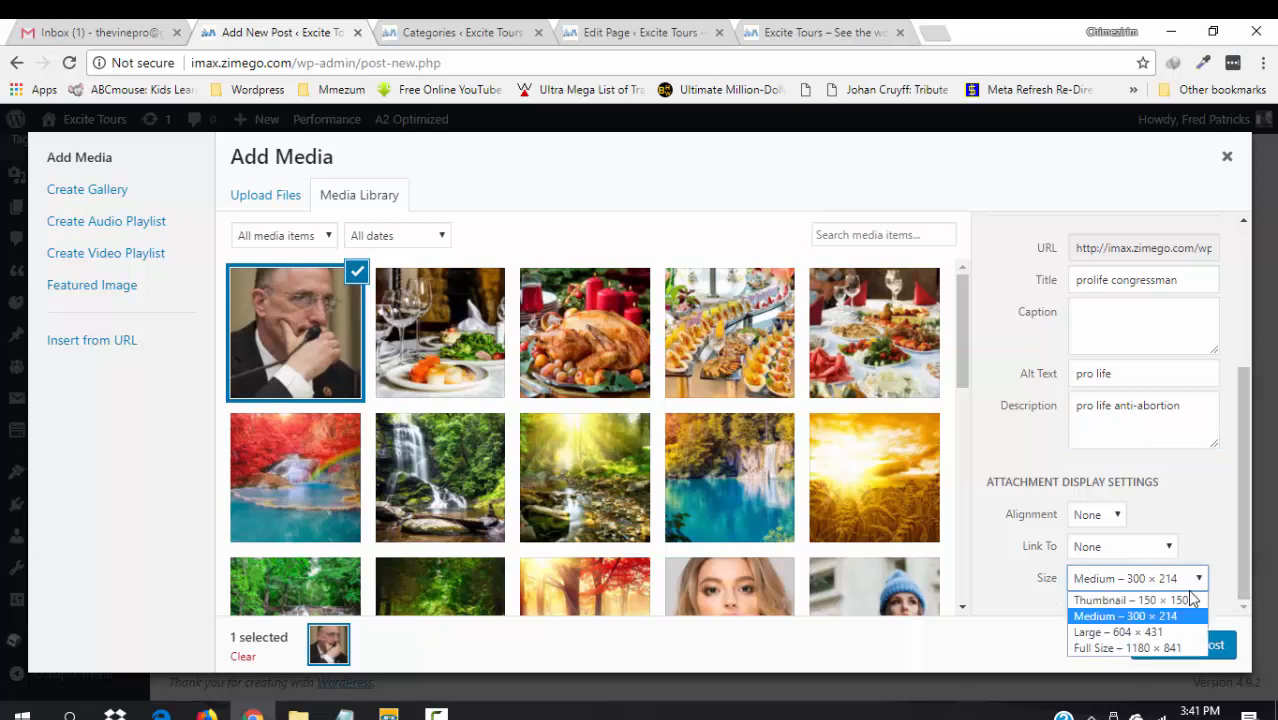
left_click(1147, 617)
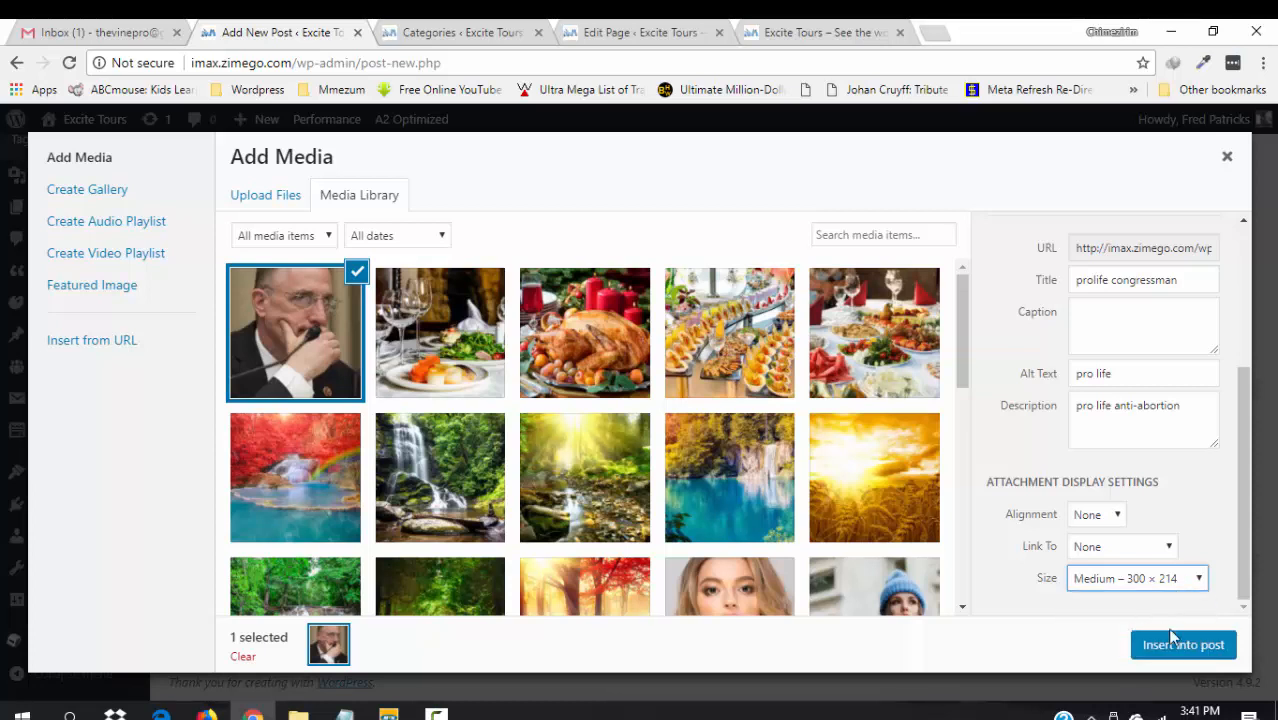
left_click(1124, 516)
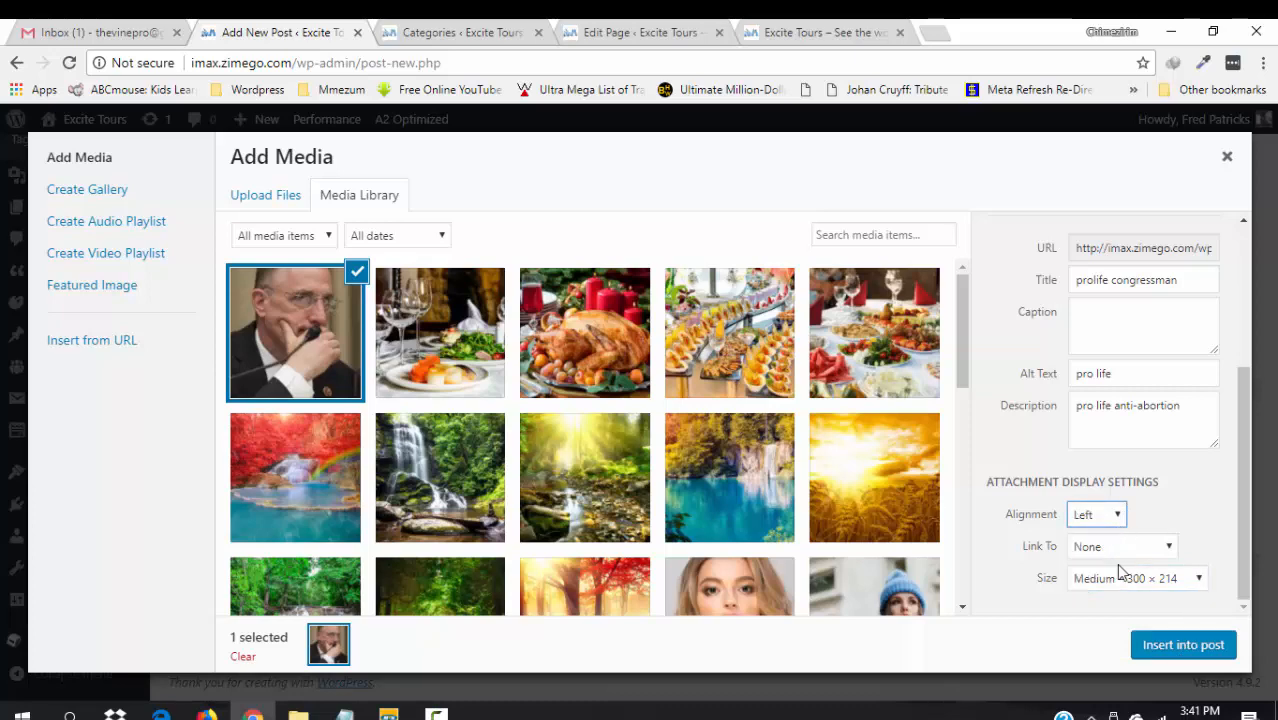
left_click(1187, 648)
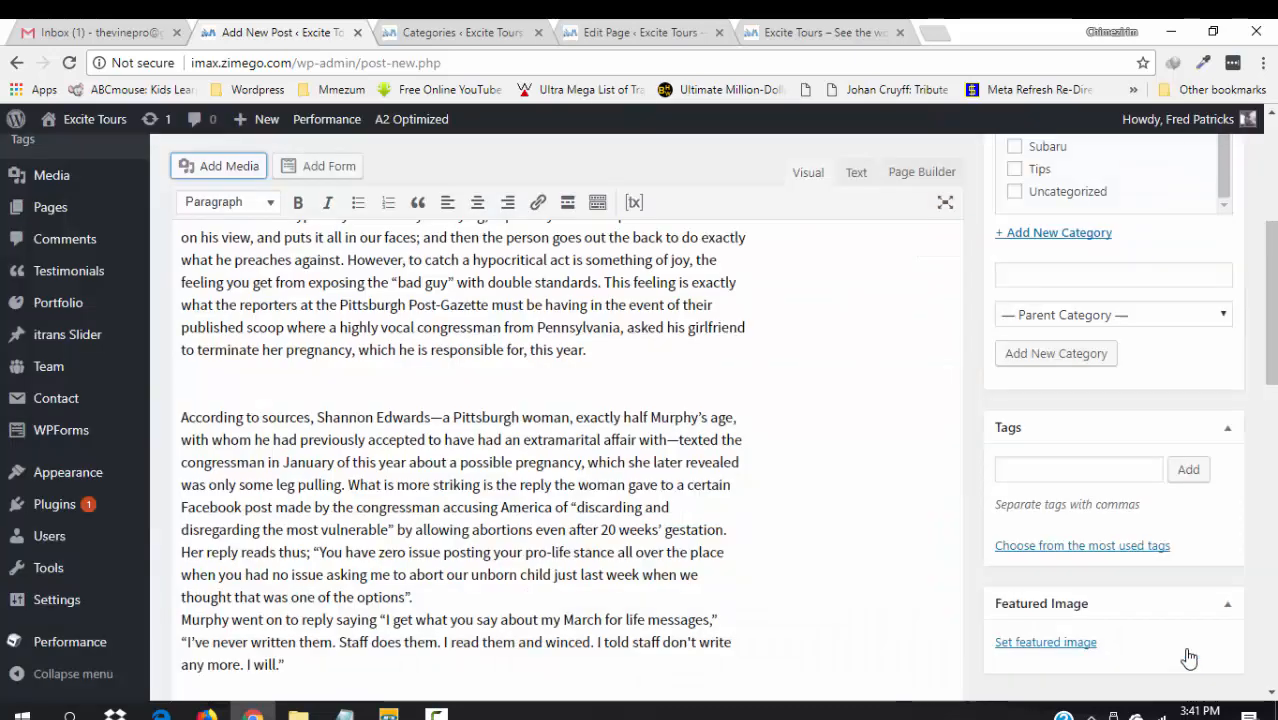
- Pick the congressman thumbnail in the Media Library and confirm it as the featured image
left_click_drag(1272, 345, 1272, 394)
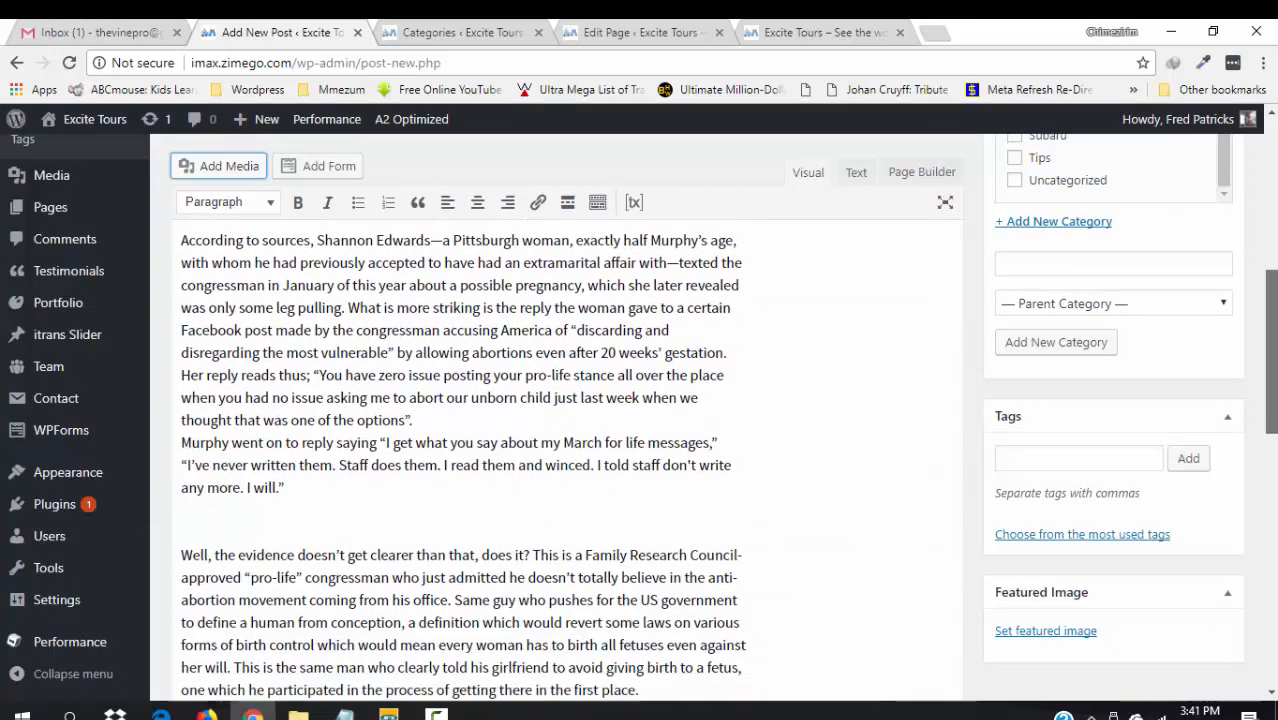
left_click(1065, 631)
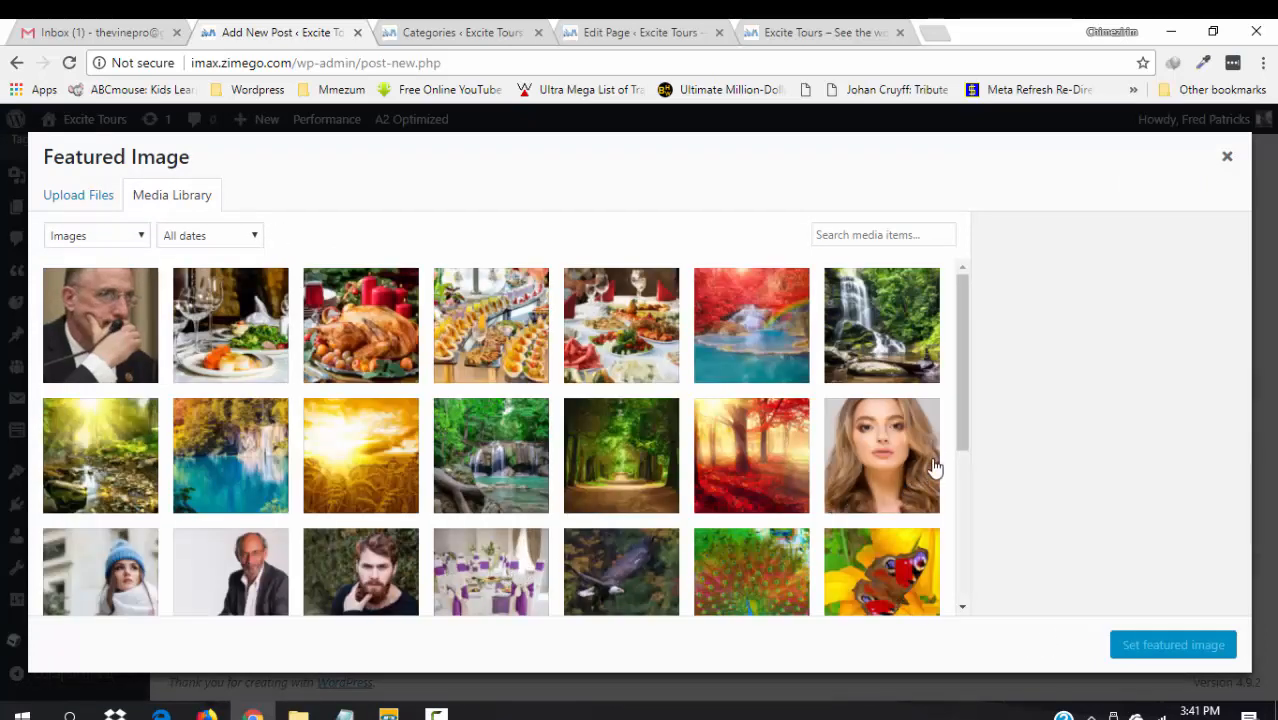
left_click_drag(962, 411, 966, 425)
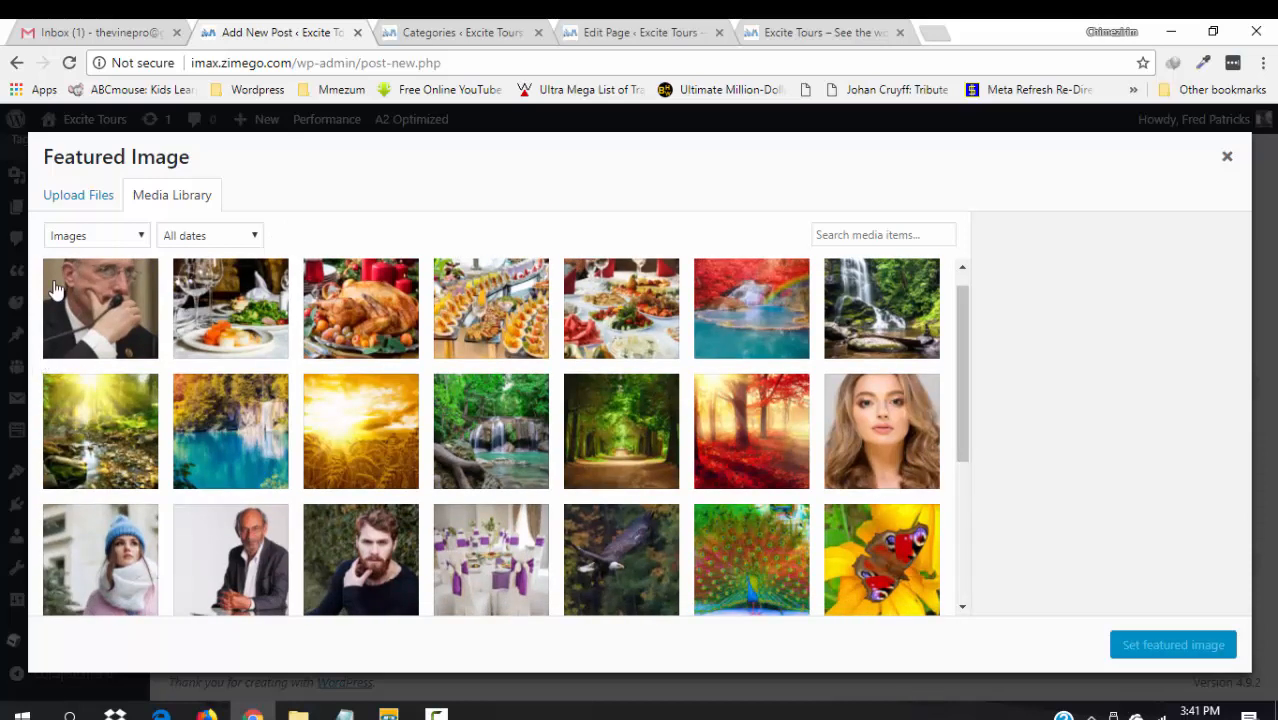
left_click(90, 298)
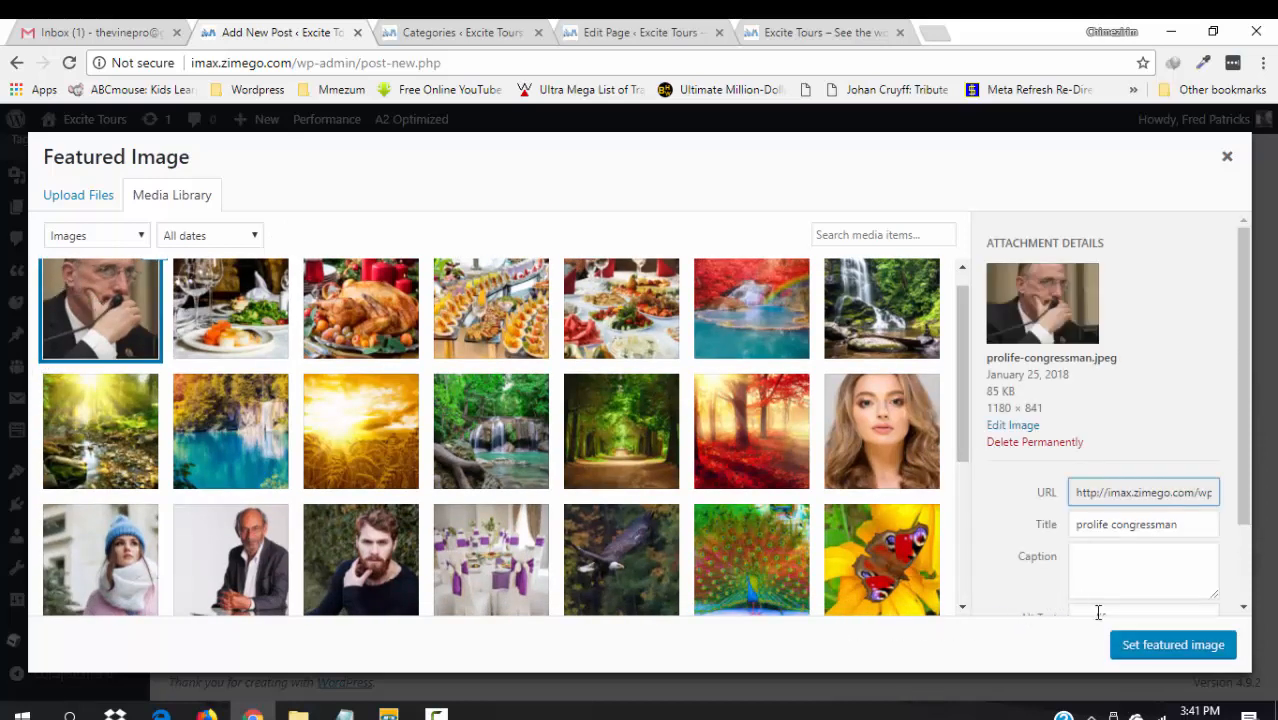
left_click(1153, 648)
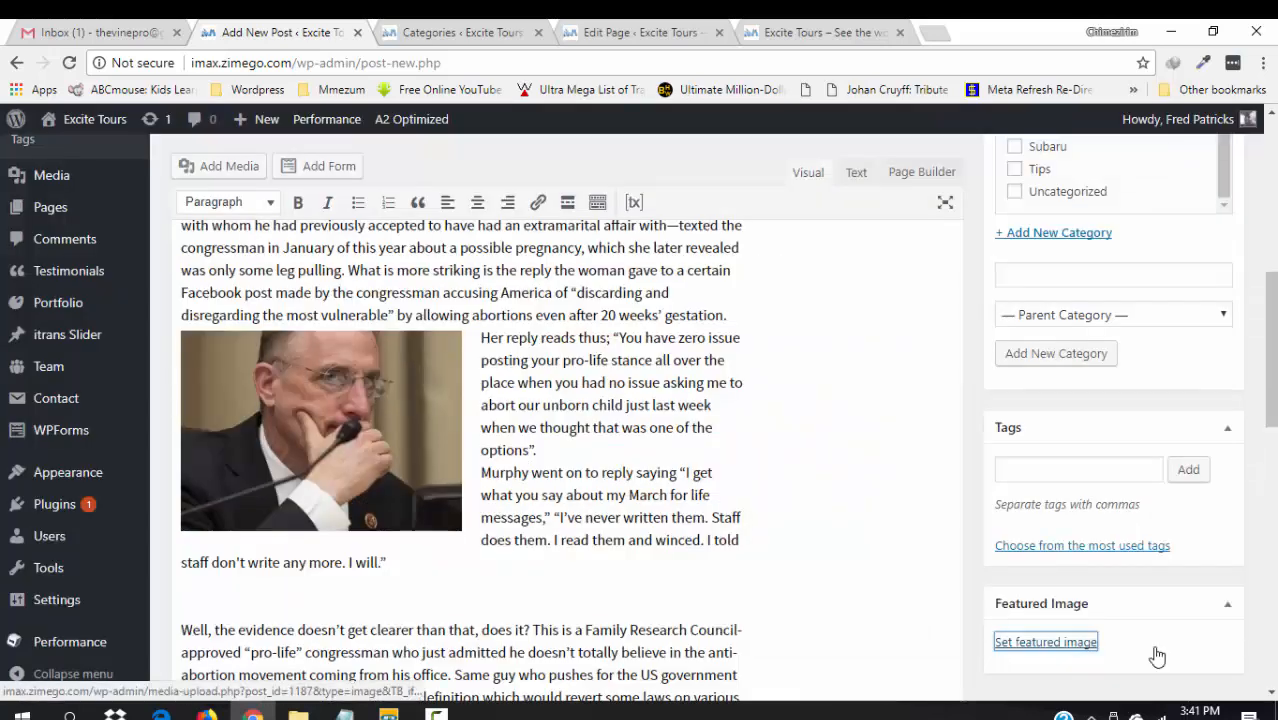
scroll(1210, 480, "up", 6)
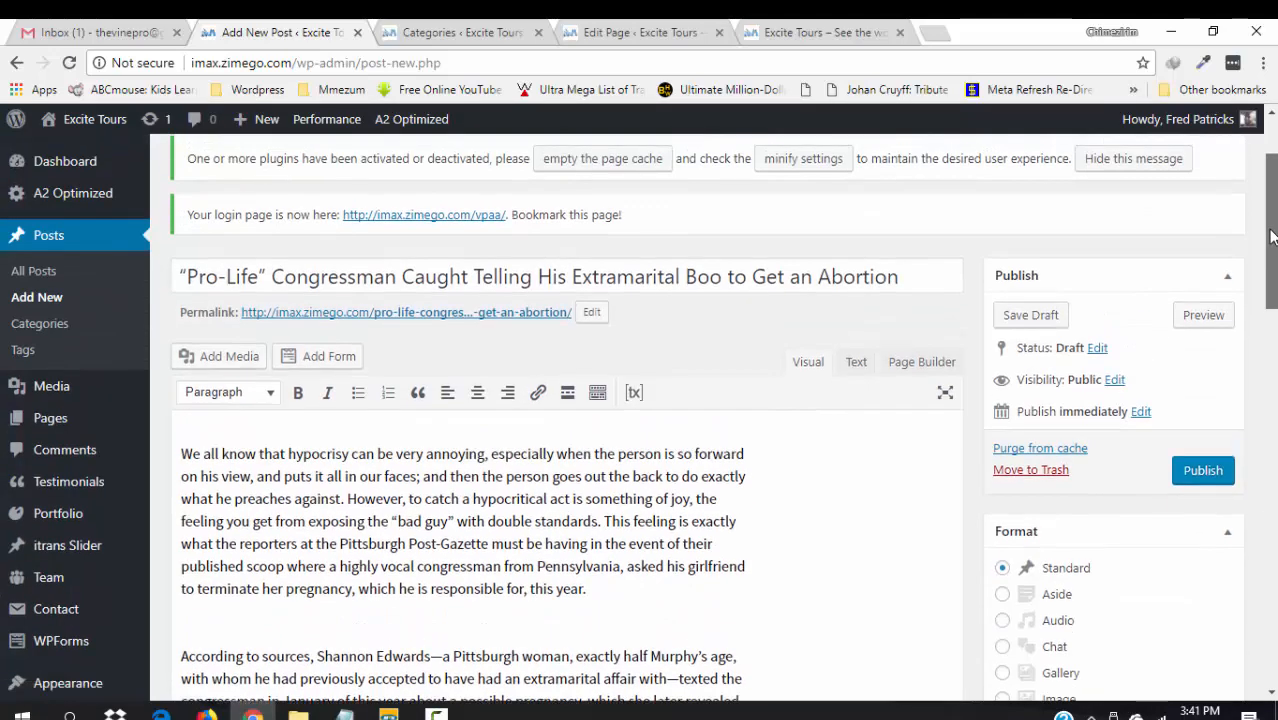
- Publish the congressman article and open its live post page in a new tab
left_click(1205, 472)
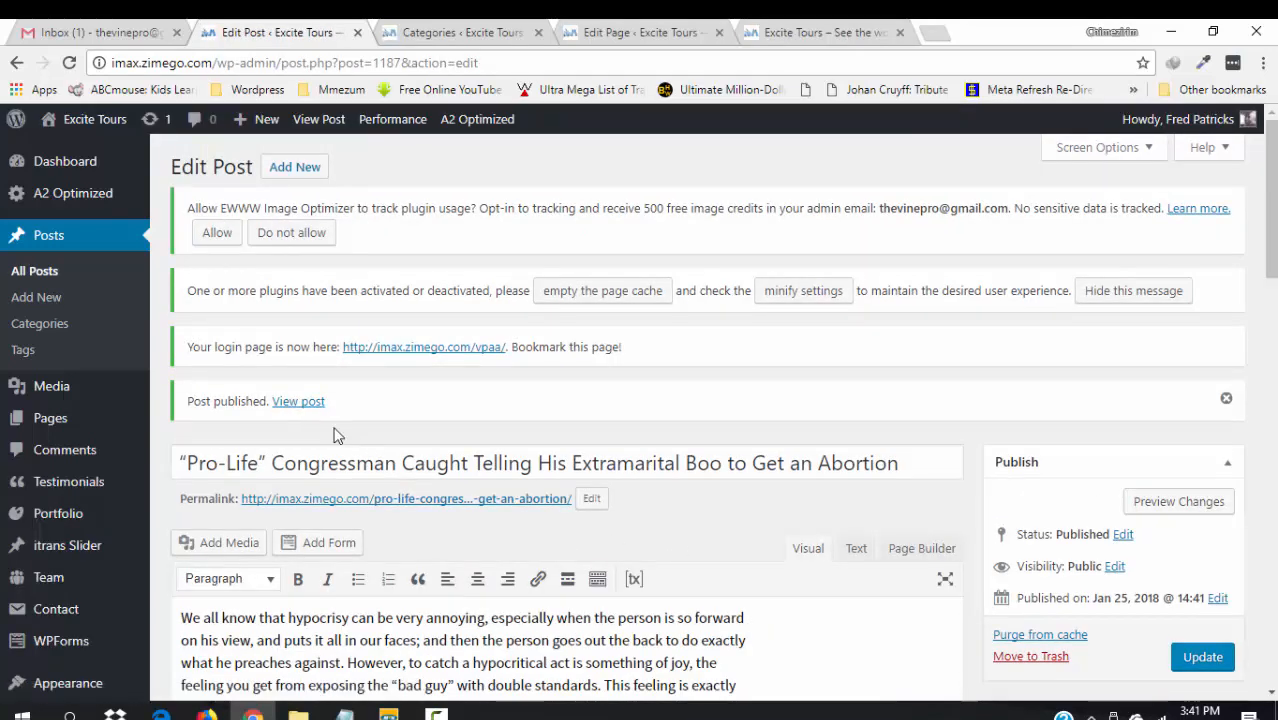
right_click(292, 402)
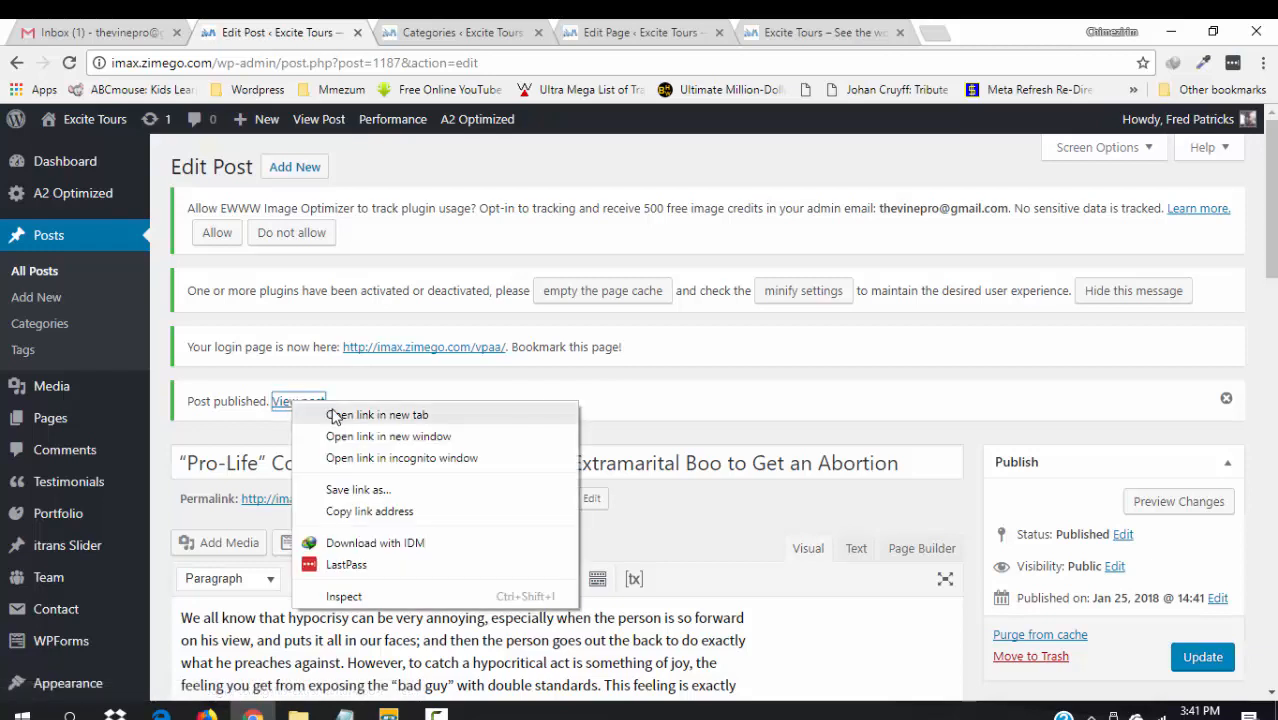
left_click(377, 414)
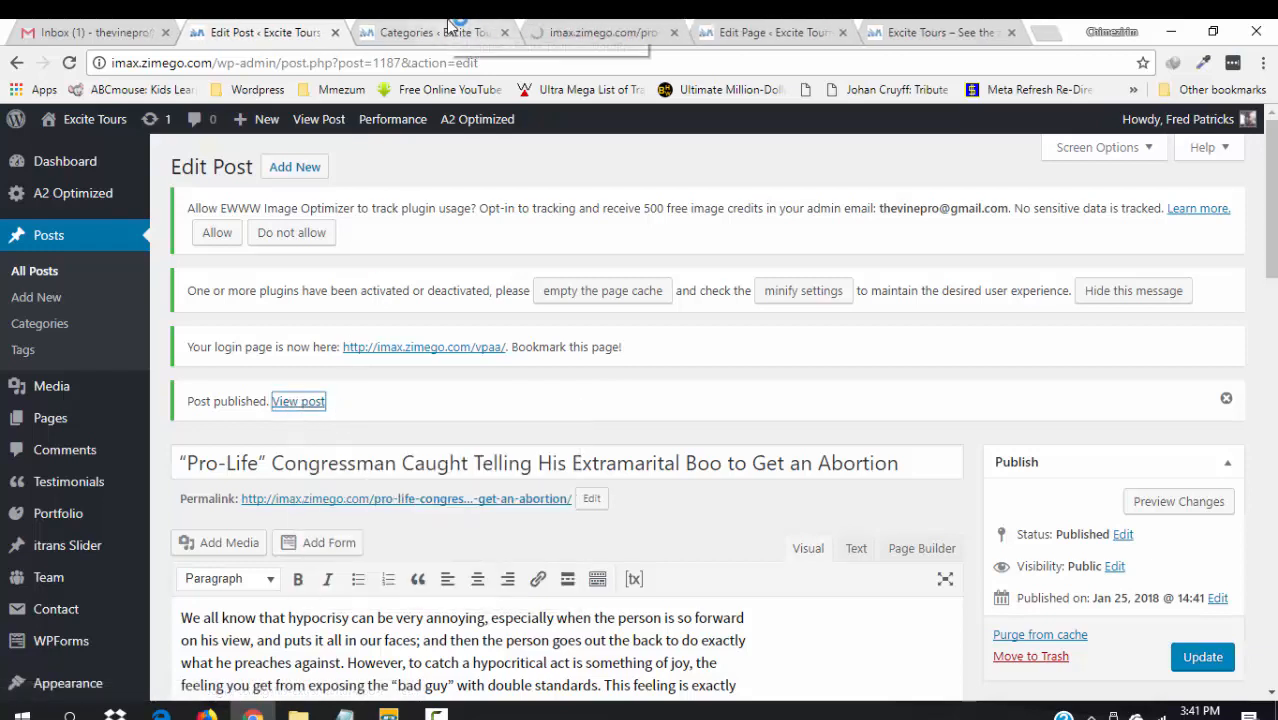
left_click(449, 27)
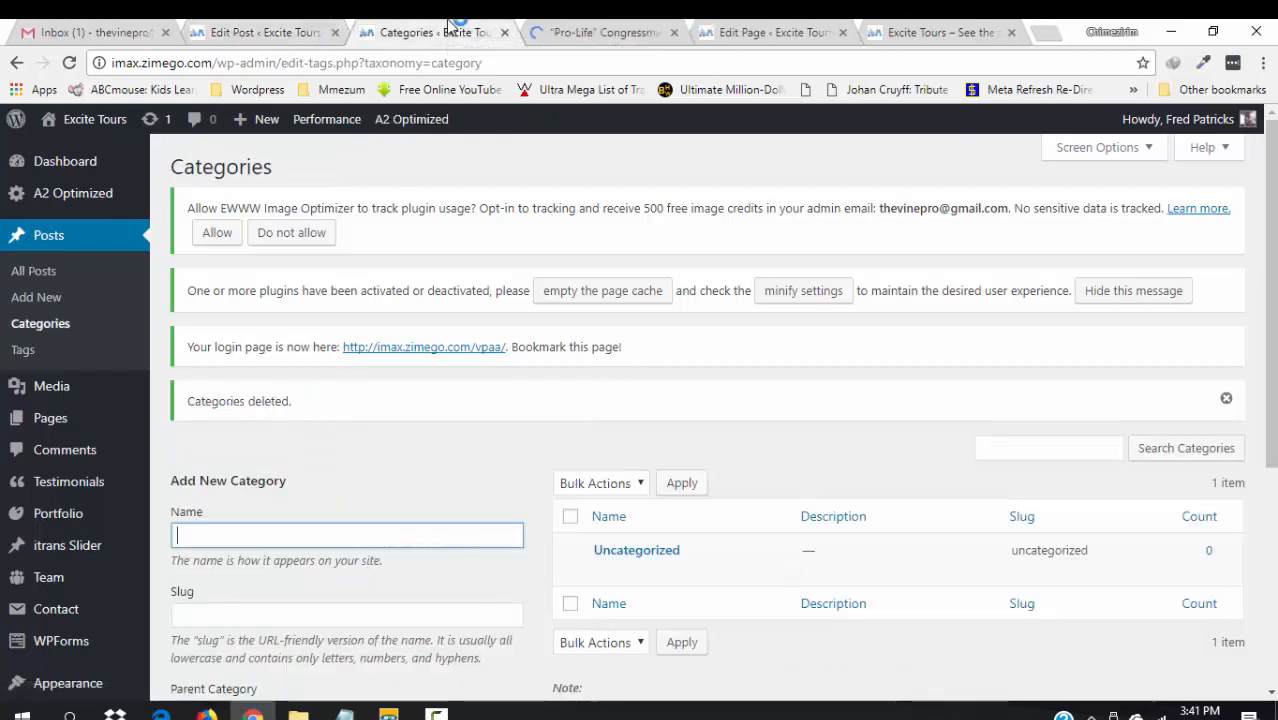
left_click(505, 33)
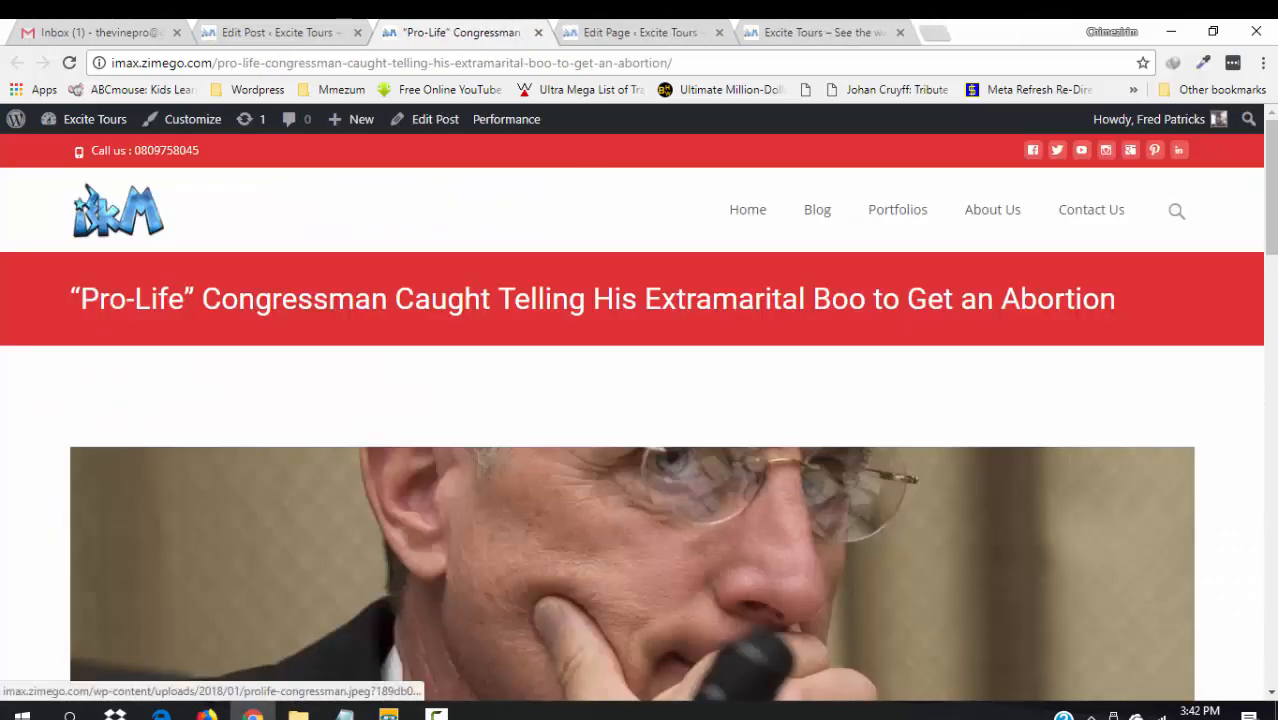
left_click_drag(1274, 220, 1258, 251)
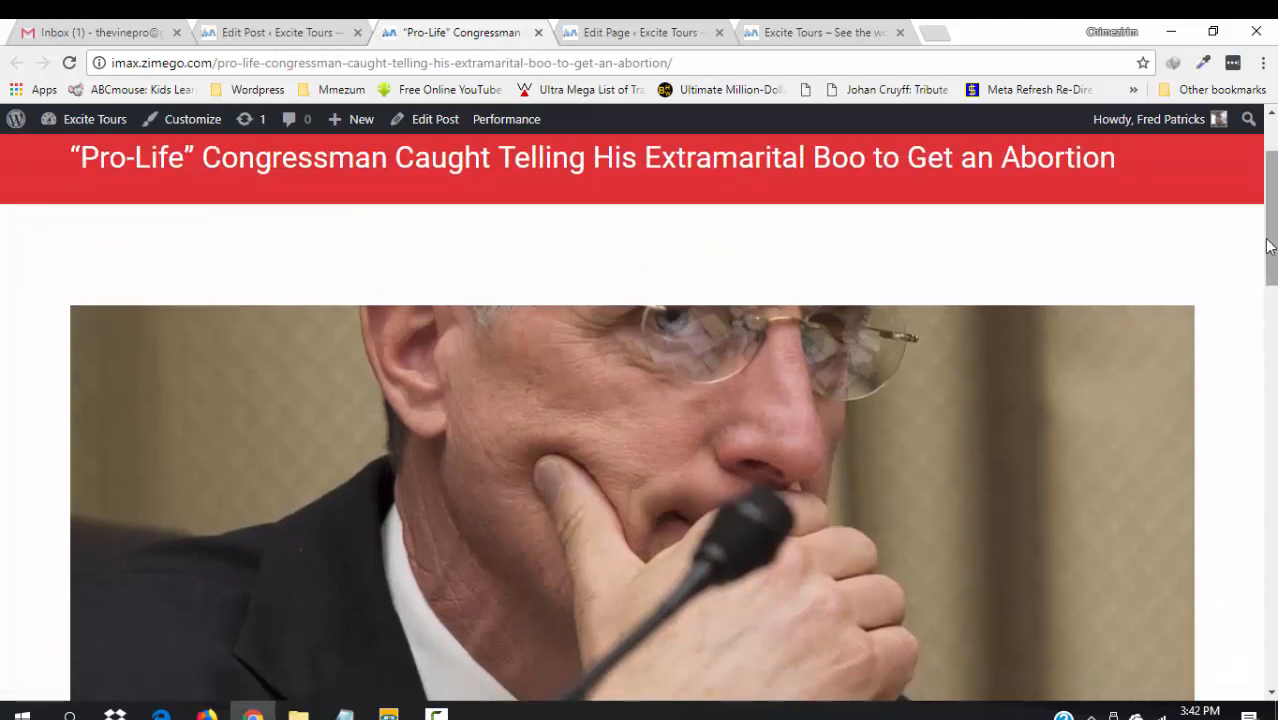
left_click_drag(1268, 245, 1244, 223)
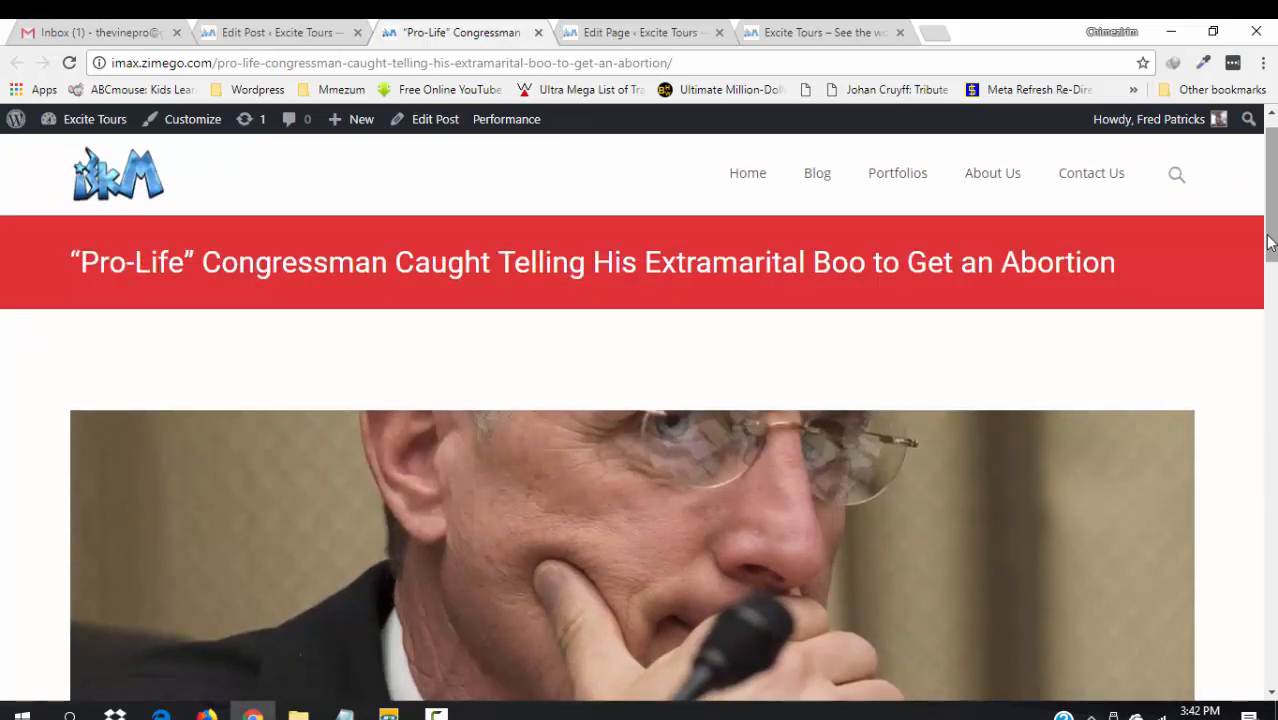
left_click_drag(1274, 243, 1243, 225)
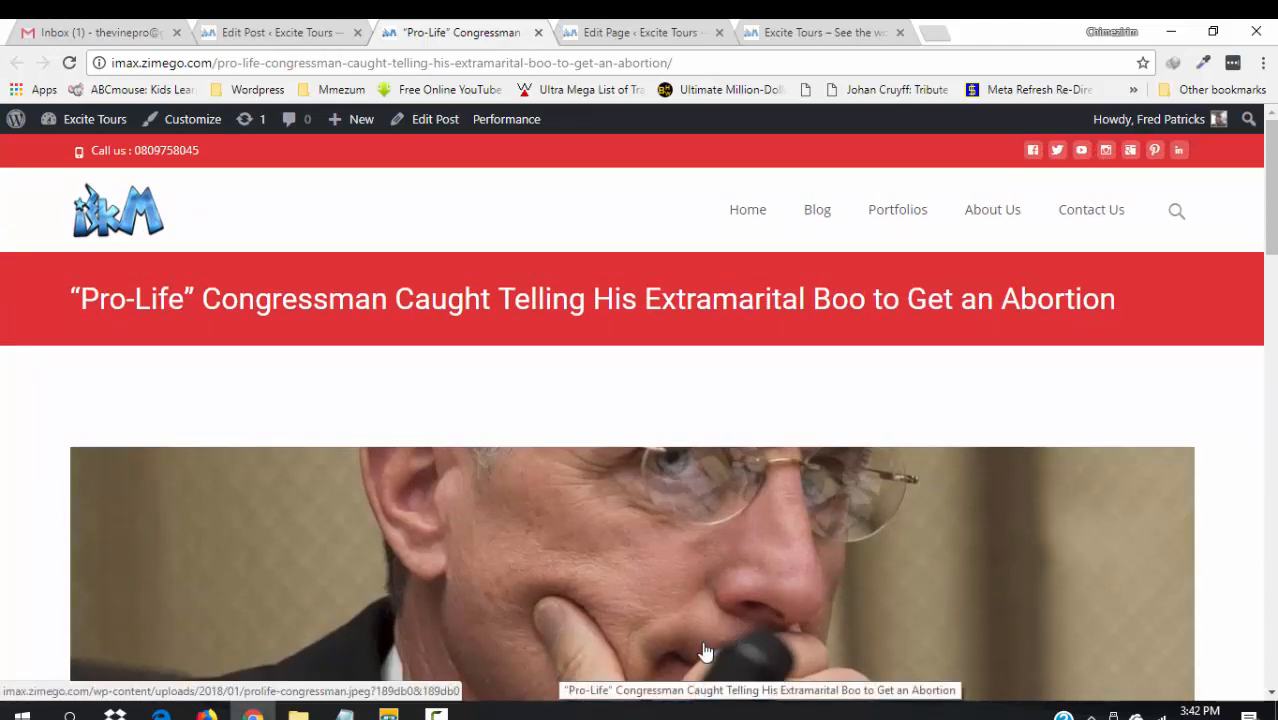
mouse_move(344, 714)
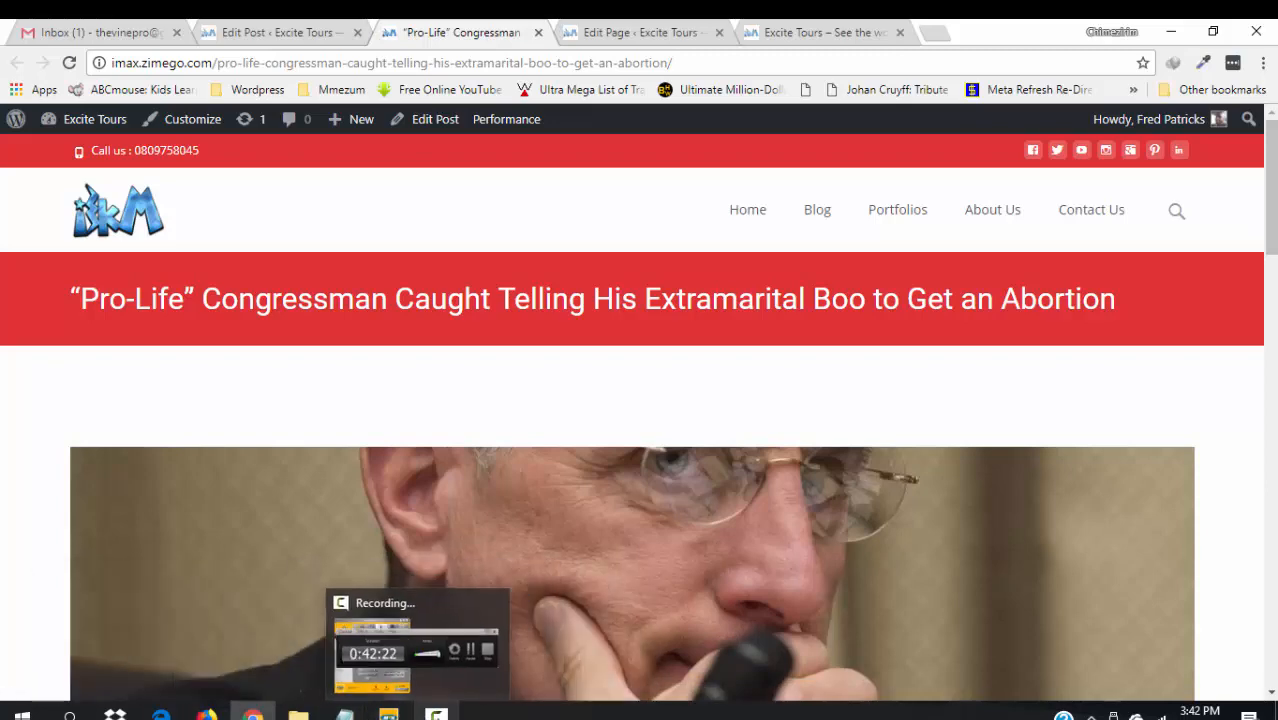
- Publish the 'Financial Expert Predicts That Bitcoin's Value will Rise to $25,000' post
left_click(436, 714)
left_click(1188, 632)
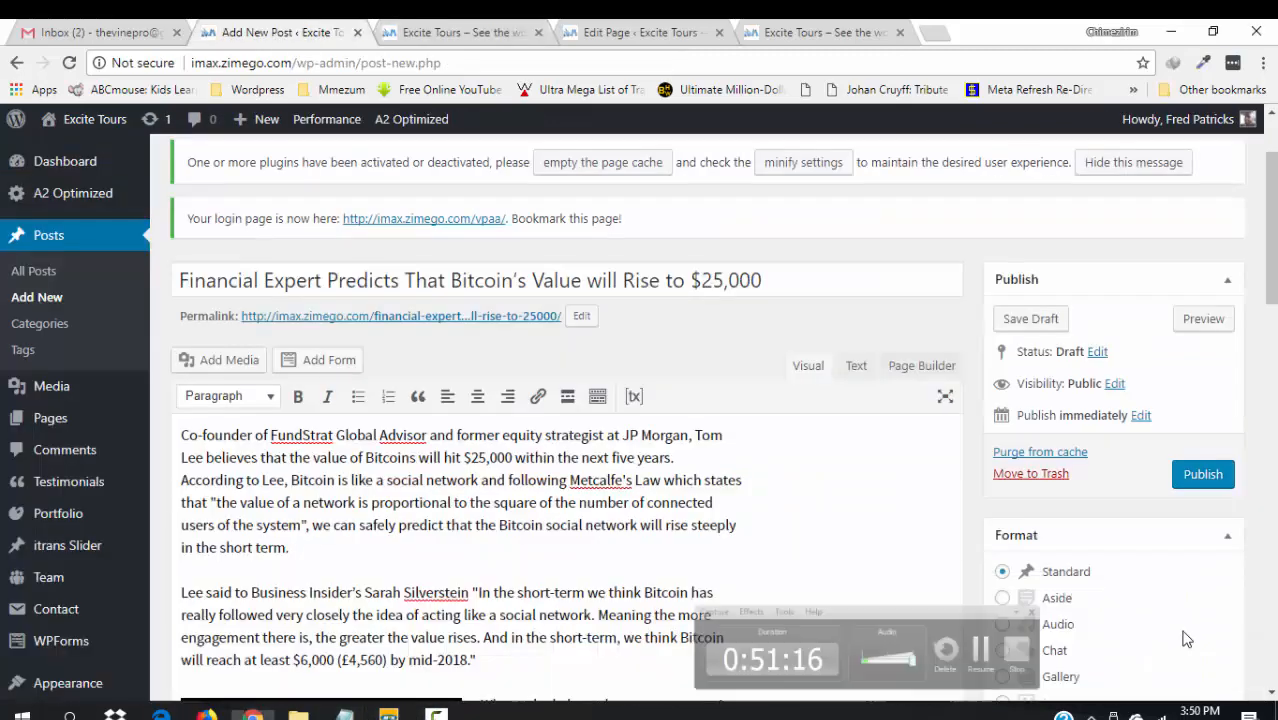
left_click(1214, 478)
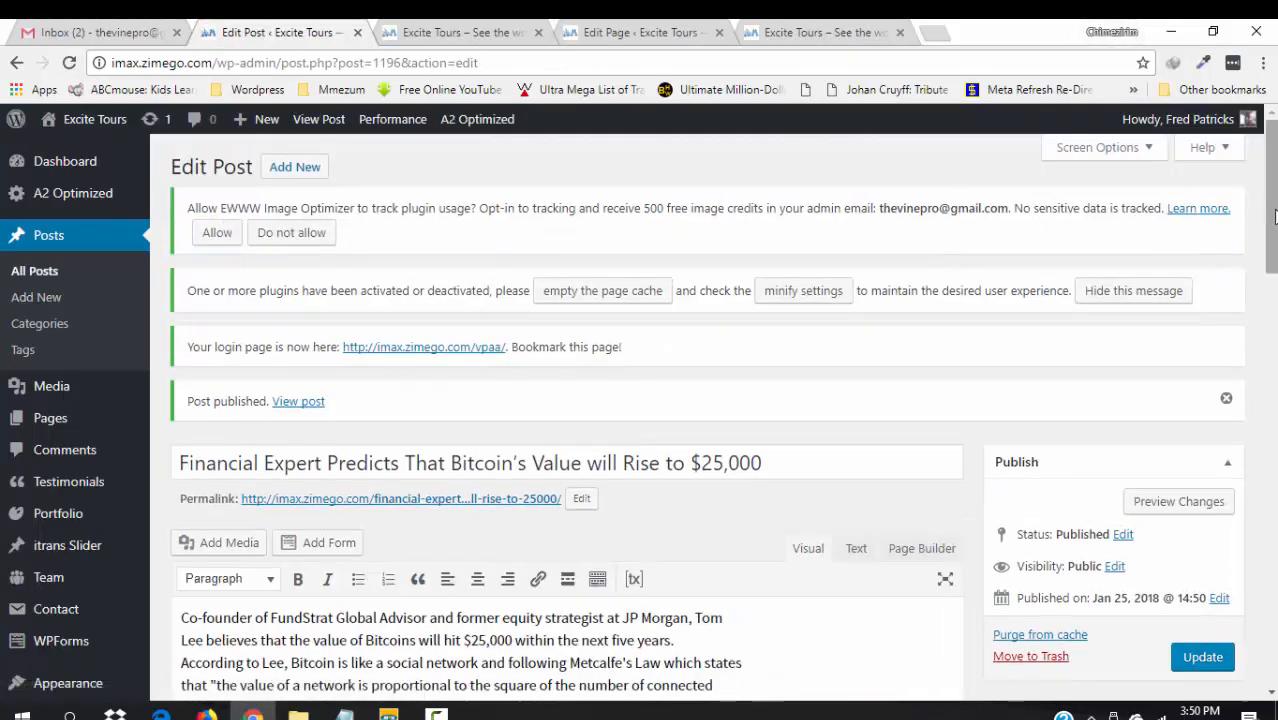
scroll(1265, 213, "down", 3)
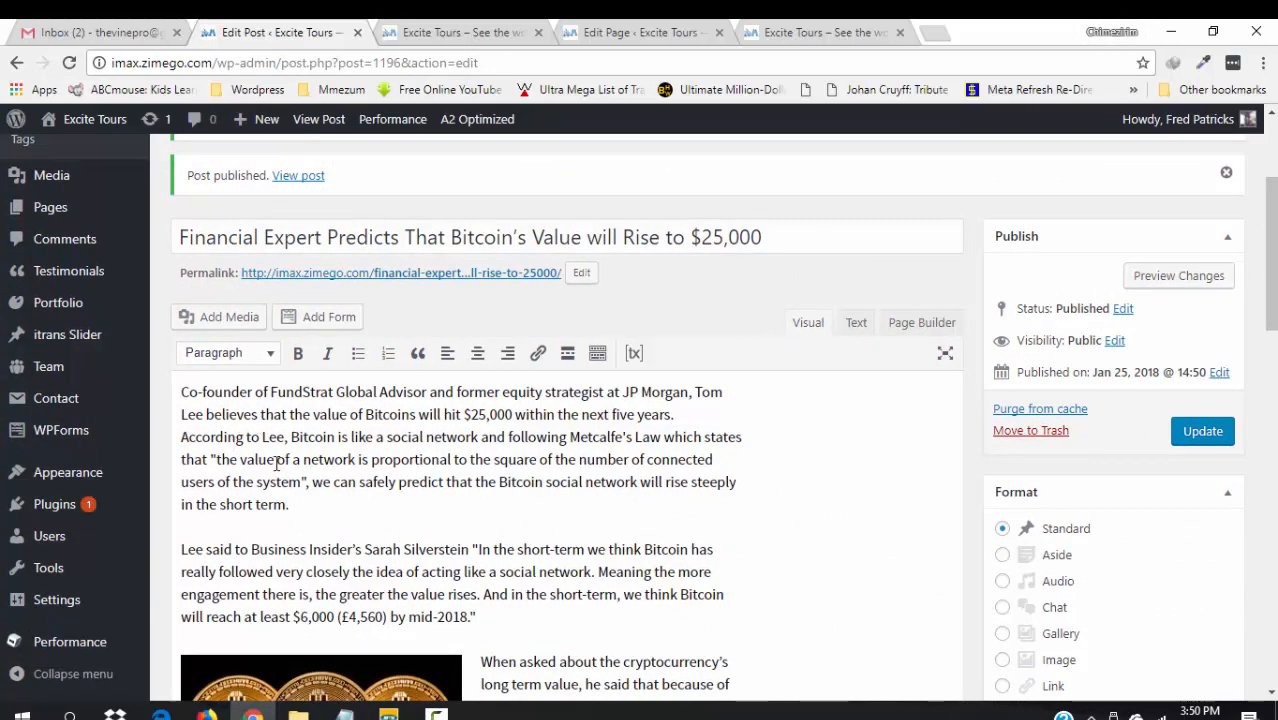
left_click(272, 356)
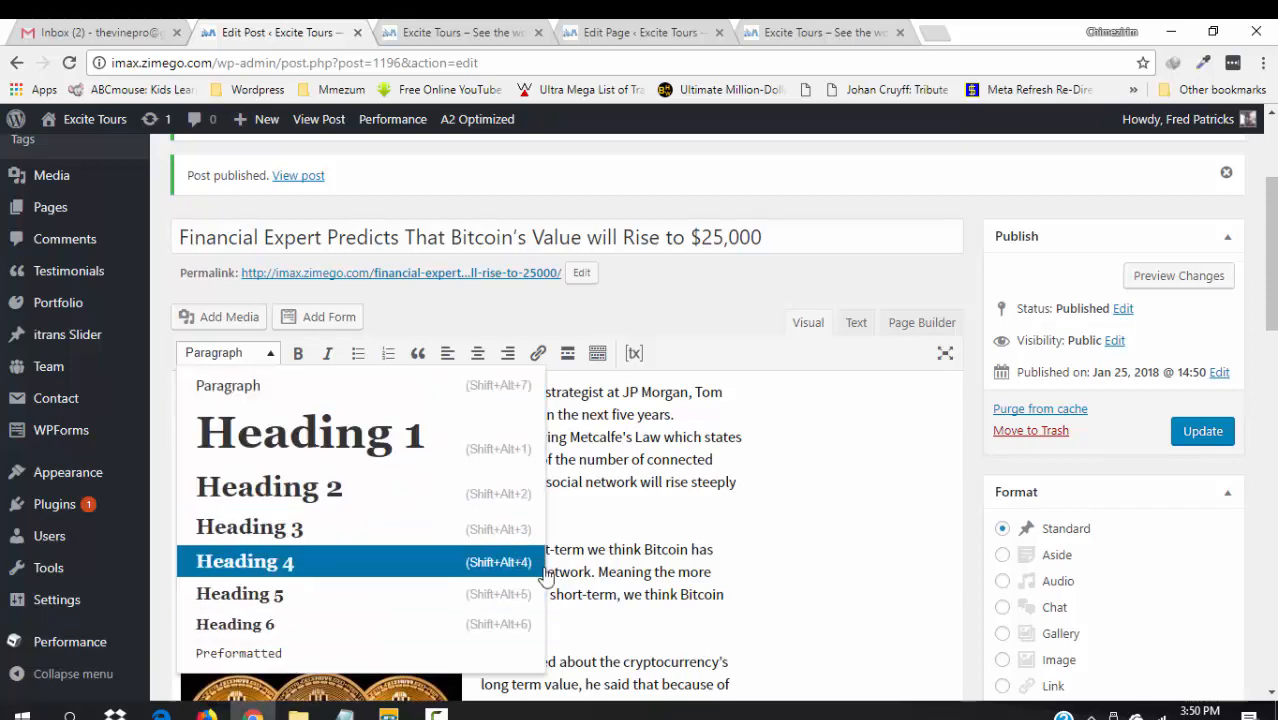
left_click(772, 545)
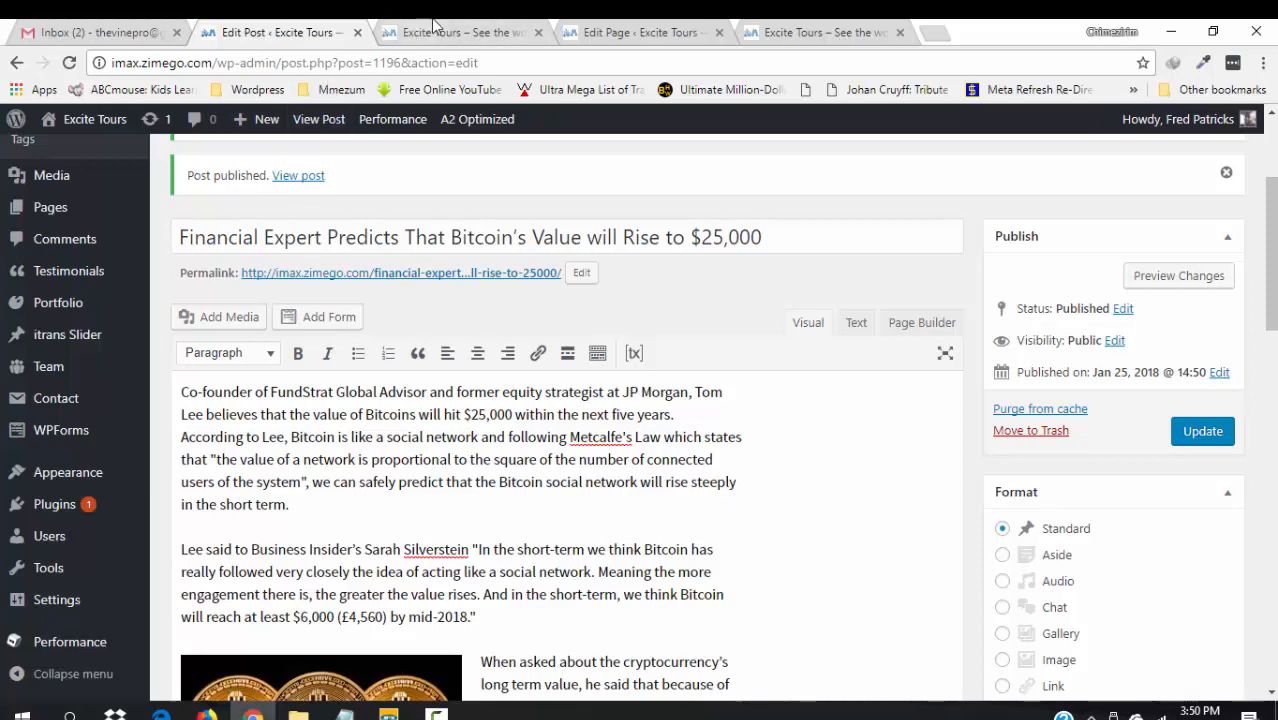
- Compare the Front Page editor with the live site's front page
left_click(645, 30)
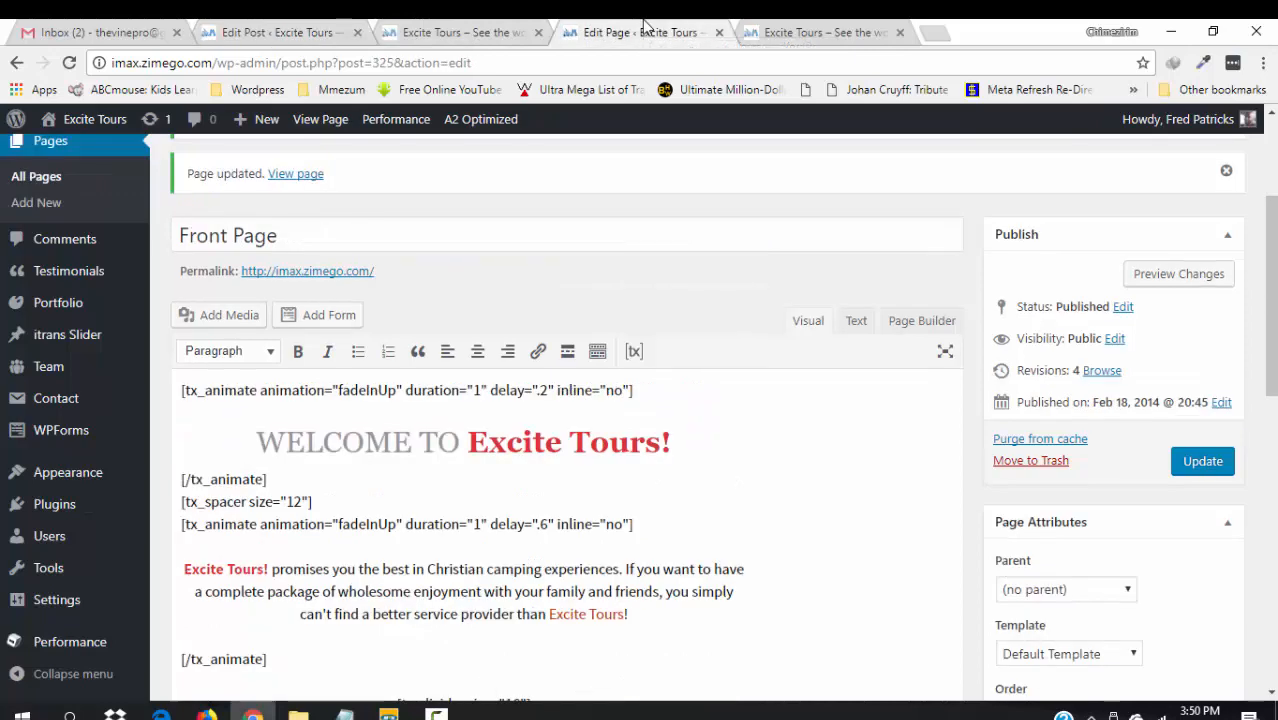
left_click(805, 28)
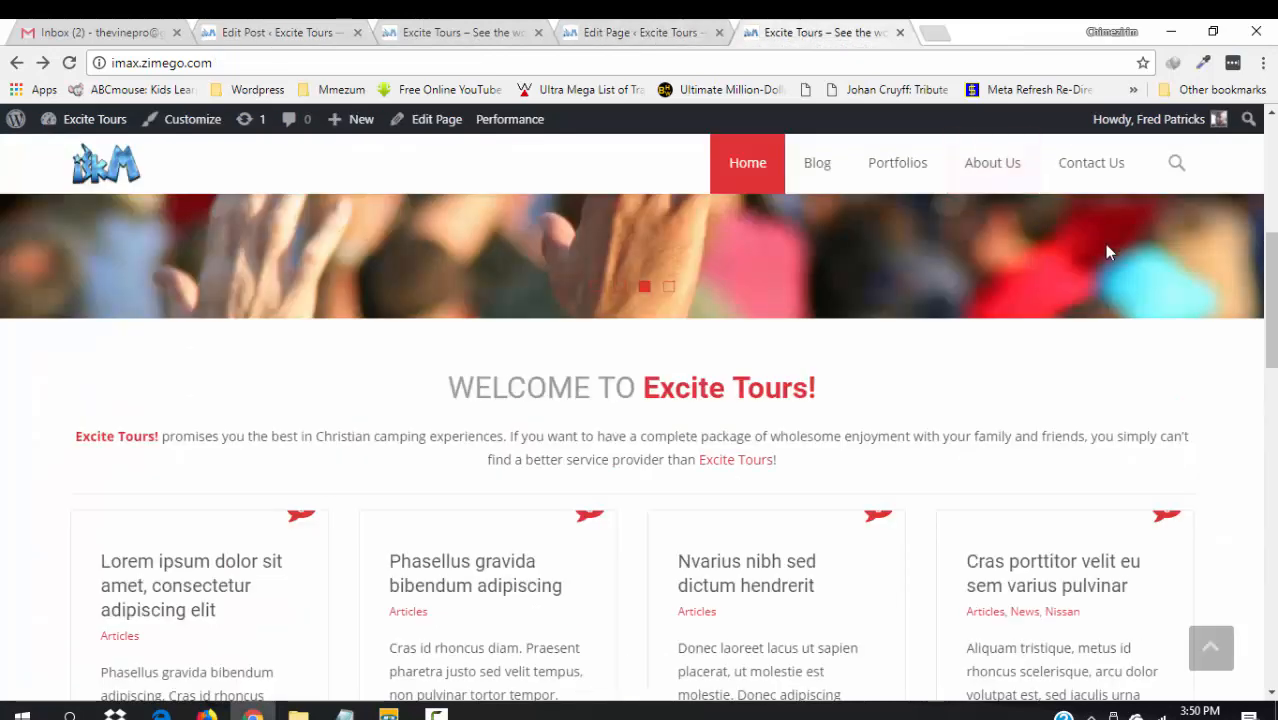
scroll(1271, 340, "down", 3)
scroll(47, 522, "up", 1)
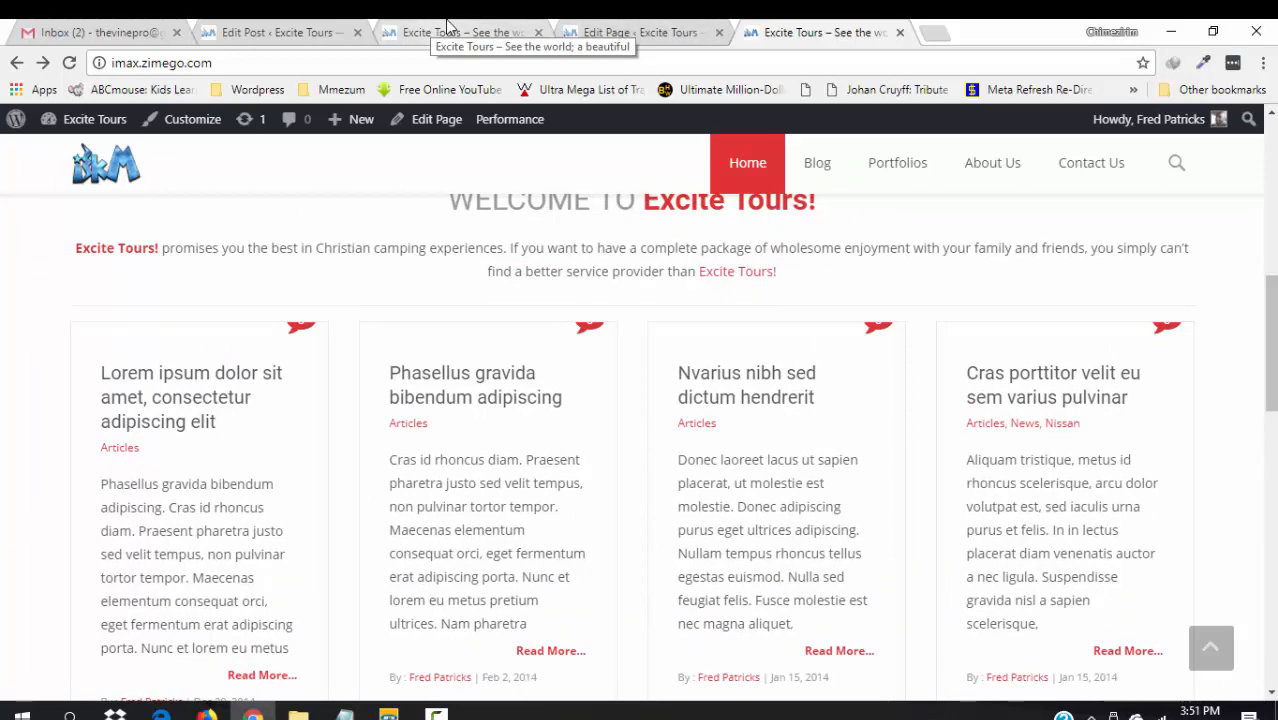
- Reload the live front page with F5 so the Bitcoin post appears among four article cards
left_click(641, 30)
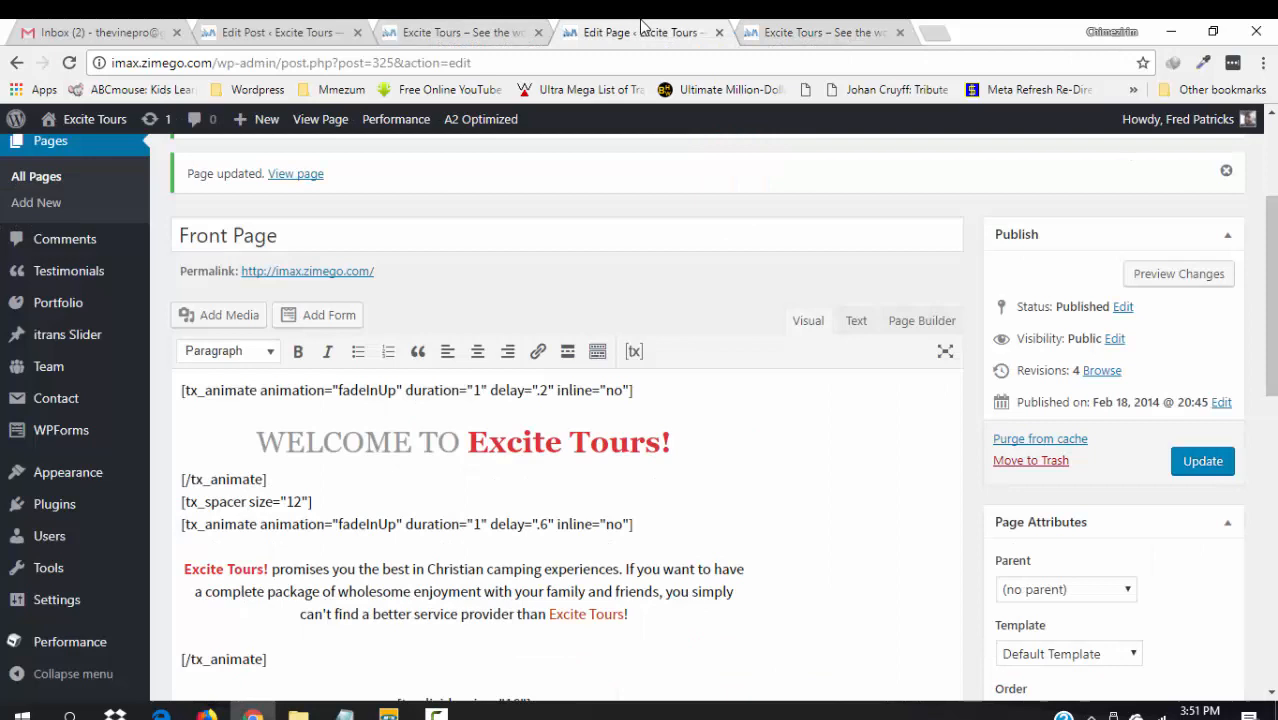
left_click(474, 24)
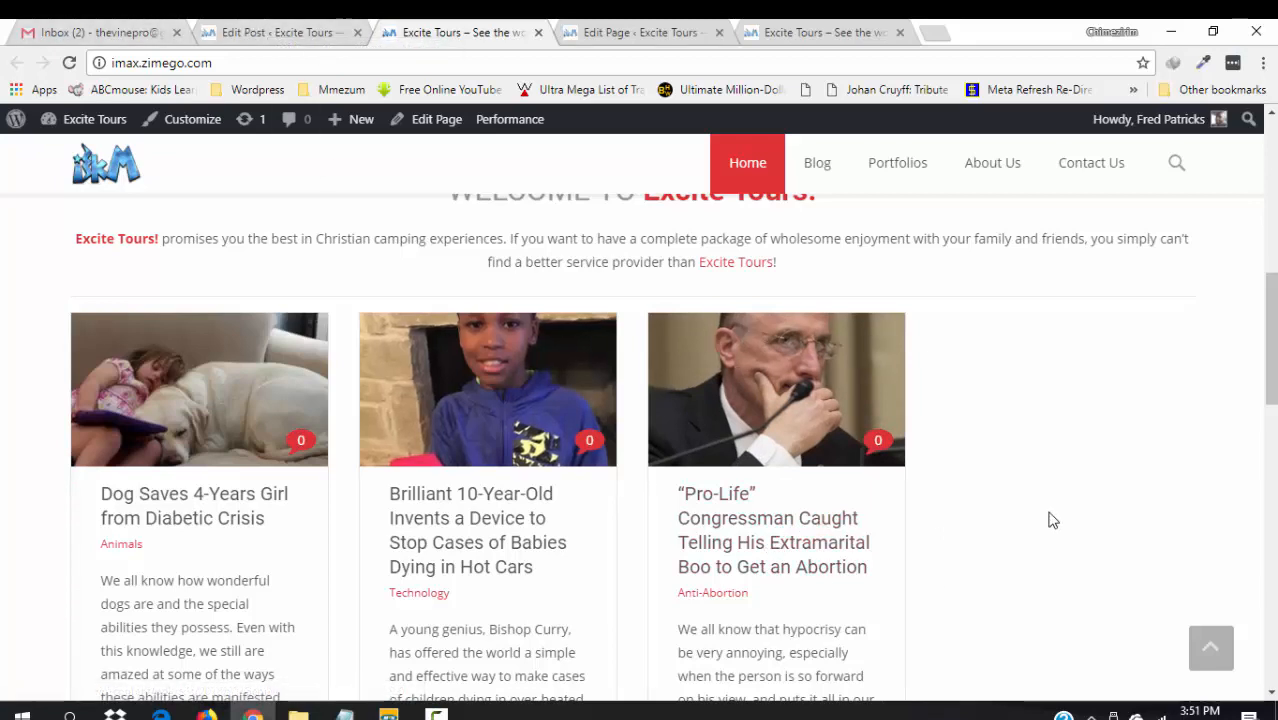
left_click(848, 33)
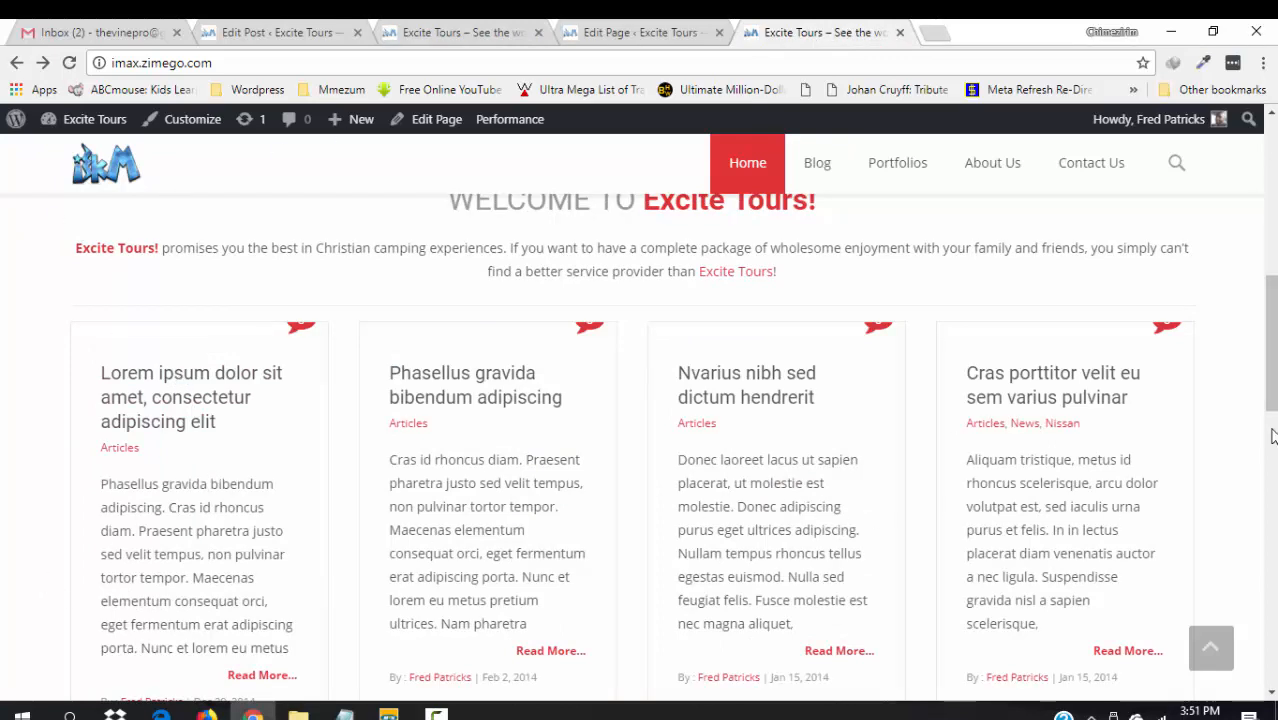
key("F5")
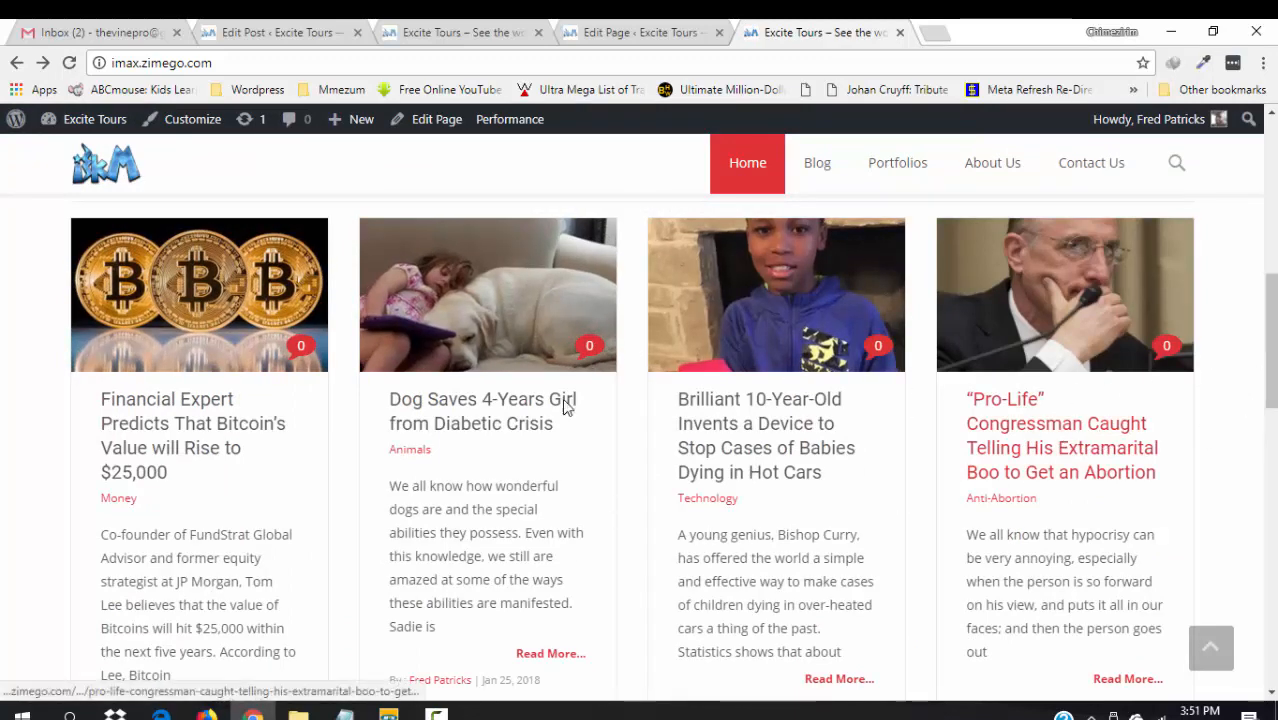
scroll(380, 430, "up", 1)
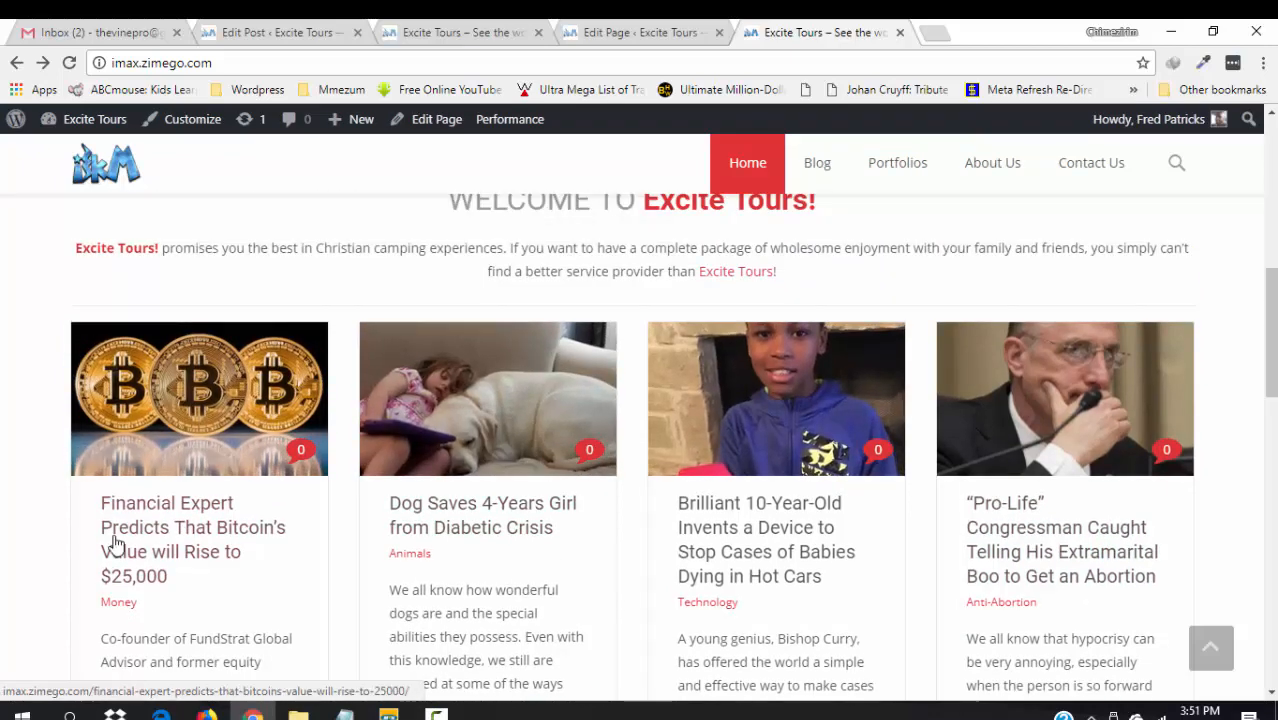
scroll(640, 450, "down", 3)
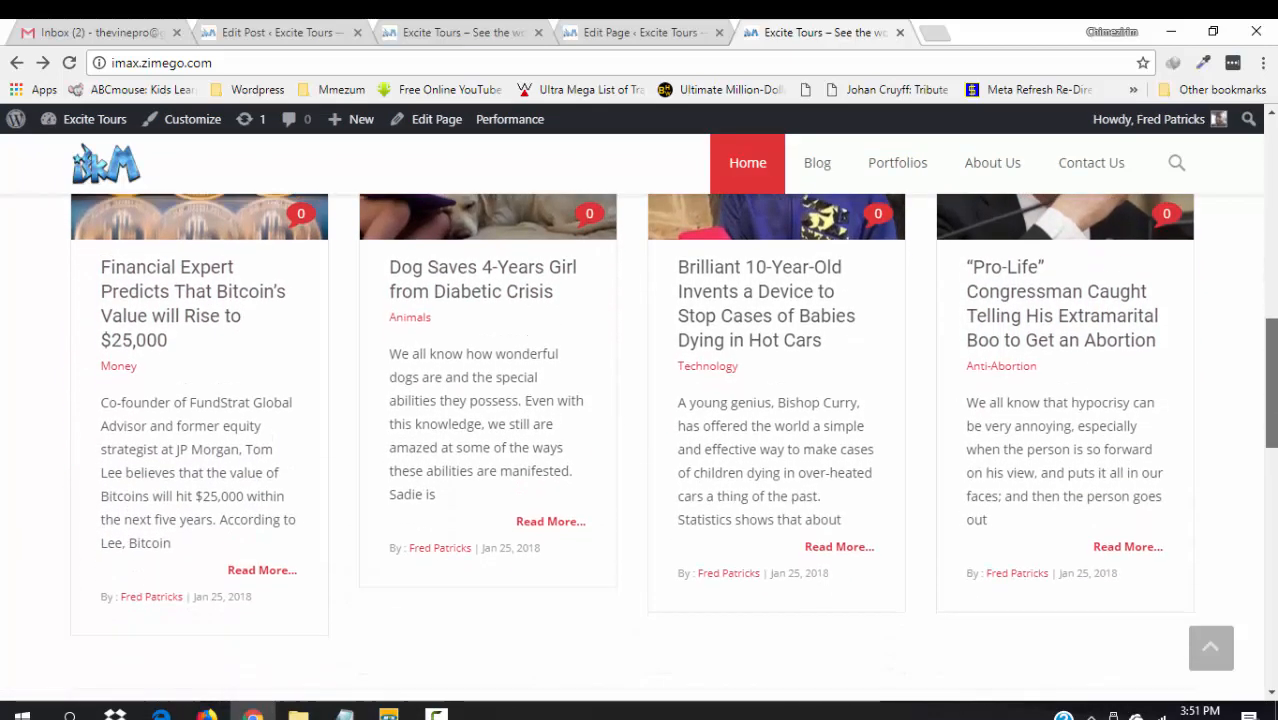
left_click_drag(1272, 430, 1272, 257)
scroll(1272, 257, "down", 7)
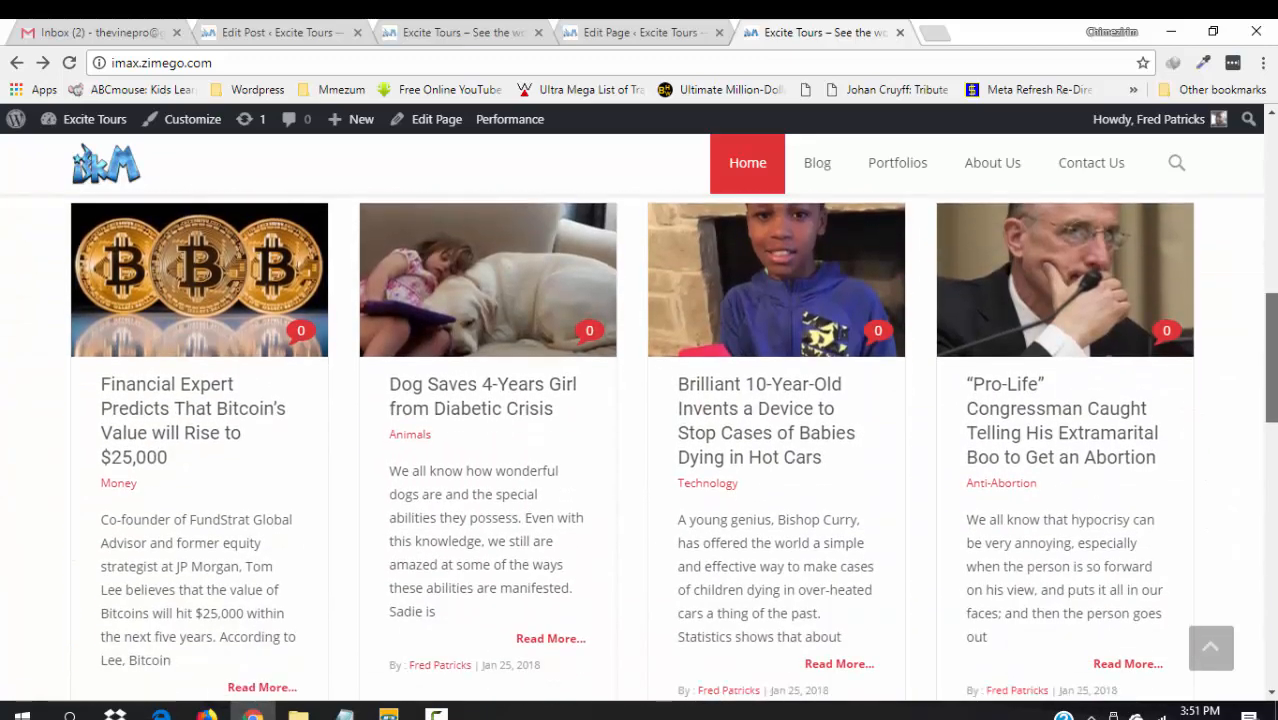
mouse_move(1272, 415)
left_mouse_down()
mouse_move(1272, 436)
mouse_move(1272, 420)
left_mouse_up()
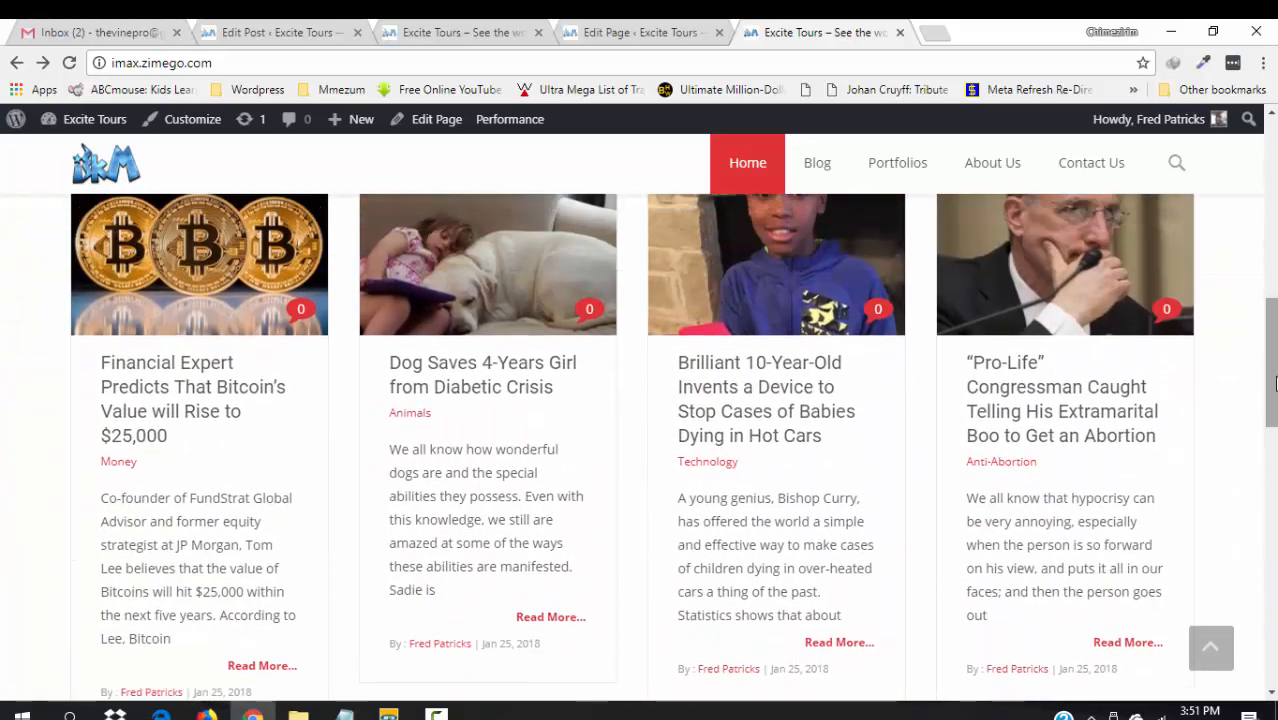
- Open the Brilliant 10-Year-Old post in a new tab, read through it, then close it
right_click(758, 398)
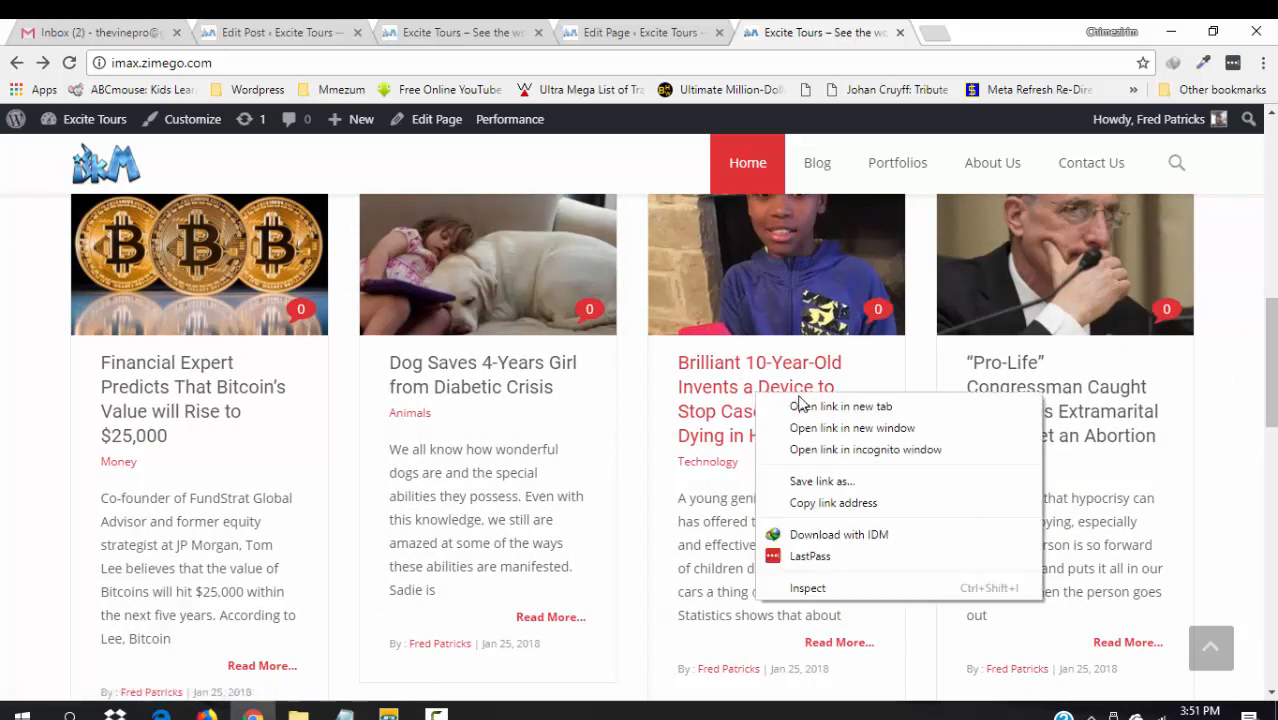
left_click(806, 405)
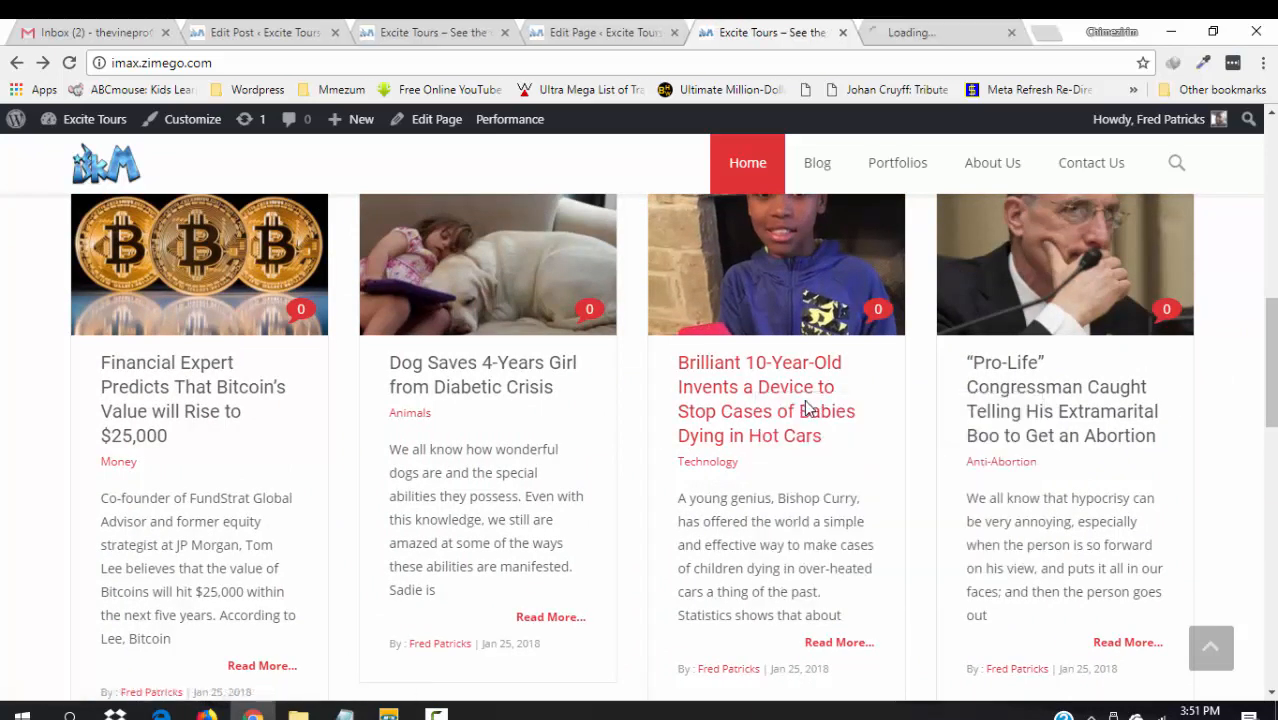
left_click(930, 31)
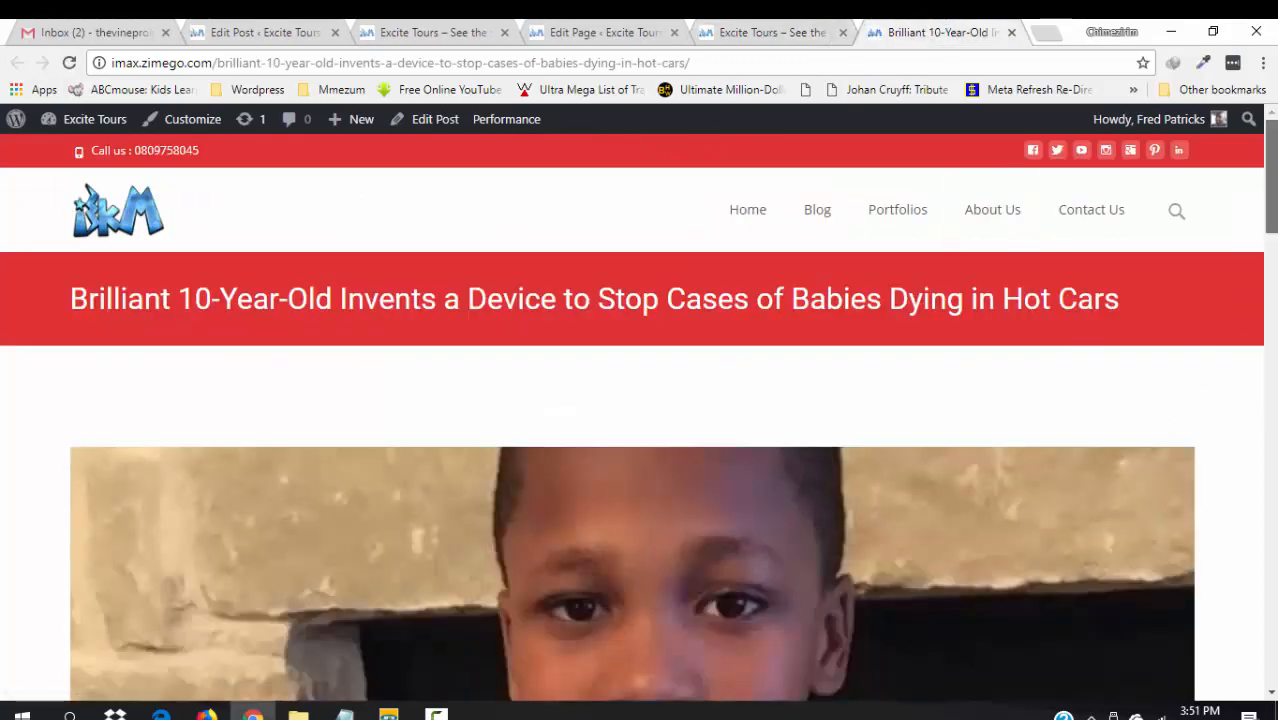
scroll(638, 418, "down", 1)
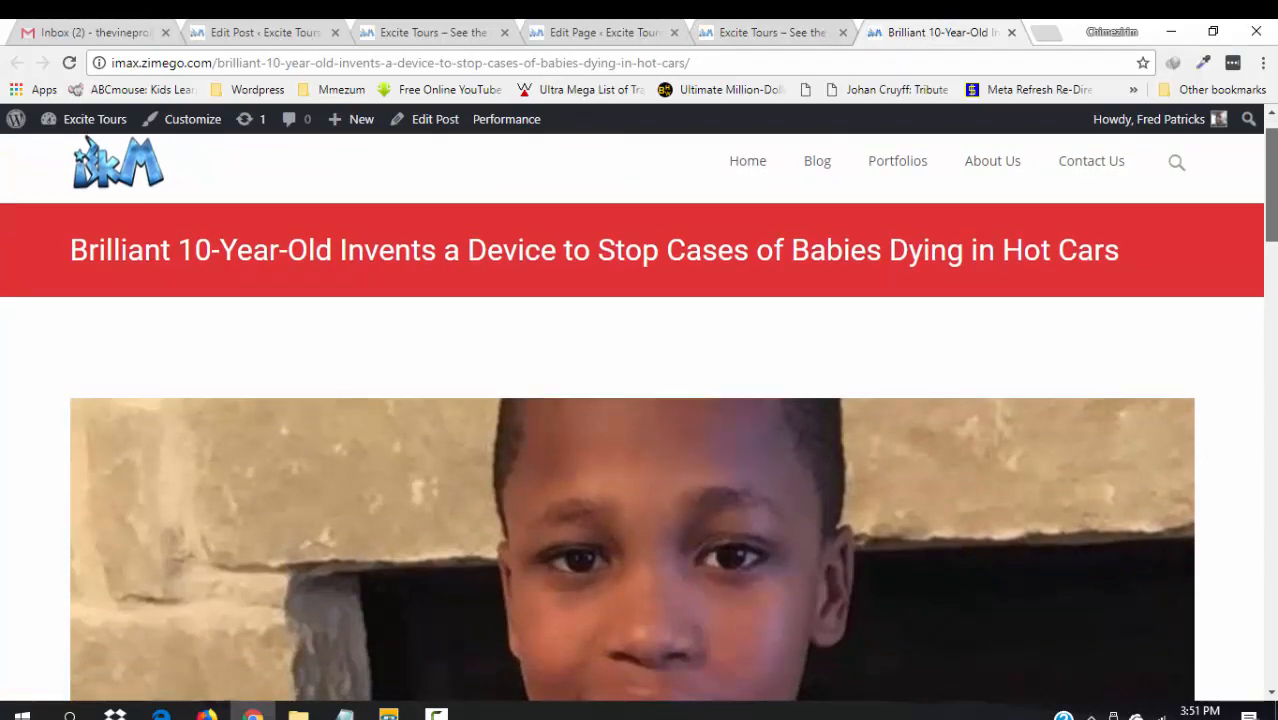
scroll(638, 418, "down", 5)
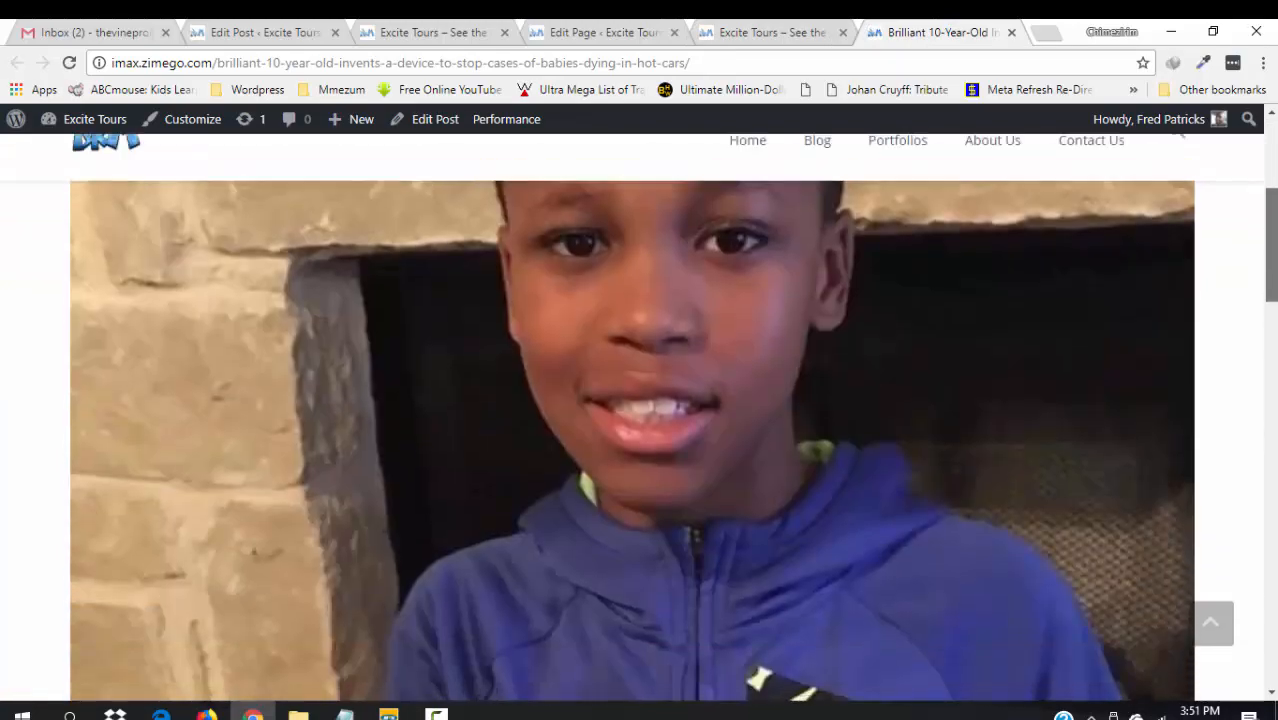
scroll(638, 448, "down", 10)
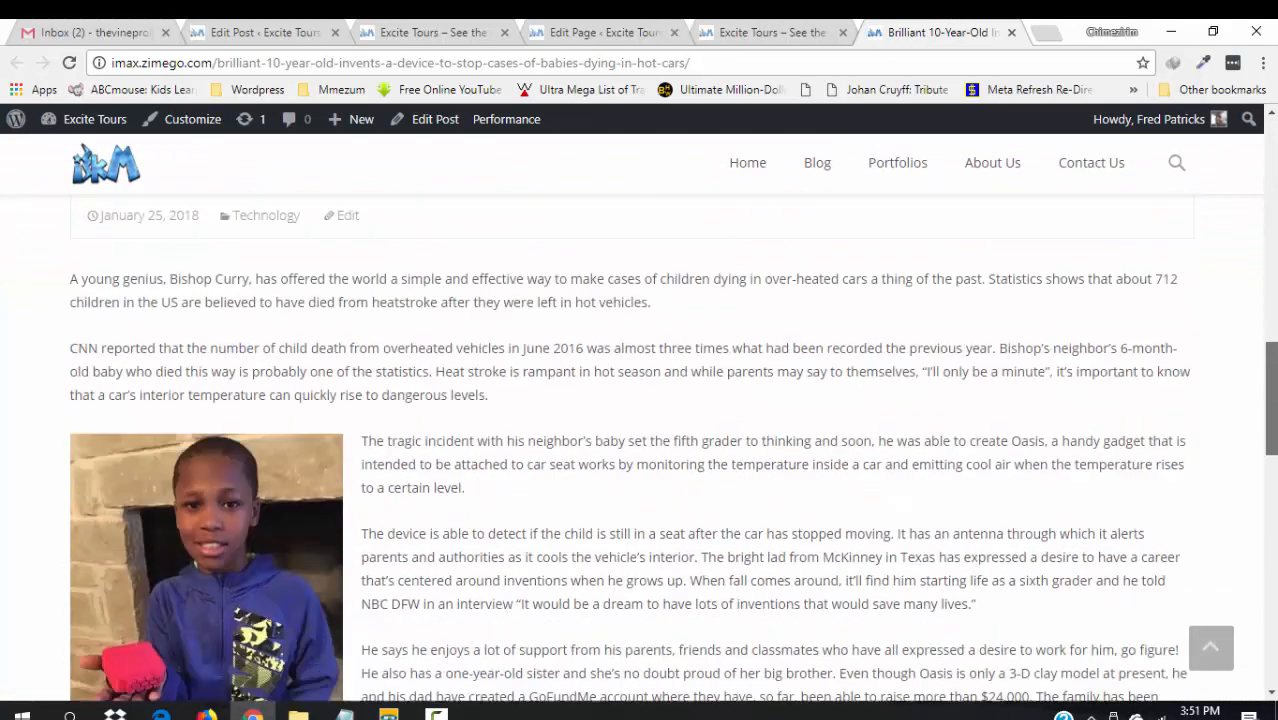
scroll(638, 448, "down", 3)
scroll(1229, 200, "up", 12)
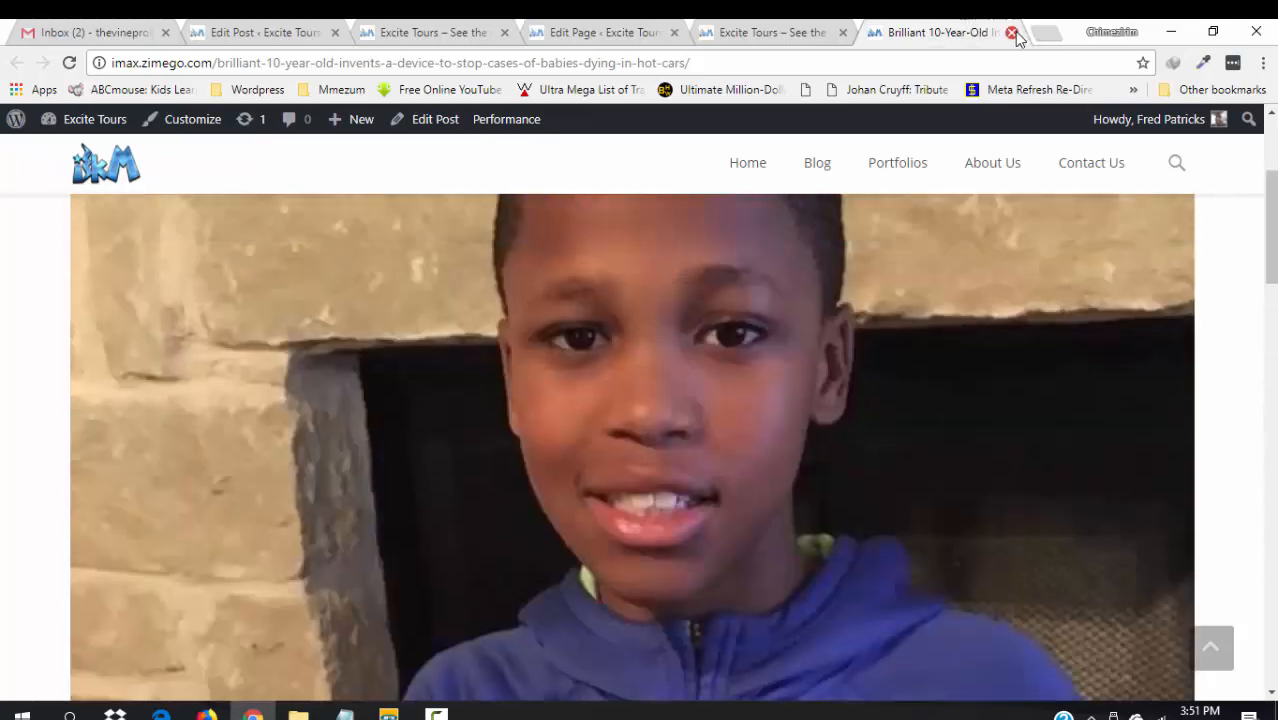
left_click(1011, 33)
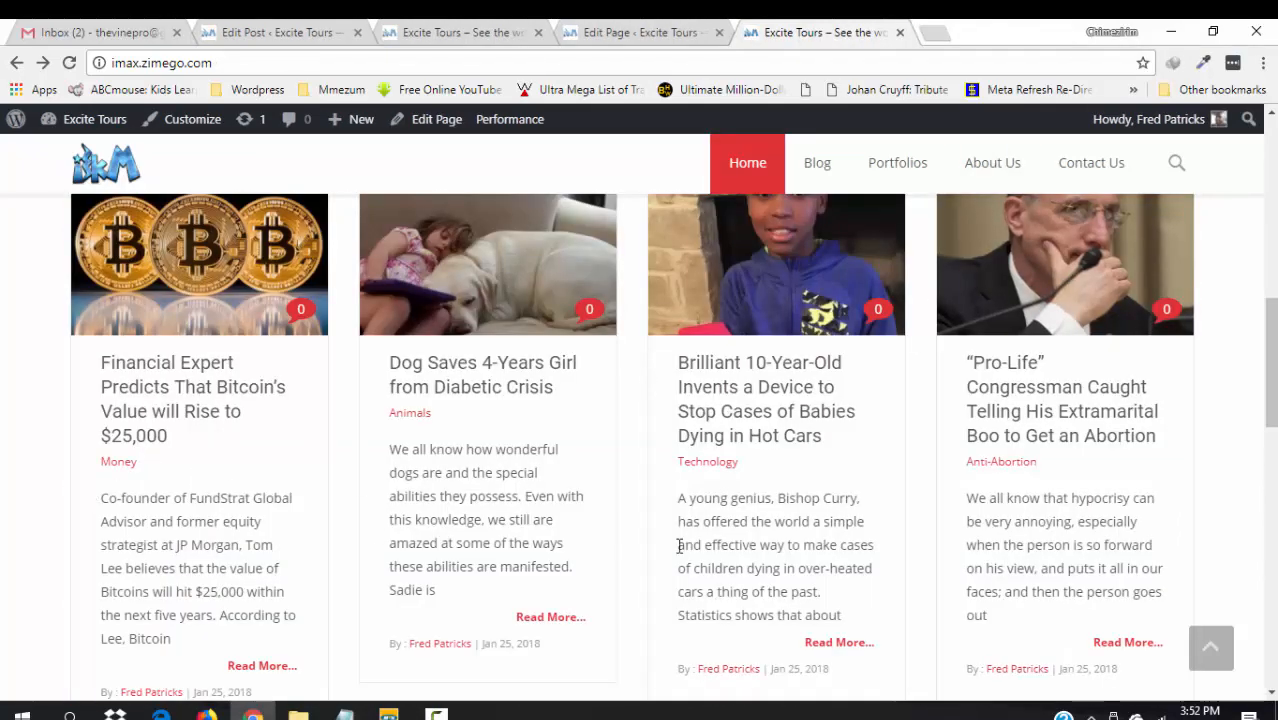
left_click_drag(1270, 375, 1270, 292)
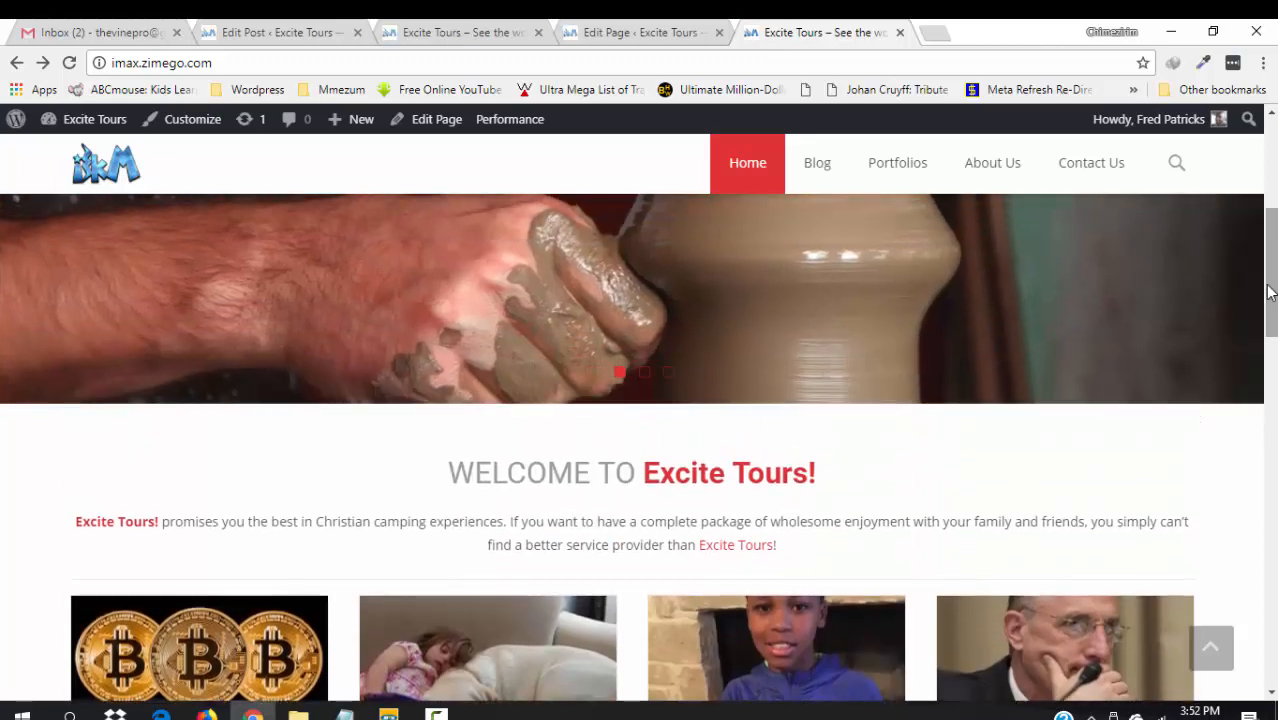
- Open the Blog page in a new tab and scroll through its posts
right_click(812, 168)
left_click(850, 177)
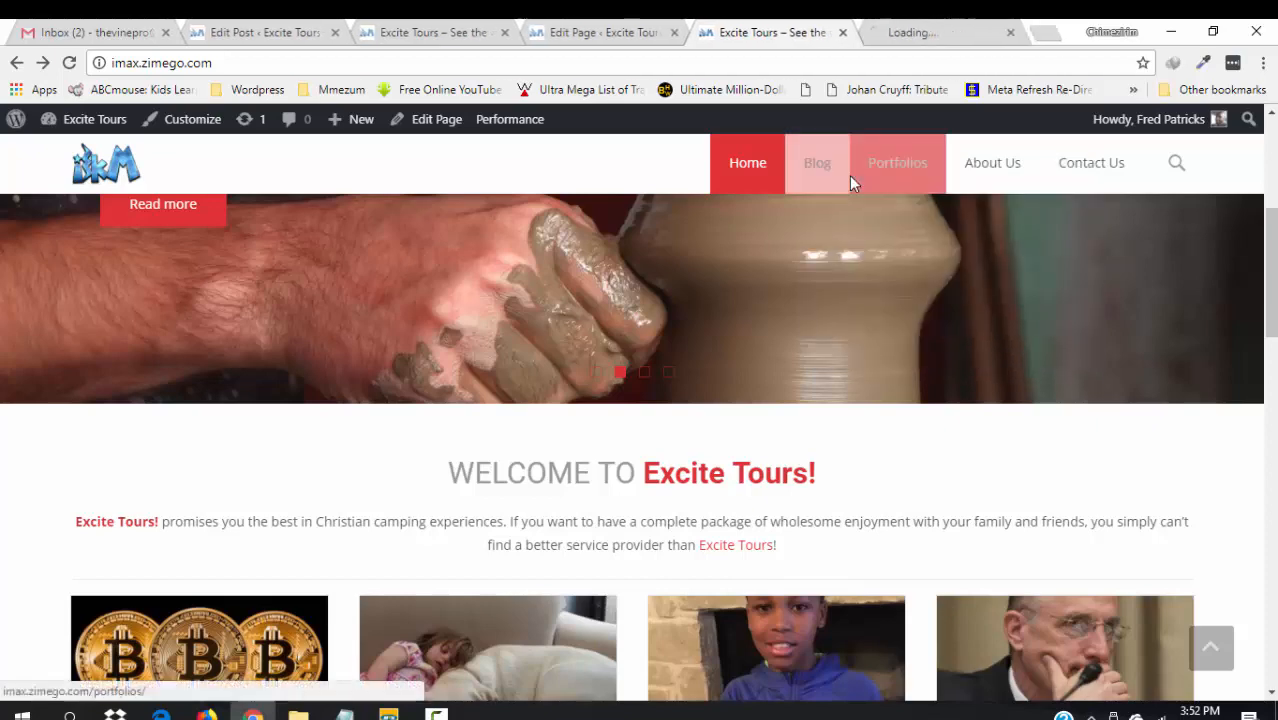
left_click(940, 28)
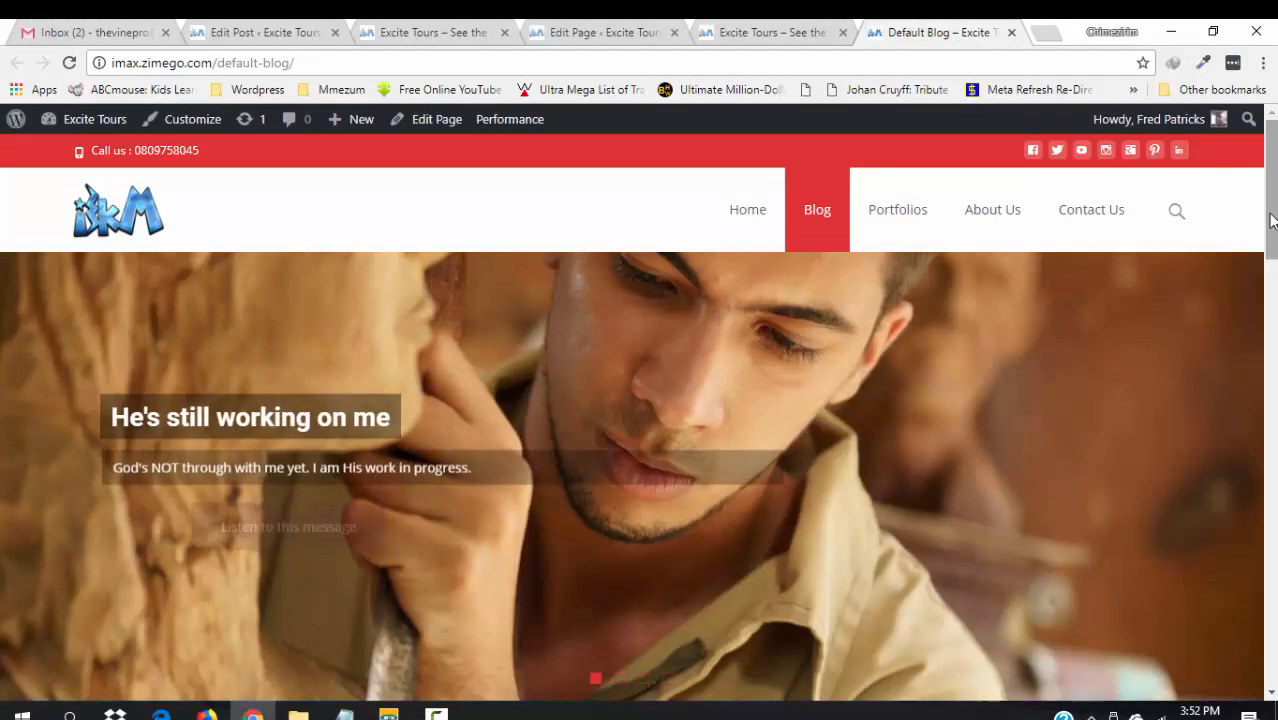
scroll(1271, 220, "down", 6)
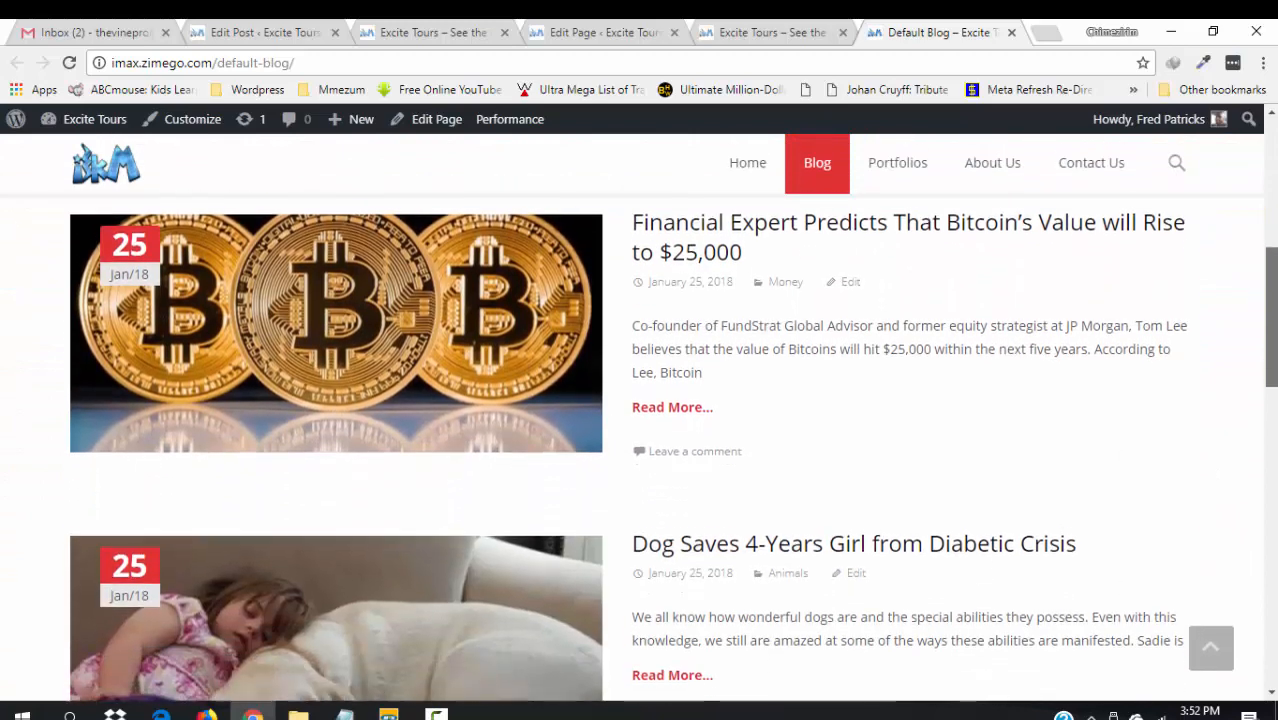
scroll(1271, 220, "down", 1)
scroll(1271, 220, "up", 1)
scroll(1271, 220, "down", 3)
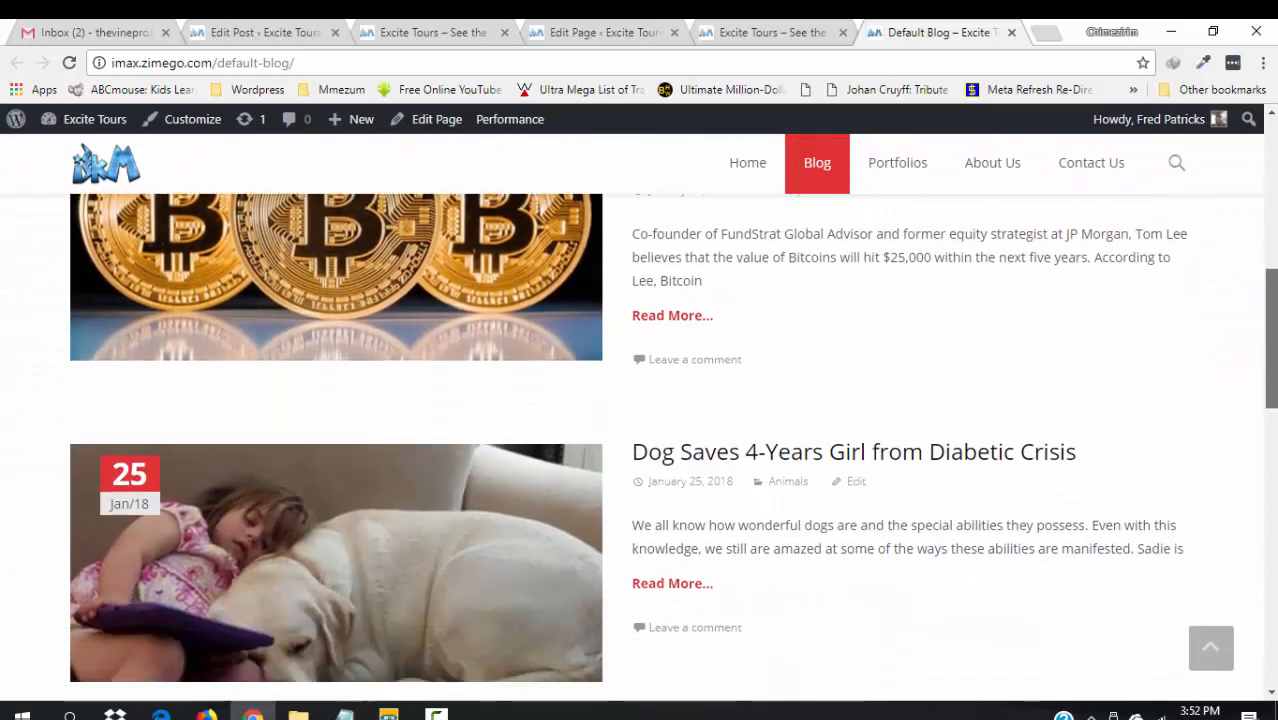
scroll(640, 447, "down", 5)
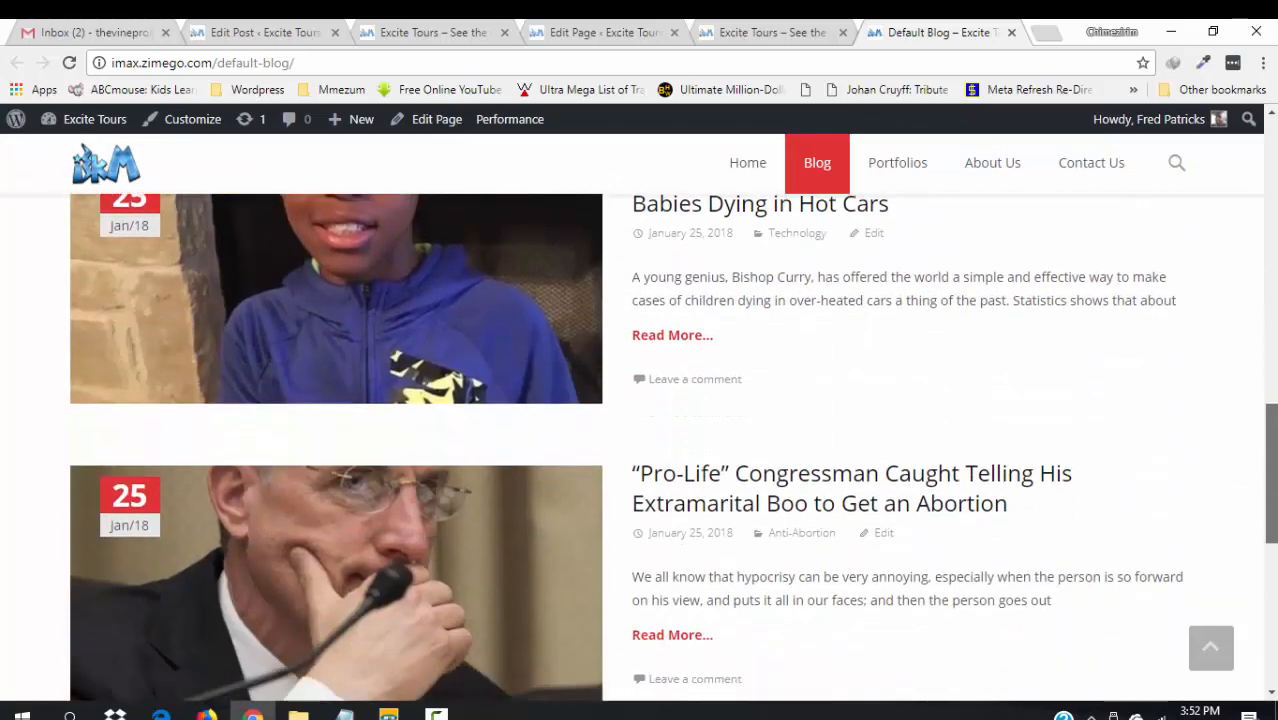
left_click_drag(1271, 522, 1235, 167)
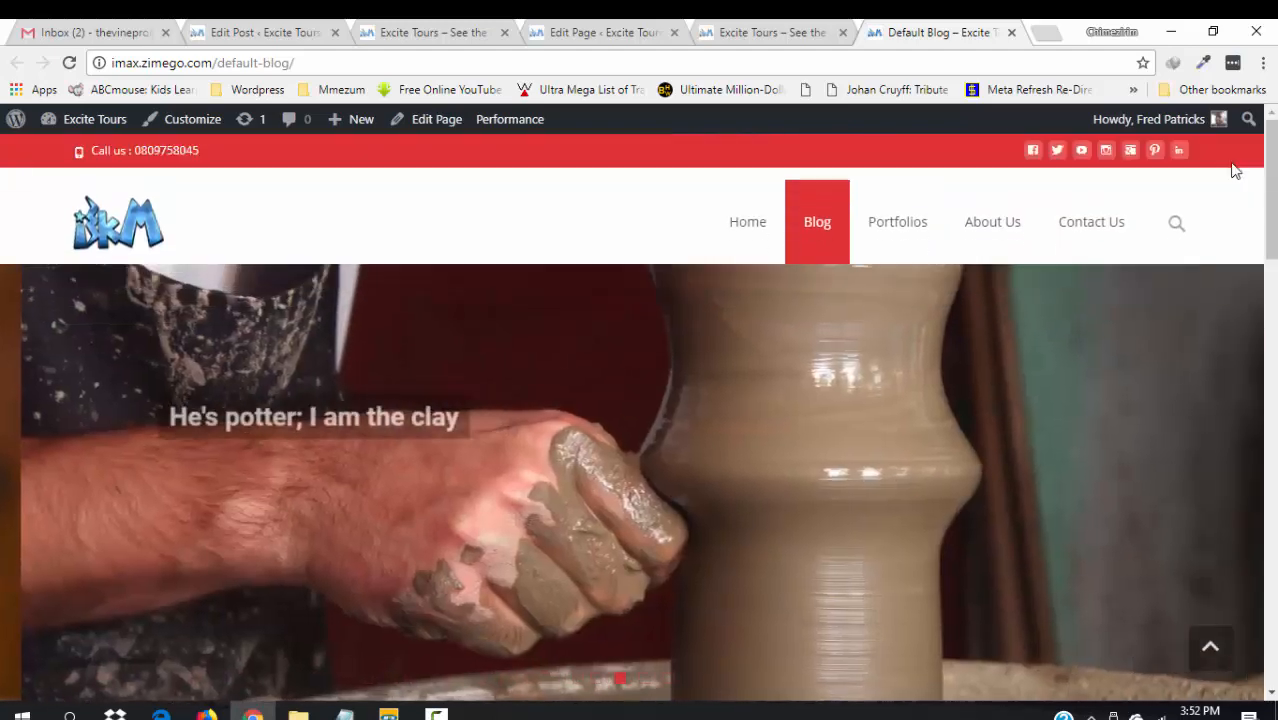
left_click(767, 25)
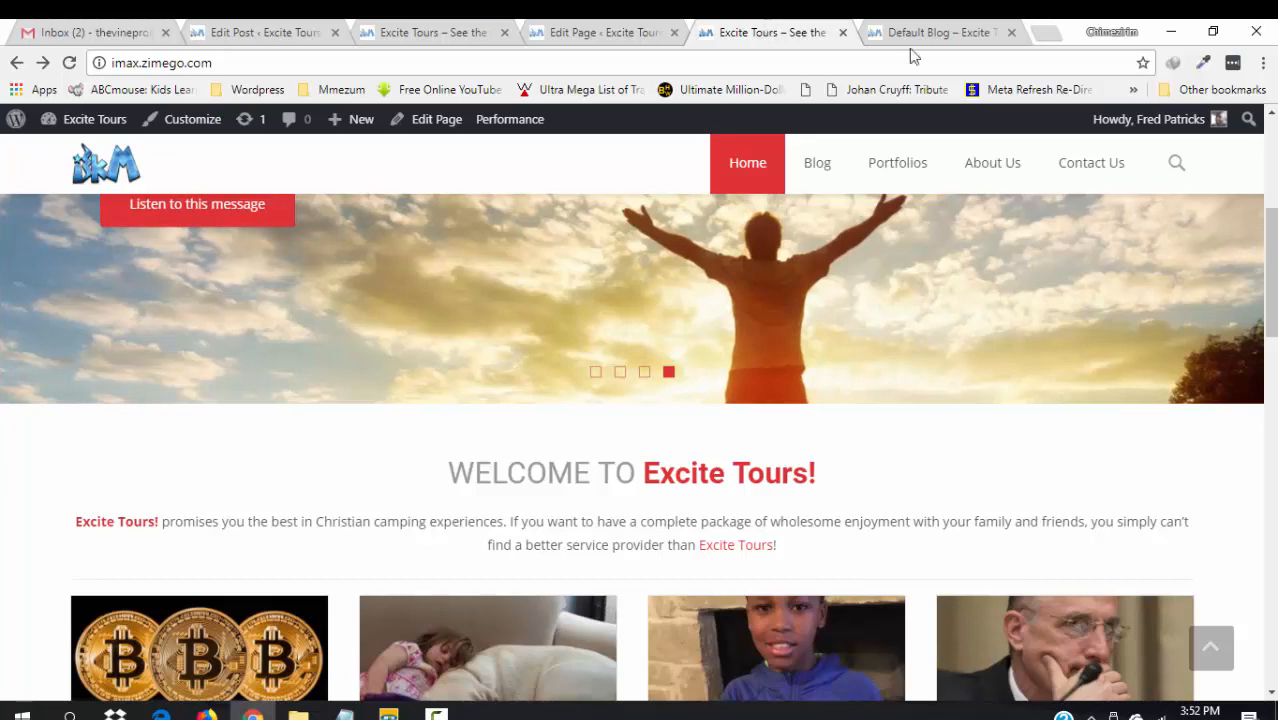
- Close the Default Blog tab and scroll the Front Page editor to its tx_portfolio shortcode
scroll(1273, 272, "down", 1)
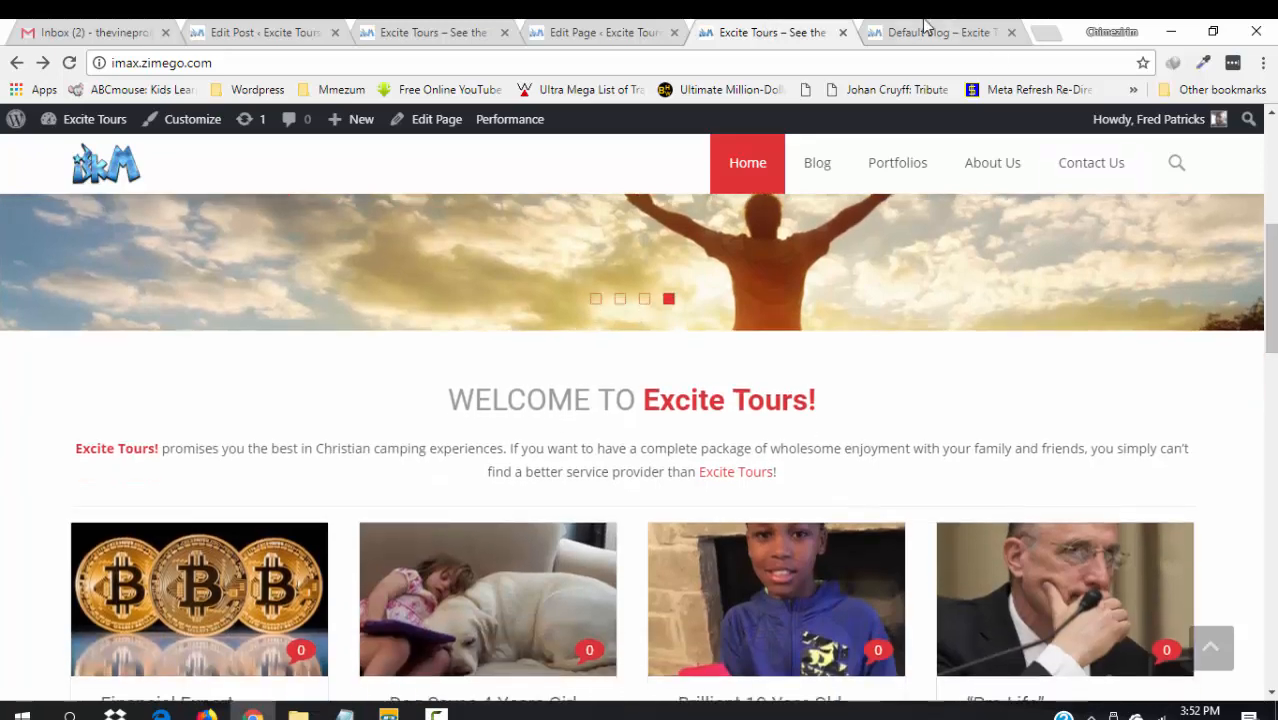
left_click(1012, 33)
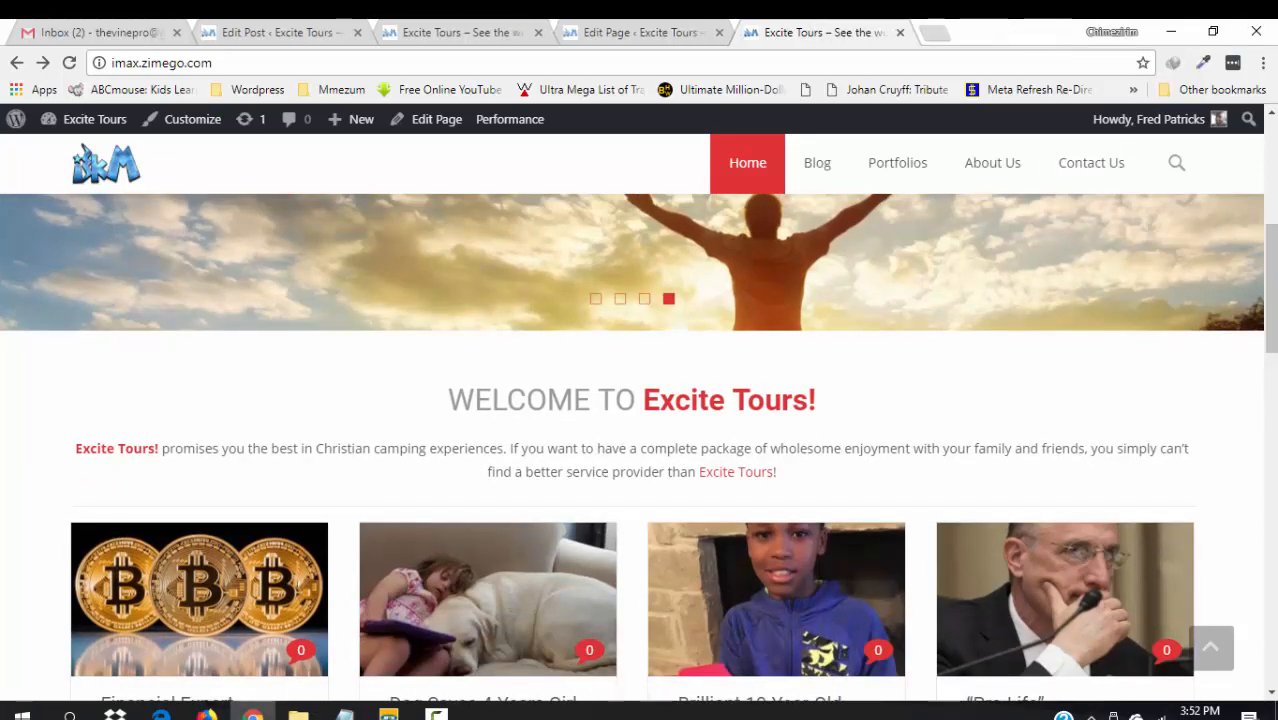
scroll(1272, 285, "down", 5)
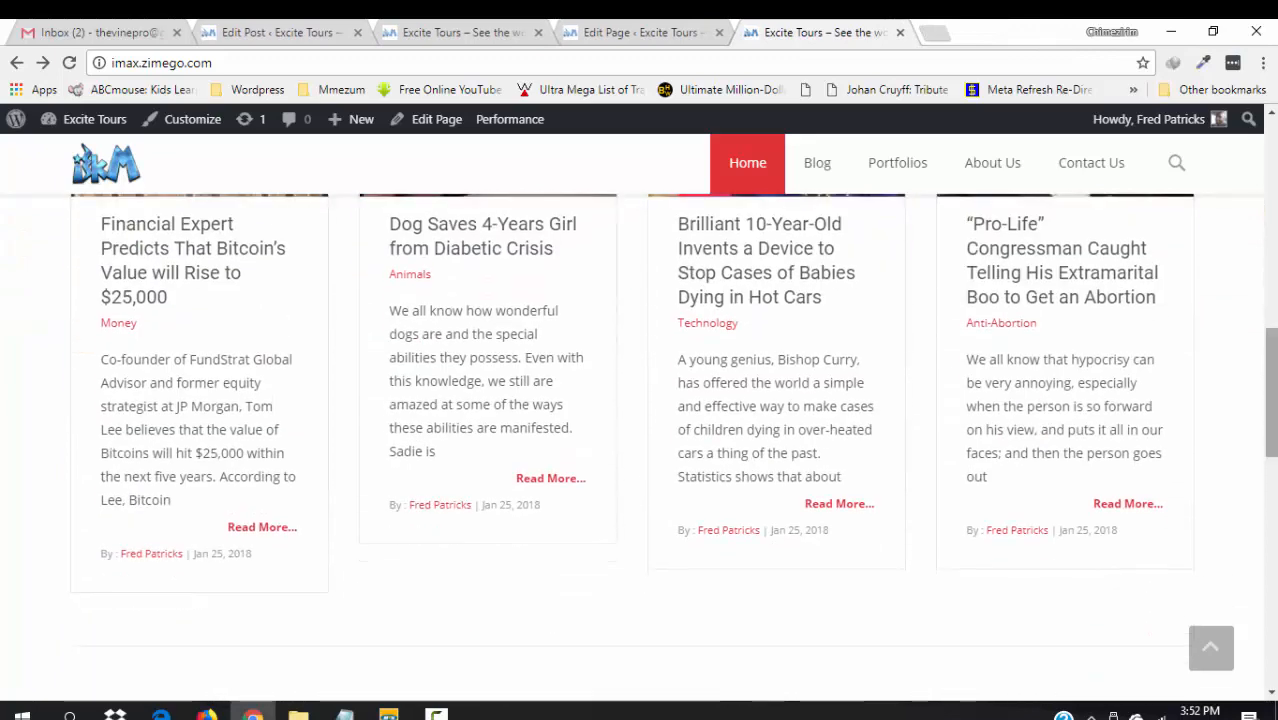
scroll(1272, 300, "up", 5)
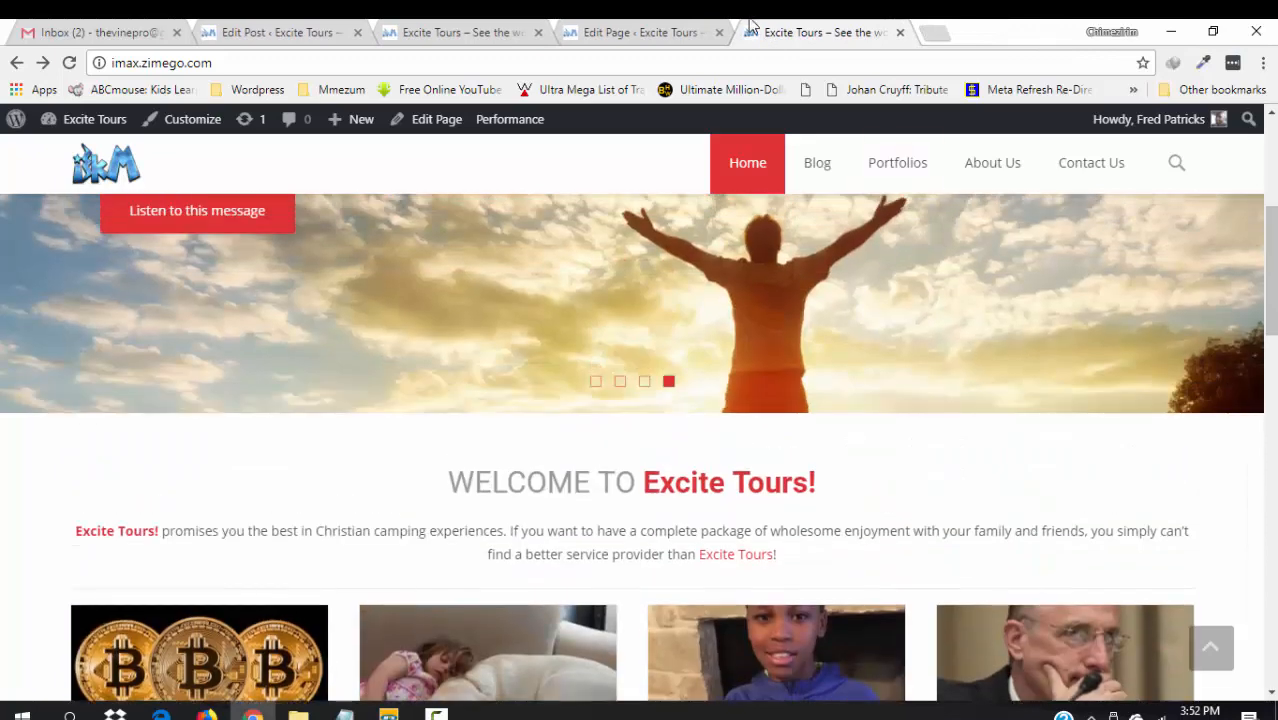
left_click(675, 32)
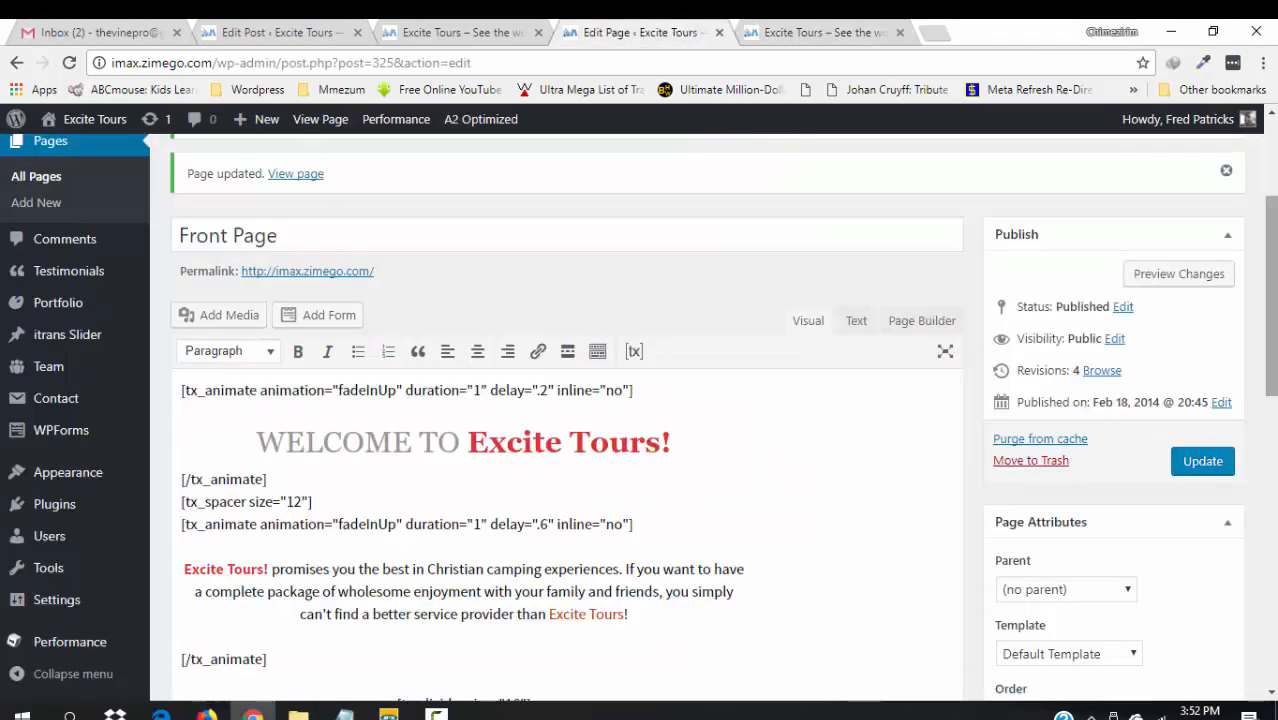
scroll(1272, 420, "down", 2)
scroll(1274, 432, "down", 4)
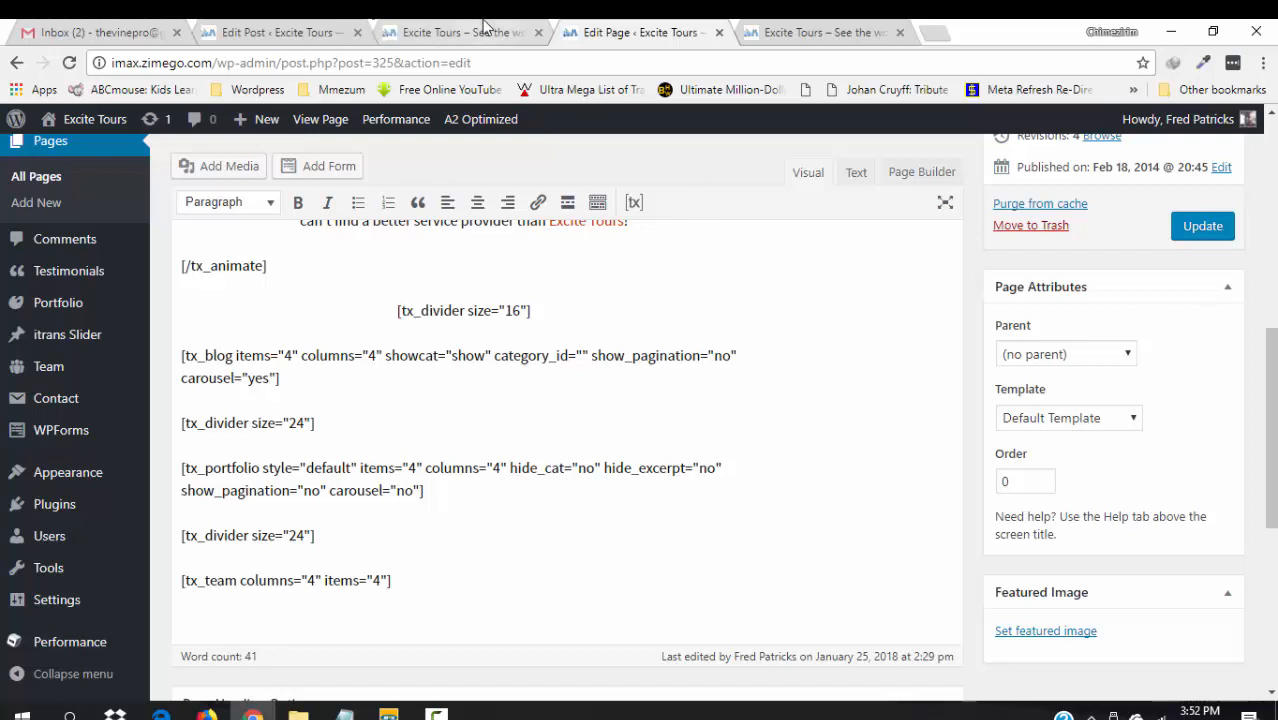
- Close the extra home page tab, list the portfolio items, and open The Craft House in a new tab
left_click(256, 28)
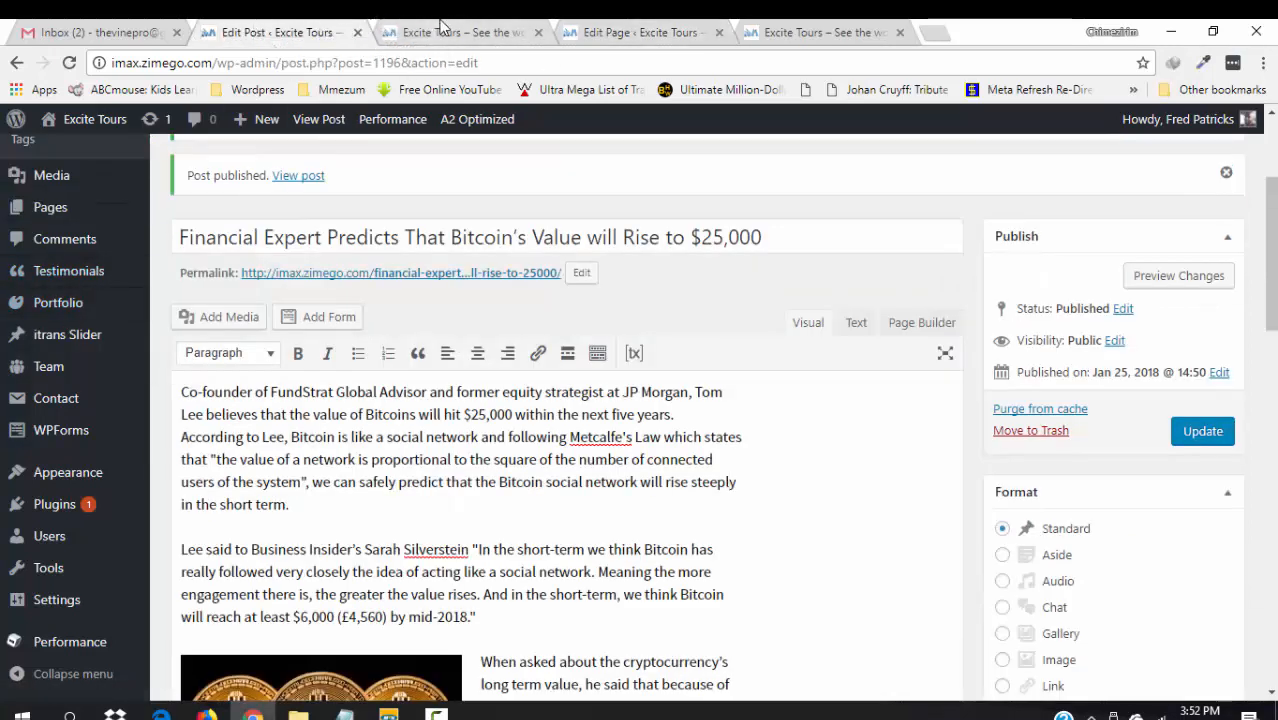
left_click(538, 32)
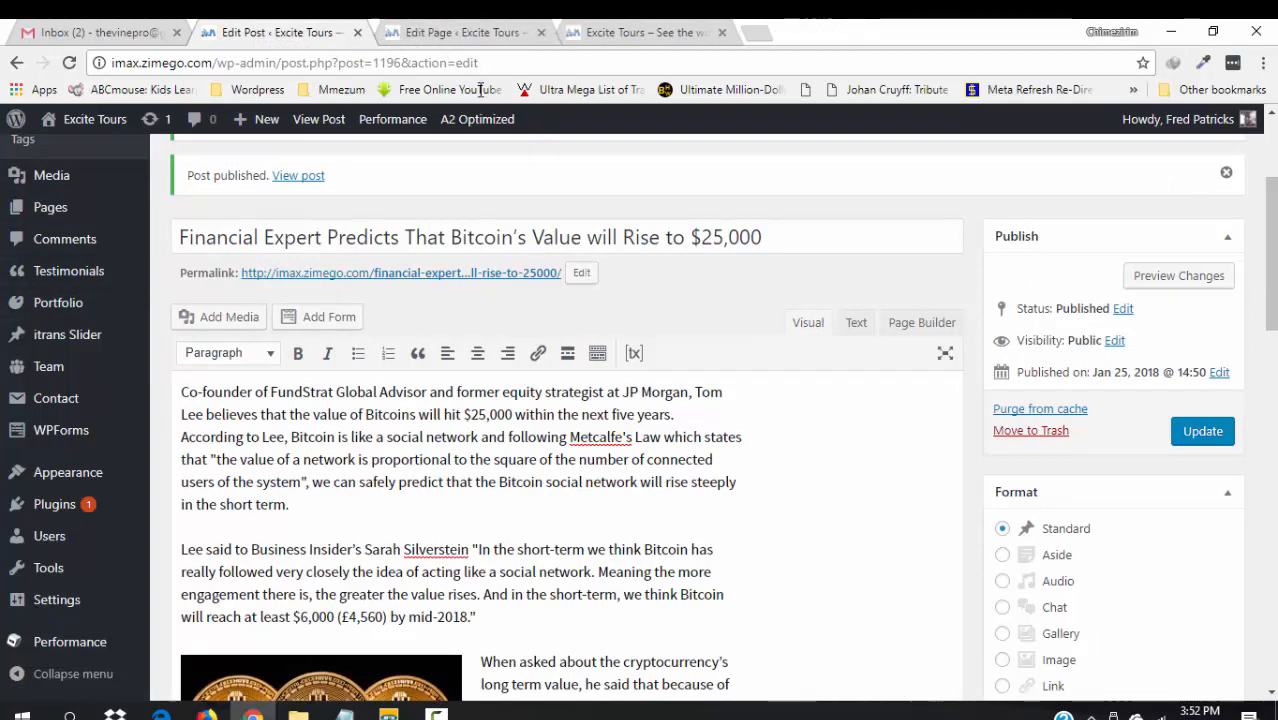
mouse_move(72, 305)
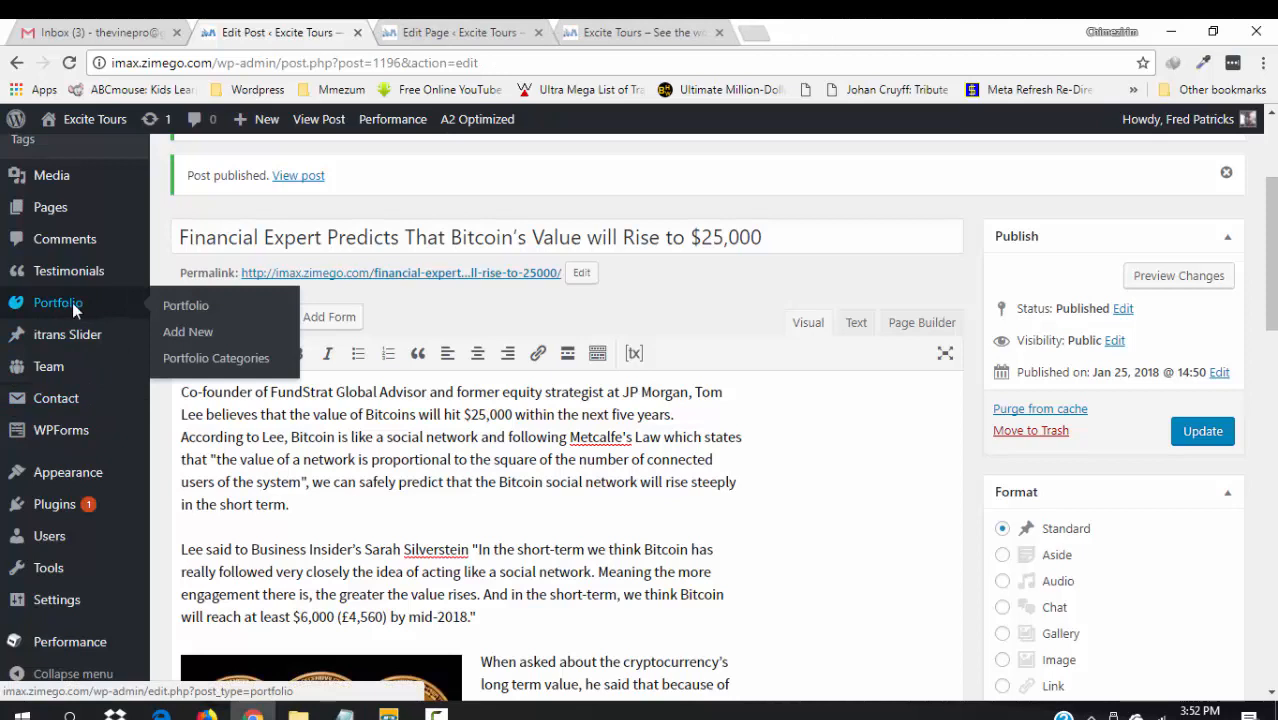
left_click(72, 302)
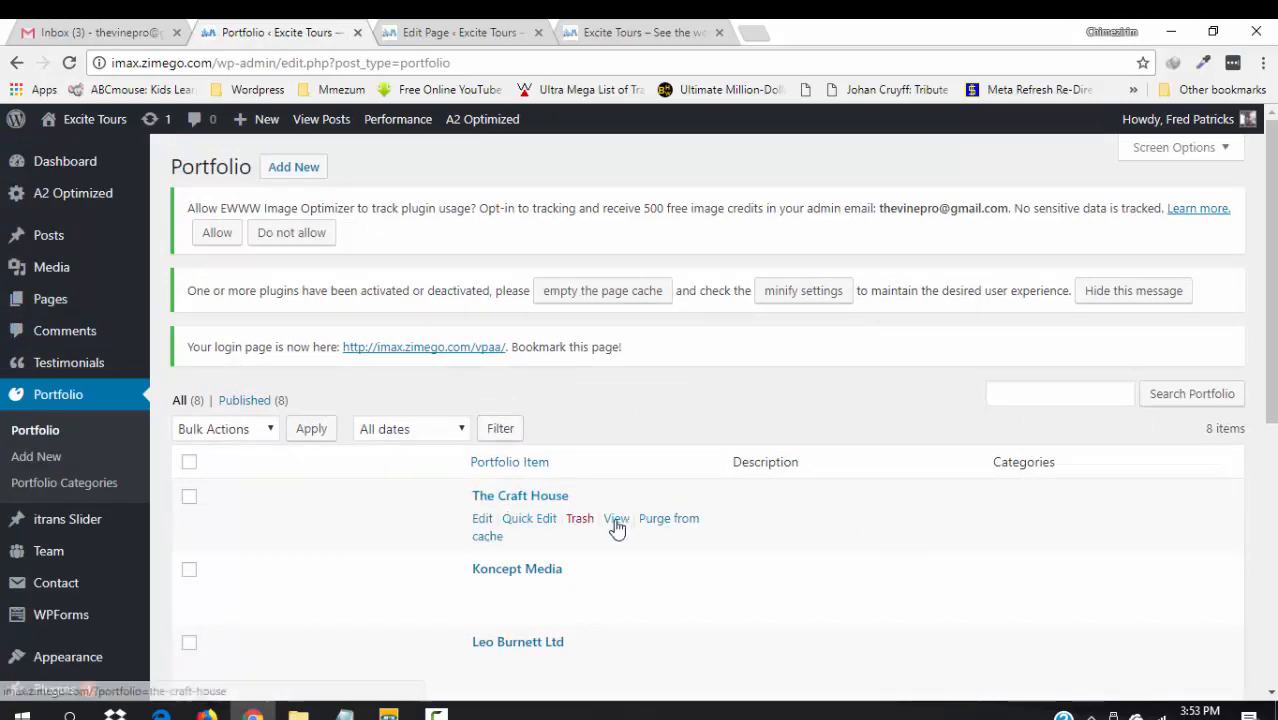
right_click(617, 528)
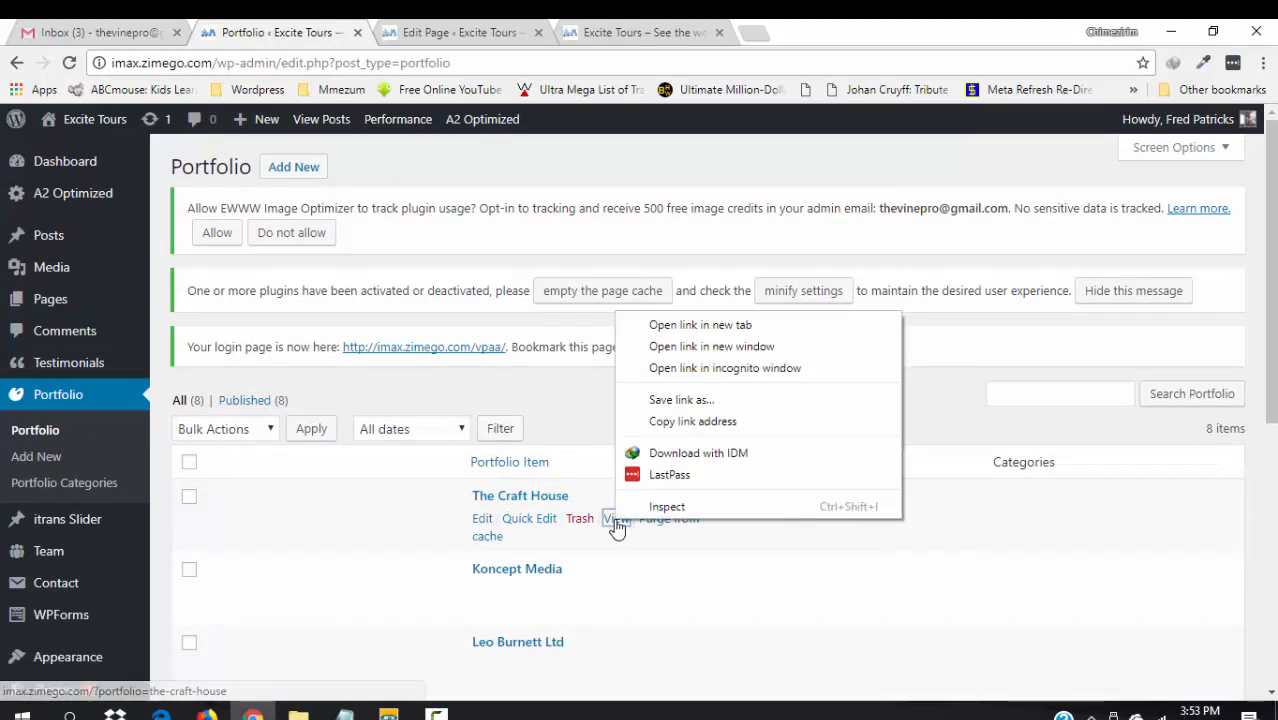
left_click(681, 326)
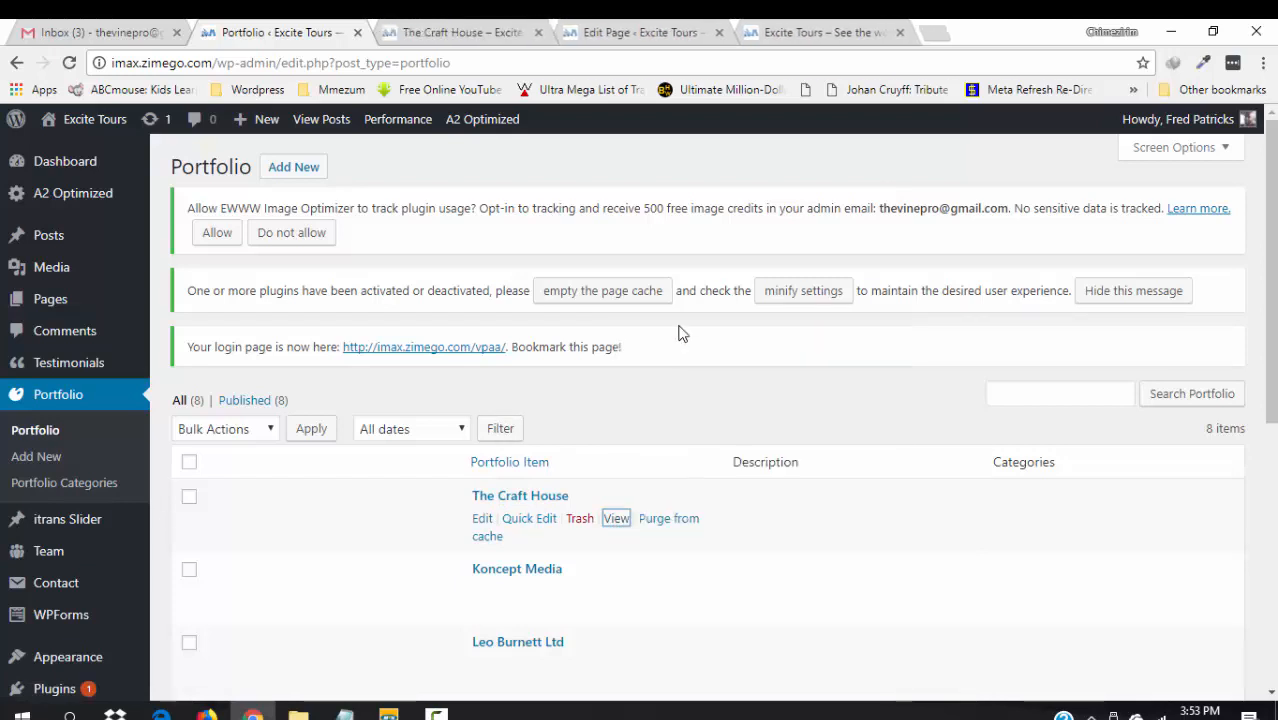
- Compare The Craft House page with the home page's portfolio row, then close its tab
left_click(487, 30)
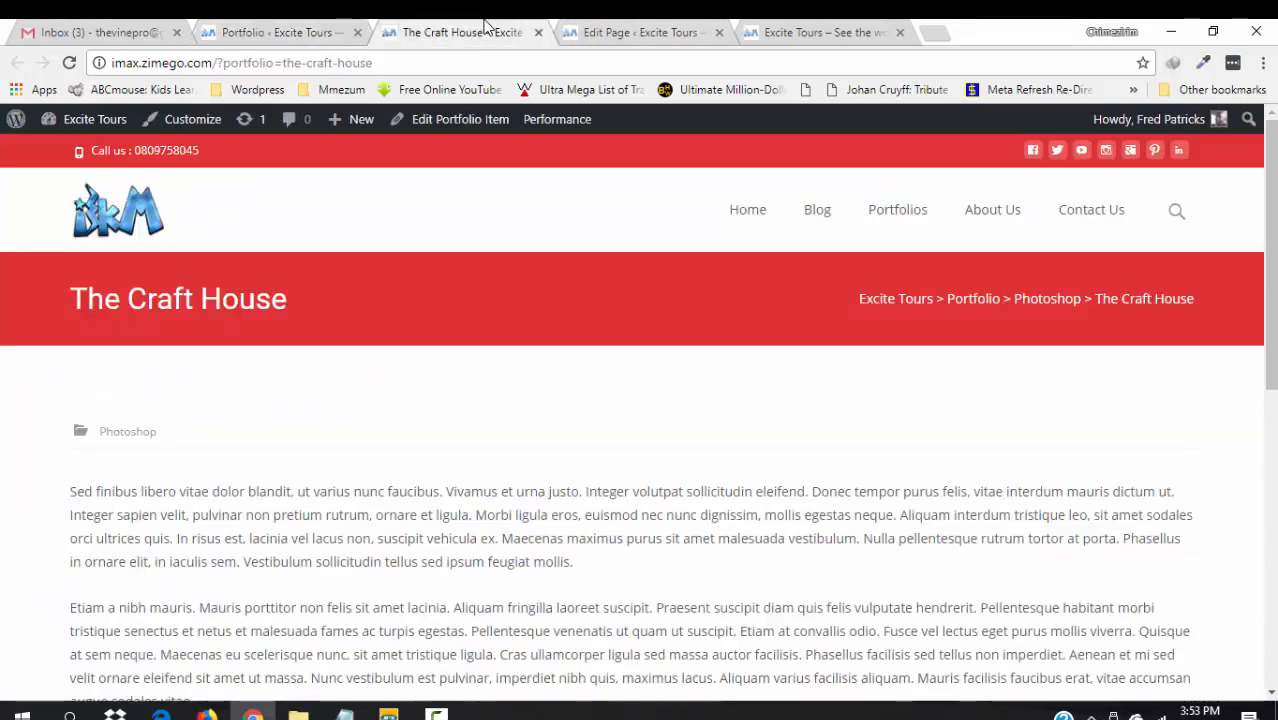
left_click(845, 24)
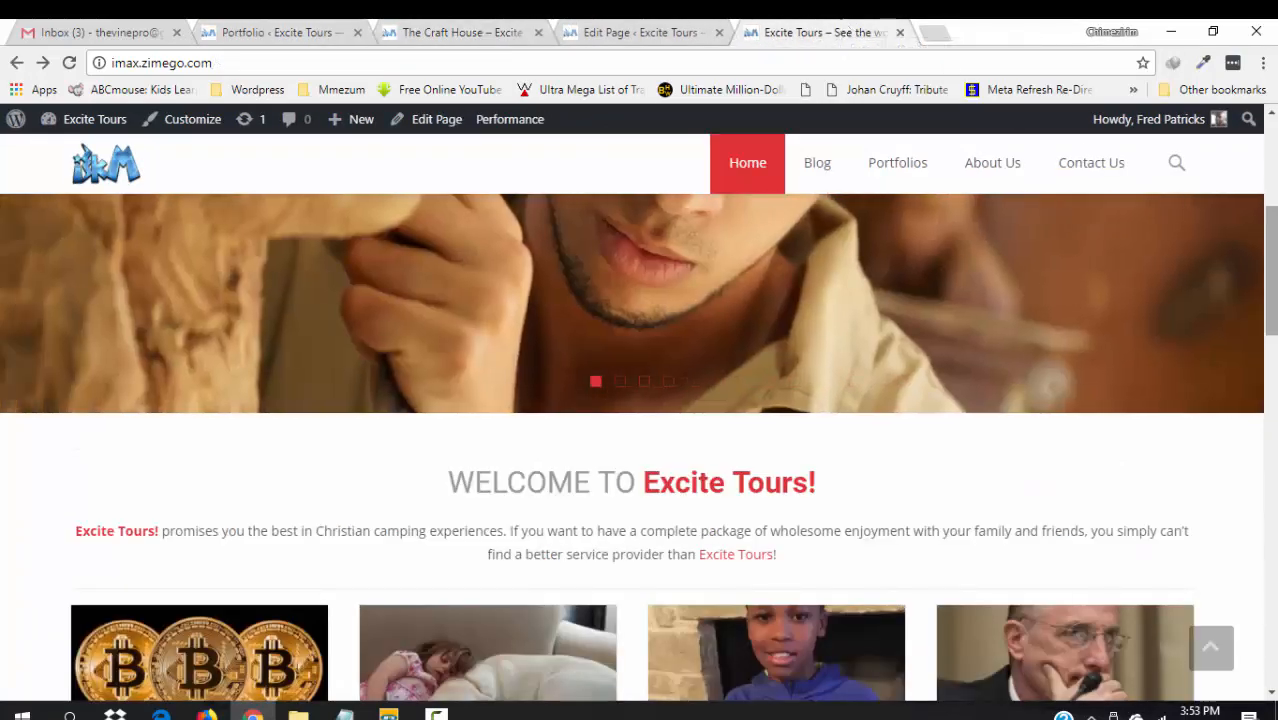
scroll(640, 400, "down", 3)
left_click_drag(1271, 328, 1270, 454)
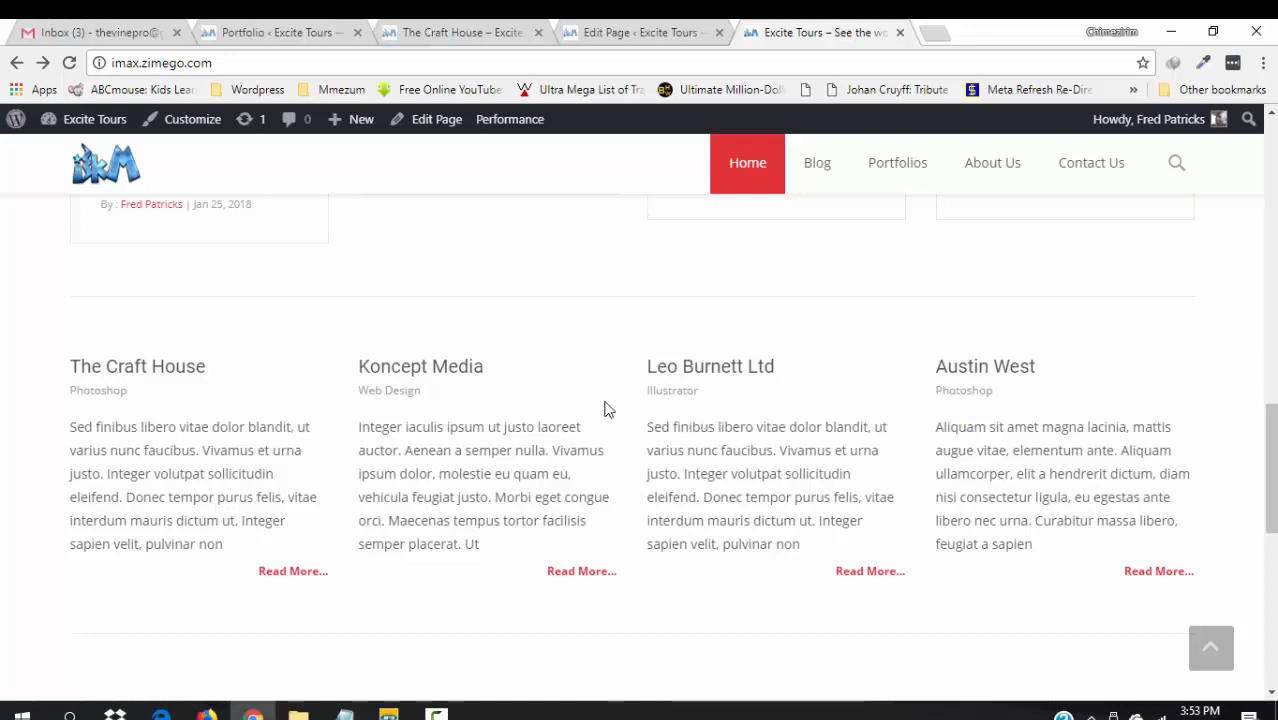
left_click(445, 29)
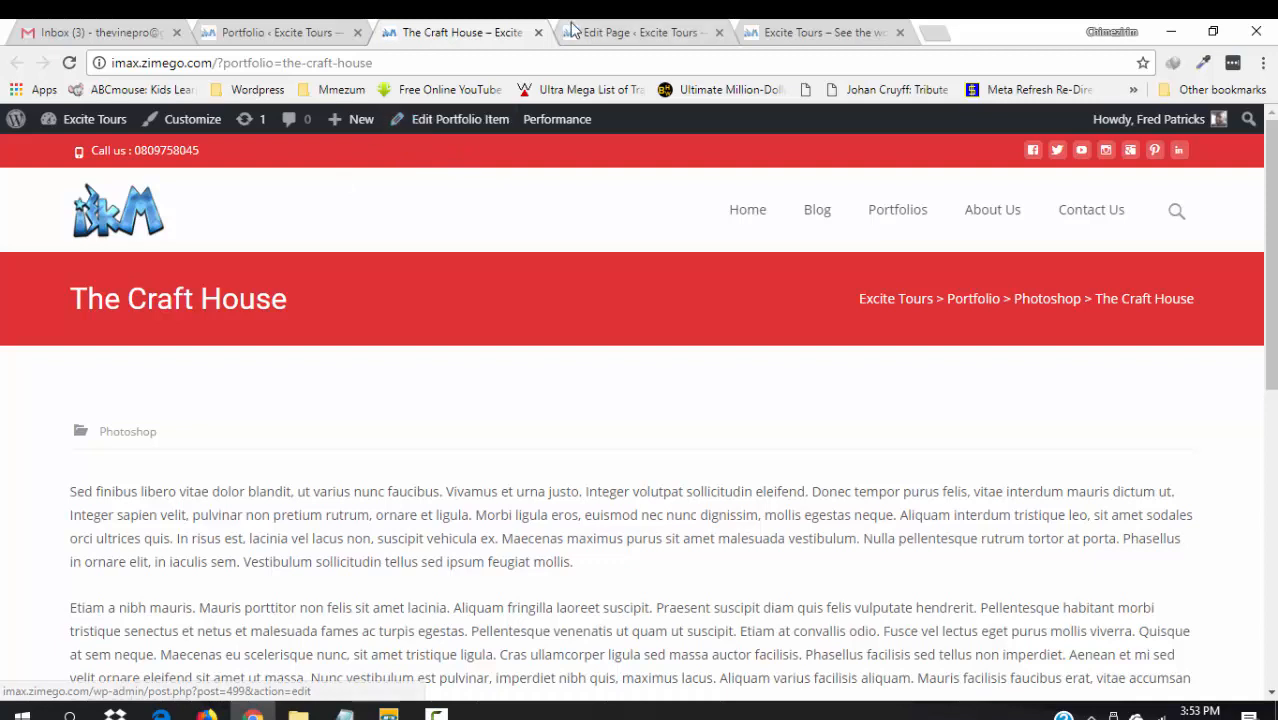
left_click(538, 33)
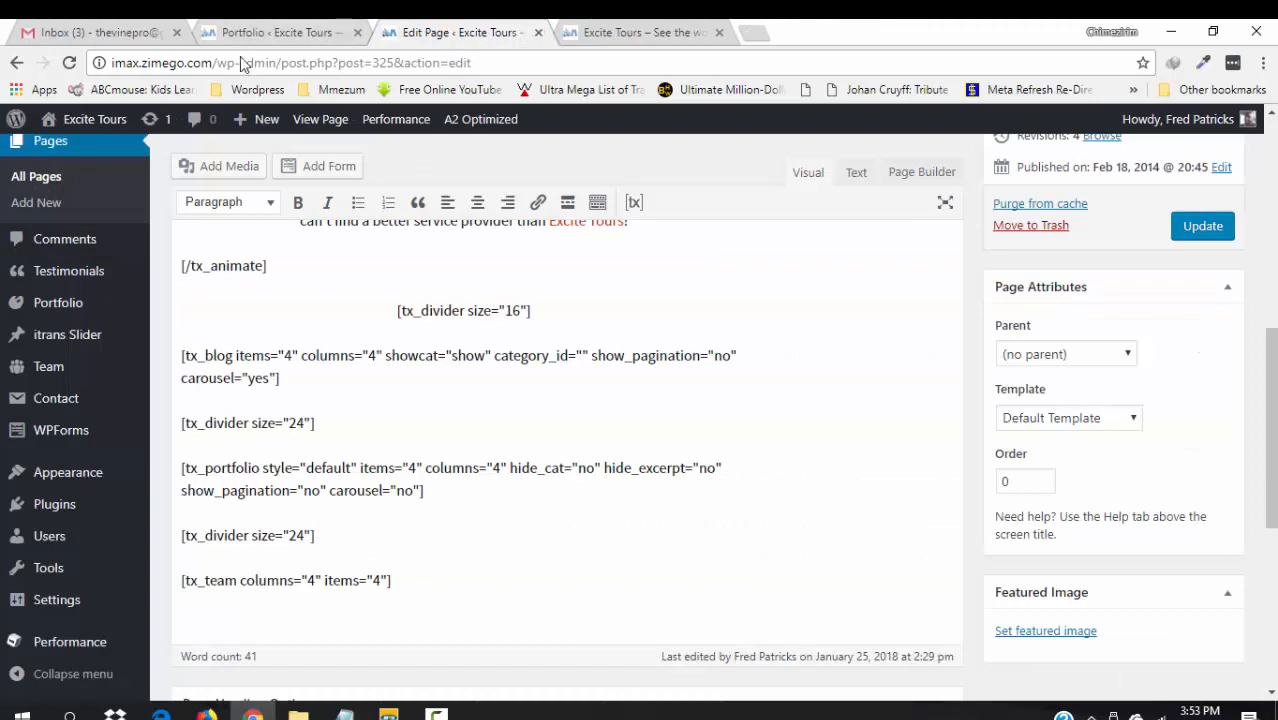
left_click(270, 34)
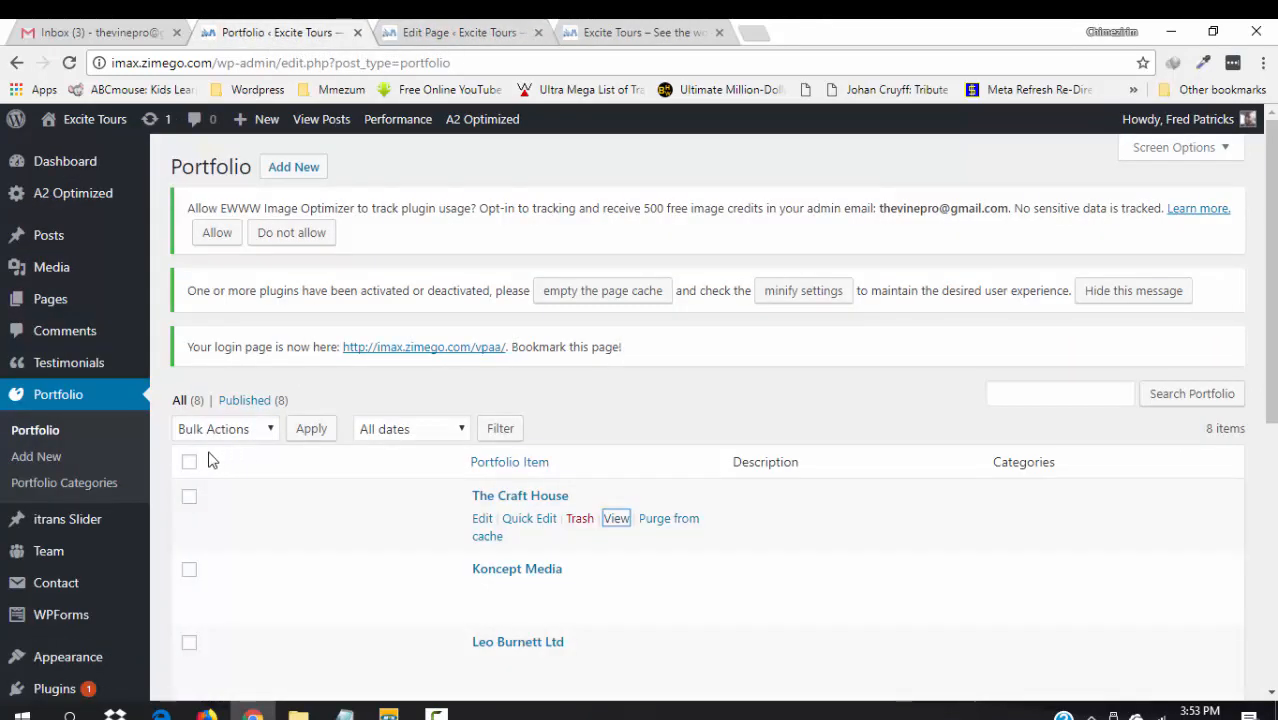
- Move all 8 demo portfolio items to the Trash using the Move to Trash bulk action
left_click(190, 455)
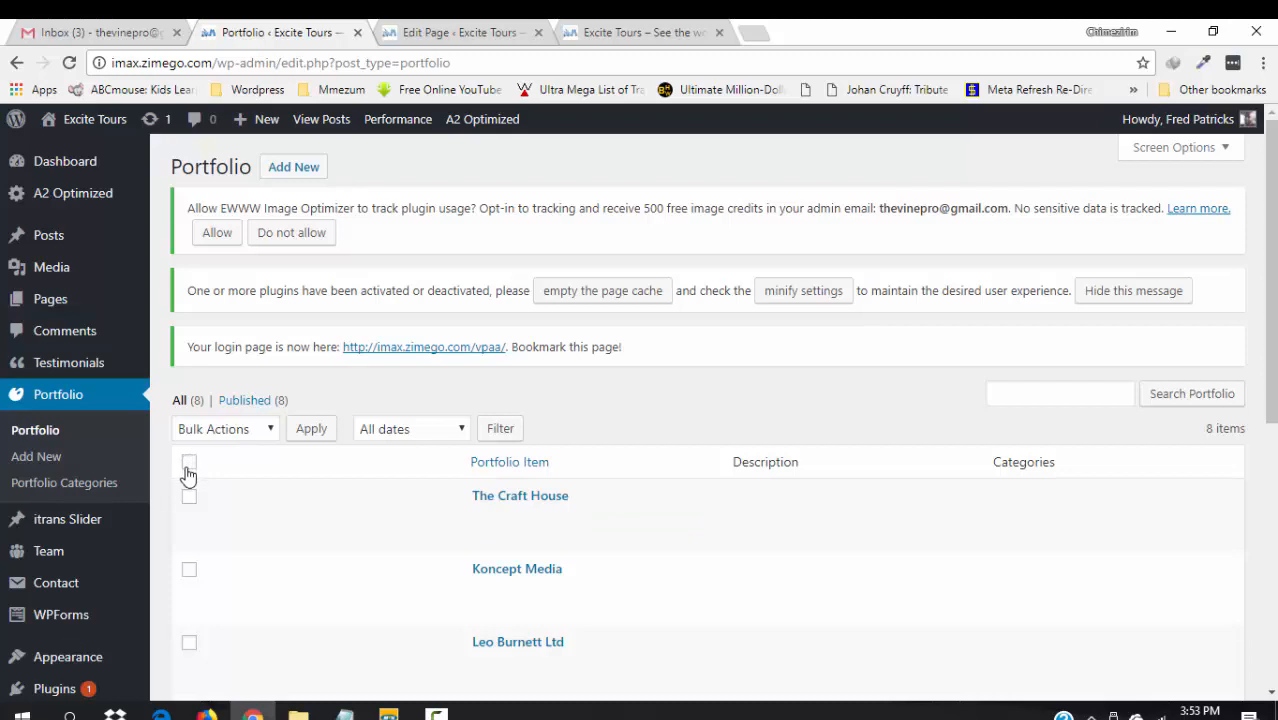
left_click(188, 468)
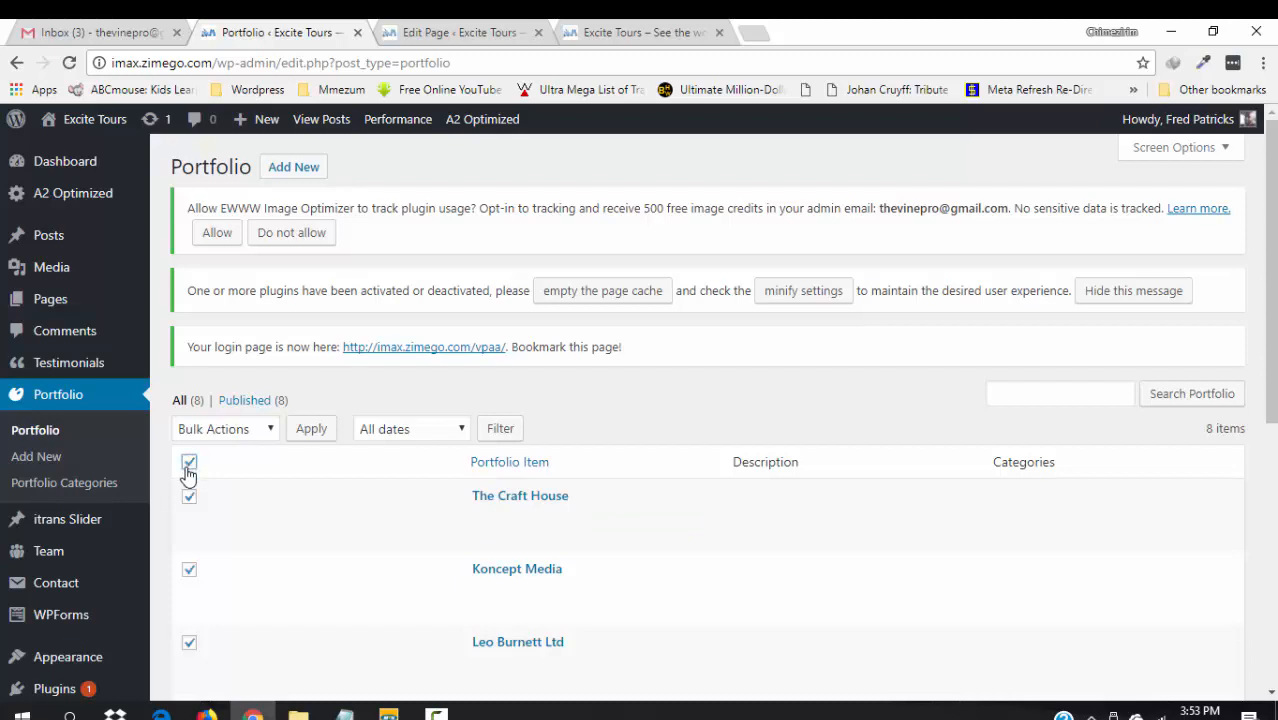
left_click(273, 430)
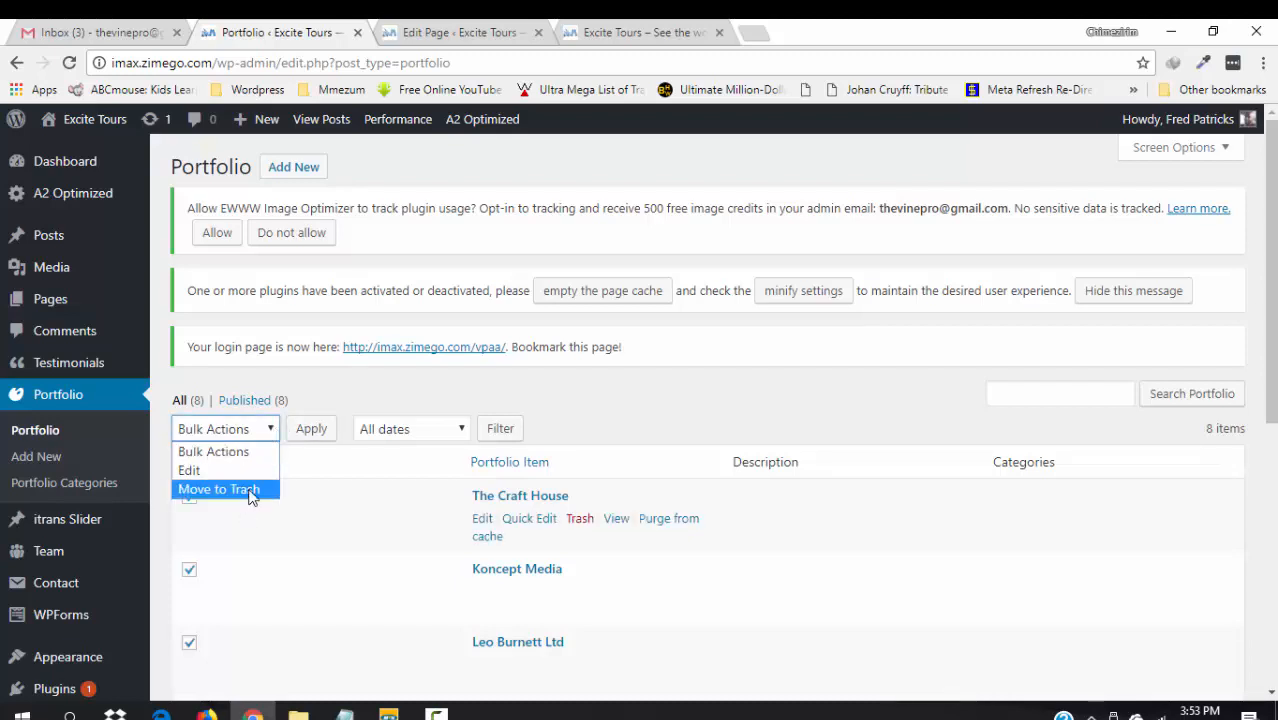
left_click(250, 492)
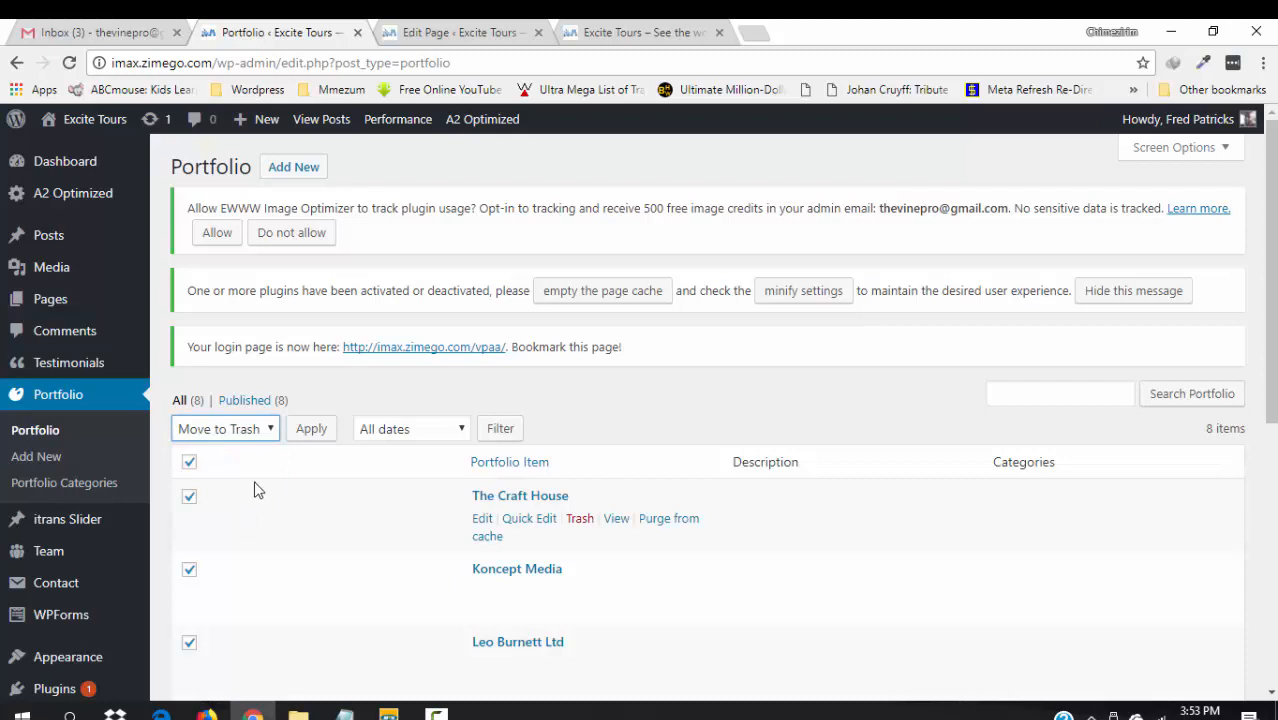
left_click(313, 437)
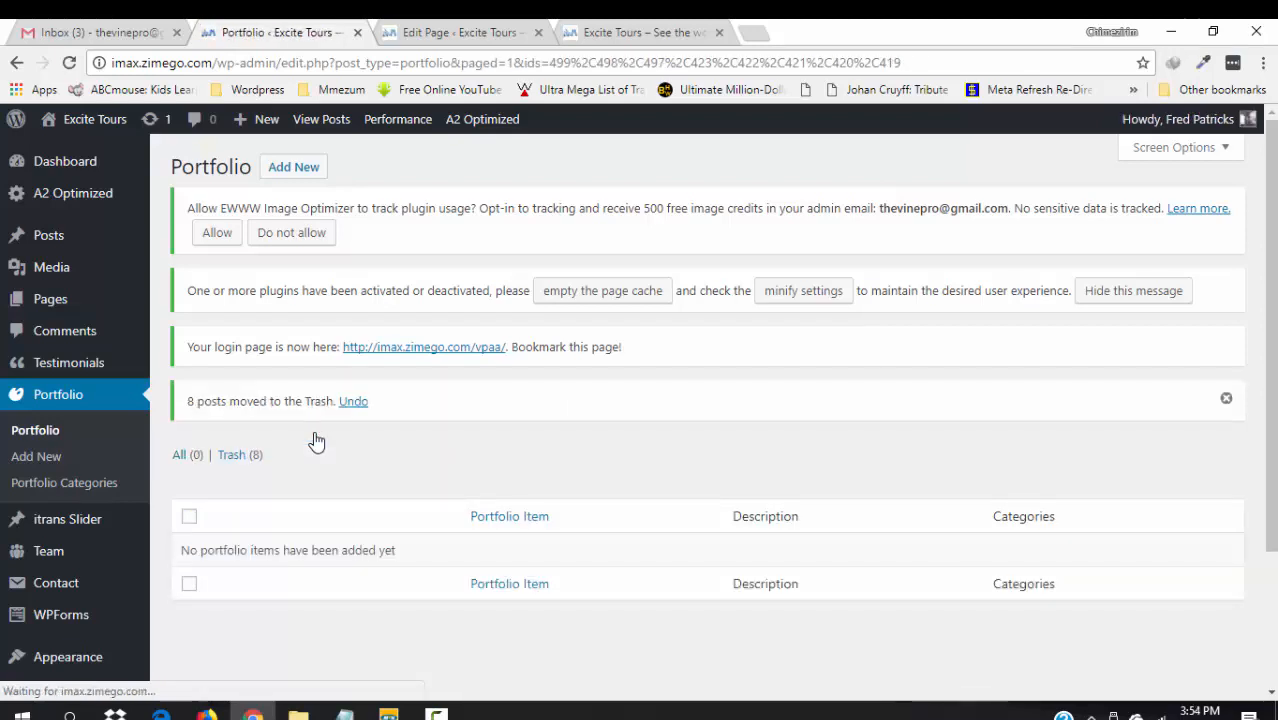
left_click(65, 488)
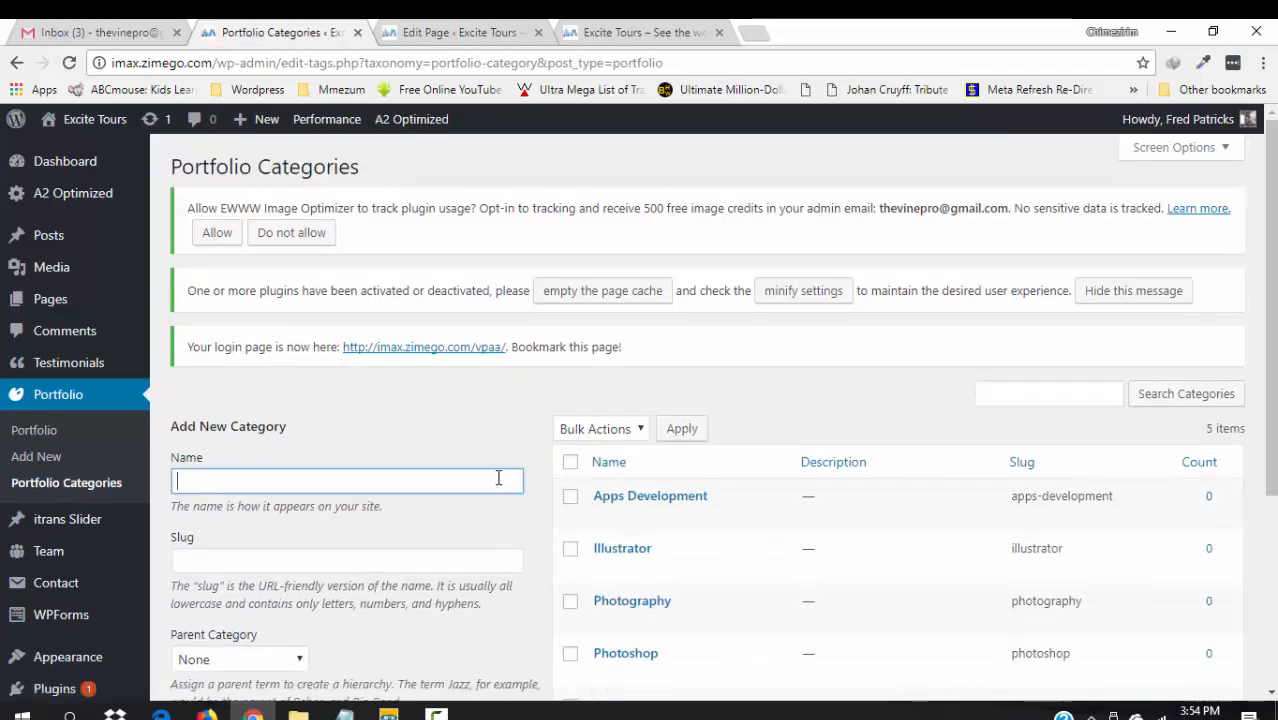
- Bulk-delete all the old portfolio categories
left_click(570, 461)
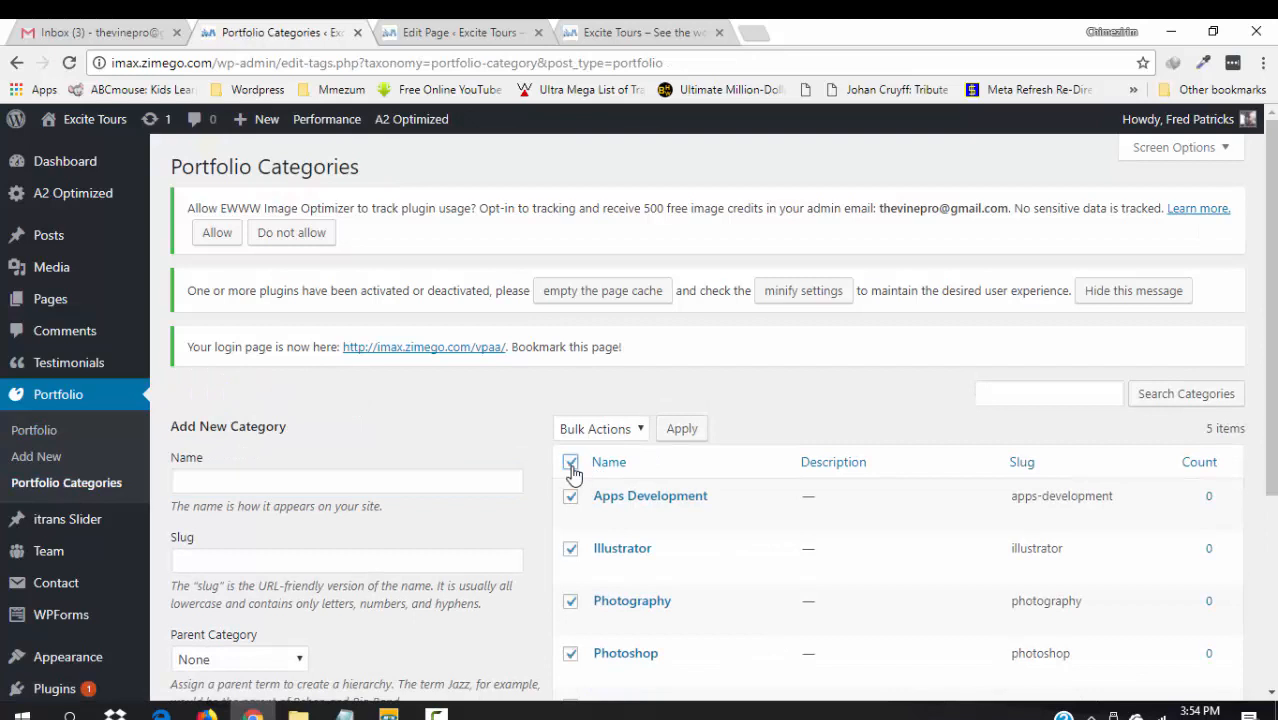
left_click(640, 430)
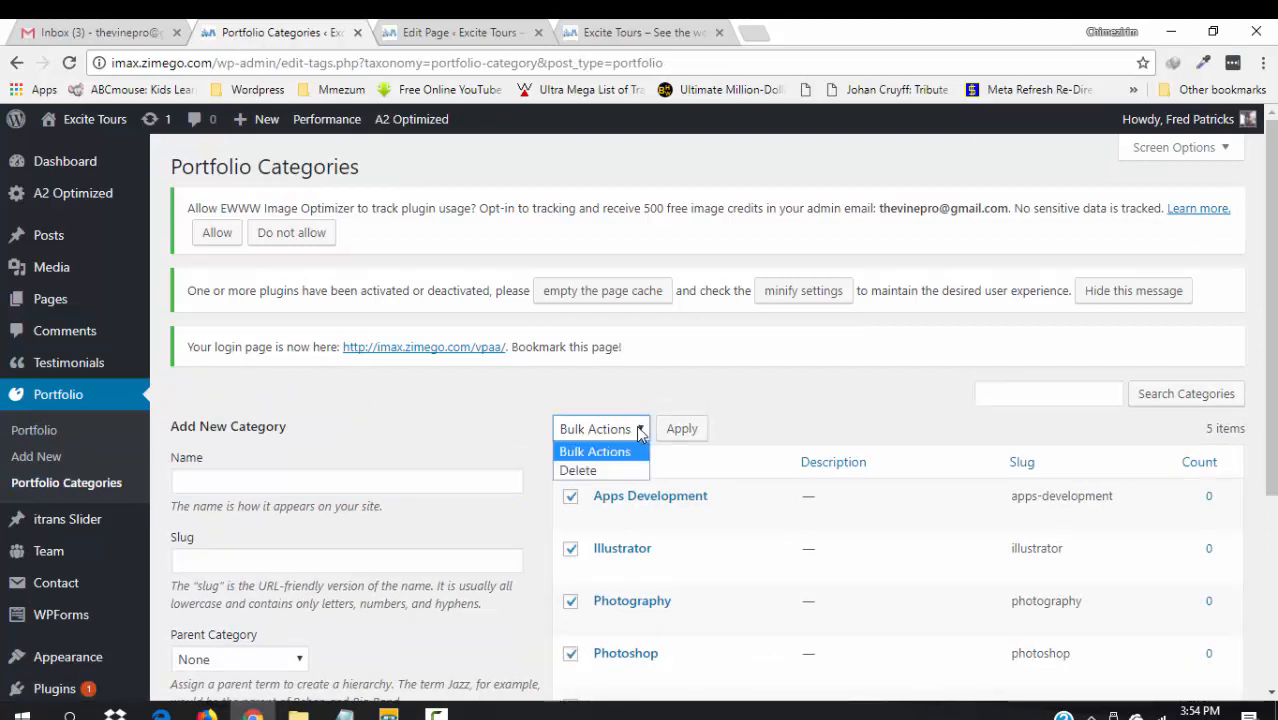
left_click(603, 471)
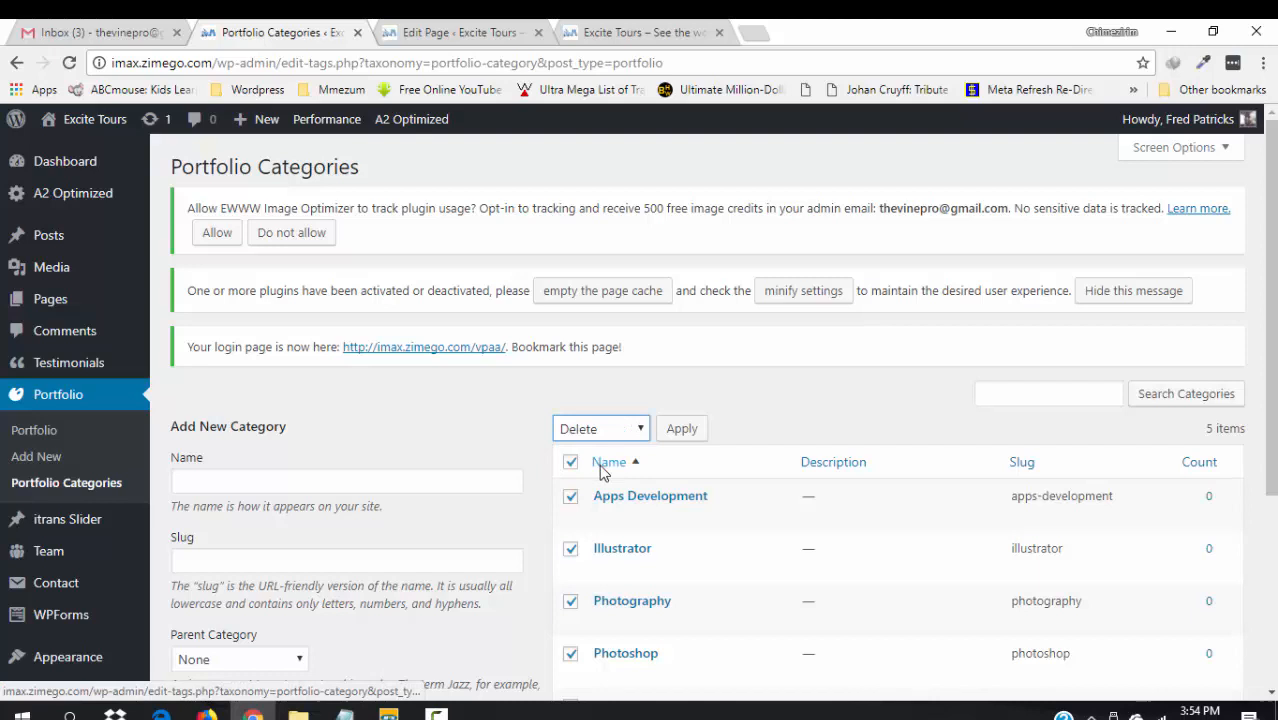
left_click(683, 431)
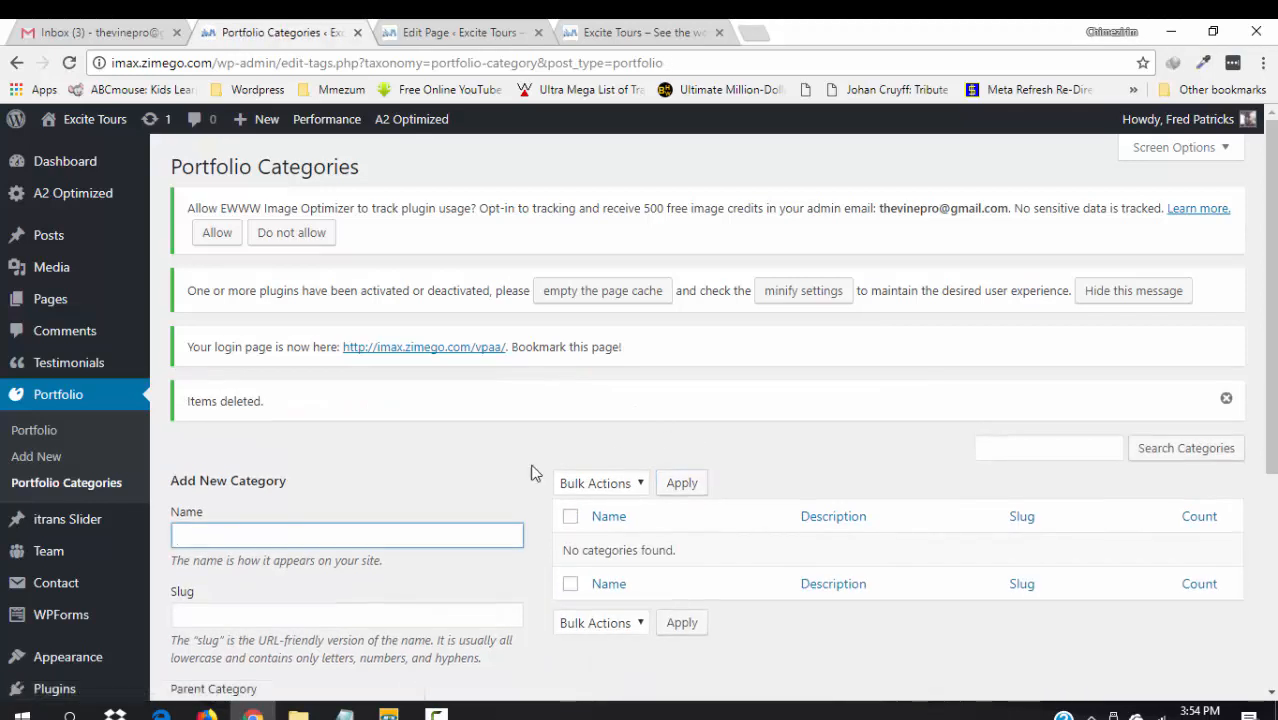
- Add an 'Outdoors' portfolio category with 'Outdoors' as its description
type("Ou")
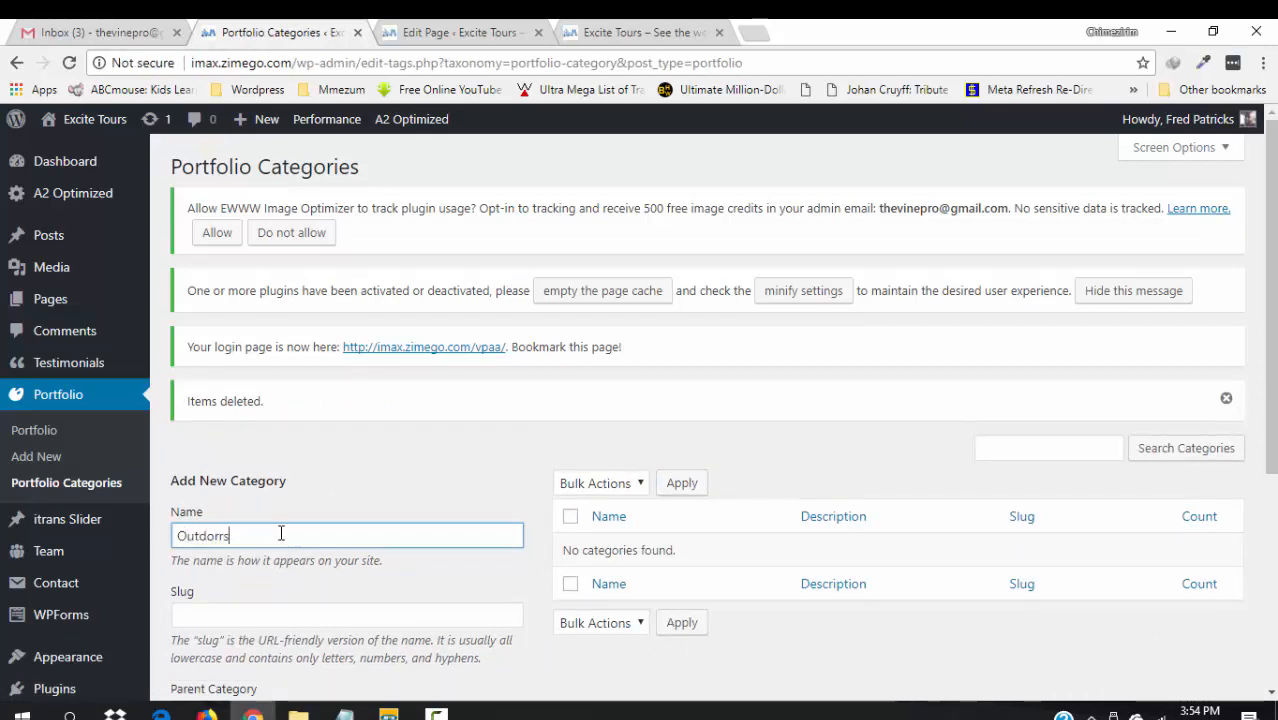
type("tdoors")
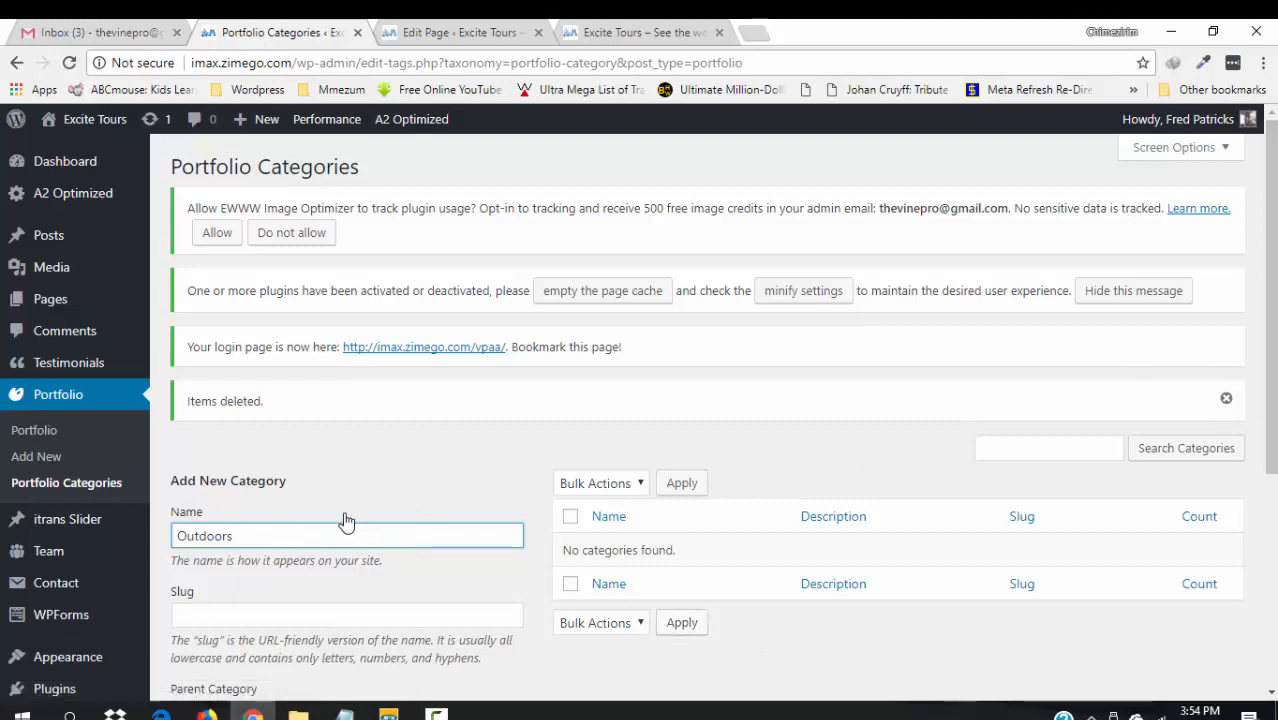
double_click(305, 541)
key("ctrl+c")
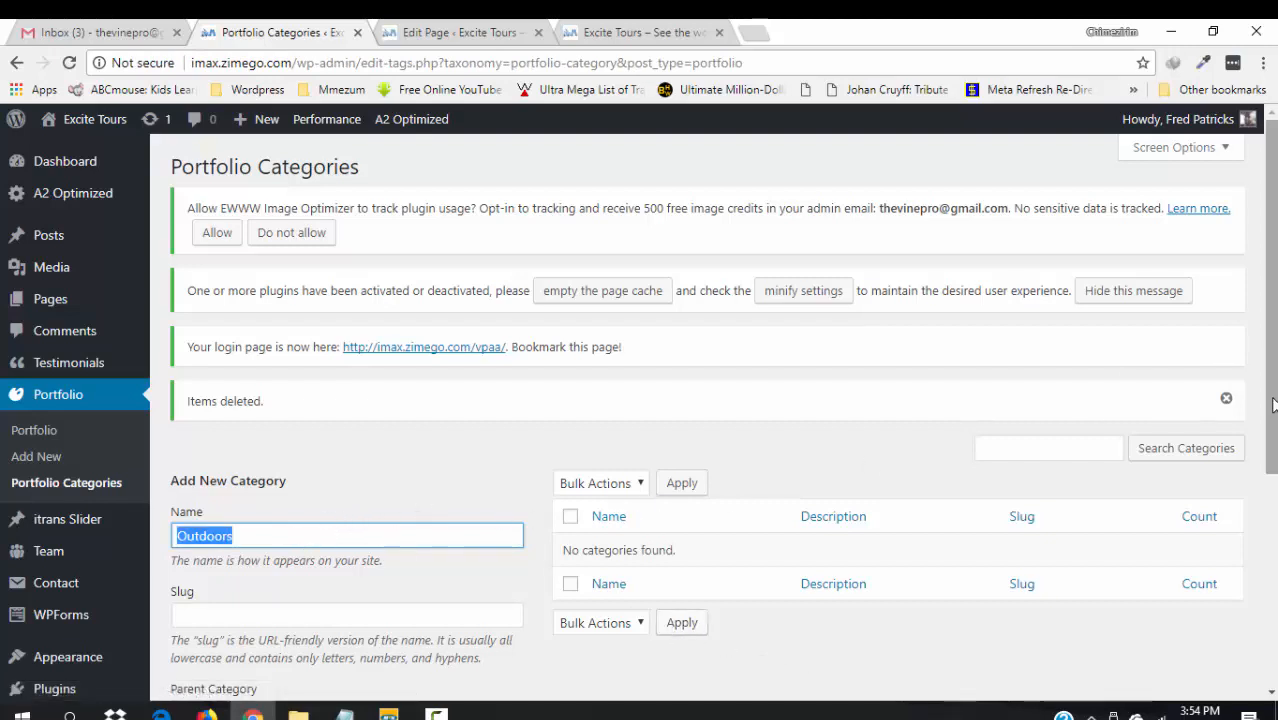
scroll(450, 575, "down", 3)
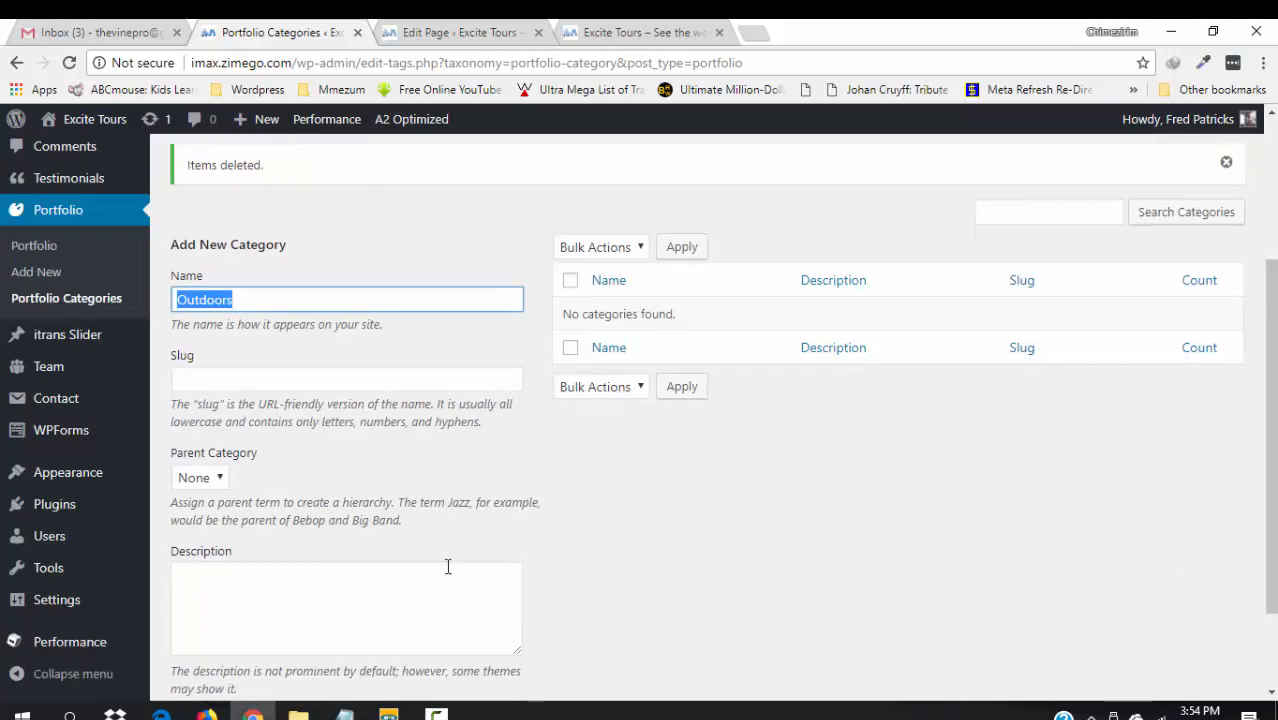
left_click(448, 567)
key("ctrl+v")
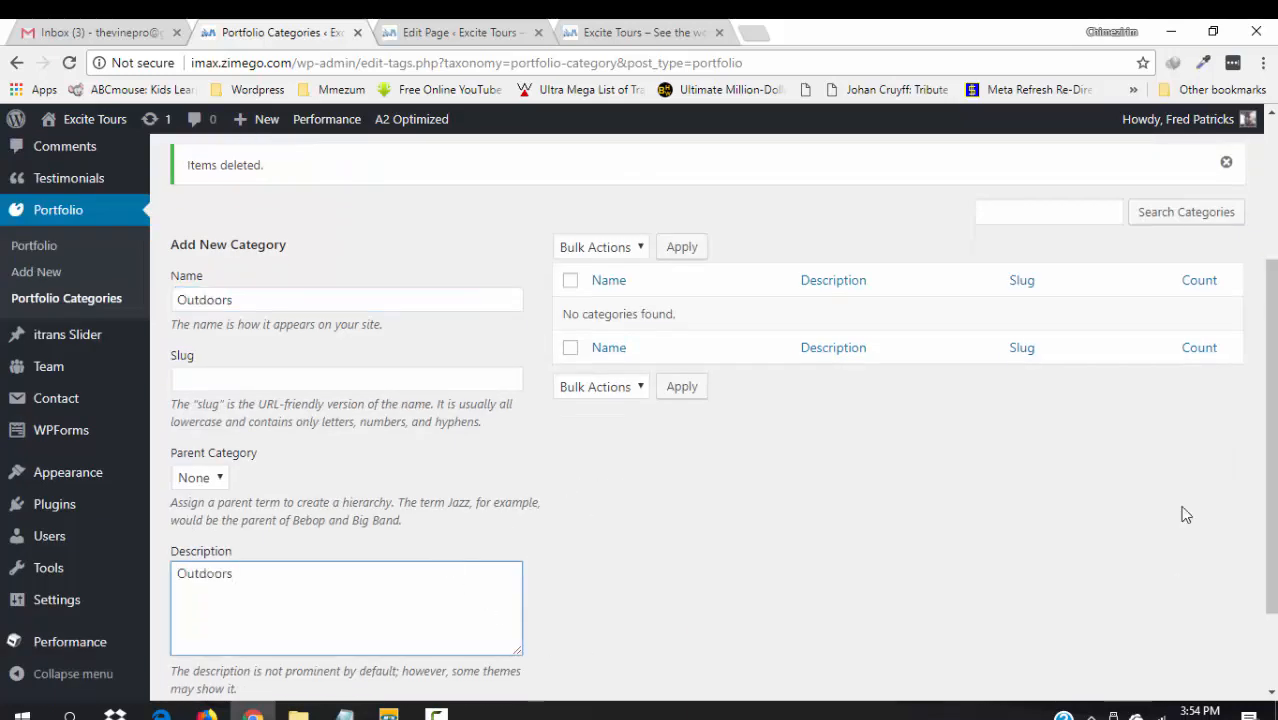
left_click_drag(1272, 408, 1272, 462)
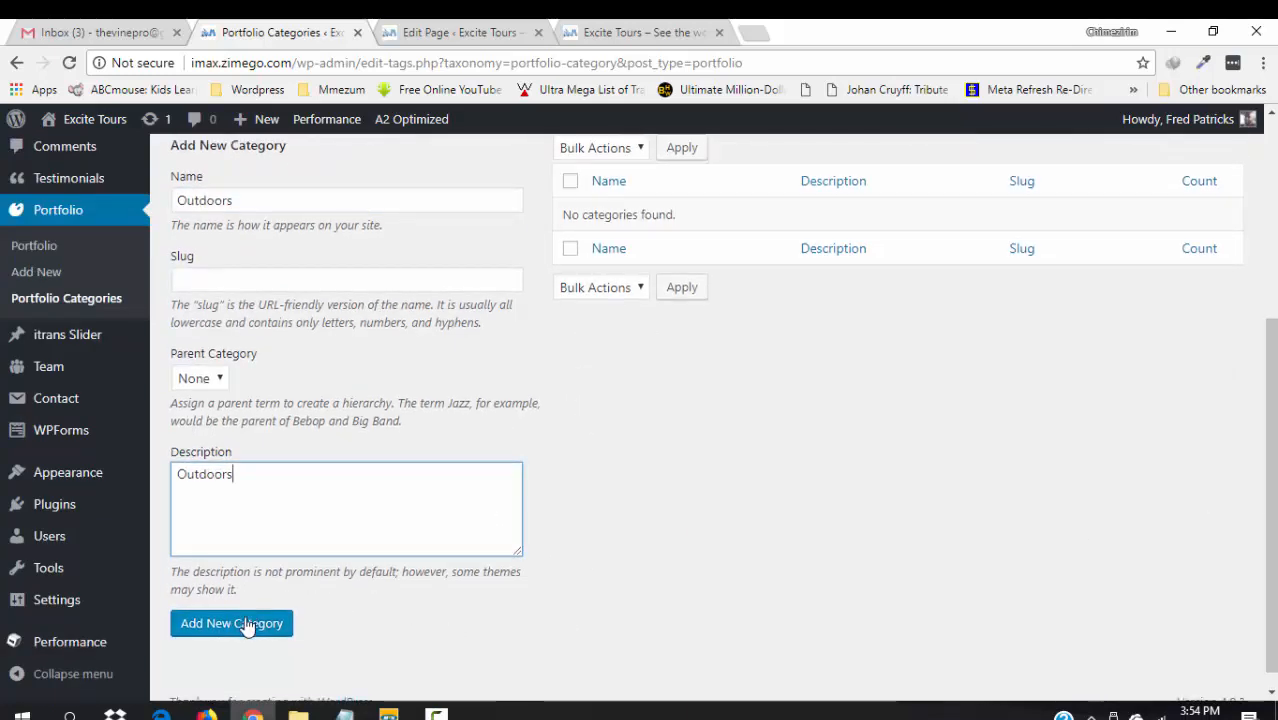
left_click(245, 627)
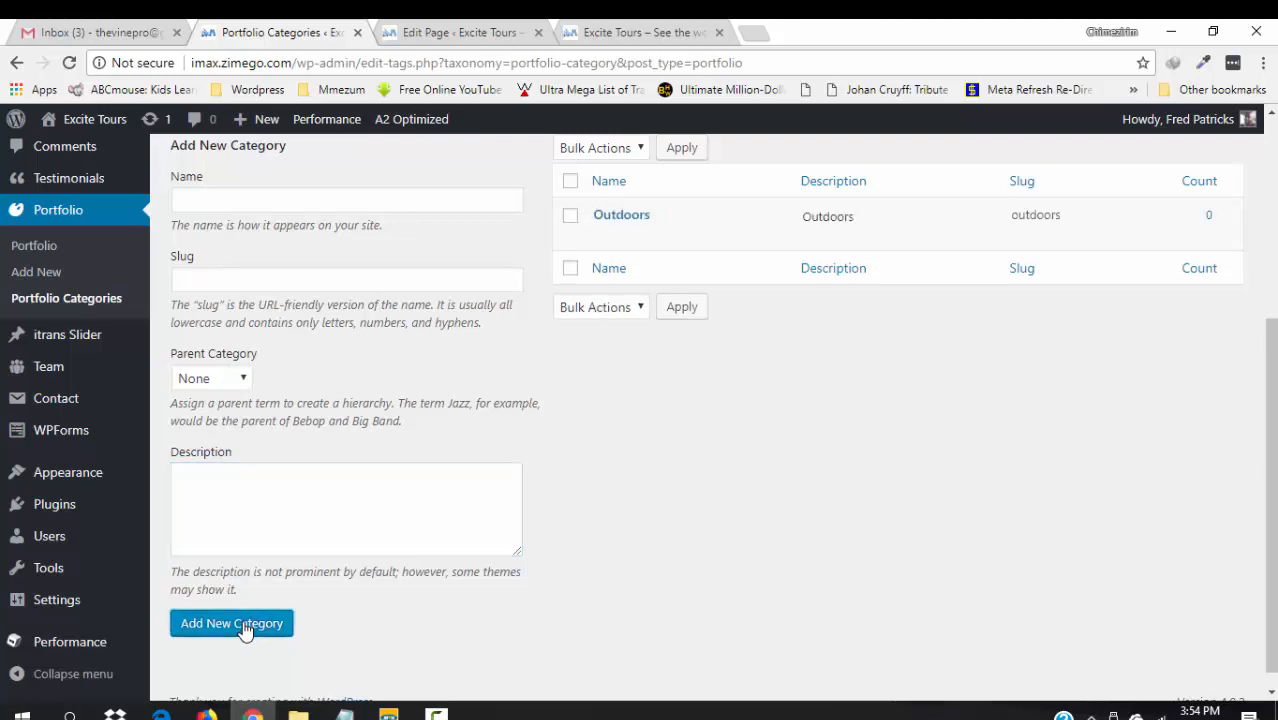
- Add a 'Parties and Banquets' portfolio category with a matching description
left_click(218, 195)
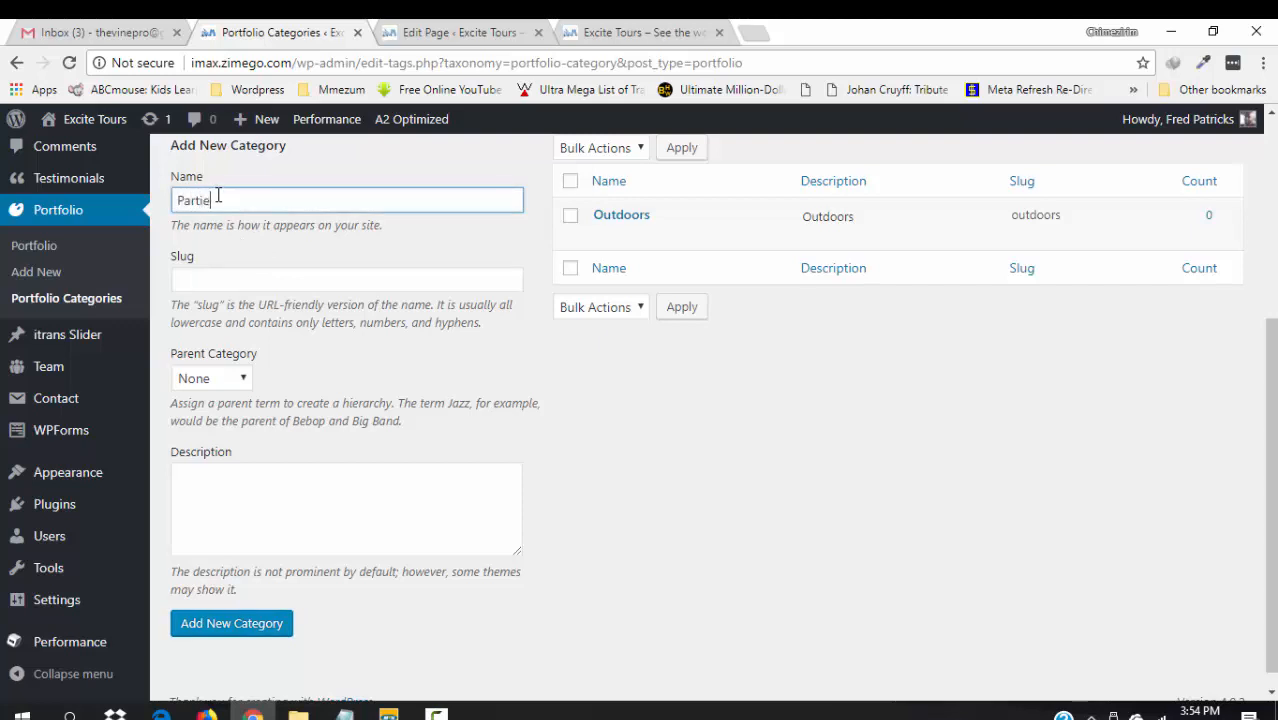
type("Parties and ")
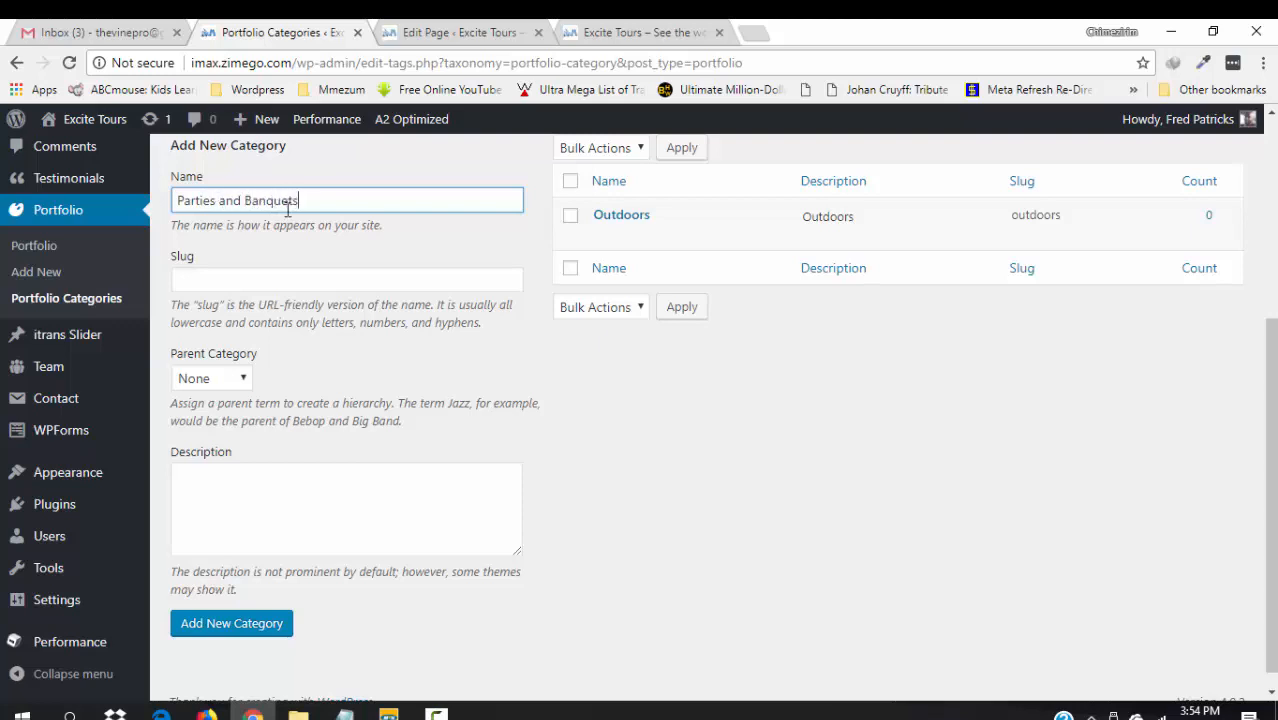
type("Banquets")
key("ctrl+a")
key("ctrl+c")
left_click(253, 510)
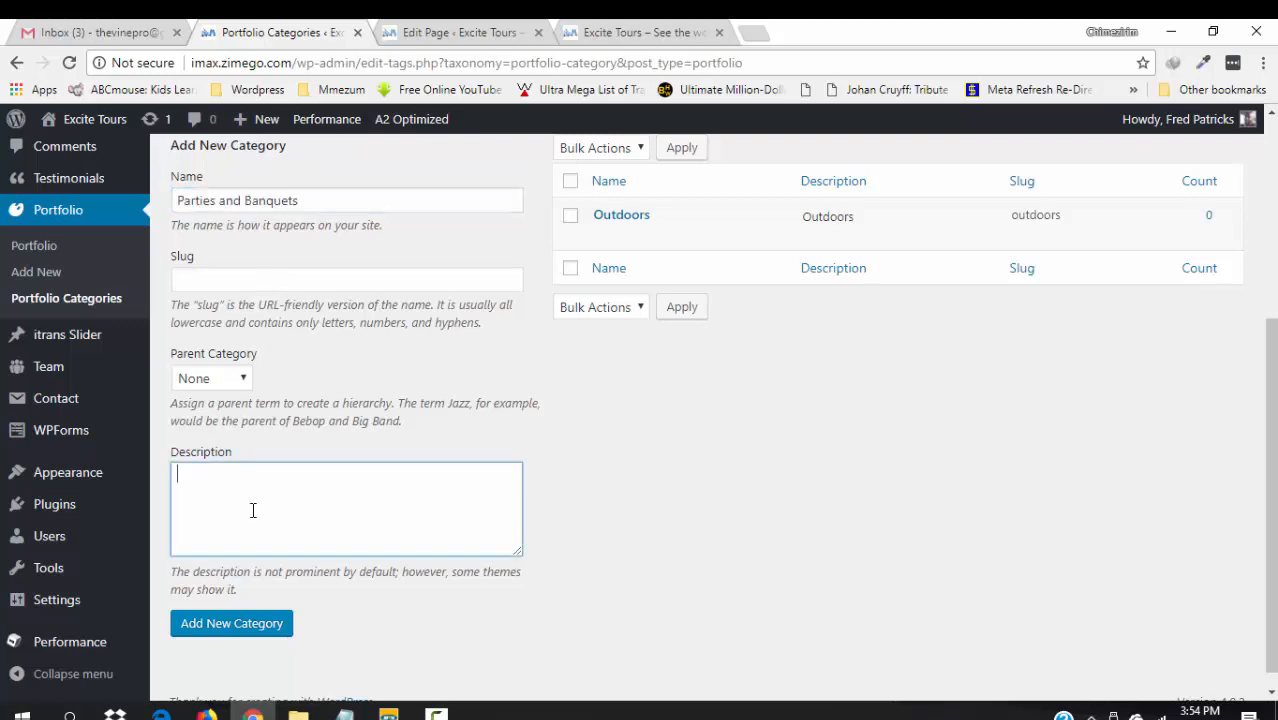
key("ctrl+v")
left_click(252, 632)
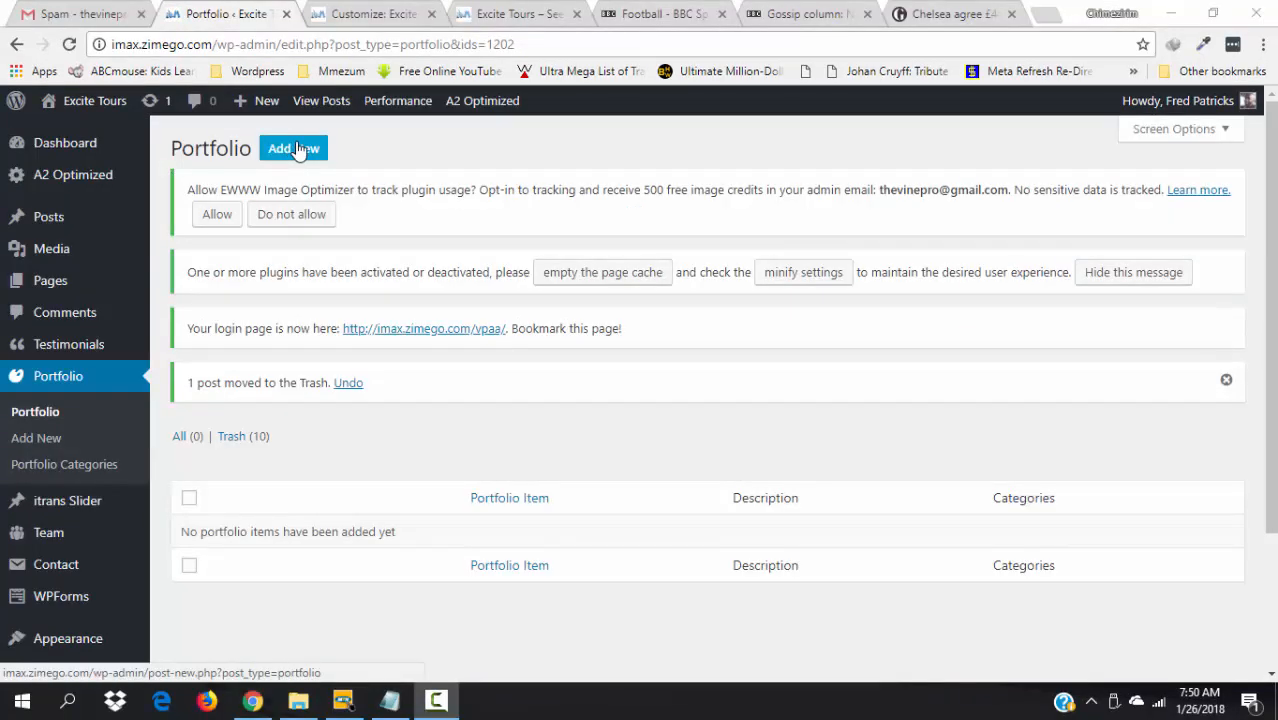
- Start a new portfolio item titled 'Wild Vegetation — What A Wonderful World'
left_click(297, 148)
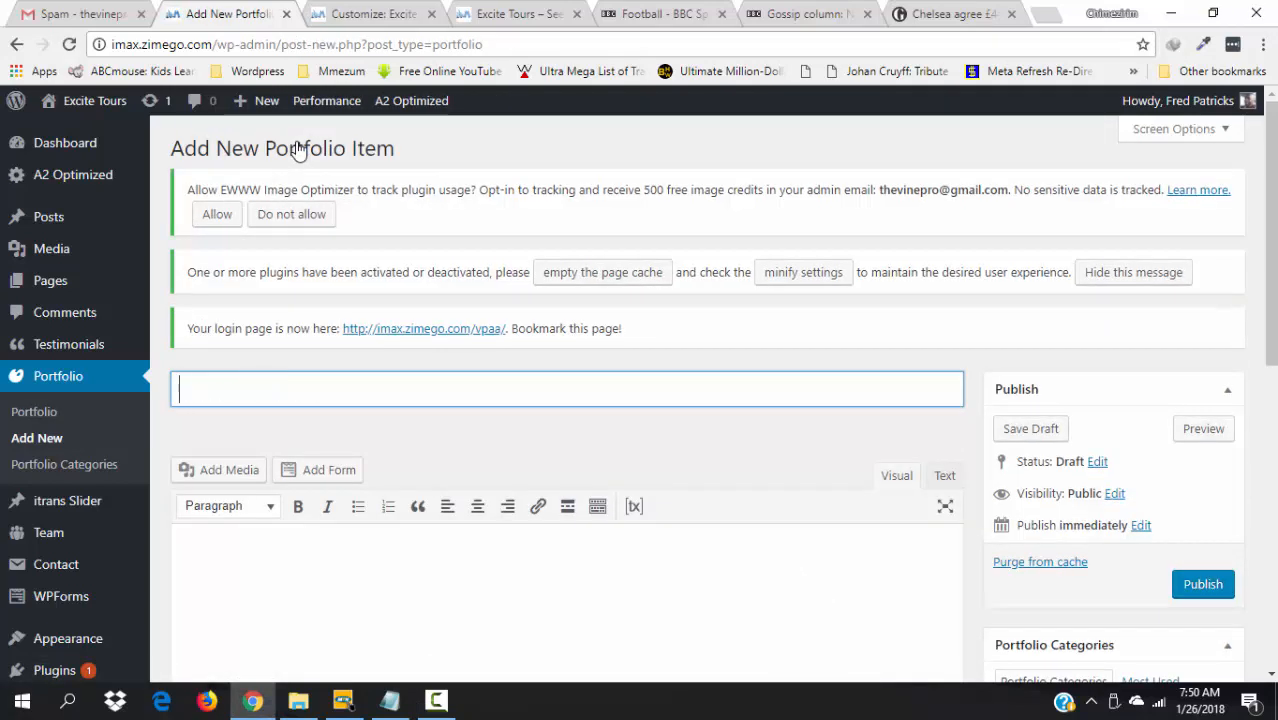
type("Wild Vegetation — What A Wonderful World")
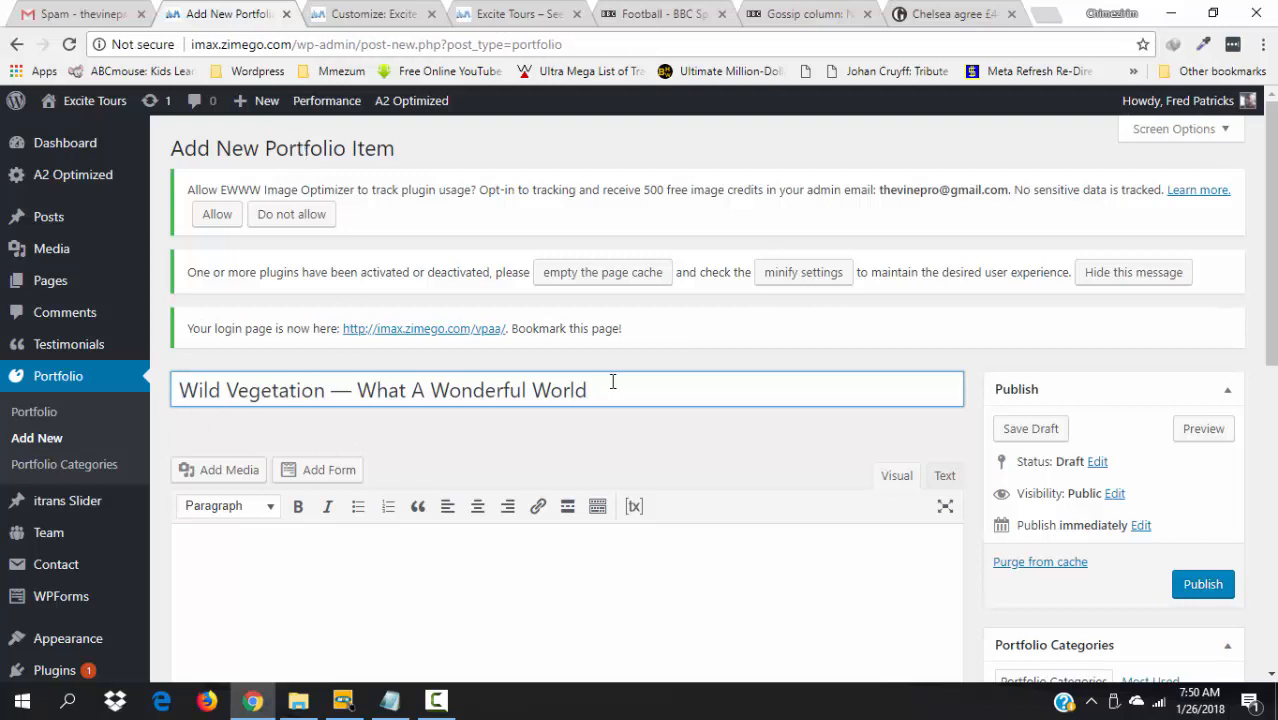
left_click(317, 575)
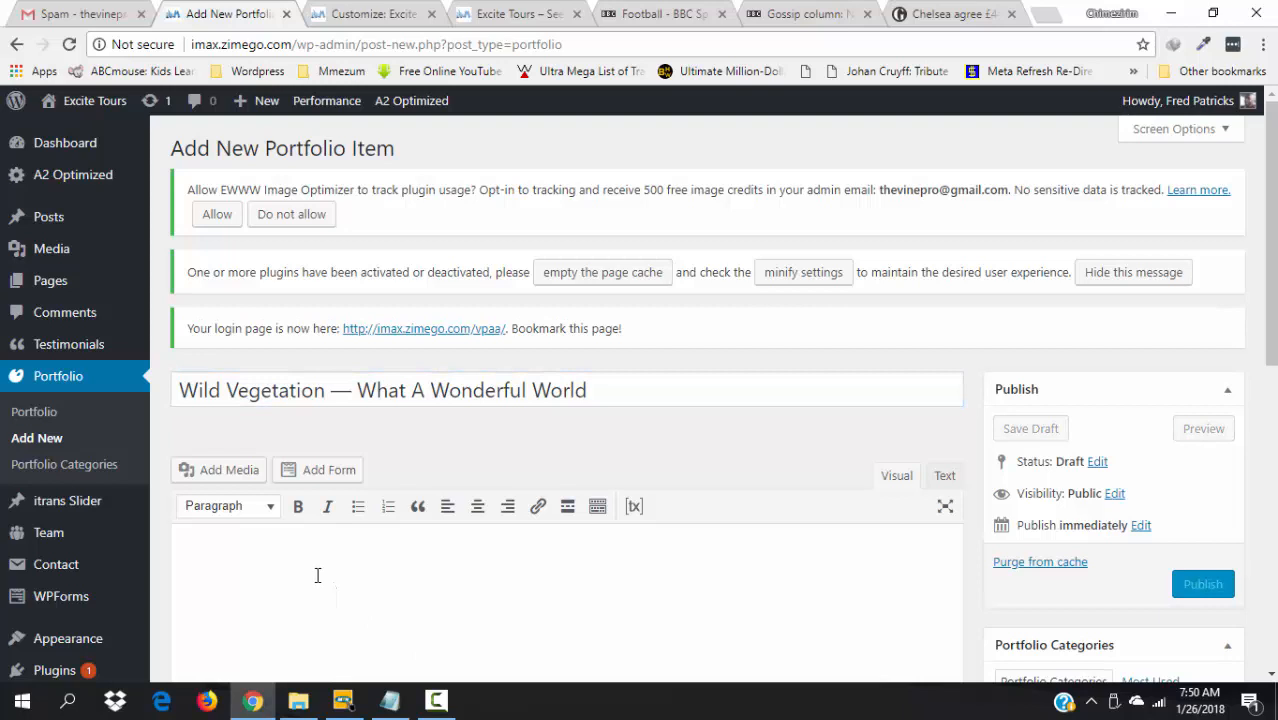
scroll(317, 575, "down", 2)
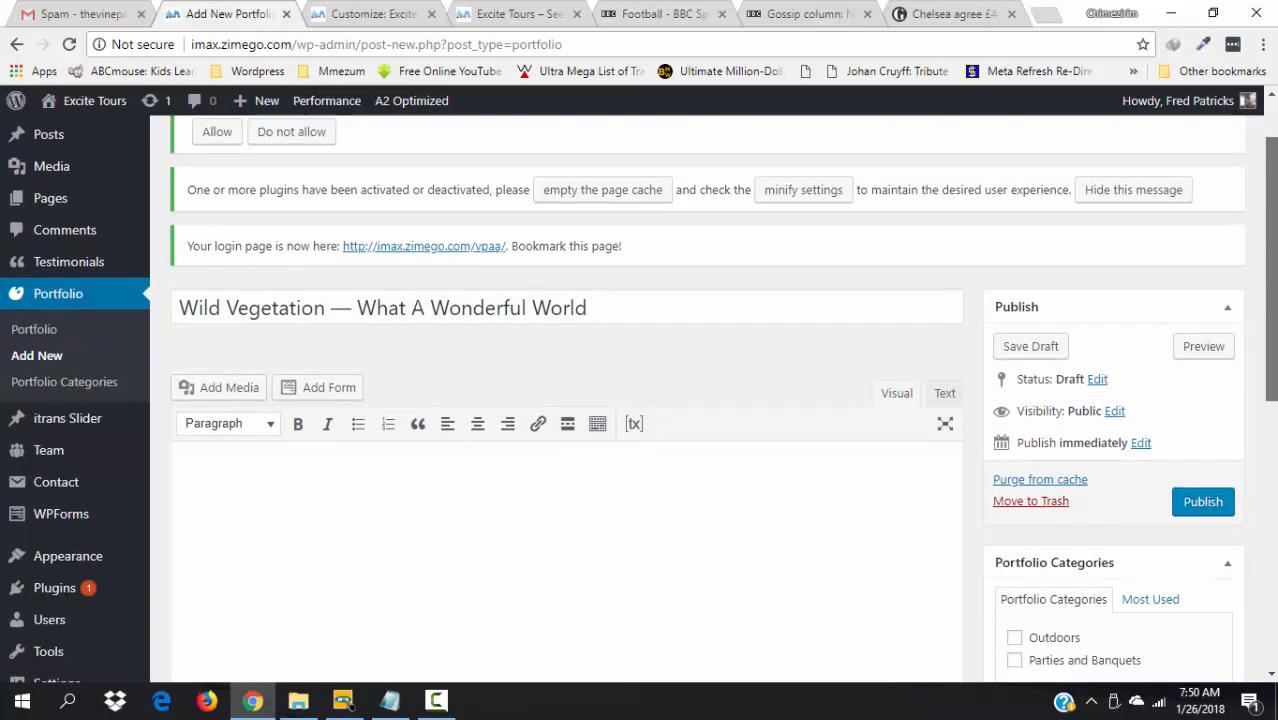
- Move the outdoors intro sentence from Notepad into the body and pick the red-tree waterfall image
left_click(391, 702)
left_click_drag(1104, 418, 1068, 212)
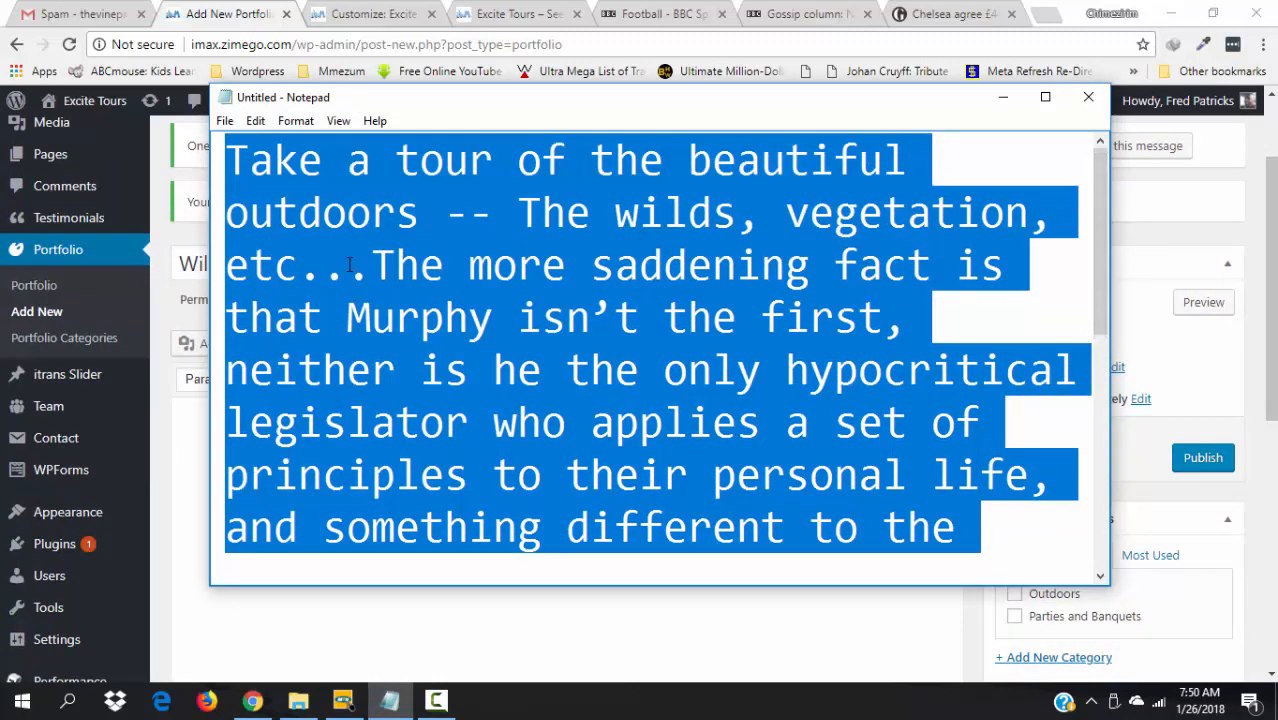
left_click_drag(365, 272, 231, 170)
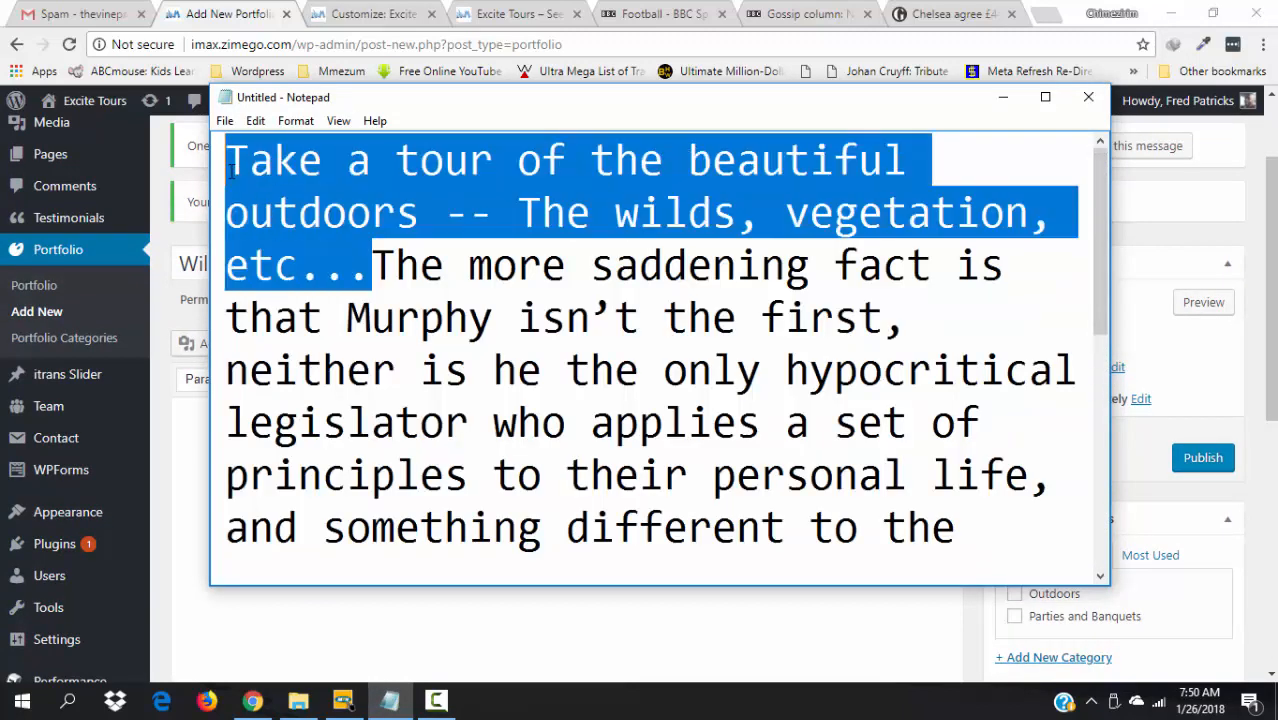
key("ctrl+x")
left_click(237, 597)
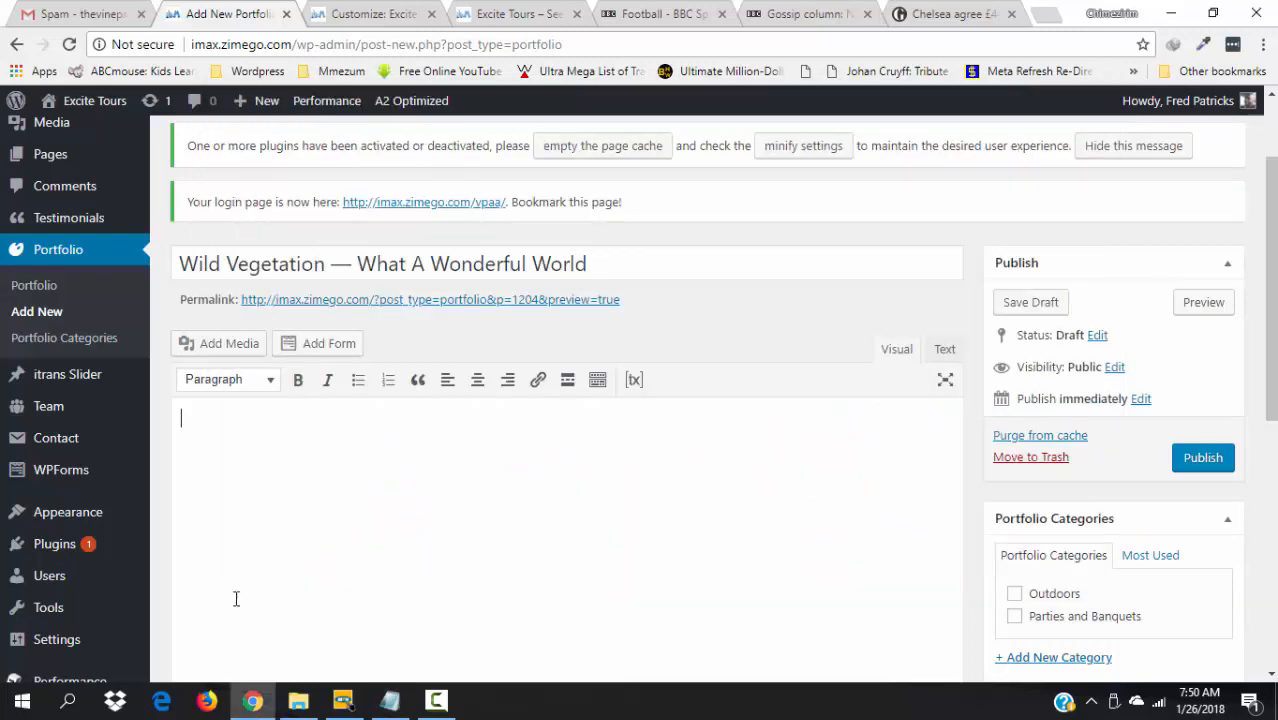
key("ctrl+v")
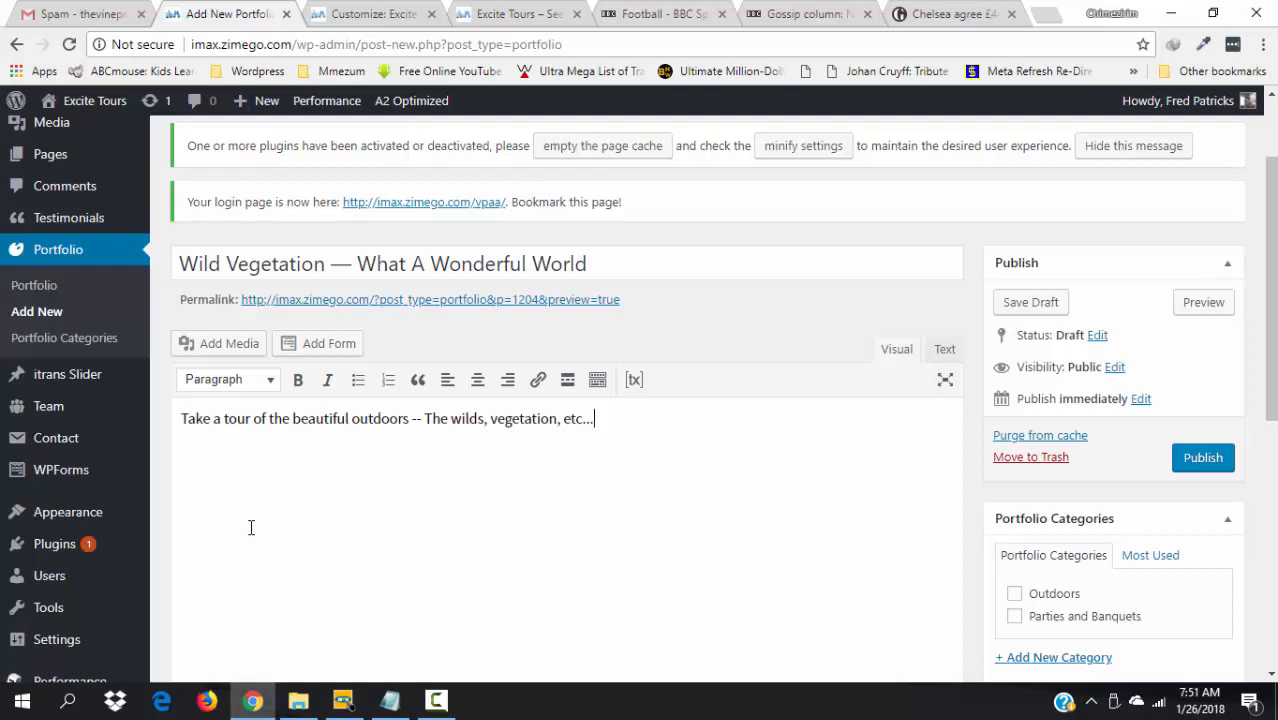
mouse_move(1272, 377)
left_mouse_down()
mouse_move(1272, 475)
mouse_move(1272, 389)
left_mouse_up()
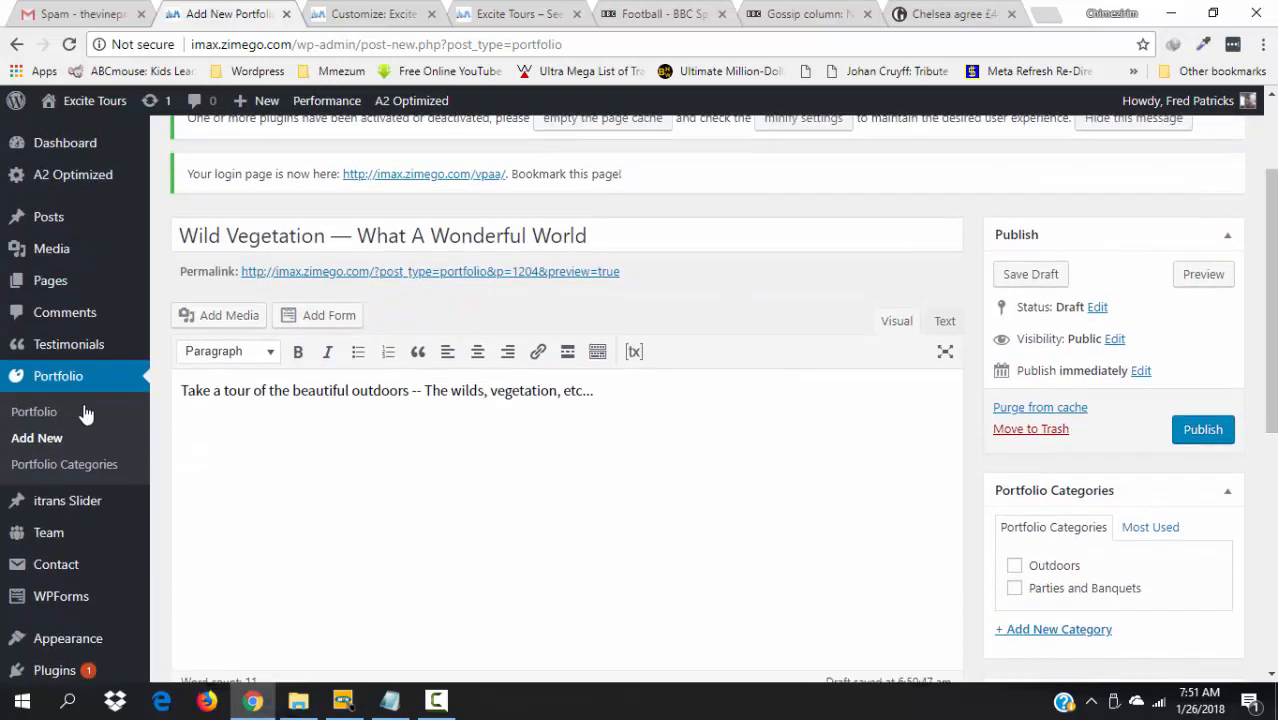
left_click(223, 322)
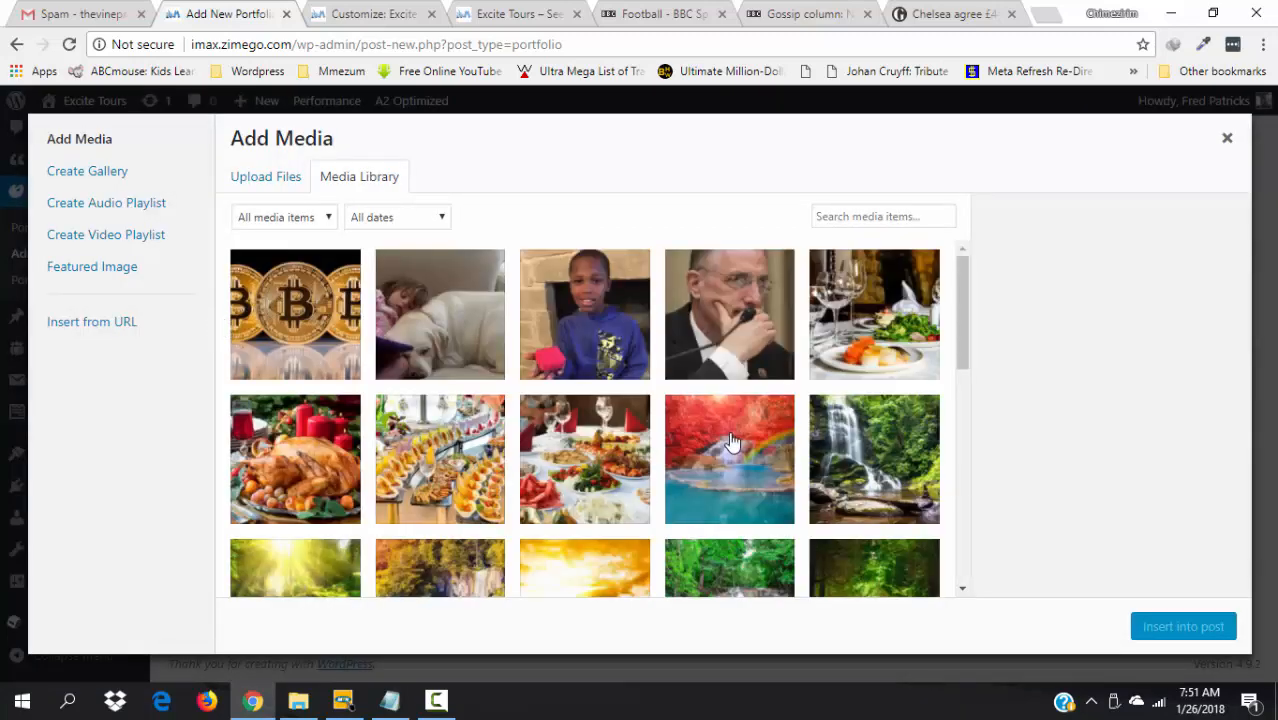
left_click(733, 442)
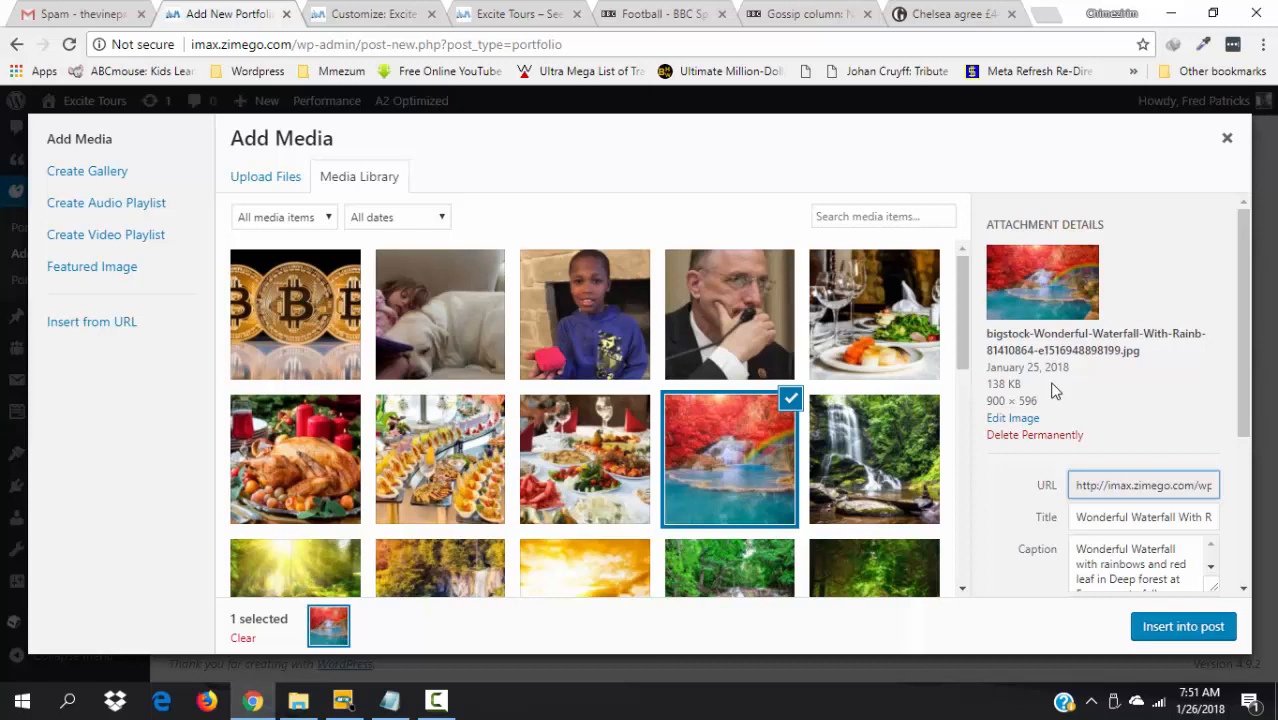
- Insert the red-leaf rainbow waterfall image with its caption into the post
left_click_drag(1250, 408, 1262, 564)
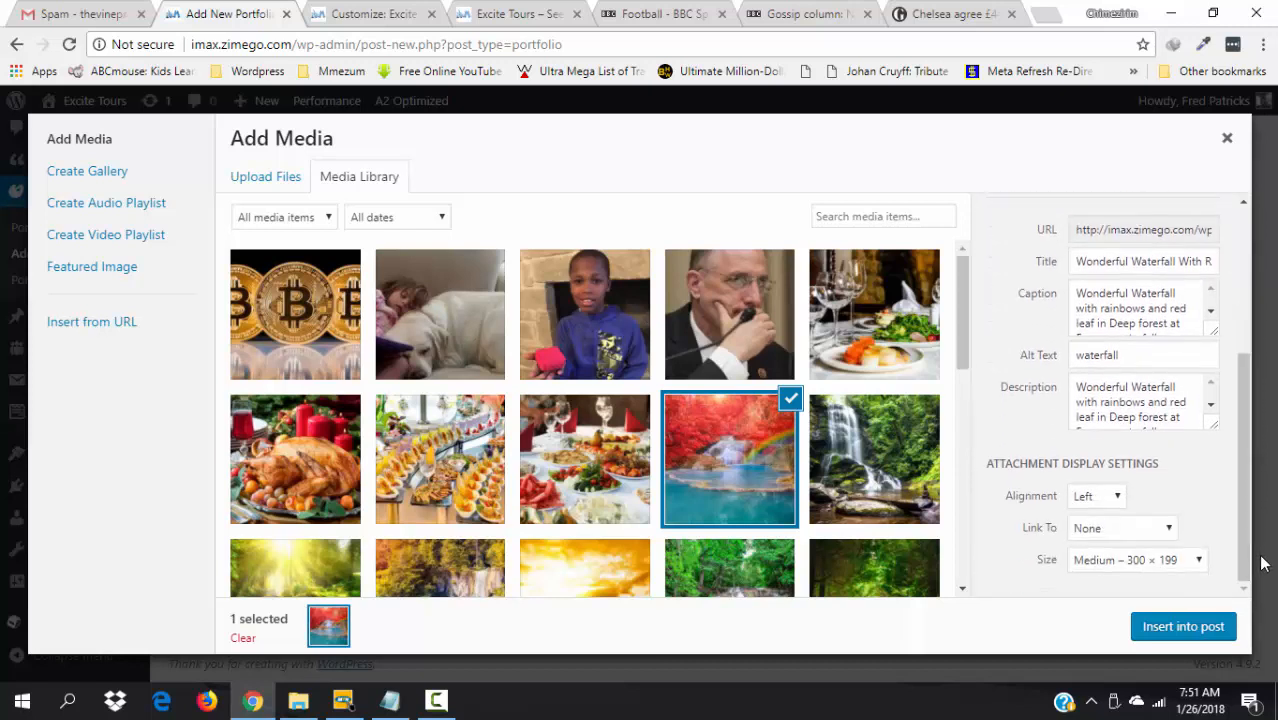
left_click(1168, 628)
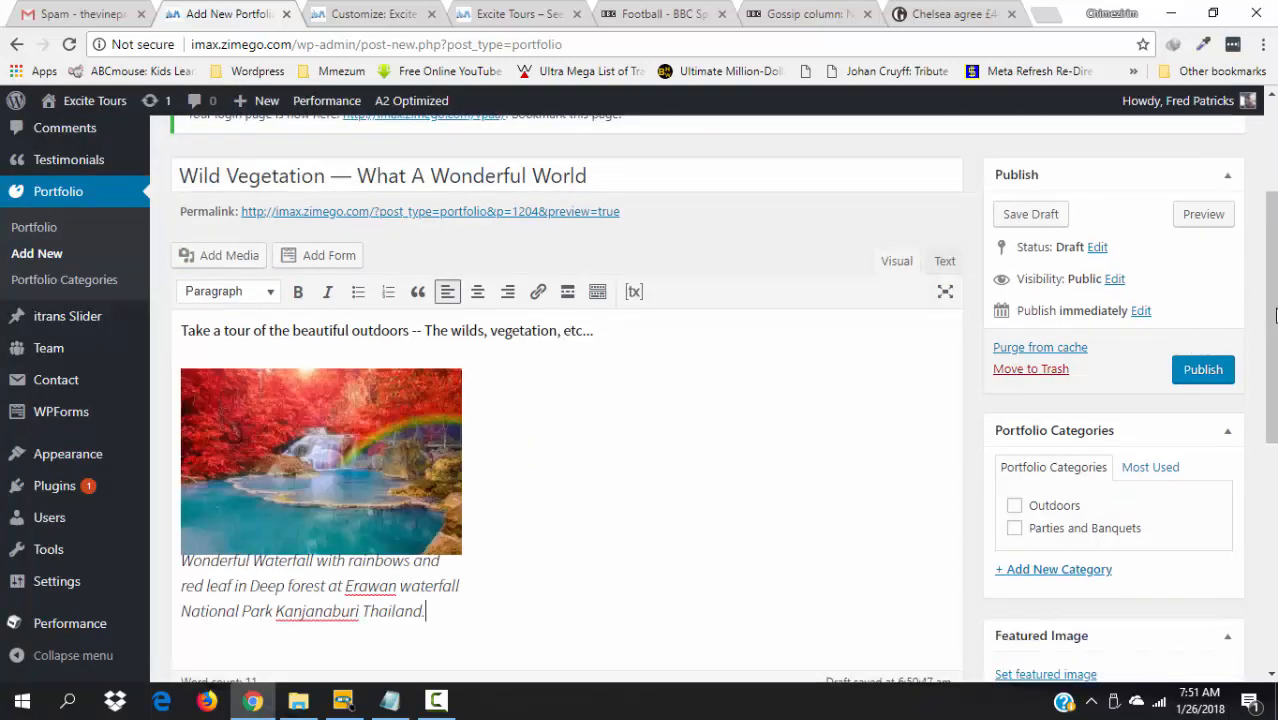
scroll(641, 521, "down", 1)
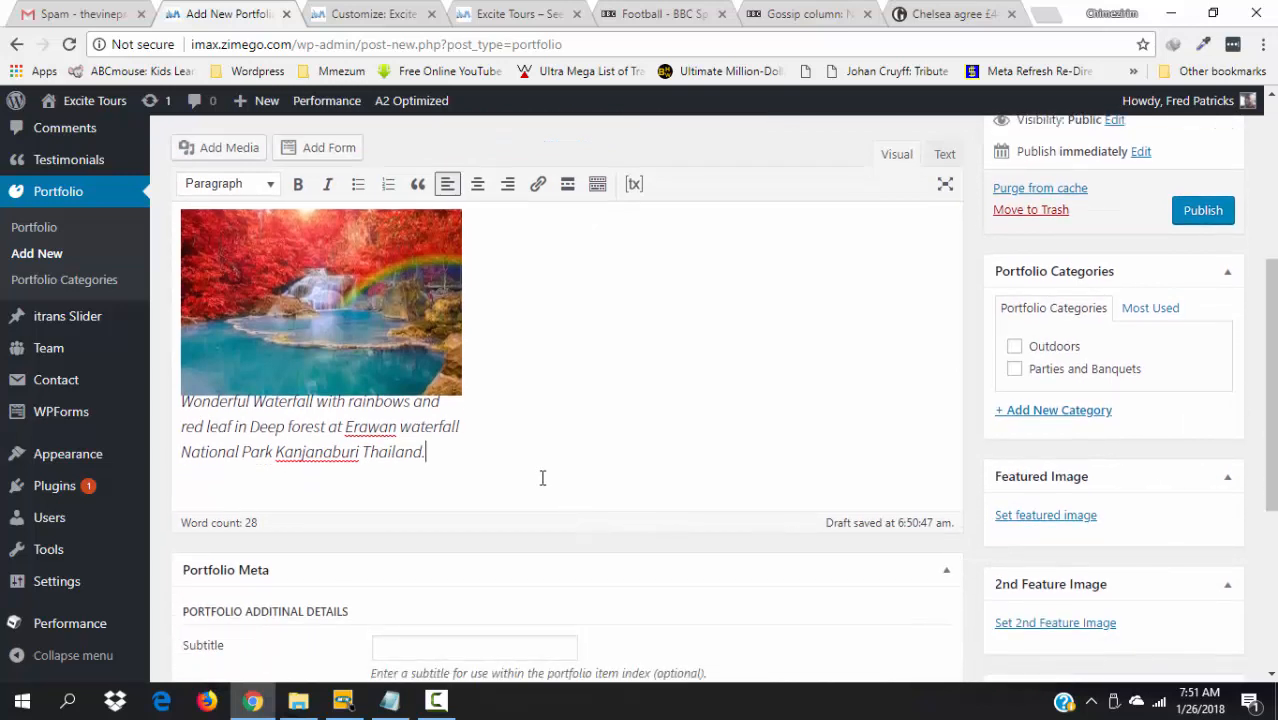
key("Return")
left_click(448, 465)
key("Return")
- Add an empty paragraph below the intro line and place the caret in it
left_click_drag(1270, 520, 1272, 380)
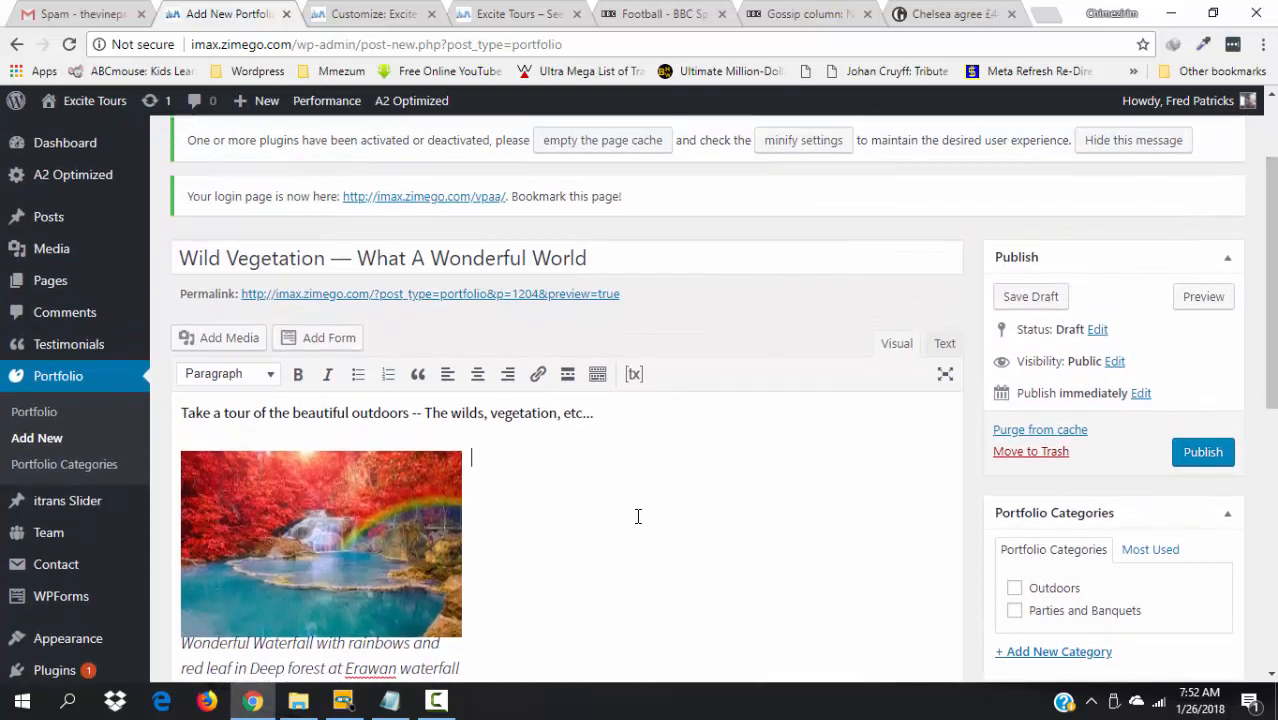
left_click(614, 416)
key("Return")
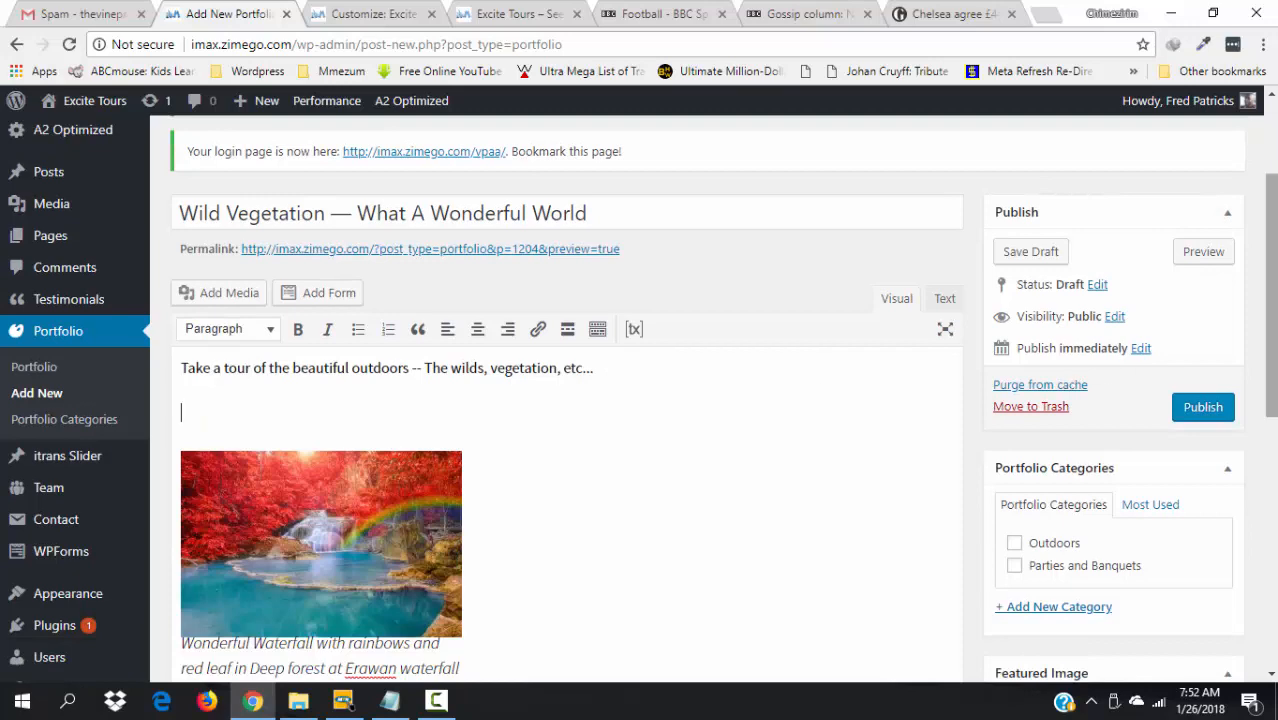
left_click_drag(1272, 380, 1272, 486)
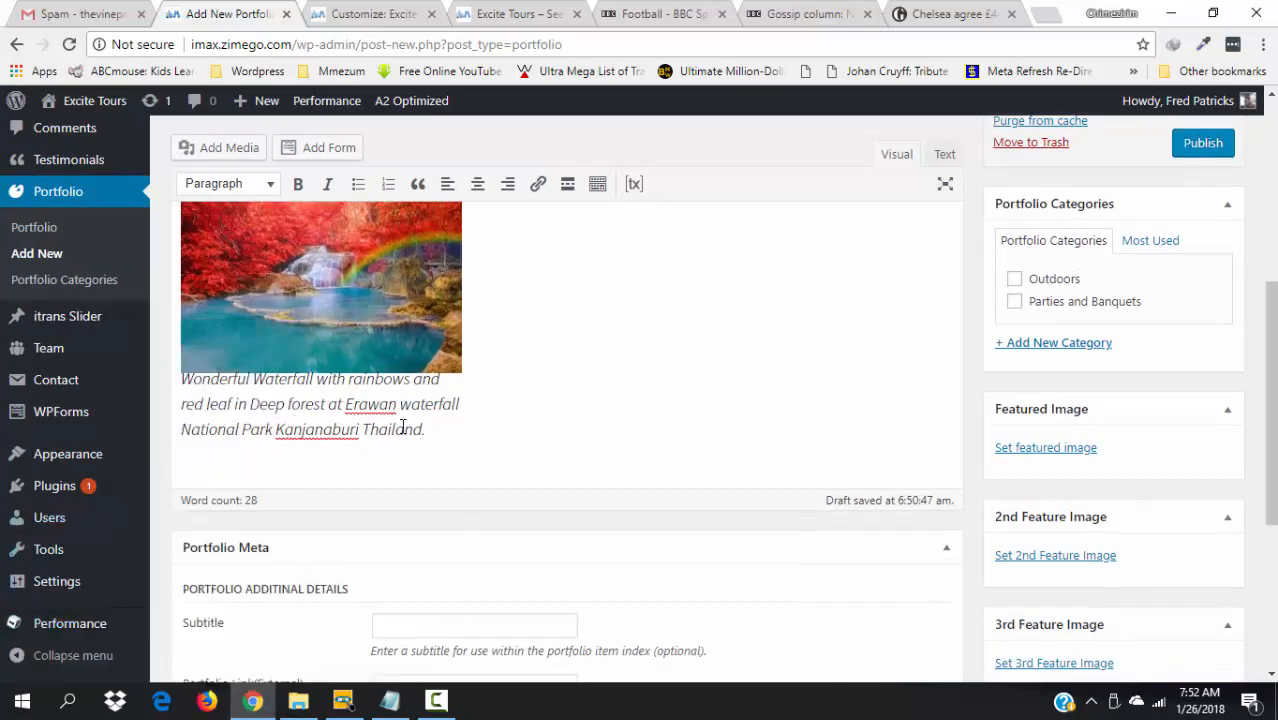
left_click_drag(1272, 497, 1268, 417)
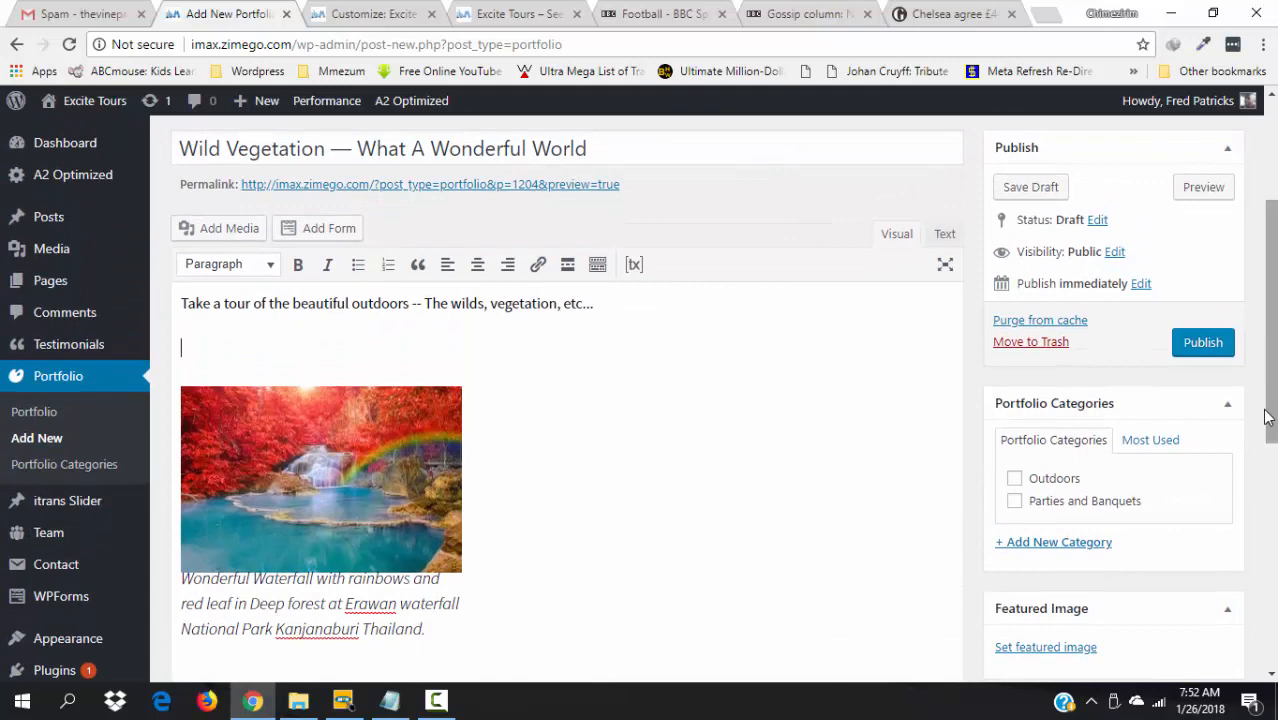
left_click(288, 340)
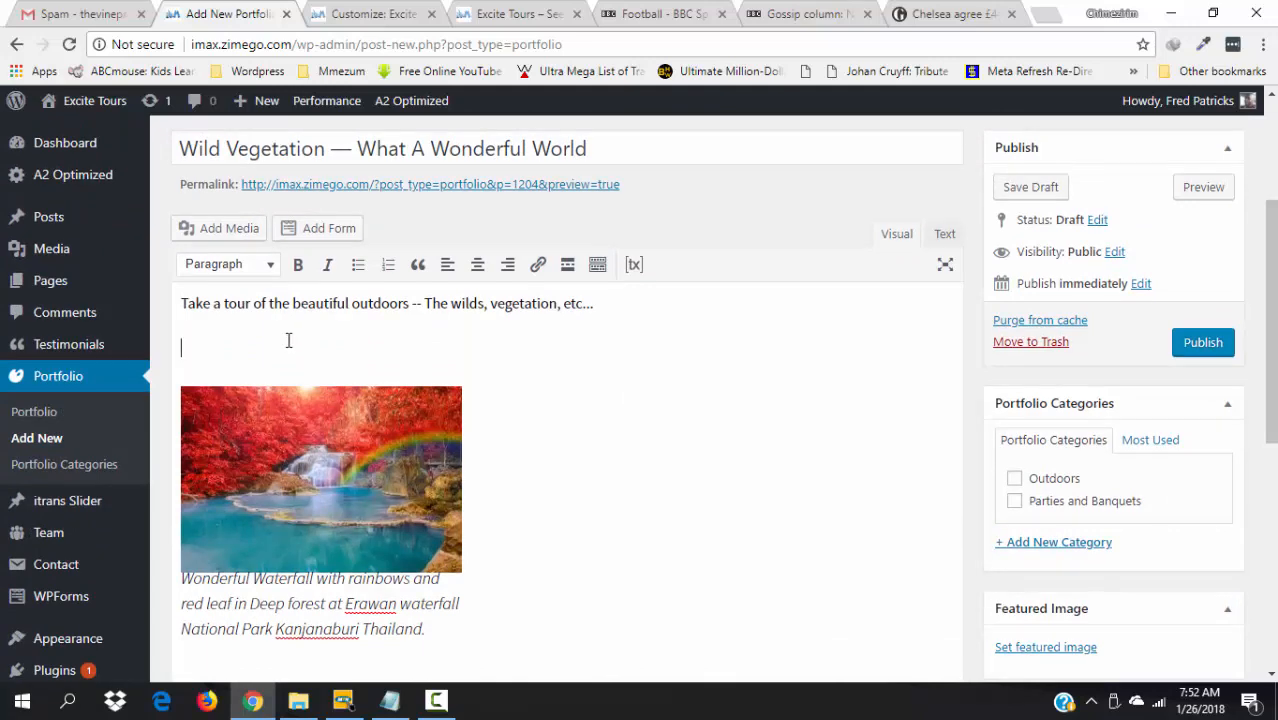
- Insert the captioned Upper Catawba Falls image, then add an empty paragraph after the intro
left_click(212, 236)
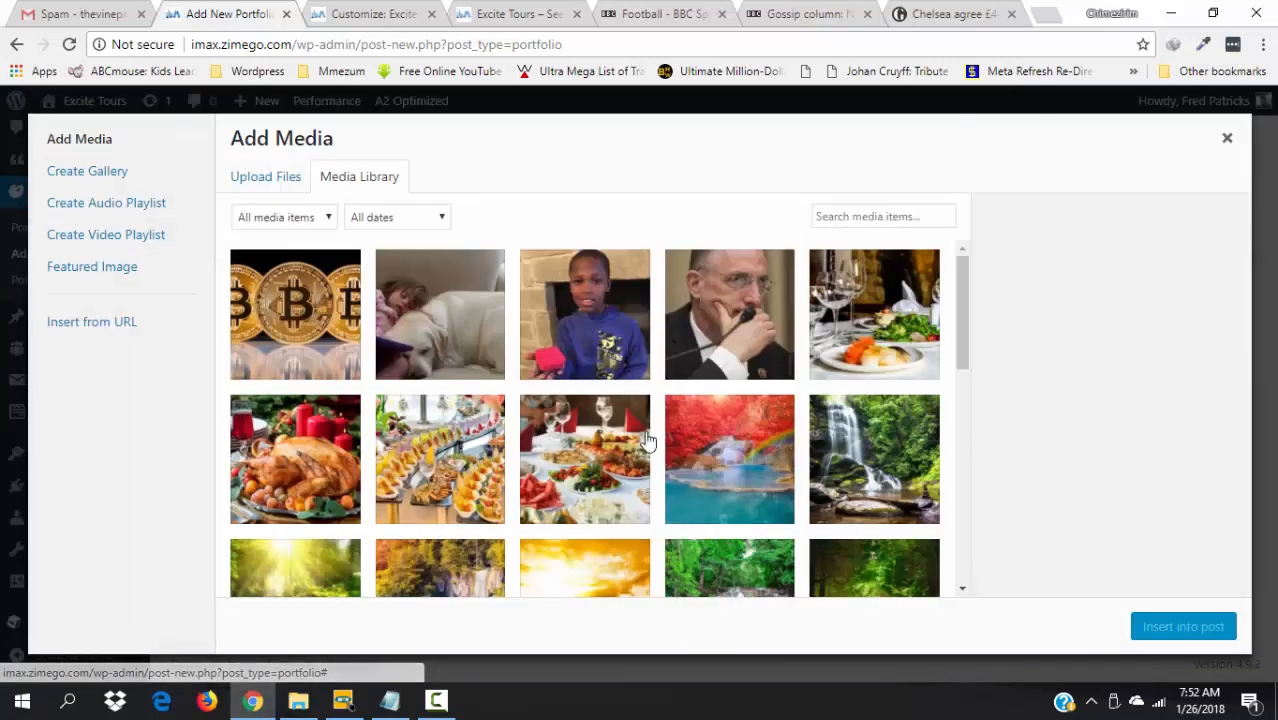
left_click(858, 470)
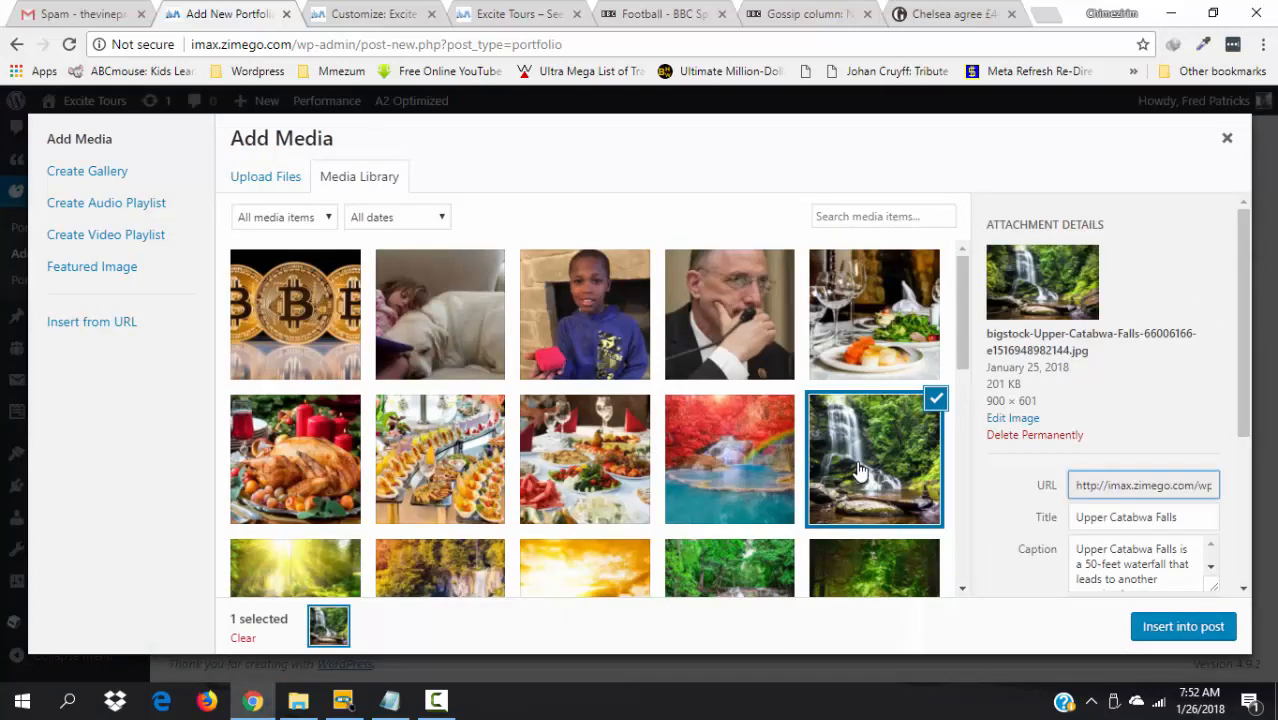
left_click_drag(1245, 352, 1245, 436)
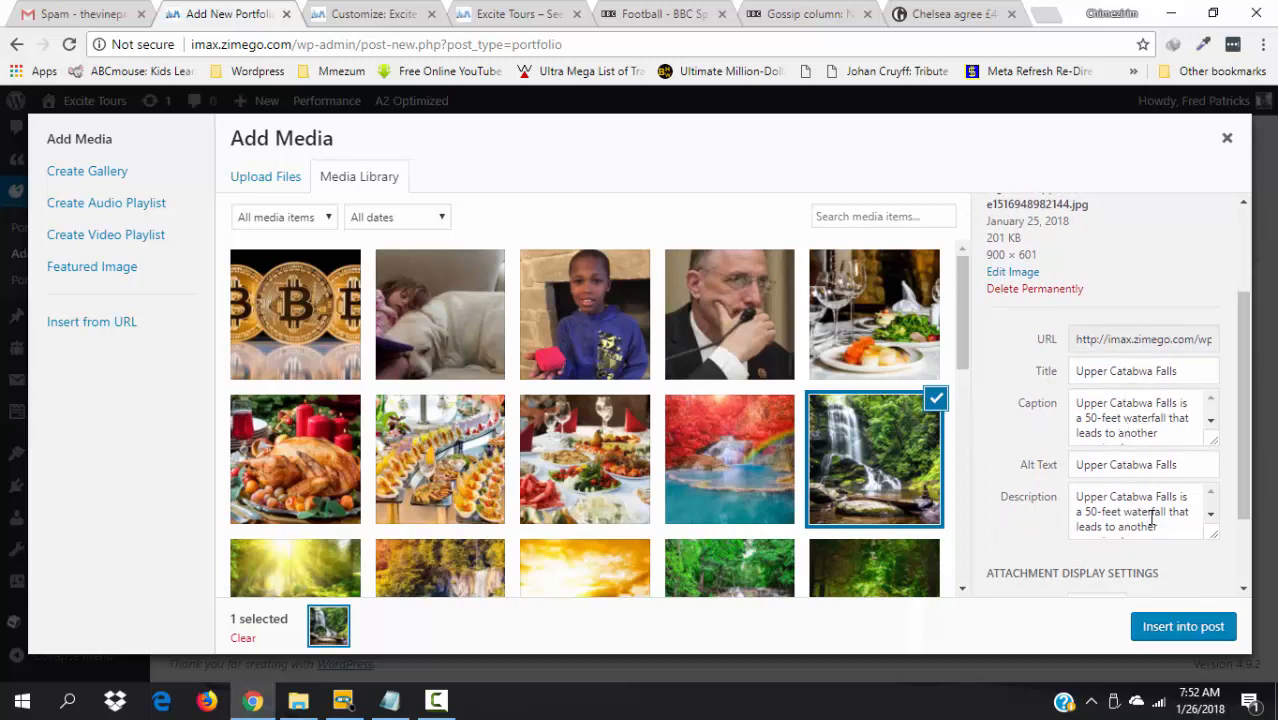
left_click_drag(1249, 490, 1256, 552)
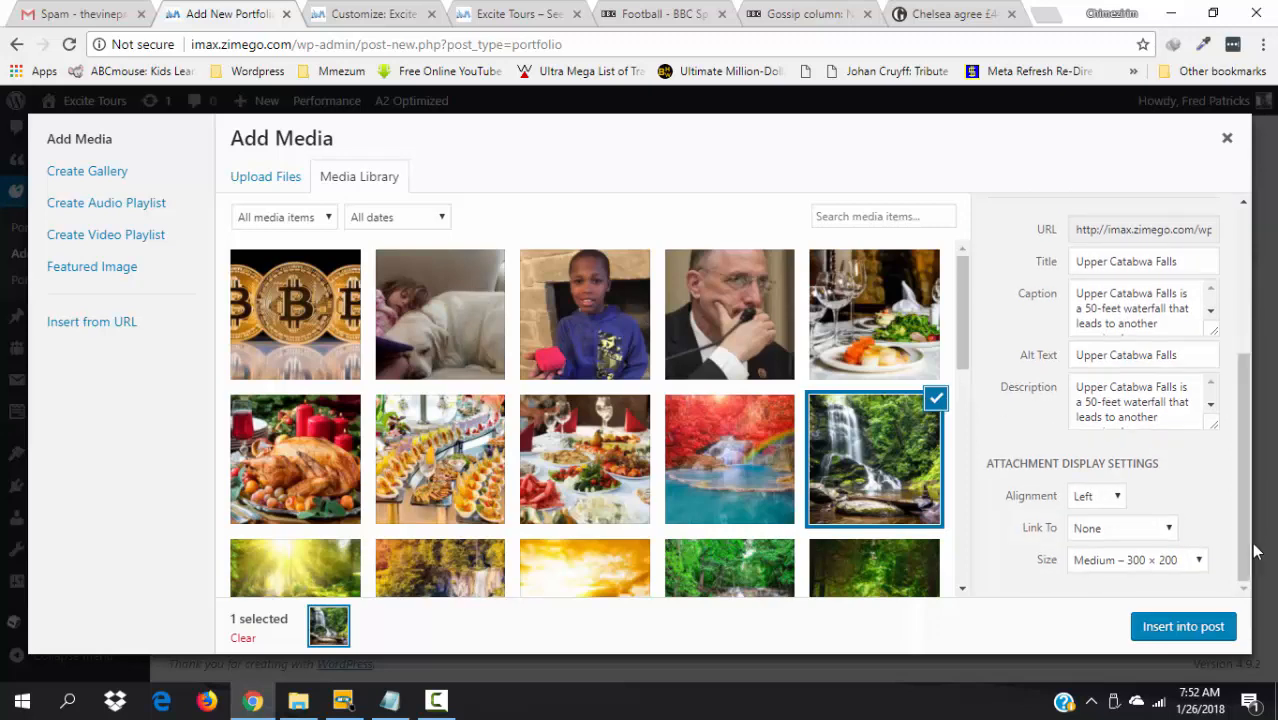
left_click(1187, 630)
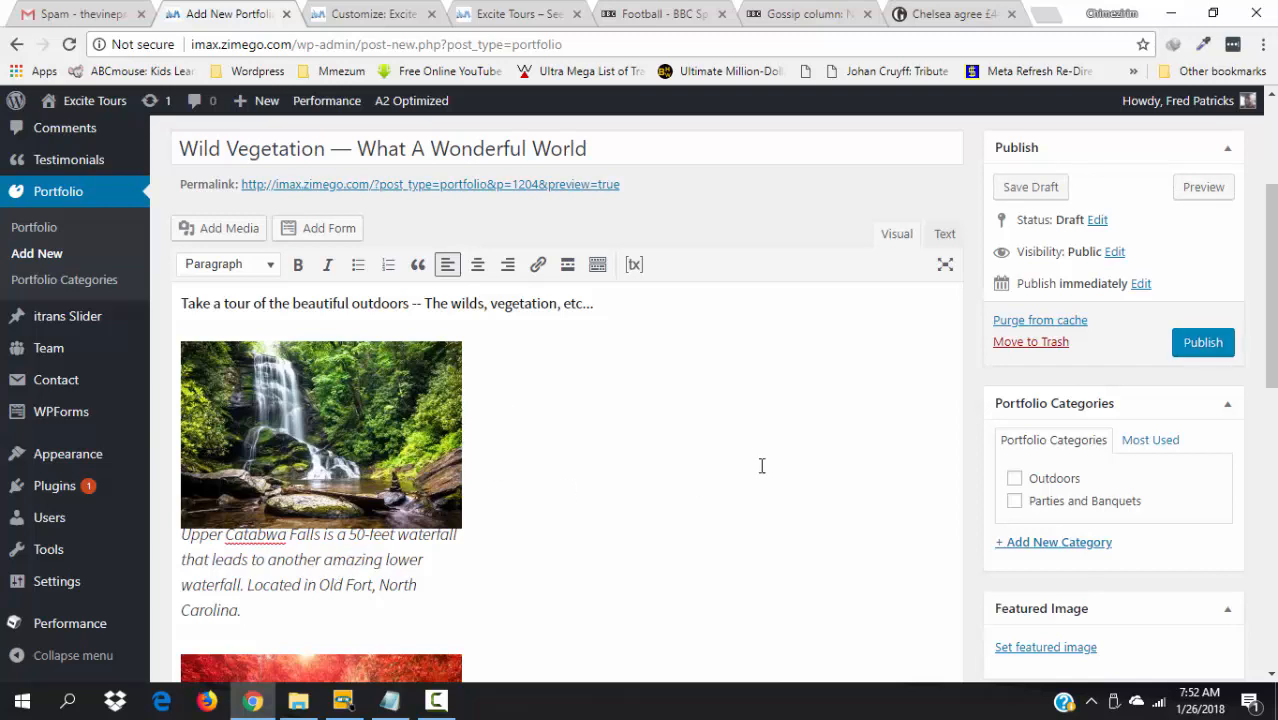
left_click(605, 306)
key("Return")
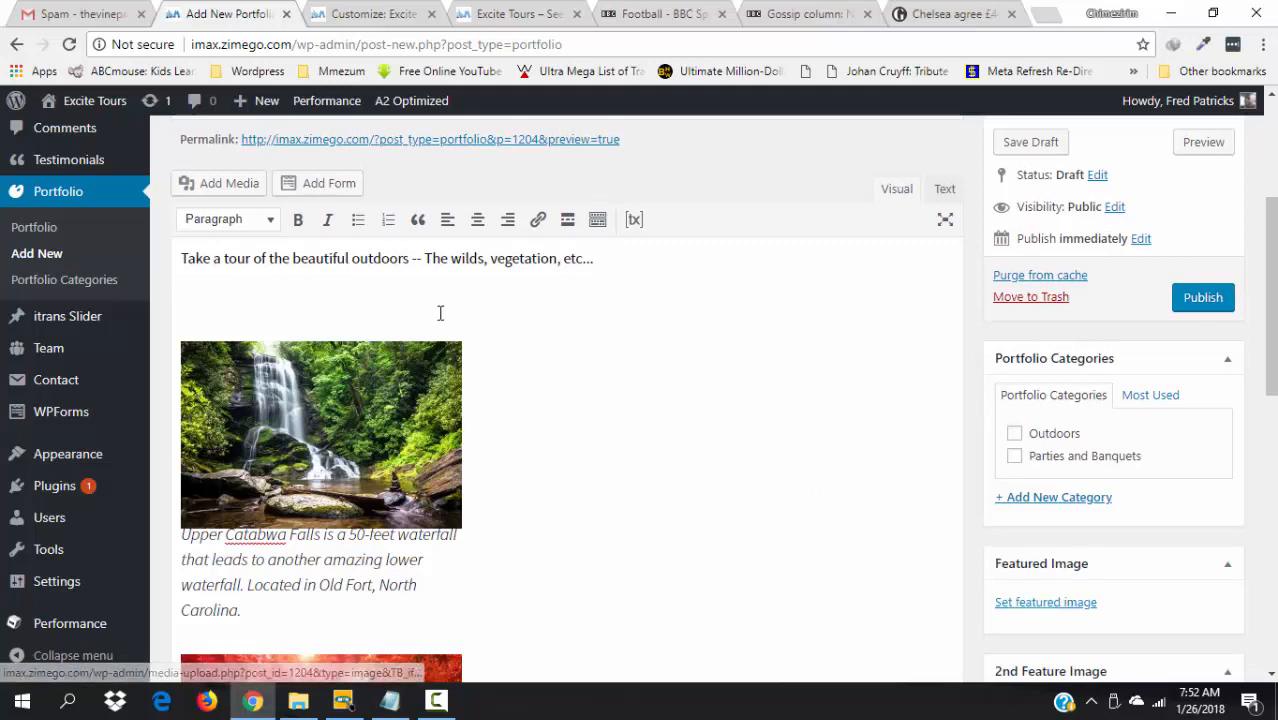
- Select the turquoise Majestic view waterfall image in the media library
left_click(200, 186)
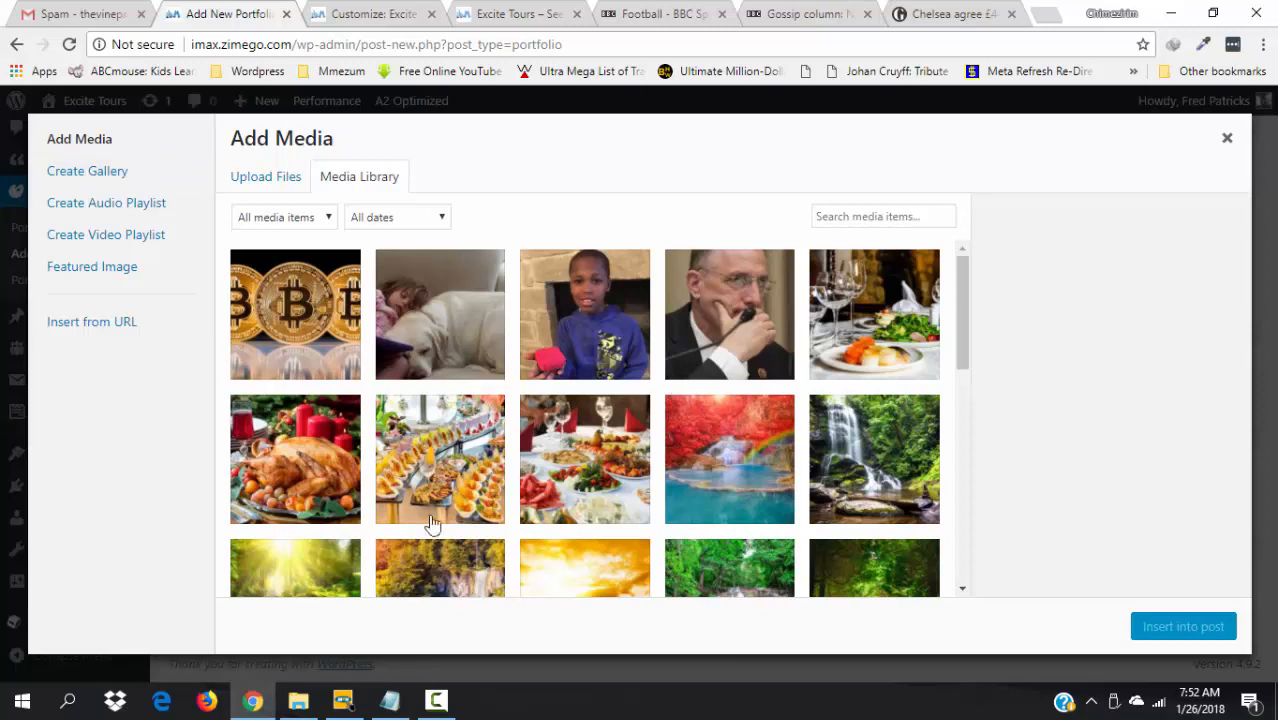
left_click(305, 567)
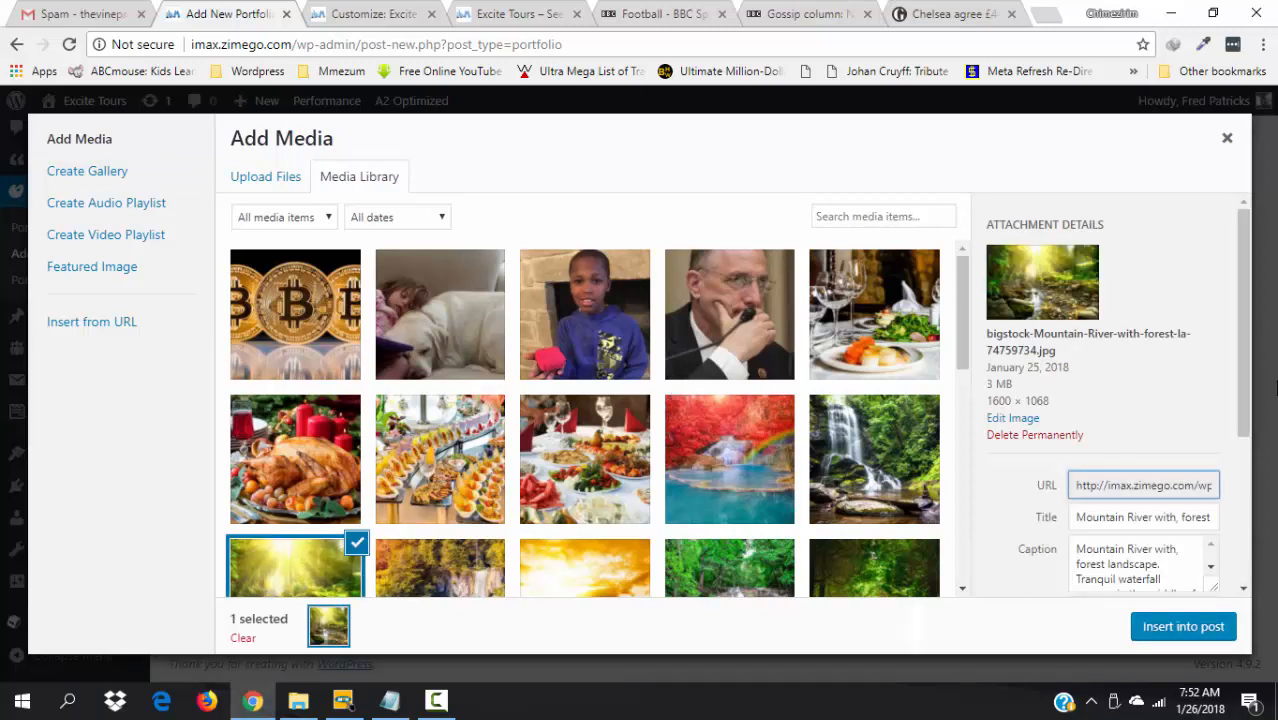
scroll(1243, 400, "down", 1)
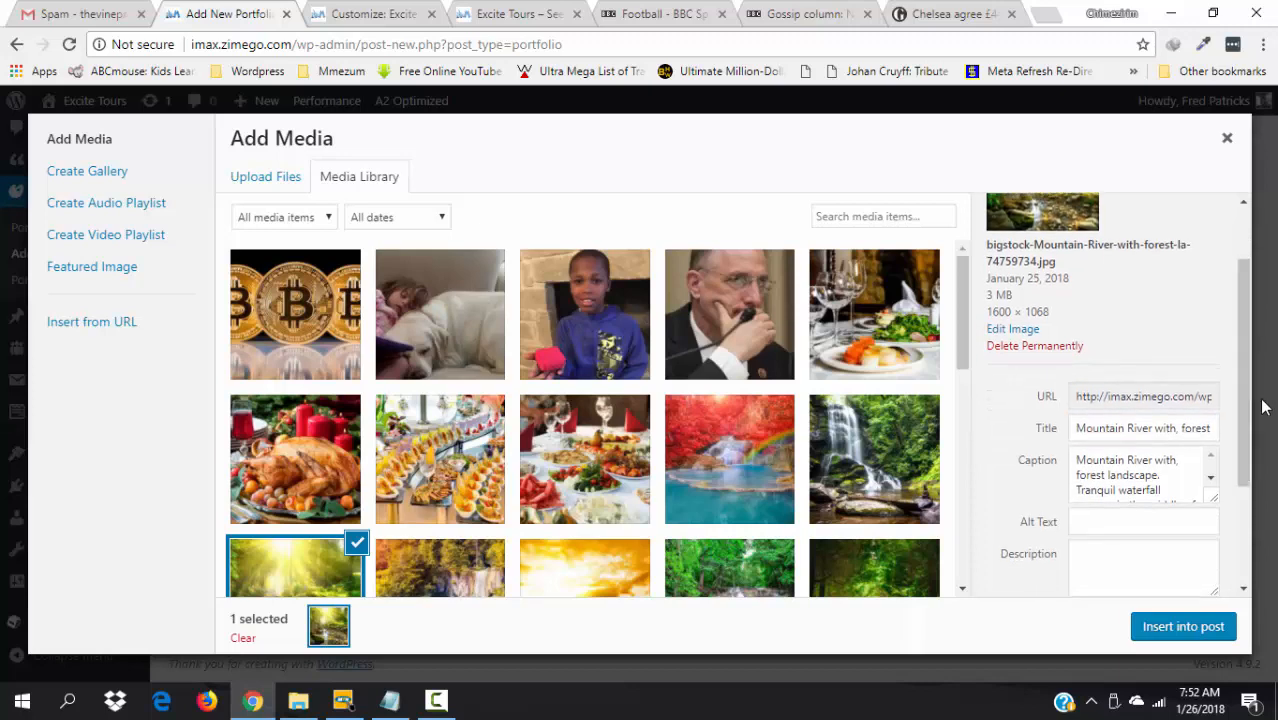
scroll(962, 355, "down", 1)
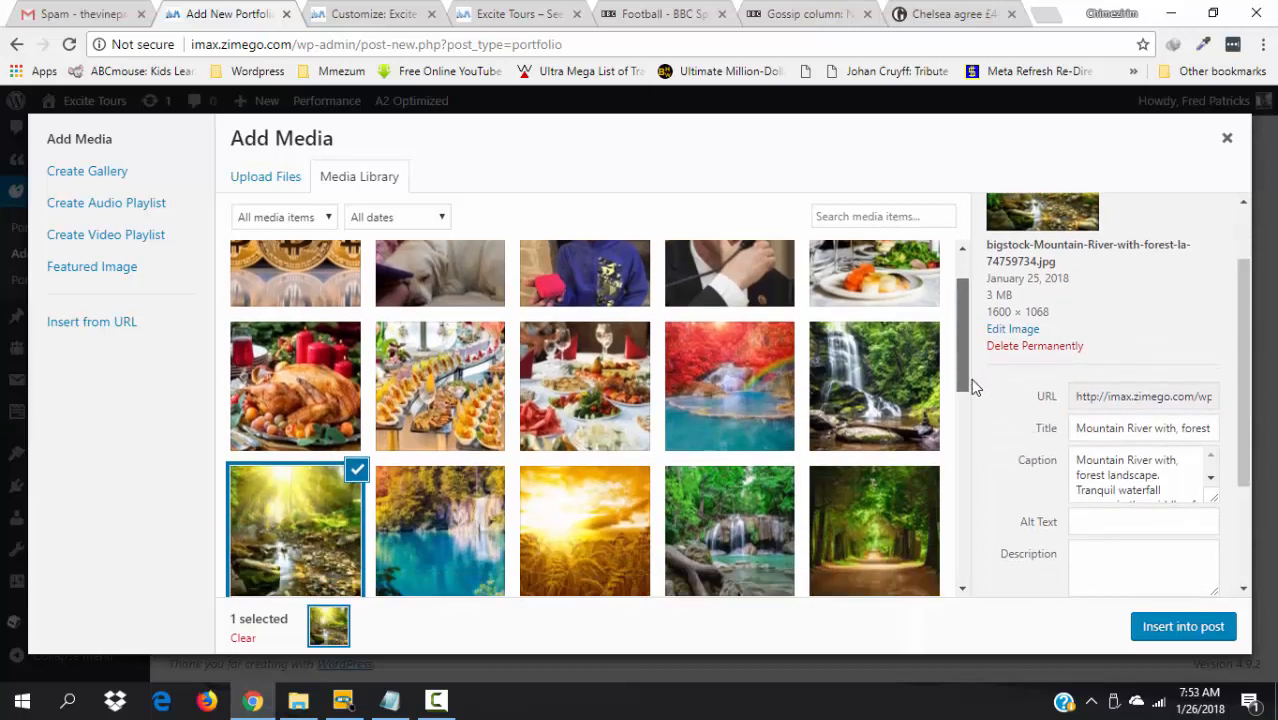
scroll(975, 390, "down", 1)
scroll(977, 398, "down", 1)
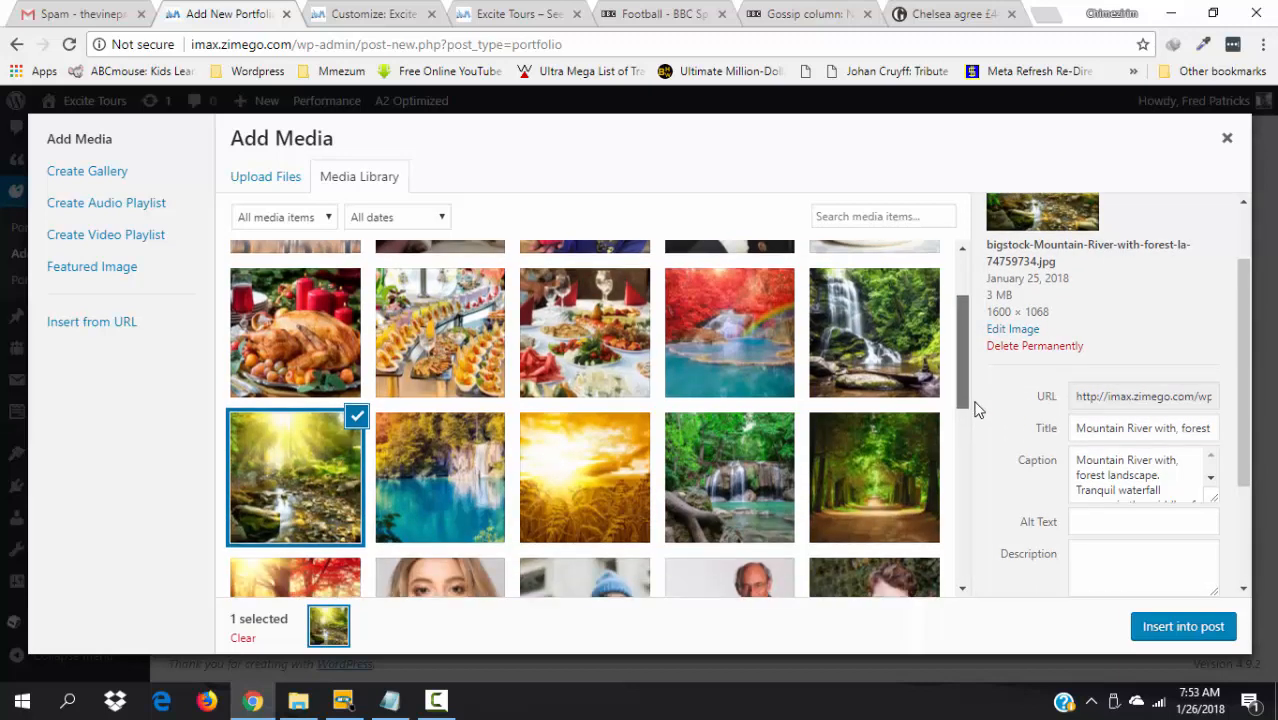
left_click(454, 490)
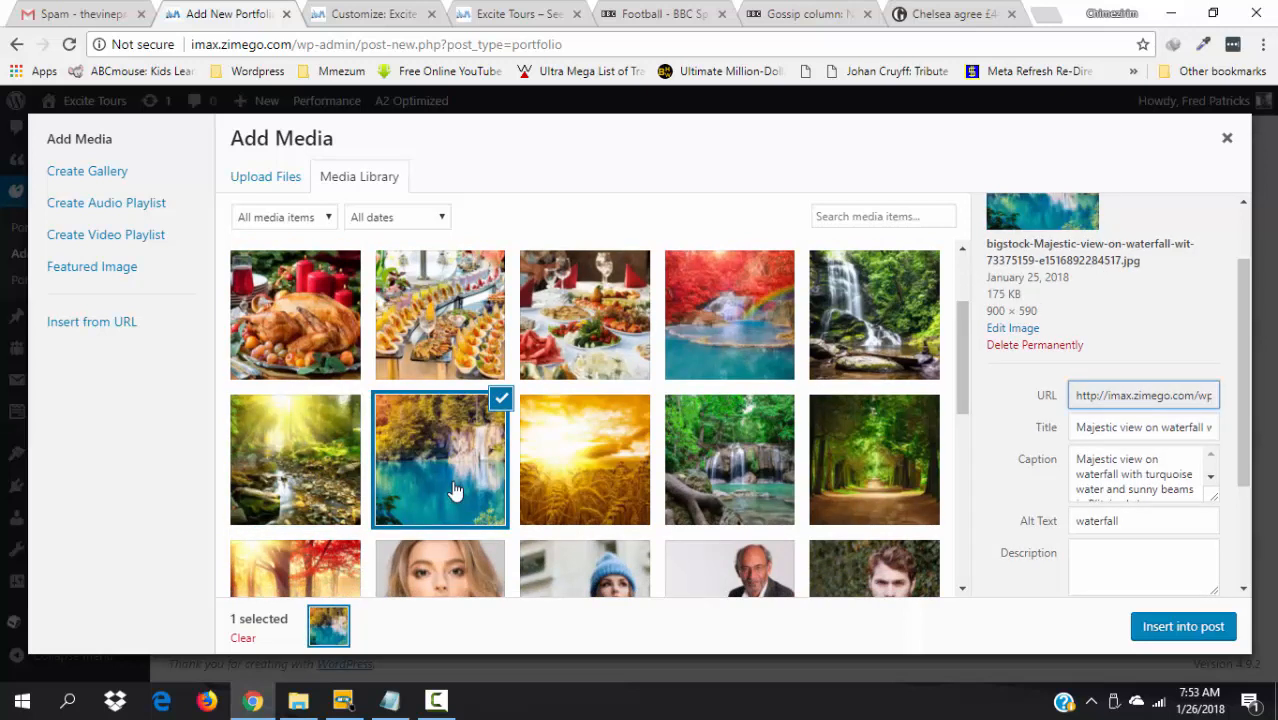
left_click(262, 470)
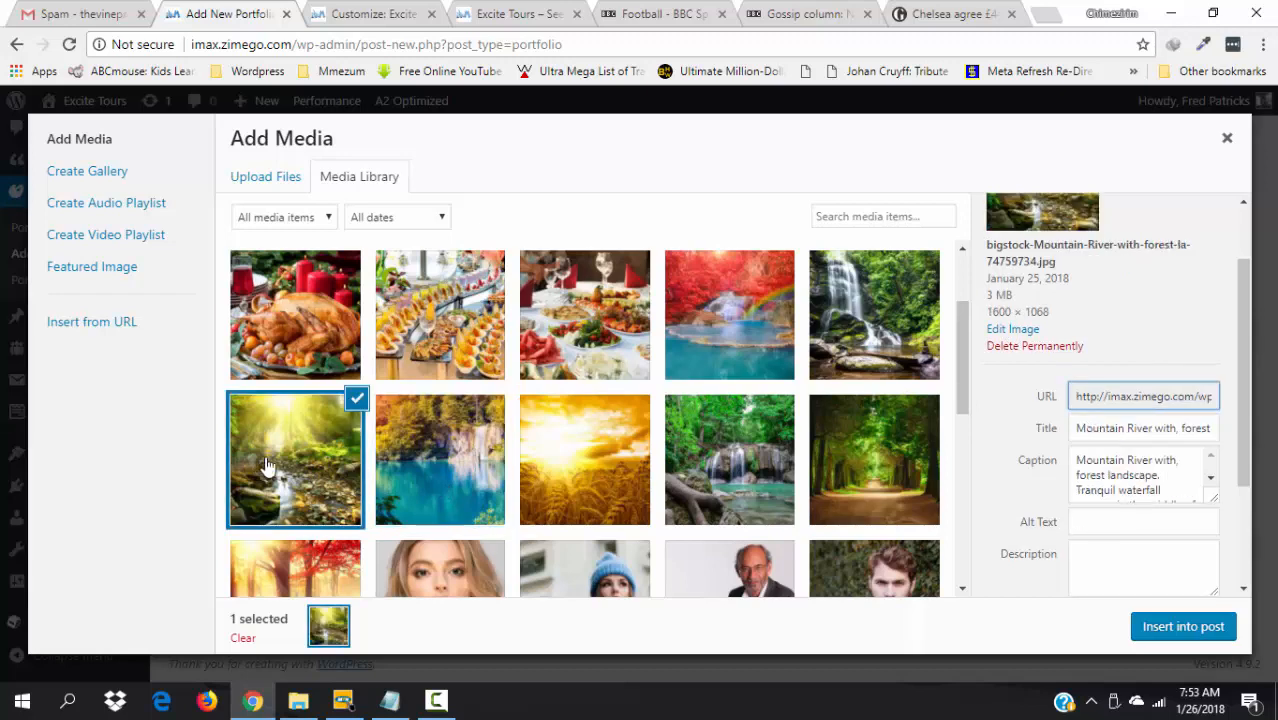
left_click(460, 472)
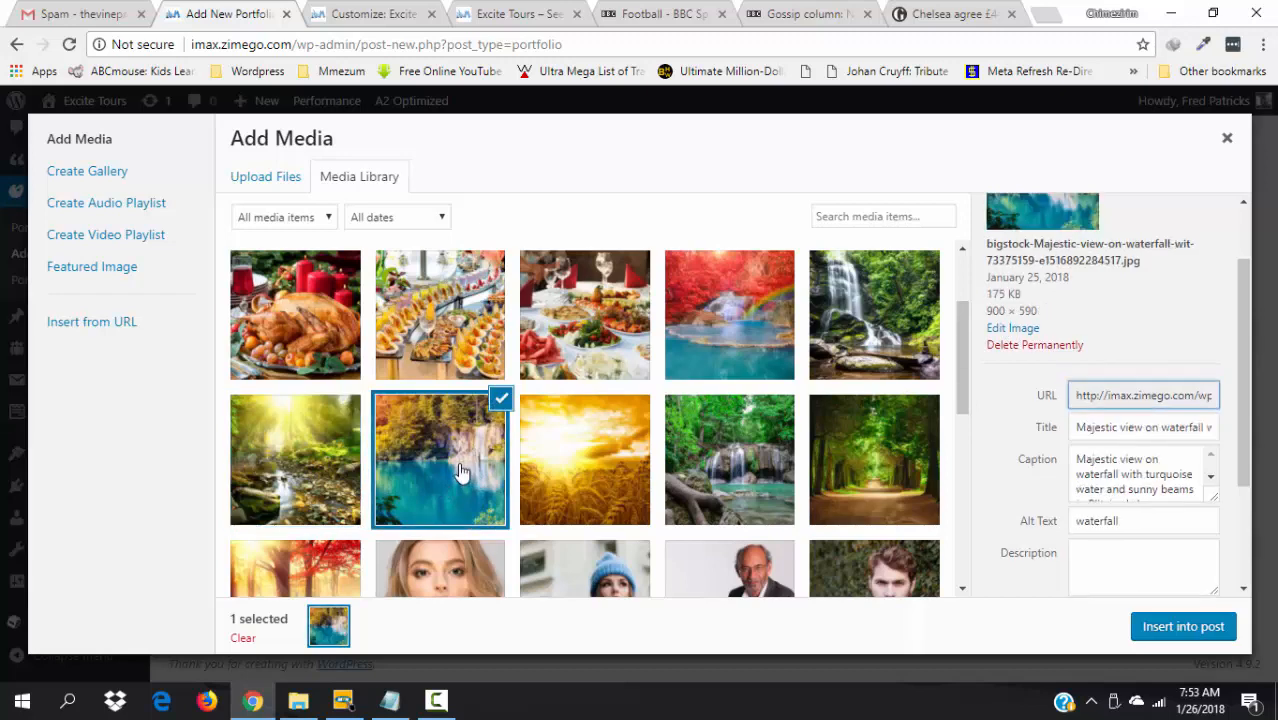
- Copy the image's caption into its description and insert it into the post
left_click(1156, 497)
key("ctrl+a")
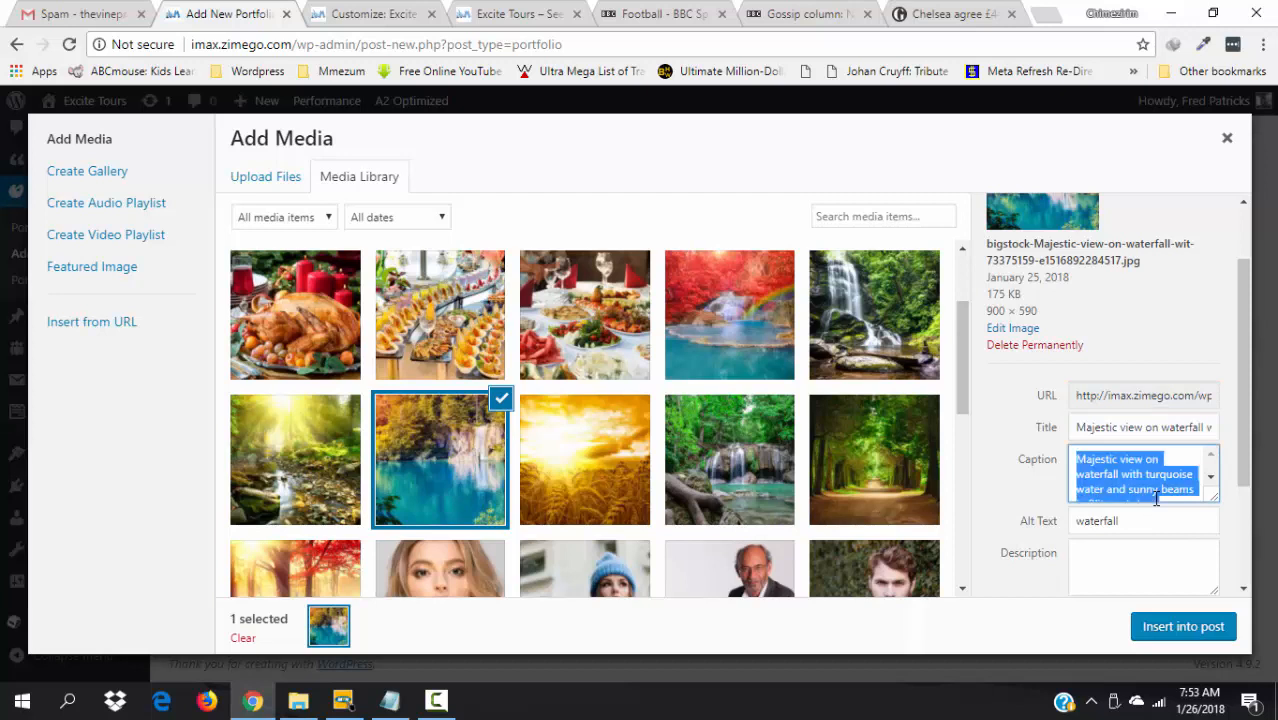
left_click(1130, 571)
type("Majestic view on waterfall with turquoise water and sunny beams. Plitvice Lakes, Croatia. Europe. Dramatic morning scene. Beauty world. Instagram effect.")
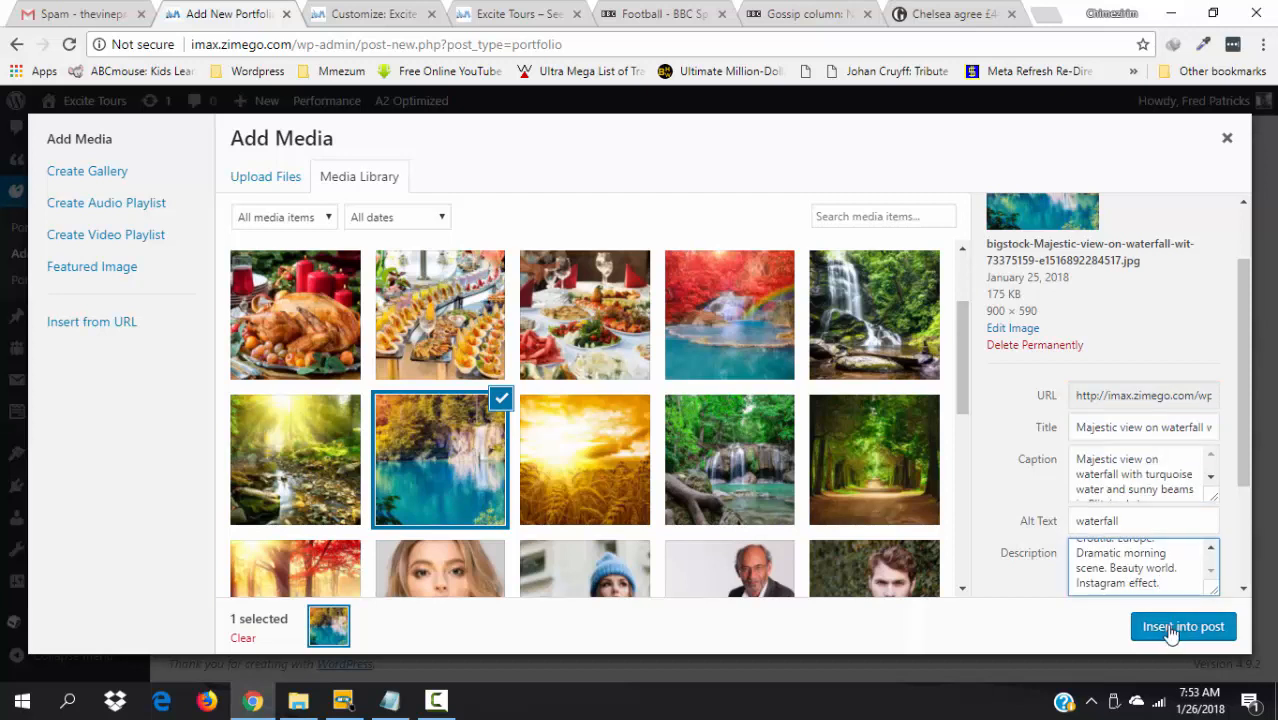
scroll(1200, 560, "down", 3)
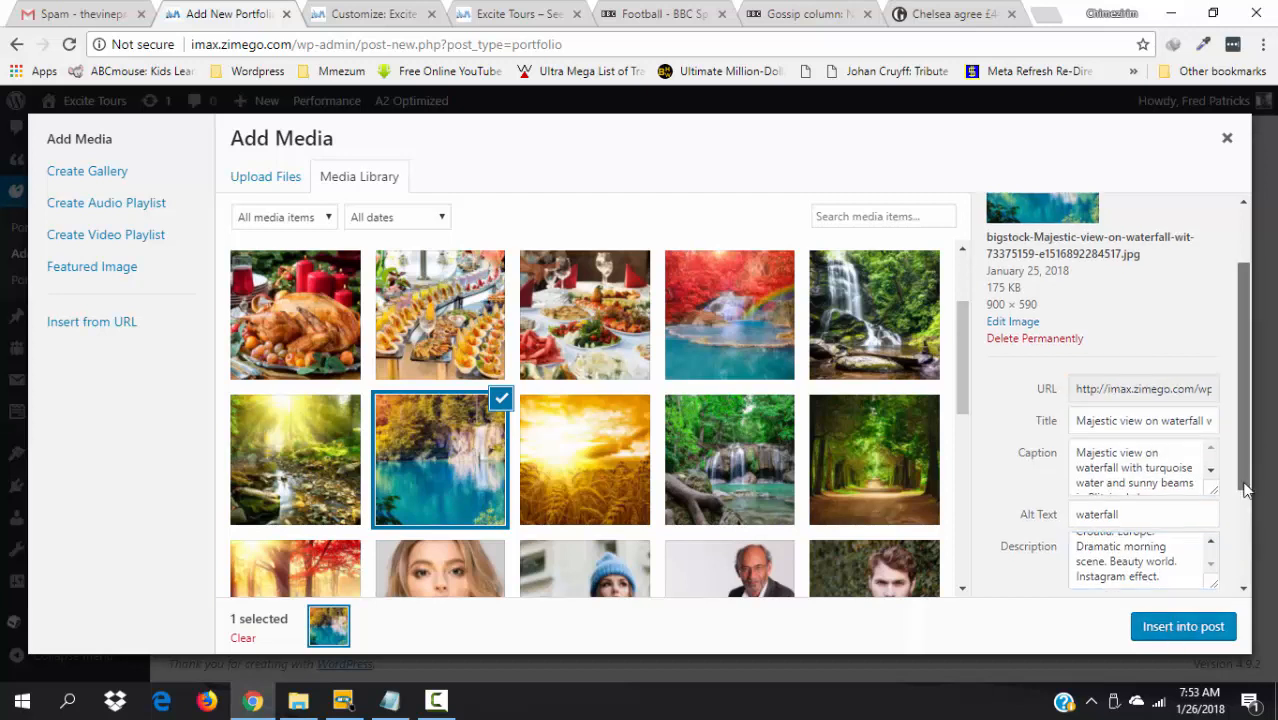
left_click(1156, 634)
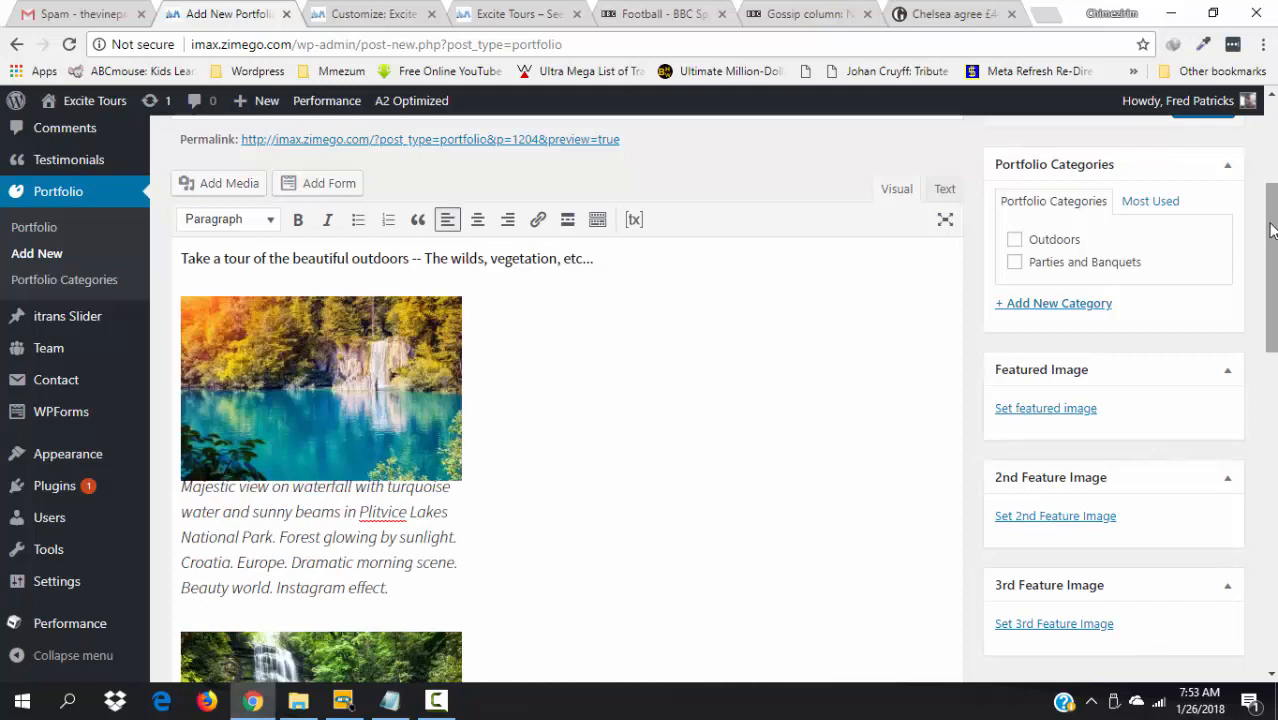
- Tick the Outdoors portfolio category and publish the Wild Vegetation item
left_click_drag(1271, 228, 1243, 287)
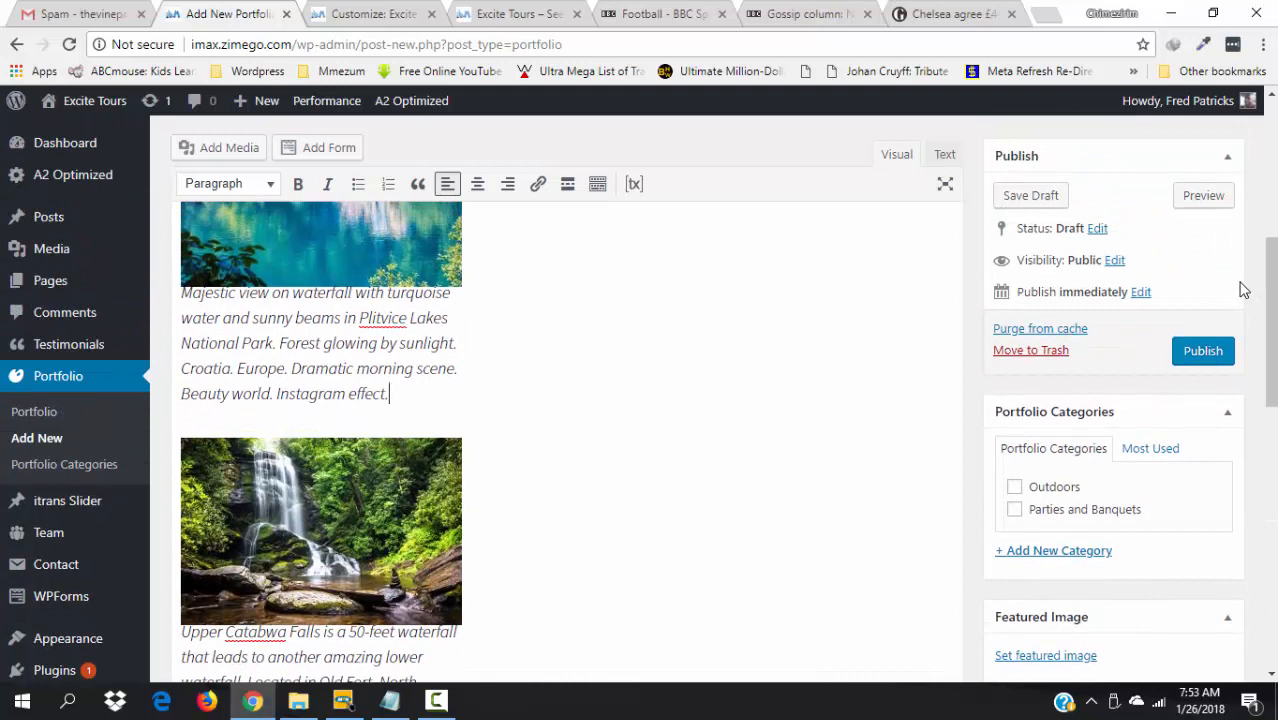
left_click(1015, 489)
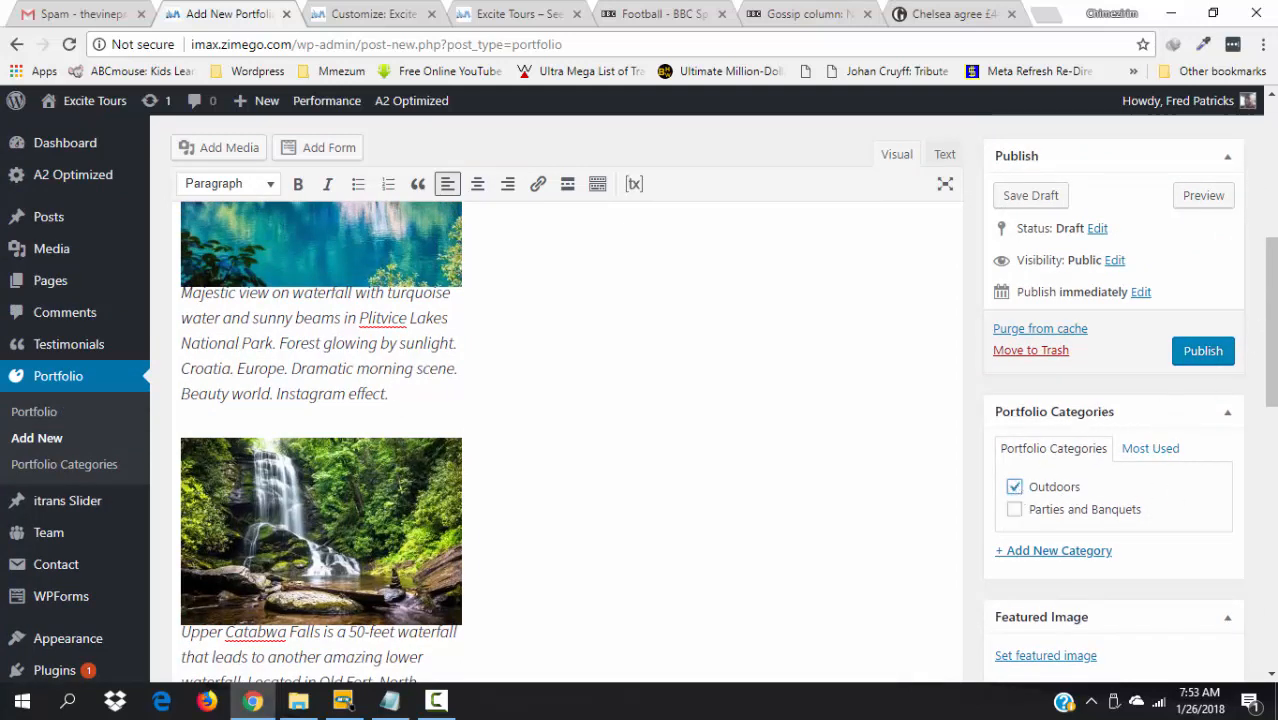
left_click_drag(1273, 288, 1273, 432)
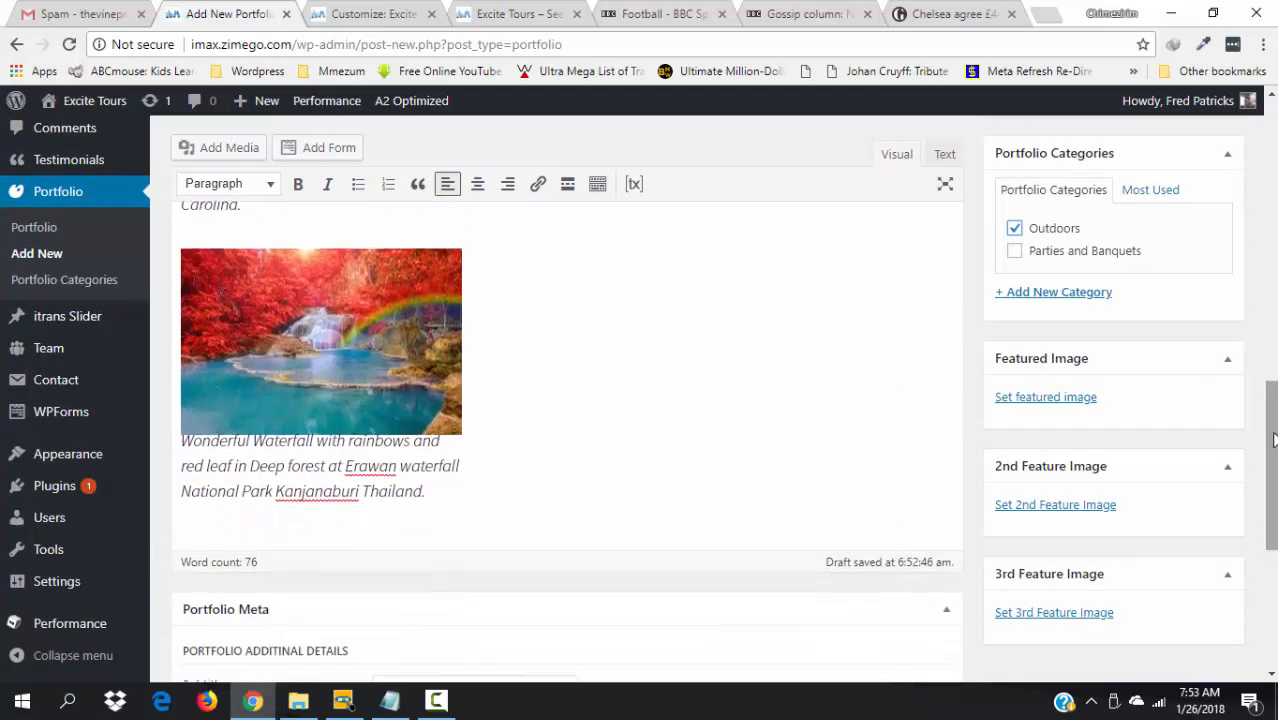
left_click(1043, 399)
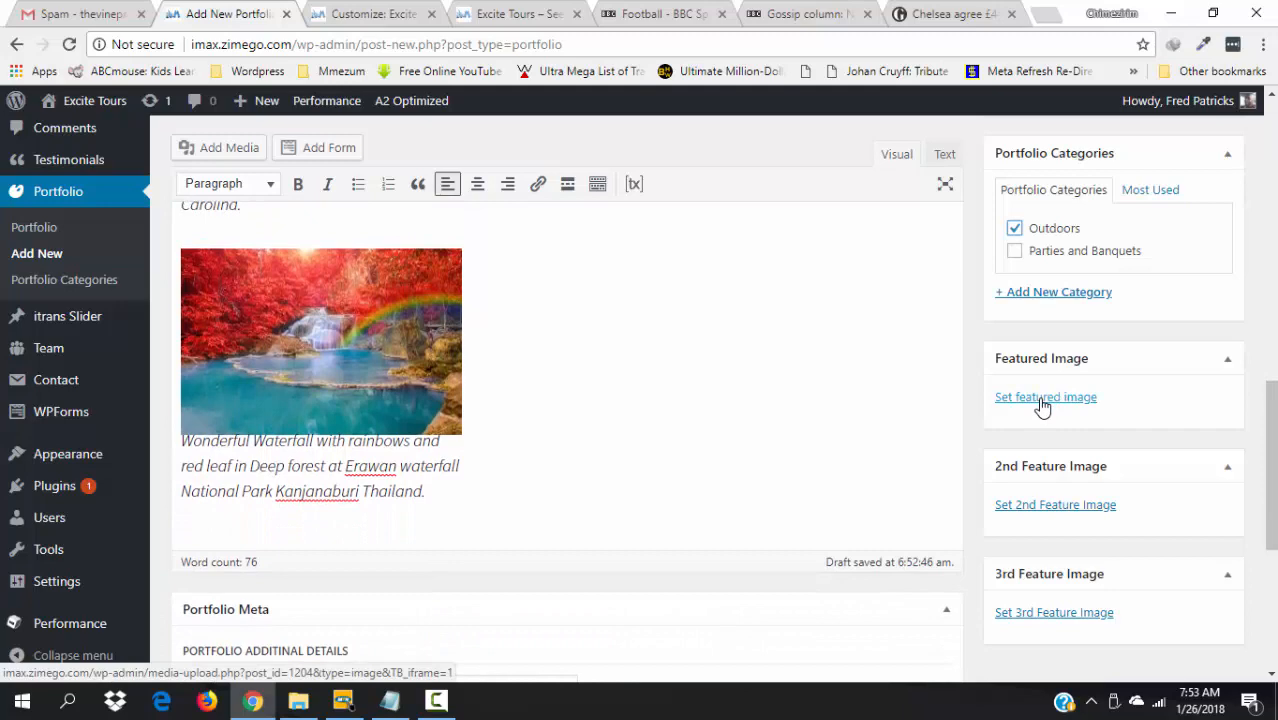
left_click_drag(1271, 454, 1262, 364)
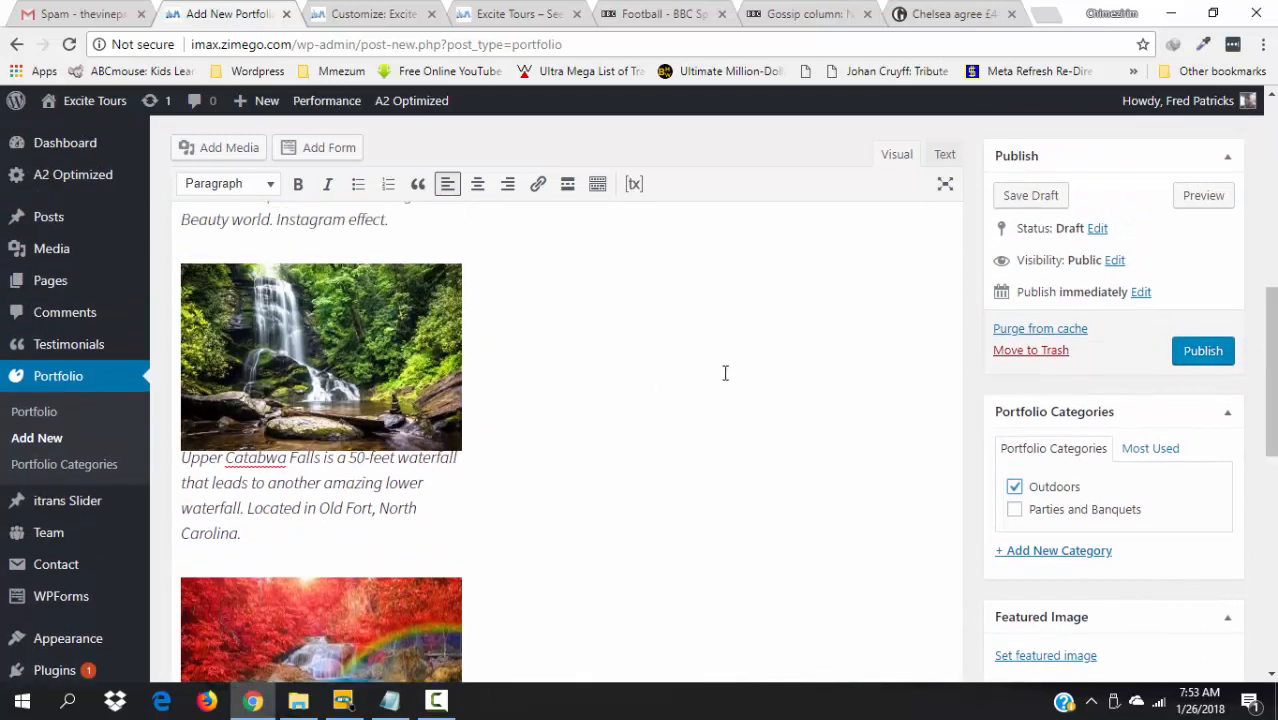
left_click(1203, 351)
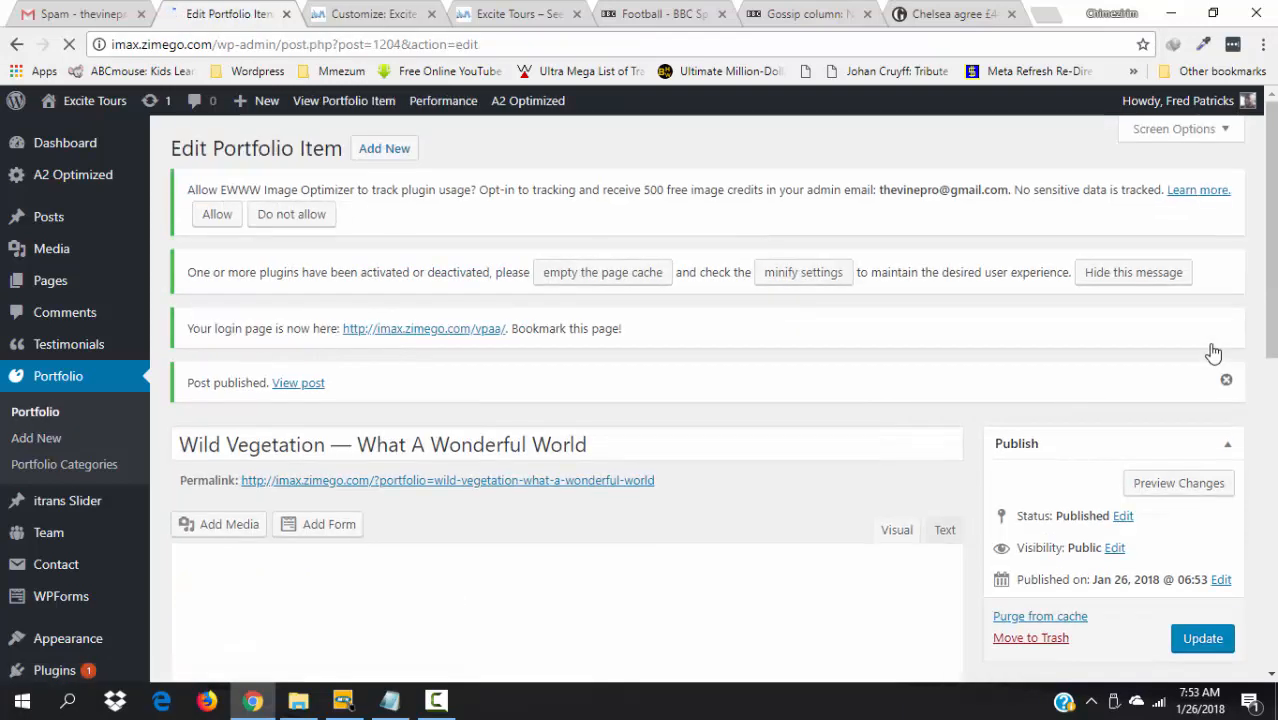
- Open the live Wild Vegetation page in a new tab, review its three captioned images, then return to the editor
right_click(298, 388)
left_click(350, 396)
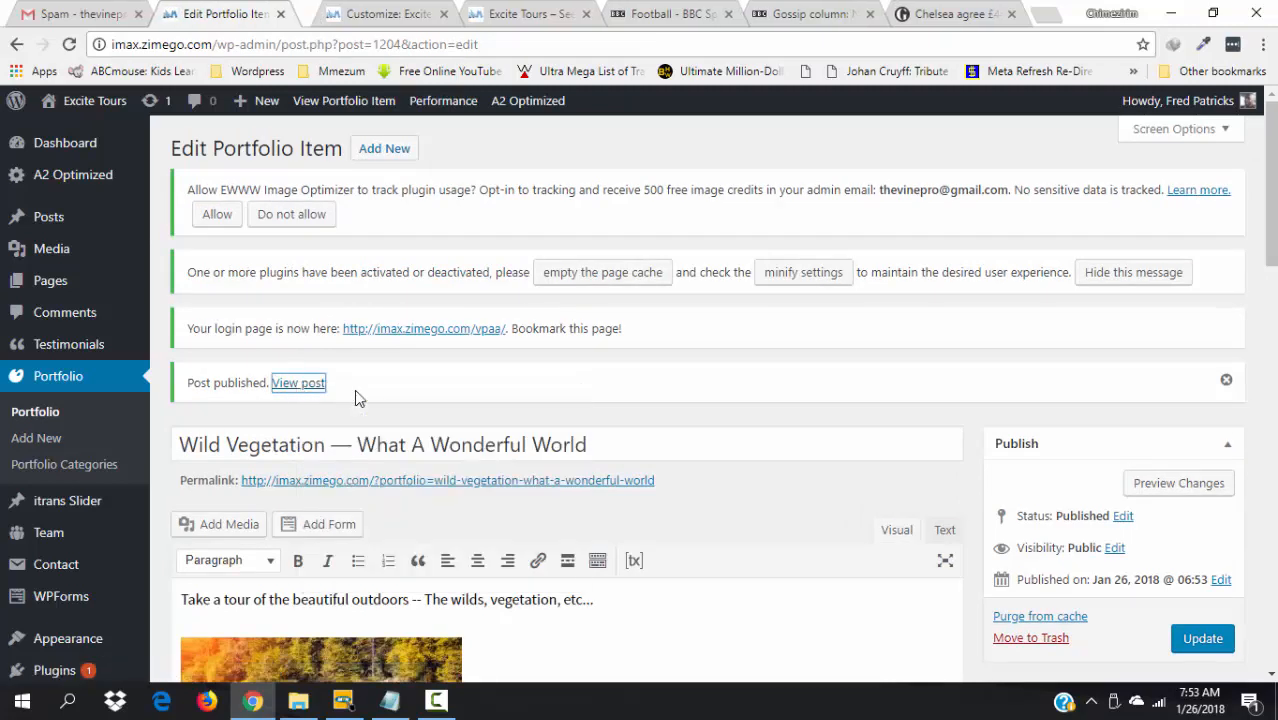
left_click(330, 12)
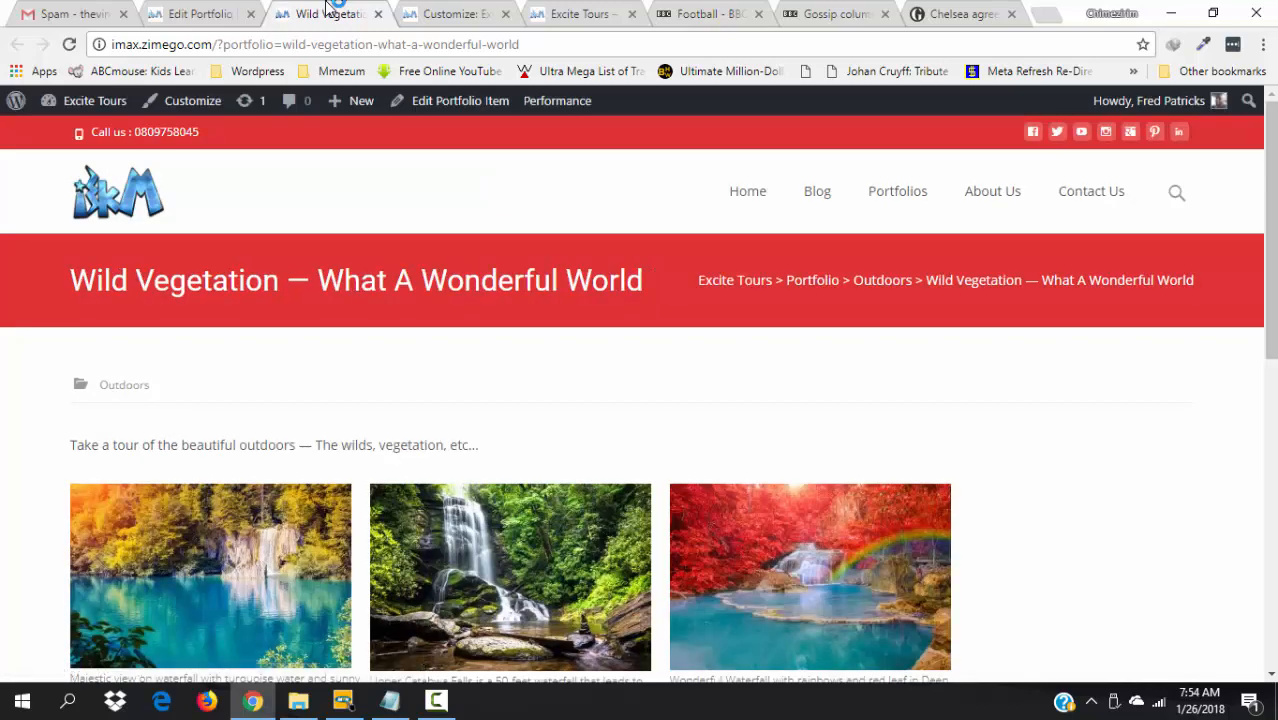
left_click_drag(1273, 220, 1275, 291)
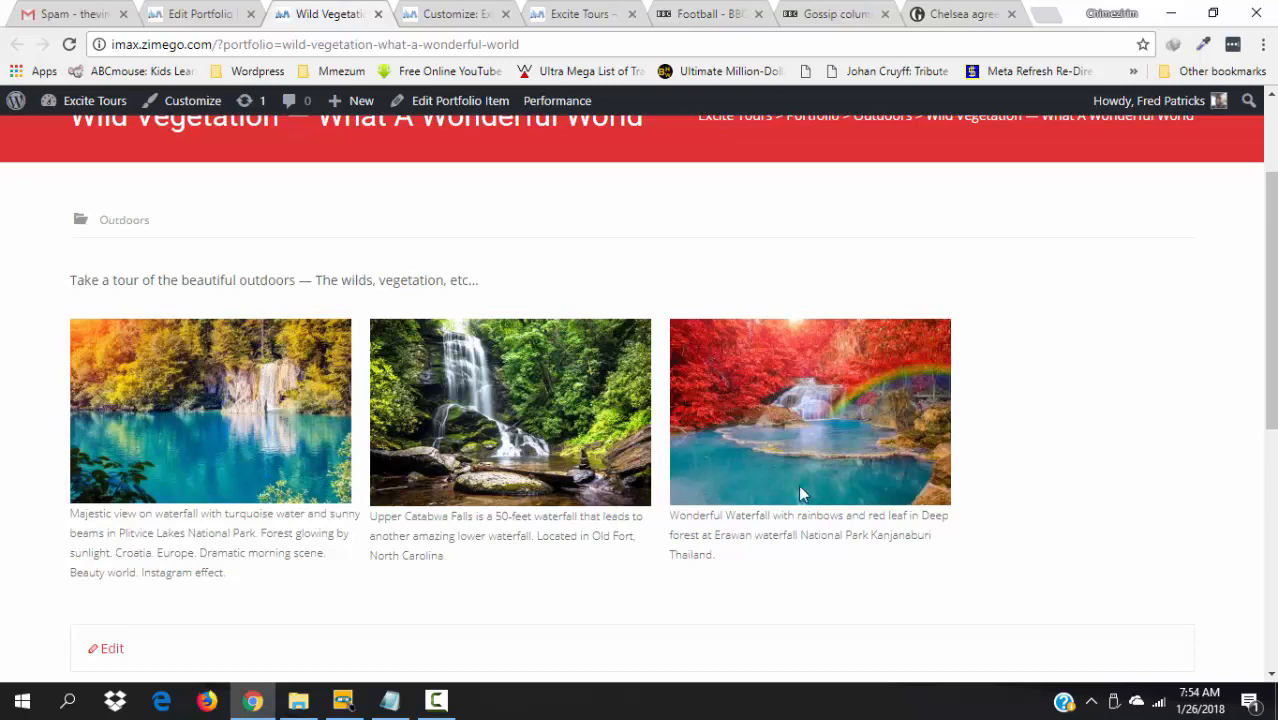
right_click(1269, 362)
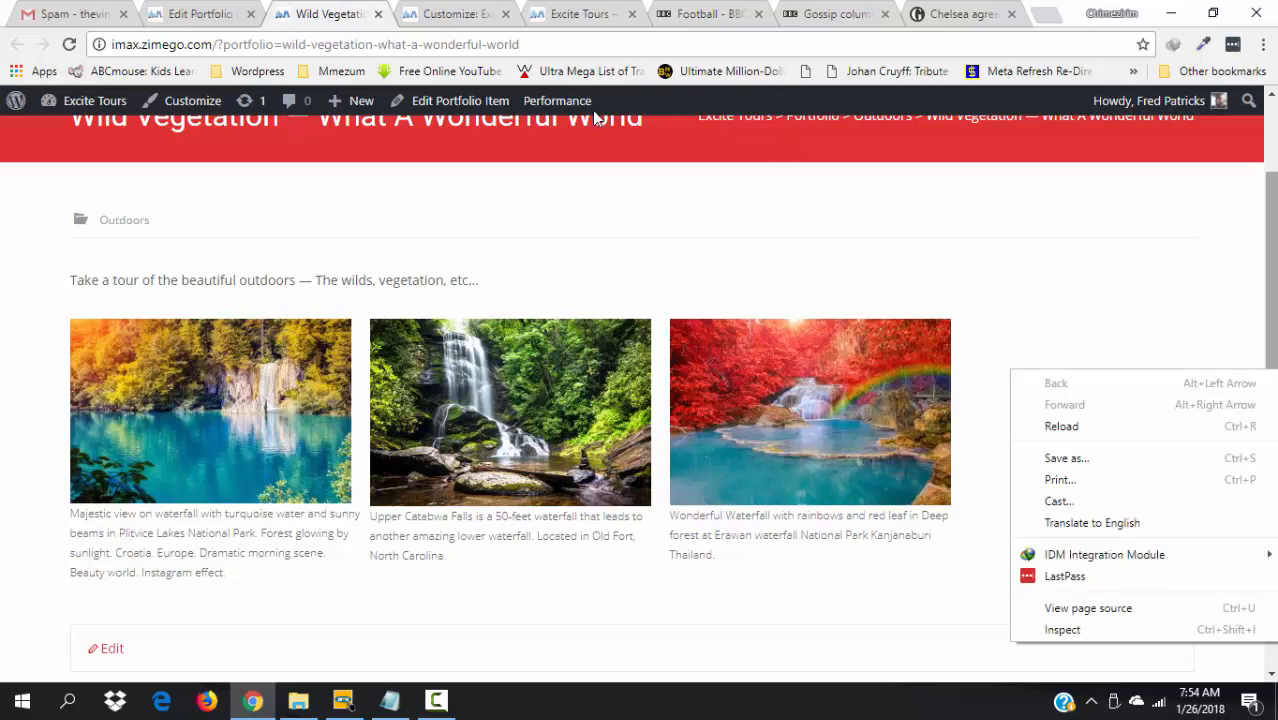
left_click(205, 6)
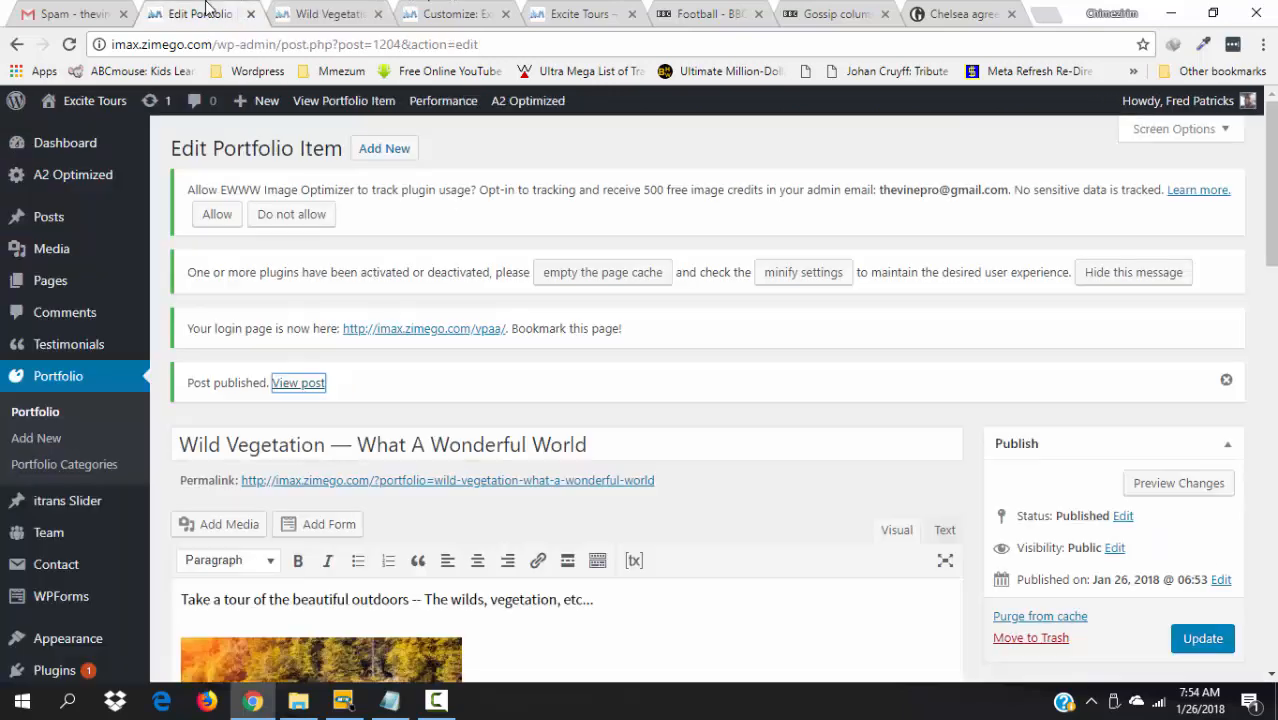
- Set the turquoise Plitvice lake waterfall picture as the featured image
left_click_drag(1271, 165, 1274, 285)
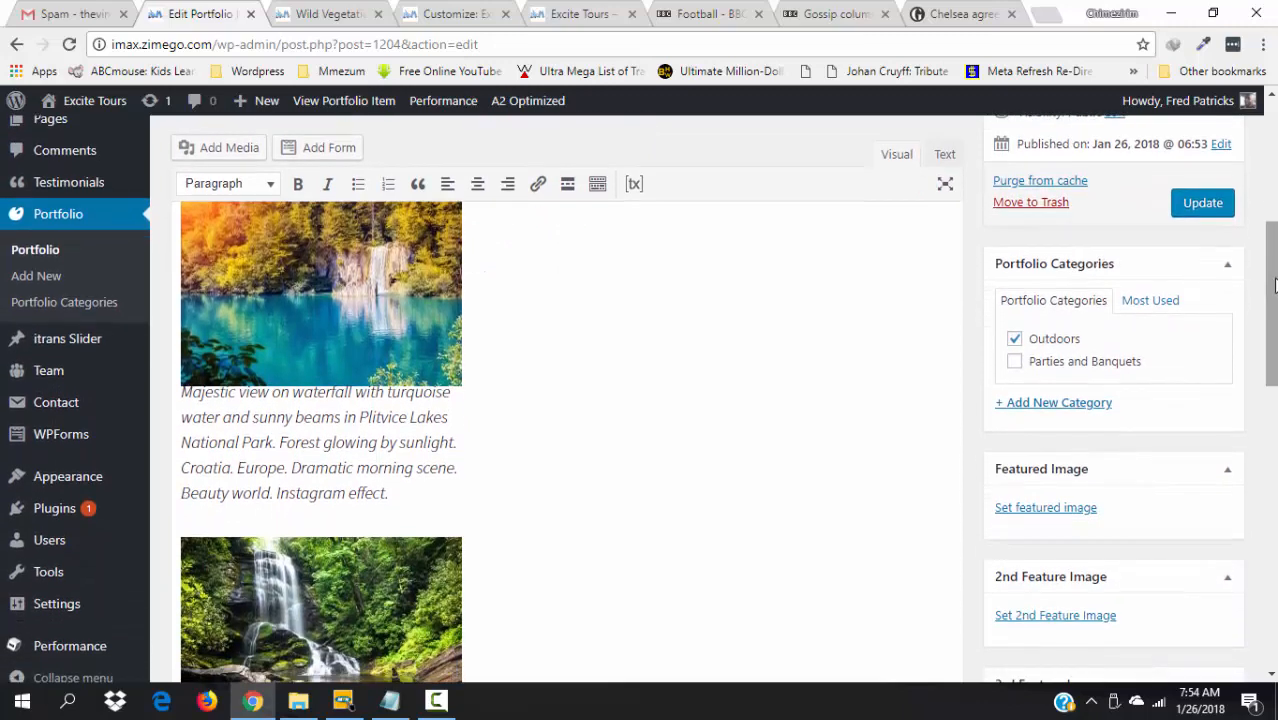
left_click(1056, 515)
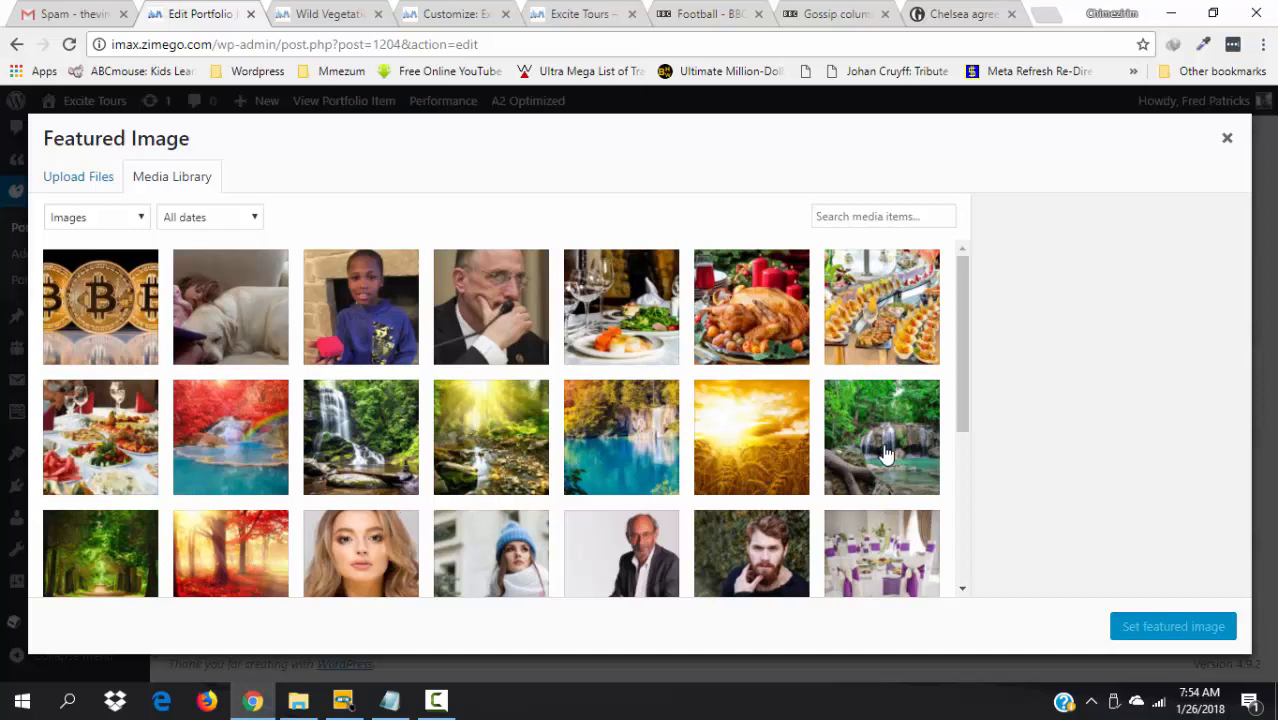
left_click(610, 452)
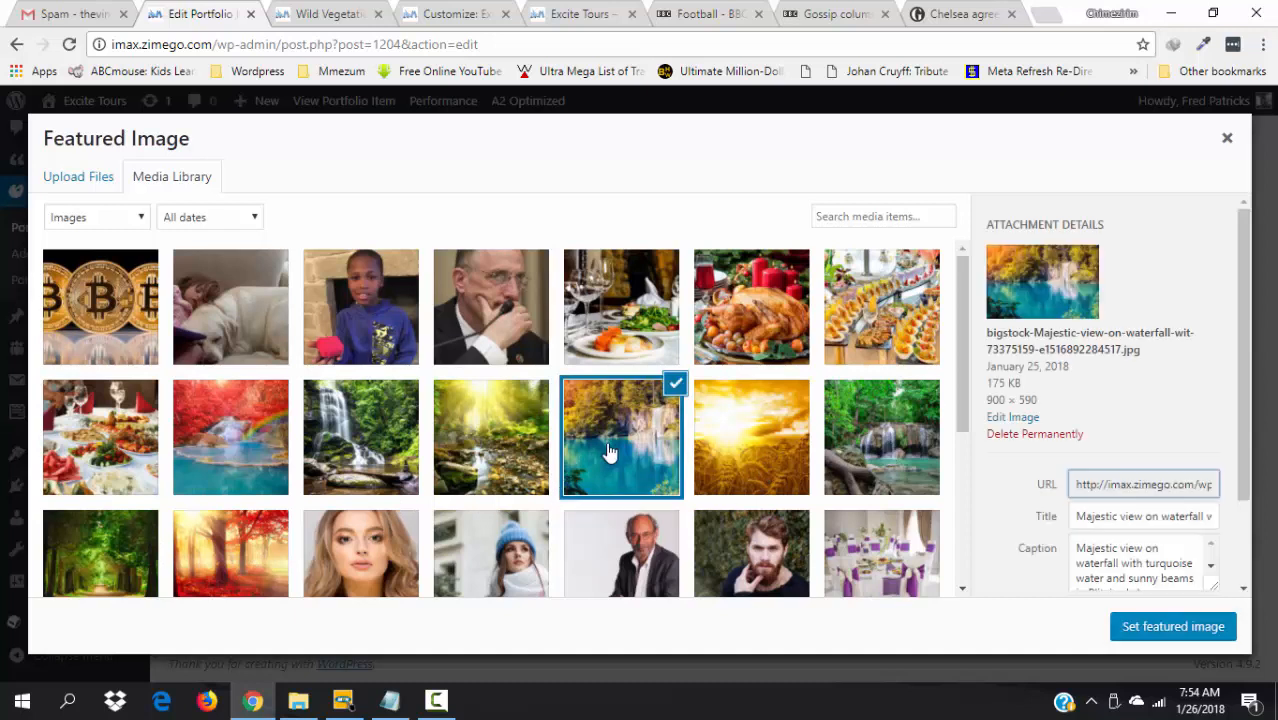
left_click(1168, 636)
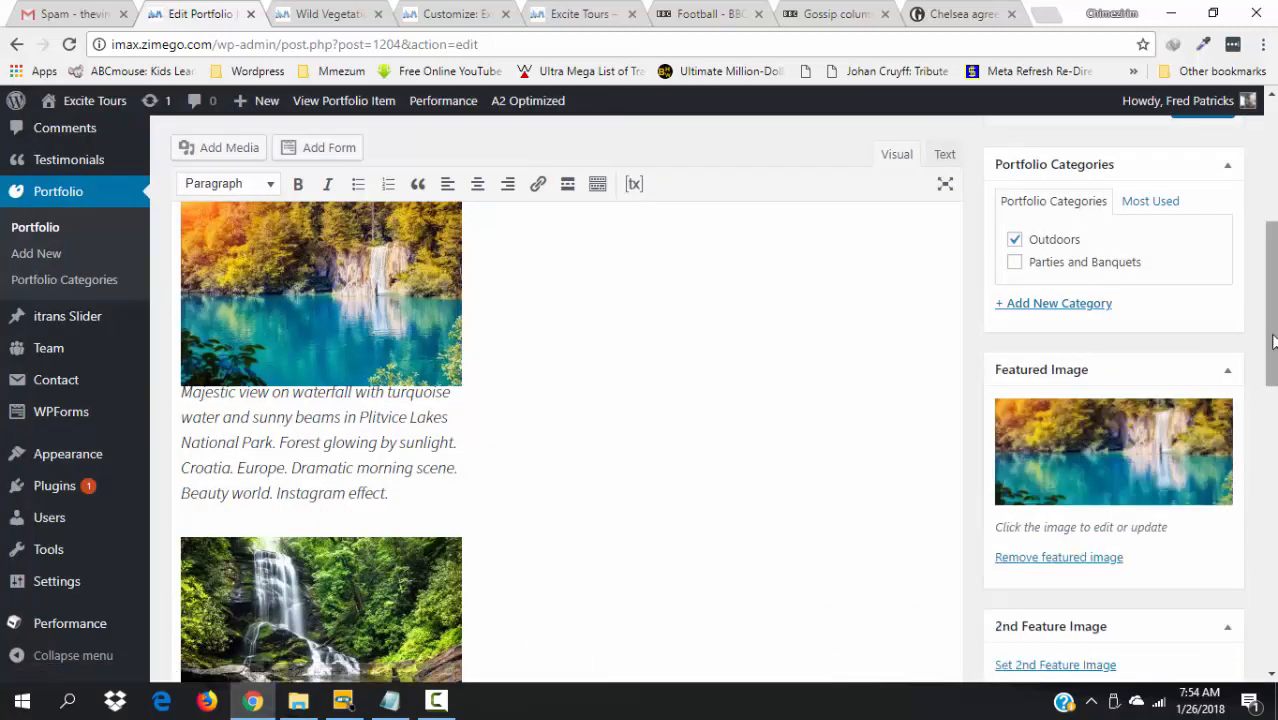
left_click_drag(1274, 342, 1277, 387)
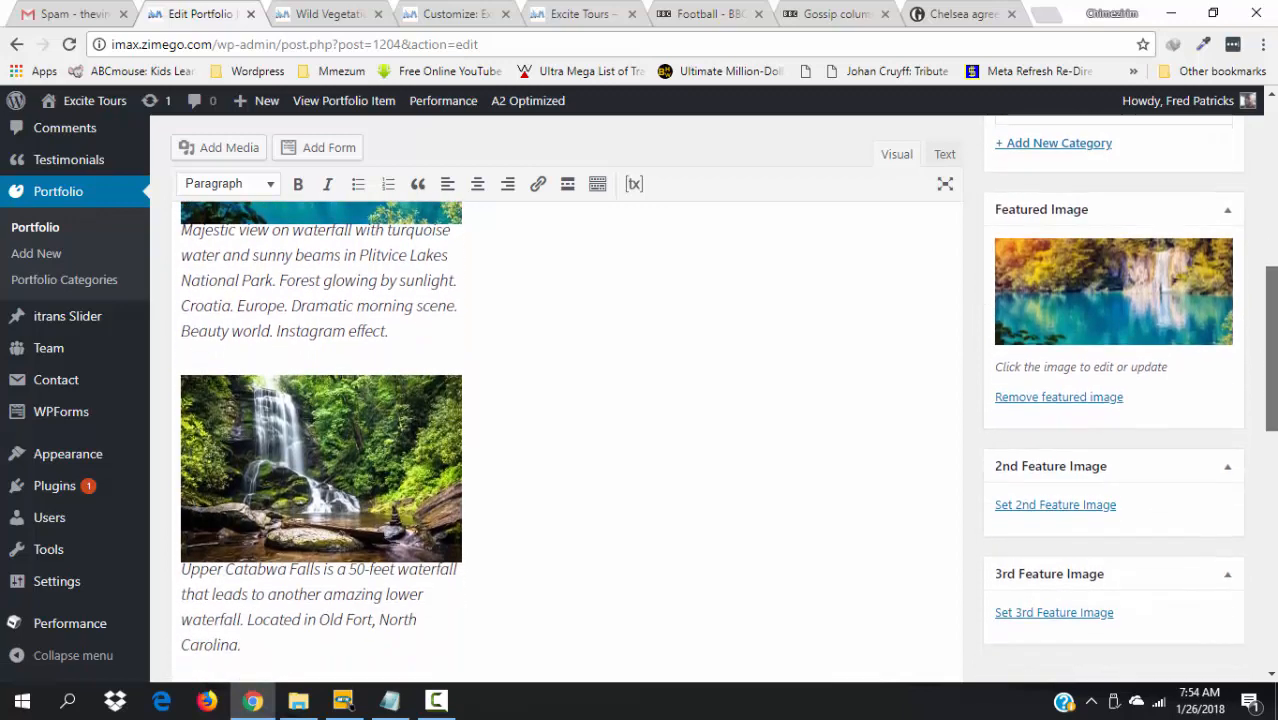
left_click(1058, 510)
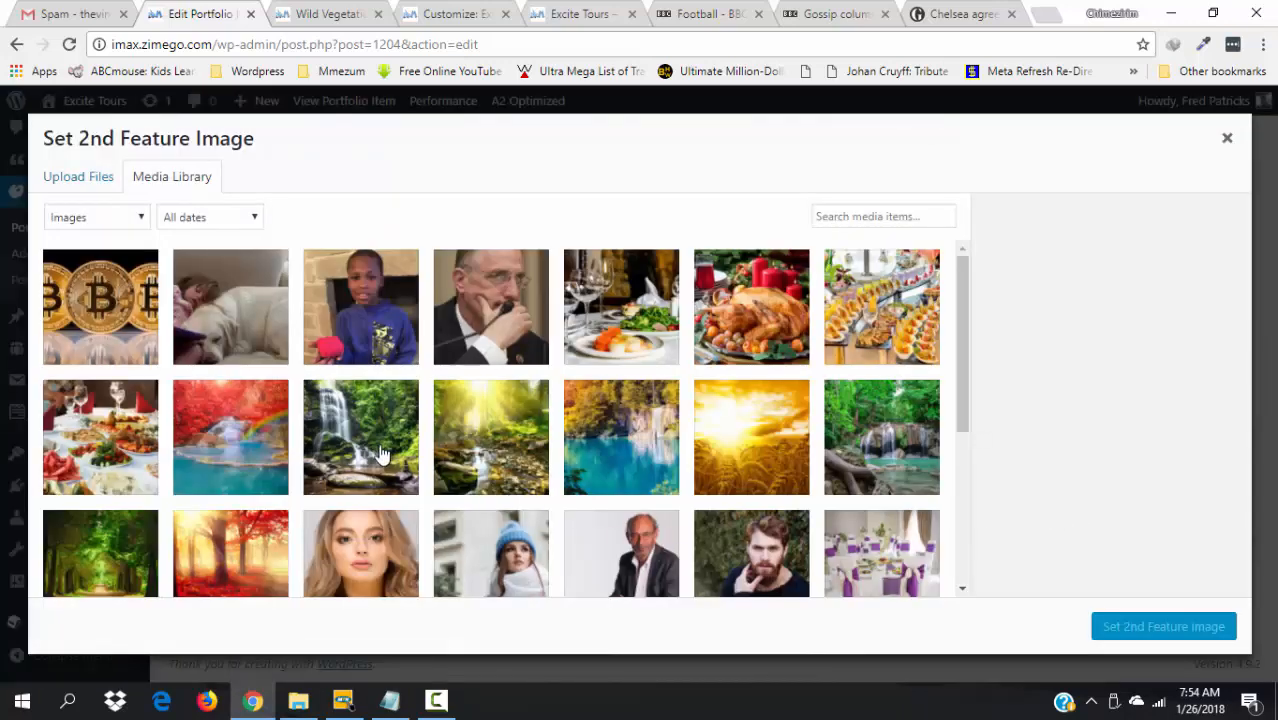
- Set the Upper Catawba Falls picture as the 2nd feature image
left_click(381, 455)
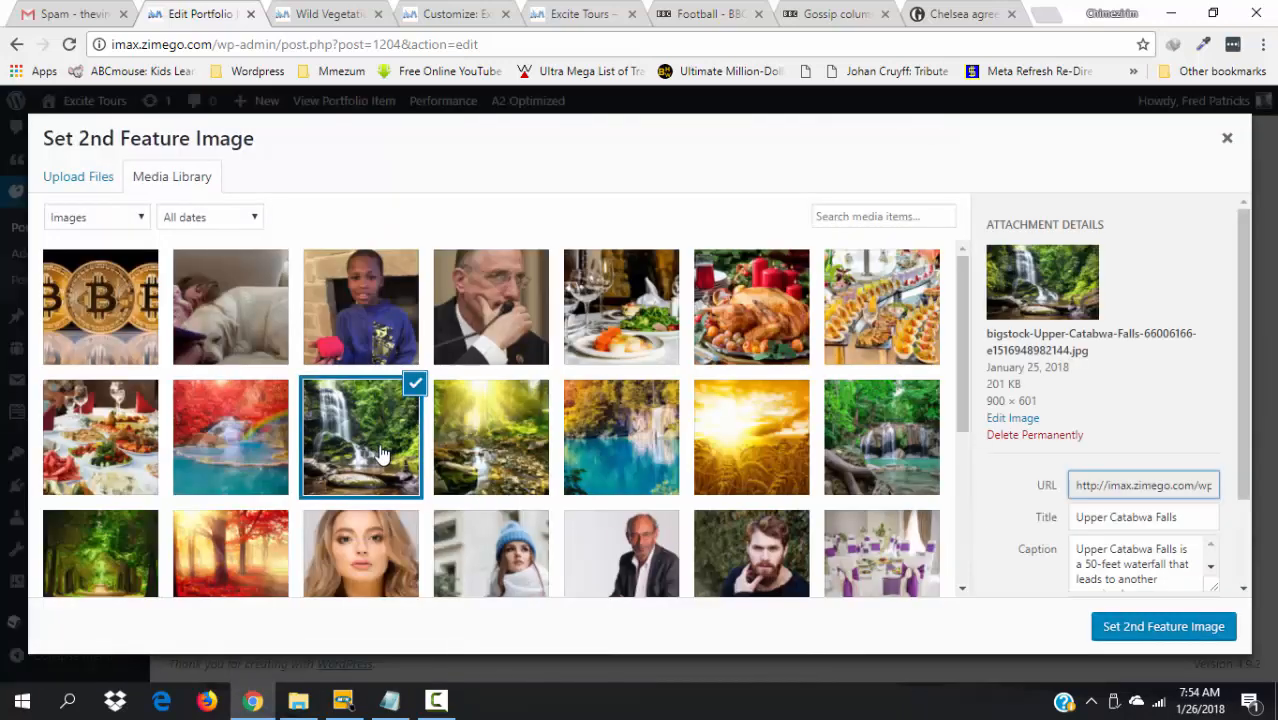
left_click(1138, 628)
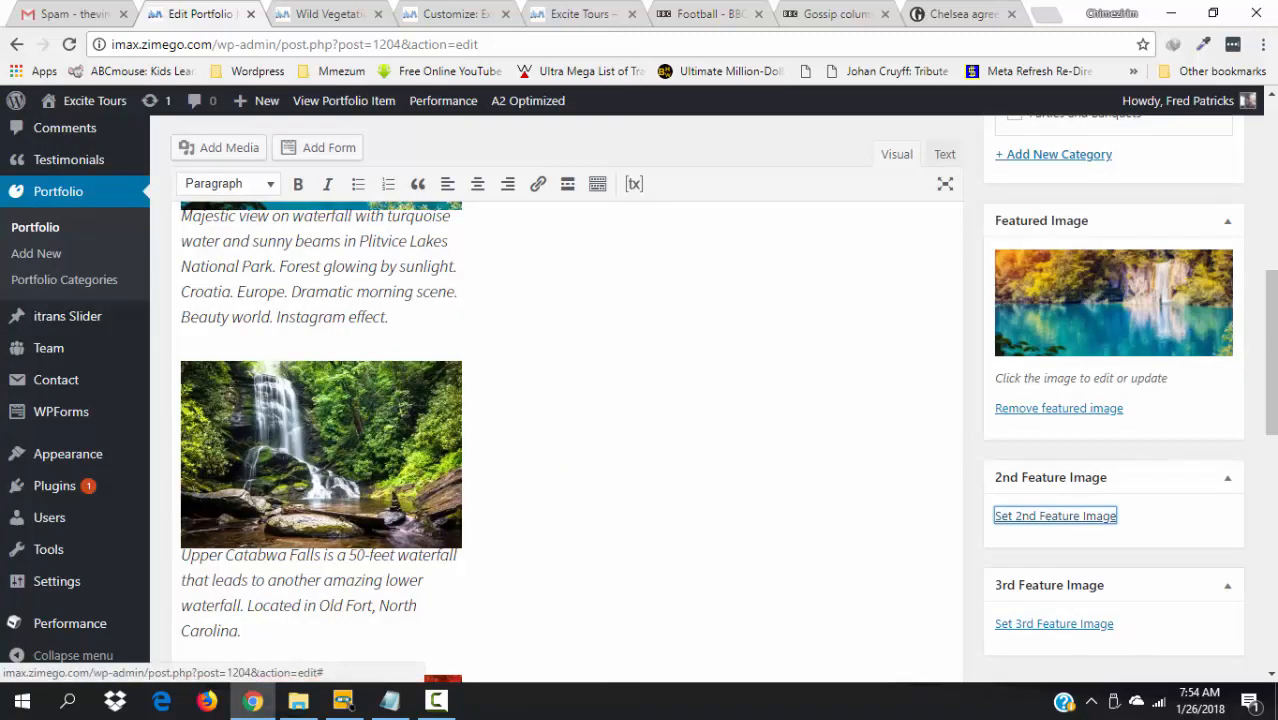
scroll(321, 440, "down", 5)
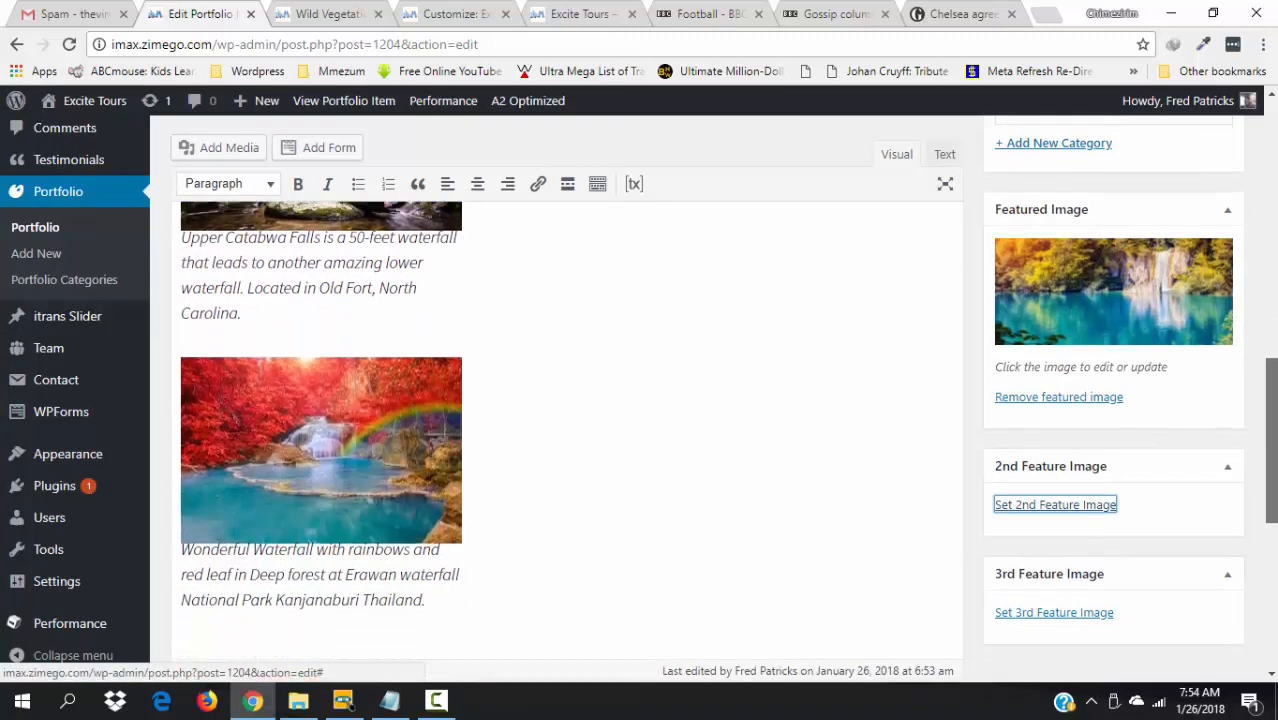
scroll(567, 400, "down", 3)
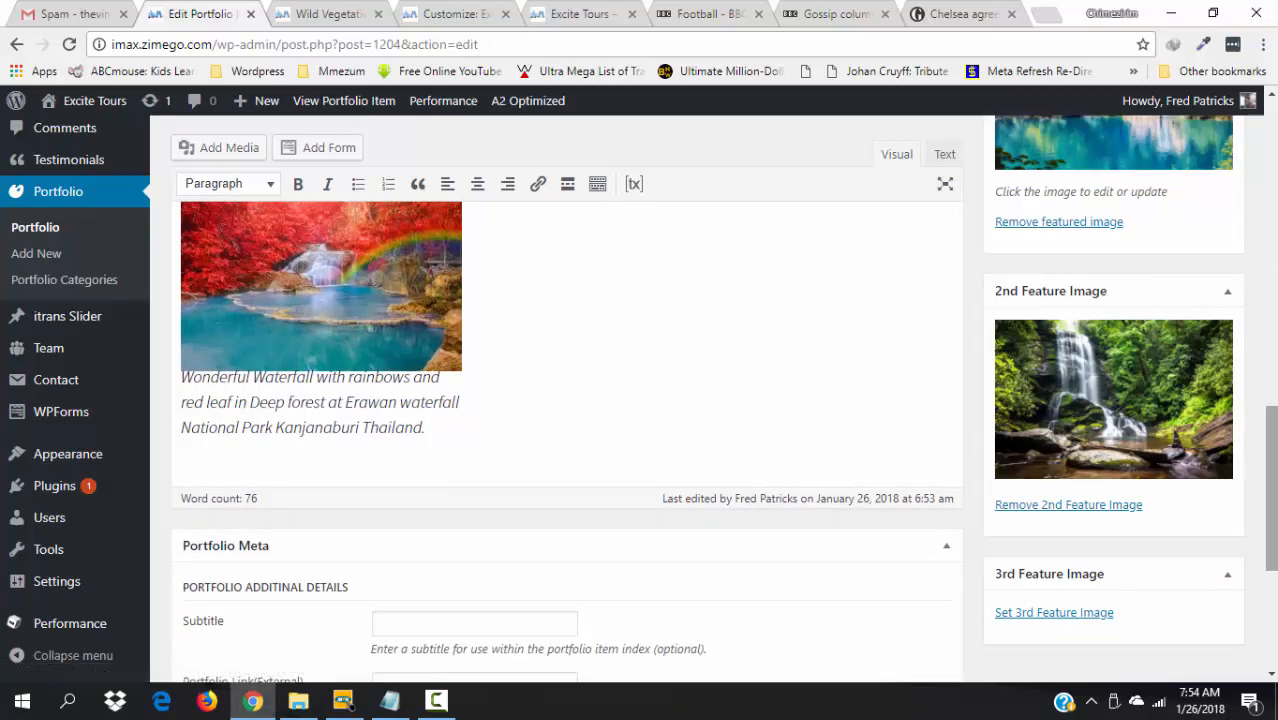
- Set the red-forest rainbow waterfall as the 3rd feature image and update the item
left_click(1032, 614)
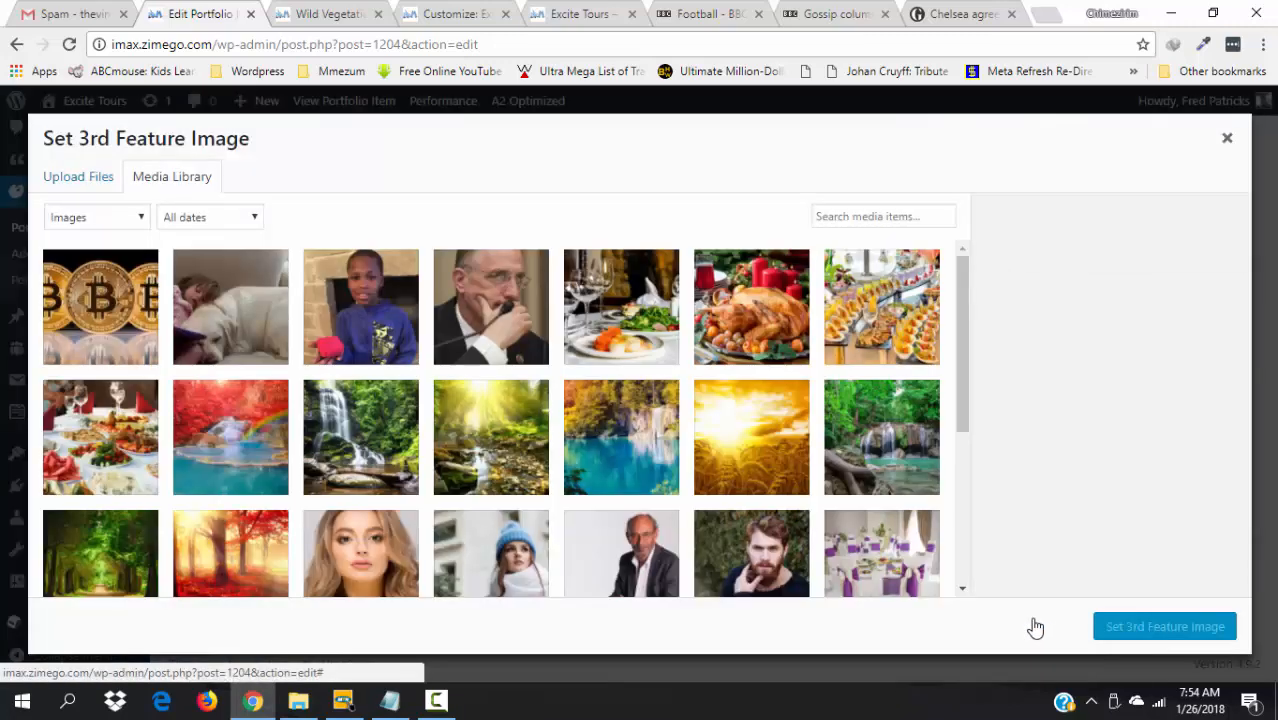
left_click(240, 470)
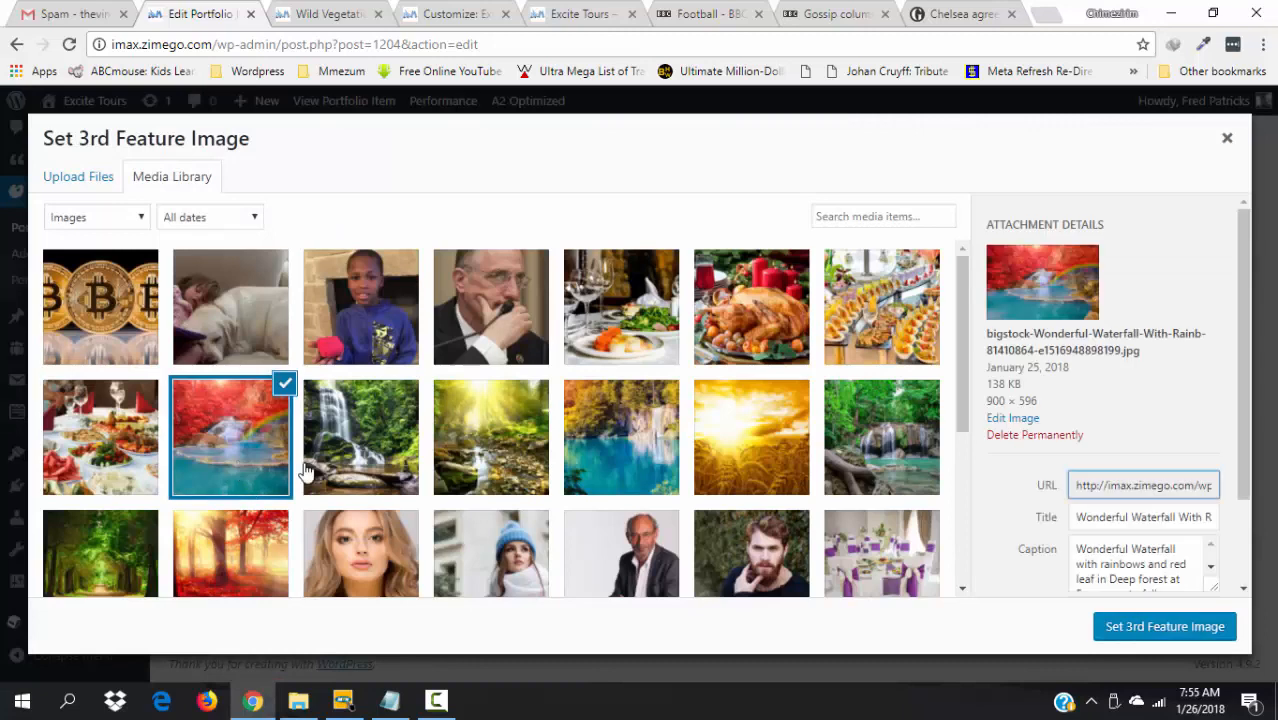
left_click(1128, 630)
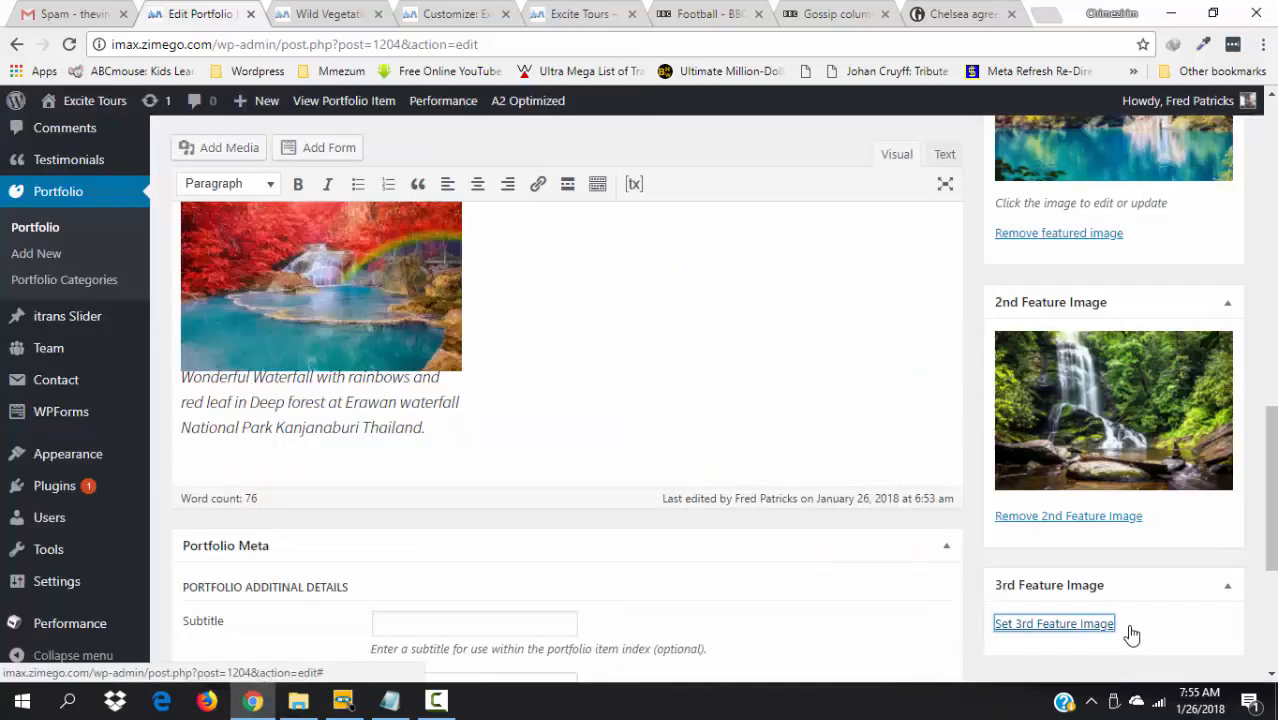
left_click_drag(1273, 453, 1257, 301)
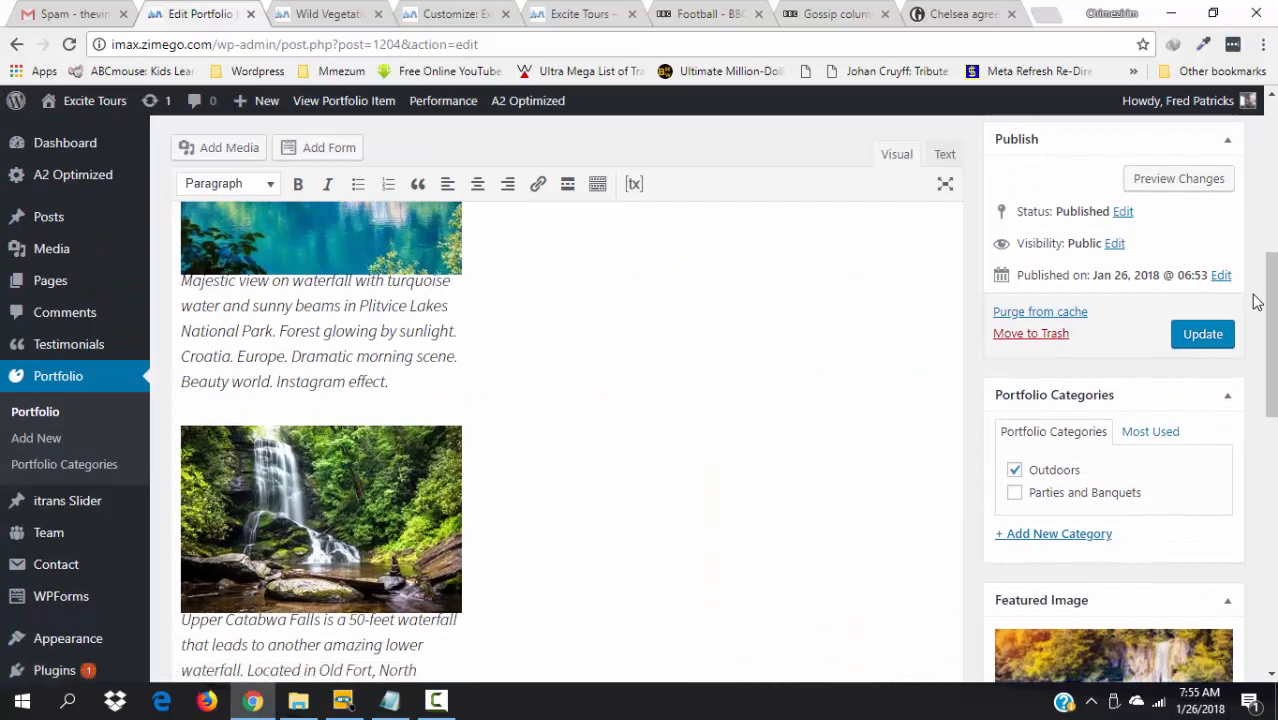
left_click(1193, 343)
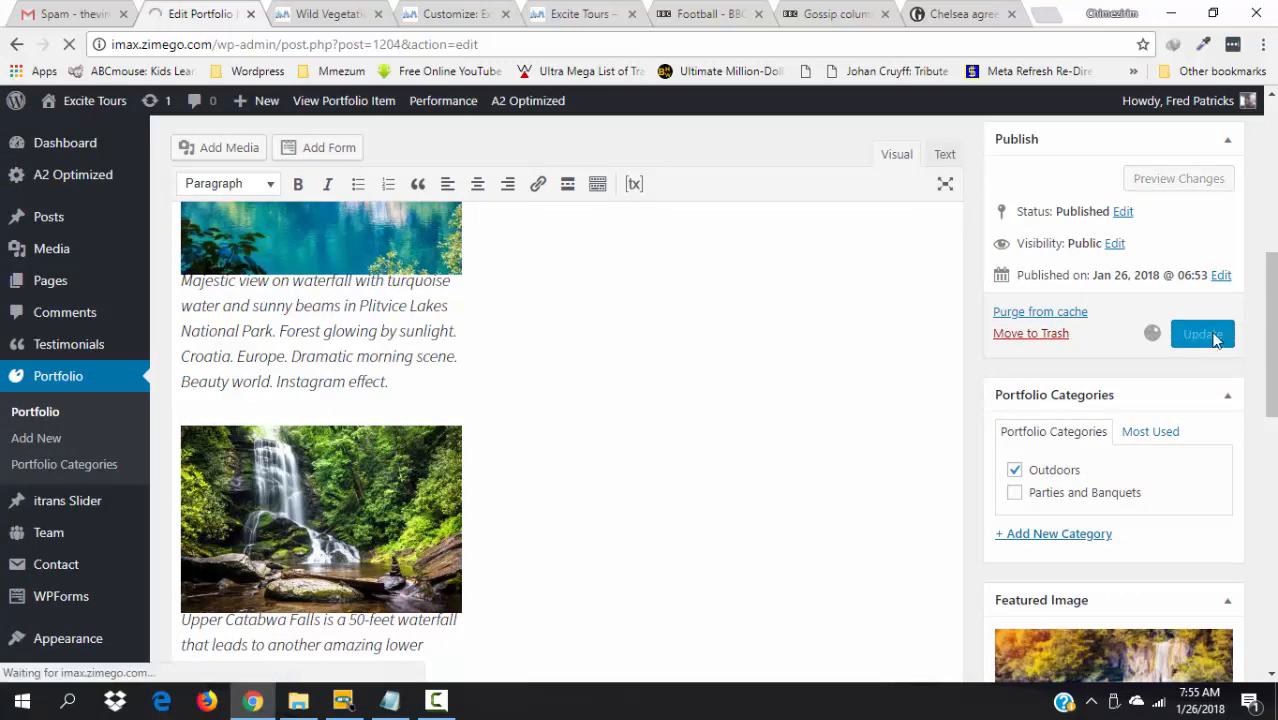
left_click_drag(1273, 320, 1272, 313)
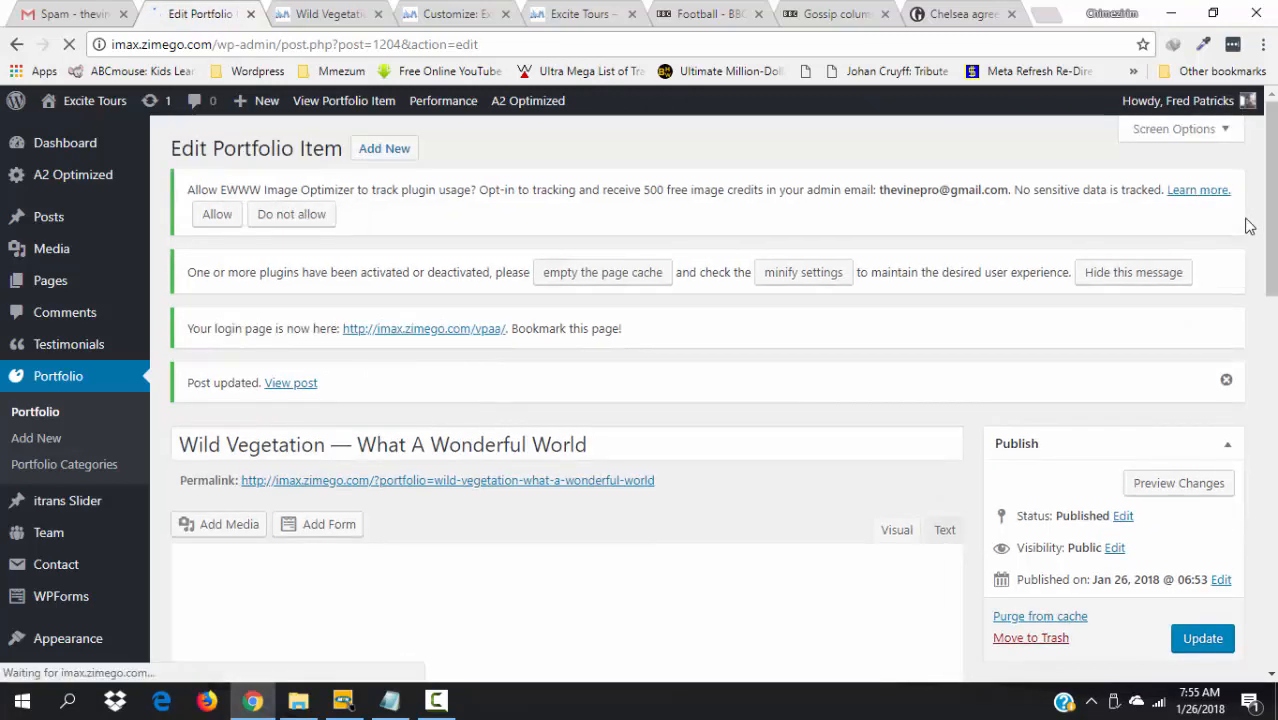
left_click(316, 8)
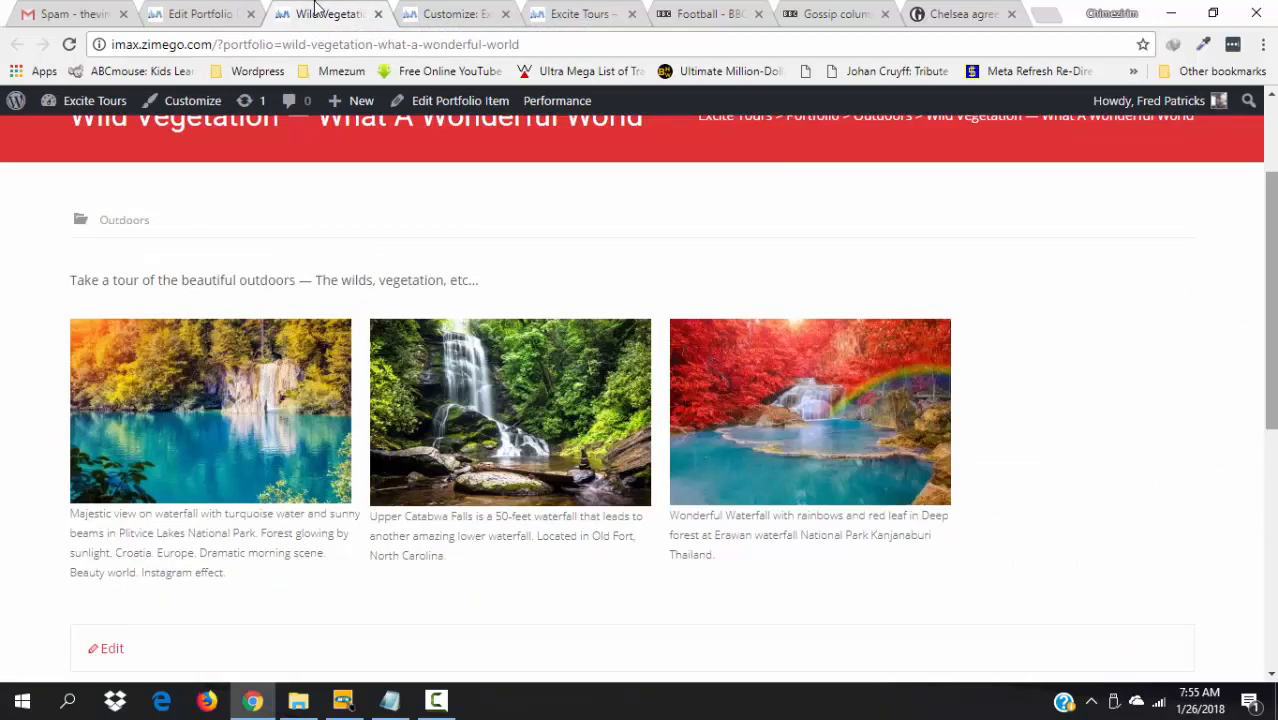
key("Up")
key("Up")
key("Up")
key("Up")
key("Up")
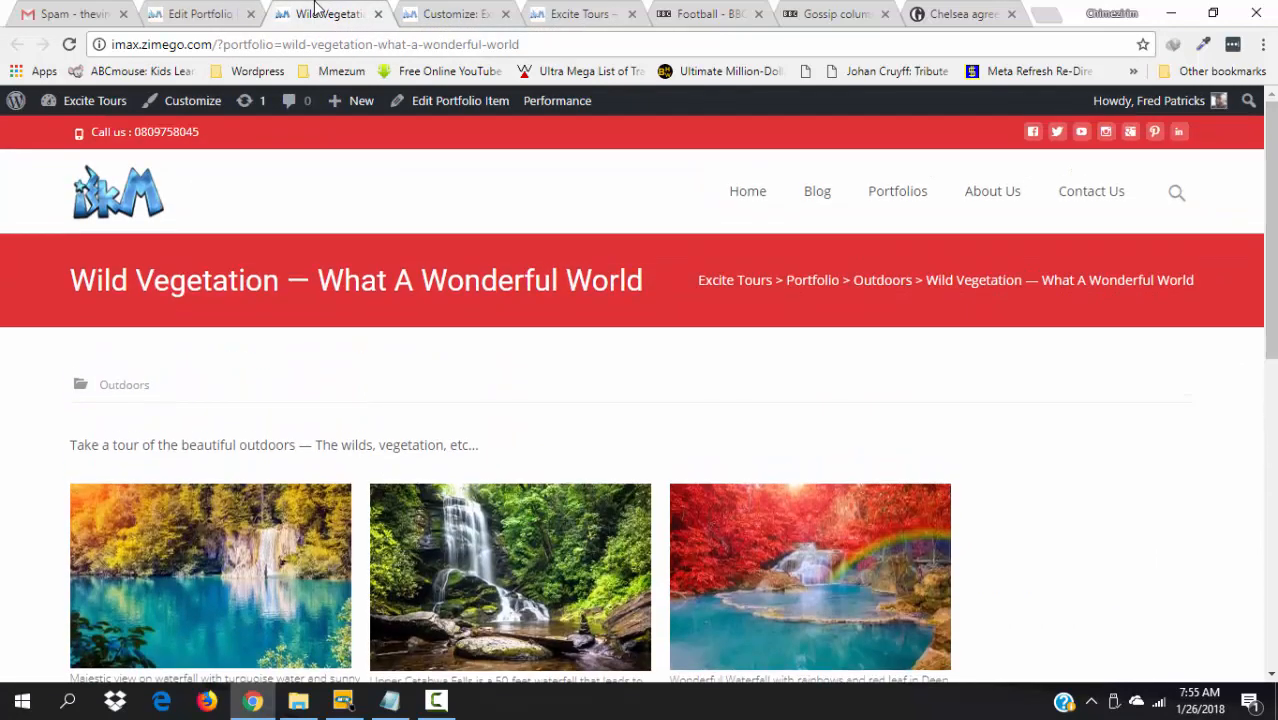
key("F5")
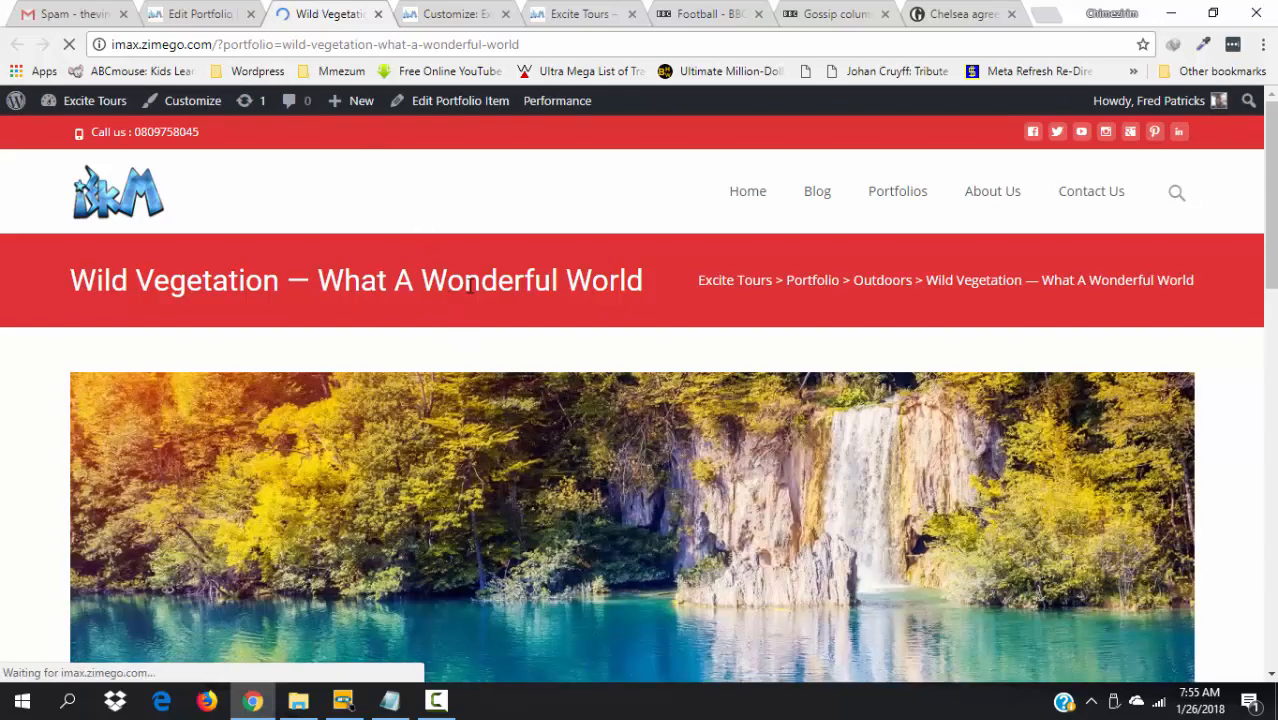
scroll(469, 286, "down", 2)
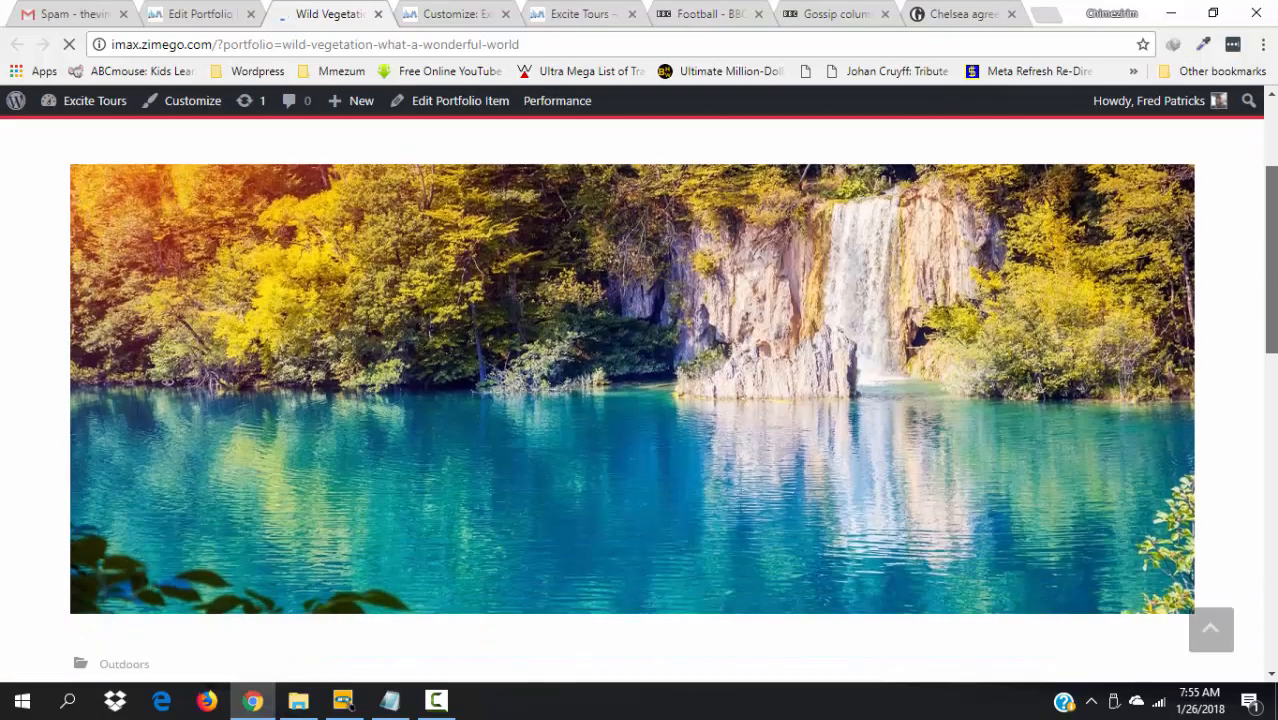
mouse_move(1272, 272)
left_mouse_down()
mouse_move(1272, 222)
mouse_move(1273, 342)
mouse_move(1258, 257)
left_mouse_up()
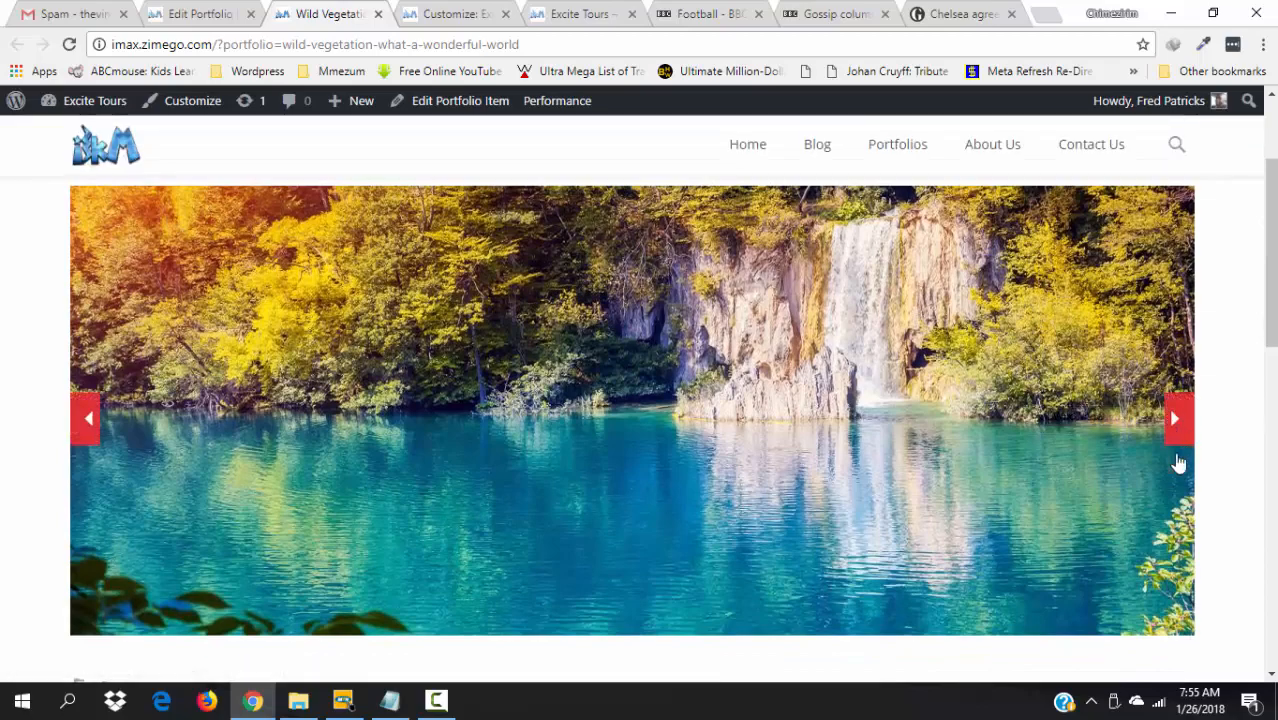
left_click(1174, 420)
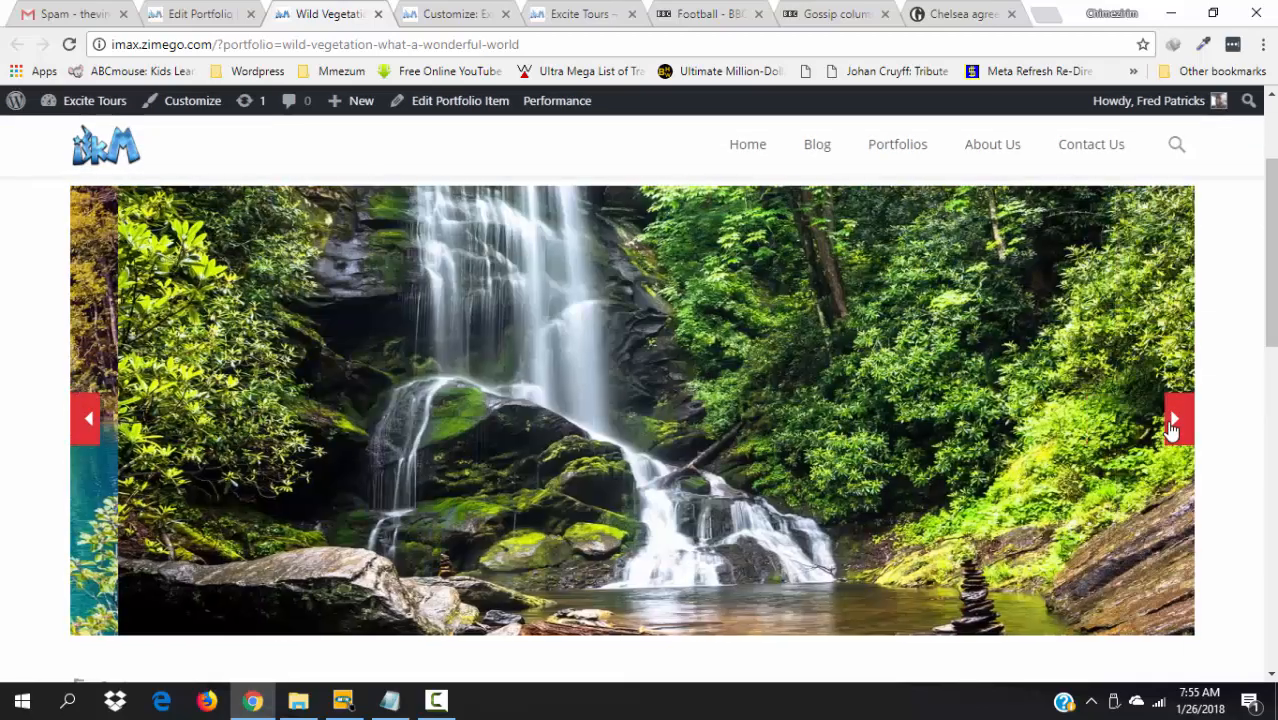
left_click(1174, 420)
left_click(1174, 420)
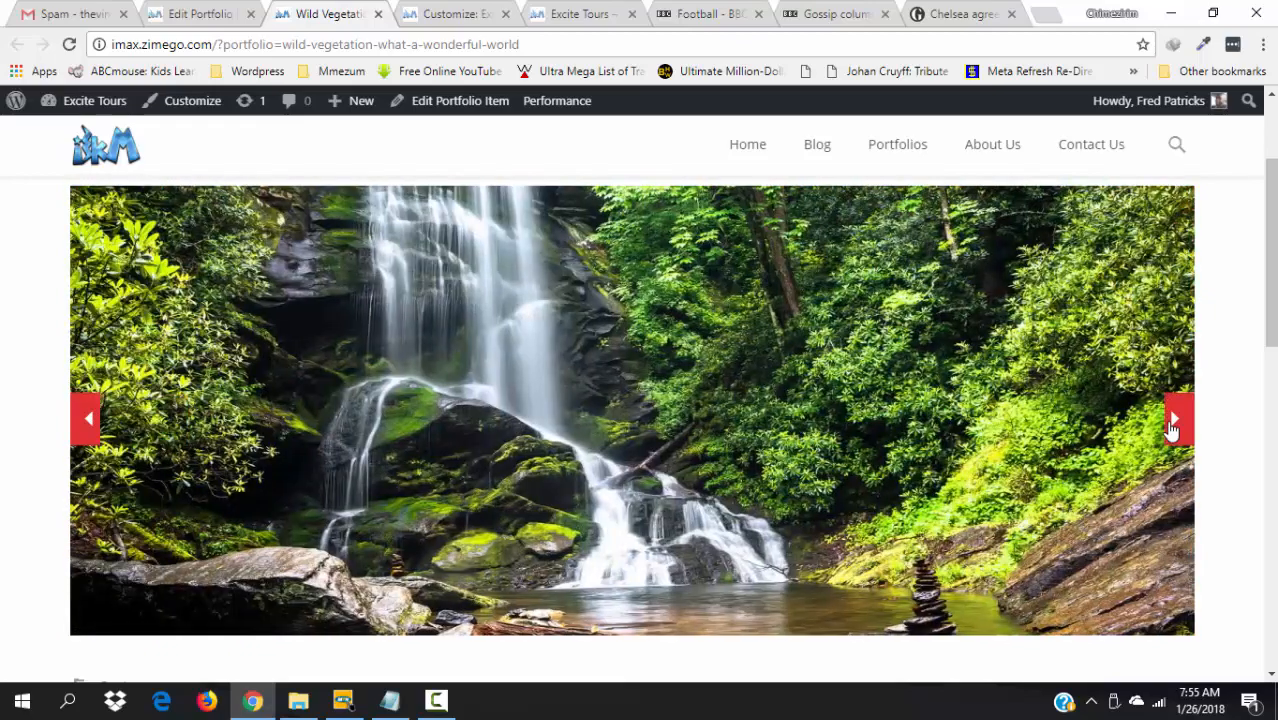
left_click(1174, 420)
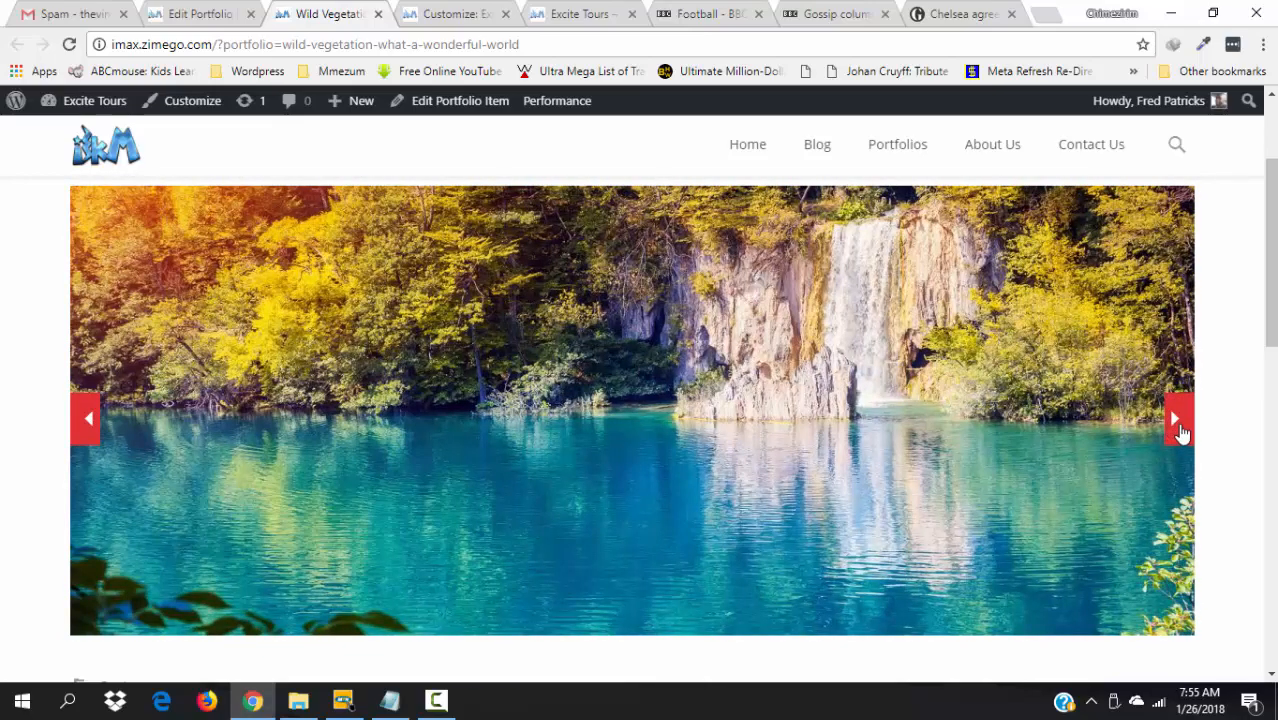
left_click(1176, 420)
left_click(1176, 420)
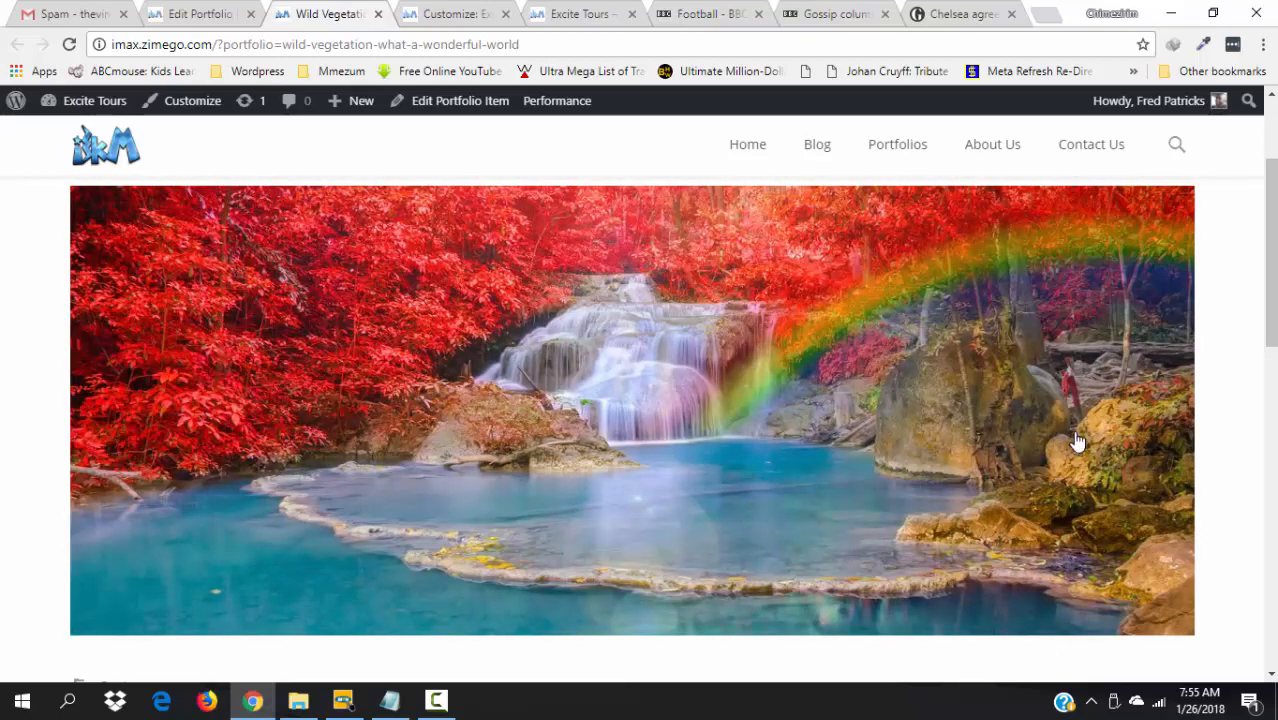
left_click(1175, 423)
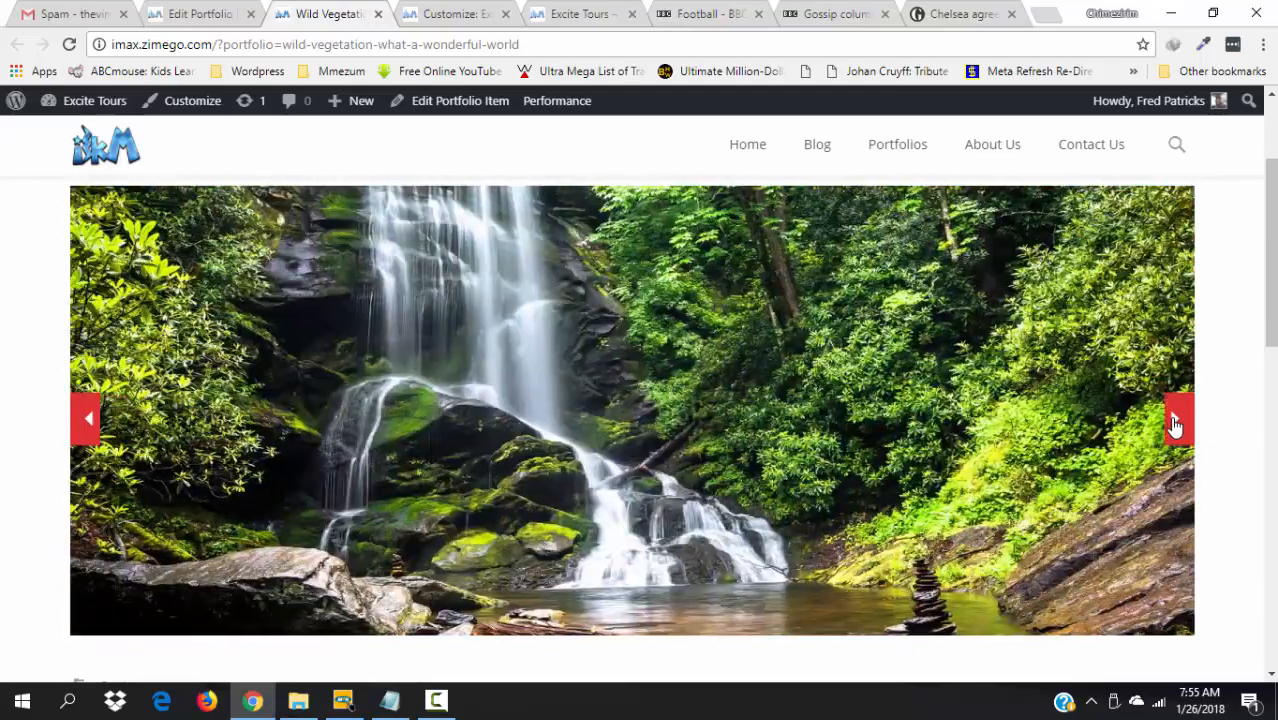
left_click(1175, 423)
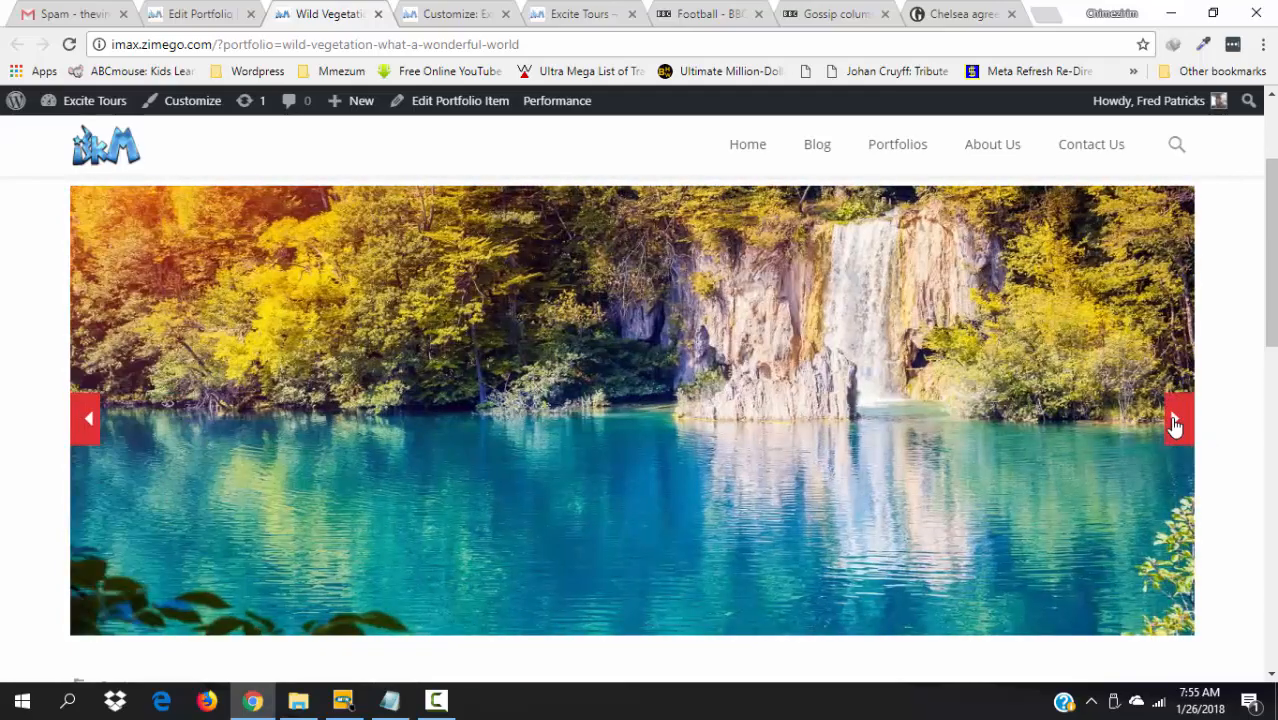
left_click(1175, 423)
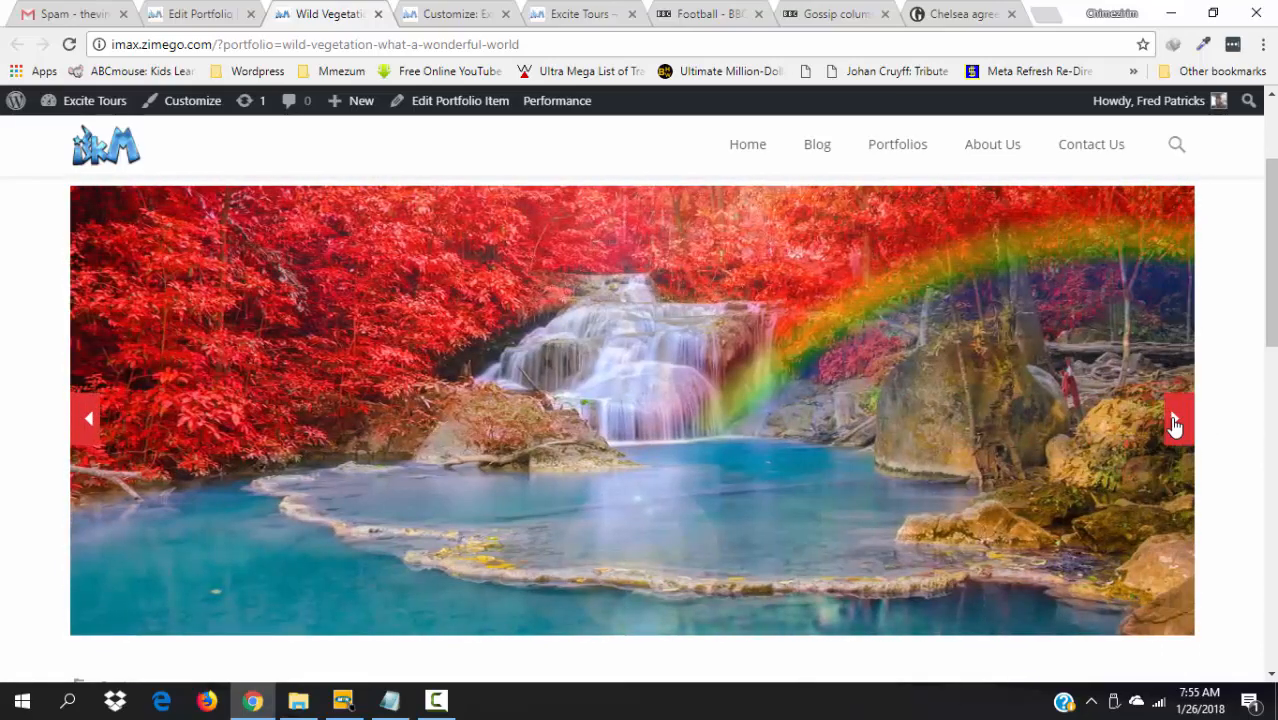
left_click(1175, 423)
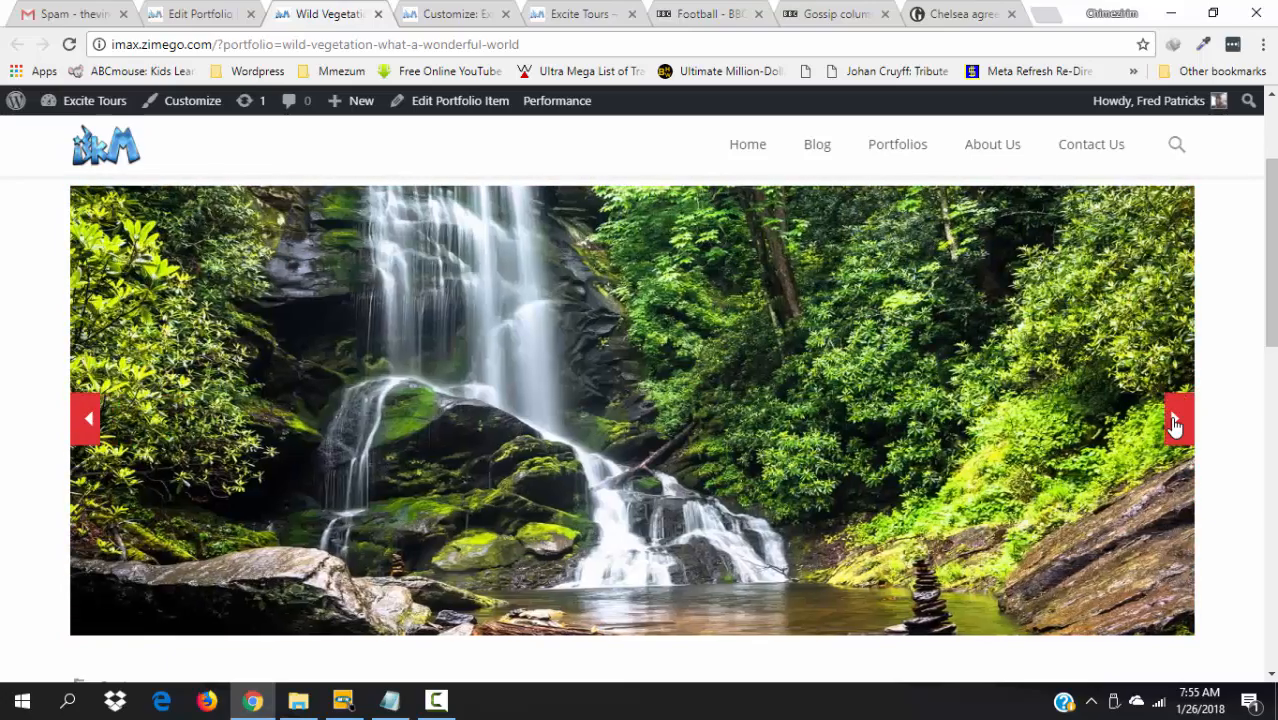
left_click(1175, 423)
left_click(1175, 423)
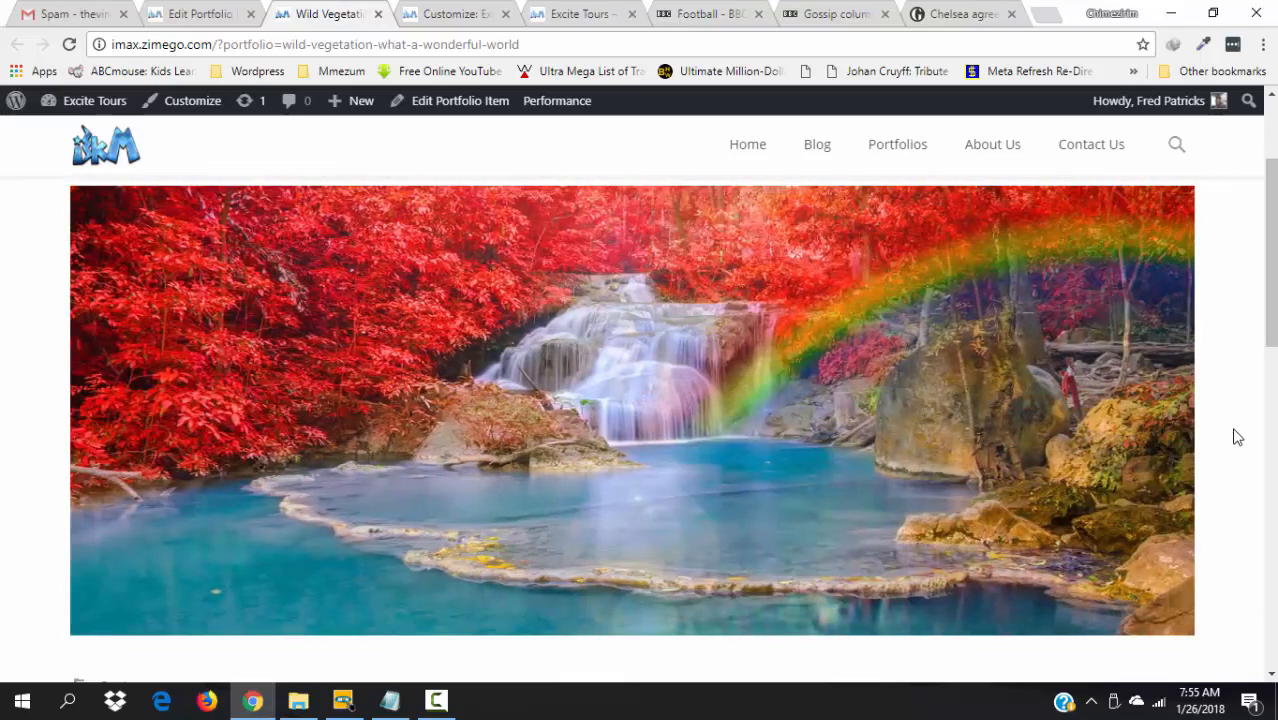
left_click_drag(1272, 318, 1216, 238)
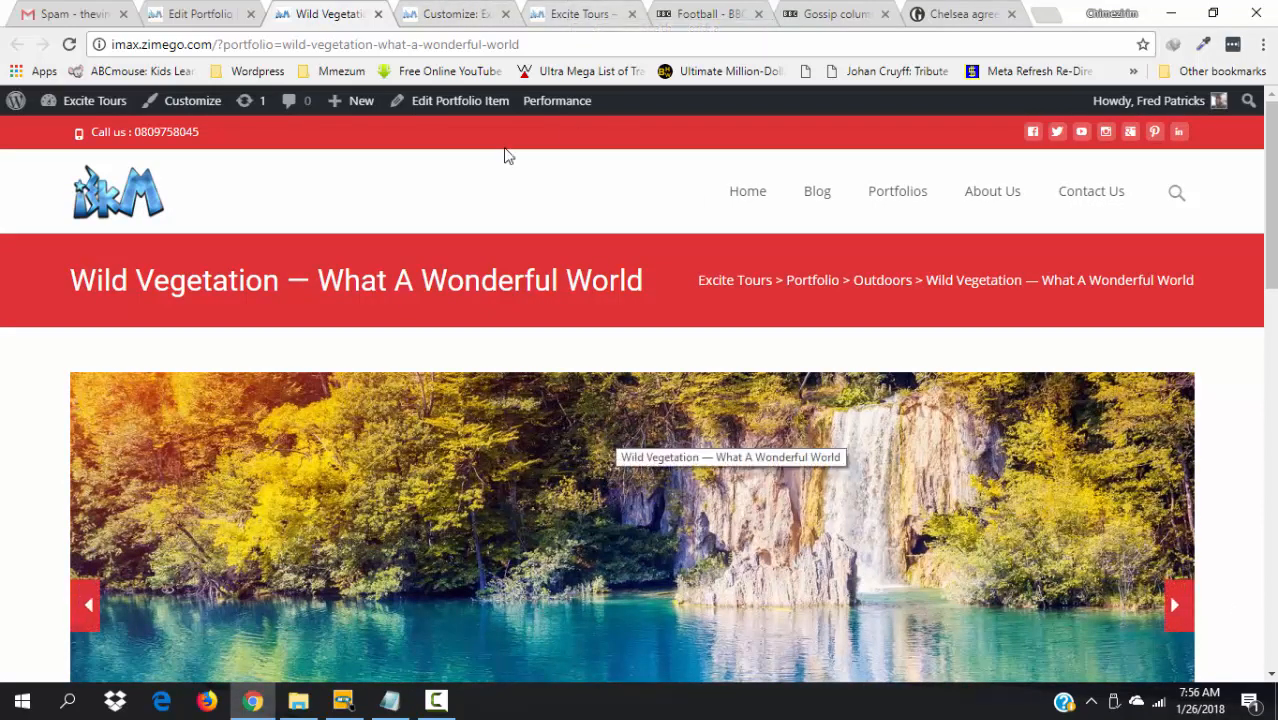
- Reload the Excite Tours home page and scroll to the new Wild Vegetation portfolio card
left_click(566, 10)
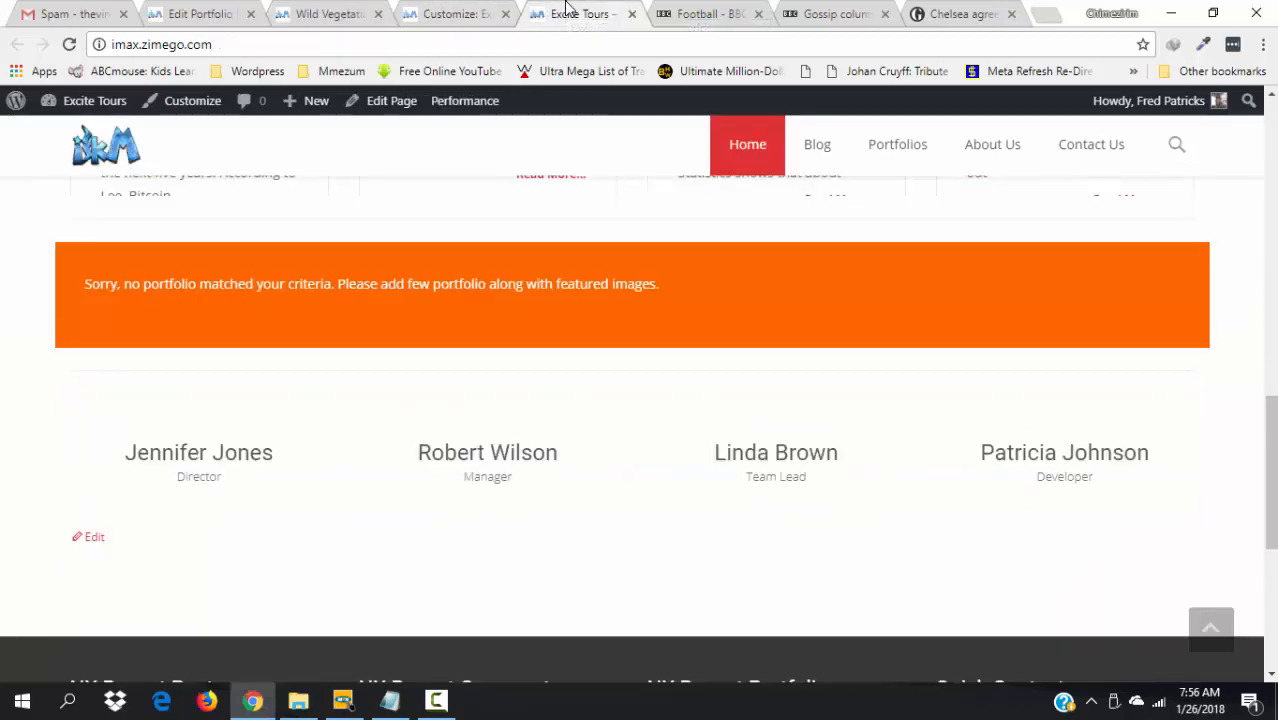
scroll(1240, 310, "up", 8)
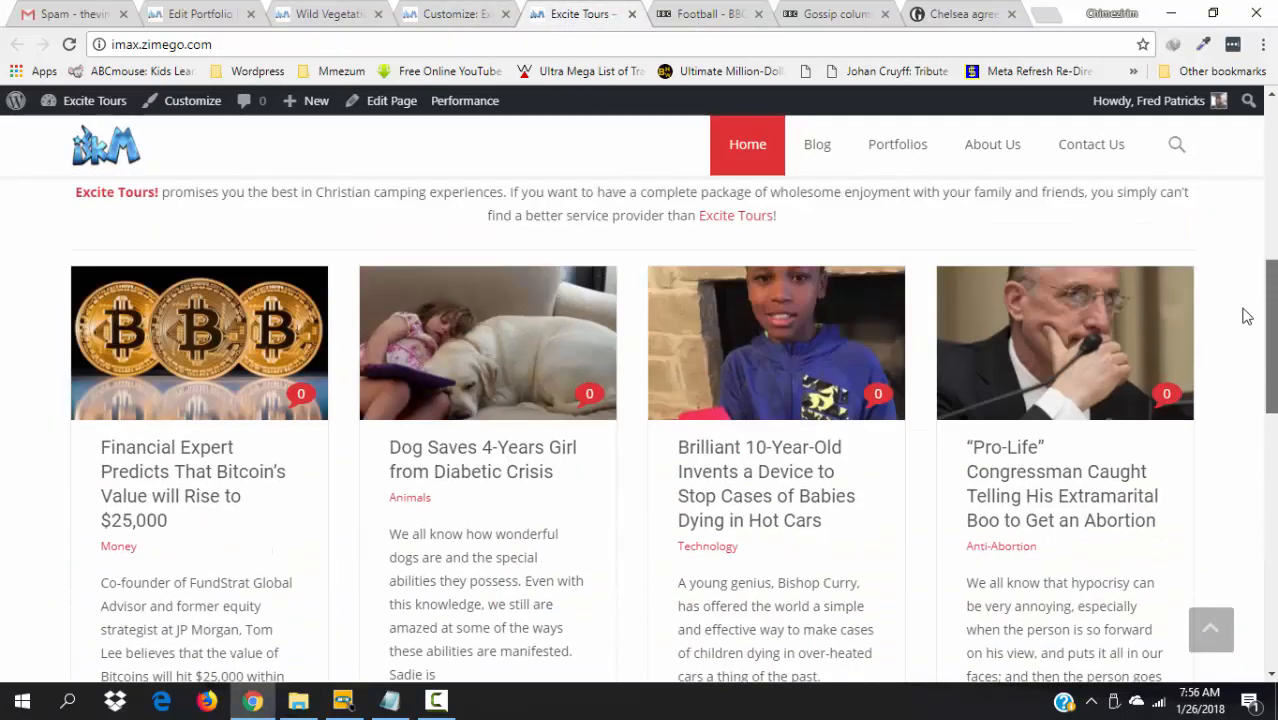
scroll(1228, 262, "up", 3)
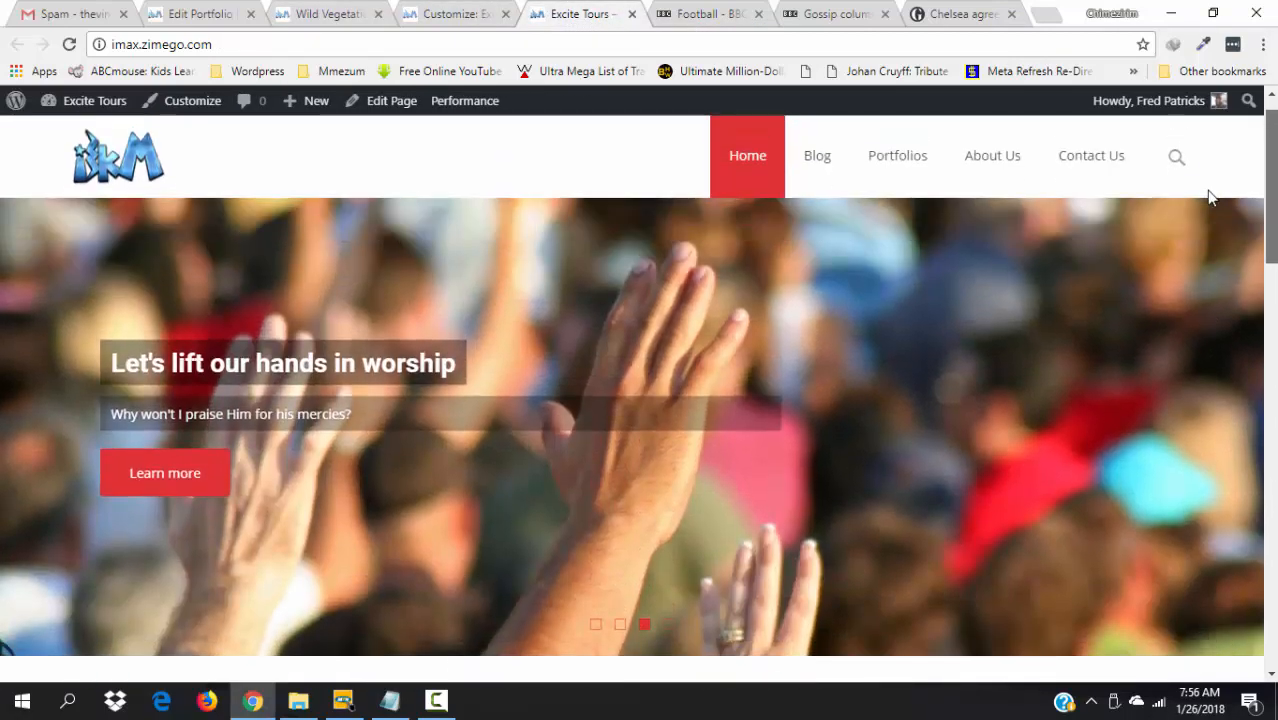
scroll(1221, 216, "down", 5)
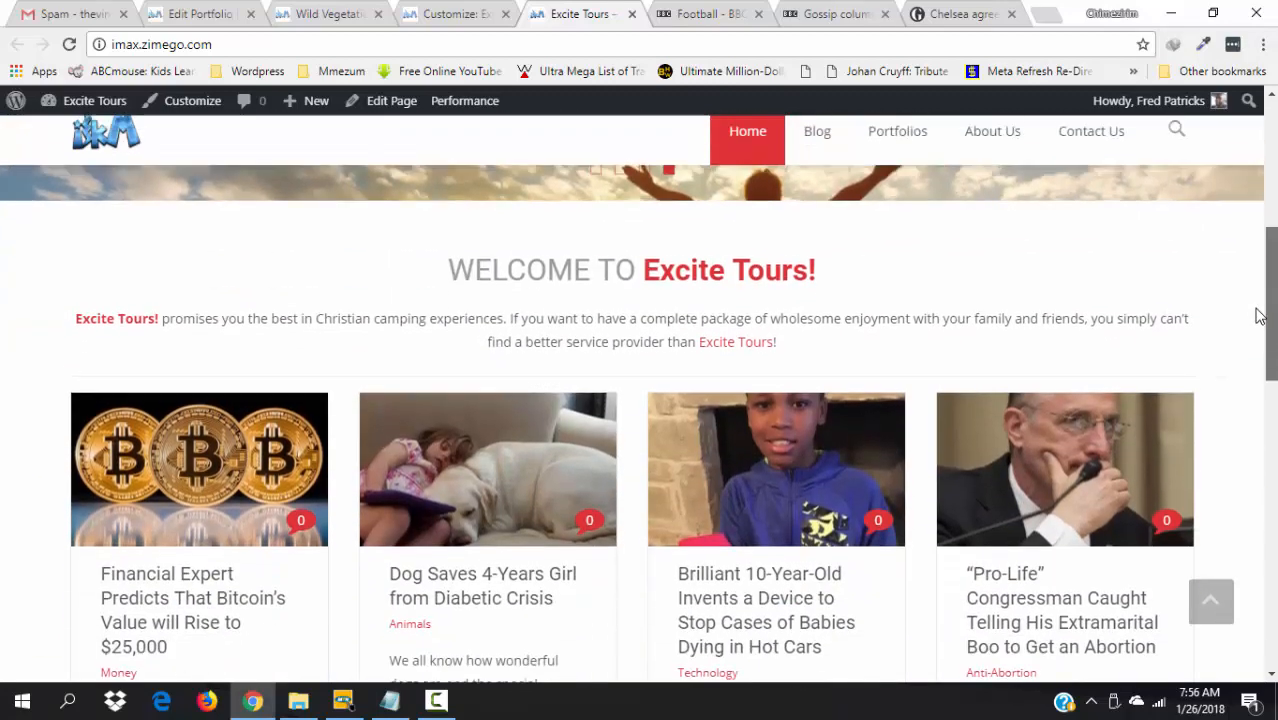
scroll(1258, 316, "down", 2)
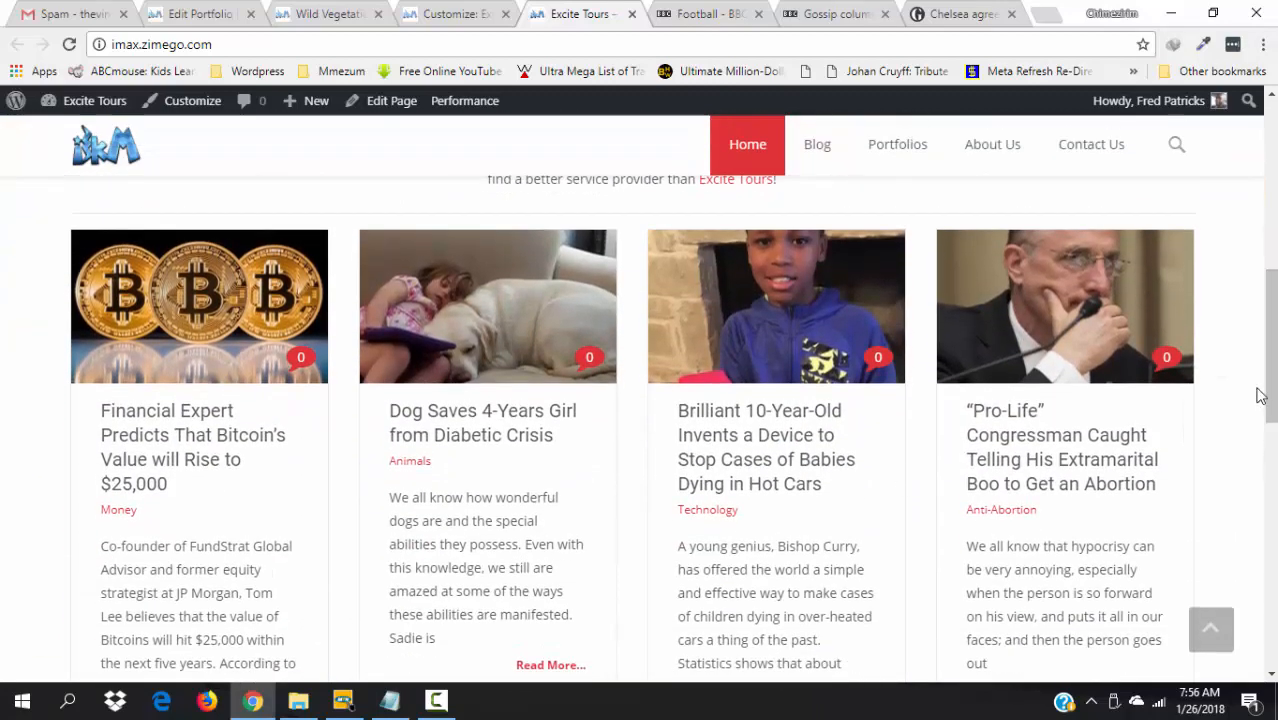
scroll(1260, 395, "down", 3)
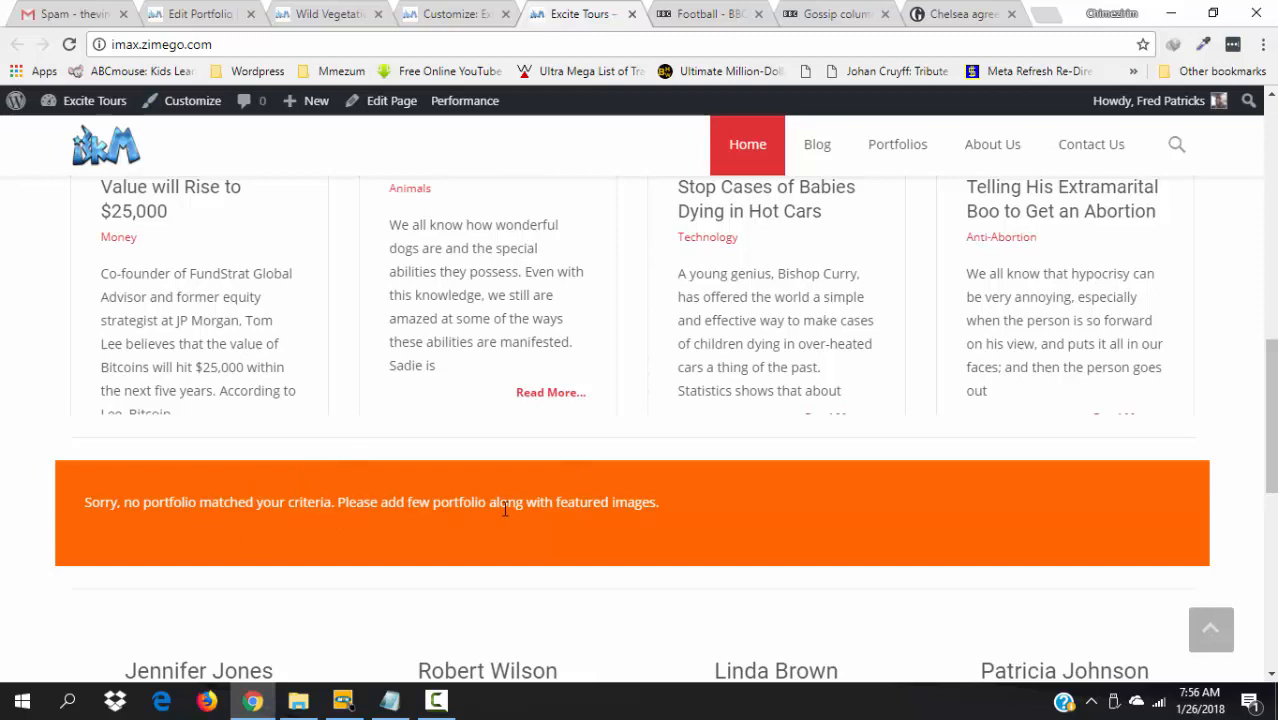
left_click(69, 44)
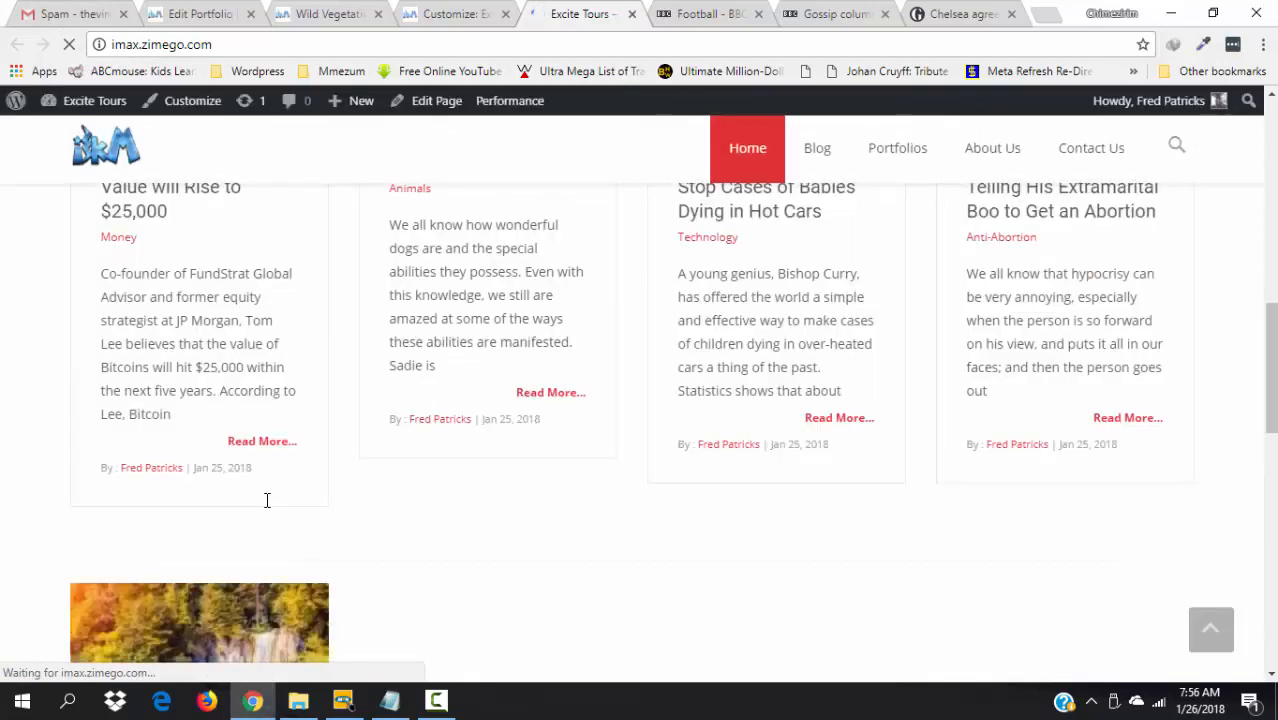
left_click_drag(1271, 378, 1274, 433)
mouse_move(126, 466)
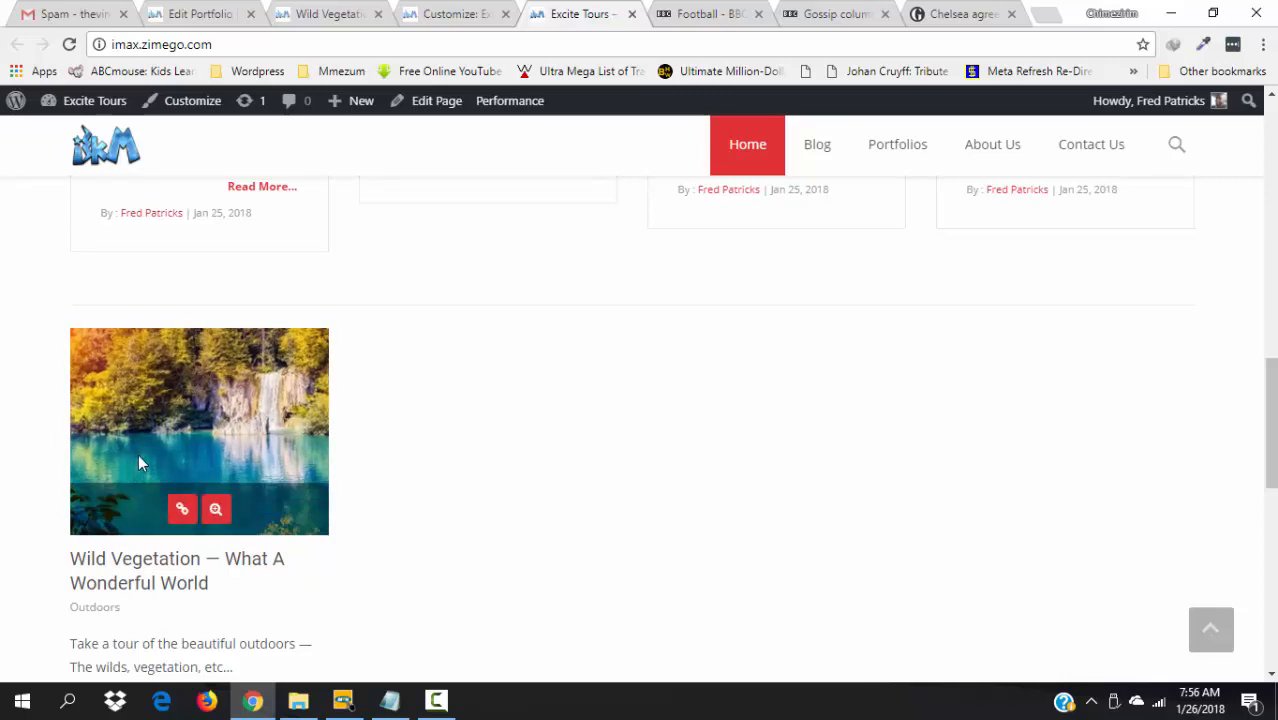
scroll(178, 512, "up", 1)
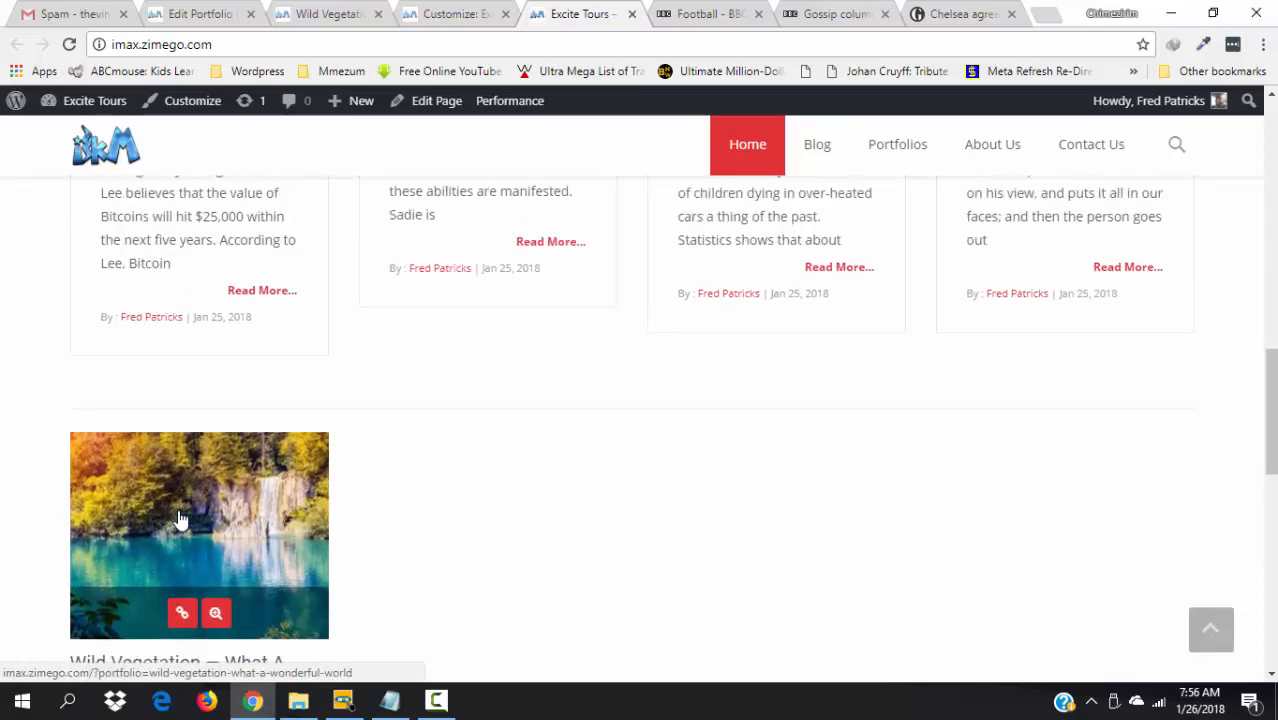
left_click(183, 616)
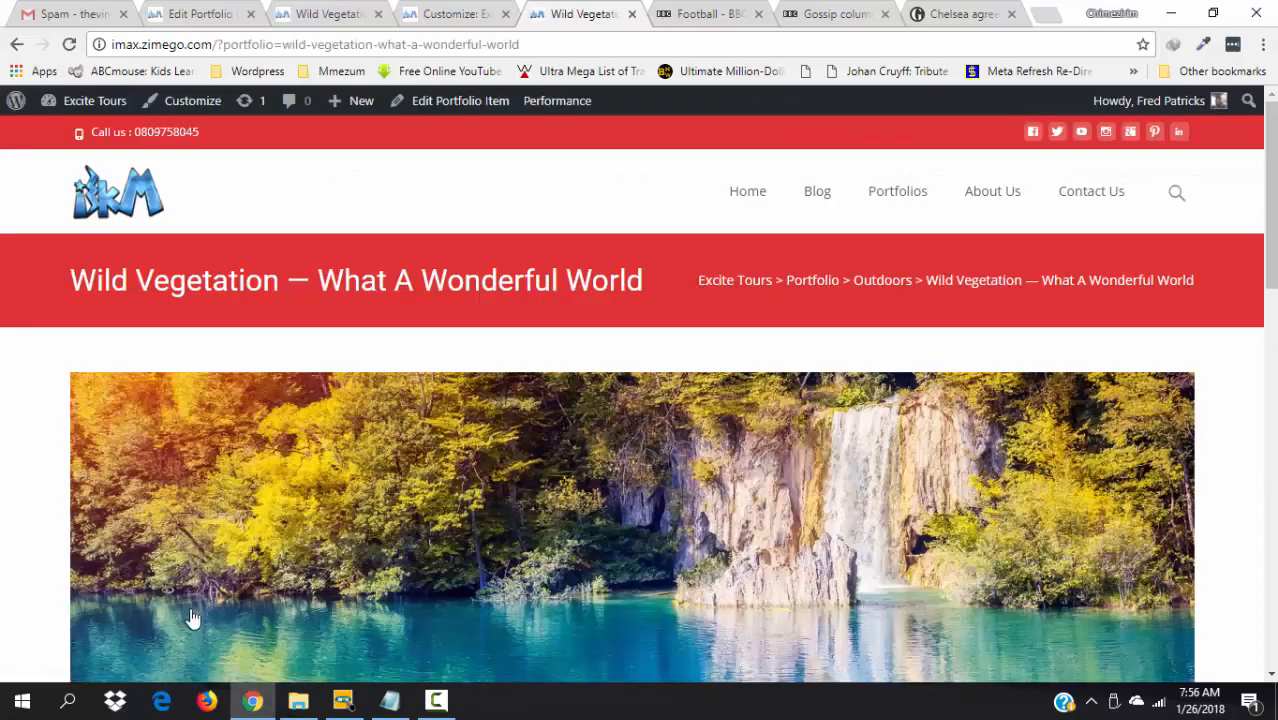
left_click(16, 45)
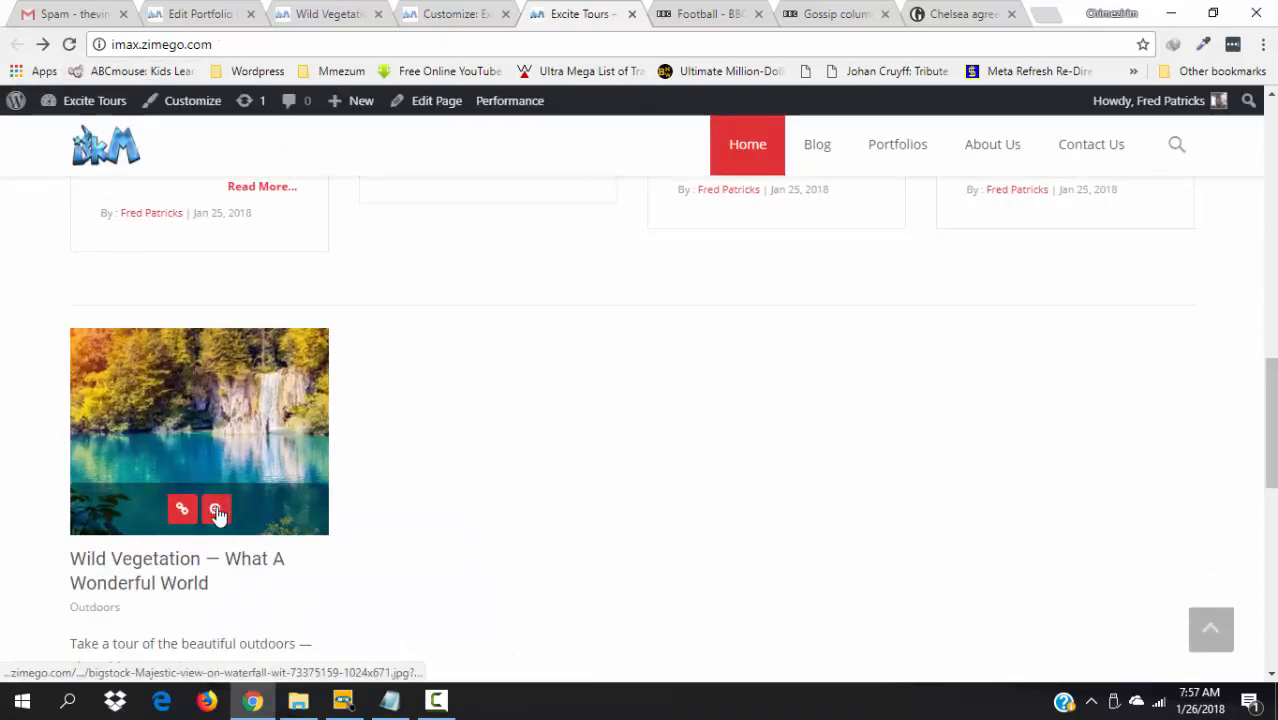
left_click(216, 511)
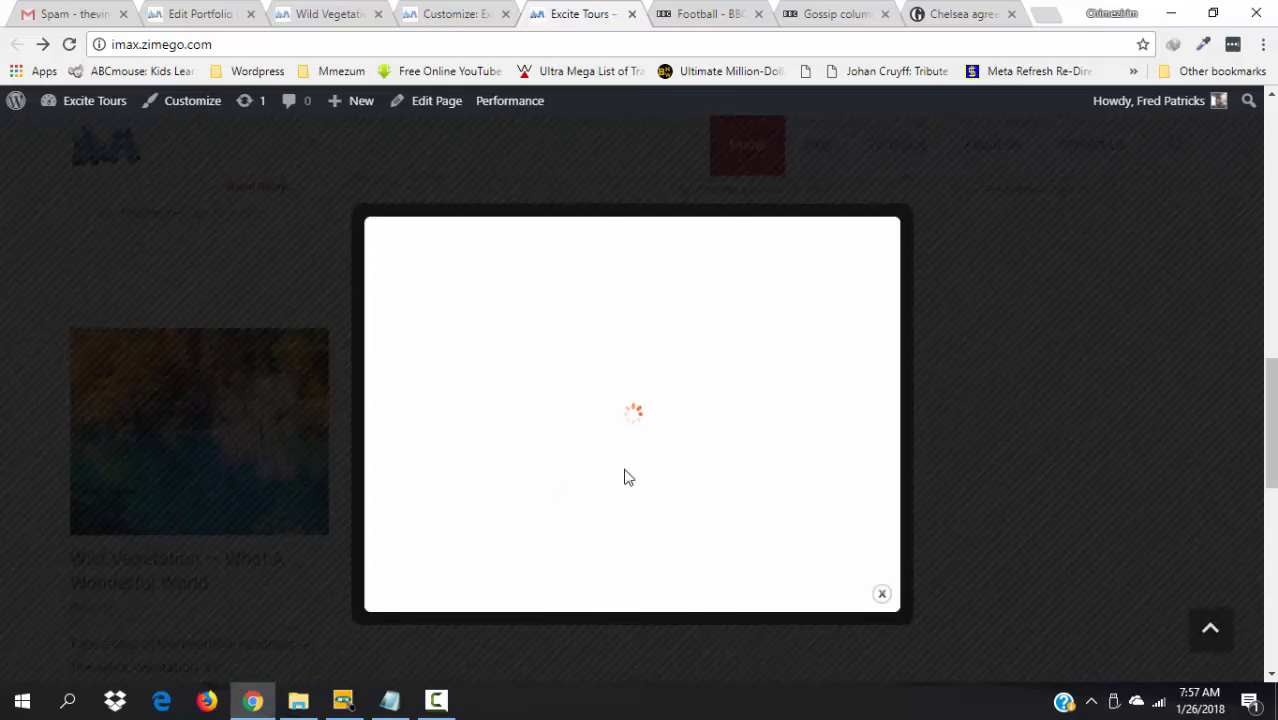
scroll(1163, 482, "up", 1)
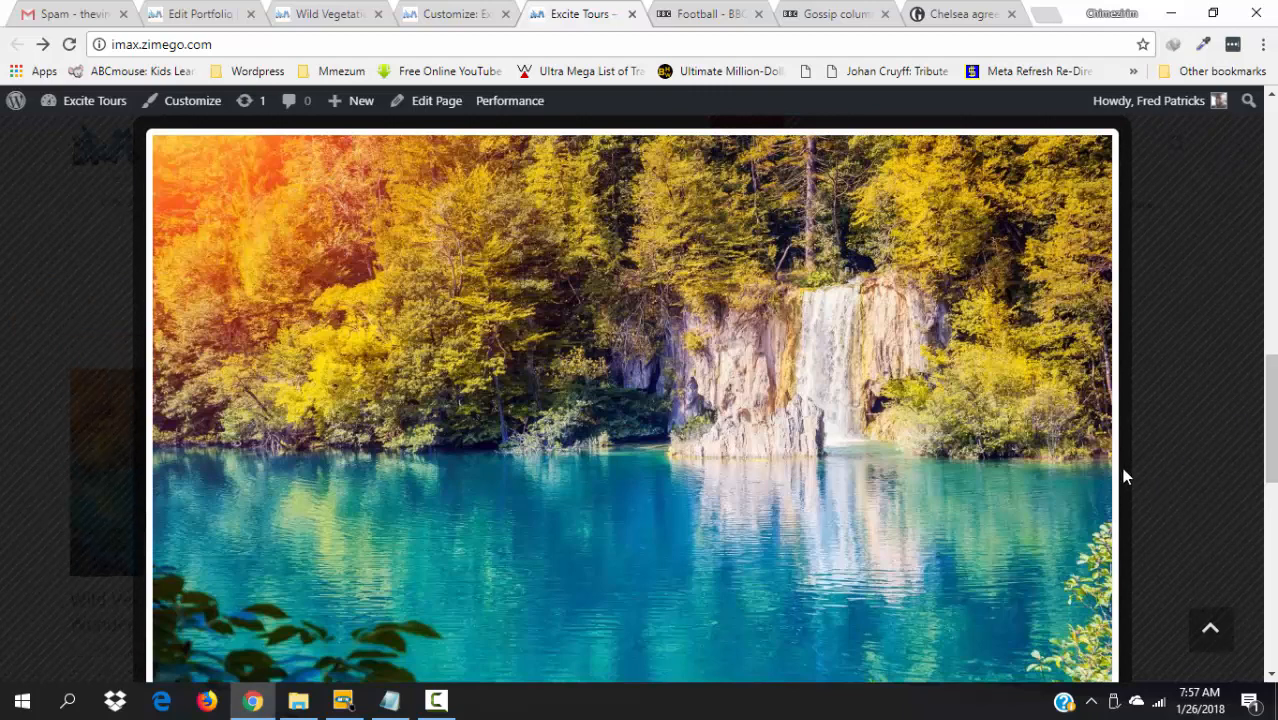
mouse_move(1273, 383)
left_mouse_down()
mouse_move(1273, 420)
mouse_move(1272, 402)
left_mouse_up()
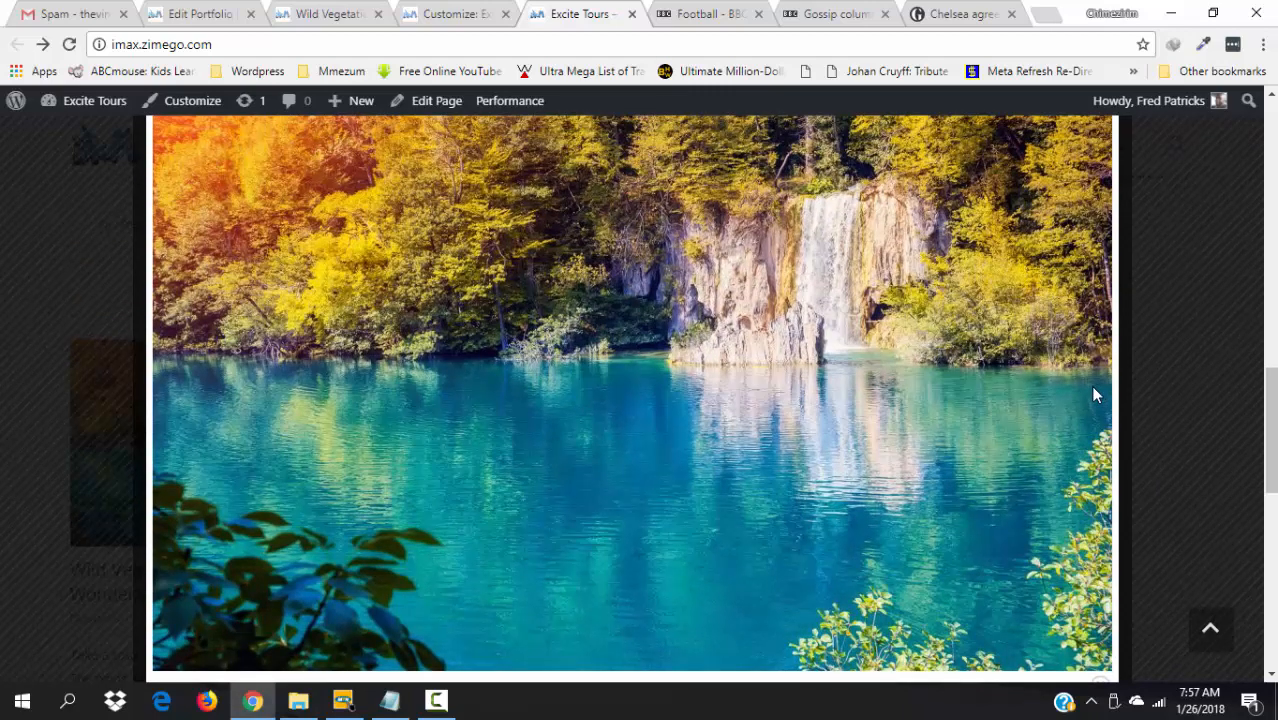
left_click(1226, 625)
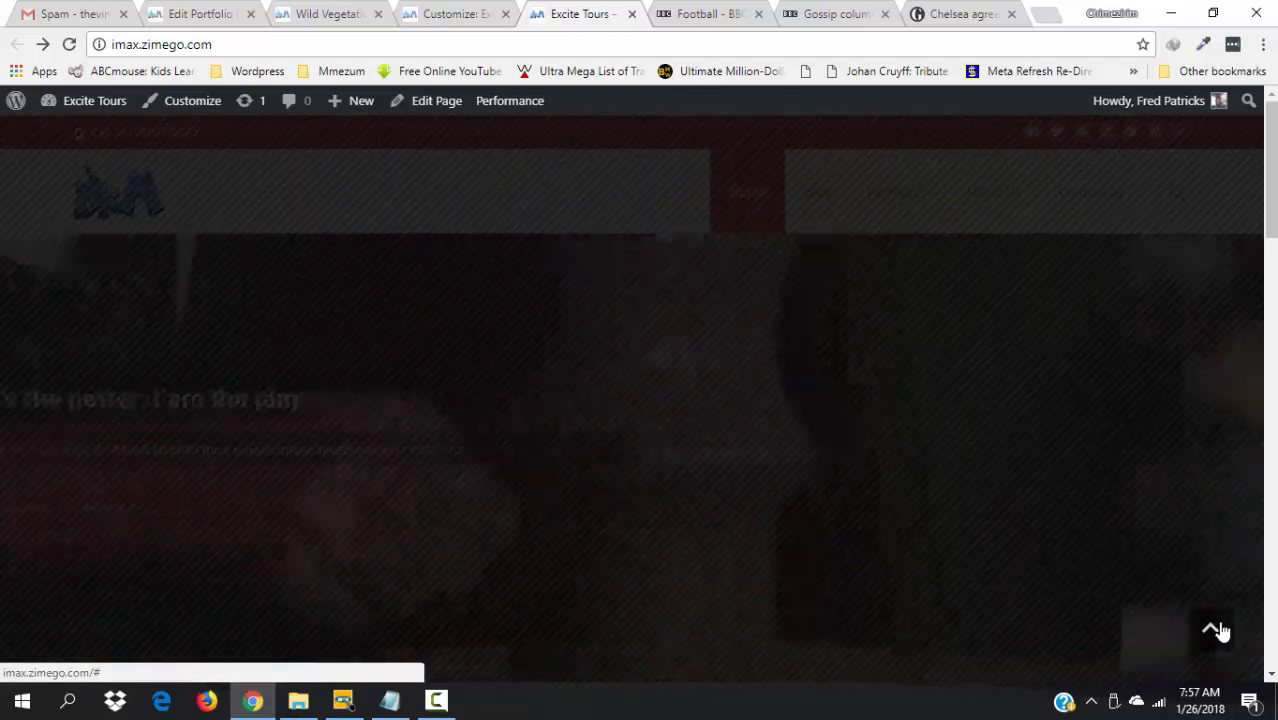
left_click_drag(1271, 200, 1273, 472)
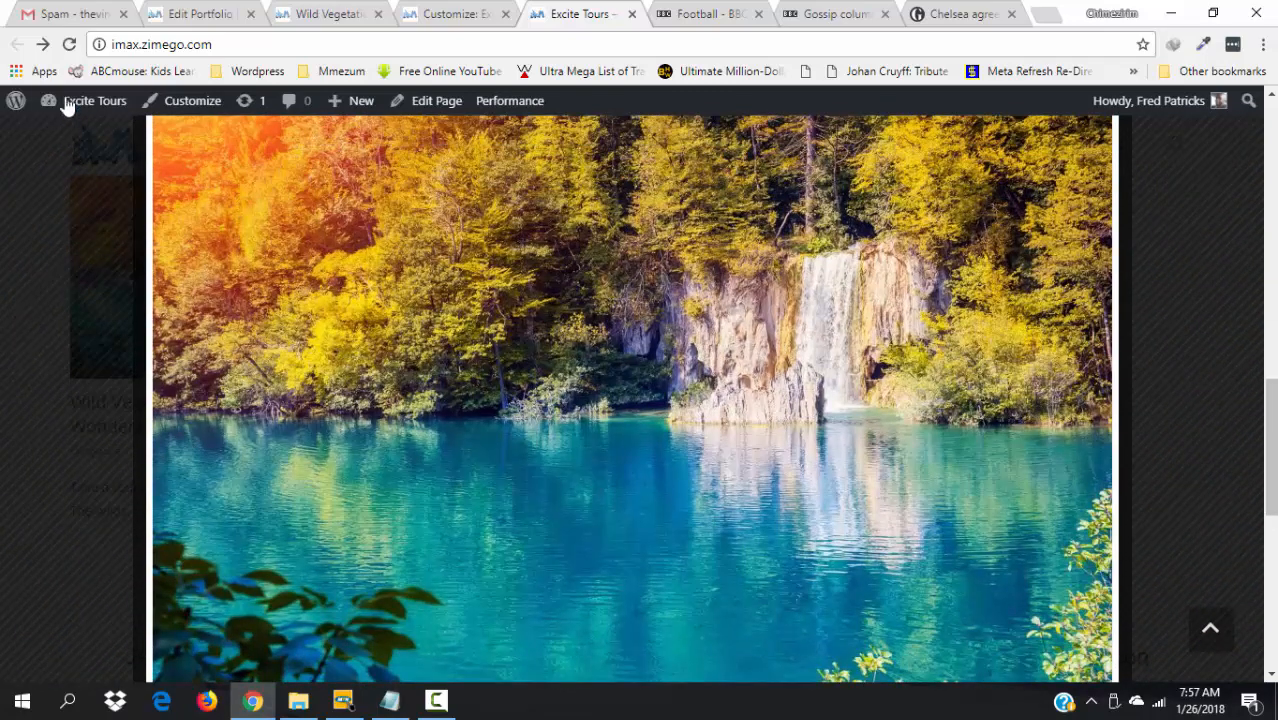
left_click(1177, 386)
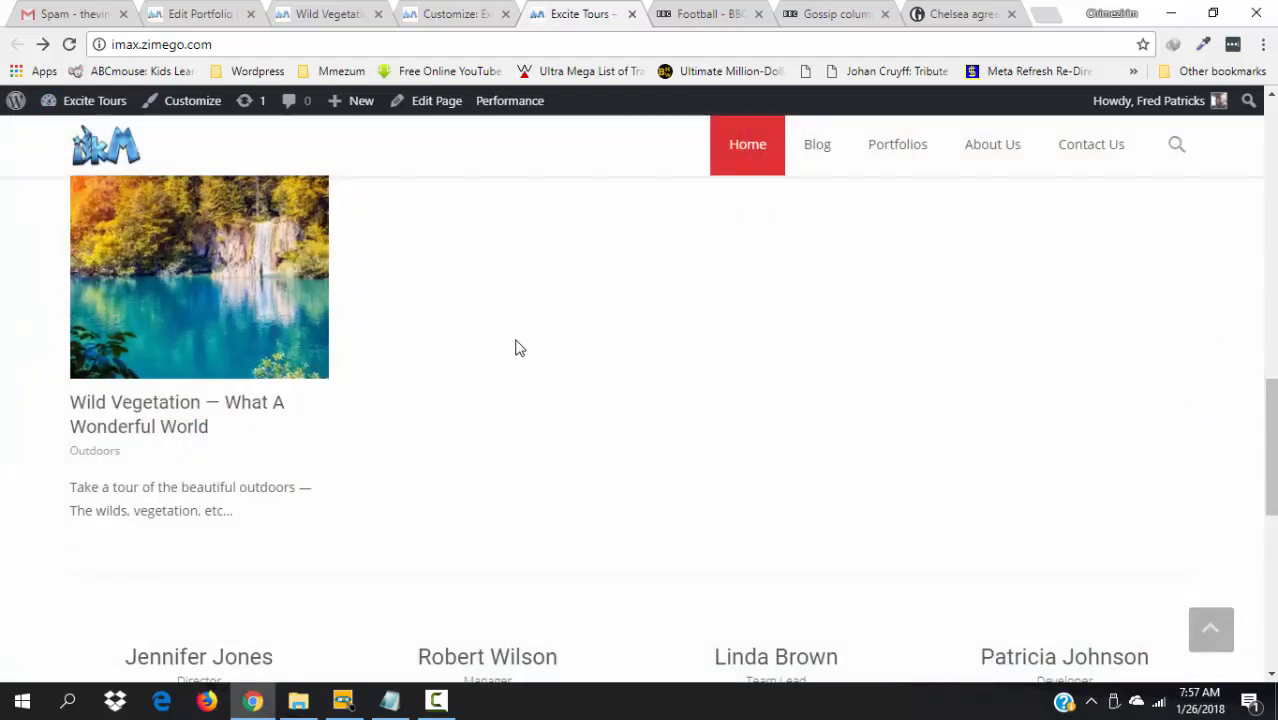
- Switch to the Wild Vegetation page tab, then back to the Edit Portfolio tab
scroll(1270, 428, "up", 2)
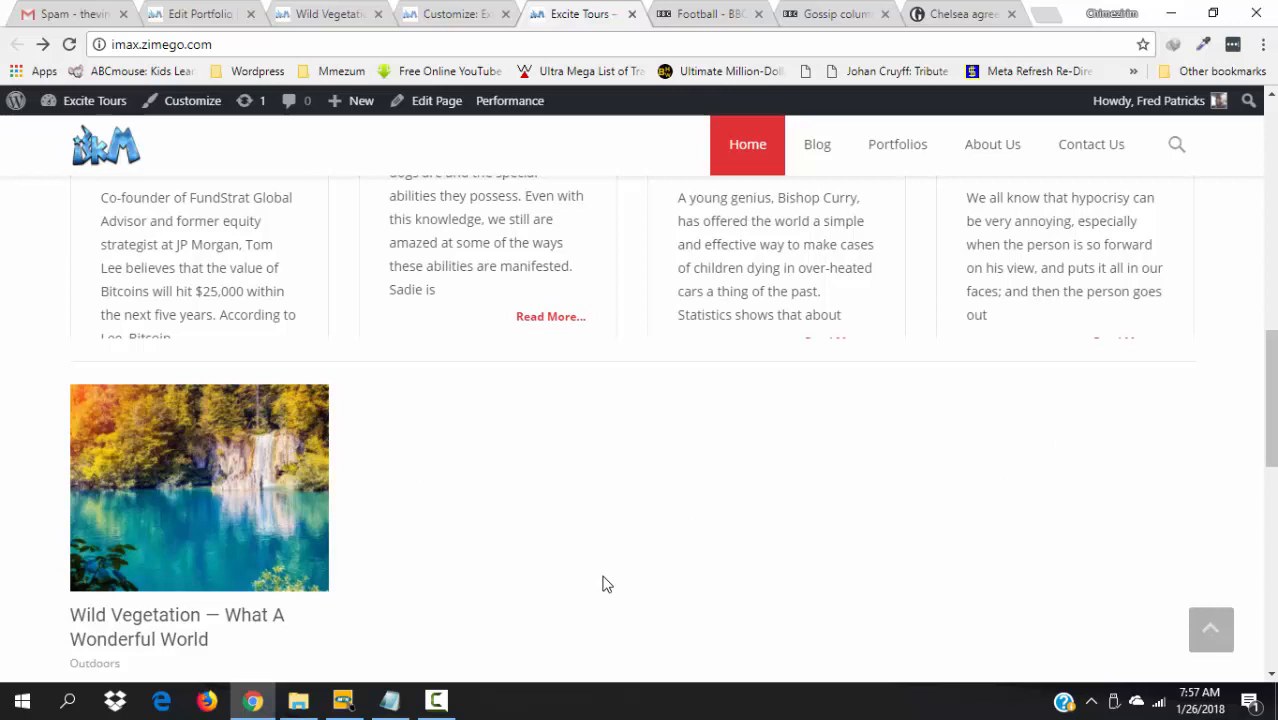
left_click(349, 12)
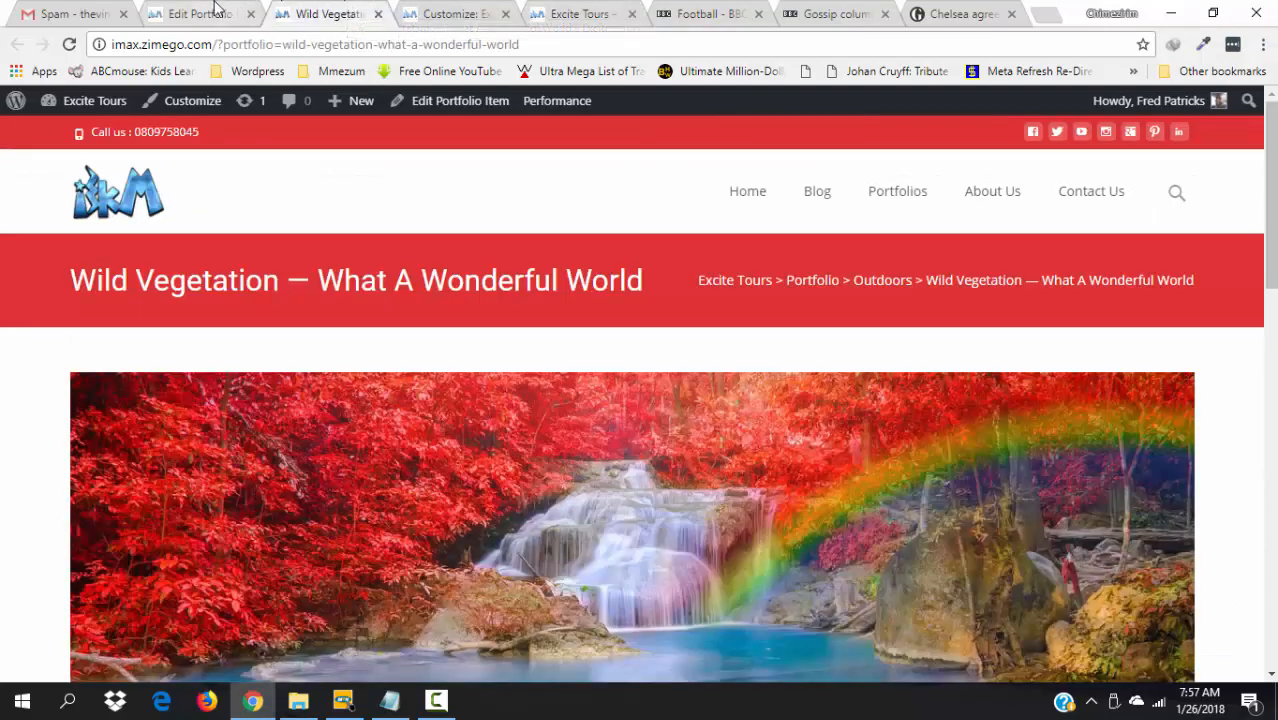
left_click(217, 10)
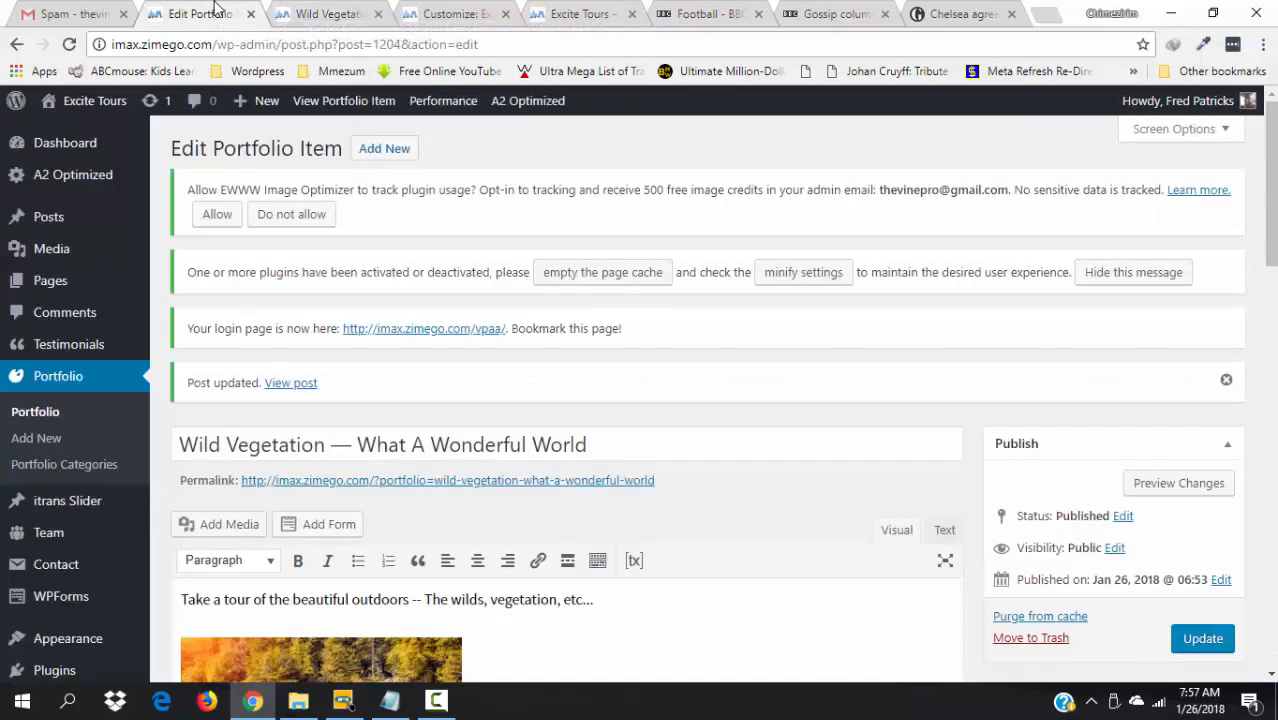
- Create a new portfolio item titled 'A Wonderful Banquet' and begin its intro sentence
left_click(378, 150)
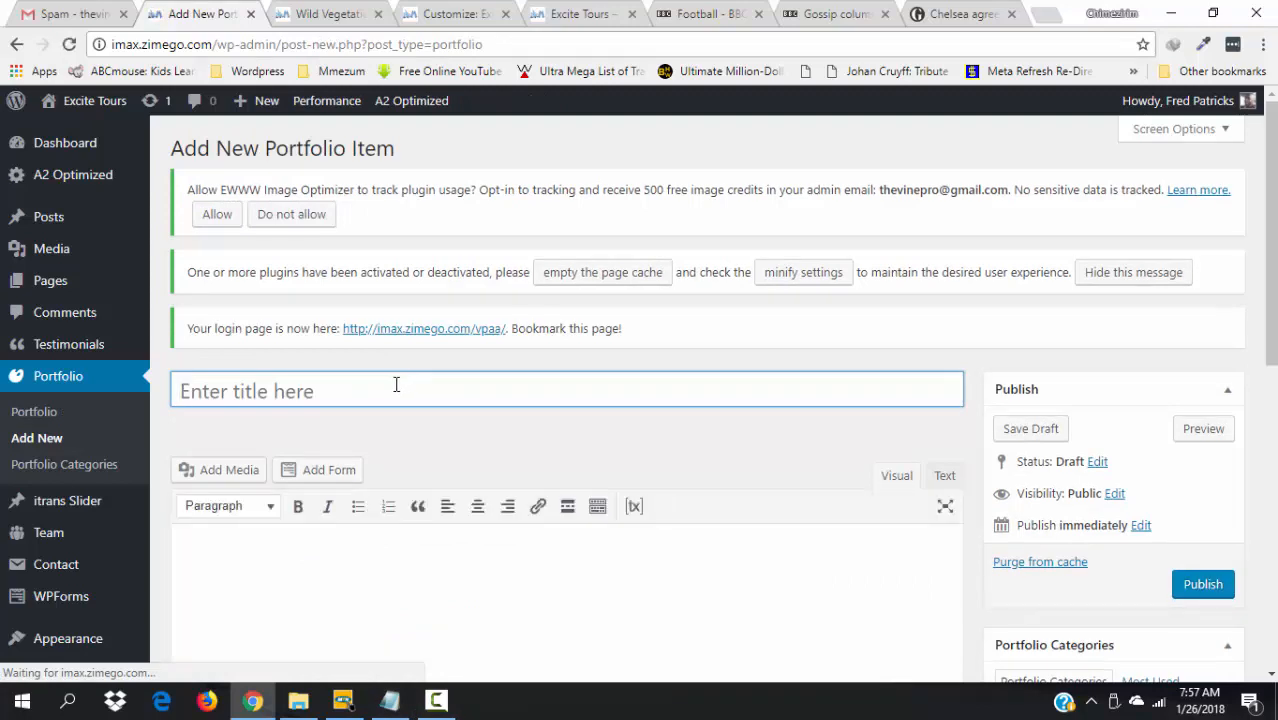
type("A Wo")
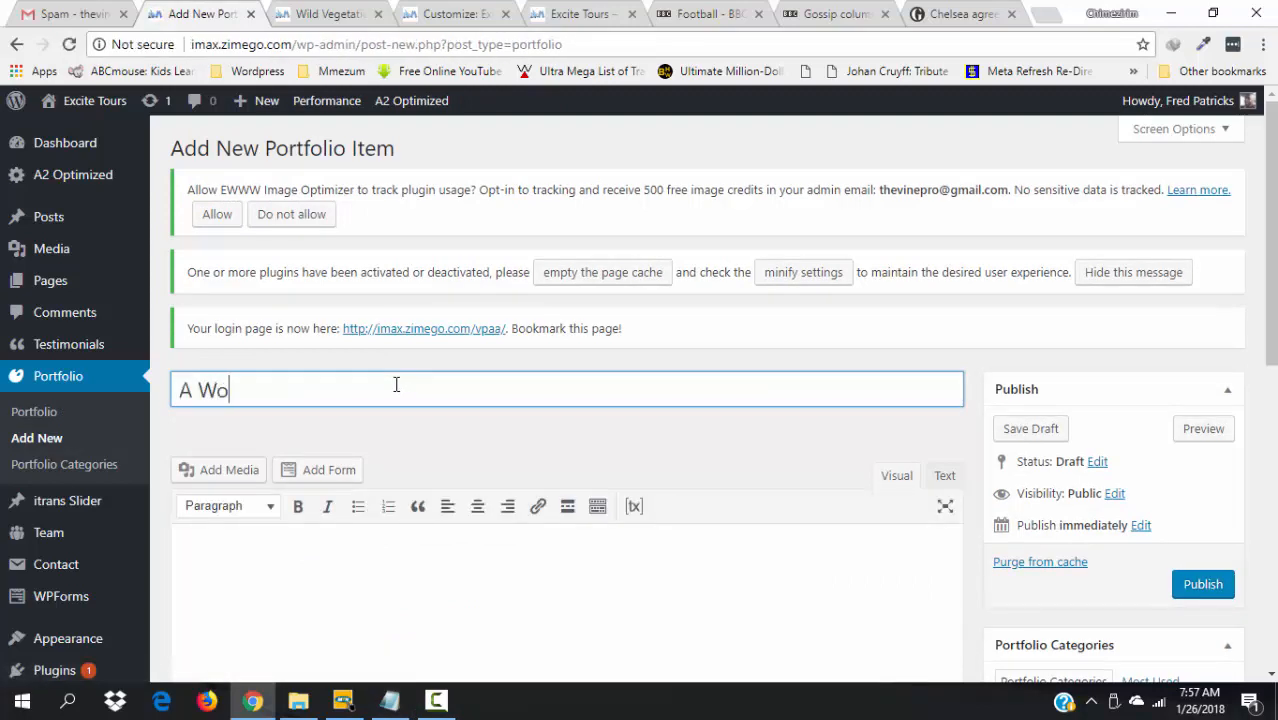
type("nderful")
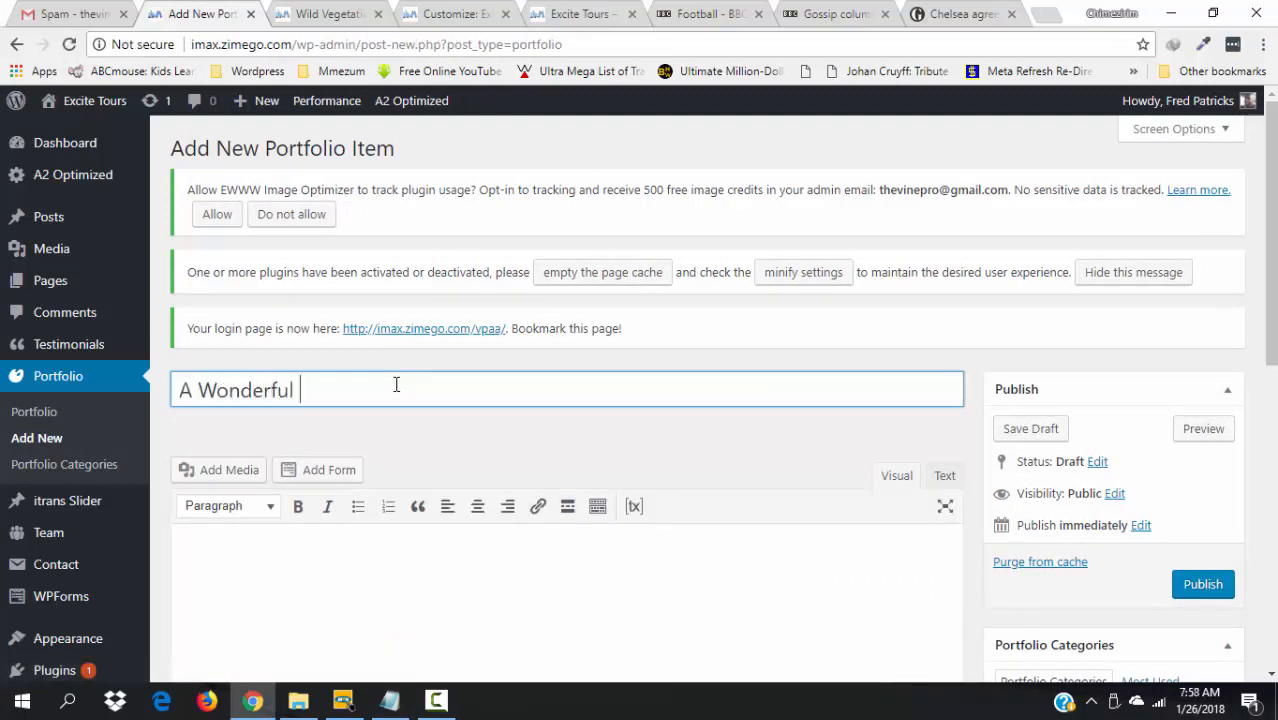
type(" Banquet")
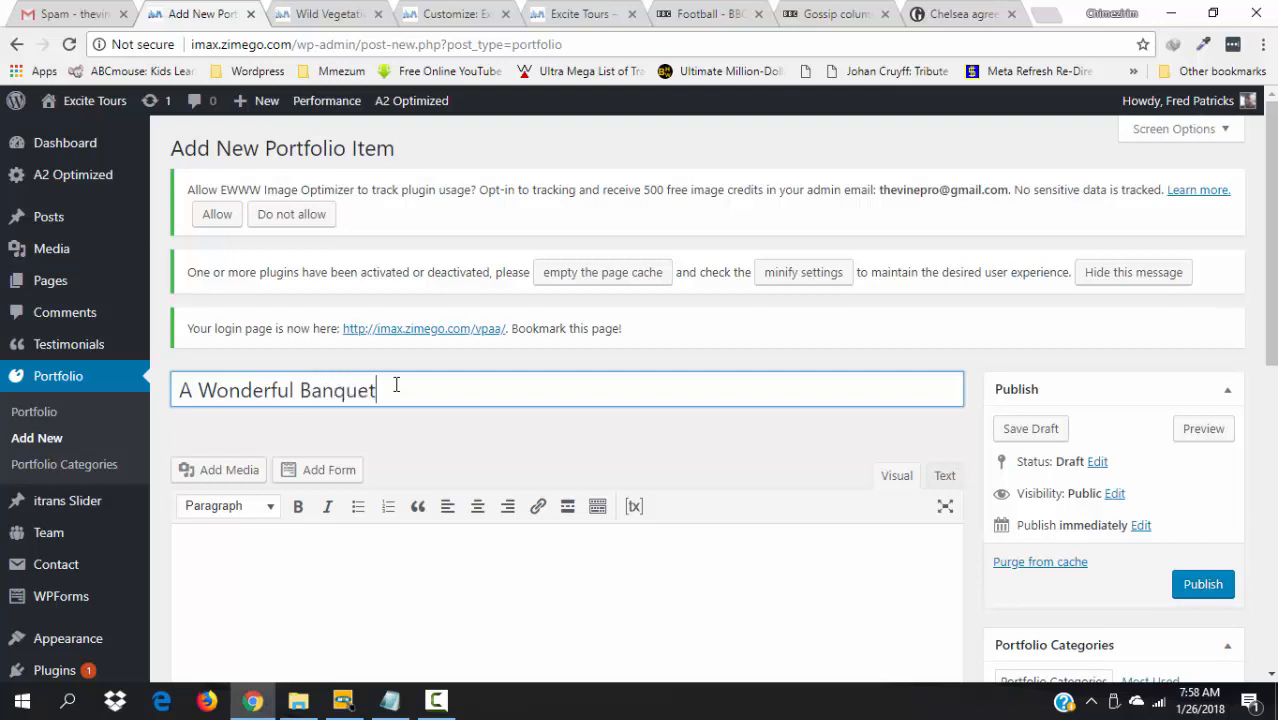
left_click(382, 552)
type("W")
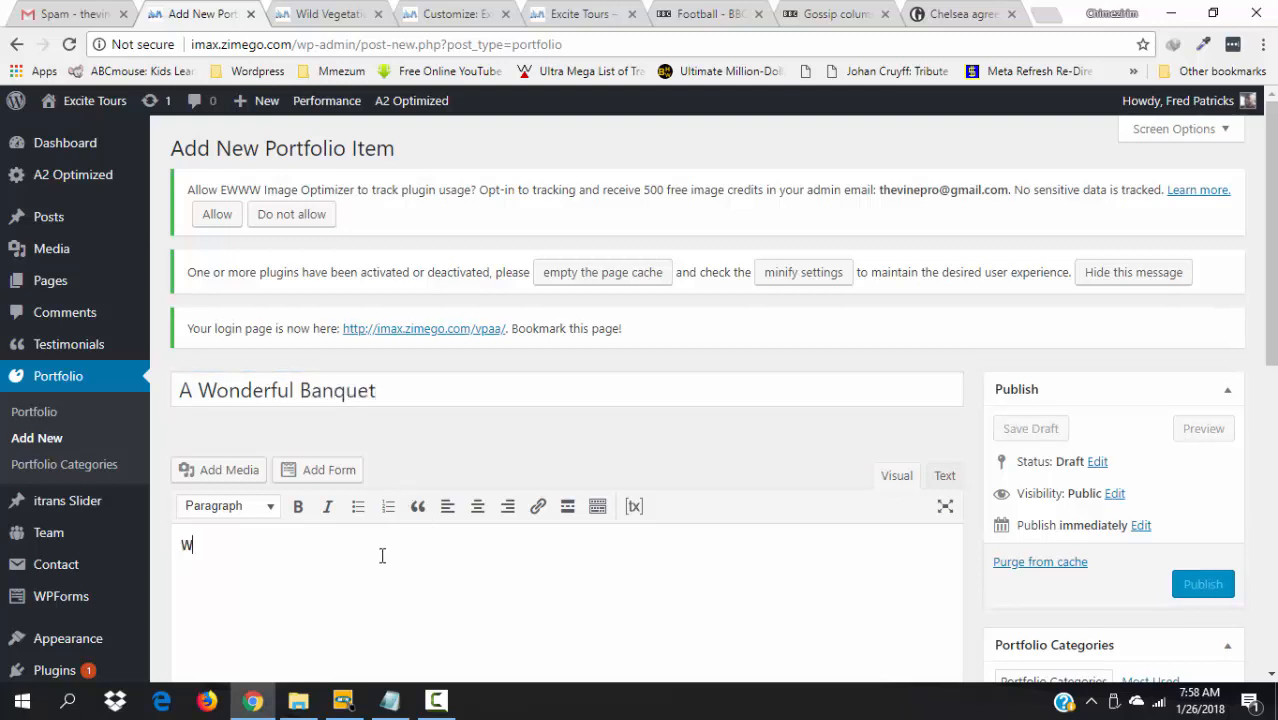
type("e had a great time at")
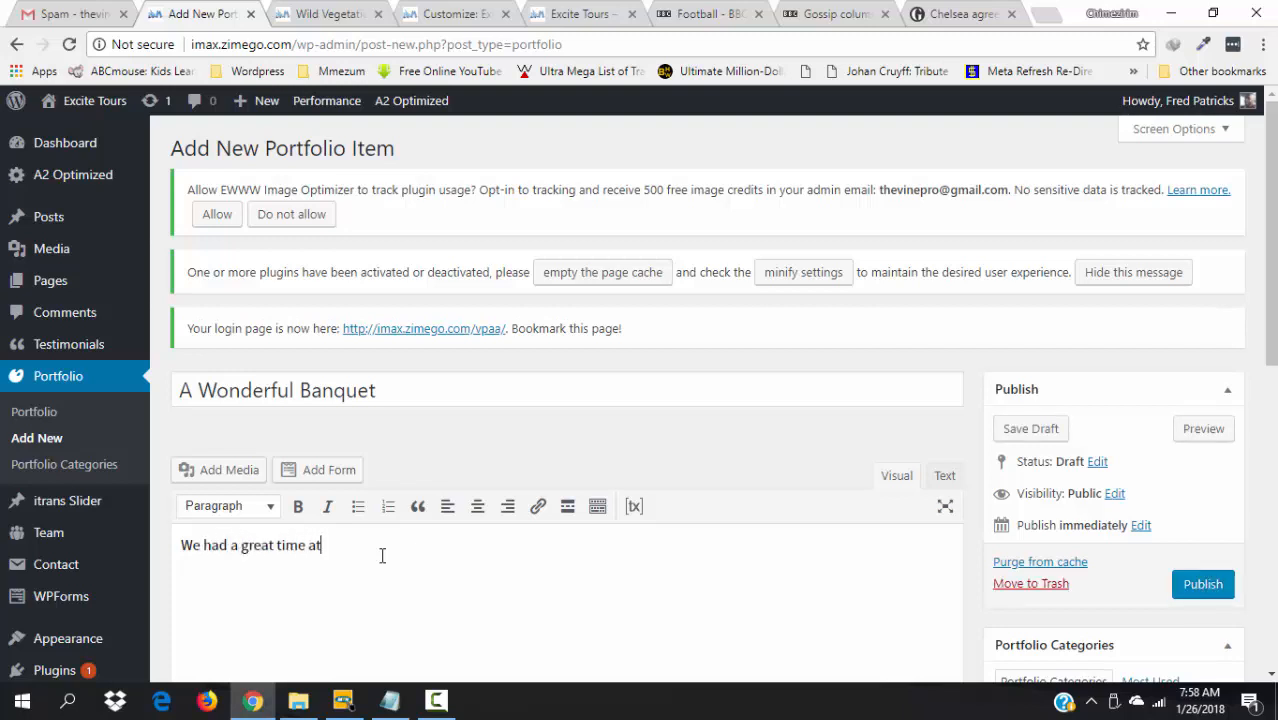
type(" this year's be")
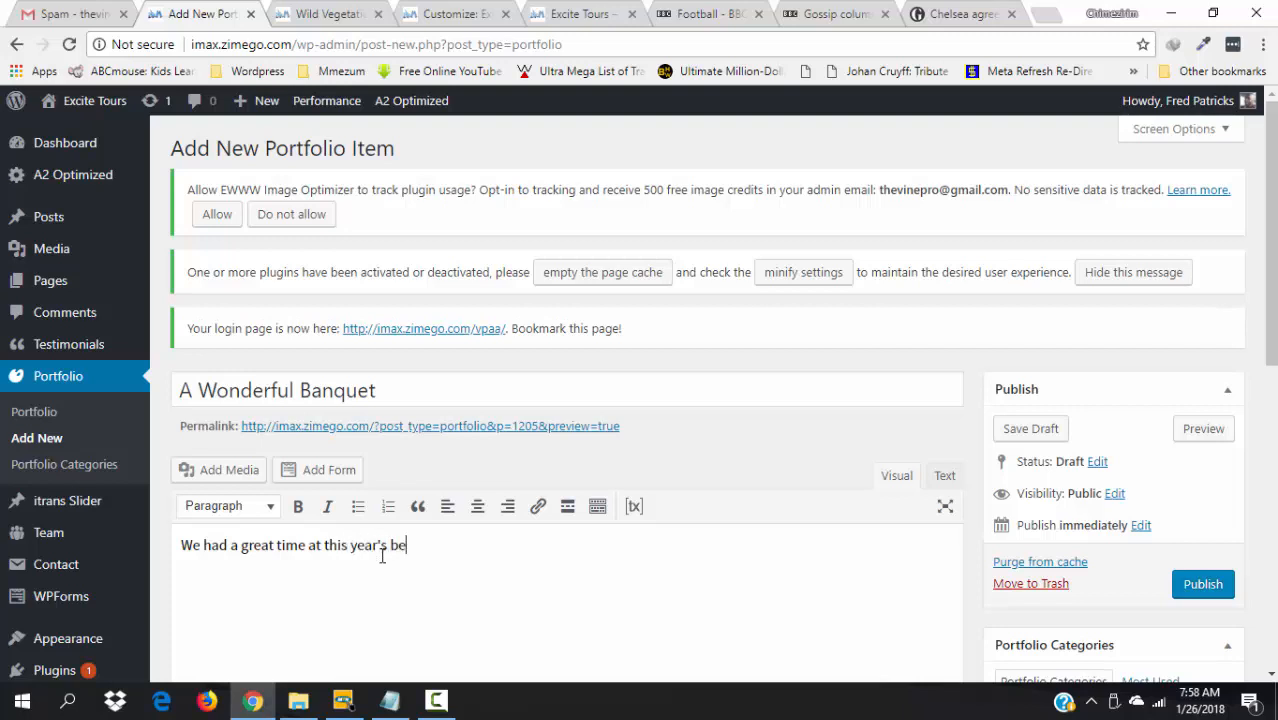
- Finish the intro as 'We had a great time at this year's special banquet. Check out part of the menu...'
key("BackSpace")
key("BackSpace")
type("special banquet. Check")
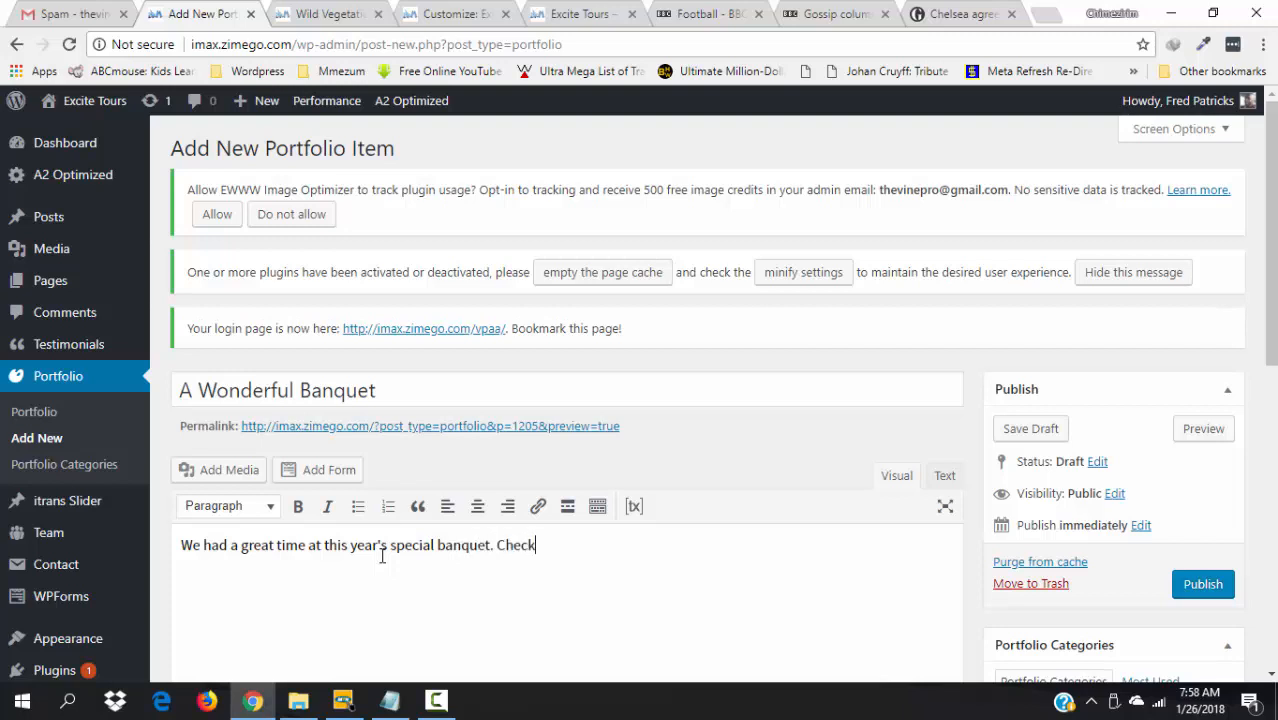
type(" out one")
key("BackSpace")
key("BackSpace")
type("sopart of the menu...")
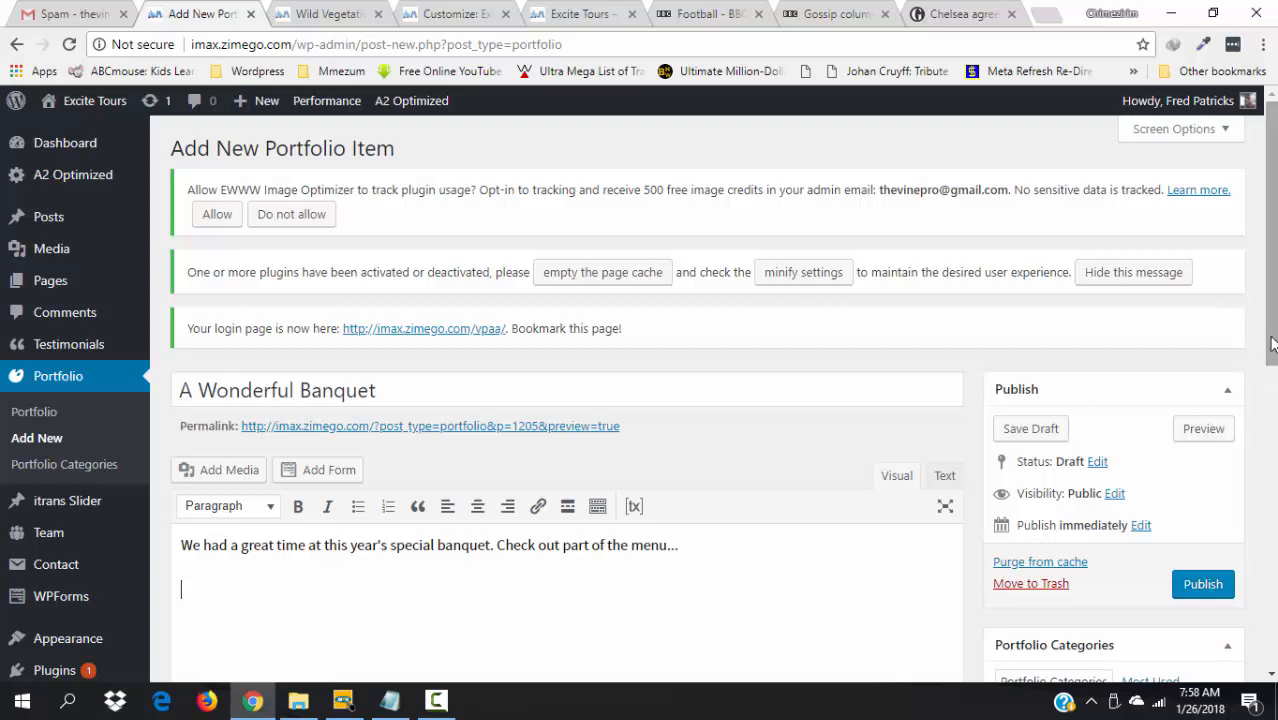
scroll(1272, 362, "down", 1)
scroll(1272, 362, "down", 3)
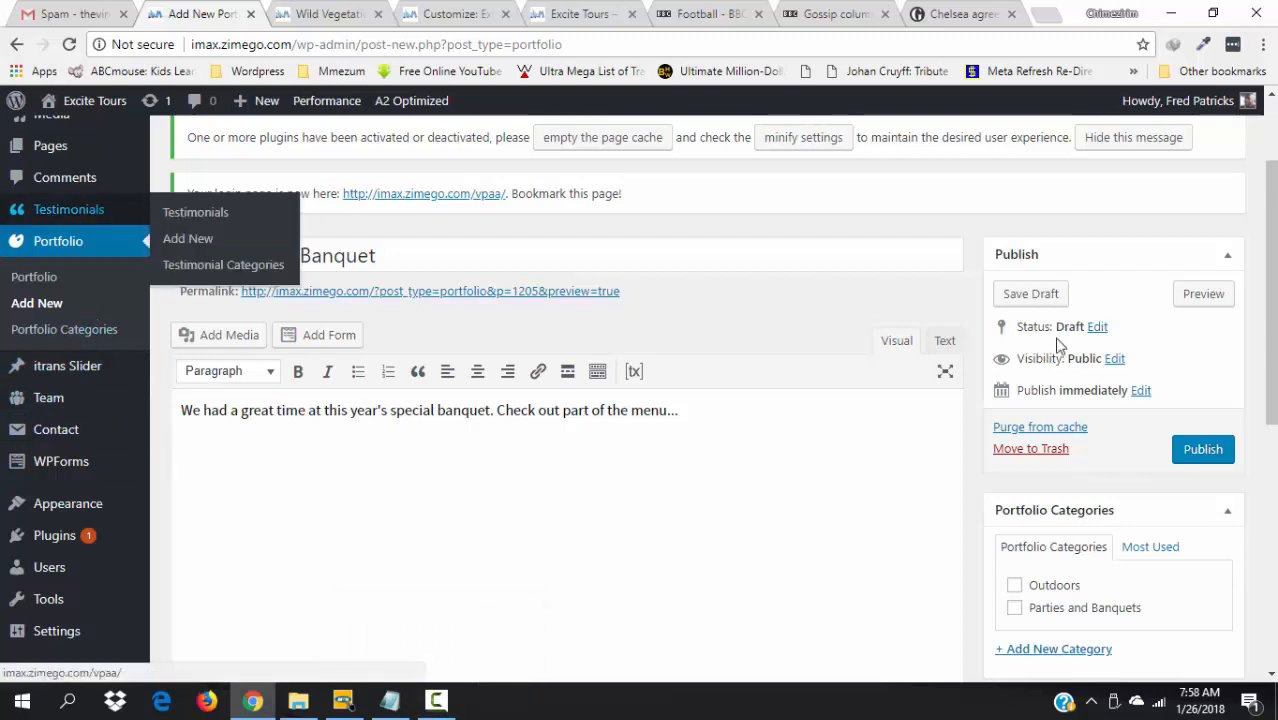
left_click_drag(1272, 416, 1272, 350)
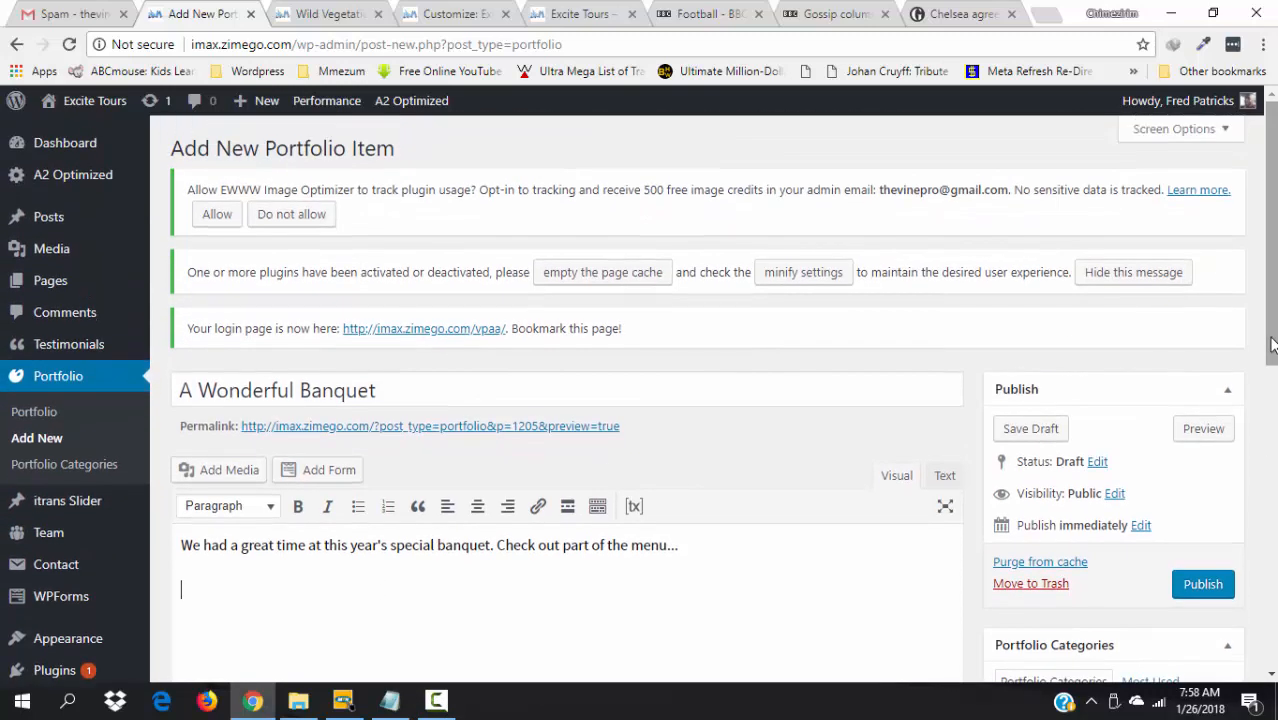
mouse_move(58, 255)
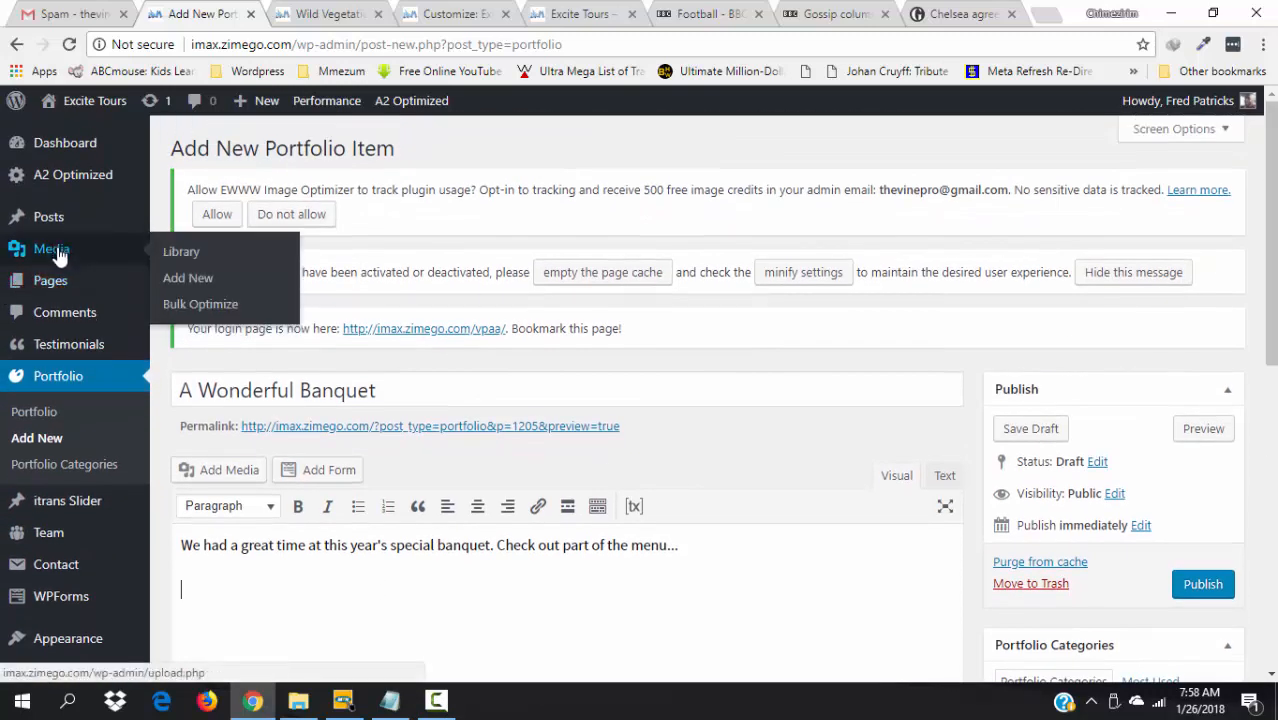
- Open the Media Library in a new browser tab and switch to it
right_click(182, 258)
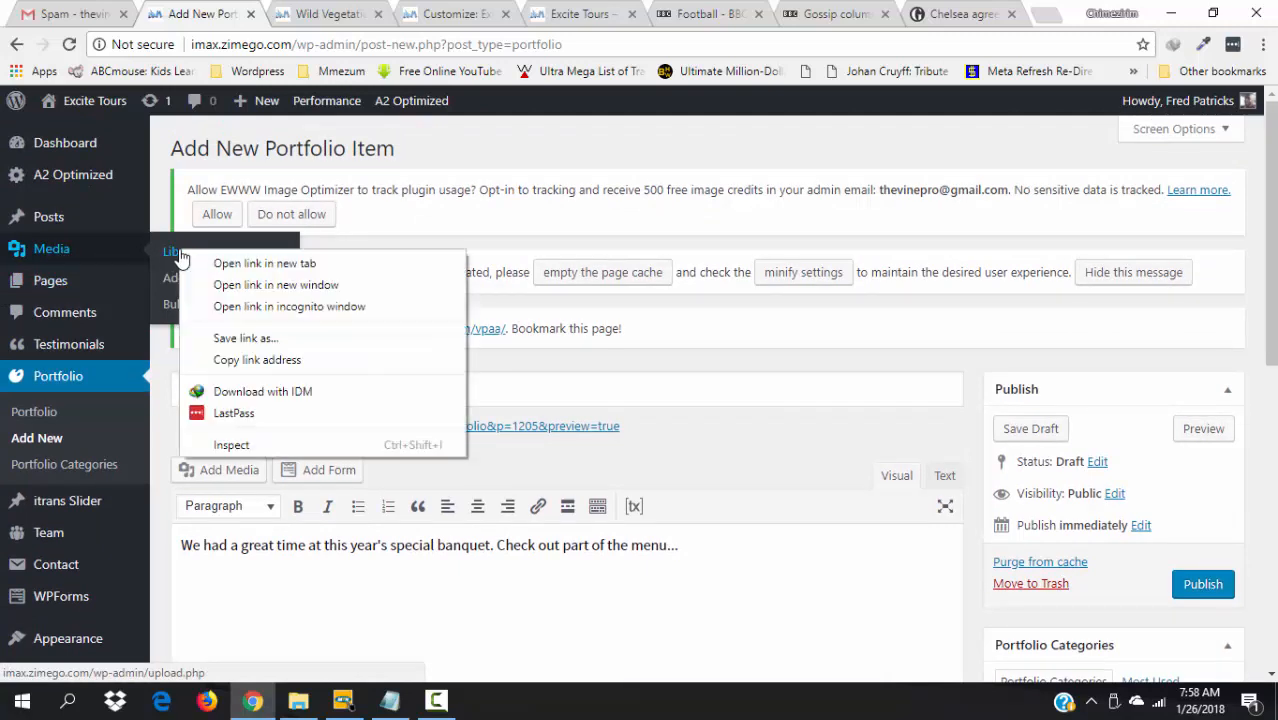
left_click(240, 264)
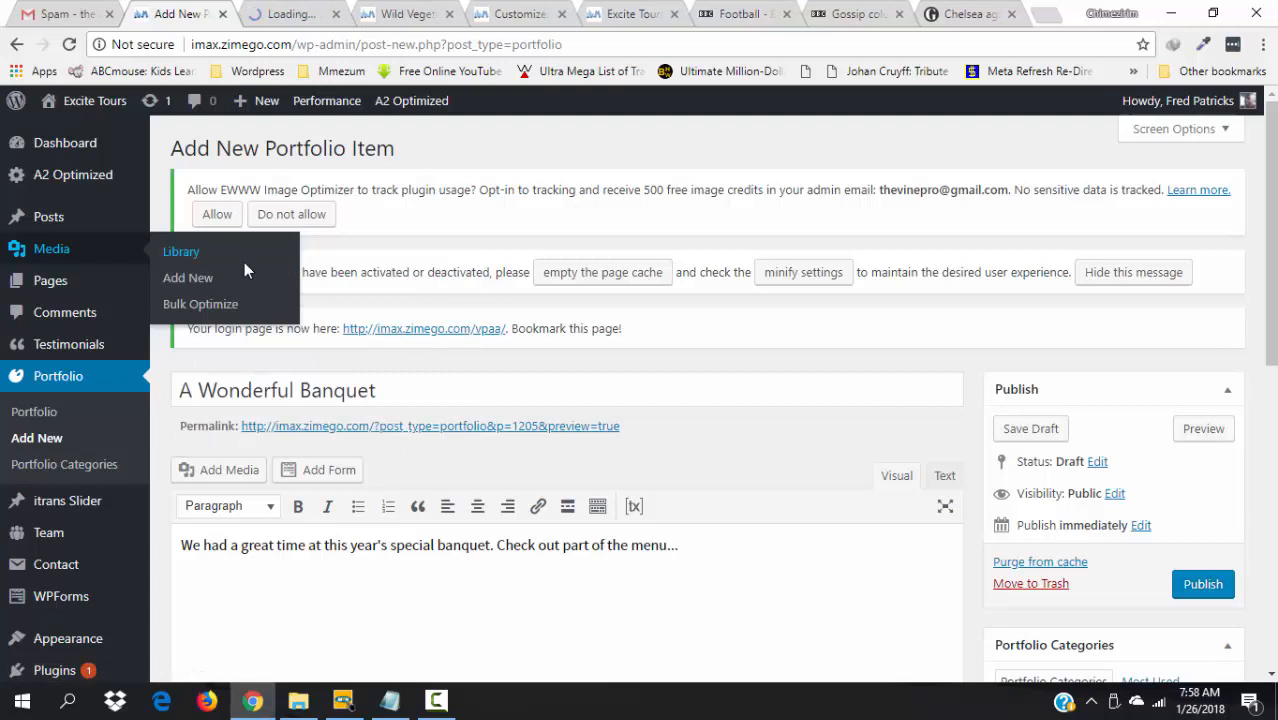
left_click(294, 8)
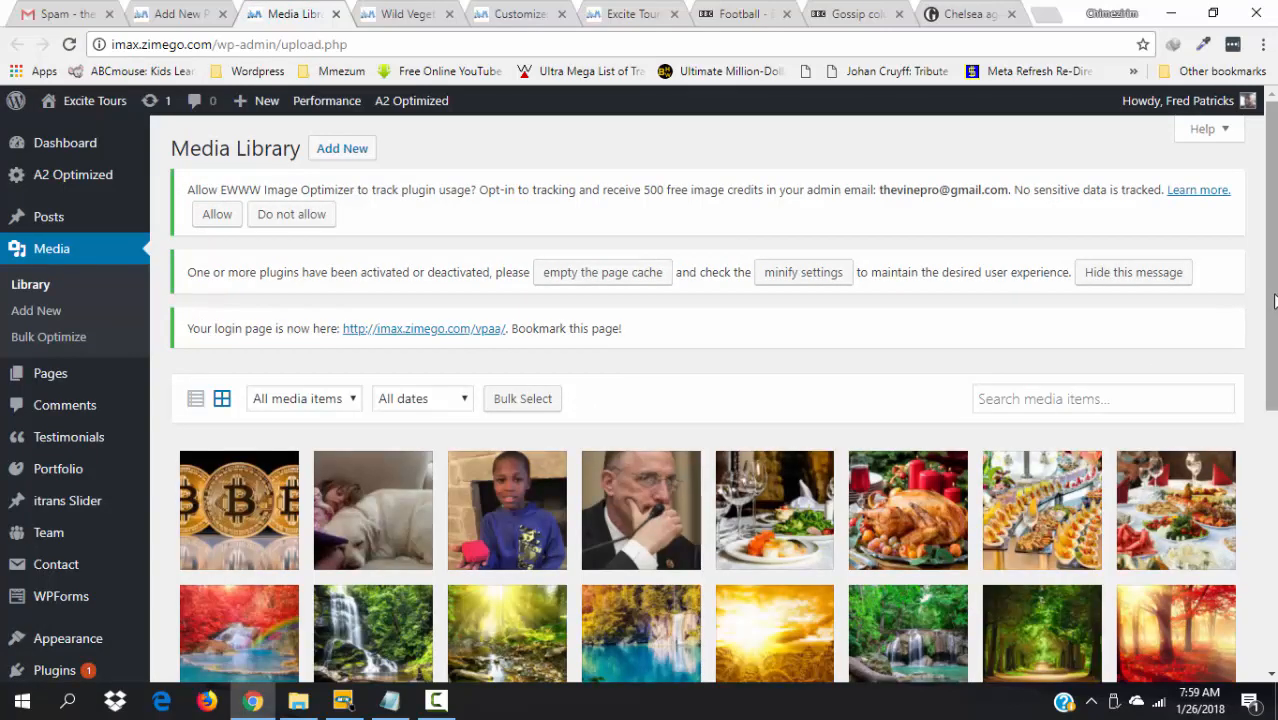
- Browse the uploads and open the details of the served banquet table photo
scroll(1274, 300, "down", 3)
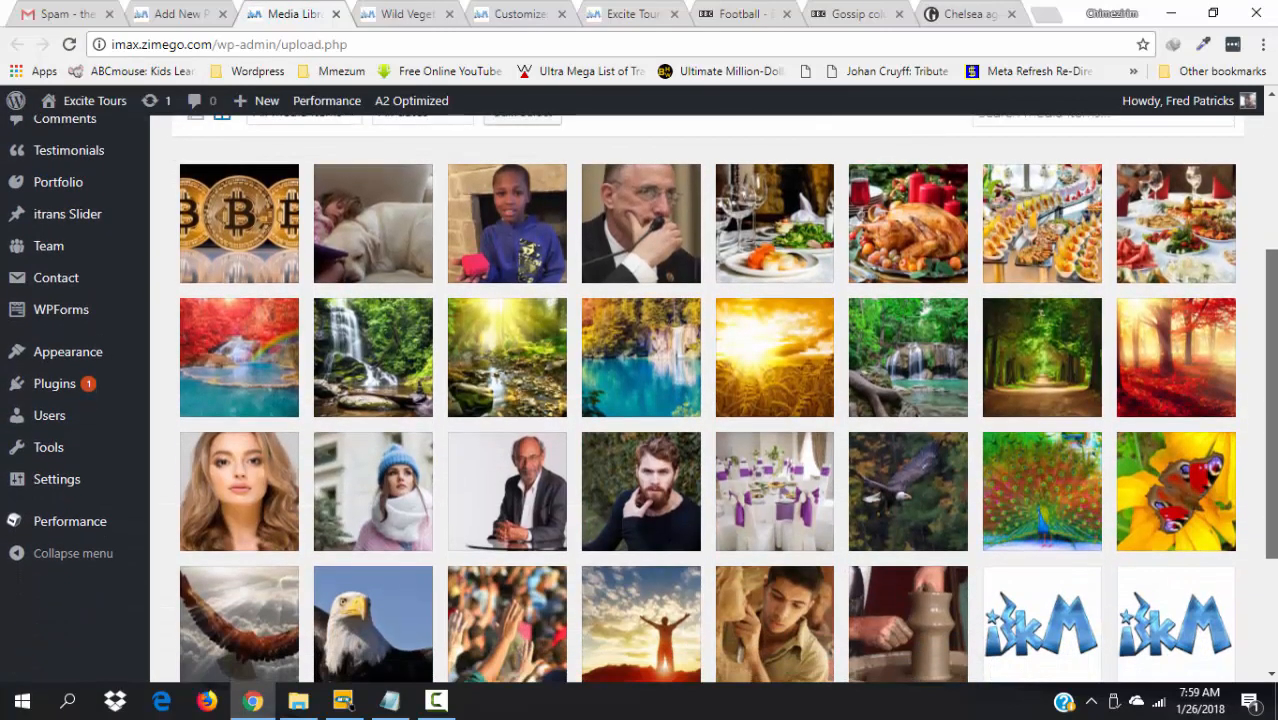
scroll(700, 400, "down", 2)
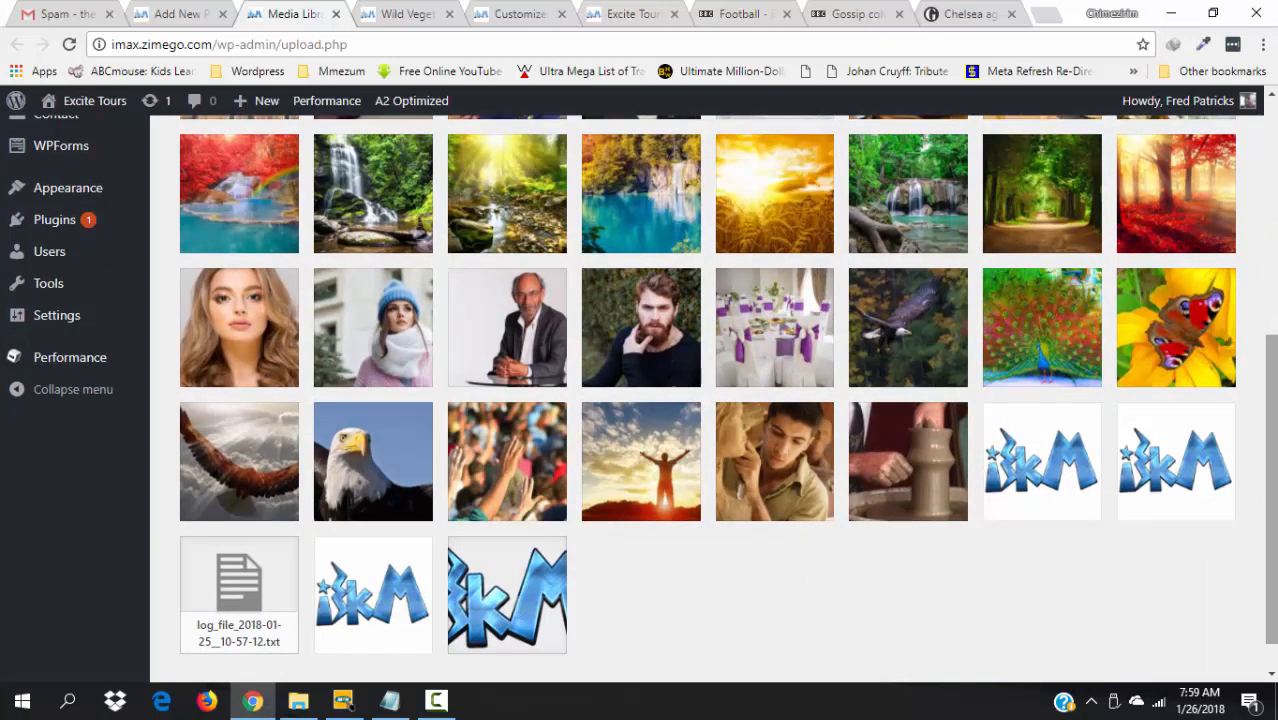
right_click(1274, 500)
right_click(1274, 550)
scroll(1255, 480, "up", 2)
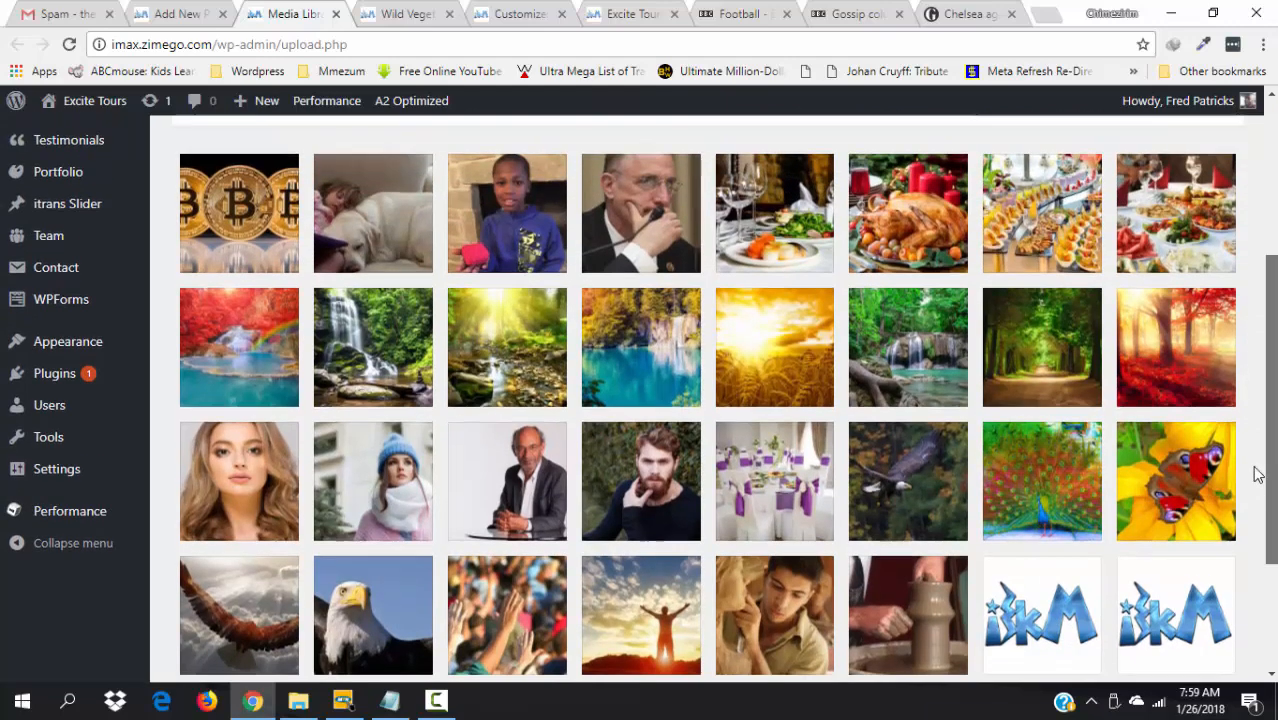
scroll(1248, 448, "up", 1)
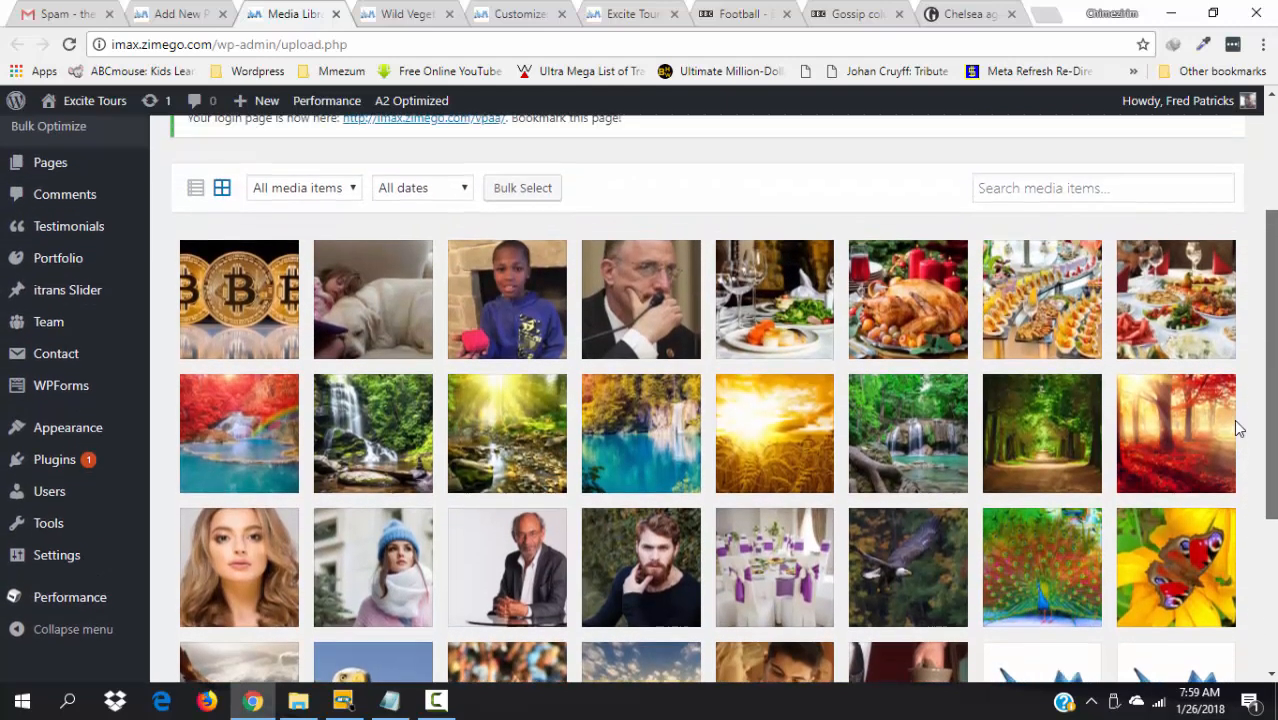
left_click(797, 355)
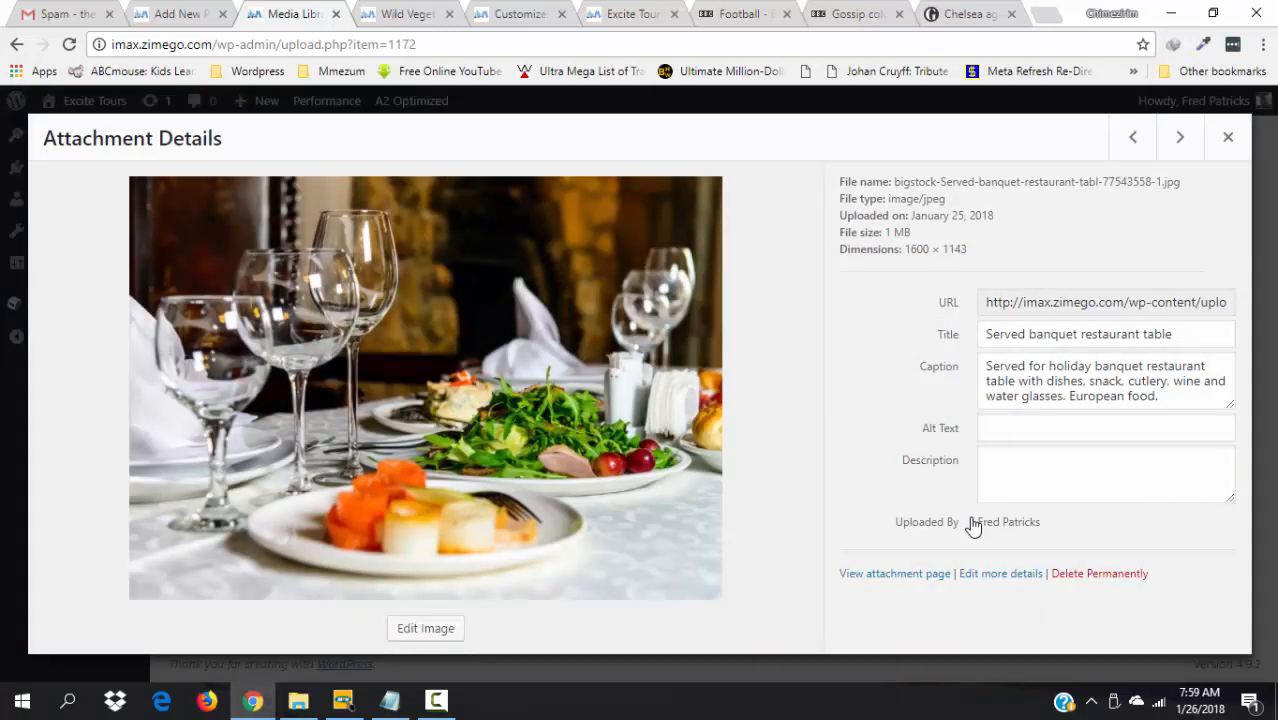
- Open the full edit page for the banquet table image
left_click(996, 574)
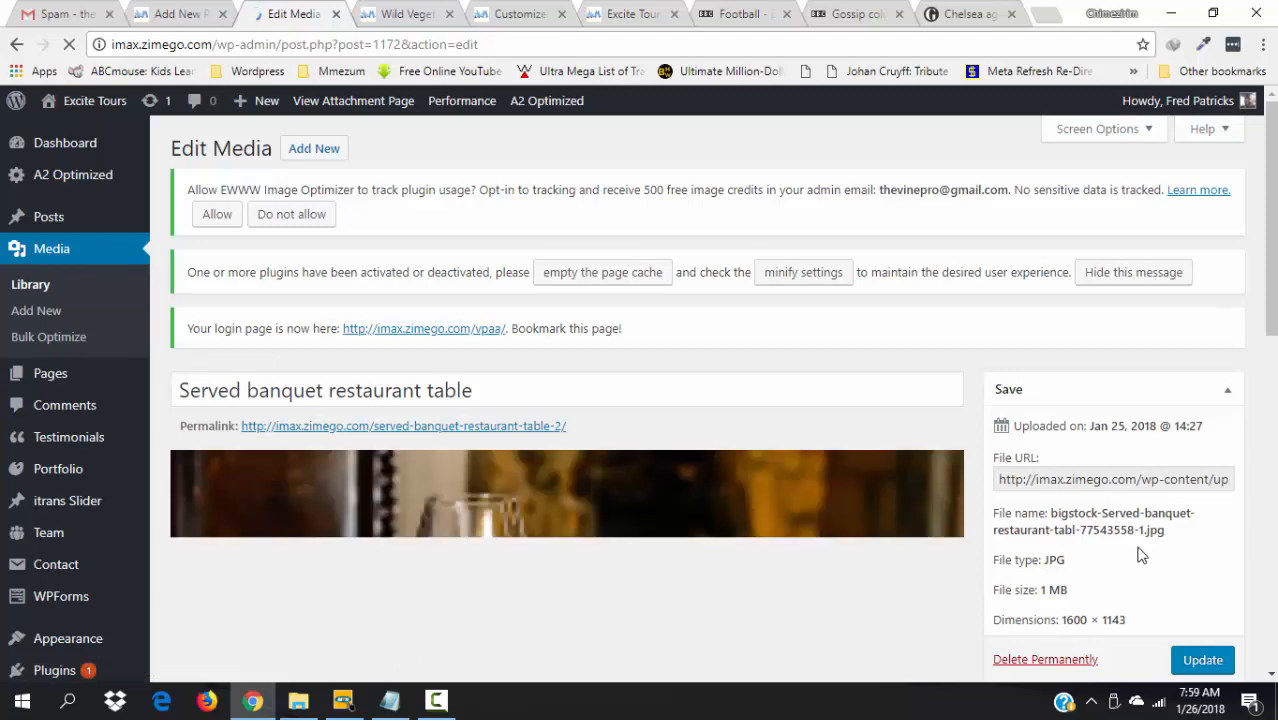
scroll(1274, 263, "down", 3)
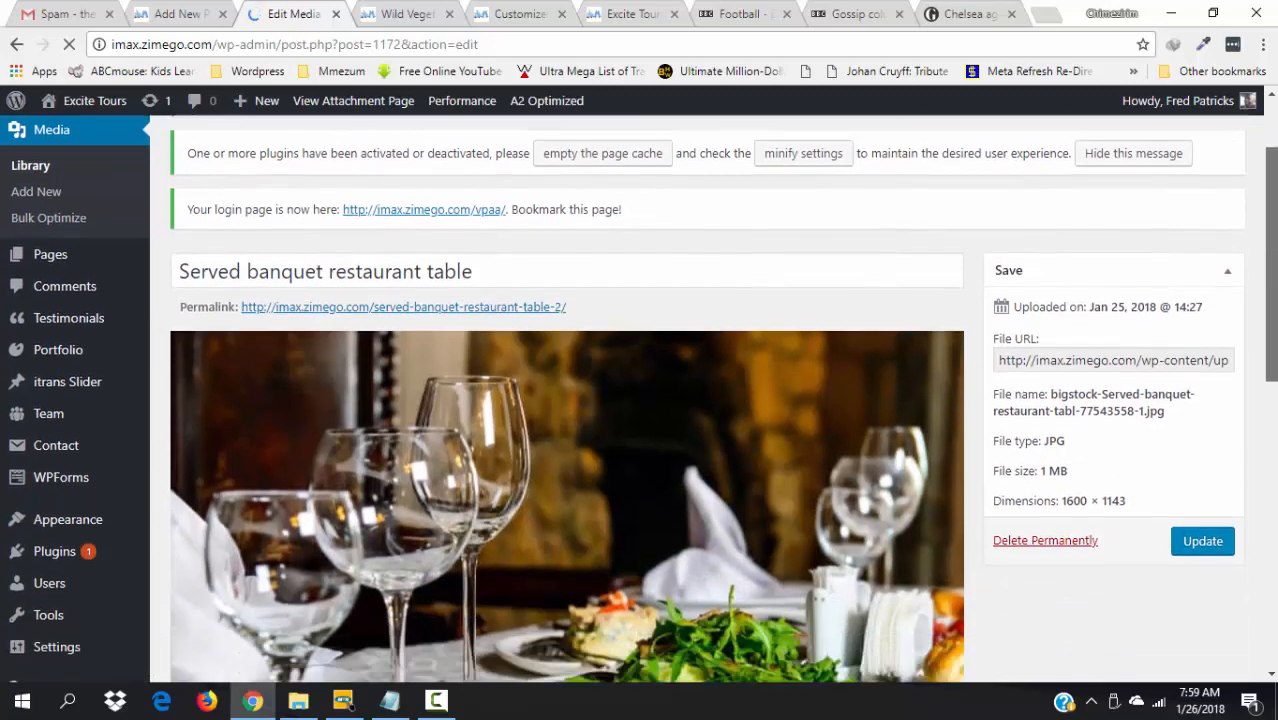
scroll(720, 400, "down", 5)
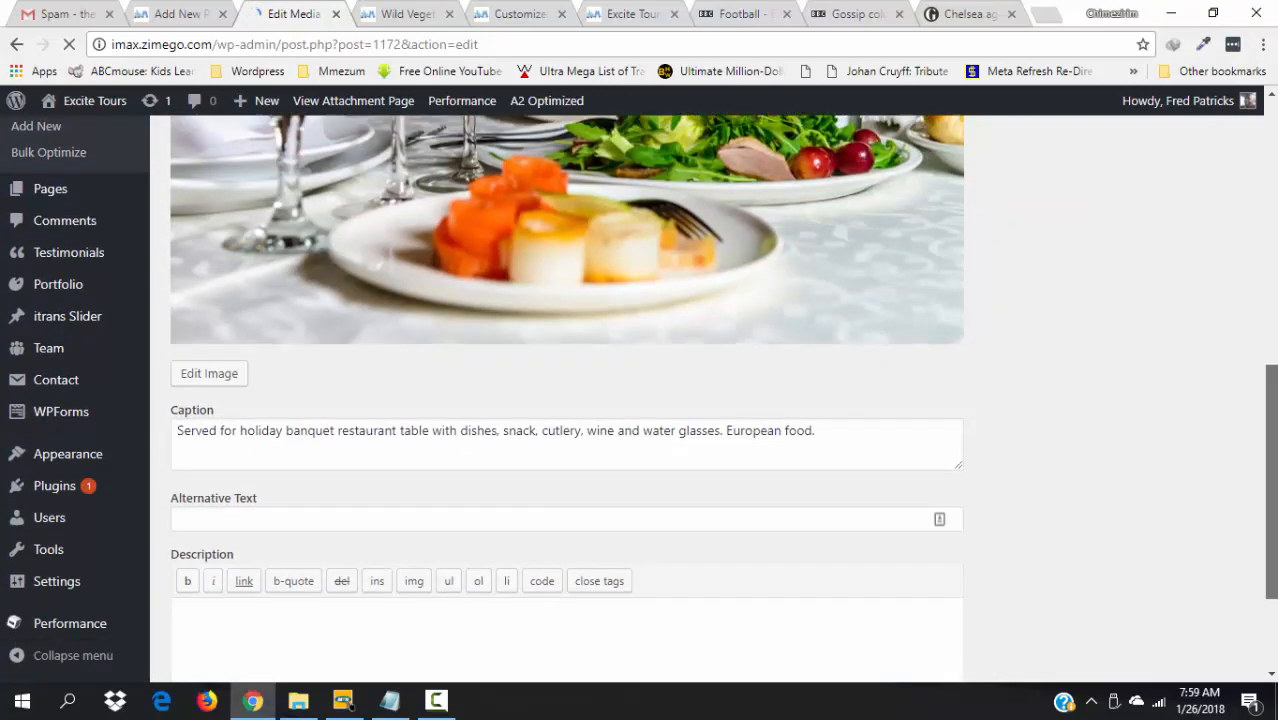
scroll(1229, 376, "up", 7)
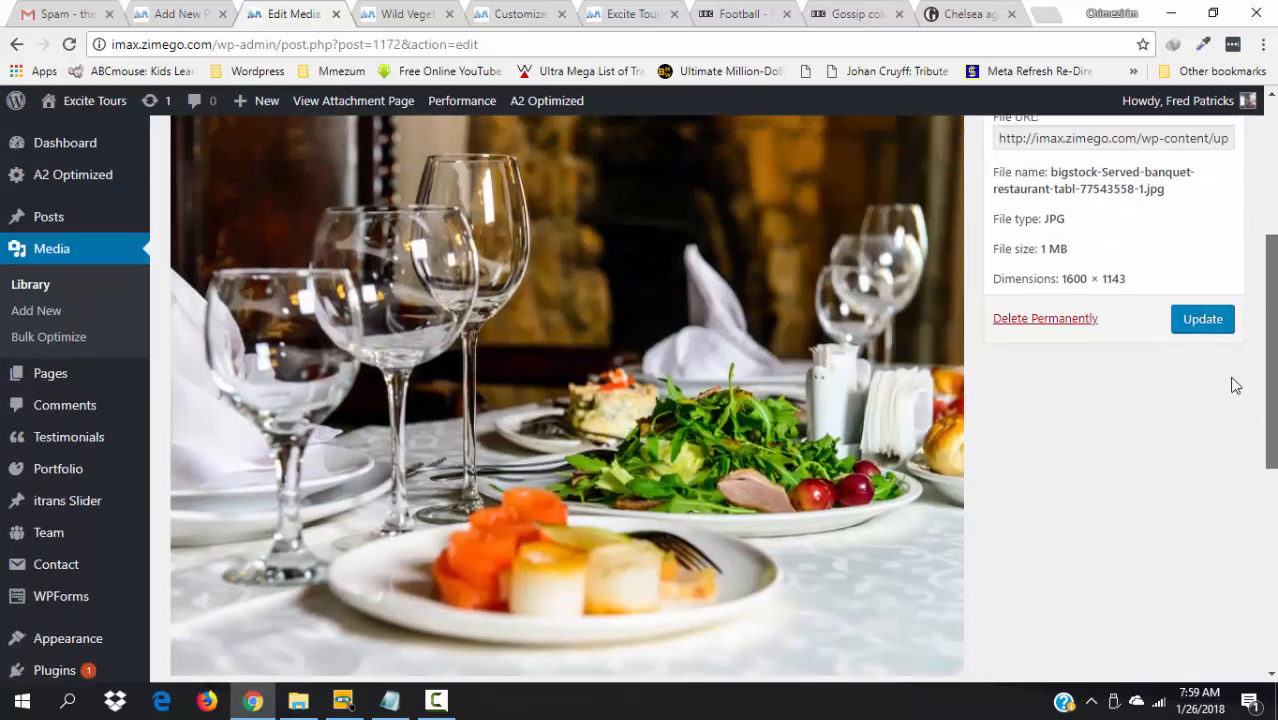
scroll(1221, 317, "up", 1)
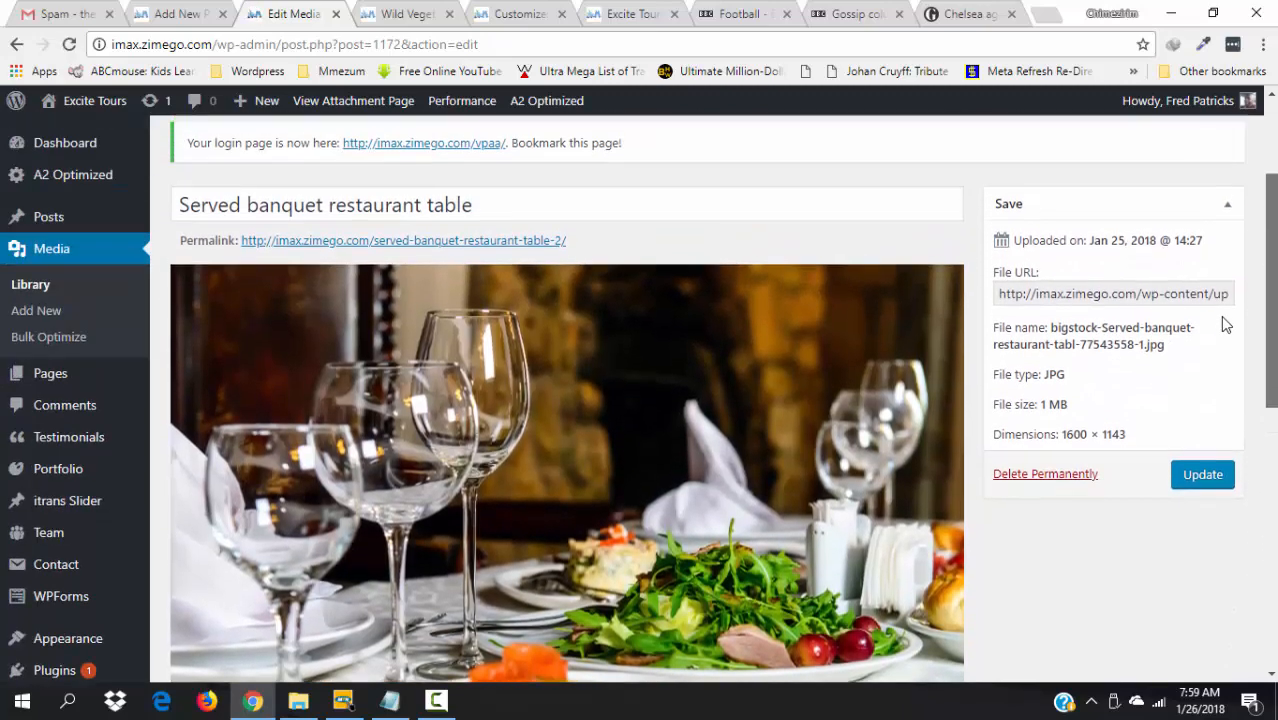
scroll(1222, 318, "up", 2)
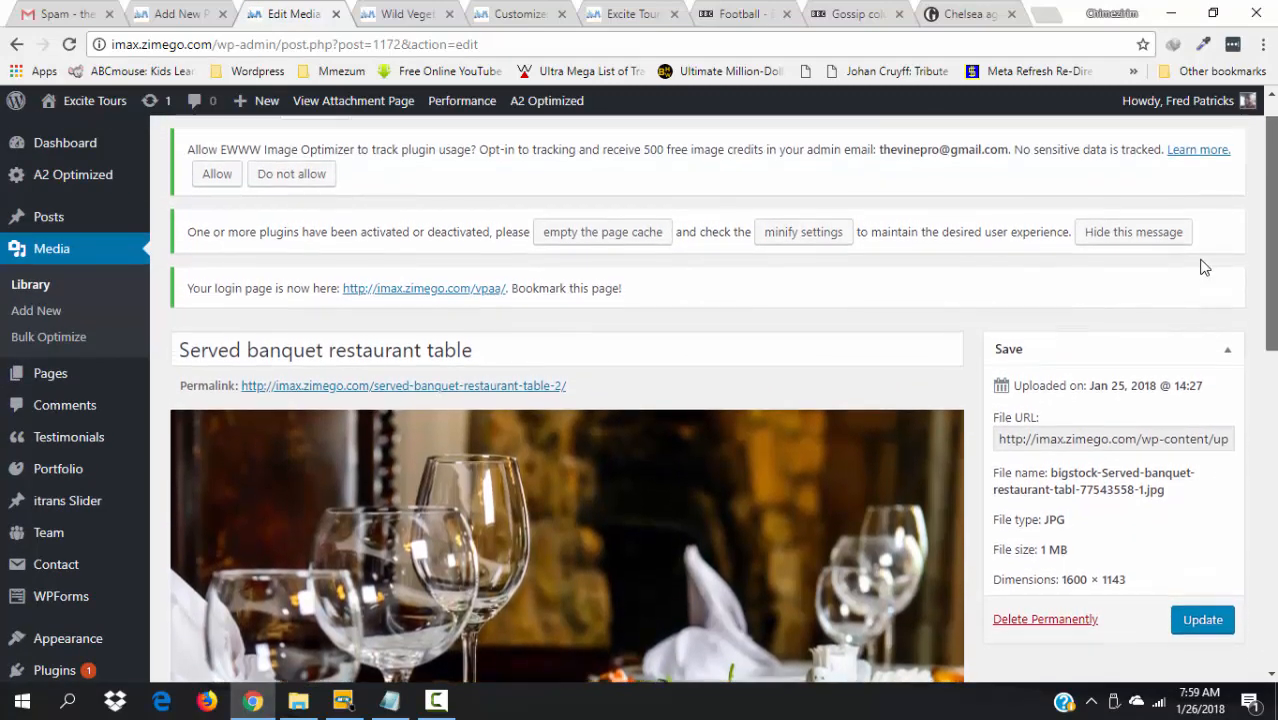
scroll(1207, 294, "down", 8)
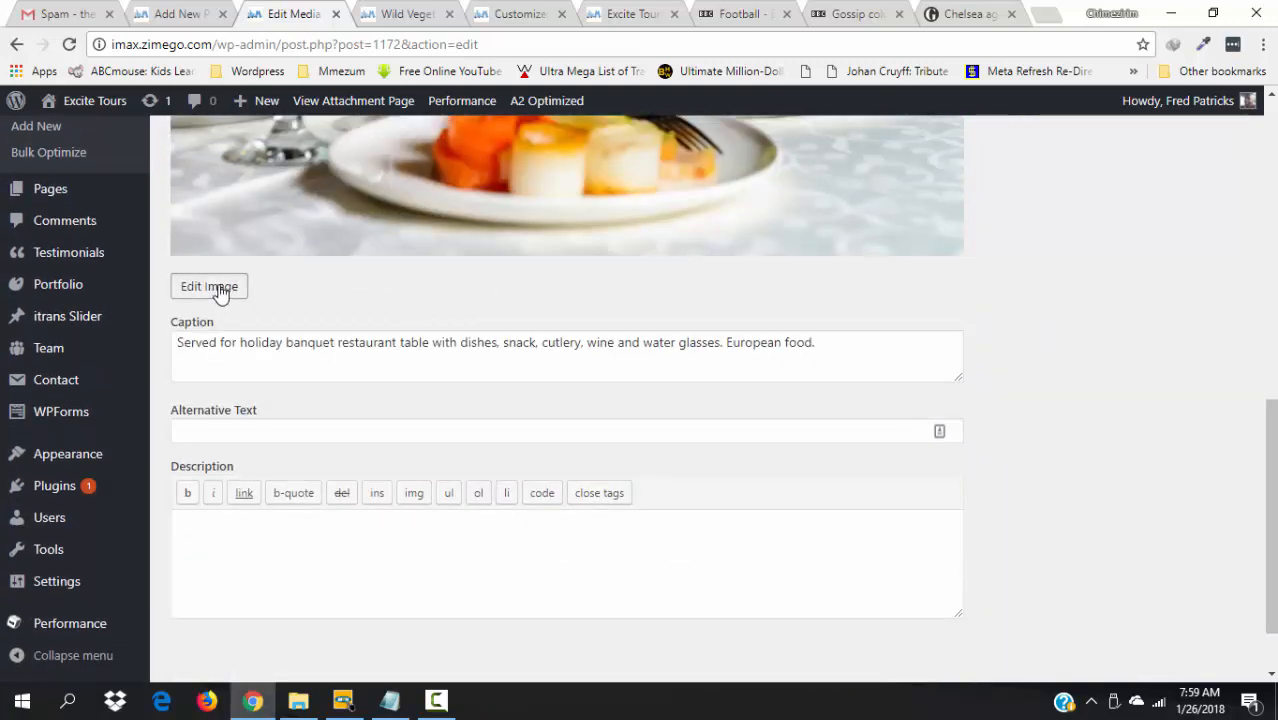
- Scale the image width from 1600 to 900 (900 × 643) and update the media file
left_click(214, 287)
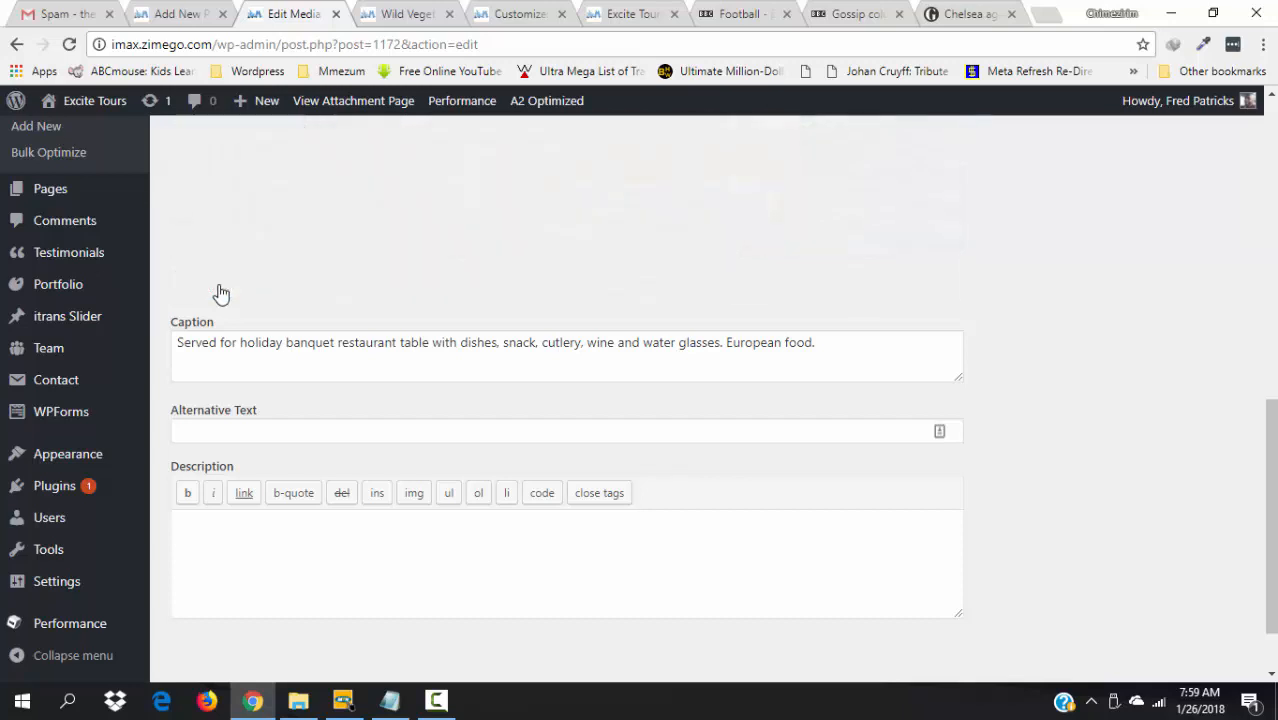
scroll(1199, 433, "up", 4)
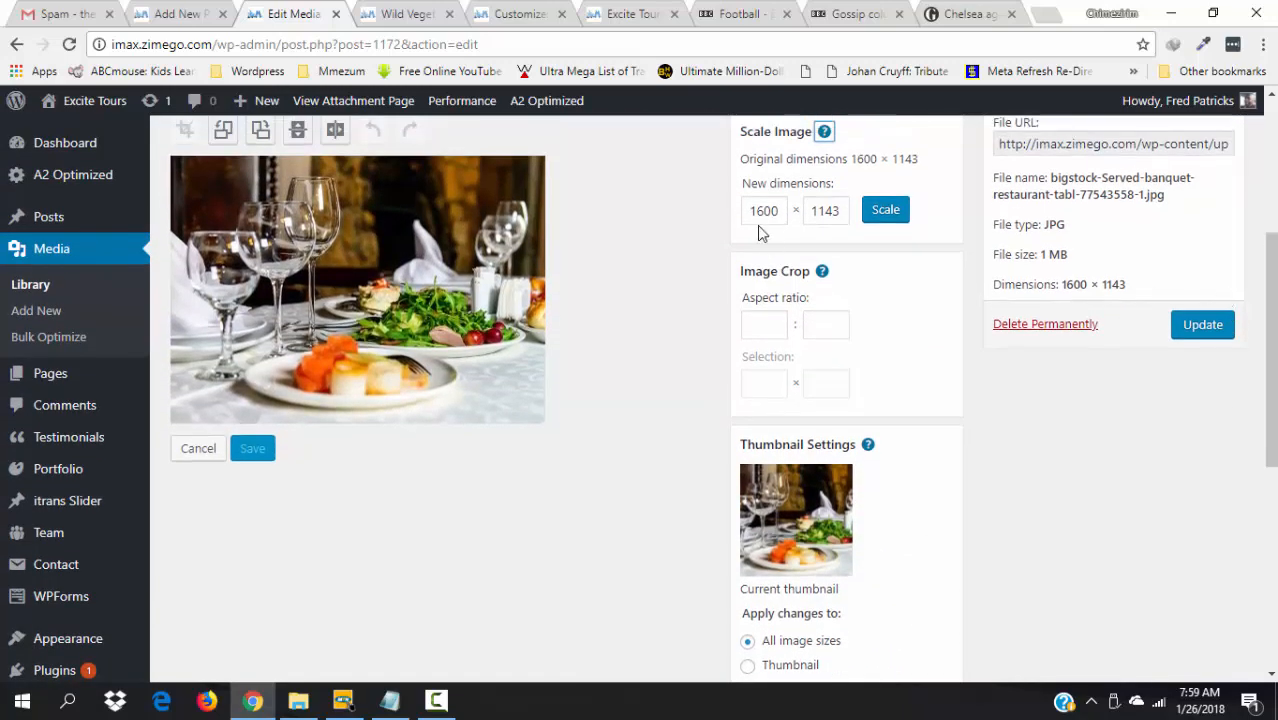
left_click(766, 214)
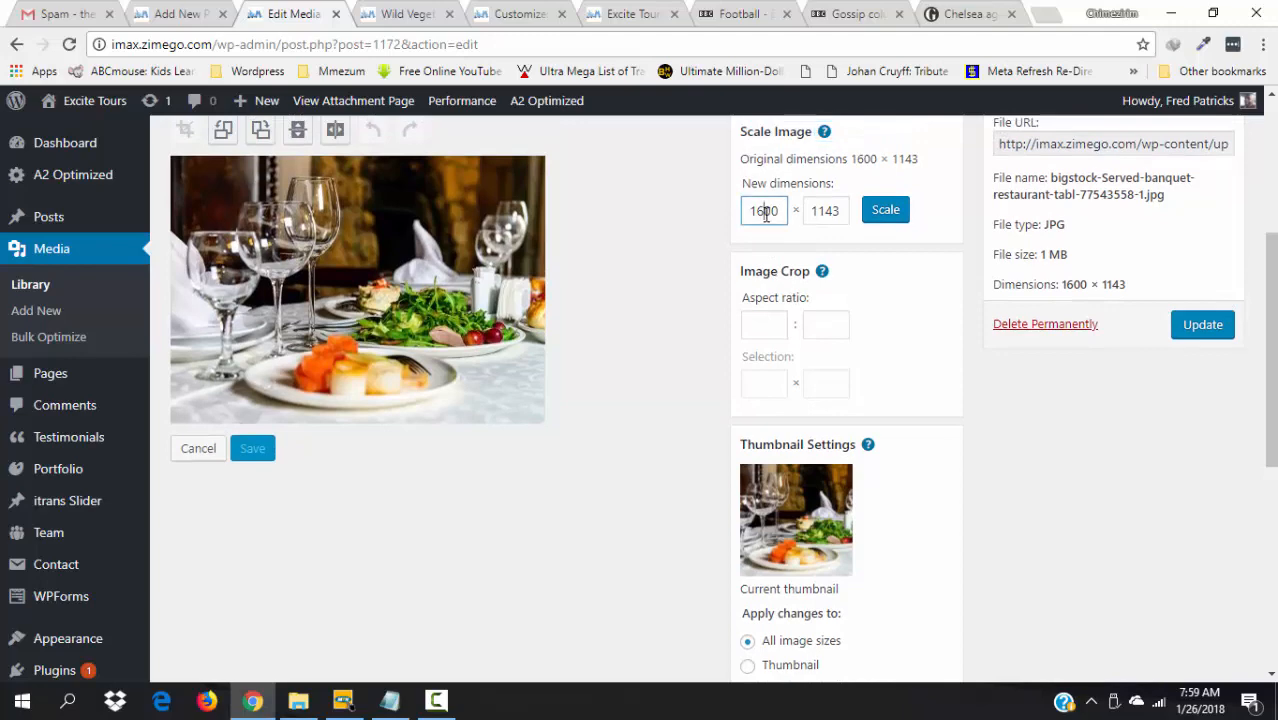
key("BackSpace")
key("BackSpace")
key("Delete")
key("Delete")
type("900")
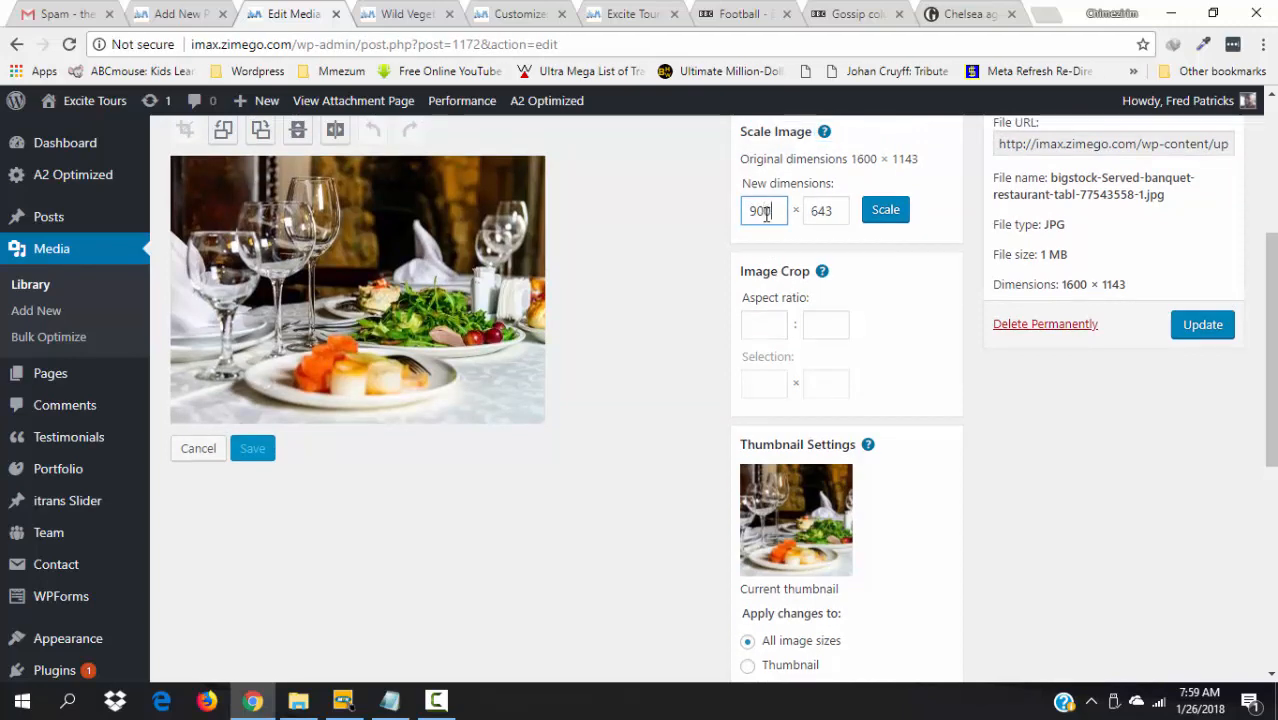
left_click(886, 212)
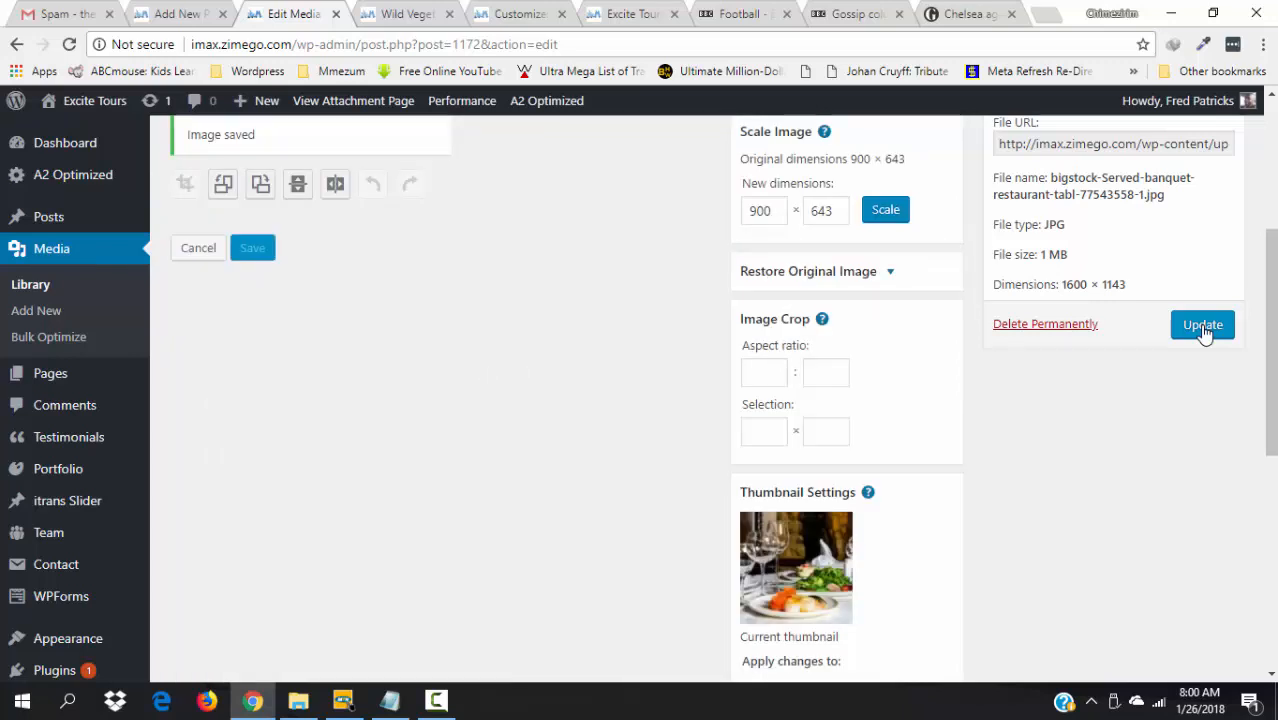
left_click(1203, 326)
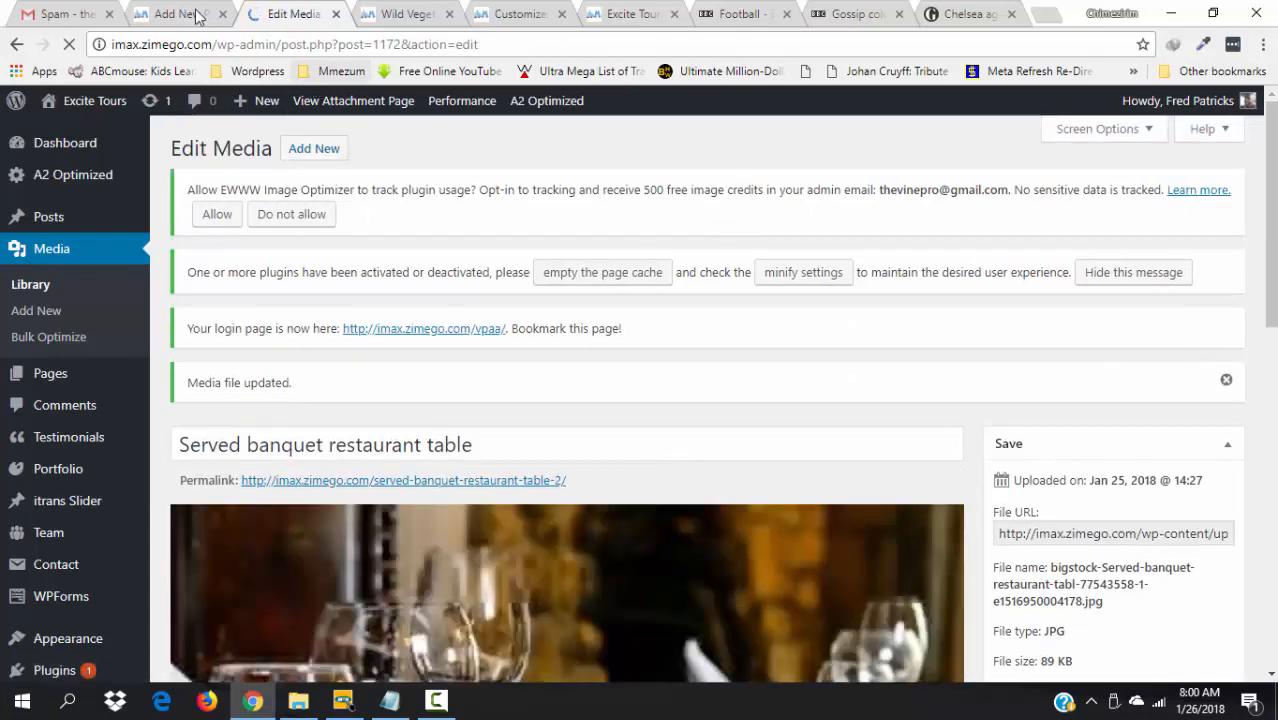
left_click(16, 47)
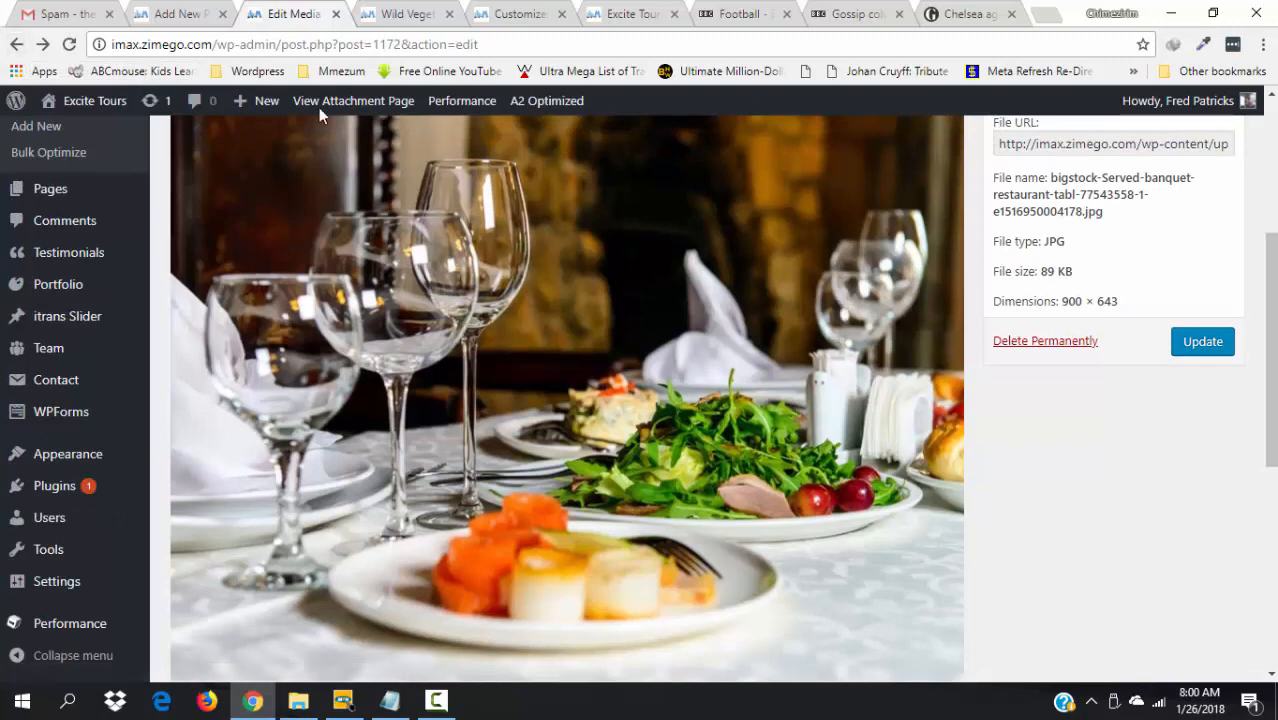
- Open the roasted turkey photo's edit page and scale it to 900 × 626
left_click(18, 45)
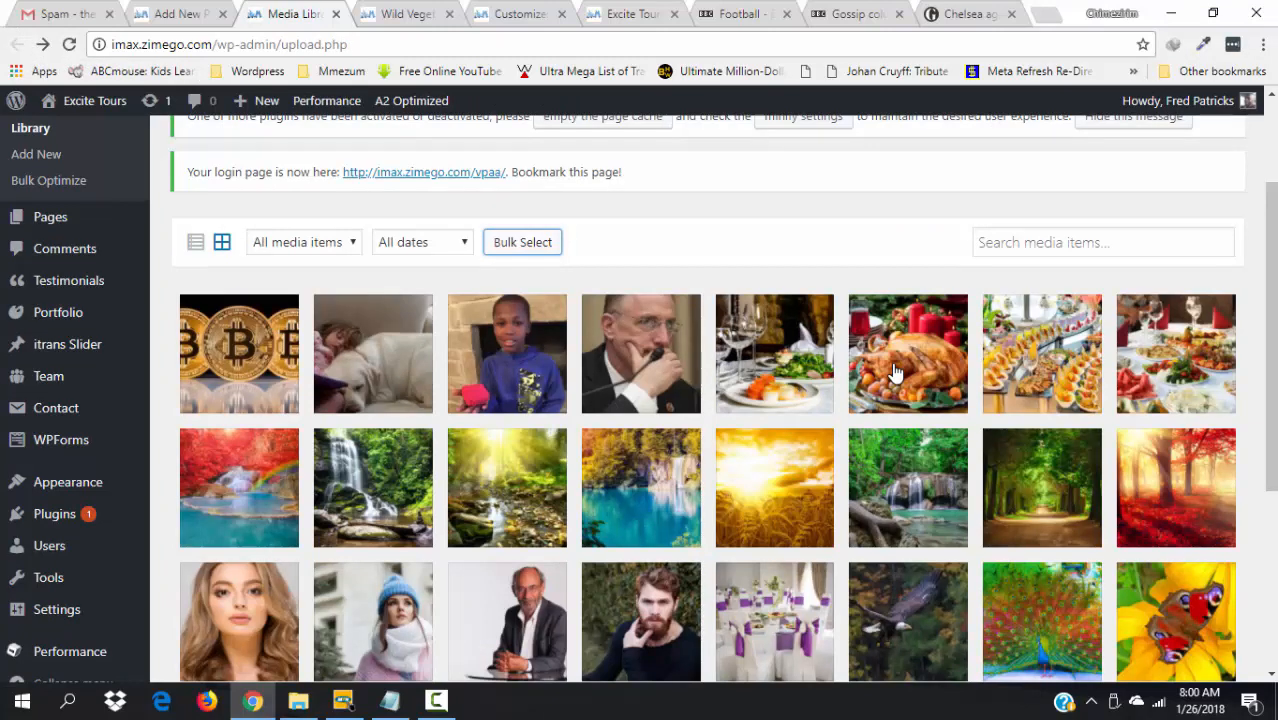
left_click(895, 373)
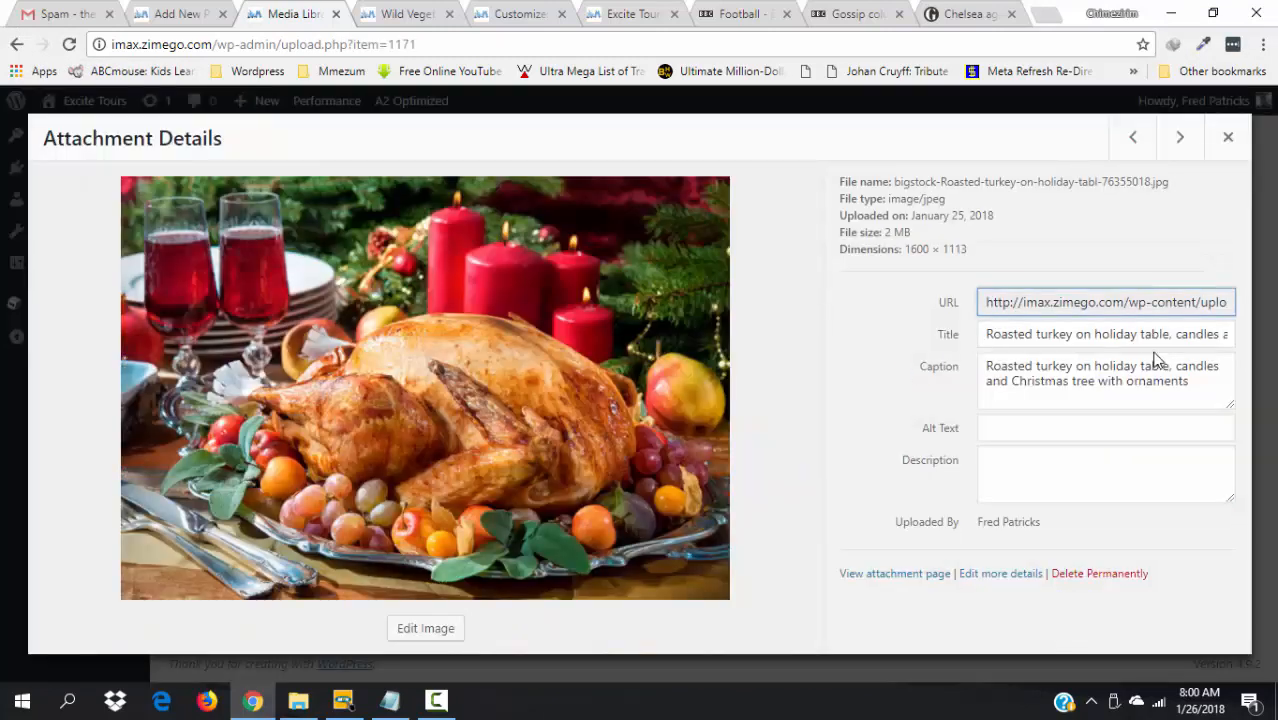
left_click(1000, 573)
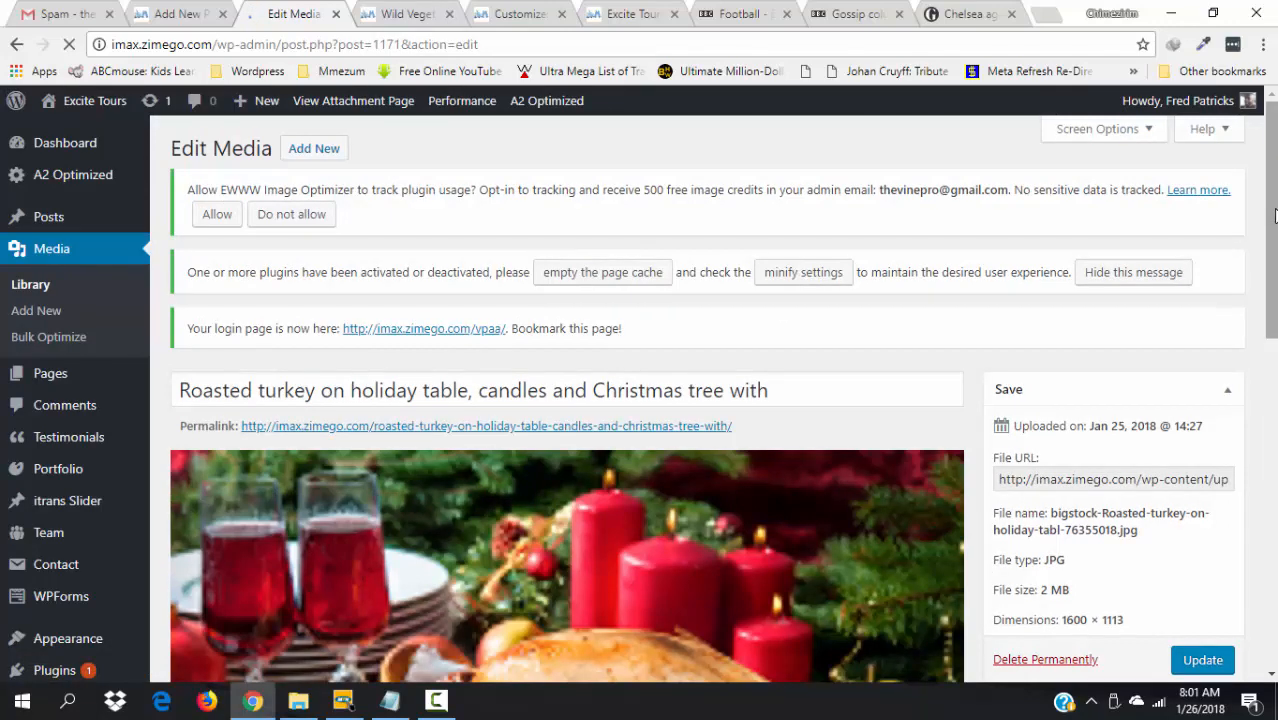
scroll(985, 577, "down", 5)
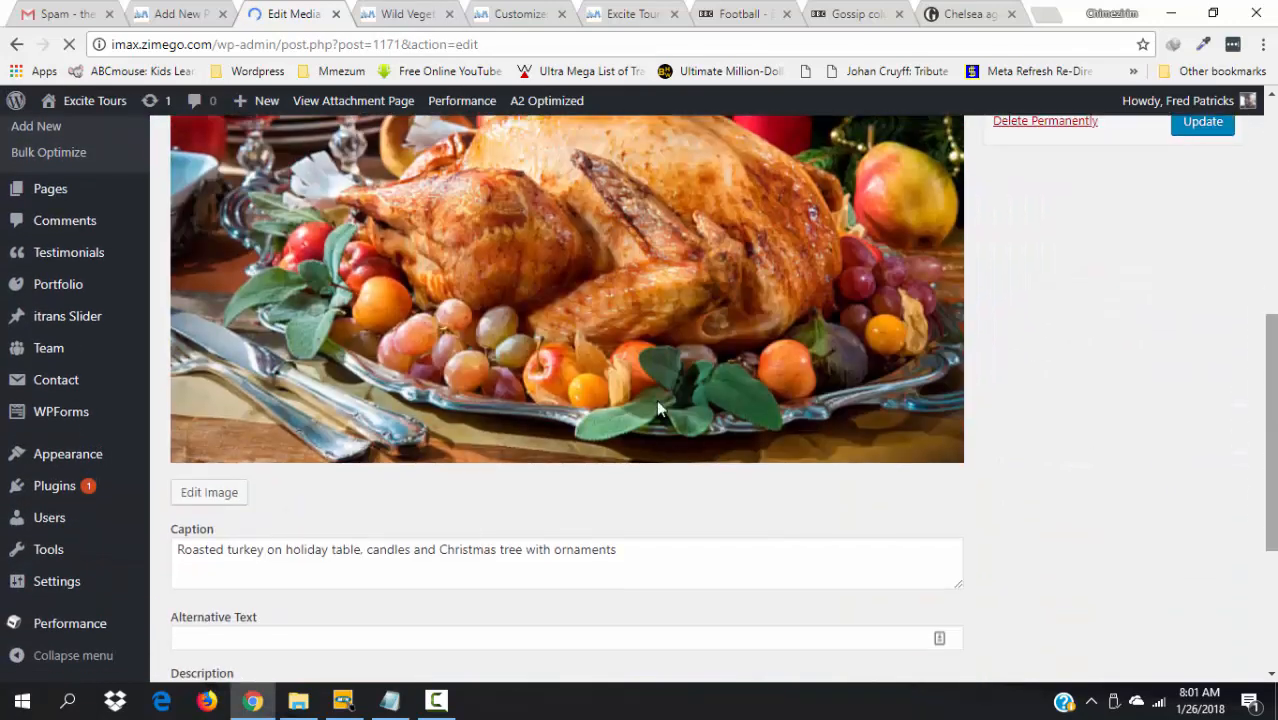
left_click(212, 495)
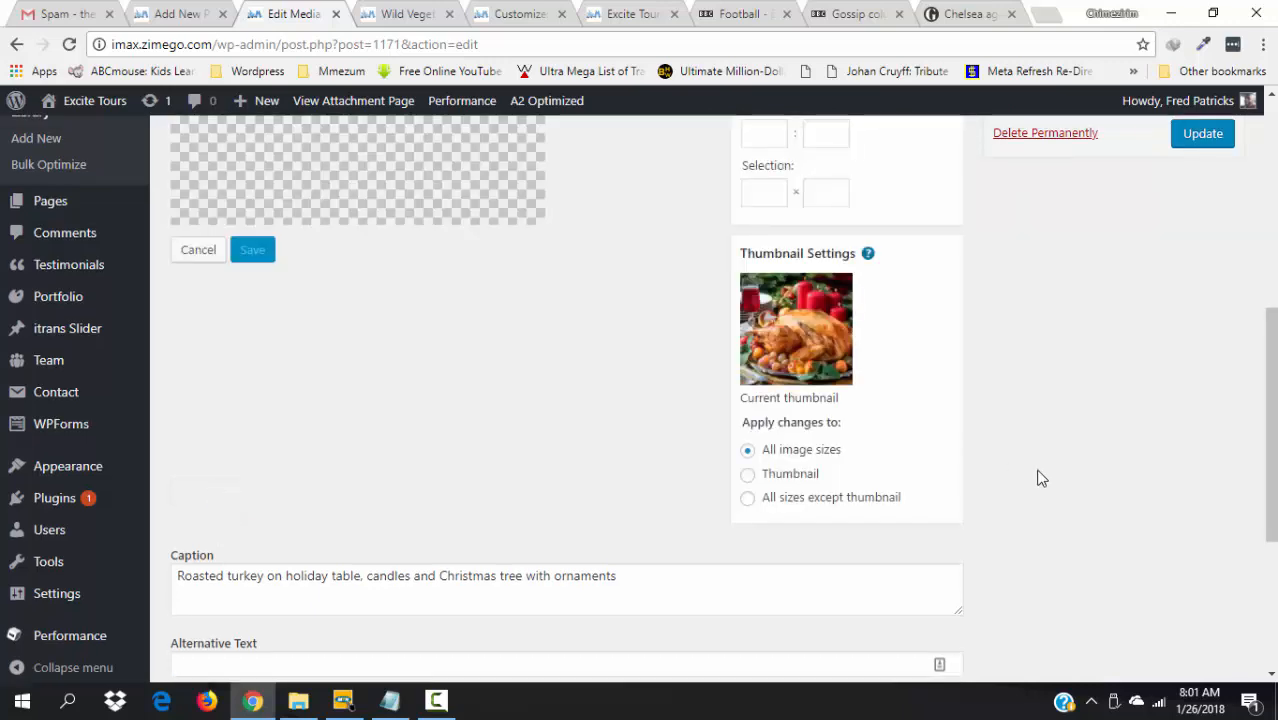
scroll(1038, 478, "up", 4)
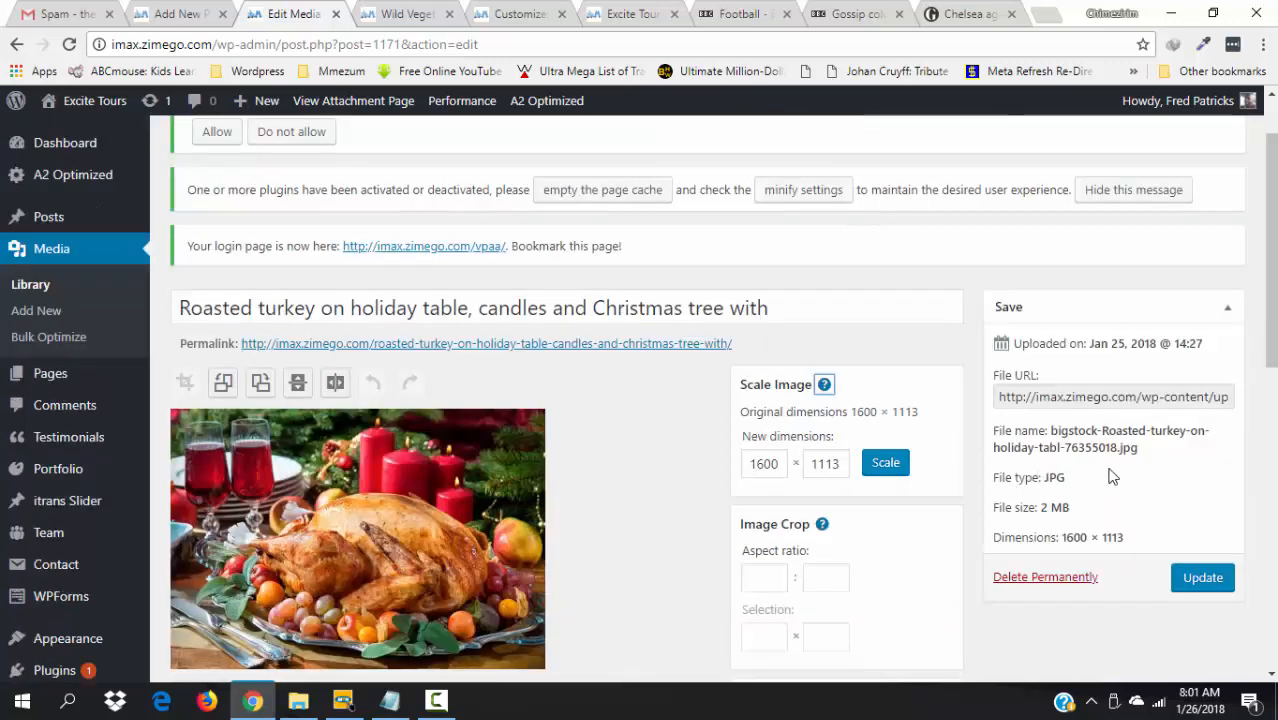
left_click(764, 465)
key("BackSpace")
key("BackSpace")
type("900")
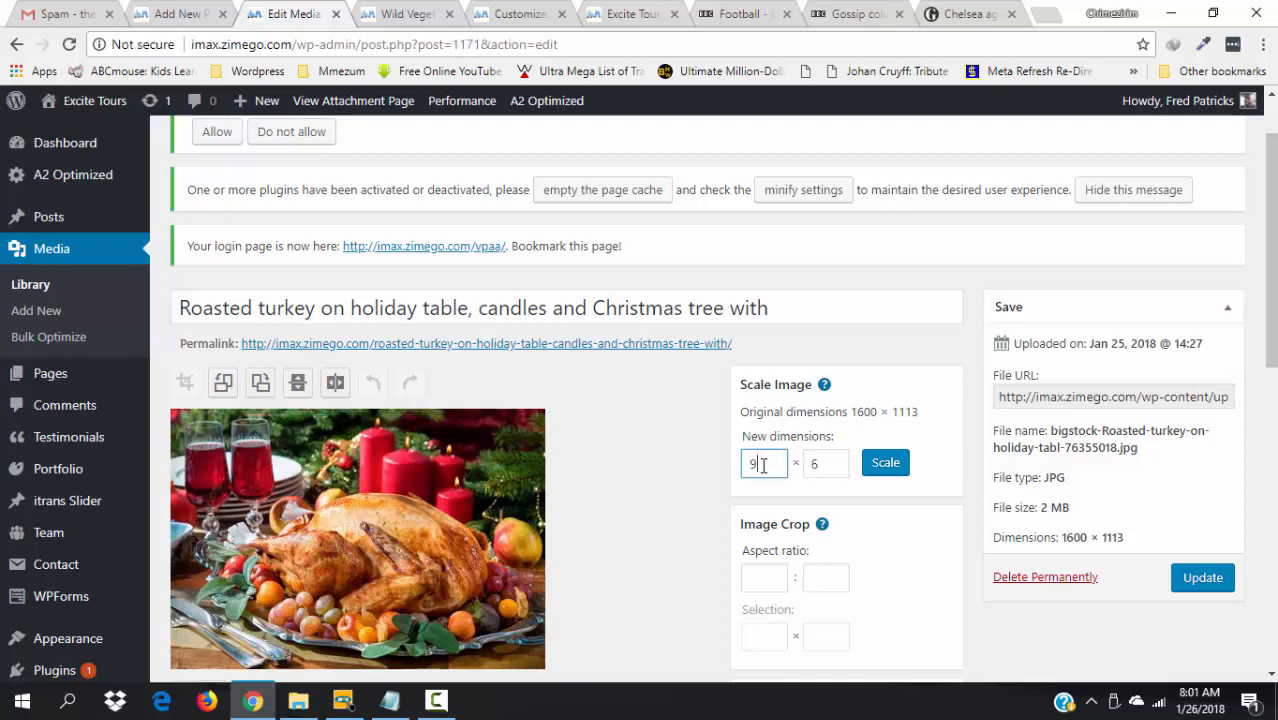
left_click(866, 474)
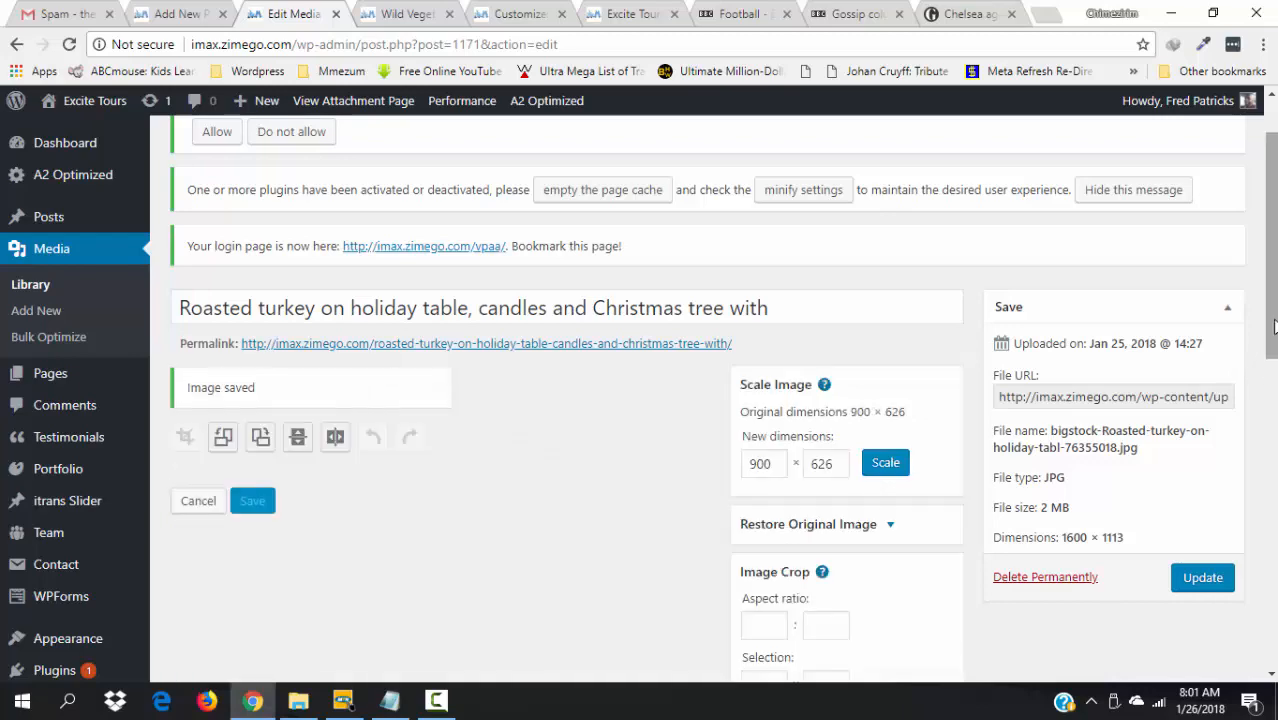
- Copy the turkey caption into the description, add alt text 'roasted turkey', and update
scroll(866, 477, "down", 4)
scroll(767, 491, "down", 4)
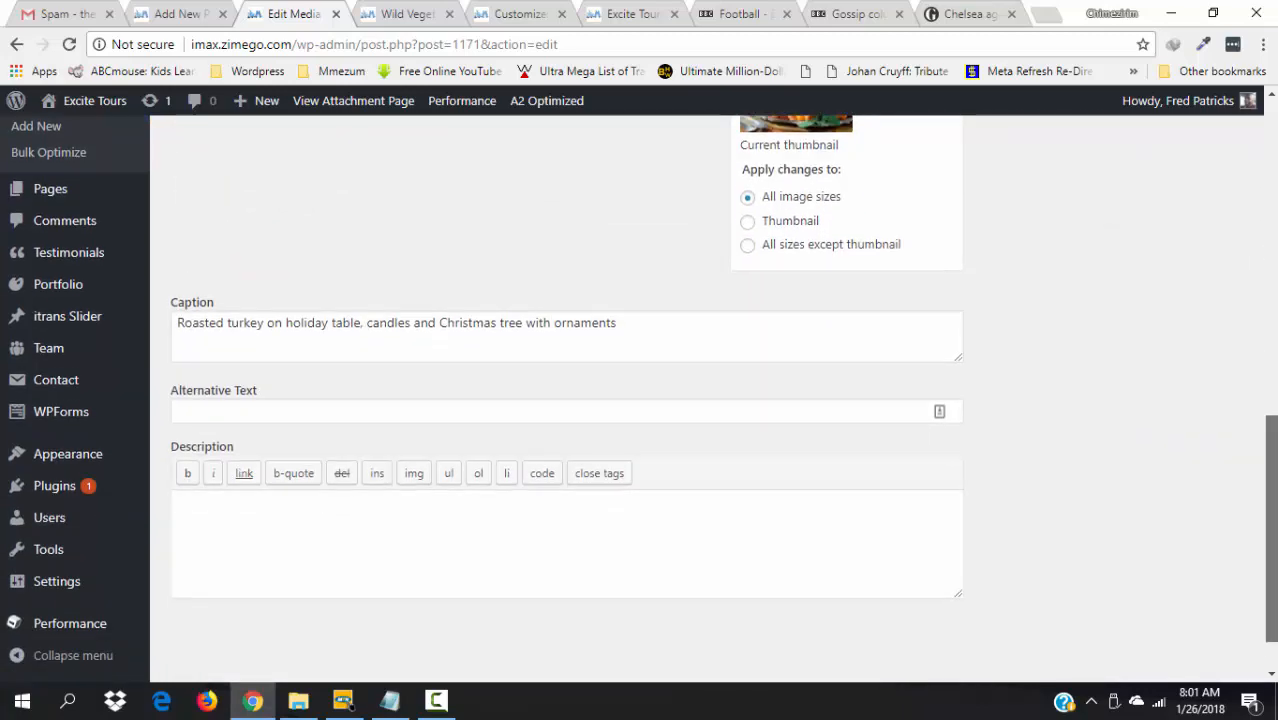
scroll(701, 350, "up", 8)
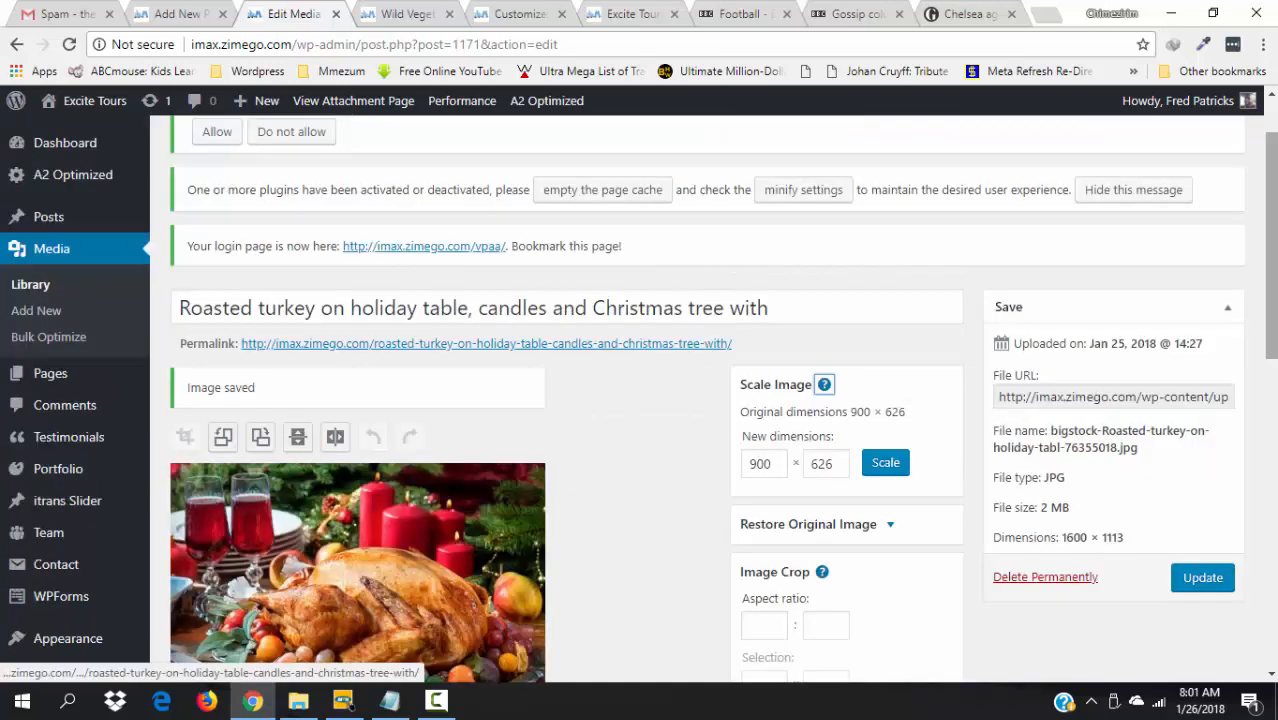
scroll(701, 350, "down", 4)
scroll(604, 367, "down", 4)
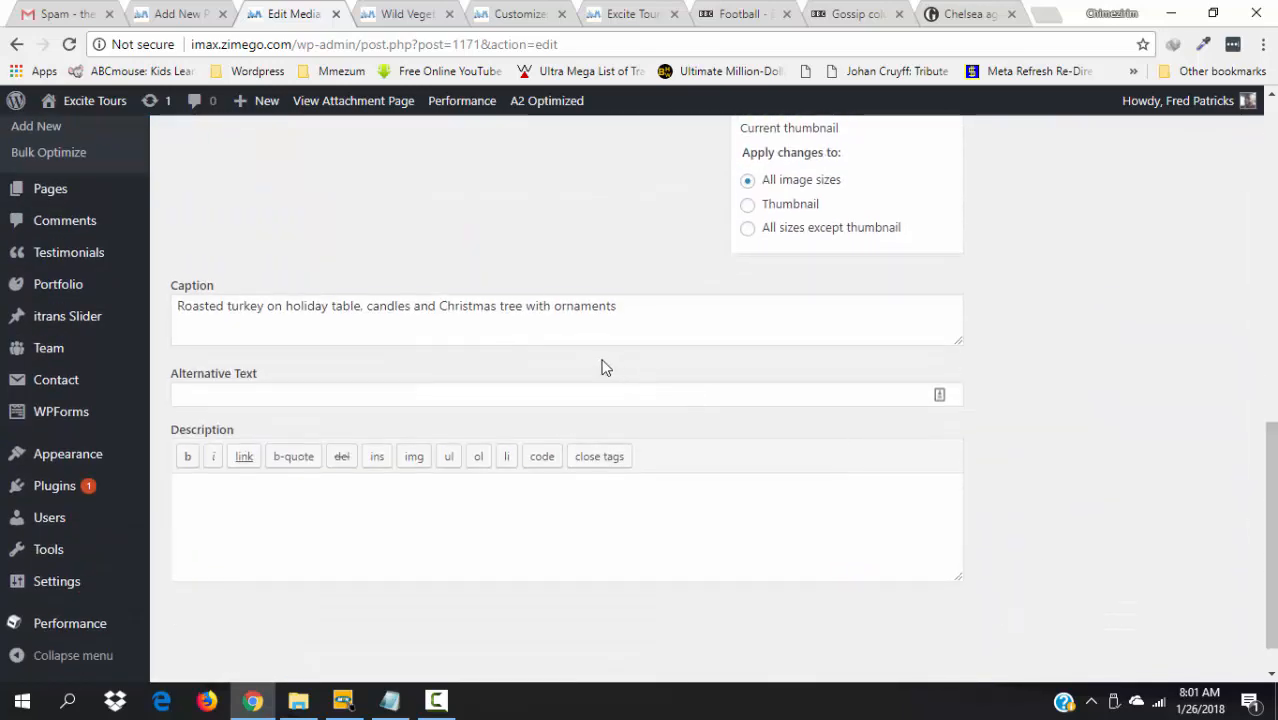
left_click(626, 324)
key("ctrl+a")
key("ctrl+c")
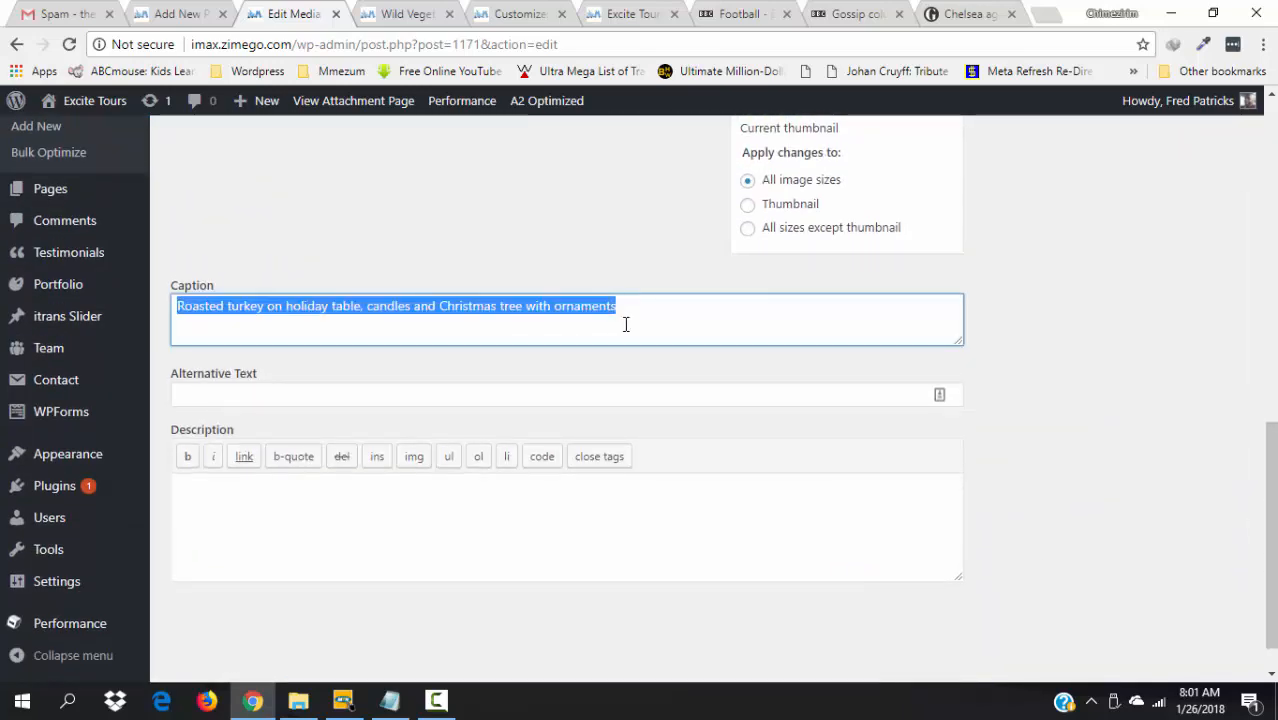
left_click(313, 505)
key("ctrl+v")
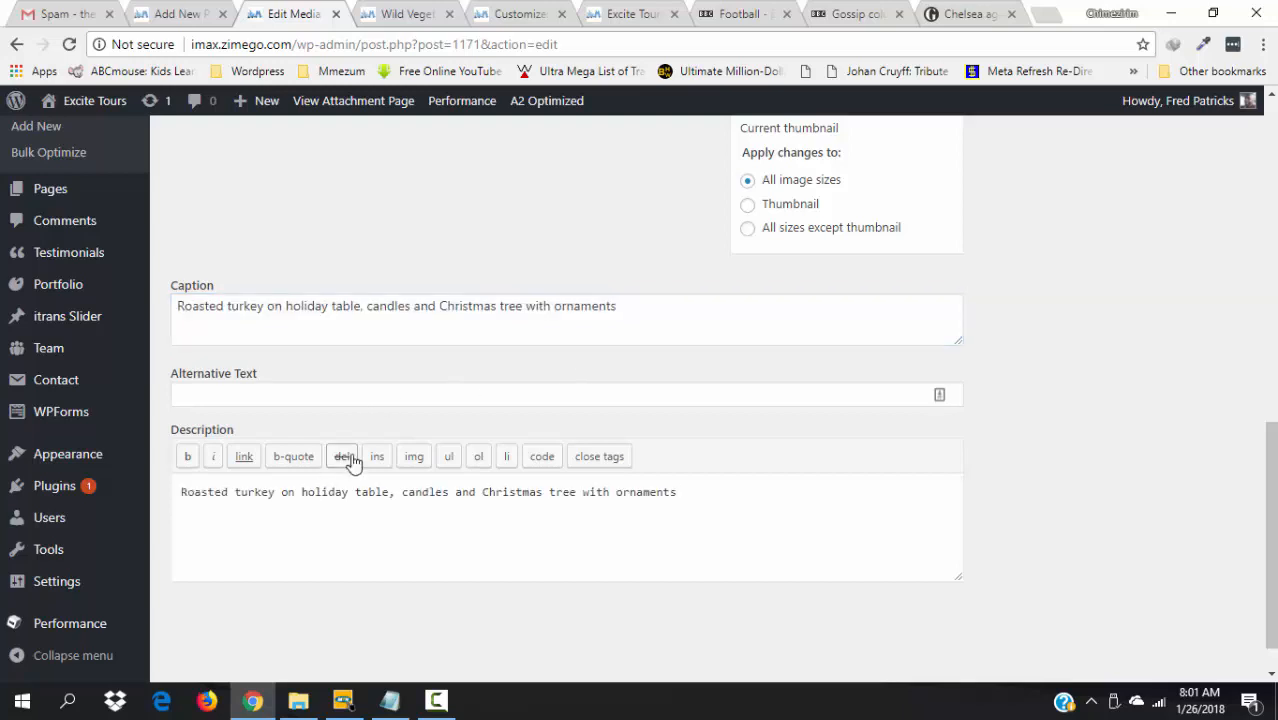
left_click(263, 396)
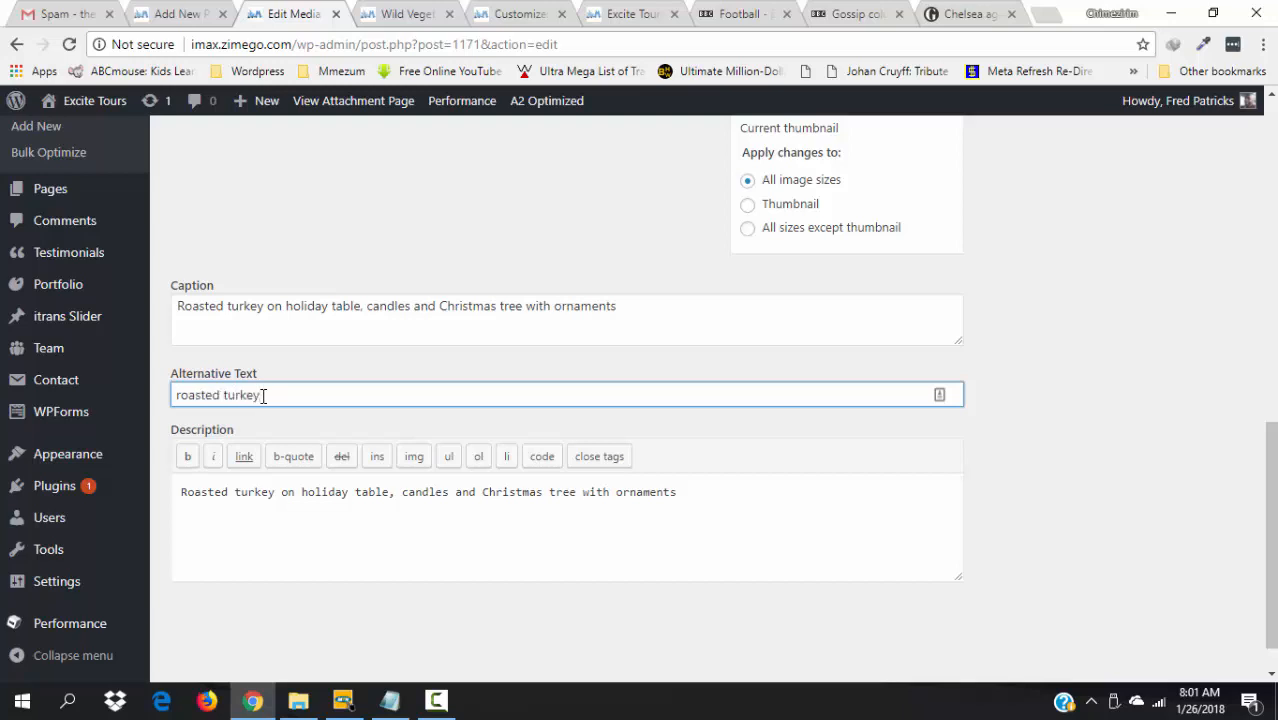
left_click_drag(1271, 515, 1259, 270)
left_click(1220, 477)
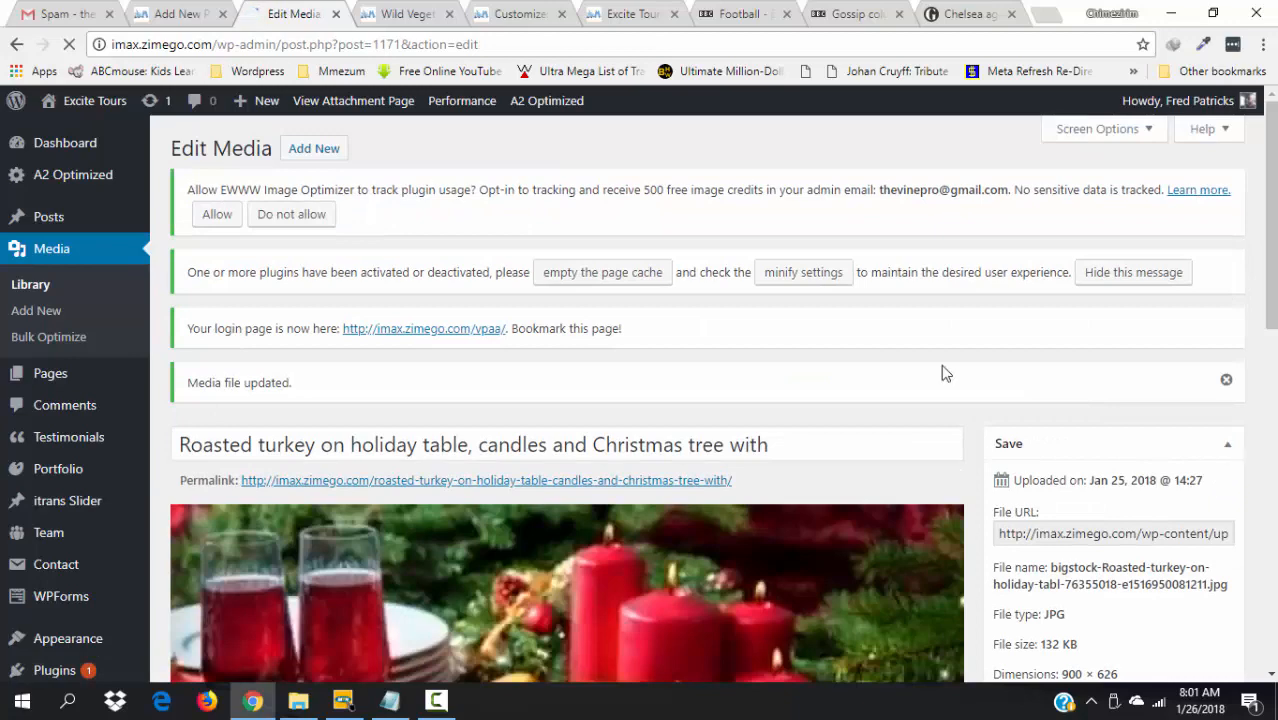
left_click(30, 285)
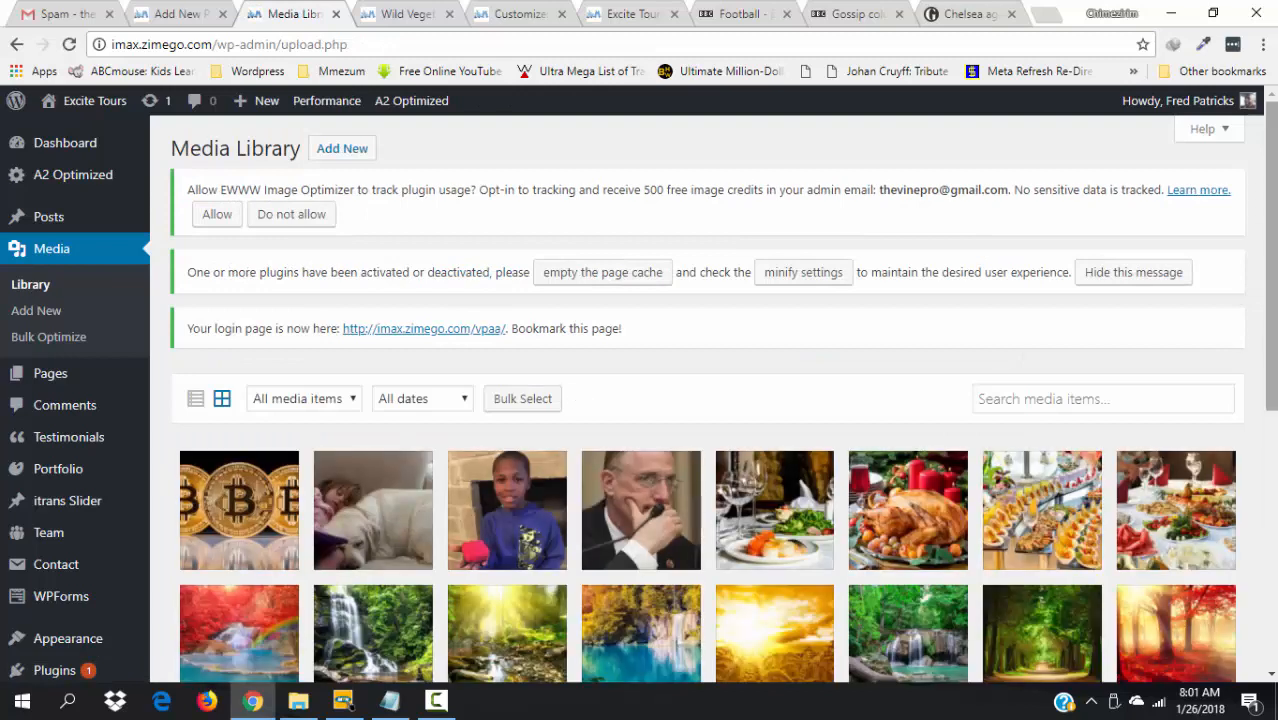
- Open the food buffet image in the editor and set its width to 900
left_click(1057, 518)
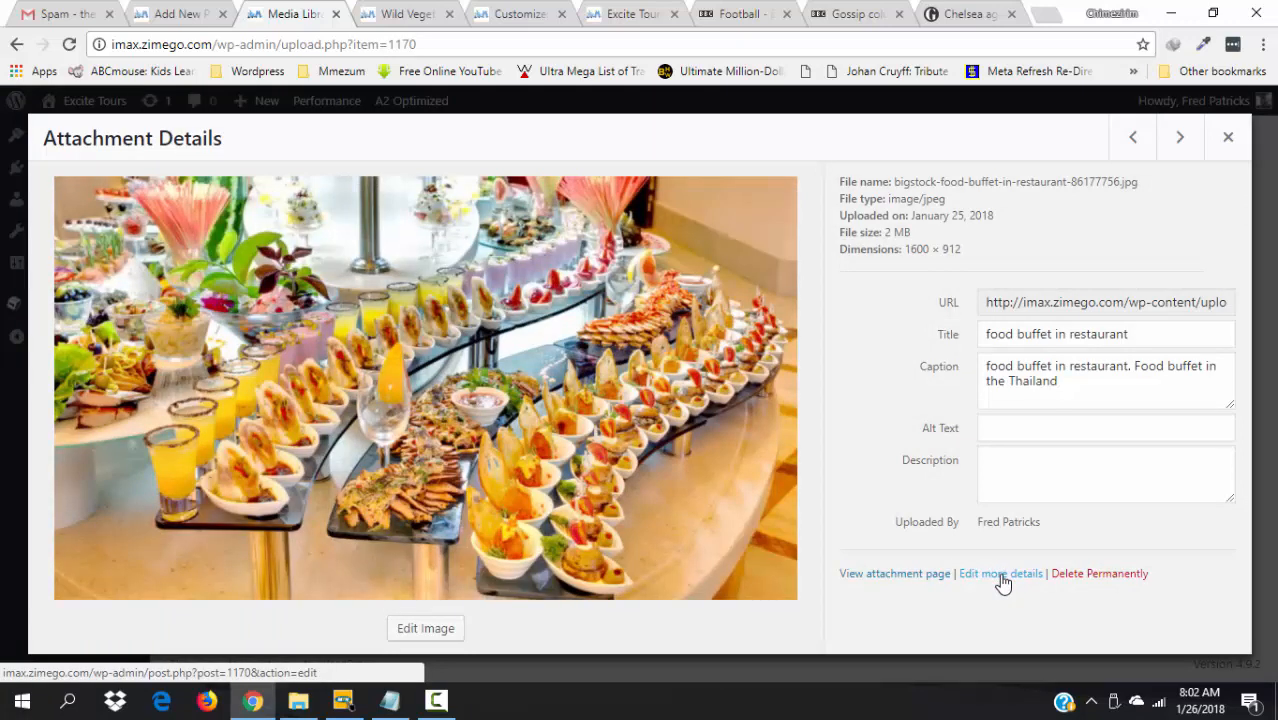
left_click(1002, 580)
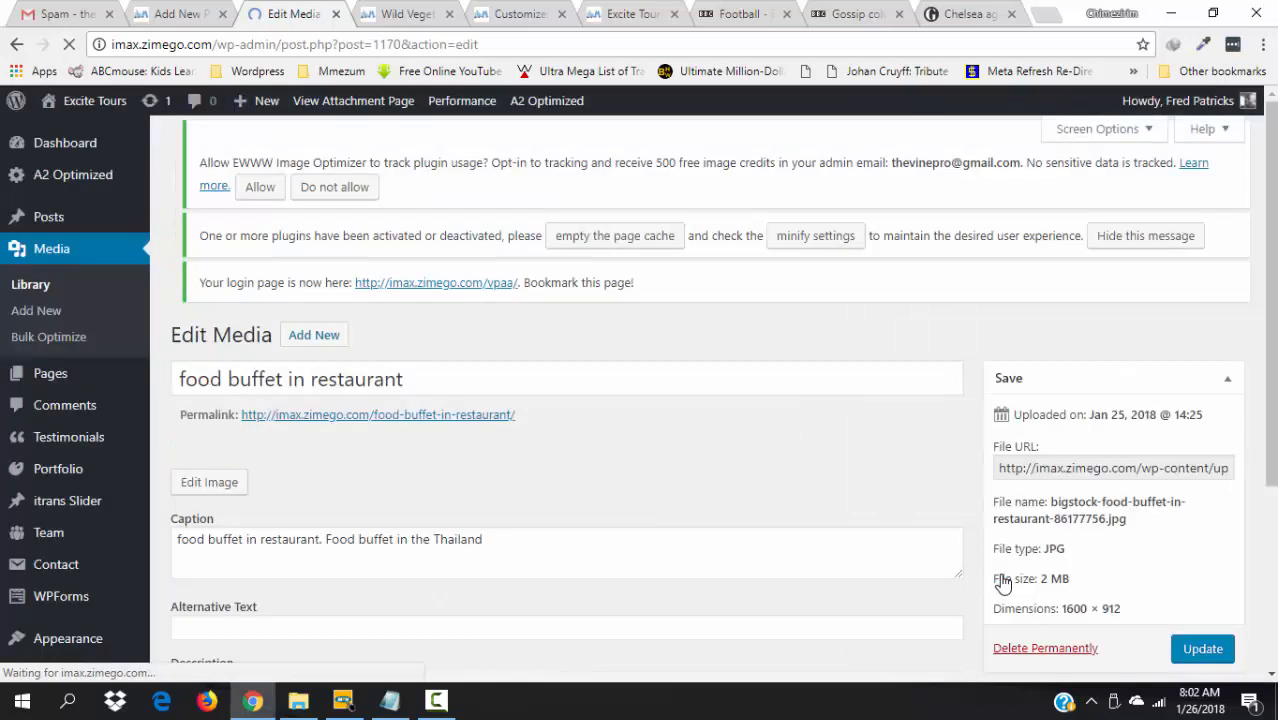
scroll(567, 450, "down", 5)
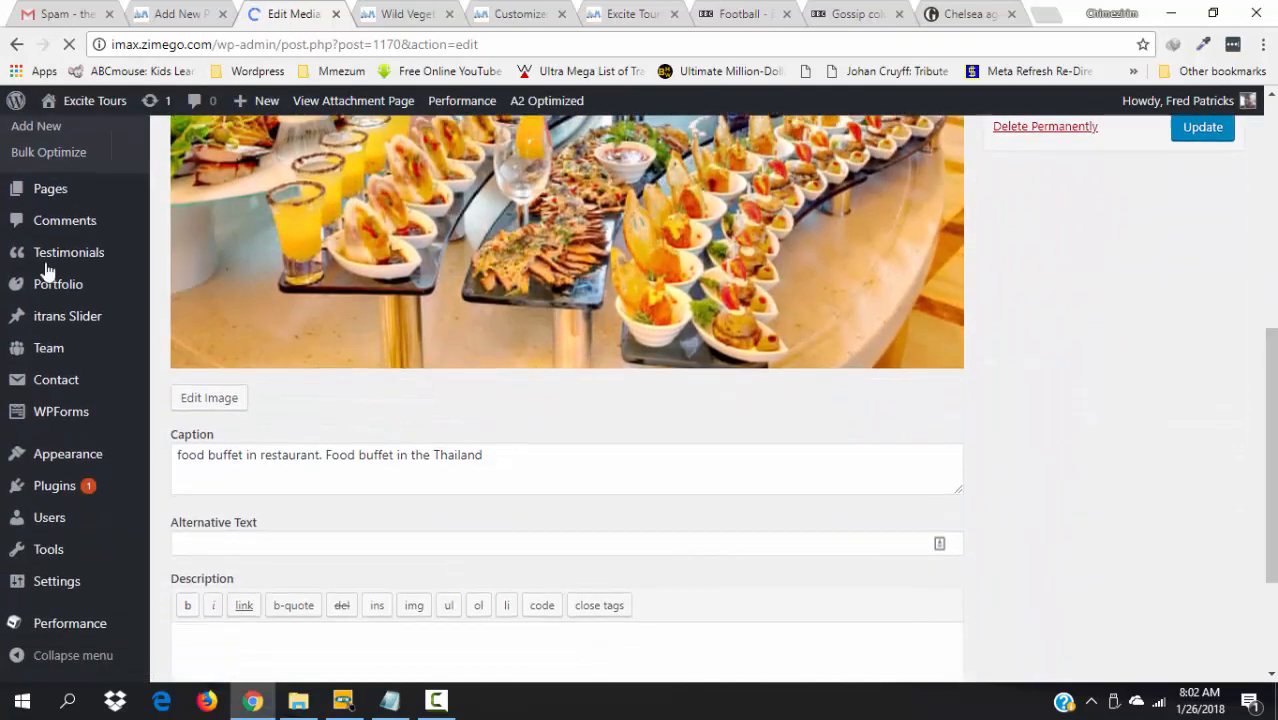
left_click(209, 398)
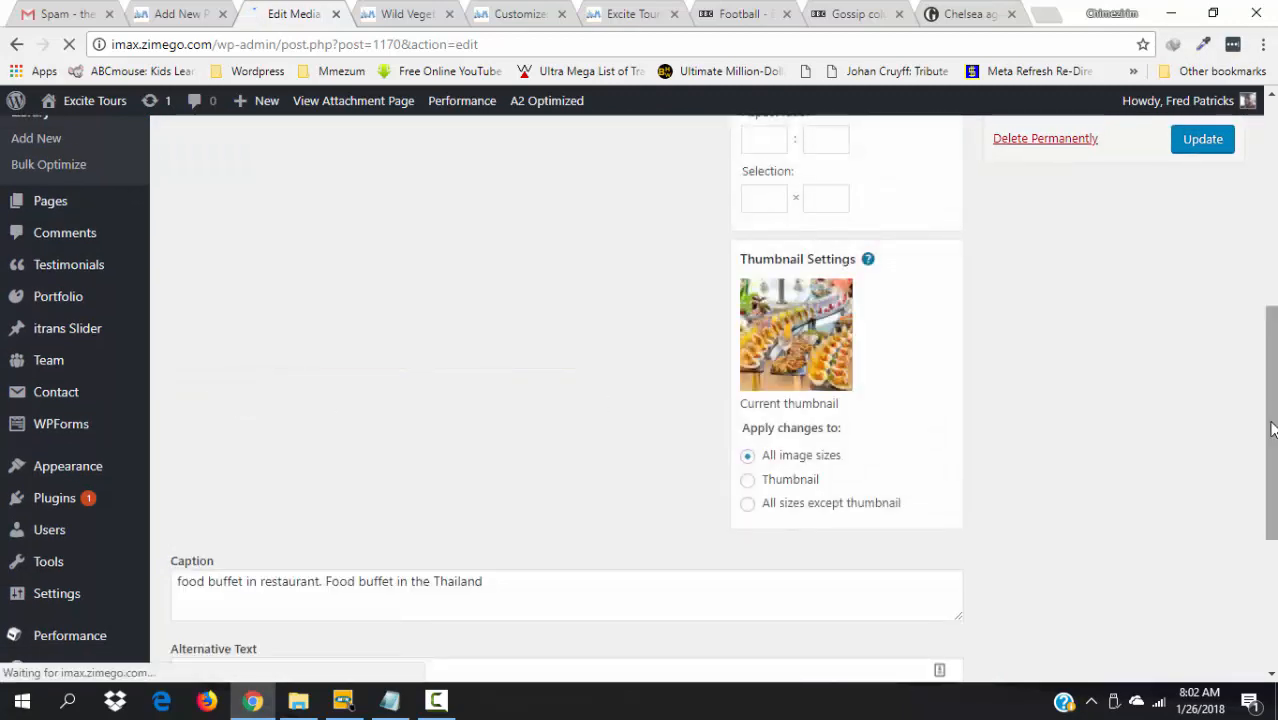
scroll(1271, 428, "up", 3)
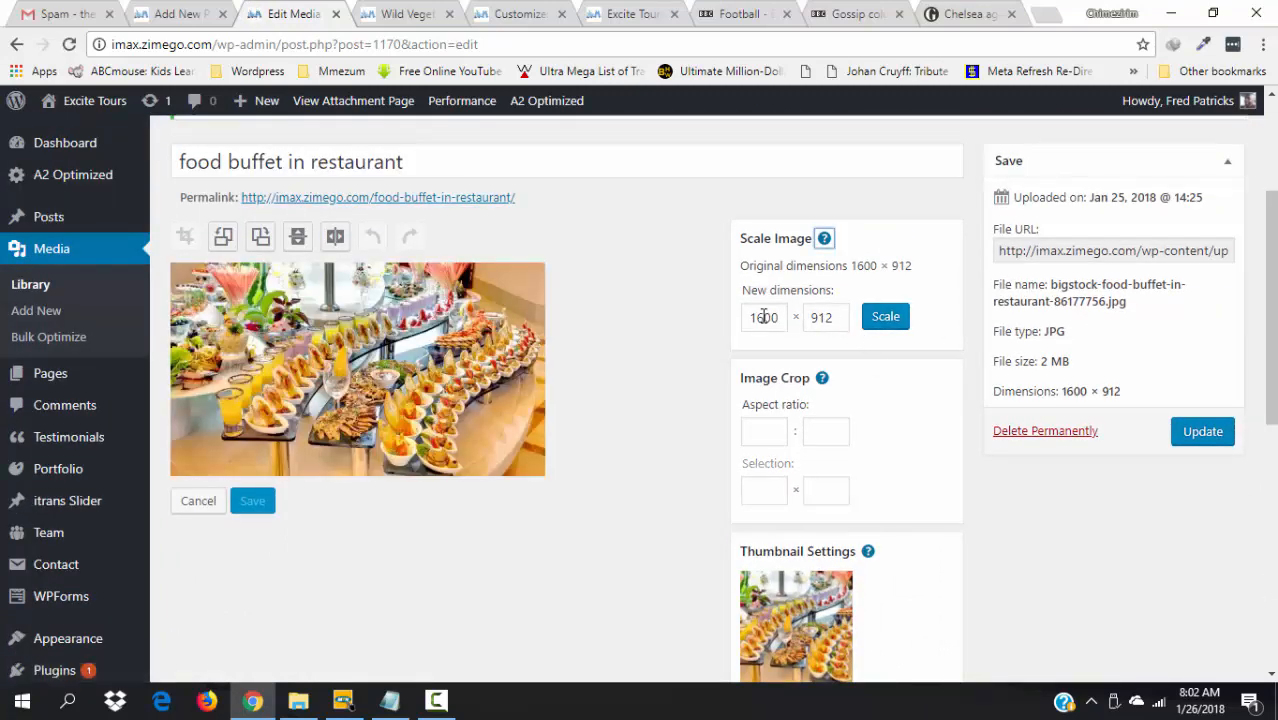
left_click(763, 317)
key("BackSpace")
double_click(763, 316)
key("BackSpace")
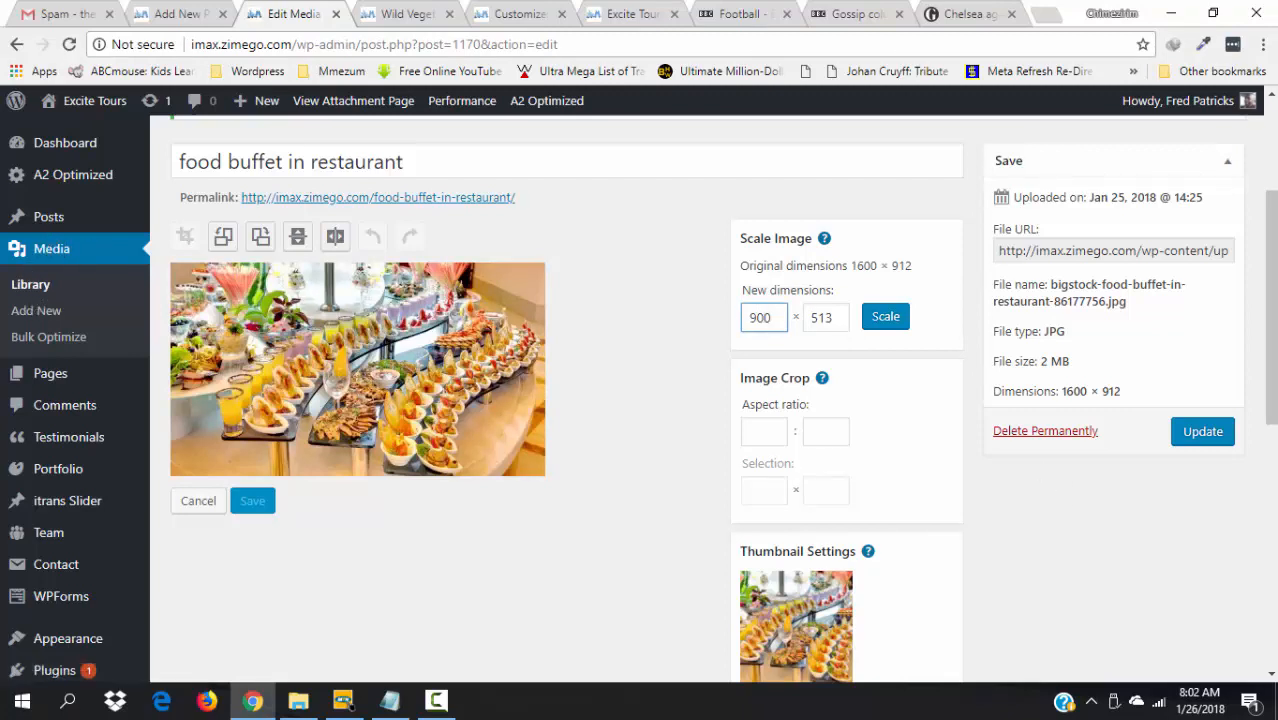
left_click(1265, 360)
- Copy the caption into the description and set alt text 'Food buffet in the Thailand'
left_click_drag(1268, 368, 1268, 571)
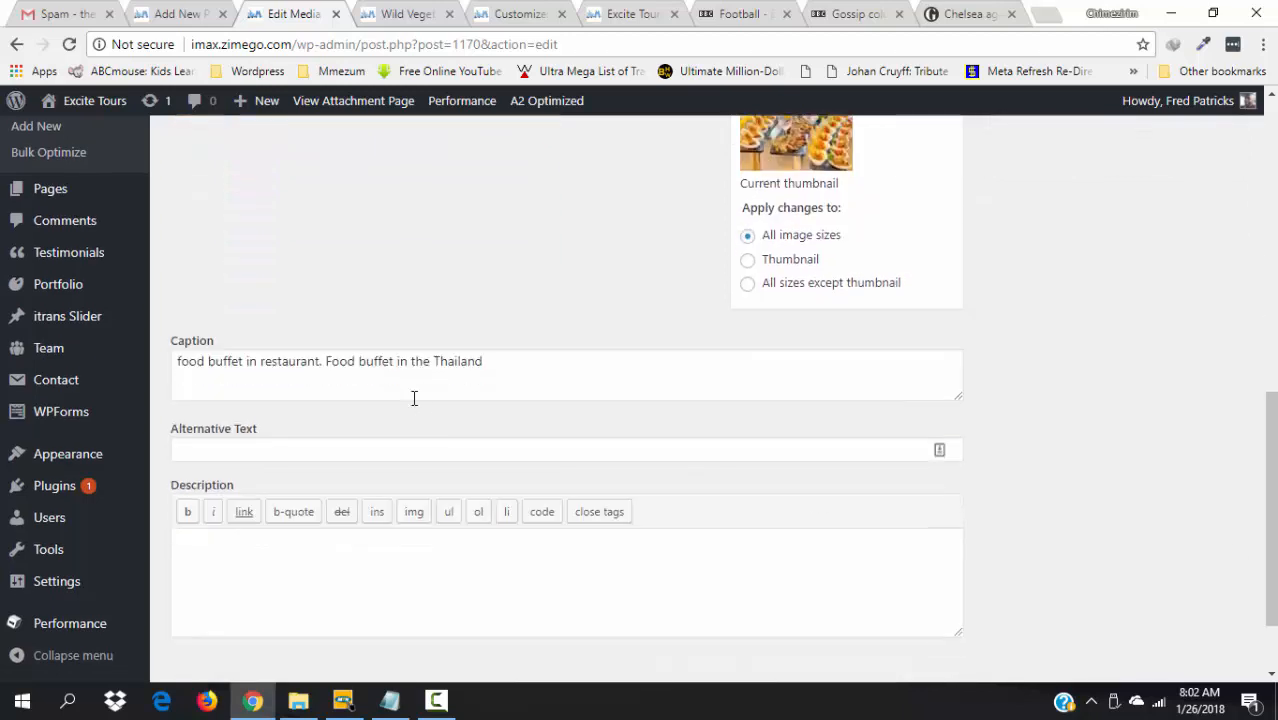
left_click(587, 367)
key("ctrl+a")
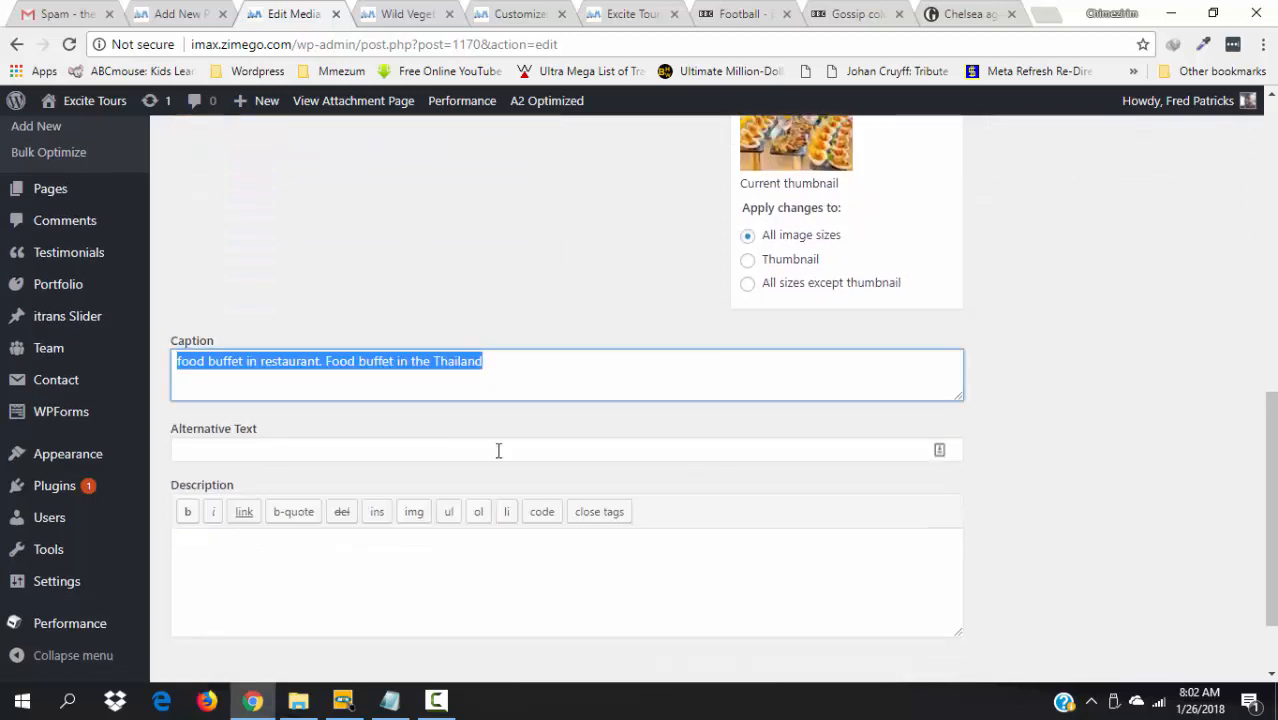
left_click(252, 634)
key("ctrl+v")
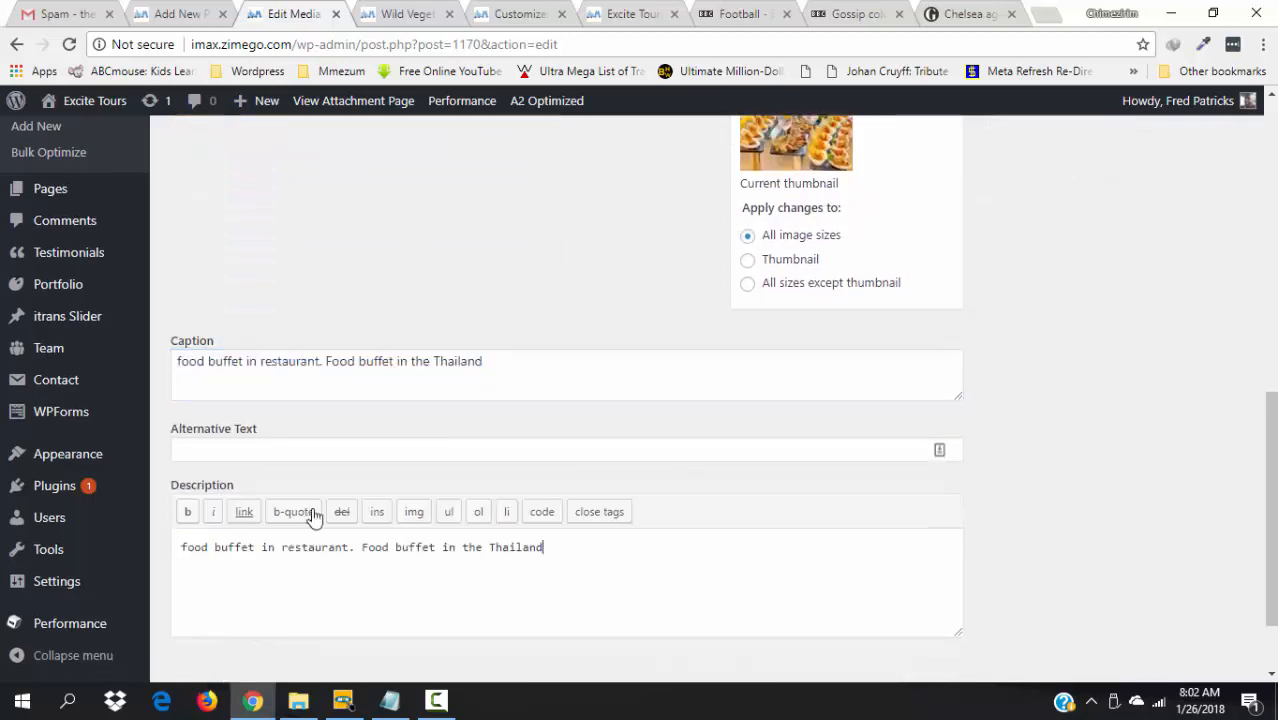
left_click(241, 456)
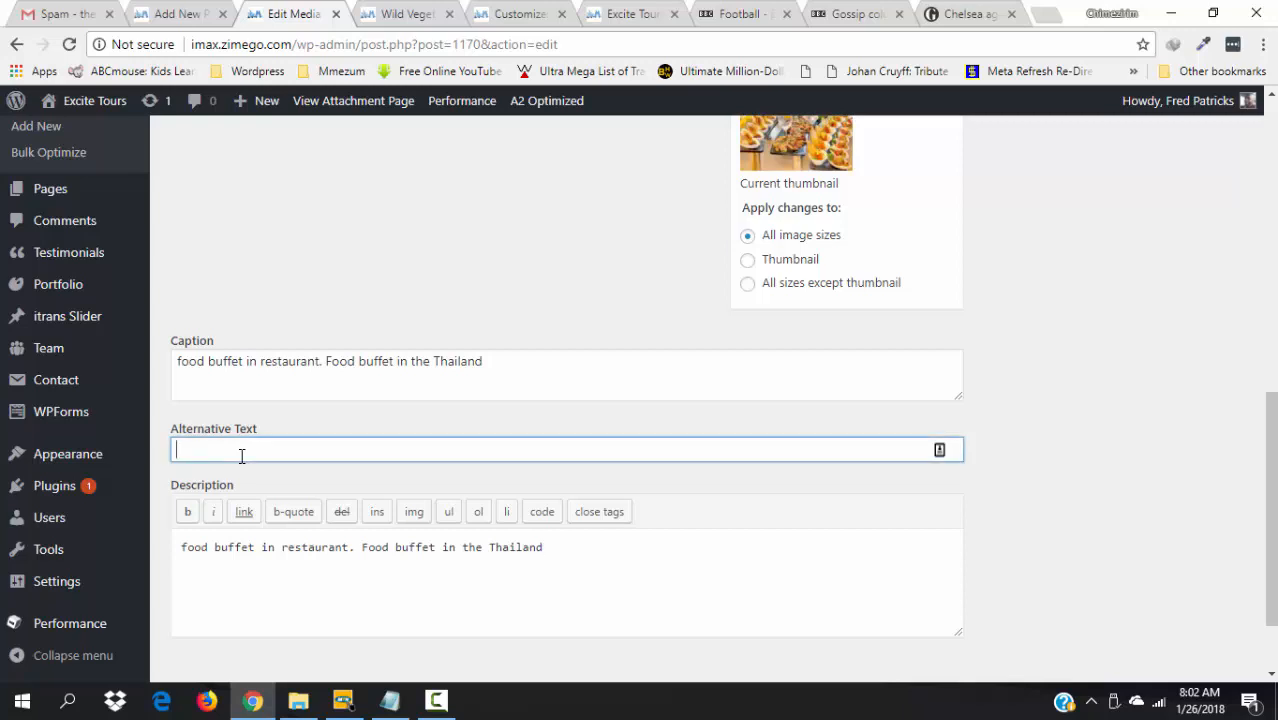
left_click_drag(483, 361, 332, 364)
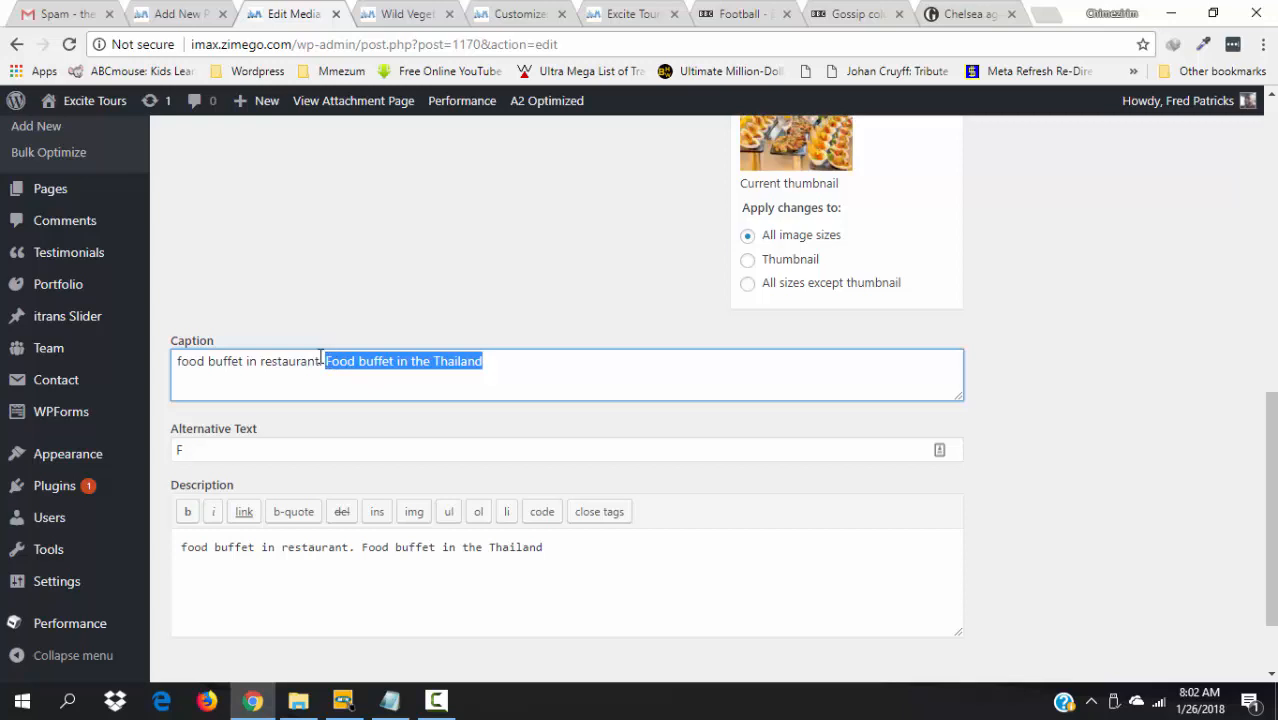
left_click(248, 440)
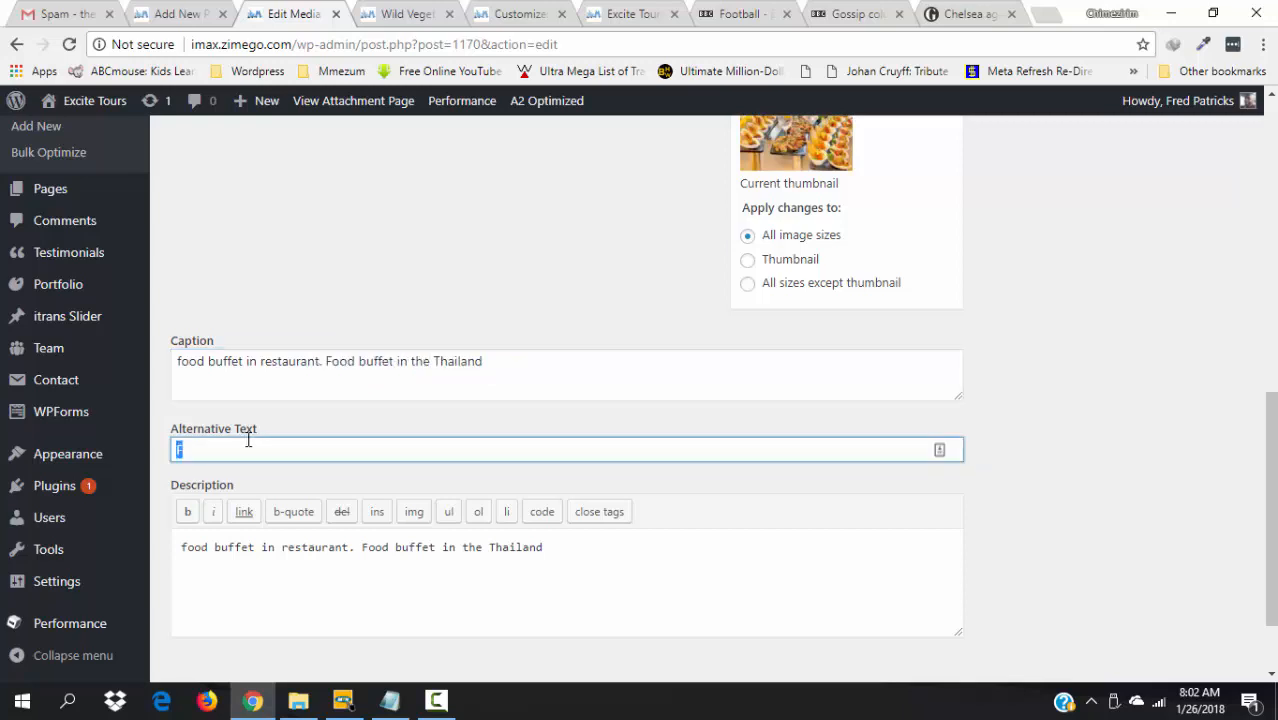
key("ctrl+v")
- Scale the buffet image to 900 × 513 and update the media file
scroll(1114, 366, "up", 5)
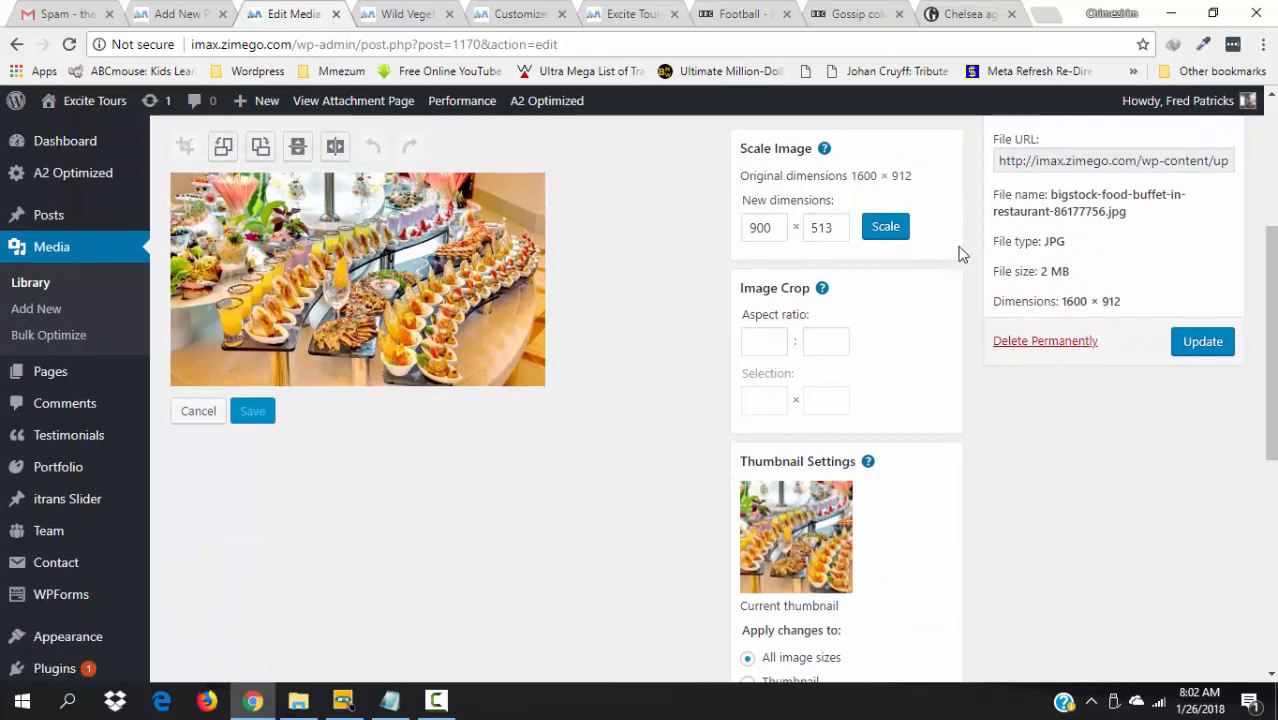
left_click(880, 229)
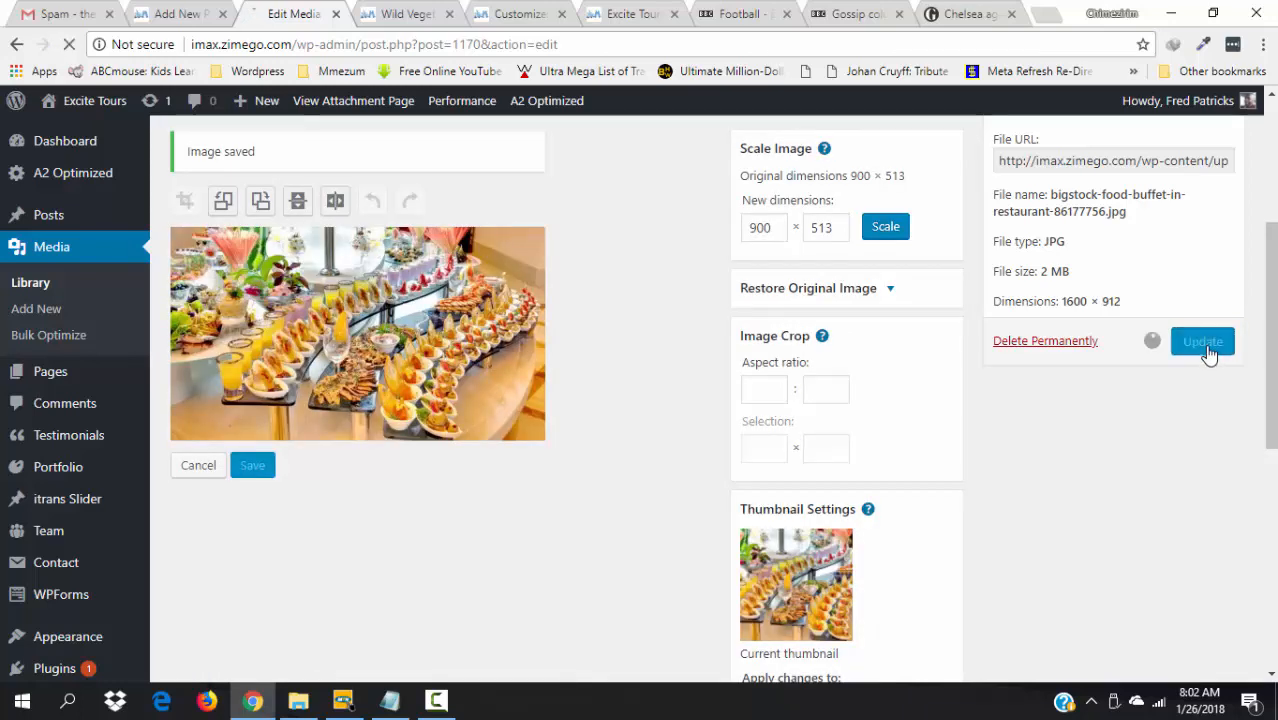
left_click(1206, 348)
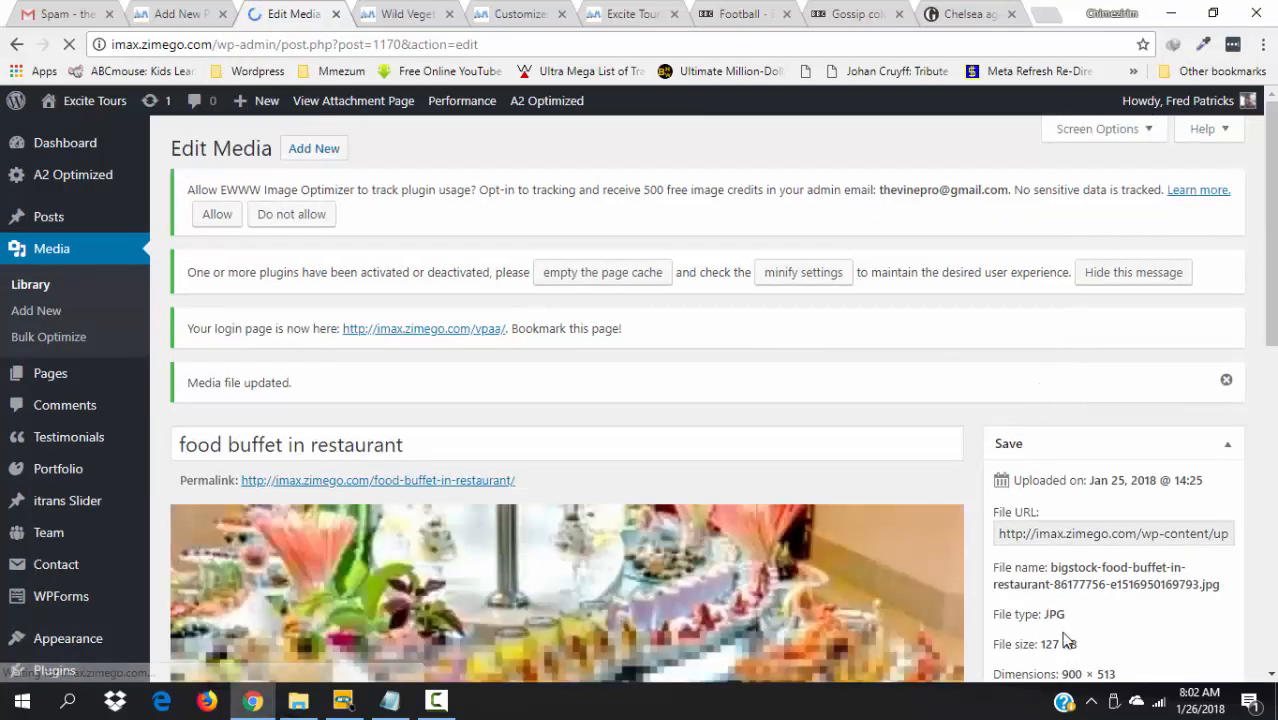
- Return to the Media Library, view the Celebrate Banquet Table With Food photo, then close that tab
left_click(31, 287)
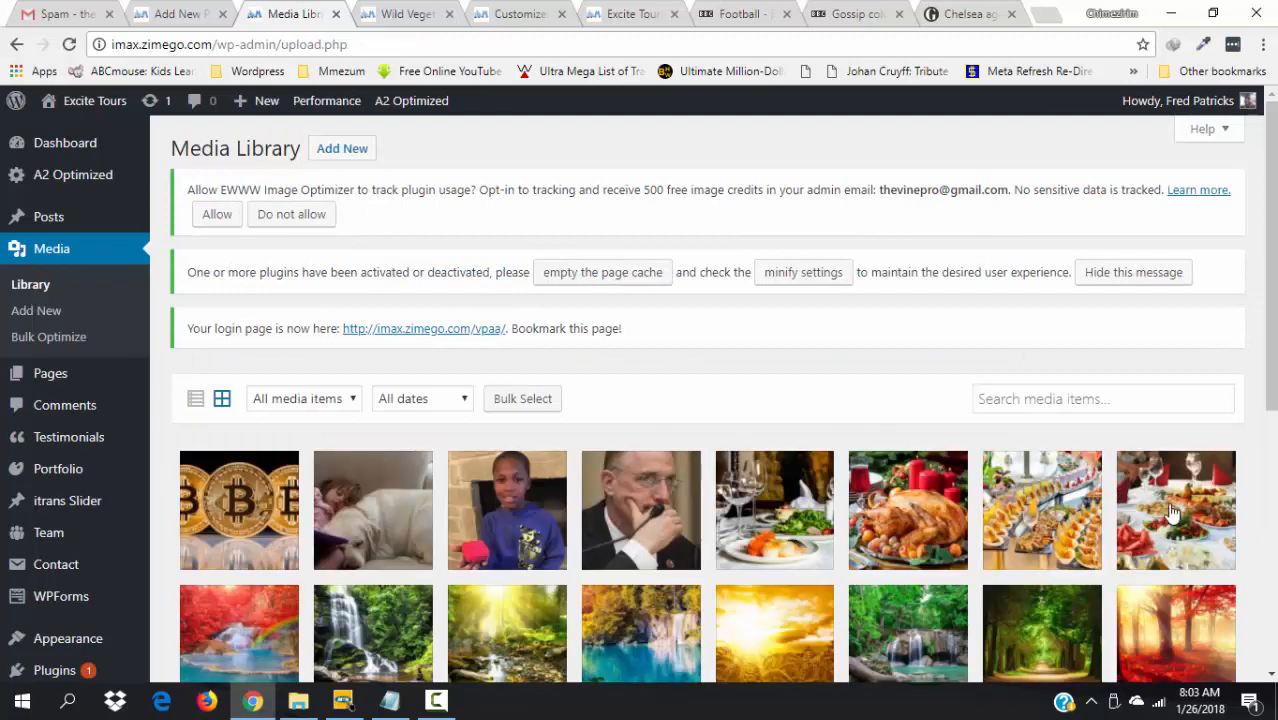
left_click(1203, 513)
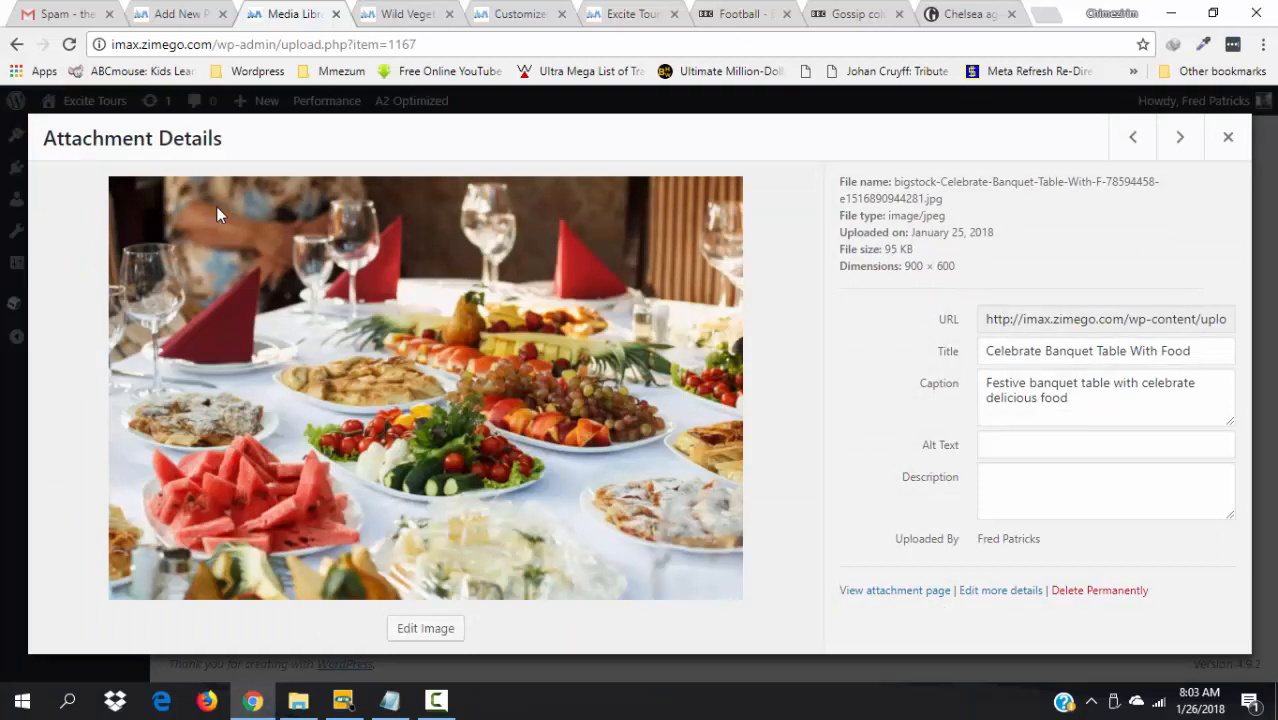
left_click(336, 14)
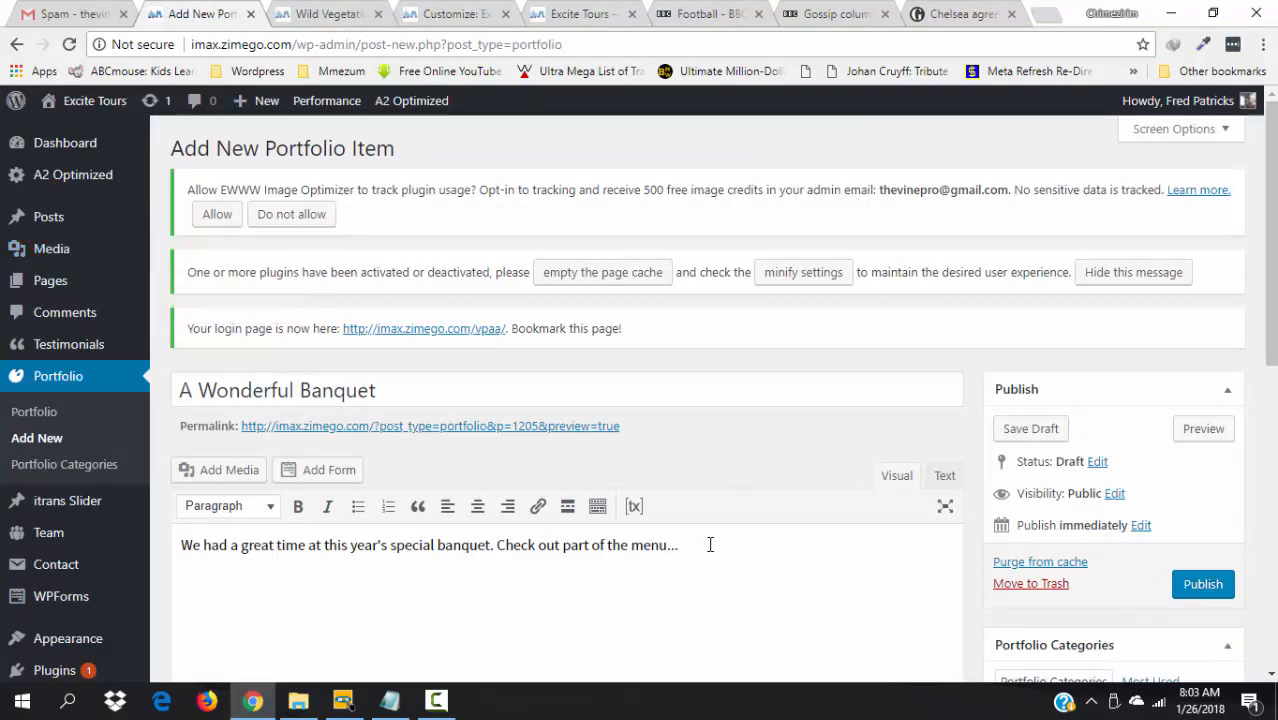
- Insert the served banquet photo with its caption as description and alt text 'Served banquet'
left_click(208, 471)
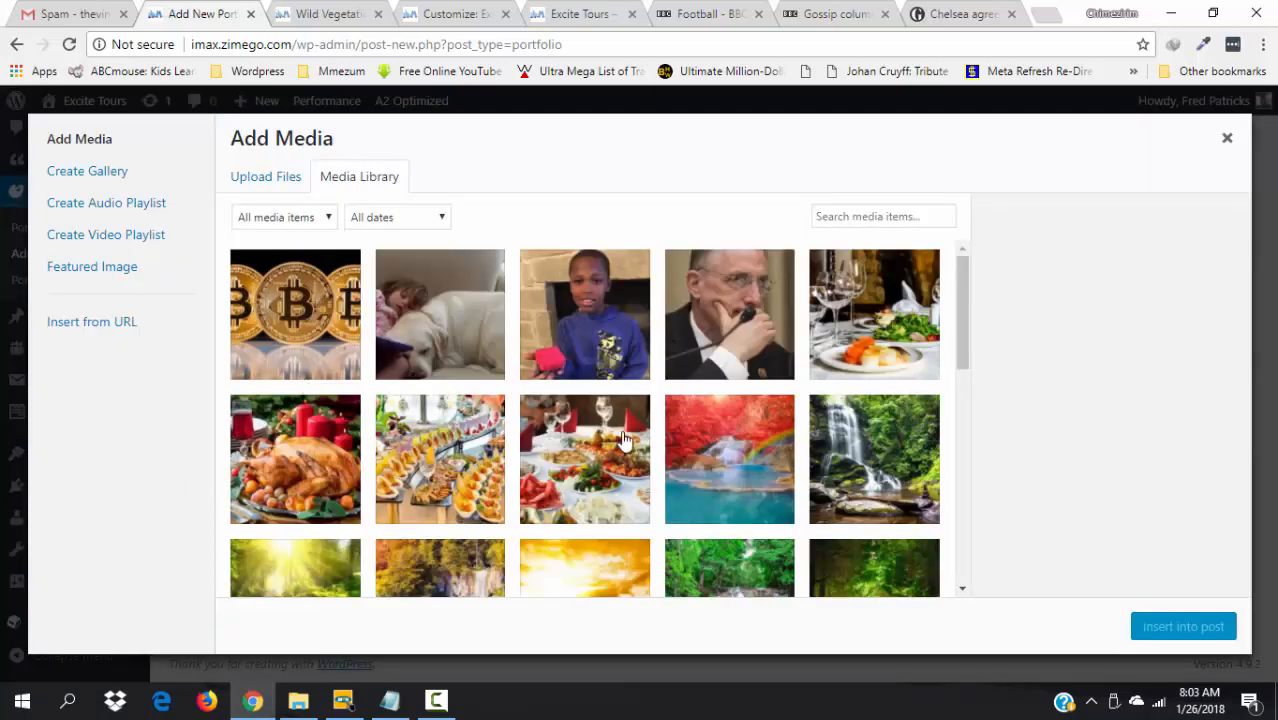
left_click(872, 346)
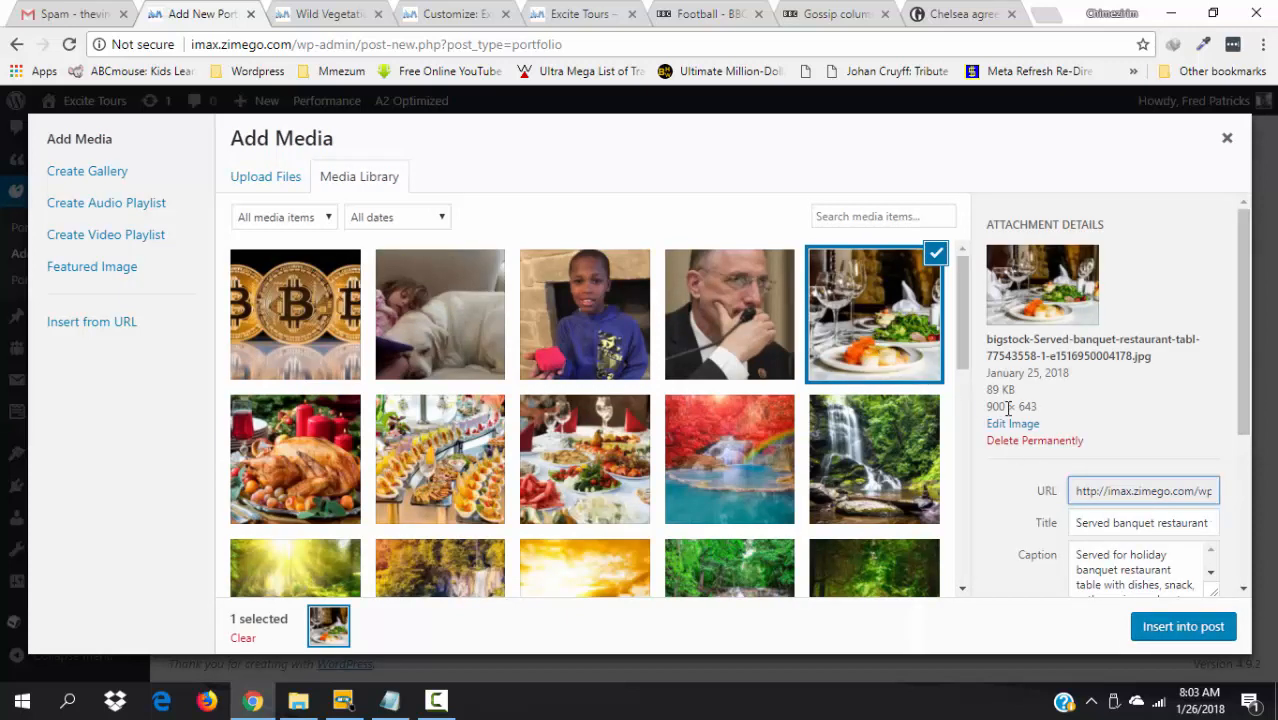
left_click_drag(1250, 407, 1249, 525)
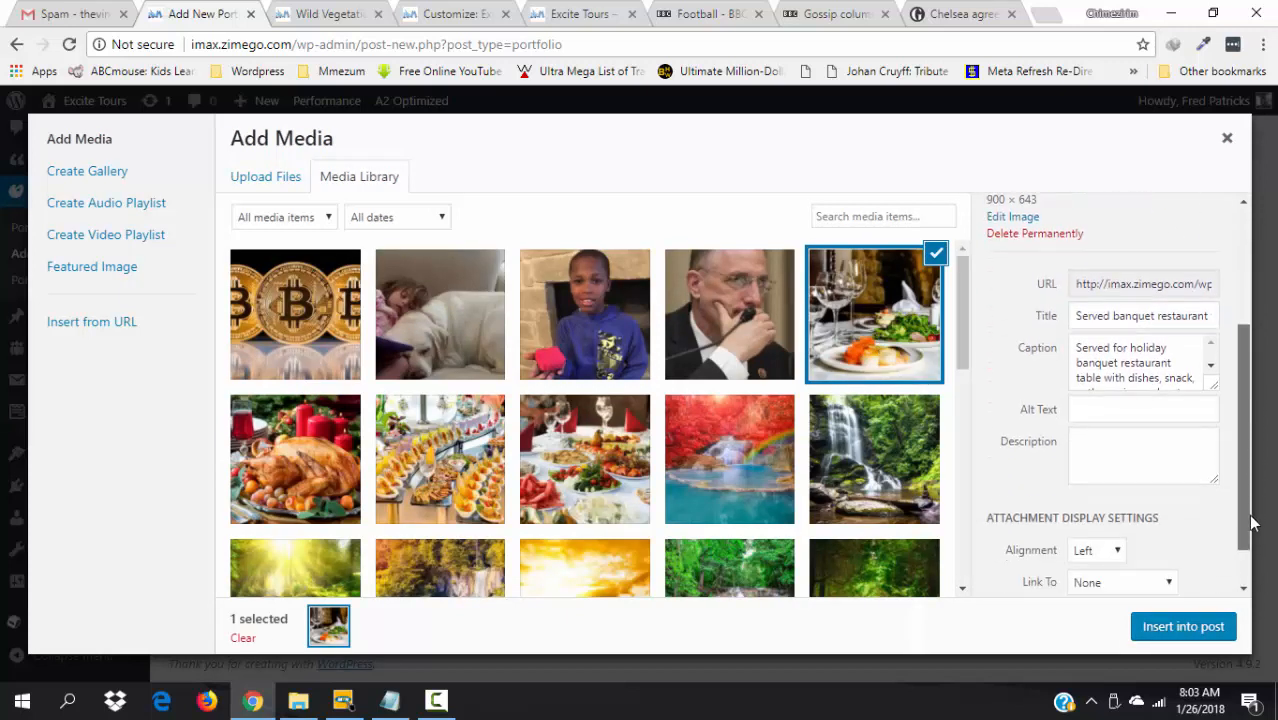
left_click(1135, 366)
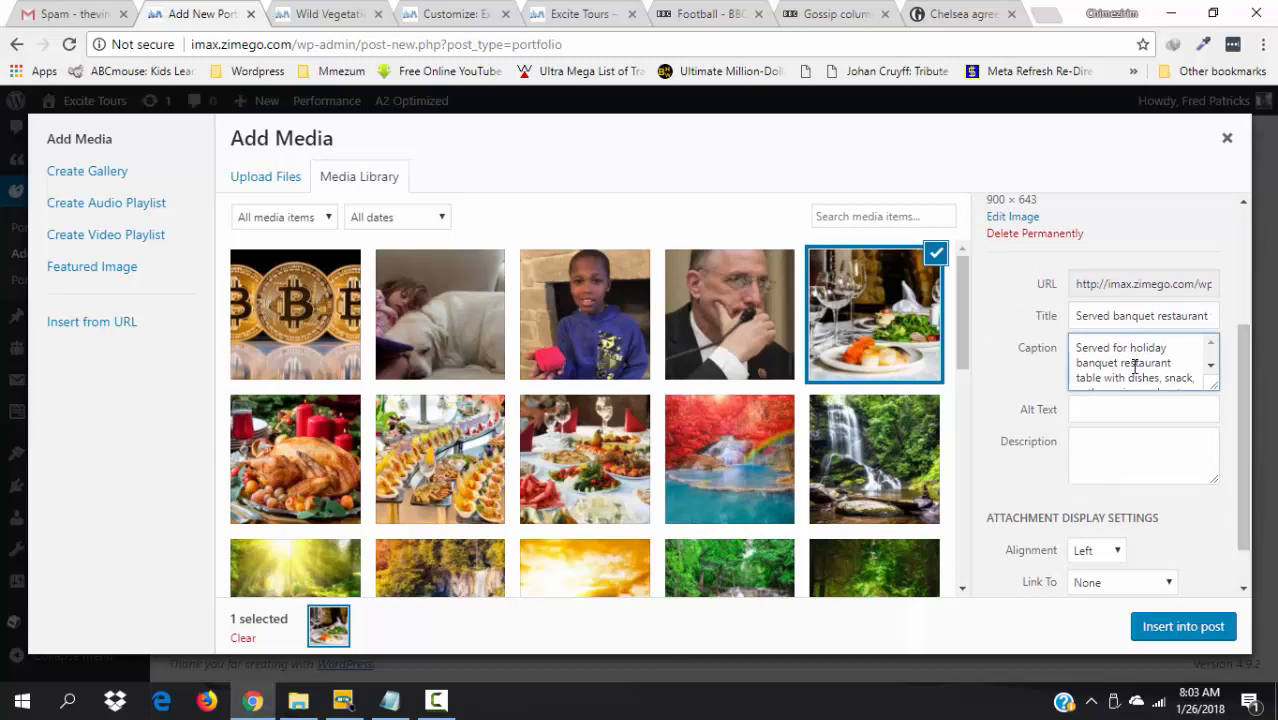
key("ctrl+a")
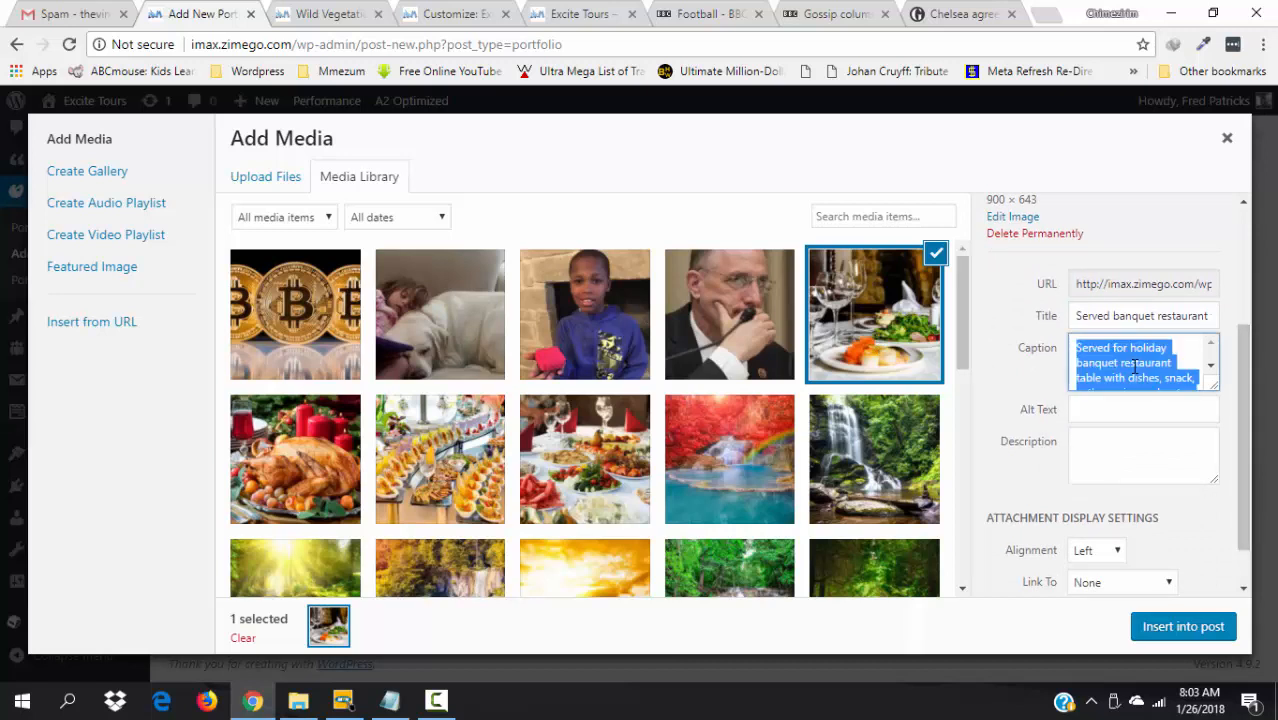
left_click(1081, 452)
type("Served for holiday banquet restaurant table with dishes, snack, cutlery, wine and water glasses. European food.")
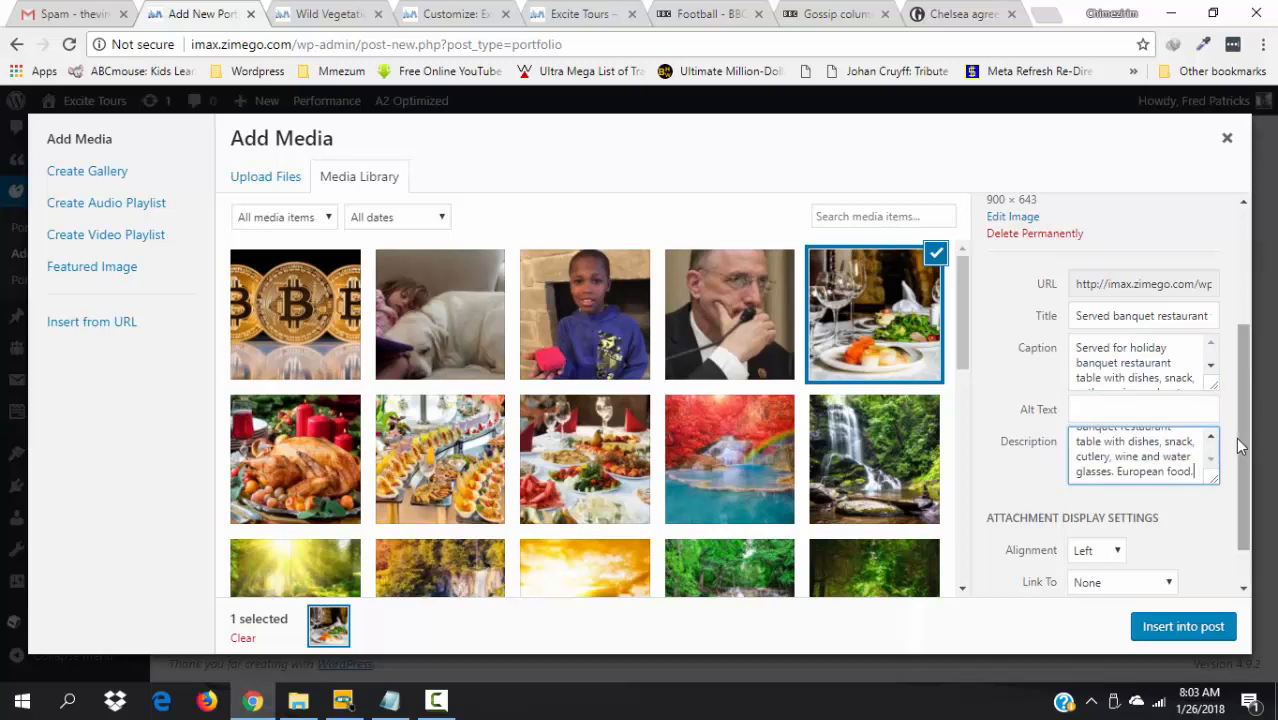
mouse_move(1246, 462)
left_mouse_down()
mouse_move(1256, 430)
mouse_move(1256, 450)
left_mouse_up()
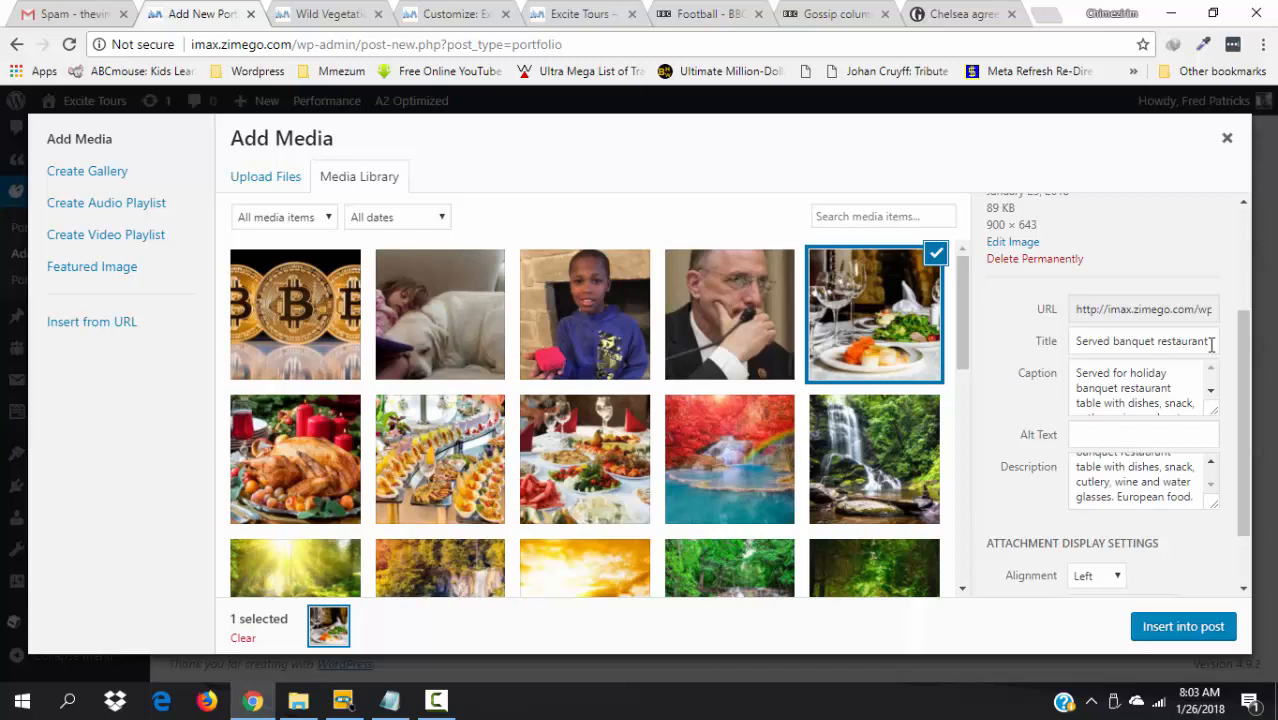
left_click_drag(1211, 344, 1058, 356)
key("ctrl+c")
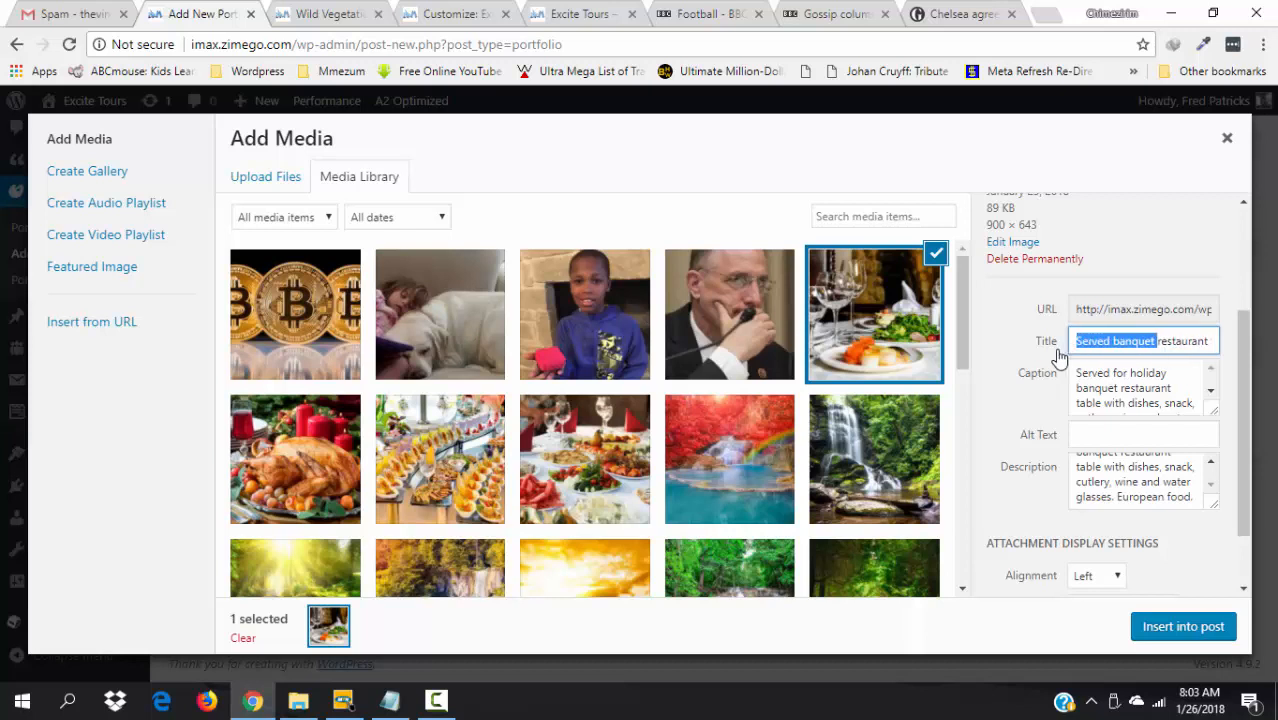
left_click(1091, 432)
key("ctrl+v")
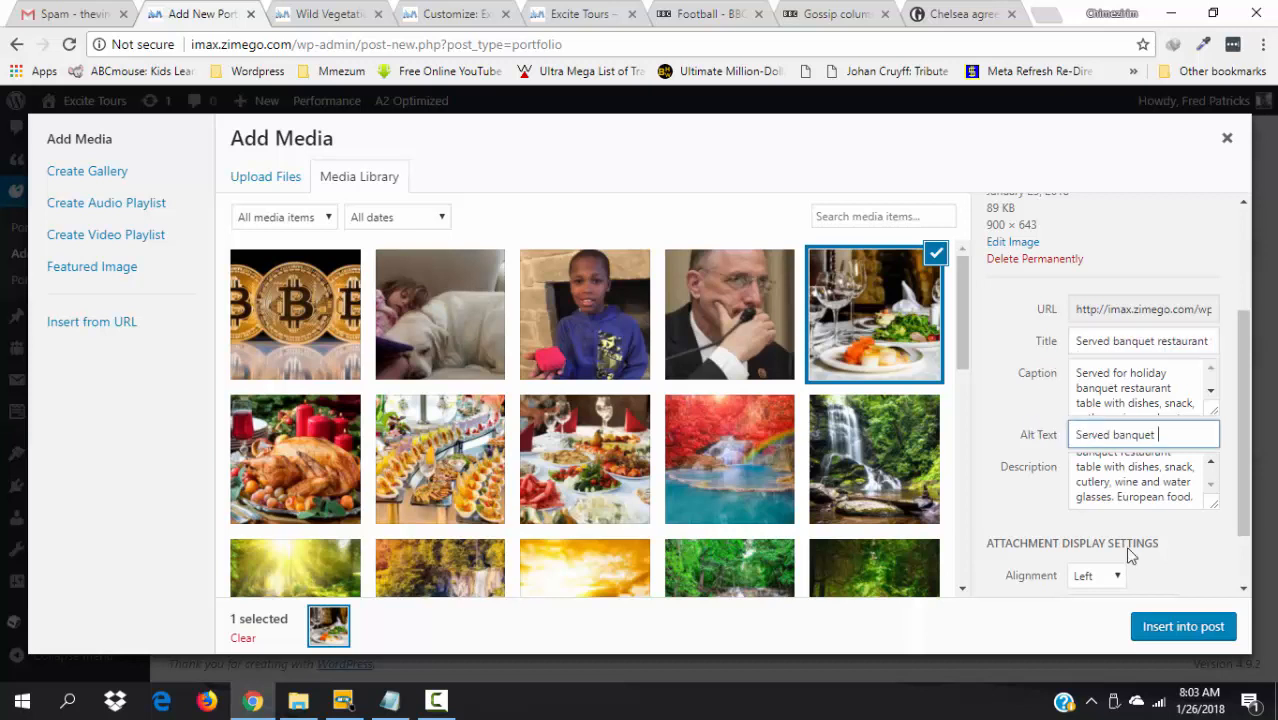
left_click(1165, 628)
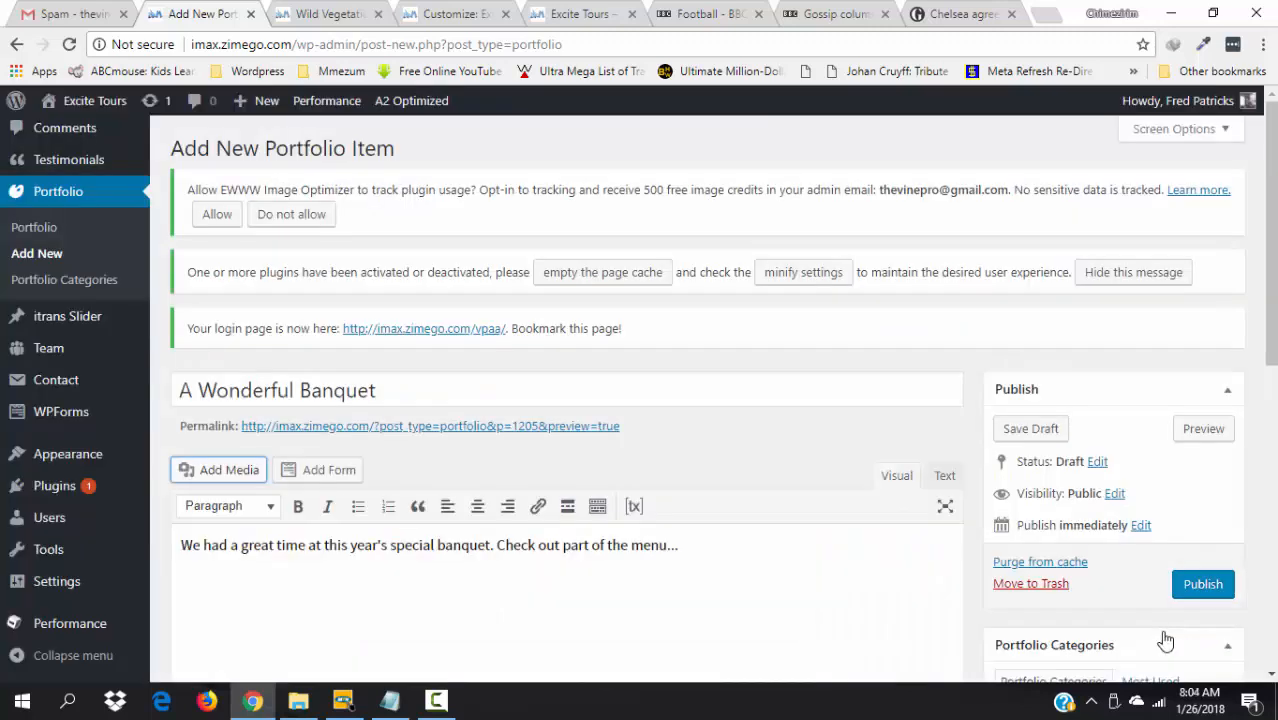
- Start a new empty paragraph below the intro, beside the inserted banquet photo
scroll(1165, 640, "down", 1)
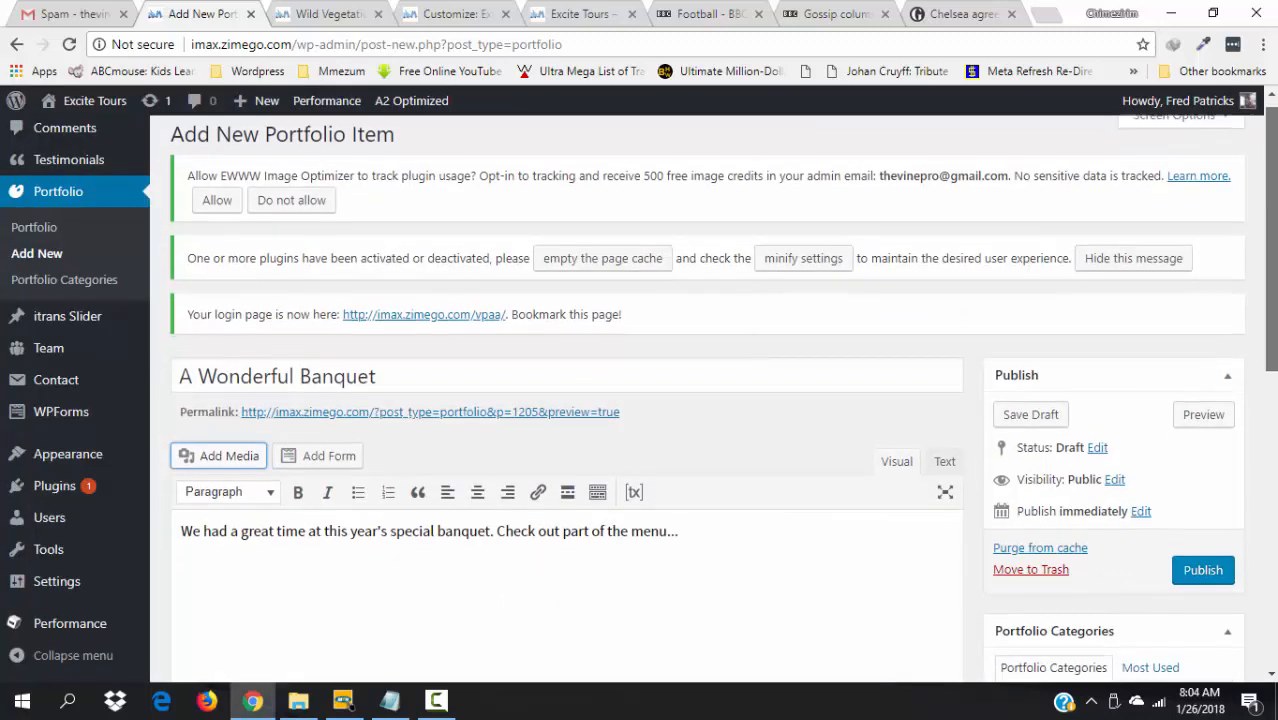
left_click_drag(1271, 240, 1271, 272)
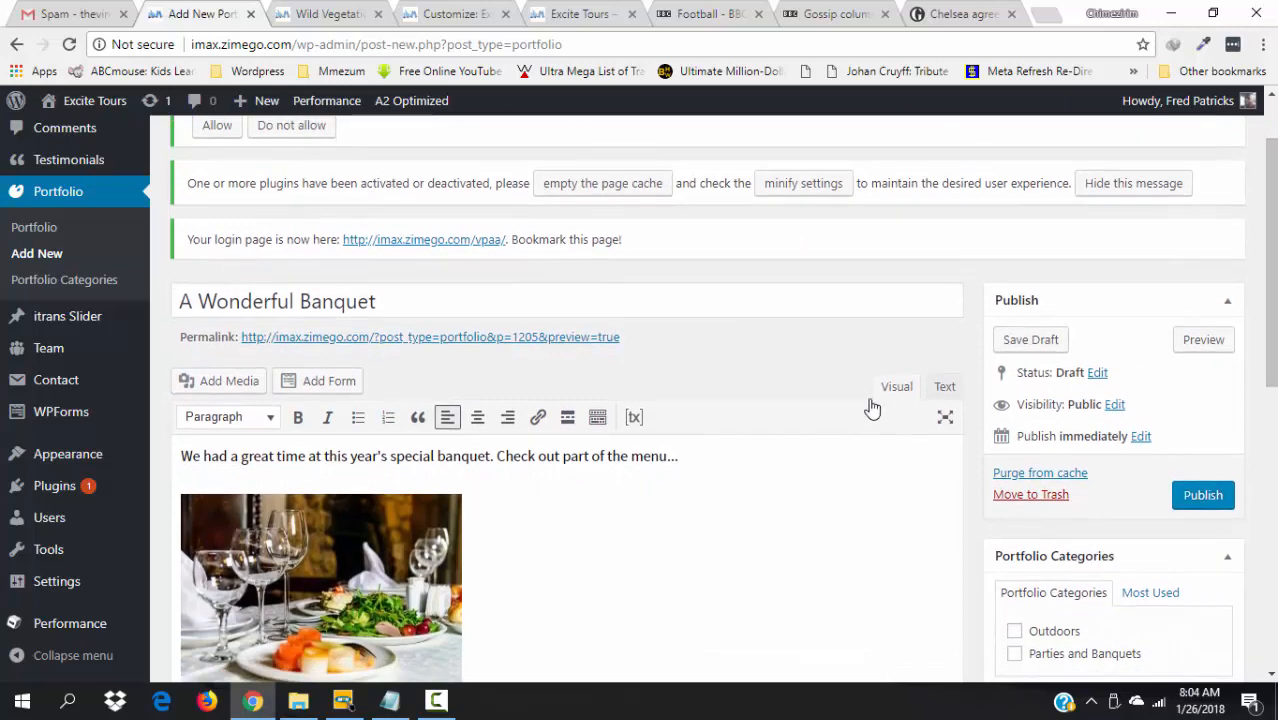
left_click(712, 467)
key("Return")
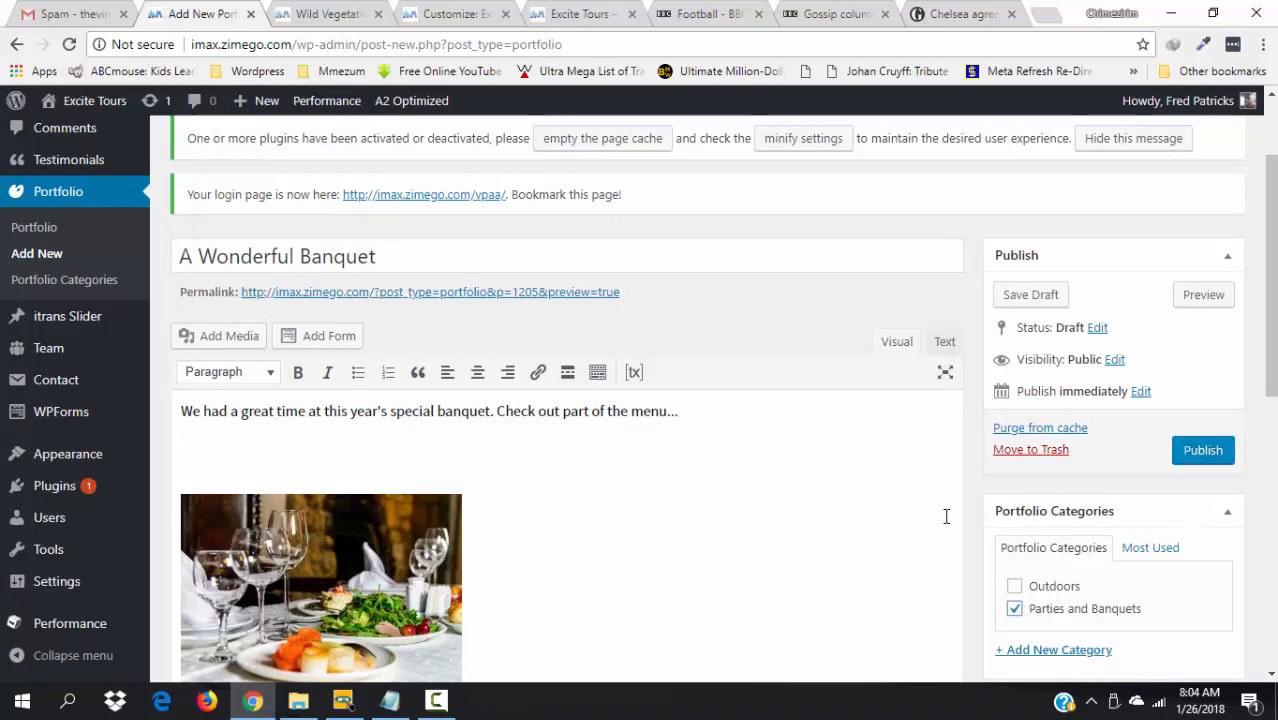
scroll(640, 400, "down", 3)
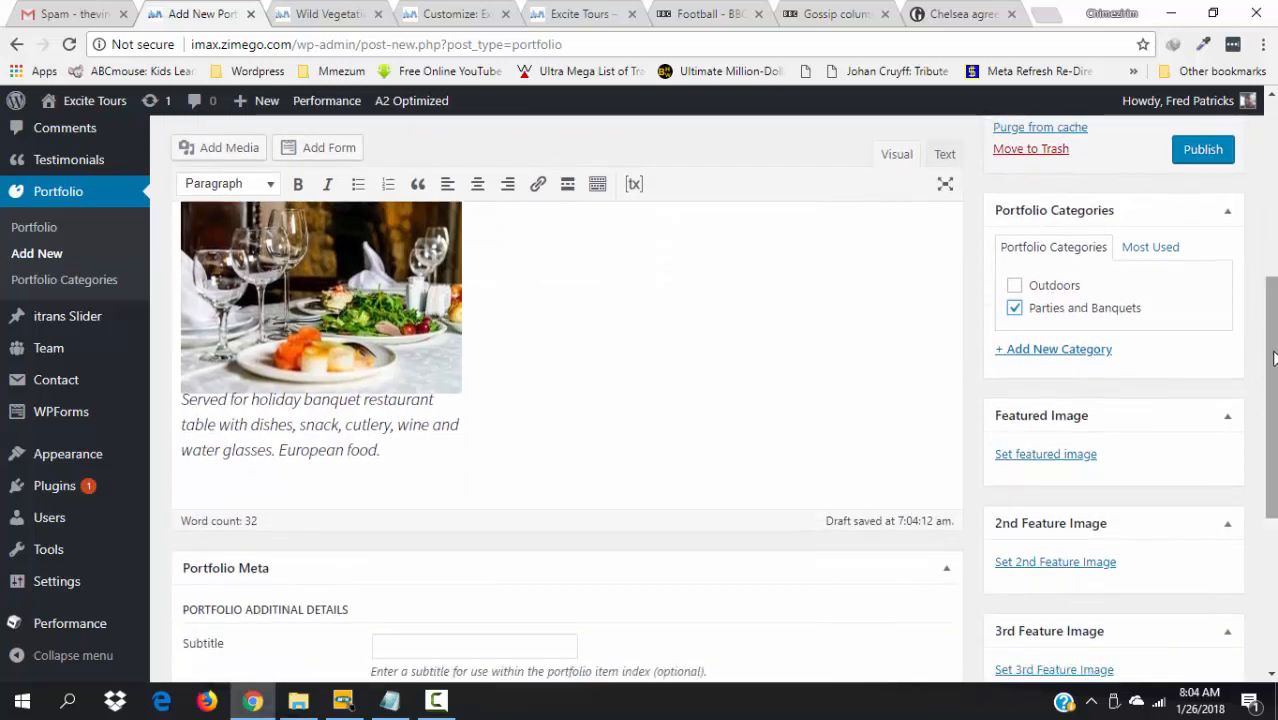
left_click_drag(1262, 352, 1260, 285)
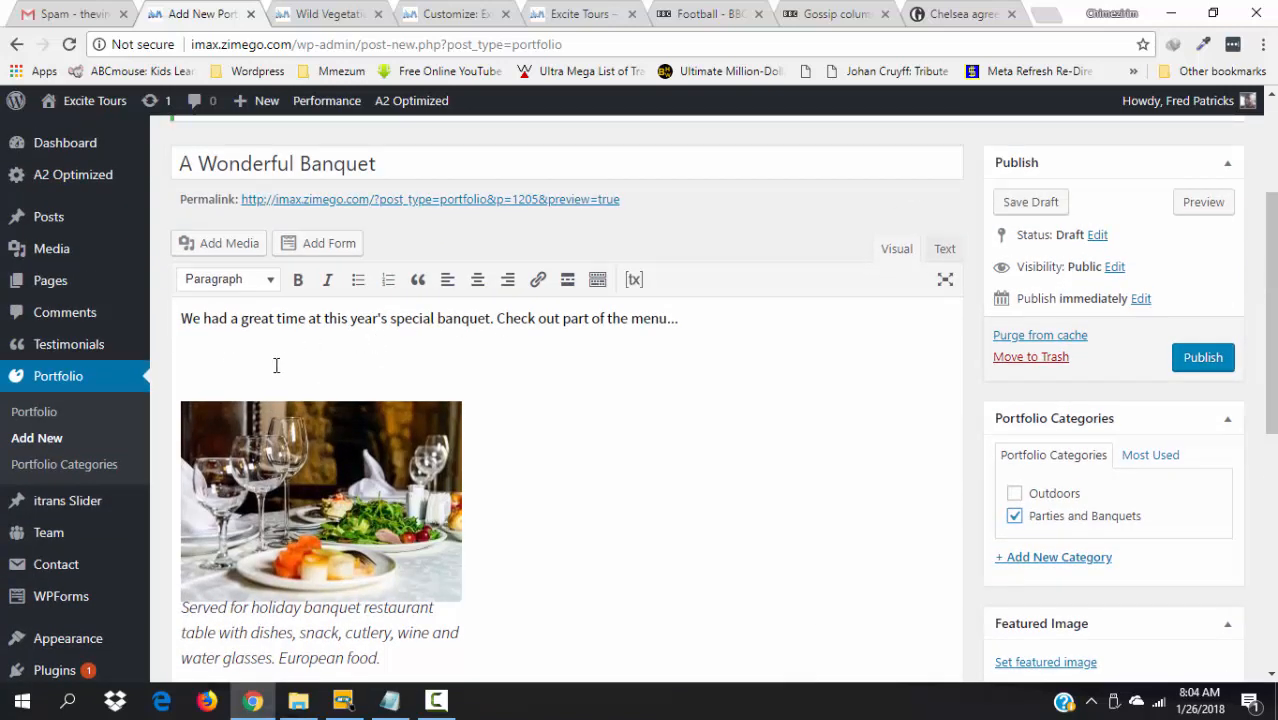
- Insert the roasted turkey photo and add an empty paragraph below the intro
left_click(226, 243)
left_click(287, 454)
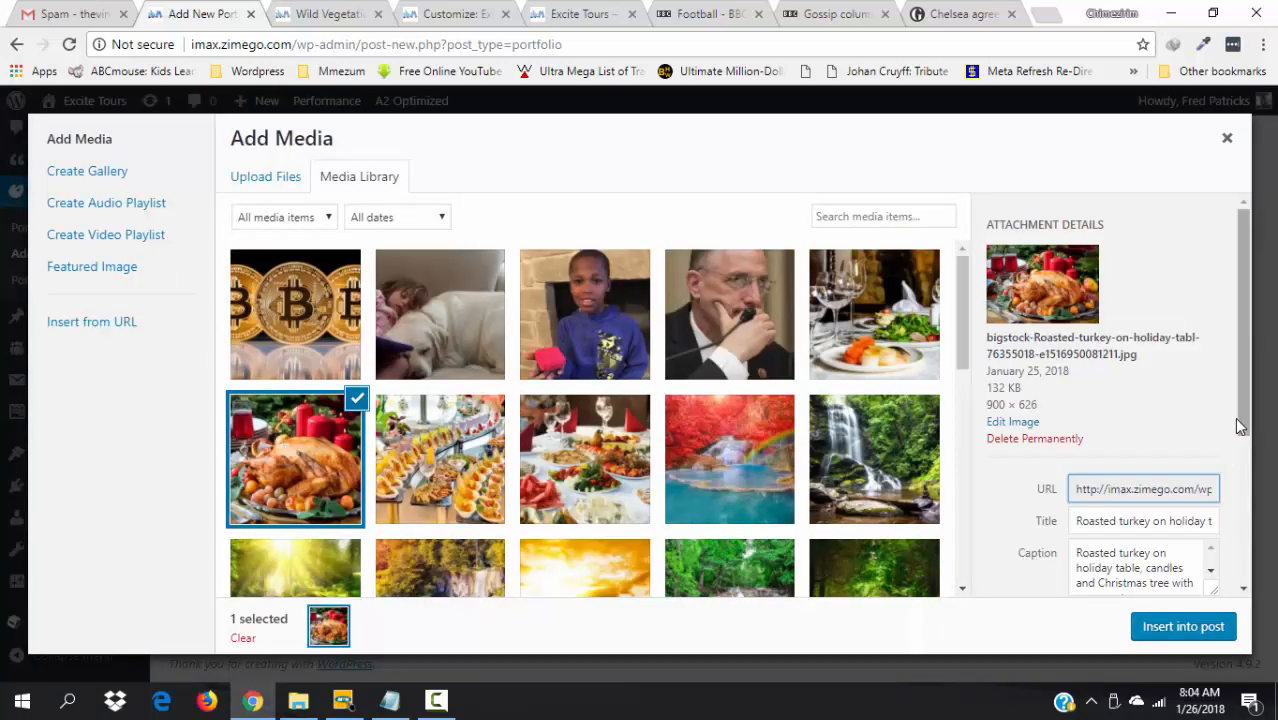
scroll(1234, 417, "down", 3)
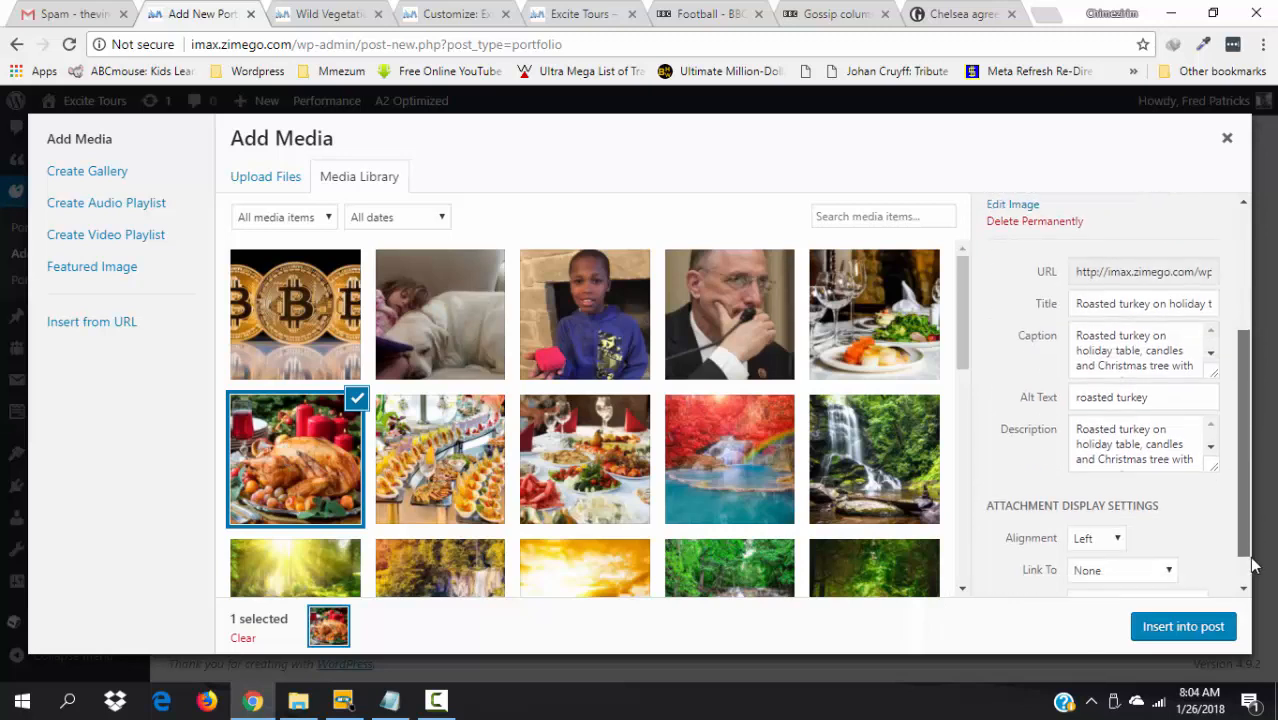
left_click(1180, 630)
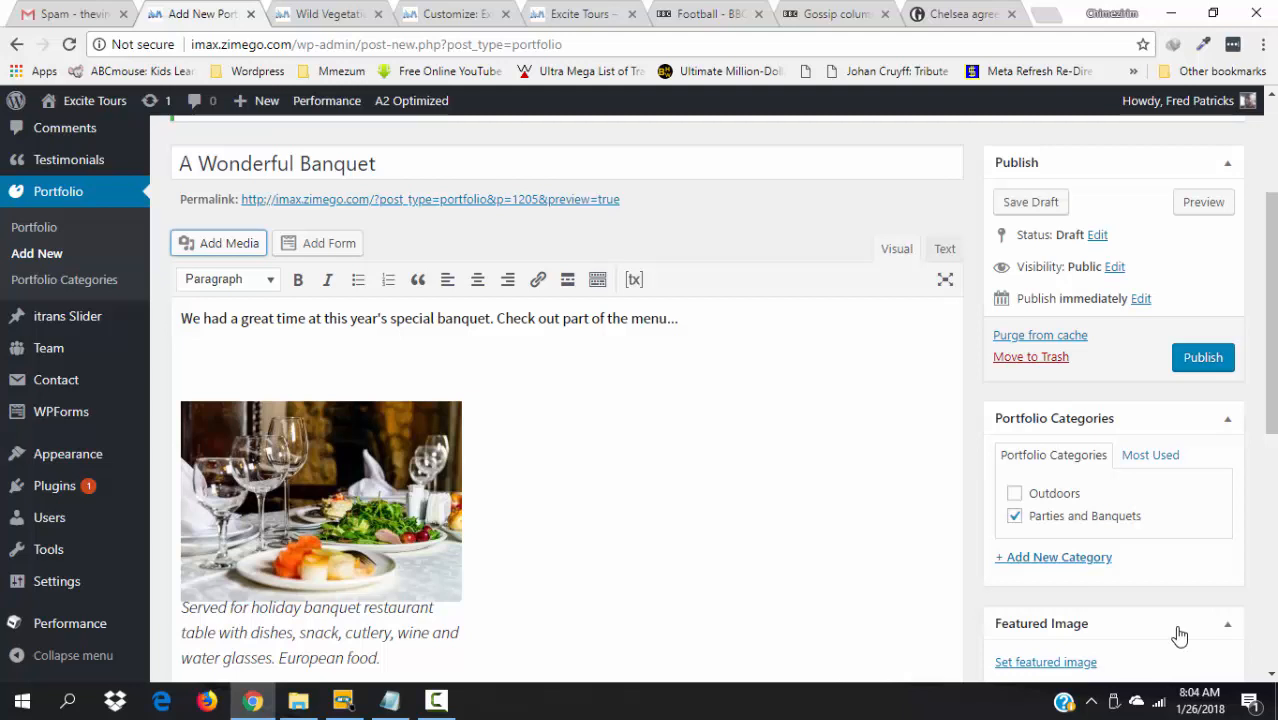
left_click(700, 326)
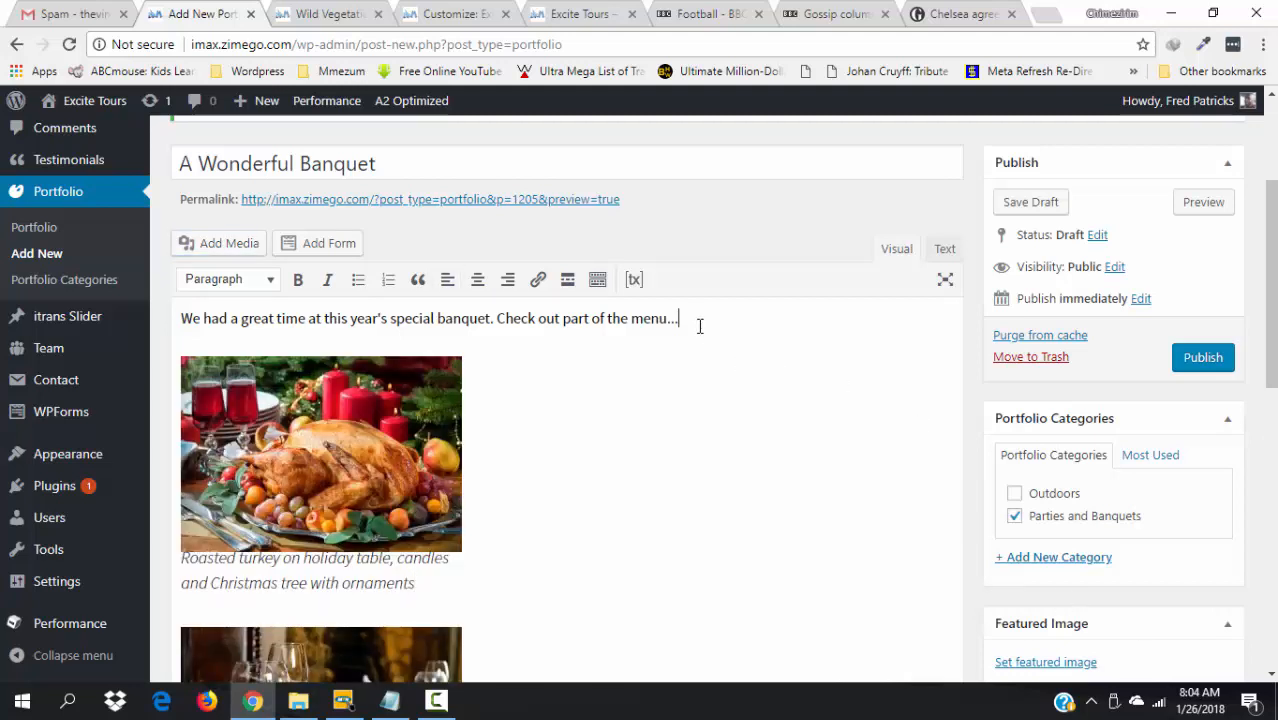
key("Return")
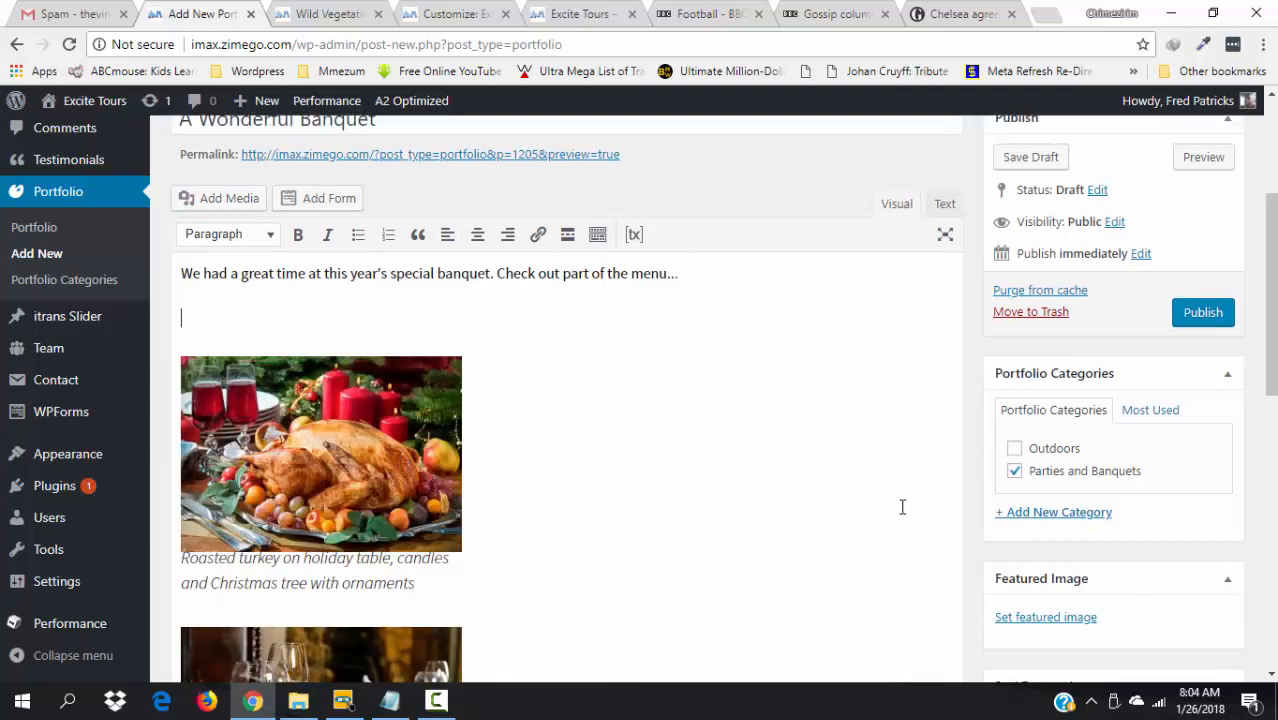
- Insert the food buffet photo at Left alignment and Medium size, then add a paragraph below the intro
left_click(232, 200)
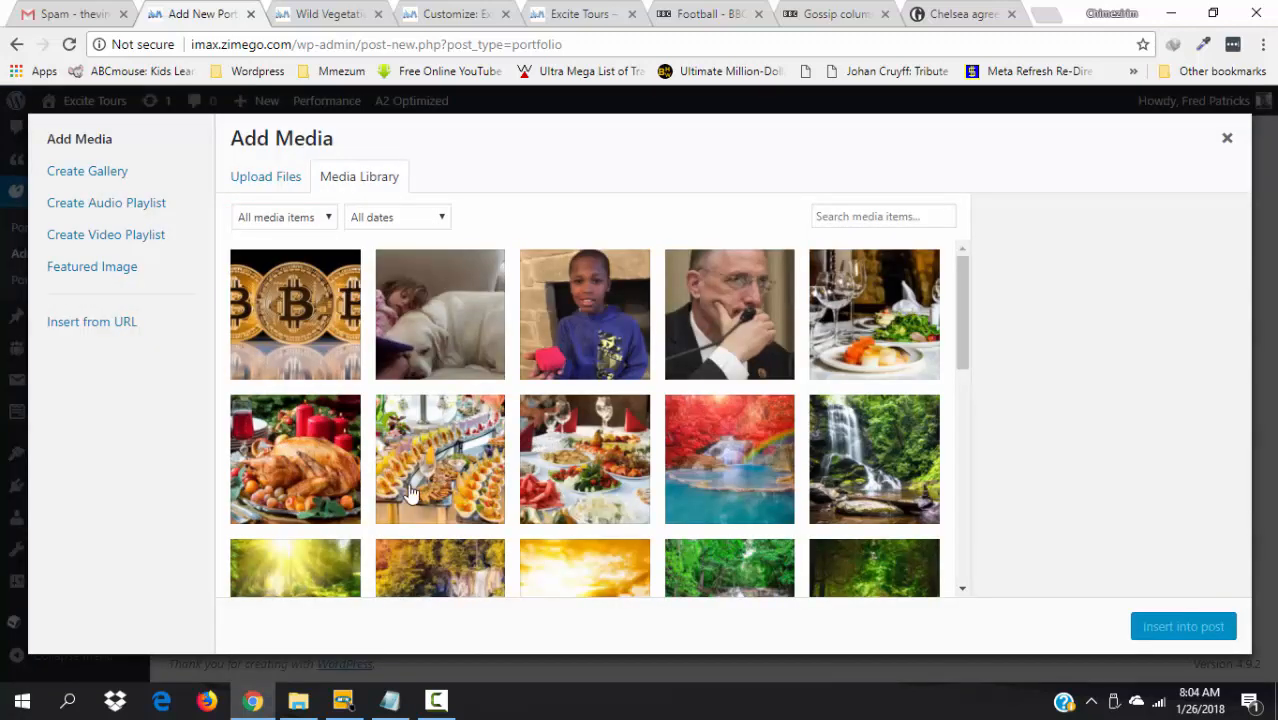
left_click(411, 490)
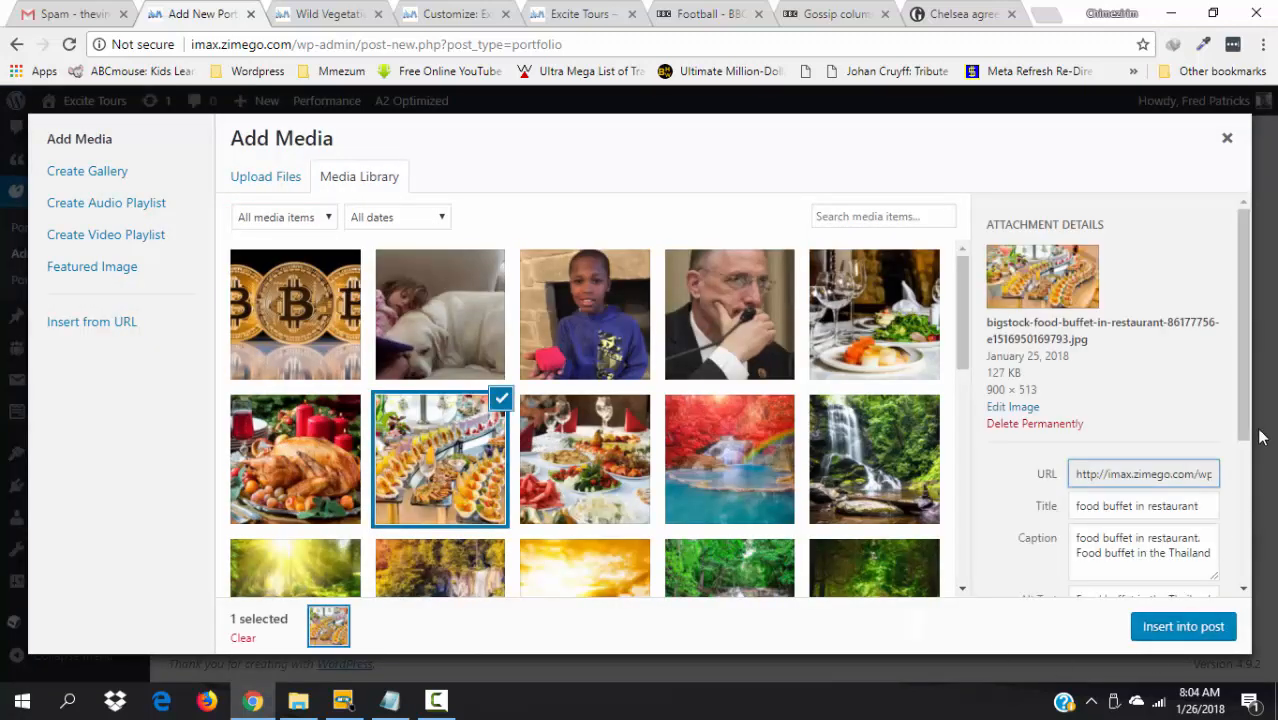
left_click_drag(1247, 417, 1247, 597)
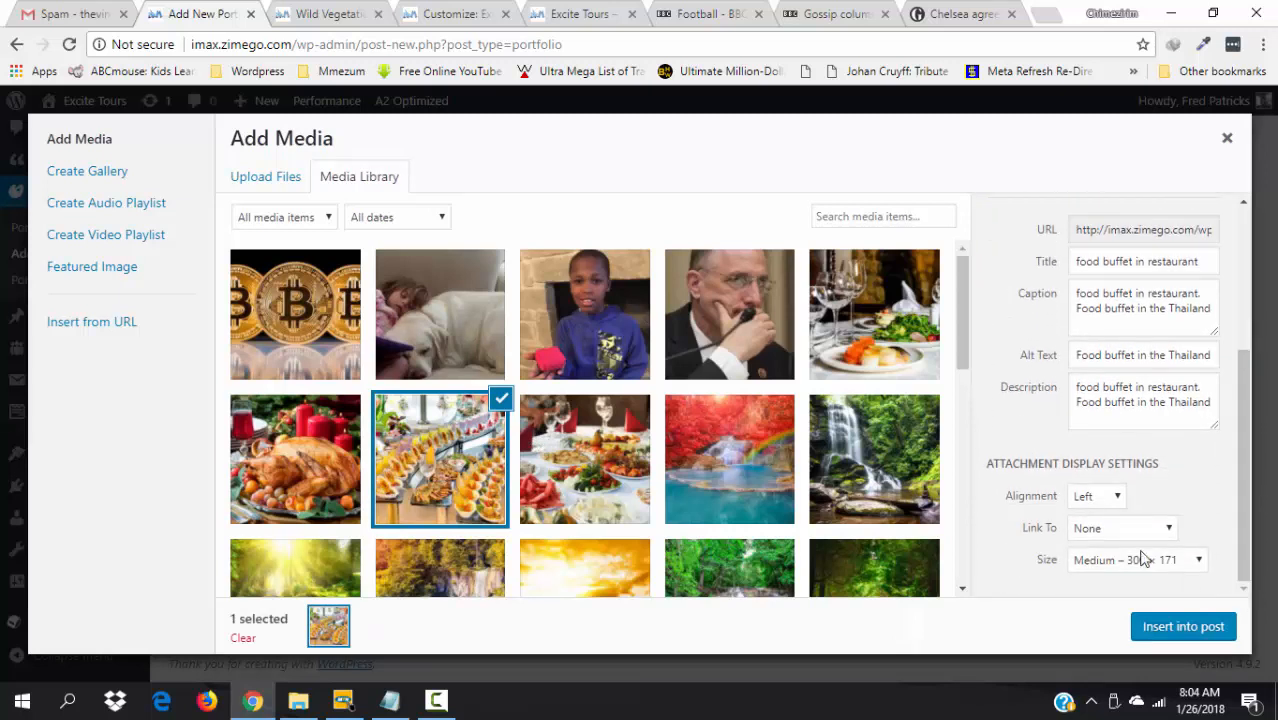
left_click(1119, 498)
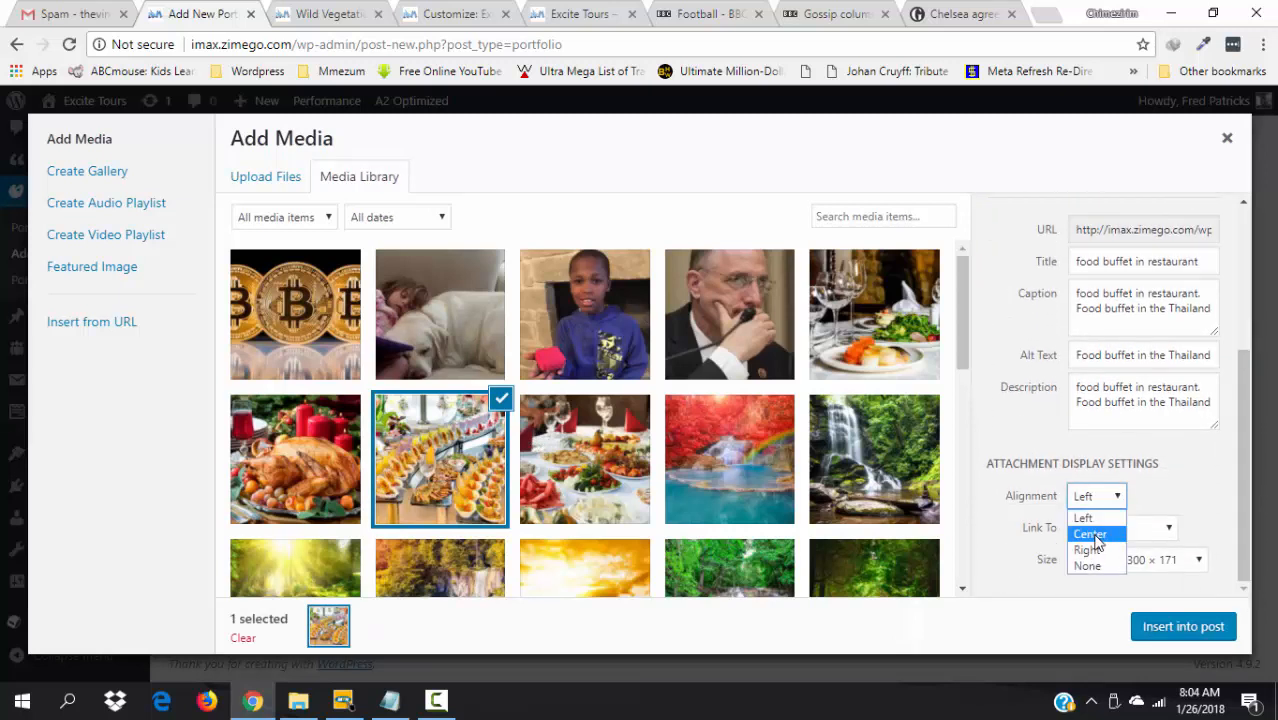
left_click(1248, 500)
left_click(1200, 562)
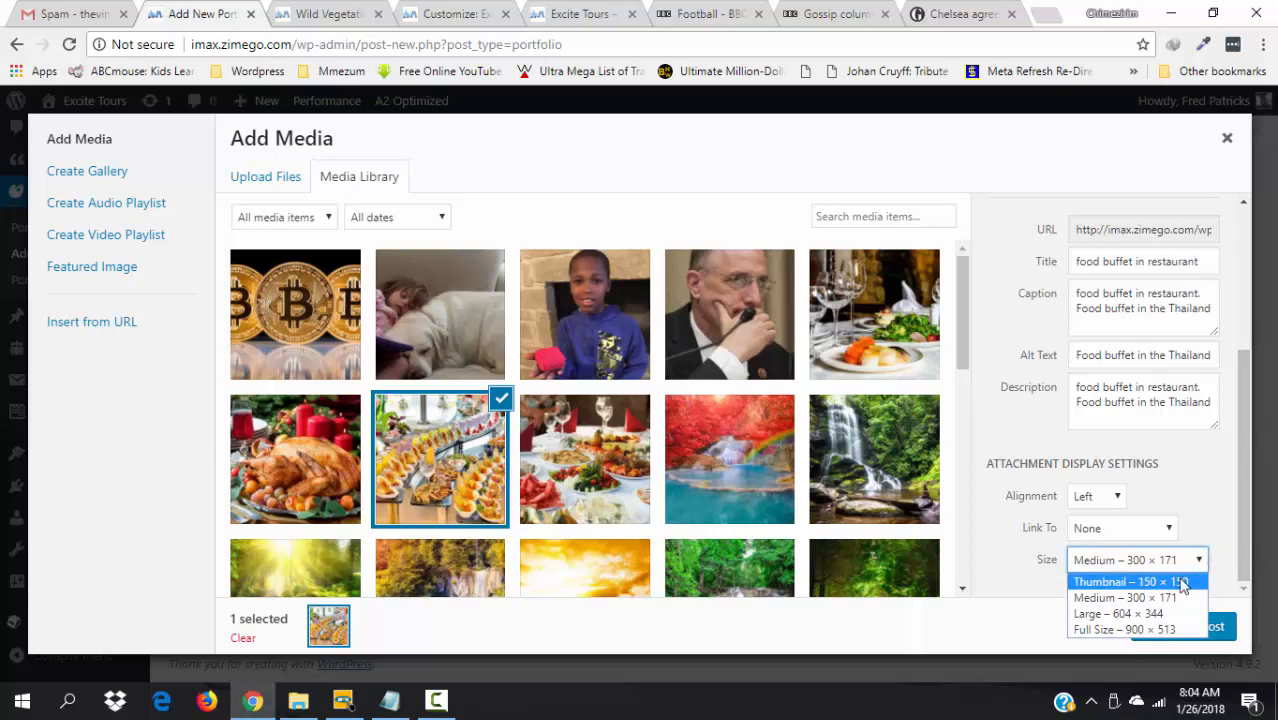
left_click(1246, 480)
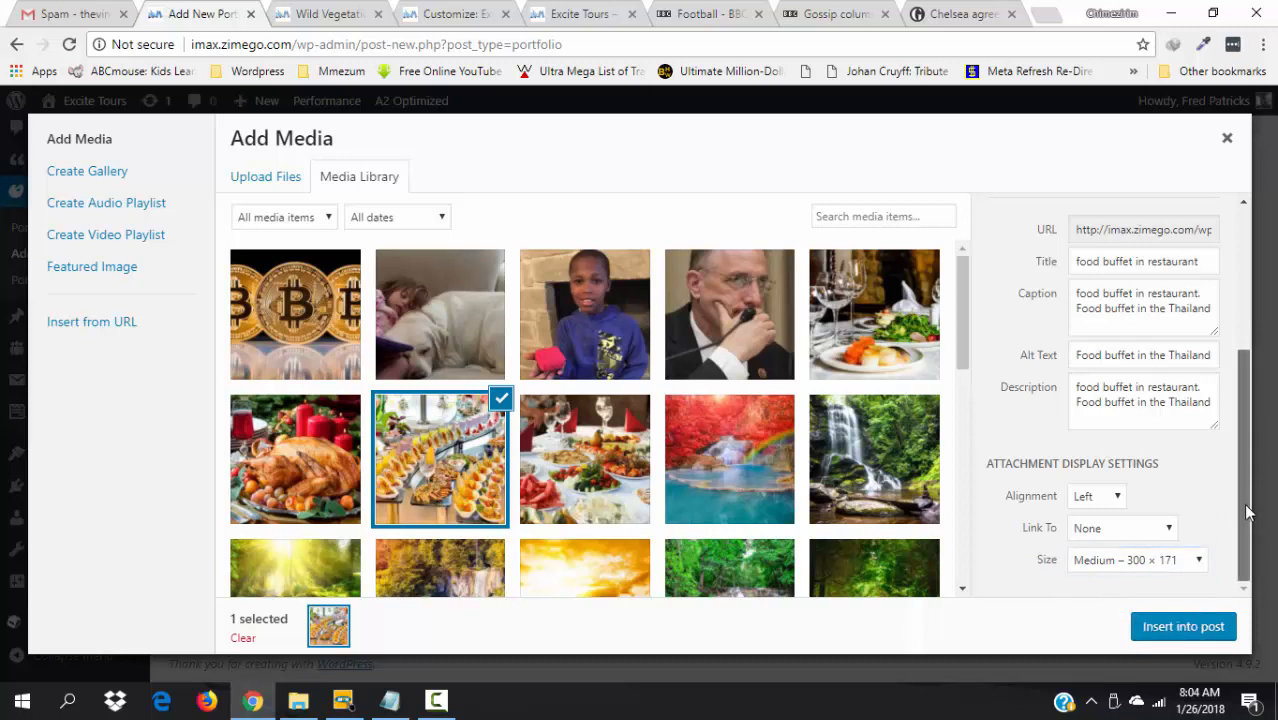
left_click(1183, 627)
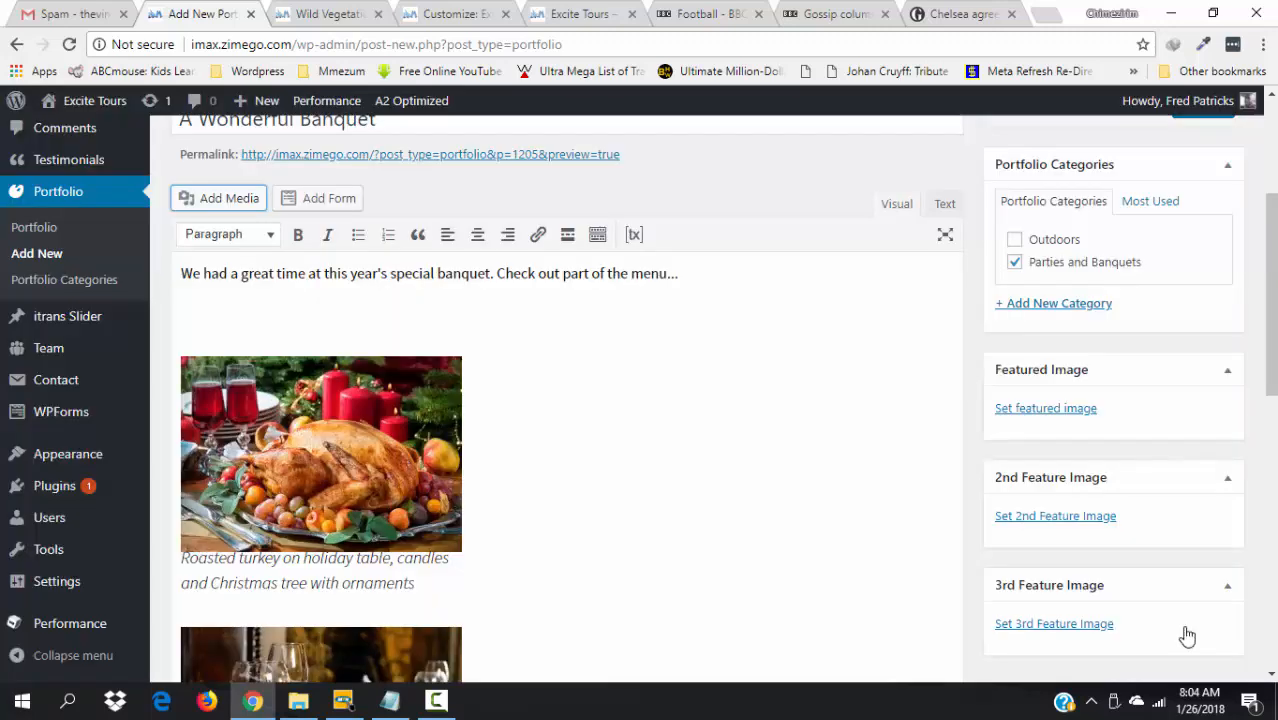
left_click(707, 267)
key("Return")
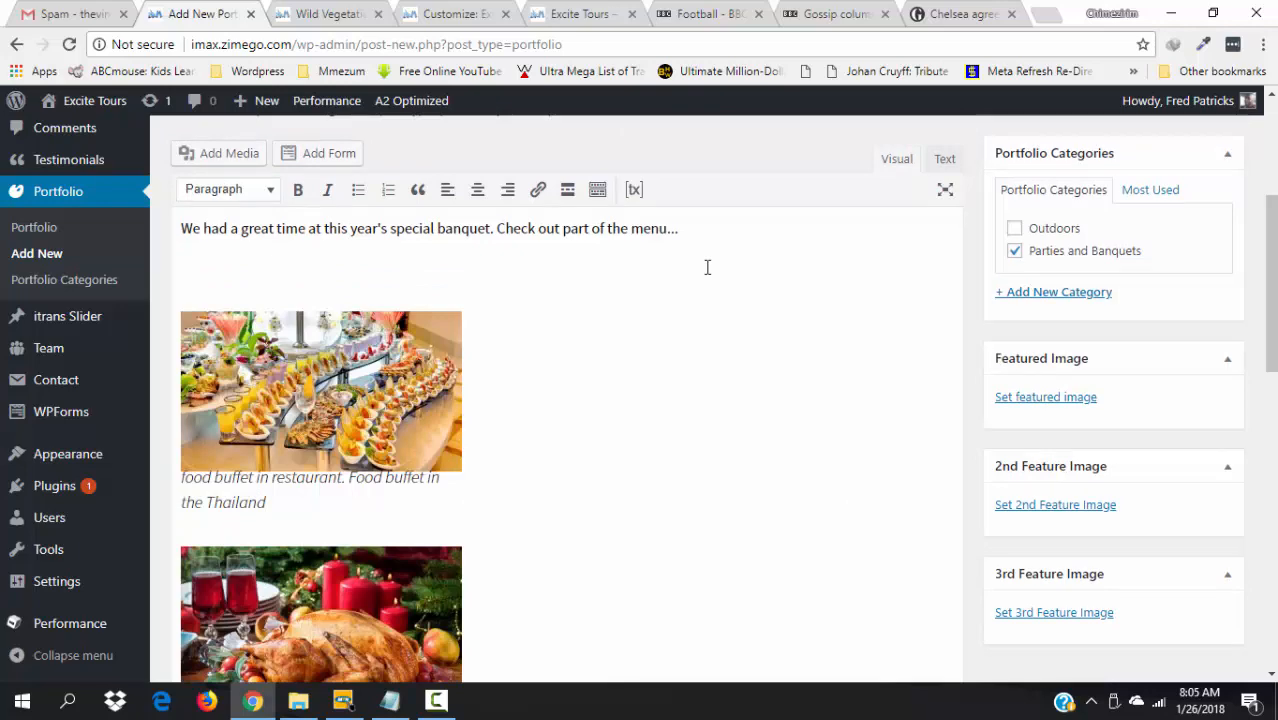
- Give the festive banquet table photo its caption as description and alt text 'Festive banquet table'
left_click(202, 158)
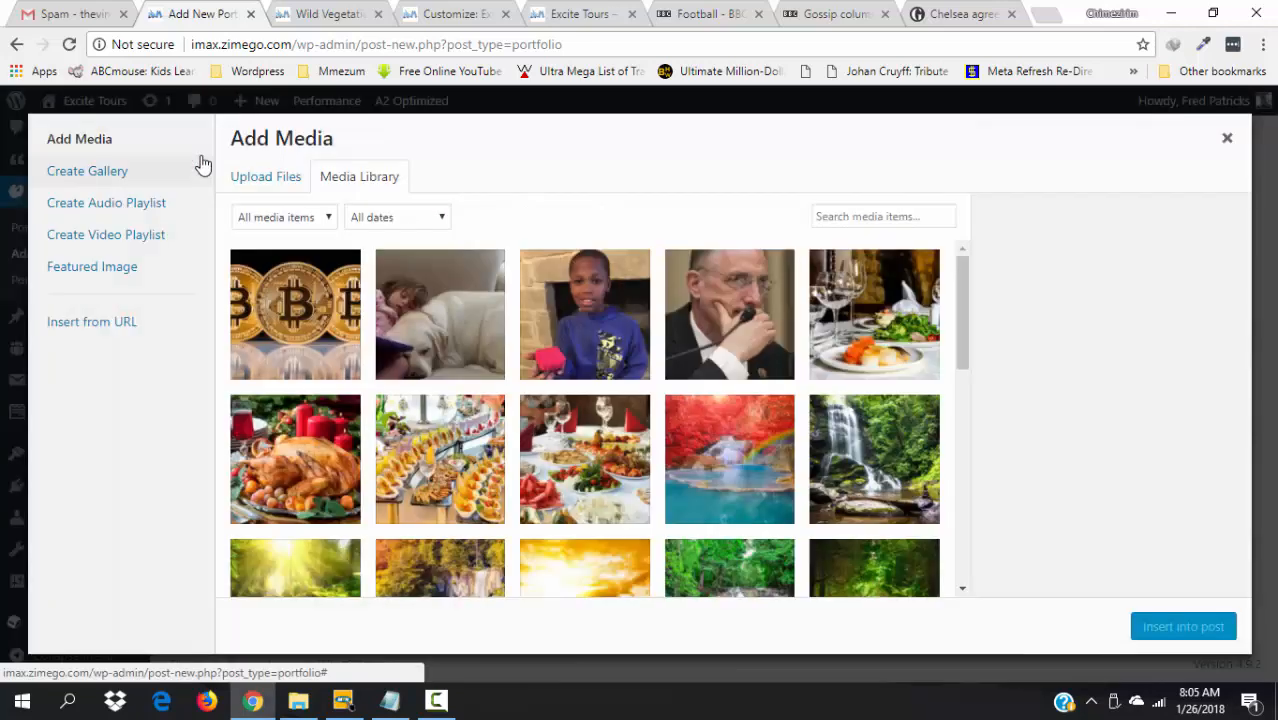
left_click(597, 502)
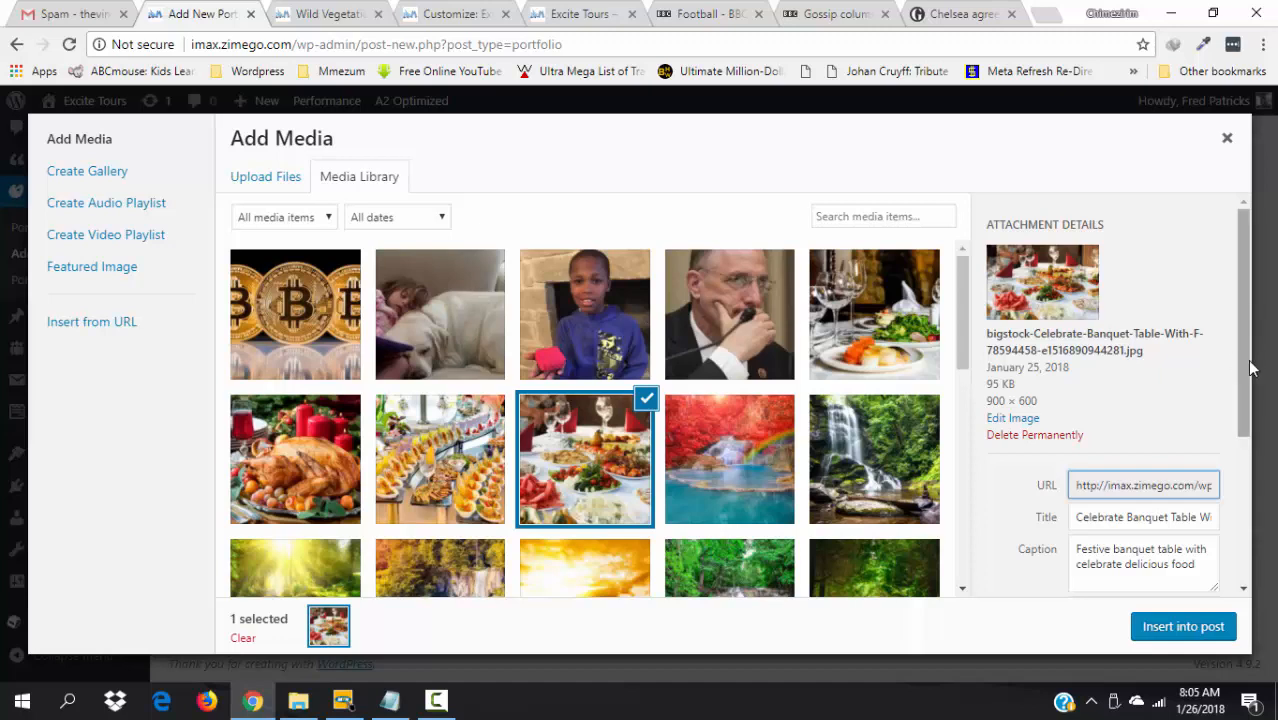
left_click_drag(1252, 421, 1250, 455)
scroll(1238, 390, "down", 2)
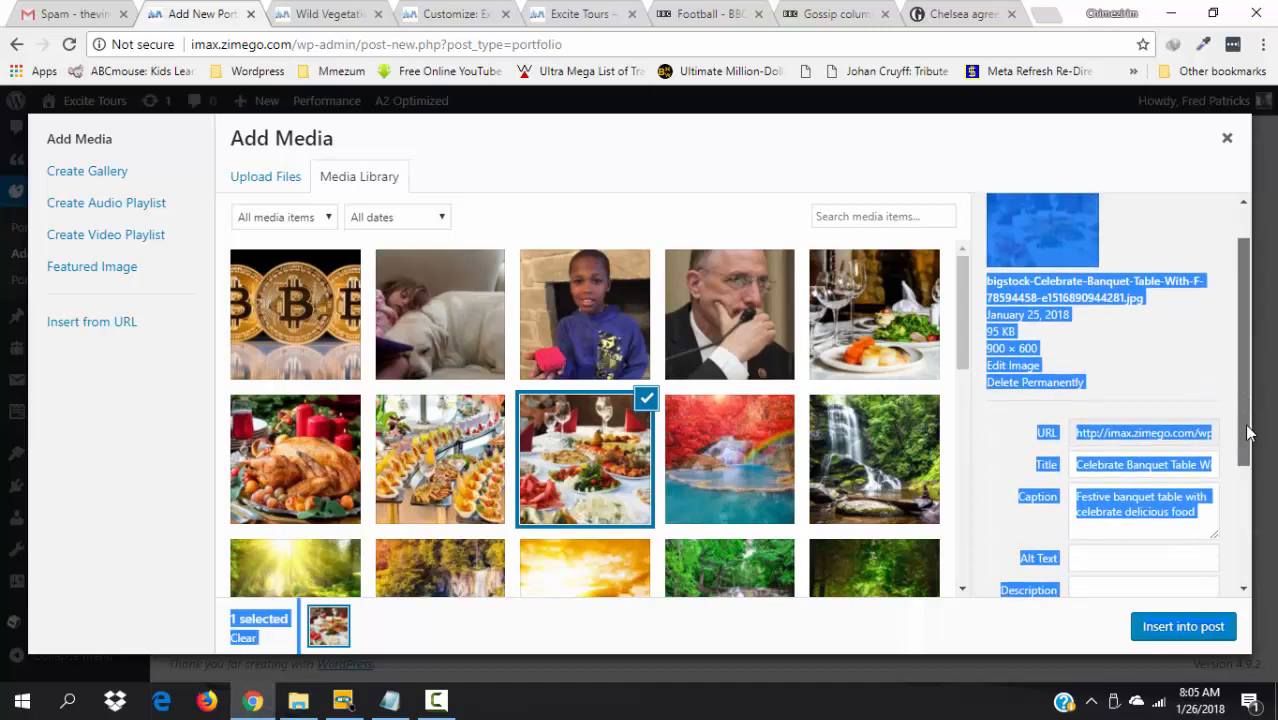
left_click(1188, 303)
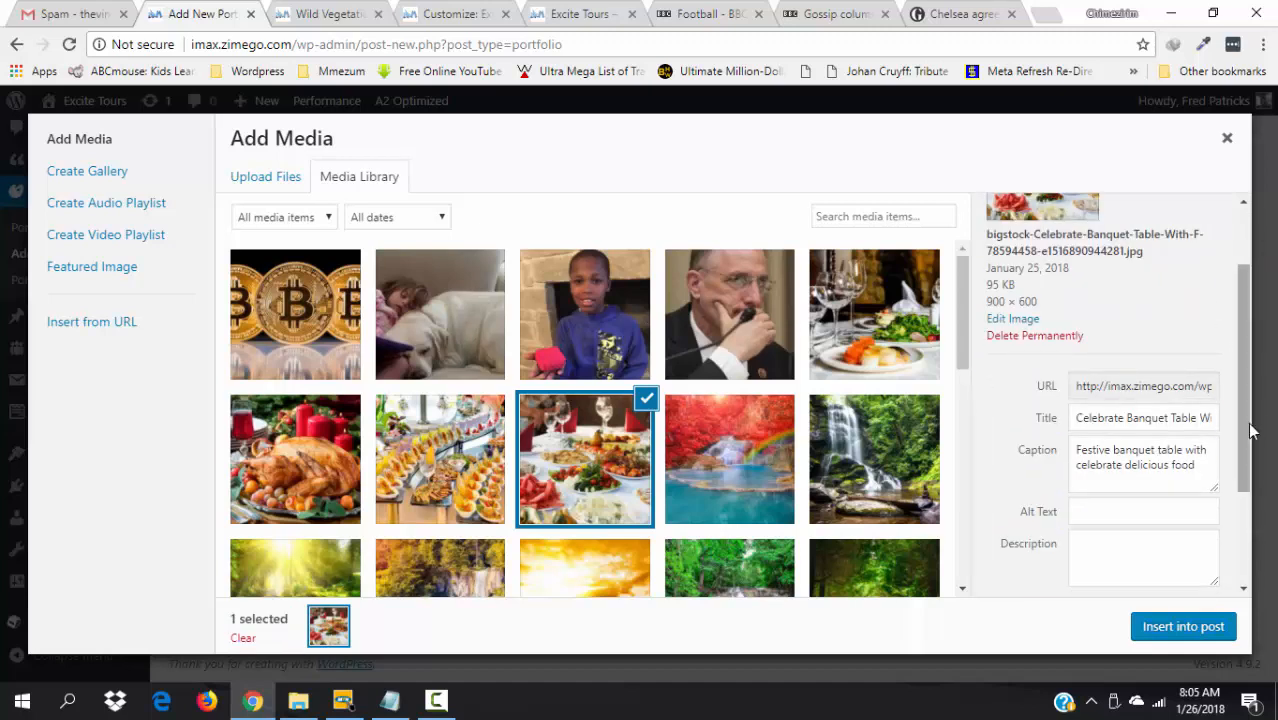
left_click(1175, 464)
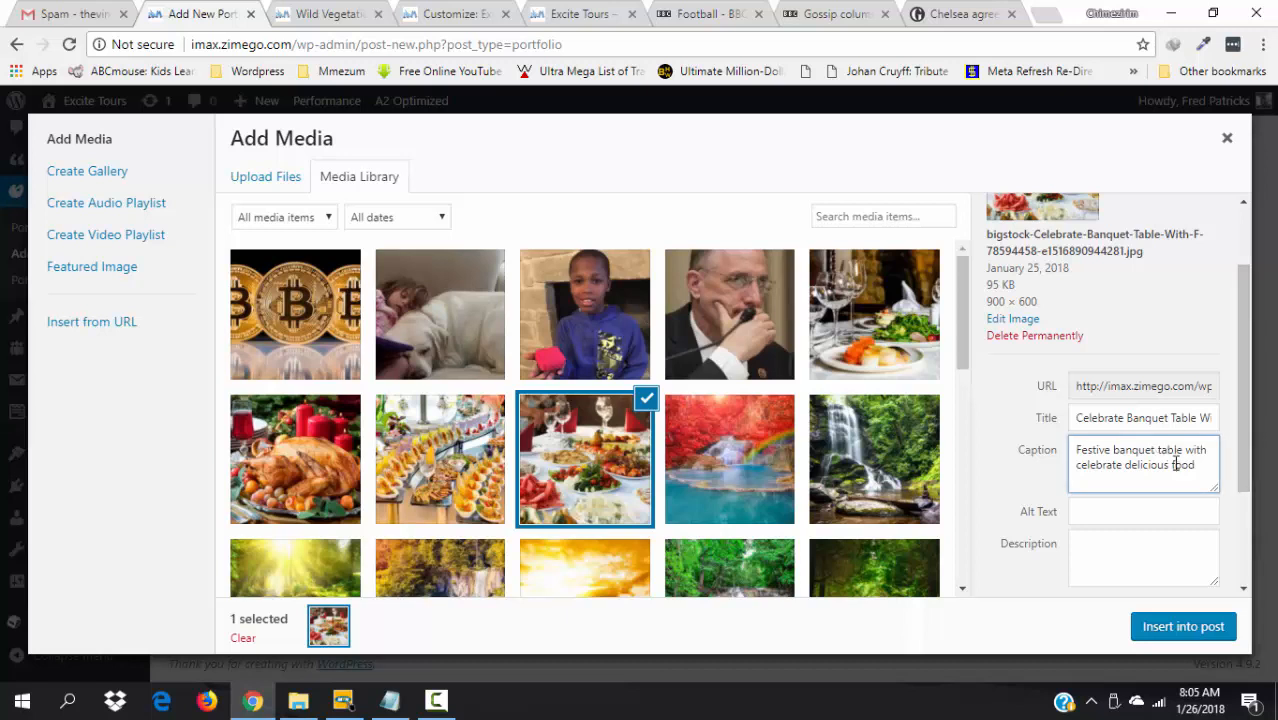
key("ctrl+a")
key("ctrl+c")
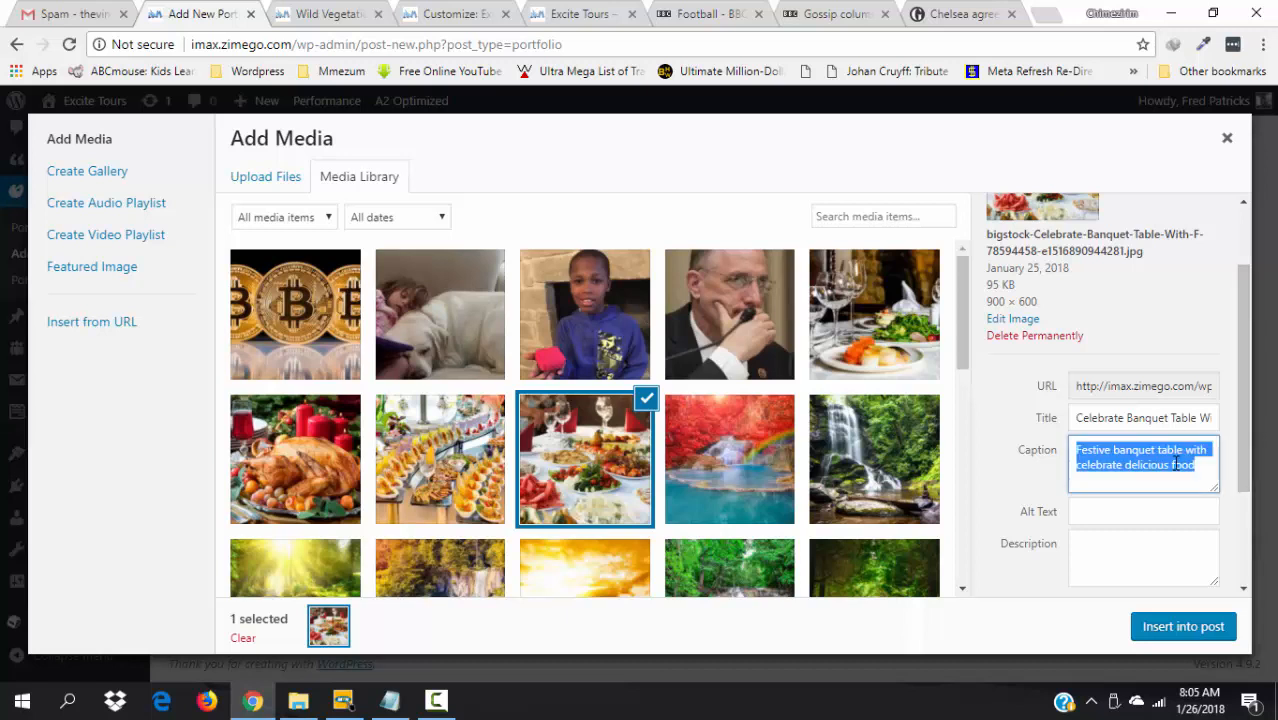
left_click(1147, 540)
key("ctrl+v")
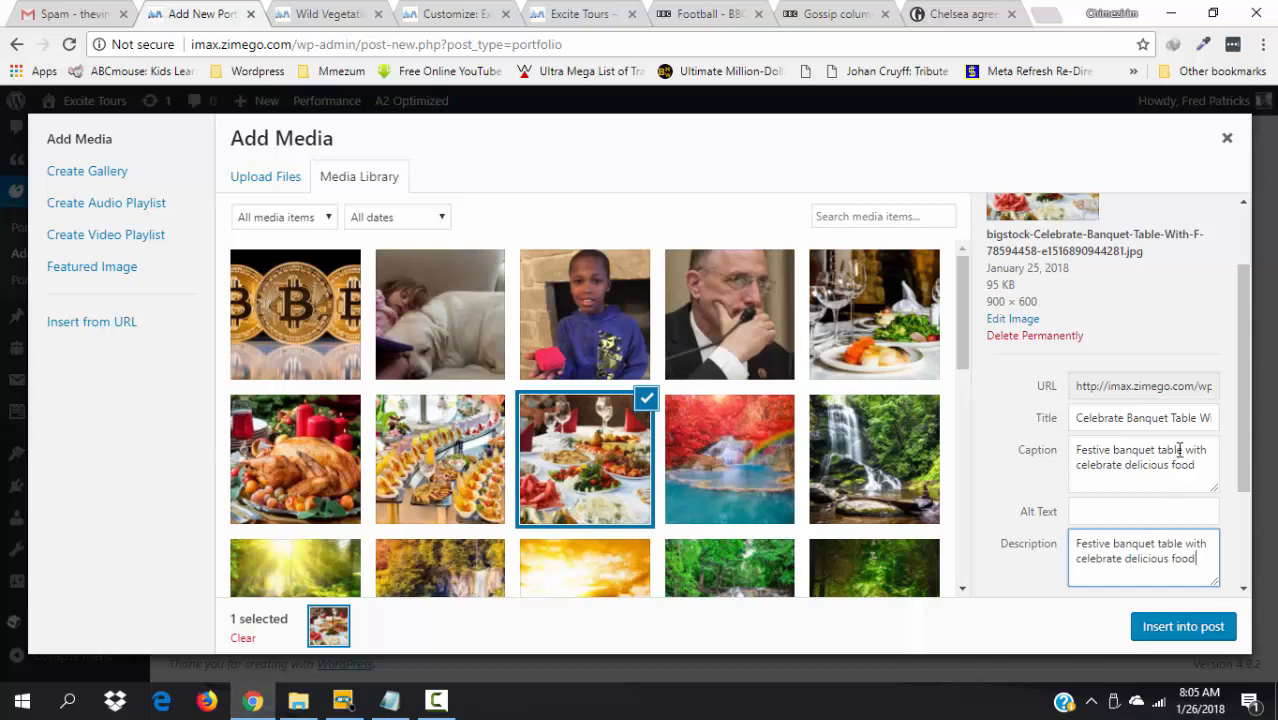
left_click_drag(1182, 449, 1064, 462)
key("ctrl+c")
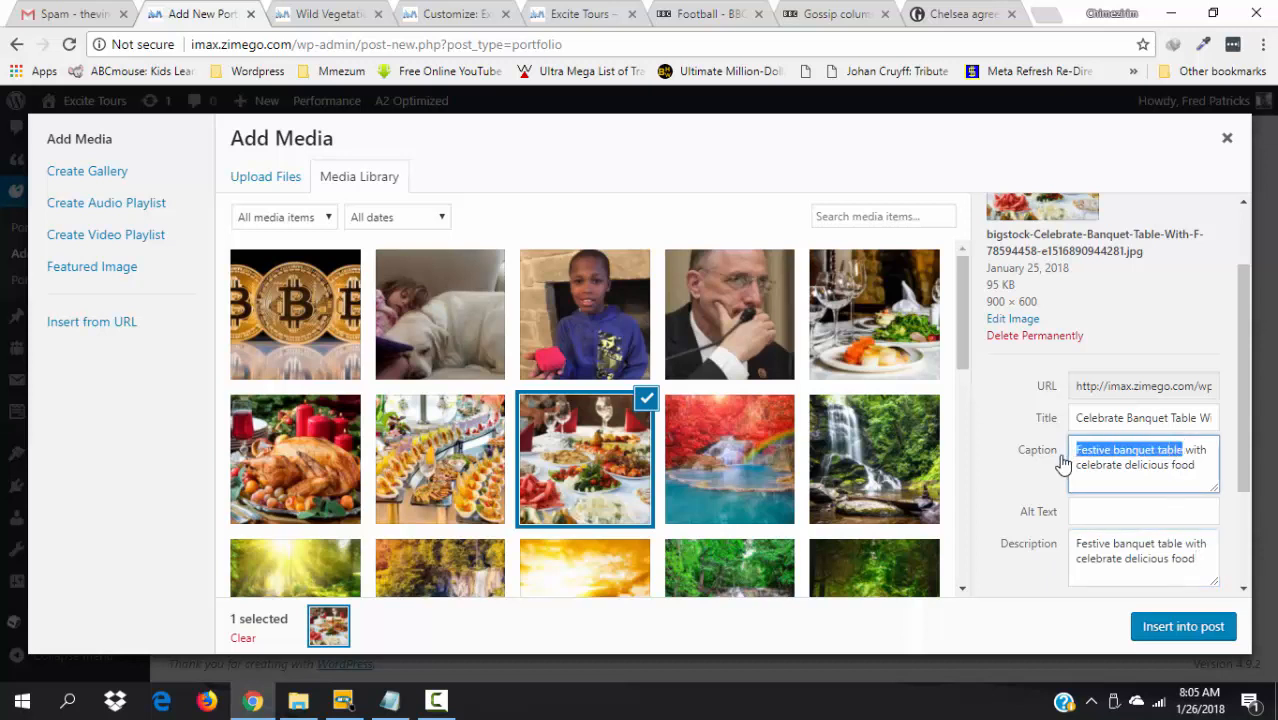
left_click(1092, 509)
key("ctrl+v")
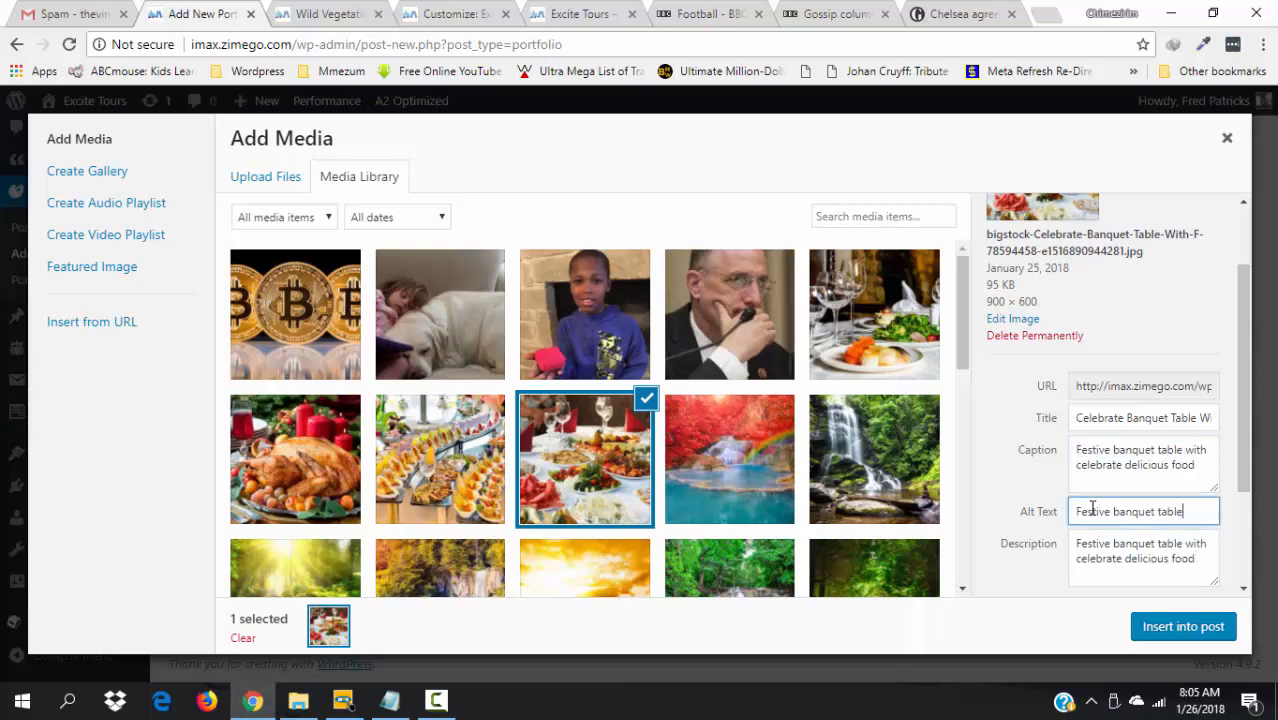
- Insert the festive banquet photo with Left alignment, then view the Wild Vegetation portfolio page
scroll(1243, 554, "down", 3)
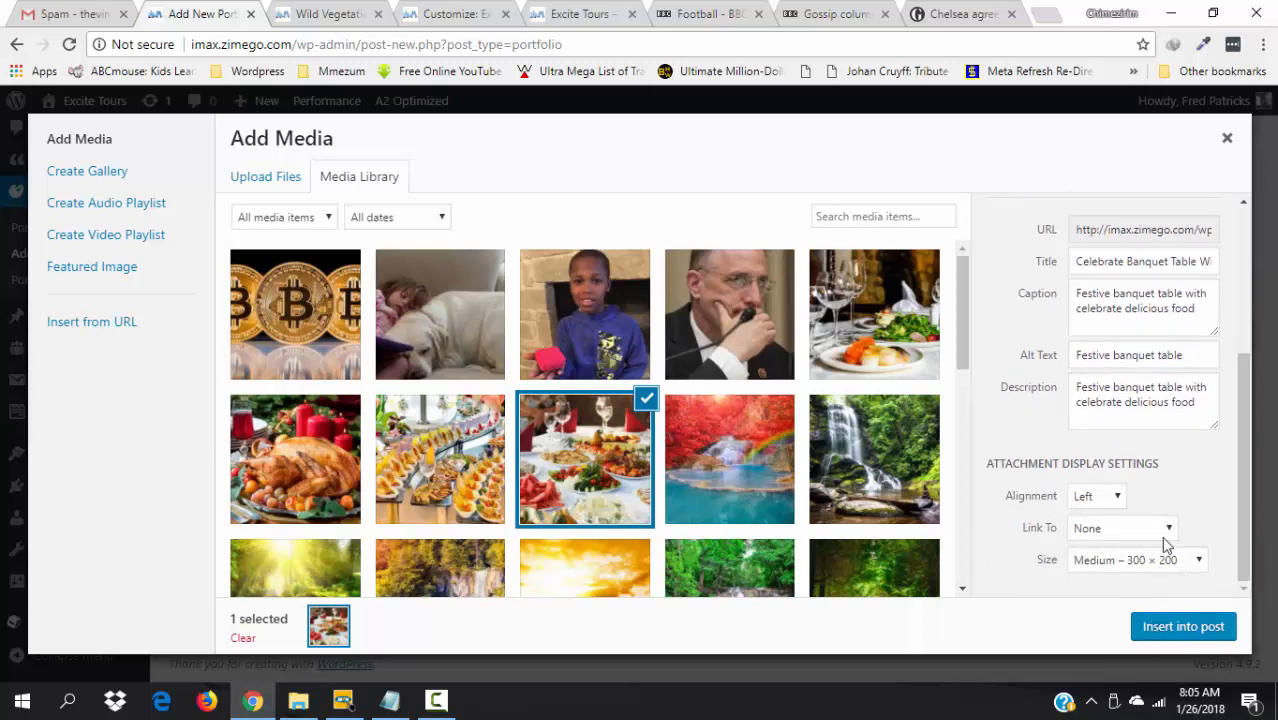
left_click(1202, 565)
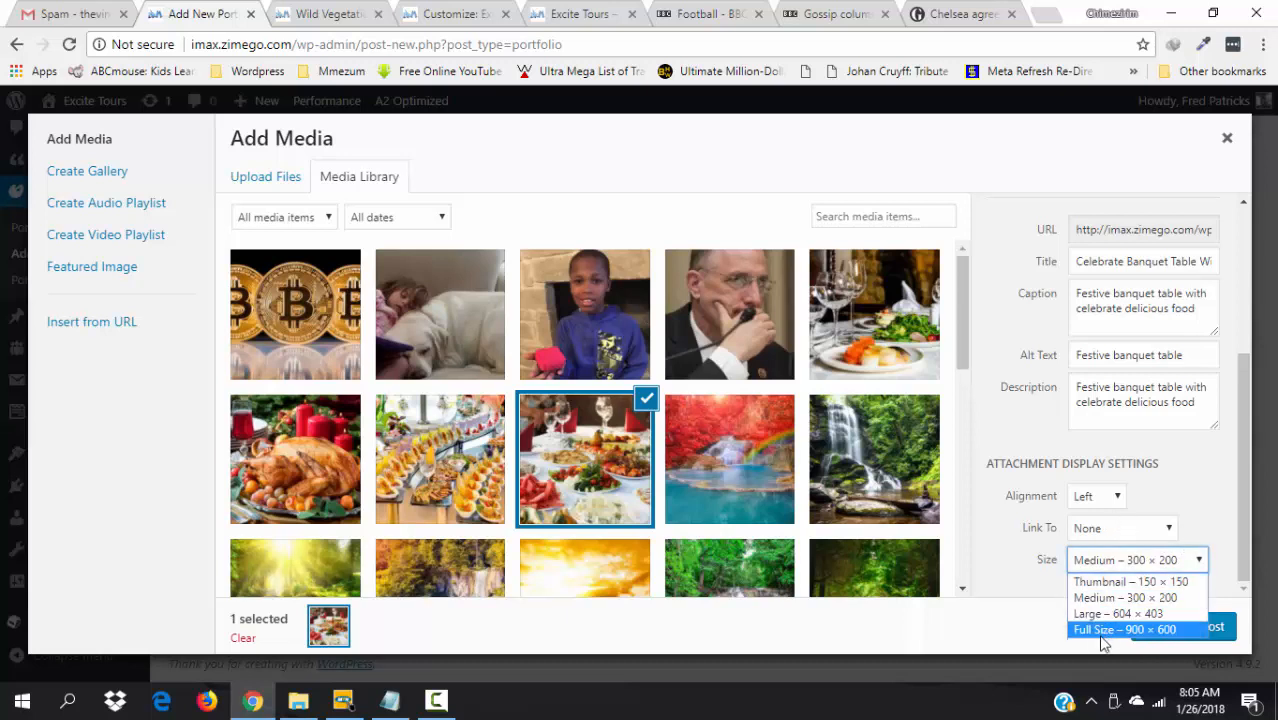
left_click(1118, 500)
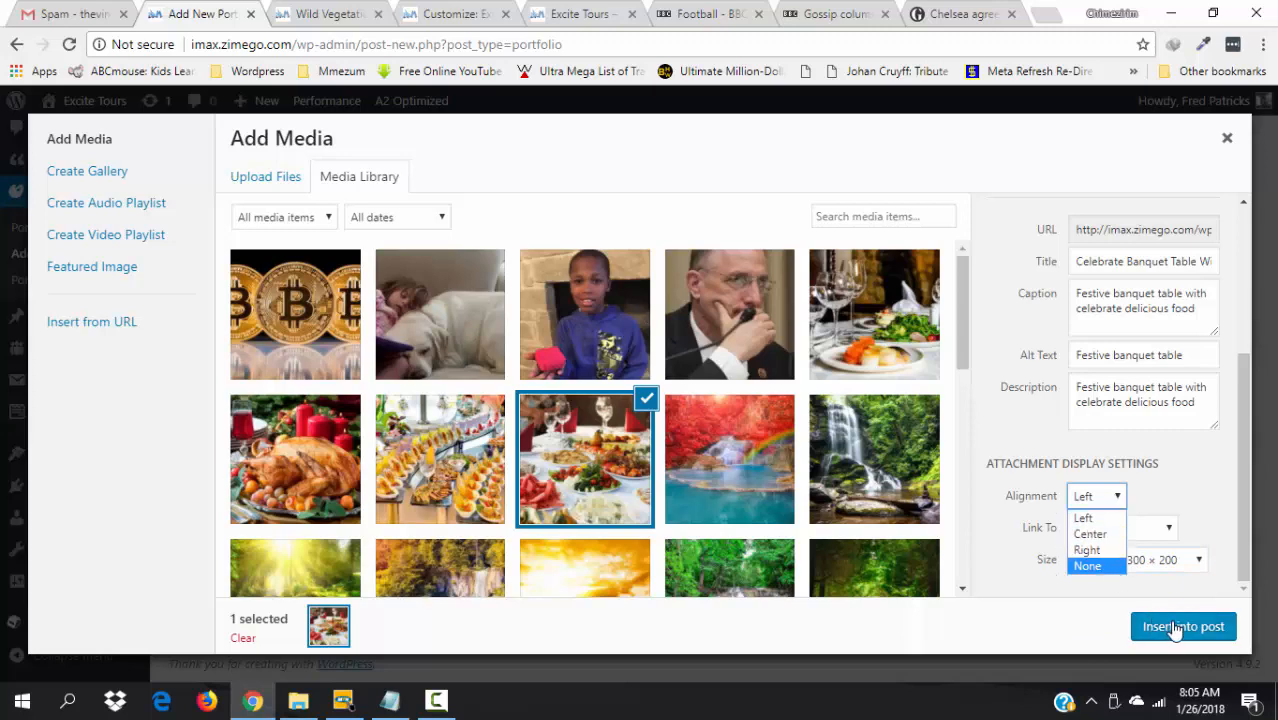
left_click(1185, 482)
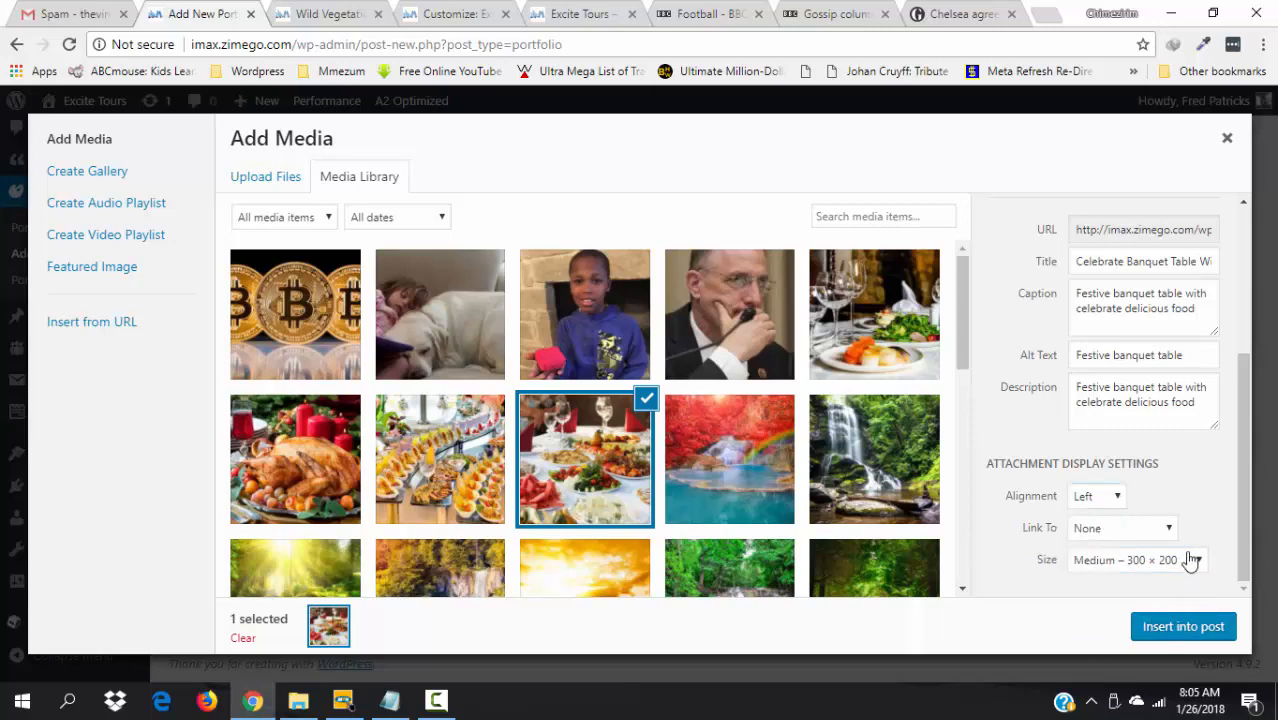
left_click(1174, 630)
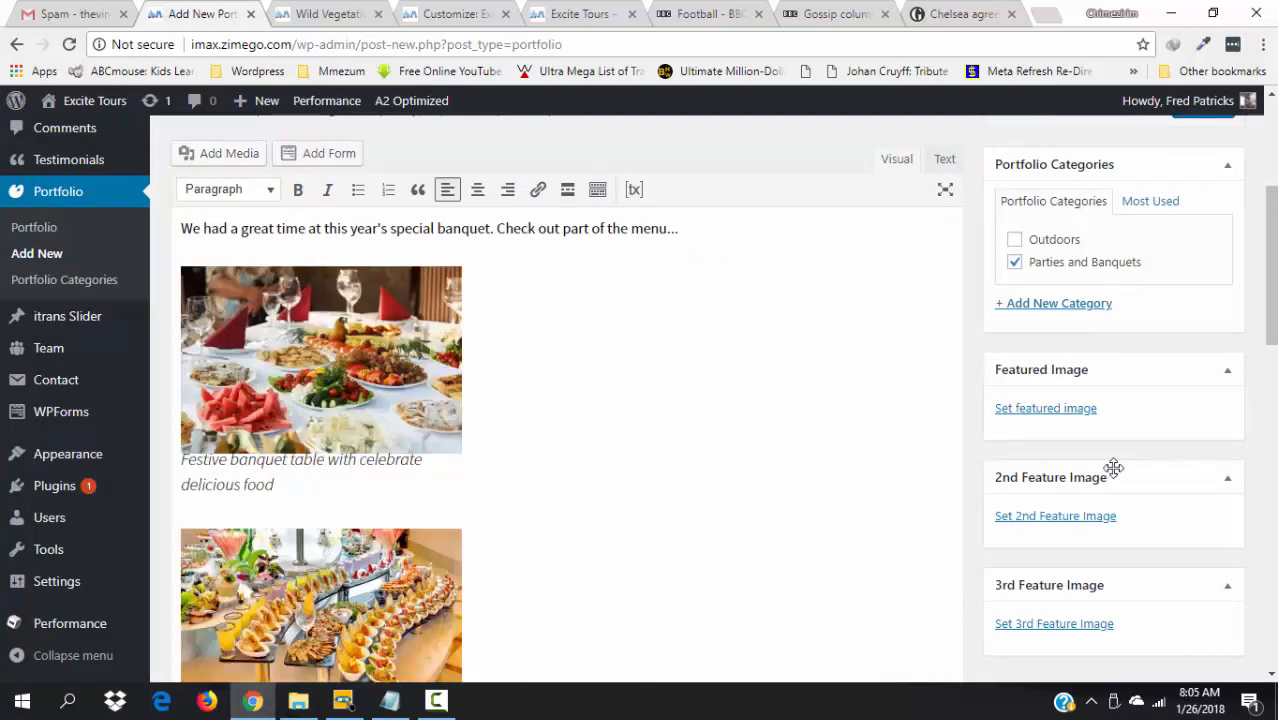
left_click_drag(1274, 265, 1274, 385)
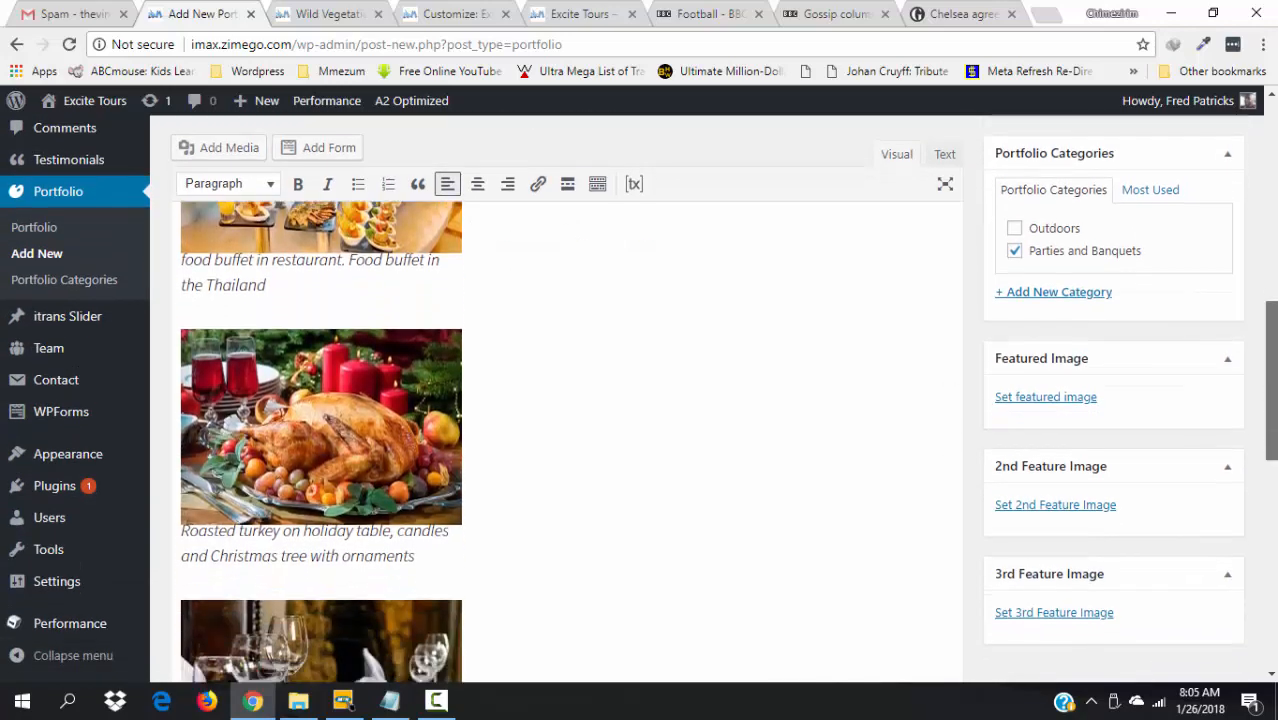
left_click(1068, 399)
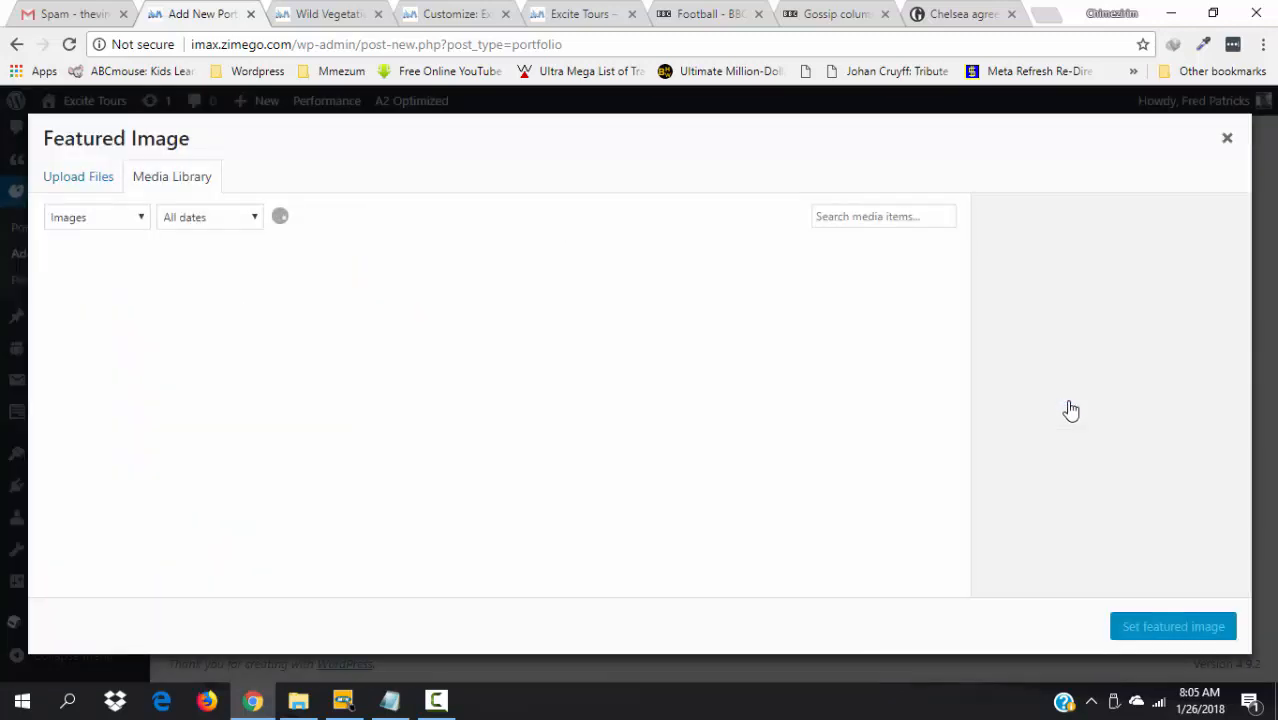
left_click(322, 12)
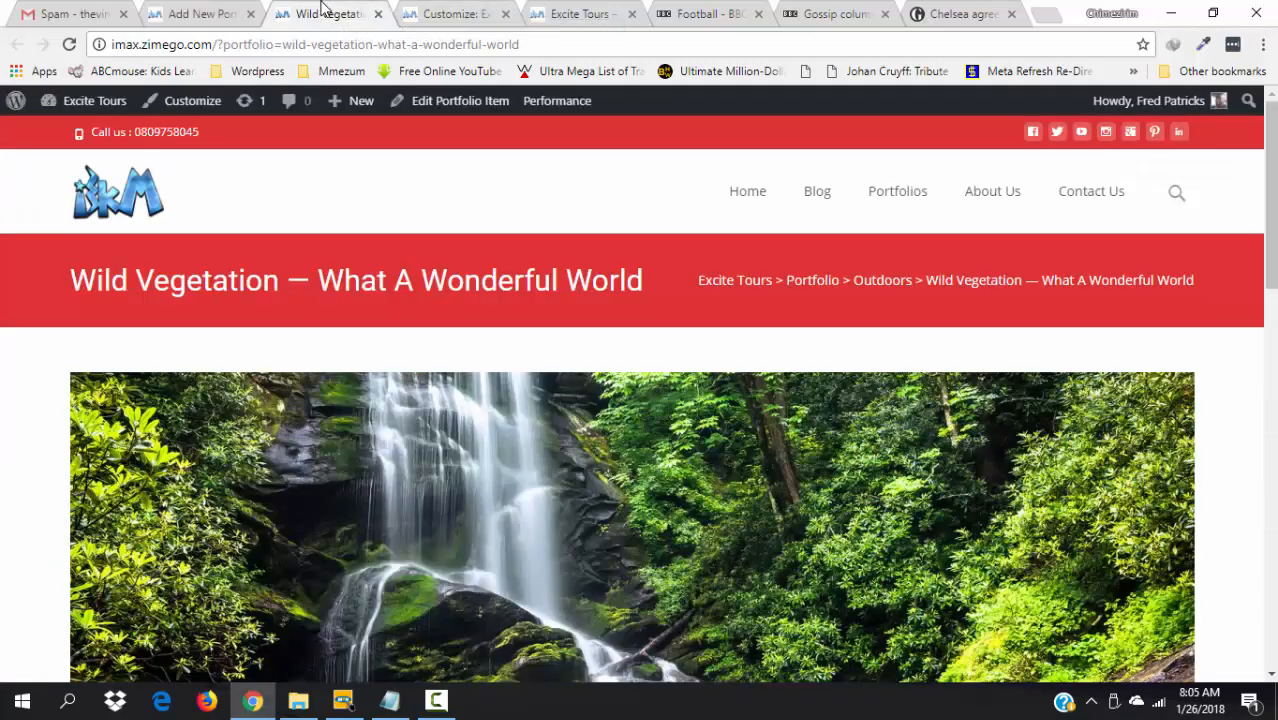
- Compare the Wild Vegetation page, Excite Tours home page and site customizer tabs
scroll(630, 450, "down", 3)
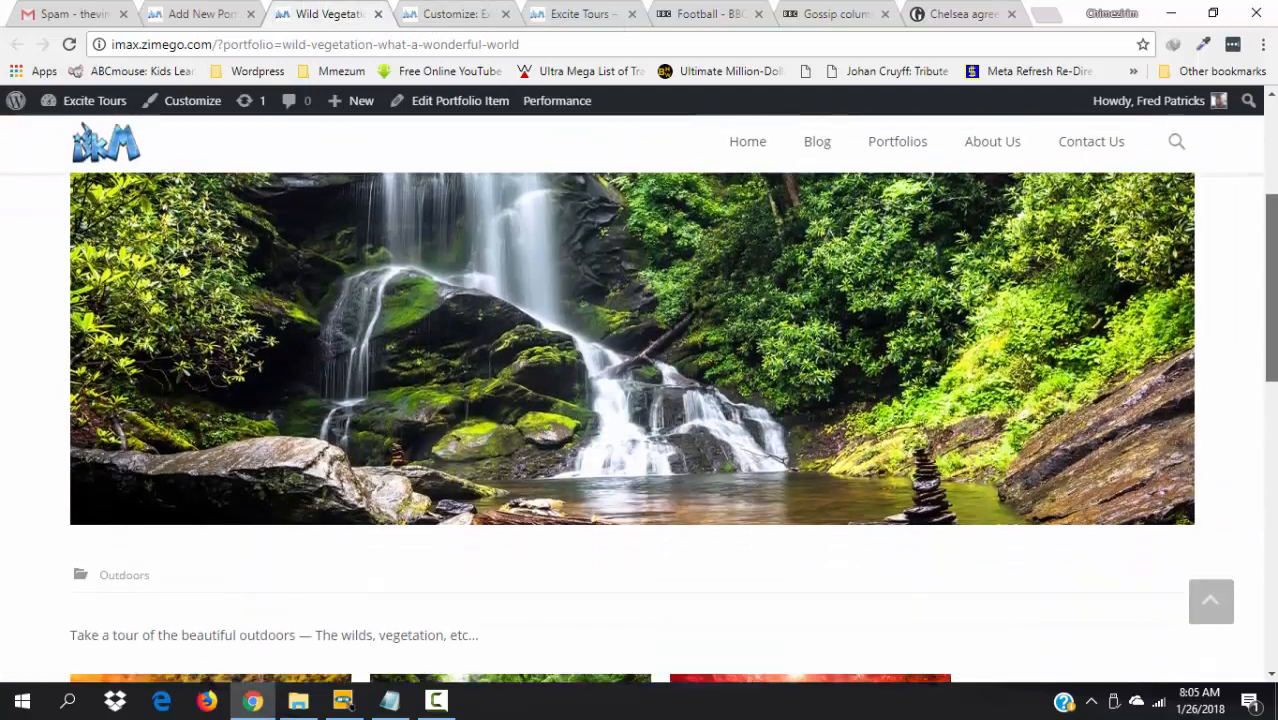
left_click_drag(1273, 248, 1274, 349)
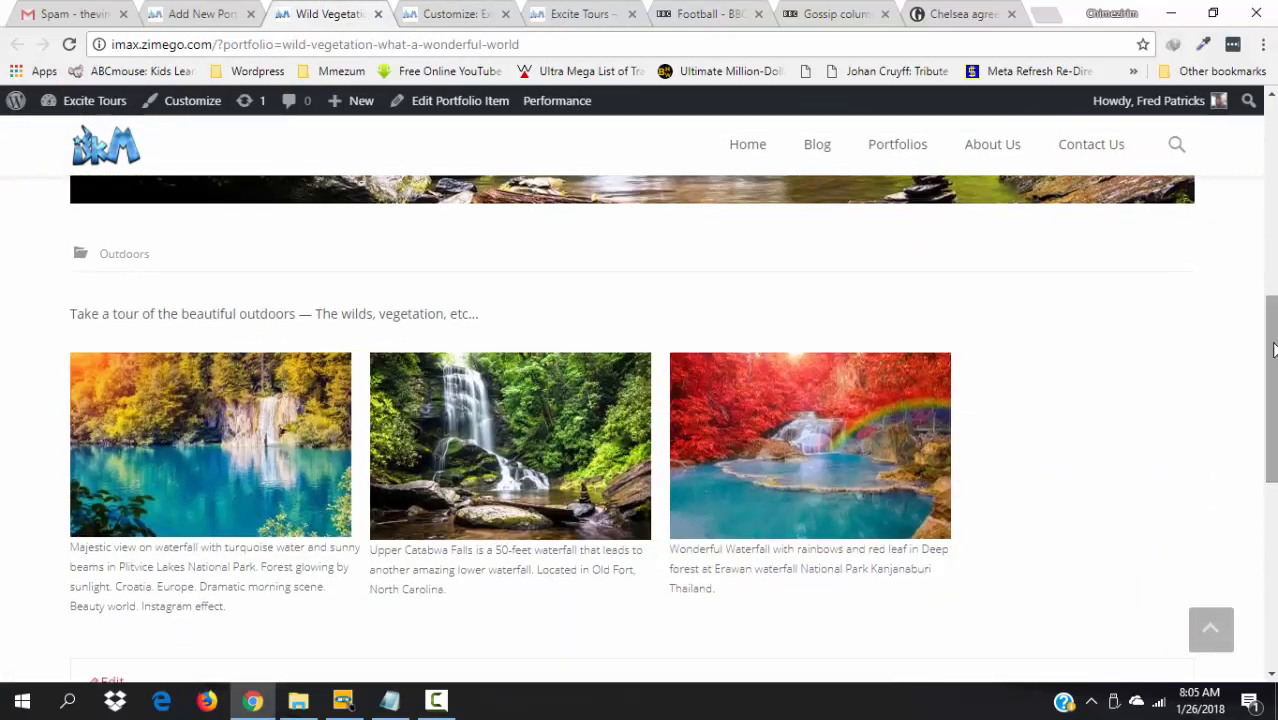
left_click_drag(1274, 452, 1230, 316)
left_click(580, 10)
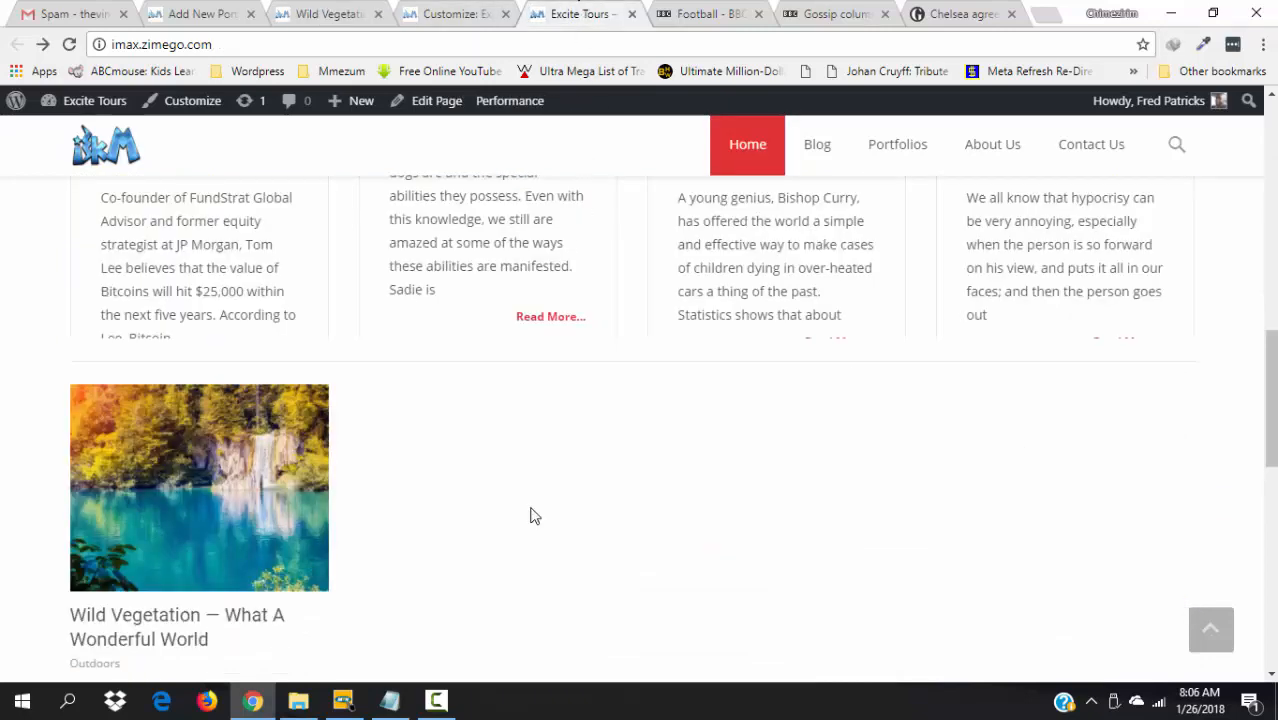
mouse_move(183, 508)
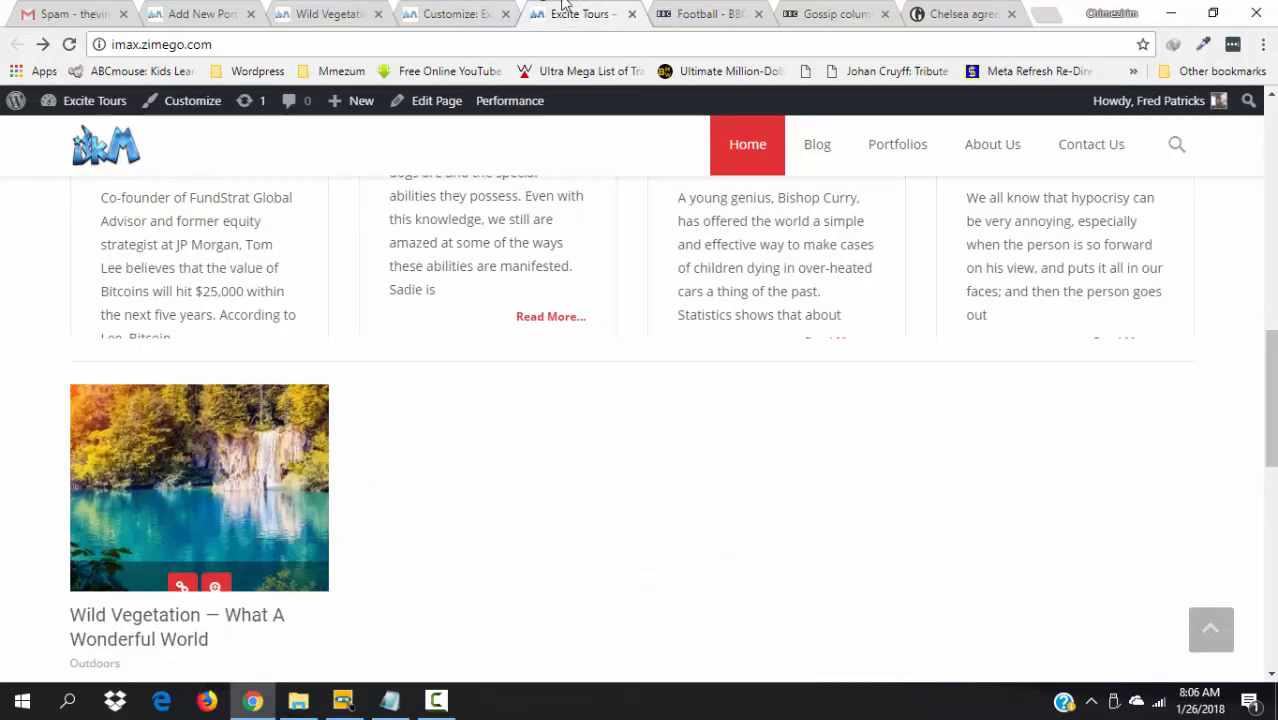
left_click(478, 10)
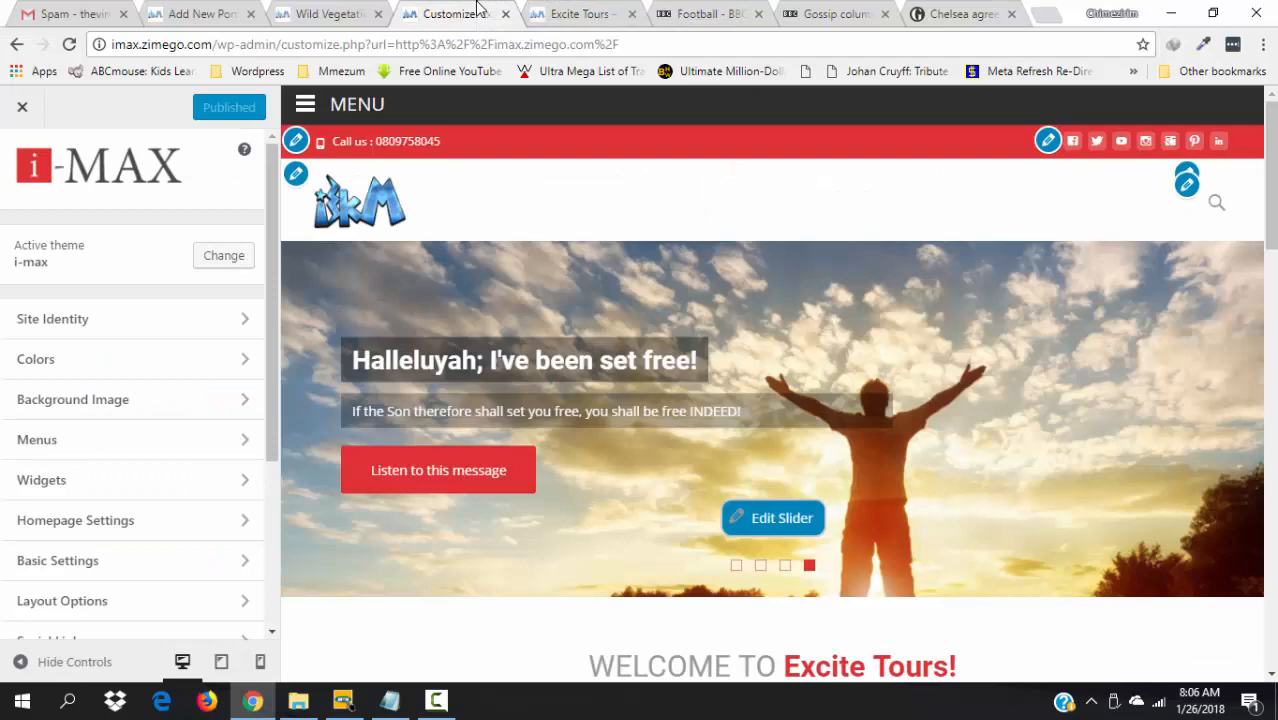
left_click(565, 12)
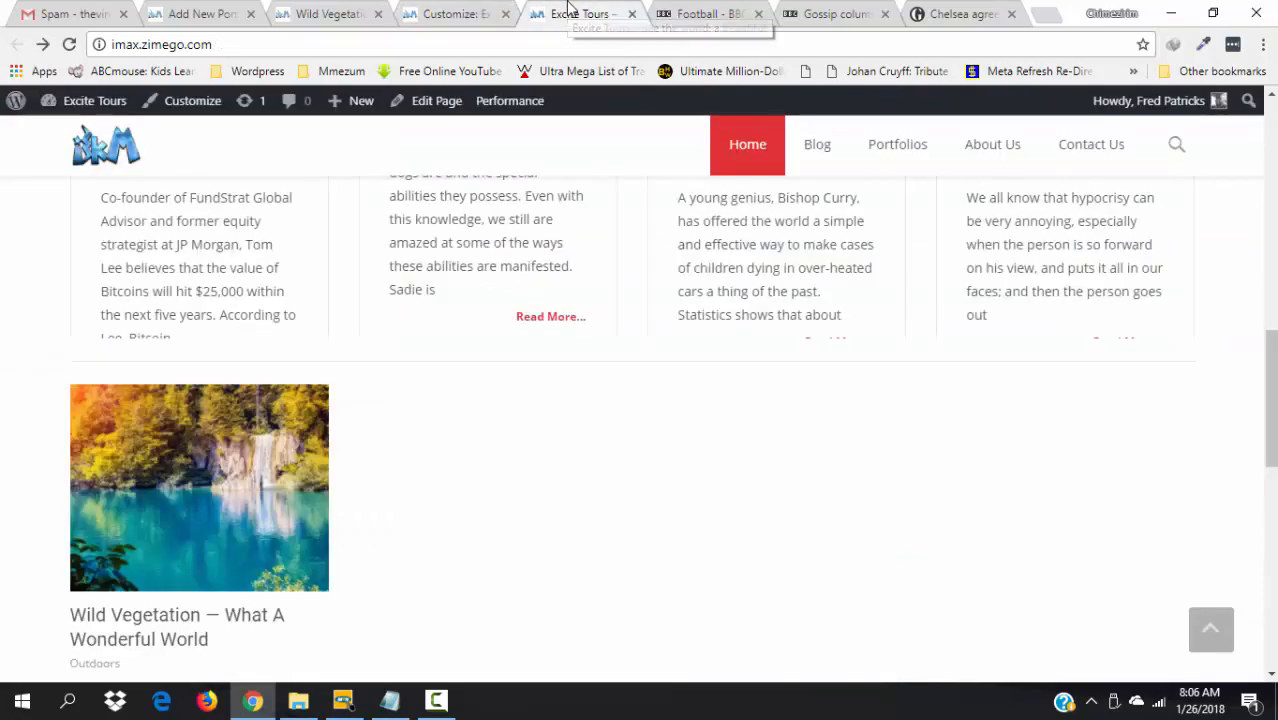
left_click(305, 12)
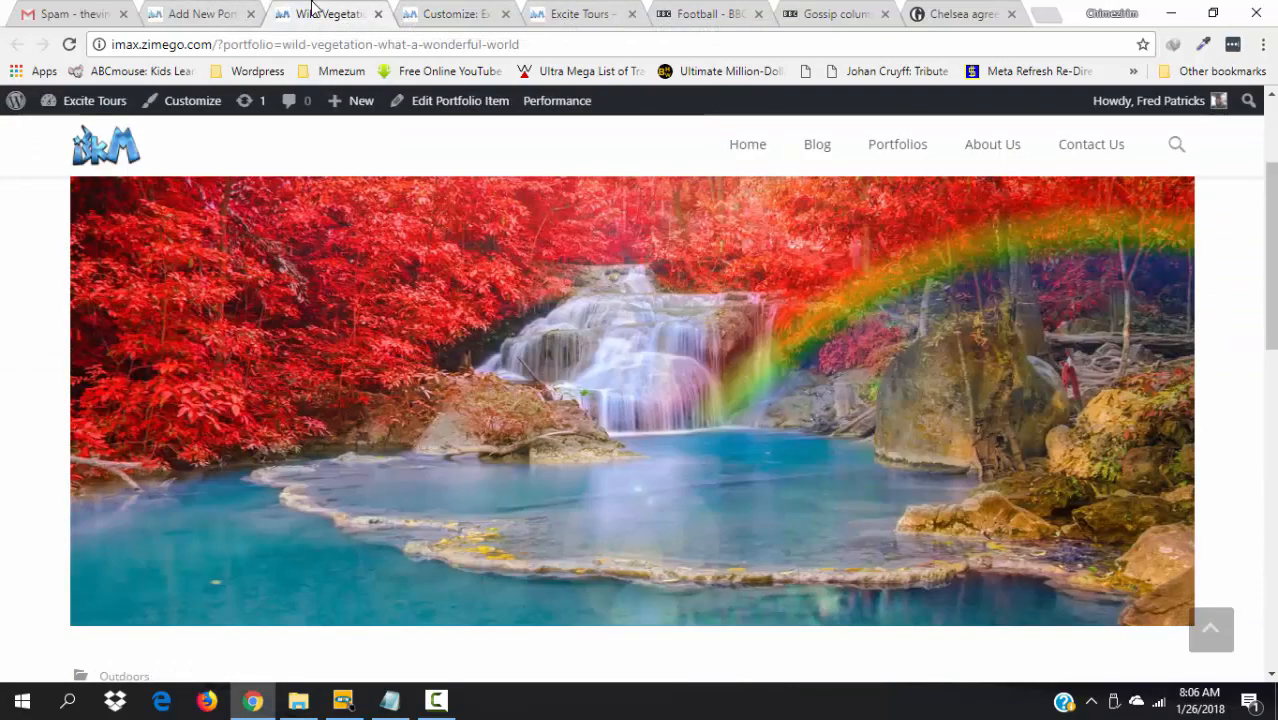
- Set the roasted turkey photo as the portfolio item's featured image
left_click(200, 13)
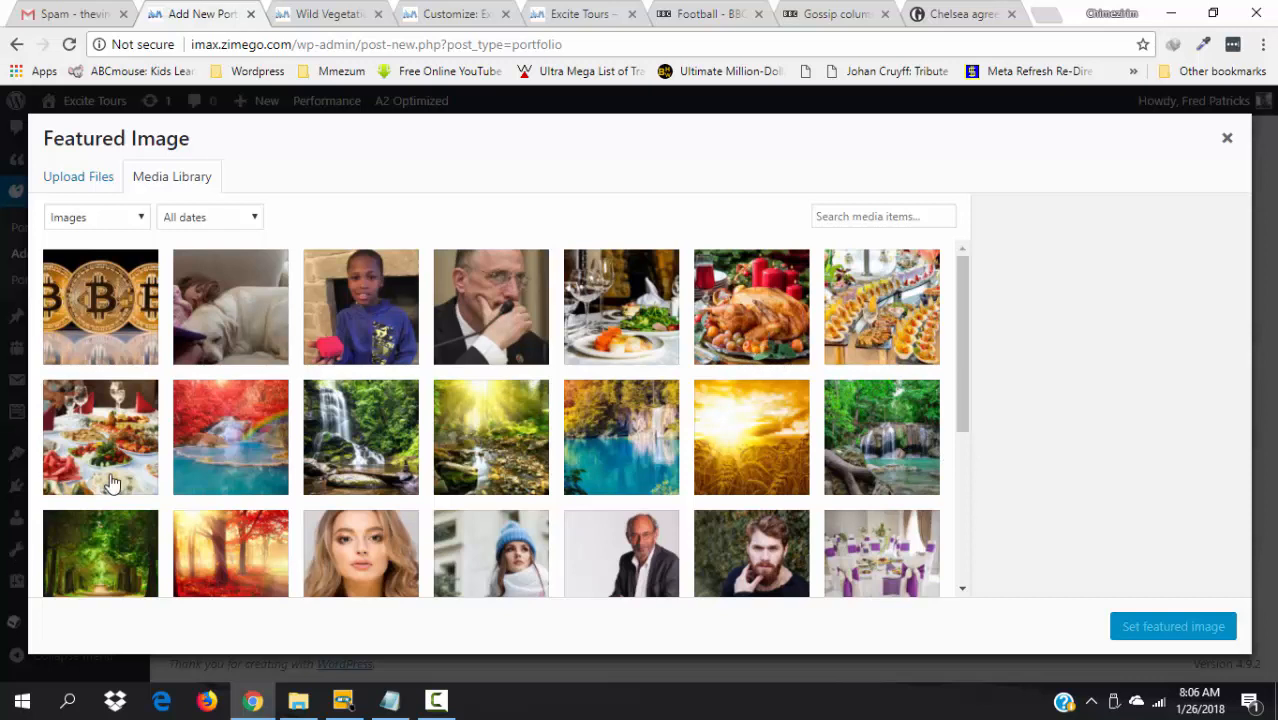
left_click(765, 331)
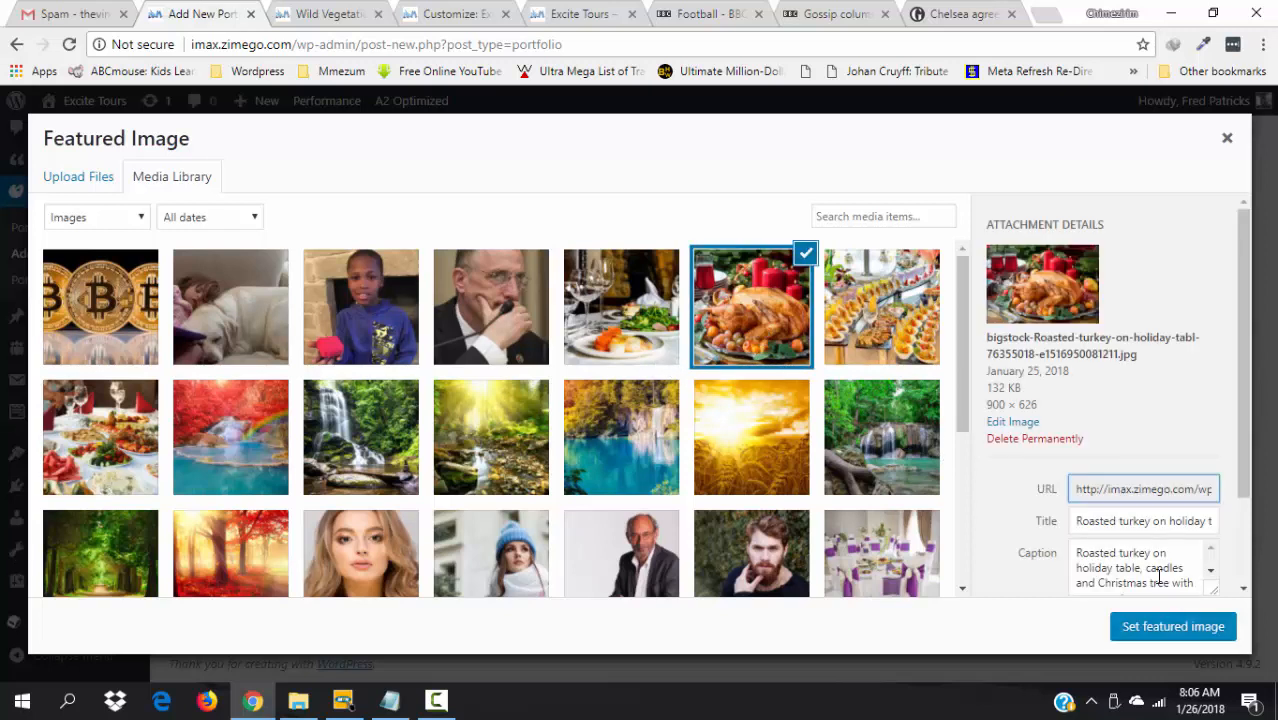
left_click(1190, 628)
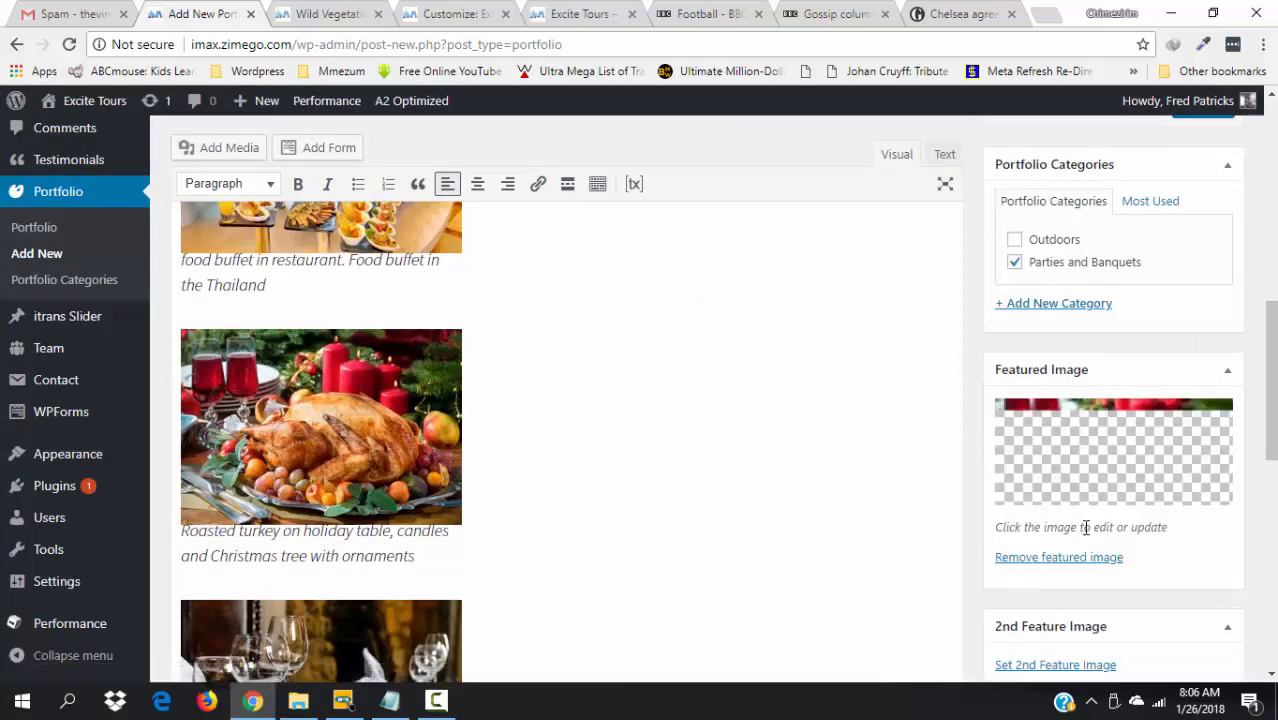
- Set the served banquet restaurant table photo as the 2nd feature image
left_click(1062, 666)
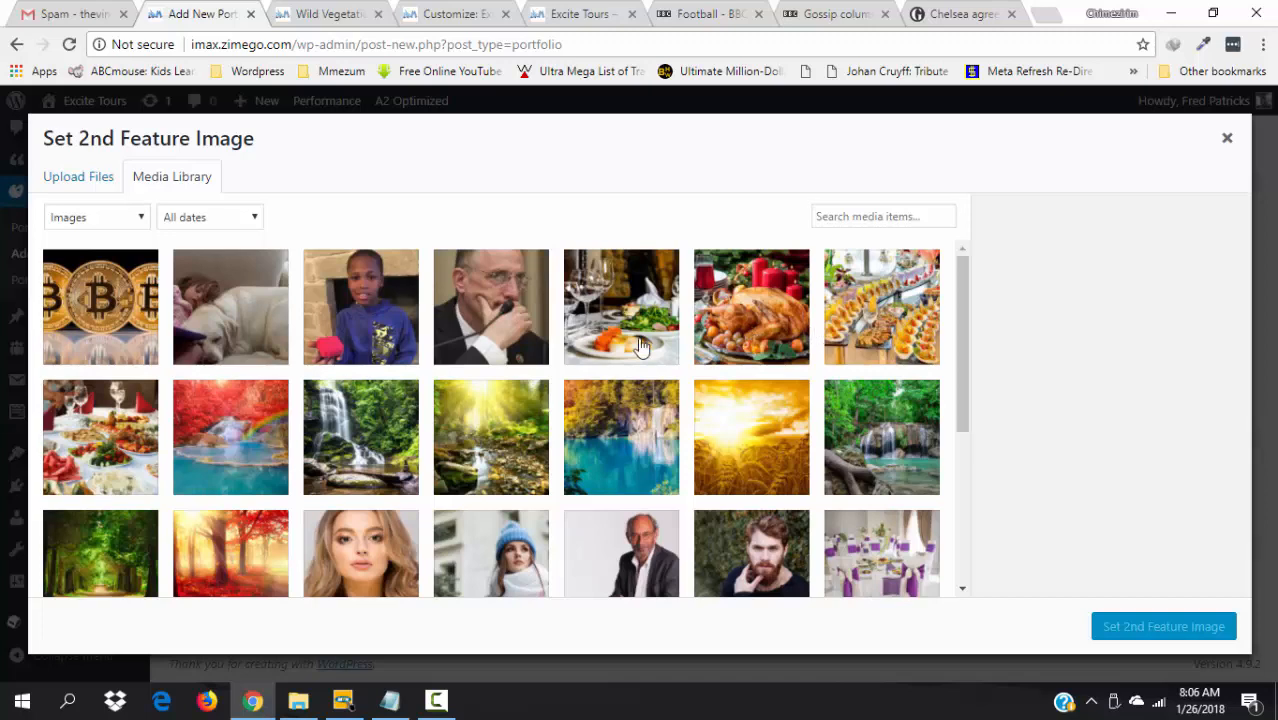
left_click(605, 338)
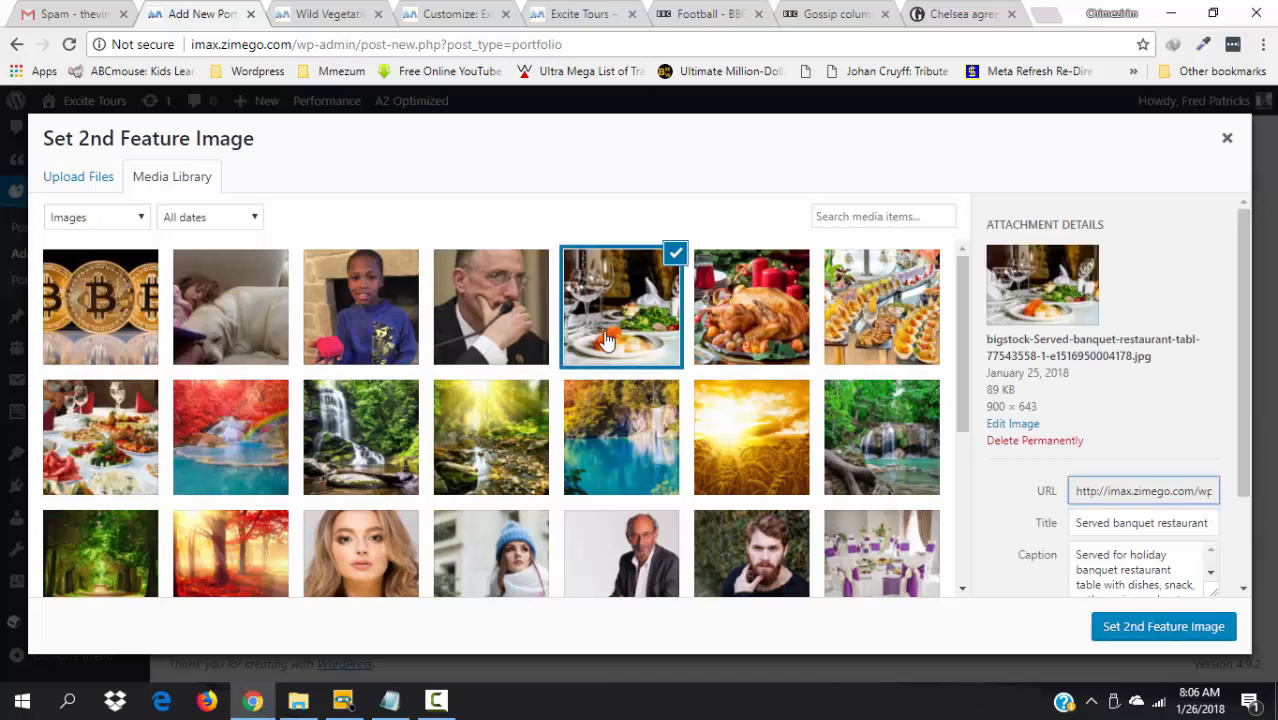
left_click(1124, 630)
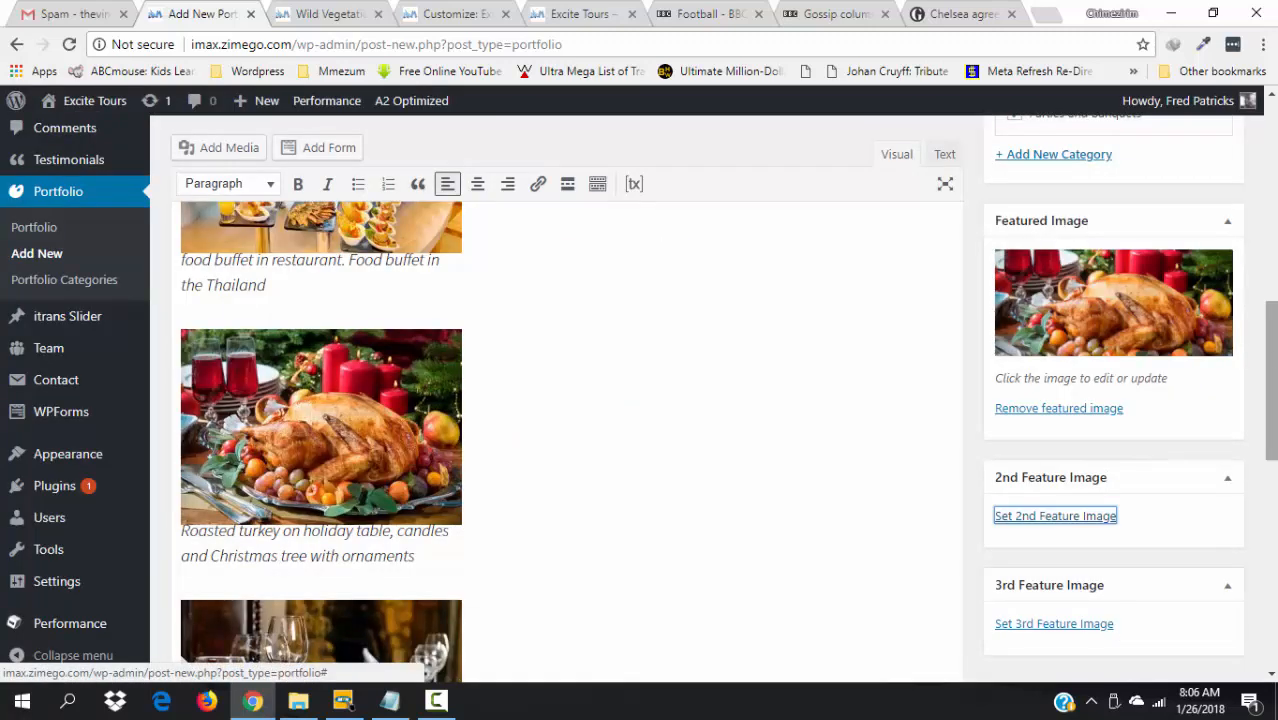
- Set the food buffet photo as the 3rd feature image
scroll(1078, 556, "down", 6)
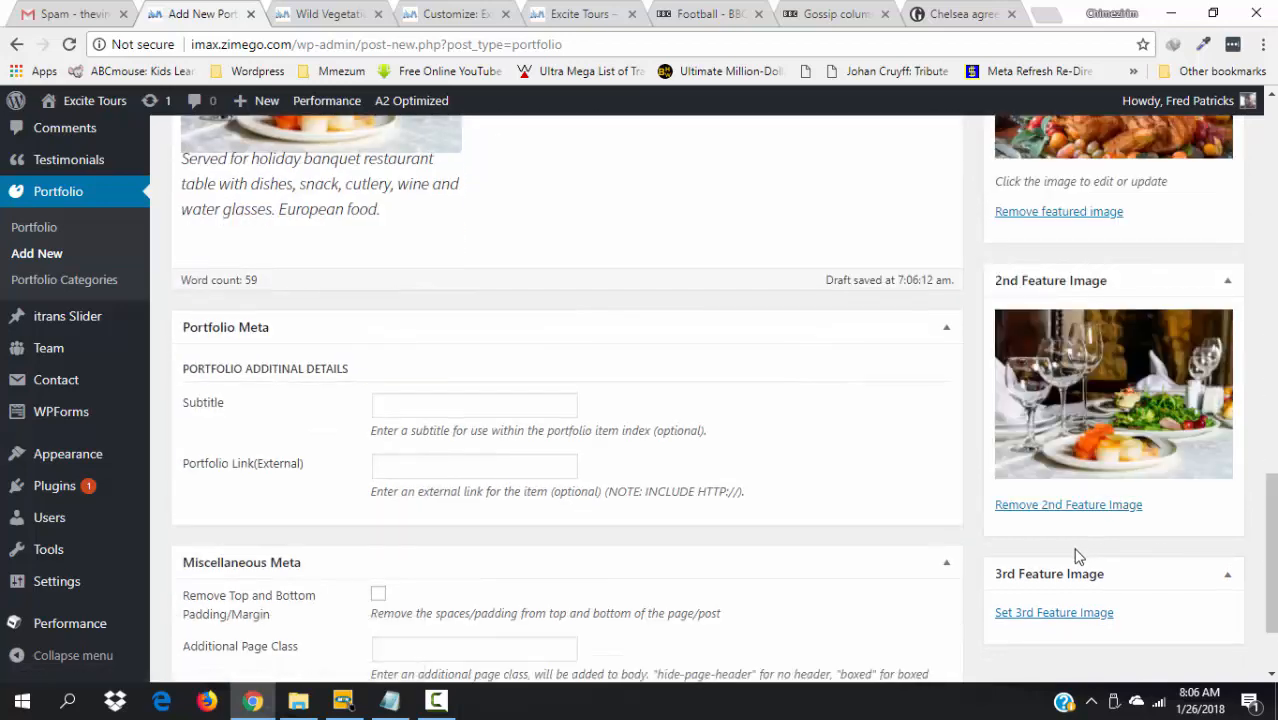
left_click(1047, 613)
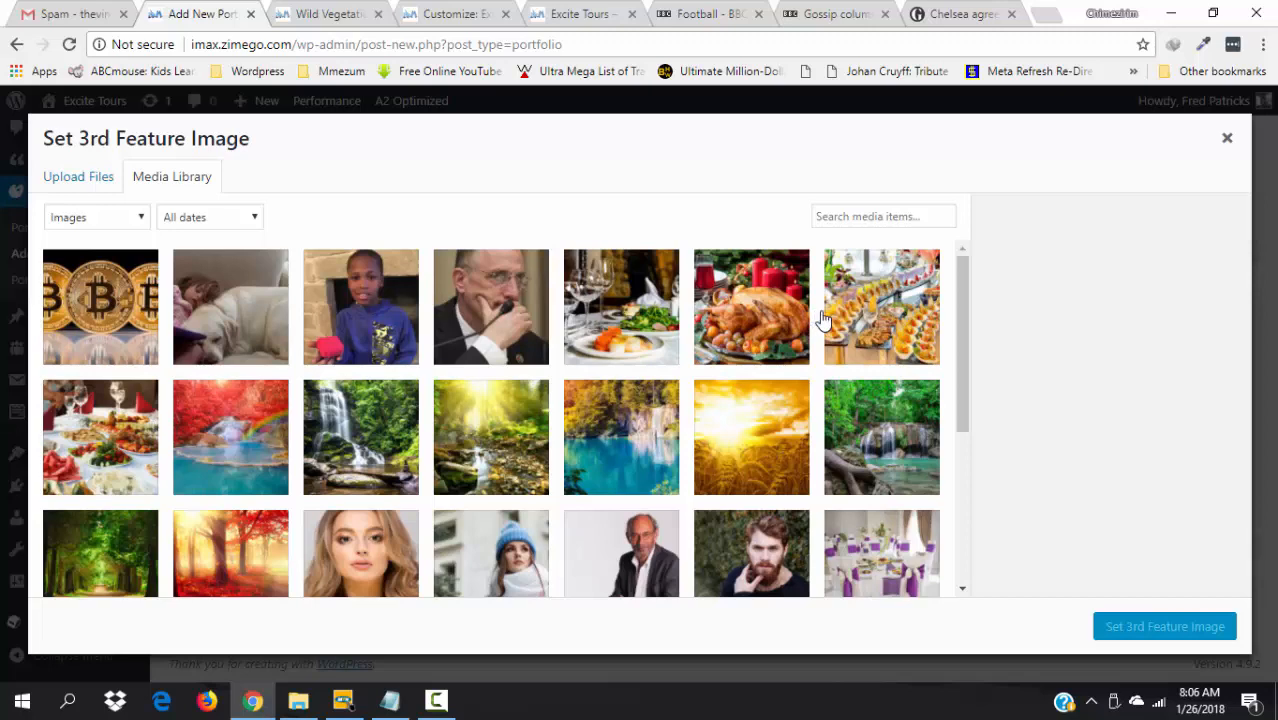
left_click(858, 320)
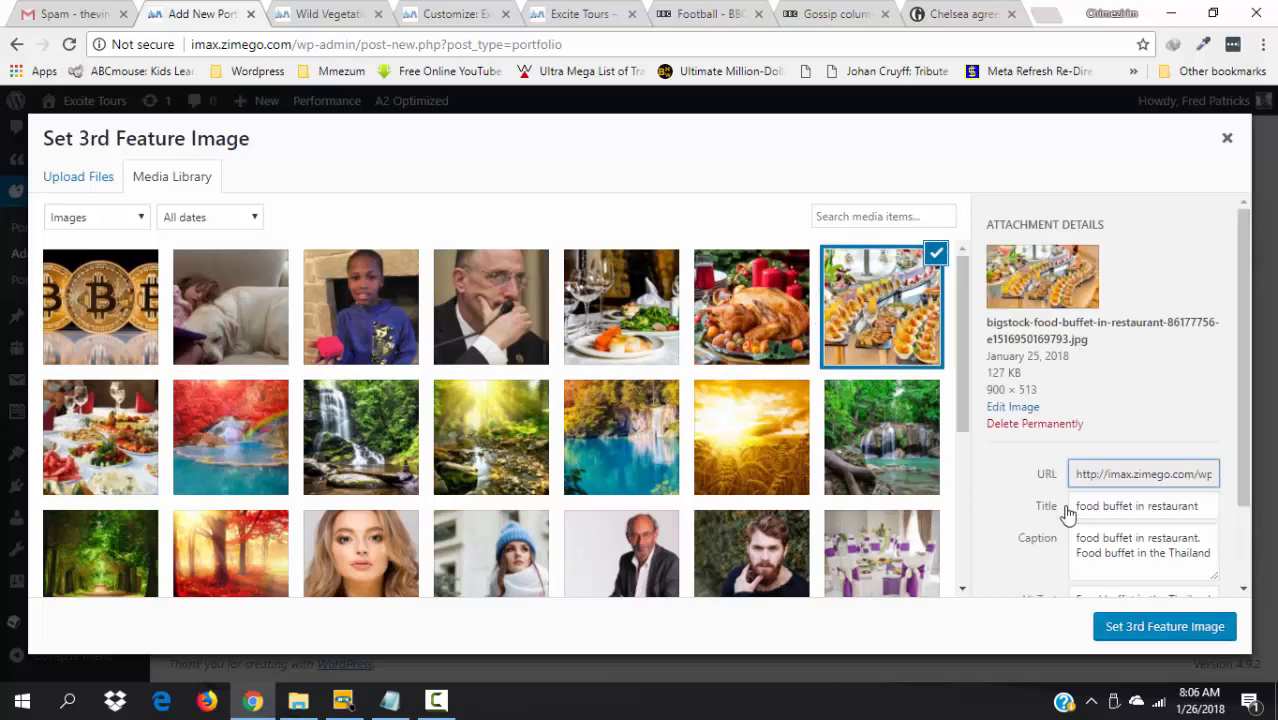
left_click(1143, 627)
left_click_drag(1274, 542, 1239, 310)
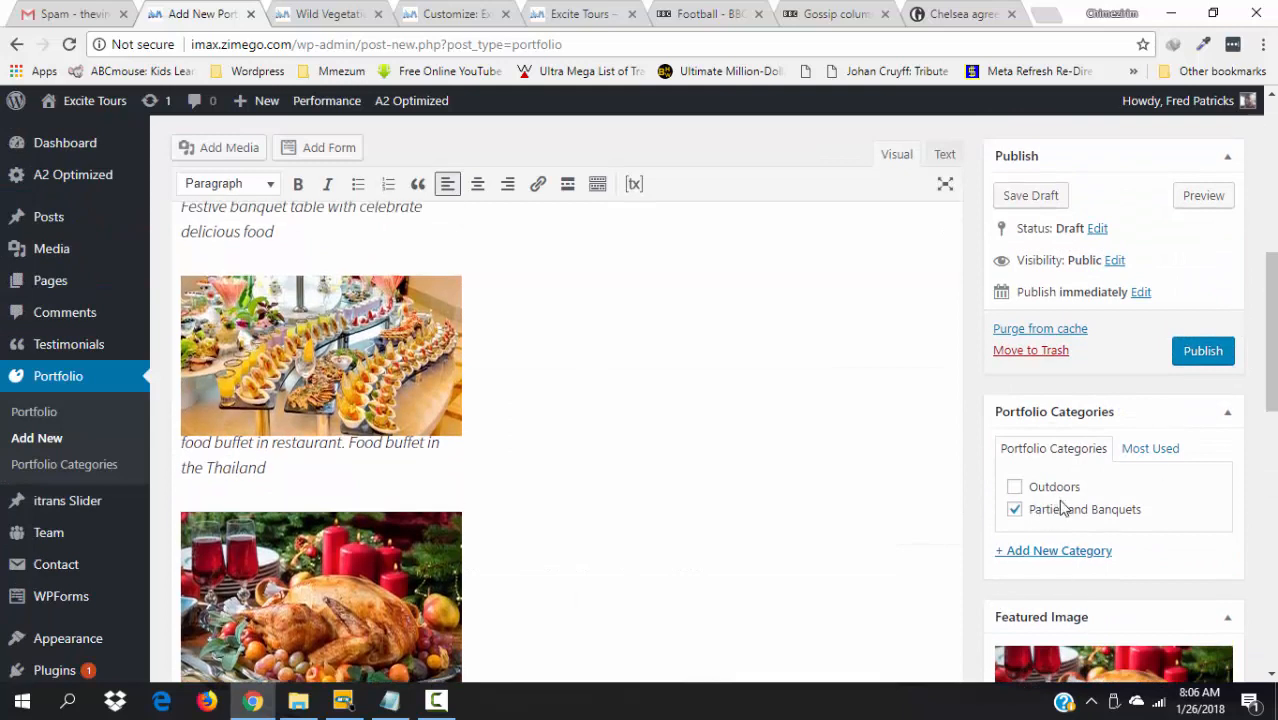
- Publish 'A Wonderful Banquet' and view its live post in a new browser tab
left_click(1201, 350)
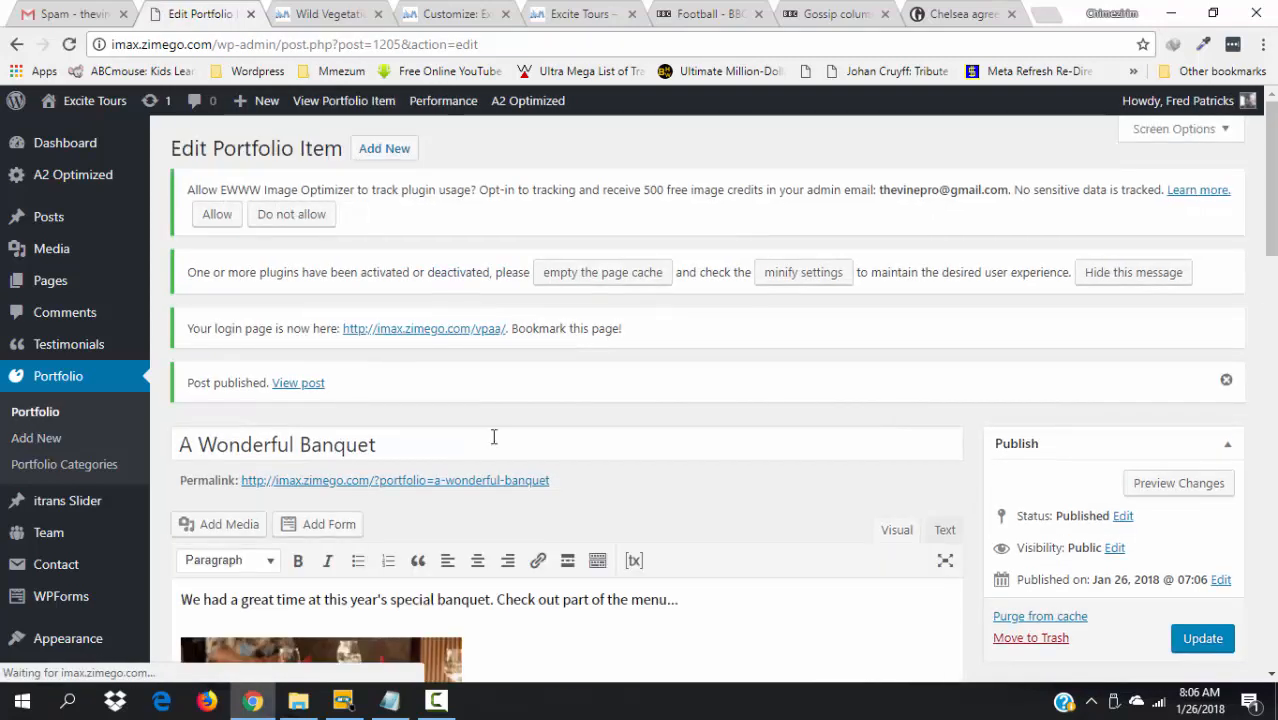
right_click(287, 389)
left_click(337, 396)
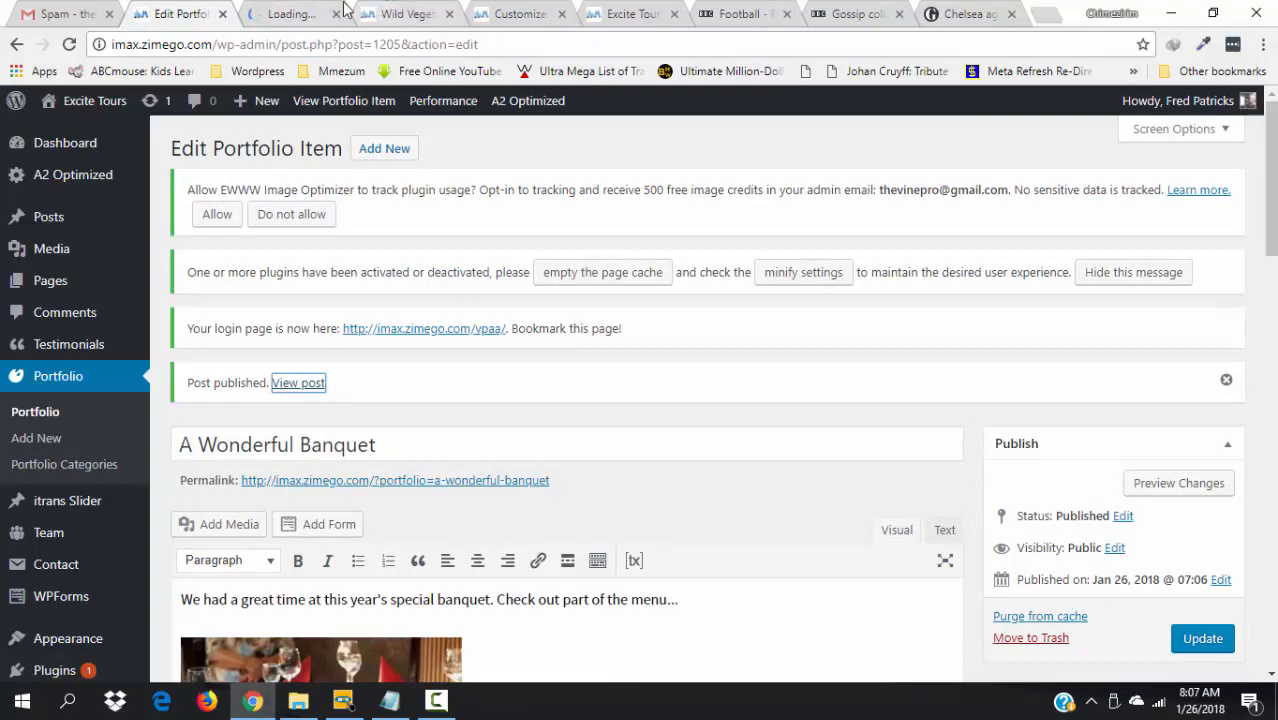
left_click(283, 12)
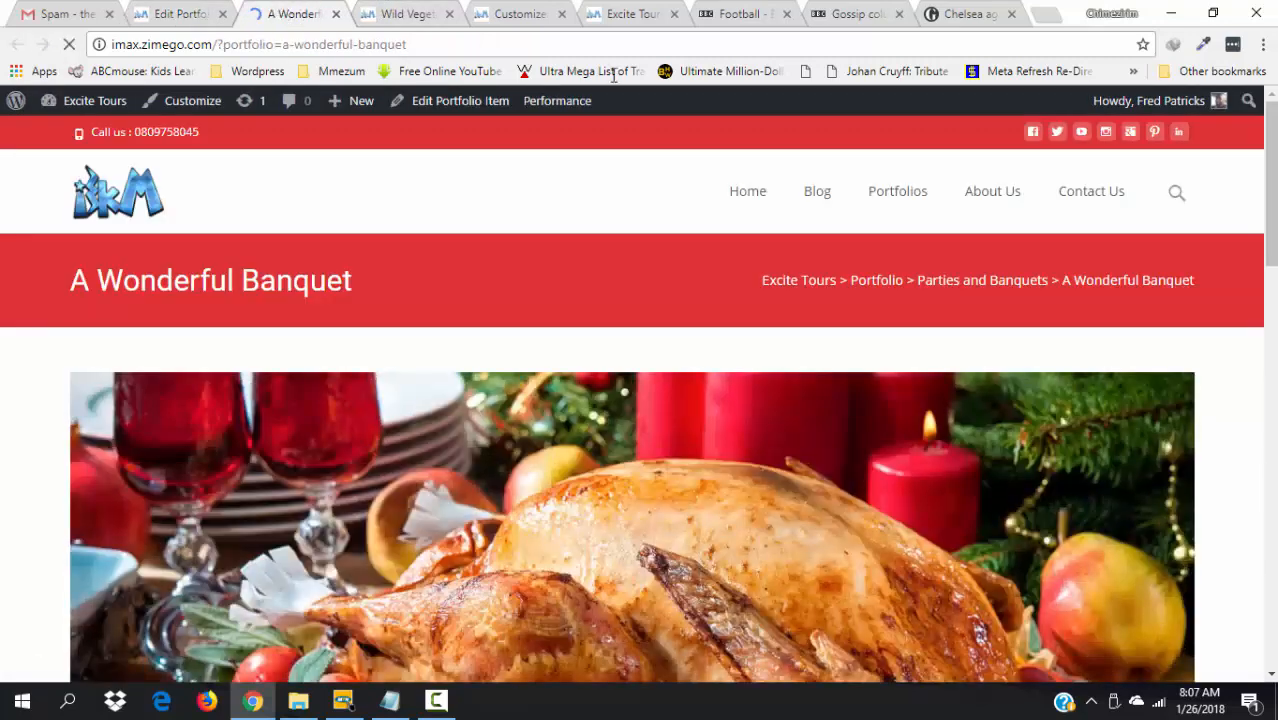
- Review the live banquet page's feature image and captioned gallery, then return to the Excite Tours home page
left_click_drag(1273, 233, 1273, 440)
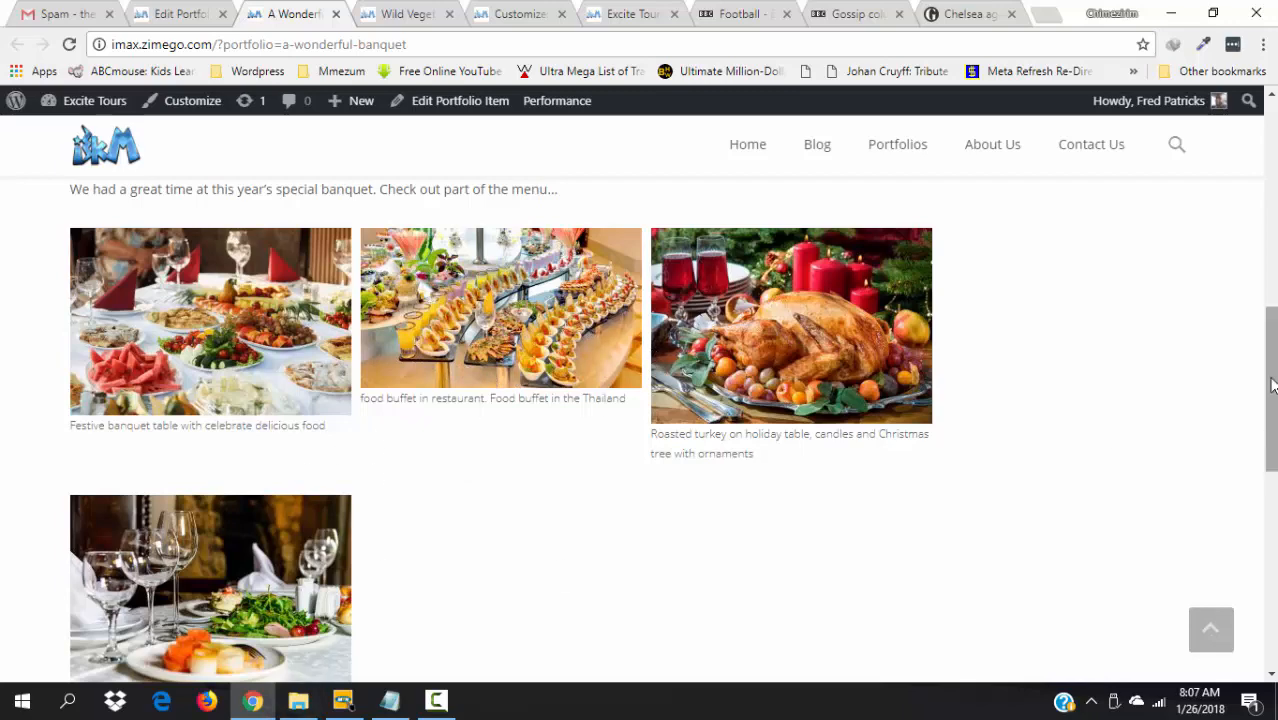
left_click_drag(1273, 385, 1270, 285)
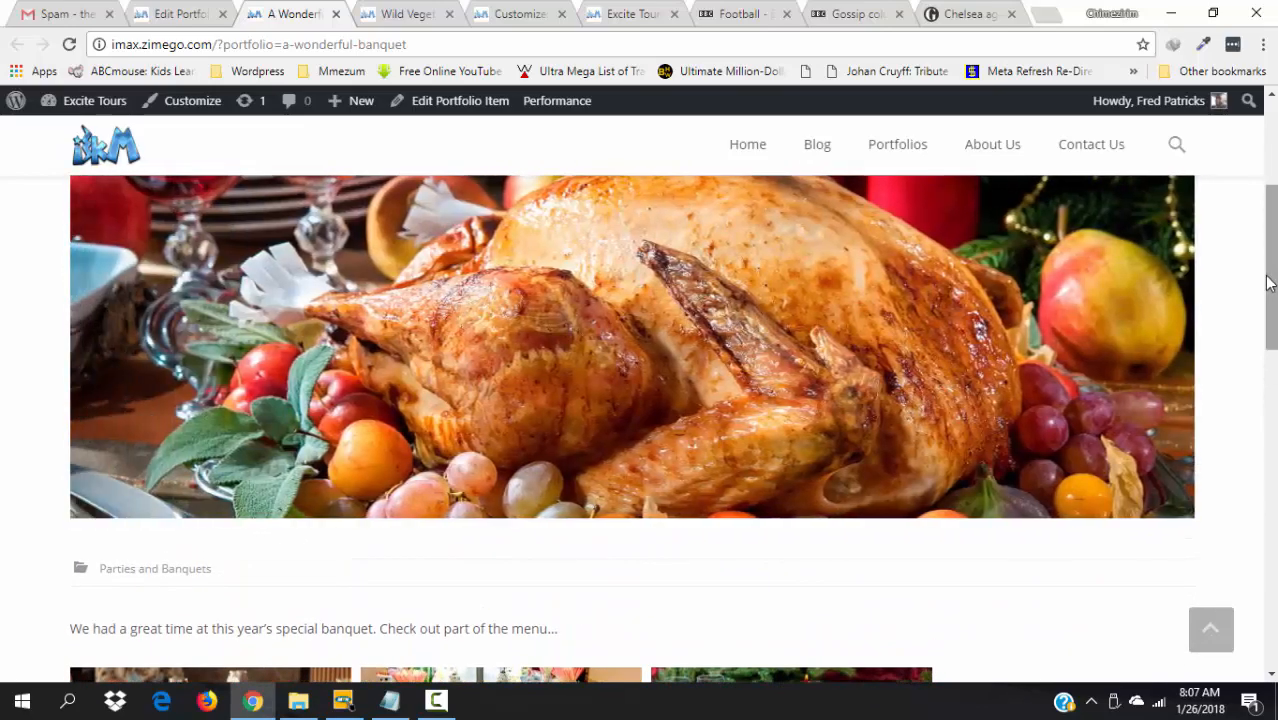
left_click_drag(1270, 285, 1270, 362)
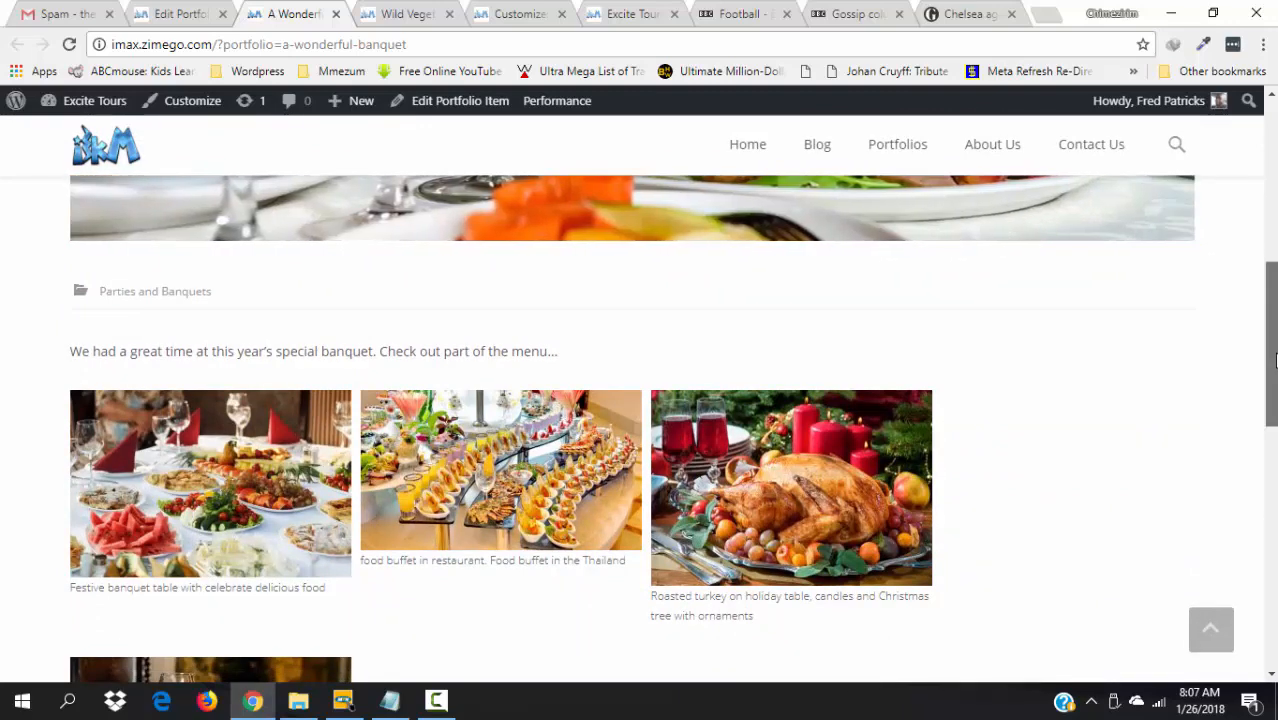
left_click_drag(1270, 362, 1270, 405)
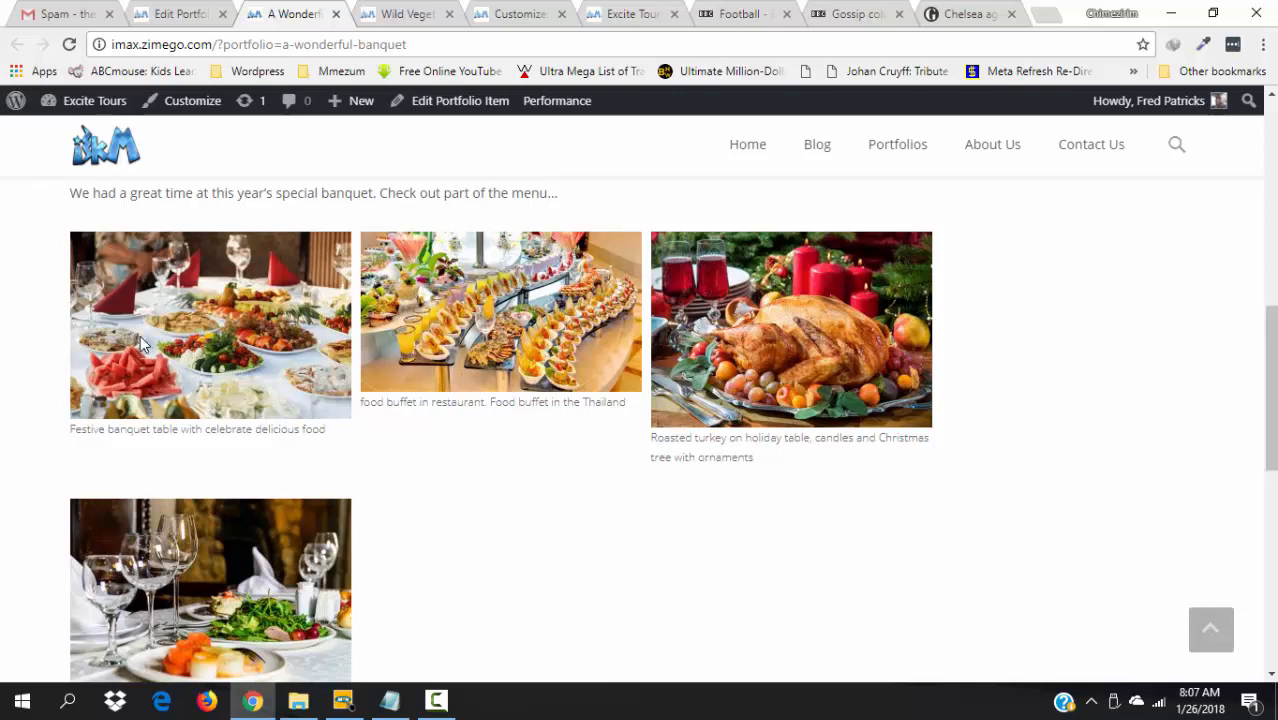
scroll(1178, 262, "down", 2)
scroll(1178, 262, "up", 7)
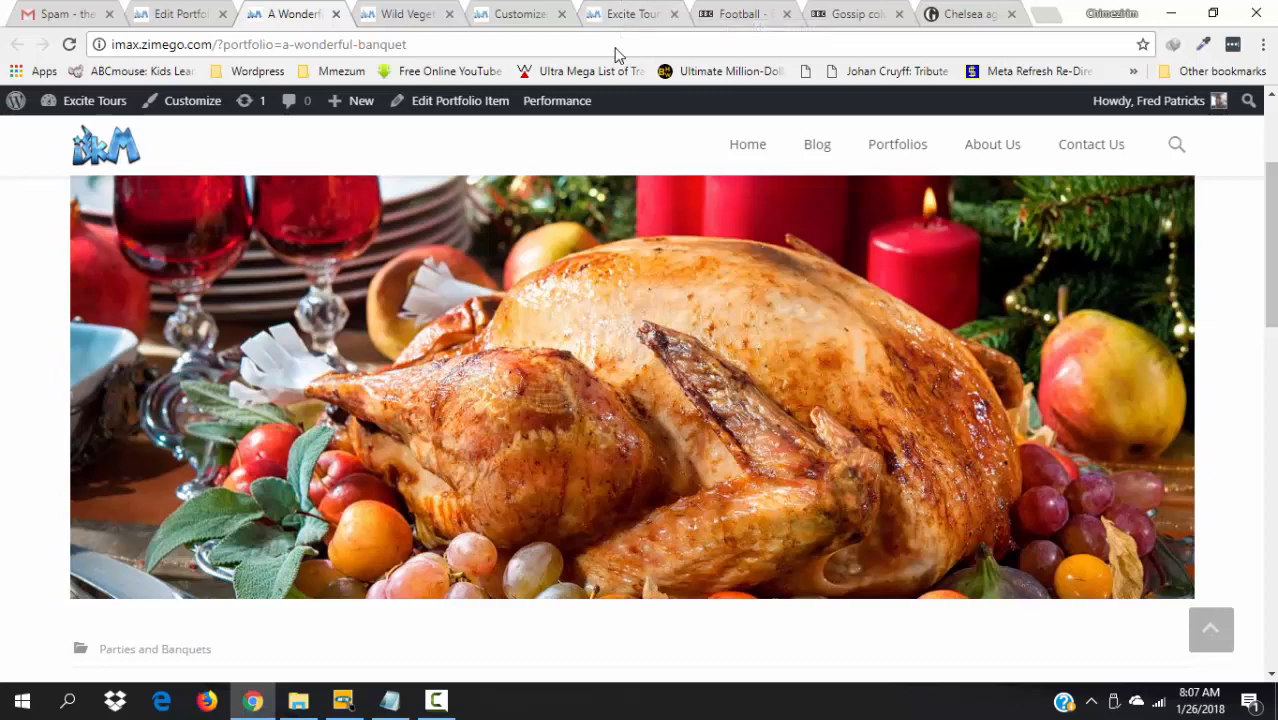
left_click(620, 16)
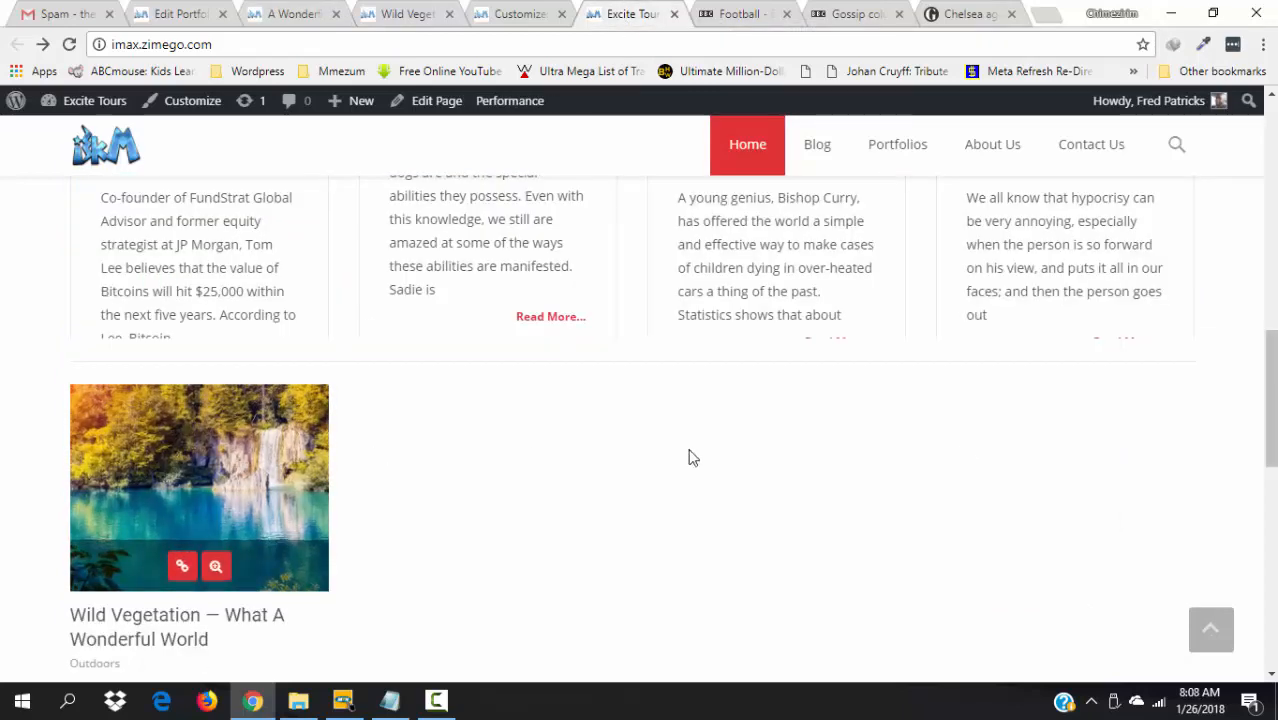
- Reload the home page and confirm the A Wonderful Banquet card appears beside Wild Vegetation
key("F5")
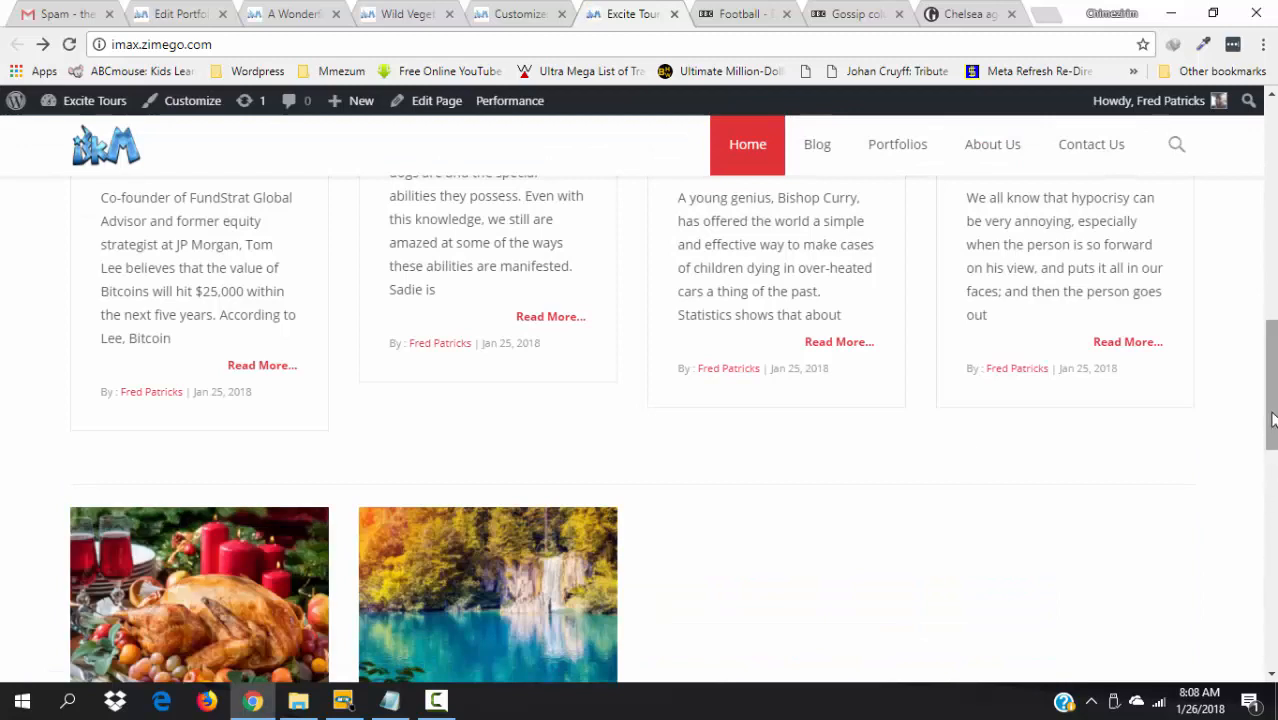
scroll(1268, 497, "down", 2)
mouse_move(78, 459)
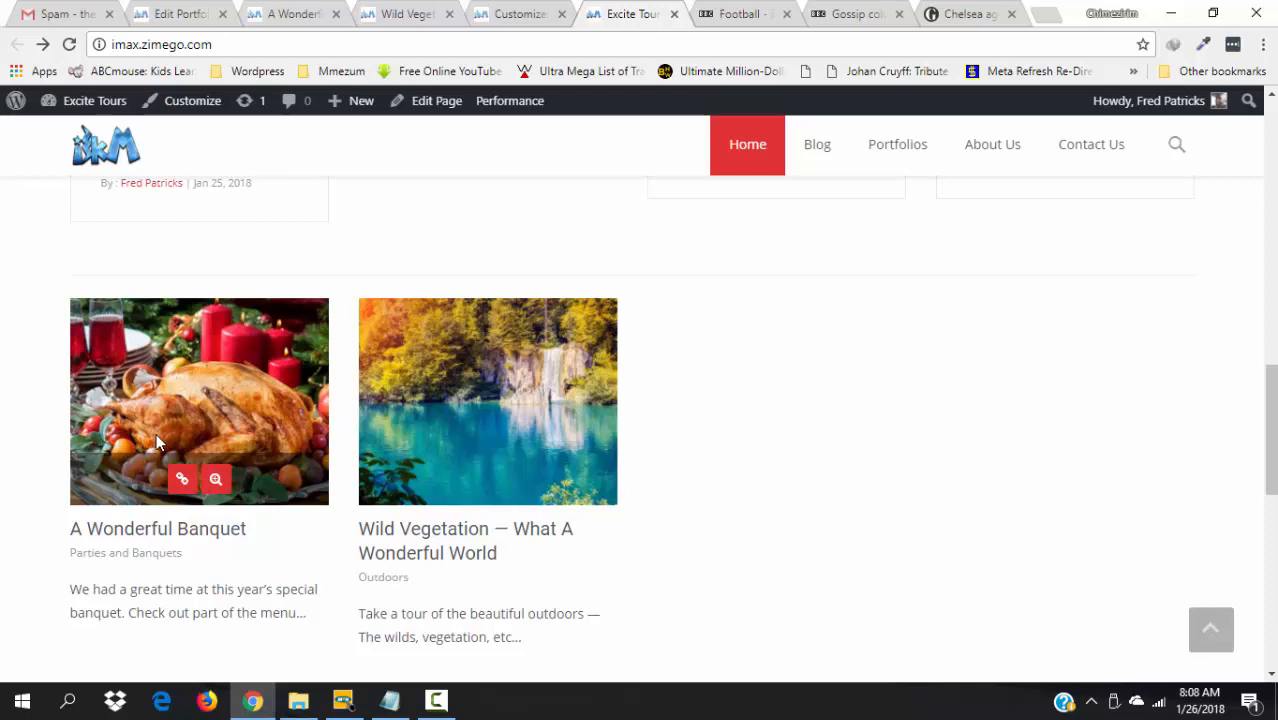
scroll(340, 420, "up", 1)
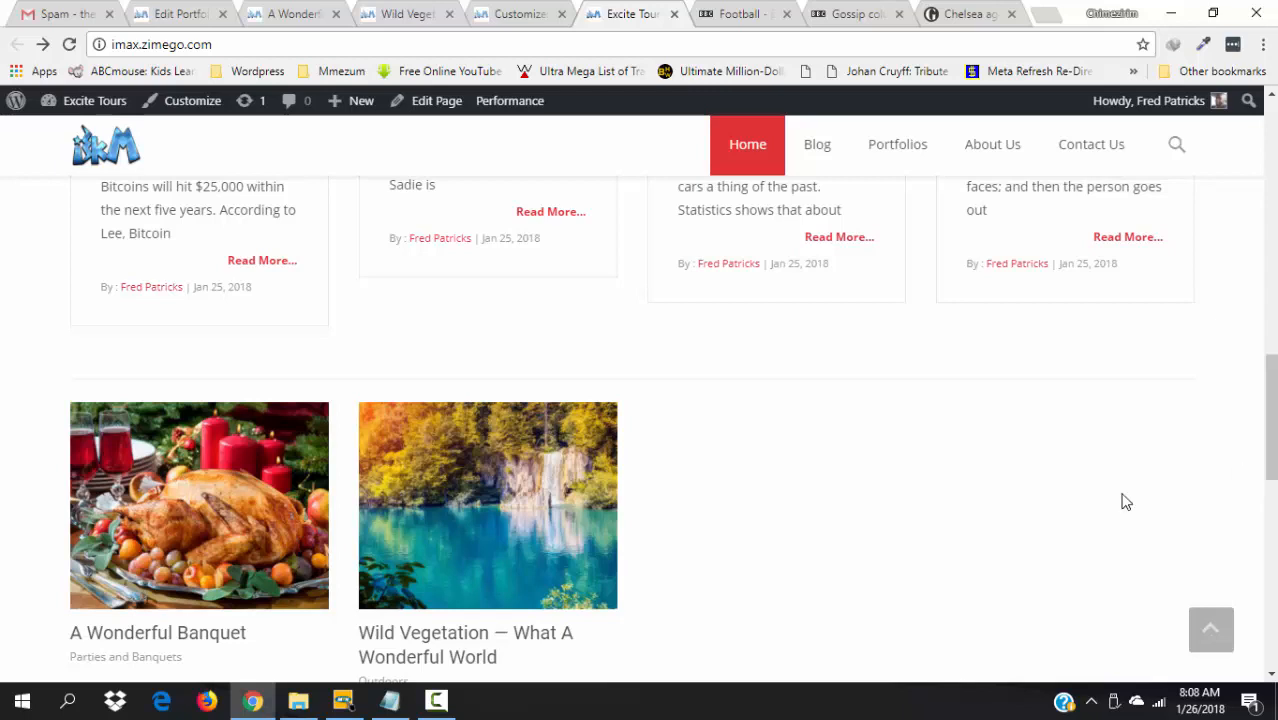
left_click(436, 700)
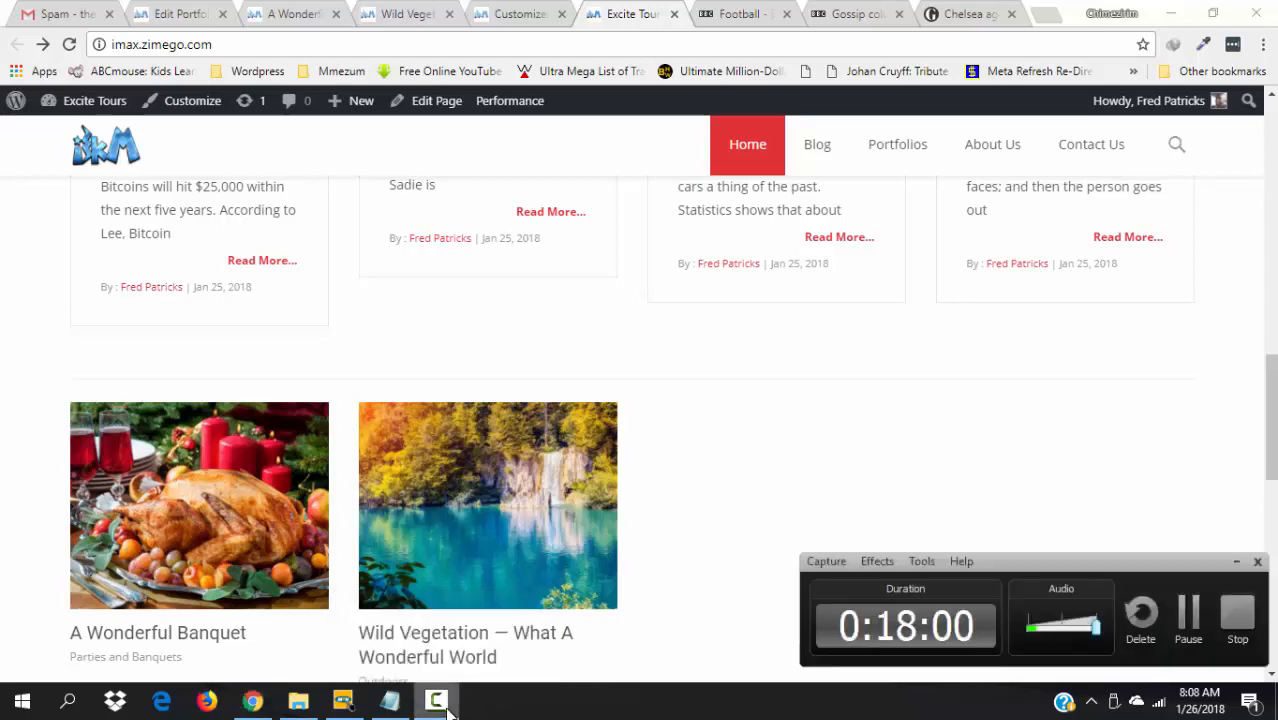
left_click(1187, 615)
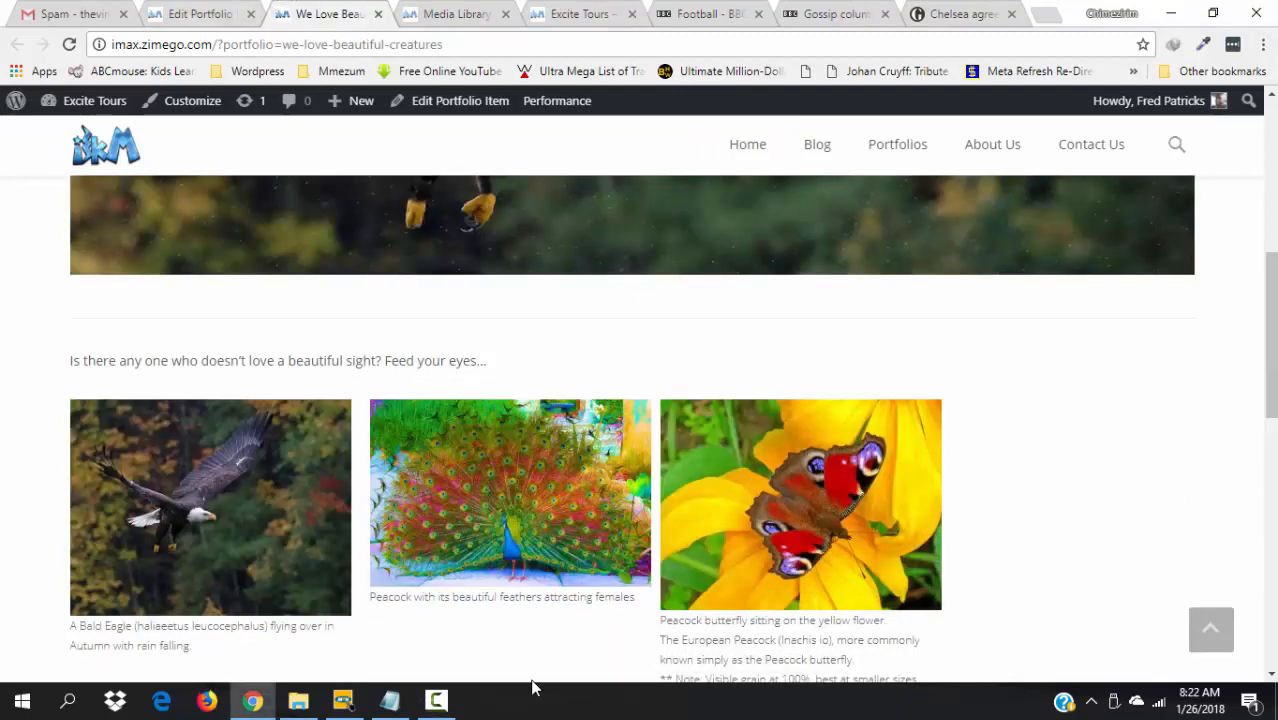
- Open the We Love Beautiful Creatures portfolio page and return to its peacock banner at the top
left_click(438, 701)
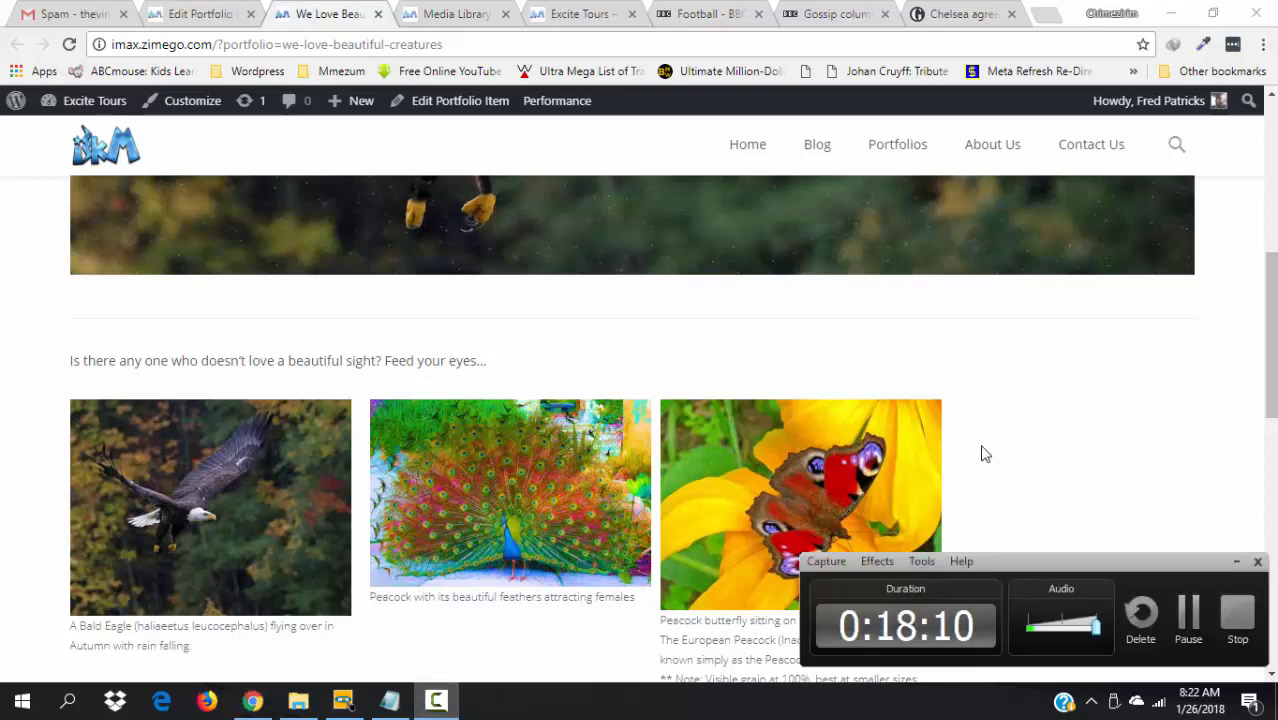
left_click(1093, 397)
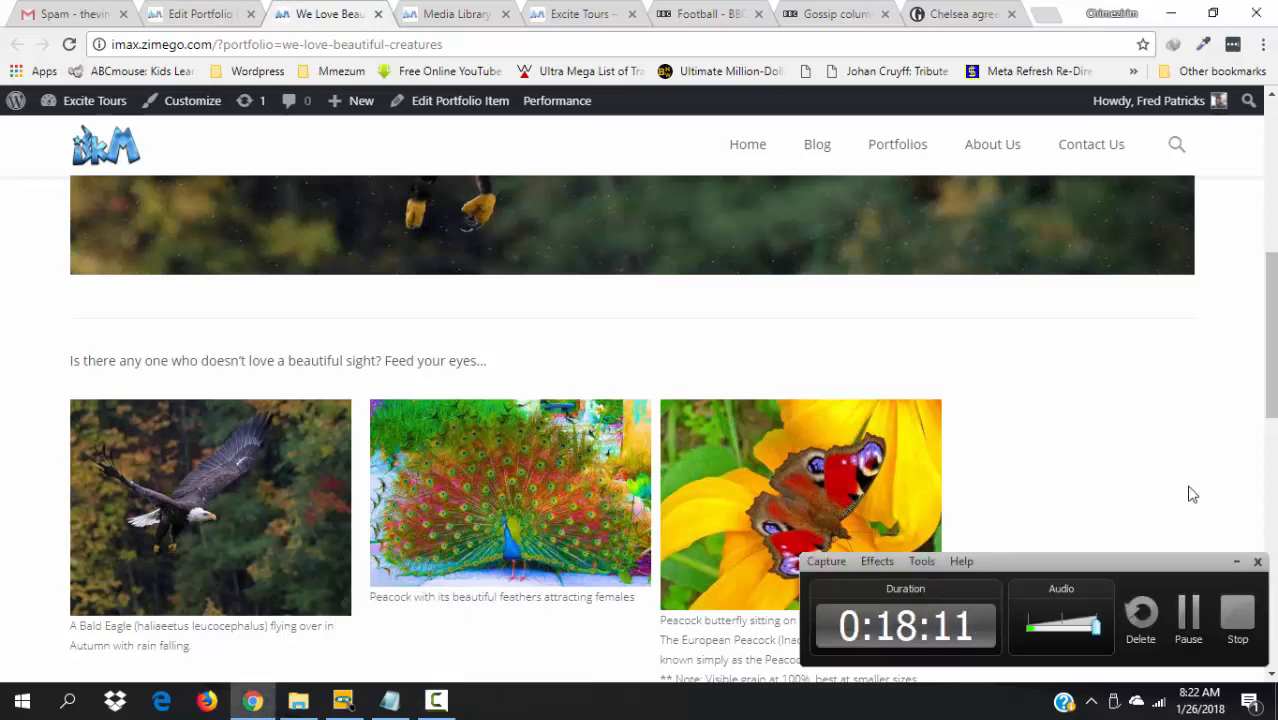
left_click(1237, 562)
left_click(1236, 562)
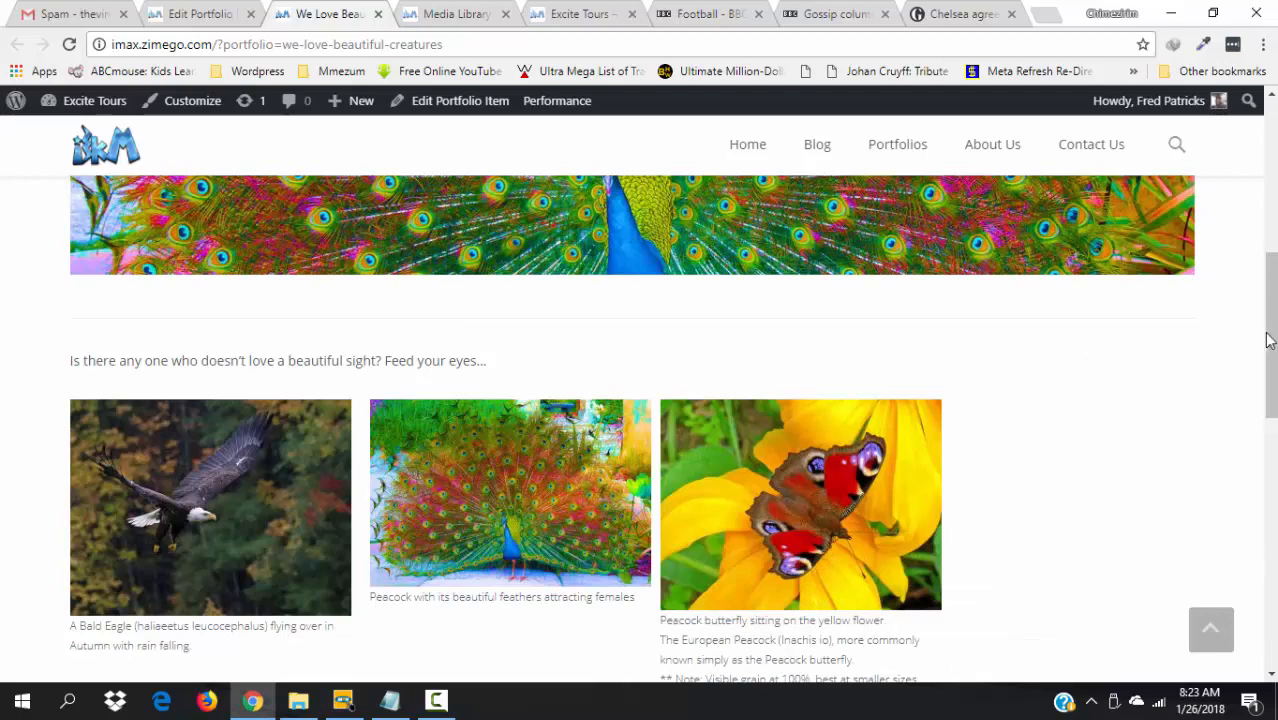
left_click_drag(1267, 337, 1247, 105)
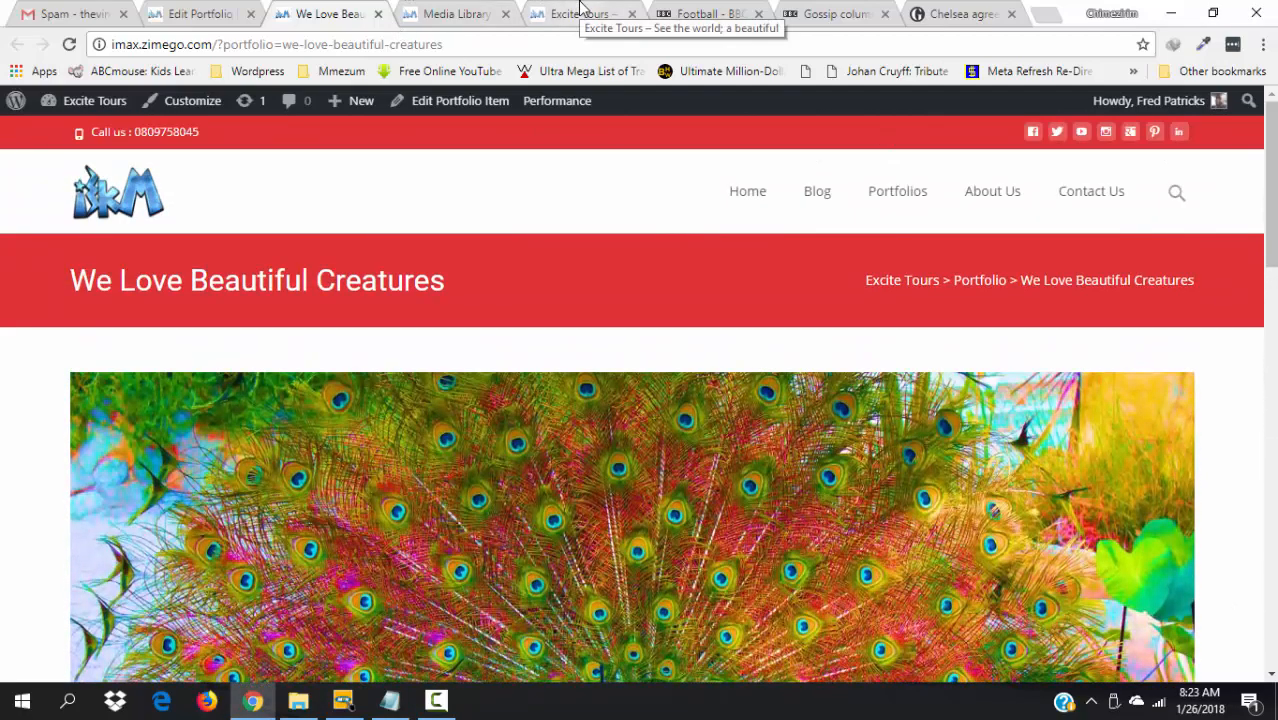
- Reload the Excite Tours home page so the We Love Beautiful Creatures eagle card shows in the portfolio grid
left_click(580, 12)
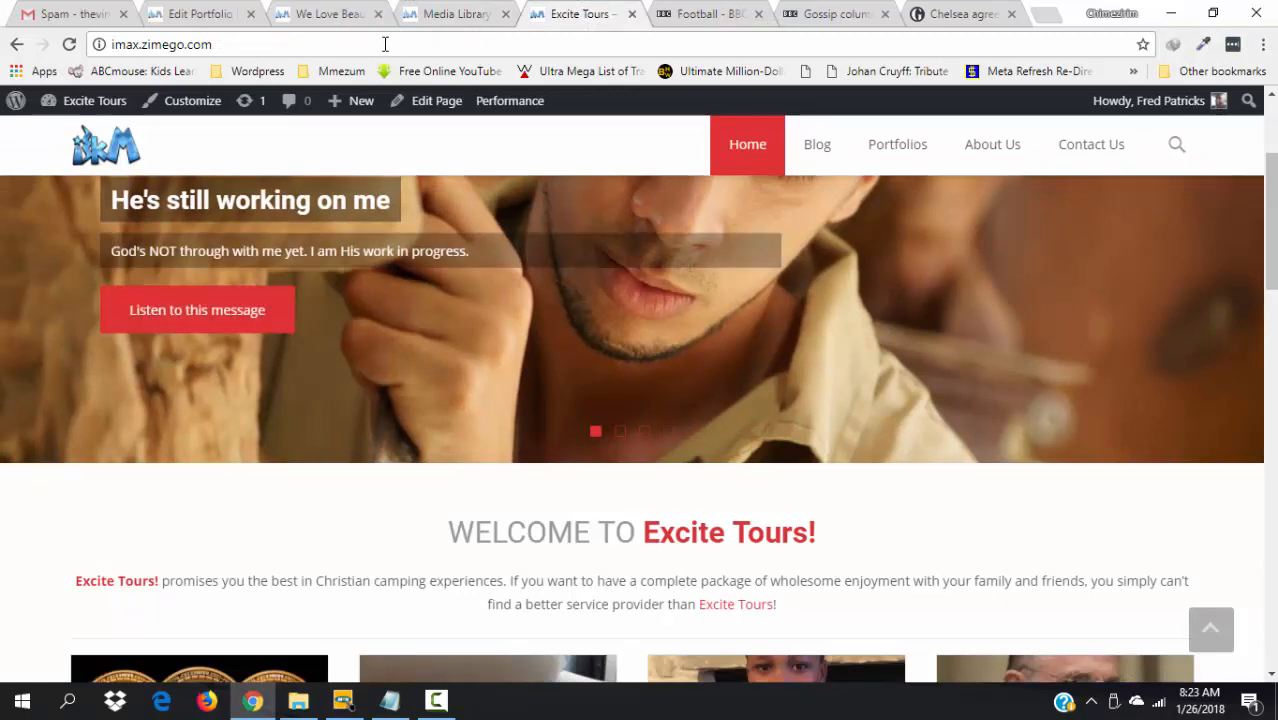
key("F5")
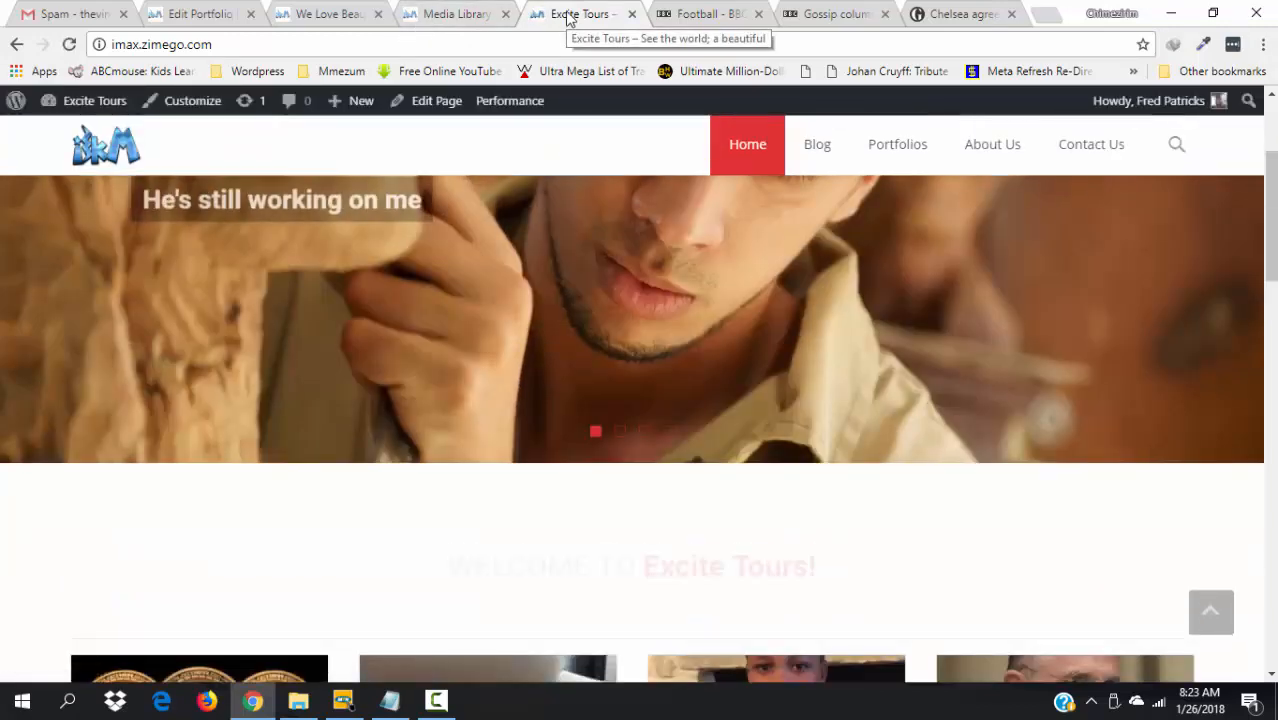
scroll(1270, 278, "down", 10)
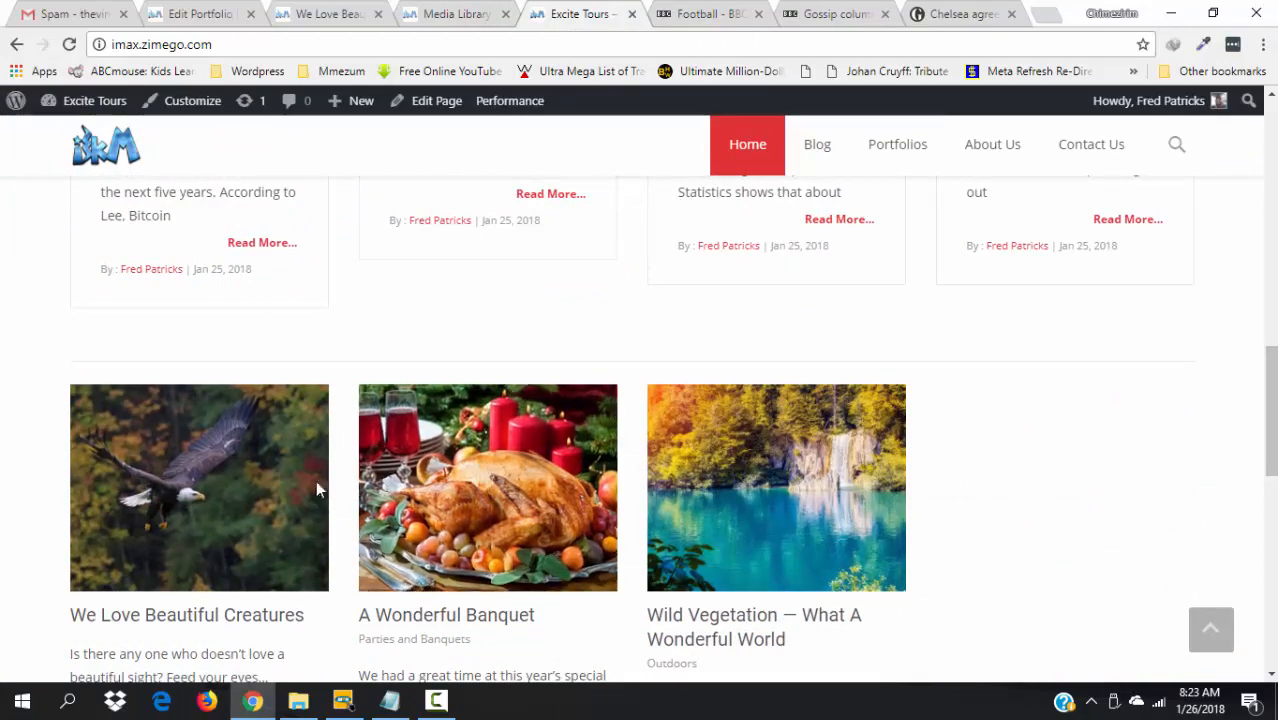
mouse_move(231, 516)
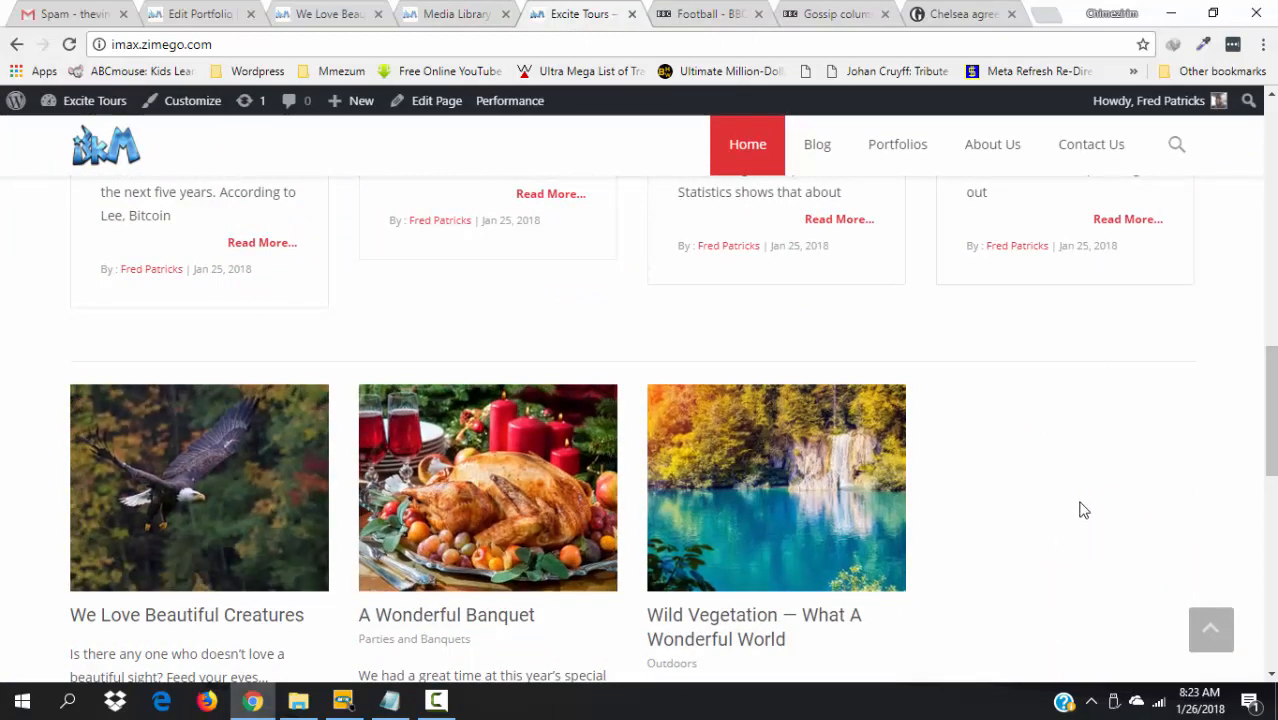
scroll(1080, 510, "up", 1)
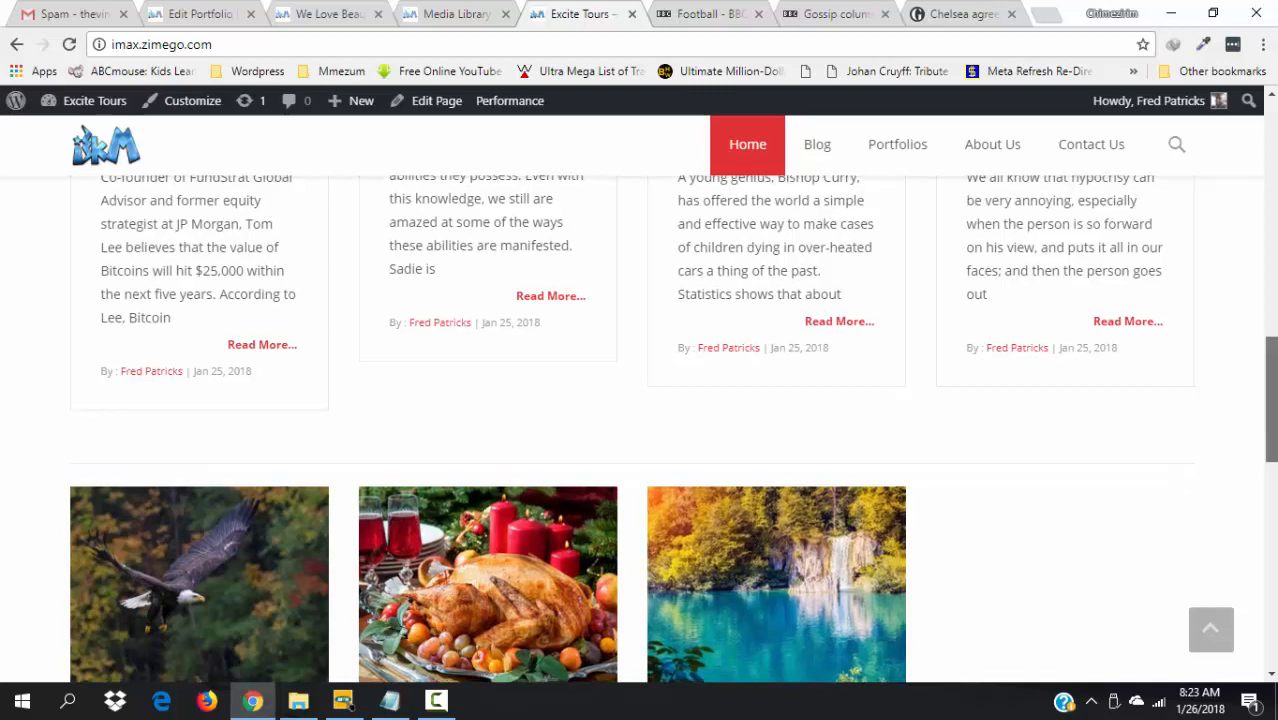
- Open the home page's Edit Page screen in a new tab
scroll(828, 490, "down", 2)
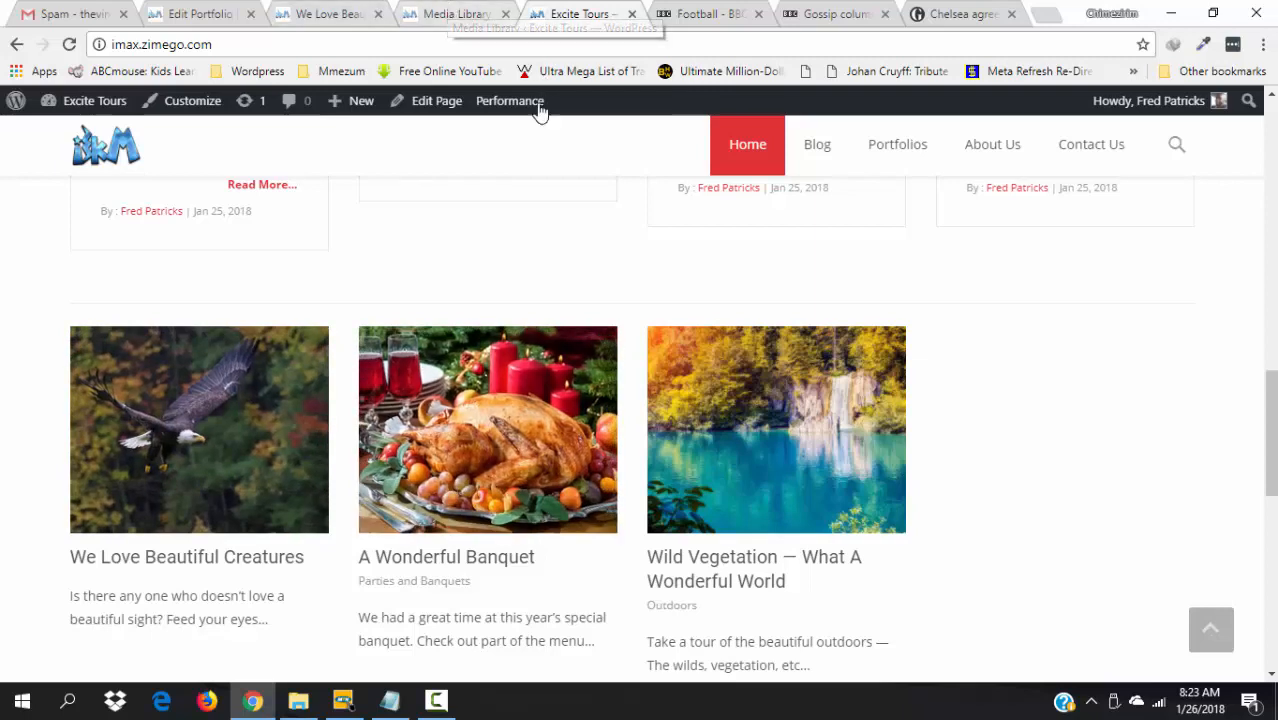
right_click(424, 108)
left_click(491, 118)
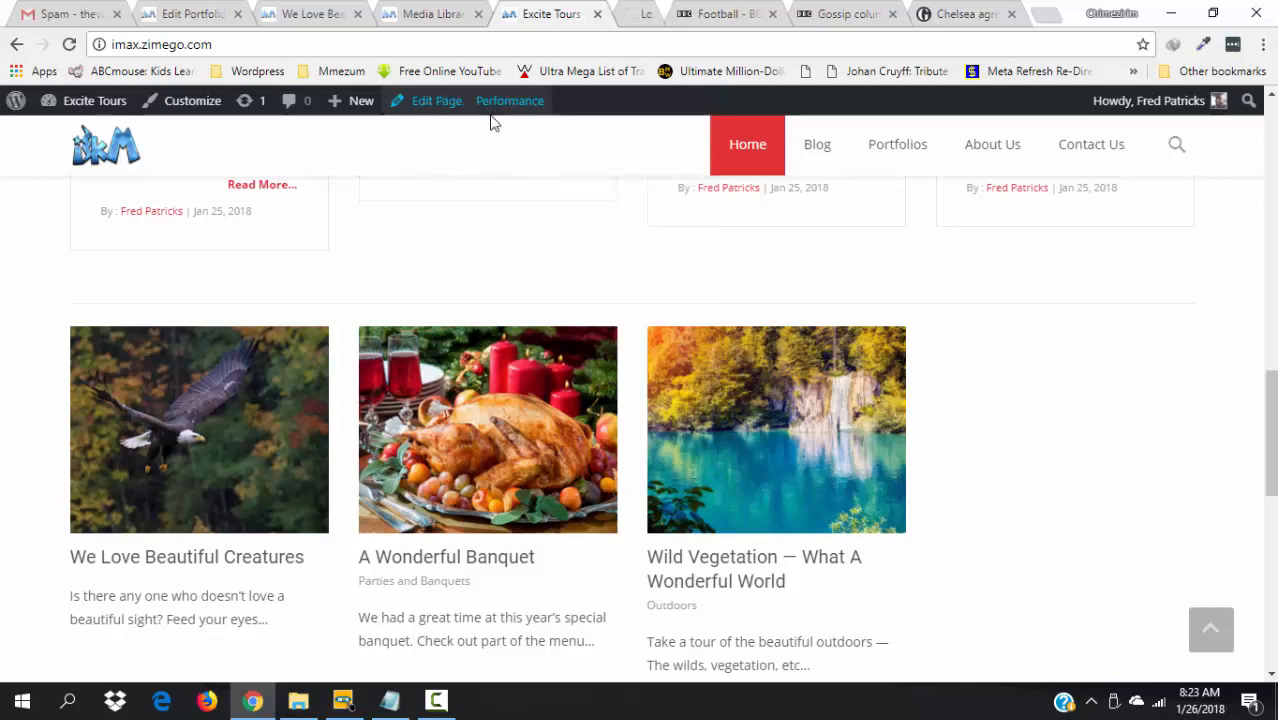
- In the Front Page editor, find the [tx_portfolio] shortcode set to items="4" columns="4"
left_click(632, 14)
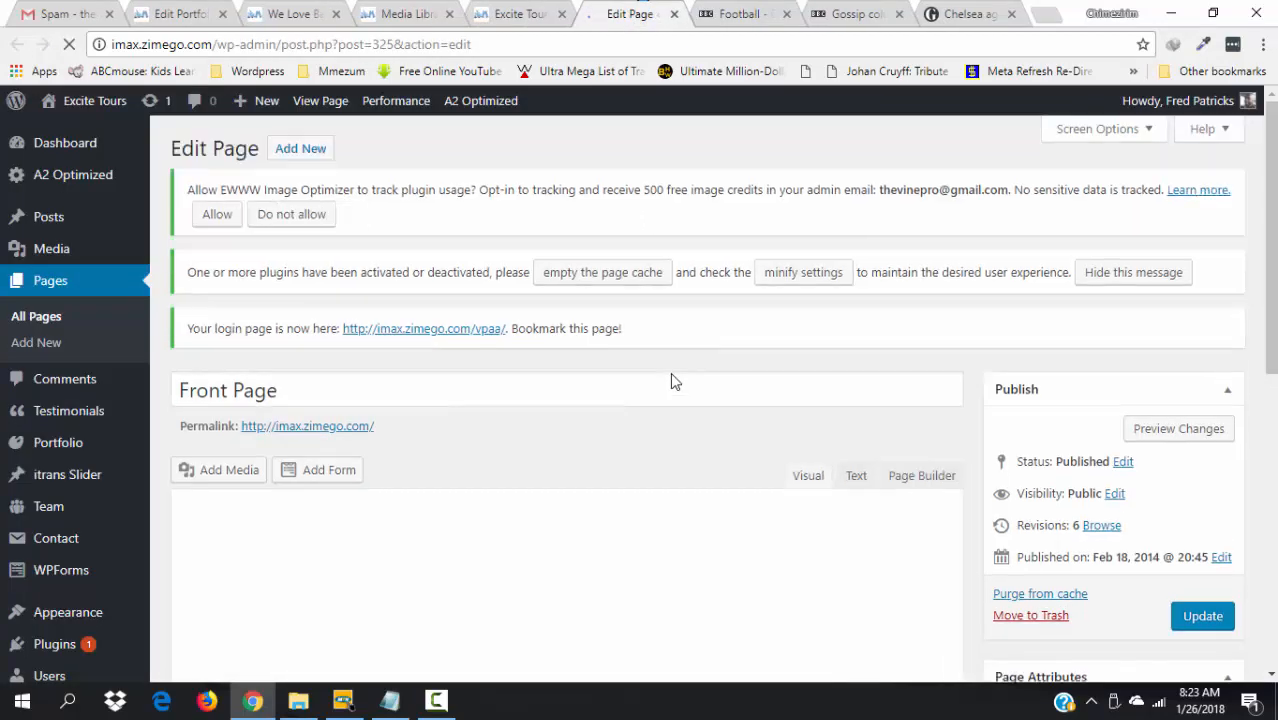
scroll(673, 405, "down", 1)
scroll(673, 405, "down", 2)
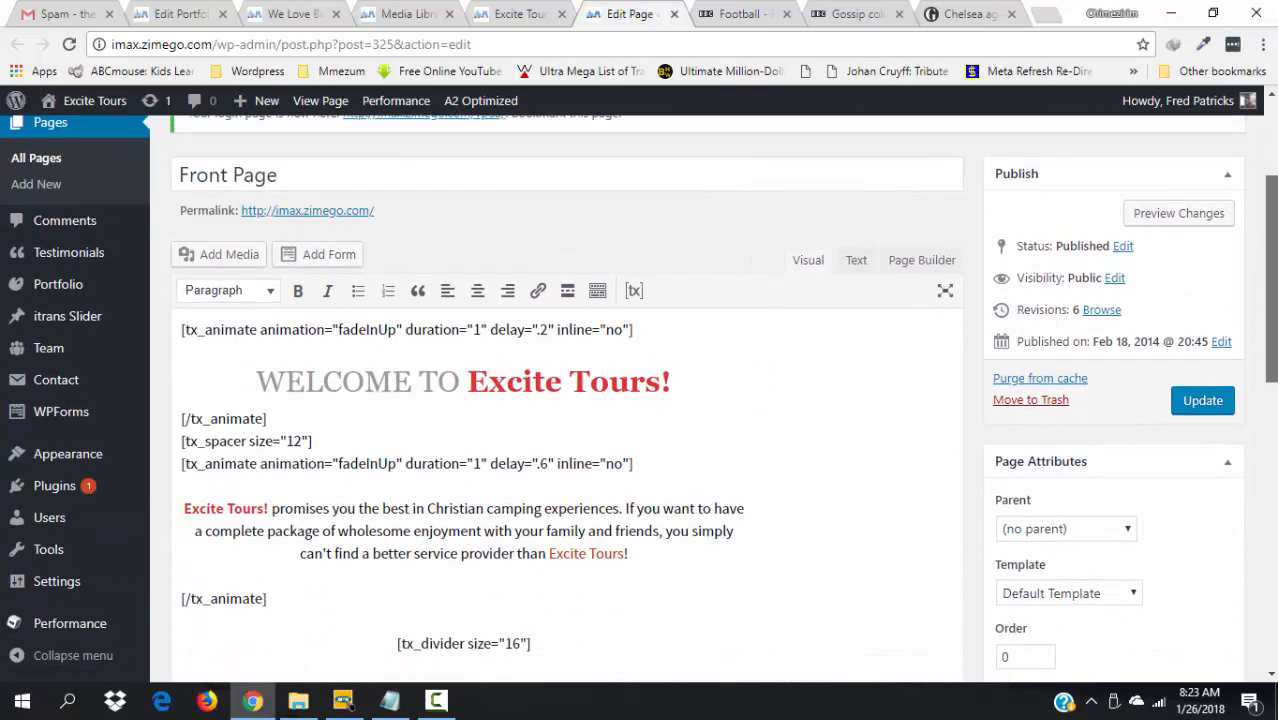
scroll(560, 400, "down", 3)
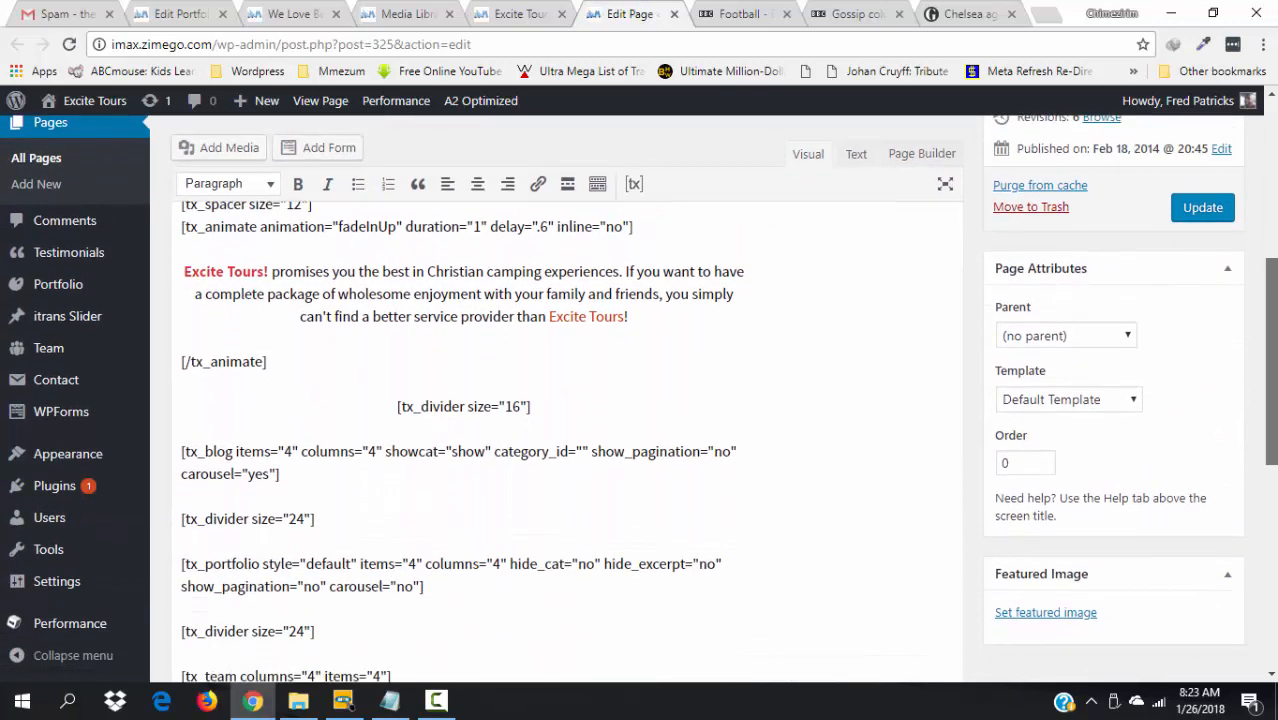
mouse_move(1274, 430)
left_mouse_down()
mouse_move(1274, 462)
mouse_move(1276, 427)
left_mouse_up()
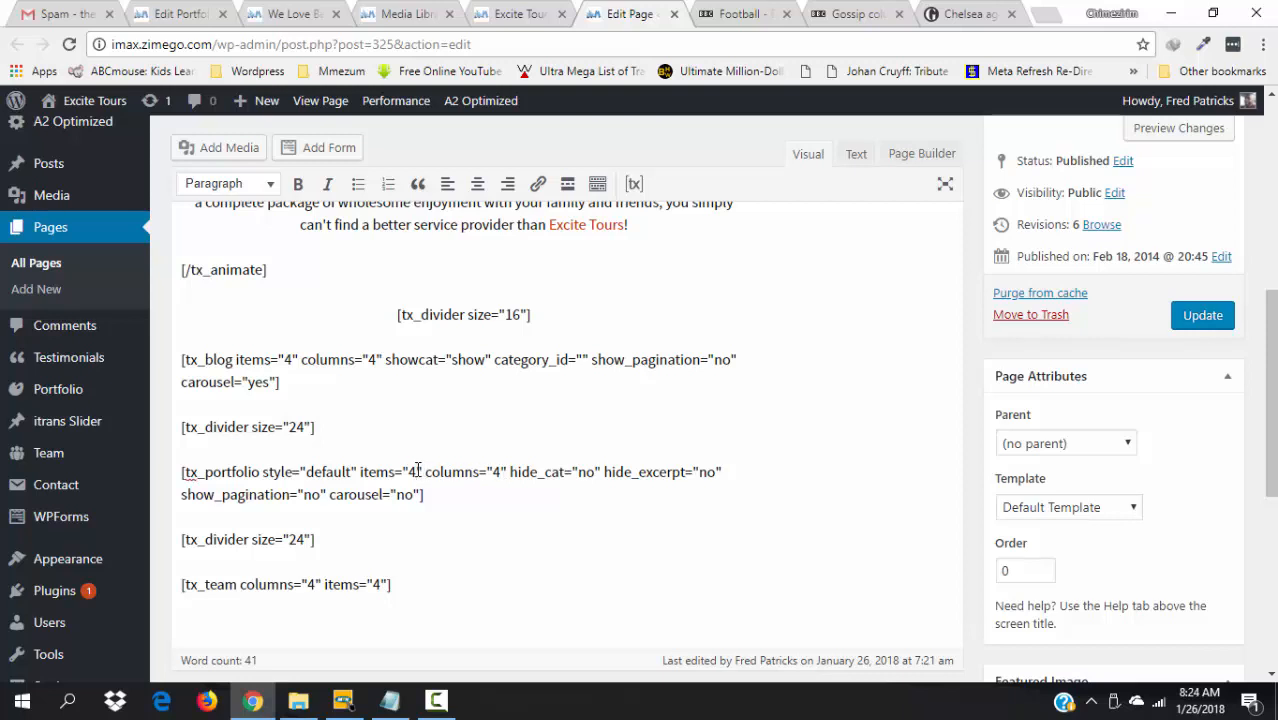
- Change the tx_portfolio shortcode to items="3" columns="3" and update the Front Page
left_click(418, 471)
key("BackSpace")
type("3")
left_click(501, 471)
key("BackSpace")
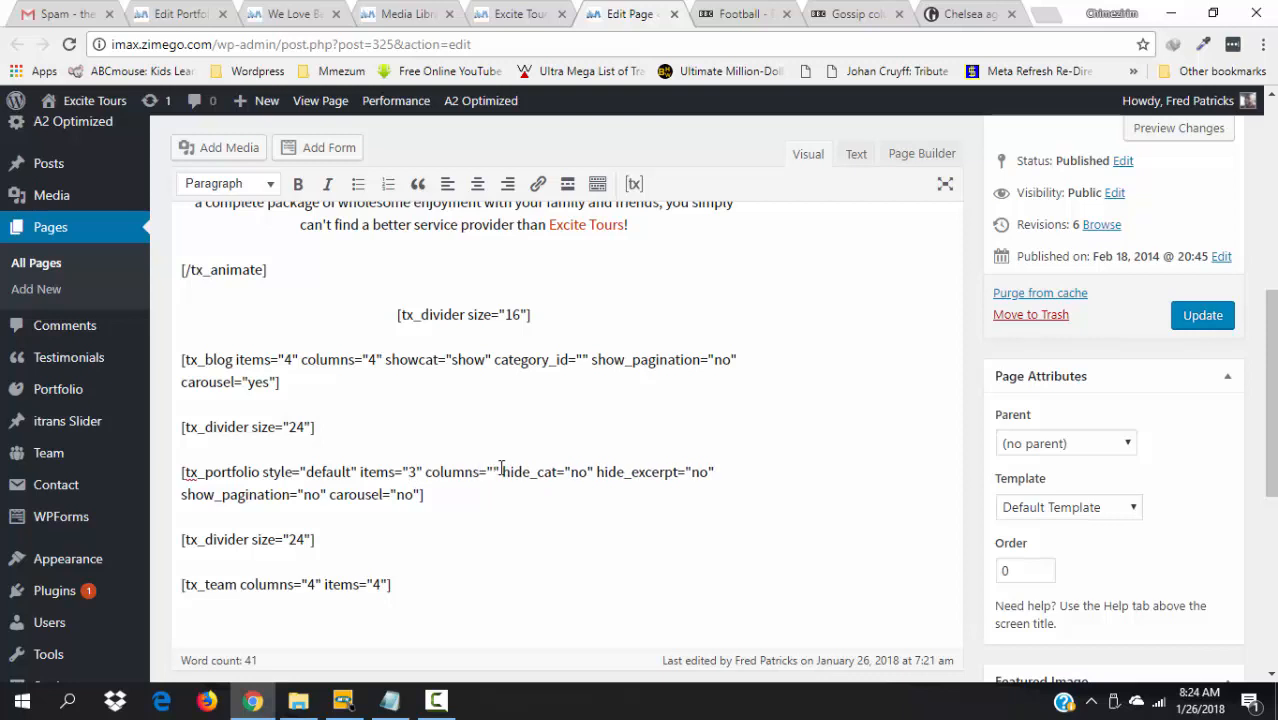
type("3")
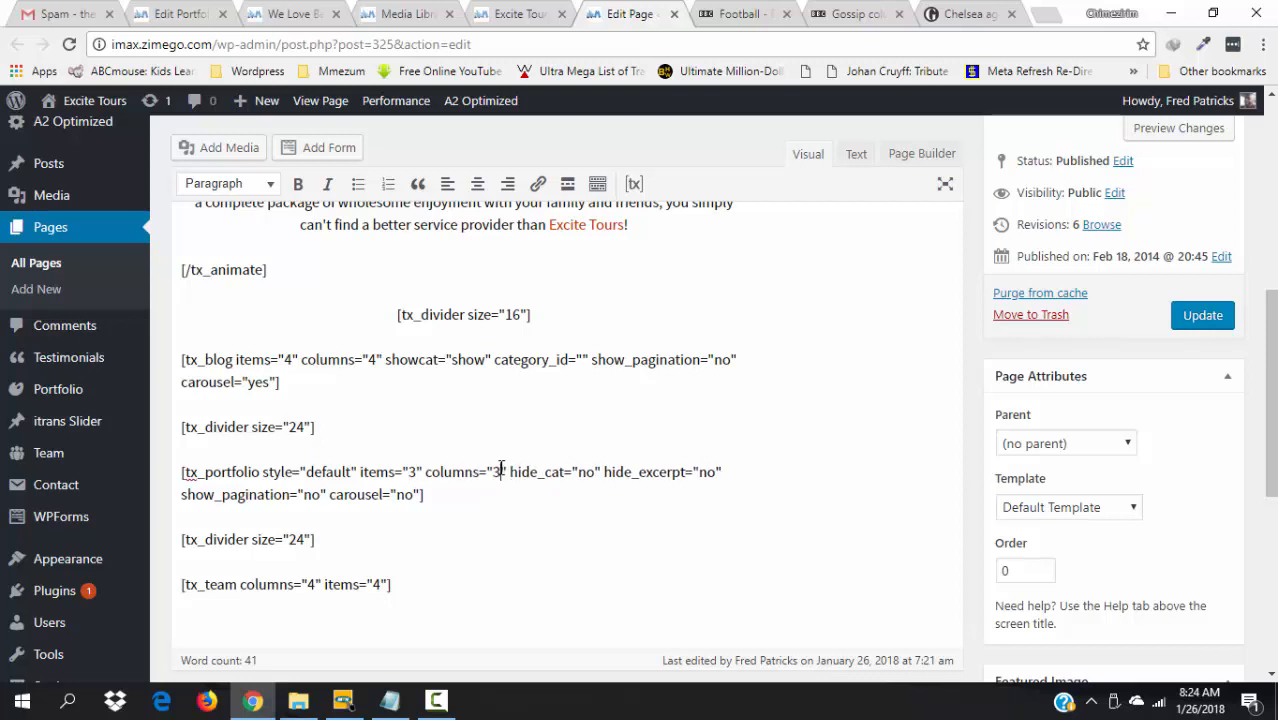
left_click(1206, 316)
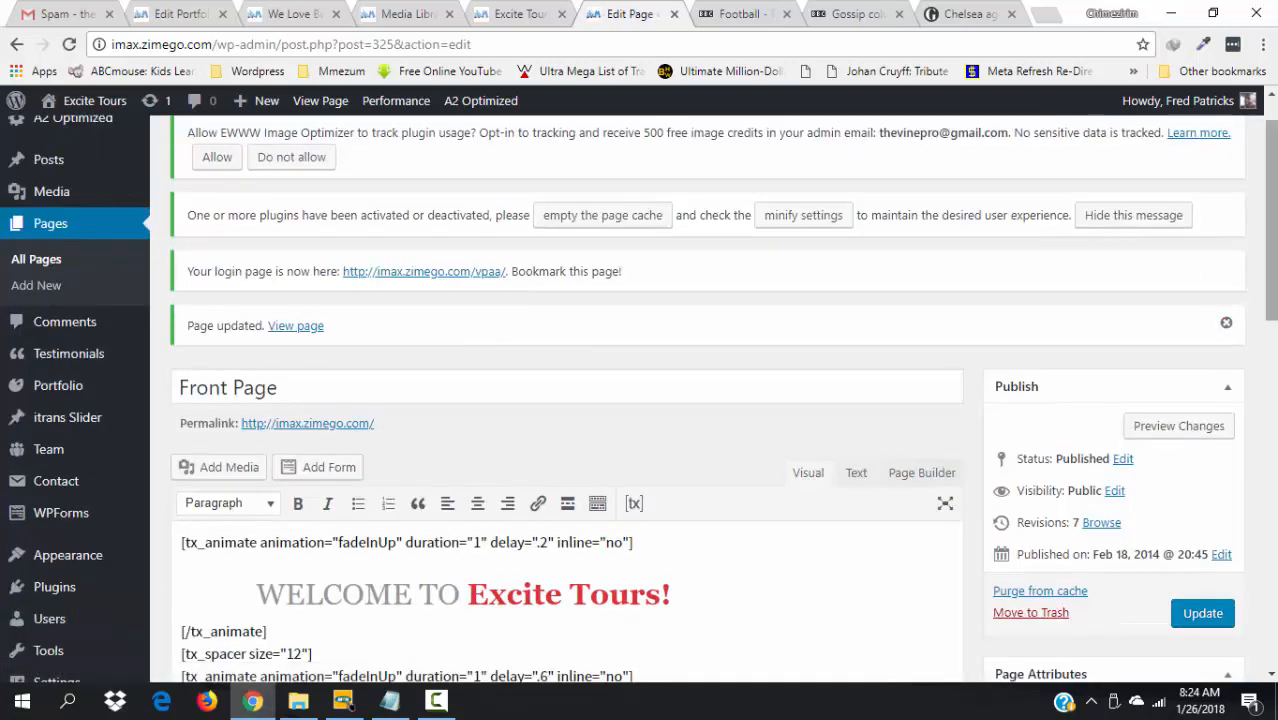
left_click_drag(1269, 265, 1269, 411)
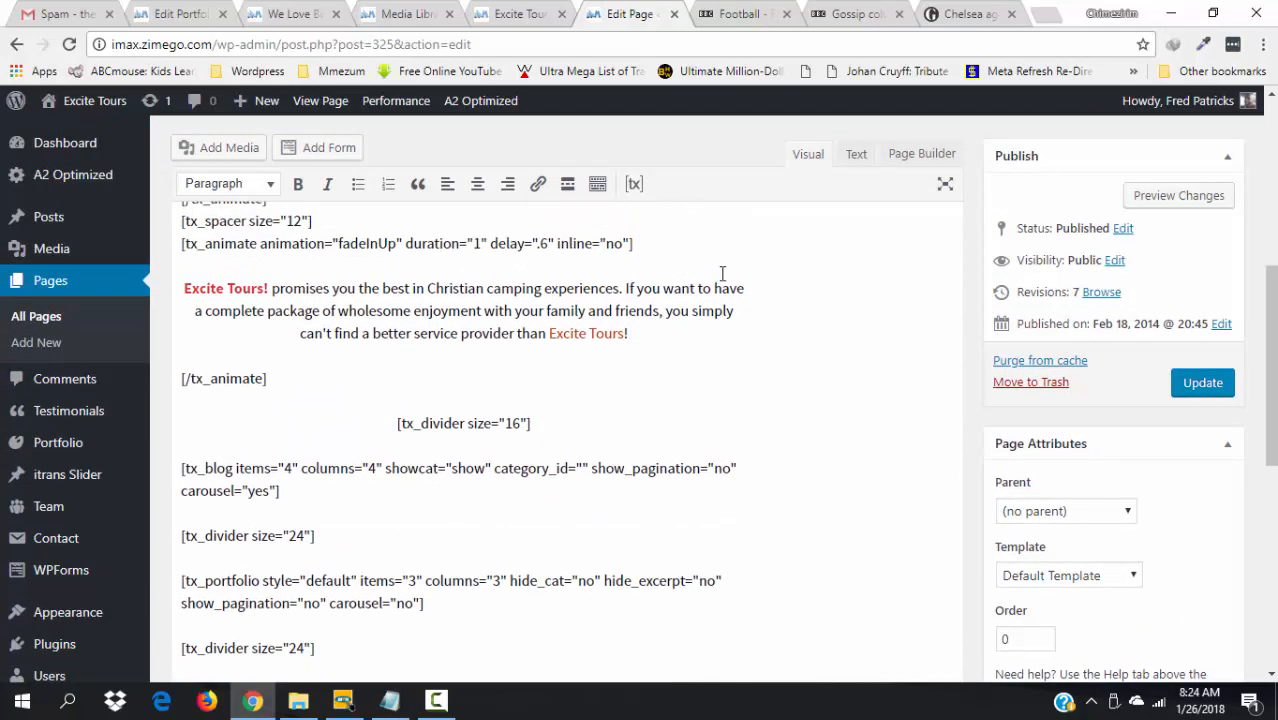
- Reload the live Excite Tours site, review the three-column portfolio and team sections, then return to the Media Library
left_click(544, 12)
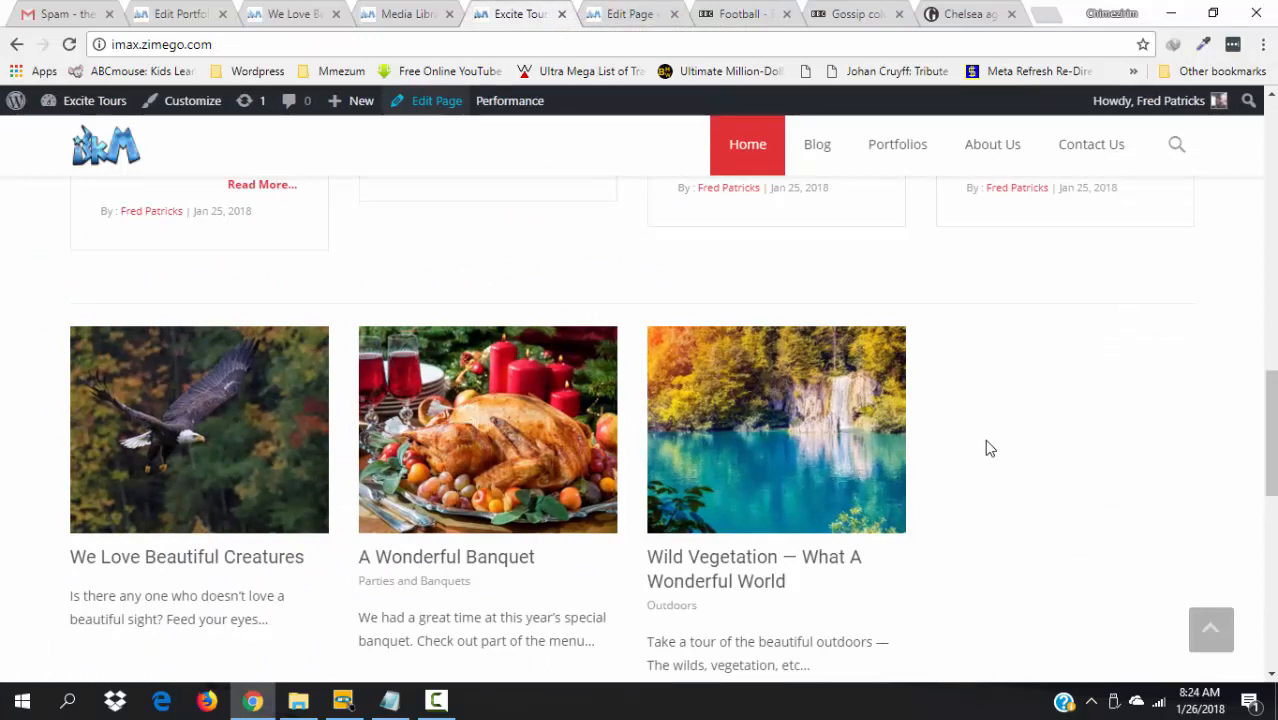
key("F5")
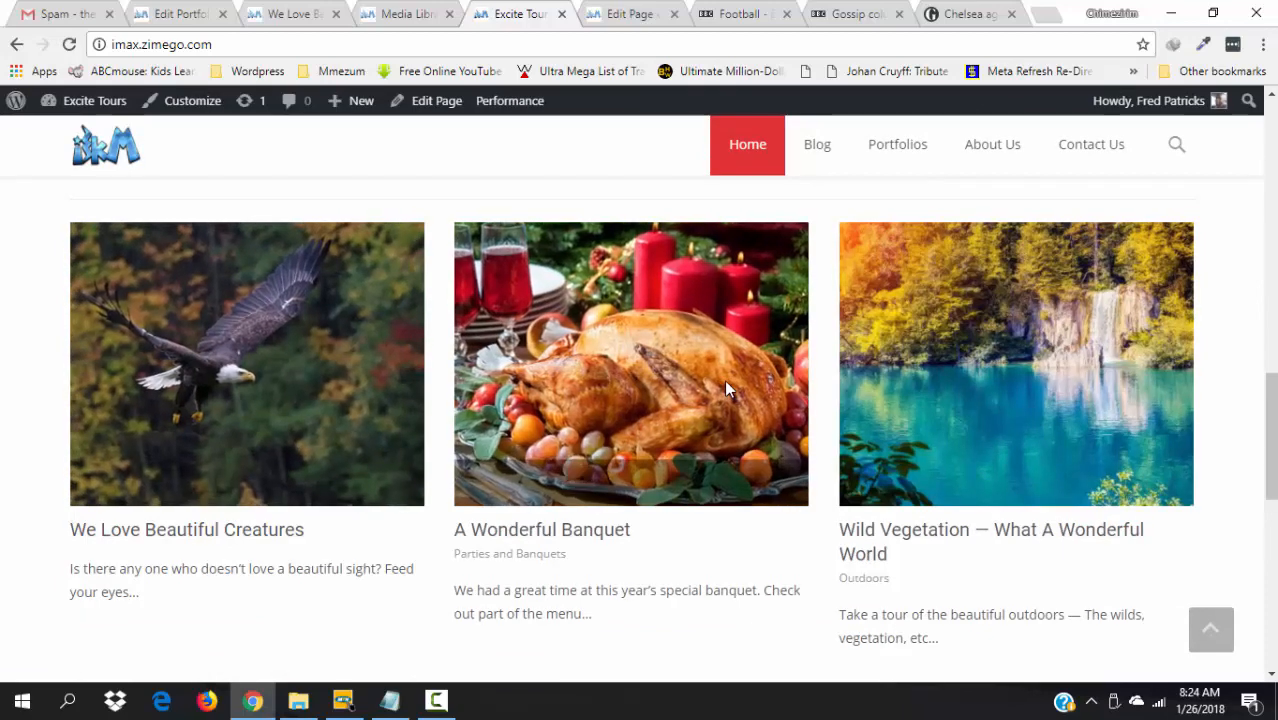
scroll(1274, 400, "up", 3)
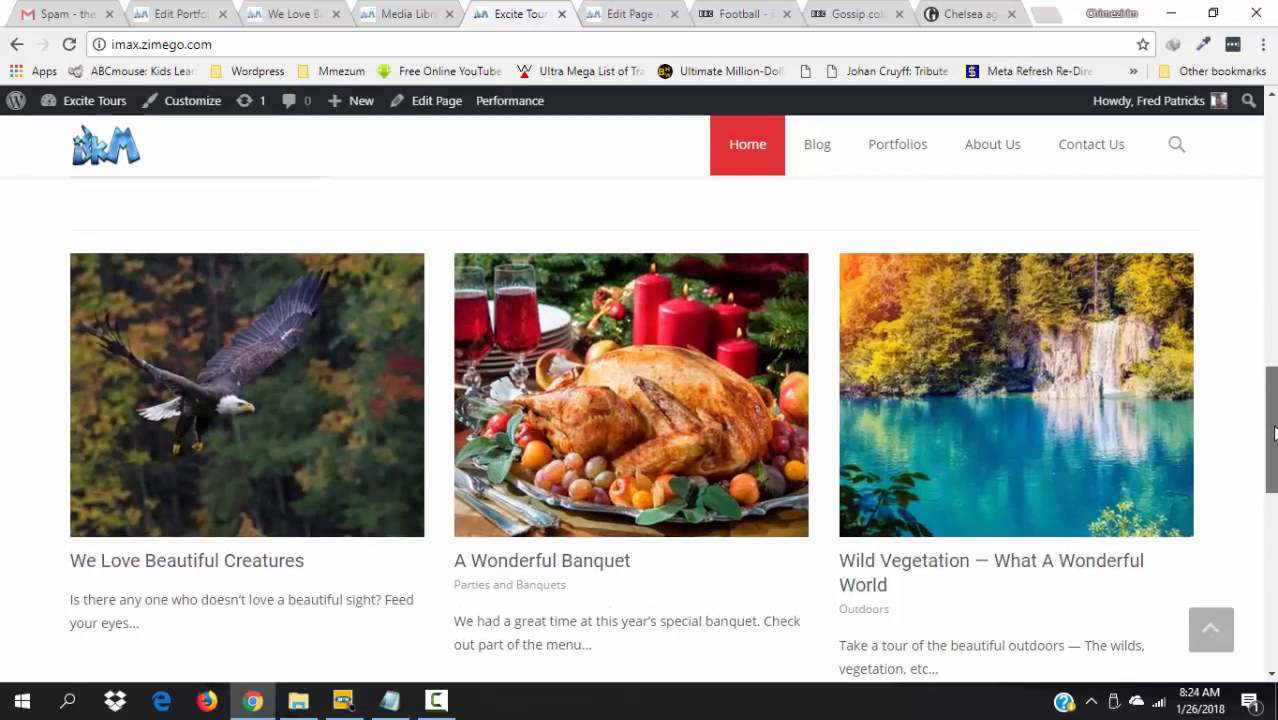
scroll(1274, 380, "up", 1)
scroll(1274, 380, "down", 4)
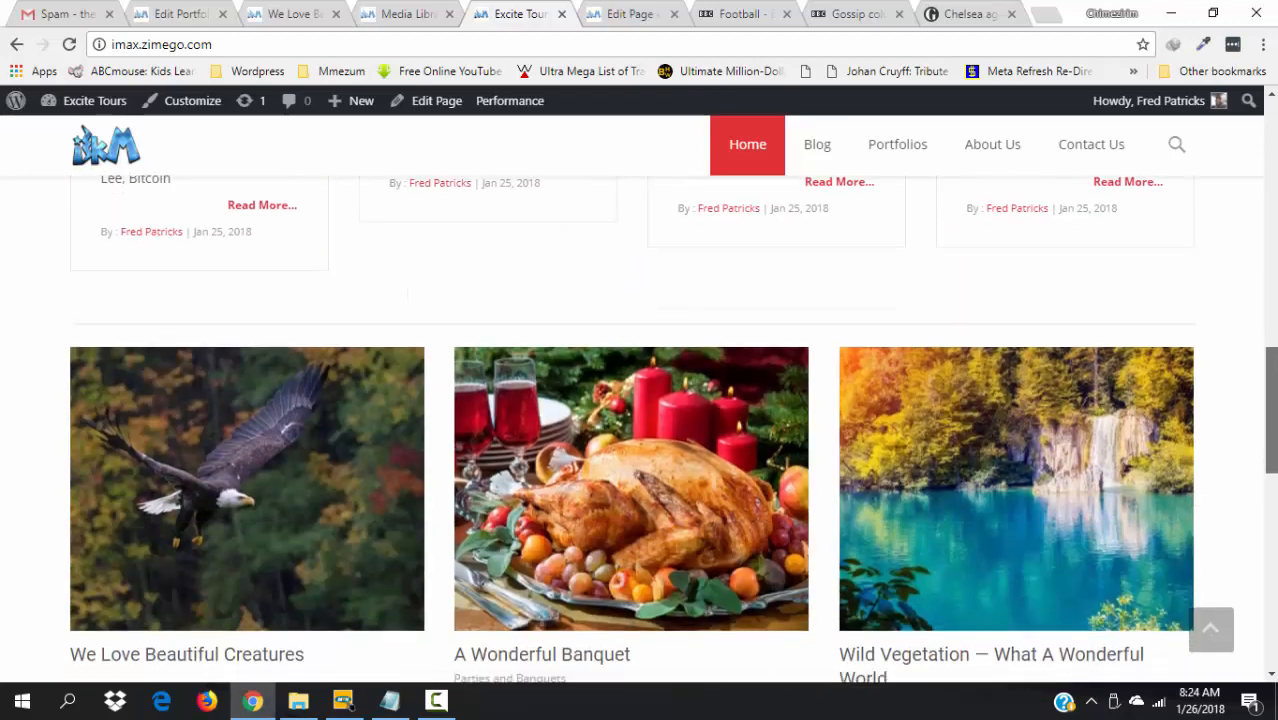
scroll(1274, 420, "up", 1)
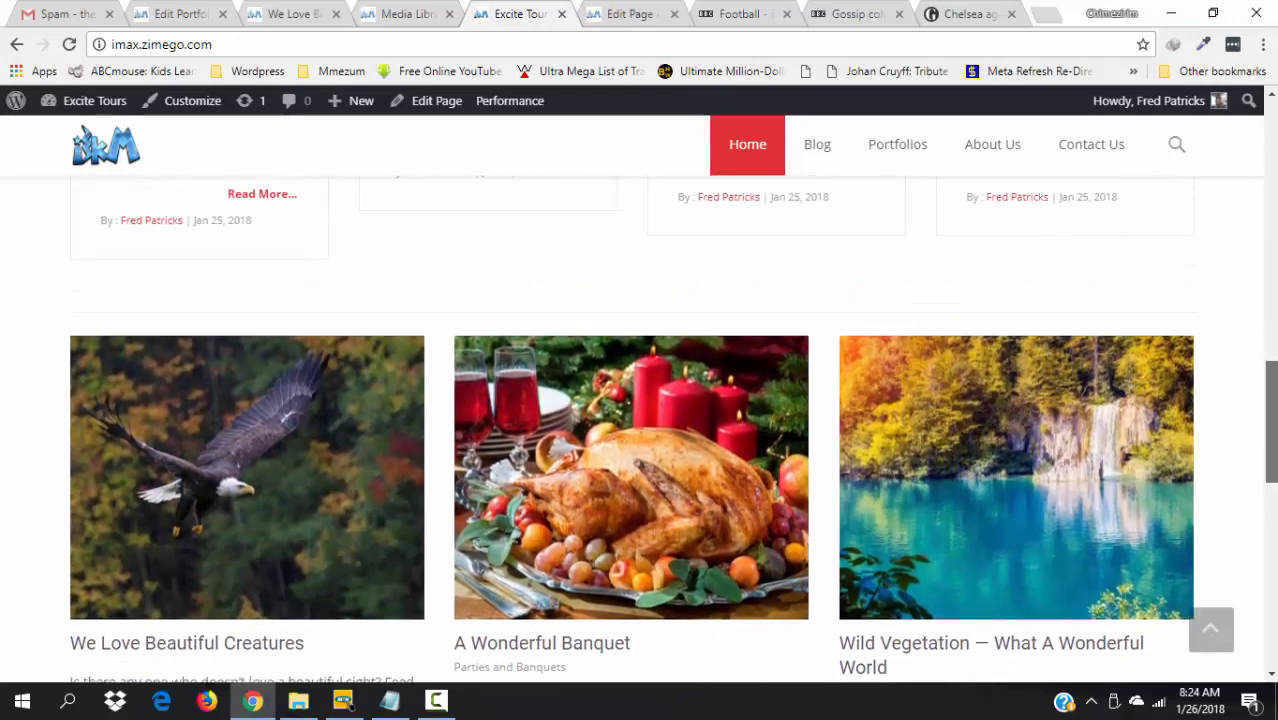
scroll(1274, 420, "down", 1)
scroll(1274, 420, "up", 1)
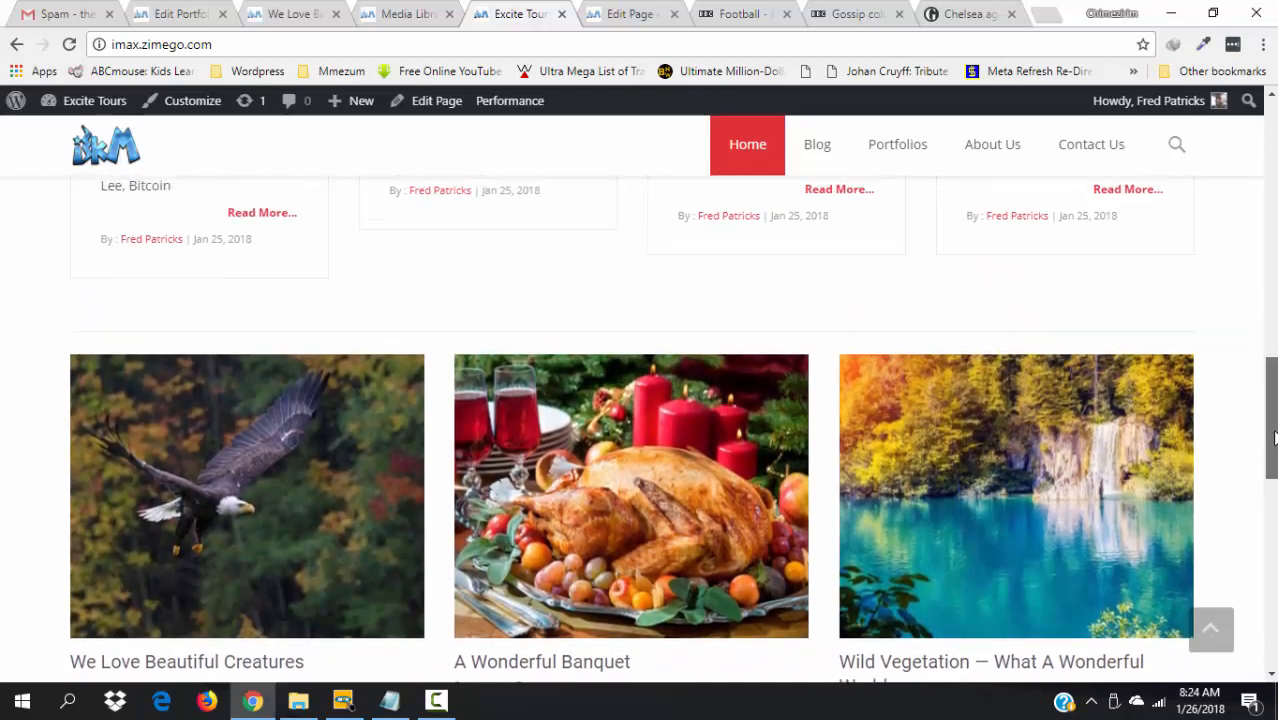
scroll(1274, 420, "down", 3)
scroll(1274, 420, "down", 2)
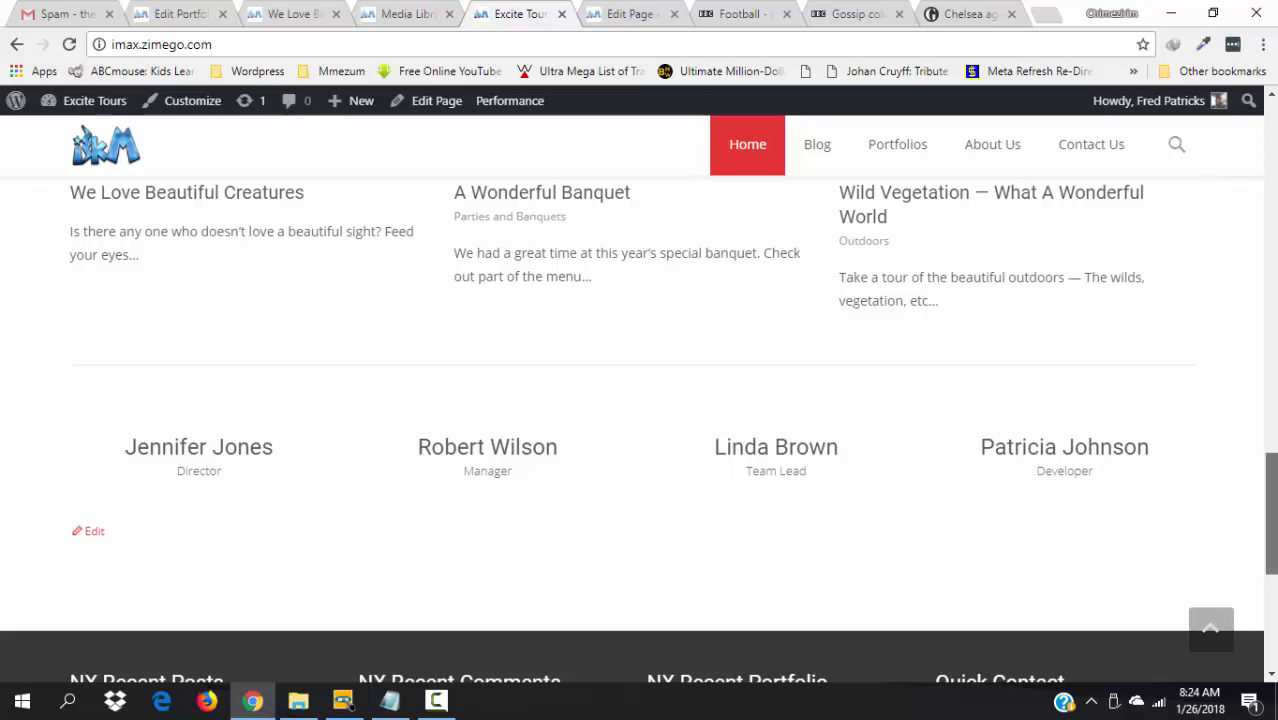
mouse_move(200, 458)
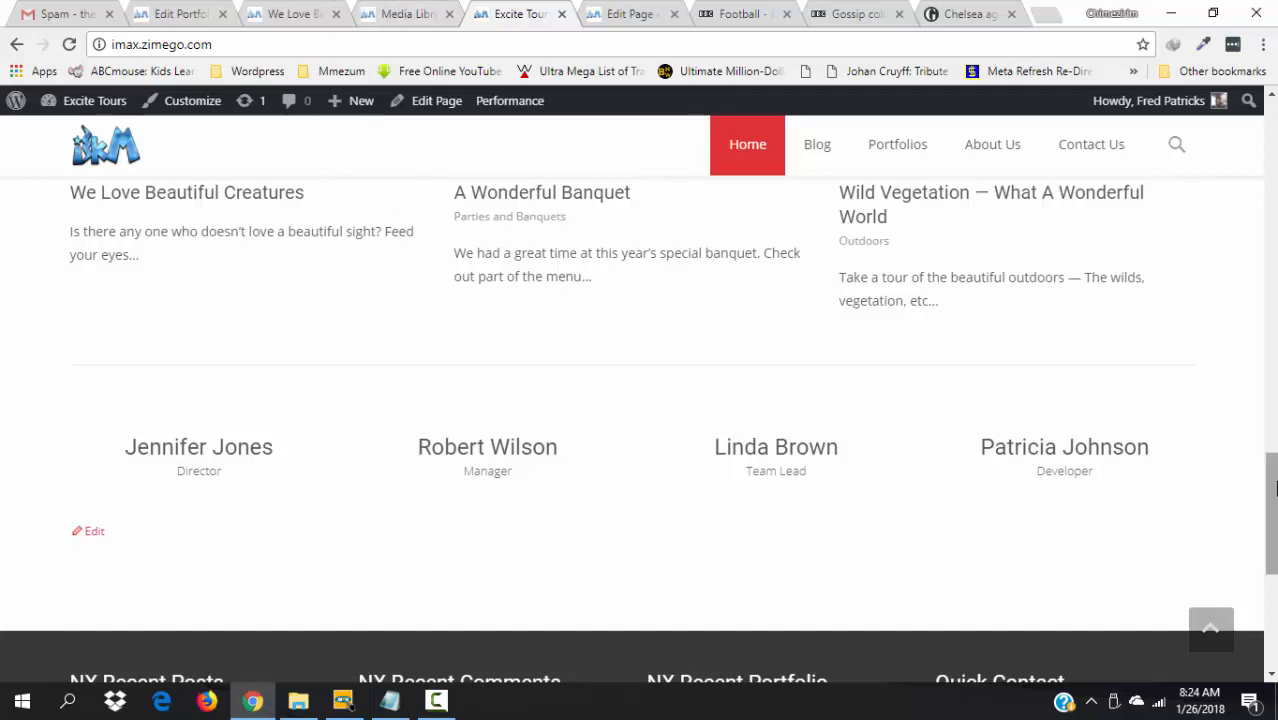
left_click(409, 13)
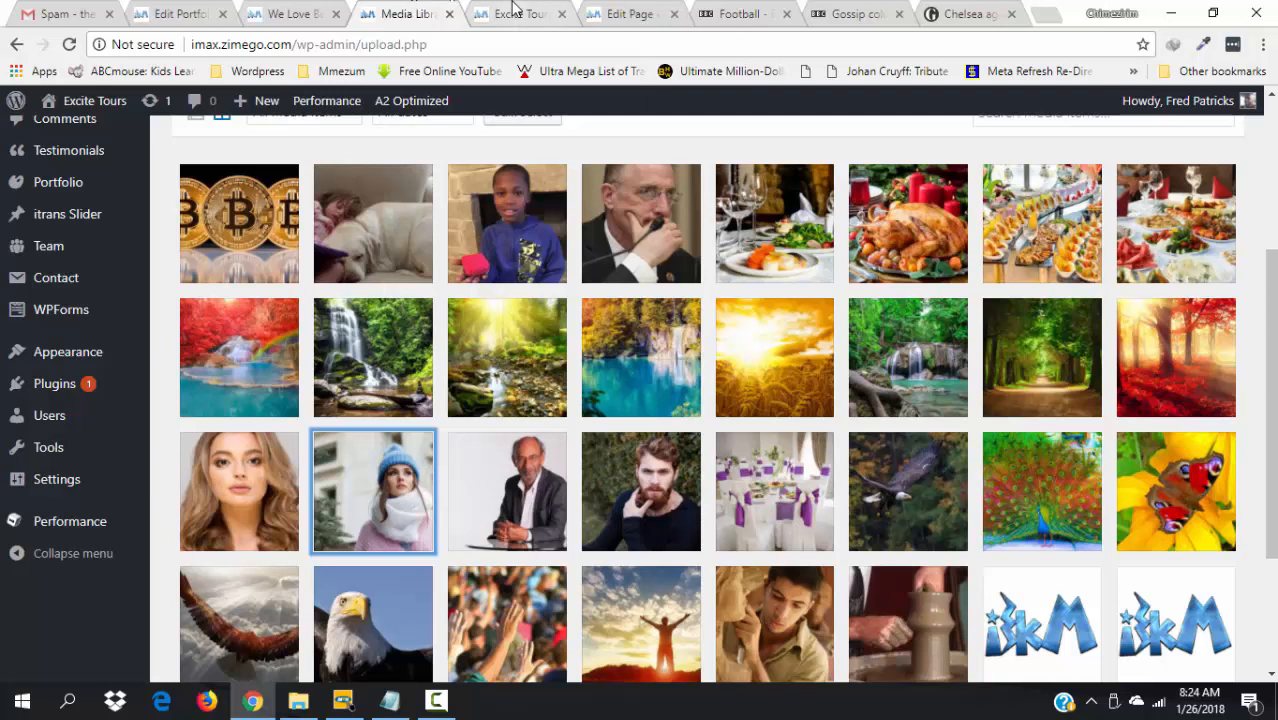
- Open Attachment Details for woman-3096734_1280.jpg, the long-haired woman's portrait
left_click(515, 12)
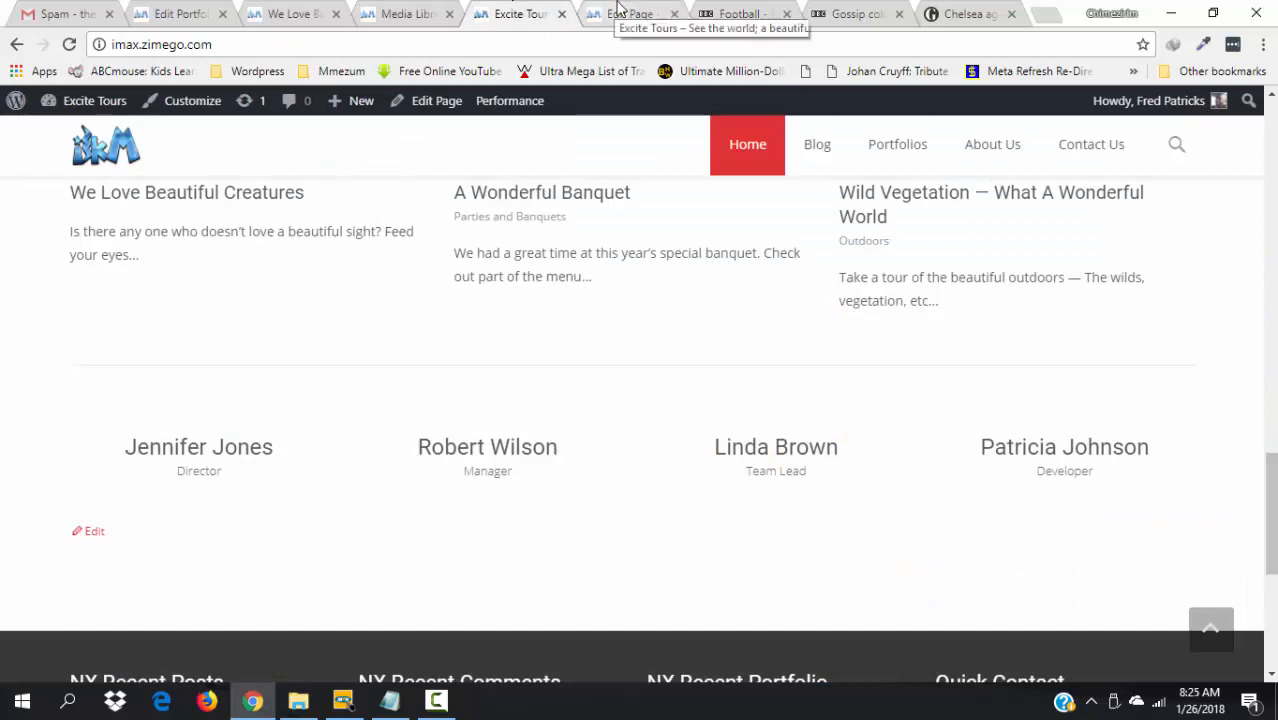
left_click(630, 10)
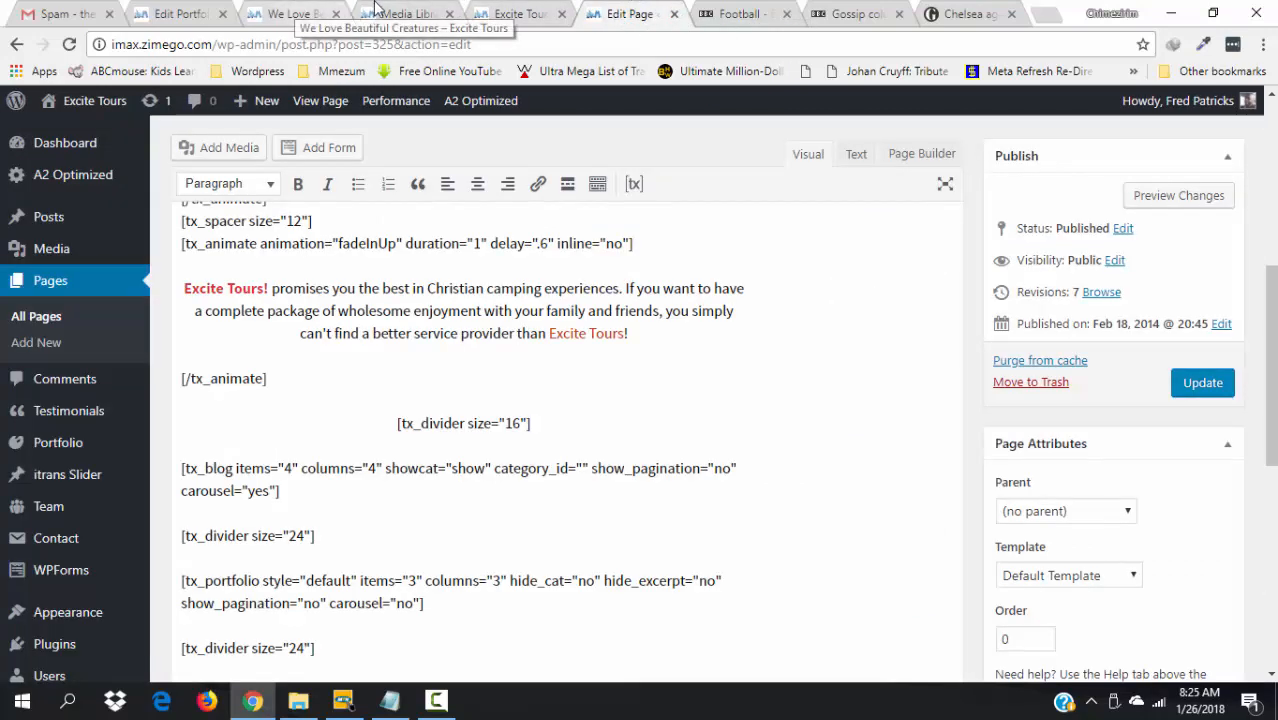
left_click(401, 10)
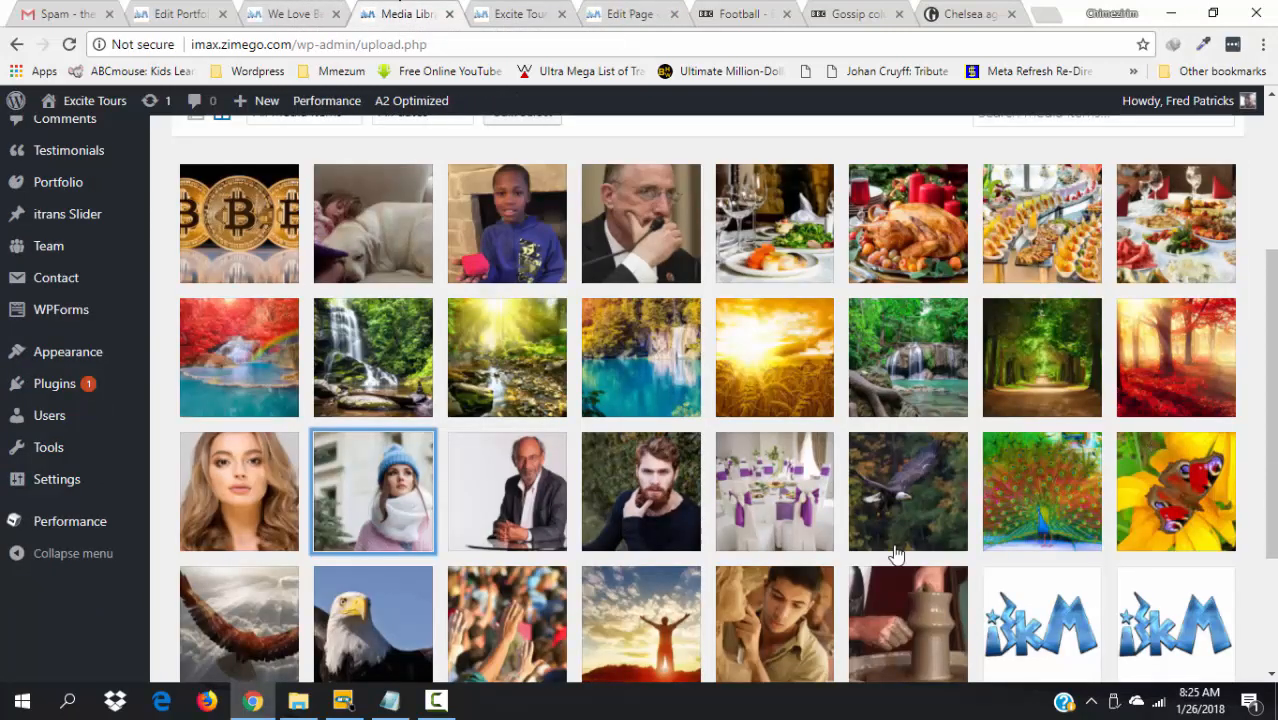
left_click(243, 506)
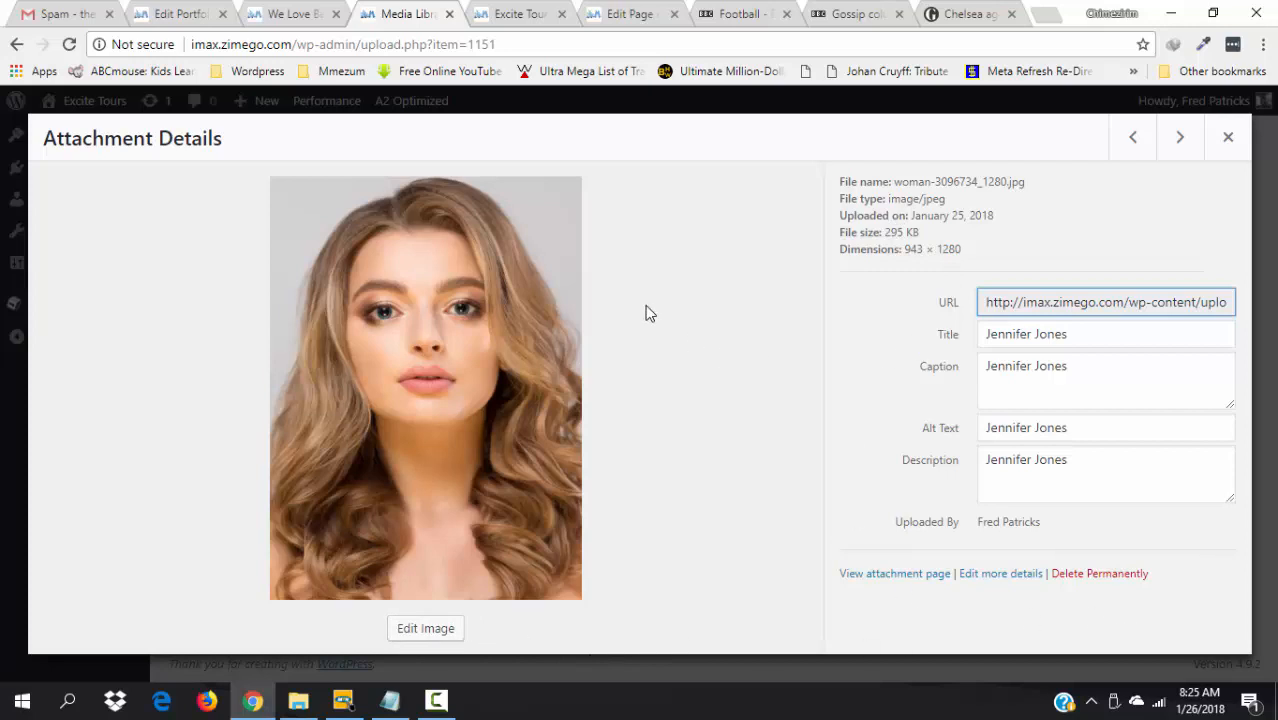
- Scale the long-haired portrait to 600 × 814, then advance to woman-3083401_1280.jpg
left_click(427, 629)
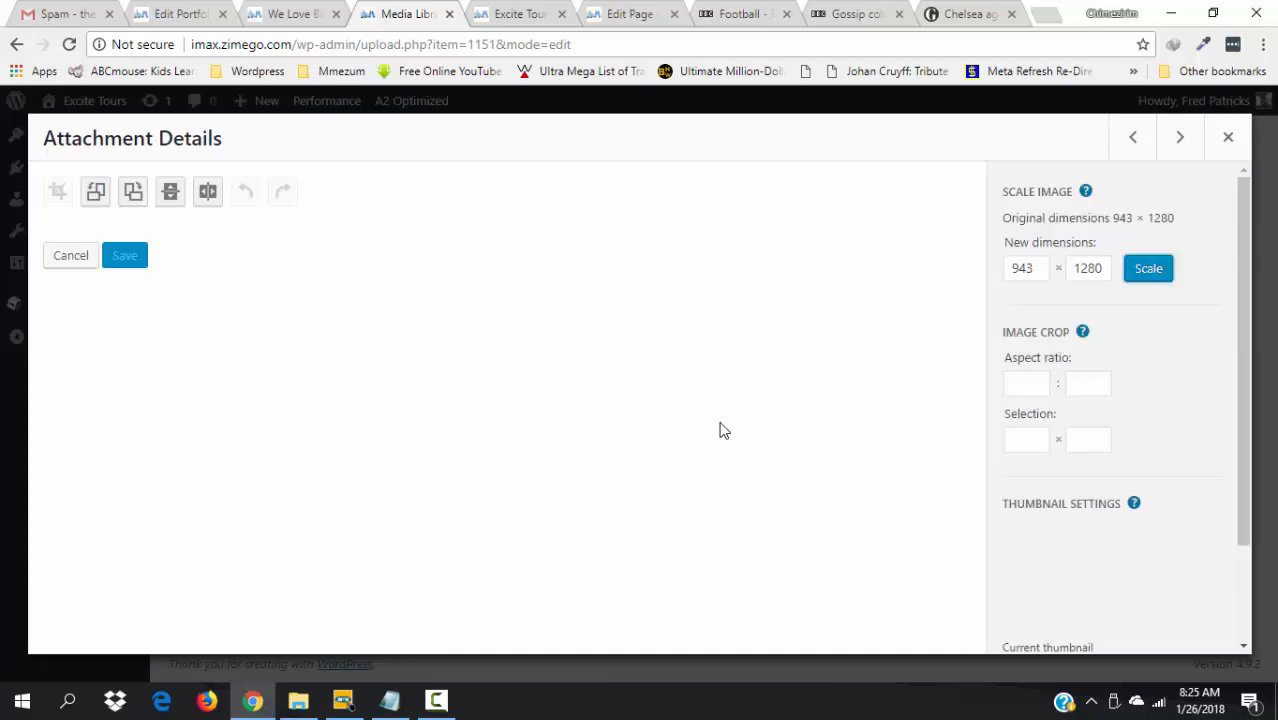
left_click(1031, 272)
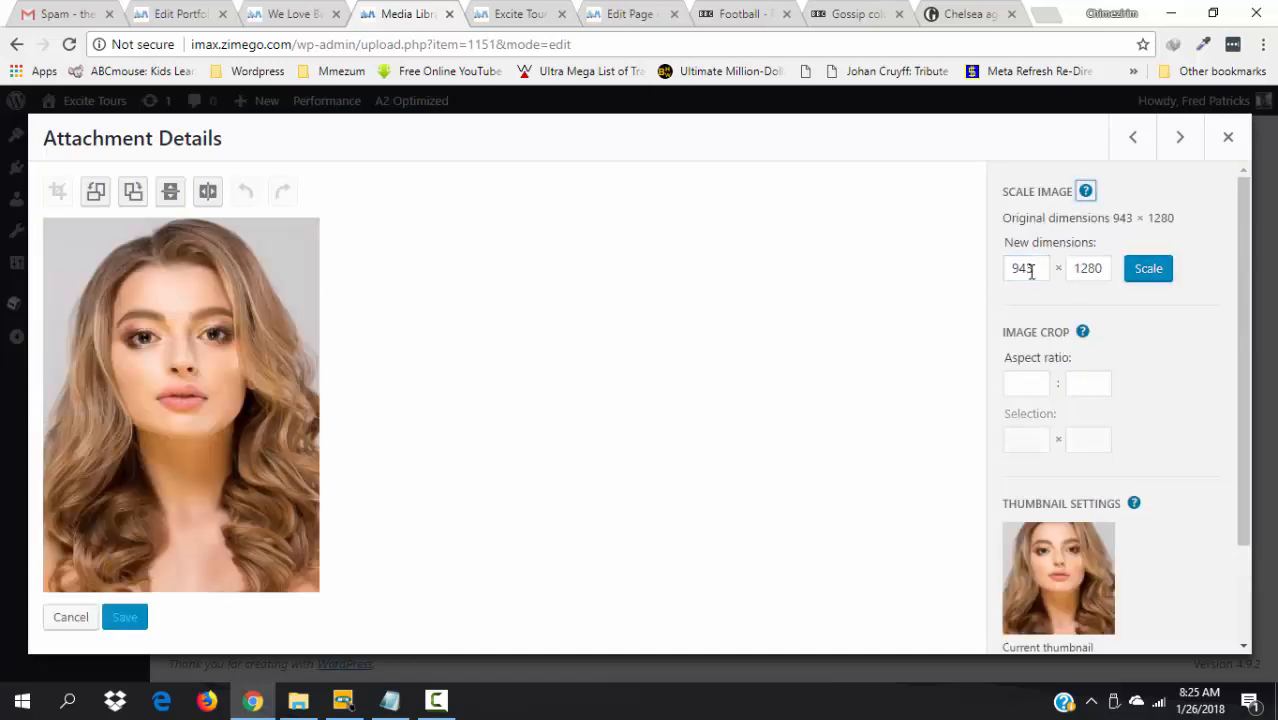
left_click(1040, 268)
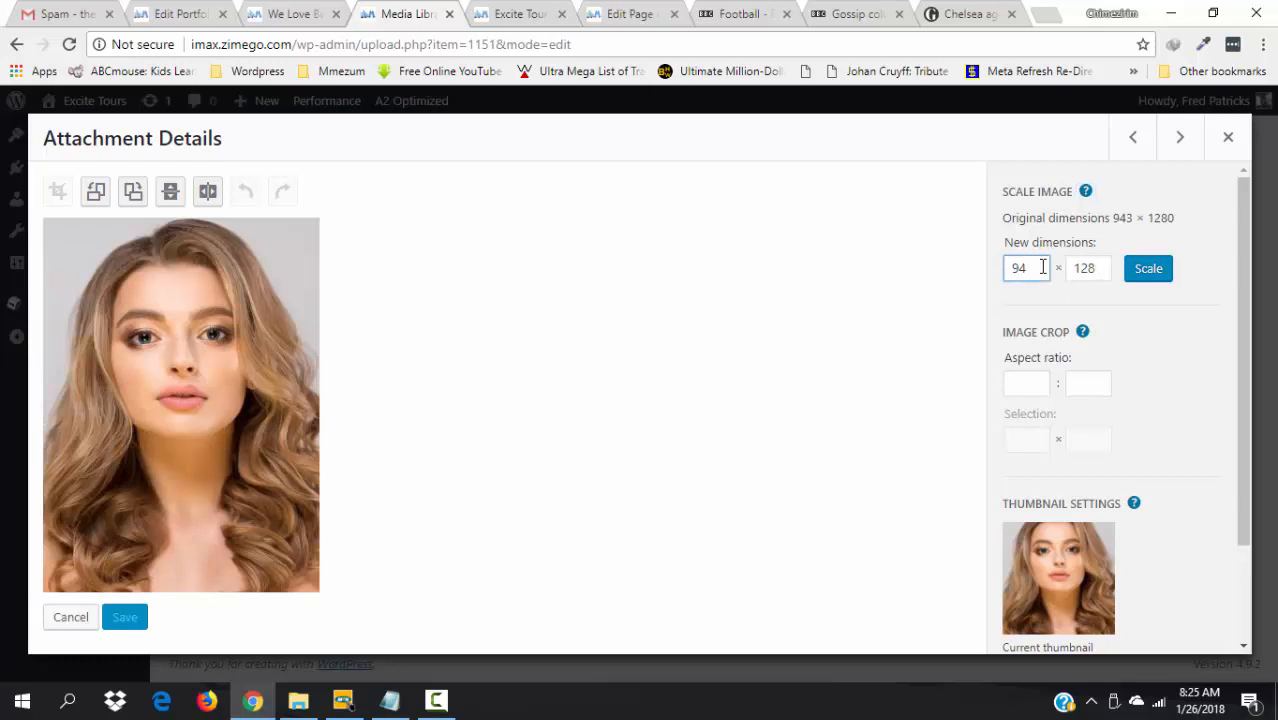
key("BackSpace")
key("BackSpace")
type("600")
left_click(1149, 268)
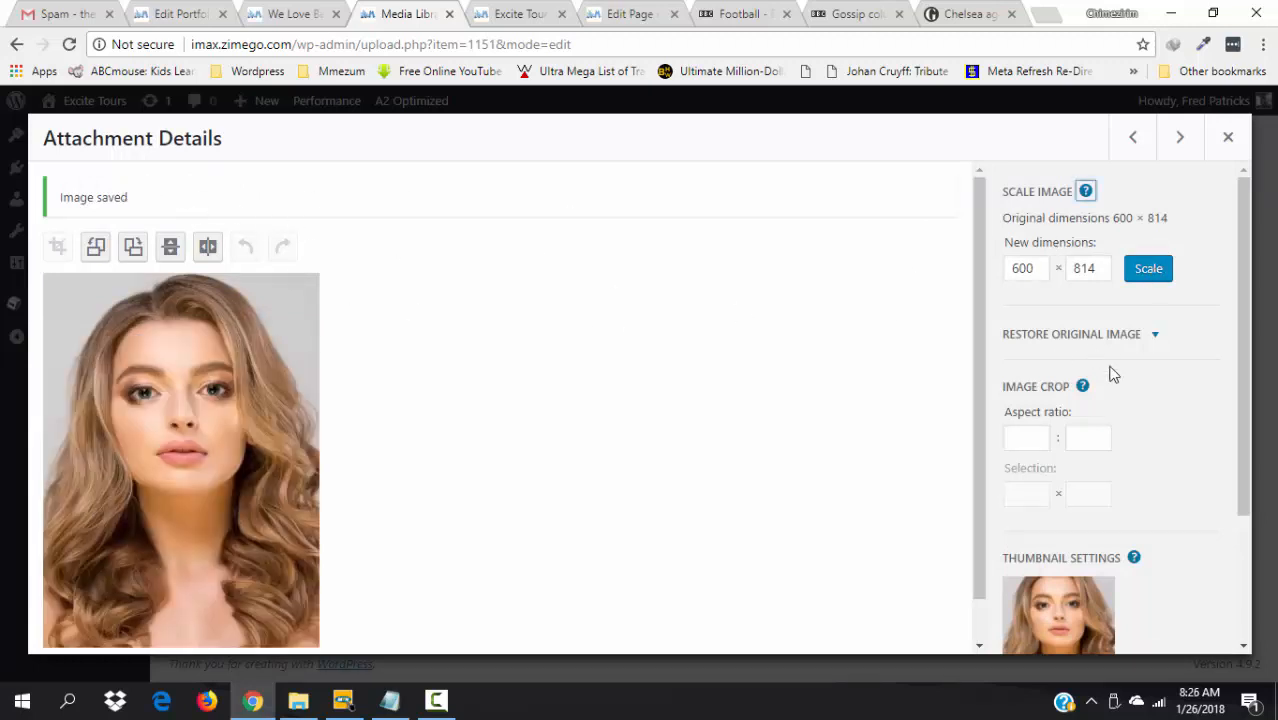
left_click_drag(971, 576, 980, 622)
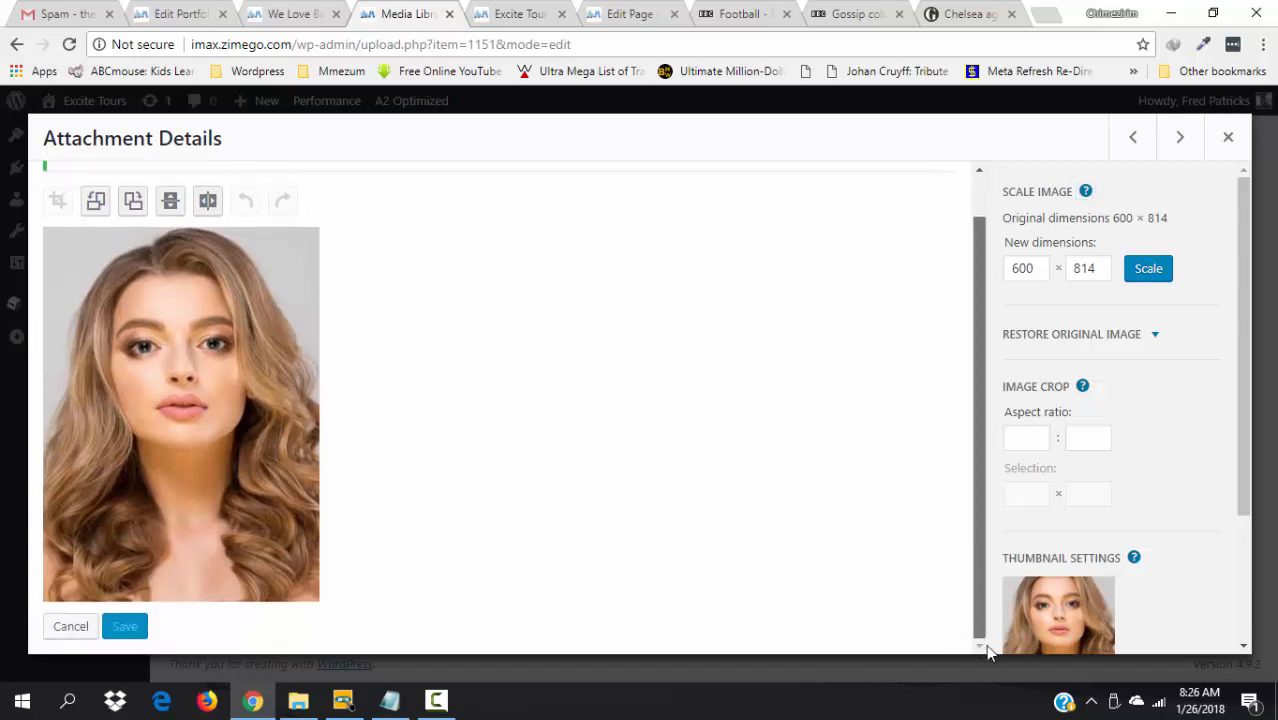
left_click_drag(1247, 466, 1256, 665)
left_click_drag(1250, 551, 1250, 468)
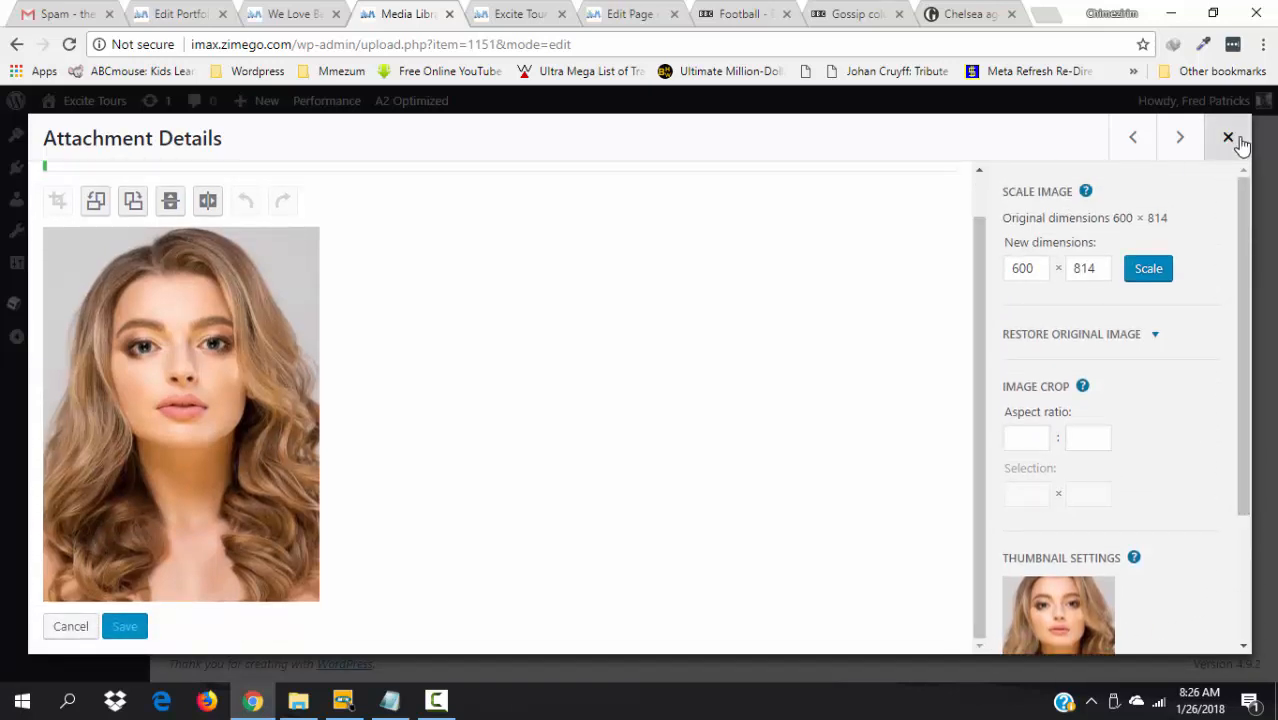
left_click(1186, 142)
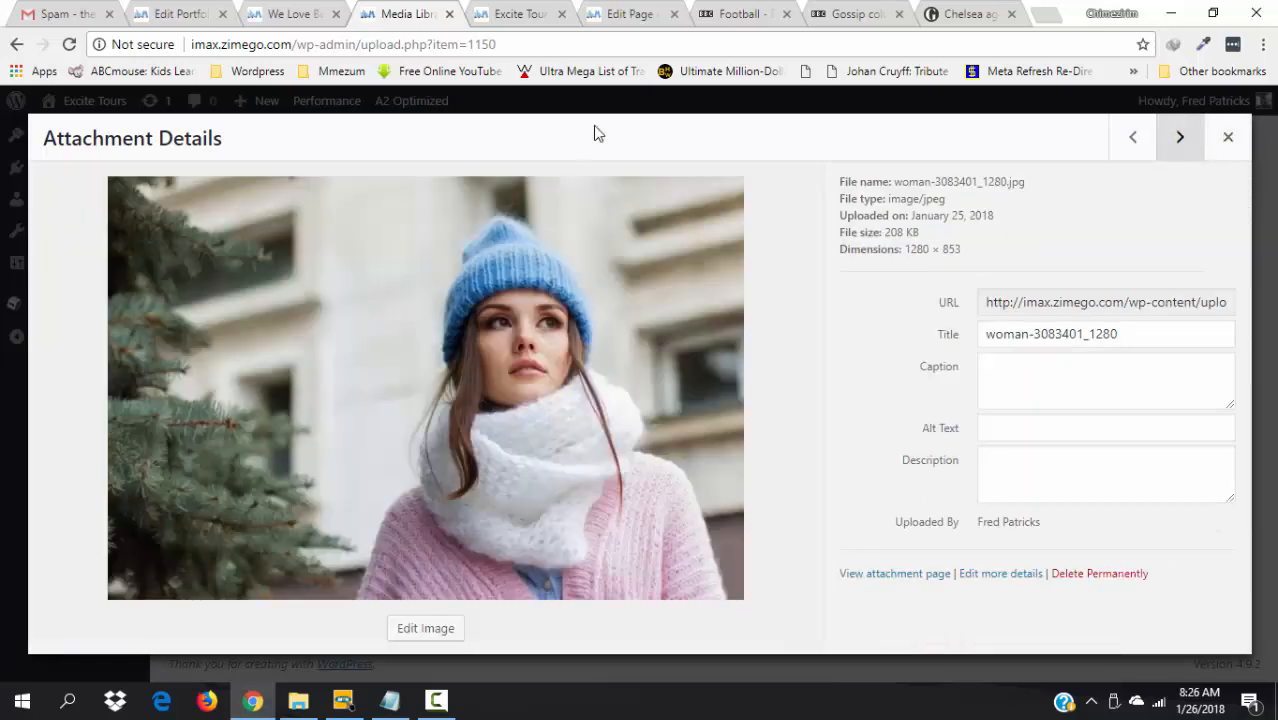
- Copy the Team Lead's name from the live site and make it the blue-hat photo's title
left_click(517, 14)
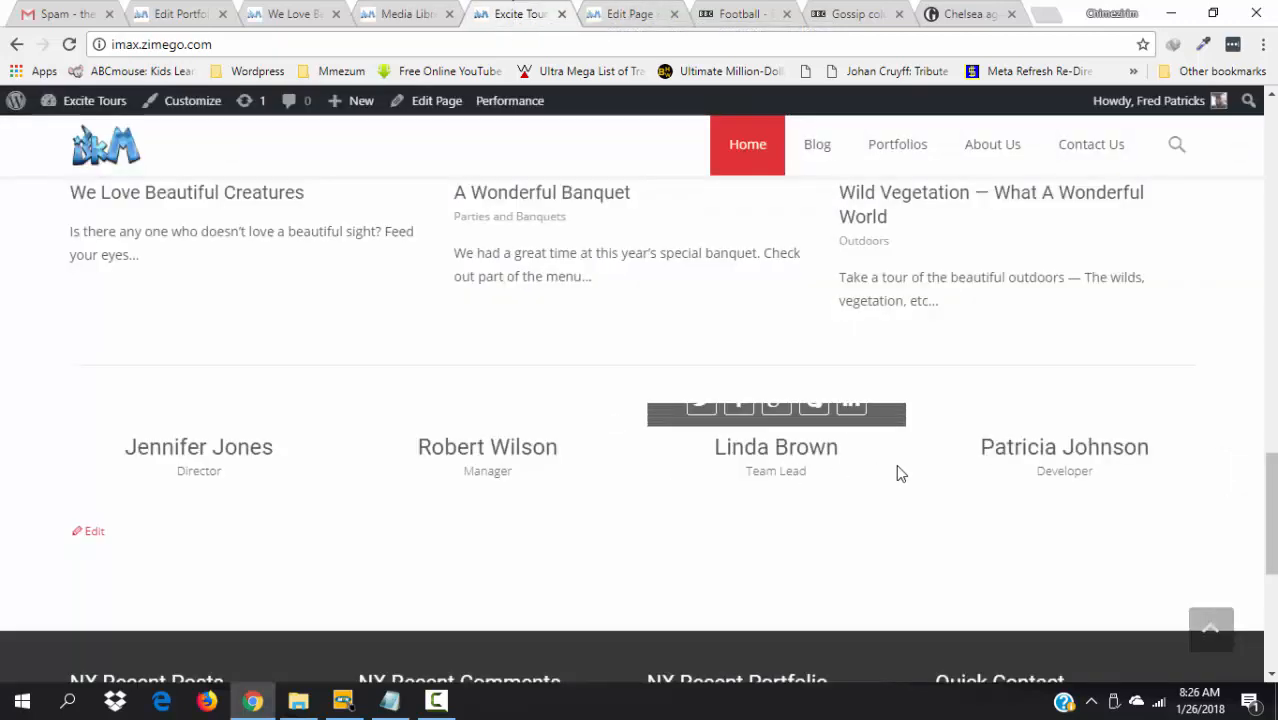
left_click_drag(847, 454, 715, 462)
key("ctrl+c")
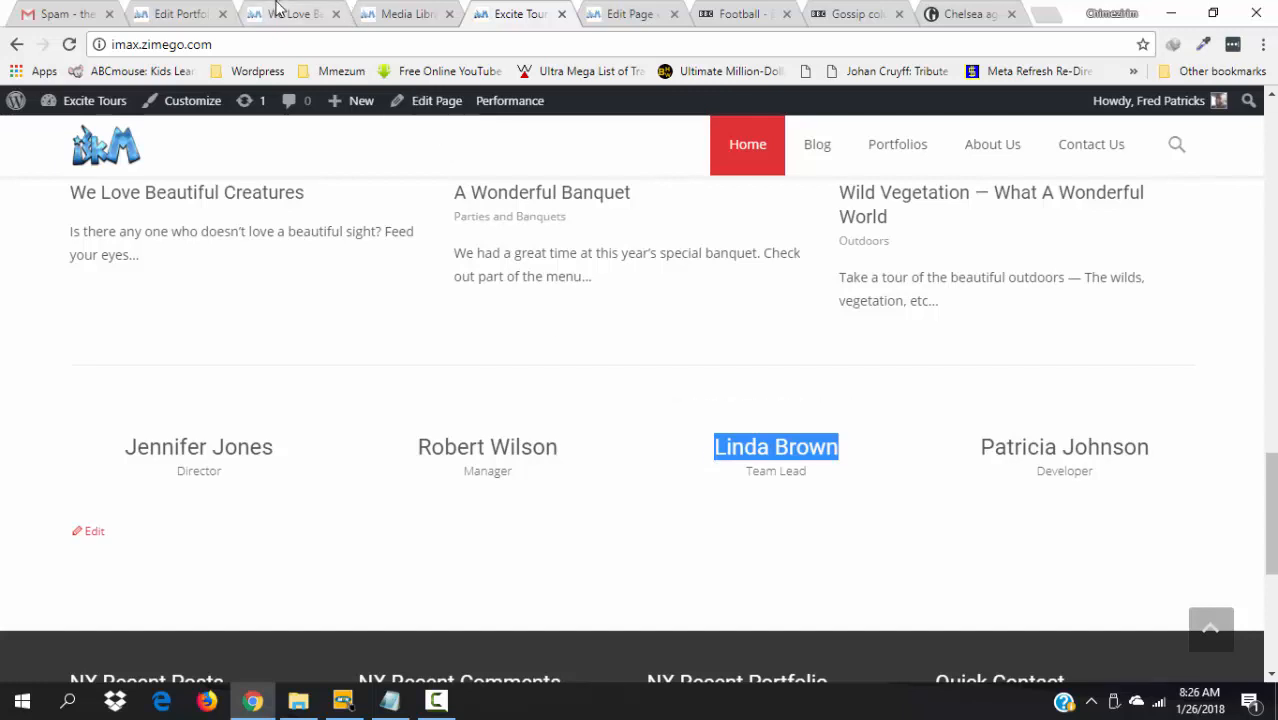
left_click(396, 12)
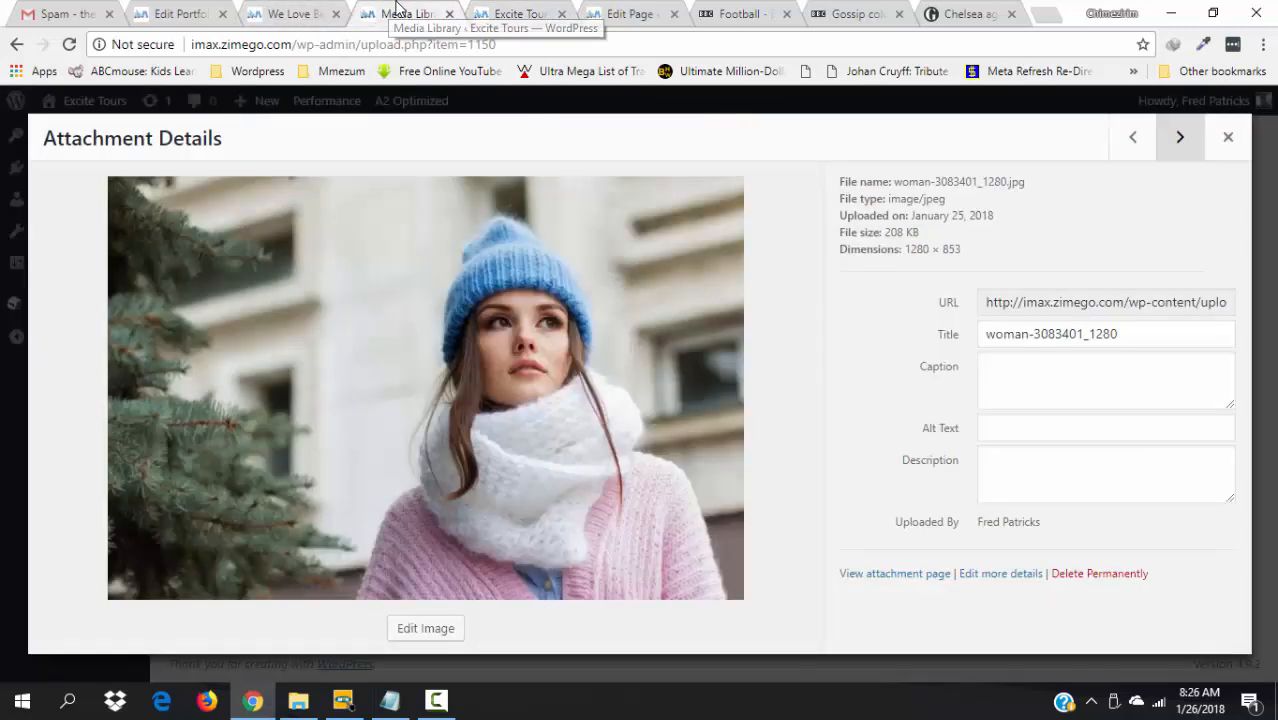
left_click(1127, 333)
key("ctrl+a")
key("ctrl+v")
- Paste the Team Lead's name into caption, alt text and description, then open the image editor
left_click(1053, 387)
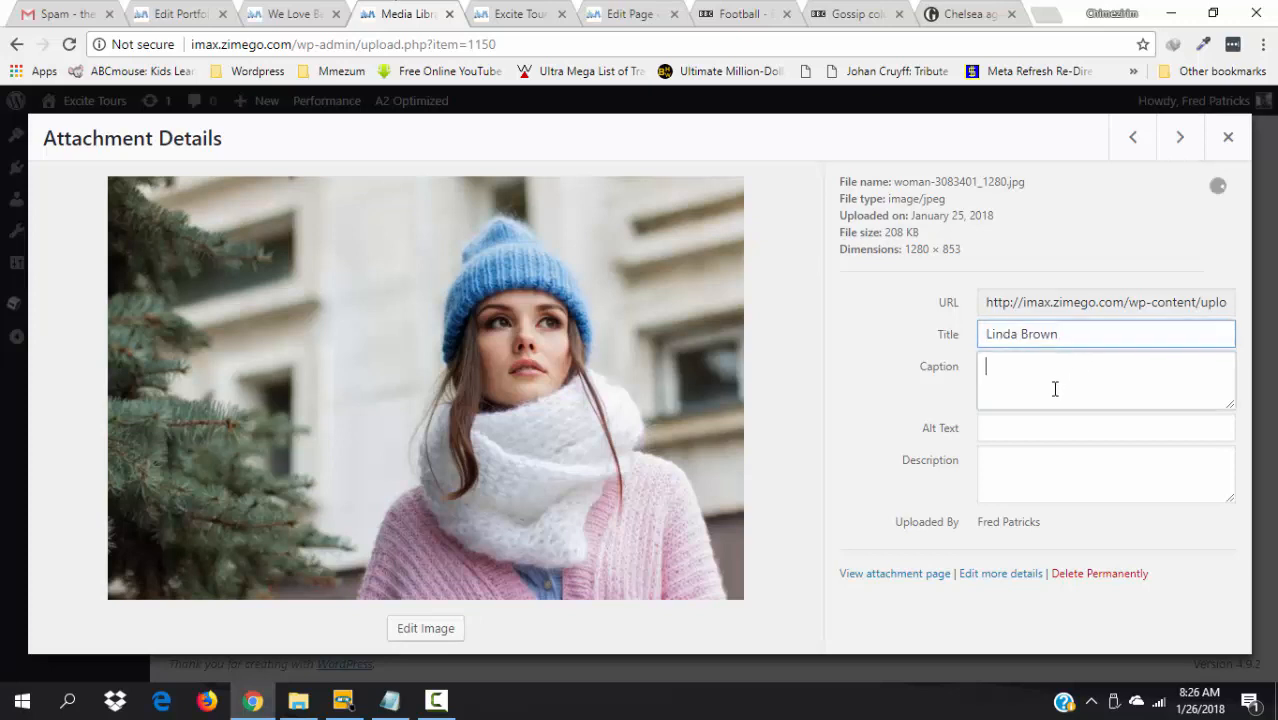
key("ctrl+v")
left_click(1036, 430)
key("ctrl+v")
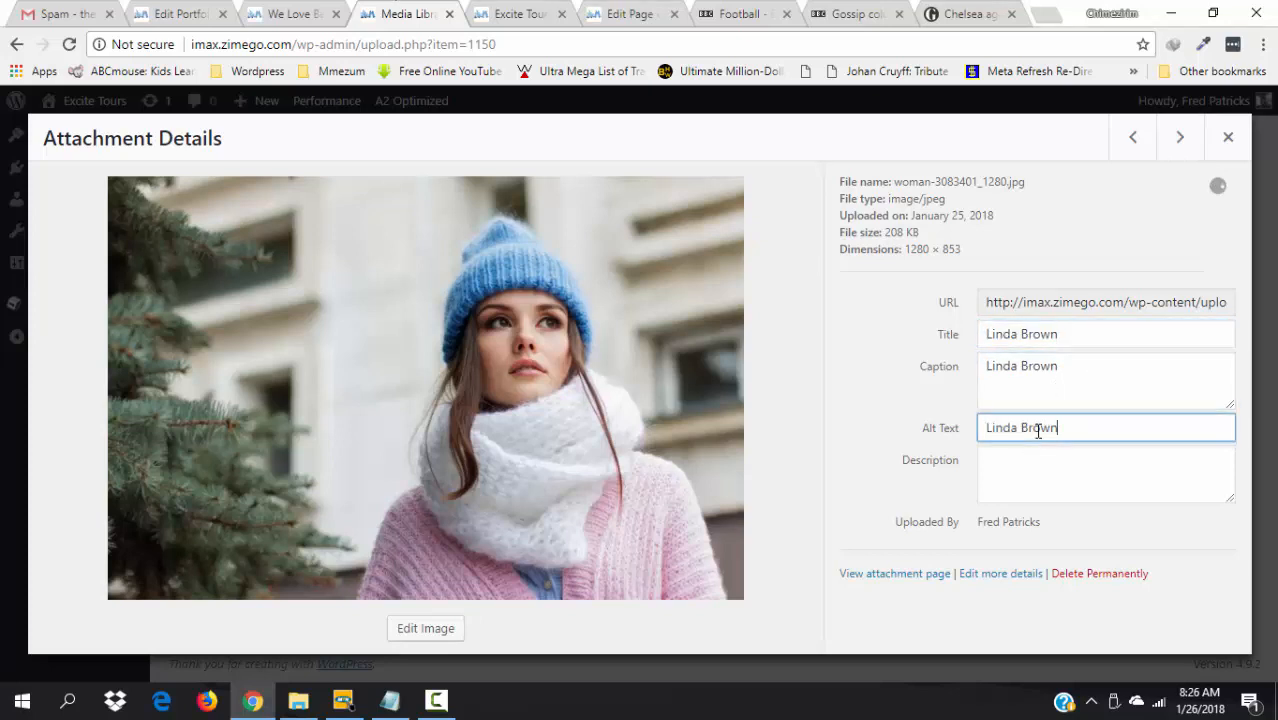
left_click(1022, 480)
key("ctrl+v")
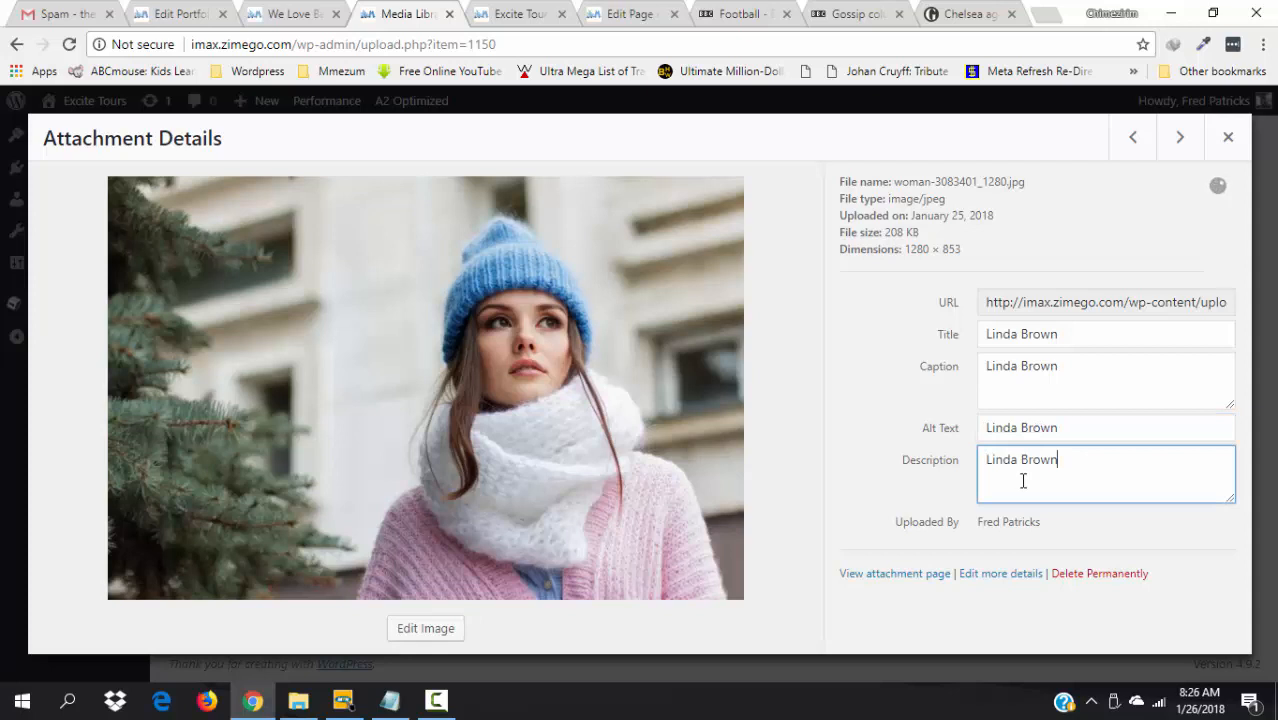
left_click(870, 405)
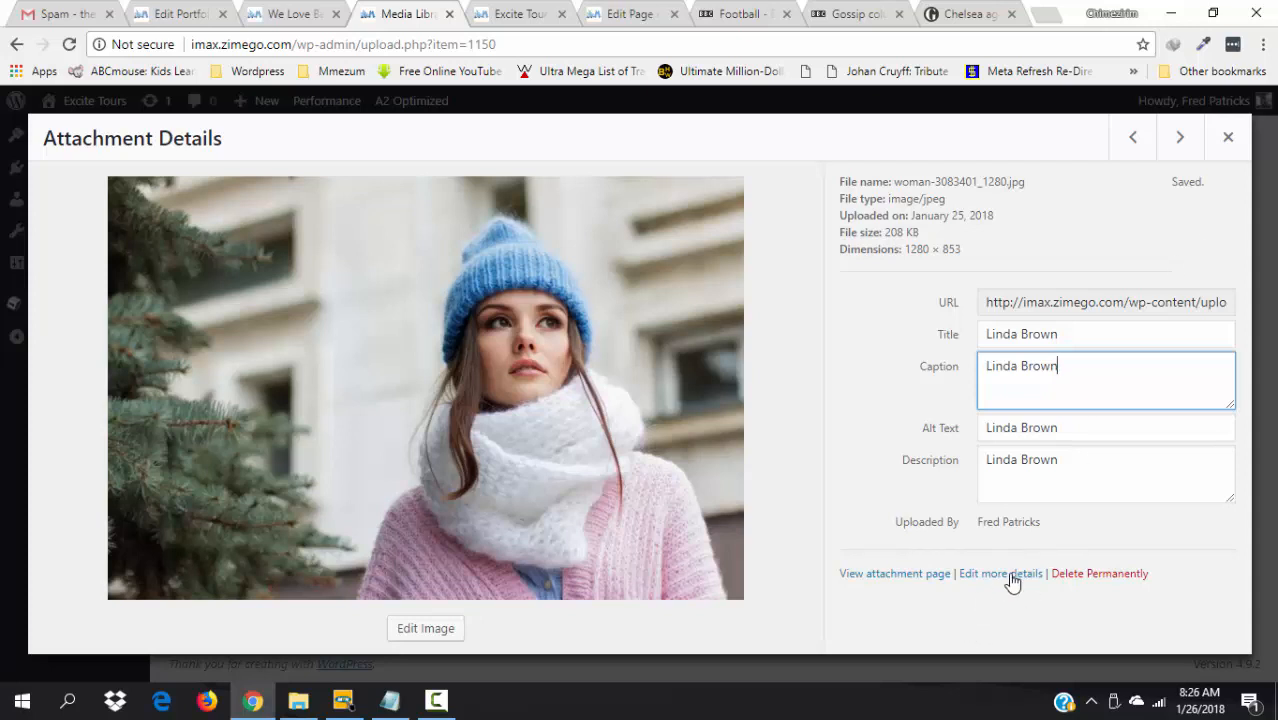
left_click(409, 637)
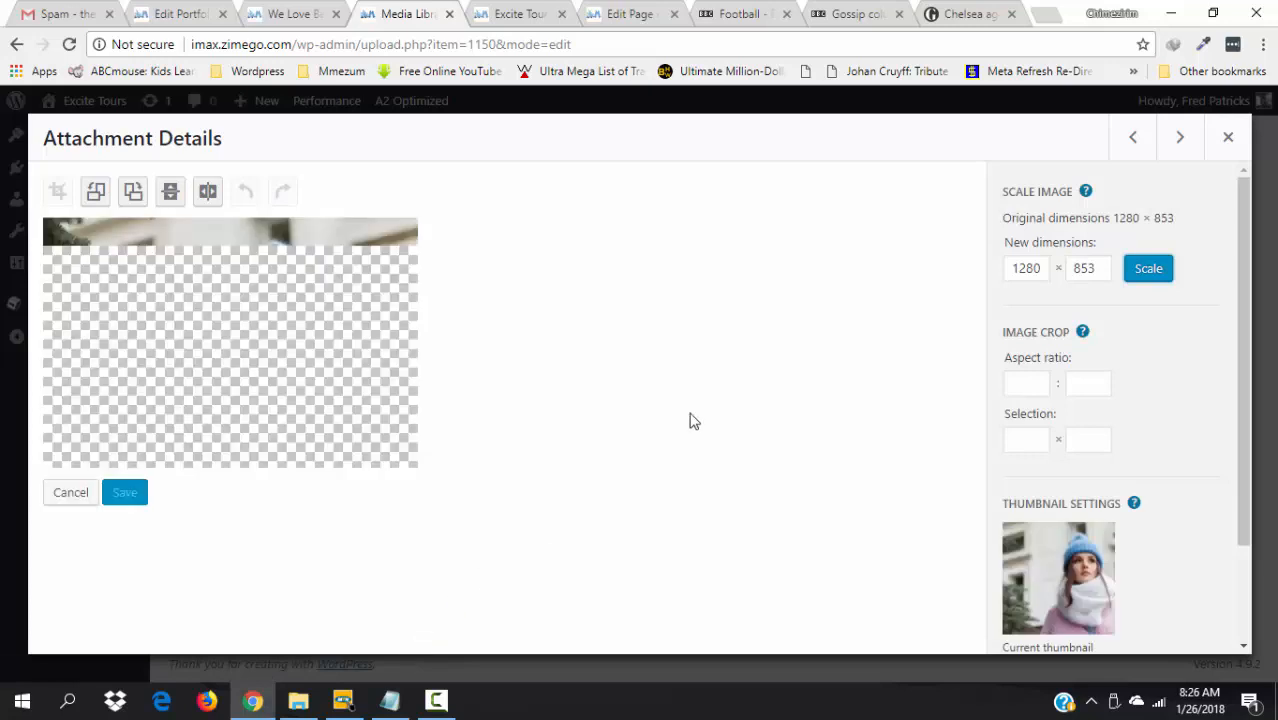
- Scale the blue-hat photo to 600 × 400 and advance to mentor-2494673_1280.jpg
left_click(1037, 266)
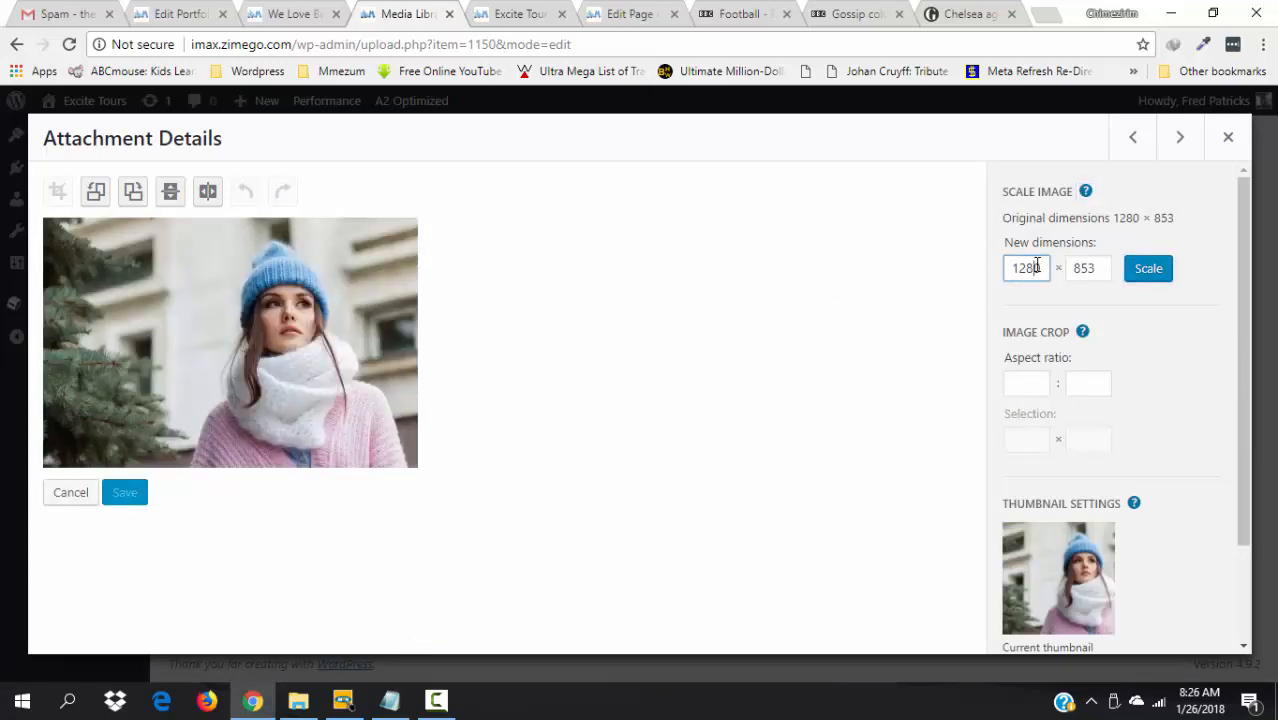
key("BackSpace")
key("BackSpace")
key("BackSpace")
type("0")
key("BackSpace")
key("BackSpace")
type("600")
left_click(1160, 277)
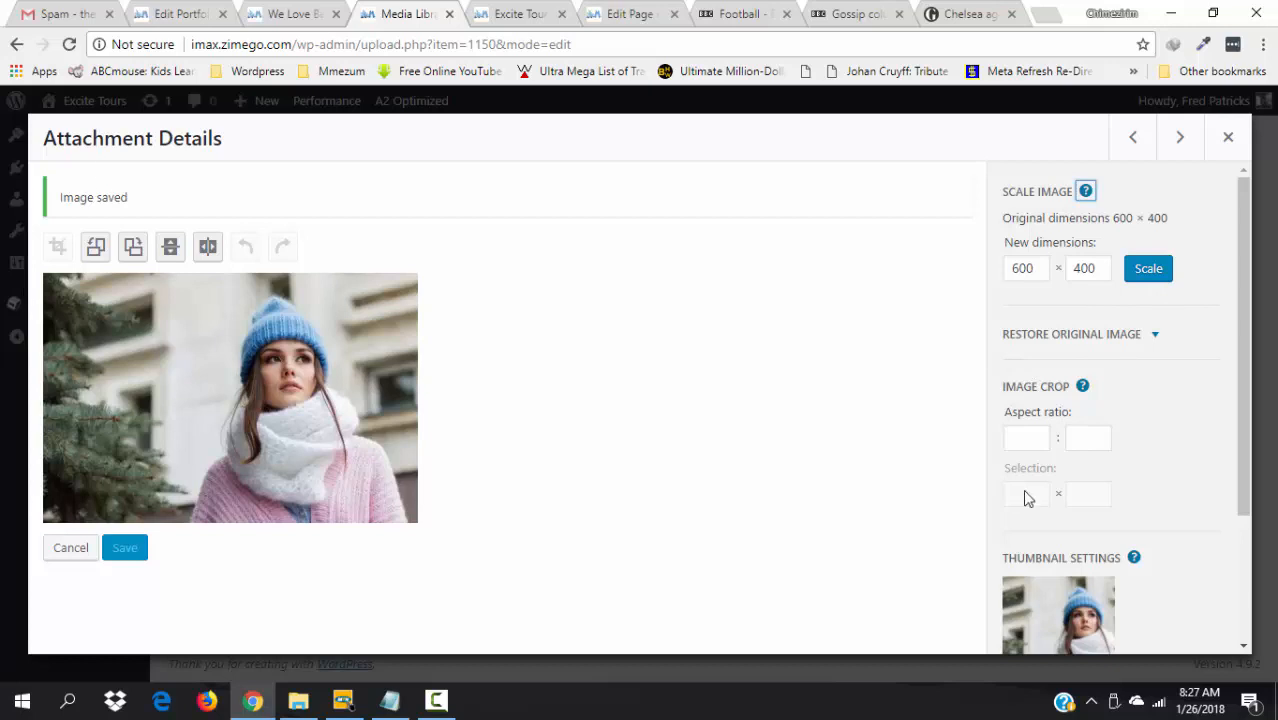
left_click(1188, 141)
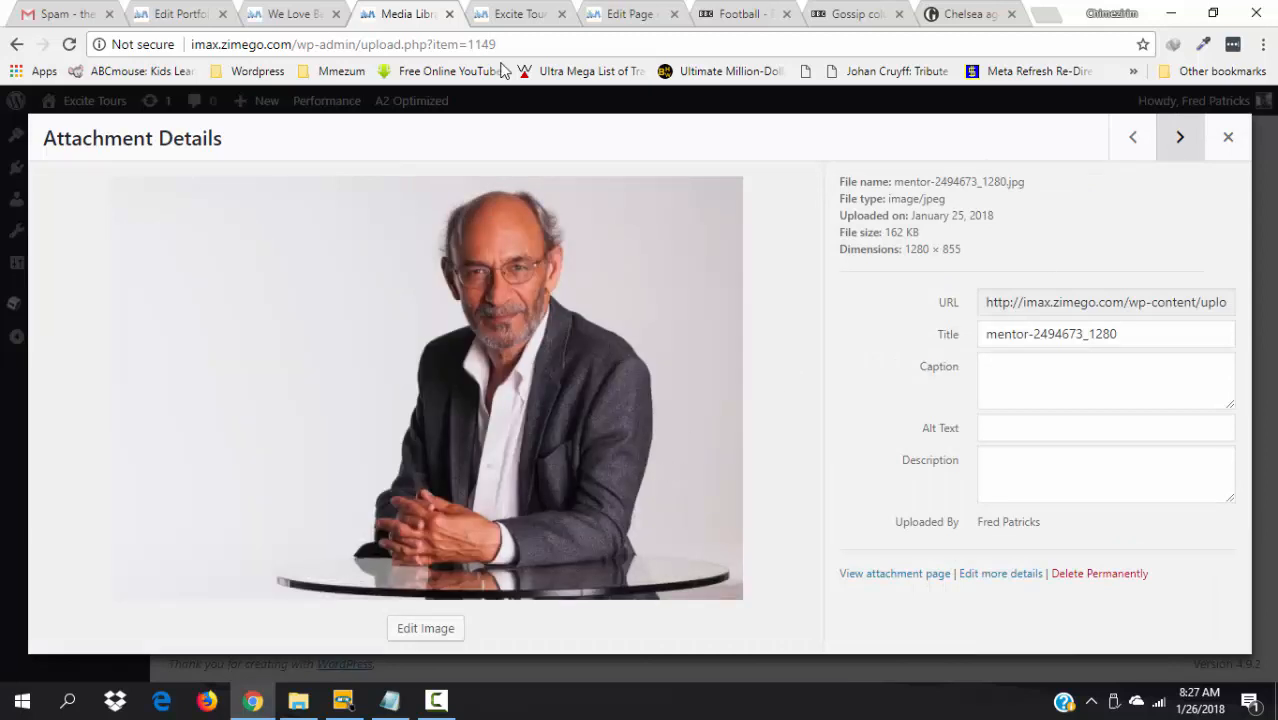
- Copy the manager's name from the live site into the older man's photo title, caption, alt text and description
left_click(527, 12)
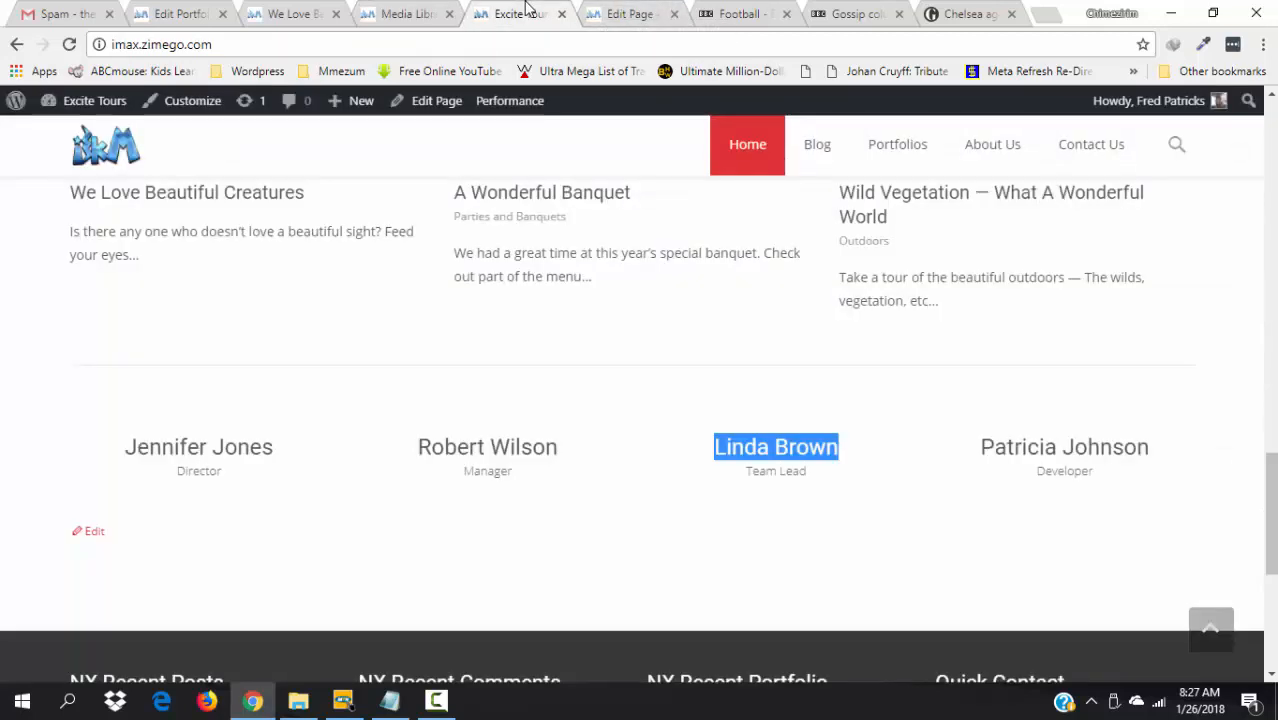
mouse_move(562, 473)
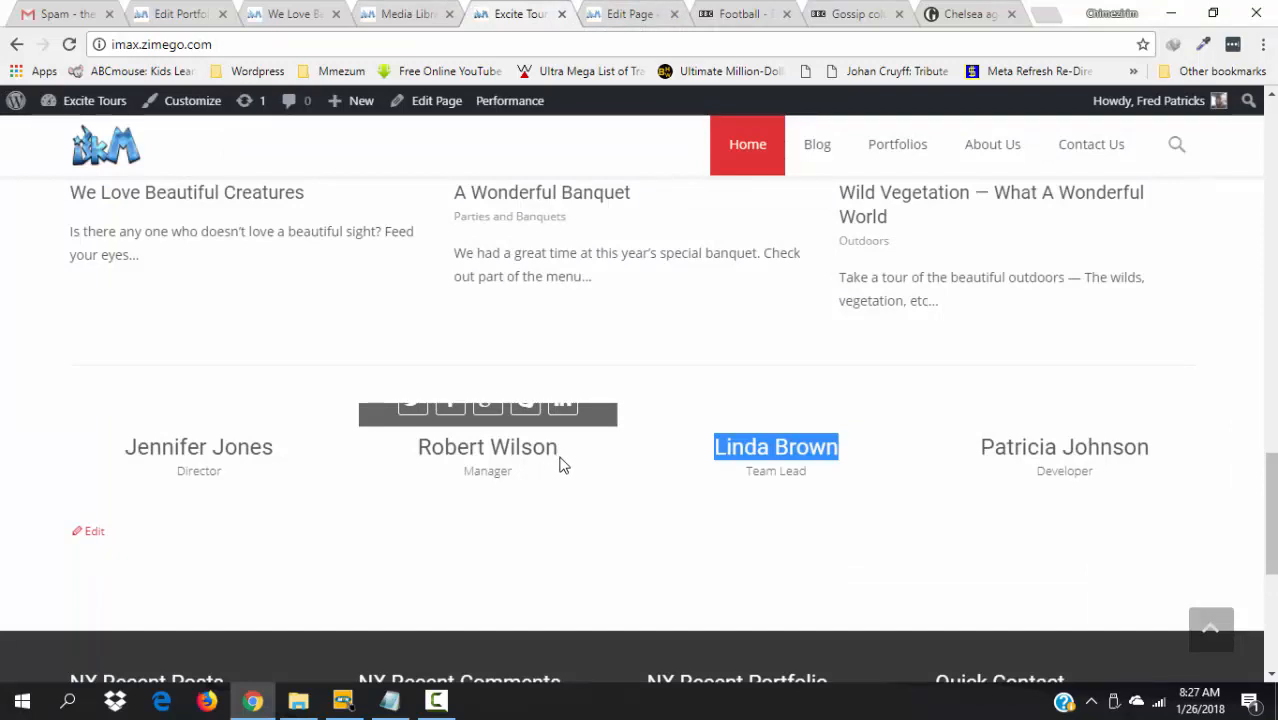
left_click_drag(566, 456, 421, 448)
key("ctrl+c")
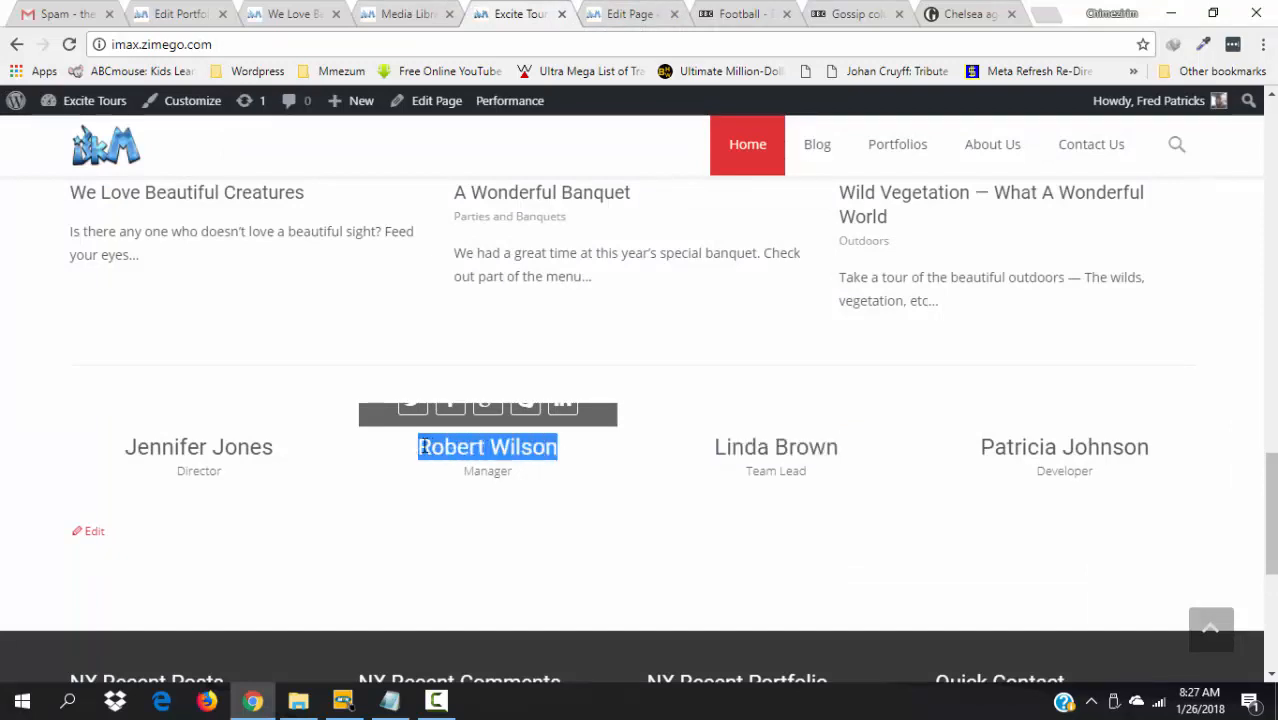
left_click(402, 14)
left_click_drag(1138, 334, 983, 340)
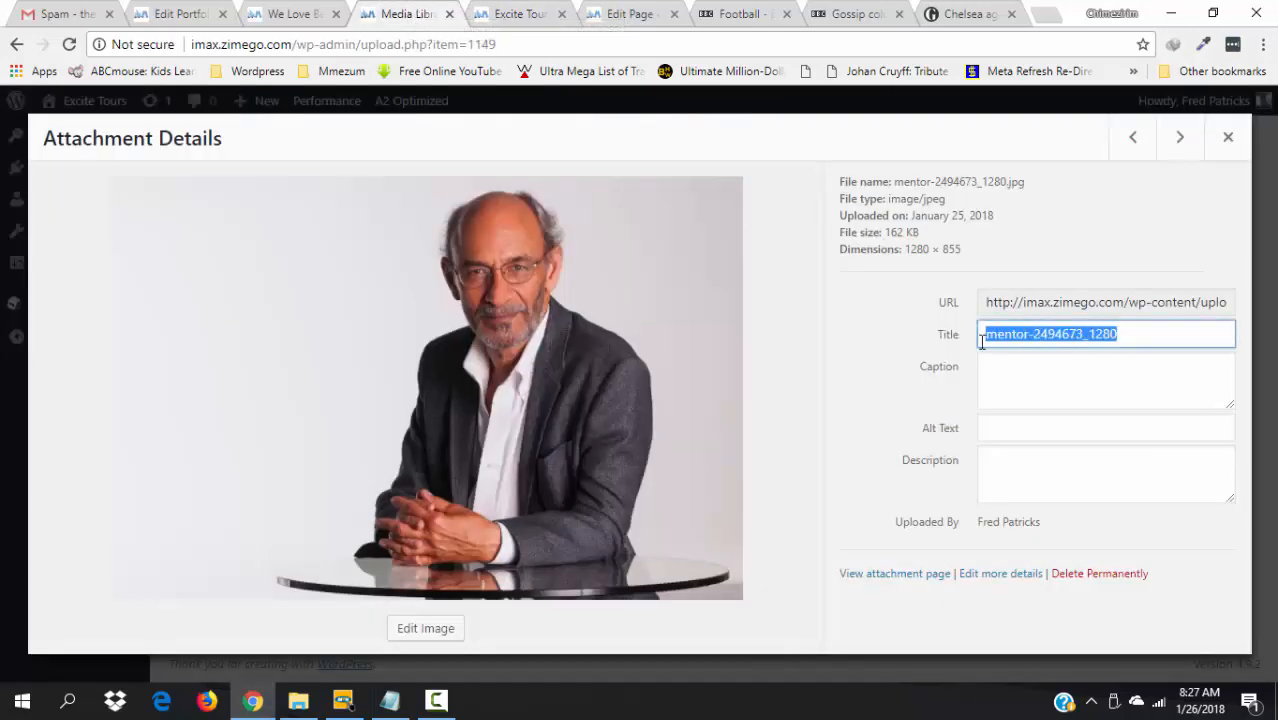
key("ctrl+v")
left_click(1061, 379)
key("ctrl+v")
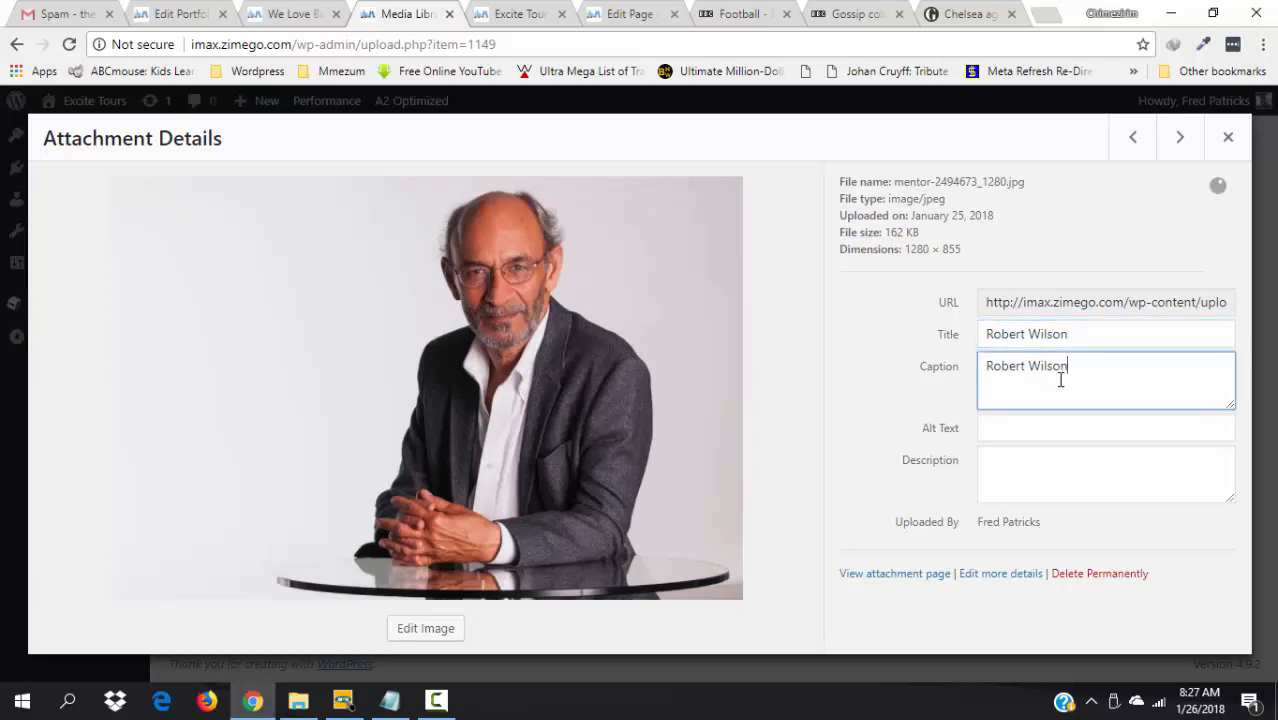
left_click(1047, 438)
key("ctrl+v")
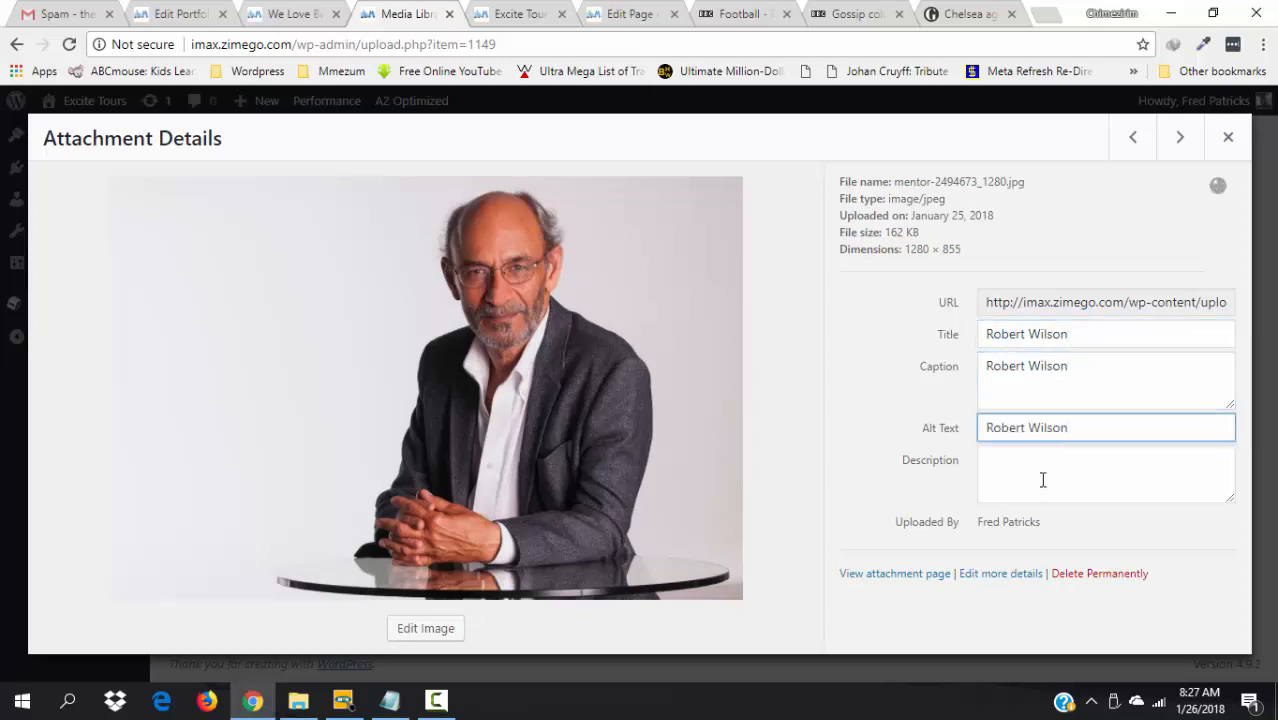
left_click(1043, 480)
key("ctrl+v")
left_click(842, 377)
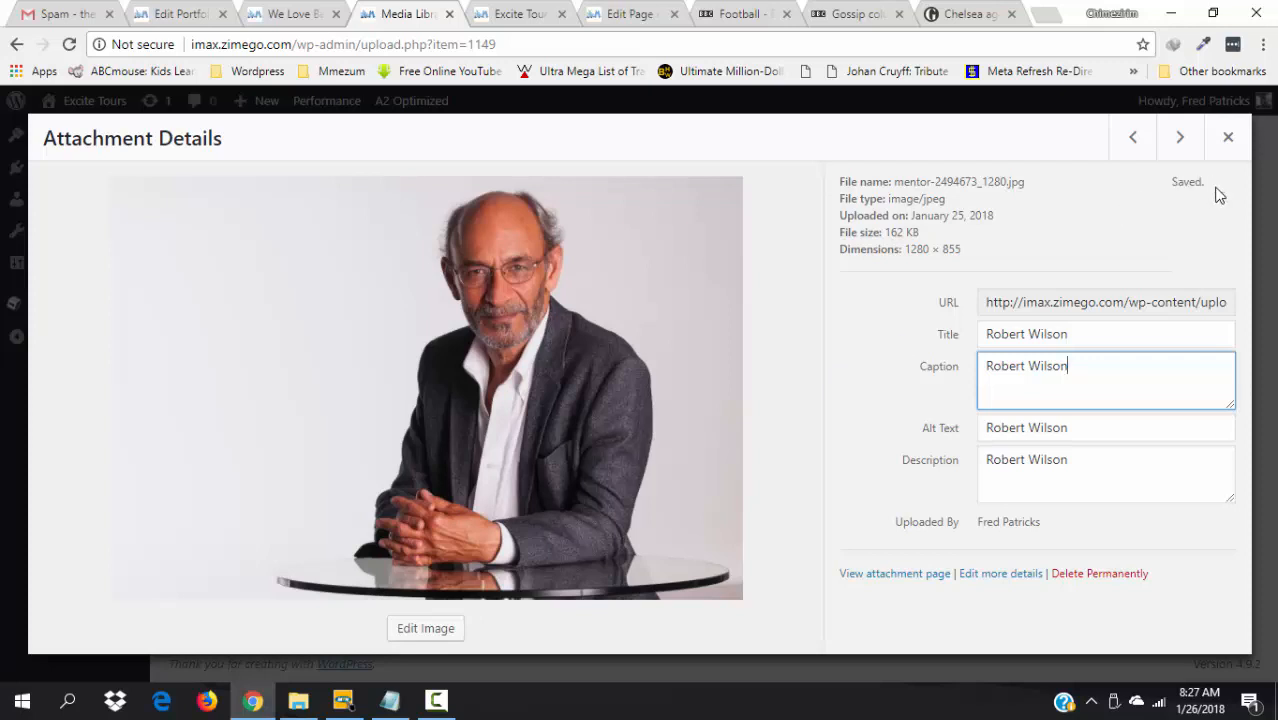
- Scale the older man's photo to 600 × 401 and move on to man-1828542_1280.jpg
left_click(426, 628)
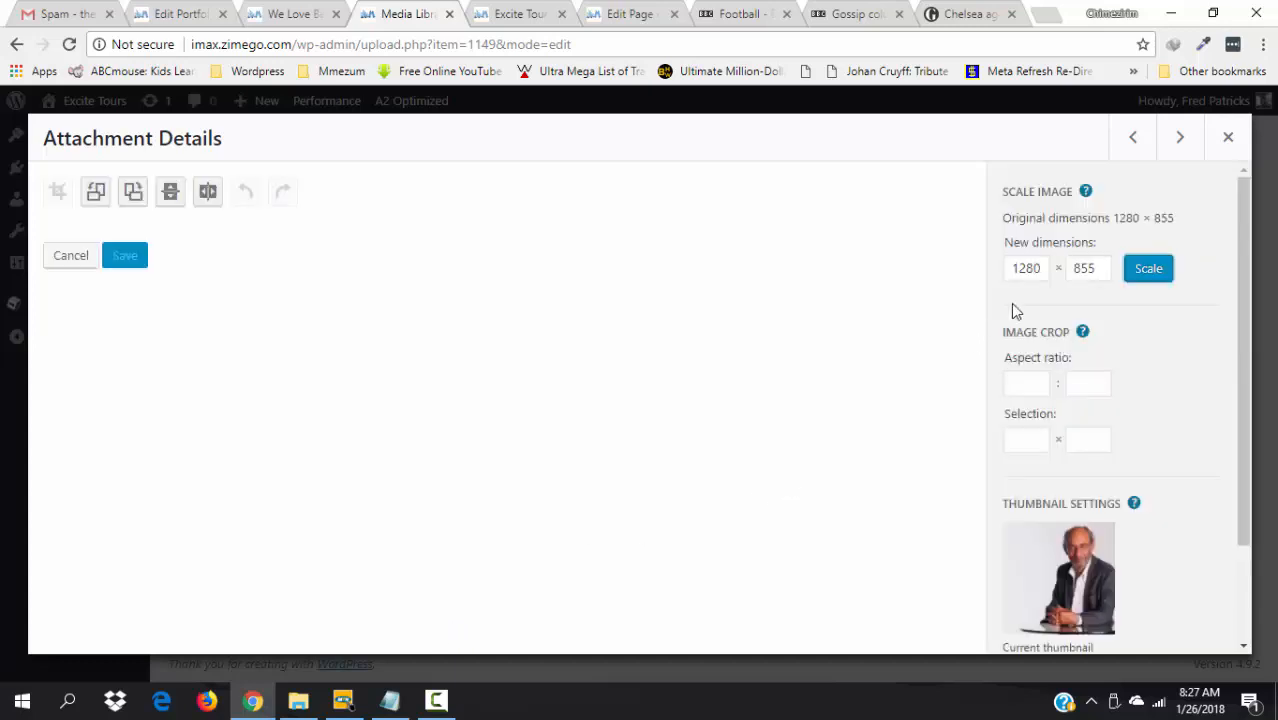
left_click(1034, 269)
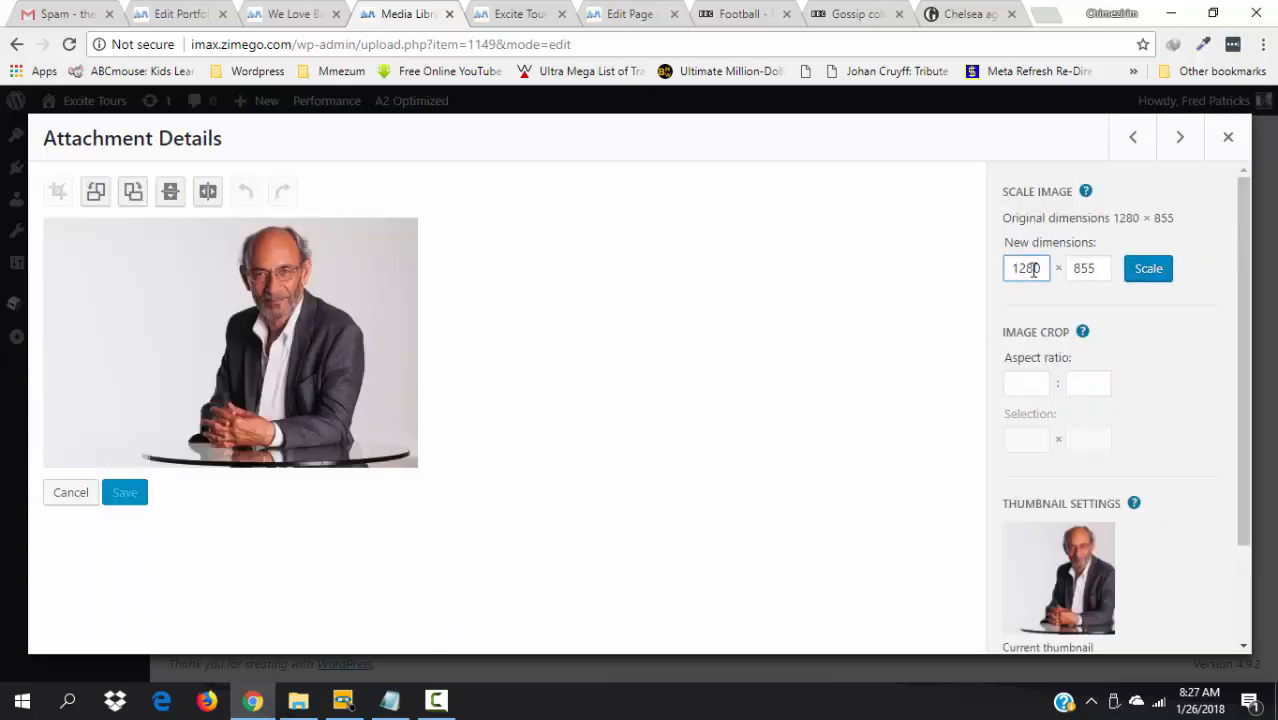
key("BackSpace")
key("BackSpace")
key("BackSpace")
key("Delete")
type("600")
left_click(1158, 280)
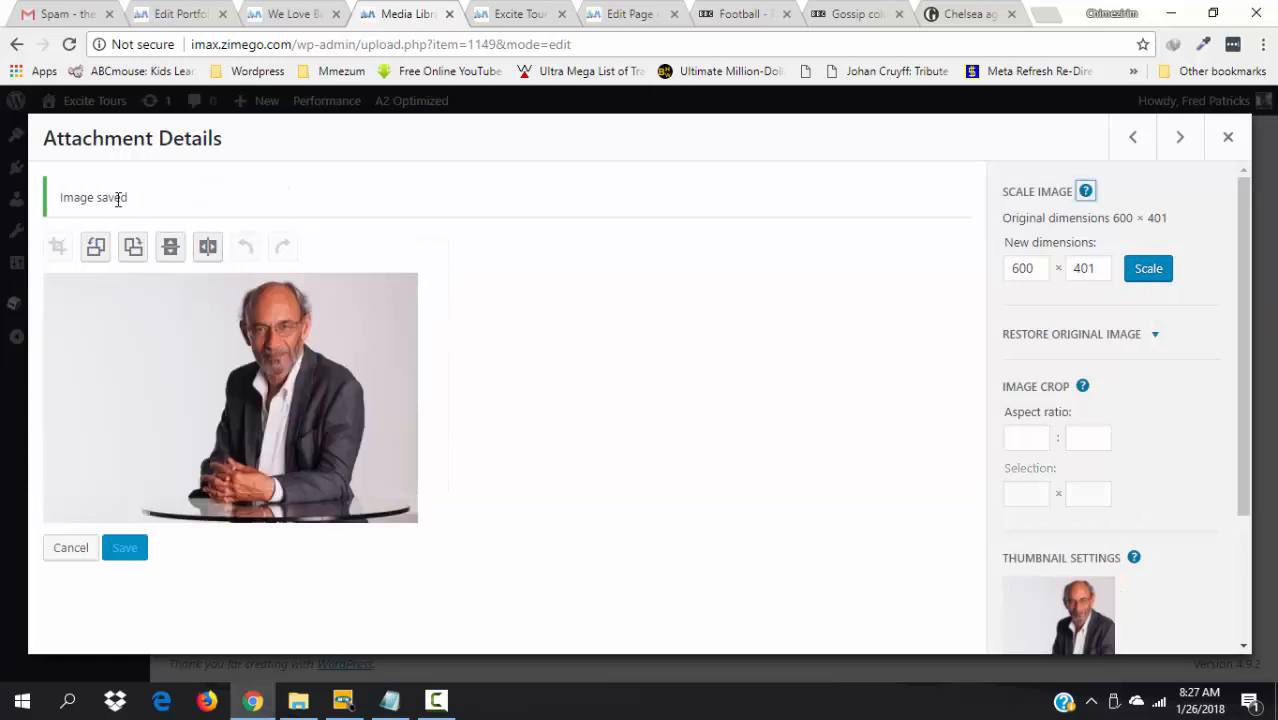
left_click(1180, 139)
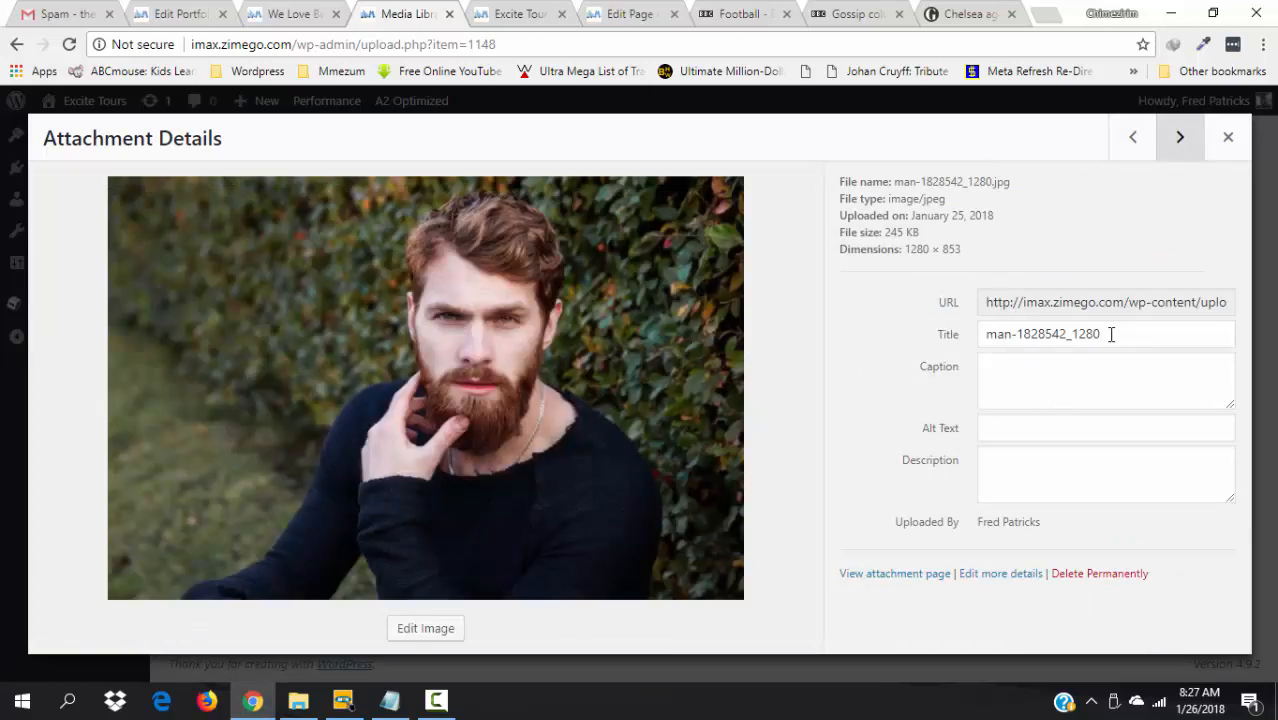
- Enter the user's own name as the bearded man's photo title and reuse it for caption, alt text and description
left_click_drag(1110, 334, 985, 334)
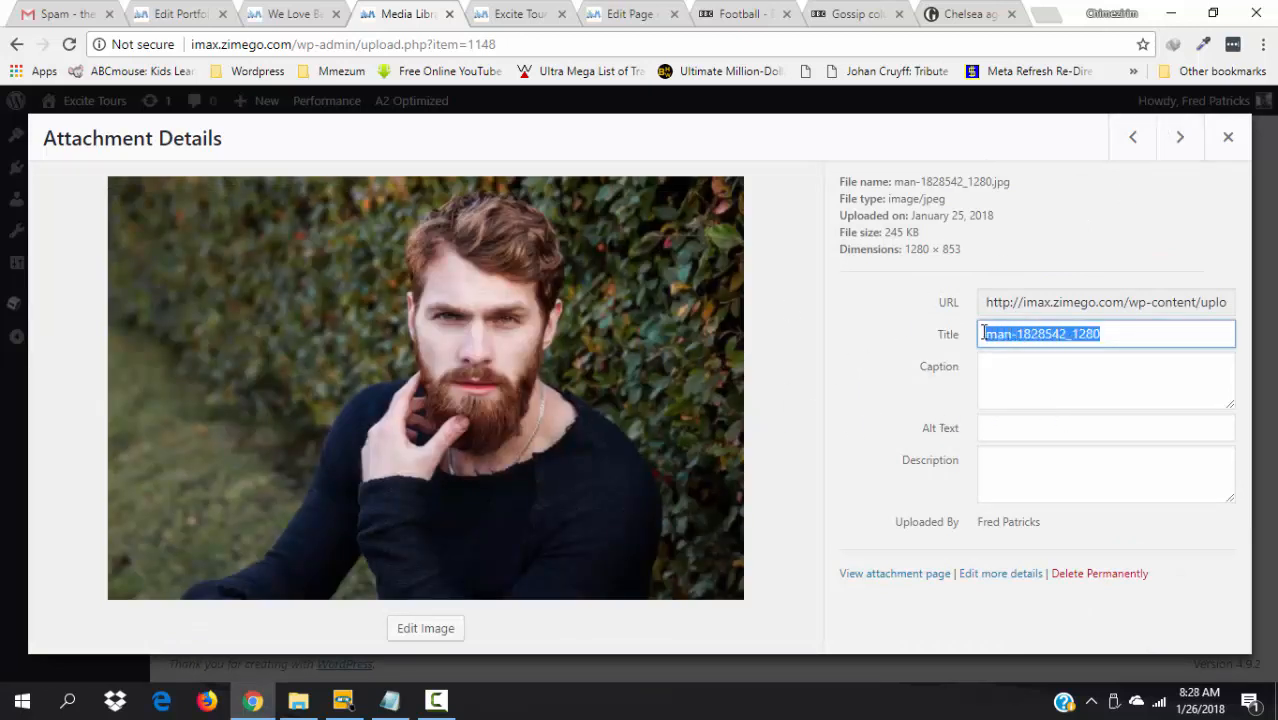
type("Fred Patricks")
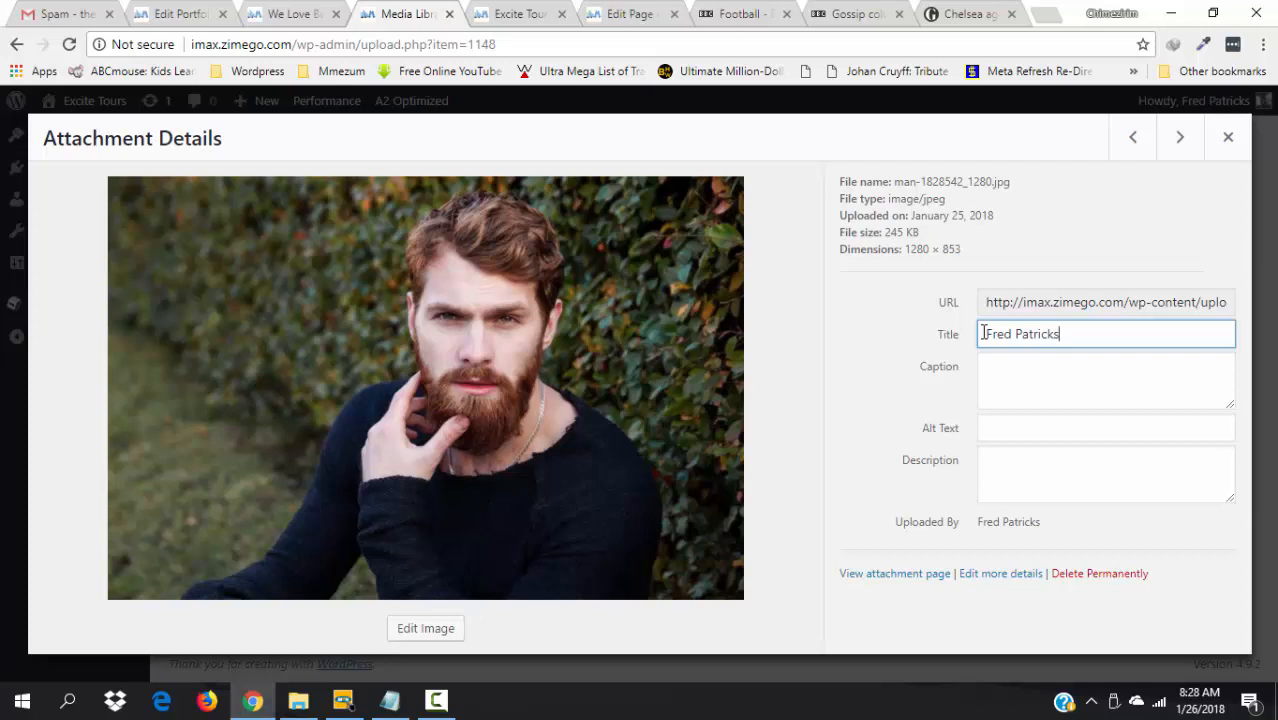
key("ctrl+a")
key("ctrl+c")
left_click(1000, 396)
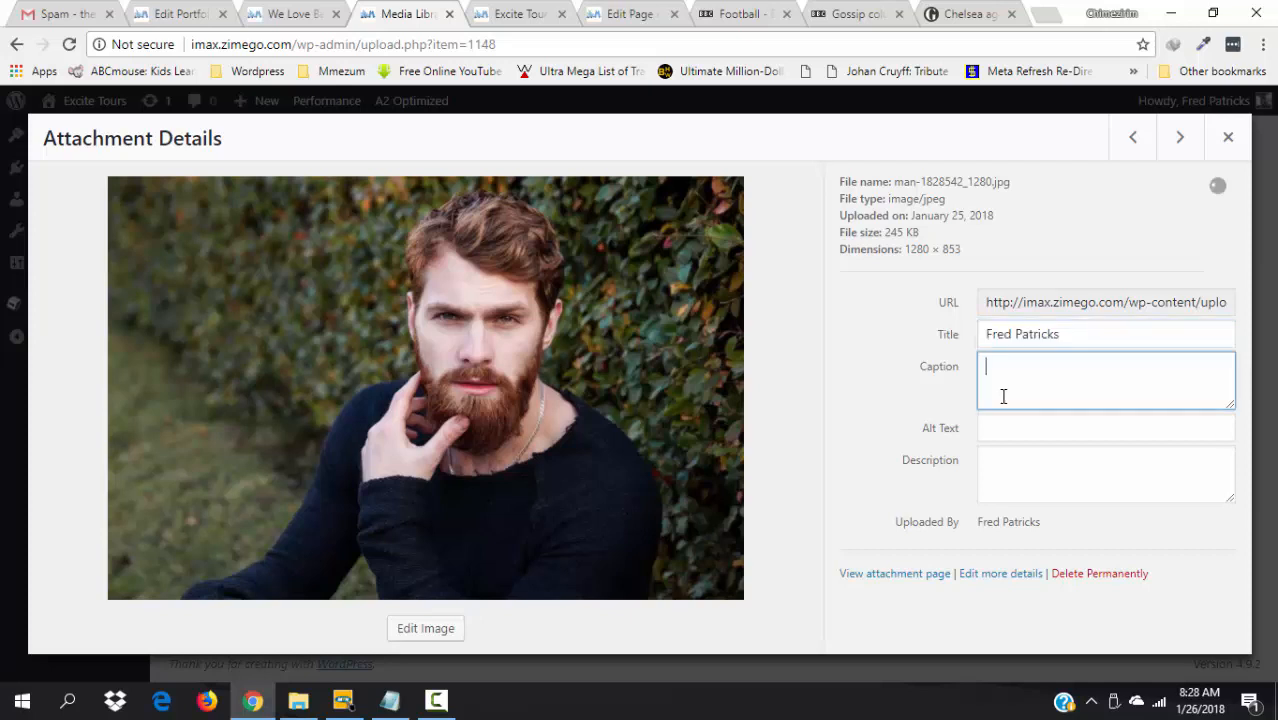
key("ctrl+v")
left_click(1018, 428)
key("ctrl+v")
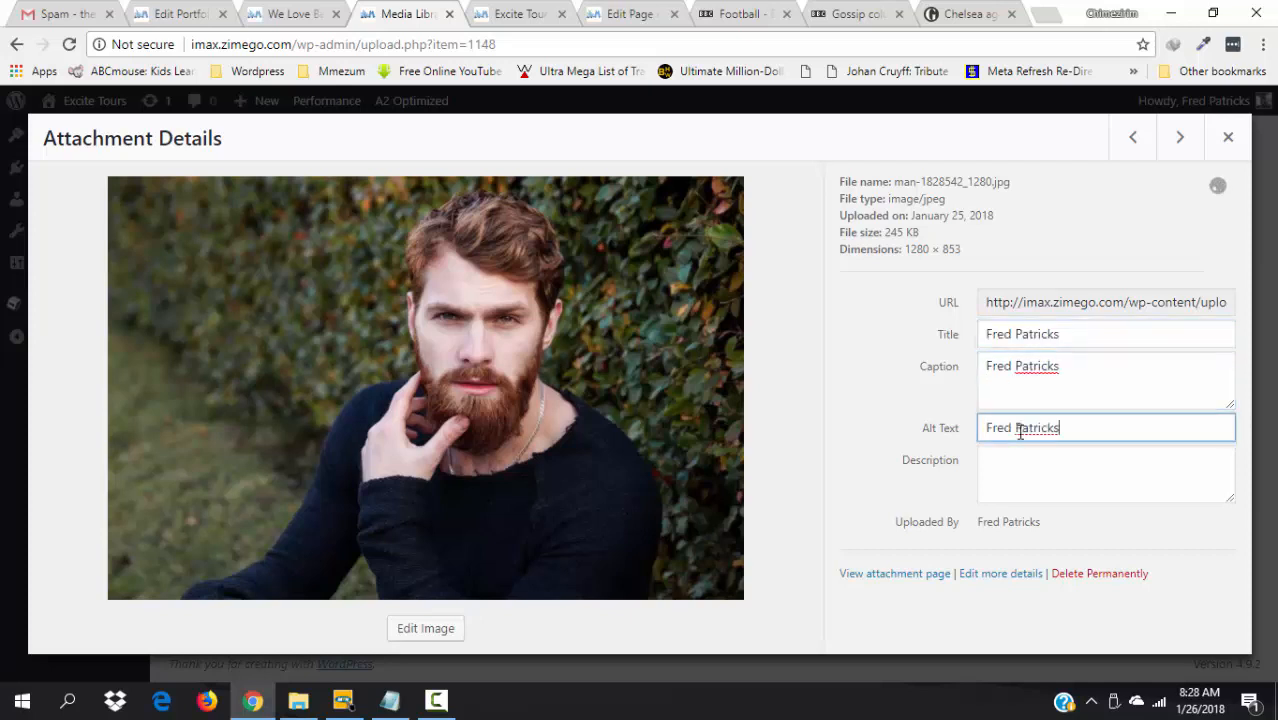
left_click(1020, 478)
key("ctrl+v")
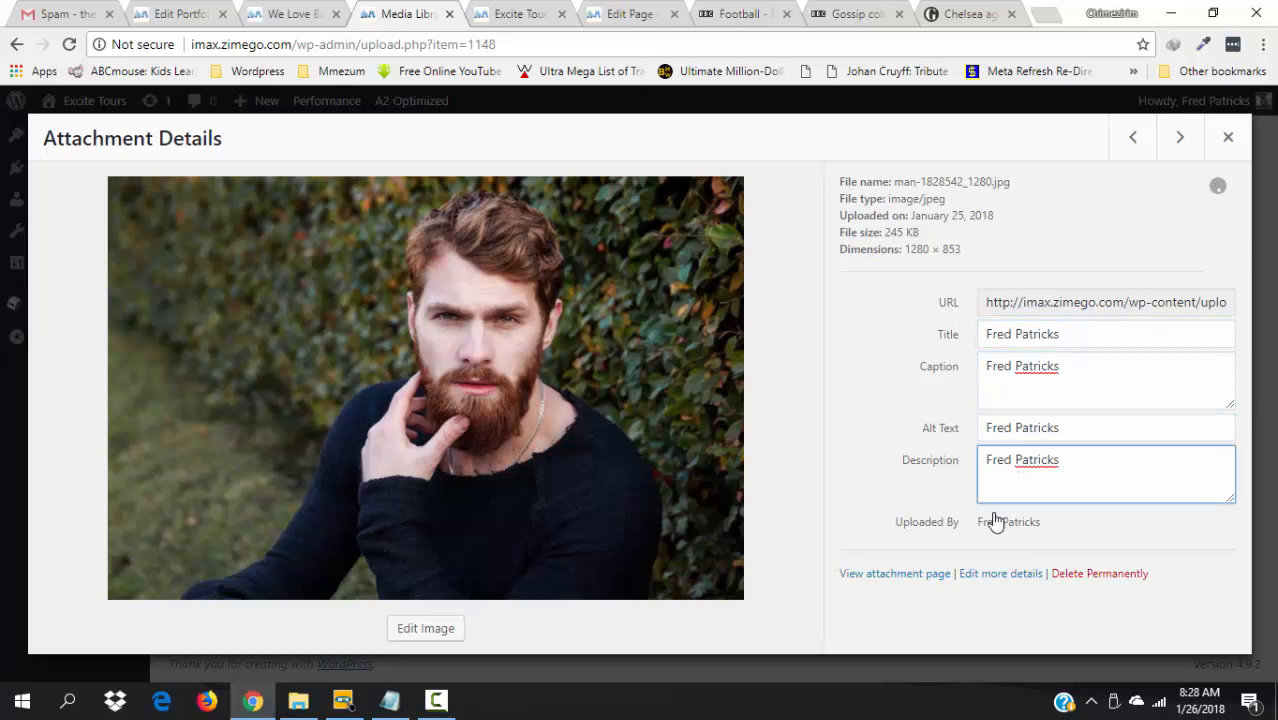
left_click(871, 385)
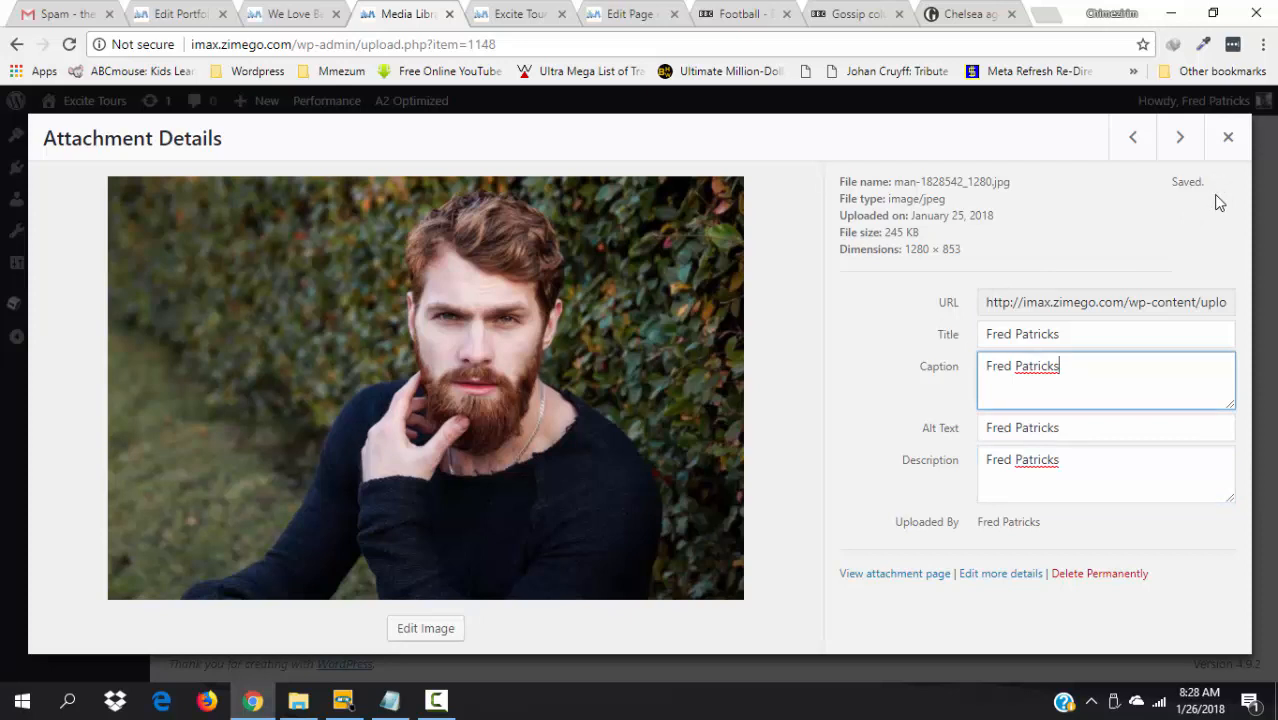
- Scale the bearded man's photo to 600 × 400 in the image editor
left_click(437, 632)
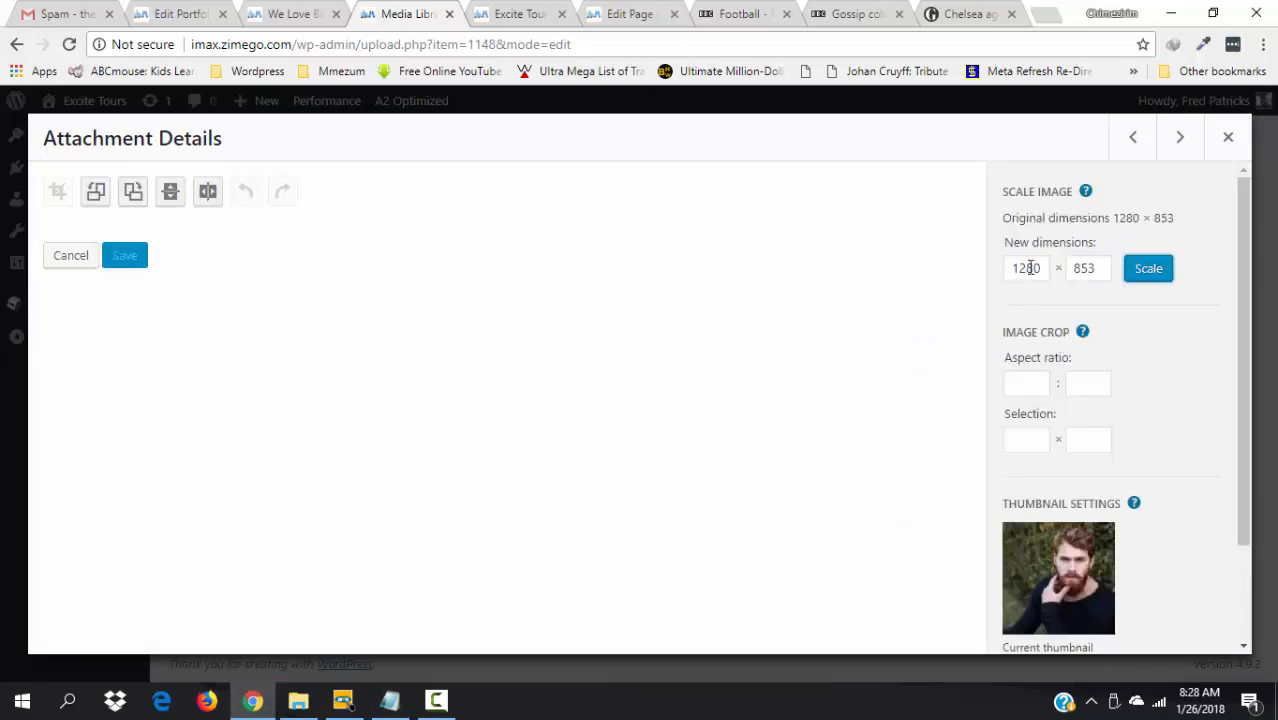
left_click(1035, 265)
key("BackSpace")
key("BackSpace")
key("BackSpace")
key("BackSpace")
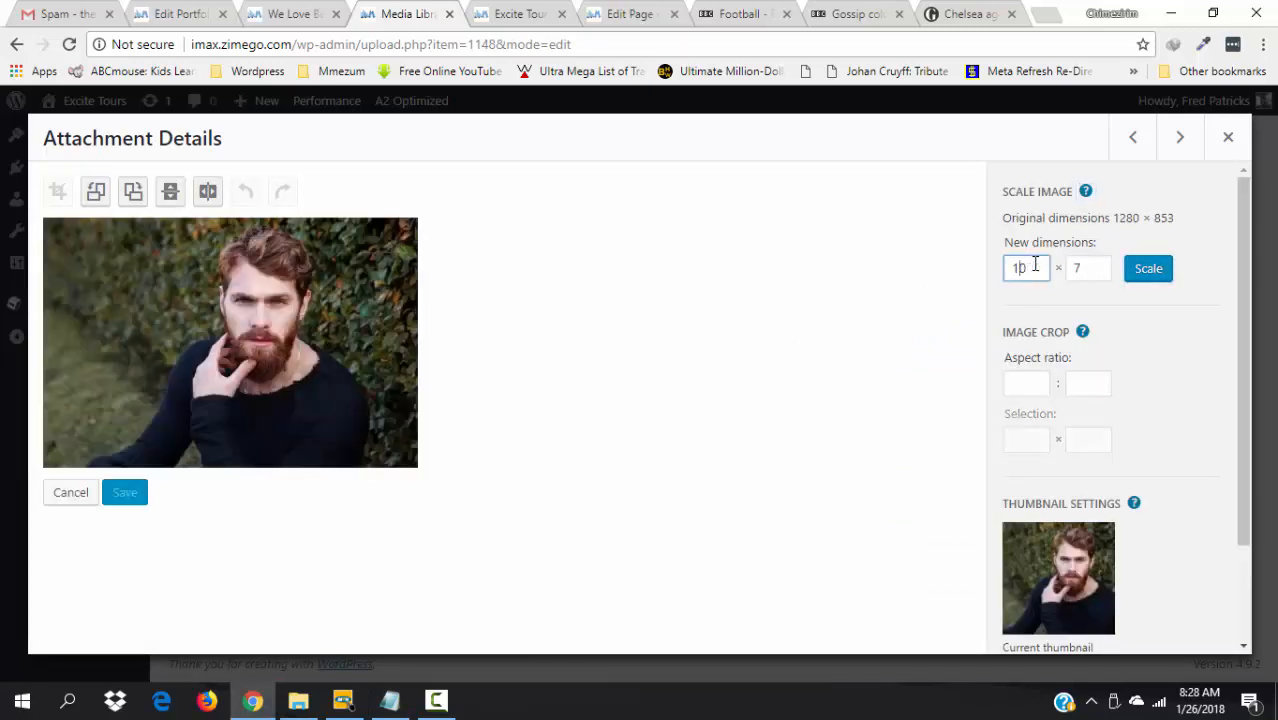
type("600")
left_click(1143, 276)
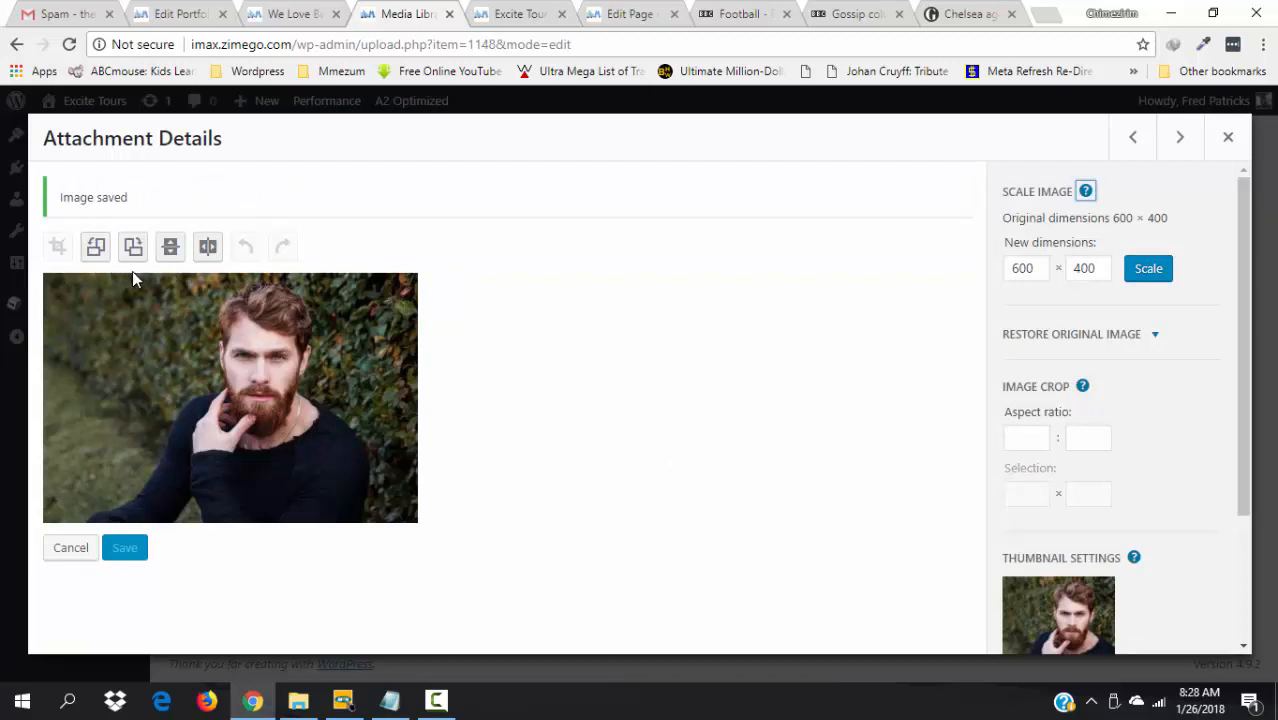
- Try a crop area around the man, discard it, and move to the banquet table photo
left_click_drag(107, 270, 285, 503)
left_click(554, 437)
left_click_drag(121, 289, 492, 578)
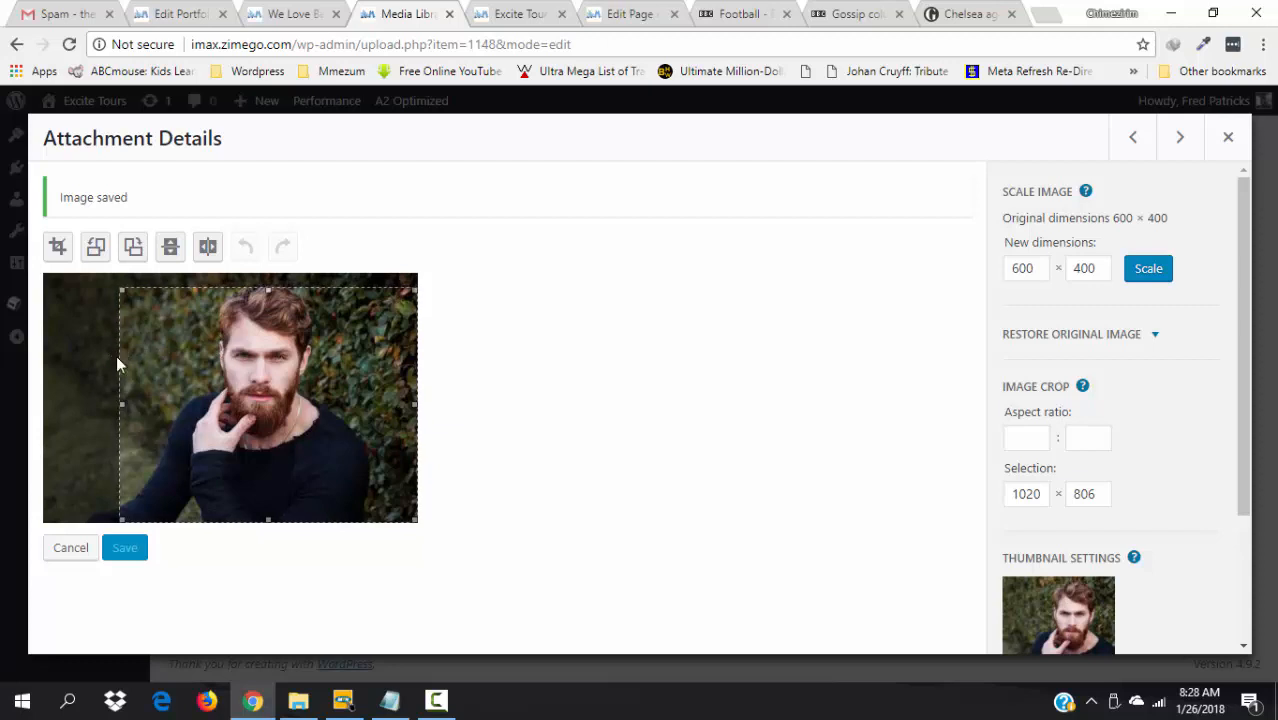
left_click_drag(41, 390, 65, 390)
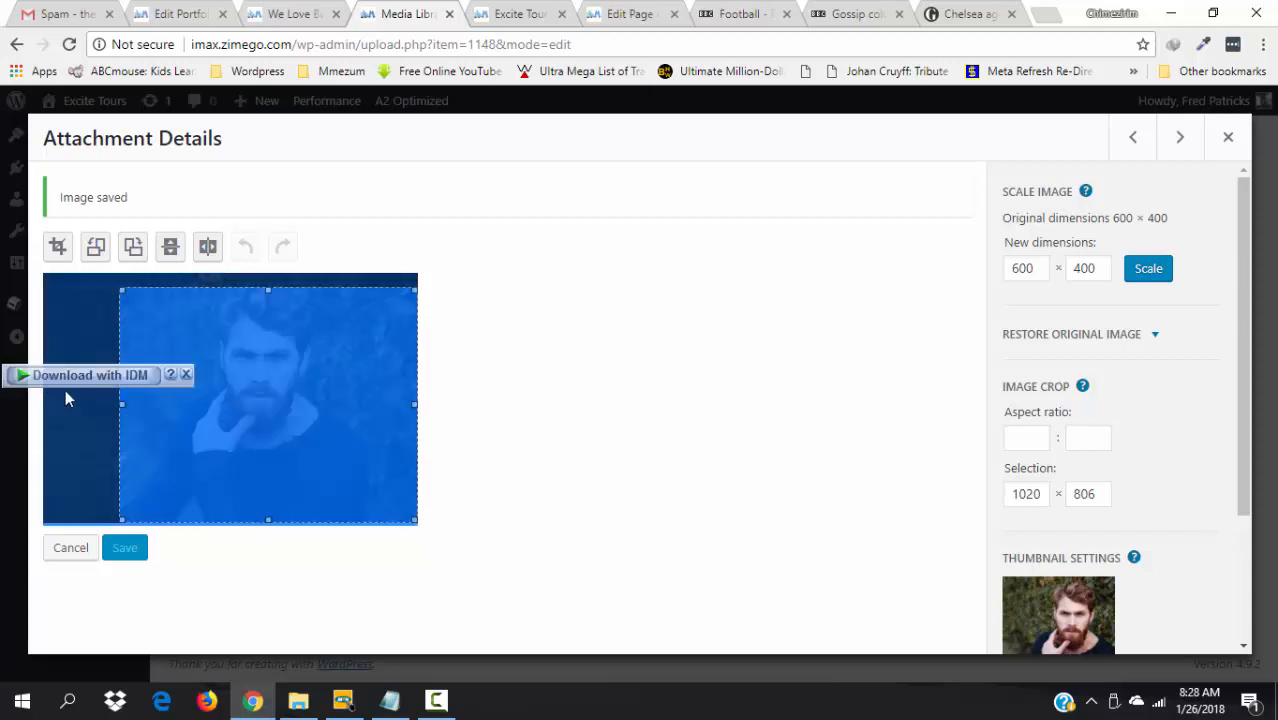
left_click(71, 398)
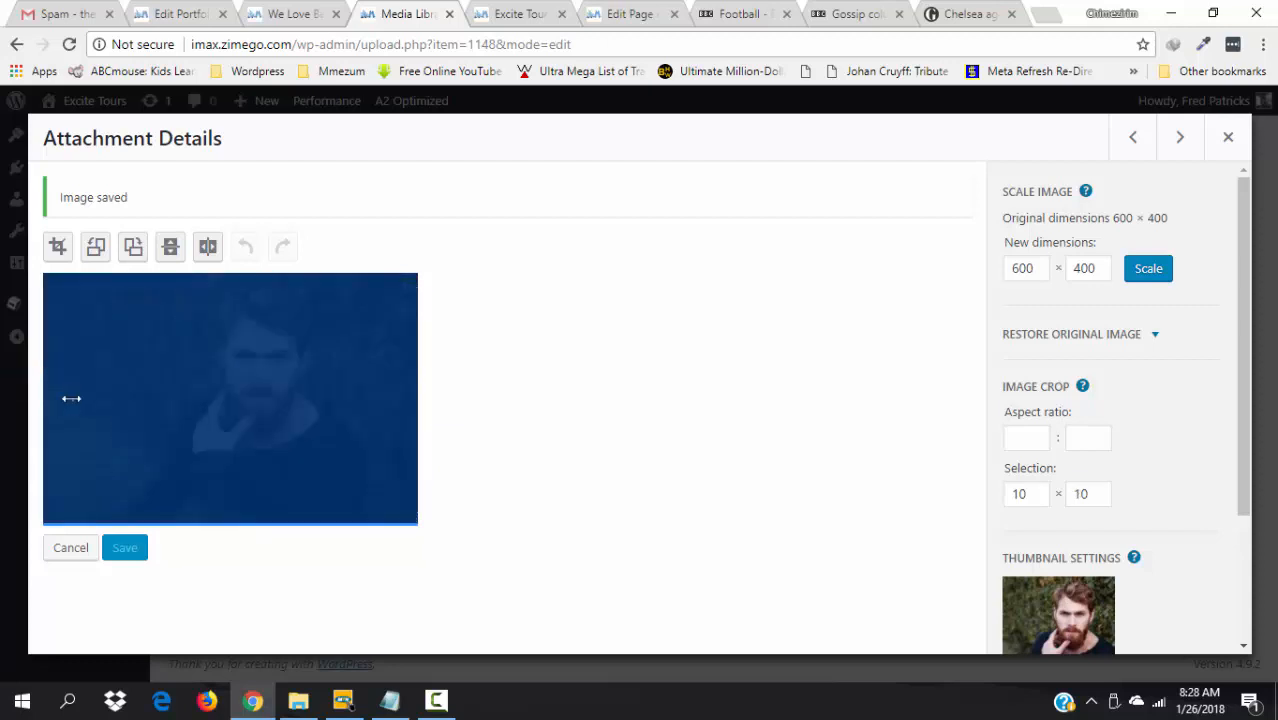
left_click(716, 344)
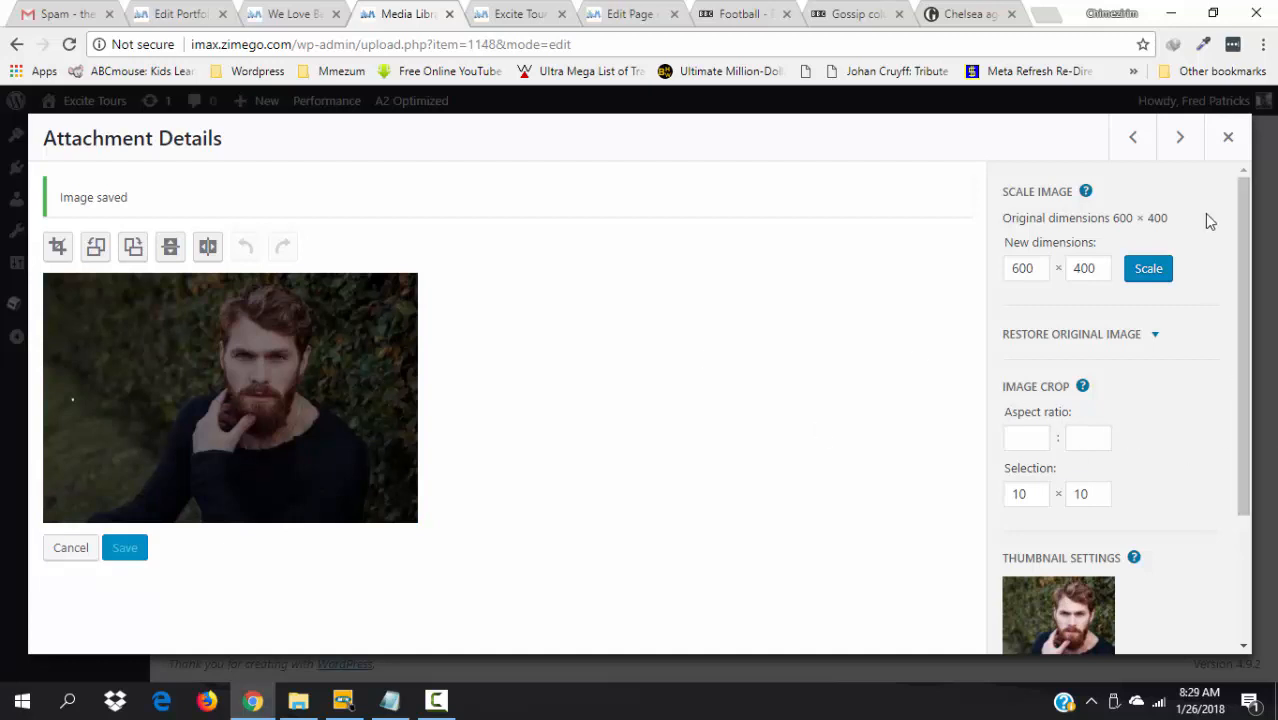
left_click(1180, 138)
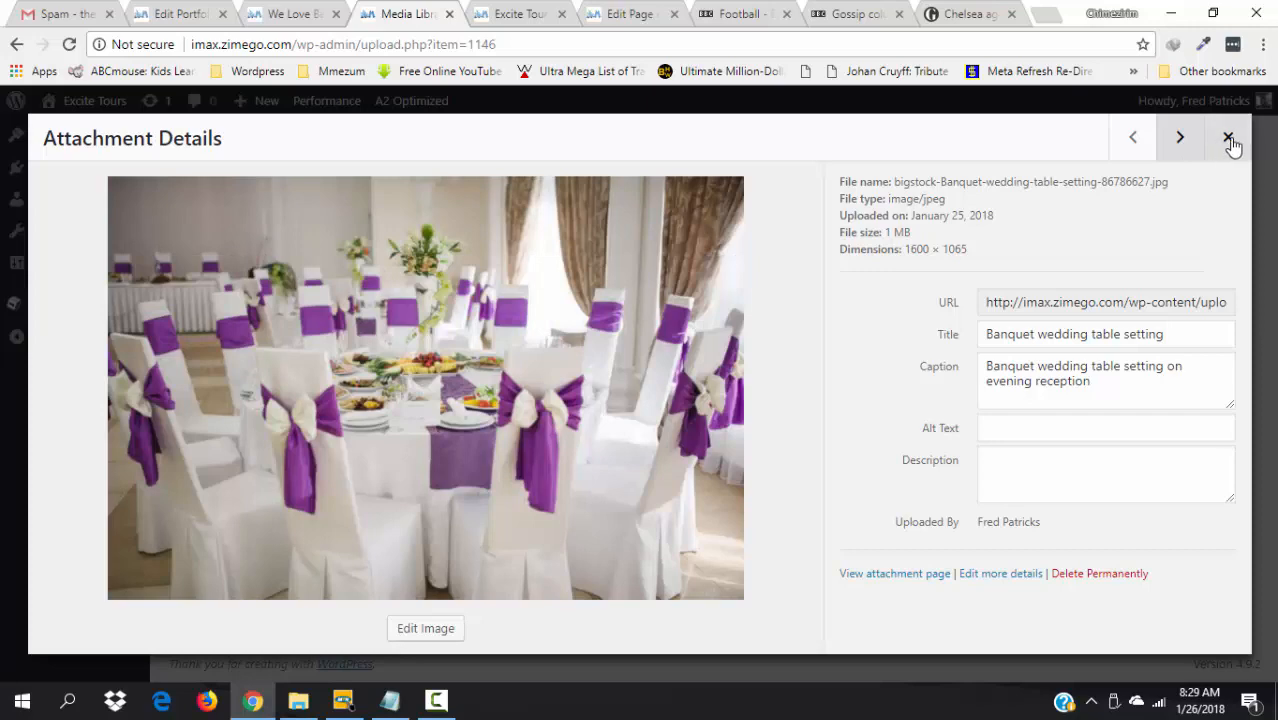
- Close the banquet photo details, go to the Team list, and open the first member's edit page in a new tab
left_click(1229, 139)
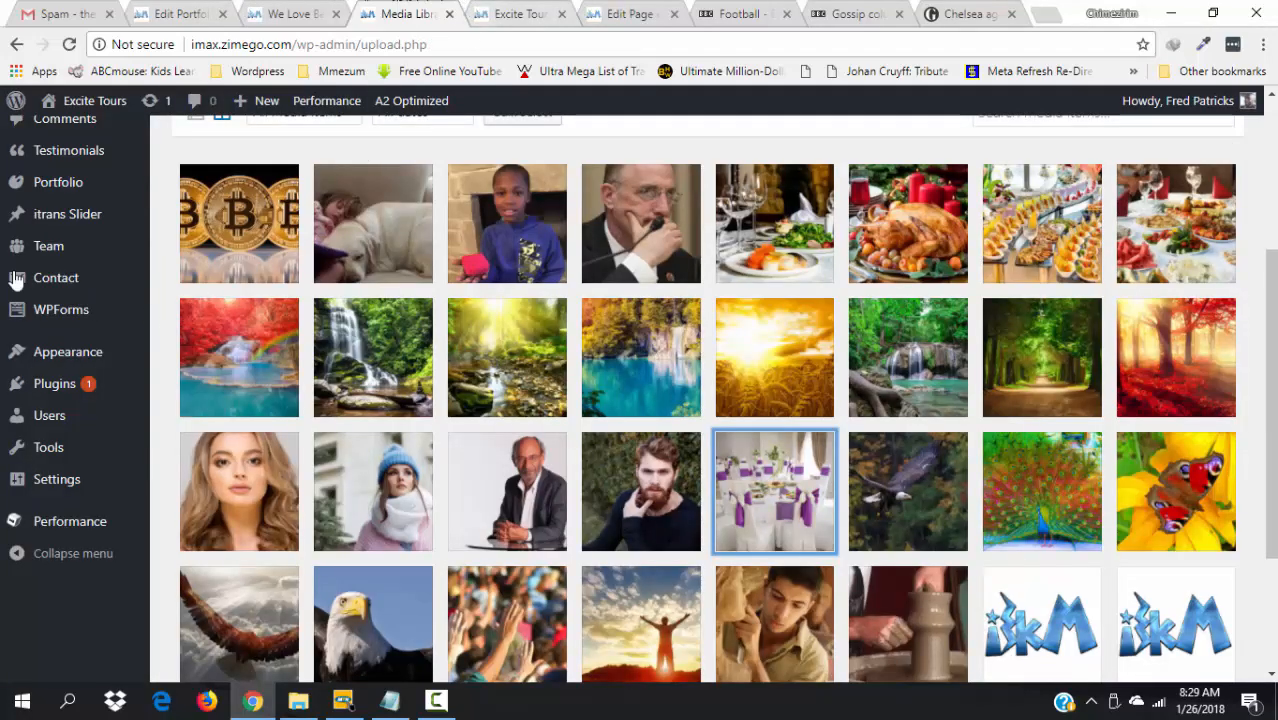
mouse_move(43, 251)
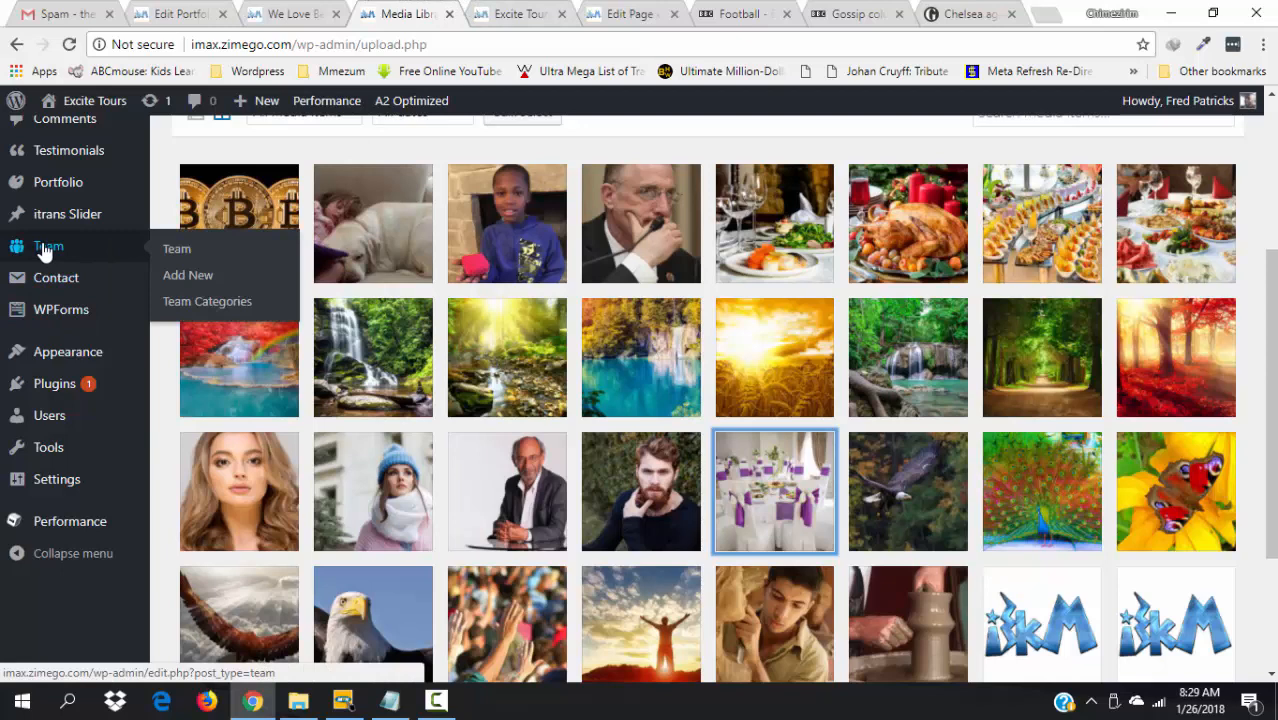
left_click(45, 252)
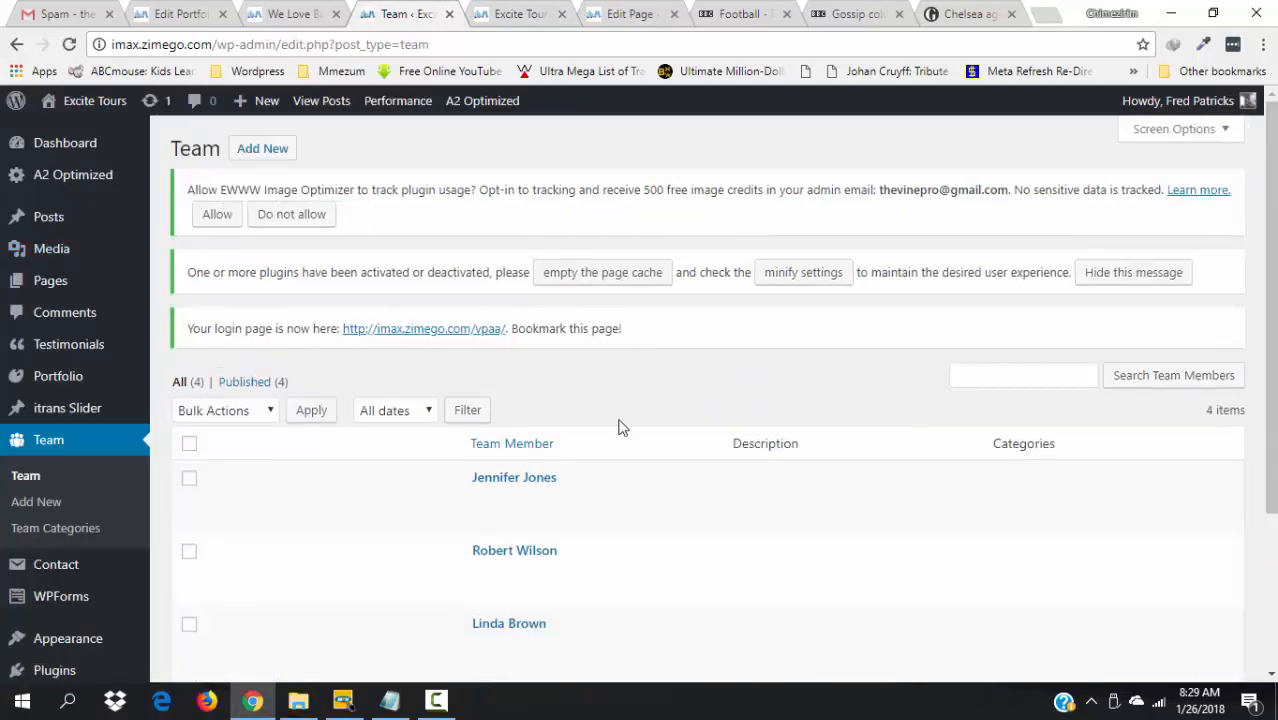
mouse_move(593, 514)
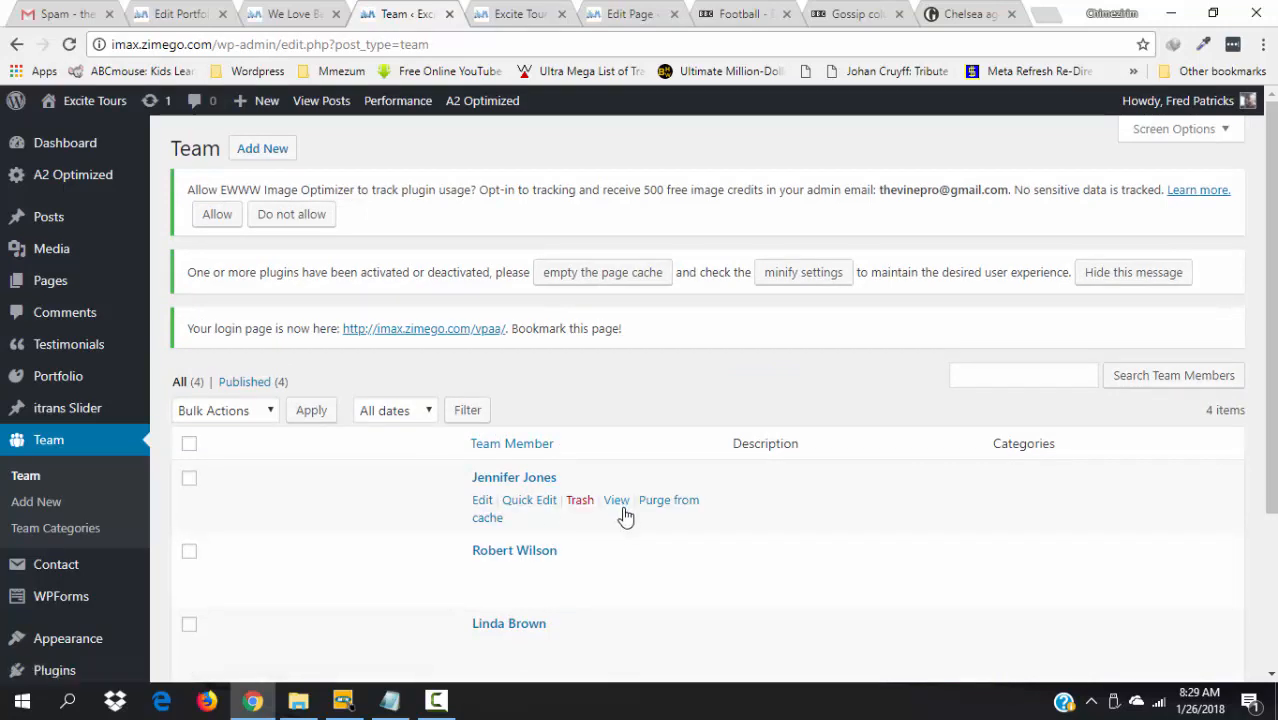
scroll(1273, 416, "down", 2)
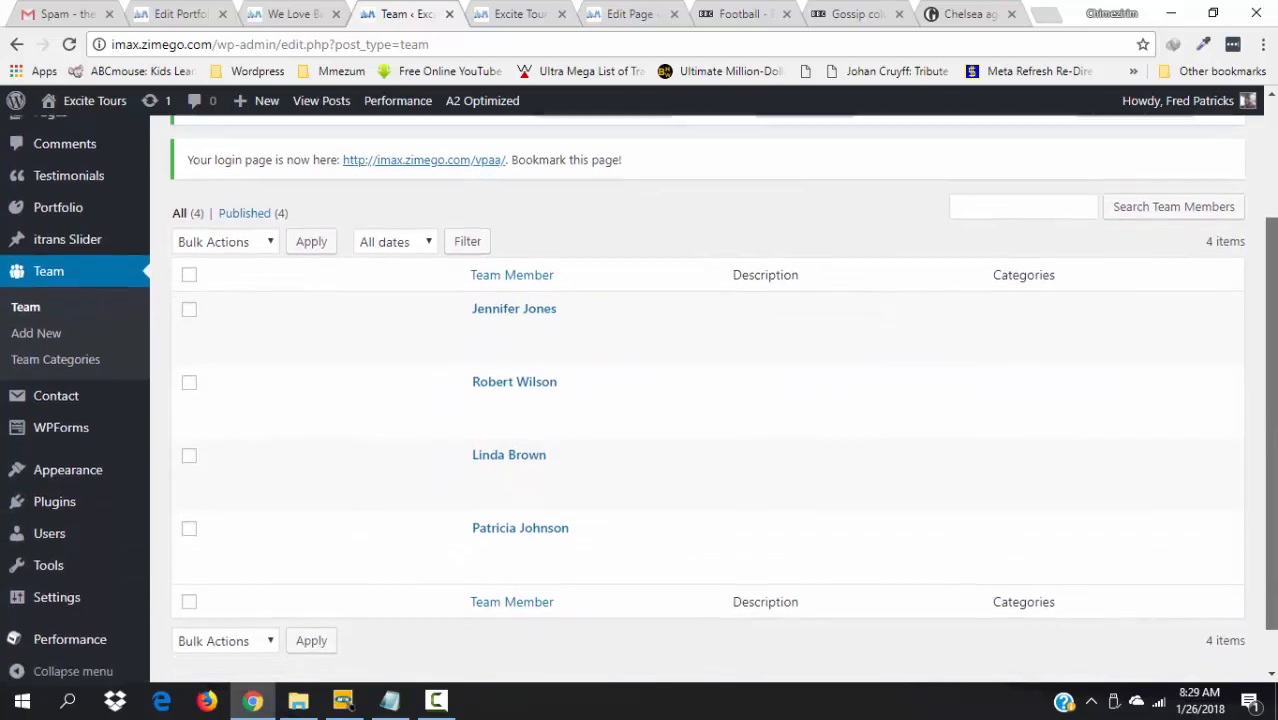
mouse_move(672, 521)
mouse_move(565, 463)
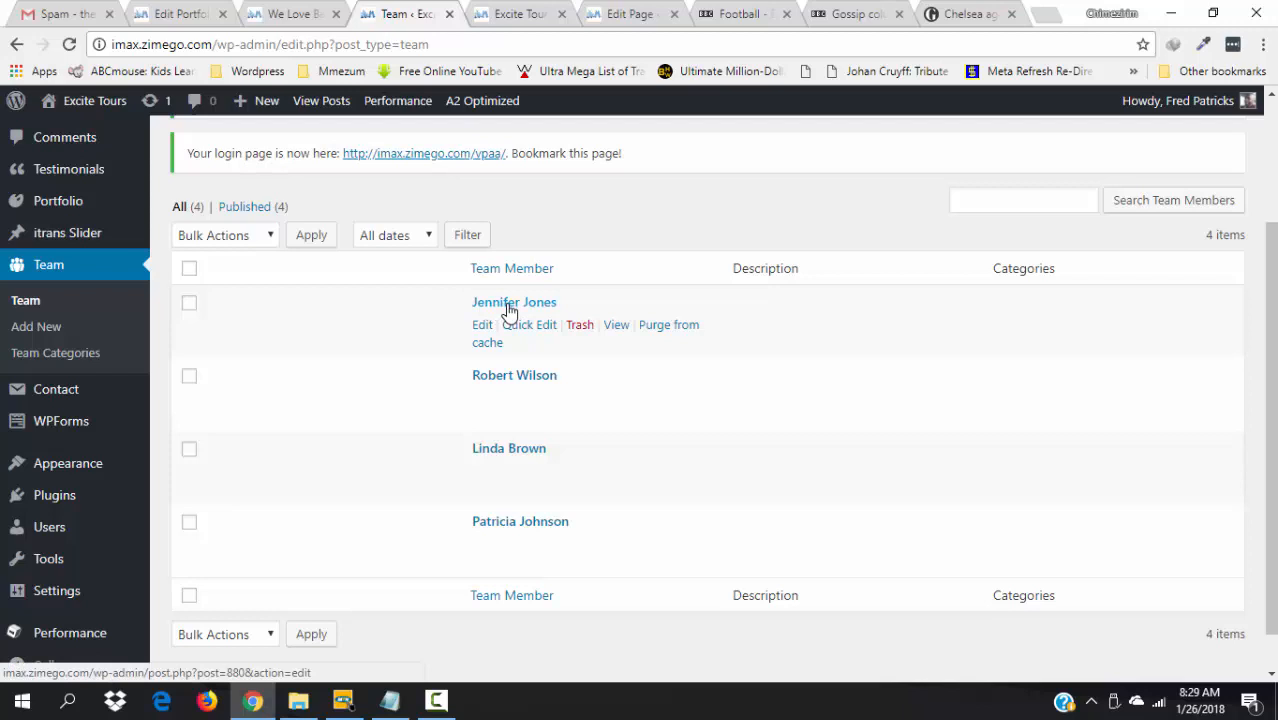
right_click(482, 332)
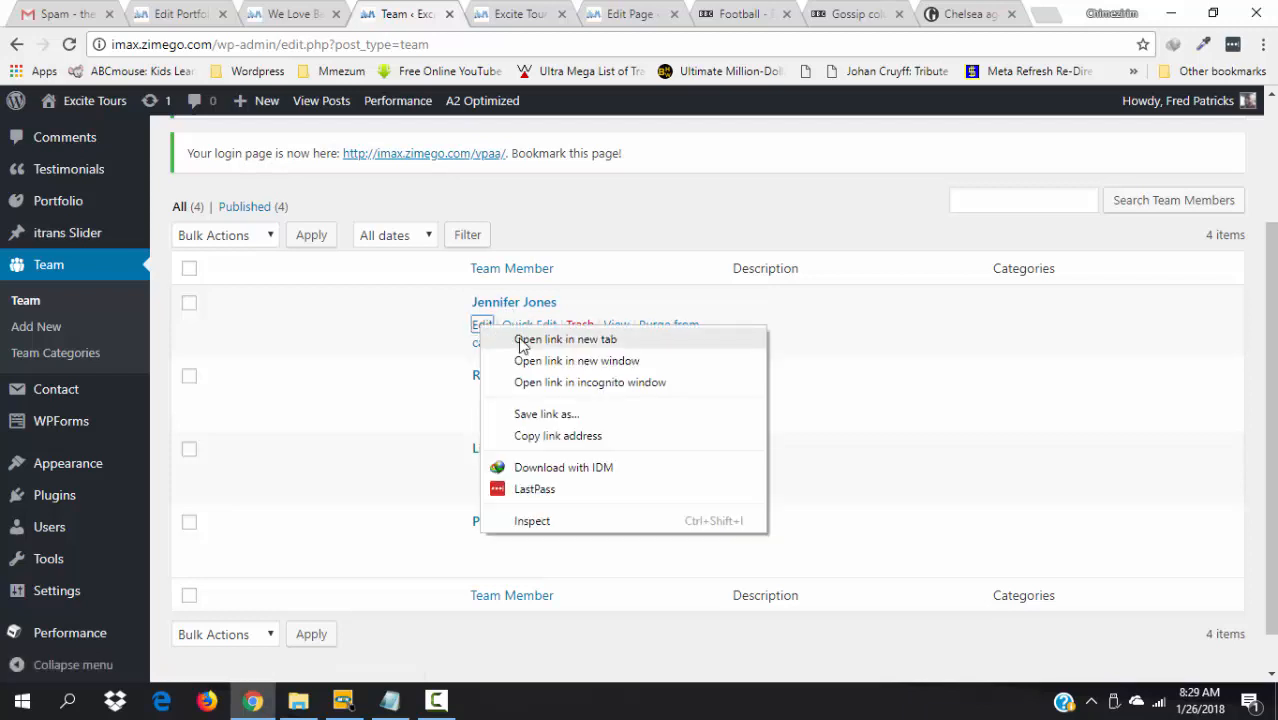
left_click(505, 337)
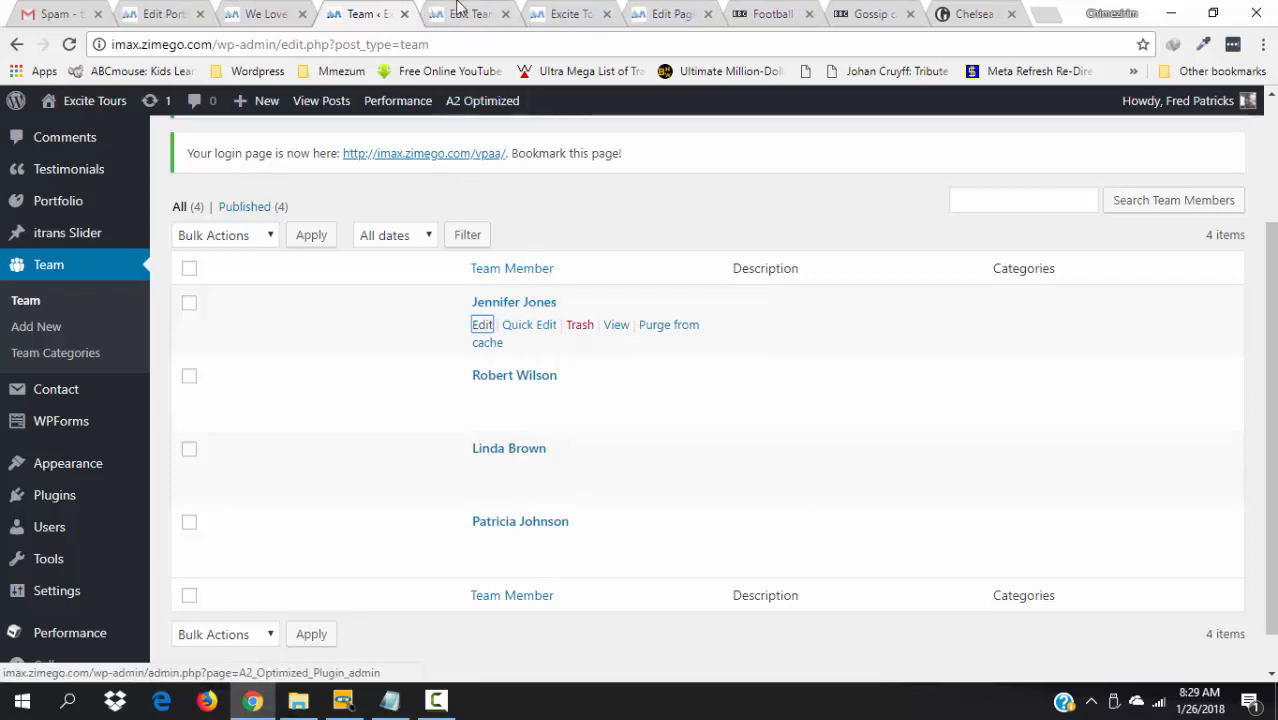
- Select all four team members and move them to the Trash via Bulk Actions
left_click(188, 273)
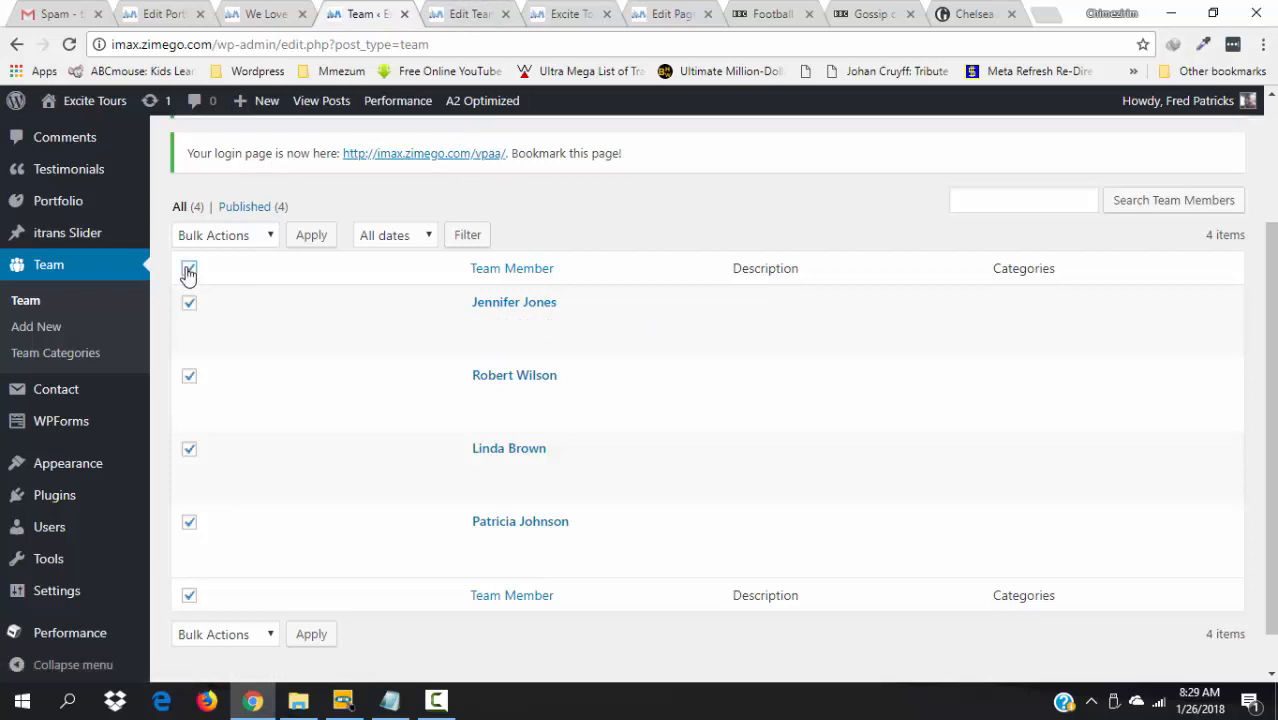
left_click(268, 237)
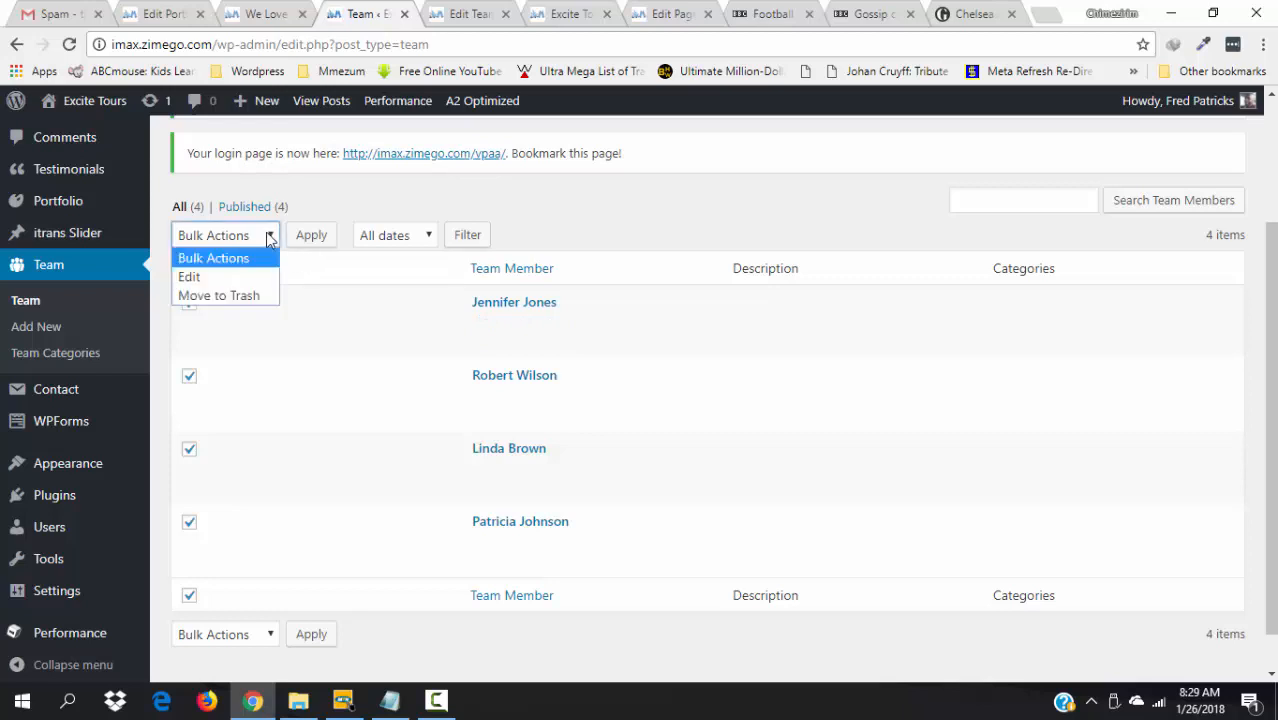
left_click(506, 16)
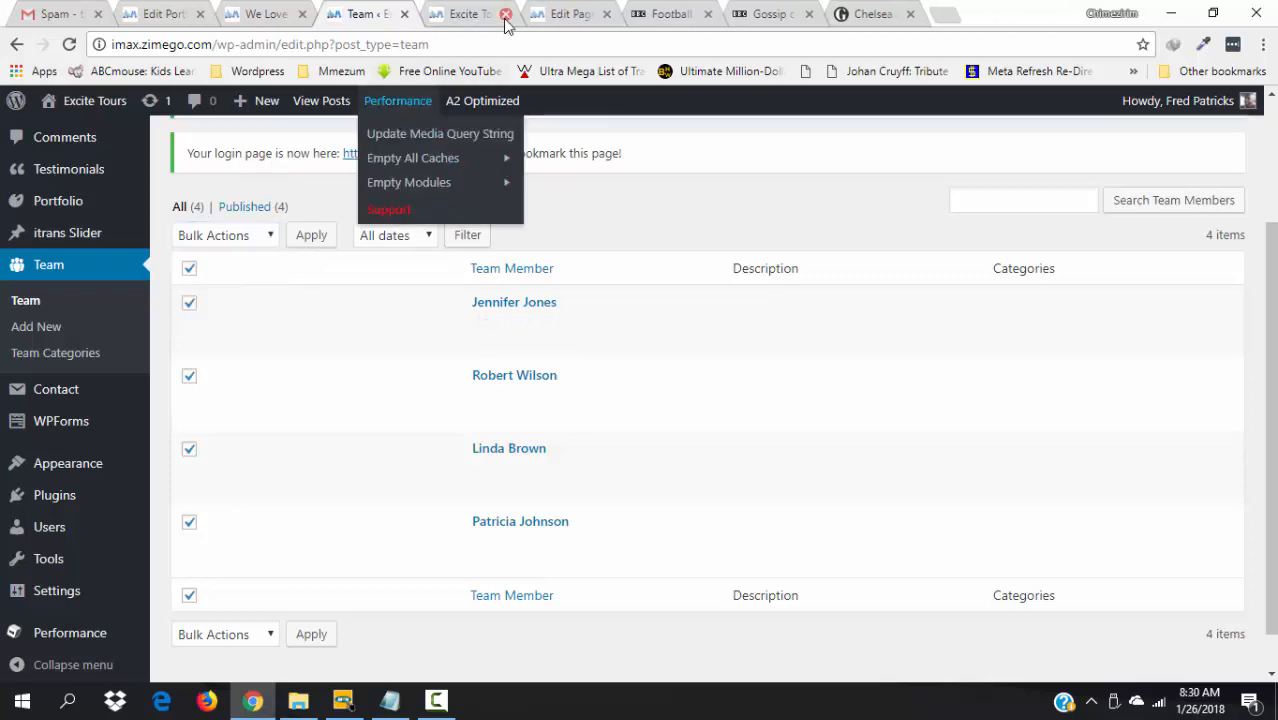
left_click(268, 237)
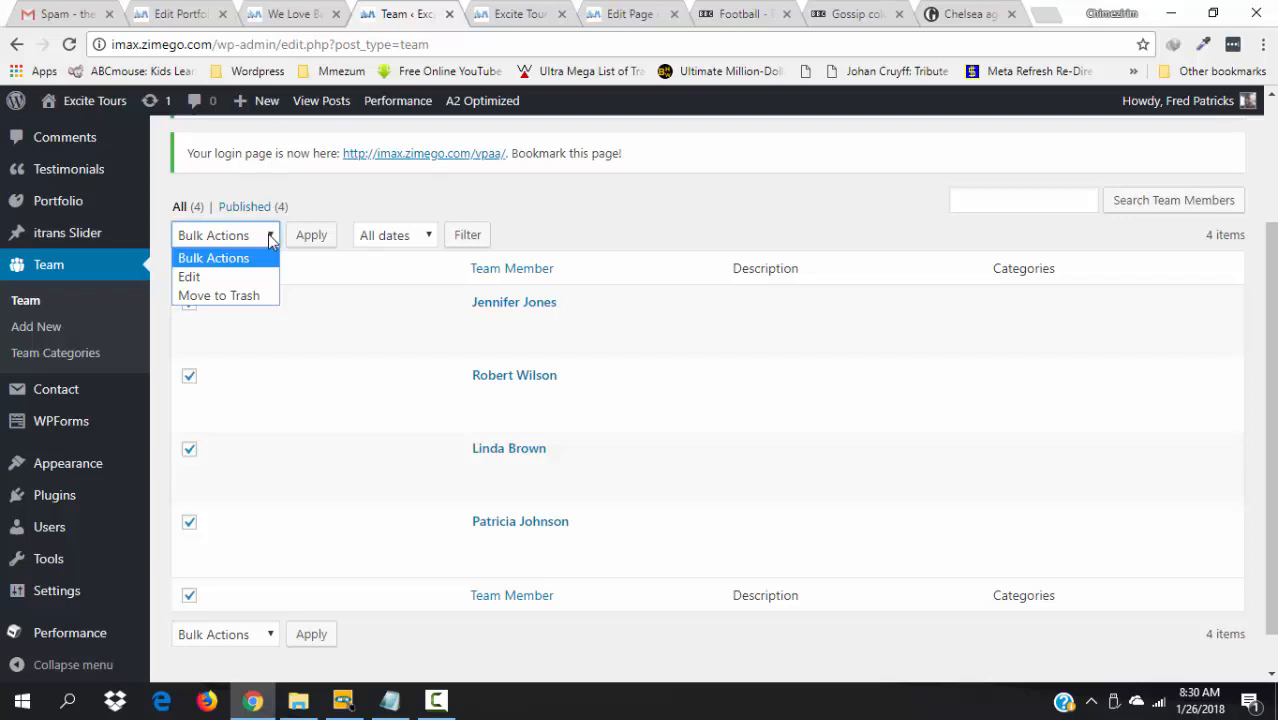
left_click(231, 297)
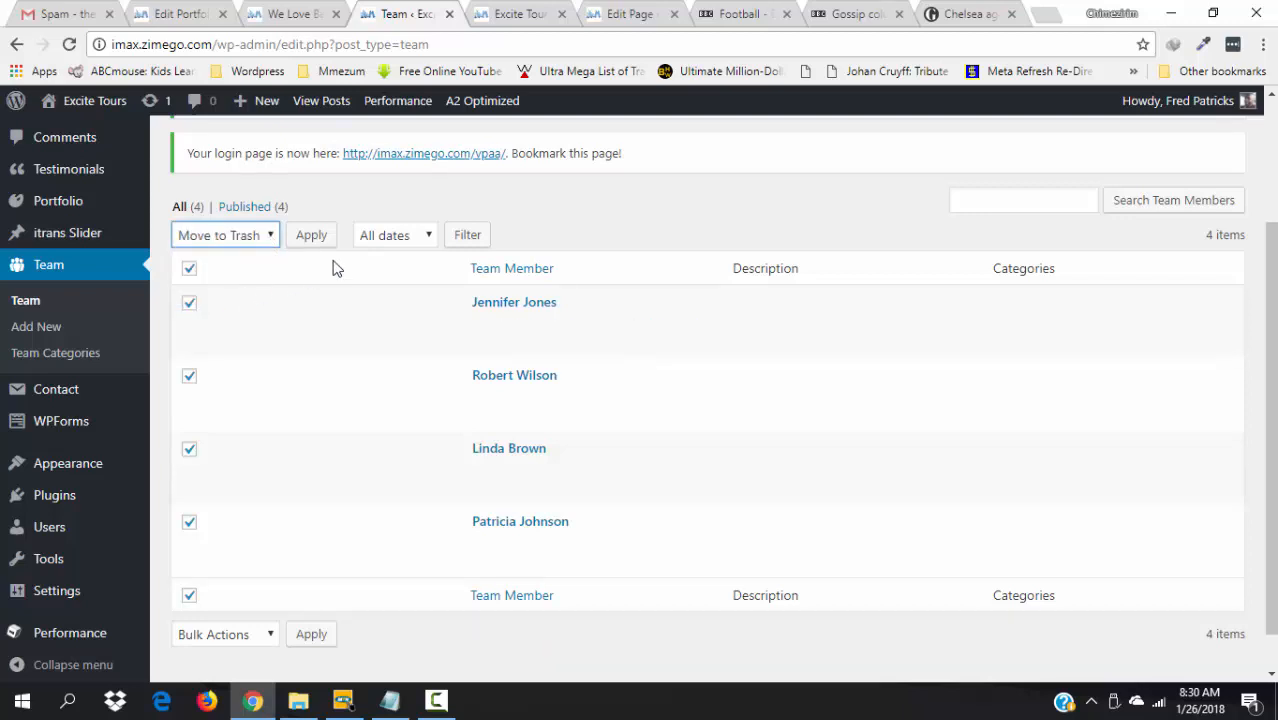
left_click(313, 238)
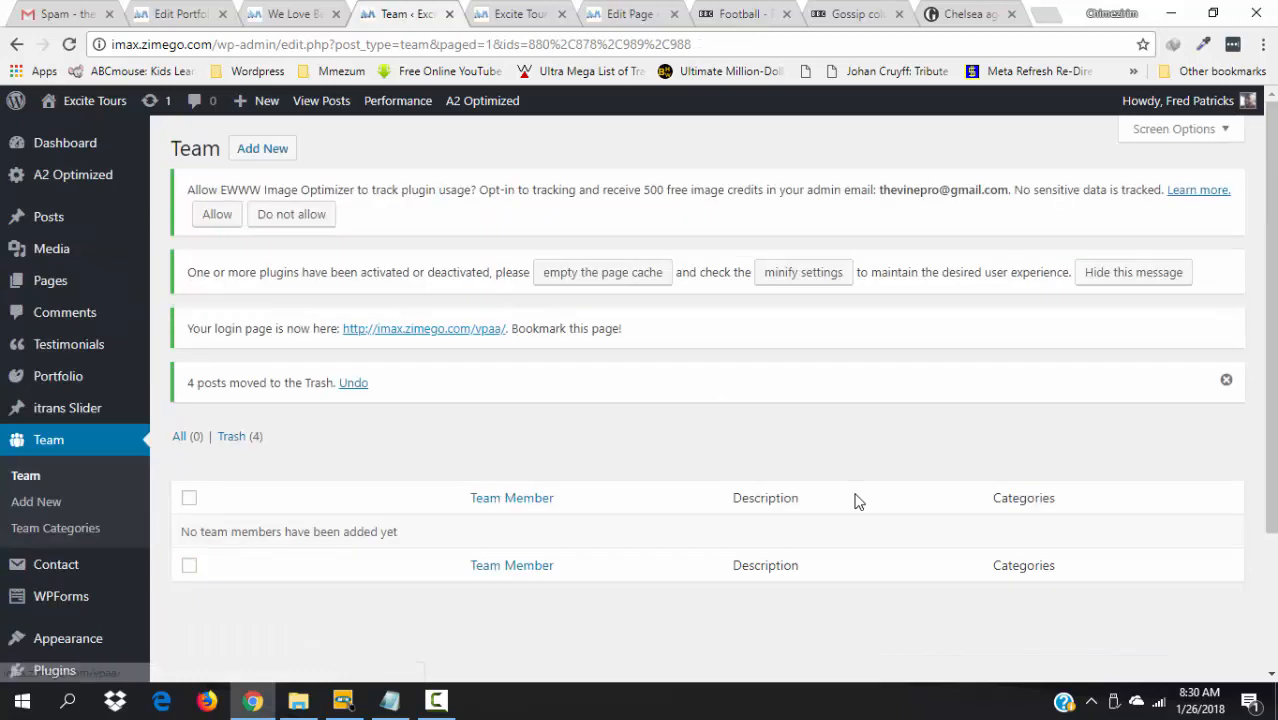
- Add a new team member and enter the member's name as the title
left_click_drag(1272, 453, 1264, 377)
left_click(268, 151)
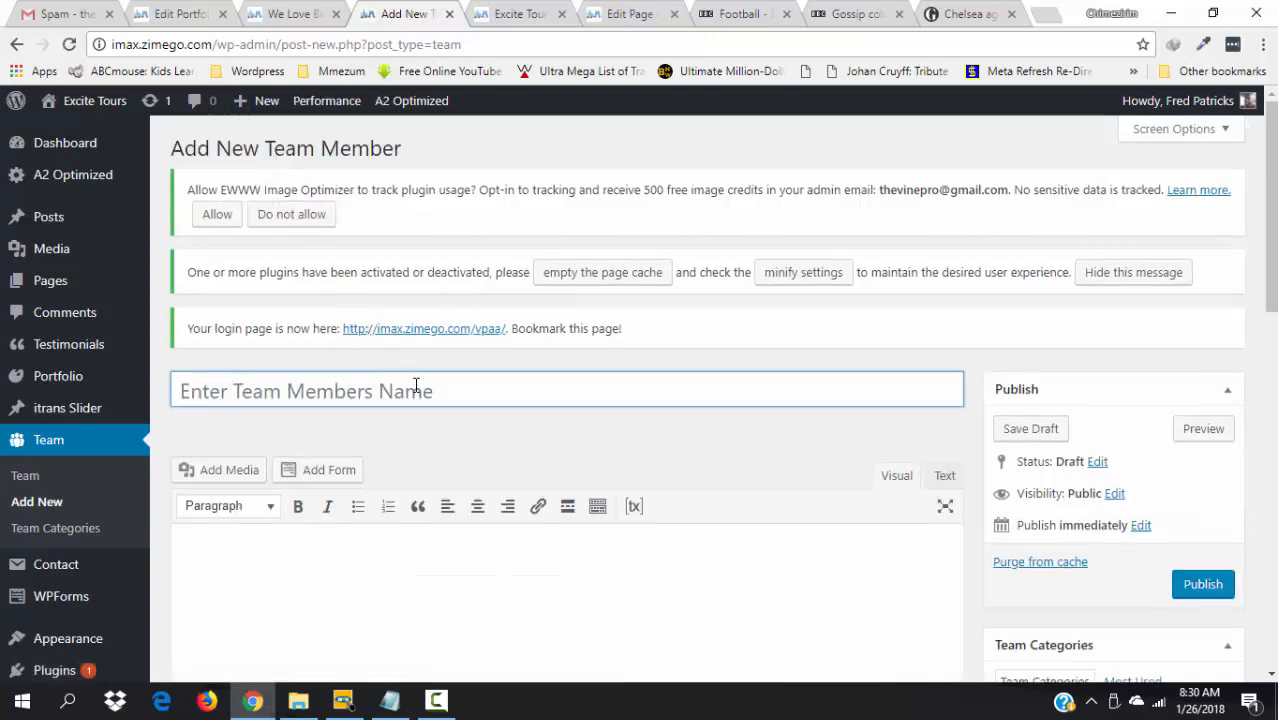
left_click(414, 386)
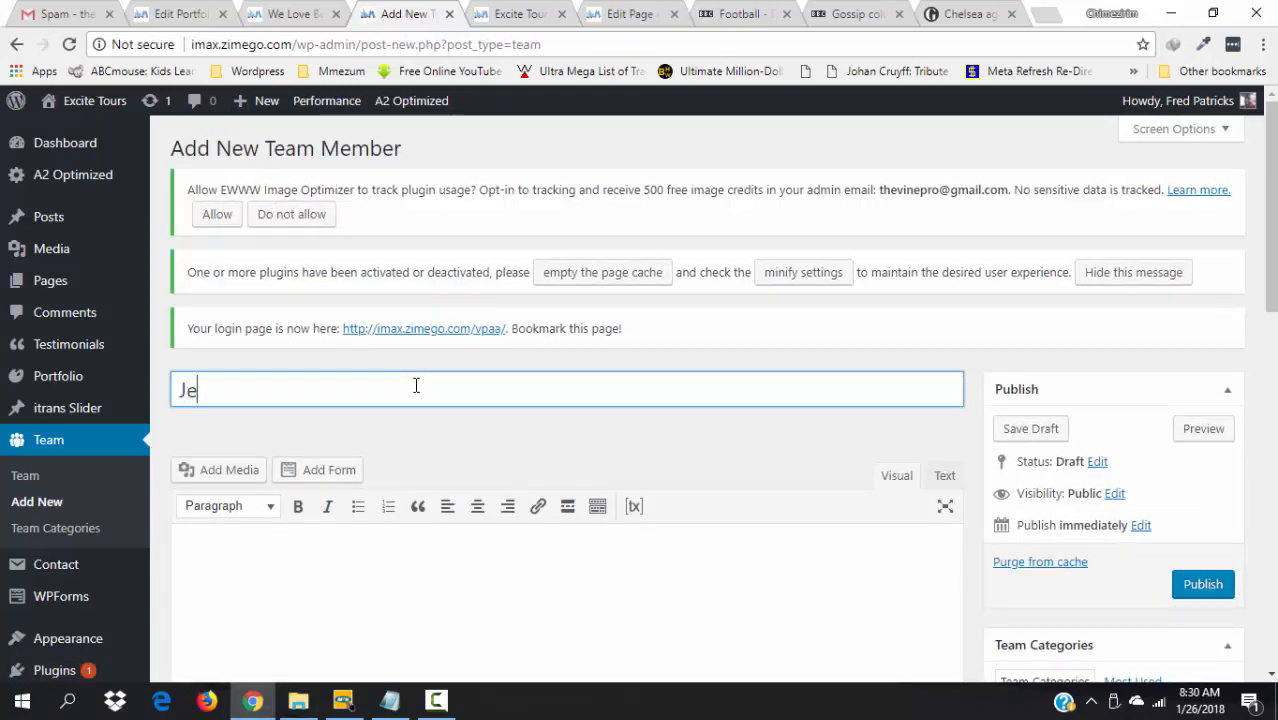
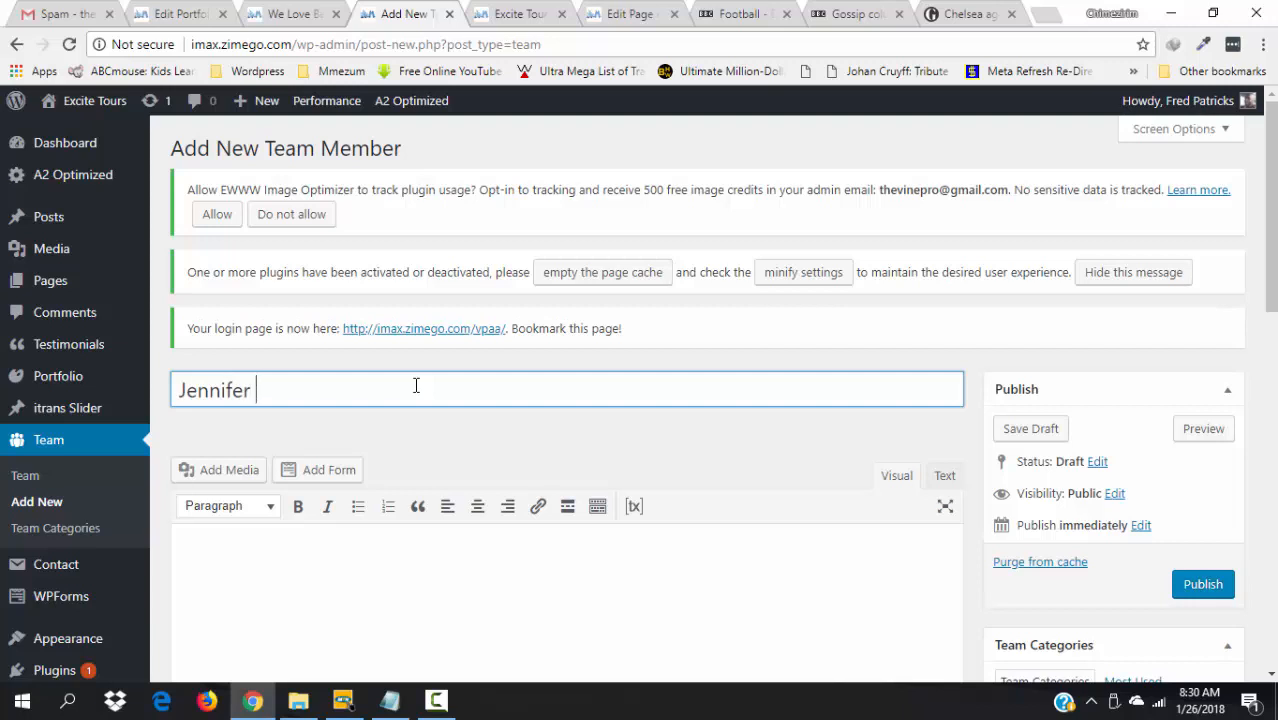
left_click(414, 583)
- Set the member's Position/Designation to Market Expert
left_click_drag(1269, 275, 1269, 383)
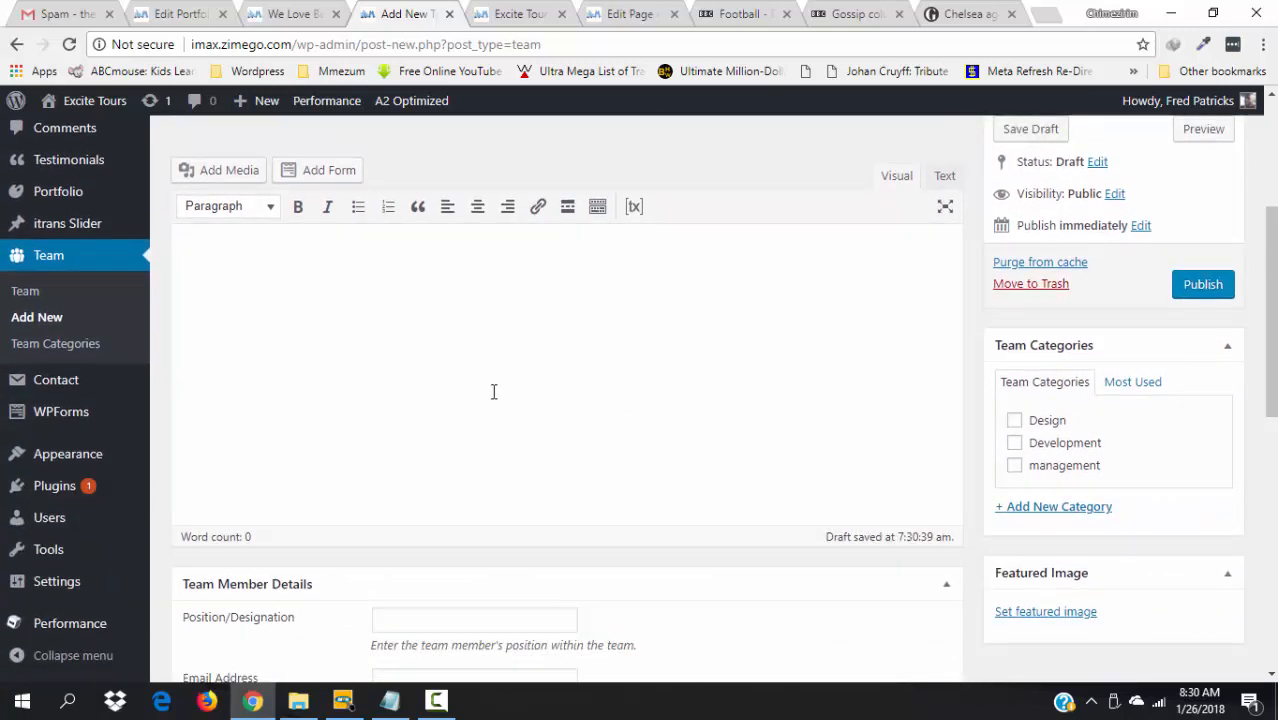
left_click(455, 620)
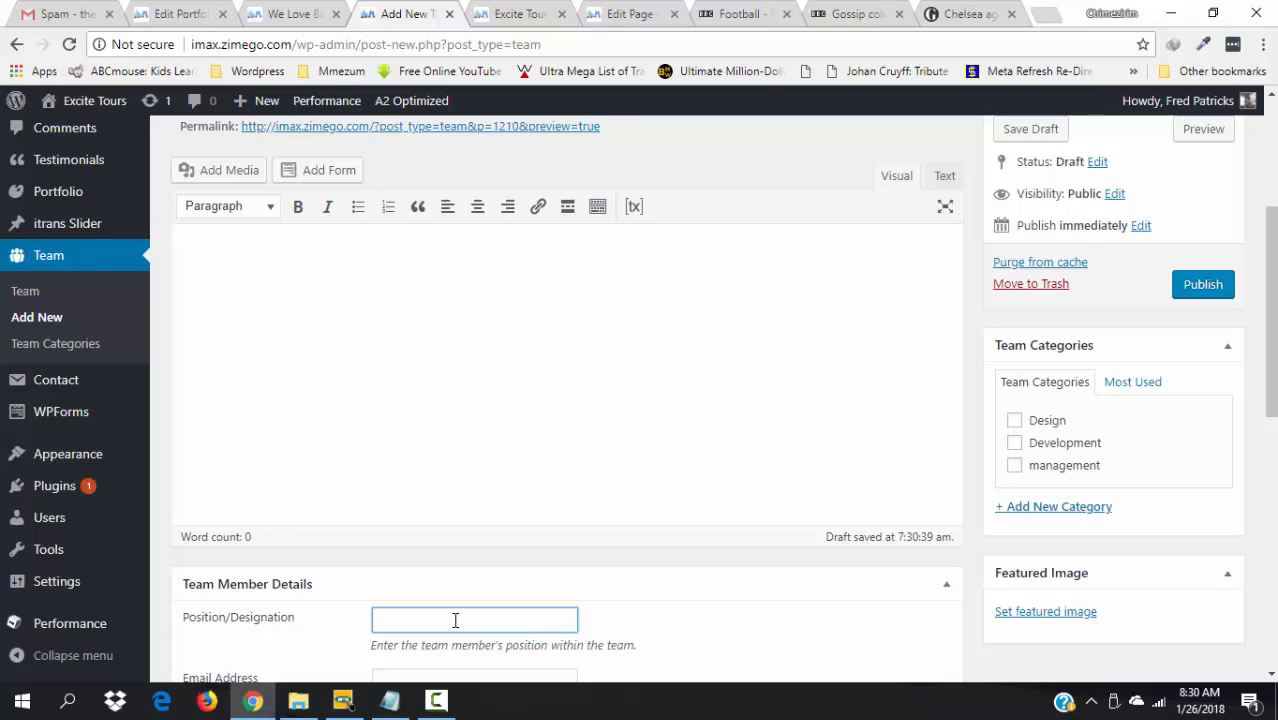
type("Market Expert")
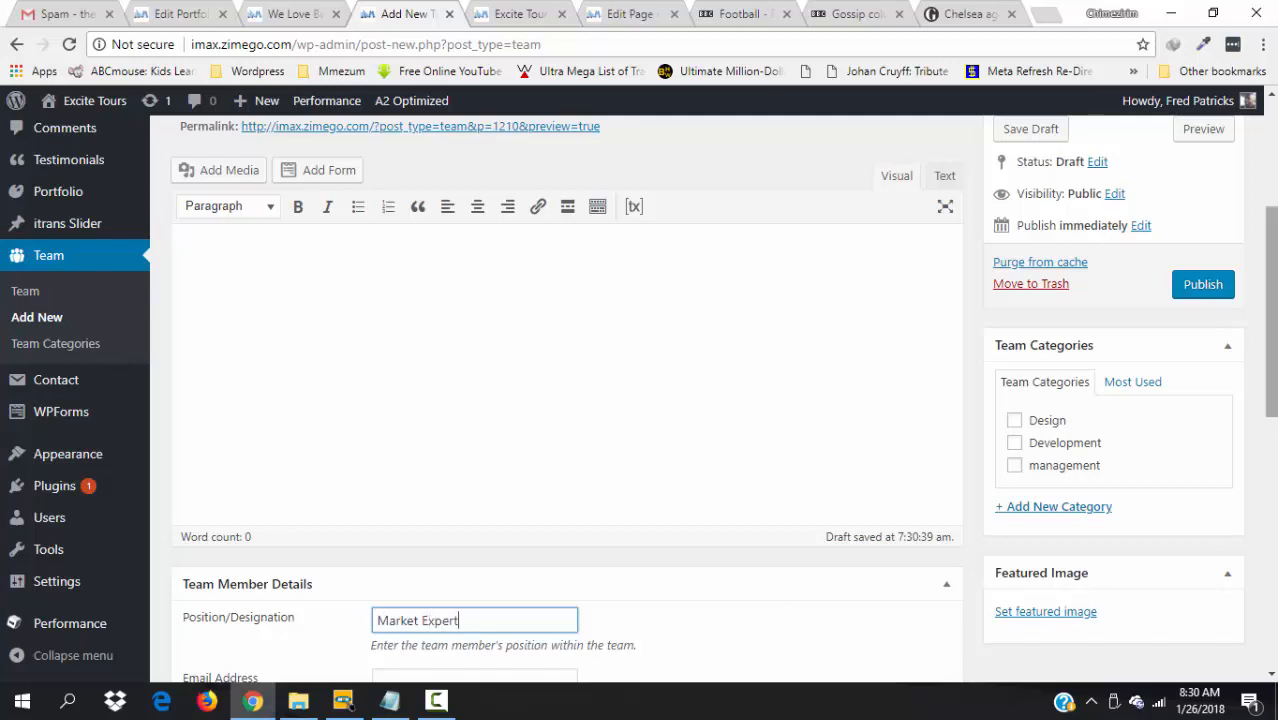
scroll(437, 443, "down", 3)
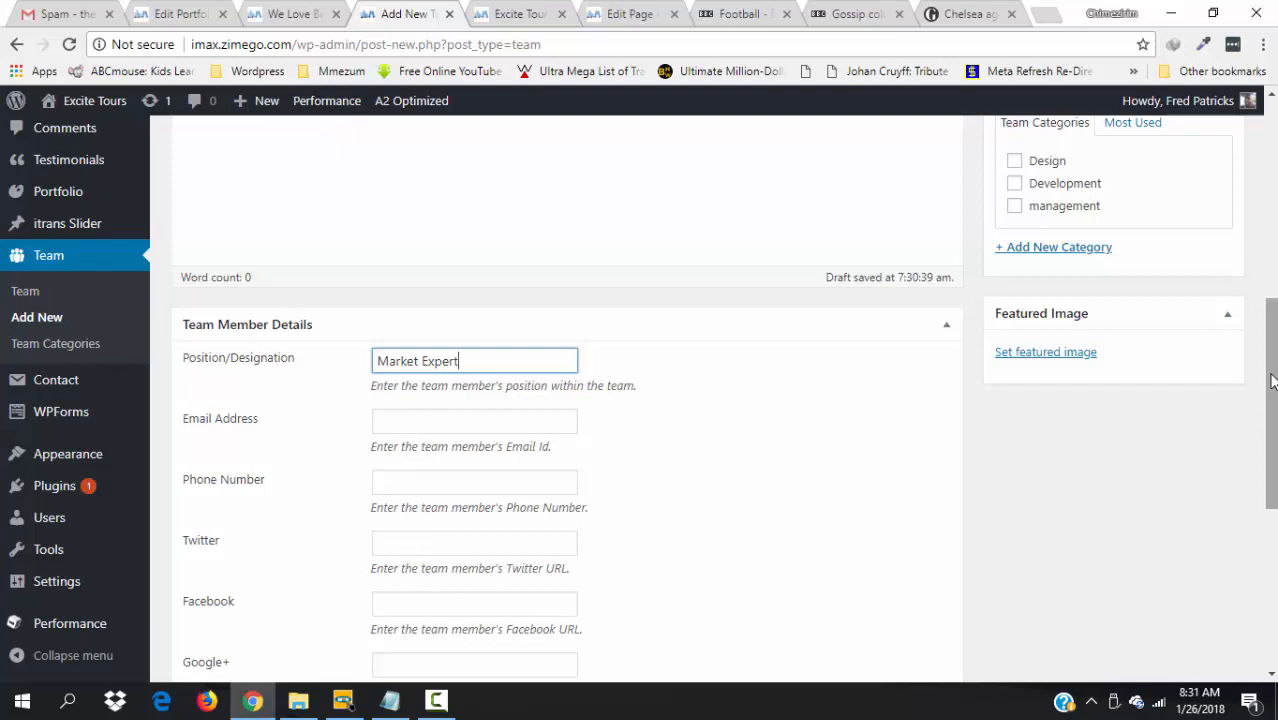
scroll(1271, 380, "down", 2)
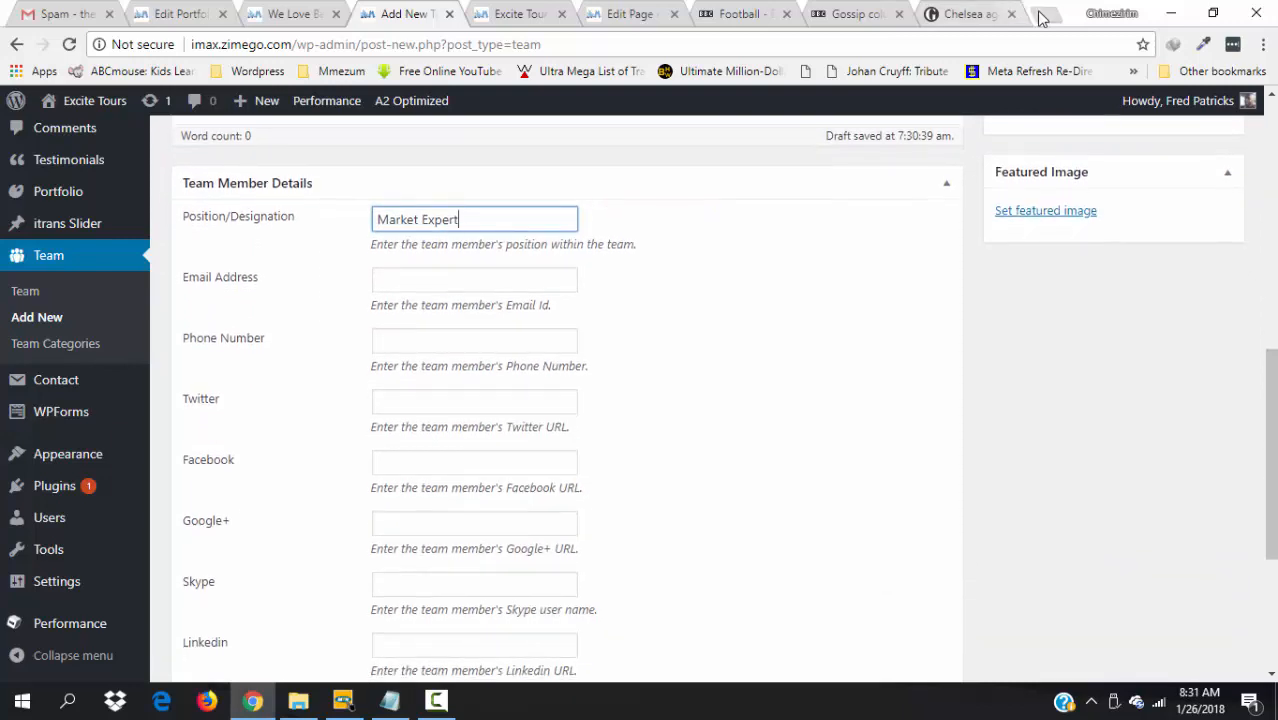
left_click(1042, 16)
- Load the Learn and Win Facebook home page without inbox/, select its URL, and return to WordPress
type("fa")
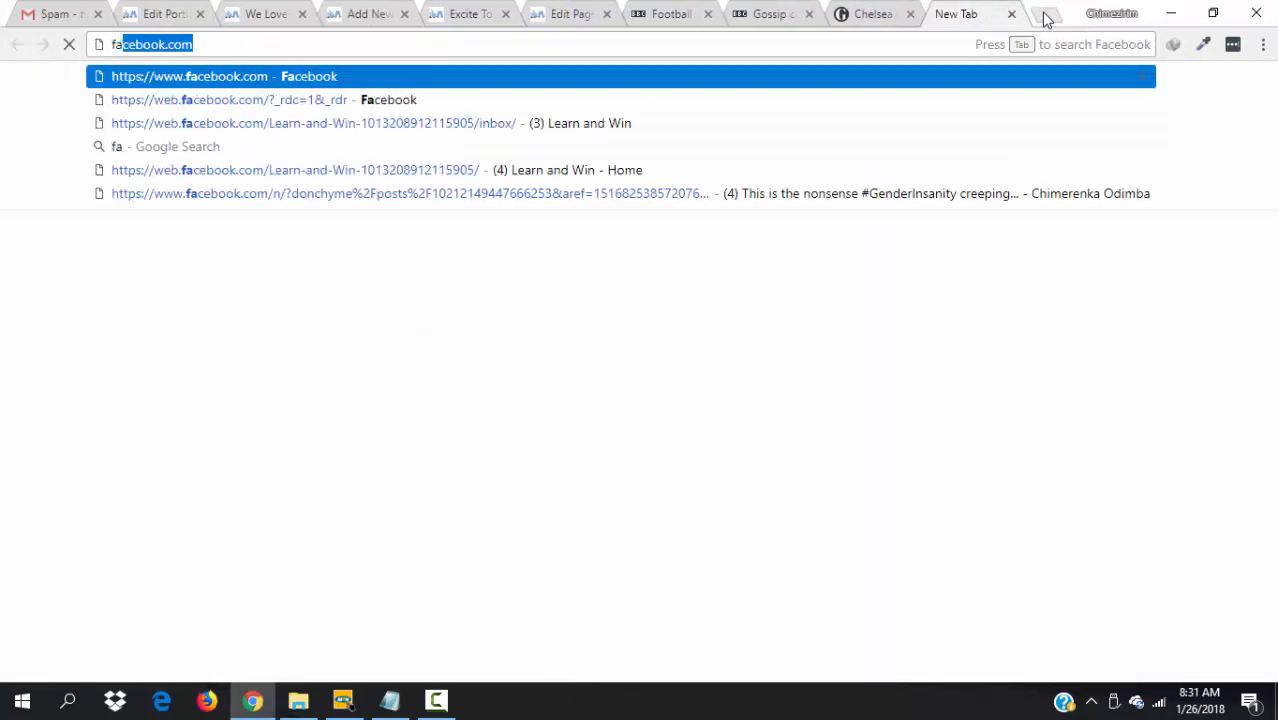
type("ce")
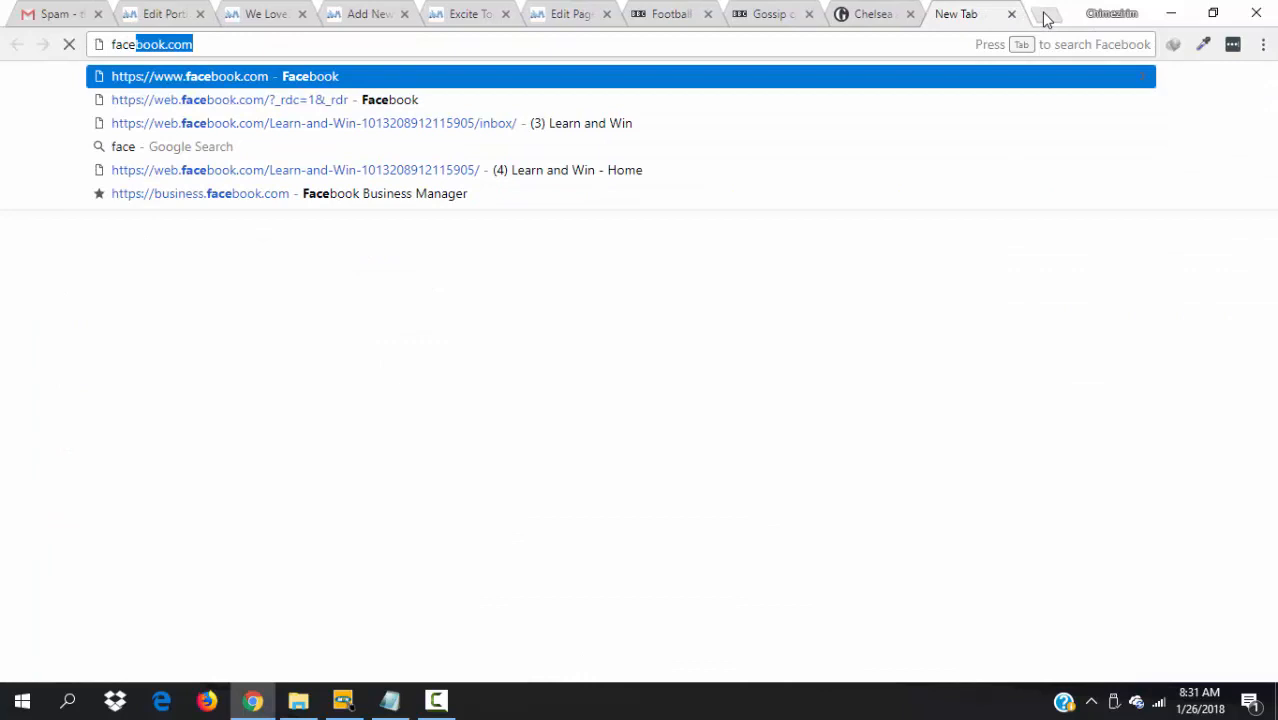
left_click(588, 125)
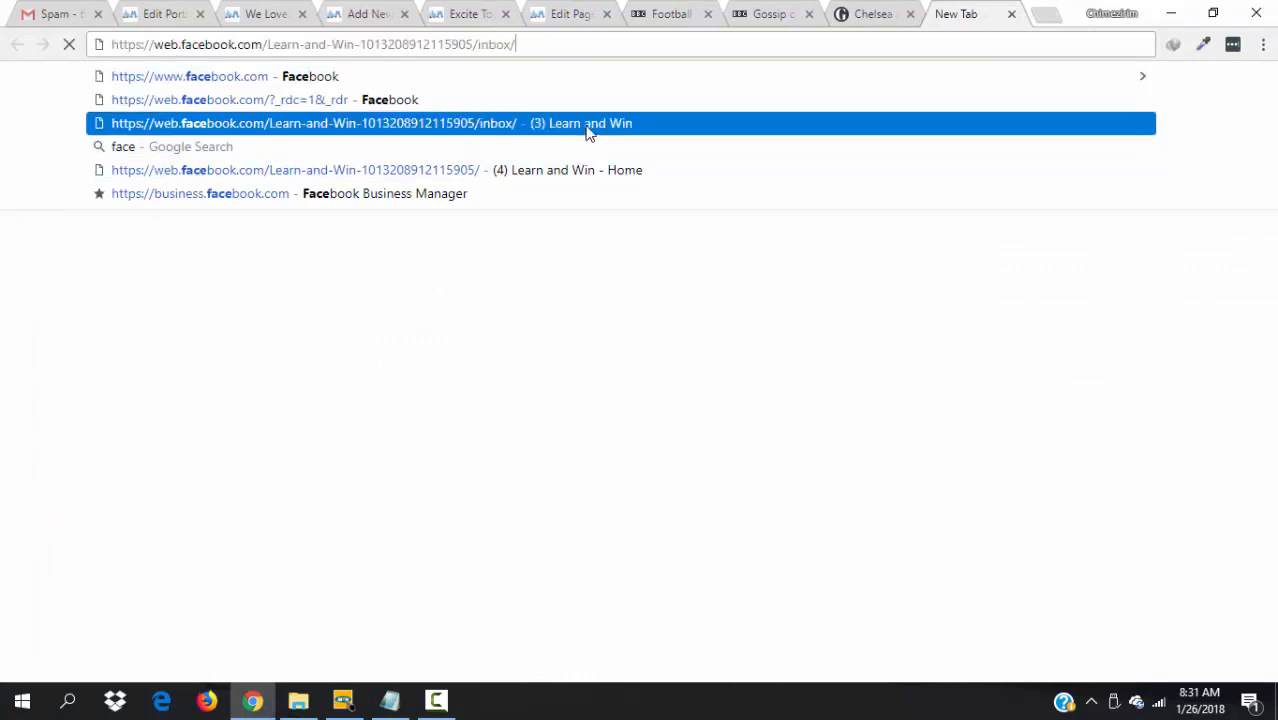
double_click(533, 44)
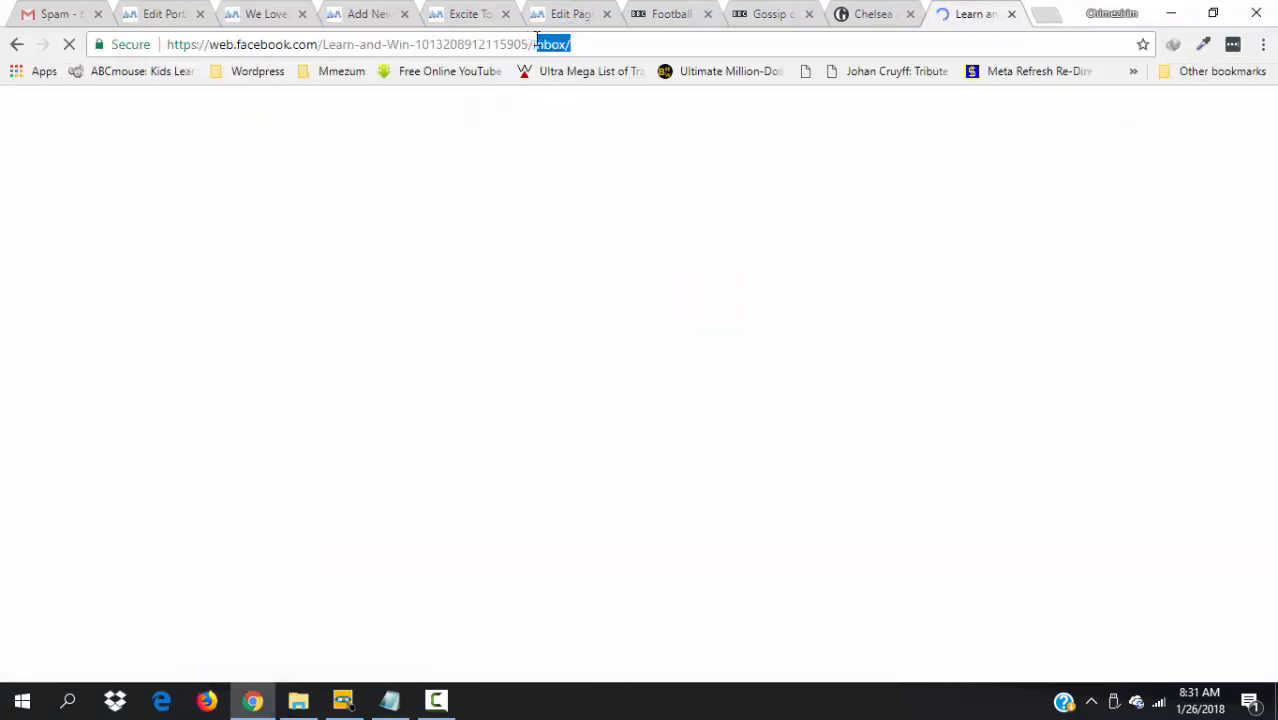
key("BackSpace")
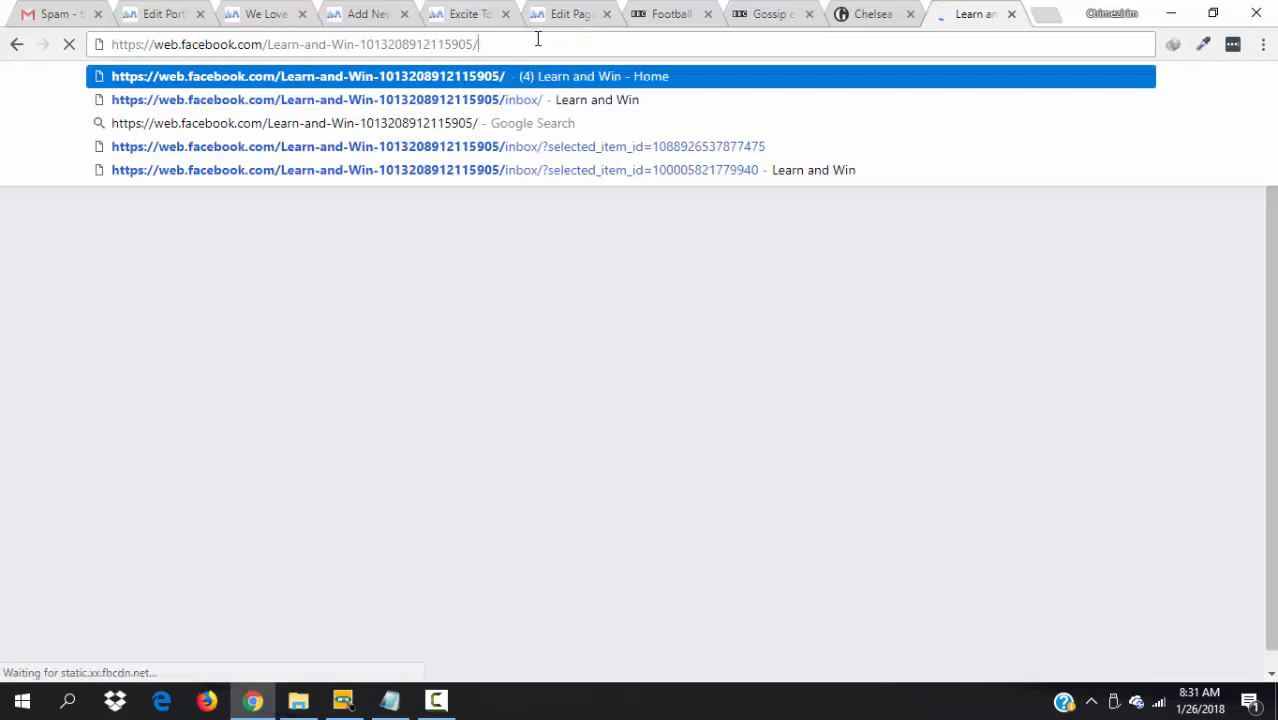
key("Return")
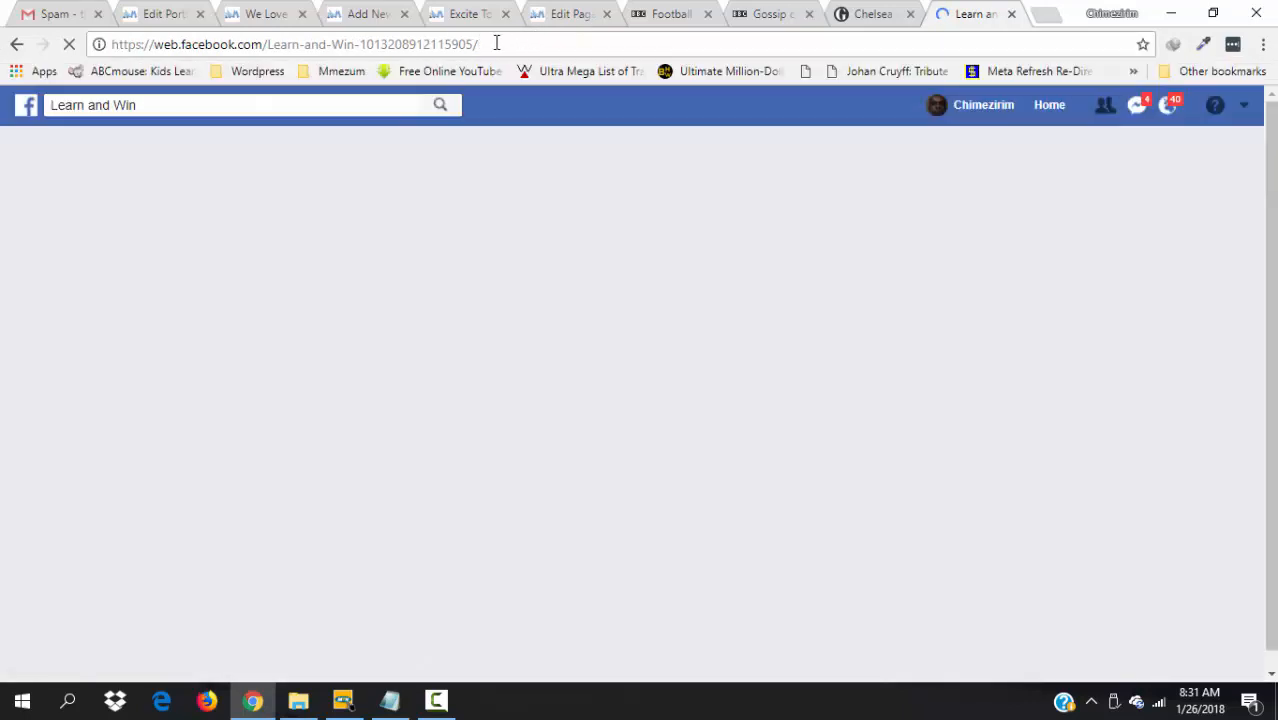
left_click(496, 44)
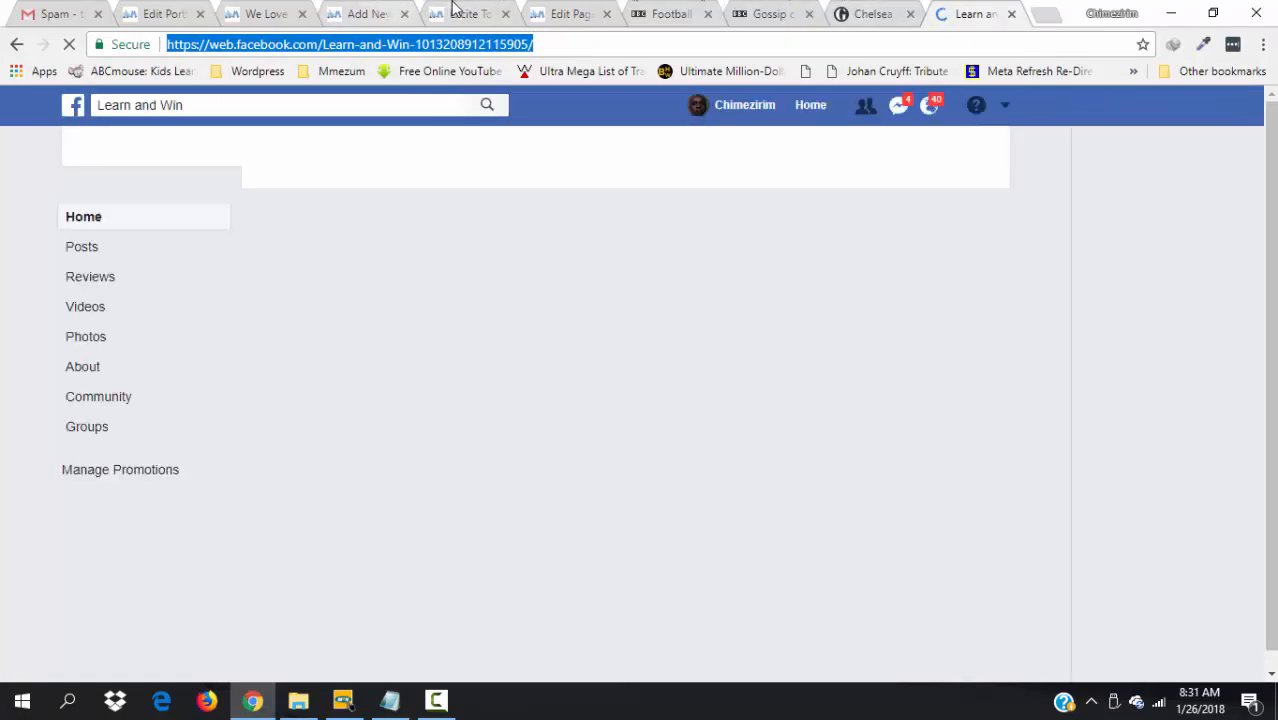
left_click(372, 12)
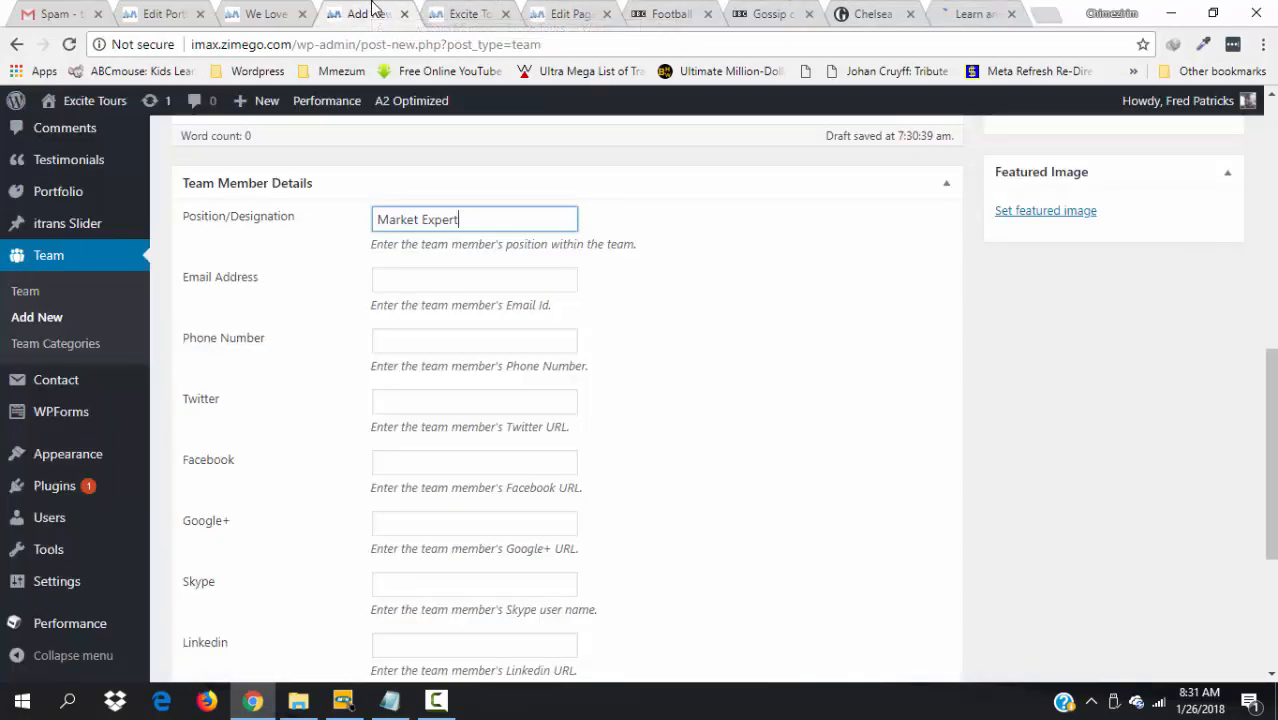
- Paste the Facebook page URL and enter the member's phone number in Team Member Details
left_click(445, 464)
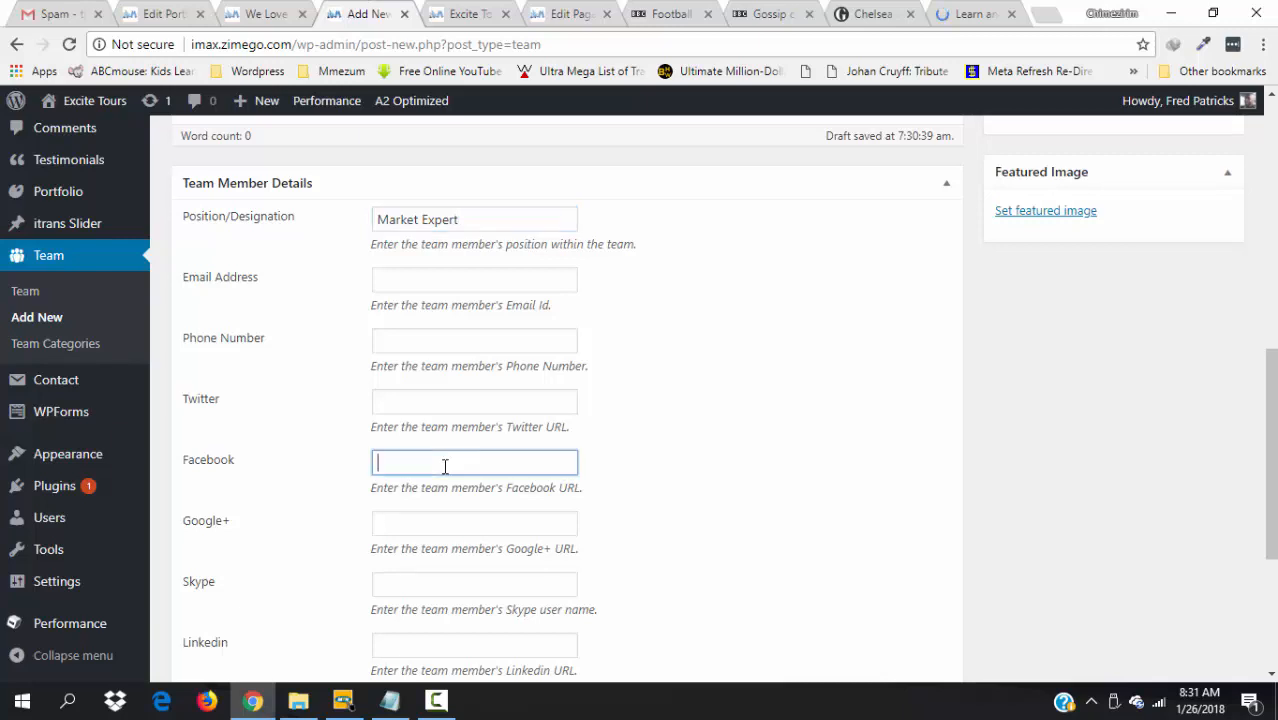
key("ctrl+v")
left_click(747, 539)
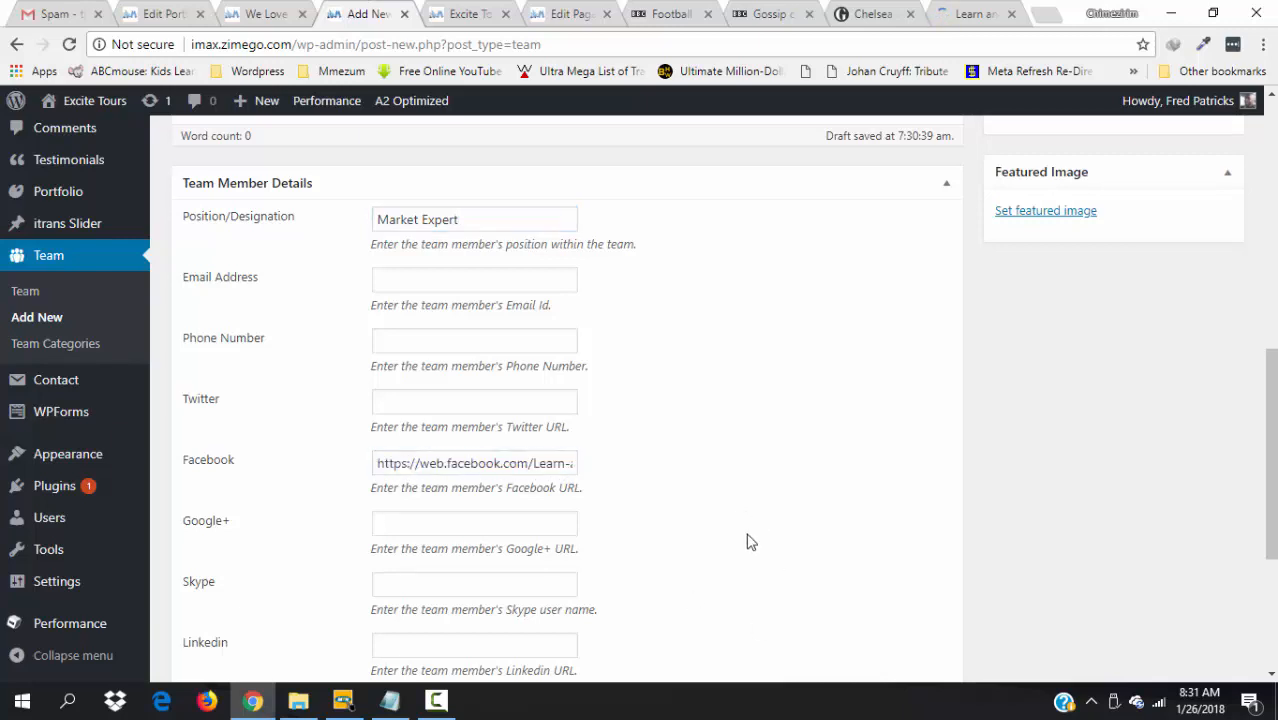
scroll(588, 525, "down", 2)
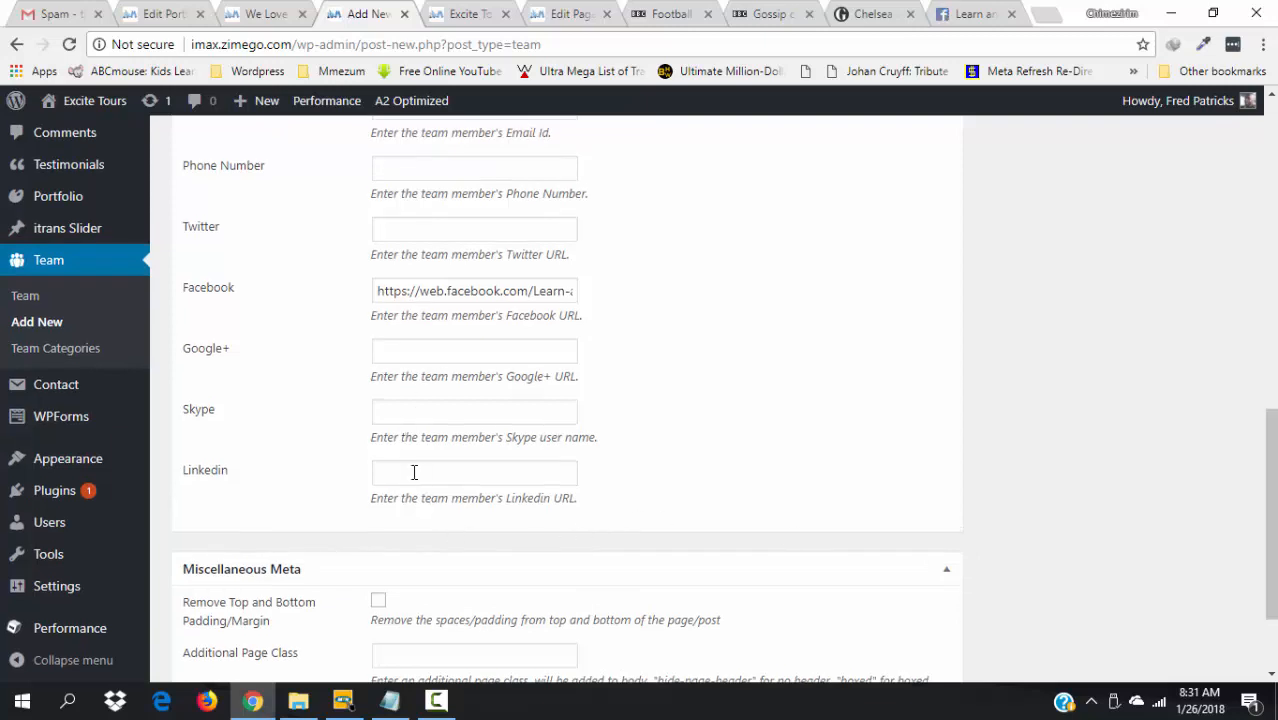
left_click_drag(1268, 594, 1242, 490)
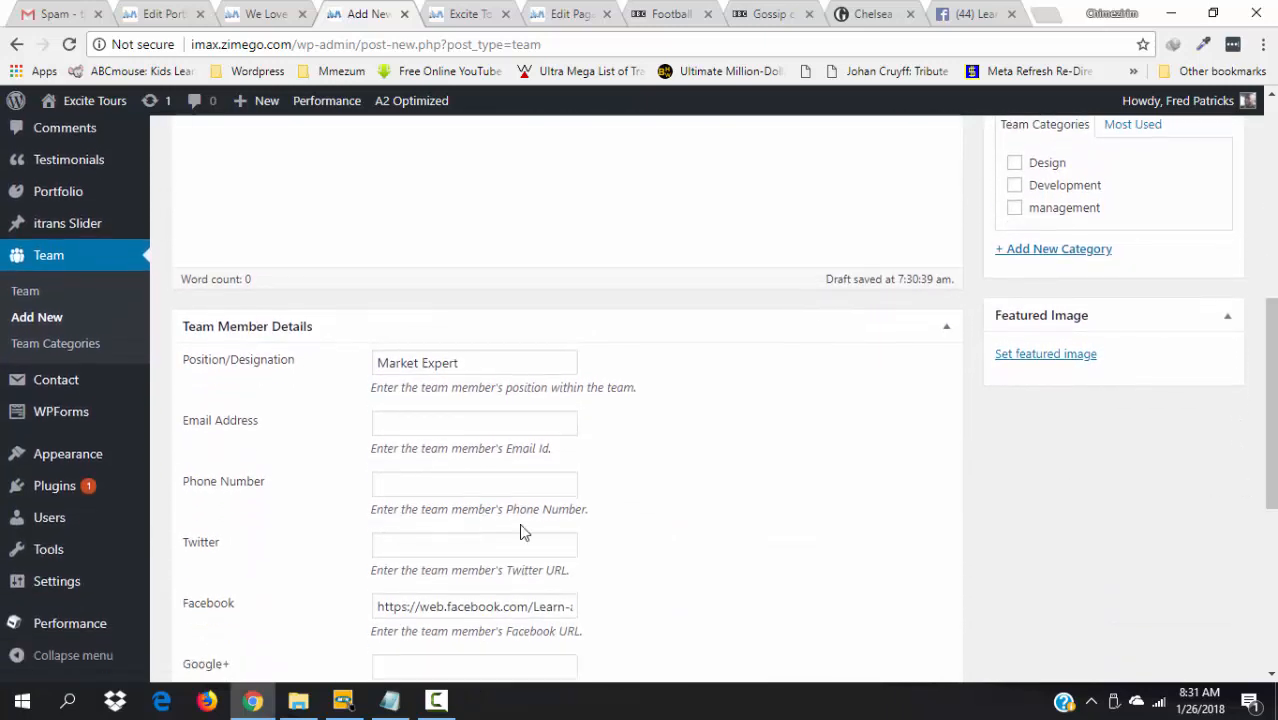
left_click(446, 485)
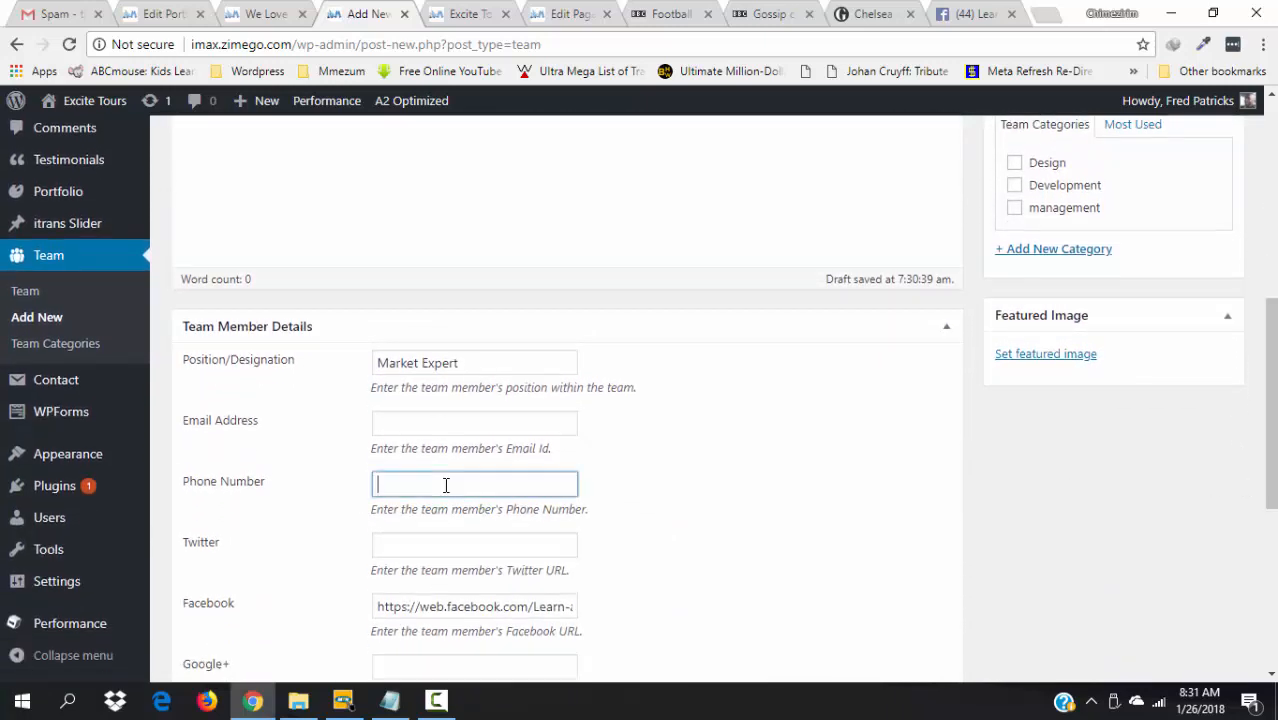
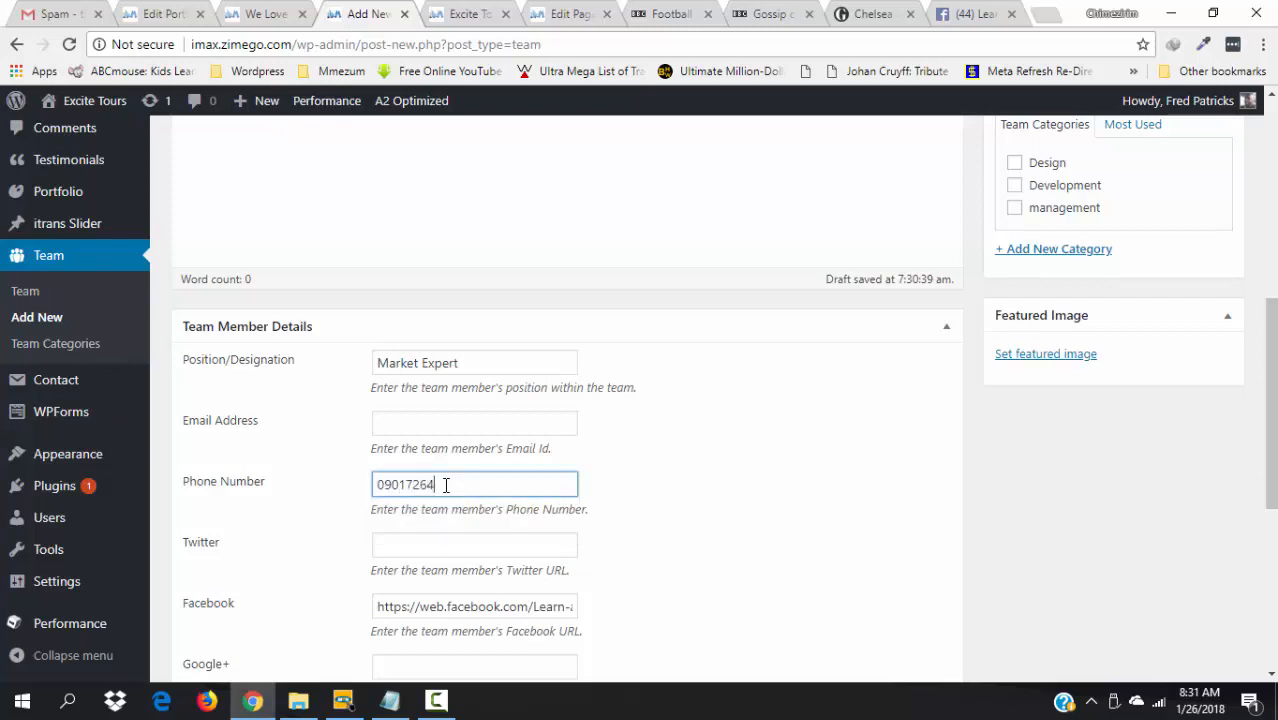
- Create a new team category named Marketing
left_click_drag(1274, 400, 1258, 301)
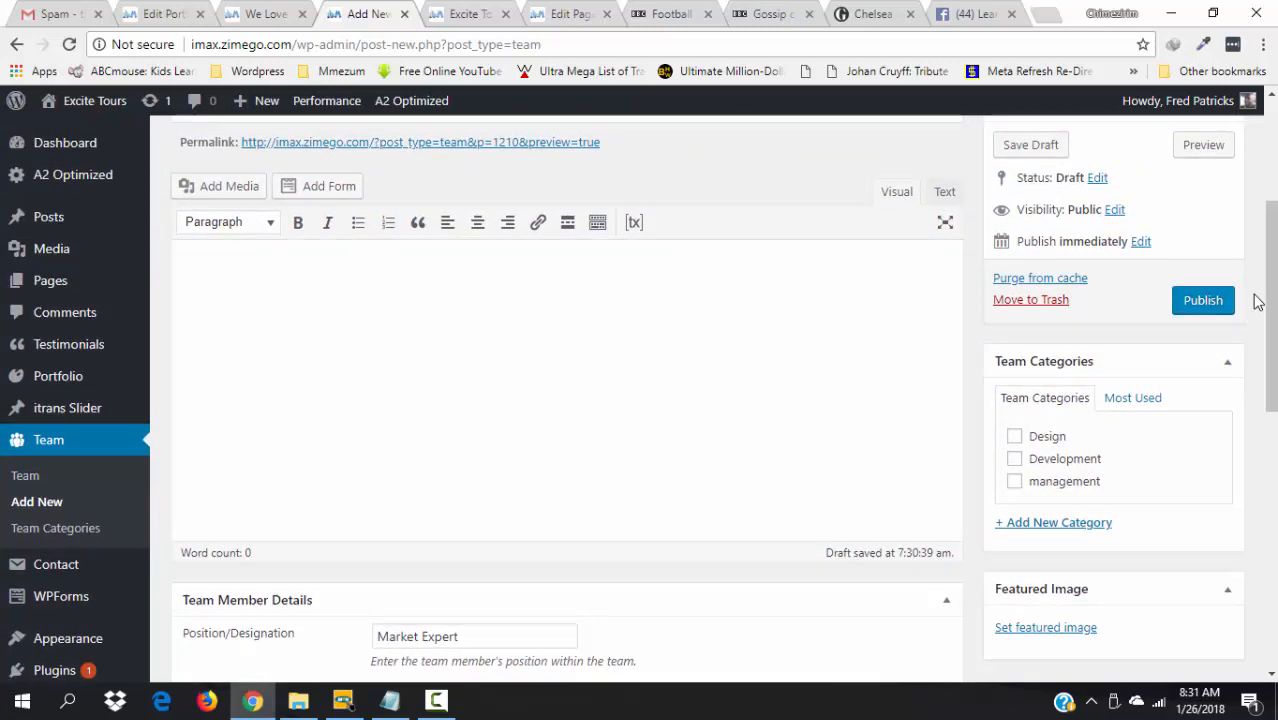
left_click(1060, 524)
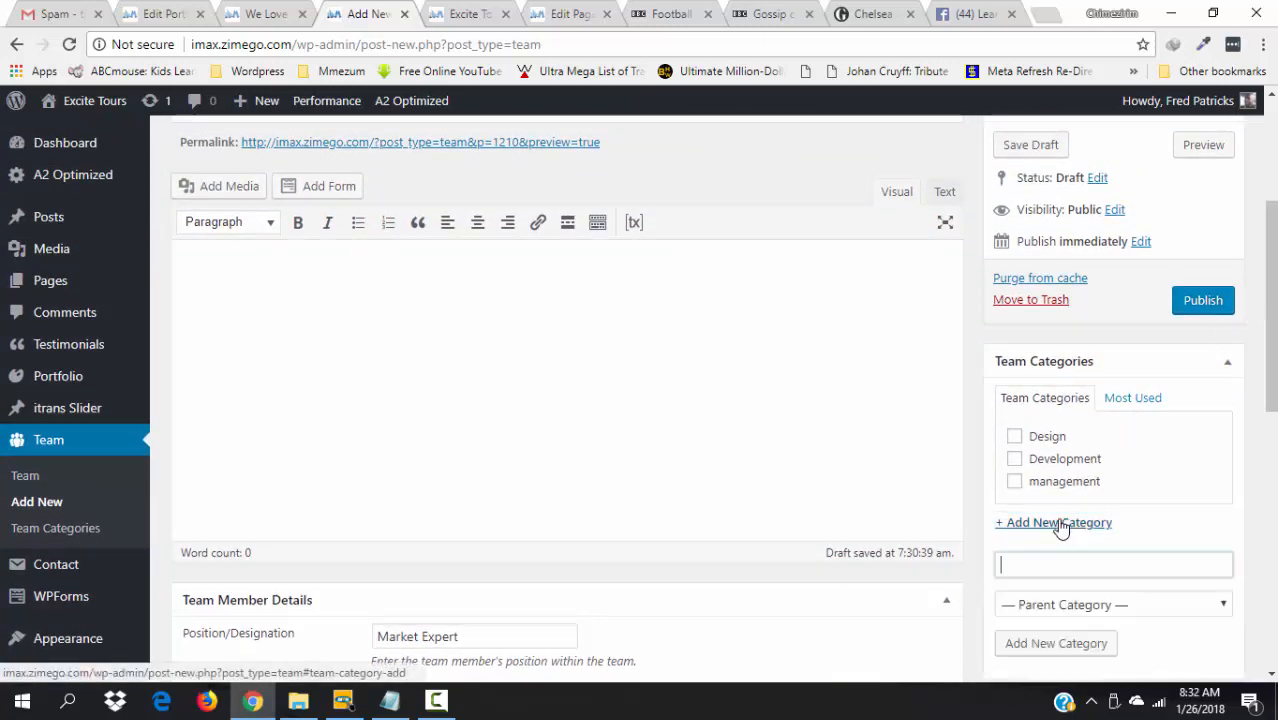
type("Marke")
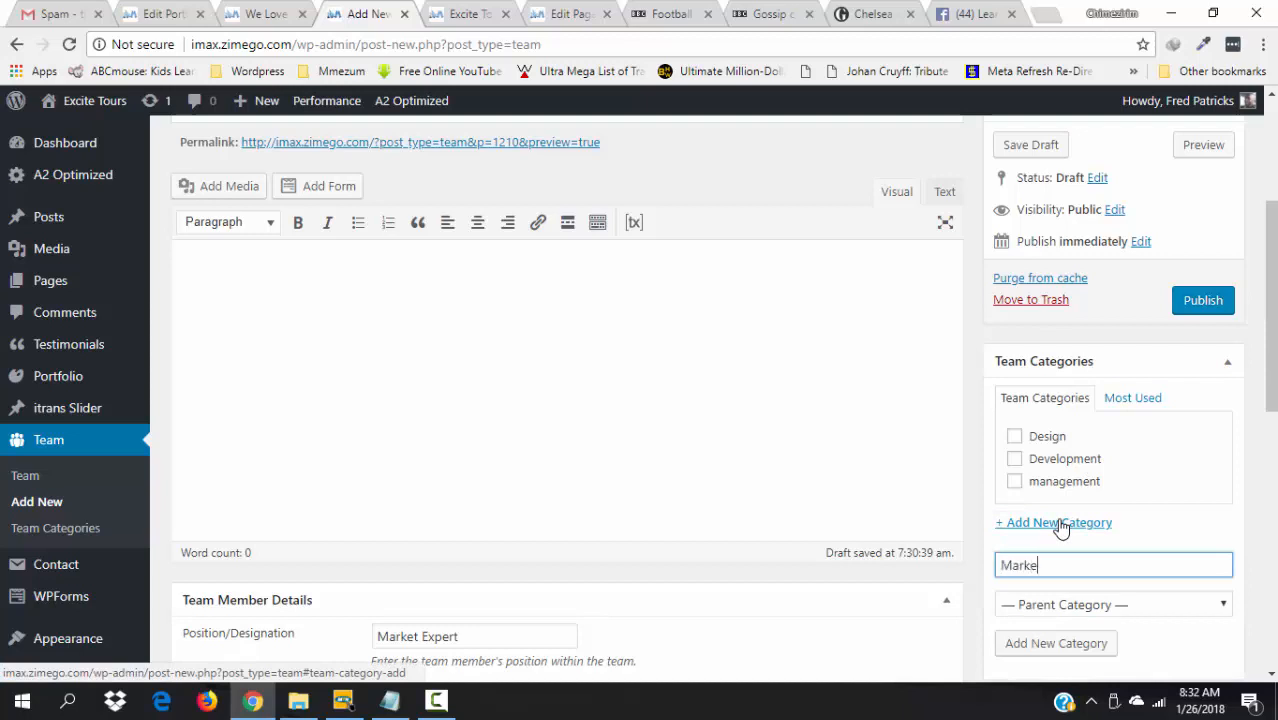
type("ting")
left_click(1040, 654)
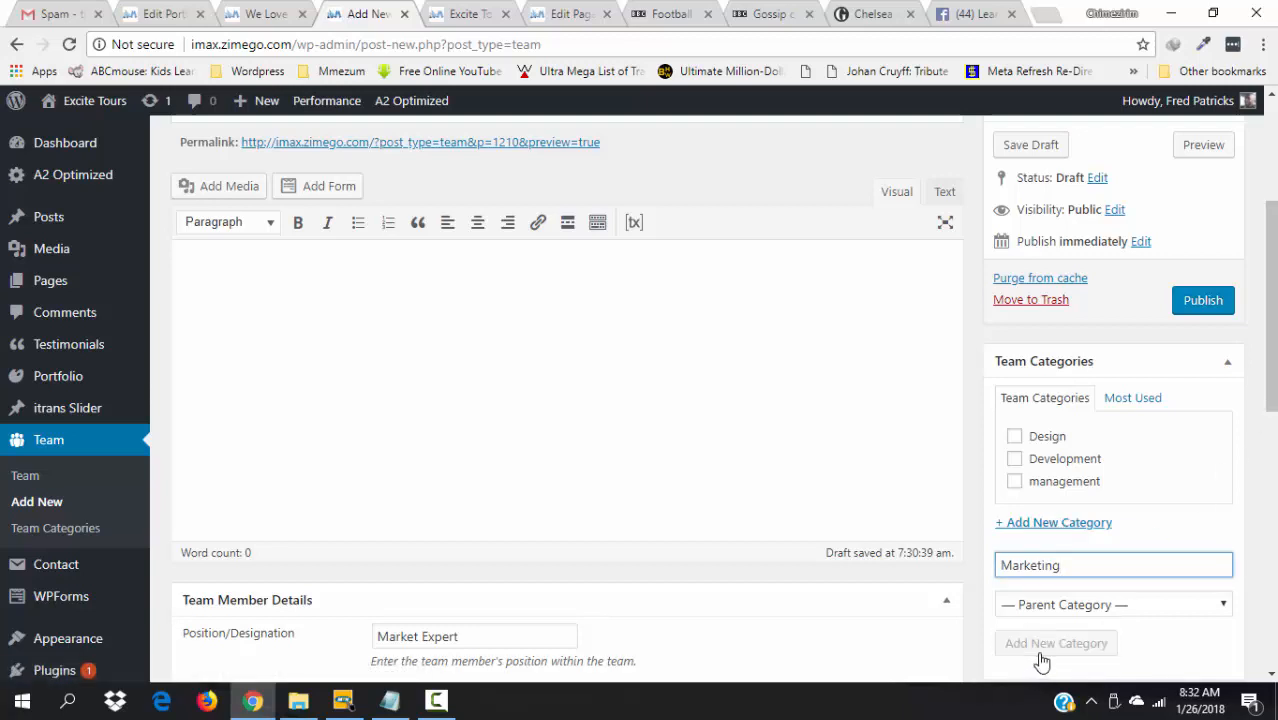
- Confirm the Marketing category and write the bio about 15 years as a top marketer
key("Return")
left_click(347, 391)
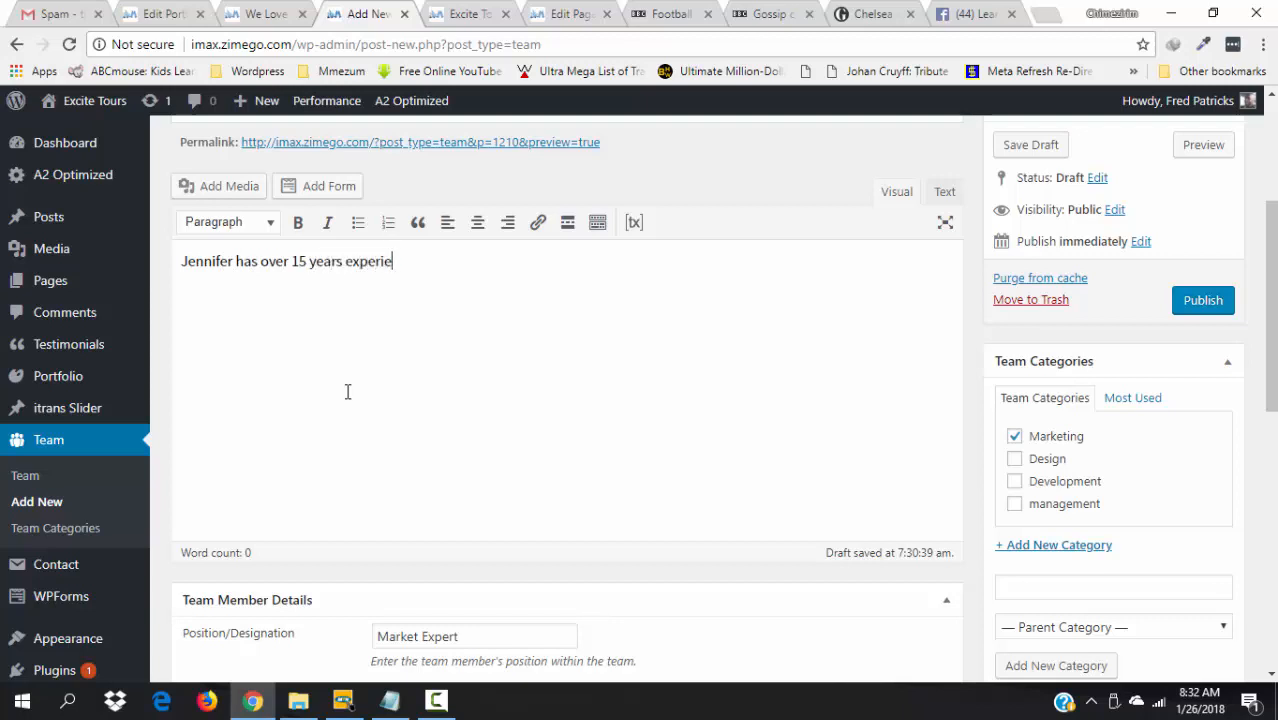
type("nce as a top markete")
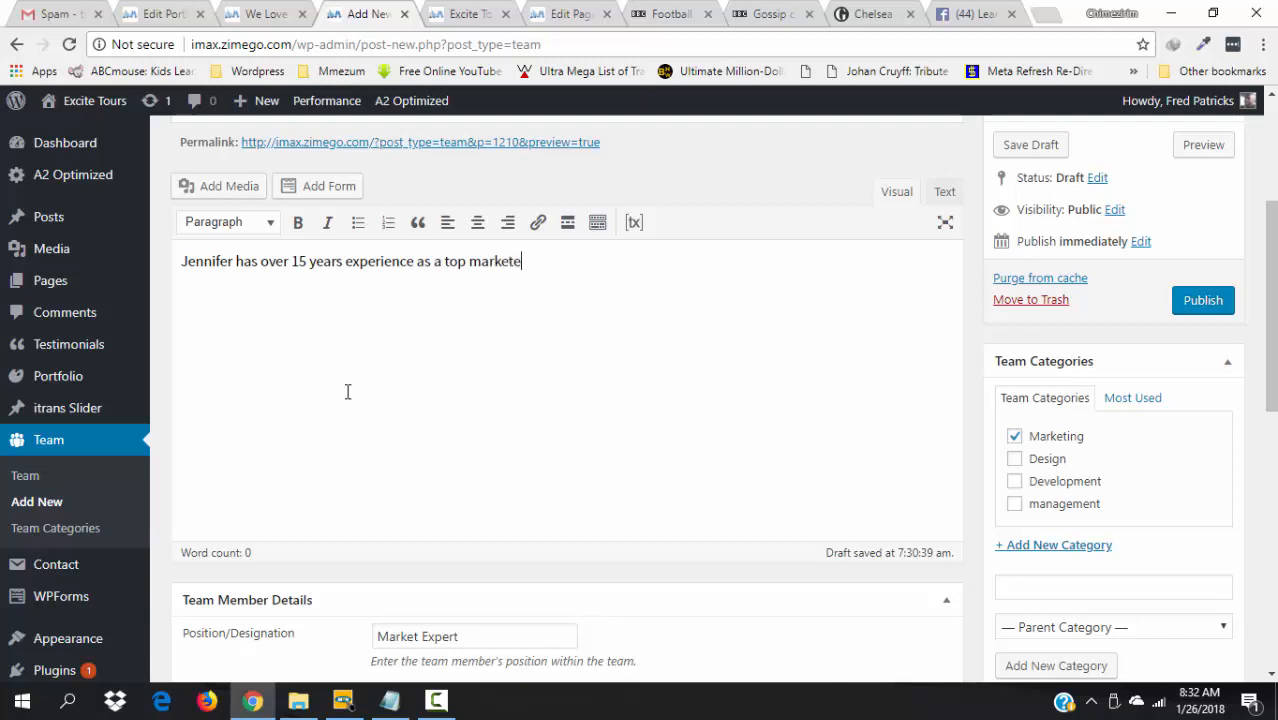
type("r. If you love our message")
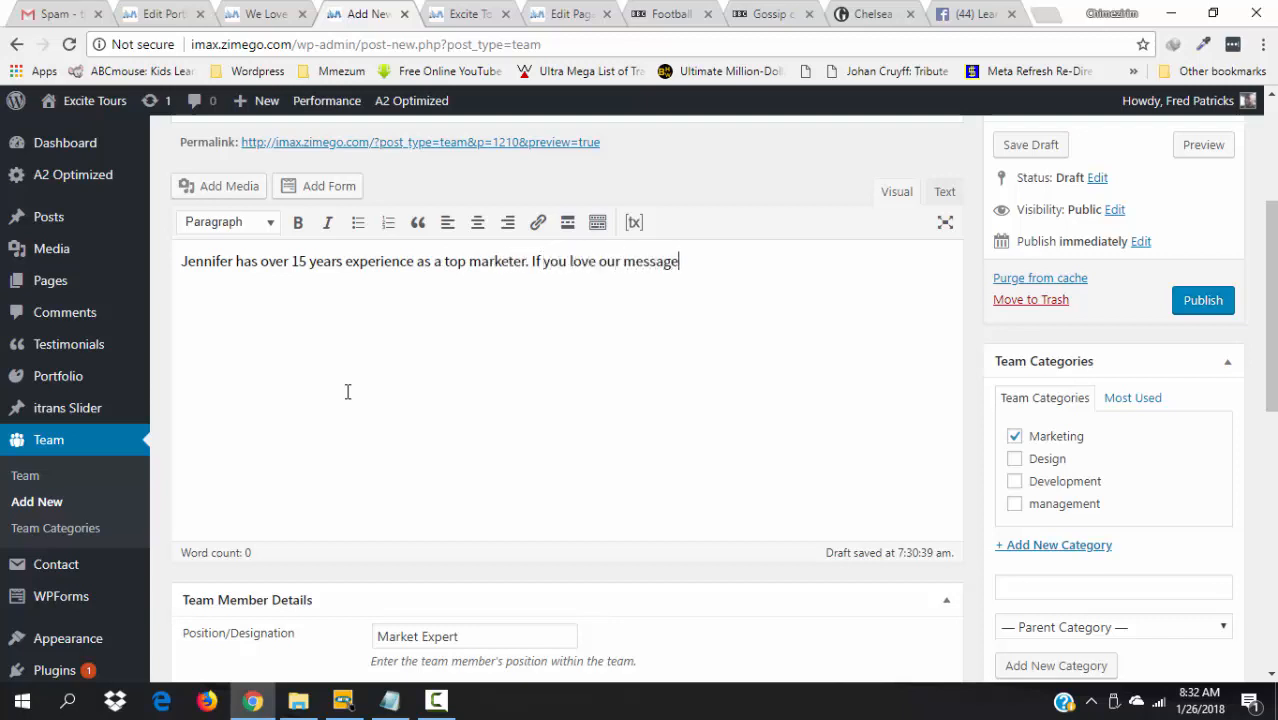
type("s th")
type(", then ")
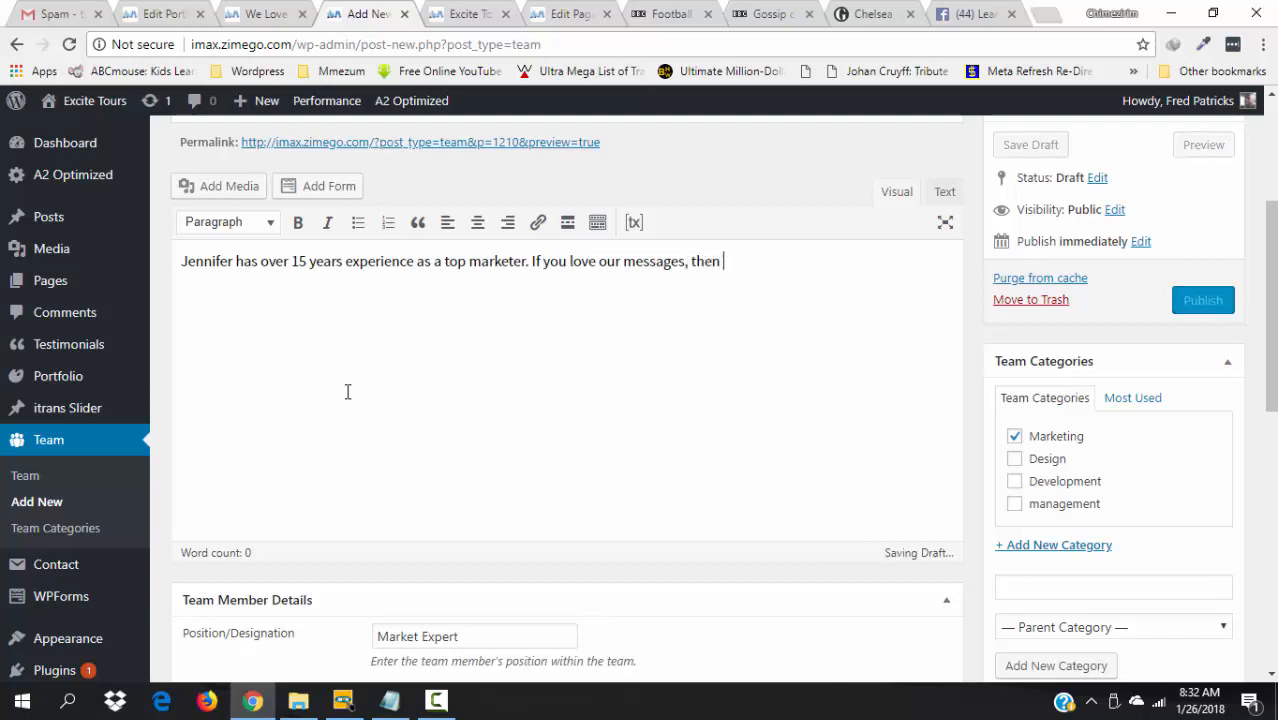
type("she's the one behi")
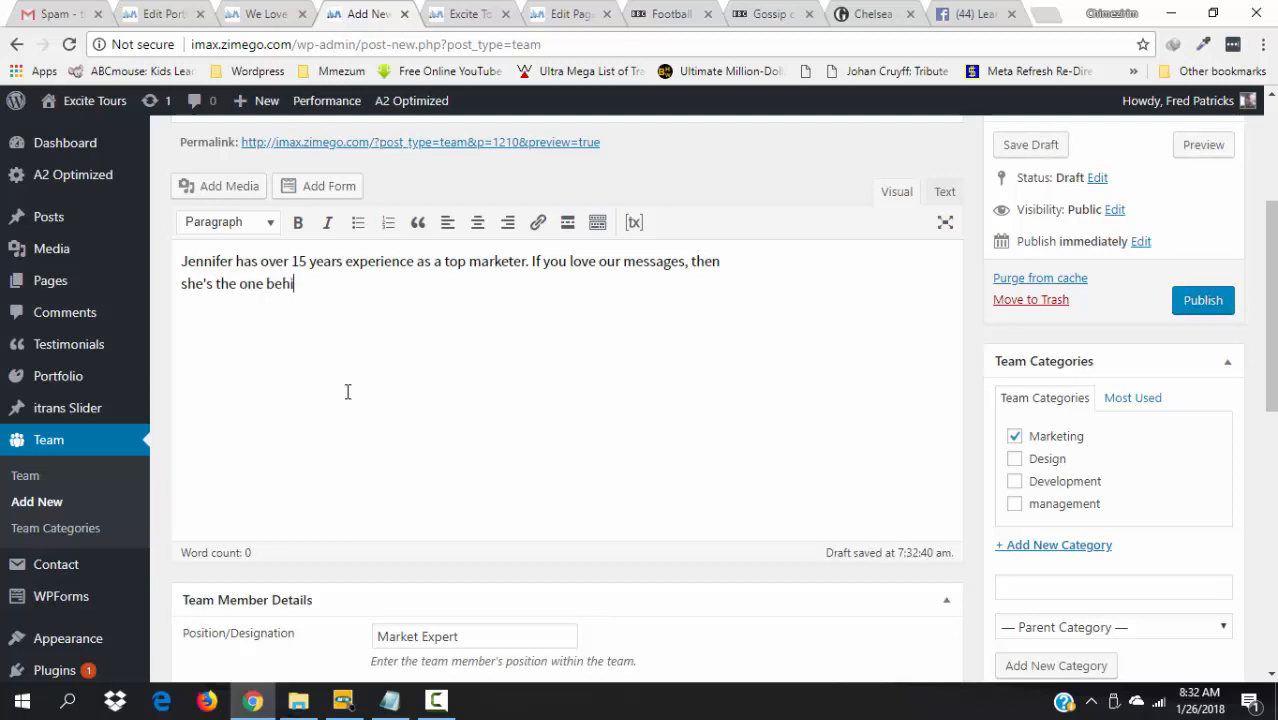
type(" them...")
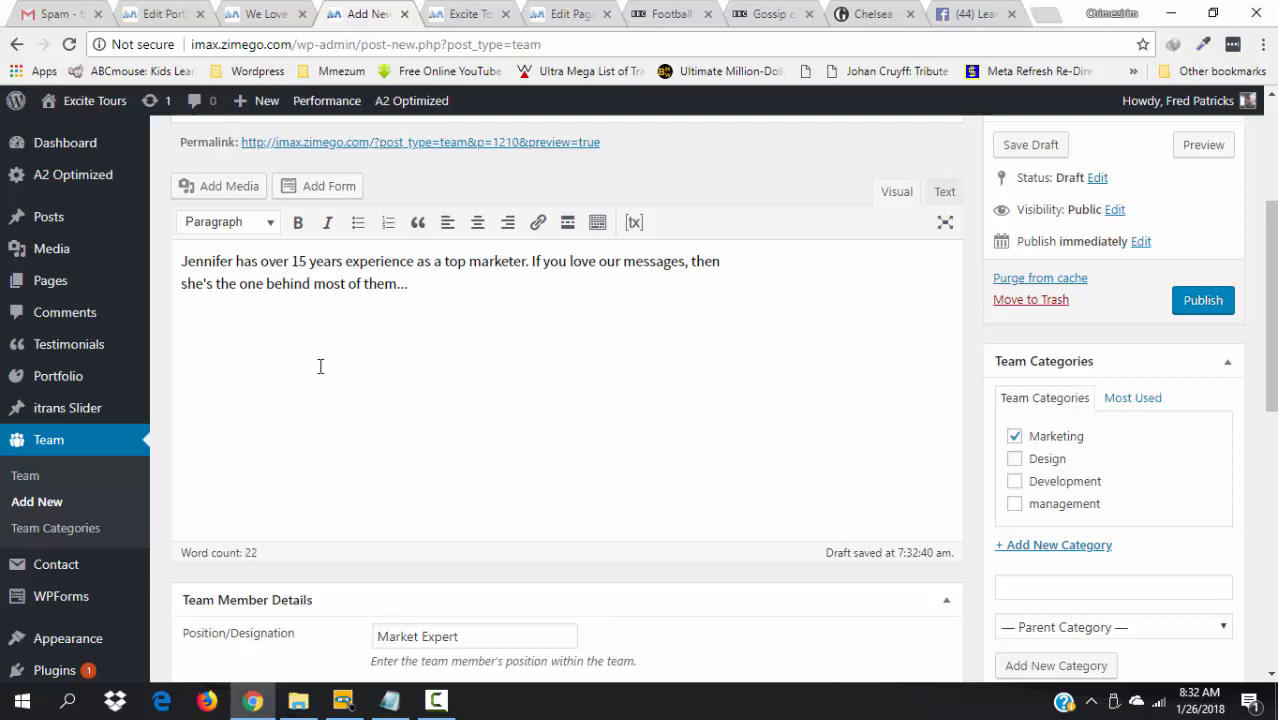
left_click(233, 186)
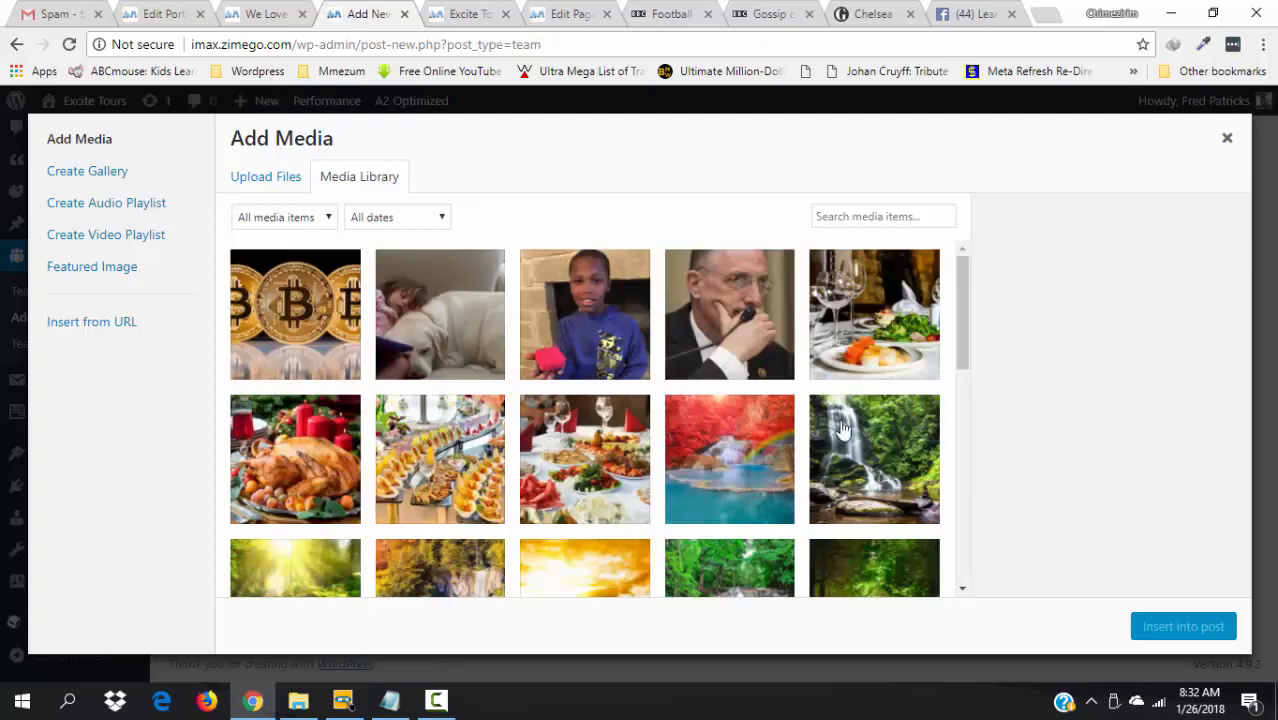
- Insert the woman's portrait into the bio at Large 604 × 820 size
left_click_drag(958, 337, 968, 440)
left_click(432, 464)
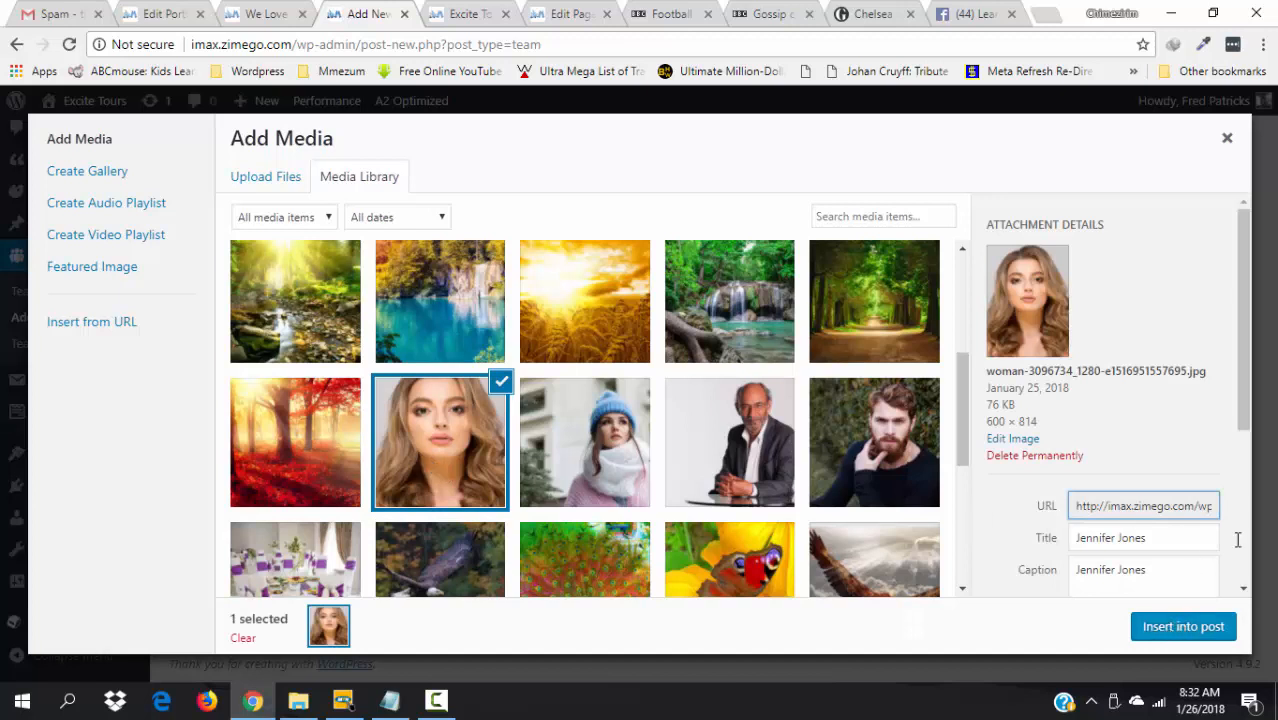
left_click_drag(1246, 340, 1214, 539)
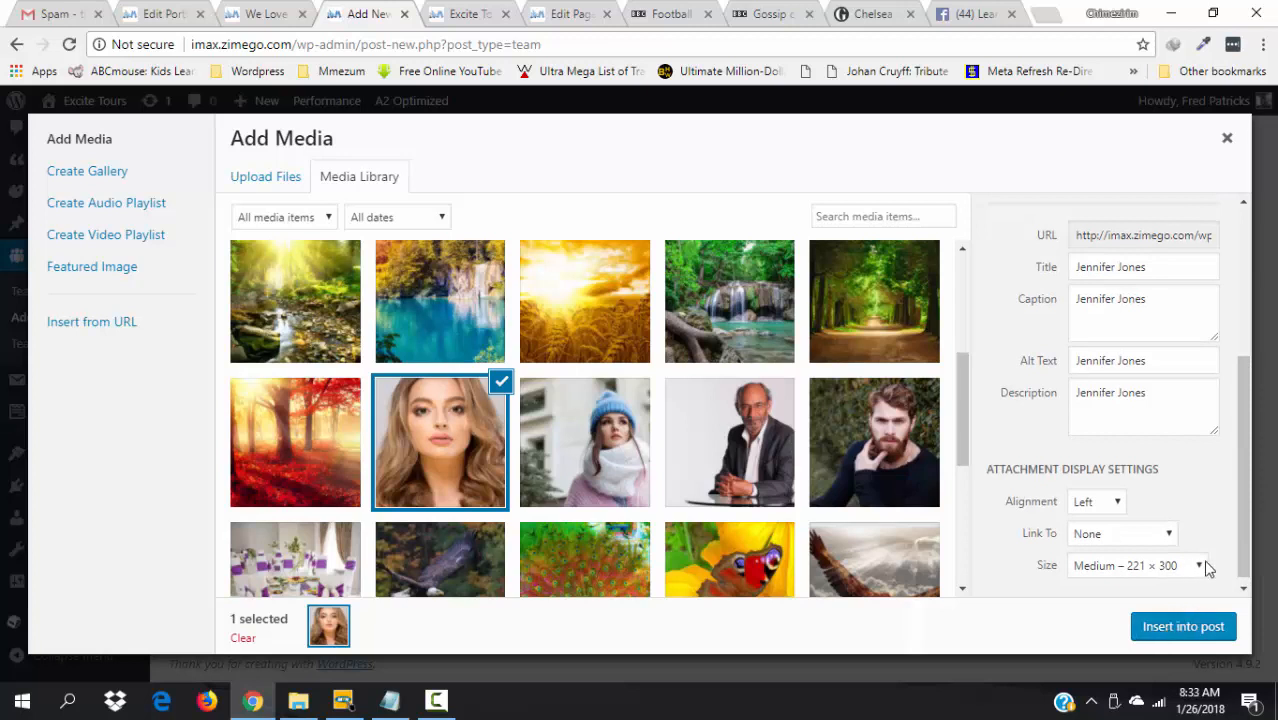
left_click(1205, 566)
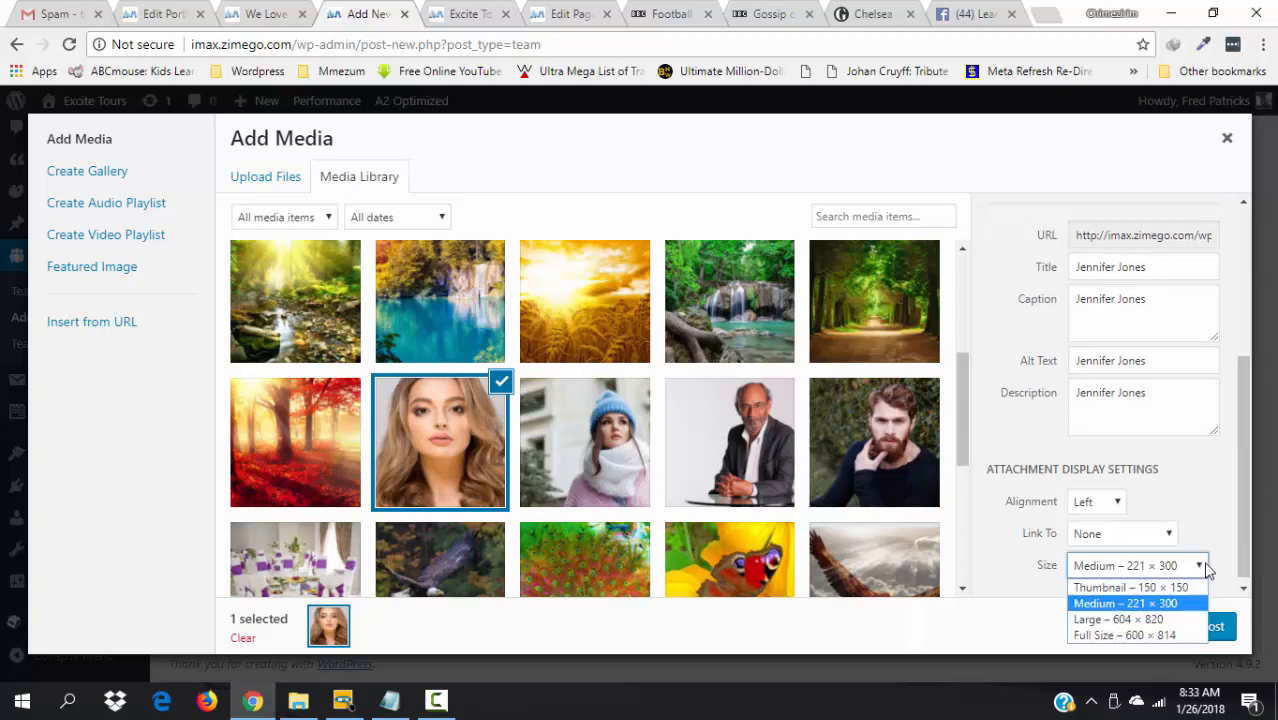
left_click(1175, 621)
left_click(1187, 628)
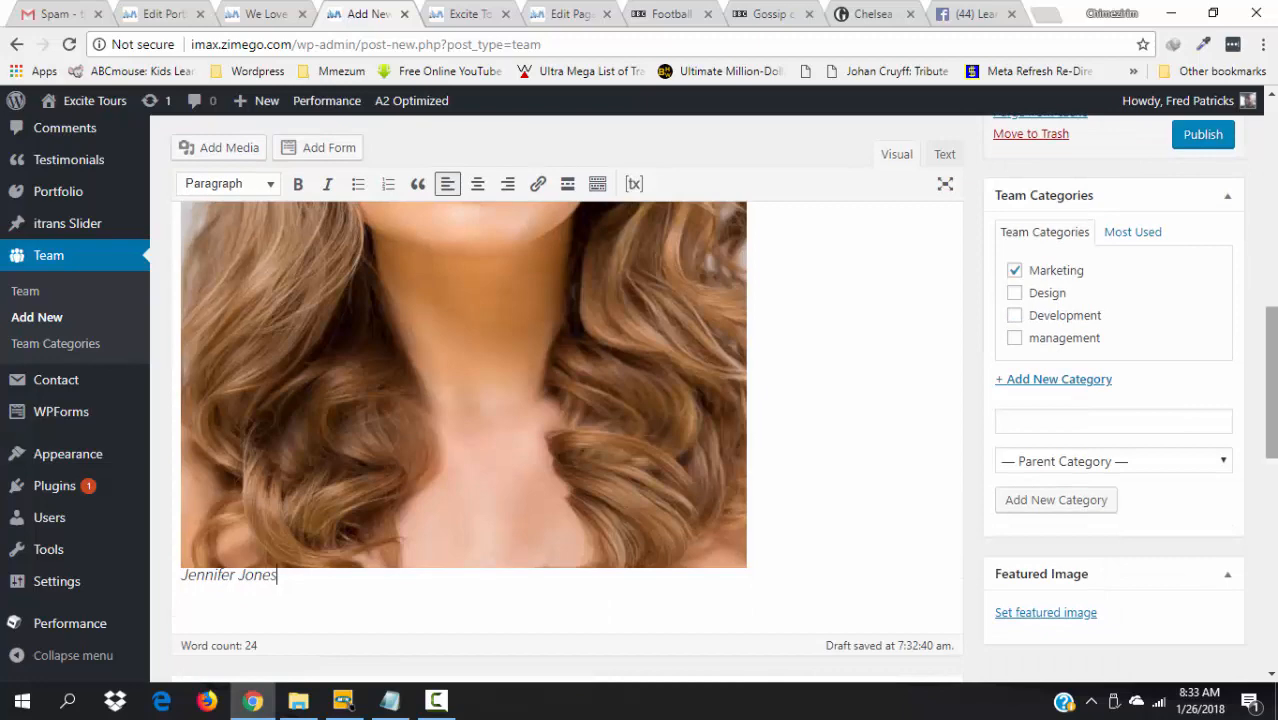
- Set the same portrait as the featured image and check the live site's team section
left_click(1030, 614)
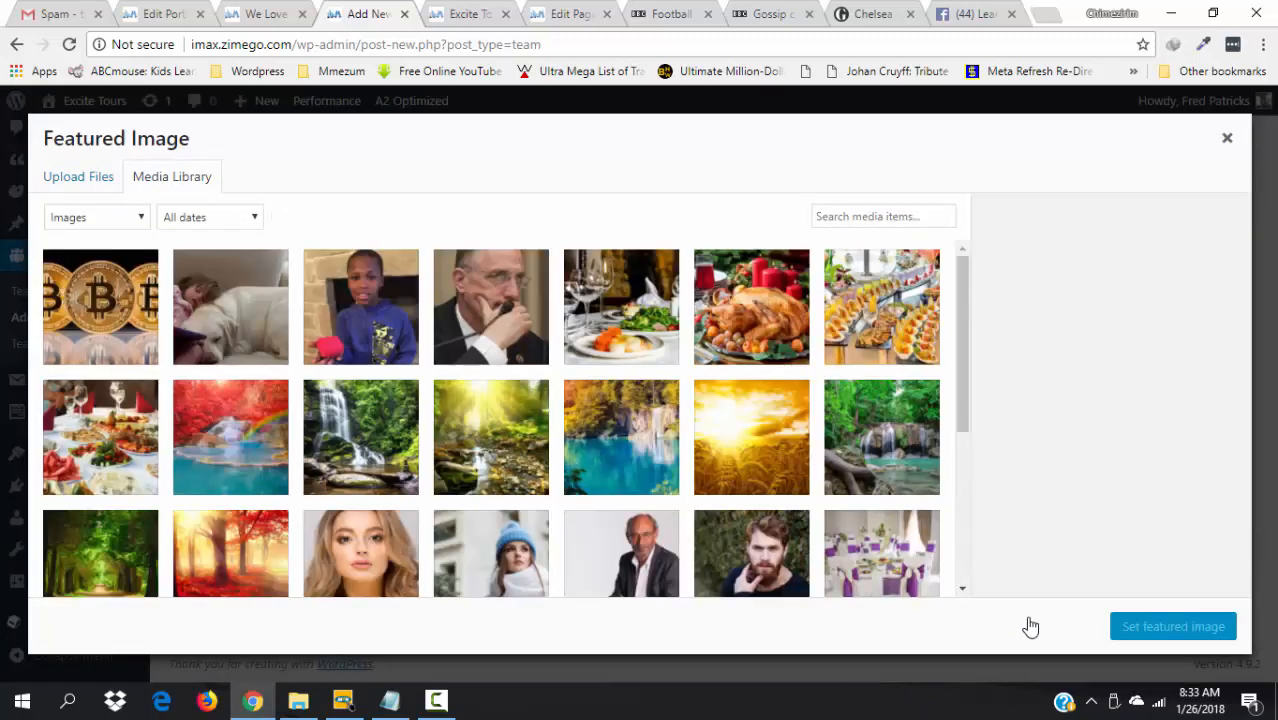
left_click(378, 575)
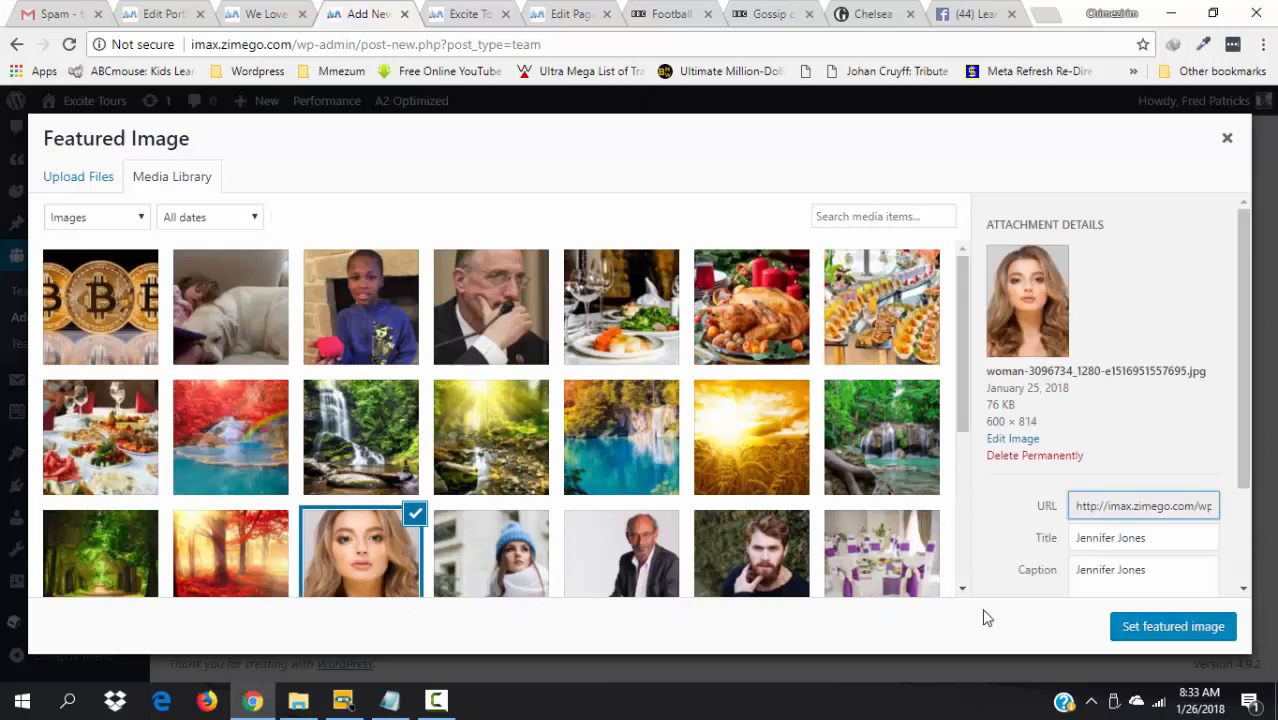
left_click(1145, 630)
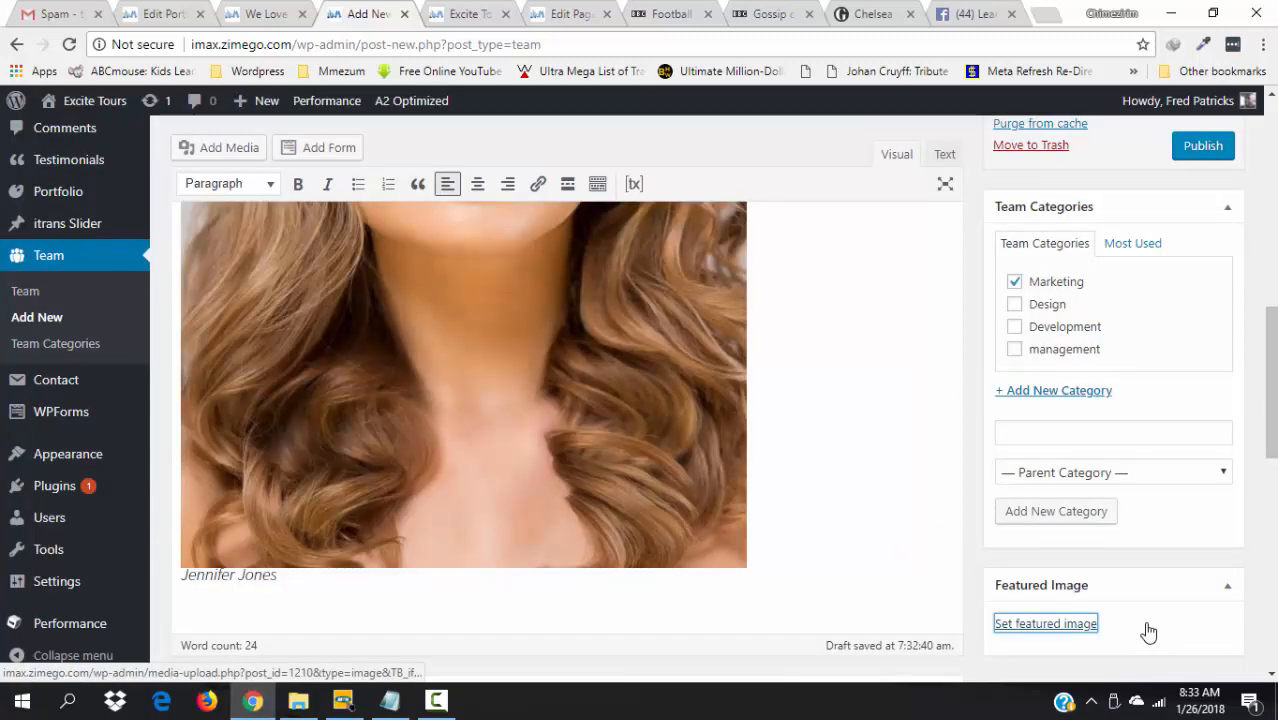
left_click(465, 12)
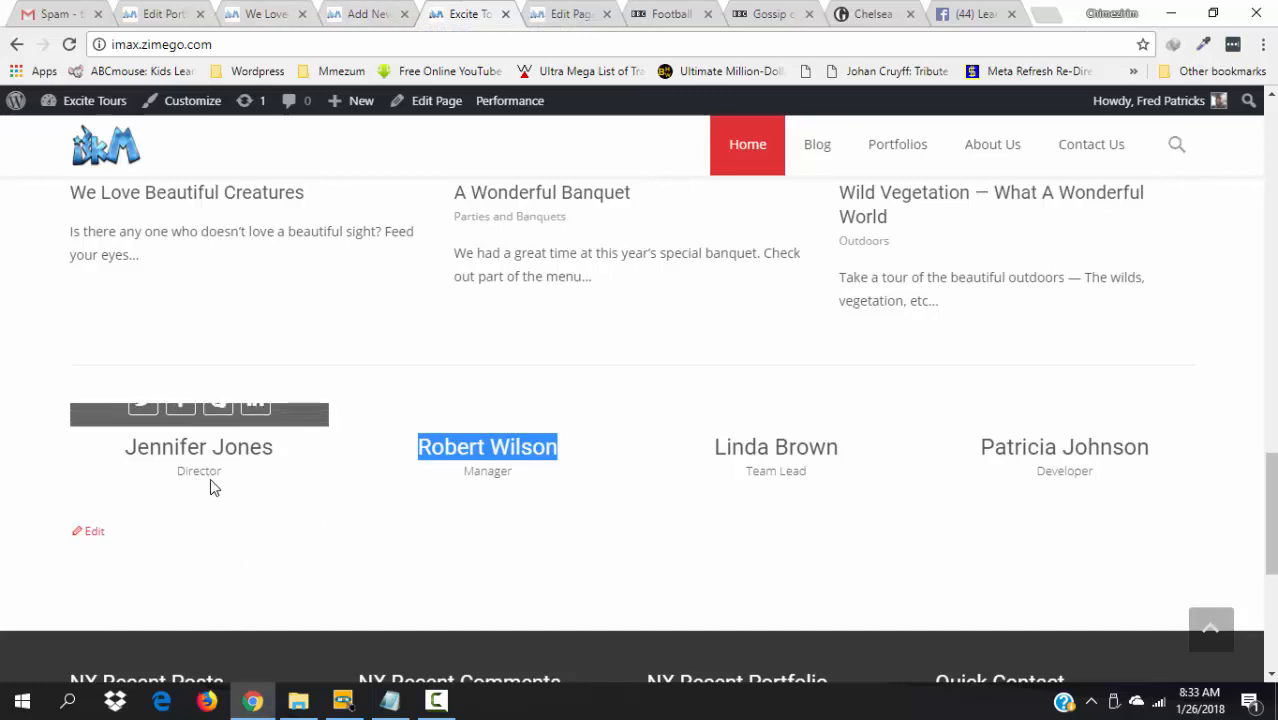
left_click(362, 12)
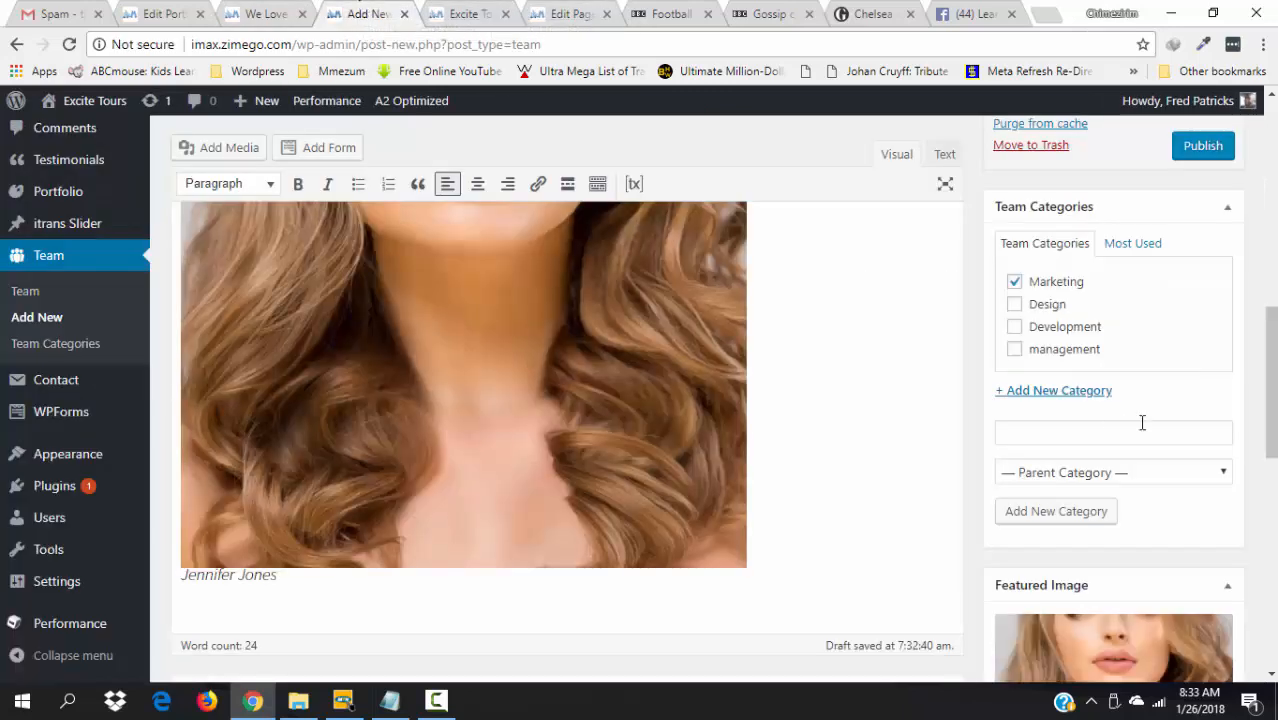
scroll(1270, 380, "down", 3)
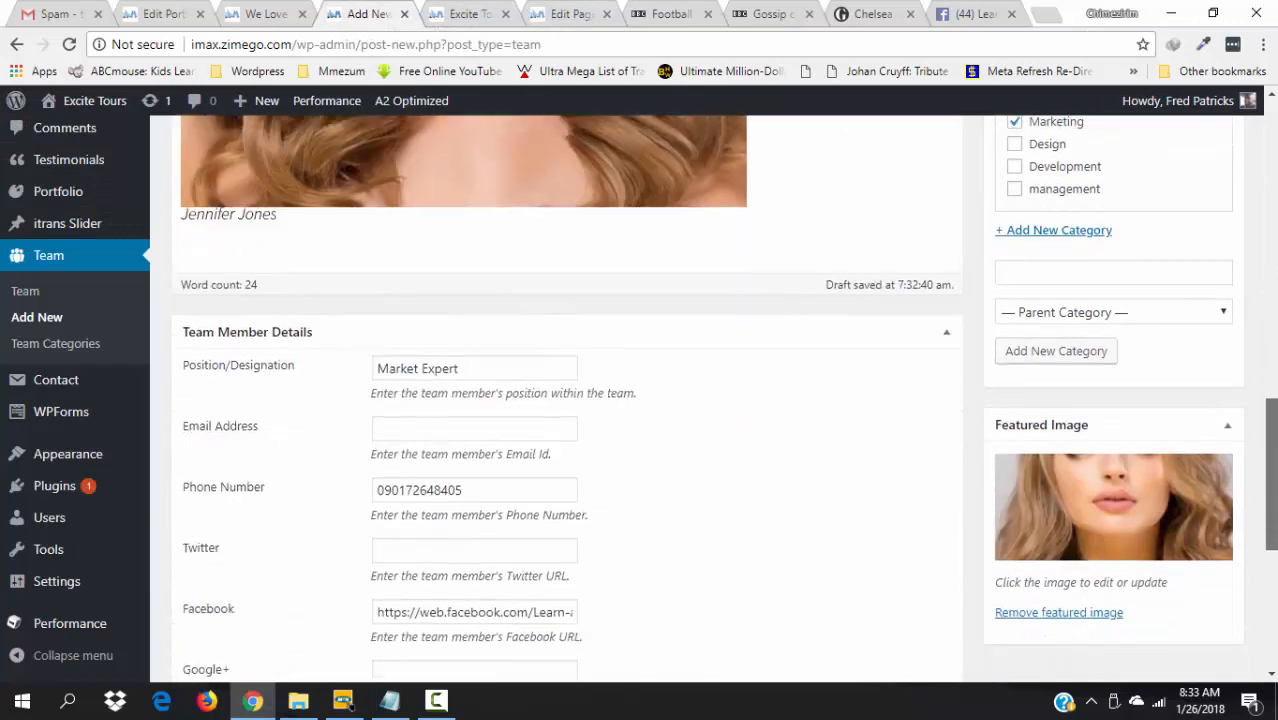
scroll(1270, 470, "up", 3)
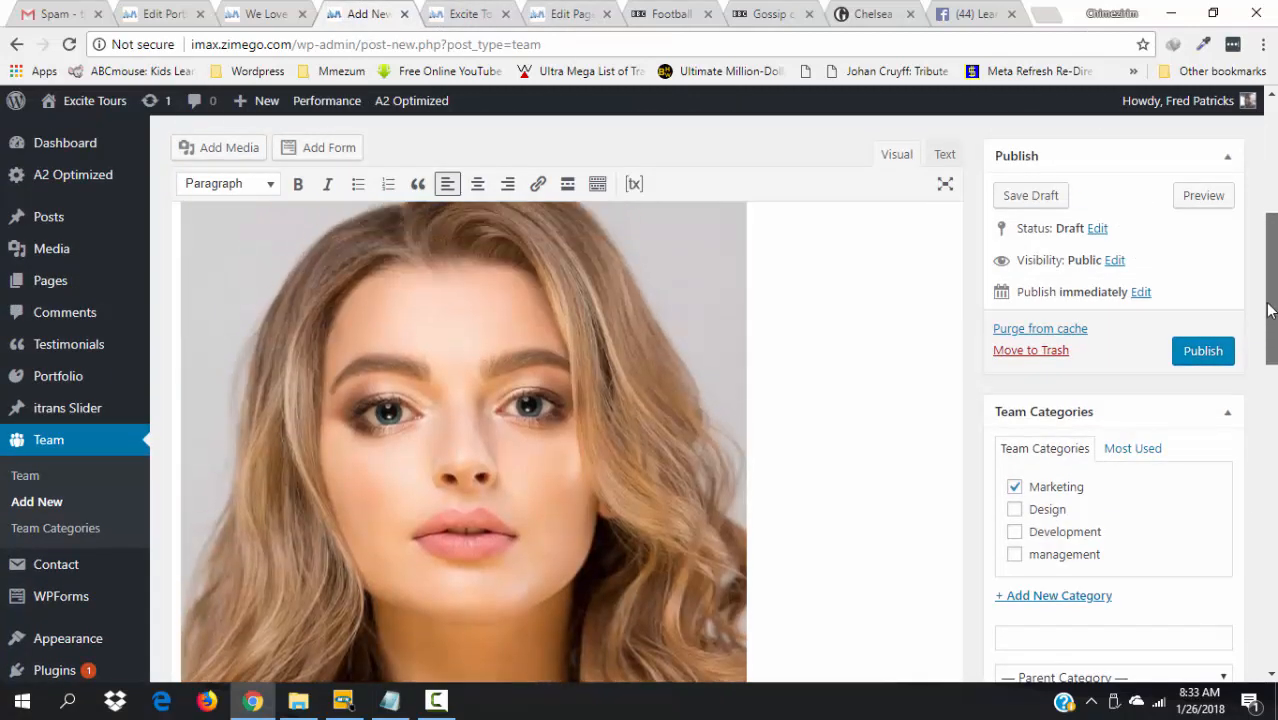
- Publish the team member and review its live page down to the footer
left_click(1203, 352)
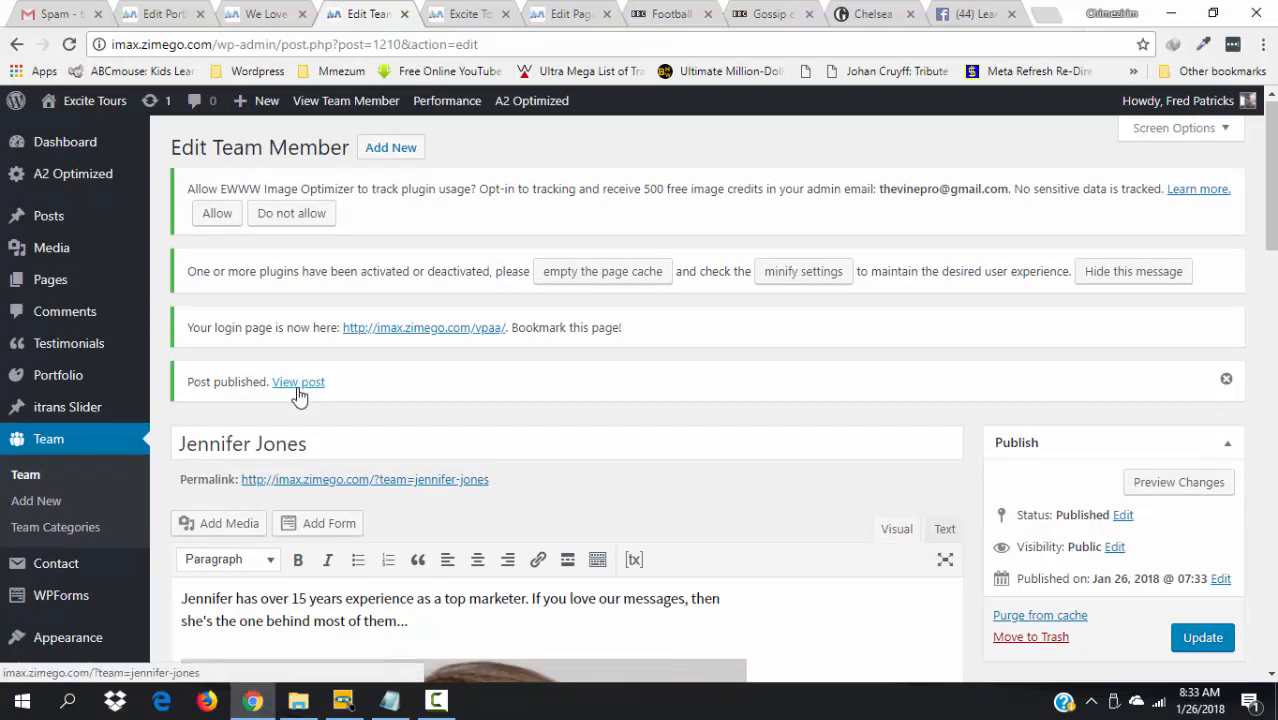
left_click(299, 388)
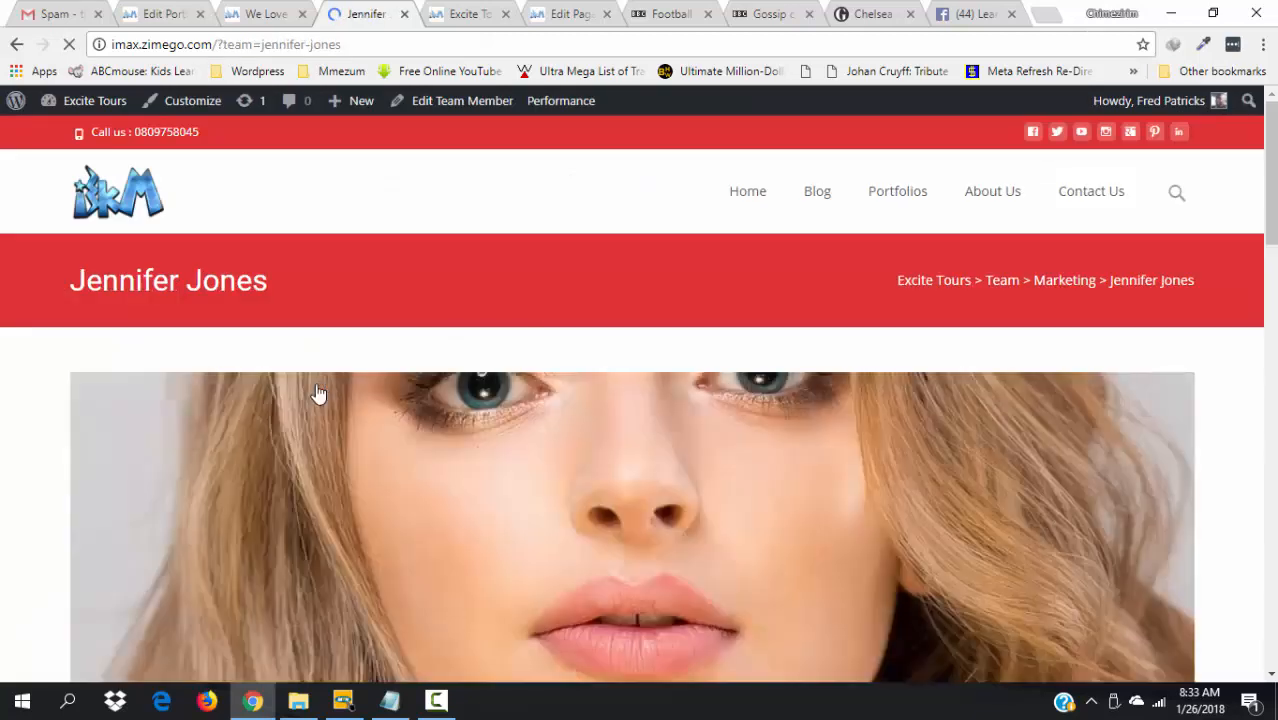
left_click_drag(1272, 214, 805, 348)
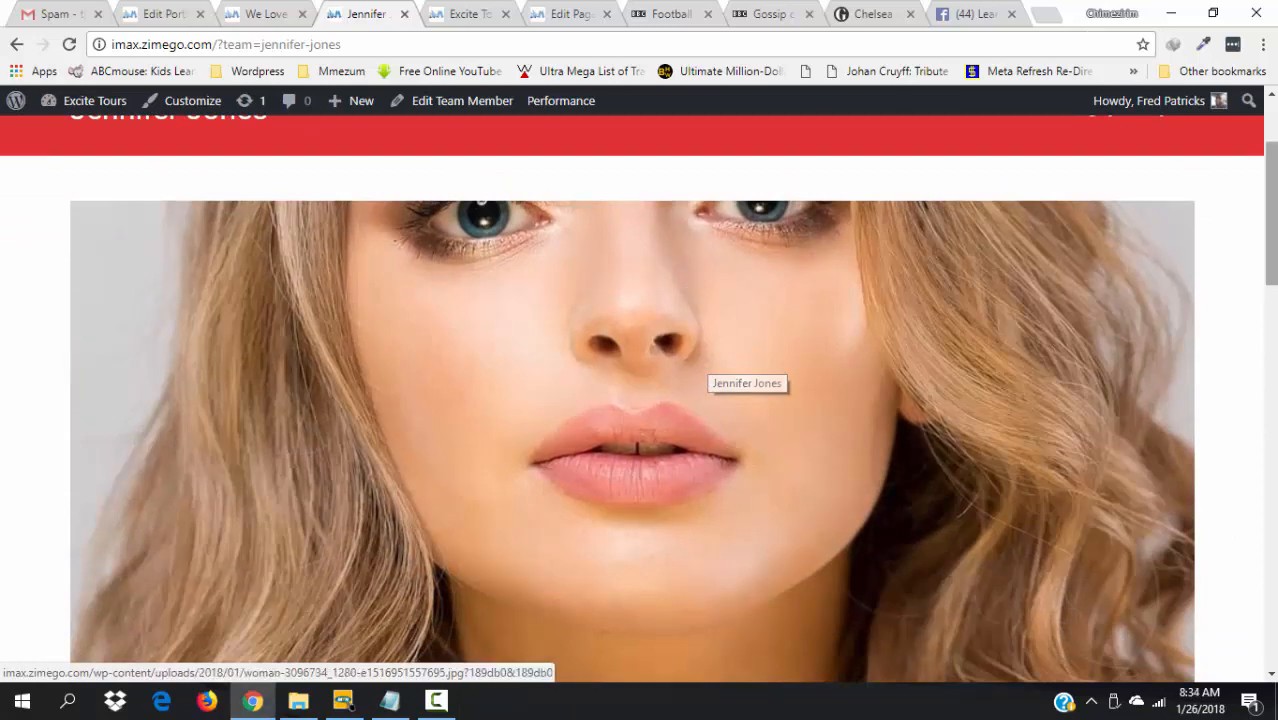
scroll(700, 360, "down", 7)
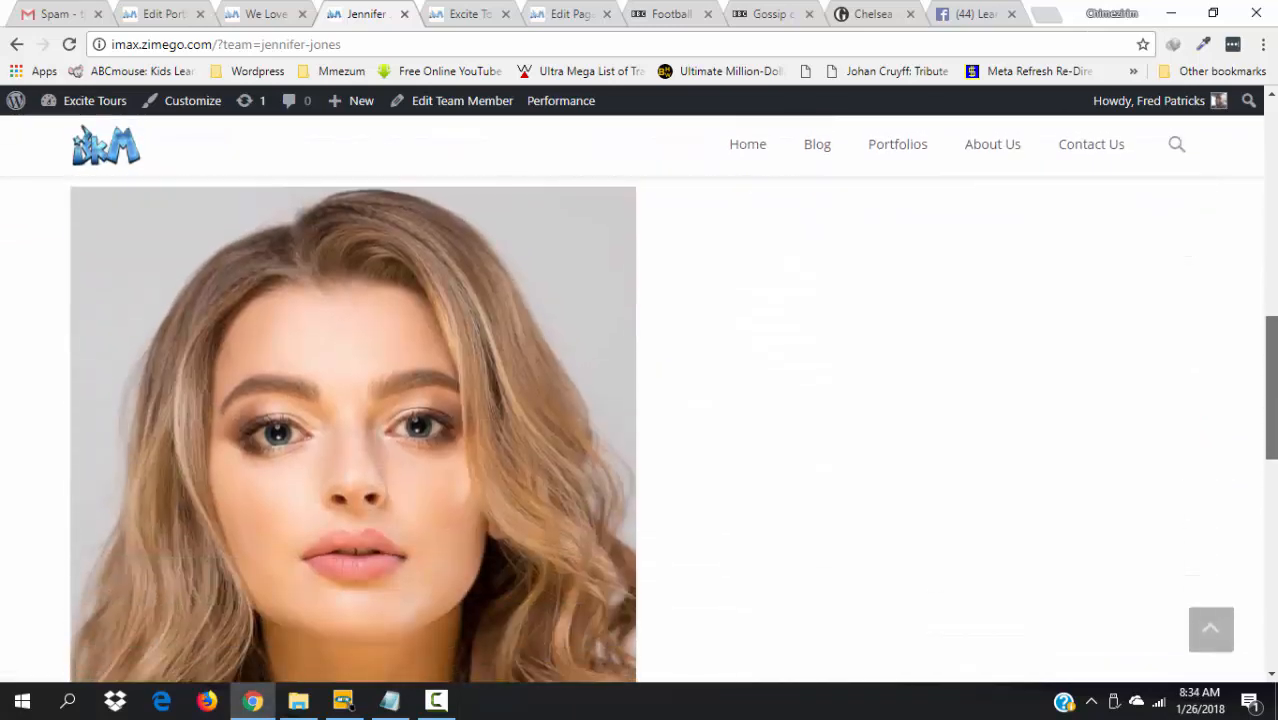
scroll(1040, 238, "up", 3)
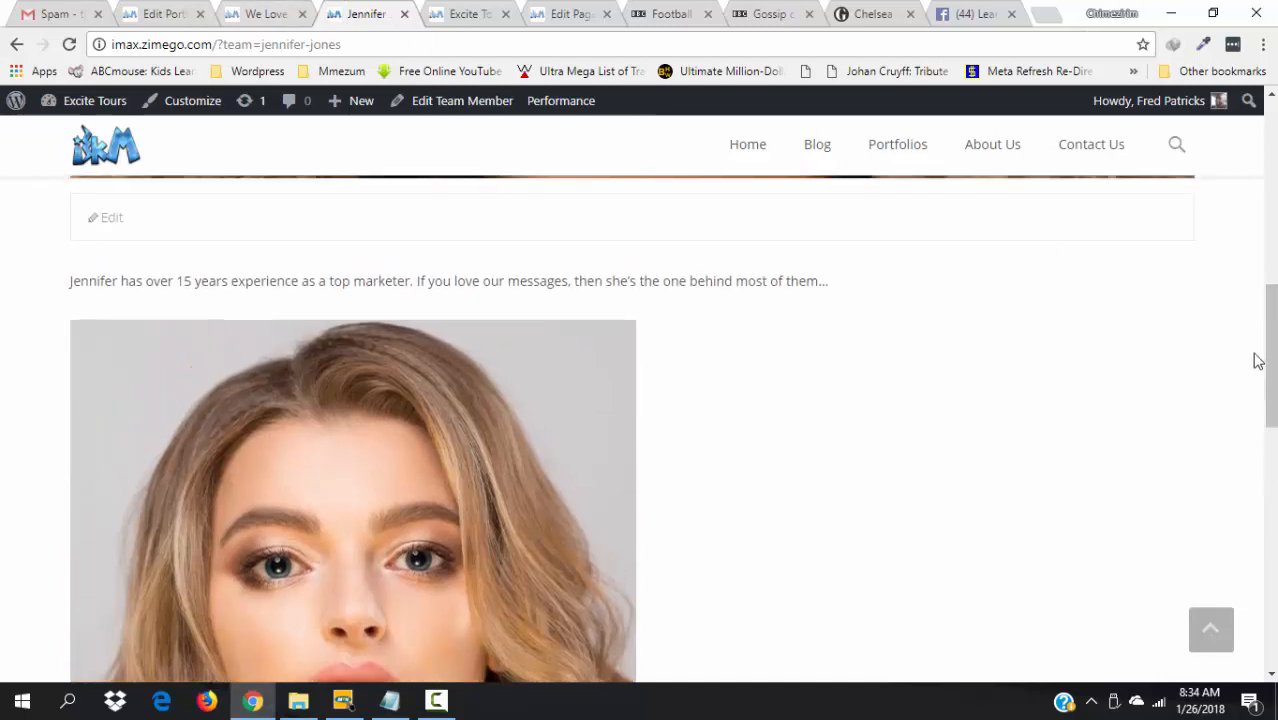
left_click_drag(1270, 357, 1270, 592)
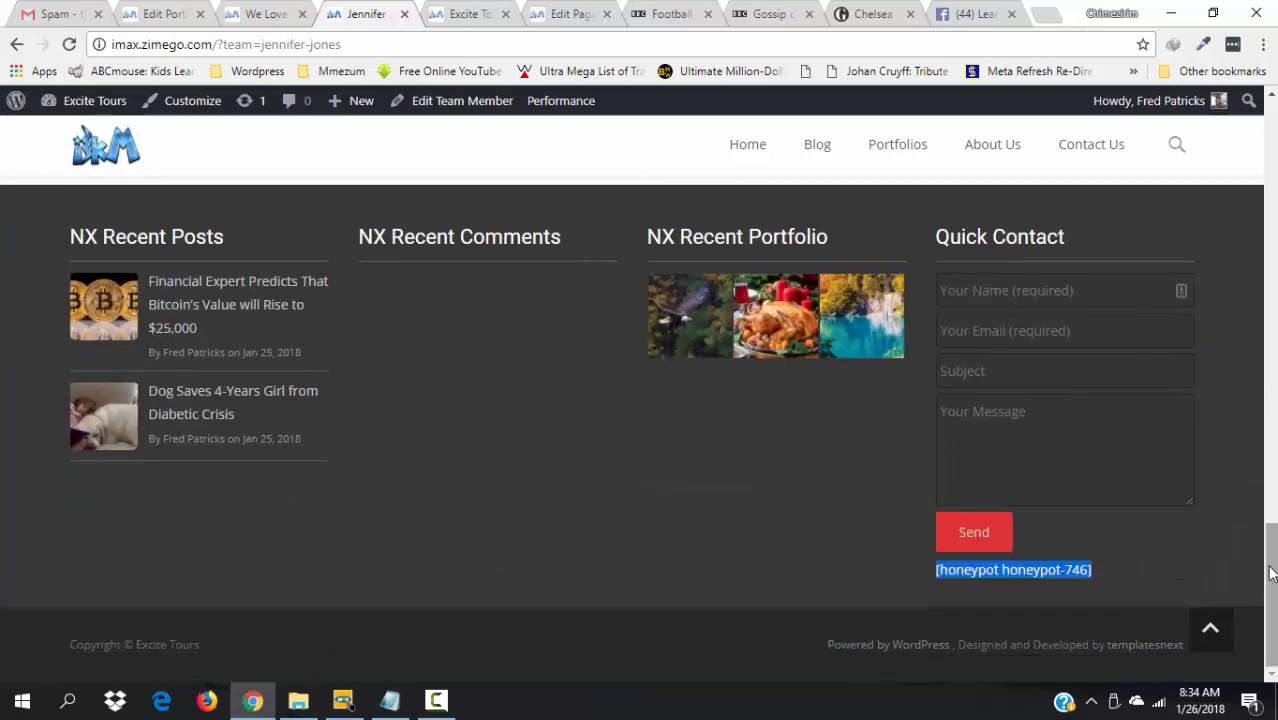
left_click_drag(1268, 592, 1221, 337)
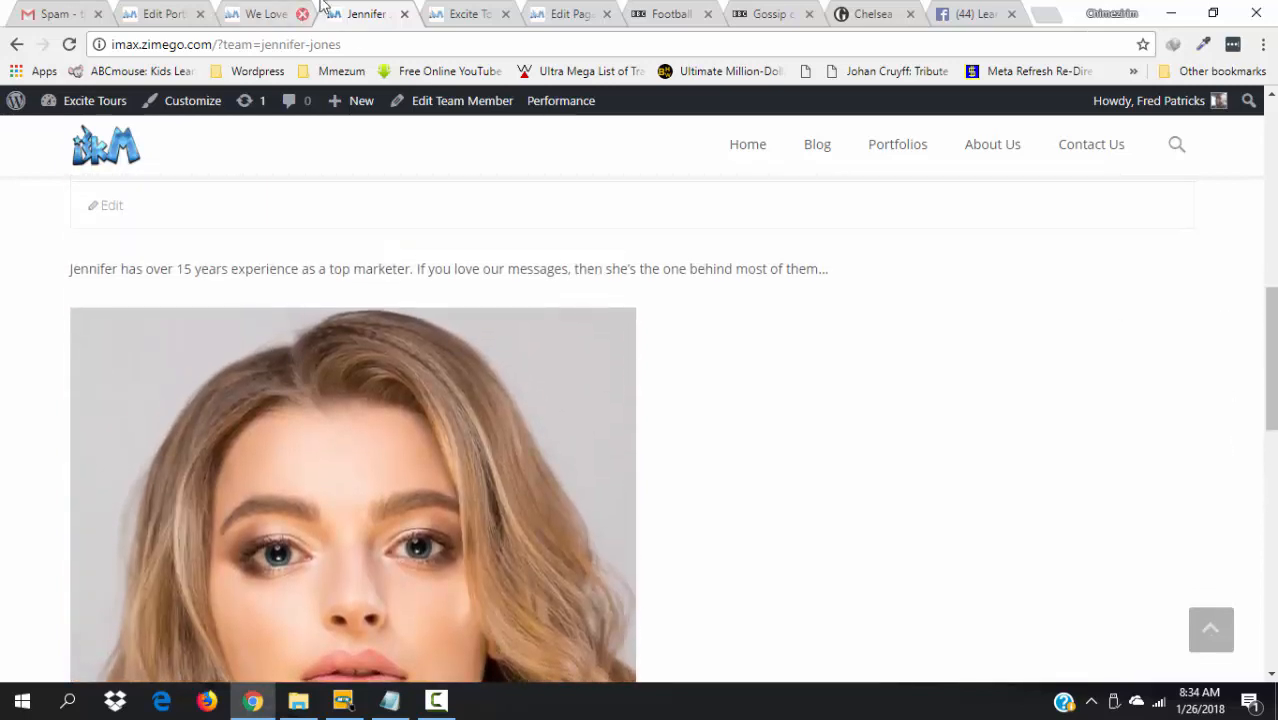
- Reload the Excite Tours homepage to check the new member's card, then reopen the entry for editing
left_click(466, 13)
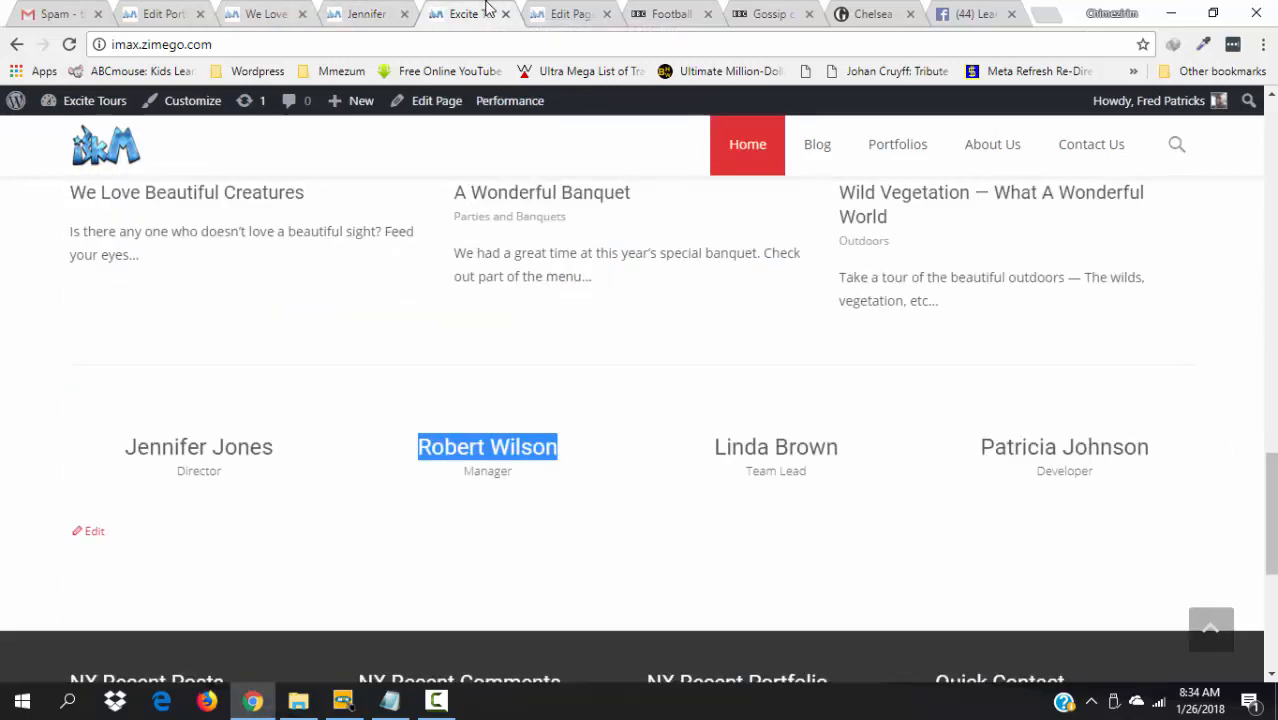
key("F5")
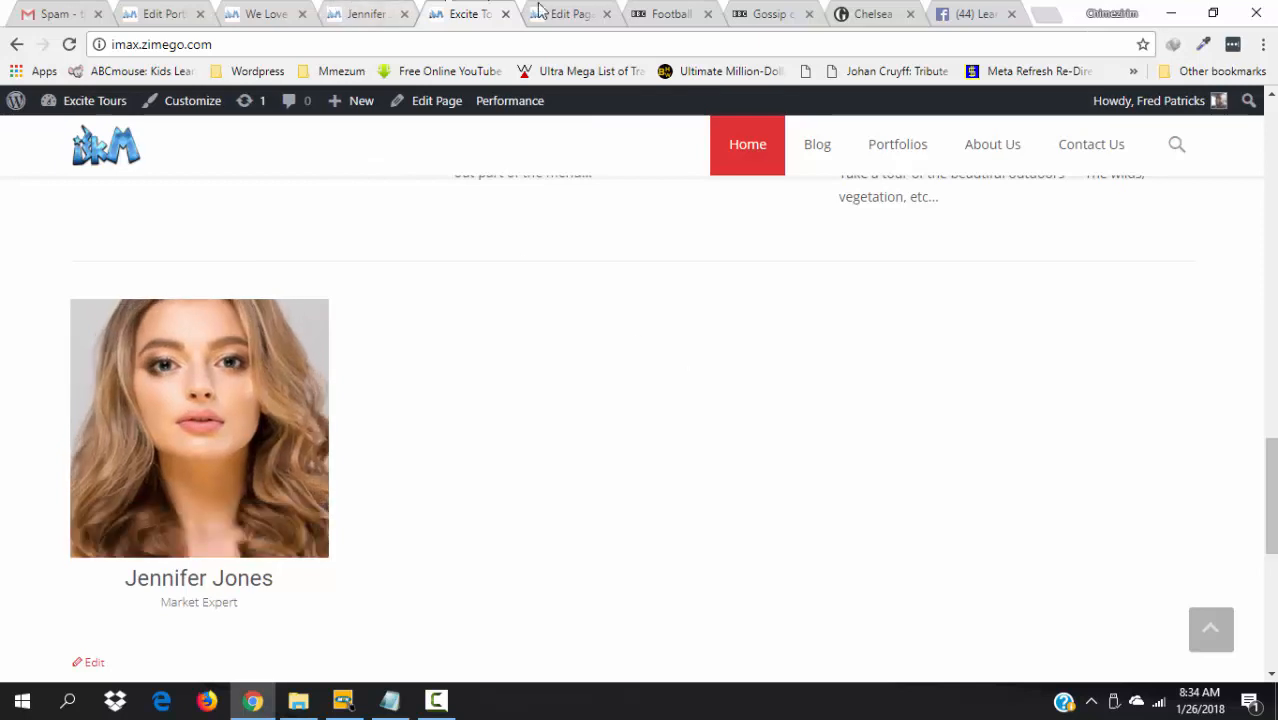
left_click(570, 12)
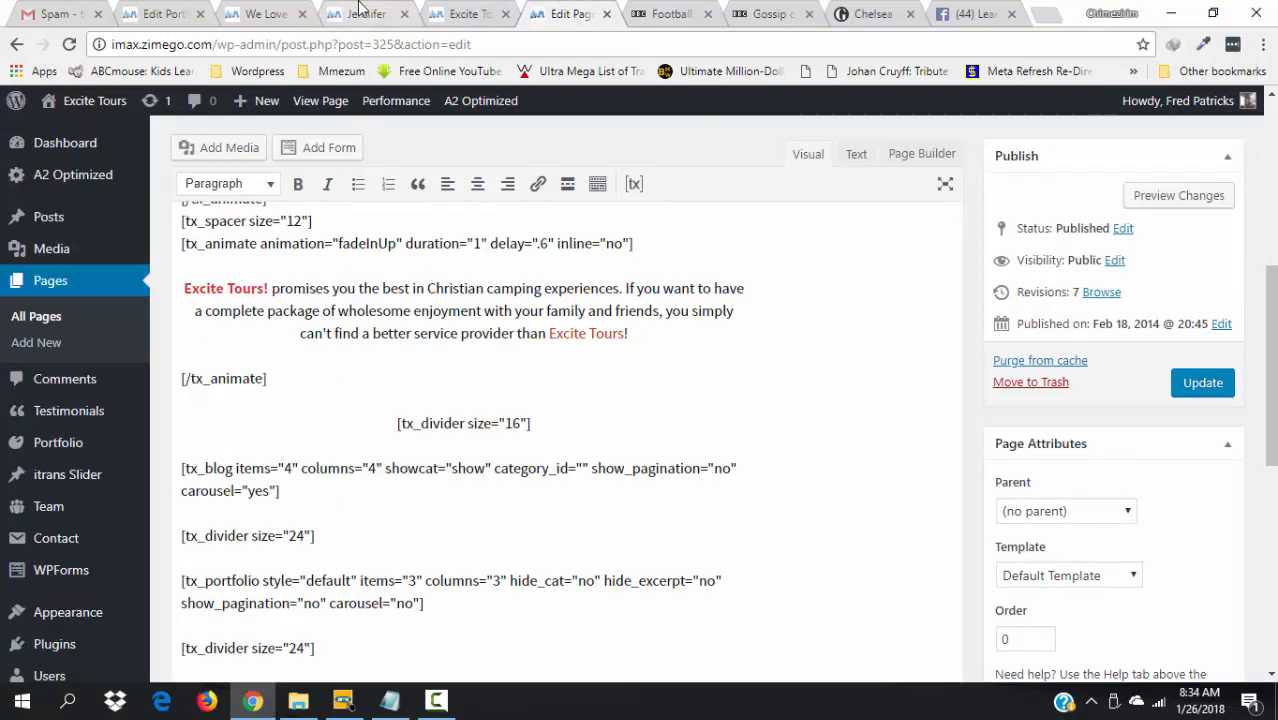
left_click(361, 12)
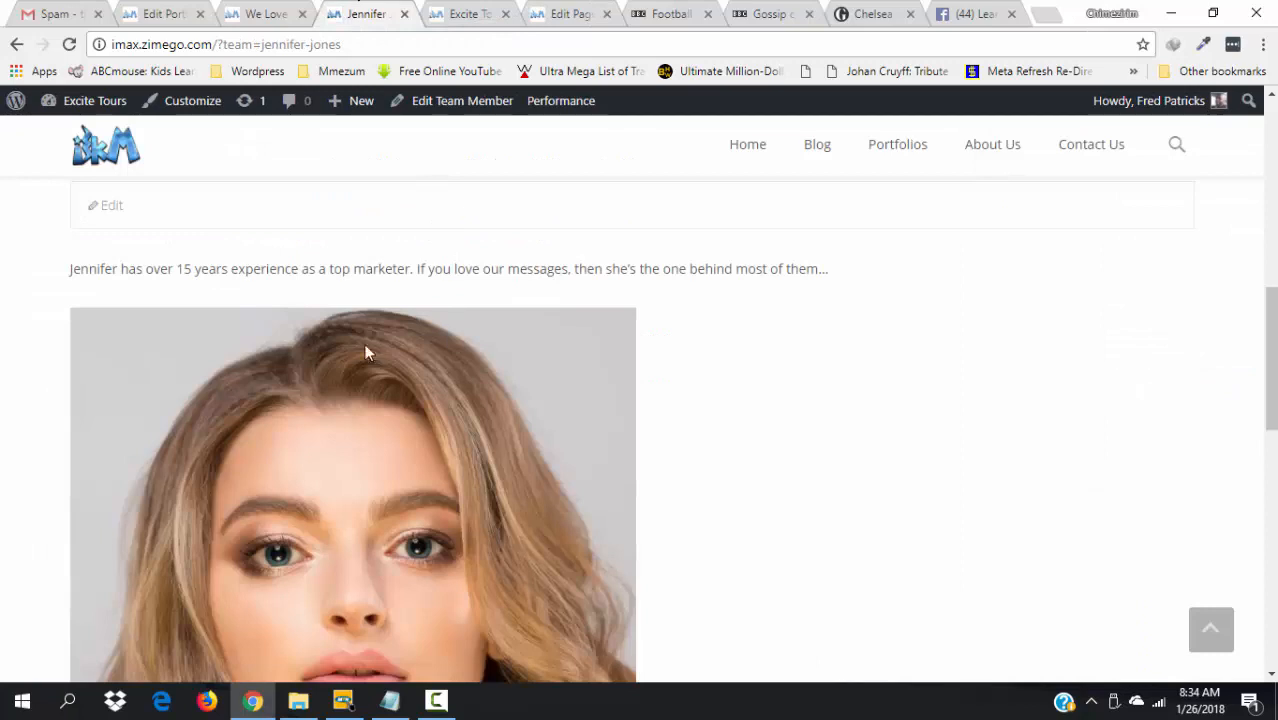
left_click(449, 110)
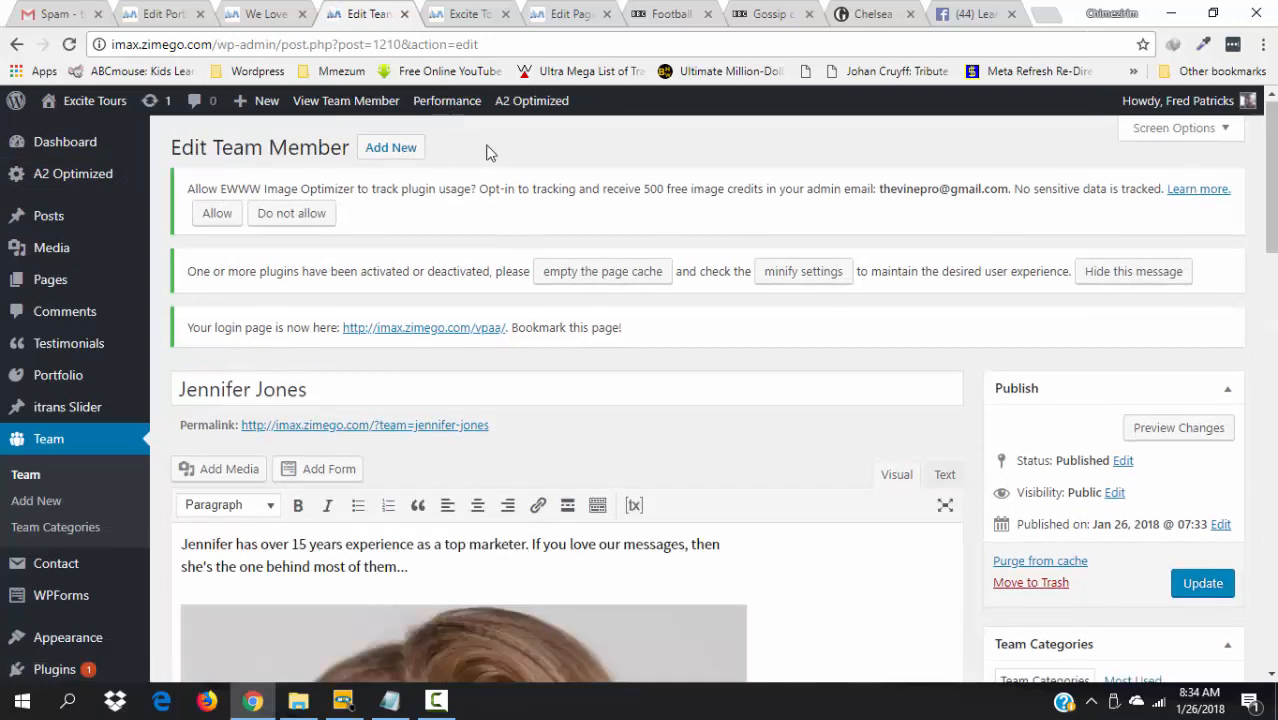
scroll(560, 420, "down", 3)
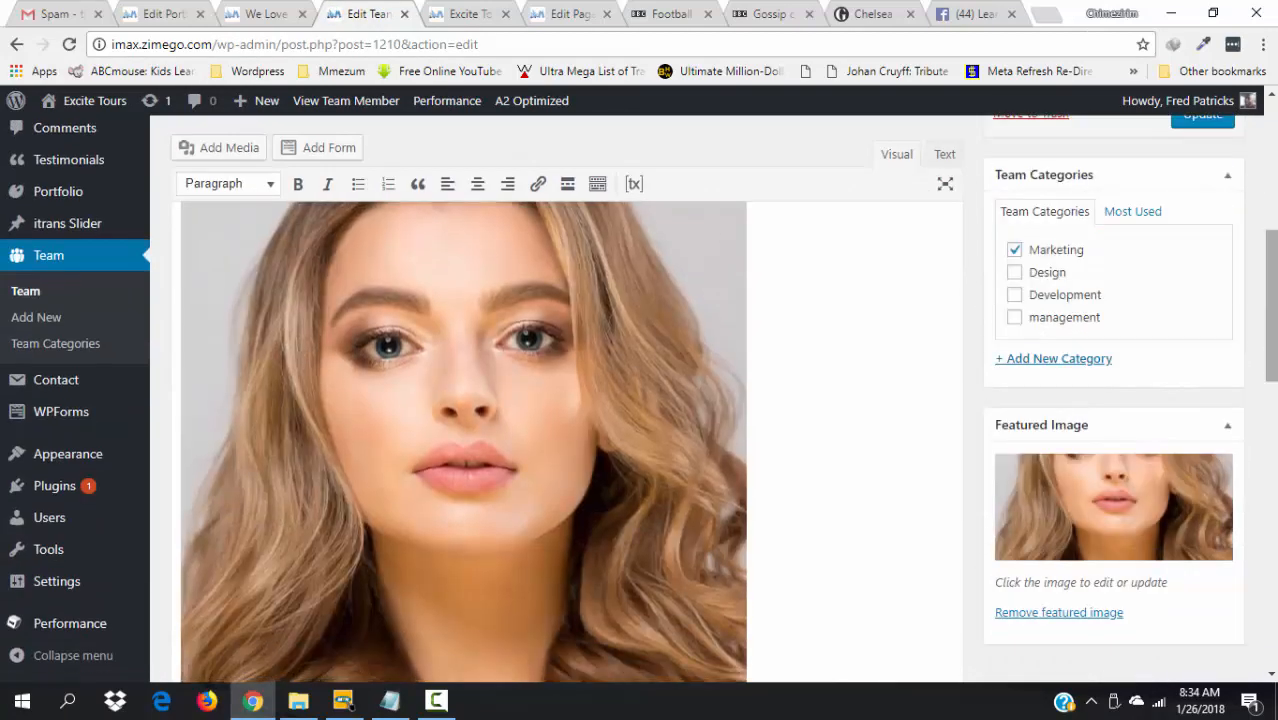
- Remove the featured image, then pick the portrait from Media Library and open it in Edit Image
left_click(1076, 620)
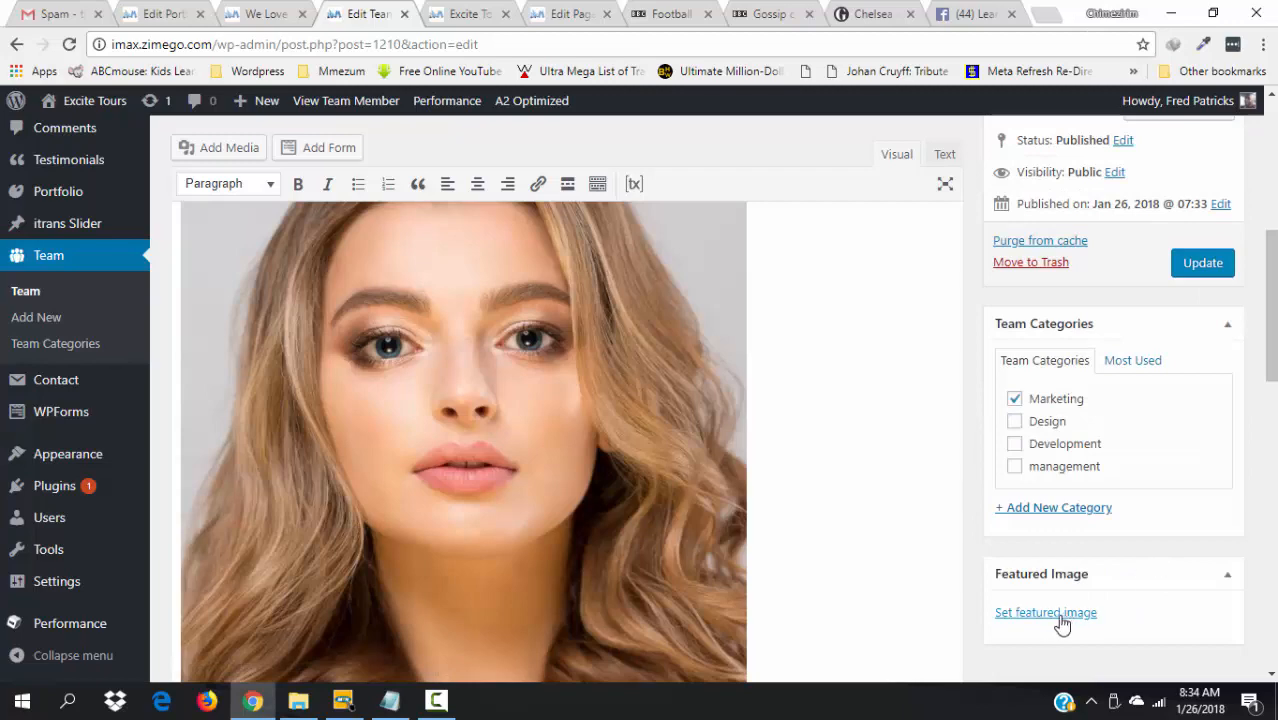
left_click(1054, 613)
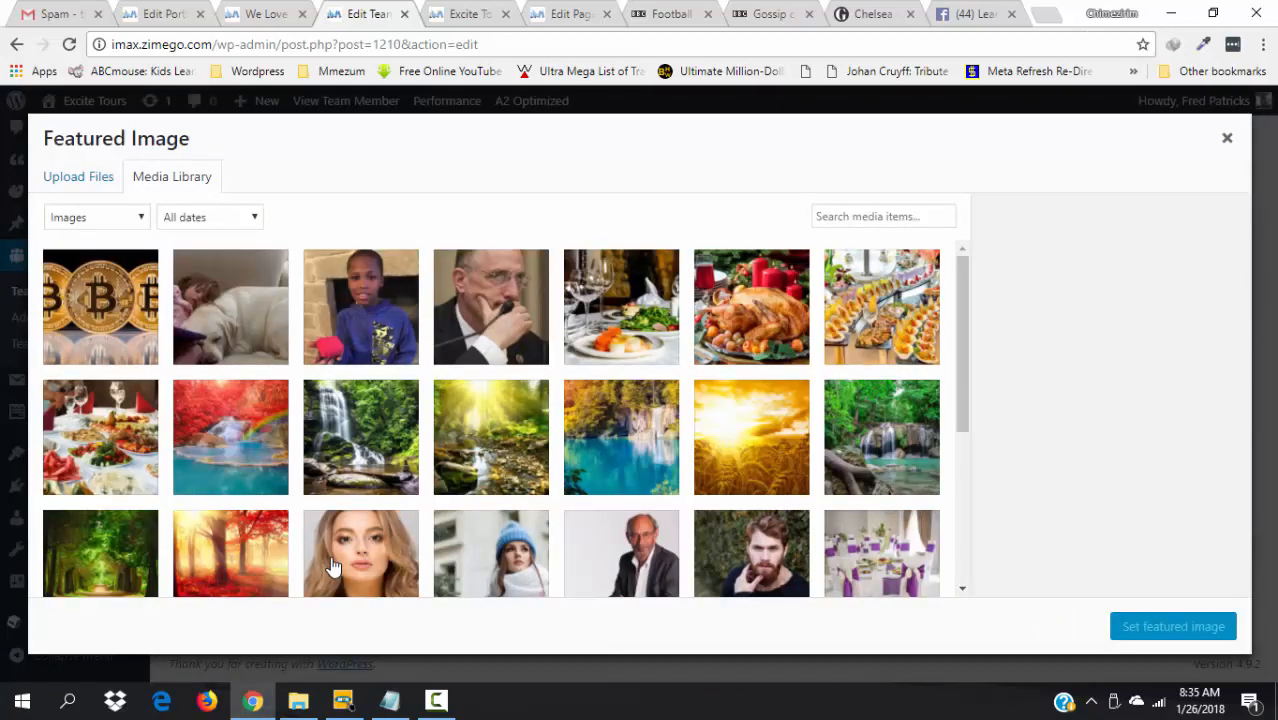
left_click(333, 567)
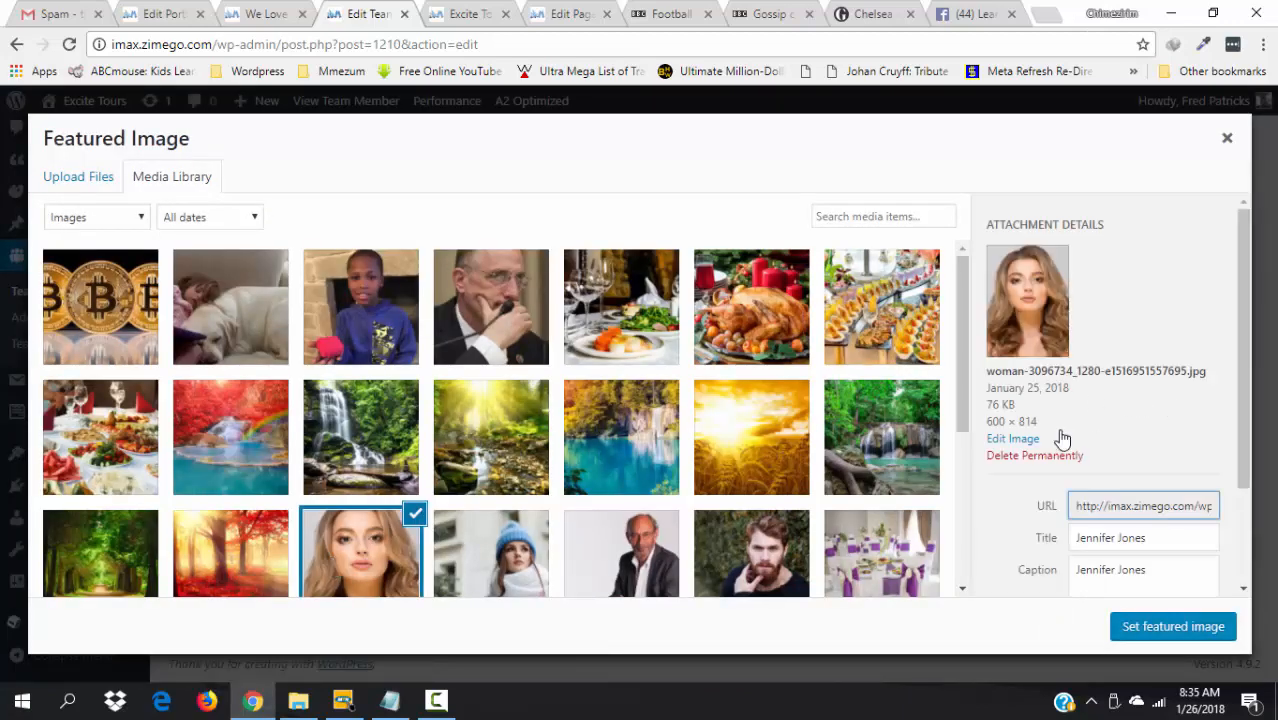
left_click(1010, 440)
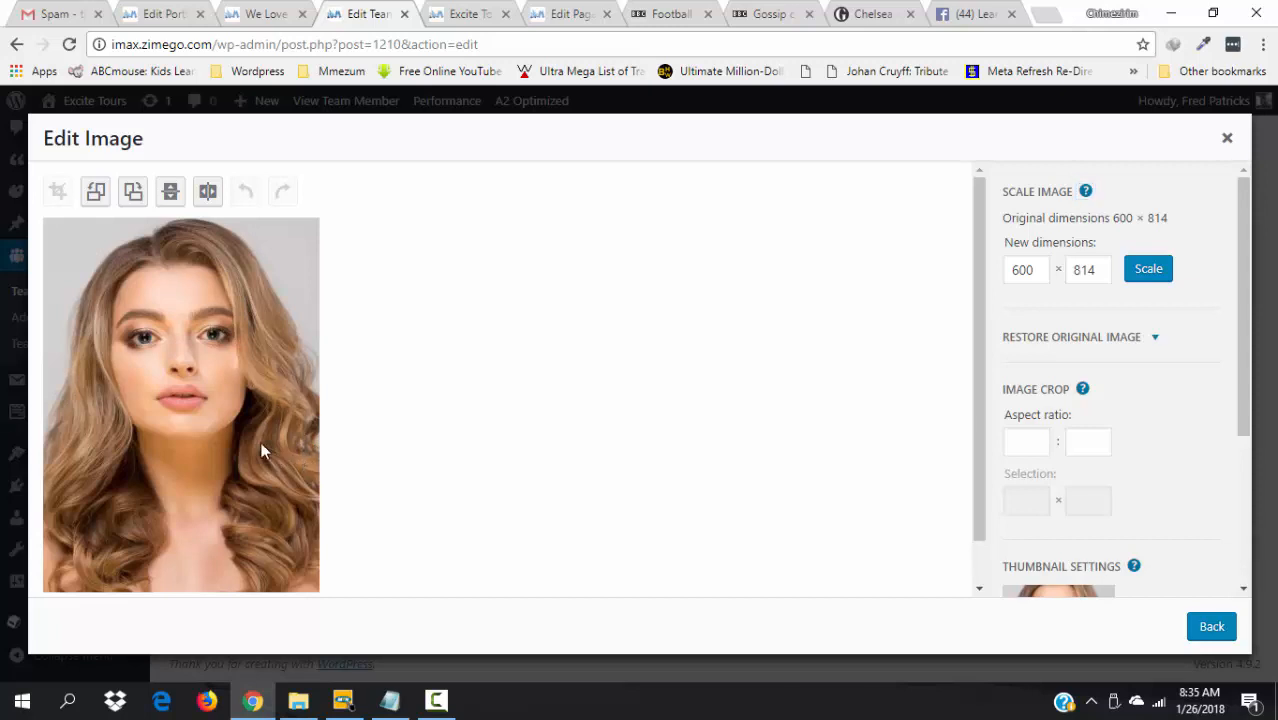
- Draw a crop selection around the portrait's face, extending it up to the top of her head
double_click(178, 388)
left_click_drag(250, 375, 420, 314)
left_click_drag(64, 231, 186, 344)
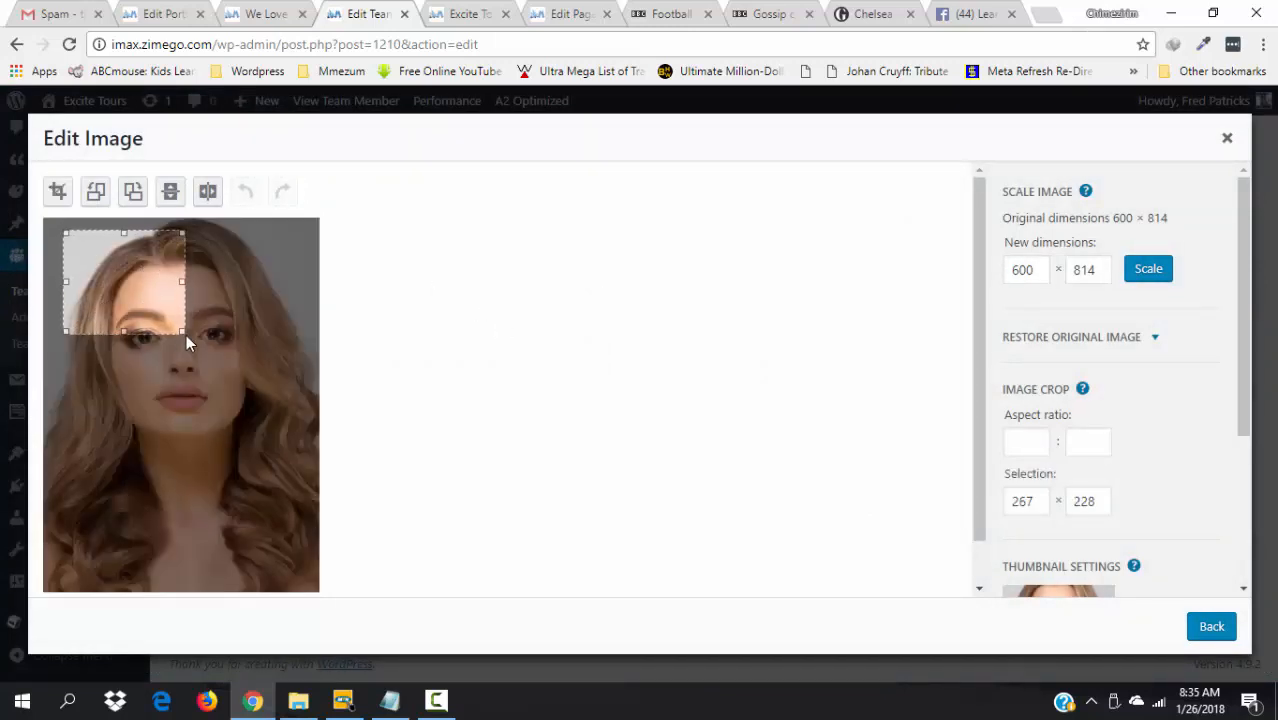
left_click_drag(186, 334, 197, 337)
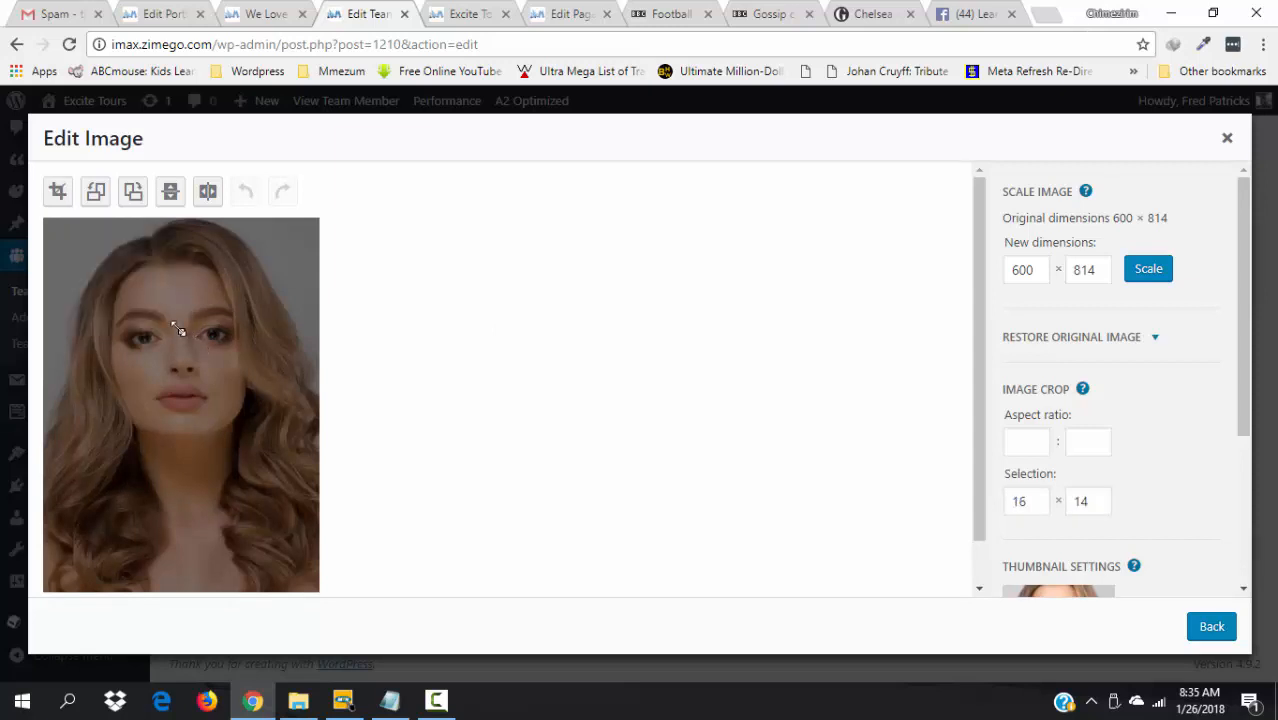
left_click(102, 262)
left_click_drag(72, 244, 70, 240)
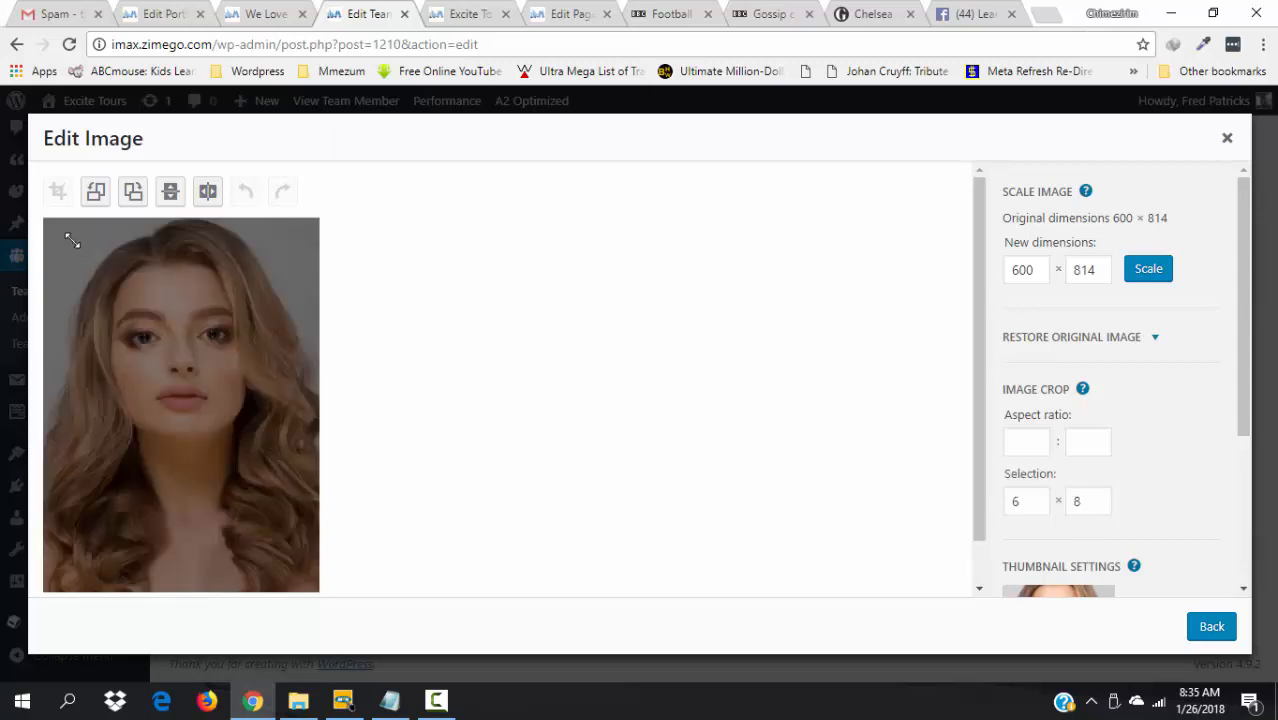
left_click(75, 243)
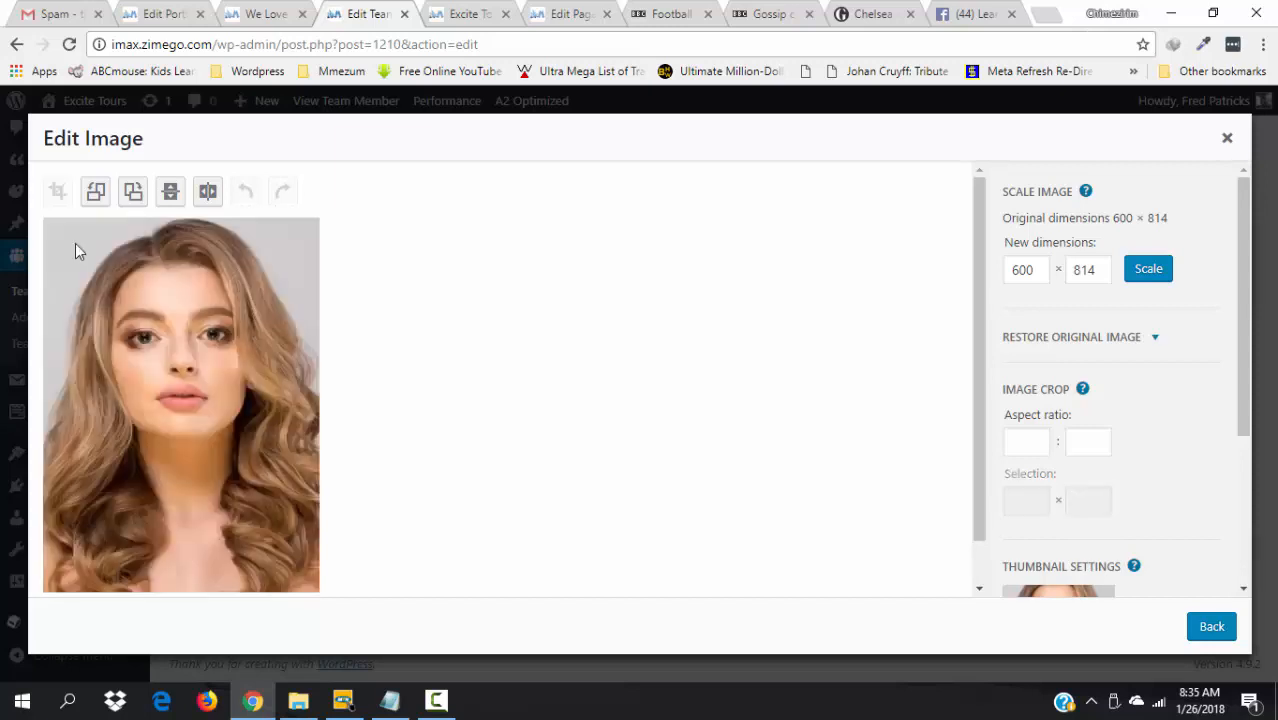
left_click_drag(75, 243, 290, 438)
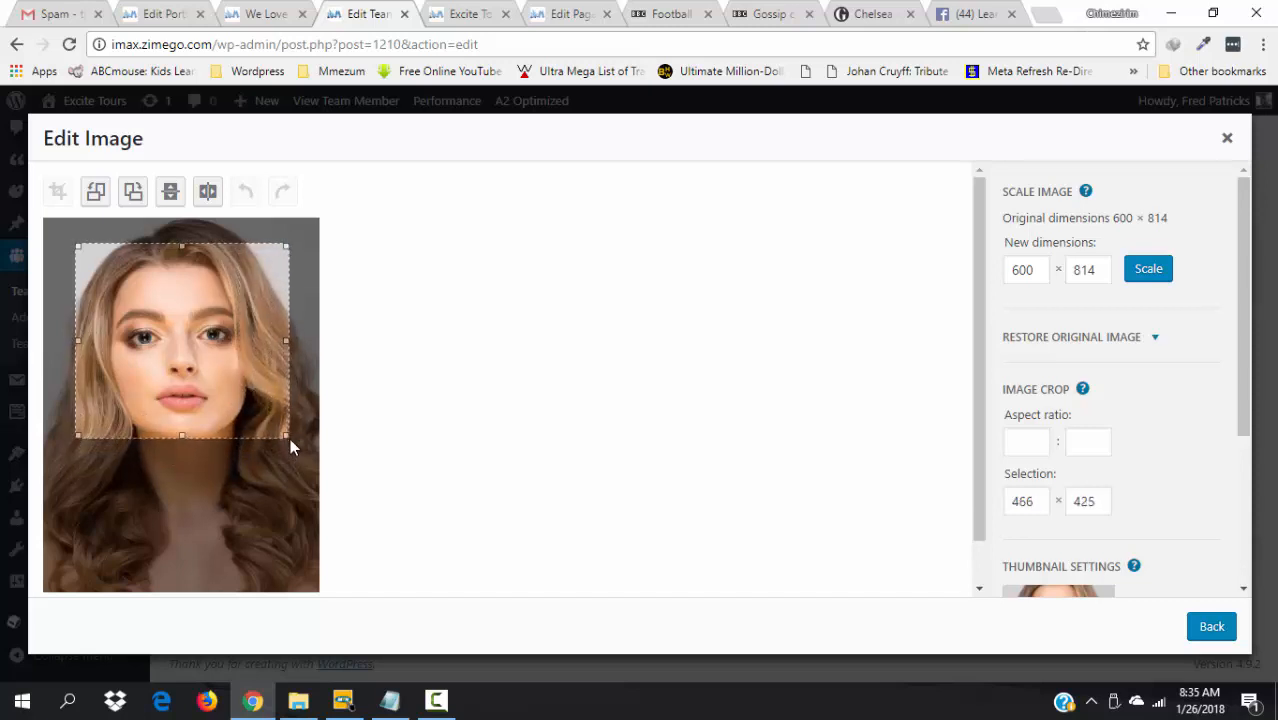
left_click_drag(240, 345, 280, 442)
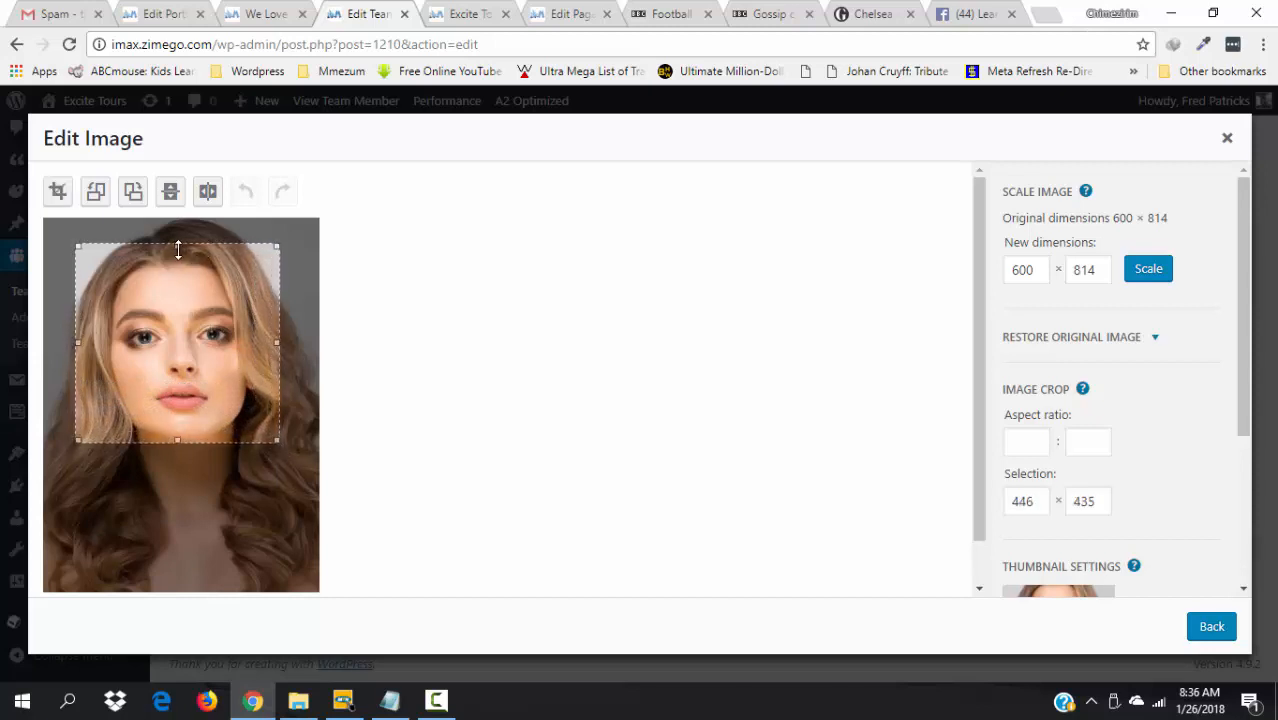
left_click_drag(178, 249, 177, 222)
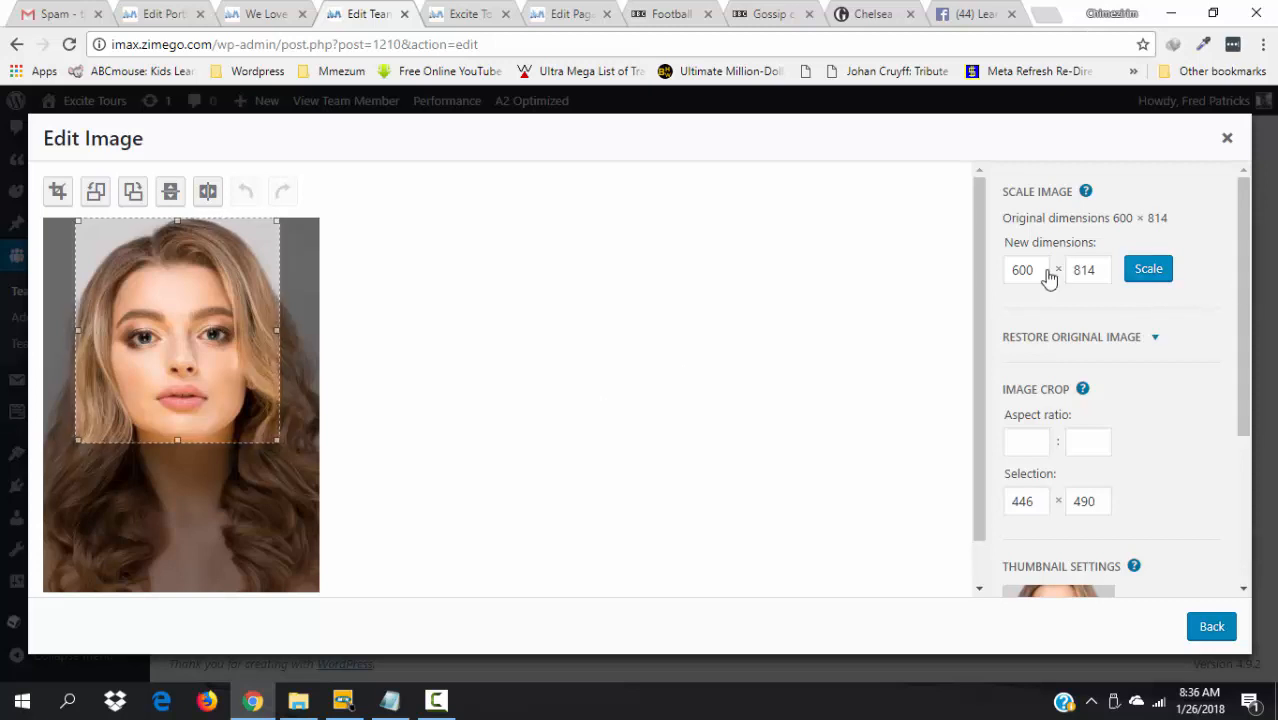
- Crop the portrait to 446 × 490 and save the edited image
left_click(58, 192)
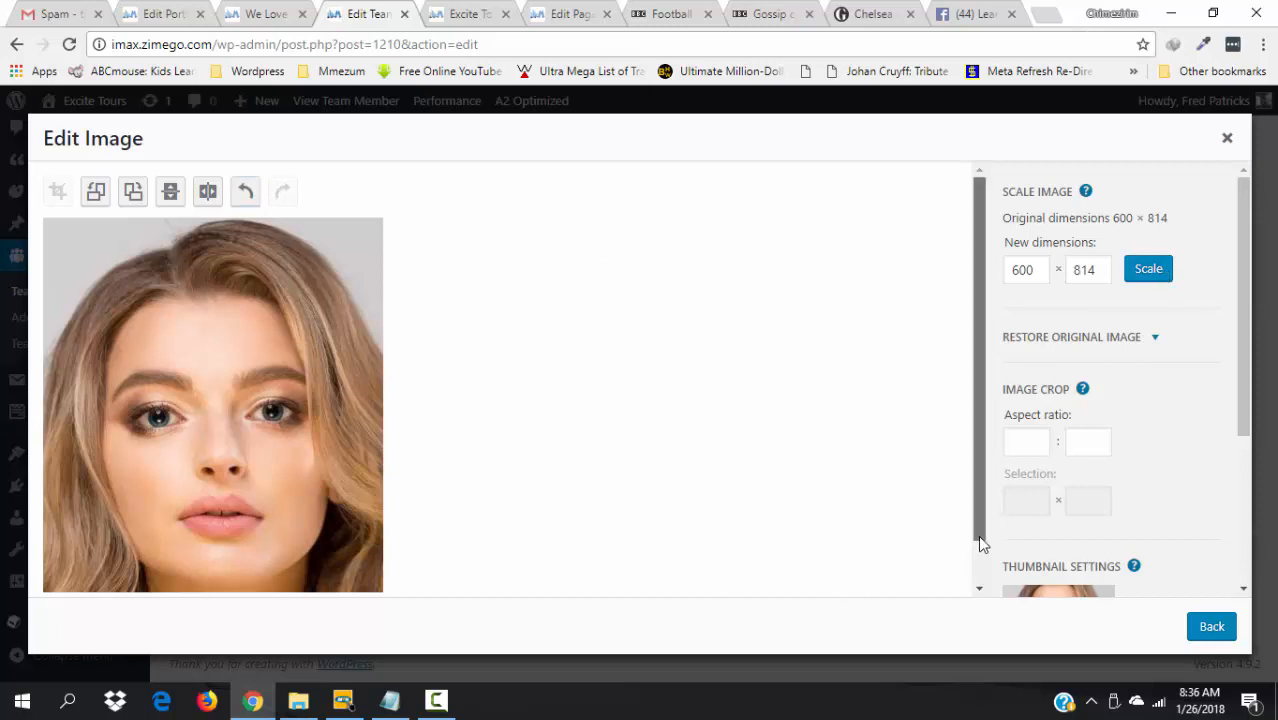
left_click_drag(977, 535, 983, 615)
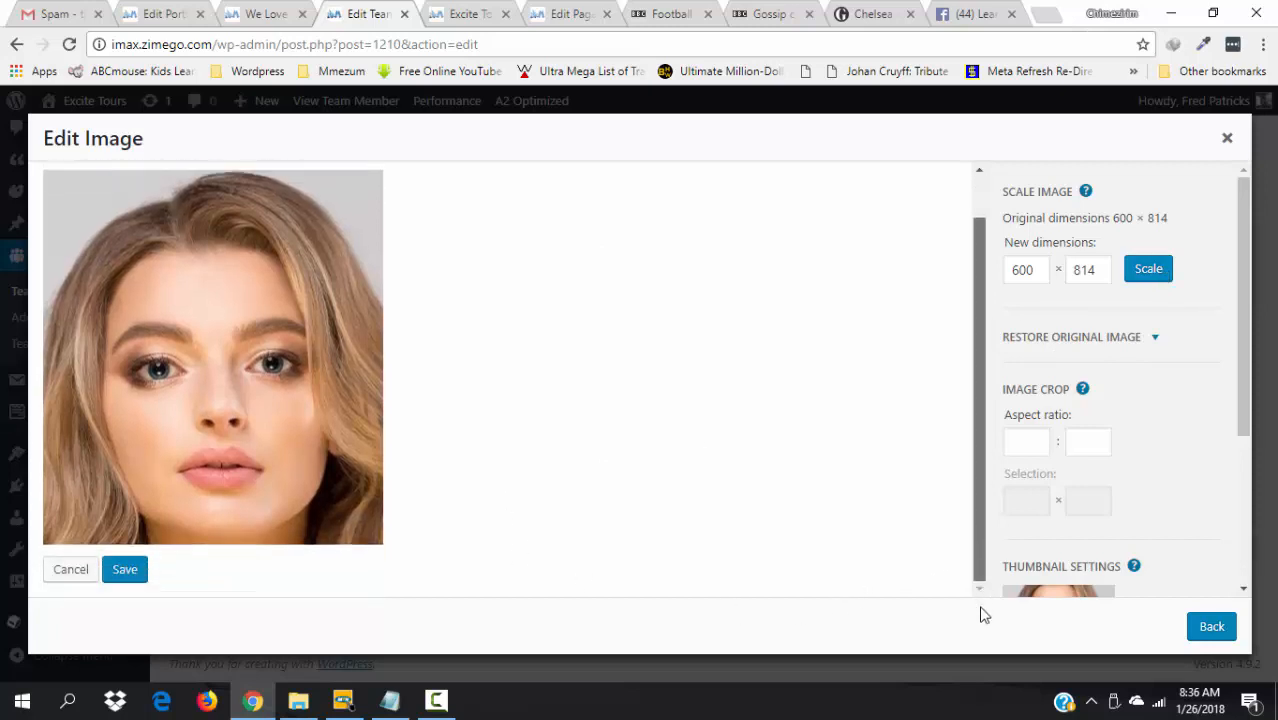
left_click(128, 578)
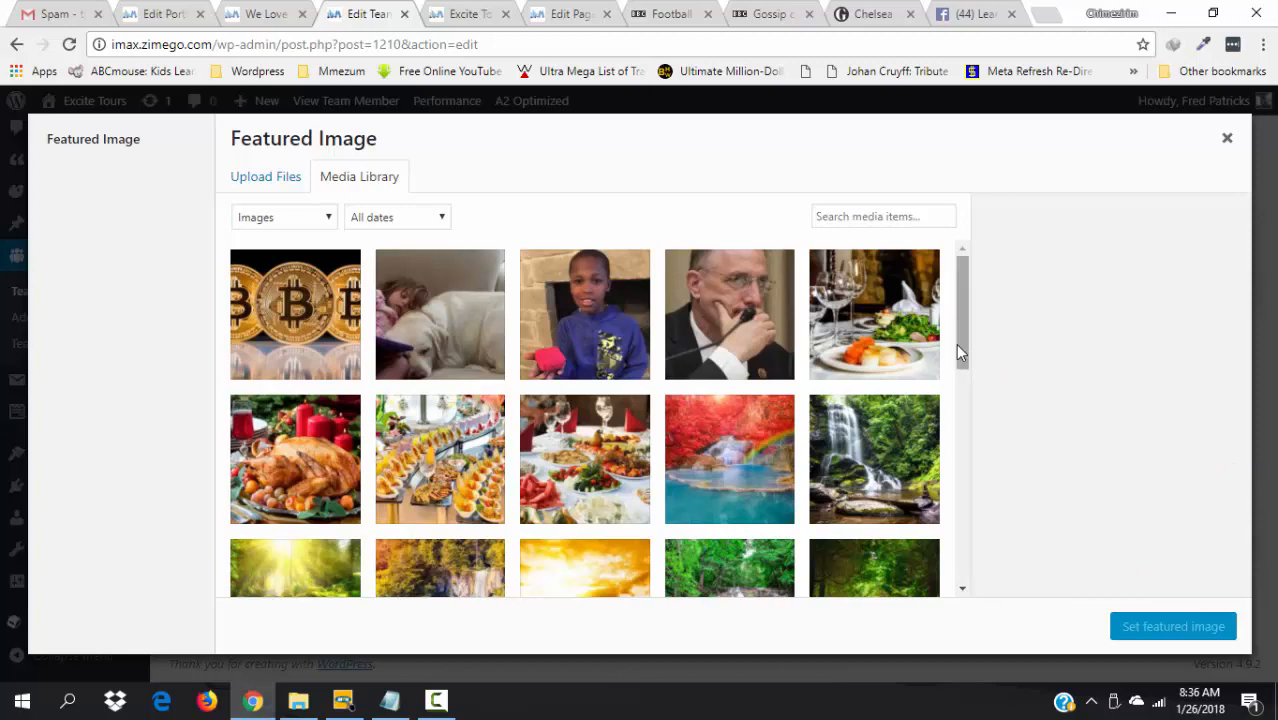
- Set the cropped portrait as the featured image and update the team member entry
left_click_drag(956, 343, 957, 453)
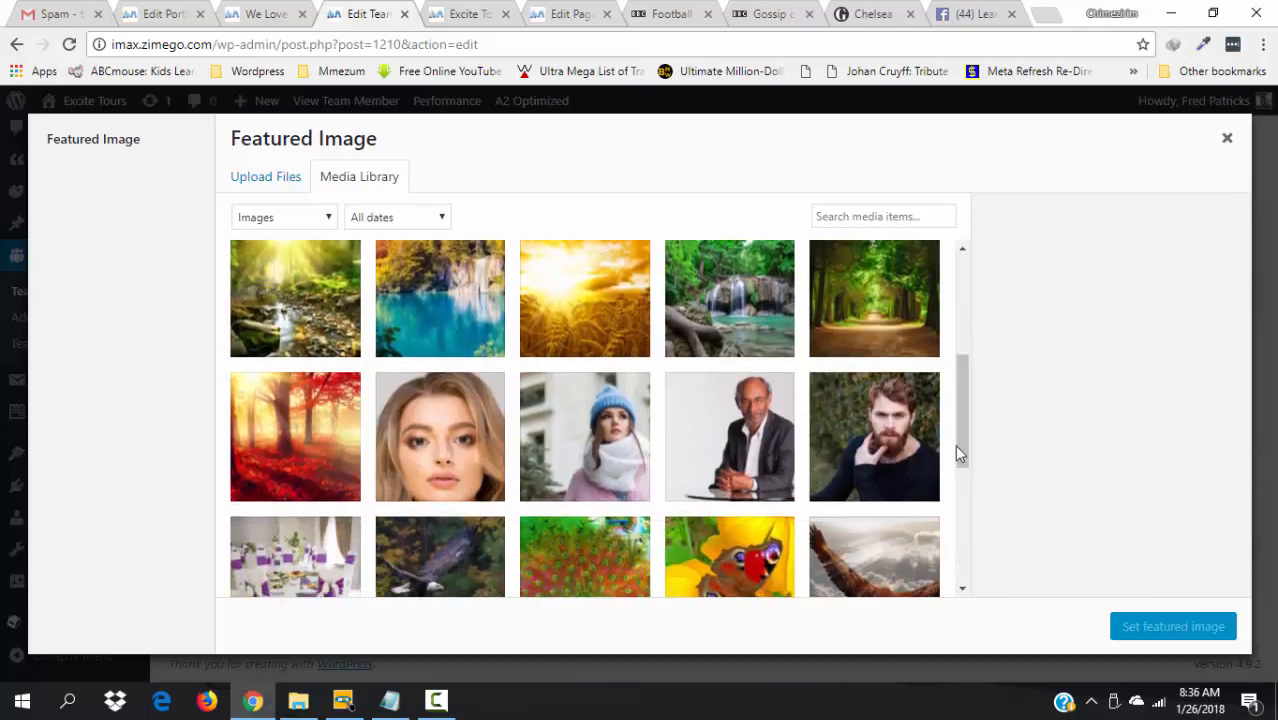
left_click(432, 434)
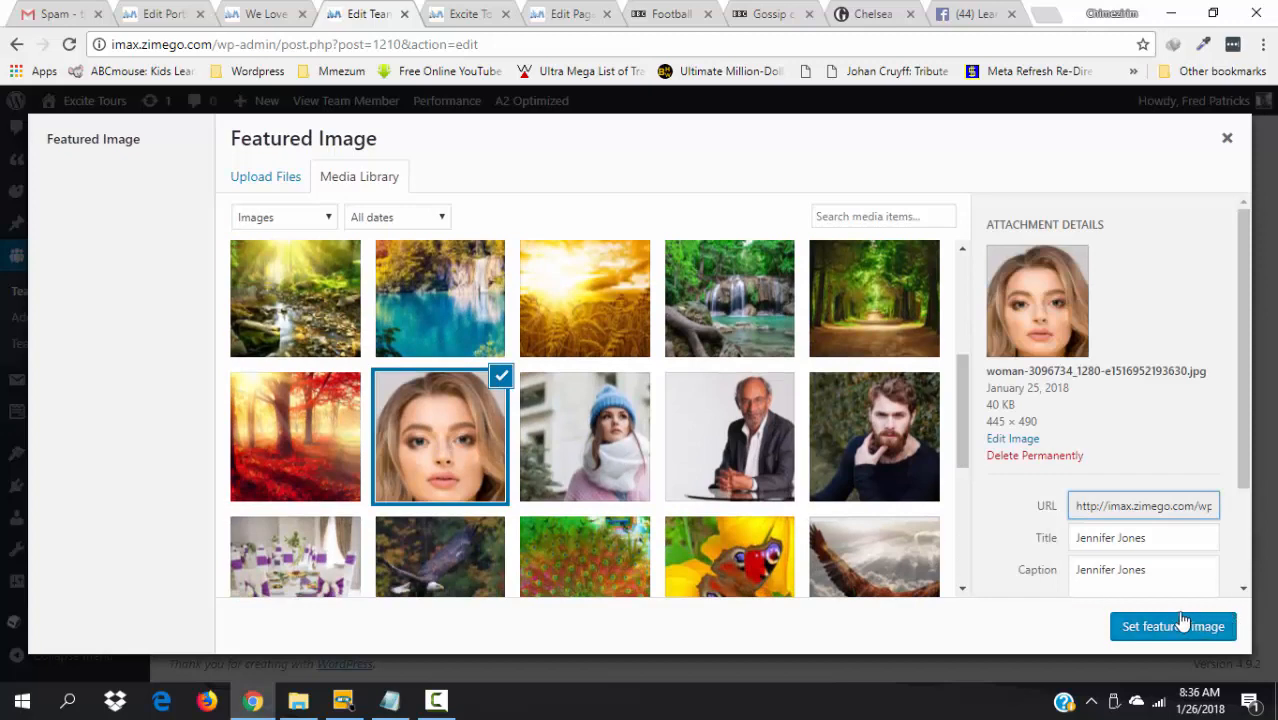
left_click(1155, 632)
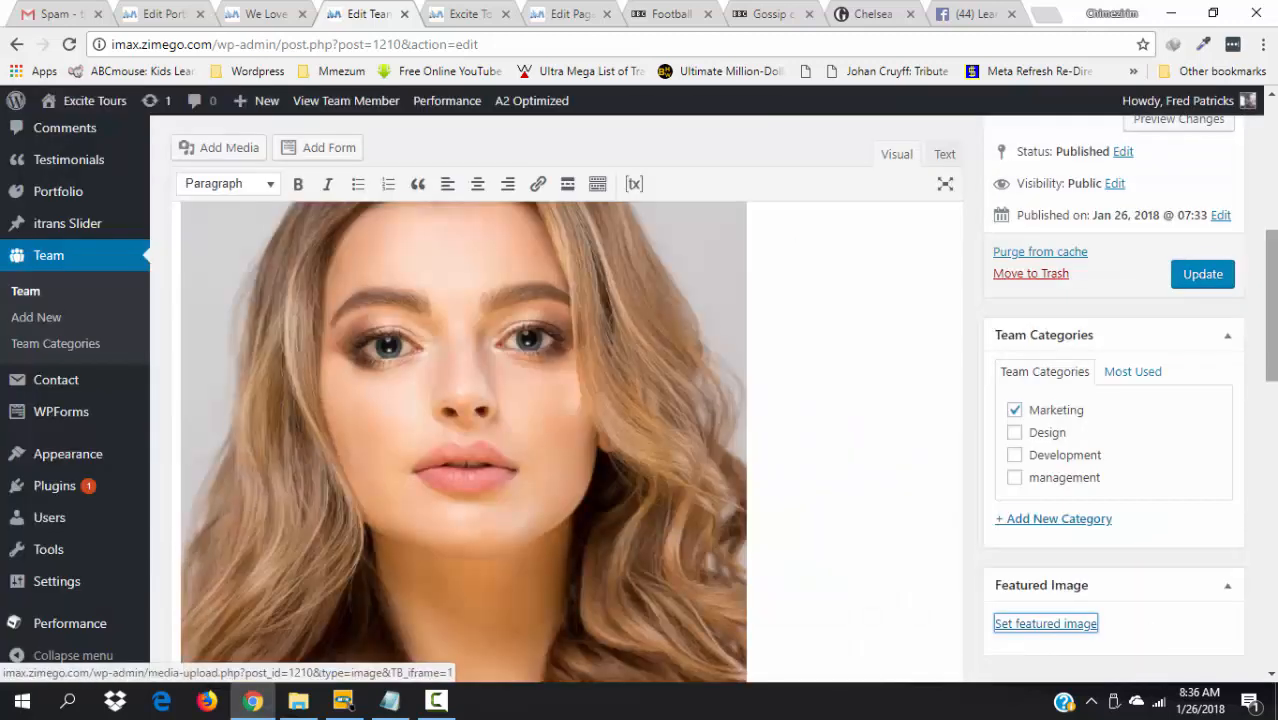
scroll(1045, 623, "down", 2)
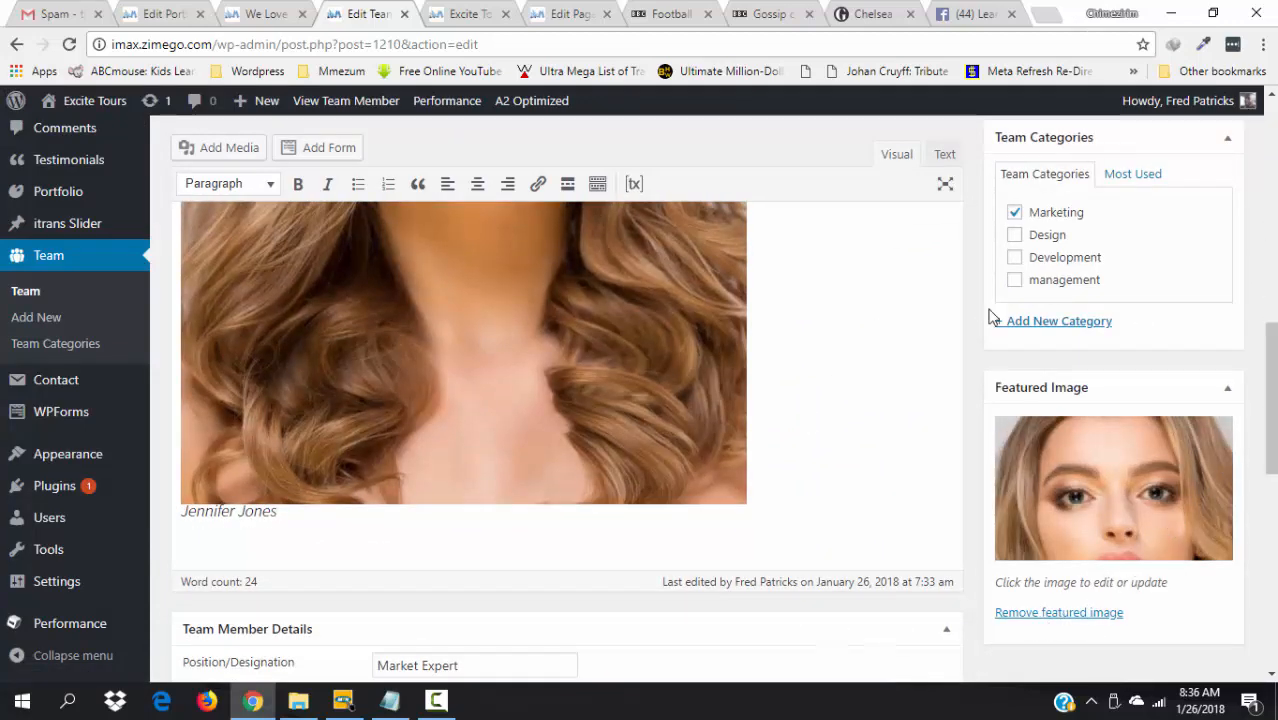
scroll(1270, 400, "up", 3)
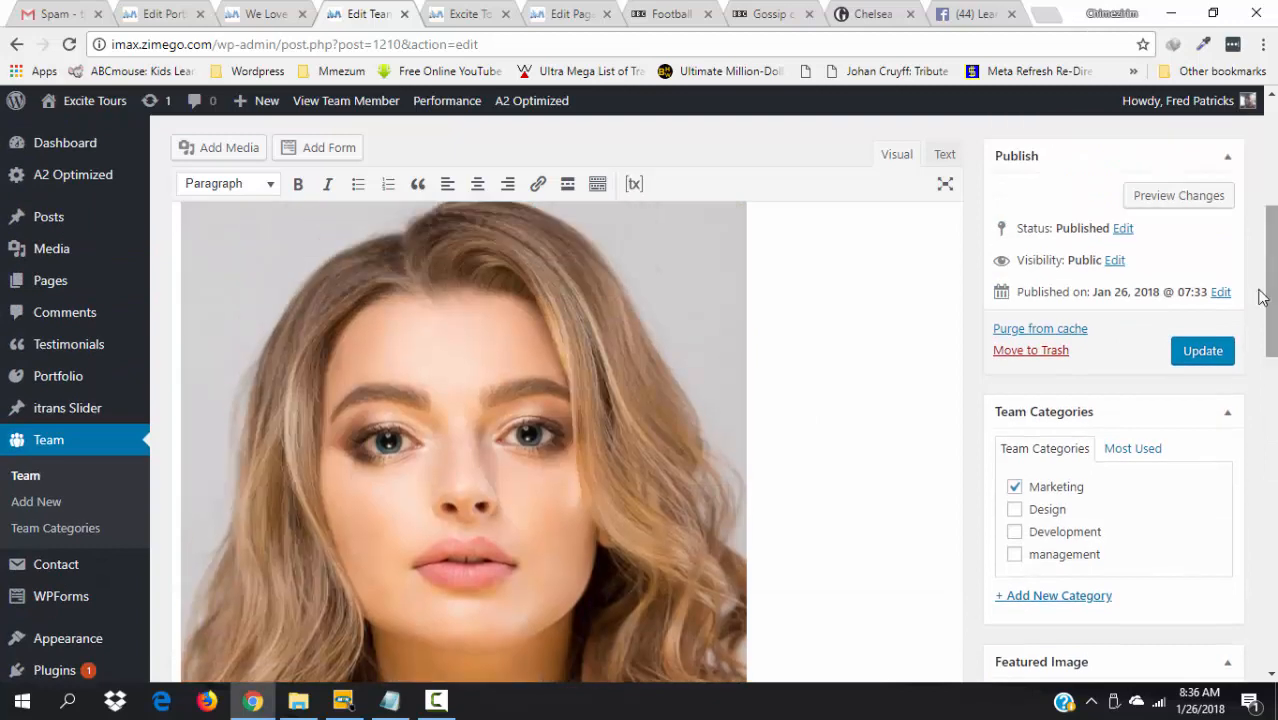
left_click(1203, 351)
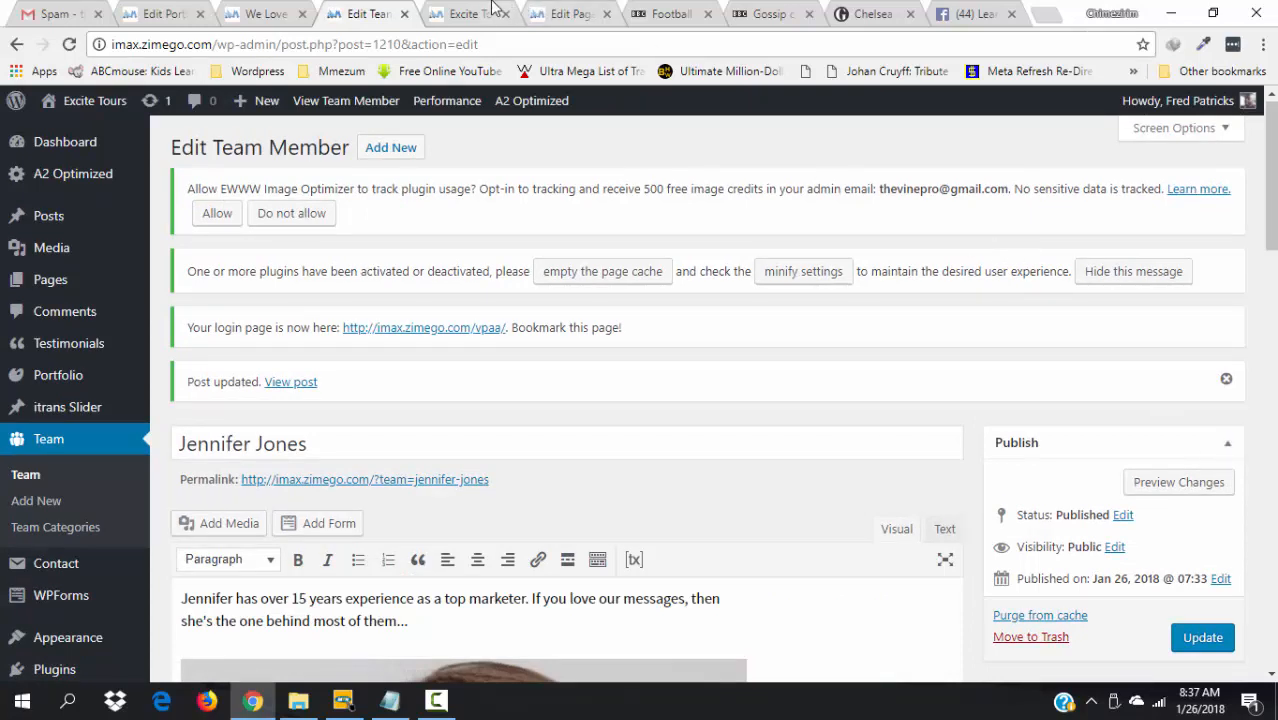
- View the published team member page and scroll through its cropped portrait and bio
left_click(292, 382)
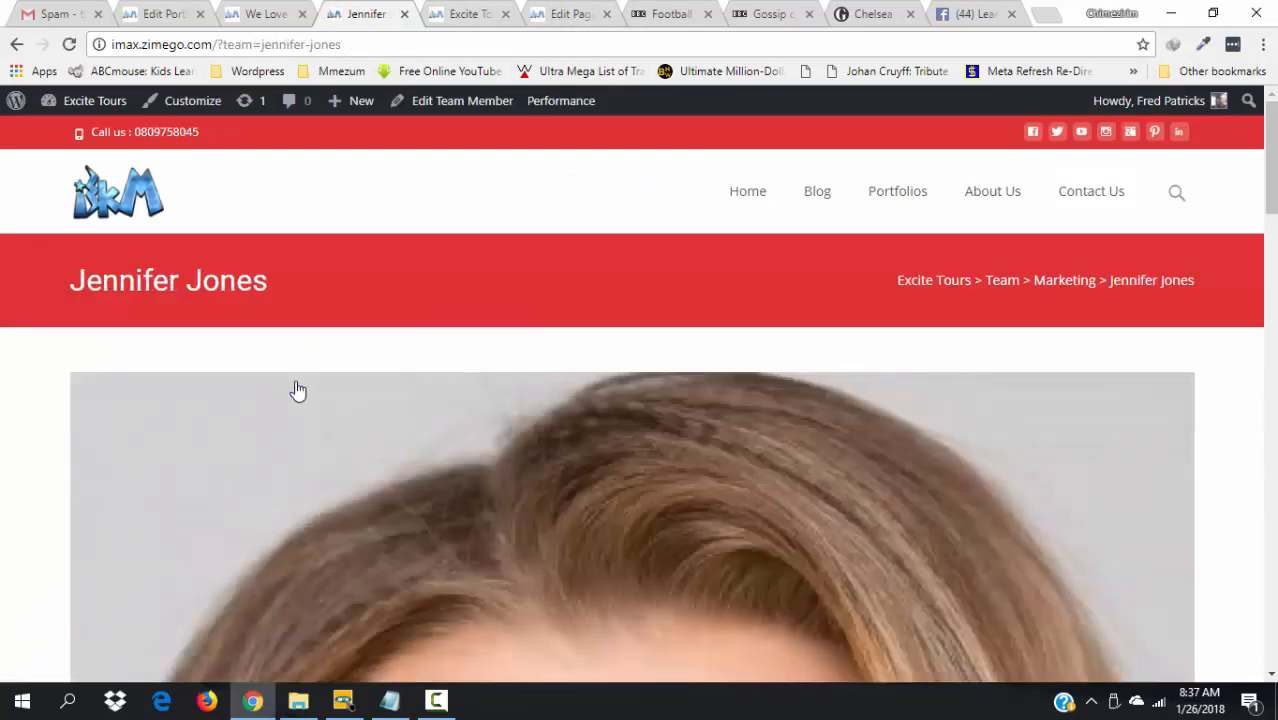
scroll(298, 390, "down", 5)
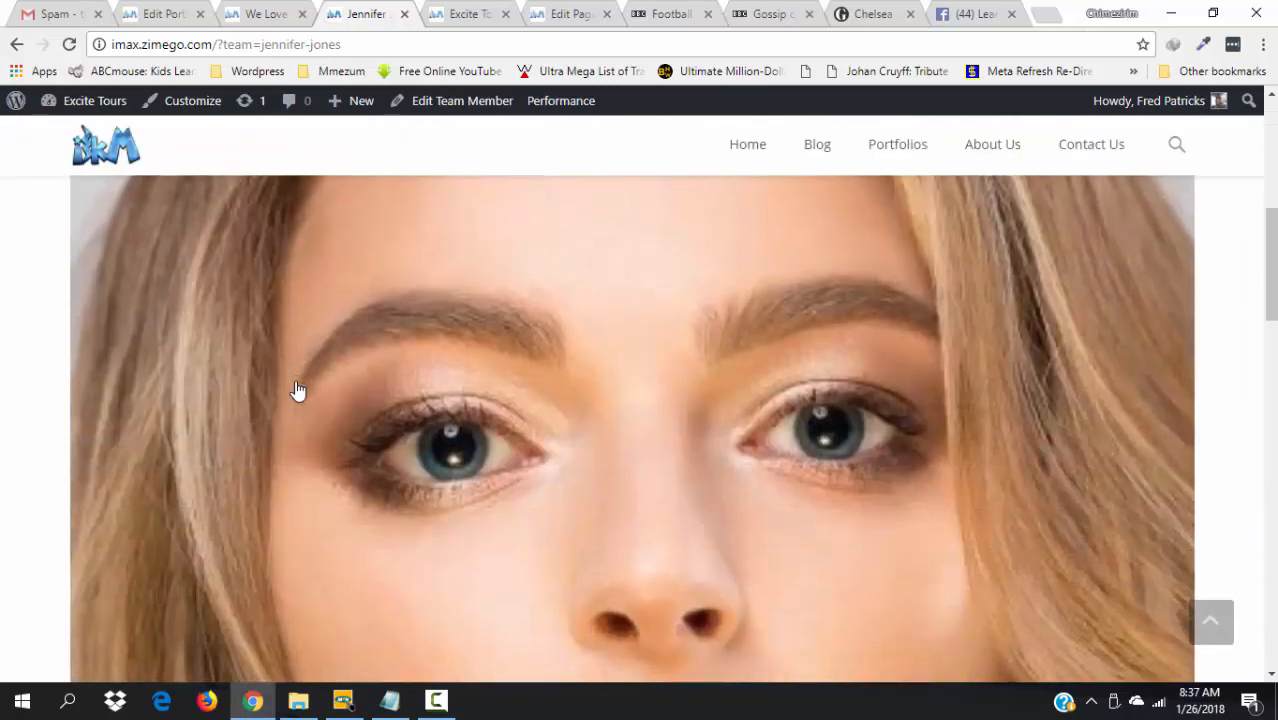
scroll(298, 390, "down", 3)
scroll(298, 390, "down", 5)
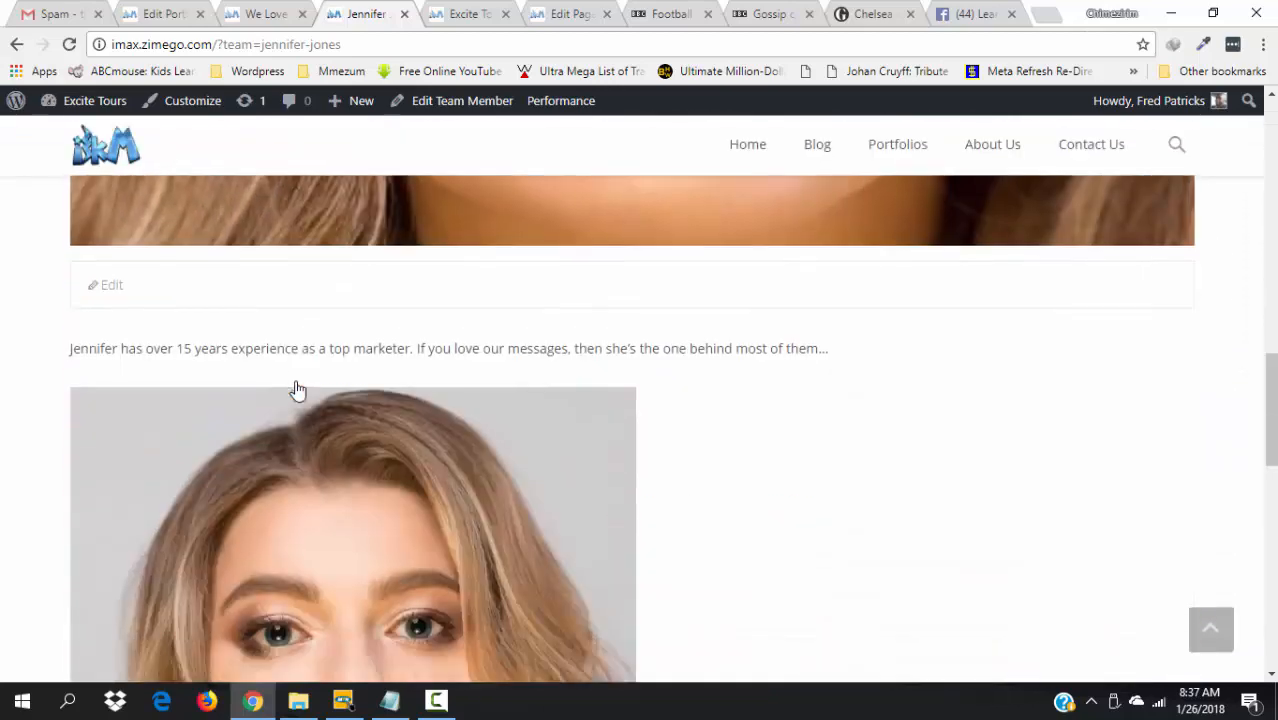
scroll(298, 390, "up", 10)
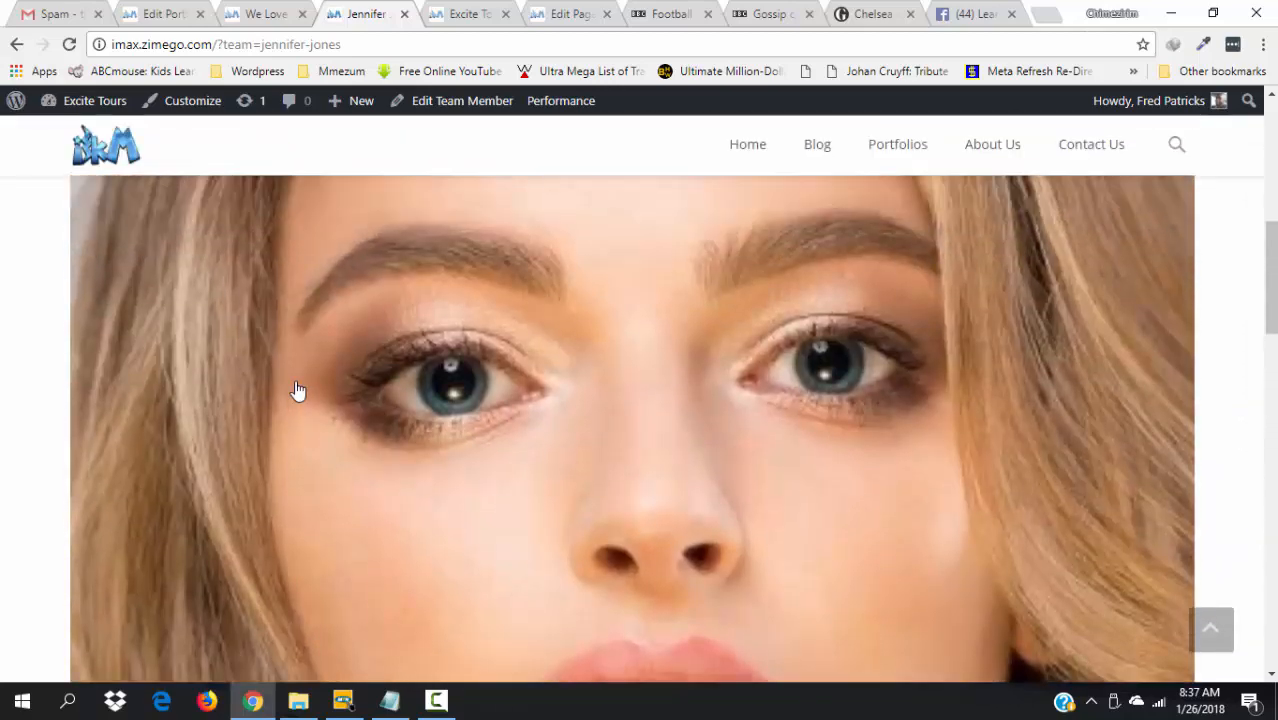
scroll(298, 390, "up", 5)
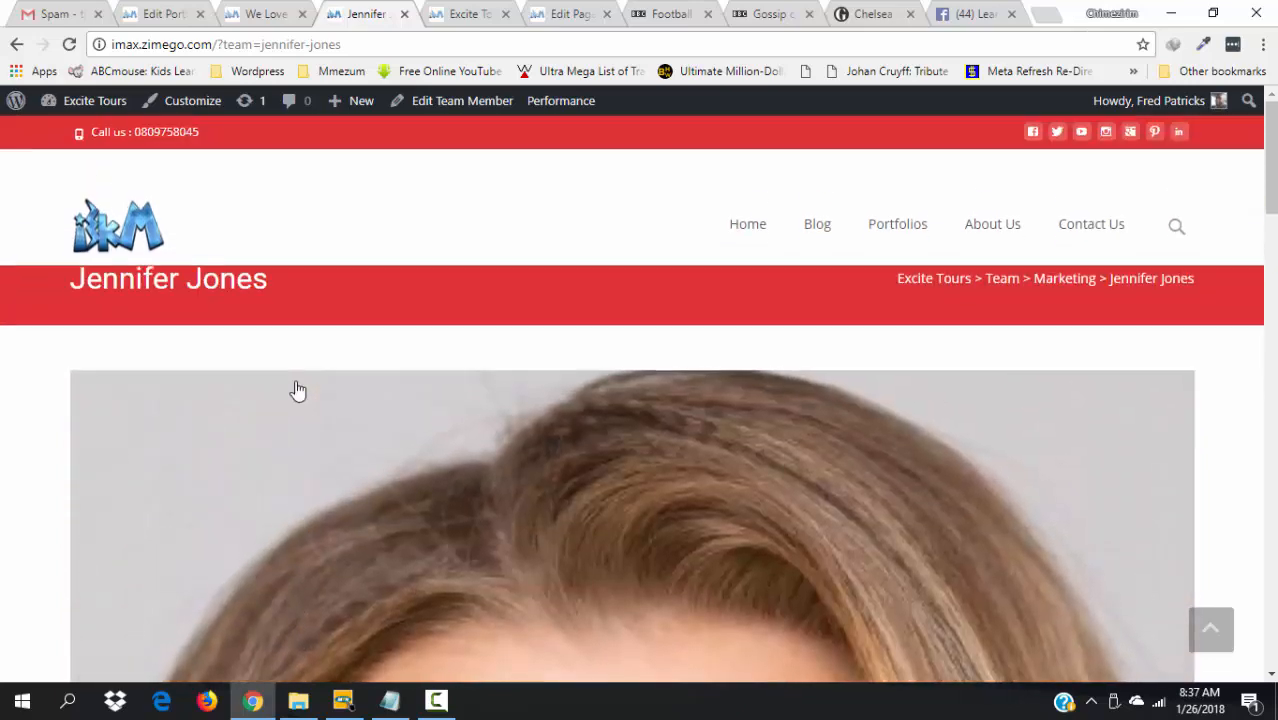
scroll(298, 390, "down", 8)
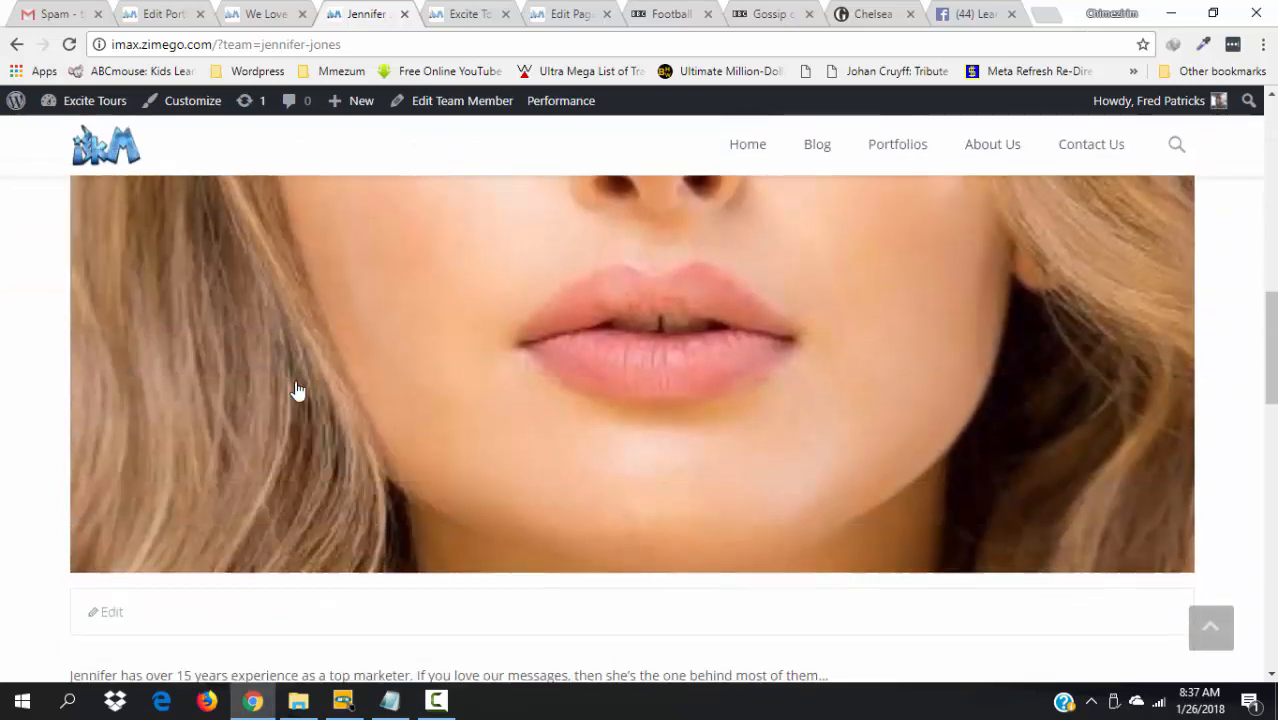
scroll(298, 390, "down", 3)
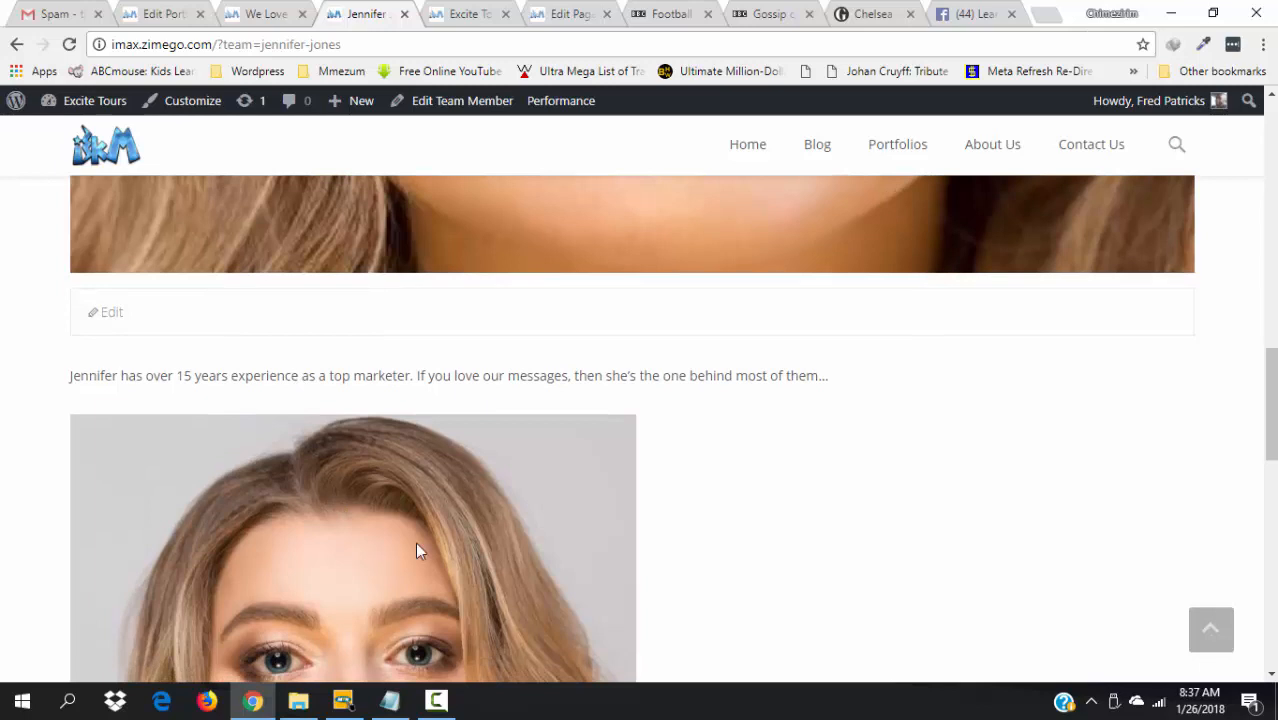
left_click_drag(1271, 430, 1241, 285)
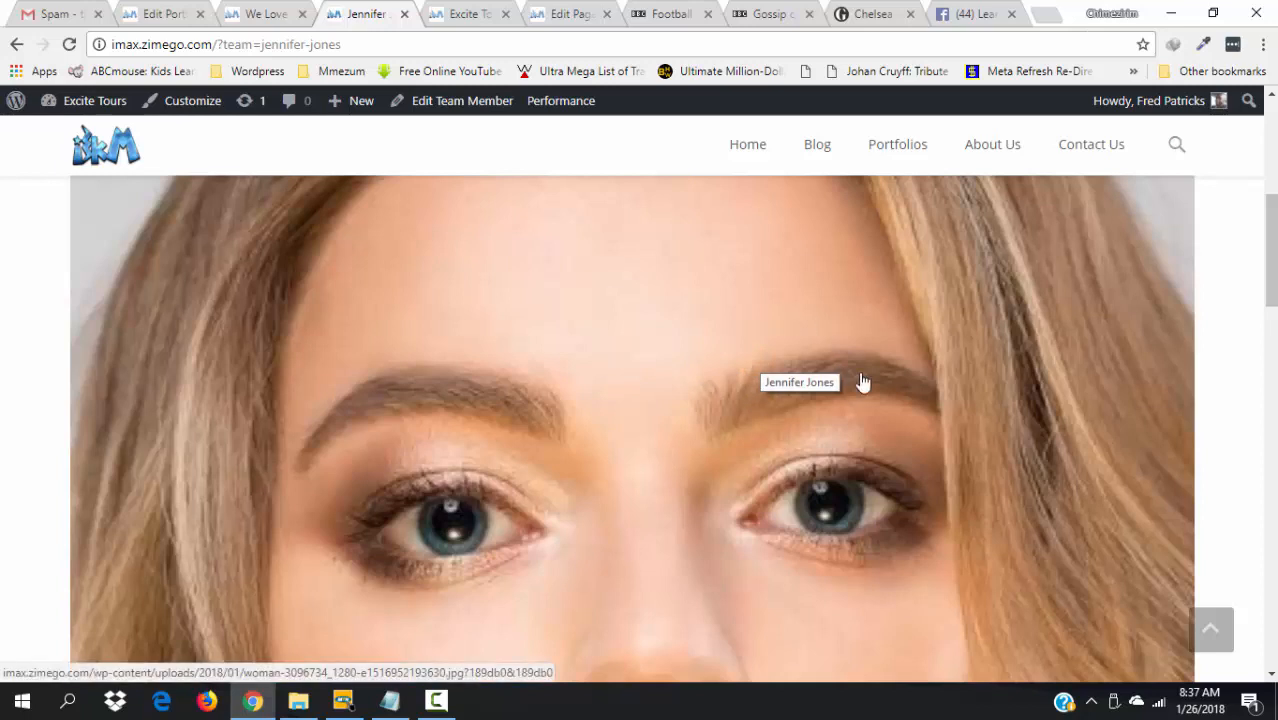
left_click_drag(1270, 270, 1266, 206)
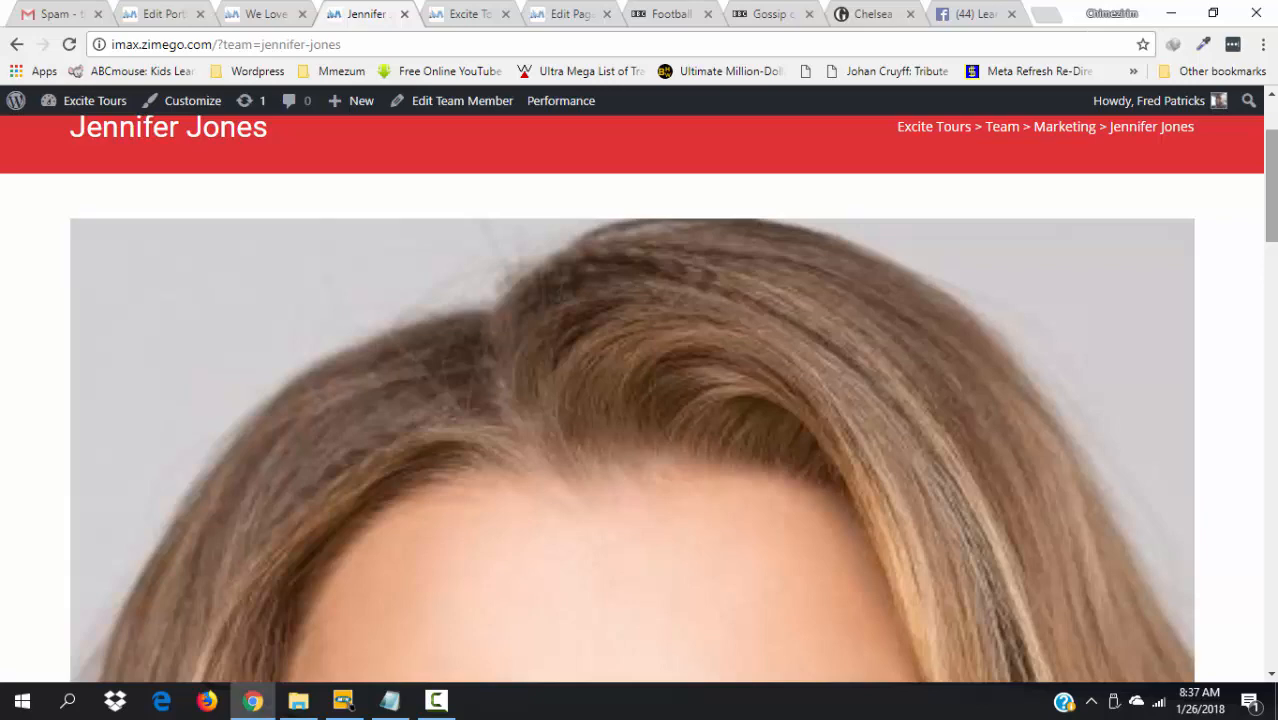
left_click_drag(1271, 206, 1273, 407)
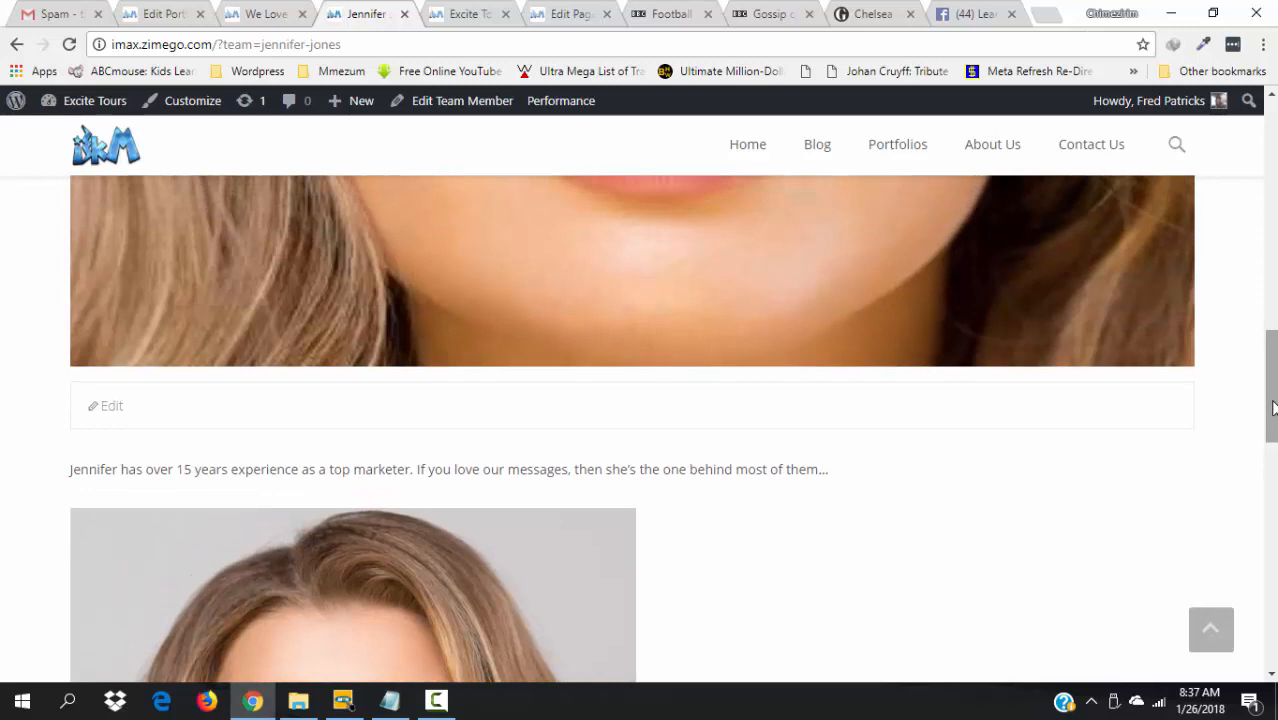
- Reload the Excite Tours home page so the new Market Expert card appears in the team section
left_click(484, 9)
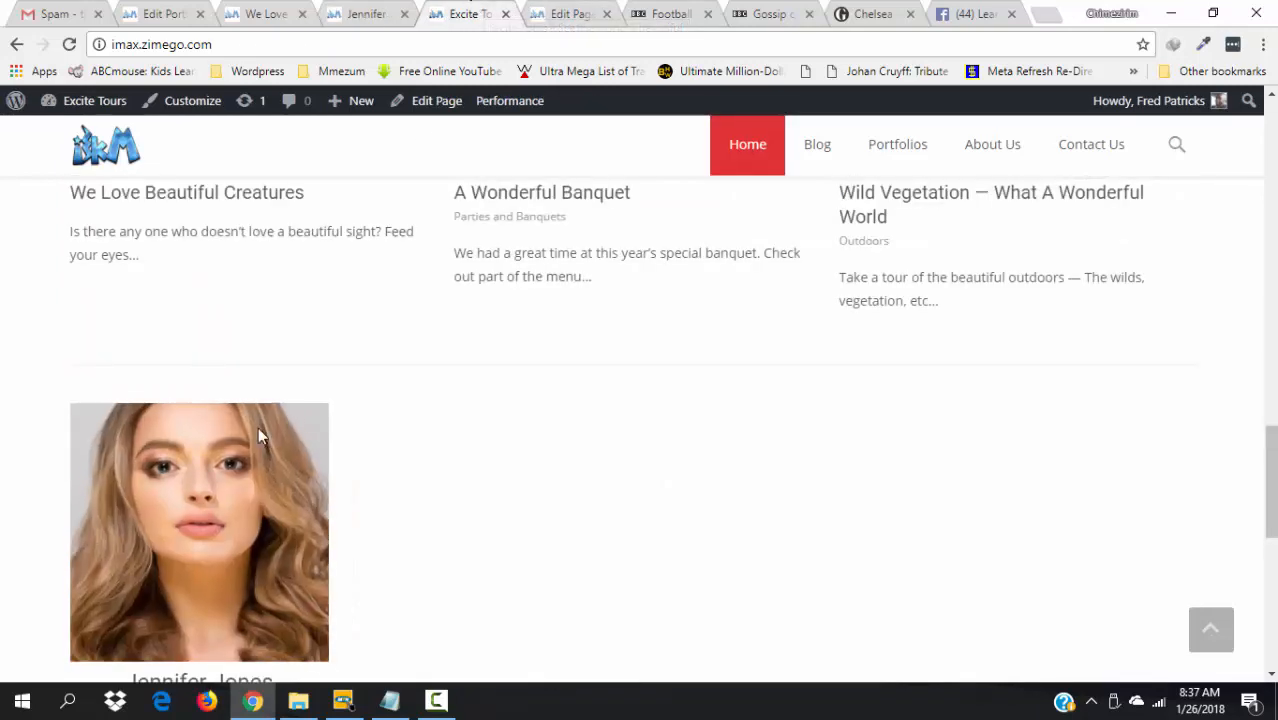
key("F5")
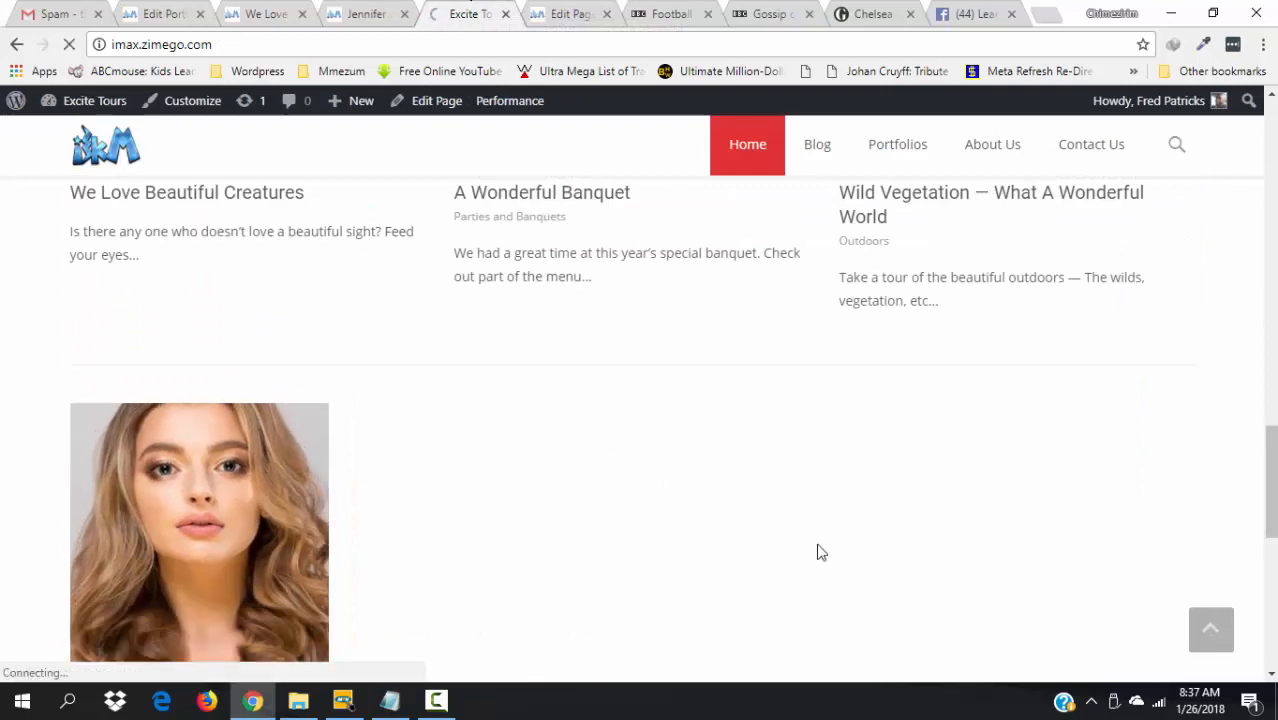
mouse_move(237, 481)
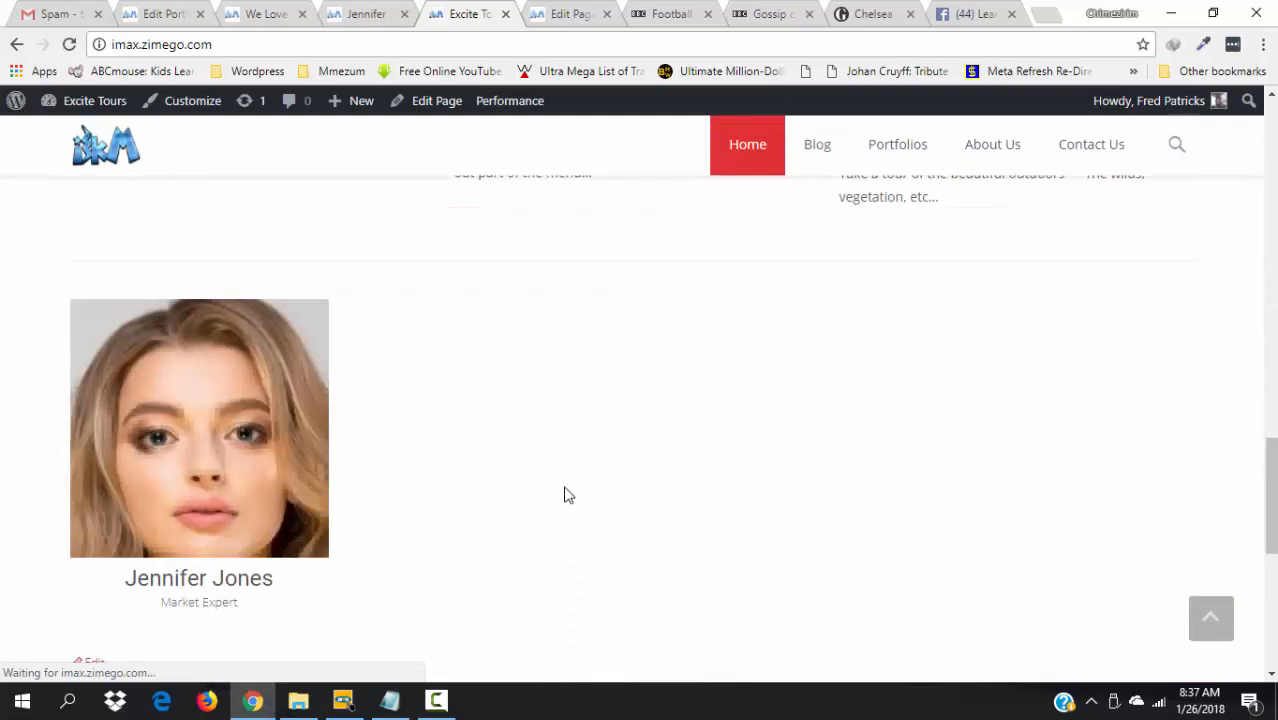
mouse_move(260, 421)
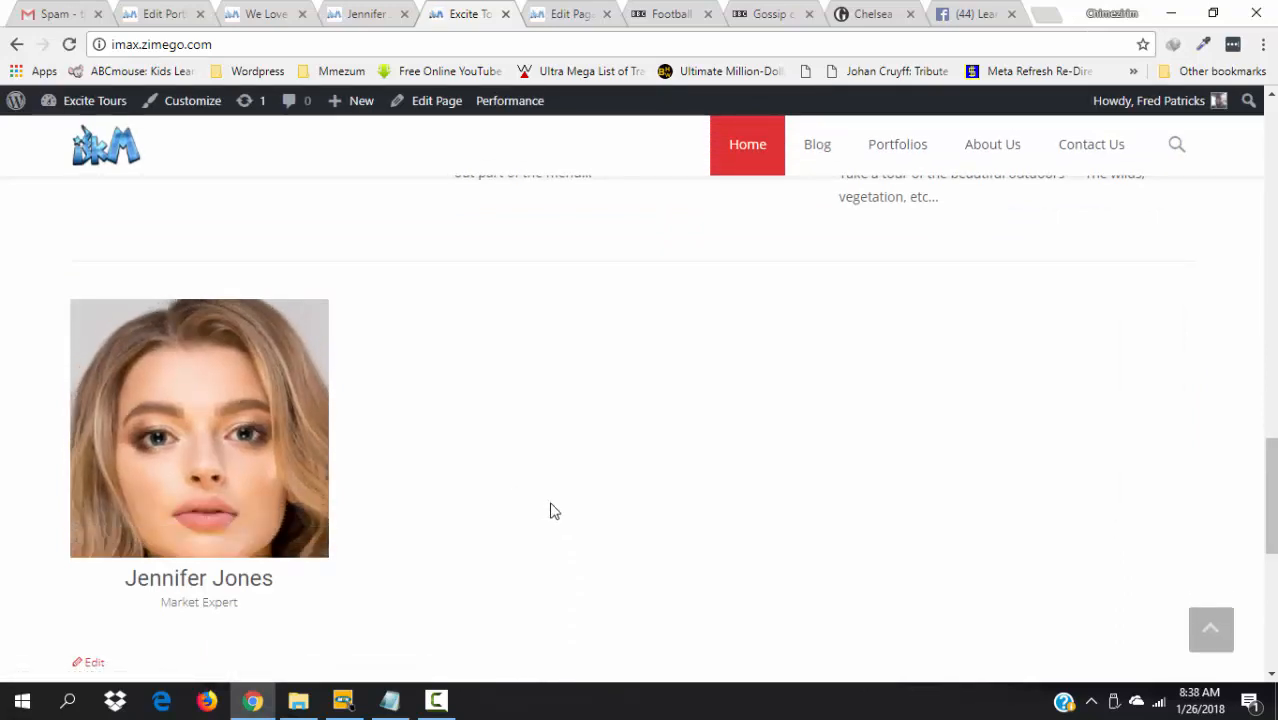
mouse_move(200, 535)
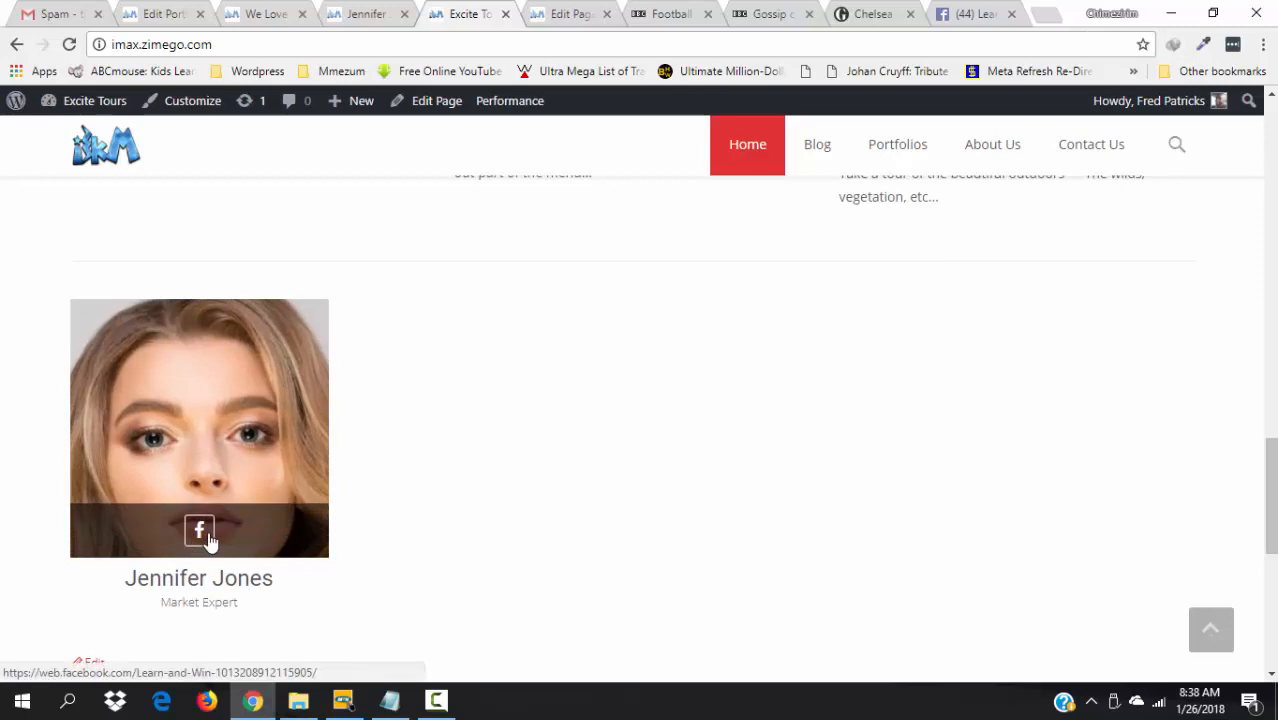
scroll(210, 540, "up", 1)
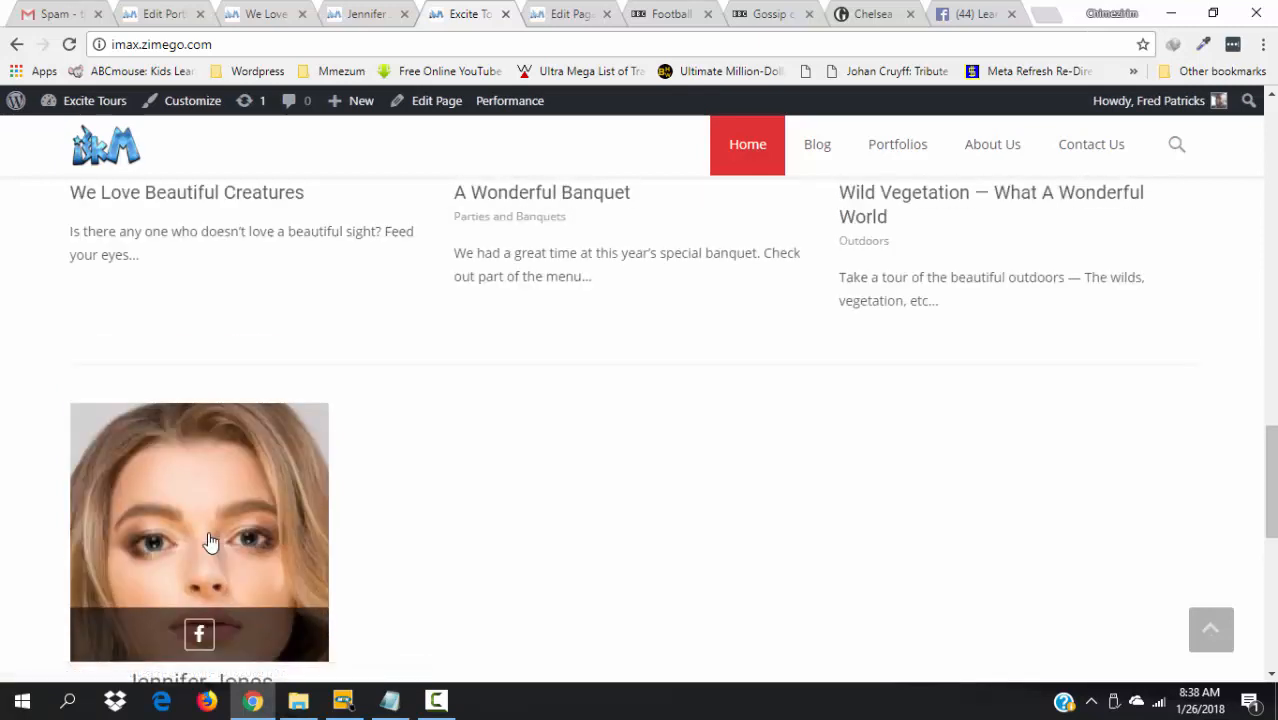
- Open the portrait's Facebook link in a new tab, check it, then close it
right_click(201, 634)
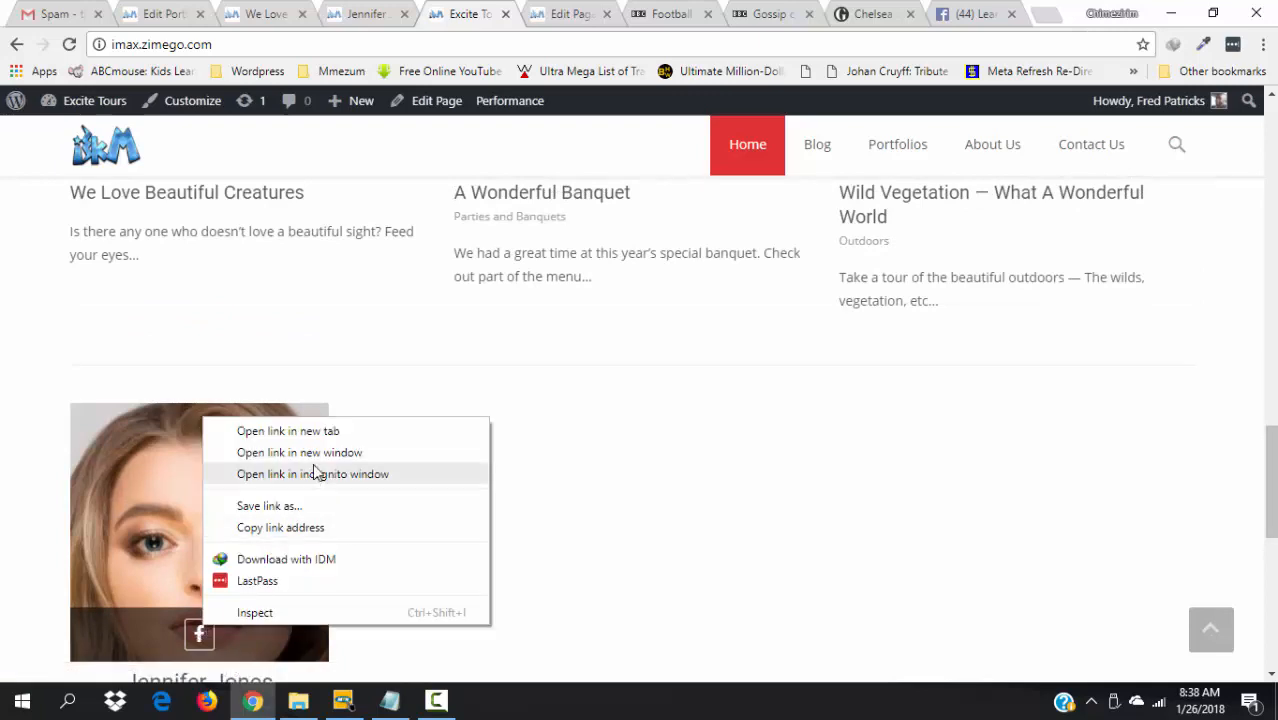
left_click(325, 430)
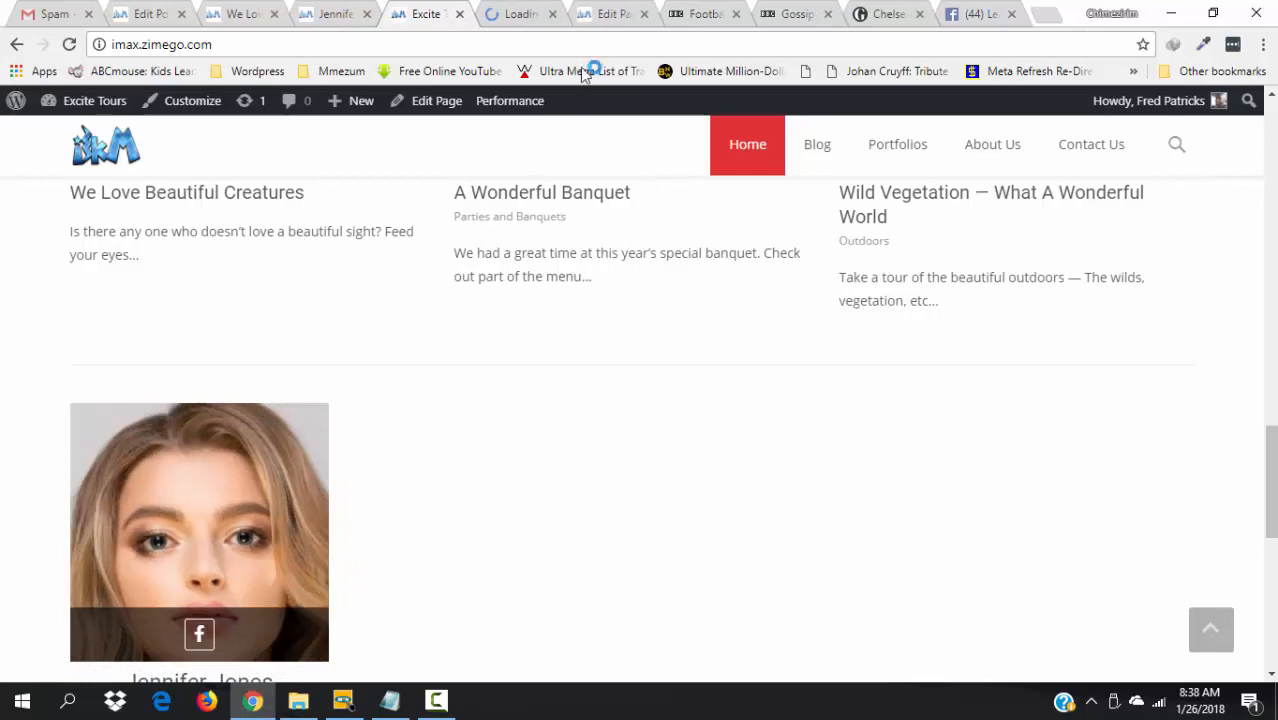
left_click(519, 13)
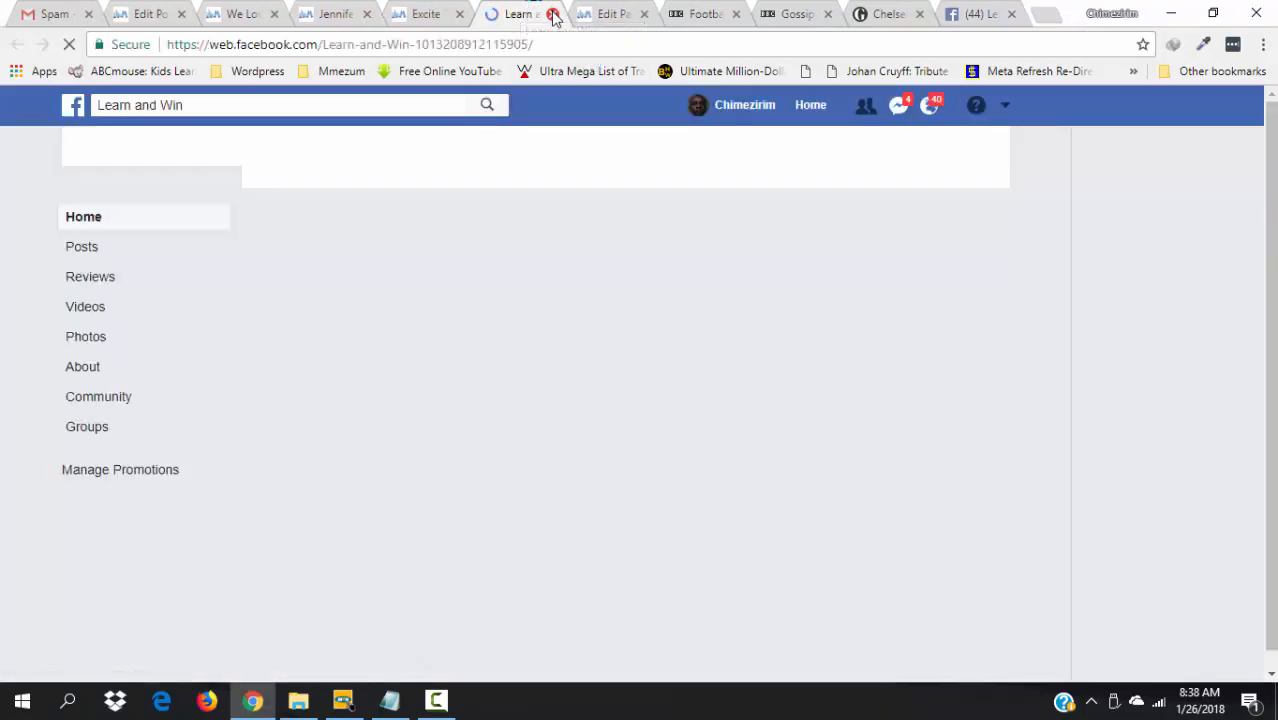
left_click(553, 14)
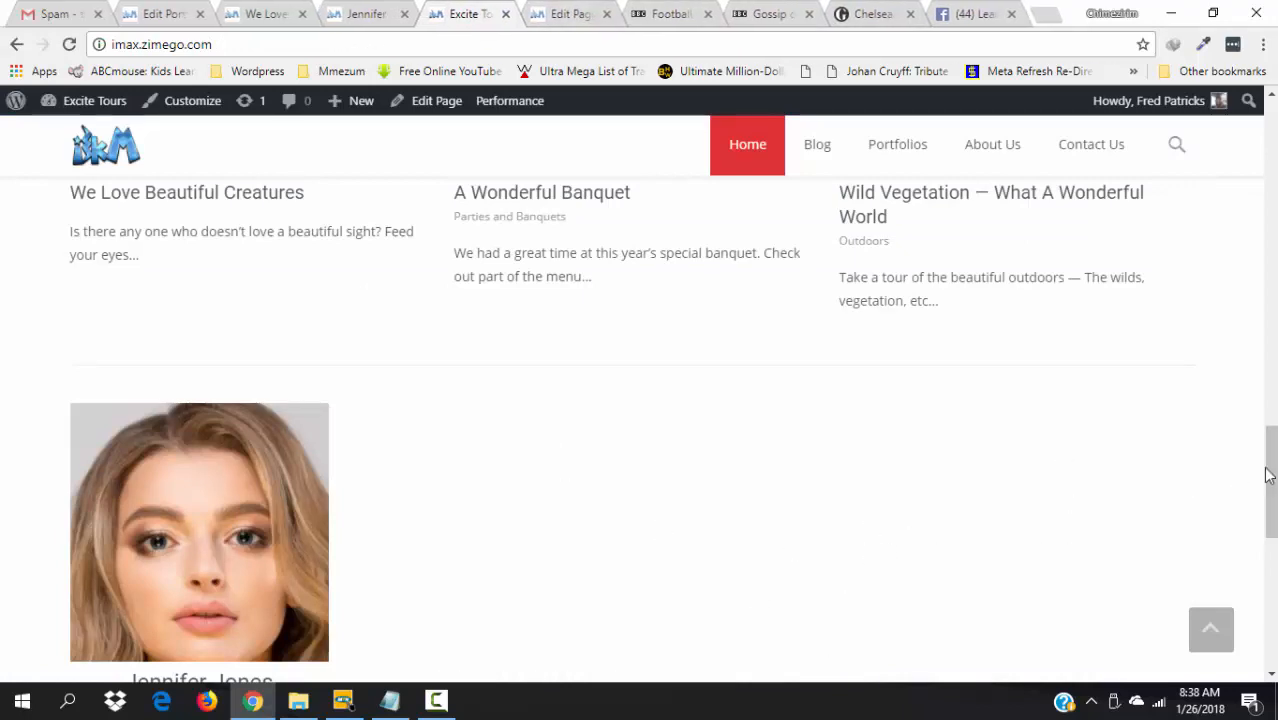
left_click_drag(1270, 476, 1270, 521)
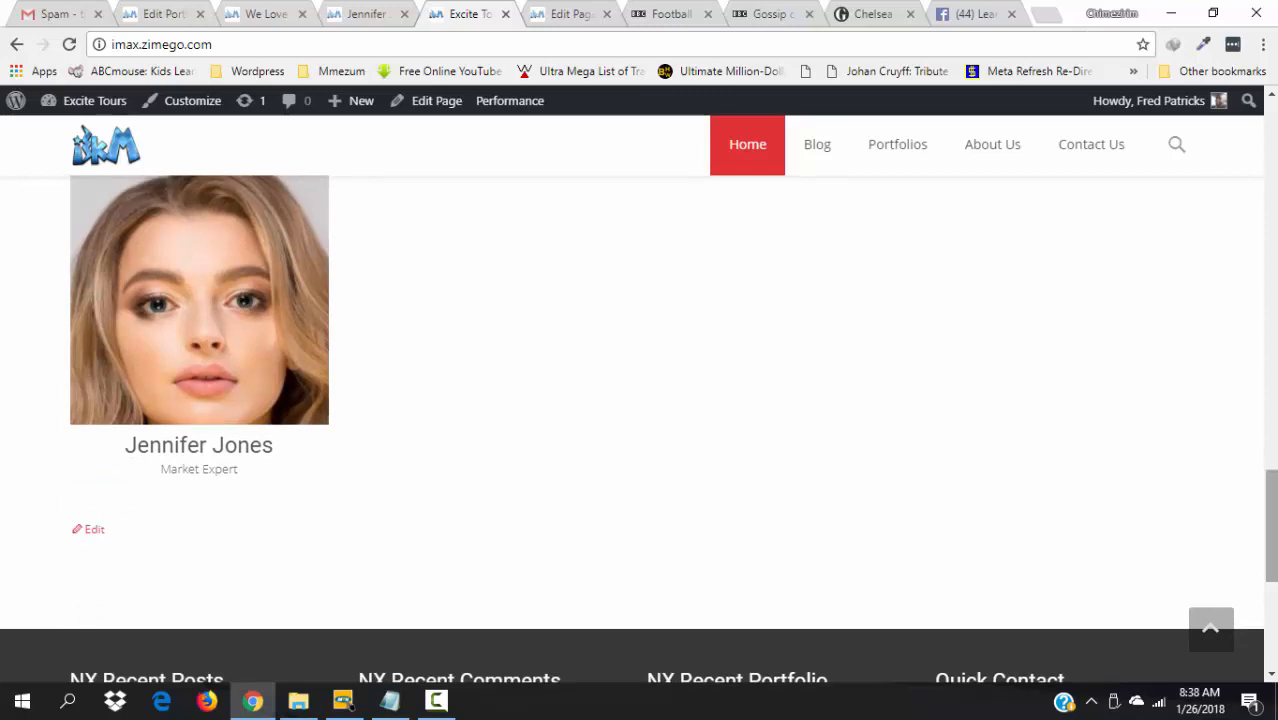
mouse_move(208, 435)
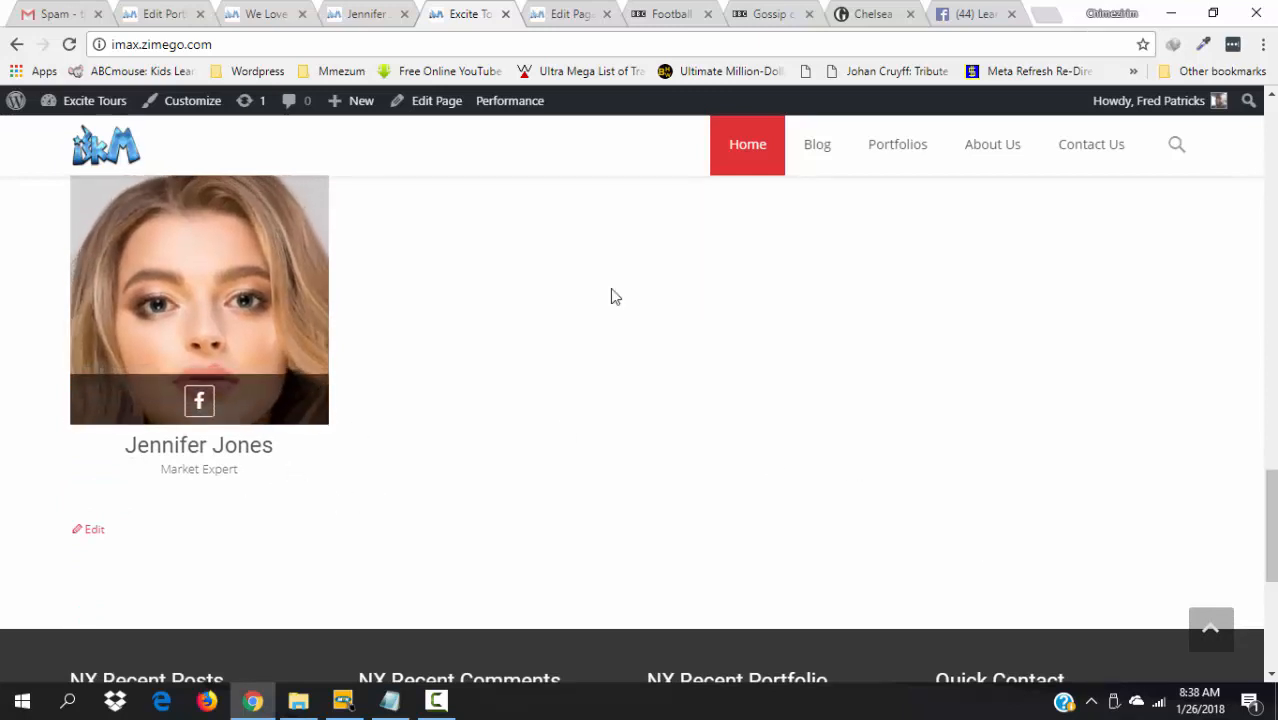
left_click(389, 10)
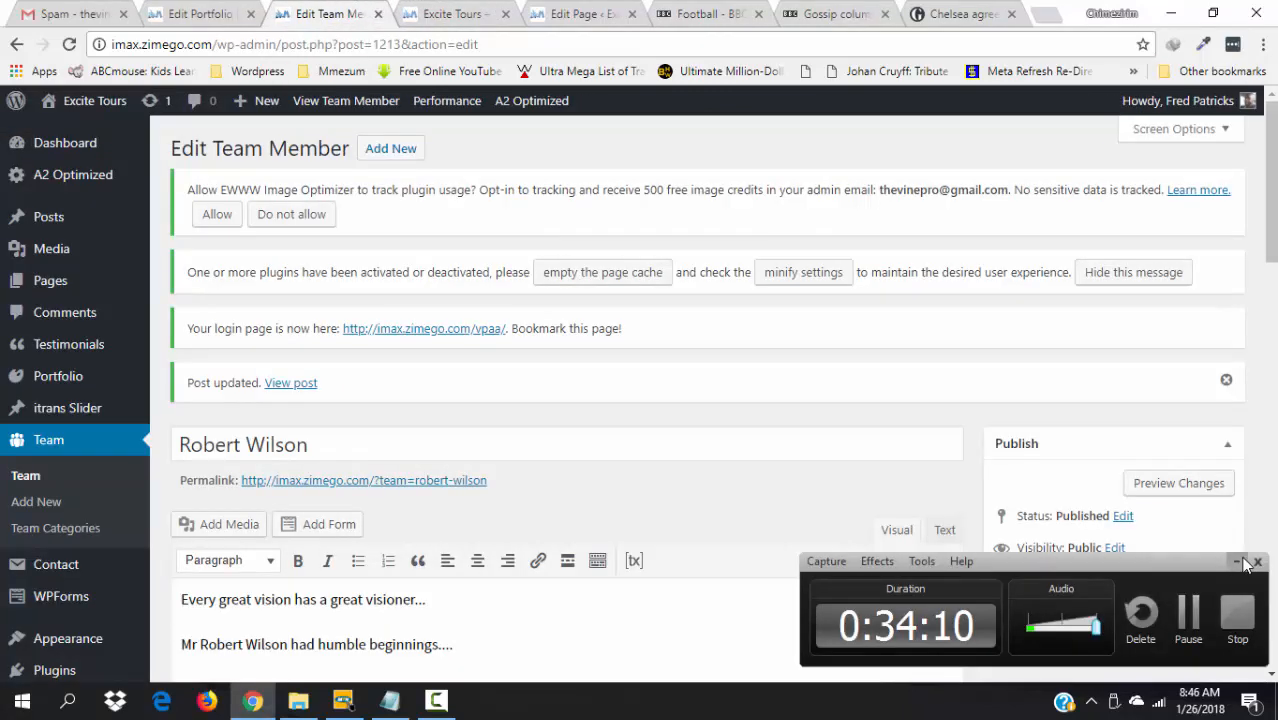
left_click(1240, 561)
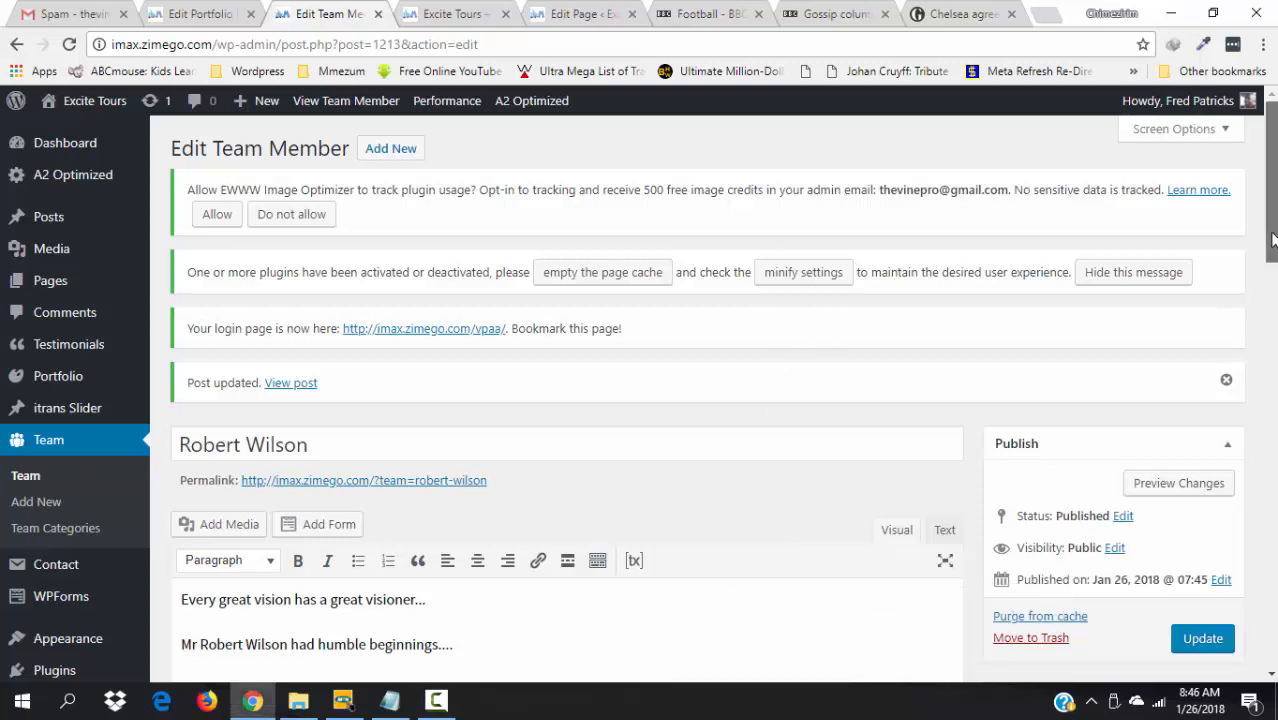
left_click_drag(1272, 236, 1272, 484)
scroll(738, 320, "up", 10)
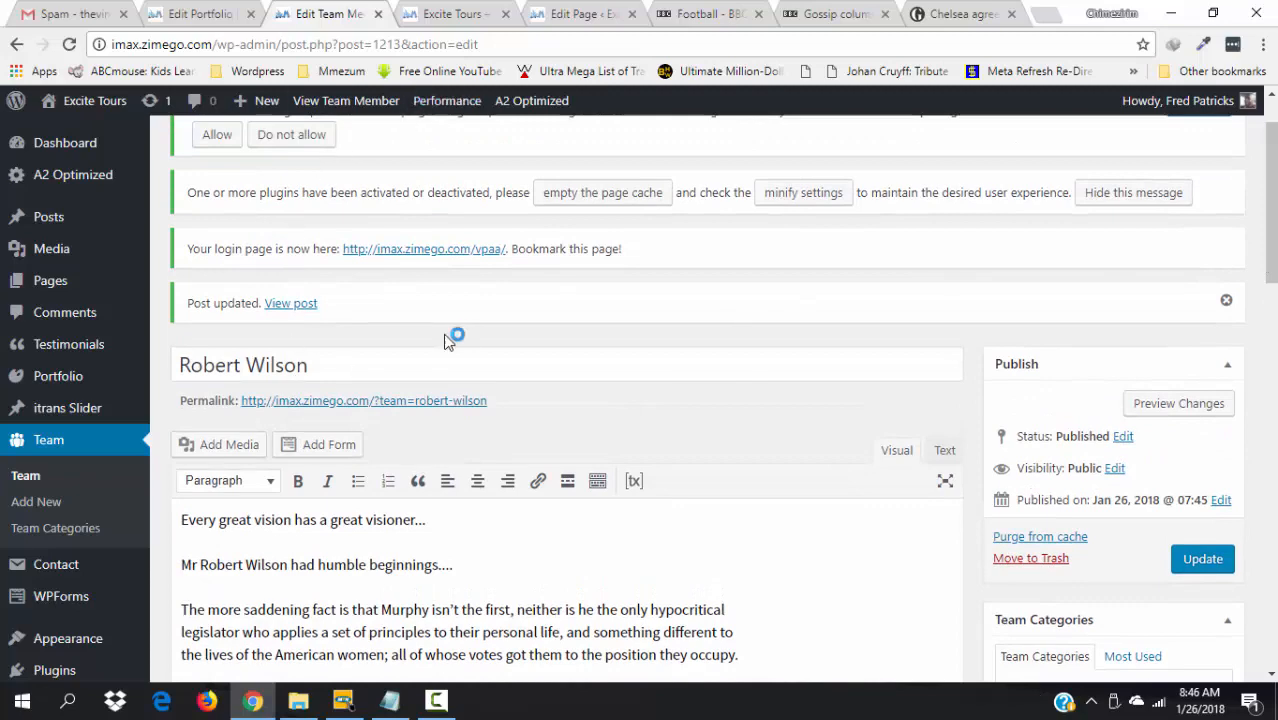
left_click(603, 12)
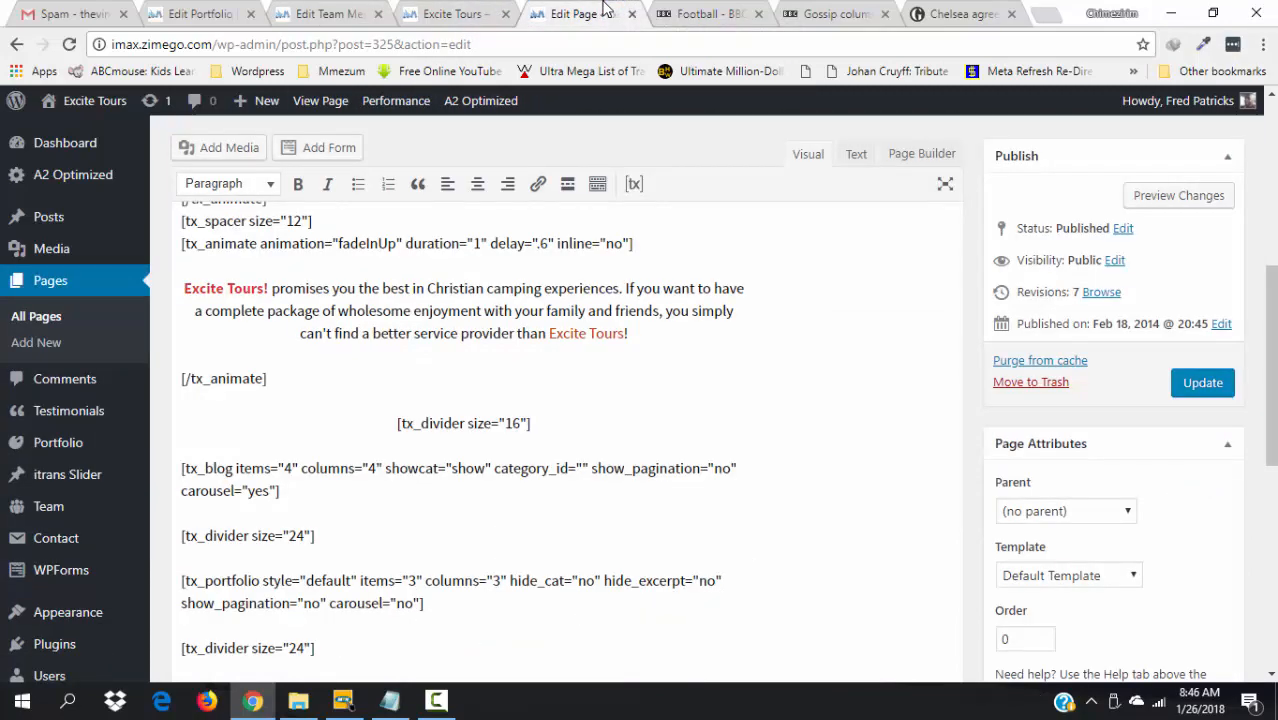
left_click_drag(1270, 365, 1270, 450)
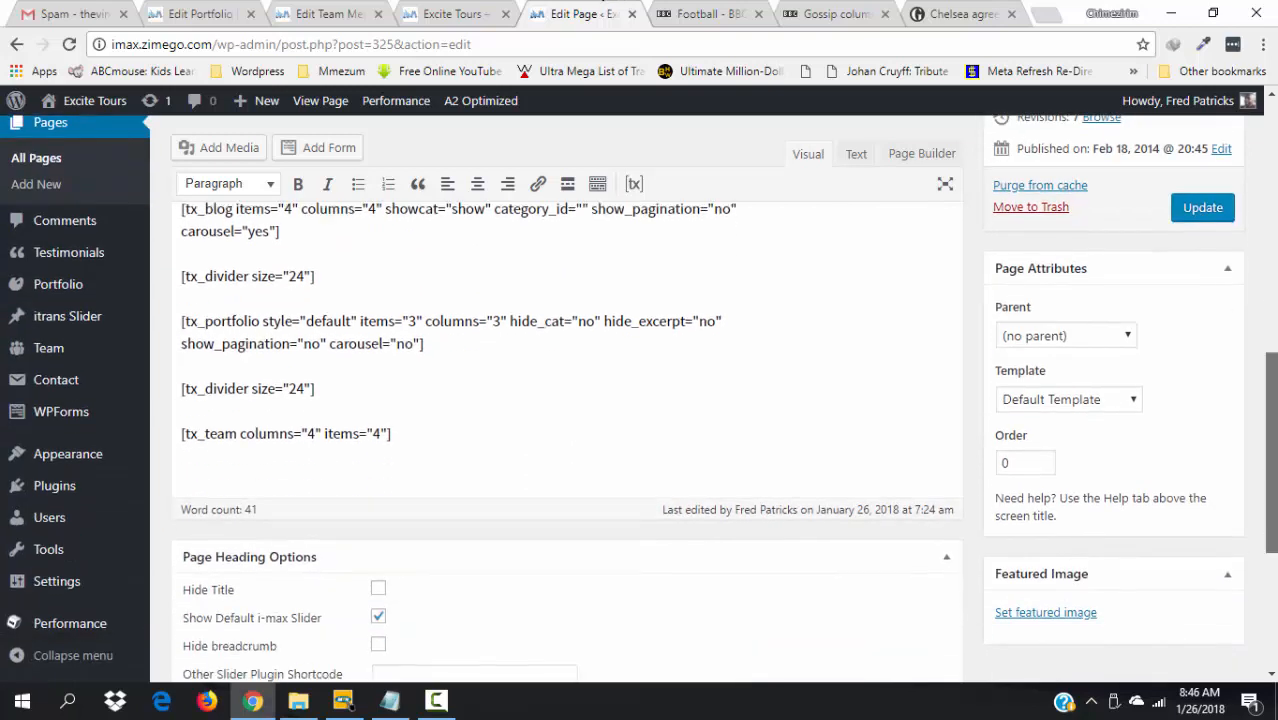
left_click(443, 10)
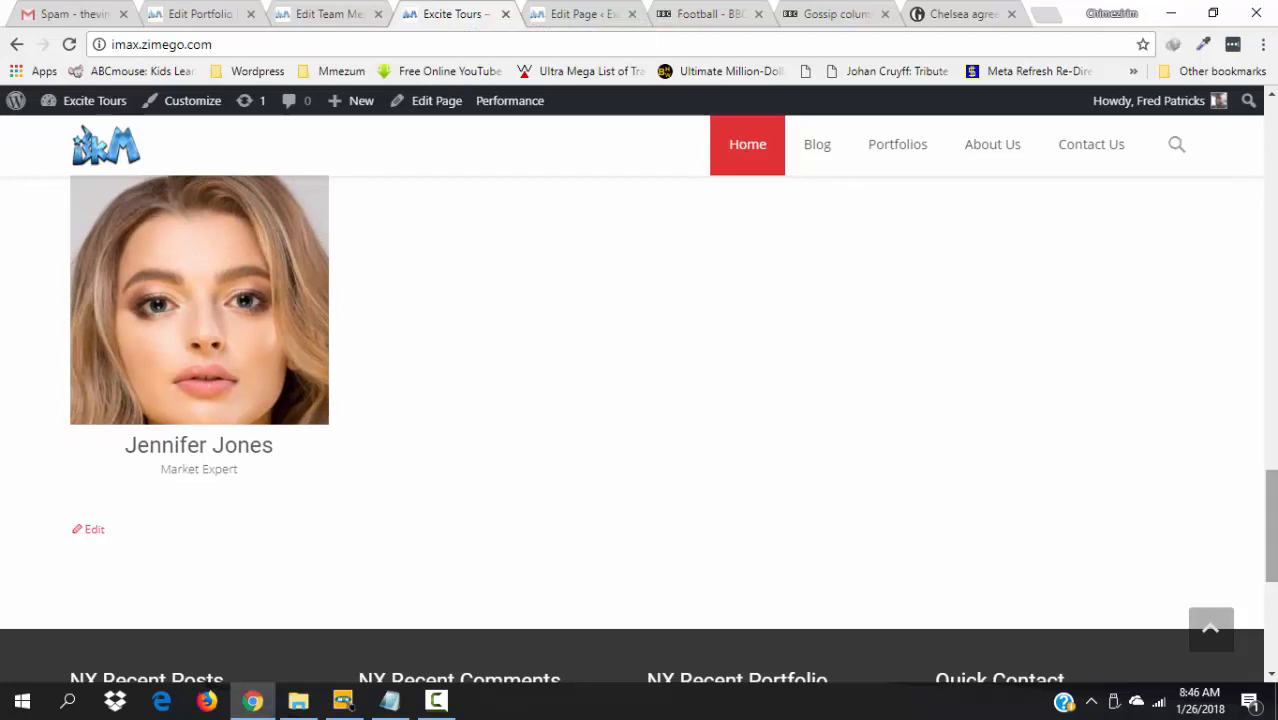
- Reload the homepage and scroll from the four team cards down to the footer widgets
scroll(1270, 540, "up", 2)
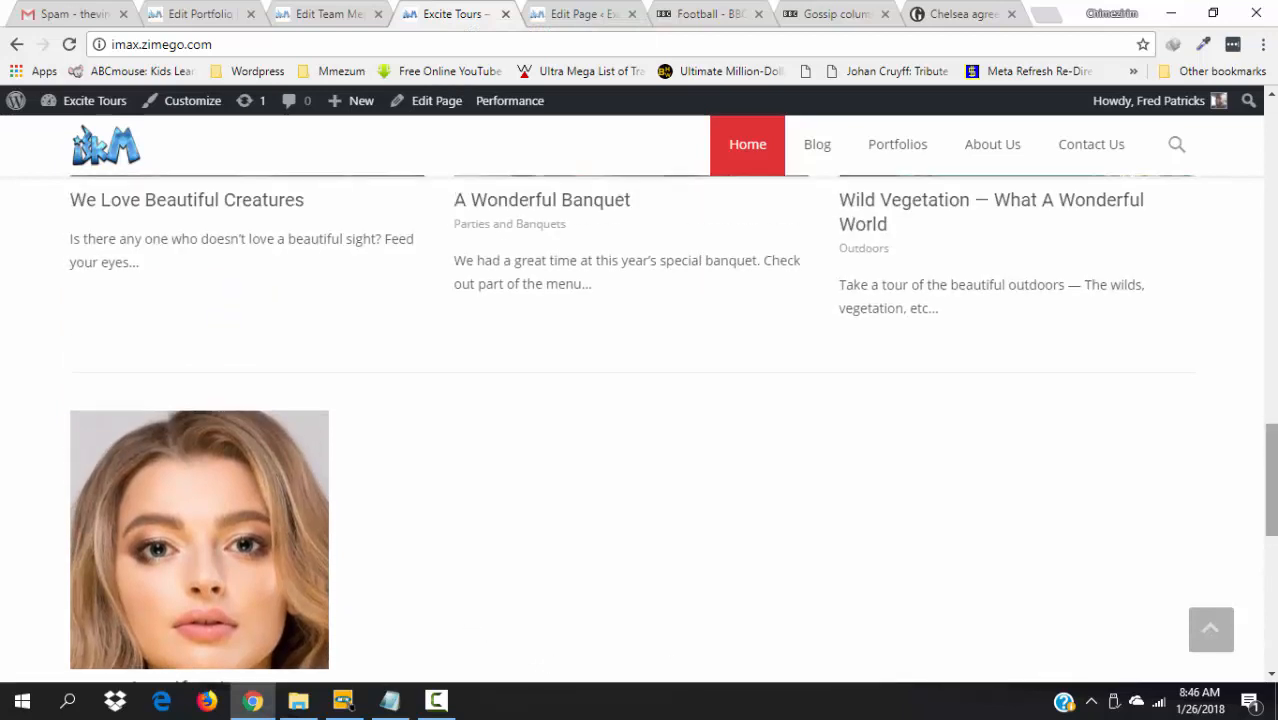
scroll(1272, 490, "down", 1)
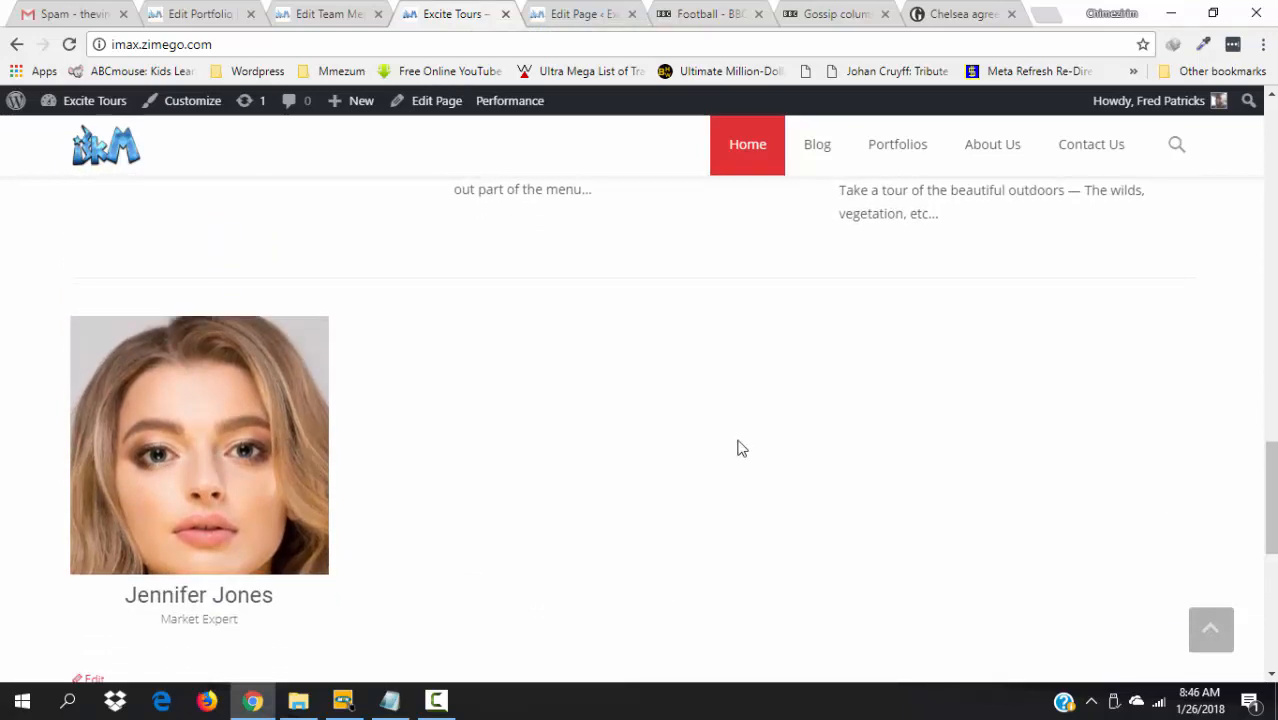
key("F5")
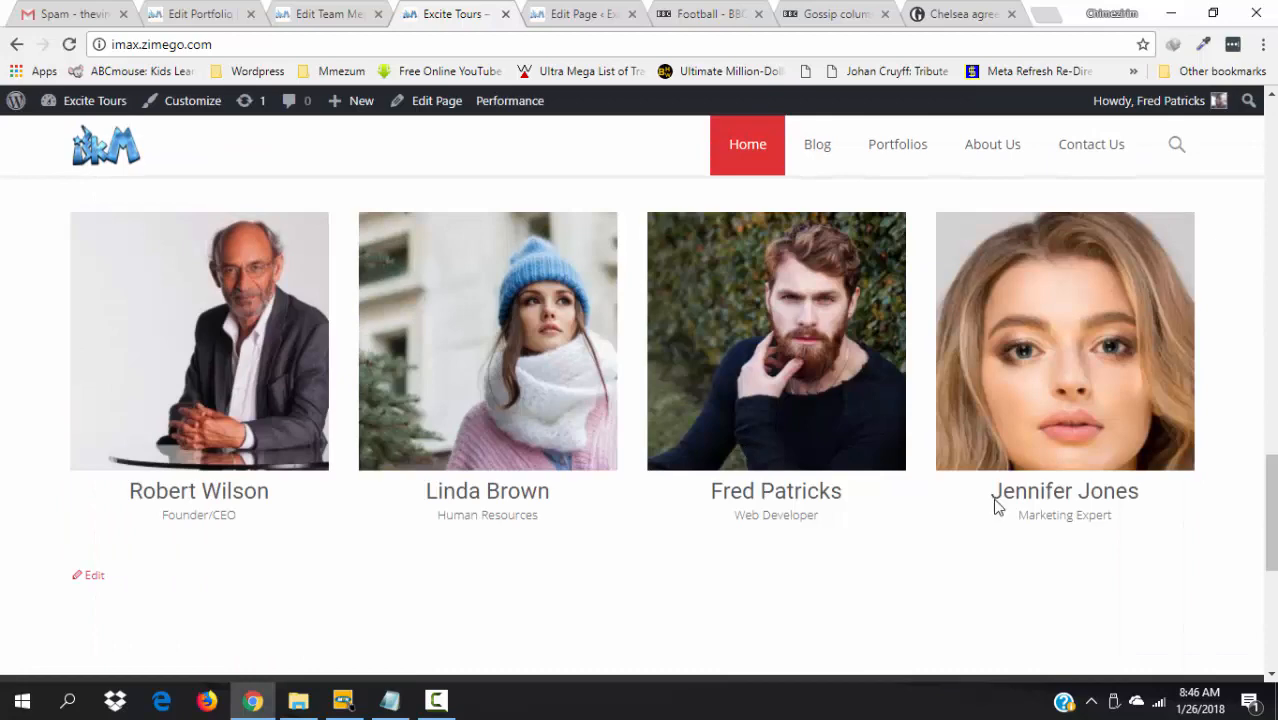
left_click_drag(1271, 537, 1272, 459)
scroll(640, 430, "down", 4)
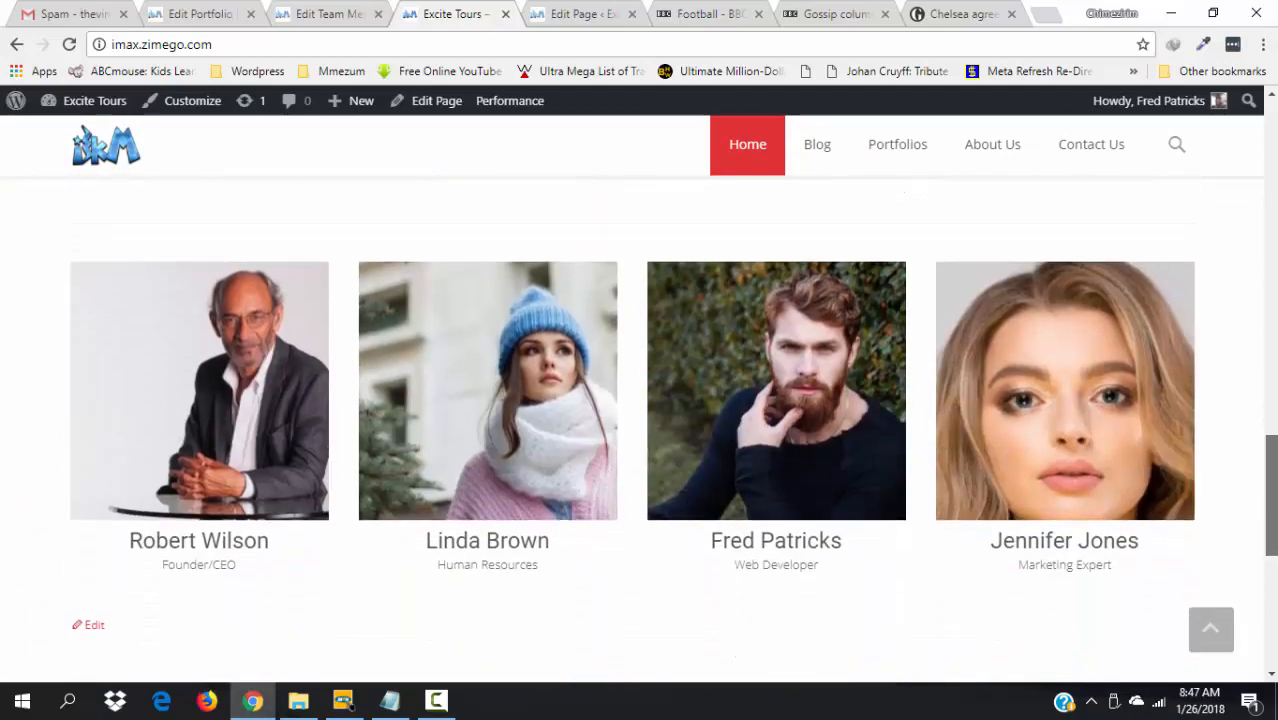
scroll(1270, 480, "up", 5)
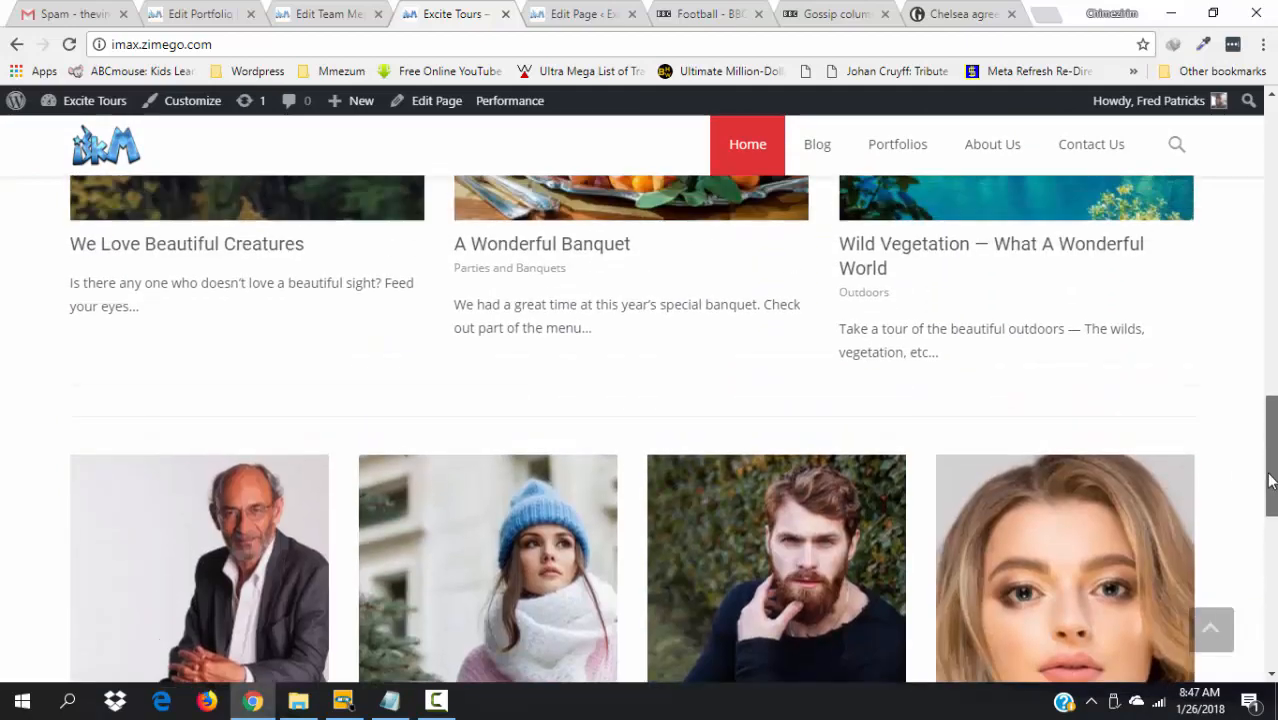
mouse_move(1270, 480)
left_mouse_down()
mouse_move(1270, 520)
mouse_move(1270, 505)
left_mouse_up()
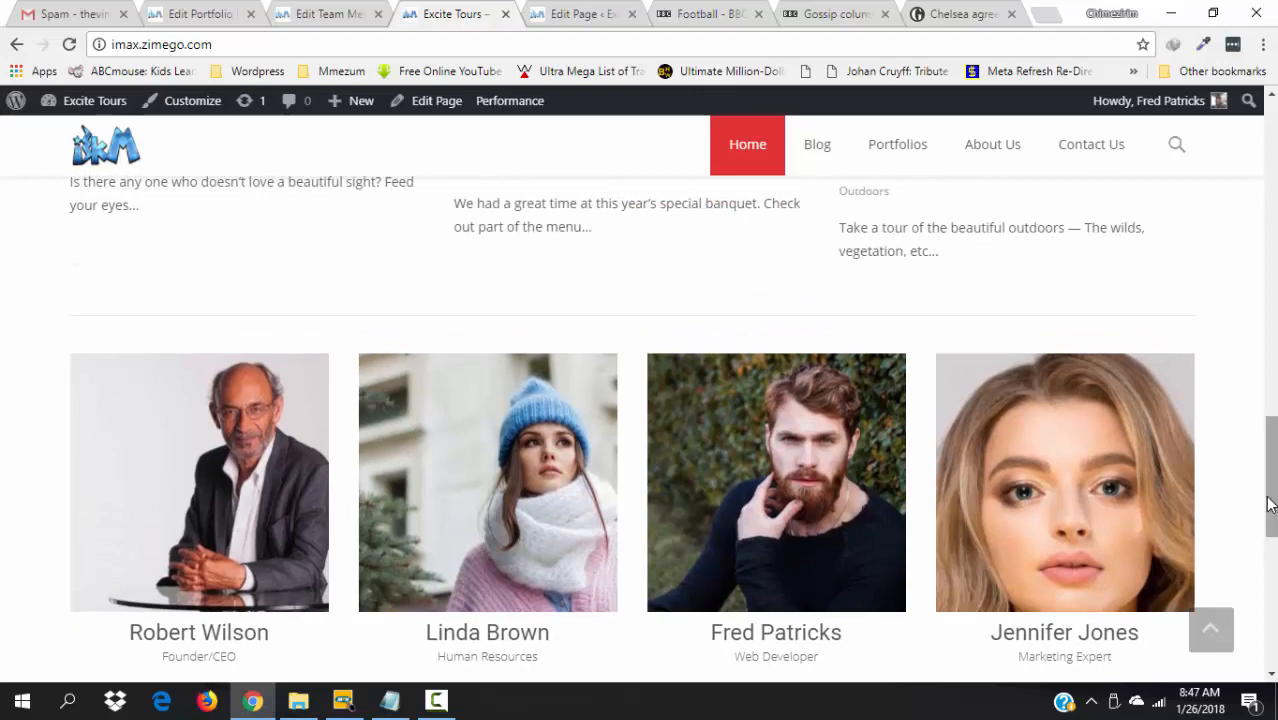
left_click_drag(1270, 505, 1270, 607)
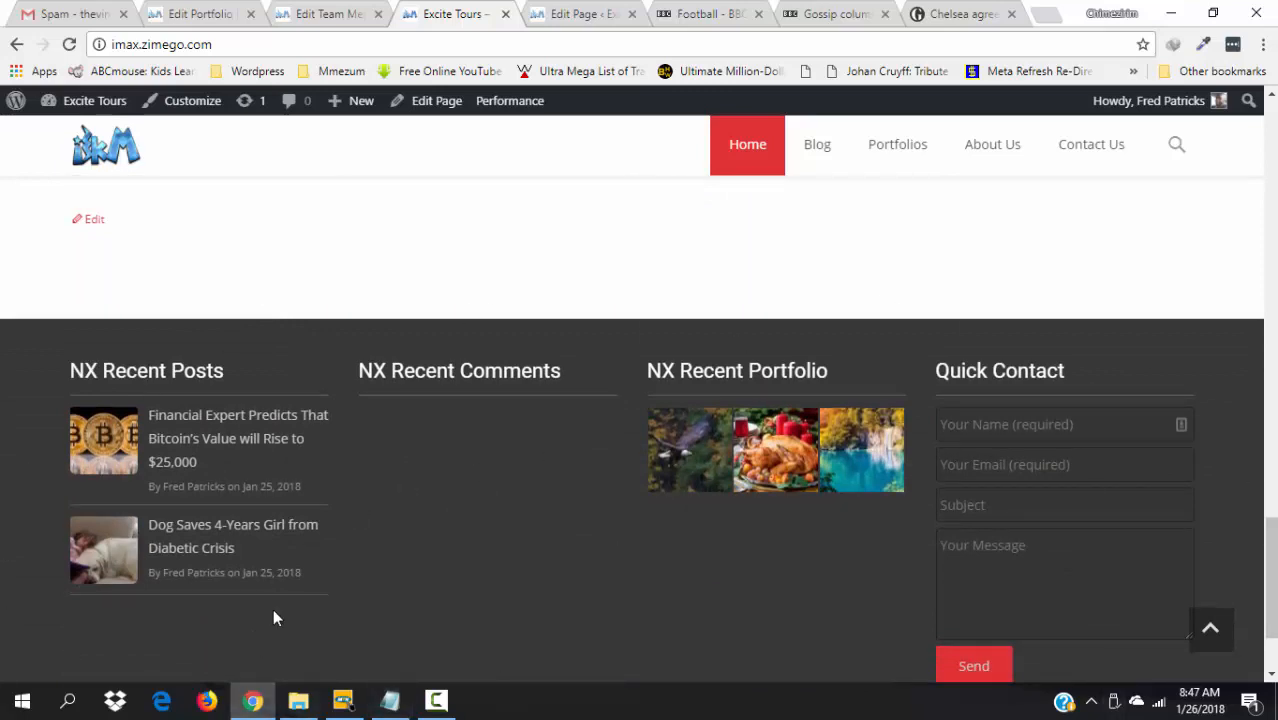
left_click(585, 12)
- Close the Edit Page and Edit Team Member tabs and go to Appearance > Widgets
left_click(632, 14)
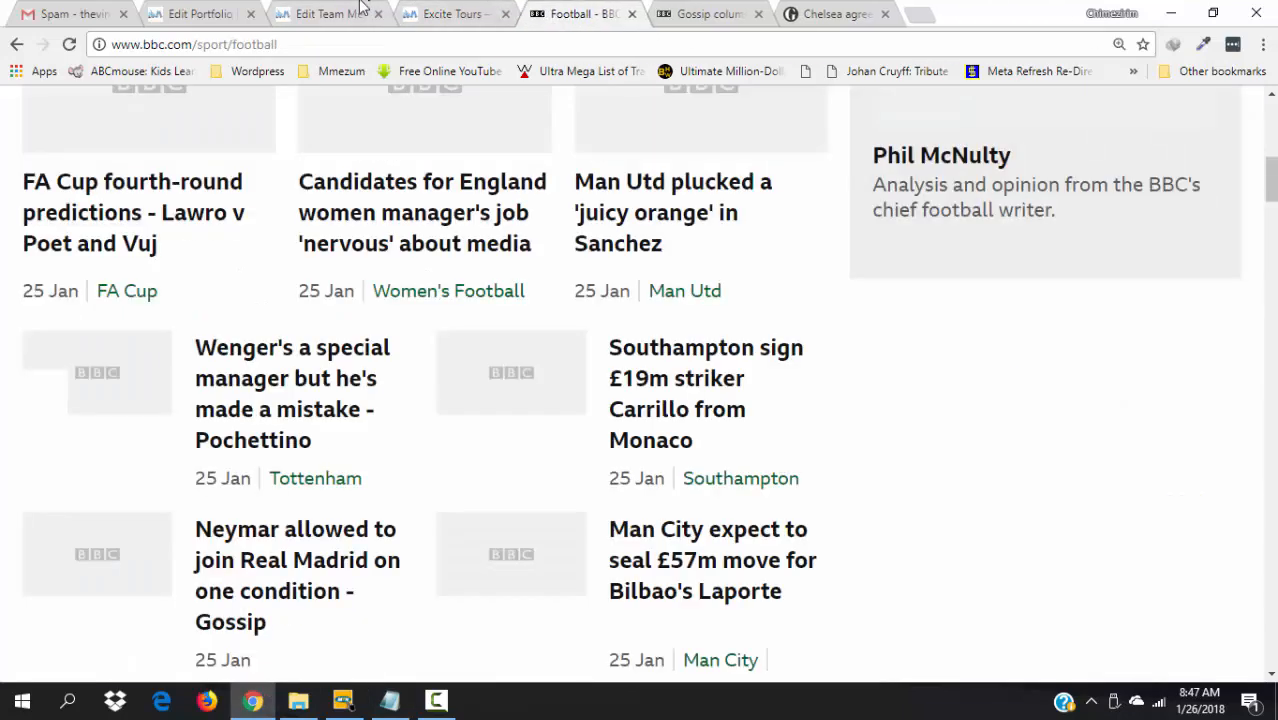
left_click(362, 8)
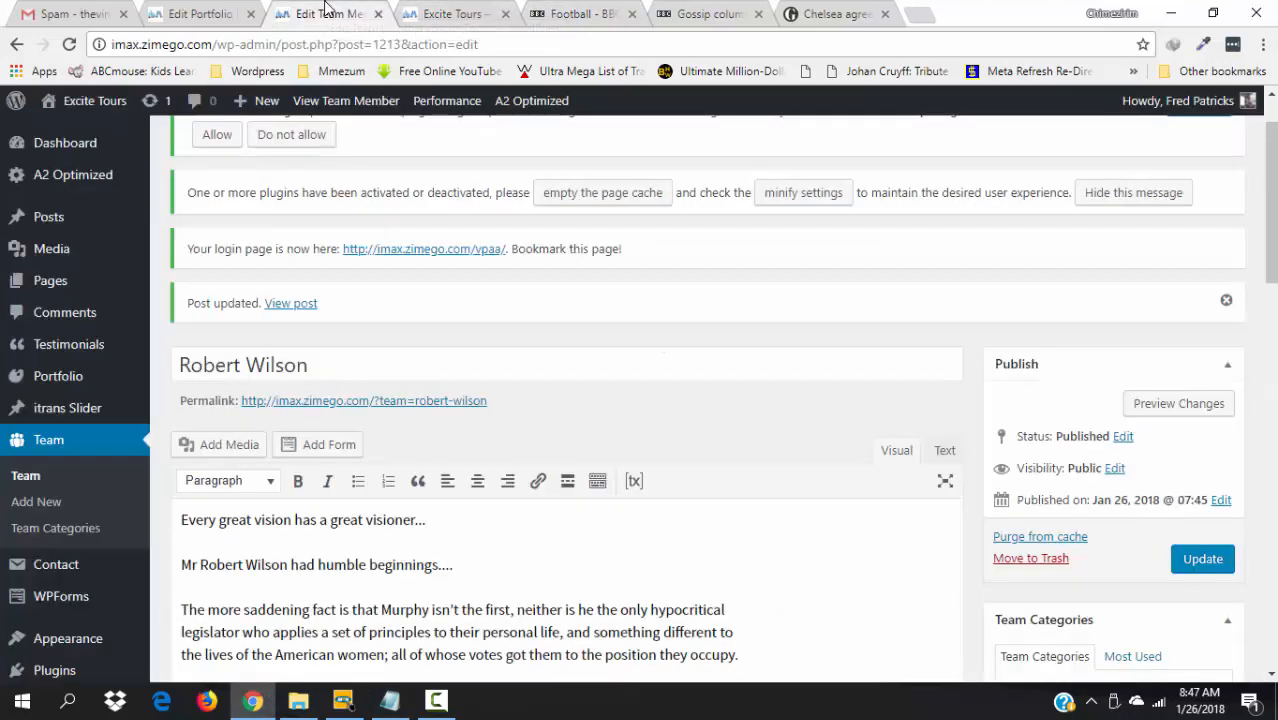
left_click(378, 14)
left_click(190, 12)
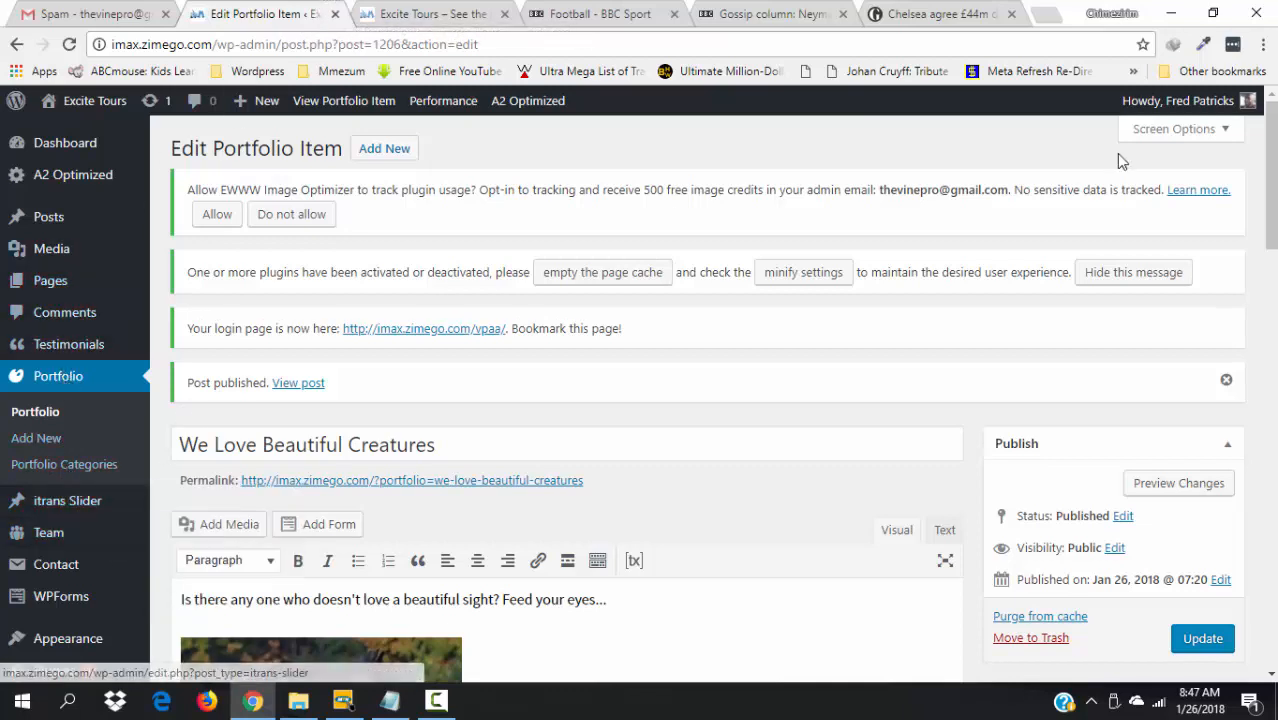
scroll(60, 660, "down", 2)
scroll(60, 560, "down", 1)
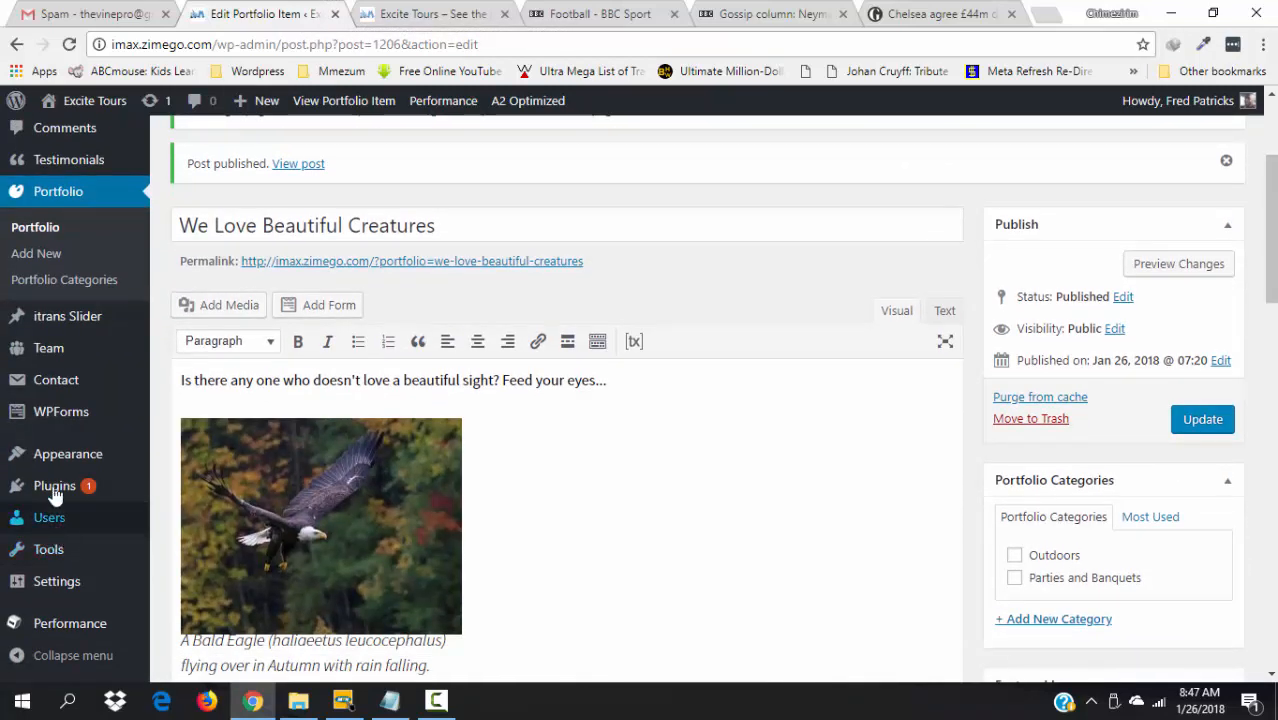
mouse_move(86, 460)
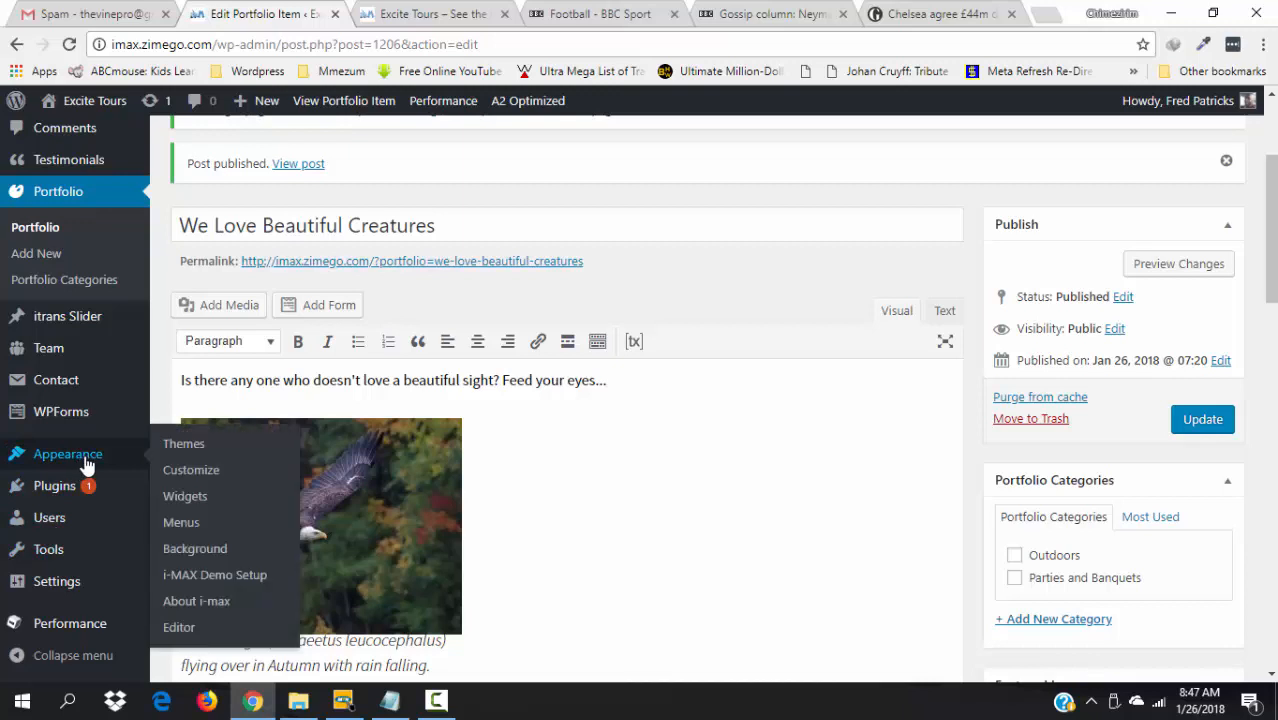
left_click(205, 505)
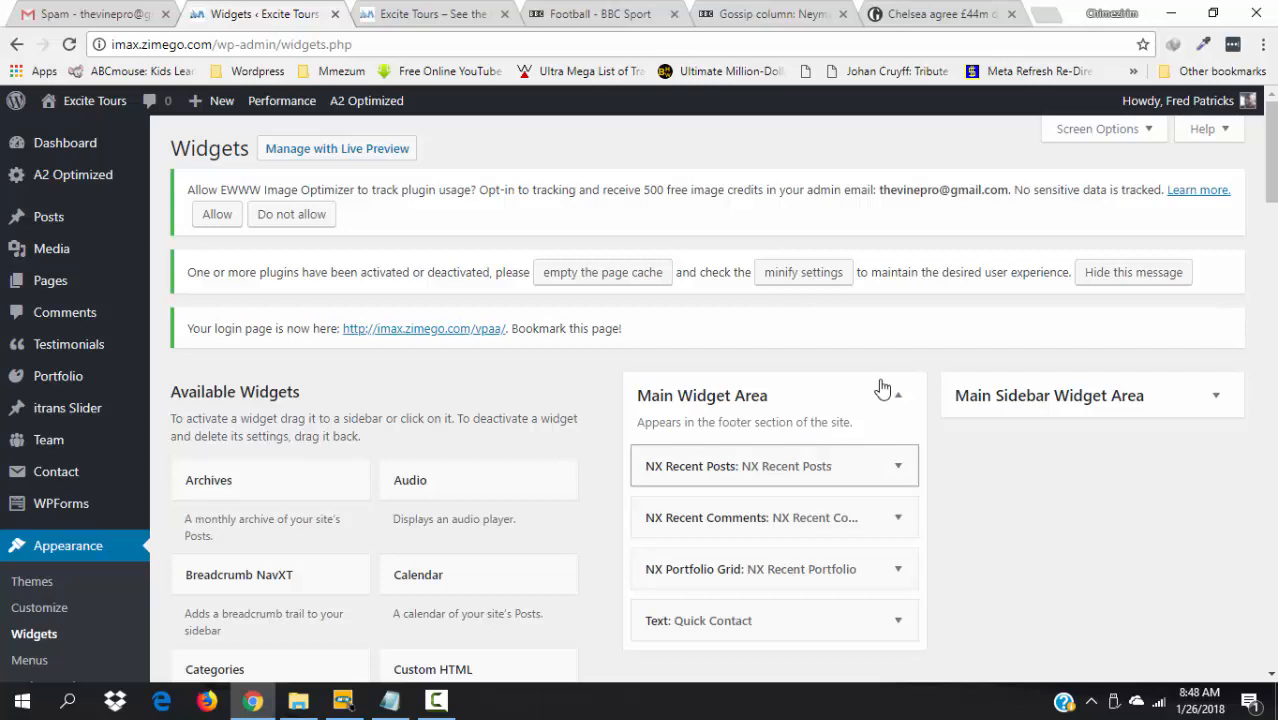
- Delete the NX Recent Comments widget from the footer's Main Widget Area
scroll(1270, 160, "down", 3)
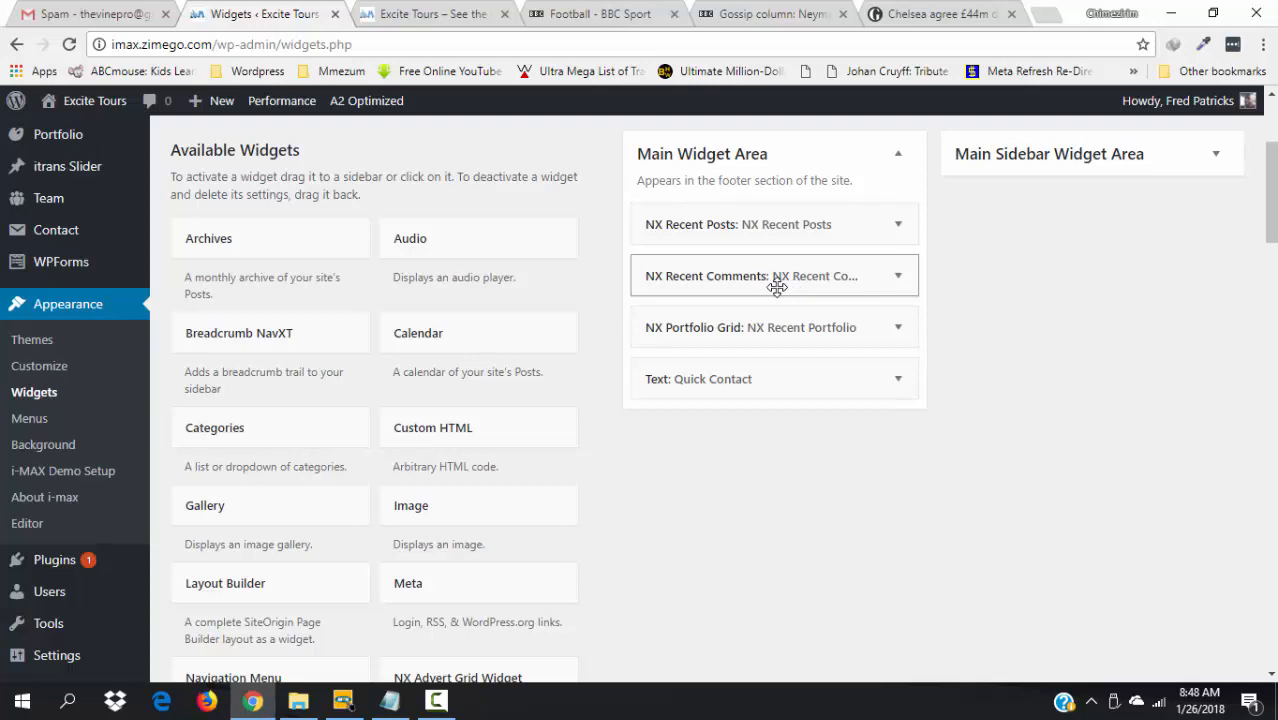
left_click(900, 281)
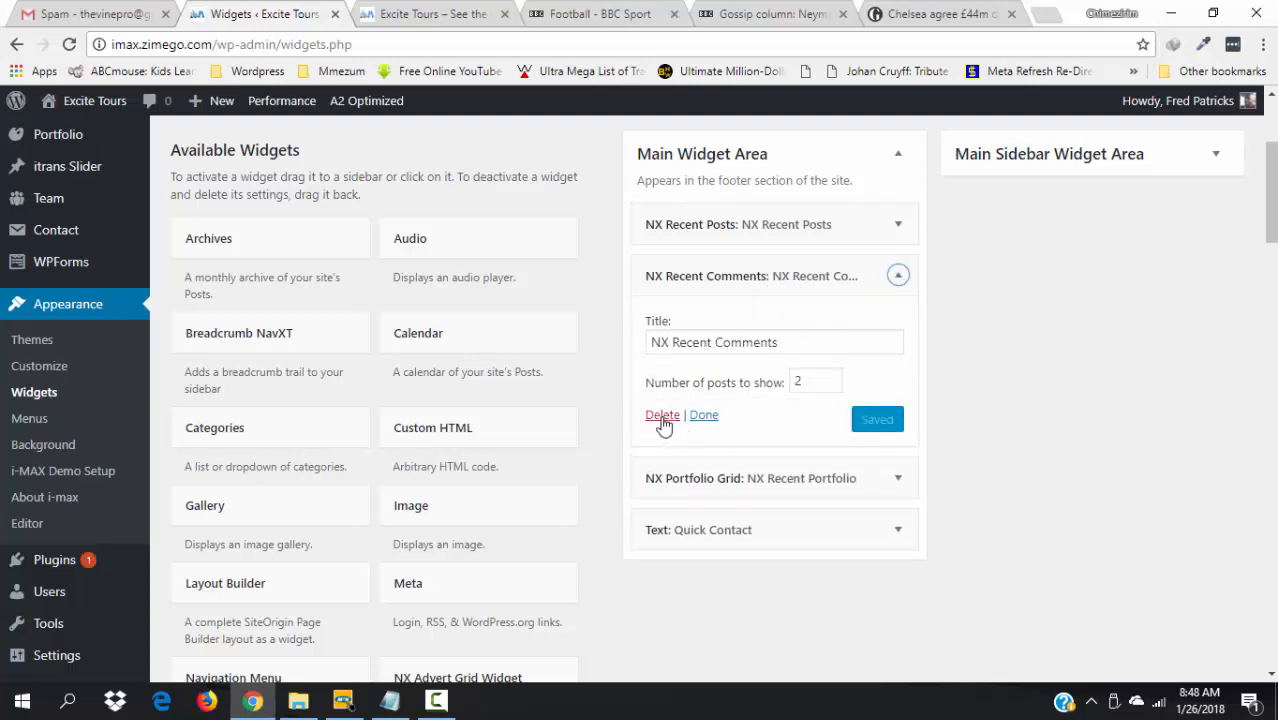
left_click(662, 418)
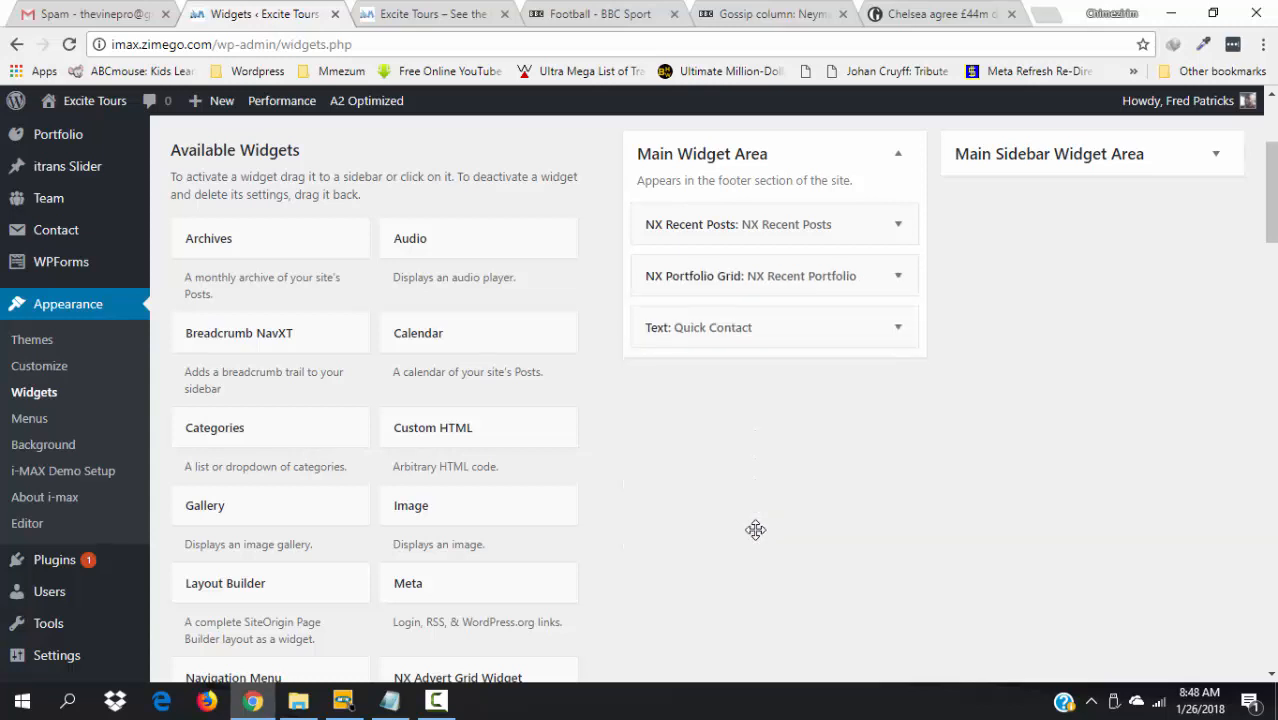
left_click(898, 328)
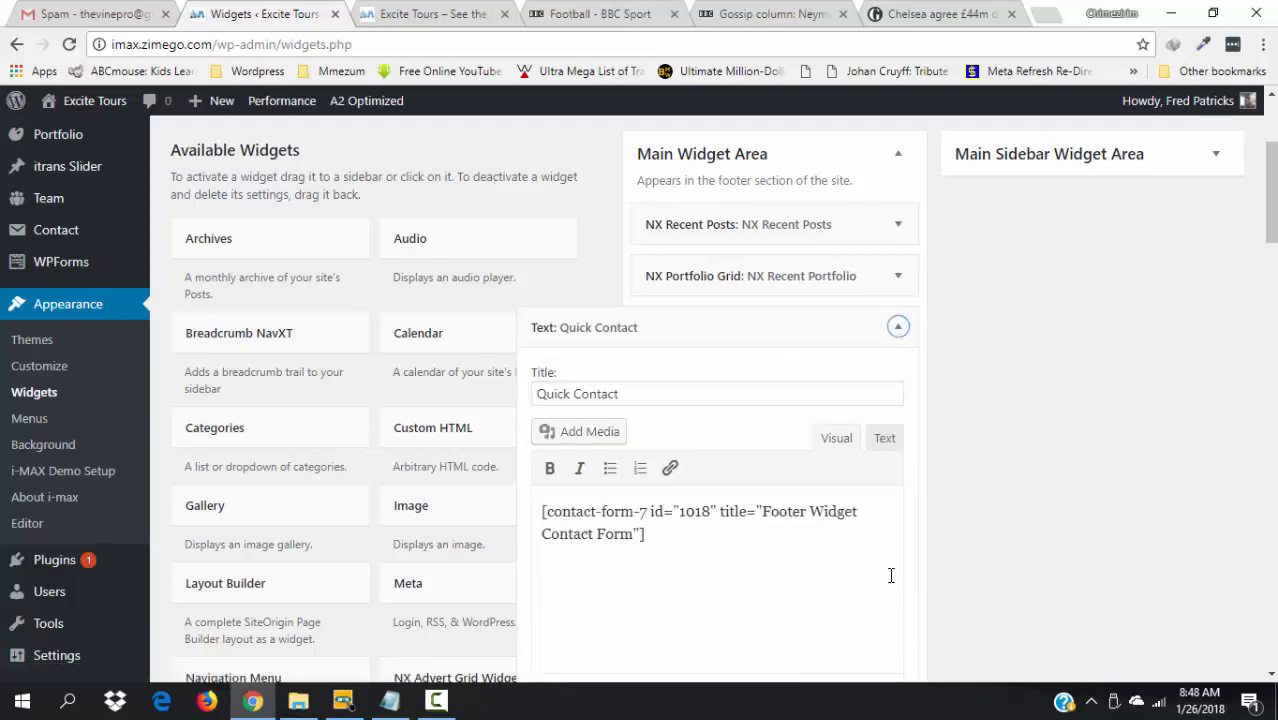
- Delete the Quick Contact text widget, leaving only NX Recent Posts and NX Portfolio Grid
left_click_drag(1272, 224, 1272, 252)
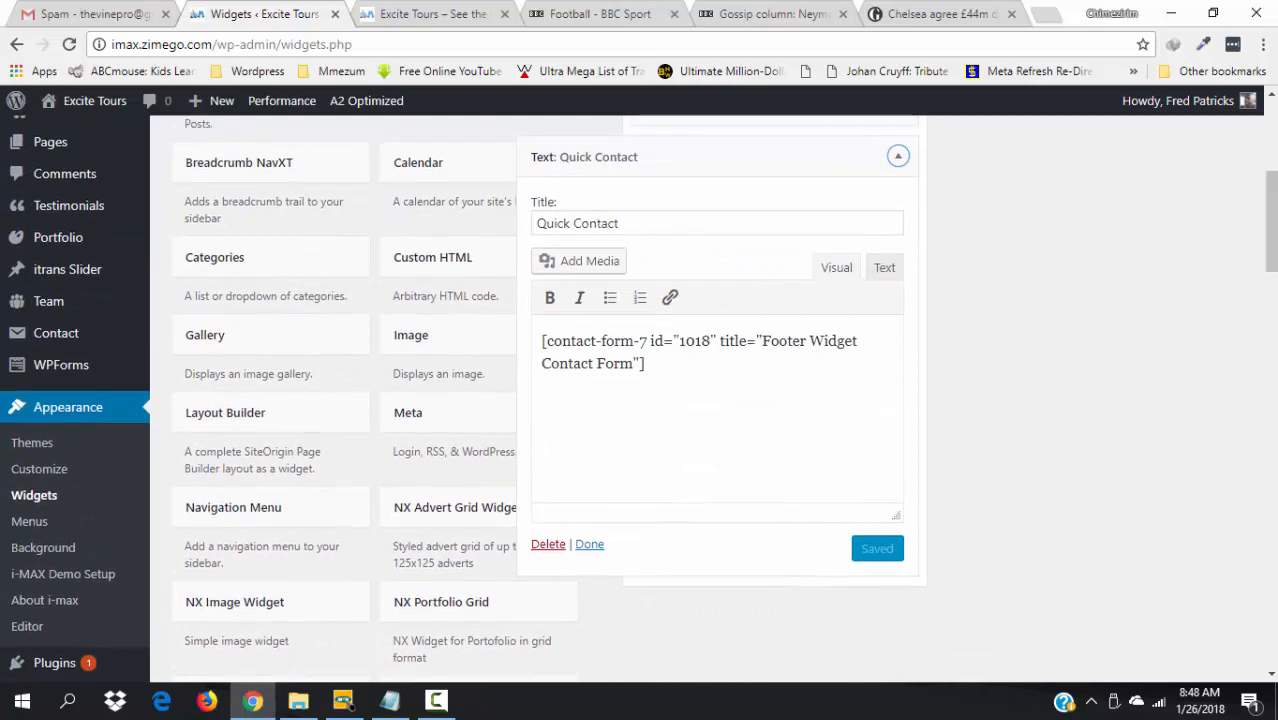
left_click(548, 545)
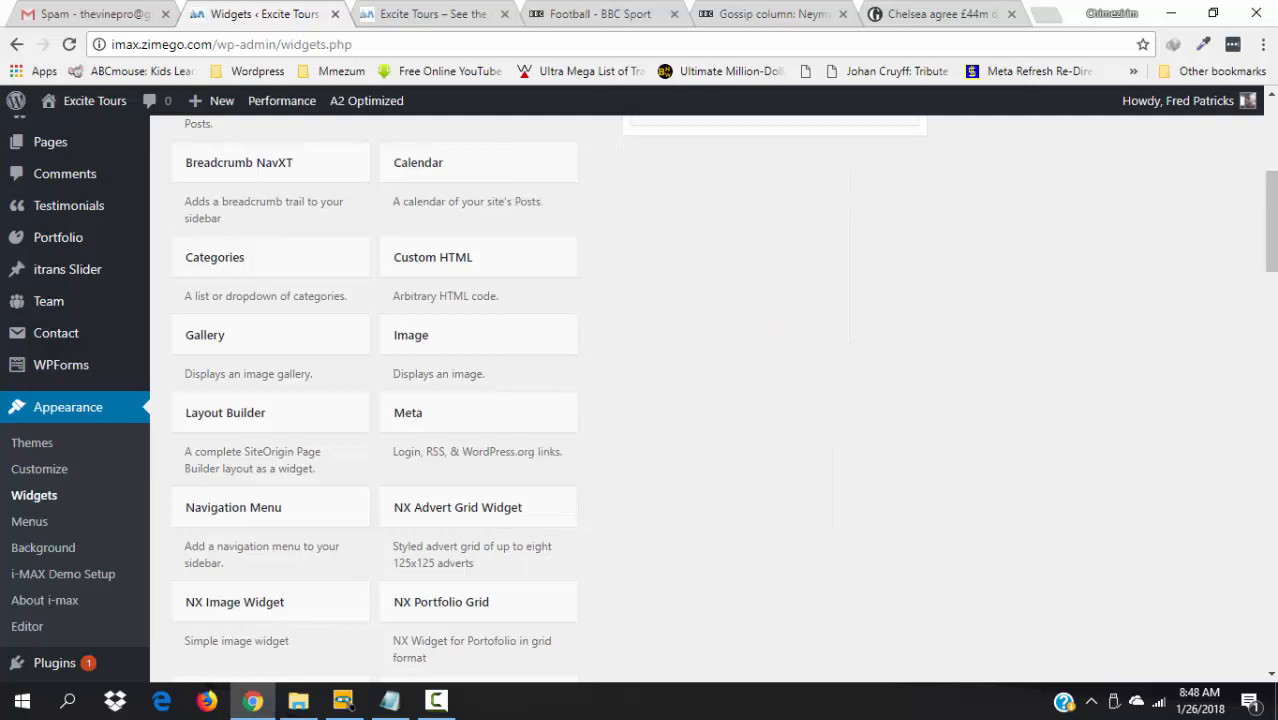
left_click_drag(1270, 272, 1273, 285)
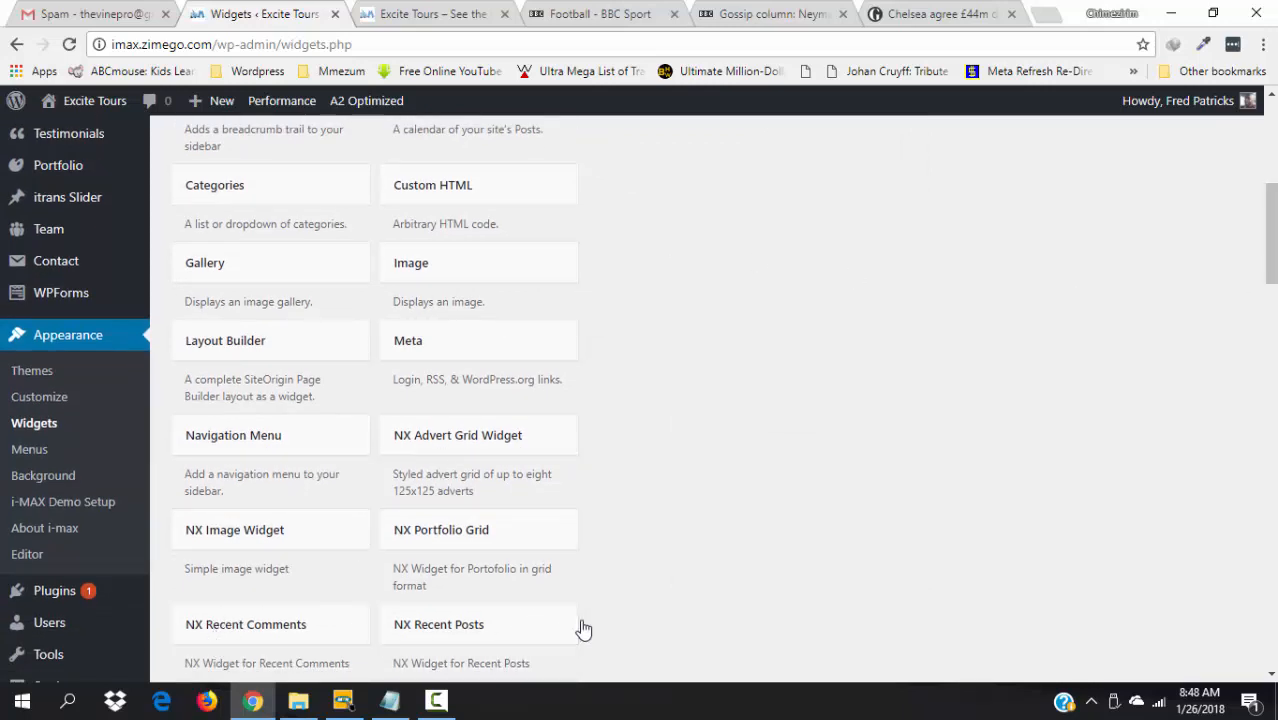
scroll(1270, 330, "down", 3)
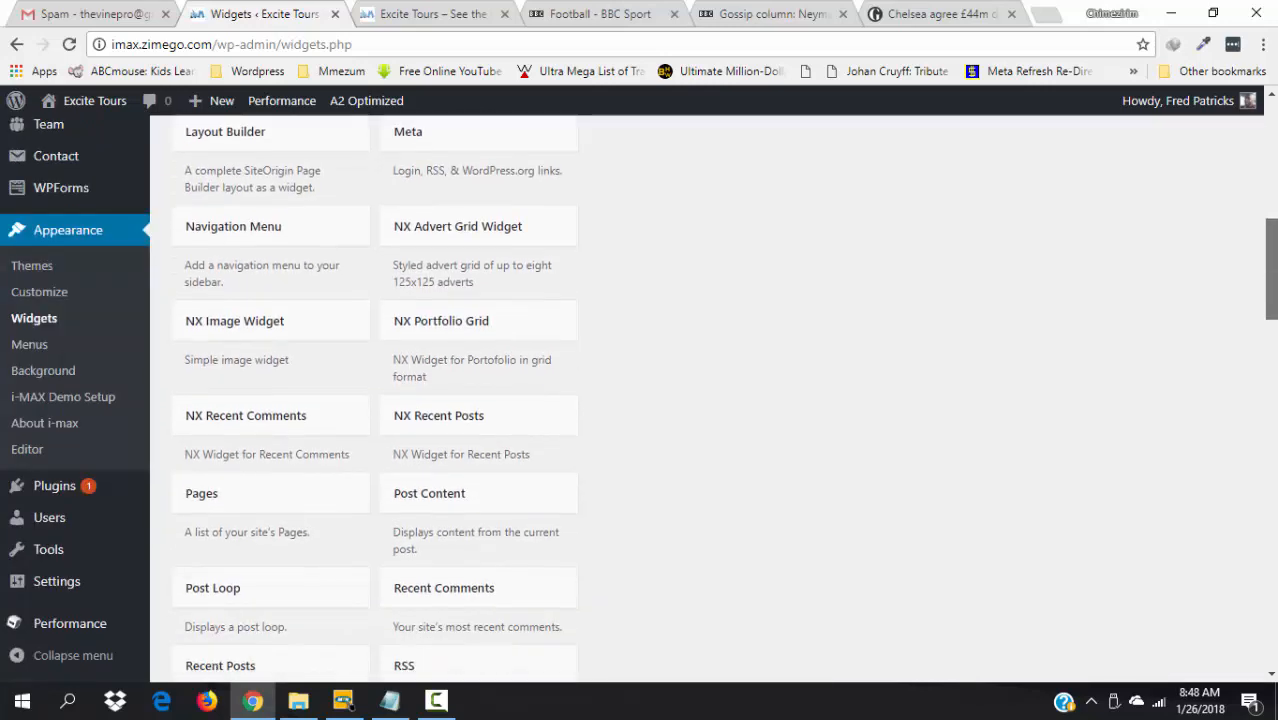
scroll(640, 400, "up", 1)
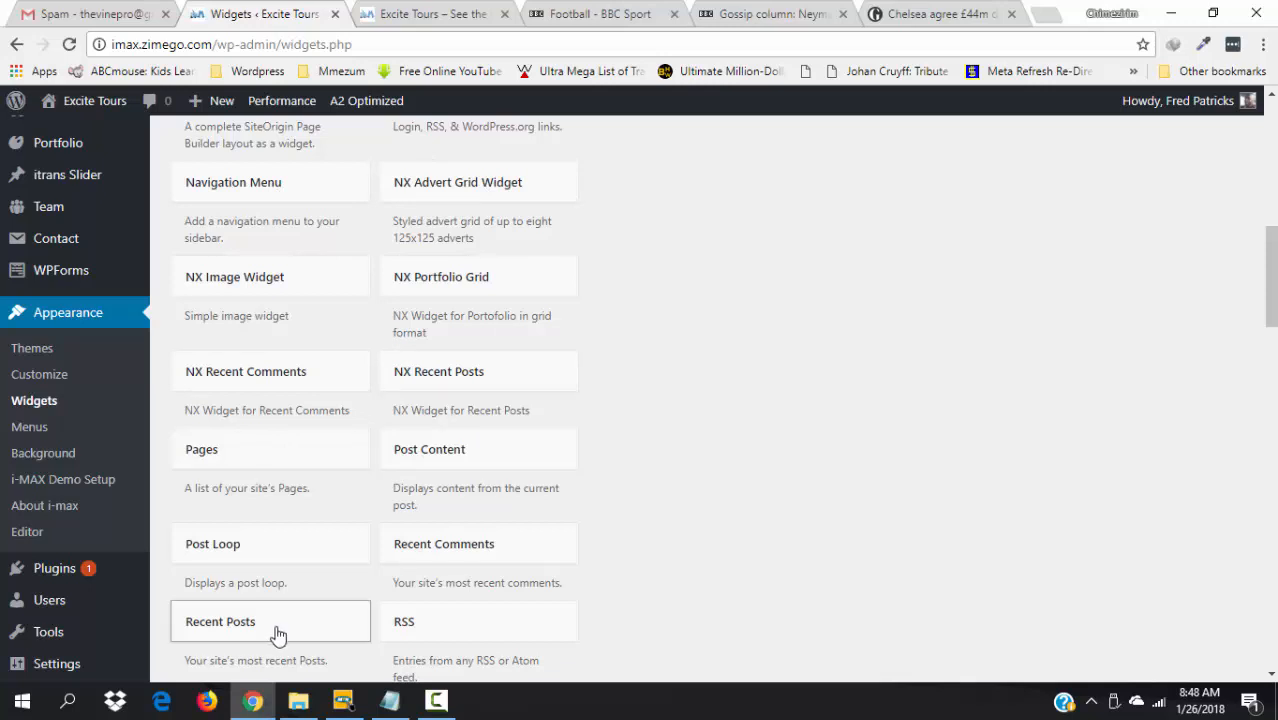
left_click_drag(1272, 240, 1262, 150)
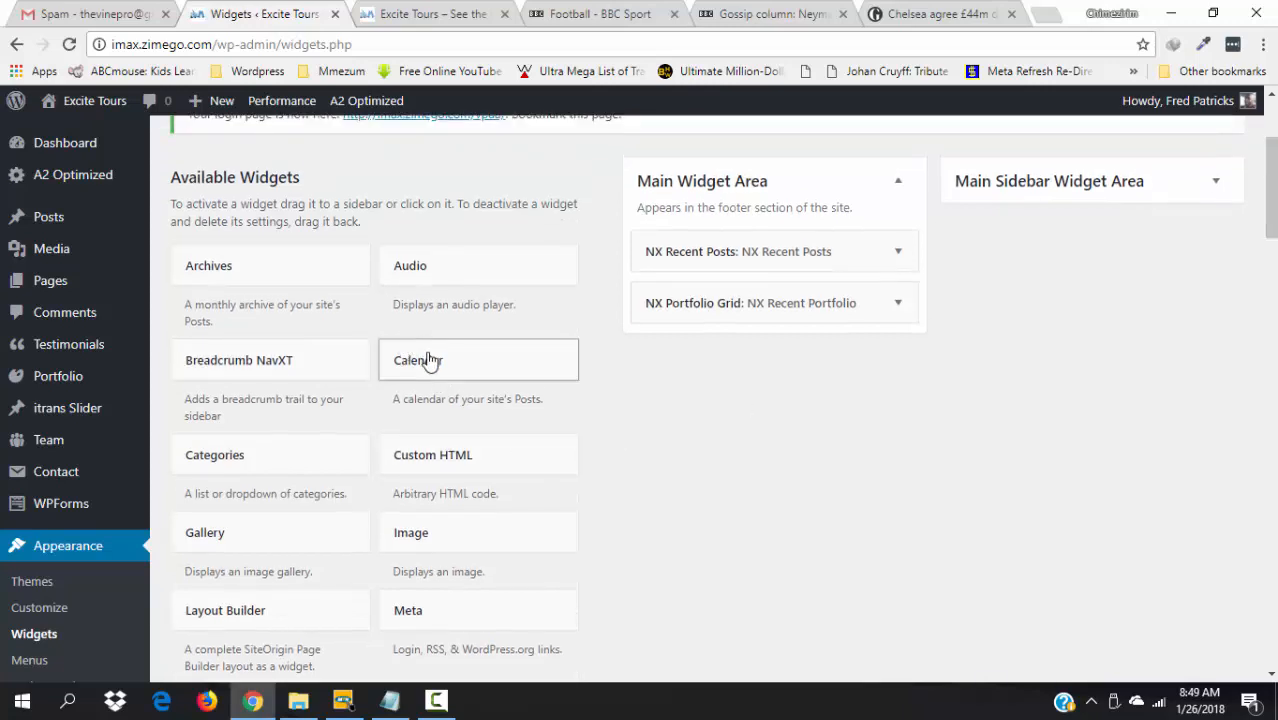
- Add a Calendar widget to the Main Widget Area with the title 'Calender' and save it
left_click_drag(430, 362, 720, 350)
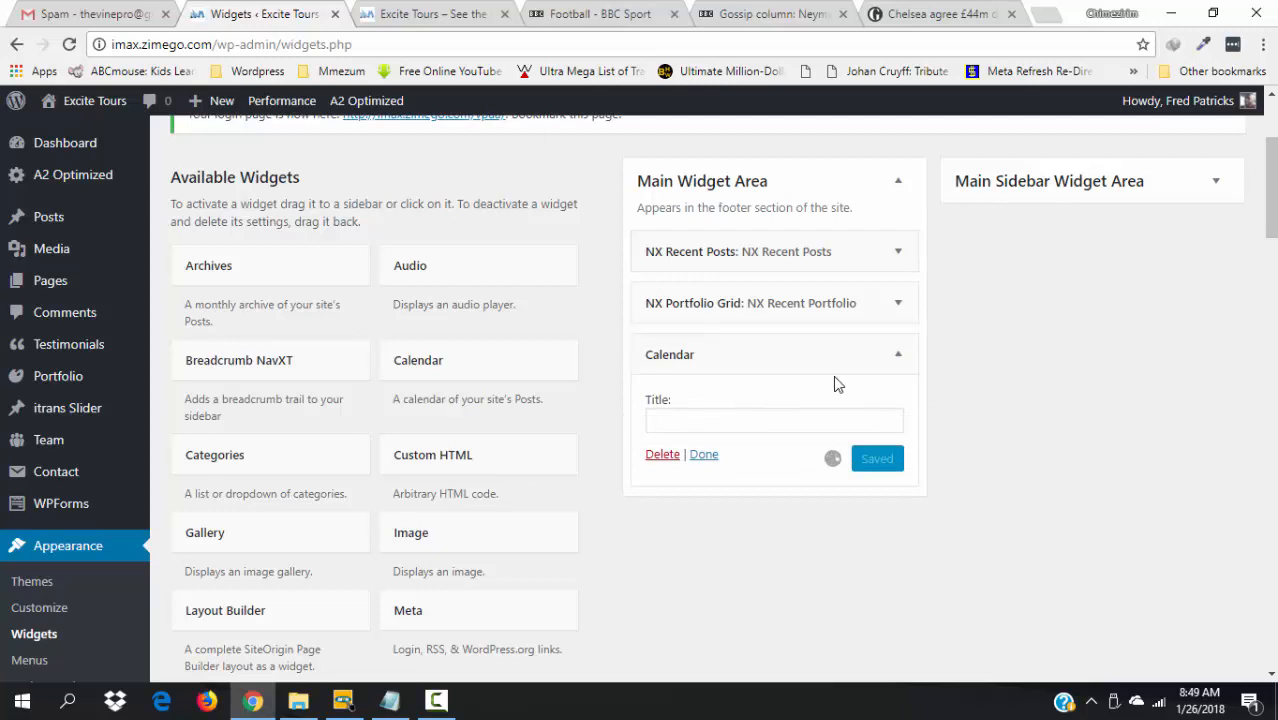
left_click(671, 422)
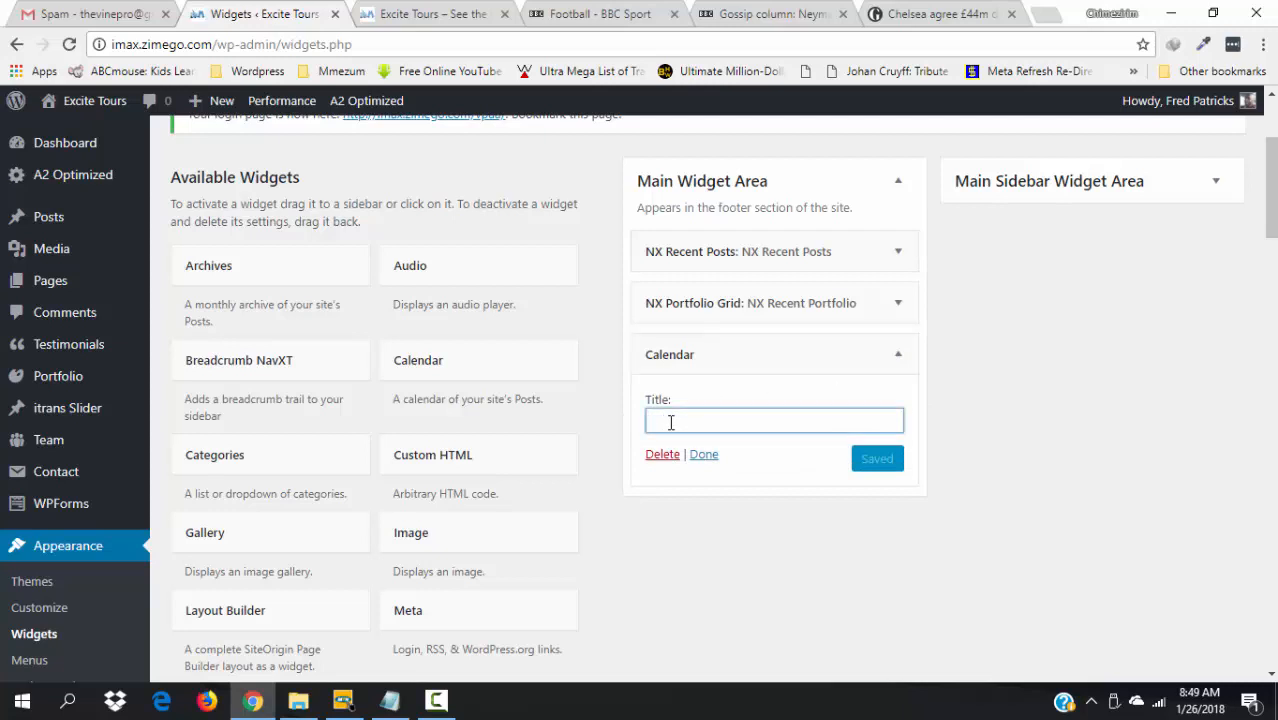
type("Calender")
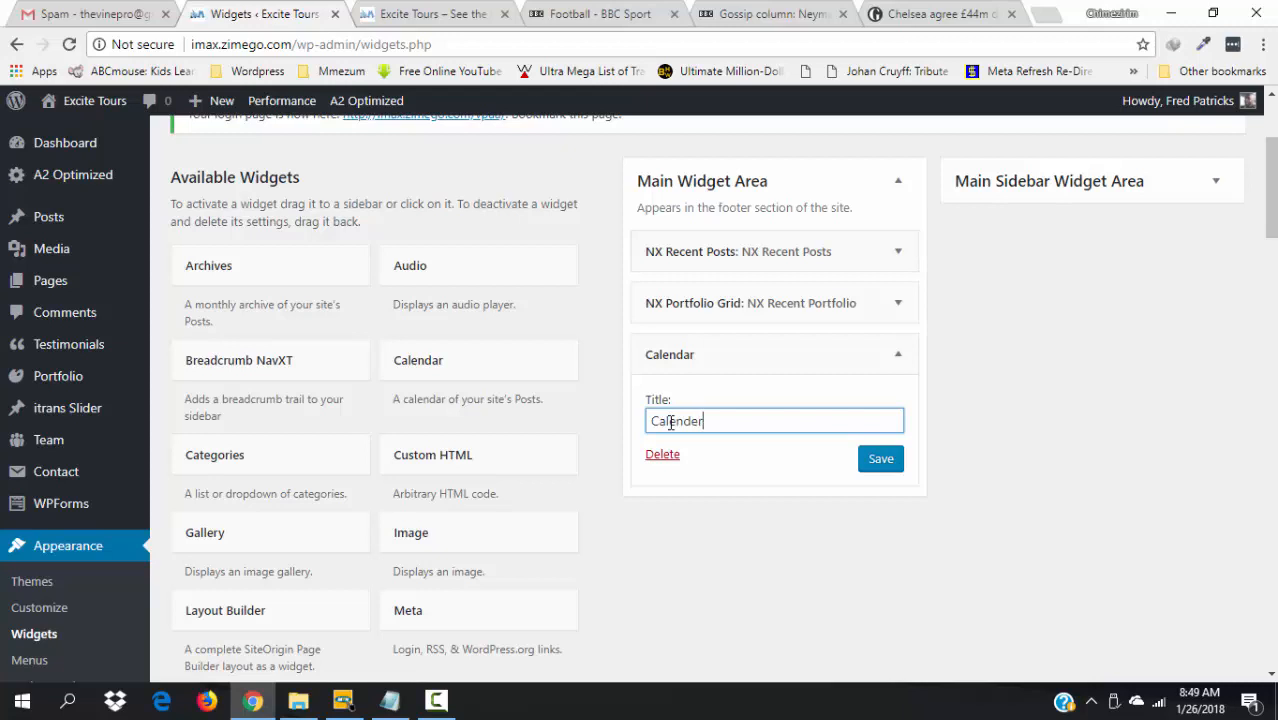
left_click(891, 467)
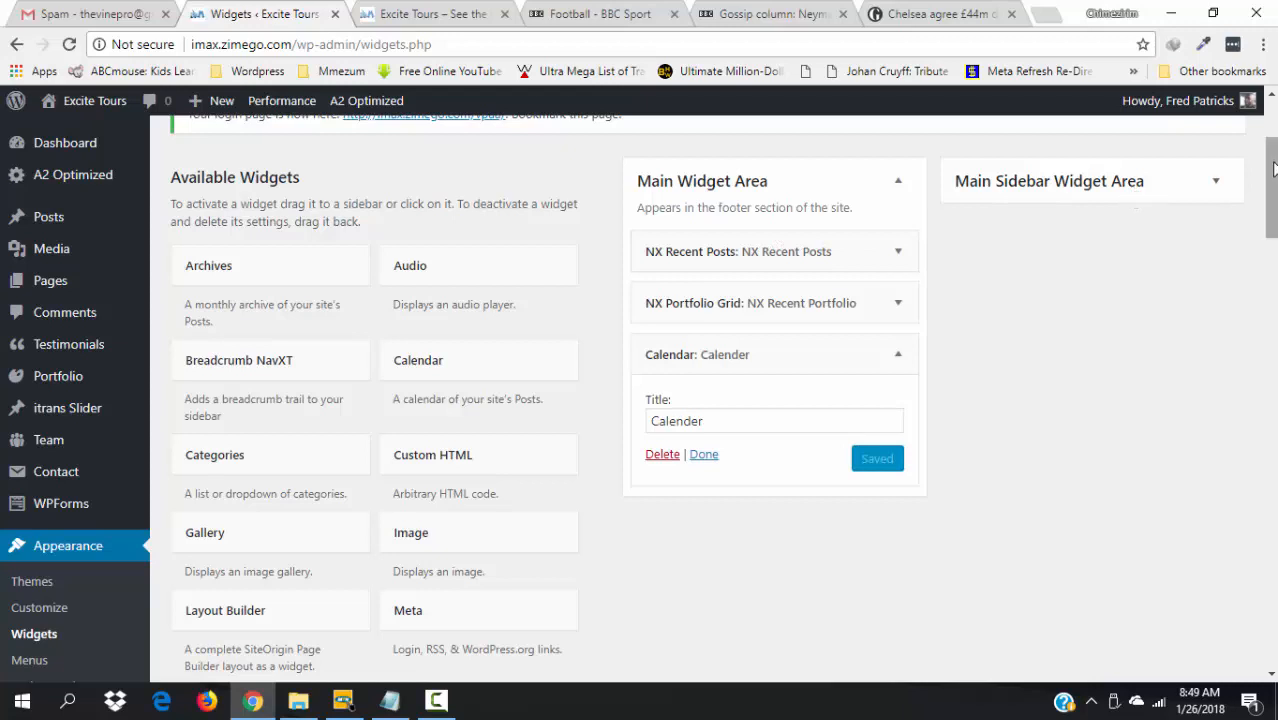
left_click_drag(1271, 172, 1218, 168)
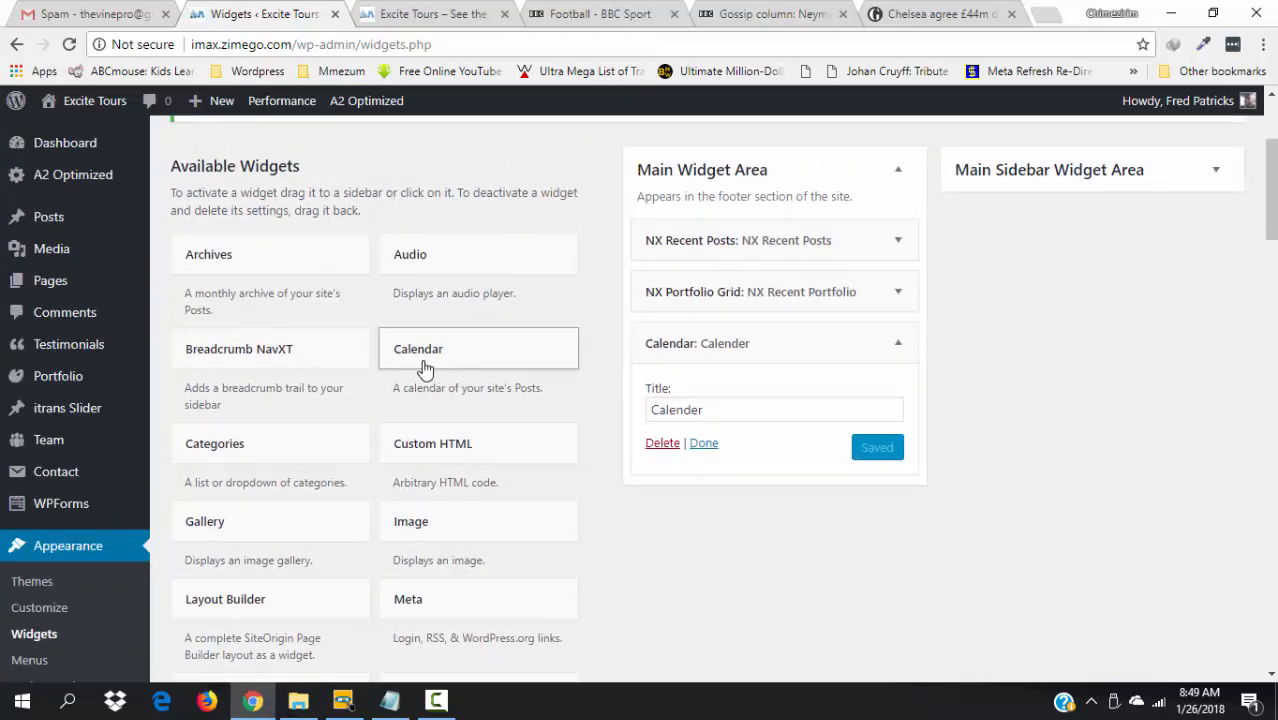
- Add a Custom HTML widget to the Main Widget Area titled 'Our Mission Statement'
left_click(438, 452)
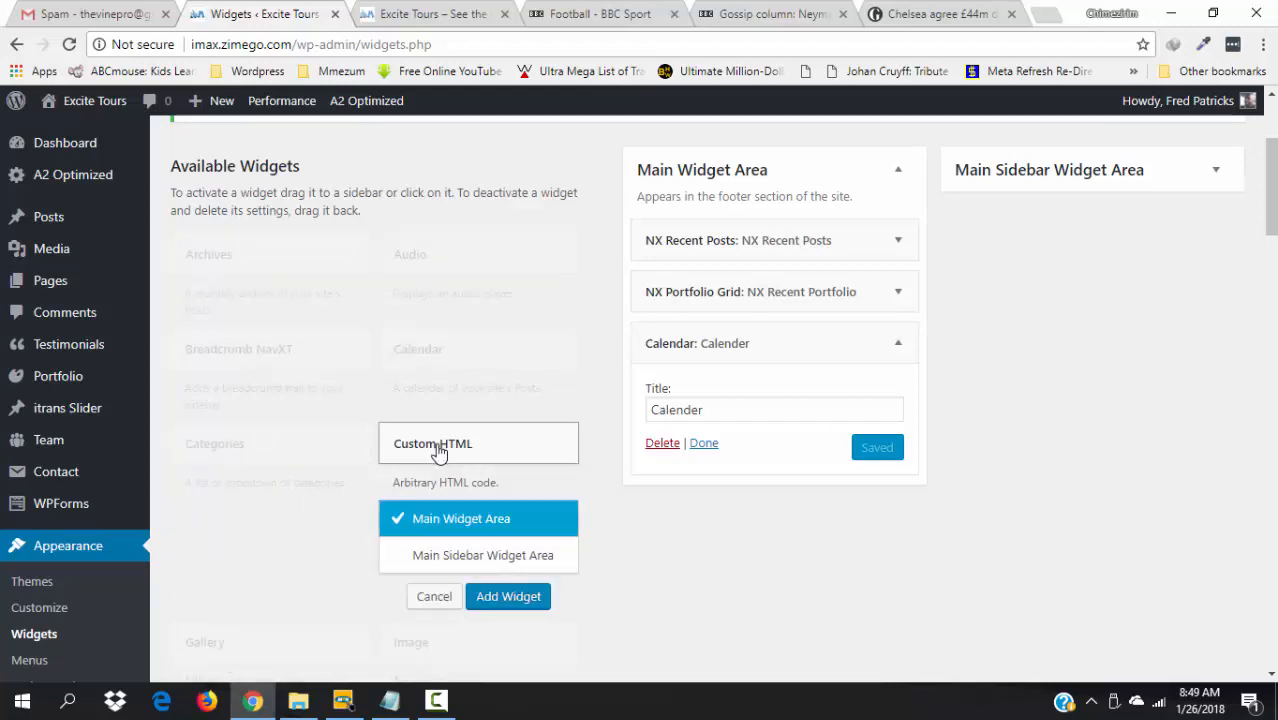
left_click(510, 598)
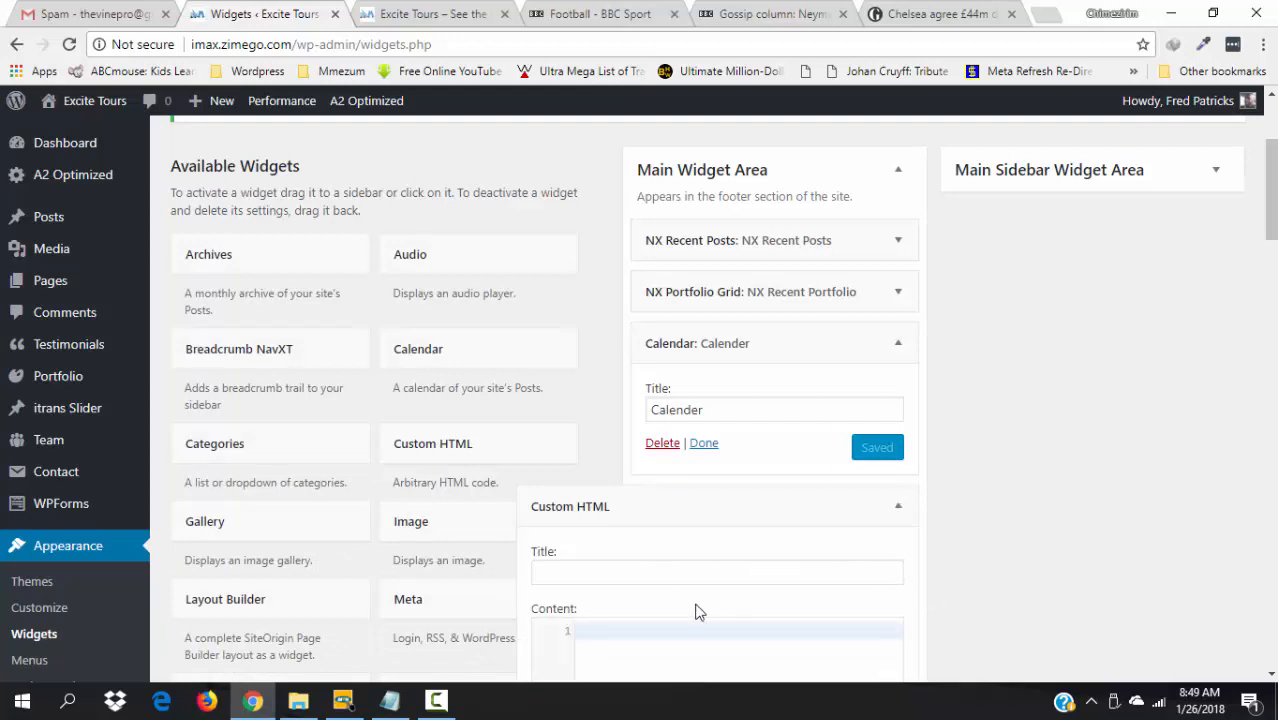
left_click(597, 573)
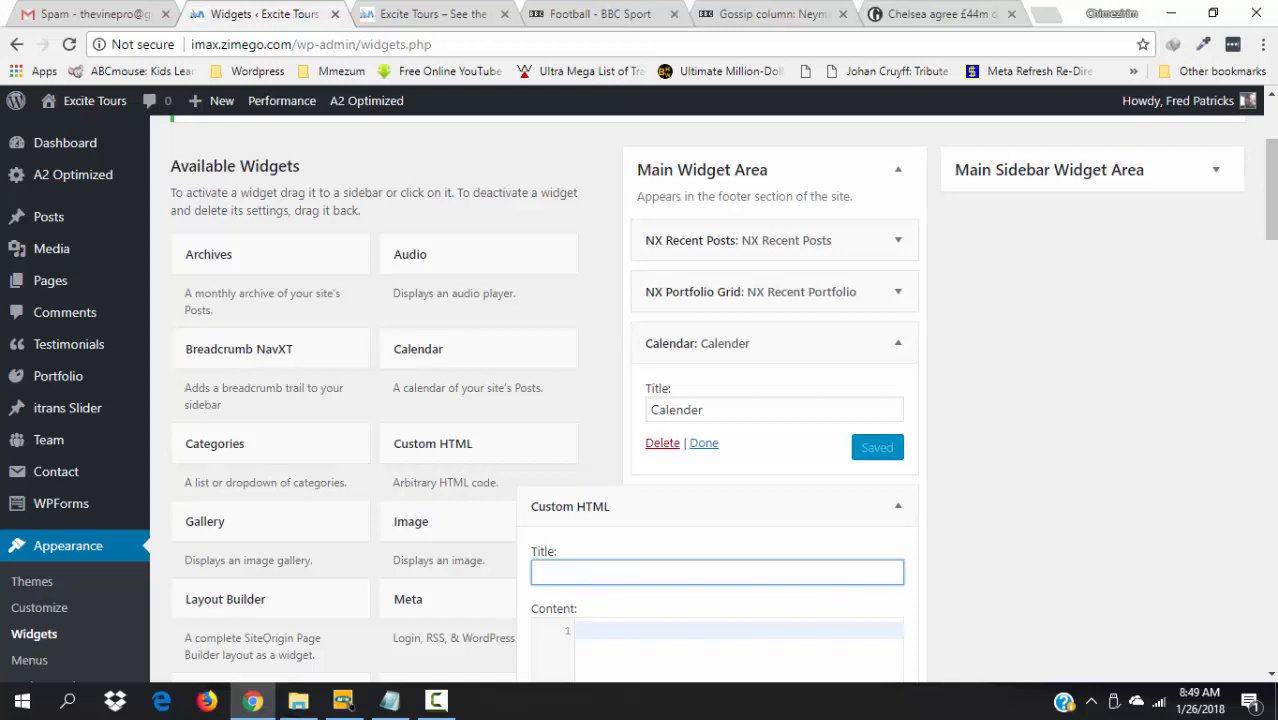
scroll(640, 400, "down", 3)
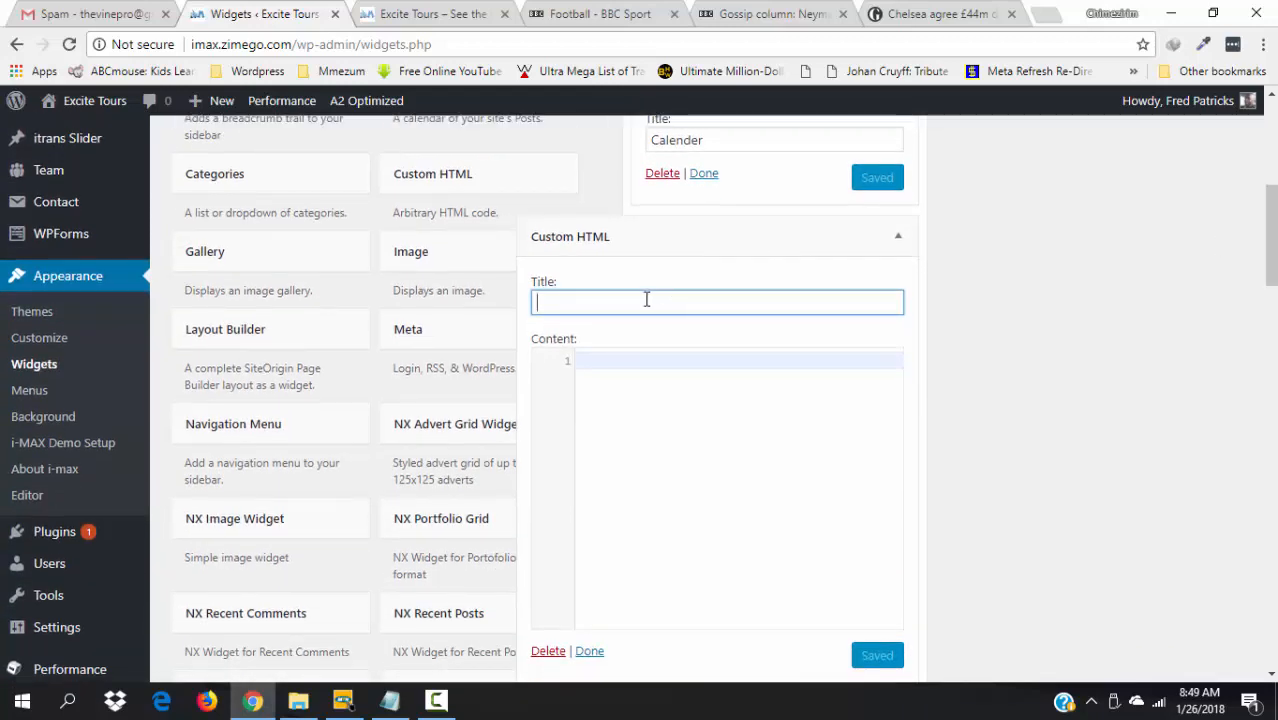
type("Ou")
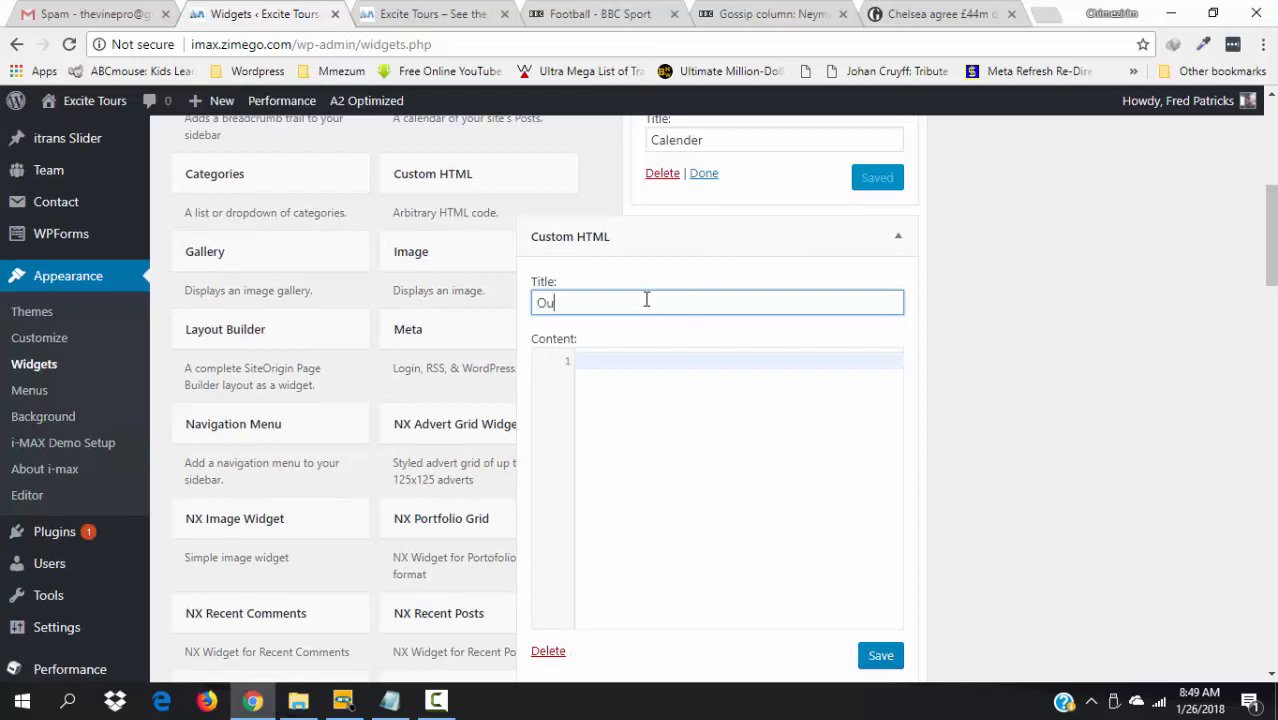
type("r Mission ")
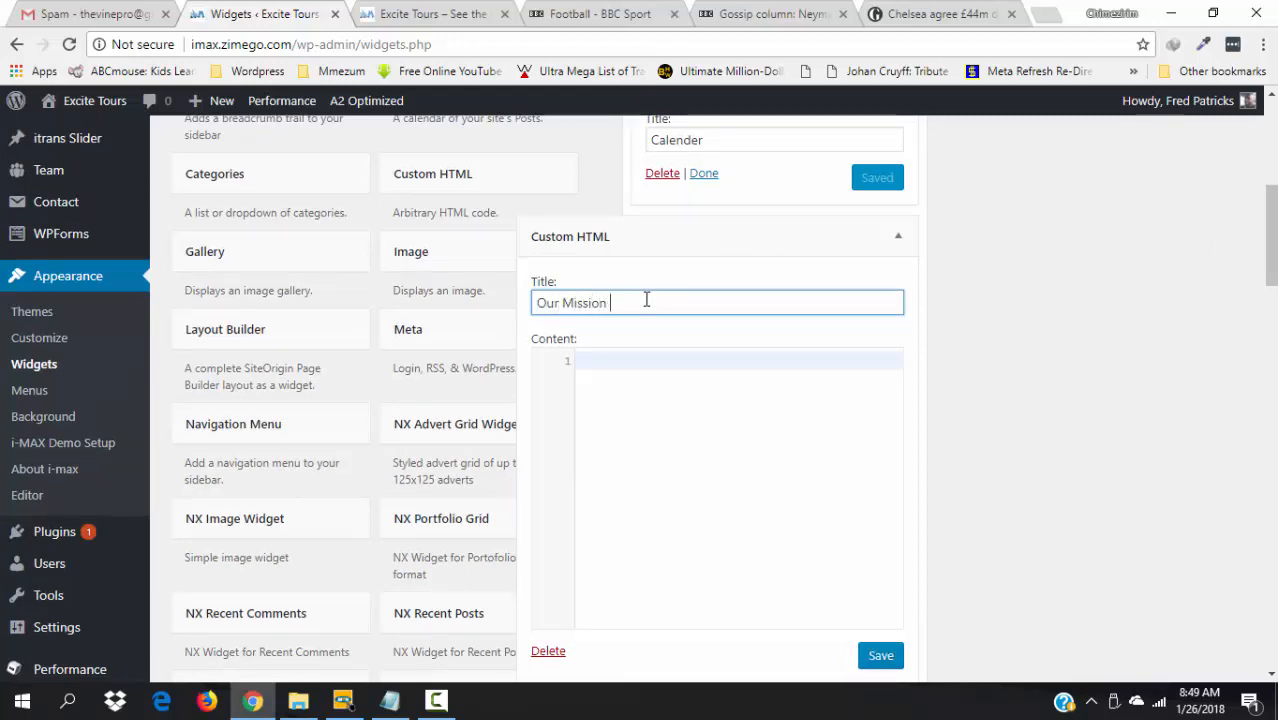
type("Statement")
- Write the mission text about the very best in Christian outdoor experience and fun-filled adventure
left_click(654, 400)
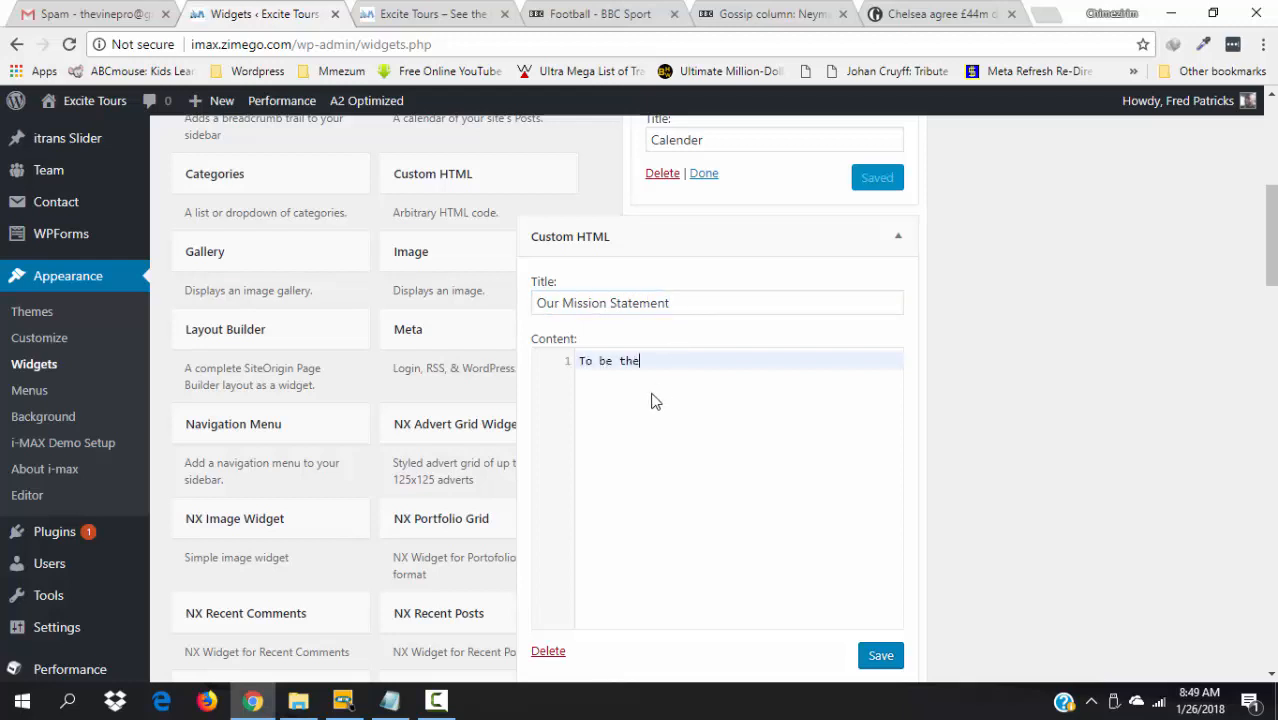
type("To be the brand that gives your and")
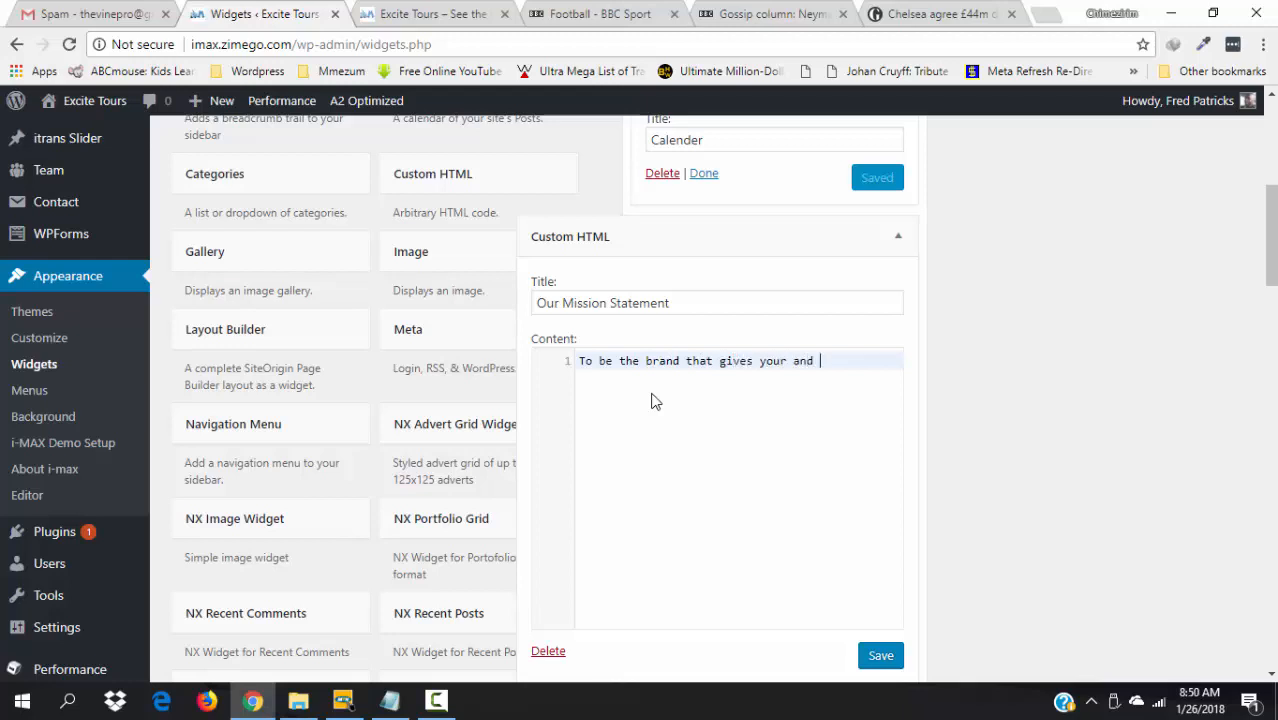
key("BackSpace")
key("BackSpace")
type("and yours the very best in")
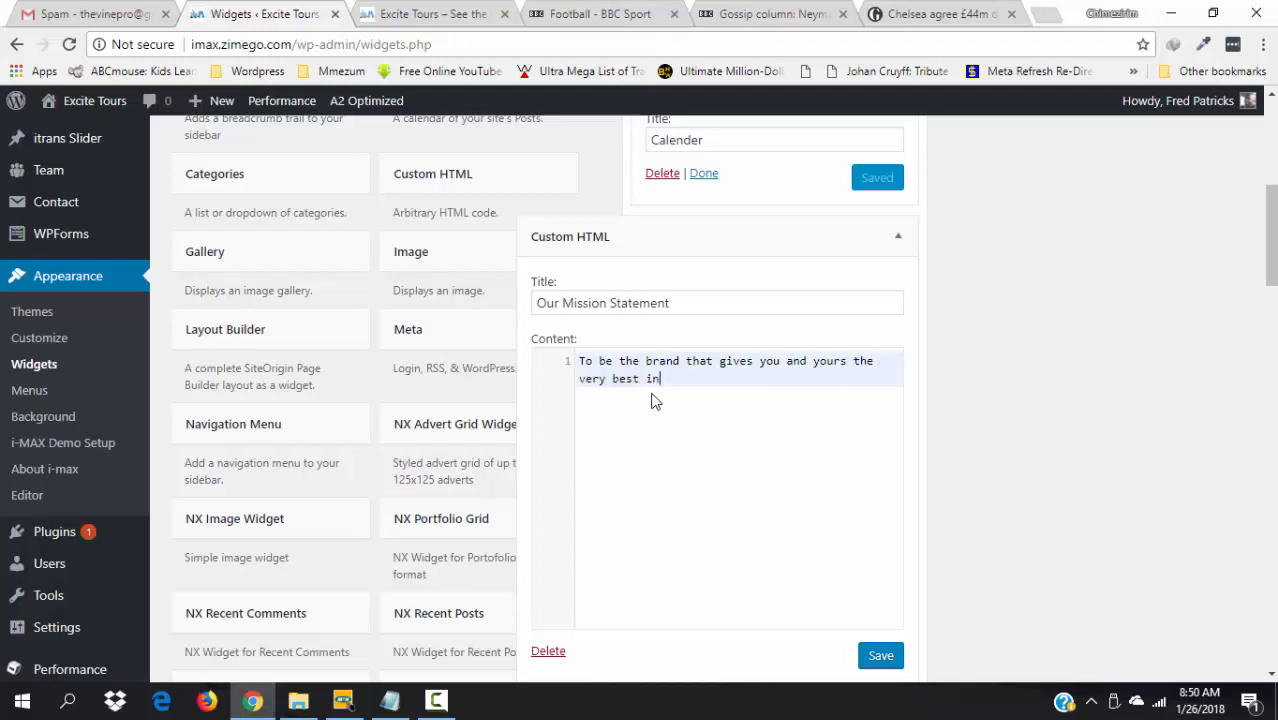
type(" Christian outdoor experience")
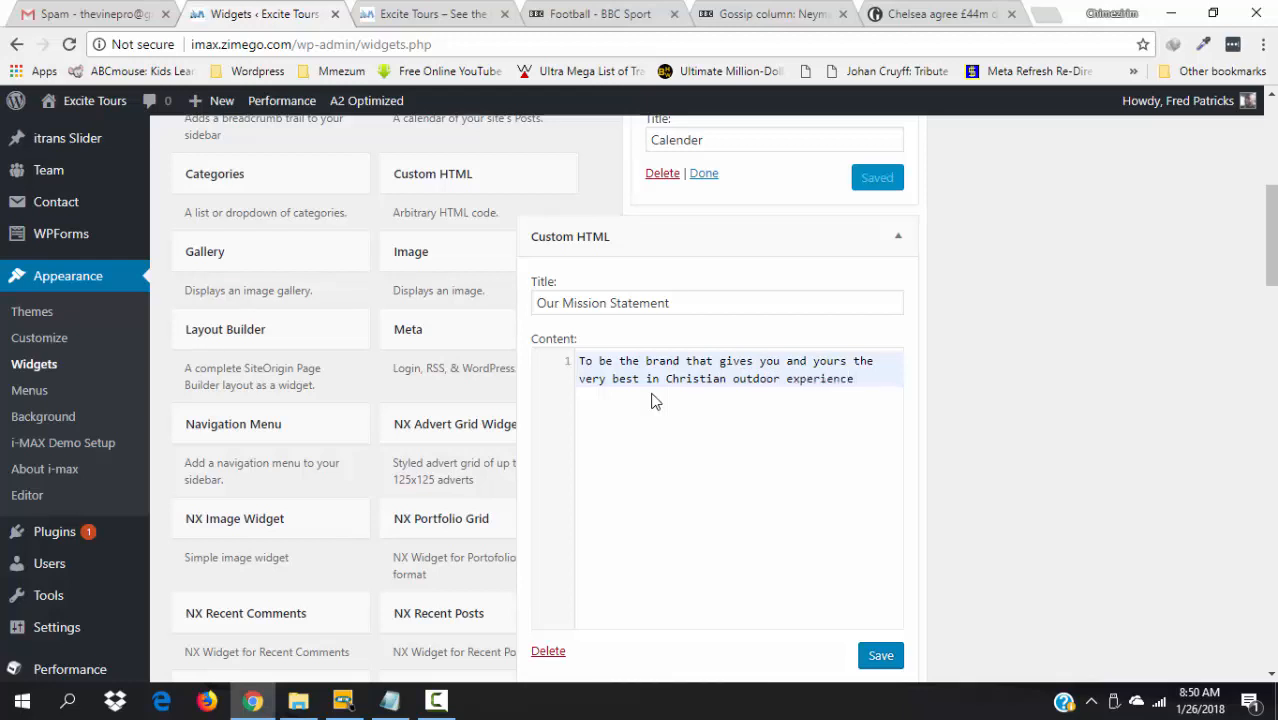
type(" and fu")
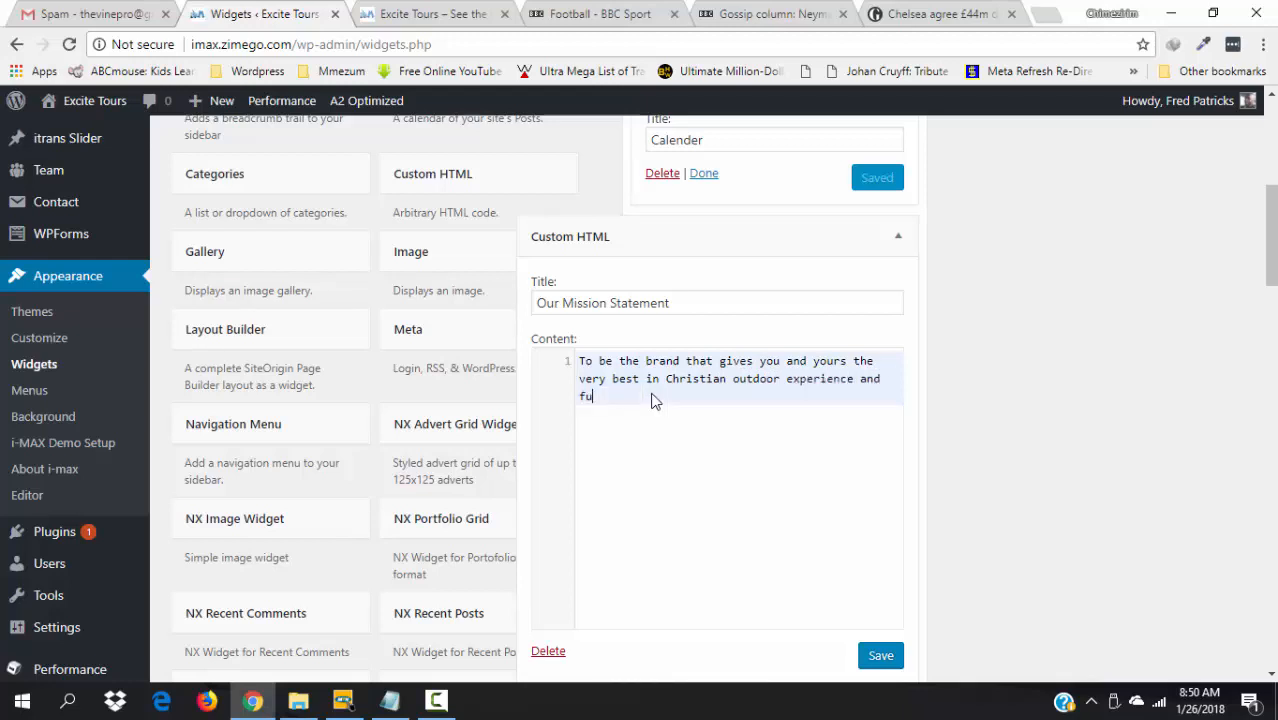
type("n-filled adventures.")
- Save the Our Mission Statement widget and reload the live site to check the footer
left_click(880, 657)
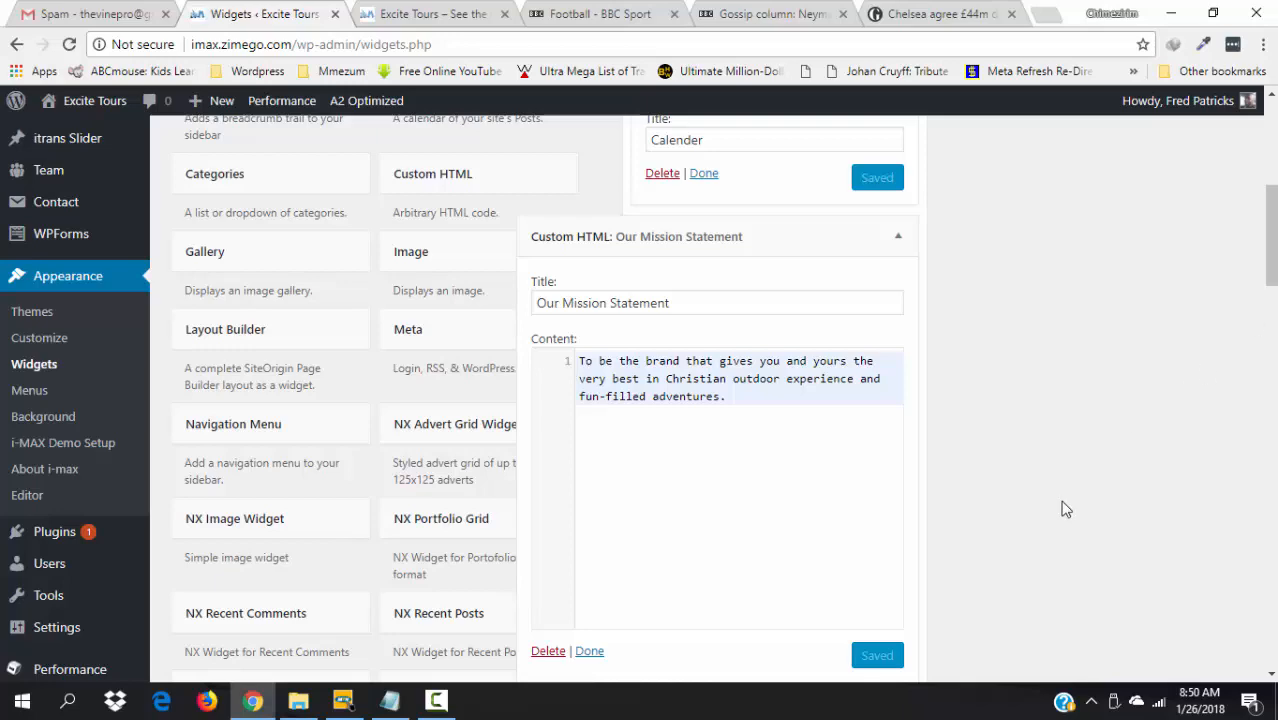
left_click_drag(1271, 240, 1271, 160)
left_click(401, 10)
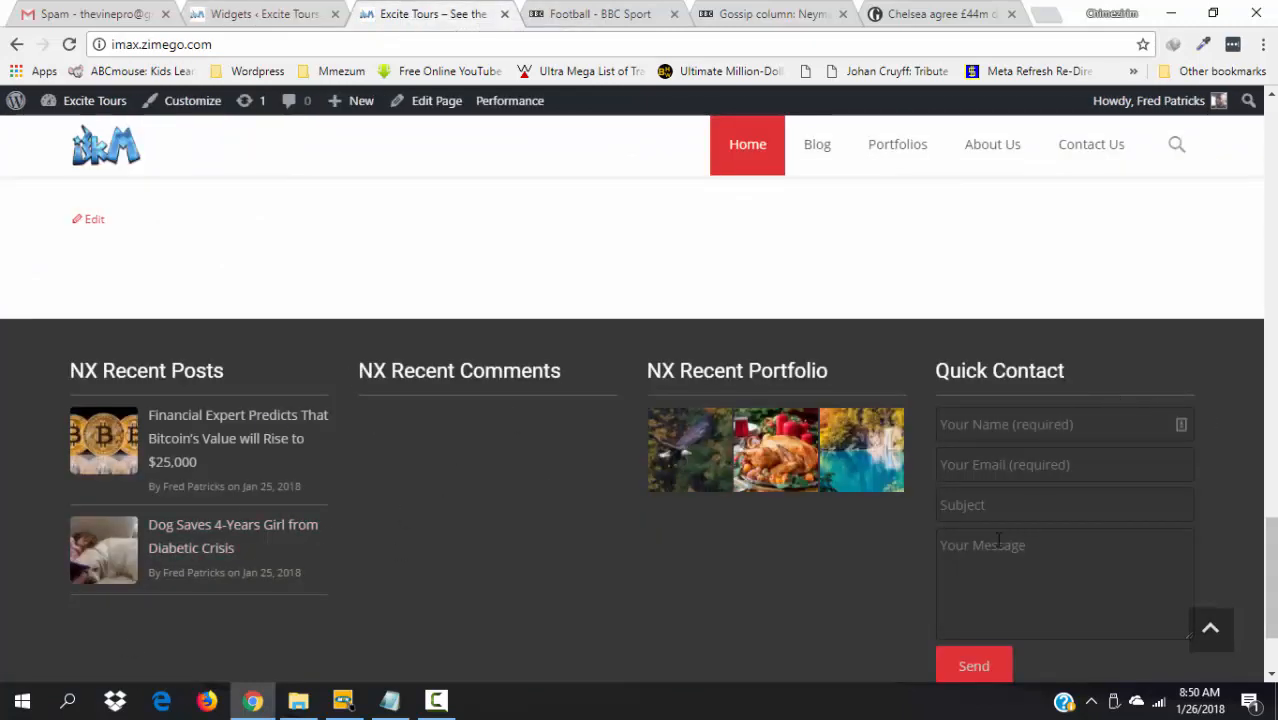
key("F5")
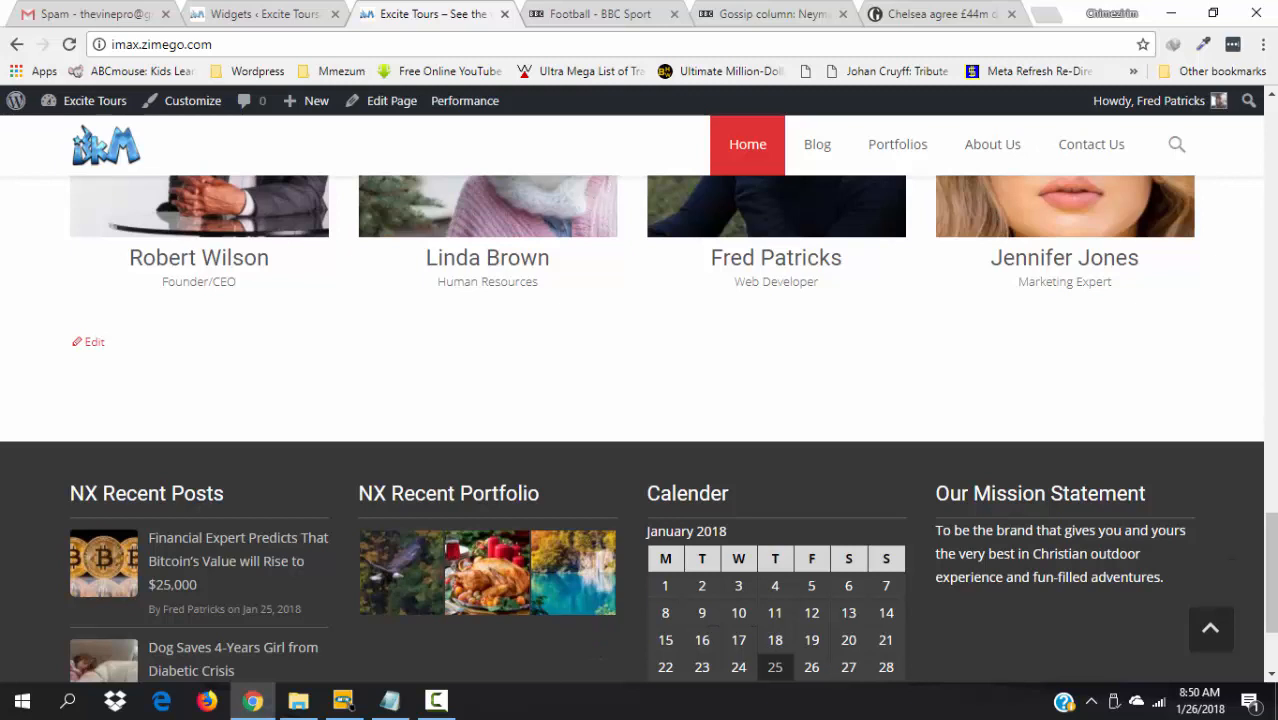
scroll(1270, 572, "down", 2)
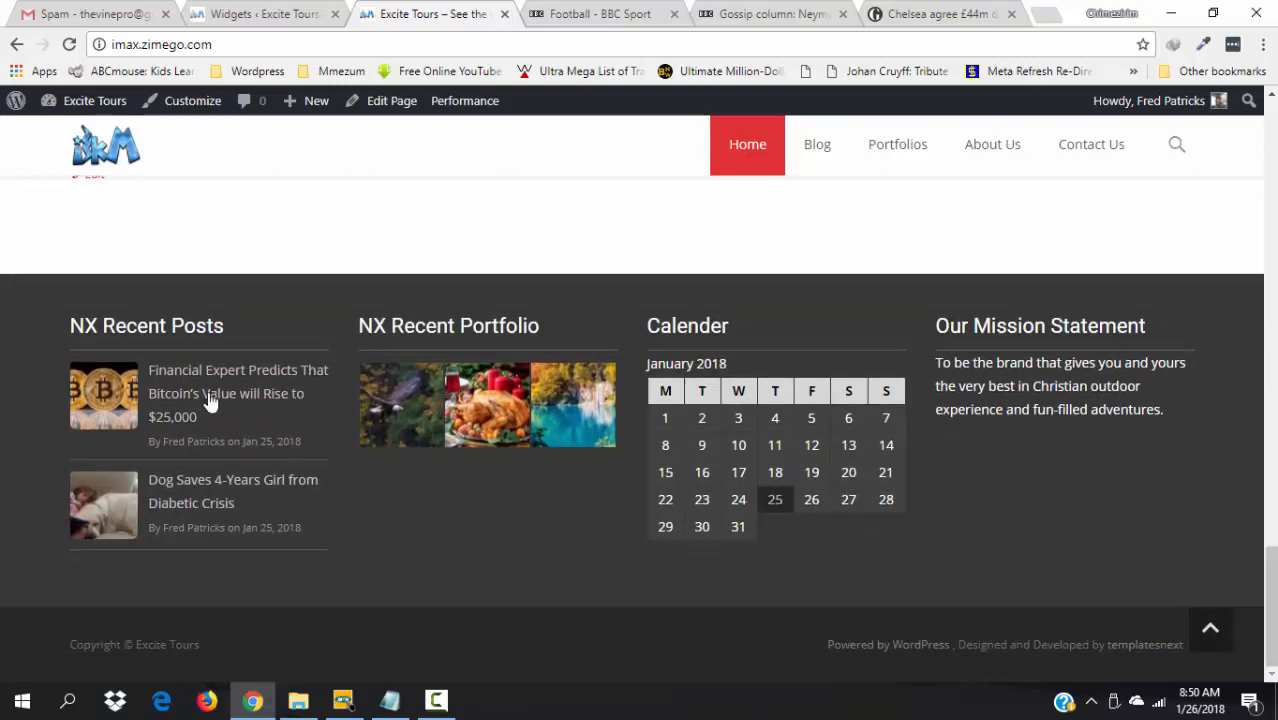
scroll(1115, 395, "up", 1)
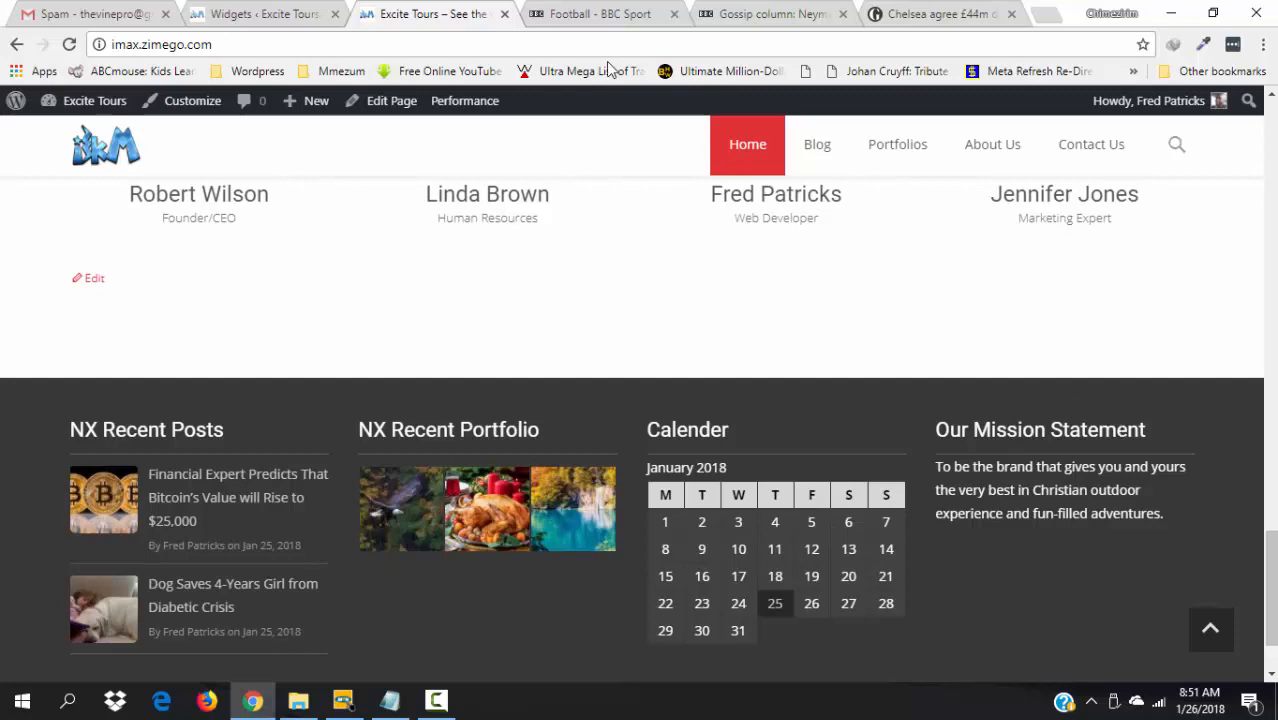
left_click(234, 11)
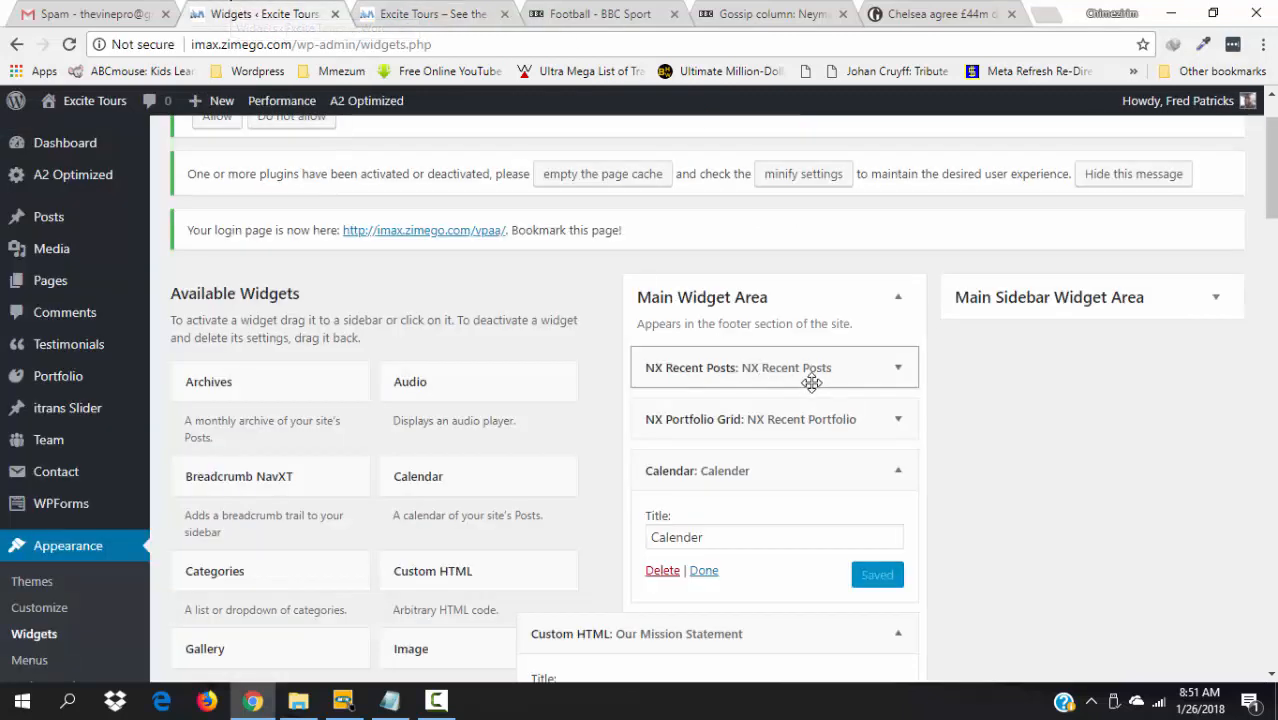
- Move Custom HTML to the top of the footer and NX Portfolio Grid above NX Recent Posts
left_click(900, 472)
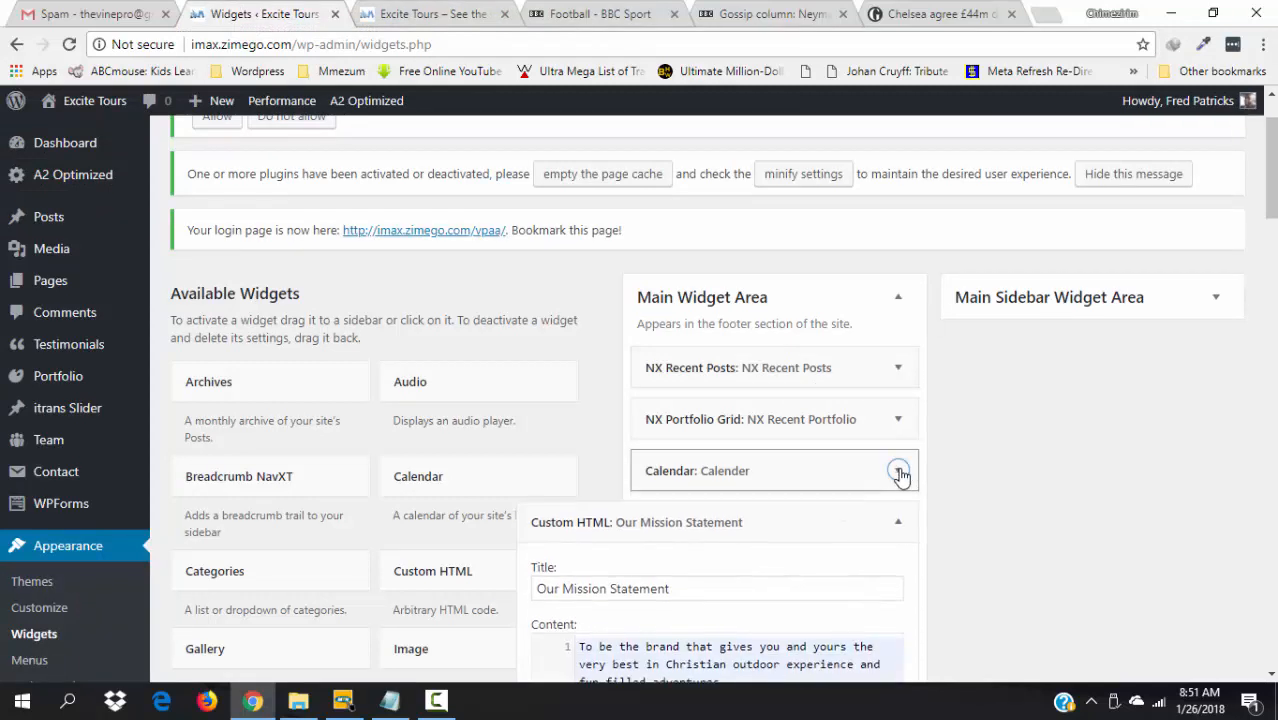
left_click(900, 522)
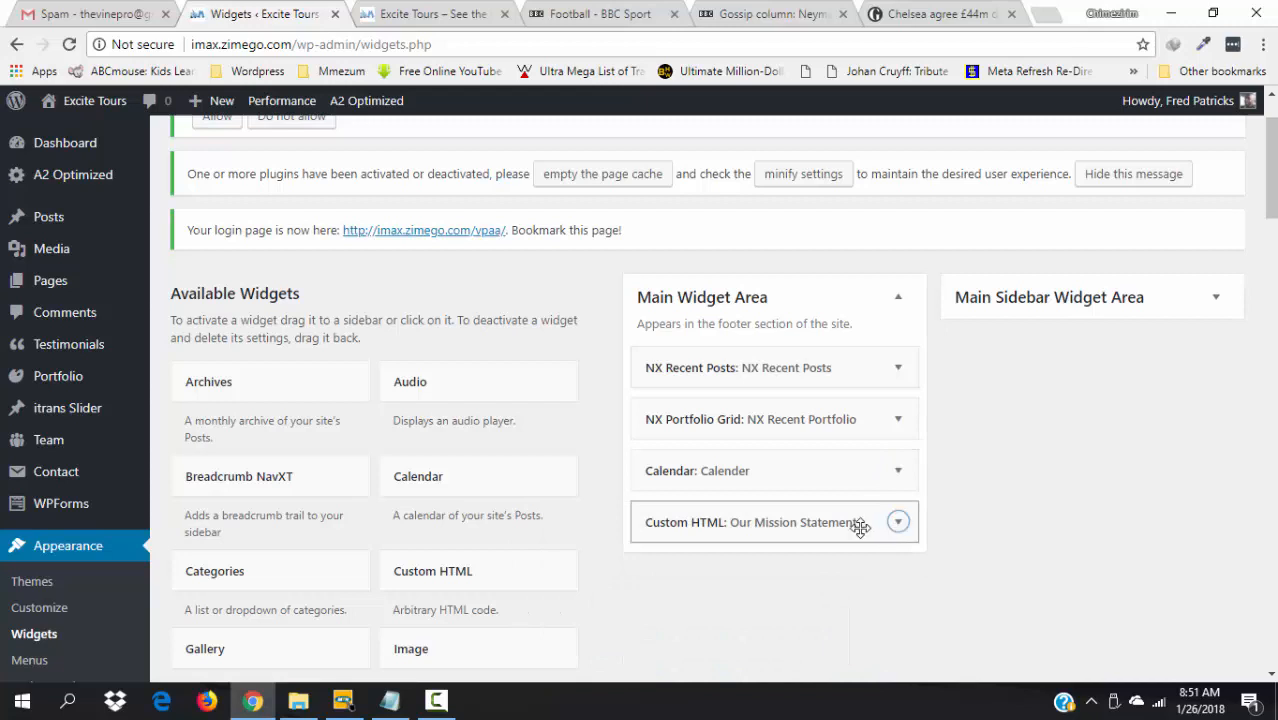
left_click_drag(862, 527, 858, 367)
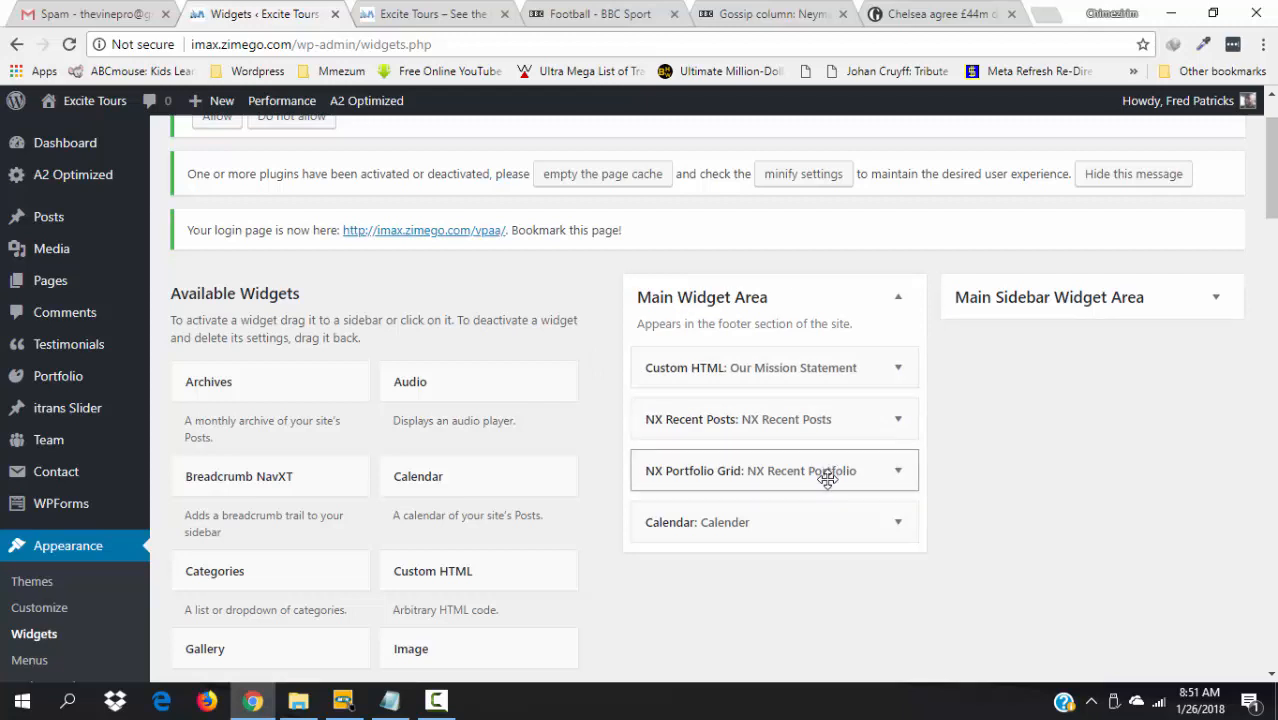
left_click_drag(827, 476, 837, 427)
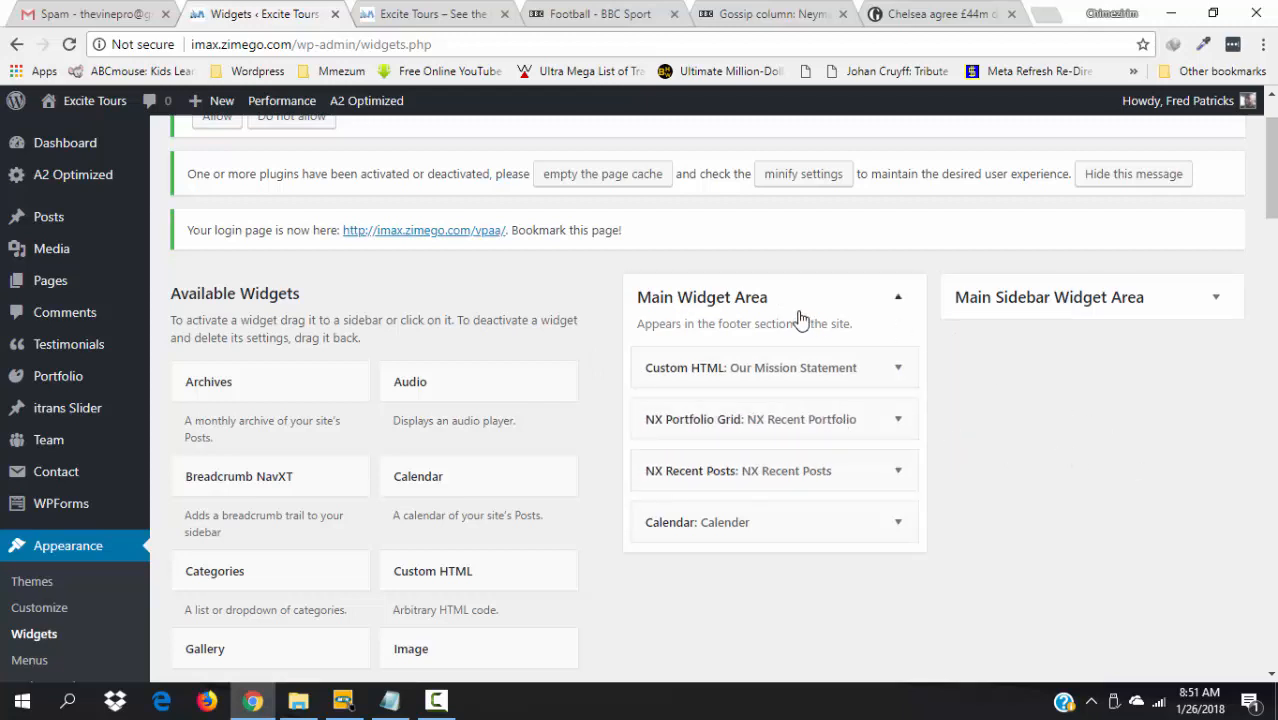
left_click(446, 10)
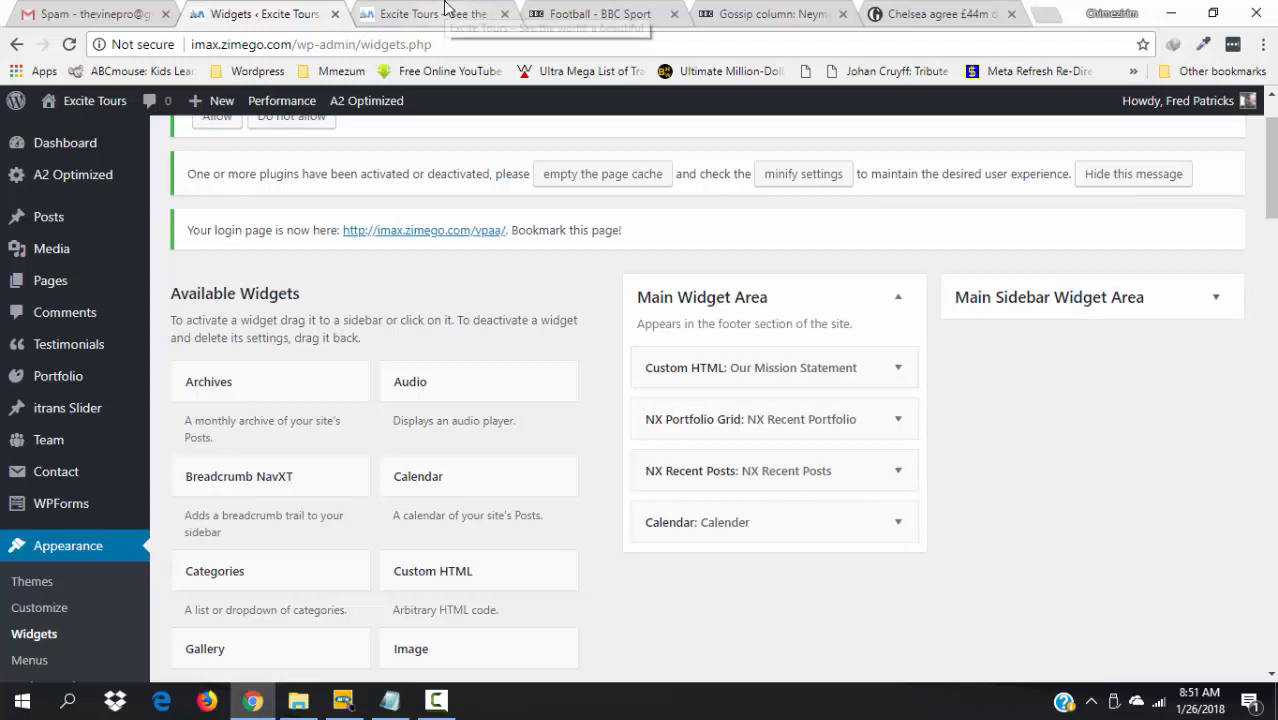
- Reload the live site and scroll to check the new footer widget order
key("F5")
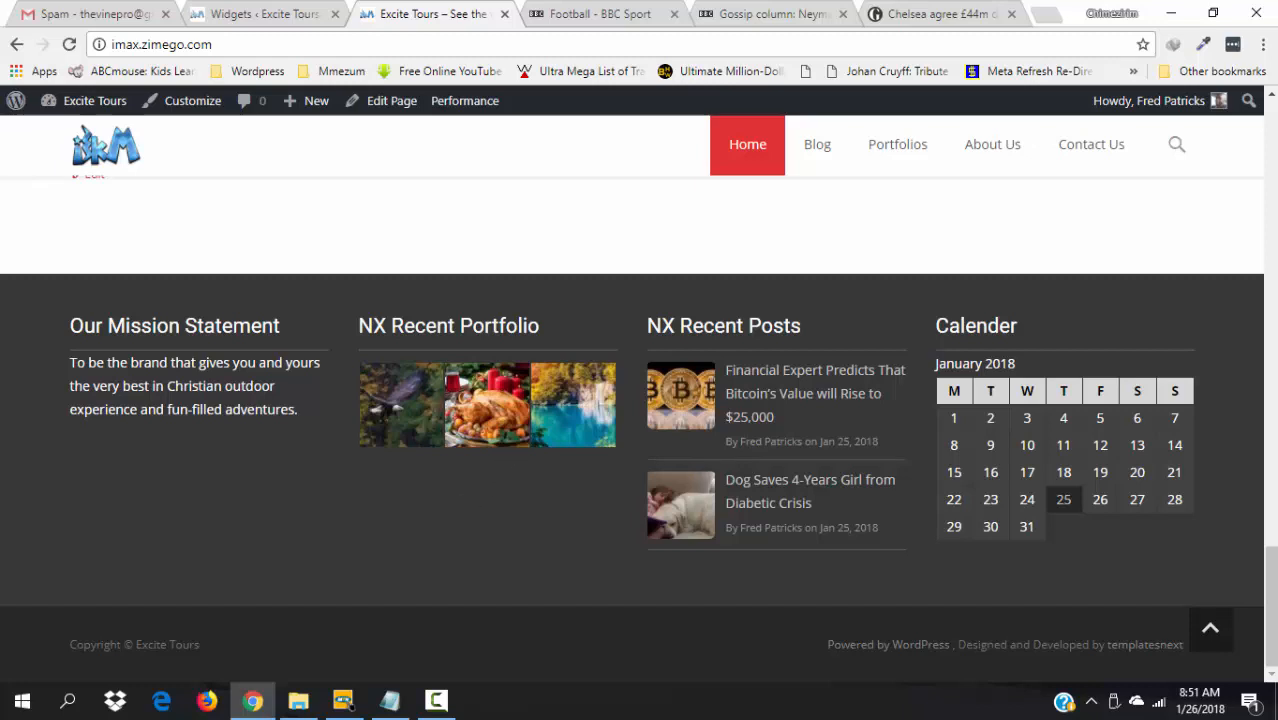
scroll(400, 420, "up", 1)
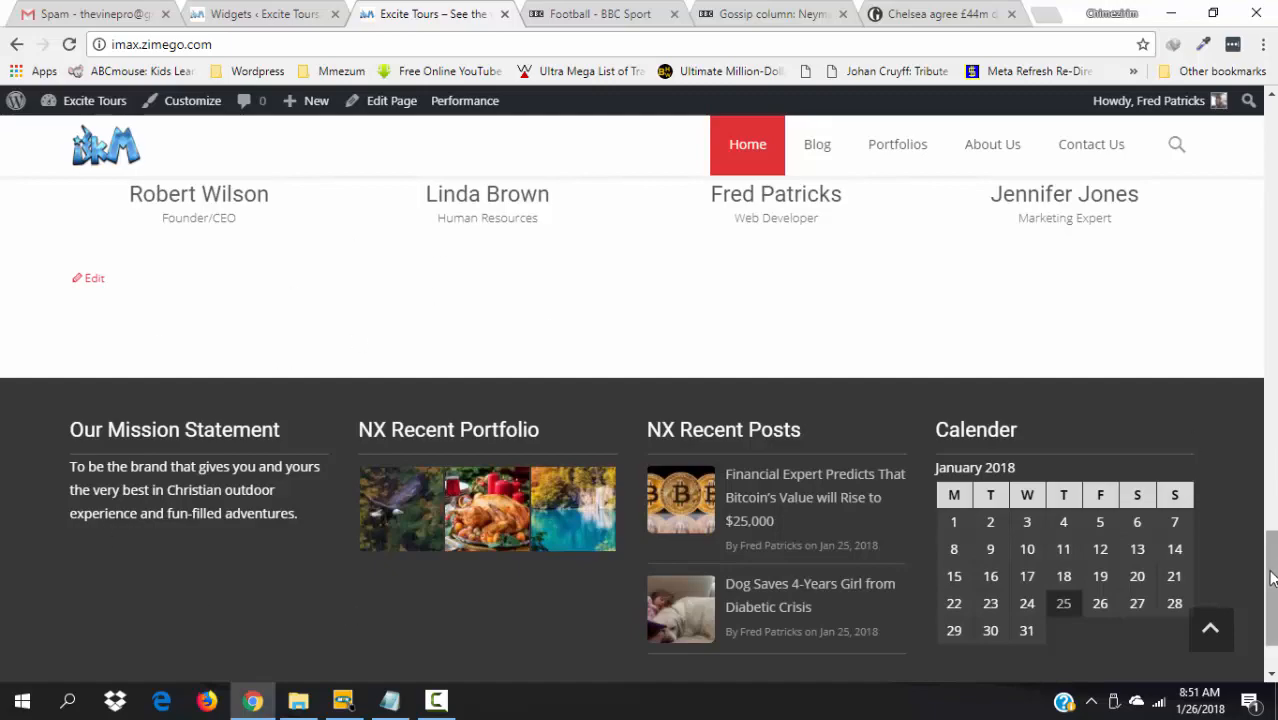
left_click_drag(1266, 545, 1270, 160)
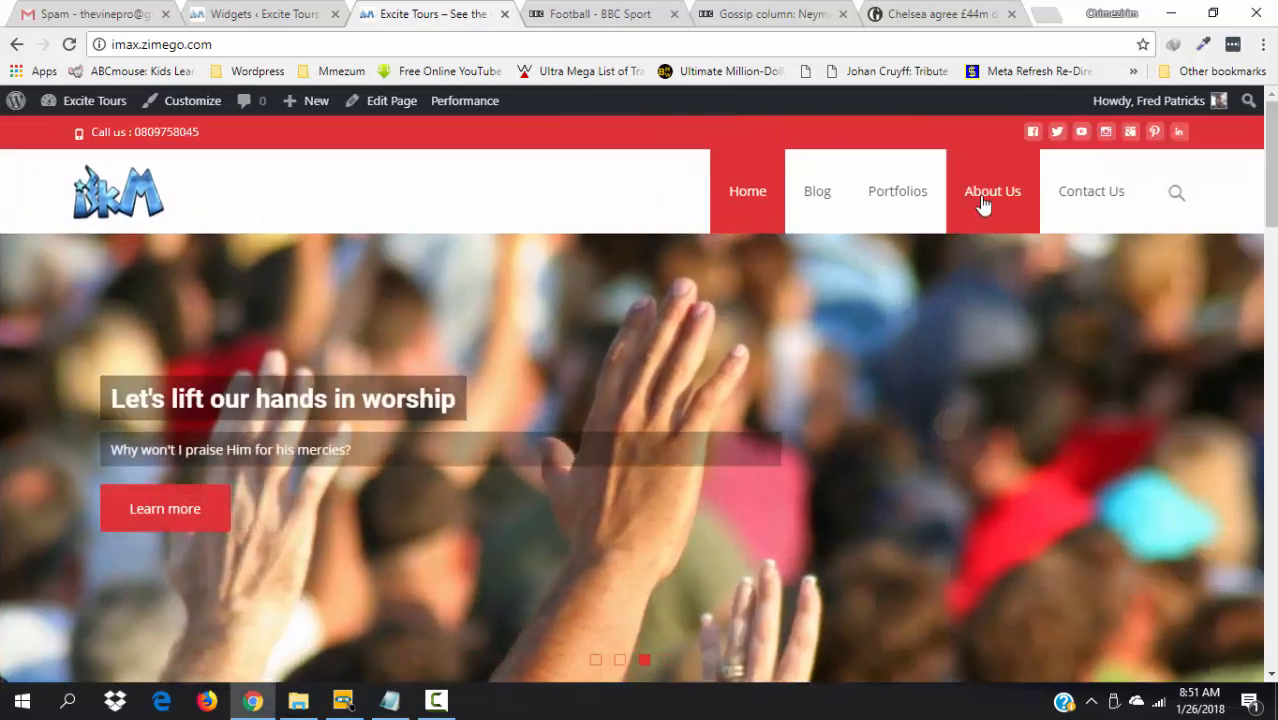
- Open About Us and Contact Us in new tabs, start editing About Us, then view Contact Us
right_click(986, 203)
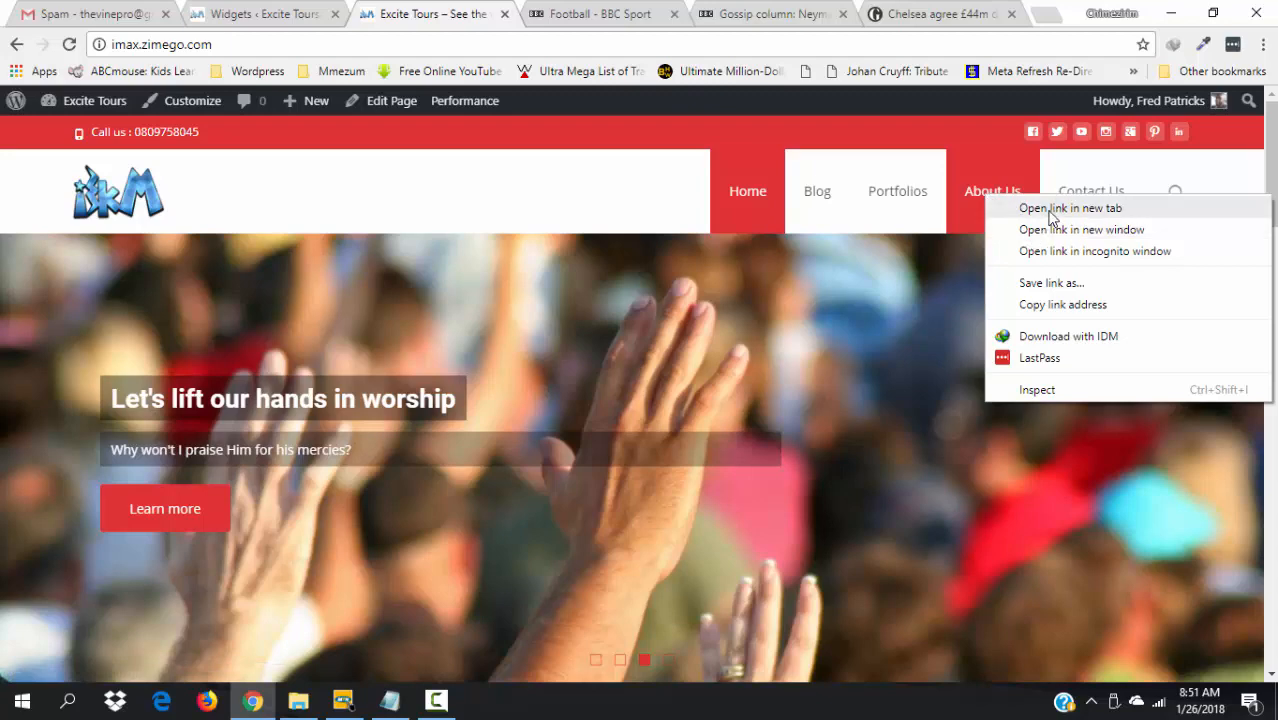
left_click(1051, 210)
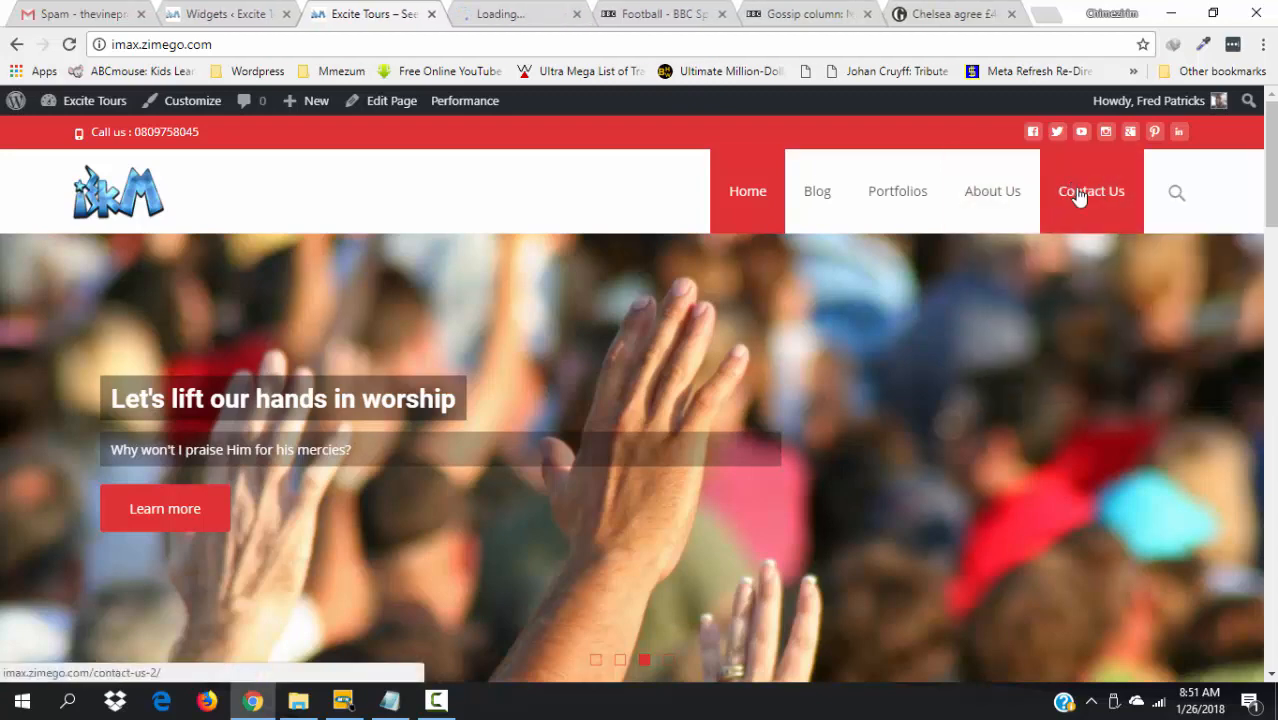
right_click(1078, 193)
left_click(1085, 201)
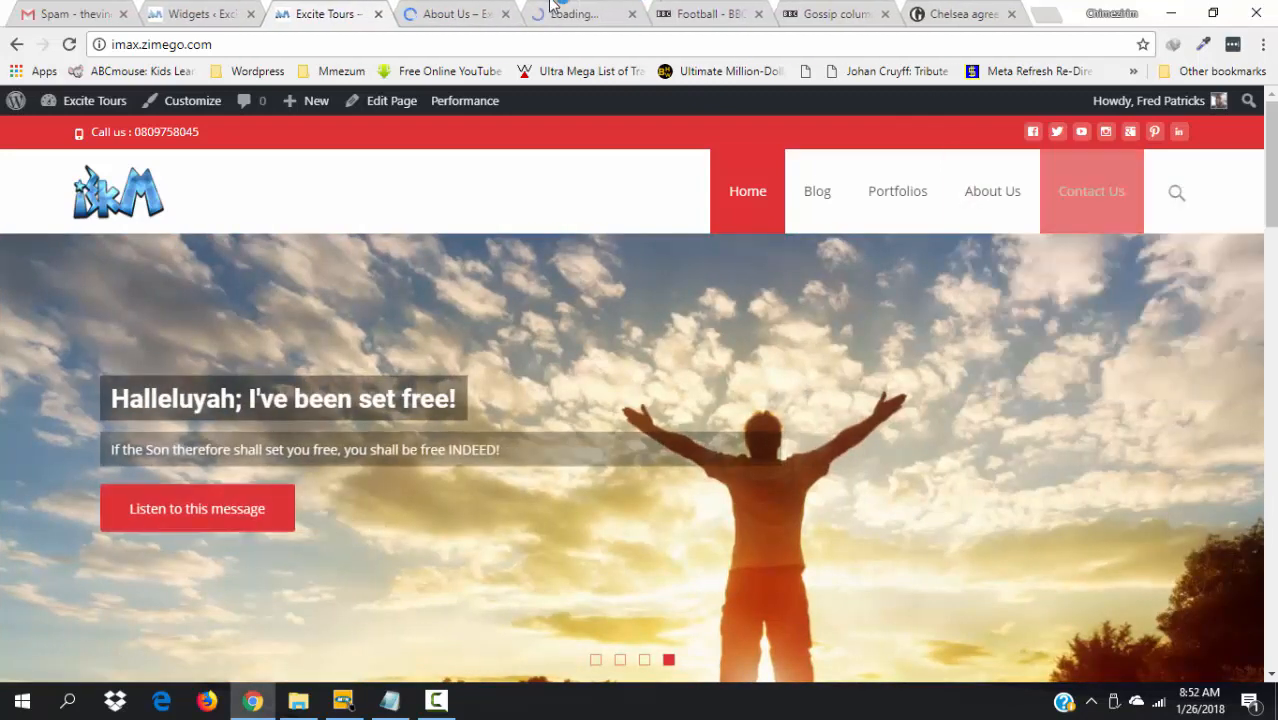
left_click(461, 10)
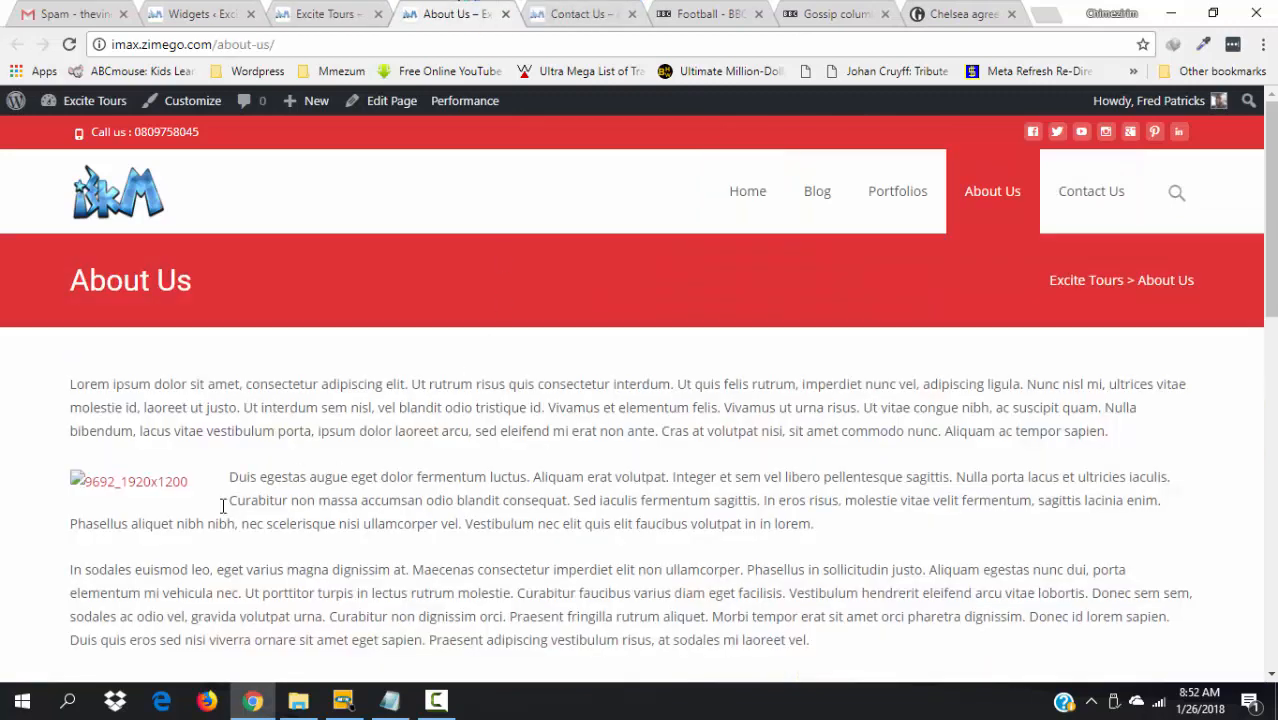
left_click(371, 101)
left_click(573, 12)
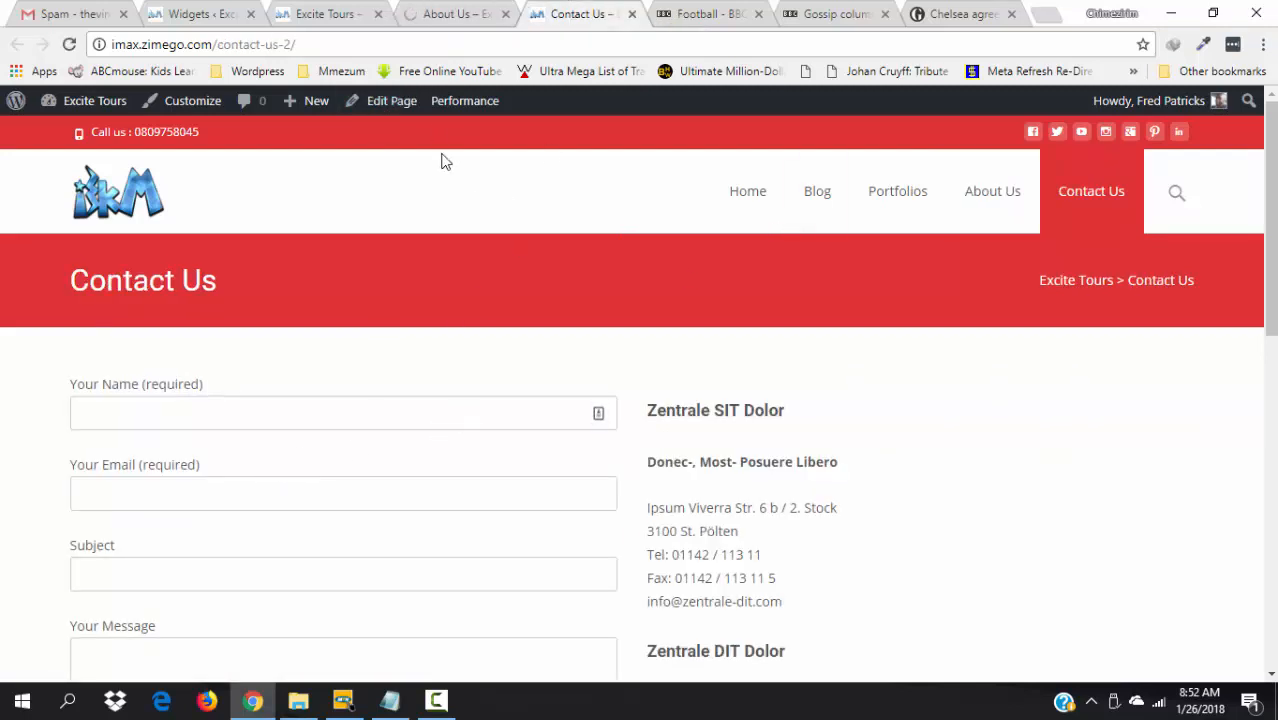
mouse_move(459, 106)
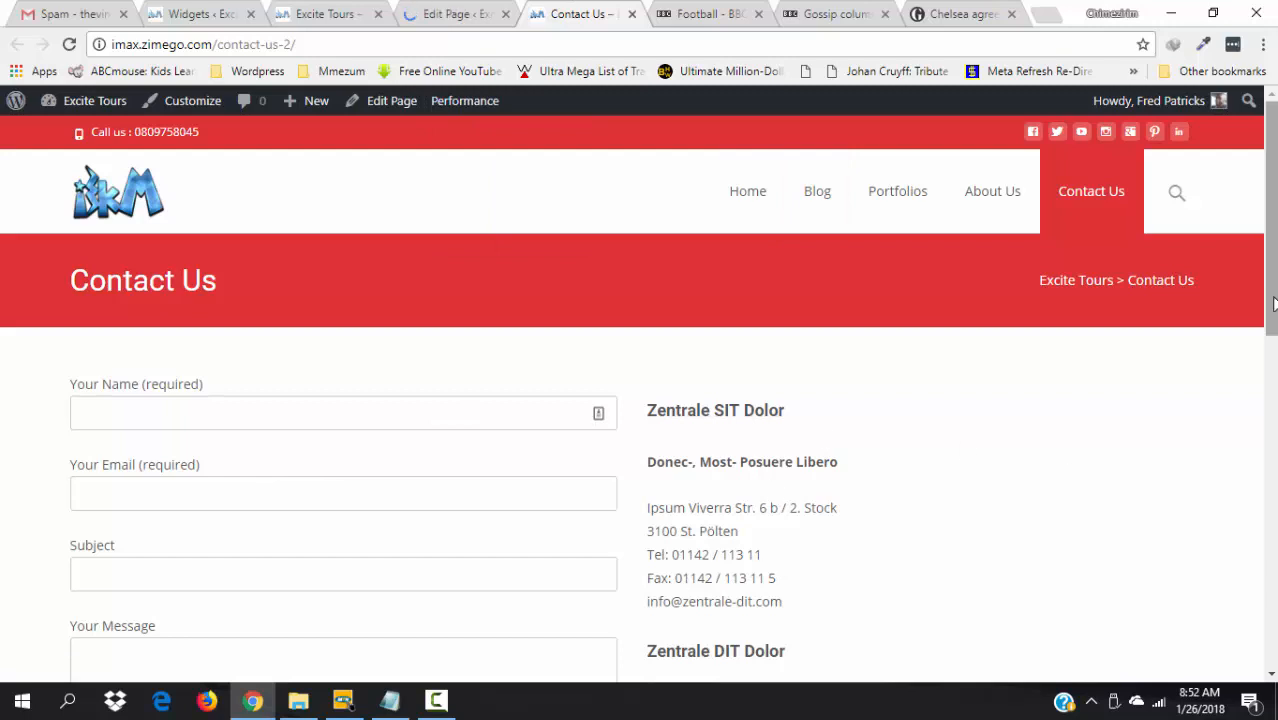
left_click_drag(1273, 305, 1274, 328)
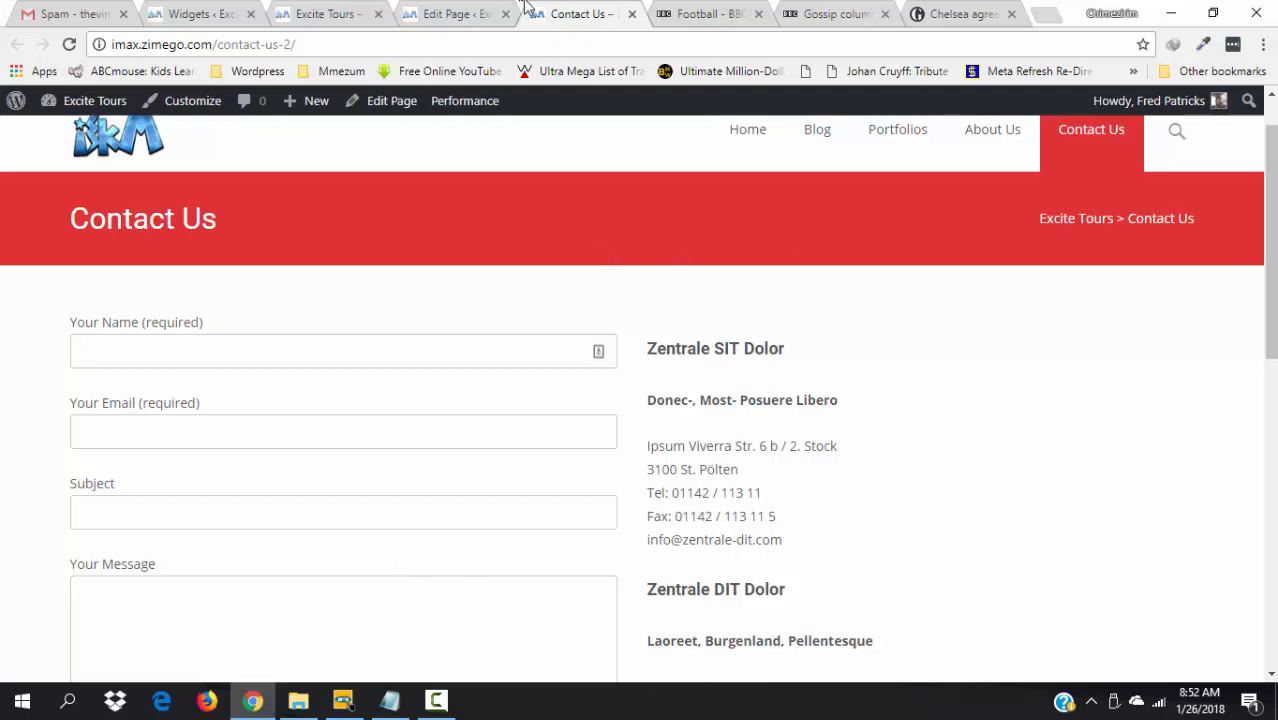
- Open the Contact Us page for editing and add a bold intro line pointing visitors to the contact form below
left_click(407, 108)
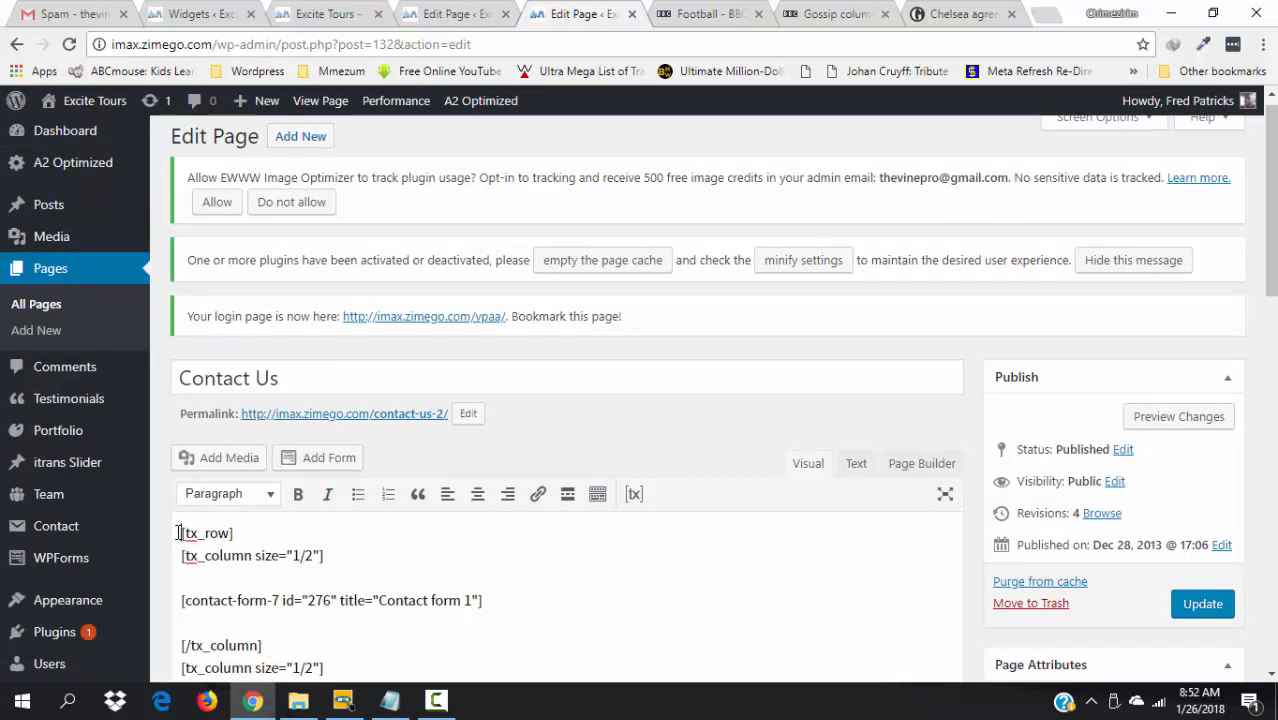
scroll(180, 533, "down", 1)
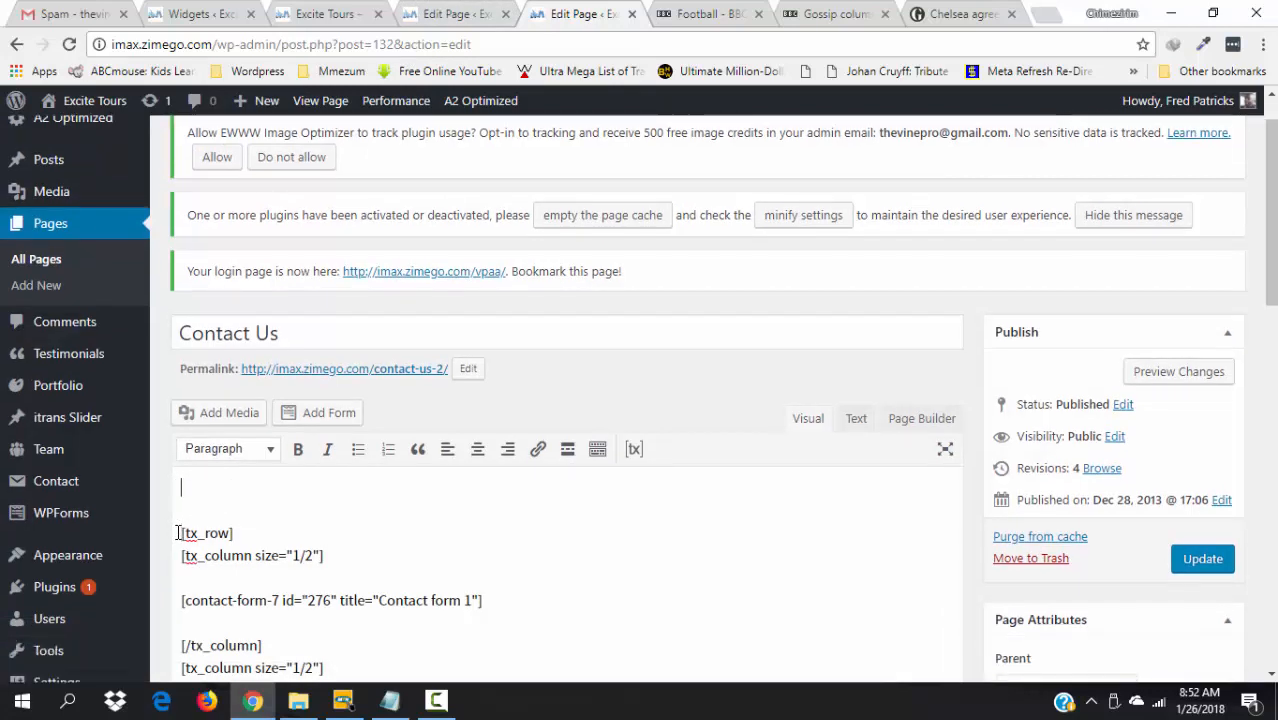
type("ove our site?")
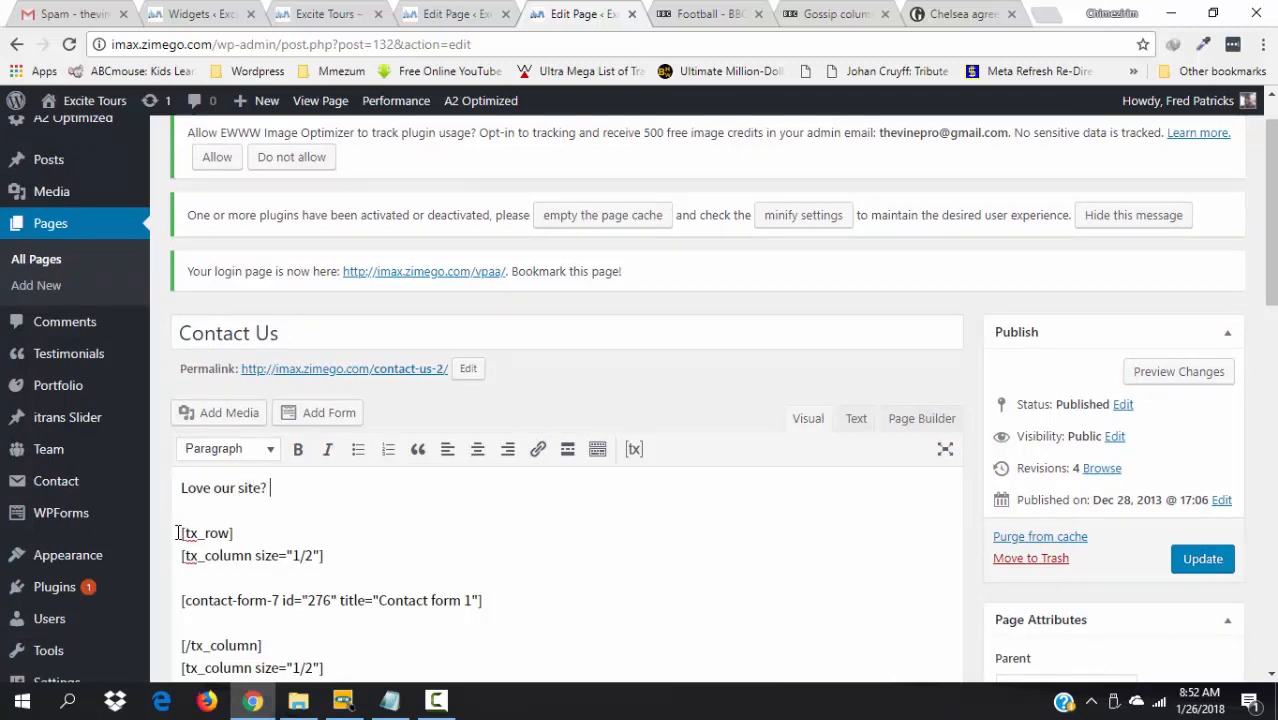
type(" Have any questions?")
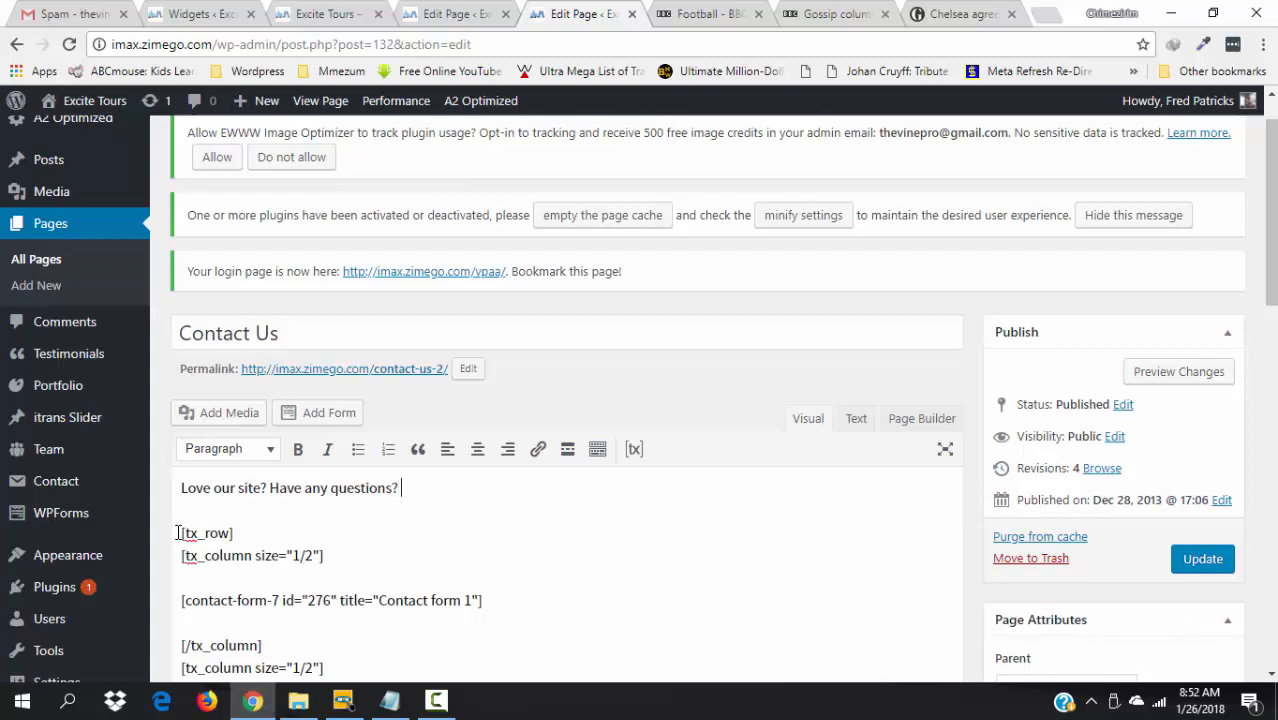
type(" You can reach through the ")
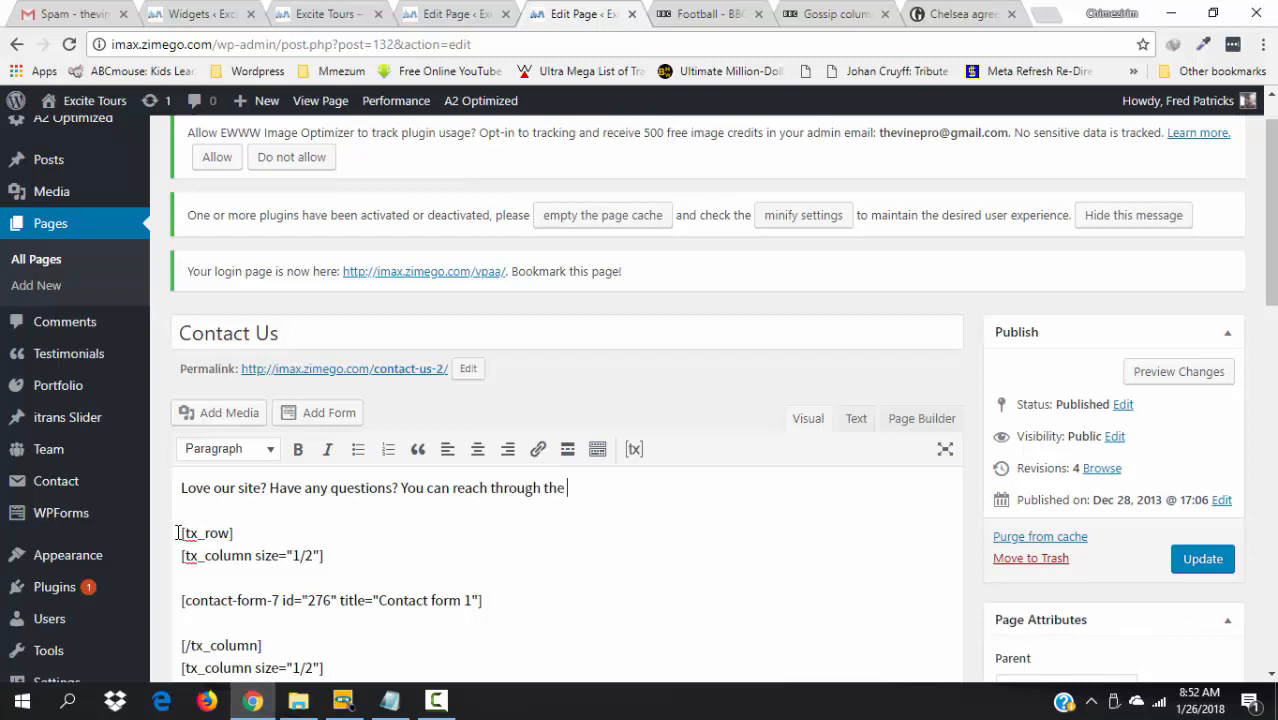
type("contact form below...")
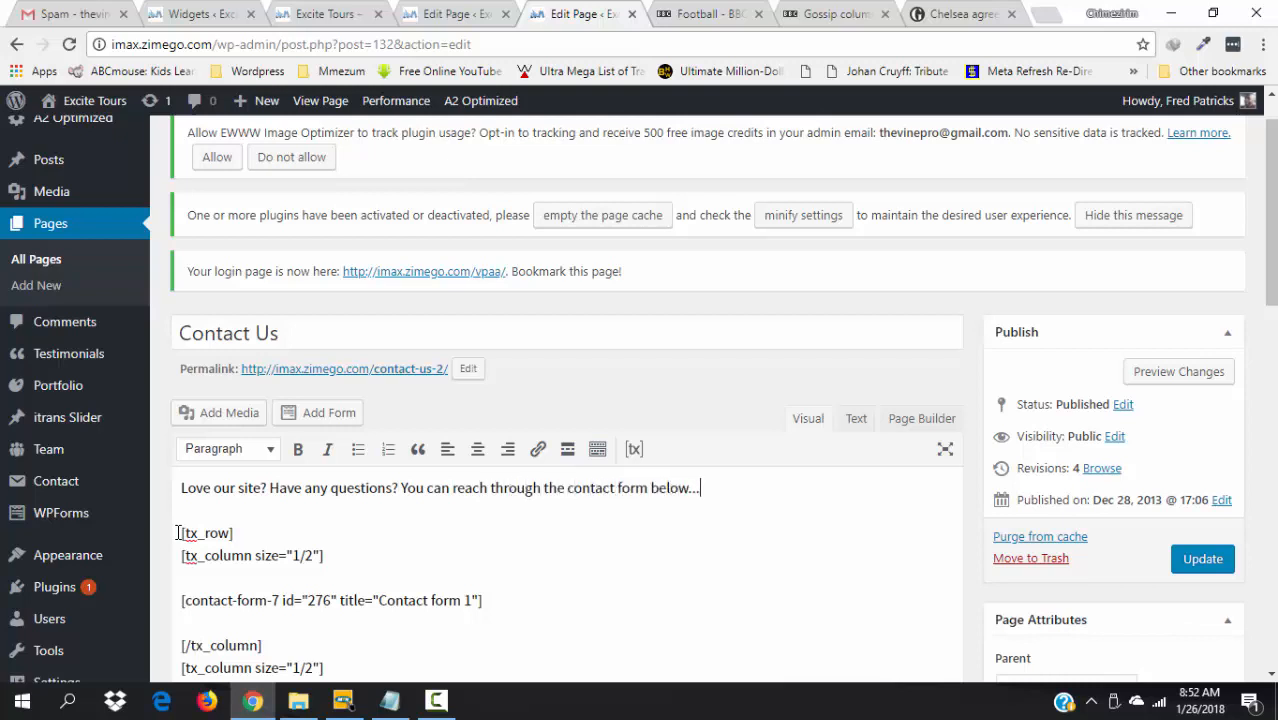
left_click_drag(730, 491, 170, 474)
key("ctrl+b")
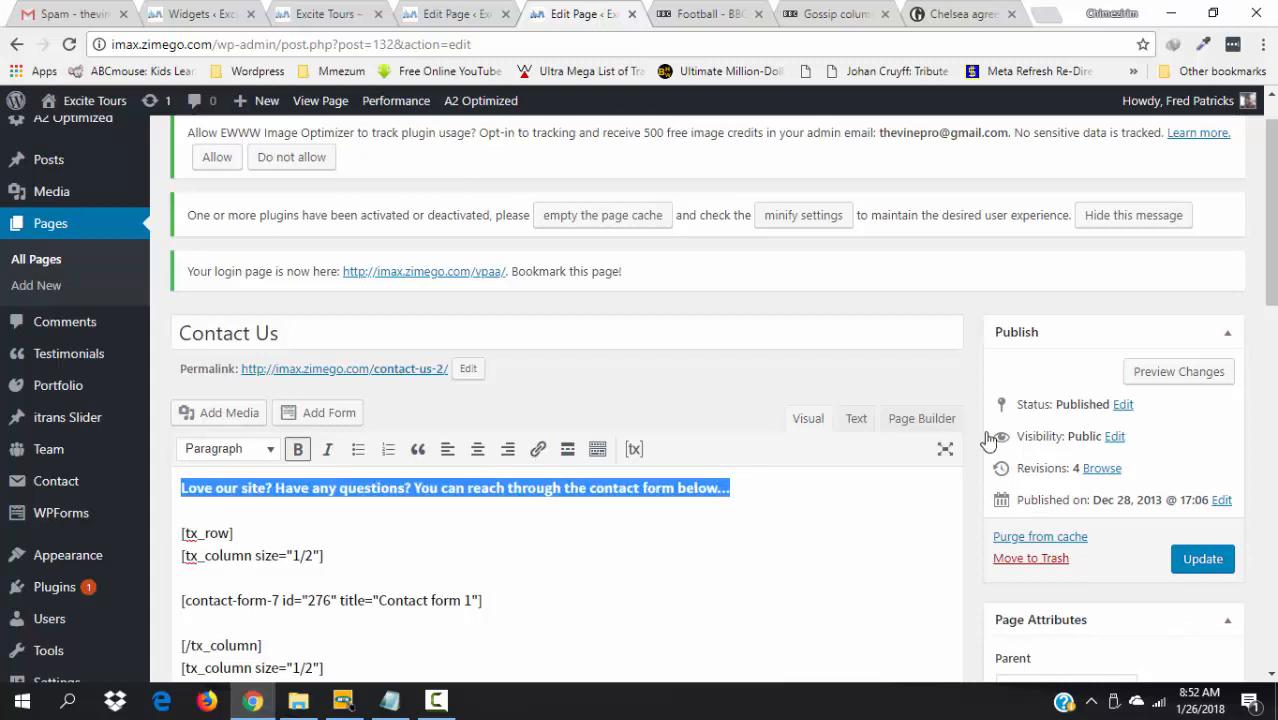
left_click_drag(1273, 212, 1273, 346)
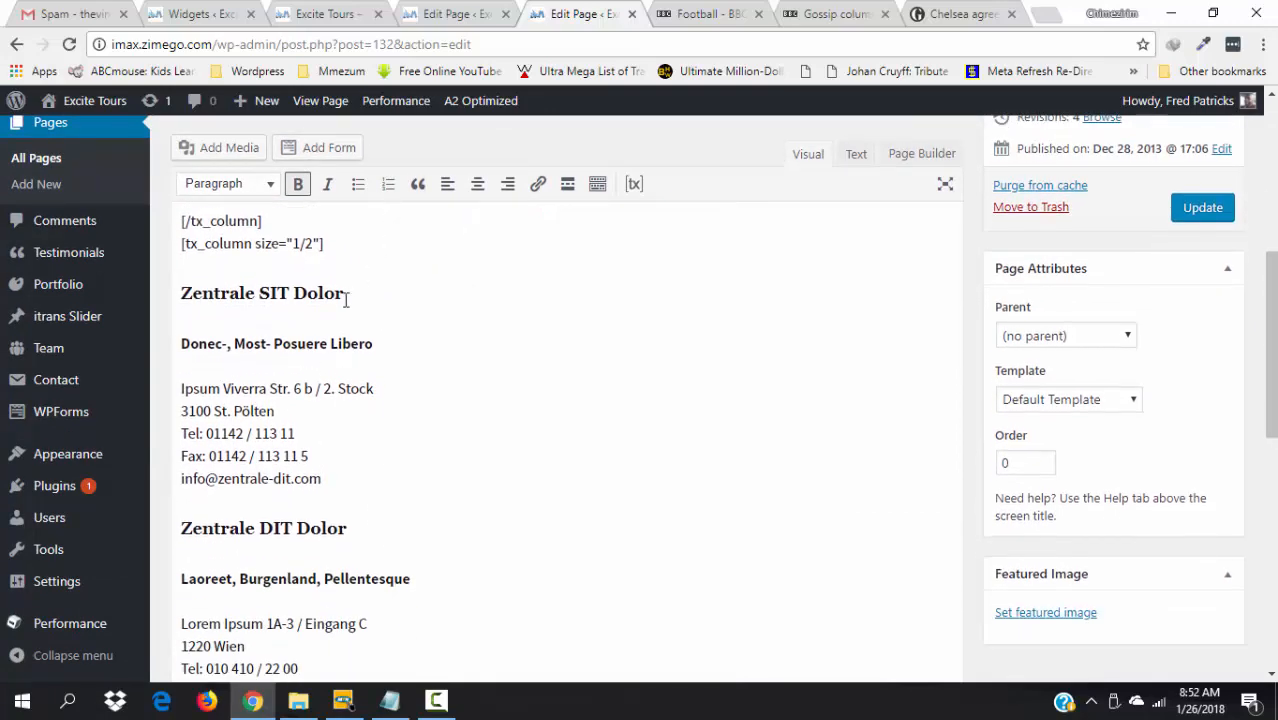
- Replace the Zentrale SIT Dolor heading with 'Excite Tours, Lagos'
left_click_drag(346, 300, 181, 293)
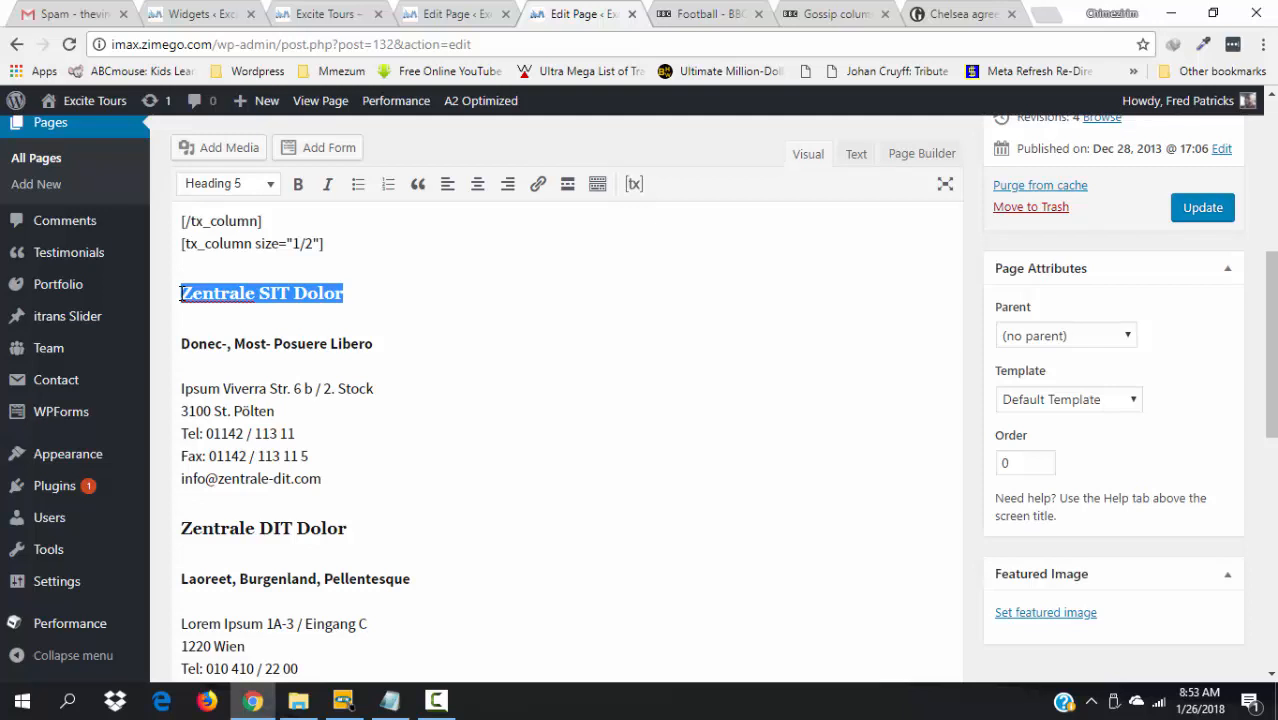
key("BackSpace")
type("Lagos")
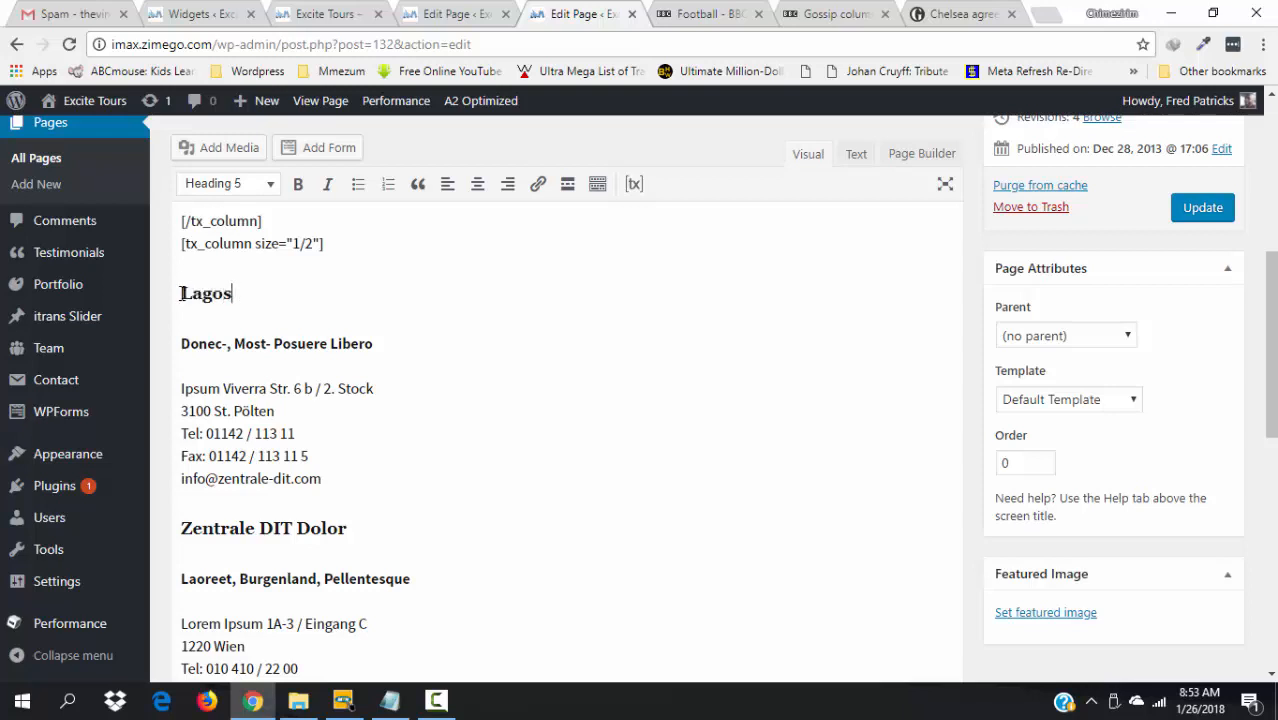
key("BackSpace")
key("BackSpace")
key("BackSpace")
type("Excite Tours ")
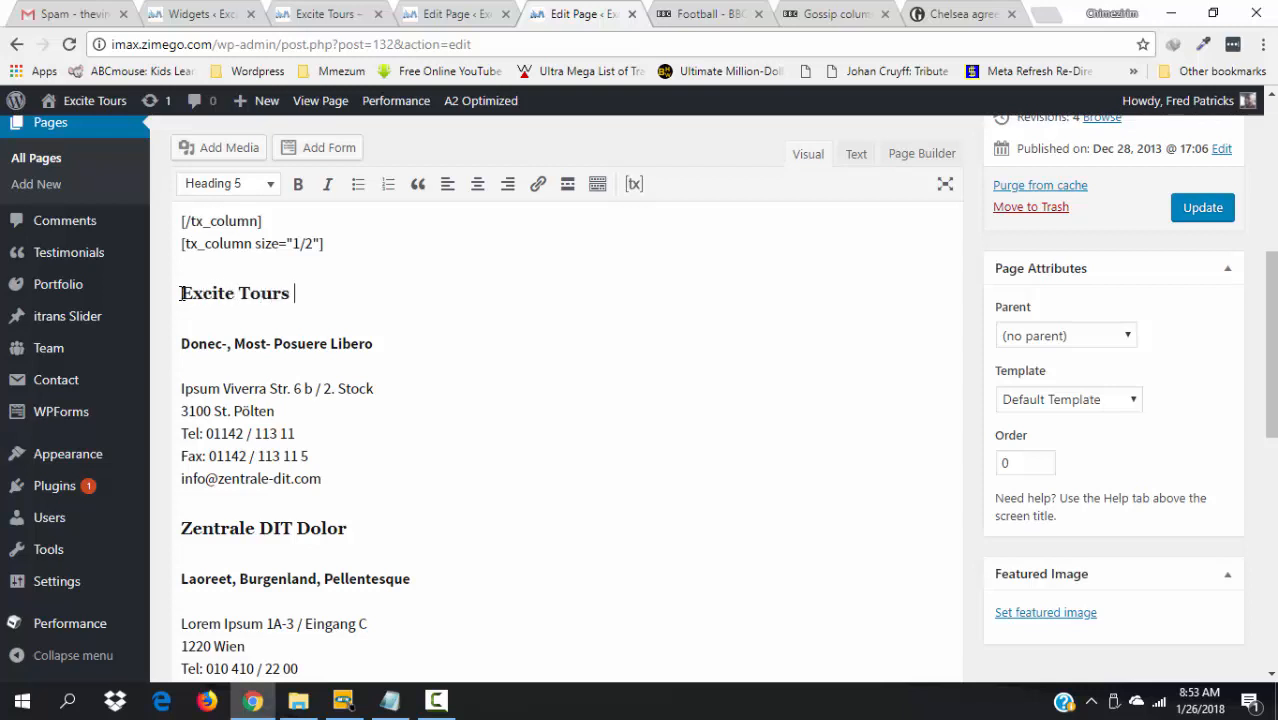
type(" Lagos")
left_click(369, 340)
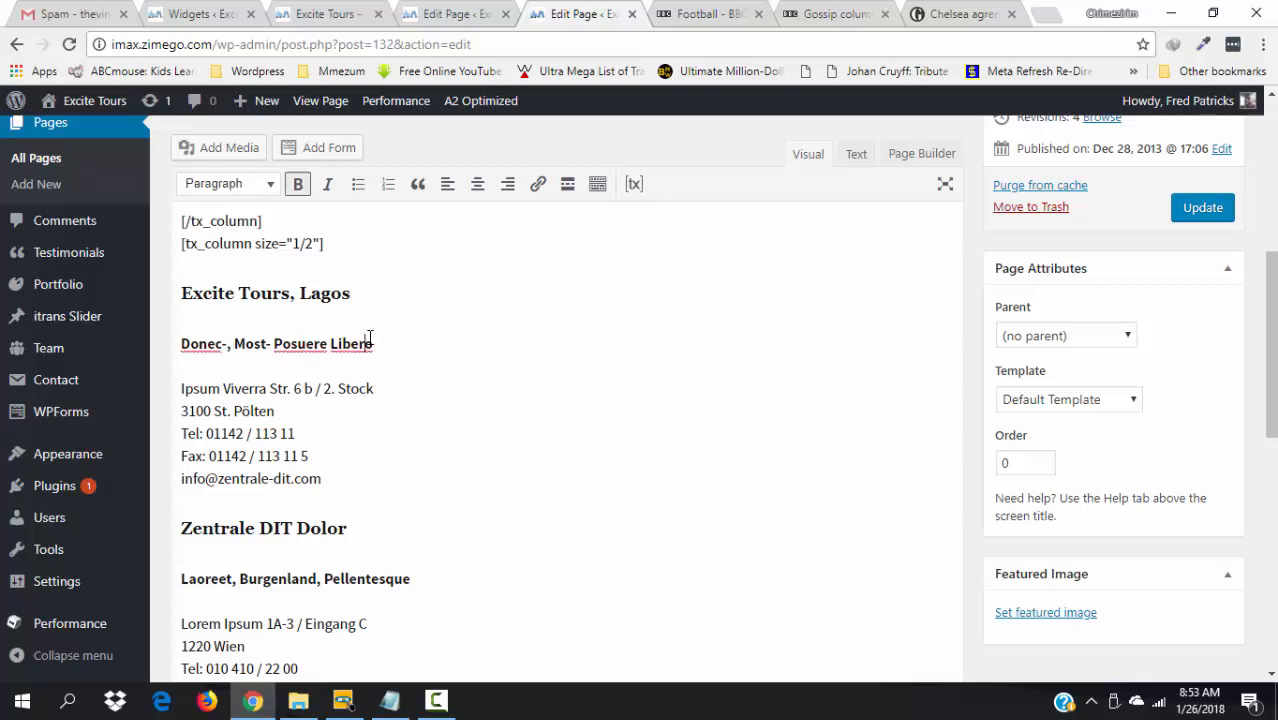
left_click_drag(376, 343, 184, 354)
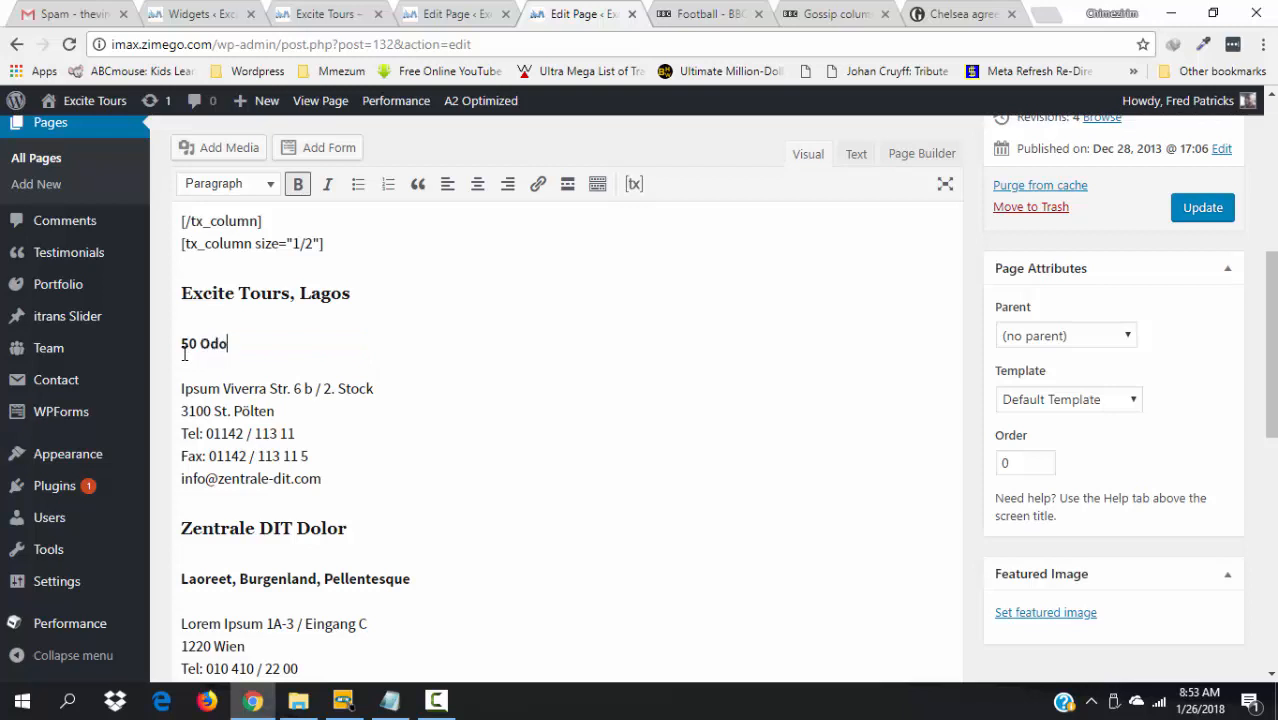
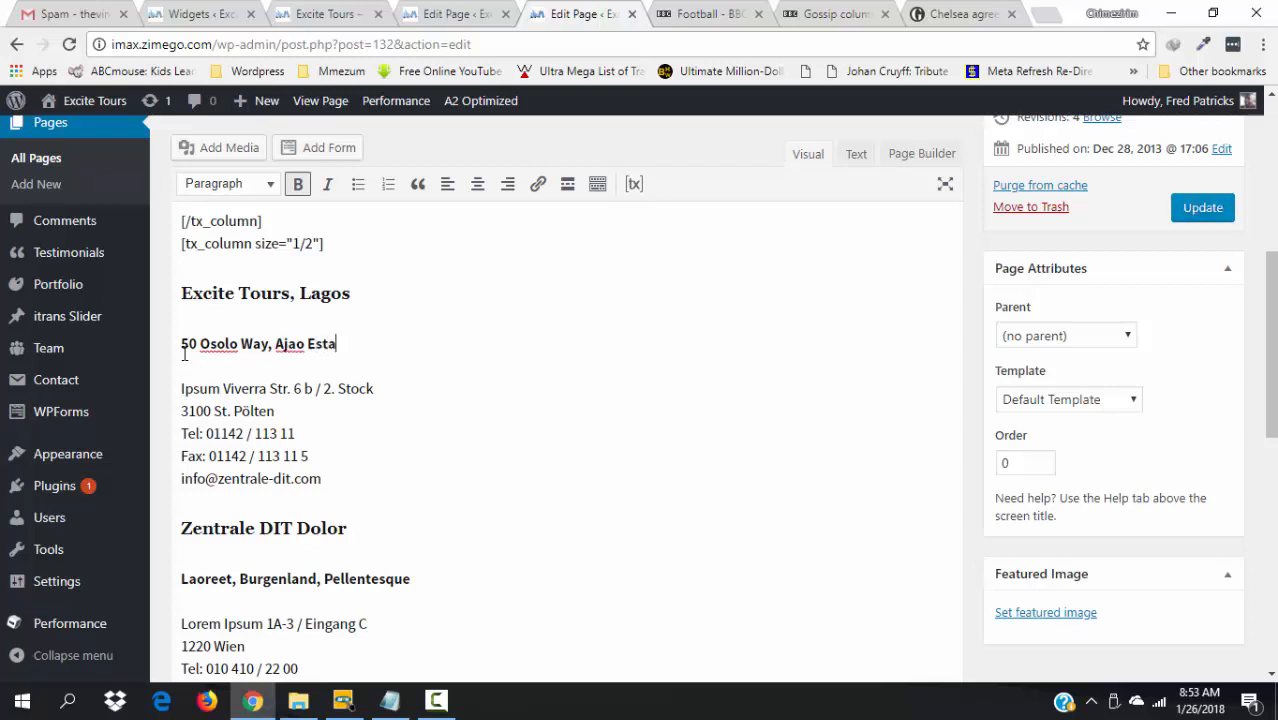
left_click_drag(1271, 400, 1271, 248)
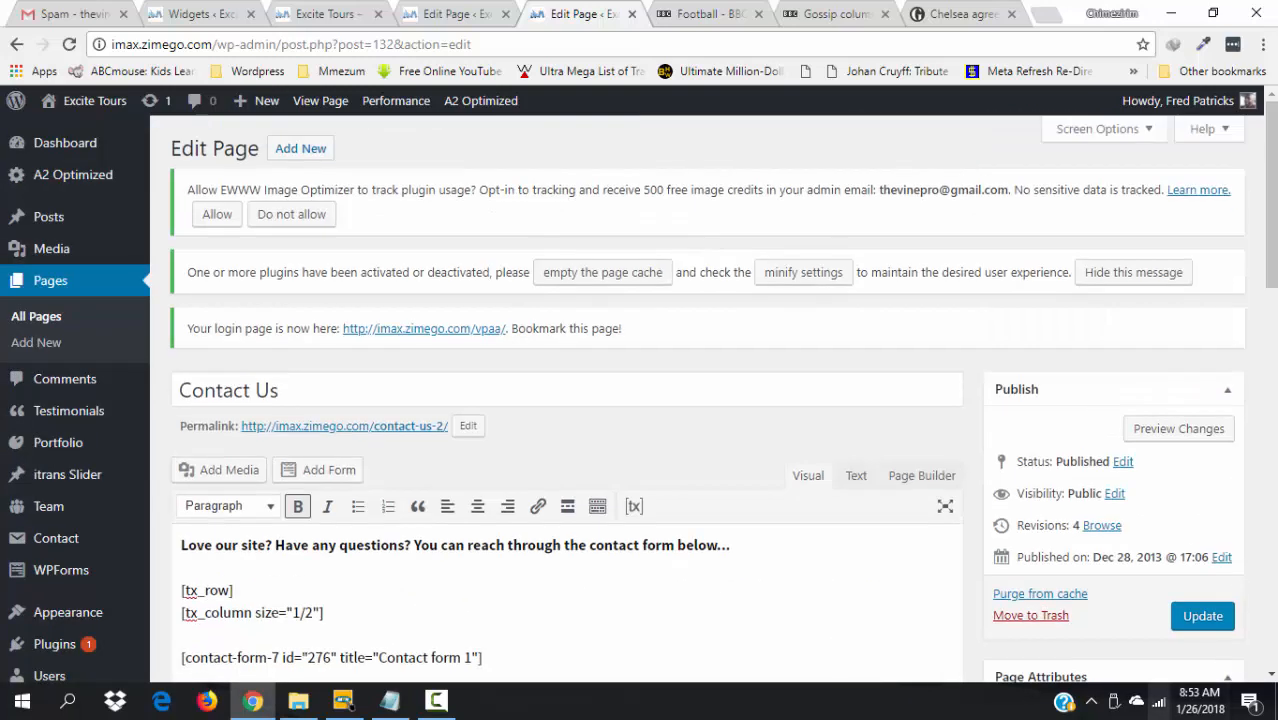
- Save the Contact Us page with Update, then look over the About Us tab
left_click(1207, 617)
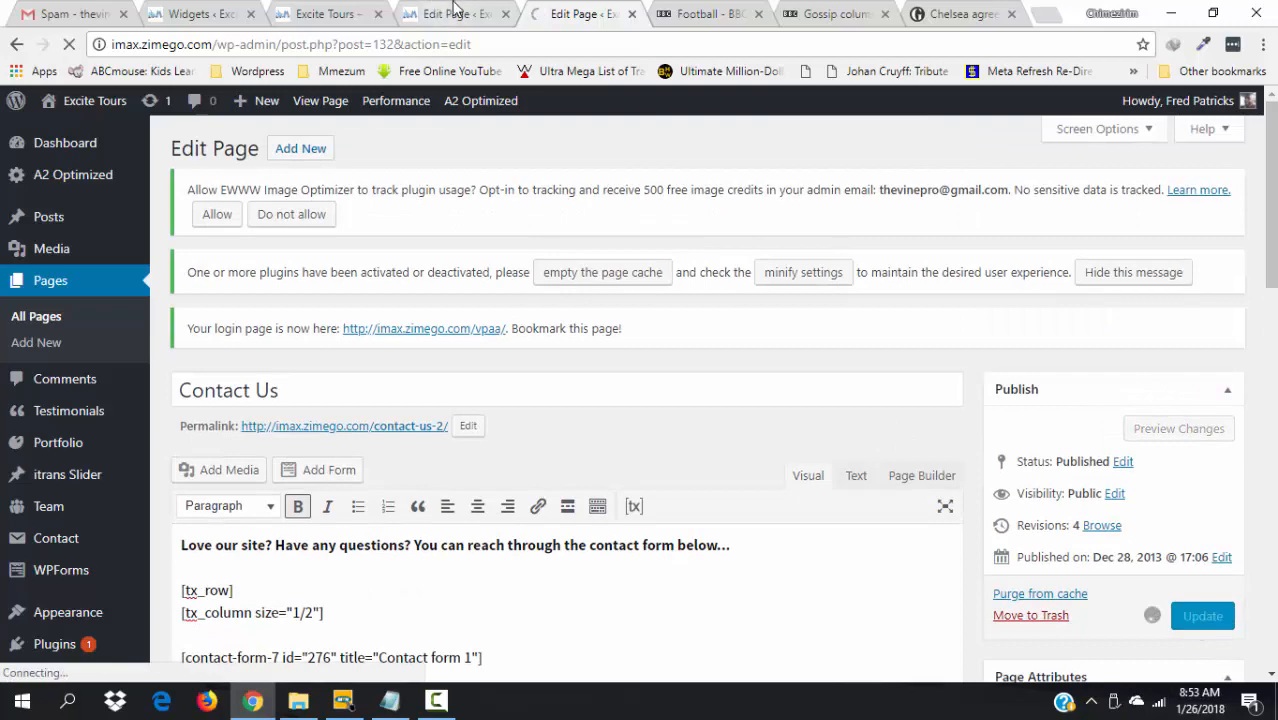
left_click(455, 10)
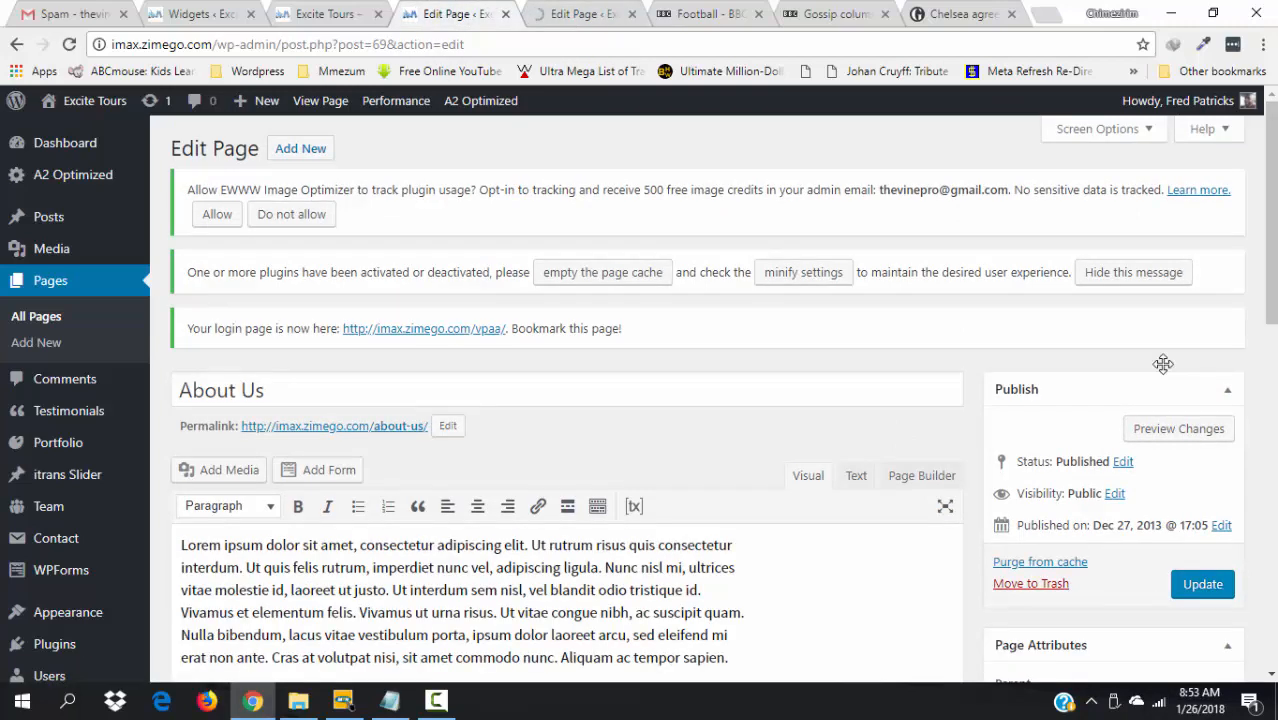
left_click_drag(1270, 304, 1270, 433)
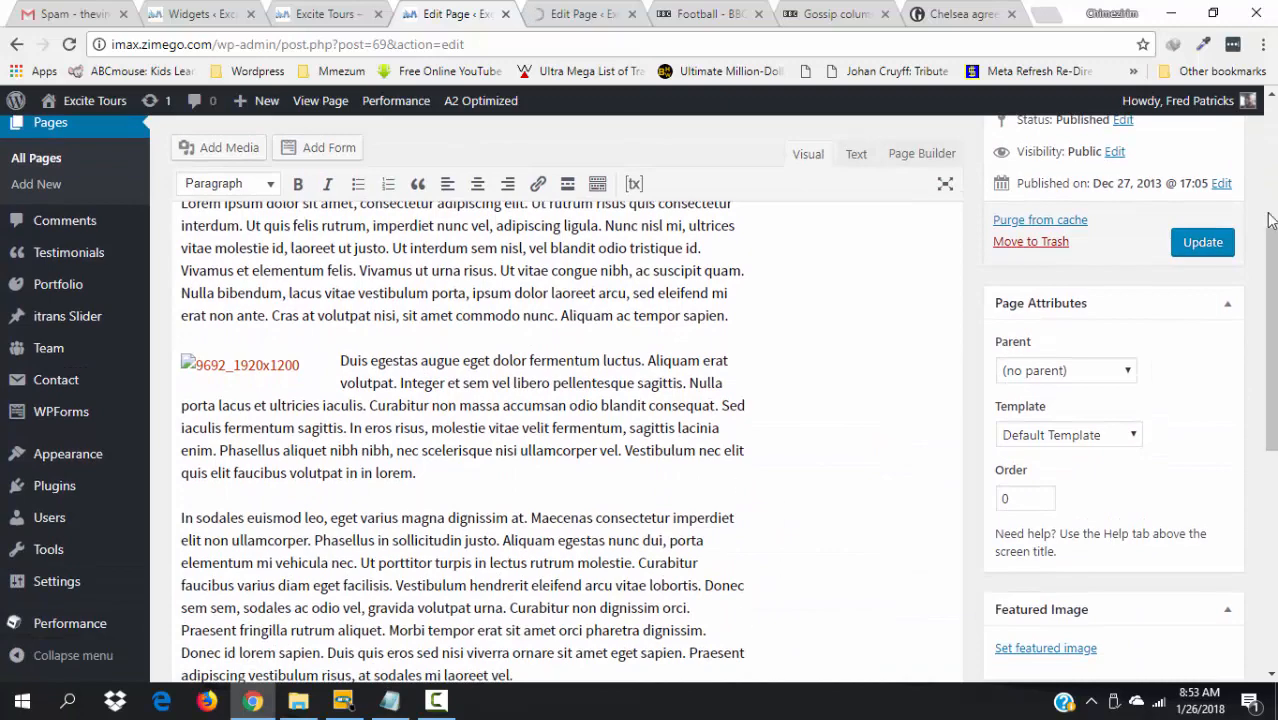
left_click_drag(1272, 345, 1240, 64)
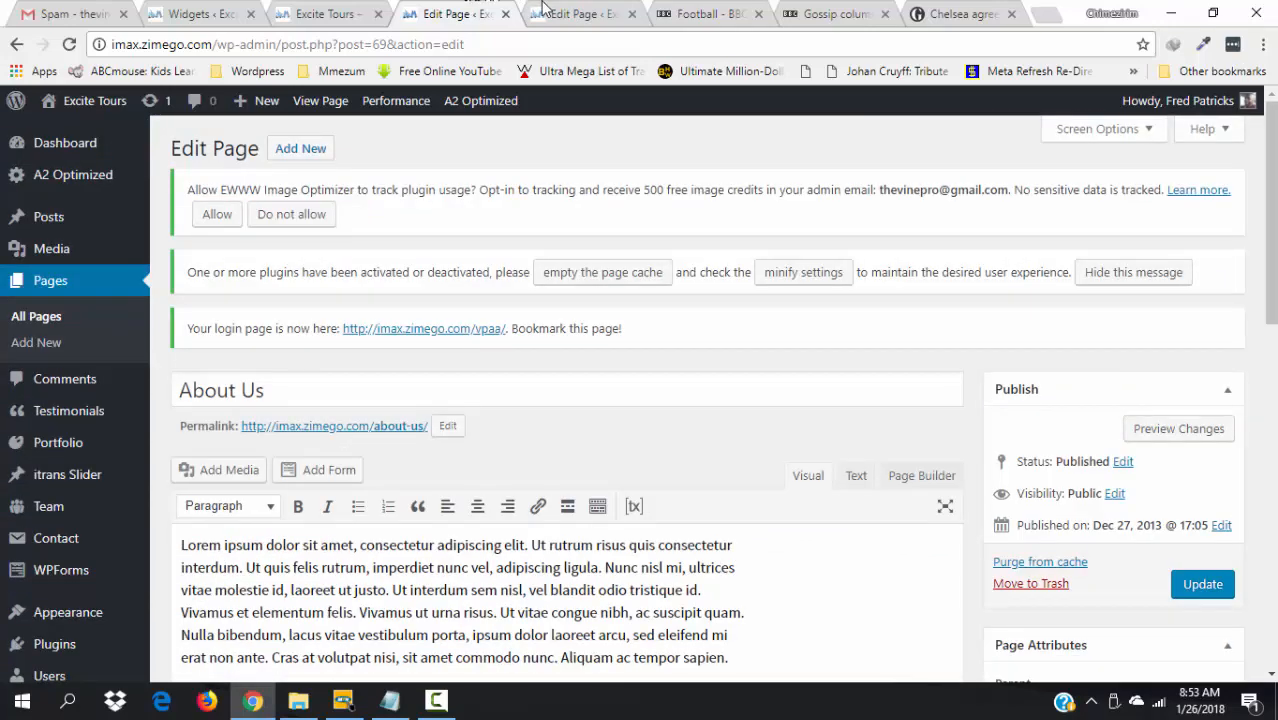
- View the live Contact Us page and scroll to the Excite Tours, Lagos address
left_click(590, 10)
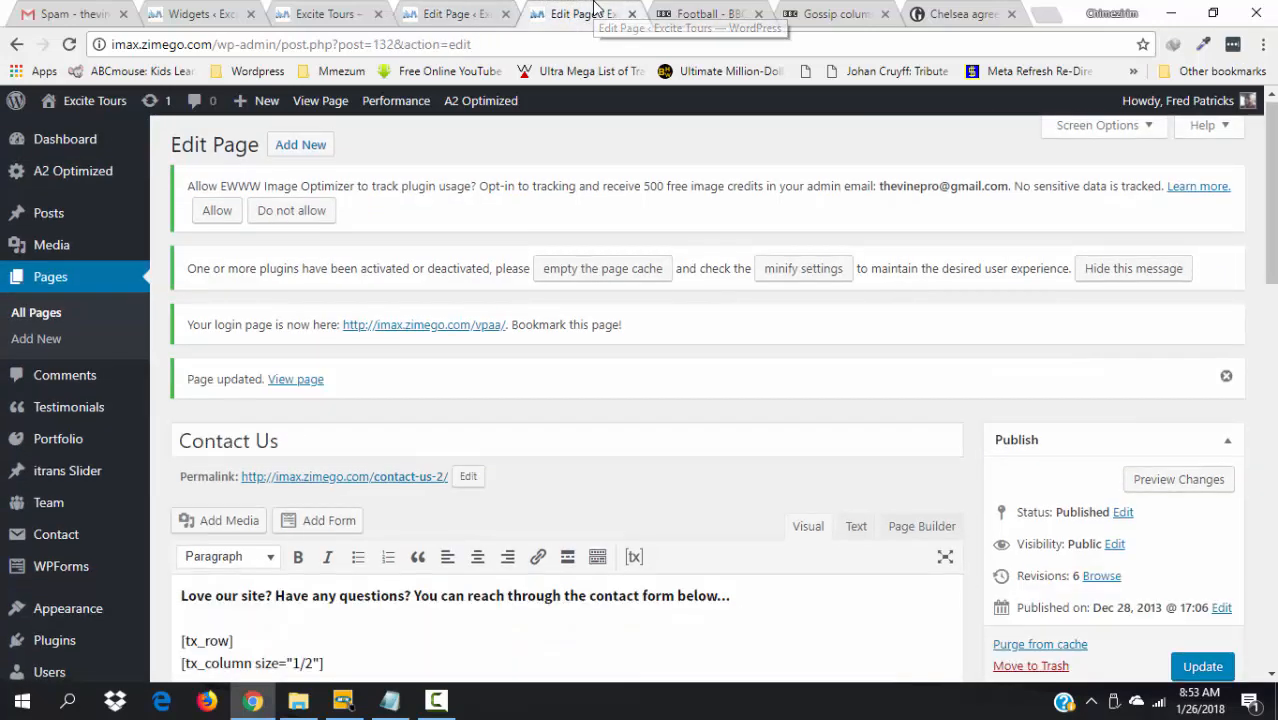
left_click(293, 382)
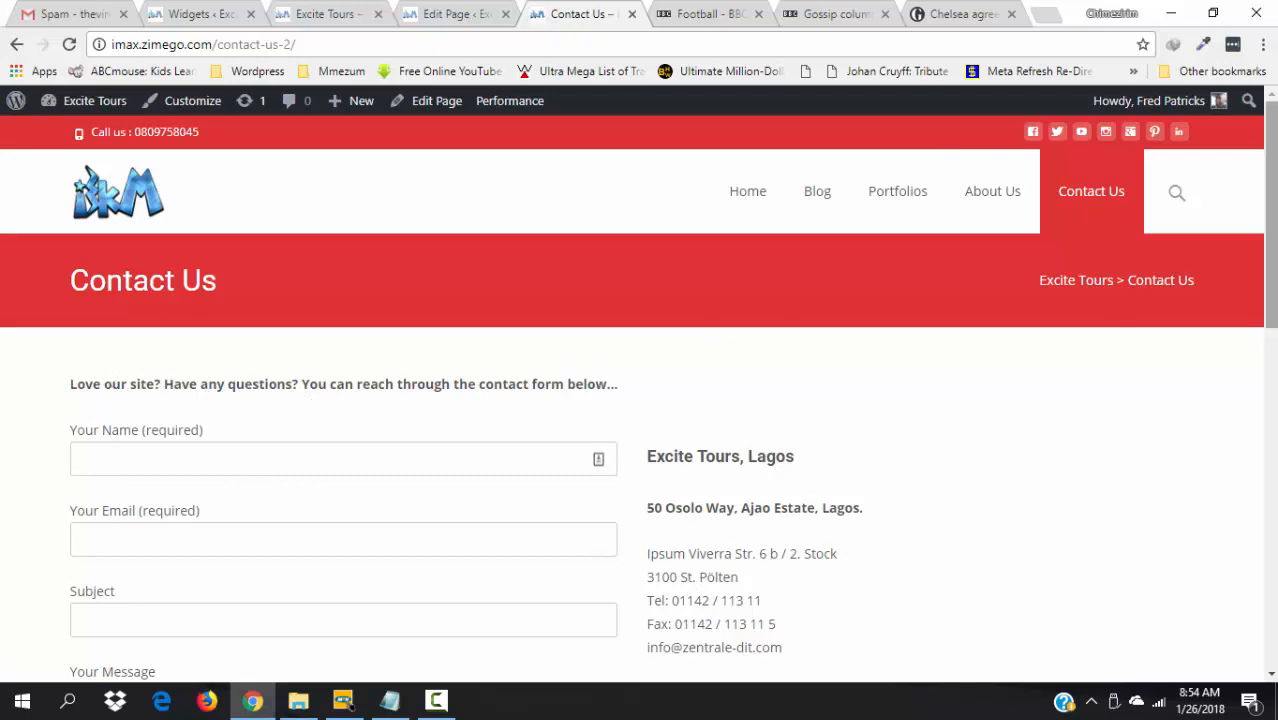
left_click_drag(1271, 250, 1271, 318)
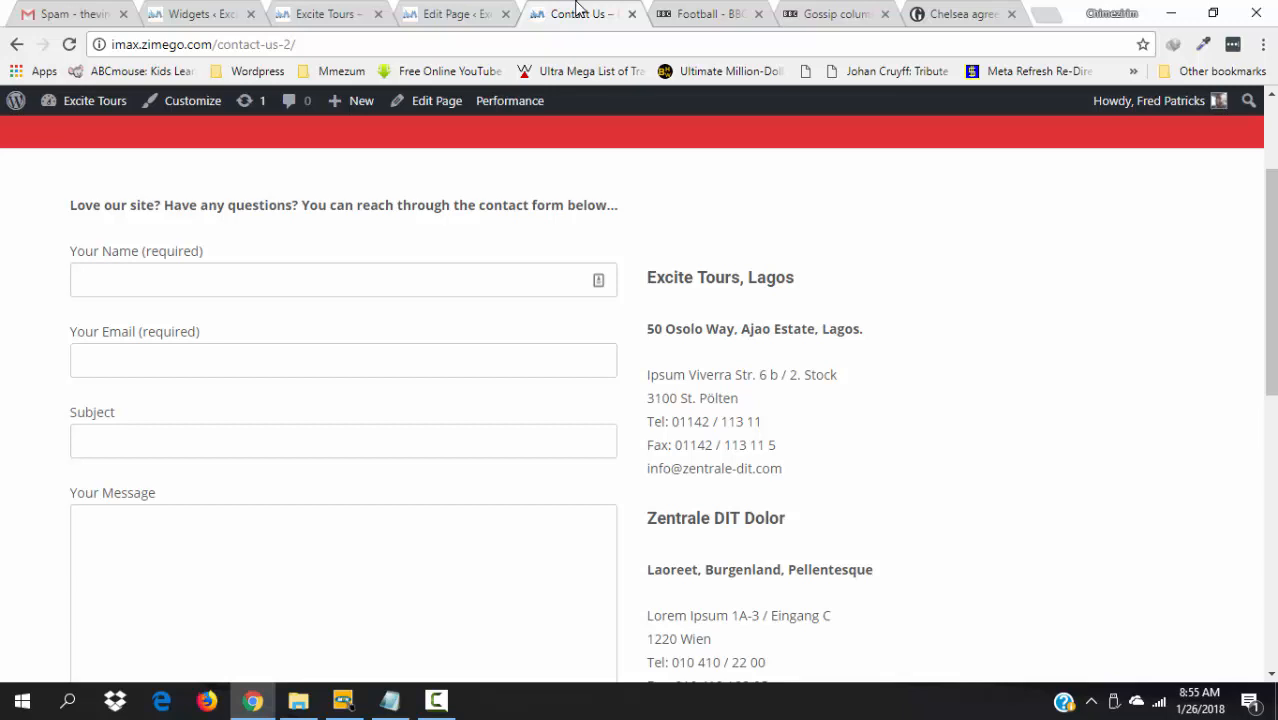
- Switch to the About Us page in the WordPress editor
left_click(435, 12)
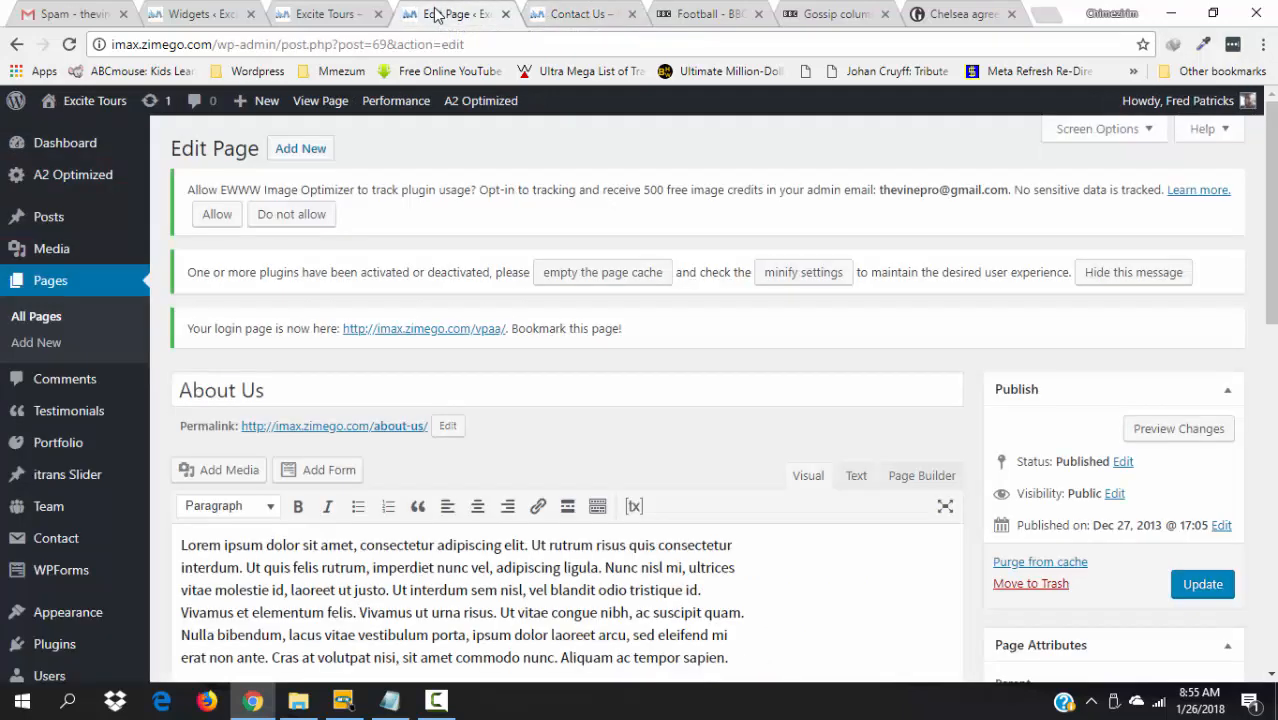
- Review the live Excite Tours home page: slider, welcome text, news, portfolio and team
left_click(333, 8)
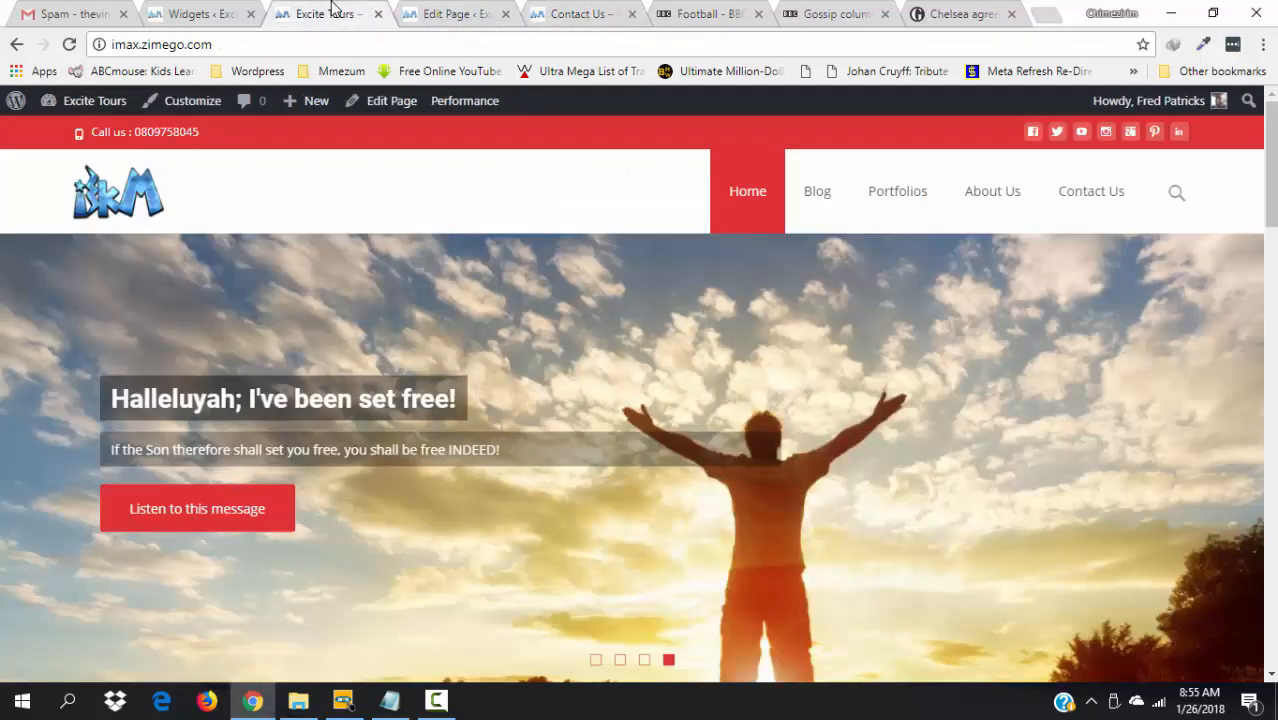
scroll(1270, 180, "down", 3)
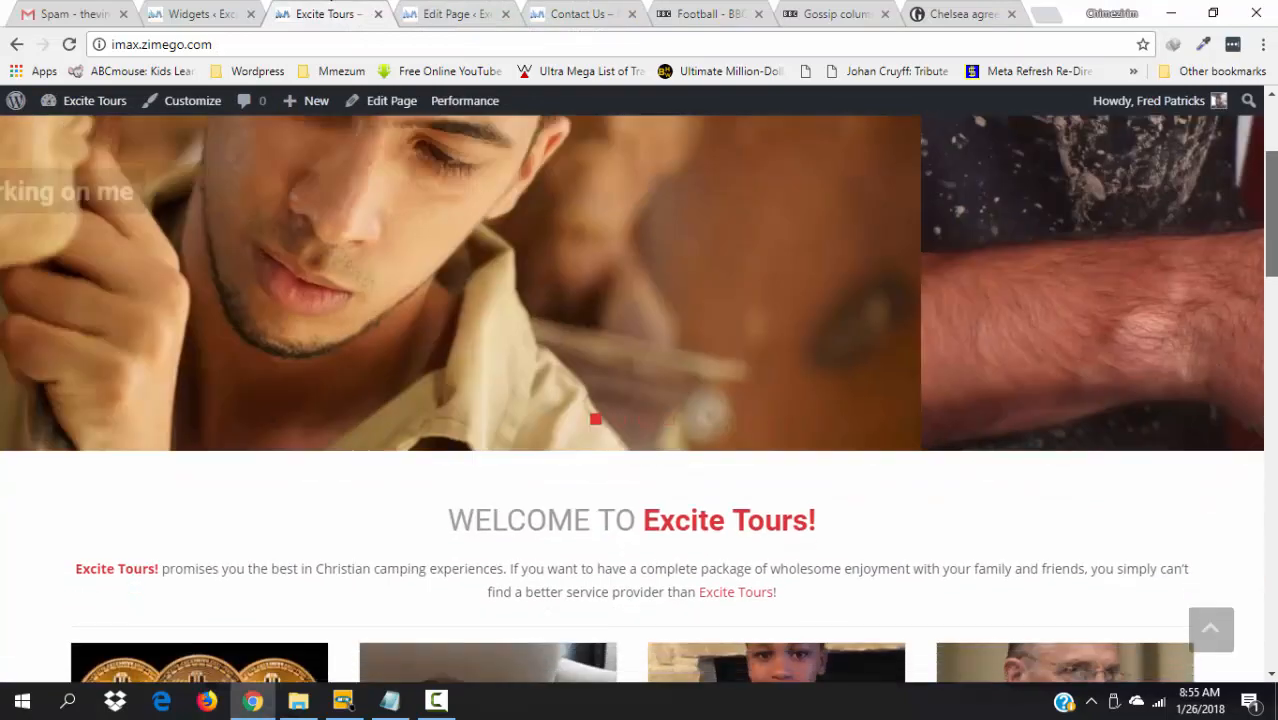
scroll(670, 430, "down", 6)
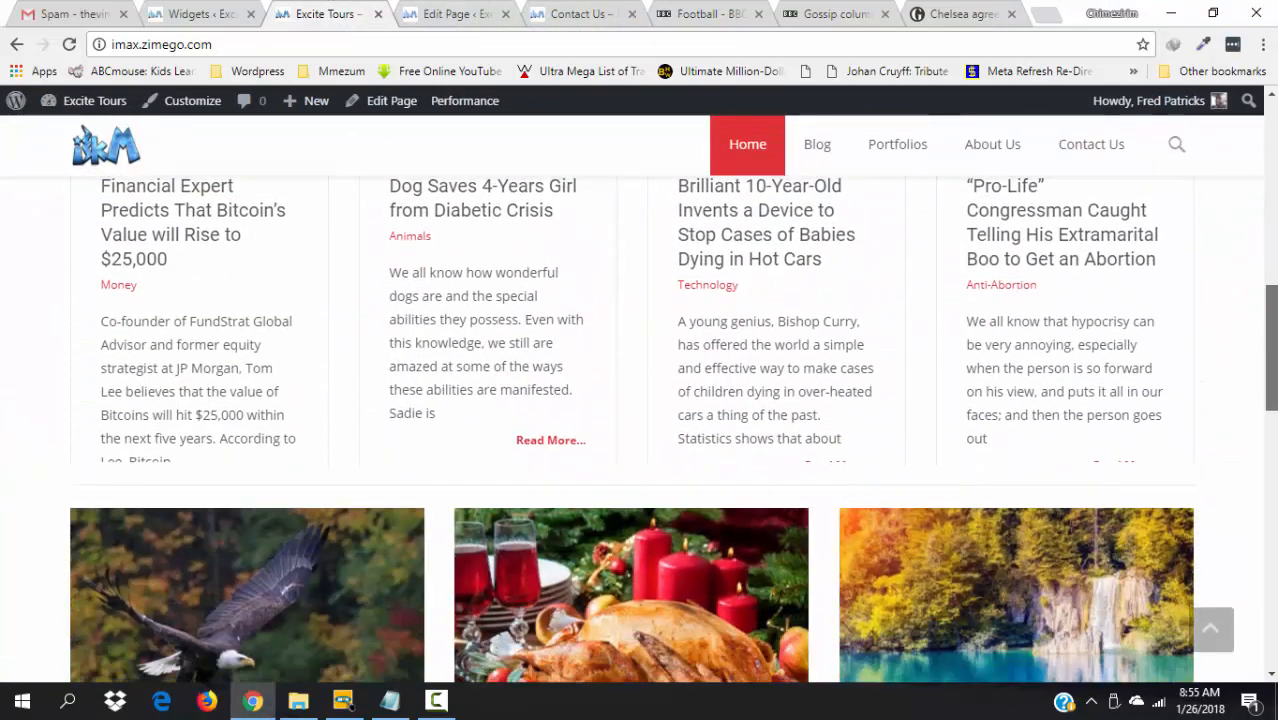
scroll(670, 430, "down", 7)
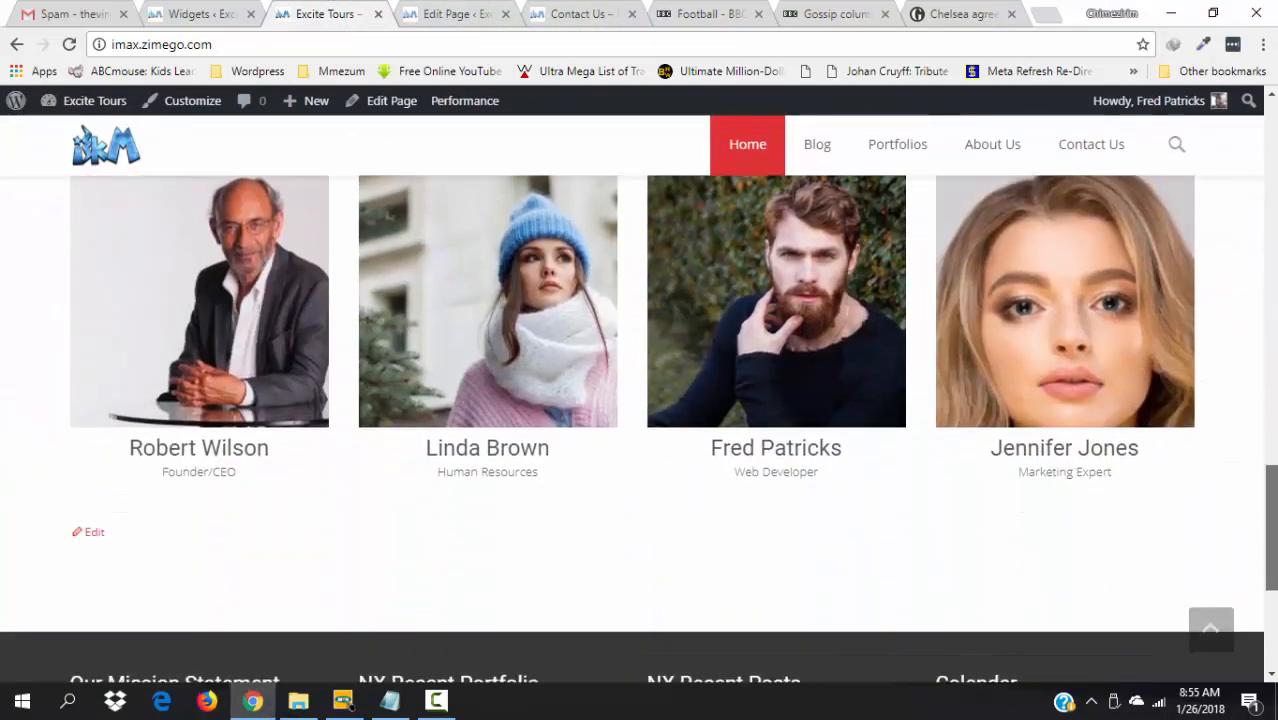
left_click_drag(1274, 564, 1268, 150)
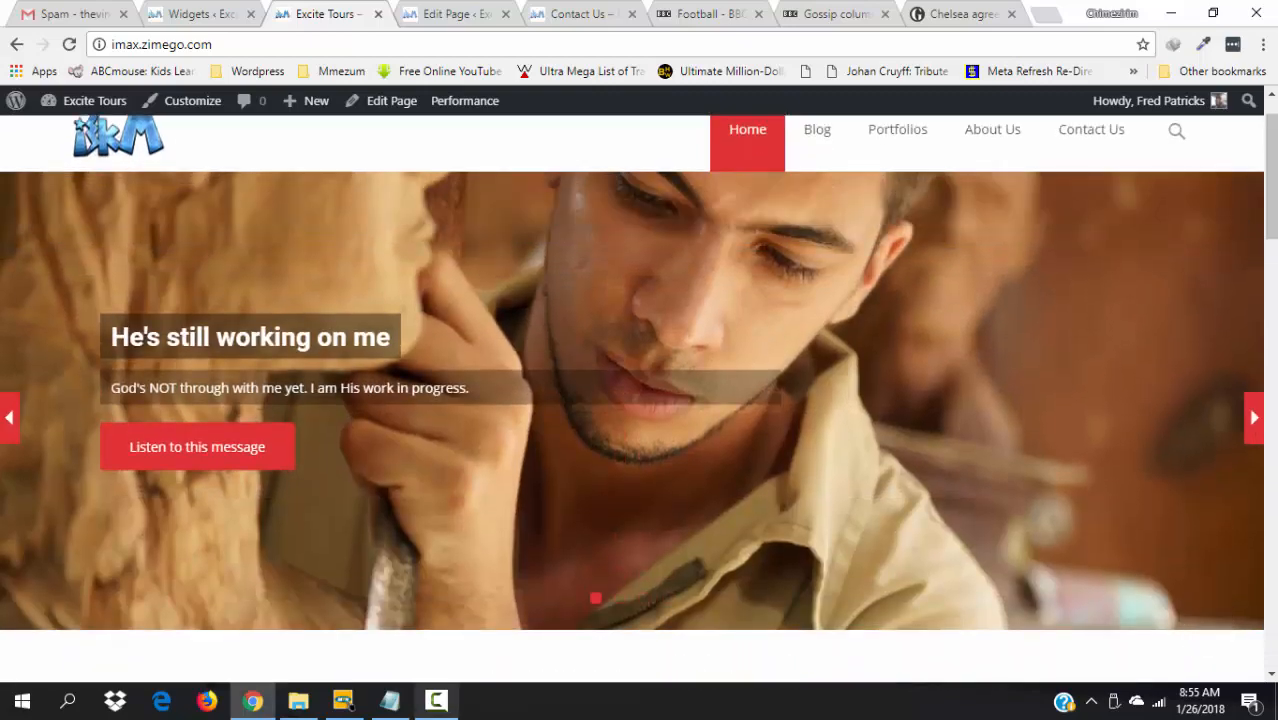
left_click(436, 700)
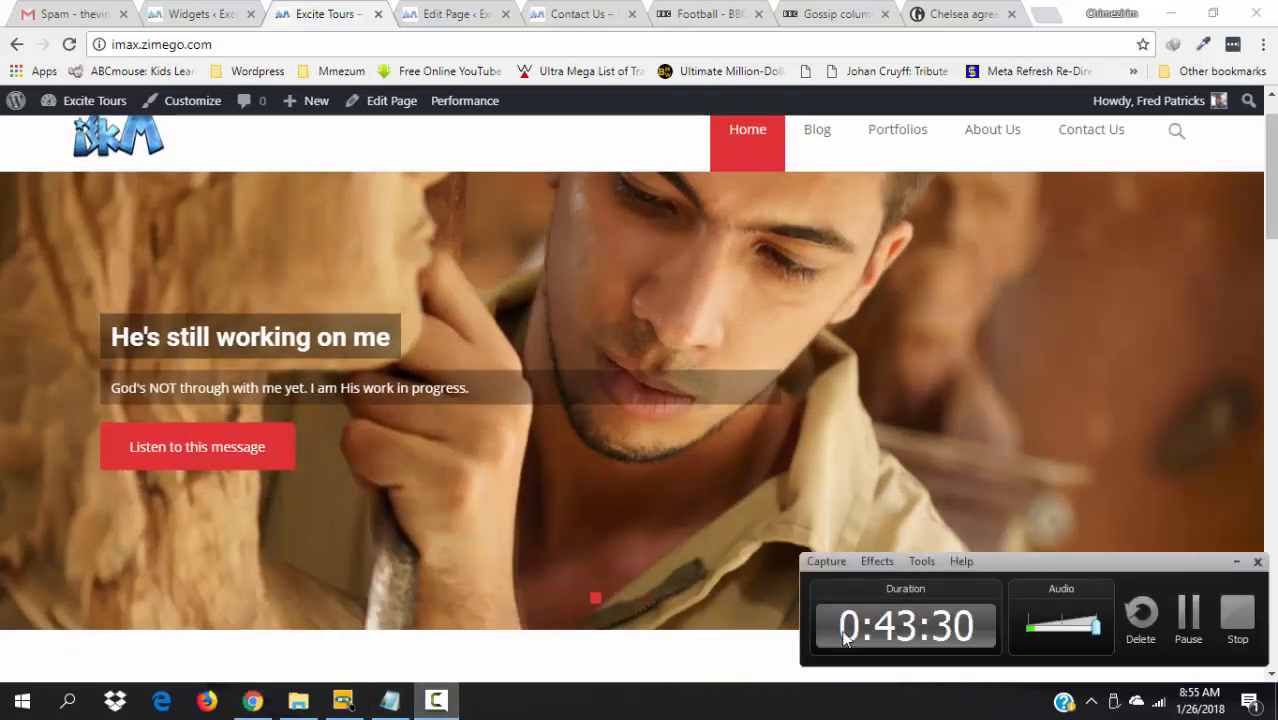